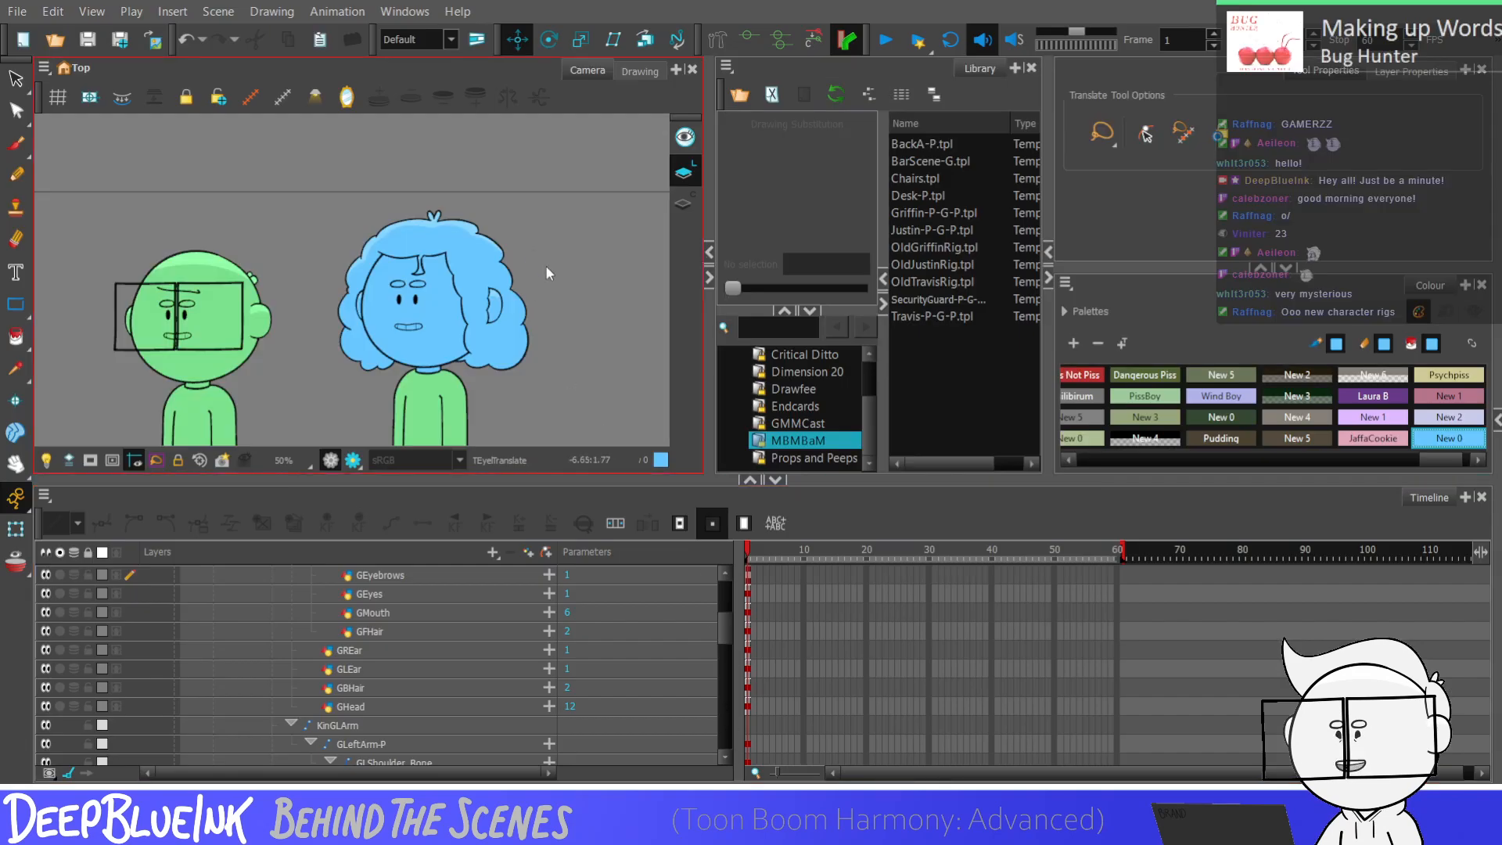
# Step: Look over the Danny-P-G-P rig's layers in the timeline and collapse the rig to a single row
pyautogui.scroll(-2, 546, 265)
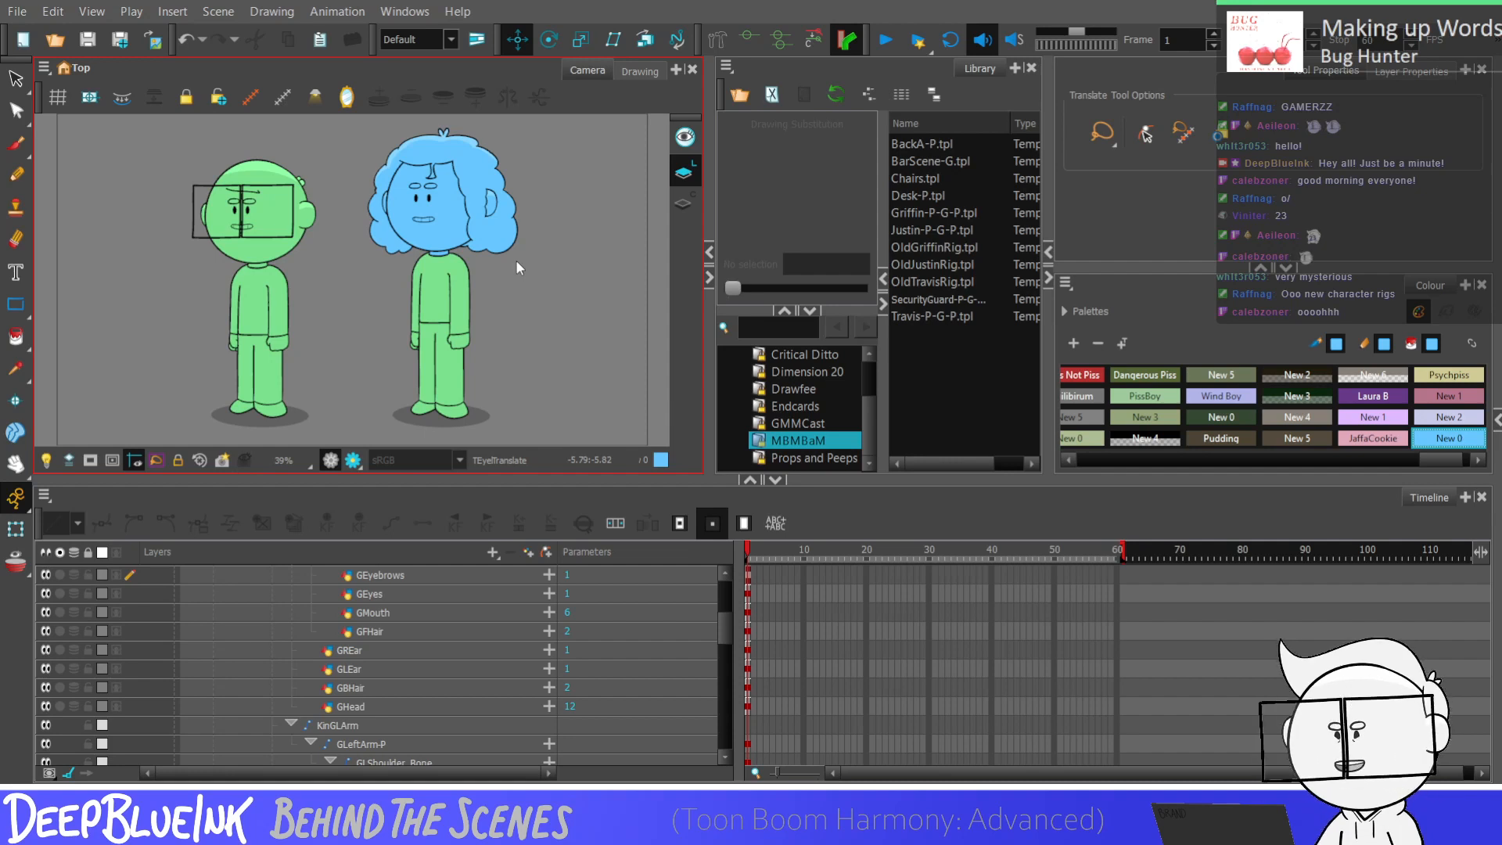
pyautogui.moveTo(725, 635); pyautogui.dragTo(728, 605)
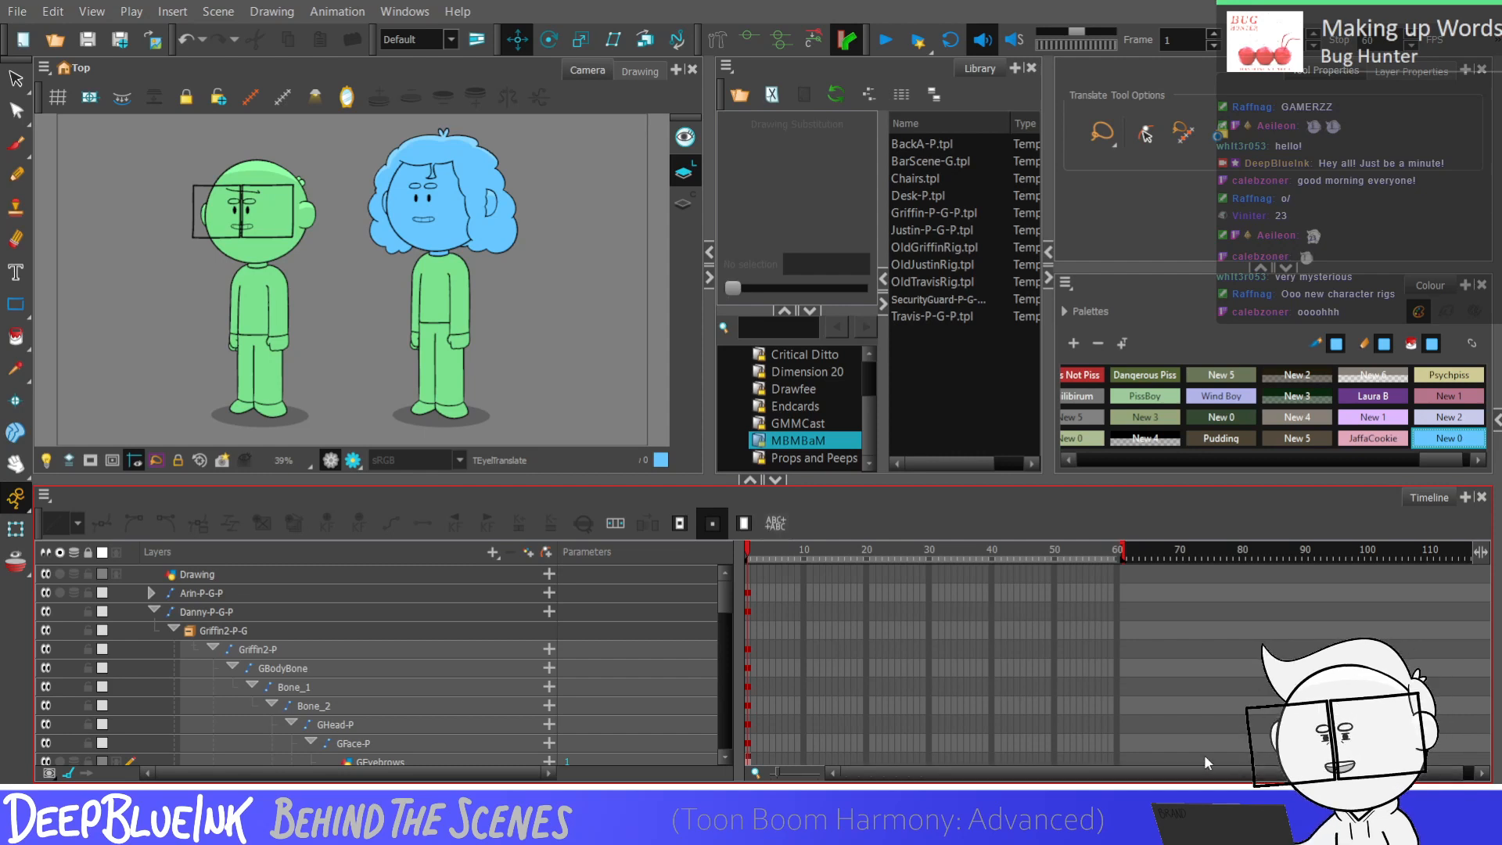
pyautogui.scroll(1, 940, 671)
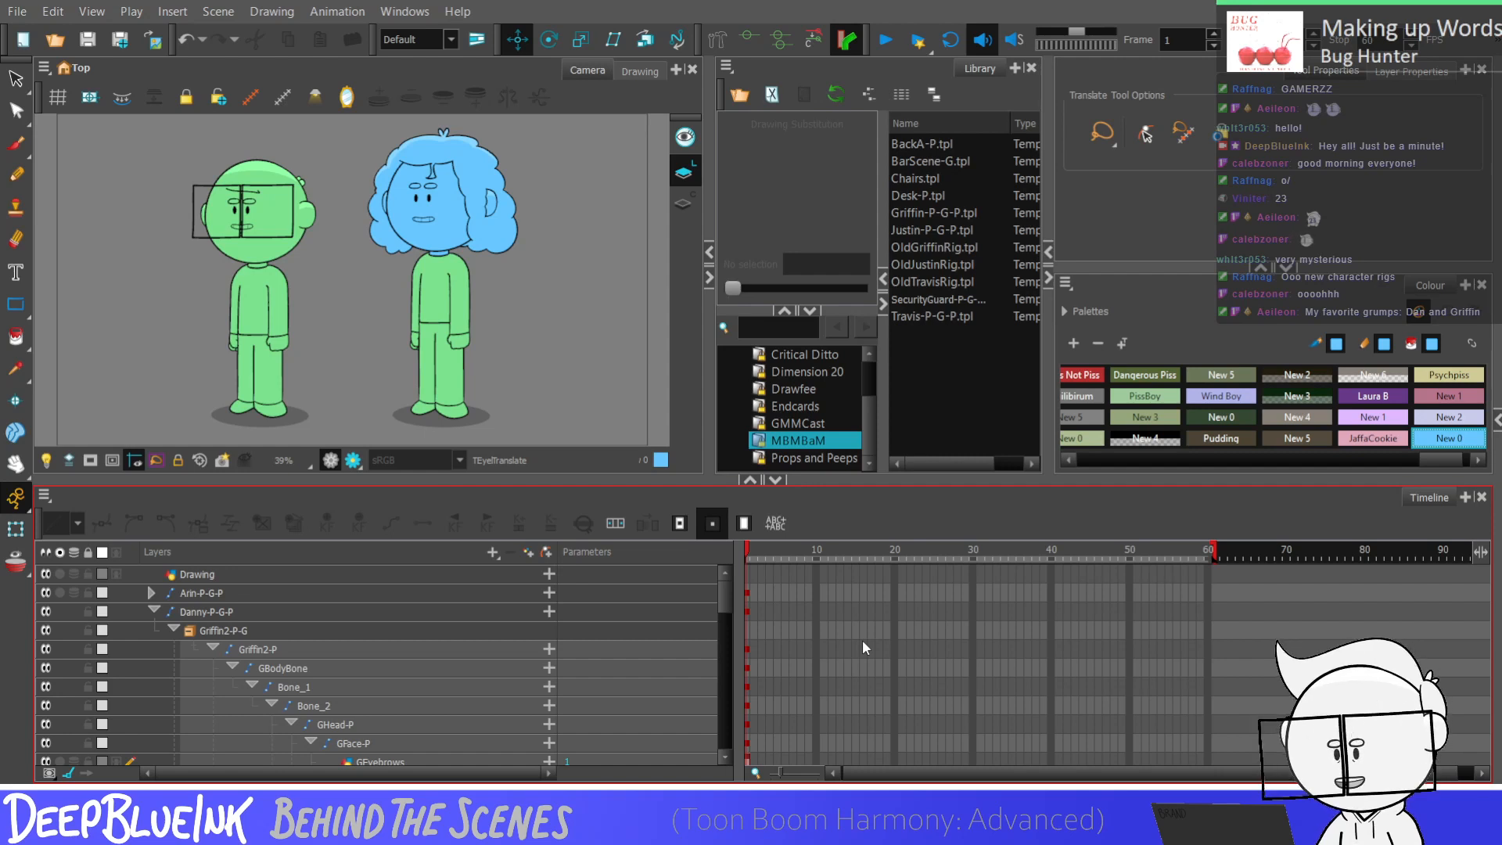
pyautogui.click(747, 611)
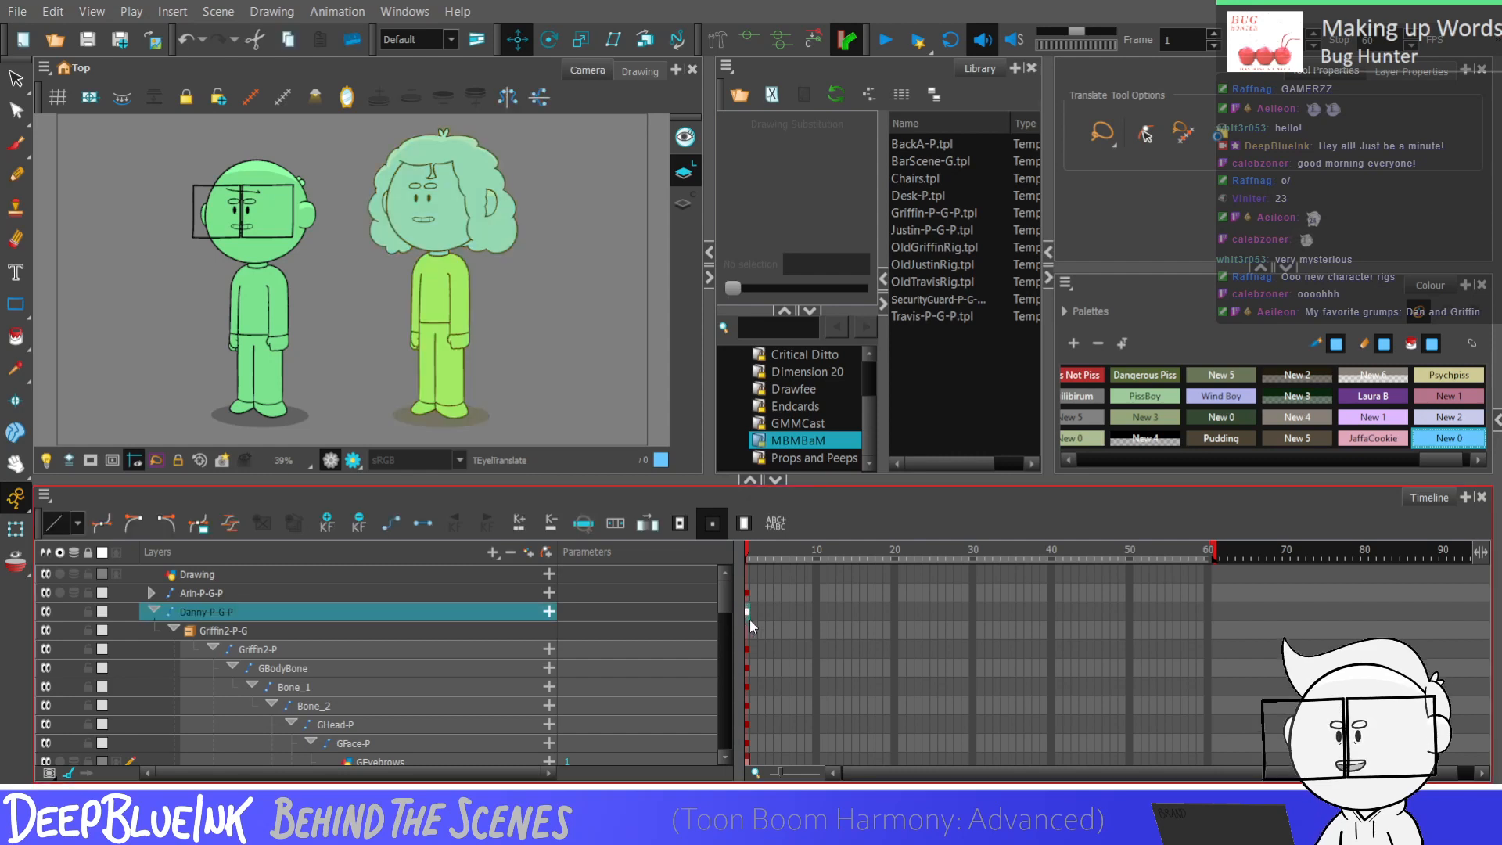
pyautogui.moveTo(1214, 774); pyautogui.dragTo(1207, 775)
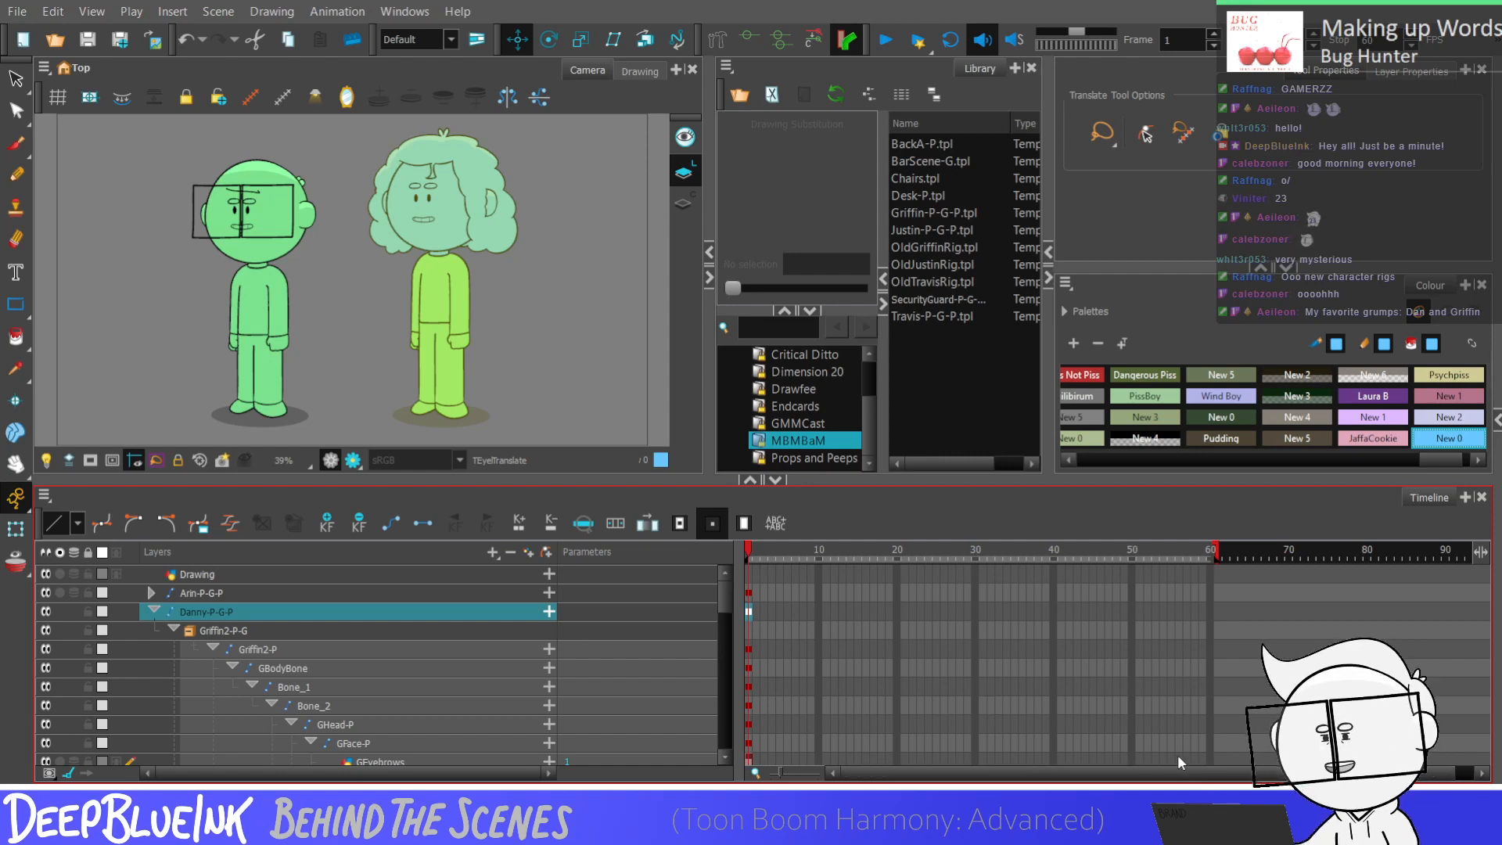
pyautogui.press('2')
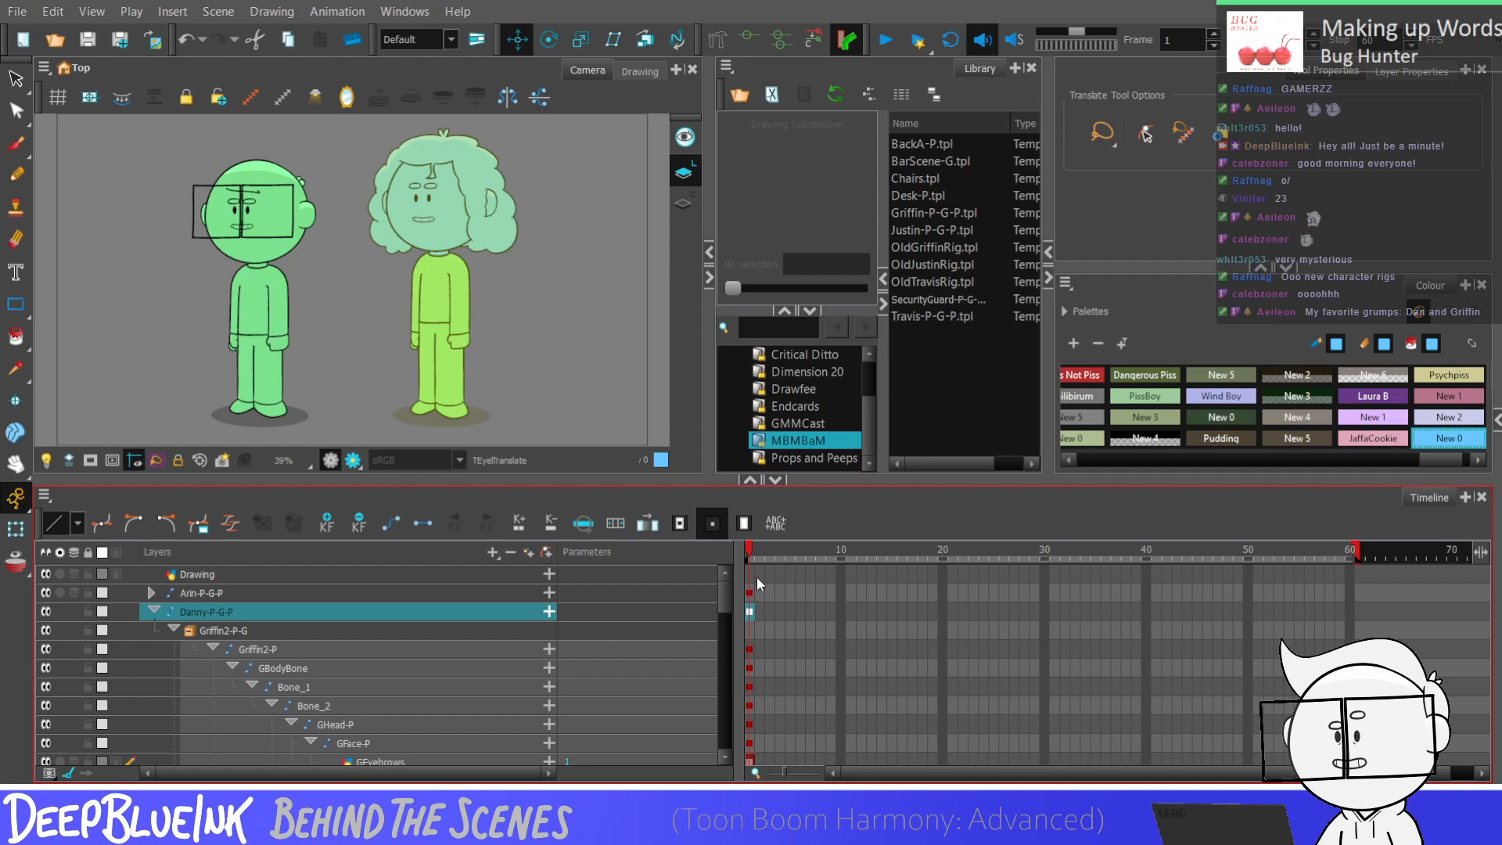
pyautogui.click(152, 610)
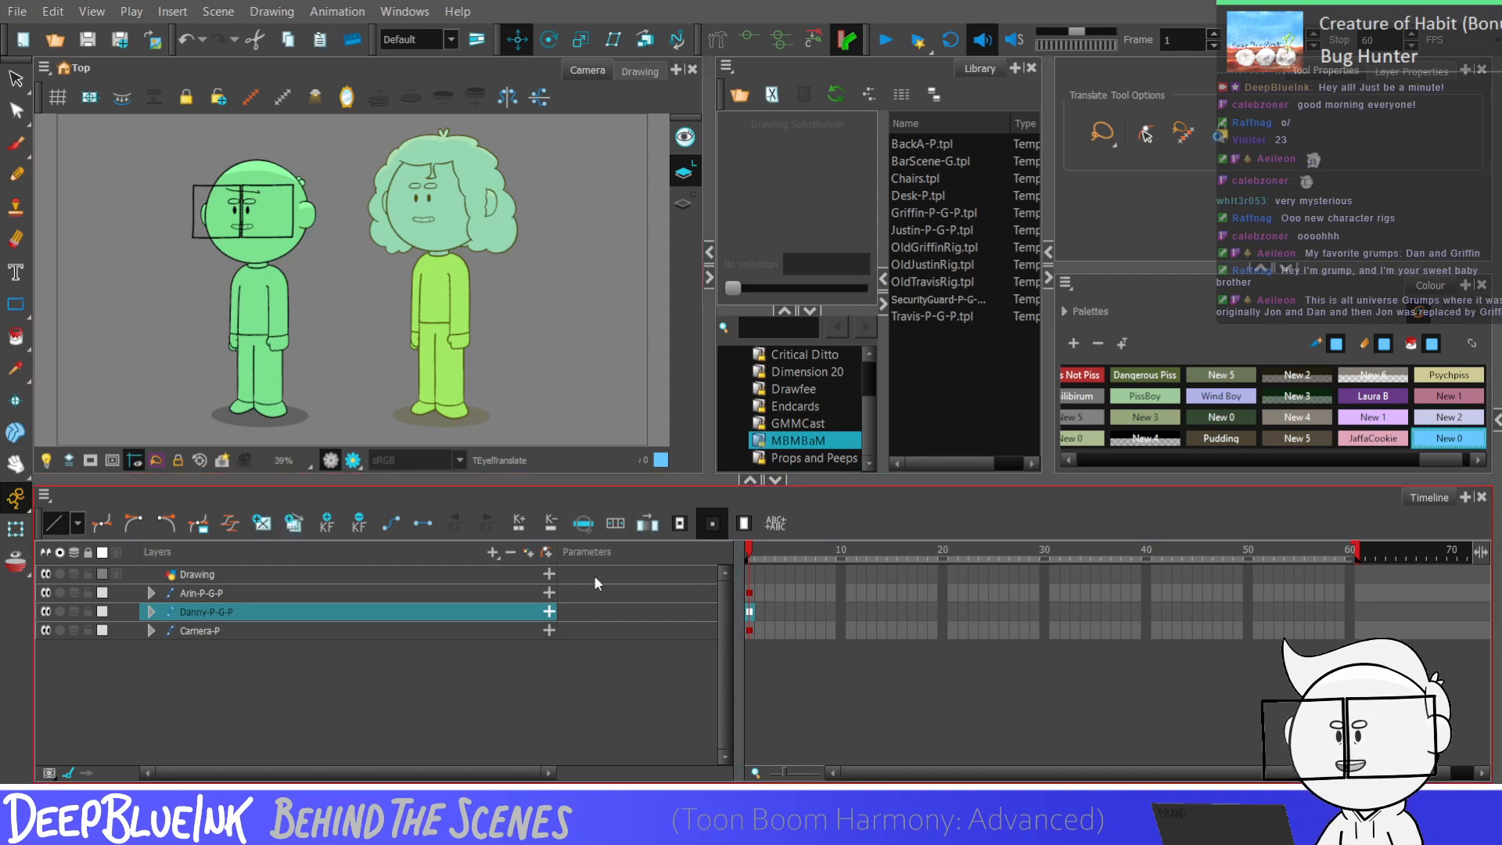
# Step: Import the reference image of the blue-haired and pink-haired character heads into the scene
pyautogui.click(295, 574)
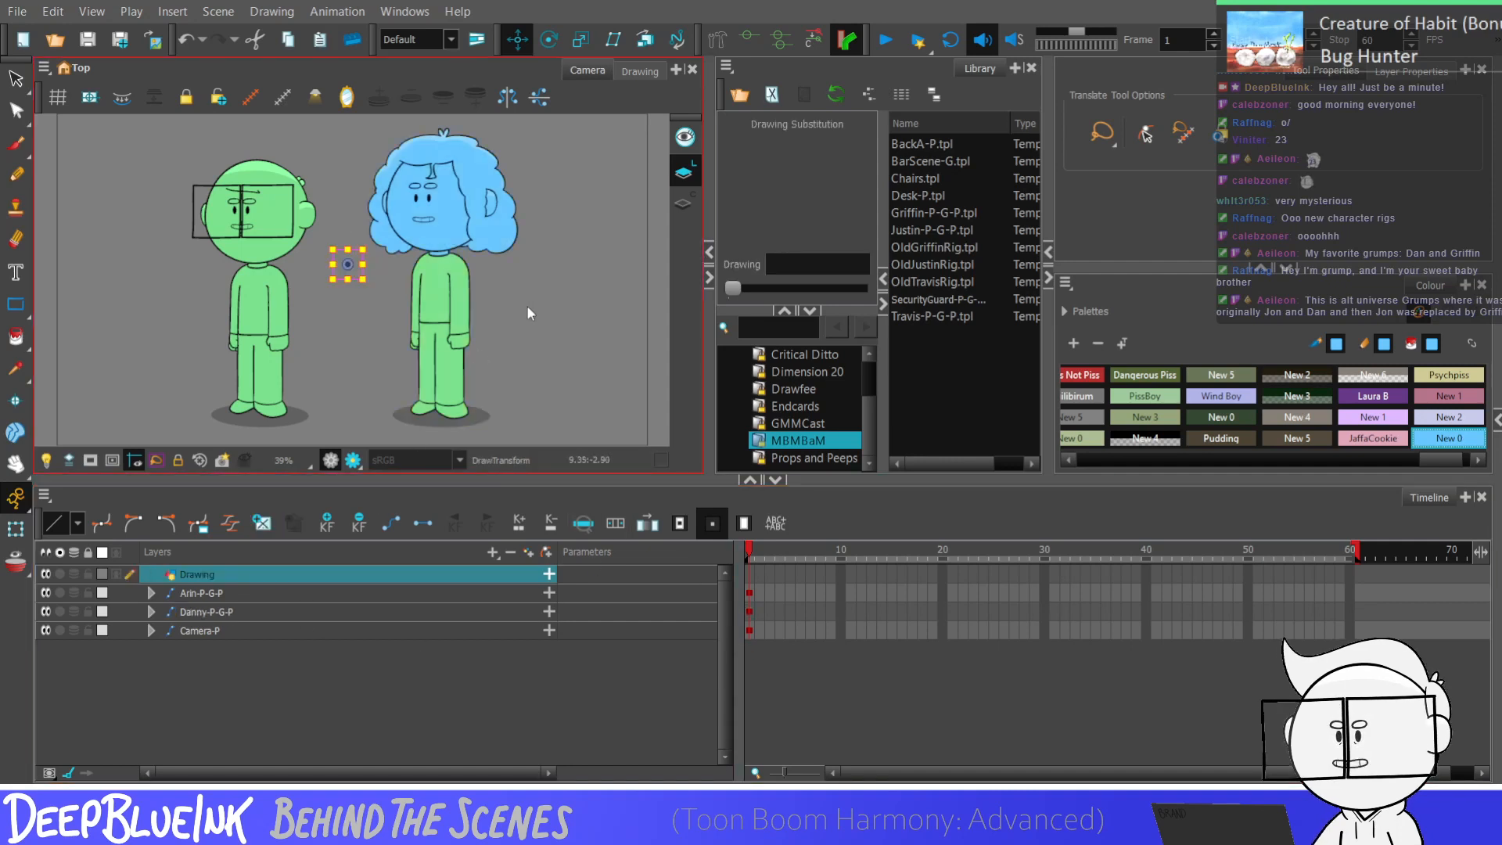
pyautogui.click(750, 575)
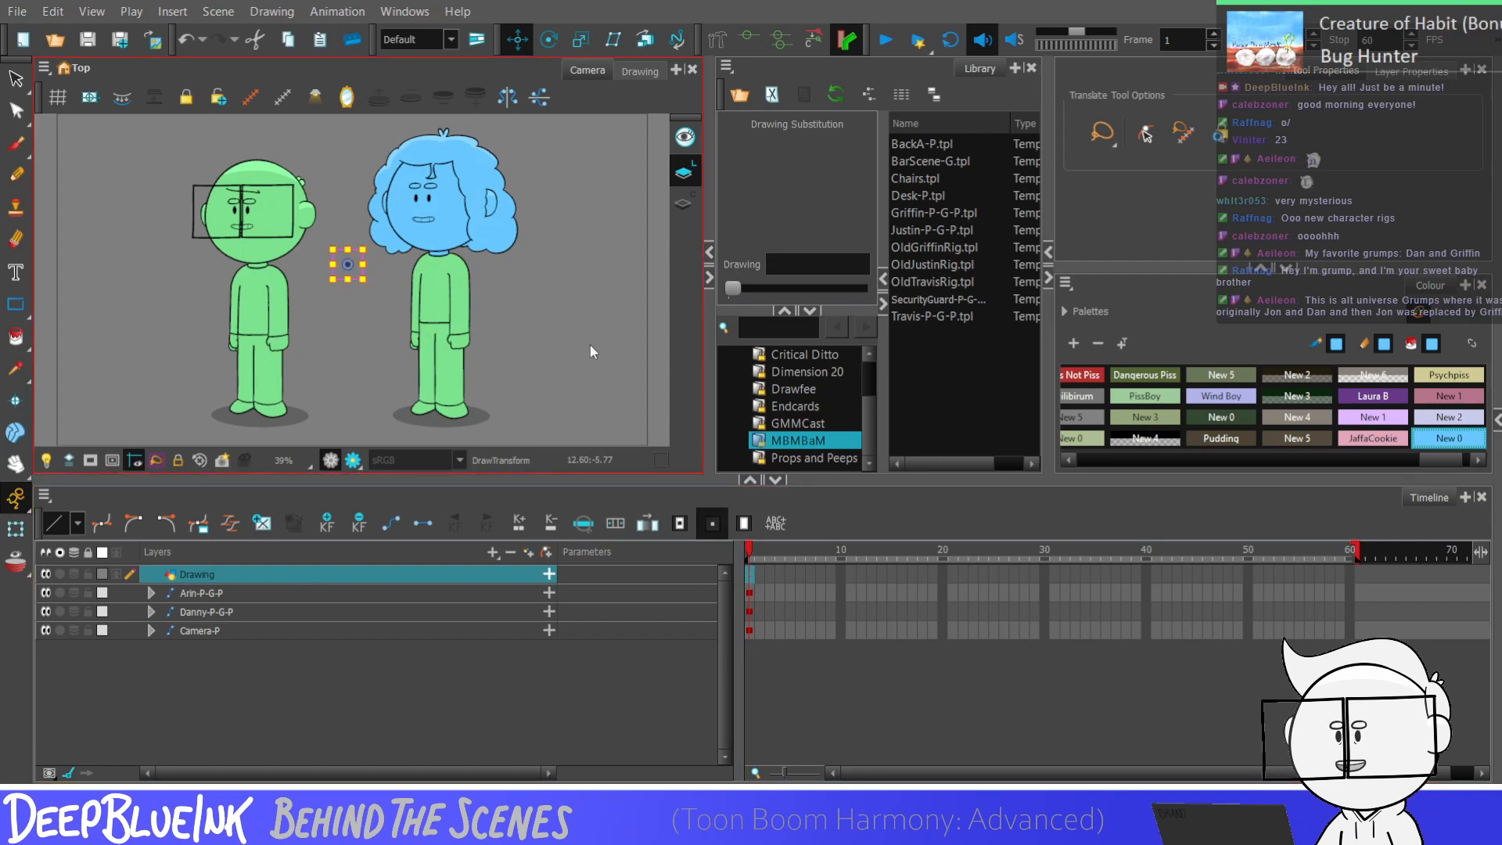
pyautogui.hotkey('alt', '2')
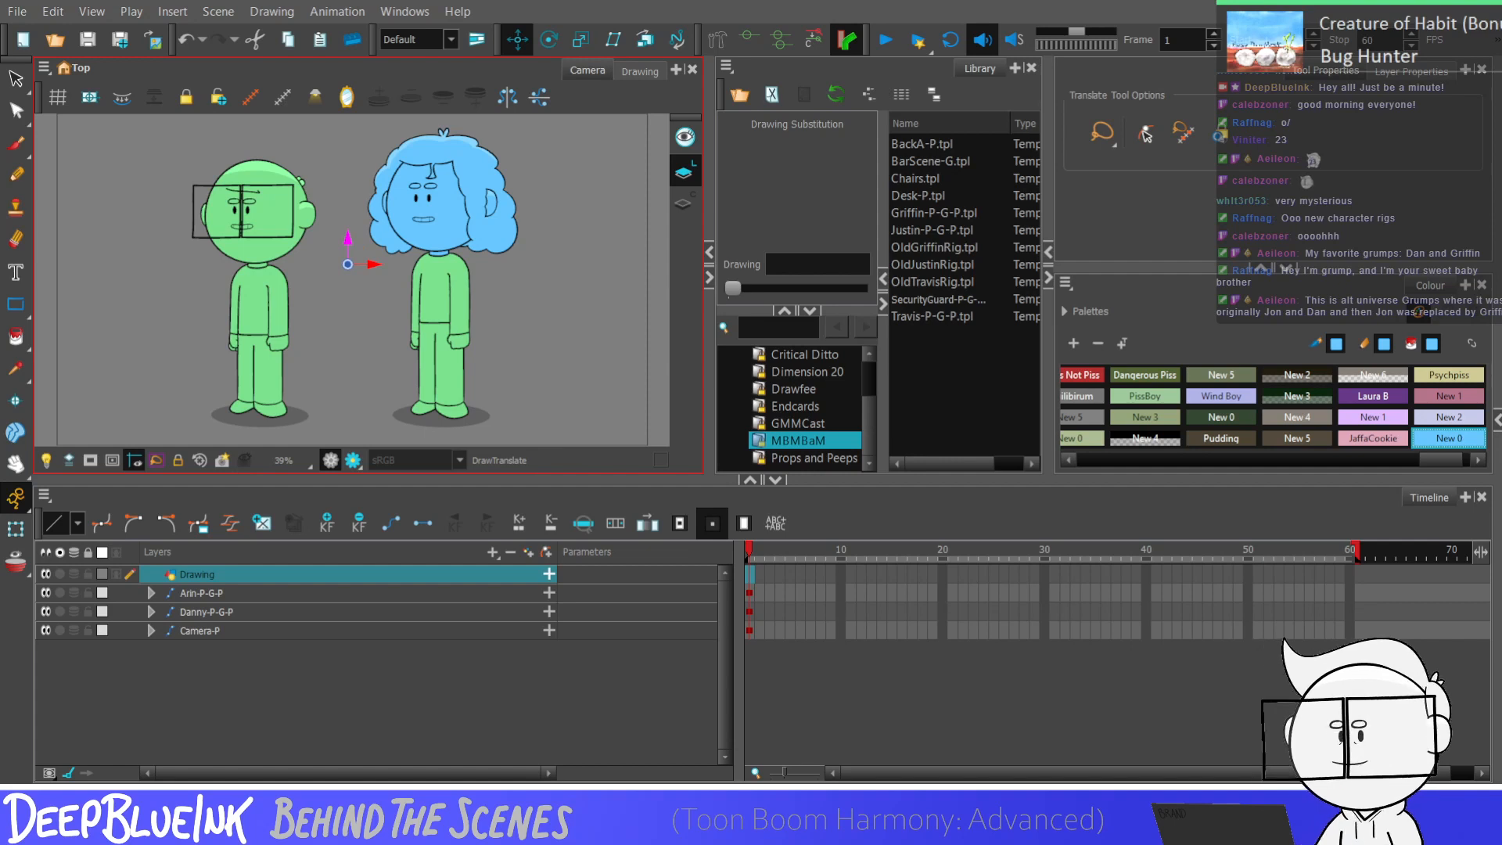
pyautogui.press('alt')
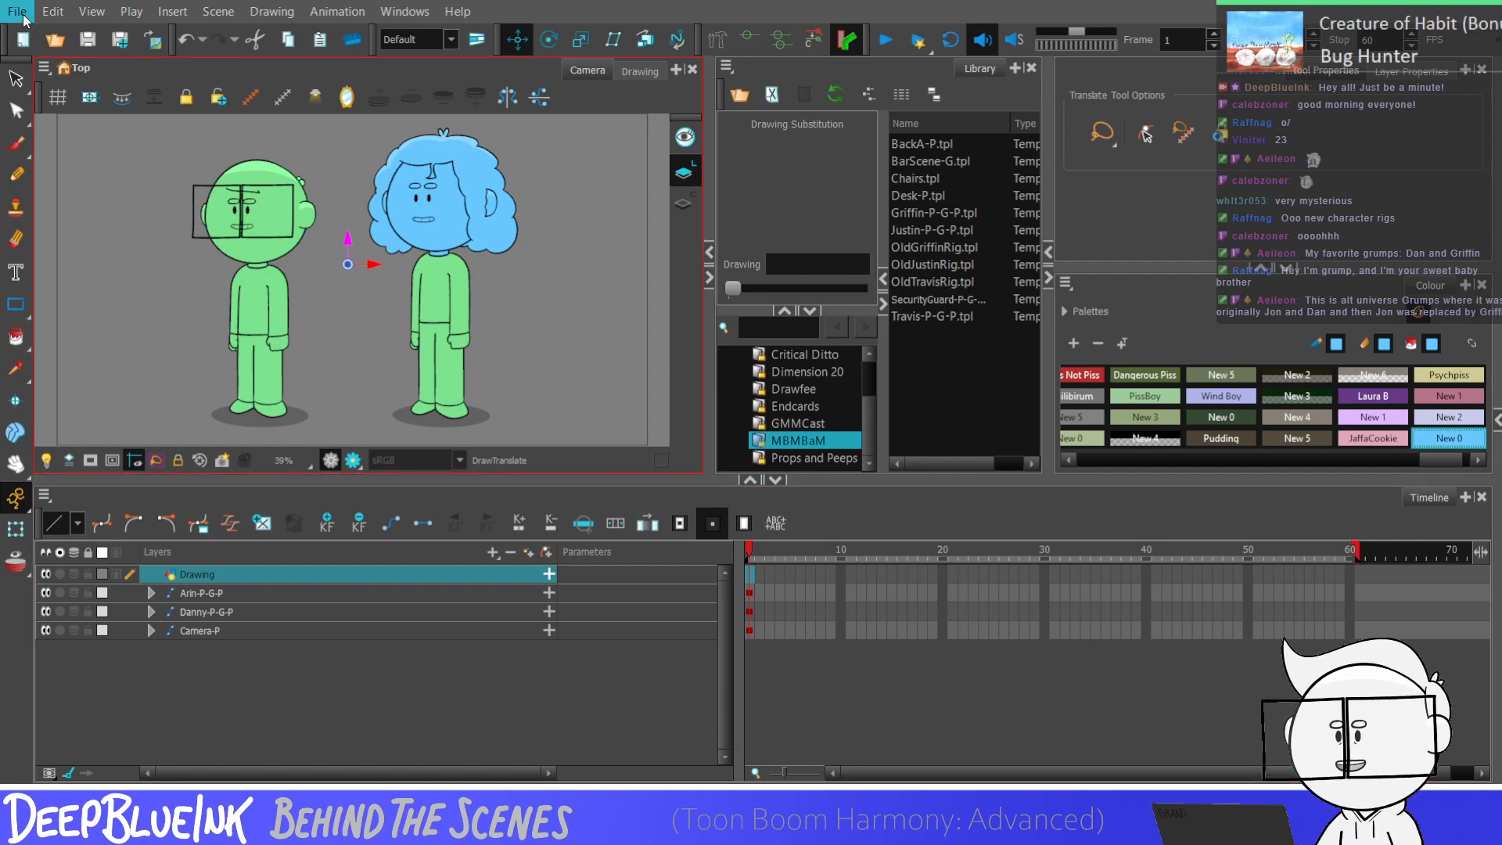
pyautogui.click(286, 267)
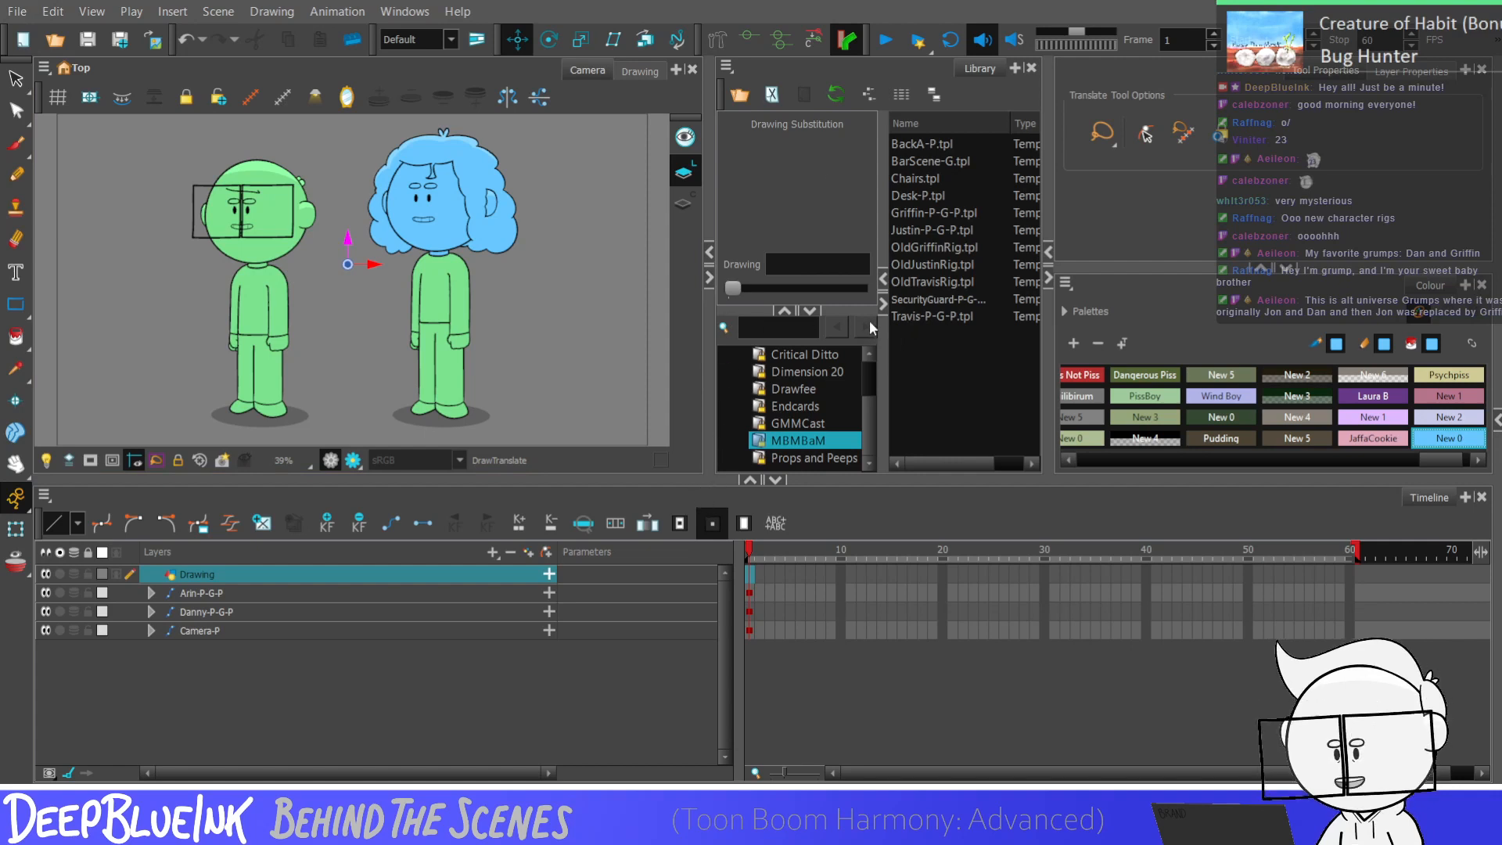
pyautogui.click(779, 627)
# Step: Move the imported reference image to the side of the two character rigs, over the left part of the camera frame
pyautogui.moveTo(360, 267); pyautogui.dragTo(199, 266)
pyautogui.click(327, 631)
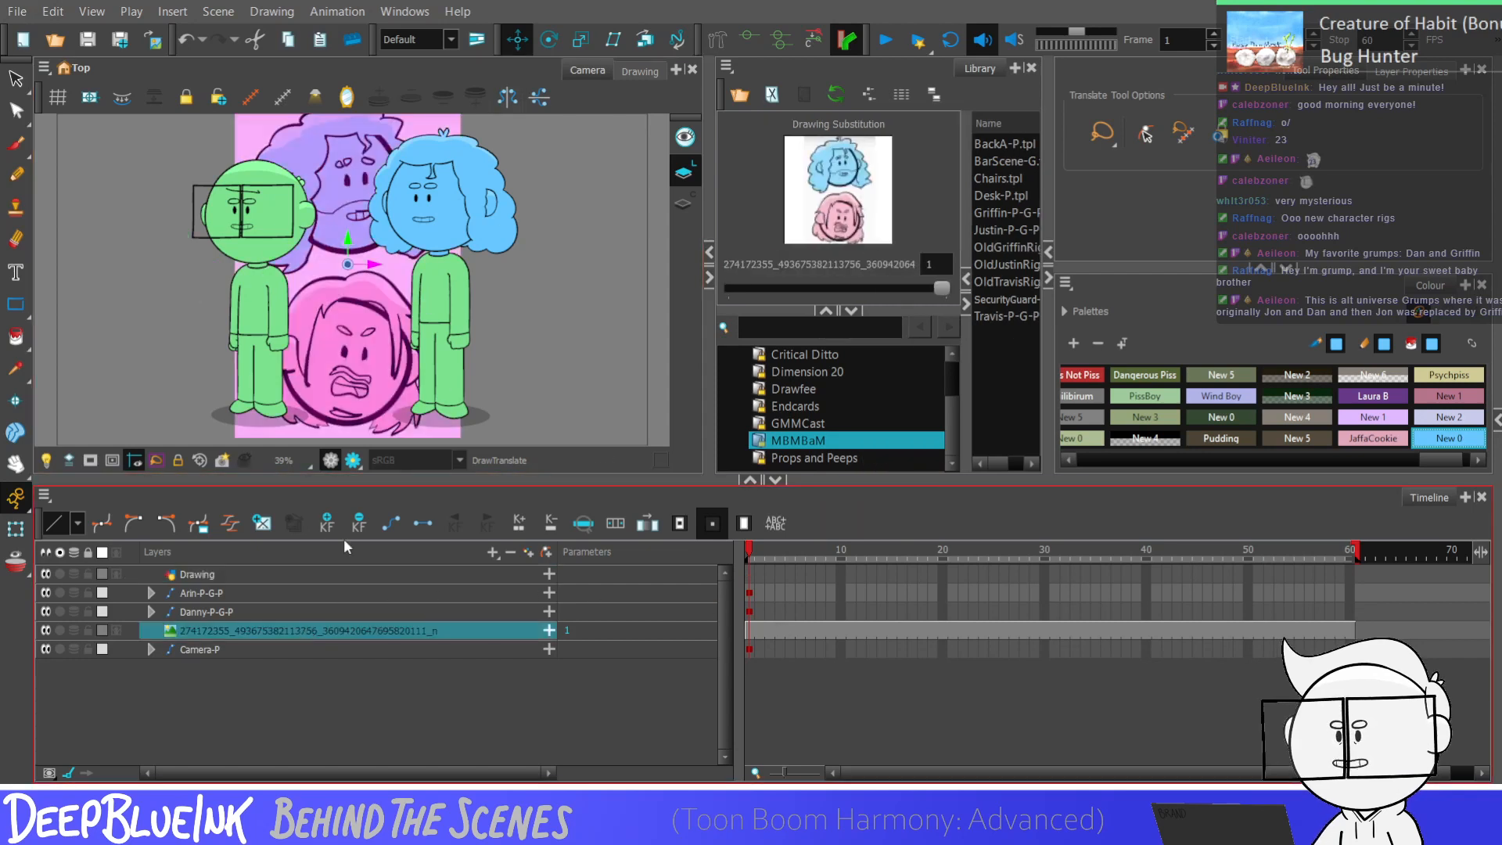
pyautogui.moveTo(375, 270); pyautogui.dragTo(133, 279)
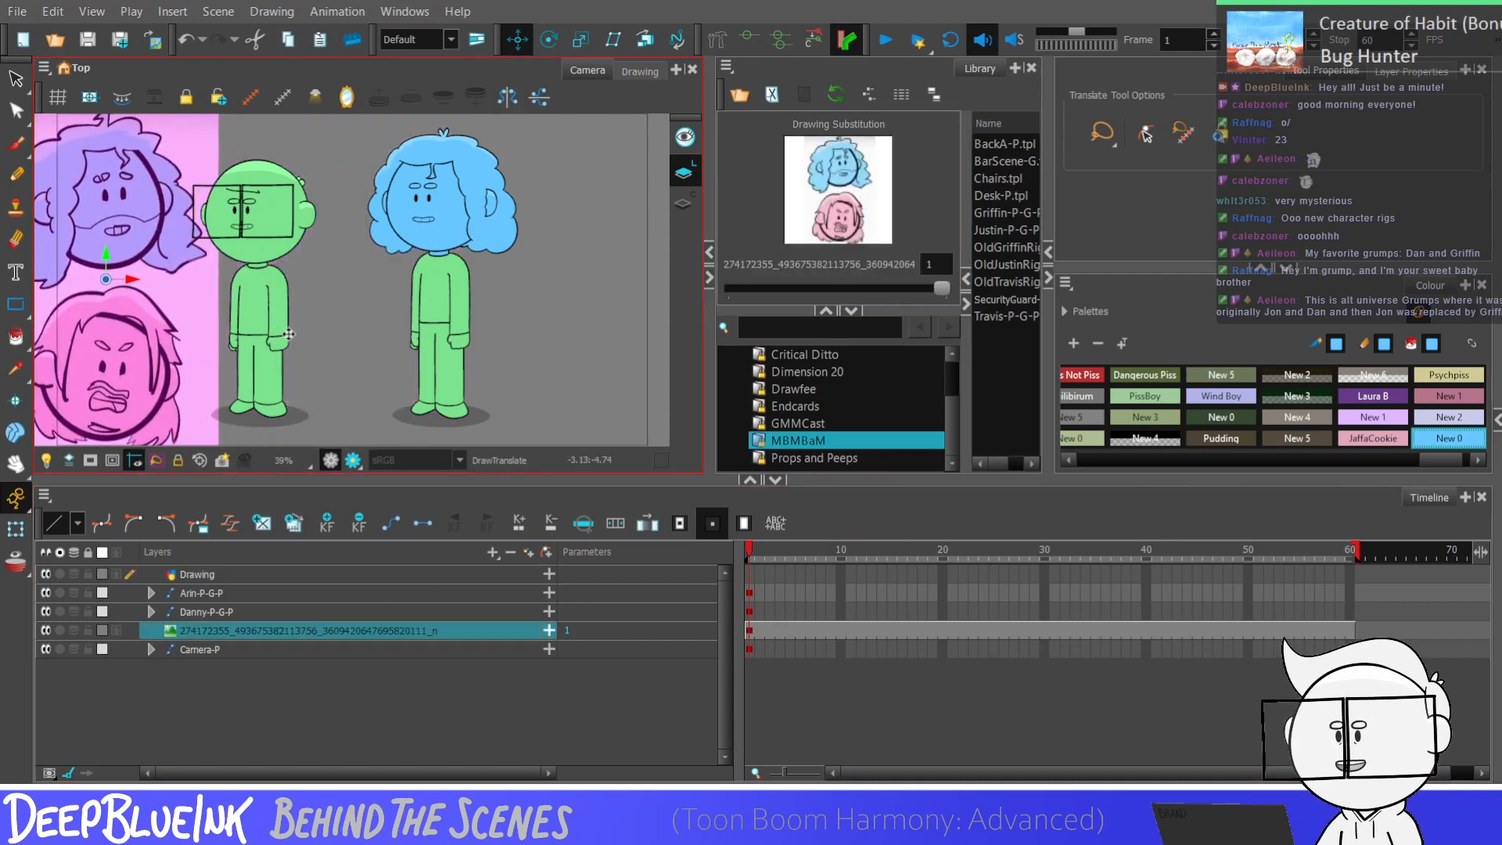
pyautogui.scroll(-1, 507, 266)
pyautogui.moveTo(336, 307); pyautogui.dragTo(400, 309)
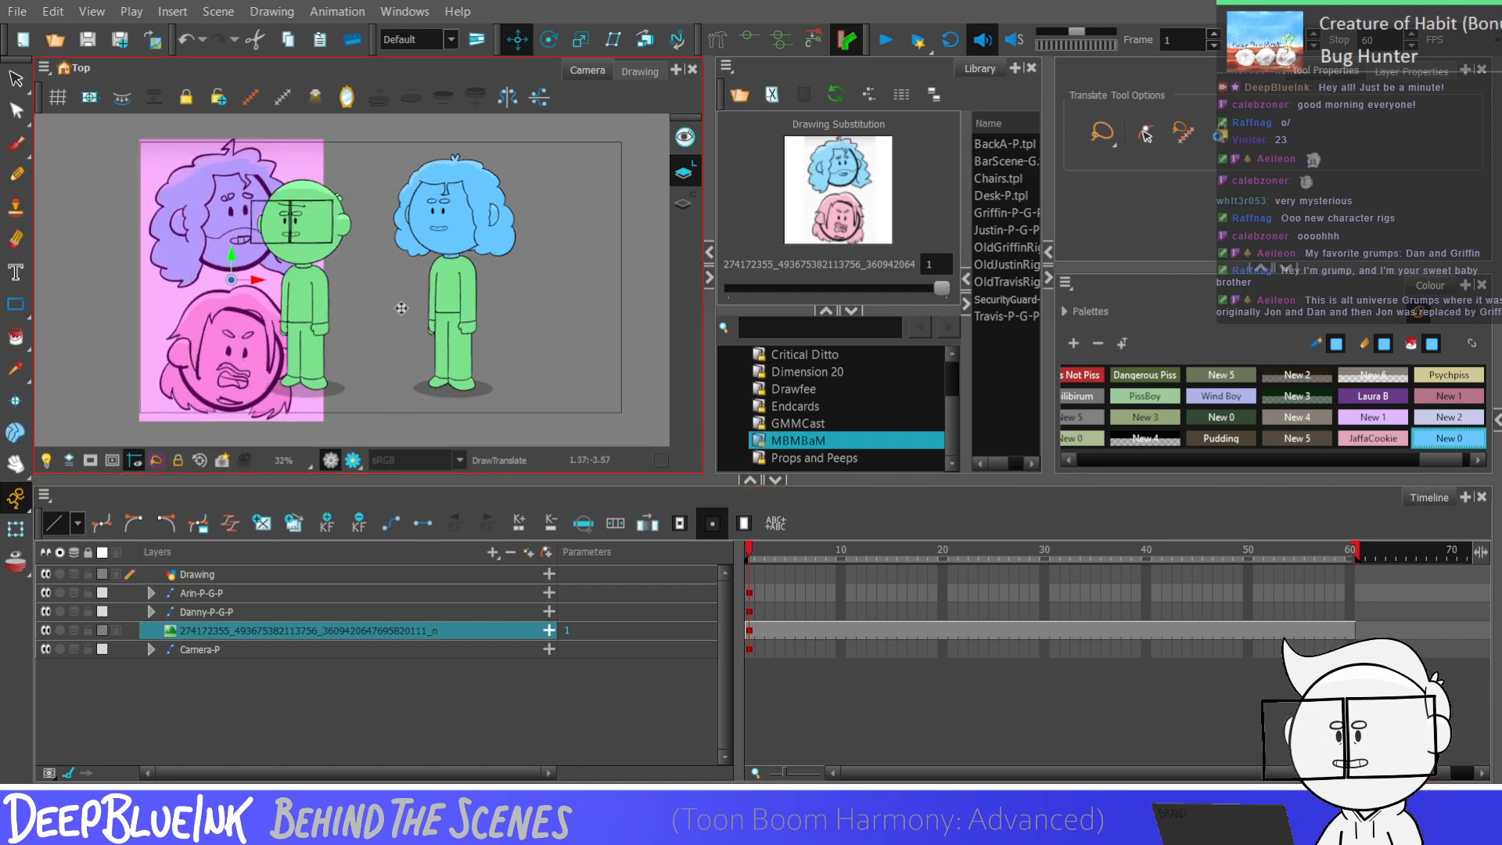
# Step: Scale the reference image to the camera frame's height and arrange it beside the two character rigs without overlap
pyautogui.click(580, 39)
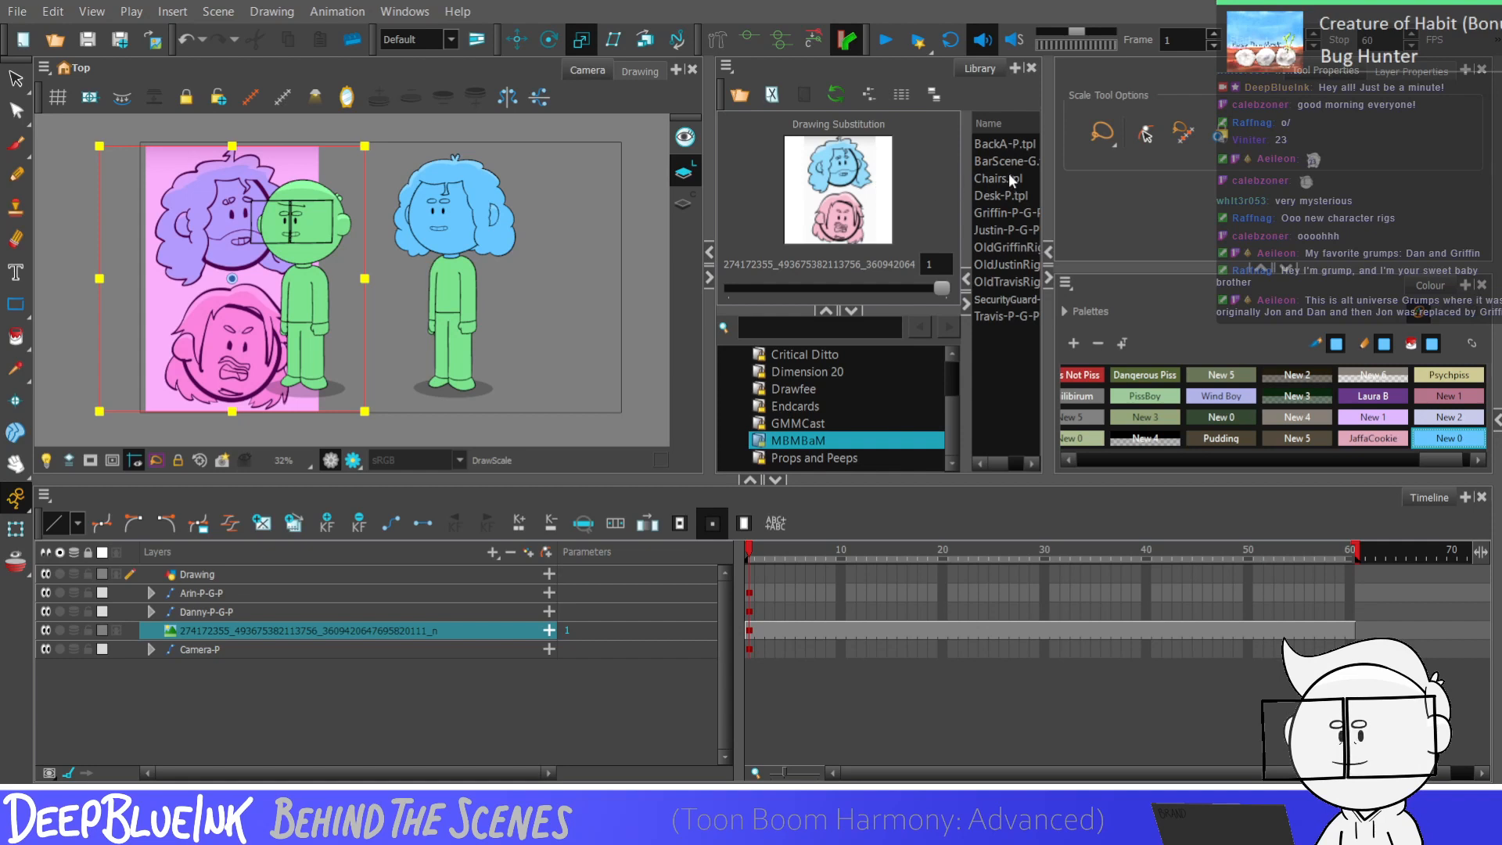
pyautogui.click(515, 40)
pyautogui.click(267, 648)
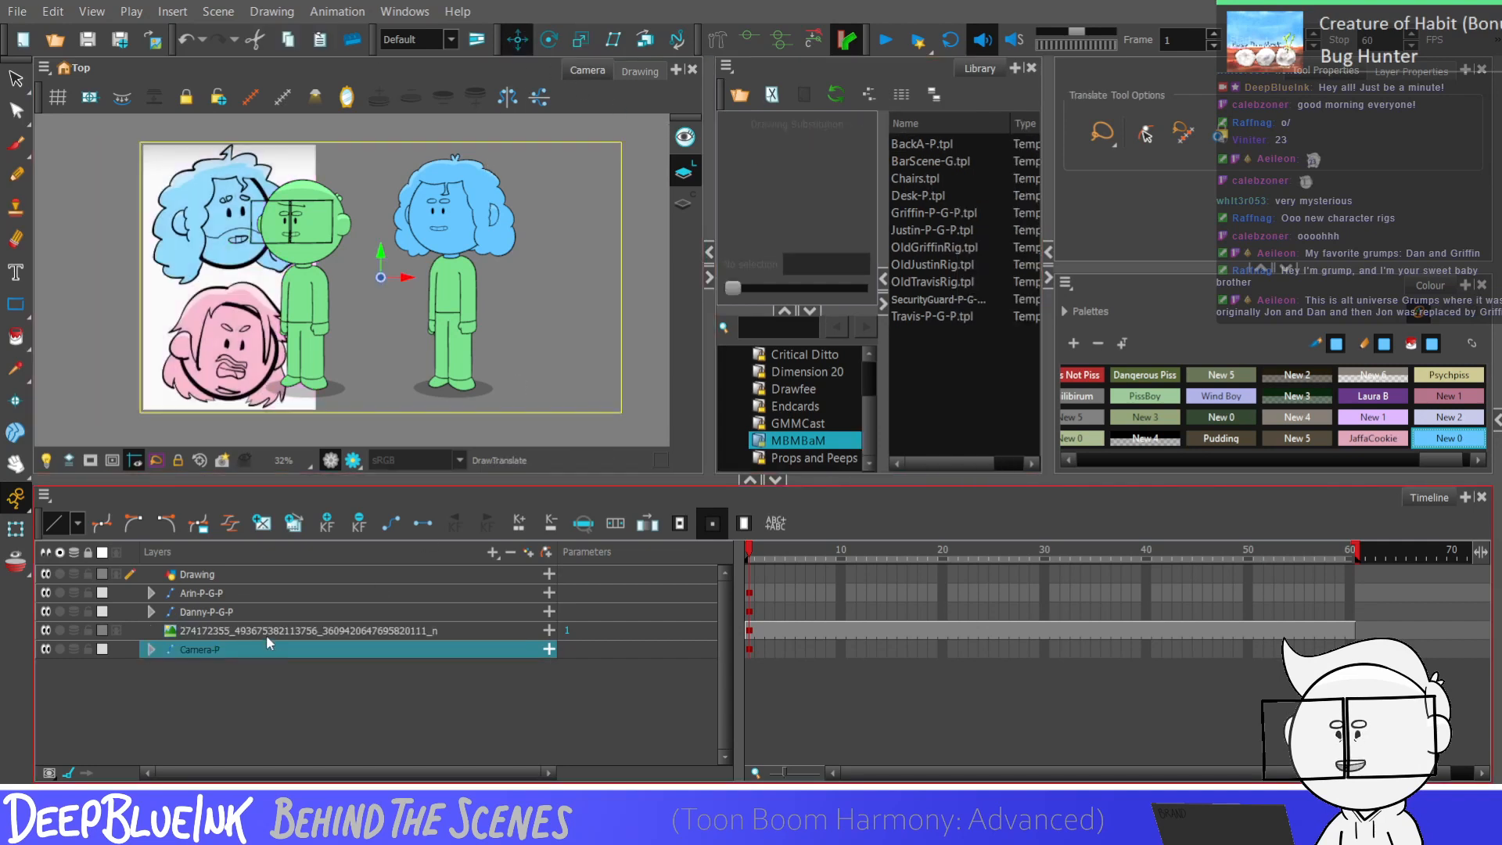
pyautogui.moveTo(404, 277); pyautogui.dragTo(256, 295)
pyautogui.click(245, 627)
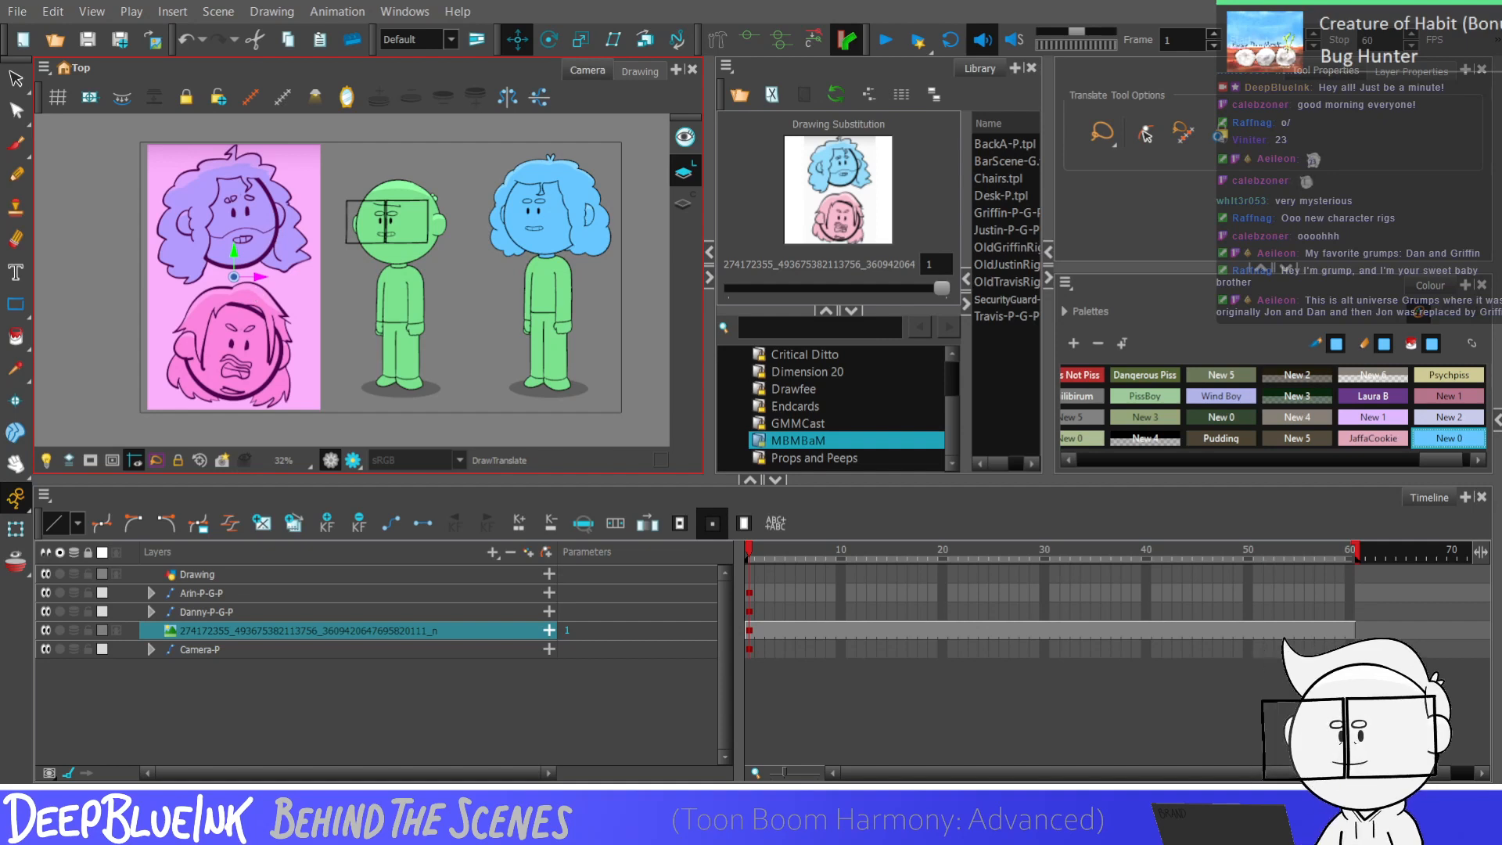
pyautogui.click(586, 320)
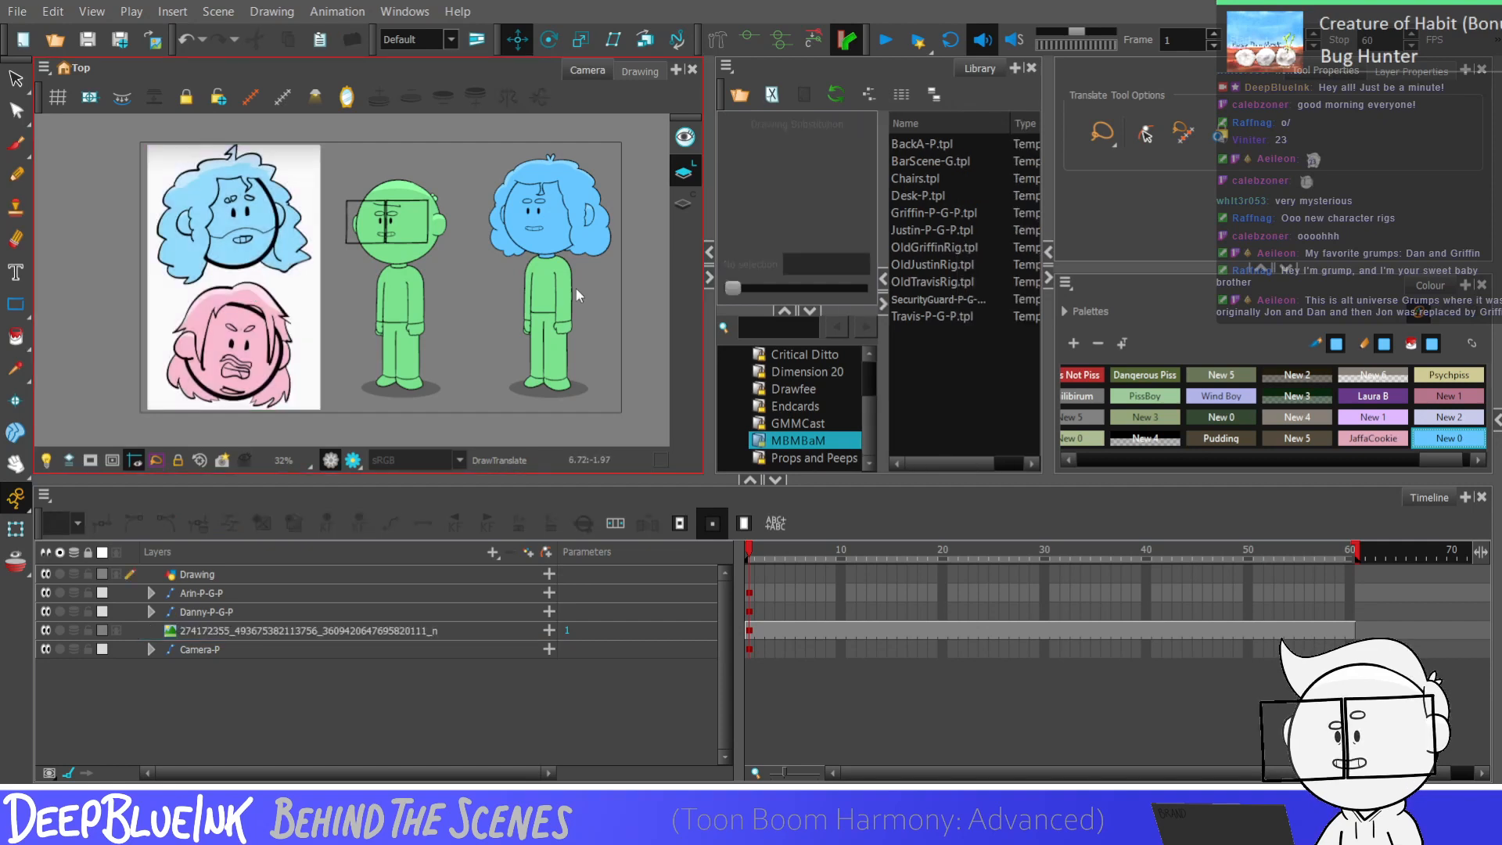
# Step: Delete the reference image's exposure from frame 2 to frame 60, keeping it only on frame 1
pyautogui.scroll(1, 576, 290)
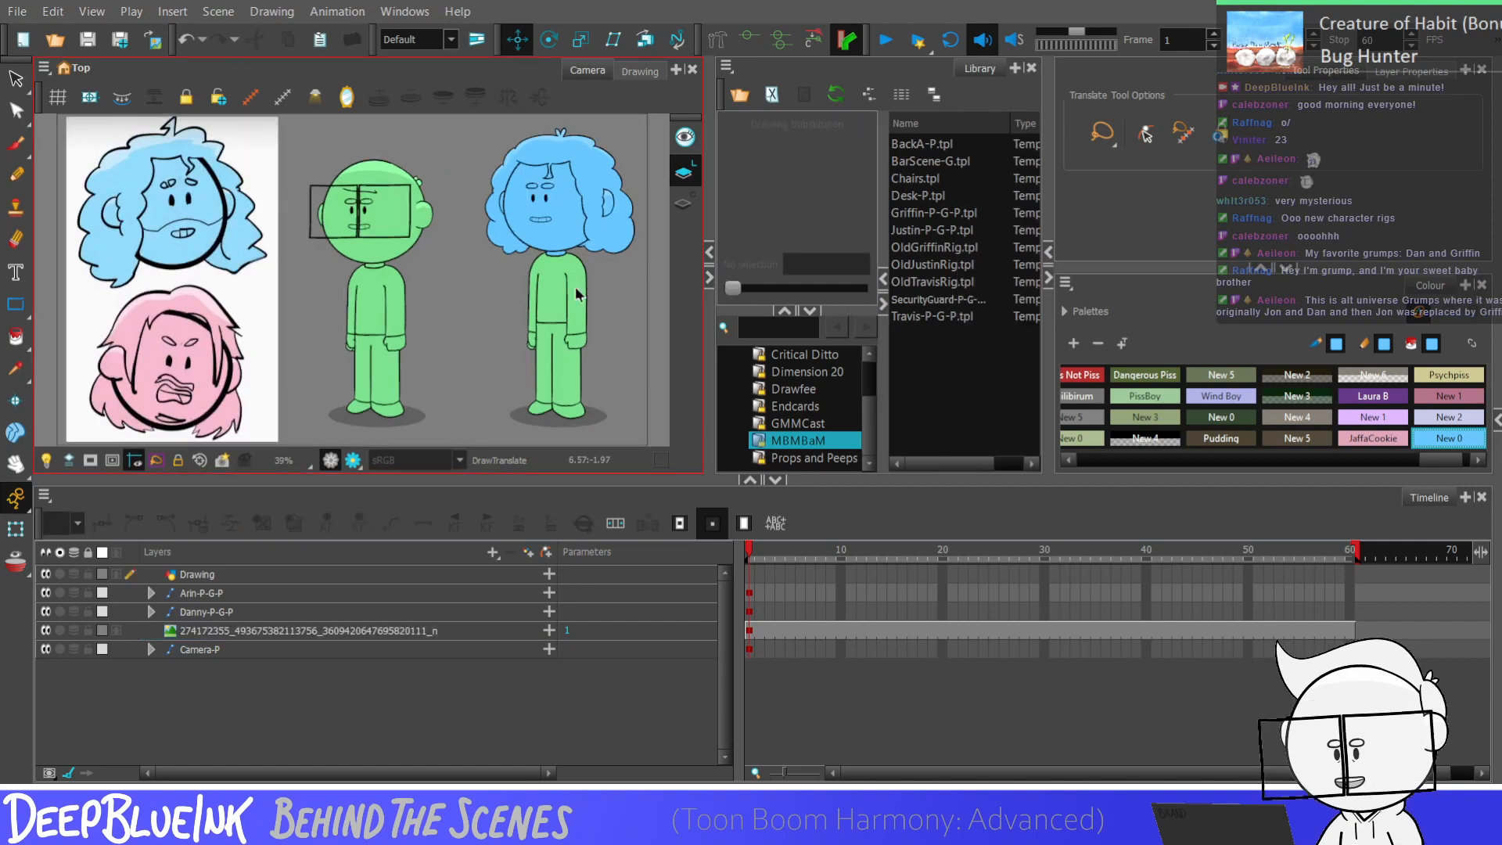
pyautogui.click(748, 611)
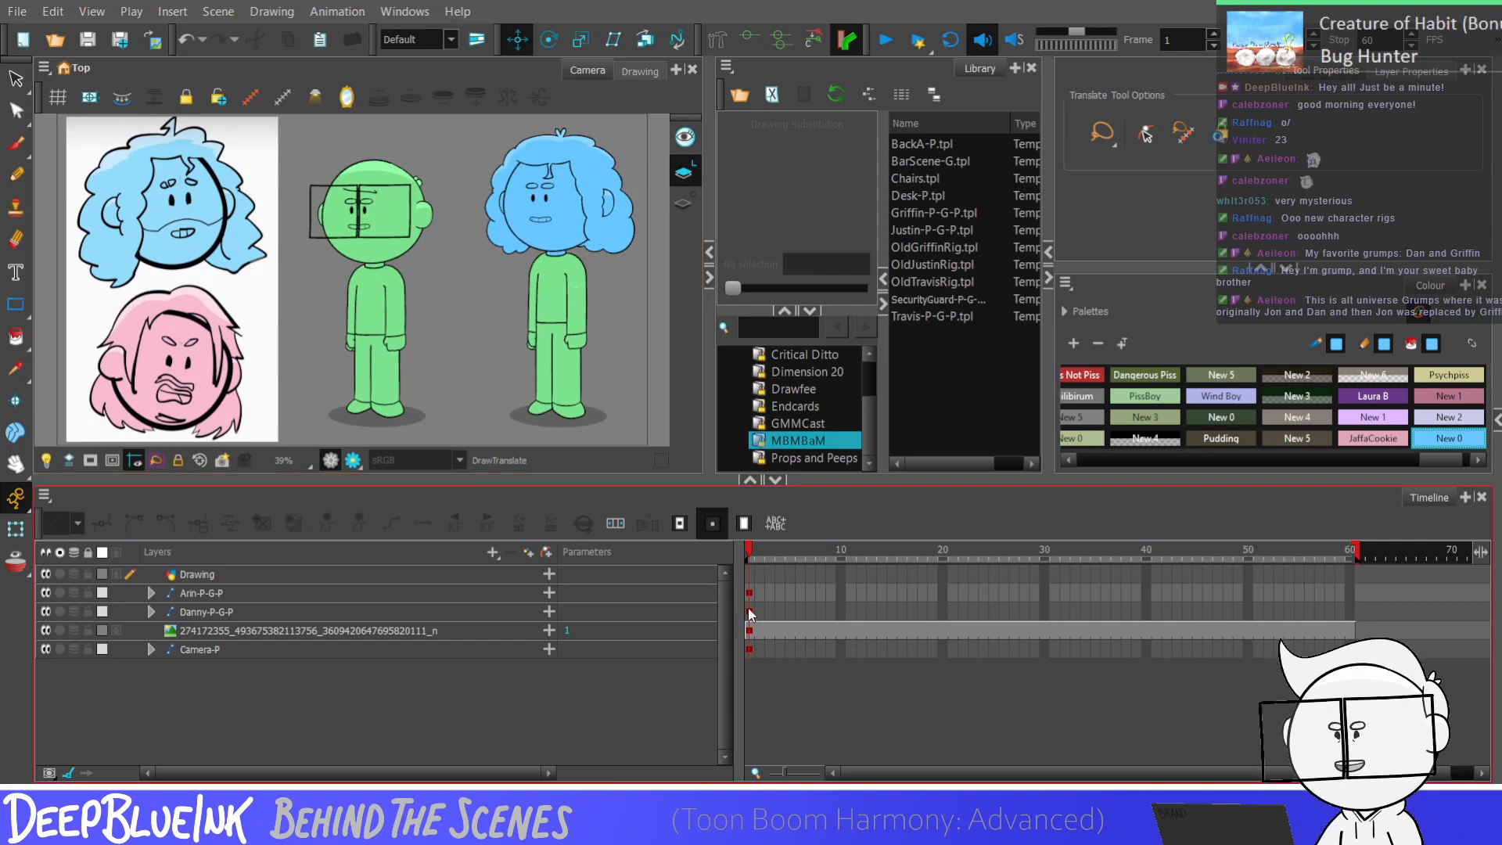
pyautogui.click(748, 610)
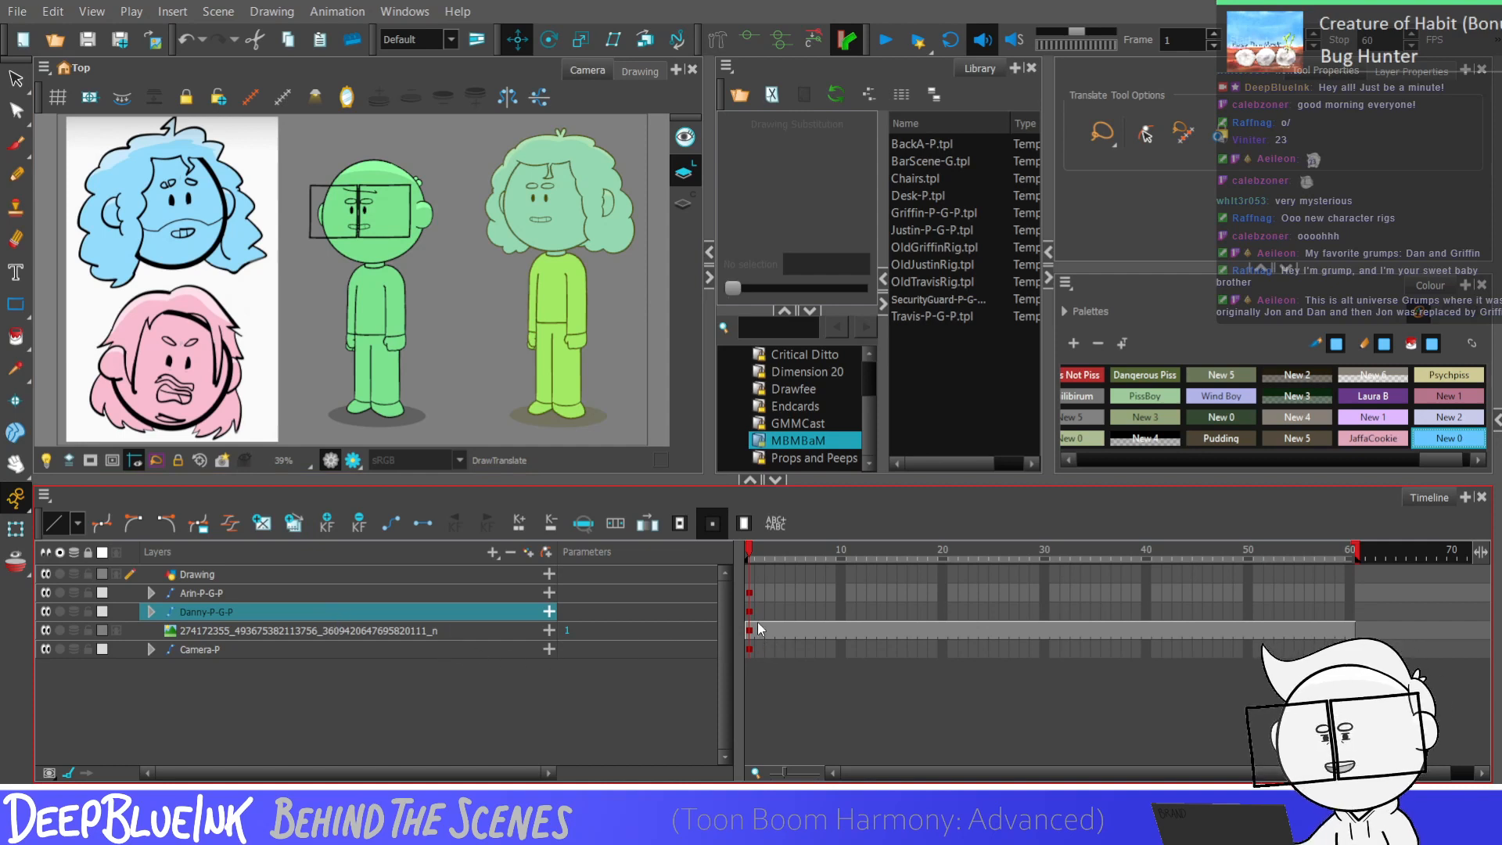
pyautogui.moveTo(760, 630); pyautogui.dragTo(1351, 635)
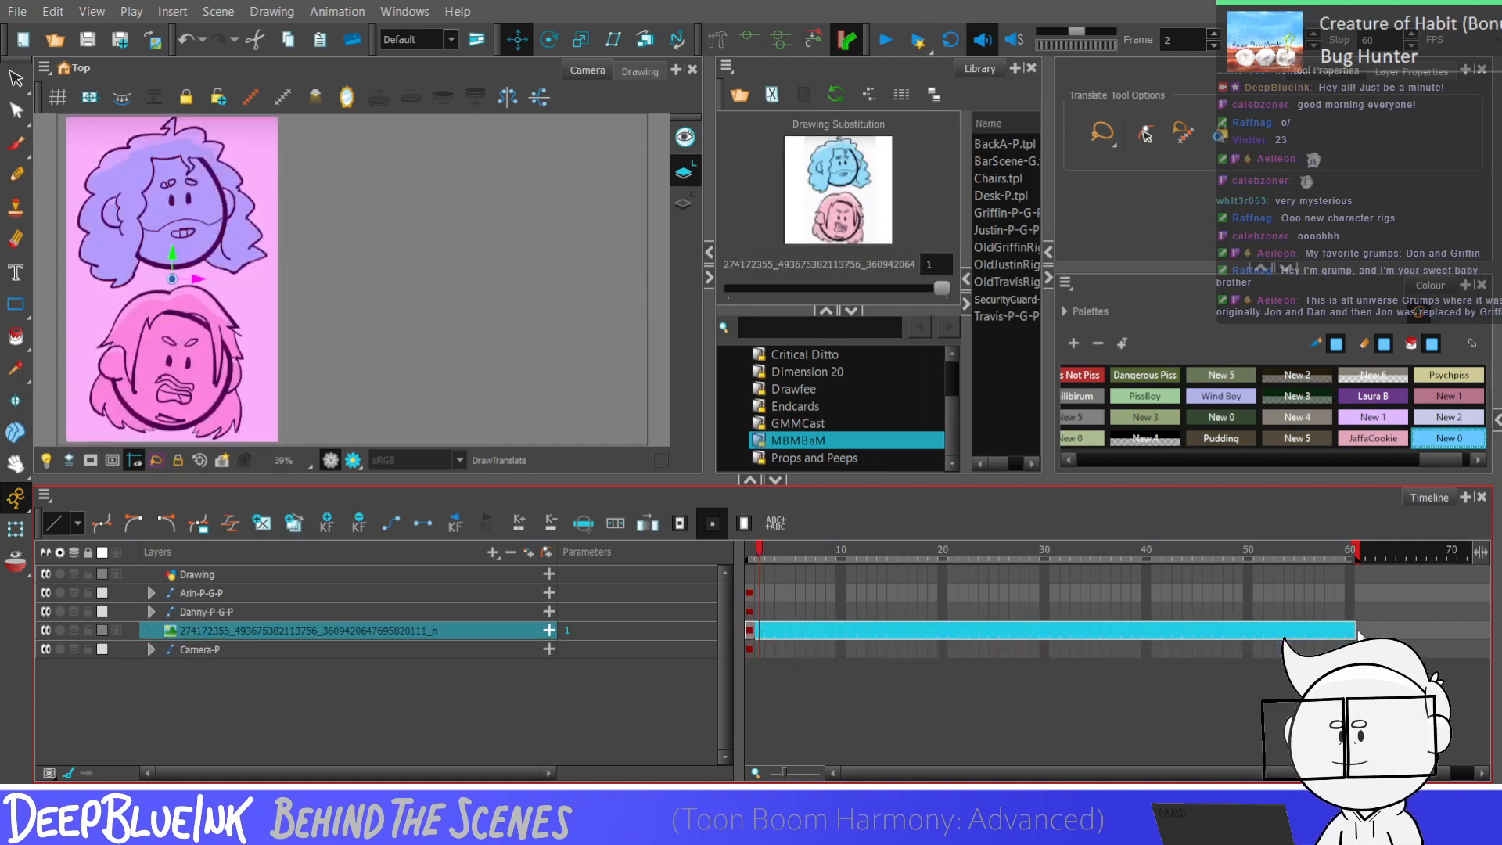
pyautogui.press('Delete')
pyautogui.click(749, 630)
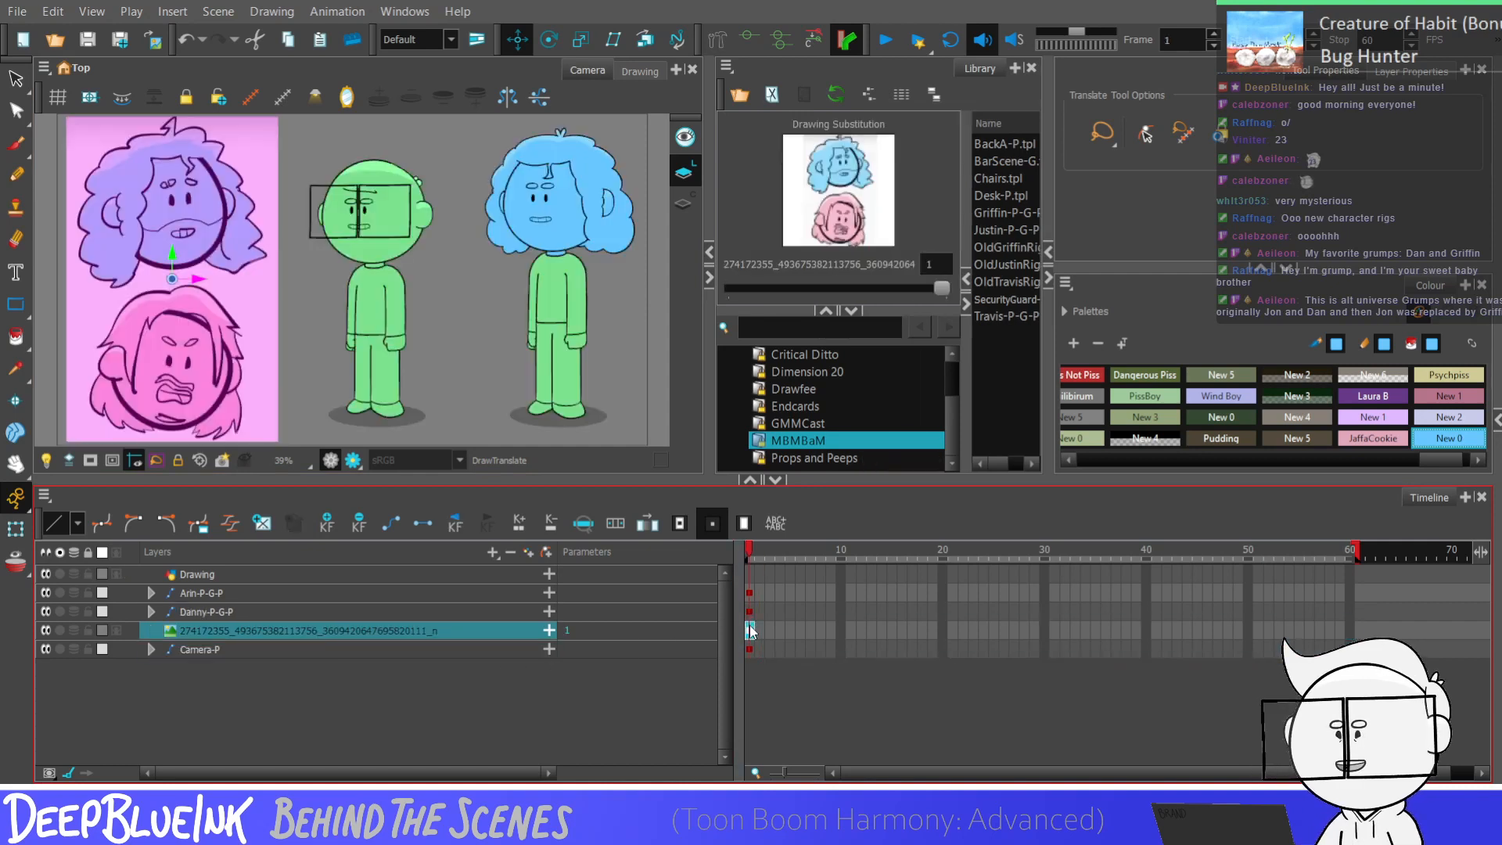
# Step: Expand the Danny-P-G-P rig in the timeline down to its face, ear, hair and head drawings
pyautogui.click(749, 611)
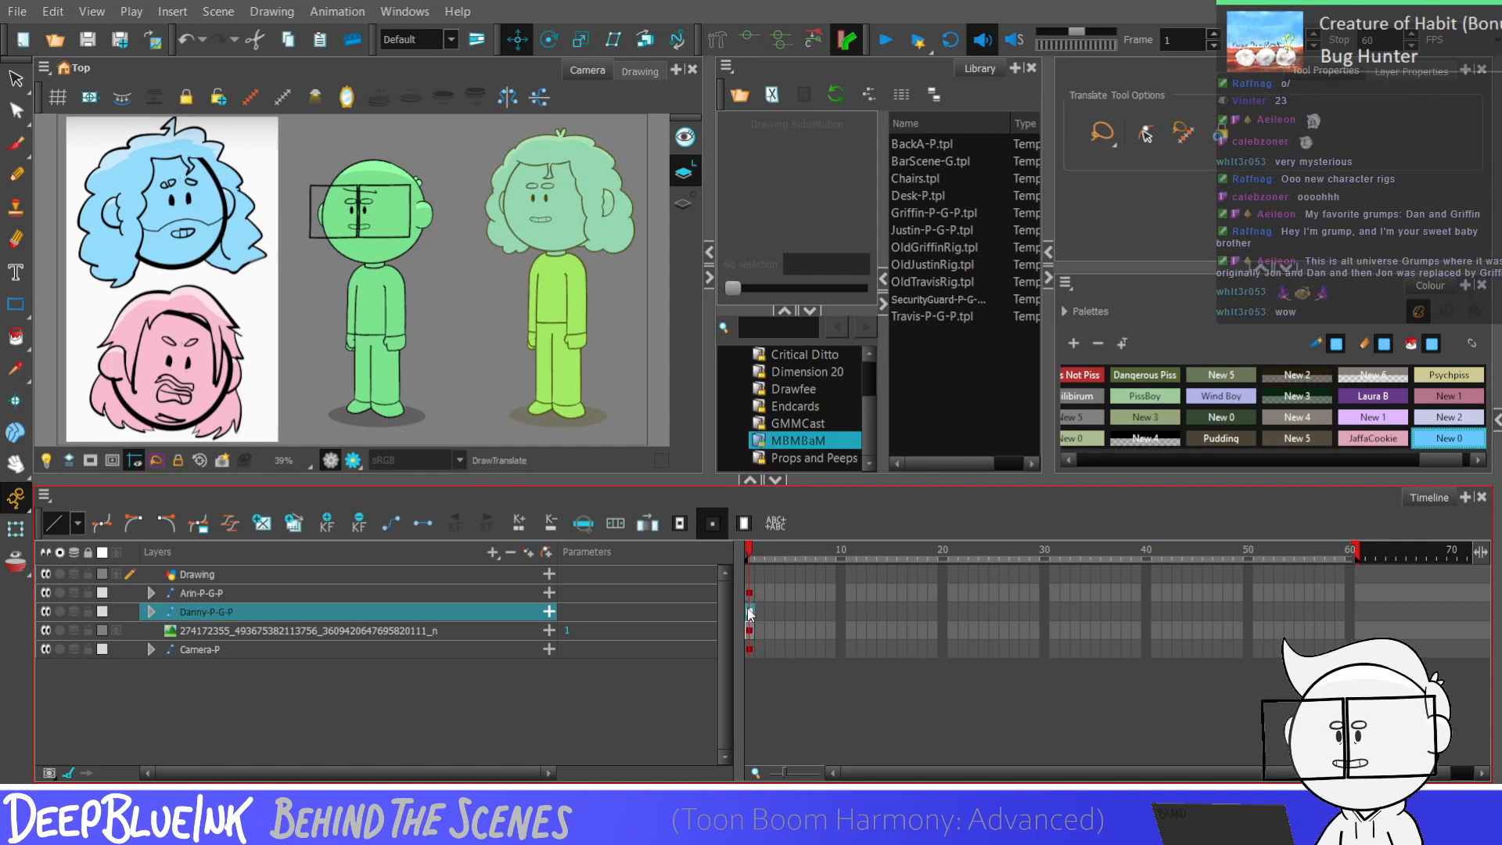
pyautogui.press('/')
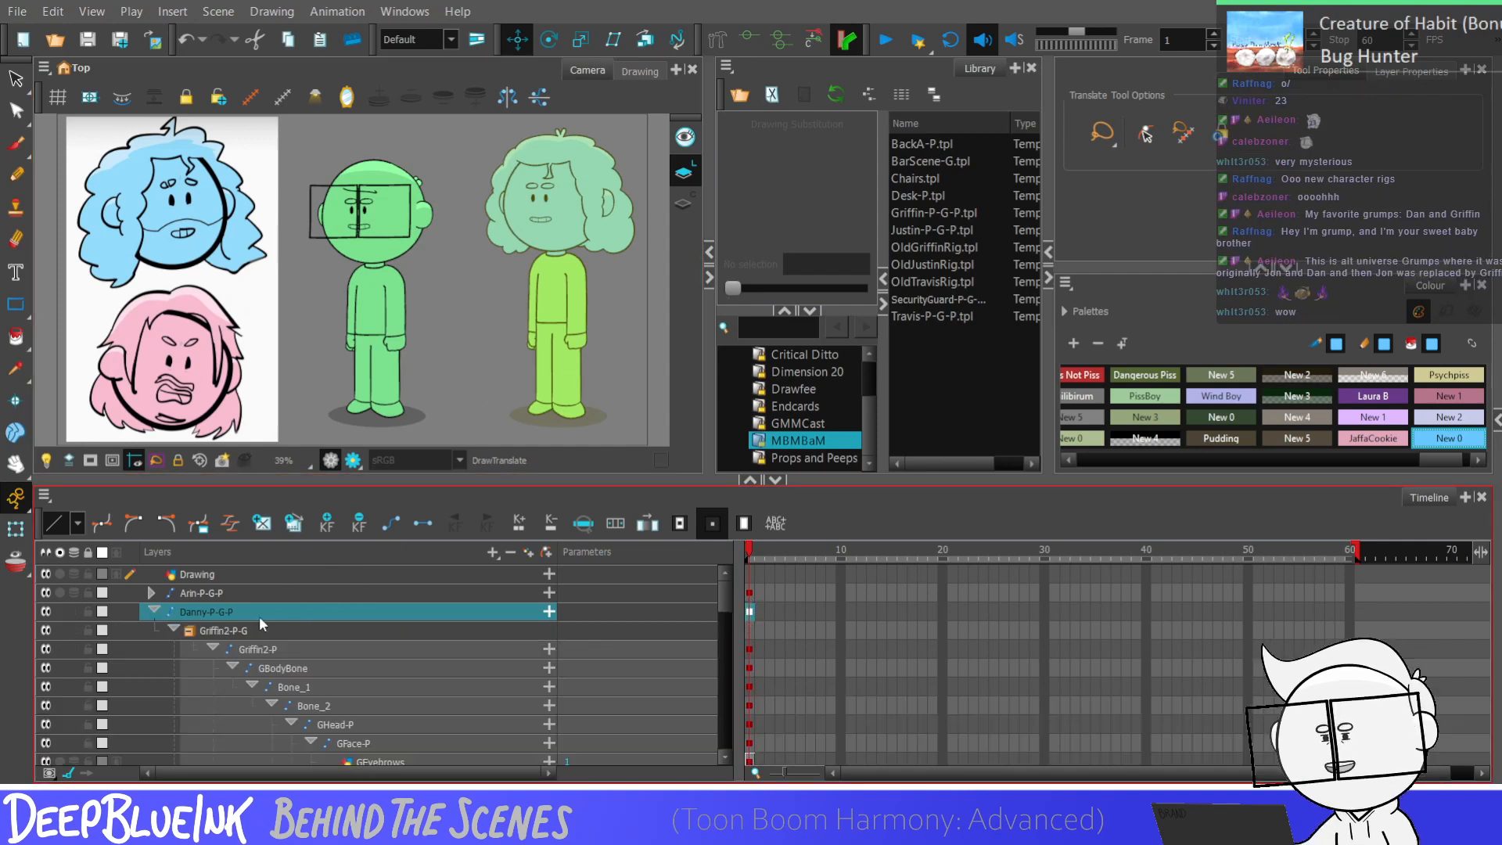
pyautogui.moveTo(724, 598); pyautogui.dragTo(723, 626)
pyautogui.scroll(1, 747, 642)
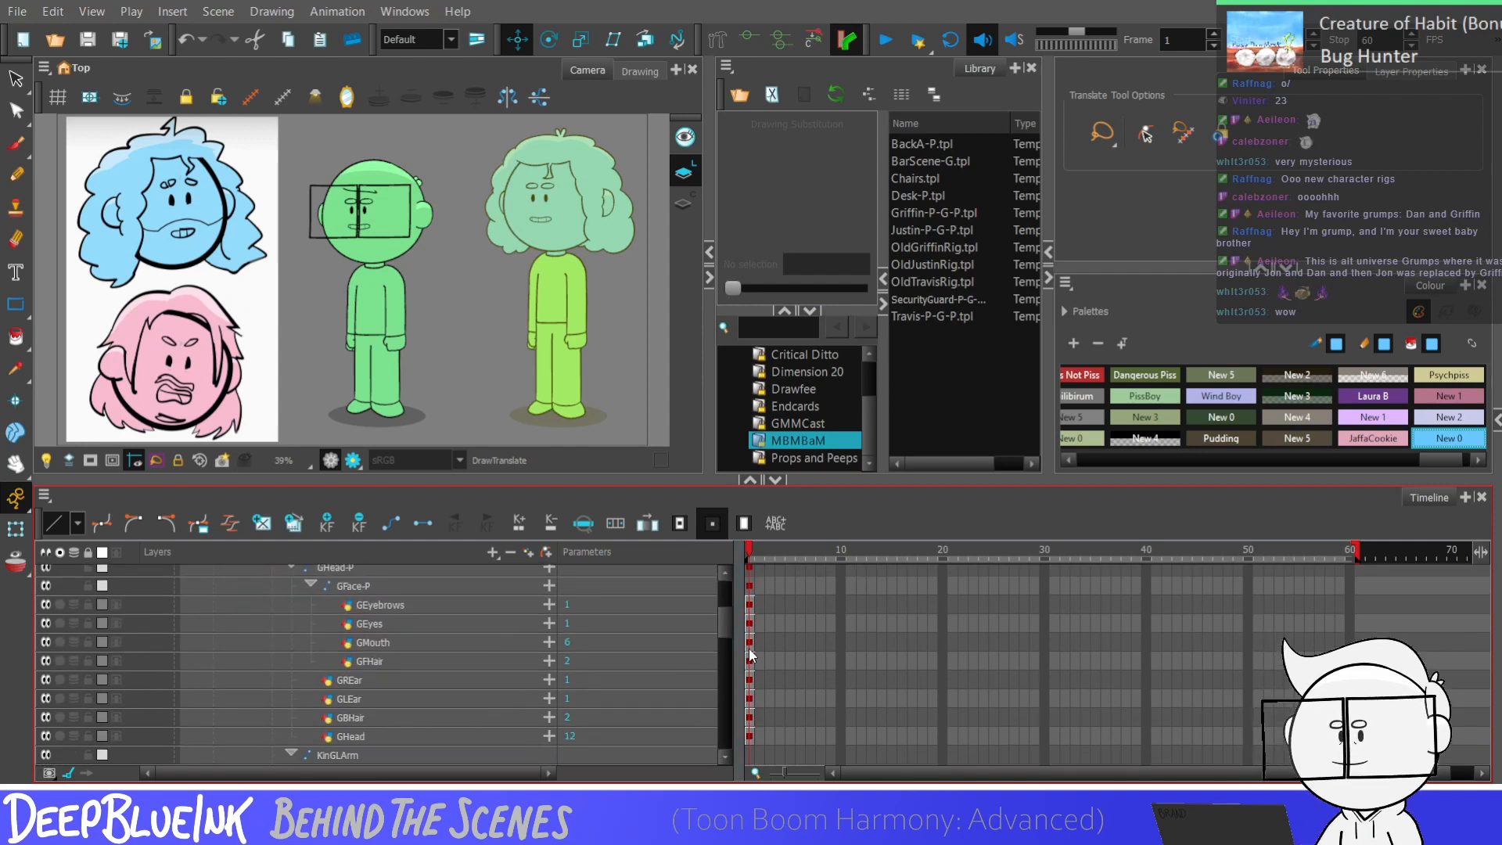
# Step: Select the back hair artwork on the GBHair drawing and check its pencil line thickness settings
pyautogui.click(749, 737)
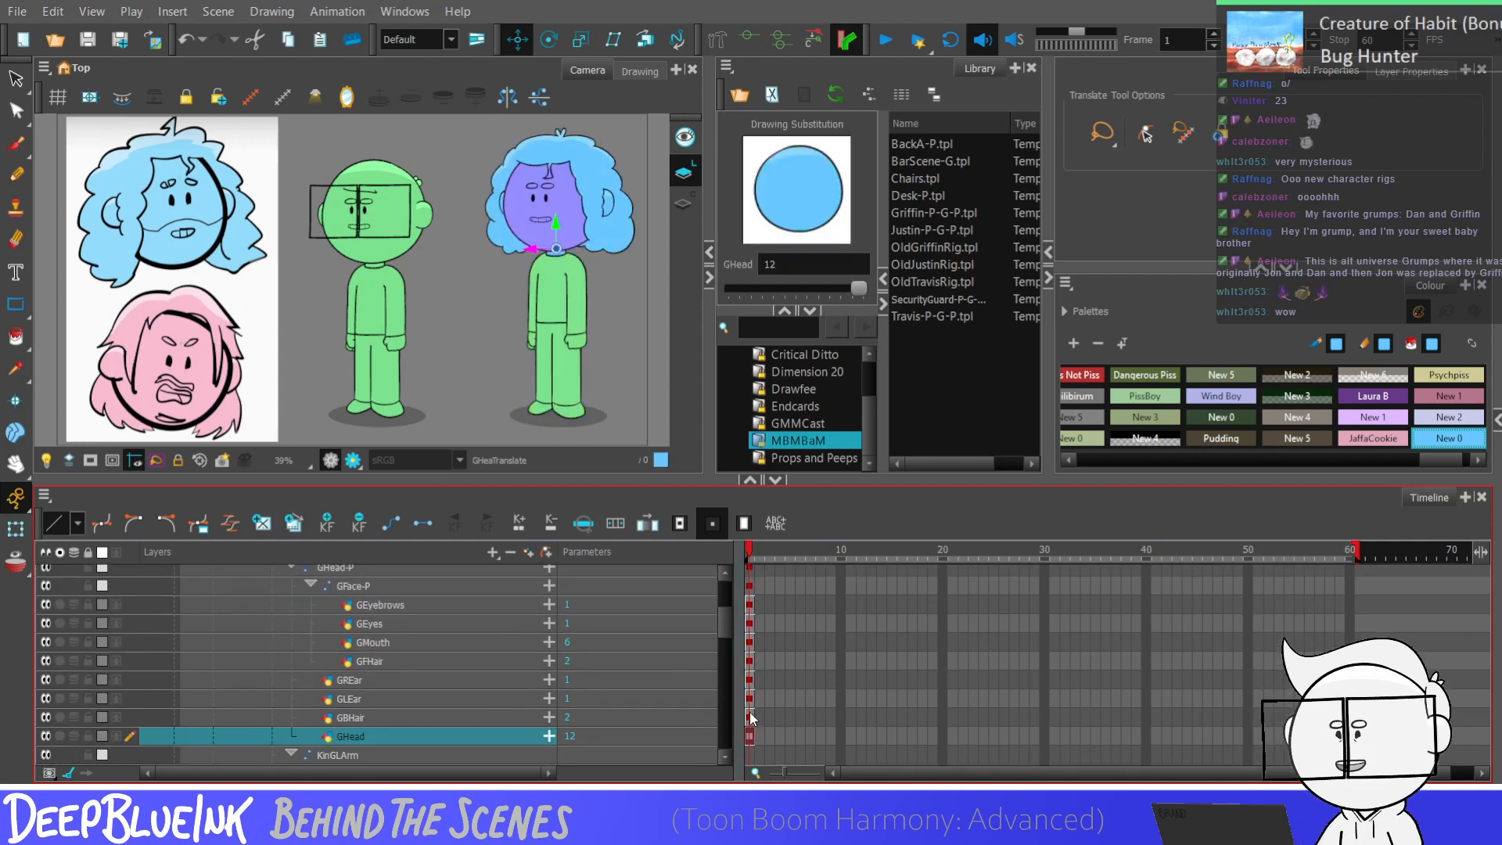
pyautogui.click(749, 717)
pyautogui.hotkey('alt', 's')
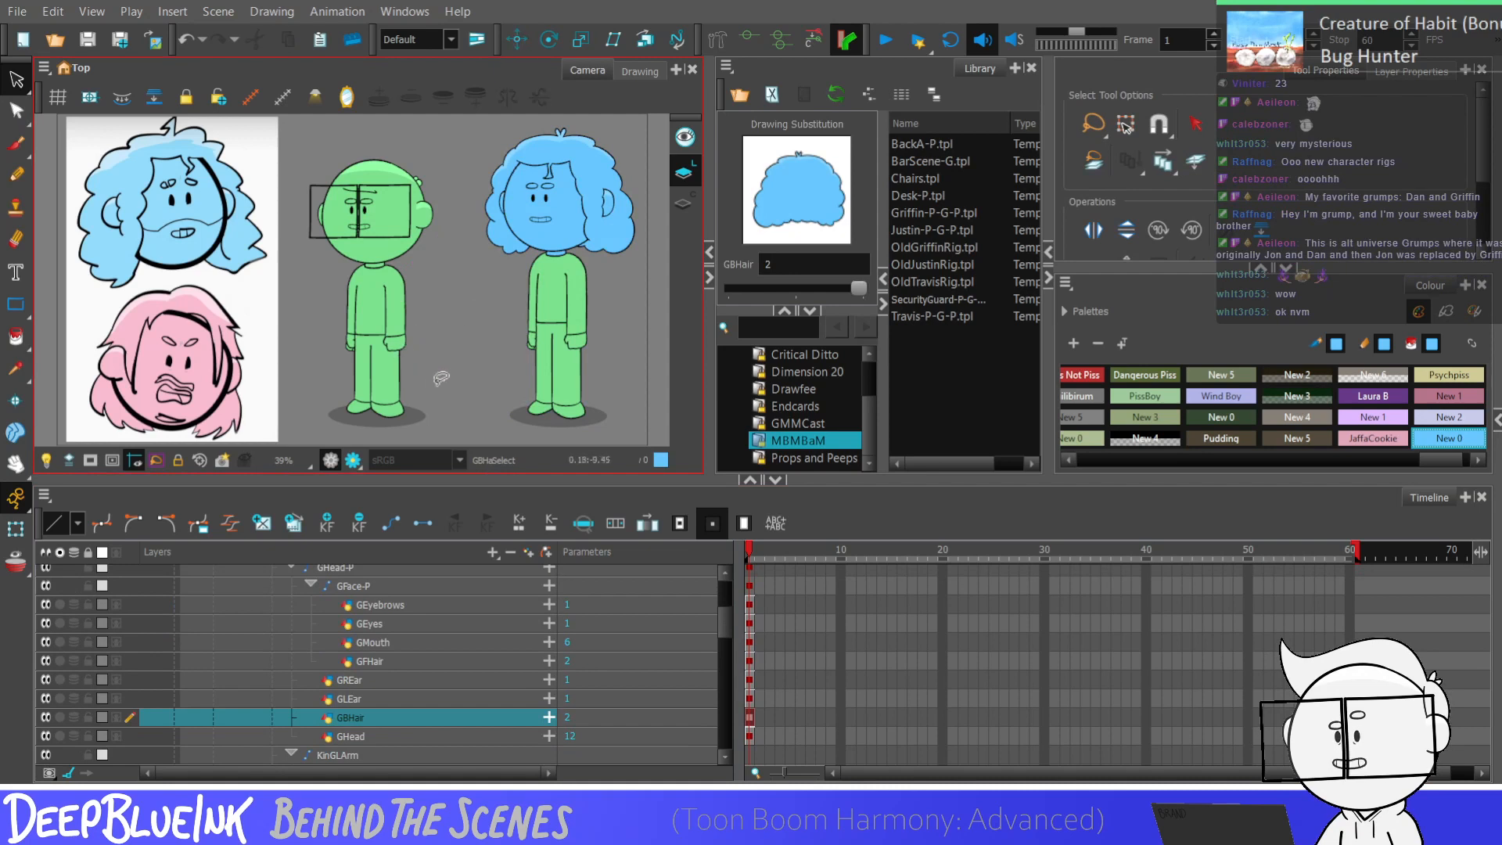
pyautogui.click(551, 168)
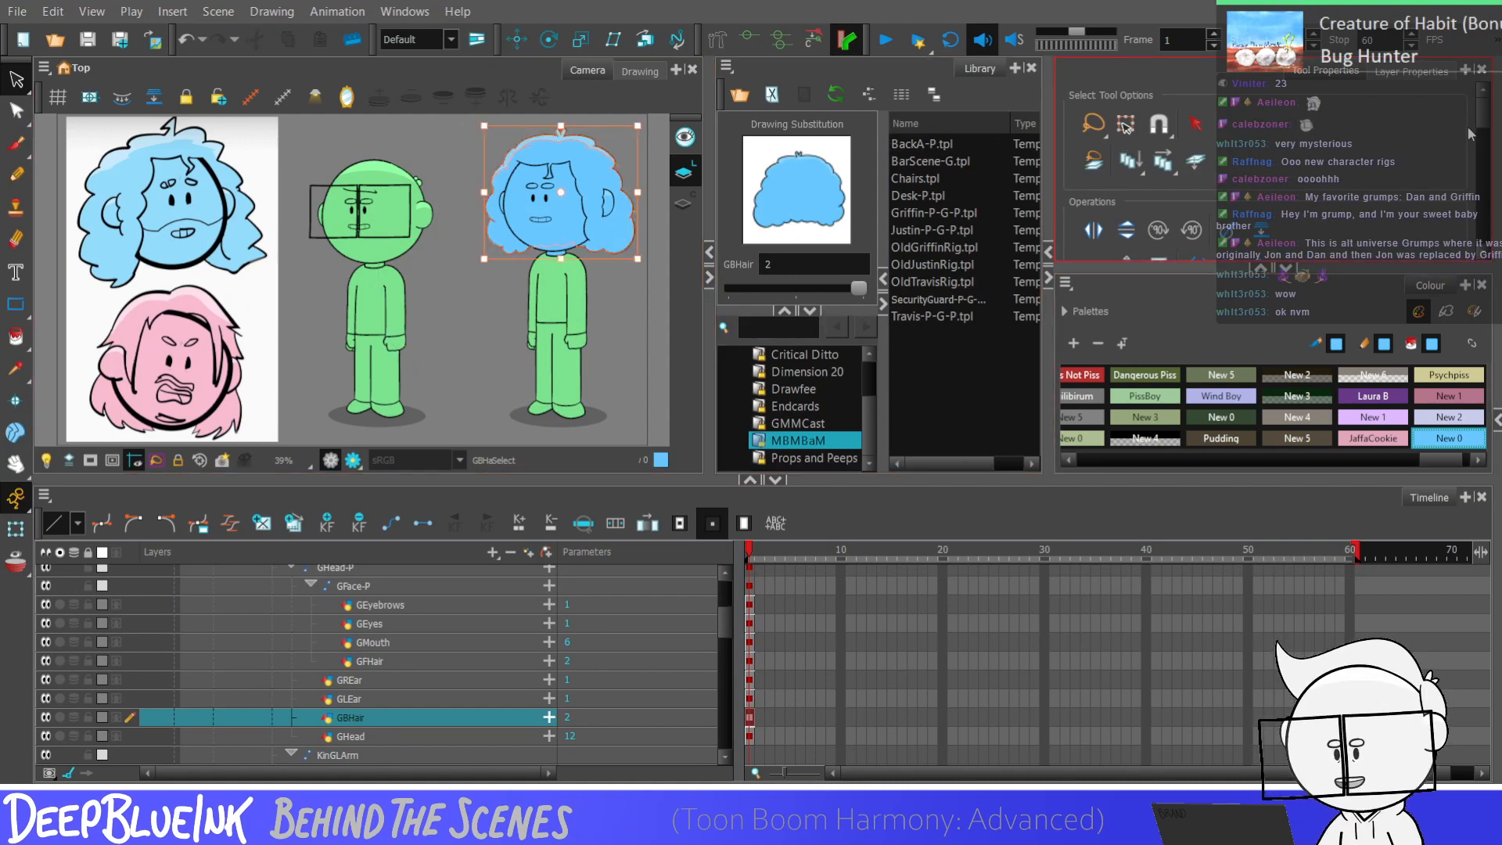
pyautogui.click(1444, 131)
pyautogui.click(469, 319)
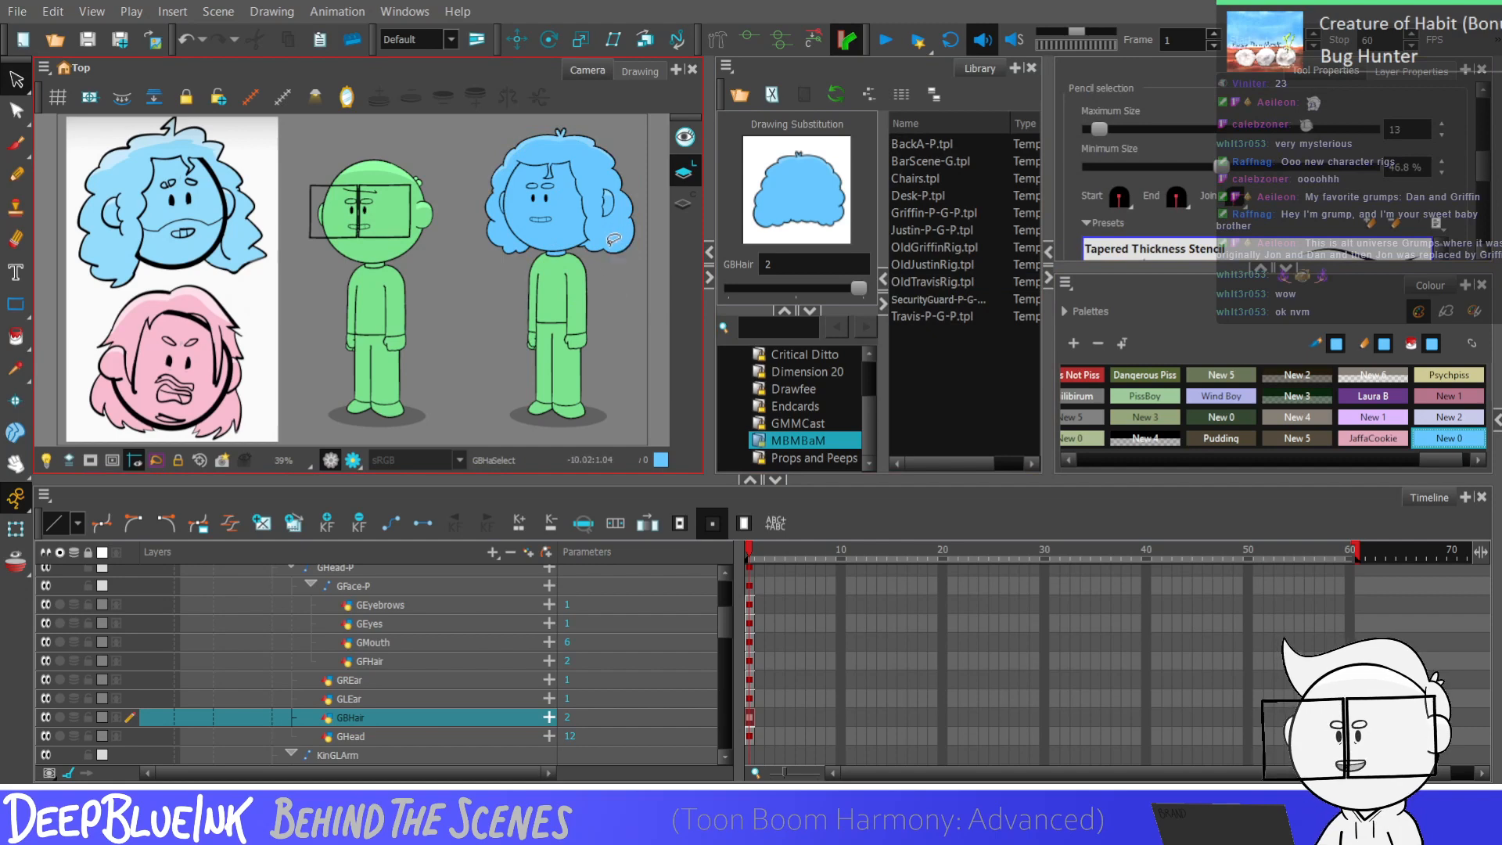
# Step: On the GHead drawing, draw a curved pencil line above the mouth in the black Griffin'sGlasses colour
pyautogui.scroll(1, 567, 205)
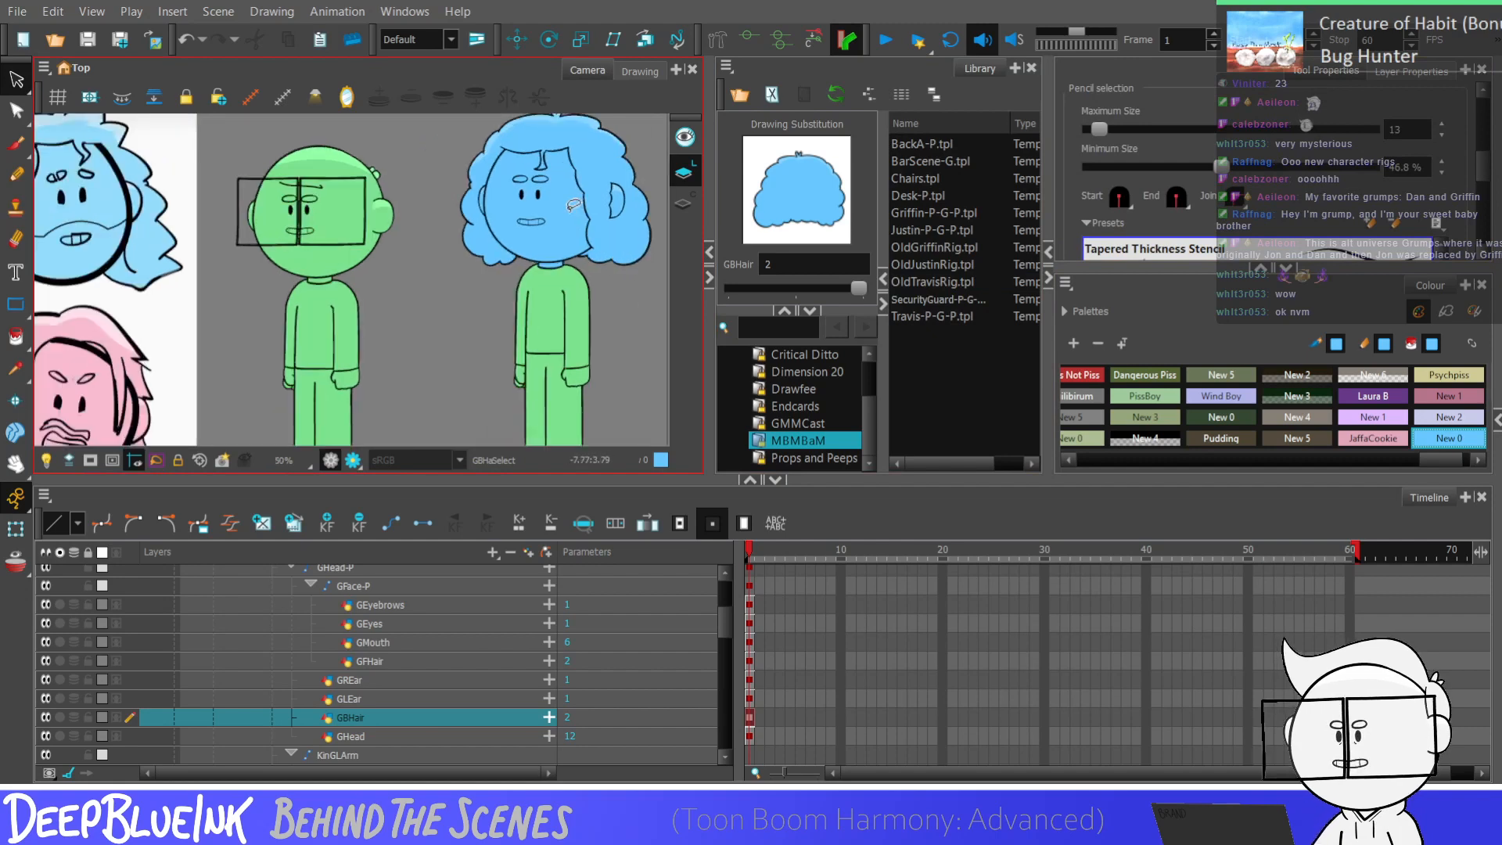
pyautogui.press('Down')
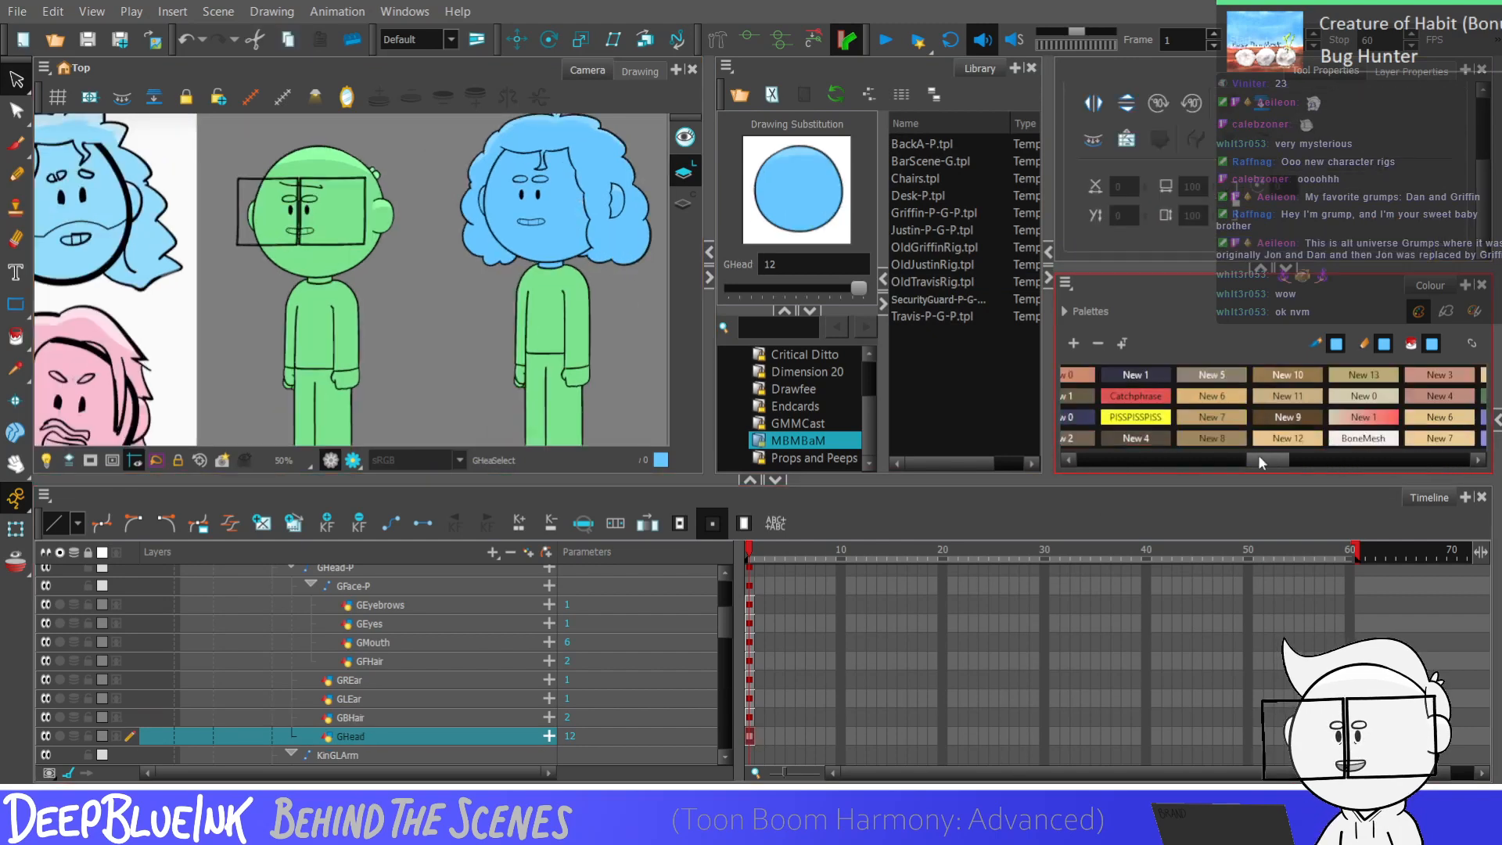
pyautogui.click(14, 145)
pyautogui.click(16, 174)
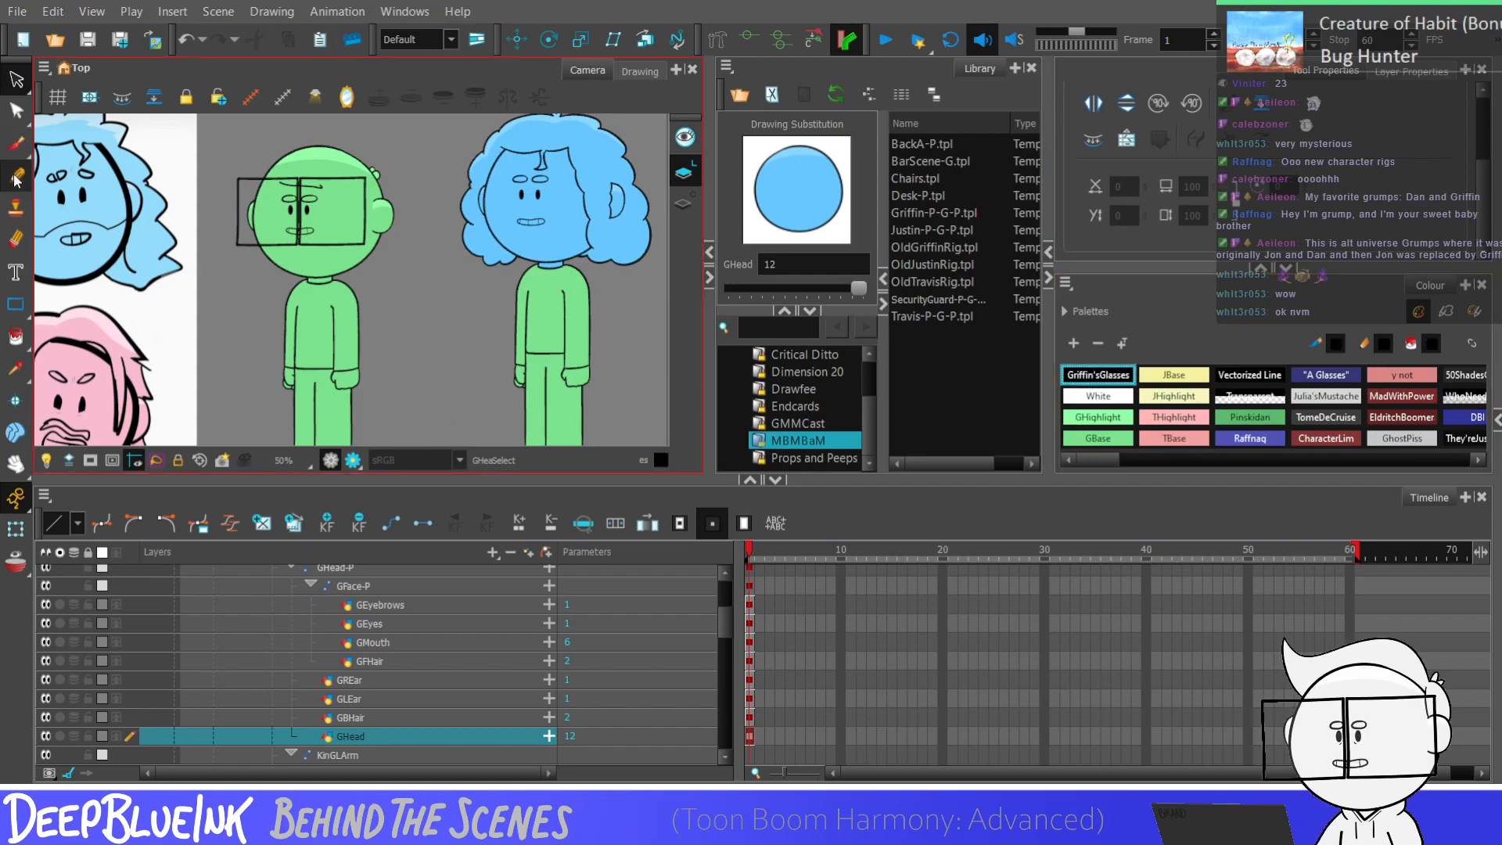
pyautogui.scroll(2, 484, 233)
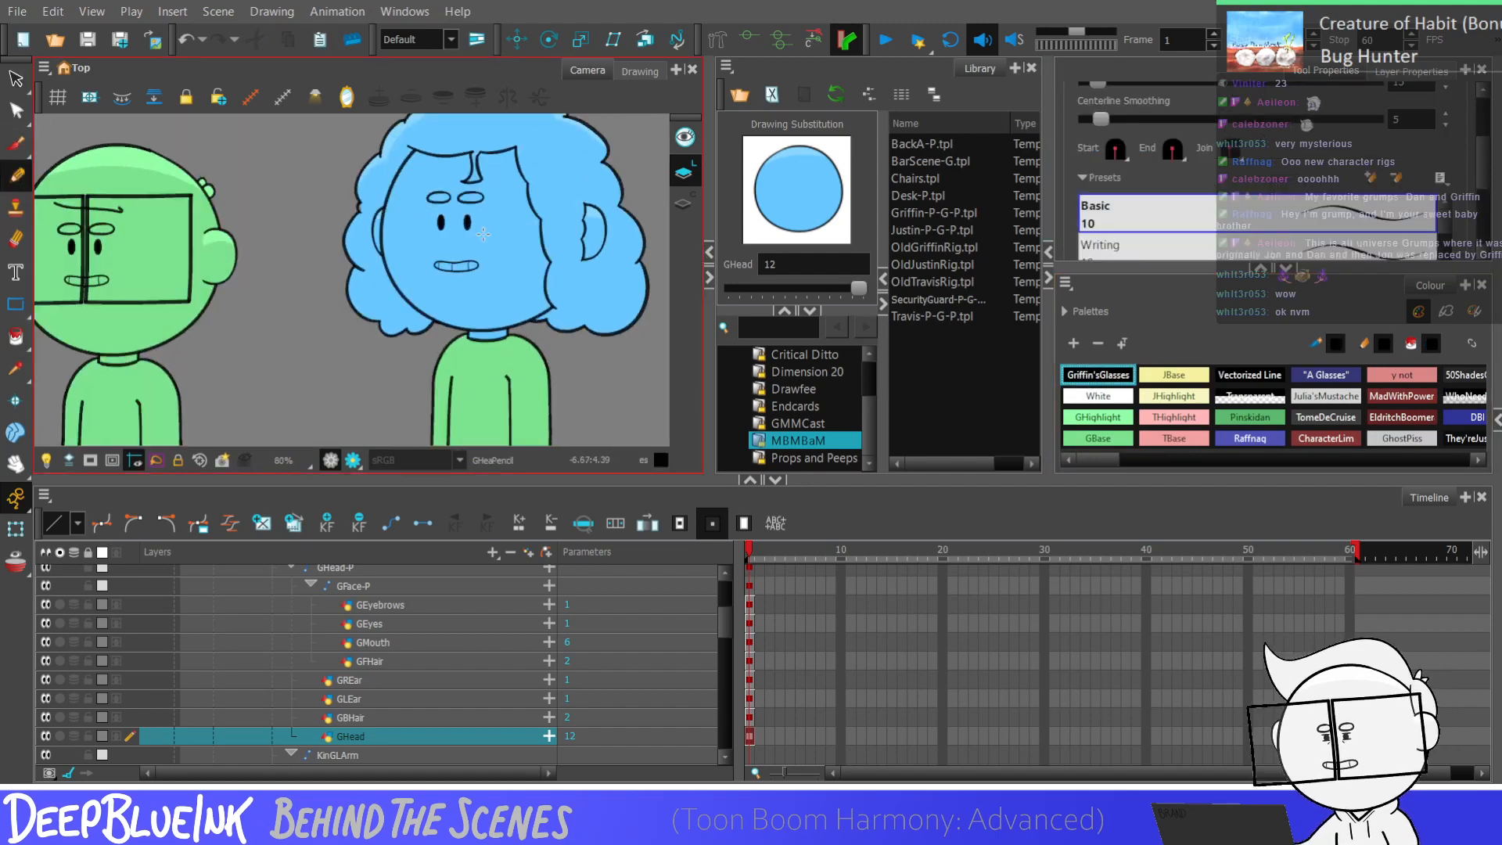
pyautogui.scroll(2, 484, 233)
pyautogui.moveTo(397, 254); pyautogui.dragTo(531, 248)
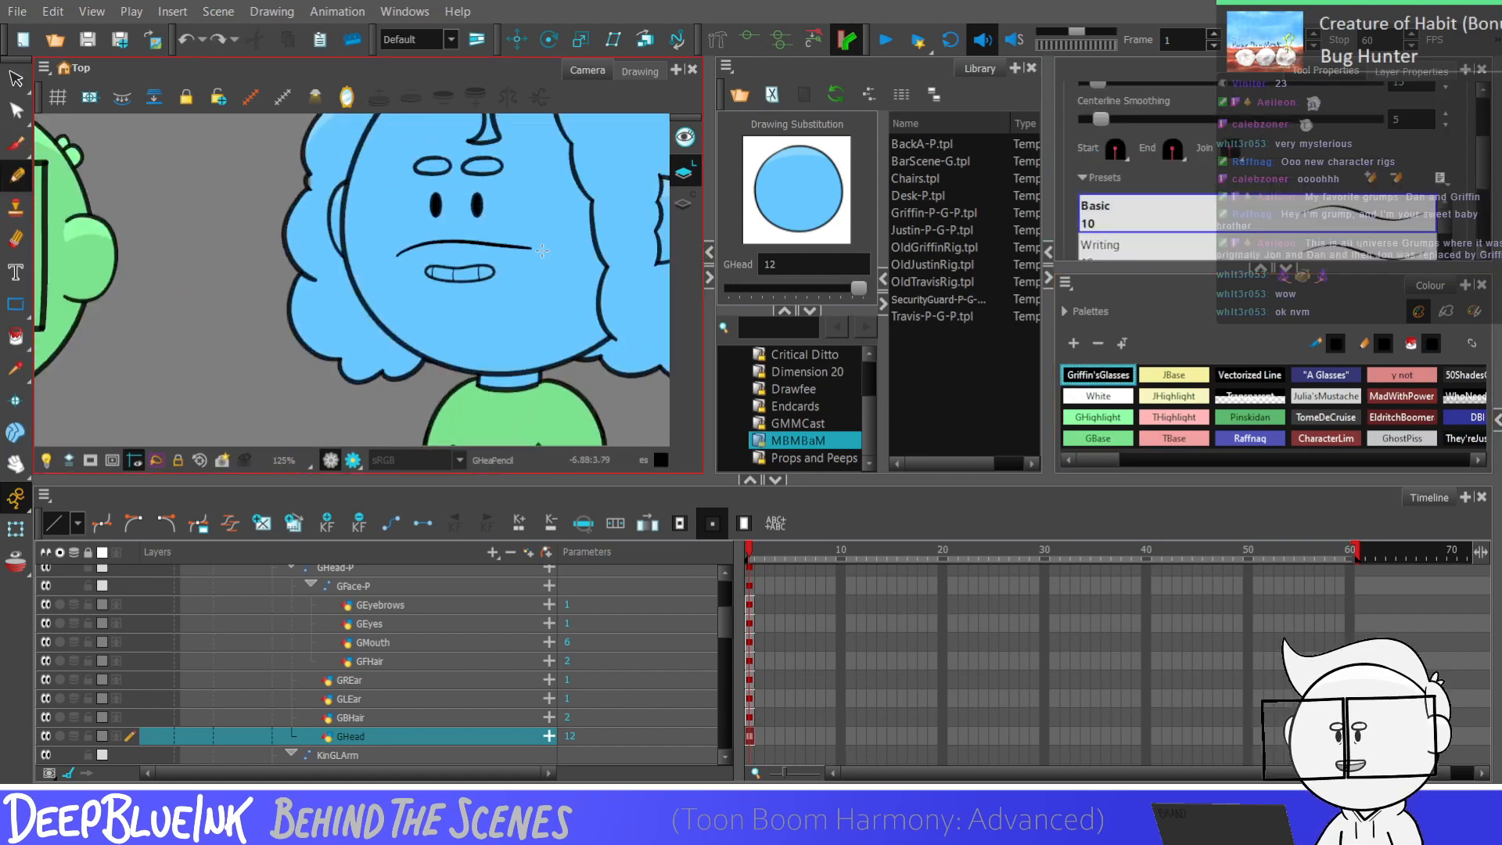
pyautogui.hotkey('ctrl', 'z')
pyautogui.moveTo(413, 250); pyautogui.dragTo(515, 248)
pyautogui.hotkey('ctrl', 'z')
pyautogui.hotkey('ctrl', 'z')
pyautogui.hotkey('ctrl', 'z')
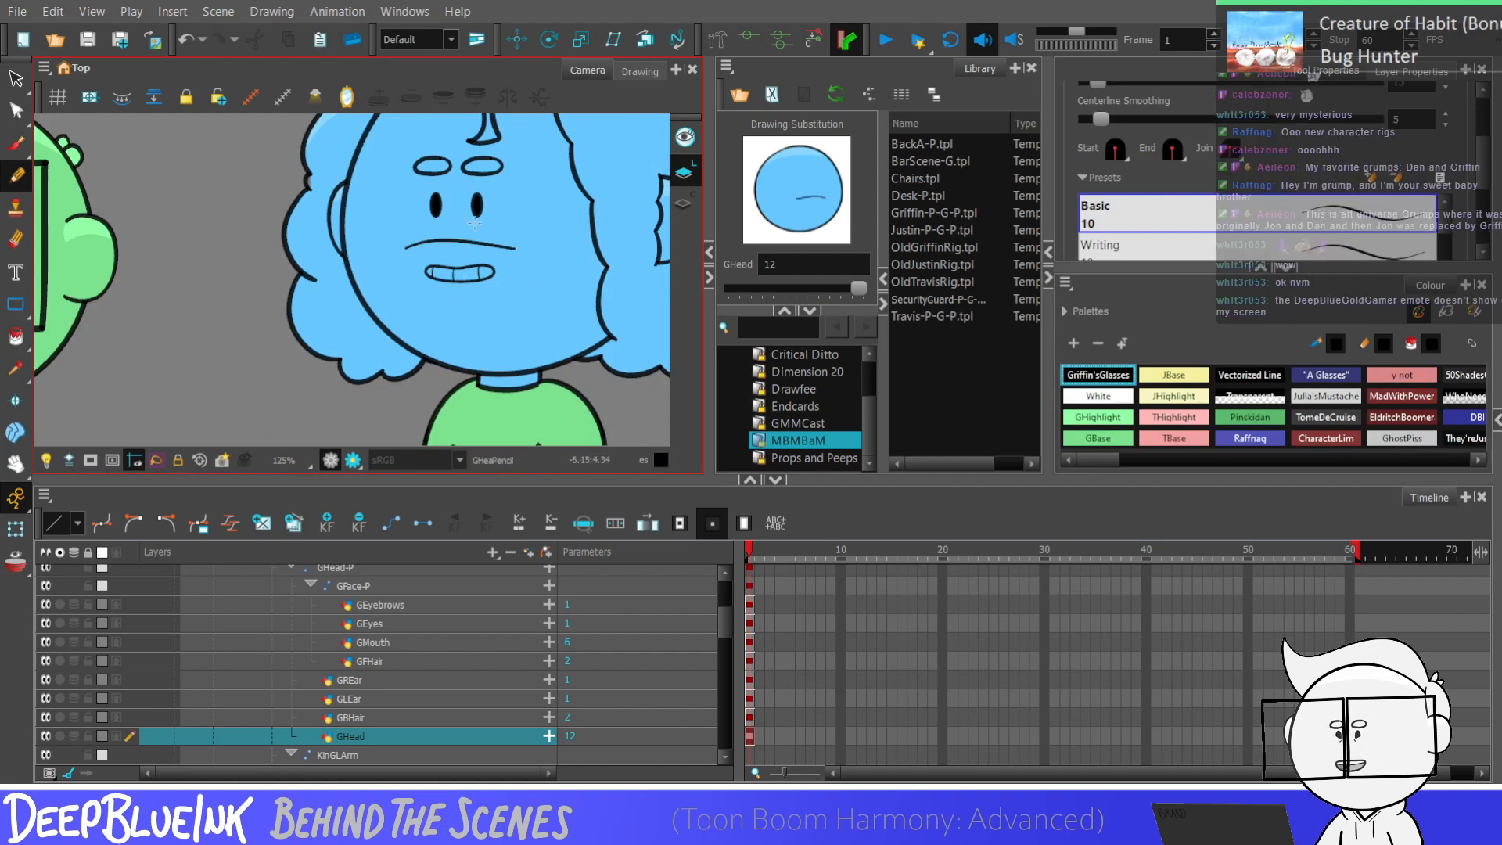
pyautogui.hotkey('alt', 's')
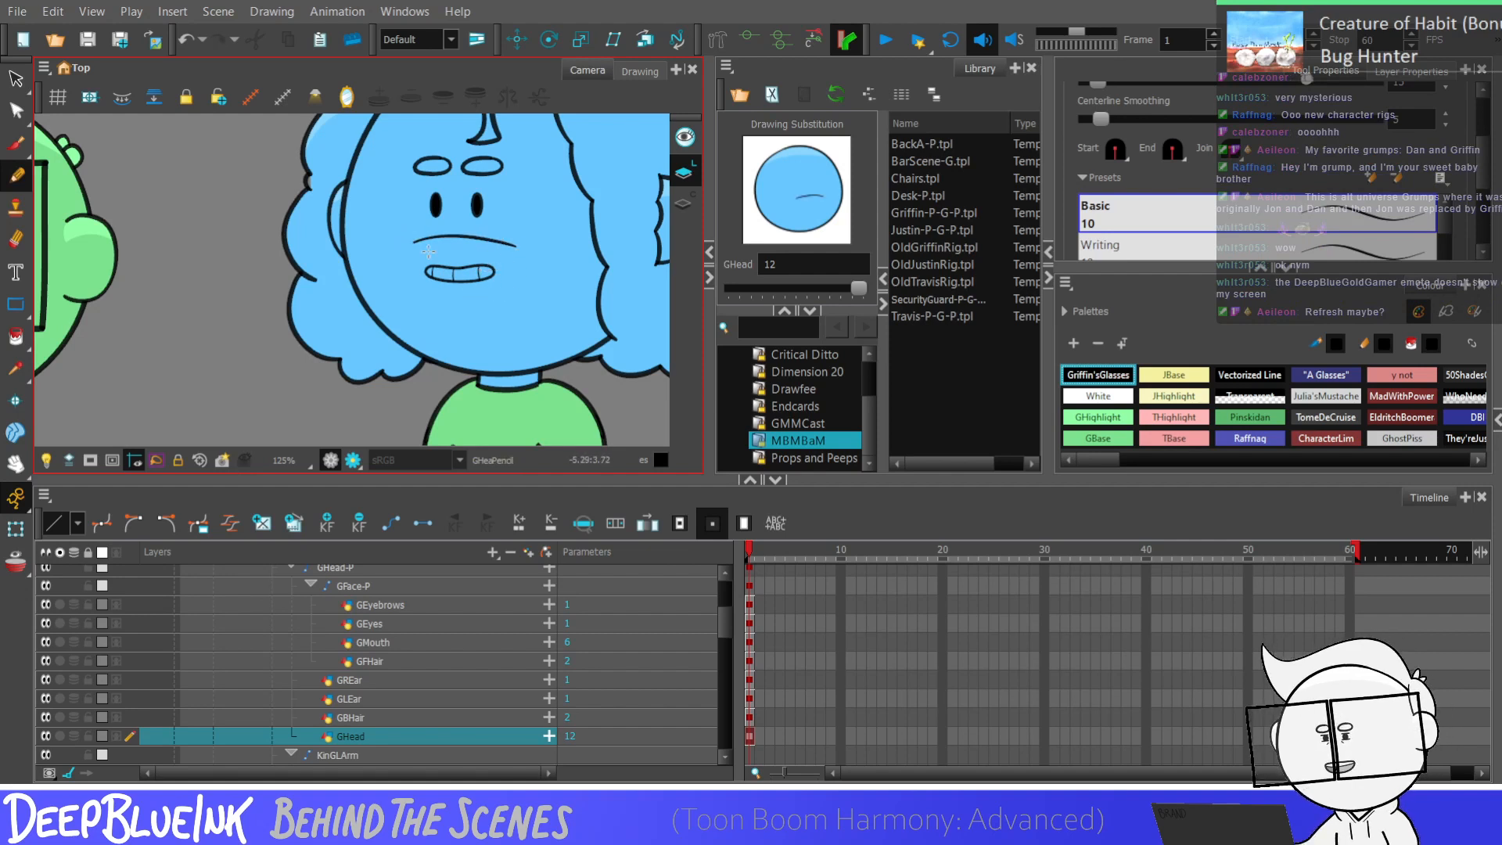
# Step: Draw pencil segments extending the line above the mouth outward to both sides of the face to form the beard's upper edge
pyautogui.moveTo(416, 247); pyautogui.dragTo(589, 237)
pyautogui.hotkey('ctrl', 'z')
pyautogui.hotkey('ctrl', 'z')
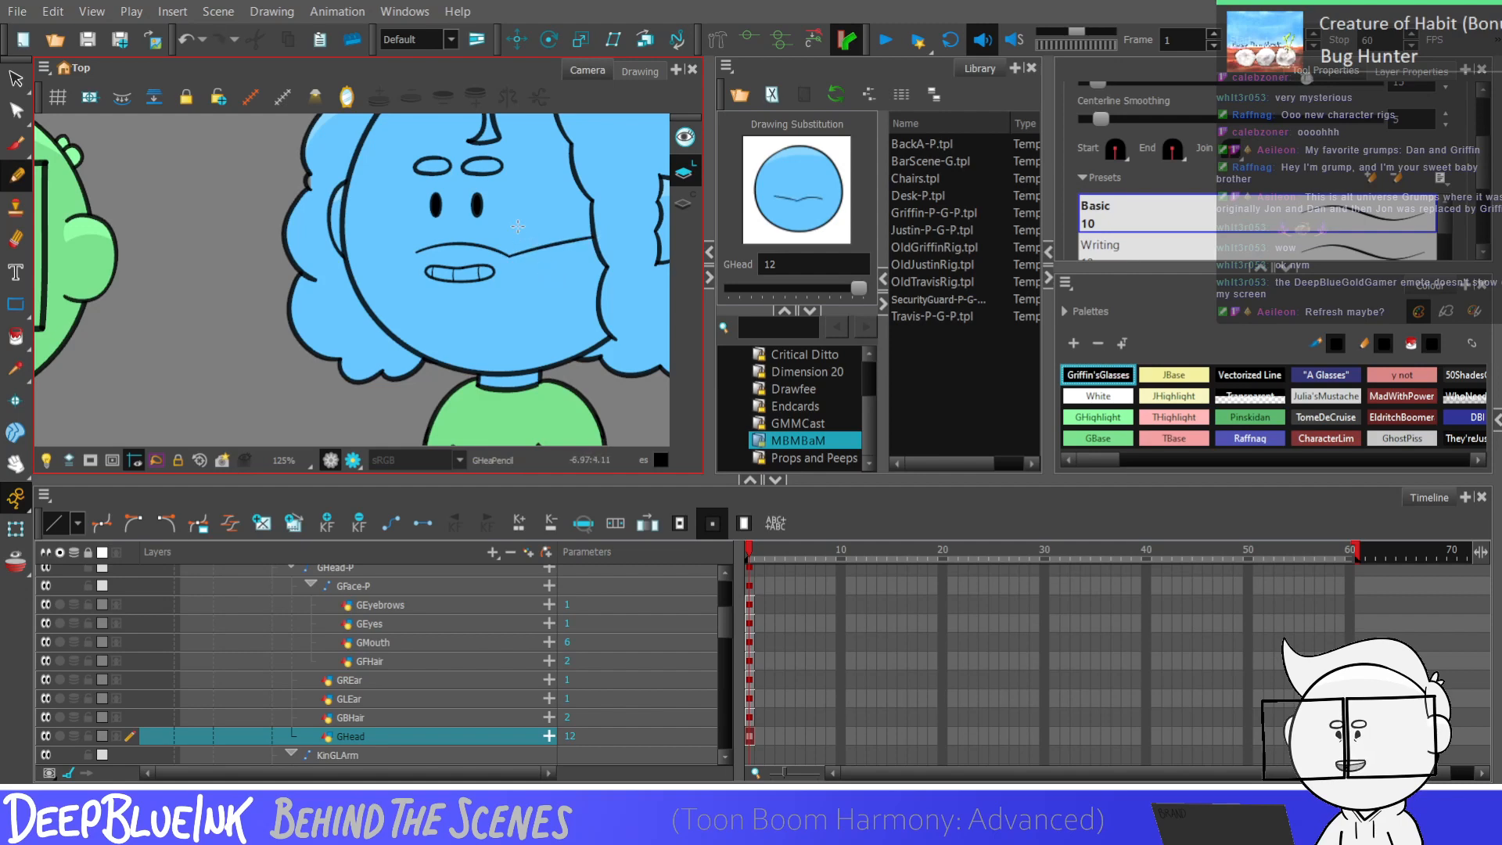
pyautogui.scroll(3, 262, 292)
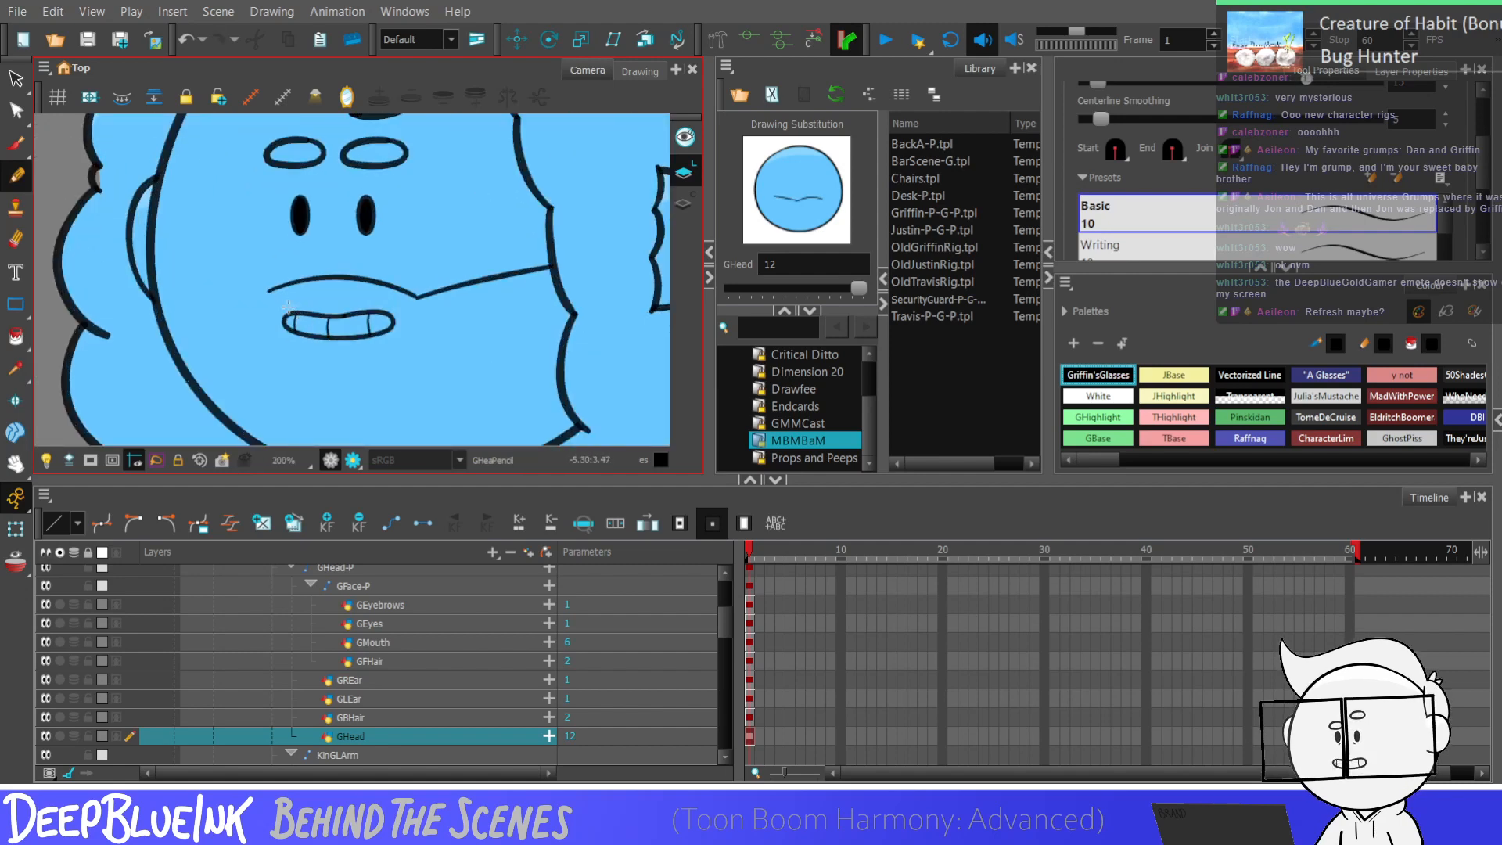
pyautogui.moveTo(152, 194)
pyautogui.mouseDown()
pyautogui.moveTo(156, 299)
pyautogui.moveTo(263, 289)
pyautogui.mouseUp()
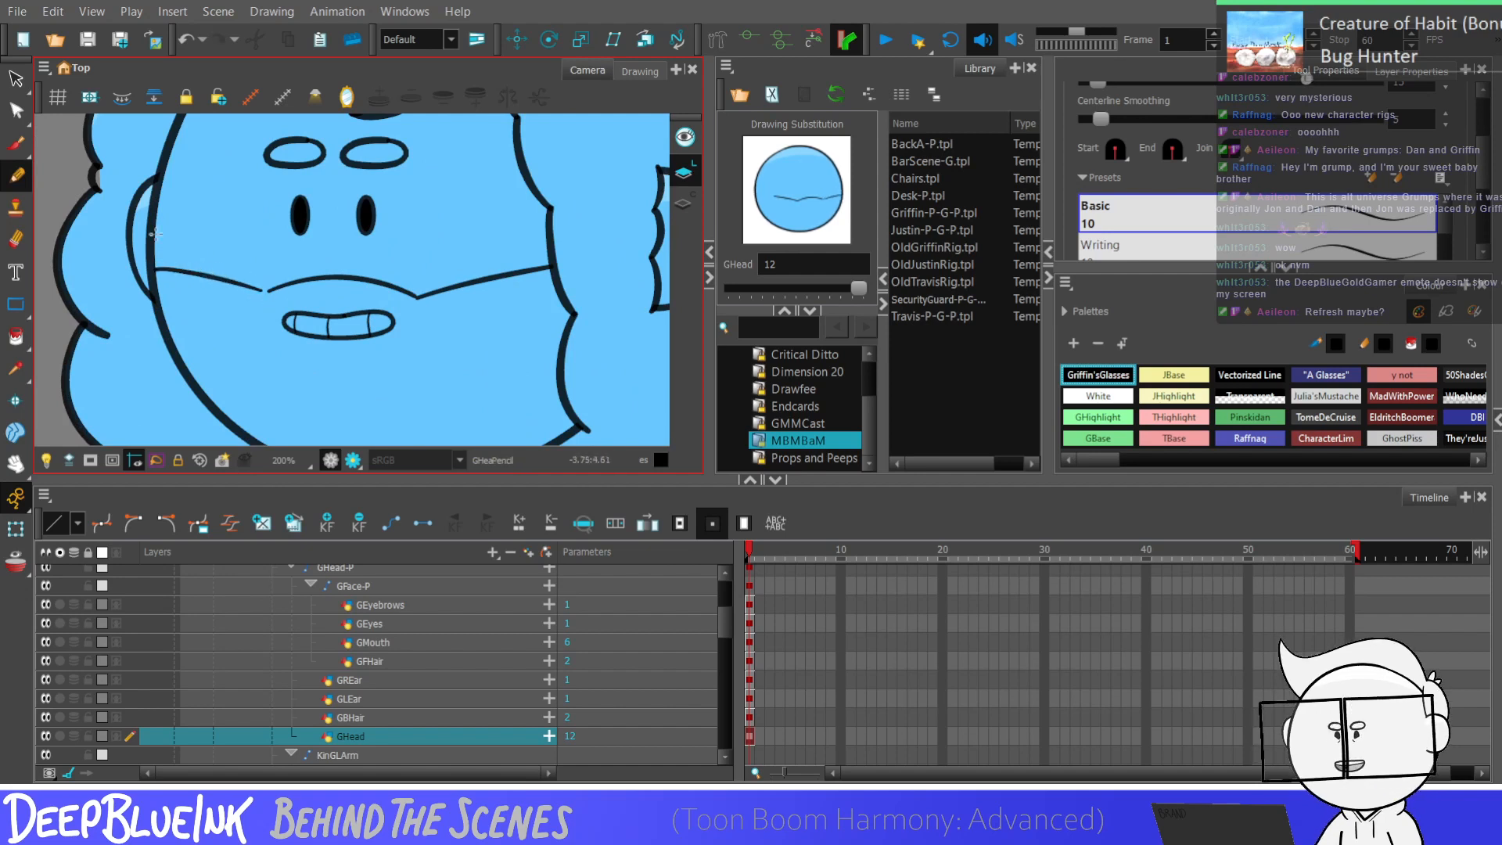
# Step: Use the Contour Editor to join the left beard segment to the corner of the arc above the mouth
pyautogui.click(16, 110)
pyautogui.scroll(2, 247, 292)
pyautogui.click(280, 288)
pyautogui.click(283, 292)
pyautogui.scroll(-2, 313, 274)
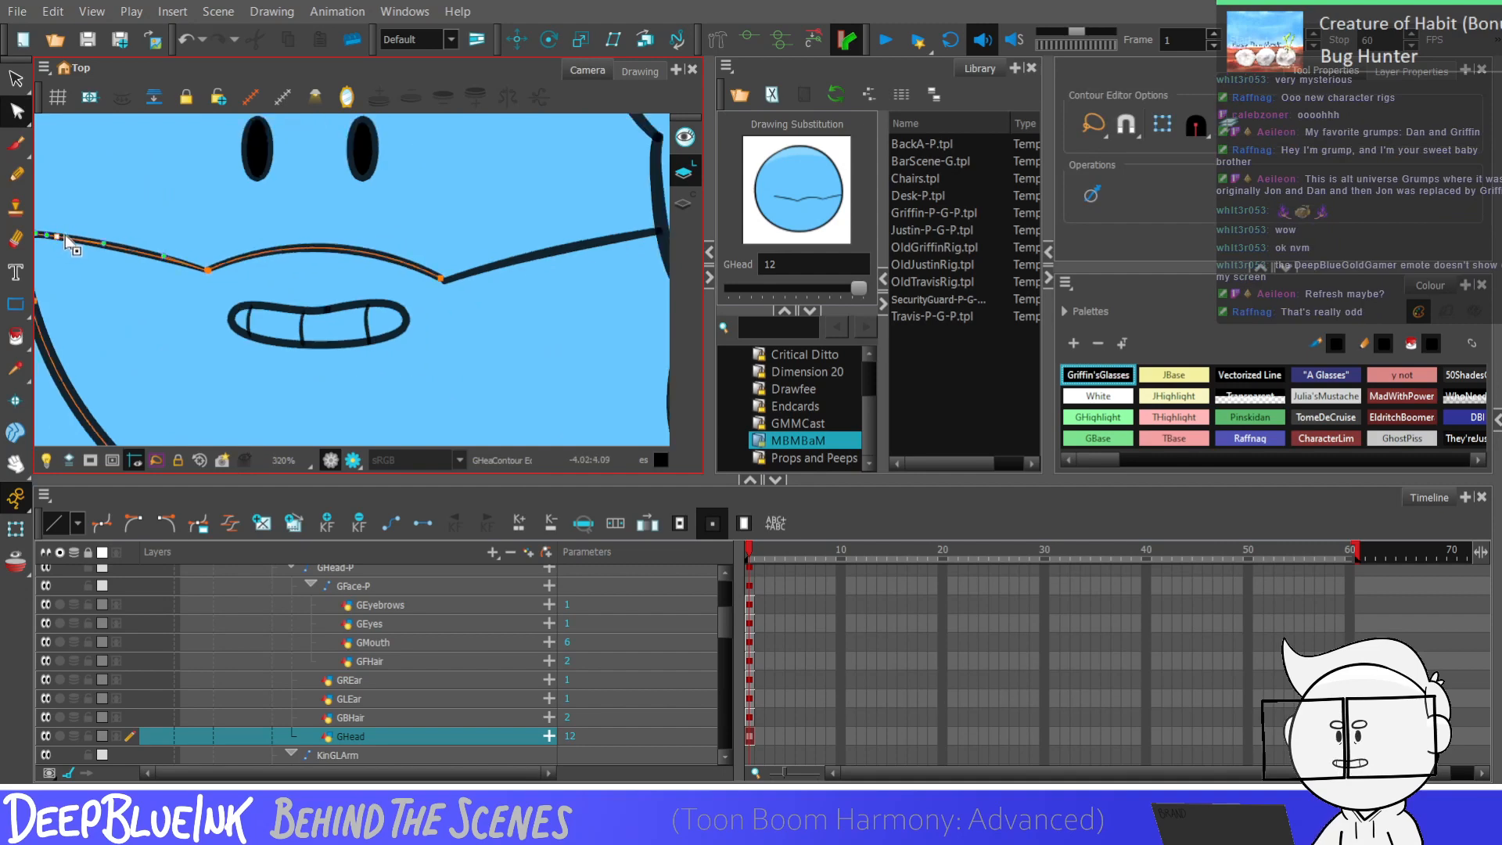
pyautogui.press('Escape')
pyautogui.scroll(-2, 418, 320)
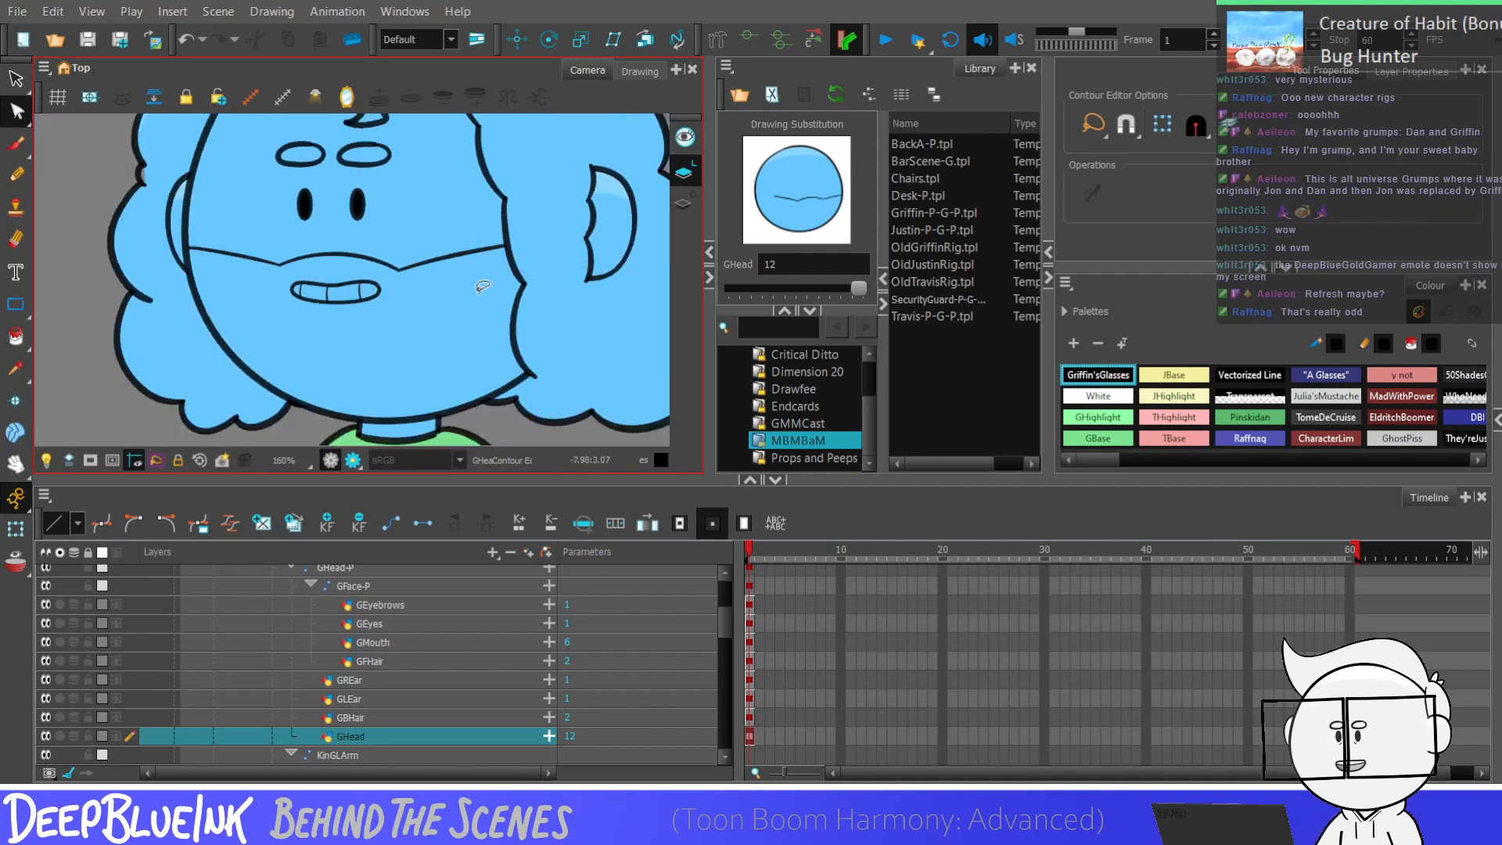
pyautogui.scroll(-1, 413, 334)
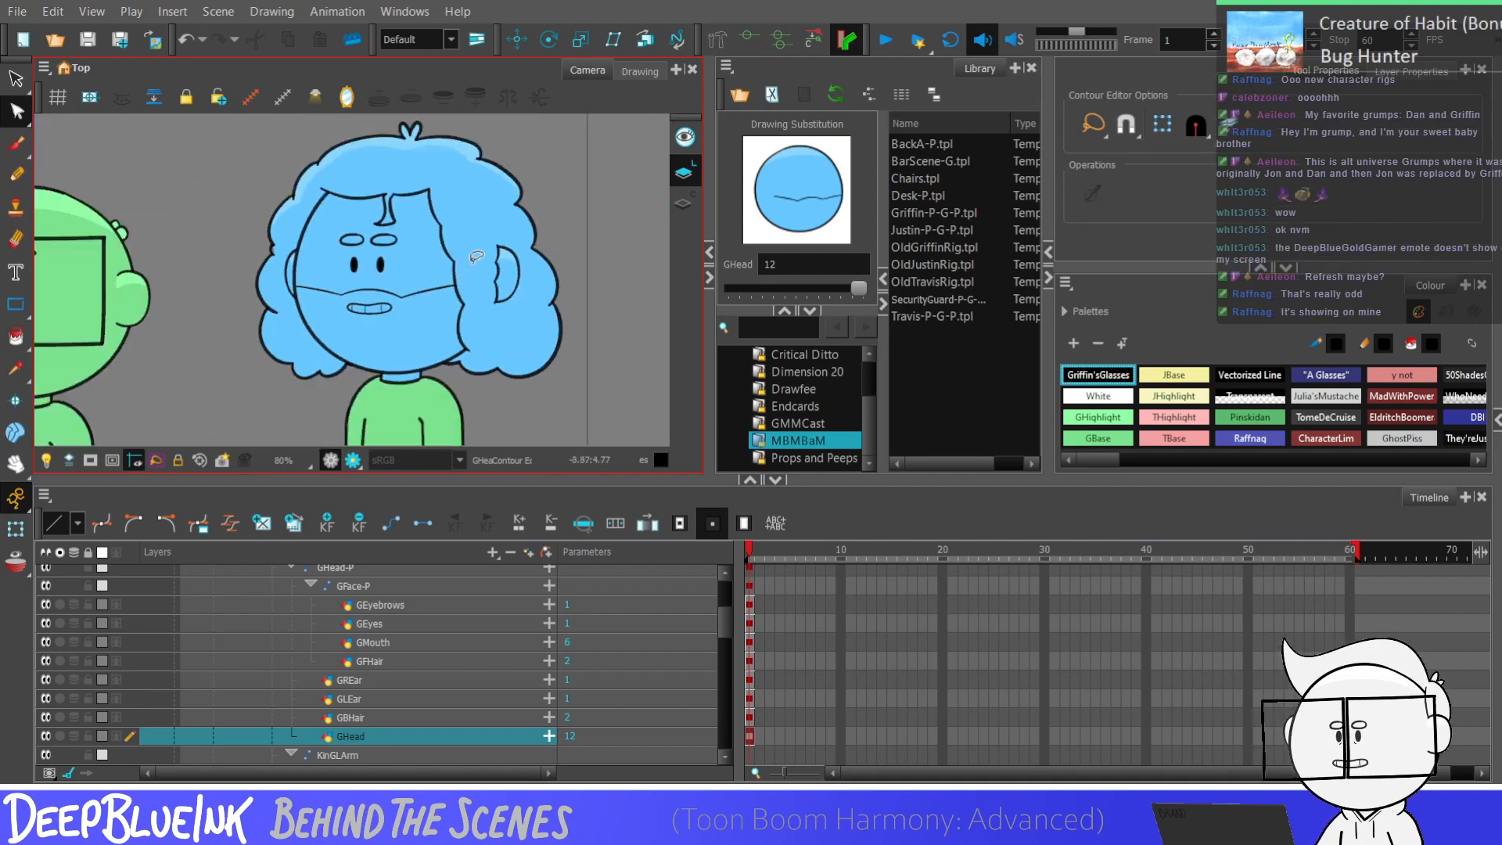
pyautogui.scroll(-4, 475, 250)
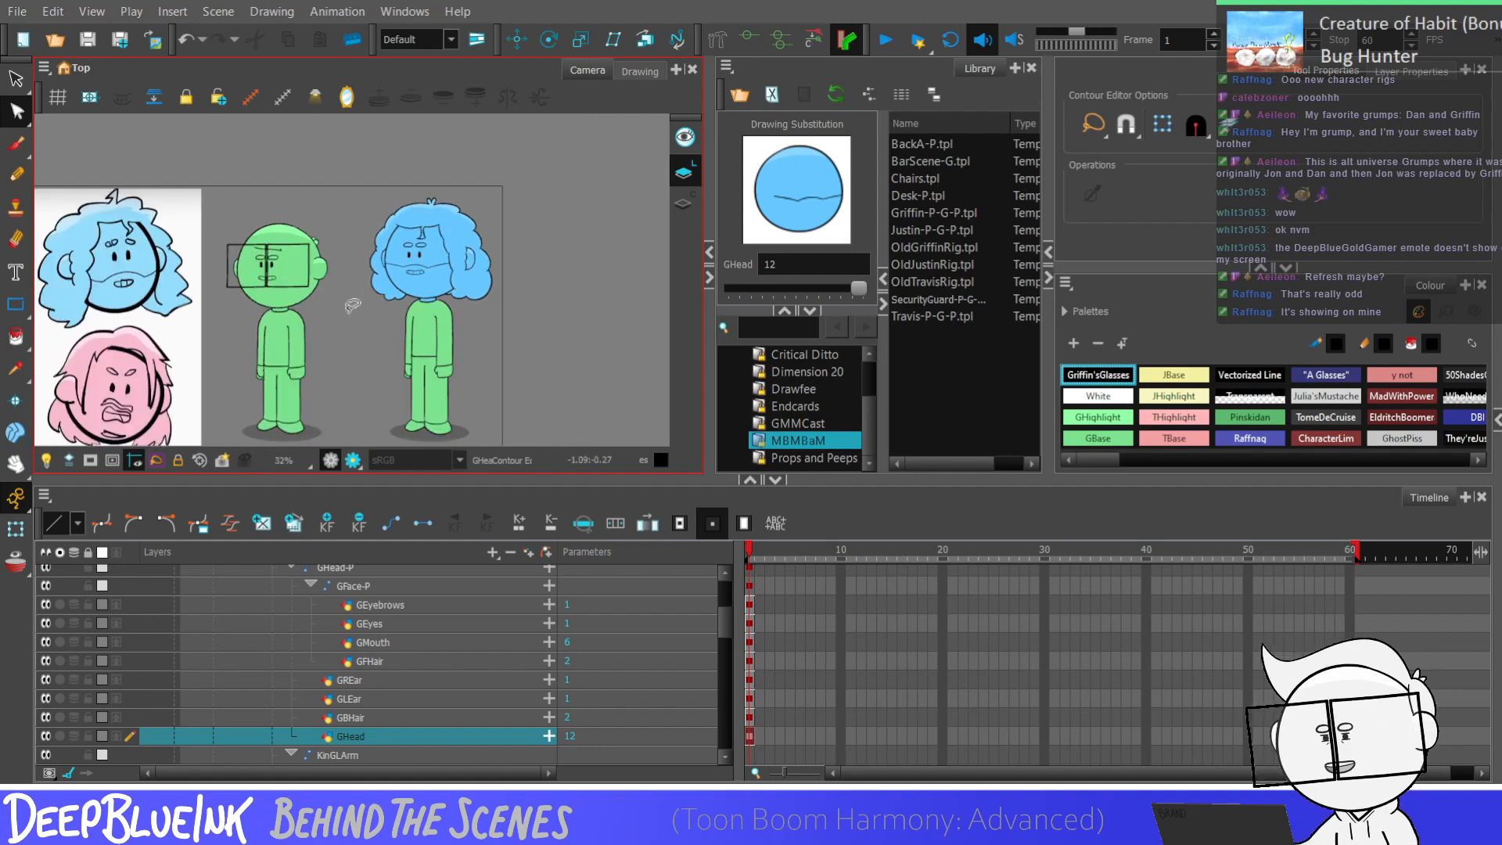
# Step: Bend the right beard segment into a downward curve and align its inner end with the arc above the mouth
pyautogui.scroll(7, 398, 281)
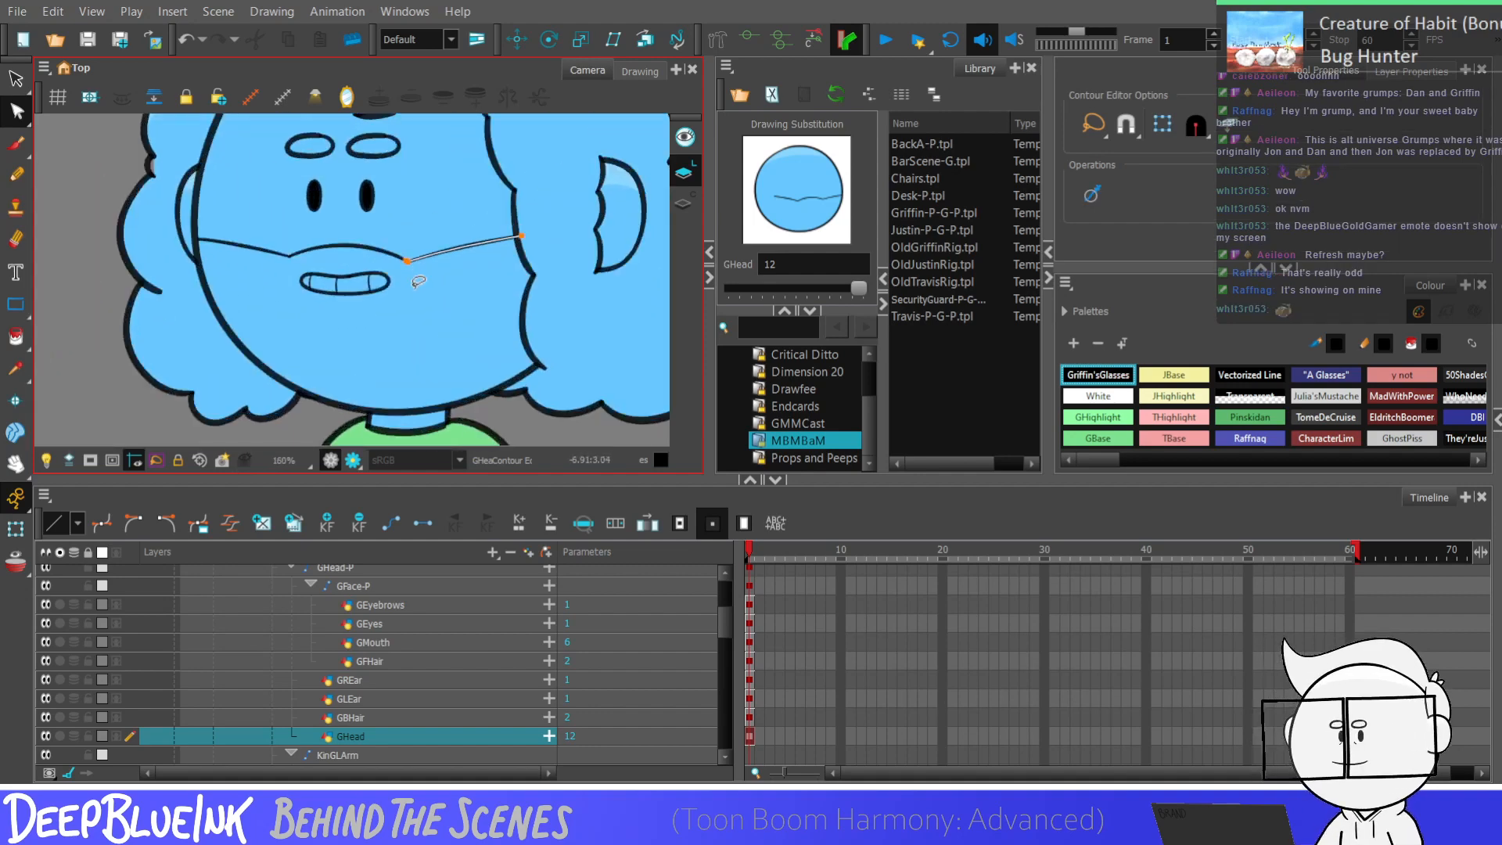
pyautogui.moveTo(413, 245)
pyautogui.mouseDown()
pyautogui.moveTo(426, 262)
pyautogui.moveTo(512, 246)
pyautogui.moveTo(475, 260)
pyautogui.mouseUp()
pyautogui.click(508, 254)
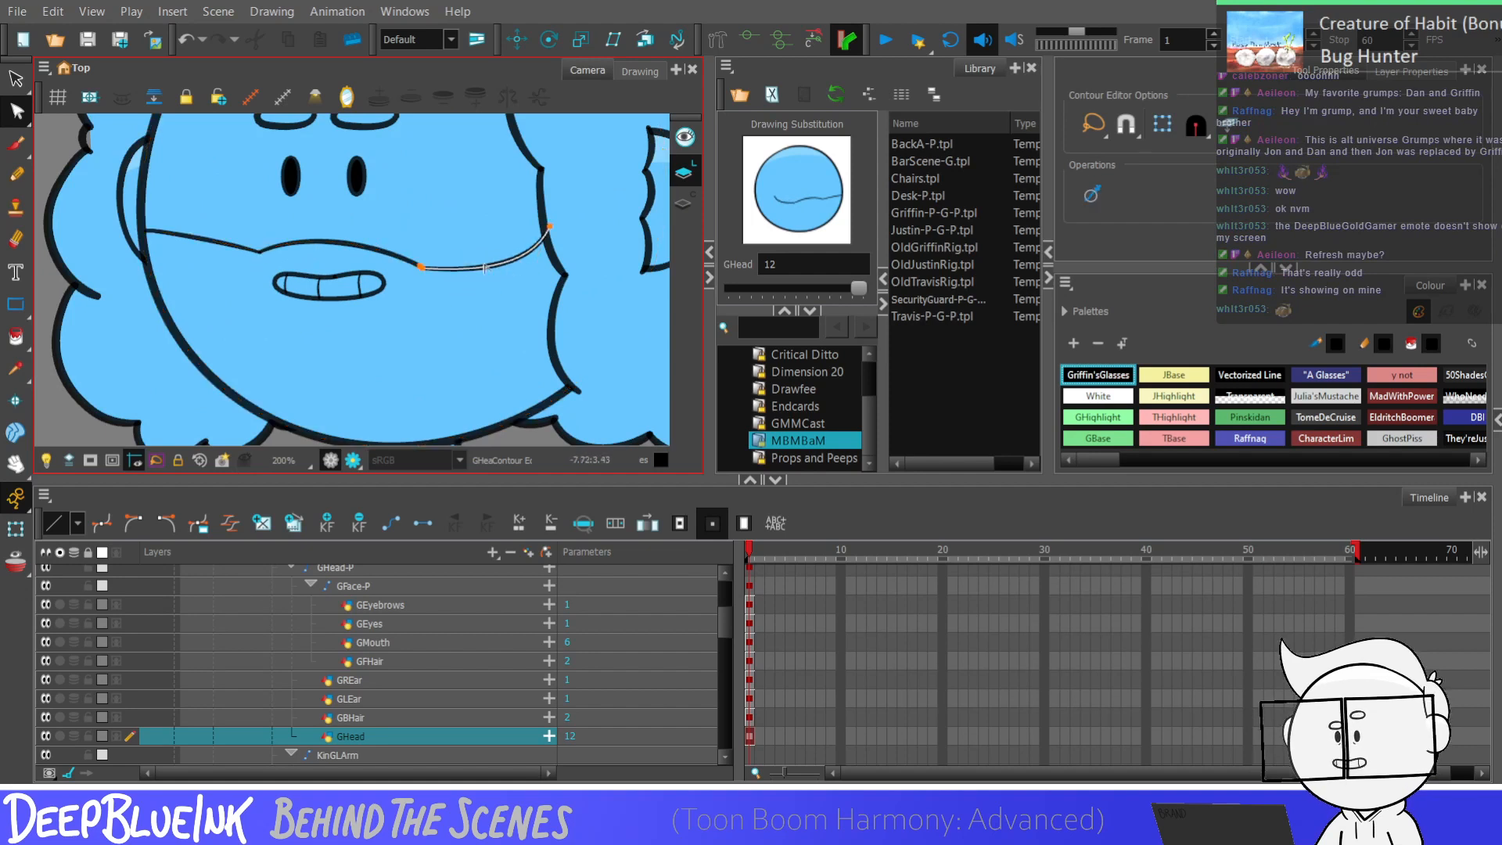
pyautogui.scroll(4, 420, 258)
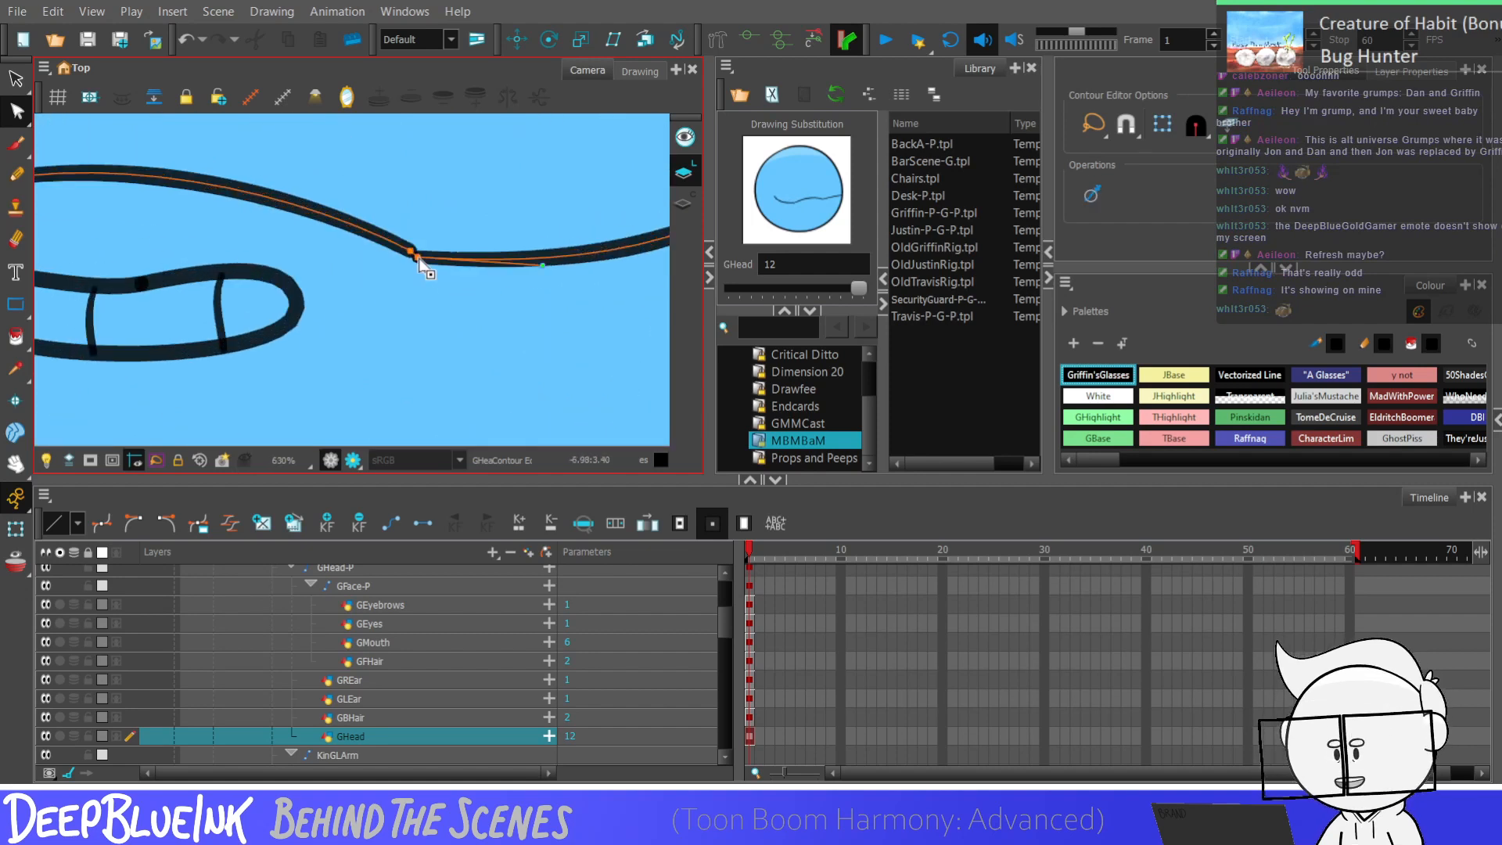
pyautogui.click(417, 264)
pyautogui.scroll(-5, 426, 265)
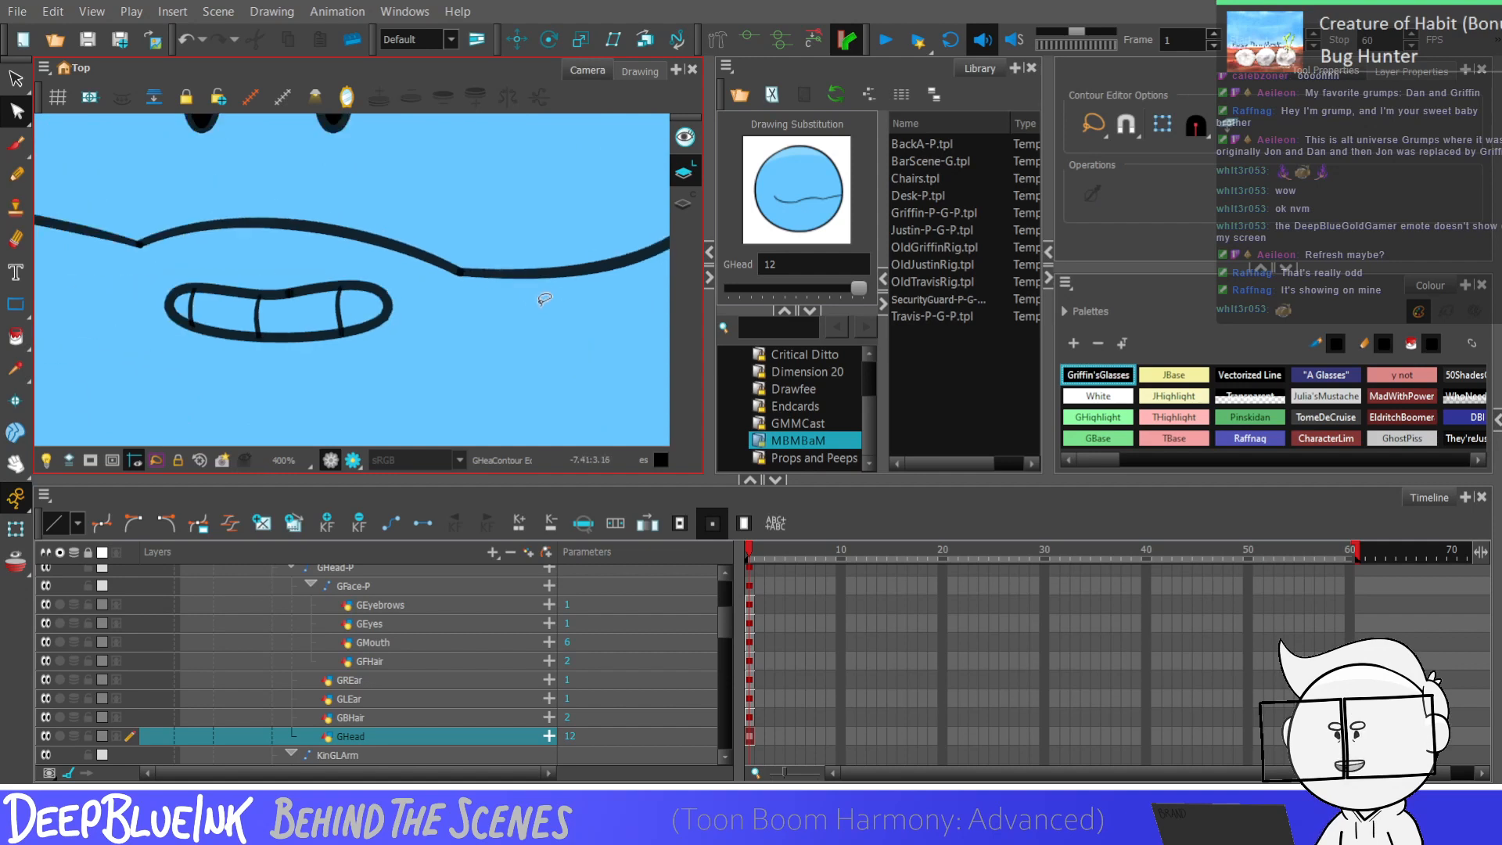
# Step: Adjust the Bezier handles of the arc above the mouth to make it rounder and higher
pyautogui.moveTo(545, 297); pyautogui.dragTo(347, 333)
pyautogui.click(387, 264)
pyautogui.moveTo(392, 274); pyautogui.dragTo(442, 214)
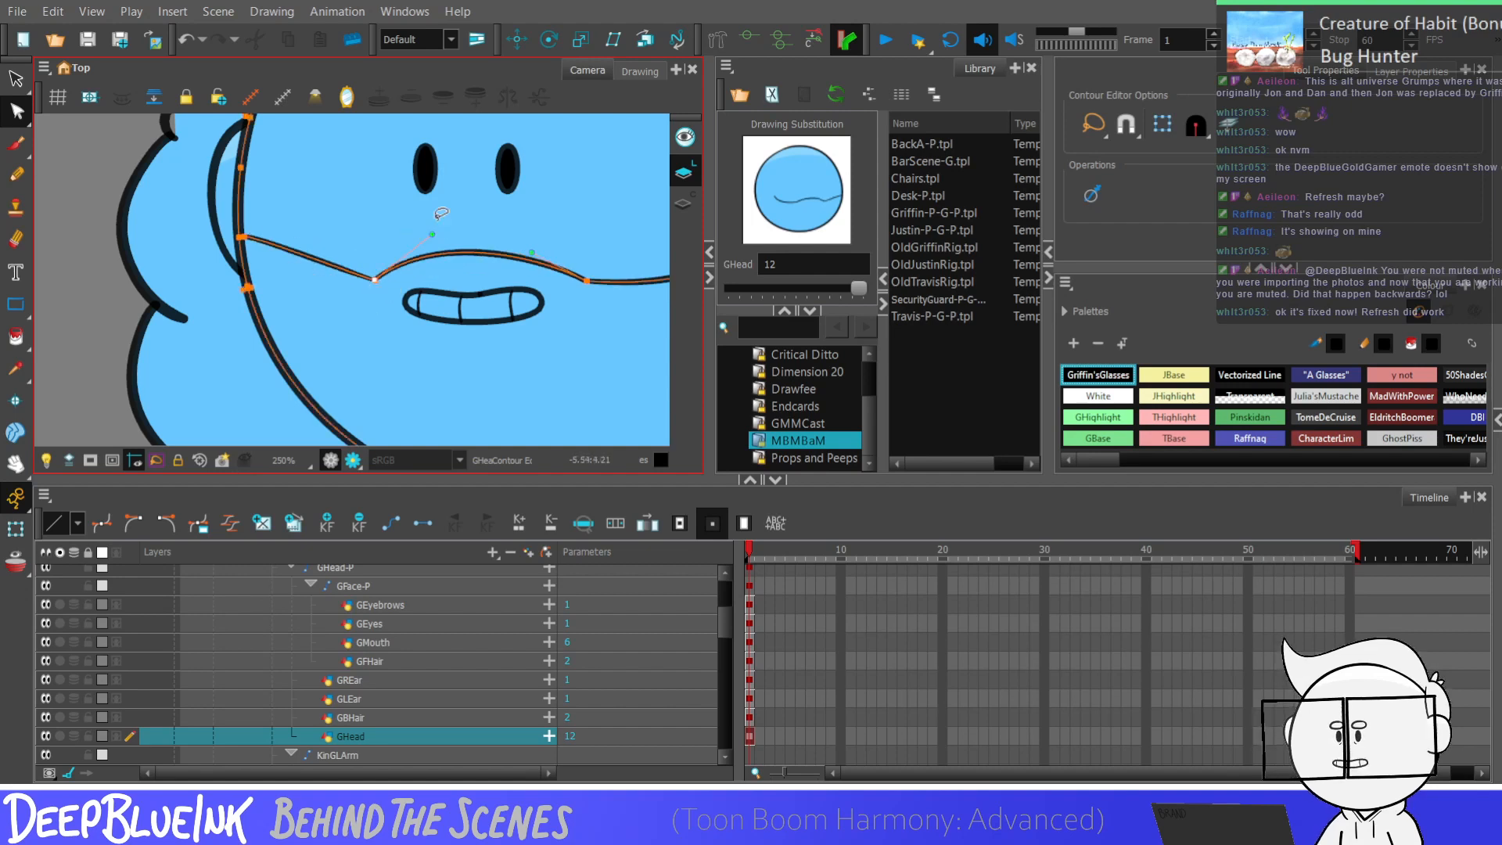
pyautogui.moveTo(537, 251); pyautogui.dragTo(544, 234)
pyautogui.click(300, 257)
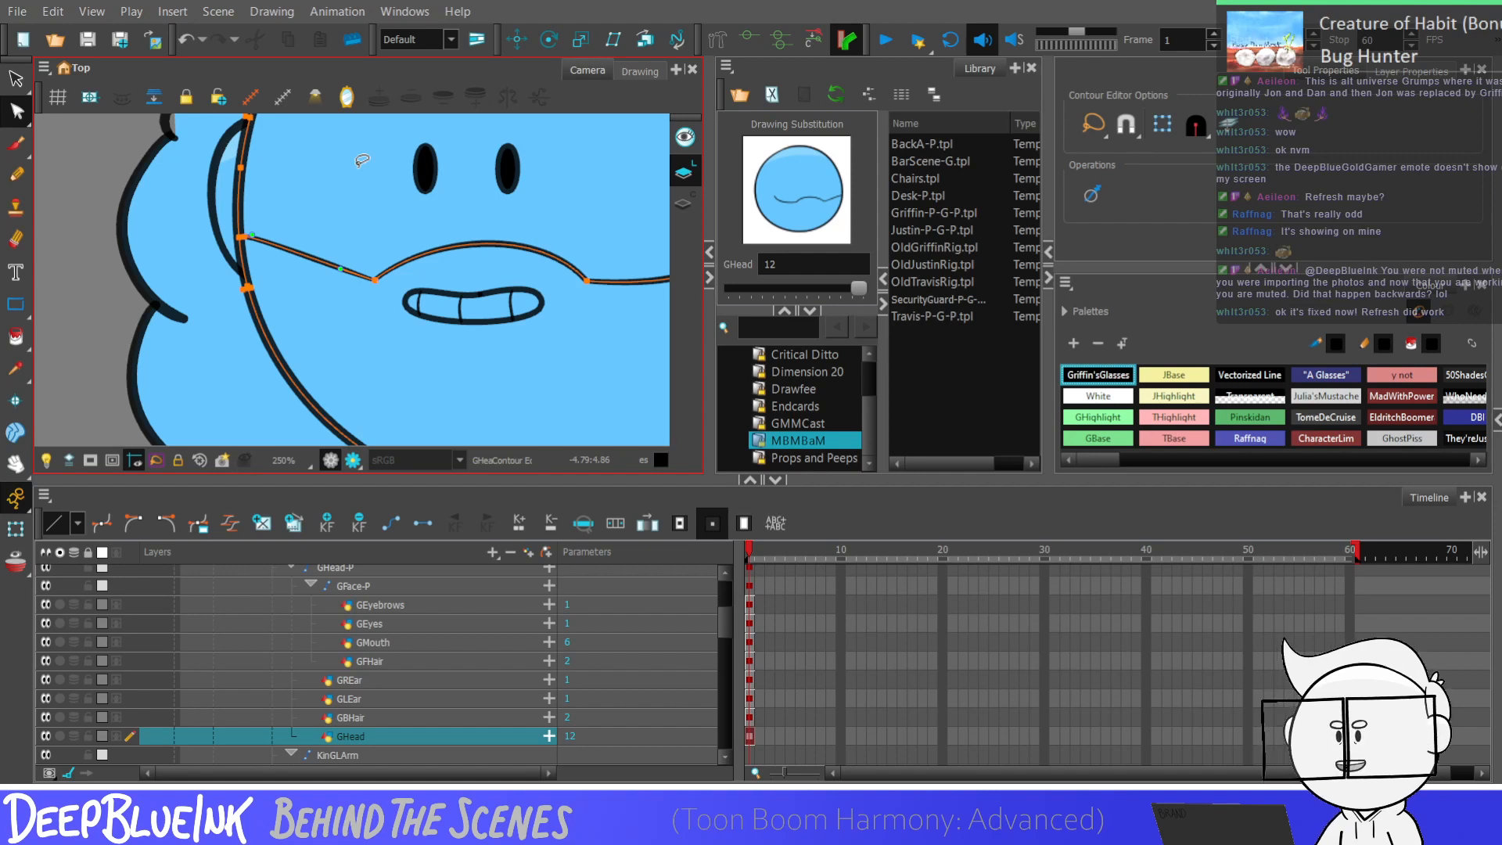
pyautogui.scroll(-3, 285, 356)
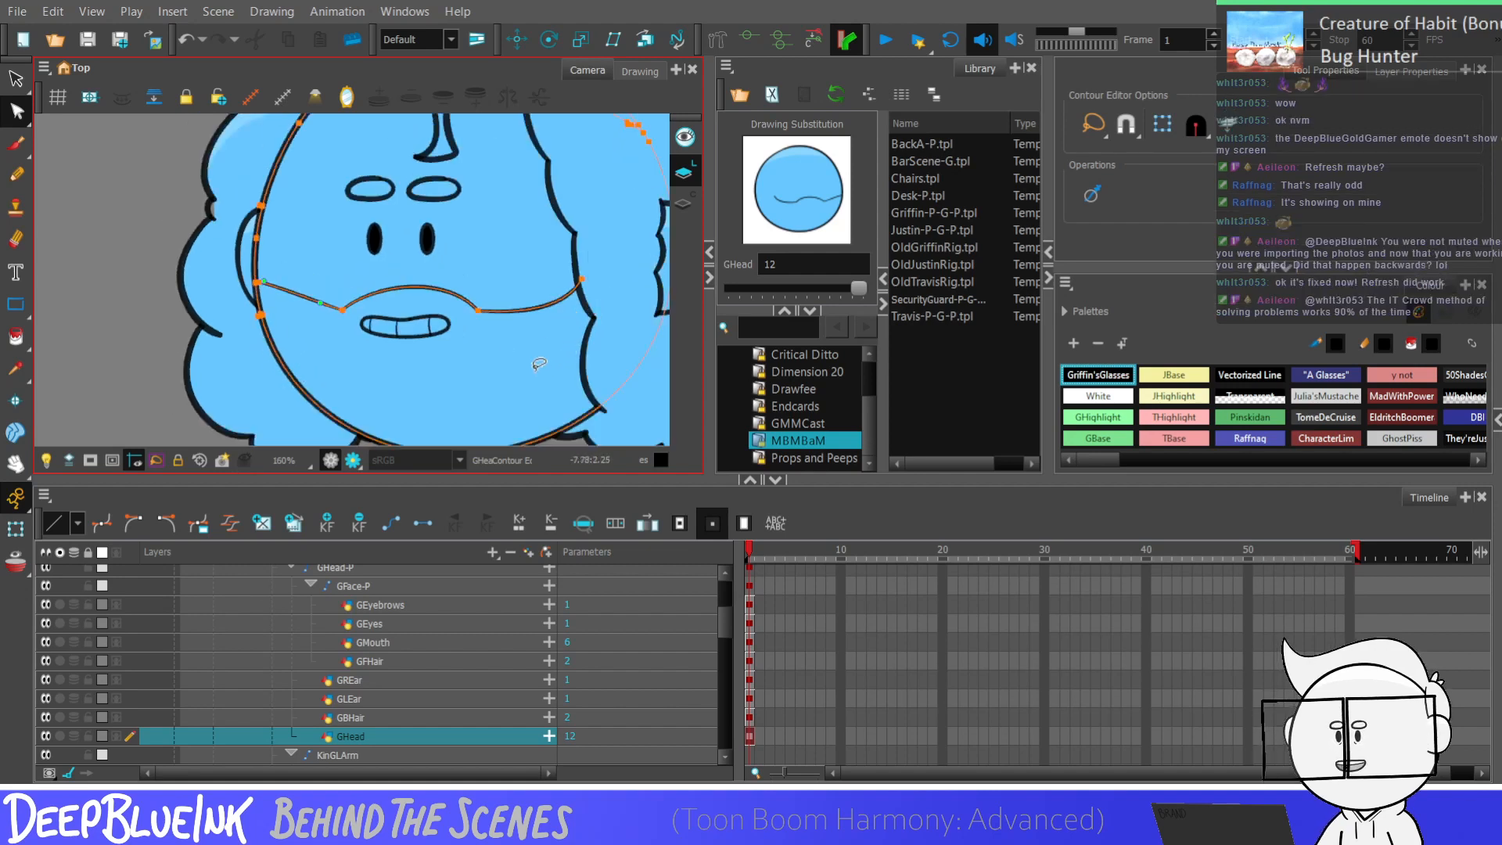
# Step: Pull the handle at the arc's left corner inward so the arc rises more steeply from that corner
pyautogui.click(582, 279)
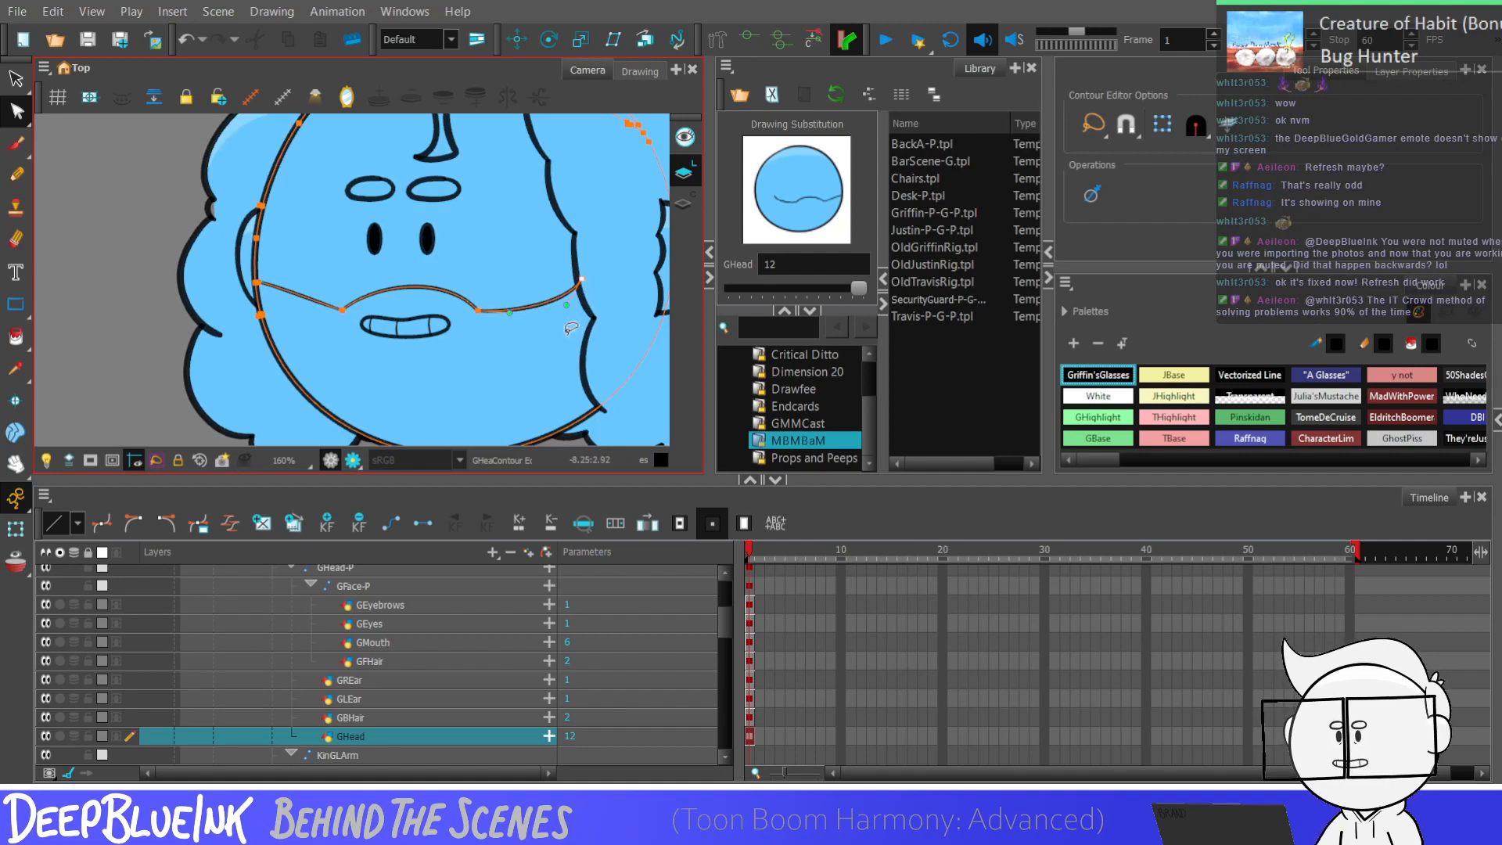
pyautogui.scroll(-2, 517, 354)
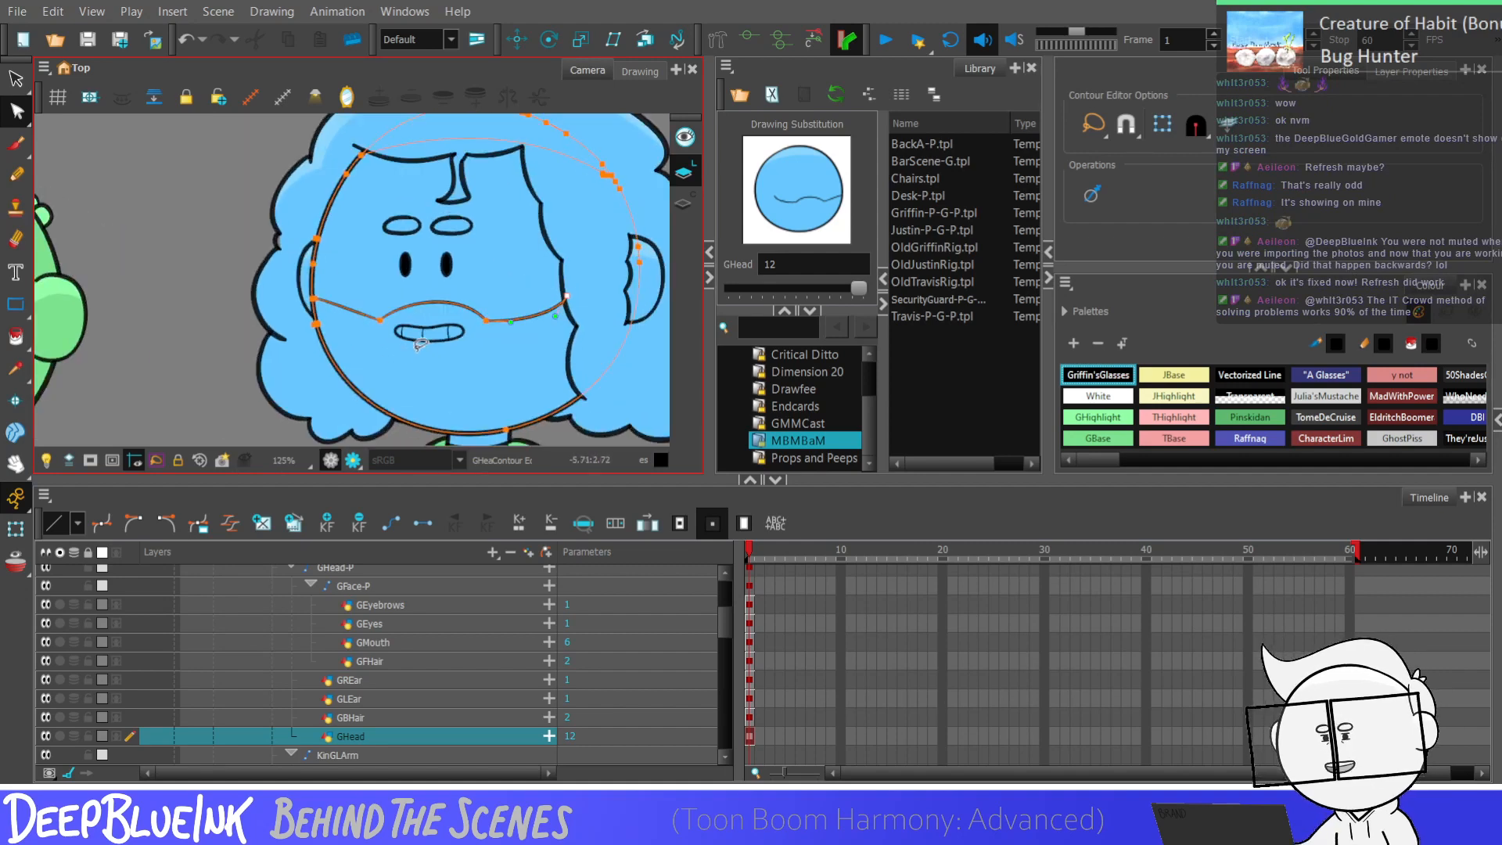
pyautogui.scroll(2, 426, 344)
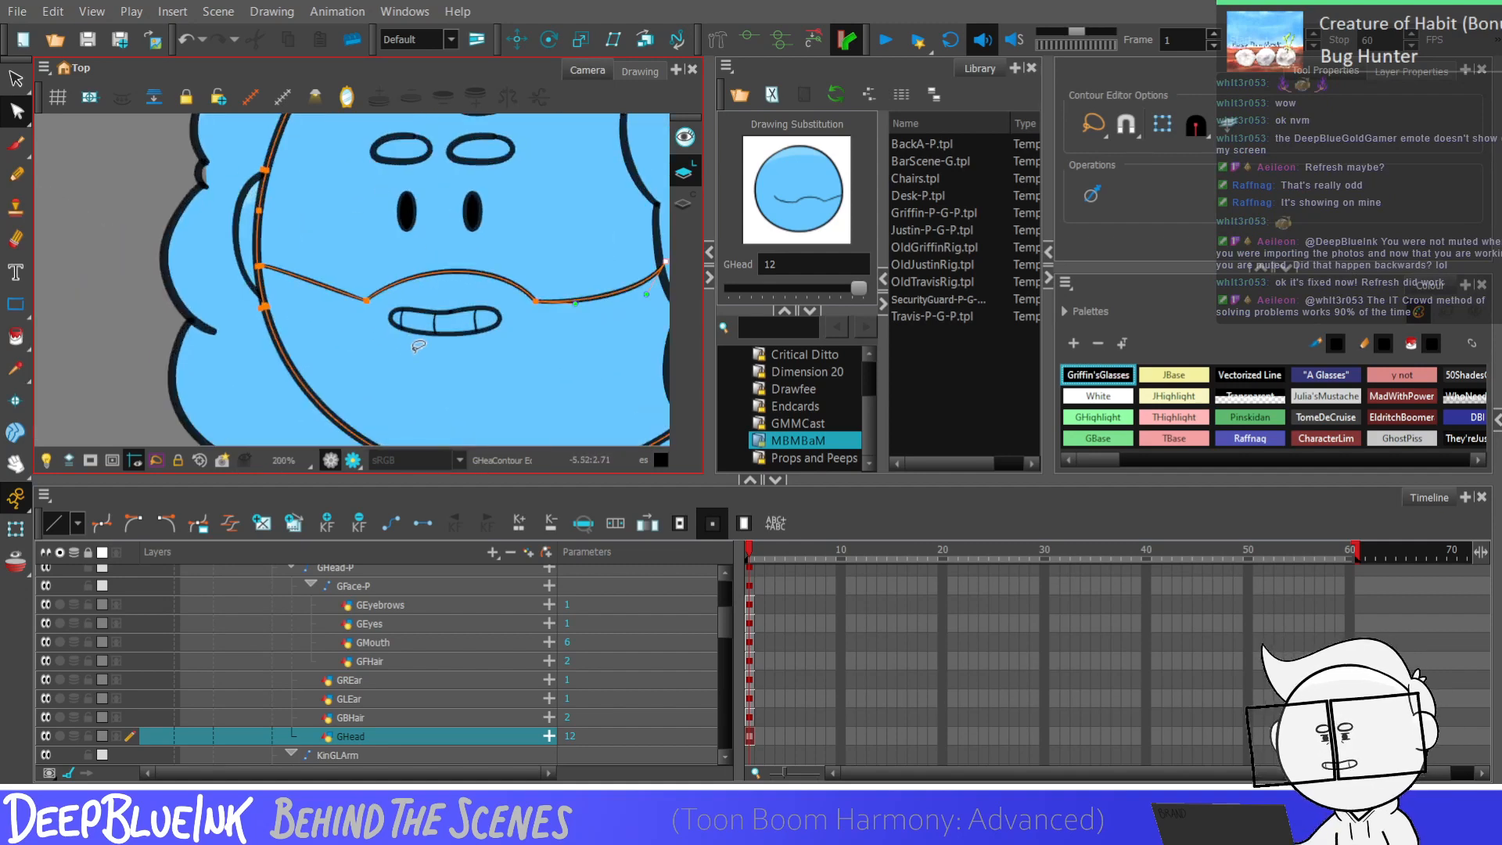
pyautogui.scroll(1, 366, 294)
pyautogui.click(364, 301)
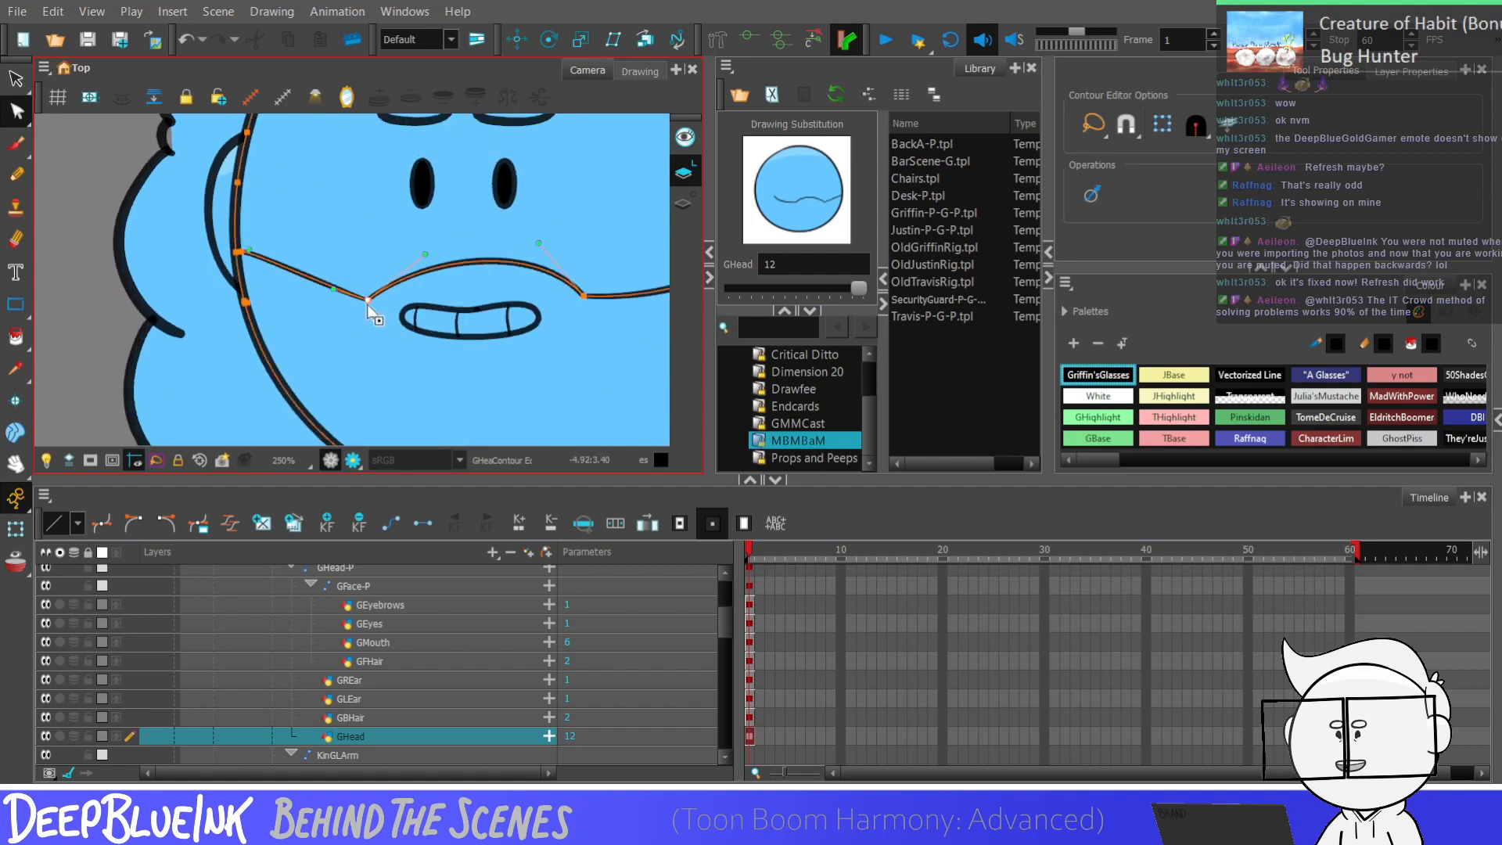
pyautogui.moveTo(421, 267); pyautogui.dragTo(393, 262)
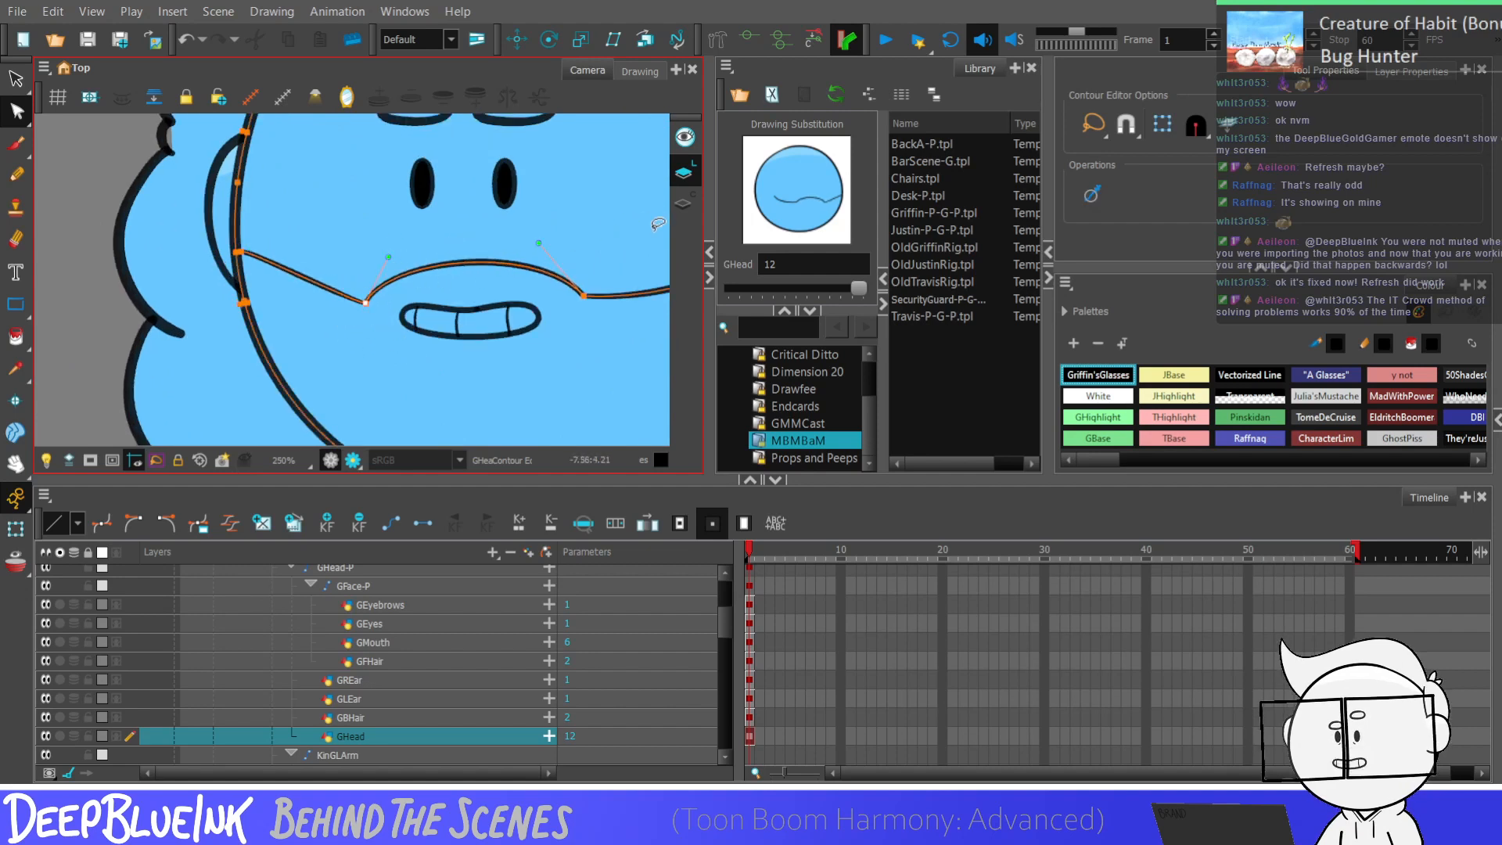
pyautogui.click(376, 270)
# Step: Bend the left beard segment between the face edge and the arc into a downward curve
pyautogui.click(297, 277)
pyautogui.moveTo(327, 295); pyautogui.dragTo(328, 315)
pyautogui.scroll(-2, 301, 350)
pyautogui.click(380, 352)
pyautogui.scroll(1, 379, 352)
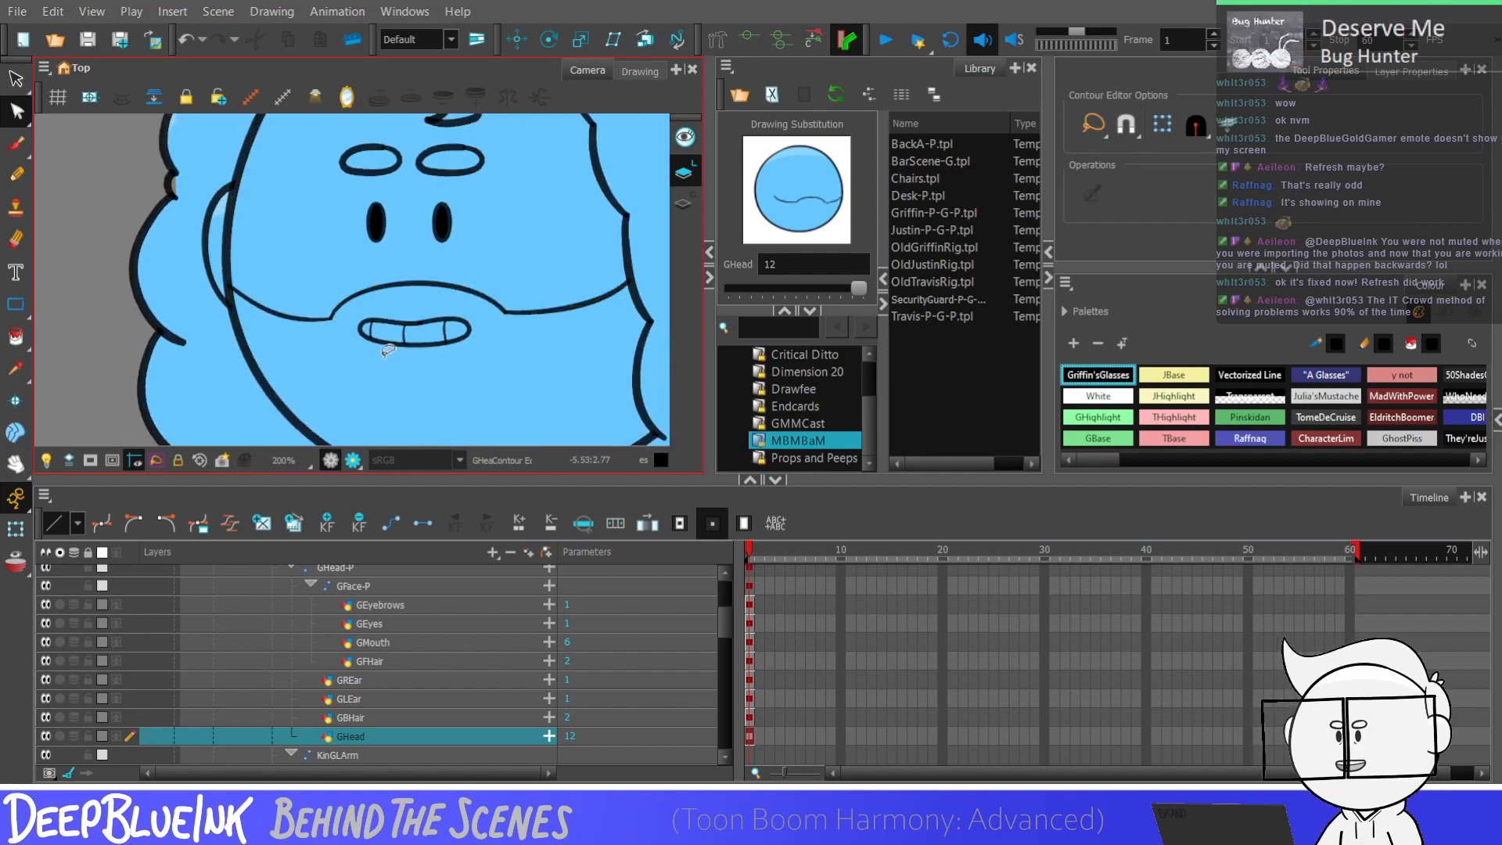
pyautogui.scroll(-2, 389, 352)
# Step: Refine the contour points of the left beard segment around its corner with the arc
pyautogui.scroll(3, 320, 305)
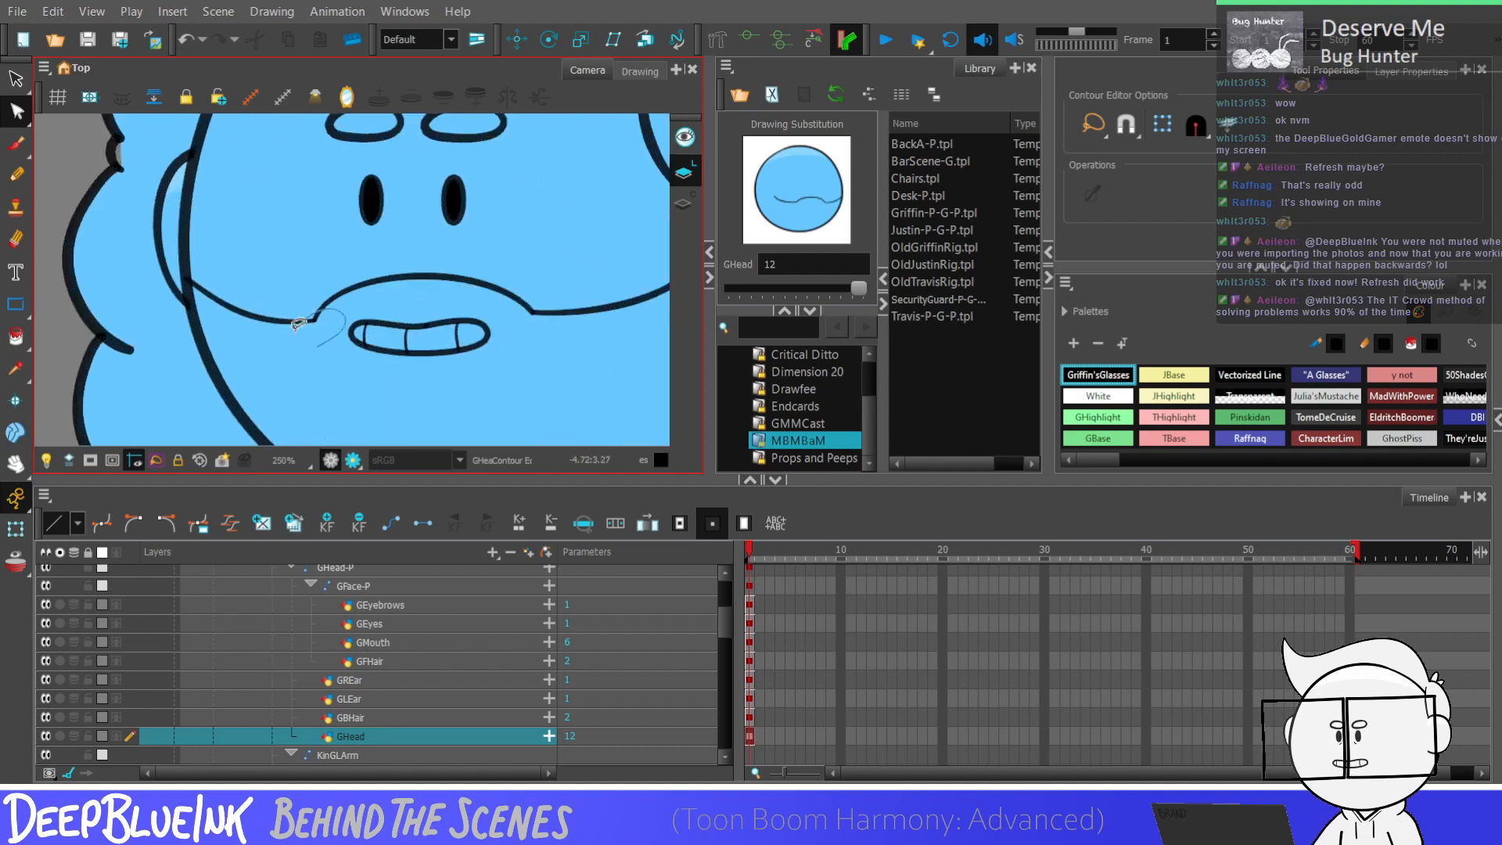
pyautogui.scroll(2, 320, 306)
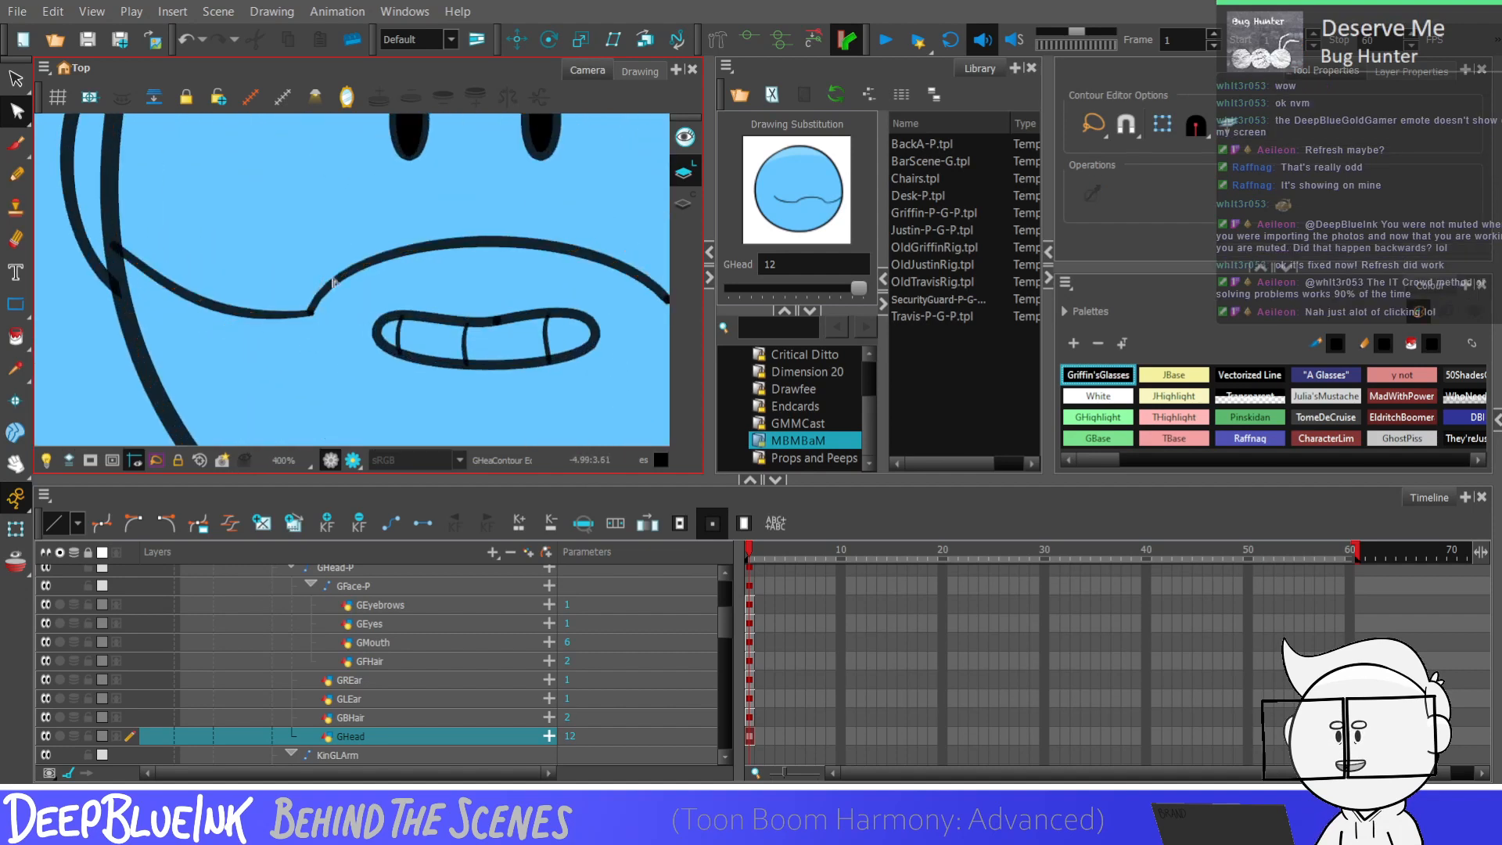
pyautogui.click(303, 316)
pyautogui.scroll(1, 311, 322)
pyautogui.click(184, 331)
pyautogui.scroll(-6, 149, 316)
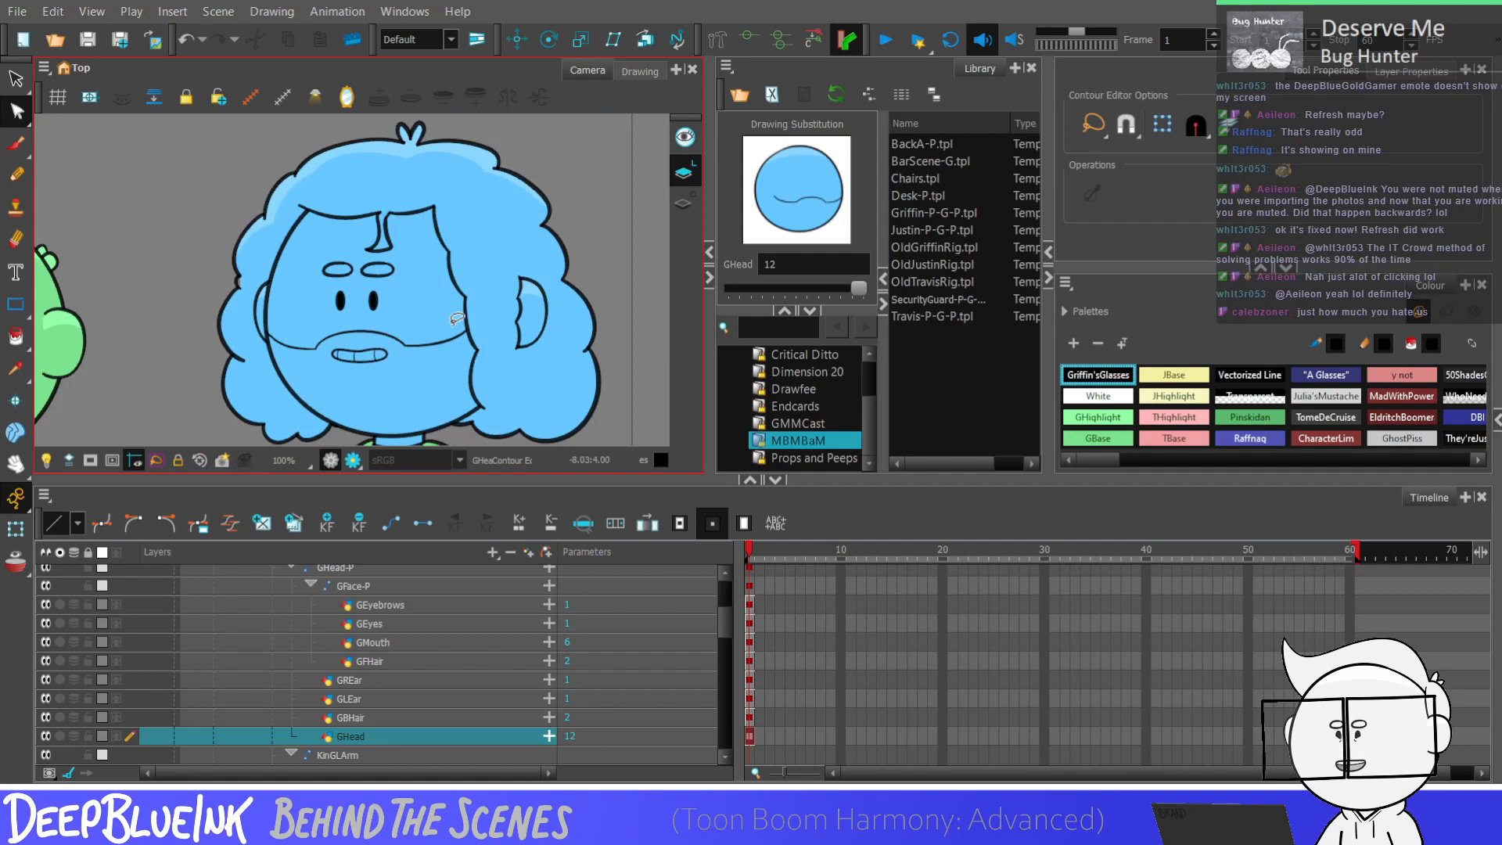
# Step: Lower the arc's right corner, add a contour point at the arc's peak and extend its handles to broaden the curve
pyautogui.scroll(3, 351, 372)
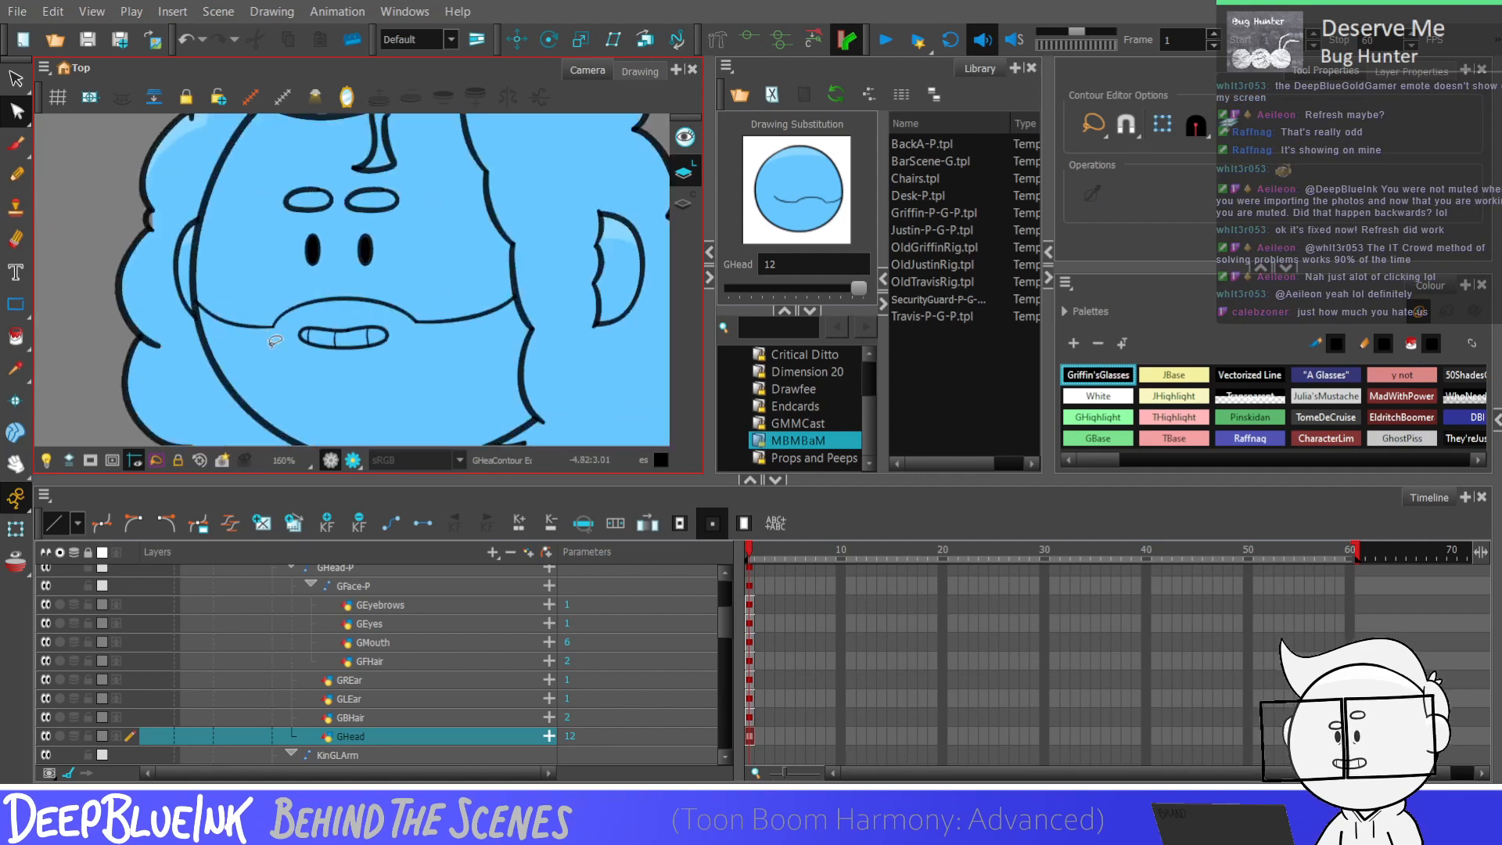
pyautogui.click(272, 315)
pyautogui.scroll(1, 272, 315)
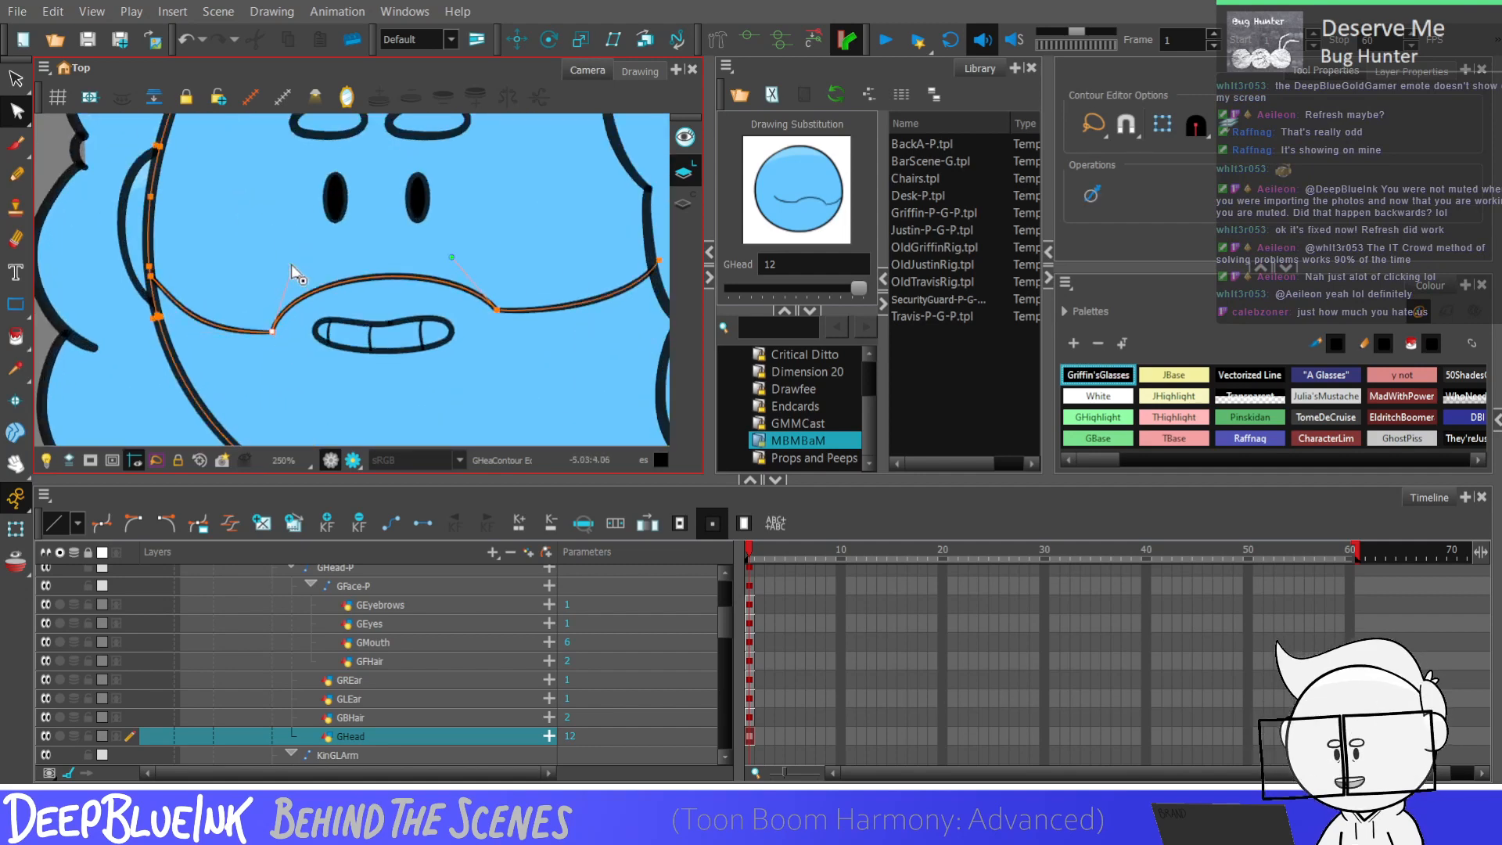
pyautogui.moveTo(496, 309); pyautogui.dragTo(497, 322)
pyautogui.keyDown('ctrl'); pyautogui.click(388, 277); pyautogui.keyUp('ctrl')
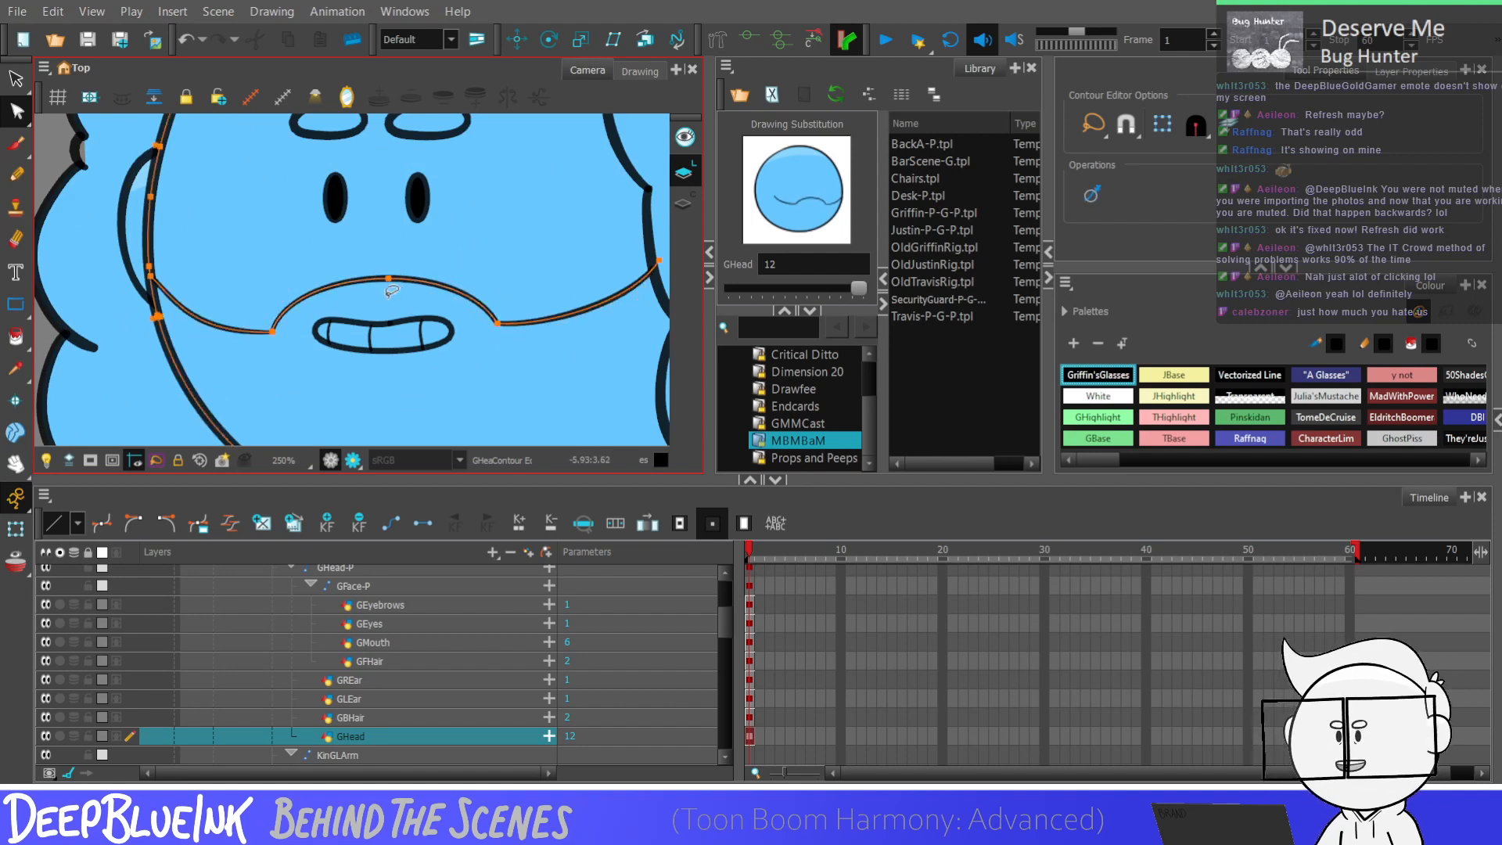
pyautogui.moveTo(388, 277); pyautogui.dragTo(452, 277)
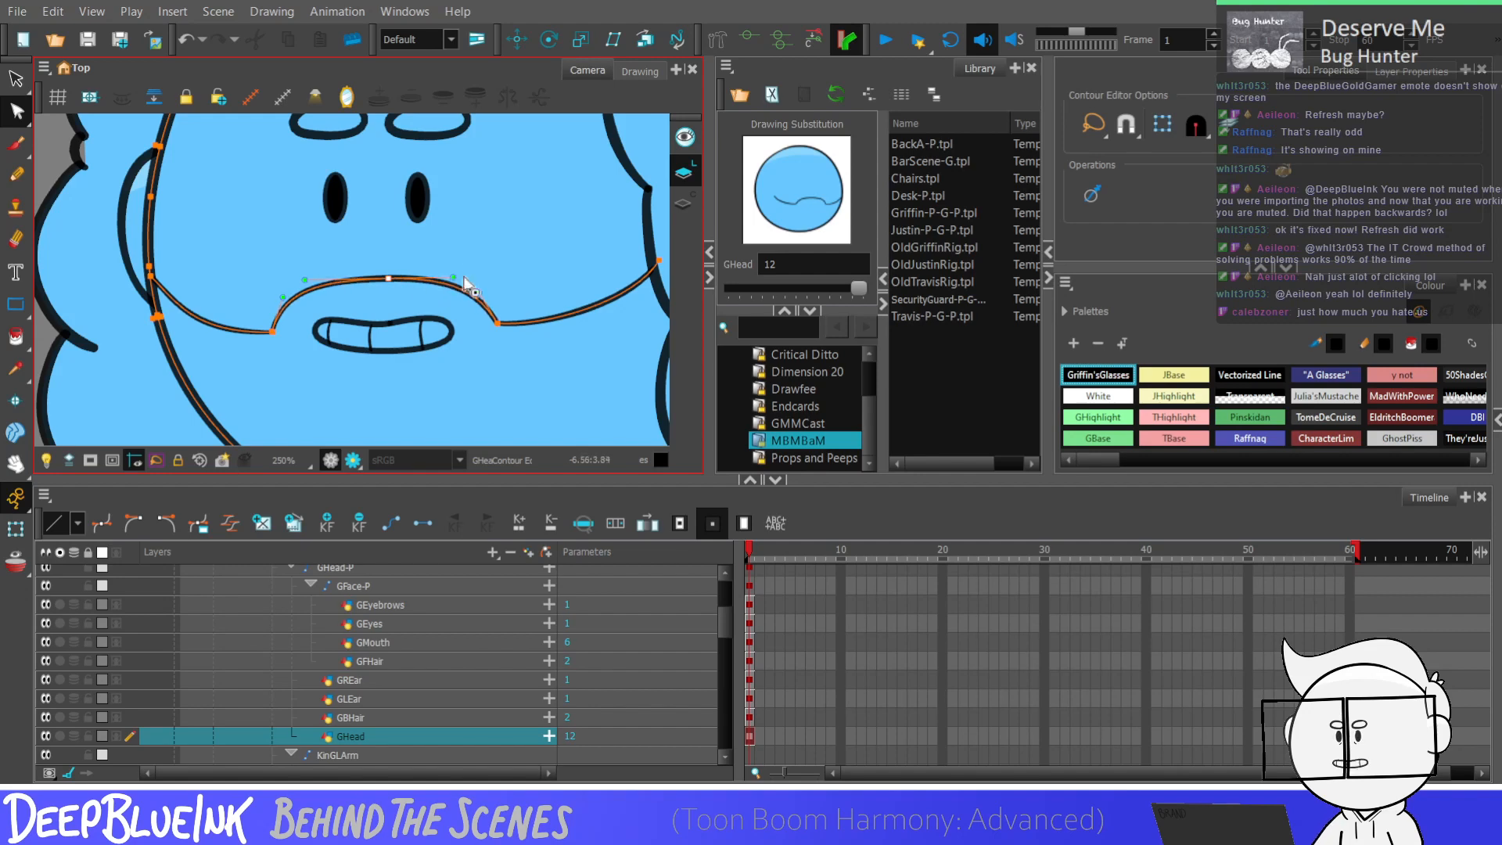
pyautogui.scroll(-5, 469, 289)
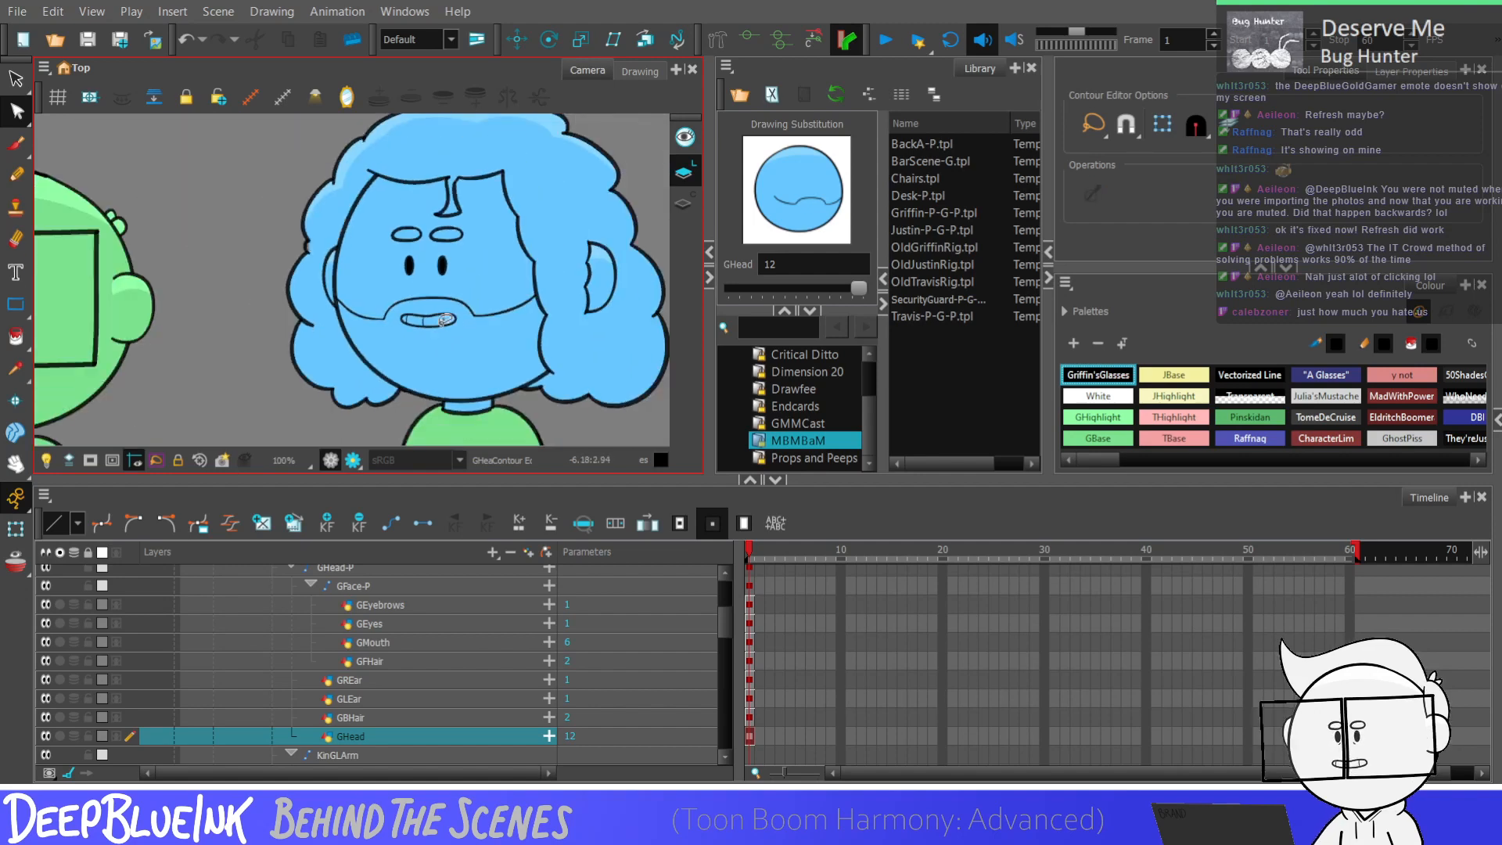
# Step: Compare the curly-haired character's beard line with the blue reference sketch, at close range and in full view
pyautogui.scroll(-2, 445, 319)
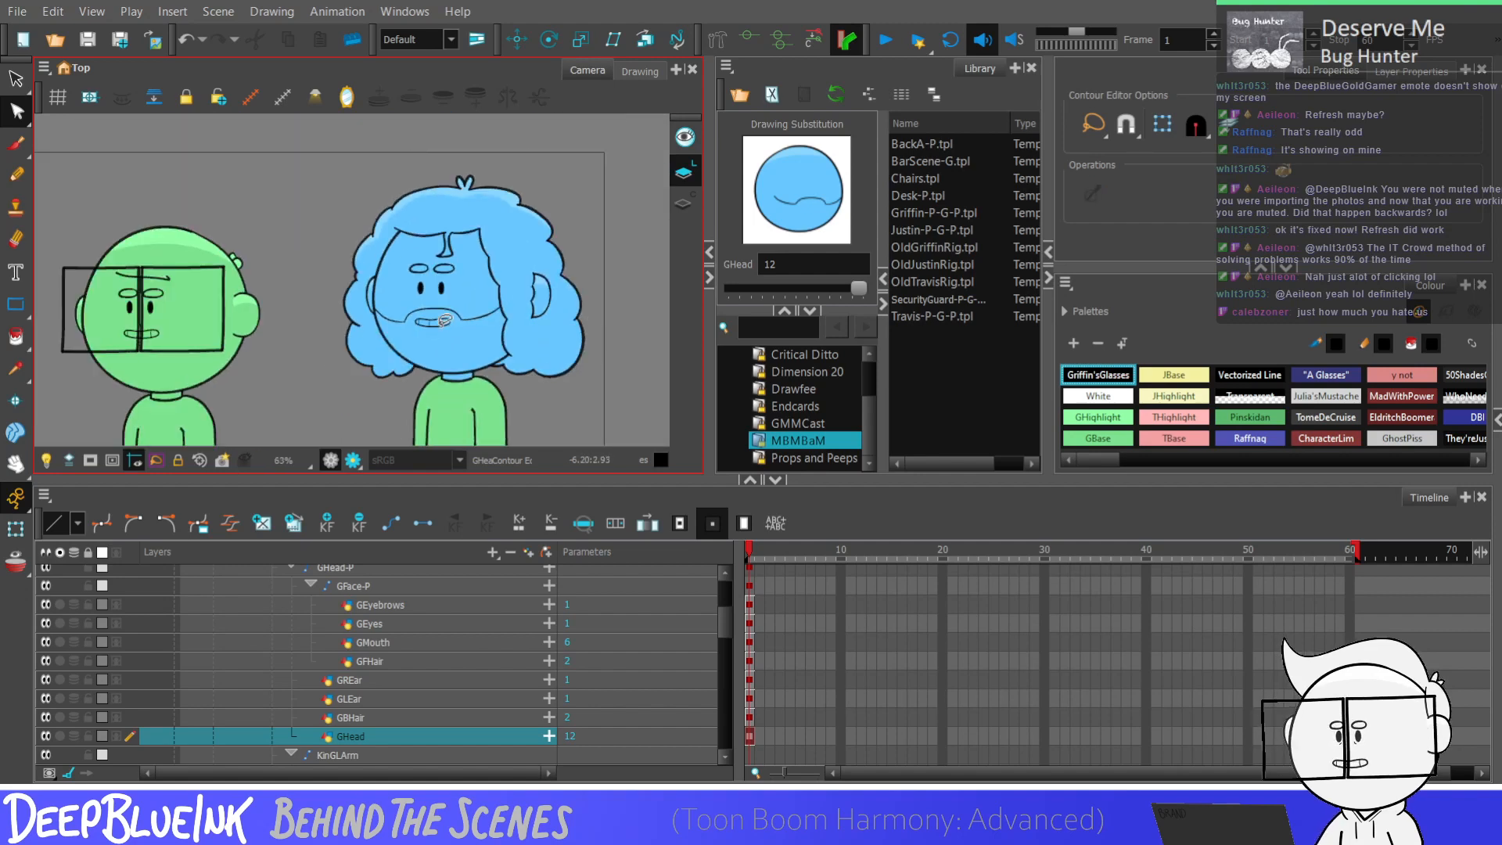
pyautogui.scroll(-2, 445, 319)
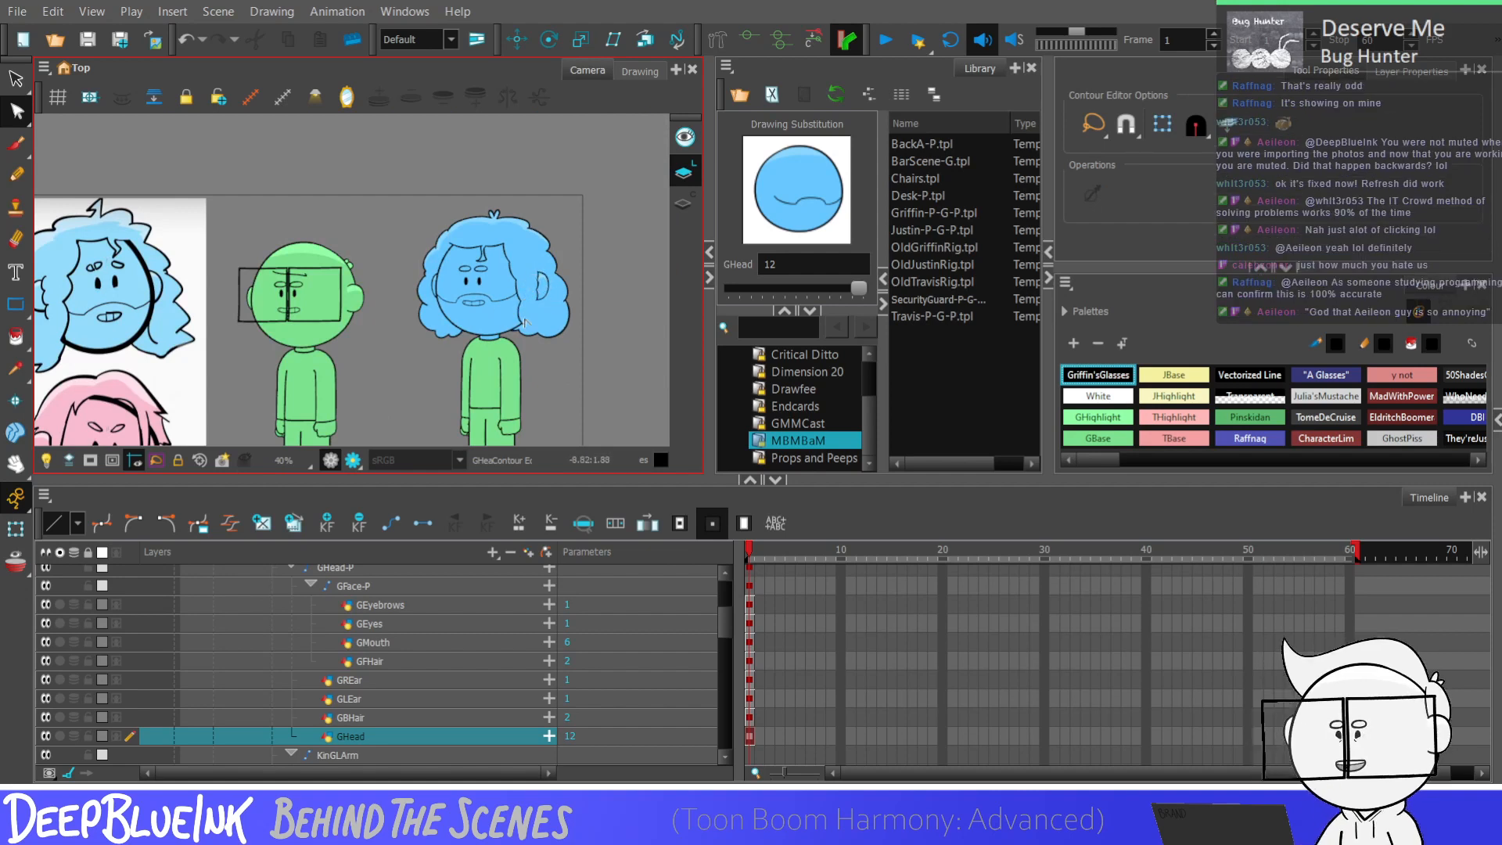
pyautogui.scroll(2, 523, 335)
pyautogui.scroll(-2, 508, 317)
pyautogui.scroll(2, 501, 305)
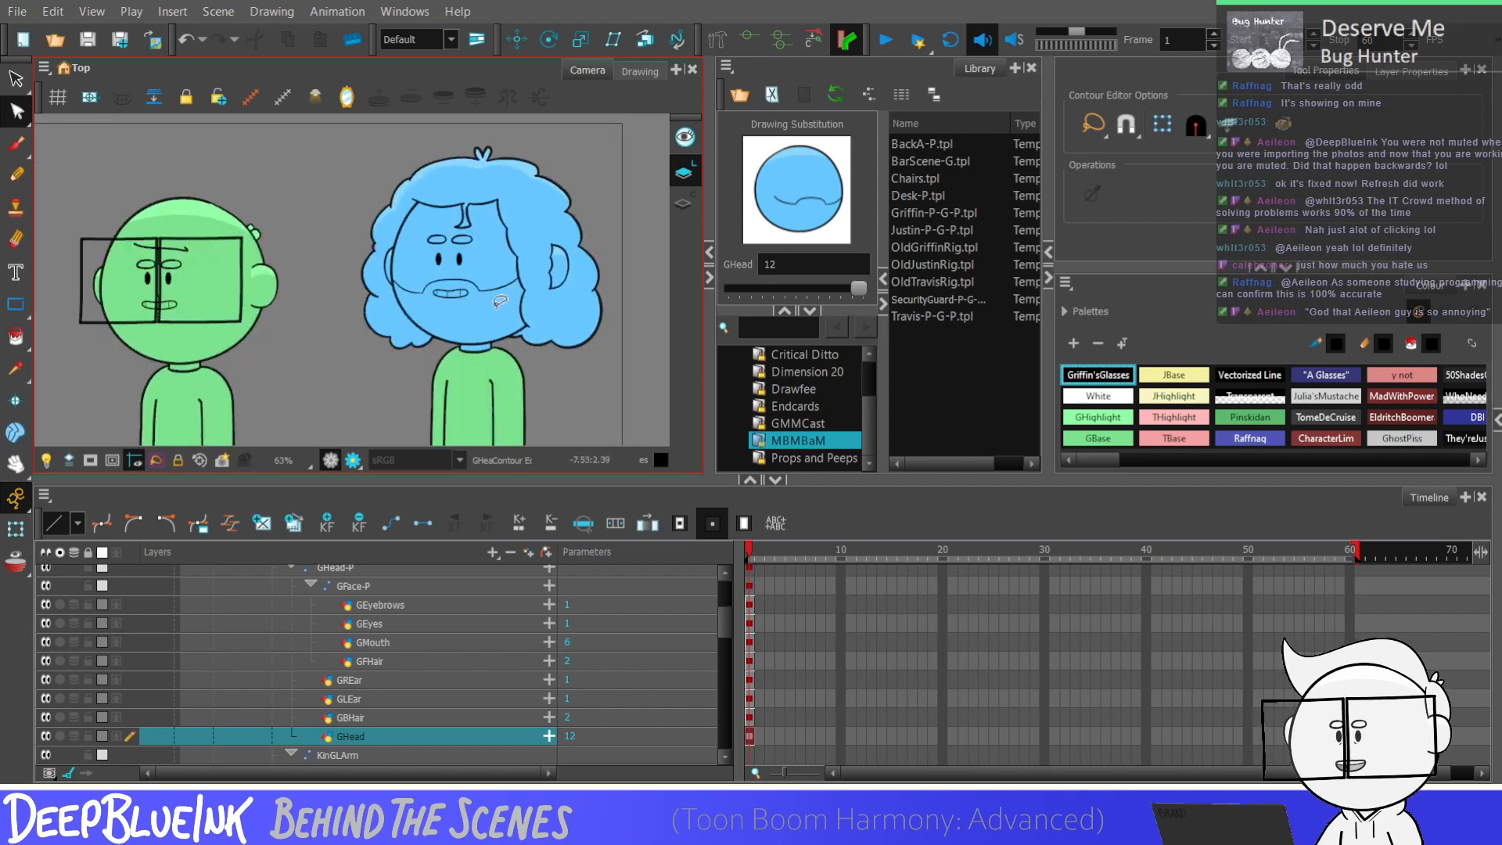
pyautogui.scroll(-2, 501, 301)
pyautogui.scroll(2, 520, 287)
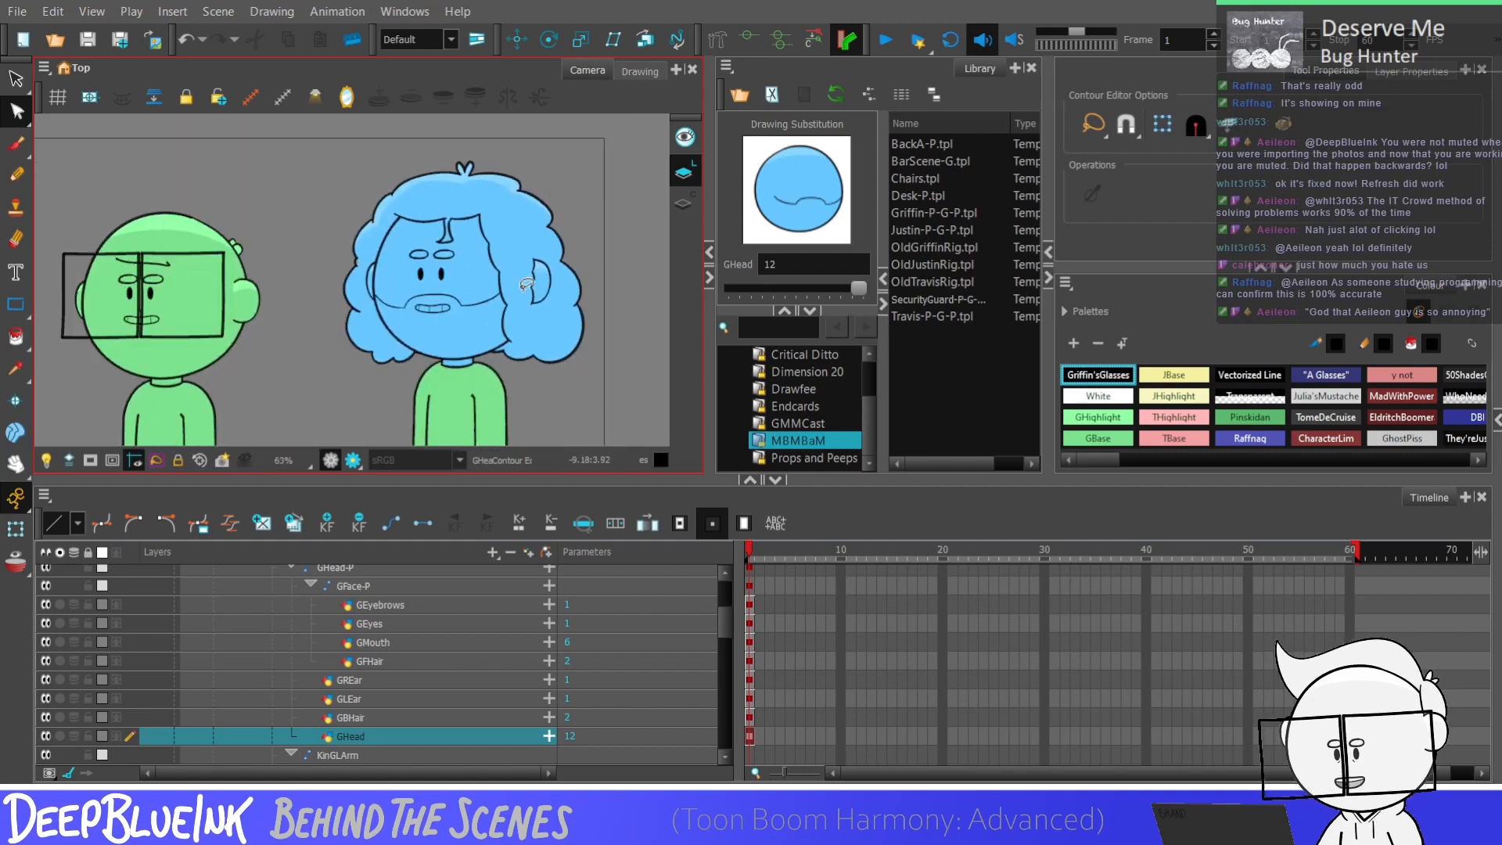
pyautogui.scroll(-1, 501, 348)
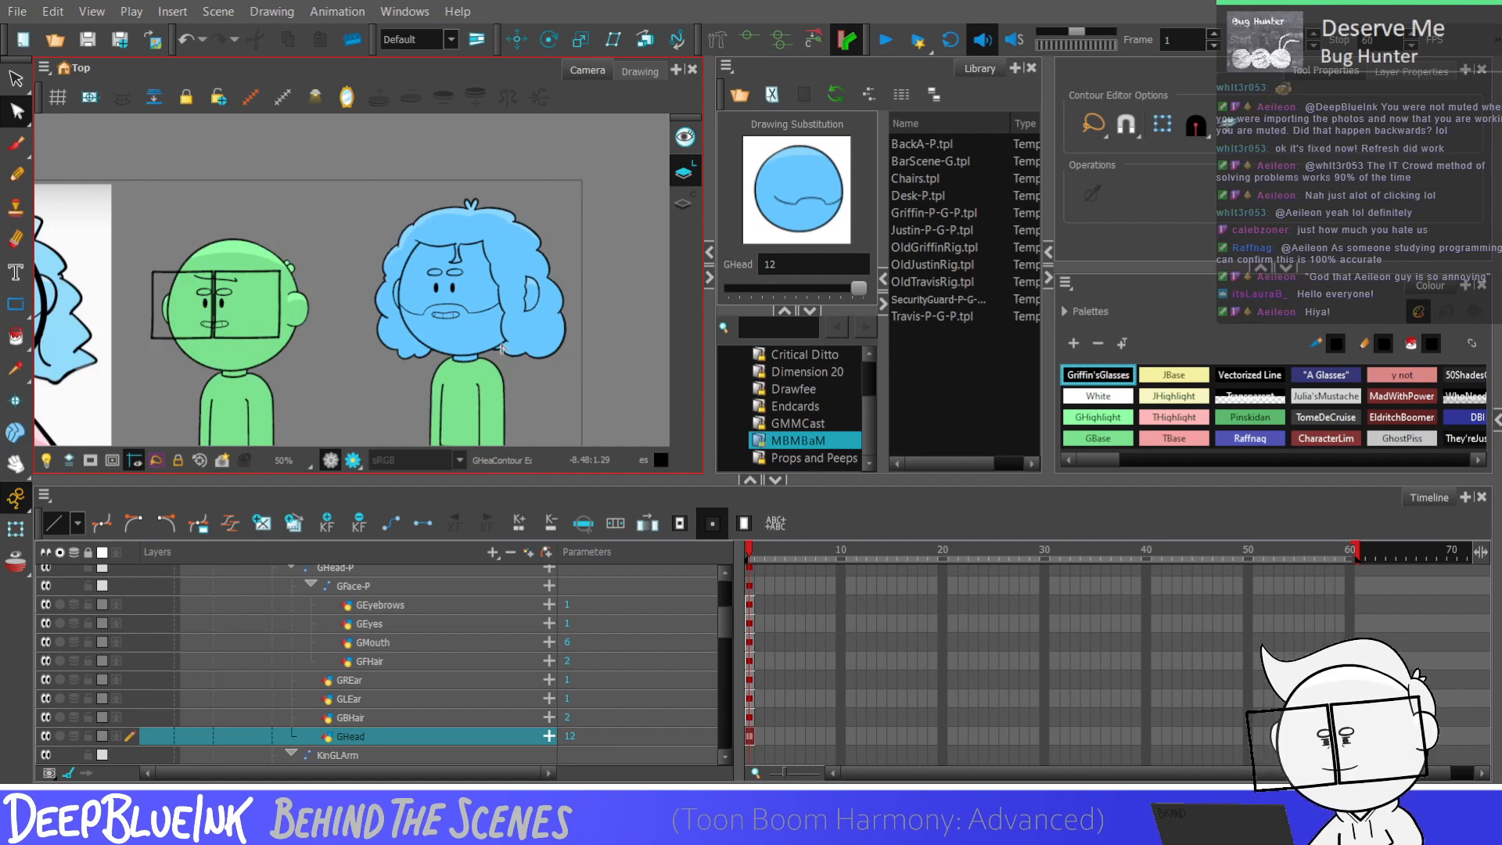
pyautogui.scroll(1, 513, 336)
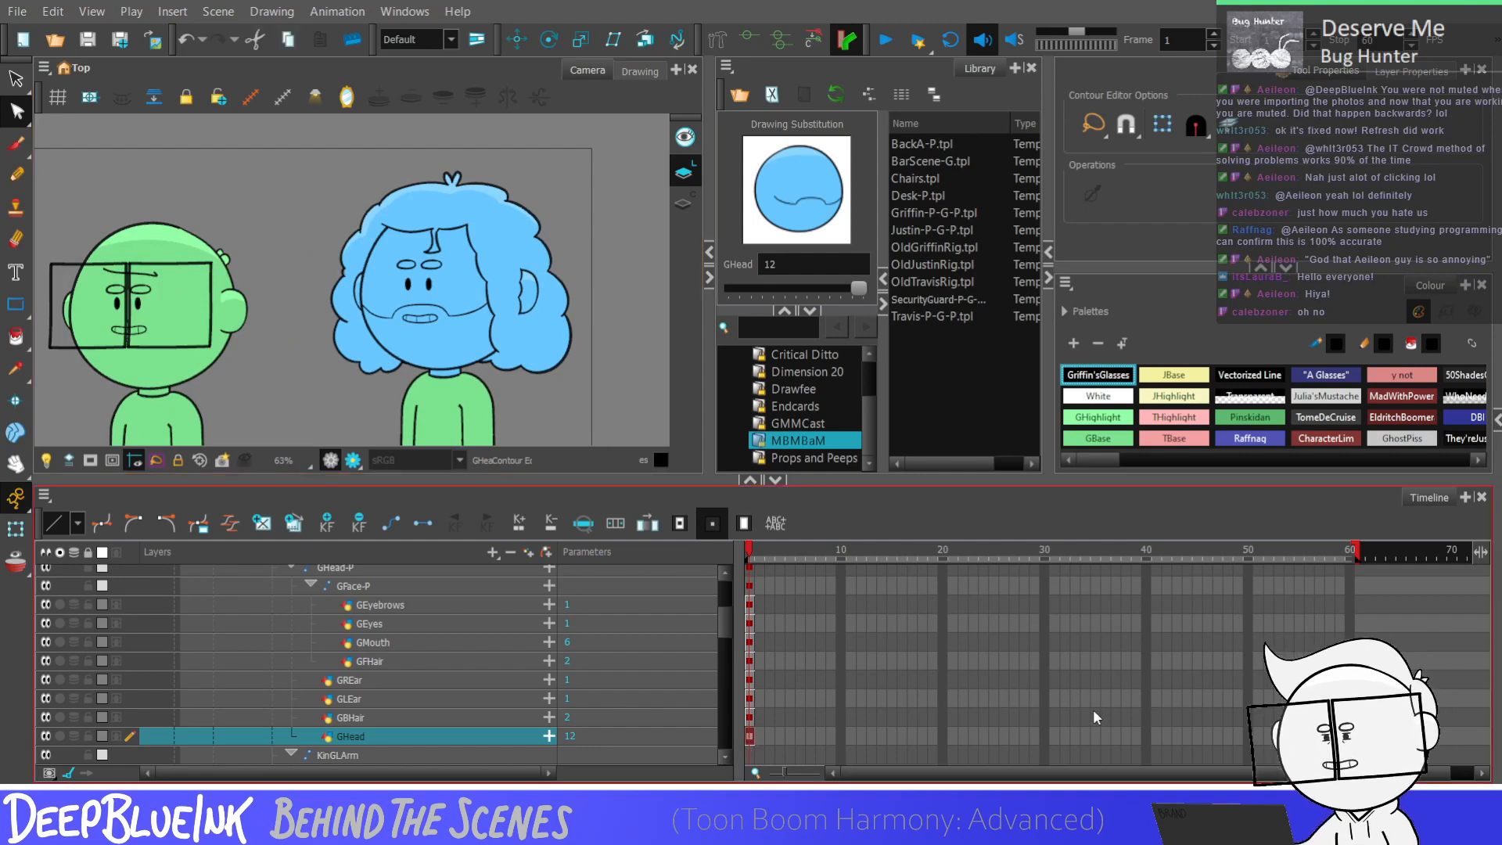
pyautogui.scroll(-2, 525, 247)
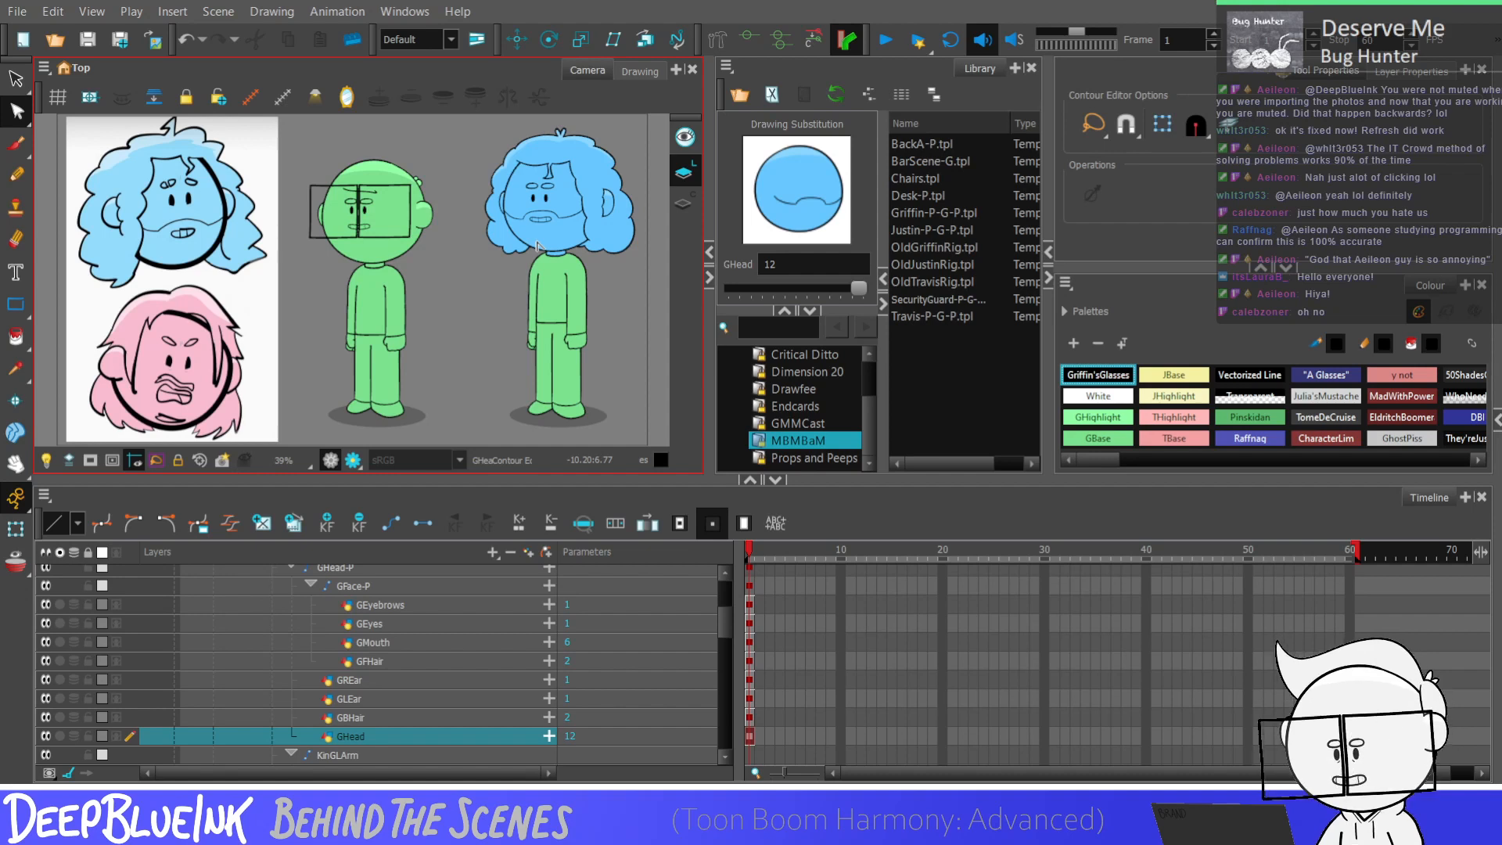
pyautogui.click(749, 604)
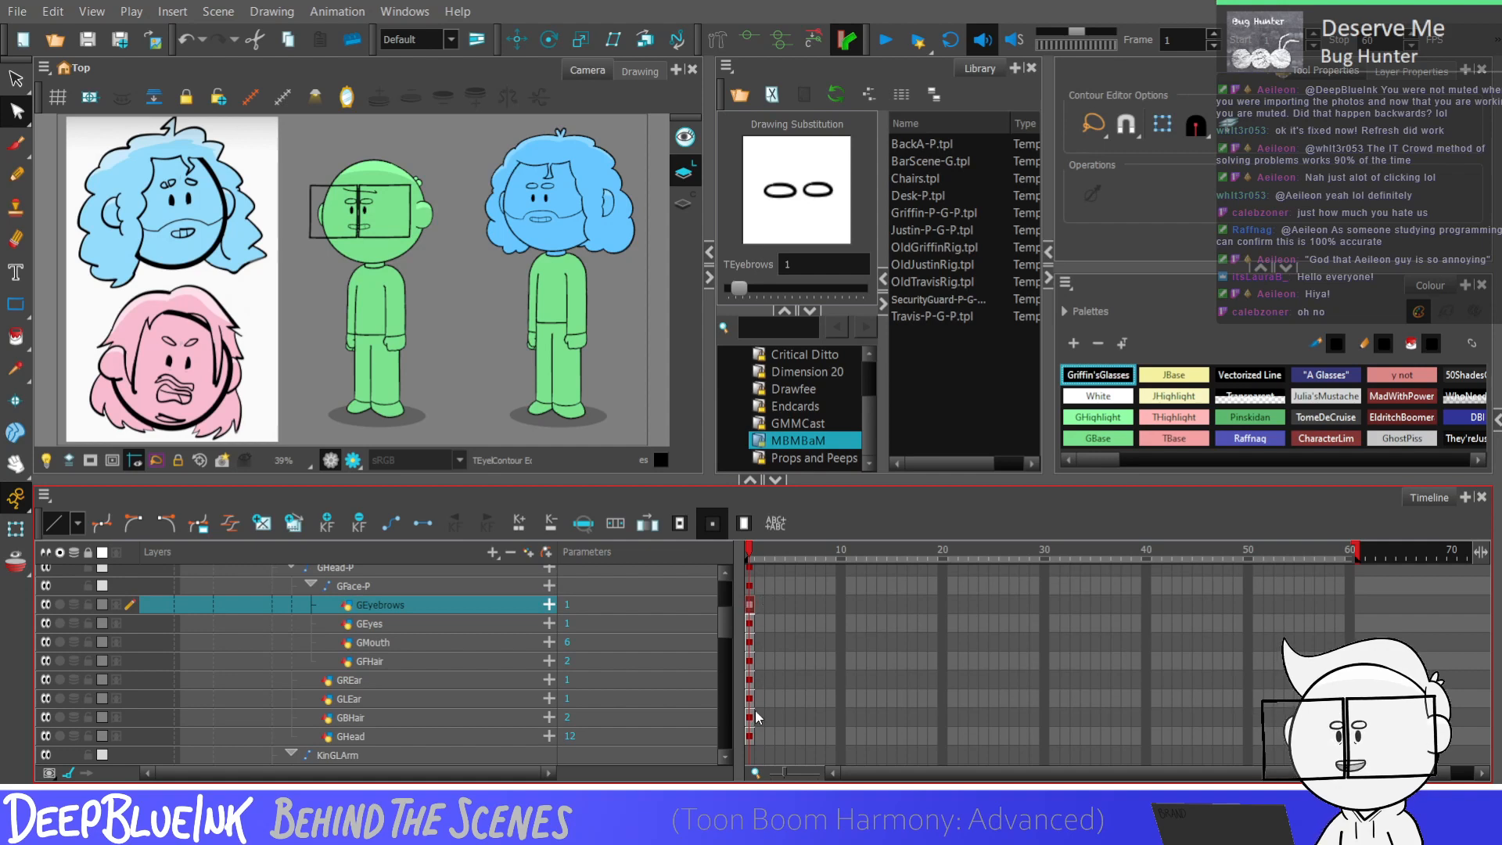
pyautogui.click(749, 735)
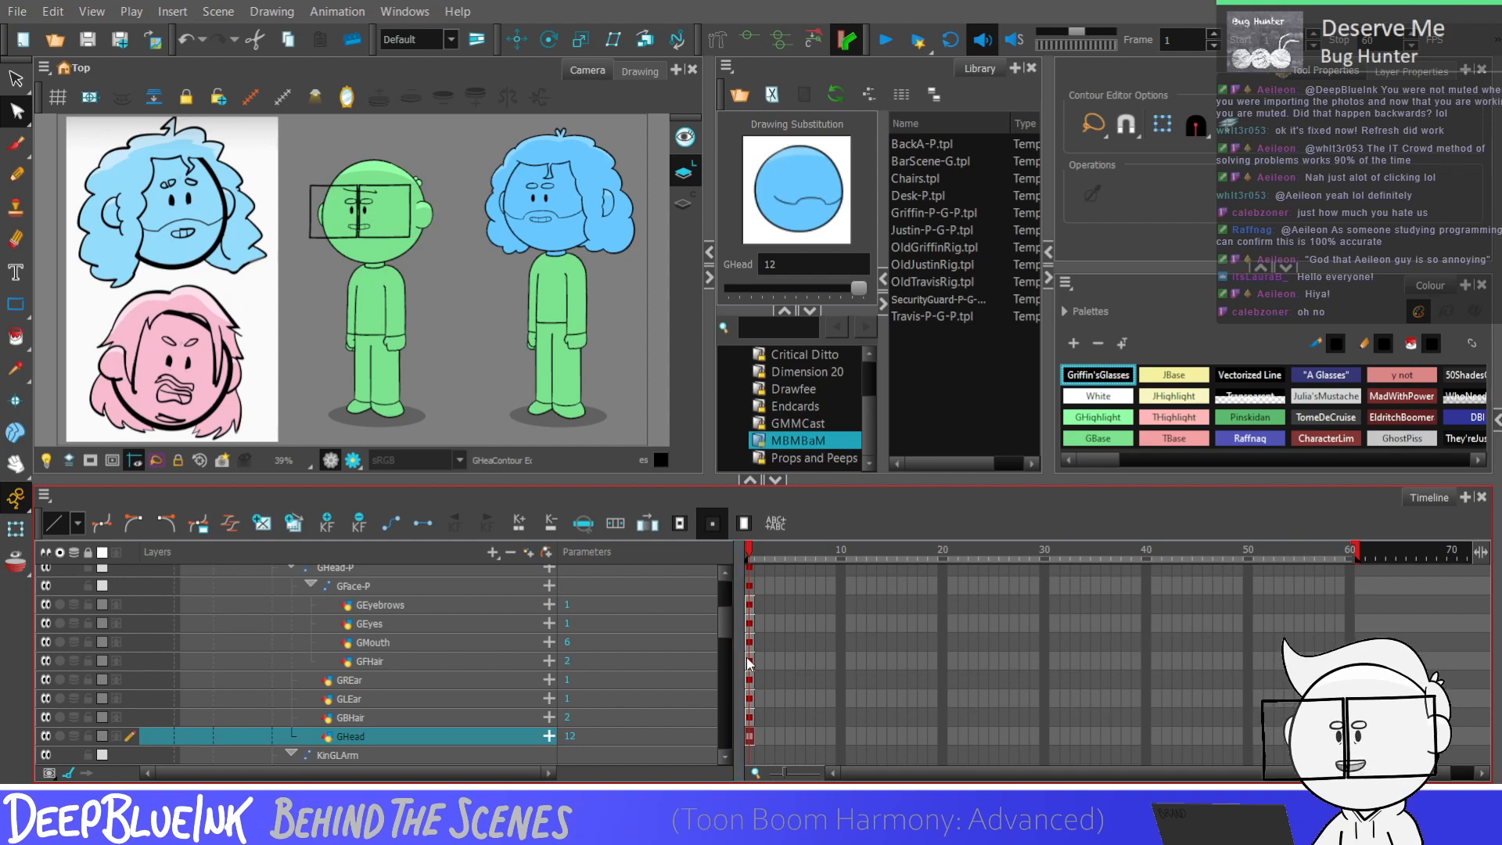
pyautogui.click(751, 718)
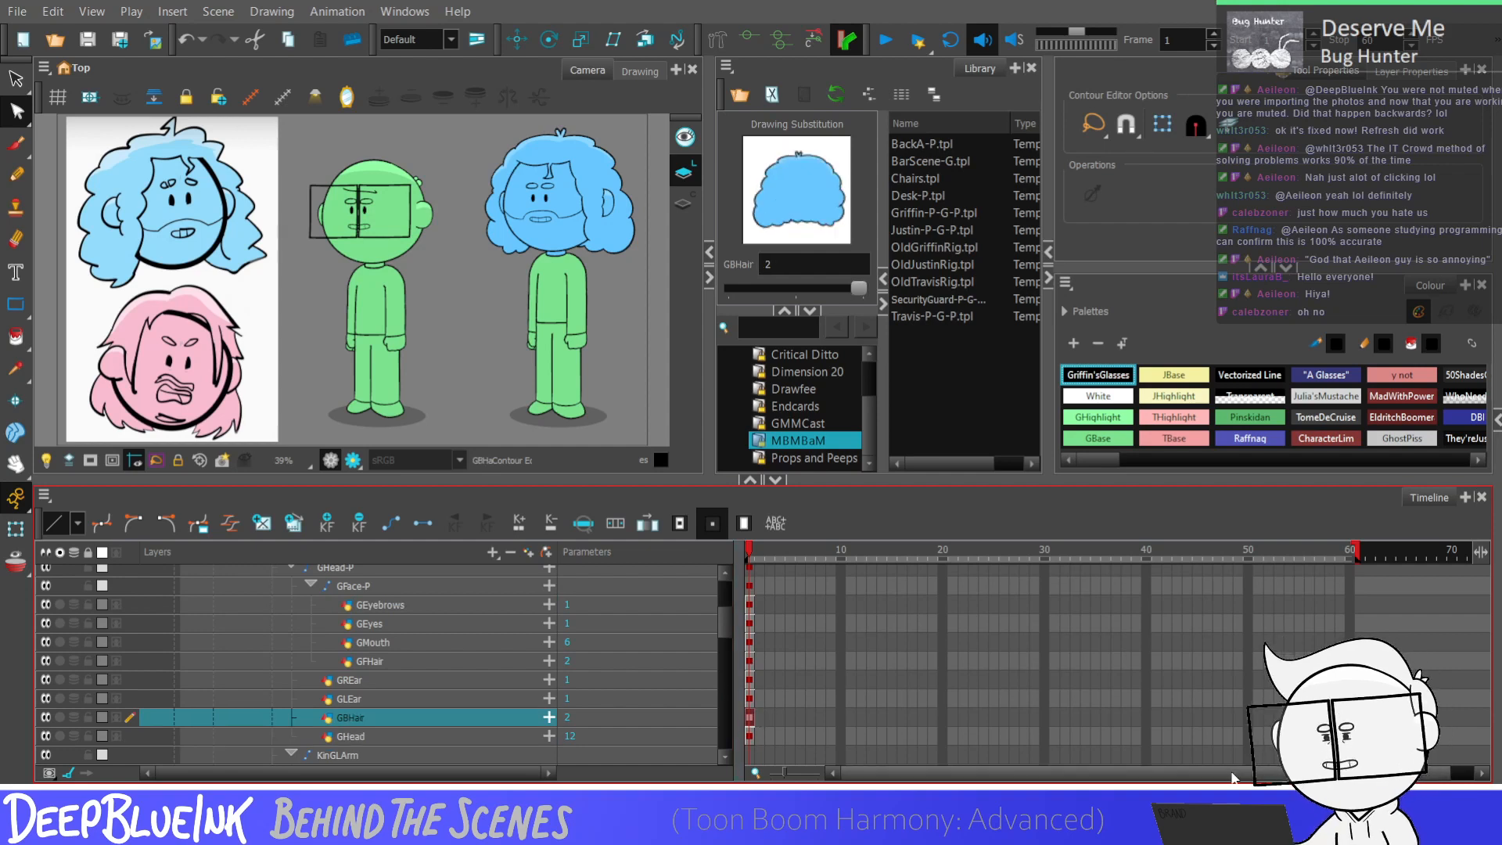
pyautogui.click(749, 735)
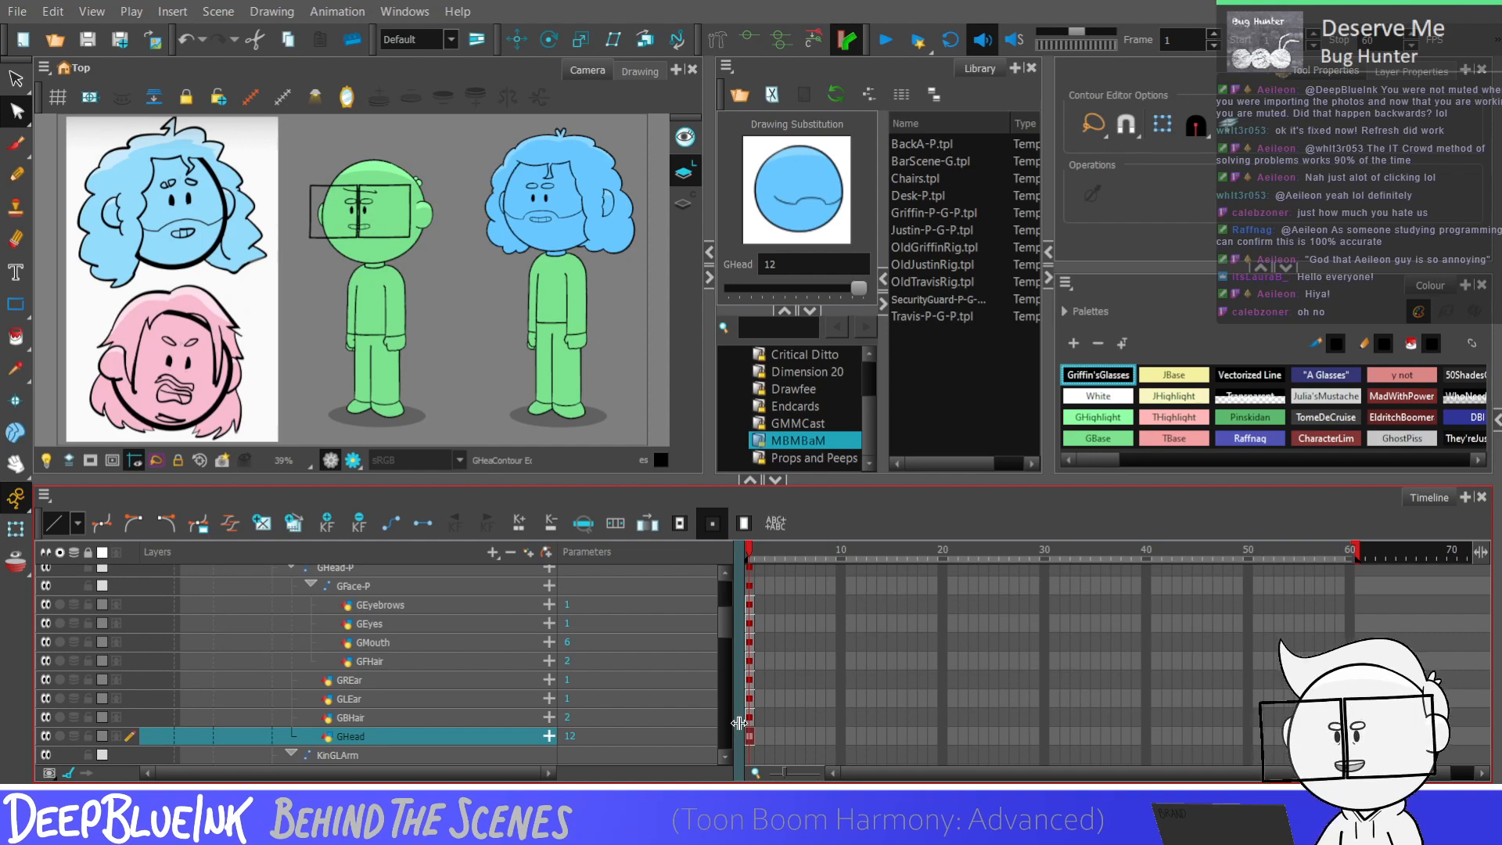
# Step: On the GEyebrows layer's drawing 1, draw two close, near-vertical pencil lines across the left eyebrow to mark a slit
pyautogui.click(749, 606)
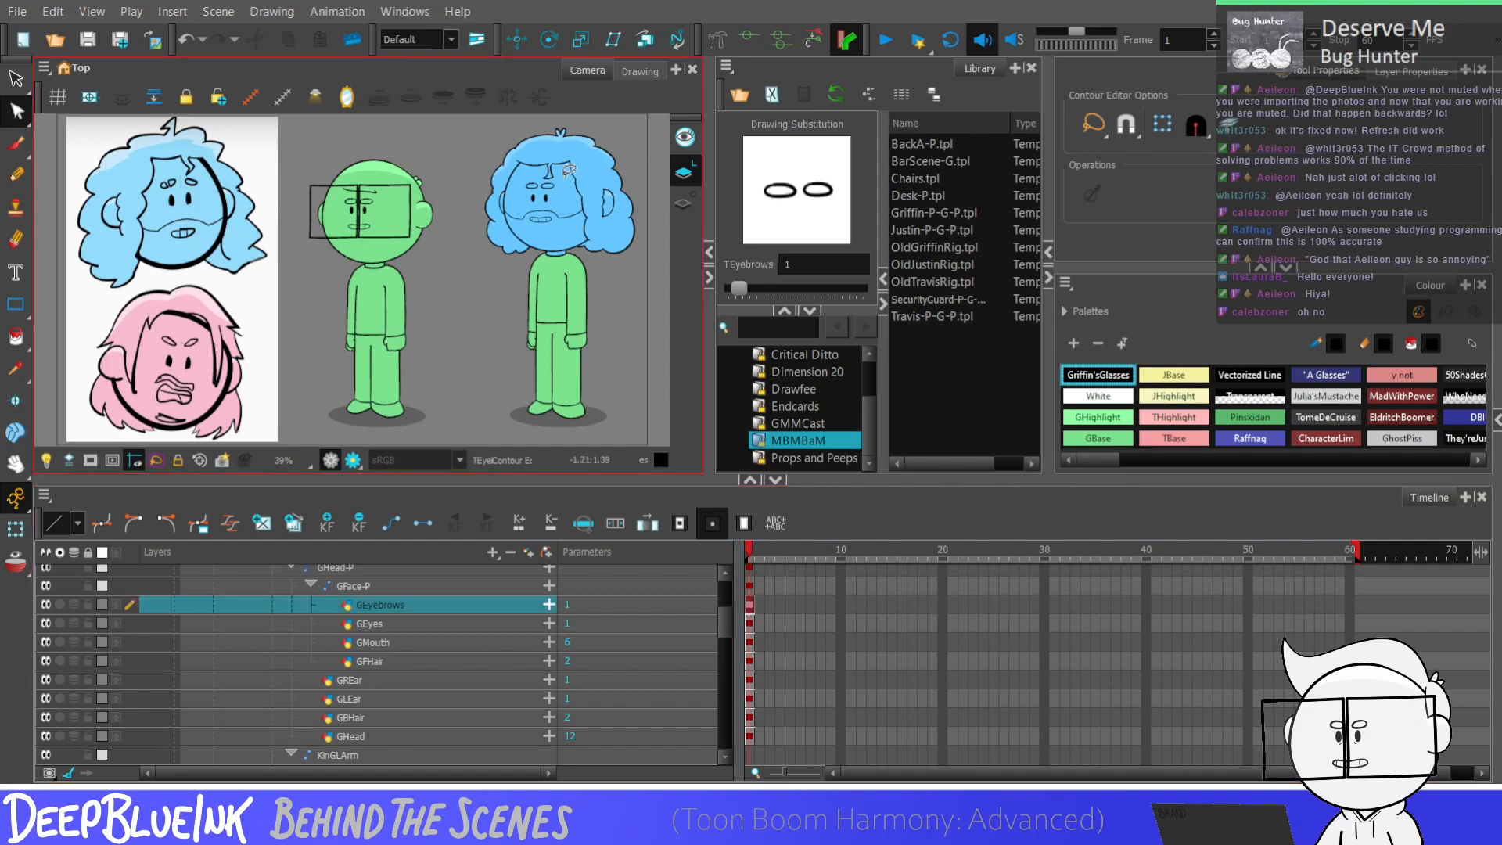
pyautogui.scroll(4, 560, 188)
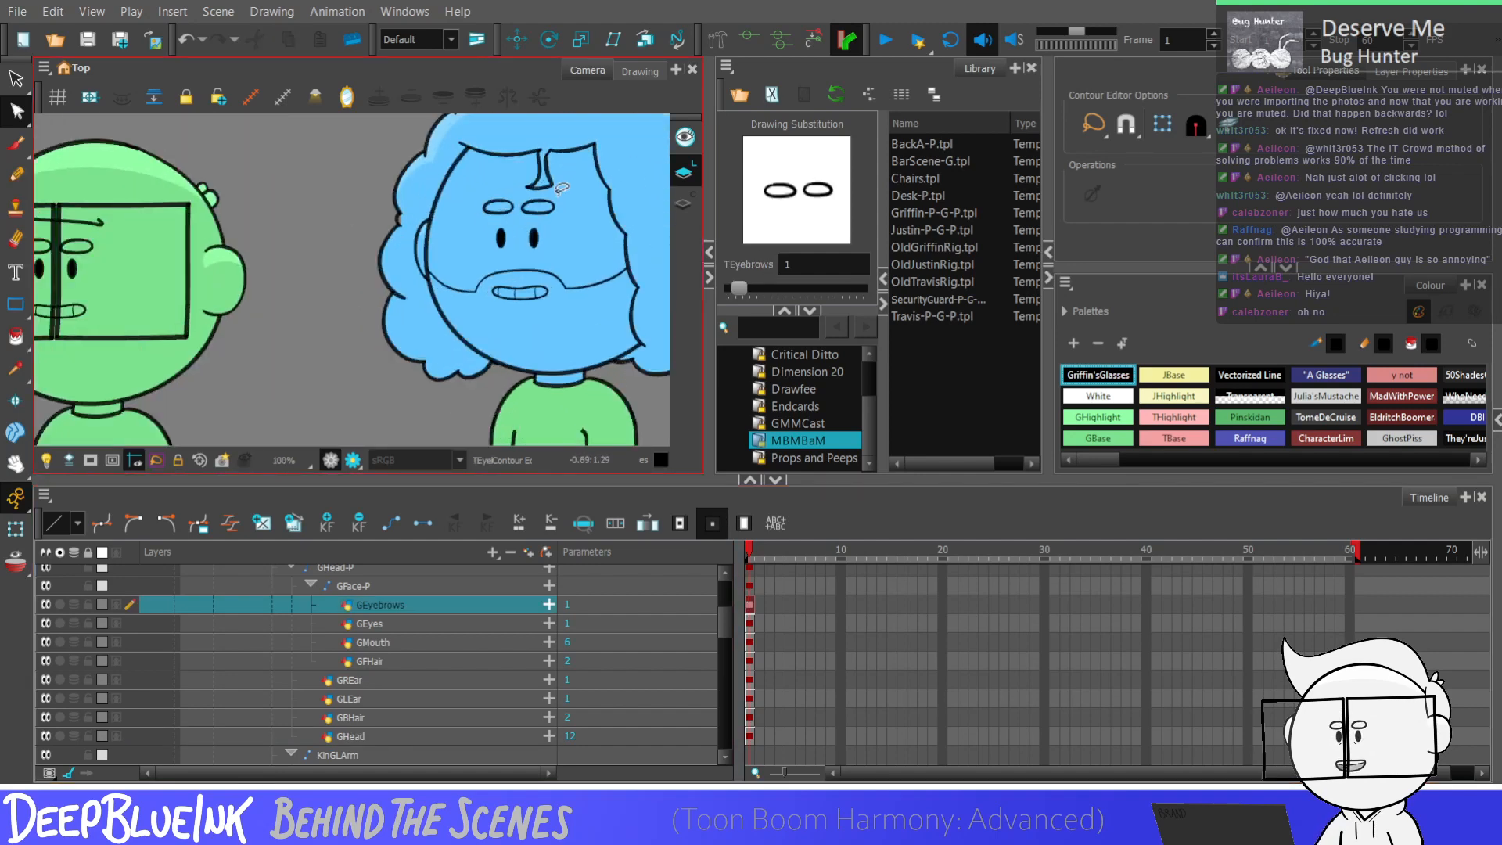
pyautogui.scroll(3, 560, 188)
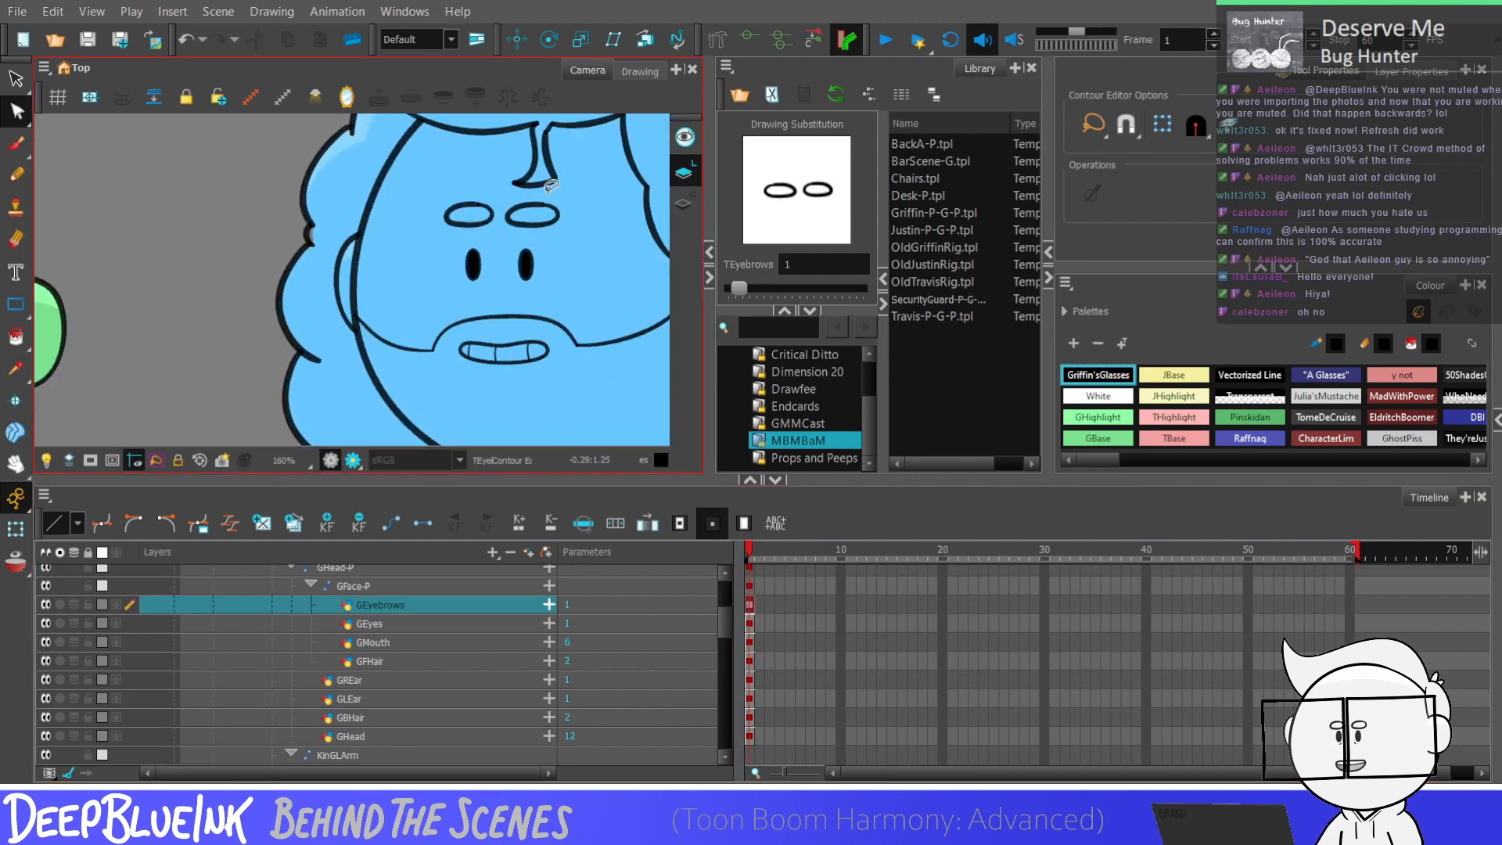
pyautogui.click(974, 384)
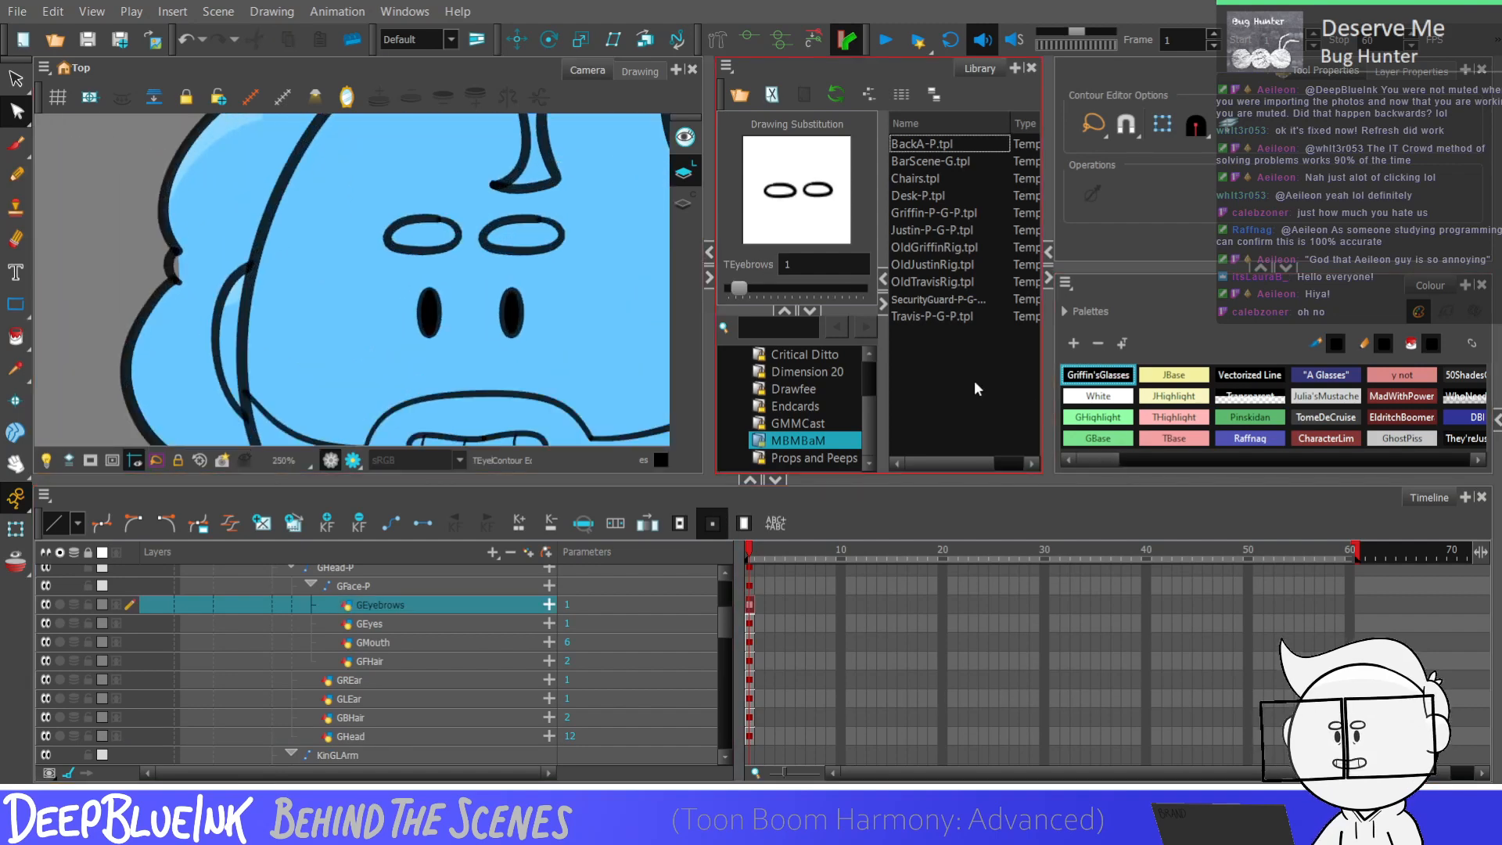
pyautogui.hotkey('alt', '/')
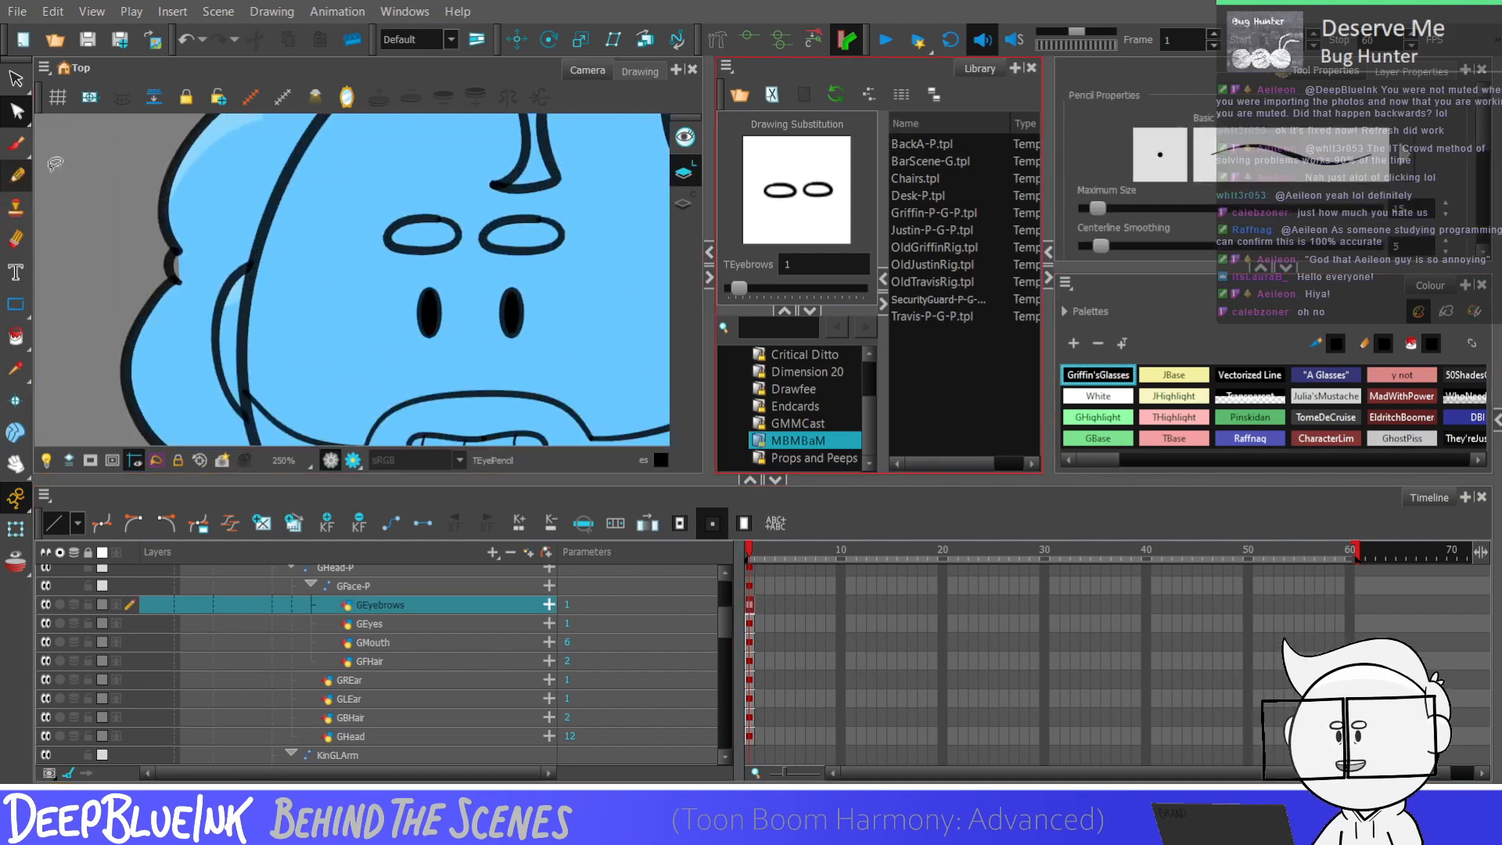
pyautogui.scroll(2, 371, 213)
pyautogui.moveTo(369, 190); pyautogui.dragTo(383, 237)
pyautogui.hotkey('ctrl', 'z')
pyautogui.hotkey('ctrl', 'z')
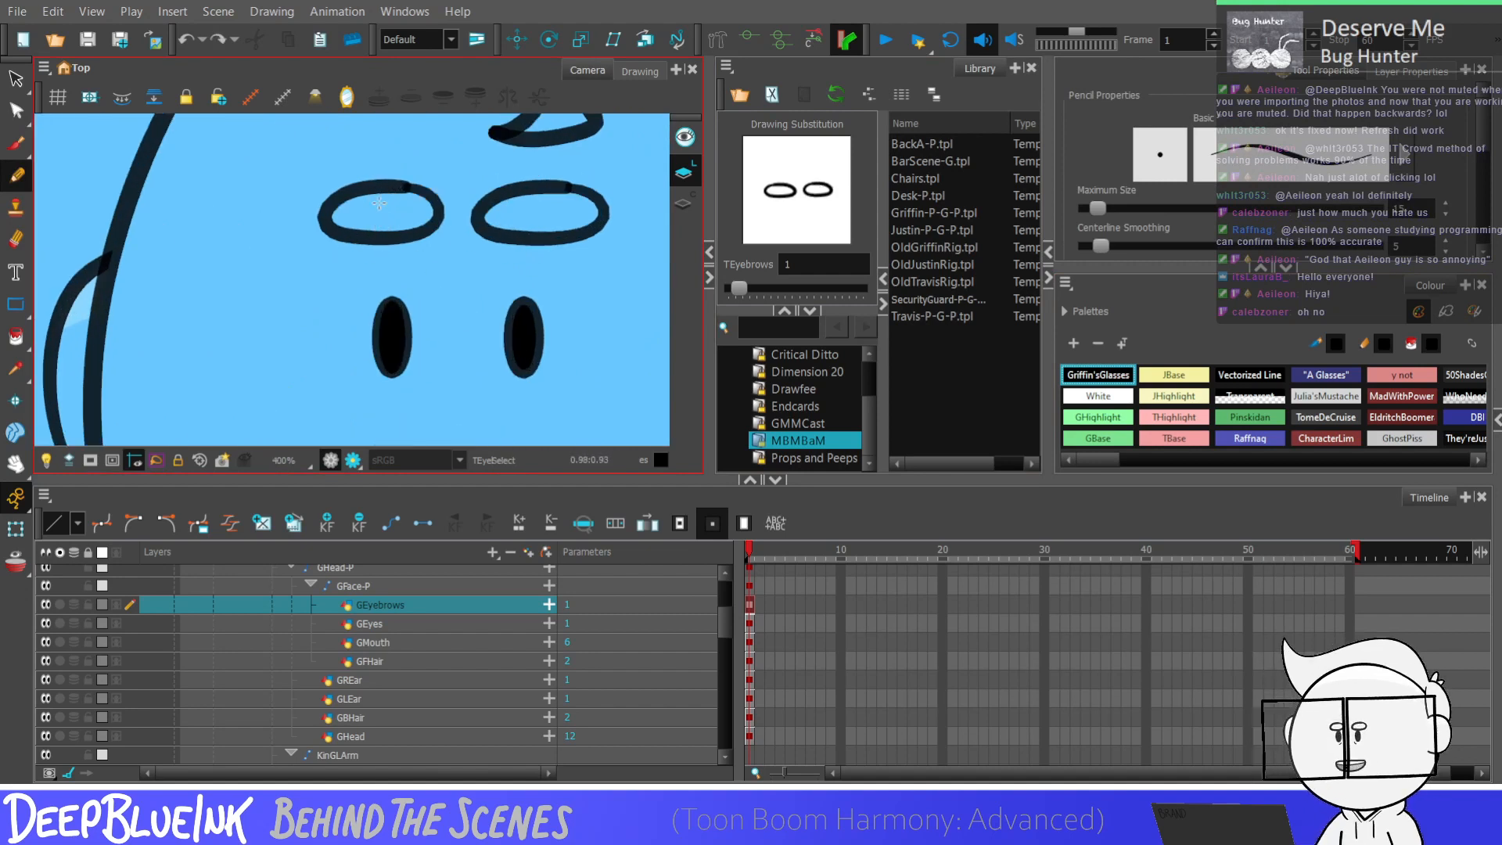
pyautogui.moveTo(398, 187); pyautogui.dragTo(402, 241)
pyautogui.hotkey('ctrl', 'z')
pyautogui.moveTo(396, 187); pyautogui.dragTo(401, 239)
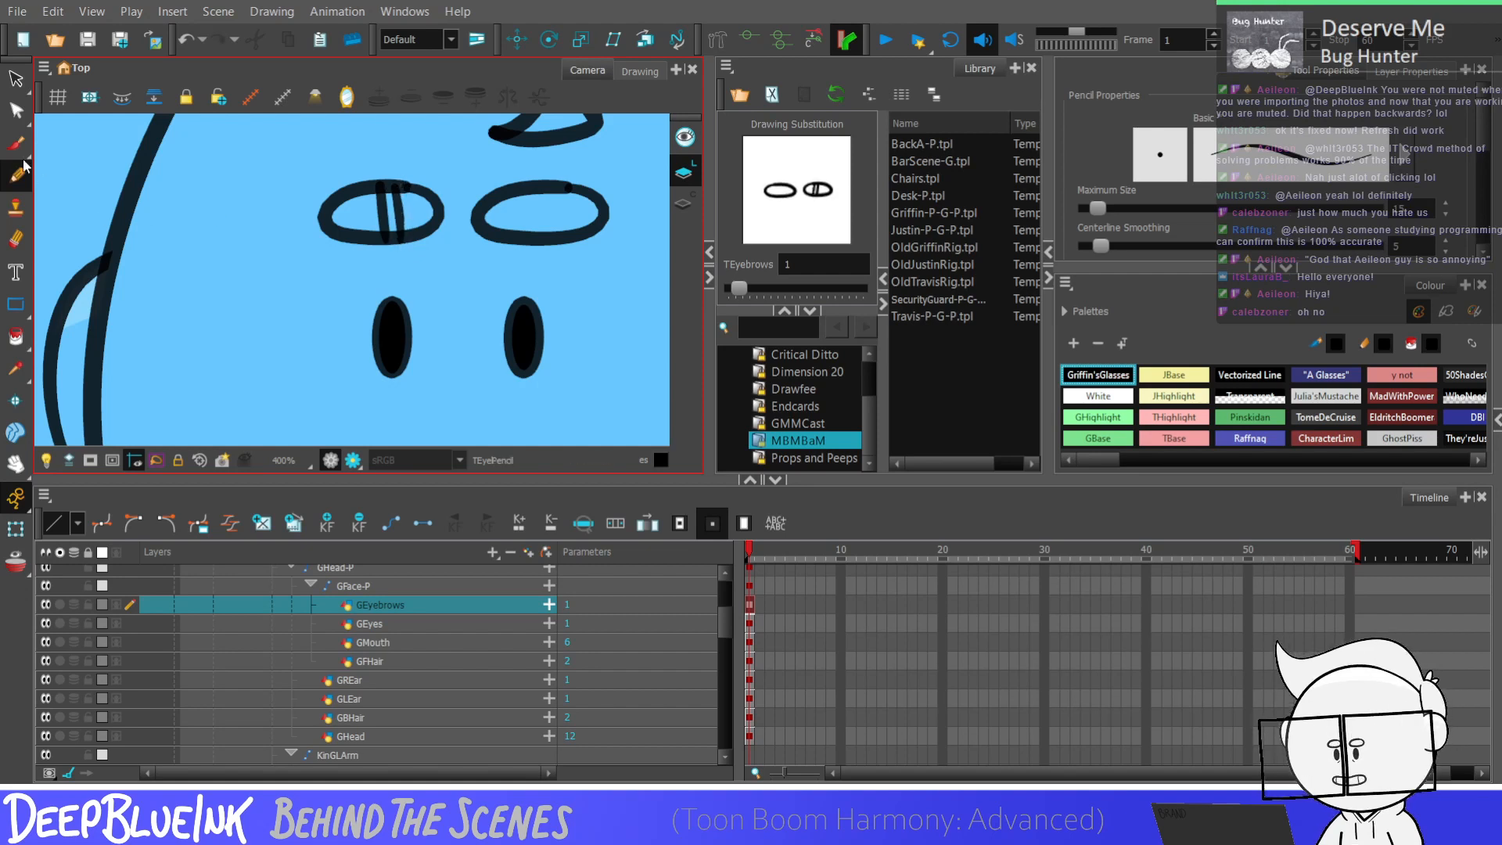
# Step: Delete the outline segments between the two slit lines with the Contour Editor, splitting the left eyebrow into two pieces
pyautogui.hotkey('alt', 'q')
pyautogui.scroll(5, 397, 220)
pyautogui.click(396, 194)
pyautogui.scroll(1, 396, 194)
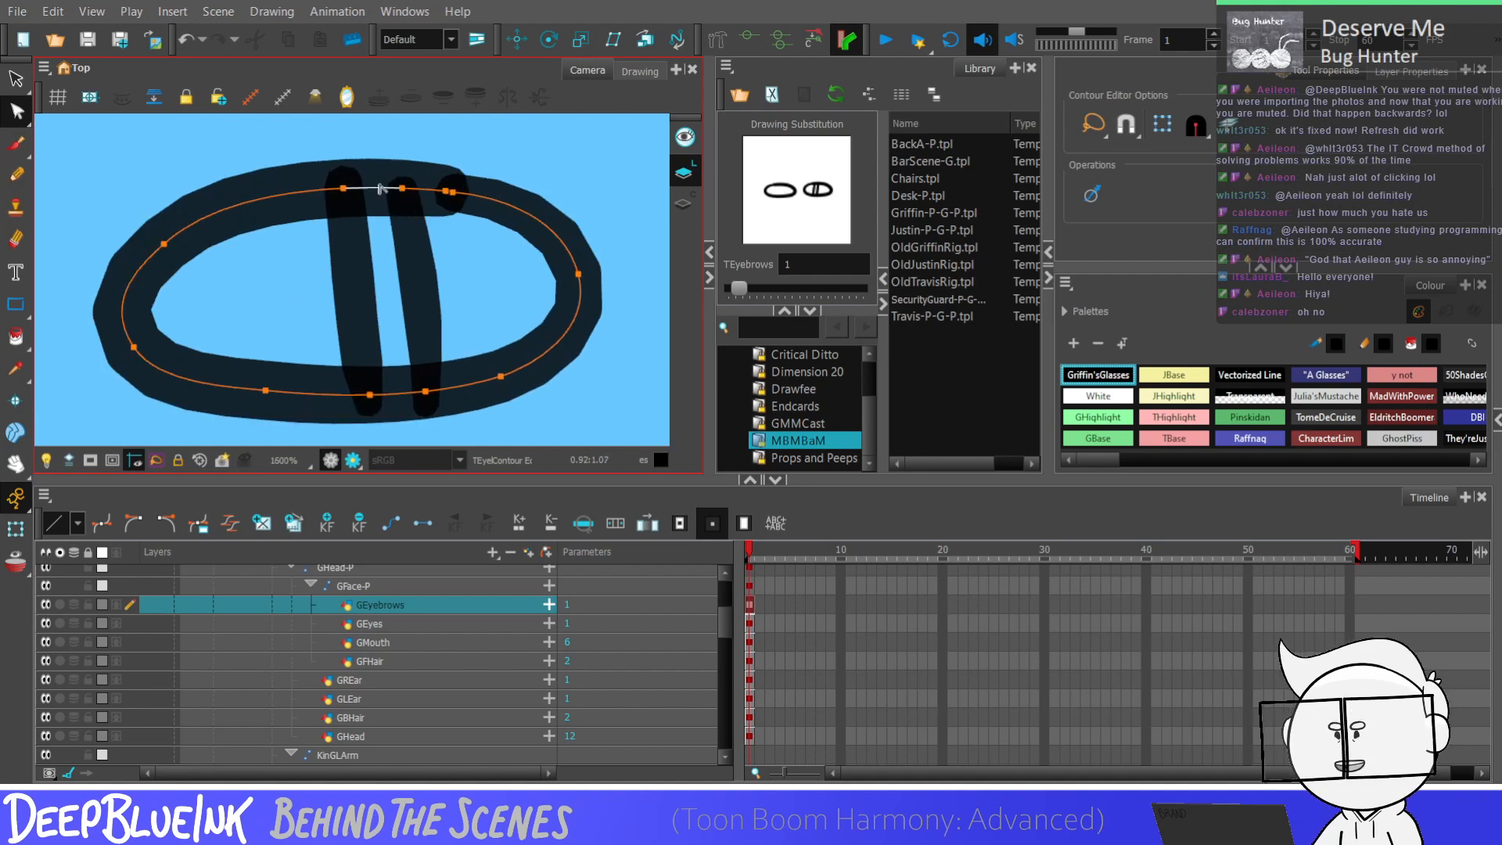
pyautogui.press('Delete')
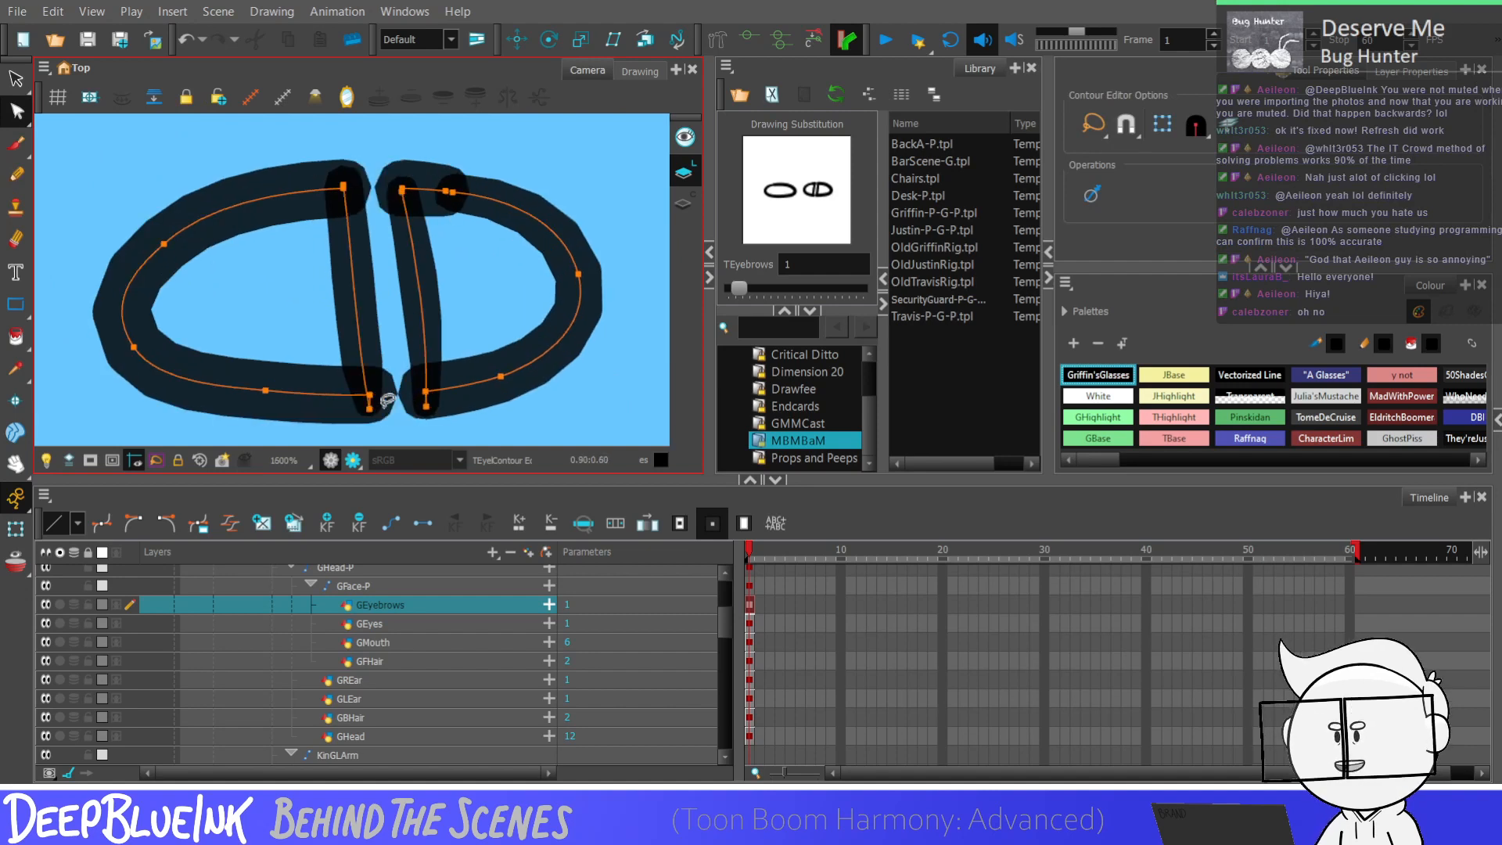
# Step: Pull the outline points beside the slit slightly away from it to soften the corners of both eyebrow pieces
pyautogui.moveTo(369, 397); pyautogui.dragTo(356, 394)
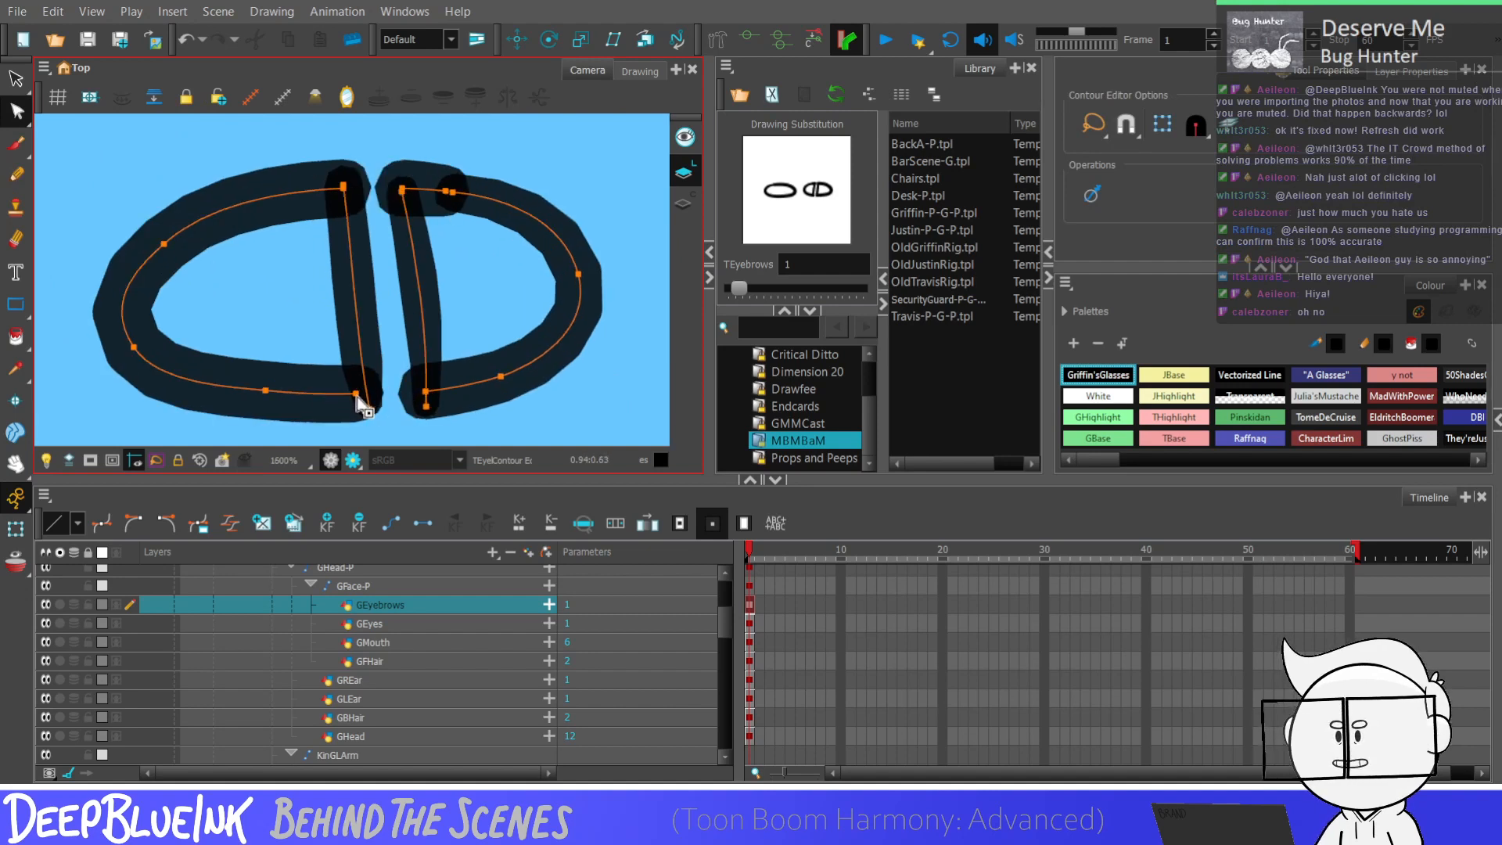
pyautogui.click(355, 394)
pyautogui.moveTo(430, 391); pyautogui.dragTo(440, 396)
pyautogui.moveTo(403, 190)
pyautogui.mouseDown()
pyautogui.moveTo(417, 193)
pyautogui.moveTo(339, 195)
pyautogui.mouseUp()
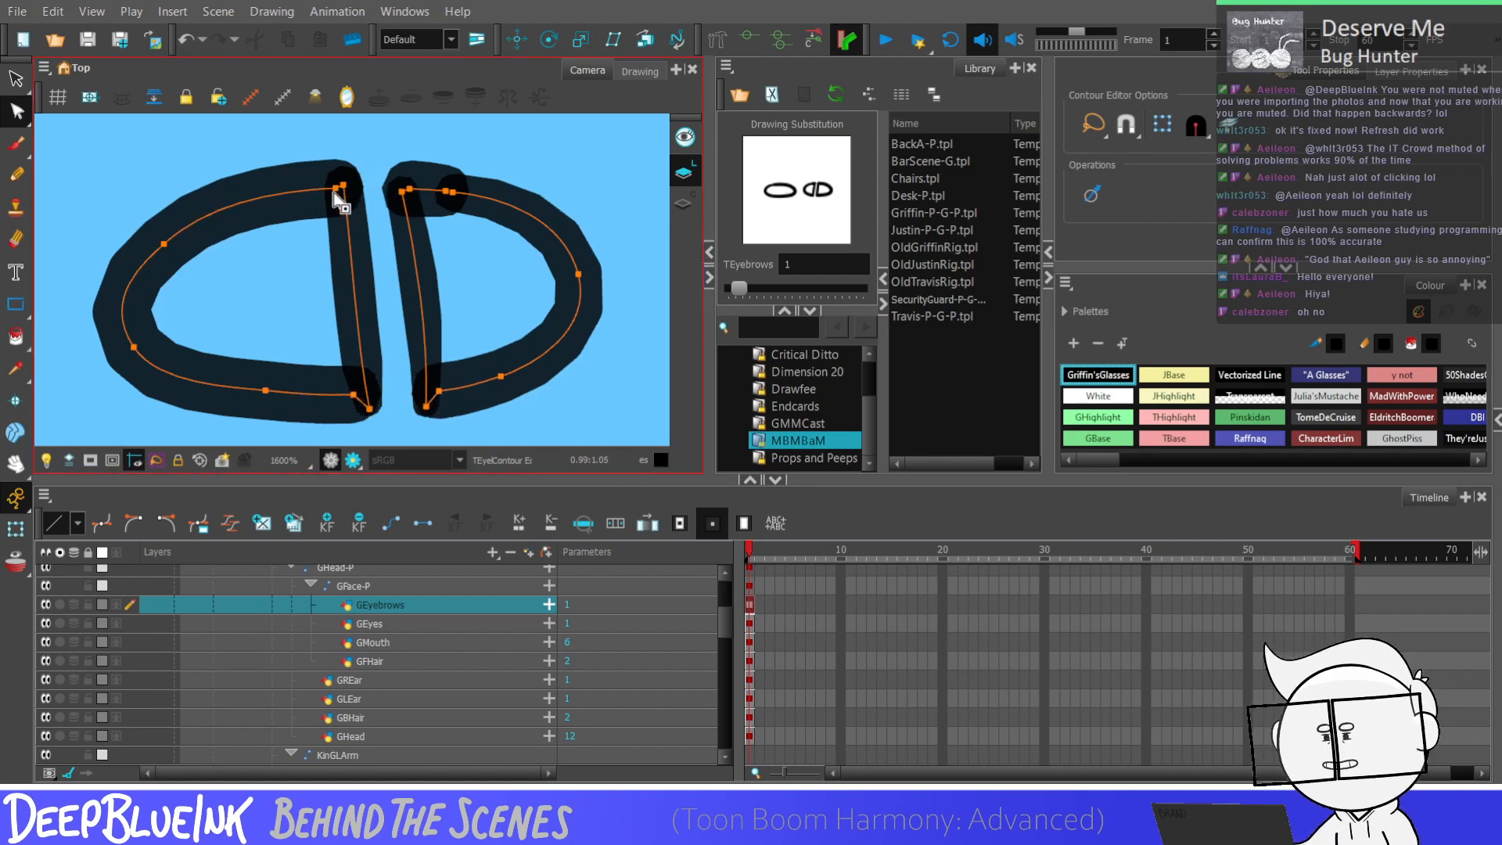
pyautogui.click(384, 198)
pyautogui.scroll(-5, 391, 203)
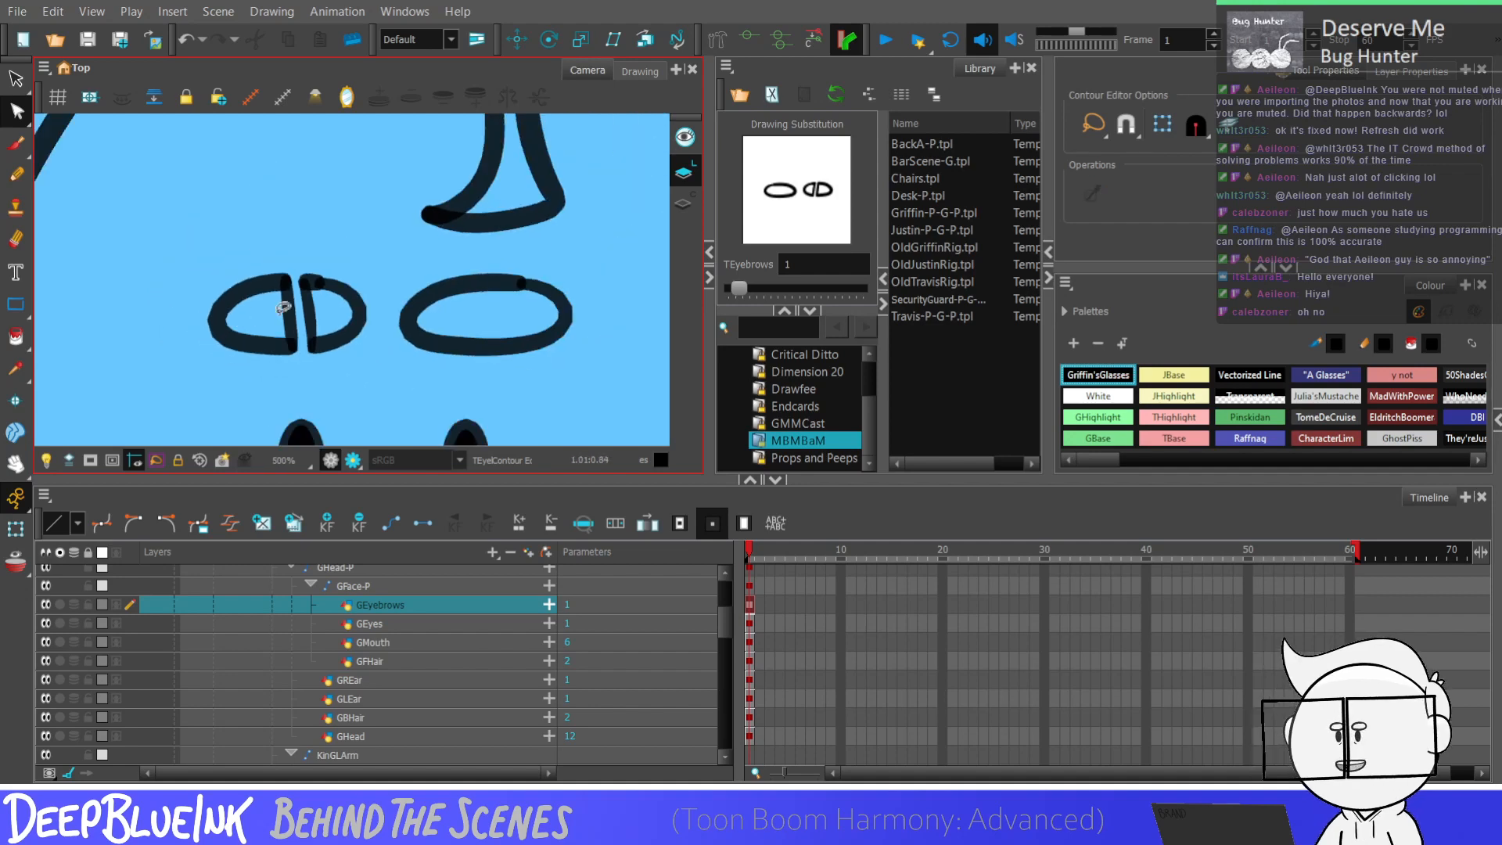
pyautogui.scroll(-6, 427, 243)
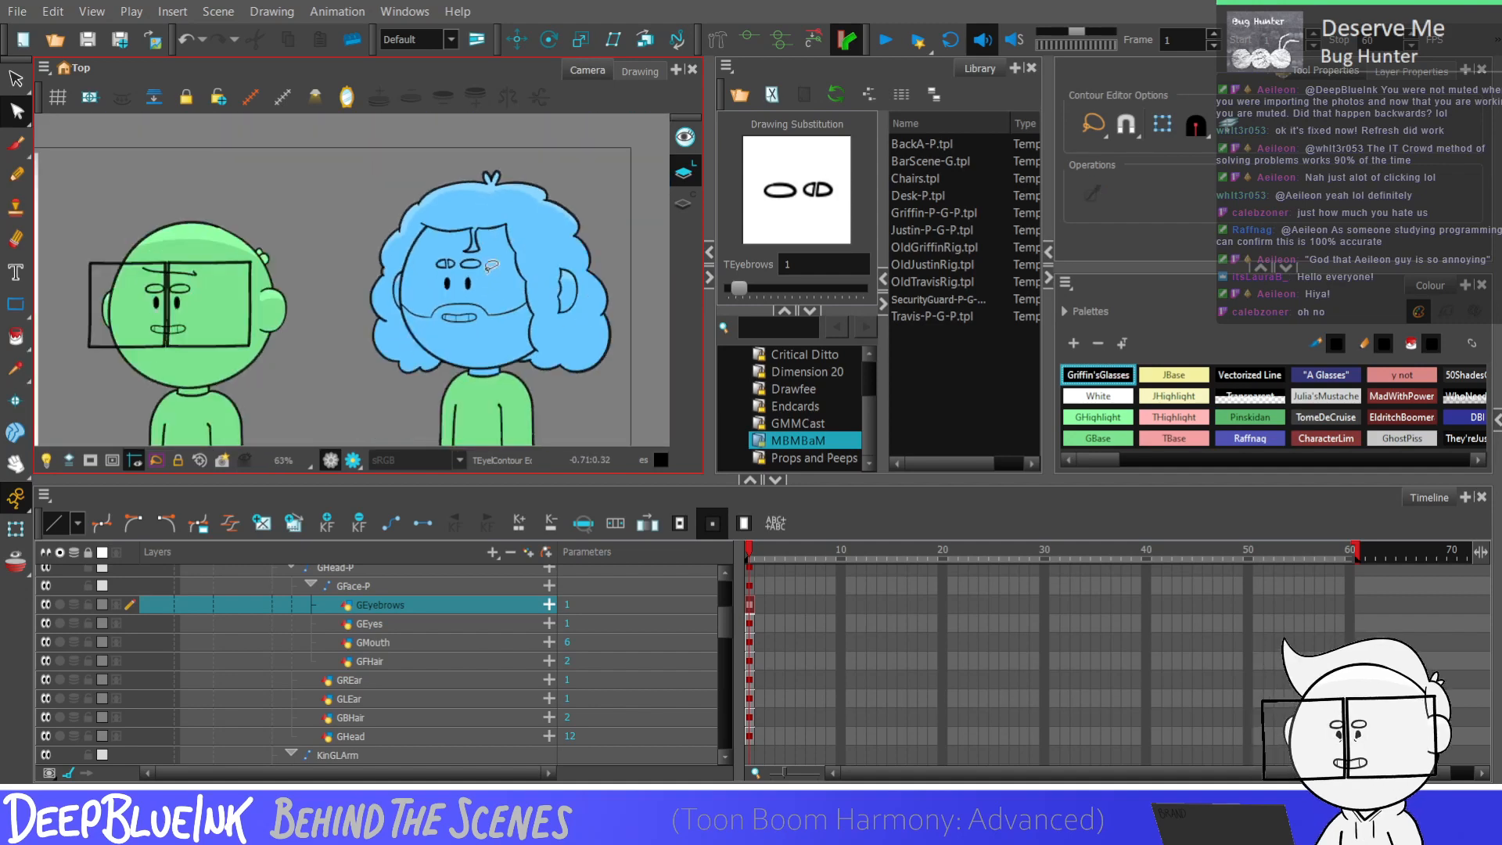
# Step: Delete the old eyebrow artwork from drawing 2 of the GEyebrows layer
pyautogui.scroll(6, 505, 239)
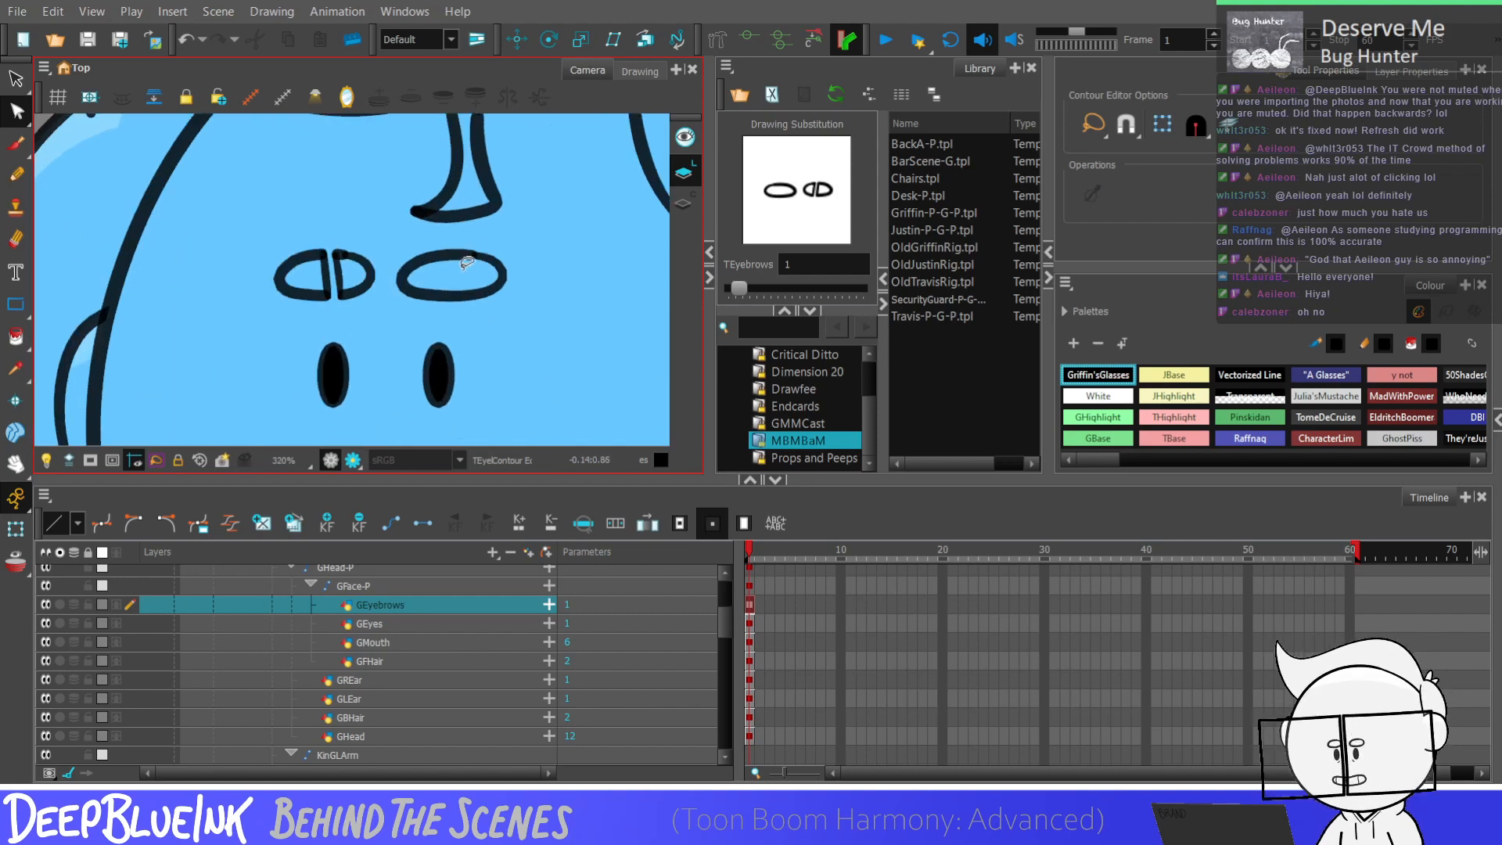
pyautogui.press('/')
pyautogui.hotkey('alt', 's')
pyautogui.hotkey('ctrl', 'a')
pyautogui.press('Delete')
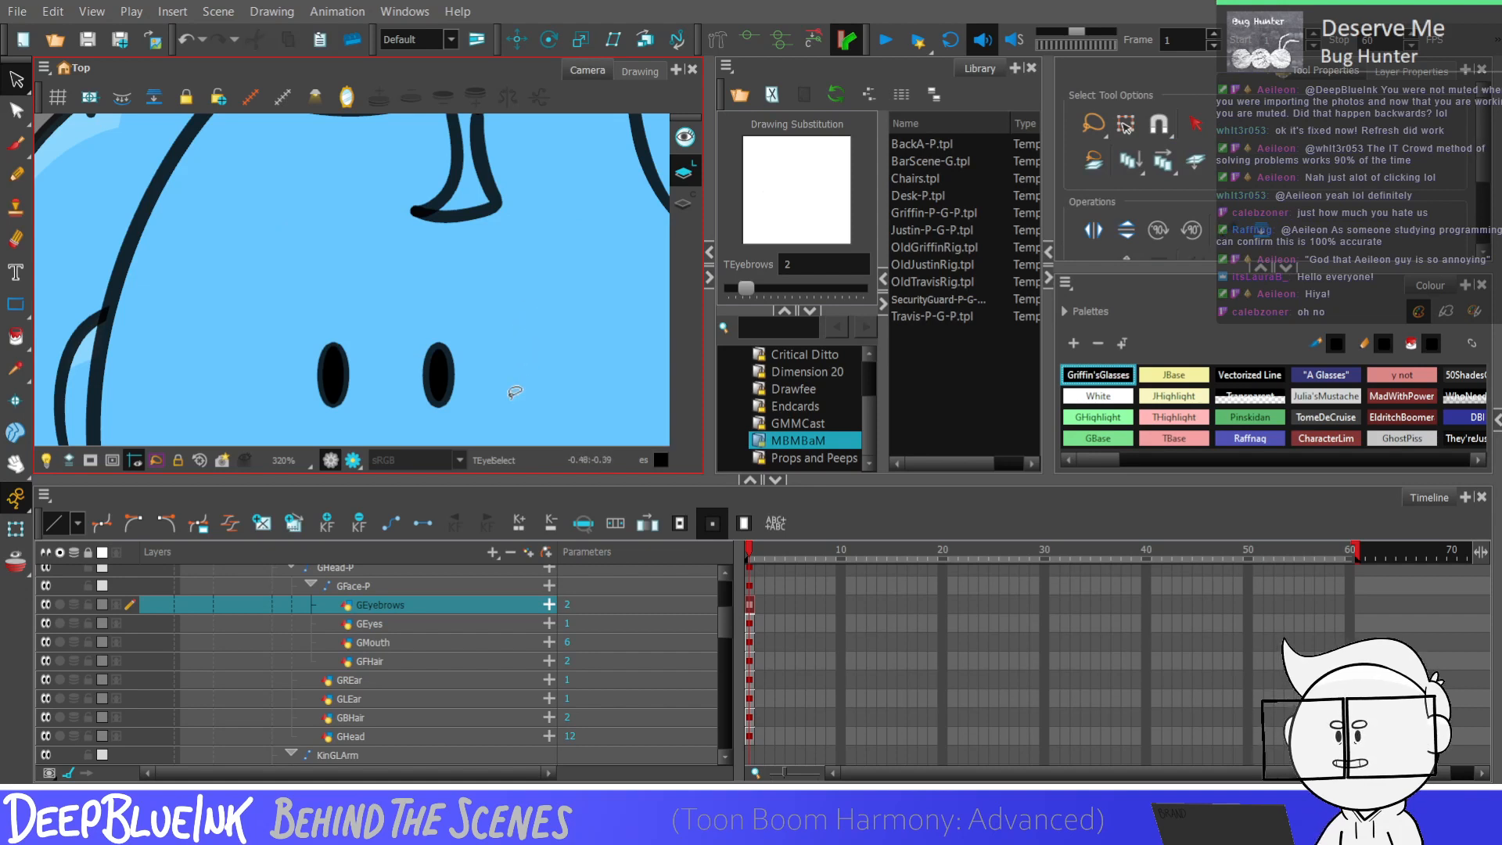
# Step: Copy the slit eyebrows from drawing 1 into drawing 2 and nudge them up slightly
pyautogui.press('.')
pyautogui.moveTo(263, 194)
pyautogui.mouseDown()
pyautogui.moveTo(567, 297)
pyautogui.moveTo(550, 238)
pyautogui.mouseUp()
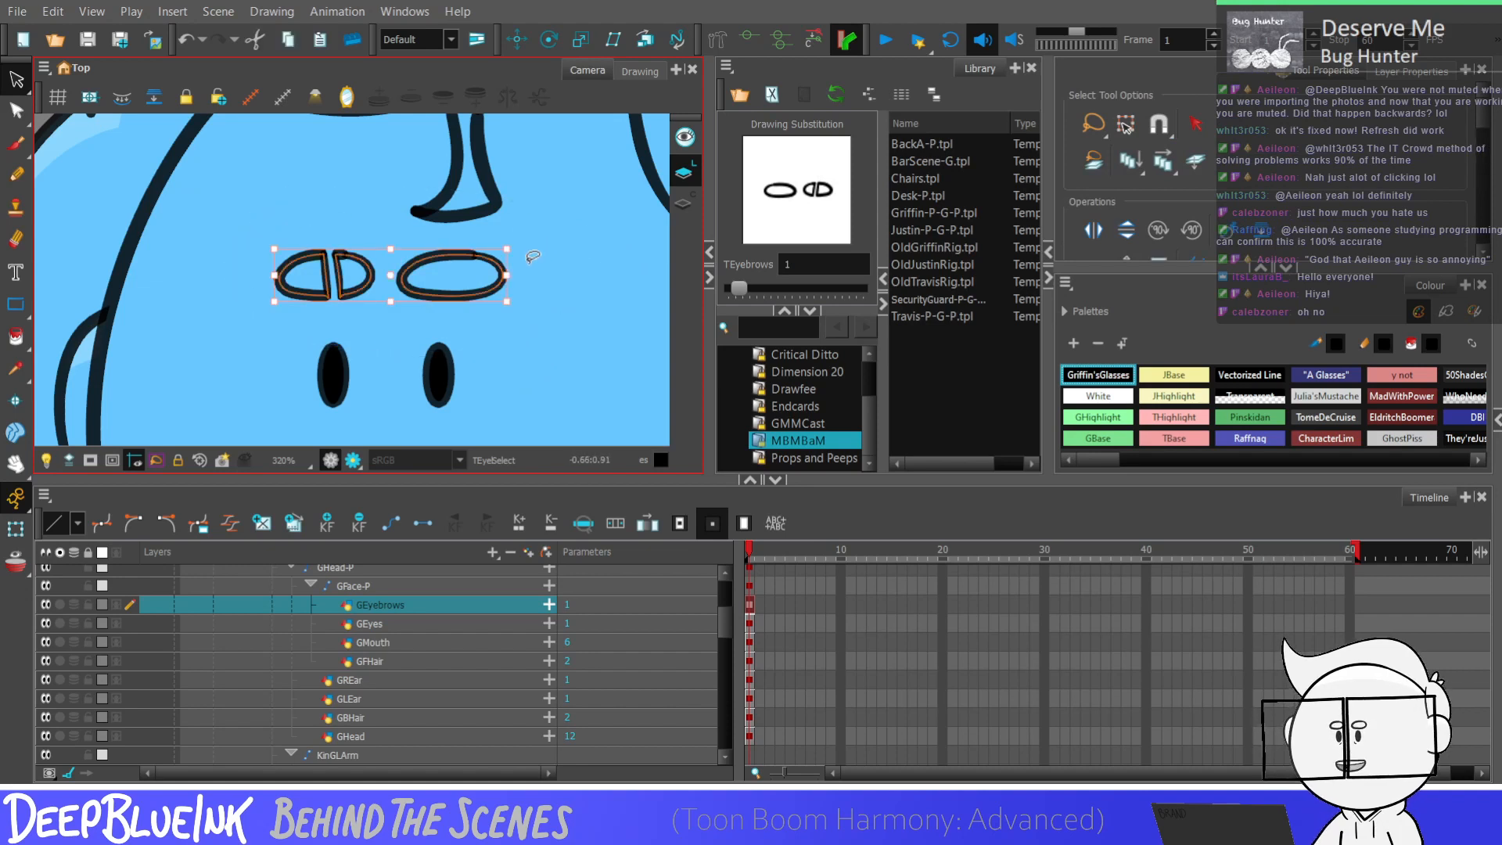
pyautogui.click(577, 356)
pyautogui.press(']')
pyautogui.hotkey('ctrl', 'v')
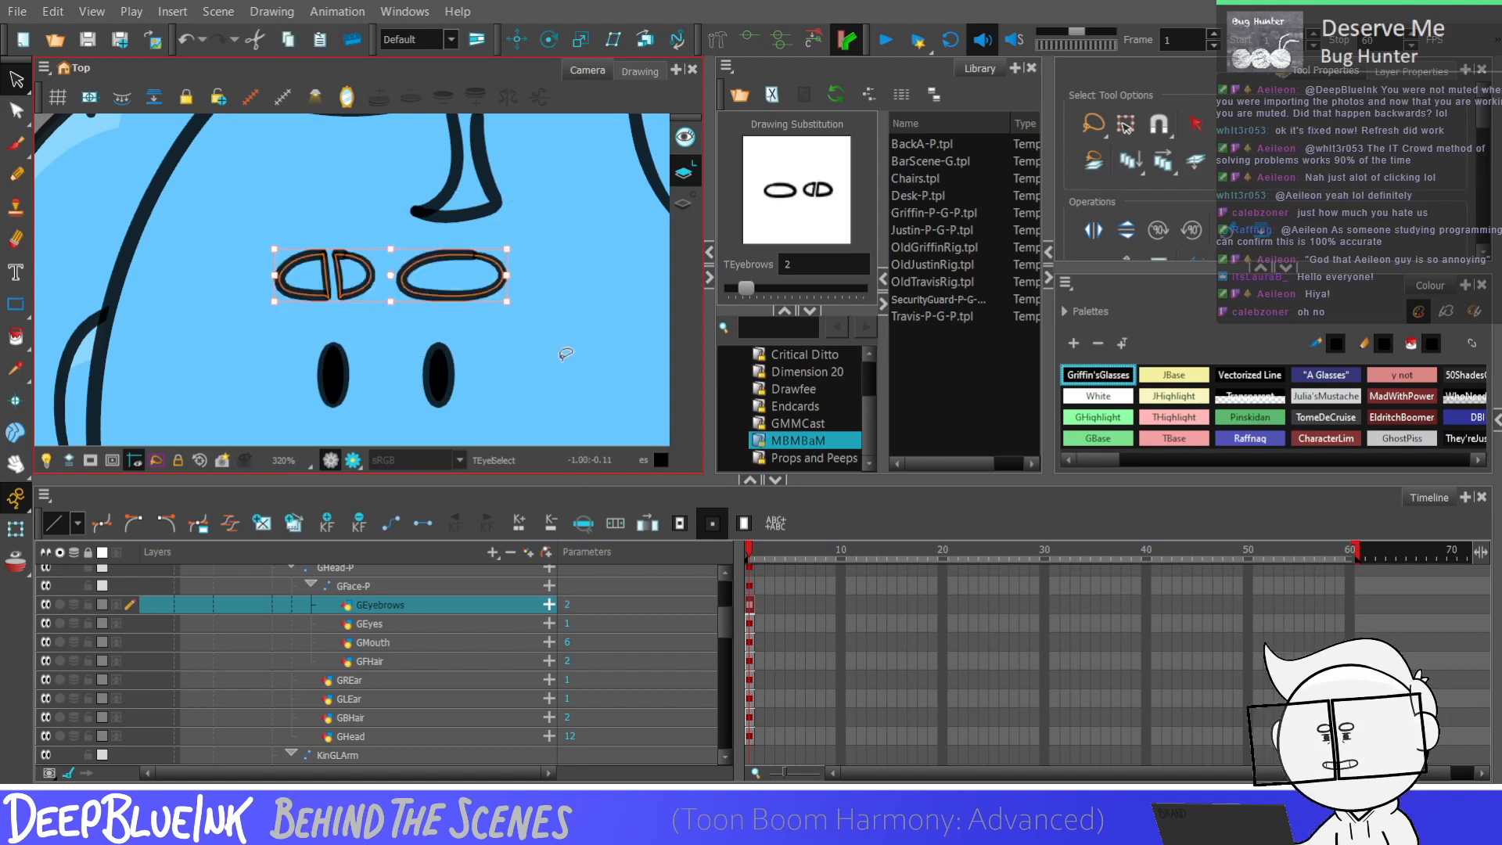
pyautogui.press('Up')
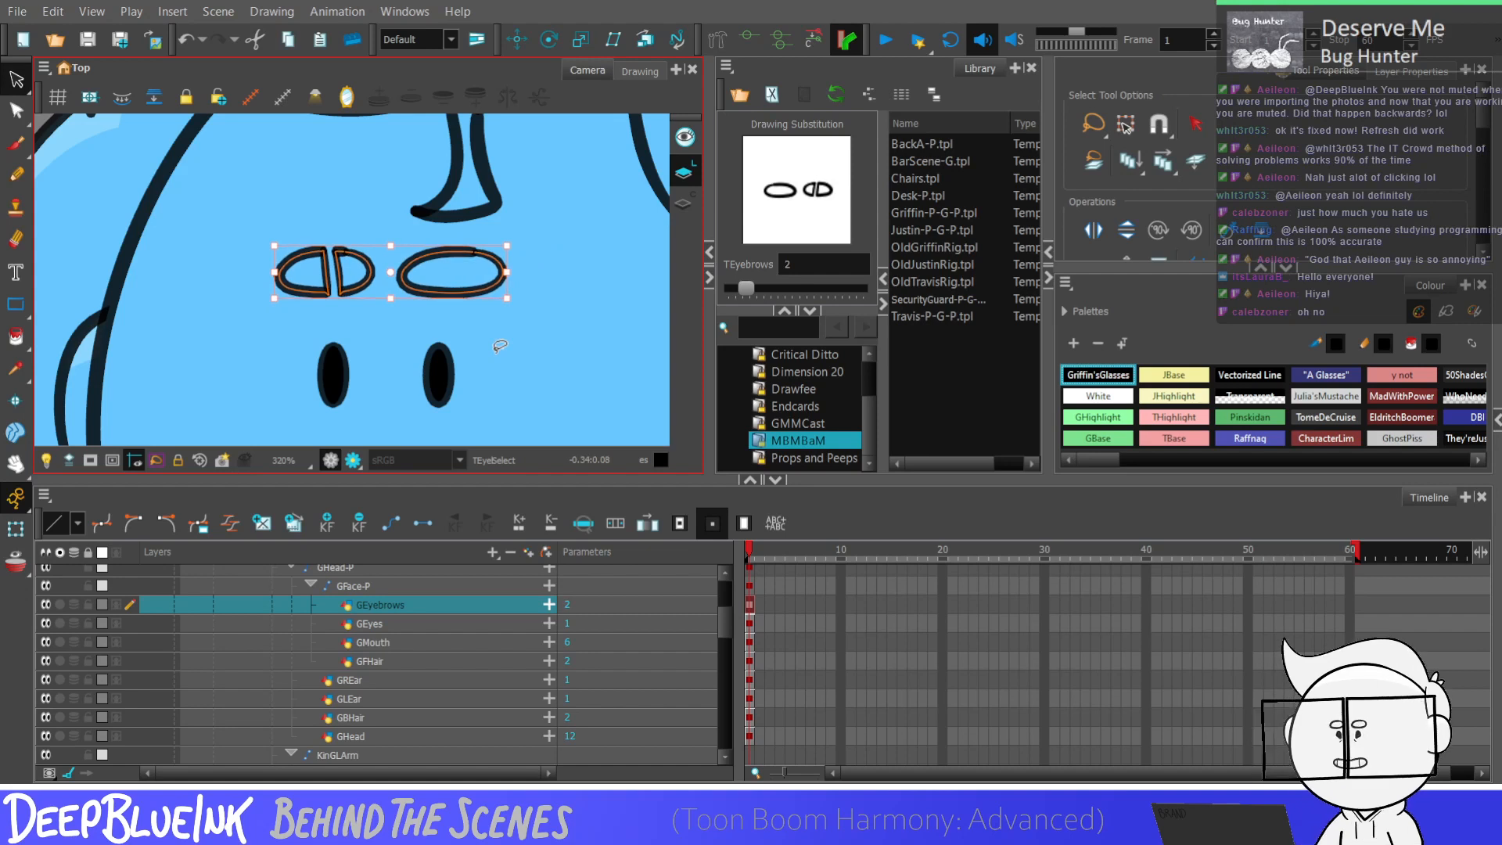
# Step: Paste the slit eyebrows into drawing 3 and nudge them up onto the raised eyebrows
pyautogui.press(']')
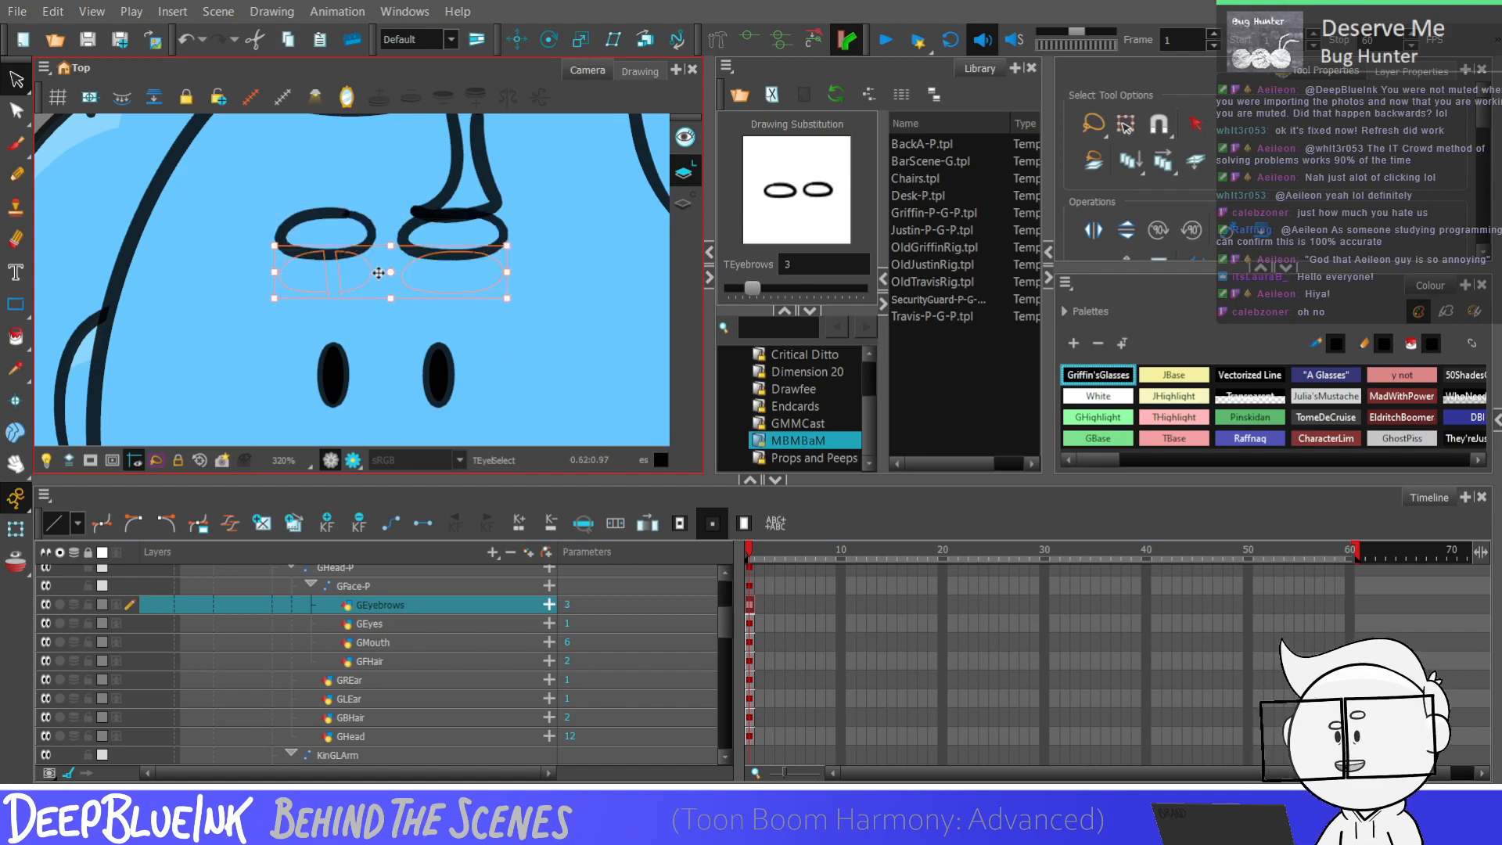
pyautogui.press('Up')
pyautogui.press('Up')
pyautogui.press('Up')
pyautogui.press('Up')
pyautogui.press('Up')
pyautogui.press('Up')
pyautogui.press('Up')
pyautogui.press('Up')
pyautogui.press('Up')
pyautogui.press('Up')
pyautogui.press('Up')
pyautogui.press('Up')
pyautogui.press('Up')
pyautogui.press('Up')
pyautogui.press('Up')
pyautogui.press('Up')
pyautogui.press('Up')
pyautogui.press('Up')
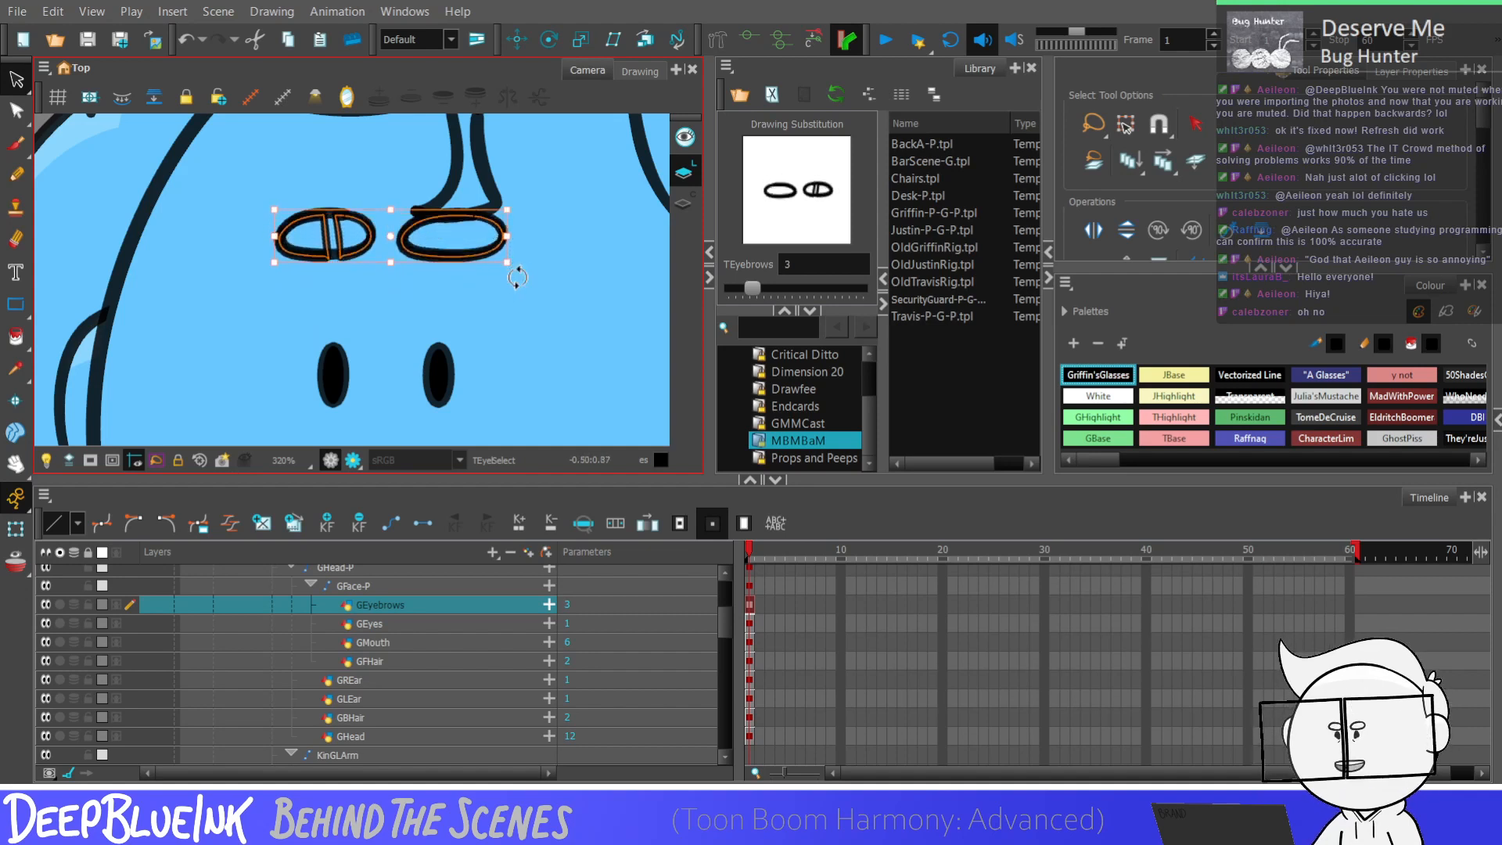
# Step: Delete the old unsplit eyebrows beneath the pasted ones in drawing 3
pyautogui.click(515, 273)
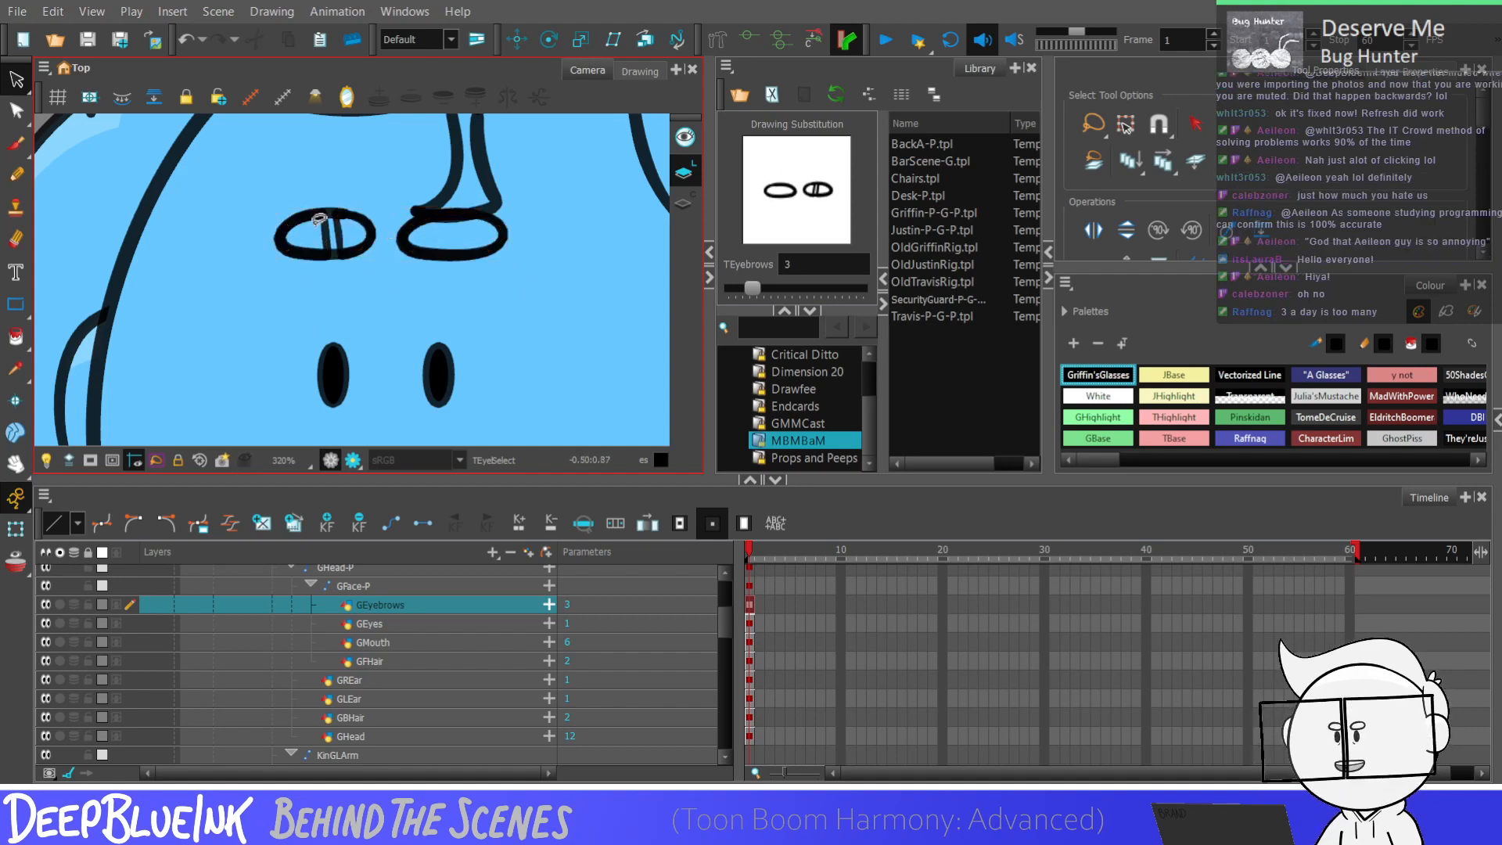
pyautogui.click(331, 214)
pyautogui.click(383, 249)
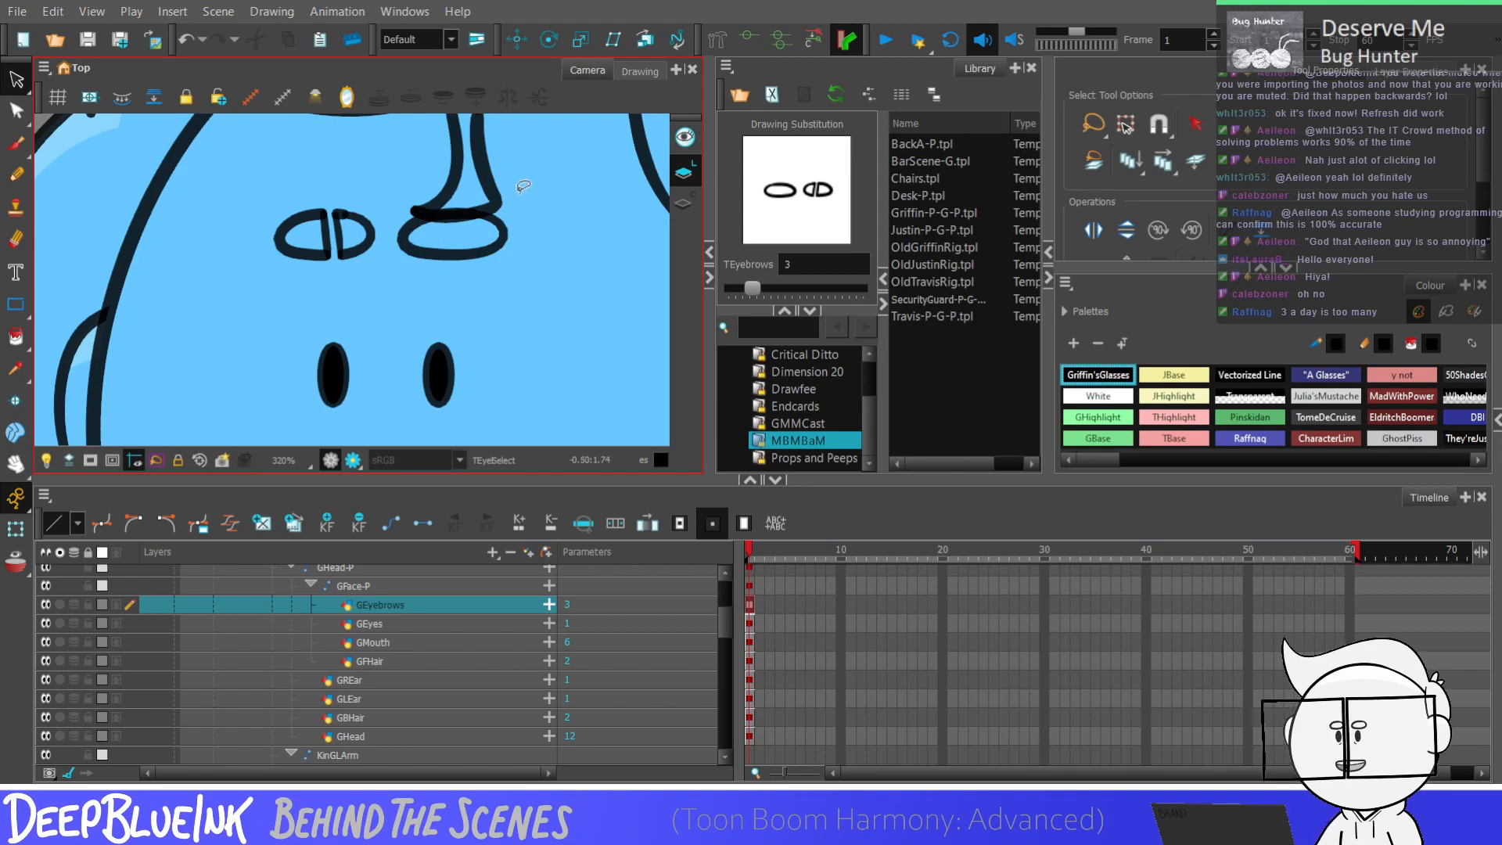
pyautogui.hotkey('shift', 'm')
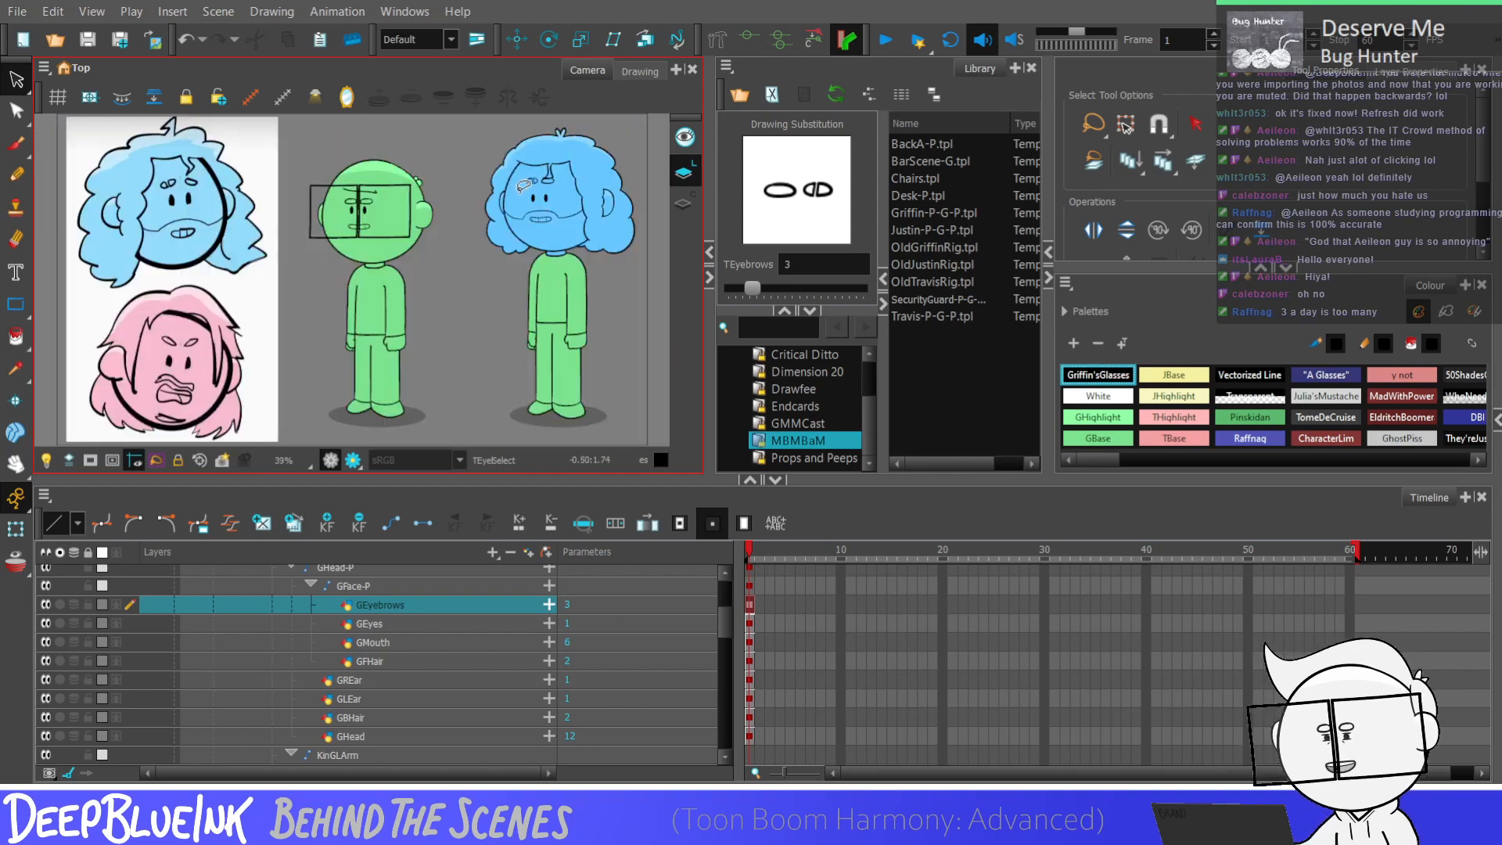
pyautogui.scroll(4, 523, 185)
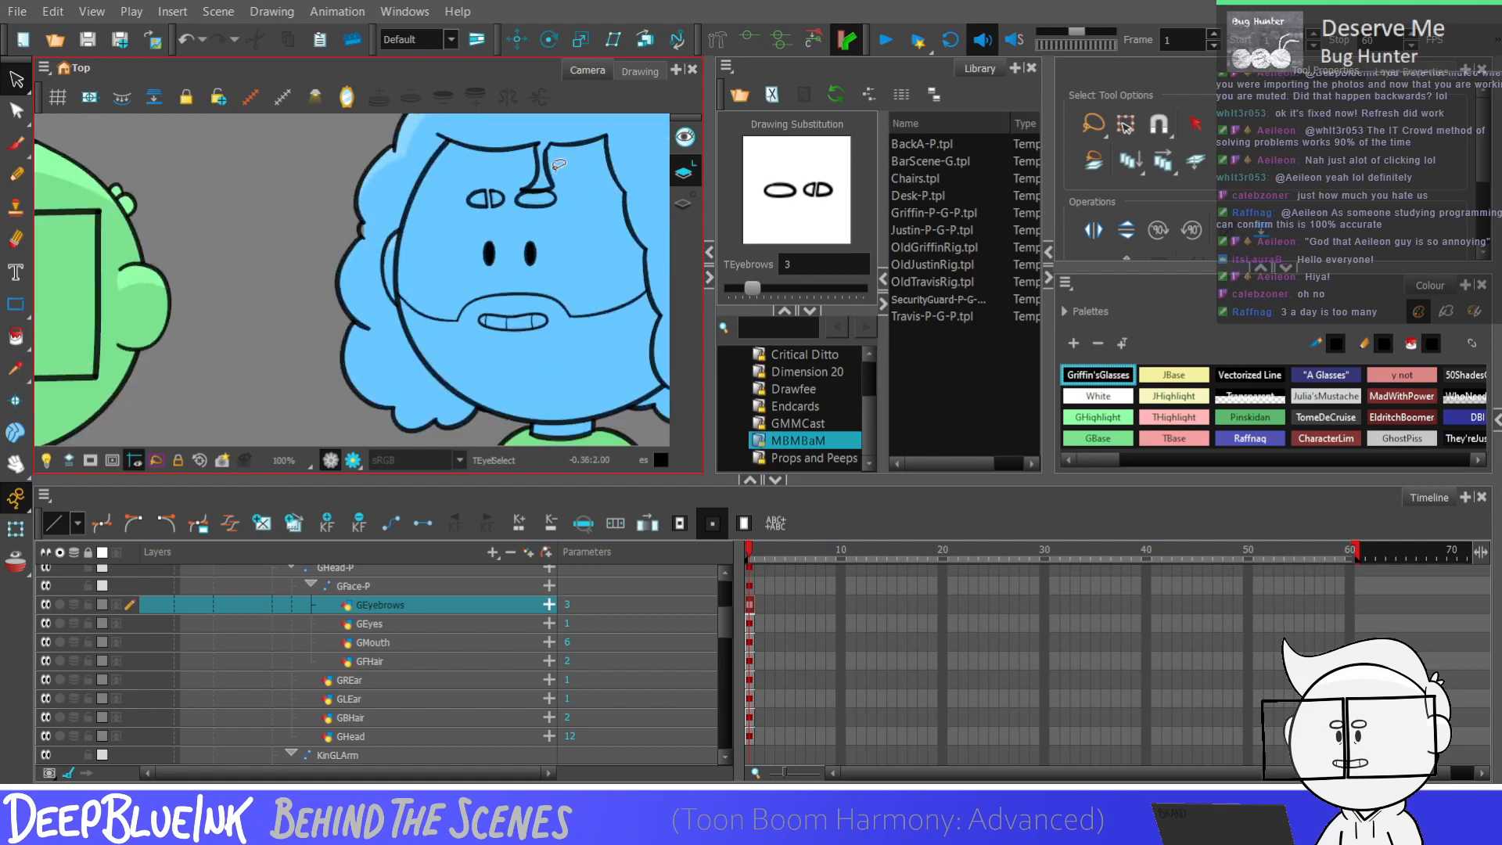
# Step: Paste the slit eyebrows into drawing 4 of the GEyebrows layer and nudge them up onto the old ones
pyautogui.scroll(3, 558, 162)
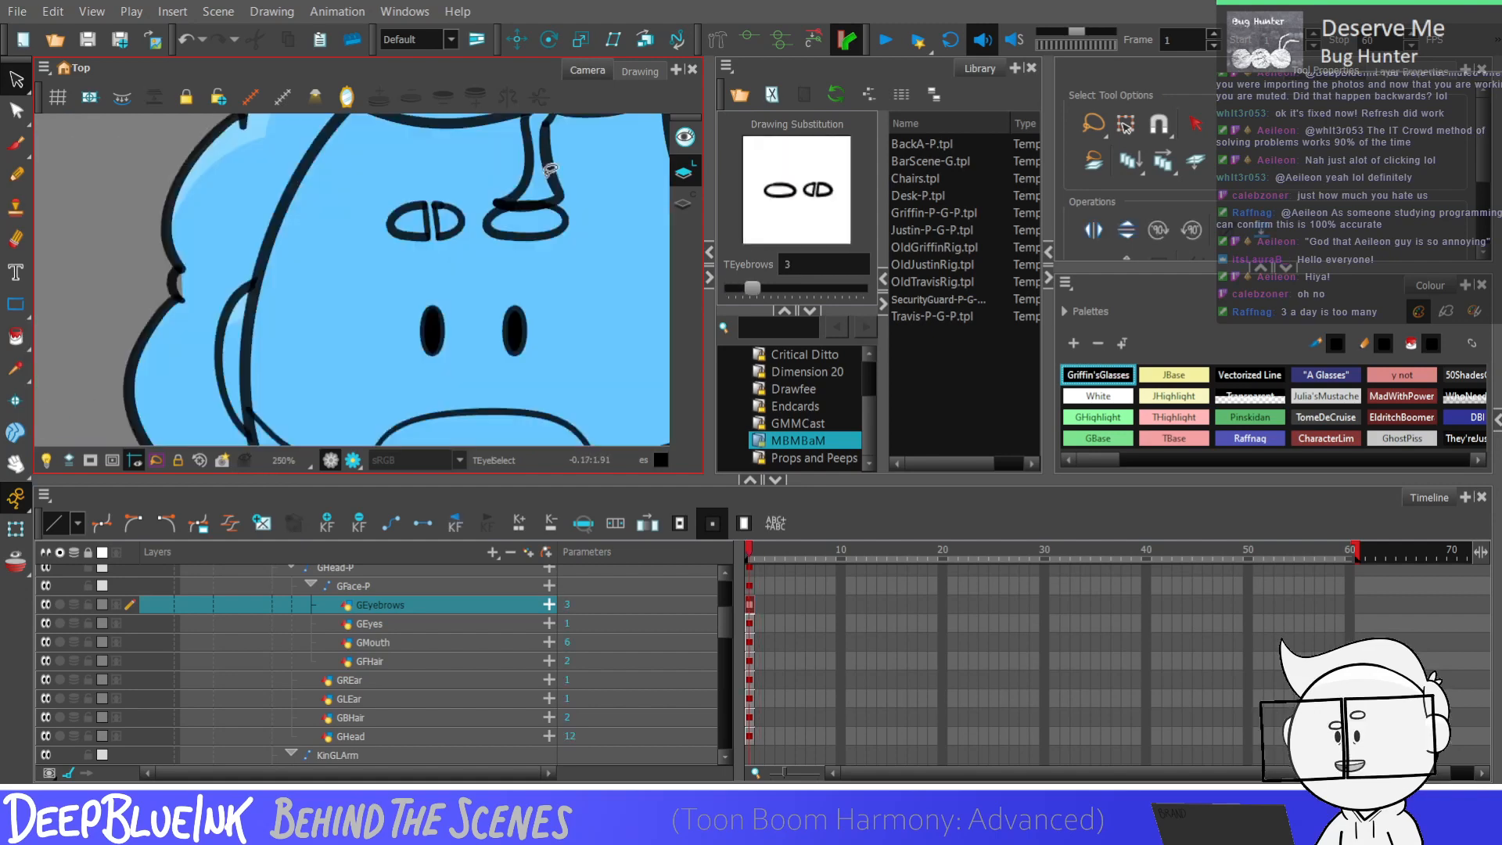
pyautogui.moveTo(551, 169)
pyautogui.mouseDown()
pyautogui.moveTo(540, 266)
pyautogui.moveTo(571, 270)
pyautogui.mouseUp()
pyautogui.press('=')
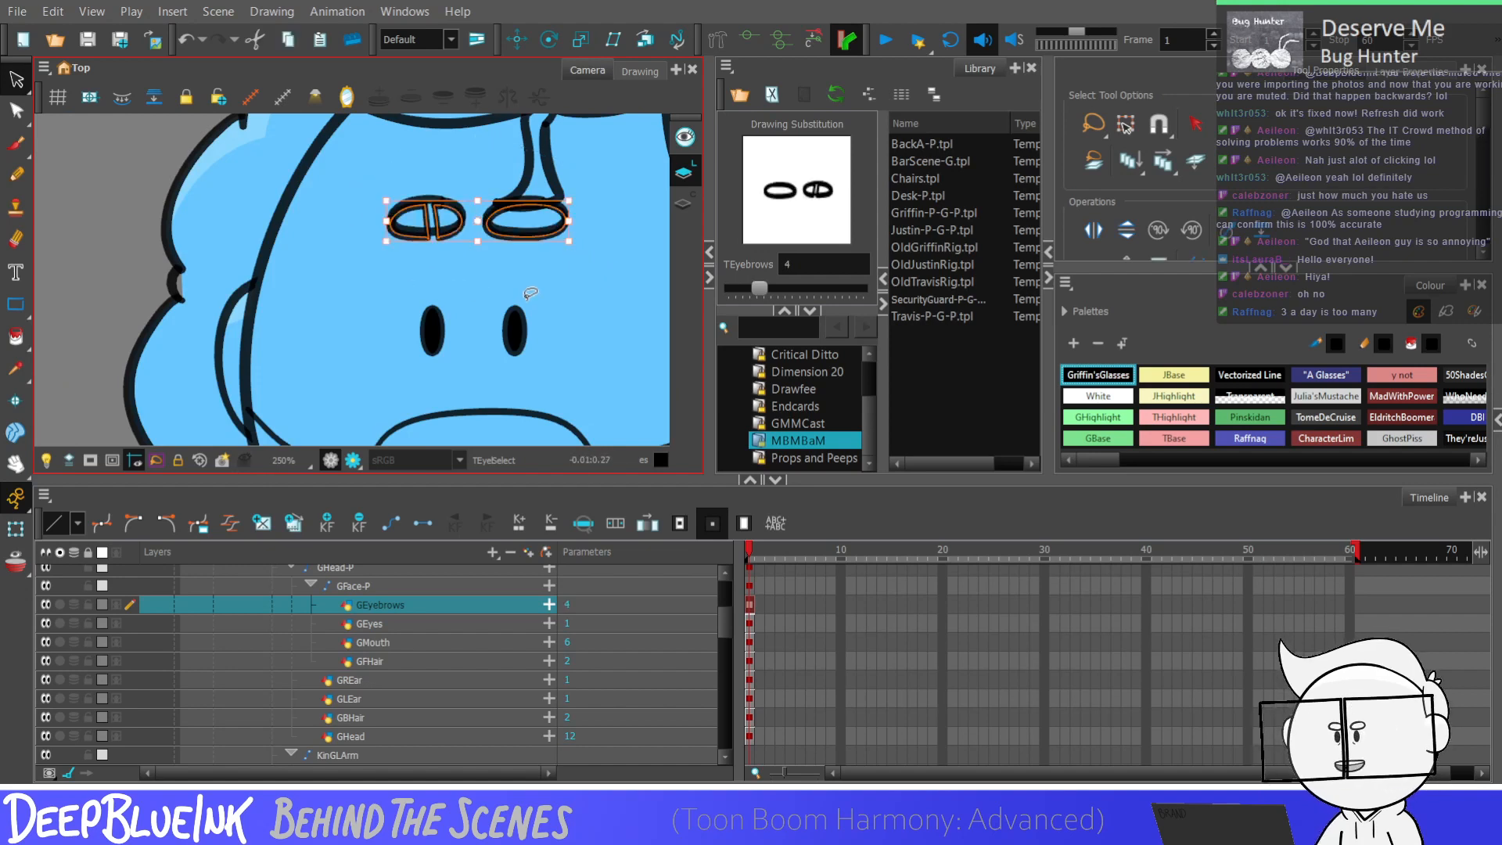
pyautogui.press('Up')
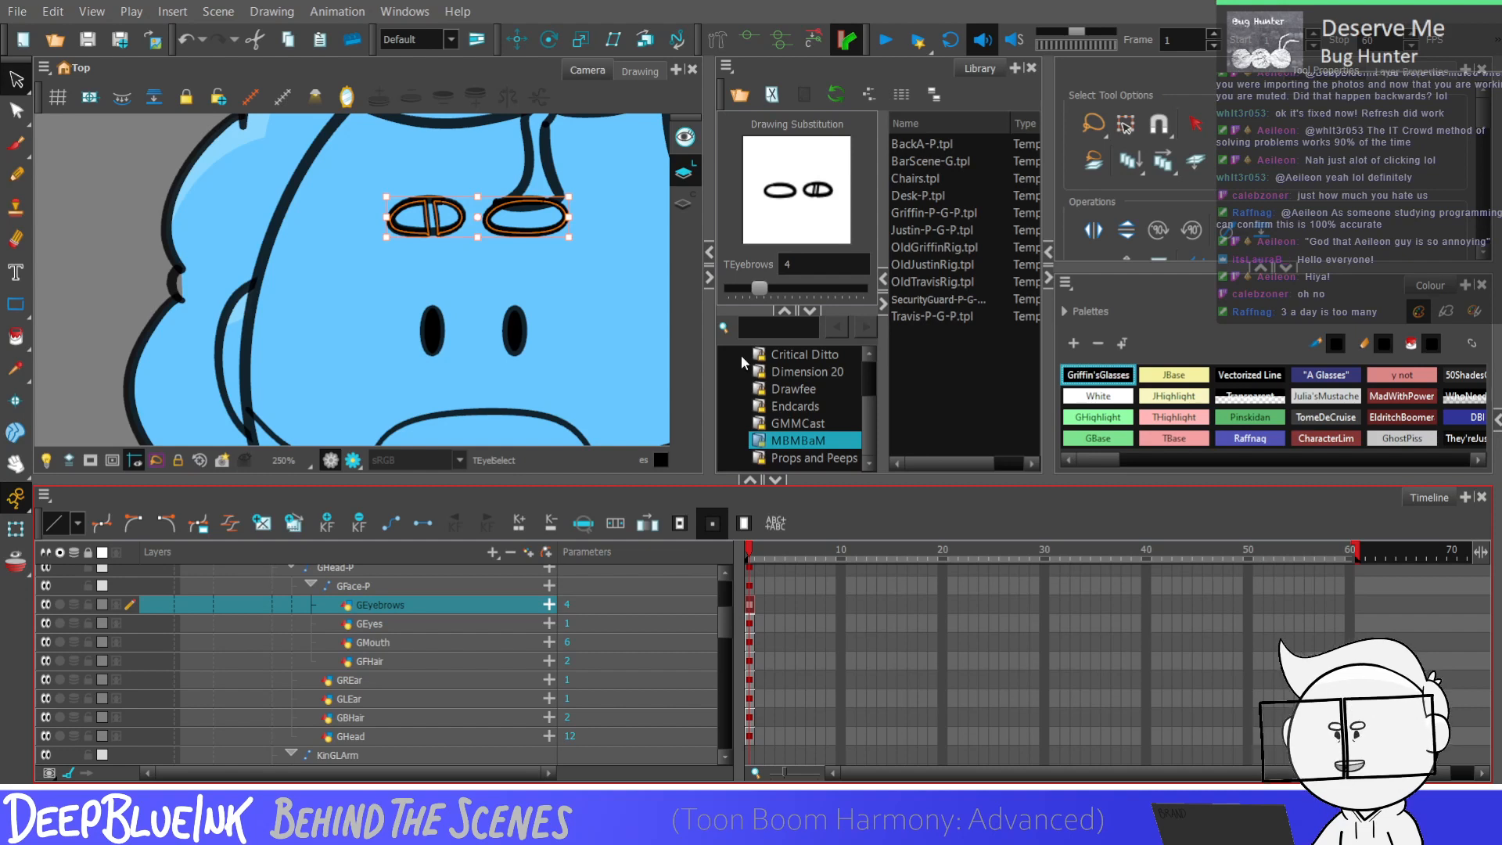
# Step: Delete both old unsplit eyebrows beneath the pasted ones in drawing 4
pyautogui.click(438, 205)
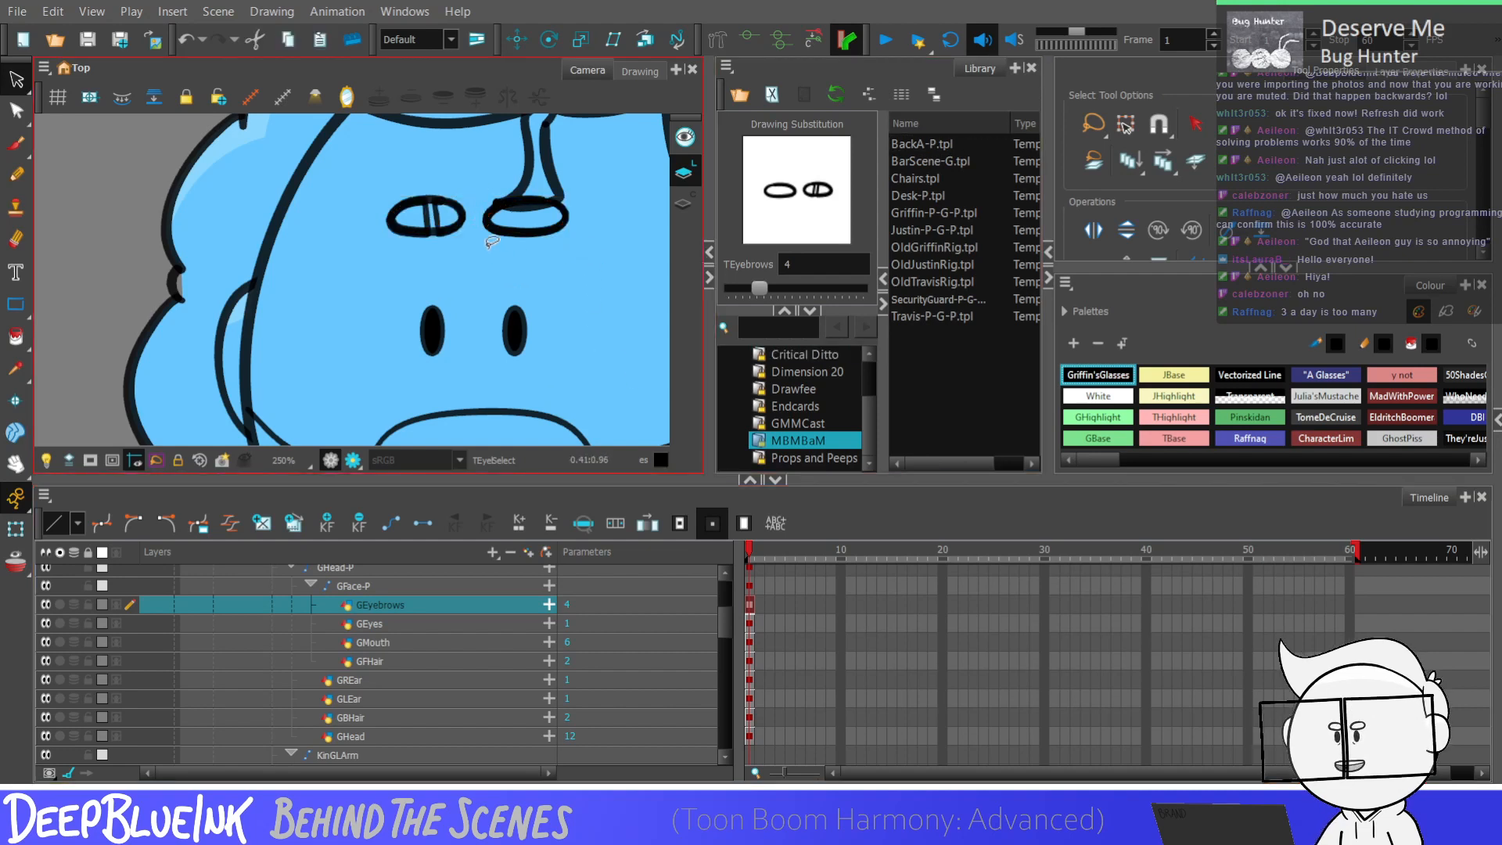
pyautogui.scroll(3, 434, 198)
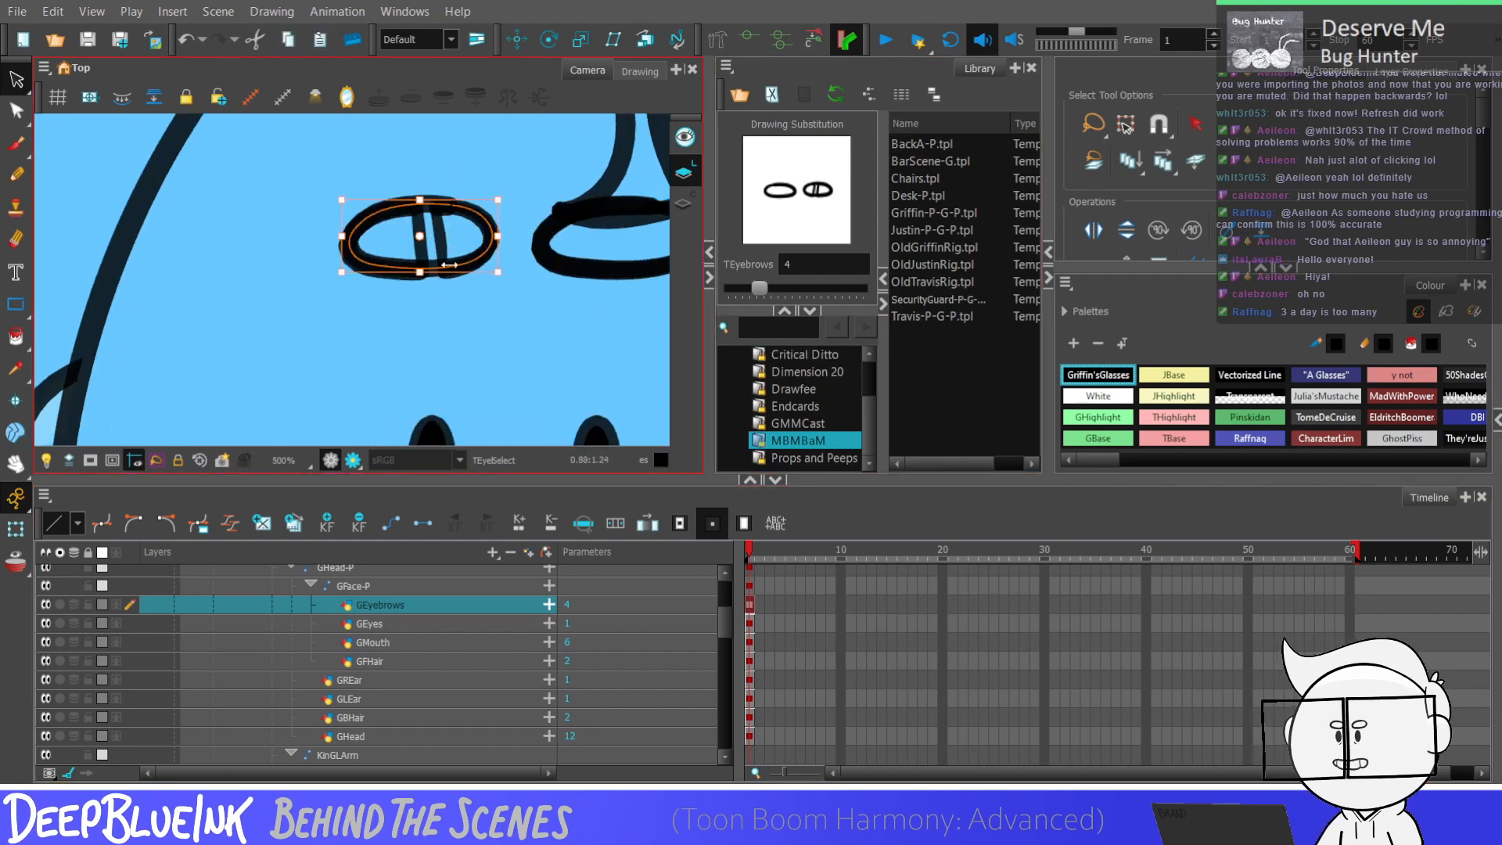
pyautogui.press('Delete')
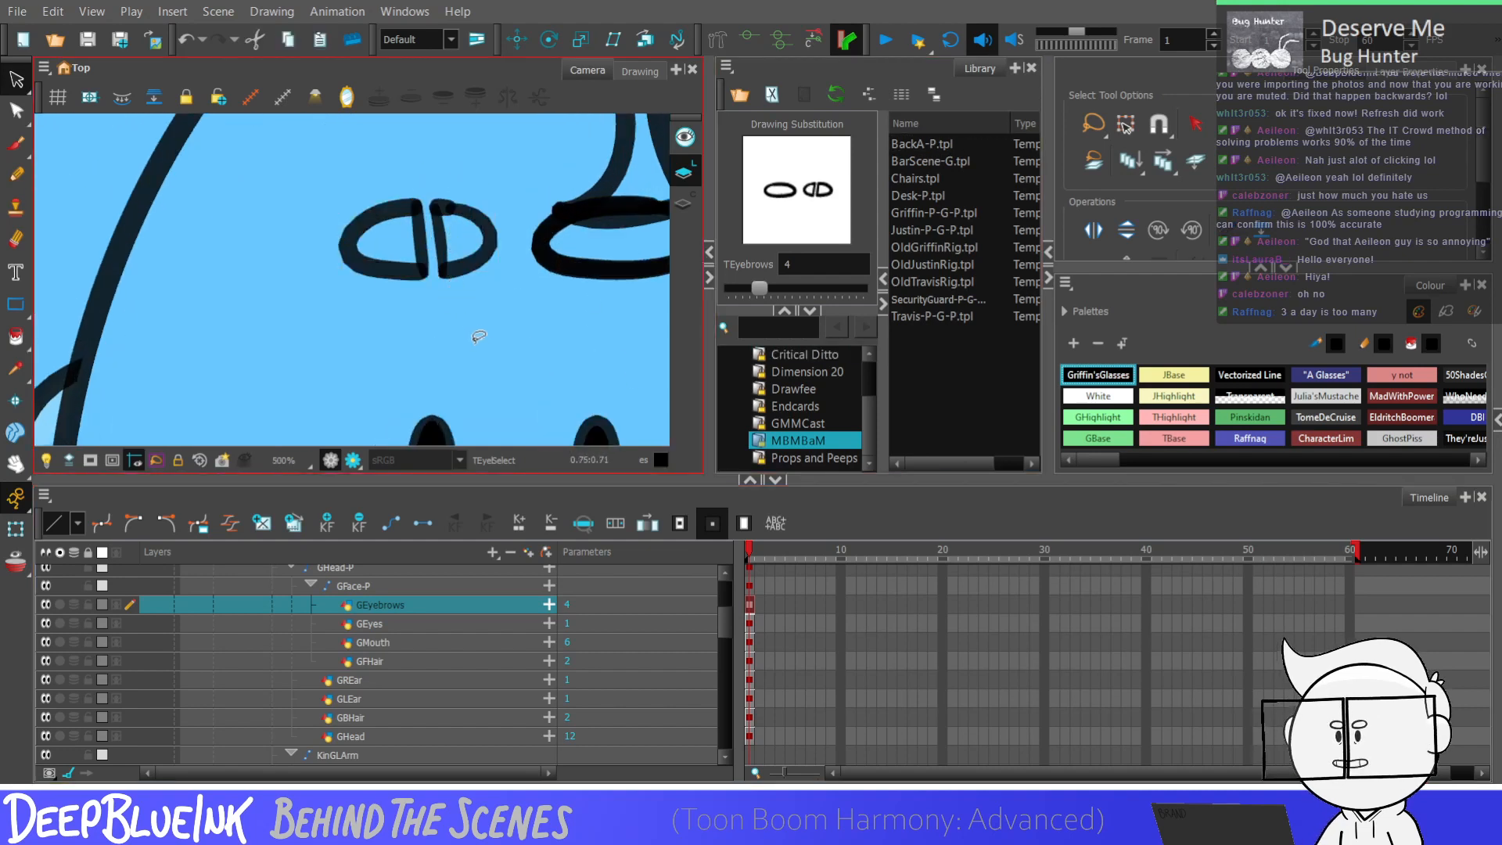
pyautogui.moveTo(427, 263); pyautogui.dragTo(403, 263)
pyautogui.click(588, 275)
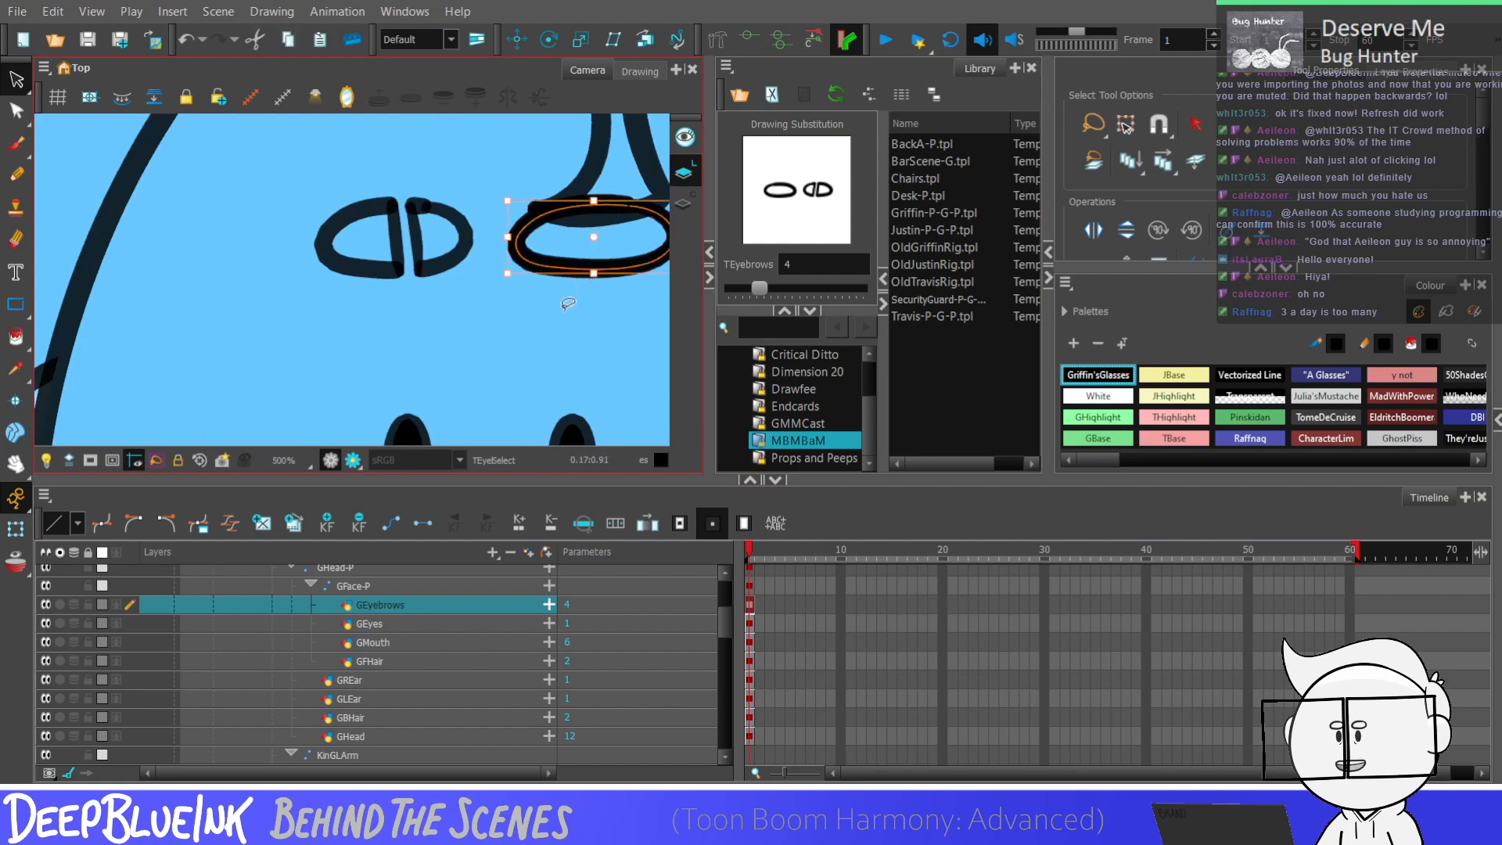
pyautogui.press('Delete')
pyautogui.hotkey('shift', 'm')
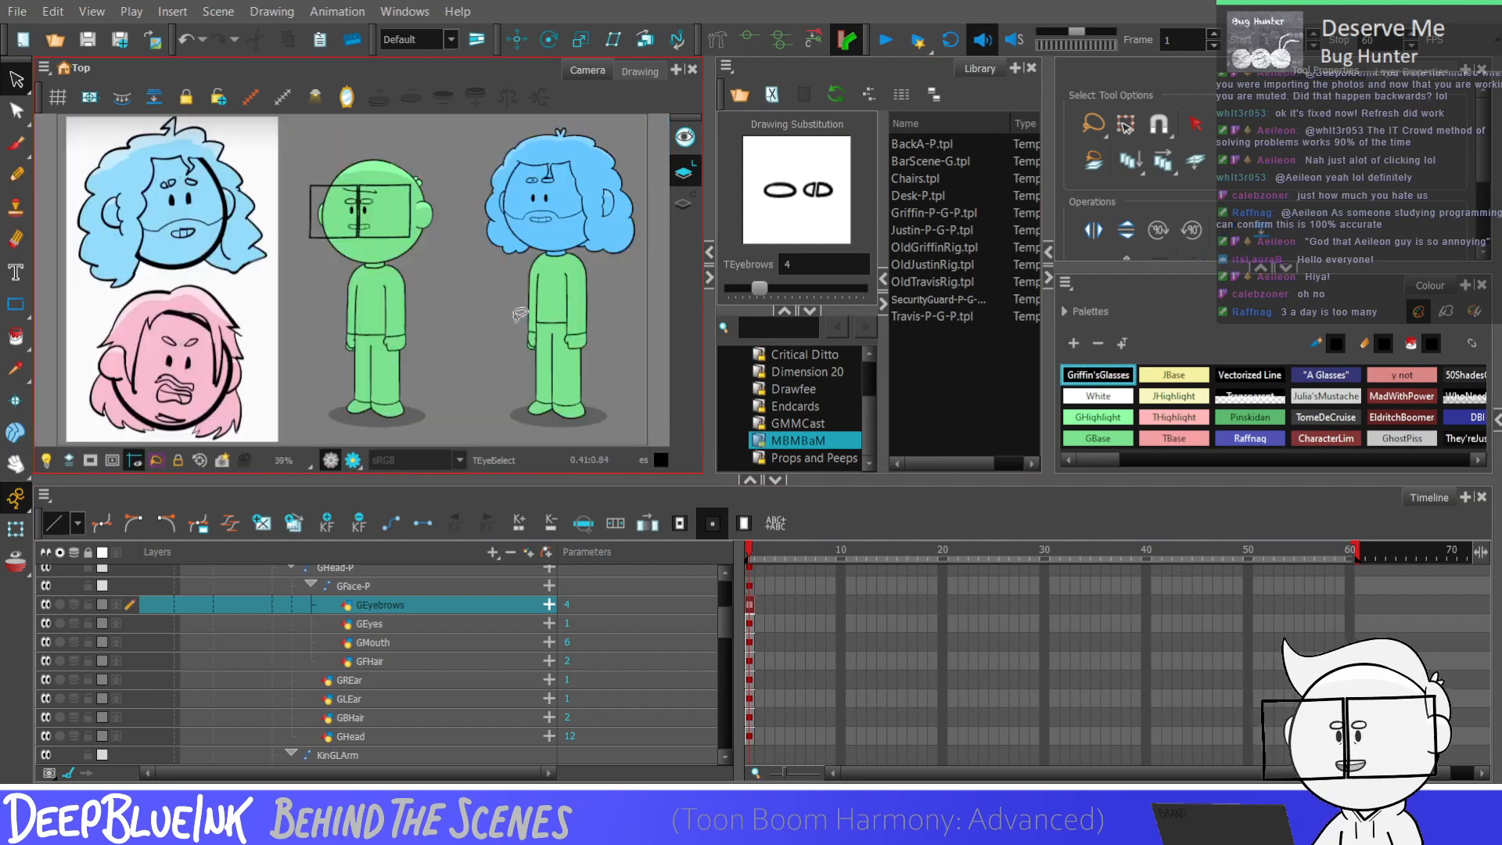
# Step: Return to drawing 1 of the GEyebrows layer and copy its slit eyebrows
pyautogui.press(']')
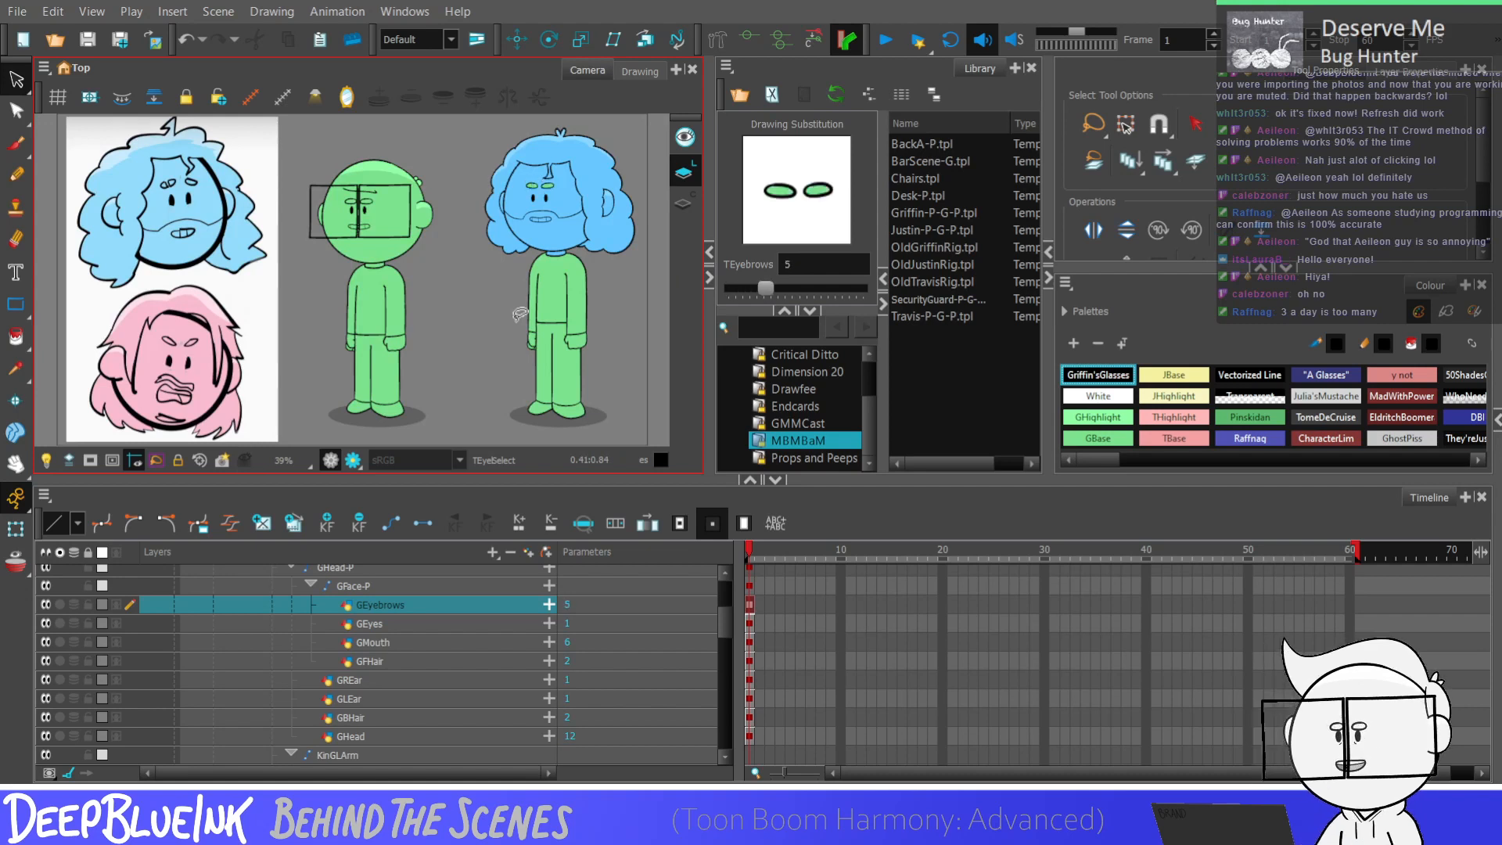
pyautogui.press('[')
pyautogui.press('[')
pyautogui.press('[')
pyautogui.press('[')
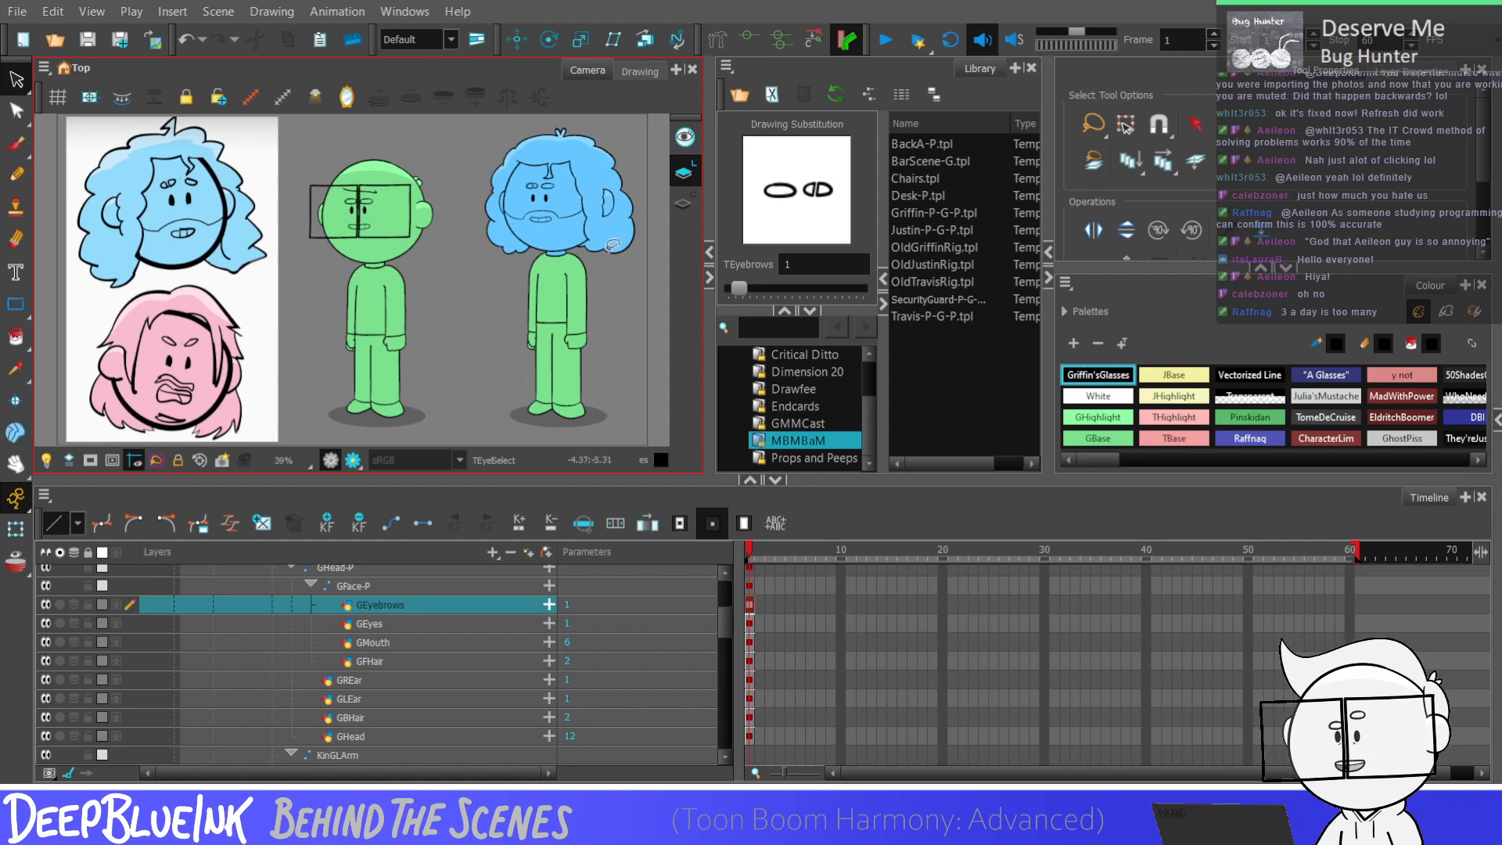
pyautogui.scroll(6, 617, 250)
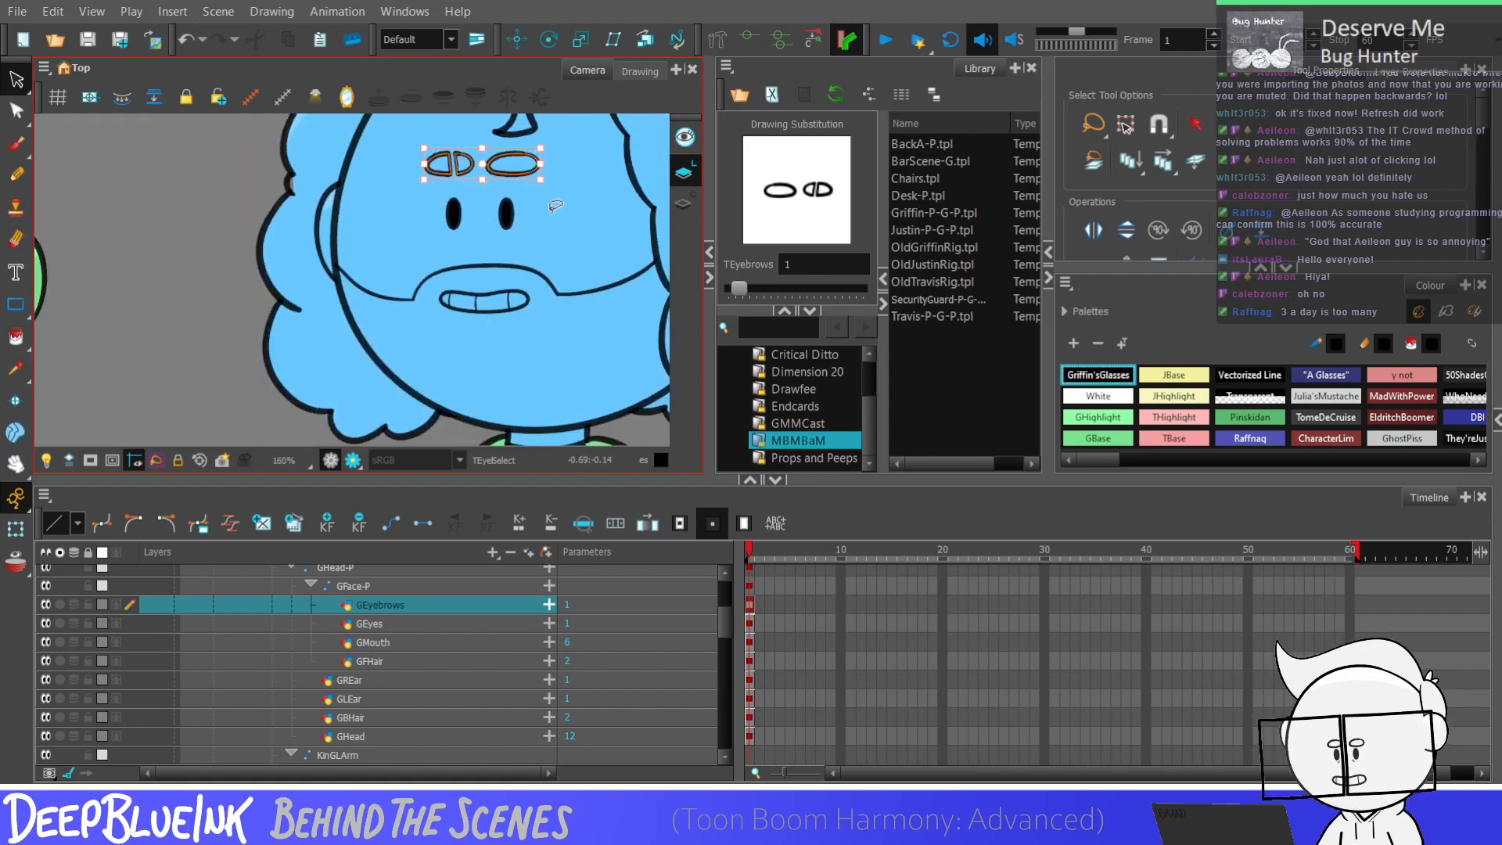
pyautogui.scroll(-2, 571, 227)
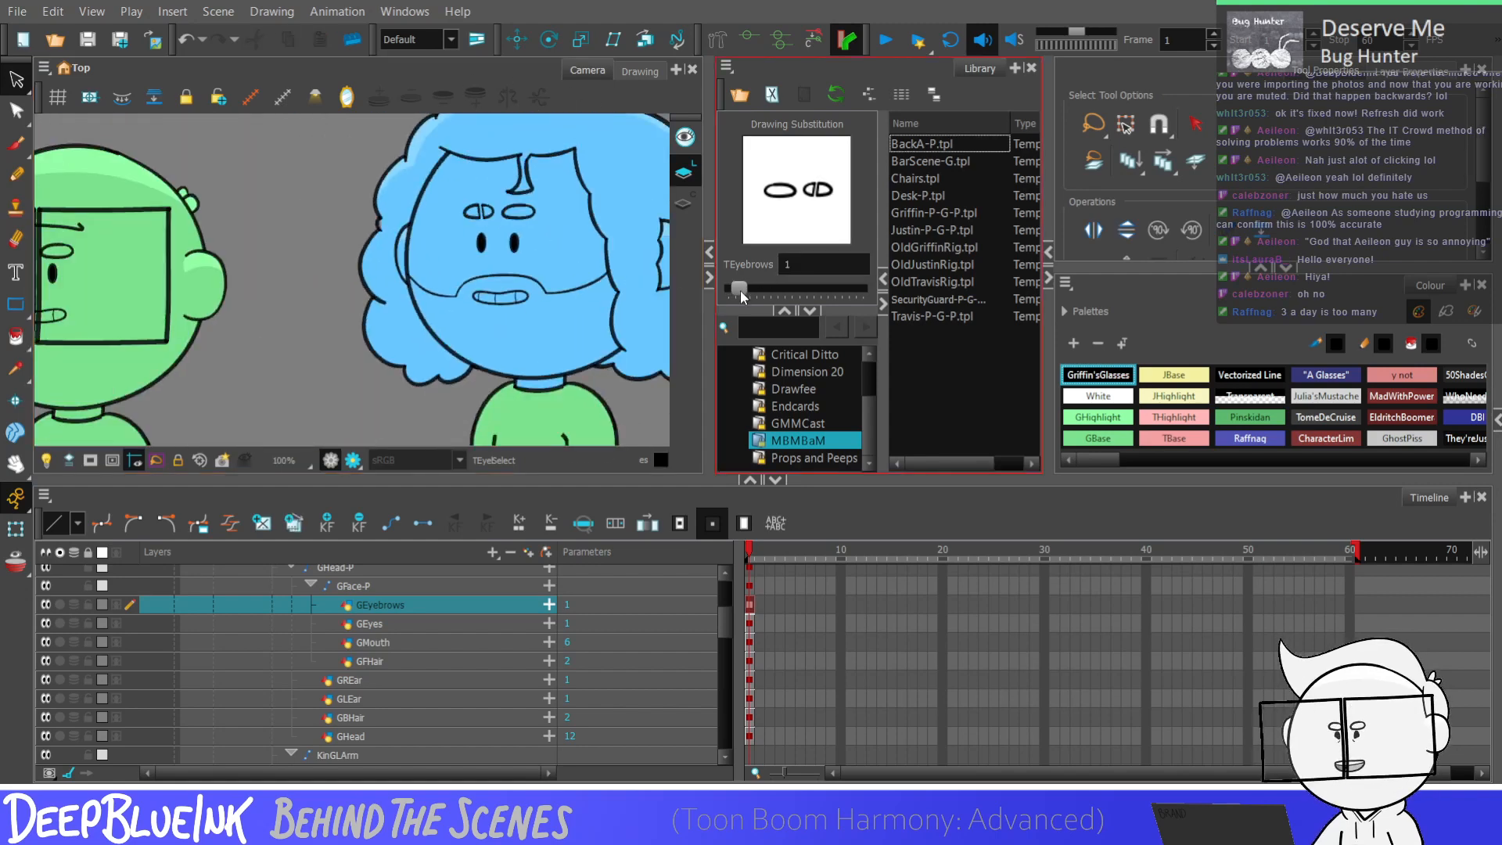
# Step: Replace the old eyebrows in drawing 5 with the copied slit eyebrows
pyautogui.moveTo(739, 290); pyautogui.dragTo(767, 288)
pyautogui.moveTo(470, 159)
pyautogui.mouseDown()
pyautogui.moveTo(565, 224)
pyautogui.moveTo(561, 188)
pyautogui.mouseUp()
pyautogui.press('Delete')
pyautogui.hotkey('ctrl', 'v')
# Step: Rotate the pasted eyebrows in drawing 5 slightly inward to give a mild frown
pyautogui.scroll(2, 556, 194)
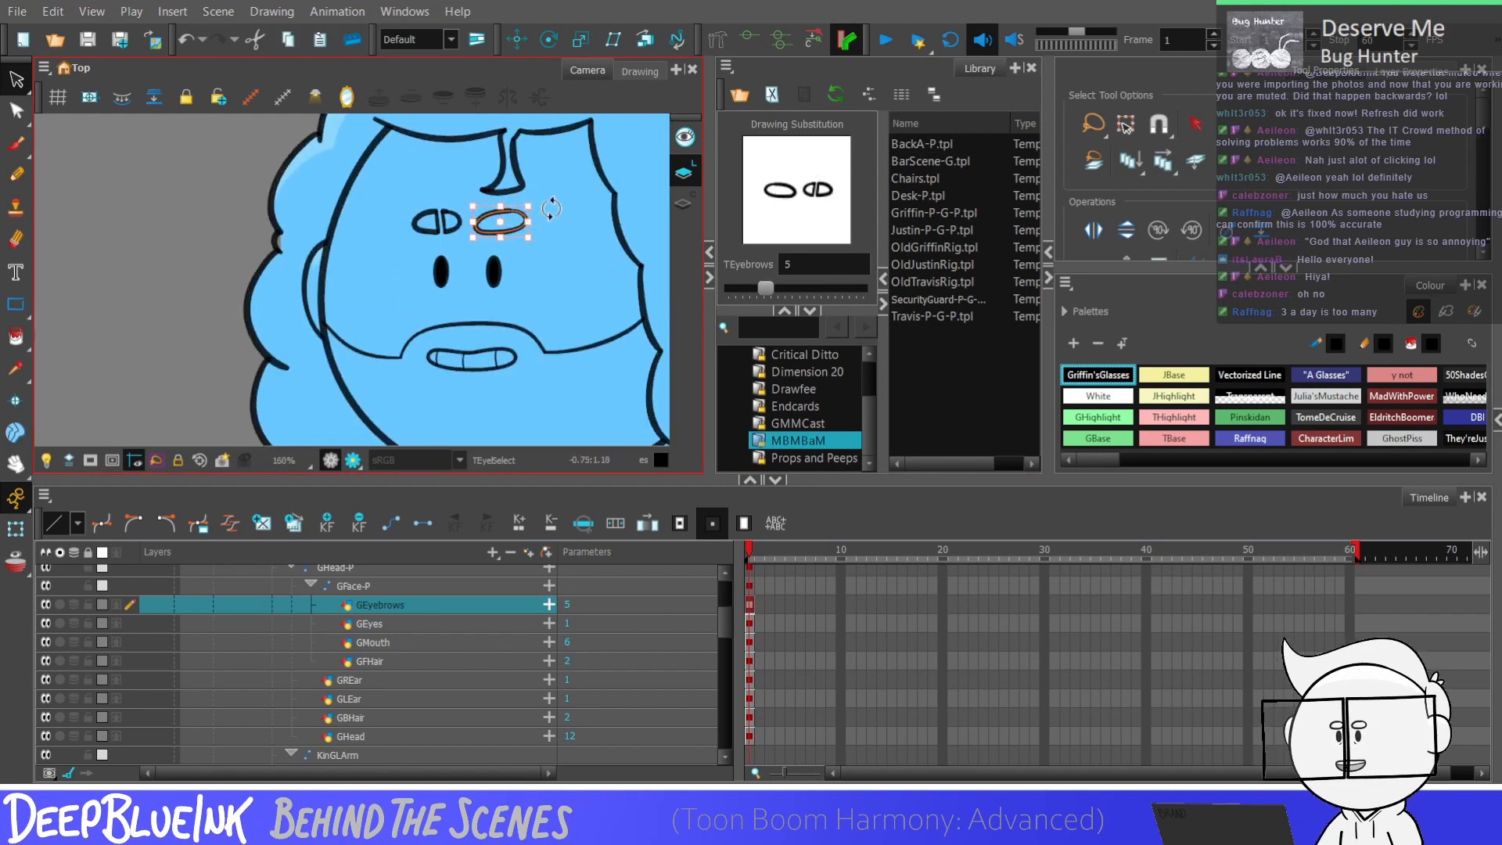
pyautogui.scroll(1, 546, 206)
pyautogui.click(432, 223)
pyautogui.scroll(2, 469, 212)
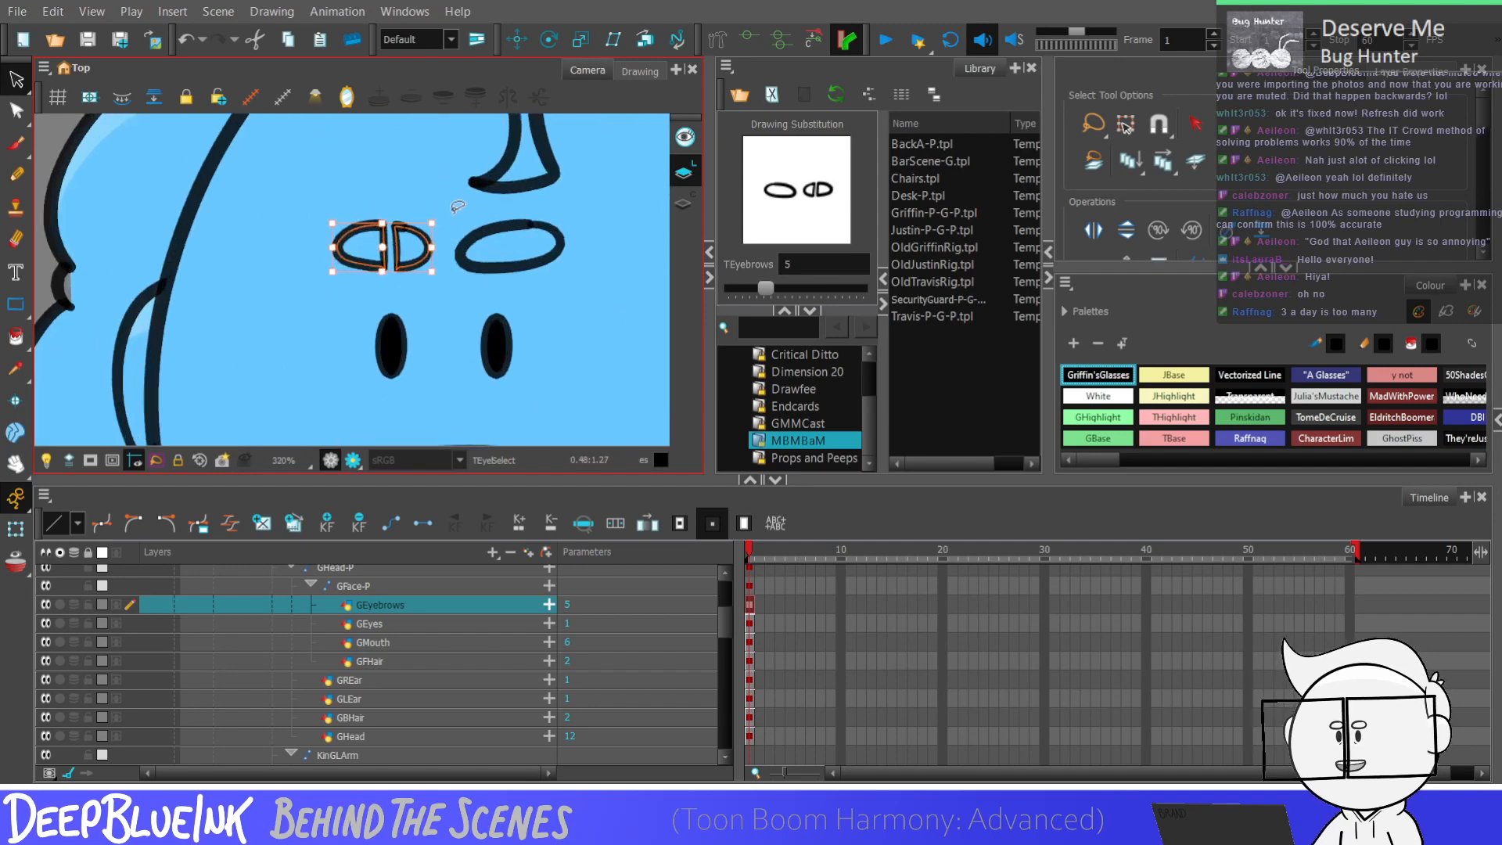
pyautogui.scroll(-6, 453, 215)
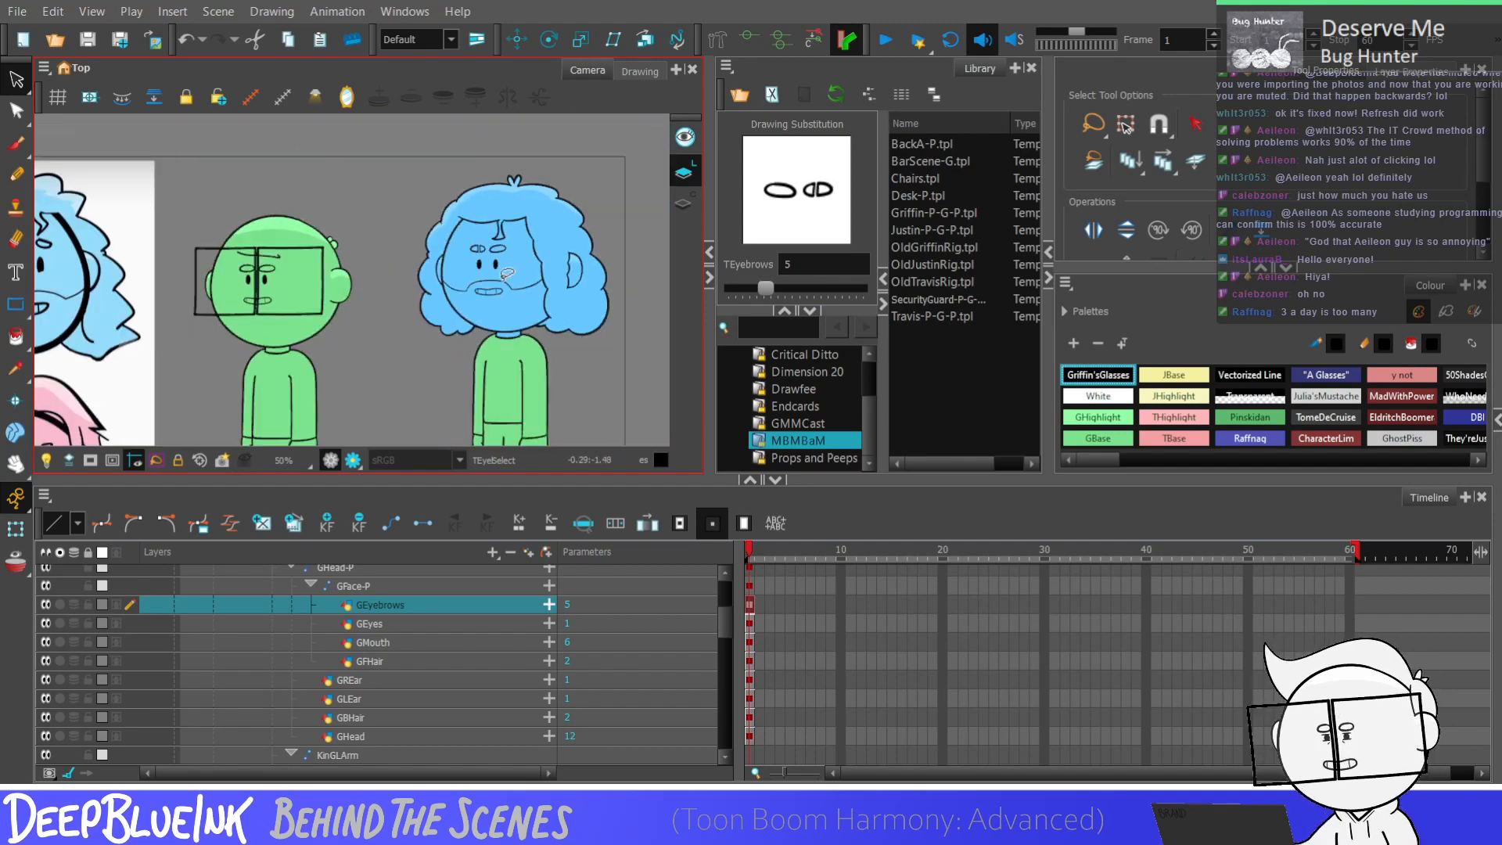
pyautogui.scroll(4, 506, 272)
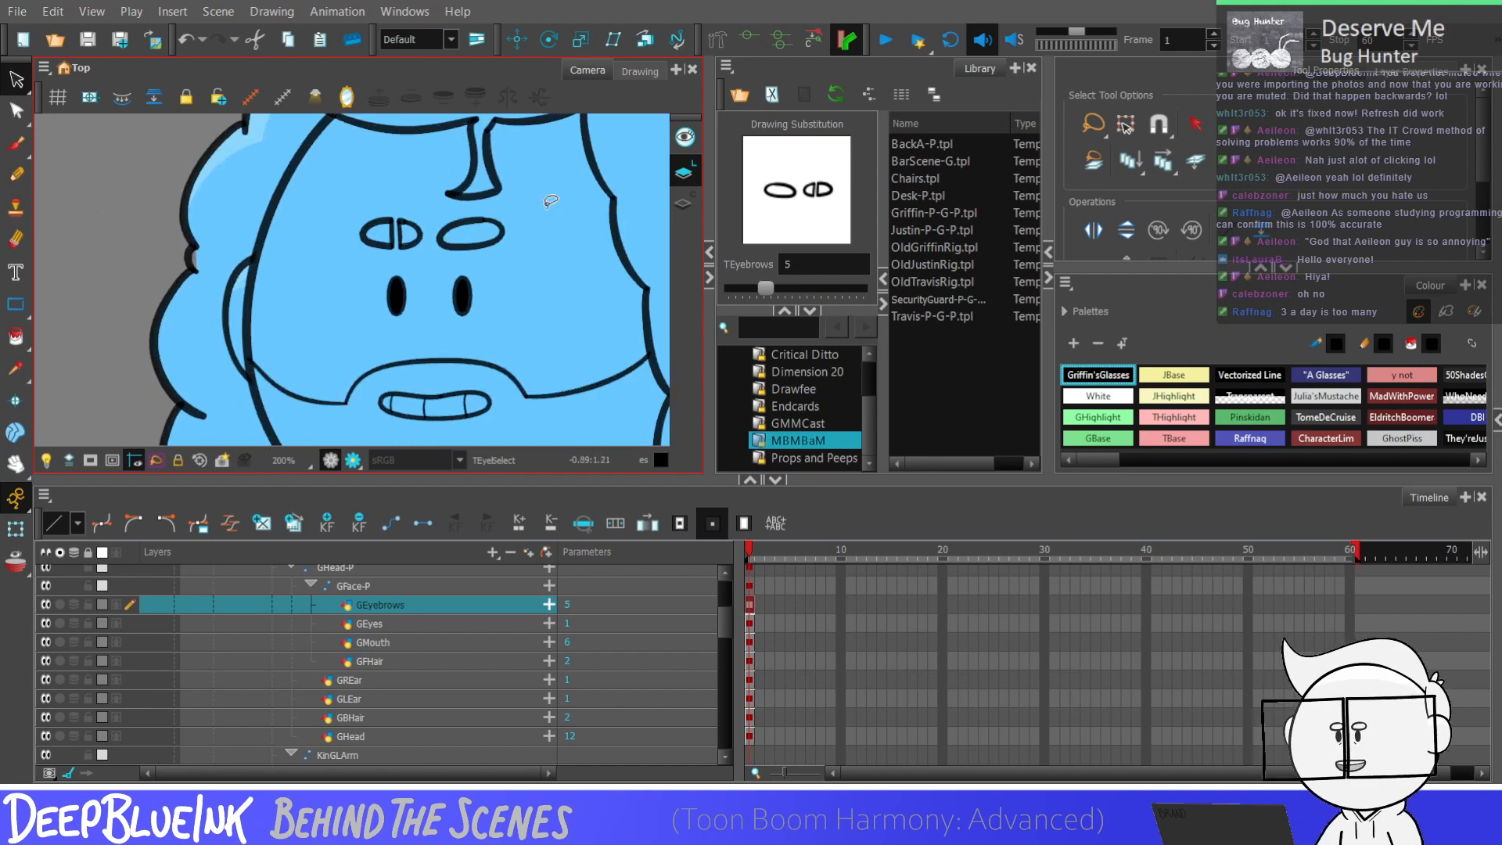
pyautogui.click(551, 201)
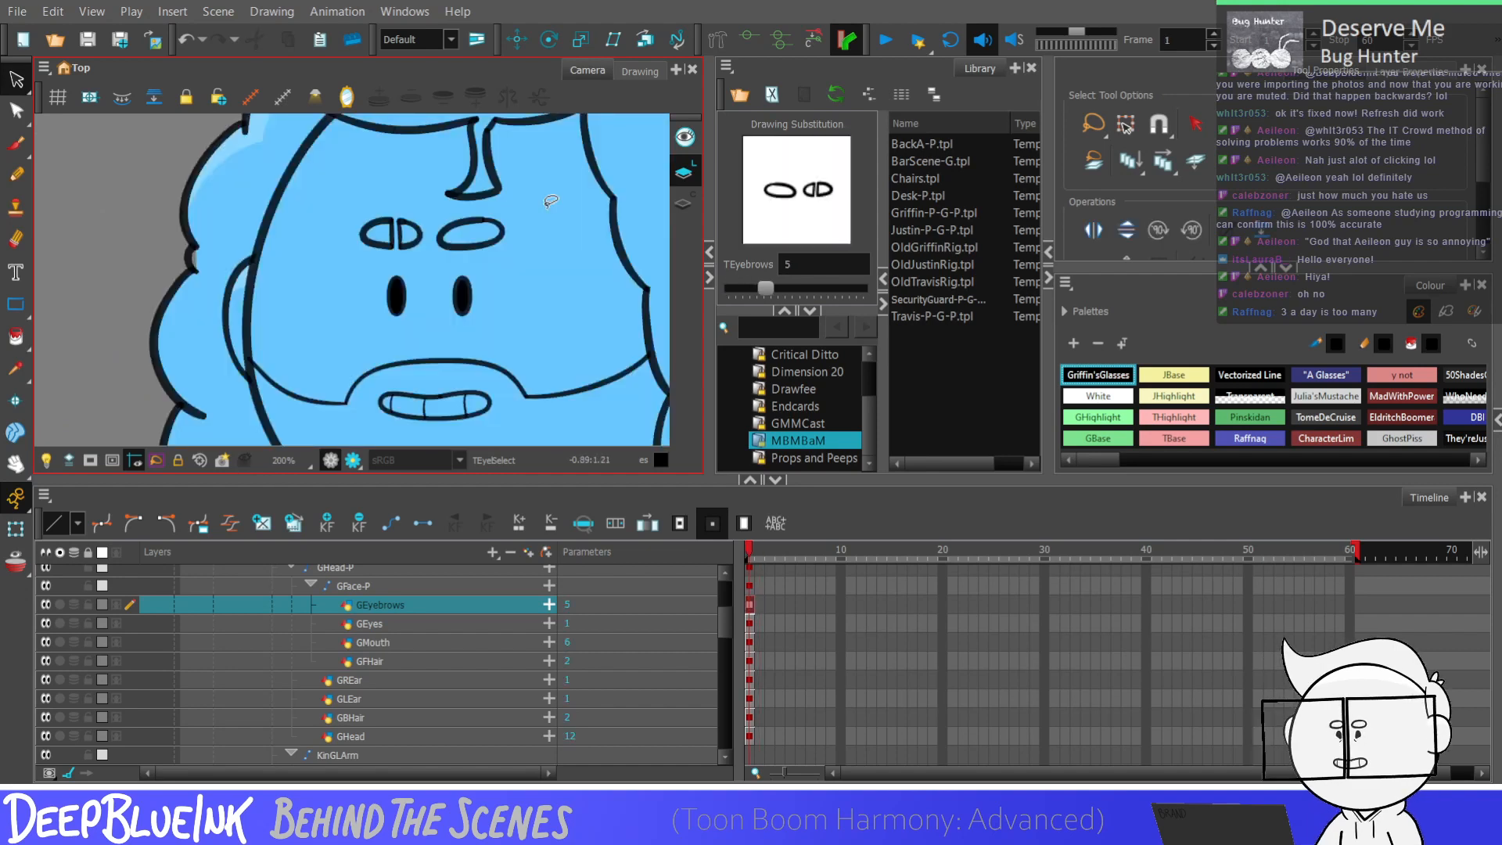
# Step: Delete both old eyebrows from drawing 6 of the GEyebrows layer
pyautogui.press('=')
pyautogui.moveTo(371, 167); pyautogui.dragTo(368, 169)
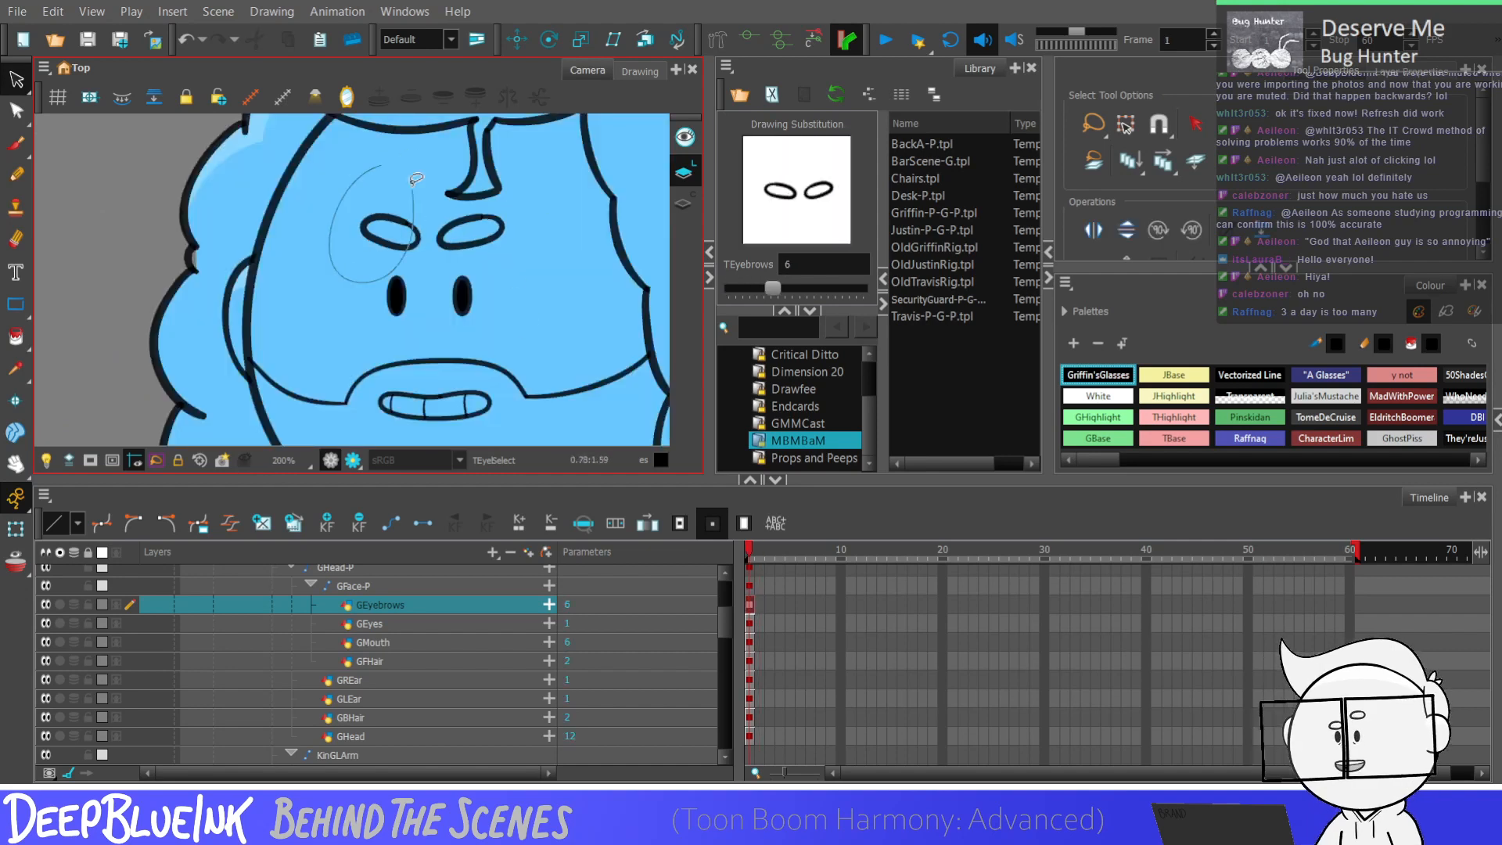
pyautogui.press('Delete')
pyautogui.moveTo(479, 185); pyautogui.dragTo(516, 198)
pyautogui.press('Delete')
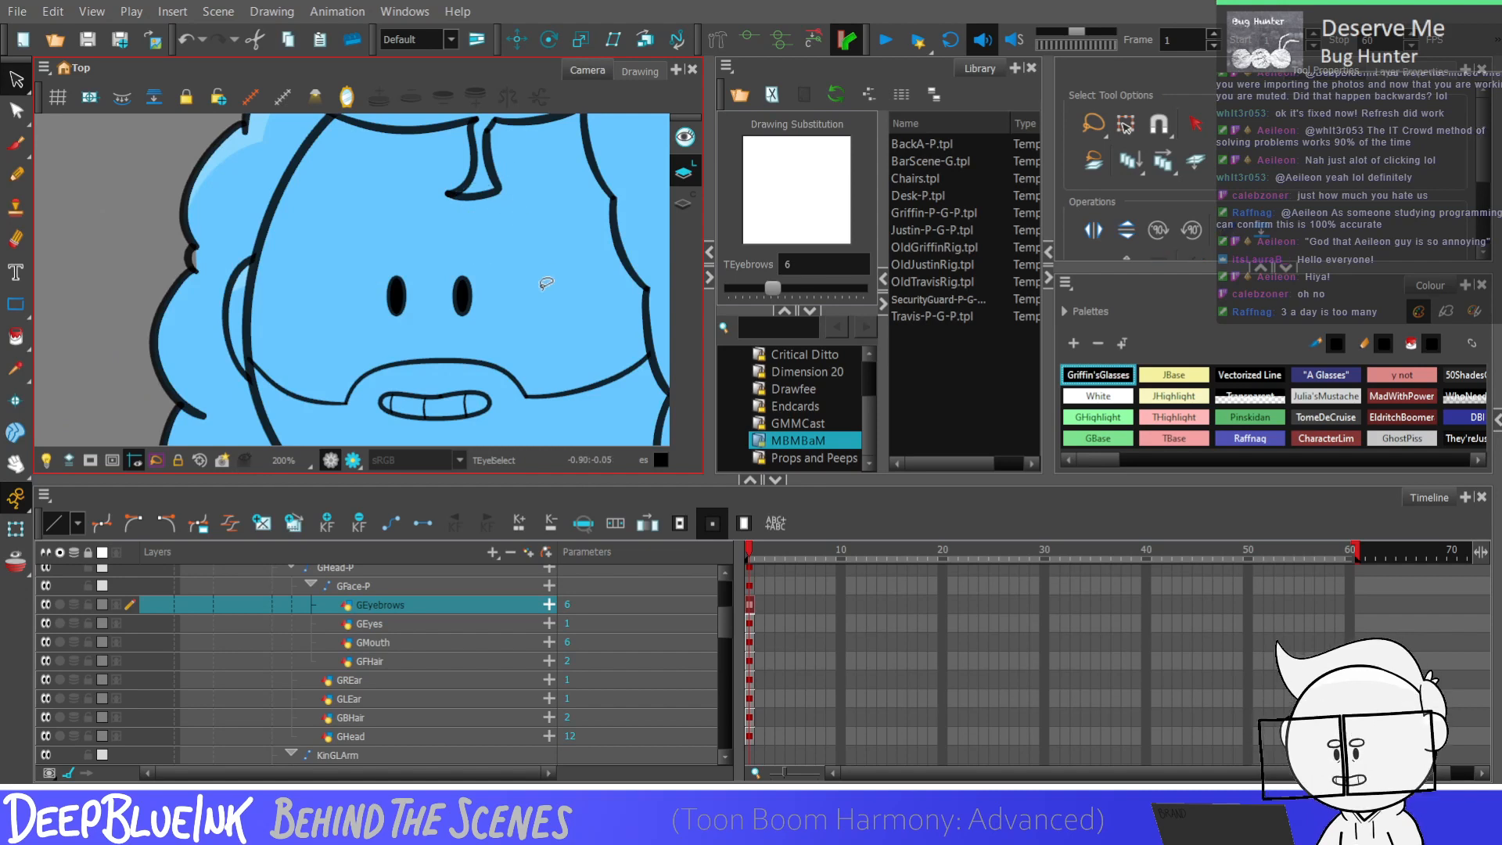
# Step: Paste the slit eyebrows into drawing 6 and rotate each one inward into a frown
pyautogui.hotkey('ctrl', 'v')
pyautogui.moveTo(368, 188)
pyautogui.mouseDown()
pyautogui.moveTo(338, 258)
pyautogui.moveTo(395, 270)
pyautogui.mouseUp()
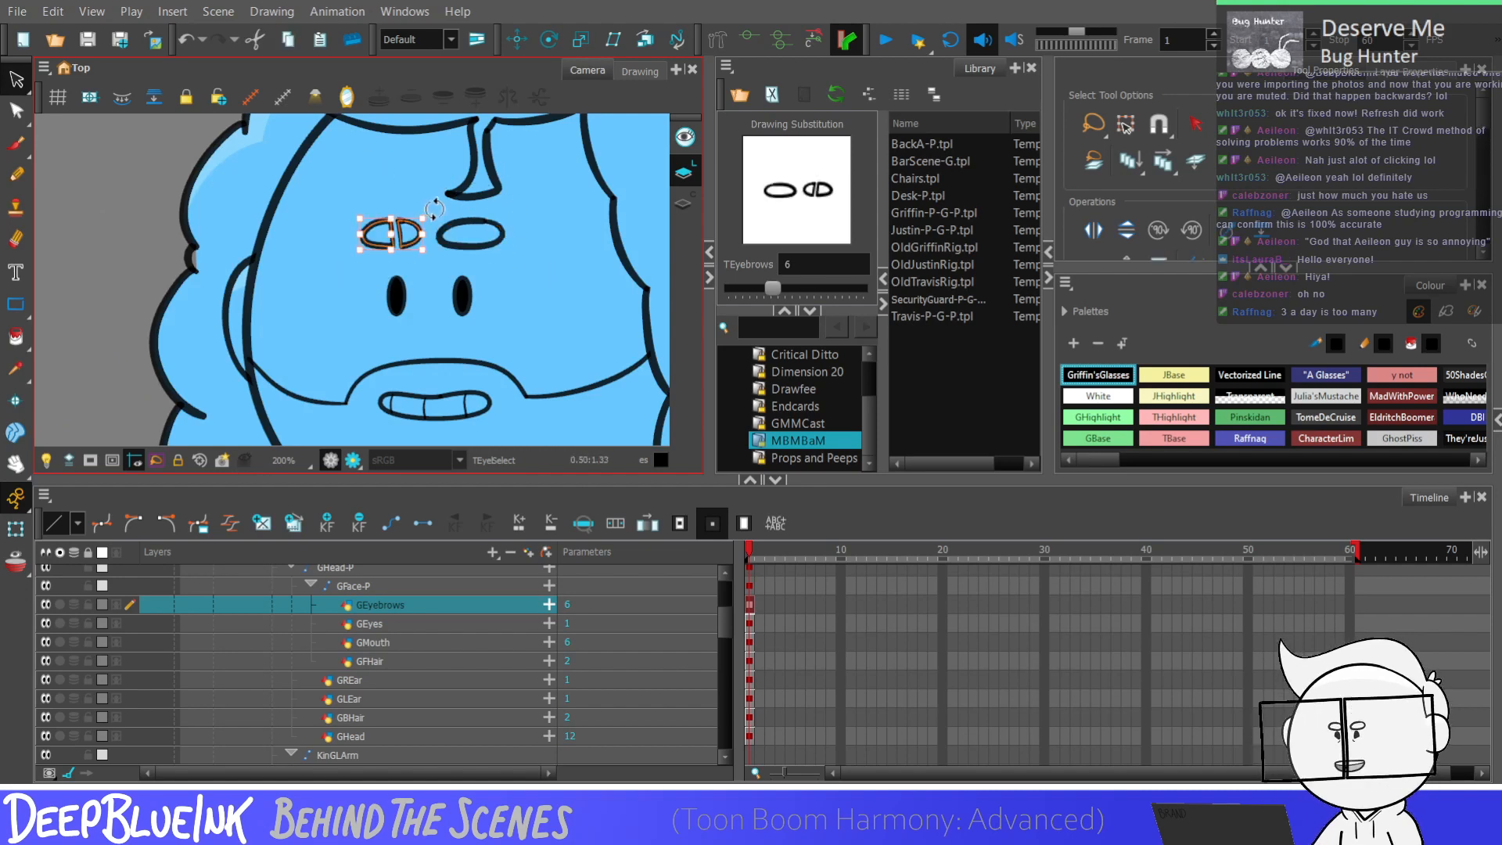
pyautogui.click(500, 226)
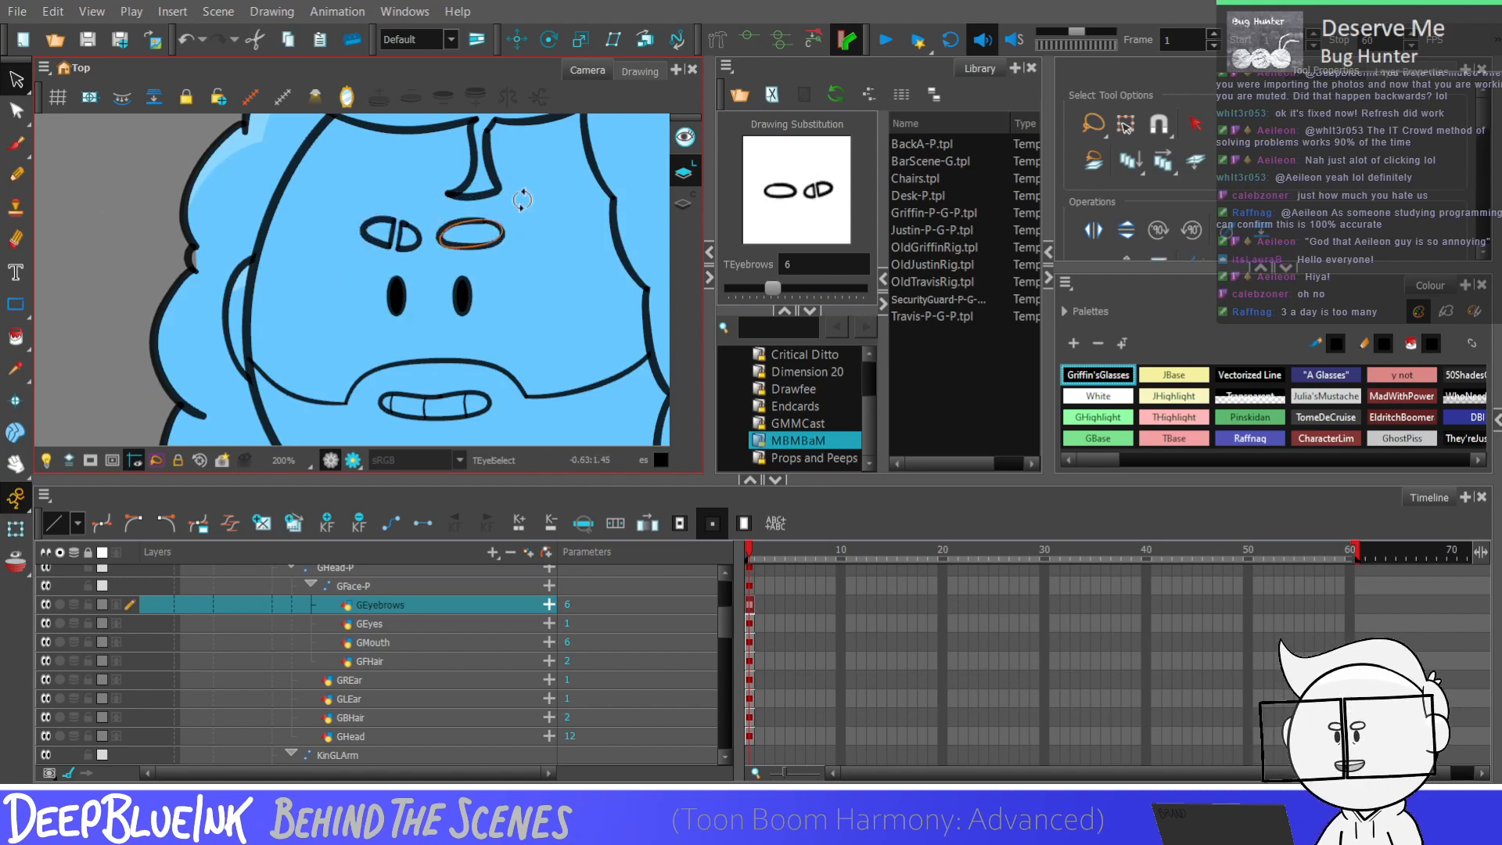
pyautogui.click(553, 243)
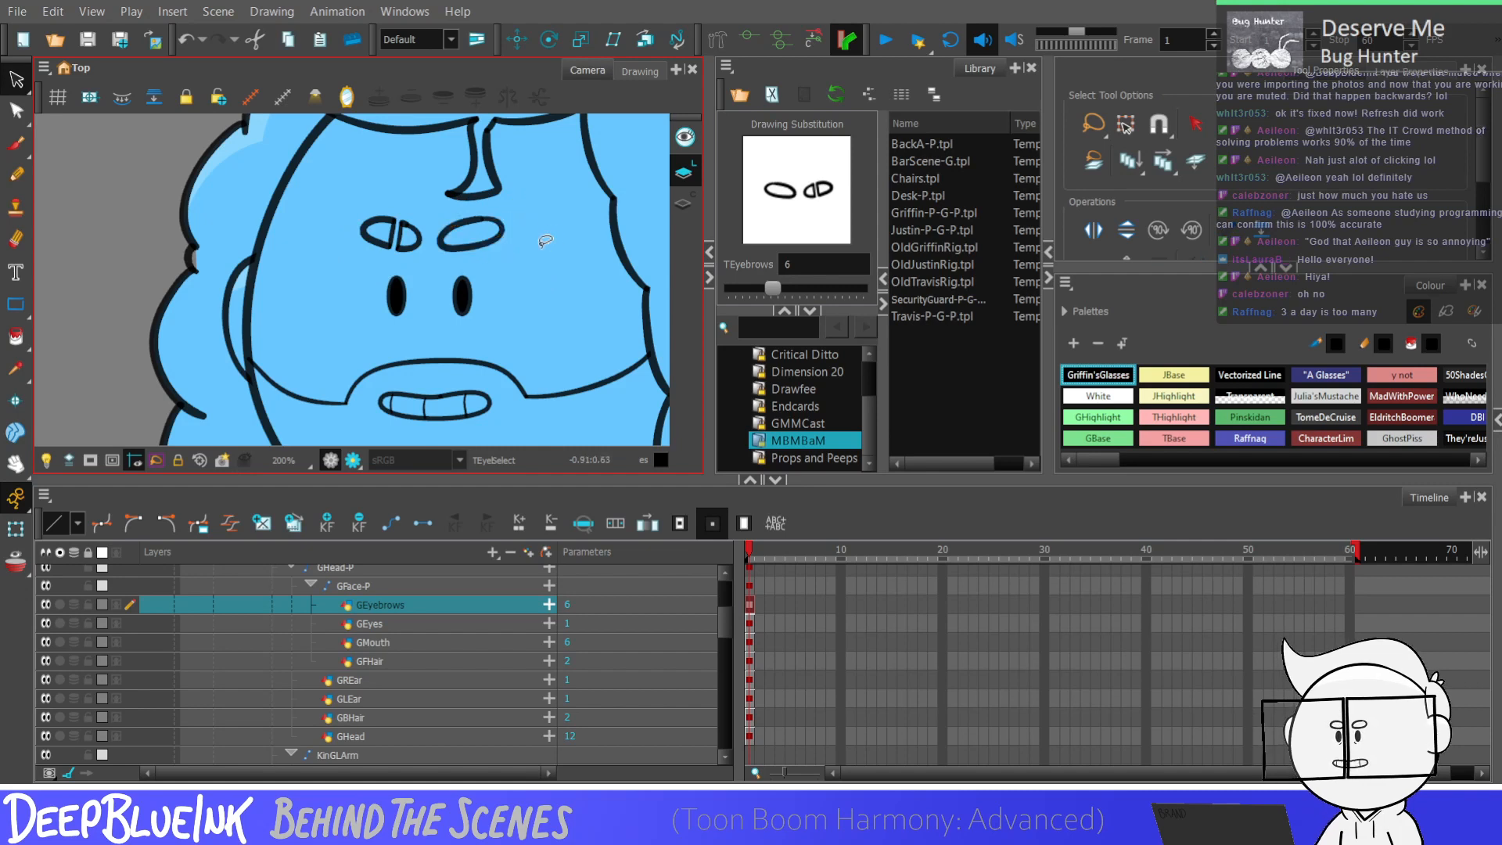
pyautogui.hotkey('ctrl', 'a')
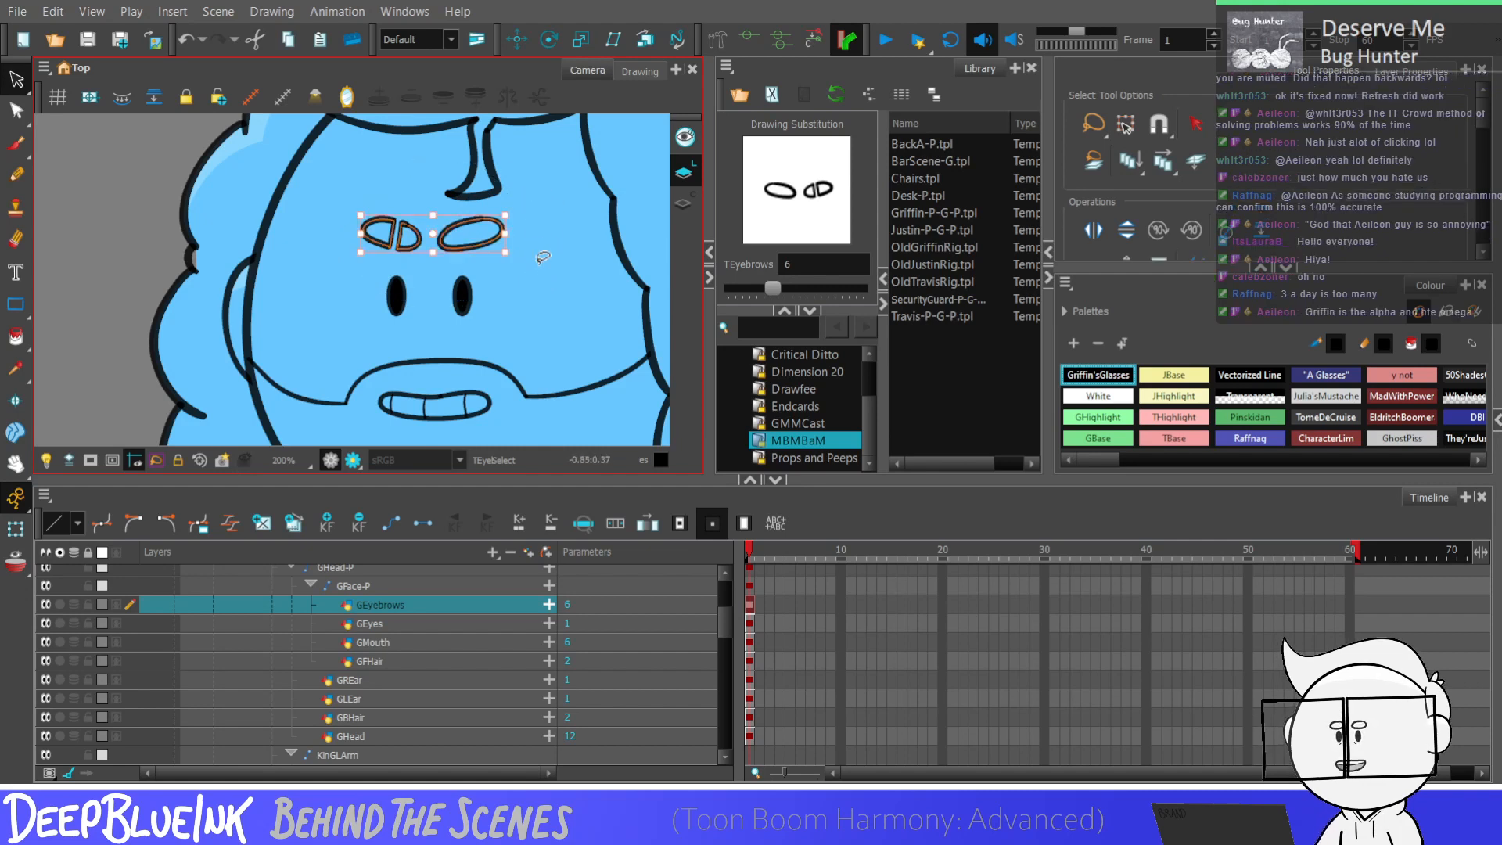
pyautogui.click(545, 260)
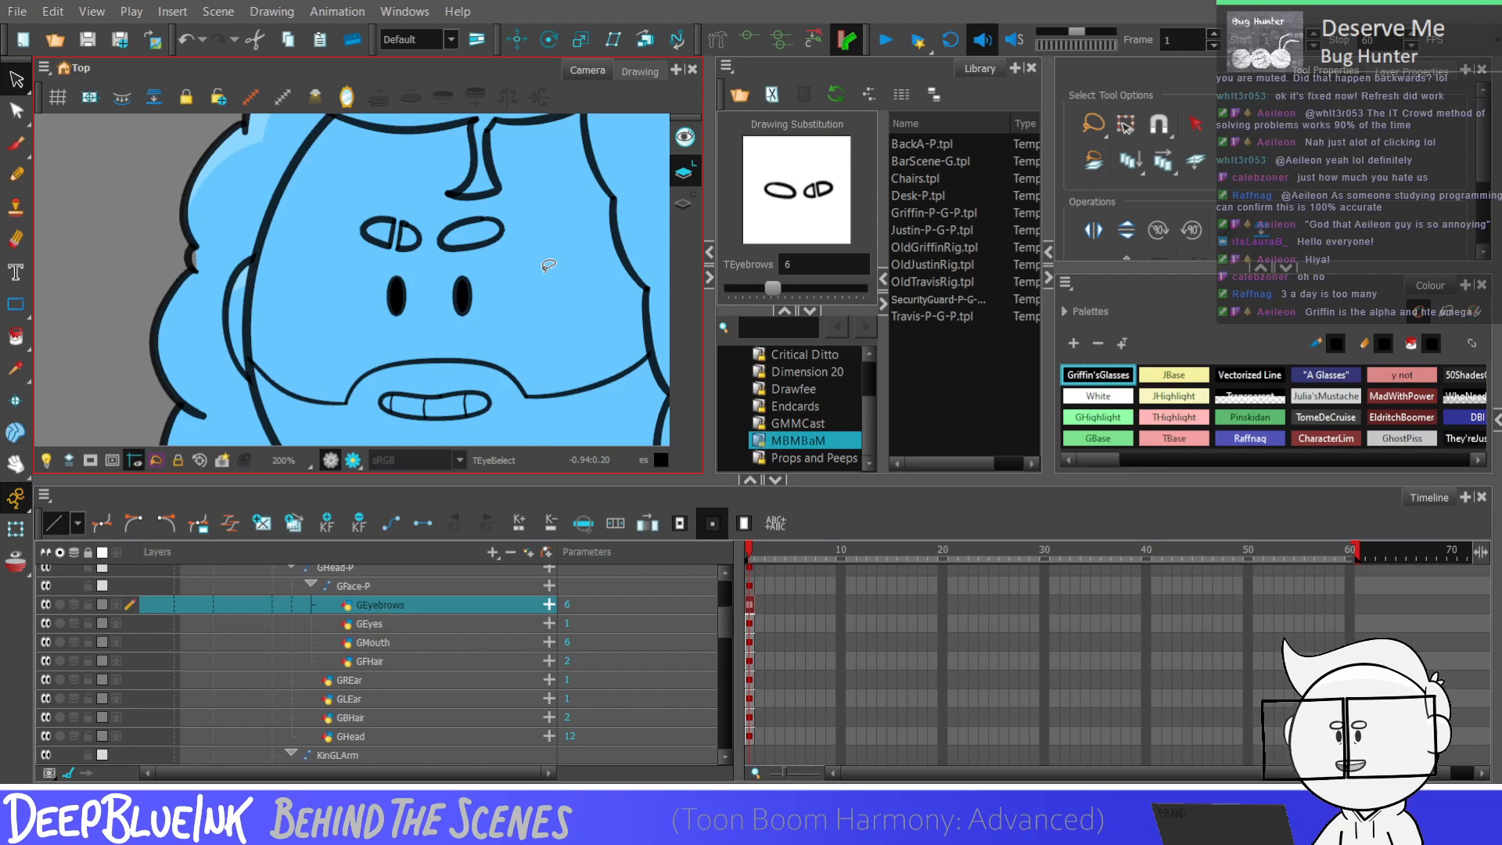
# Step: Go back to drawing 5, compare it with drawing 1, and adjust the tilt of its unsplit eyebrow
pyautogui.press('[')
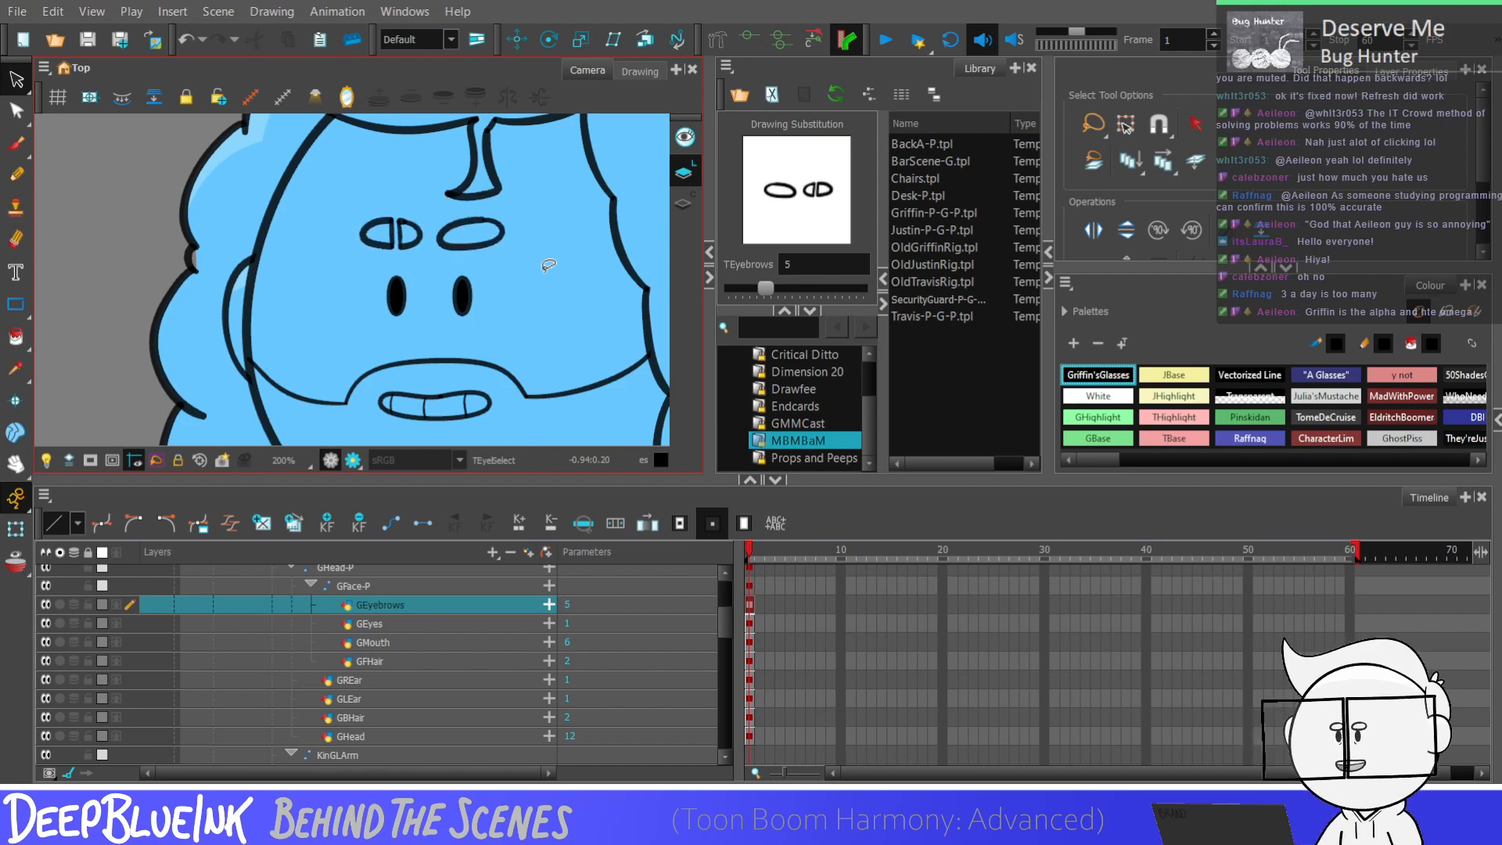
pyautogui.moveTo(766, 288)
pyautogui.mouseDown()
pyautogui.moveTo(734, 288)
pyautogui.moveTo(766, 289)
pyautogui.mouseUp()
pyautogui.moveTo(553, 222)
pyautogui.mouseDown()
pyautogui.moveTo(502, 264)
pyautogui.moveTo(548, 234)
pyautogui.mouseUp()
pyautogui.moveTo(766, 288)
pyautogui.mouseDown()
pyautogui.moveTo(739, 291)
pyautogui.moveTo(764, 291)
pyautogui.mouseUp()
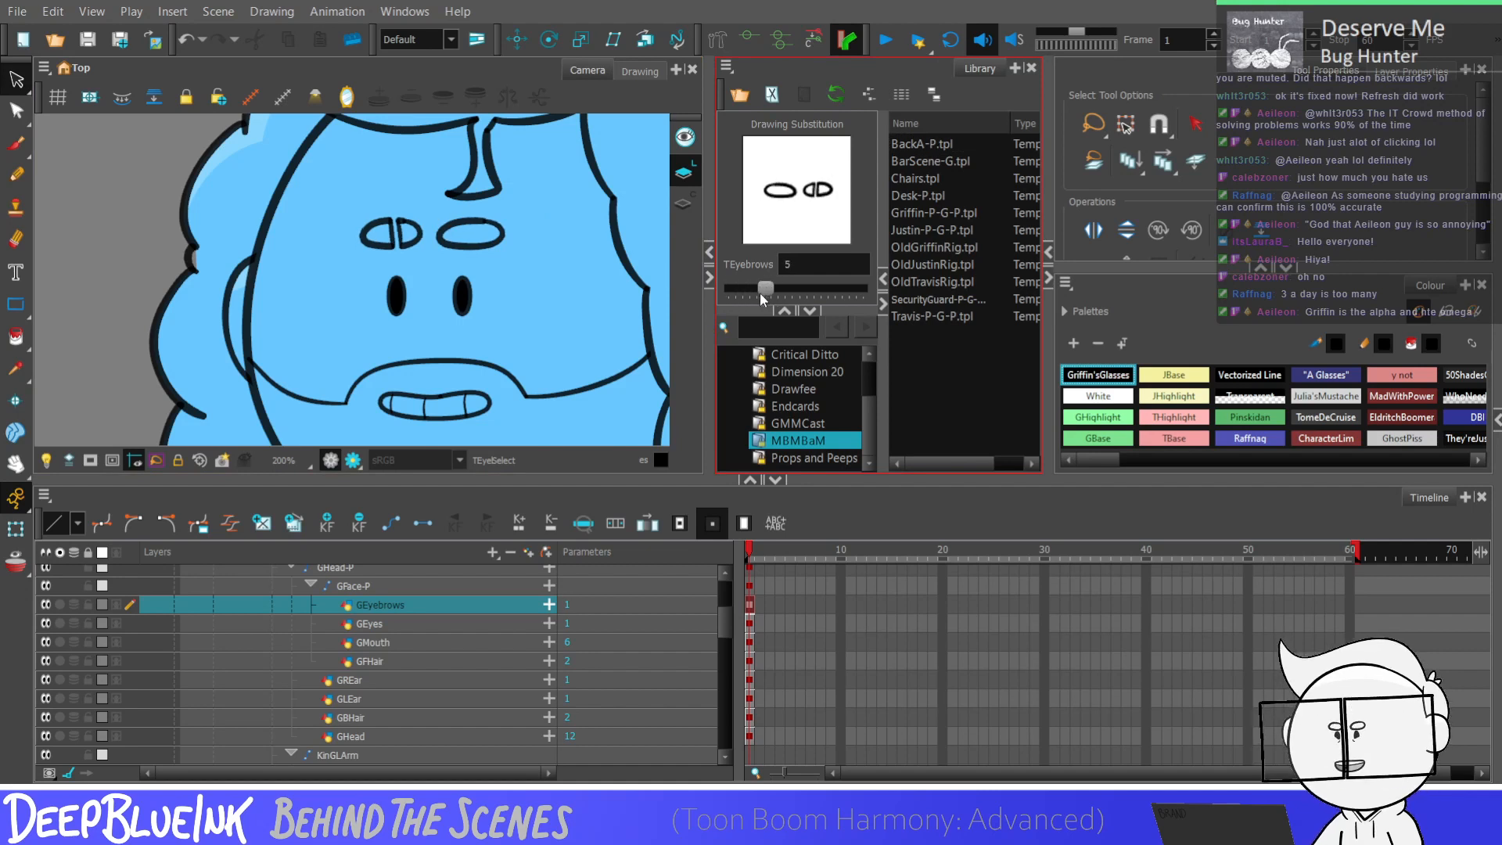
pyautogui.moveTo(567, 227); pyautogui.dragTo(539, 234)
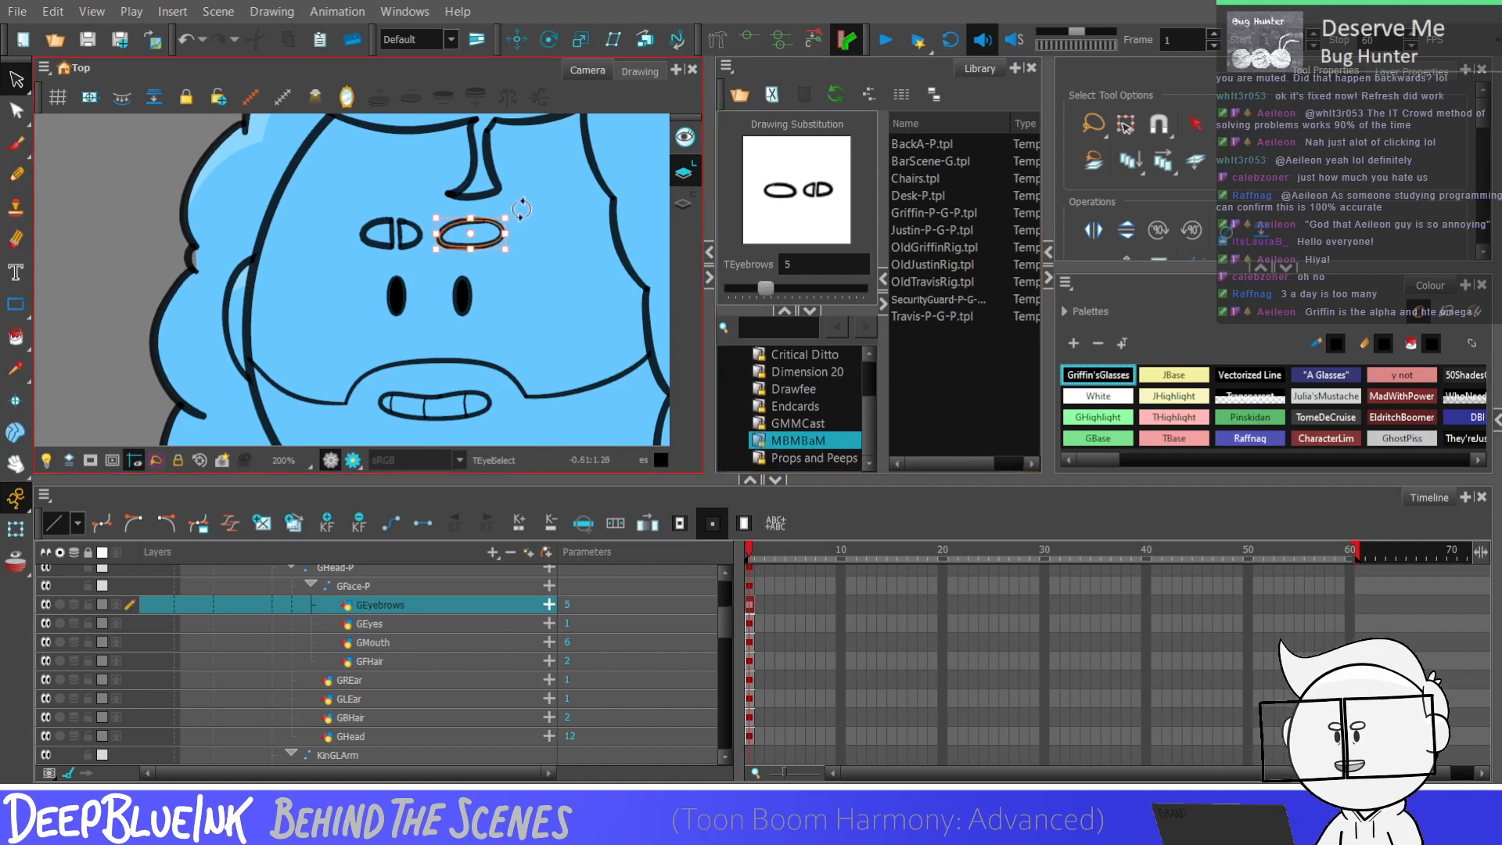
pyautogui.click(522, 209)
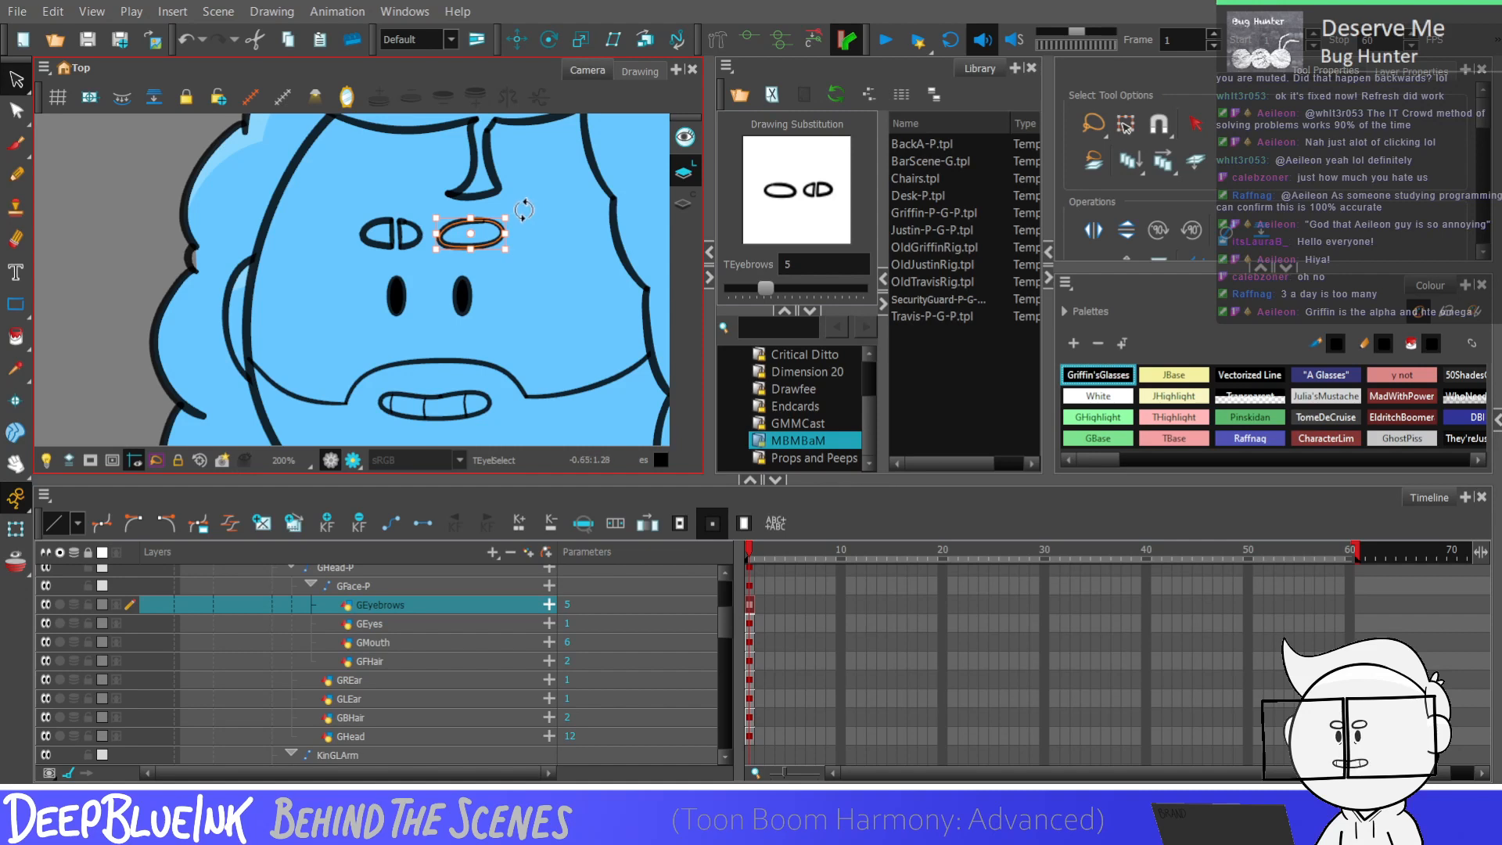
# Step: Replace the old eyebrows in drawing 7 with the tilted slit eyebrows copied from drawing 6
pyautogui.moveTo(768, 288)
pyautogui.mouseDown()
pyautogui.moveTo(740, 290)
pyautogui.moveTo(773, 288)
pyautogui.mouseUp()
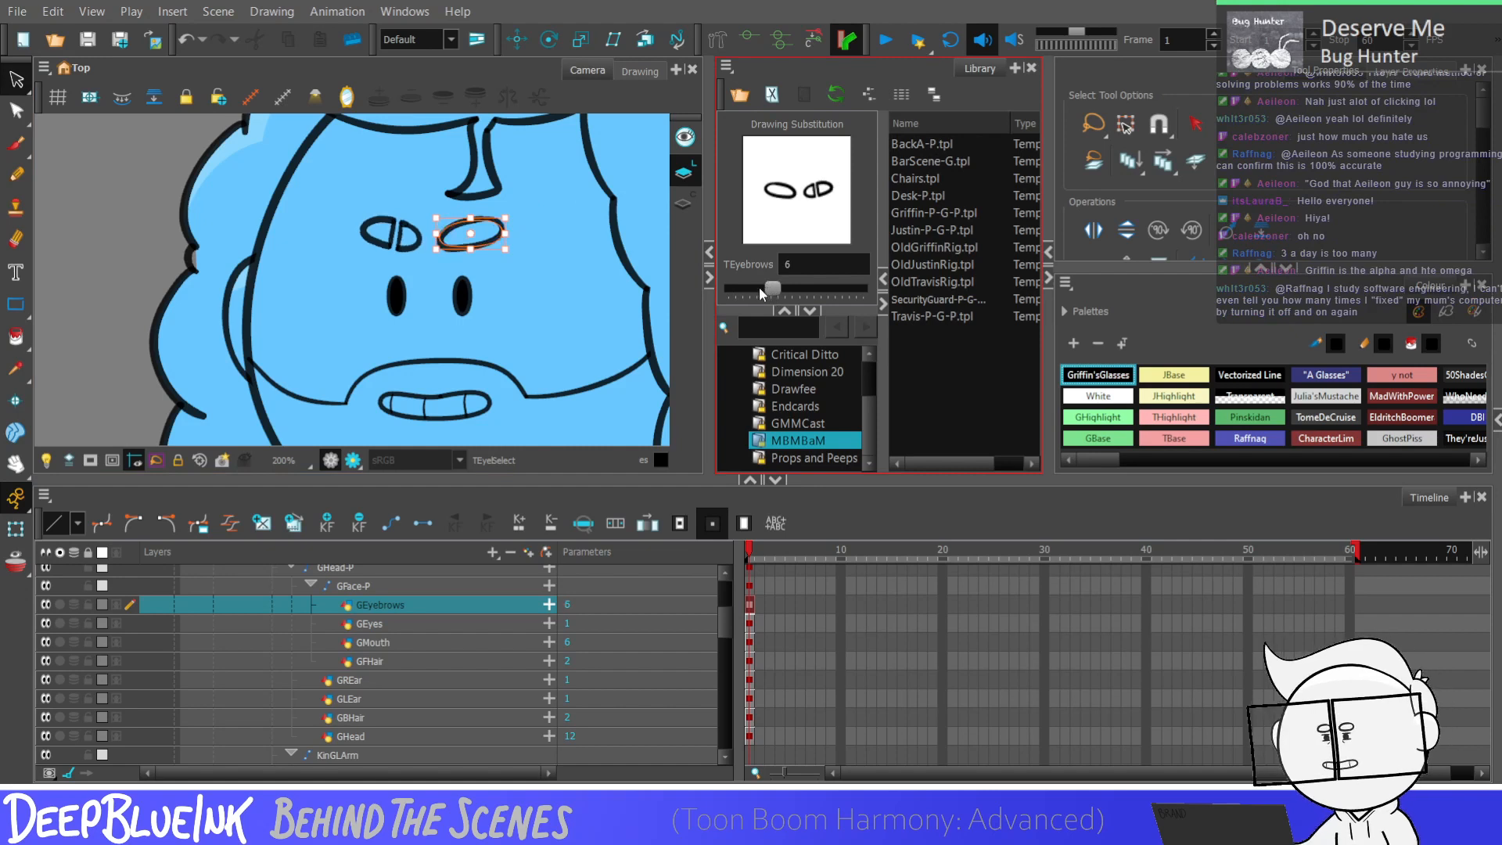
pyautogui.hotkey('ctrl', 'a')
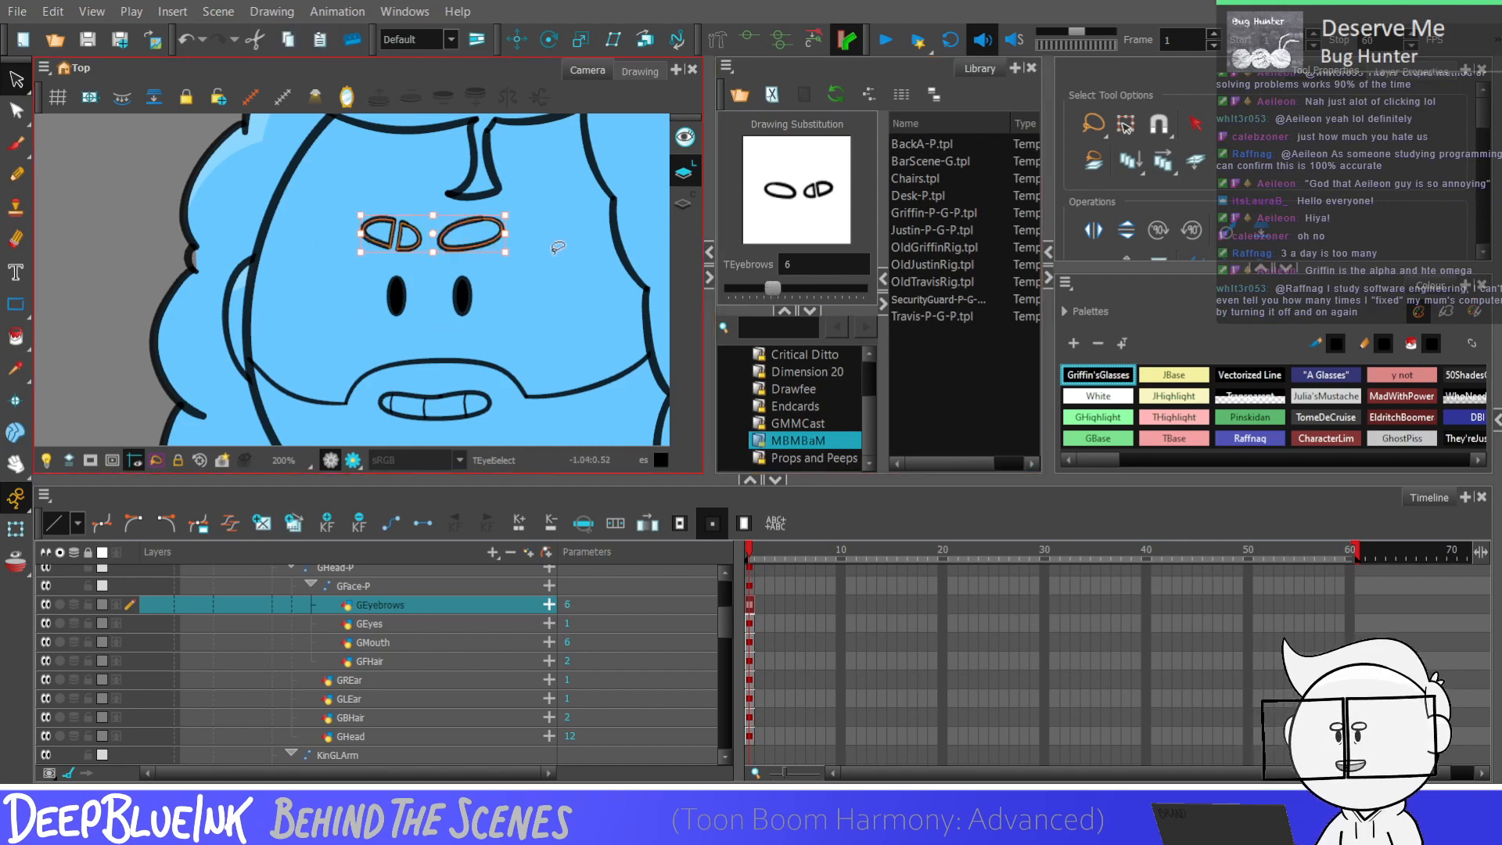
pyautogui.click(787, 291)
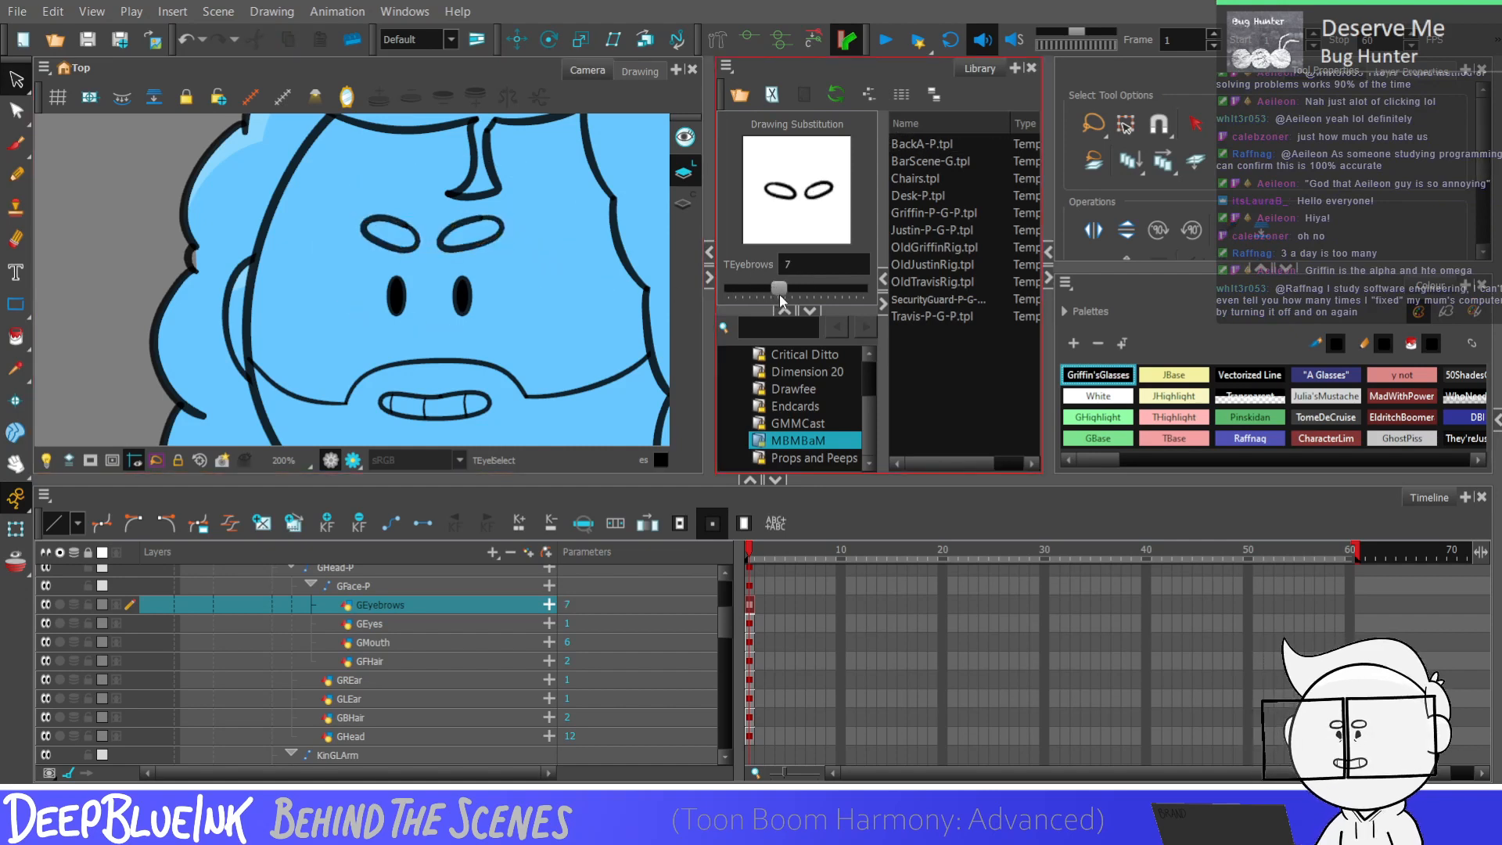
pyautogui.click(485, 247)
# Step: Rotate each eyebrow in drawing 7 slightly further inward for a steeper frown
pyautogui.moveTo(529, 226); pyautogui.dragTo(519, 212)
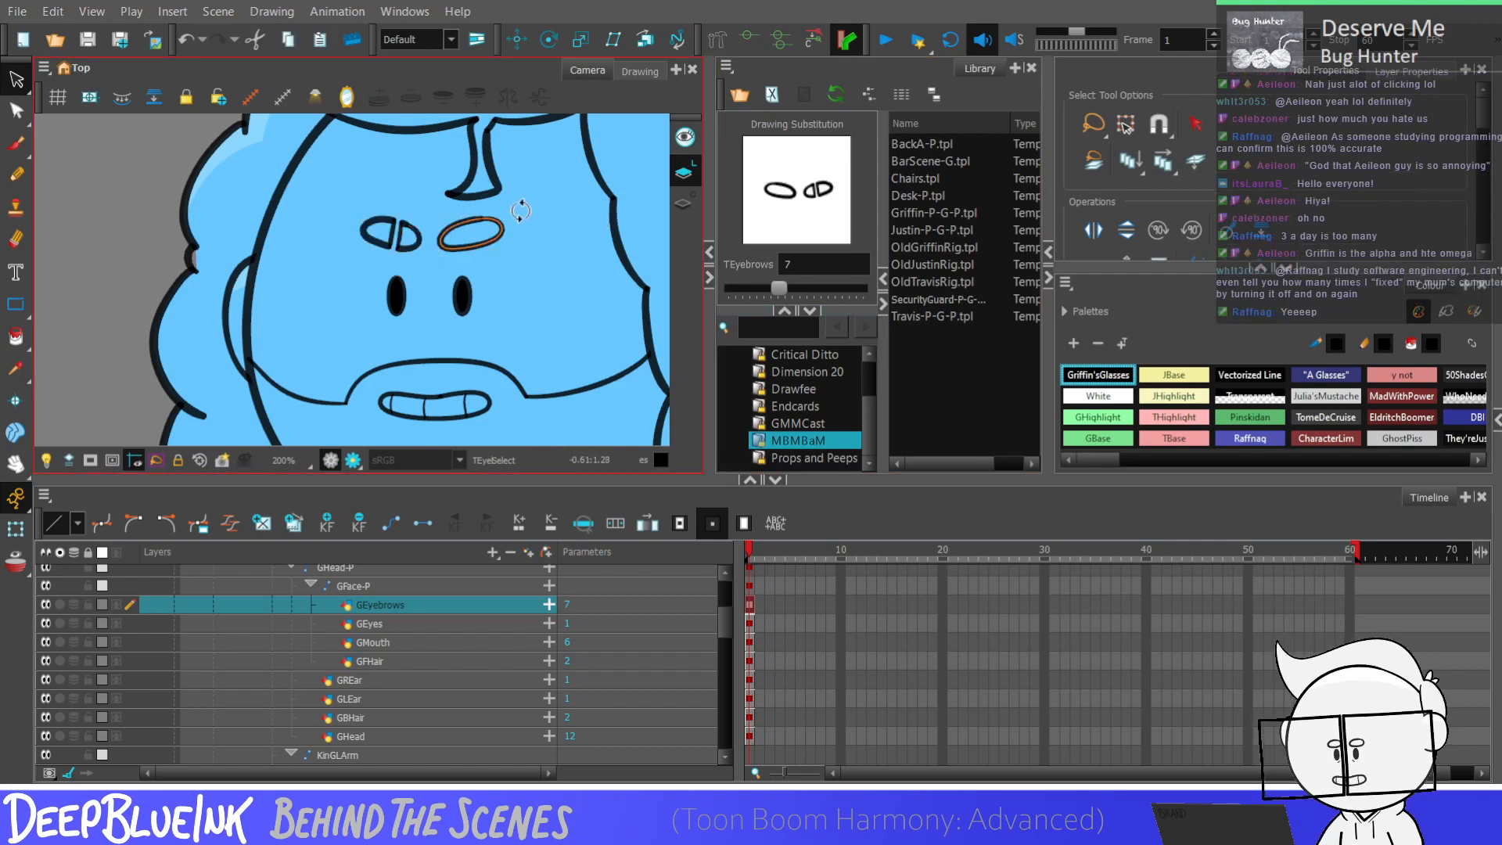
pyautogui.hotkey('ctrl', 'z')
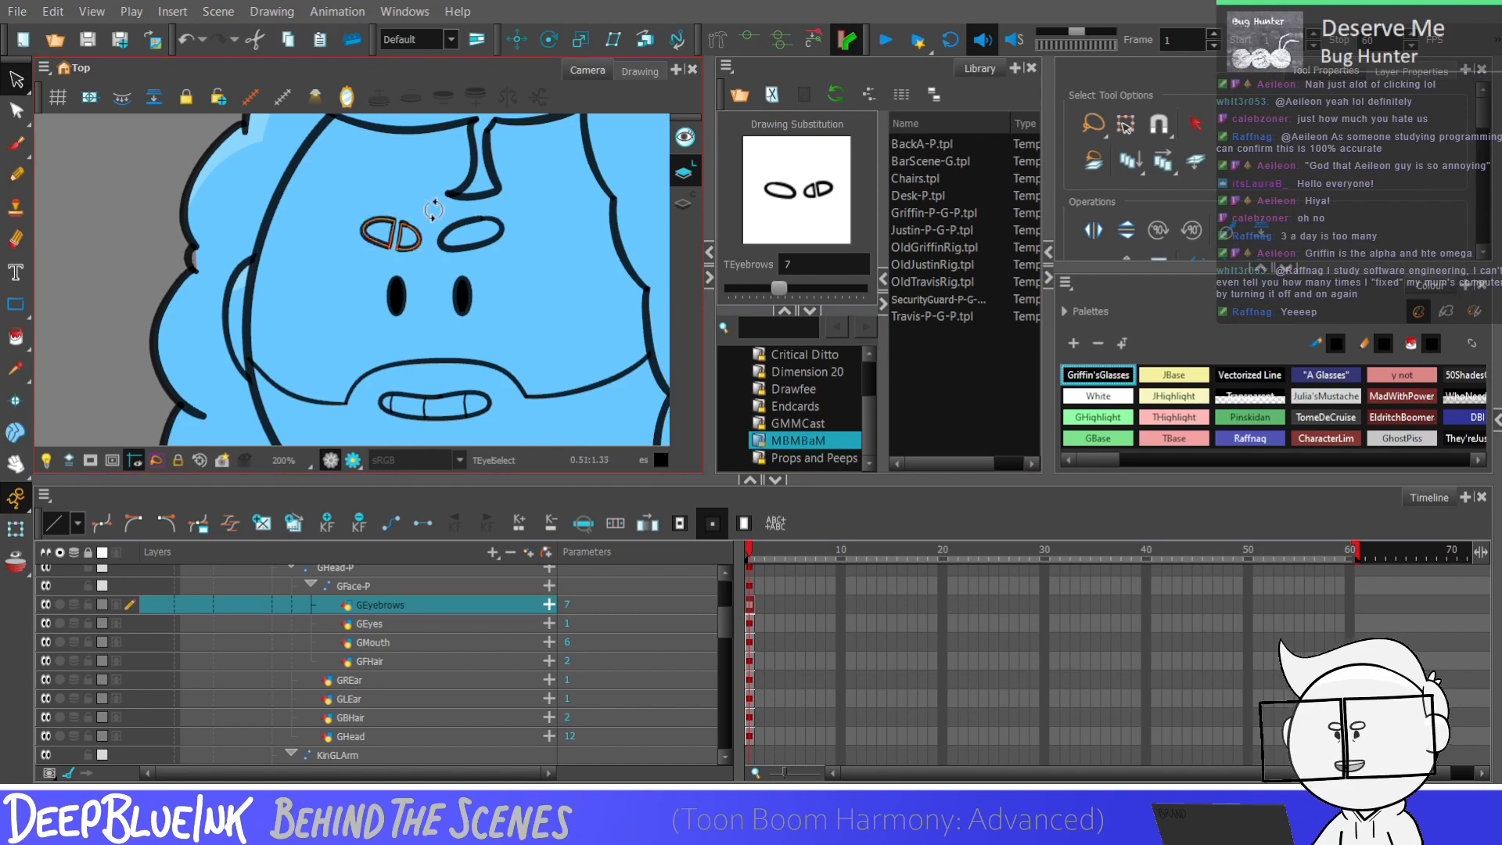
pyautogui.moveTo(450, 194)
pyautogui.mouseDown()
pyautogui.moveTo(508, 219)
pyautogui.moveTo(500, 265)
pyautogui.mouseUp()
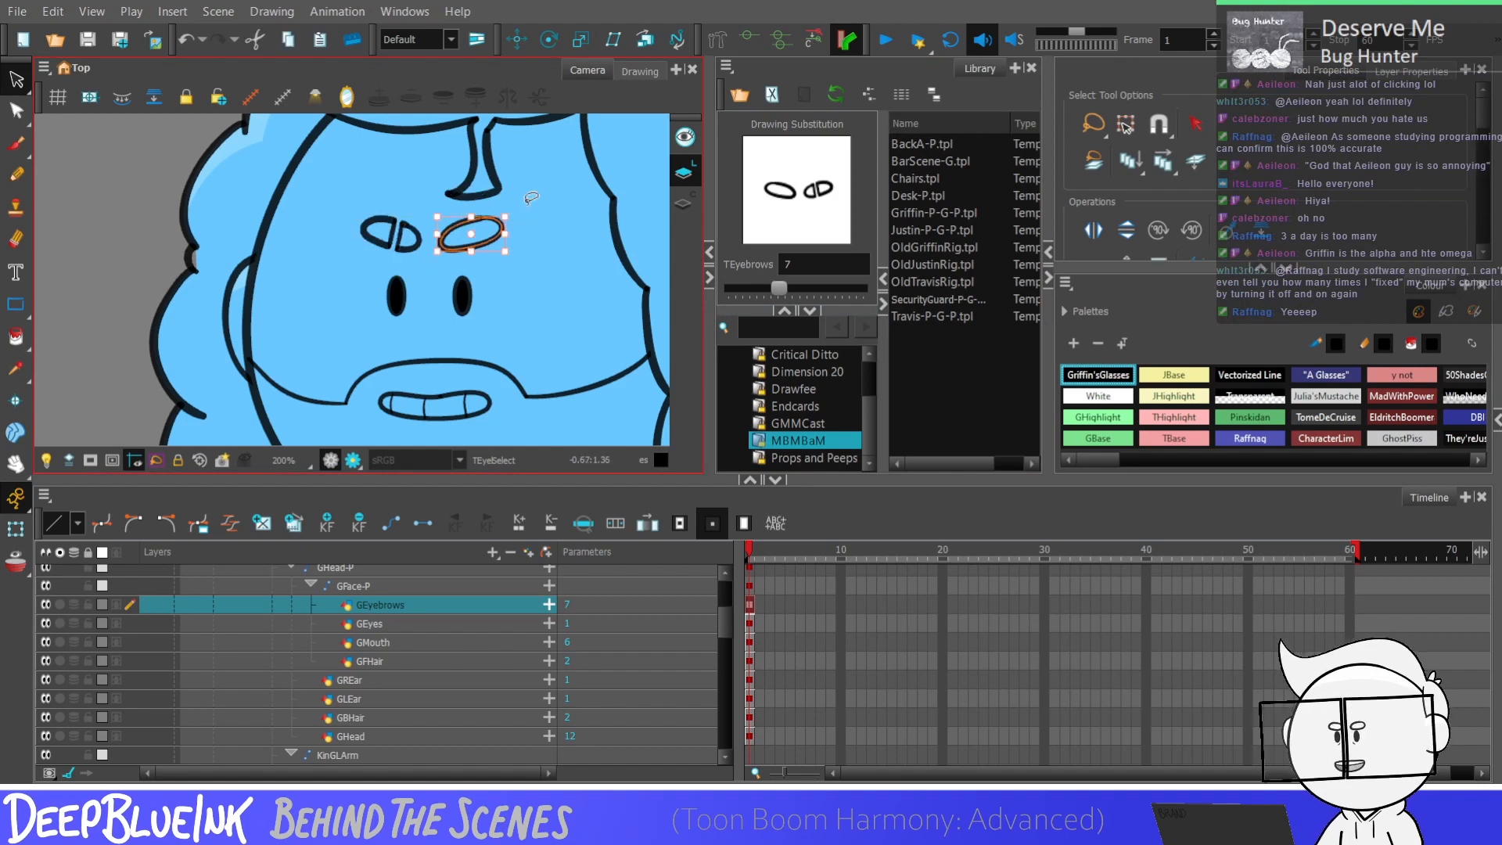
pyautogui.click(552, 315)
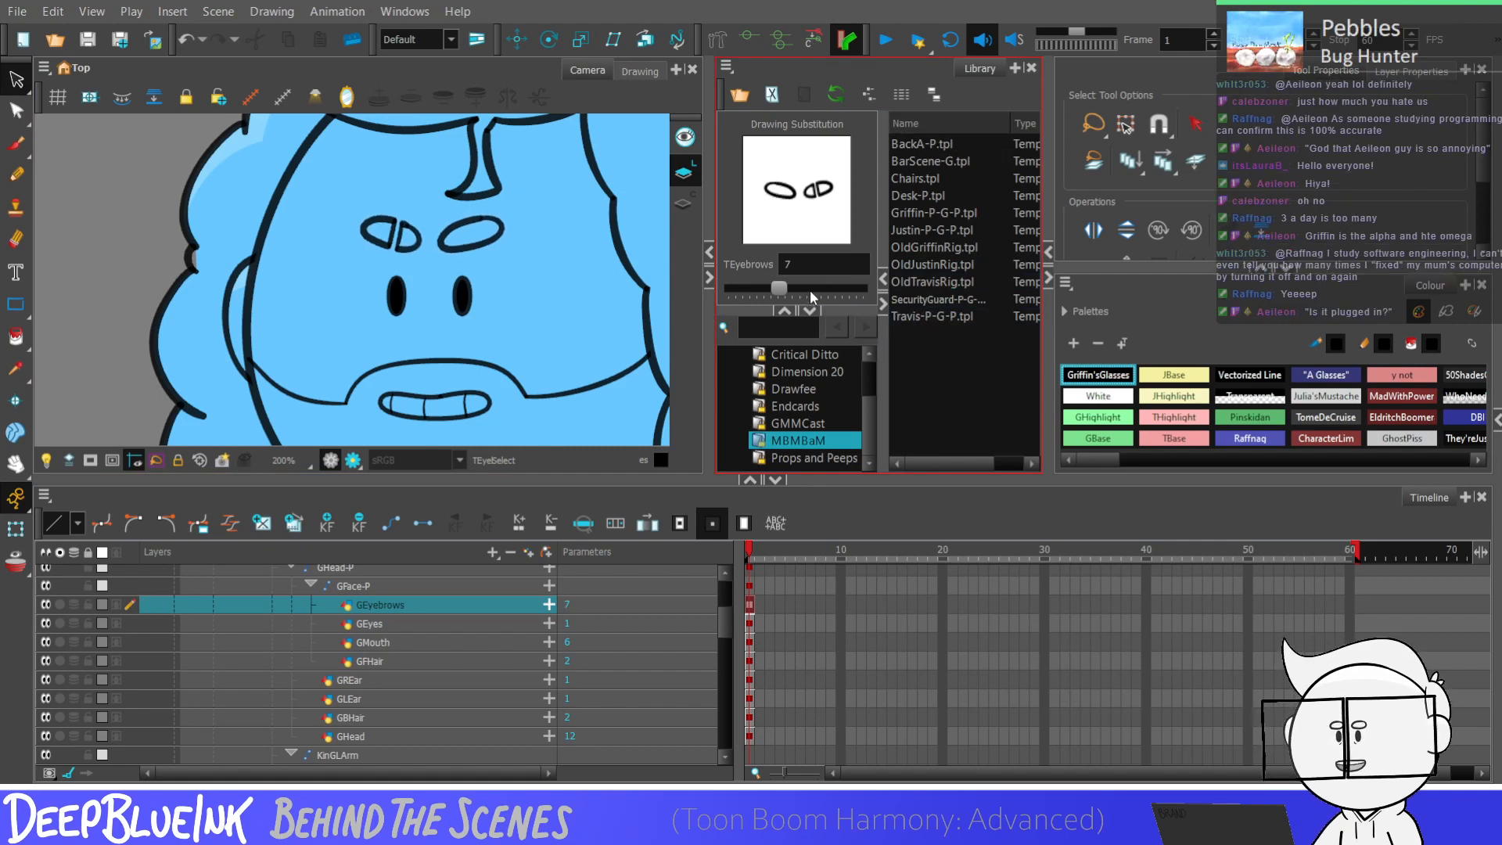
# Step: Replace the old eyebrows in drawing 8 with the level slit eyebrows copied from drawing 1
pyautogui.press('Left')
pyautogui.press('Left')
pyautogui.press('Right')
pyautogui.press('Right')
pyautogui.press('Right')
pyautogui.moveTo(786, 288); pyautogui.dragTo(738, 288)
pyautogui.moveTo(319, 150); pyautogui.dragTo(586, 272)
pyautogui.moveTo(738, 288); pyautogui.dragTo(786, 289)
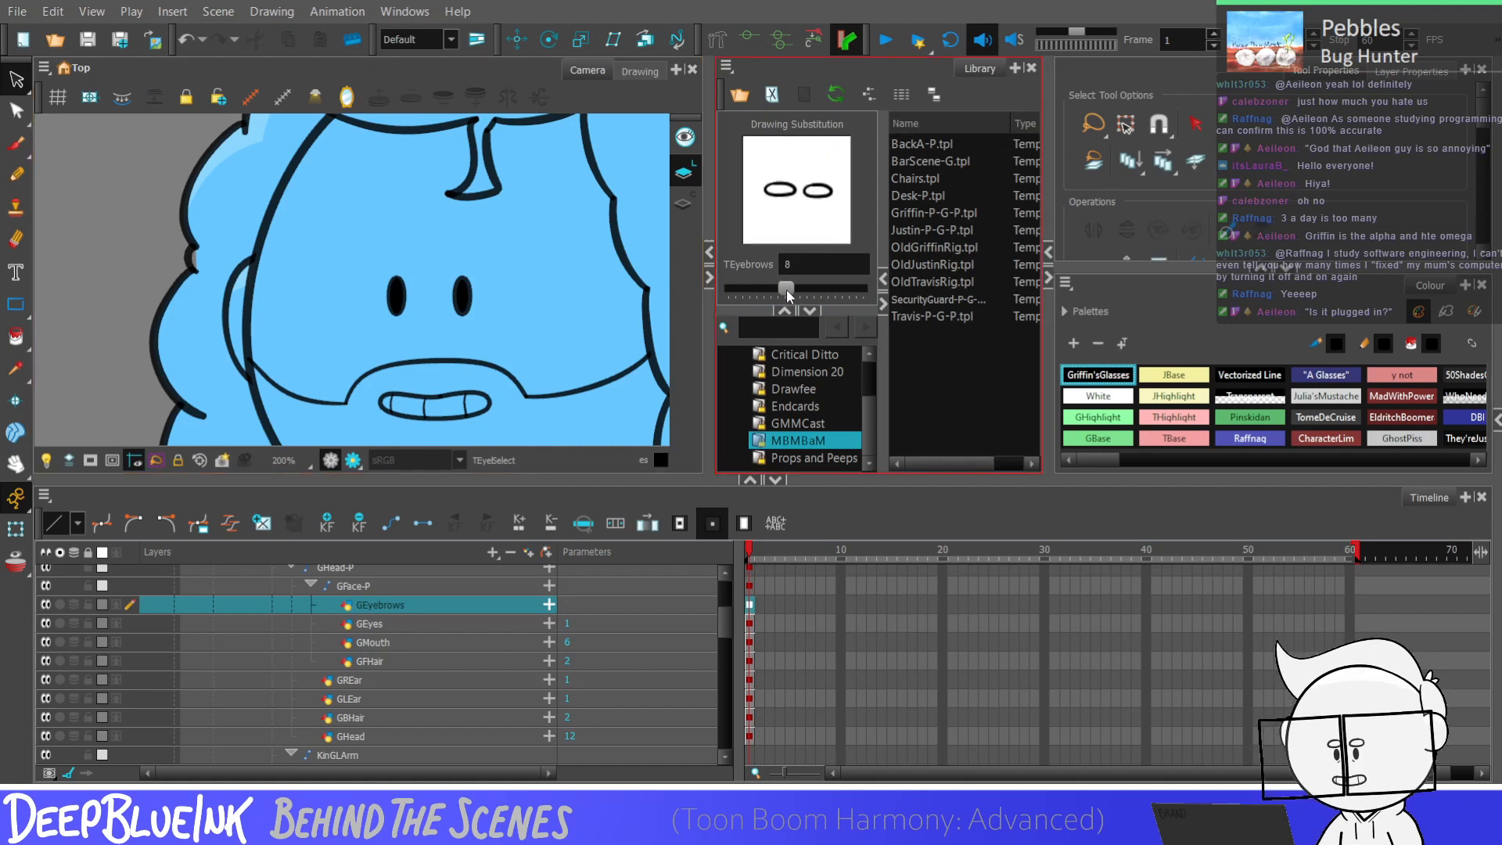
pyautogui.press('Delete')
pyautogui.hotkey('ctrl', 'v')
pyautogui.click(480, 301)
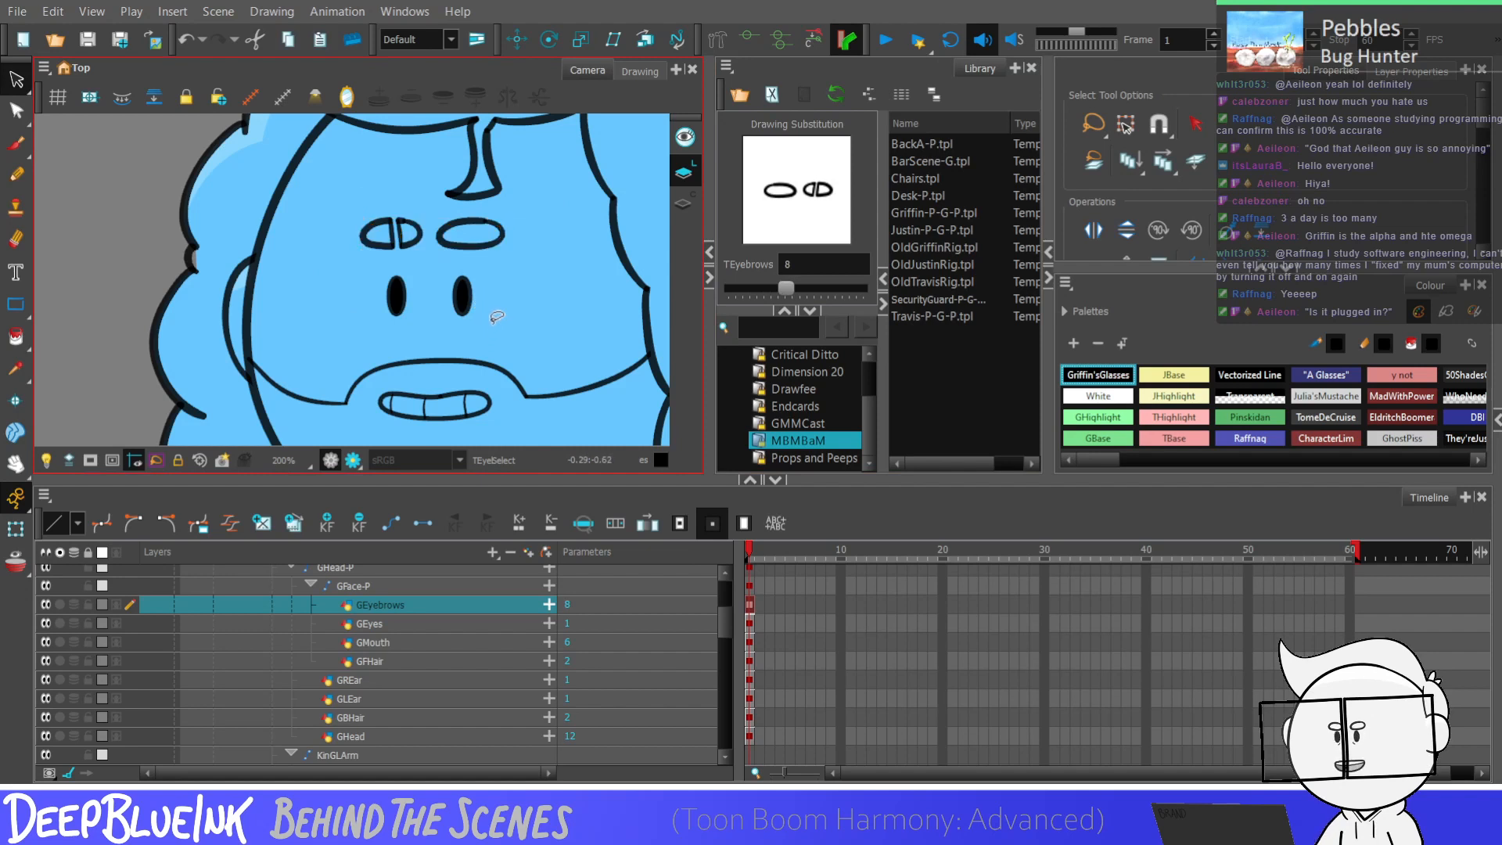
# Step: Nudge the unsplit eyebrow in drawing 8 slightly upward
pyautogui.click(785, 288)
pyautogui.press('[')
pyautogui.moveTo(575, 239); pyautogui.dragTo(582, 235)
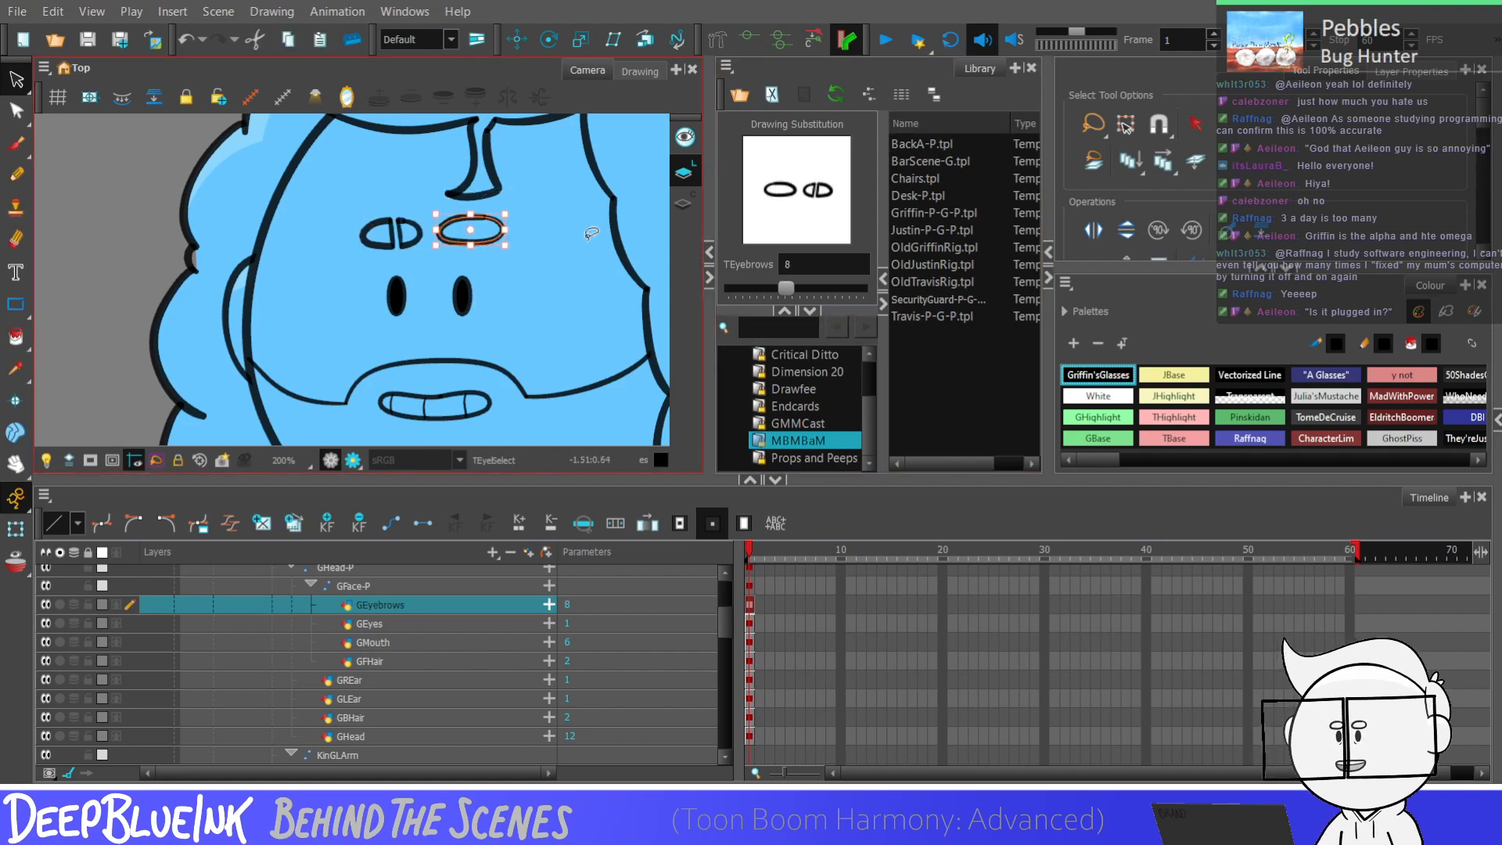
pyautogui.press('Up')
pyautogui.press('Up')
pyautogui.press('Down')
pyautogui.press('Down')
pyautogui.click(565, 389)
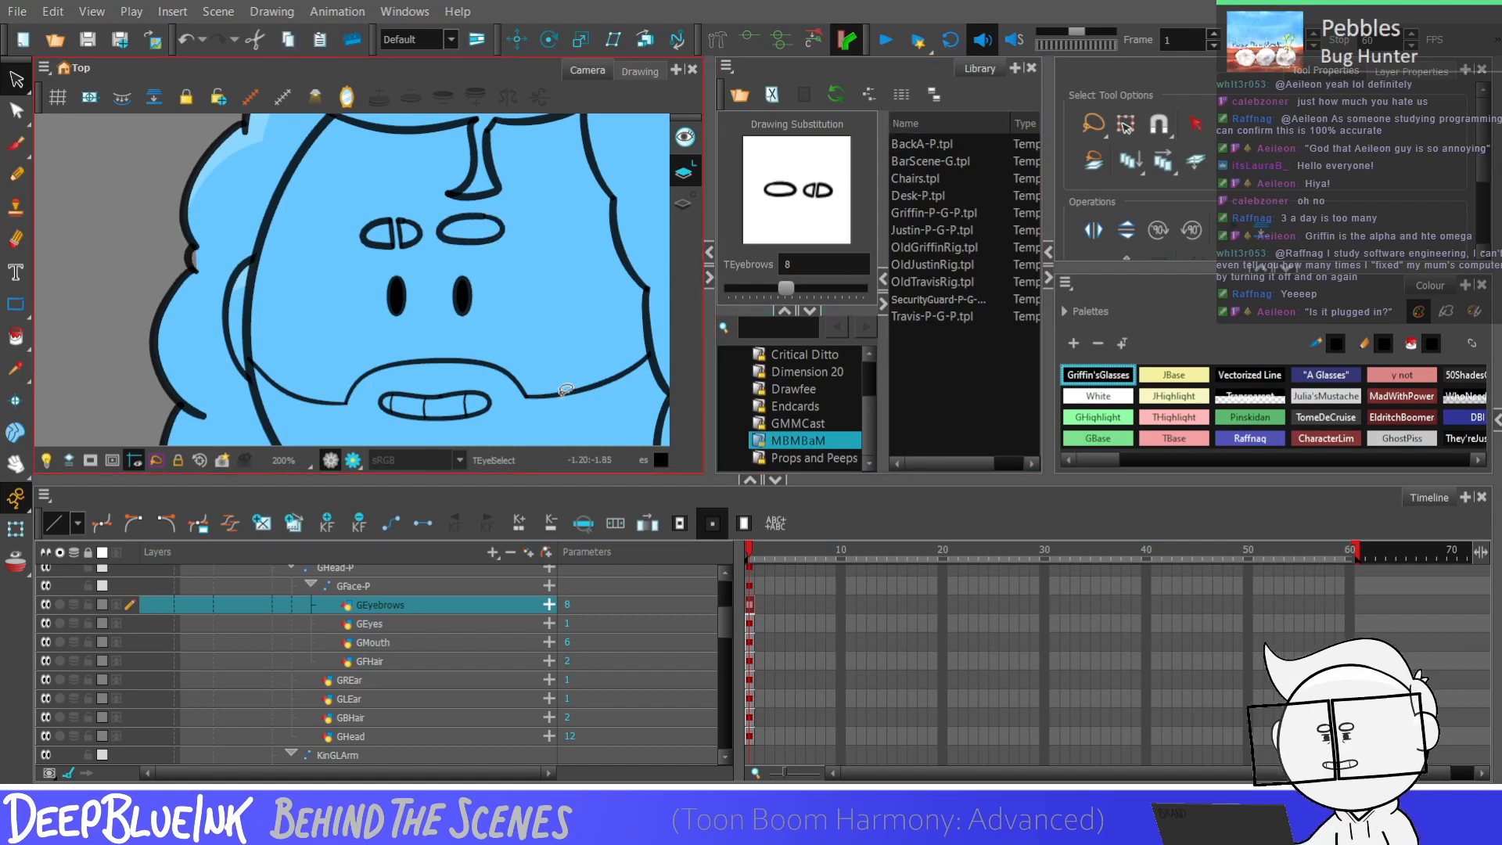
# Step: Copy both eyebrows from drawing 8 and paste them into drawing 9 in place of its old eyebrows
pyautogui.moveTo(785, 287)
pyautogui.mouseDown()
pyautogui.moveTo(743, 291)
pyautogui.moveTo(801, 289)
pyautogui.moveTo(785, 289)
pyautogui.mouseUp()
pyautogui.moveTo(540, 184); pyautogui.dragTo(550, 245)
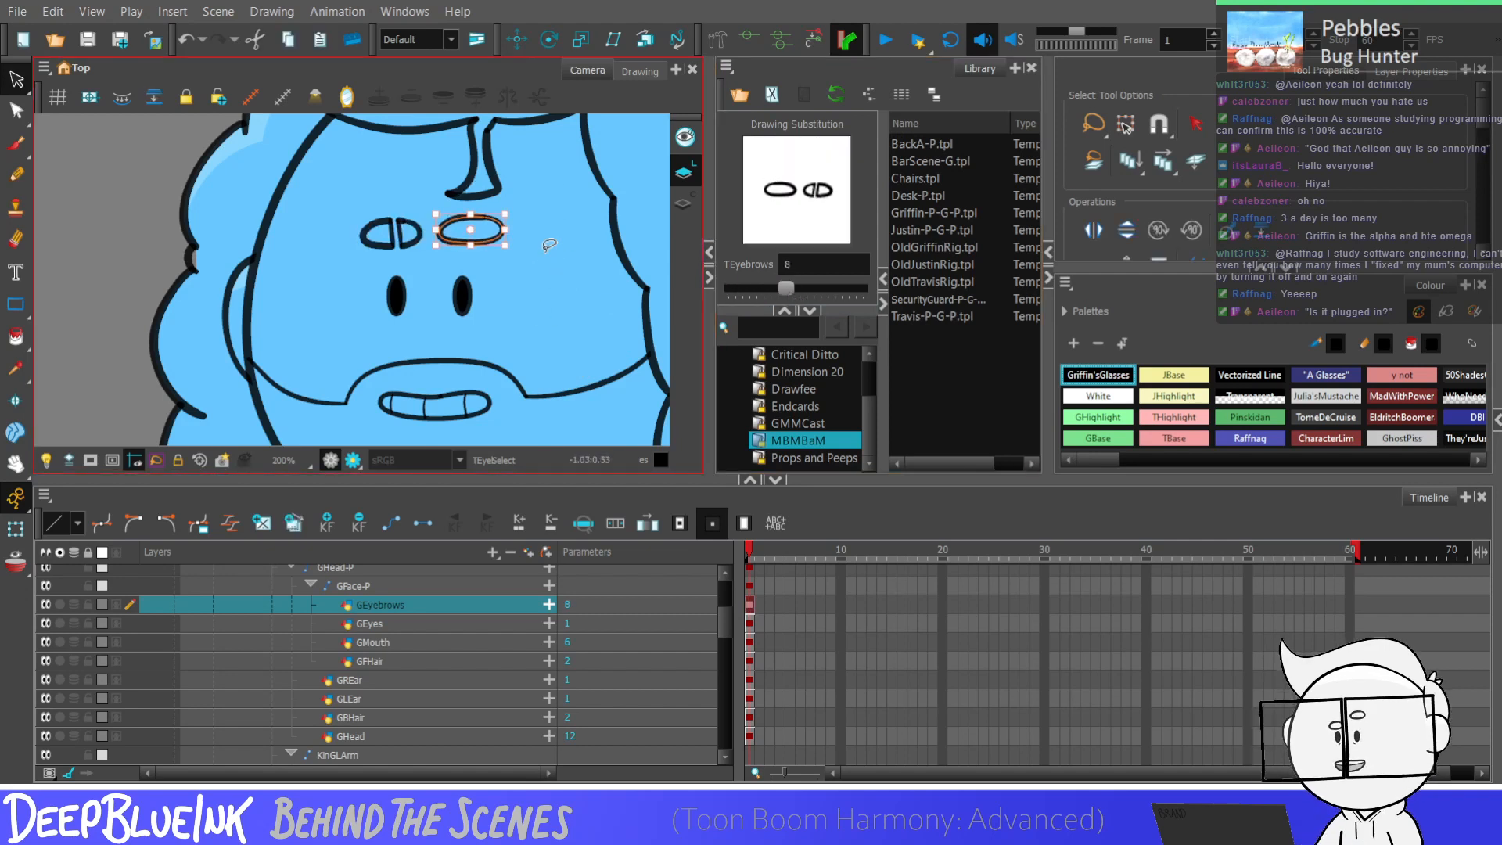
pyautogui.click(589, 259)
pyautogui.moveTo(547, 264); pyautogui.dragTo(546, 232)
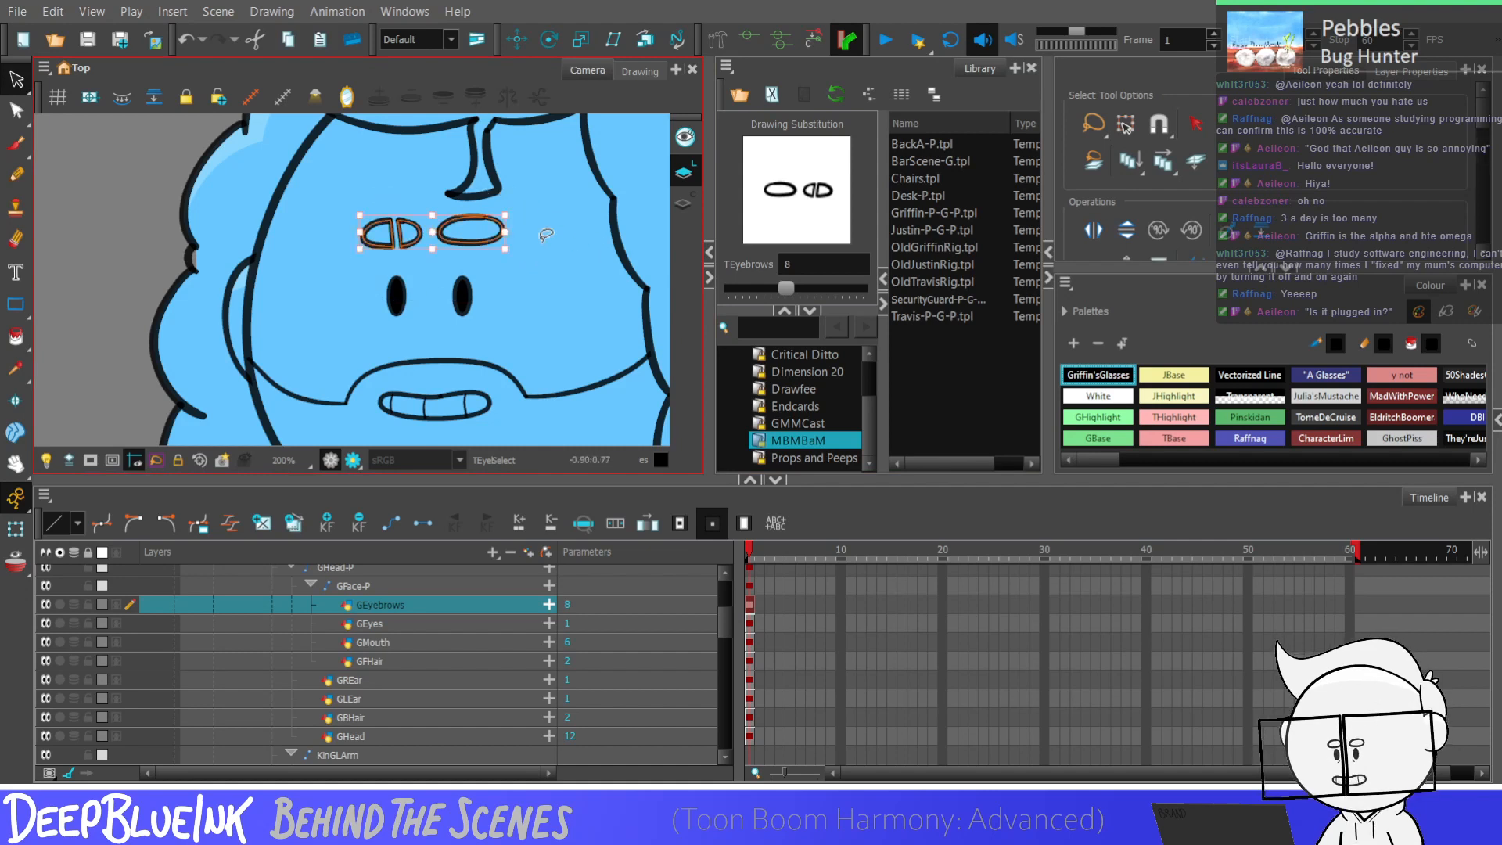
pyautogui.moveTo(787, 289); pyautogui.dragTo(792, 289)
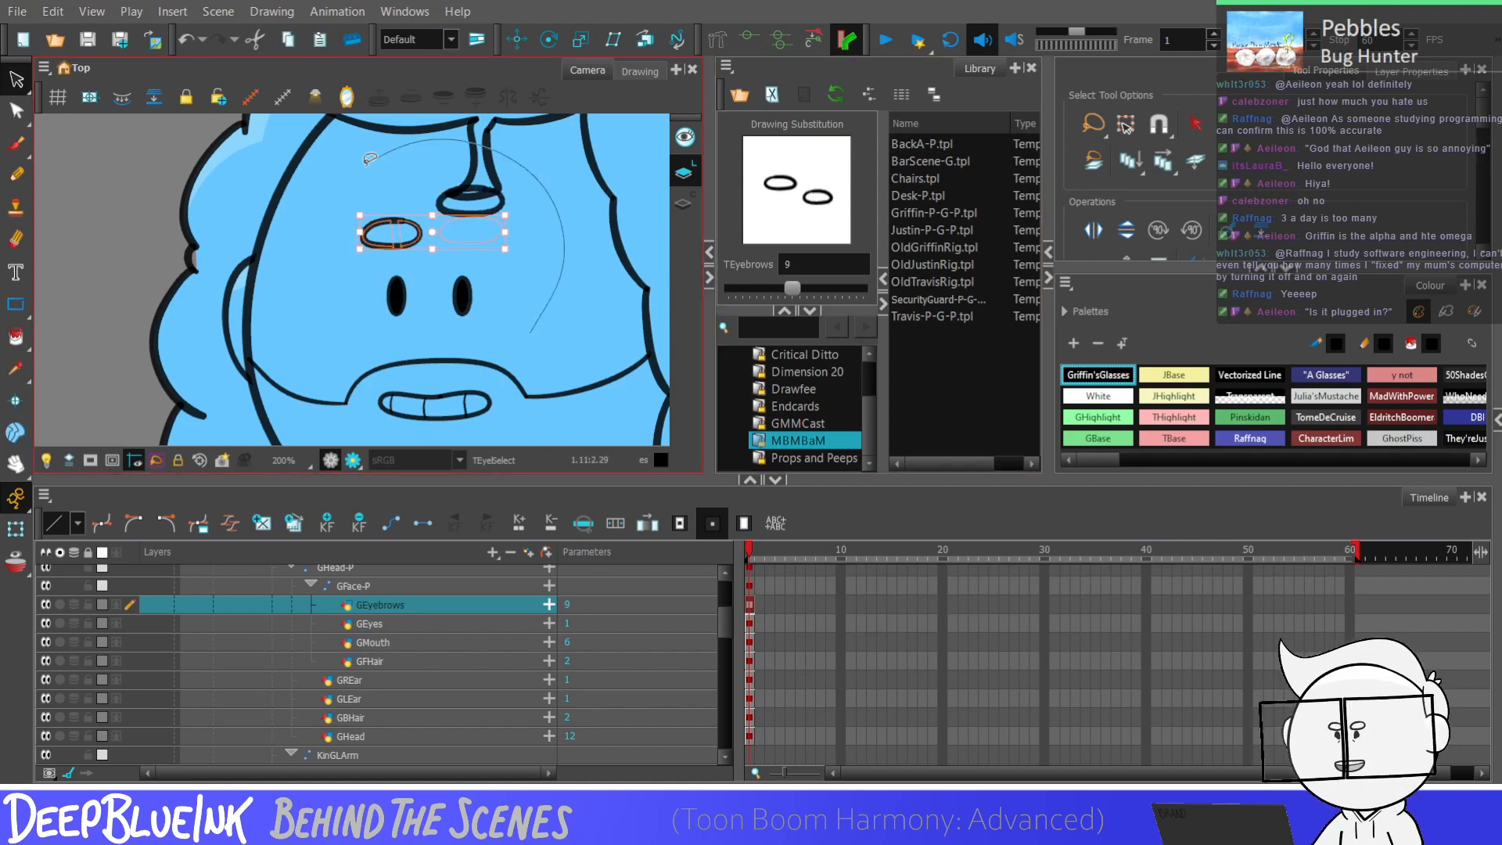
pyautogui.press('Delete')
pyautogui.hotkey('ctrl', 'v')
# Step: Raise the unsplit eyebrow in drawing 9 up to the hanging hair strand
pyautogui.moveTo(520, 277)
pyautogui.mouseDown()
pyautogui.moveTo(550, 189)
pyautogui.moveTo(551, 205)
pyautogui.mouseUp()
pyautogui.press('Up')
pyautogui.press('Up')
pyautogui.press('Up')
pyautogui.press('Up')
pyautogui.press('Up')
pyautogui.press('Up')
pyautogui.press('Up')
pyautogui.press('Up')
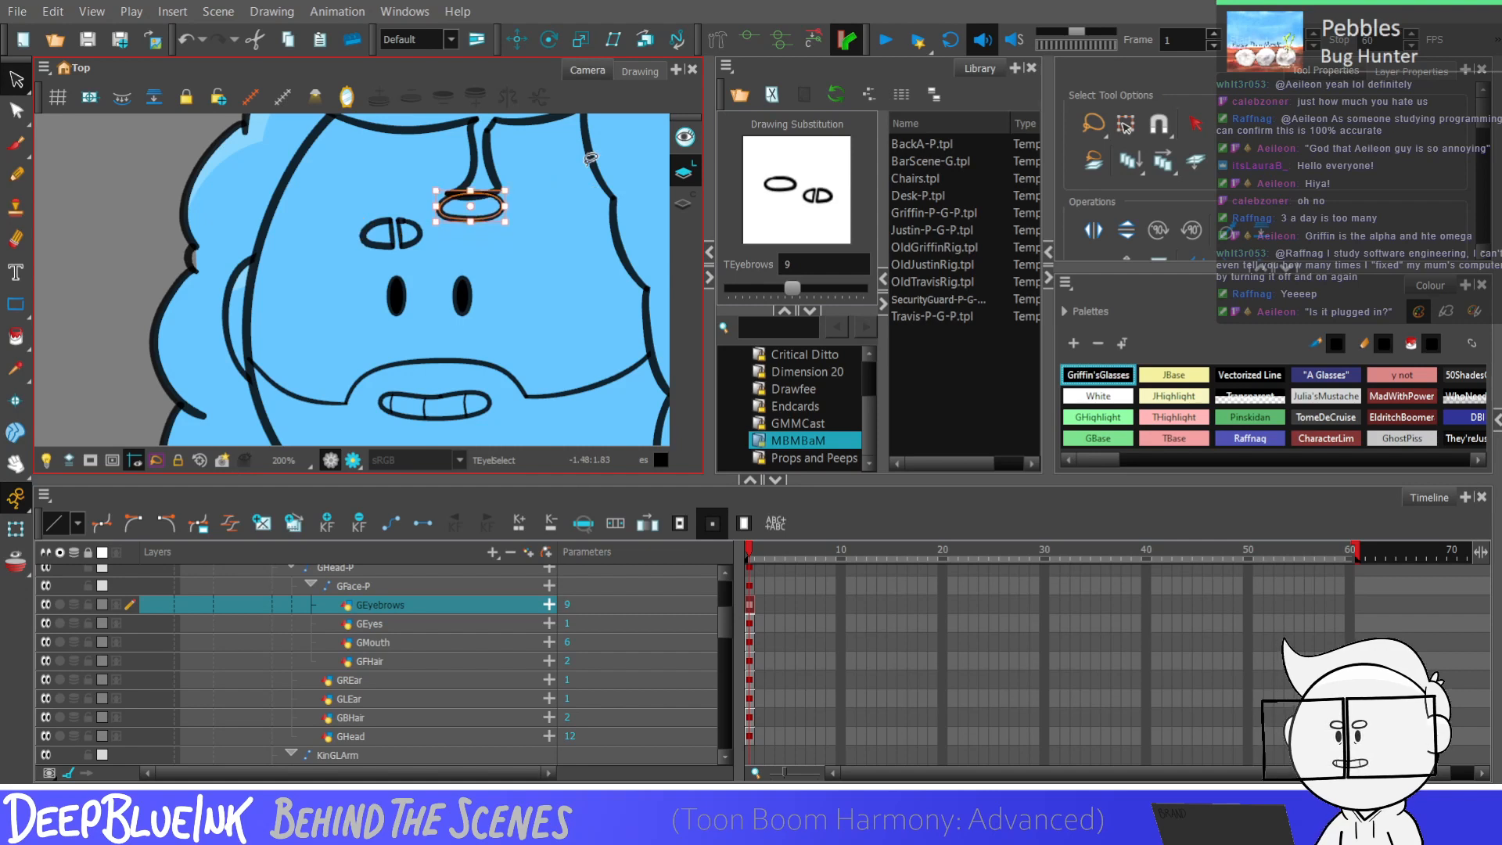
# Step: Replace the old eyebrows in drawing 10 with the slit pair copied from drawing 9
pyautogui.moveTo(792, 289); pyautogui.dragTo(799, 289)
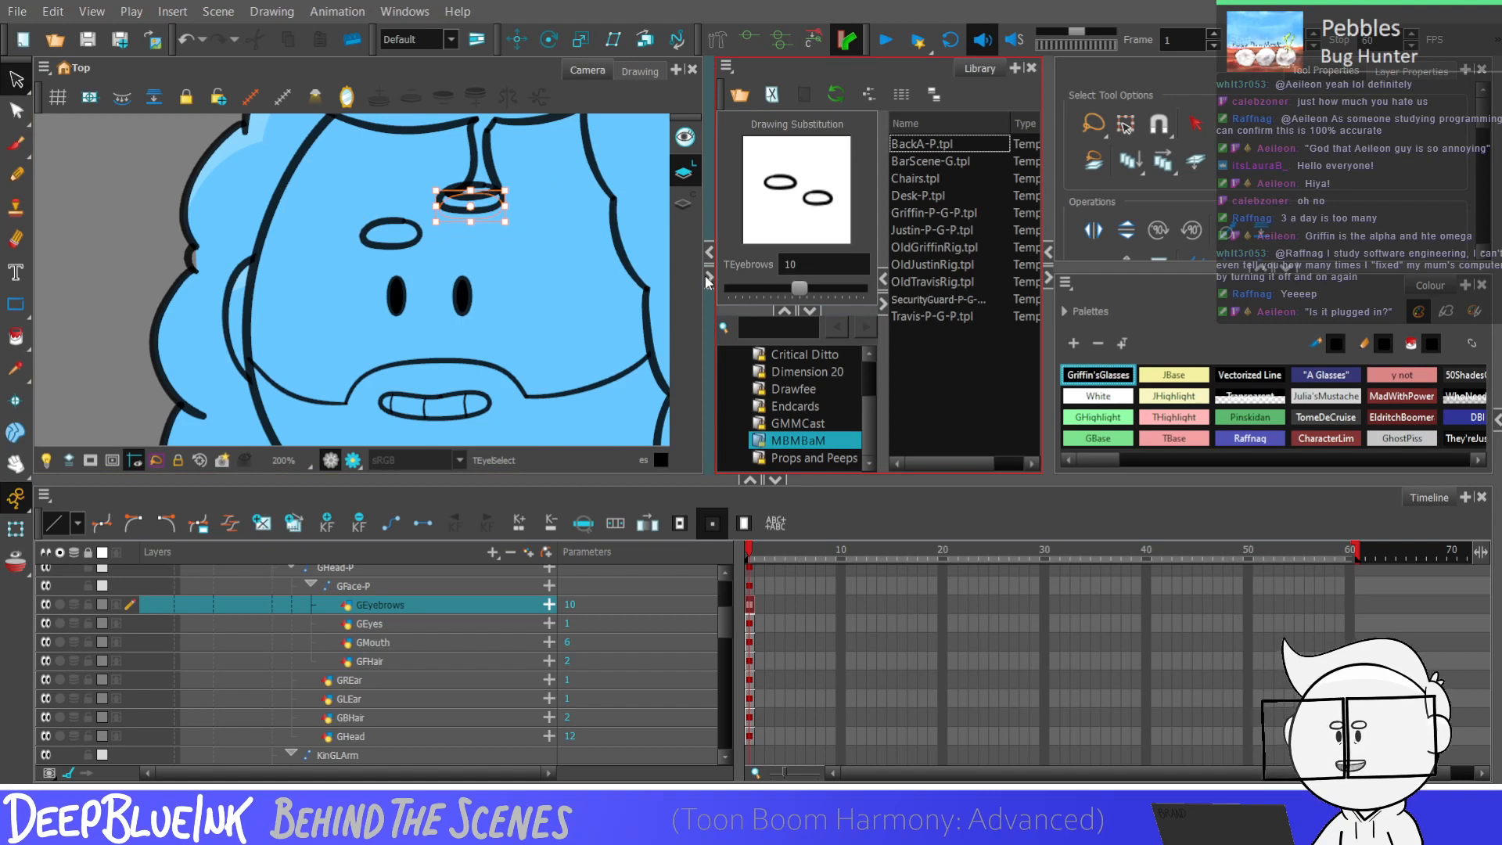
pyautogui.moveTo(548, 259); pyautogui.dragTo(563, 246)
pyautogui.moveTo(804, 290)
pyautogui.mouseDown()
pyautogui.moveTo(778, 294)
pyautogui.moveTo(792, 288)
pyautogui.mouseUp()
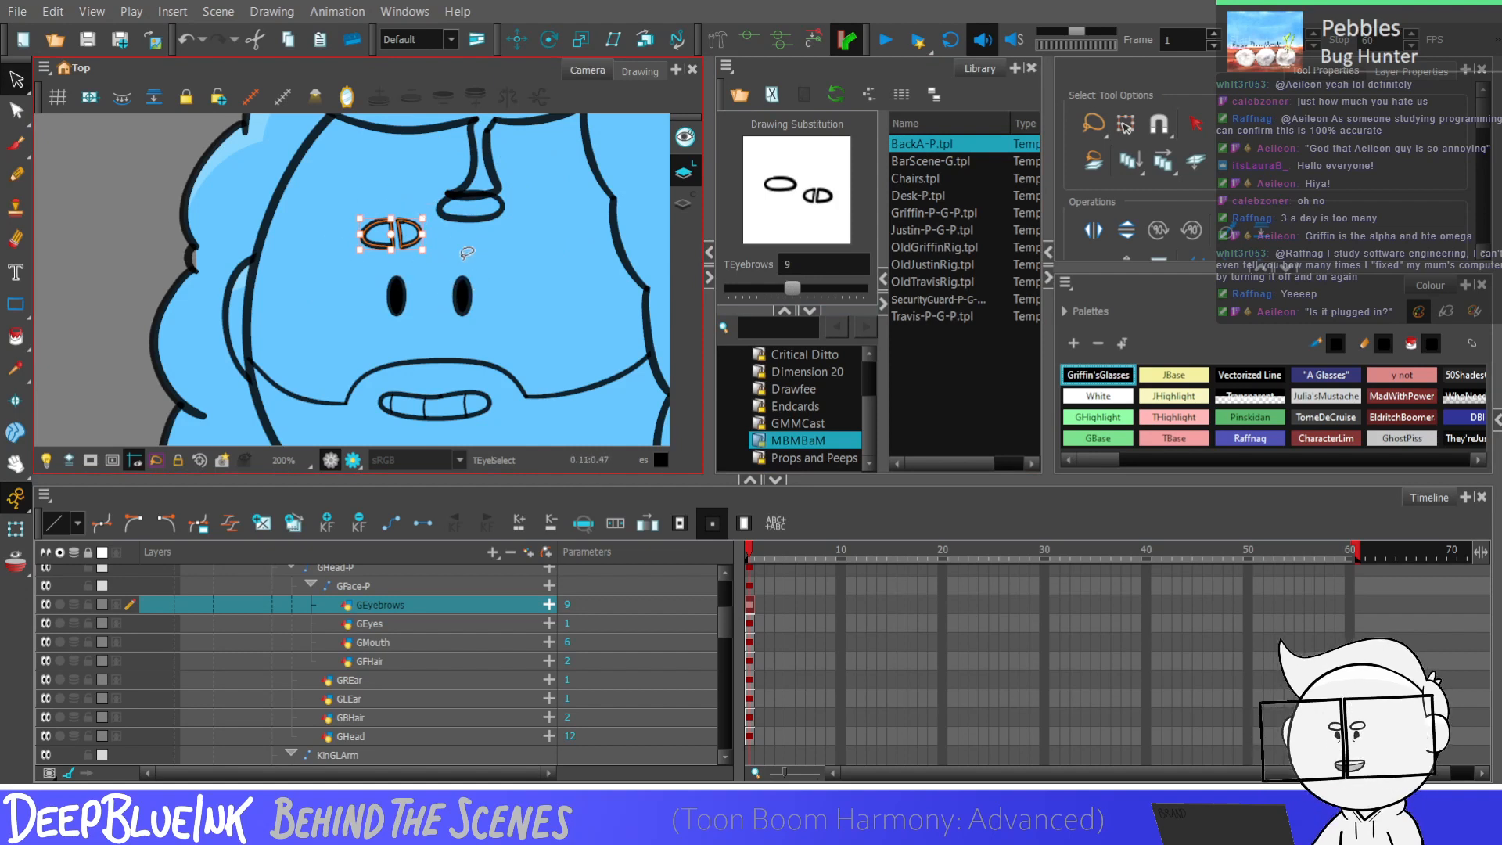
pyautogui.moveTo(792, 288); pyautogui.dragTo(799, 288)
pyautogui.moveTo(446, 275)
pyautogui.mouseDown()
pyautogui.moveTo(399, 291)
pyautogui.moveTo(434, 285)
pyautogui.mouseUp()
pyautogui.press('Delete')
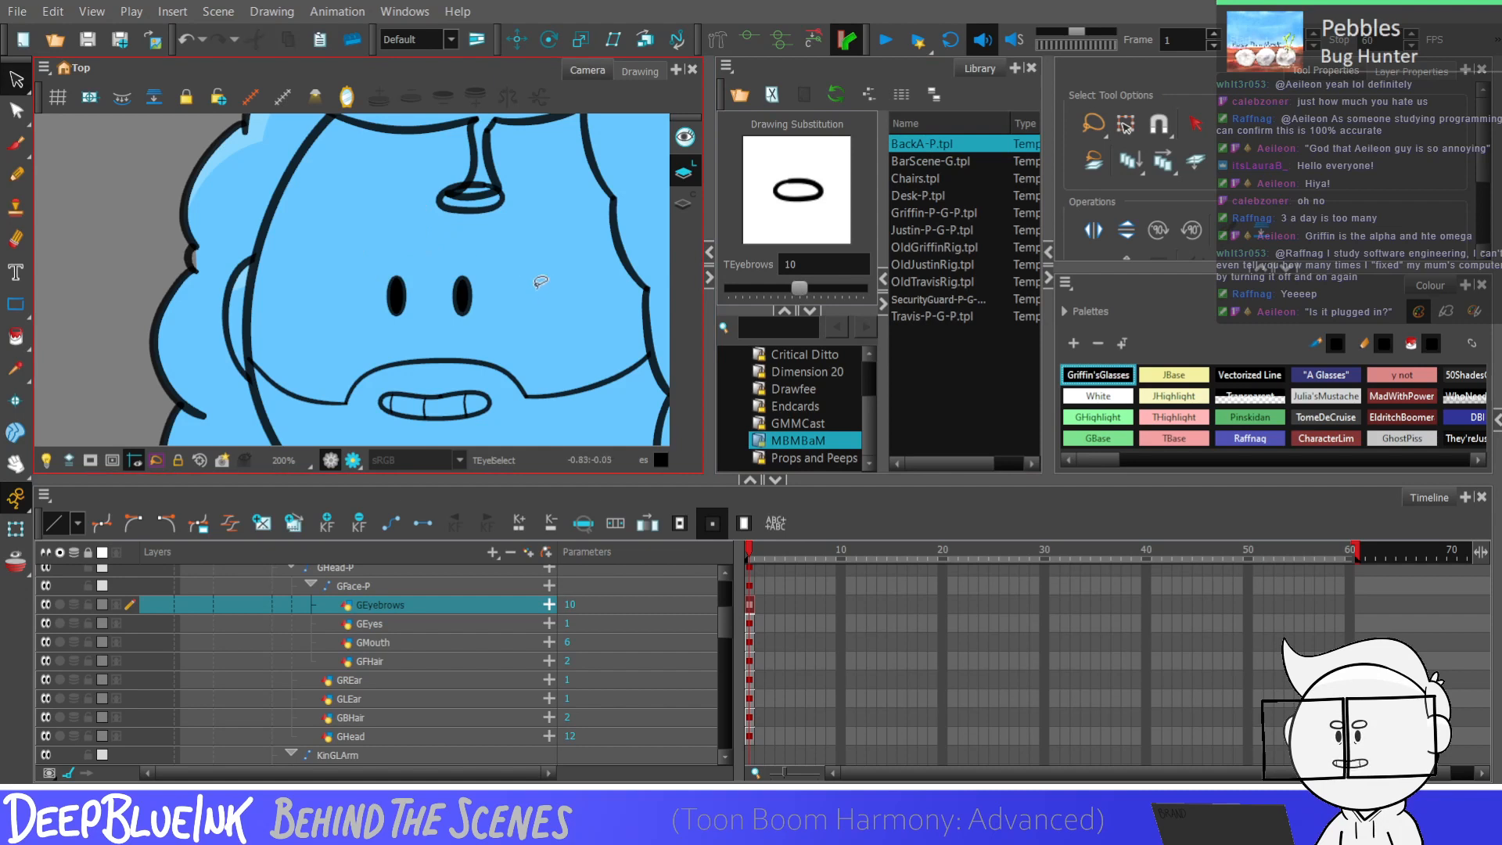
pyautogui.hotkey('ctrl', 'v')
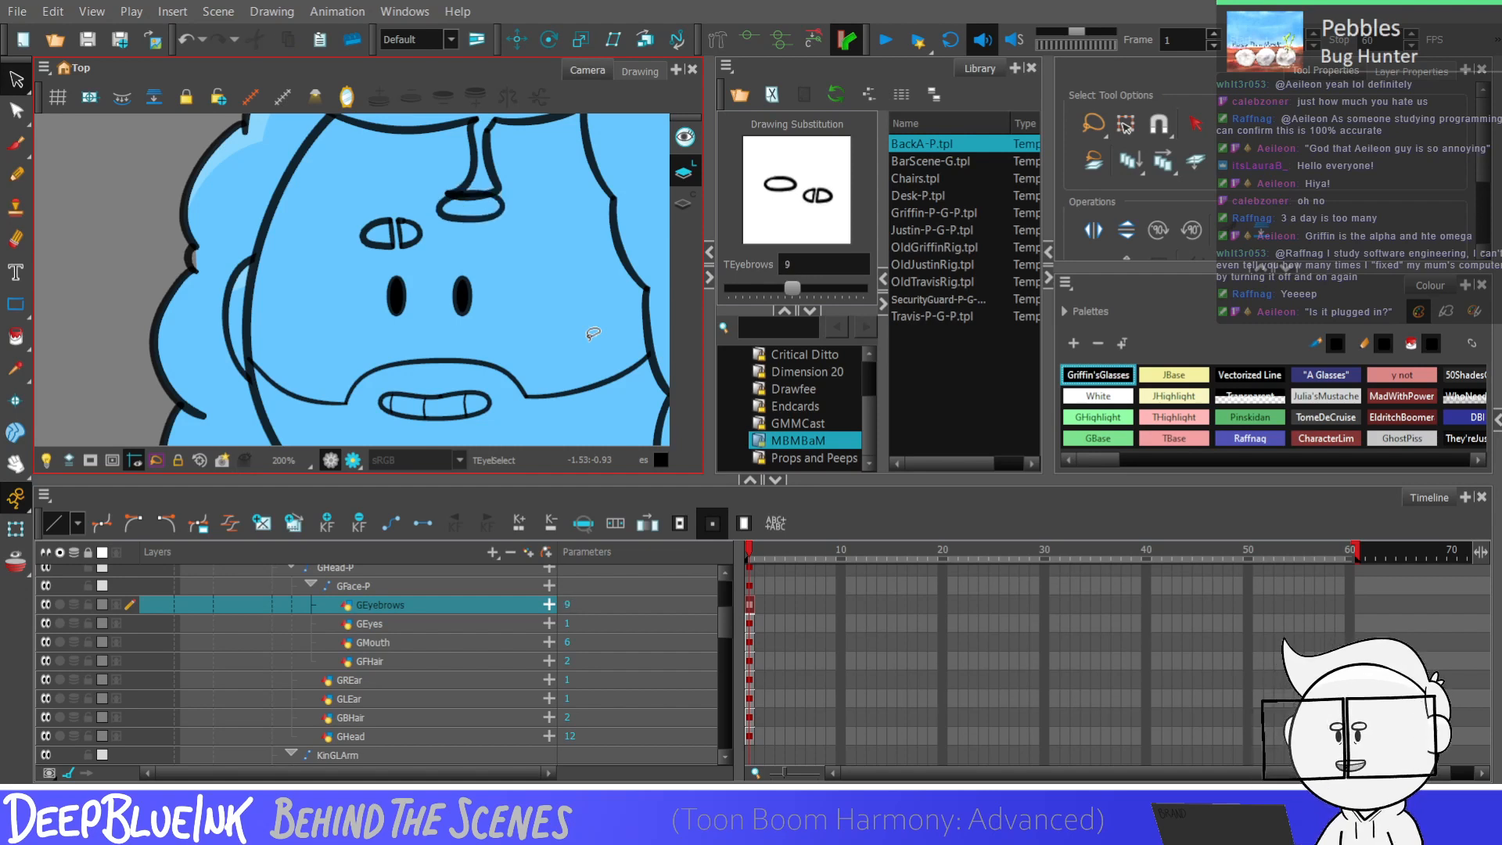
# Step: Compare drawing 9 with its neighbouring drawings and nudge its unsplit eyebrow slightly upward
pyautogui.press('[')
pyautogui.press(']')
pyautogui.press('[')
pyautogui.press(']')
pyautogui.press('[')
pyautogui.moveTo(532, 234)
pyautogui.mouseDown()
pyautogui.moveTo(473, 176)
pyautogui.moveTo(526, 228)
pyautogui.mouseUp()
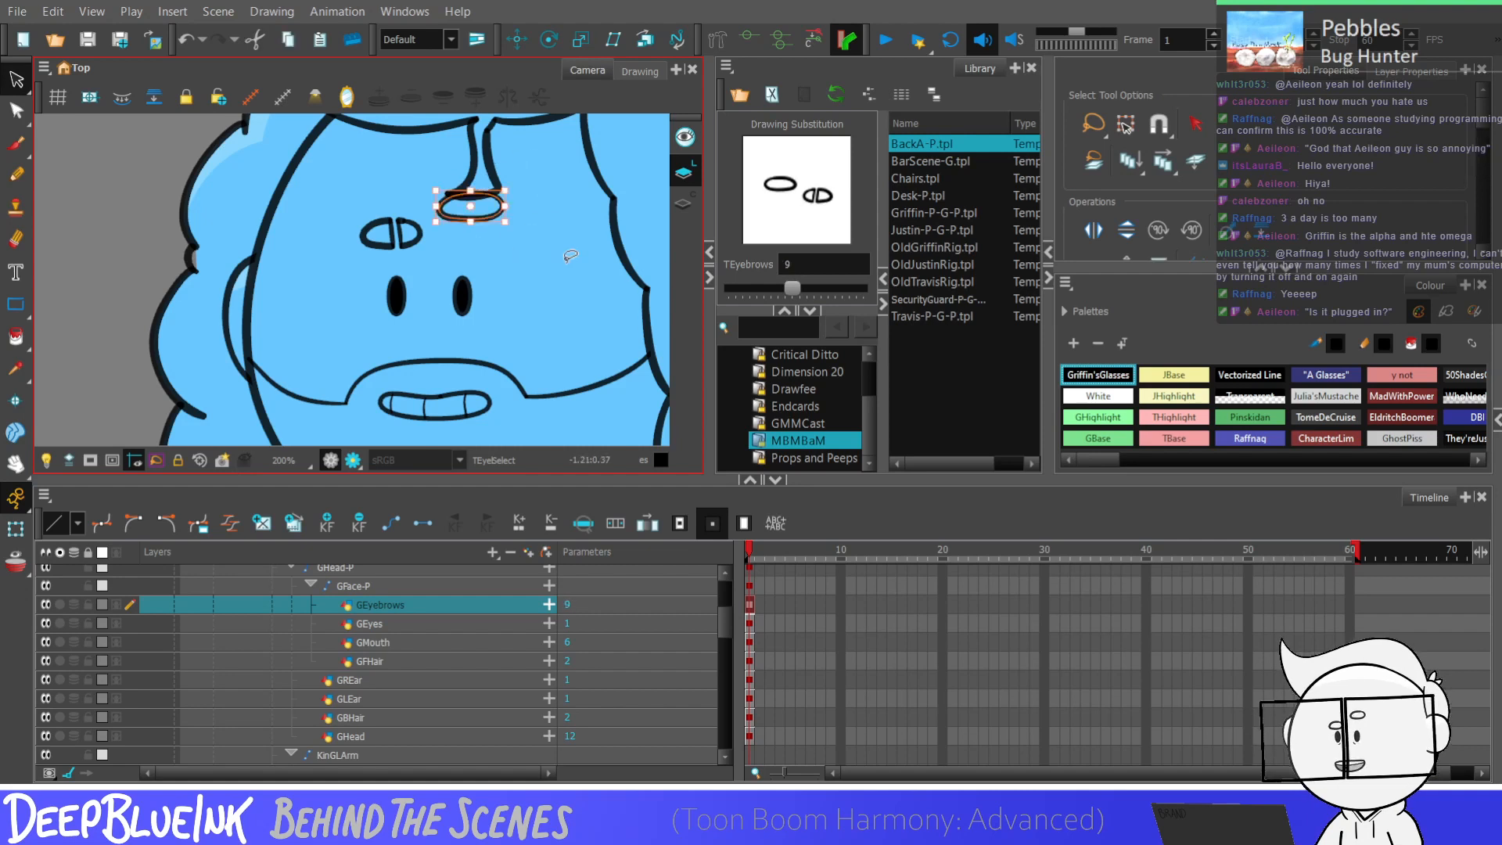
pyautogui.press('Up')
pyautogui.press('Down')
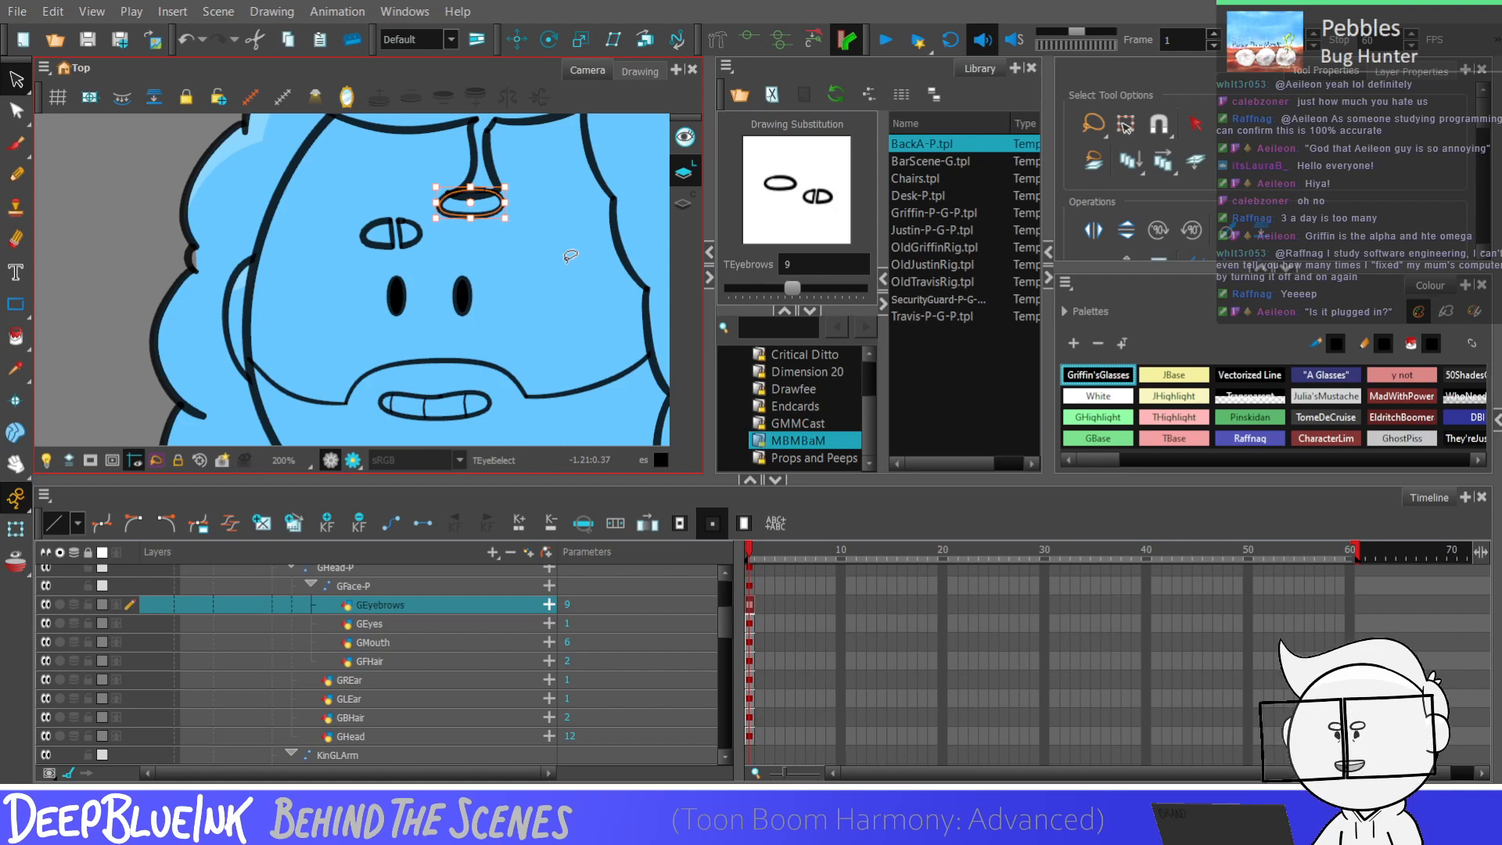
pyautogui.click(557, 332)
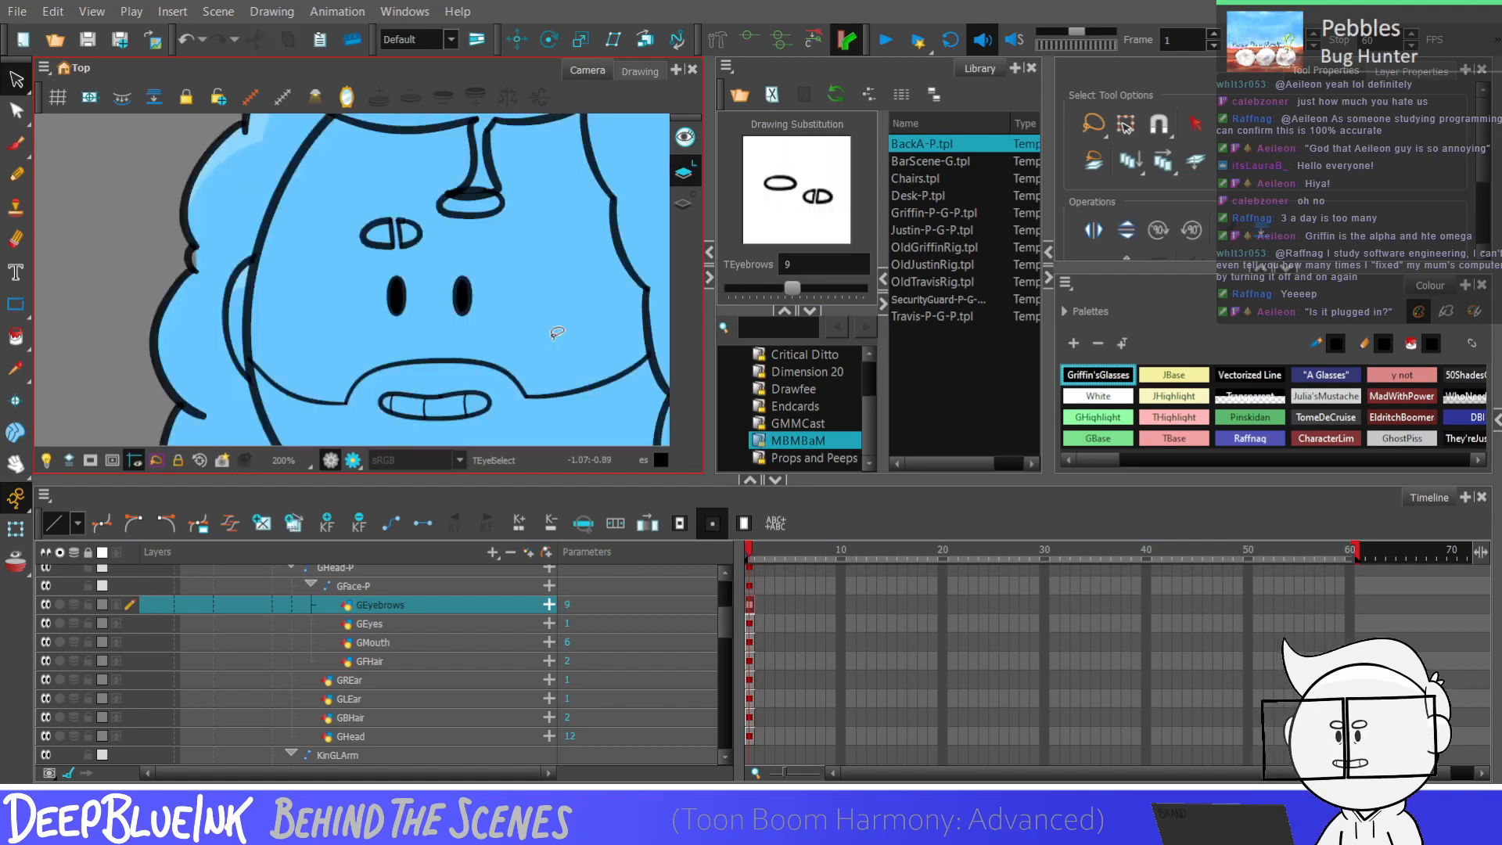
# Step: Flip through eyebrow drawings 1 to 10 to compare the slit eyebrow poses
pyautogui.press('=')
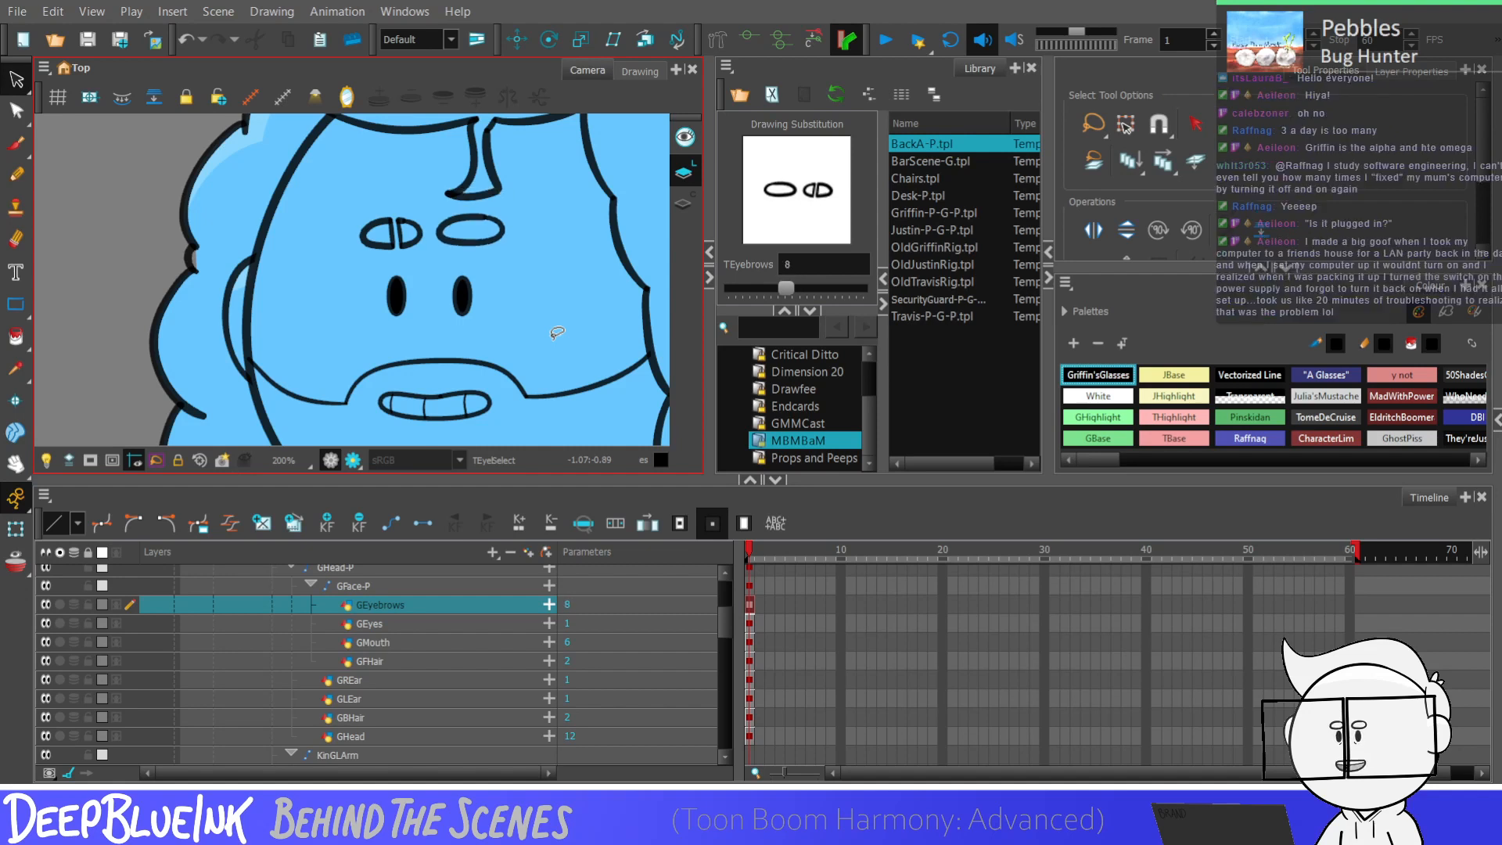
pyautogui.press('-')
pyautogui.press('-')
pyautogui.press('-')
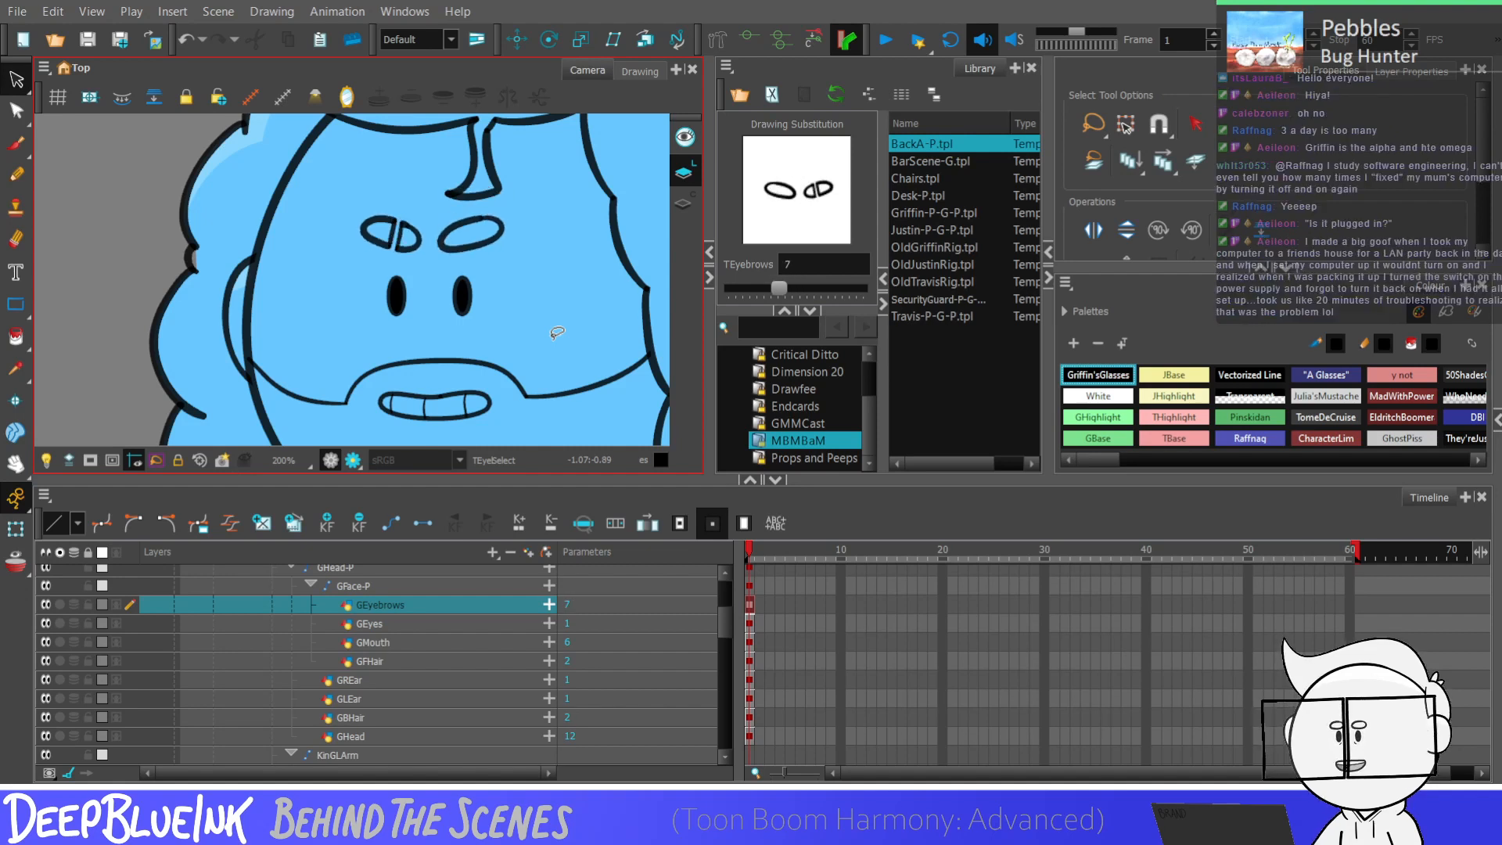
pyautogui.press('-')
pyautogui.press('-')
pyautogui.press('-')
pyautogui.press('-')
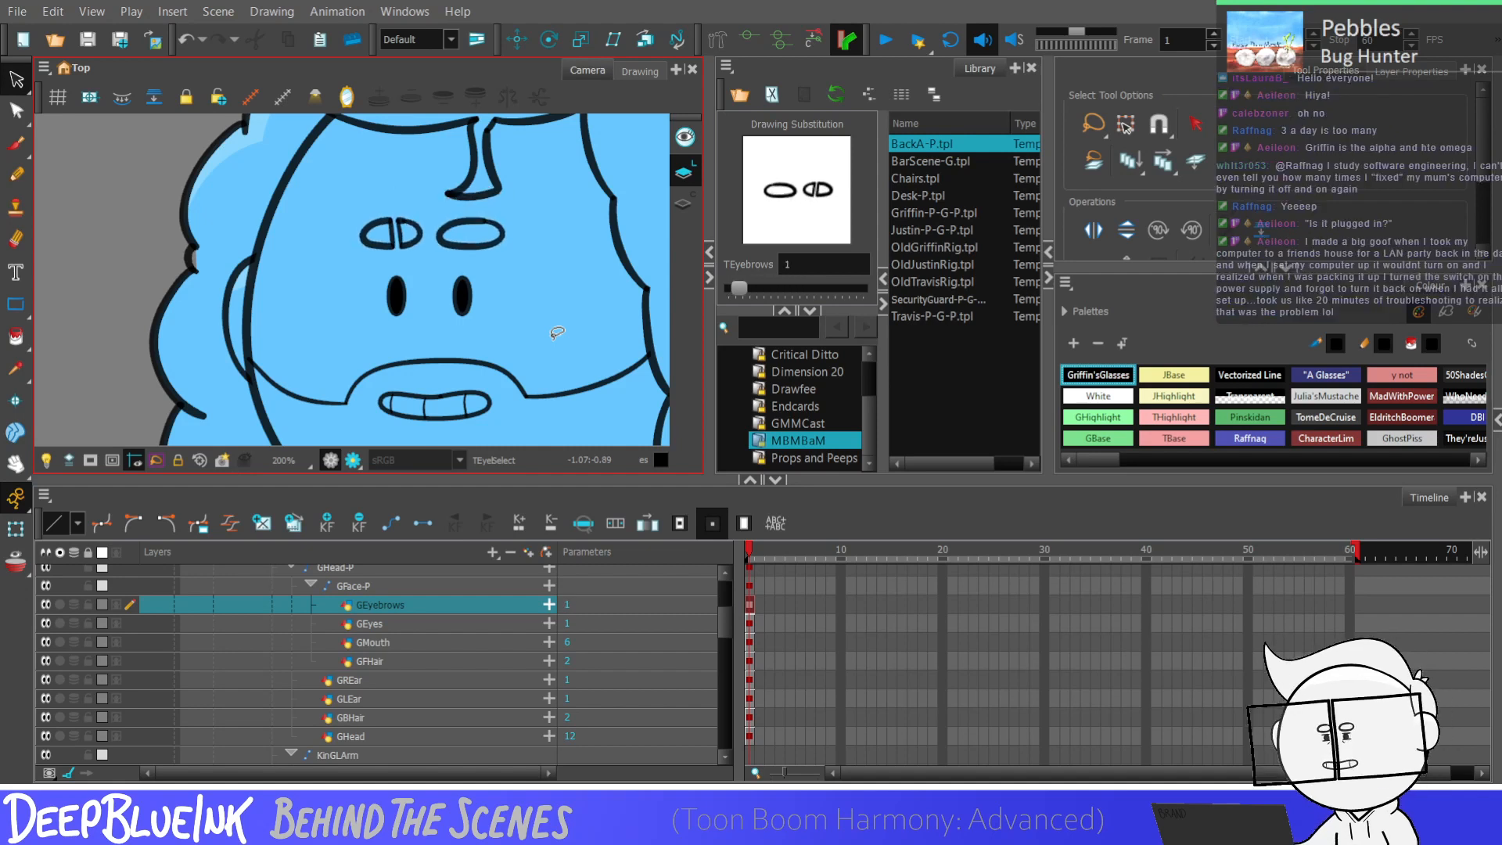
pyautogui.press('=')
pyautogui.press('=')
pyautogui.press('=')
pyautogui.press('=')
pyautogui.press('=')
pyautogui.press('=')
pyautogui.press('=')
pyautogui.press('=')
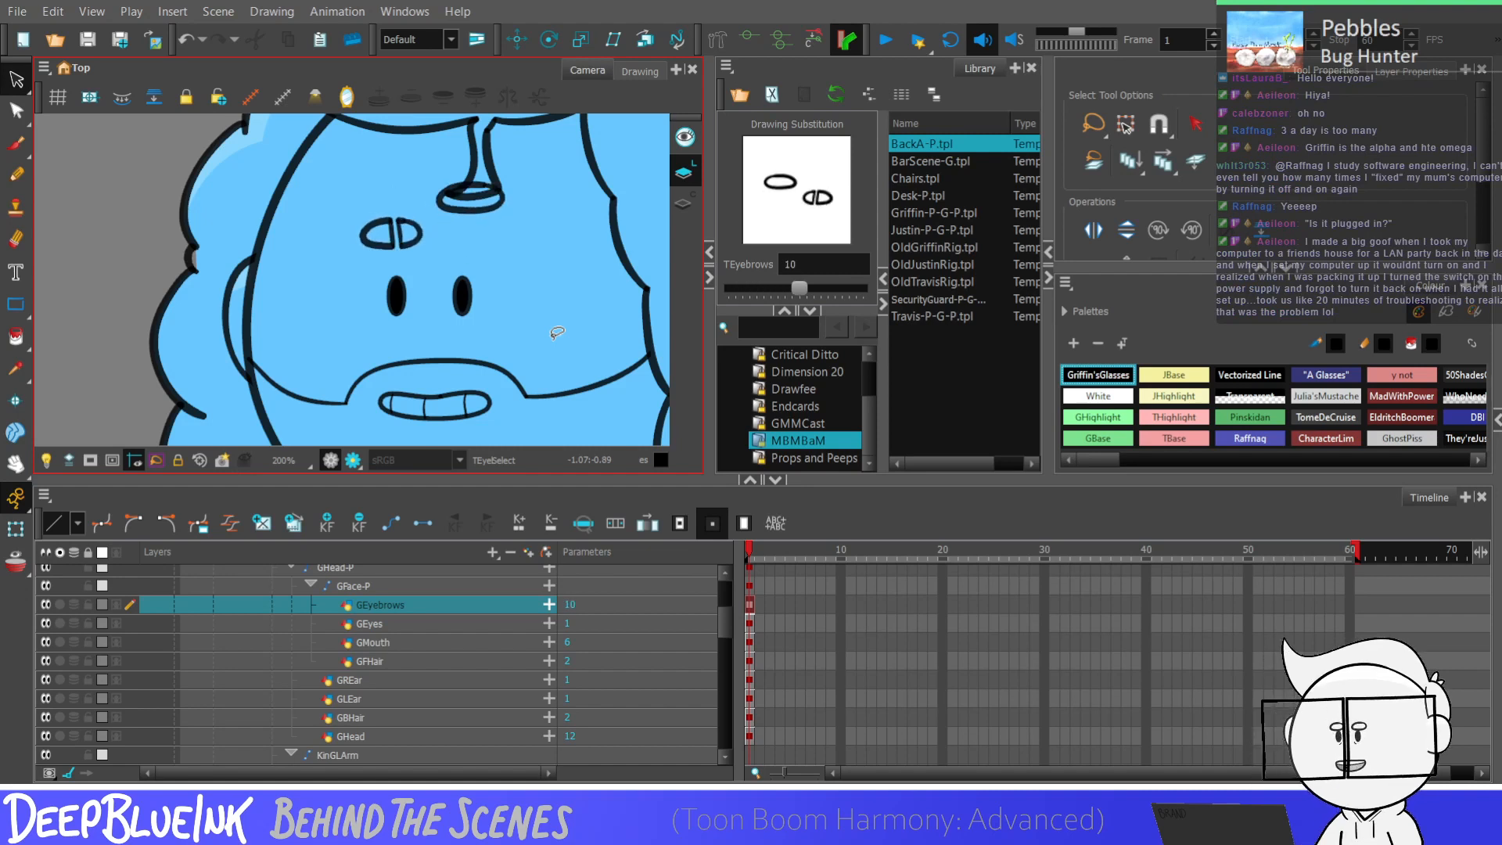
pyautogui.press('-')
pyautogui.press('-')
pyautogui.press('-')
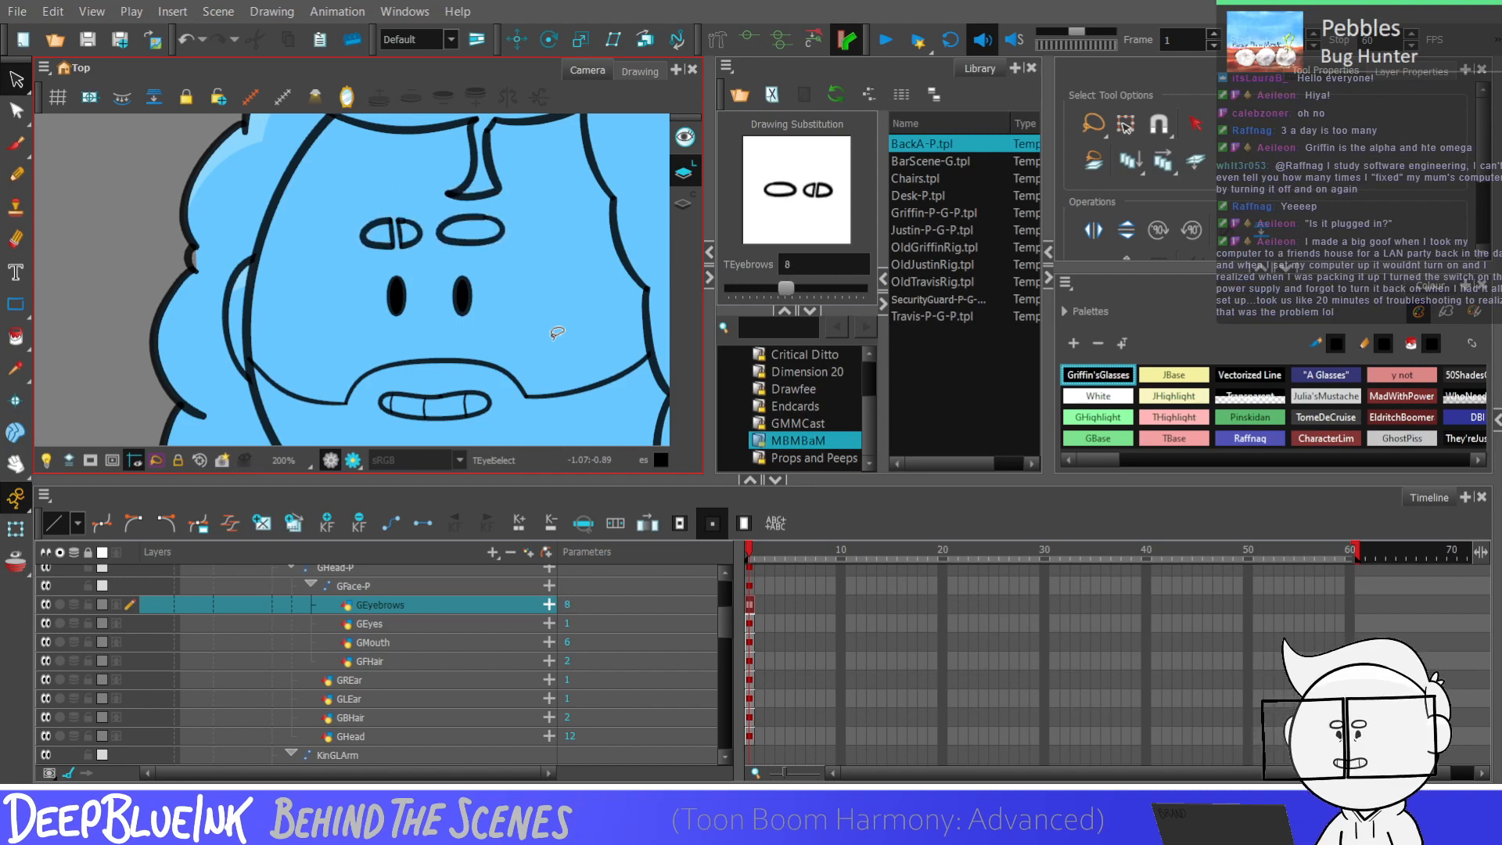
# Step: Raise the unsplit eyebrow in drawing 9 a little further and compare it with drawing 10
pyautogui.moveTo(785, 288)
pyautogui.mouseDown()
pyautogui.moveTo(737, 291)
pyautogui.moveTo(785, 289)
pyautogui.mouseUp()
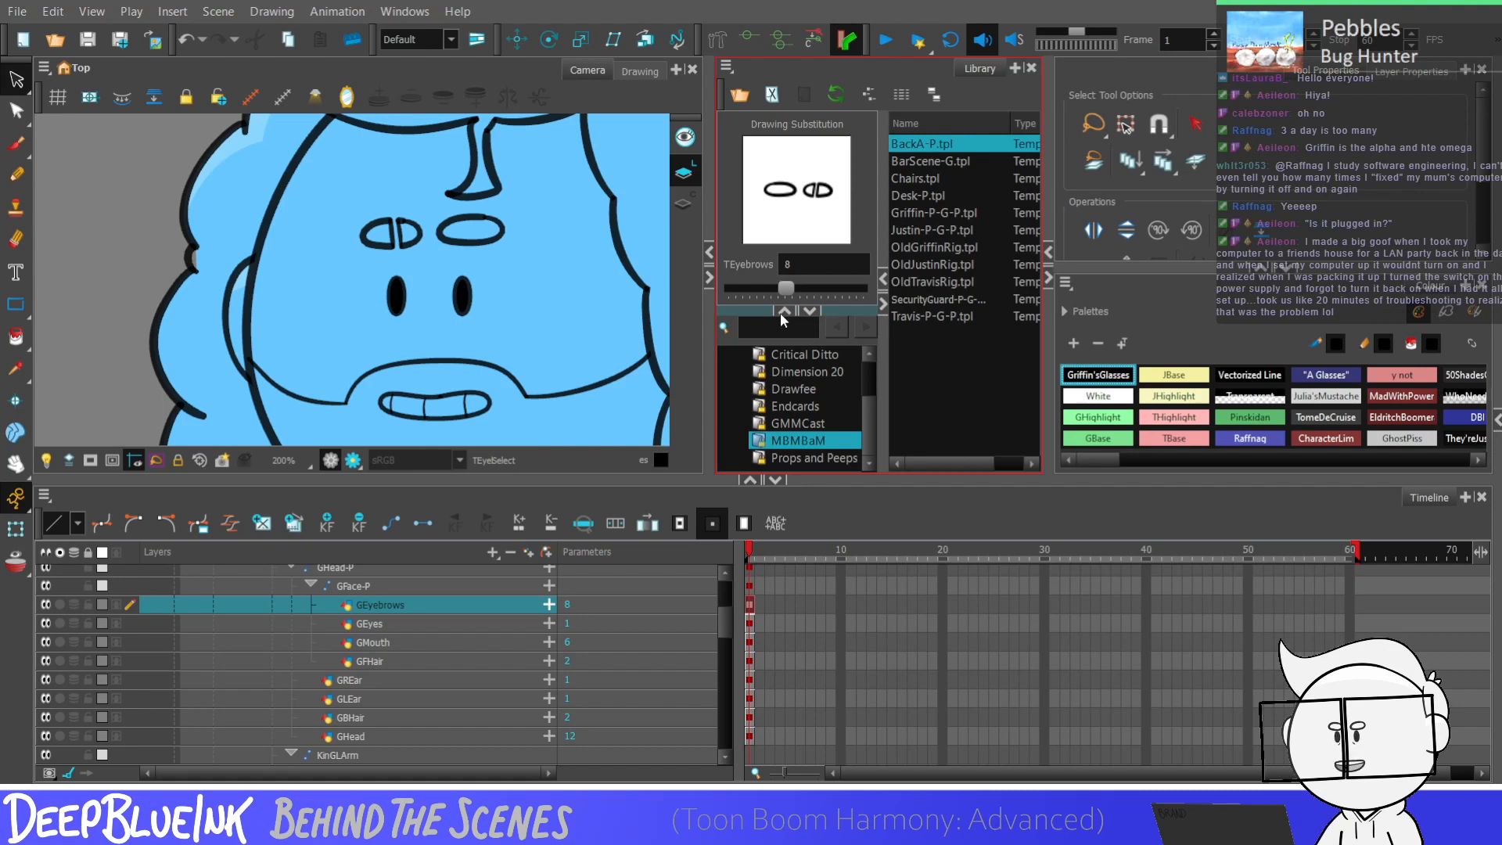
pyautogui.click(783, 310)
pyautogui.click(784, 311)
pyautogui.moveTo(529, 192)
pyautogui.mouseDown()
pyautogui.moveTo(509, 233)
pyautogui.moveTo(554, 216)
pyautogui.mouseUp()
pyautogui.press('-')
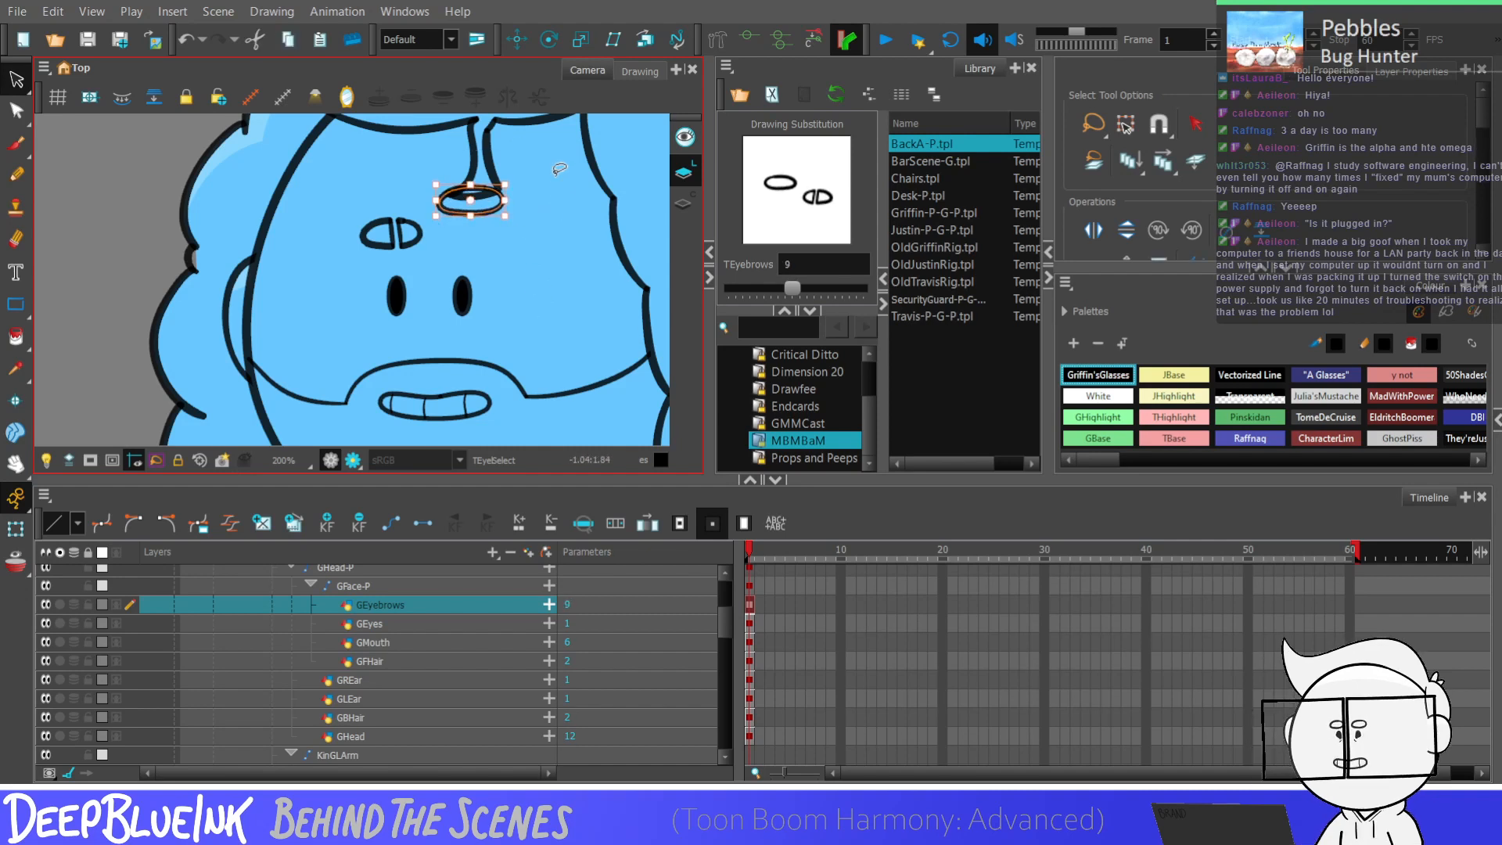
pyautogui.press(']')
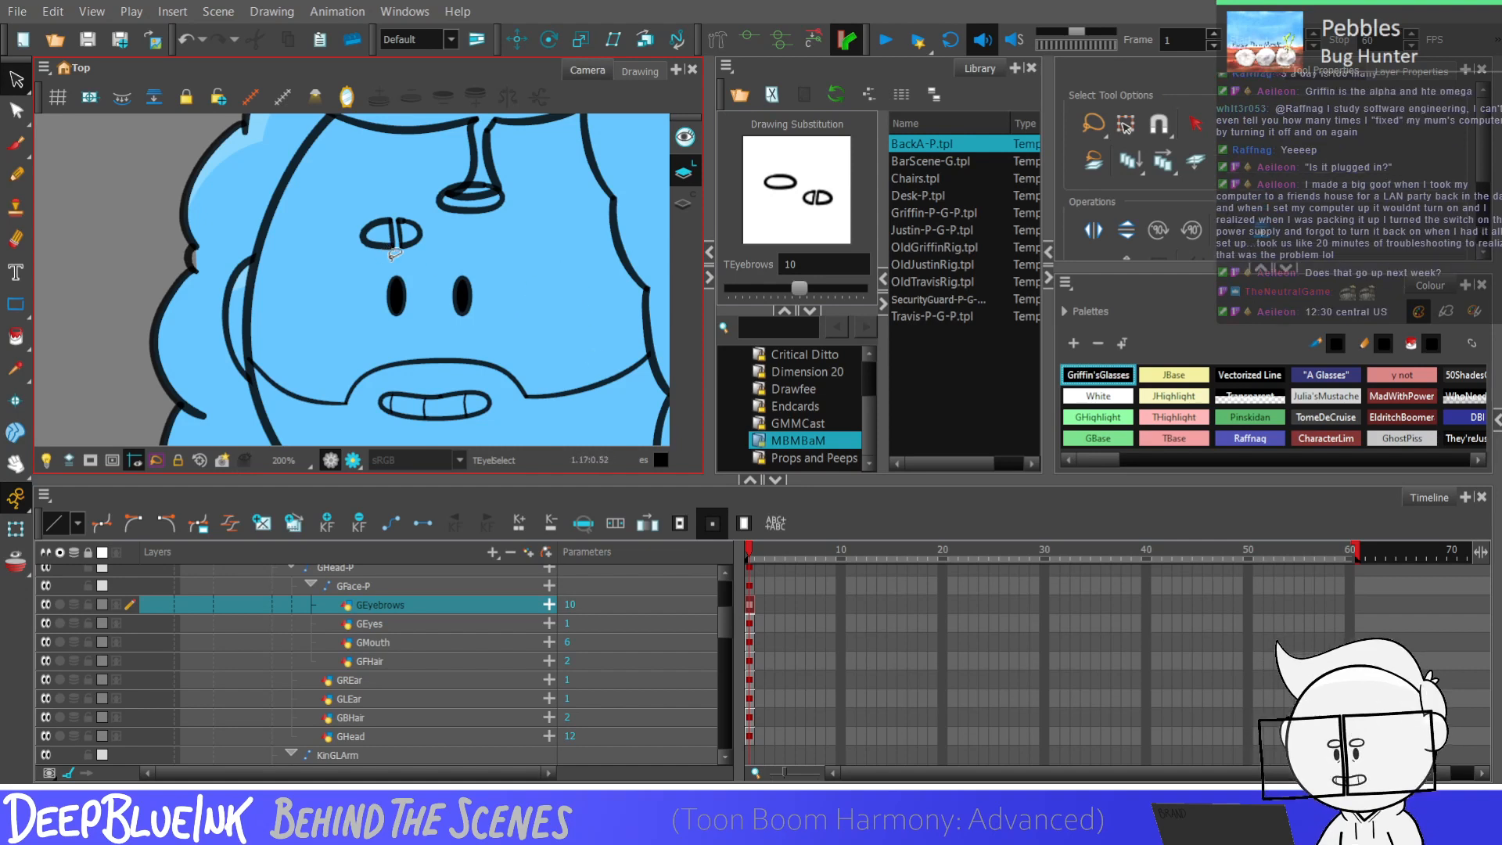
# Step: Sample the blue from the GFHair drawing with the Dropper and ready the Paint tool at the hanging strand
pyautogui.hotkey('shift', 'm')
pyautogui.scroll(3, 558, 163)
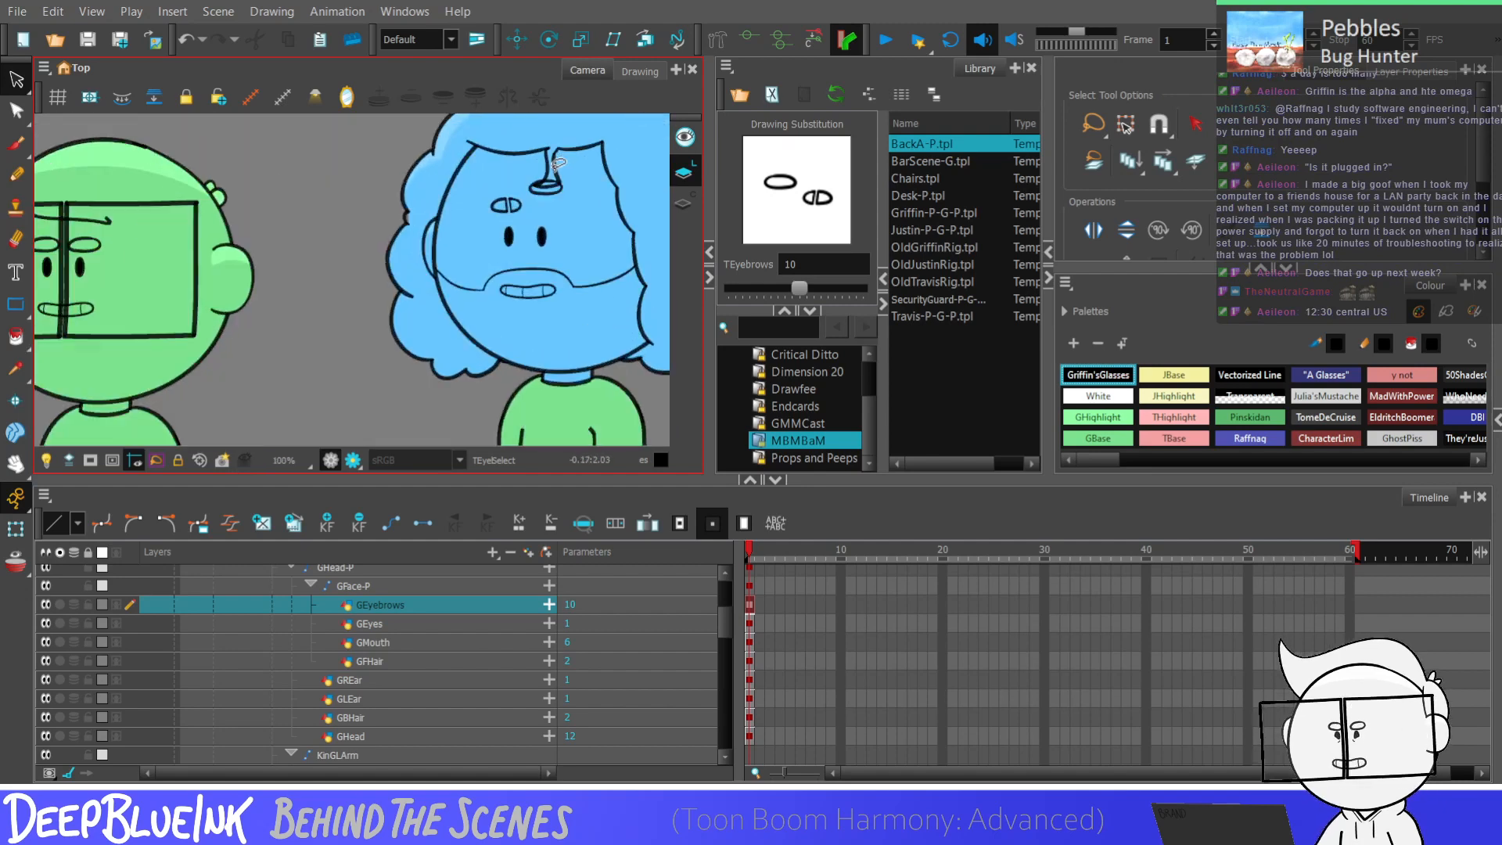
pyautogui.scroll(2, 558, 163)
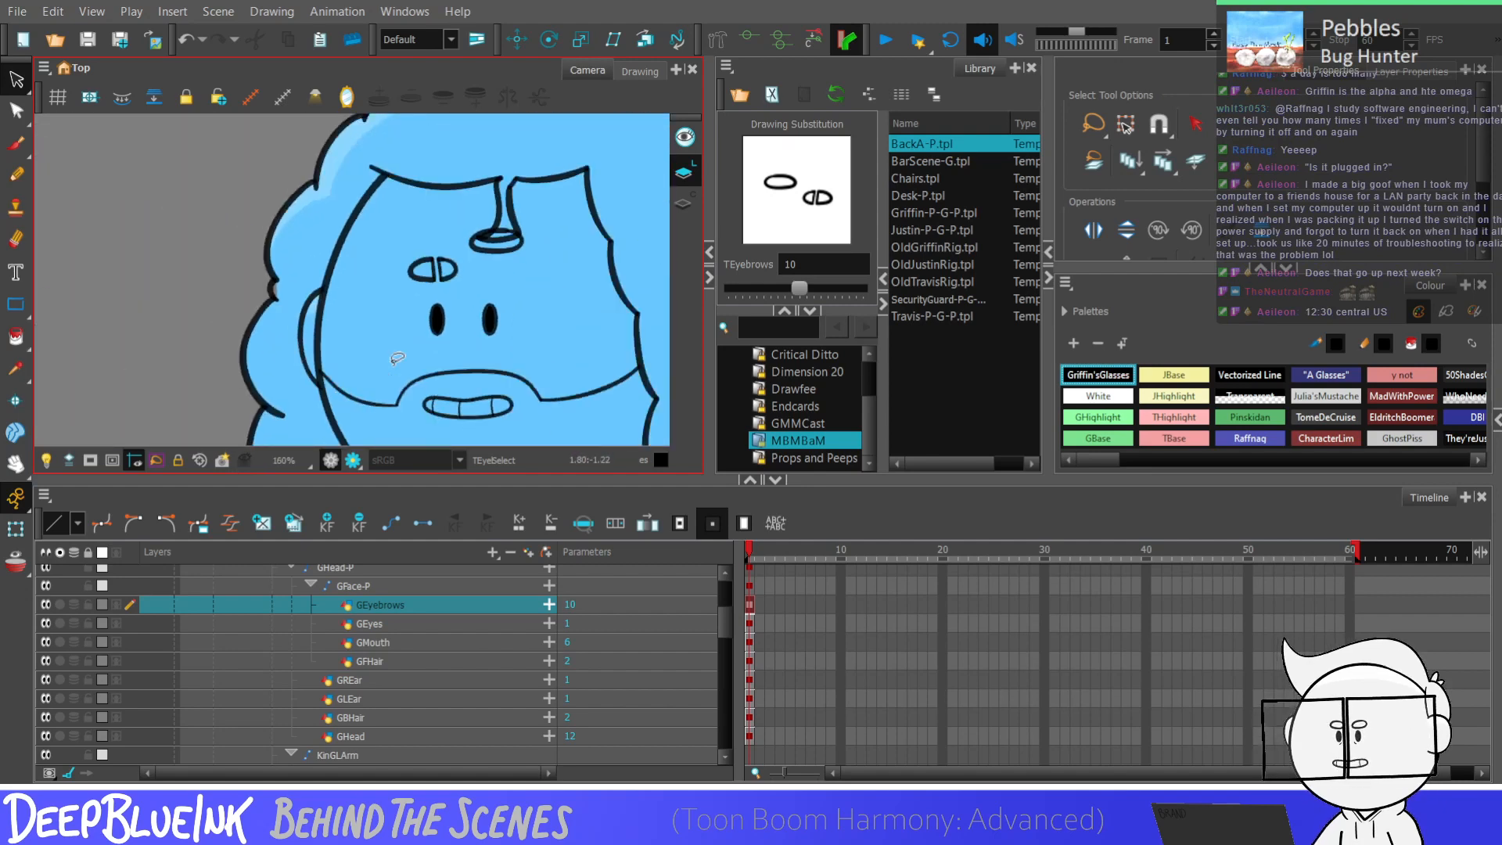
pyautogui.scroll(-3, 397, 358)
pyautogui.scroll(2, 482, 271)
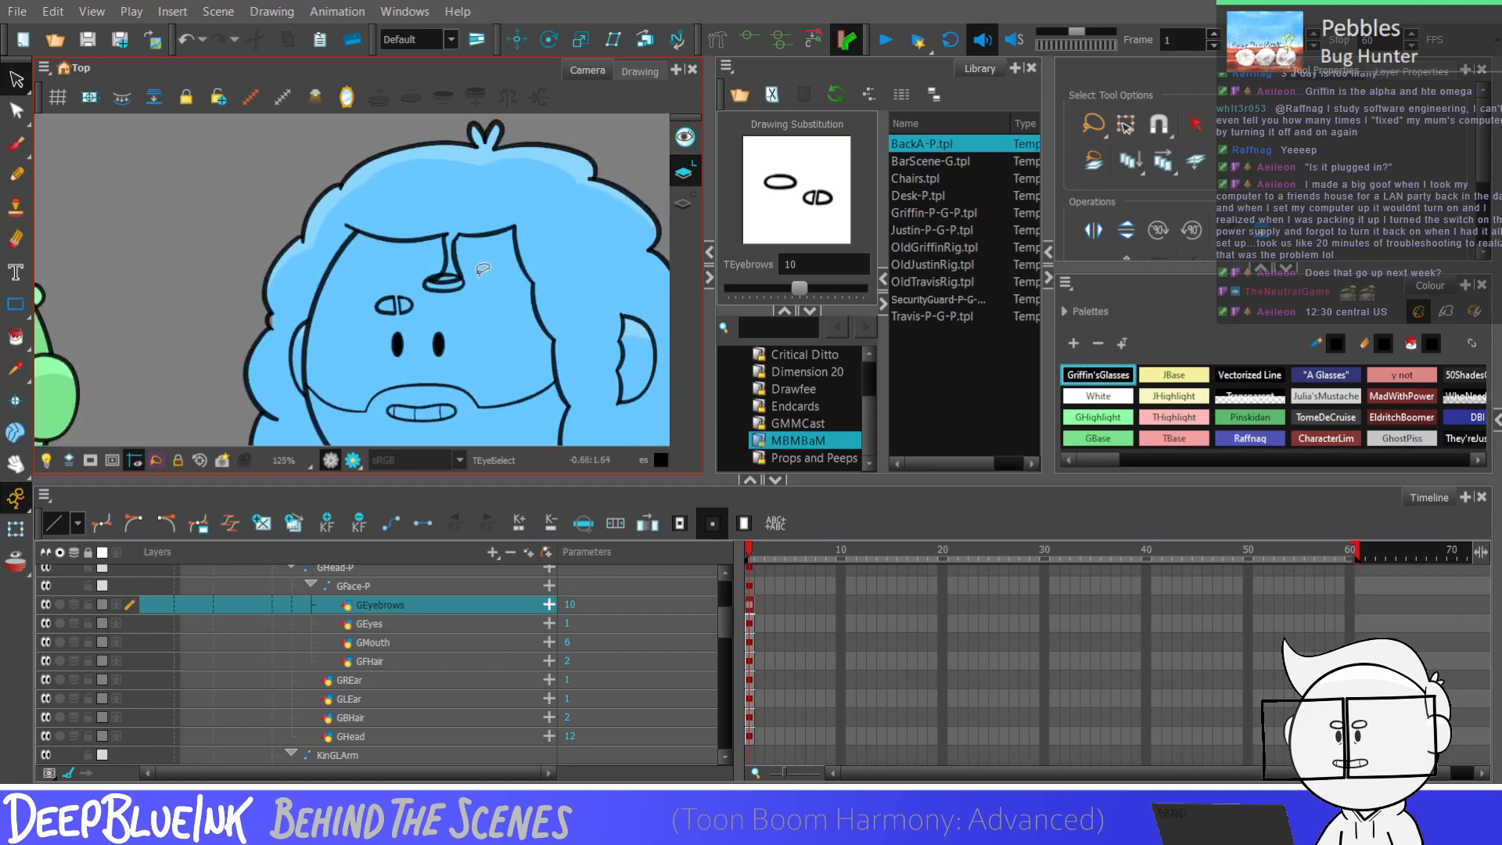
pyautogui.click(751, 661)
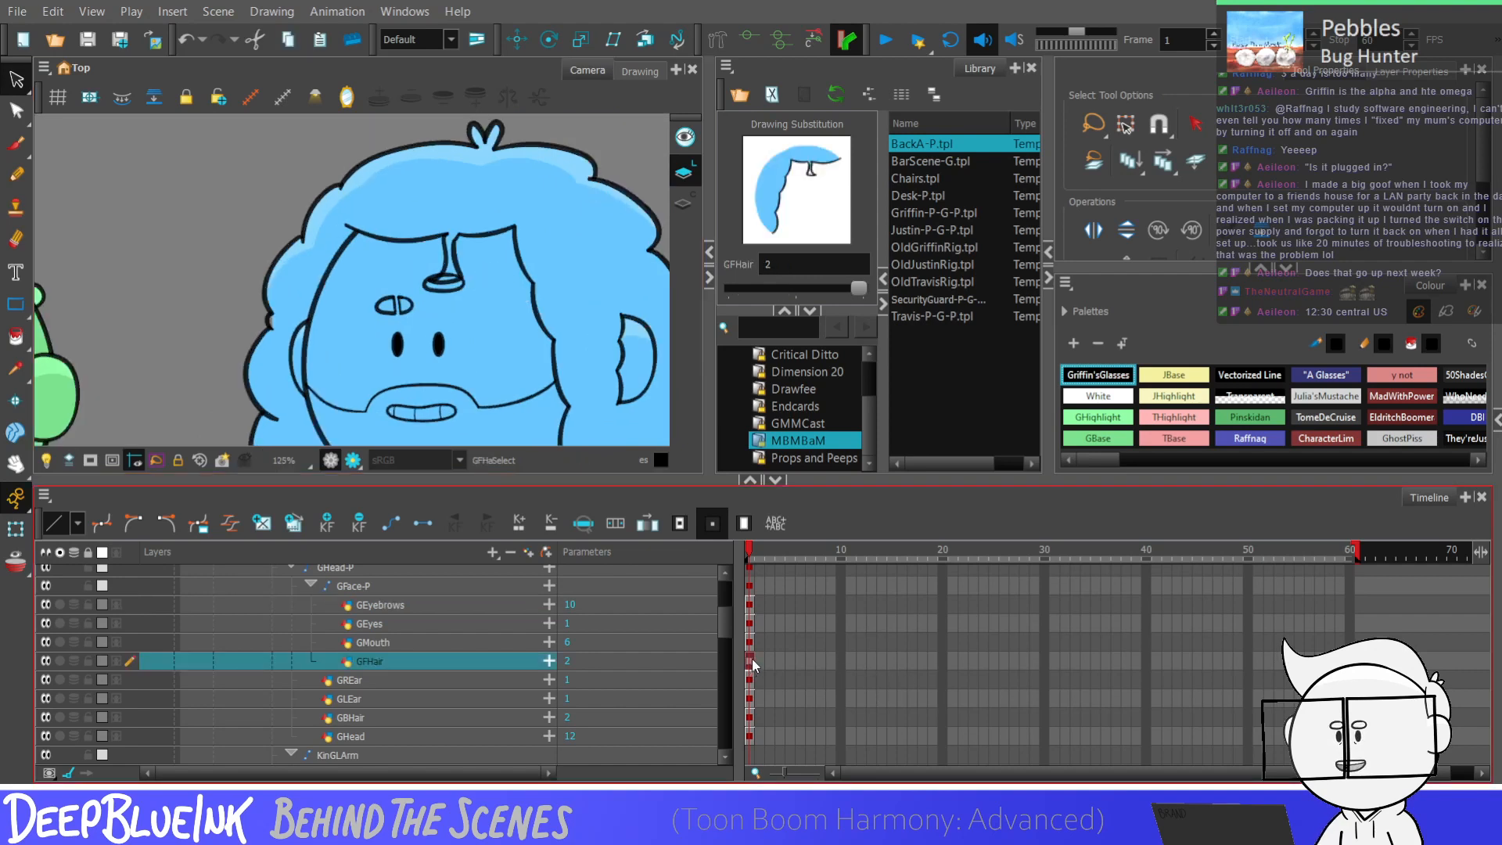
pyautogui.click(16, 368)
pyautogui.scroll(2, 461, 231)
pyautogui.click(486, 195)
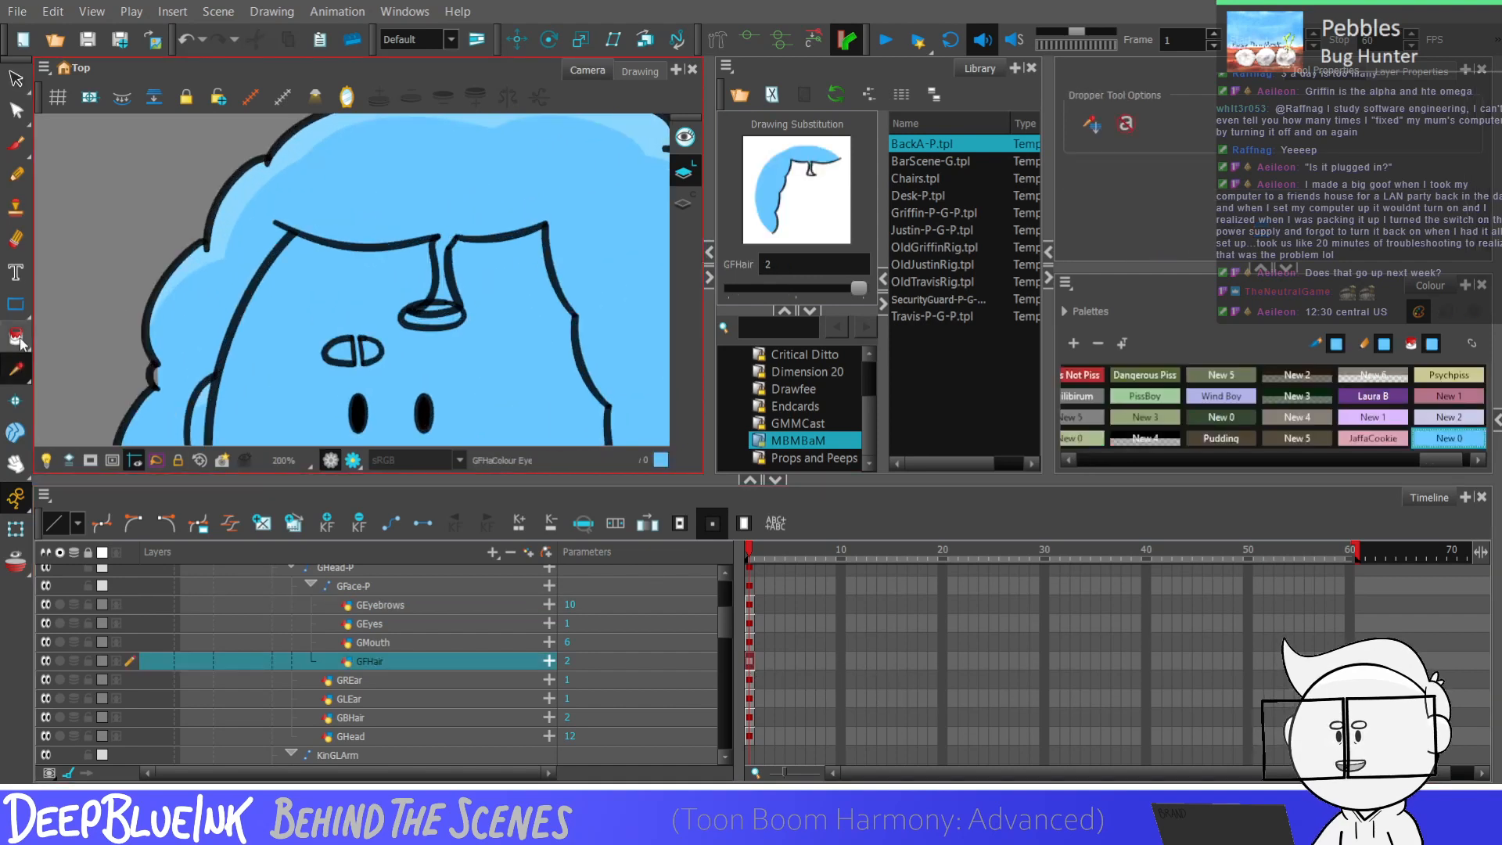
pyautogui.click(16, 337)
pyautogui.scroll(1, 442, 327)
pyautogui.scroll(1, 442, 329)
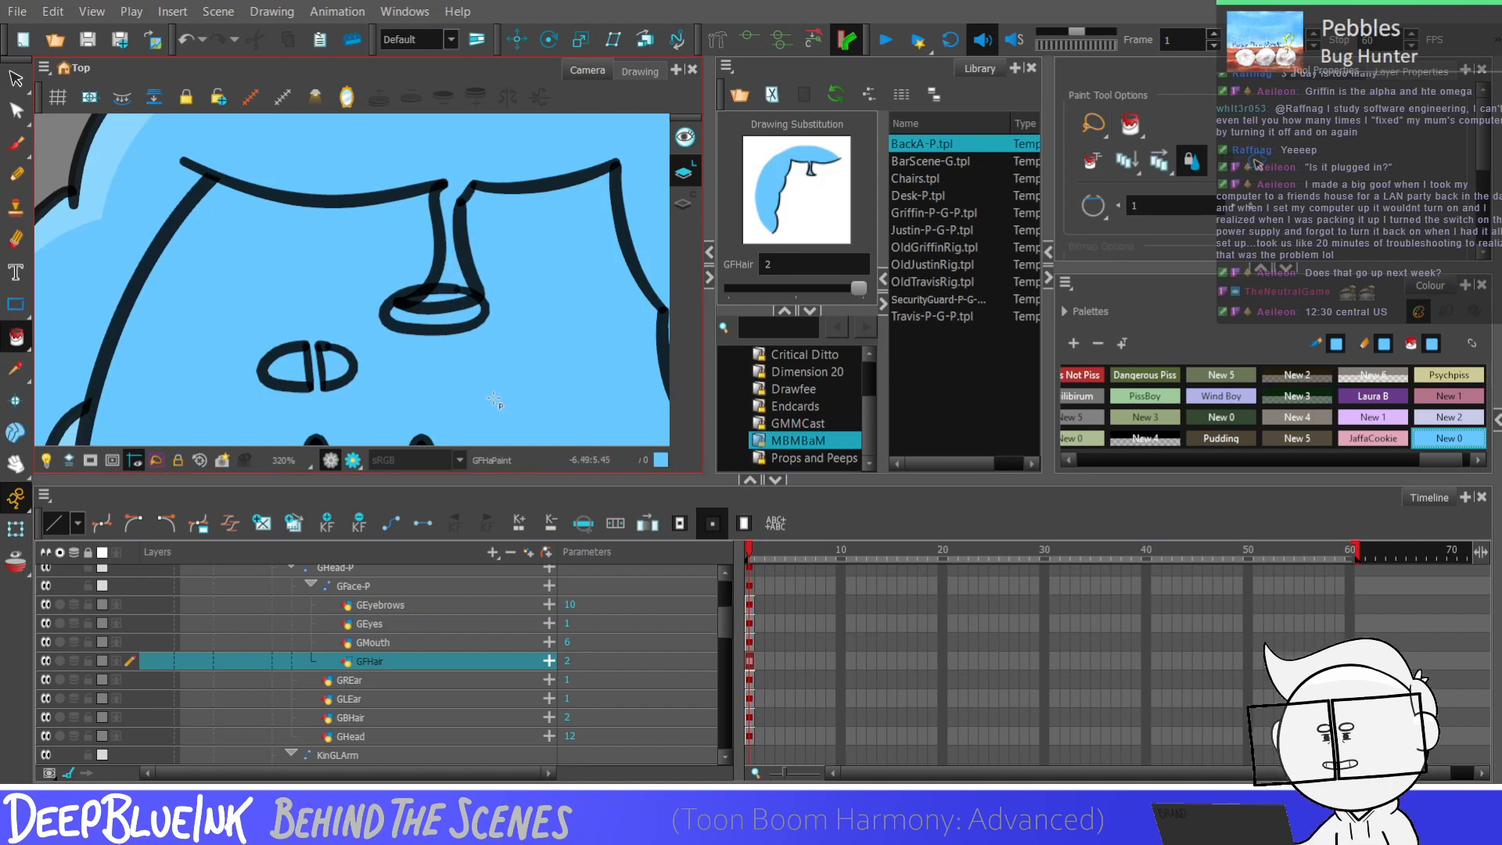
pyautogui.scroll(-2, 489, 380)
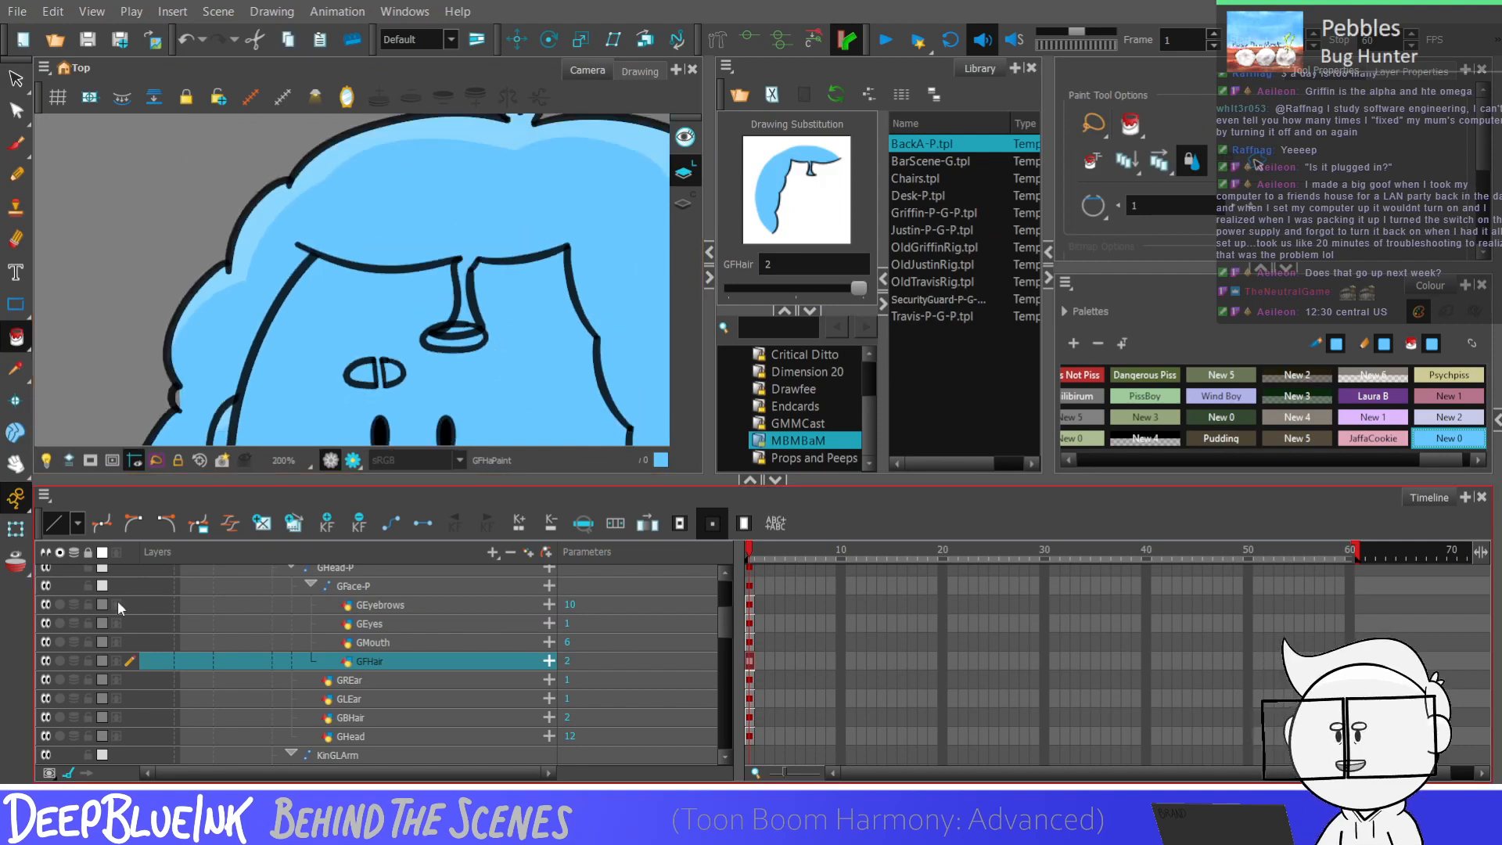
# Step: Select the GFHair, GREar and GLEar layers in turn to examine how the ears sit against the hair
pyautogui.click(16, 528)
pyautogui.scroll(-3, 485, 282)
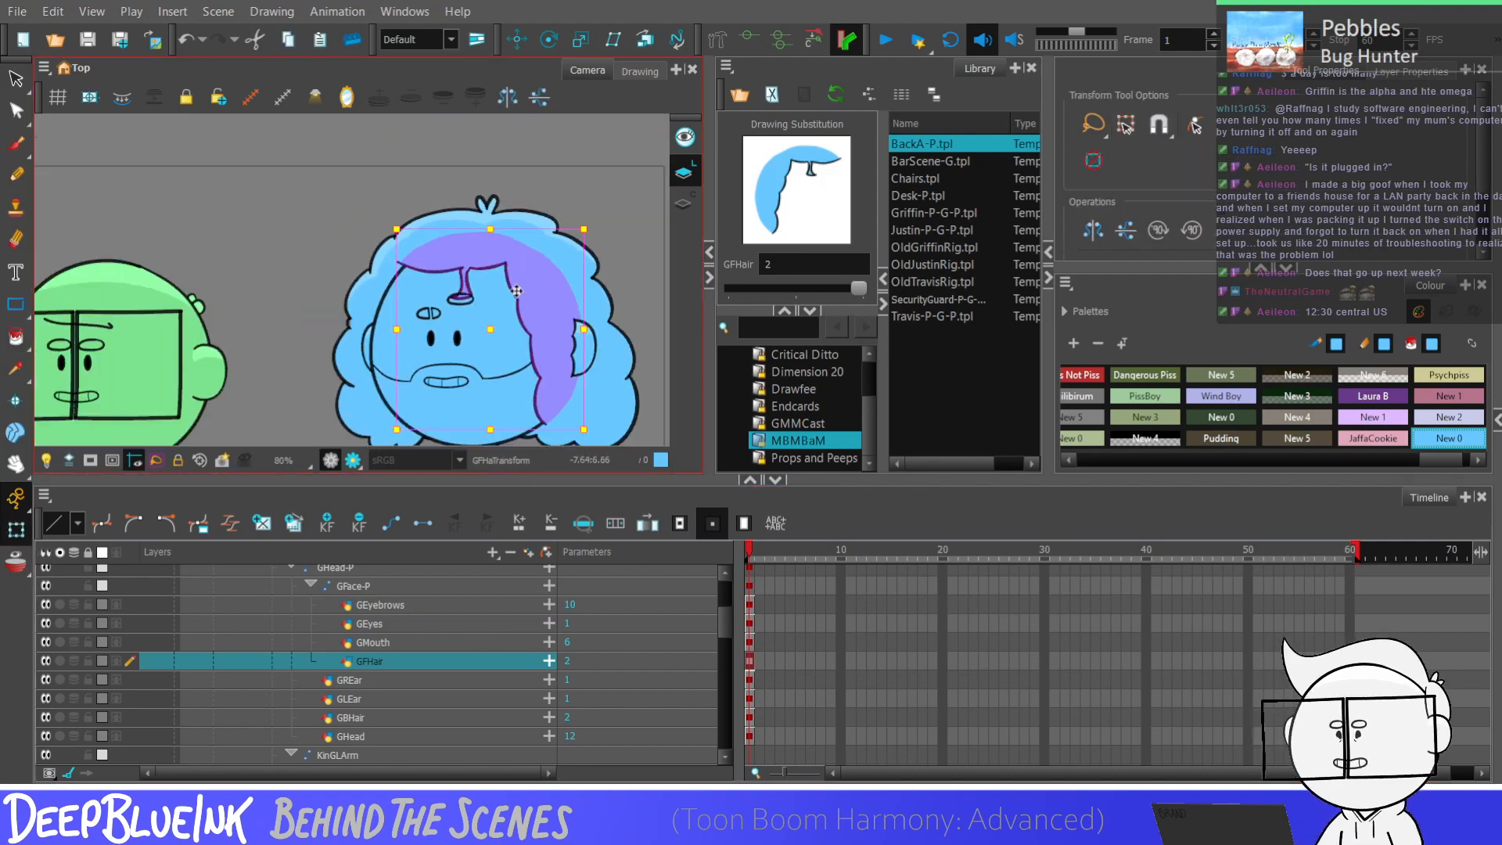
pyautogui.press('Escape')
pyautogui.click(763, 696)
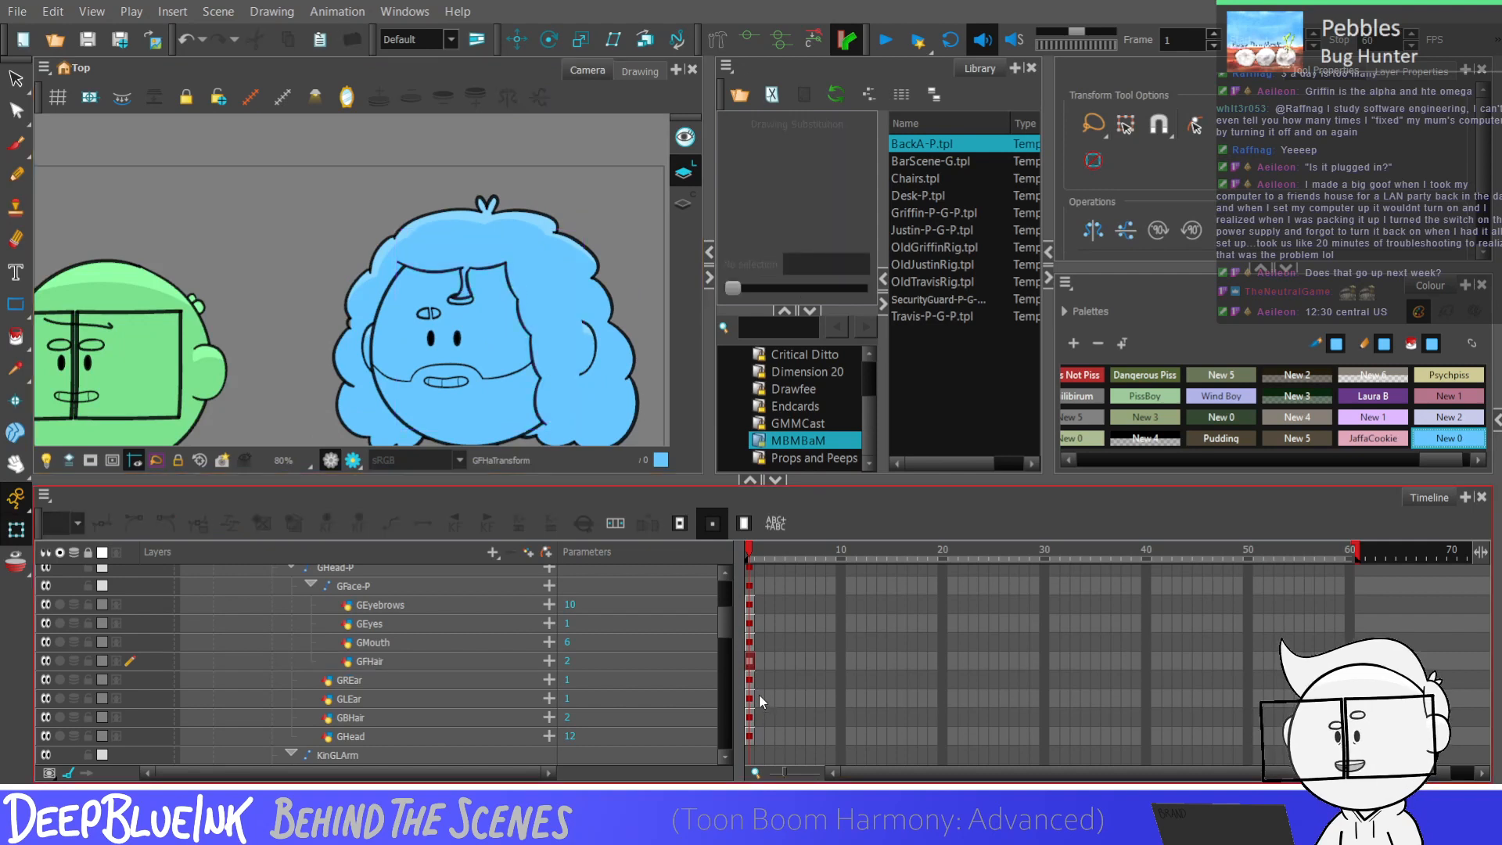
pyautogui.click(749, 677)
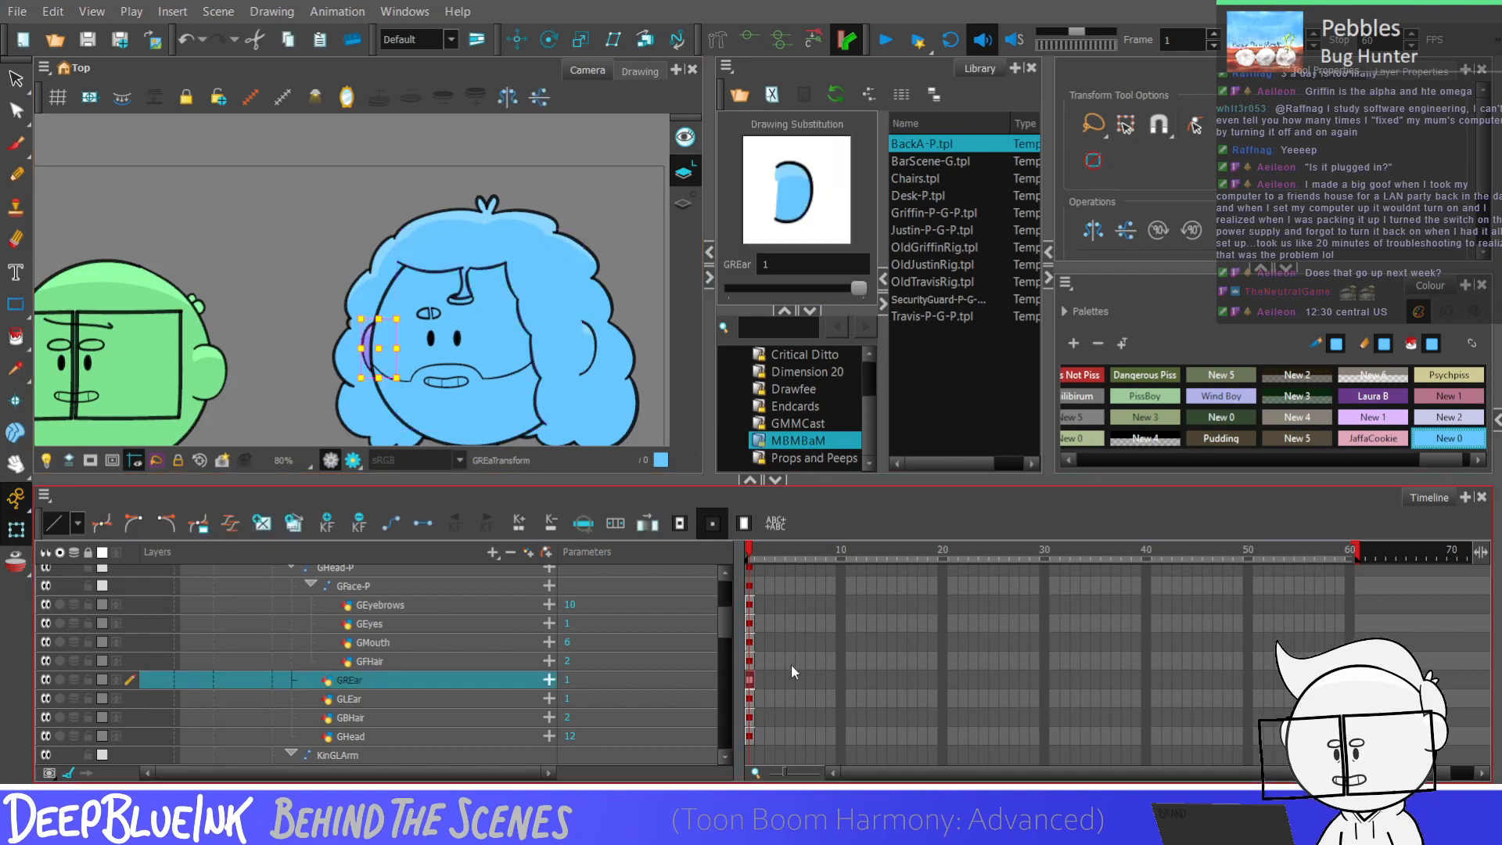
pyautogui.click(749, 698)
pyautogui.press('Escape')
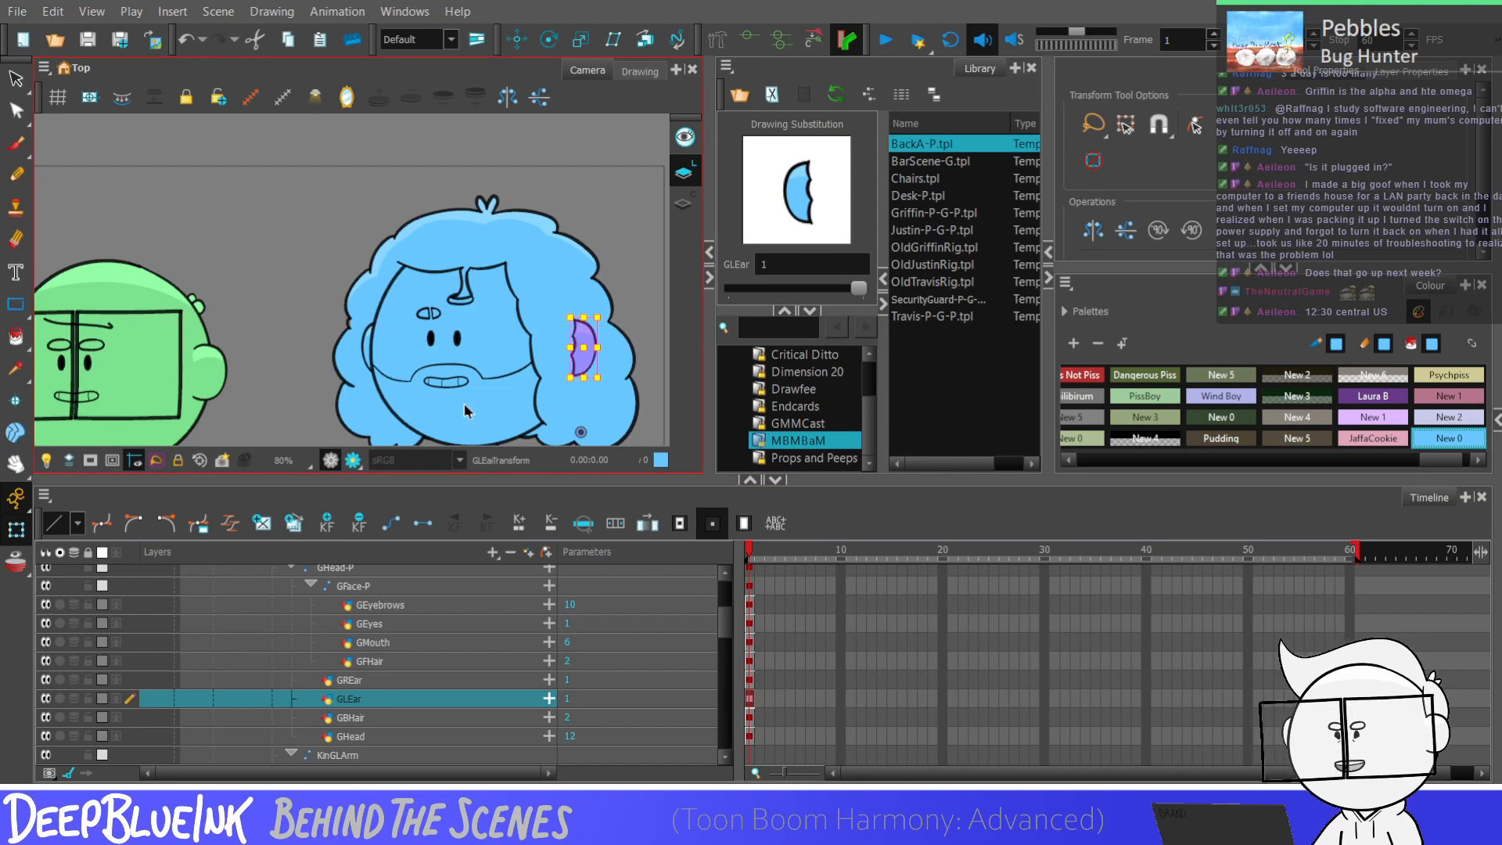
pyautogui.scroll(-3, 550, 298)
pyautogui.scroll(5, 548, 337)
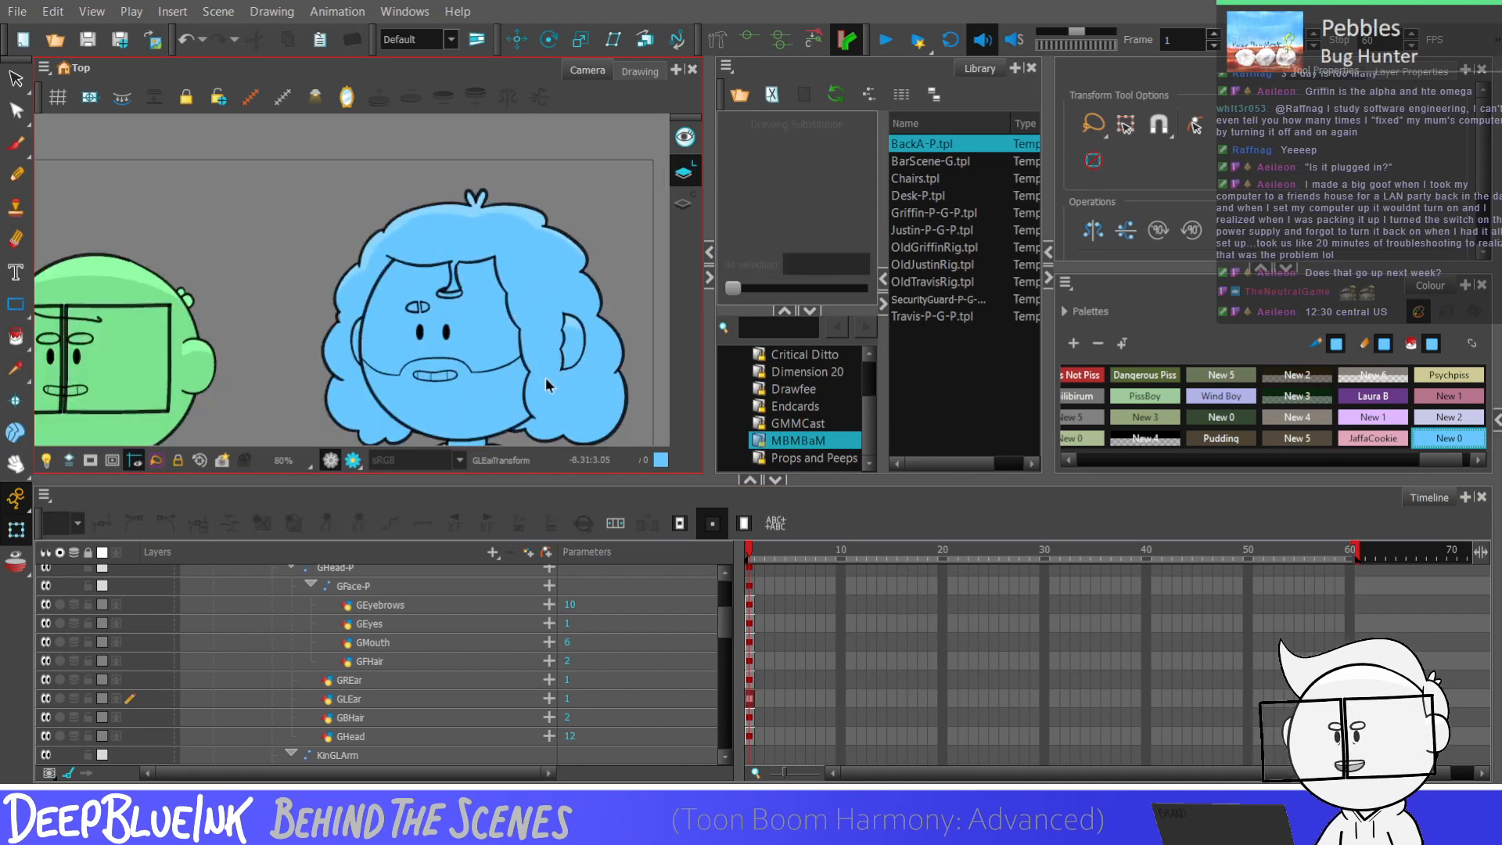
# Step: Examine Danny's whole rig beside the reference heads, checking the GEyebrows and GMouth layers
pyautogui.scroll(-5, 547, 337)
pyautogui.scroll(1, 557, 344)
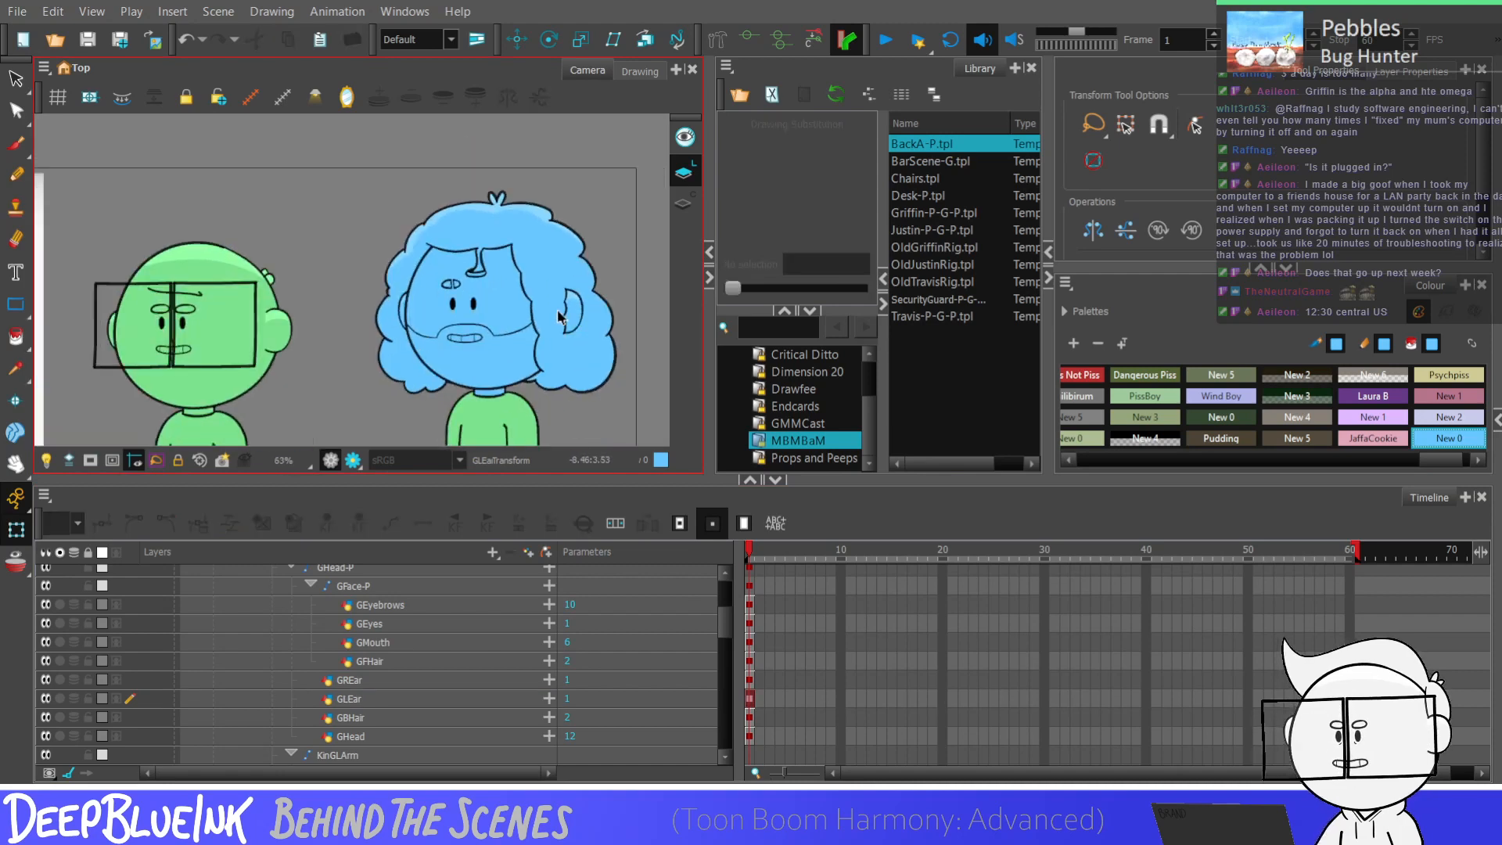
pyautogui.click(750, 604)
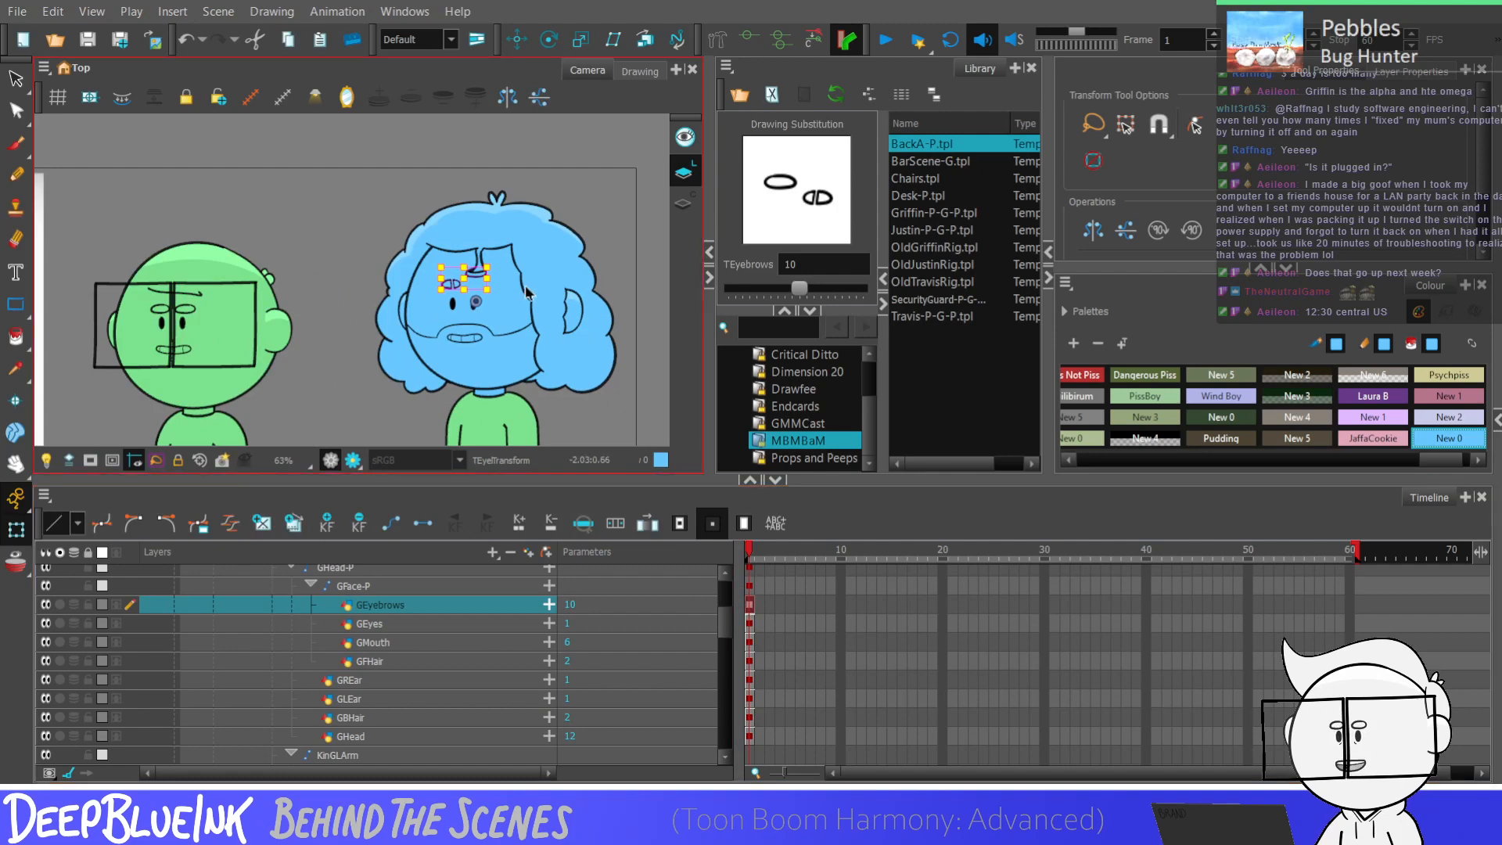
pyautogui.scroll(-1, 617, 415)
pyautogui.scroll(1, 580, 190)
pyautogui.scroll(1, 582, 176)
pyautogui.scroll(-3, 574, 195)
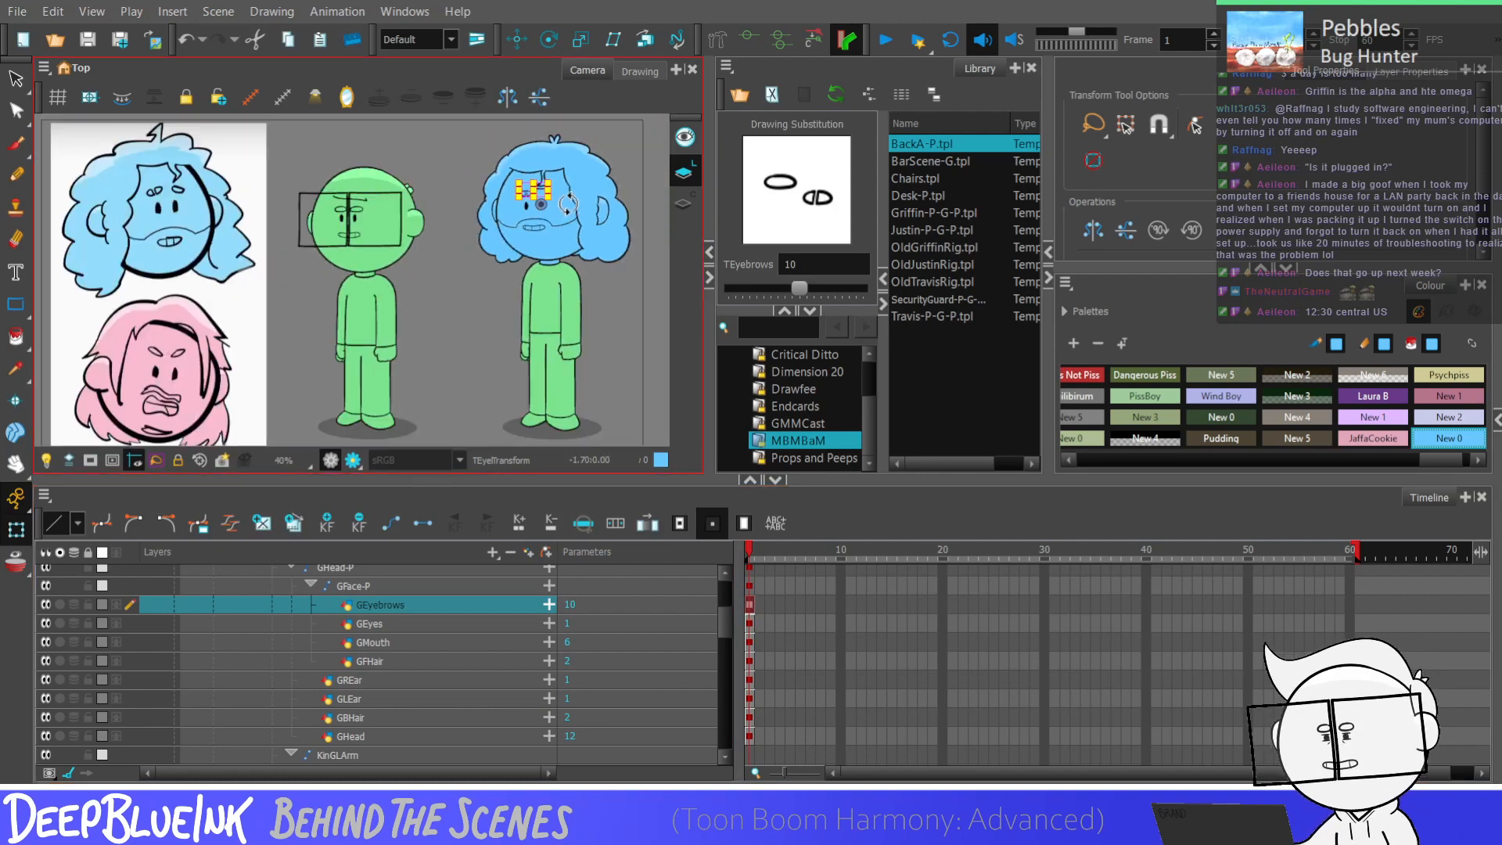
pyautogui.click(534, 227)
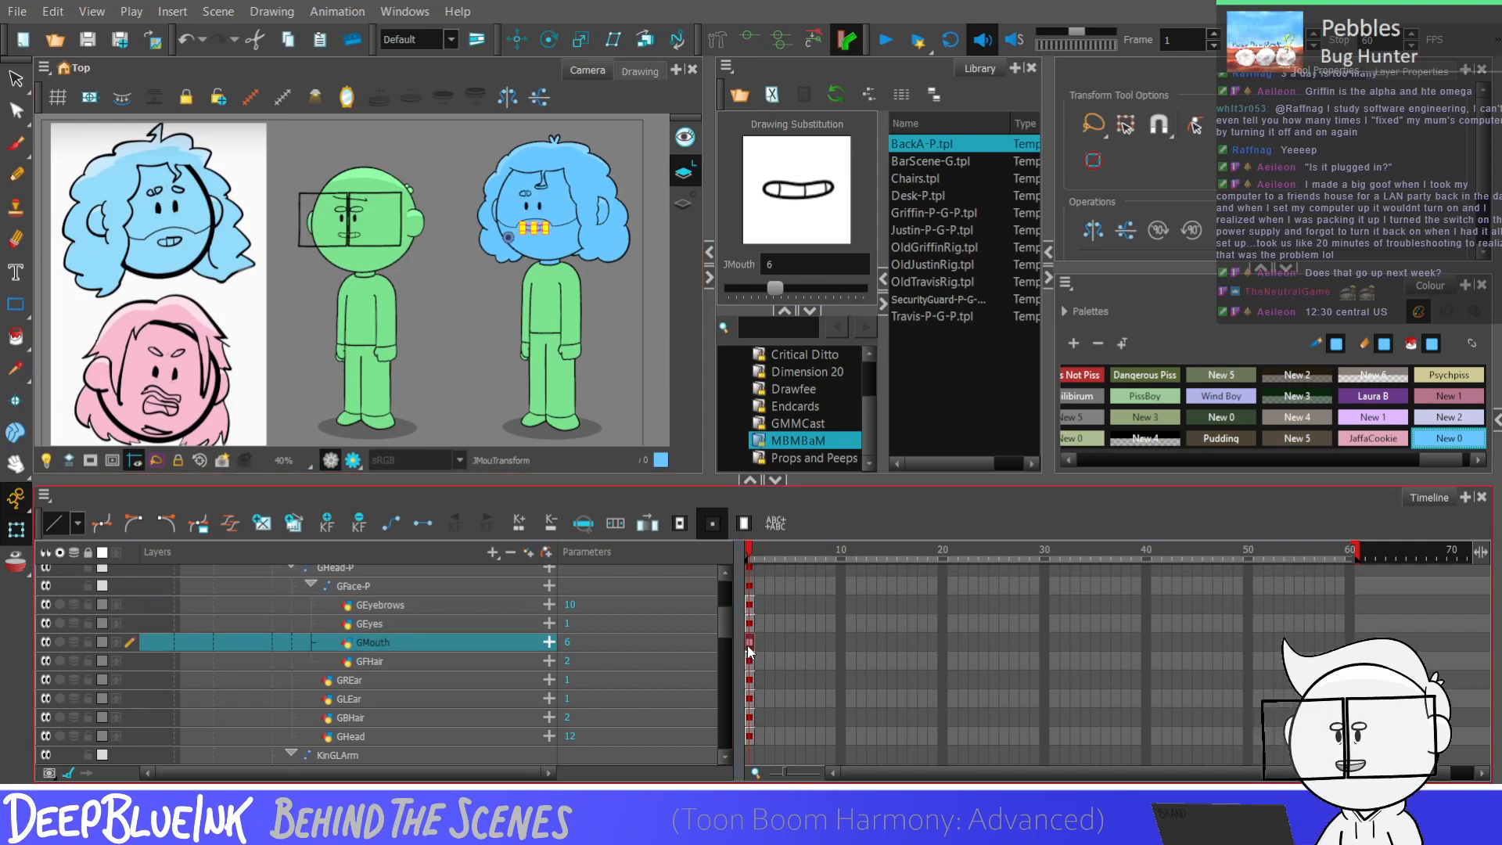
pyautogui.click(517, 39)
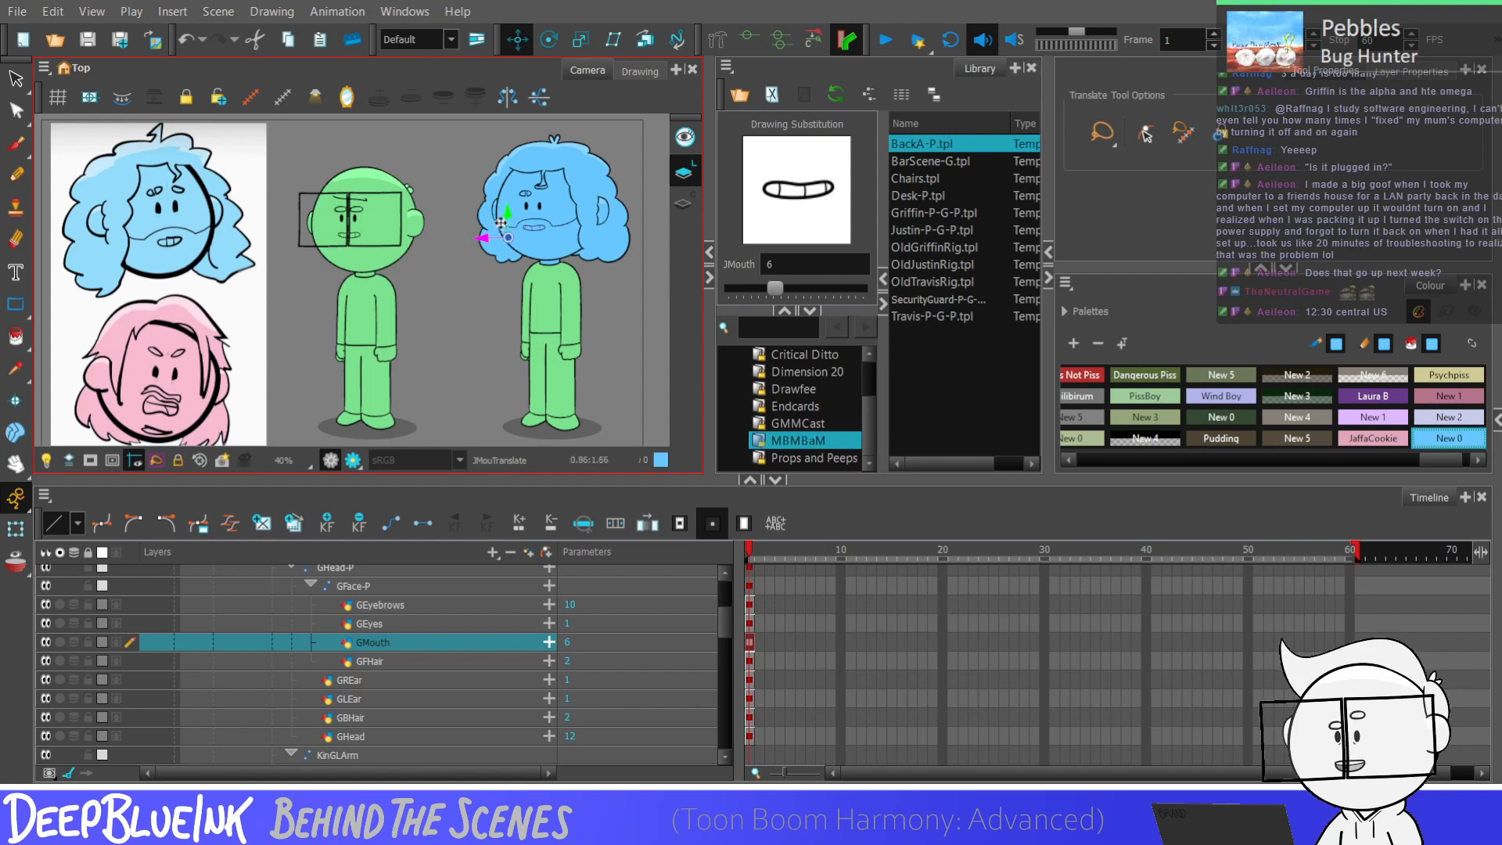
pyautogui.press('Escape')
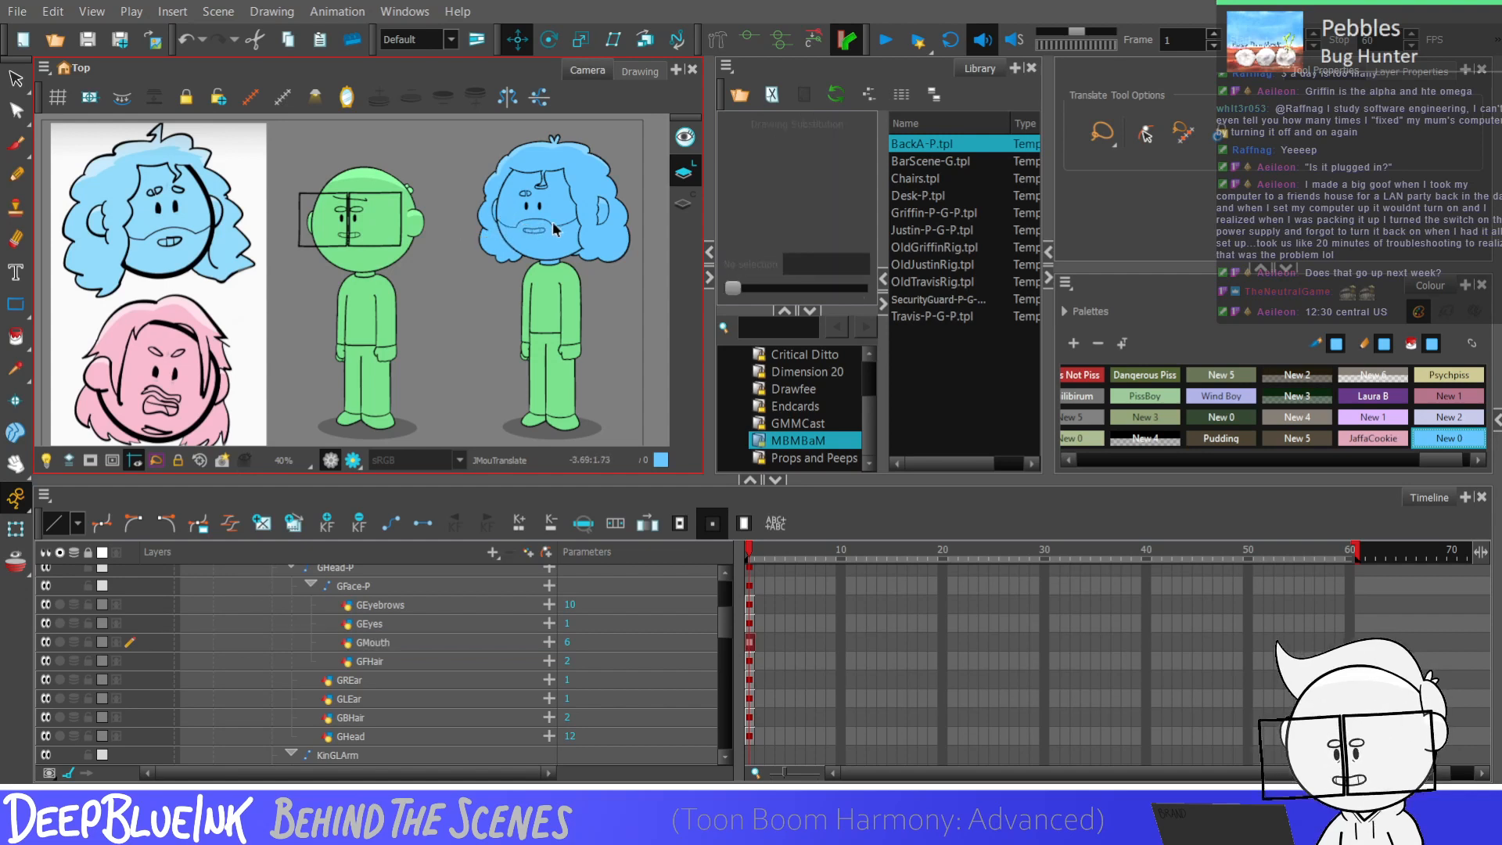
pyautogui.scroll(-1, 605, 203)
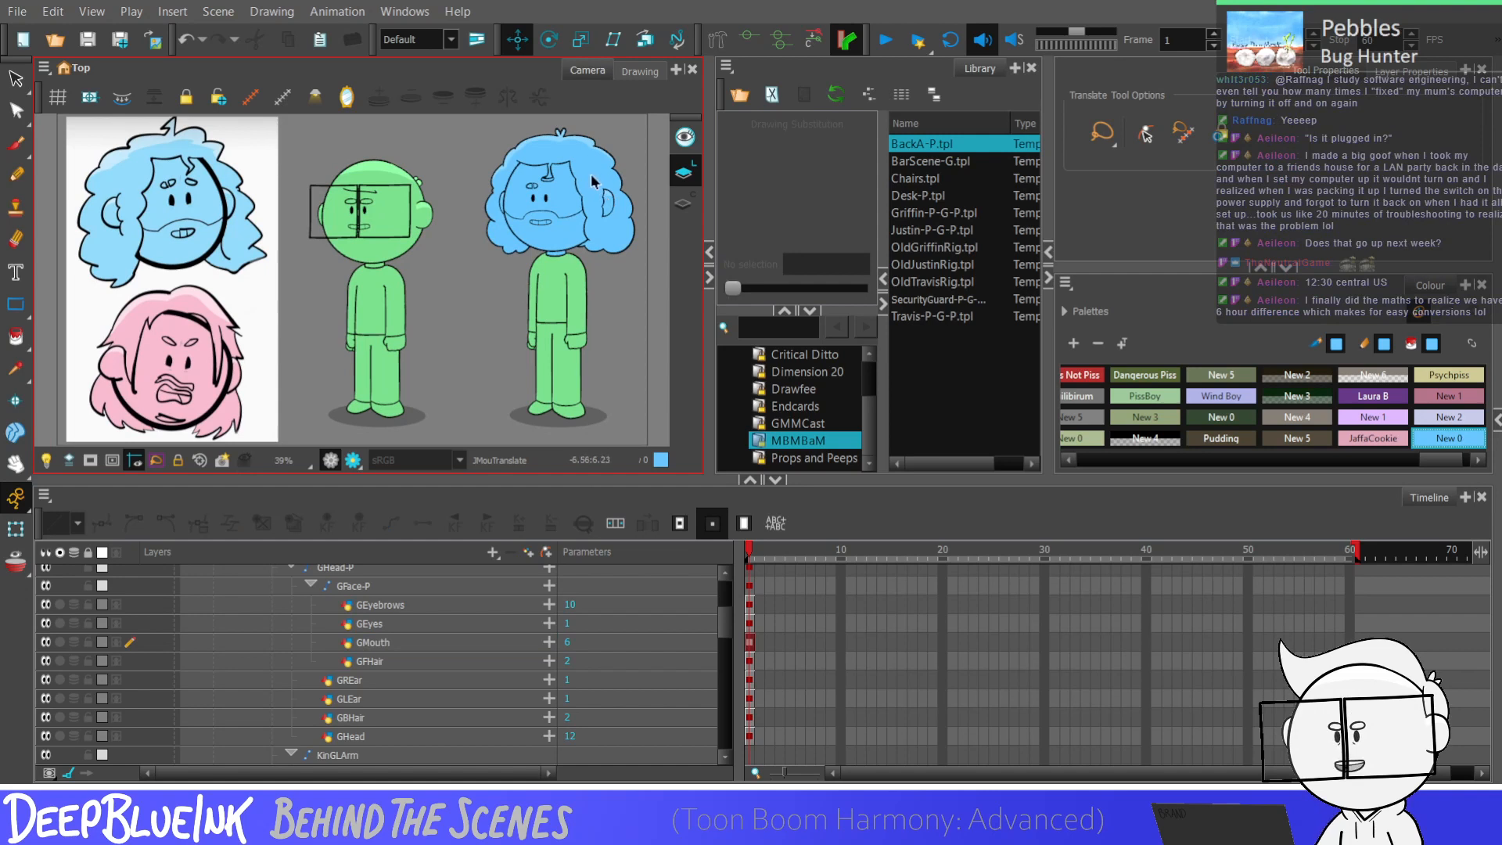
# Step: Try eye drawing 4 on the GEyes layer and undo the substitution back to drawing 1
pyautogui.click(751, 624)
pyautogui.press(']')
pyautogui.press(']')
pyautogui.press(']')
pyautogui.click(595, 242)
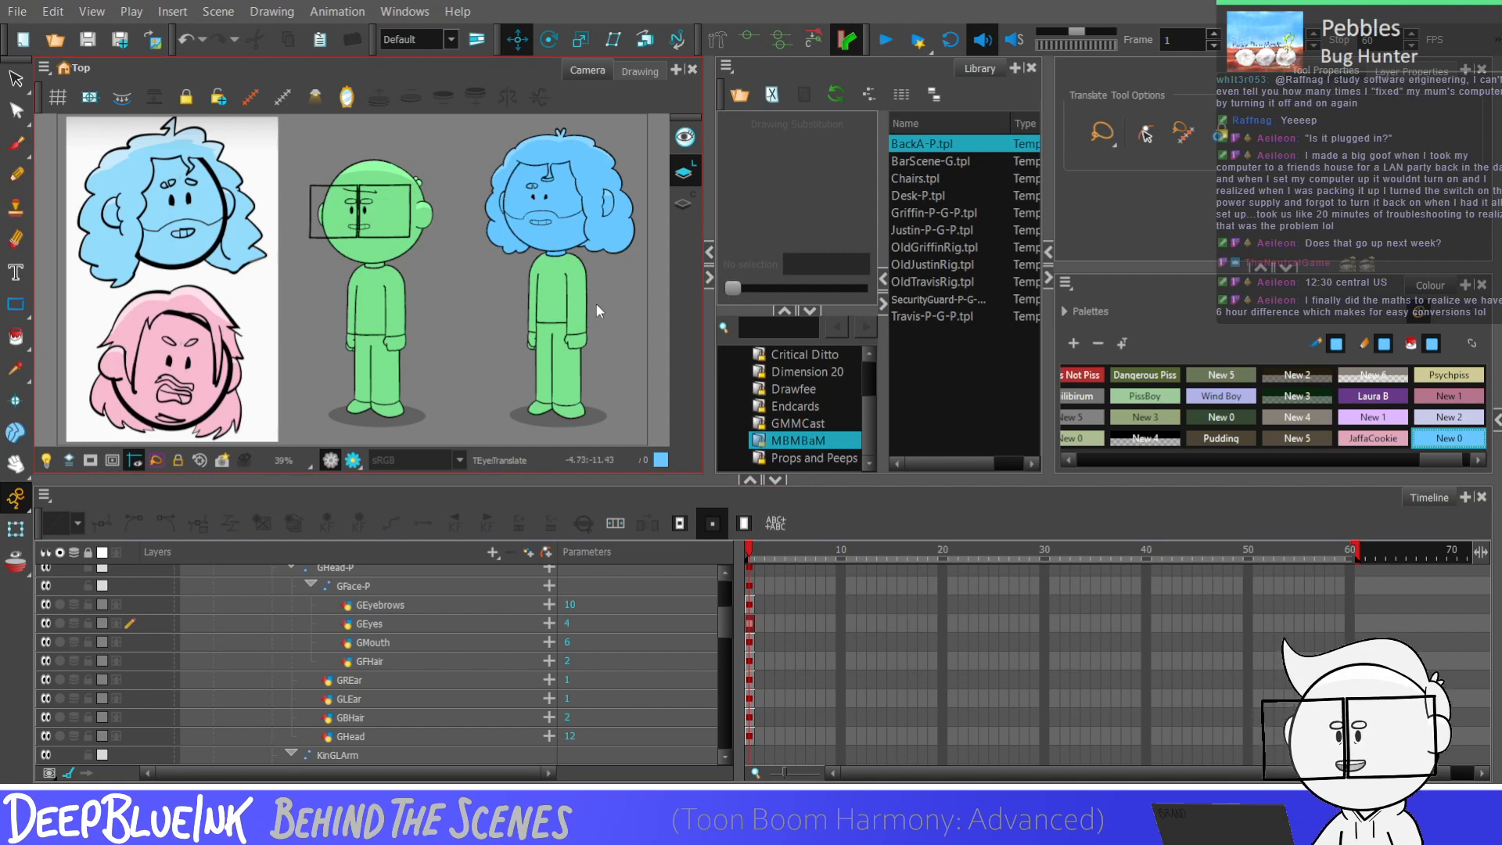
pyautogui.hotkey('ctrl', 'z')
pyautogui.hotkey('ctrl', 'z')
pyautogui.hotkey('ctrl', 'z')
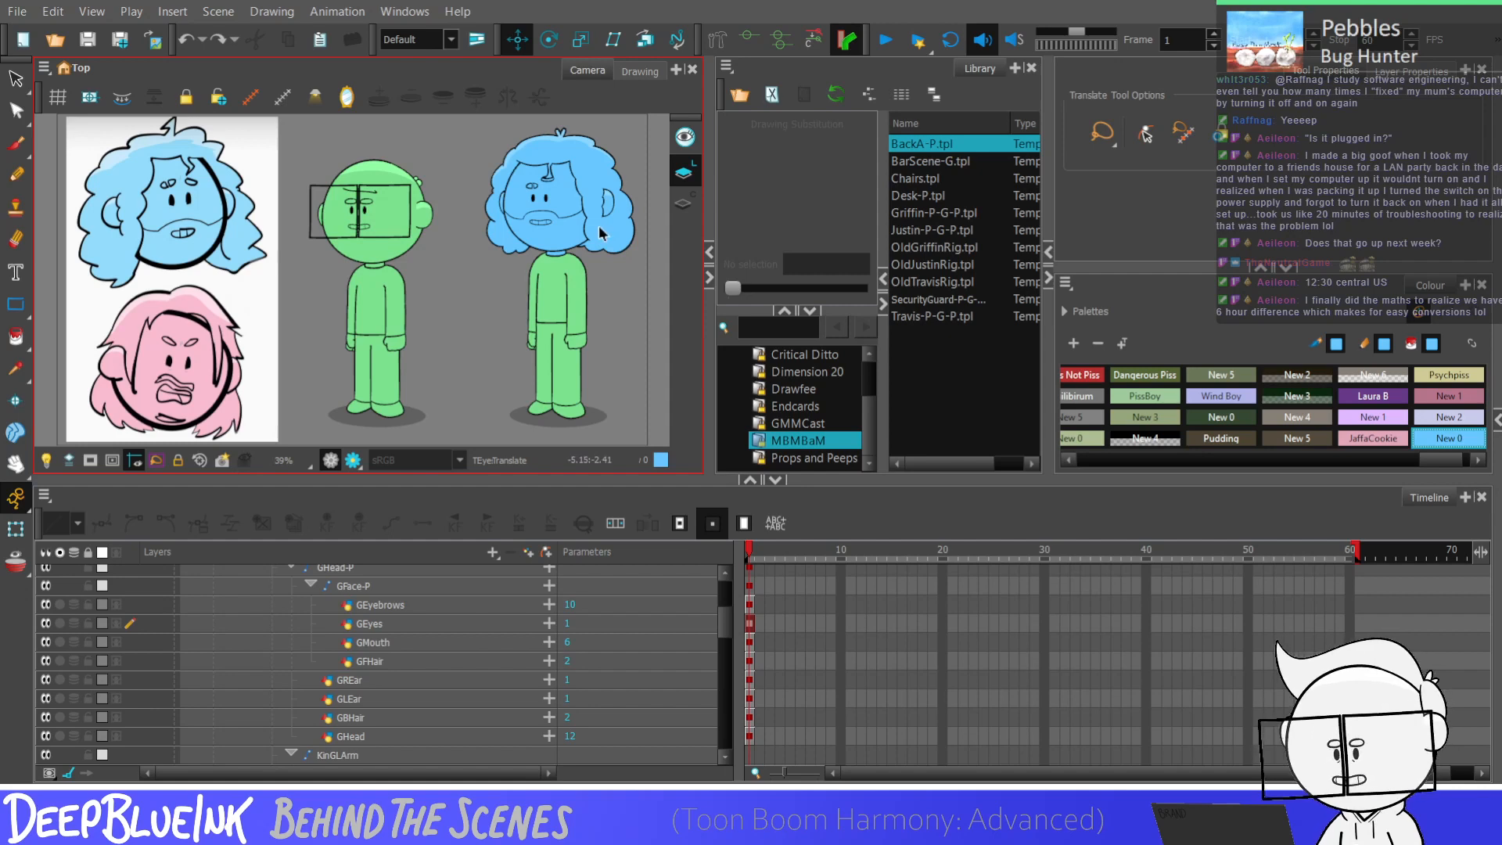
# Step: Switch the GEyebrows layer to drawing 7 and copy both of its eyebrows
pyautogui.scroll(3, 598, 225)
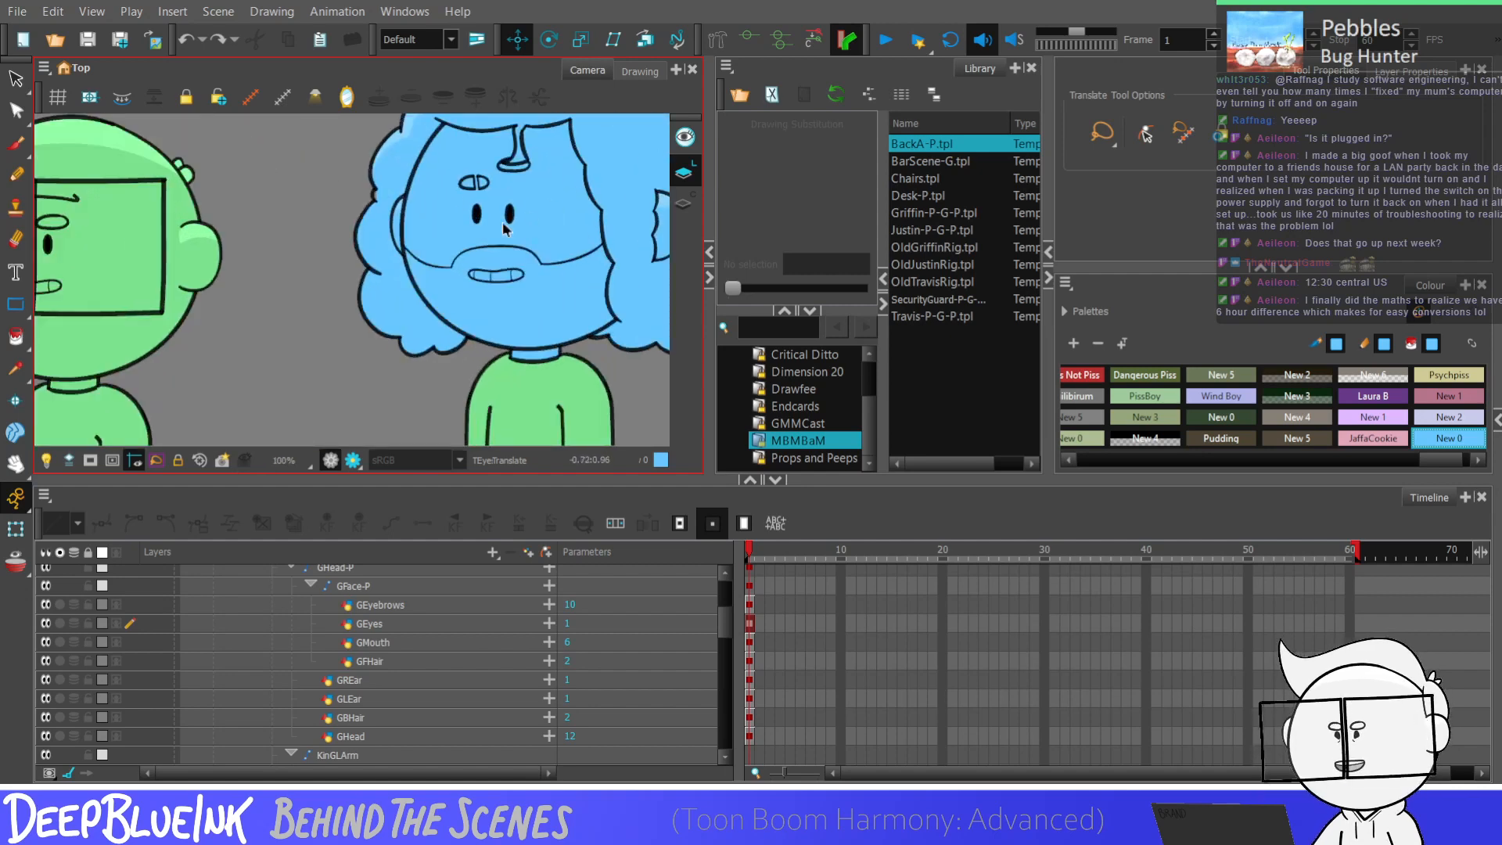
pyautogui.scroll(1, 362, 329)
pyautogui.click(746, 603)
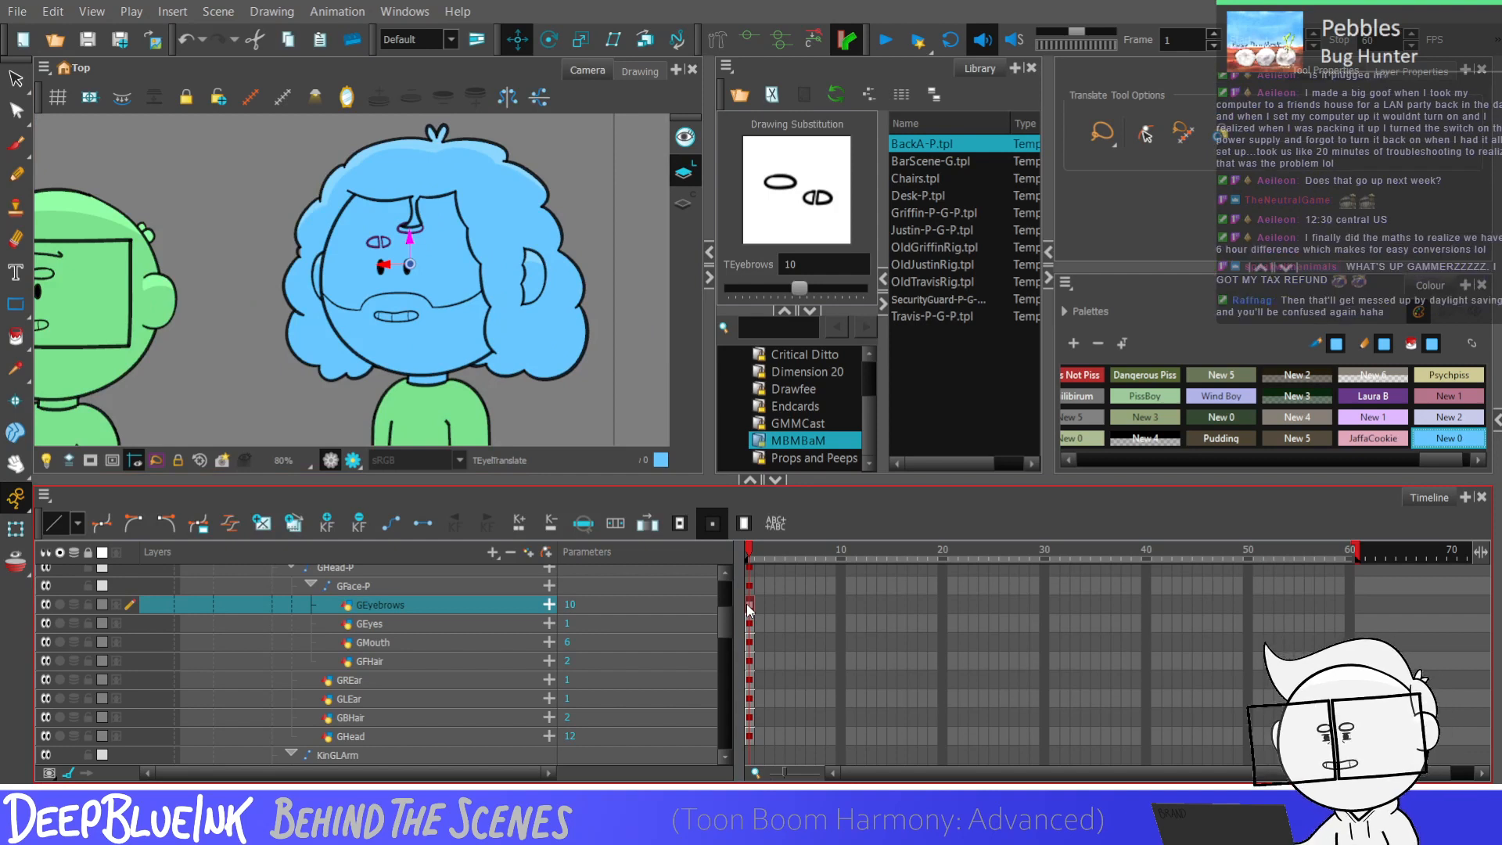
pyautogui.press('-')
pyautogui.press('-')
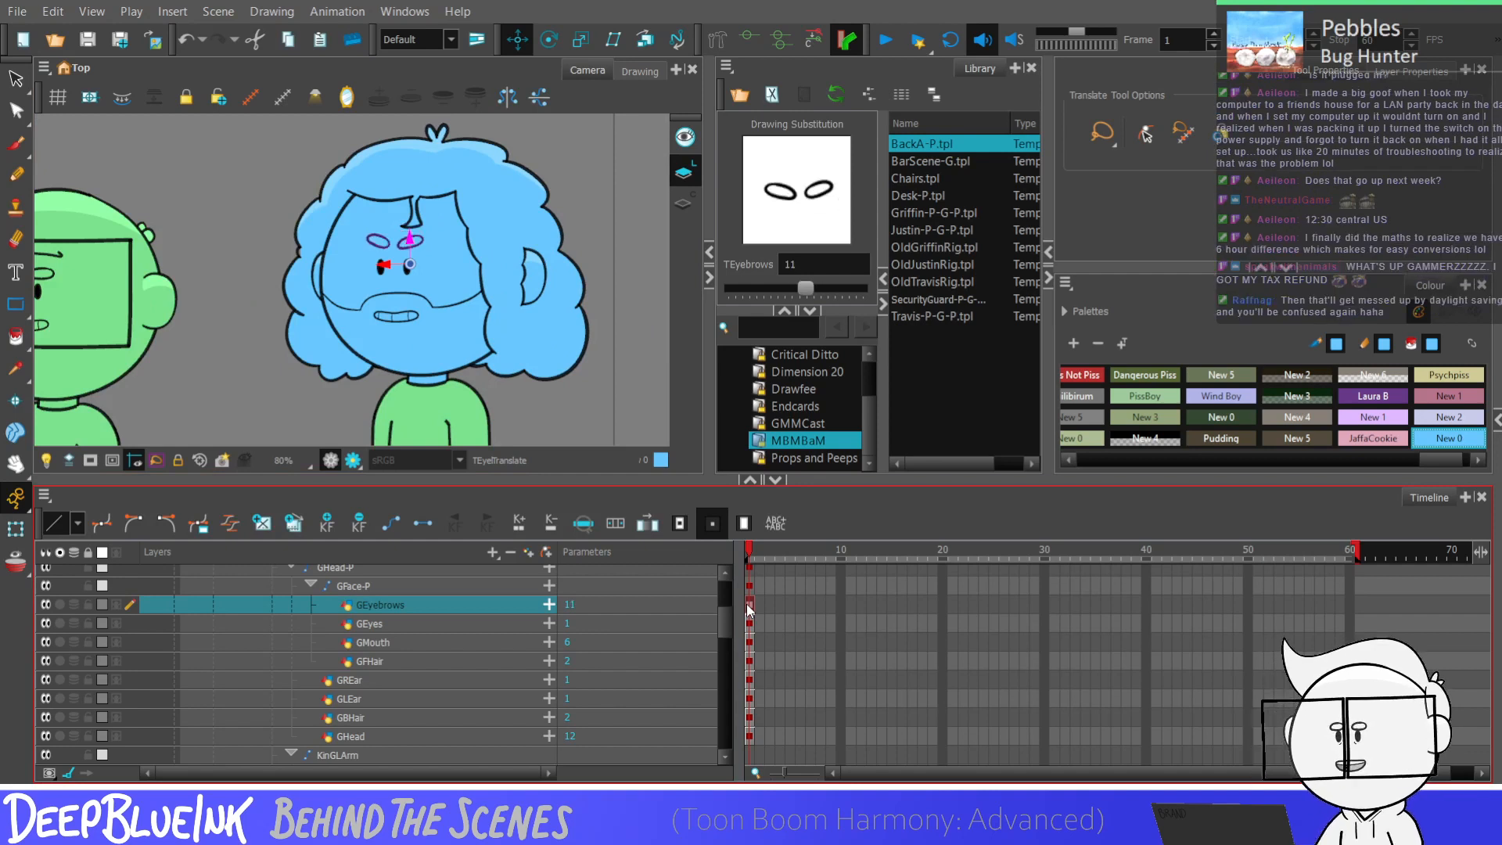
pyautogui.press('-')
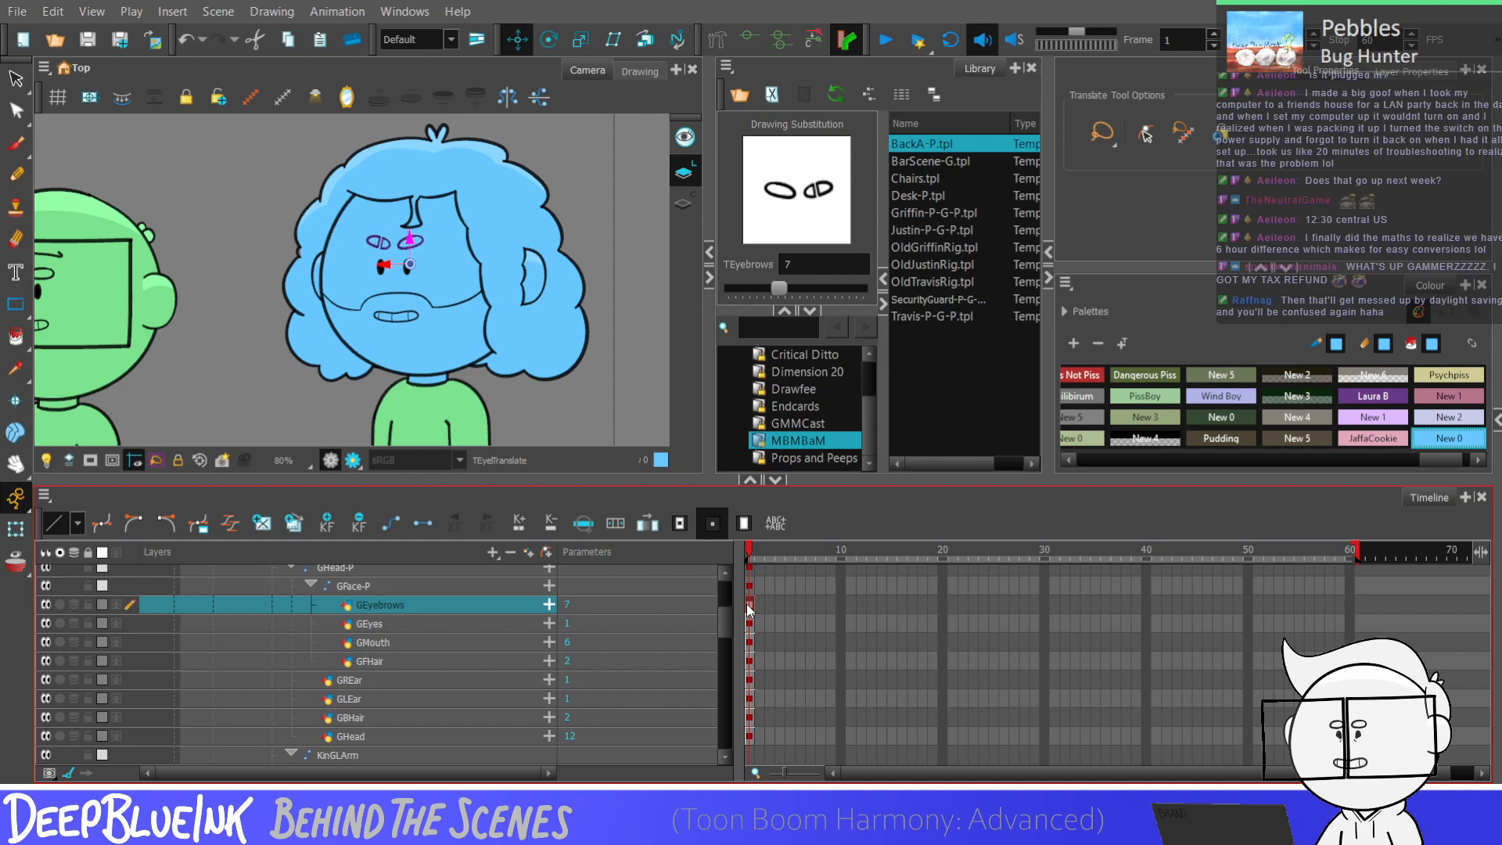
pyautogui.hotkey('alt', 's')
pyautogui.moveTo(478, 385); pyautogui.dragTo(470, 375)
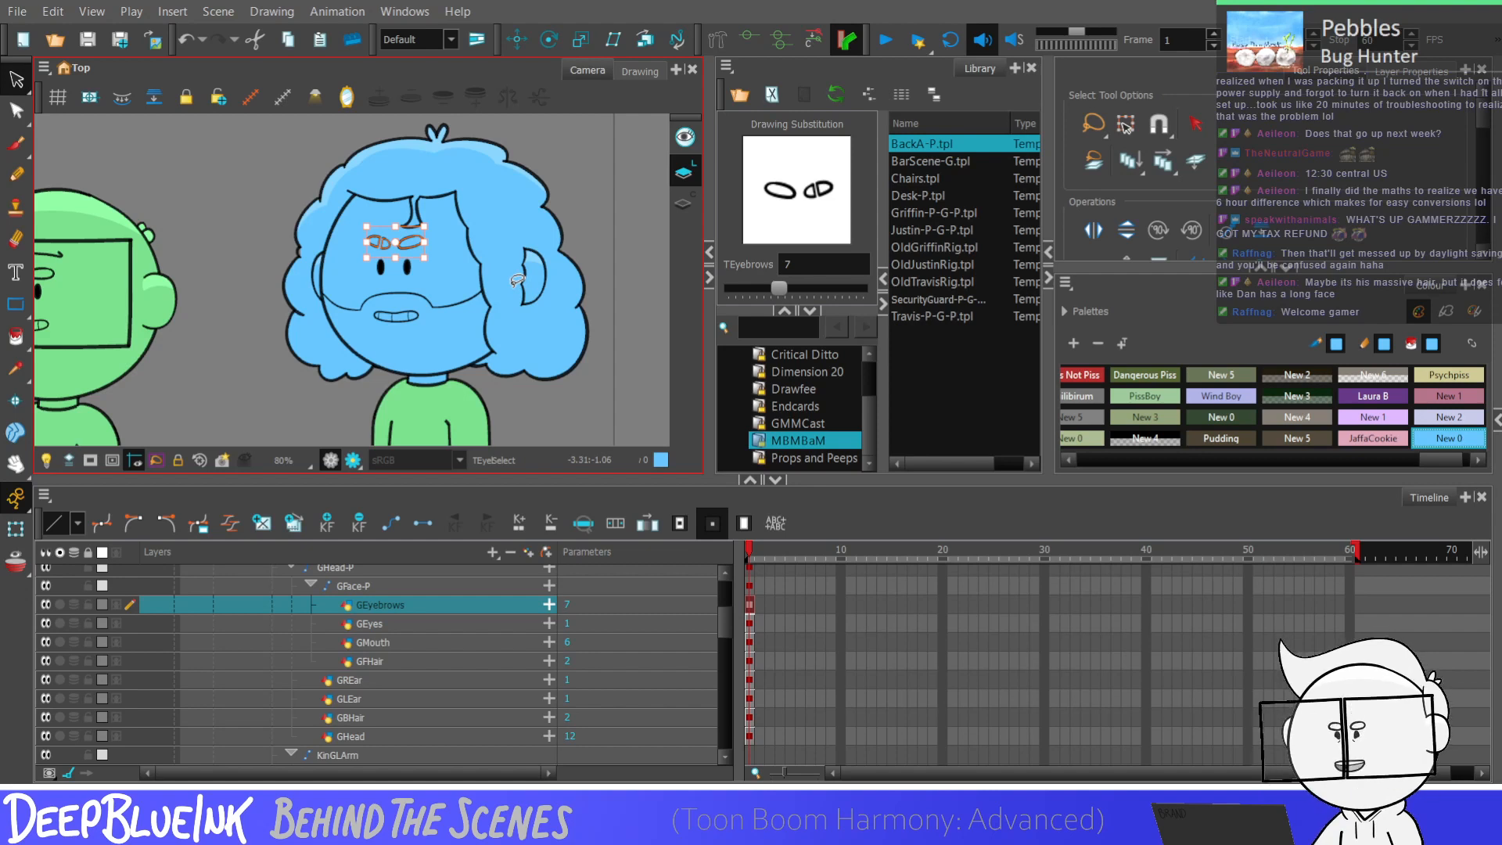
# Step: Replace the plain eyebrows in drawing 11 with the copied slit eyebrow pair from drawing 7
pyautogui.moveTo(778, 288); pyautogui.dragTo(807, 286)
pyautogui.moveTo(465, 201); pyautogui.dragTo(457, 210)
pyautogui.press('Delete')
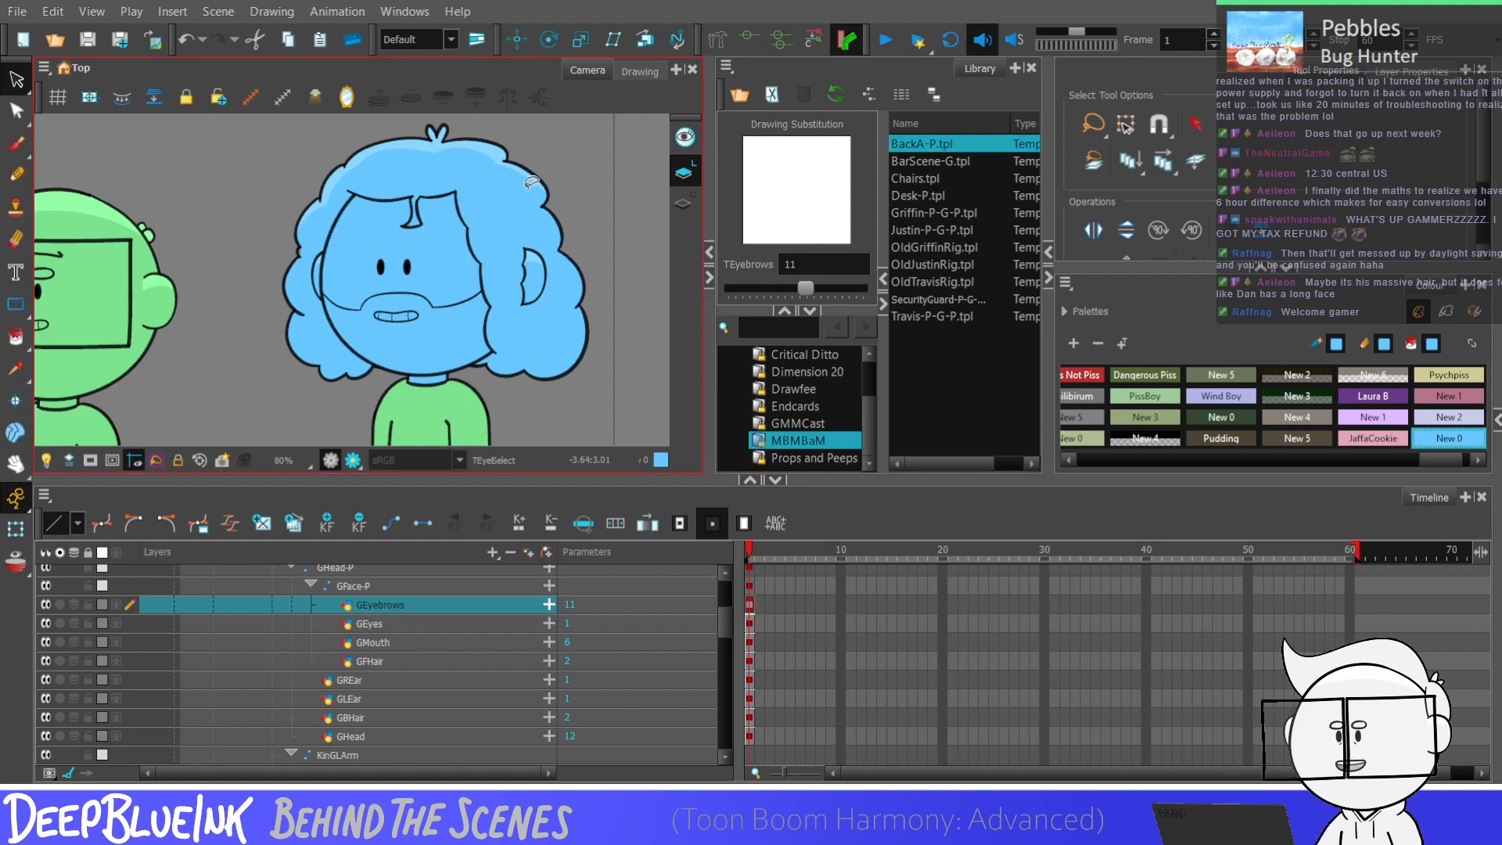
pyautogui.hotkey('ctrl', 'v')
pyautogui.click(448, 244)
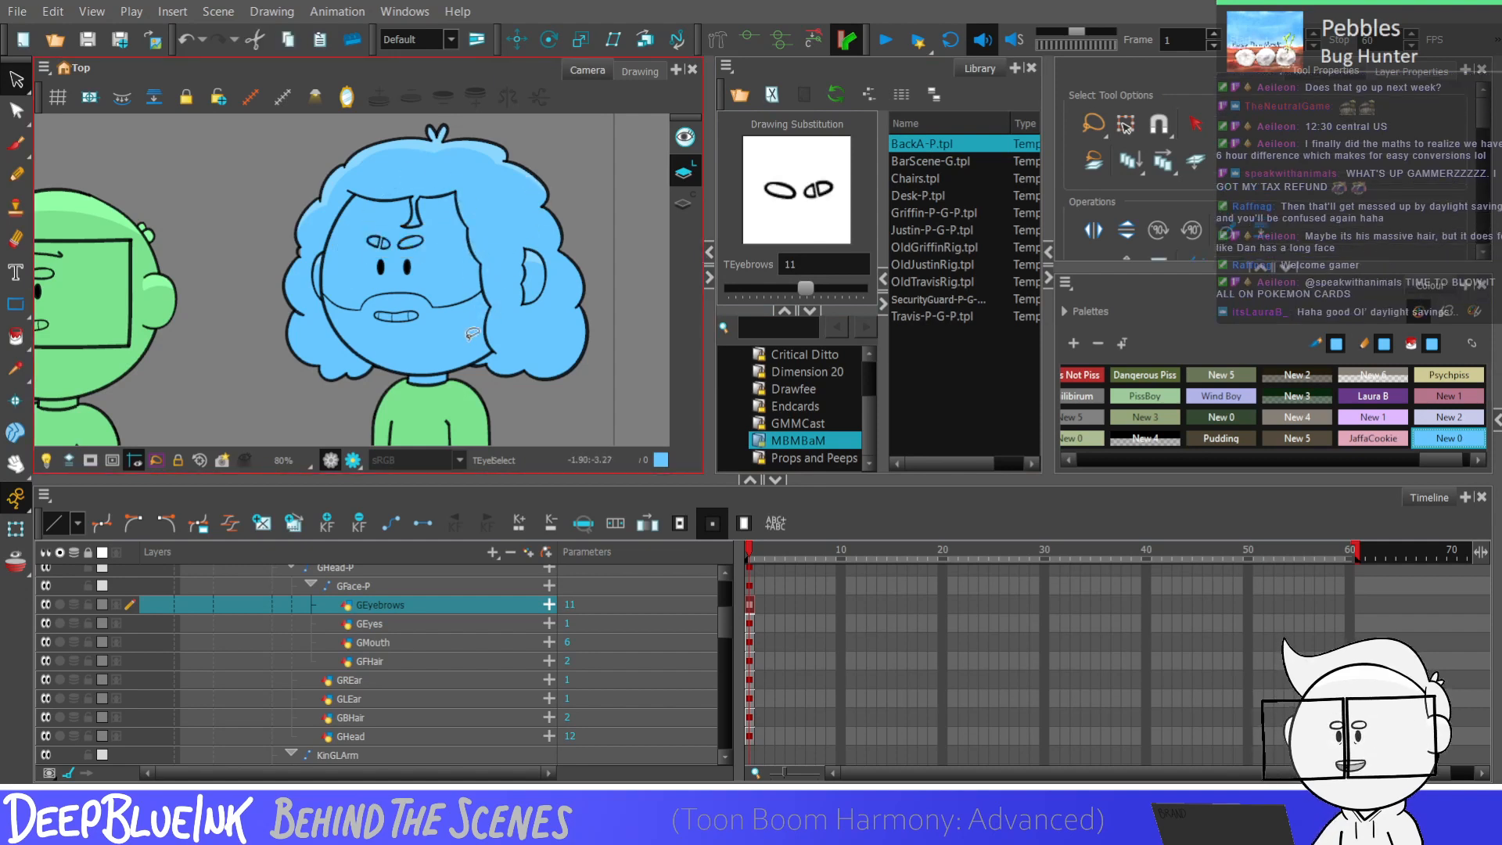
# Step: Nudge the unsplit eyebrow in drawing 11 slightly upward
pyautogui.scroll(1, 461, 230)
pyautogui.moveTo(391, 253); pyautogui.dragTo(427, 244)
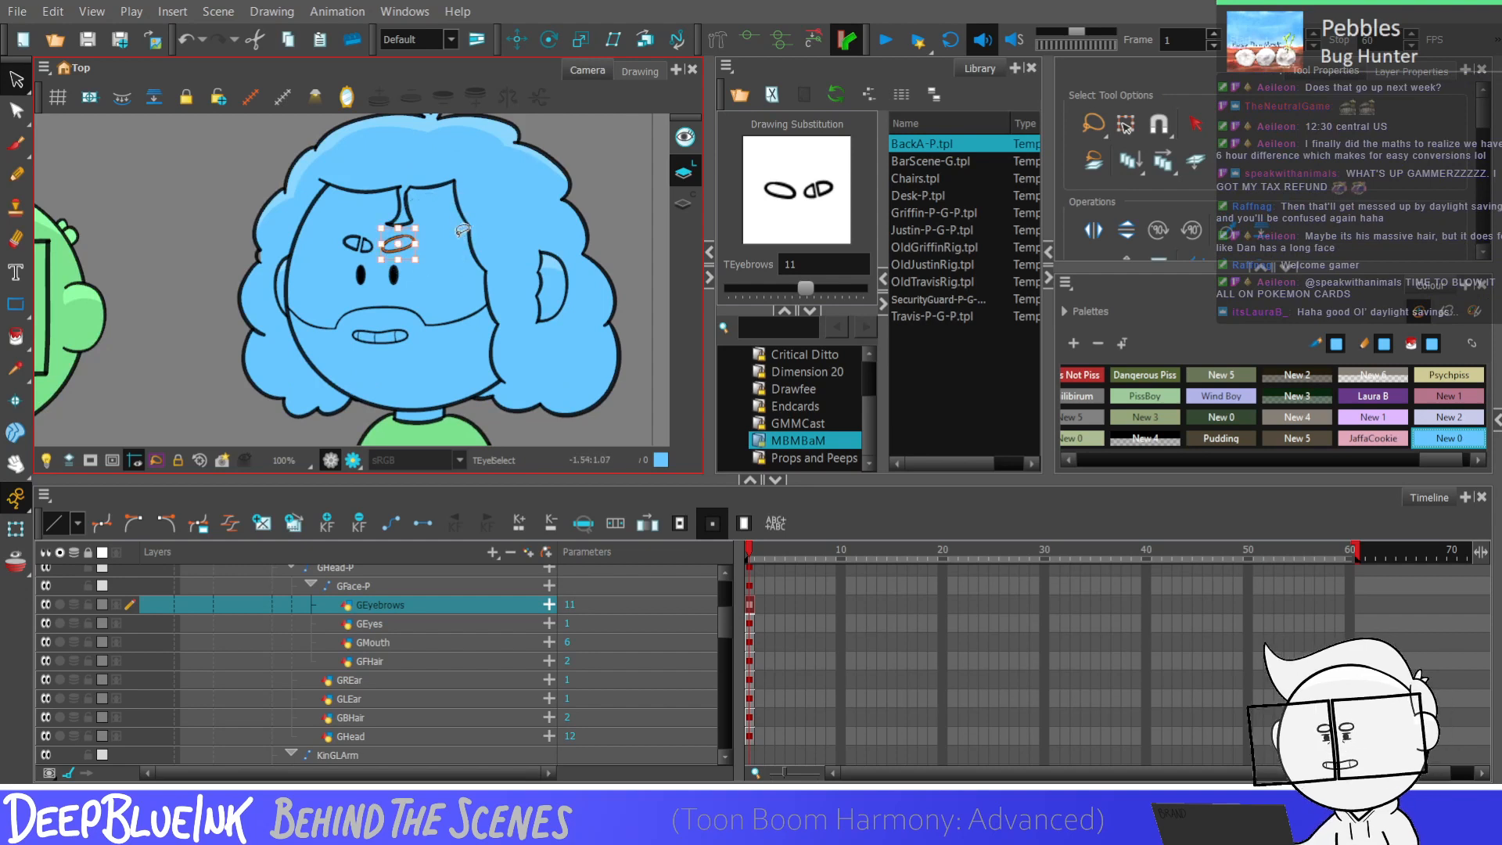
pyautogui.press('Up')
pyautogui.press('Up')
pyautogui.click(463, 229)
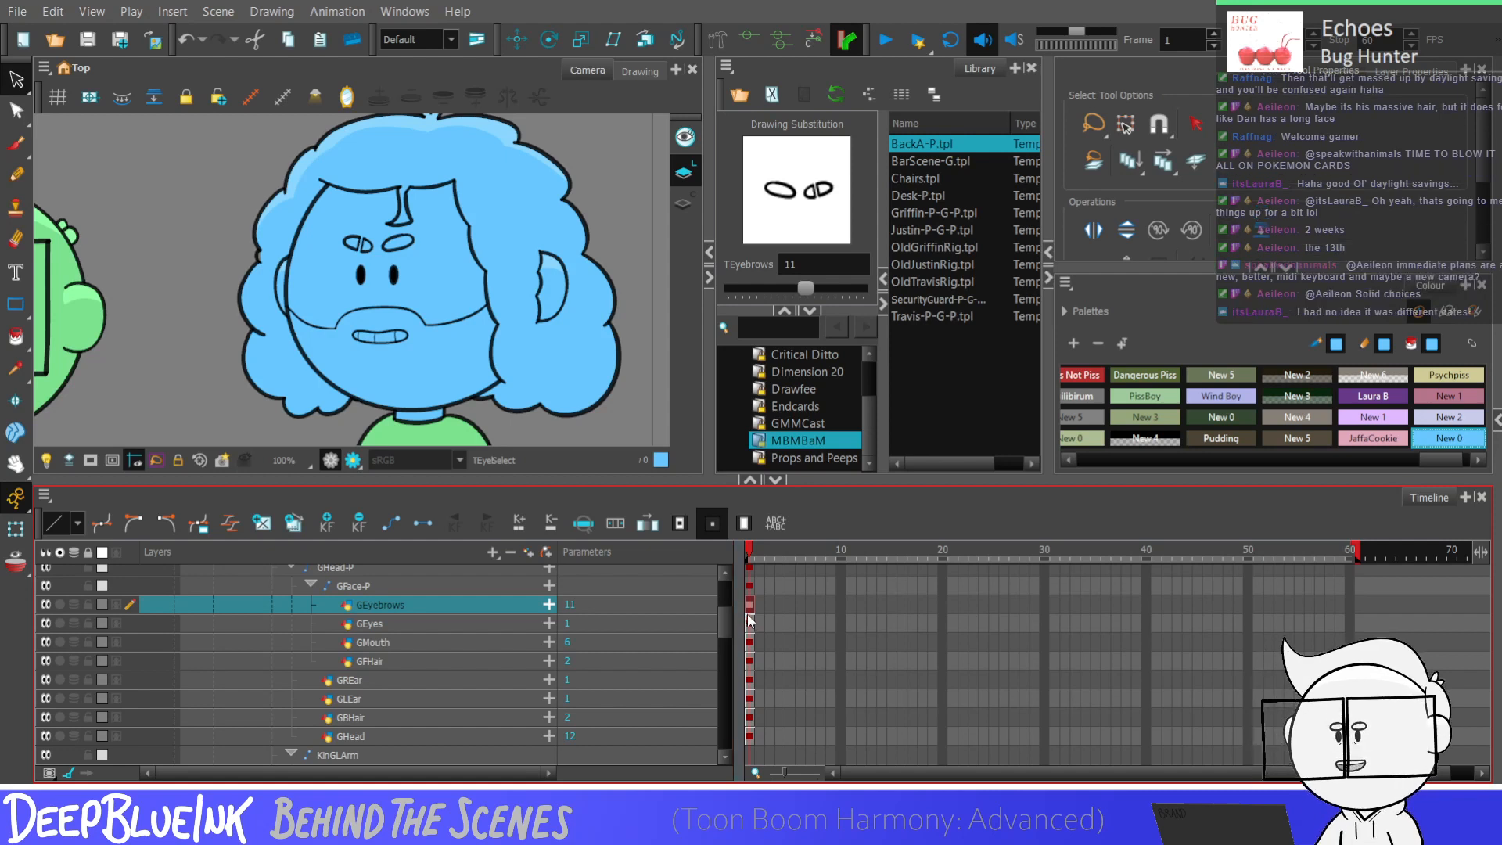
# Step: Copy the slit eyebrow from drawing 7 and paste it in drawing 12 in place of the matching plain eyebrow
pyautogui.click(753, 610)
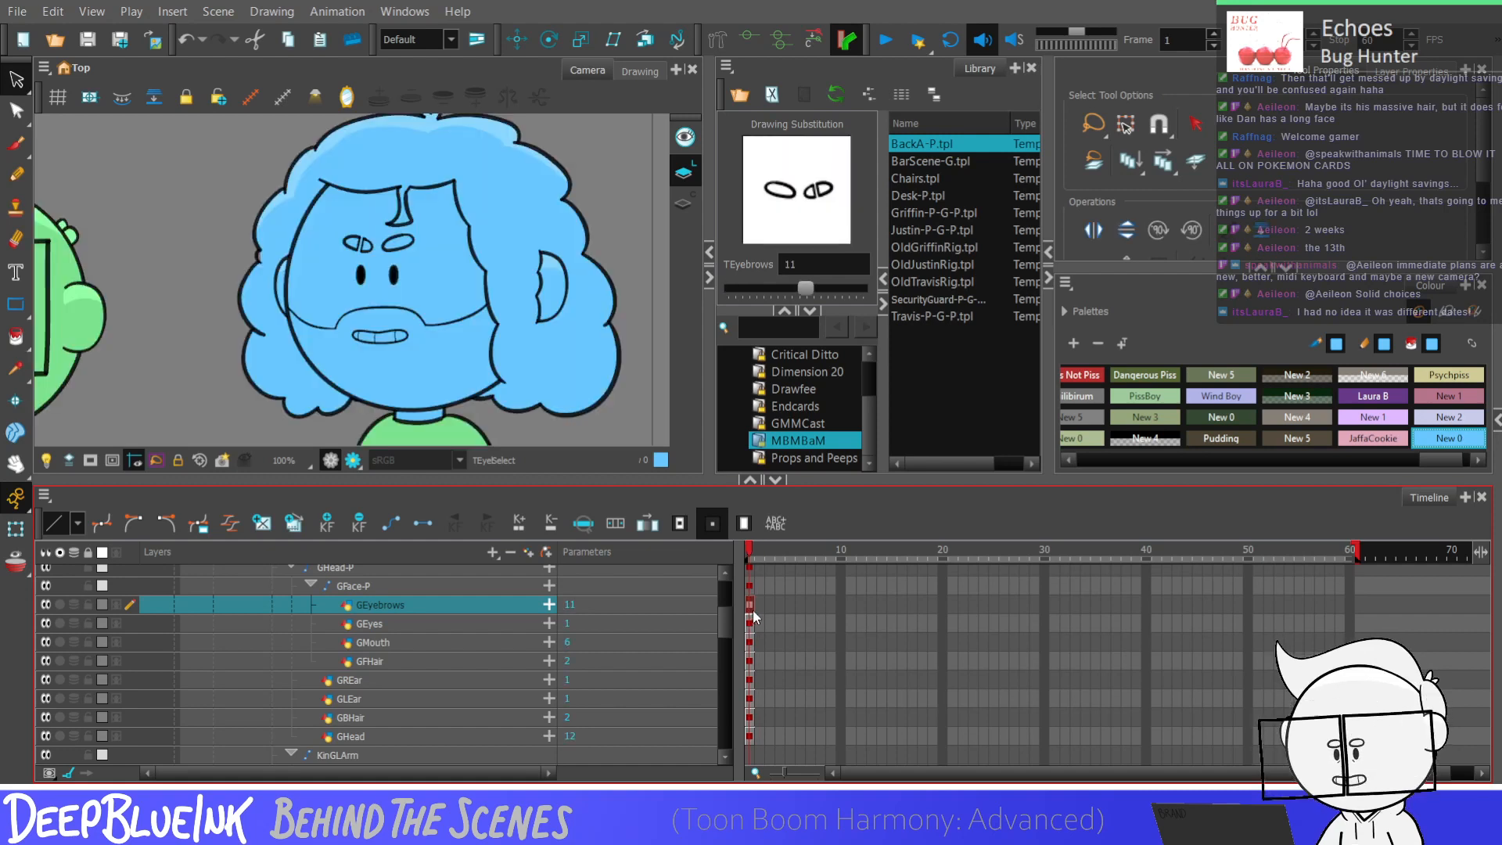
pyautogui.moveTo(805, 288); pyautogui.dragTo(779, 288)
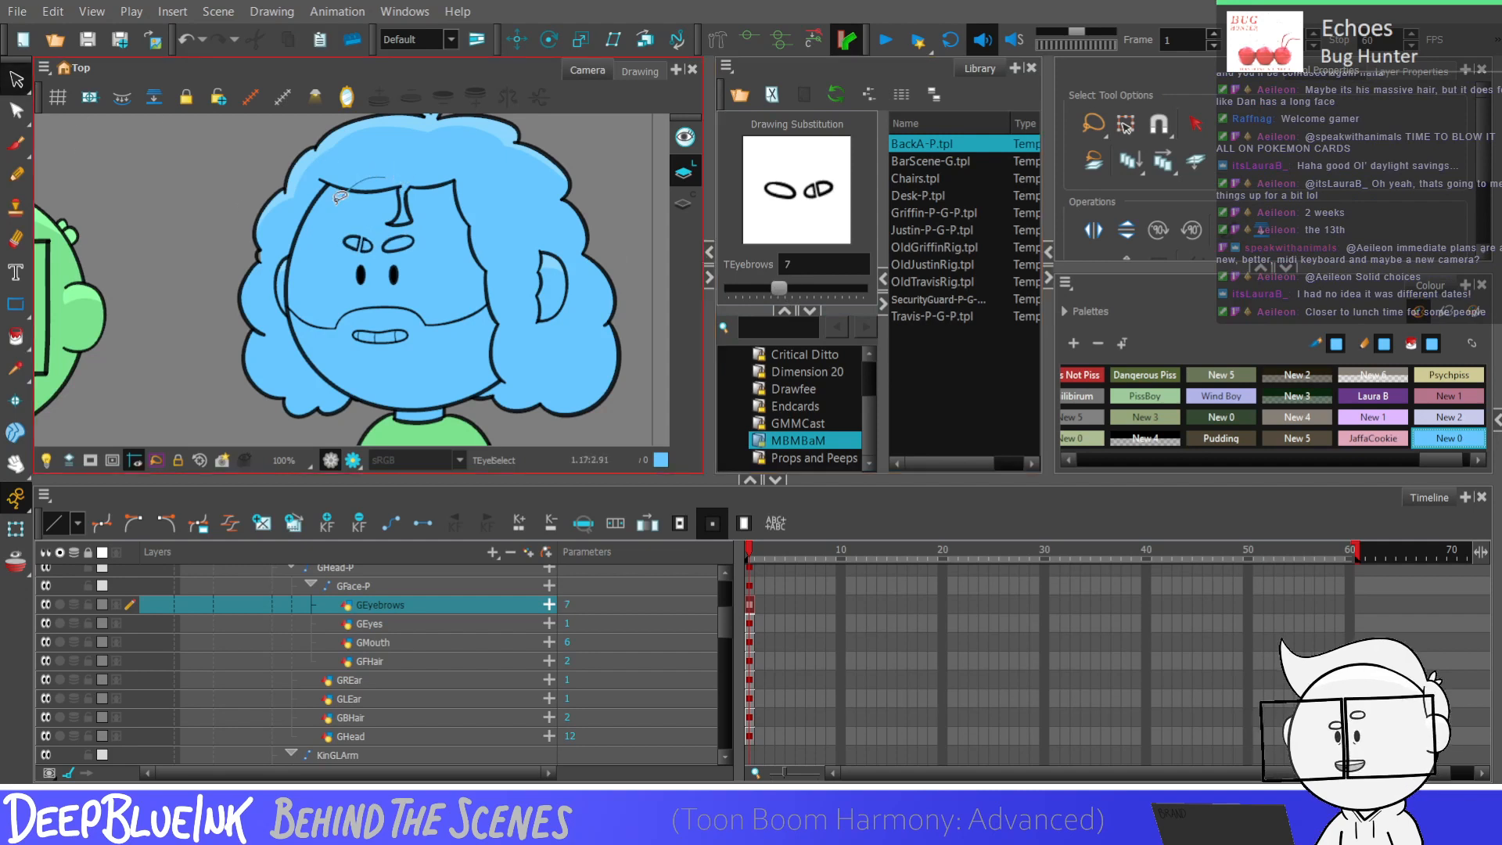
pyautogui.moveTo(376, 174); pyautogui.dragTo(322, 275)
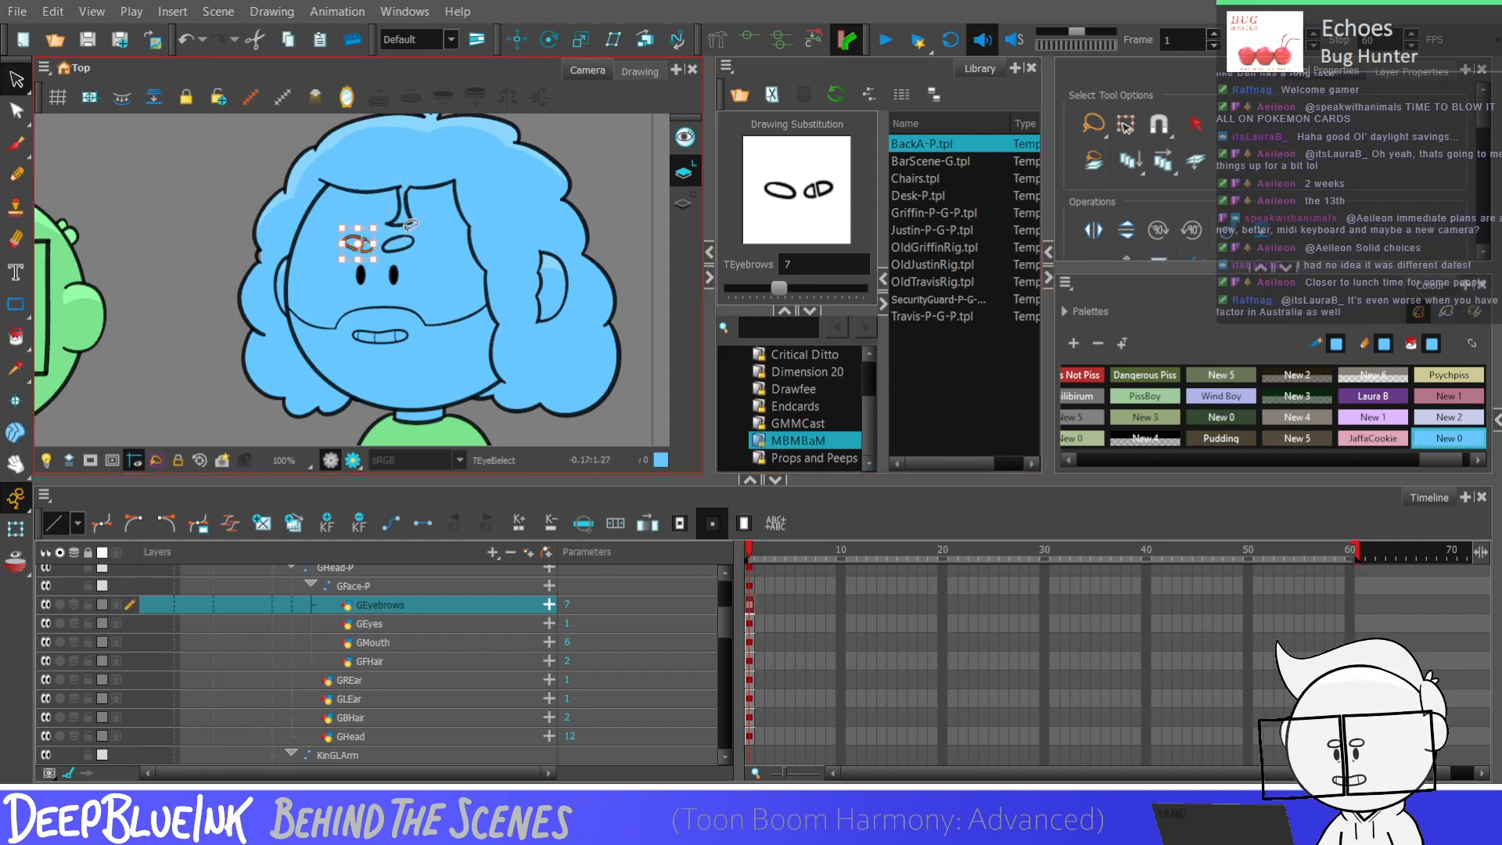
pyautogui.click(552, 247)
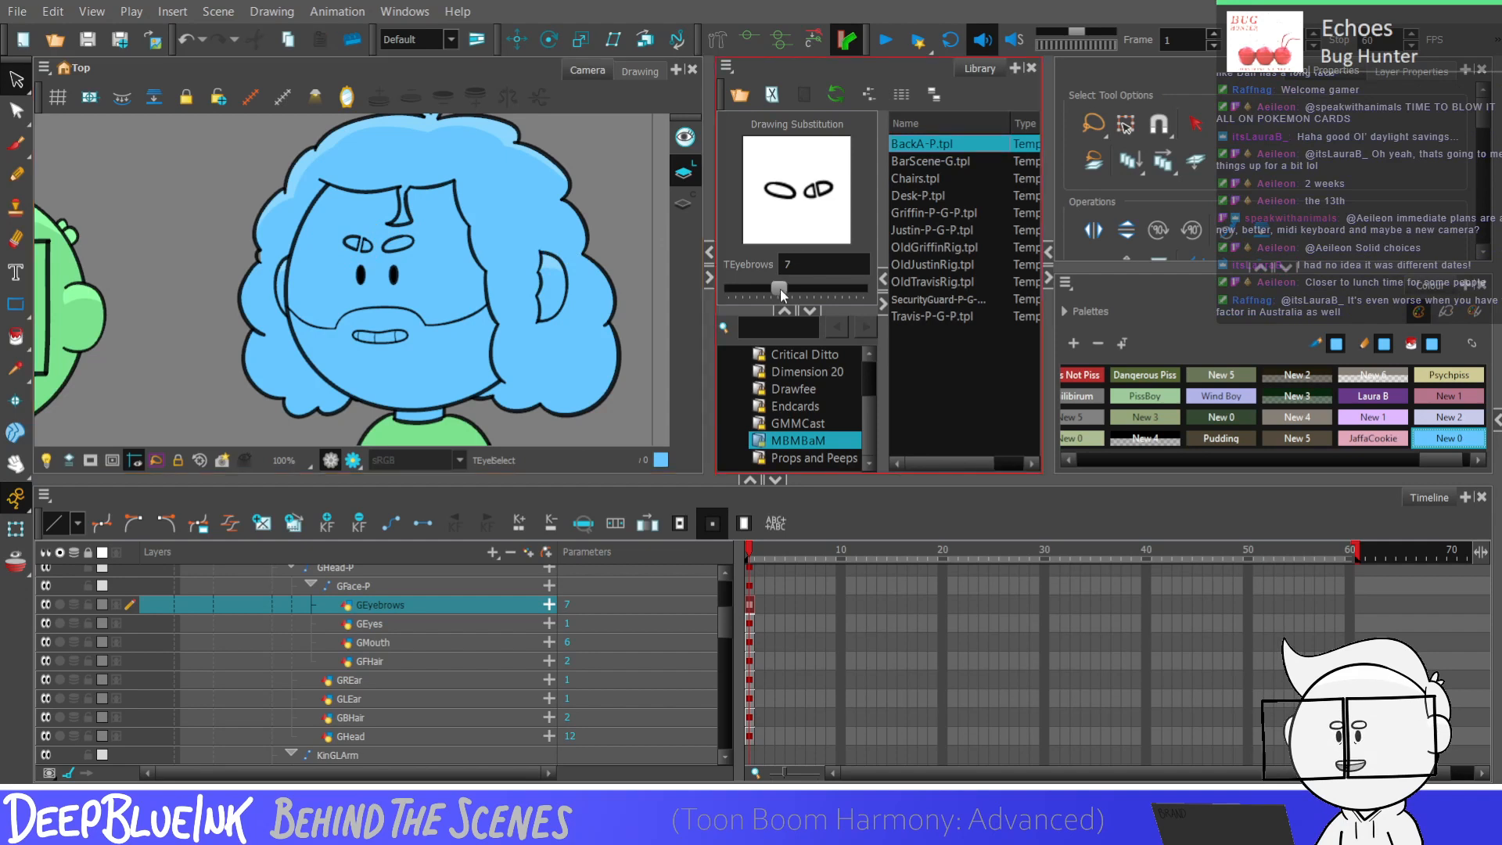
pyautogui.moveTo(781, 290); pyautogui.dragTo(806, 288)
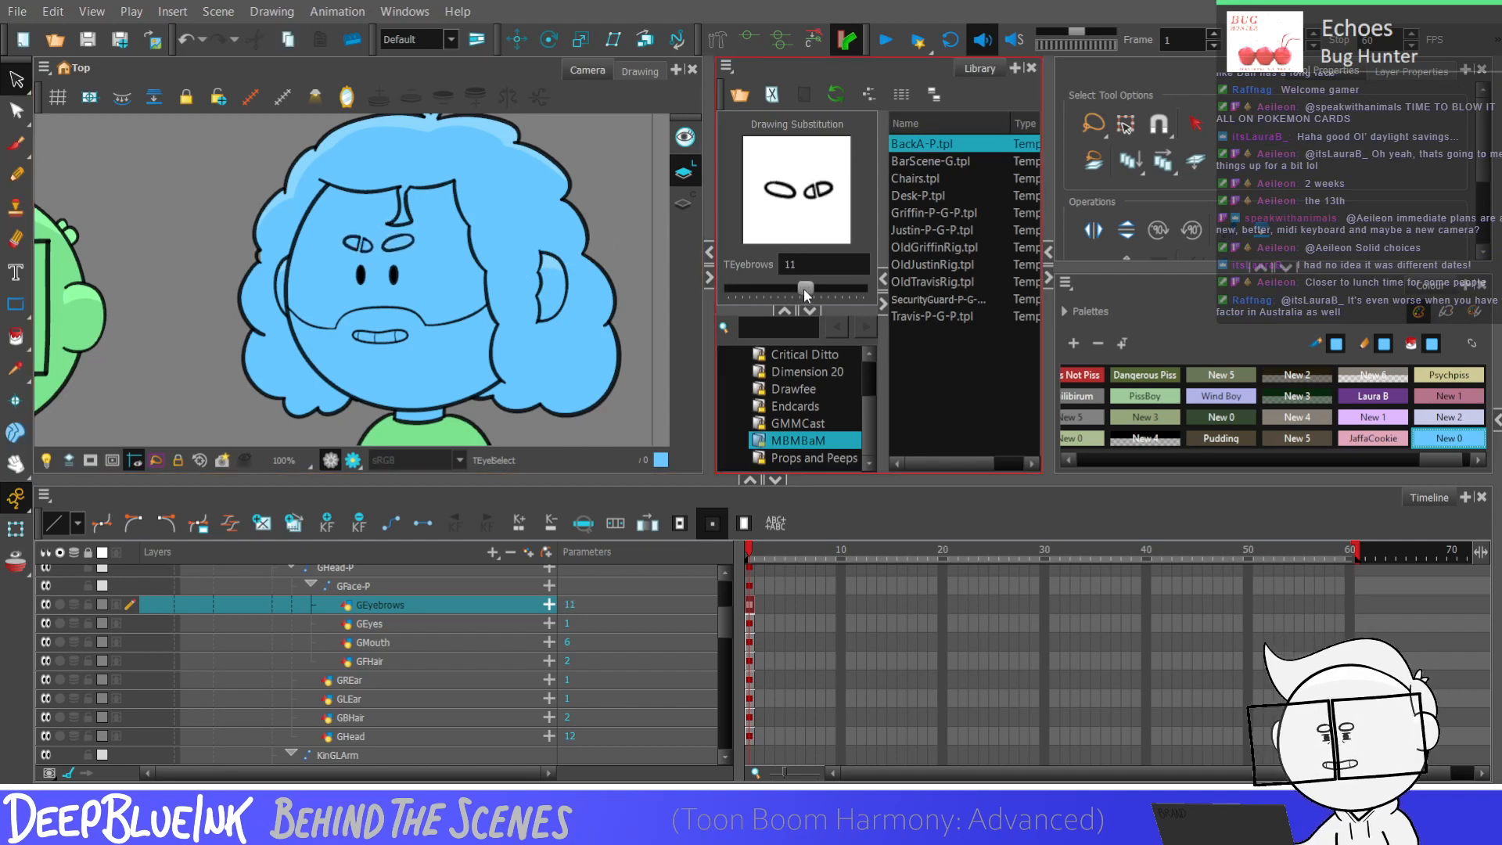
pyautogui.moveTo(368, 197)
pyautogui.mouseDown()
pyautogui.moveTo(366, 243)
pyautogui.moveTo(356, 200)
pyautogui.mouseUp()
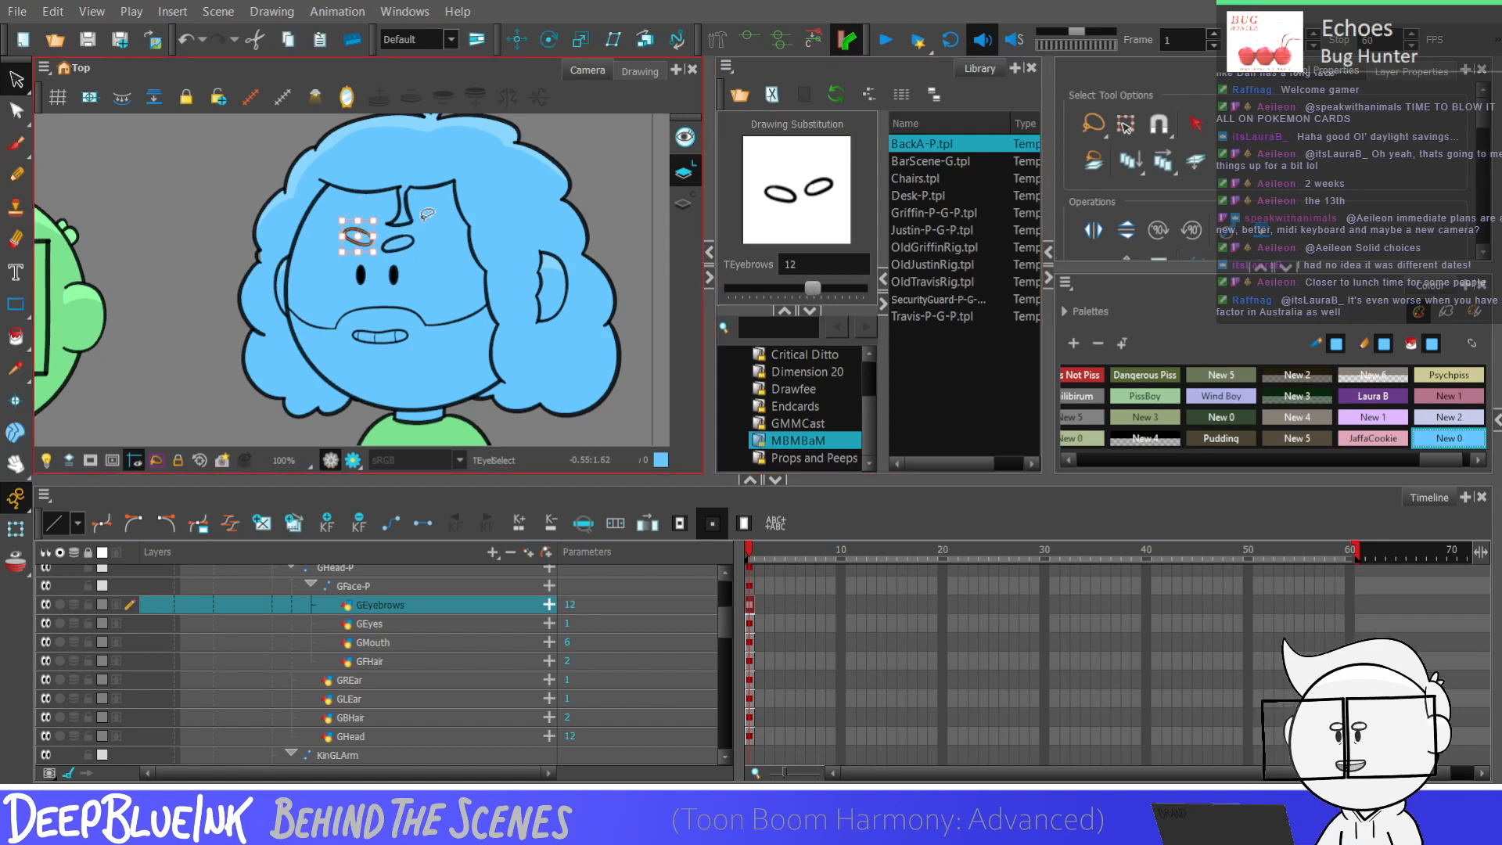
pyautogui.press('Delete')
pyautogui.hotkey('ctrl', 'z')
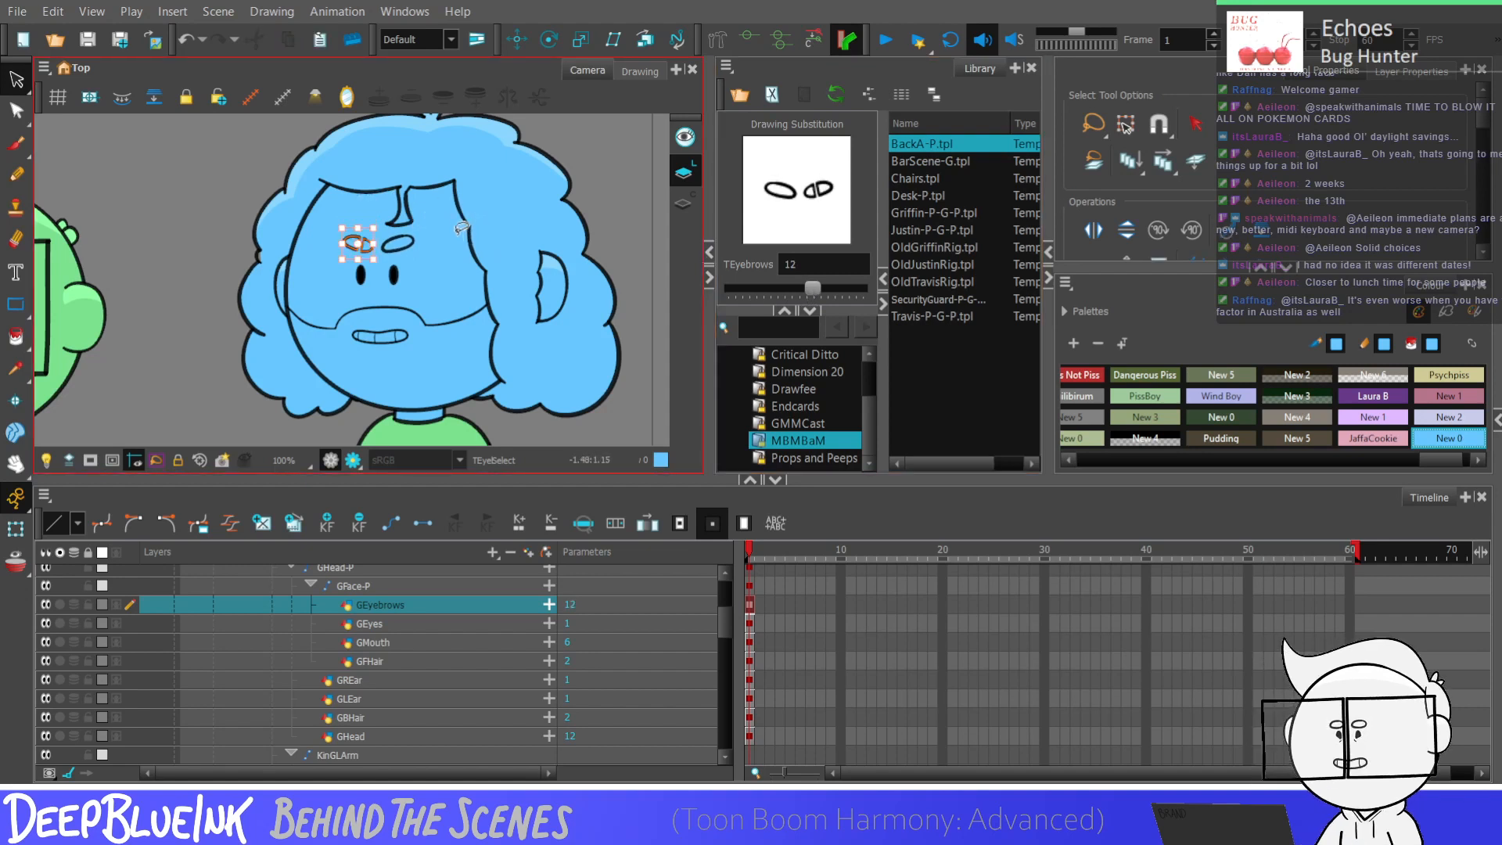
# Step: Raise the unsplit eyebrow in drawing 12 above the slit one
pyautogui.click(399, 243)
pyautogui.press('Delete')
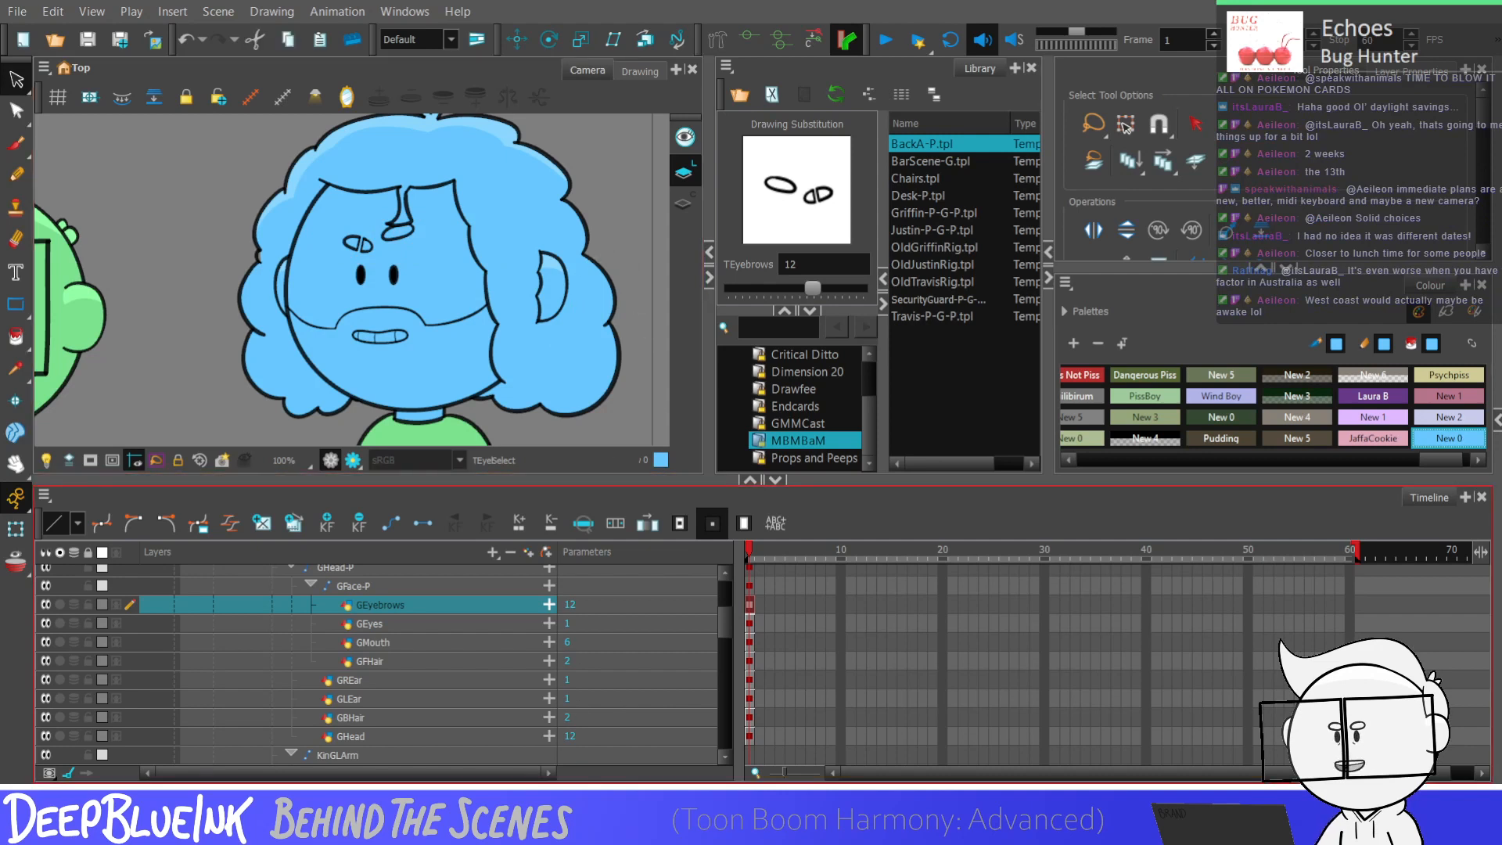
pyautogui.hotkey('ctrl', 'z')
pyautogui.press('Escape')
# Step: Replace the unsplit eyebrow in drawing 13 with the raised one copied from drawing 12
pyautogui.click(398, 232)
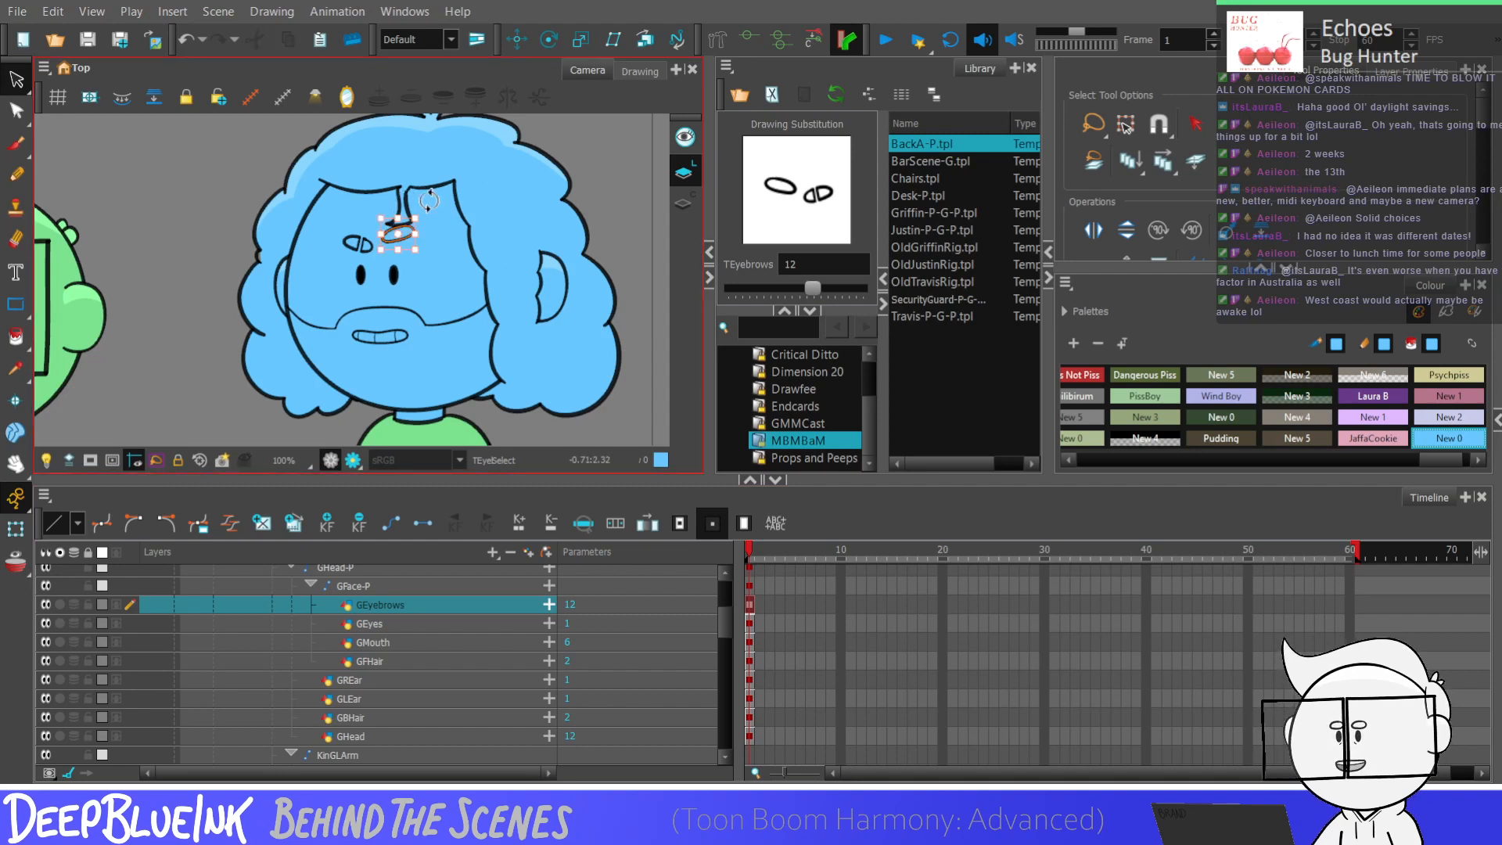
pyautogui.moveTo(812, 287); pyautogui.dragTo(818, 285)
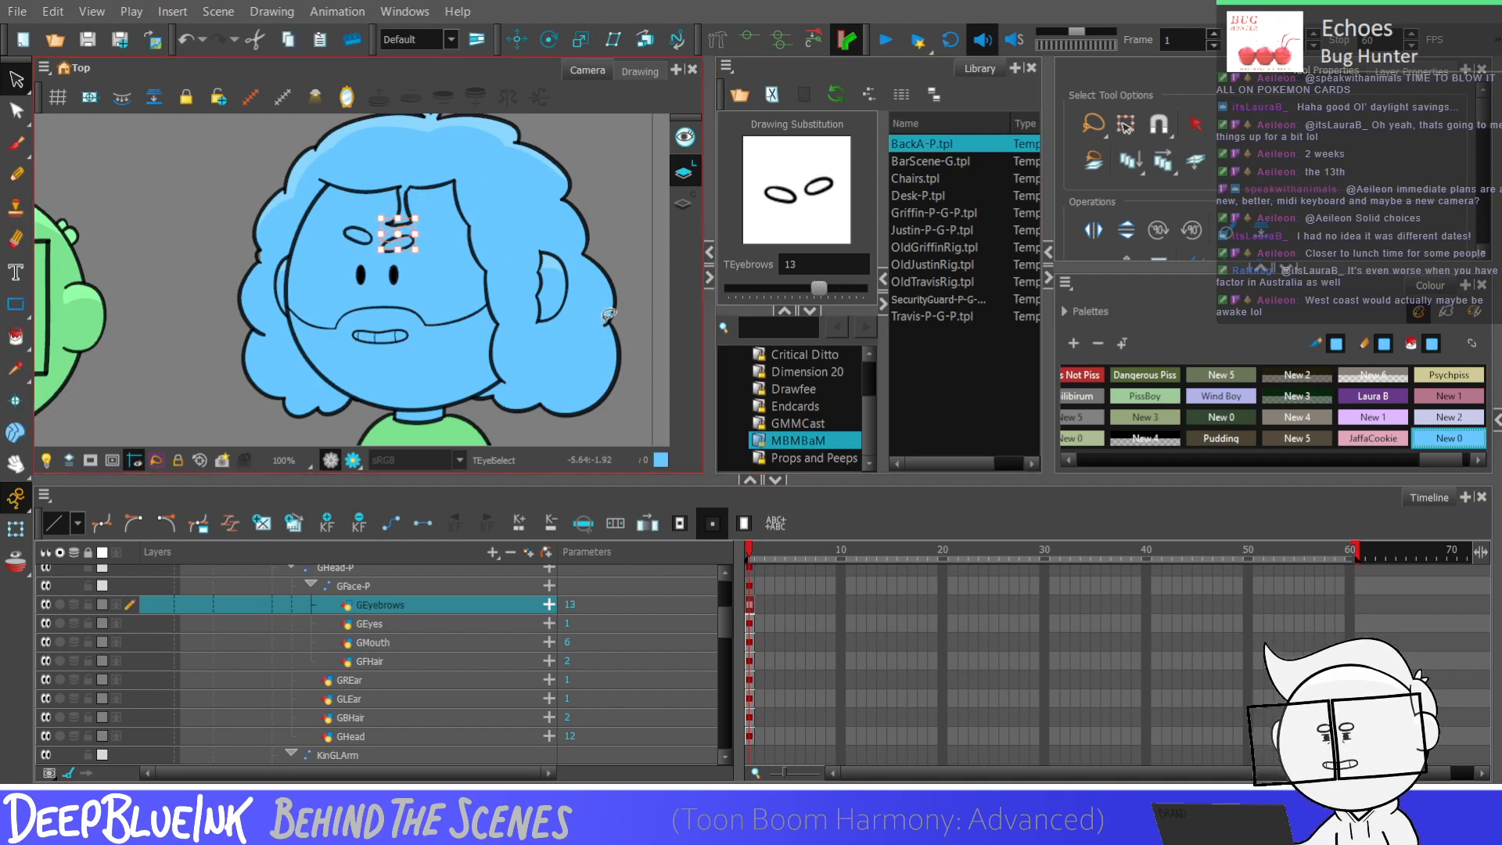
pyautogui.press('Delete')
pyautogui.hotkey('ctrl', 'z')
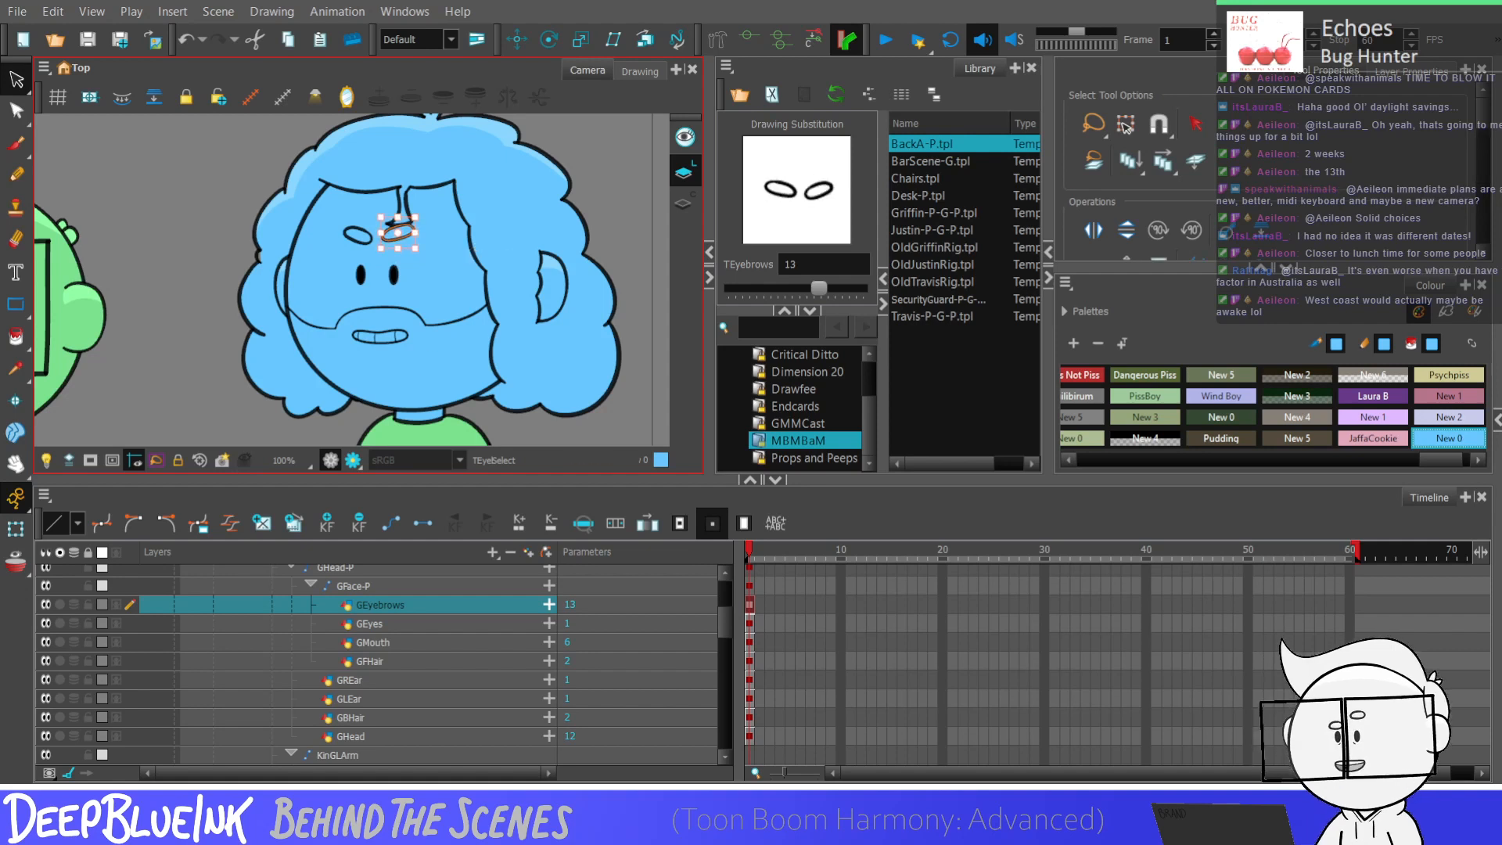
# Step: Replace the remaining plain eyebrow in drawing 13 with the slit eyebrow copied from drawing 12
pyautogui.moveTo(353, 202); pyautogui.dragTo(371, 208)
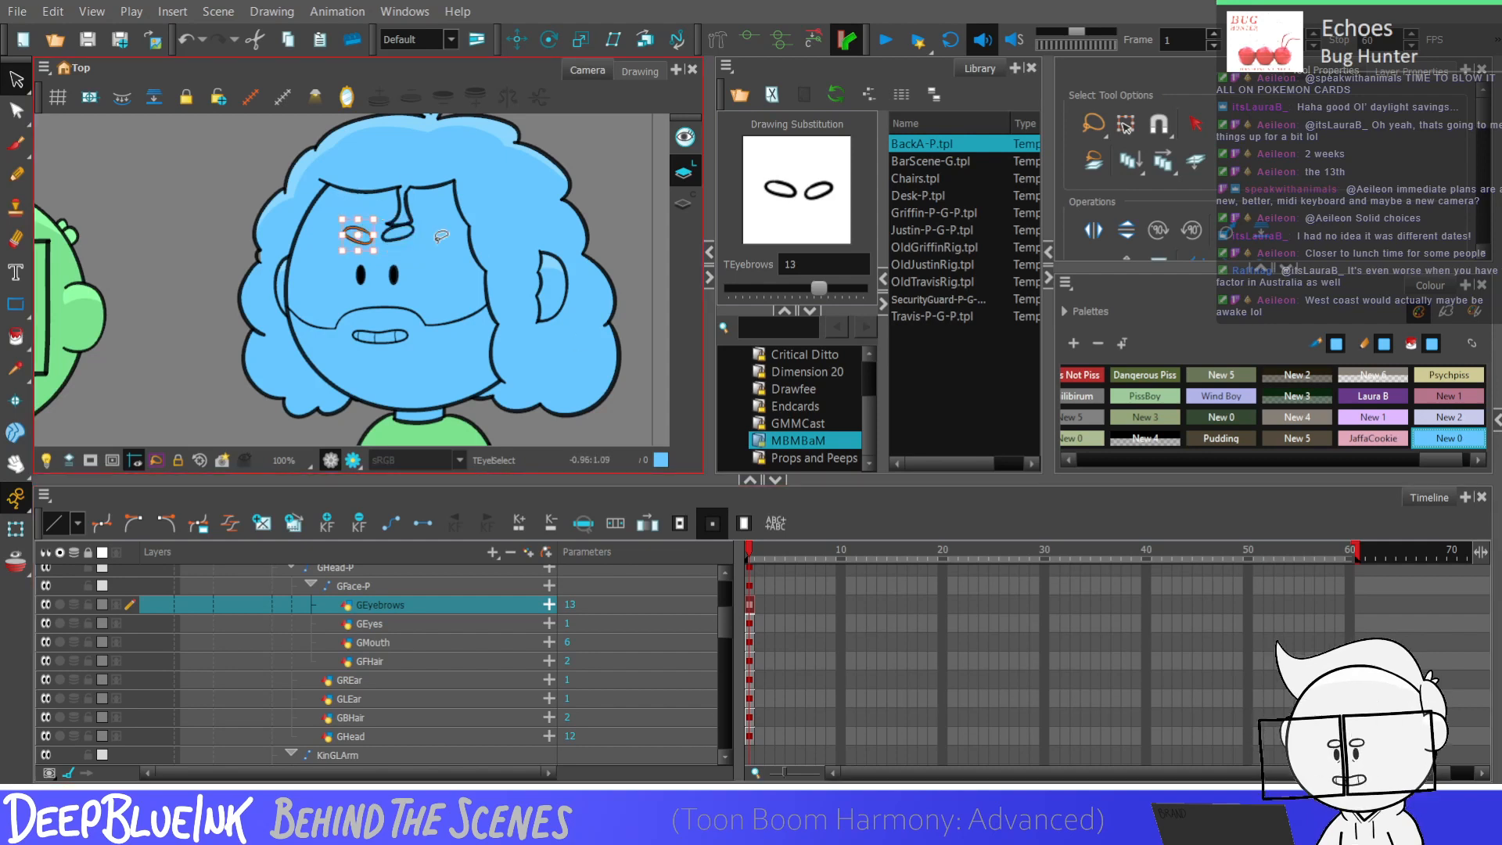
pyautogui.press('Delete')
pyautogui.hotkey('ctrl', 'z')
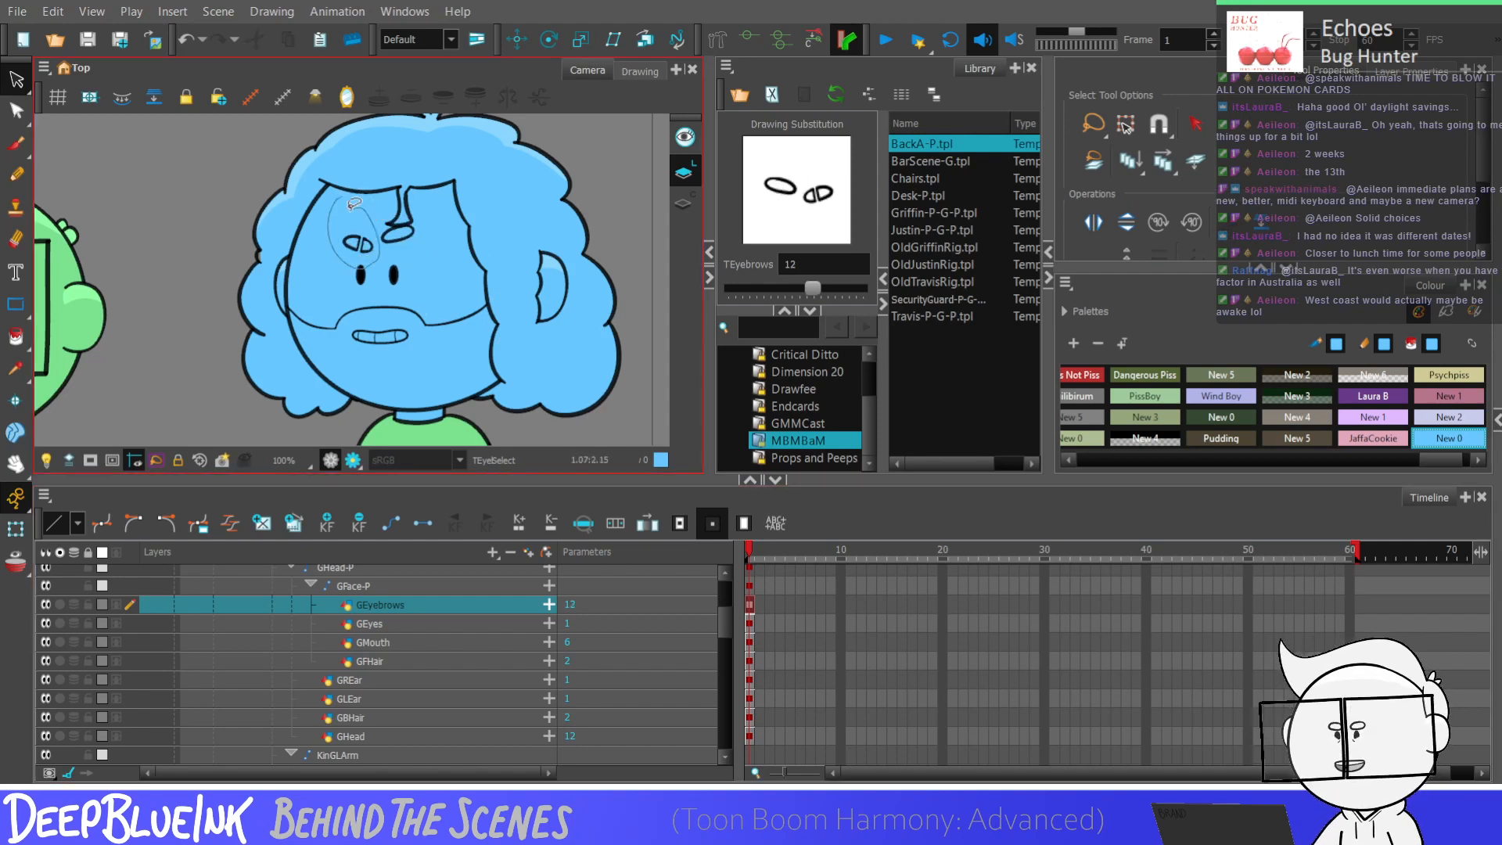
pyautogui.press('Delete')
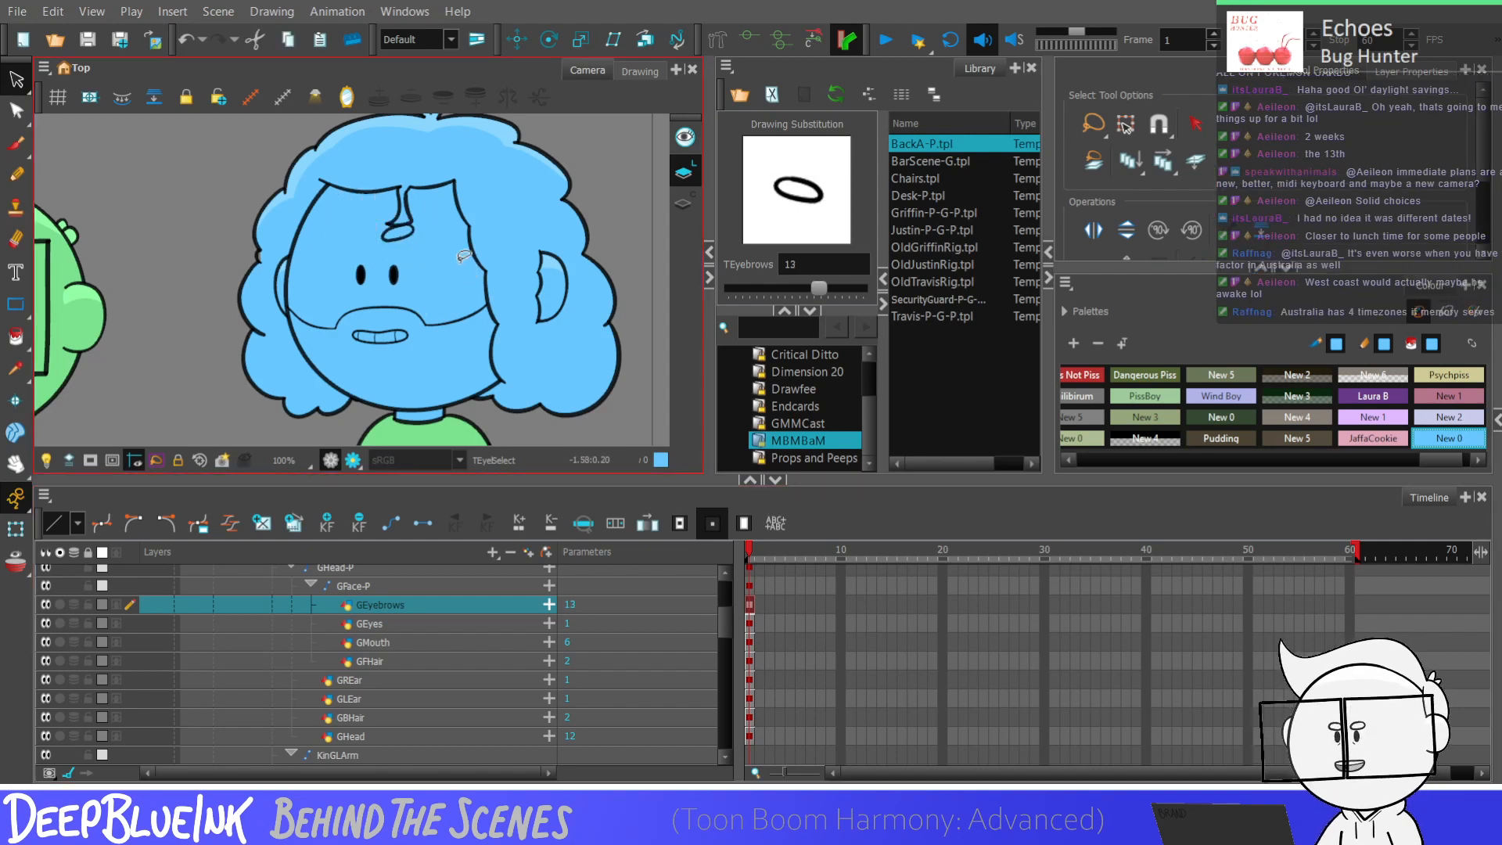
pyautogui.hotkey('ctrl', 'v')
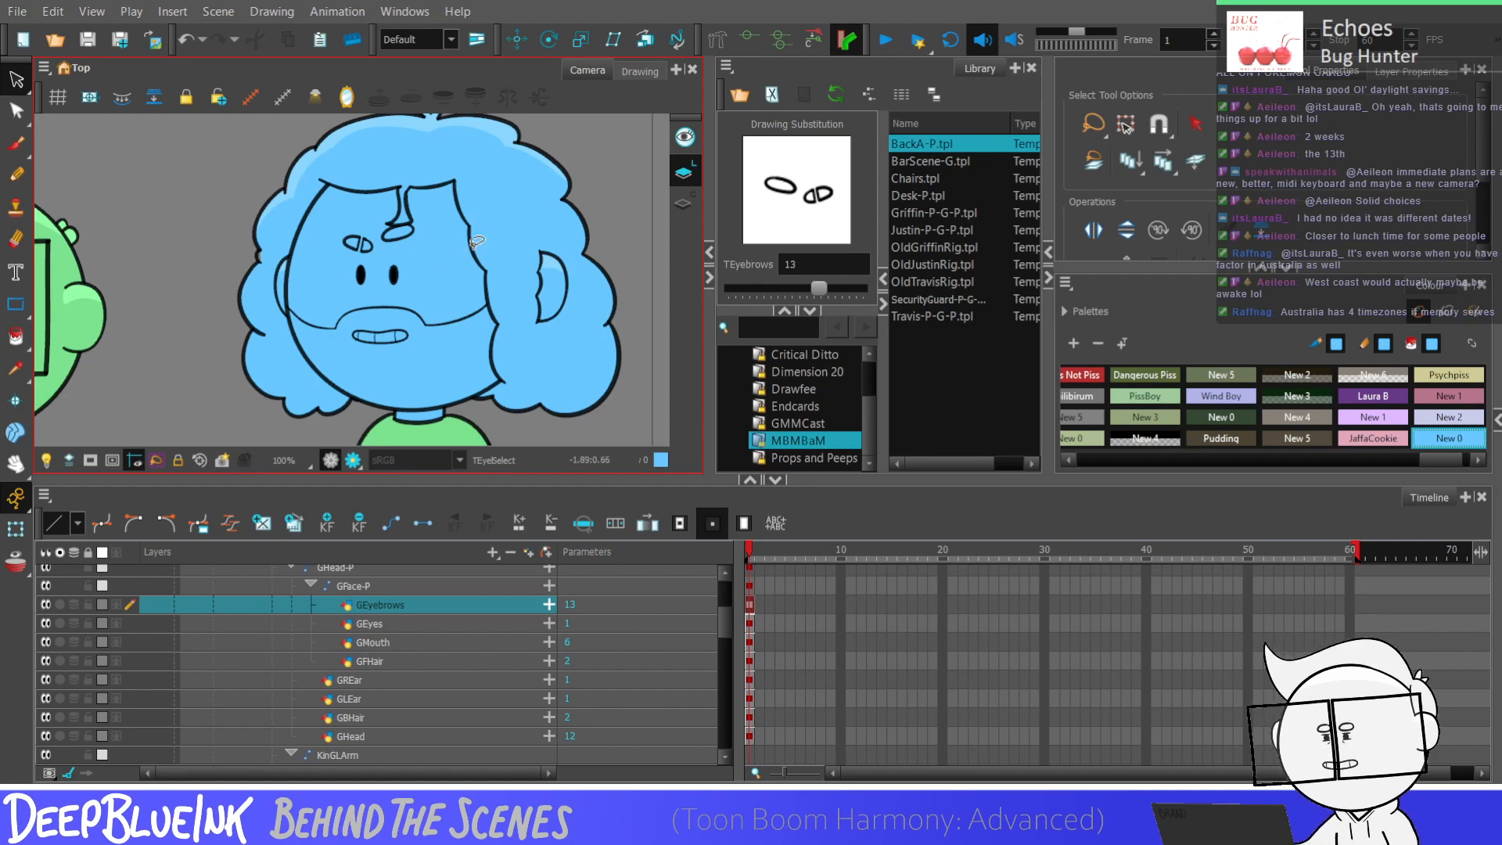
# Step: Flip back and forth through the neighbouring eyebrow drawings to compare drawing 13, and bring up drawing 14
pyautogui.press('-')
pyautogui.press('-')
pyautogui.press('-')
pyautogui.press('=')
pyautogui.press('=')
pyautogui.press('=')
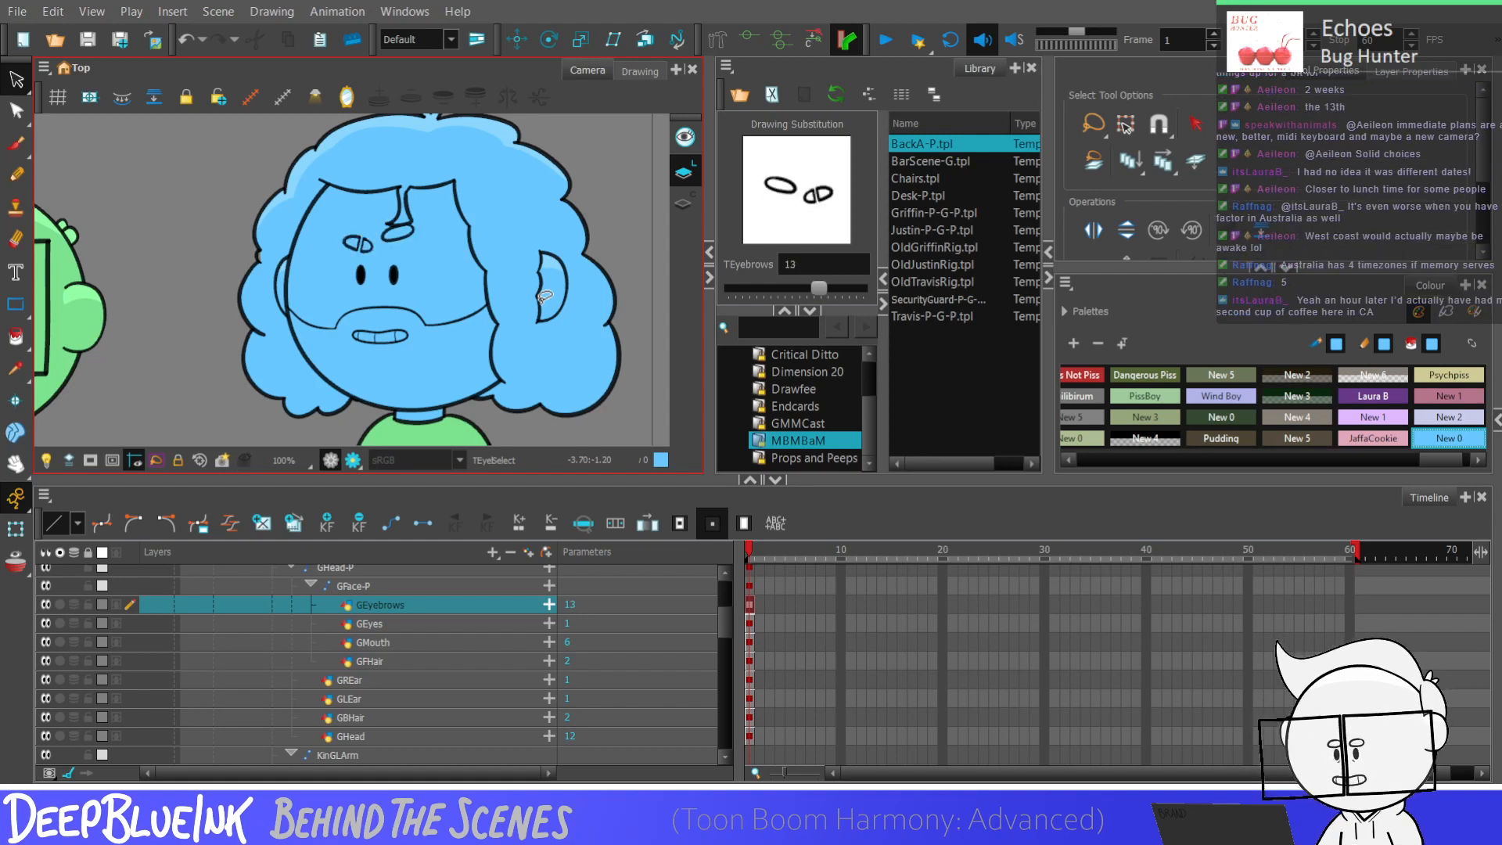
pyautogui.press('=')
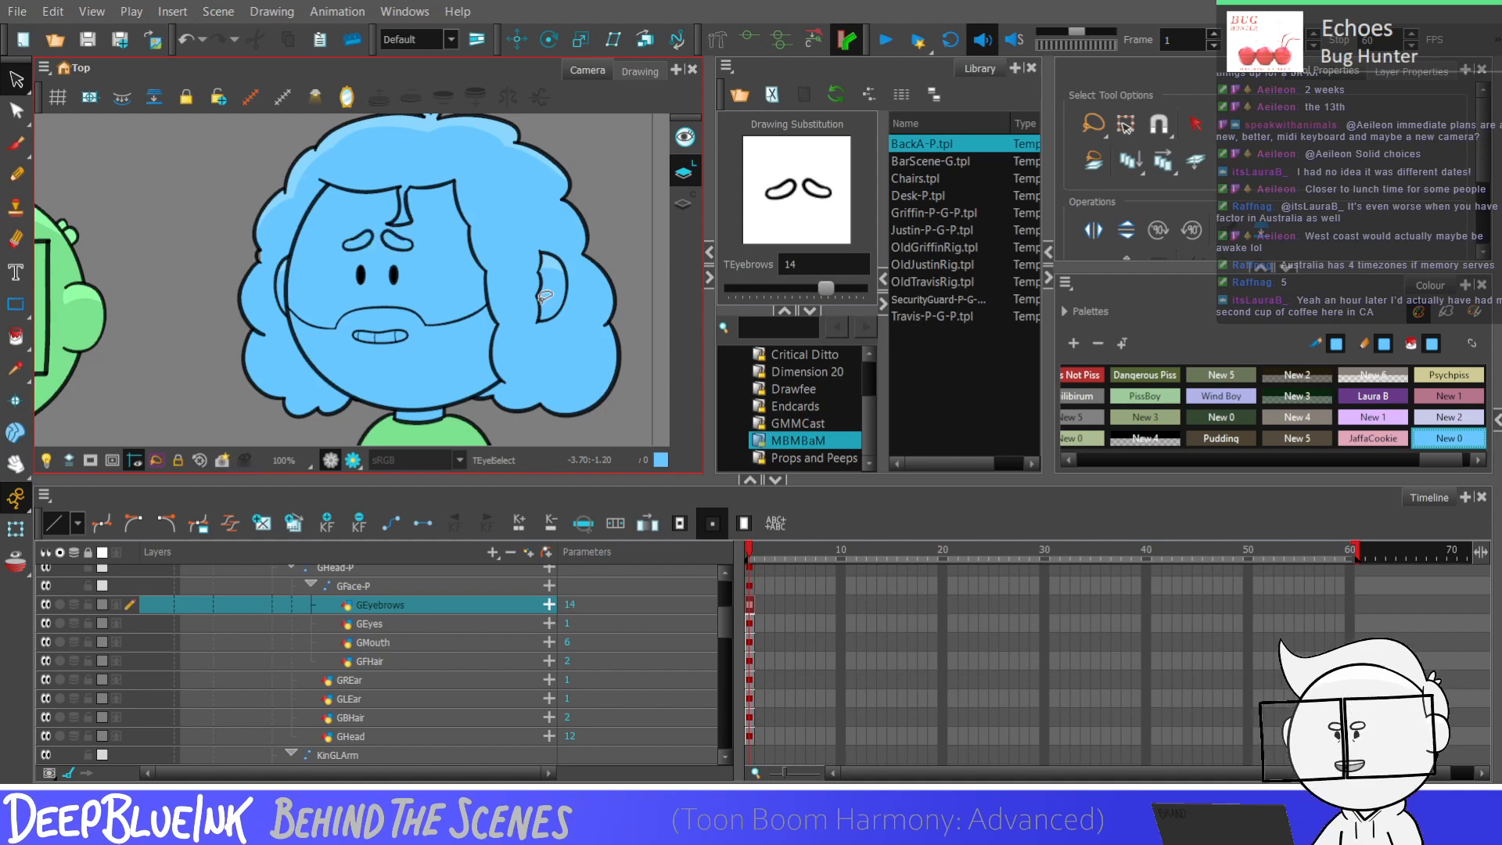
# Step: Draw two slit lines with the Pencil across the left-hand eyebrow of Danny's face in drawing 14
pyautogui.click(9, 176)
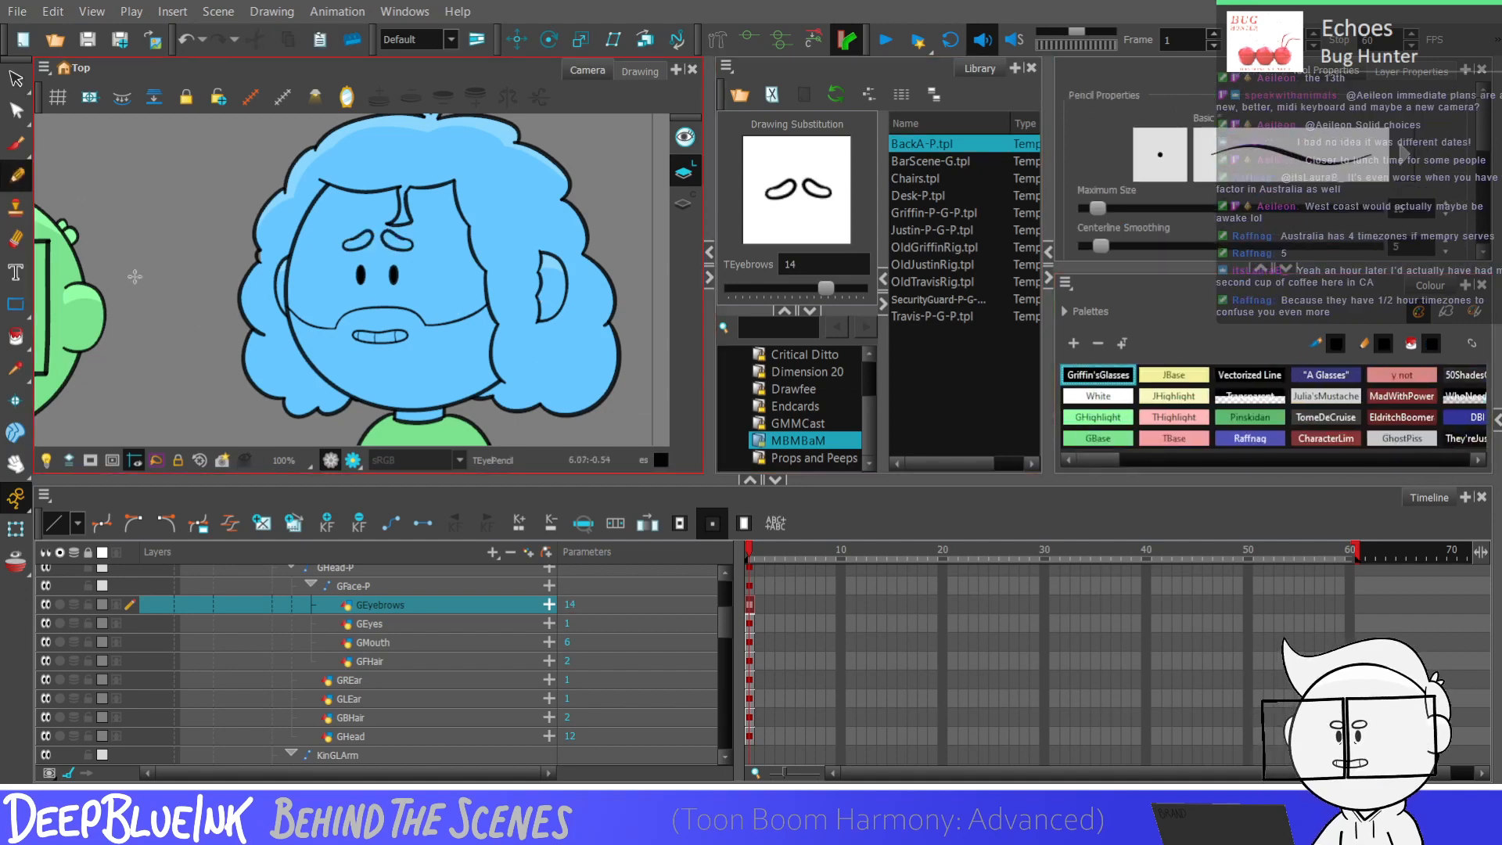
pyautogui.scroll(1, 461, 267)
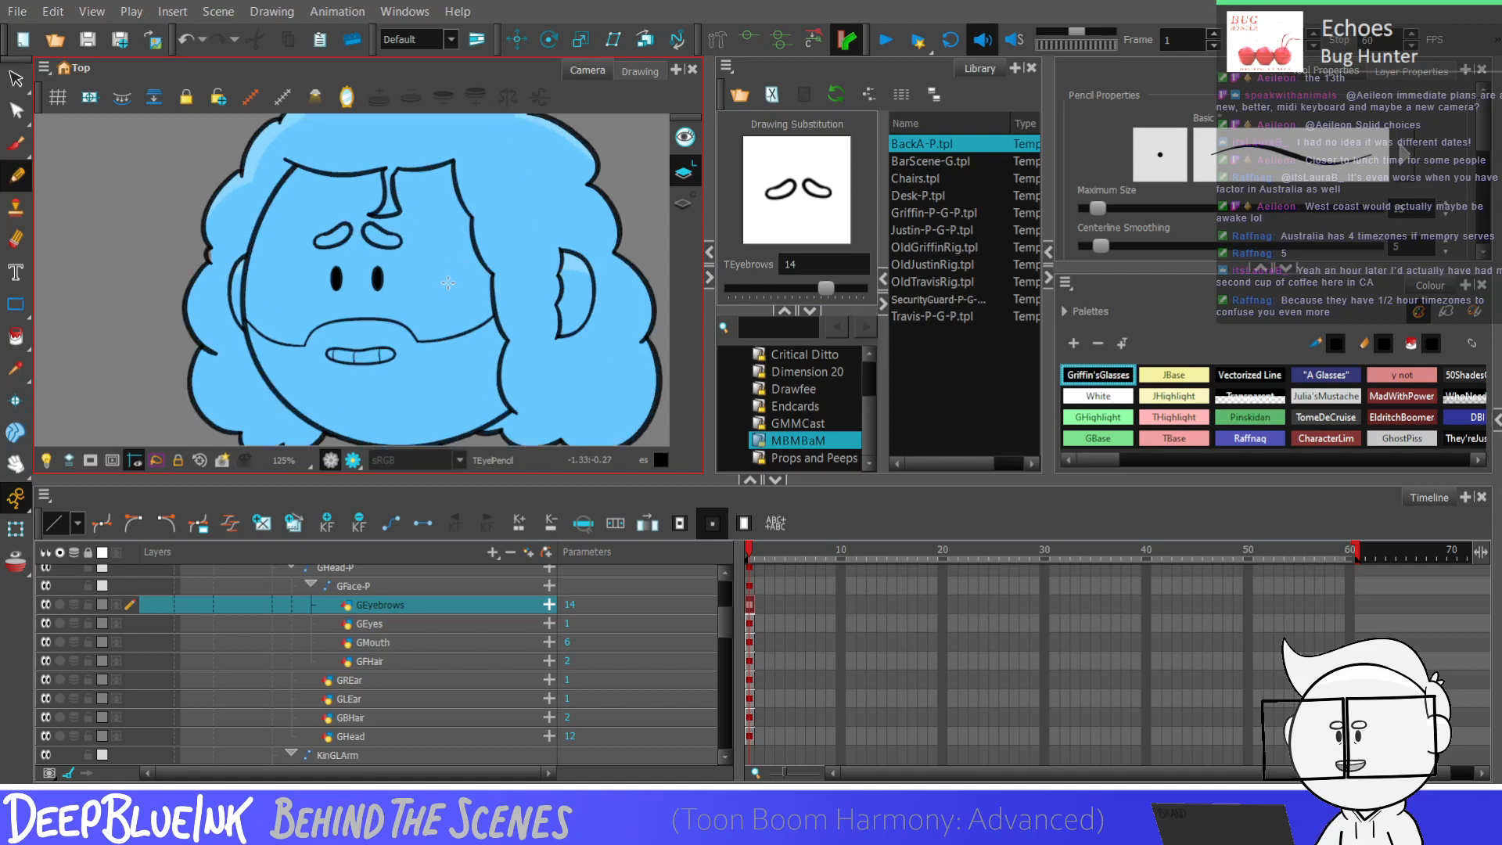
pyautogui.scroll(3, 374, 227)
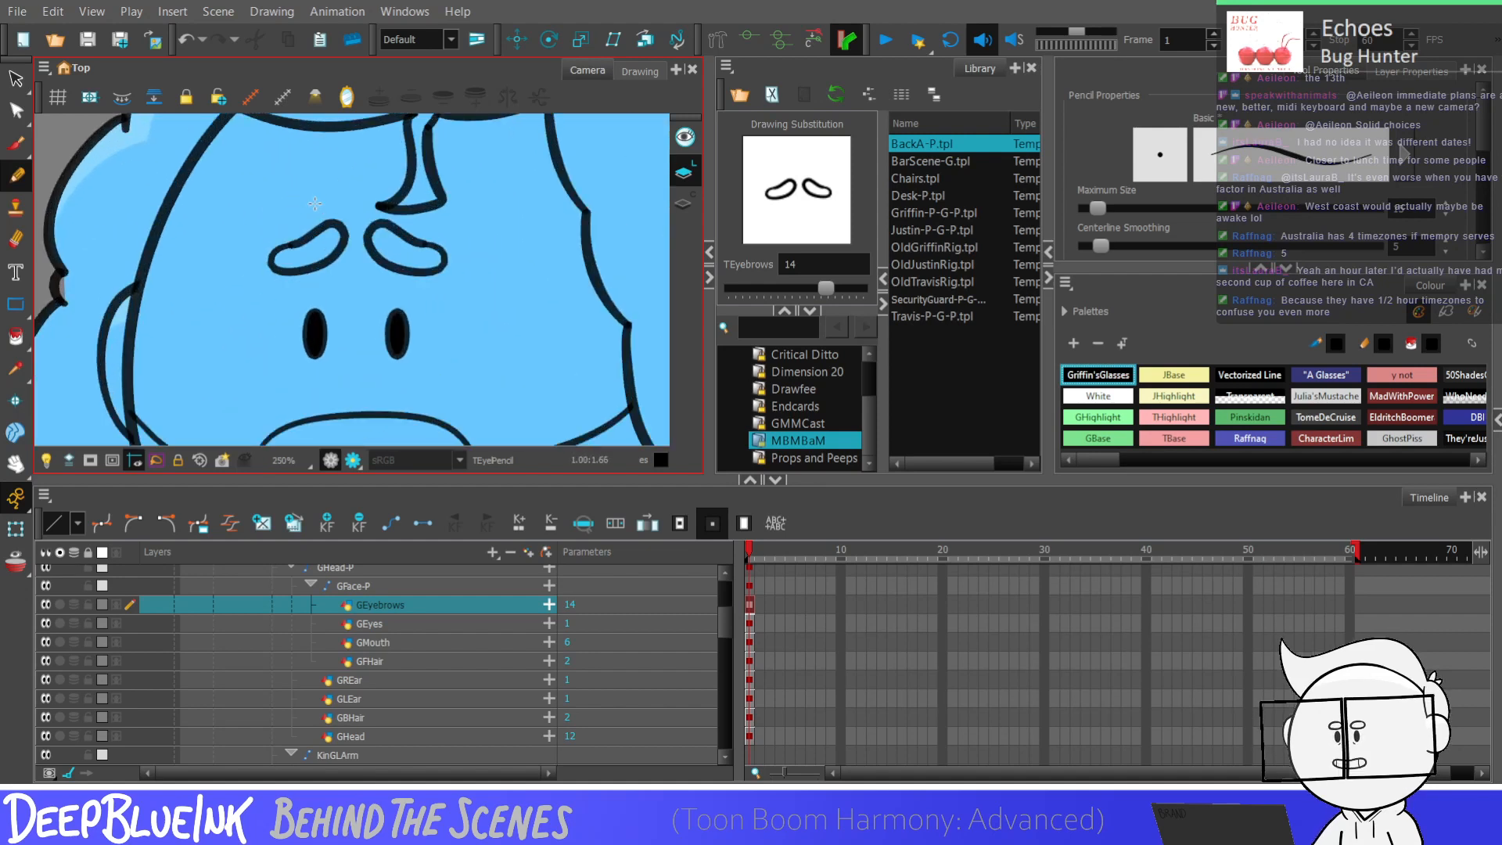
pyautogui.scroll(1, 314, 204)
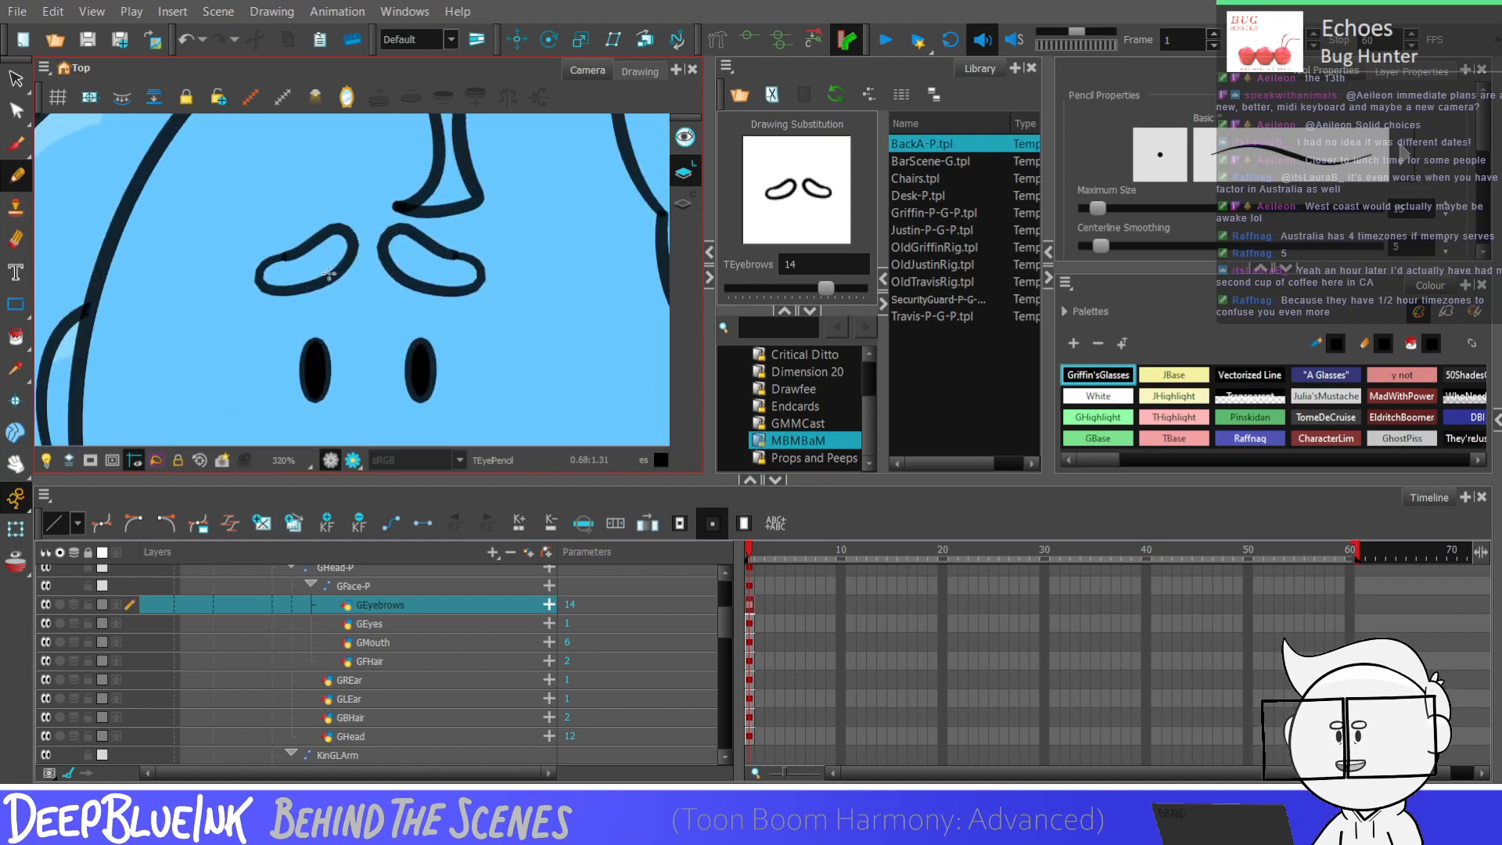
pyautogui.press('.')
pyautogui.press(',')
pyautogui.press(']')
pyautogui.hotkey('ctrl', 'z')
pyautogui.moveTo(304, 255)
pyautogui.mouseDown()
pyautogui.moveTo(308, 286)
pyautogui.moveTo(322, 285)
pyautogui.mouseUp()
pyautogui.hotkey('ctrl', 'z')
# Step: Remove the outline segments between the slit lines in drawing 14 and tidy the open ends with the Contour Editor
pyautogui.hotkey('alt', 'q')
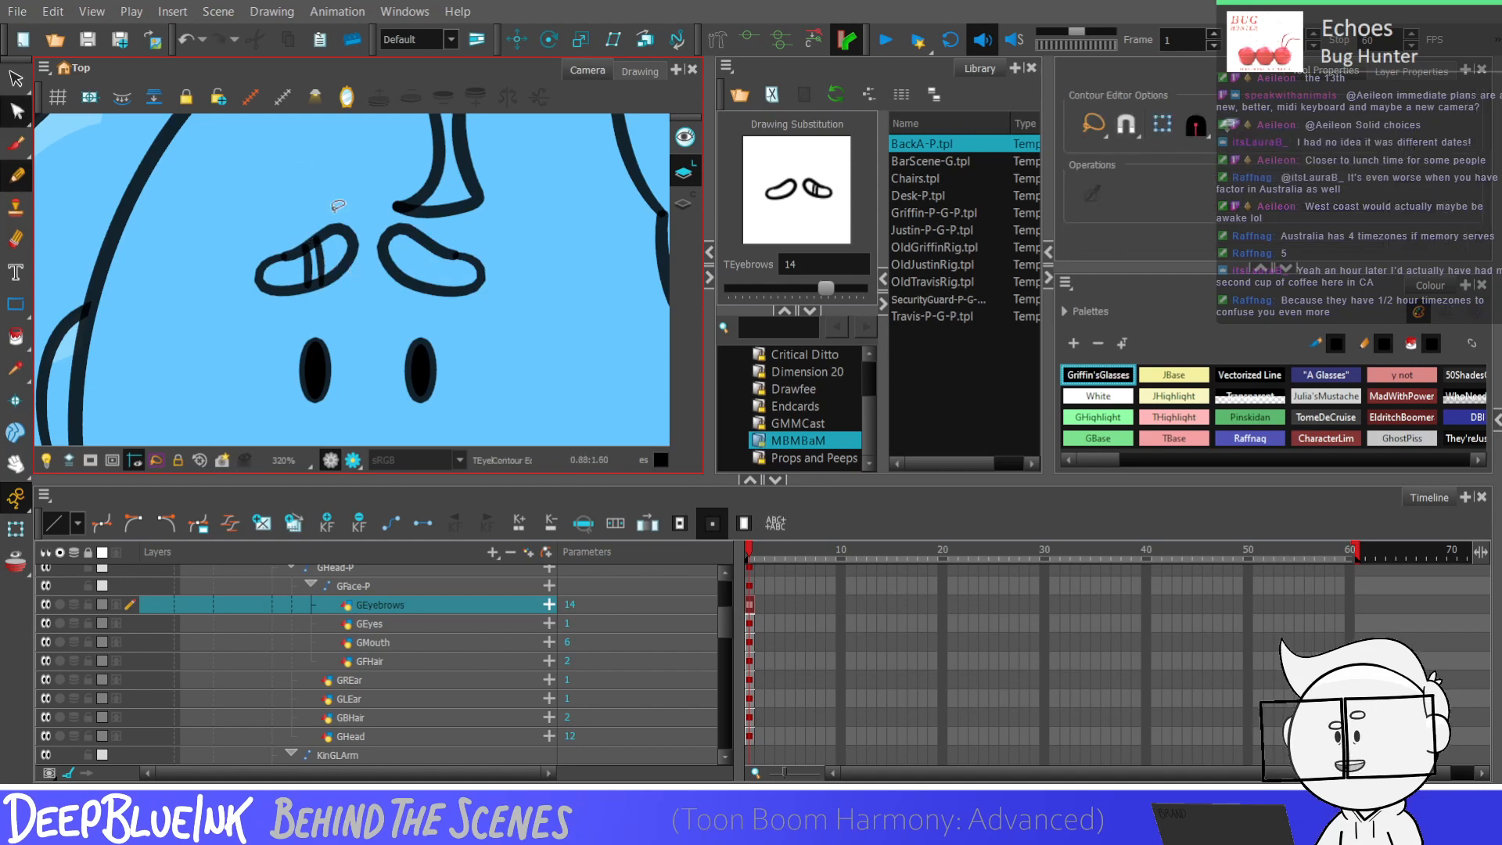
pyautogui.scroll(4, 322, 248)
pyautogui.click(308, 353)
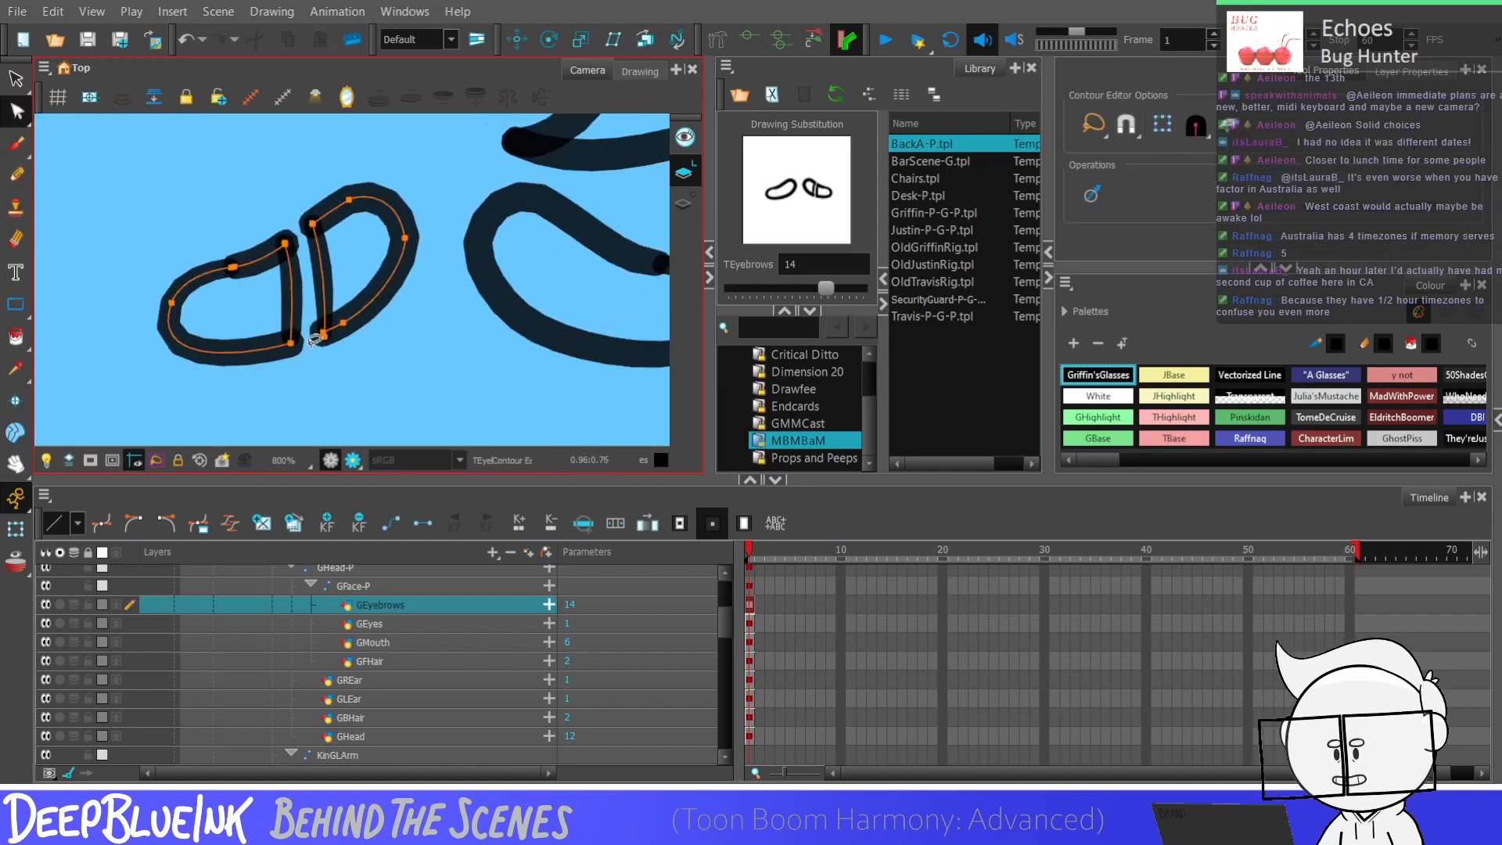
pyautogui.click(287, 349)
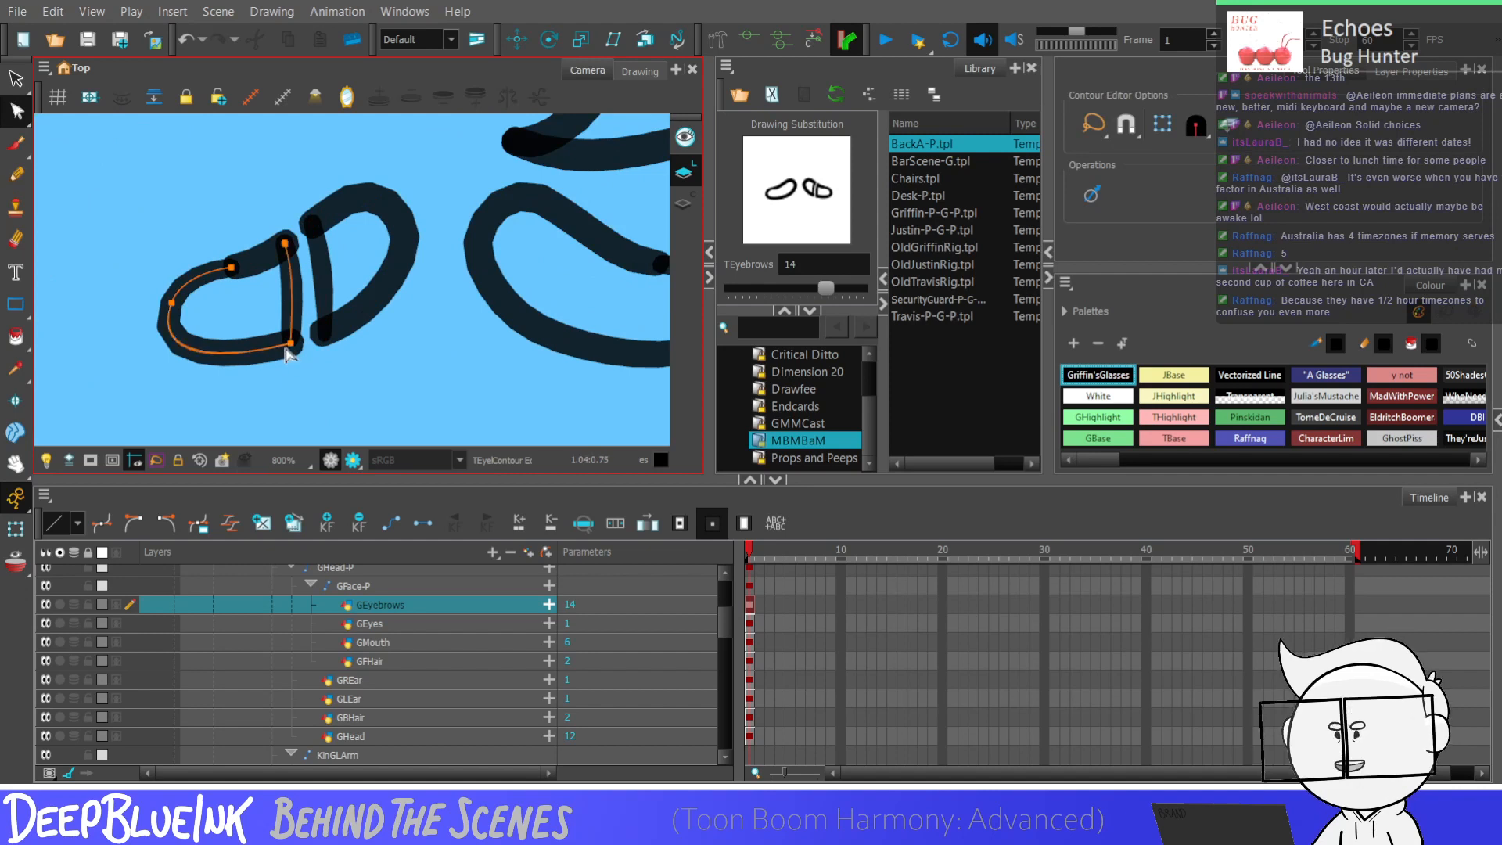
pyautogui.click(294, 348)
pyautogui.click(322, 336)
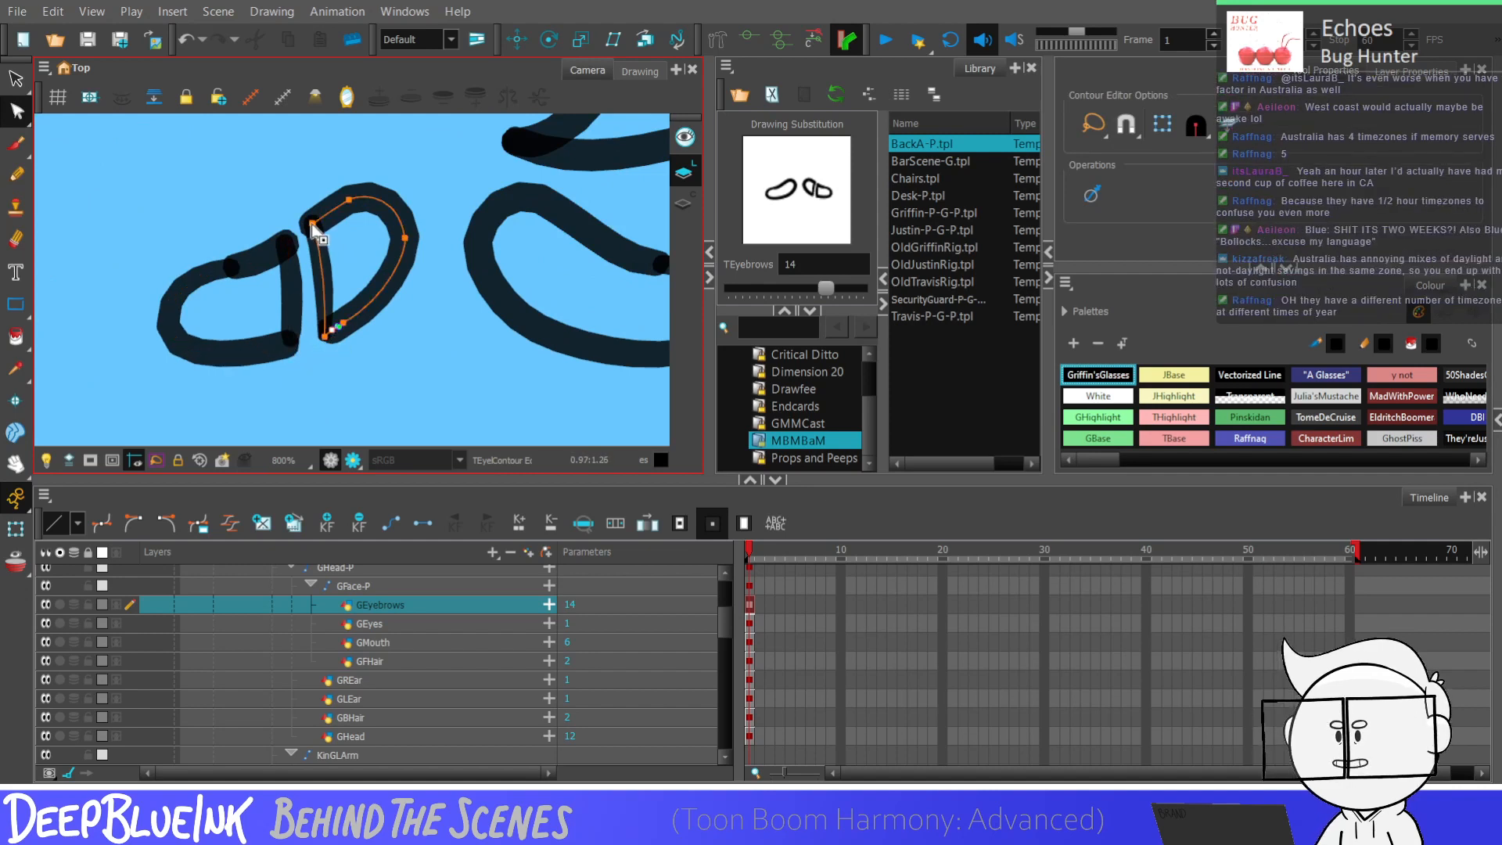
pyautogui.click(287, 250)
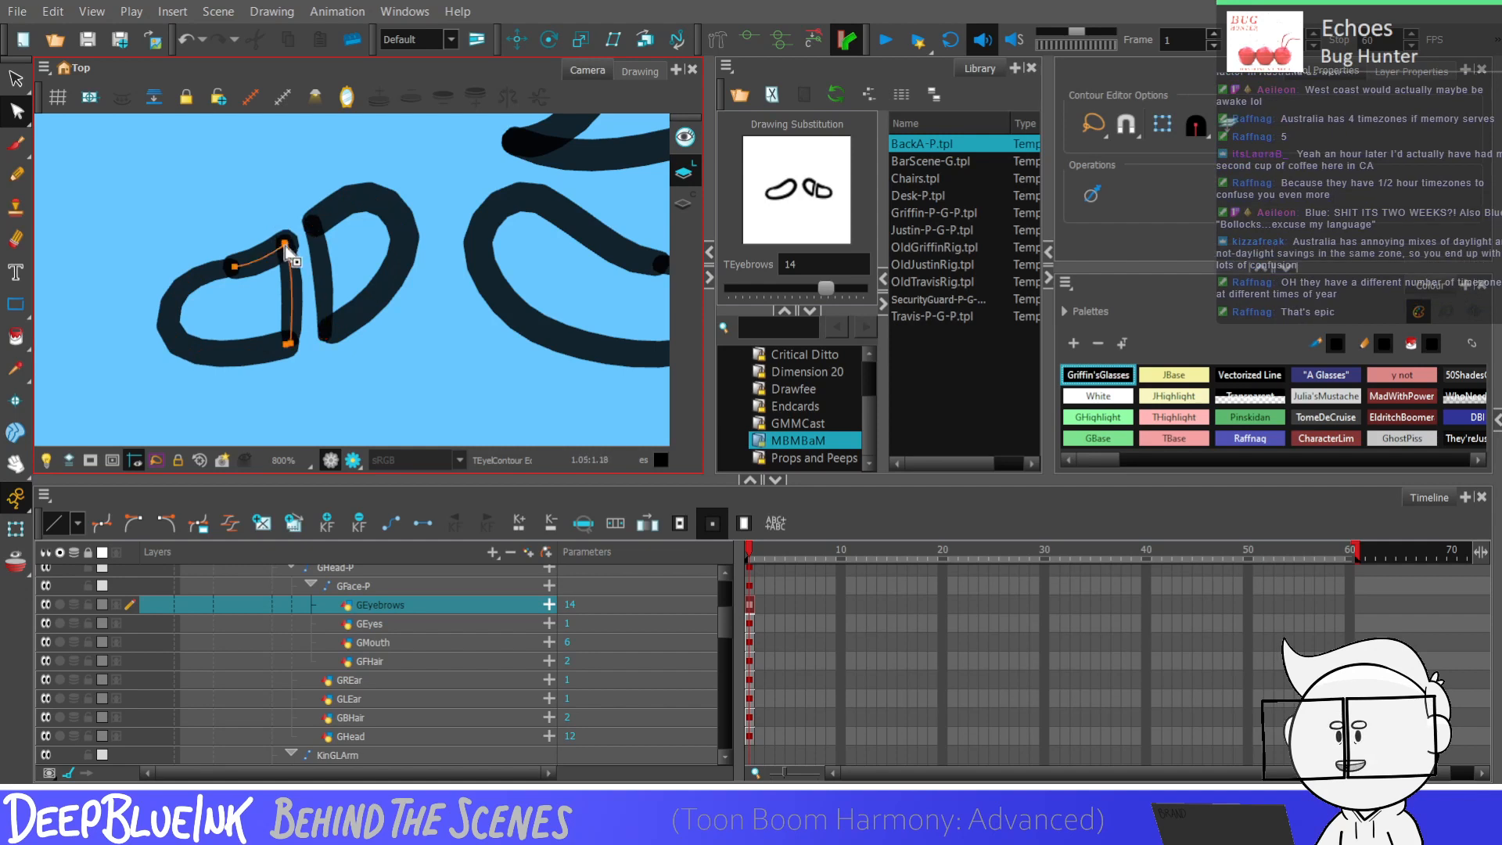
pyautogui.click(356, 294)
pyautogui.scroll(-2, 356, 294)
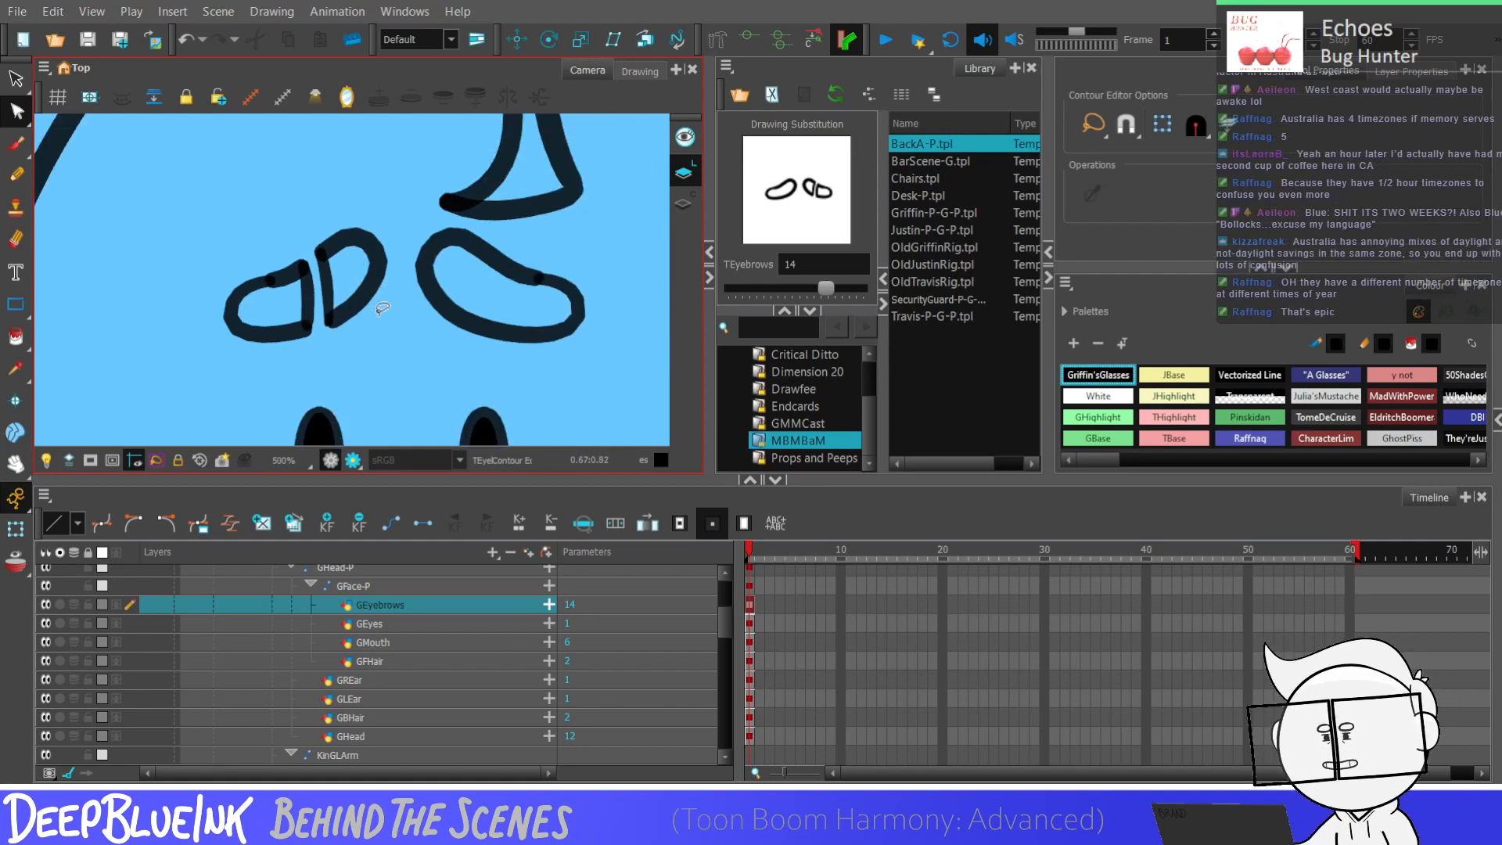
pyautogui.scroll(-1, 337, 309)
pyautogui.scroll(-1, 364, 310)
pyautogui.scroll(1, 383, 287)
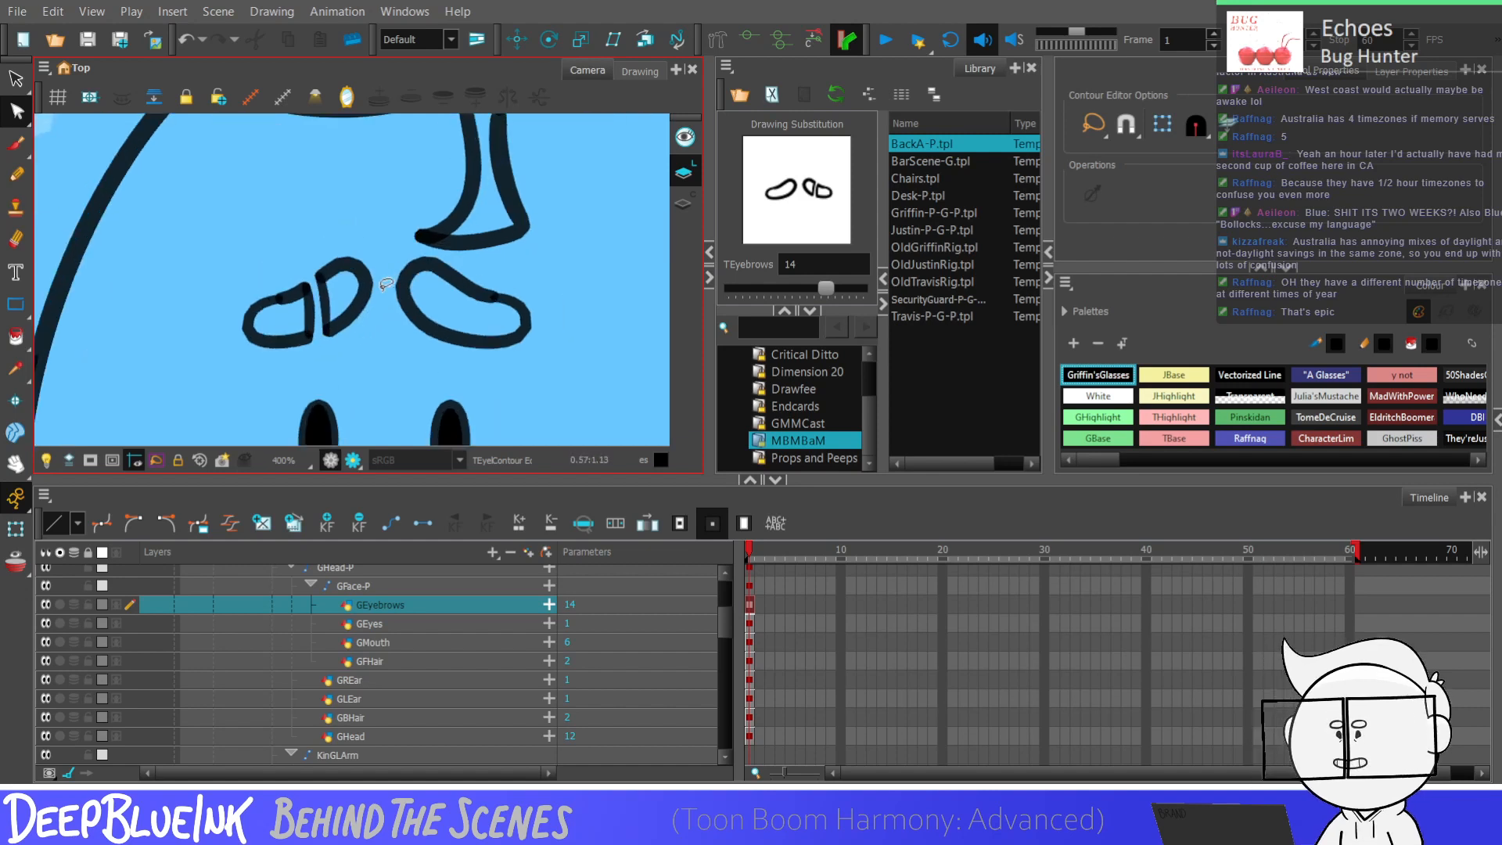
# Step: Replace the plain eyebrow in drawing 15 with the slit eyebrow copied from drawing 14
pyautogui.hotkey('alt', 's')
pyautogui.moveTo(329, 208); pyautogui.dragTo(602, 235)
pyautogui.click(576, 298)
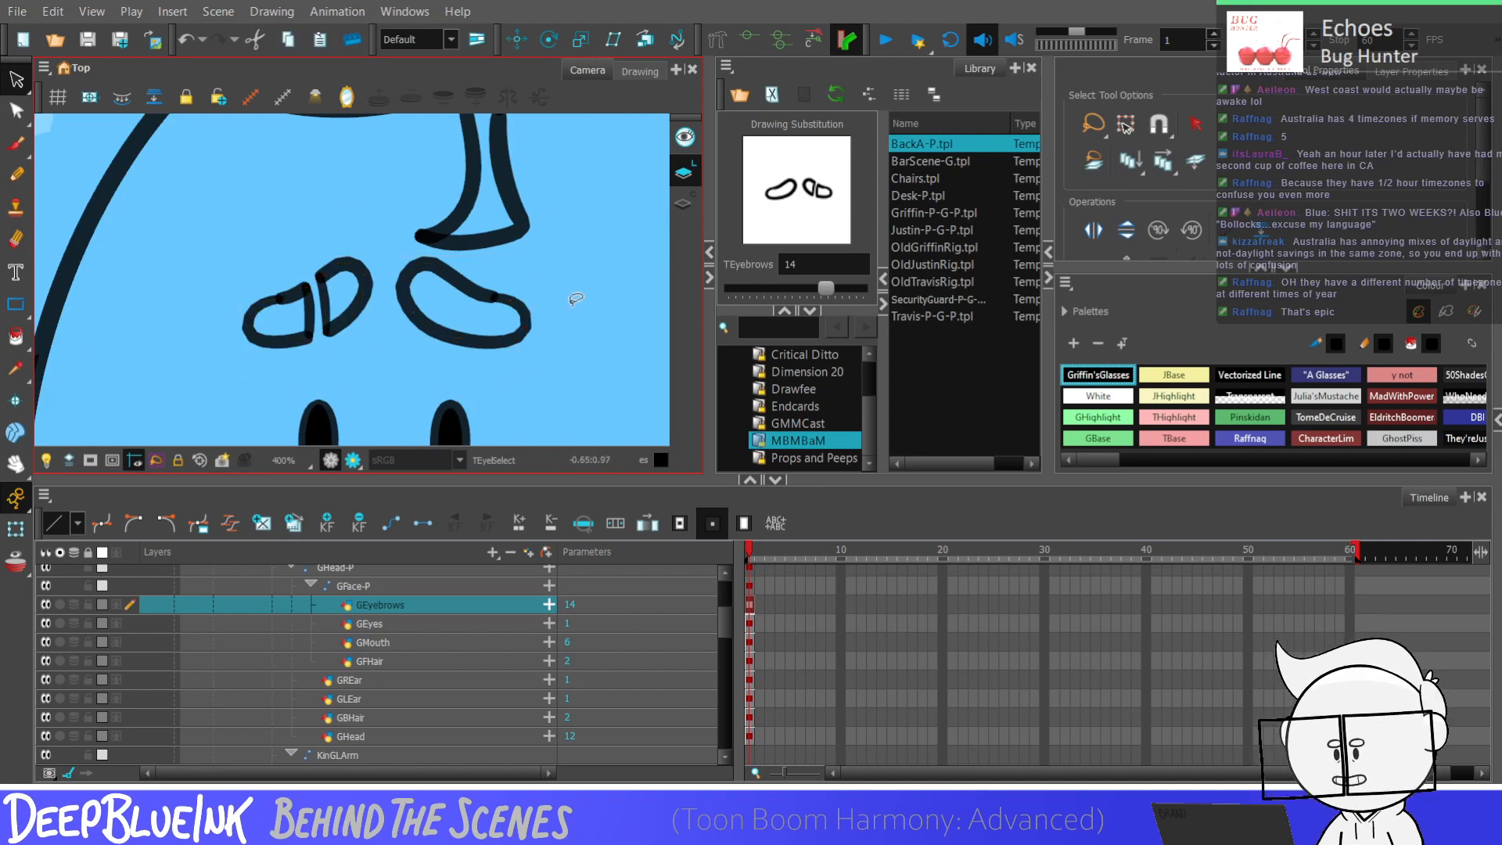
pyautogui.moveTo(826, 288); pyautogui.dragTo(832, 288)
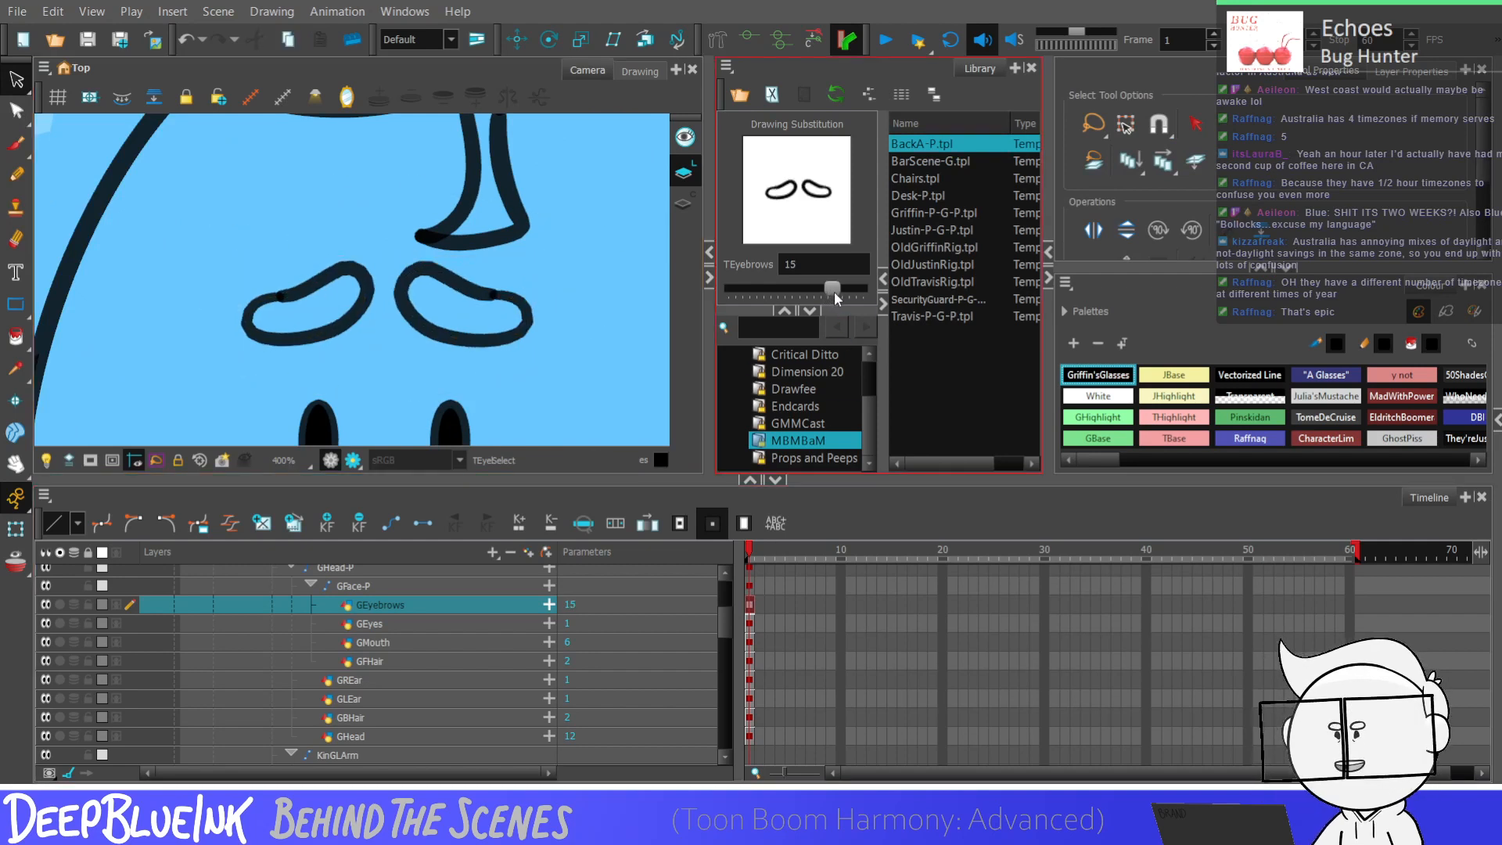
pyautogui.click(525, 307)
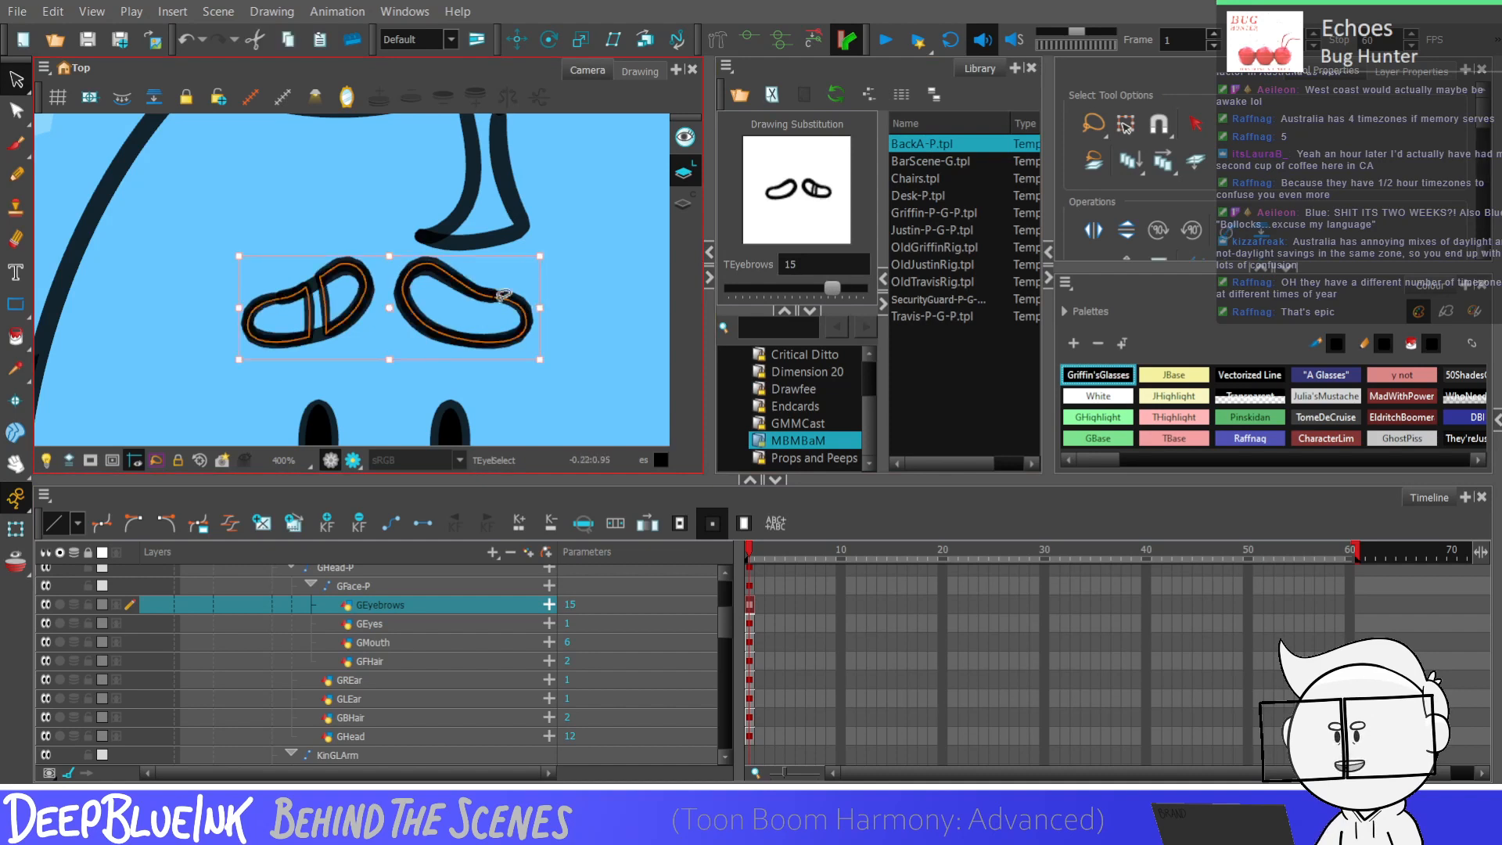
pyautogui.click(338, 367)
pyautogui.click(323, 343)
pyautogui.click(333, 353)
pyautogui.click(530, 331)
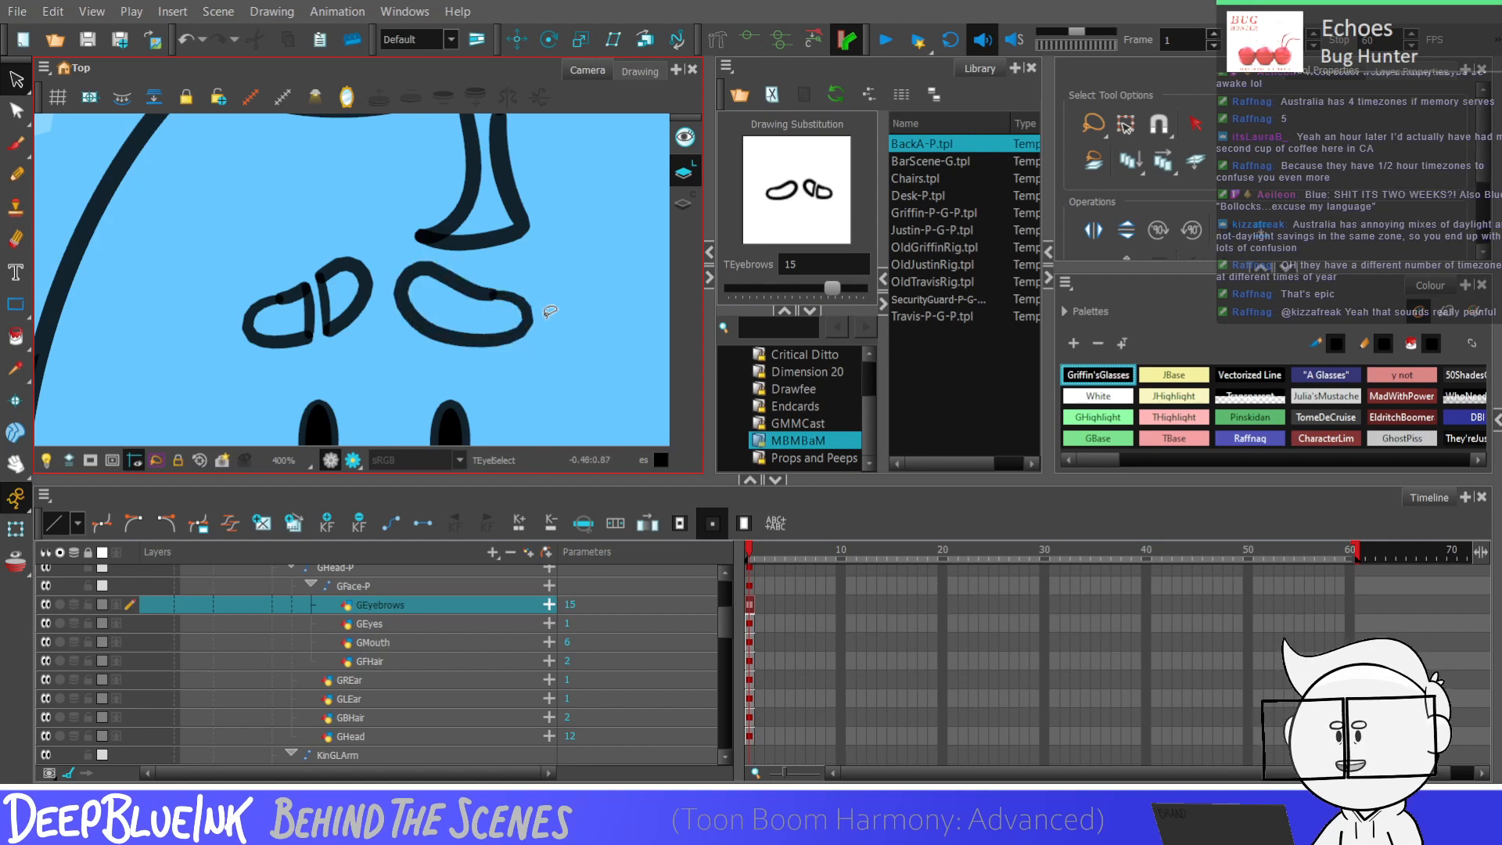
# Step: Rotate the slit eyebrow in drawing 15 slightly flatter, comparing it with drawing 14
pyautogui.moveTo(342, 214); pyautogui.dragTo(352, 234)
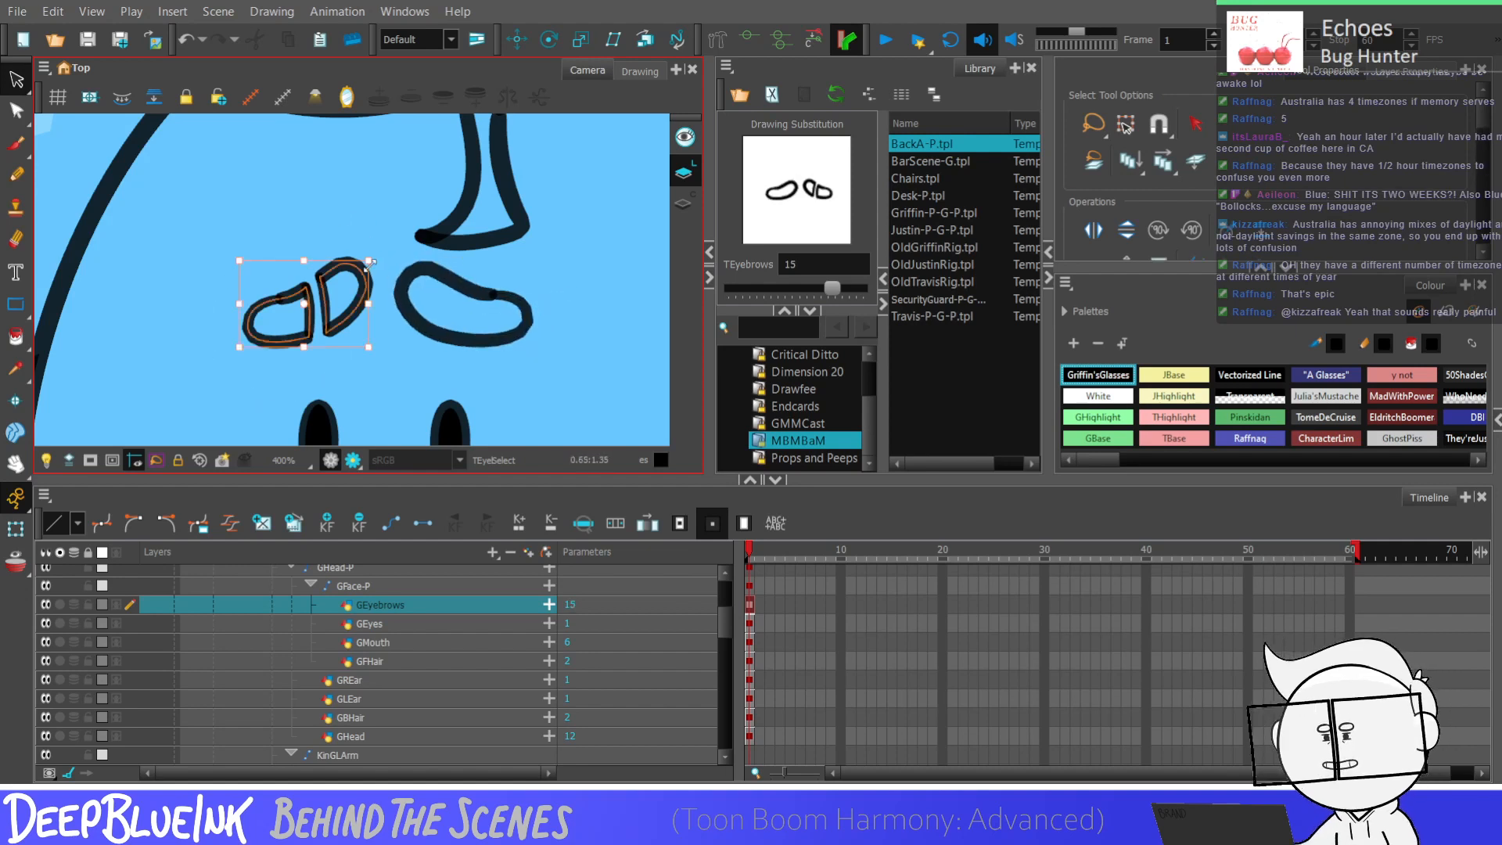
pyautogui.click(400, 248)
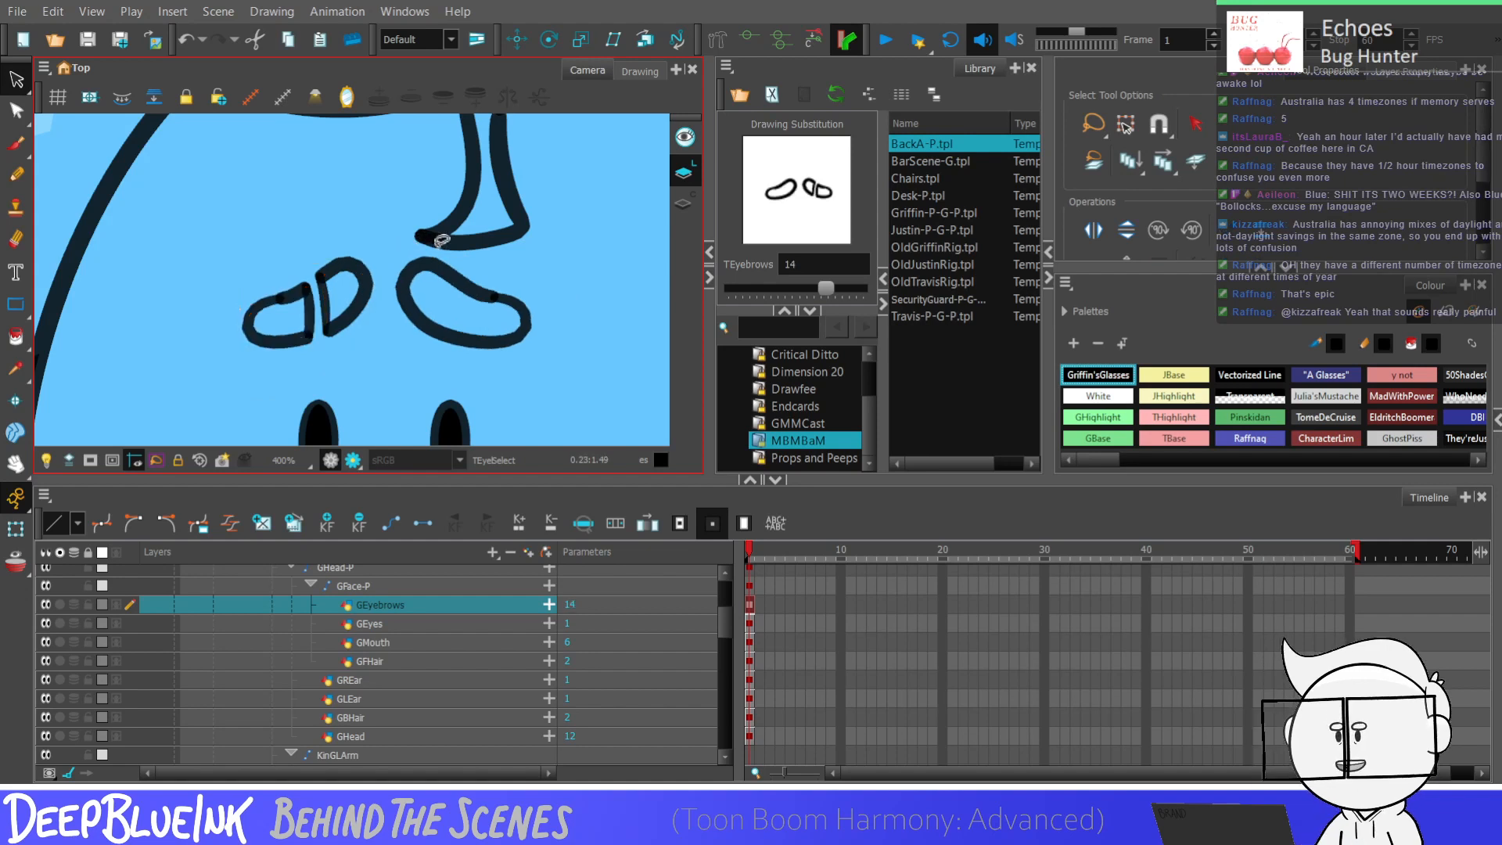
pyautogui.moveTo(317, 231)
pyautogui.mouseDown()
pyautogui.moveTo(276, 361)
pyautogui.moveTo(364, 239)
pyautogui.mouseUp()
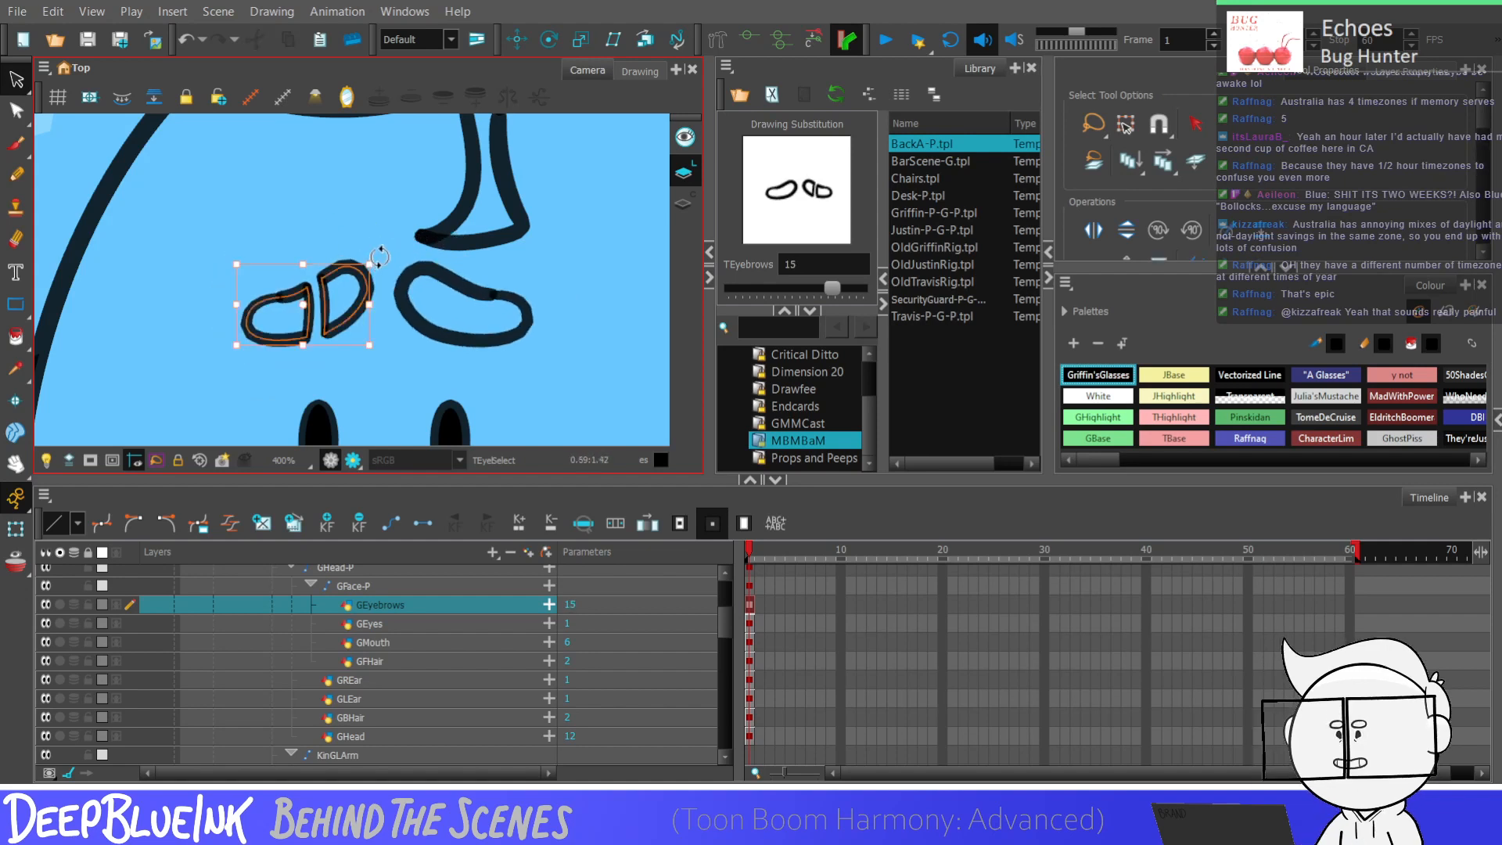
pyautogui.click(408, 244)
pyautogui.press('=')
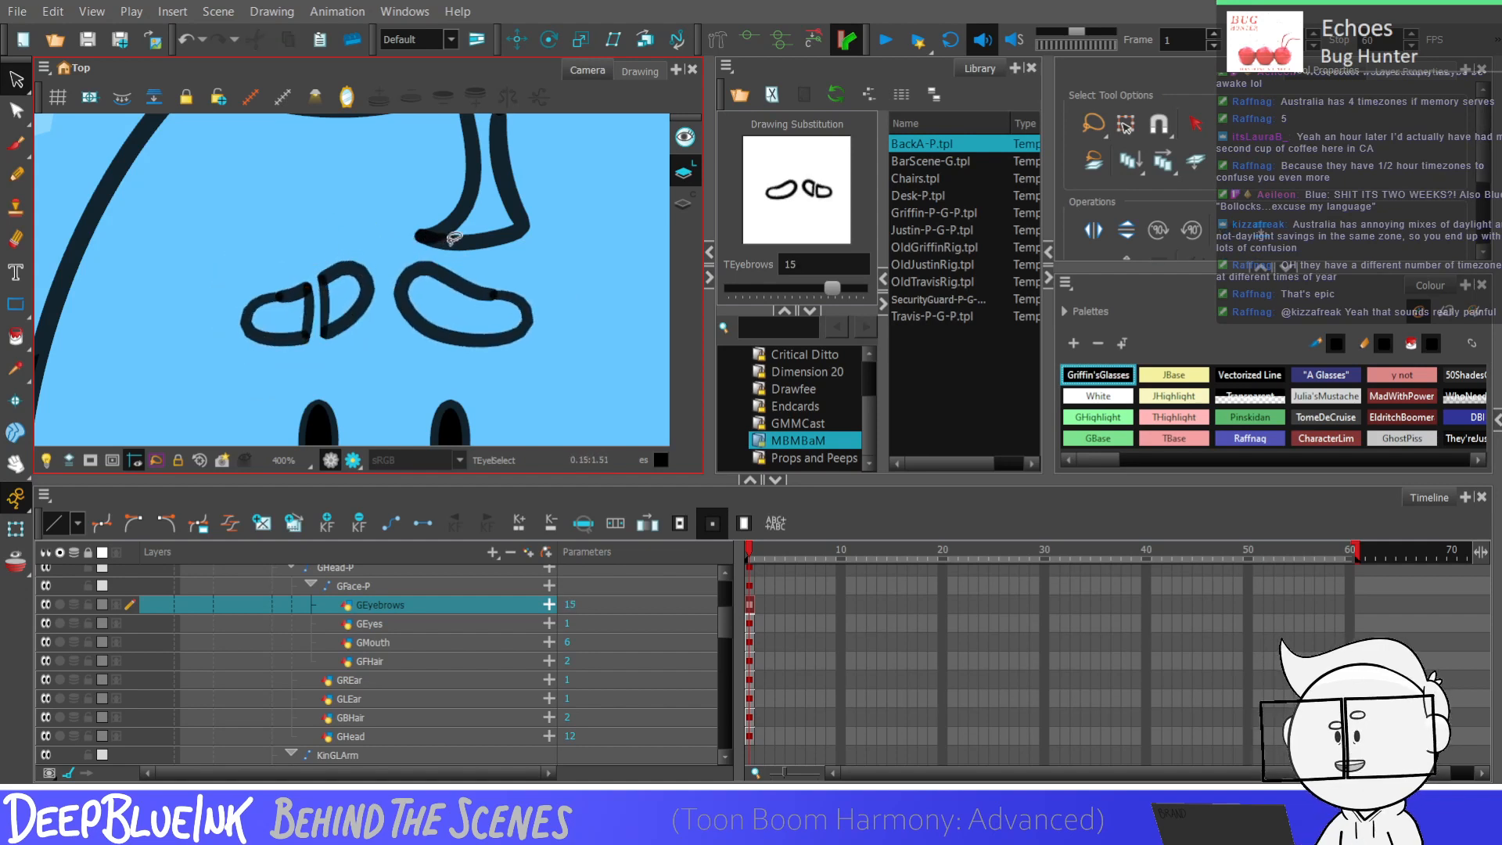
# Step: Draw two slit lines with the Pencil across the left-hand eyebrow in drawing 16
pyautogui.hotkey('alt', '/')
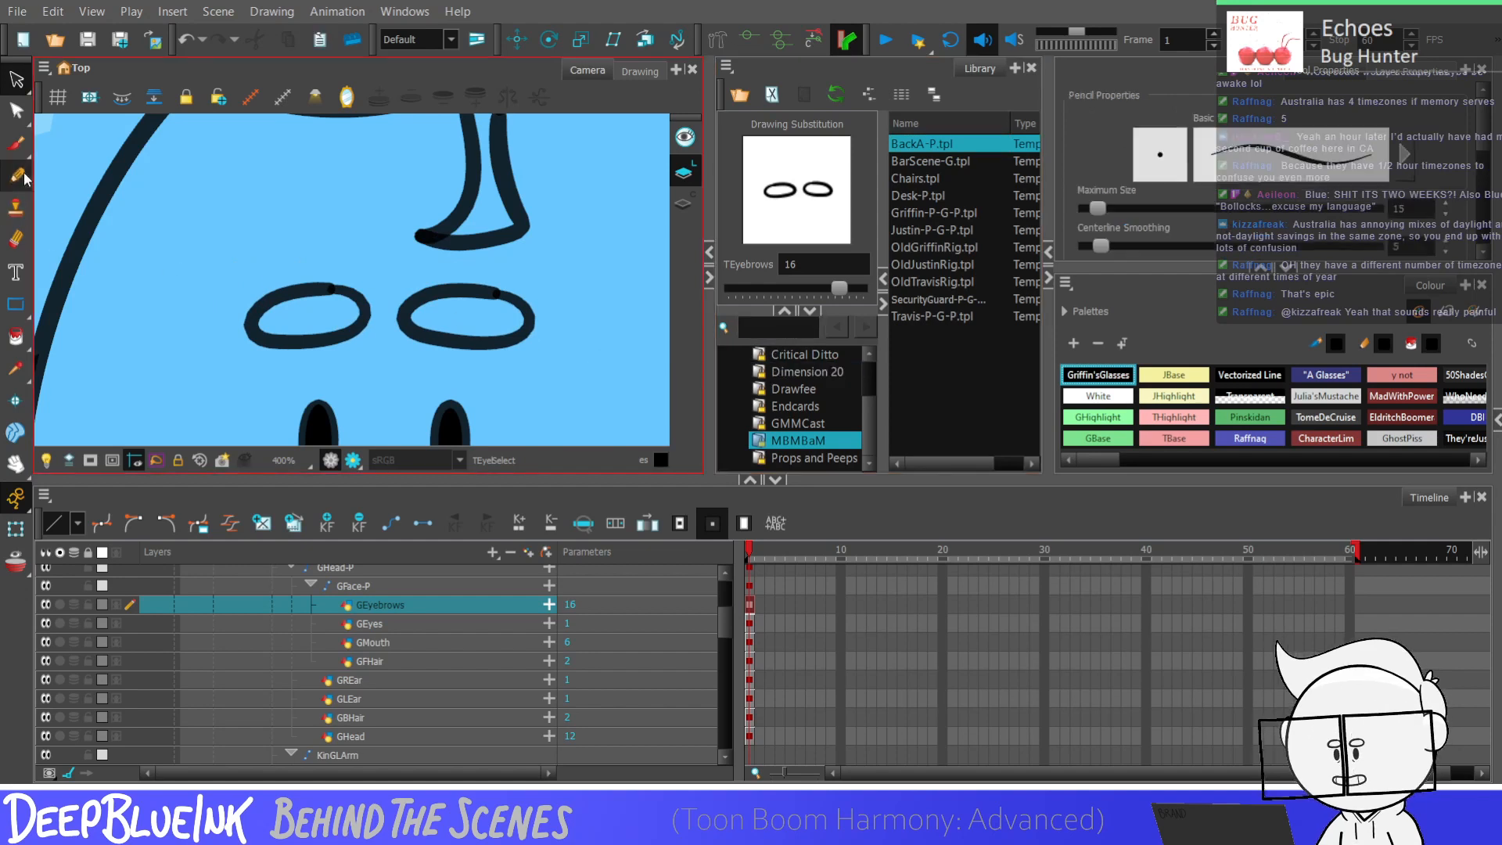
pyautogui.moveTo(839, 288)
pyautogui.mouseDown()
pyautogui.moveTo(730, 291)
pyautogui.moveTo(839, 288)
pyautogui.mouseUp()
pyautogui.moveTo(308, 291)
pyautogui.mouseDown()
pyautogui.moveTo(316, 338)
pyautogui.moveTo(336, 336)
pyautogui.mouseUp()
pyautogui.moveTo(752, 289)
pyautogui.mouseDown()
pyautogui.moveTo(736, 293)
pyautogui.moveTo(842, 292)
pyautogui.mouseUp()
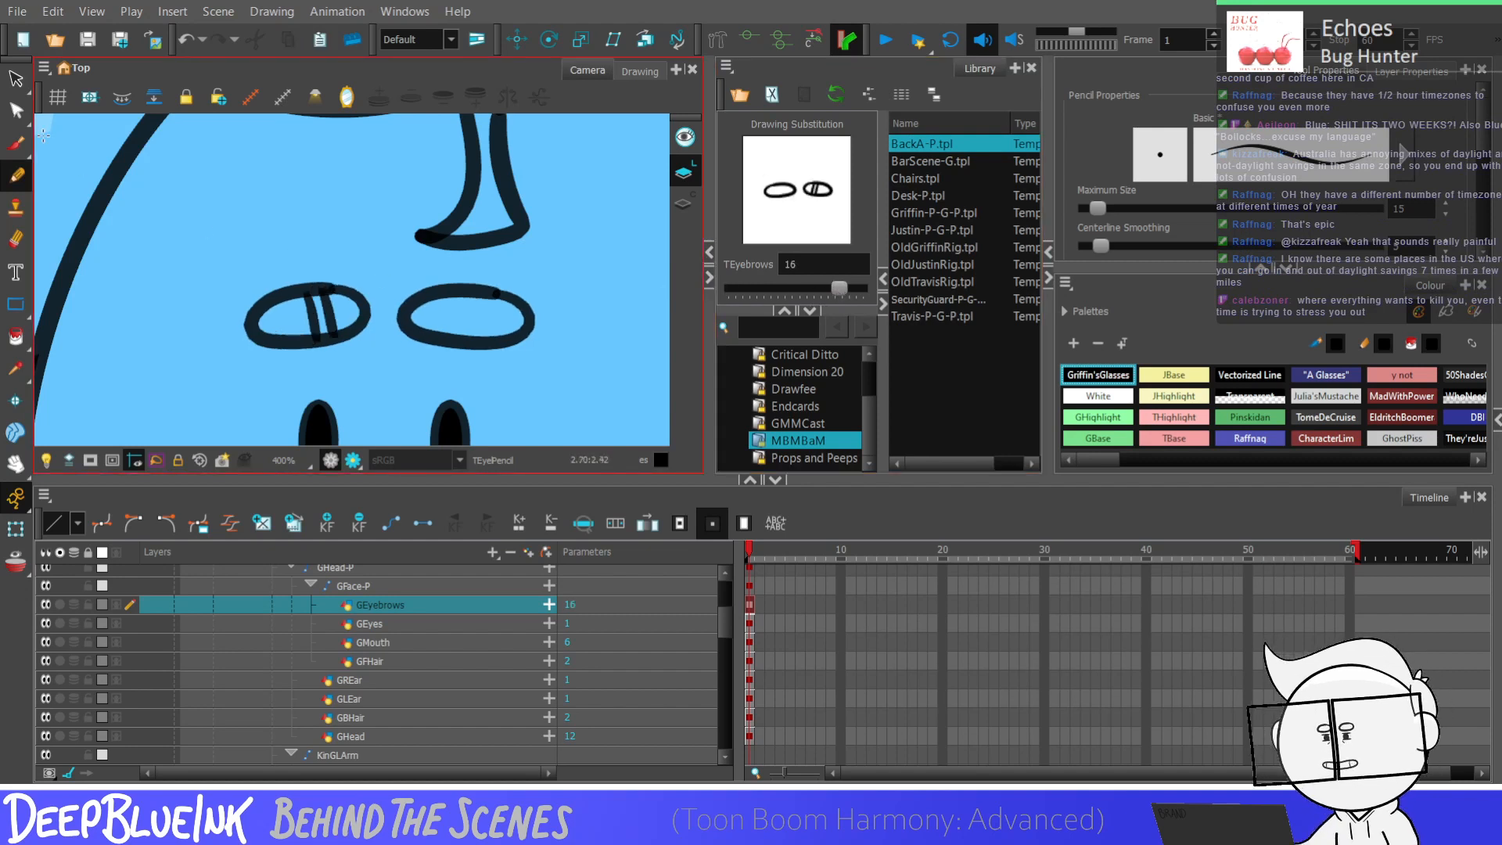
# Step: Nudge the two slit lines in drawing 16 slightly to the left and compare their placement with the neighbouring drawings
pyautogui.hotkey('alt', 's')
pyautogui.hotkey('ctrl', 'a')
pyautogui.press('Left')
pyautogui.press('Left')
pyautogui.press('Left')
pyautogui.press('Left')
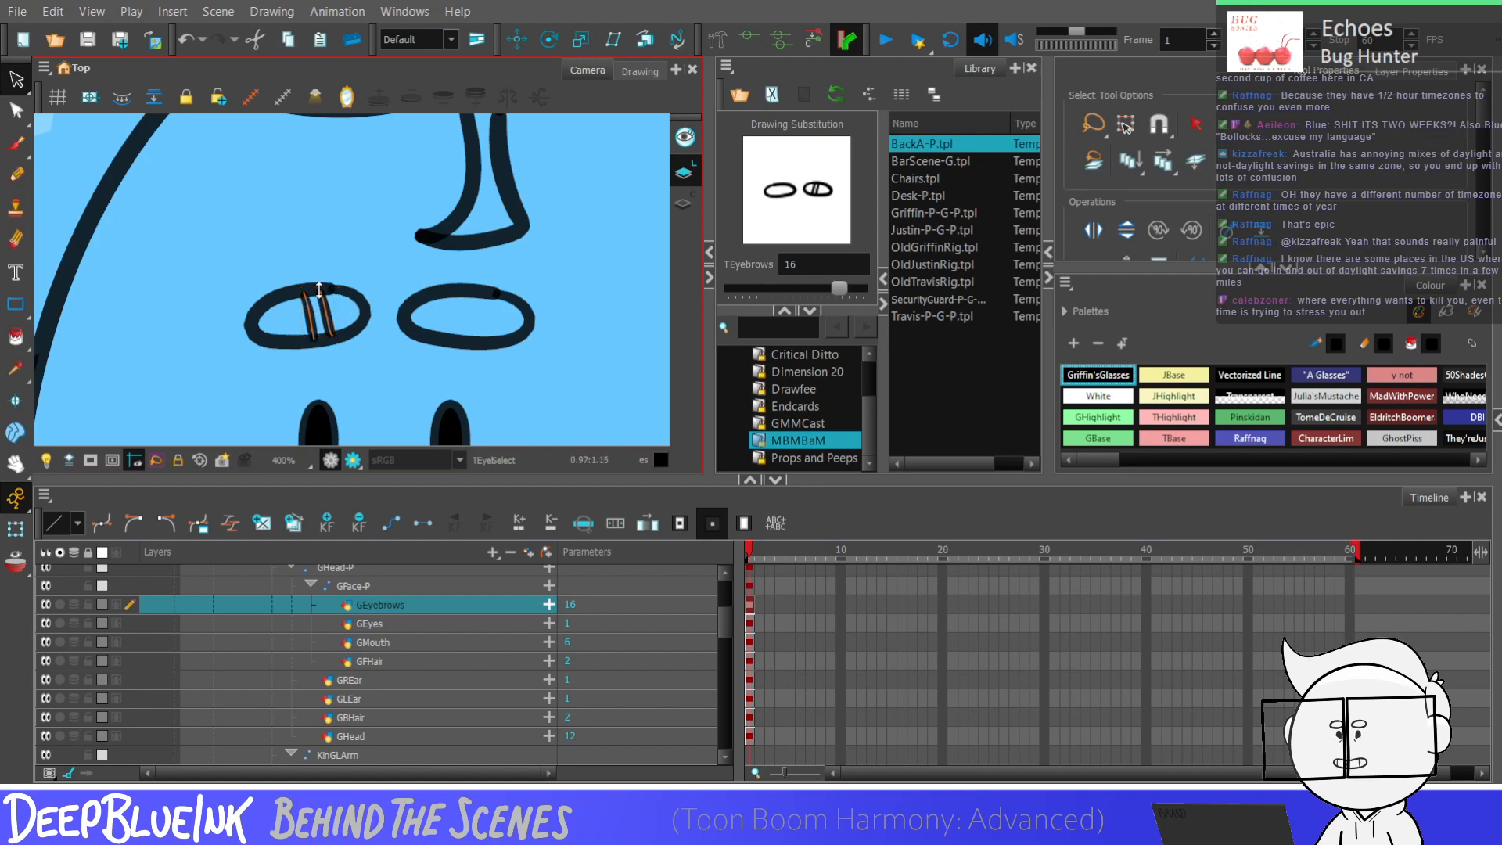
pyautogui.click(292, 312)
pyautogui.click(827, 293)
pyautogui.moveTo(829, 287)
pyautogui.mouseDown()
pyautogui.moveTo(737, 289)
pyautogui.moveTo(838, 291)
pyautogui.mouseUp()
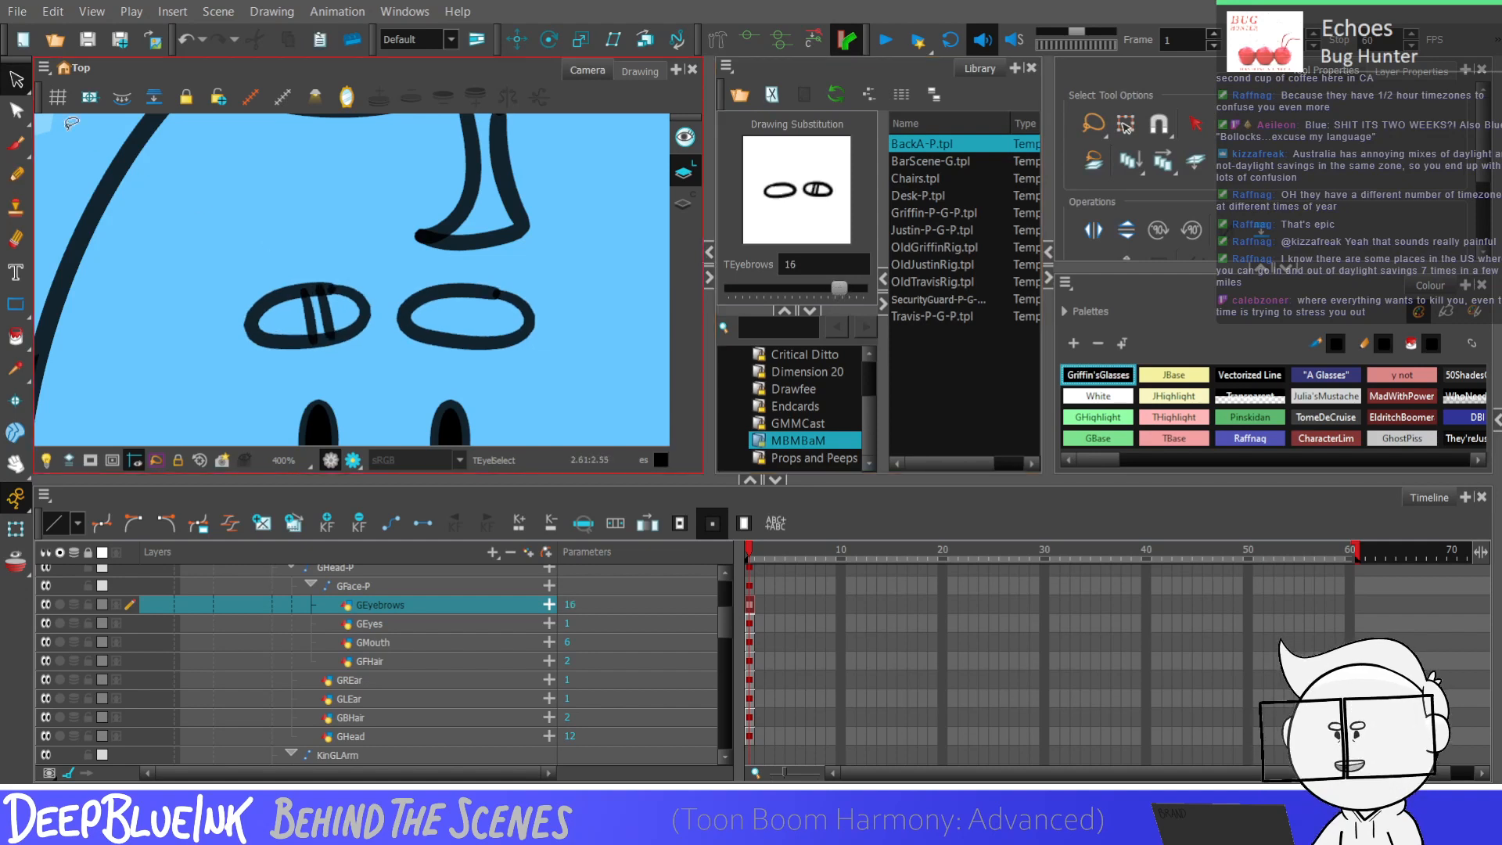
# Step: Remove the outline segments between the slit lines in drawing 16 and align the open ends with the Contour Editor
pyautogui.click(16, 110)
pyautogui.scroll(5, 313, 297)
pyautogui.click(313, 297)
pyautogui.moveTo(313, 297)
pyautogui.mouseDown()
pyautogui.moveTo(285, 284)
pyautogui.moveTo(276, 299)
pyautogui.mouseUp()
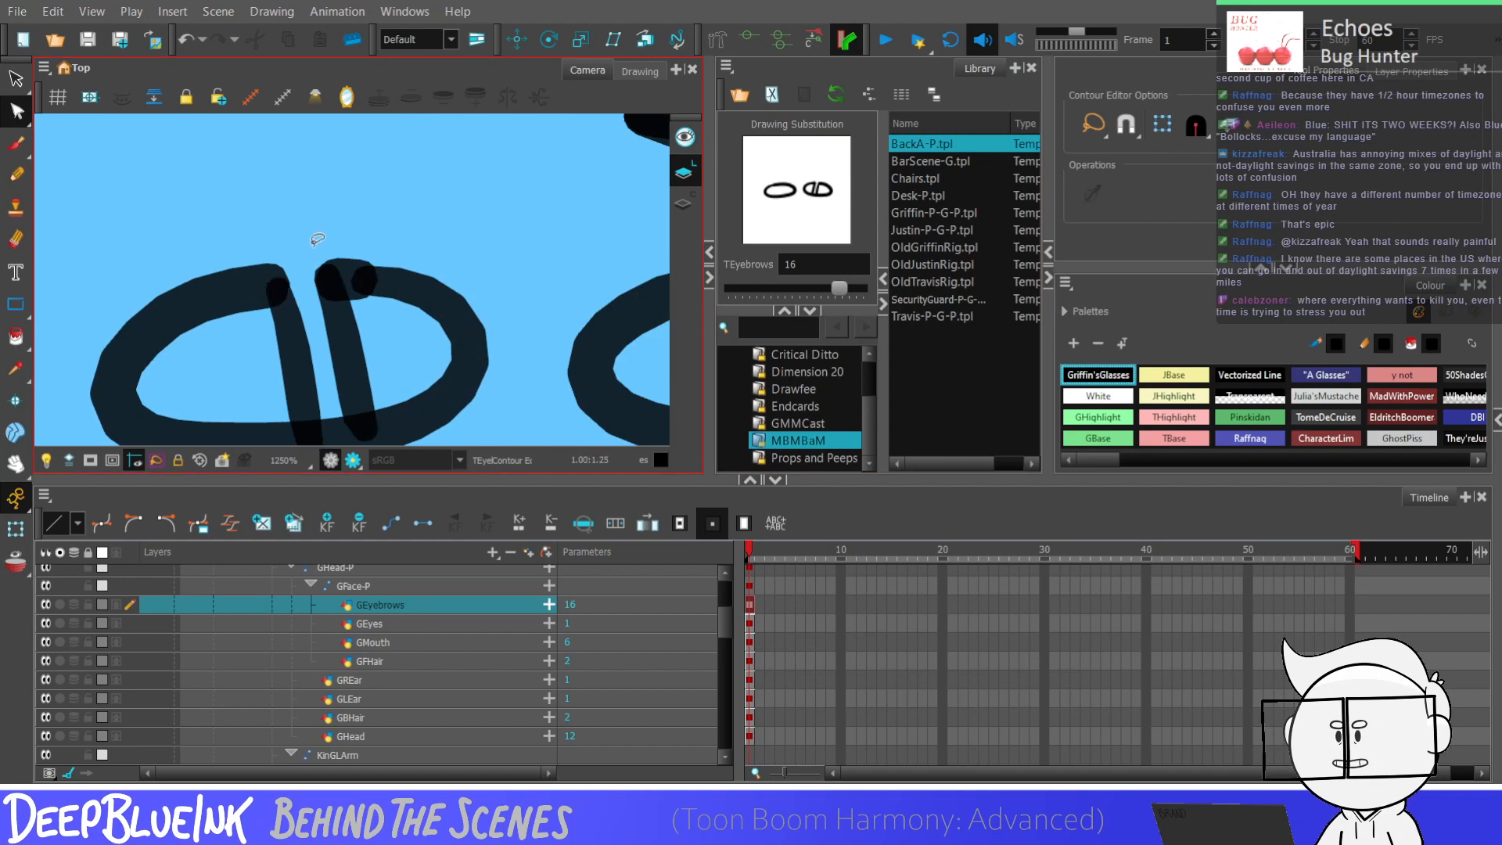
pyautogui.scroll(-3, 313, 312)
pyautogui.scroll(5, 329, 352)
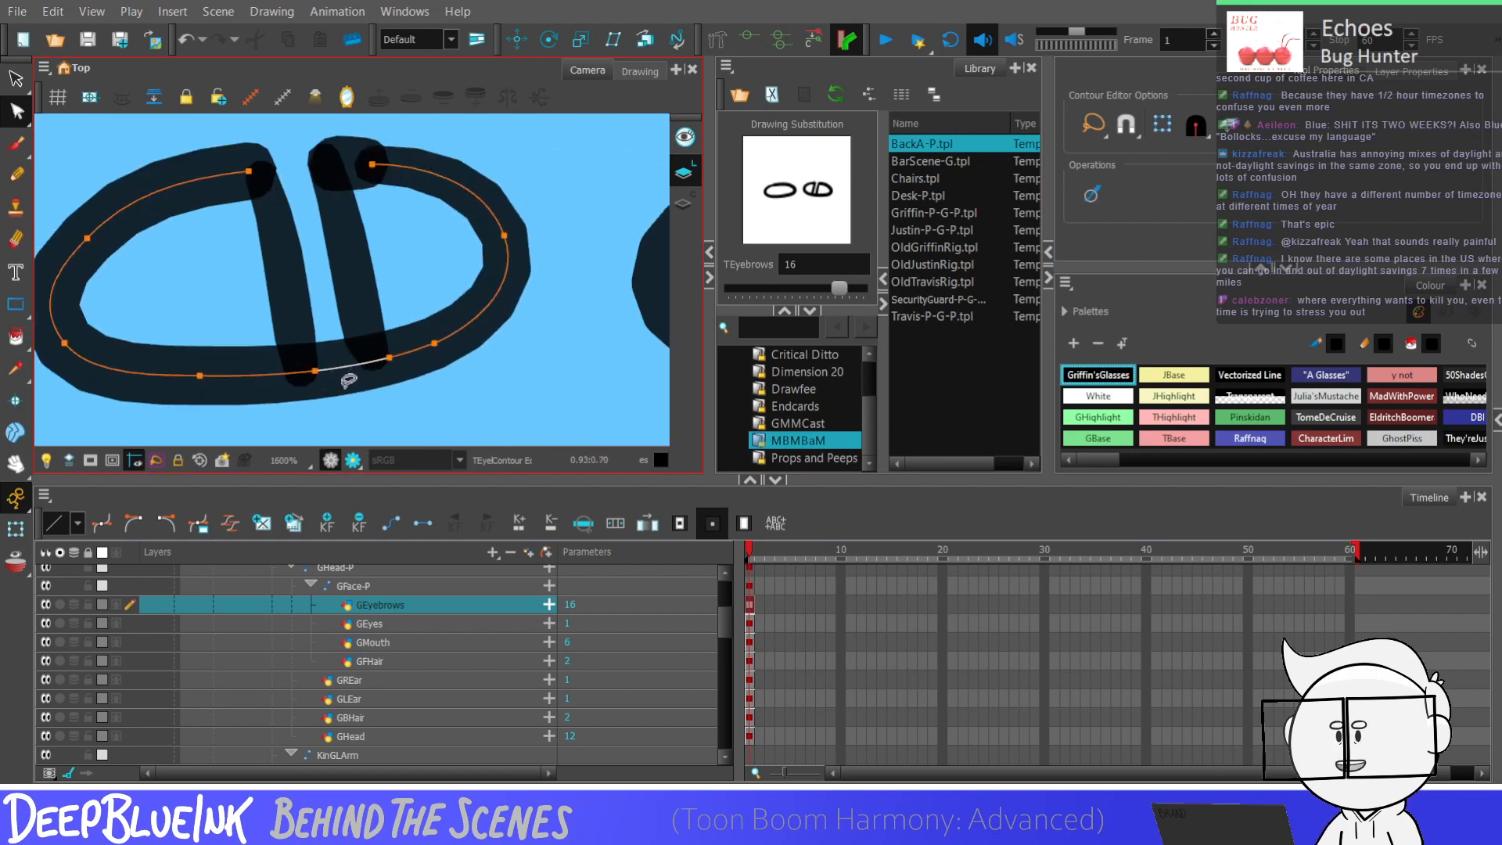
pyautogui.press('Delete')
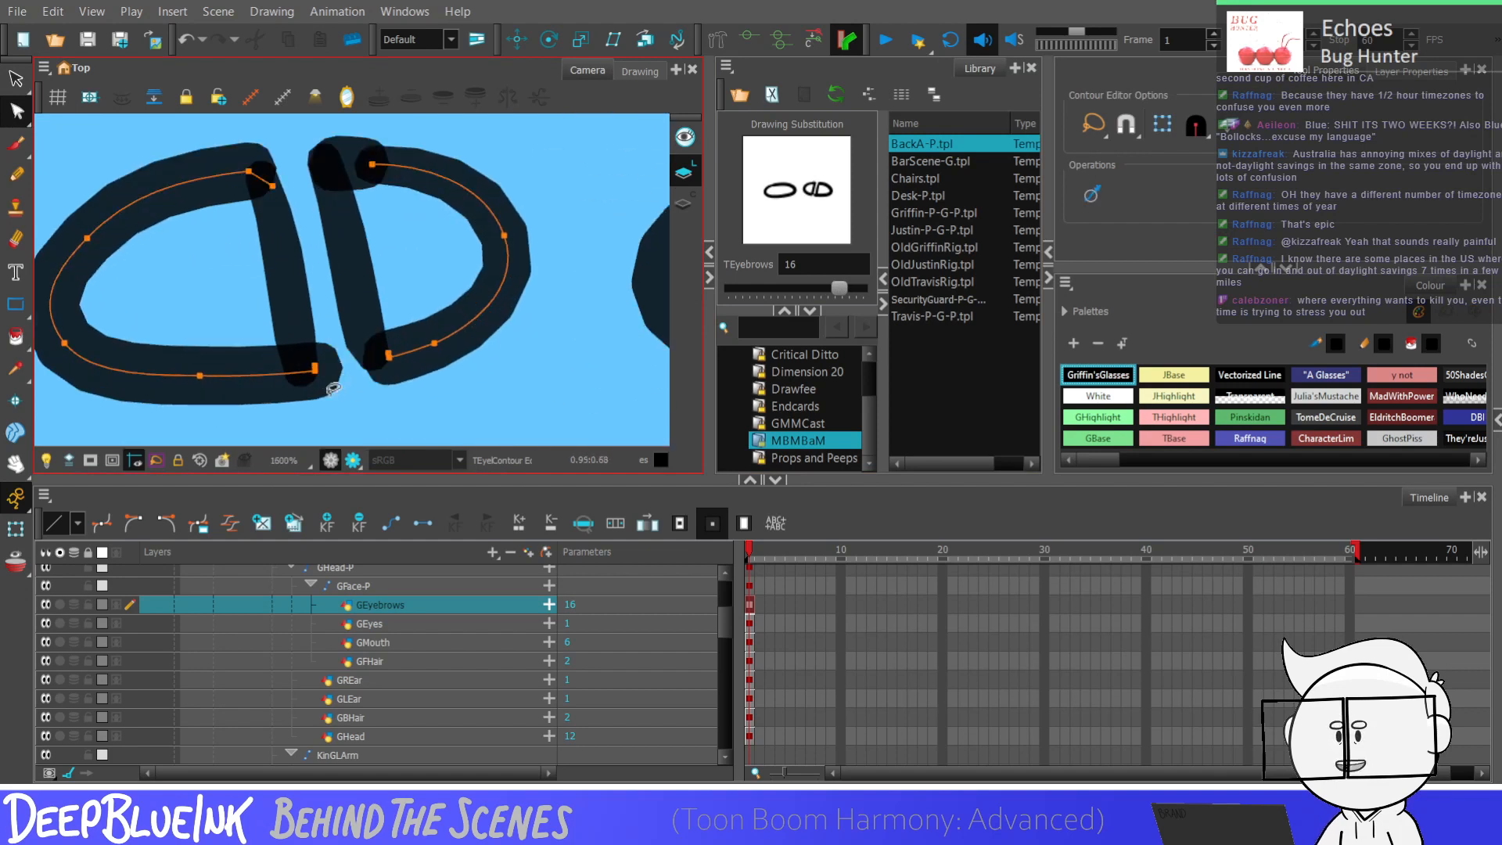
pyautogui.moveTo(314, 366); pyautogui.dragTo(386, 356)
pyautogui.press('Escape')
# Step: Flip back and forth through all of Danny's eyebrow drawings to check them for the slit, ending on drawing 1
pyautogui.hotkey('shift', 'm')
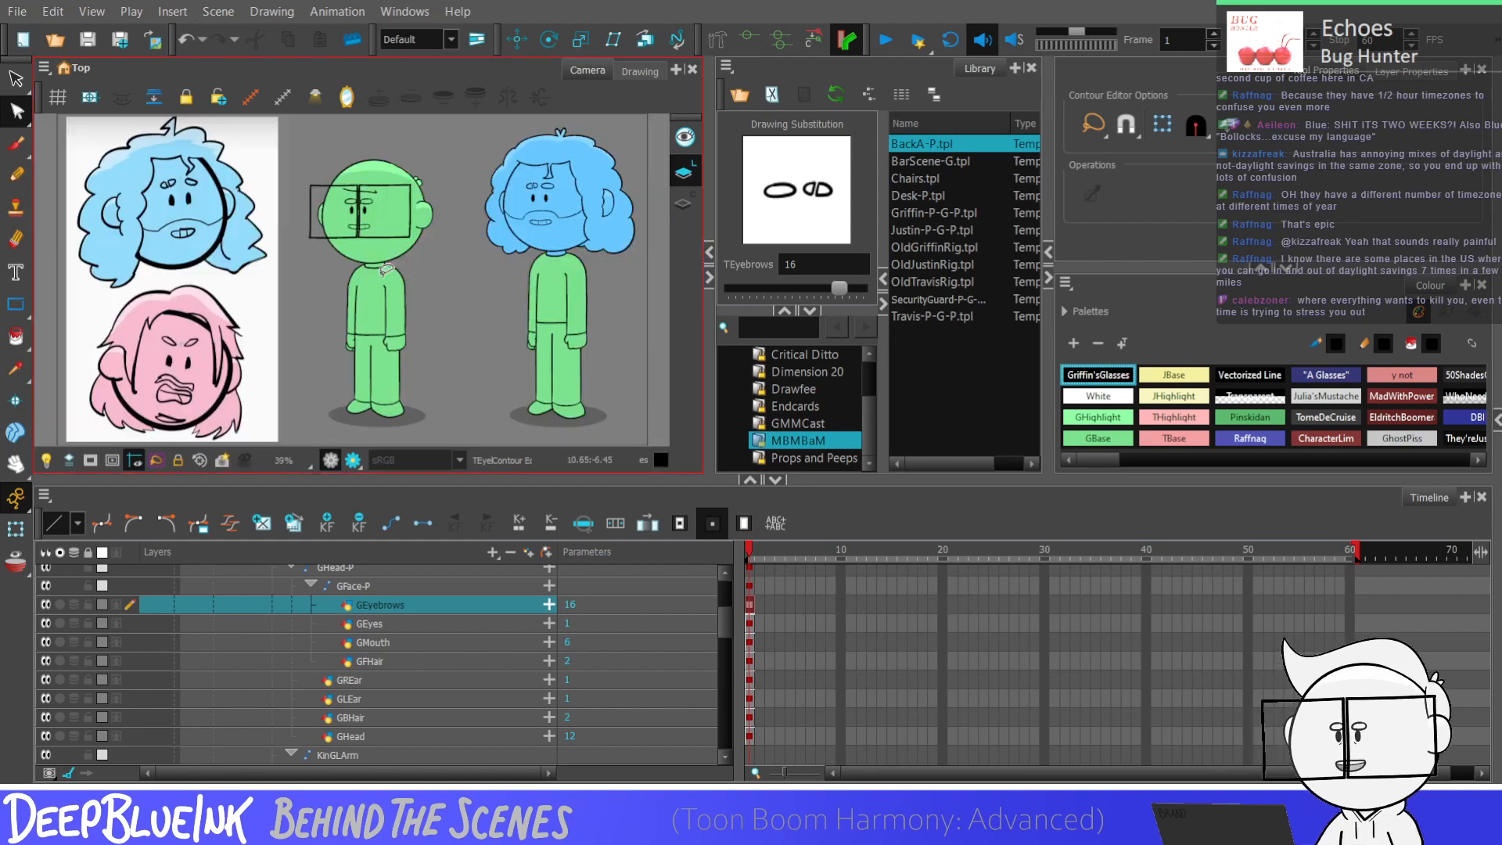
pyautogui.scroll(3, 559, 209)
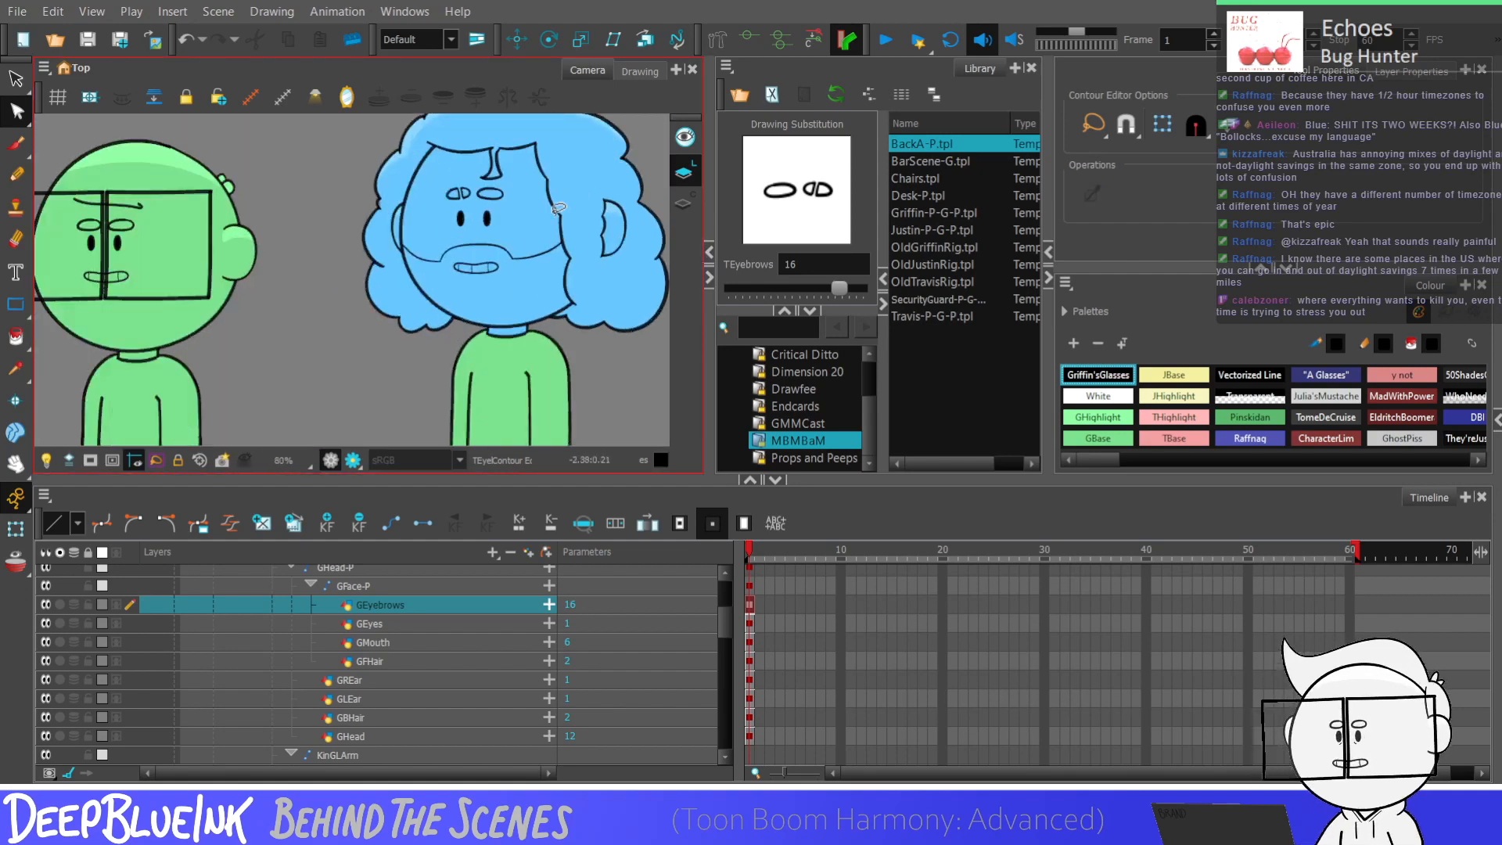
pyautogui.scroll(-2, 558, 208)
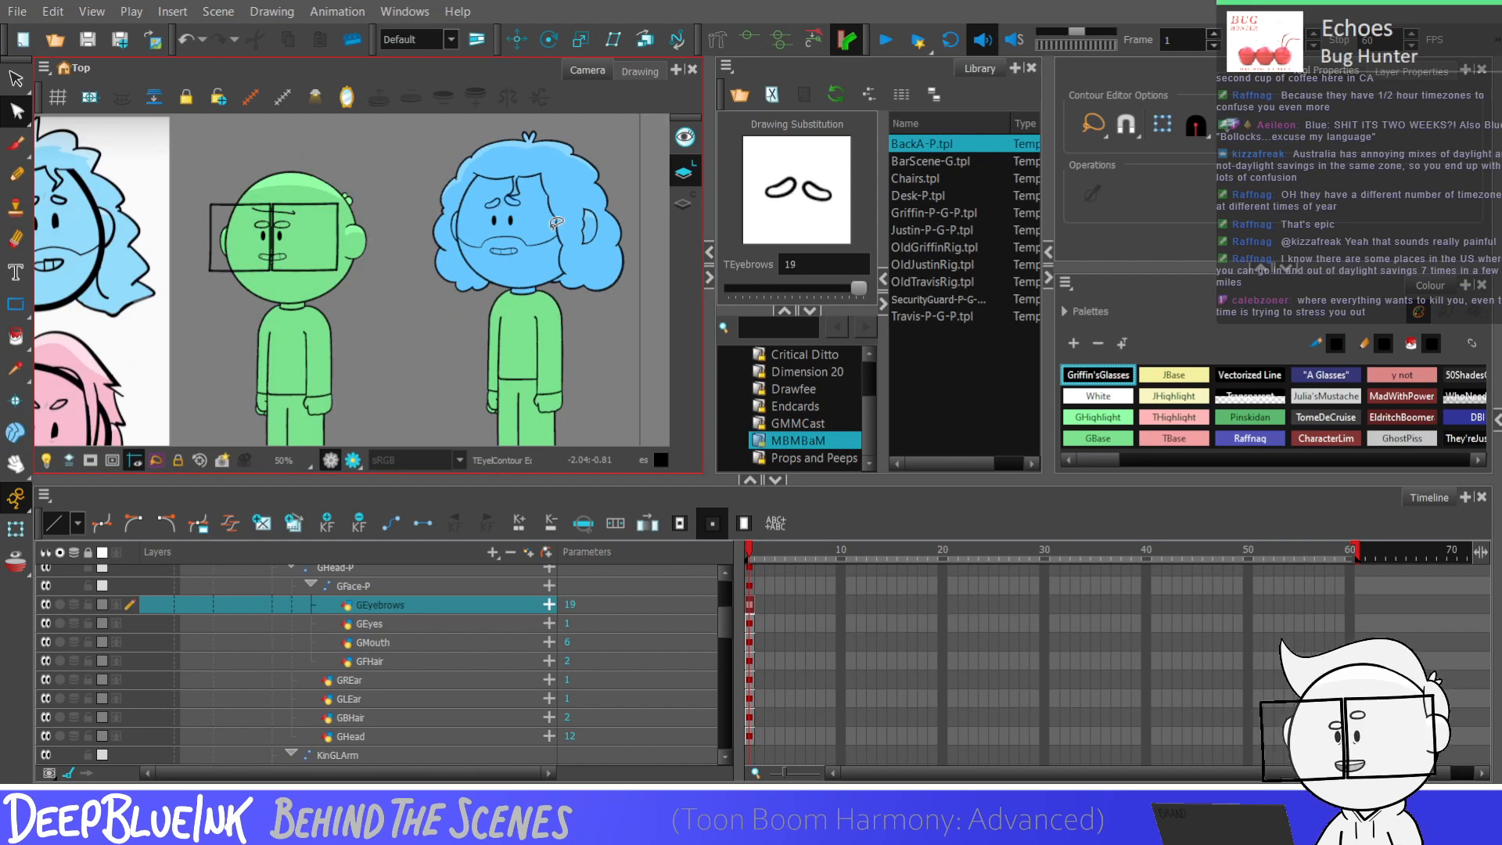
pyautogui.press('+')
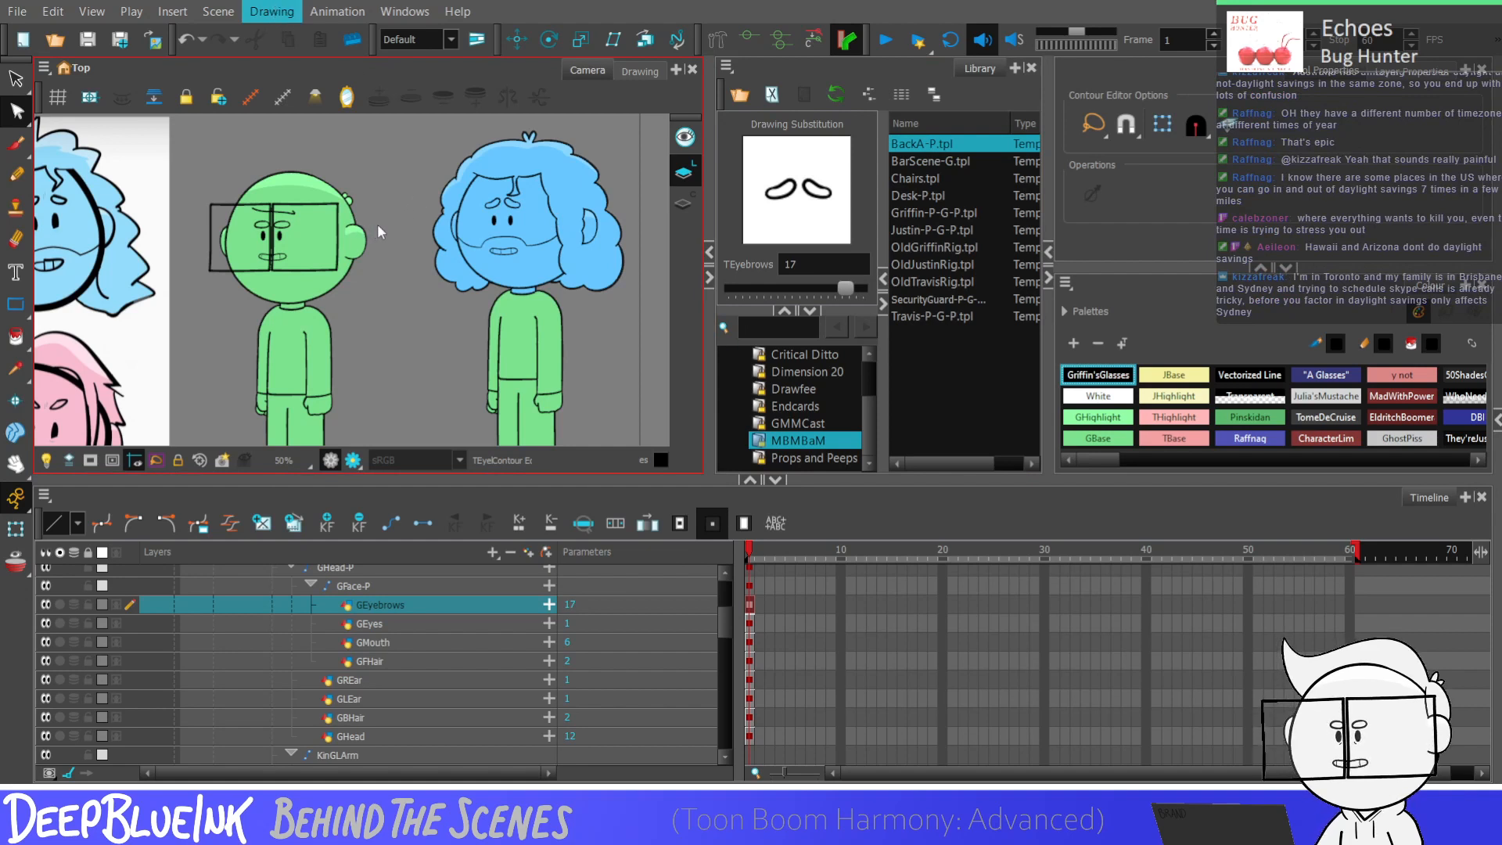
pyautogui.press('-')
pyautogui.press('-')
pyautogui.press('-')
pyautogui.press('-')
pyautogui.press('-')
pyautogui.press('-')
pyautogui.press('-')
pyautogui.press('-')
pyautogui.press('-')
pyautogui.press('-')
pyautogui.press('-')
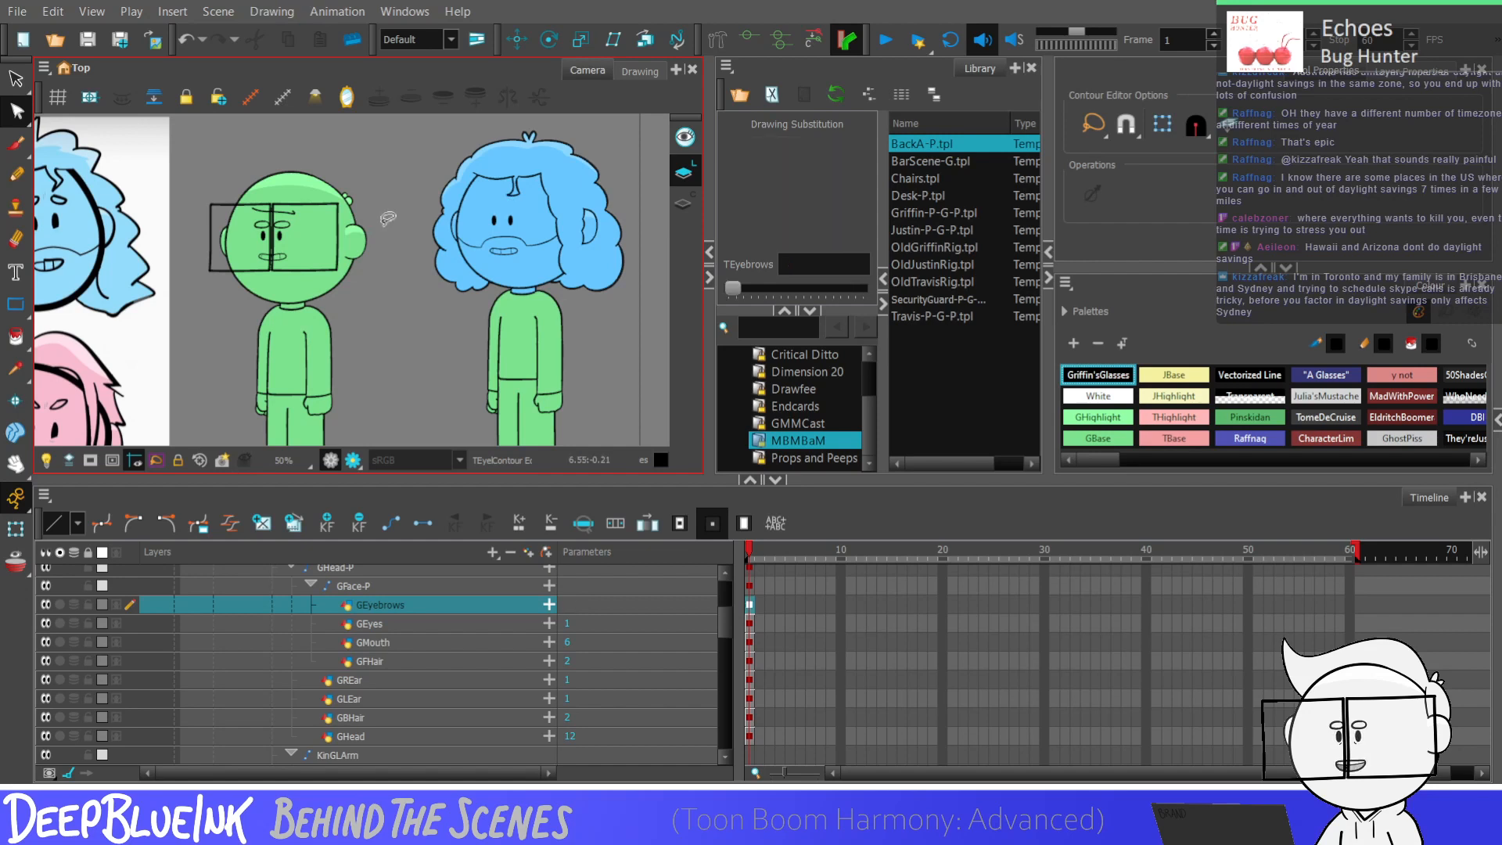
pyautogui.press('+')
pyautogui.press('+')
pyautogui.press('+')
pyautogui.press('+')
pyautogui.press('+')
pyautogui.press('+')
pyautogui.press('+')
pyautogui.press('+')
pyautogui.press('+')
pyautogui.press('+')
pyautogui.press('+')
pyautogui.press('+')
pyautogui.press('+')
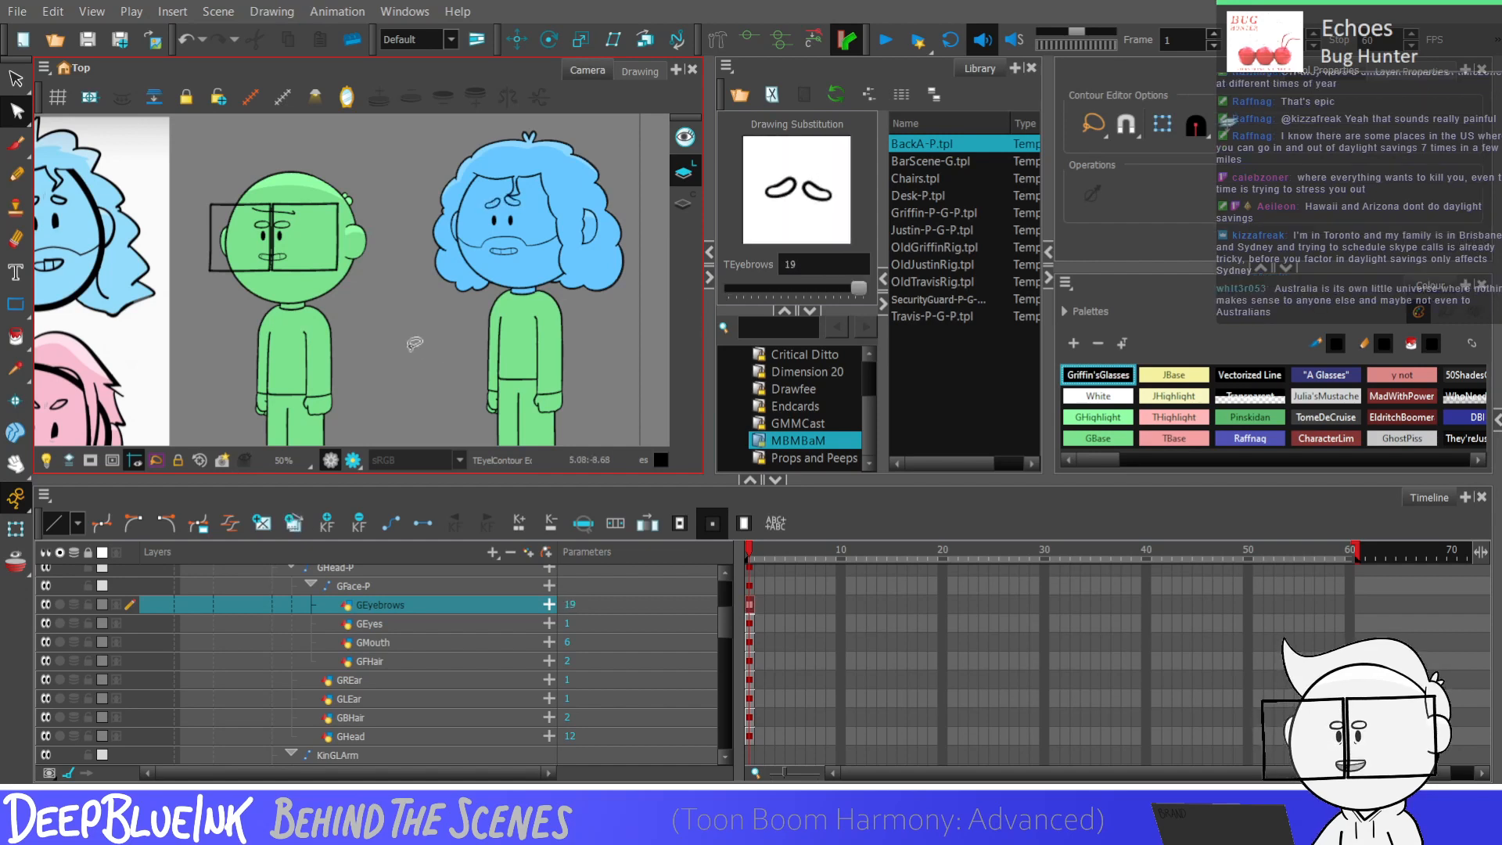
pyautogui.press('-')
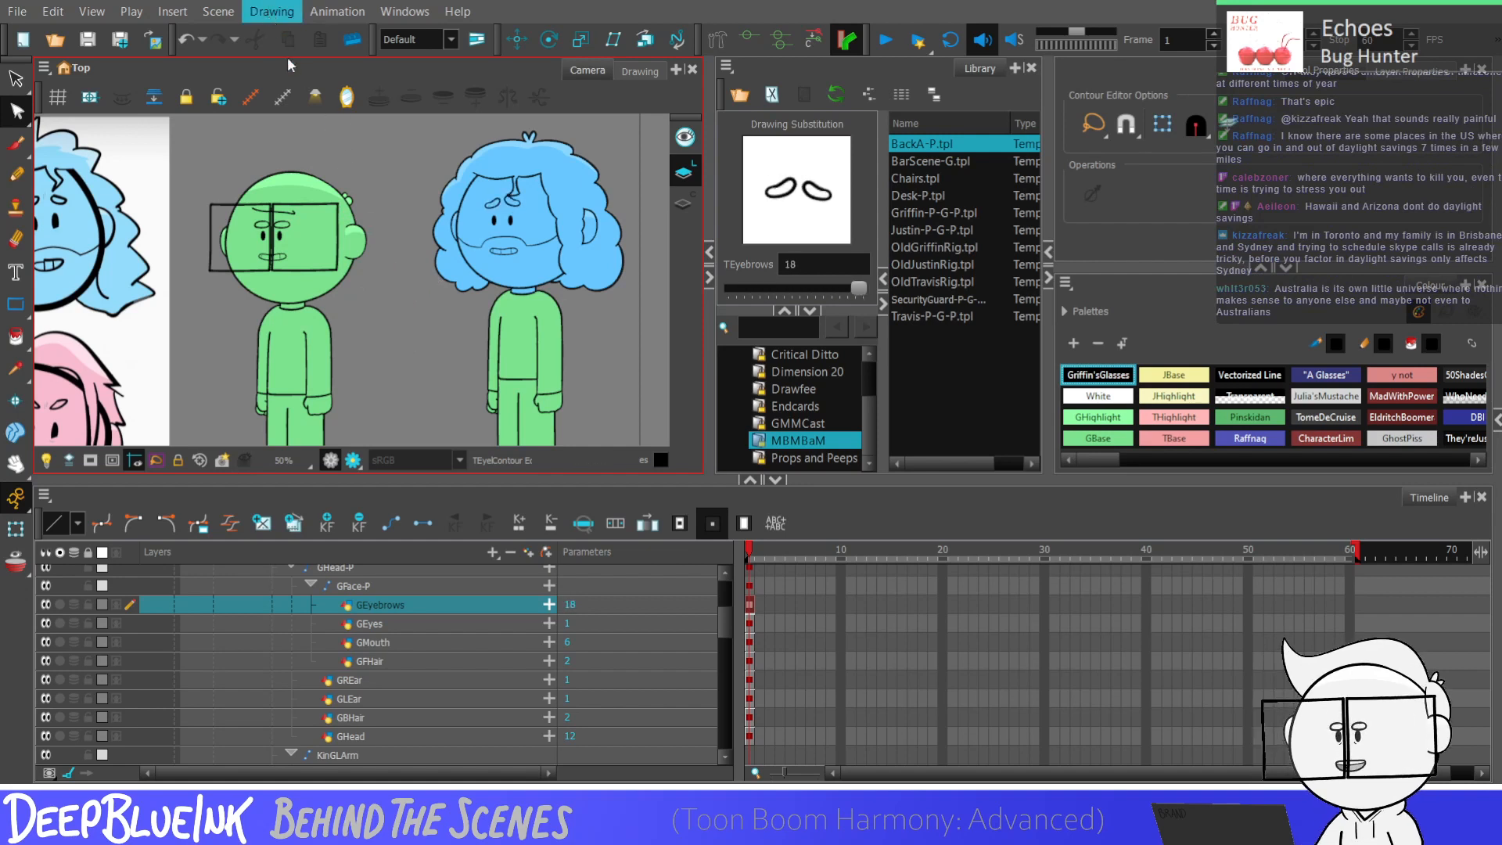
pyautogui.press('-')
pyautogui.press('-')
pyautogui.press('-')
pyautogui.press('-')
pyautogui.press('-')
pyautogui.press('-')
pyautogui.press('-')
pyautogui.press('-')
pyautogui.press('-')
pyautogui.press('-')
pyautogui.press('-')
pyautogui.press('-')
pyautogui.press('-')
pyautogui.press('-')
pyautogui.press('-')
pyautogui.press('-')
pyautogui.press('-')
pyautogui.press('+')
pyautogui.press('+')
pyautogui.press('+')
pyautogui.press('+')
pyautogui.press('+')
pyautogui.press('+')
pyautogui.press('+')
pyautogui.press('+')
pyautogui.press('+')
pyautogui.press('+')
pyautogui.press('+')
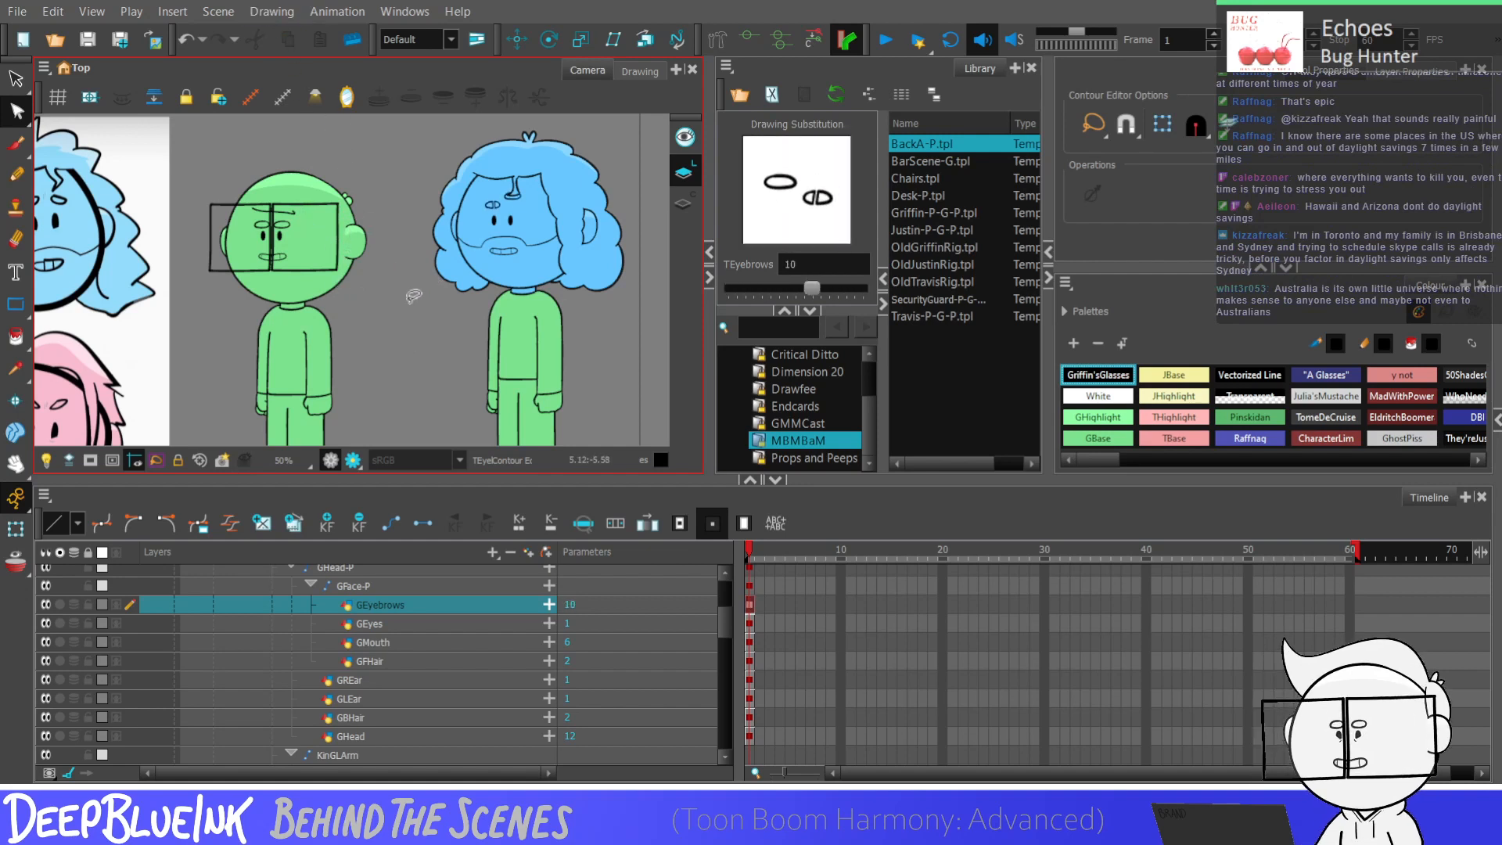
pyautogui.press('-')
pyautogui.press('-')
pyautogui.press('-')
pyautogui.press('-')
pyautogui.press('-')
pyautogui.press('-')
pyautogui.press('-')
pyautogui.press('-')
pyautogui.press('-')
pyautogui.press('-')
pyautogui.press('-')
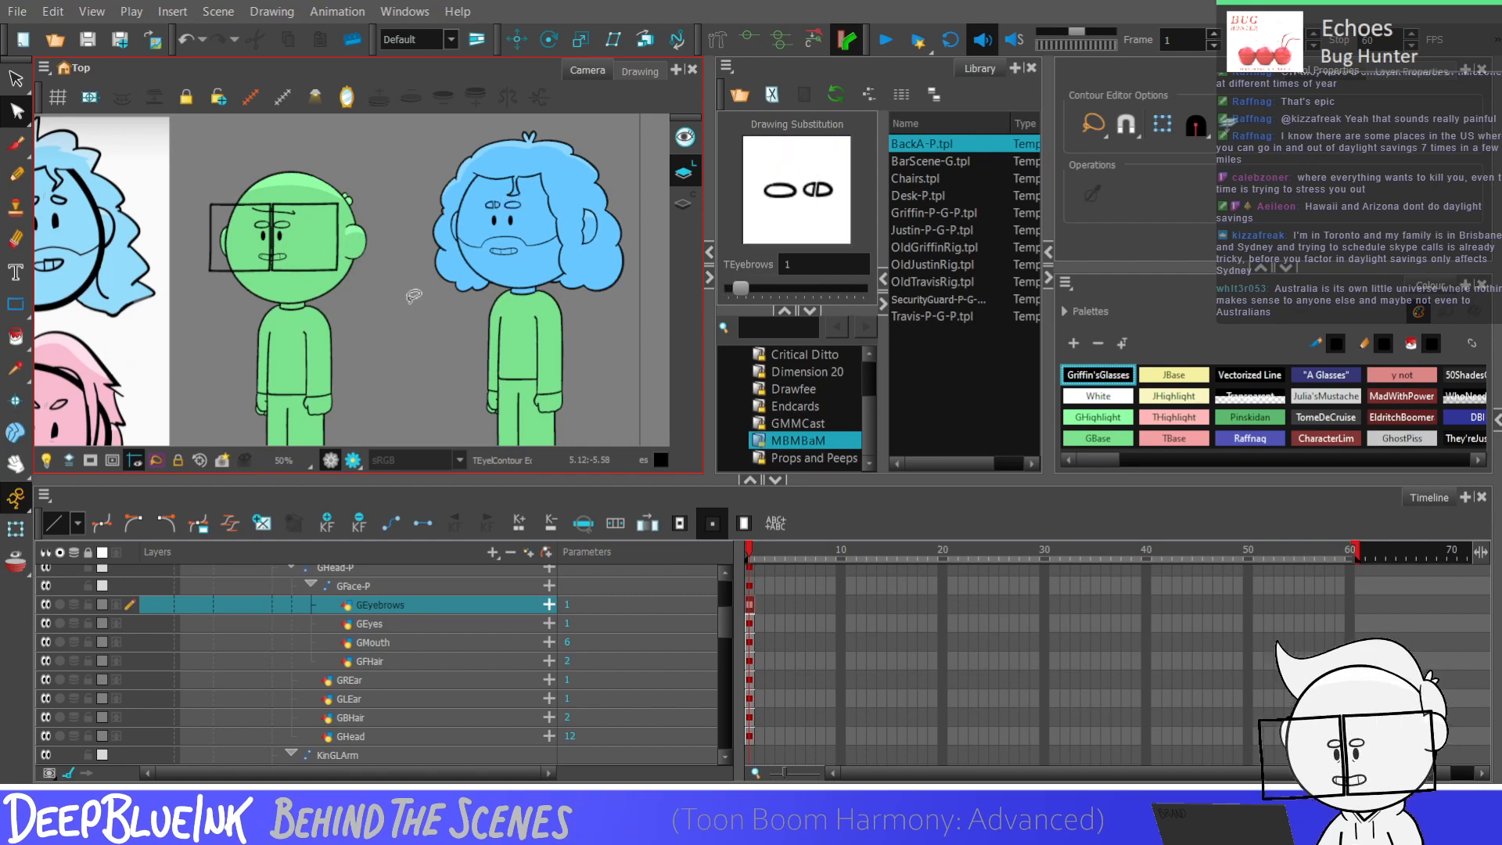
# Step: Rename the GEyebrows layer to DEyebrows
pyautogui.doubleClick(360, 614)
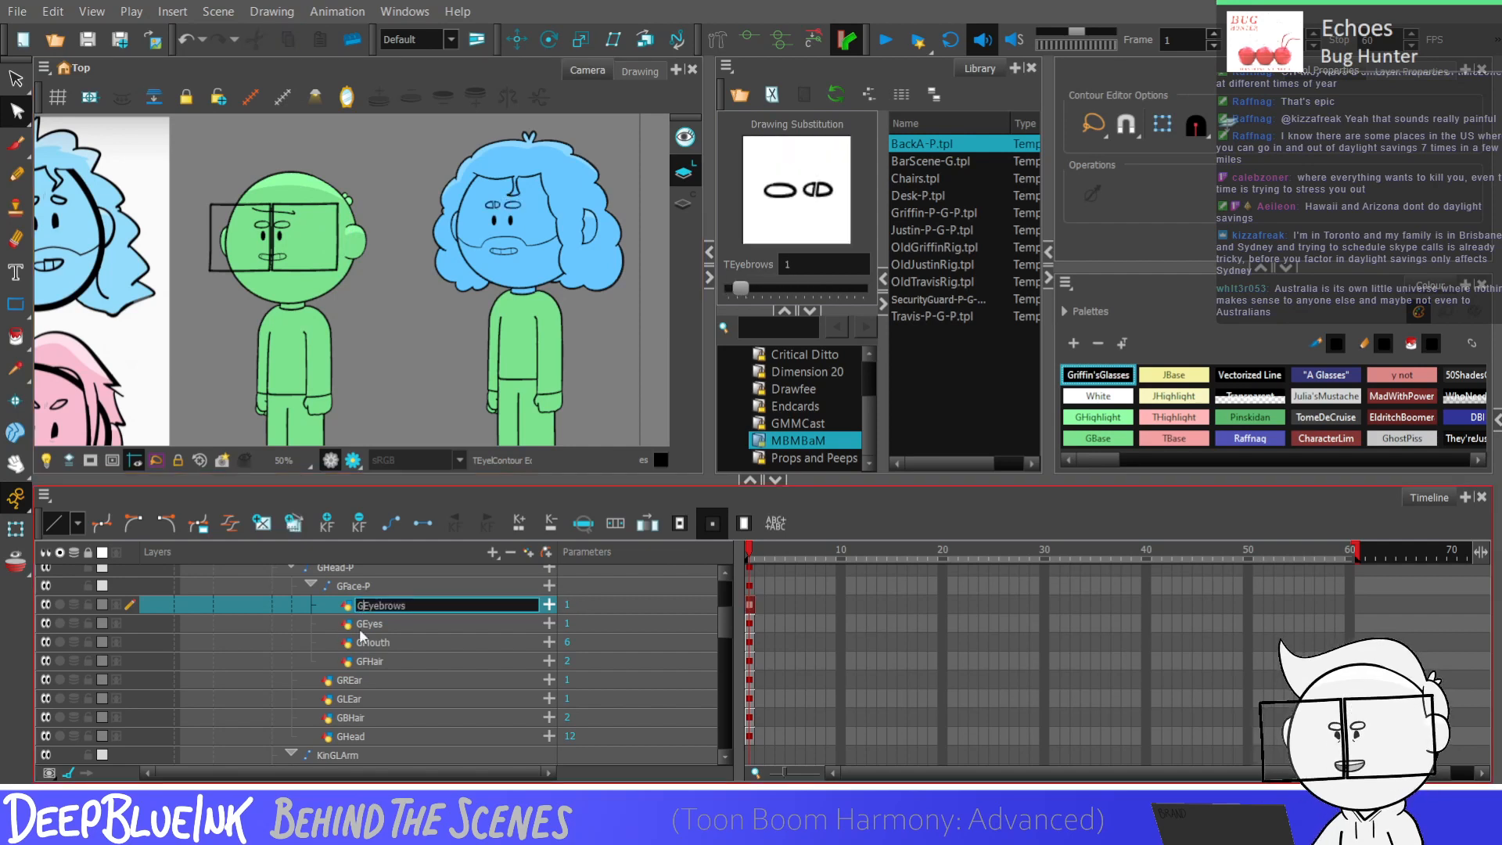
pyautogui.write('DEyebrows')
pyautogui.press('Return')
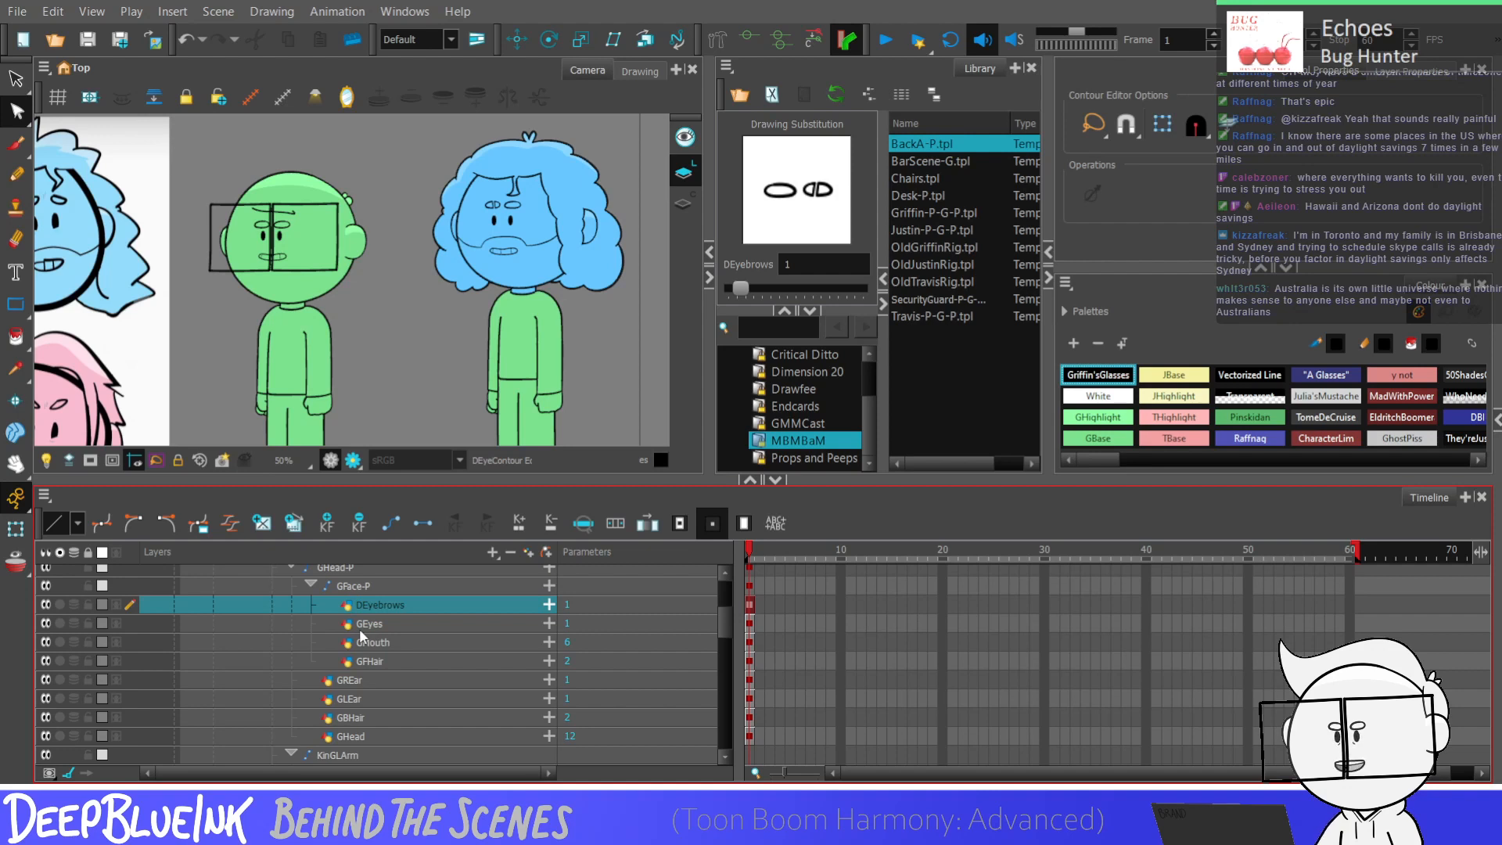
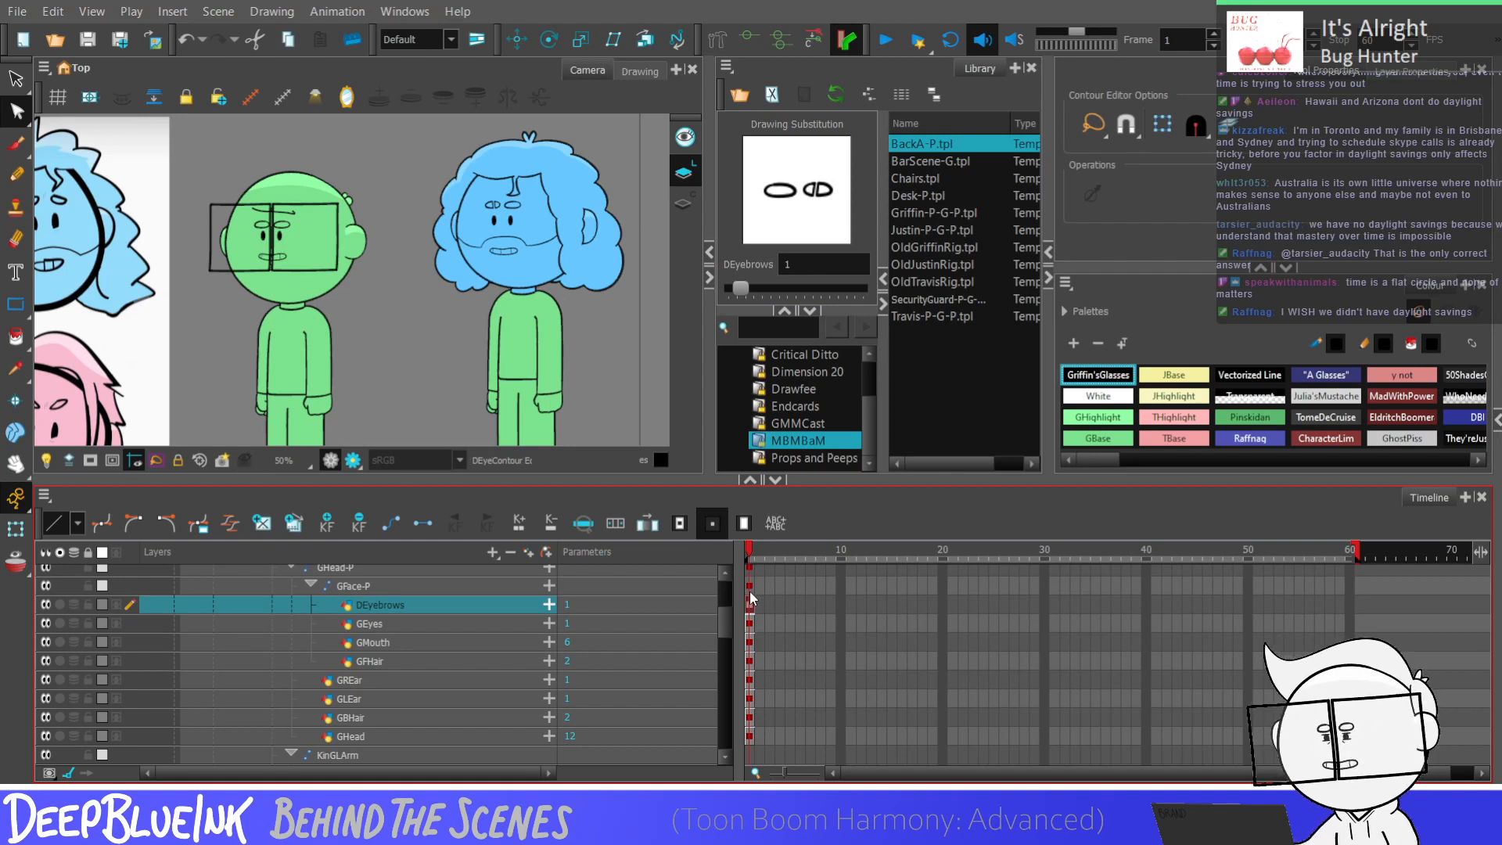
pyautogui.press('/')
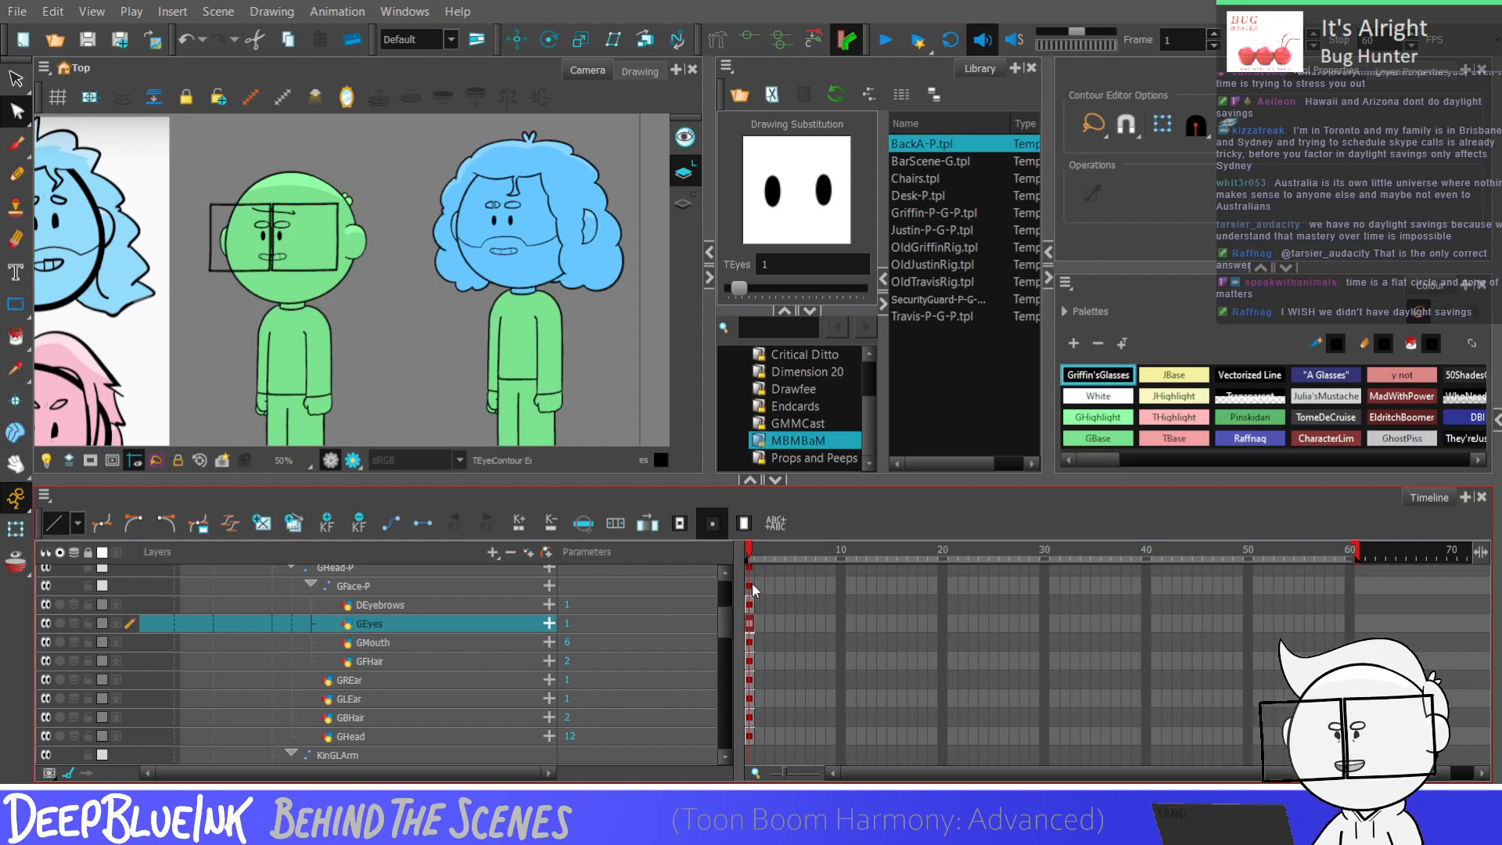
pyautogui.click(749, 604)
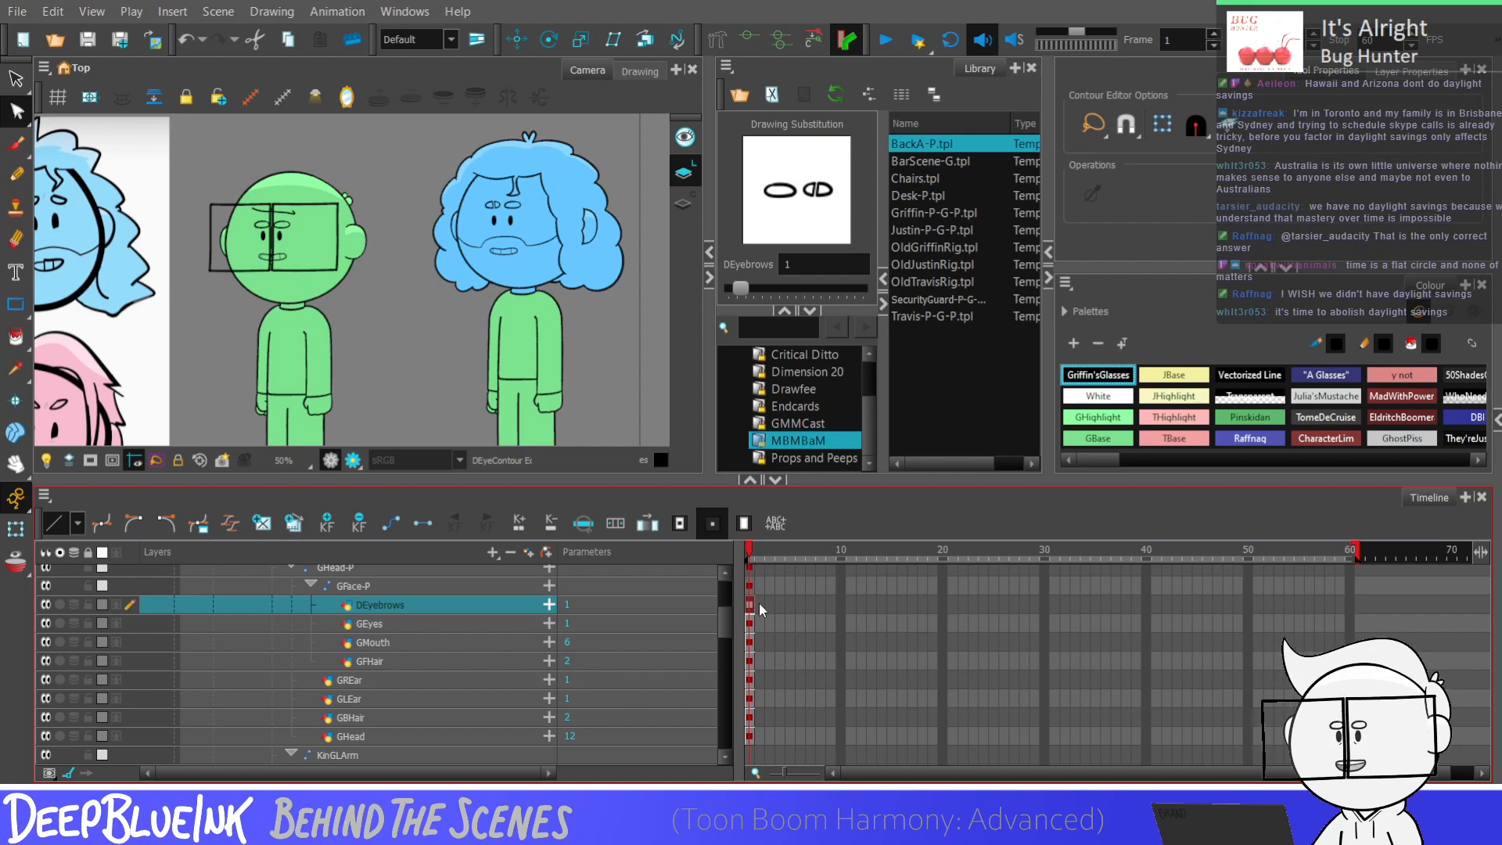
# Step: Flip through the GMouth drawings and set the mouth to drawing 1
pyautogui.click(747, 645)
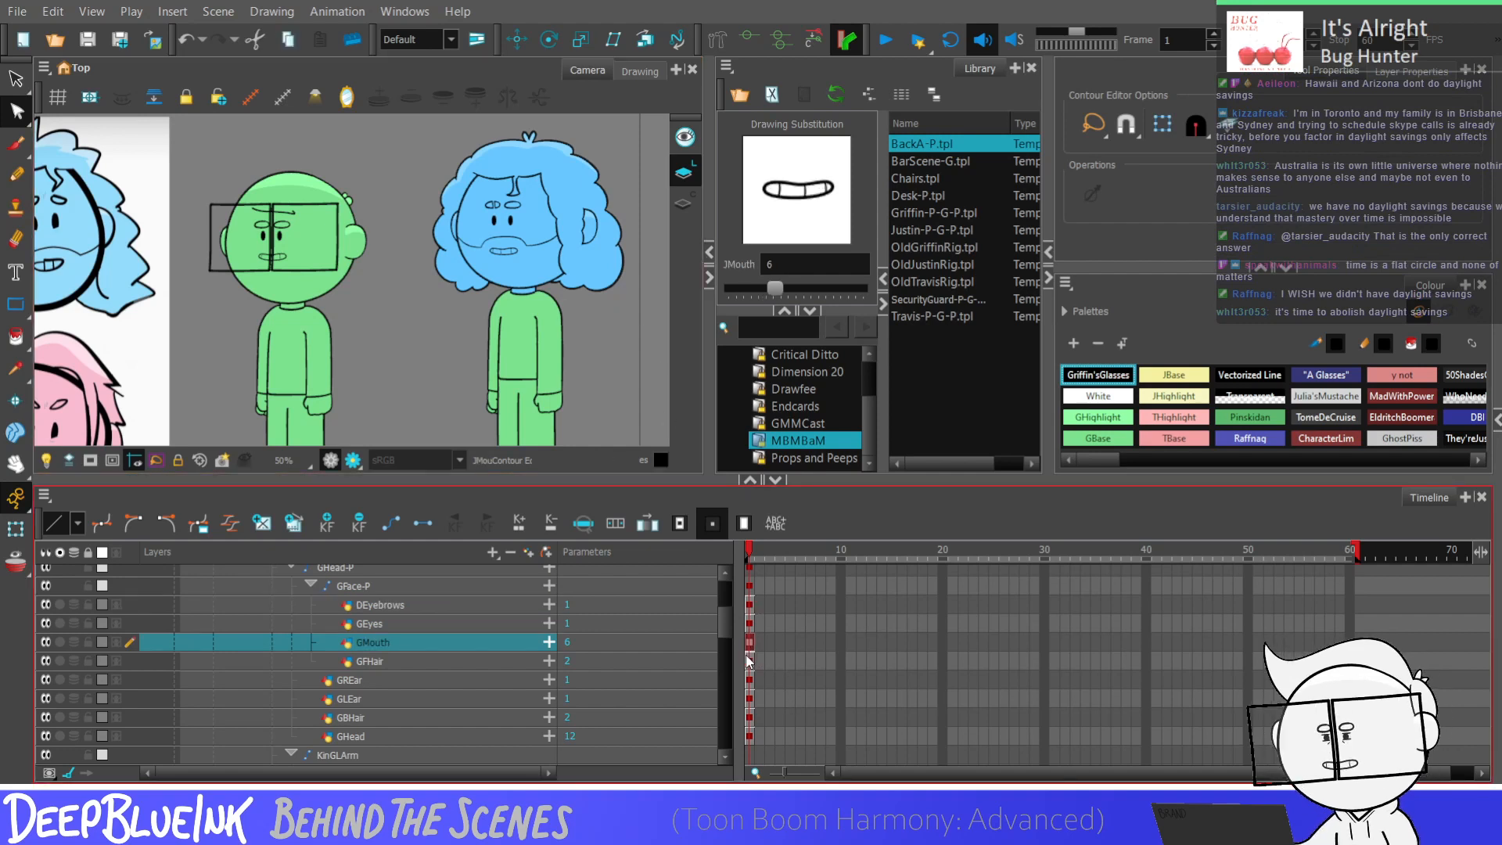
pyautogui.press(']')
pyautogui.press(']')
pyautogui.press(']')
pyautogui.press(']')
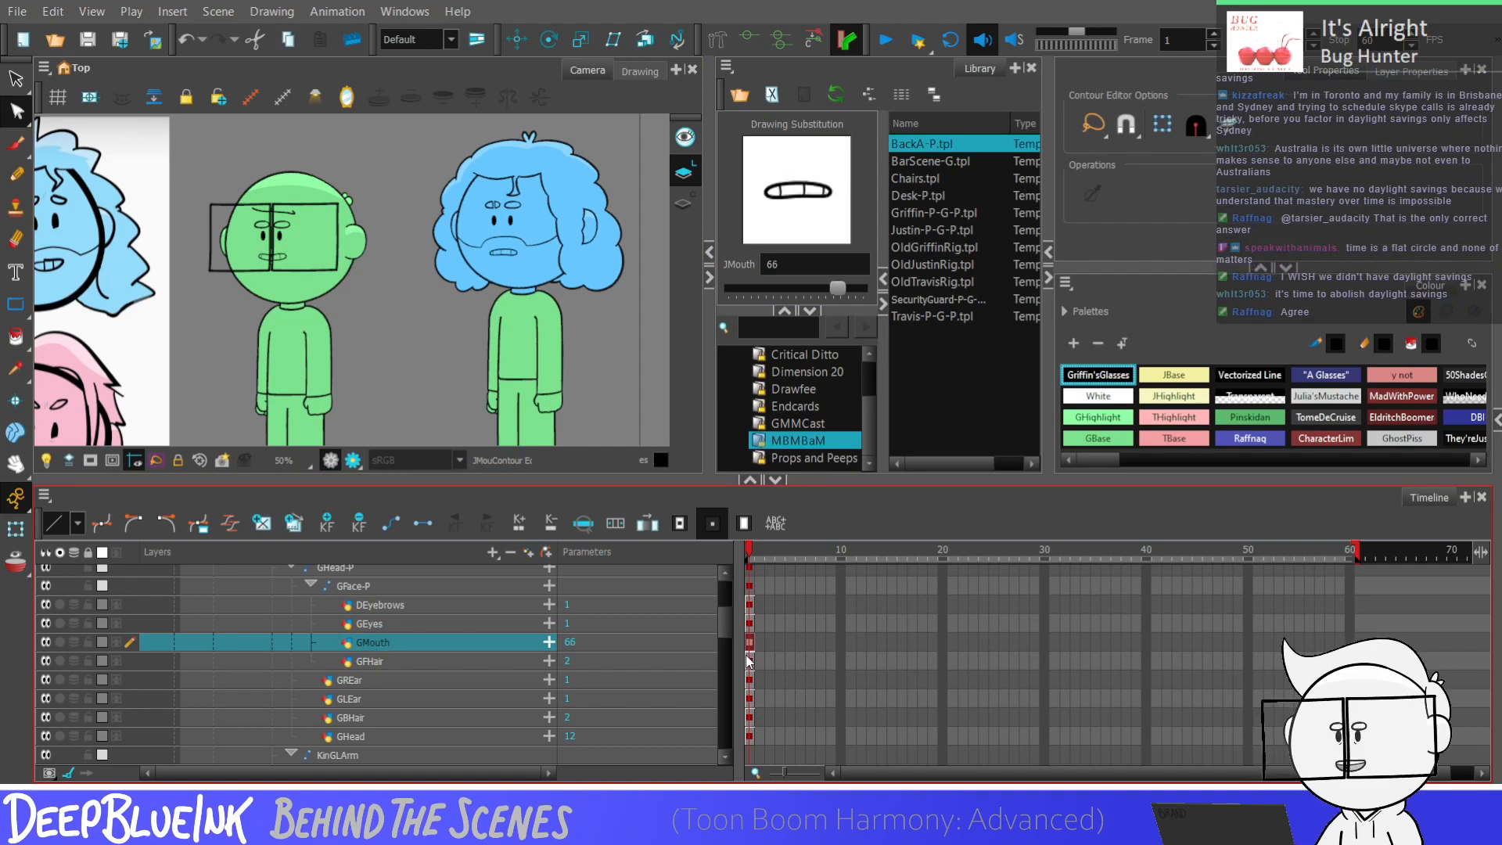
pyautogui.press('[')
pyautogui.press('[')
pyautogui.press('[')
pyautogui.press('[')
pyautogui.press('[')
pyautogui.press('[')
pyautogui.press('[')
pyautogui.press('[')
pyautogui.press('[')
pyautogui.press('[')
pyautogui.press('[')
pyautogui.press('[')
pyautogui.press('[')
pyautogui.press('[')
pyautogui.press('[')
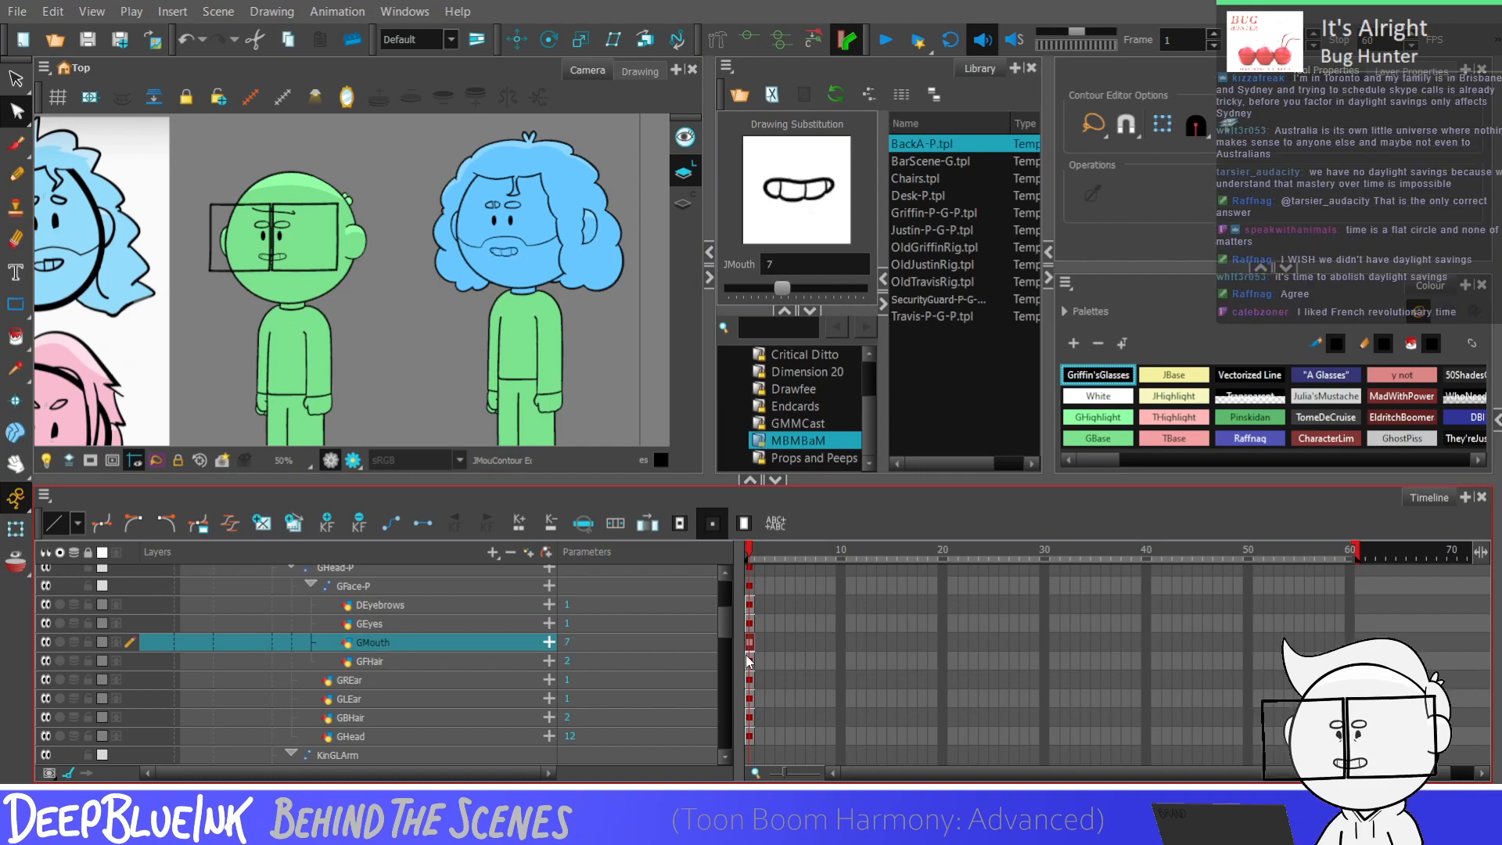
pyautogui.press(']')
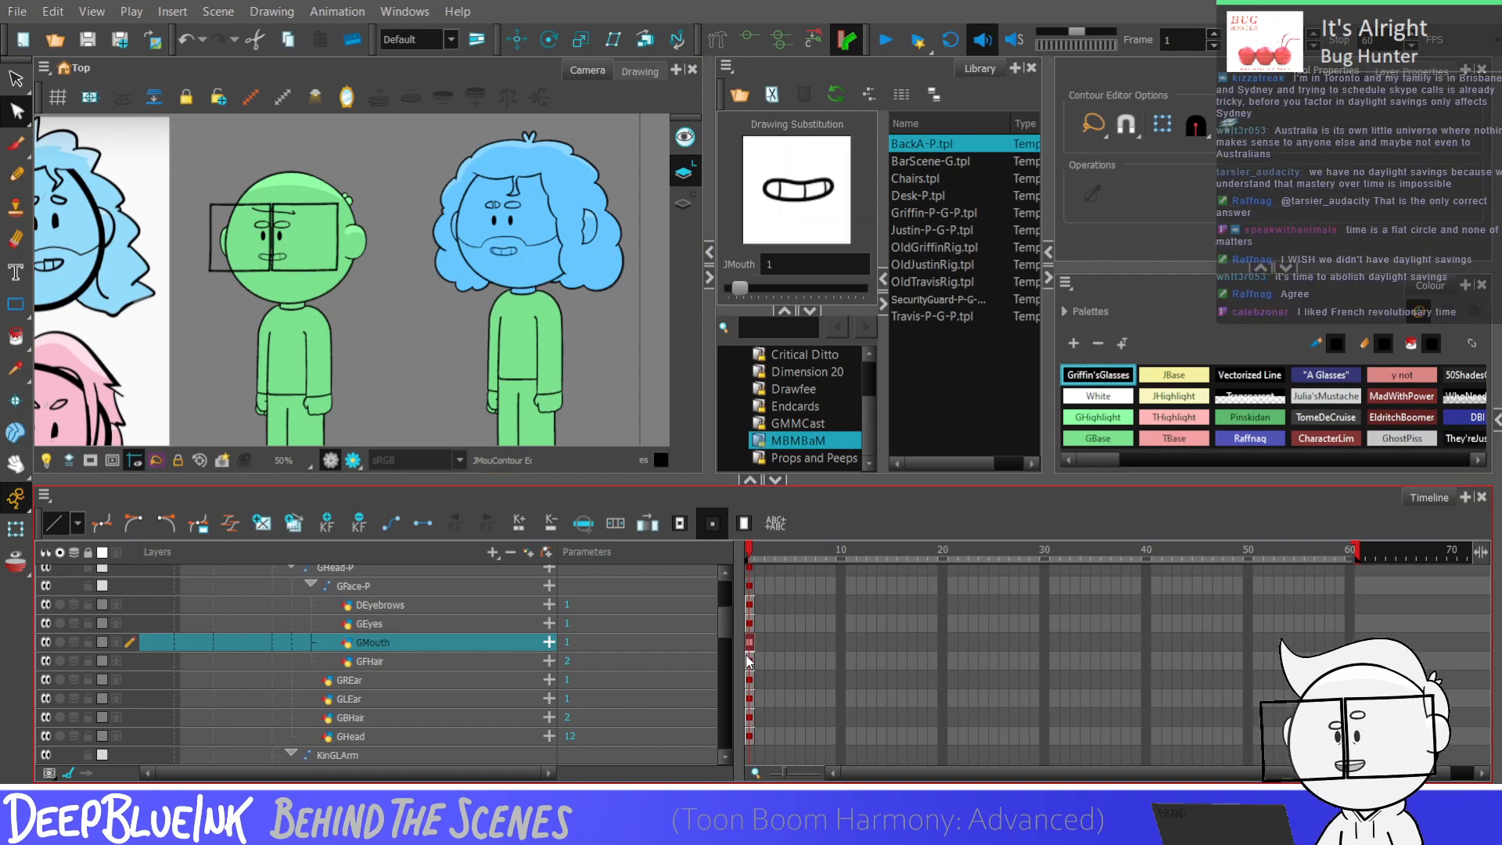
# Step: Reshape Danny's back hair in GBHair drawing 2 with the Perspective tool, pulling its lower corners slightly outward to widen it
pyautogui.scroll(-1, 536, 314)
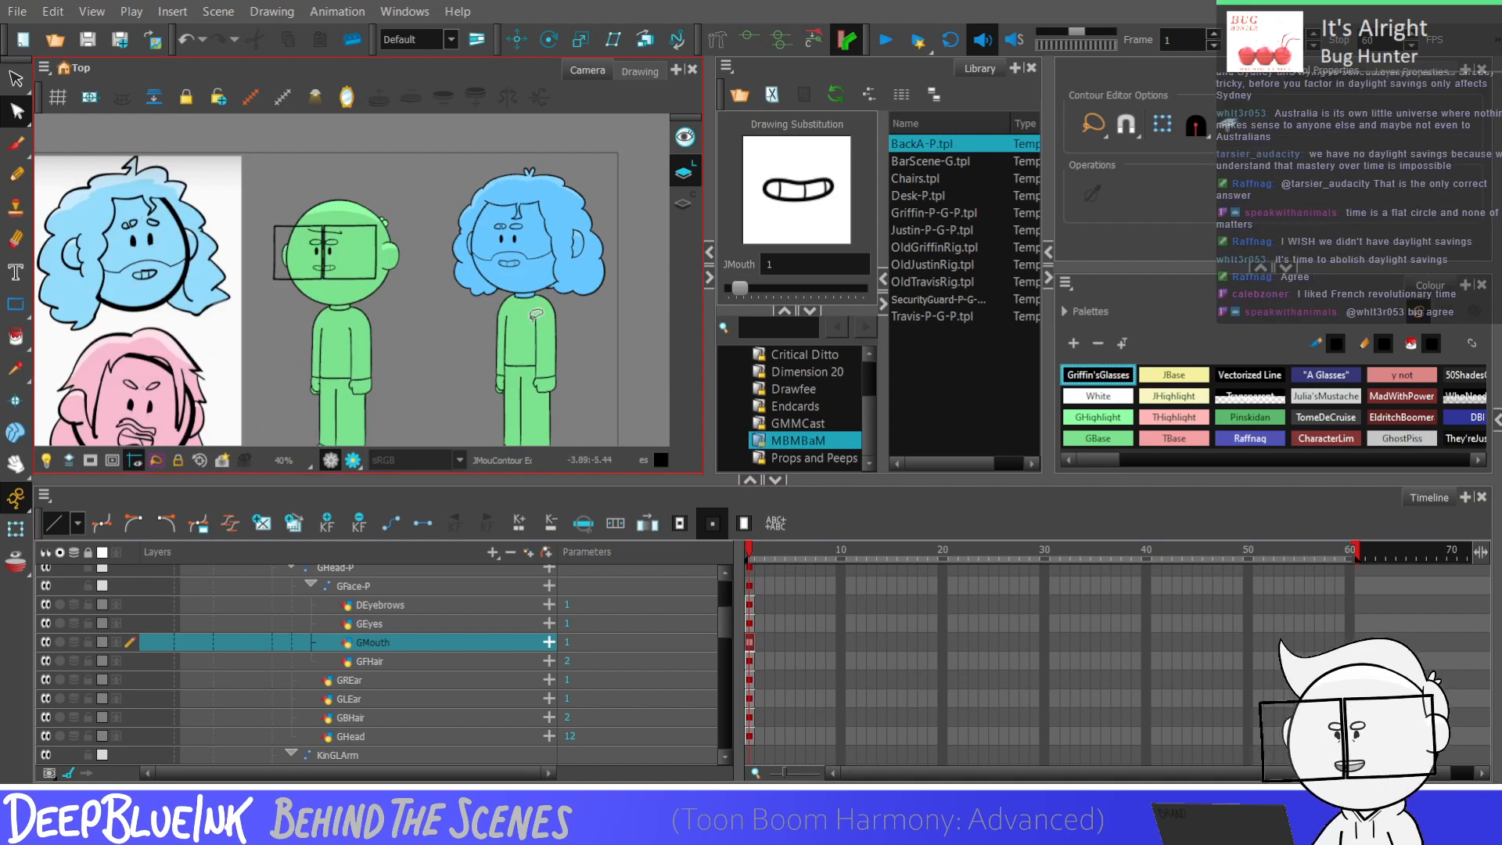
pyautogui.click(751, 718)
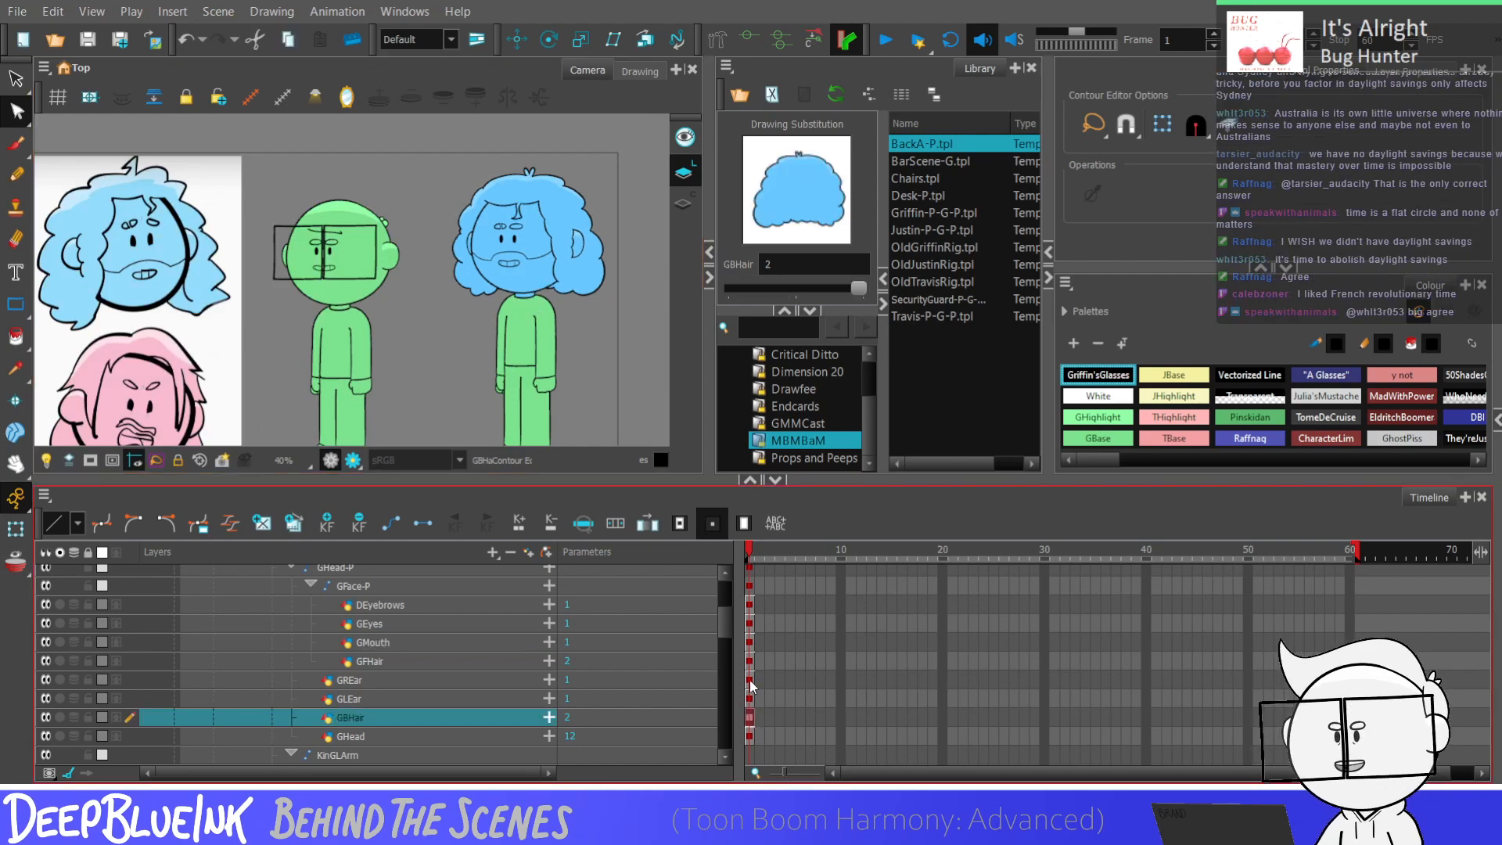
pyautogui.click(16, 79)
pyautogui.click(16, 111)
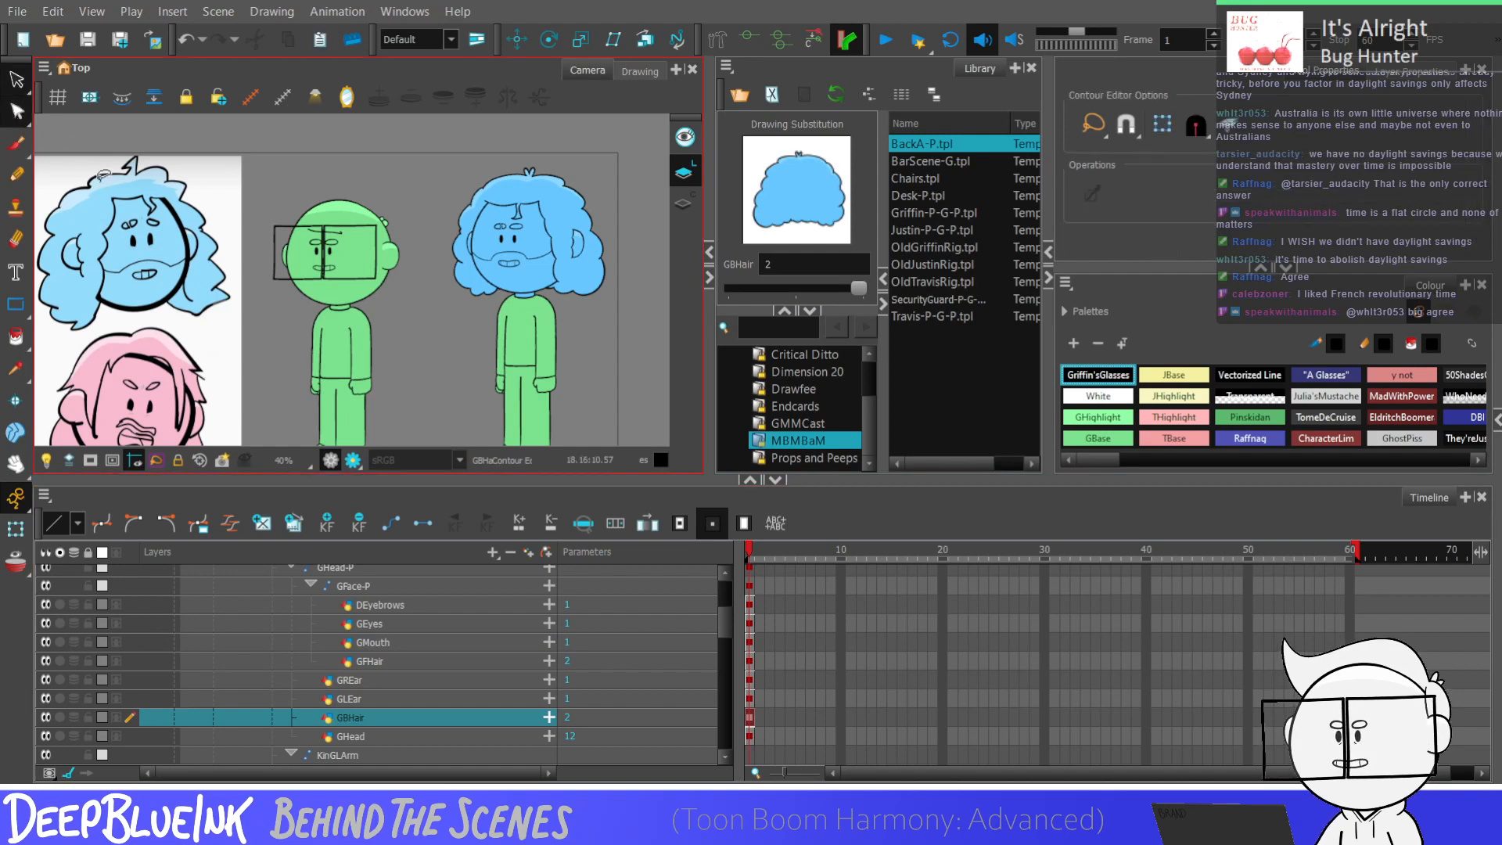
pyautogui.hotkey('alt', '0')
pyautogui.moveTo(516, 110)
pyautogui.mouseDown()
pyautogui.moveTo(519, 379)
pyautogui.moveTo(534, 197)
pyautogui.mouseUp()
pyautogui.moveTo(451, 169); pyautogui.dragTo(458, 170)
pyautogui.moveTo(608, 167); pyautogui.dragTo(597, 165)
pyautogui.moveTo(451, 301); pyautogui.dragTo(446, 299)
pyautogui.moveTo(607, 298); pyautogui.dragTo(613, 295)
pyautogui.click(613, 302)
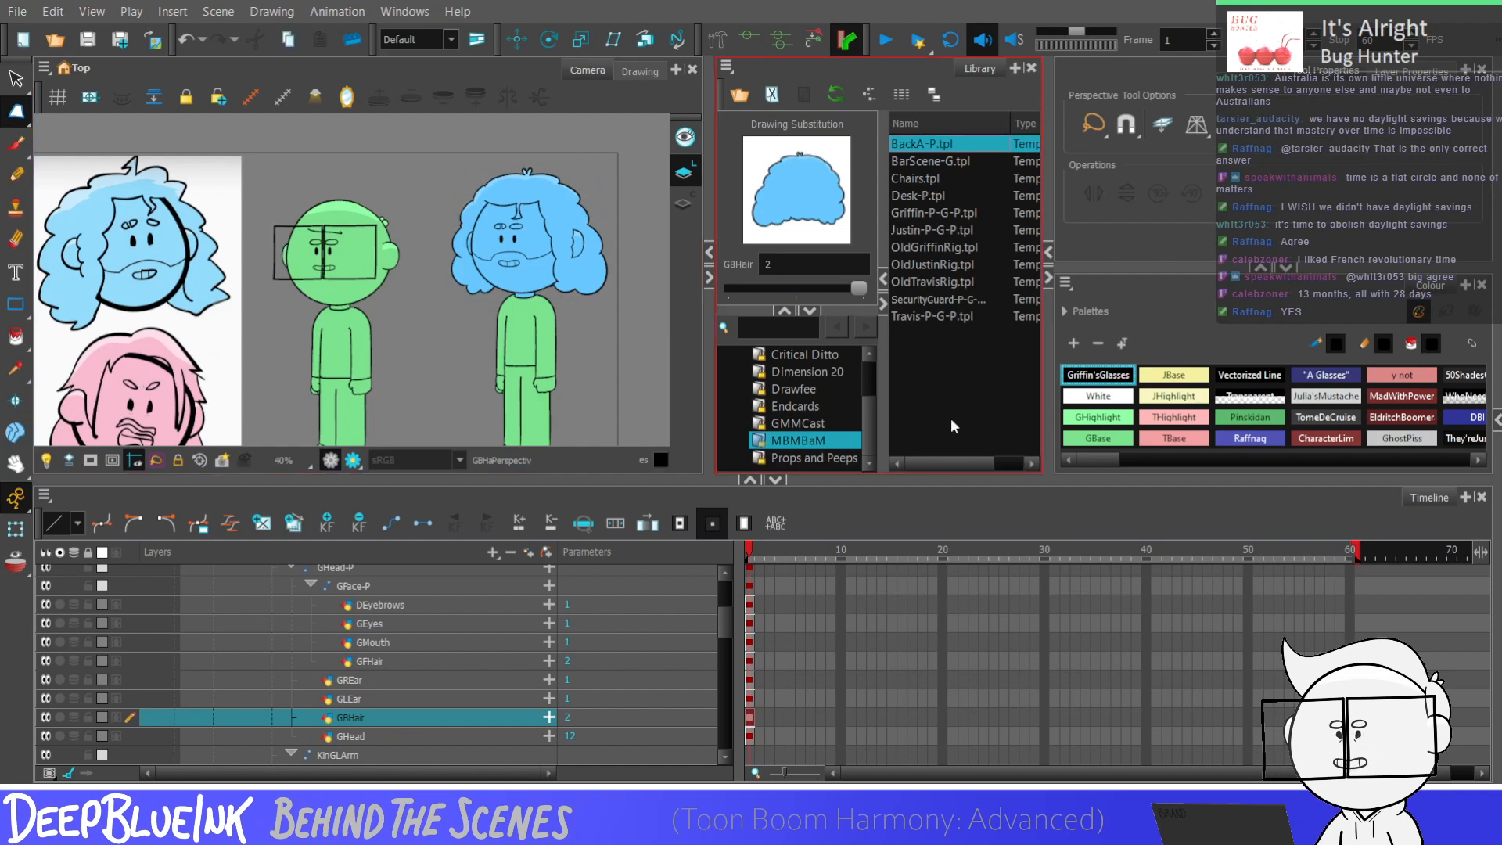
# Step: Flip back and forth between the GBHair drawings to check the reshaped back hair, ending on drawing 2
pyautogui.moveTo(858, 290)
pyautogui.mouseDown()
pyautogui.moveTo(796, 291)
pyautogui.moveTo(856, 295)
pyautogui.mouseUp()
pyautogui.press('[')
pyautogui.press(']')
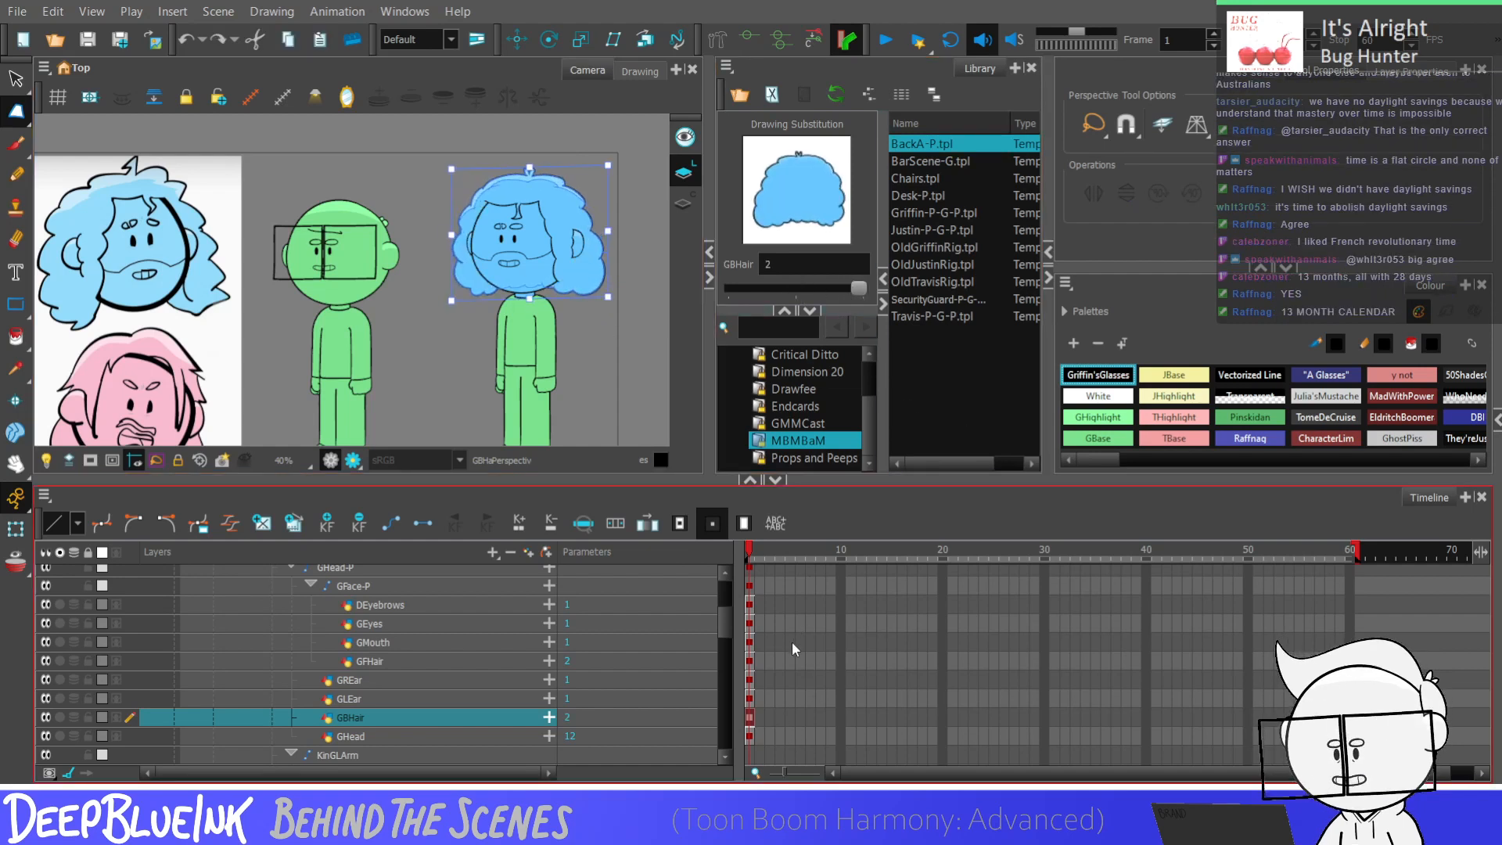
pyautogui.click(15, 78)
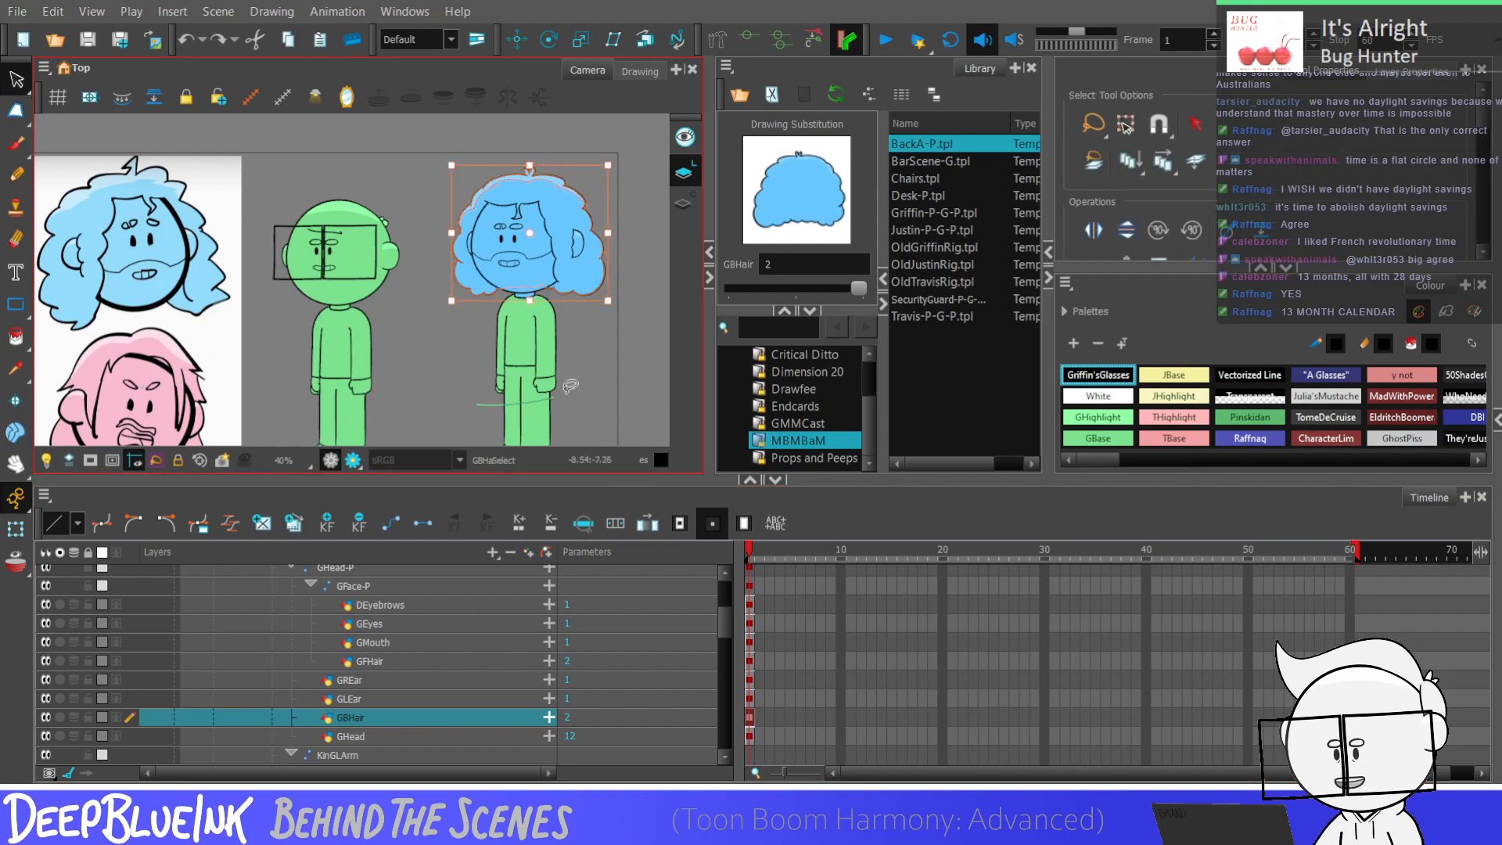
pyautogui.click(657, 362)
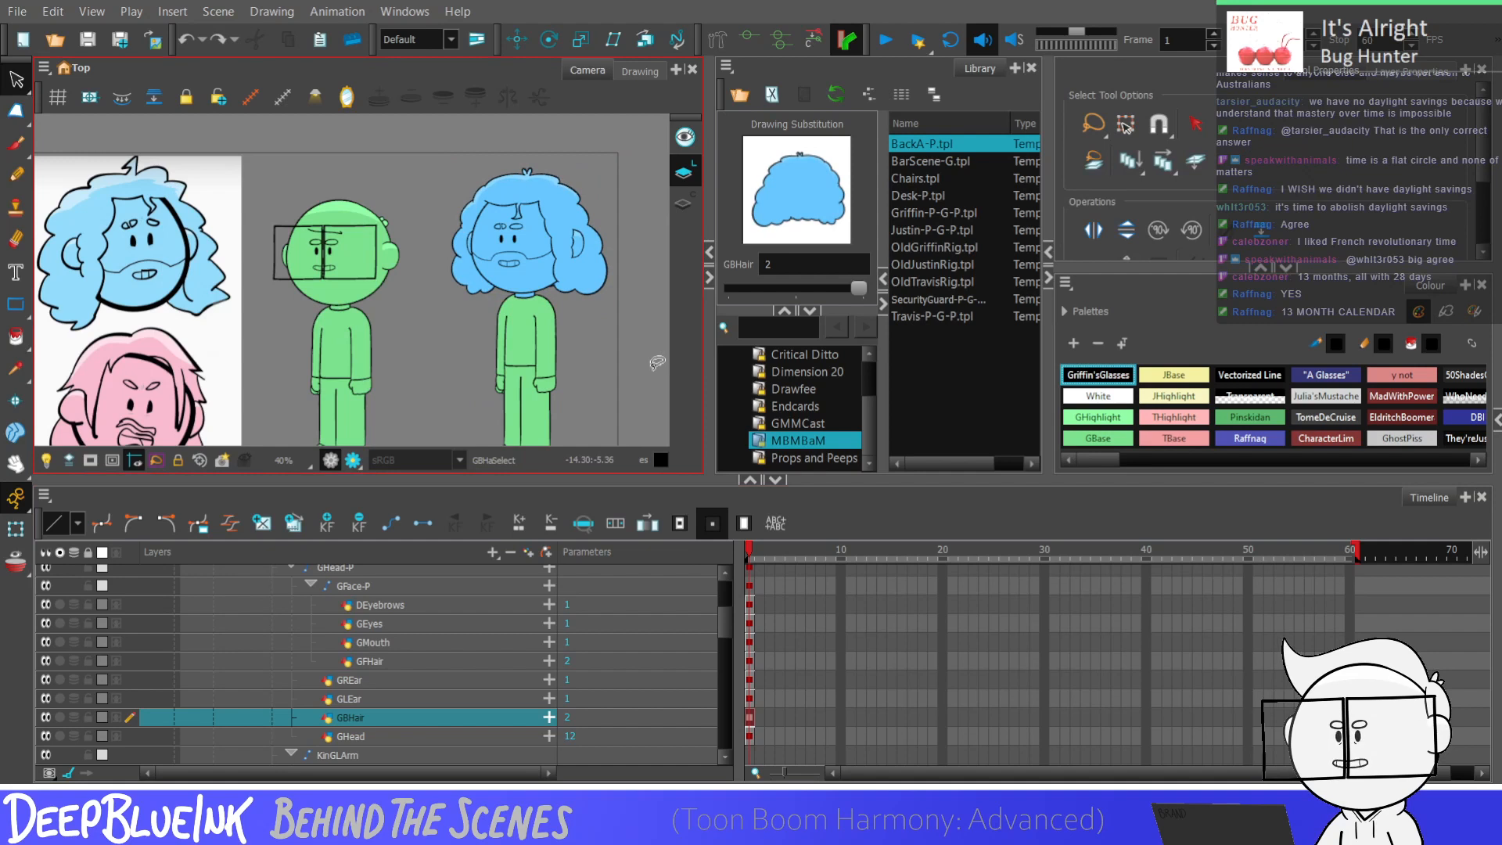
pyautogui.press('-')
pyautogui.click(606, 360)
pyautogui.press('=')
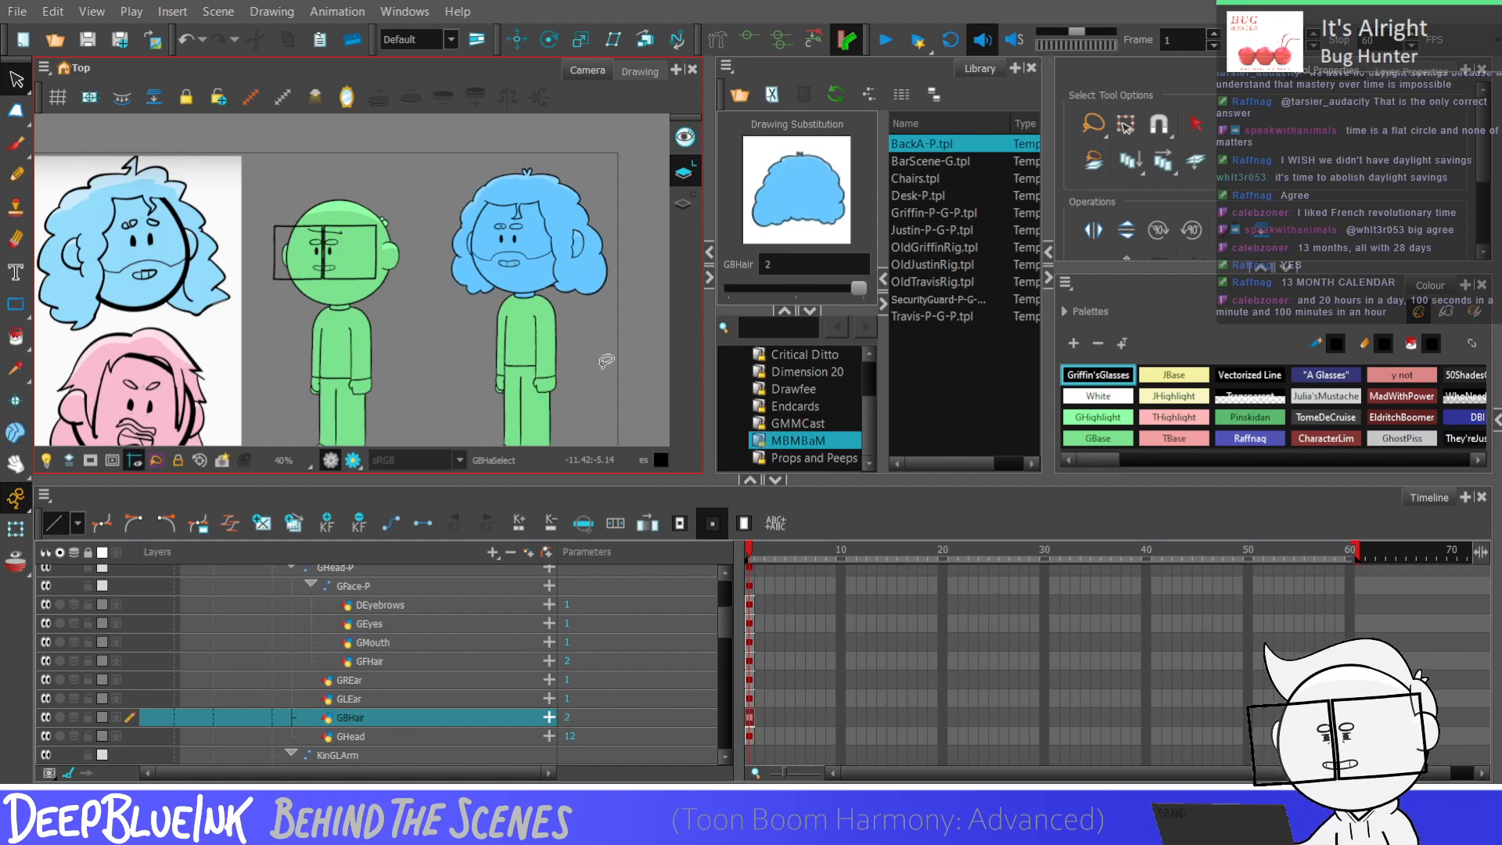
pyautogui.press('-')
pyautogui.press('=')
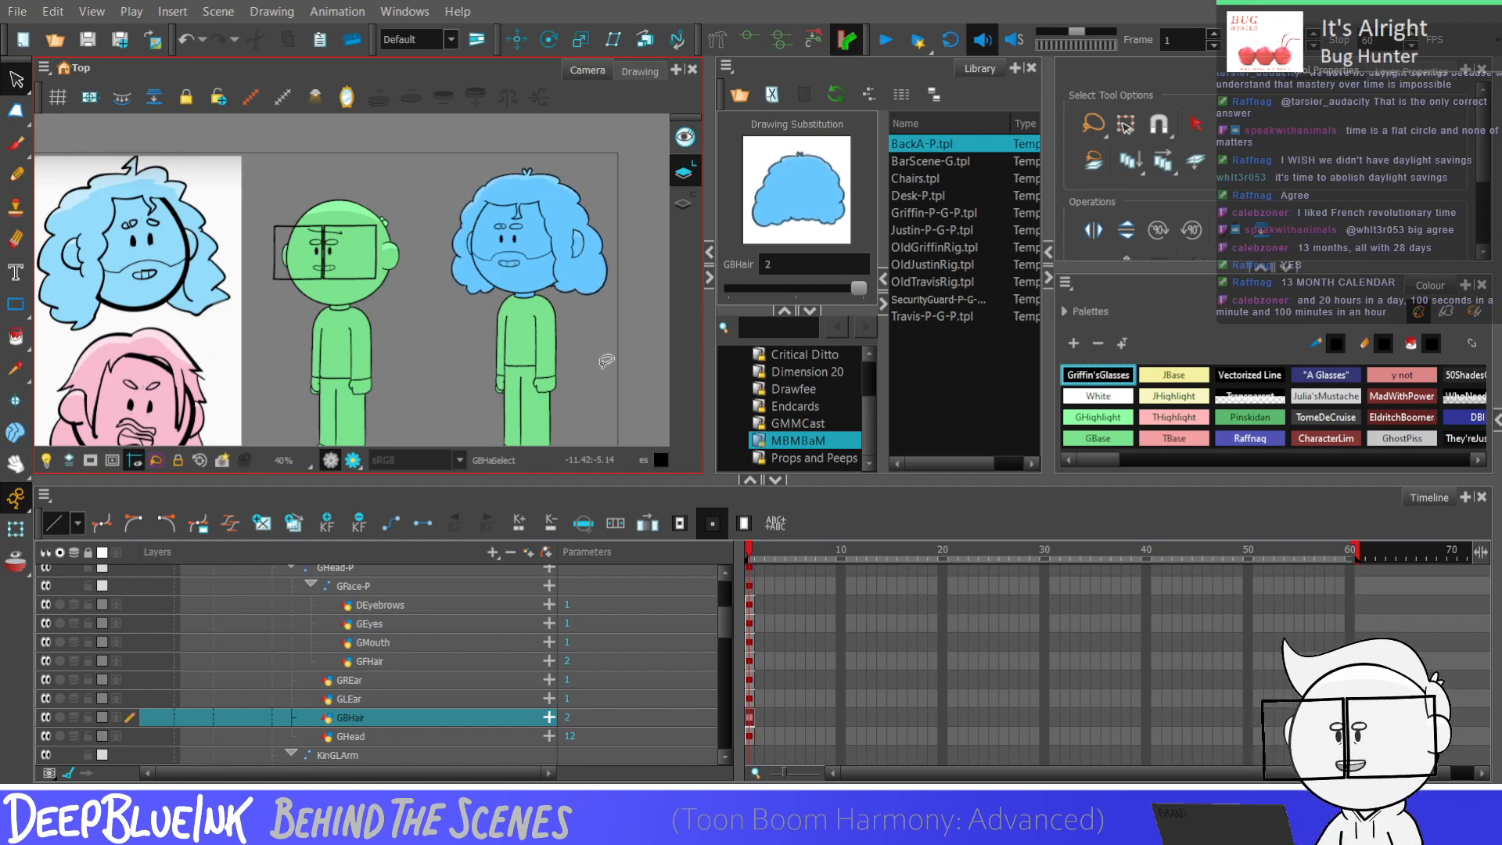
pyautogui.press('[')
pyautogui.press(']')
pyautogui.press('[')
pyautogui.press(']')
pyautogui.press('[')
pyautogui.press(']')
pyautogui.press('[')
pyautogui.press(']')
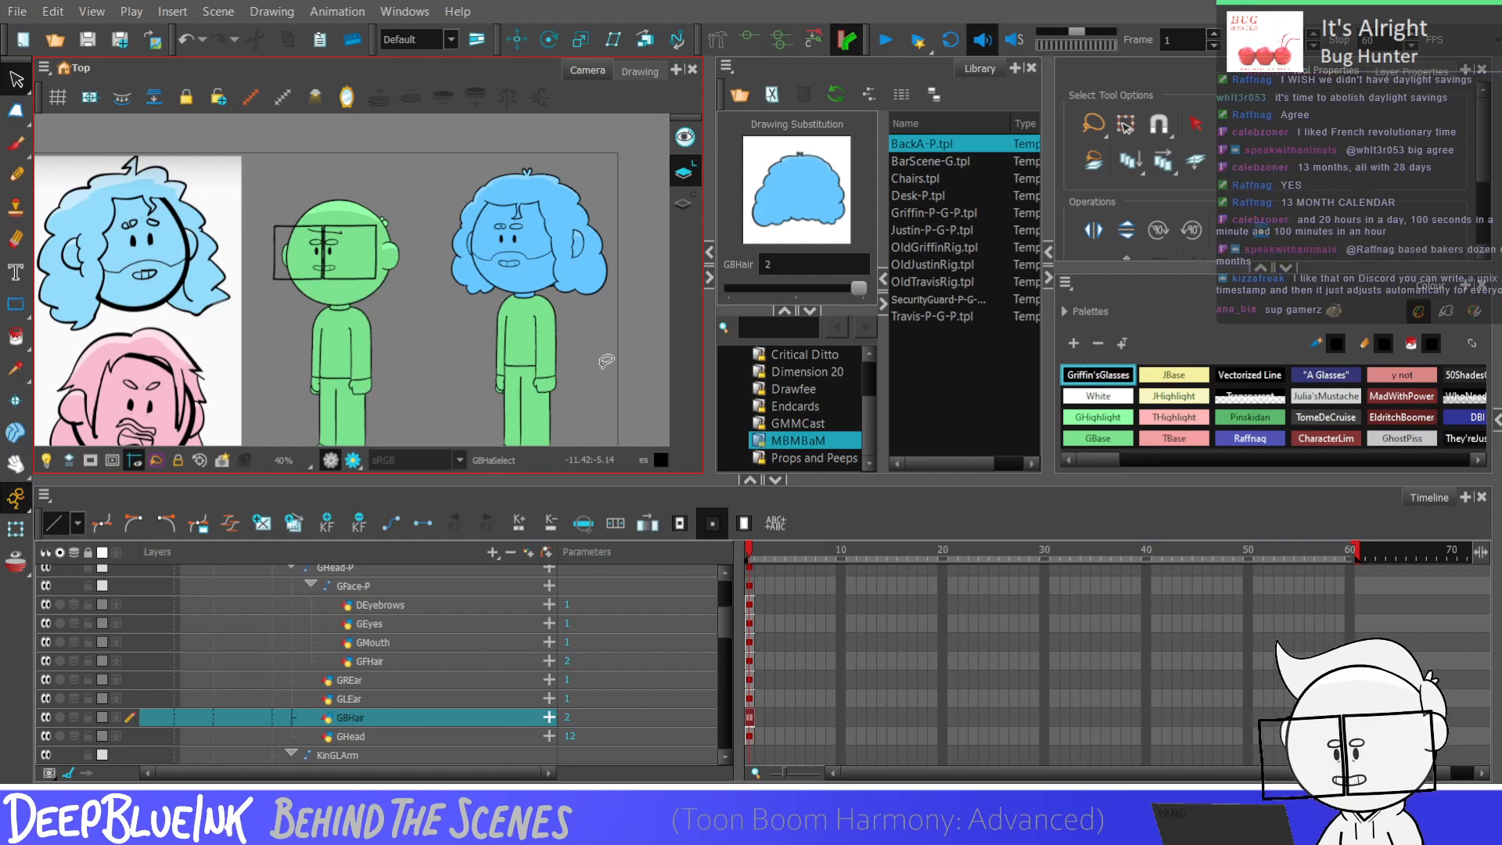
pyautogui.scroll(-1, 604, 329)
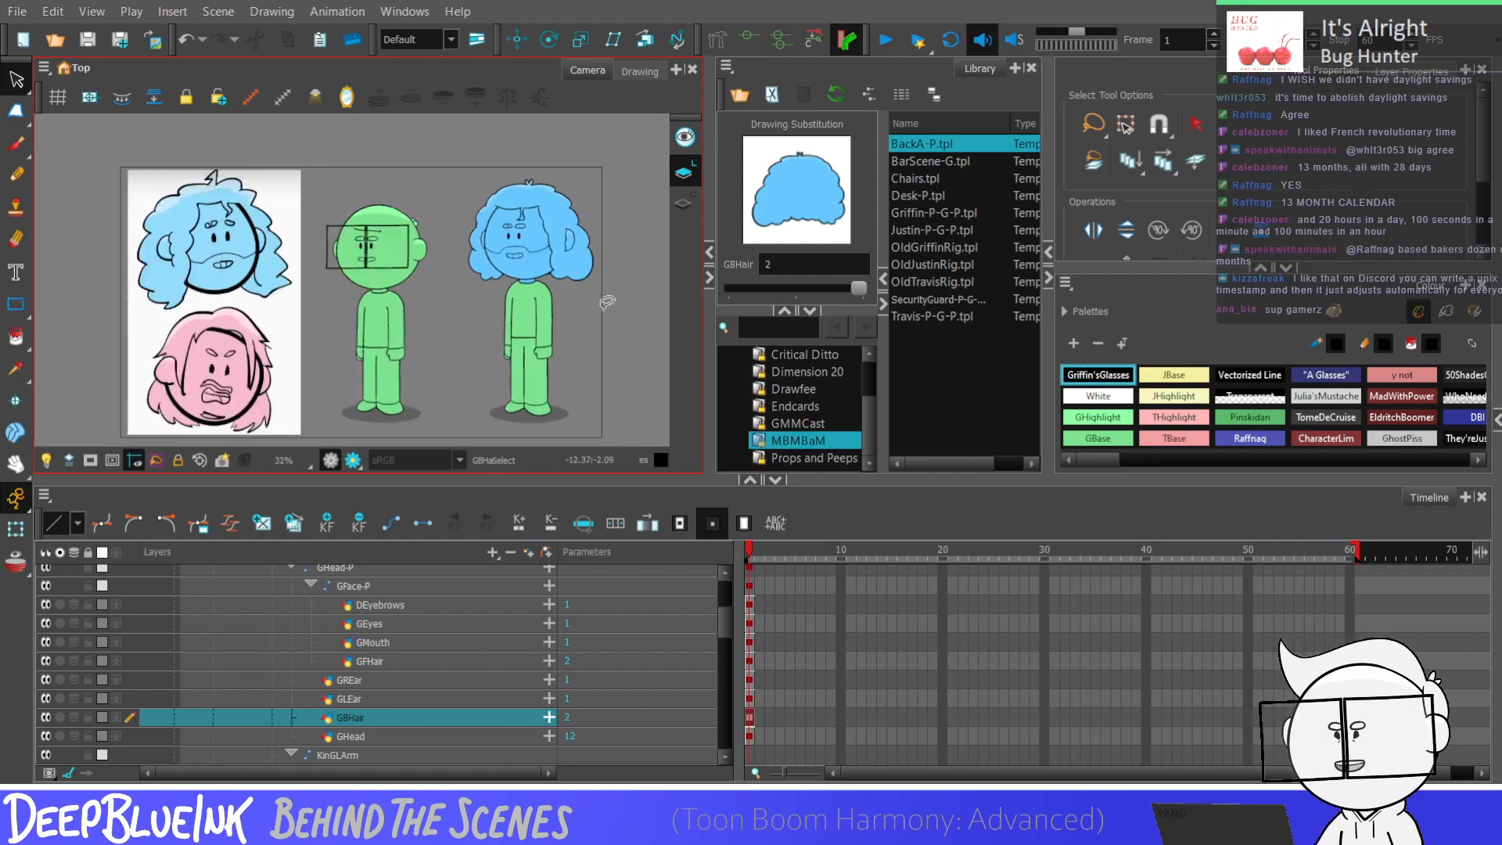
pyautogui.scroll(1, 564, 378)
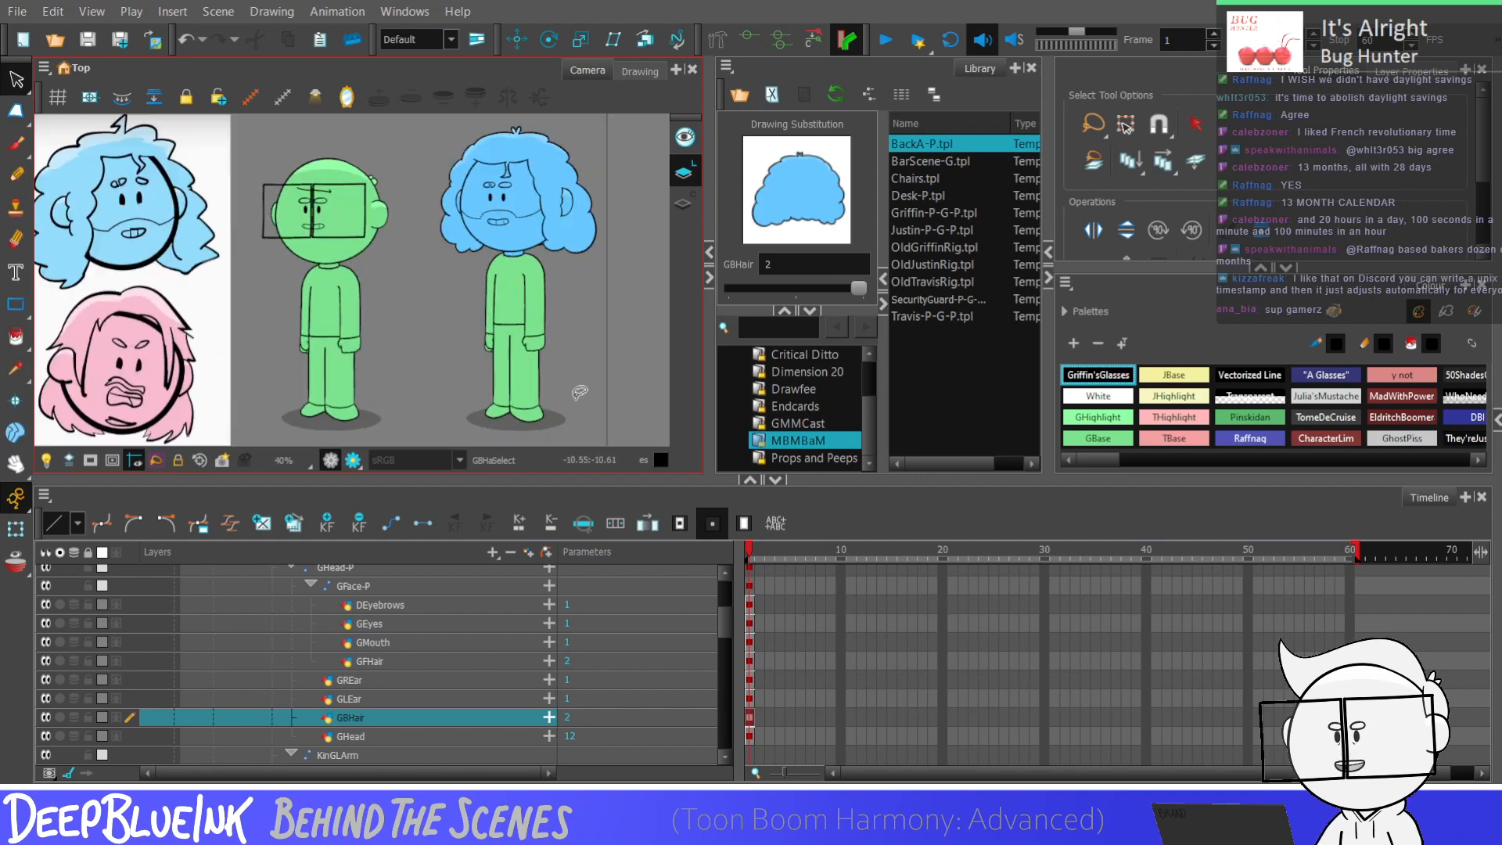
pyautogui.moveTo(573, 362); pyautogui.dragTo(547, 299)
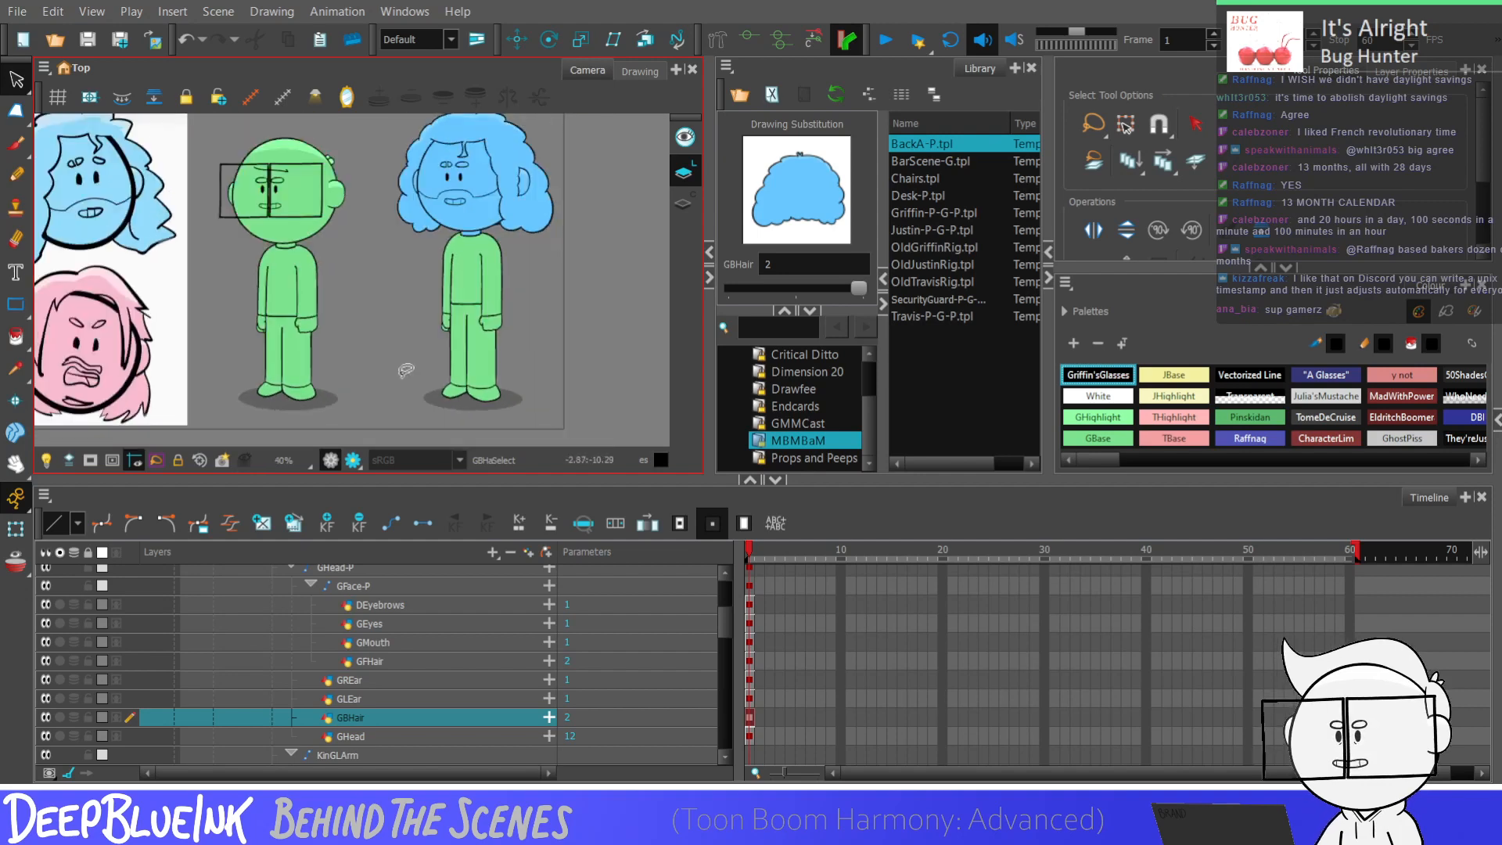
pyautogui.scroll(1, 546, 298)
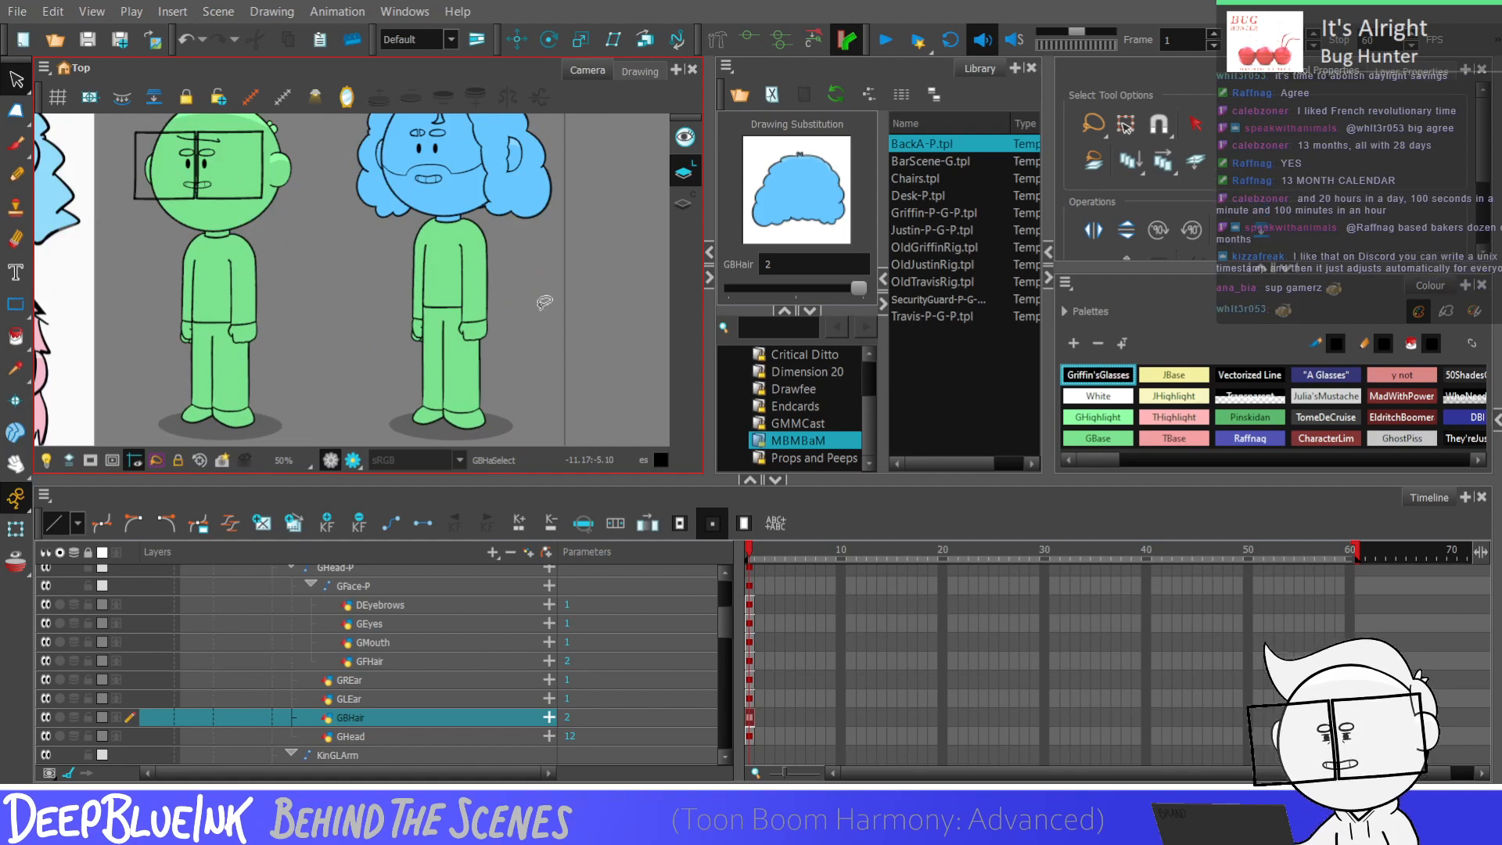
pyautogui.scroll(-2, 535, 347)
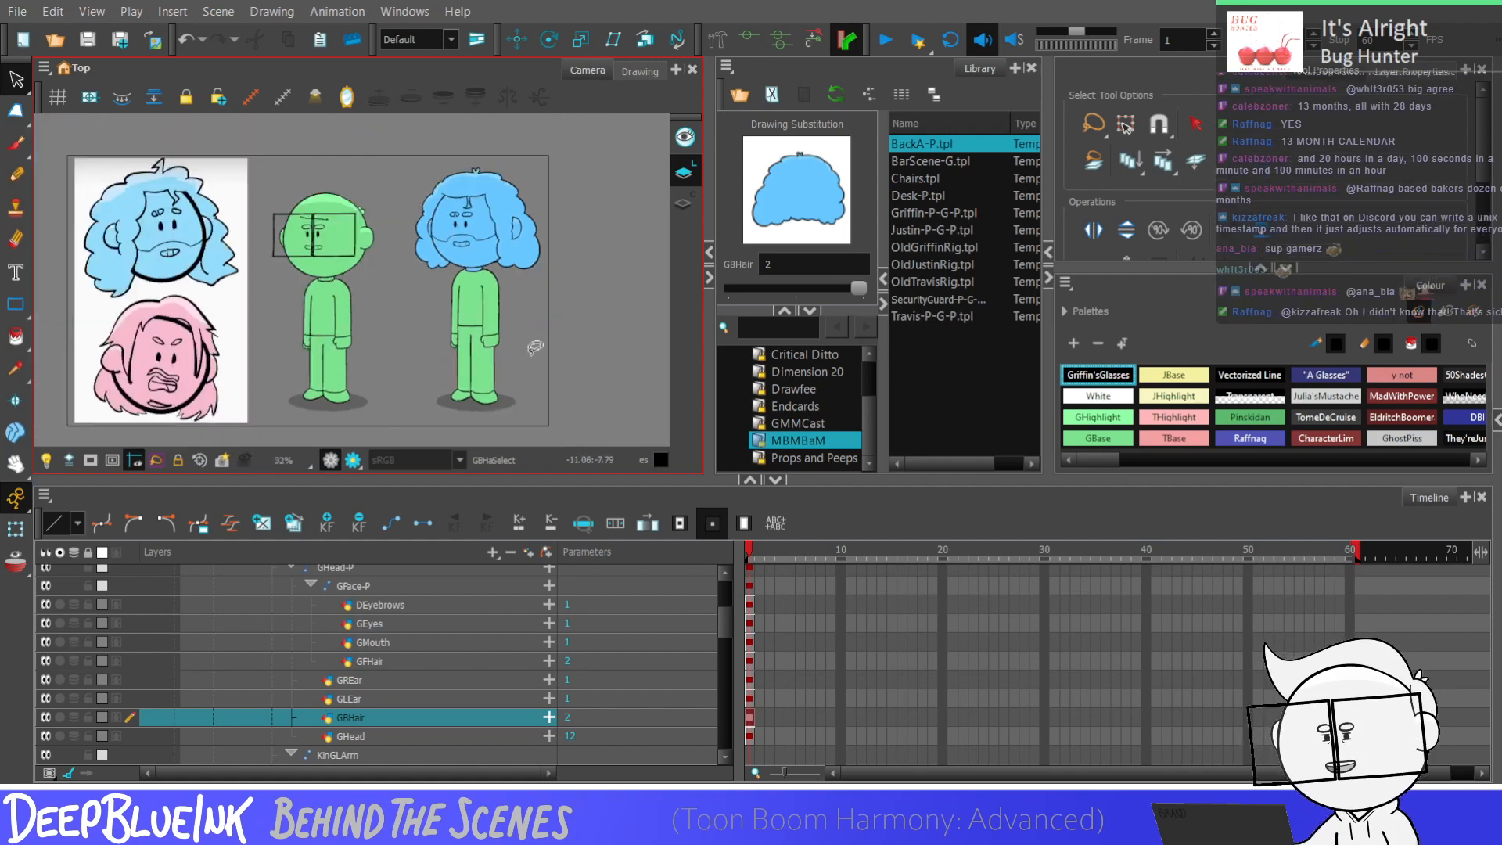
pyautogui.scroll(1, 535, 348)
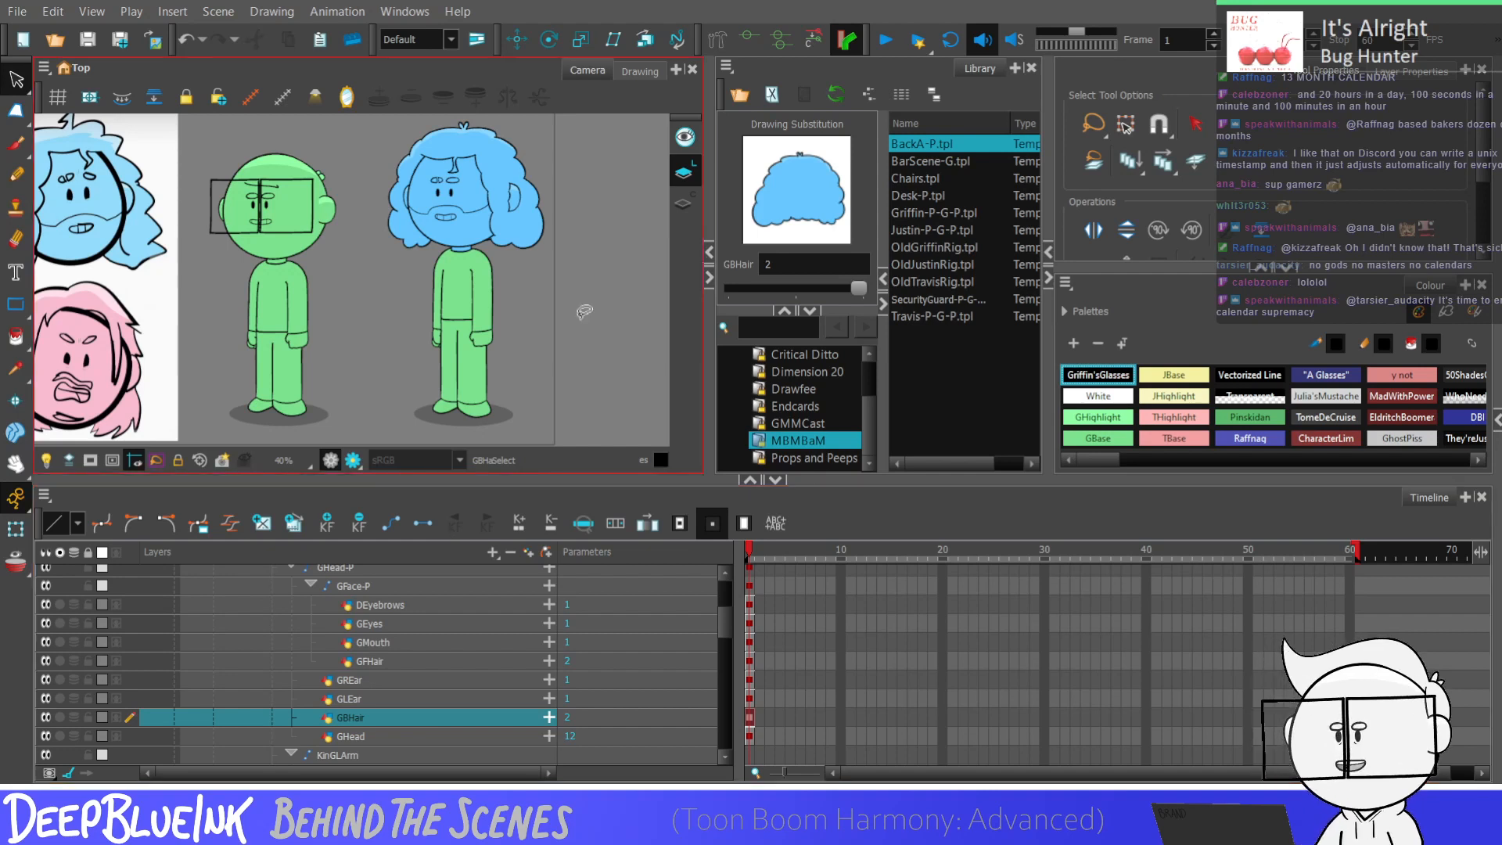
# Step: Draw a near-vertical Pencil line down the front of the torso in GBody drawing 1, from the neck to just past the hem
pyautogui.scroll(-4, 725, 635)
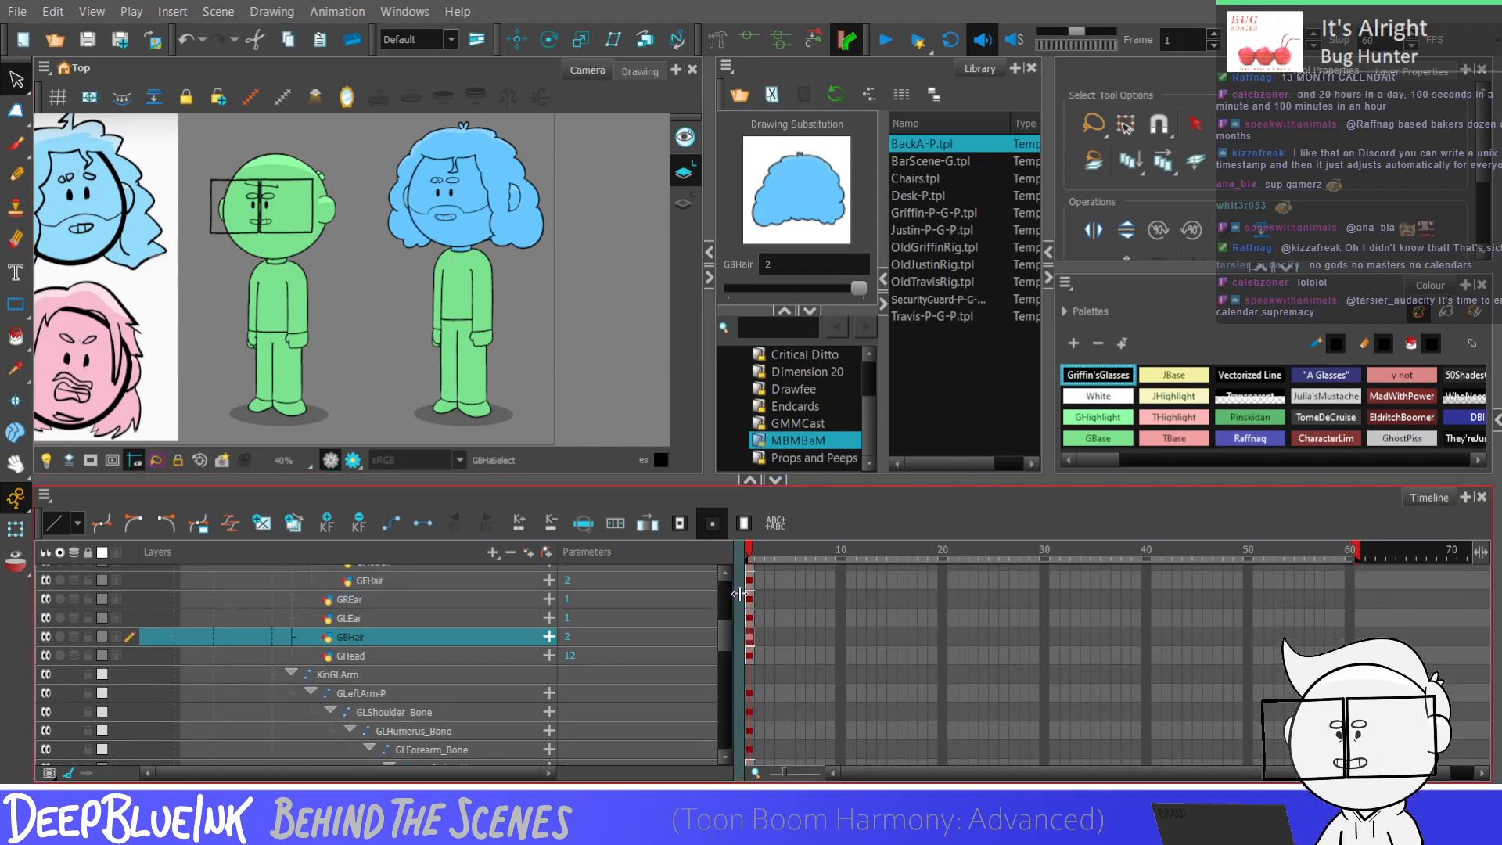
pyautogui.scroll(-3, 721, 649)
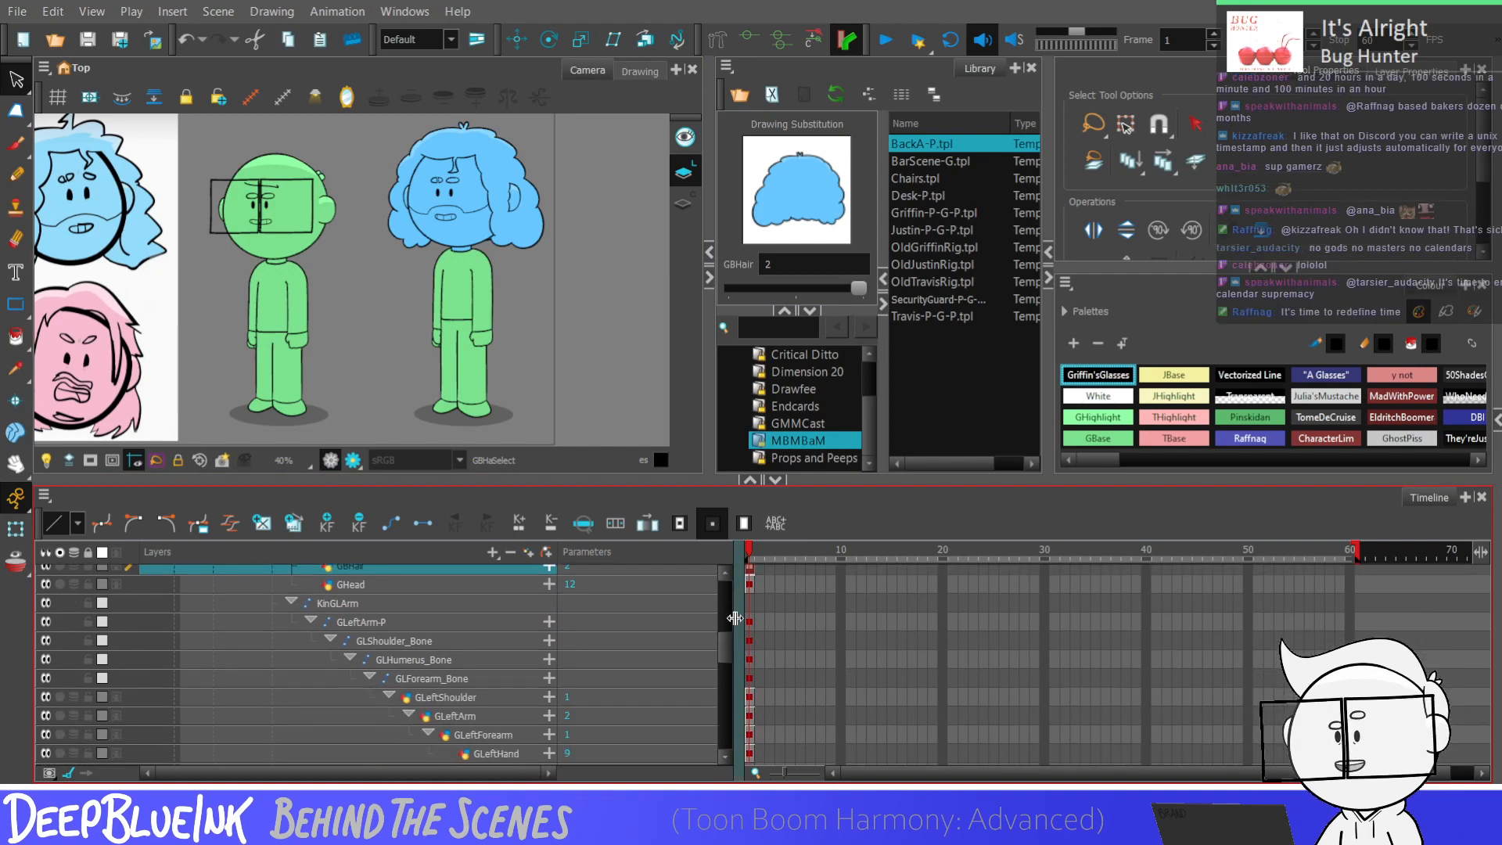
pyautogui.scroll(4, 726, 646)
pyautogui.scroll(-10, 723, 639)
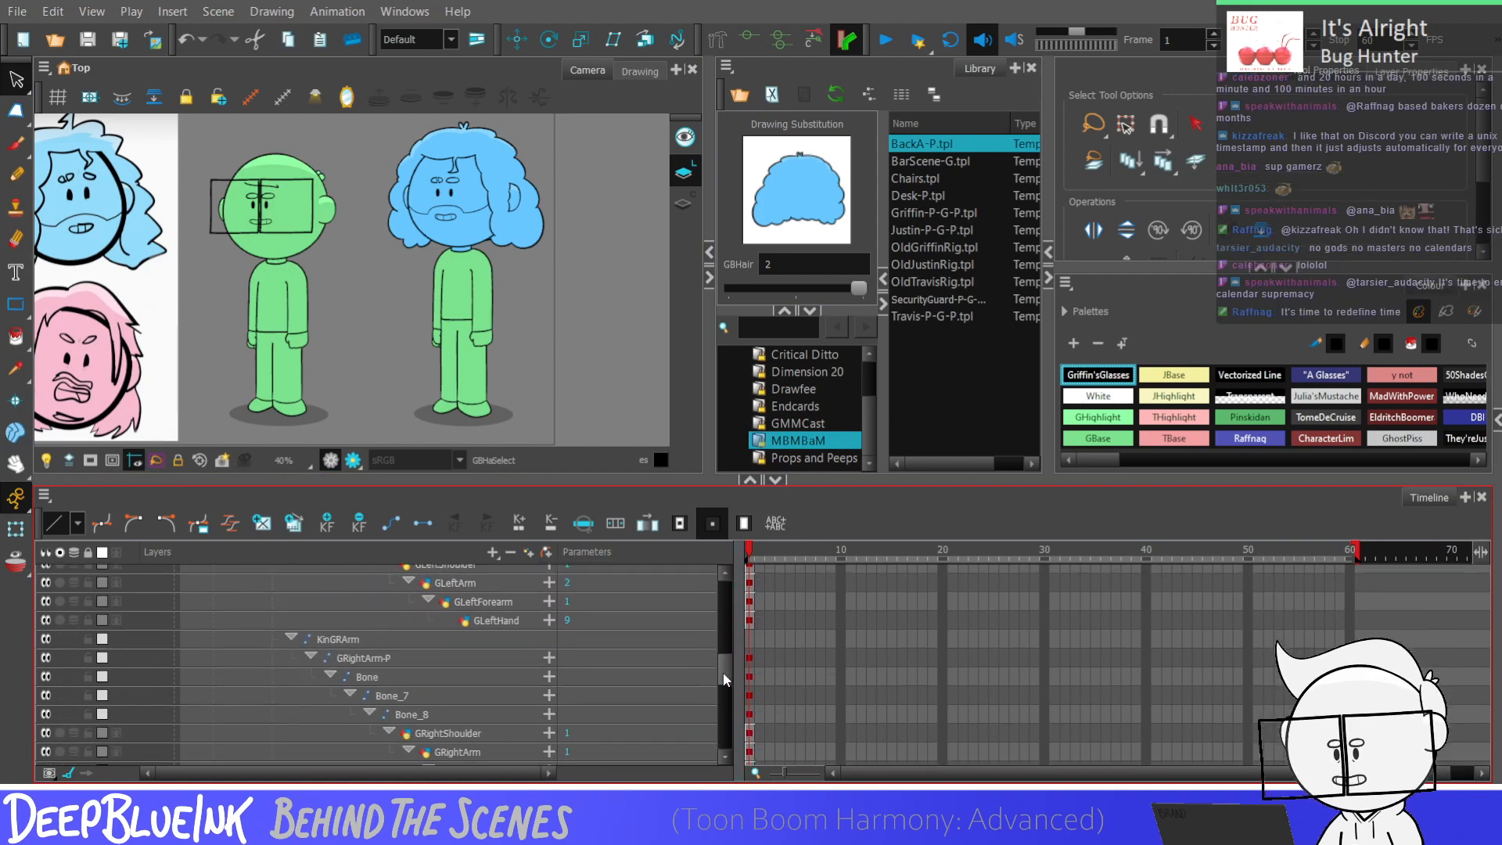
pyautogui.click(749, 689)
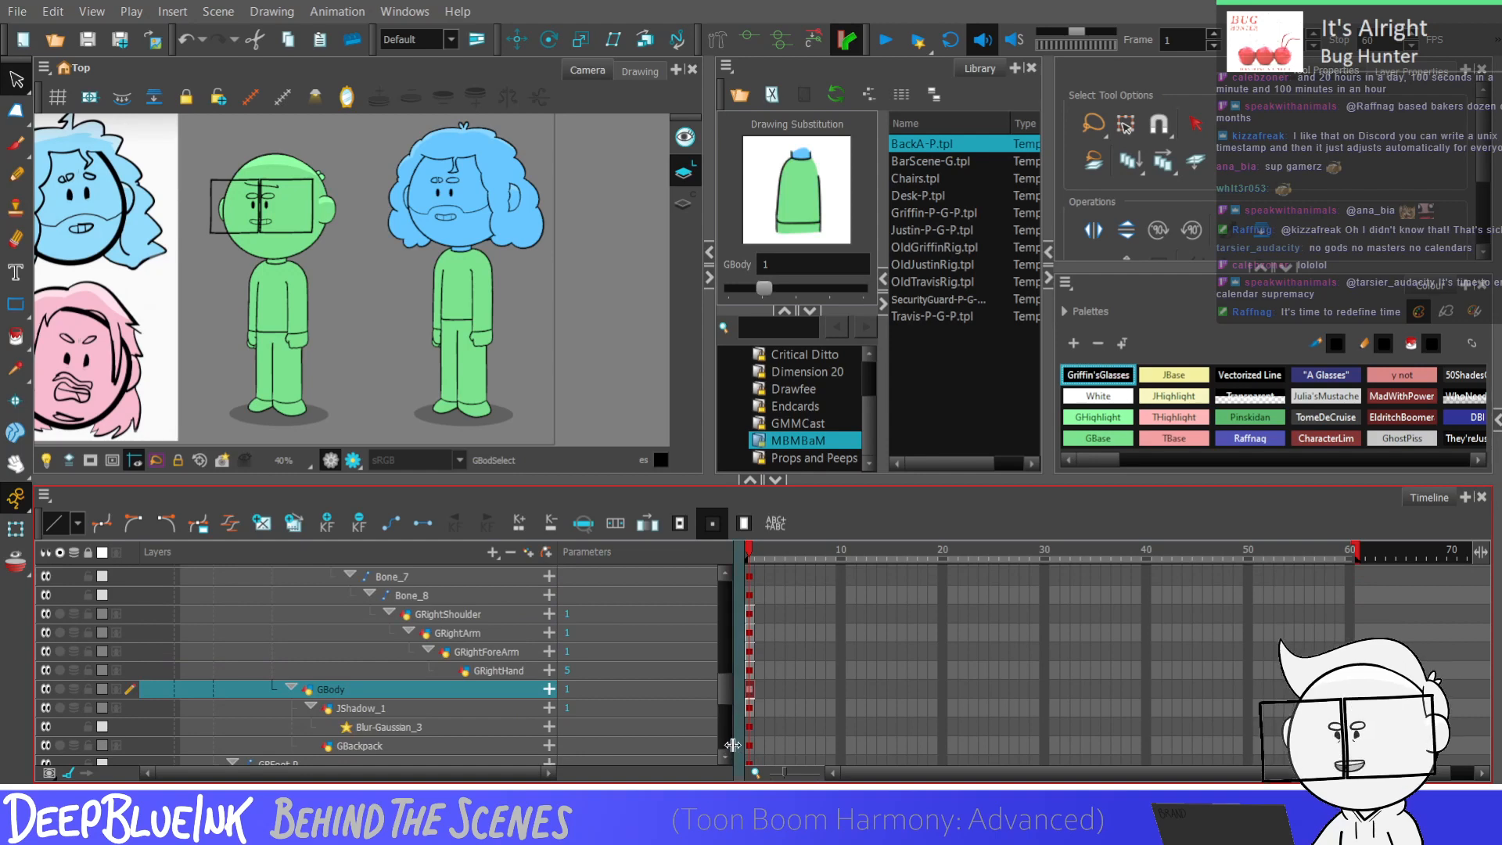
pyautogui.hotkey('alt', '/')
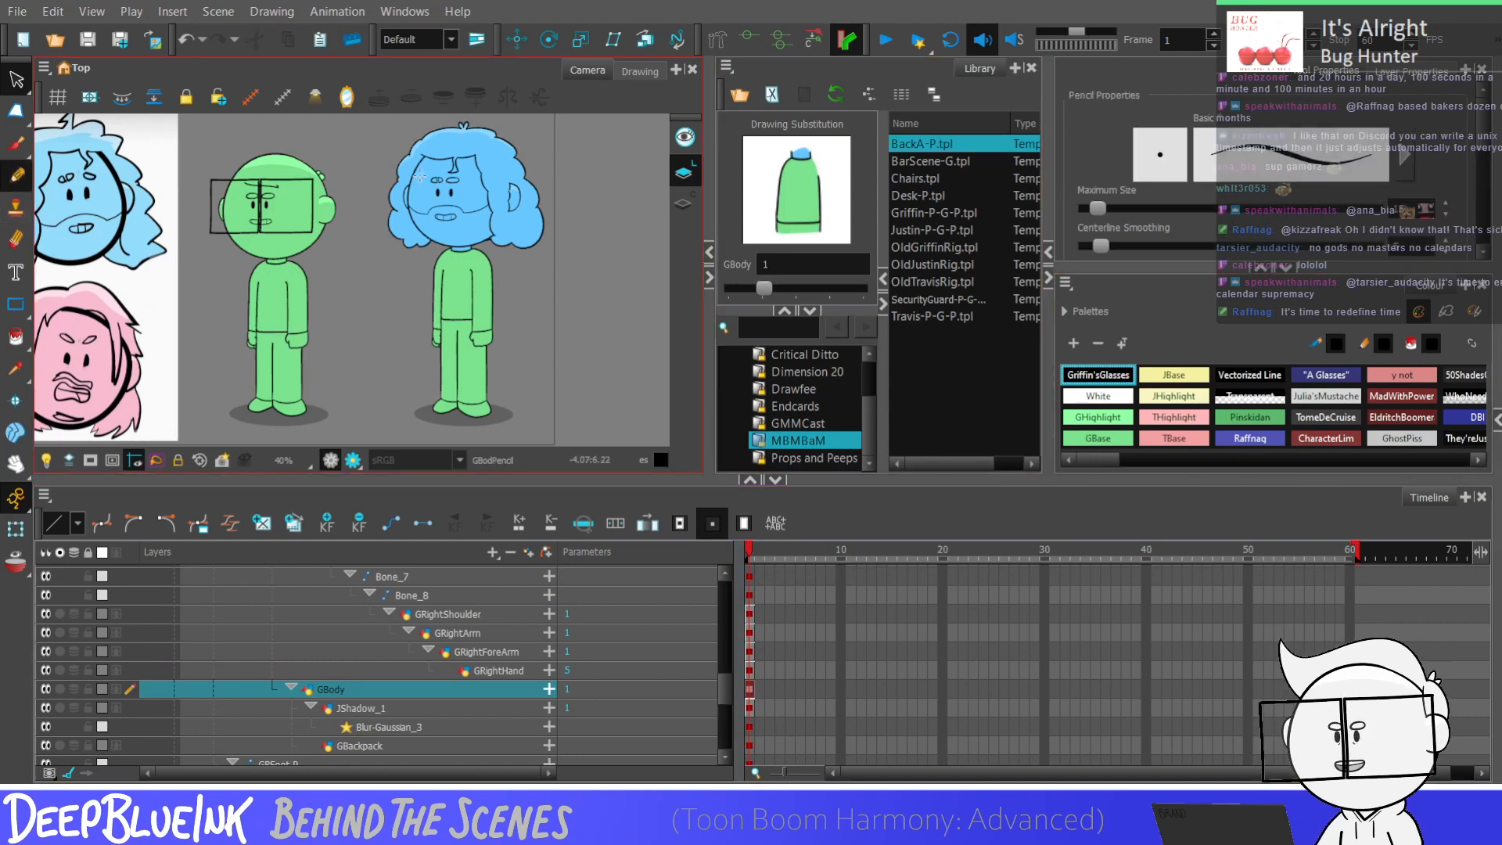
pyautogui.scroll(-1, 501, 309)
pyautogui.scroll(3, 496, 313)
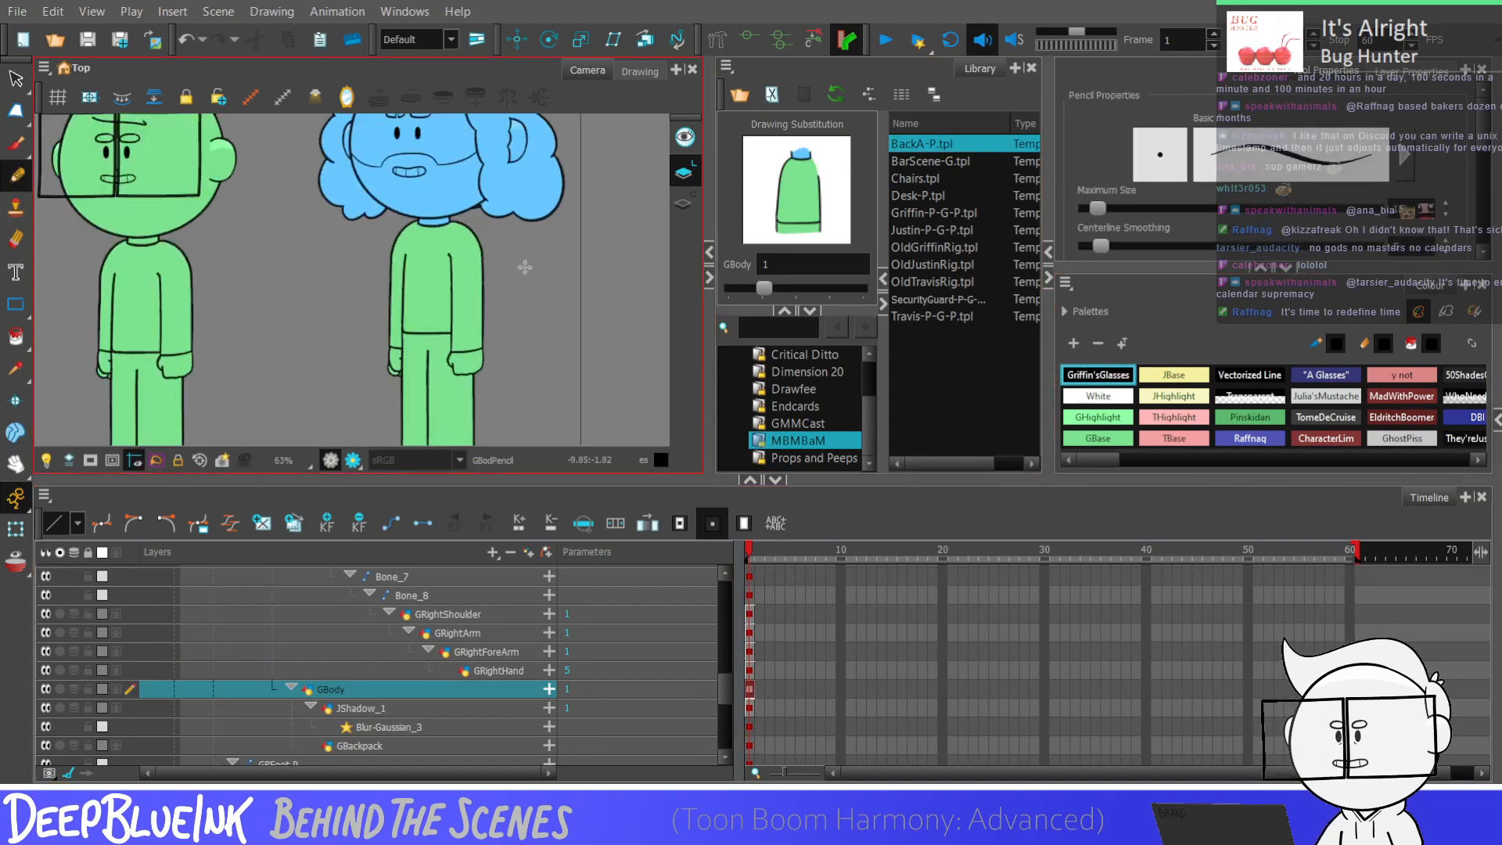
pyautogui.scroll(2, 481, 274)
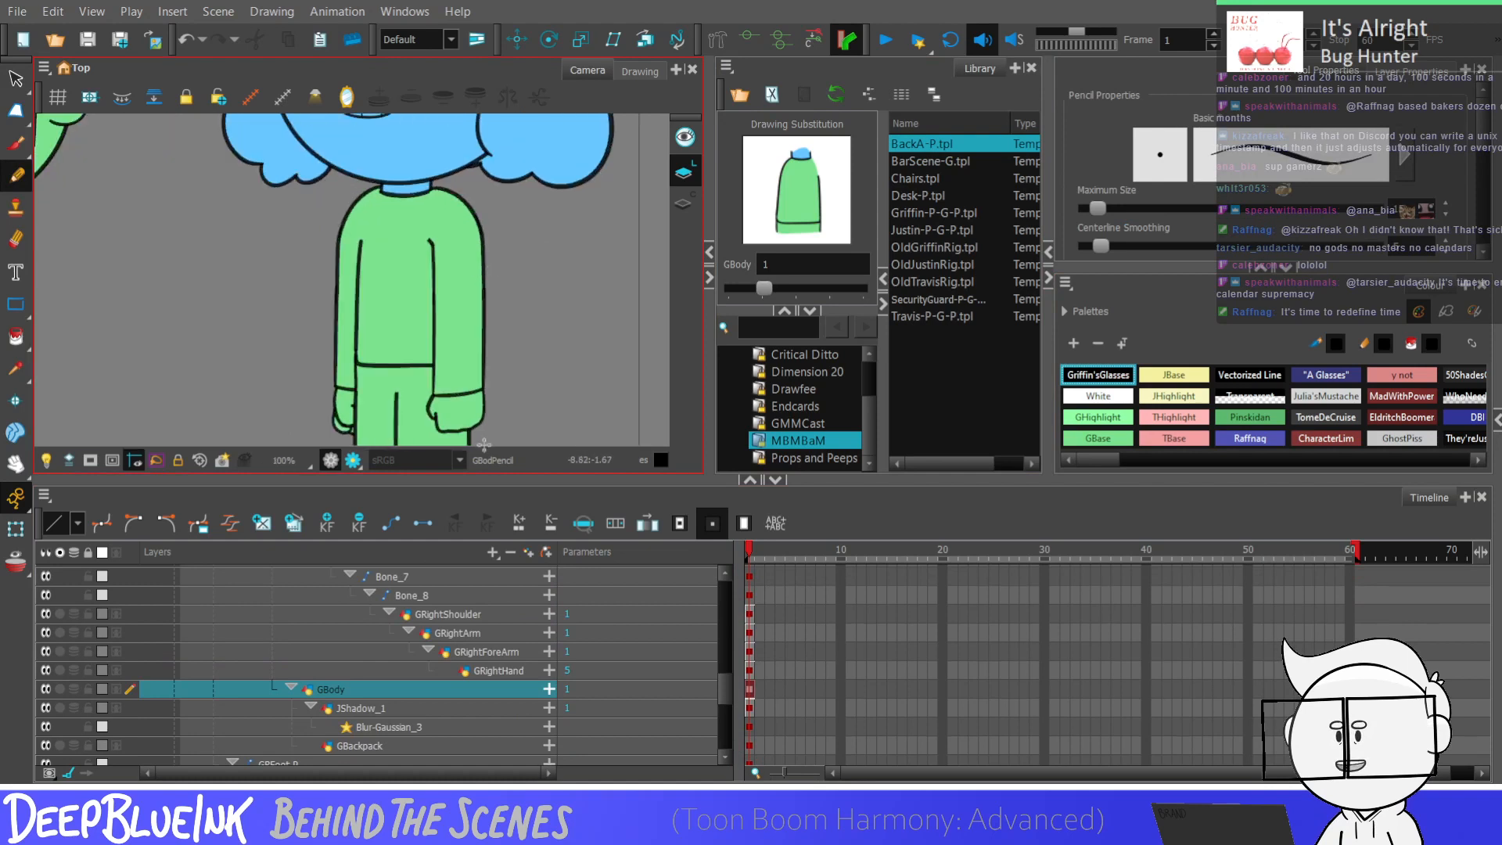
pyautogui.moveTo(380, 186); pyautogui.dragTo(376, 354)
pyautogui.hotkey('ctrl', 'z')
pyautogui.hotkey('ctrl', 'z')
pyautogui.hotkey('ctrl', 'z')
pyautogui.moveTo(380, 184); pyautogui.dragTo(375, 358)
pyautogui.hotkey('ctrl', 'z')
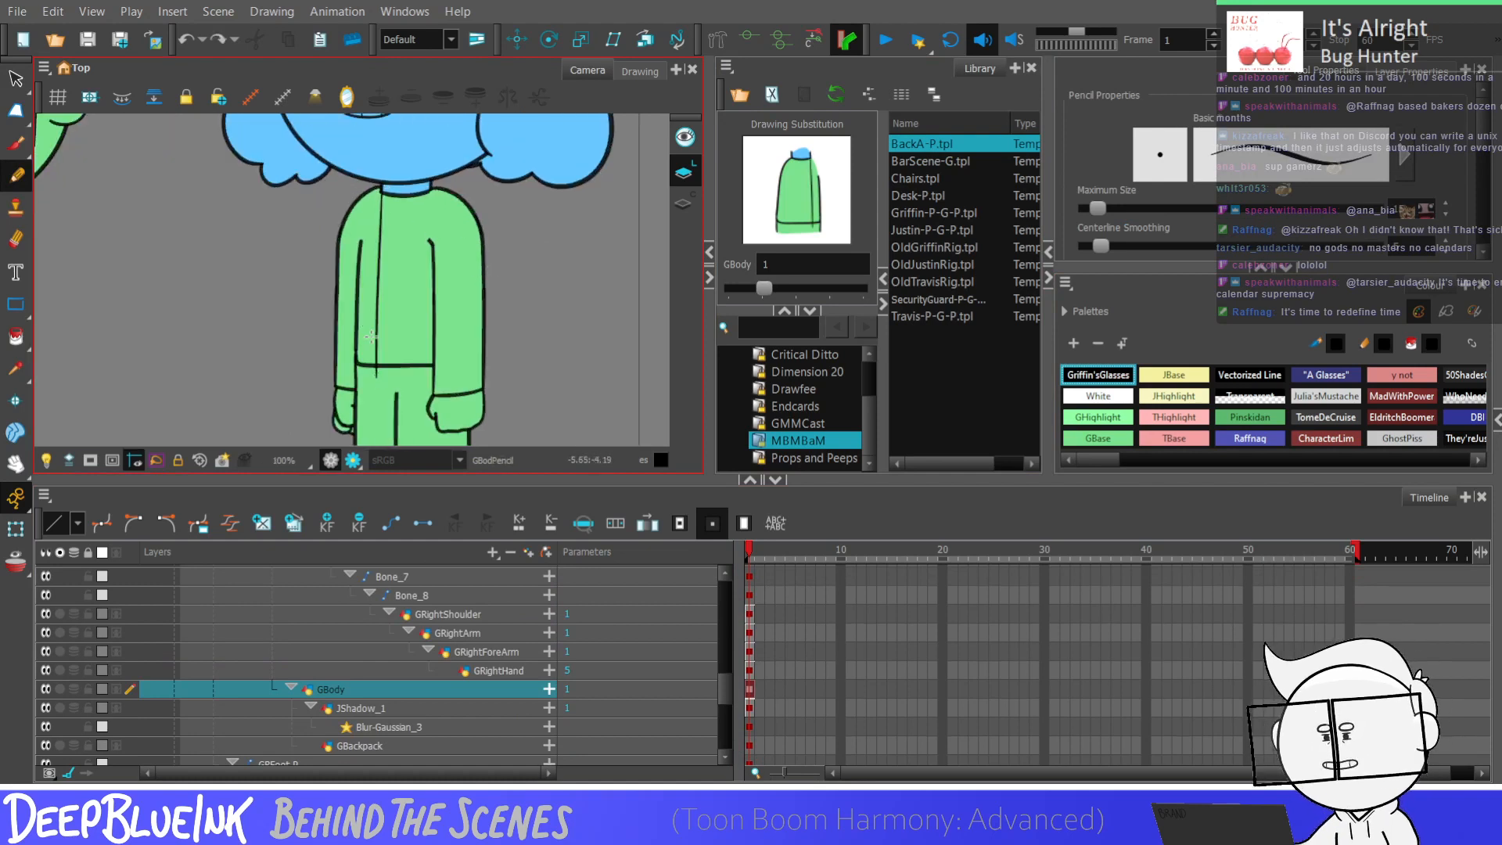
# Step: Nudge the vertical line on the torso slightly left and up
pyautogui.hotkey('alt', 's')
pyautogui.scroll(2, 384, 245)
pyautogui.click(386, 270)
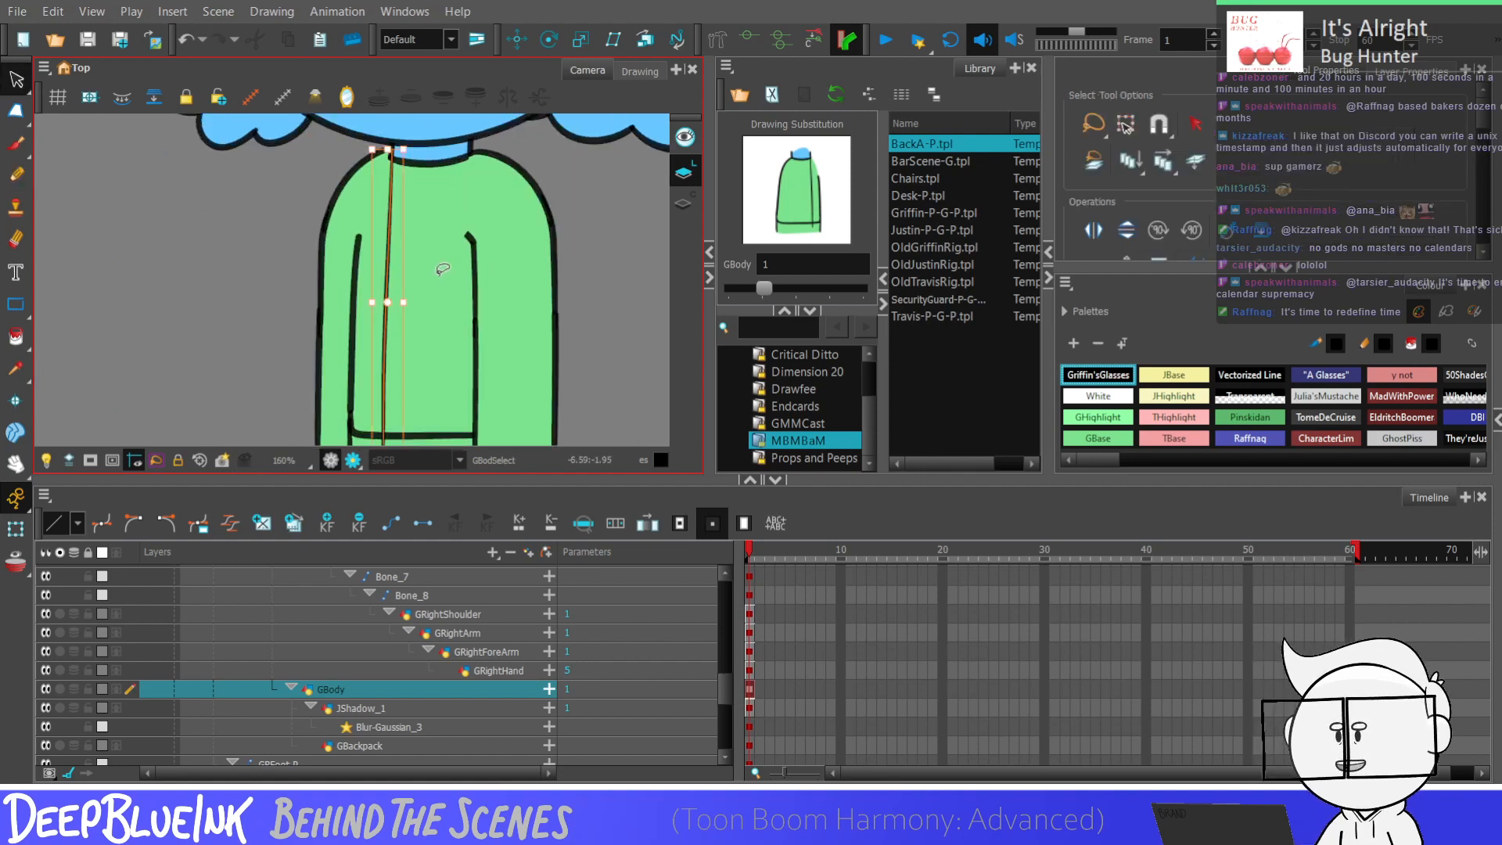
pyautogui.press('Left')
pyautogui.press('Up')
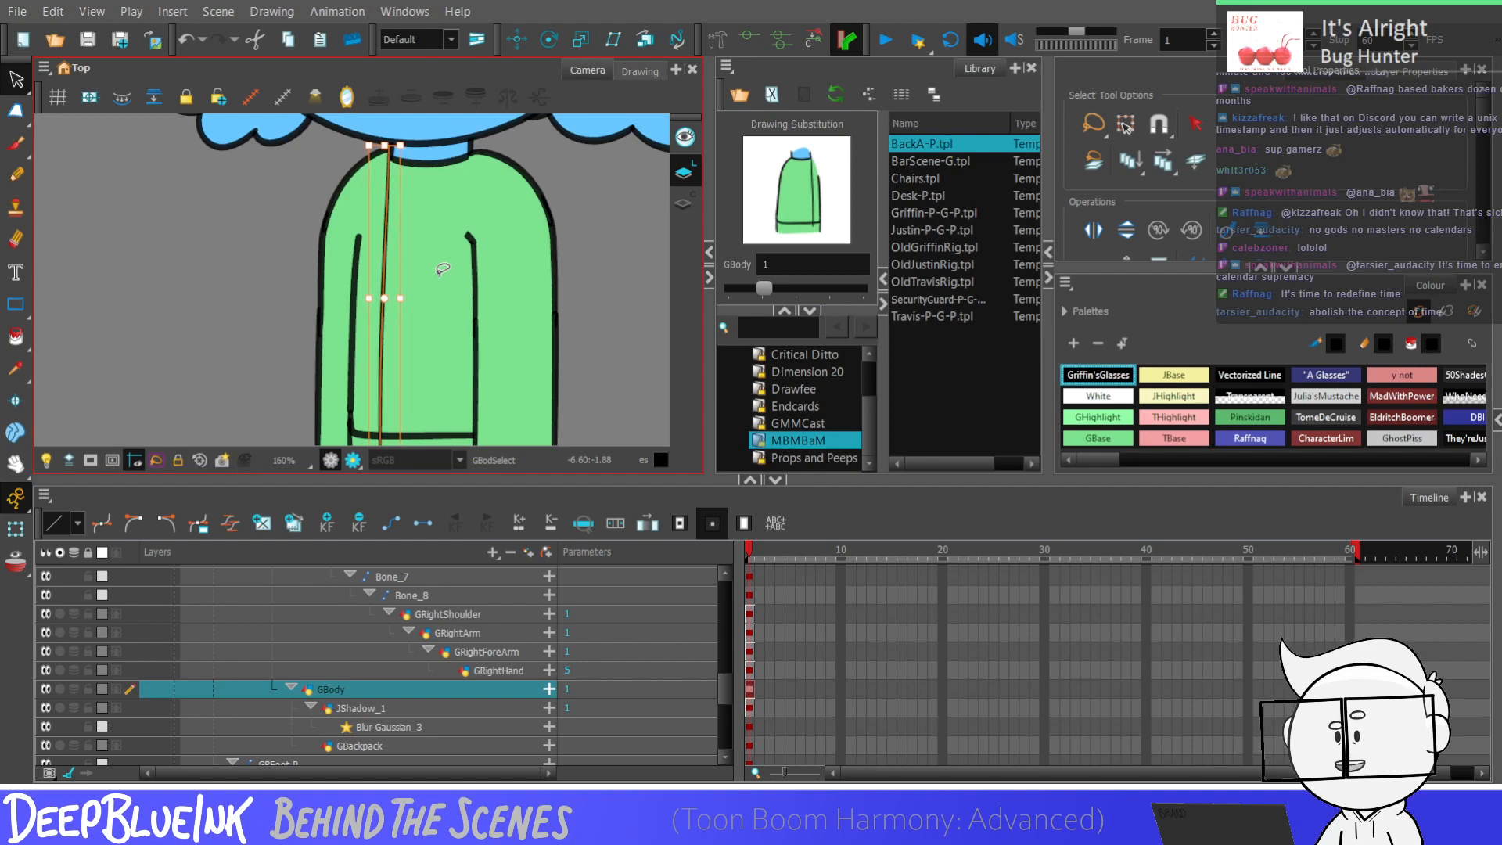
# Step: Shorten the vertical line on Danny's torso so its lower end stops at the hem
pyautogui.scroll(2, 442, 269)
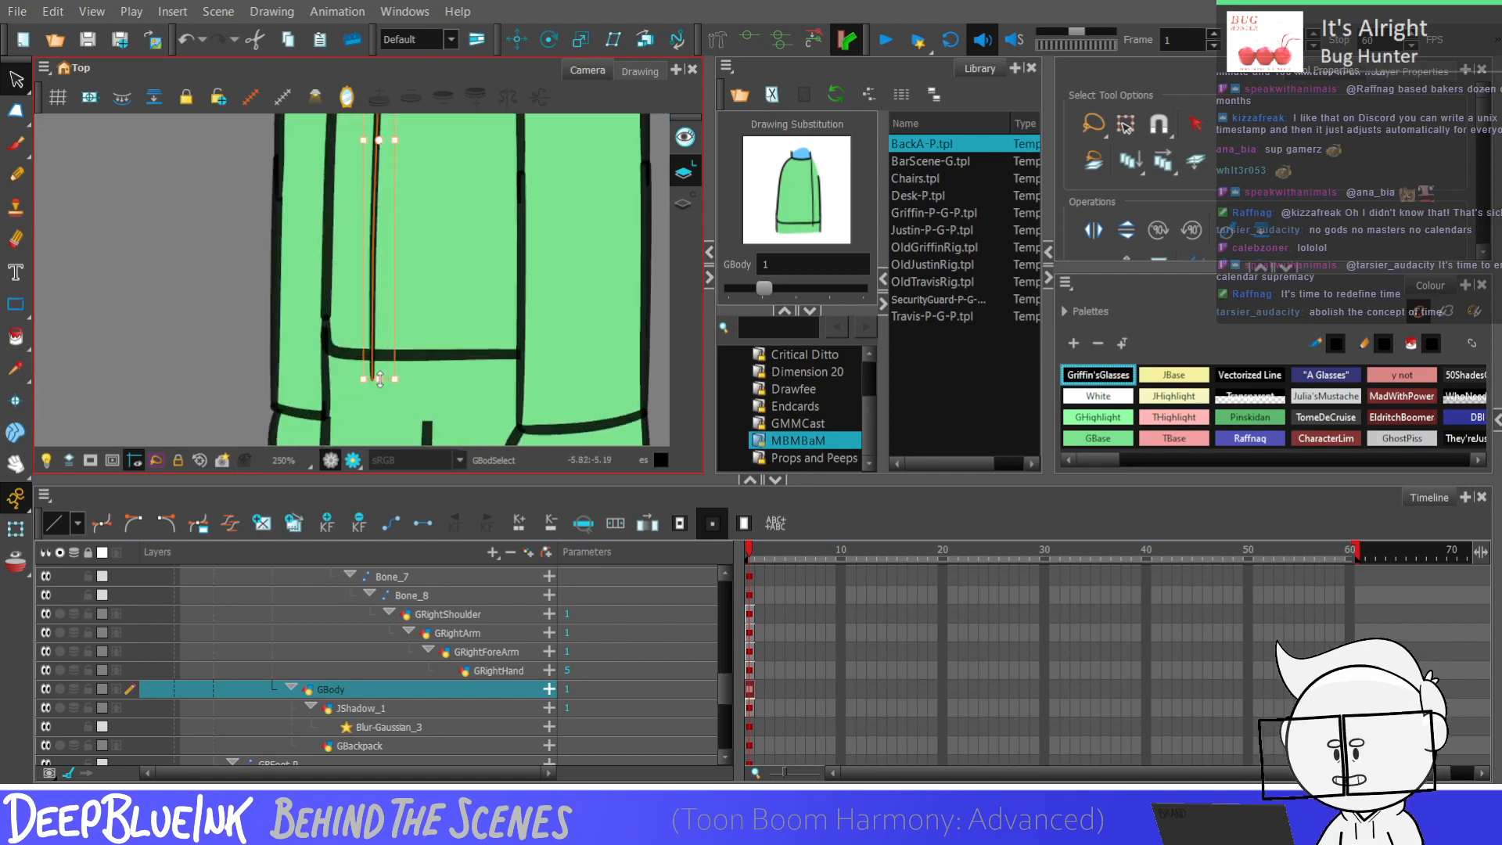
pyautogui.scroll(-3, 378, 357)
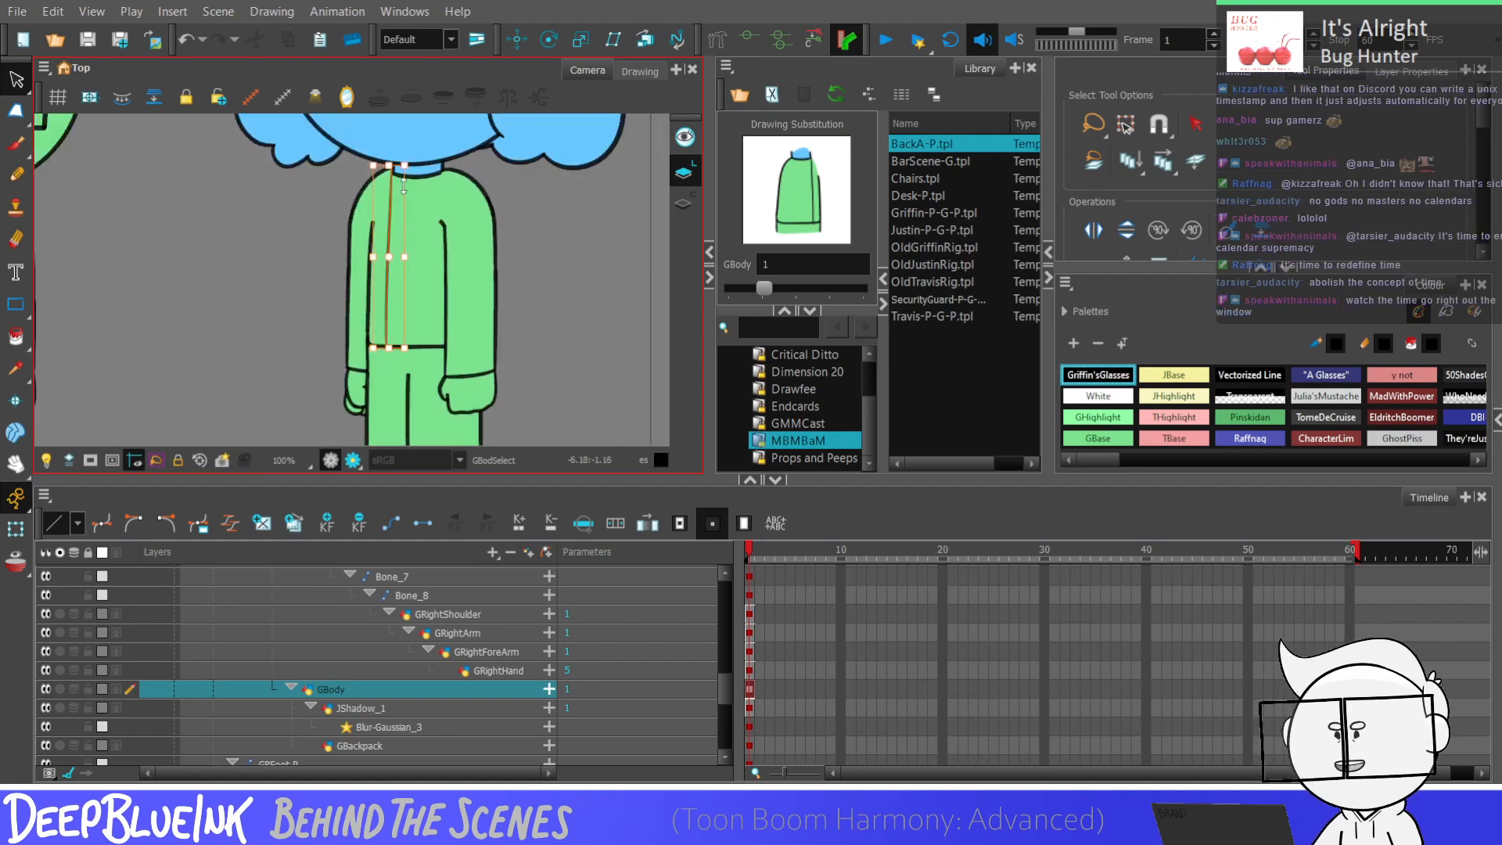
pyautogui.scroll(4, 410, 149)
pyautogui.click(382, 229)
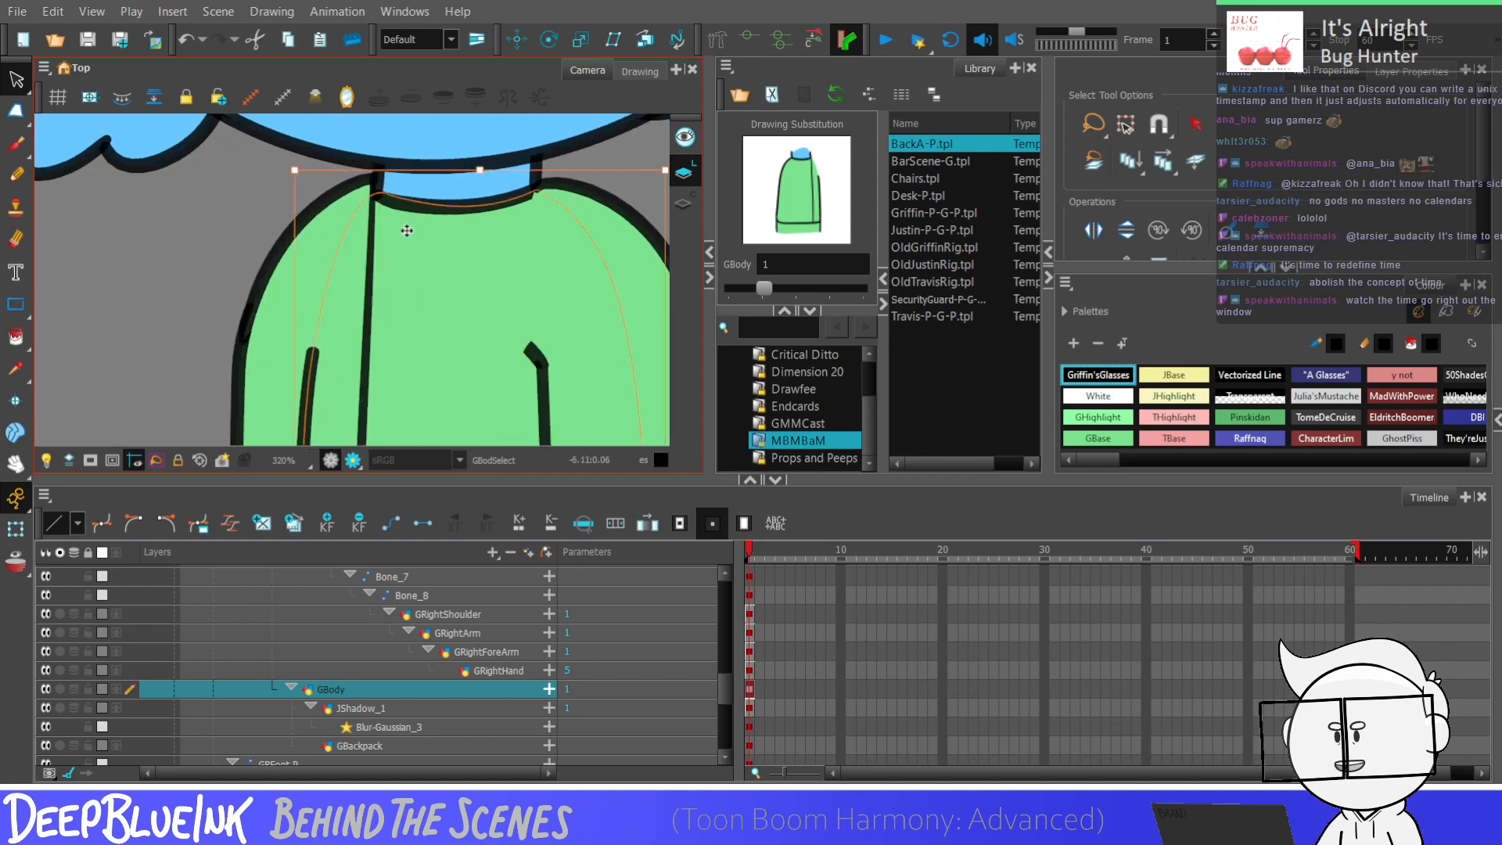
pyautogui.press('Escape')
pyautogui.scroll(-5, 384, 266)
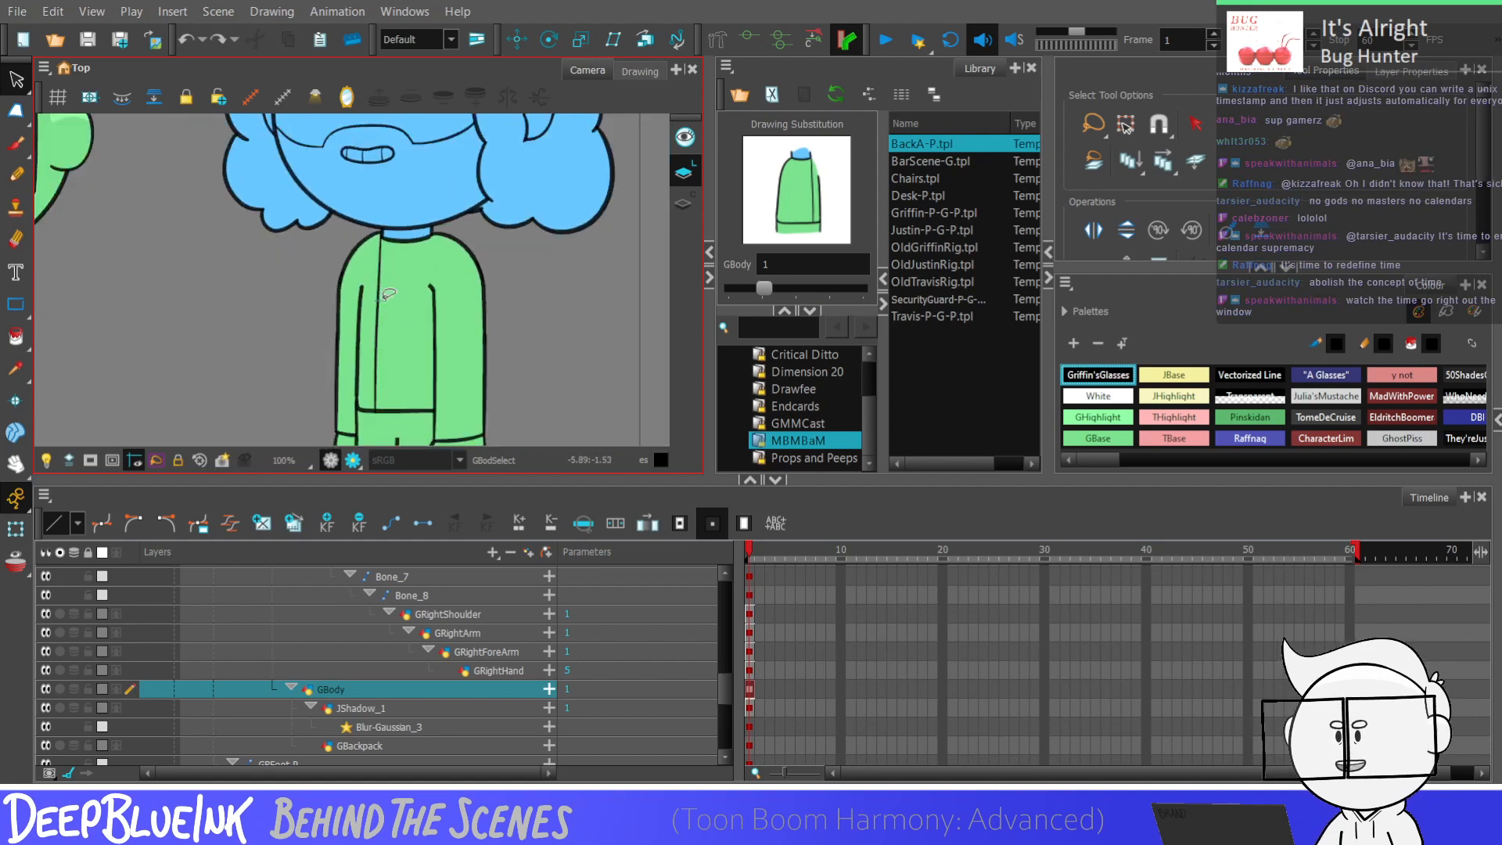
# Step: Duplicate the vertical torso line and shift the copy right, beside the inner edge of the right arm
pyautogui.click(384, 295)
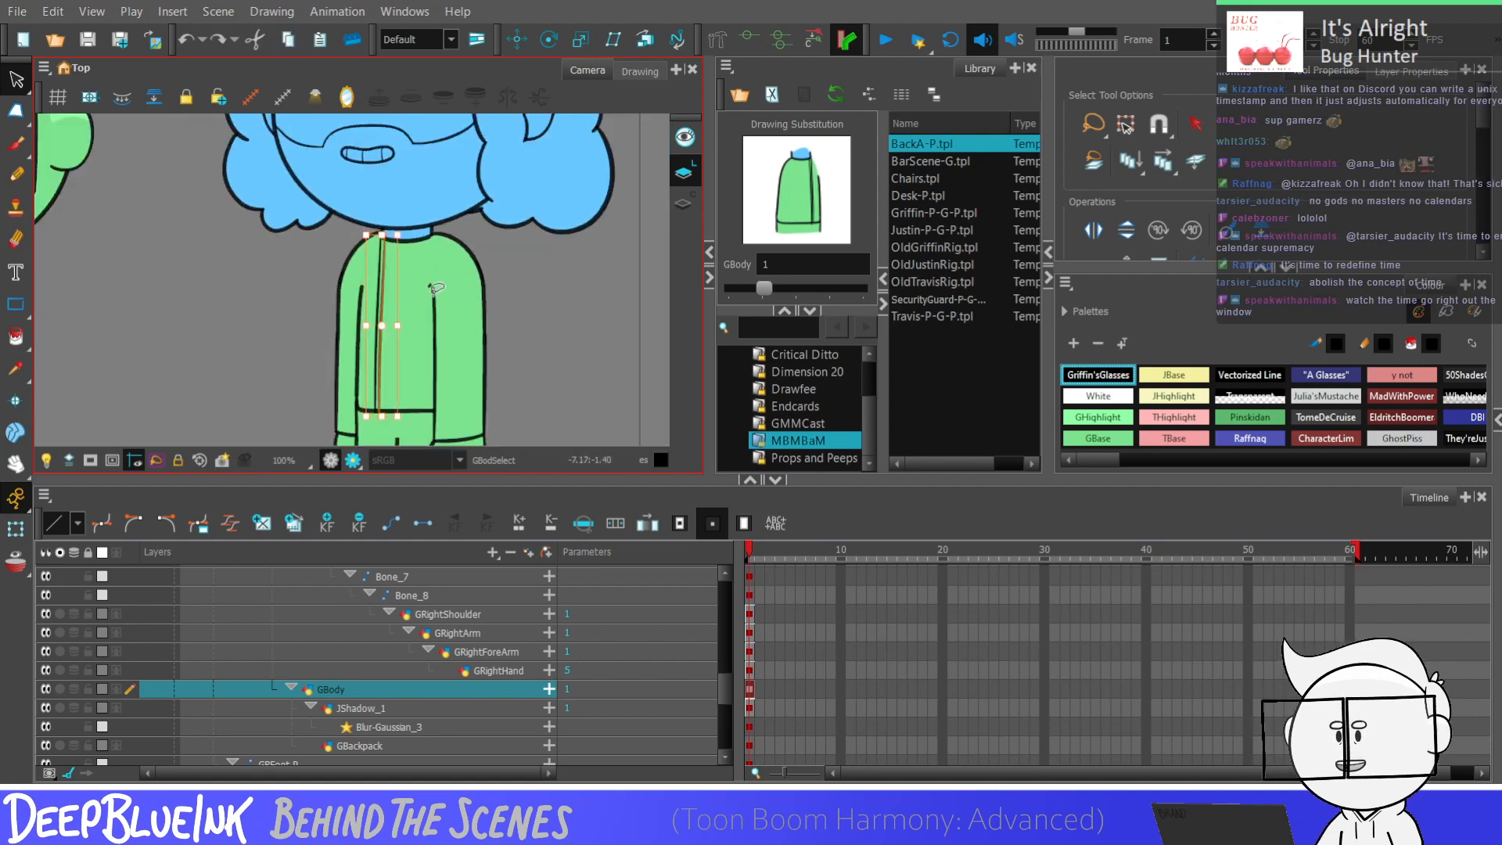
pyautogui.hotkey('shift', 'Right')
pyautogui.hotkey('shift', 'Right')
pyautogui.hotkey('shift', 'Right')
pyautogui.hotkey('shift', 'Right')
pyautogui.hotkey('shift', 'Right')
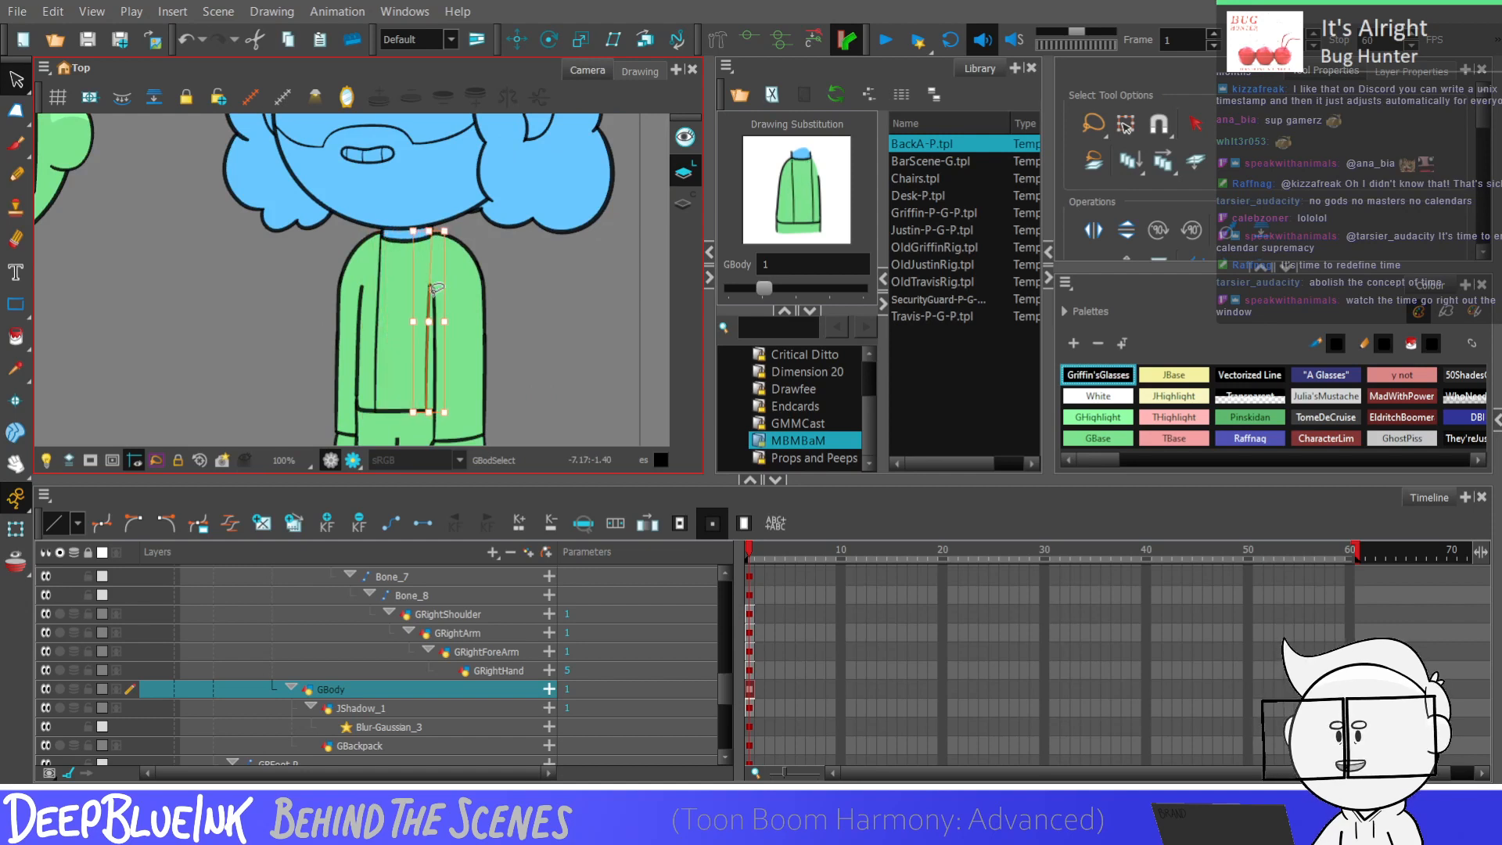
pyautogui.press('Escape')
# Step: Delete the lower inner contour point of GRightShoulder drawing 1 with the Contour Editor, trimming its fill away from the torso line
pyautogui.click(16, 110)
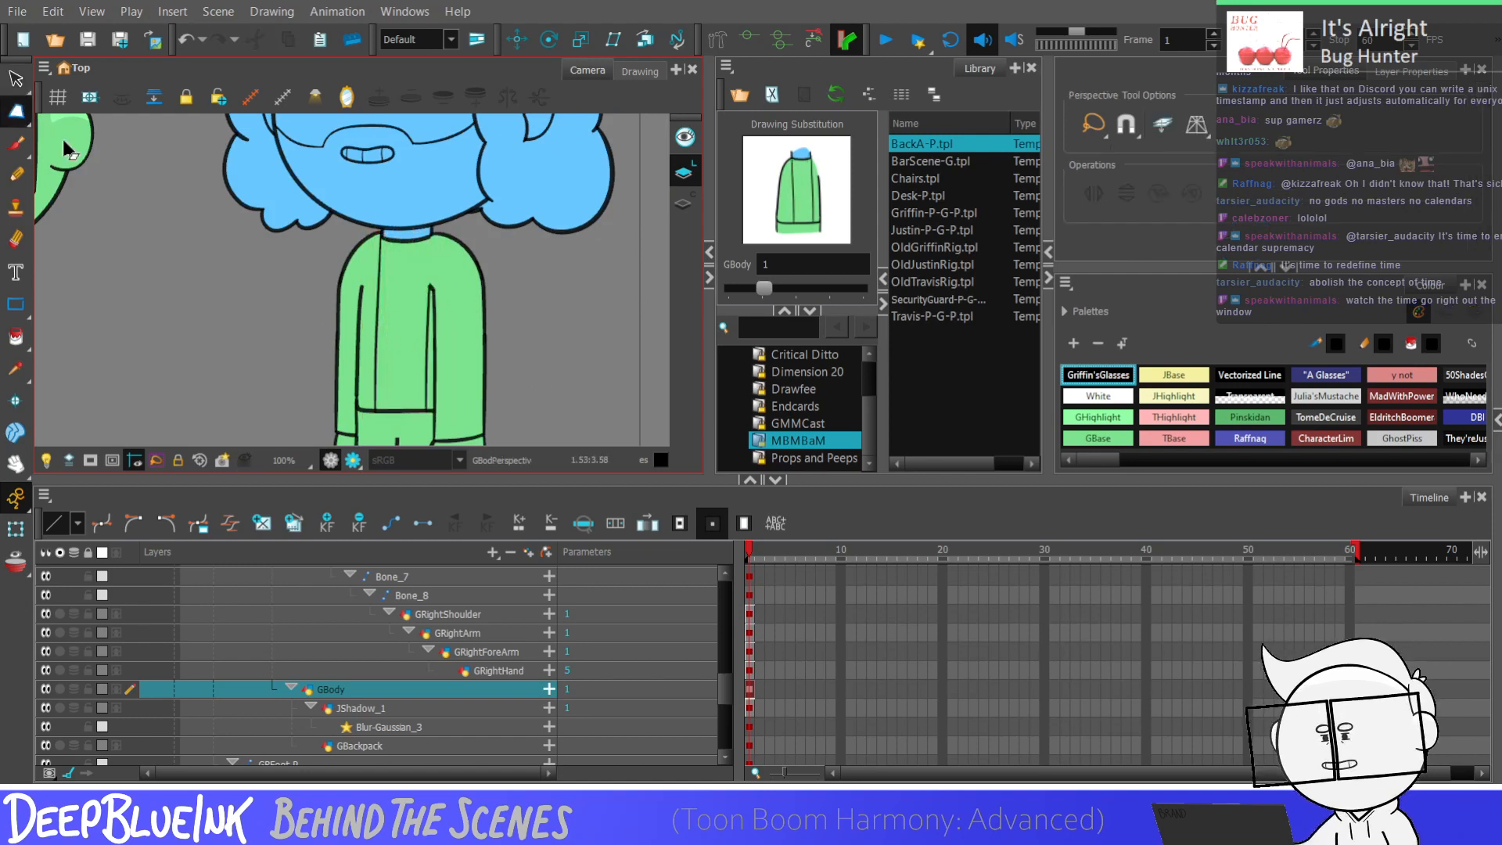
pyautogui.click(750, 617)
pyautogui.click(16, 114)
pyautogui.moveTo(481, 168); pyautogui.dragTo(434, 348)
pyautogui.scroll(3, 438, 297)
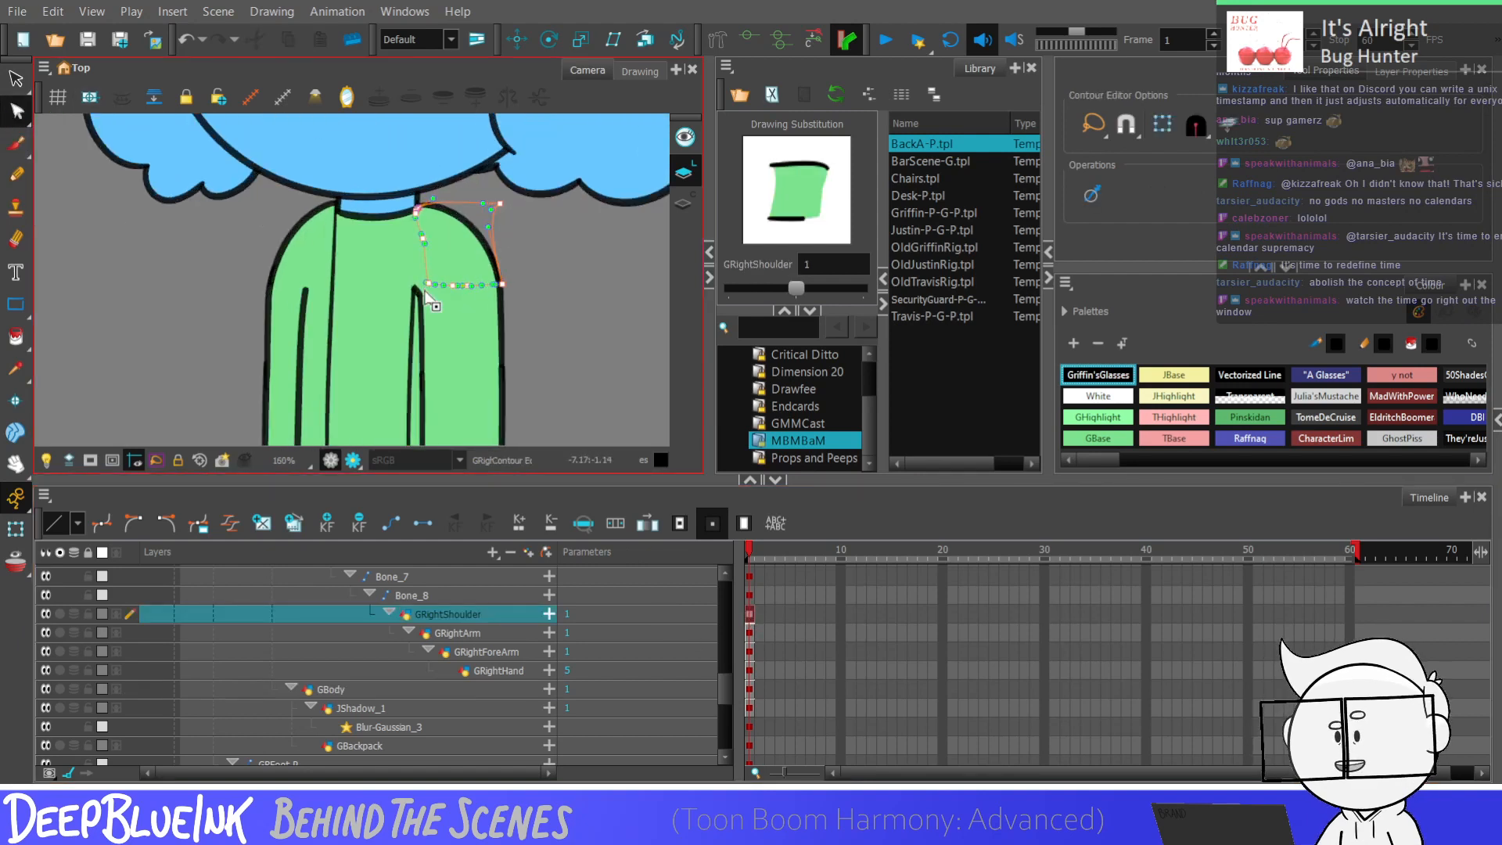
pyautogui.press('Delete')
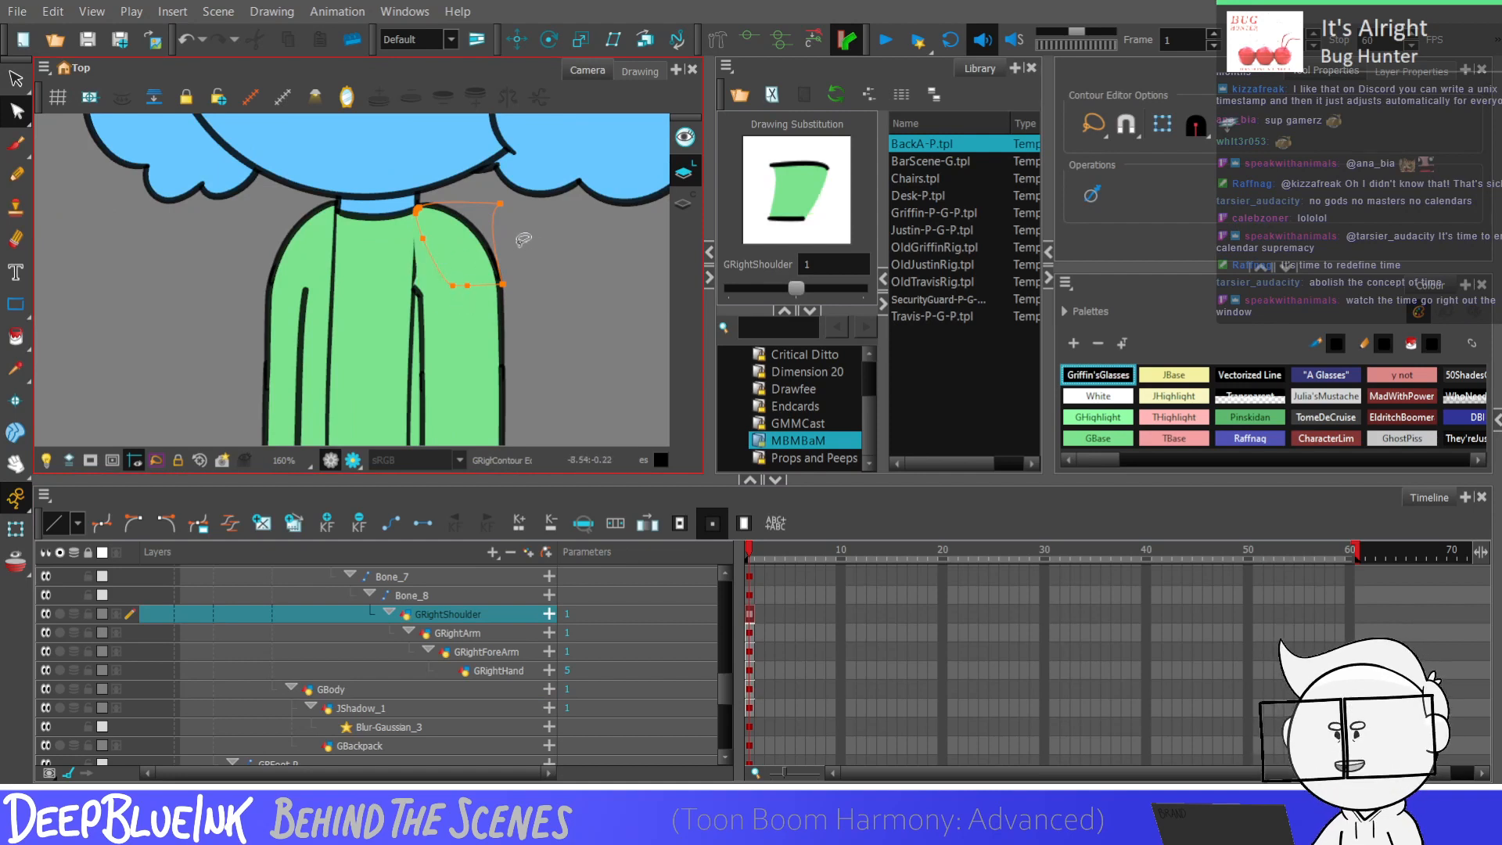
pyautogui.scroll(-1, 503, 265)
pyautogui.click(510, 286)
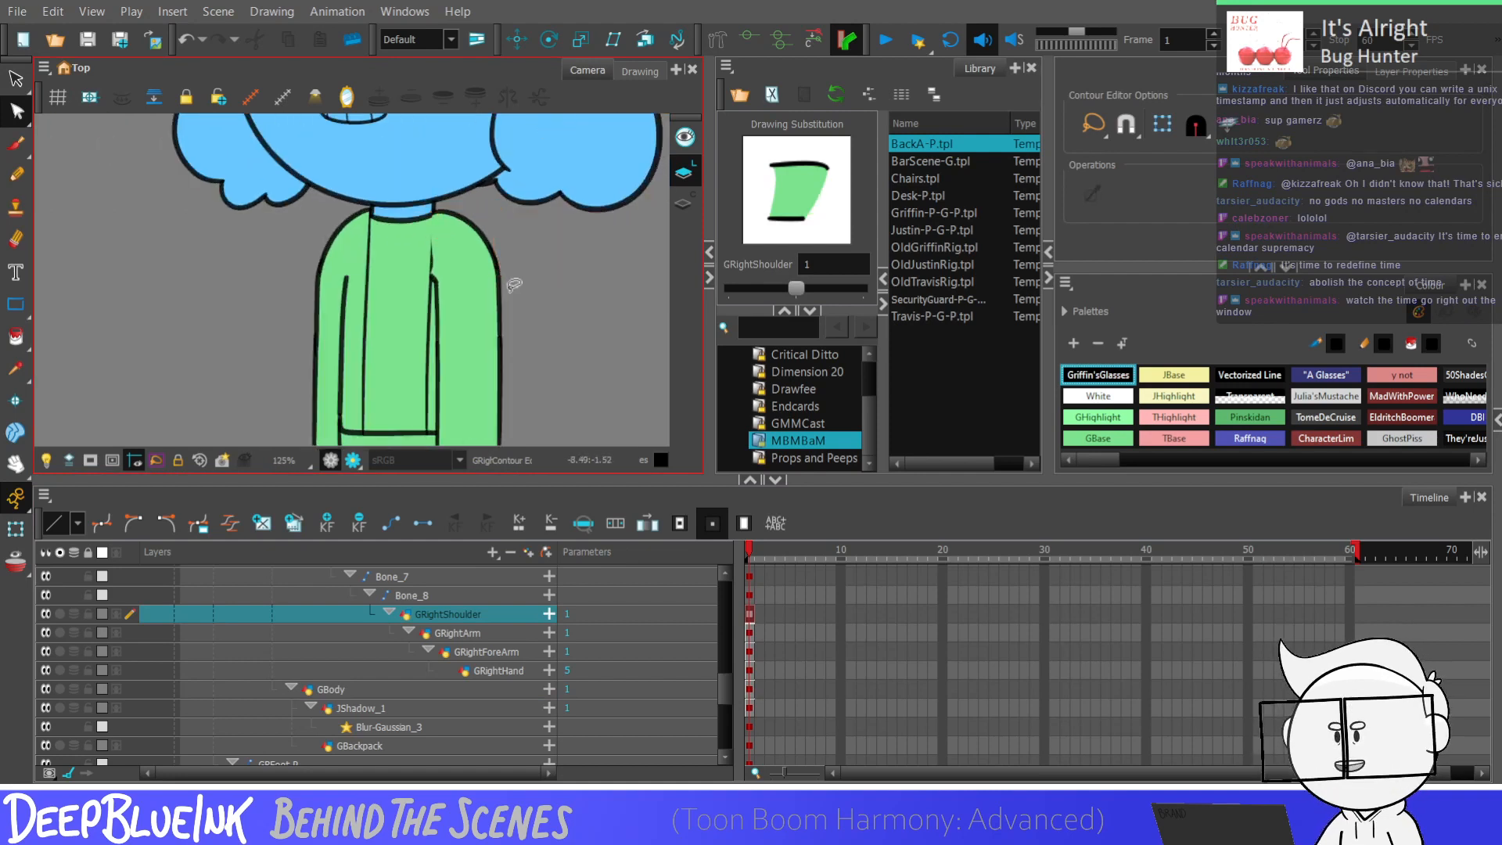
# Step: Reshape the right vertical line in GBody drawing 1 by moving its lower end left along the hem and curving it
pyautogui.moveTo(723, 693); pyautogui.dragTo(722, 693)
pyautogui.click(751, 689)
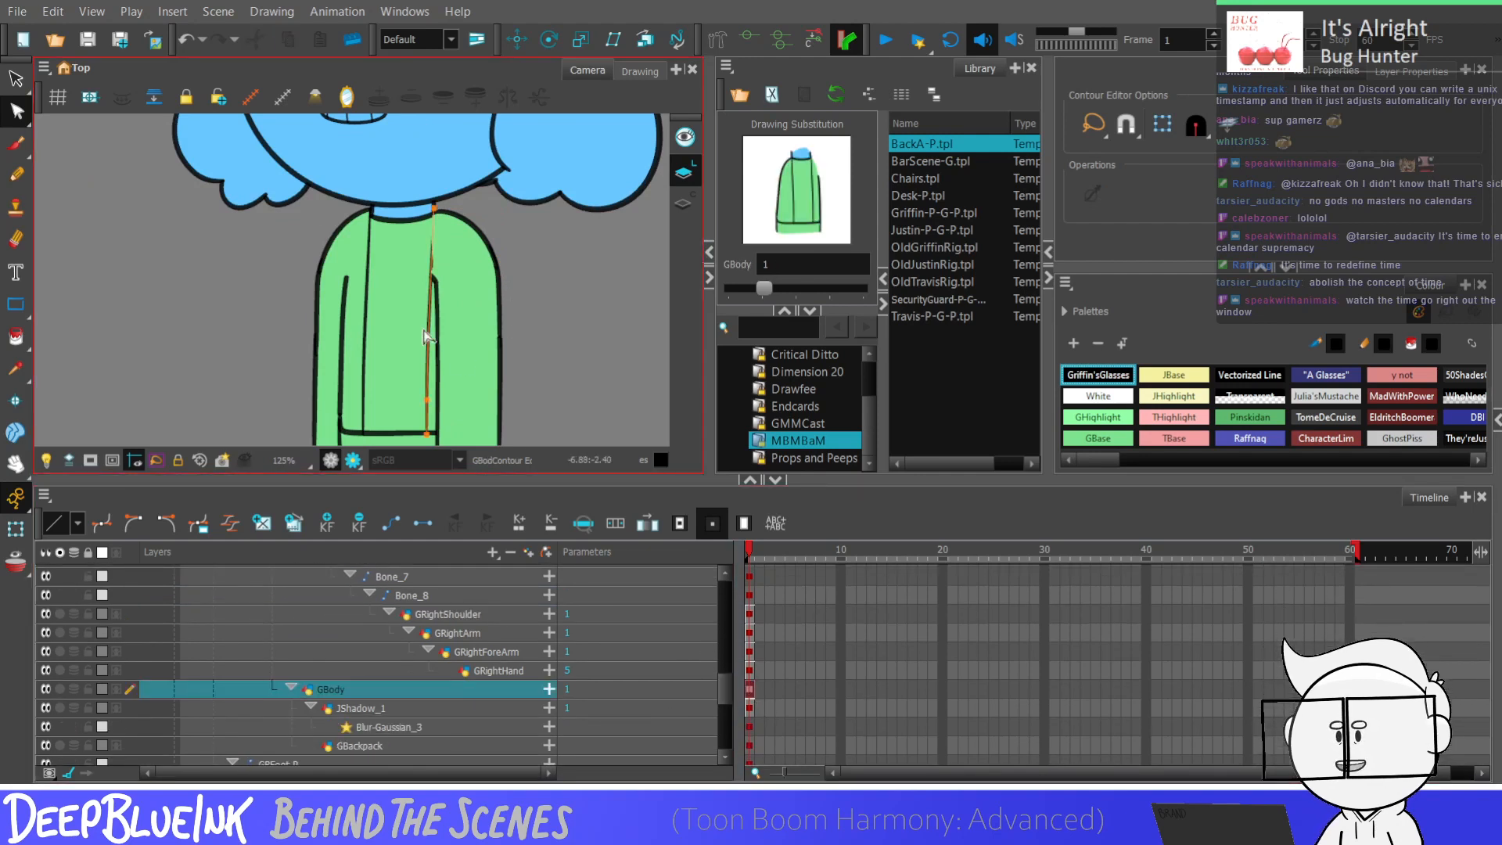
pyautogui.click(428, 410)
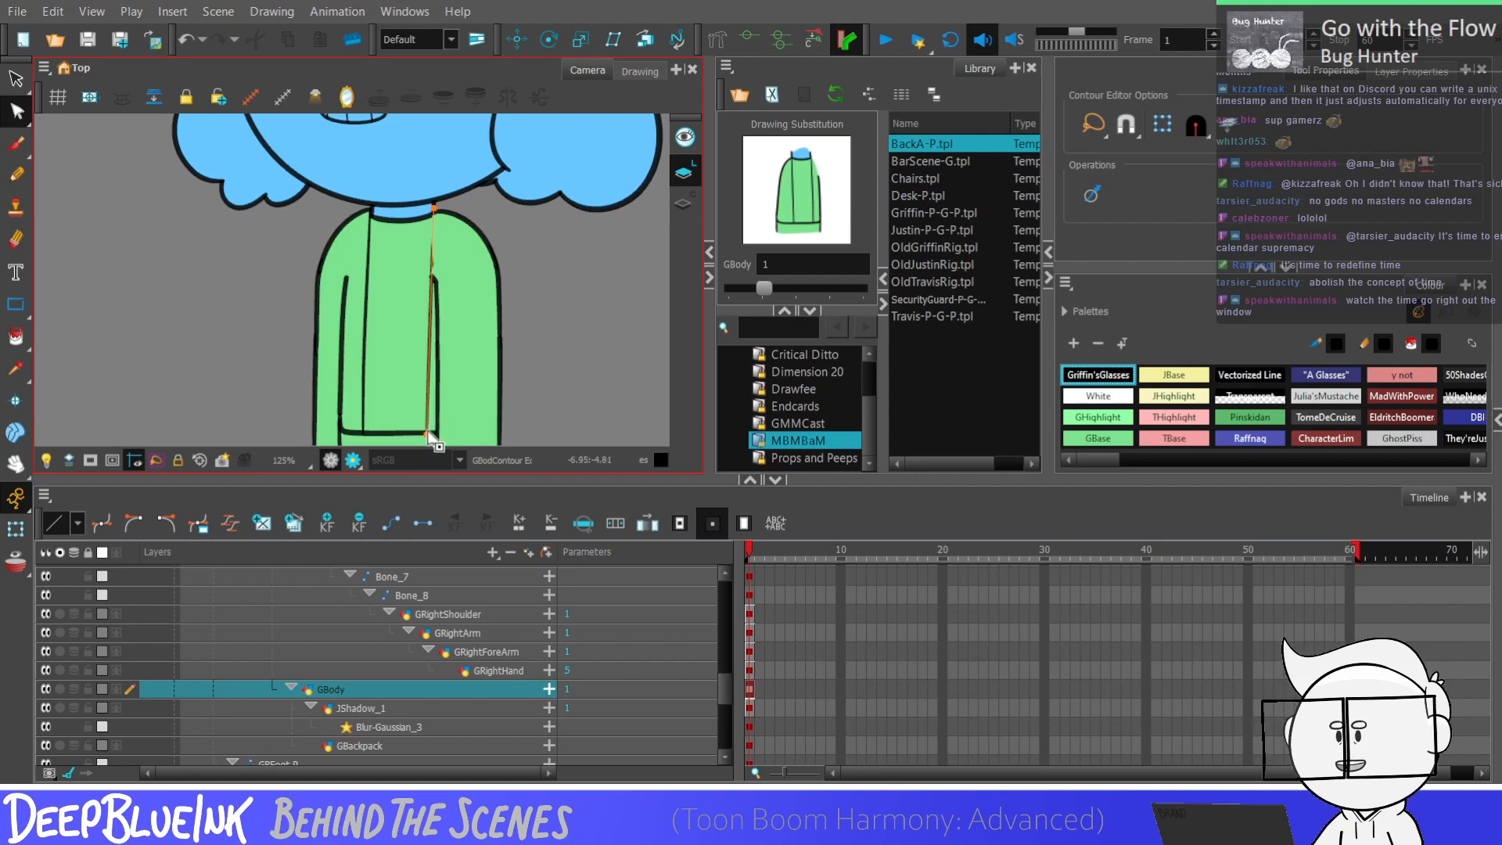
pyautogui.moveTo(431, 274); pyautogui.dragTo(418, 235)
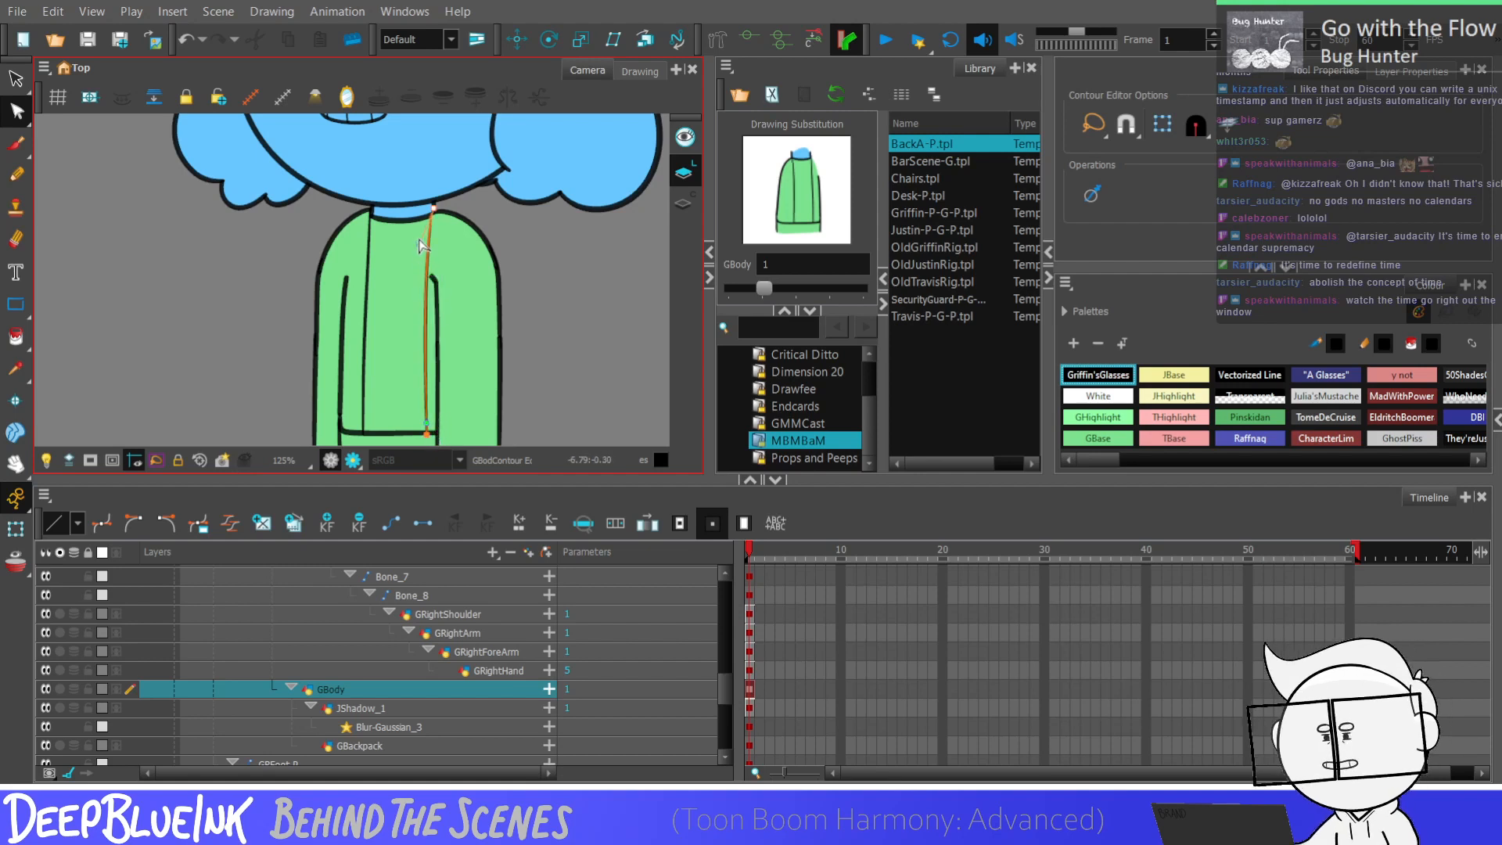
pyautogui.moveTo(426, 433); pyautogui.dragTo(415, 435)
pyautogui.moveTo(413, 382); pyautogui.dragTo(418, 353)
pyautogui.click(510, 291)
# Step: Adjust the upper end of the right torso line so it meets the side of the neck
pyautogui.scroll(6, 475, 311)
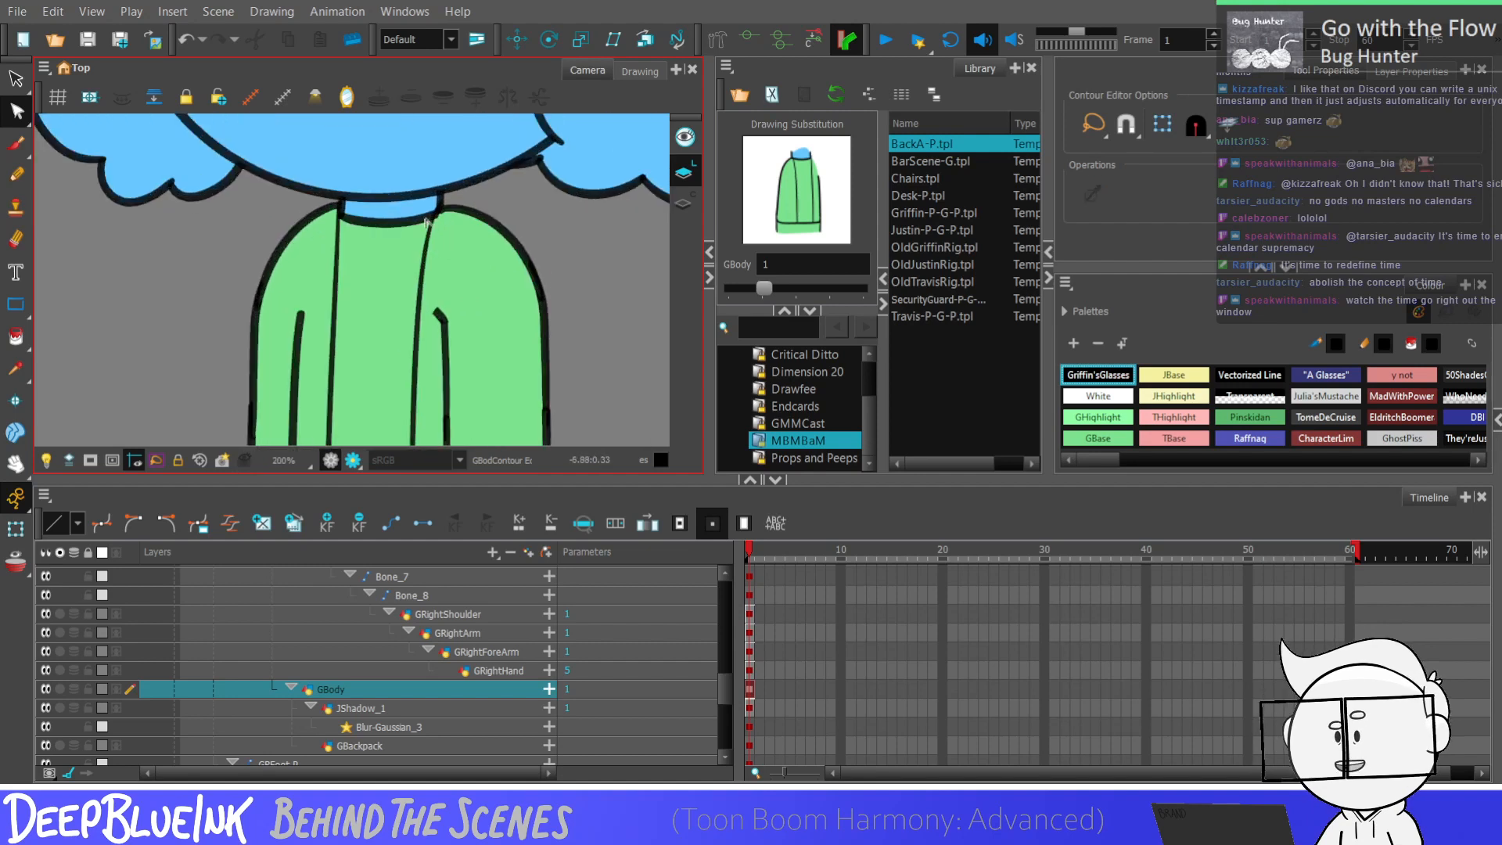
pyautogui.click(430, 220)
pyautogui.moveTo(449, 192); pyautogui.dragTo(440, 210)
pyautogui.scroll(-2, 442, 264)
pyautogui.click(442, 265)
pyautogui.scroll(-6, 442, 265)
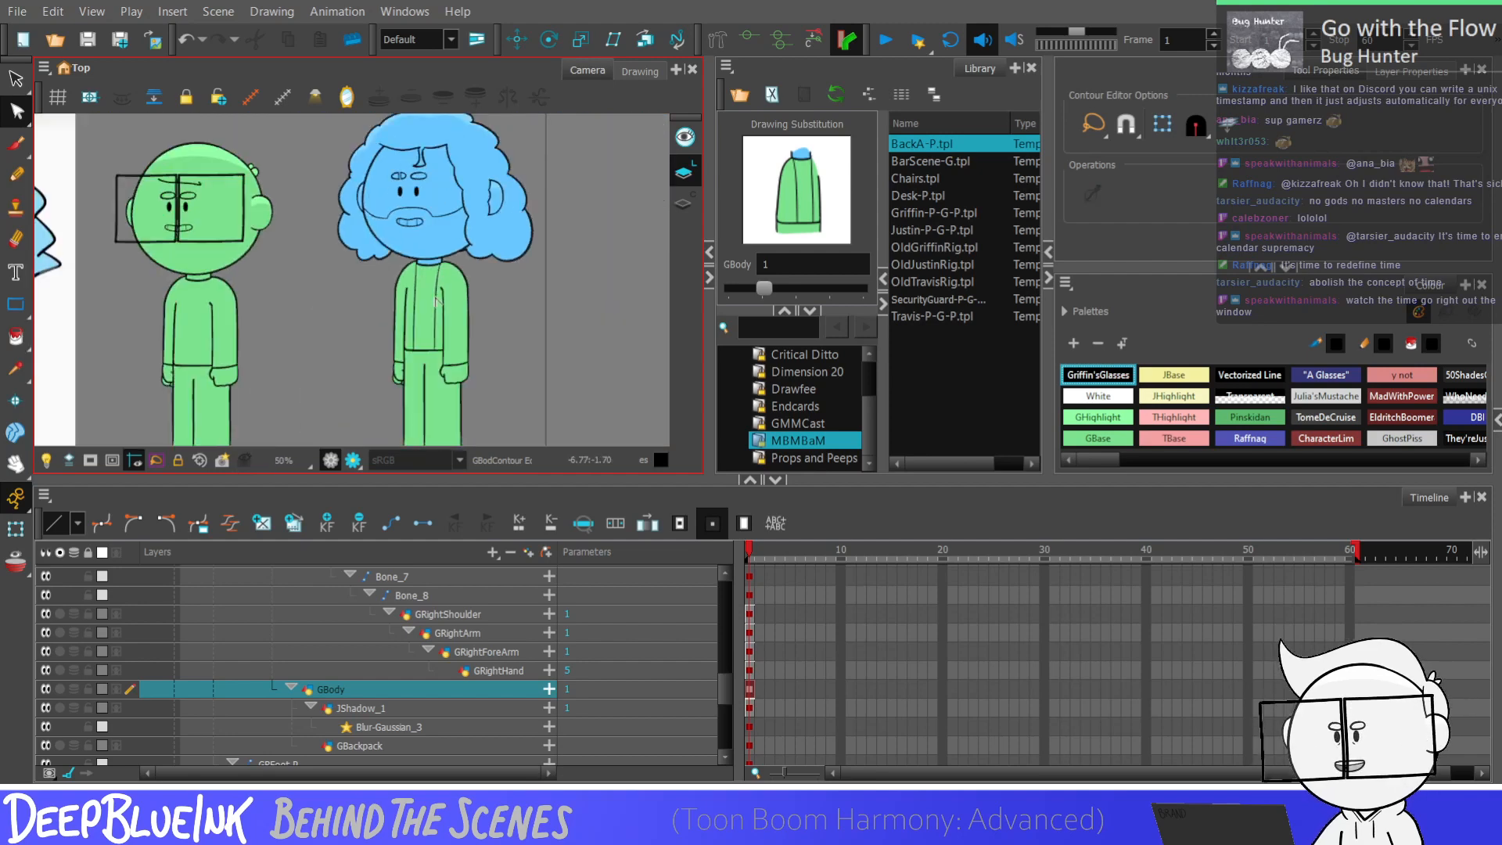
# Step: Move the left torso line's lower end left along the hem and bend the line into a slight curve
pyautogui.scroll(6, 422, 328)
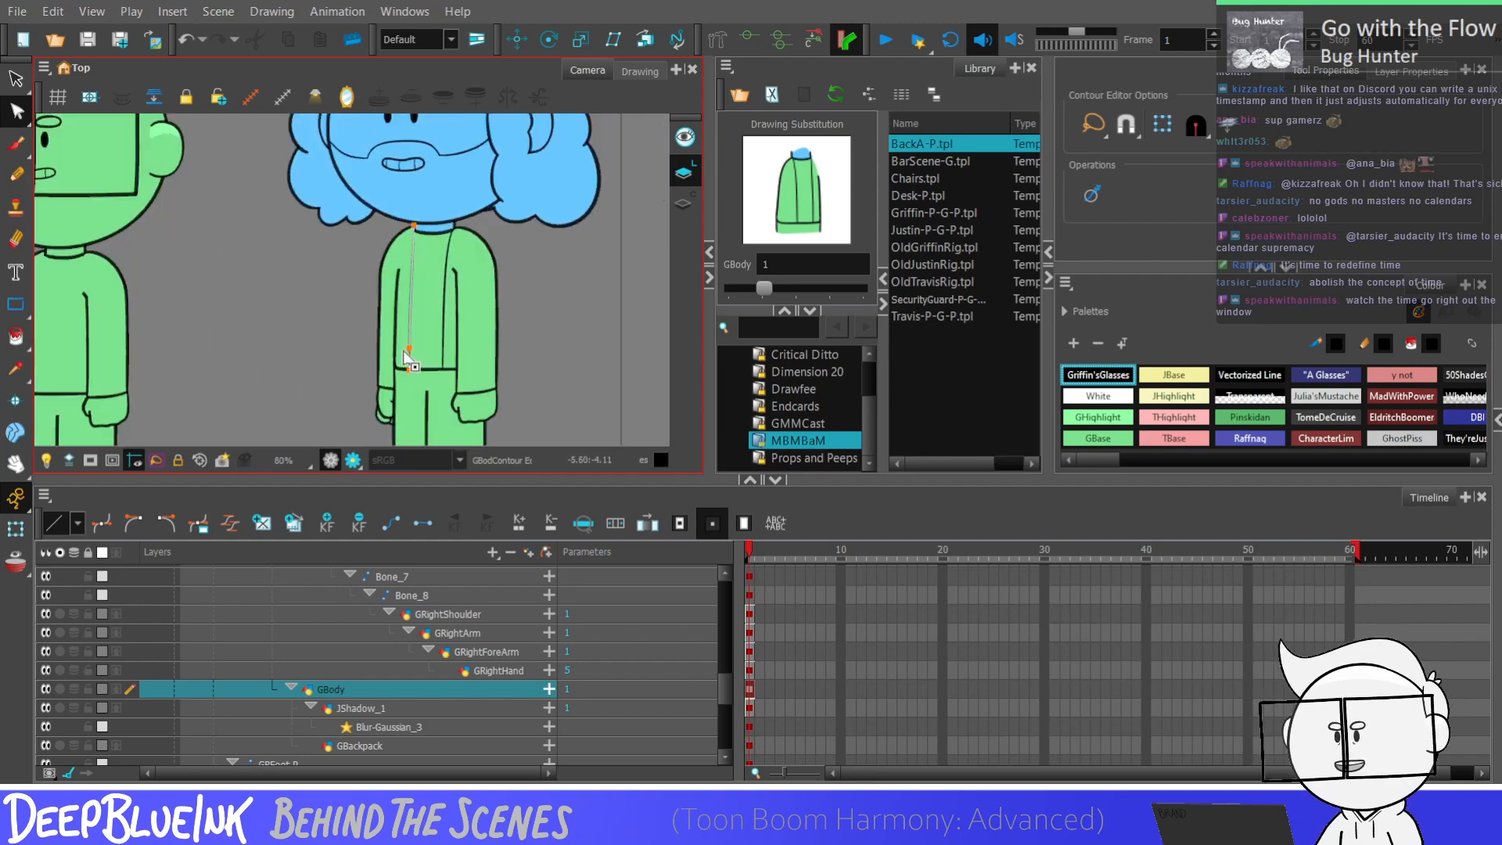
pyautogui.click(426, 313)
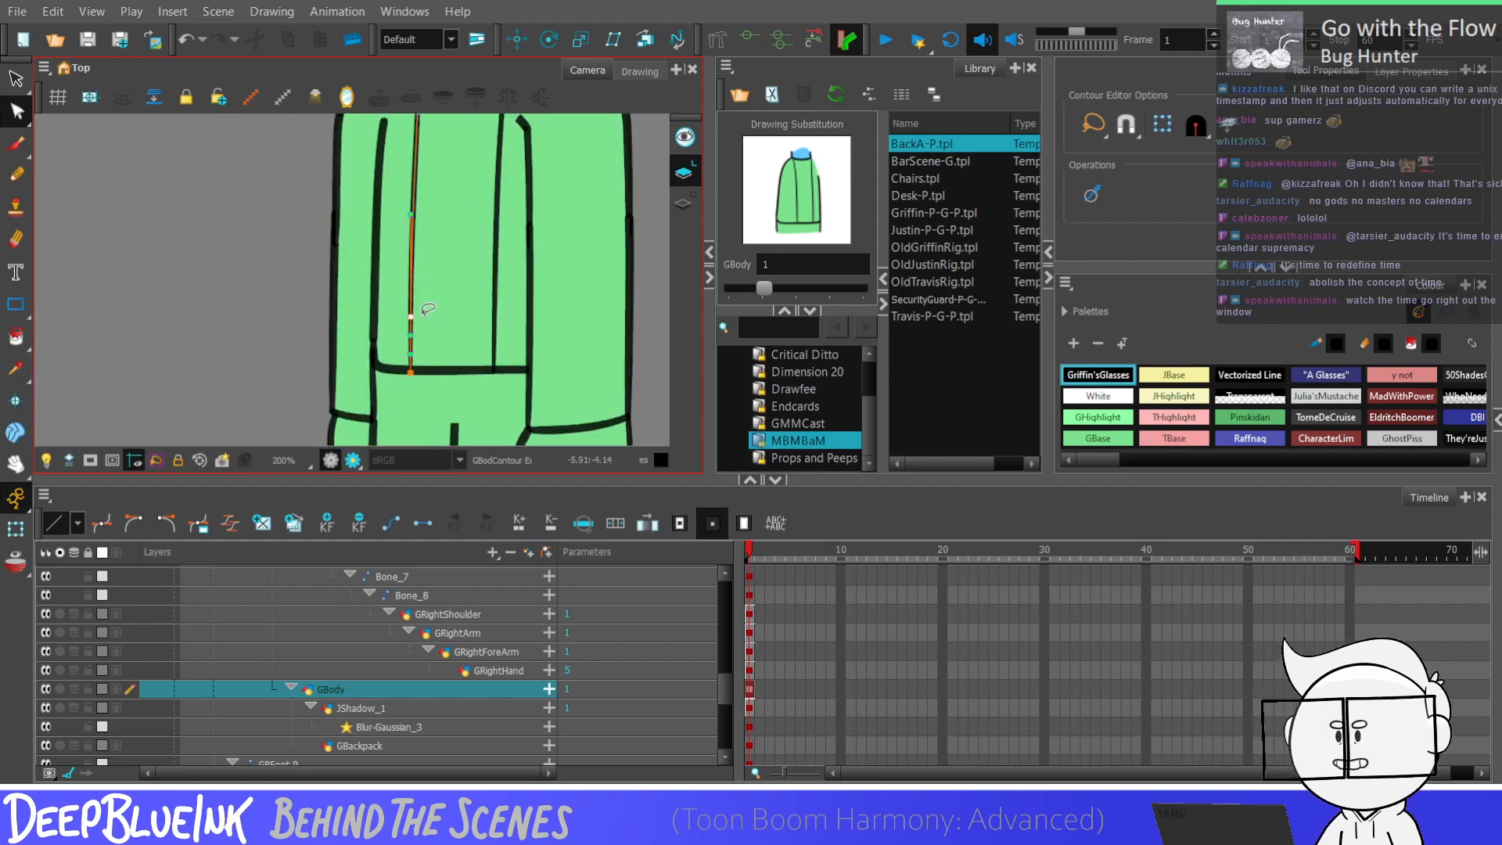
pyautogui.moveTo(410, 373); pyautogui.dragTo(399, 370)
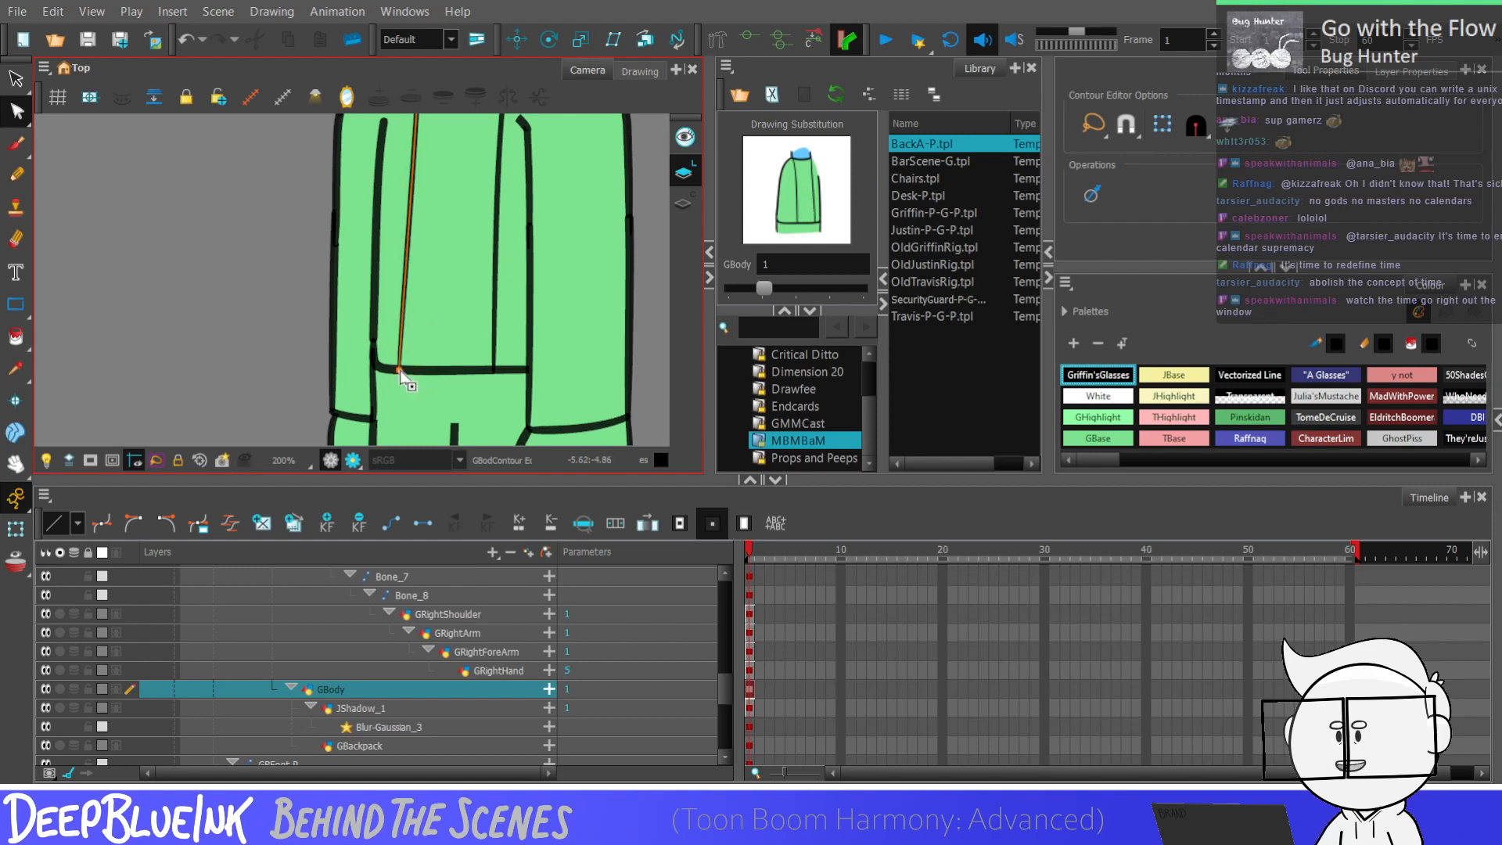
pyautogui.scroll(-3, 391, 387)
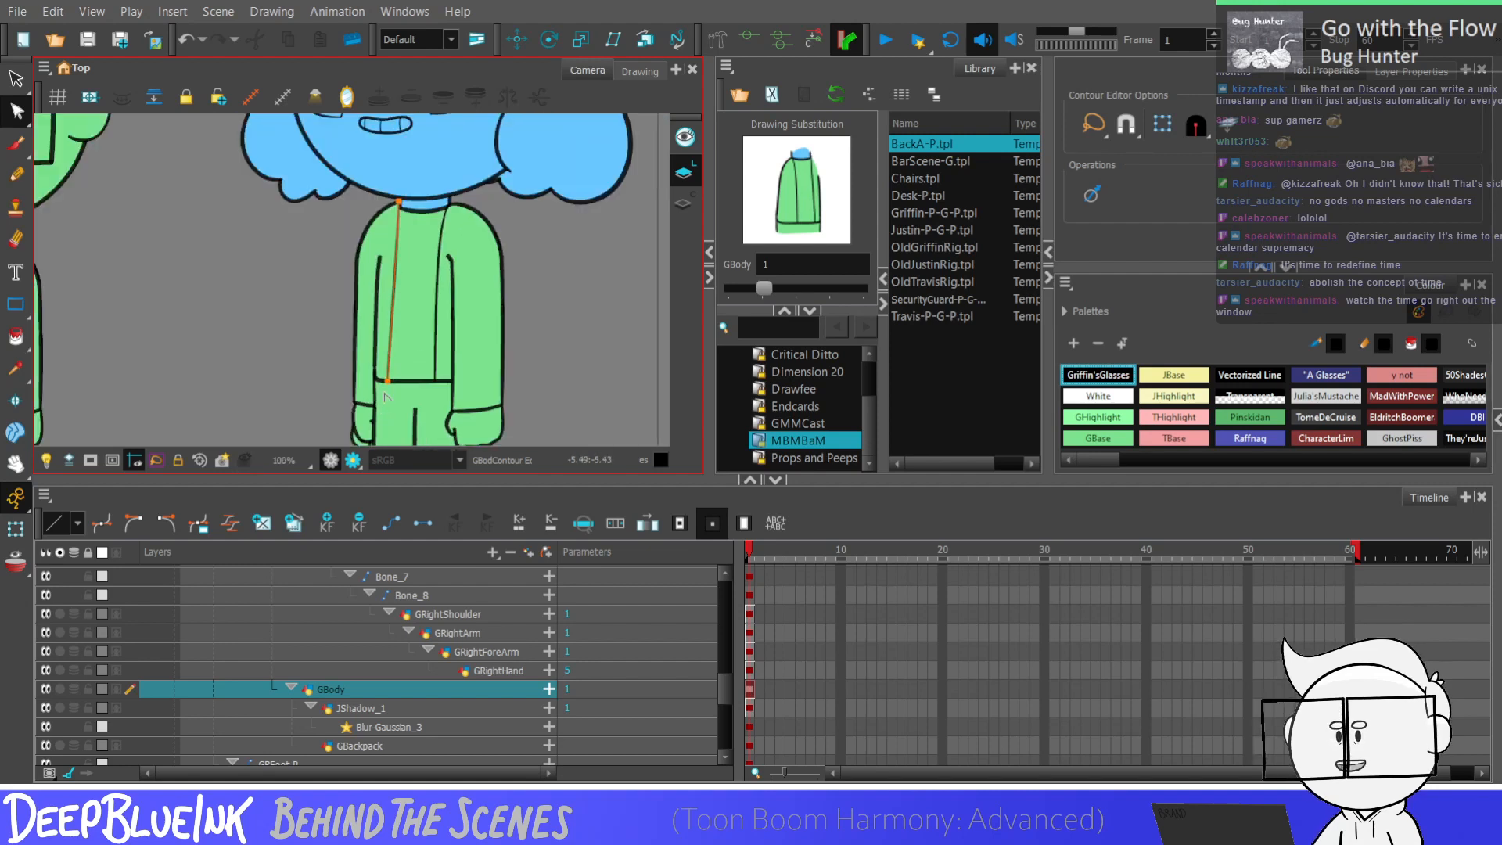
pyautogui.scroll(1, 391, 386)
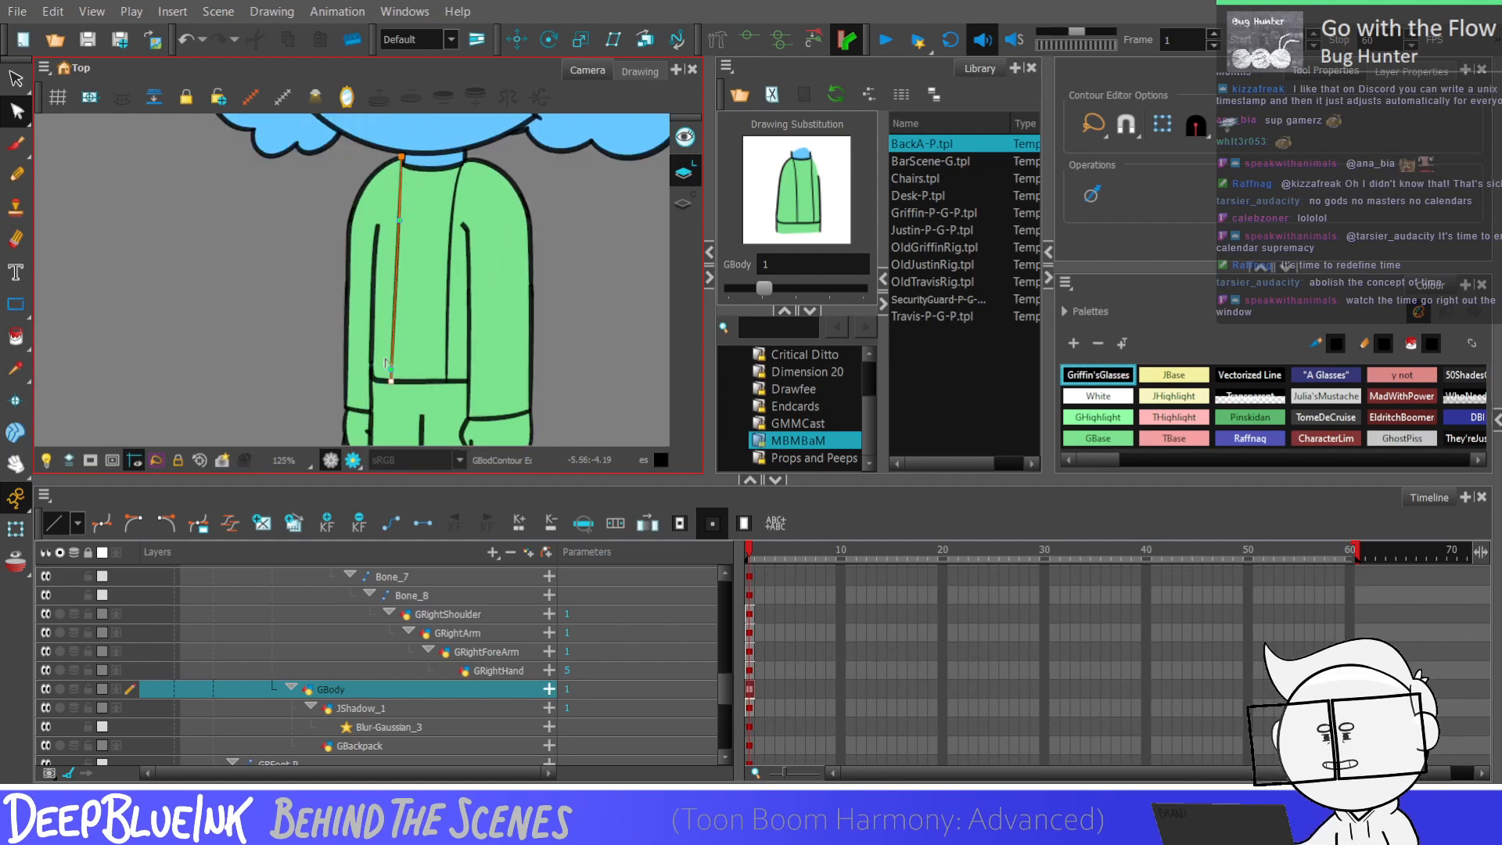
pyautogui.moveTo(397, 297); pyautogui.dragTo(401, 202)
pyautogui.scroll(-4, 571, 251)
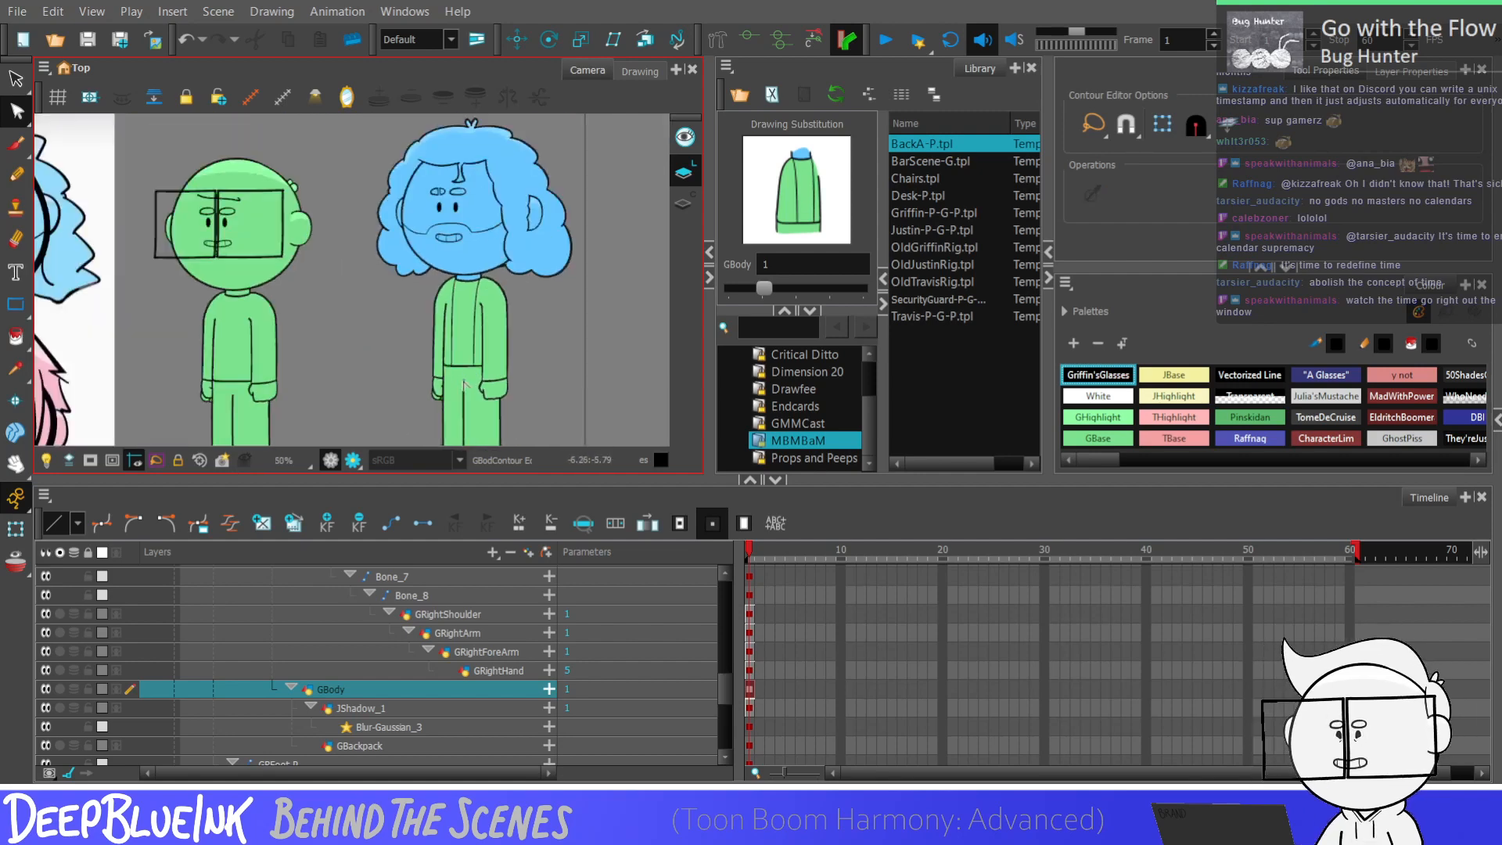
pyautogui.scroll(1, 501, 334)
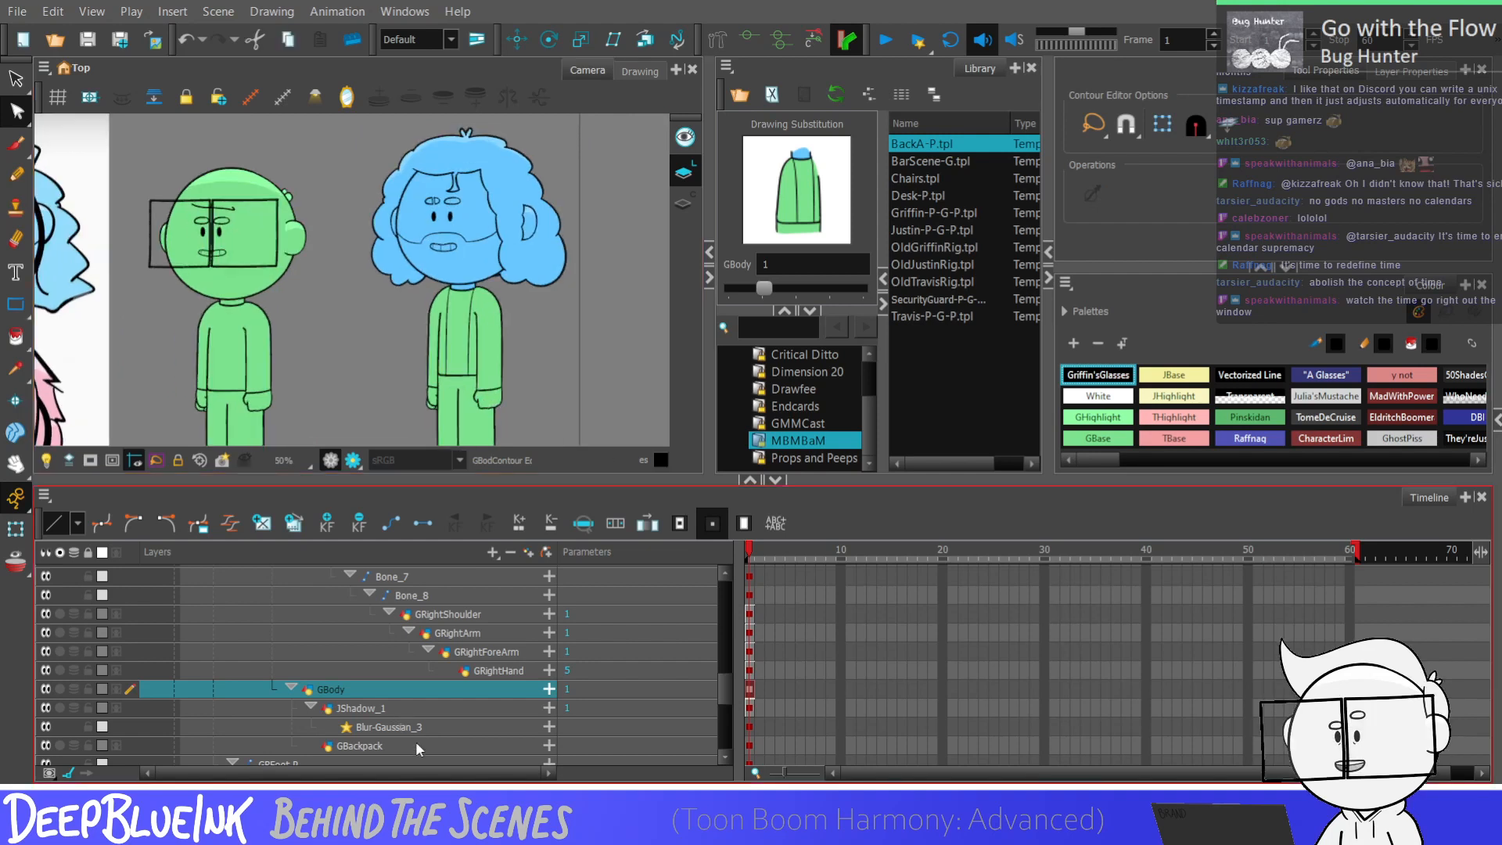
# Step: Move the GBackpack layer directly under GBody, above JShadow_1
pyautogui.click(407, 745)
pyautogui.moveTo(419, 702); pyautogui.dragTo(410, 693)
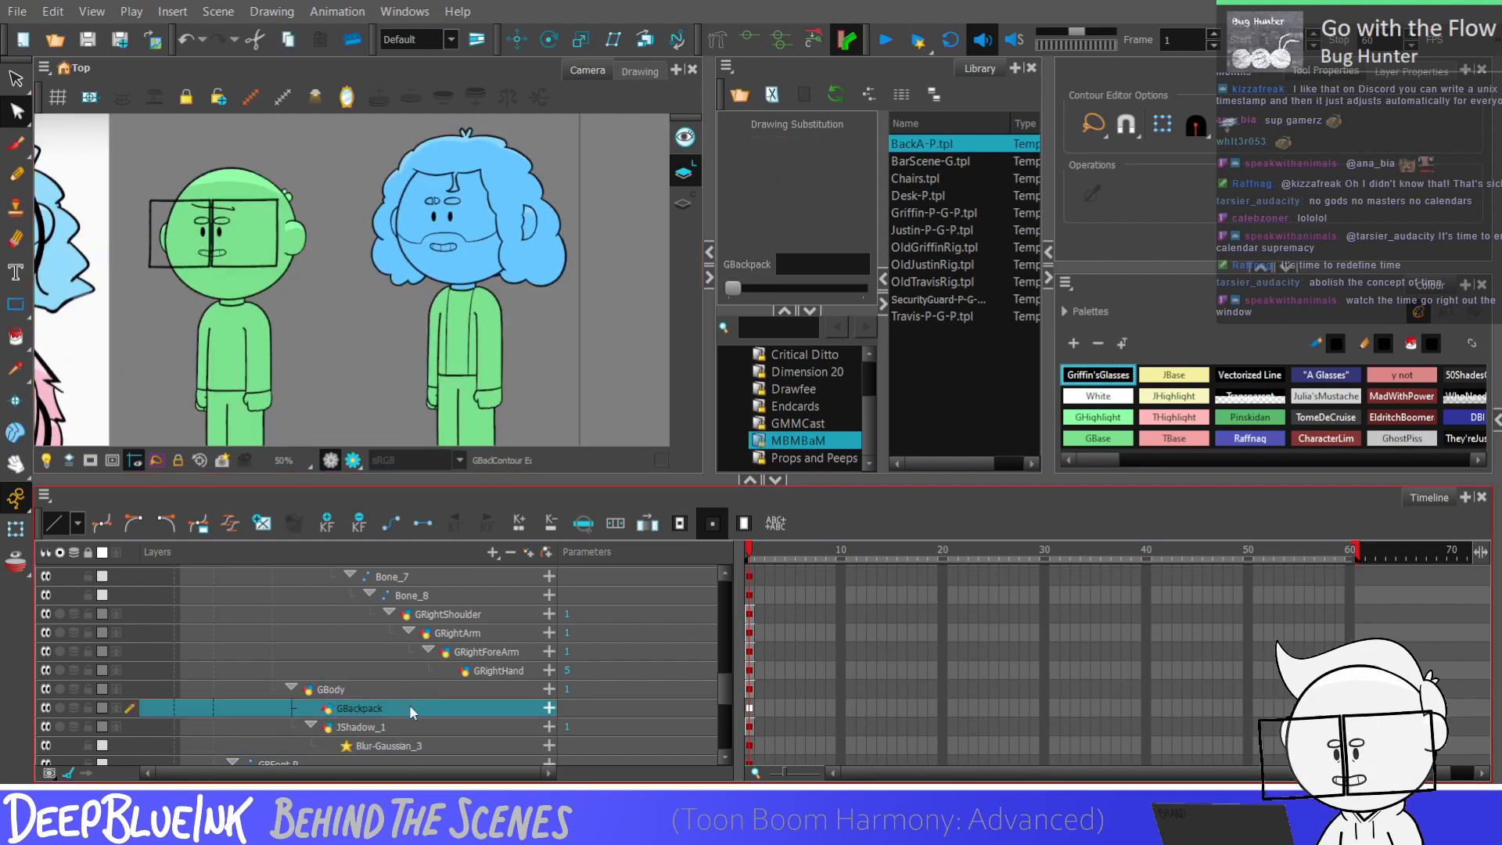
pyautogui.scroll(1, 499, 316)
# Step: Draw a zigzag Pencil outline on the GBackpack layer, from the left side of the collar down over the left shoulder
pyautogui.hotkey('alt', '/')
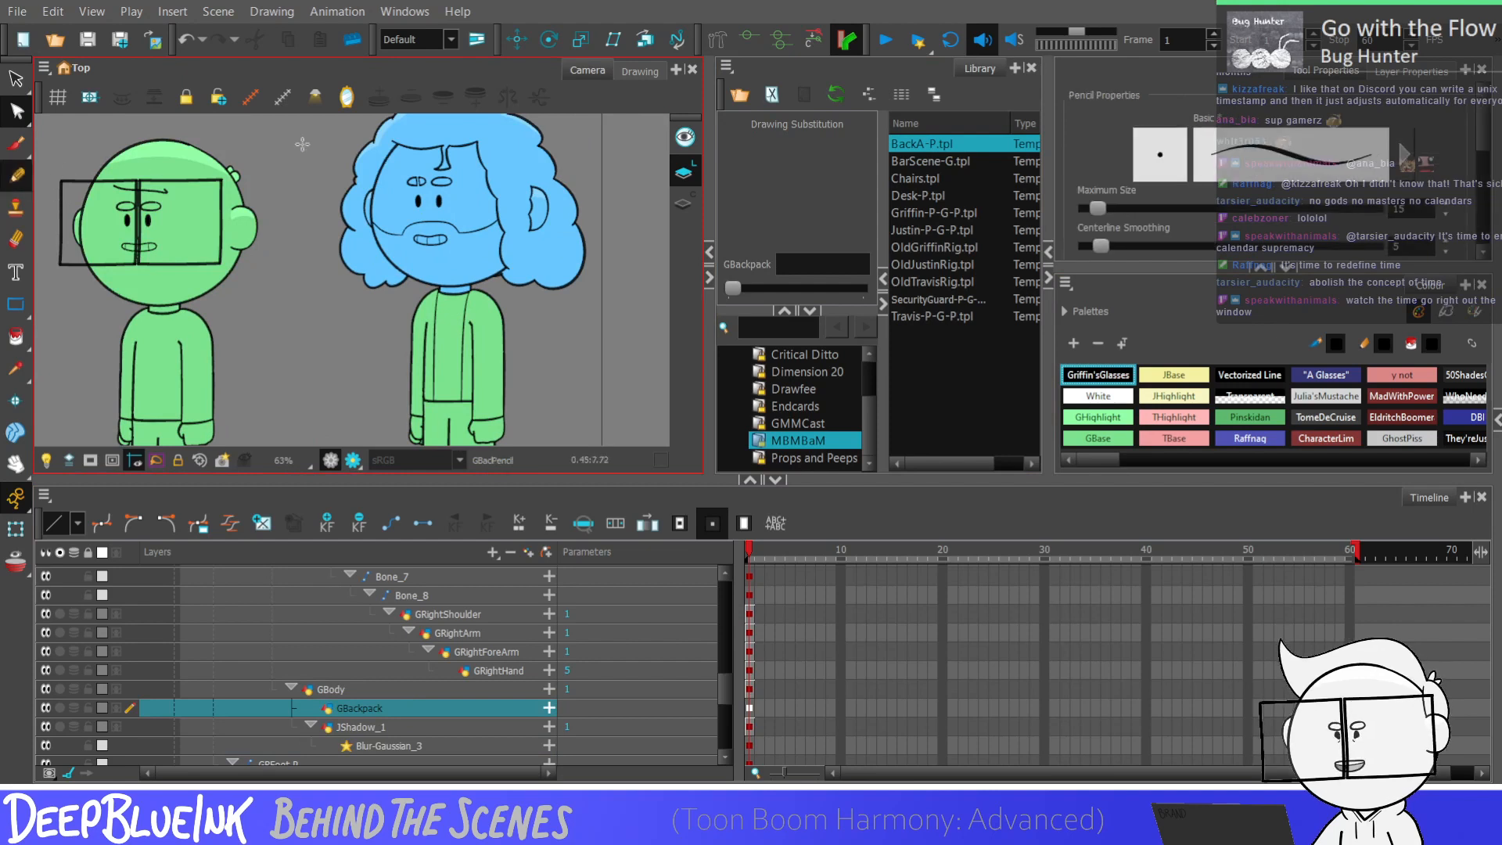
pyautogui.scroll(3, 469, 309)
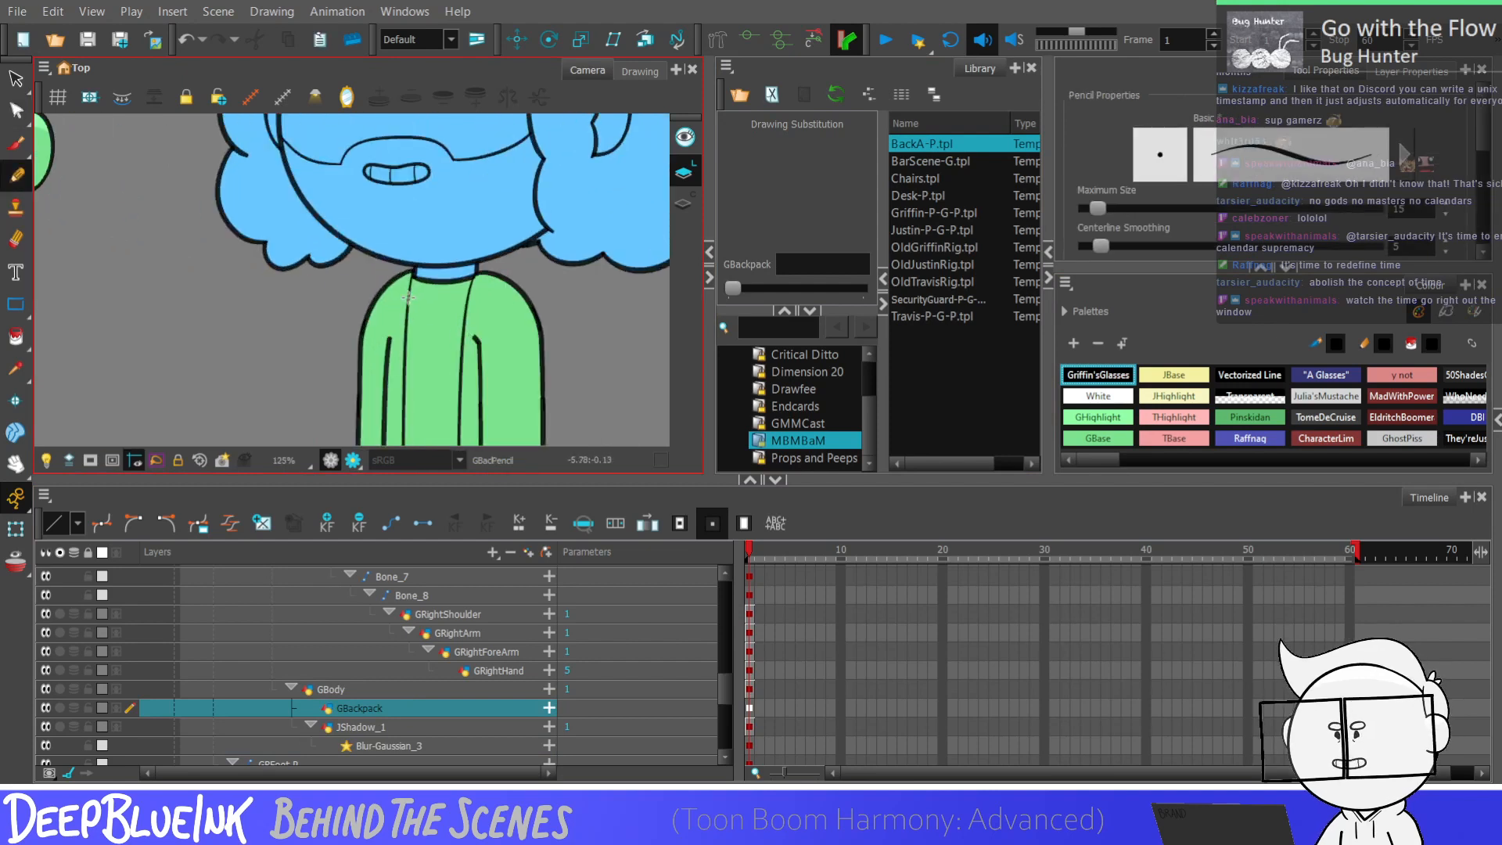
pyautogui.scroll(3, 408, 298)
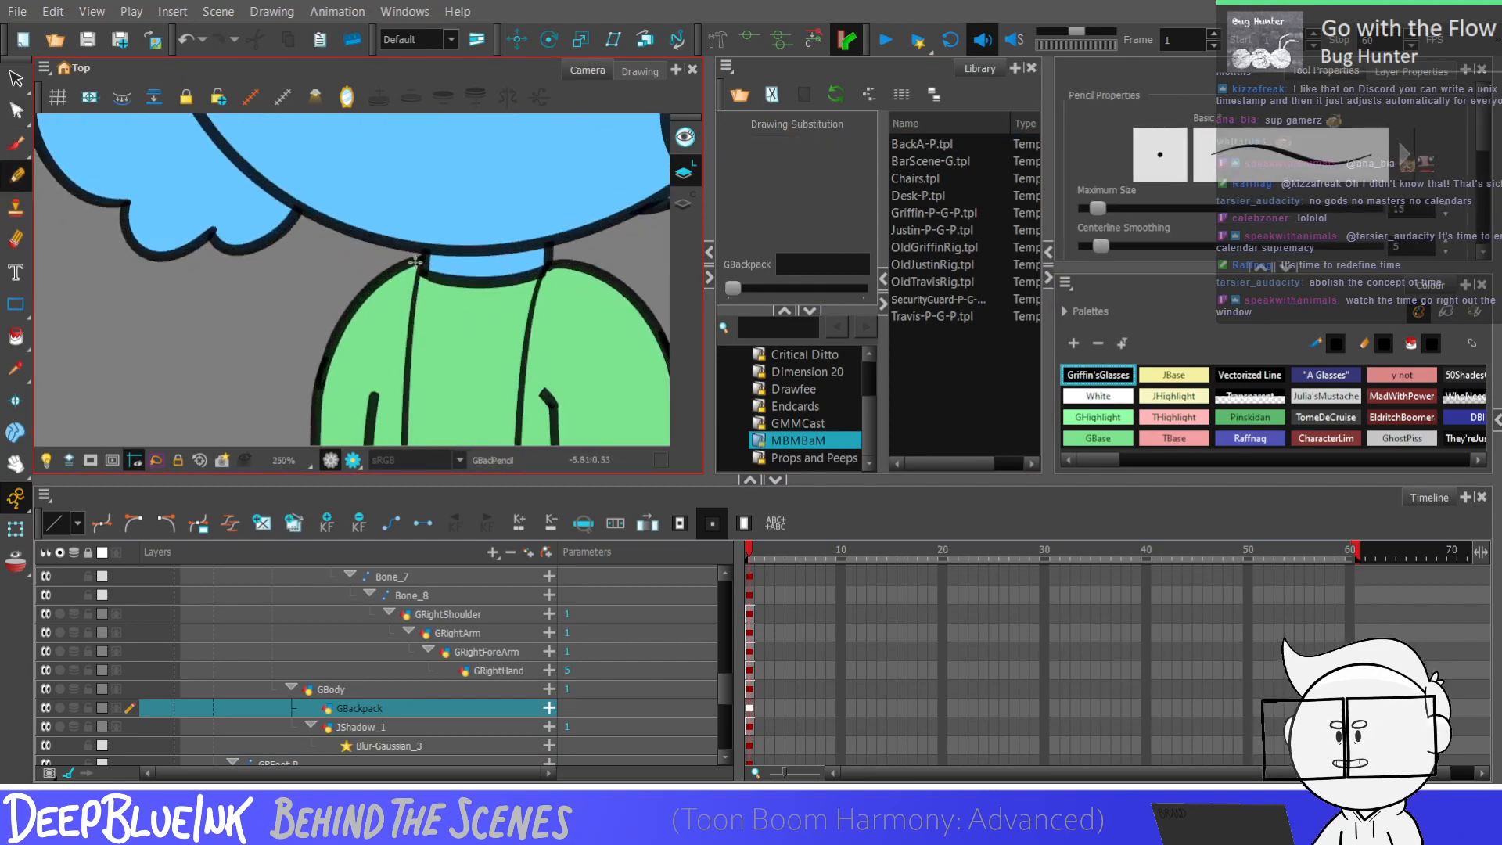
pyautogui.moveTo(416, 261)
pyautogui.mouseDown()
pyautogui.moveTo(342, 308)
pyautogui.moveTo(382, 349)
pyautogui.moveTo(334, 358)
pyautogui.mouseUp()
pyautogui.hotkey('ctrl', 'z')
pyautogui.hotkey('ctrl', 'z')
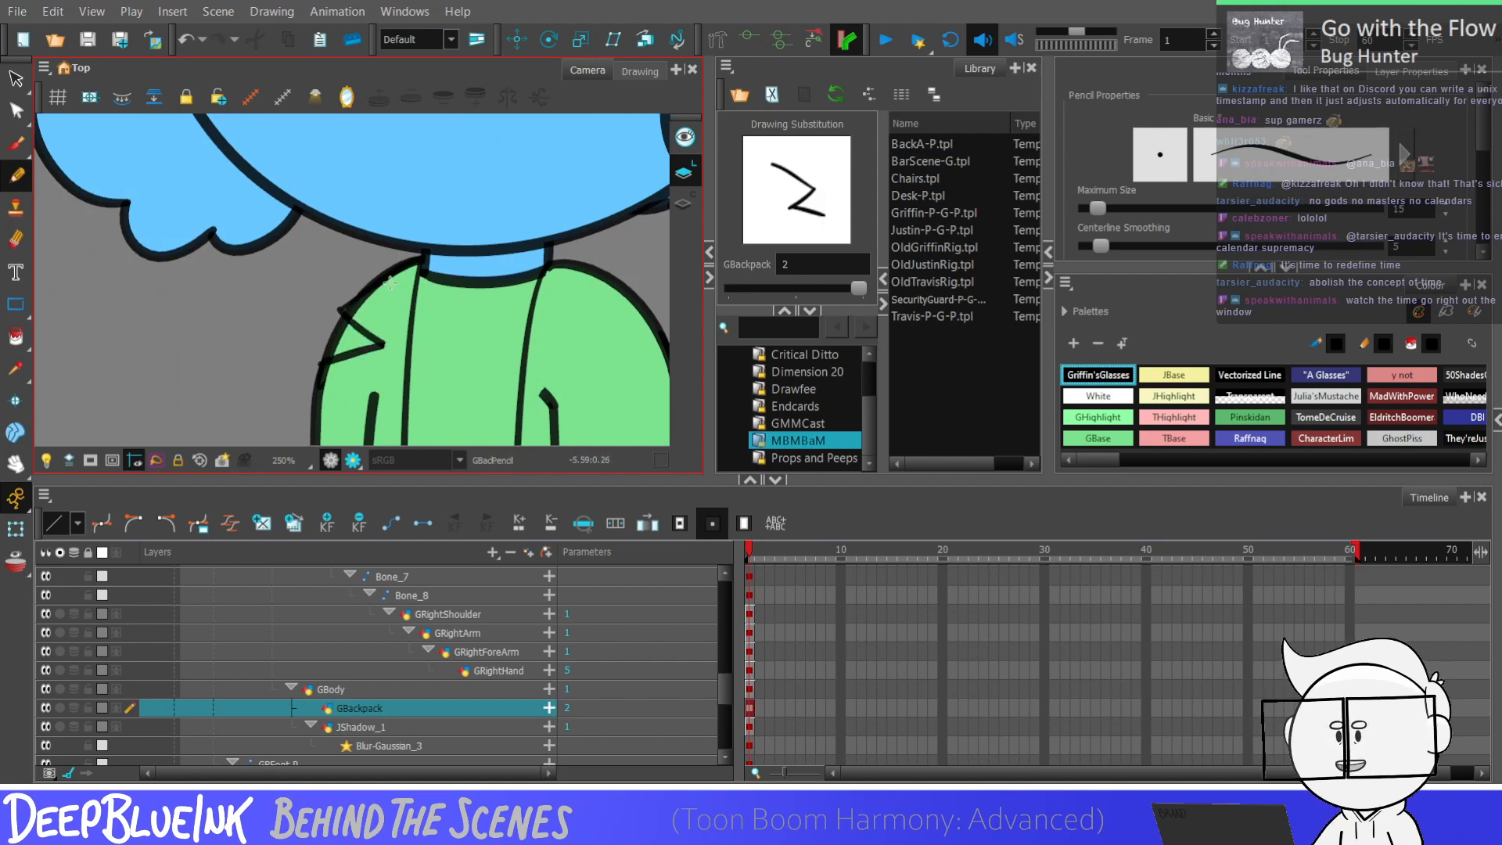
pyautogui.moveTo(344, 290); pyautogui.dragTo(427, 249)
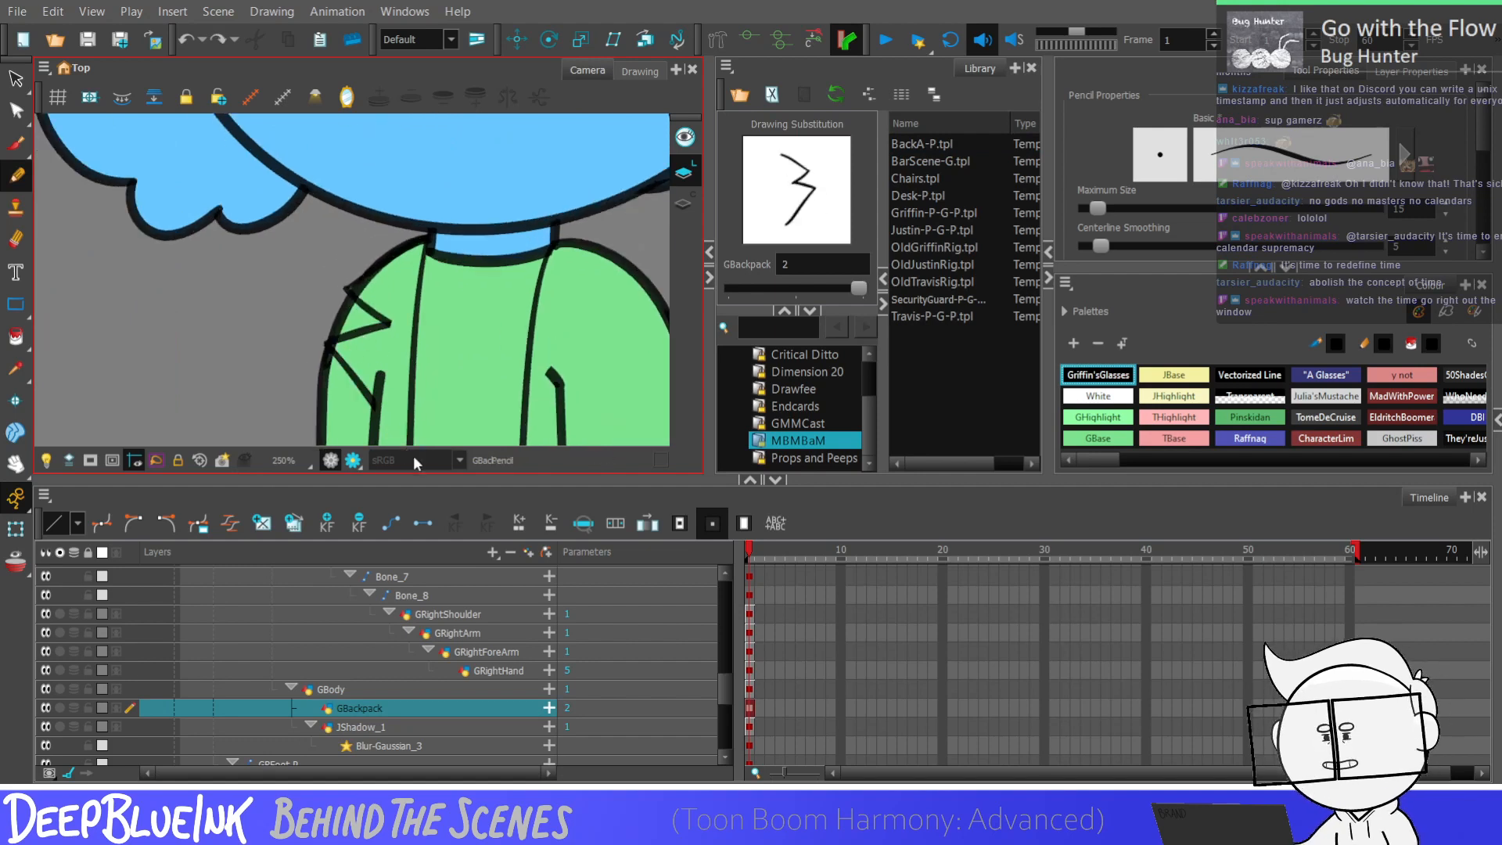
pyautogui.scroll(-2, 404, 263)
# Step: Select the zigzag outline on the left shoulder and squash it vertically to about three quarters of its height
pyautogui.hotkey('shift', 't')
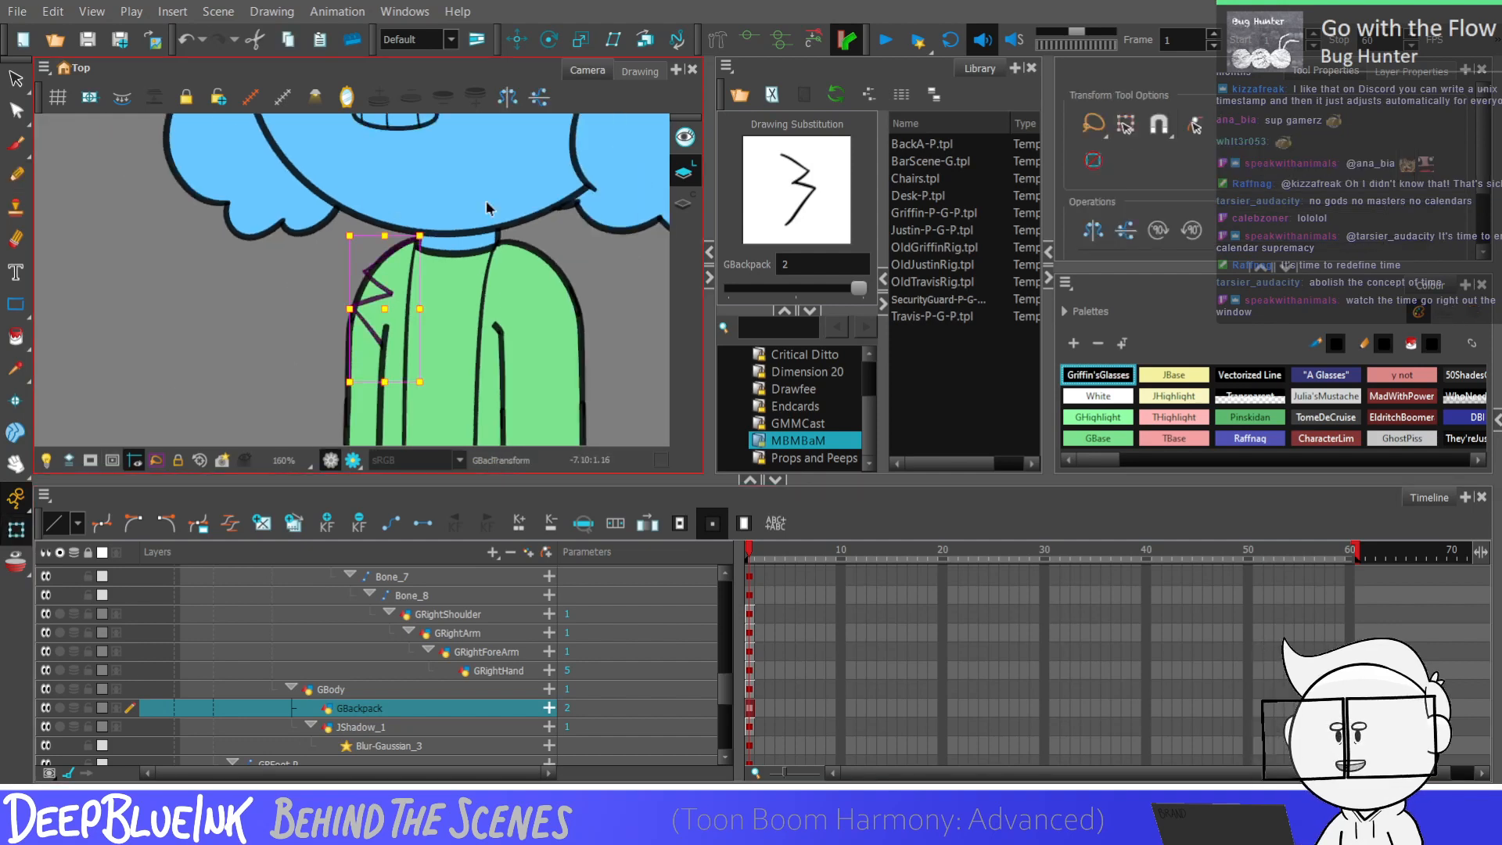
pyautogui.hotkey('alt', 's')
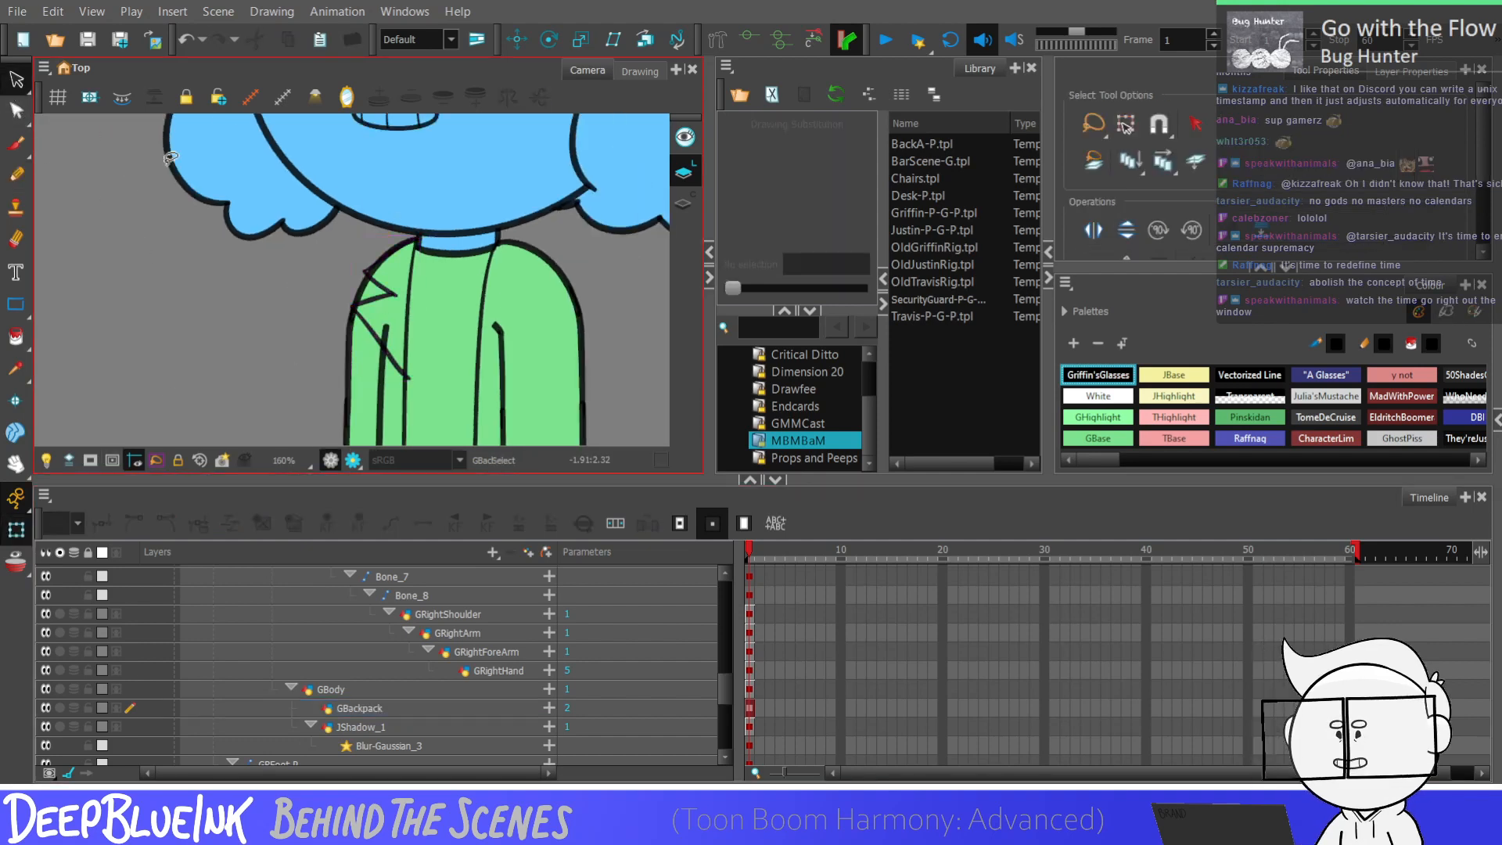
pyautogui.scroll(1, 401, 385)
pyautogui.scroll(1, 401, 385)
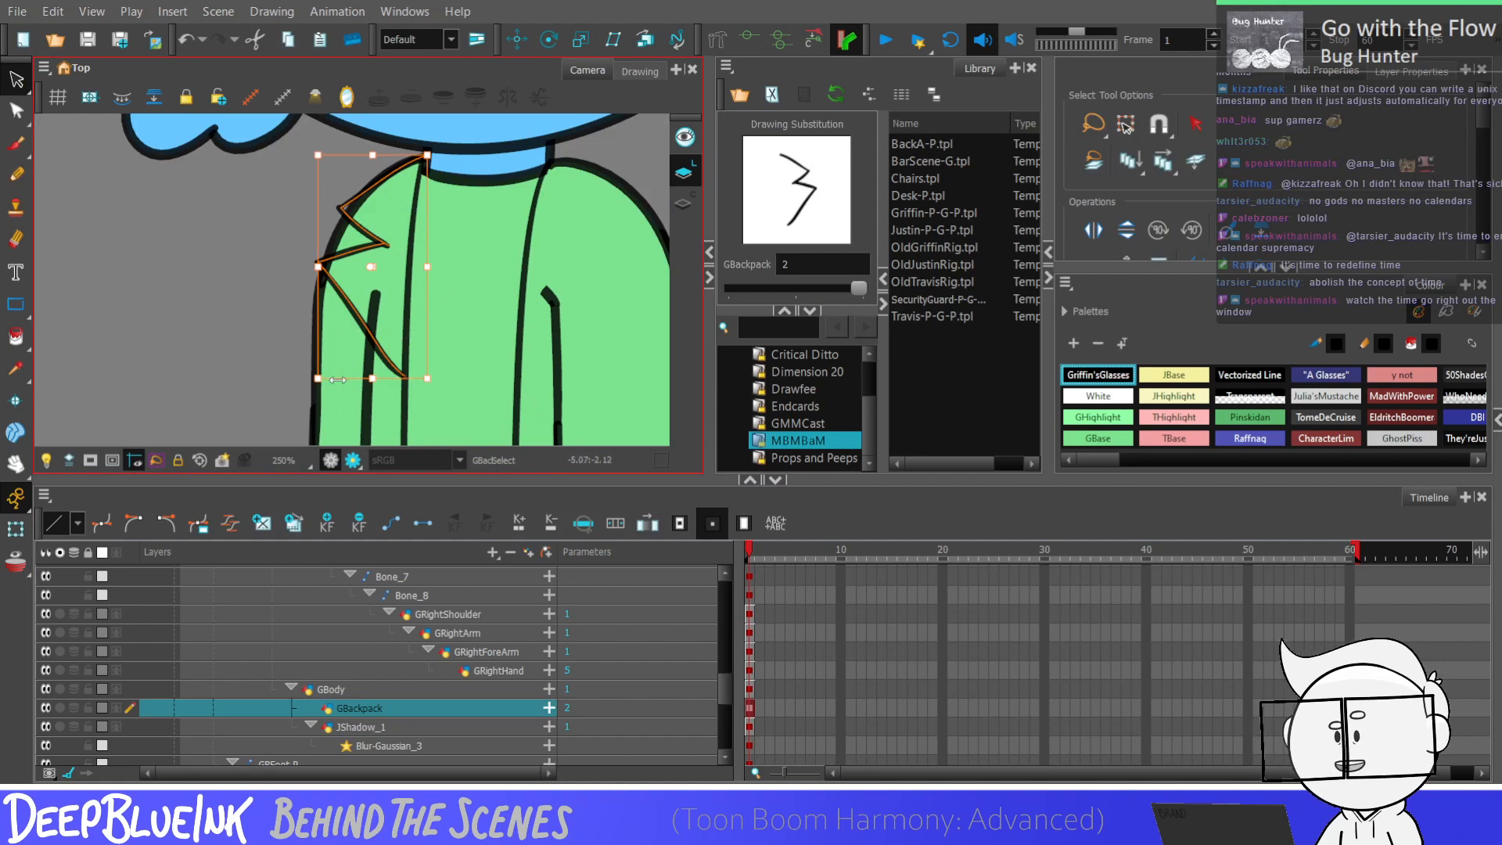
pyautogui.scroll(-2, 431, 328)
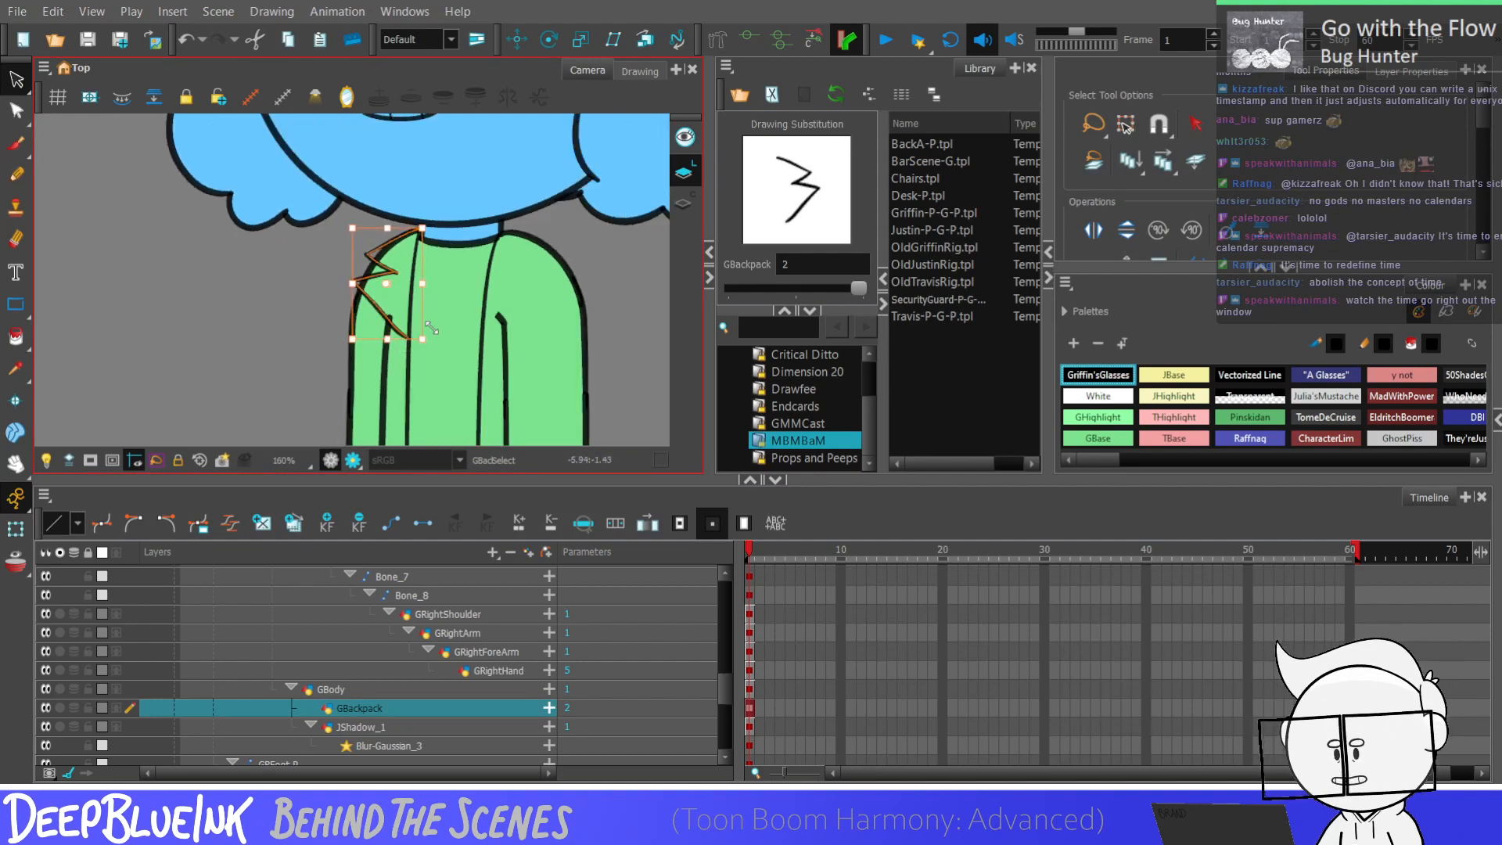
pyautogui.scroll(-1, 431, 328)
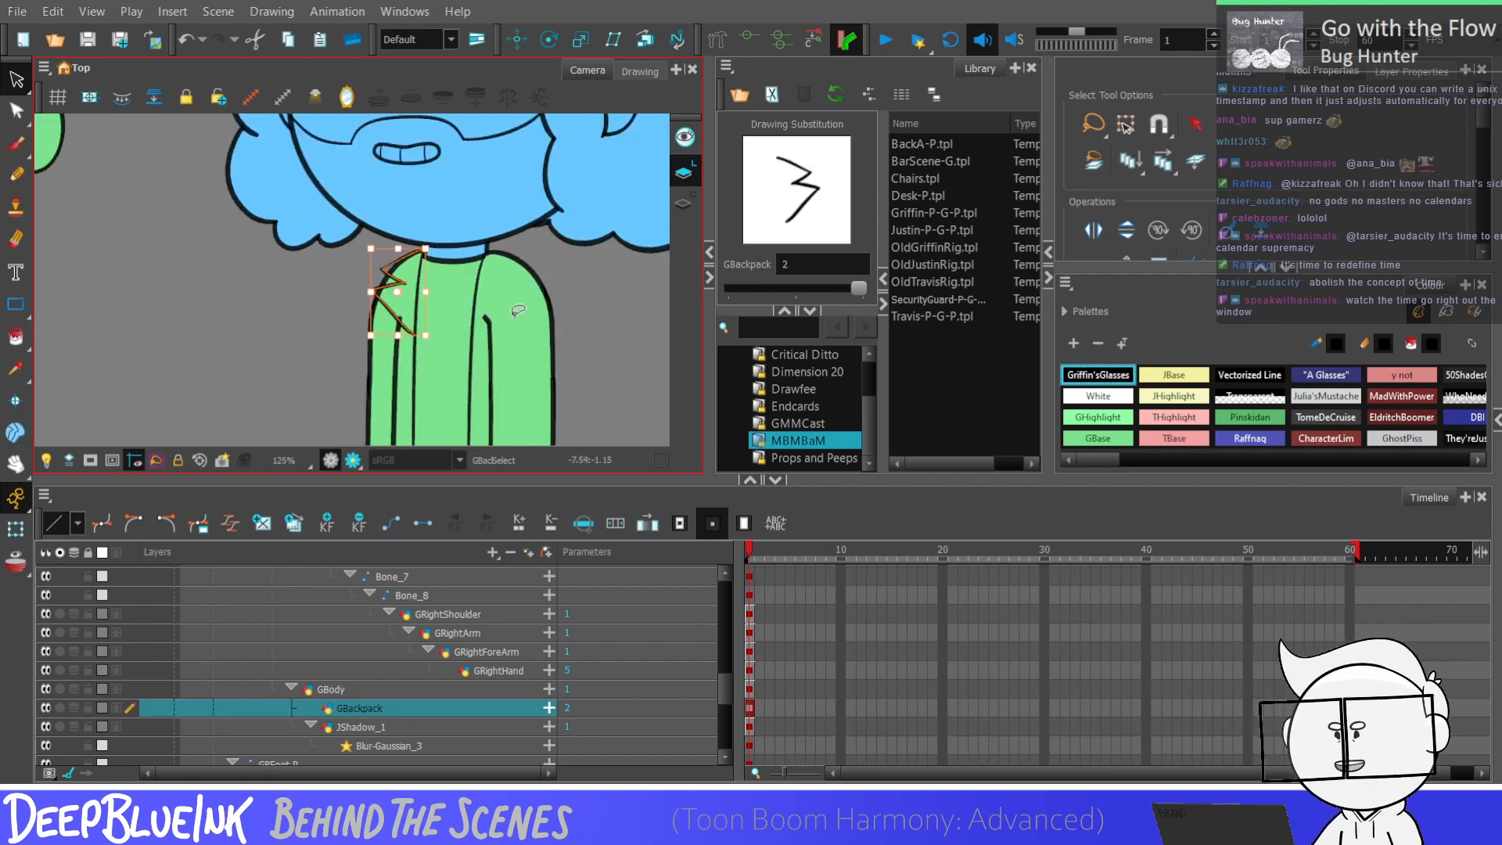
# Step: Duplicate the zigzag outline, flip the copy horizontally and move it across to the right side of the torso
pyautogui.click(1093, 230)
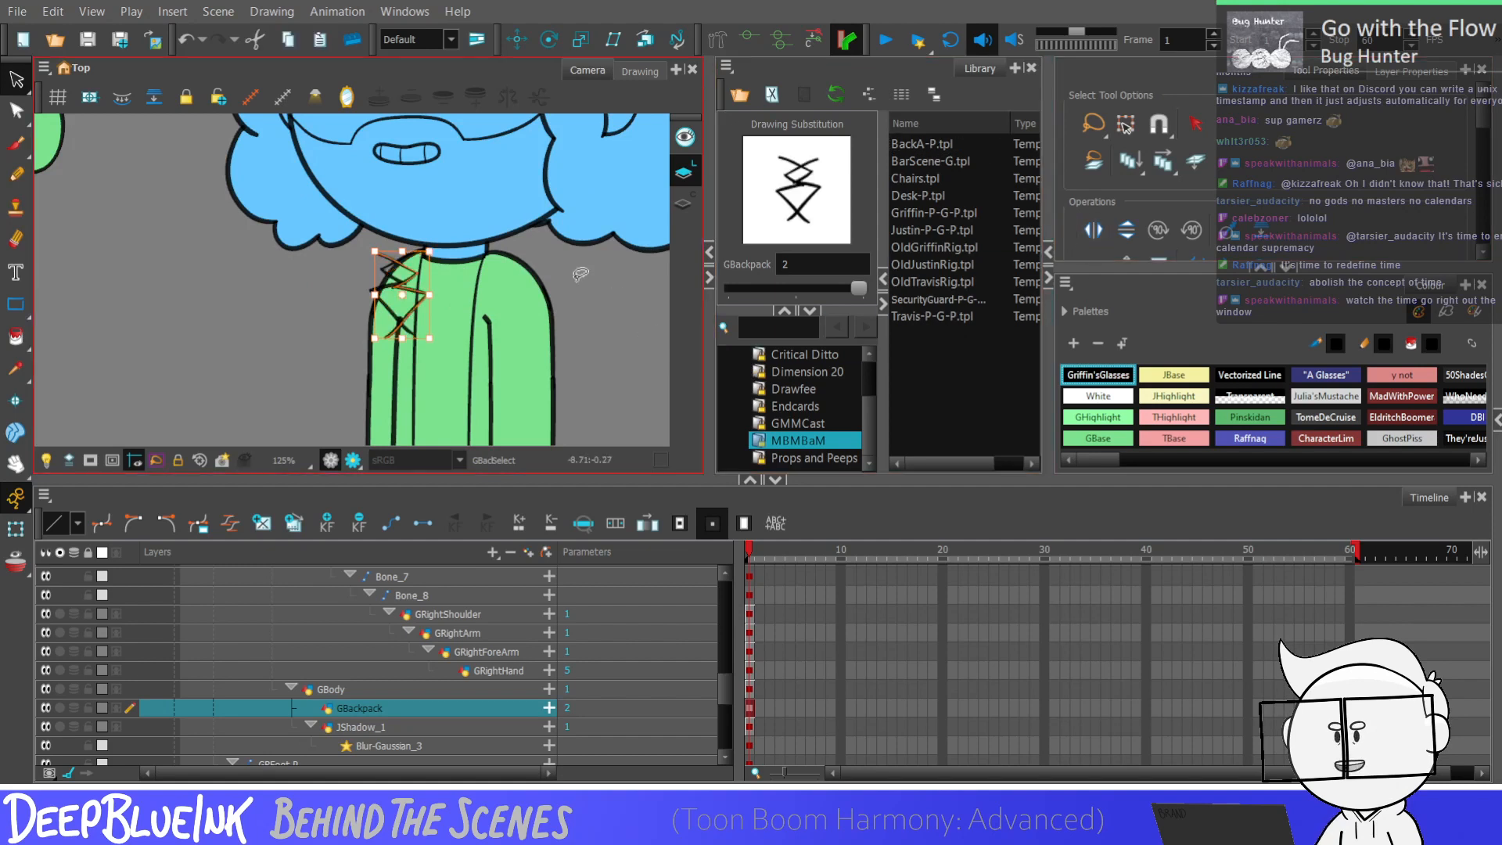
pyautogui.press('Up')
pyautogui.press('Right')
pyautogui.press('Right')
pyautogui.press('Right')
pyautogui.press('Right')
pyautogui.press('Right')
pyautogui.press('Right')
pyautogui.press('Right')
pyautogui.press('Right')
pyautogui.press('Right')
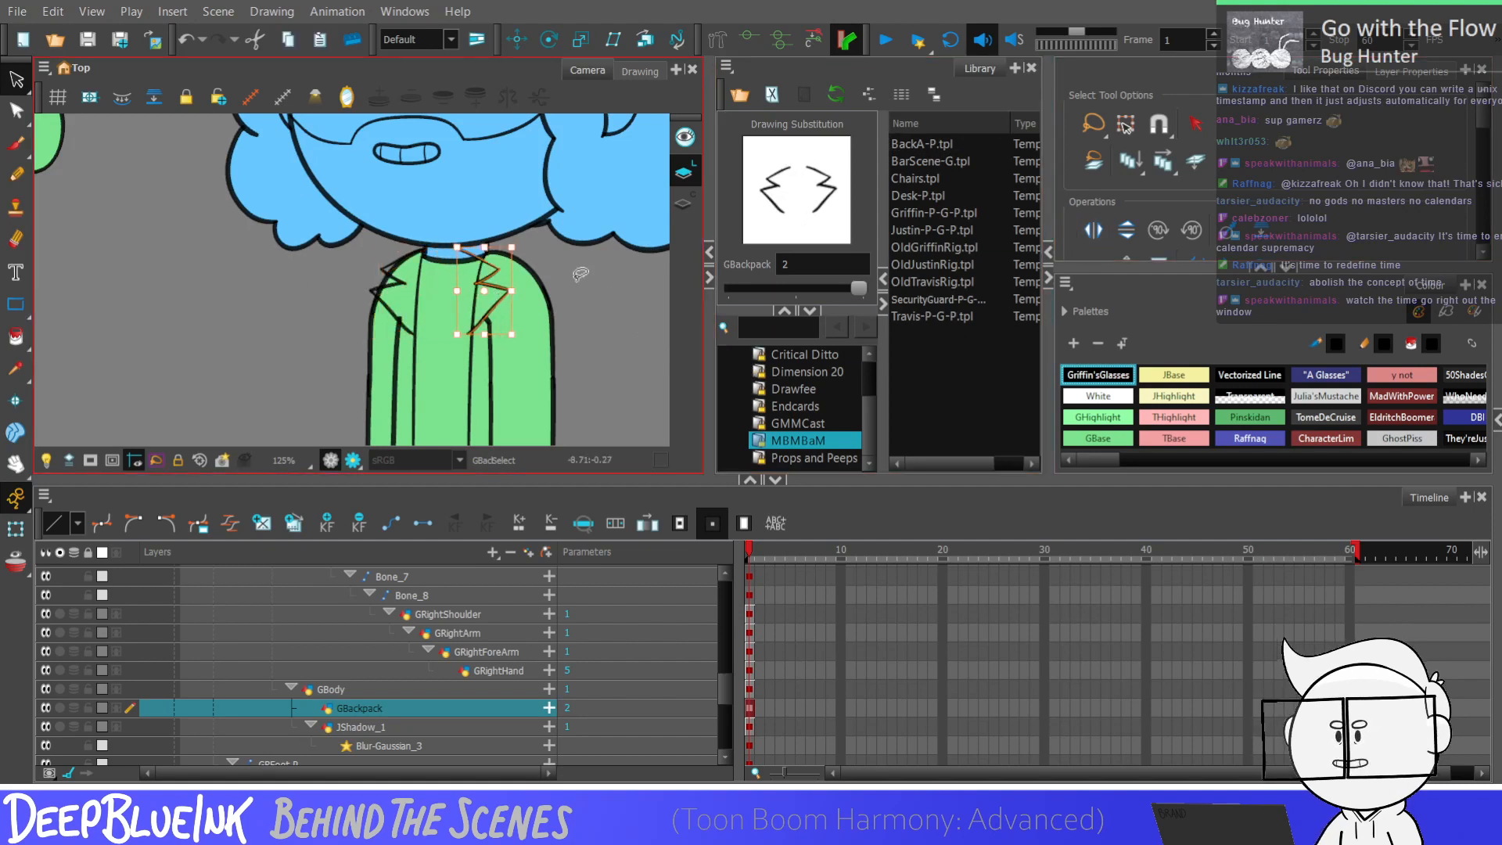
# Step: Choose the They'reJustLikel colour swatch for the Paint tool
pyautogui.scroll(3, 521, 234)
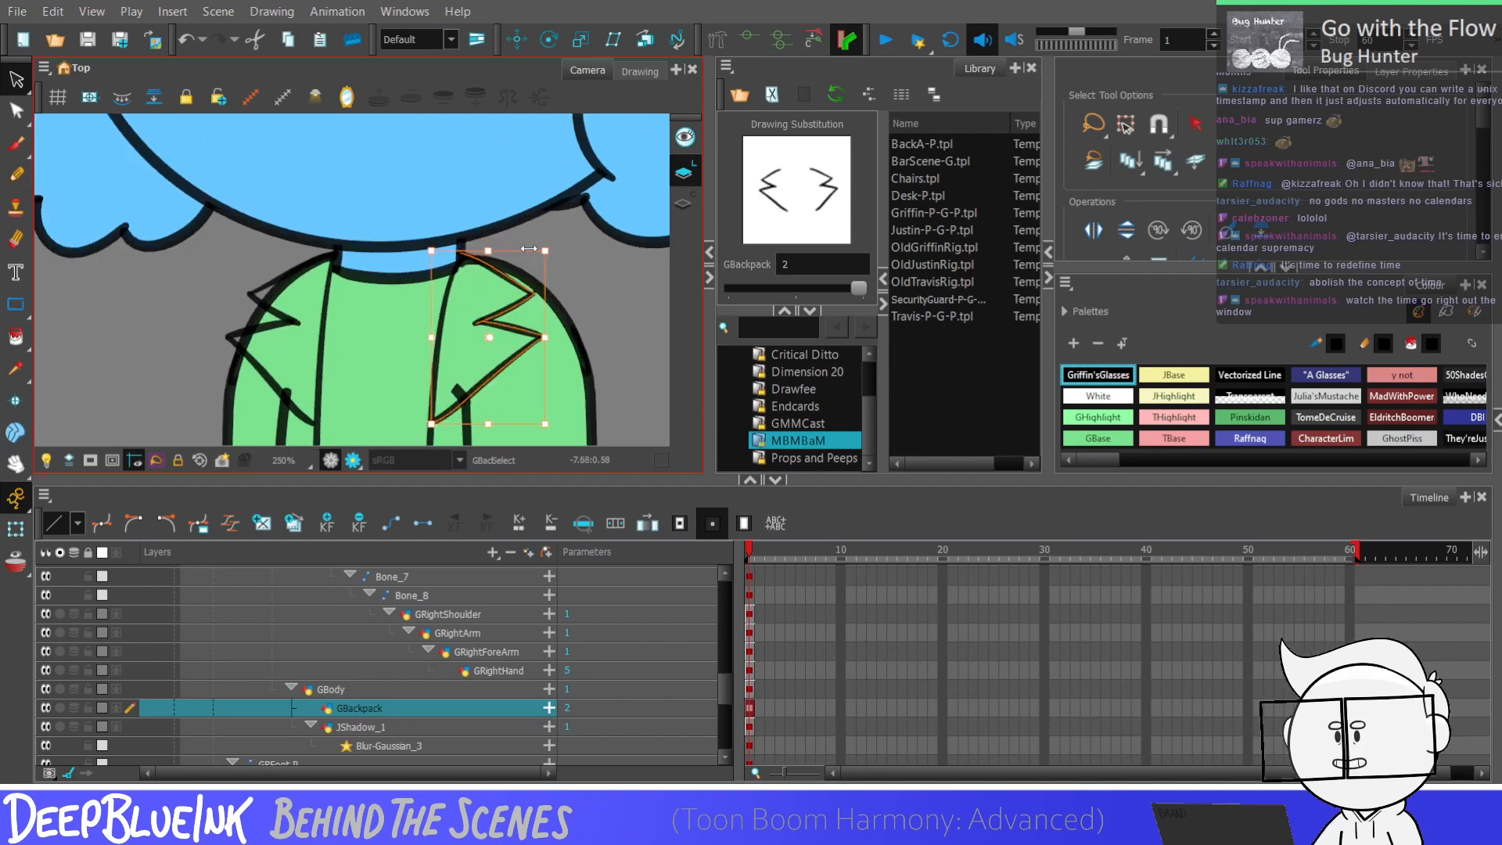
pyautogui.scroll(-6, 529, 248)
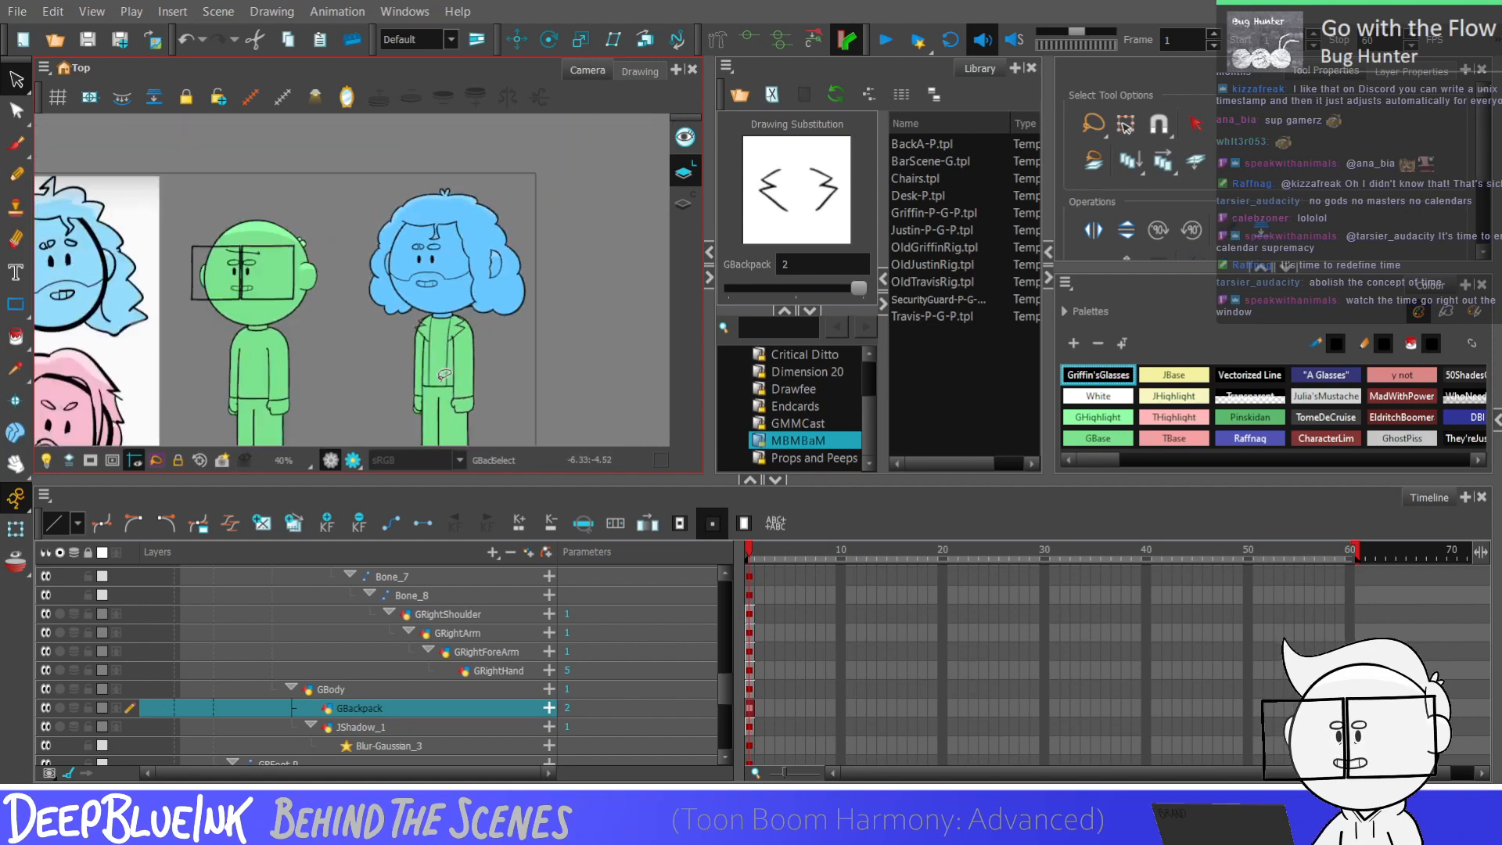
pyautogui.scroll(4, 445, 374)
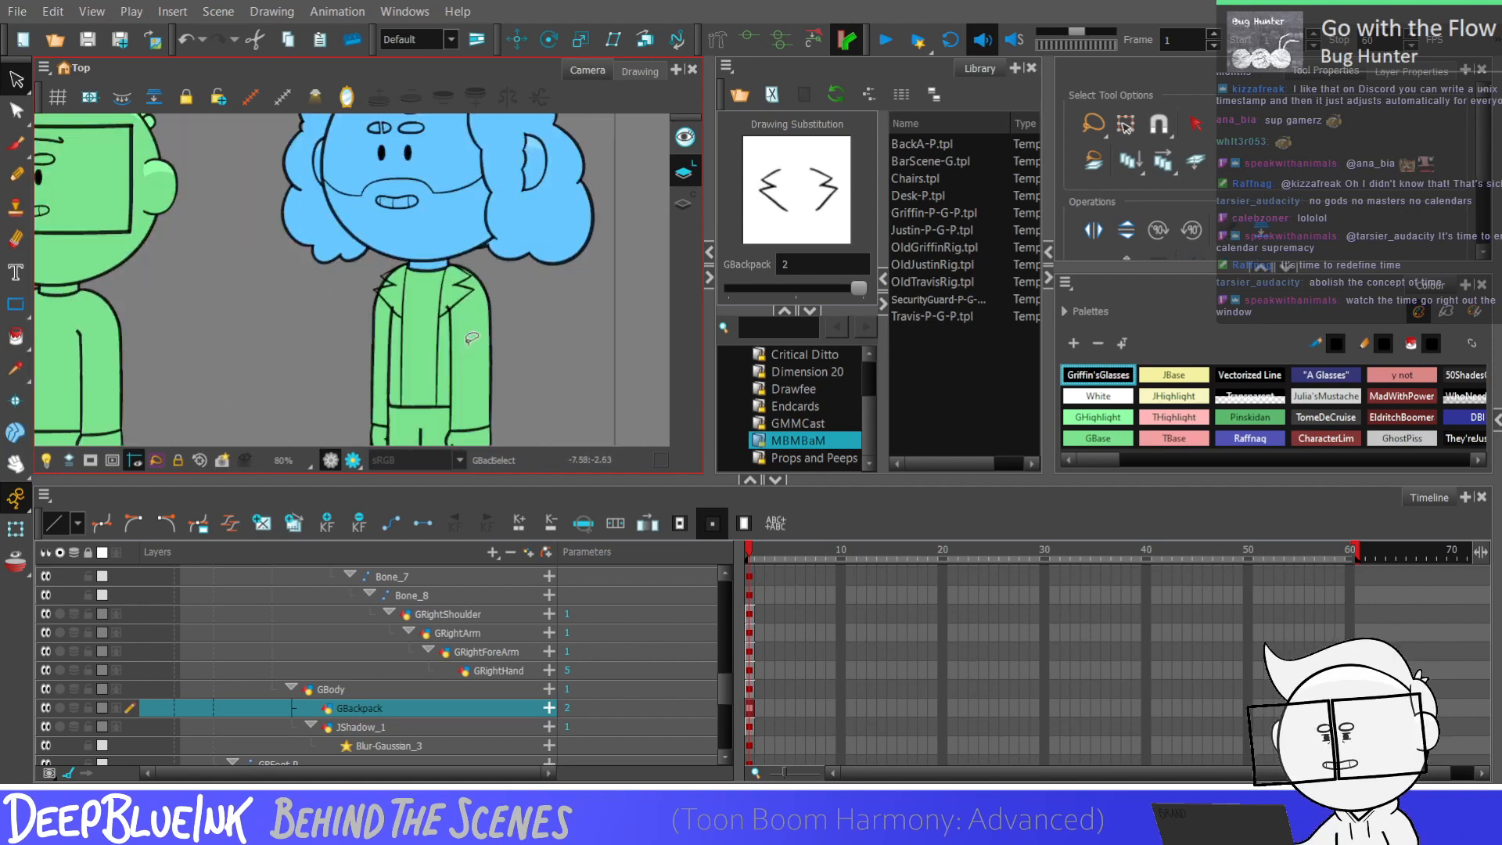
pyautogui.scroll(-1, 466, 311)
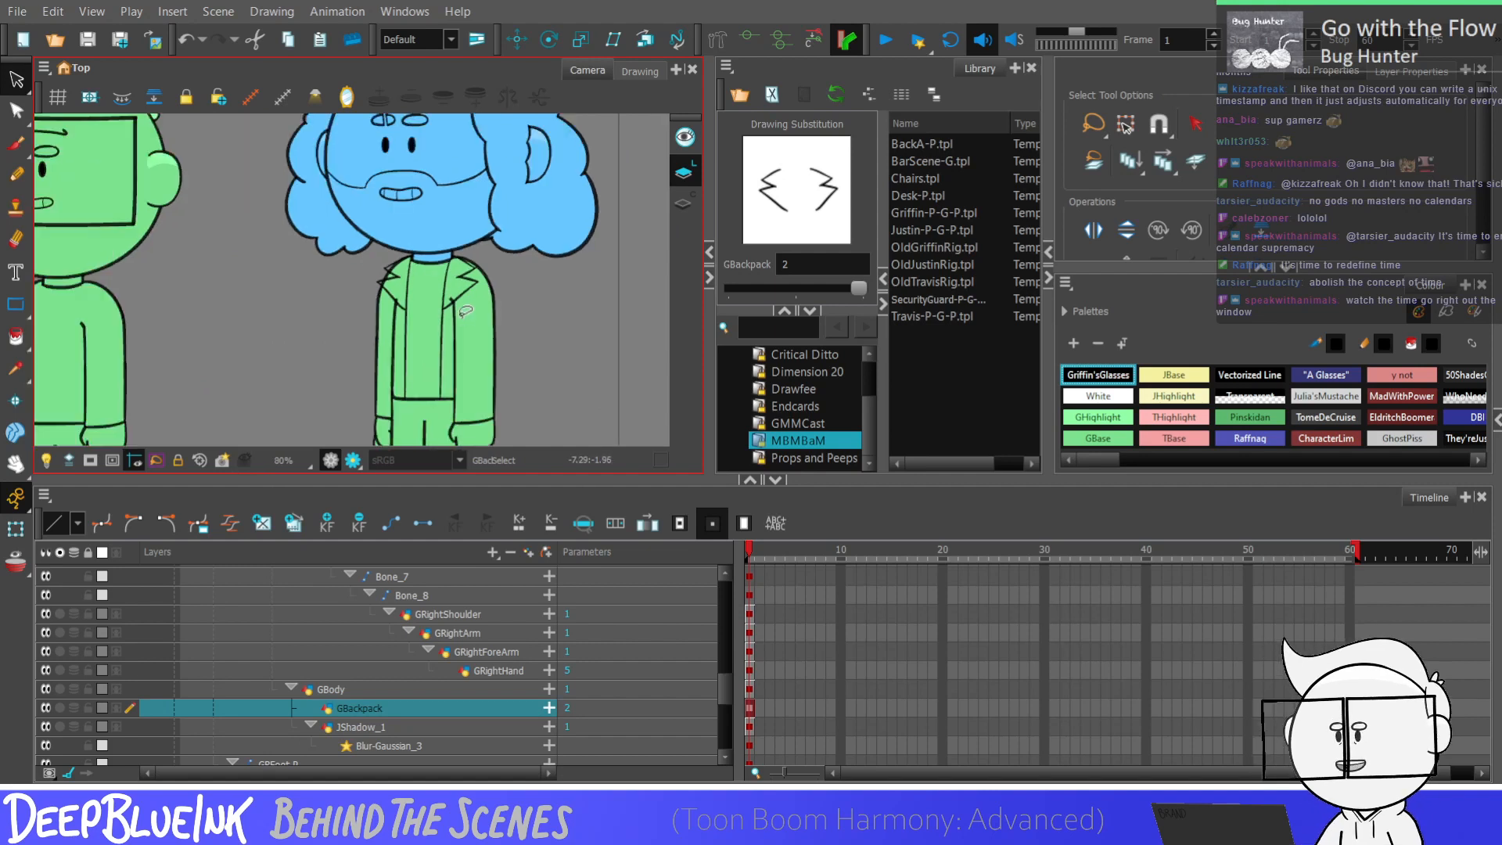
pyautogui.hscroll(3, 1341, 467)
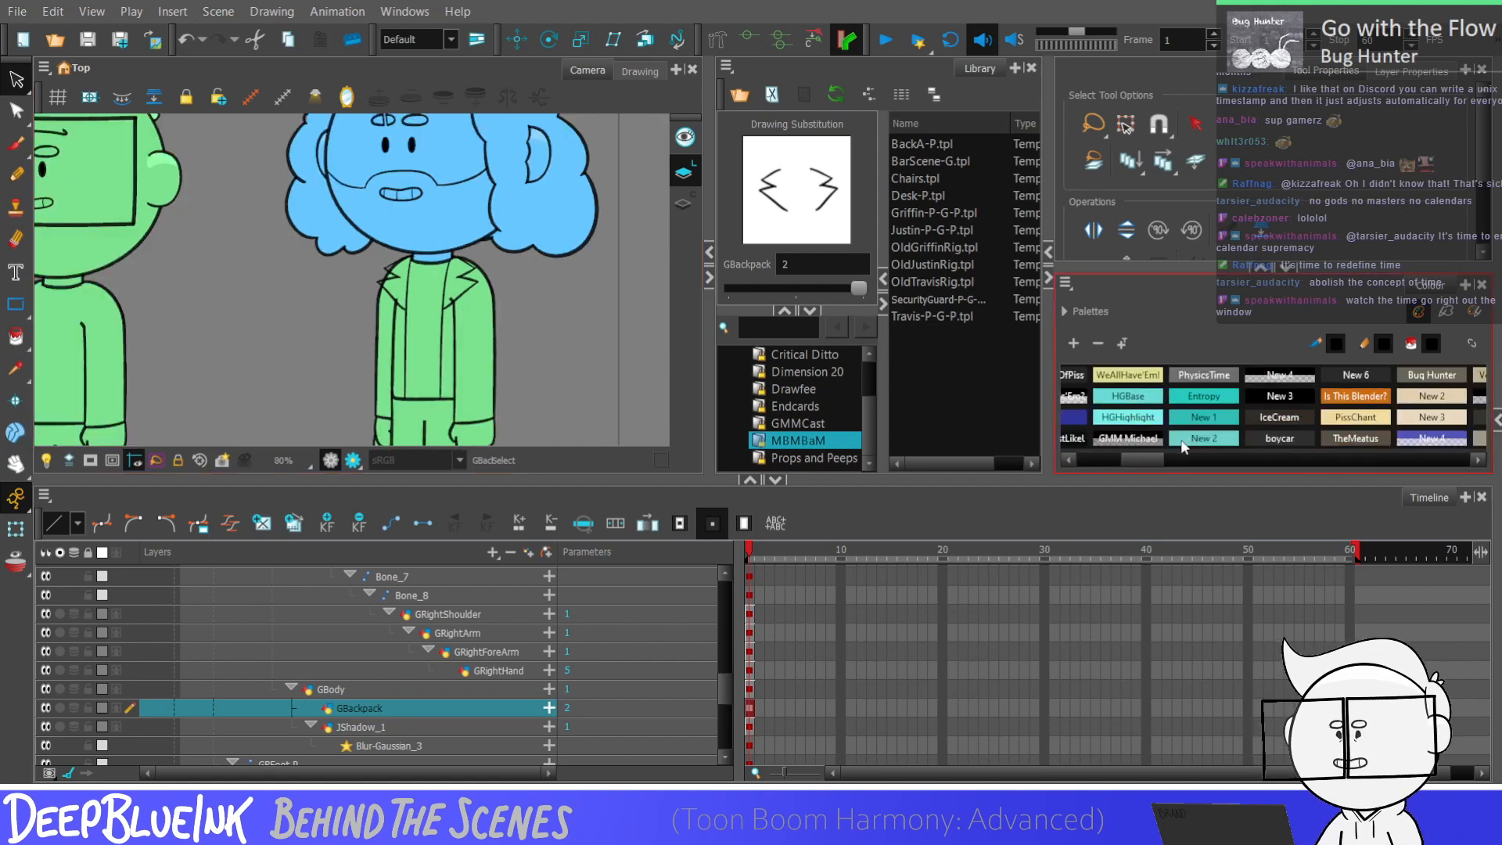
pyautogui.moveTo(1153, 457); pyautogui.dragTo(1134, 460)
pyautogui.click(1228, 443)
pyautogui.click(942, 211)
pyautogui.hotkey('alt', 'i')
pyautogui.scroll(5, 379, 312)
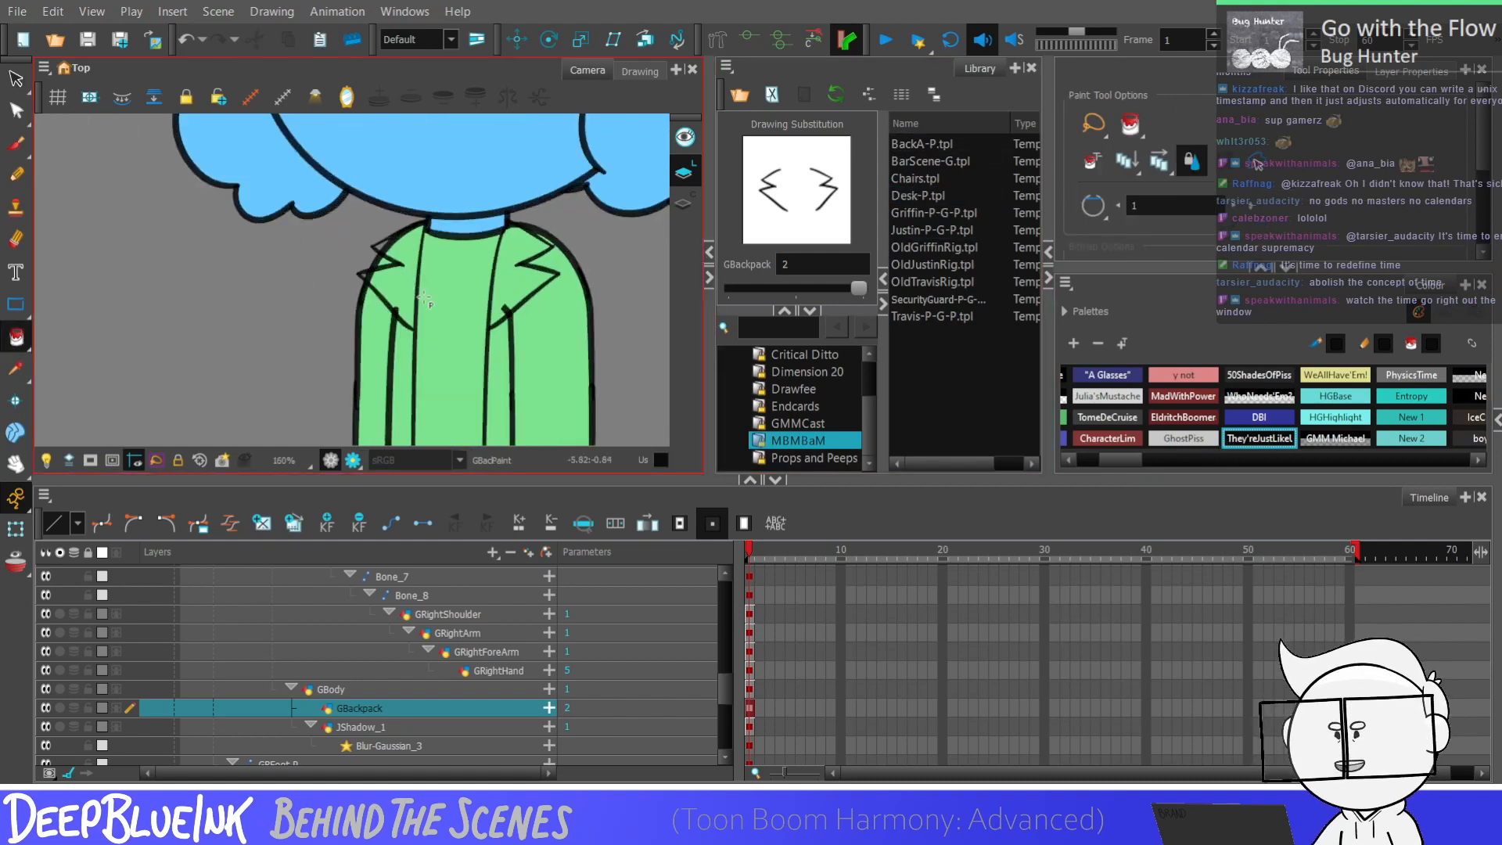
# Step: Rename the GBackpack layer to GCollar
pyautogui.doubleClick(360, 708)
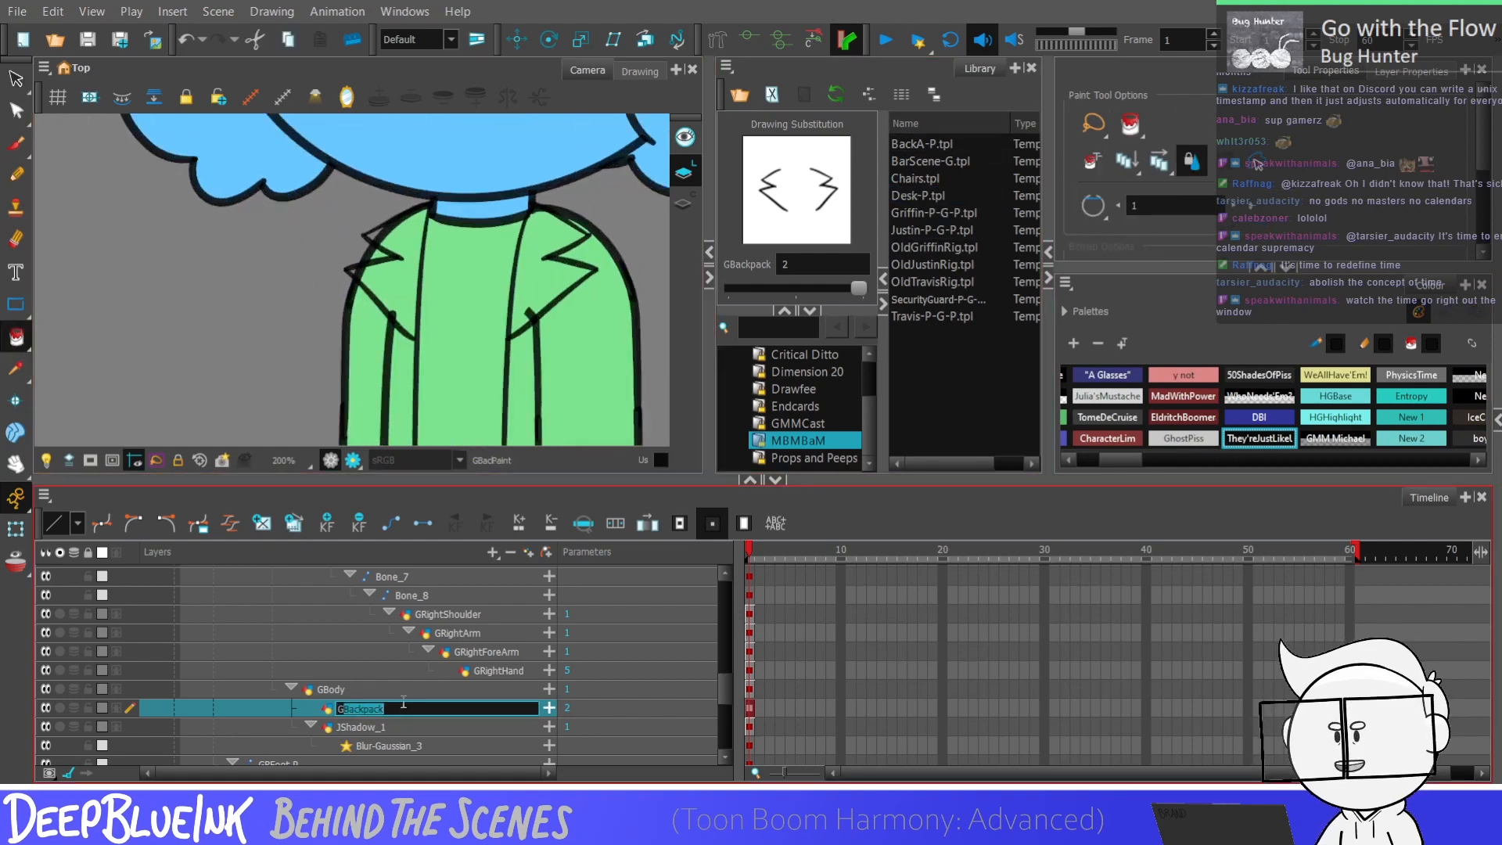
pyautogui.press('Return')
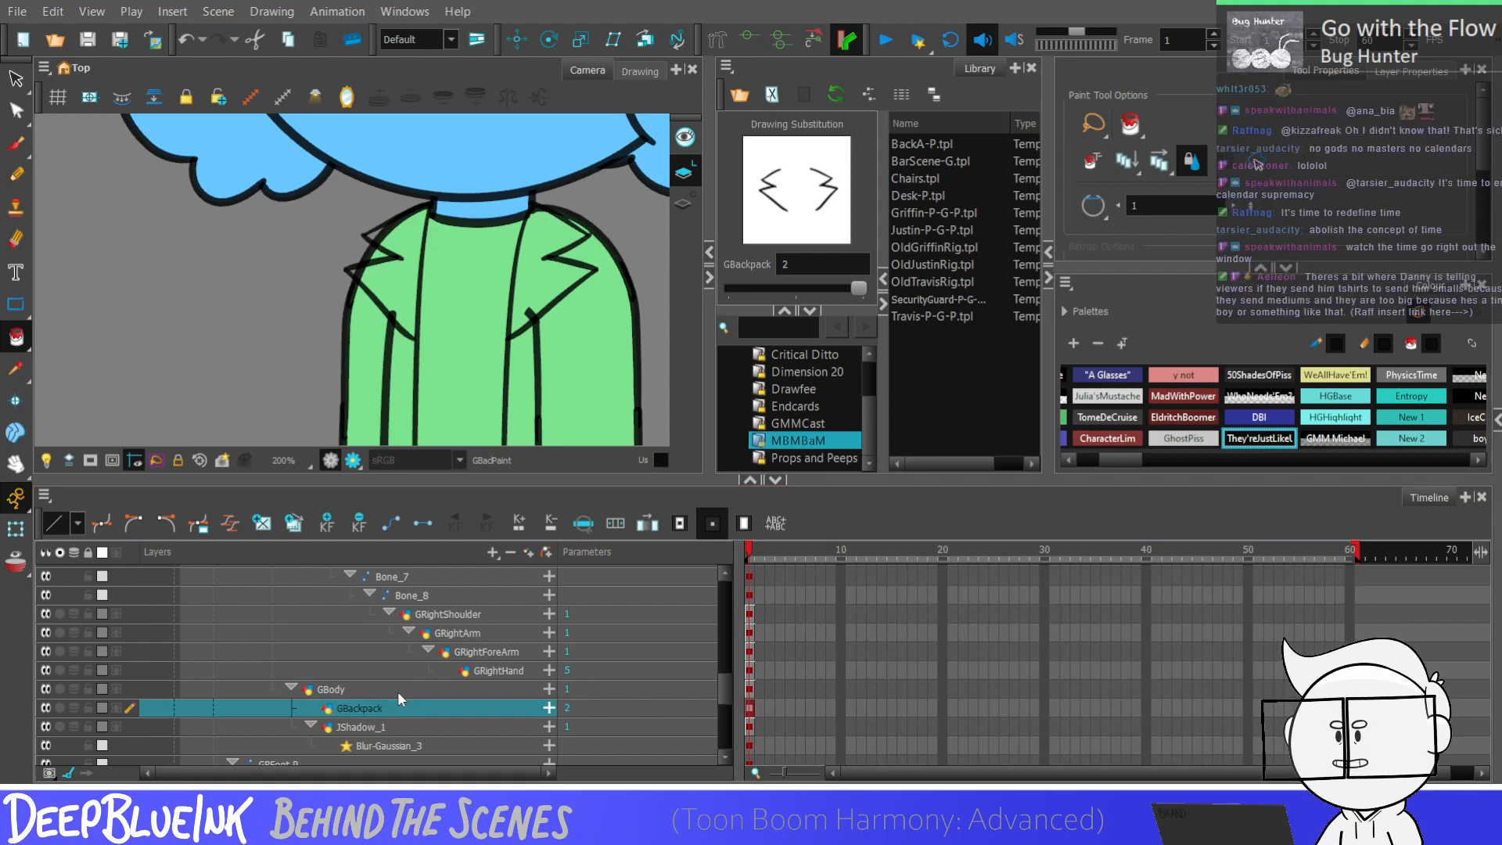
pyautogui.click(396, 708)
pyautogui.write('GCollar')
pyautogui.press('Return')
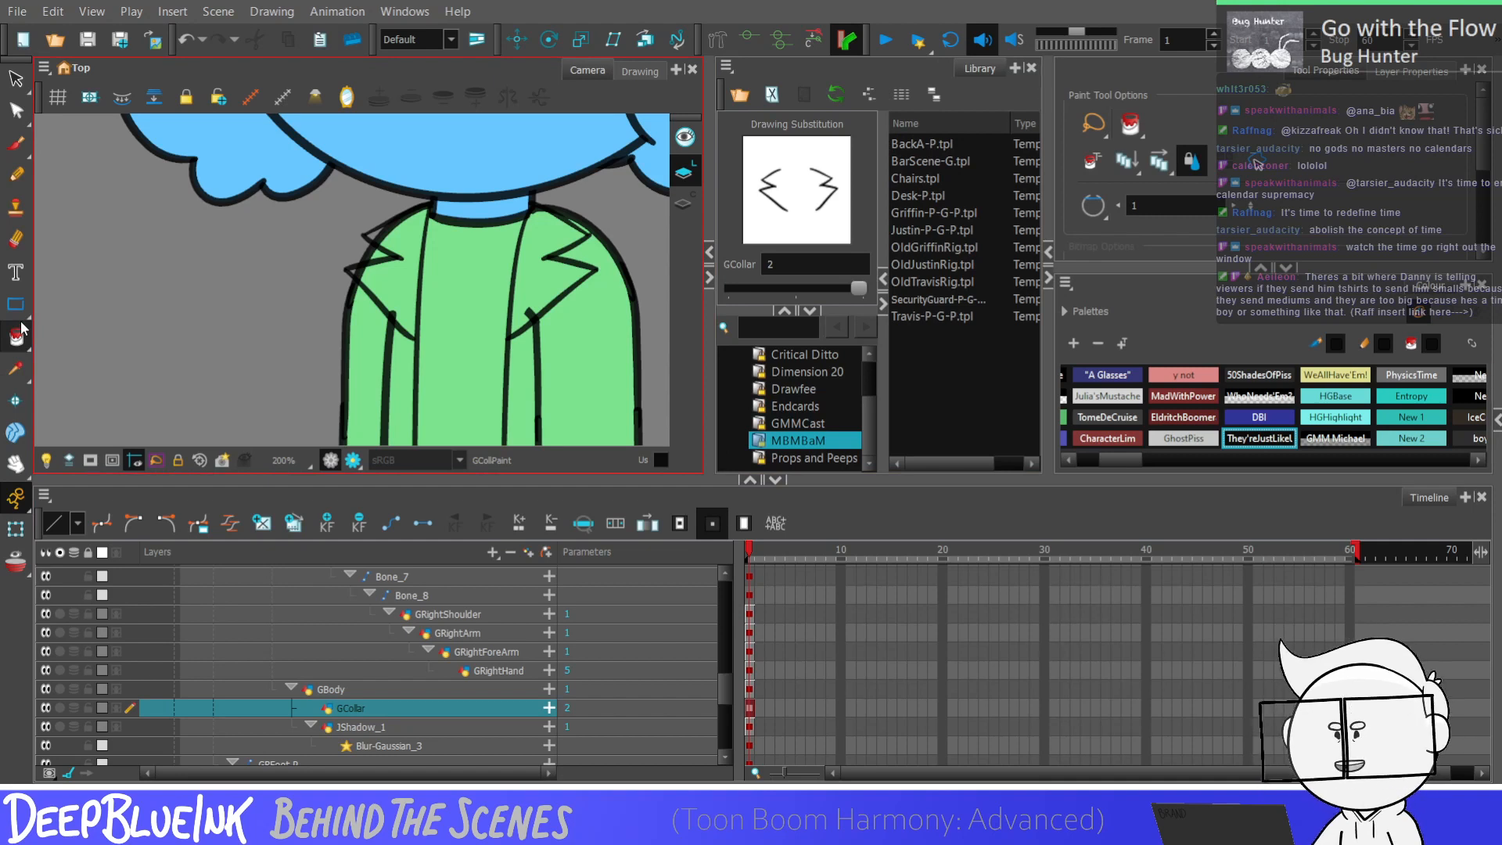
# Step: Adjust the lower tips of both zigzag lapels with the Contour Editor so they meet the jacket's front lines
pyautogui.click(16, 111)
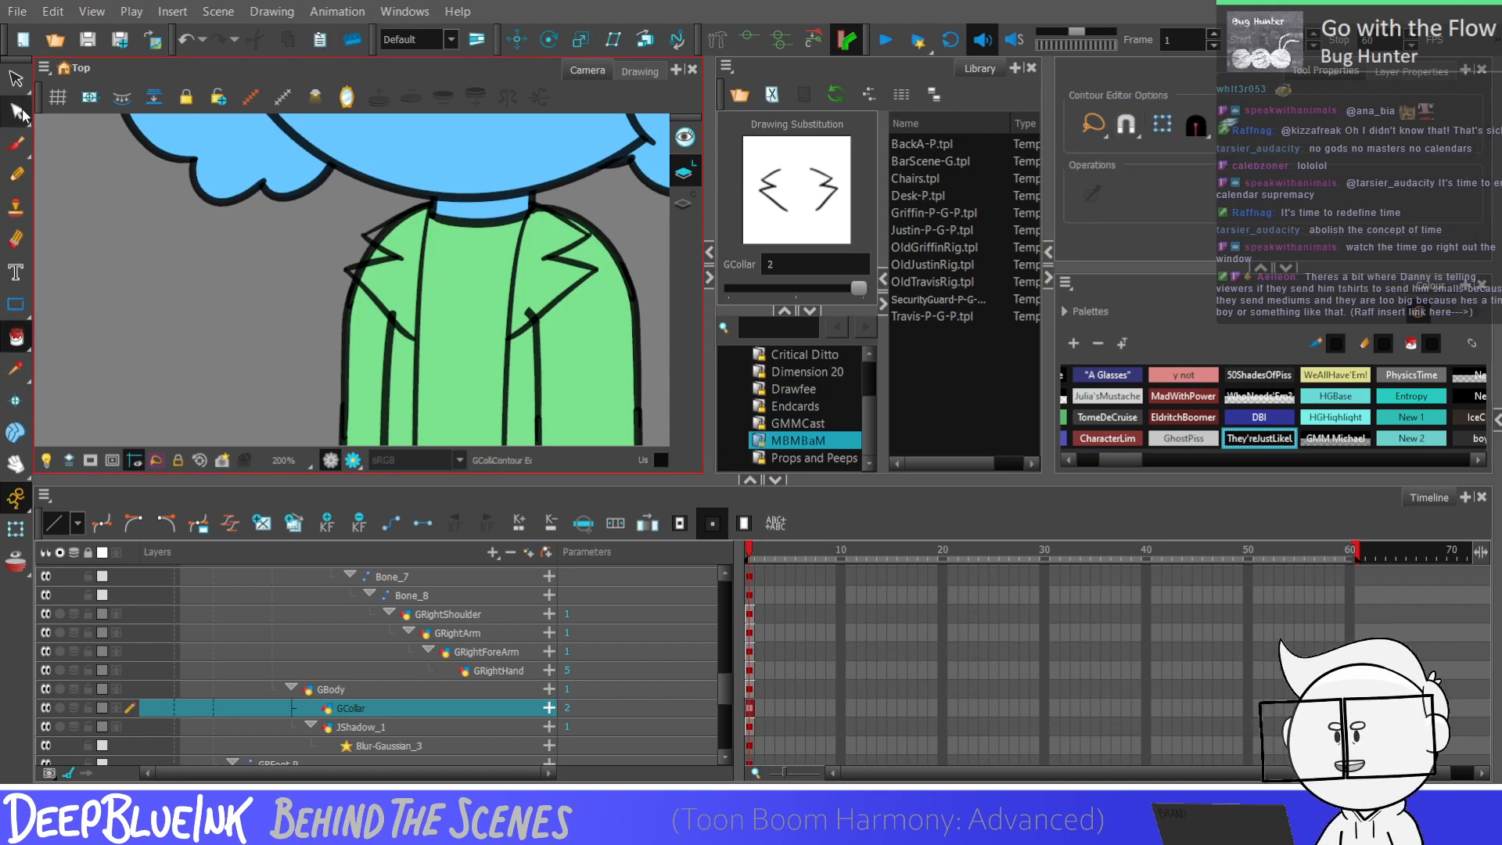
pyautogui.scroll(2, 414, 348)
pyautogui.click(420, 350)
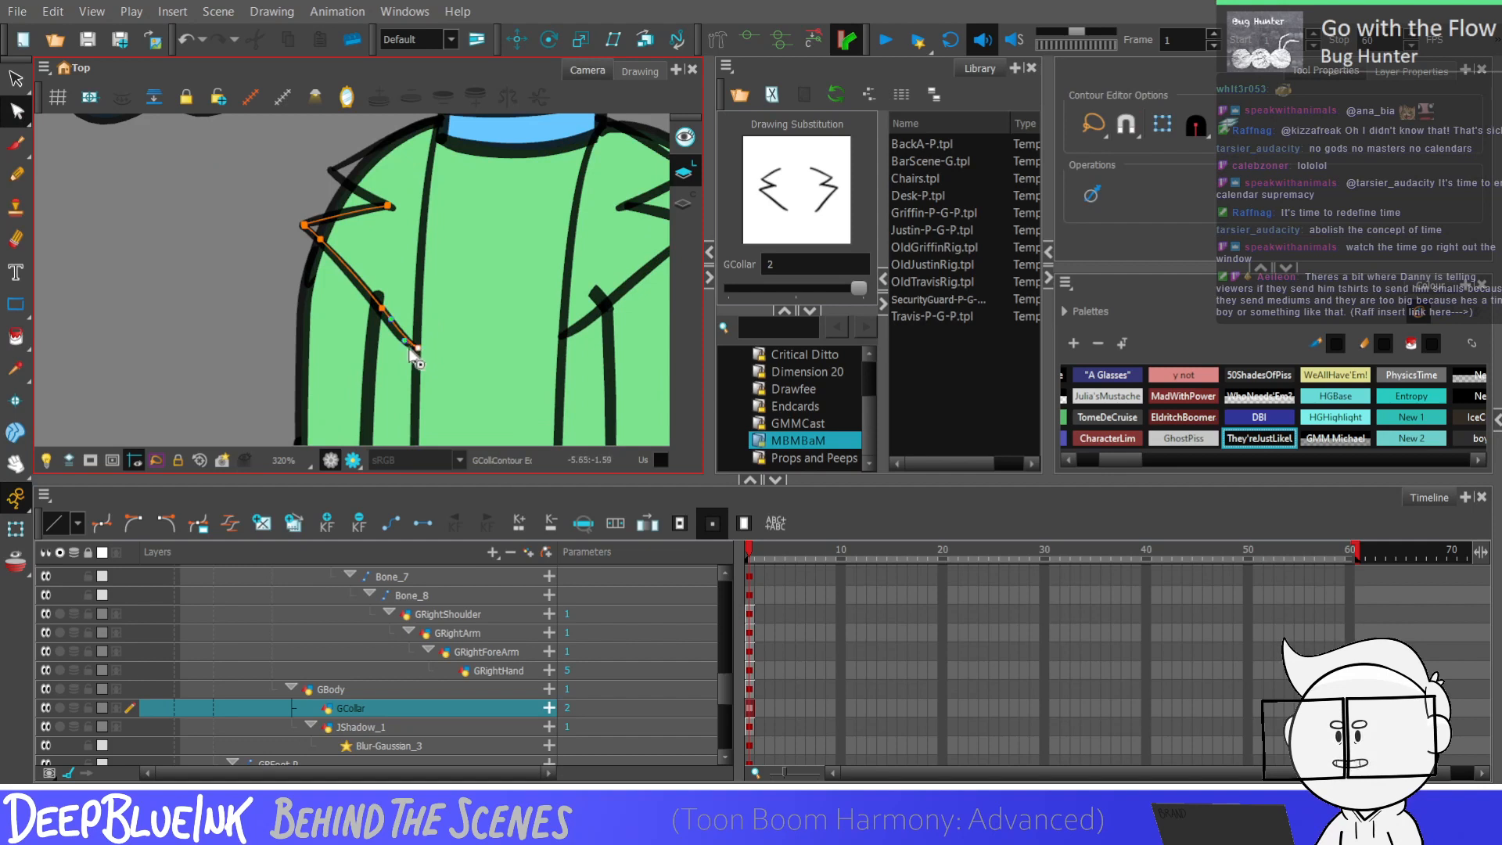
pyautogui.scroll(-2, 410, 334)
pyautogui.scroll(3, 481, 361)
pyautogui.click(481, 358)
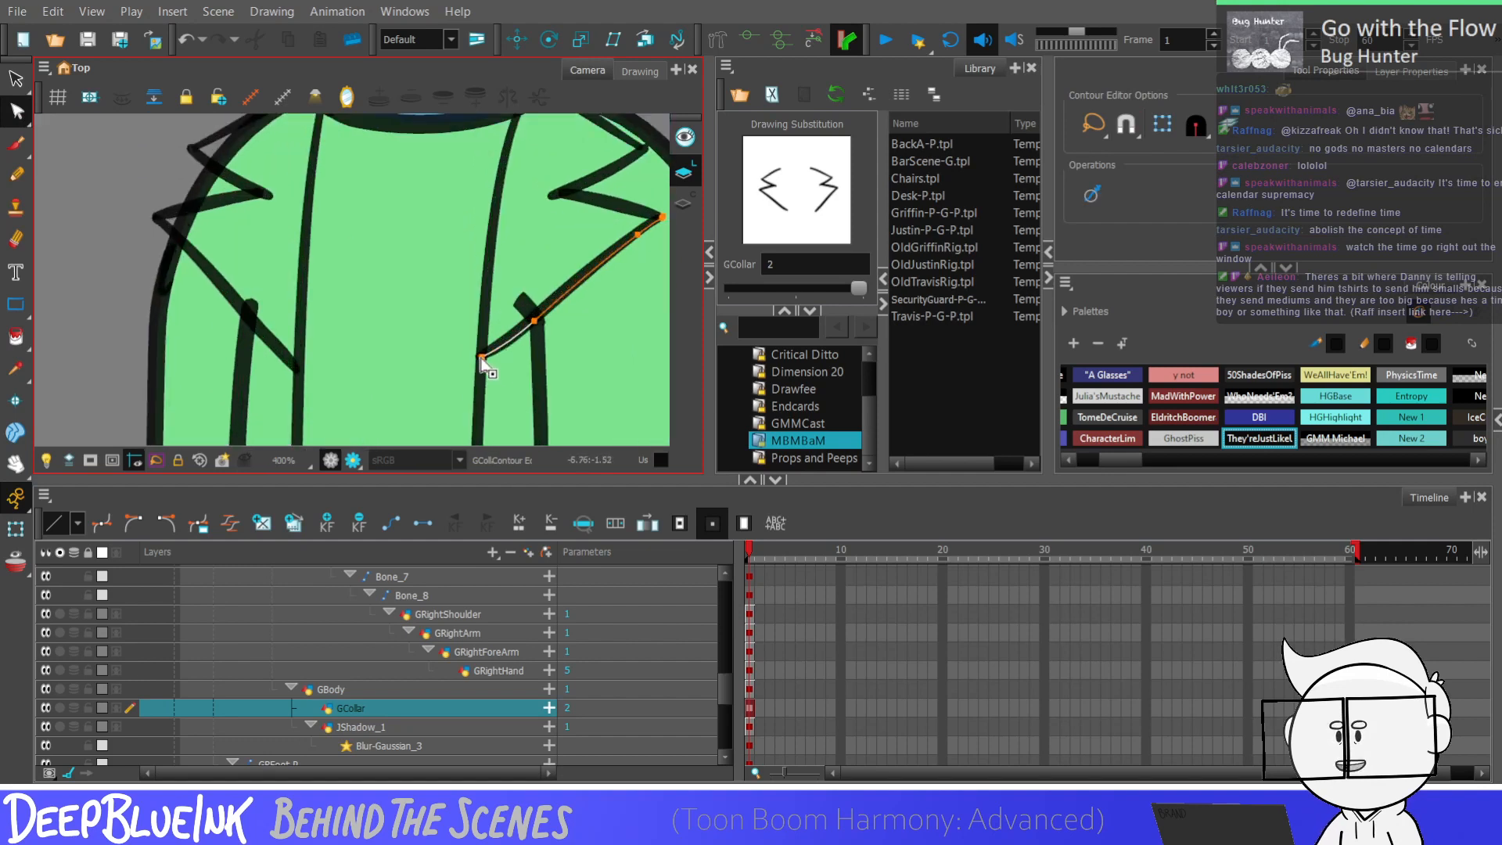
pyautogui.scroll(1, 482, 356)
pyautogui.click(488, 368)
pyautogui.click(516, 363)
pyautogui.scroll(-3, 460, 347)
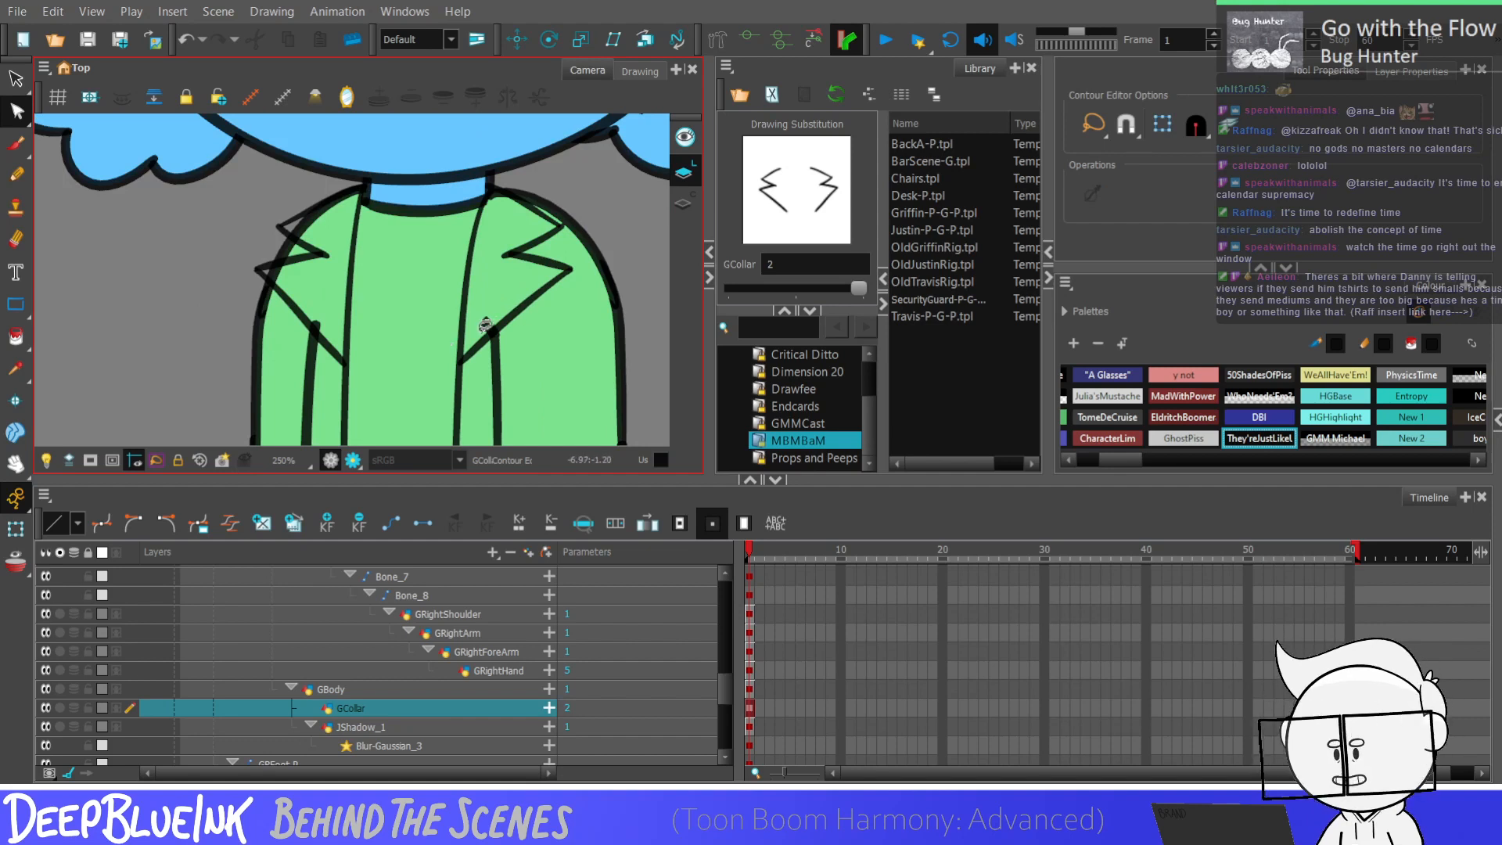
pyautogui.scroll(-1, 435, 355)
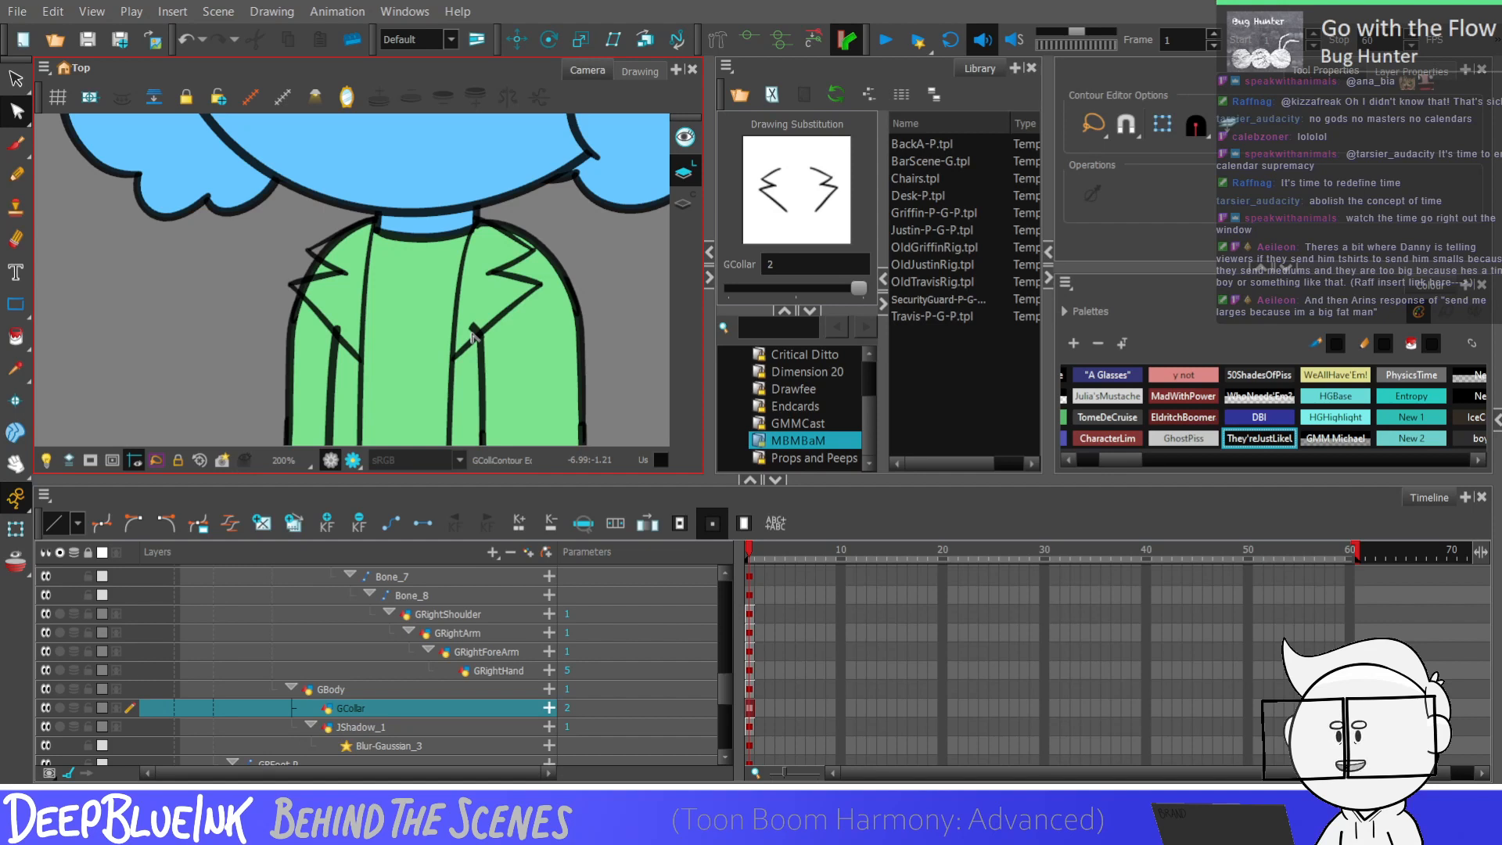
# Step: Adjust the upper outer corner of the right lapel with the Contour Editor, just inside the shoulder outline
pyautogui.scroll(4, 471, 338)
pyautogui.click(487, 227)
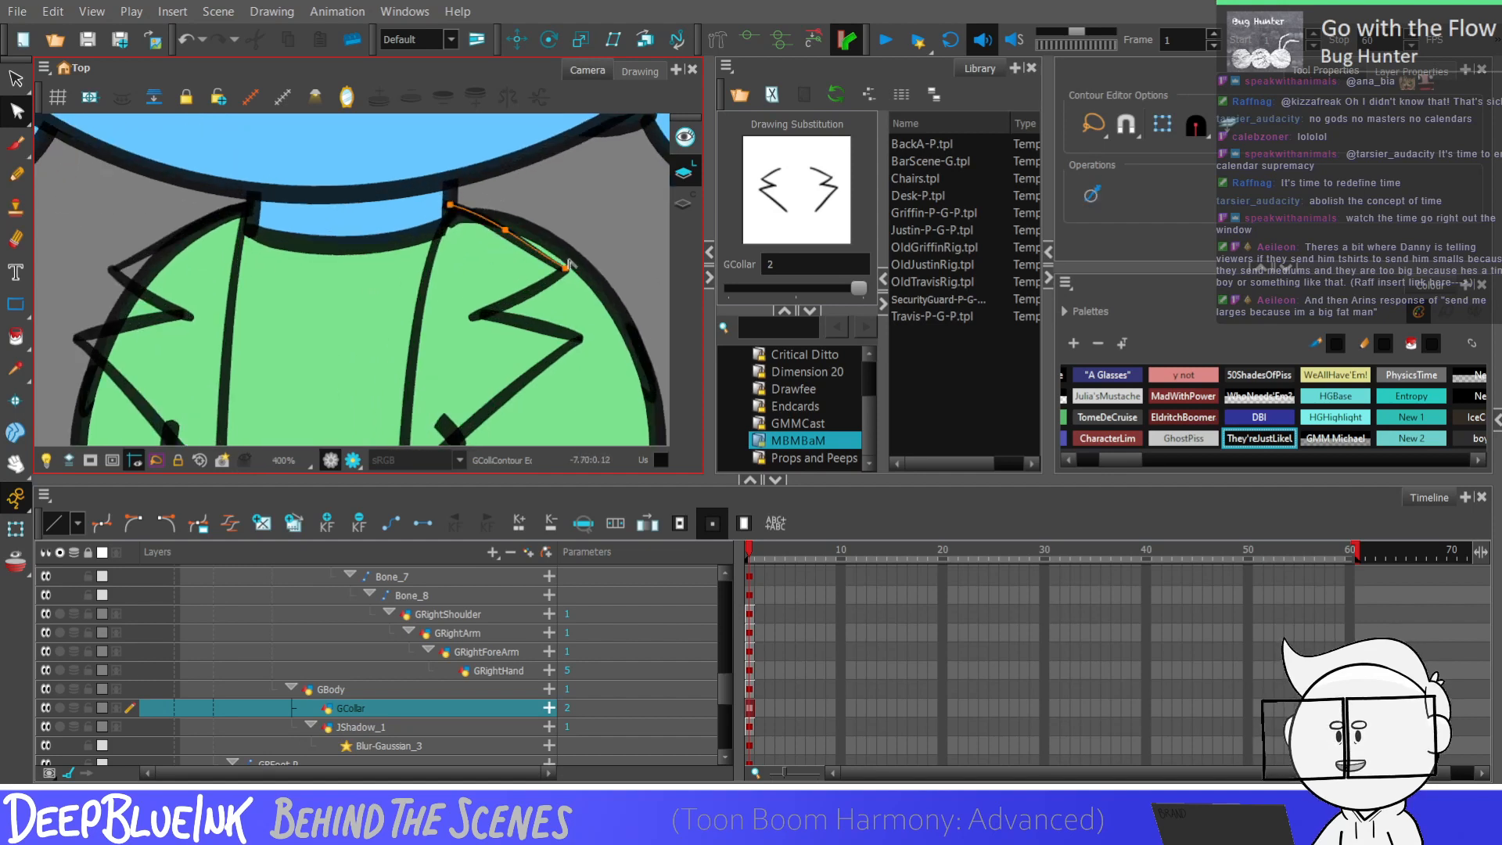
pyautogui.scroll(-1, 397, 254)
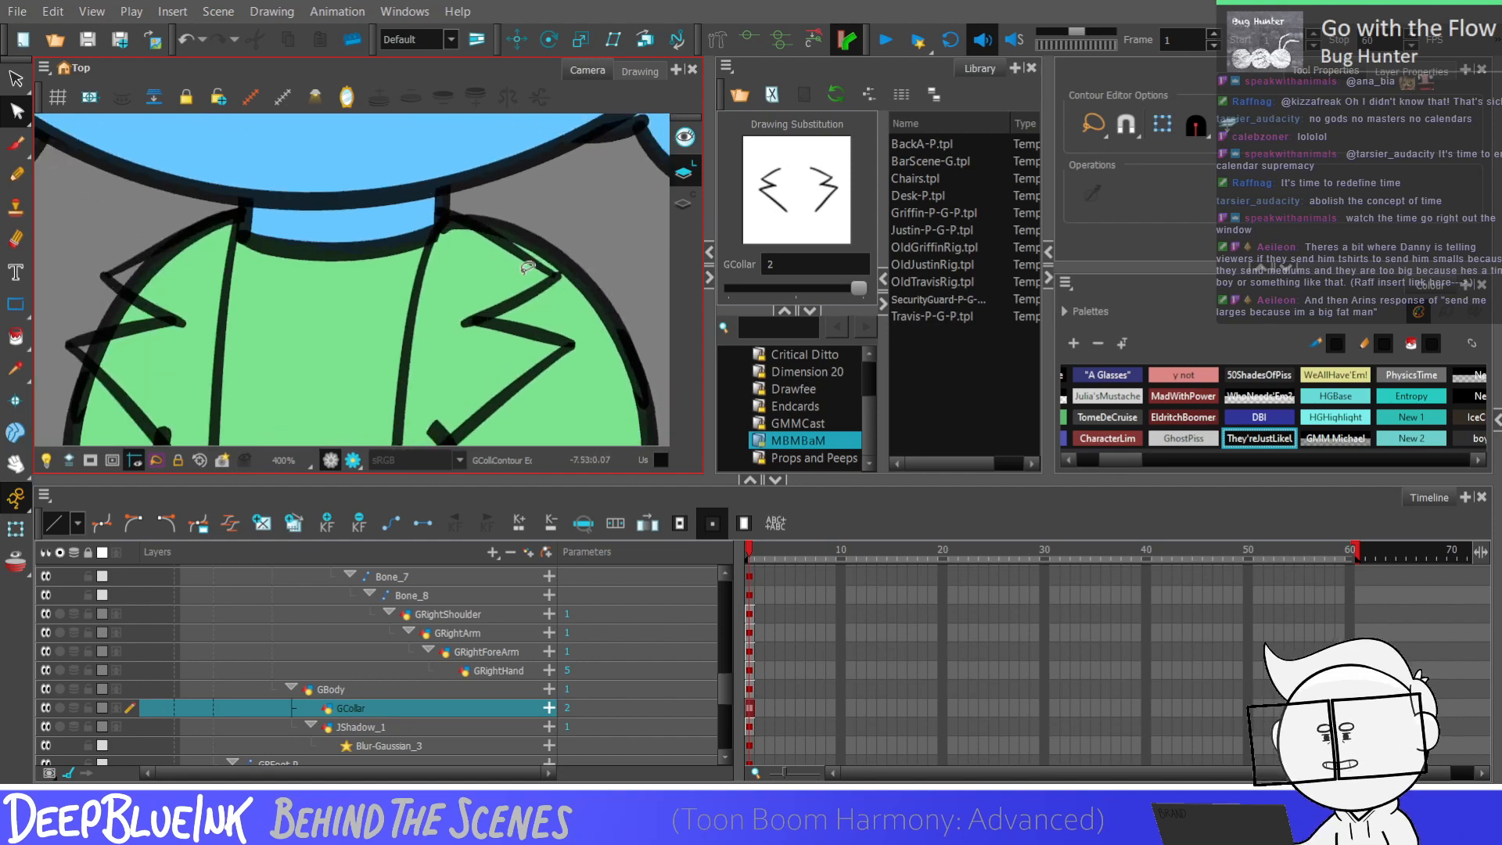
pyautogui.scroll(2, 555, 290)
pyautogui.click(557, 288)
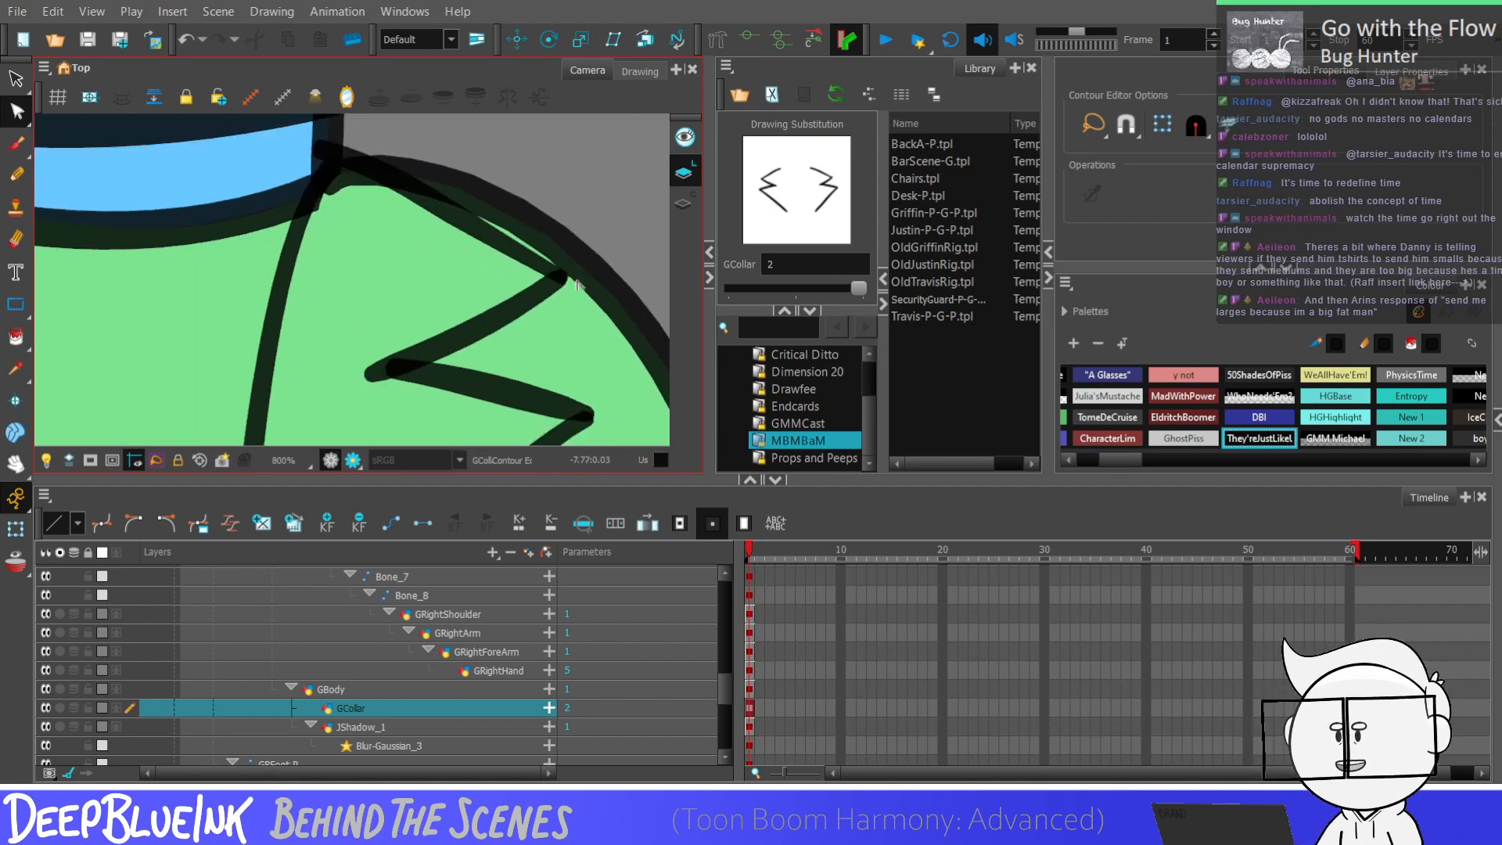
pyautogui.scroll(-4, 598, 269)
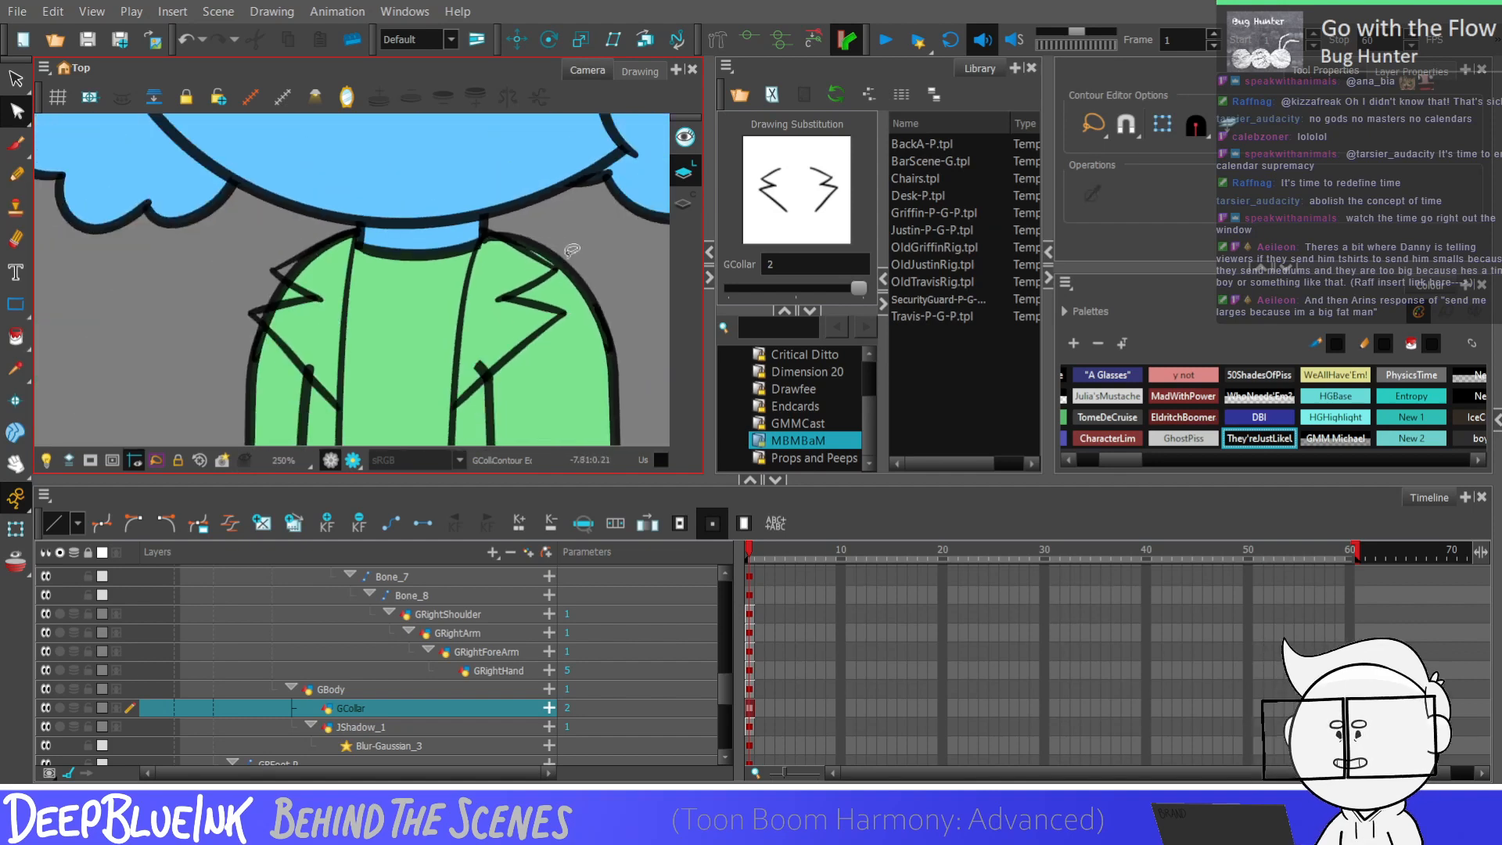
pyautogui.scroll(2, 567, 244)
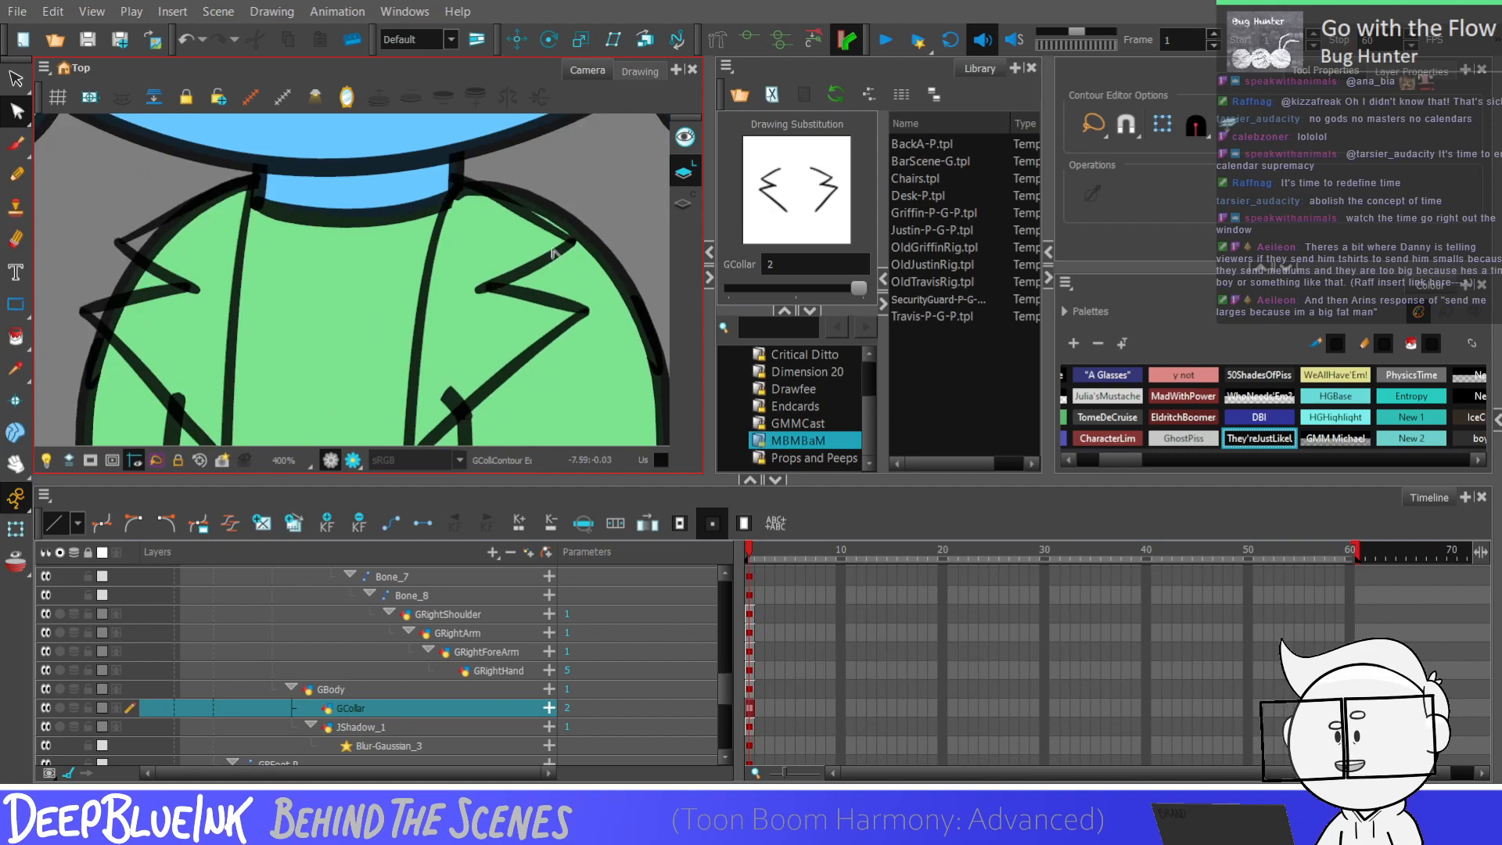
# Step: Move the stroke points at the inner notches of both lapels so the zigzag strokes join there
pyautogui.click(186, 289)
pyautogui.scroll(2, 187, 292)
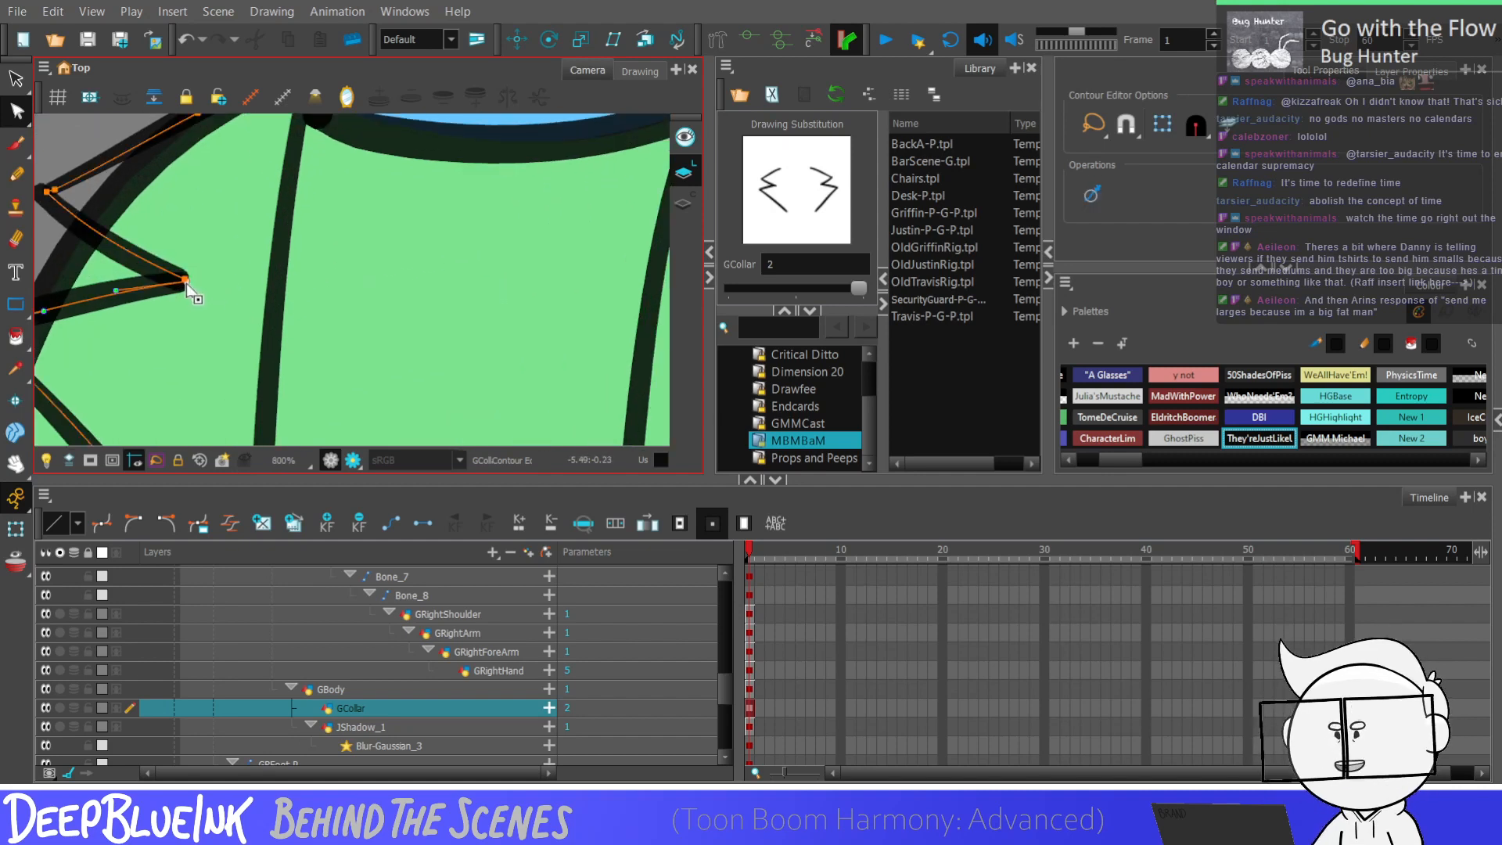
pyautogui.click(222, 324)
pyautogui.scroll(-2, 222, 325)
pyautogui.scroll(3, 222, 324)
pyautogui.click(493, 296)
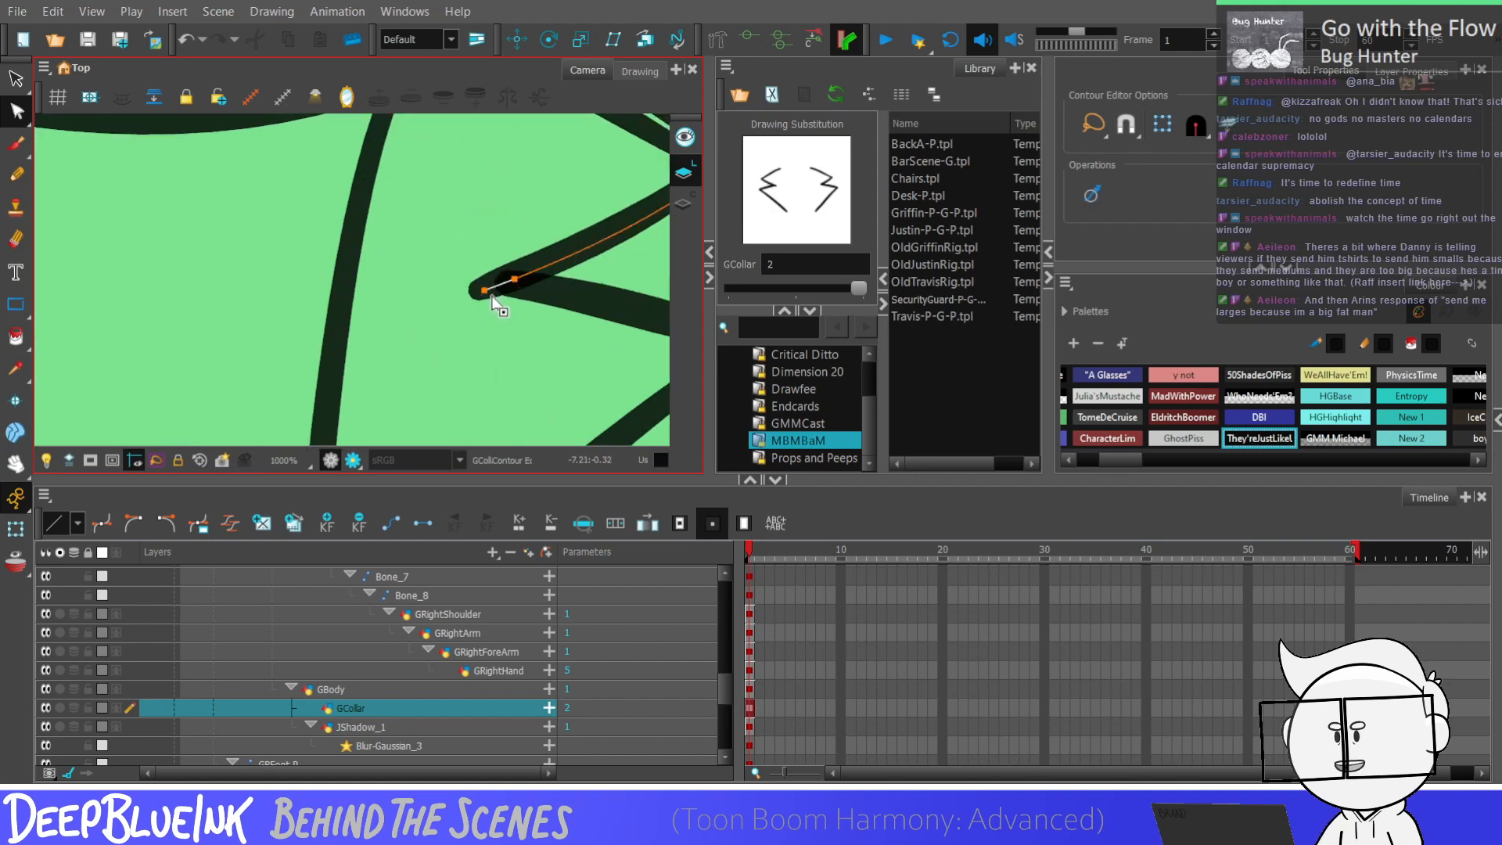
pyautogui.click(496, 321)
pyautogui.scroll(-2, 442, 293)
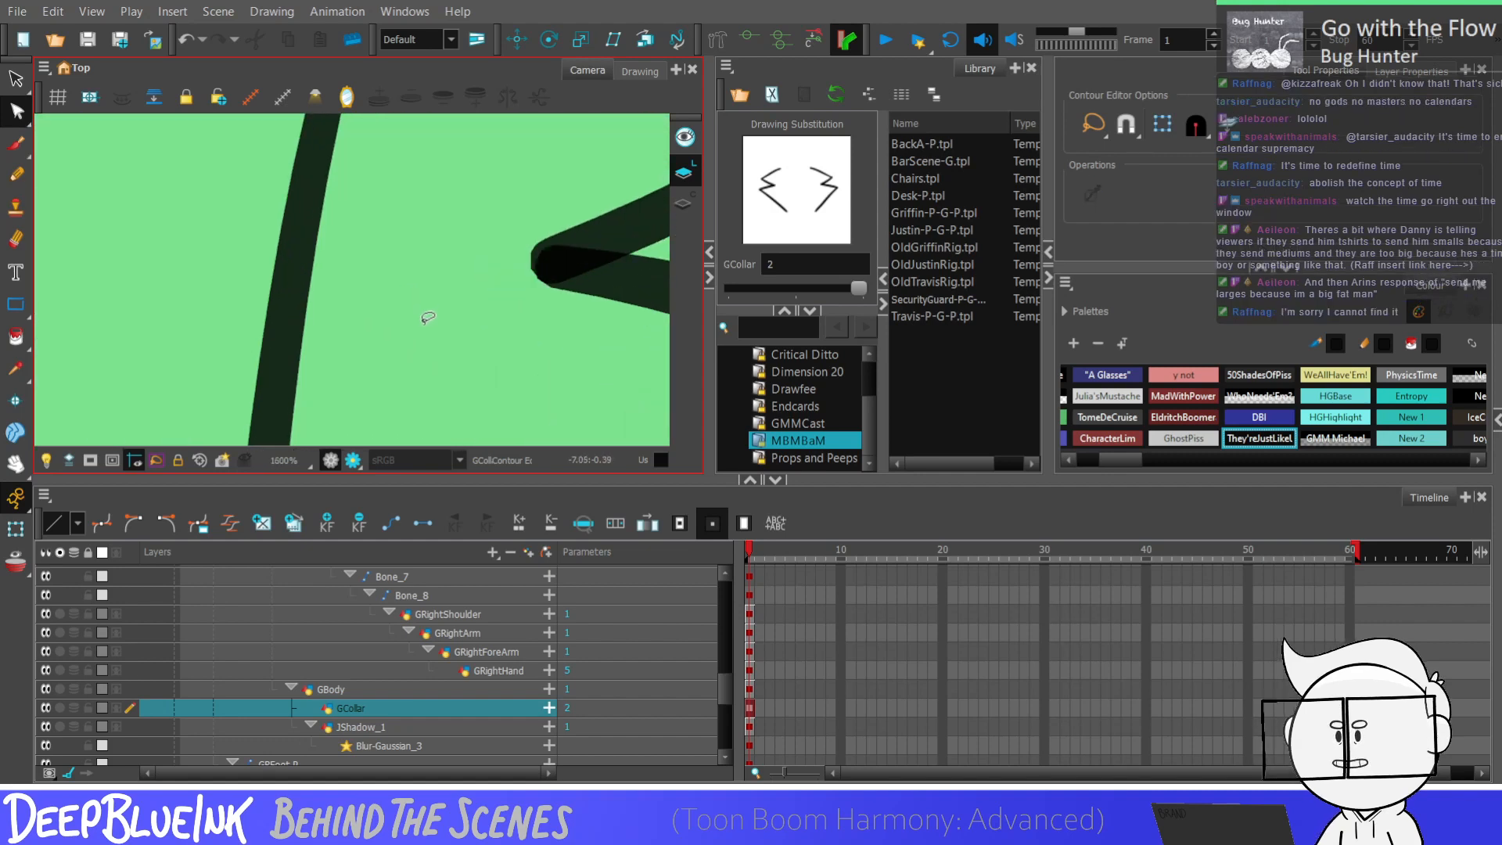
pyautogui.scroll(-6, 432, 288)
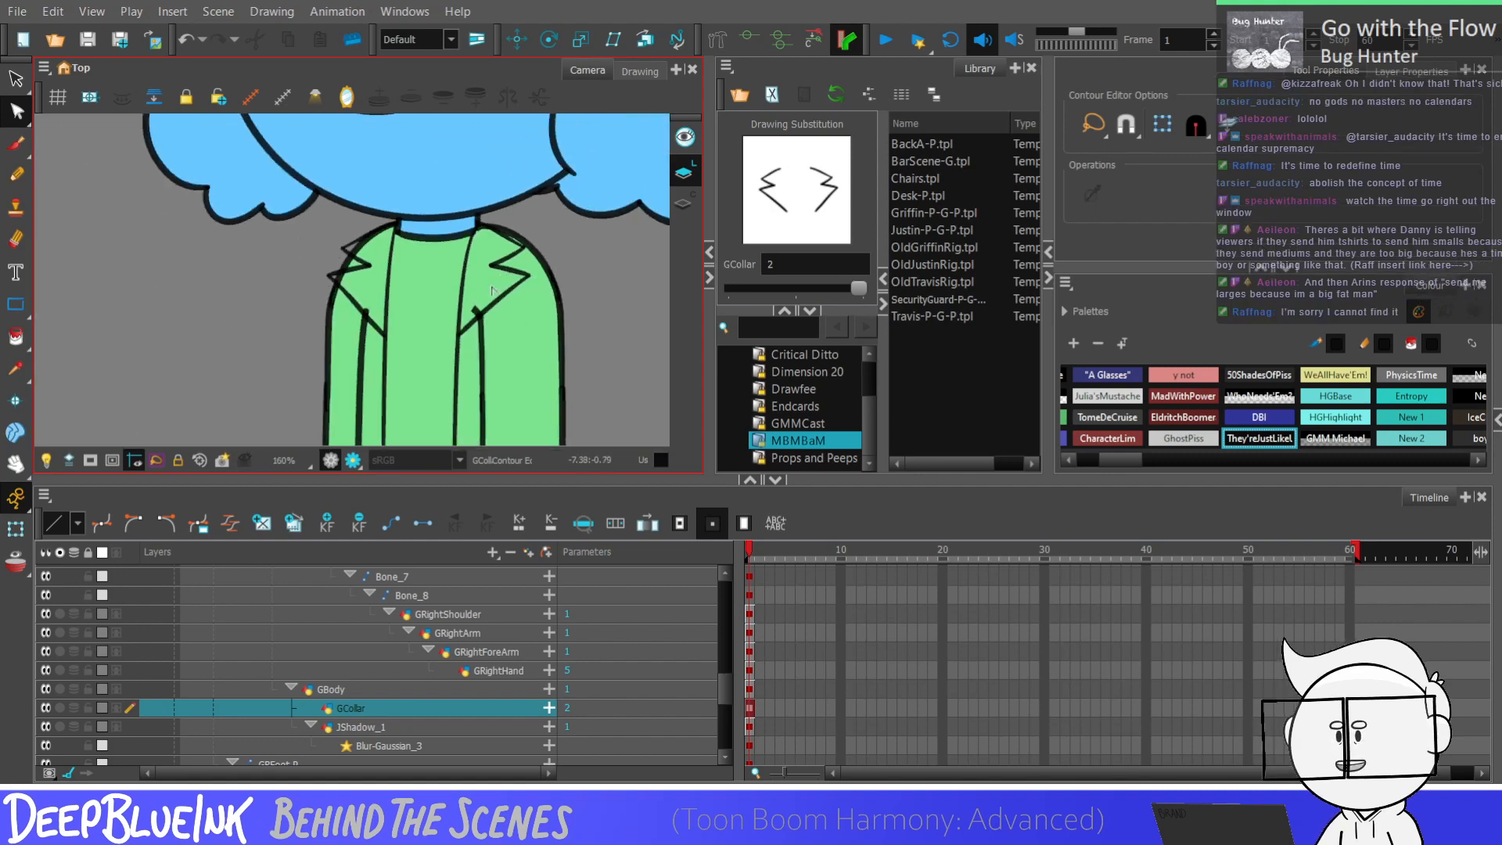
# Step: Copy the two vertical jacket front lines from the GBody drawing into the GCollar drawing
pyautogui.hotkey('alt', 'i')
pyautogui.scroll(4, 372, 250)
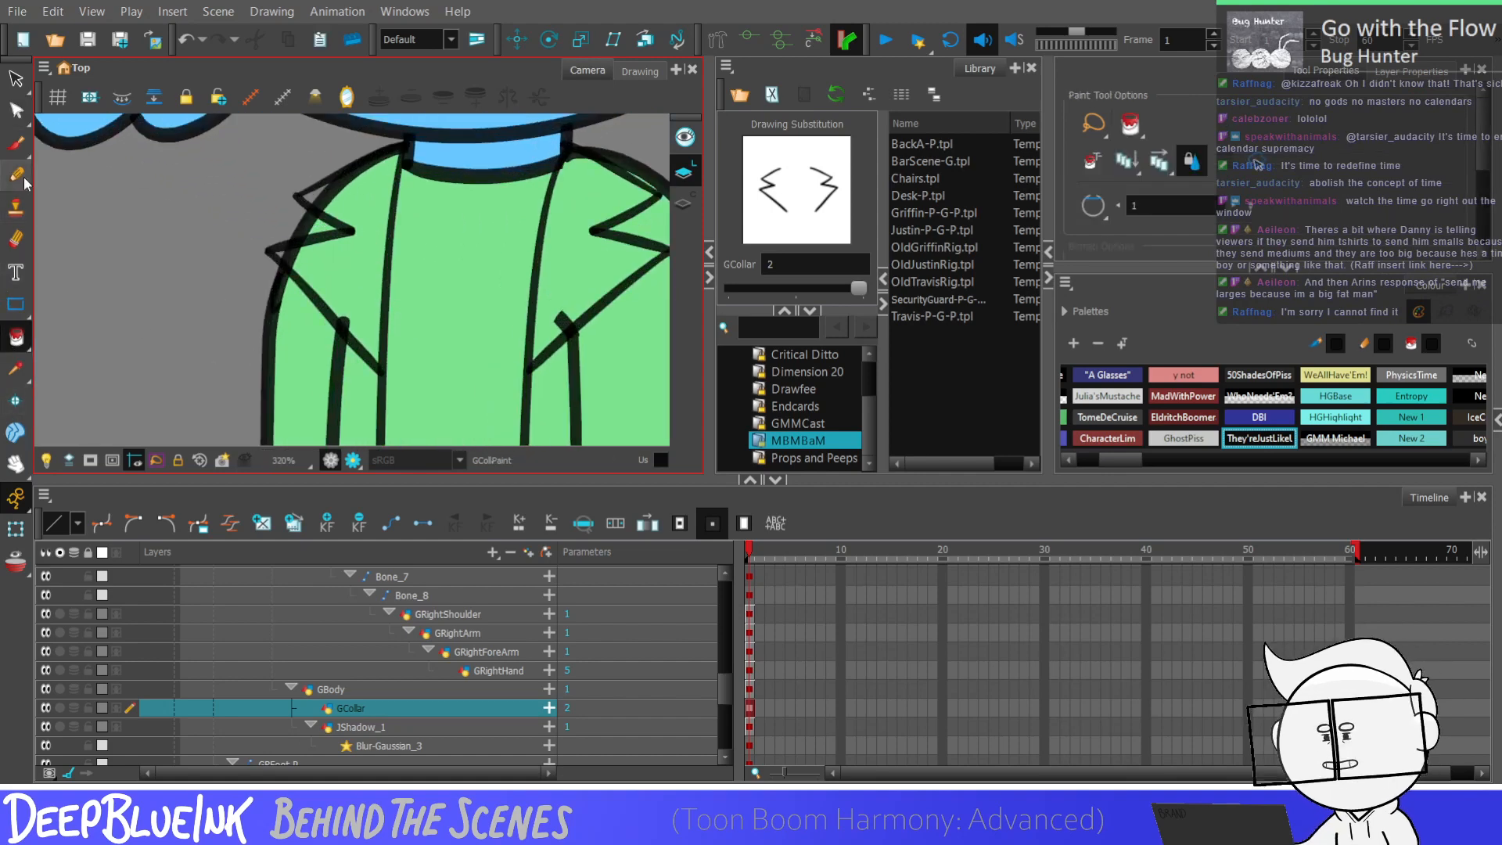
pyautogui.hotkey('alt', 's')
pyautogui.click(362, 695)
pyautogui.scroll(-2, 391, 312)
pyautogui.click(400, 345)
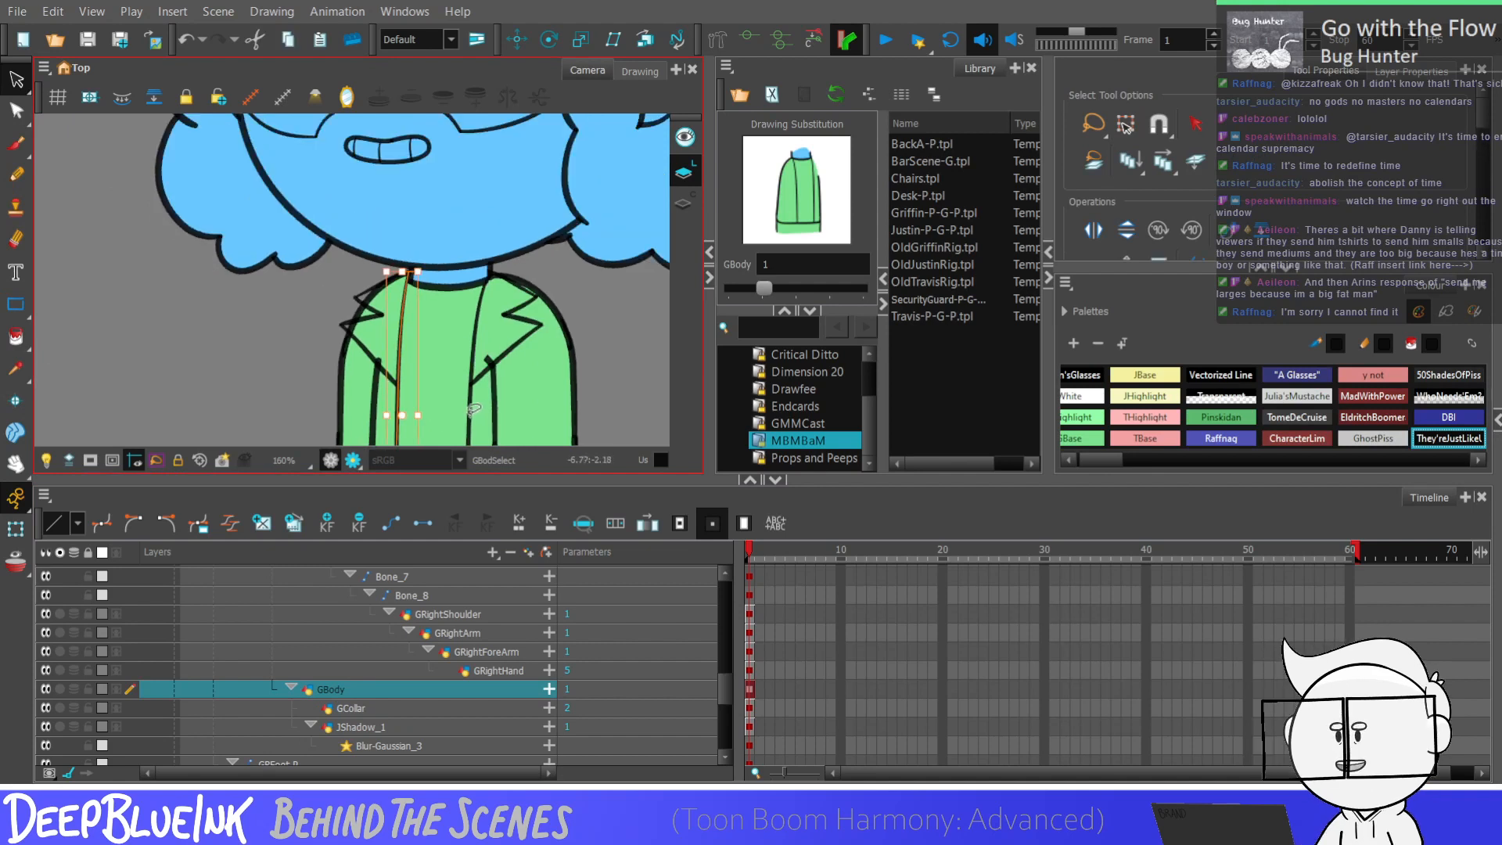
pyautogui.keyDown('shift'); pyautogui.click(473, 411); pyautogui.keyUp('shift')
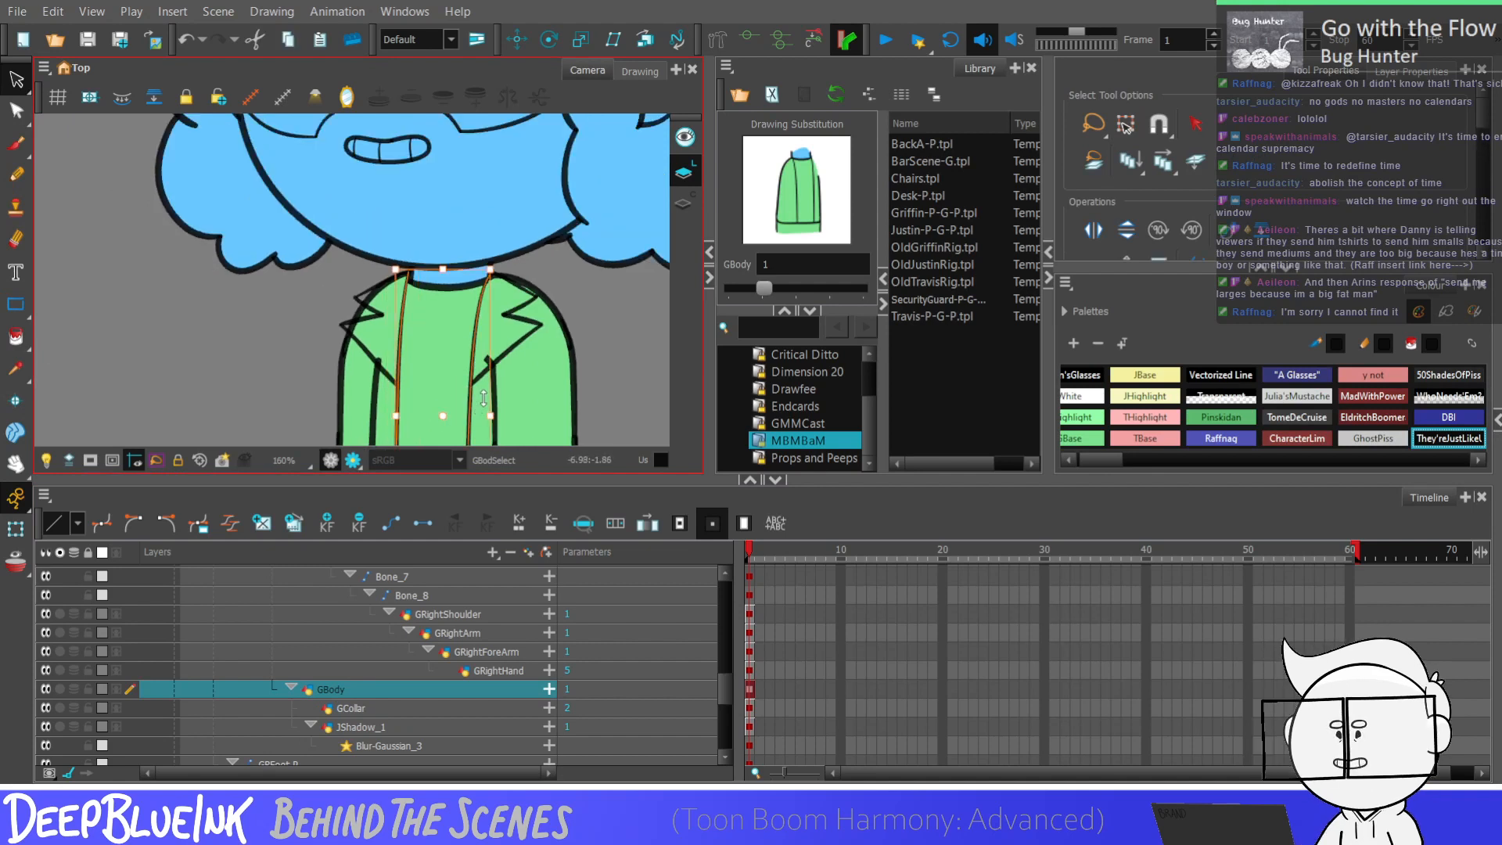
pyautogui.press('b')
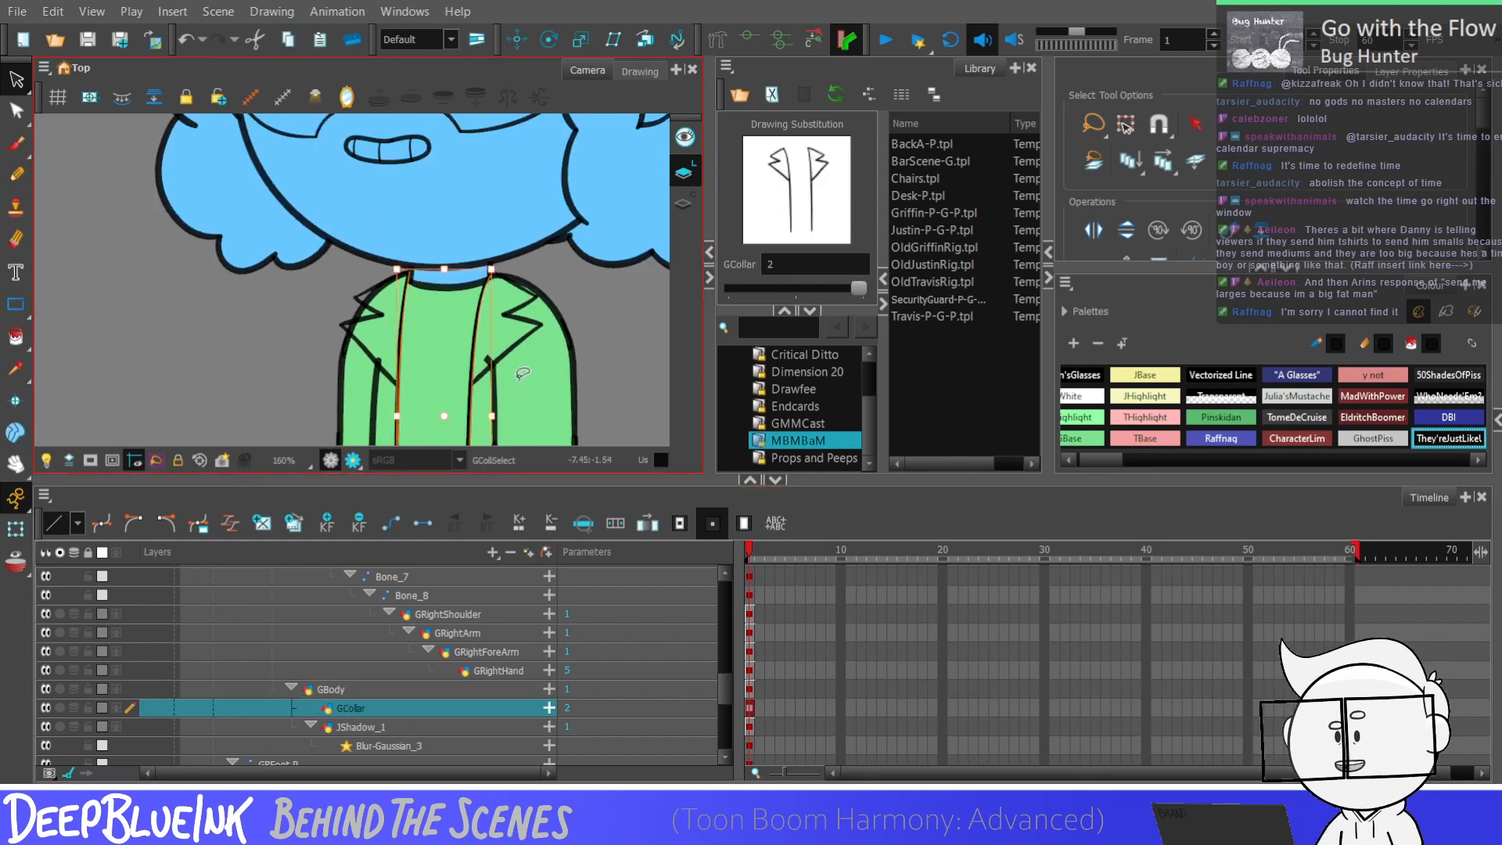
# Step: Add a point on each copied front line at the lapel's lower tip and delete the line below it, closing both lapels
pyautogui.scroll(-2, 438, 344)
pyautogui.hotkey('alt', 'q')
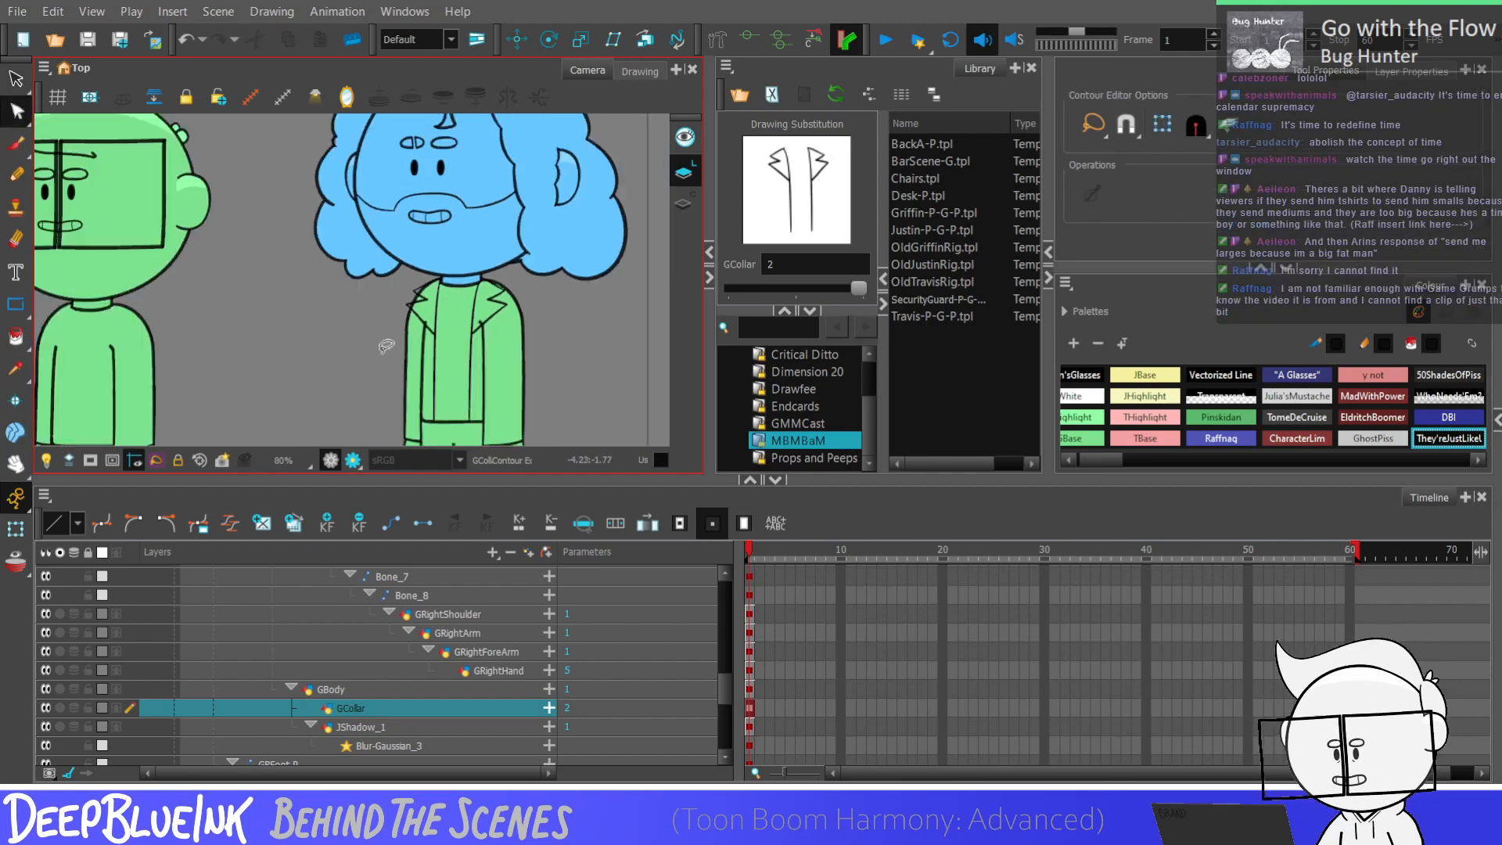
pyautogui.scroll(2, 392, 324)
pyautogui.click(460, 287)
pyautogui.click(458, 286)
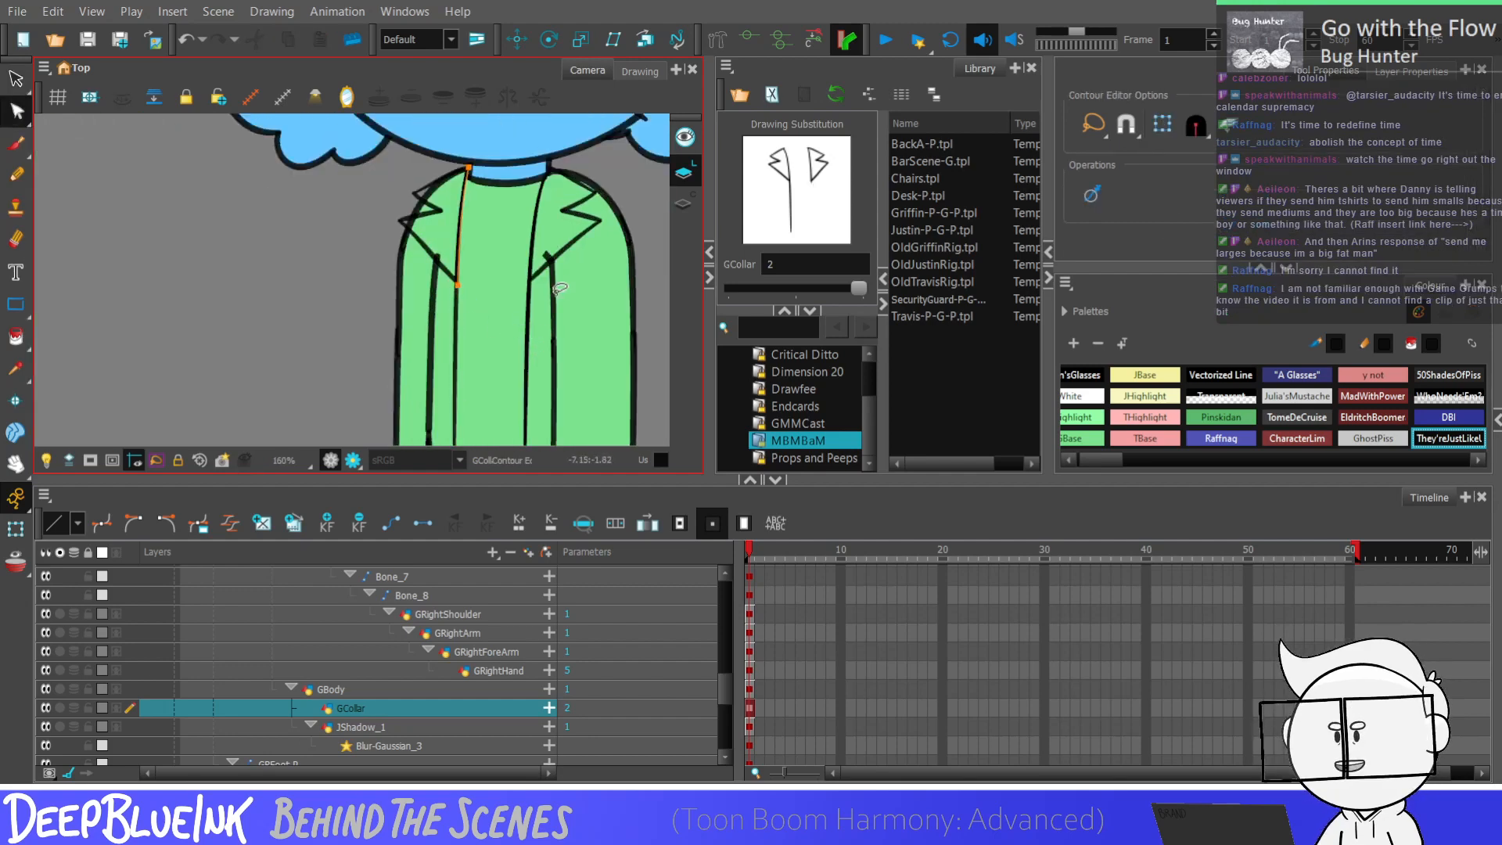
pyautogui.click(530, 373)
pyautogui.click(532, 342)
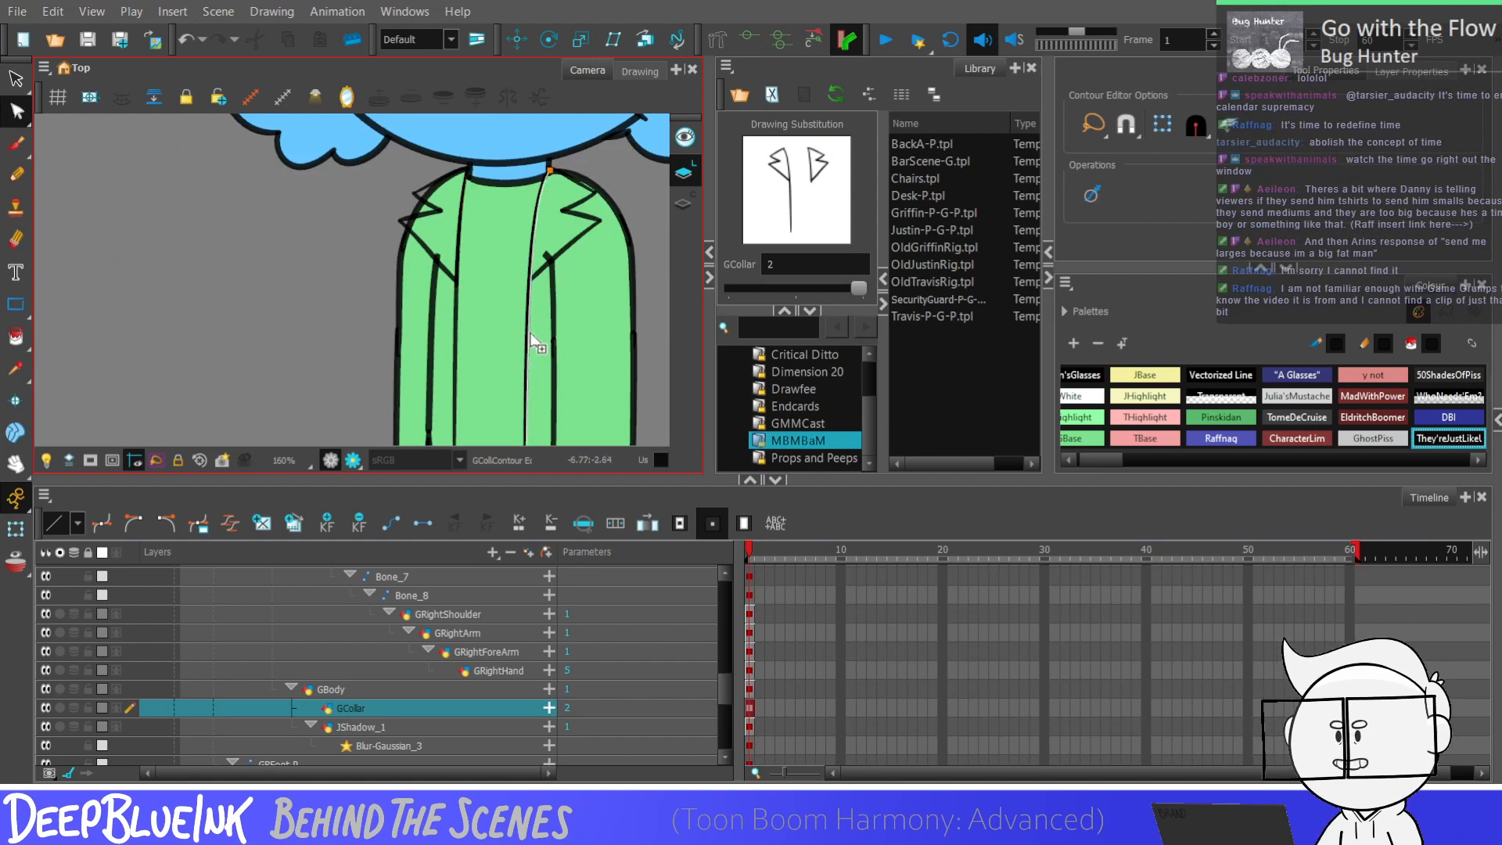
pyautogui.click(530, 286)
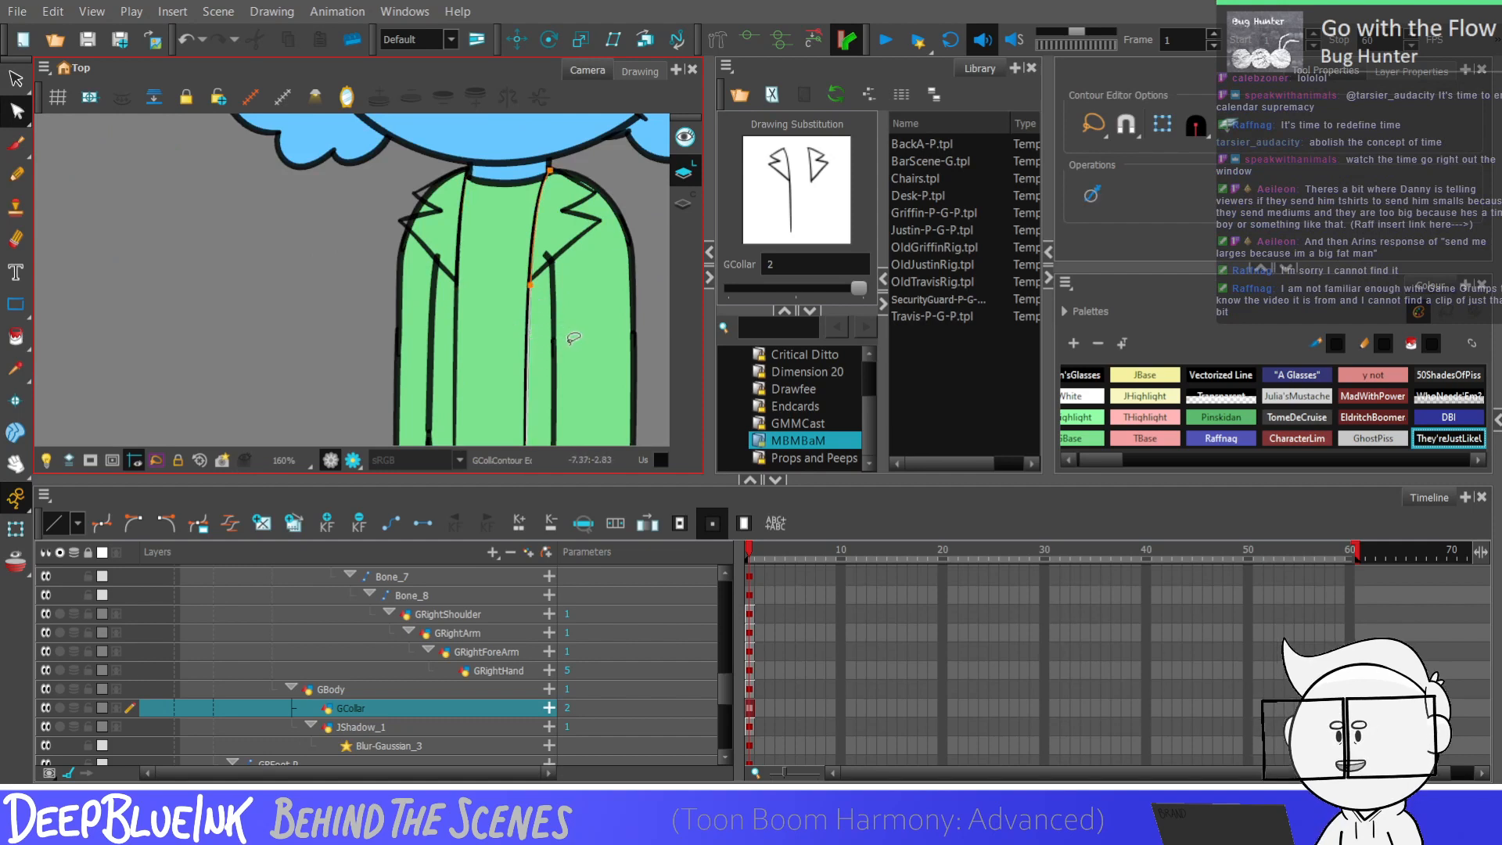
pyautogui.hotkey('alt', 'i')
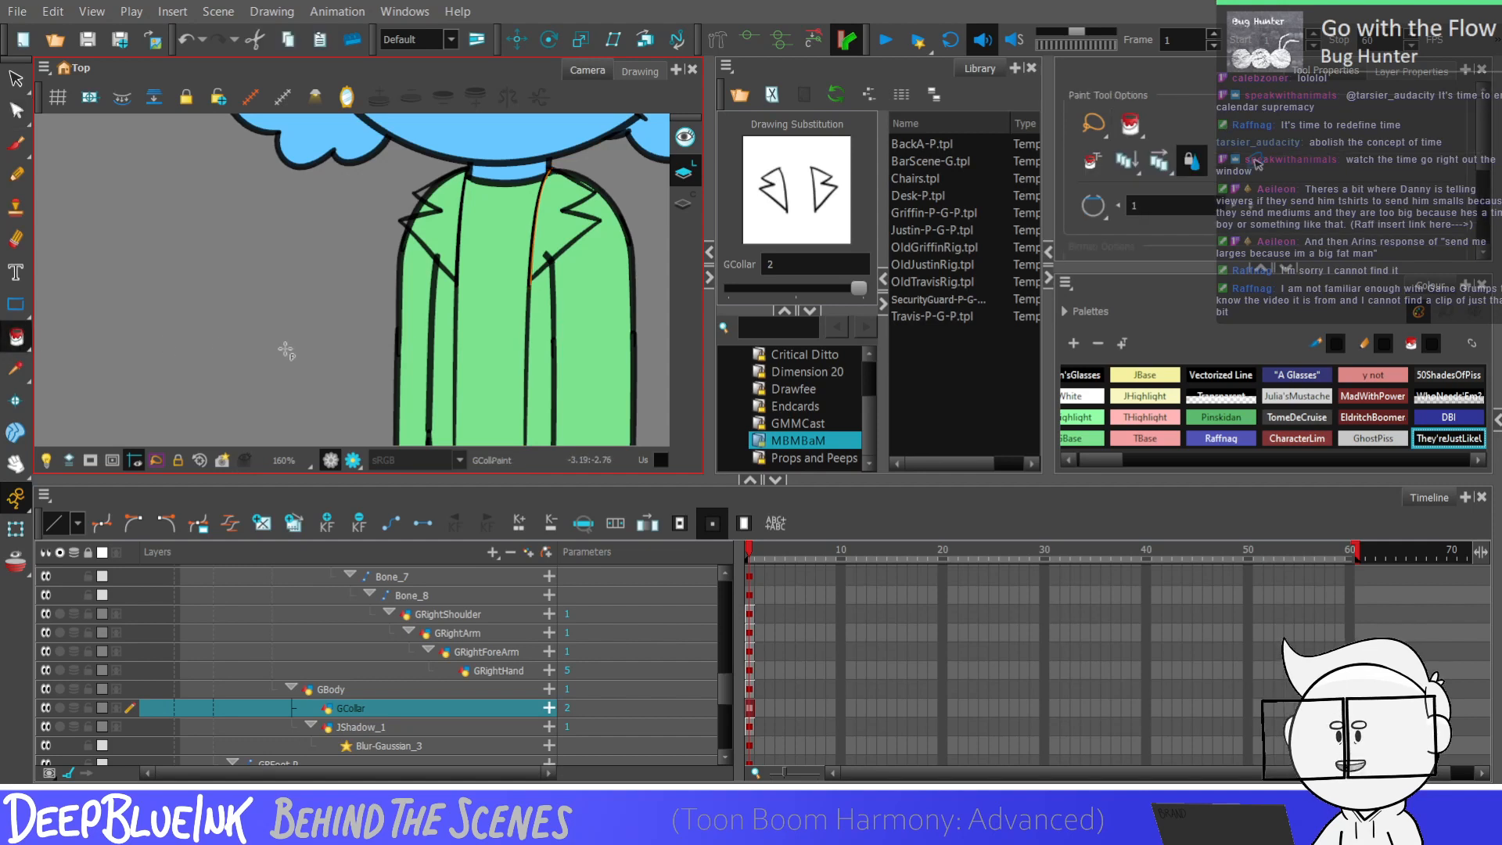
# Step: Fill both lapels of the GCollar drawing with the 50ShadesOfPiss colour
pyautogui.click(441, 239)
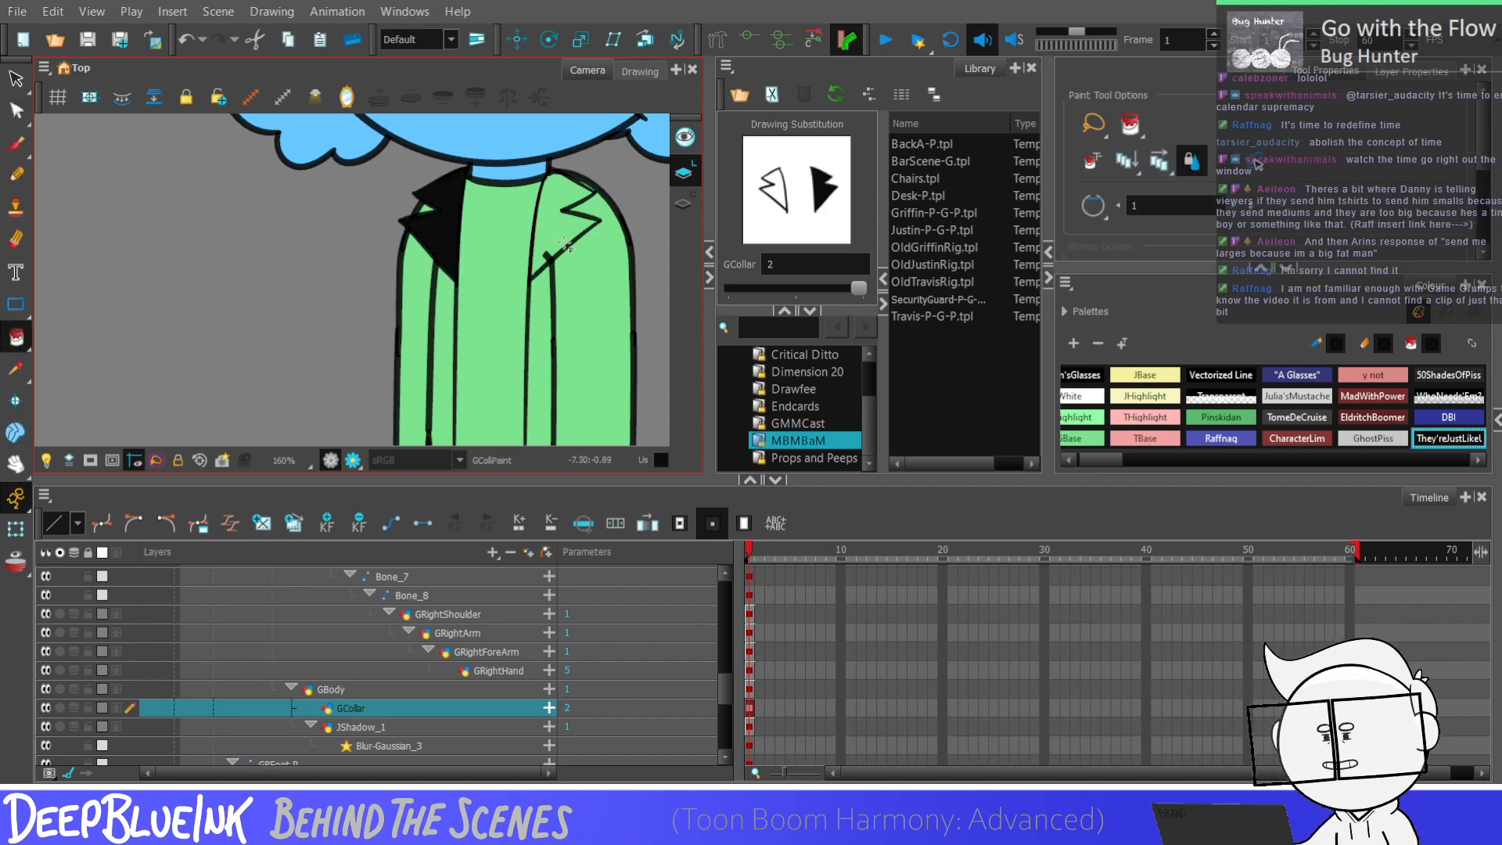
pyautogui.hotkey('ctrl', 'z')
pyautogui.click(1448, 374)
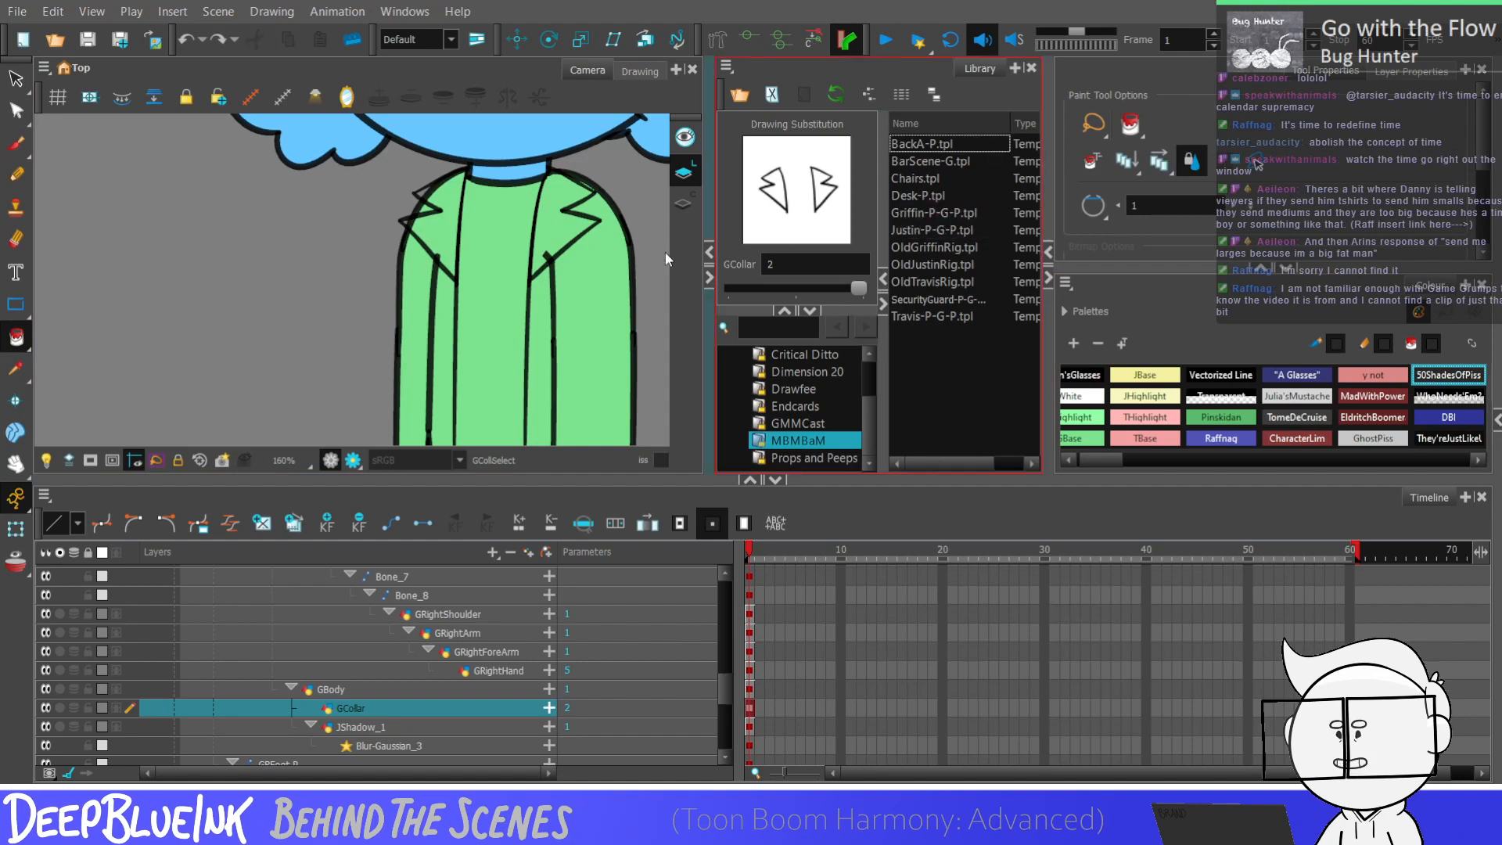
pyautogui.click(447, 244)
pyautogui.click(540, 249)
pyautogui.scroll(2, 534, 265)
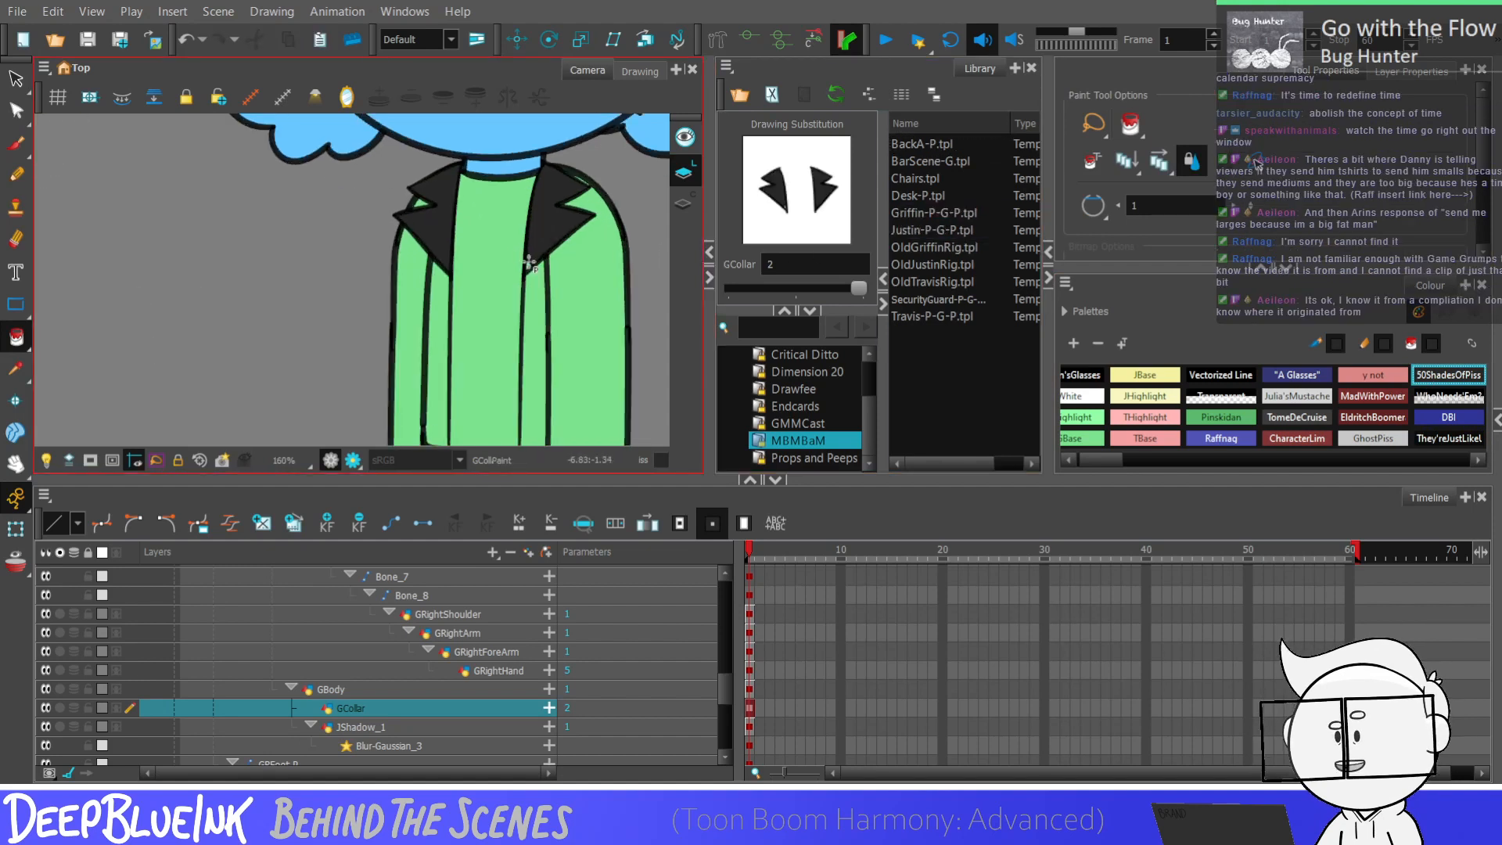
# Step: Reshape the fill contour at the lower tip of the screen-right lapel with the Contour Editor to close the unpainted gap
pyautogui.scroll(2, 533, 265)
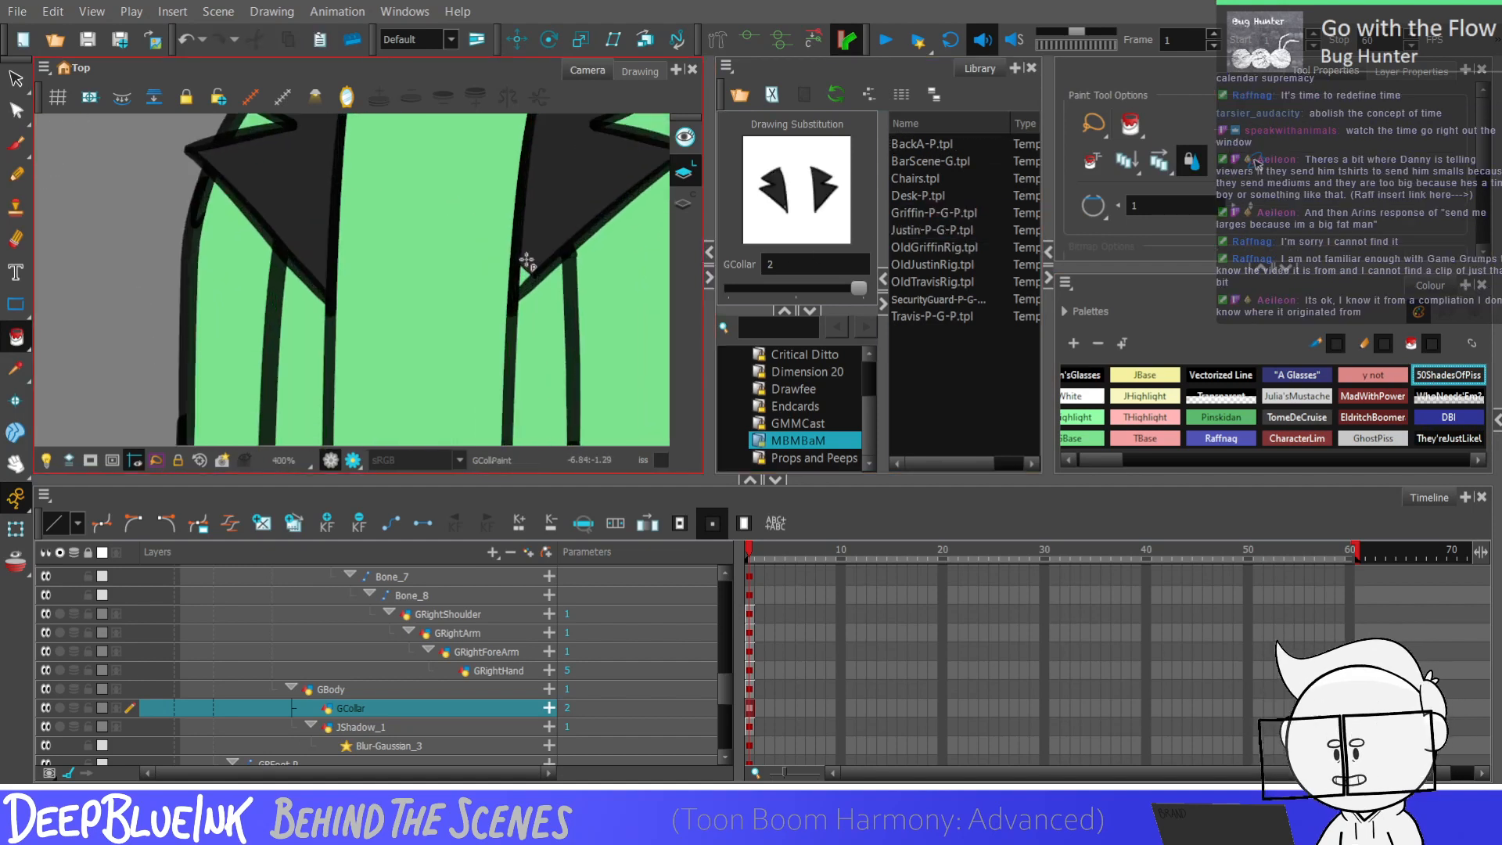
pyautogui.click(16, 110)
pyautogui.scroll(4, 531, 275)
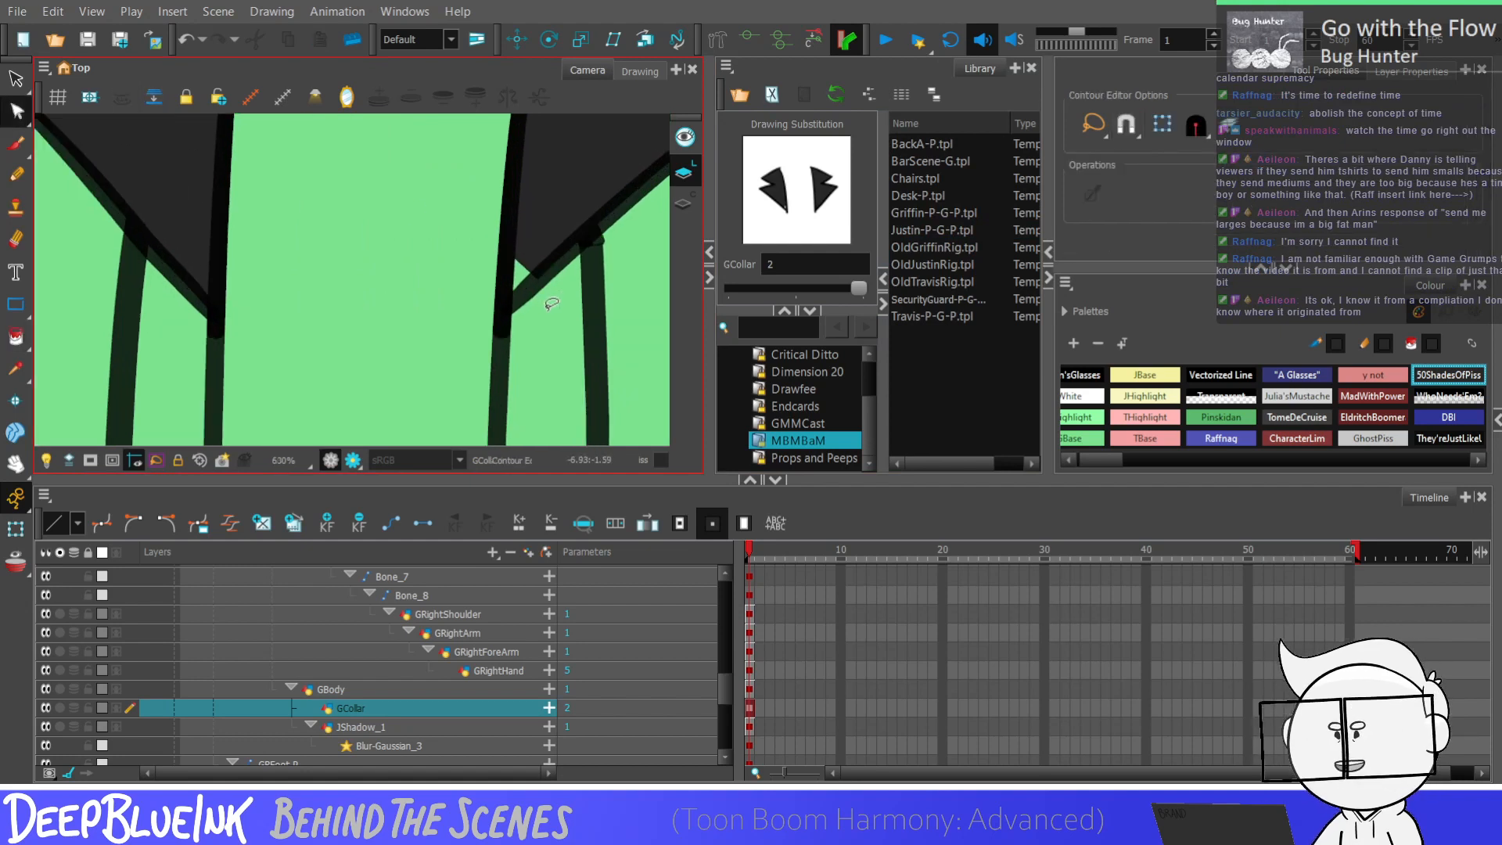
pyautogui.click(532, 276)
pyautogui.moveTo(529, 262); pyautogui.dragTo(502, 312)
pyautogui.click(382, 366)
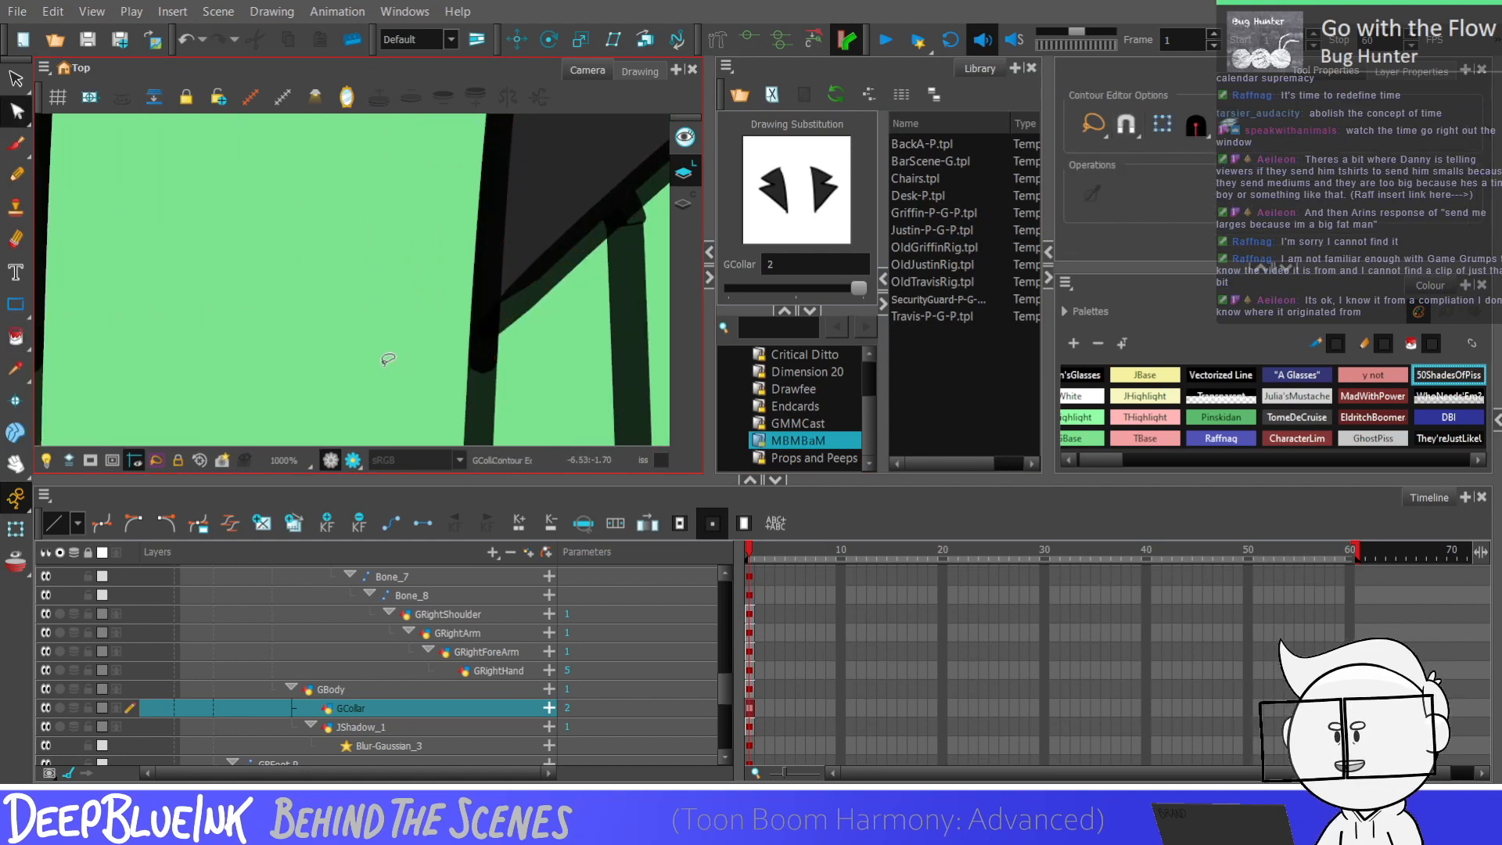
# Step: Try to move a contour point at the same lapel tip and undo the adjustment
pyautogui.scroll(-2, 382, 366)
pyautogui.scroll(2, 438, 341)
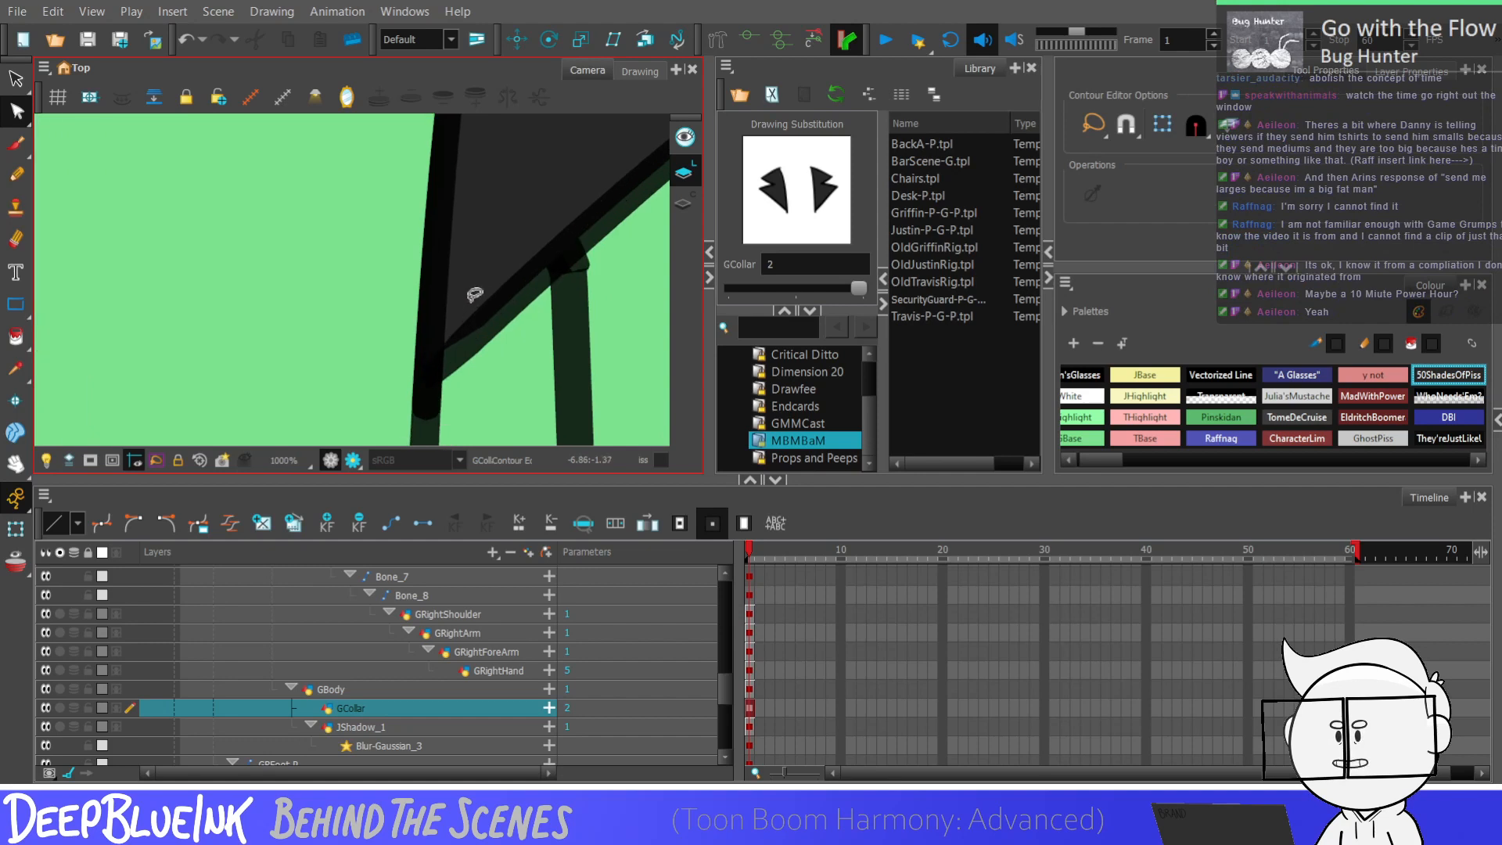
pyautogui.click(508, 338)
pyautogui.moveTo(444, 340); pyautogui.dragTo(446, 344)
pyautogui.hotkey('ctrl', 'z')
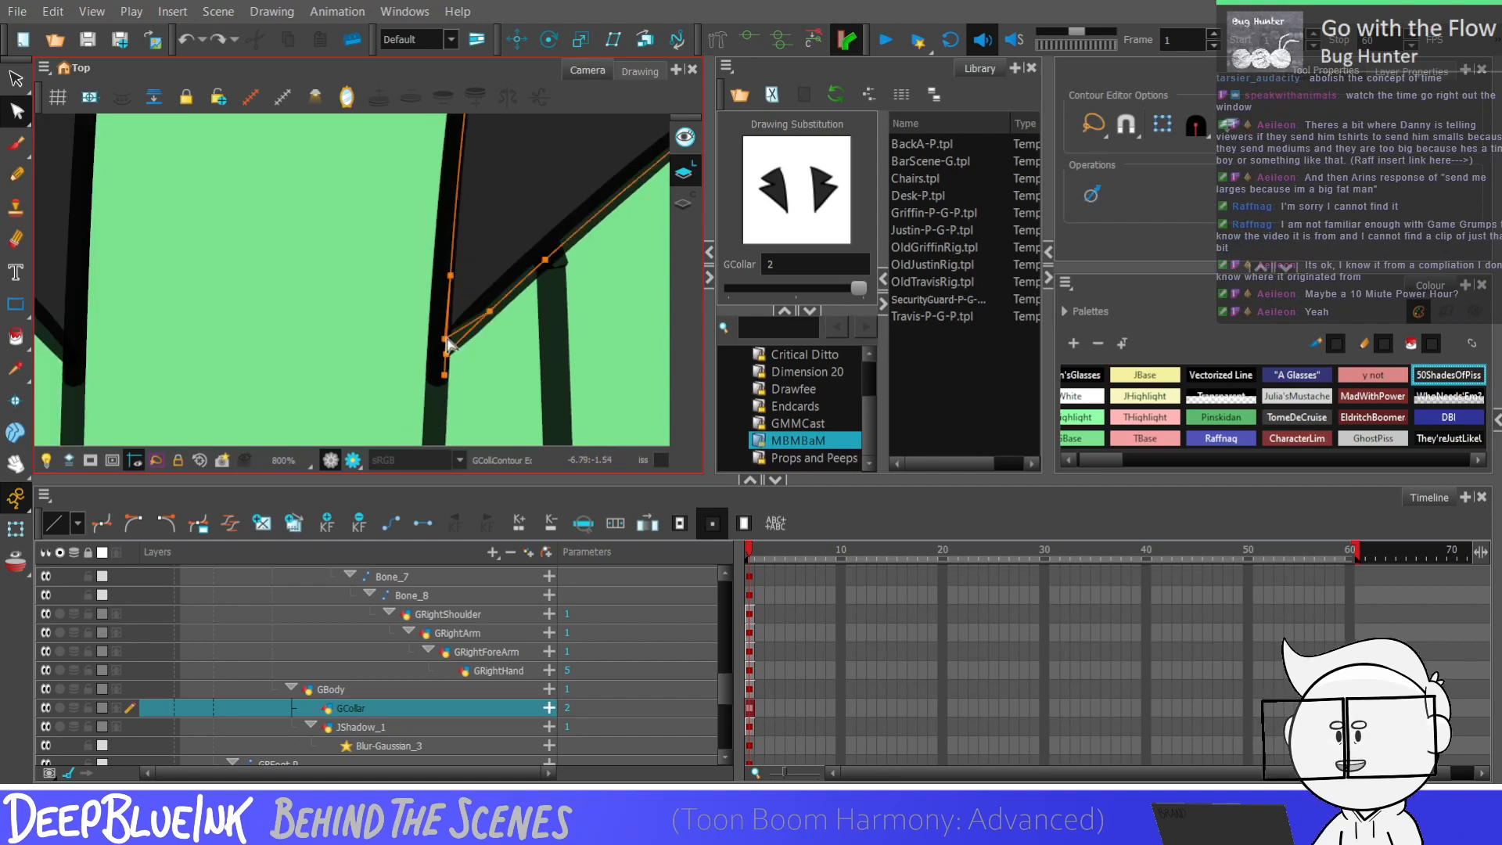
pyautogui.click(440, 322)
pyautogui.scroll(-2, 438, 320)
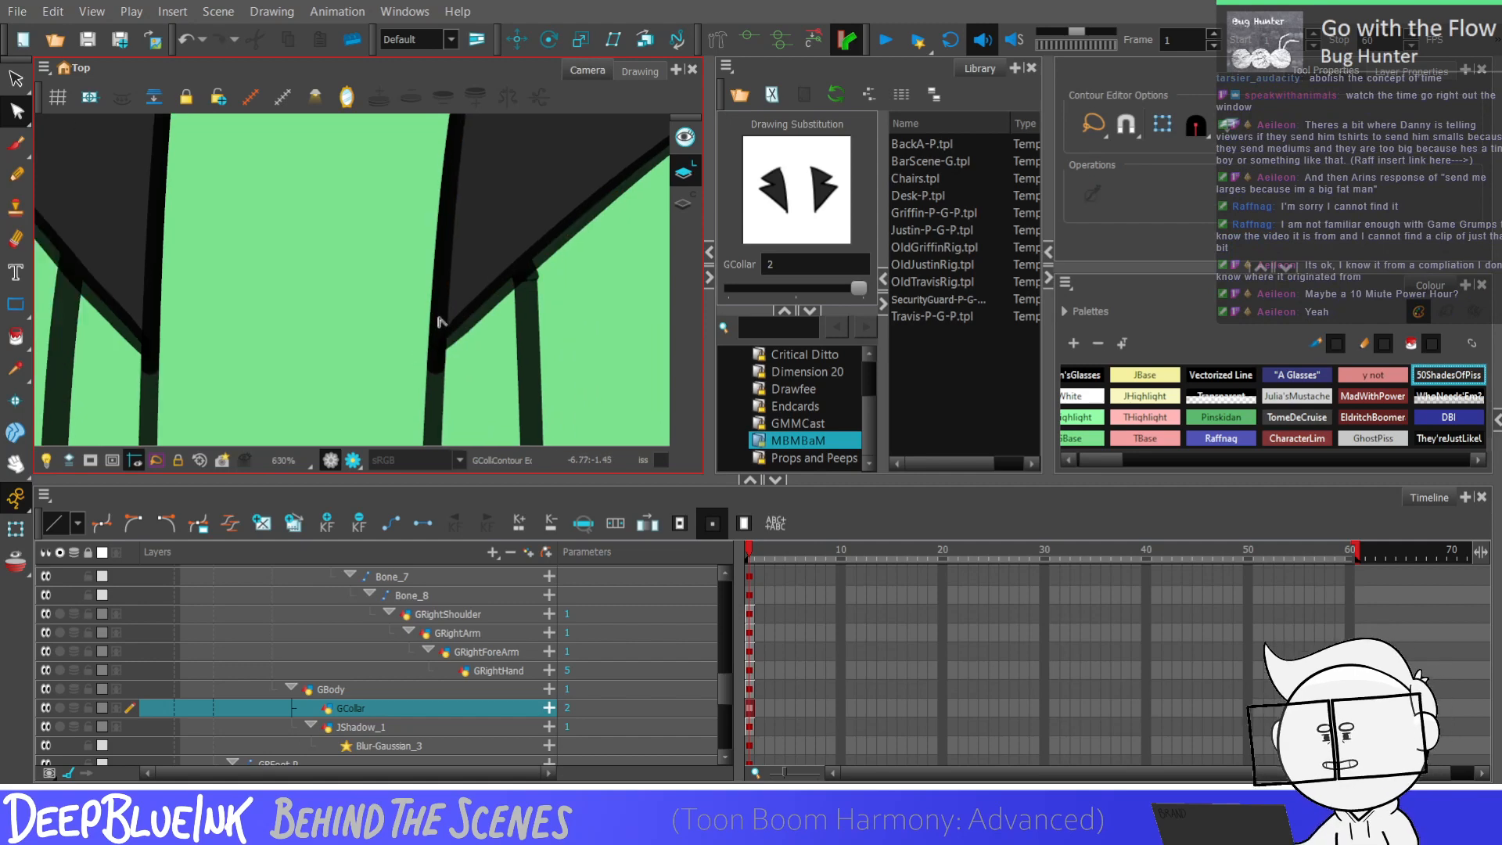
# Step: Paint the jacket's two front panels on the GBody drawing with the 50ShadesOfPiss colour
pyautogui.scroll(-10, 438, 321)
pyautogui.hotkey('alt', 'i')
pyautogui.scroll(-1, 447, 313)
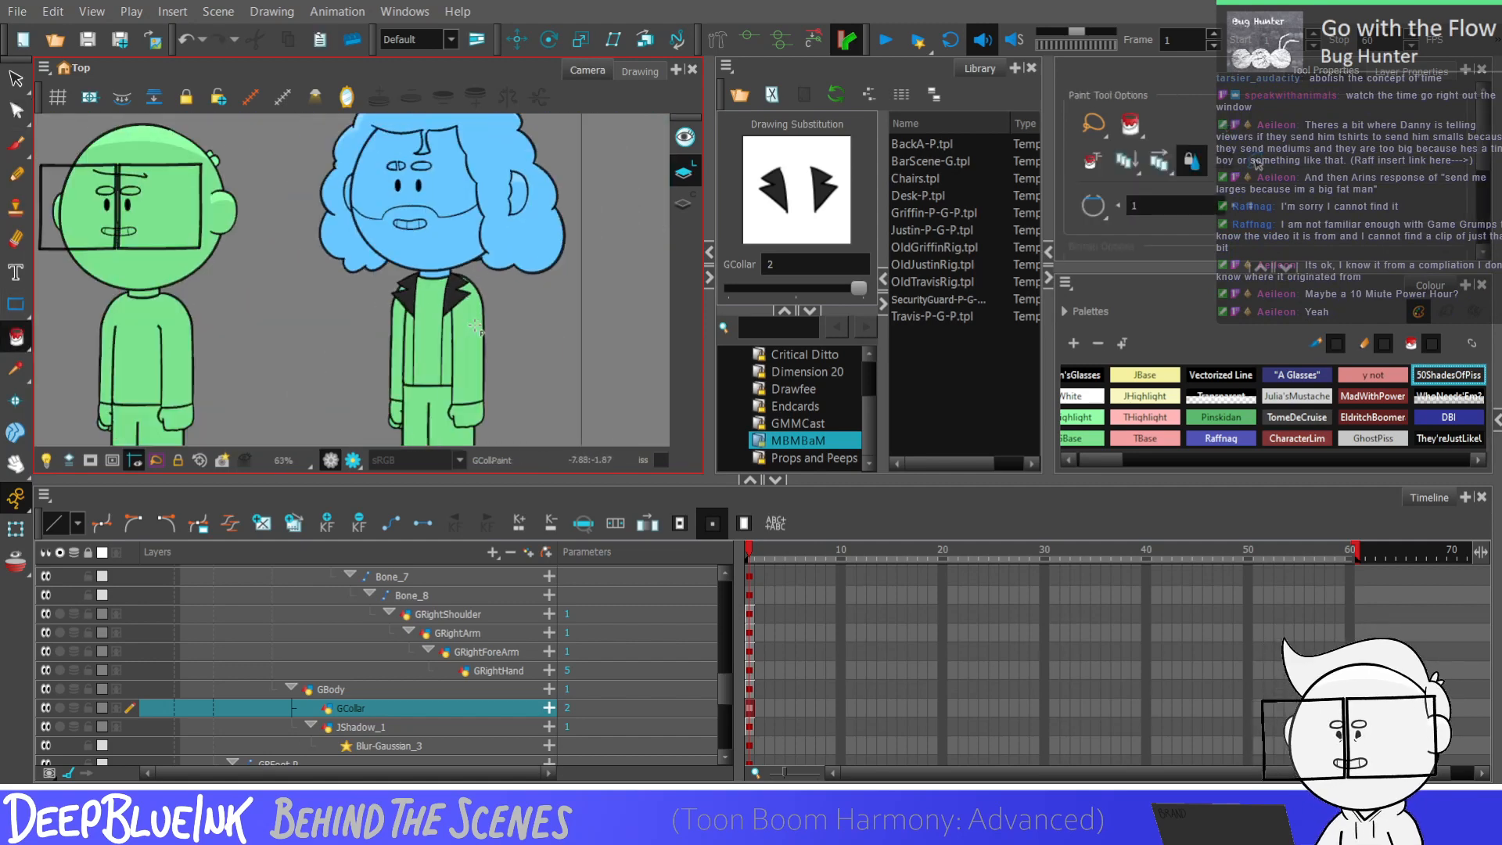
pyautogui.scroll(1, 443, 332)
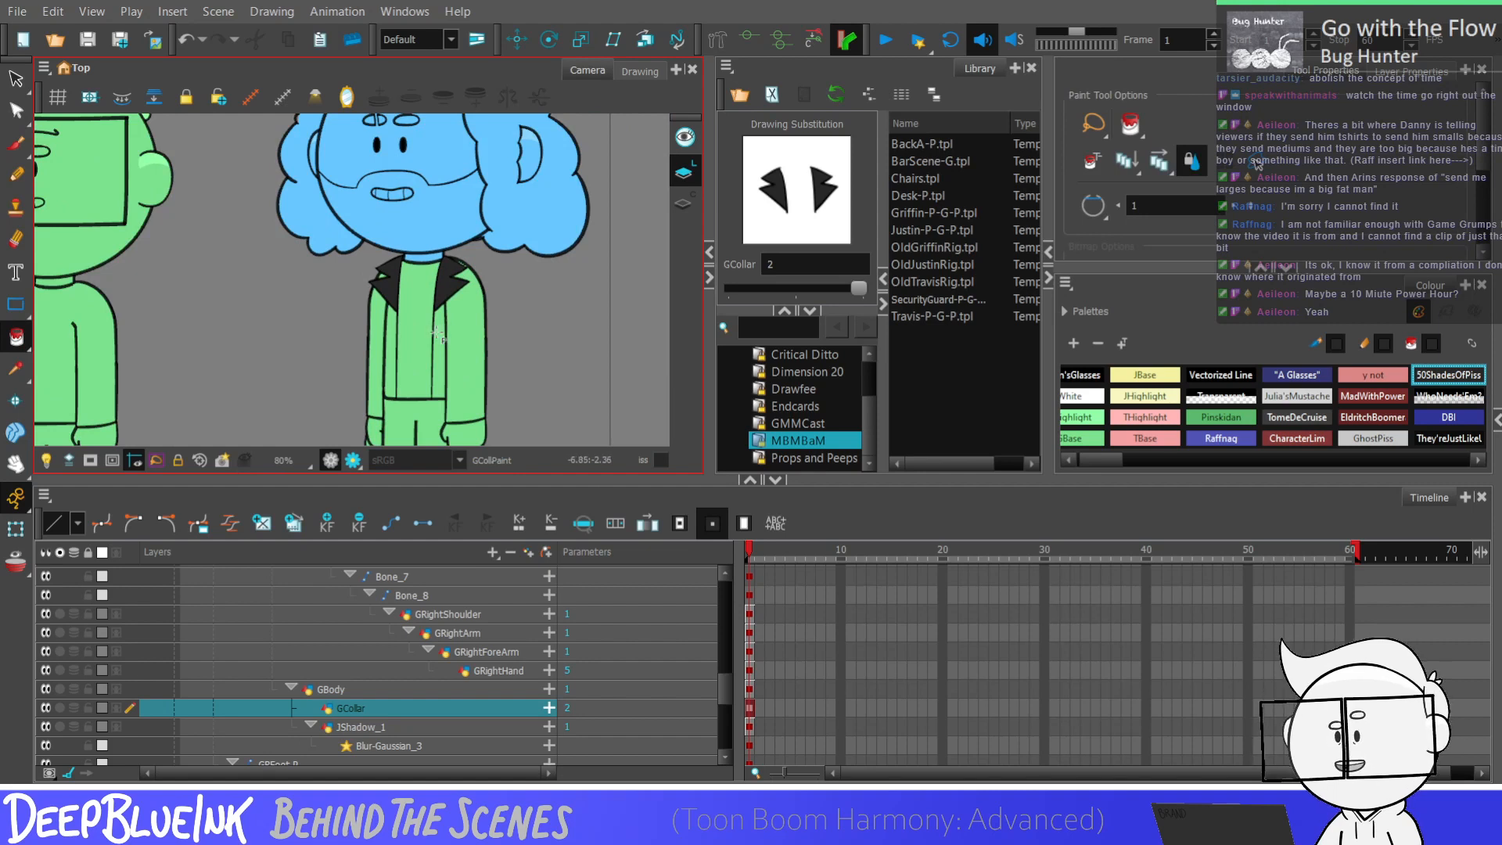
pyautogui.click(391, 690)
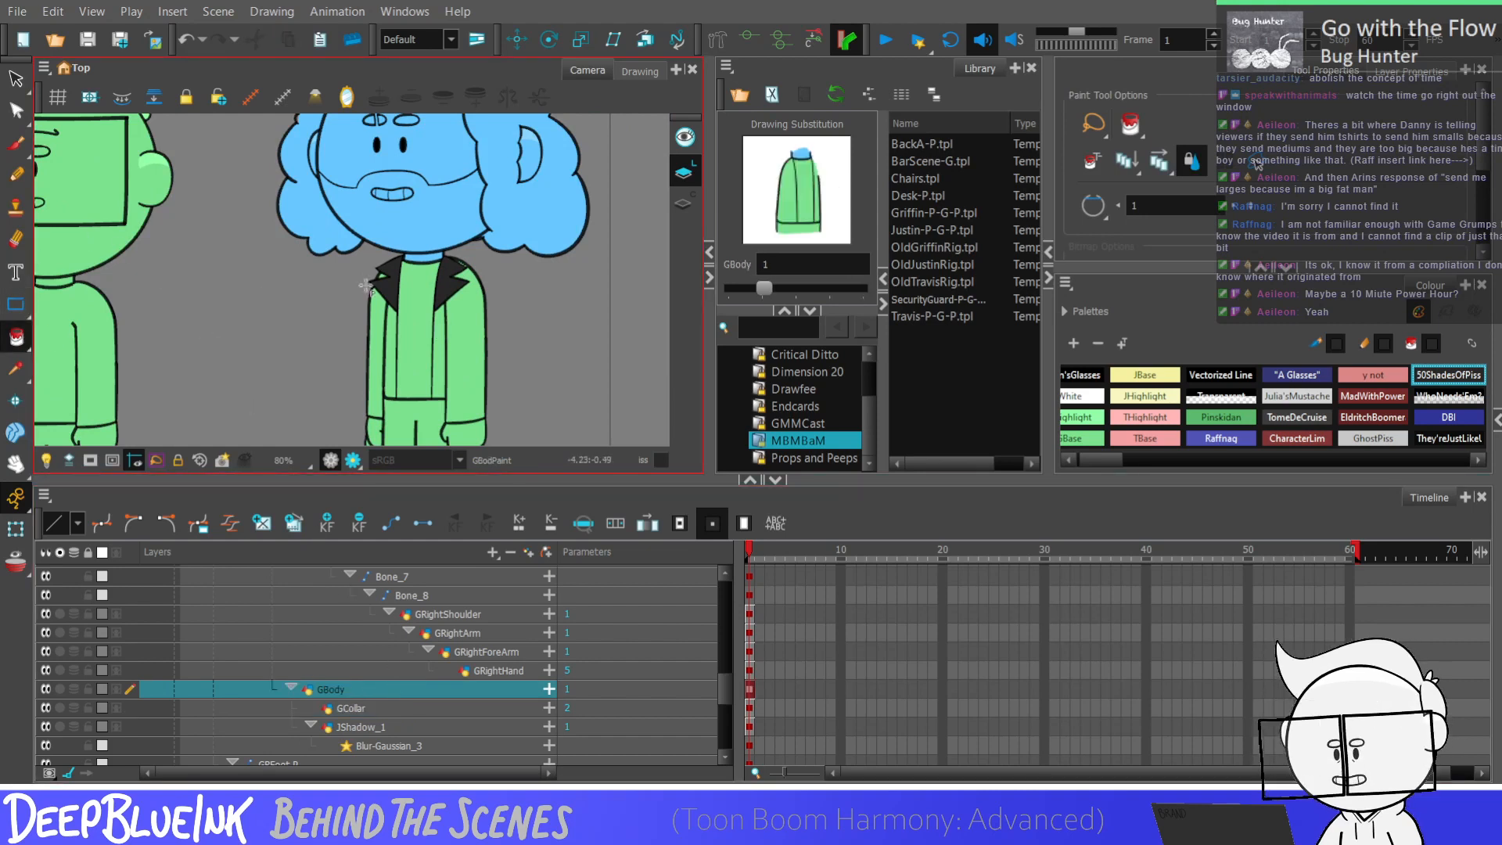
pyautogui.scroll(2, 434, 328)
pyautogui.click(389, 359)
pyautogui.scroll(-2, 521, 222)
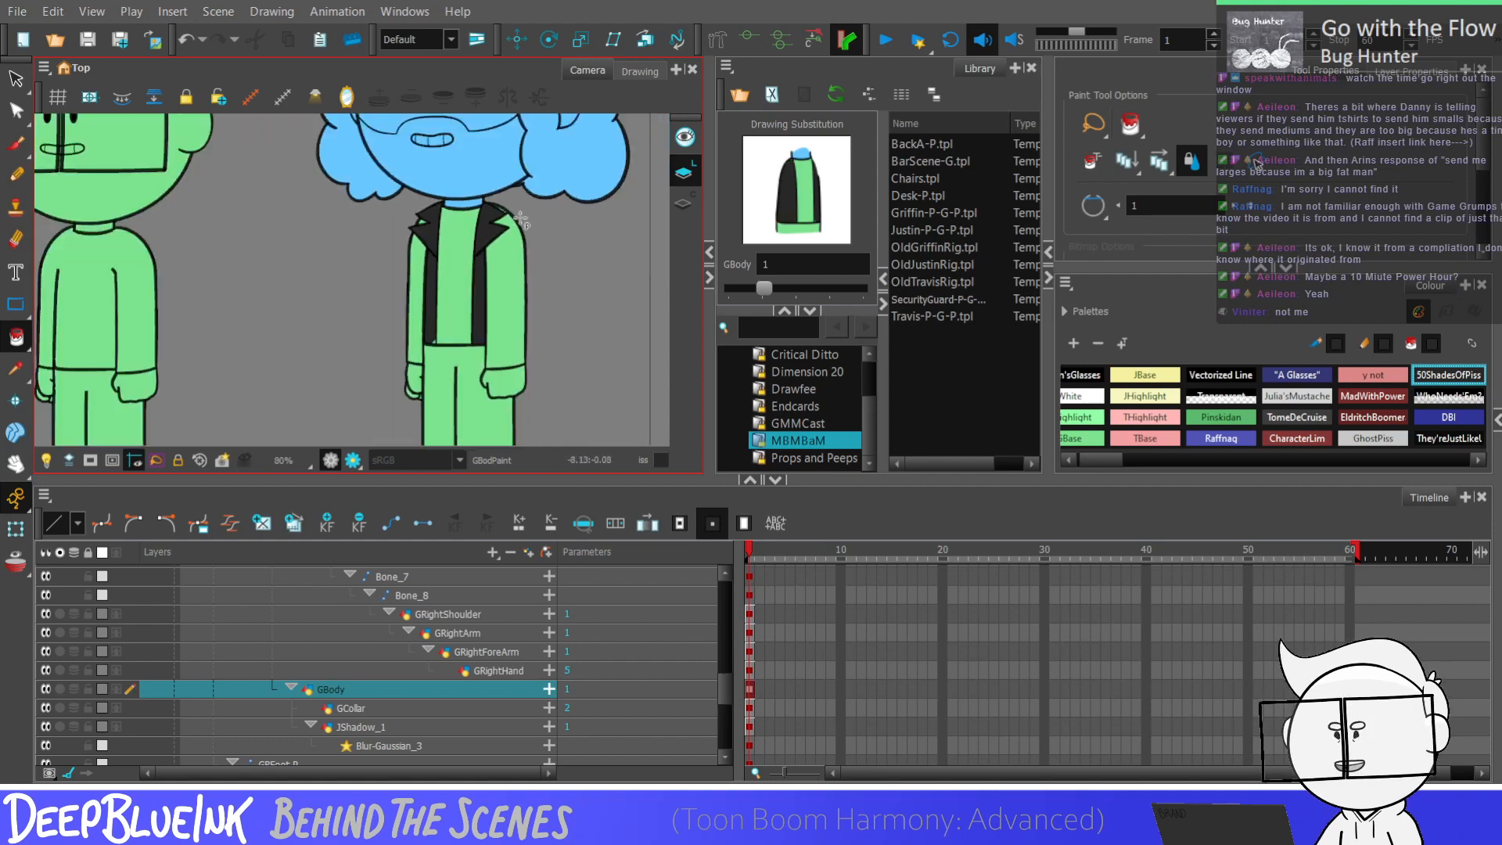
# Step: Pull the fill contour into the lower inner corner of the screen-left jacket panel to close the unpainted gap
pyautogui.scroll(4, 522, 222)
pyautogui.hotkey('alt', 'q')
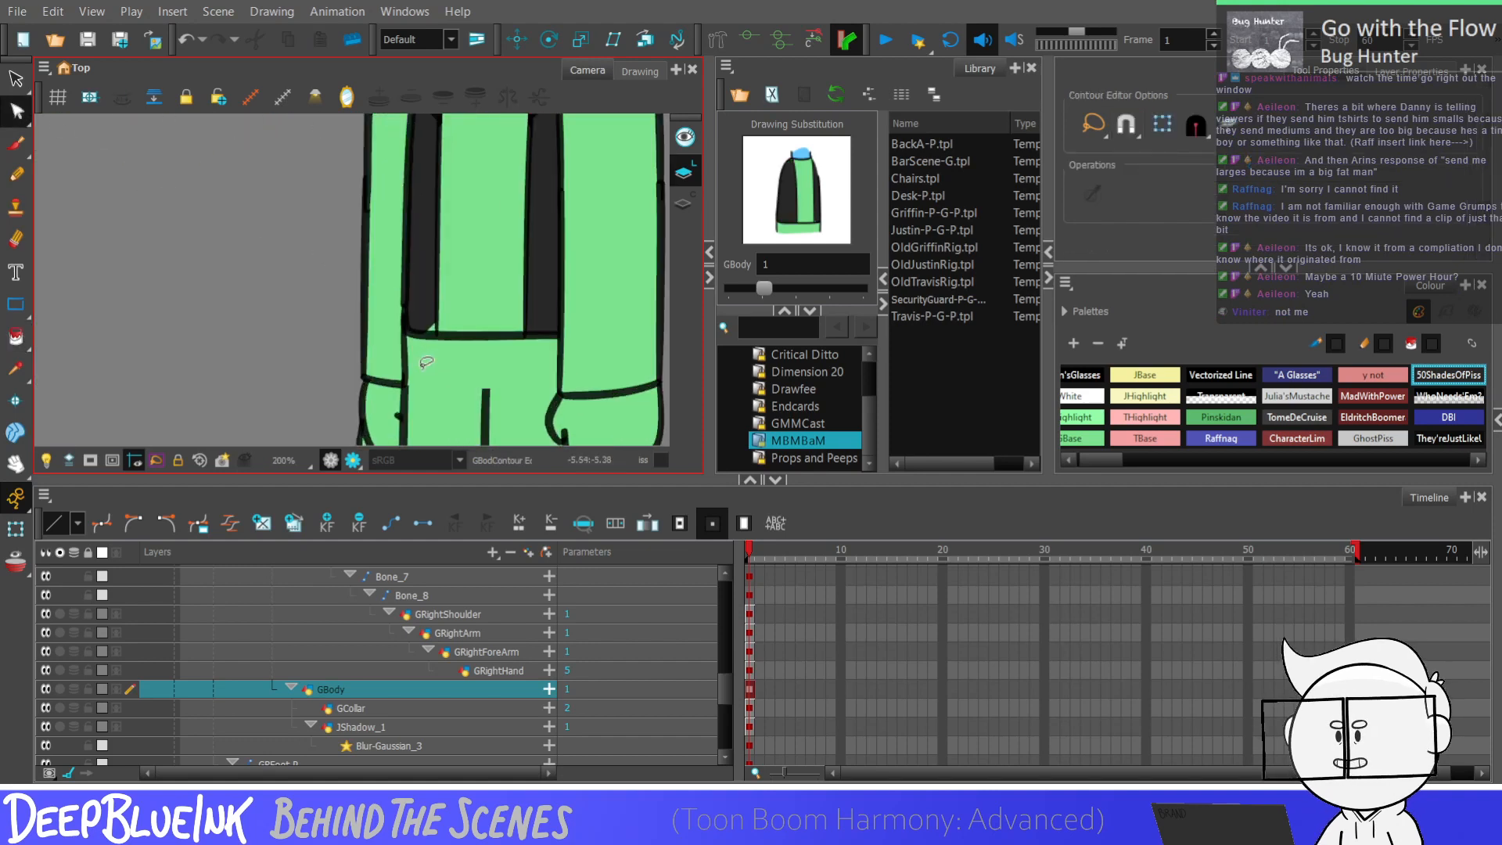
pyautogui.click(426, 363)
pyautogui.scroll(4, 430, 344)
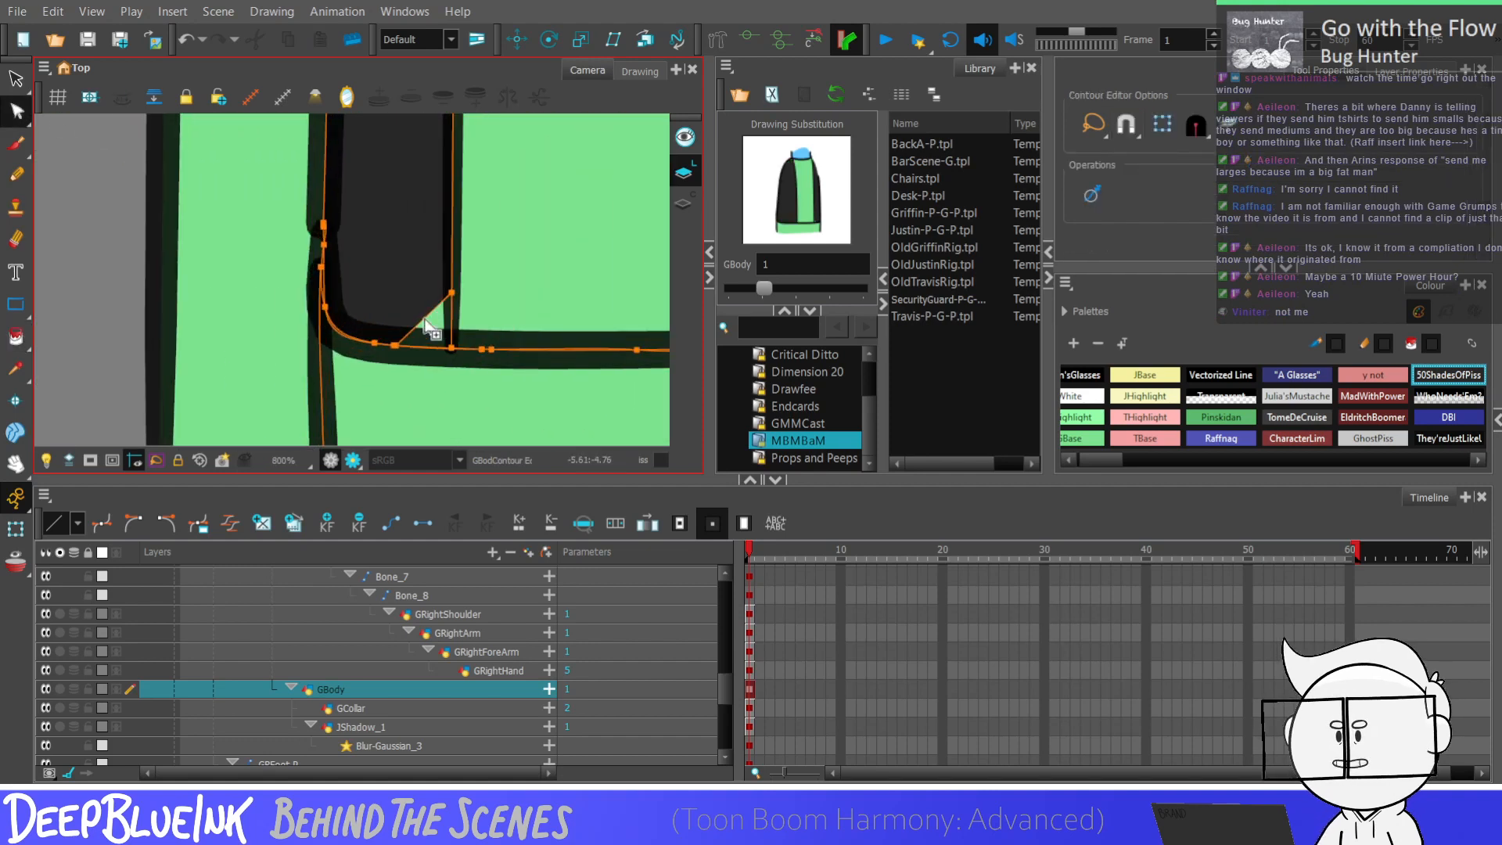
pyautogui.moveTo(427, 327); pyautogui.dragTo(450, 344)
pyautogui.scroll(-1, 391, 353)
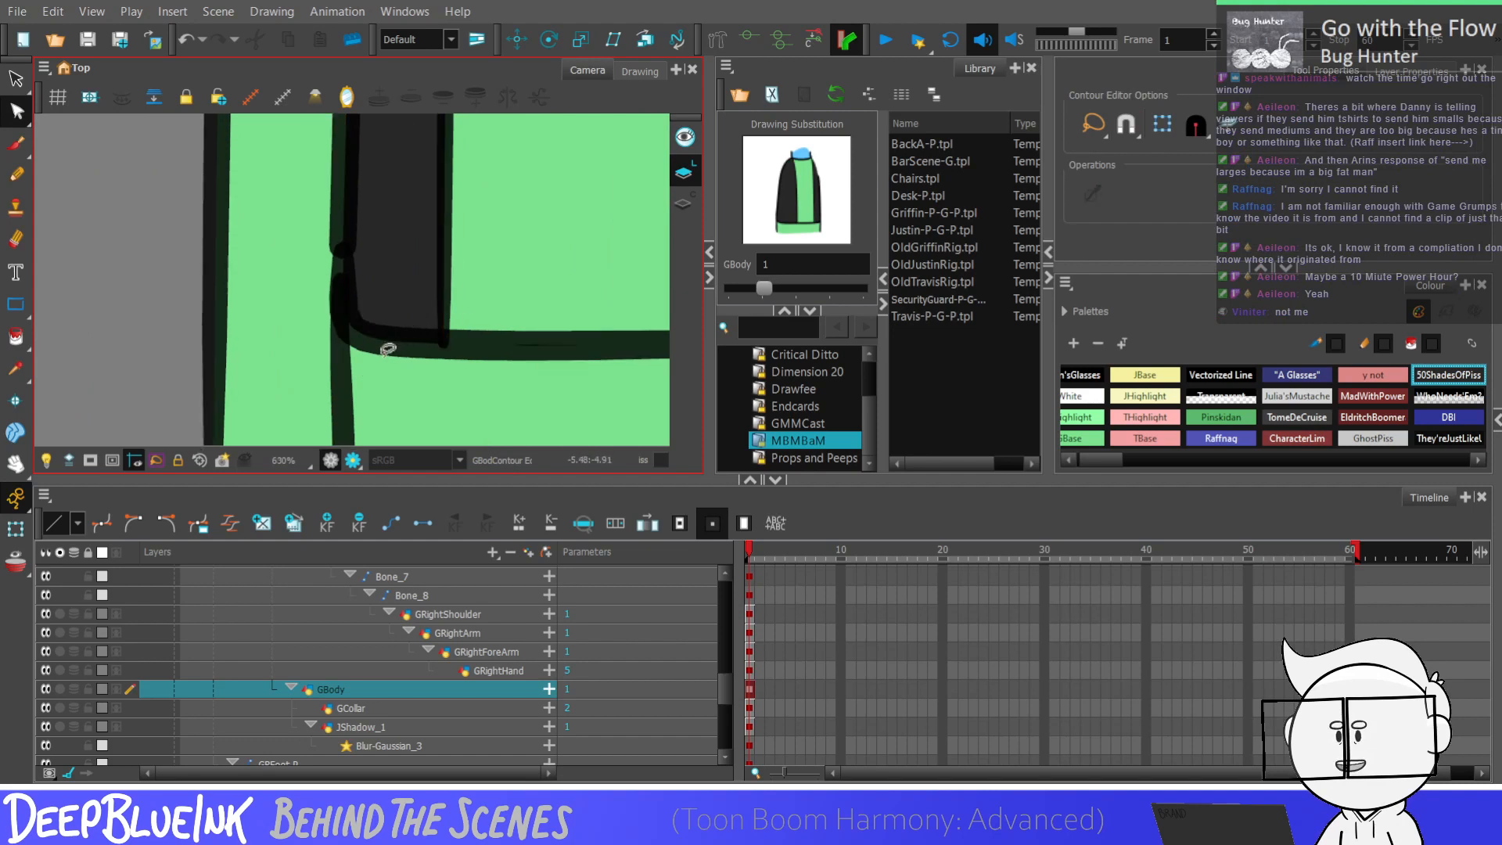
pyautogui.scroll(-6, 390, 354)
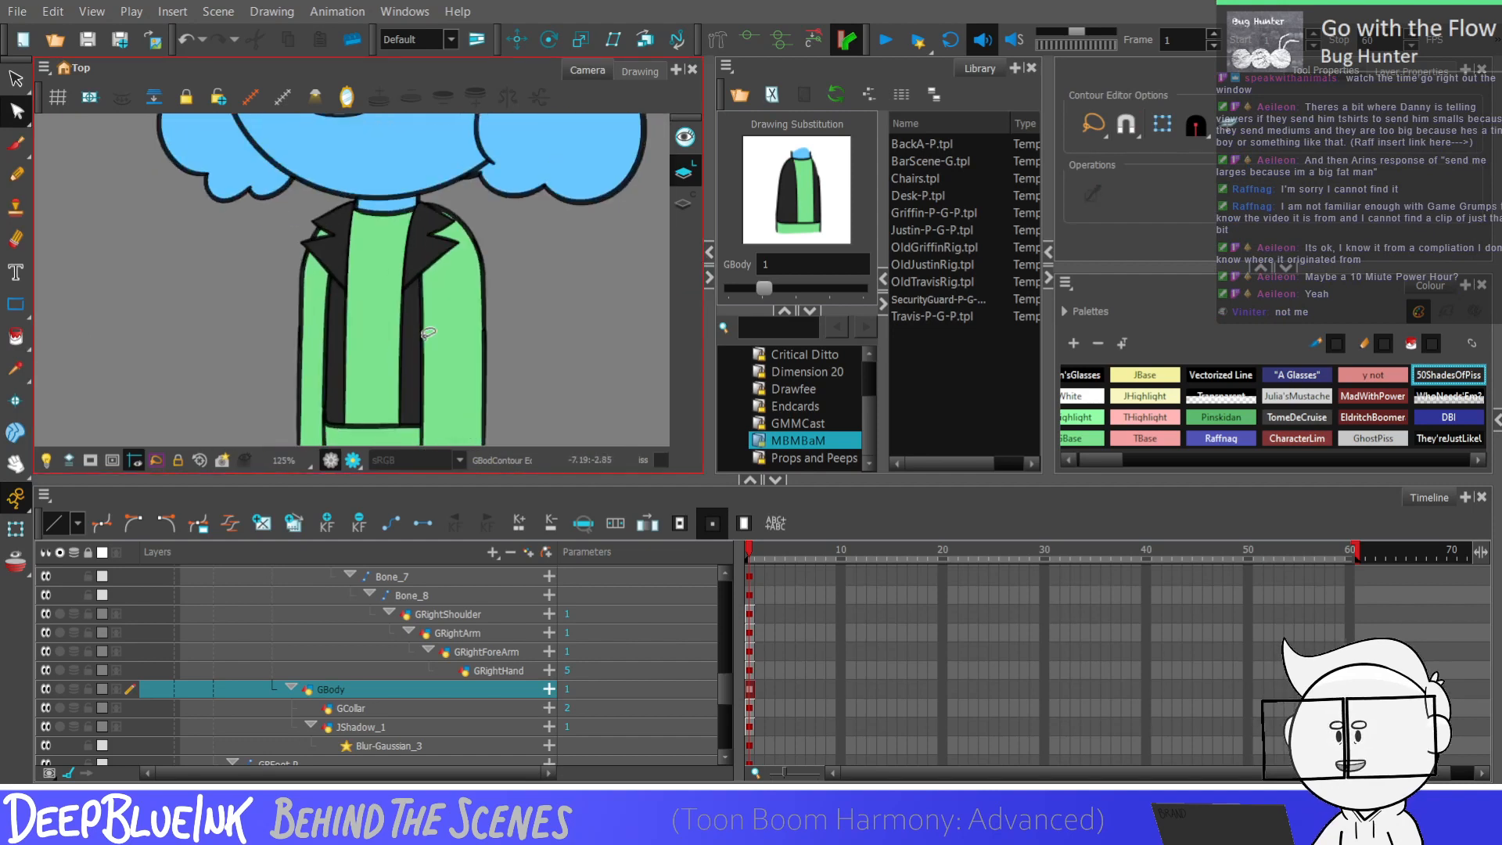
pyautogui.scroll(-1, 725, 687)
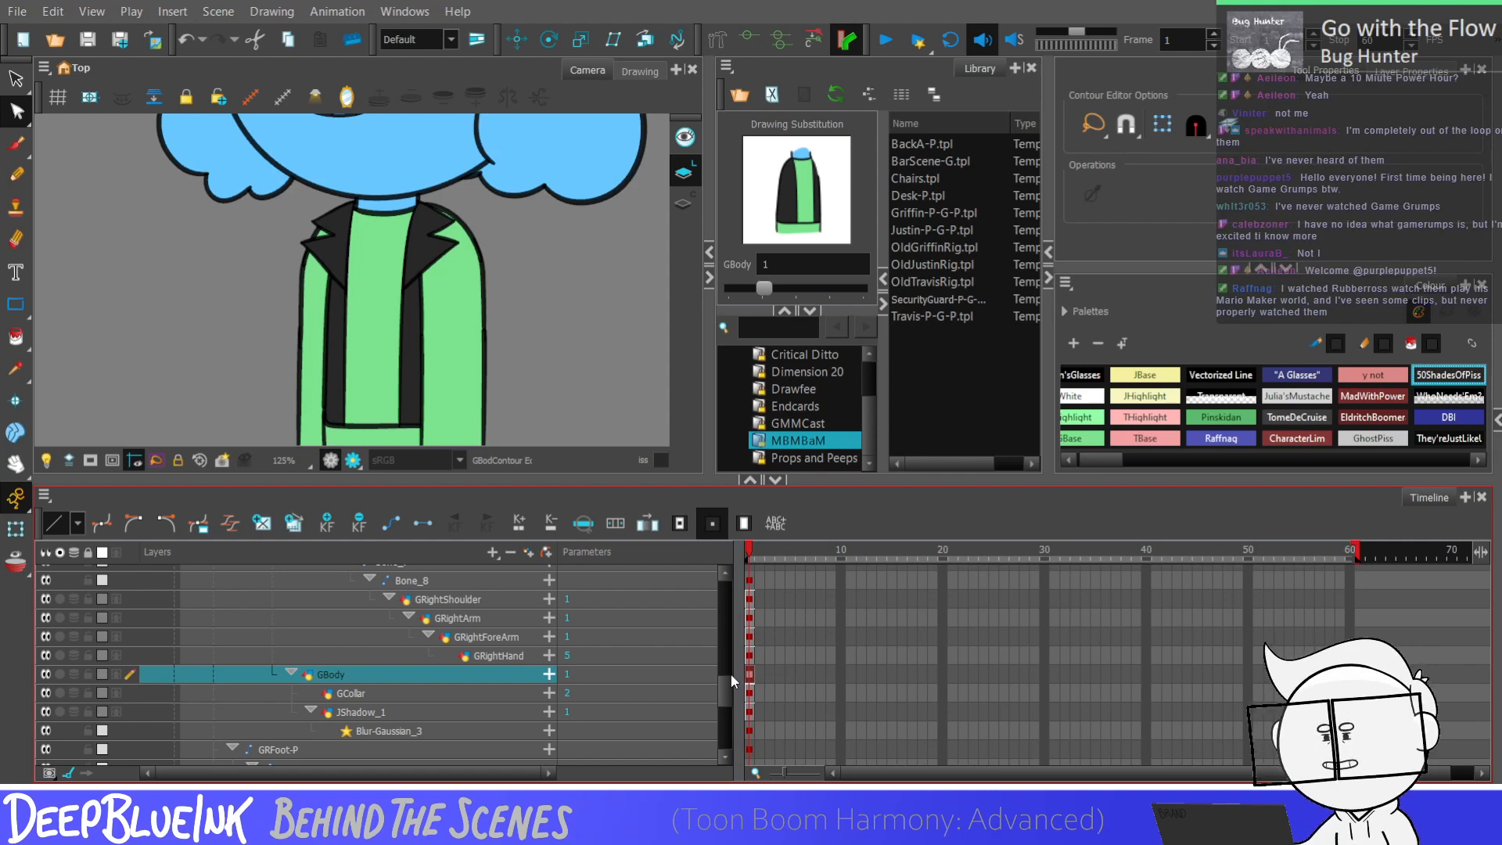
# Step: Fill the shirt area between the jacket panels on GBody with the TomeDeCruise colour
pyautogui.hotkey('alt', 'i')
pyautogui.click(655, 594)
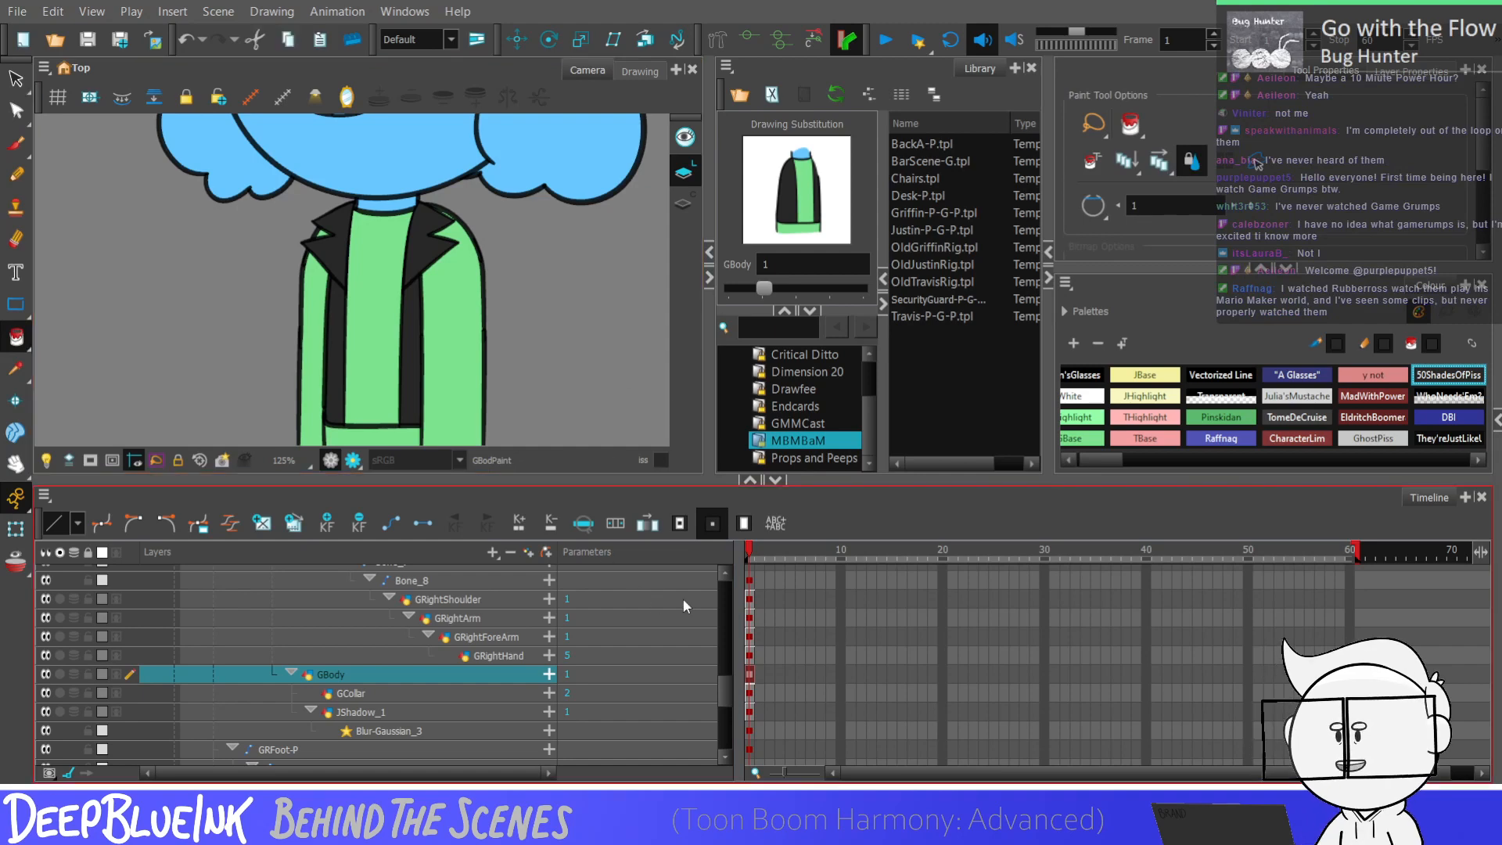
pyautogui.click(1297, 417)
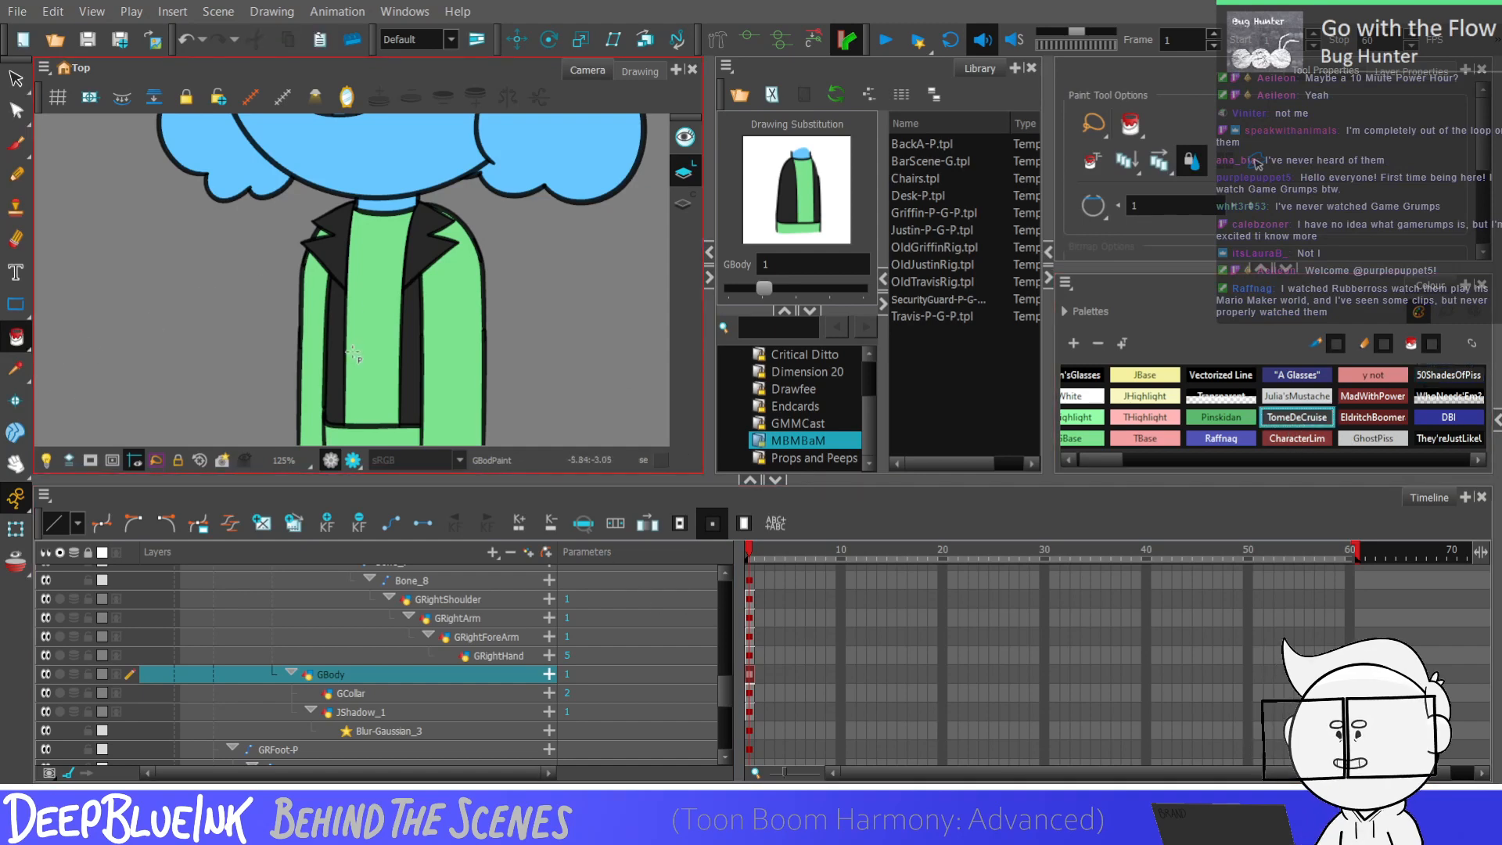
pyautogui.scroll(-4, 387, 336)
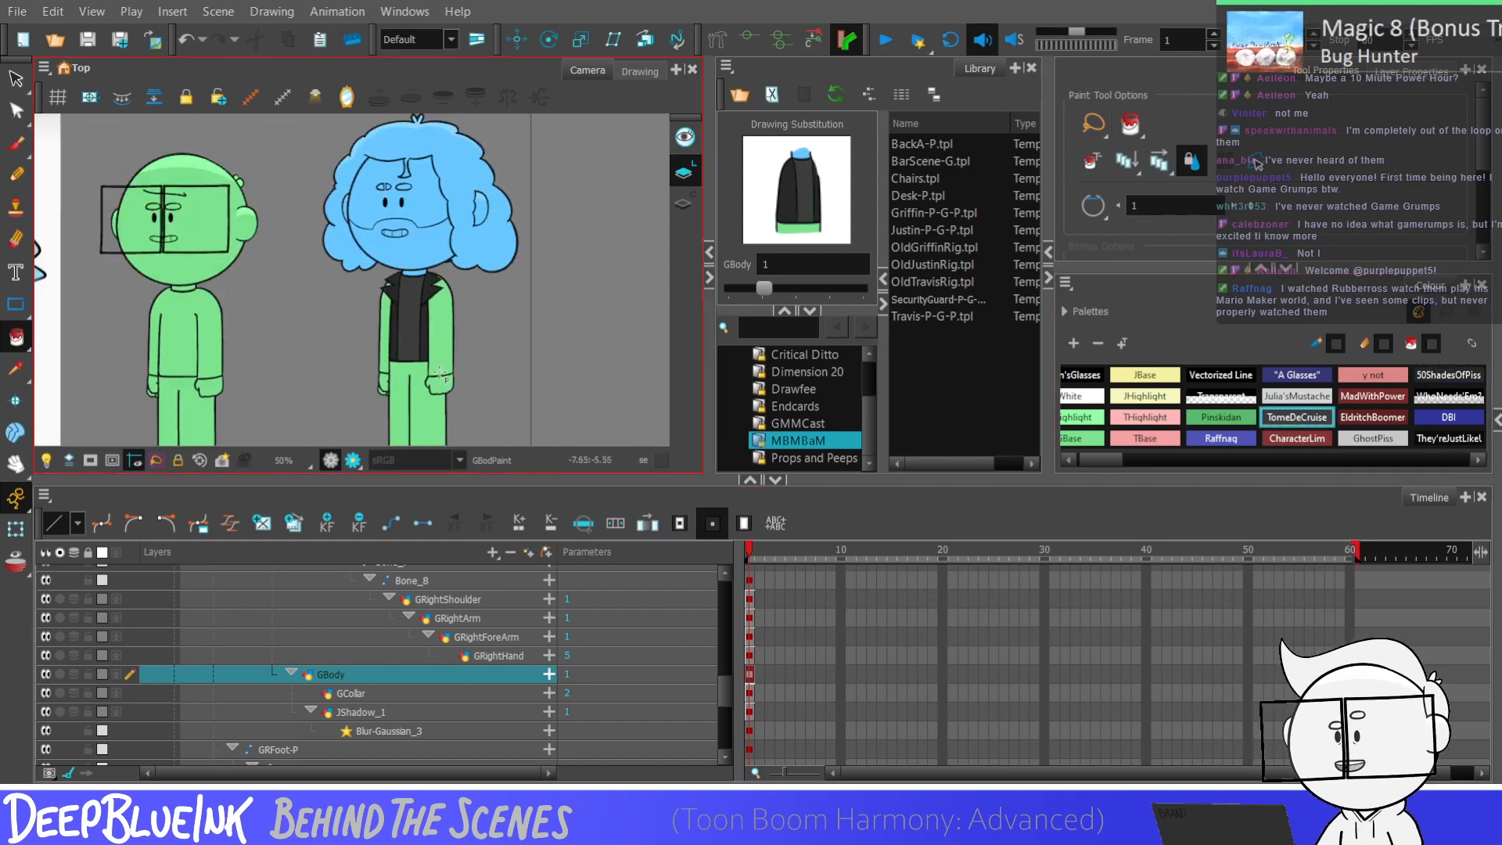
pyautogui.scroll(-1, 442, 373)
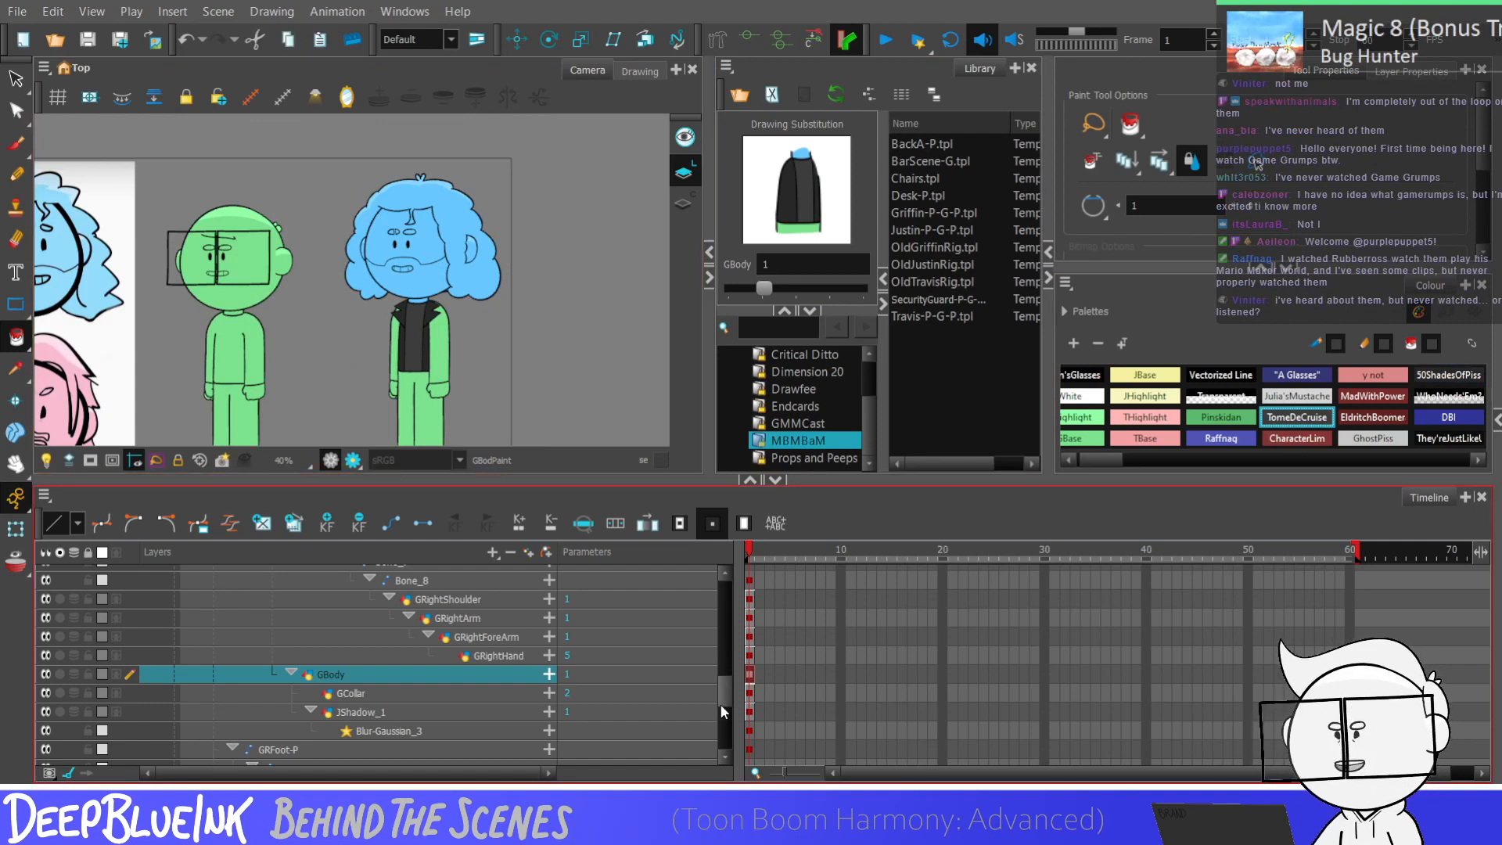
# Step: Sample the jacket colour 50ShadesOfPiss with the Dropper and fill the band at the bottom of the GBody drawing with it
pyautogui.scroll(1, 724, 688)
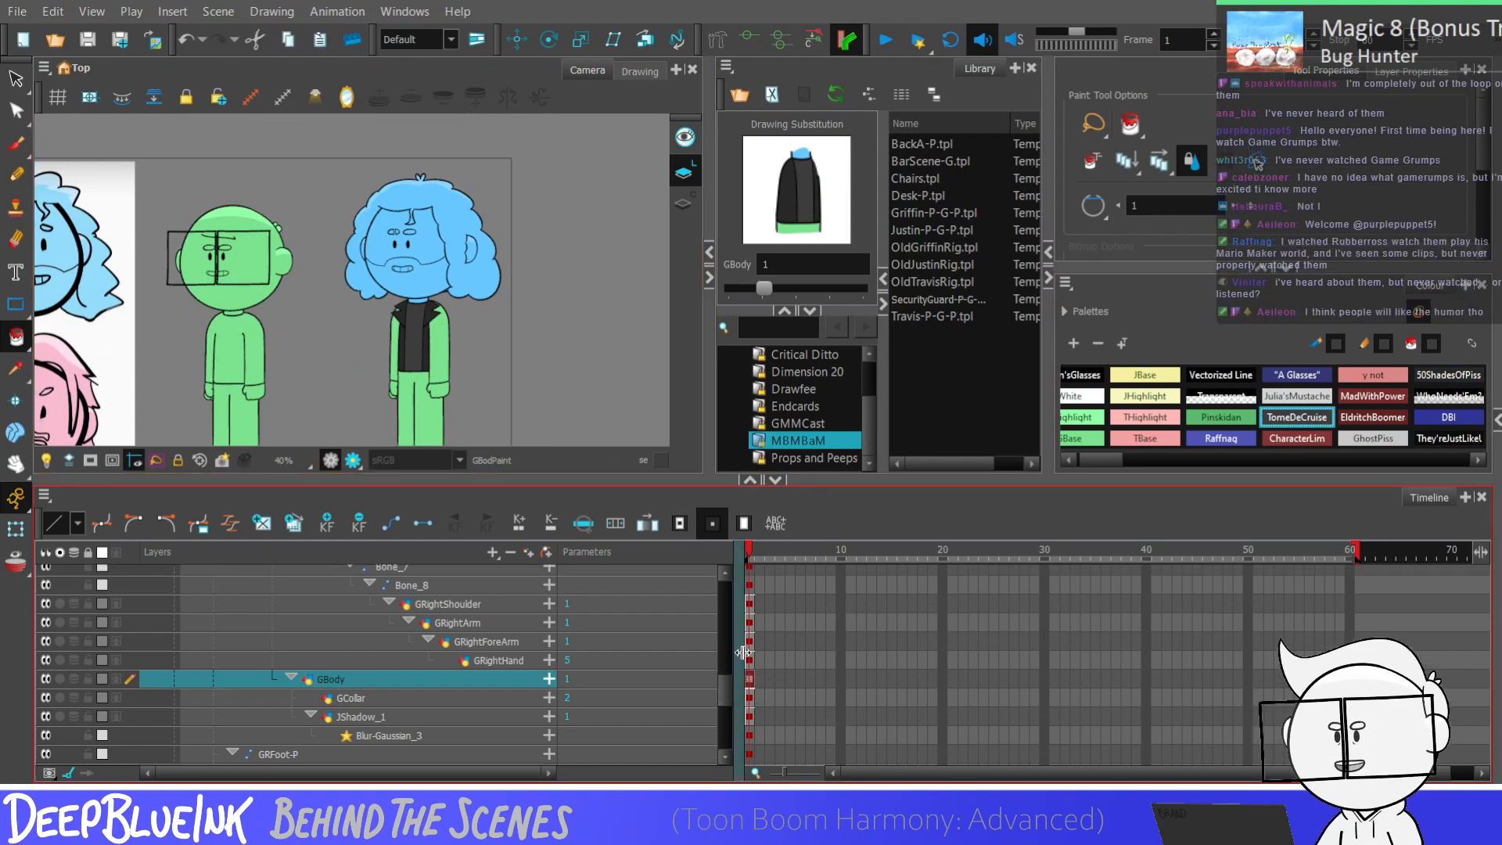
pyautogui.click(751, 697)
pyautogui.click(750, 715)
pyautogui.click(751, 696)
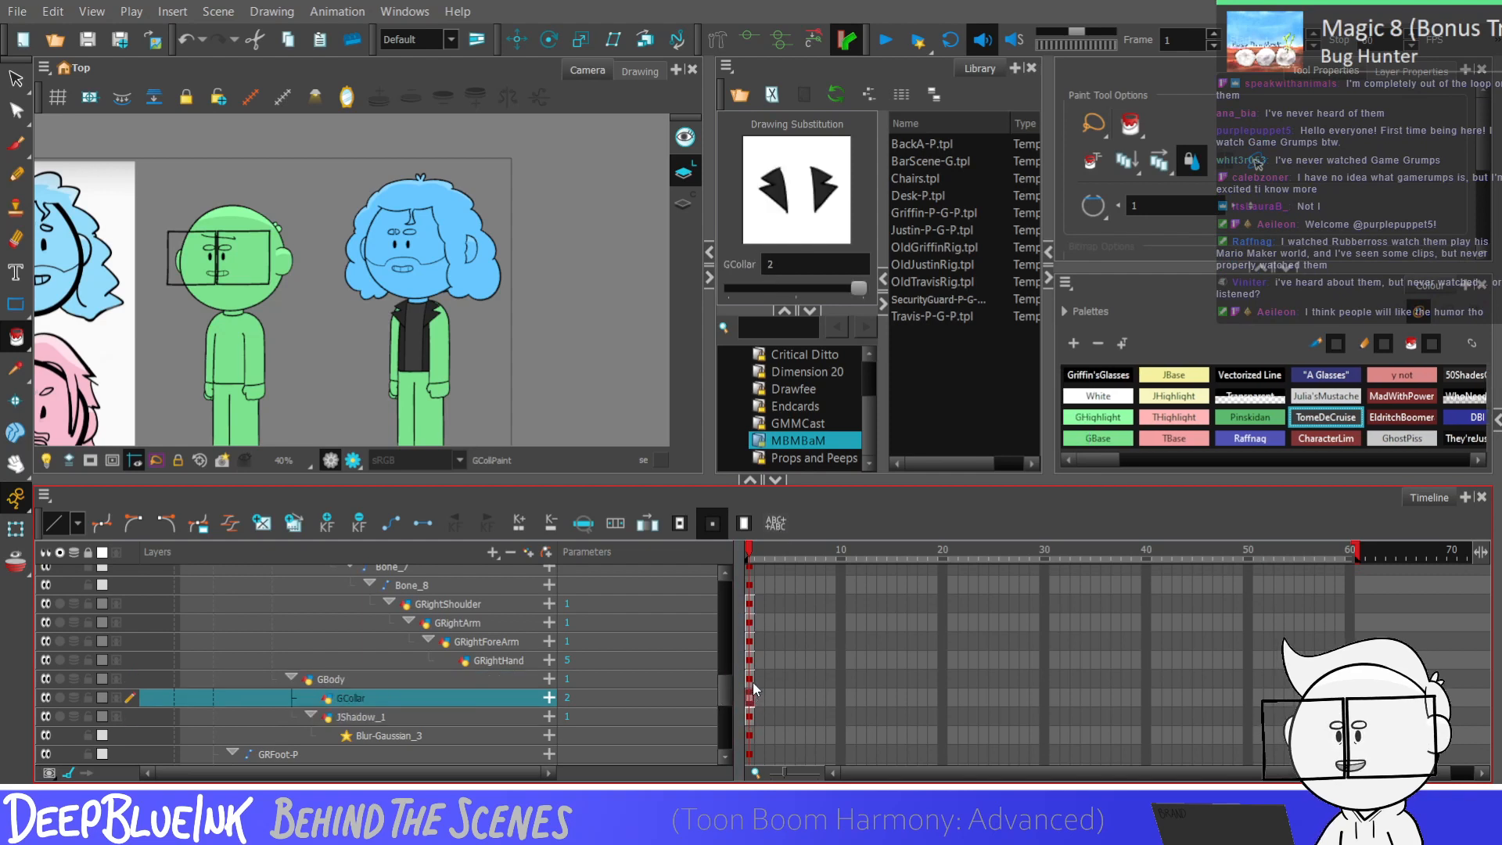
pyautogui.click(751, 678)
pyautogui.press('d')
pyautogui.scroll(5, 456, 347)
pyautogui.click(380, 336)
pyautogui.hotkey('alt', 'i')
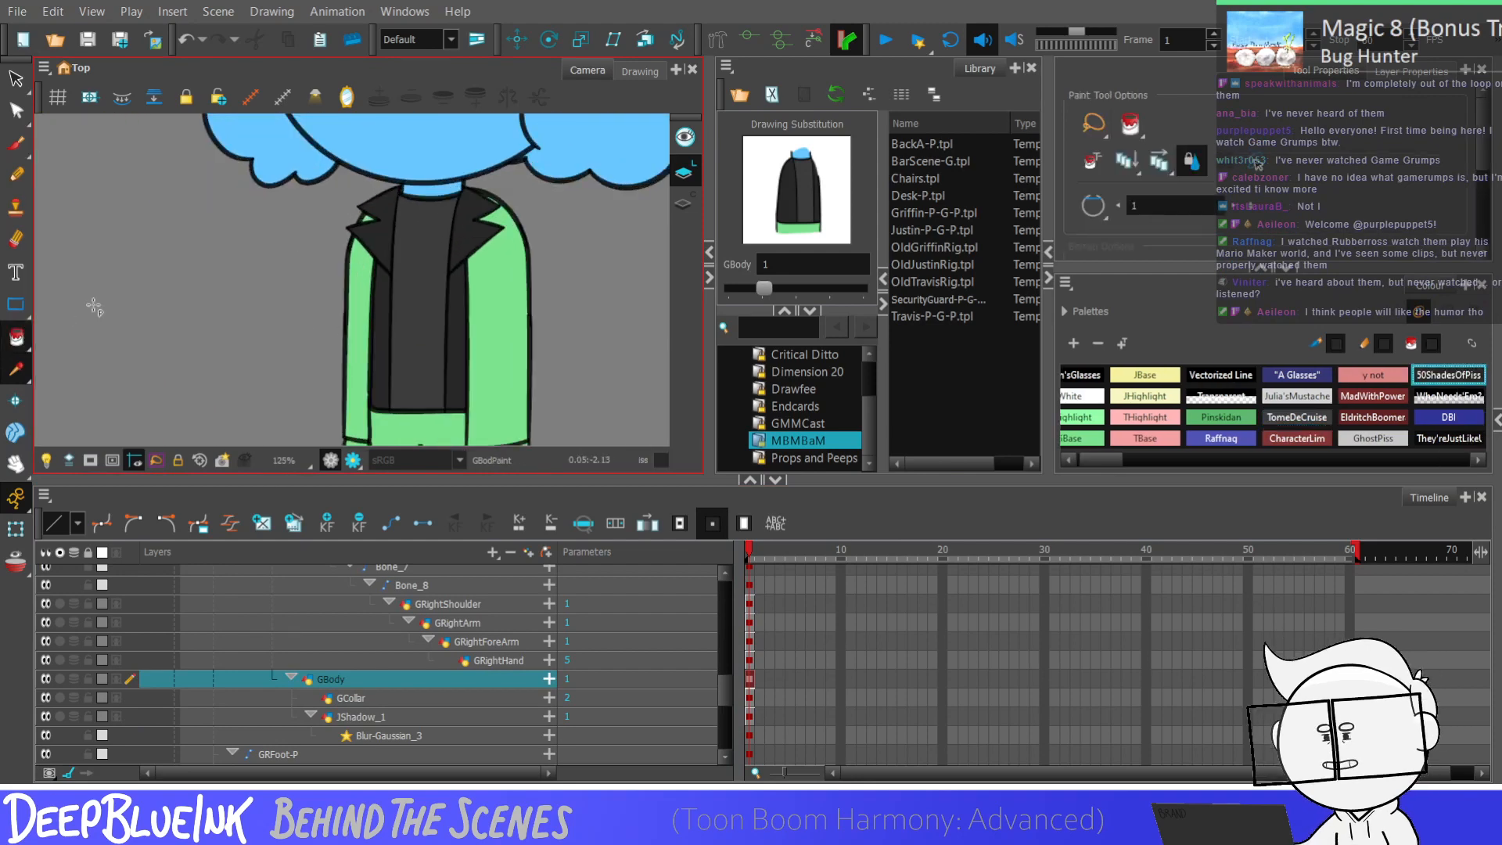
pyautogui.scroll(-4, 65, 314)
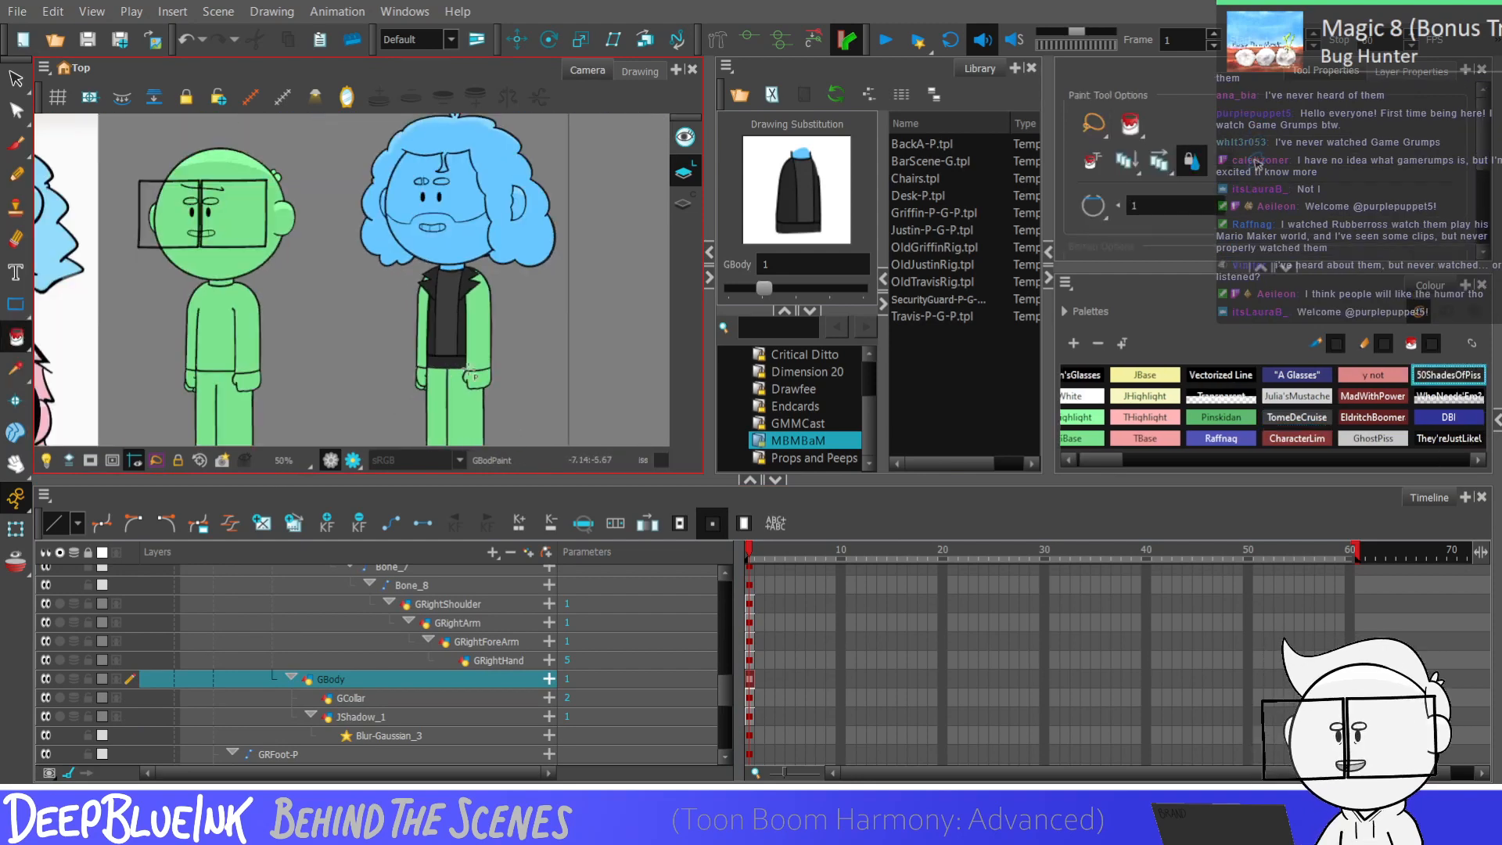
pyautogui.scroll(-1, 460, 369)
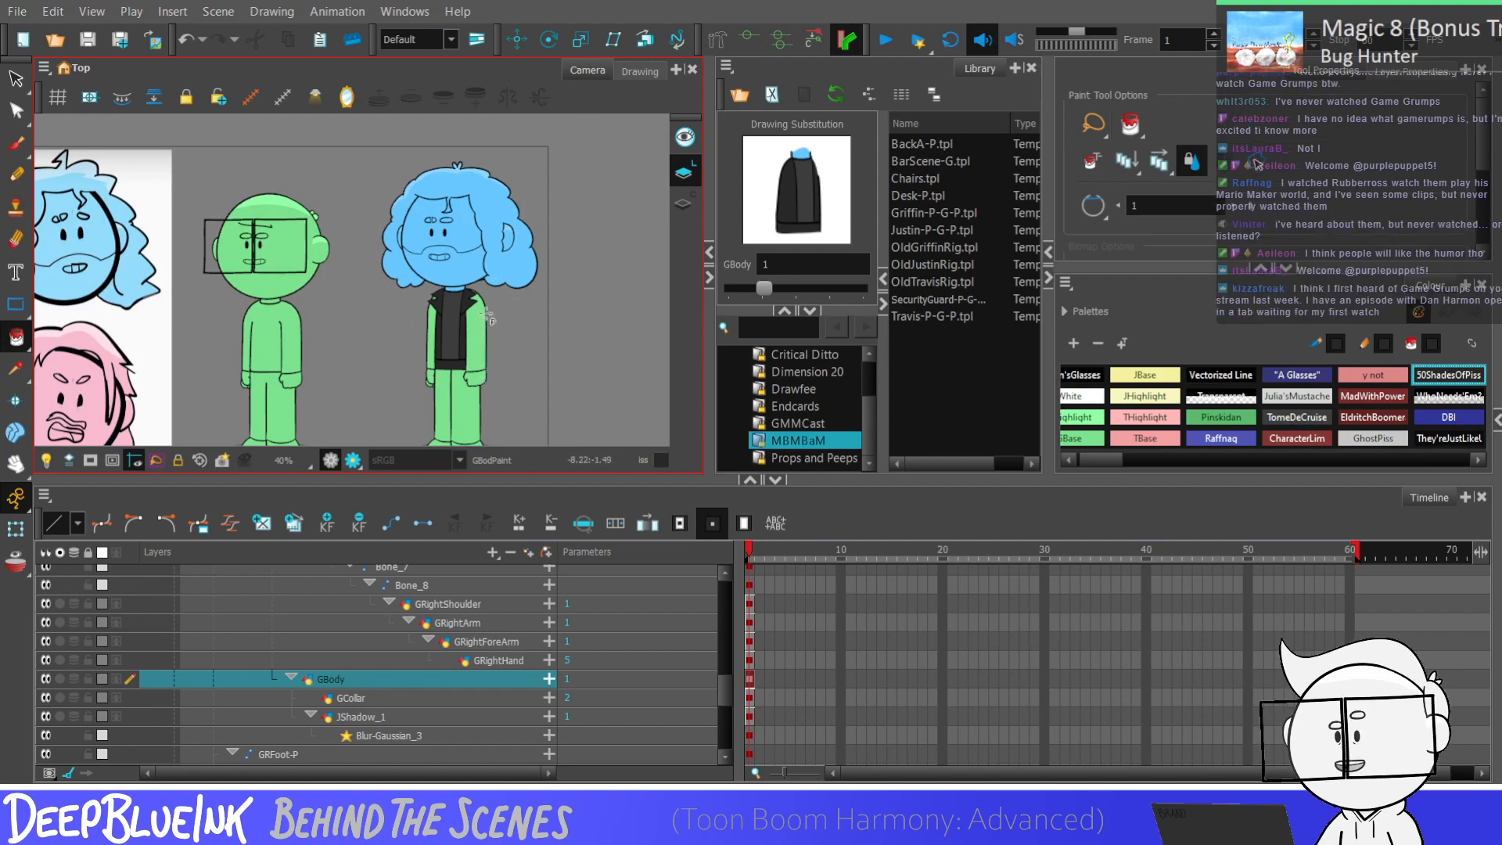
pyautogui.scroll(1, 497, 354)
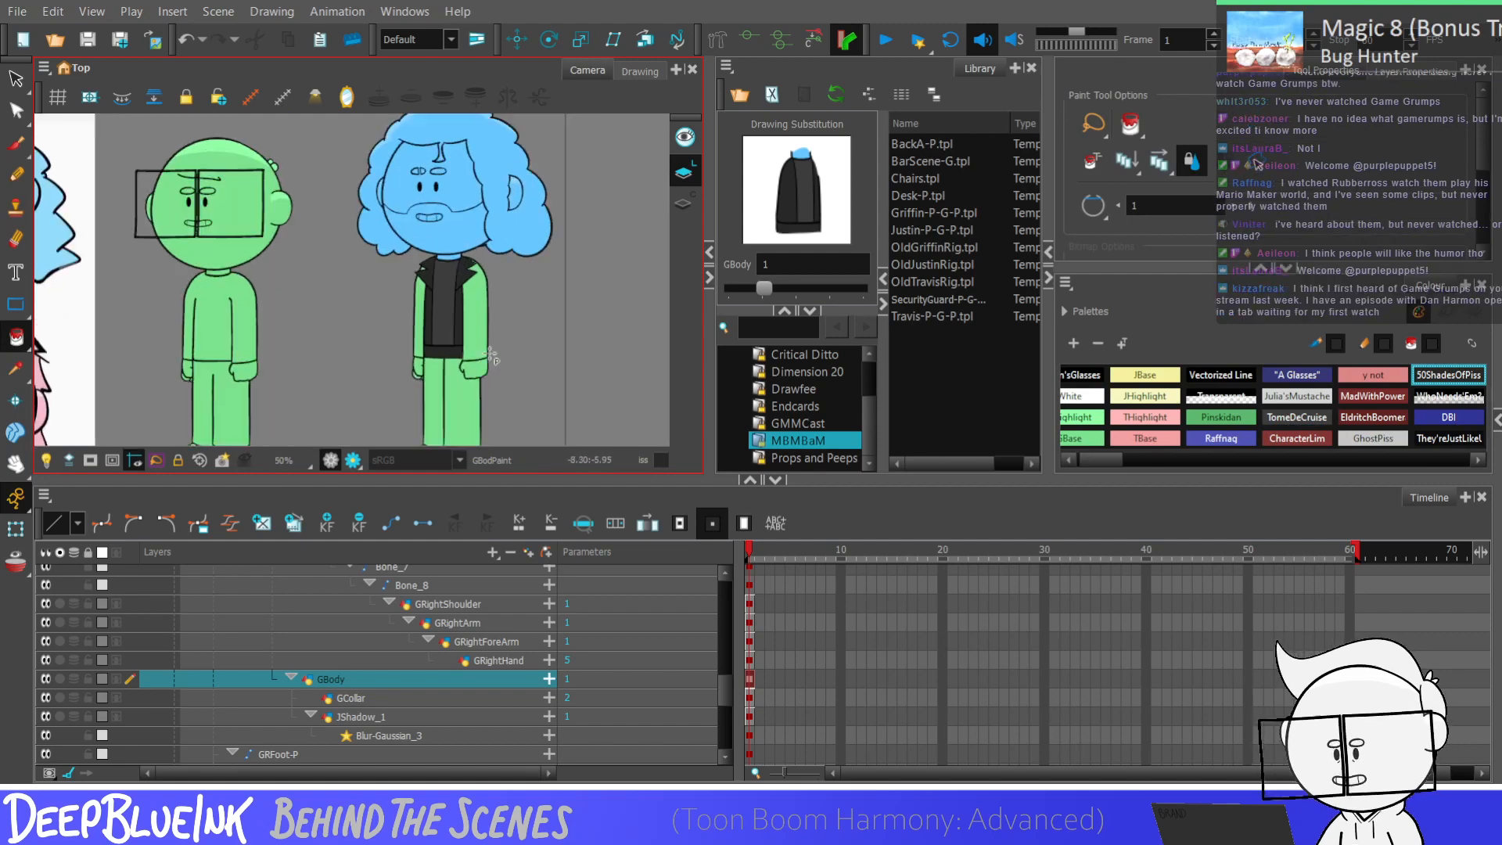
# Step: Fill the leg drawings GRLeg and GLLeg with the 50ShadesOfPiss colour
pyautogui.scroll(-4, 719, 710)
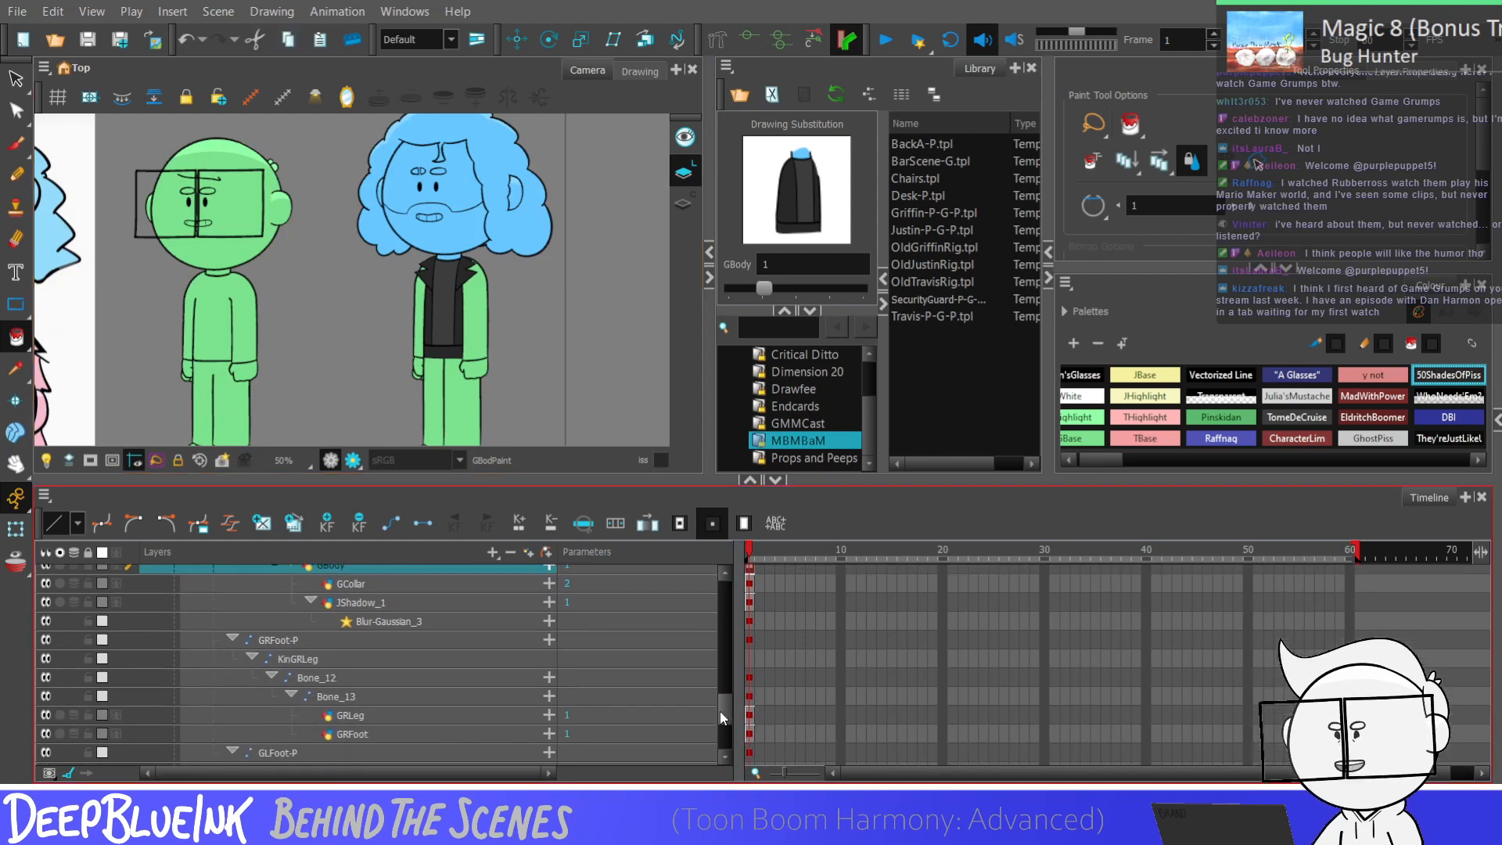
pyautogui.click(352, 639)
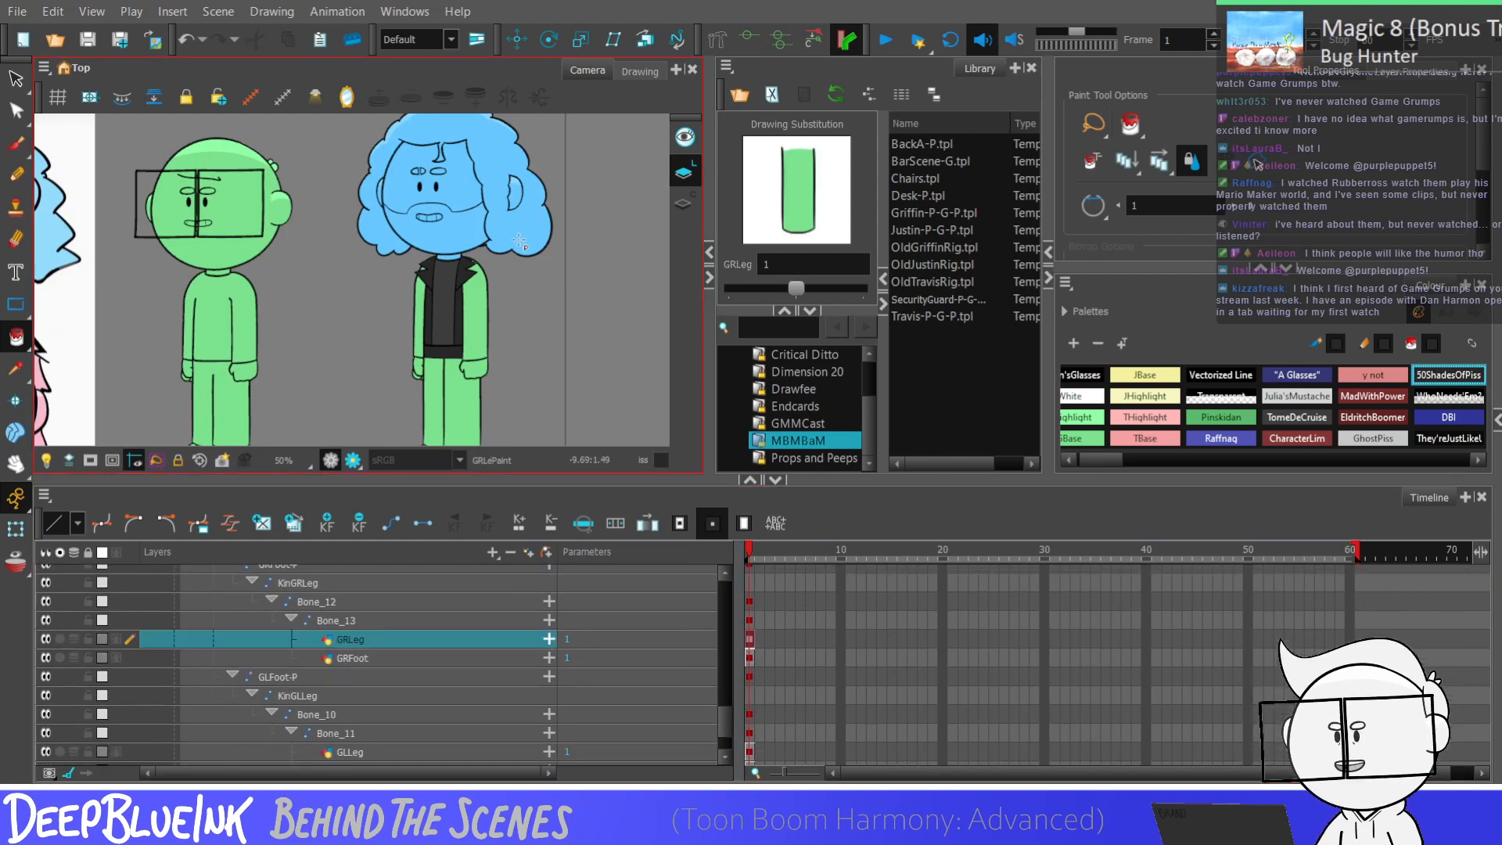
pyautogui.scroll(1, 462, 362)
pyautogui.click(461, 362)
pyautogui.scroll(-1, 491, 327)
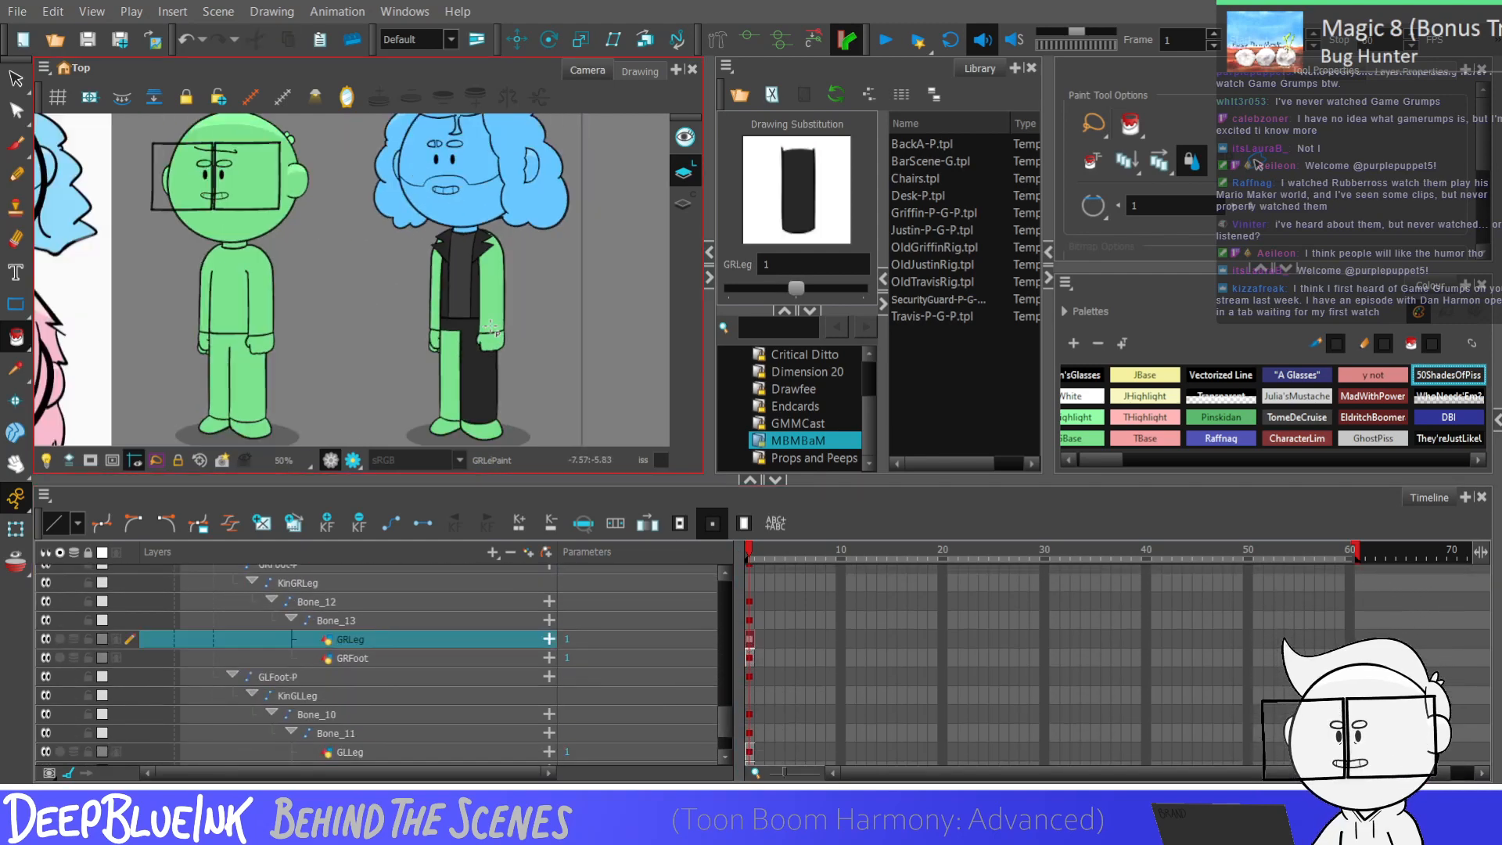
pyautogui.click(751, 751)
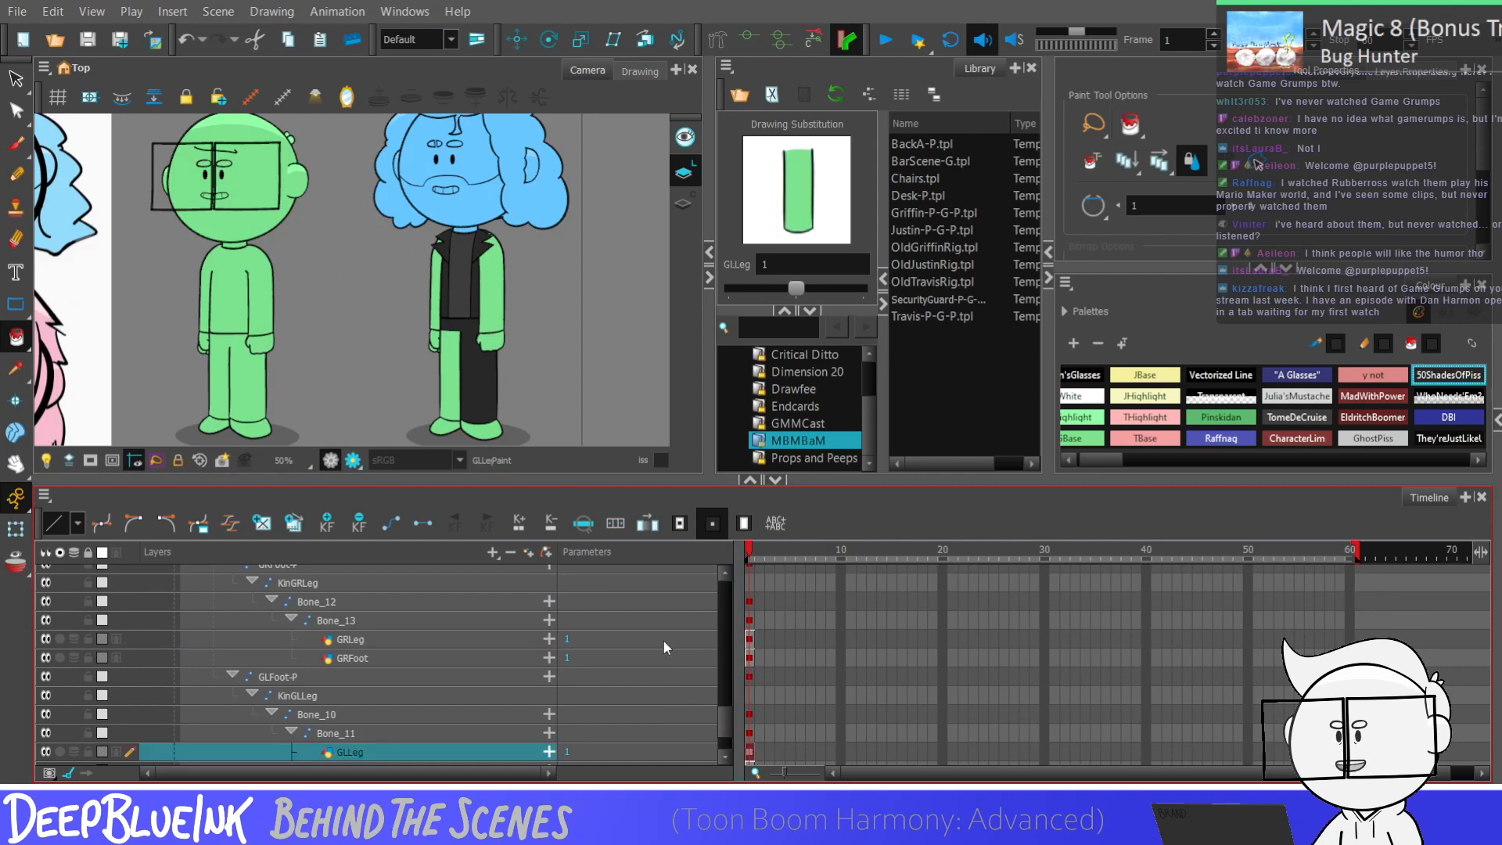
# Step: Fill the foot drawing GRFoot with the 50ShadesOfPiss colour
pyautogui.click(748, 659)
pyautogui.scroll(-2, 522, 323)
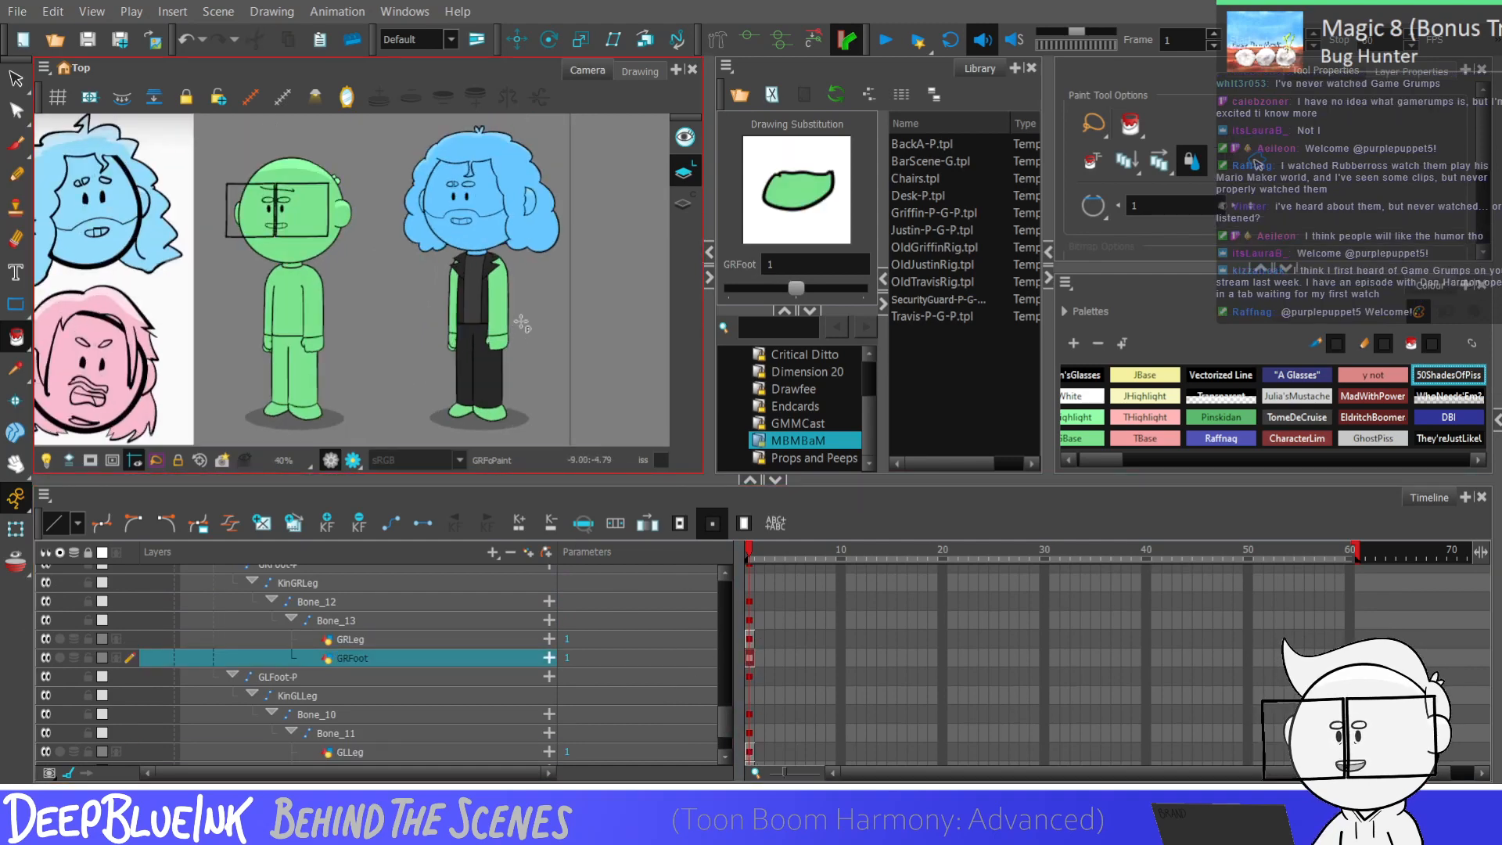
pyautogui.scroll(3, 500, 422)
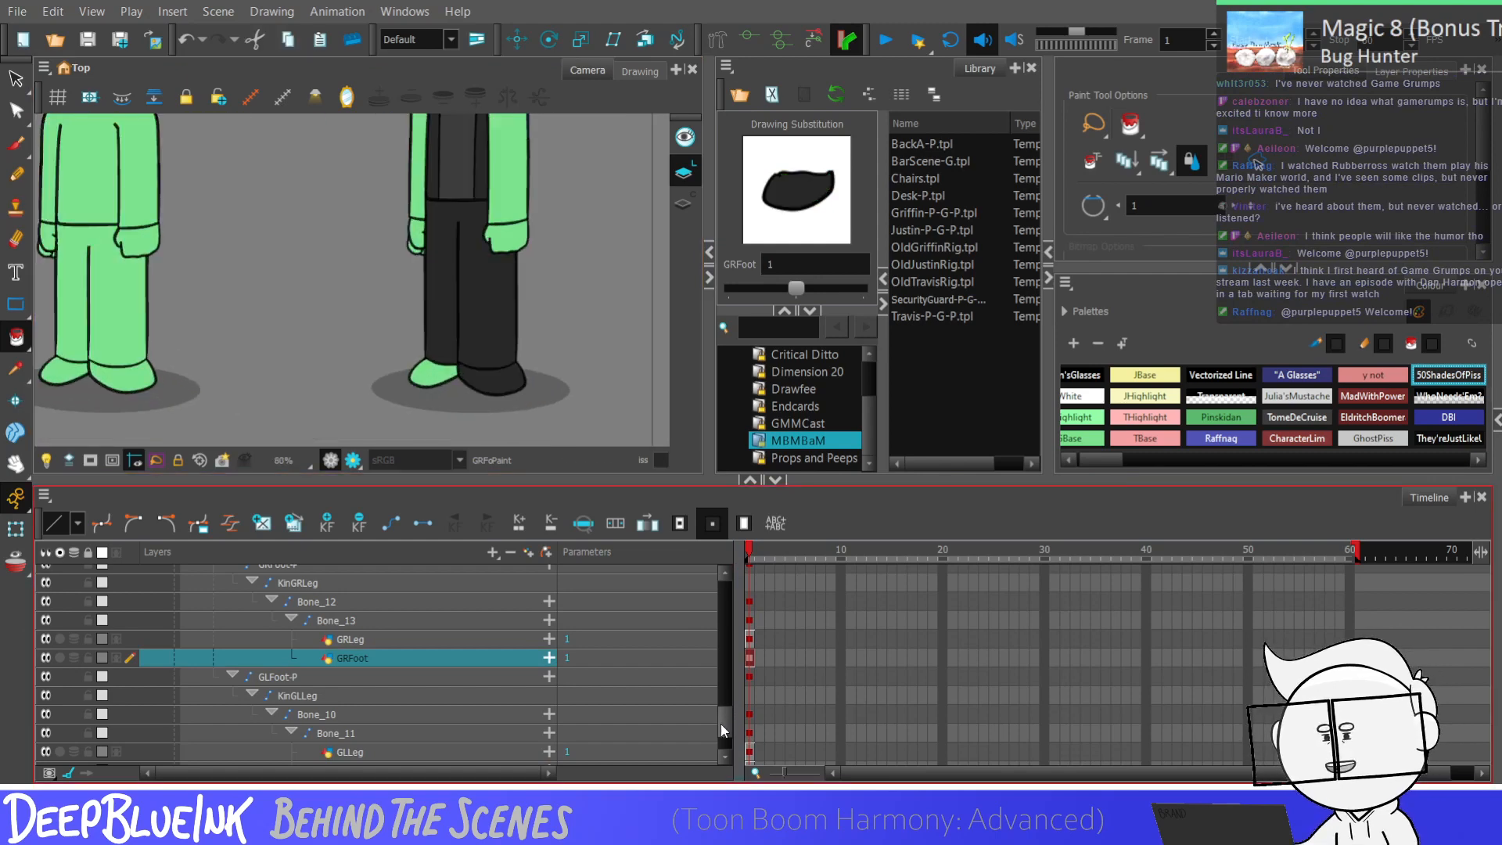
pyautogui.scroll(-1, 720, 731)
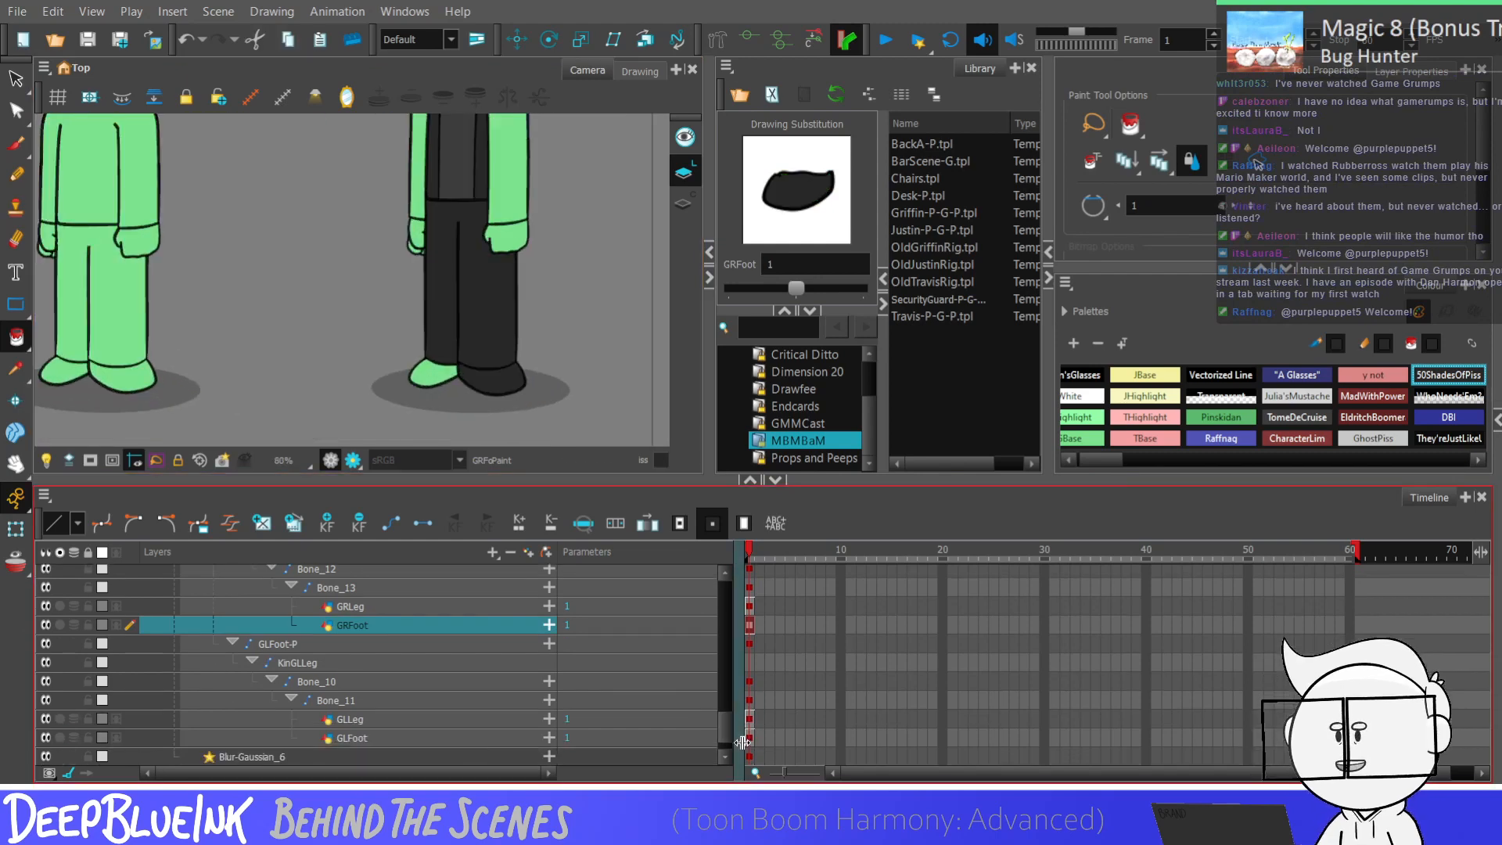
# Step: Fill the foot drawing GLFoot with the 50ShadesOfPiss colour
pyautogui.click(749, 737)
pyautogui.scroll(-2, 483, 382)
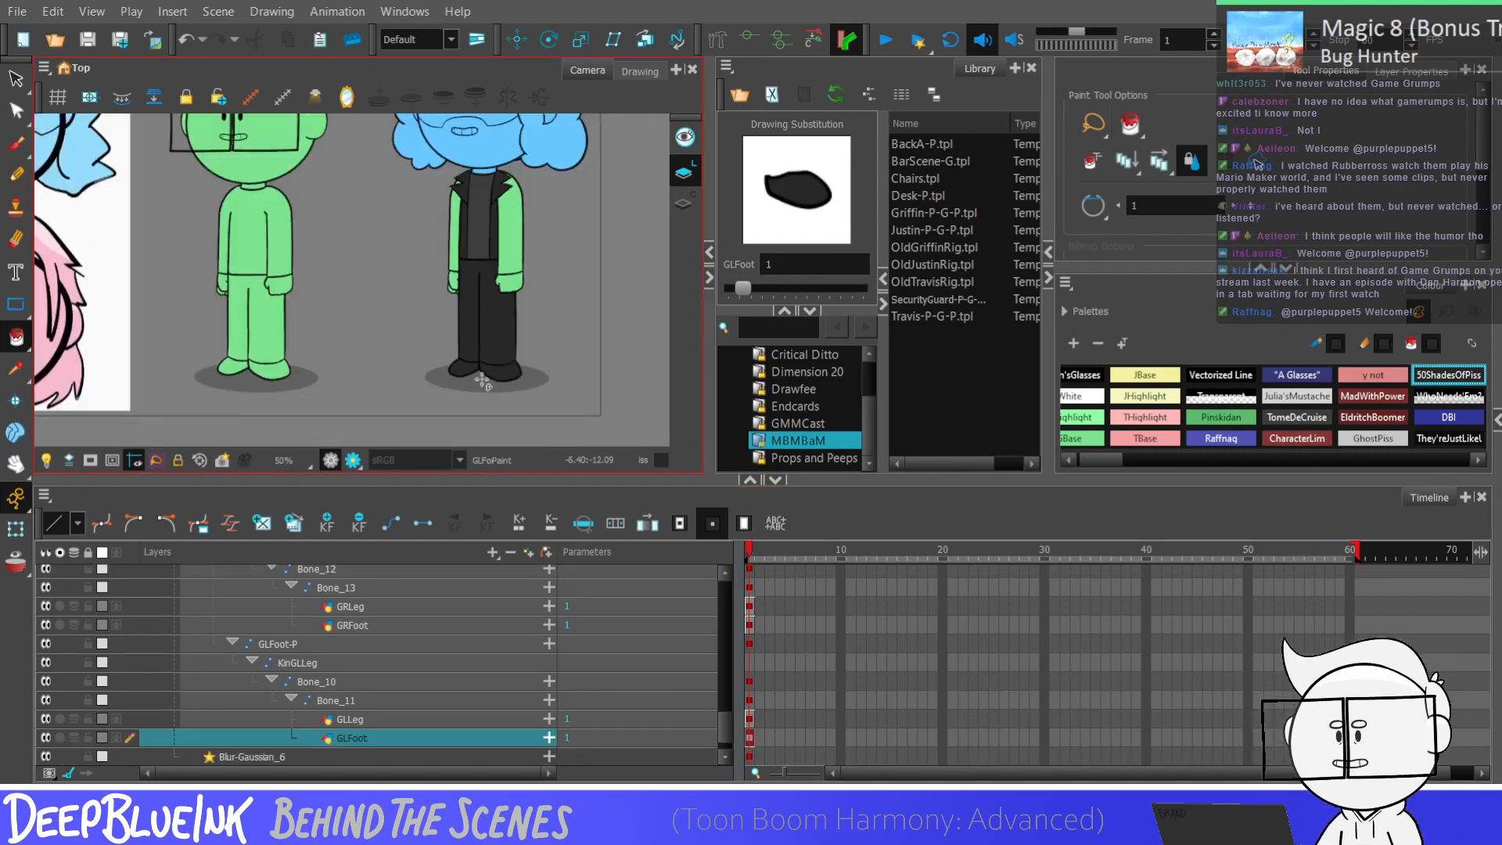
pyautogui.scroll(-1, 483, 382)
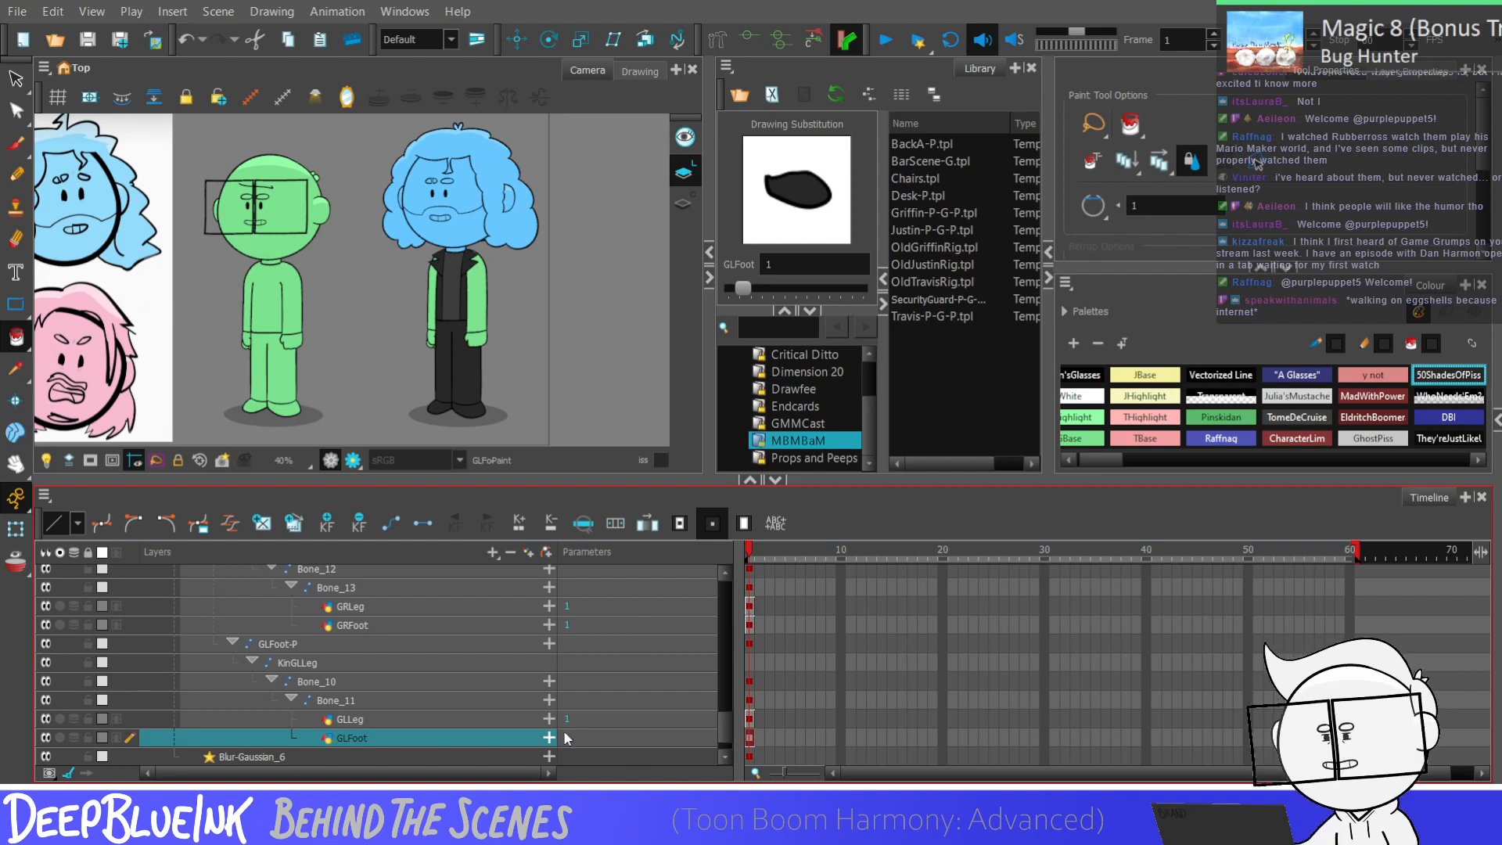
# Step: Show the rig in its arms-out pose and fill the GRightShoulder drawing with the 50ShadesOfPiss colour
pyautogui.click(846, 43)
pyautogui.scroll(2, 532, 256)
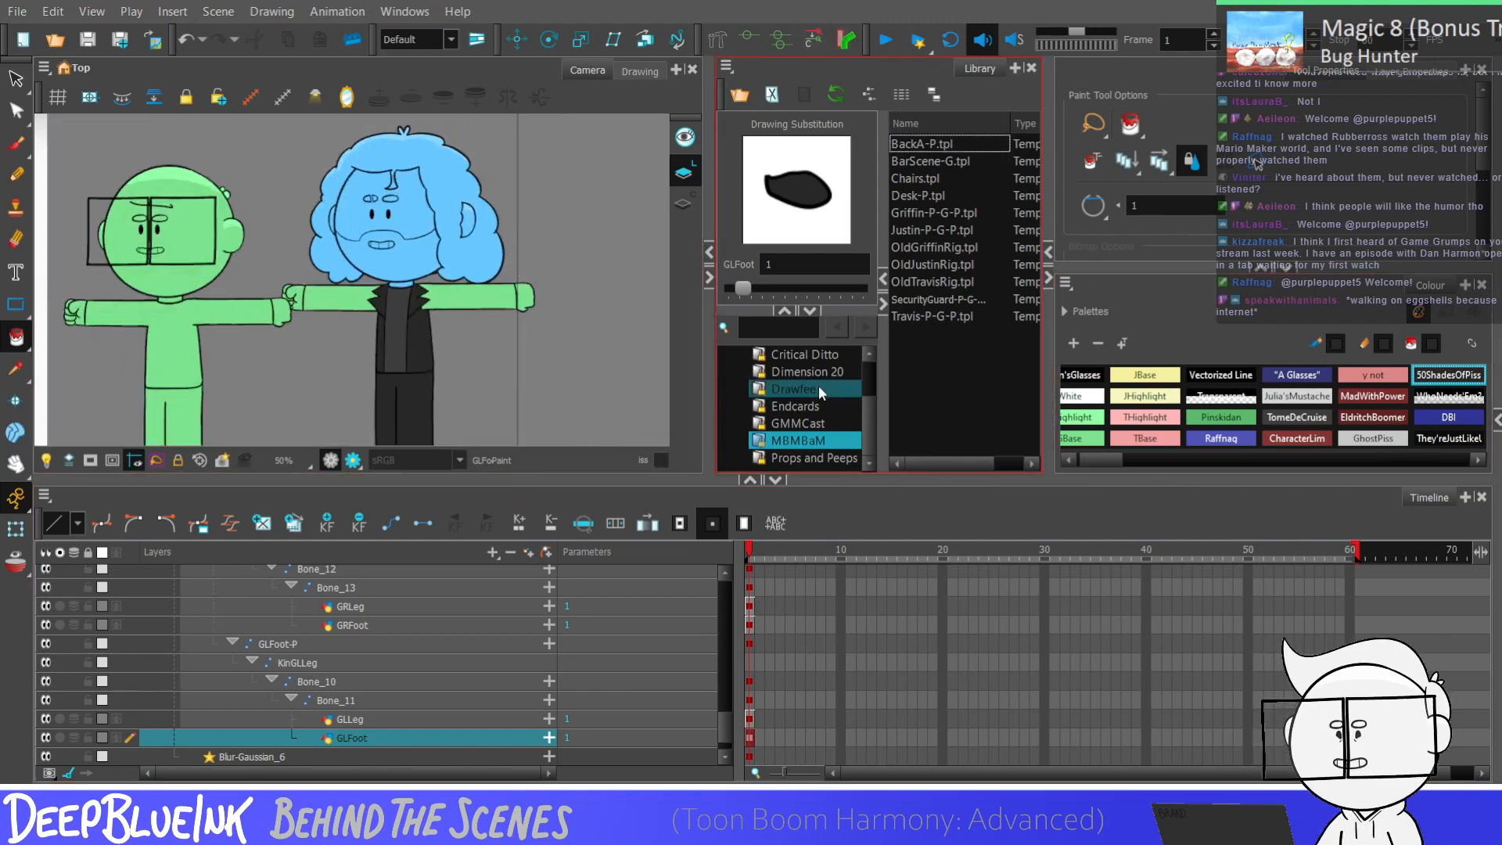
pyautogui.moveTo(723, 724); pyautogui.dragTo(729, 687)
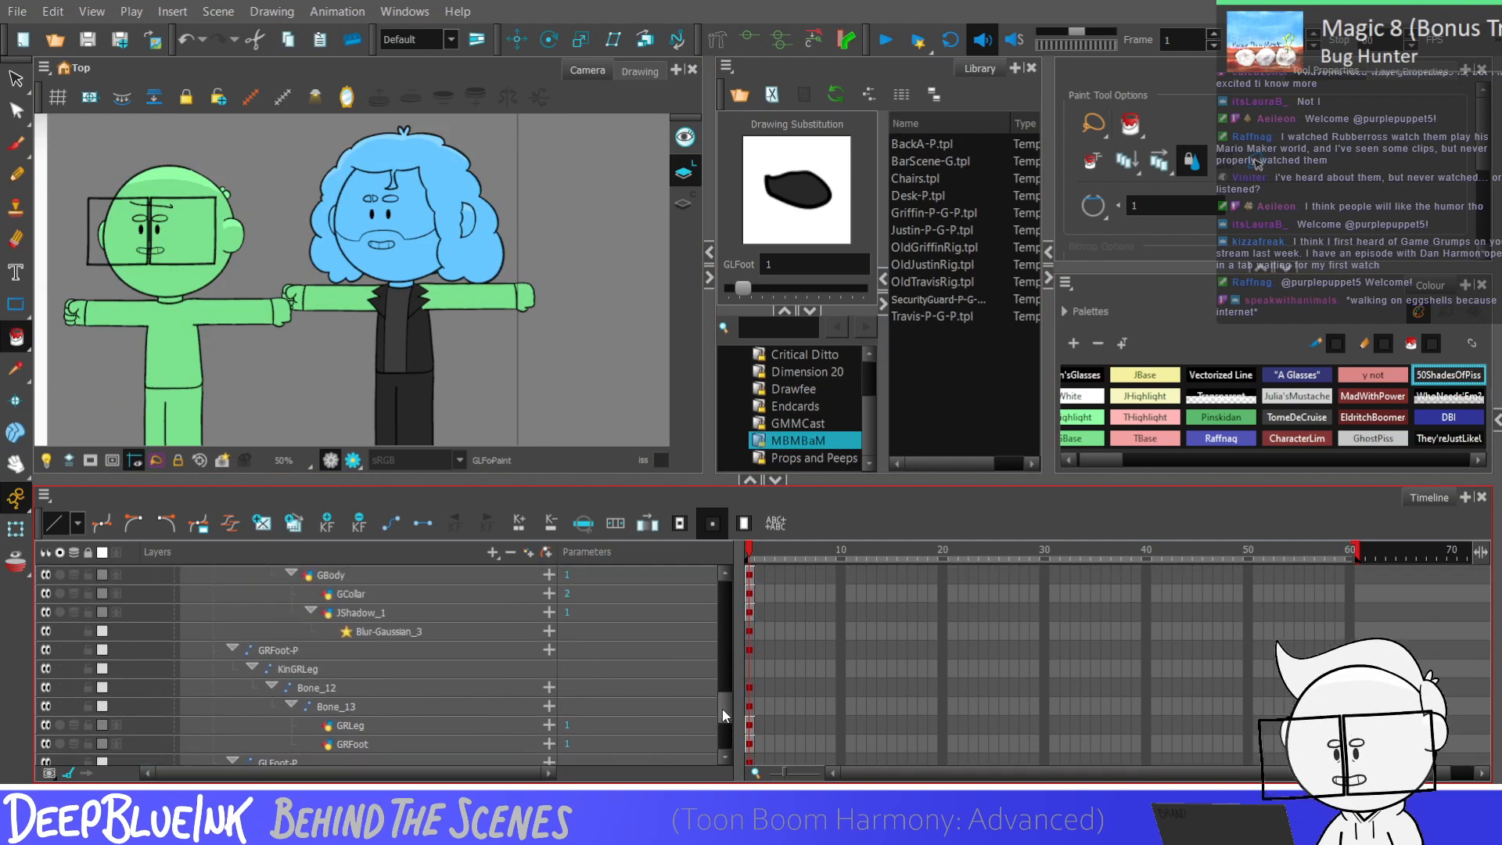
pyautogui.scroll(3, 725, 700)
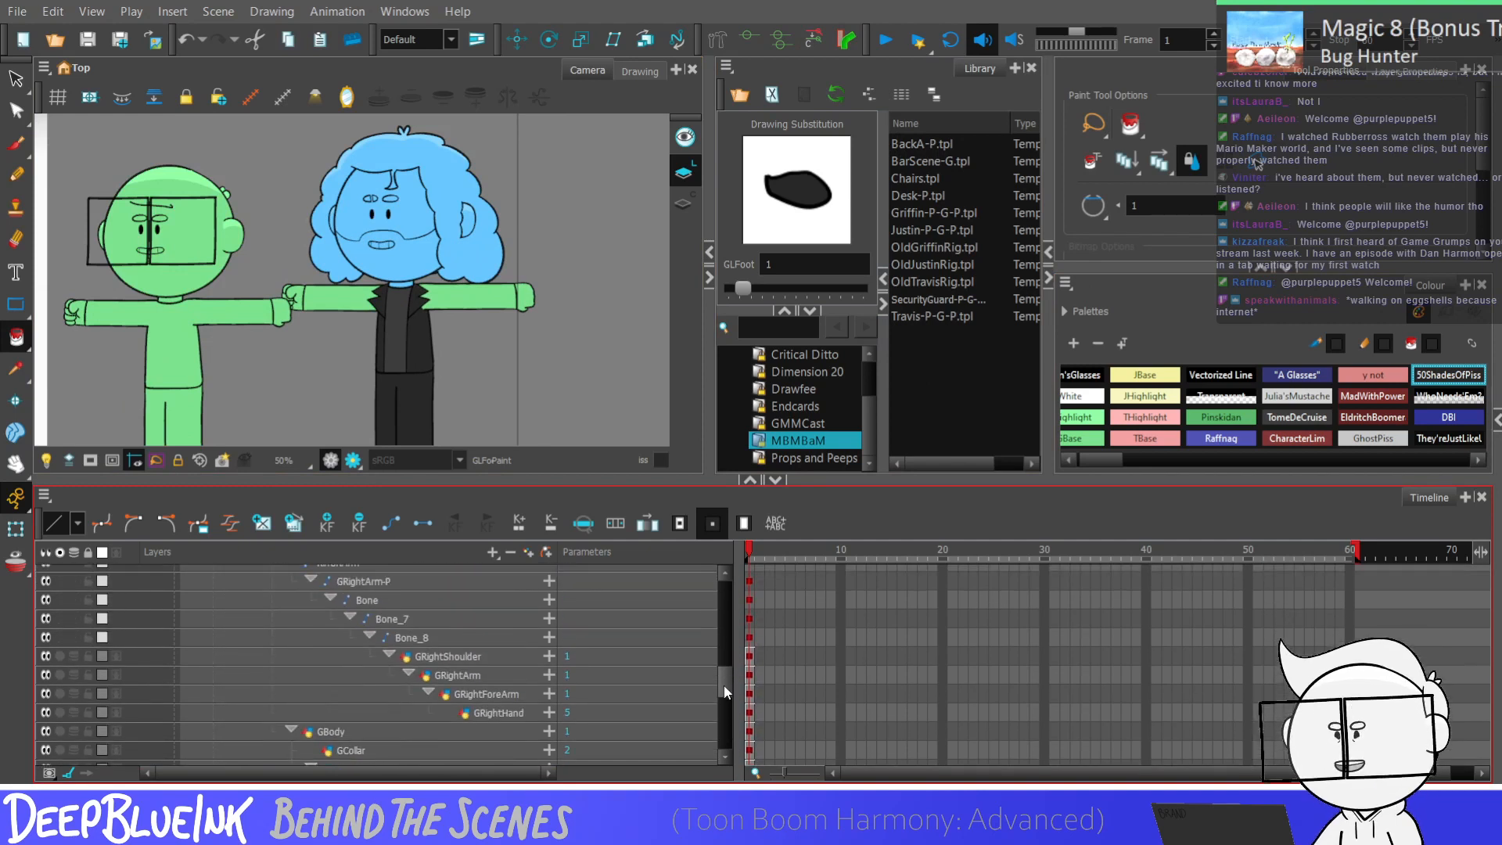
pyautogui.click(469, 656)
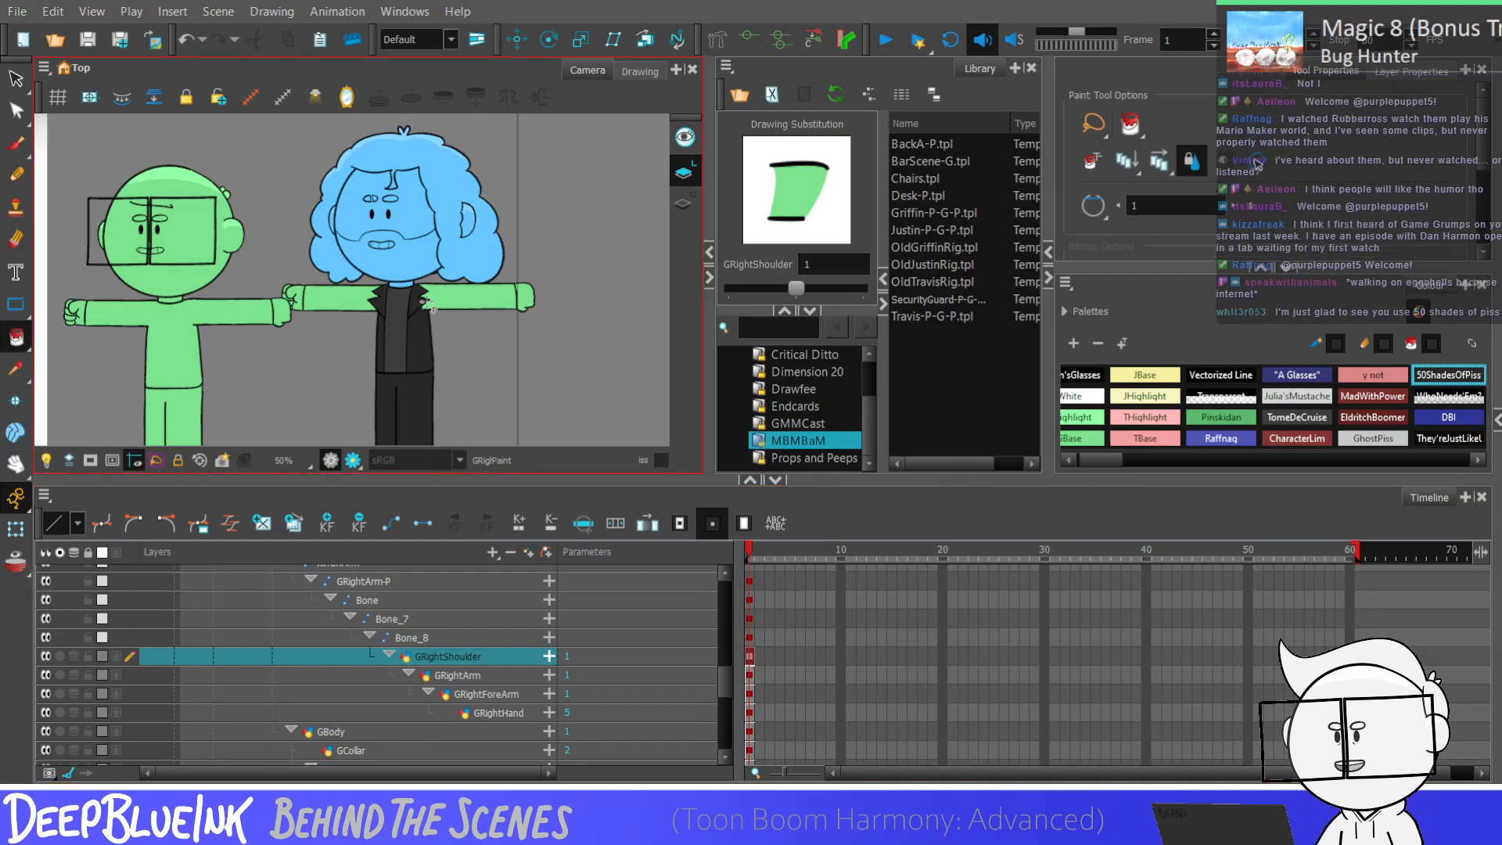
pyautogui.scroll(2, 452, 309)
pyautogui.scroll(1, 461, 320)
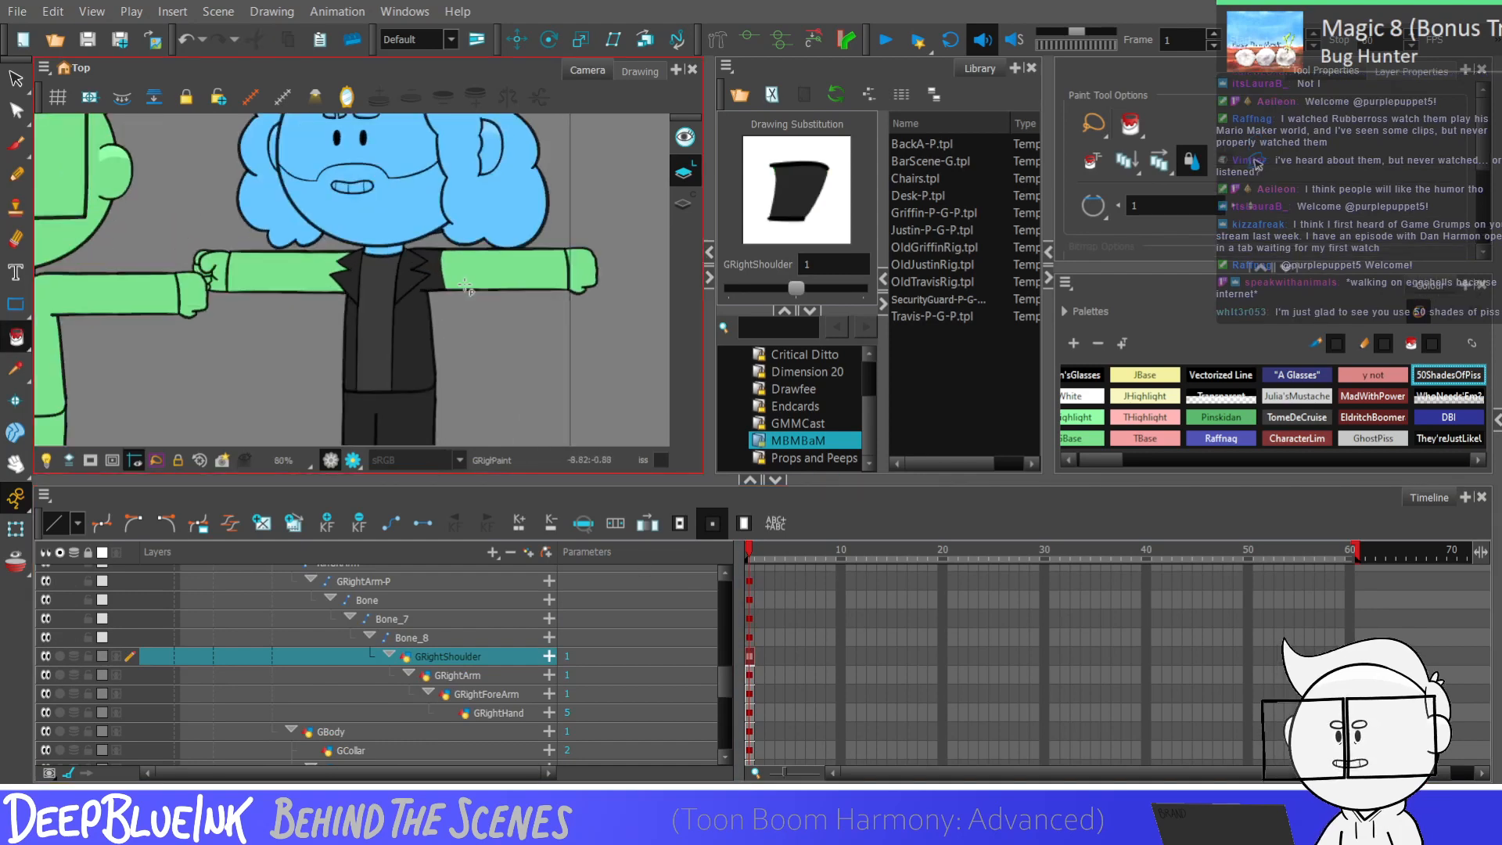
pyautogui.scroll(-1, 479, 332)
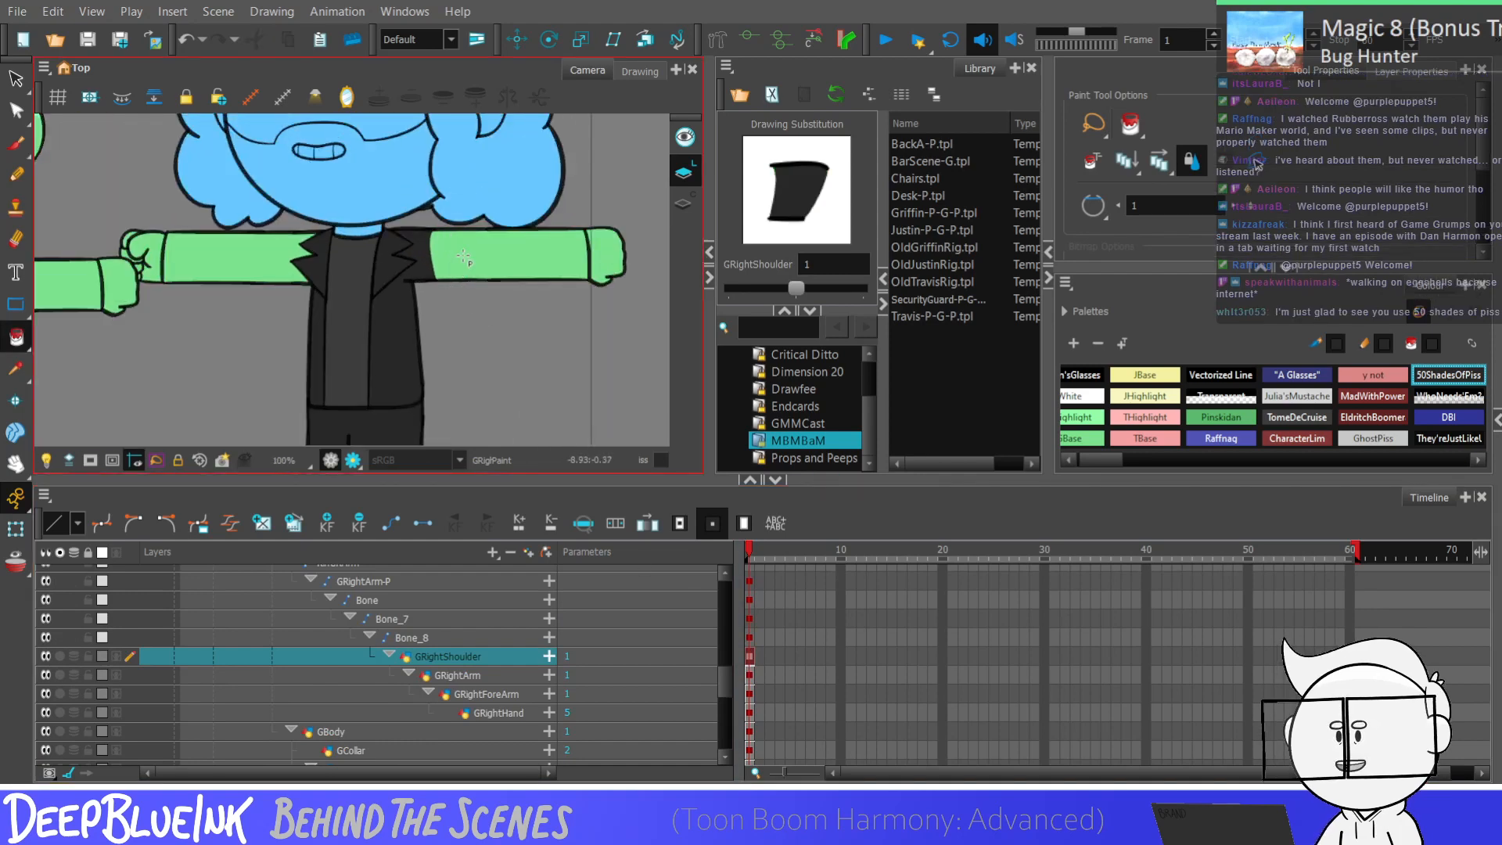
# Step: Fill the sleeve drawings GRightArm and GRightForeArm with the 50ShadesOfPiss colour
pyautogui.click(481, 675)
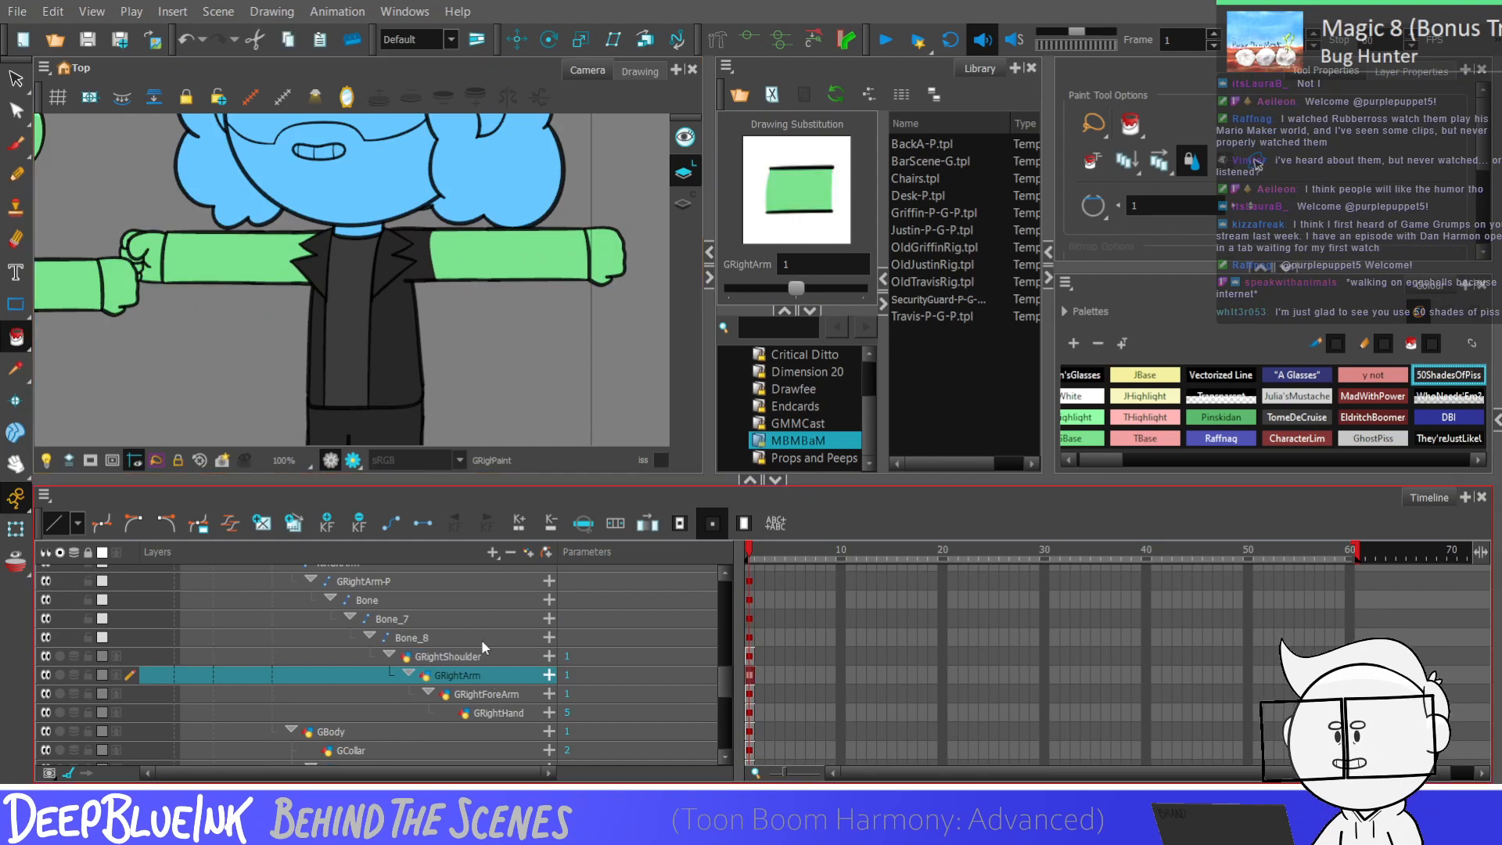
pyautogui.click(501, 693)
pyautogui.click(504, 712)
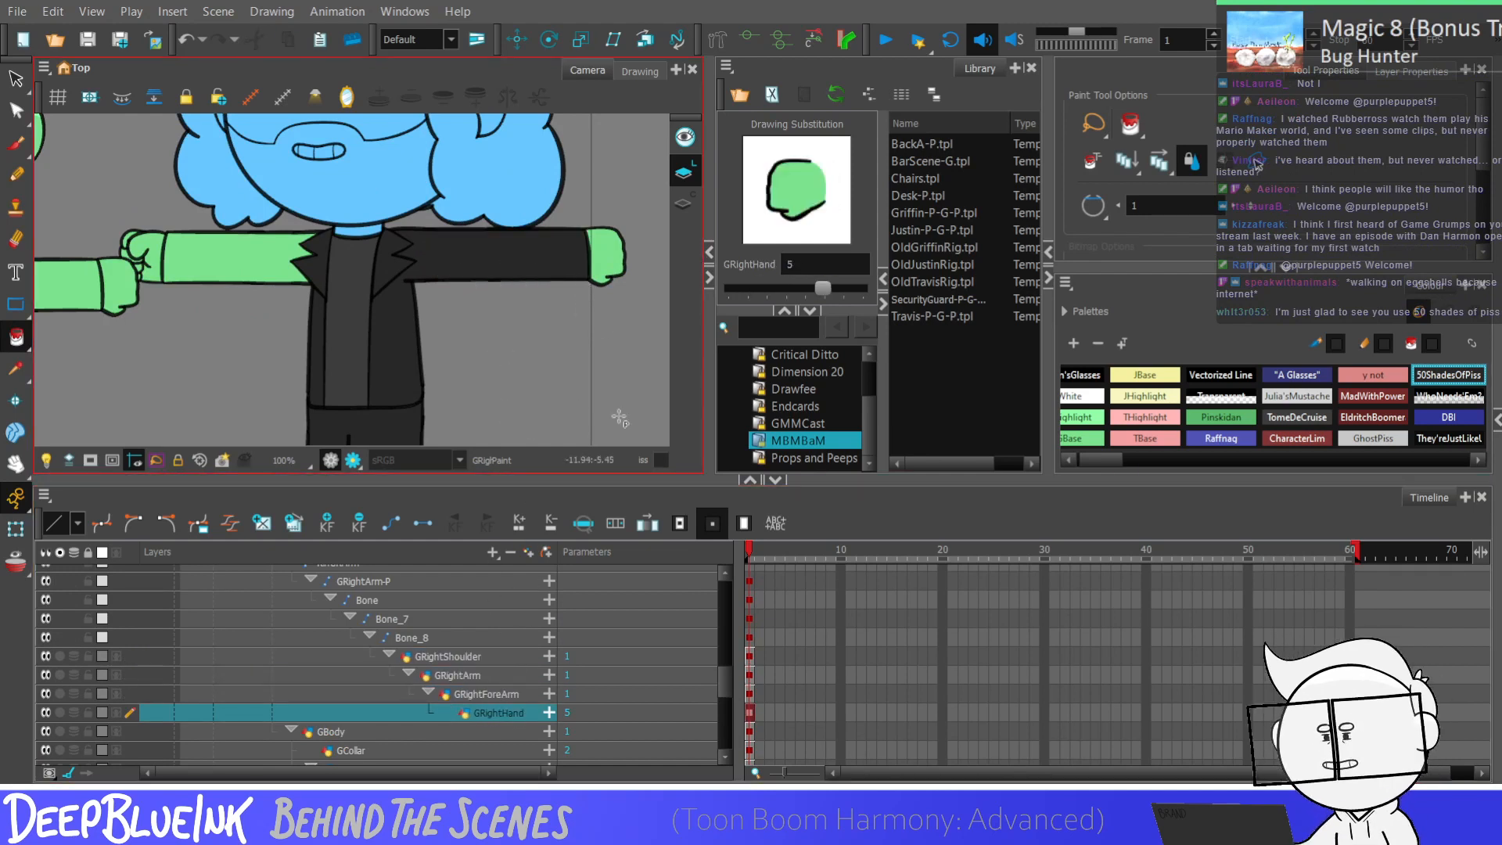
pyautogui.scroll(-1, 636, 411)
# Step: Fill the sleeve drawings GLeftShoulder, GLeftArm and GLeftForearm with the 50ShadesOfPiss colour
pyautogui.scroll(2, 726, 662)
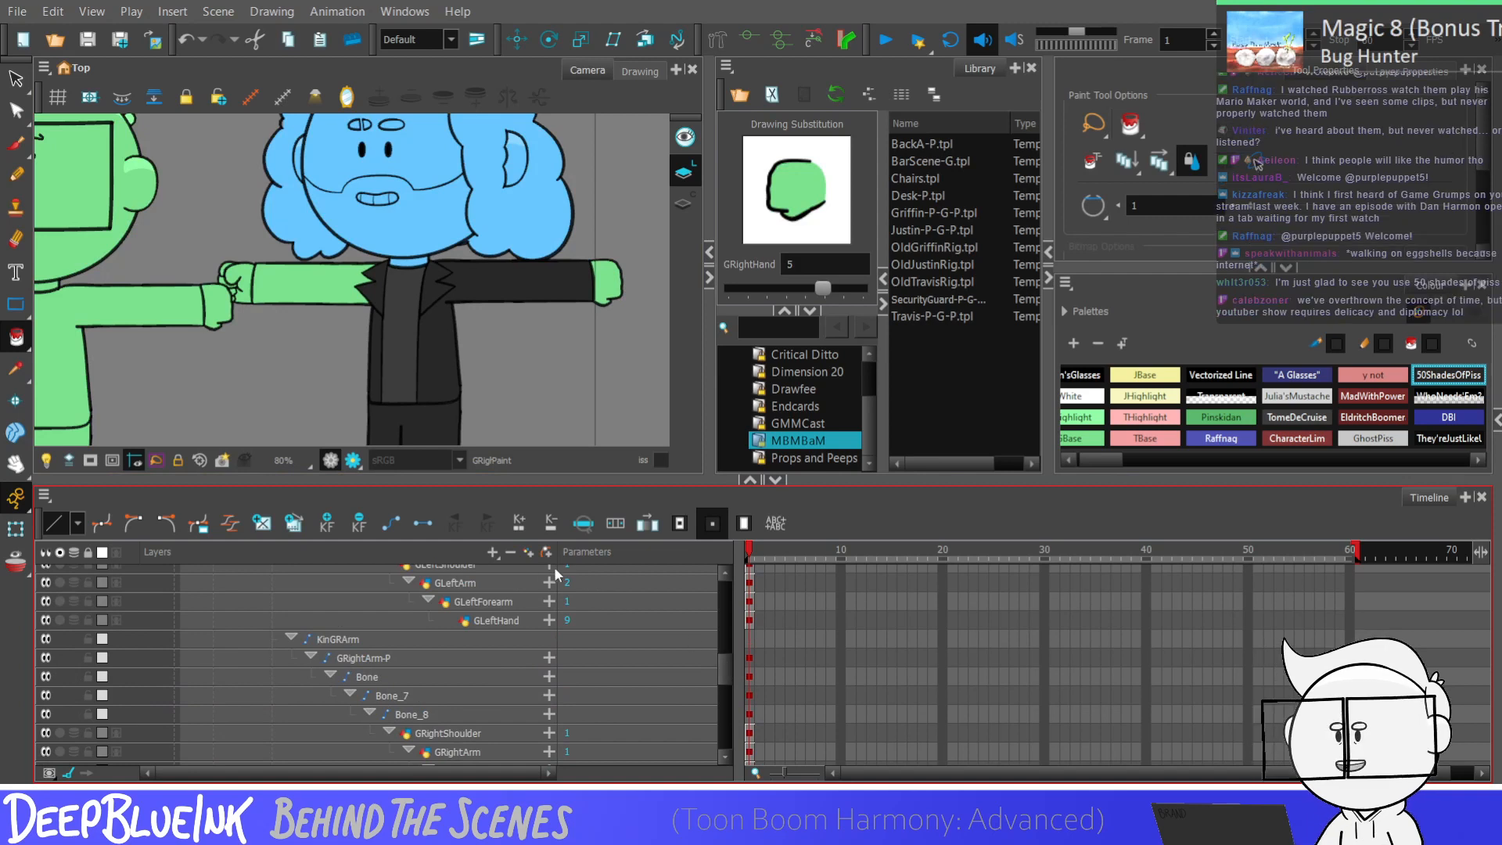
pyautogui.click(524, 564)
pyautogui.scroll(1, 396, 279)
pyautogui.click(368, 274)
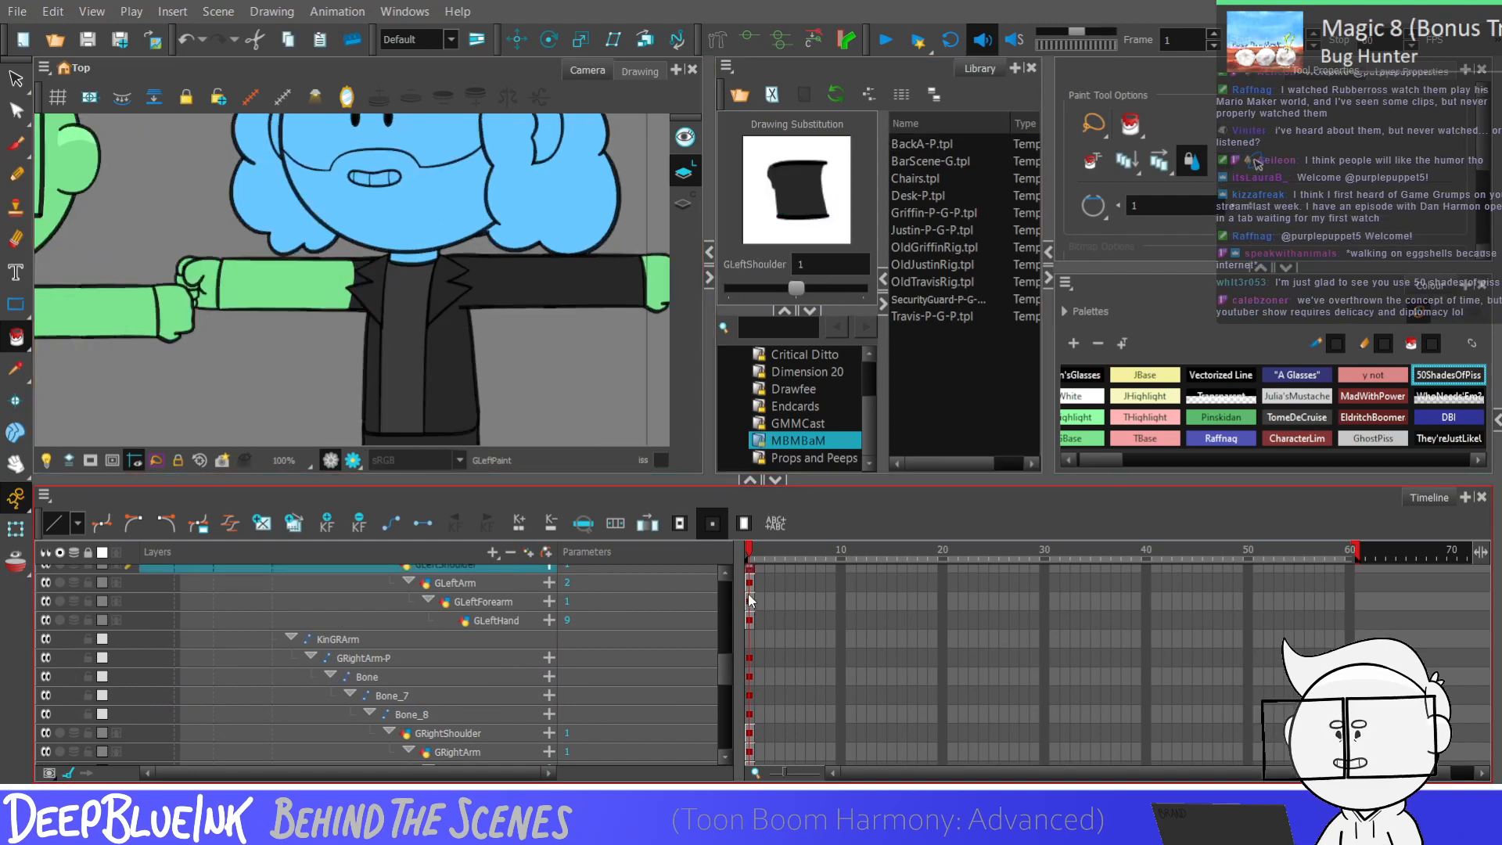
pyautogui.click(750, 583)
pyautogui.click(324, 284)
pyautogui.click(750, 601)
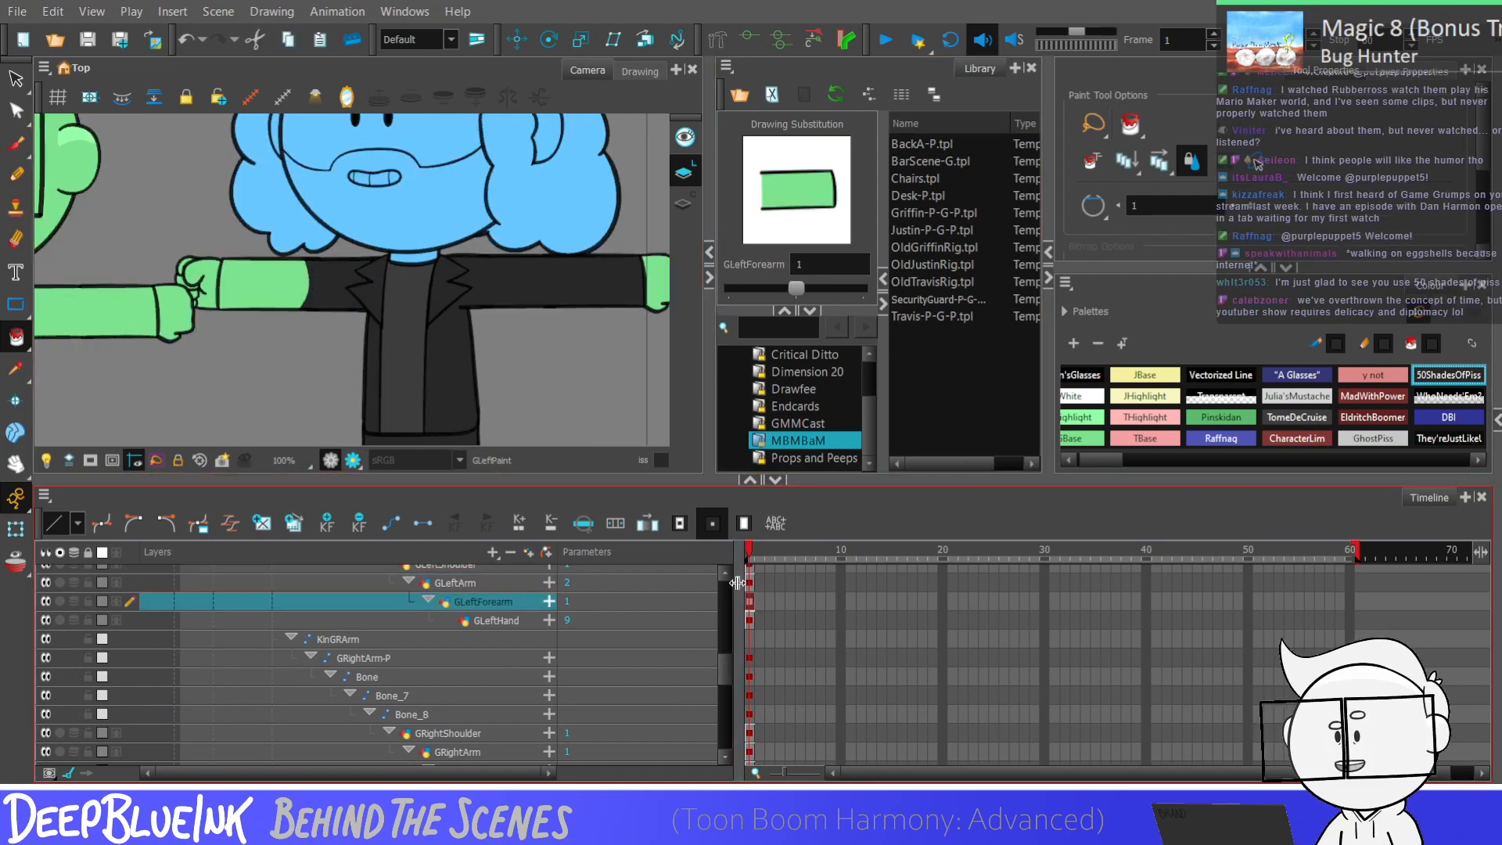
pyautogui.click(259, 297)
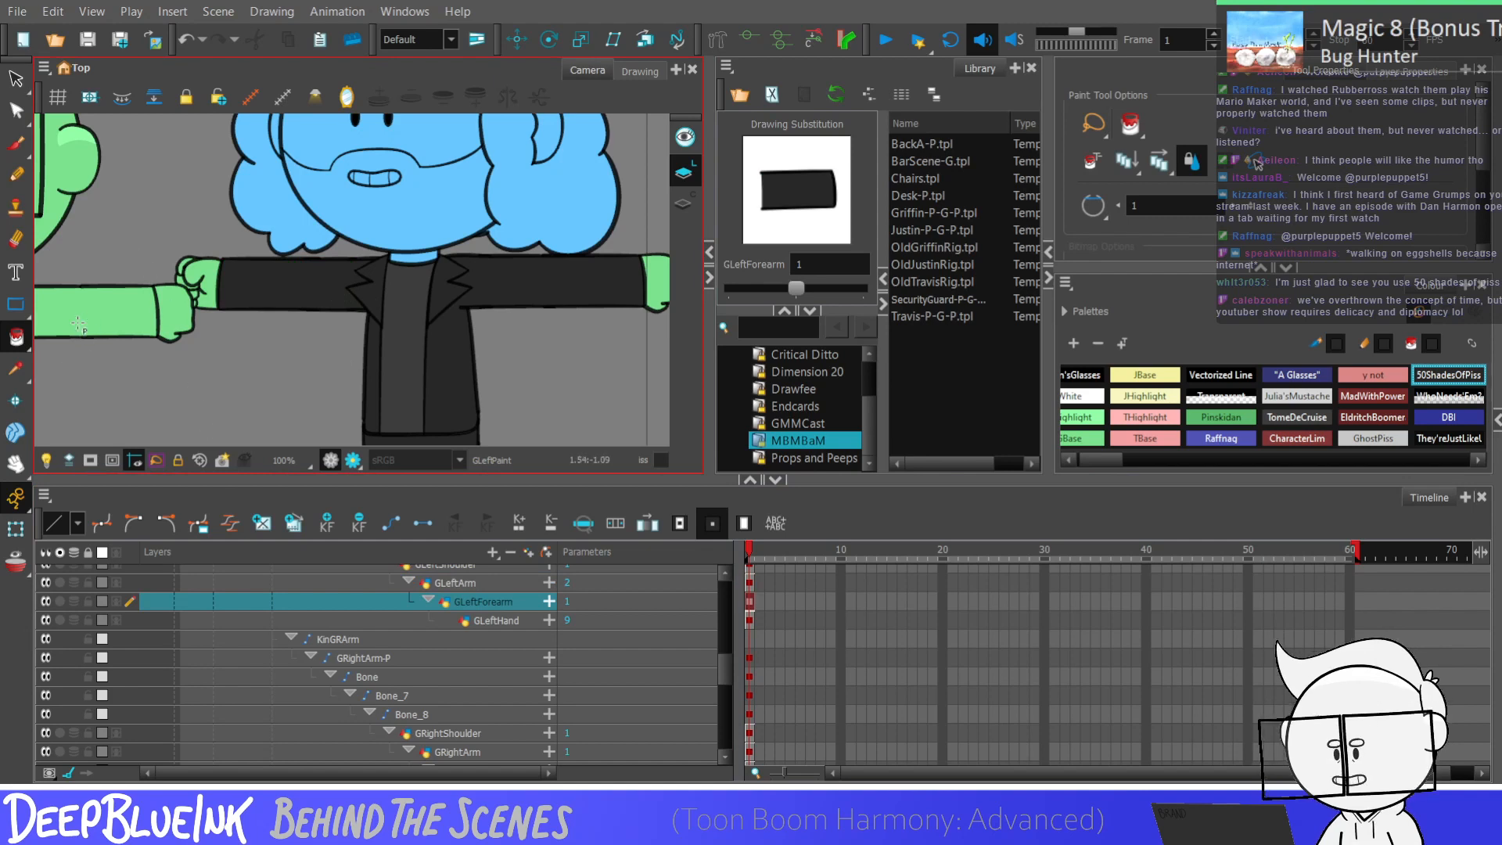
# Step: Sample the face's blue colour New 0 with the Dropper and open the GLeftHand drawing in the Drawing view for painting
pyautogui.click(19, 371)
pyautogui.click(429, 202)
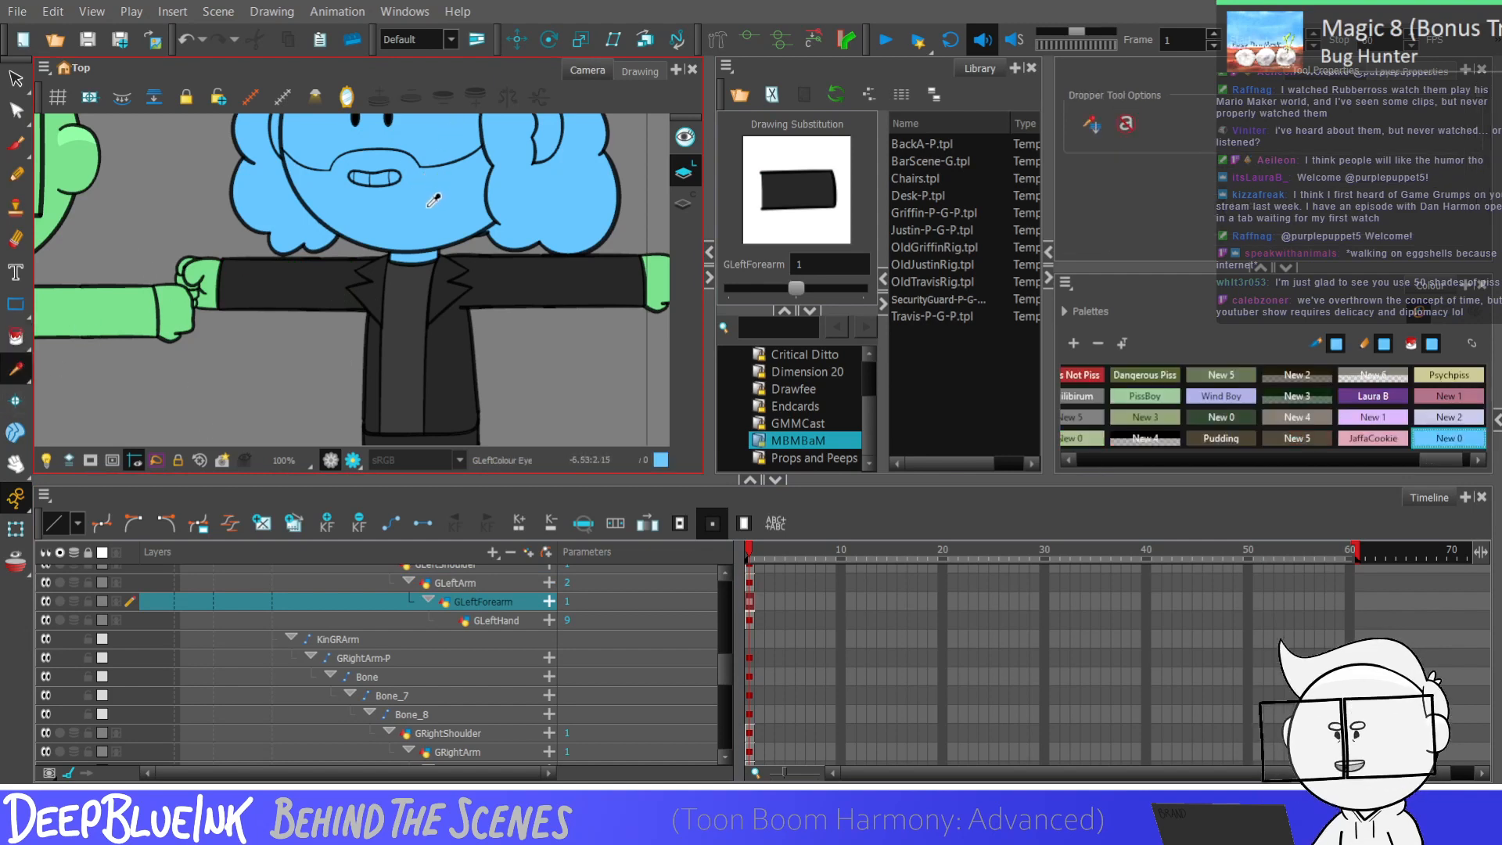
pyautogui.click(16, 337)
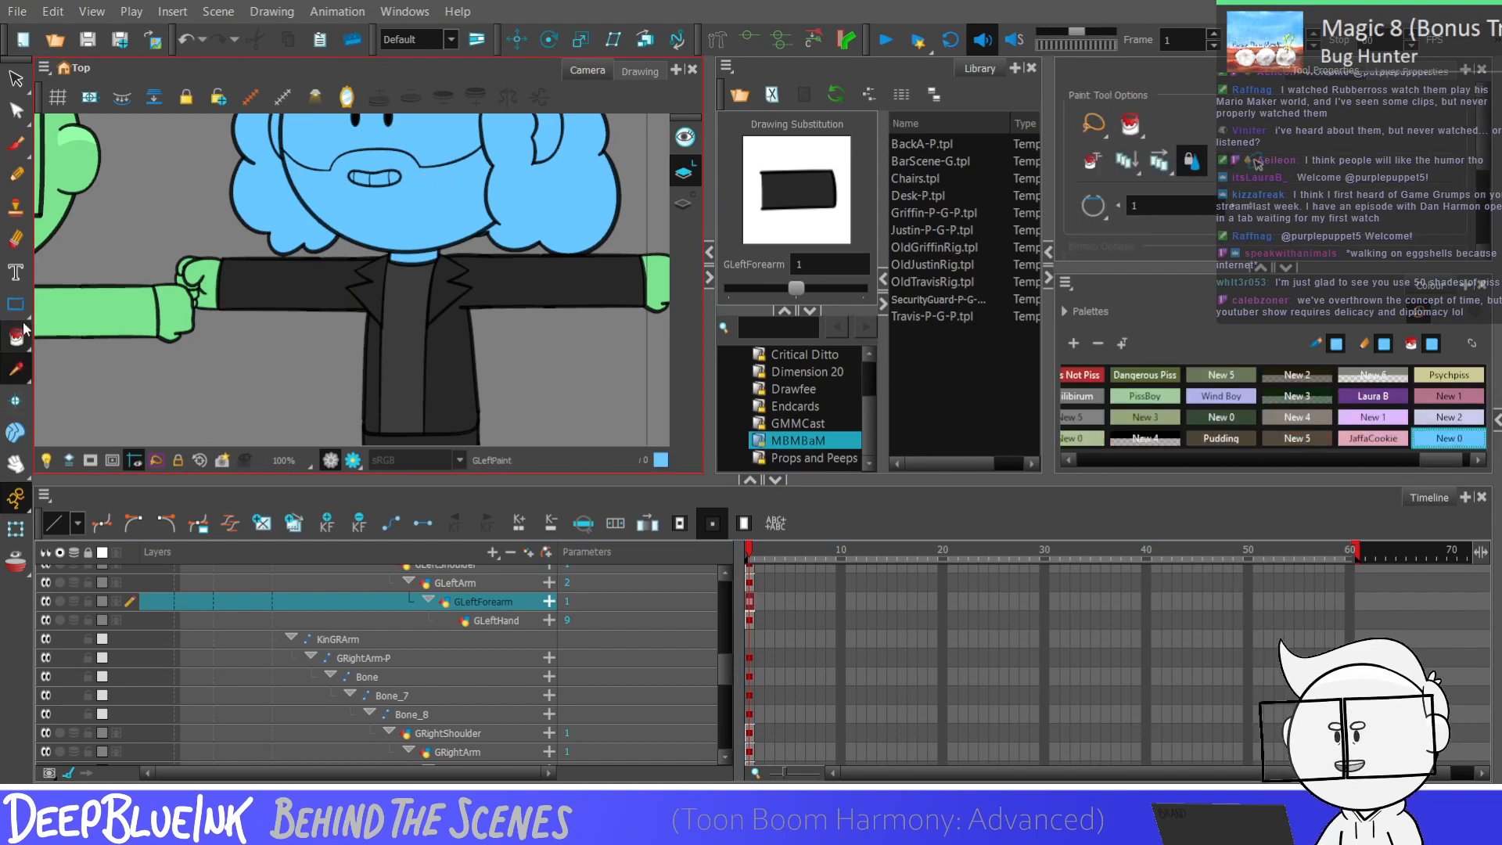
pyautogui.click(750, 620)
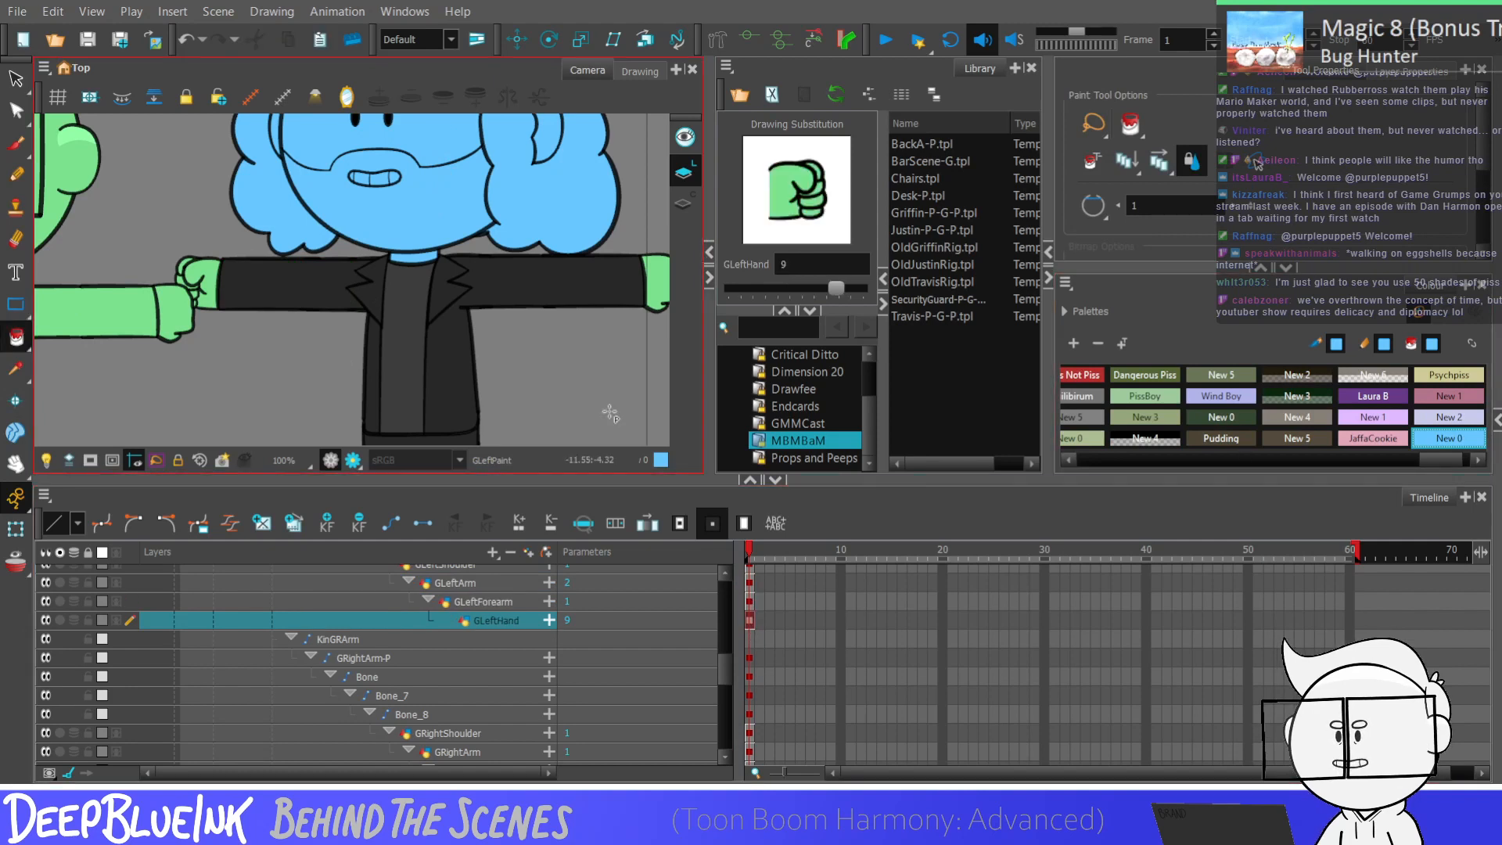
pyautogui.scroll(3, 223, 275)
pyautogui.click(640, 70)
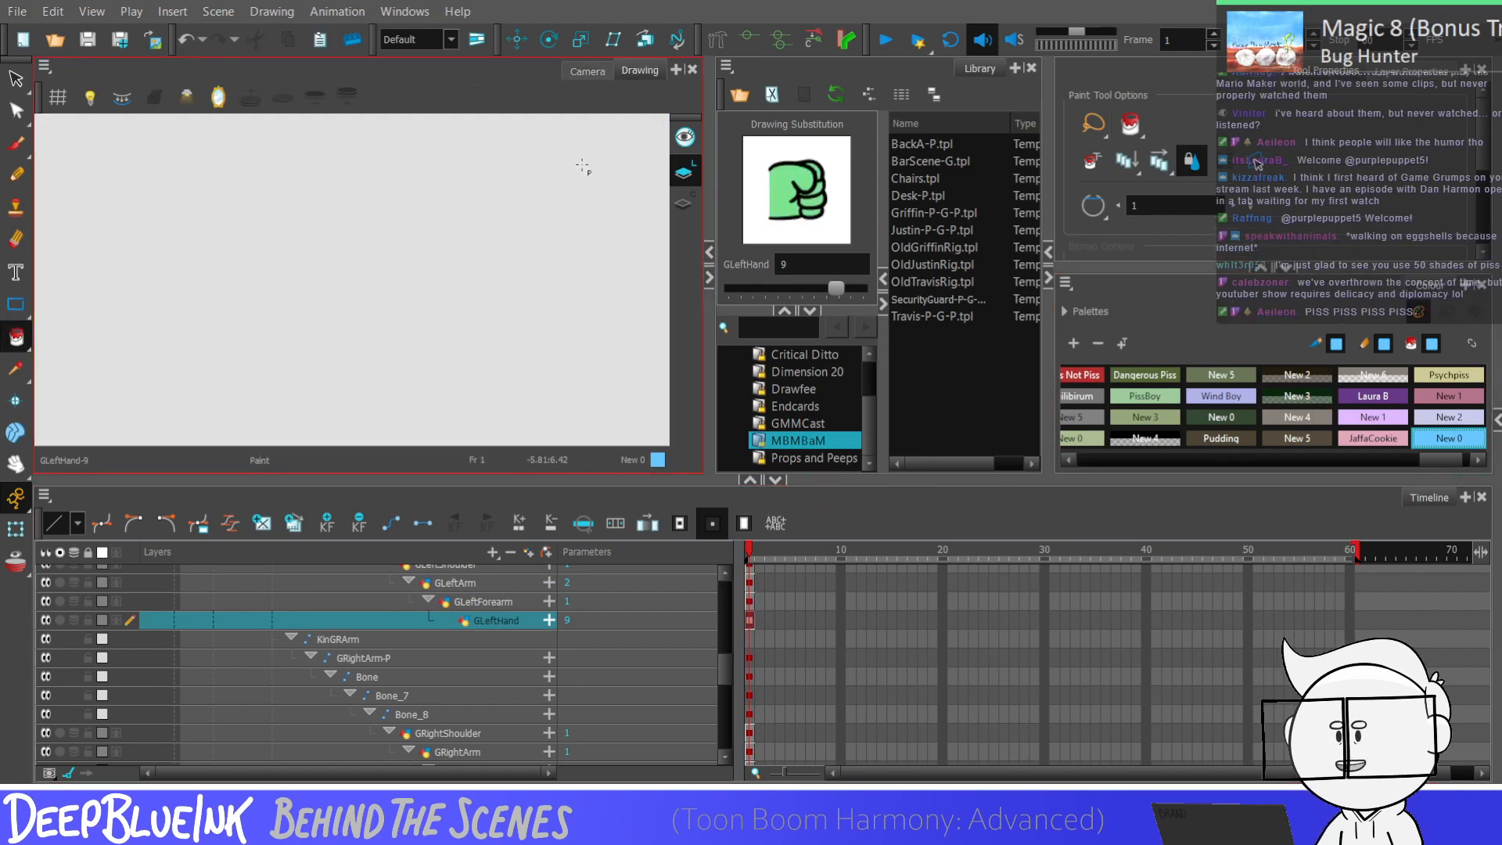
# Step: Fill the palm and all fingers of the fist, GLeftHand drawing 9, with the New 0 colour
pyautogui.scroll(-3, 547, 352)
pyautogui.scroll(3, 534, 329)
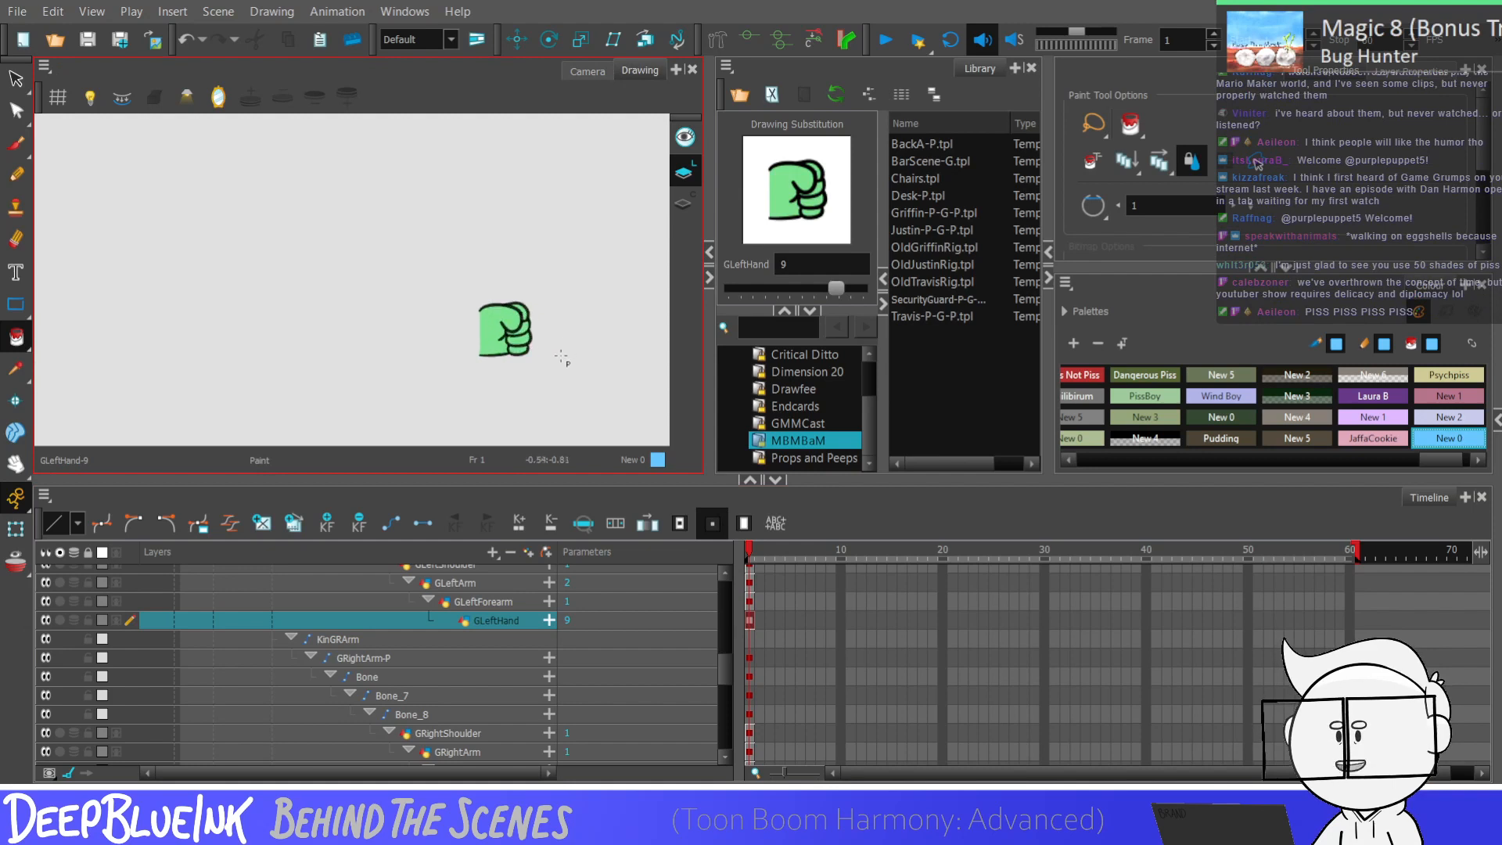
pyautogui.scroll(3, 534, 317)
pyautogui.click(399, 328)
pyautogui.click(481, 262)
pyautogui.click(481, 311)
pyautogui.click(487, 342)
# Step: Fill the raised-thumb hand, GLeftHand drawing 10, with the New 0 colour and return to drawing 9
pyautogui.press(']')
pyautogui.press(']')
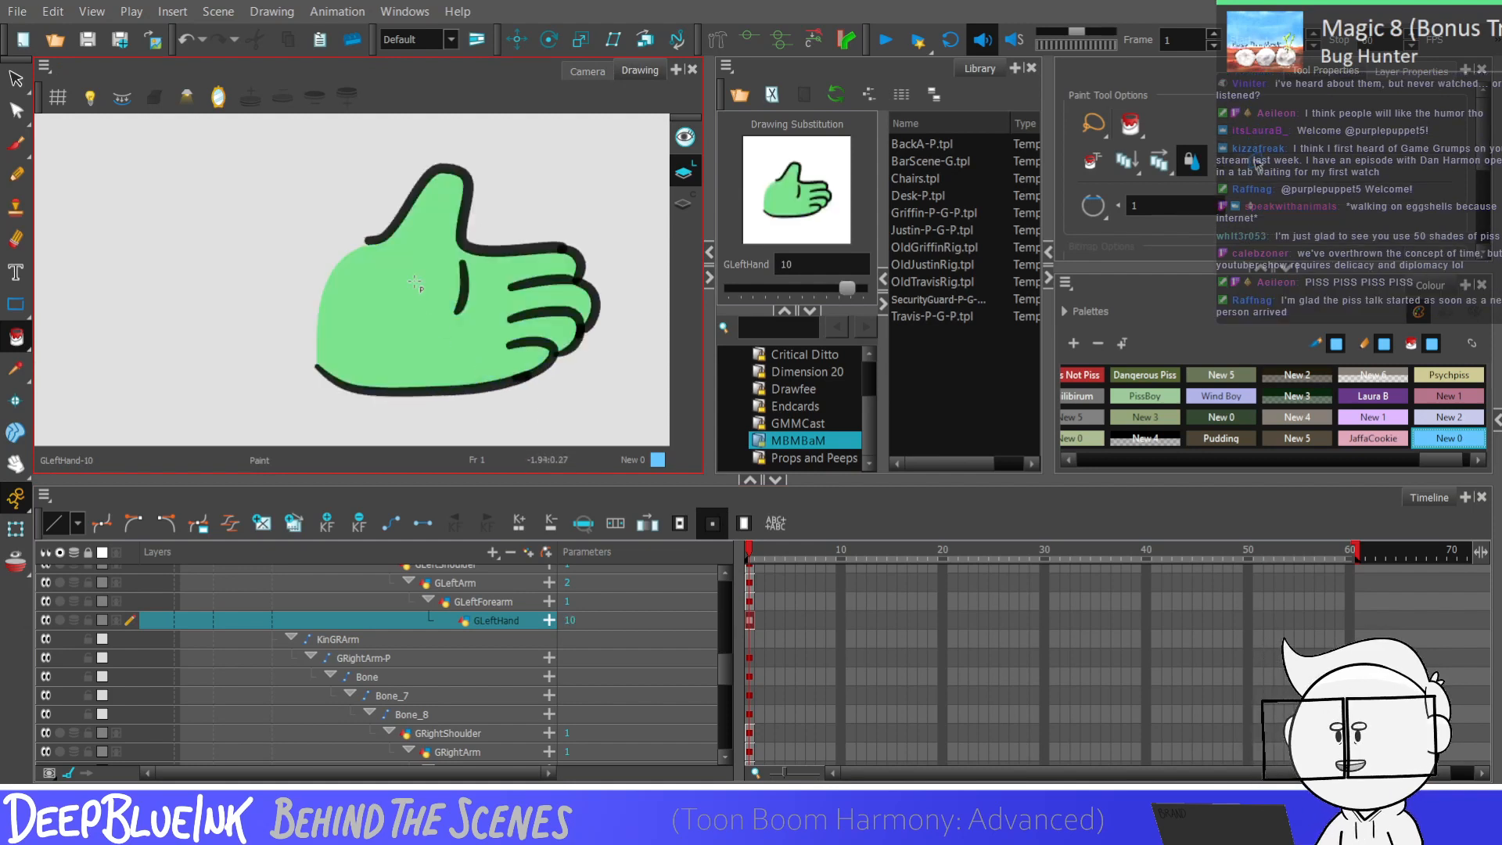
pyautogui.press('[')
pyautogui.press('[')
pyautogui.press('[')
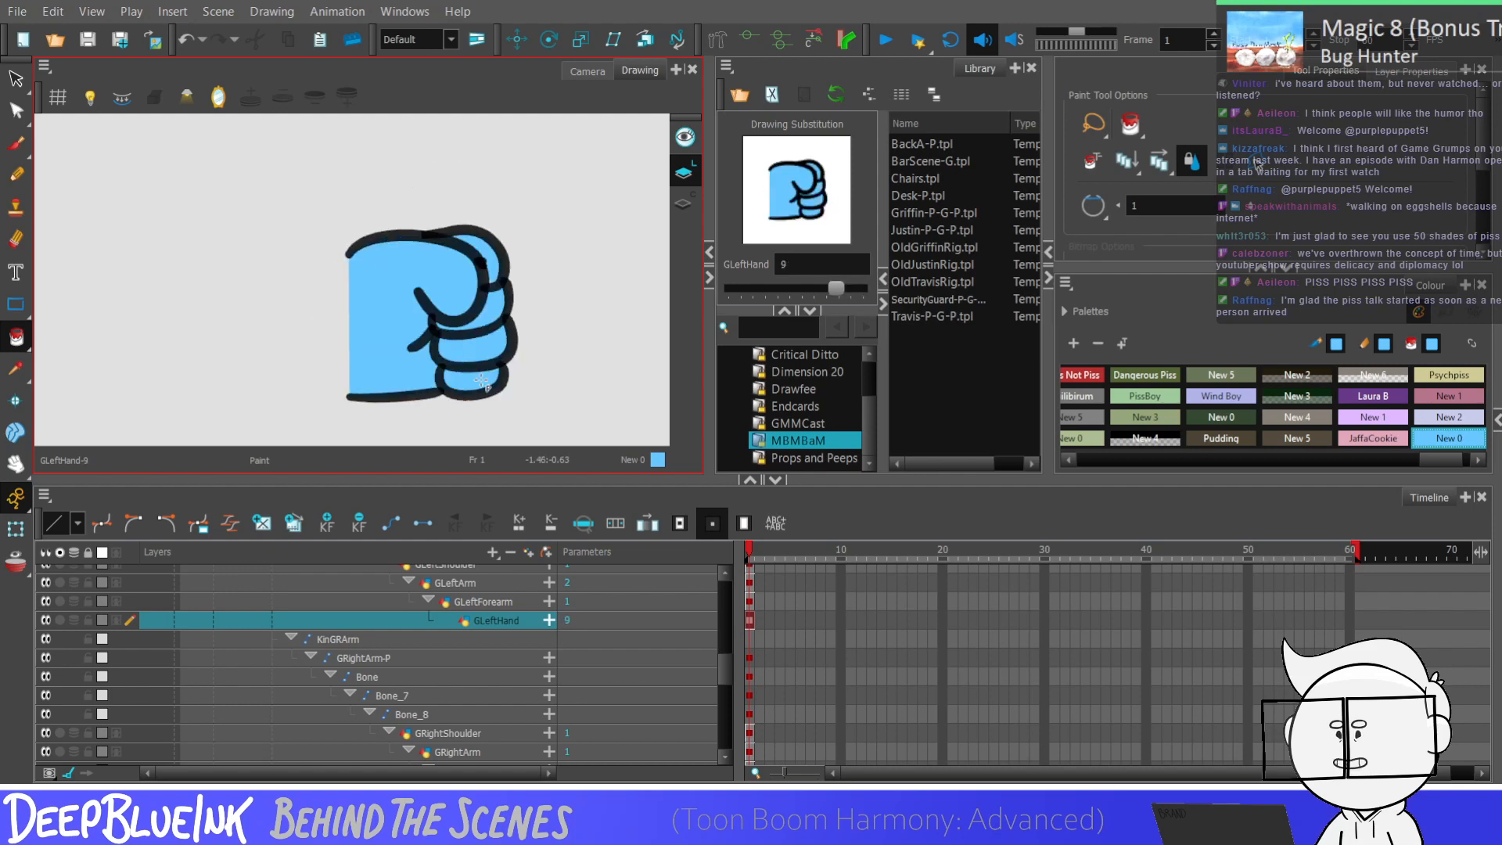
# Step: Fill GLeftHand drawings 8 to 6 with the New 0 colour
pyautogui.click(423, 338)
pyautogui.click(404, 395)
pyautogui.press('[')
pyautogui.click(461, 381)
pyautogui.press('[')
pyautogui.press('[')
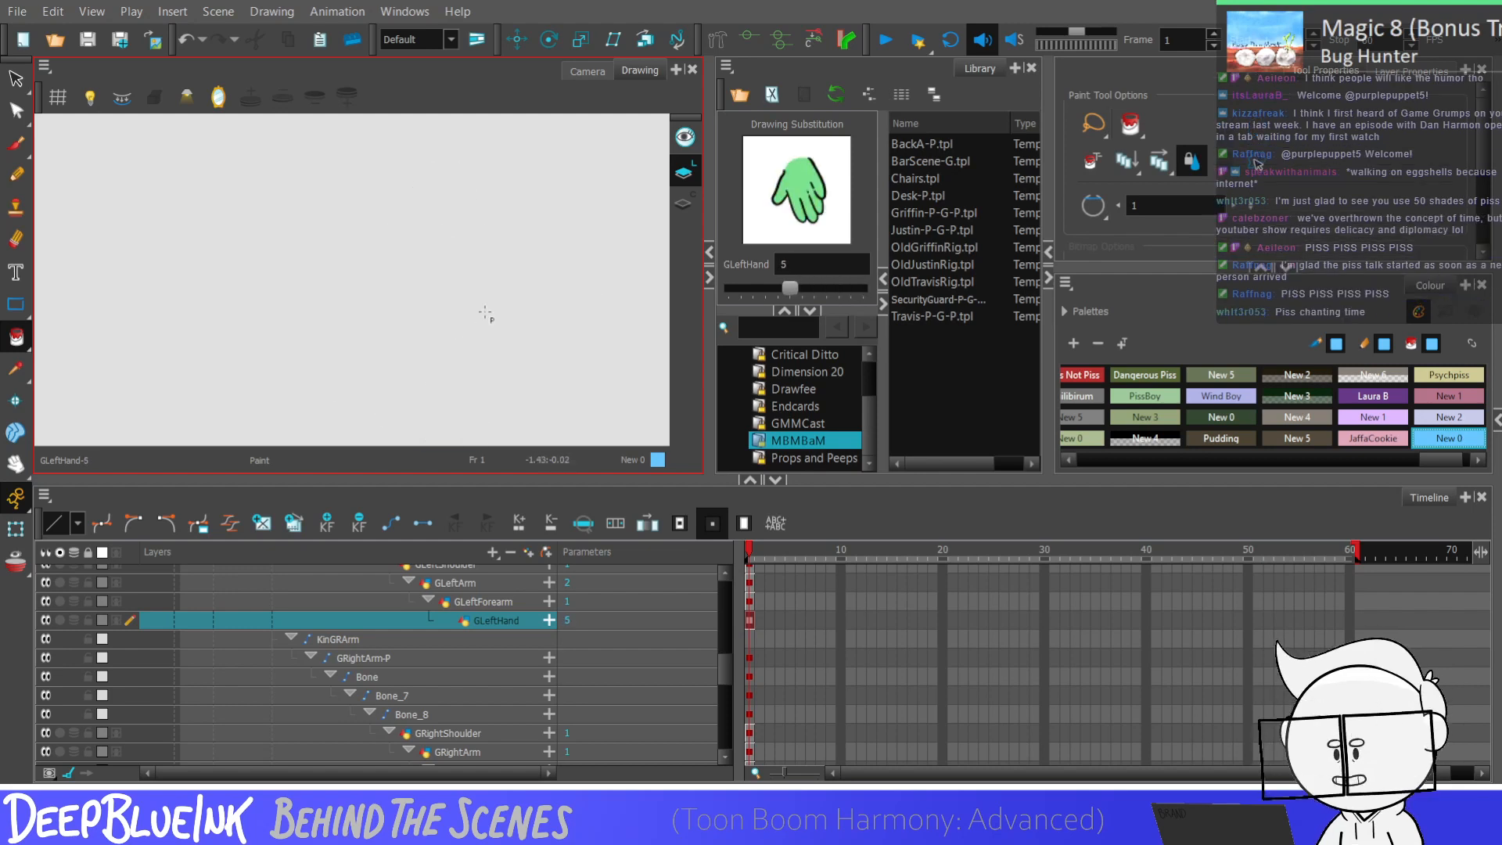
# Step: Fill the open hand and the downward-pointing hand, GLeftHand drawings 5 and 4, with the New 0 colour
pyautogui.scroll(-3, 487, 268)
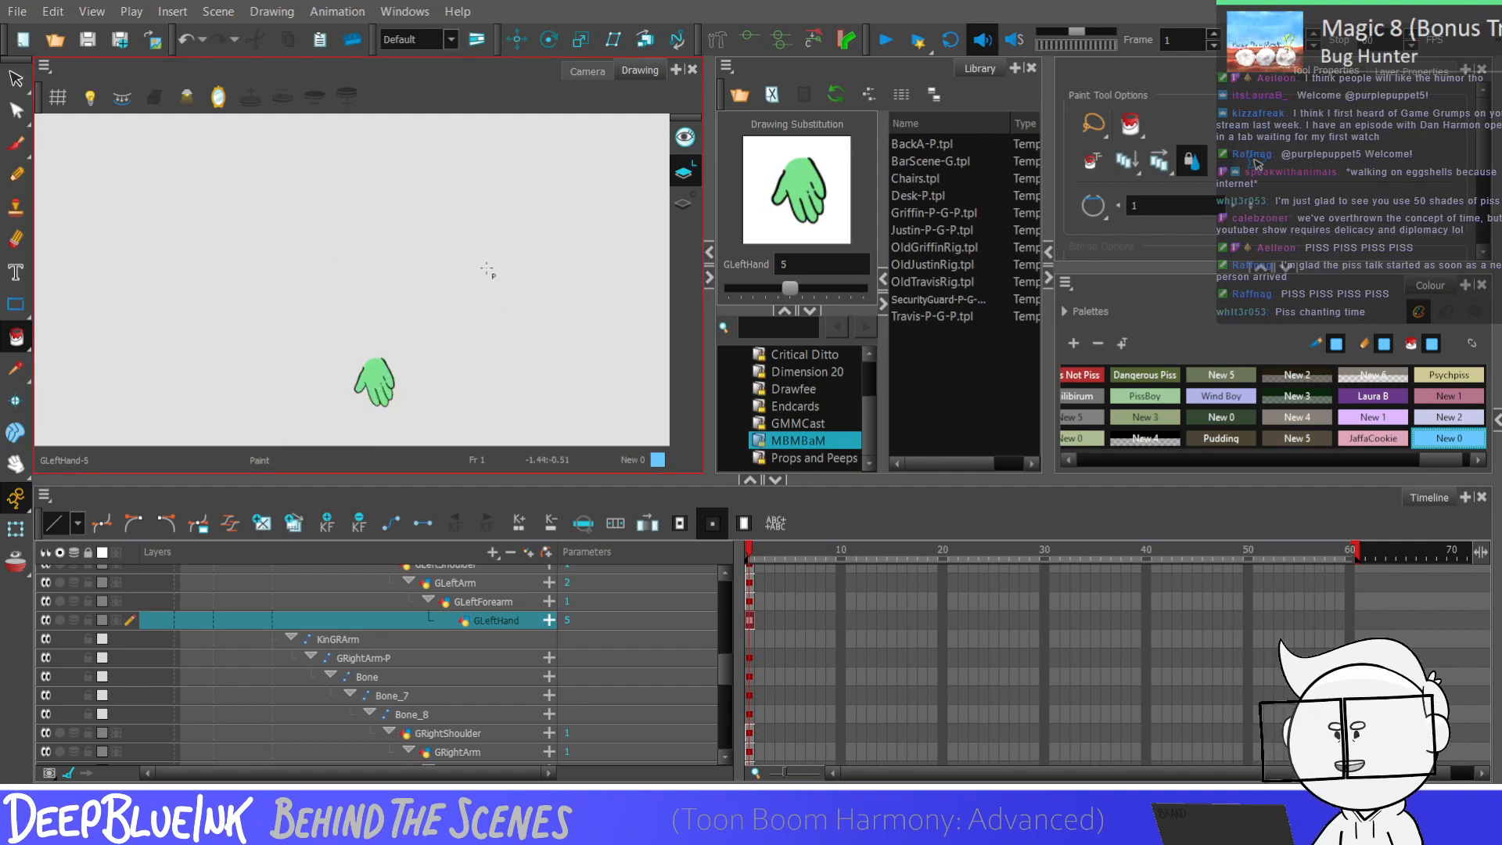
pyautogui.scroll(3, 397, 395)
pyautogui.click(399, 361)
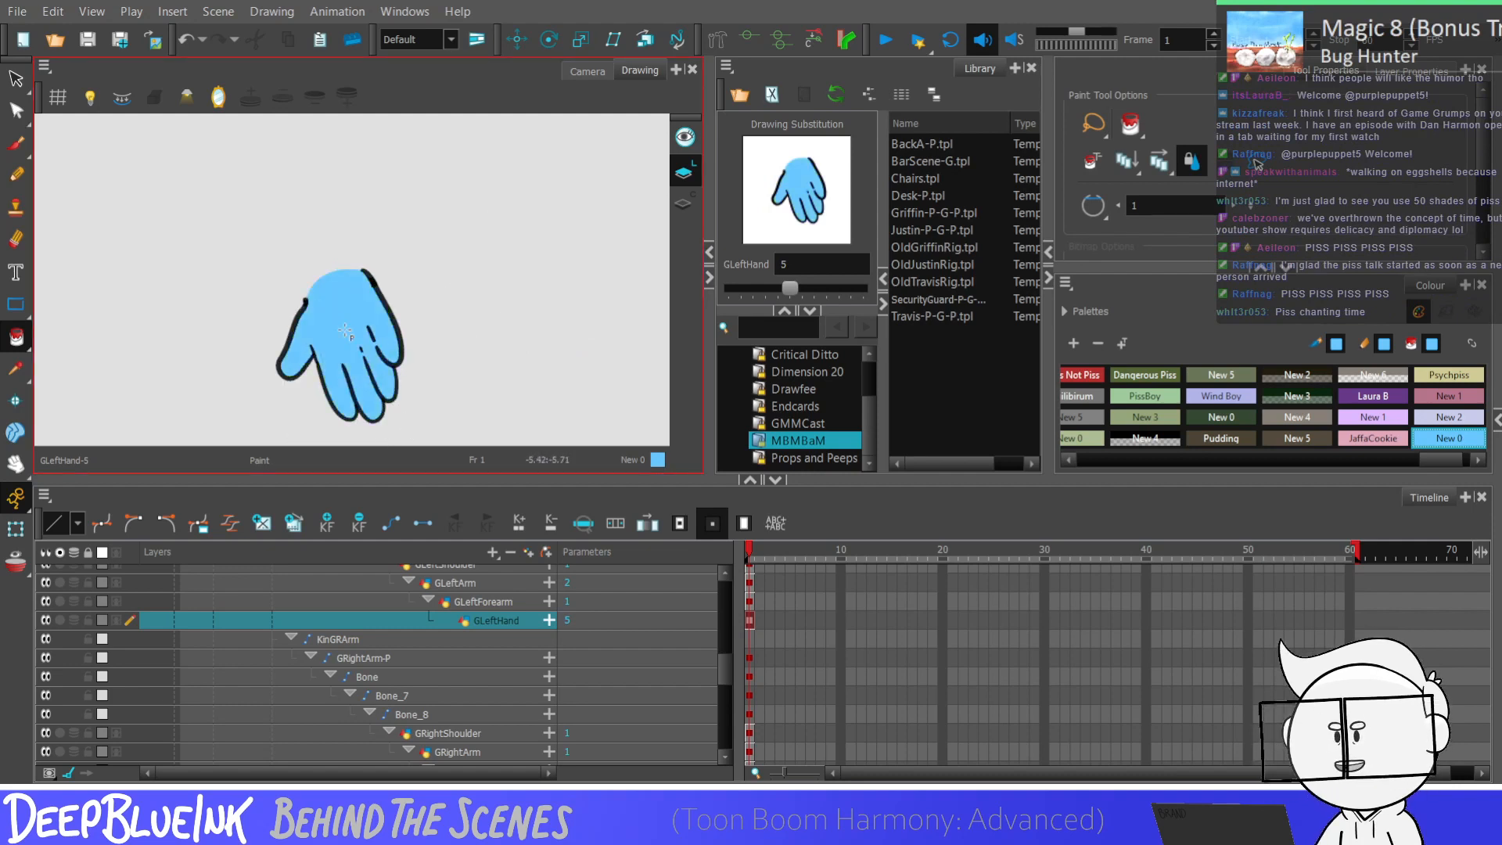
pyautogui.press('[')
pyautogui.click(397, 361)
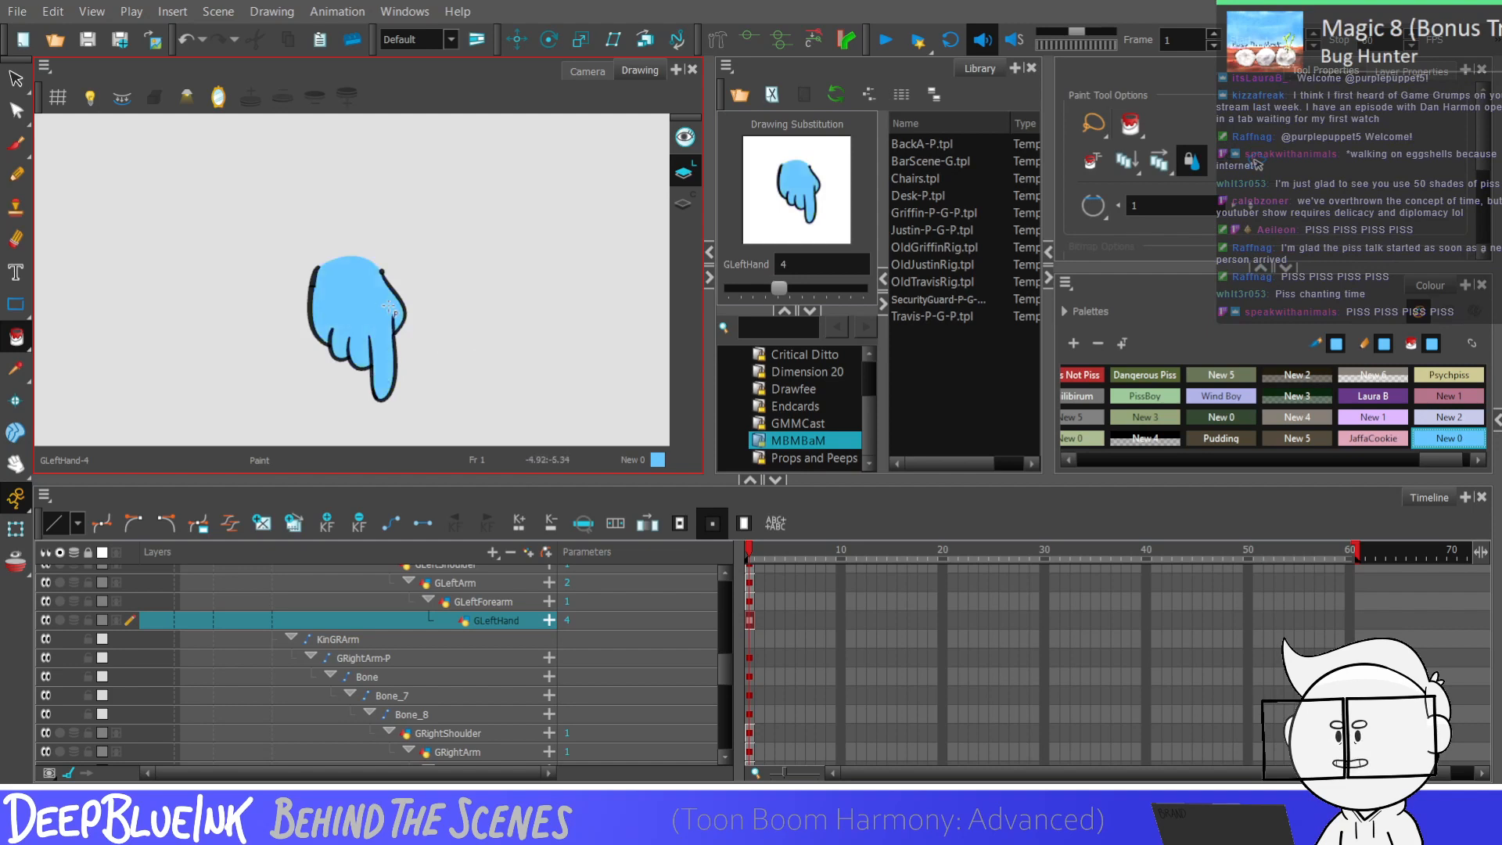
# Step: Fill GLeftHand drawings 3, 2 and 1 with the New 0 colour
pyautogui.press('[')
pyautogui.click(364, 313)
pyautogui.press('[')
pyautogui.click(352, 359)
pyautogui.click(340, 286)
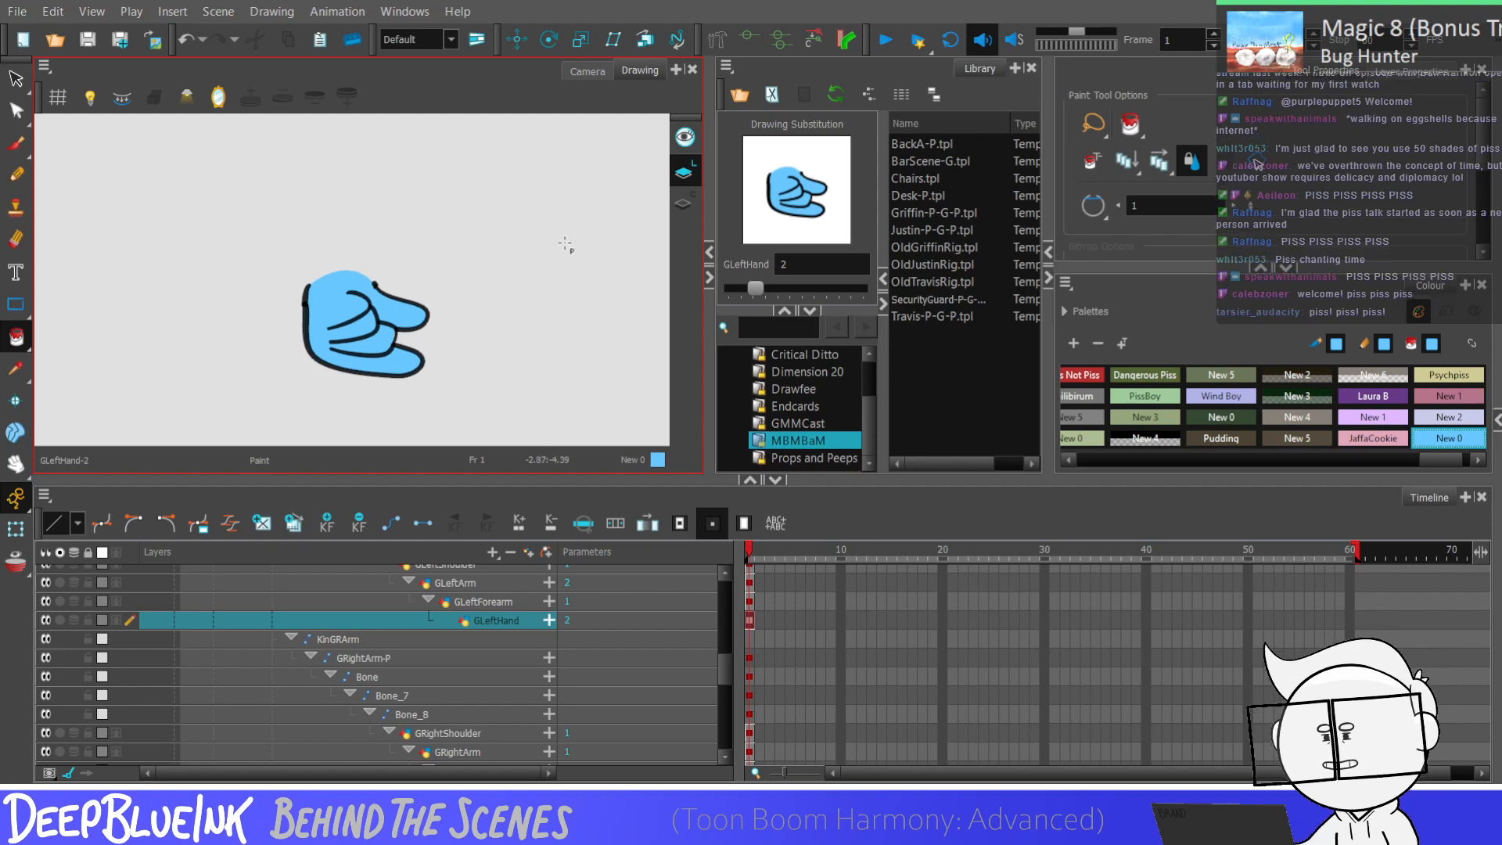
pyautogui.press('[')
pyautogui.click(368, 270)
# Step: Go through the GLeftHand drawing substitutions in the Camera view to check their fills on the rig
pyautogui.click(588, 71)
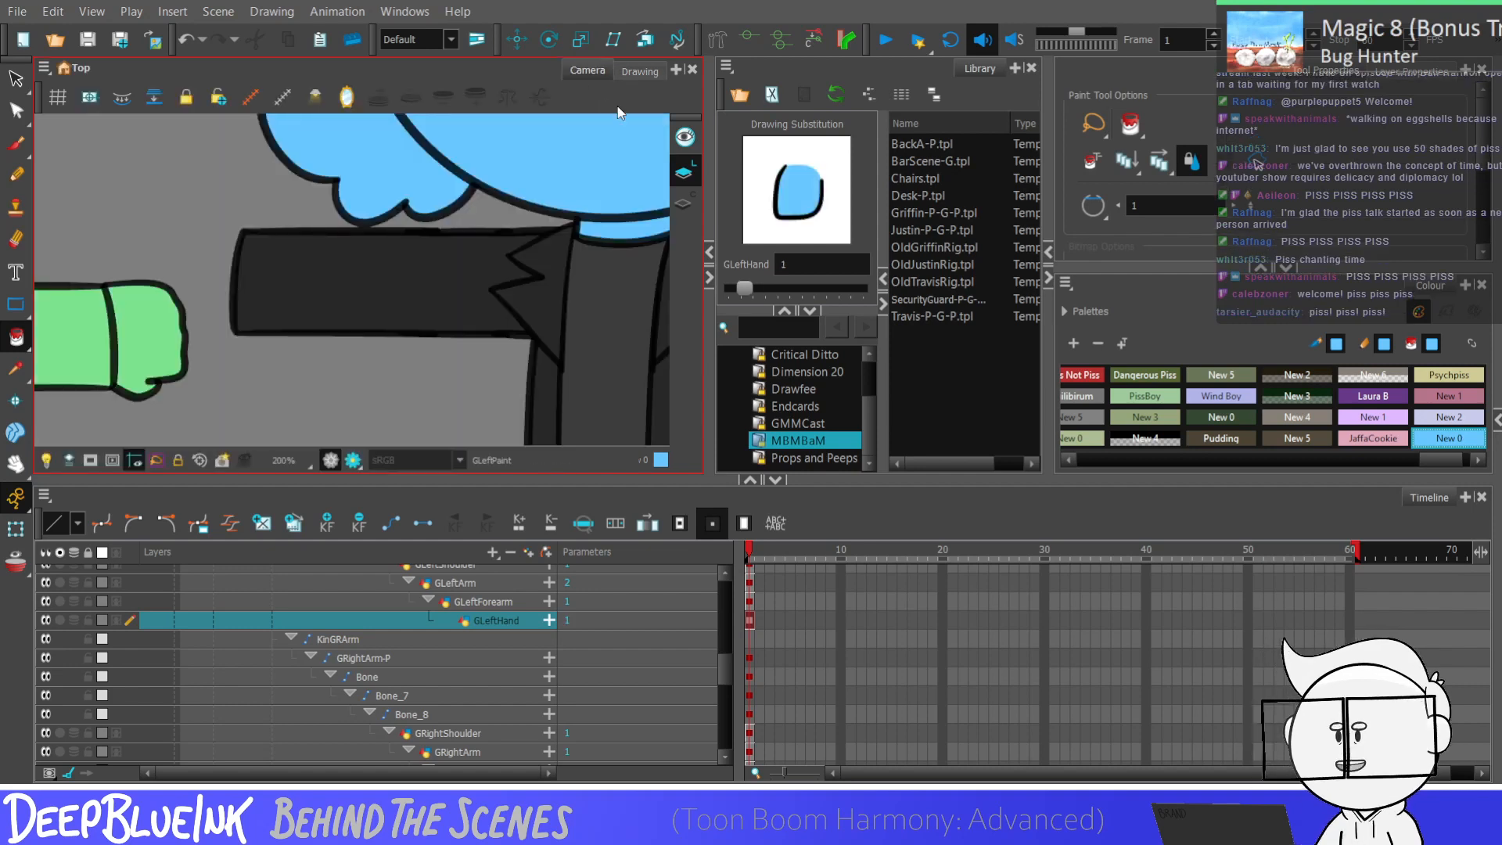
pyautogui.press(']')
pyautogui.press(']')
pyautogui.press(']')
pyautogui.press(']')
pyautogui.press(']')
pyautogui.press(']')
pyautogui.press(']')
pyautogui.press(']')
pyautogui.press(']')
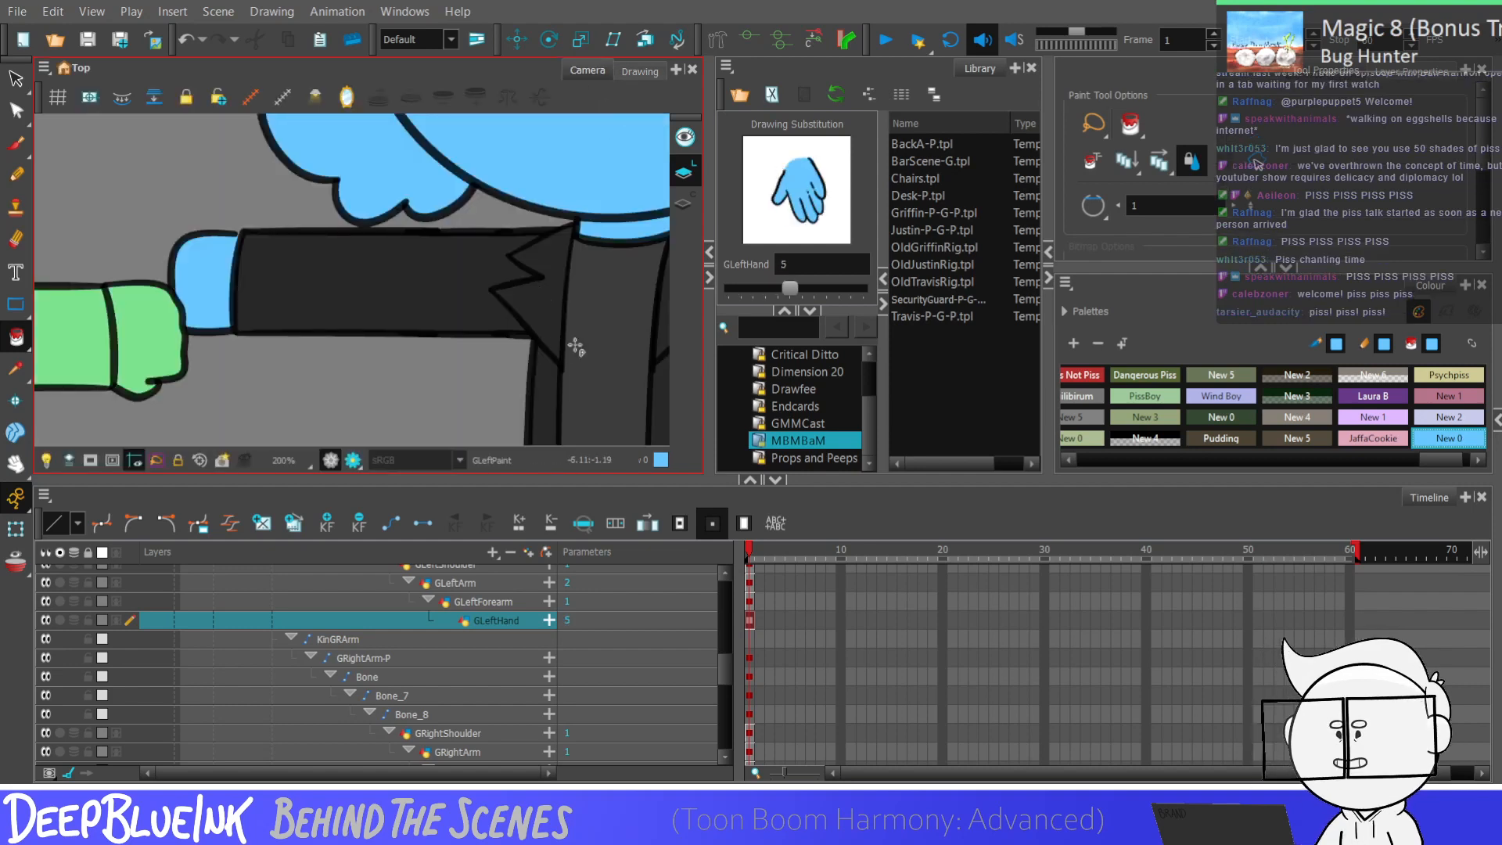
pyautogui.press('[')
pyautogui.press('[')
pyautogui.press(']')
pyautogui.press(']')
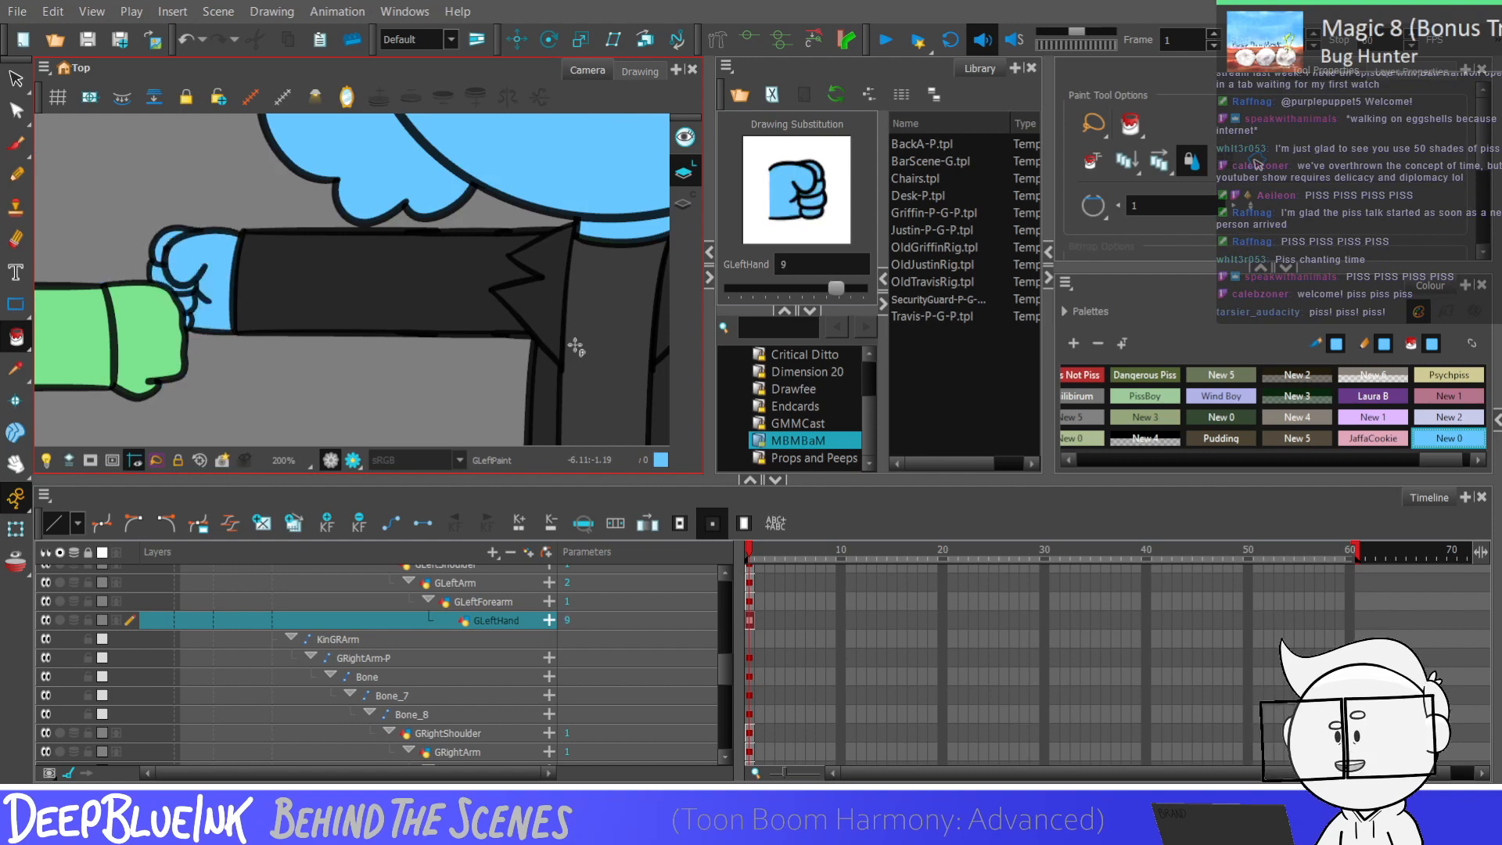
pyautogui.click(16, 78)
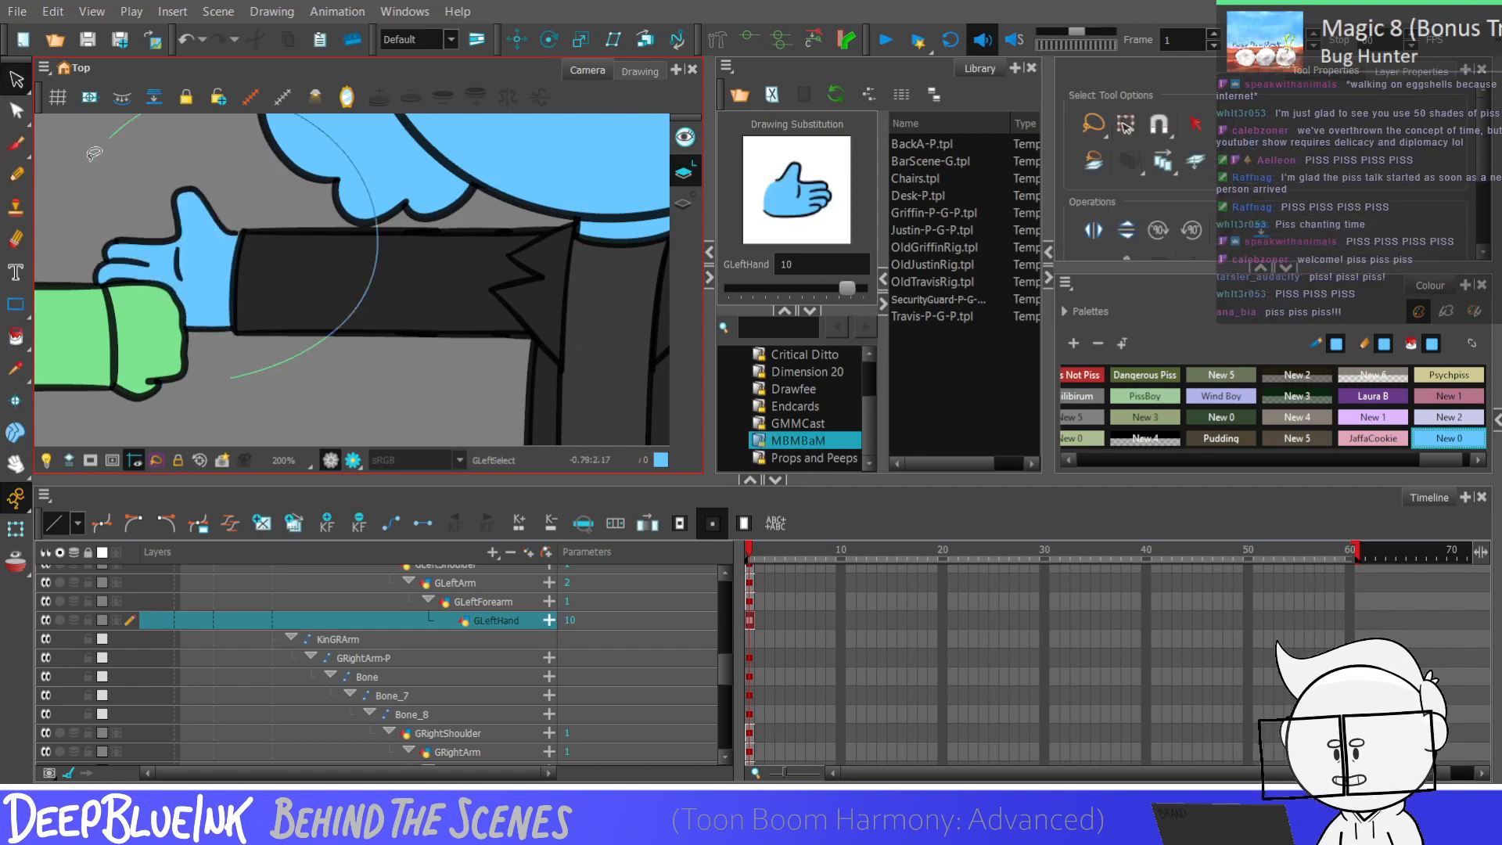
pyautogui.hotkey('ctrl', 'a')
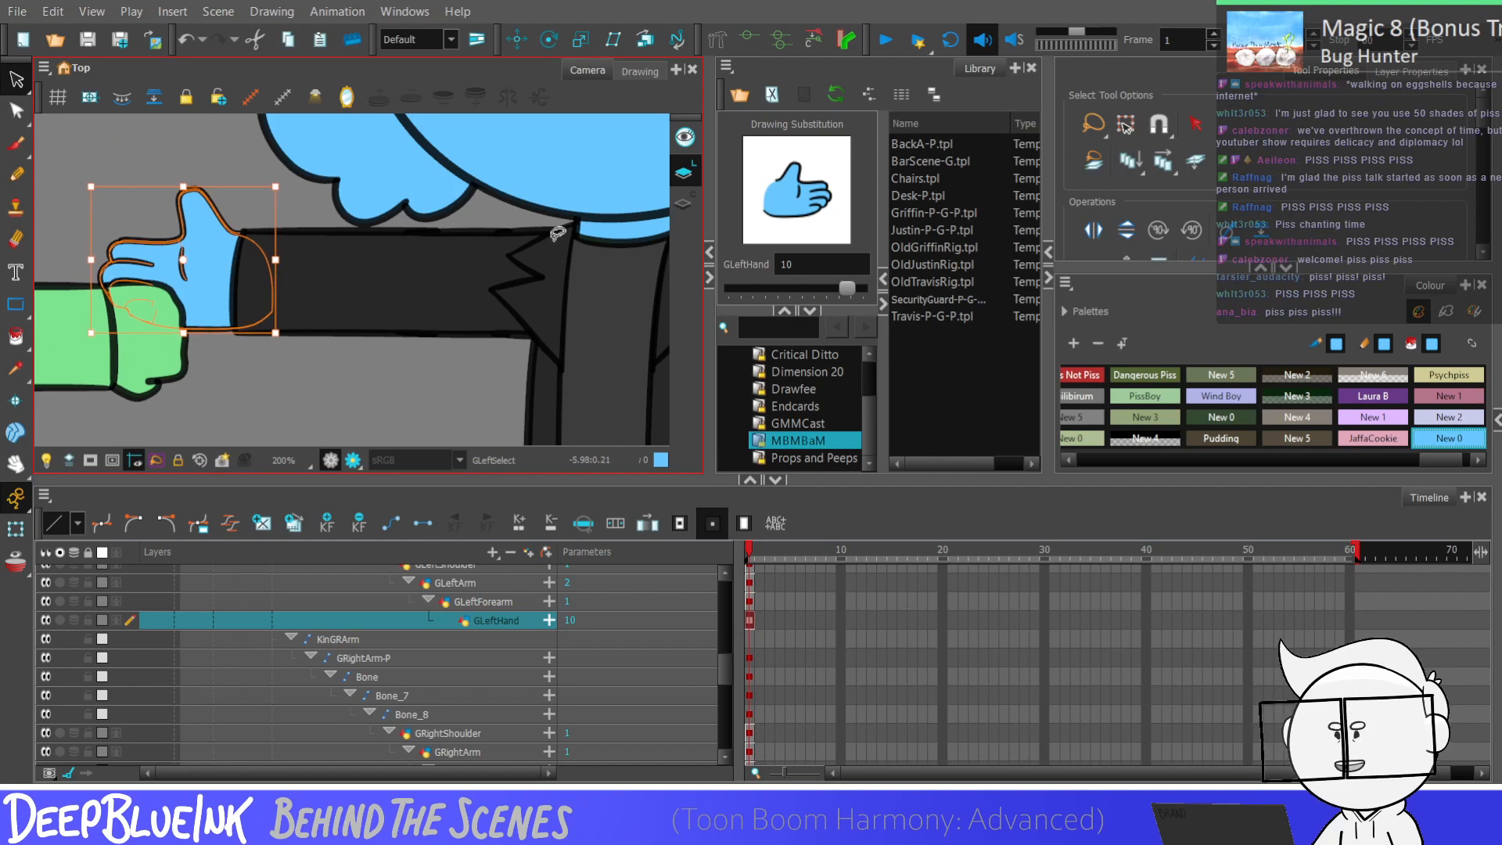
pyautogui.press('Escape')
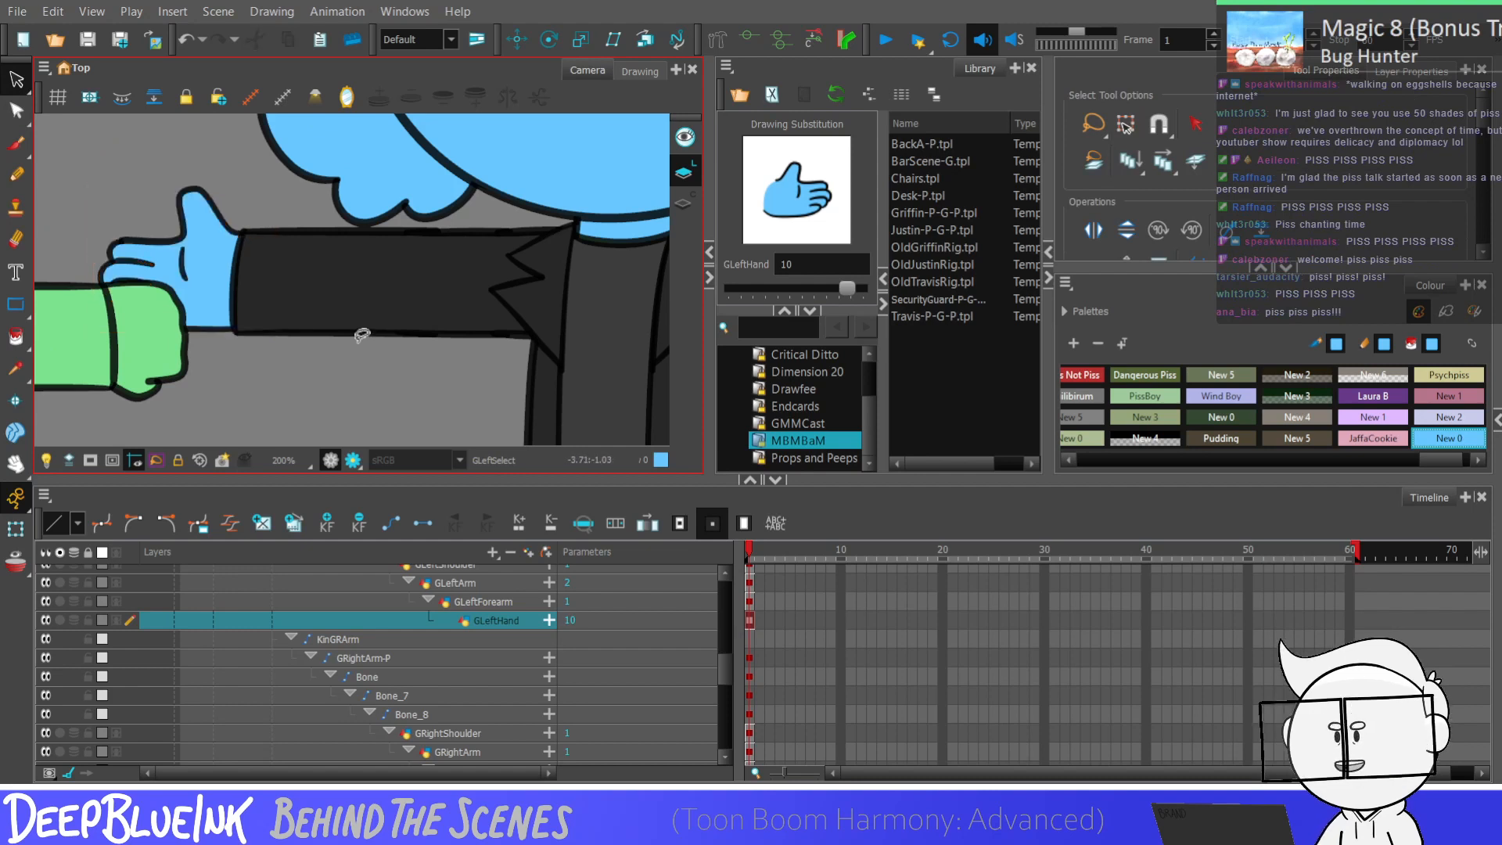
pyautogui.scroll(-2, 285, 279)
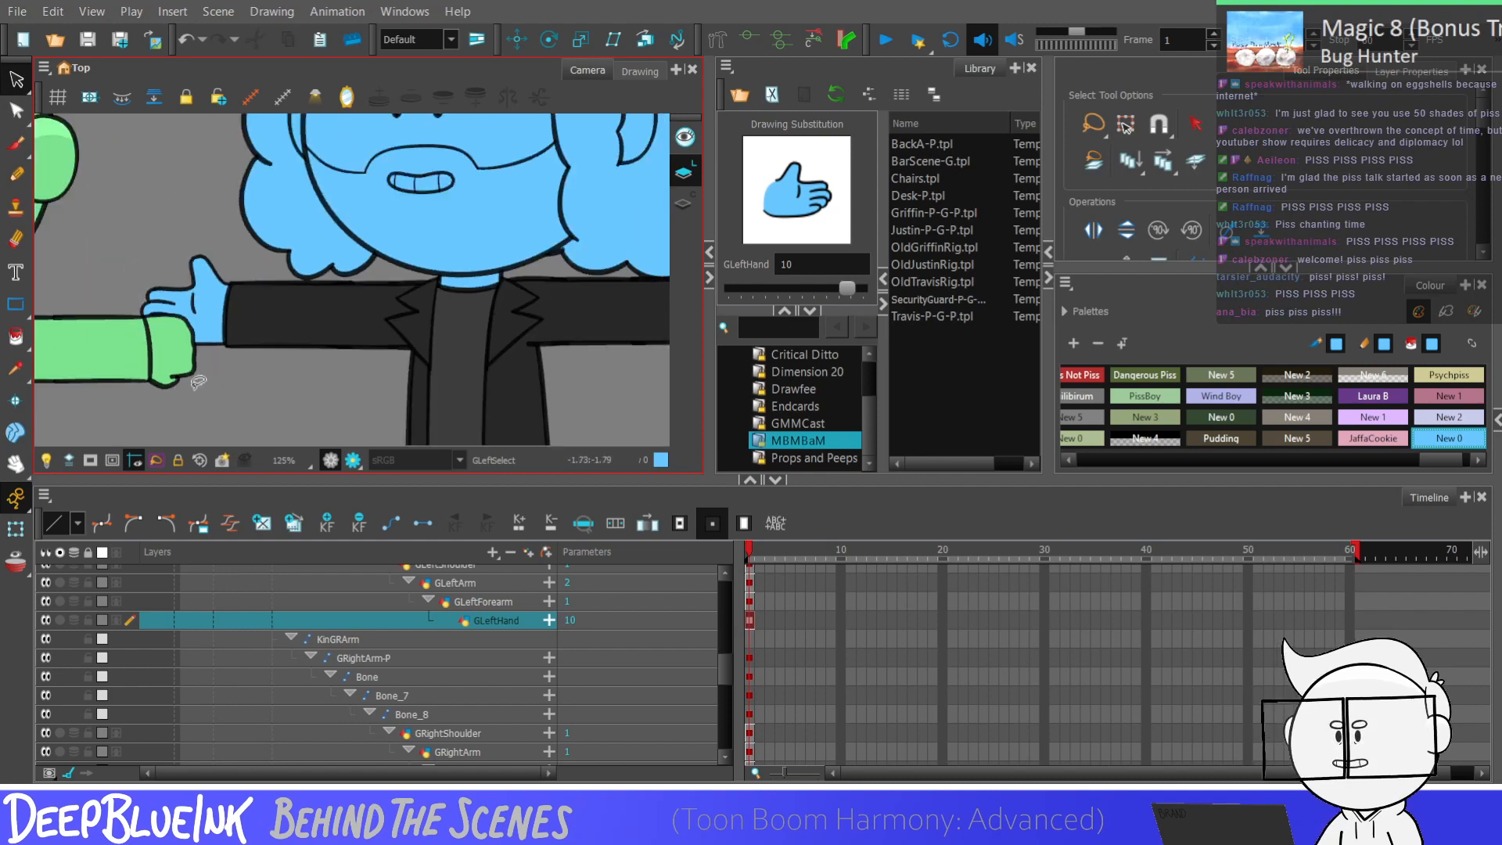
pyautogui.click(16, 336)
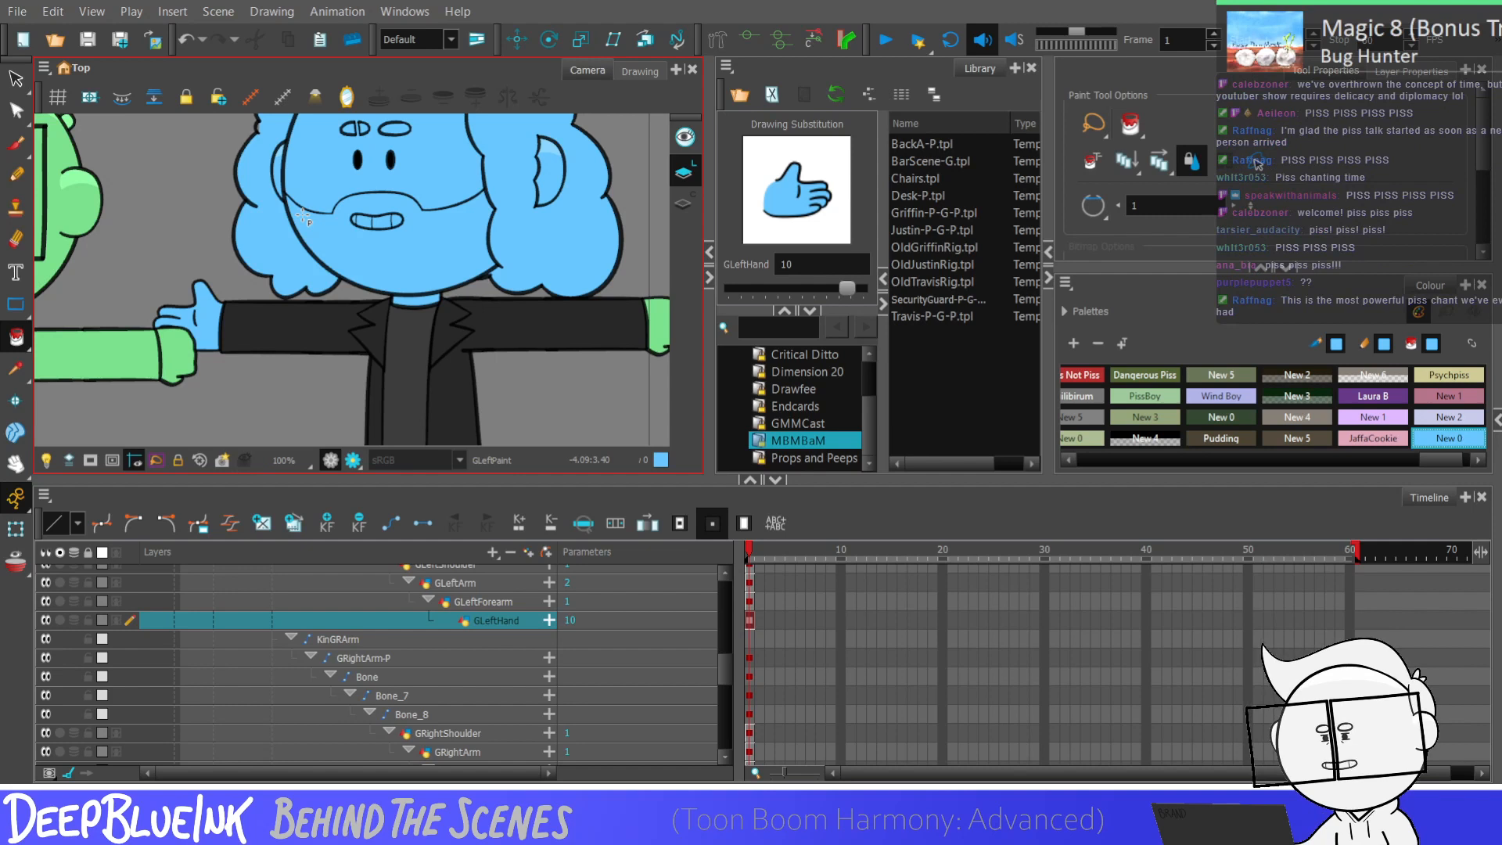
pyautogui.scroll(-1, 266, 372)
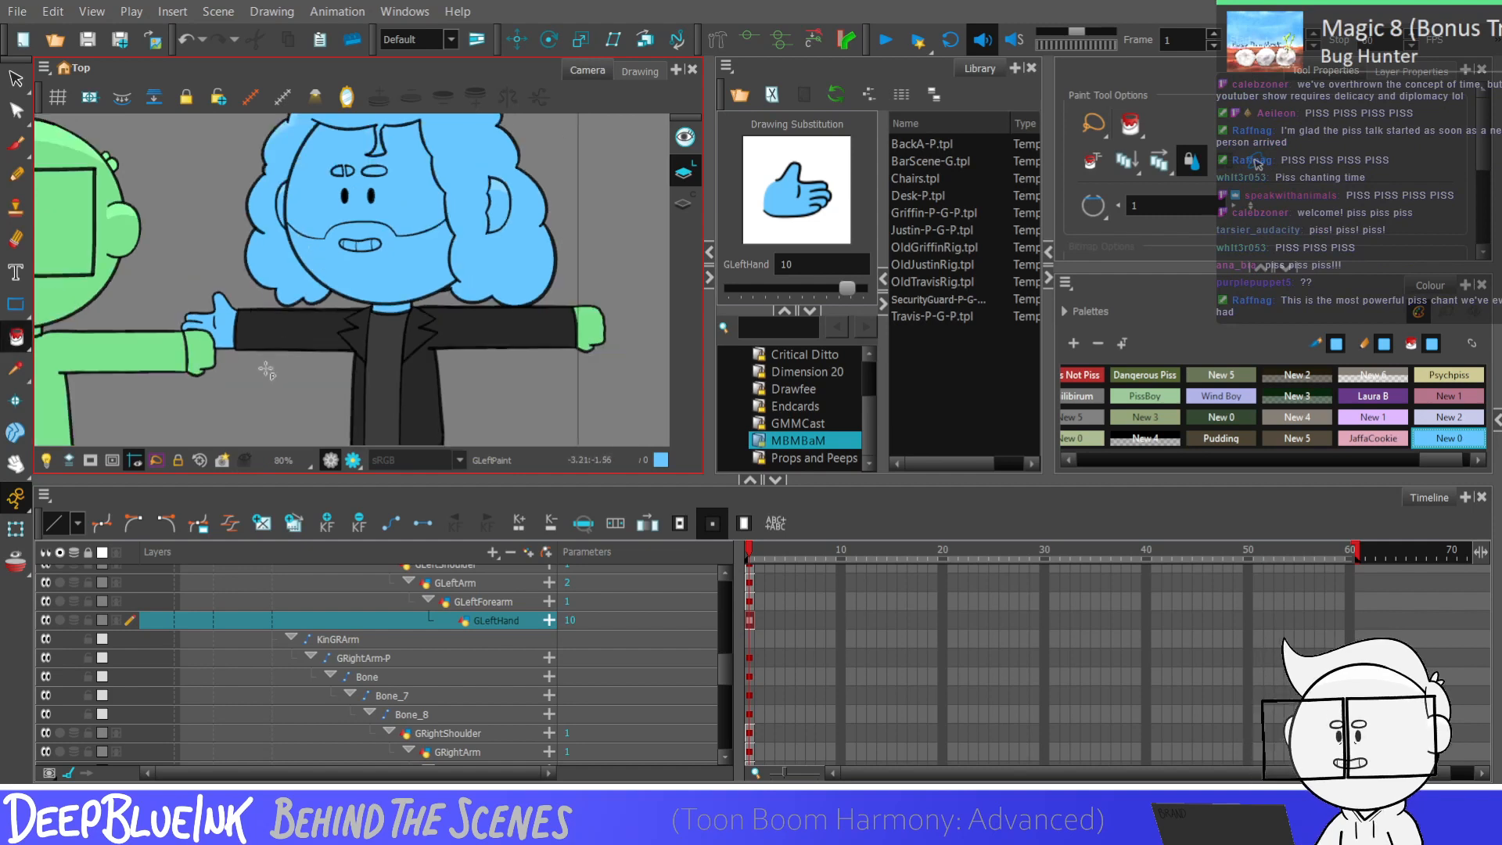
# Step: Fill GRightHand drawing 5 on the blue-haired character's rig with the New 0 blue
pyautogui.scroll(-1, 267, 371)
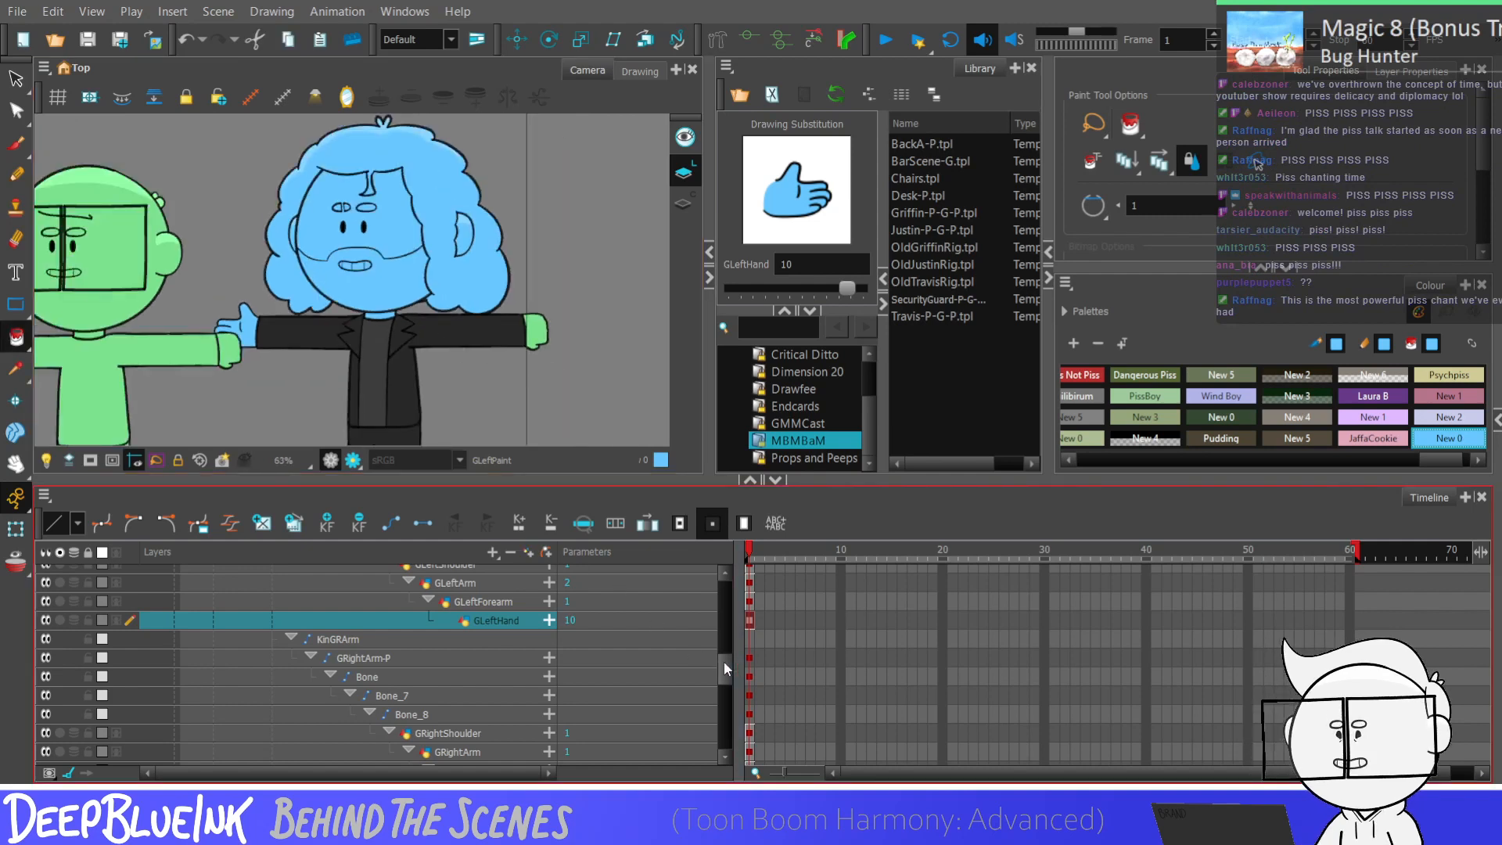
pyautogui.scroll(-2, 731, 665)
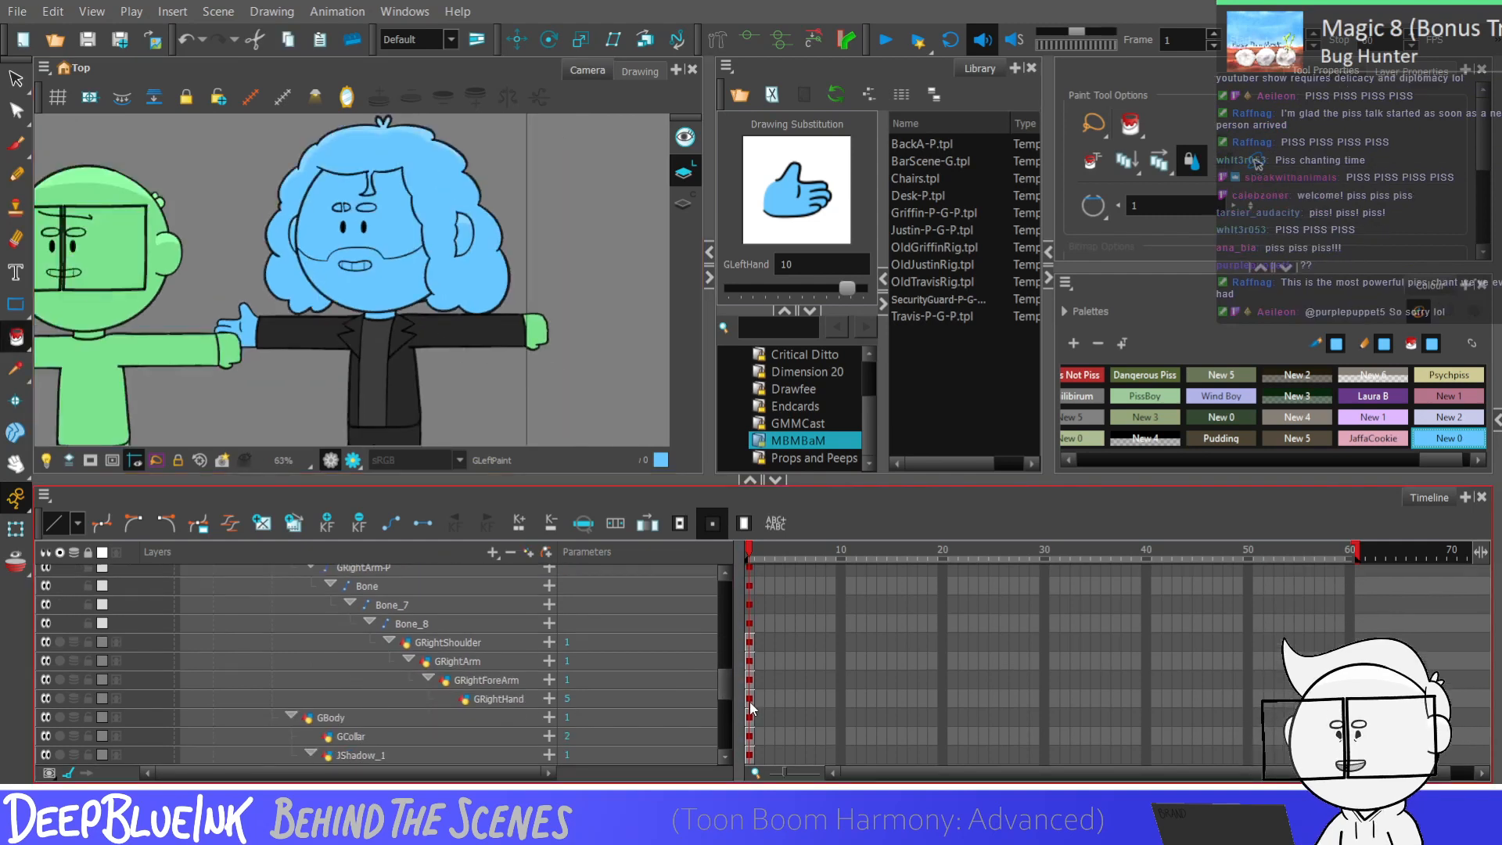
pyautogui.click(751, 704)
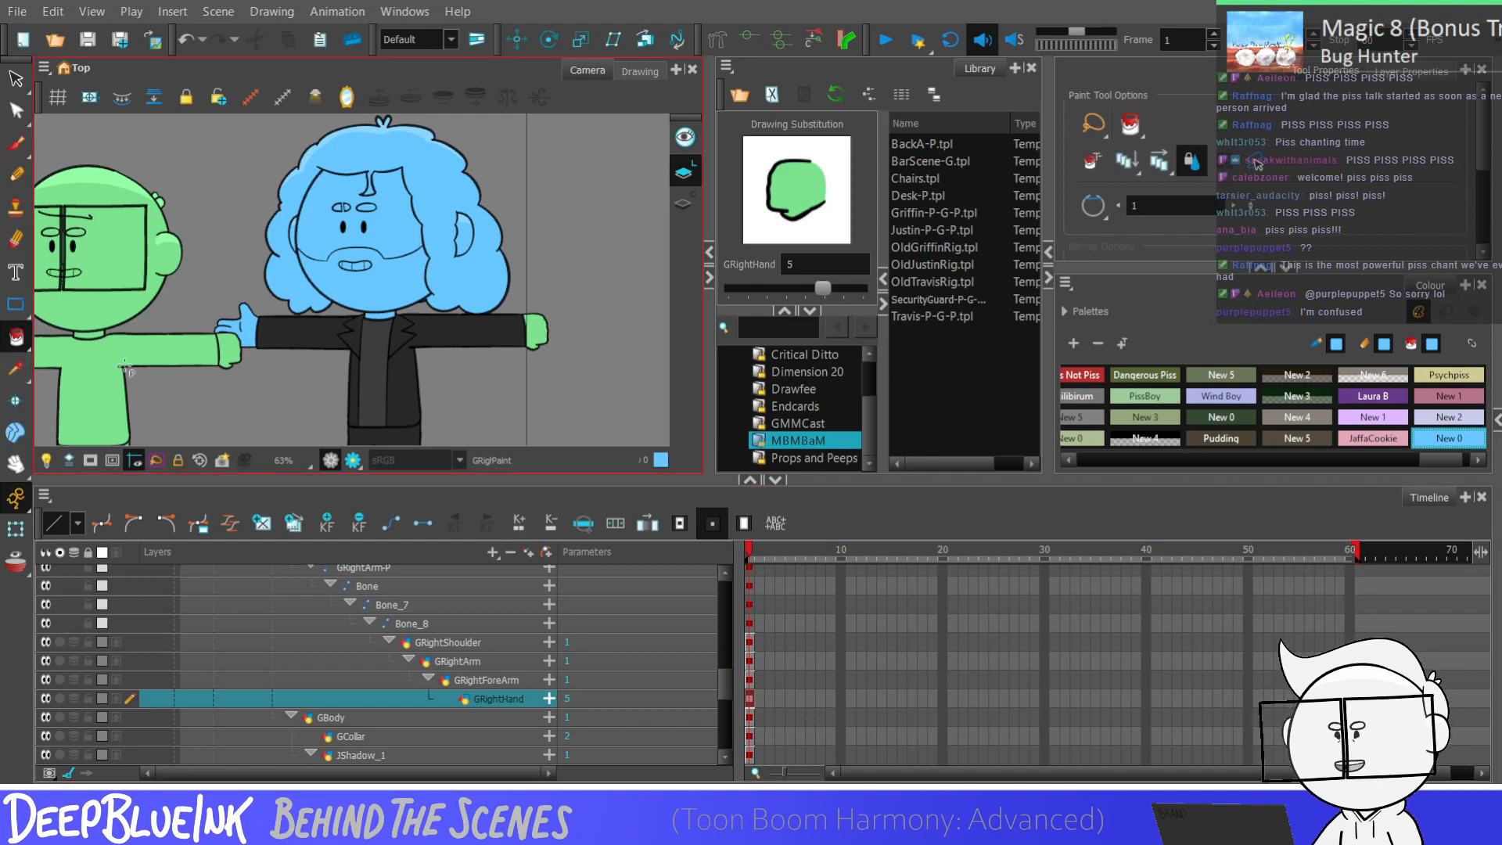
pyautogui.scroll(2, 547, 352)
pyautogui.click(515, 317)
pyautogui.scroll(3, 517, 353)
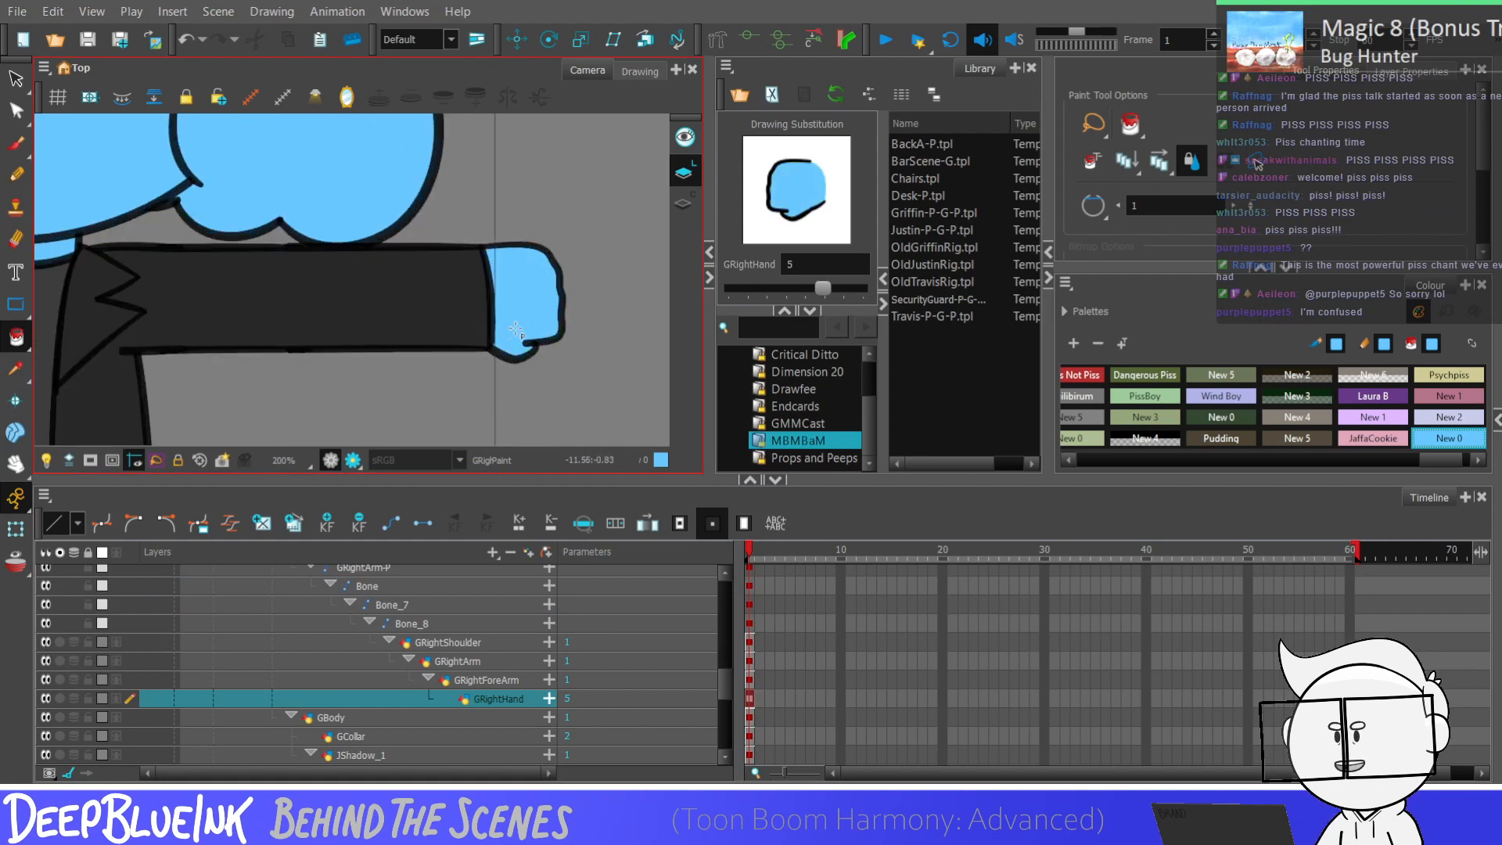
# Step: Fill the remaining green fingers of the fist, GRightHand drawing 6, with the New 0 blue
pyautogui.scroll(-2, 517, 353)
pyautogui.press('[')
pyautogui.press(']')
pyautogui.press(']')
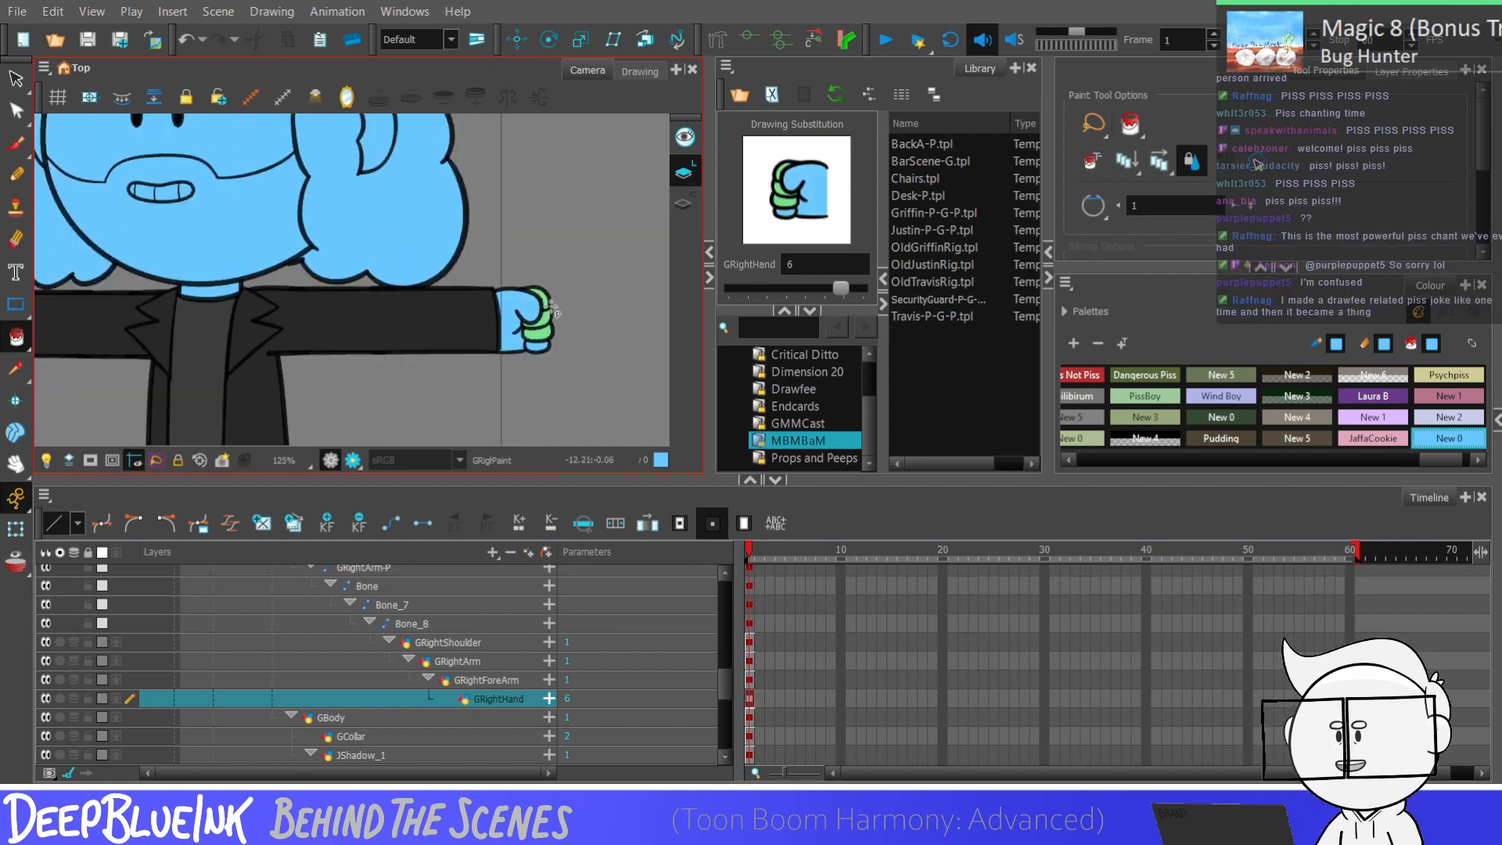
pyautogui.scroll(4, 551, 313)
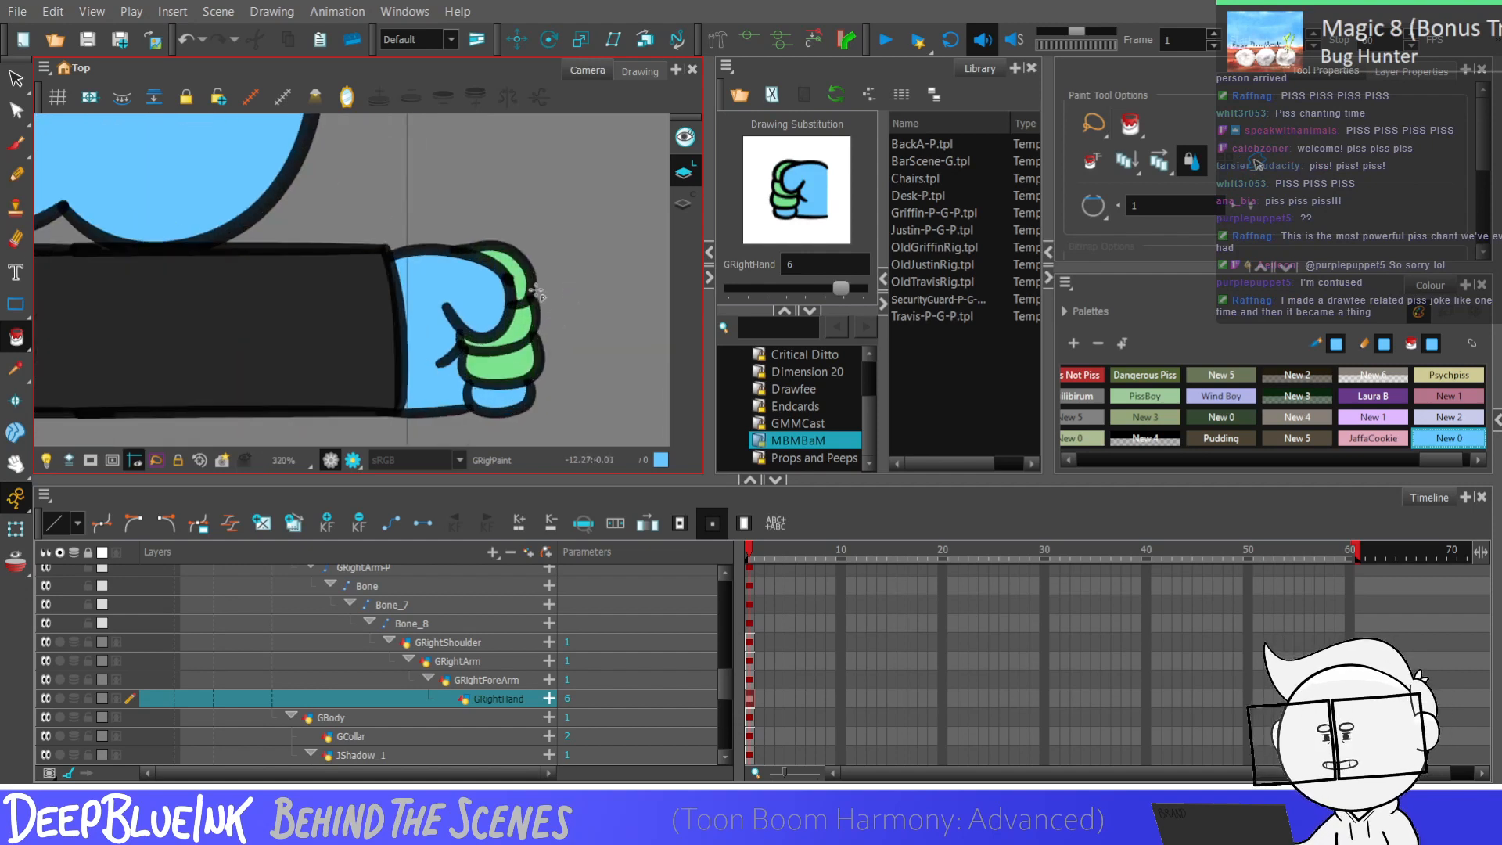
pyautogui.scroll(1, 549, 330)
pyautogui.click(518, 374)
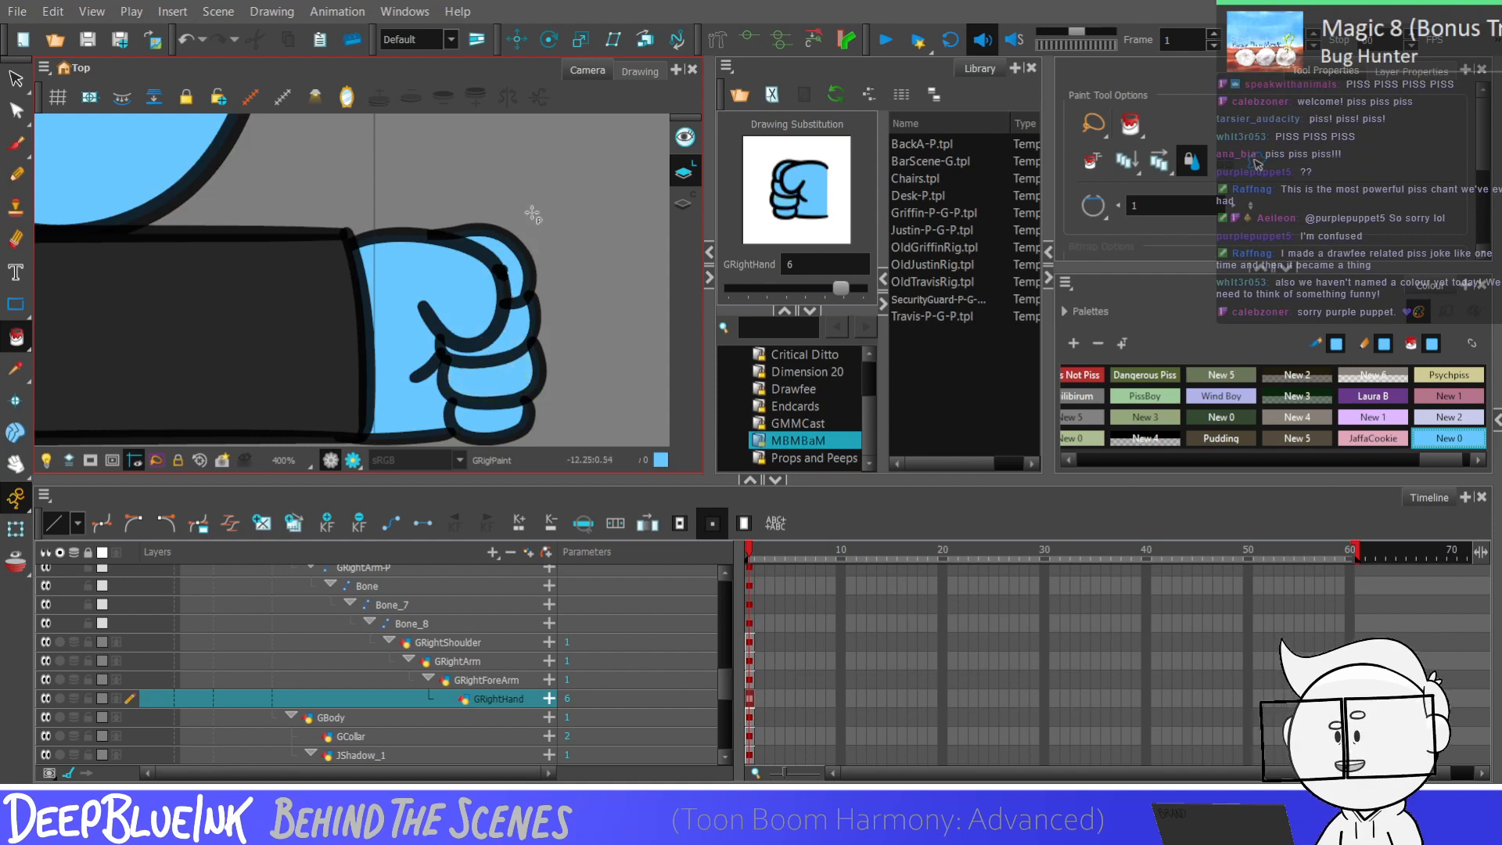
pyautogui.scroll(-4, 557, 260)
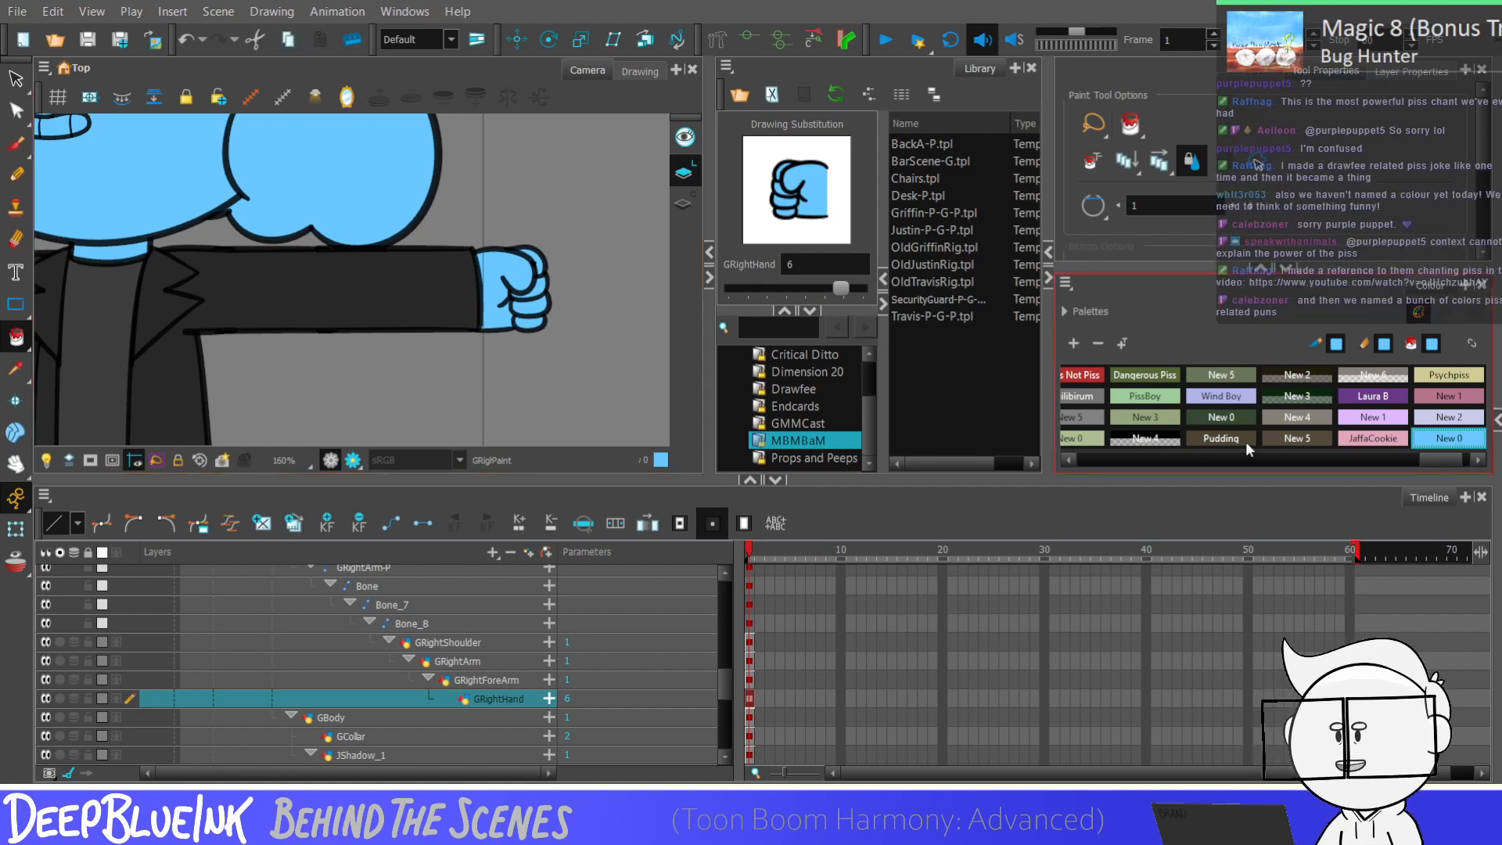
# Step: Rename the teal New 1 colour swatch below Entropy as Piss Chanters
pyautogui.moveTo(1438, 462); pyautogui.dragTo(1231, 463)
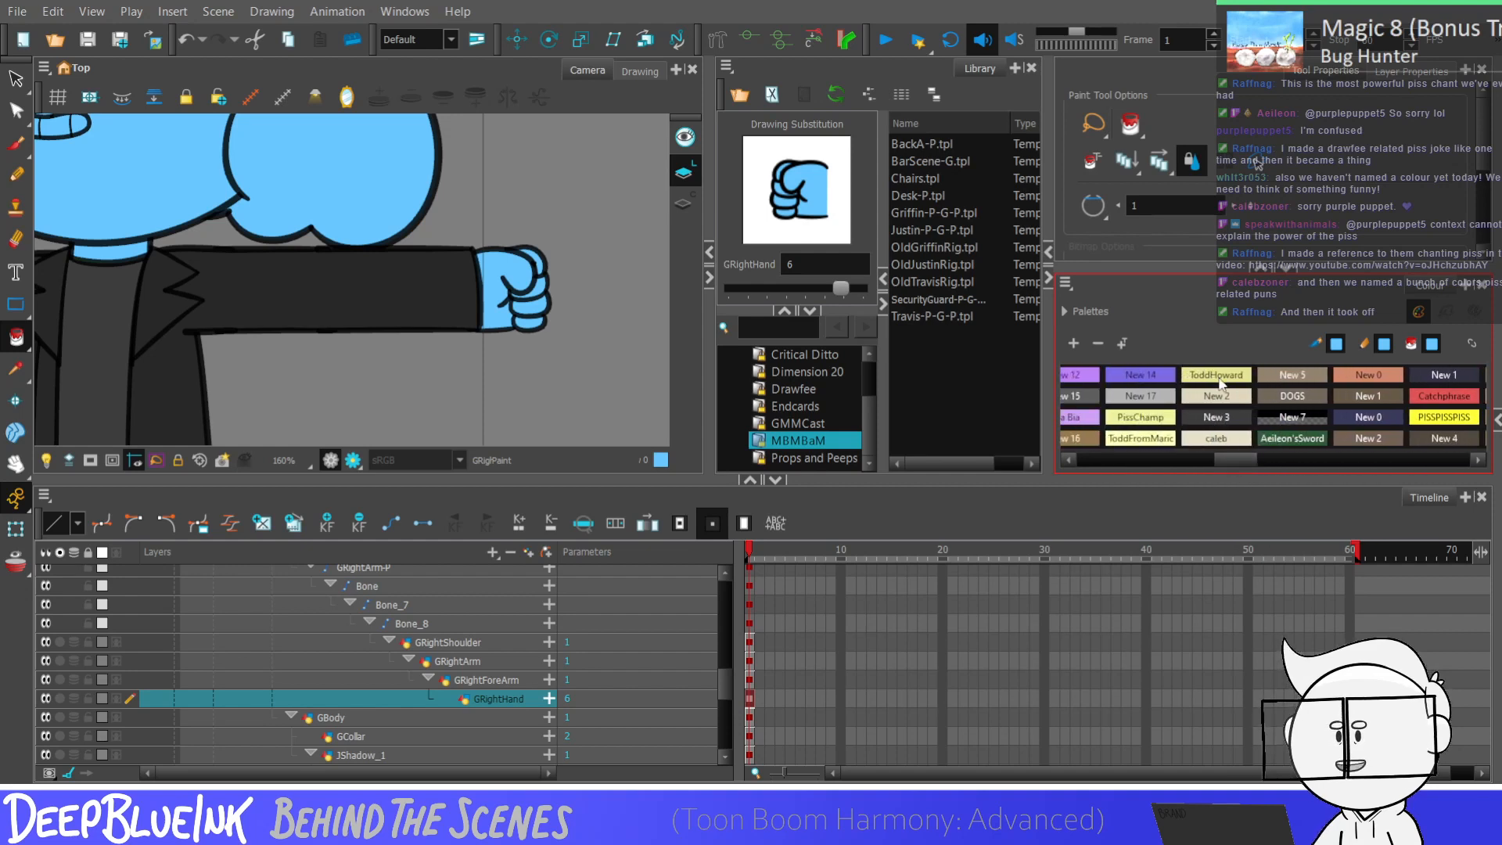
pyautogui.moveTo(1228, 456); pyautogui.dragTo(1120, 466)
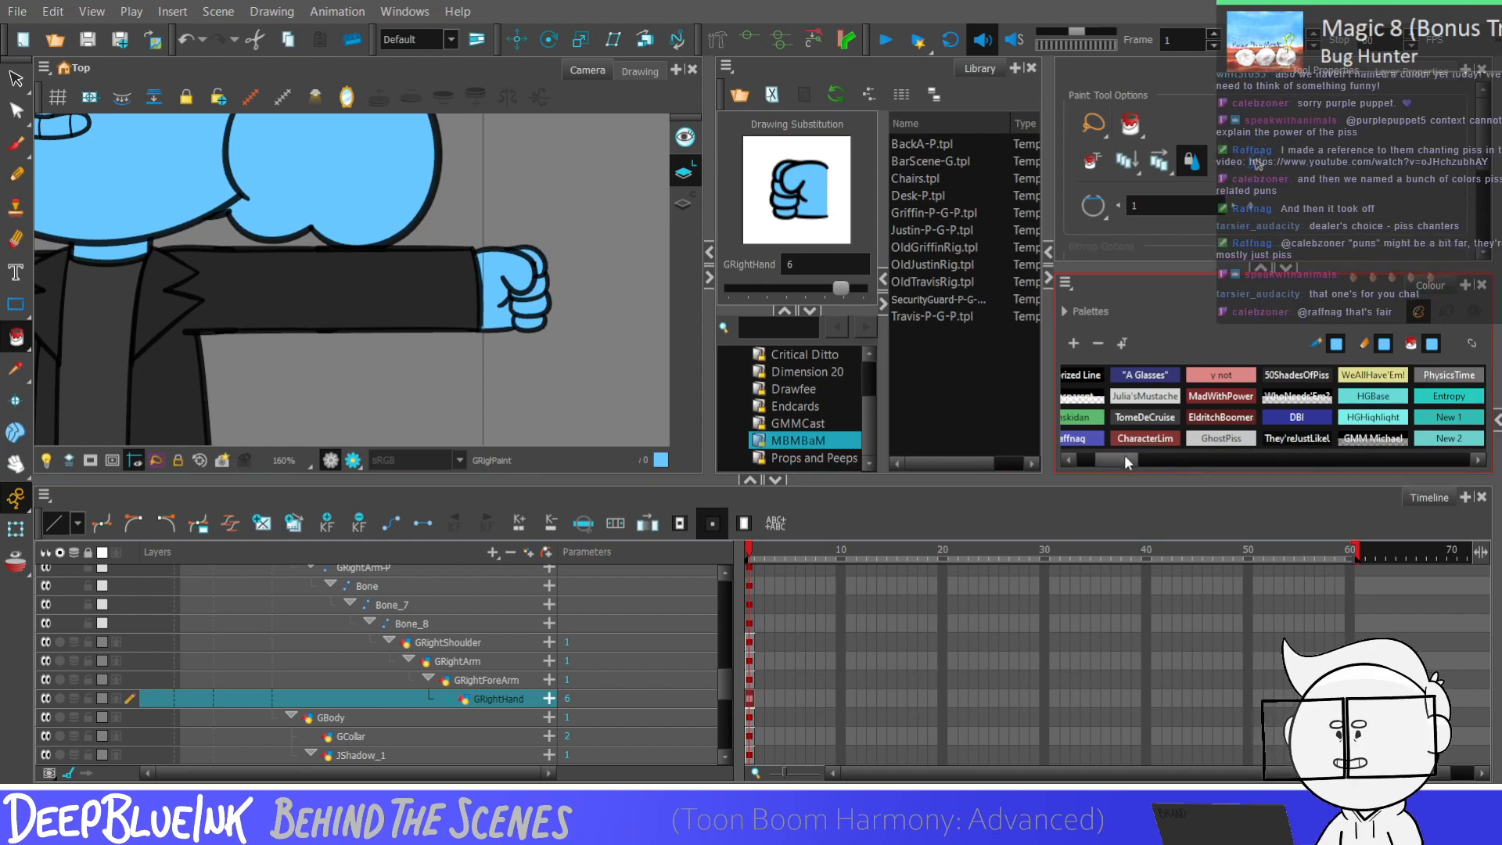
pyautogui.hscroll(1, 1124, 457)
pyautogui.doubleClick(1406, 420)
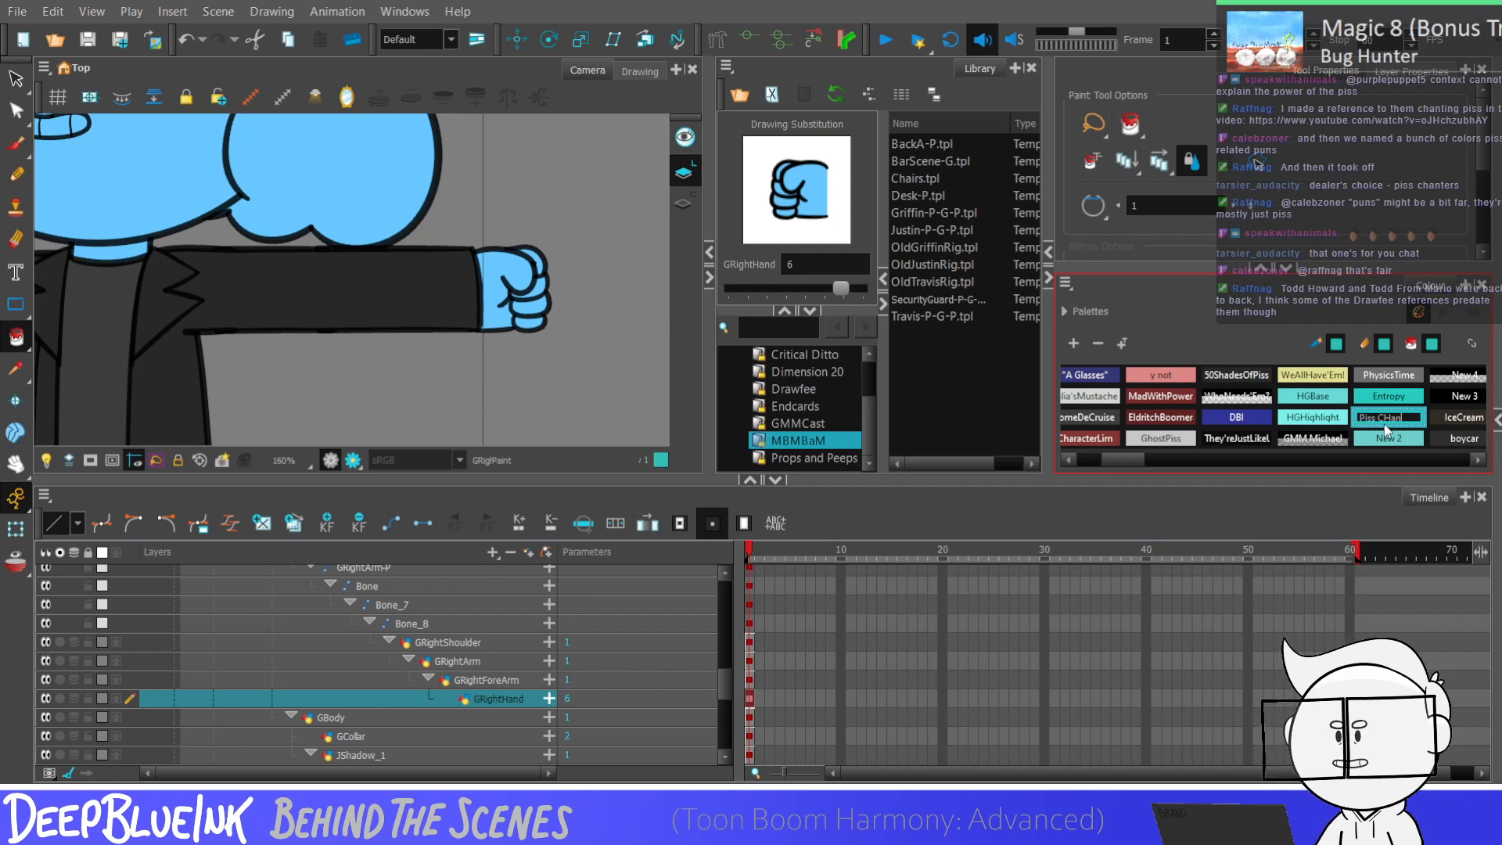
pyautogui.write('ters')
pyautogui.press('Return')
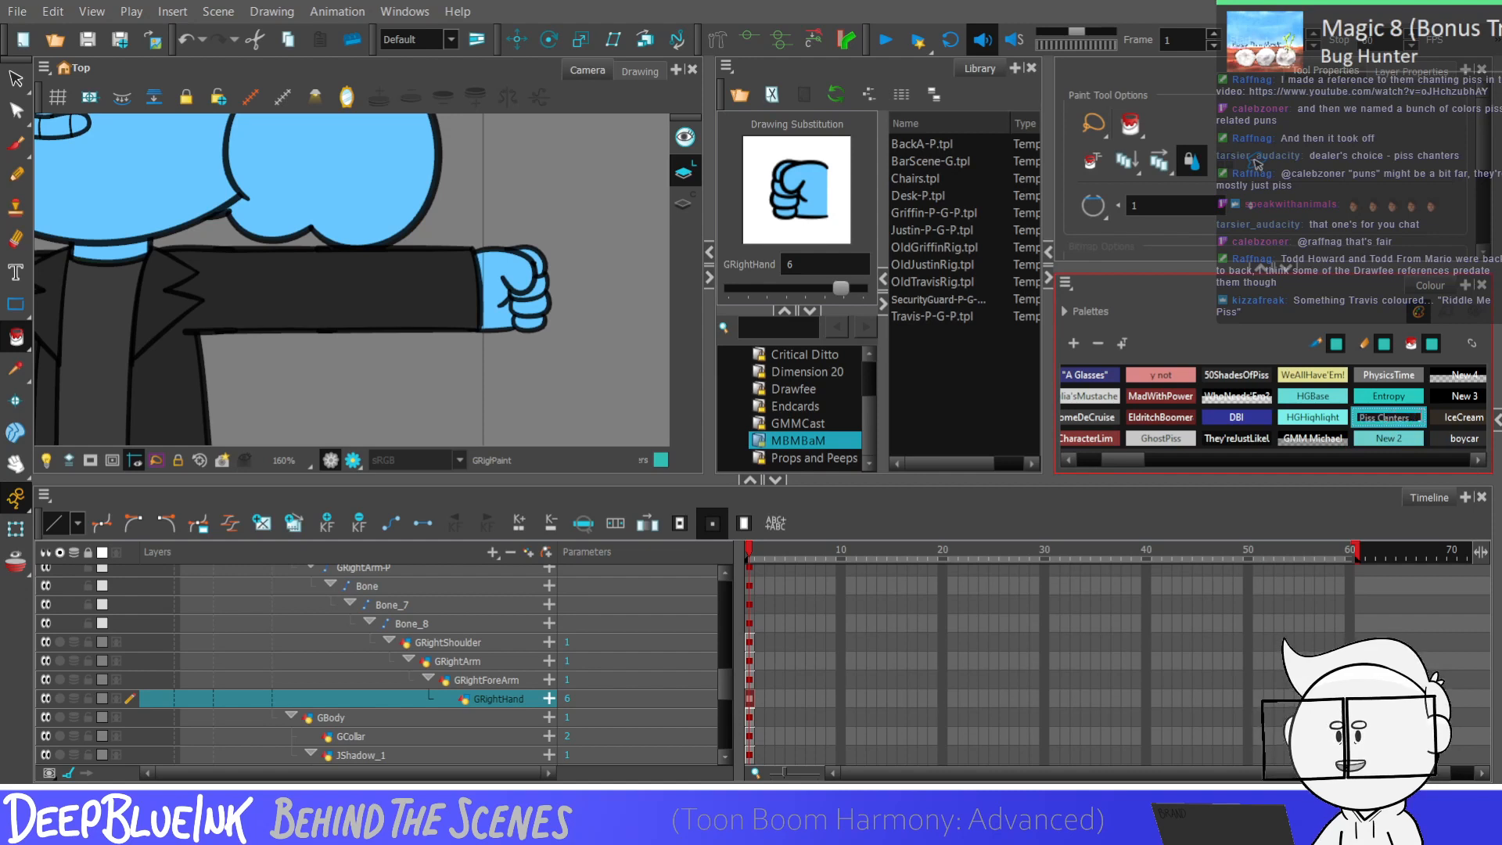
pyautogui.press('Tab')
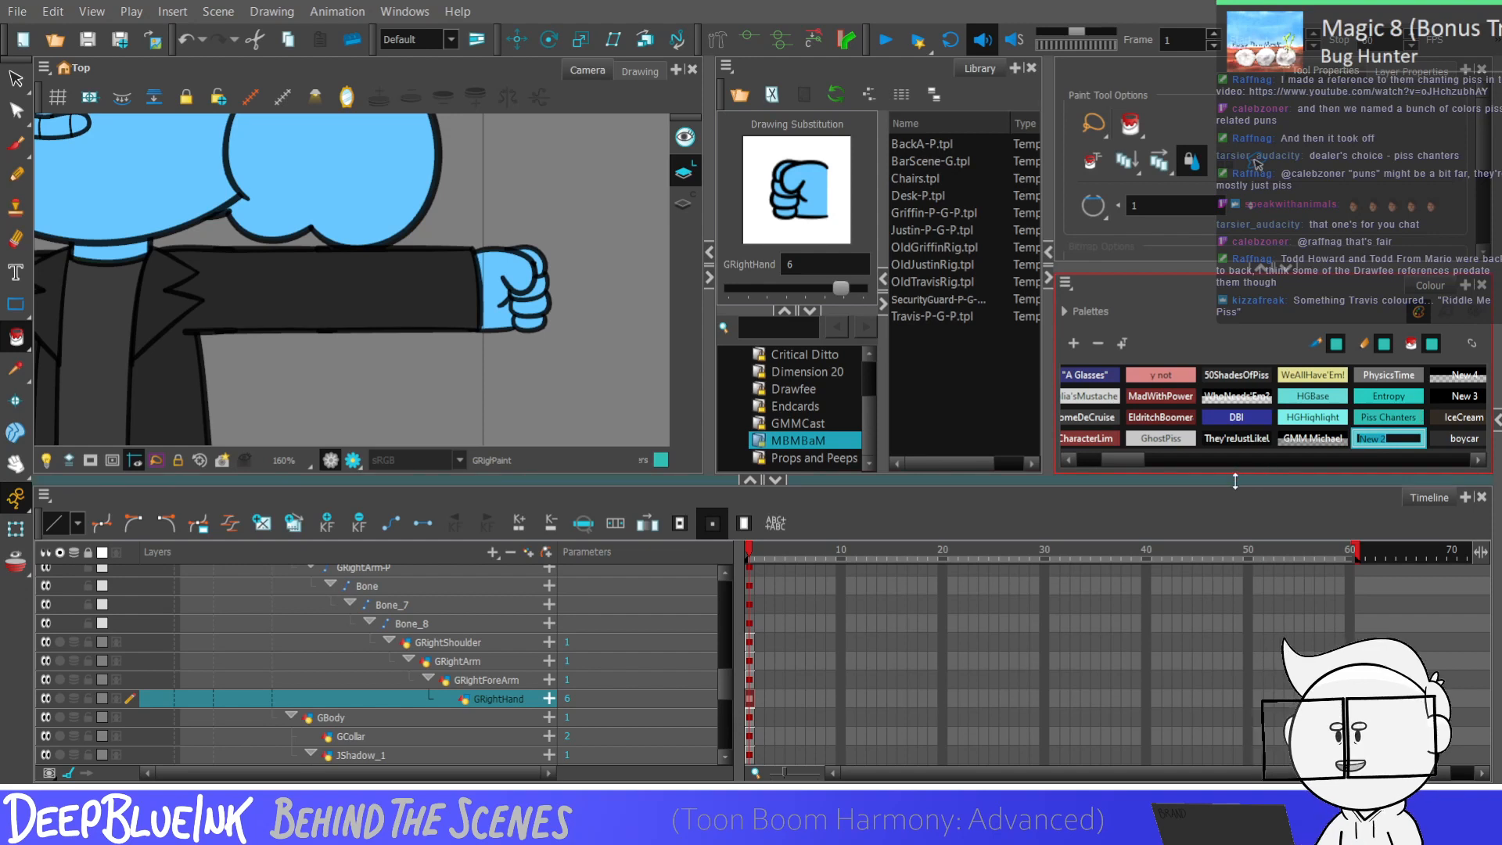
# Step: Rename the pink New 0 colour swatch below Ajaja ajaja as Riddle Me Piss
pyautogui.moveTo(1132, 461); pyautogui.dragTo(1312, 465)
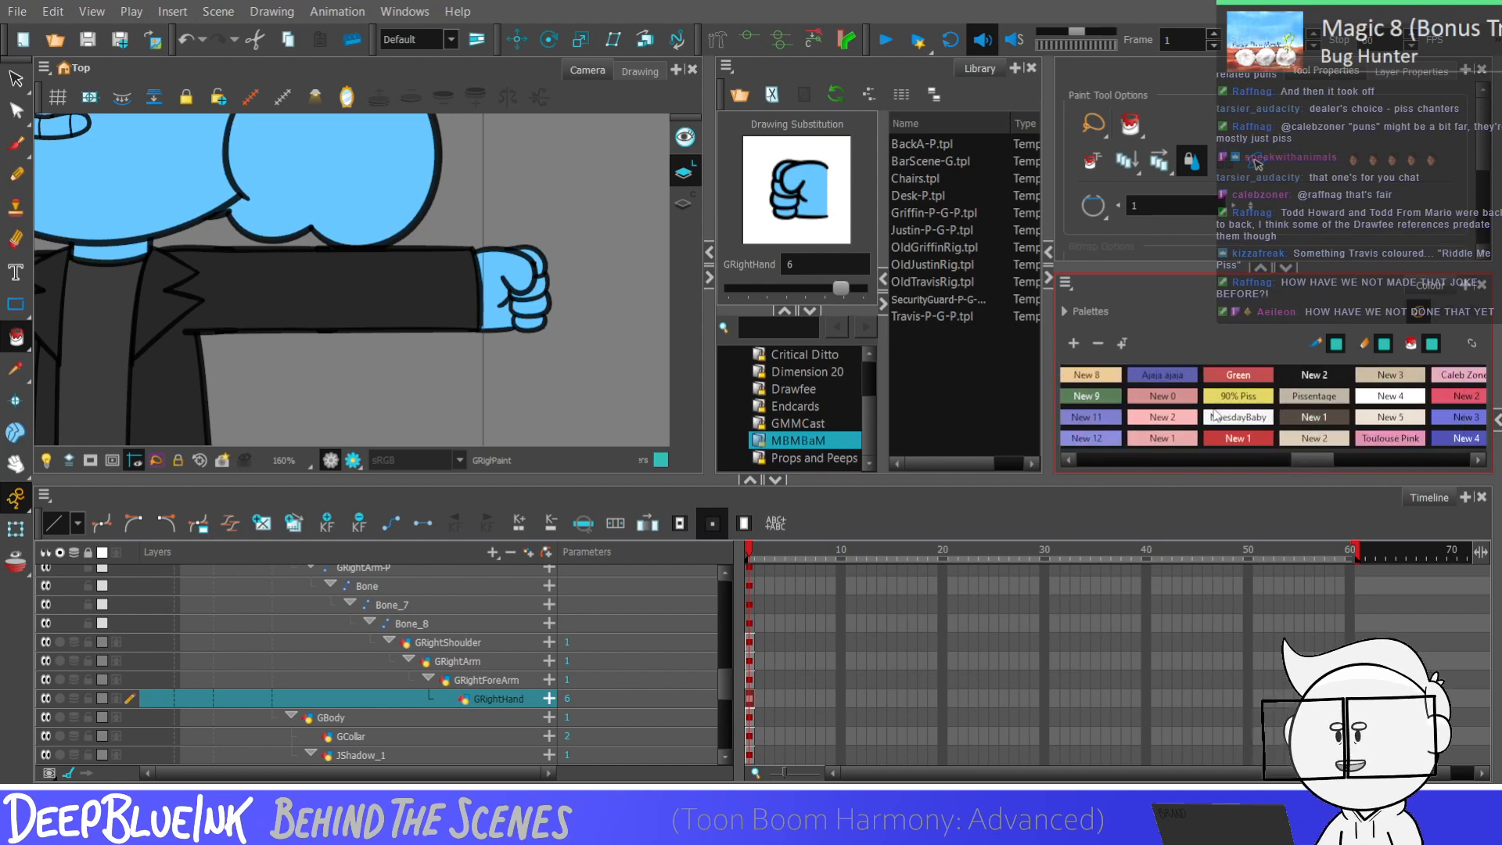
pyautogui.click(1162, 398)
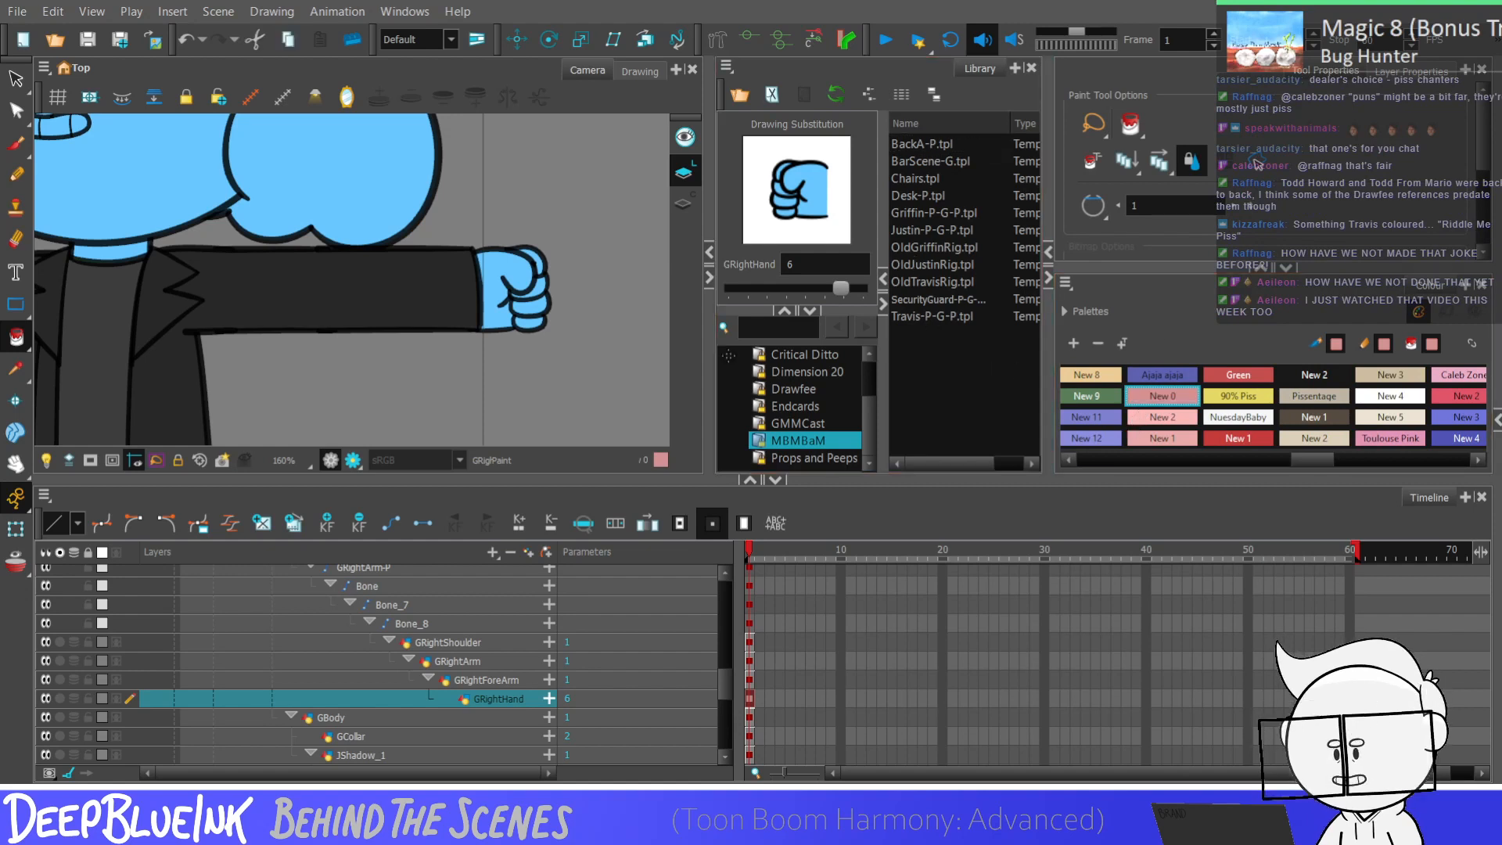
pyautogui.write('RiddleMe')
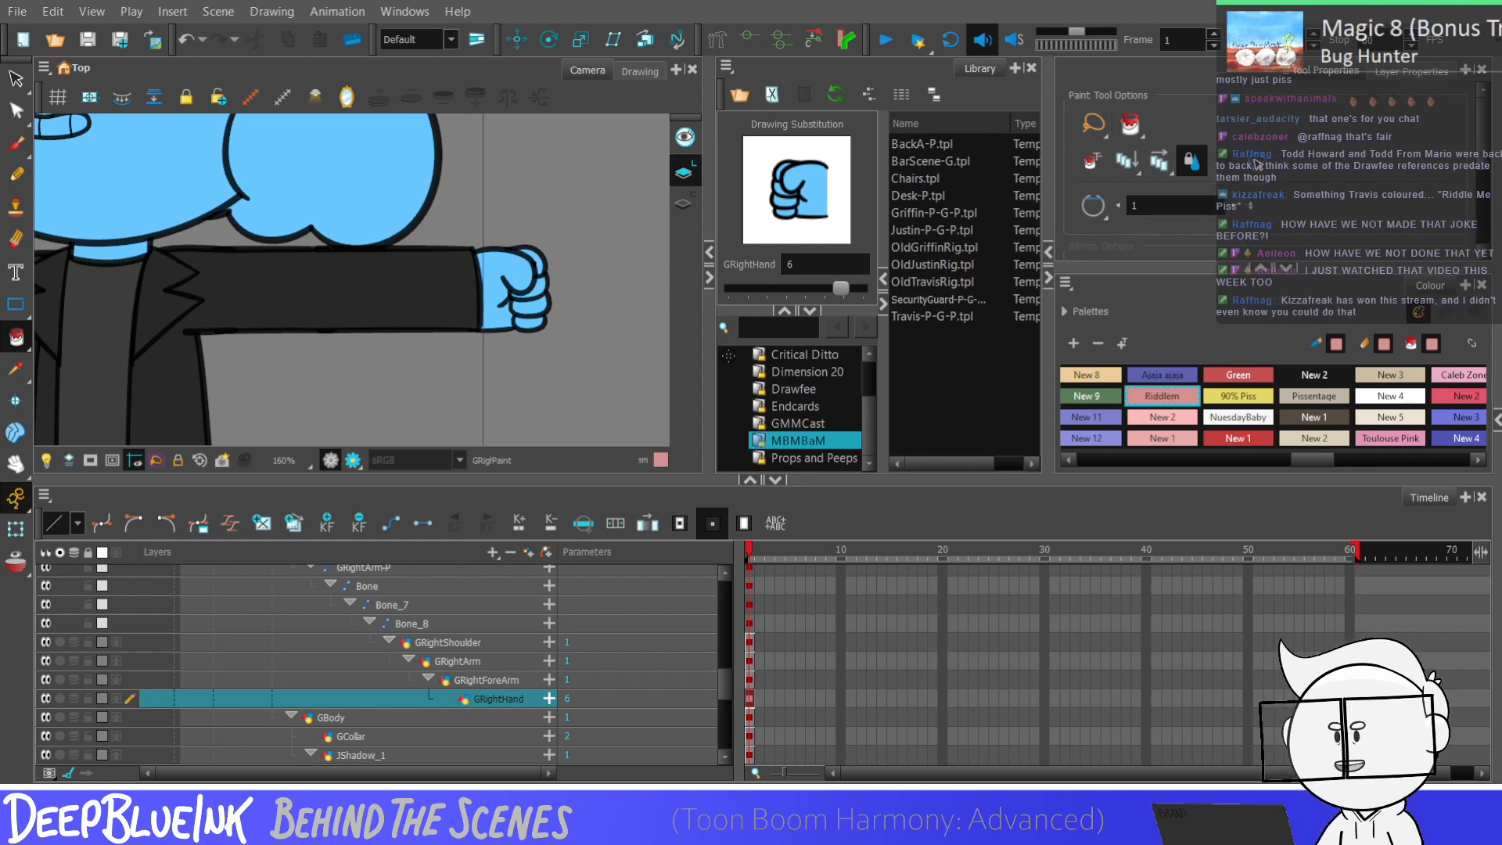
pyautogui.write('Piss')
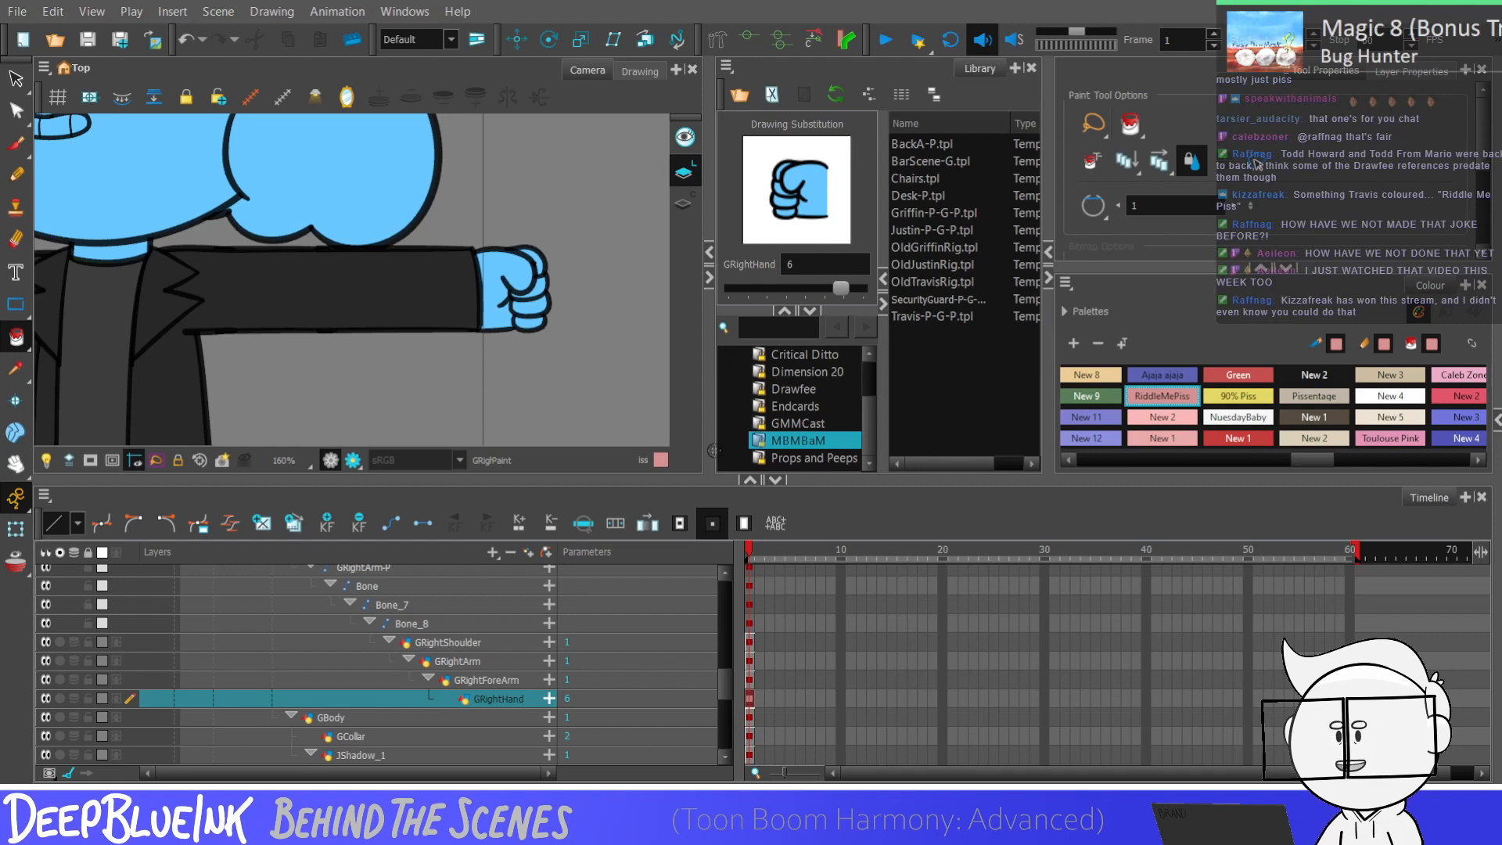
pyautogui.click(1161, 399)
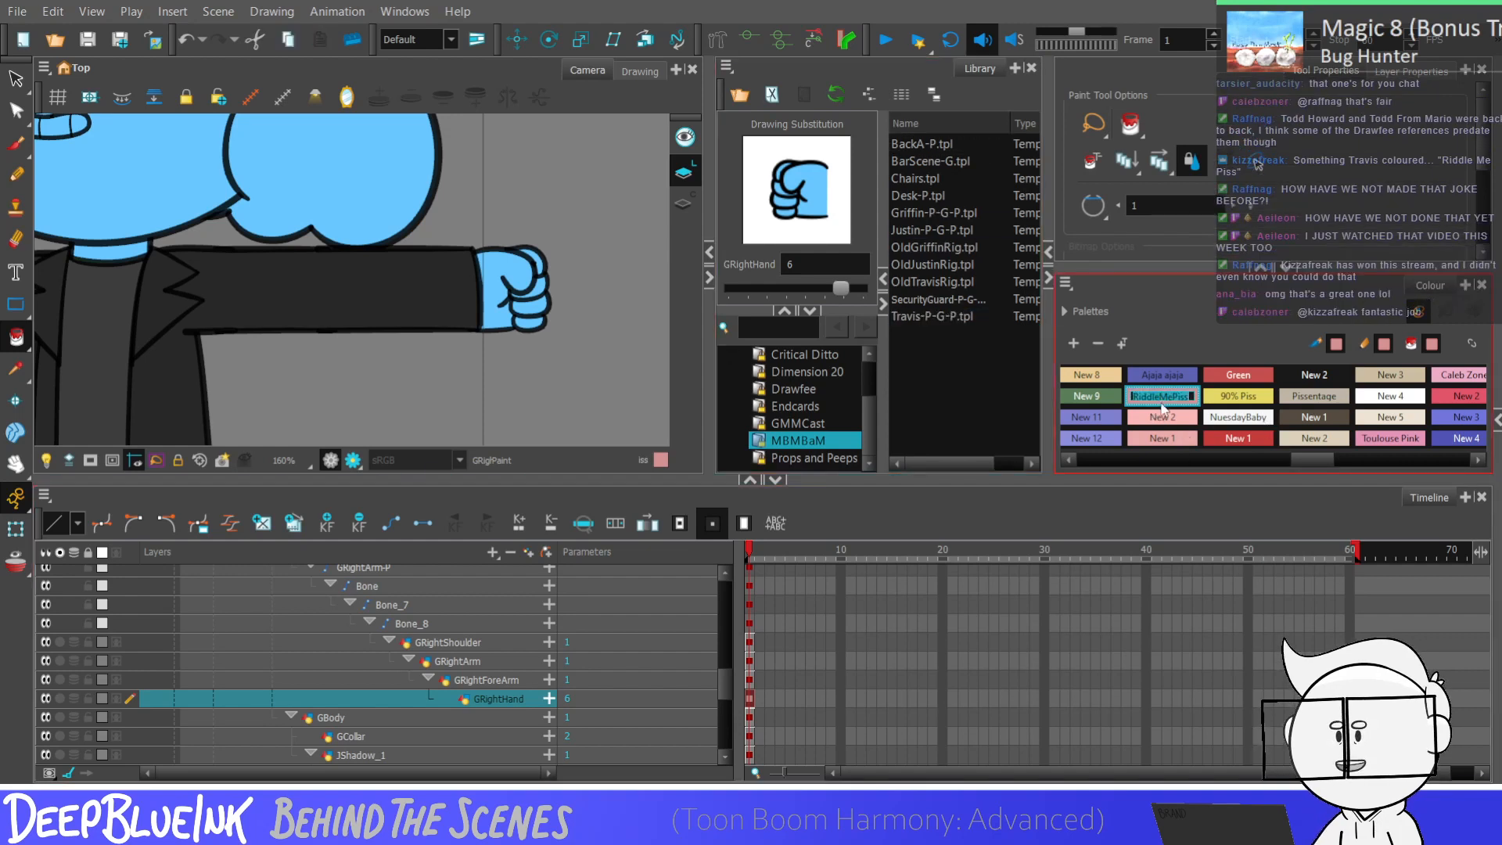
pyautogui.click(1169, 439)
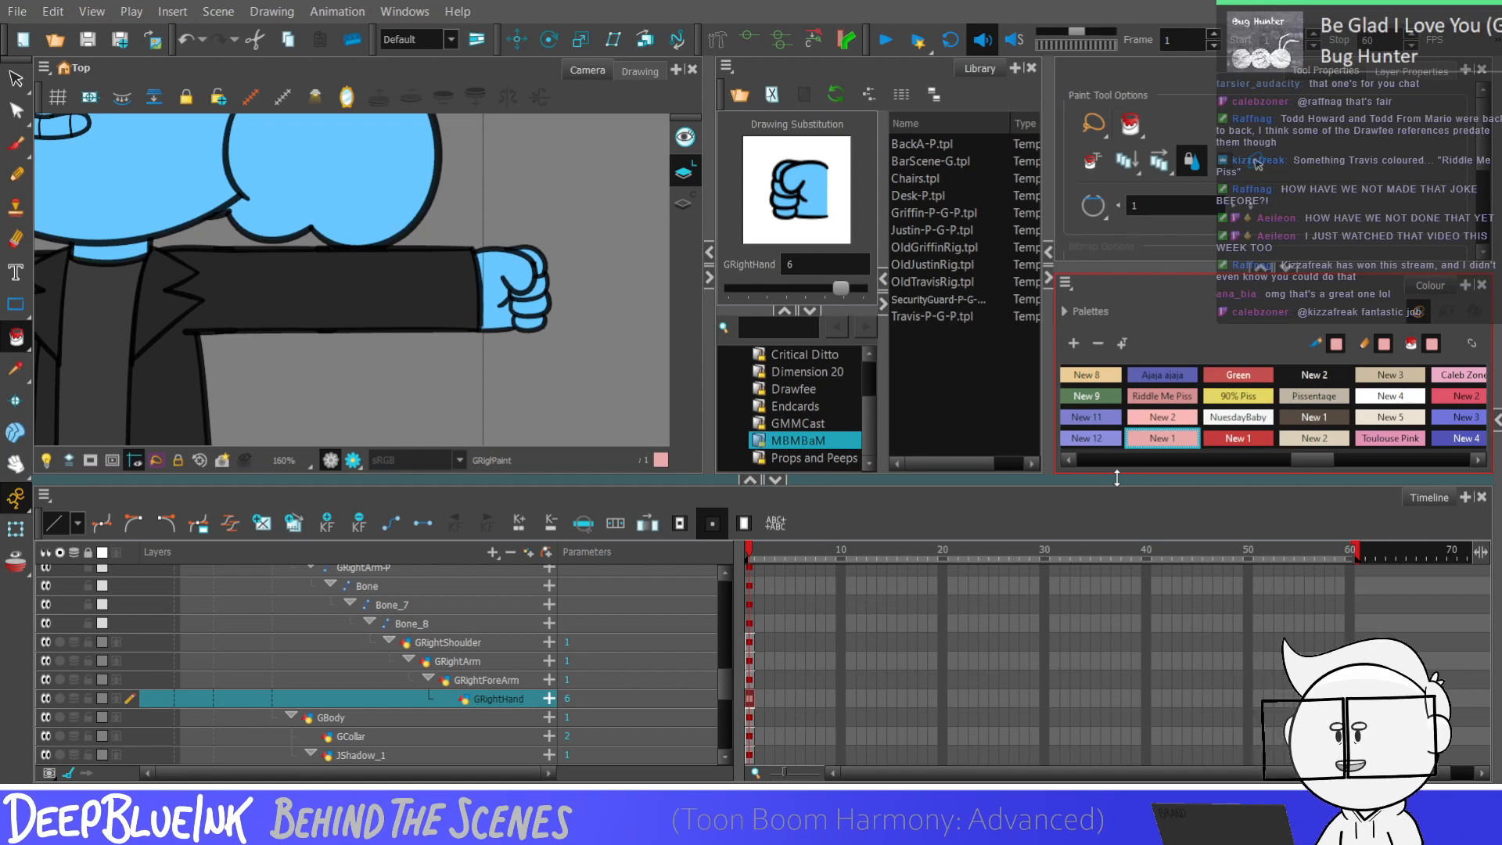
# Step: Sample the light blue from the character's hair and return to the Paint tool
pyautogui.scroll(-5, 556, 208)
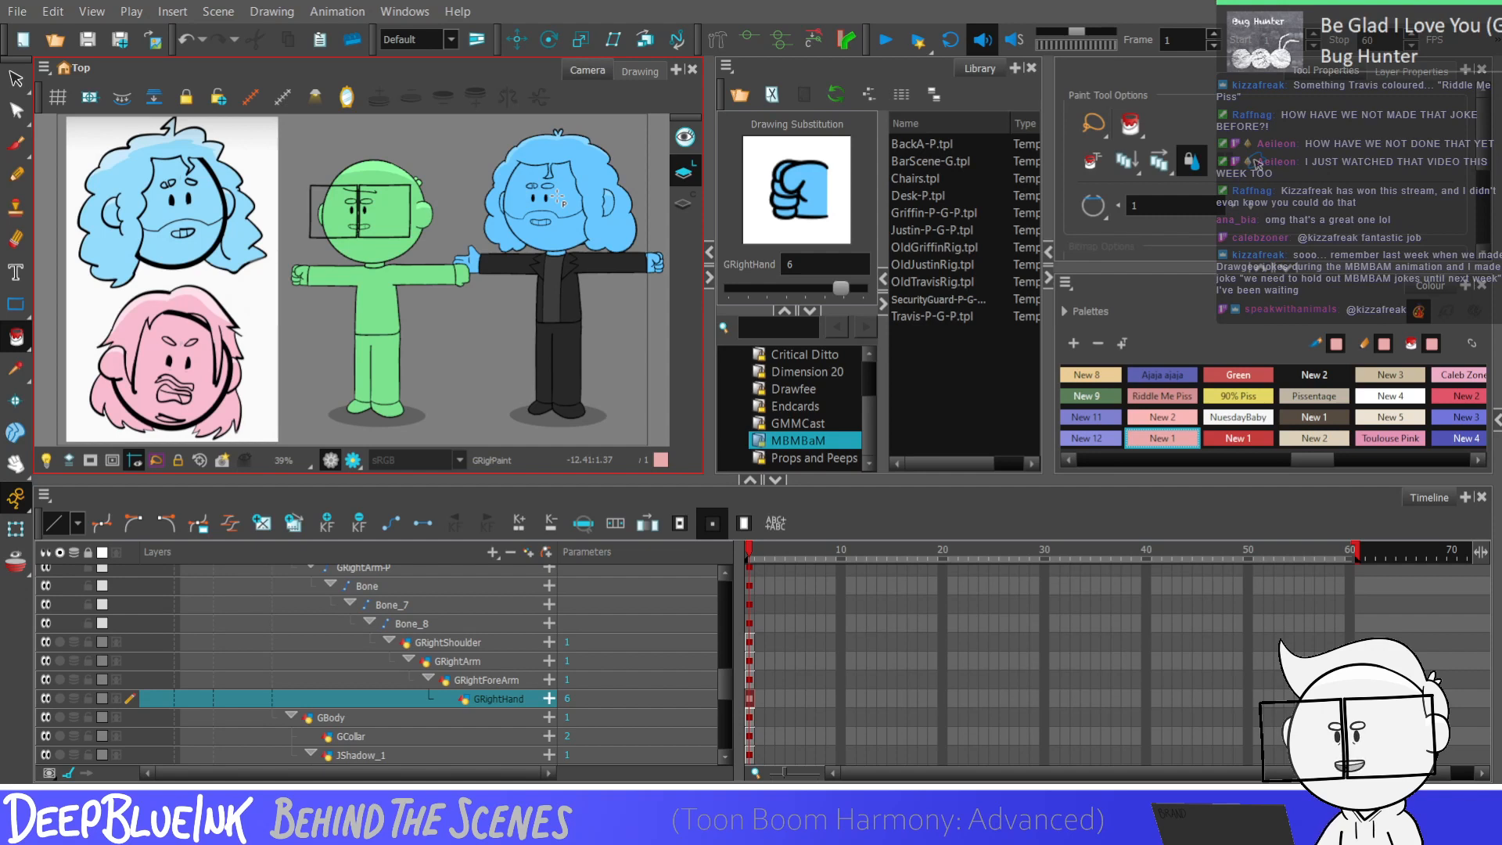
pyautogui.click(17, 369)
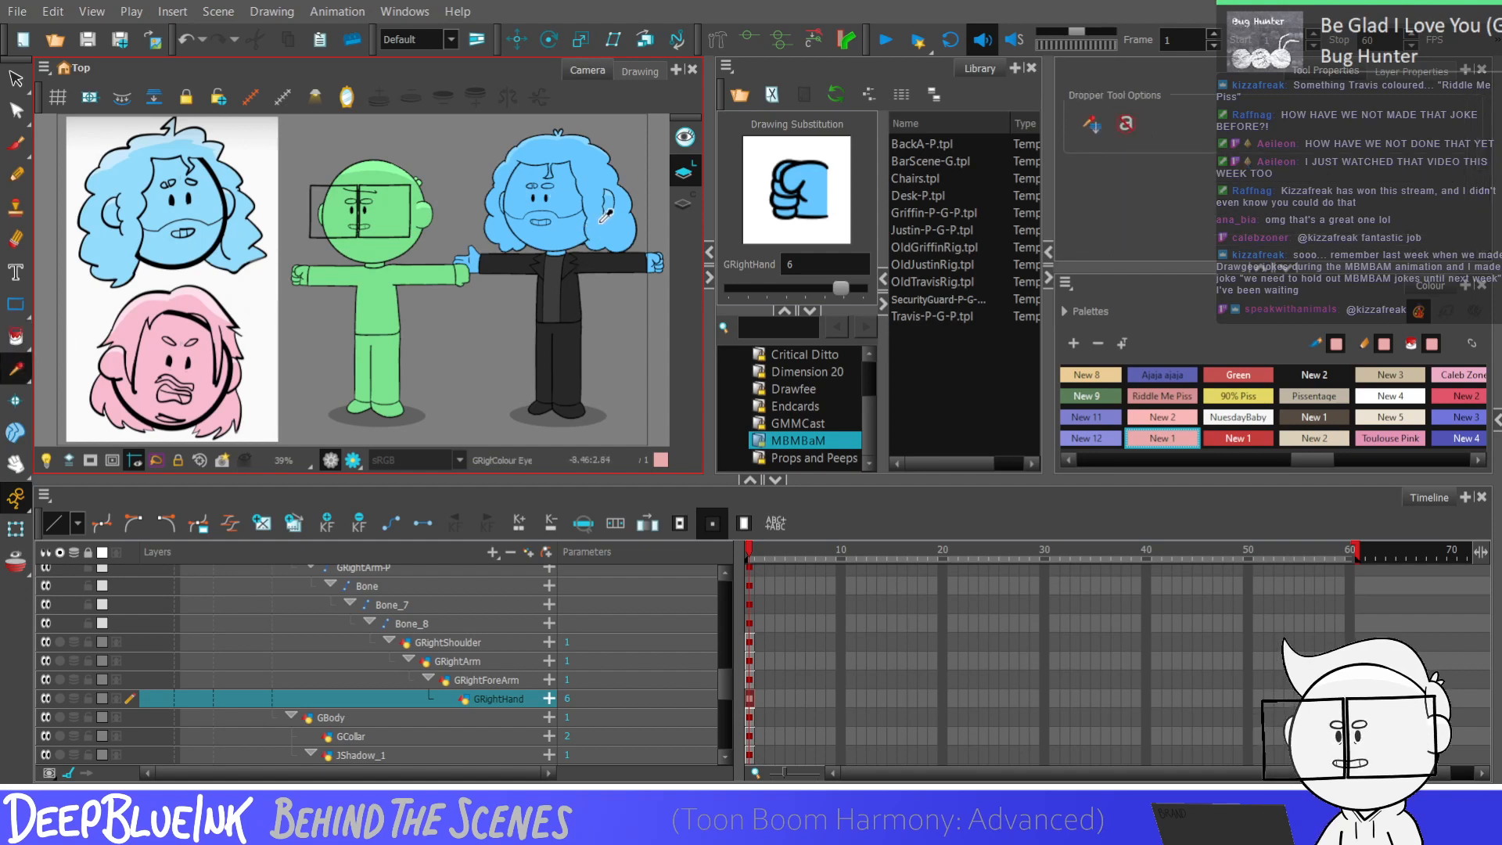
pyautogui.click(607, 220)
pyautogui.click(15, 336)
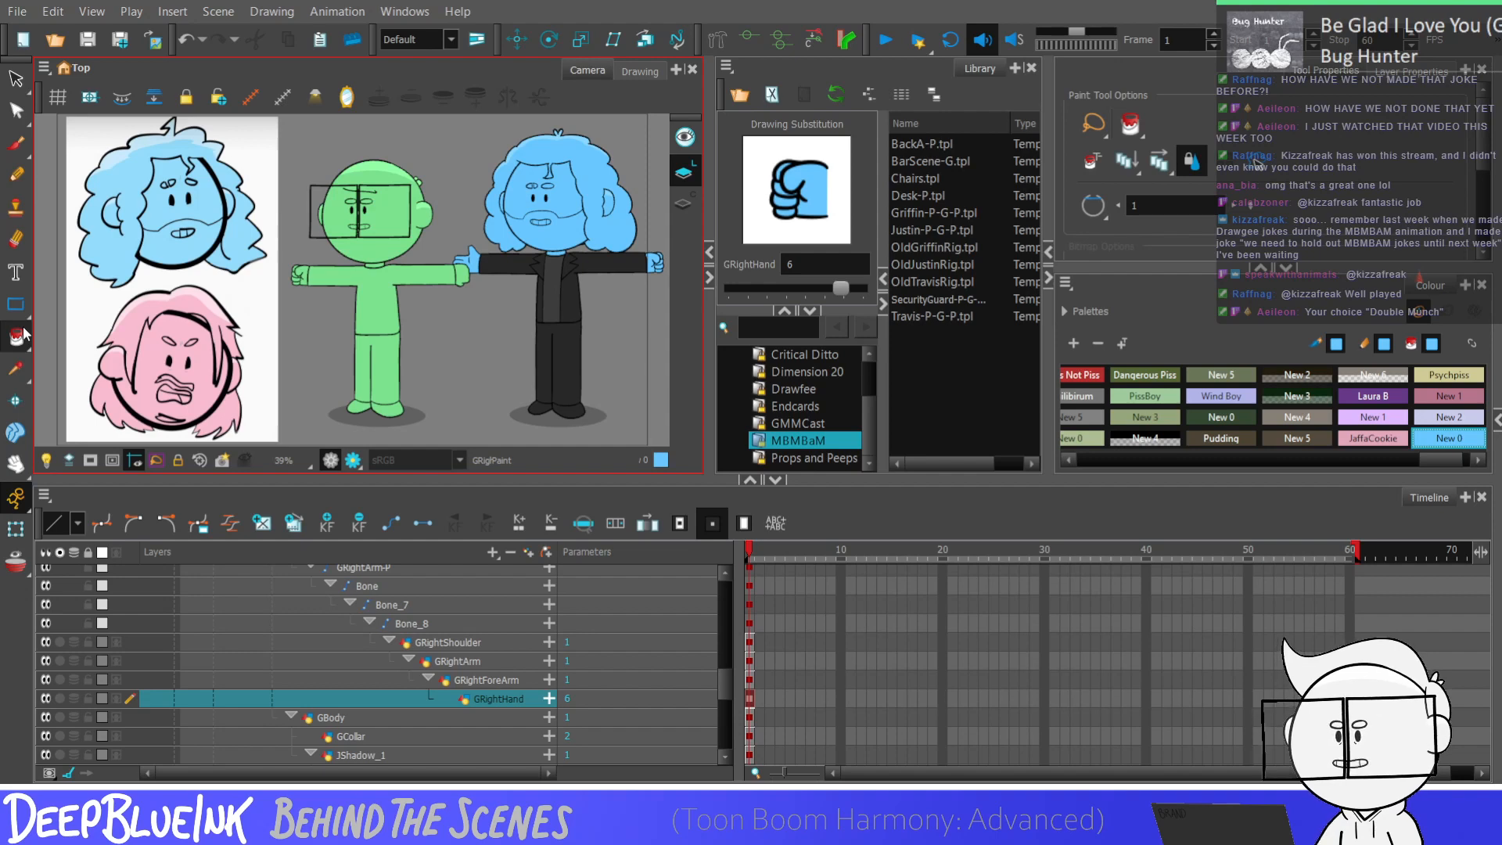
pyautogui.moveTo(727, 695); pyautogui.dragTo(724, 636)
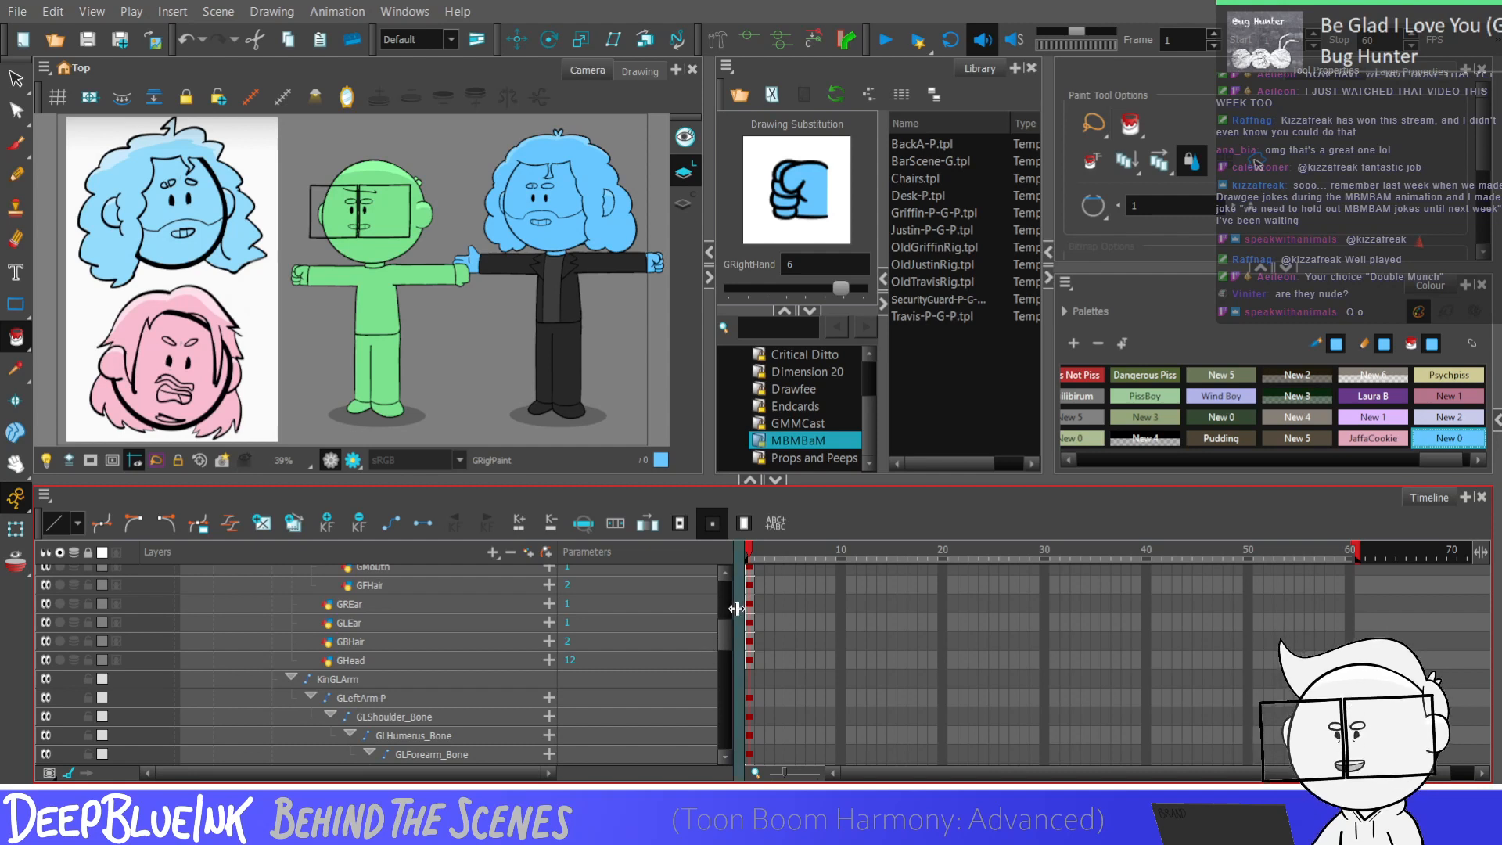
# Step: Rename the teal New 2 colour swatch below Piss Chanters as Double Munch
pyautogui.moveTo(1425, 454); pyautogui.dragTo(1131, 460)
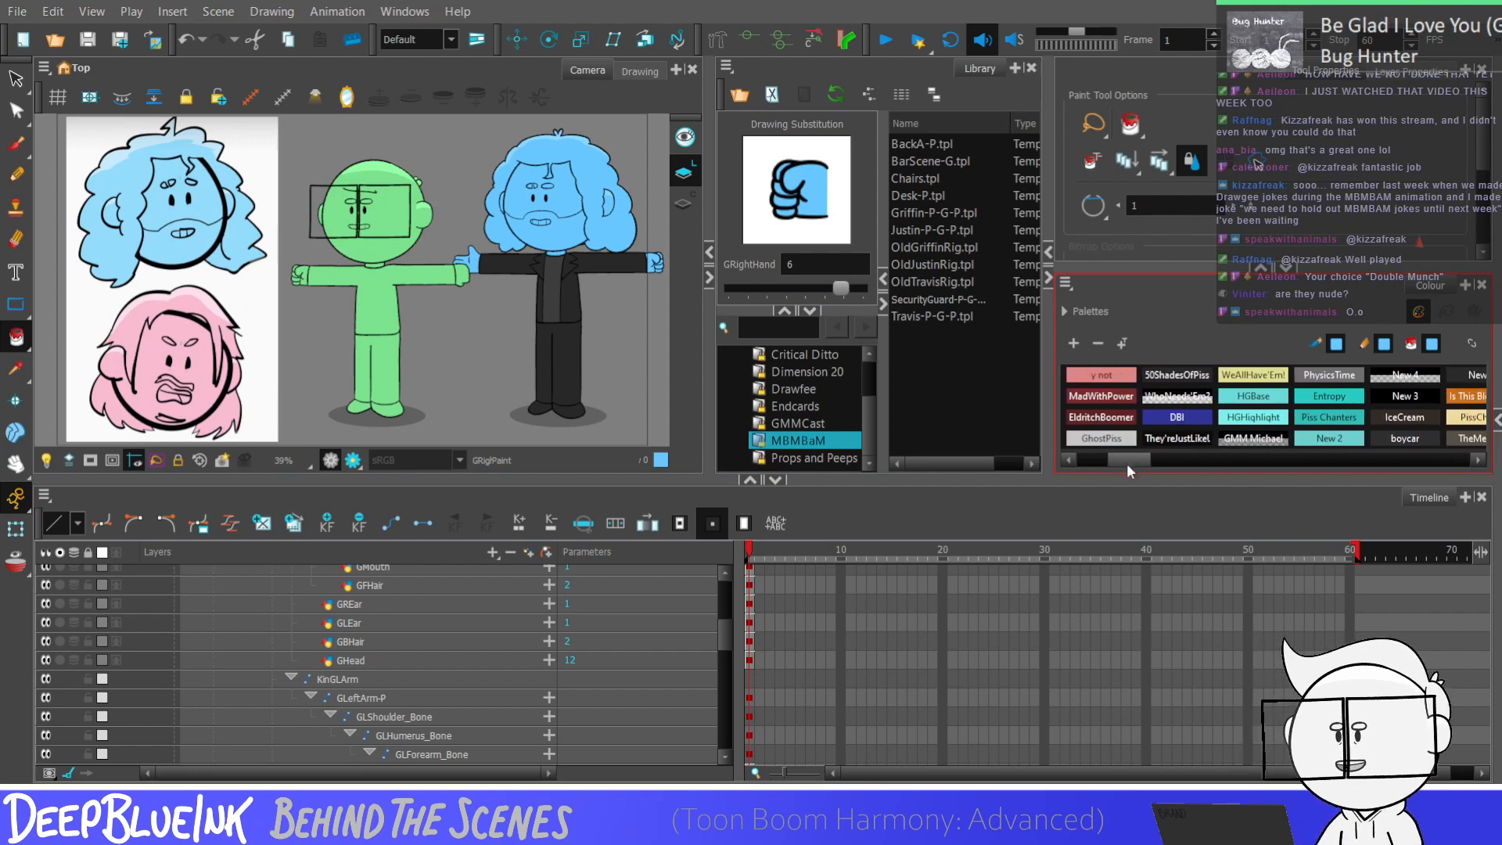
pyautogui.moveTo(1123, 467); pyautogui.dragTo(1142, 458)
pyautogui.doubleClick(1217, 438)
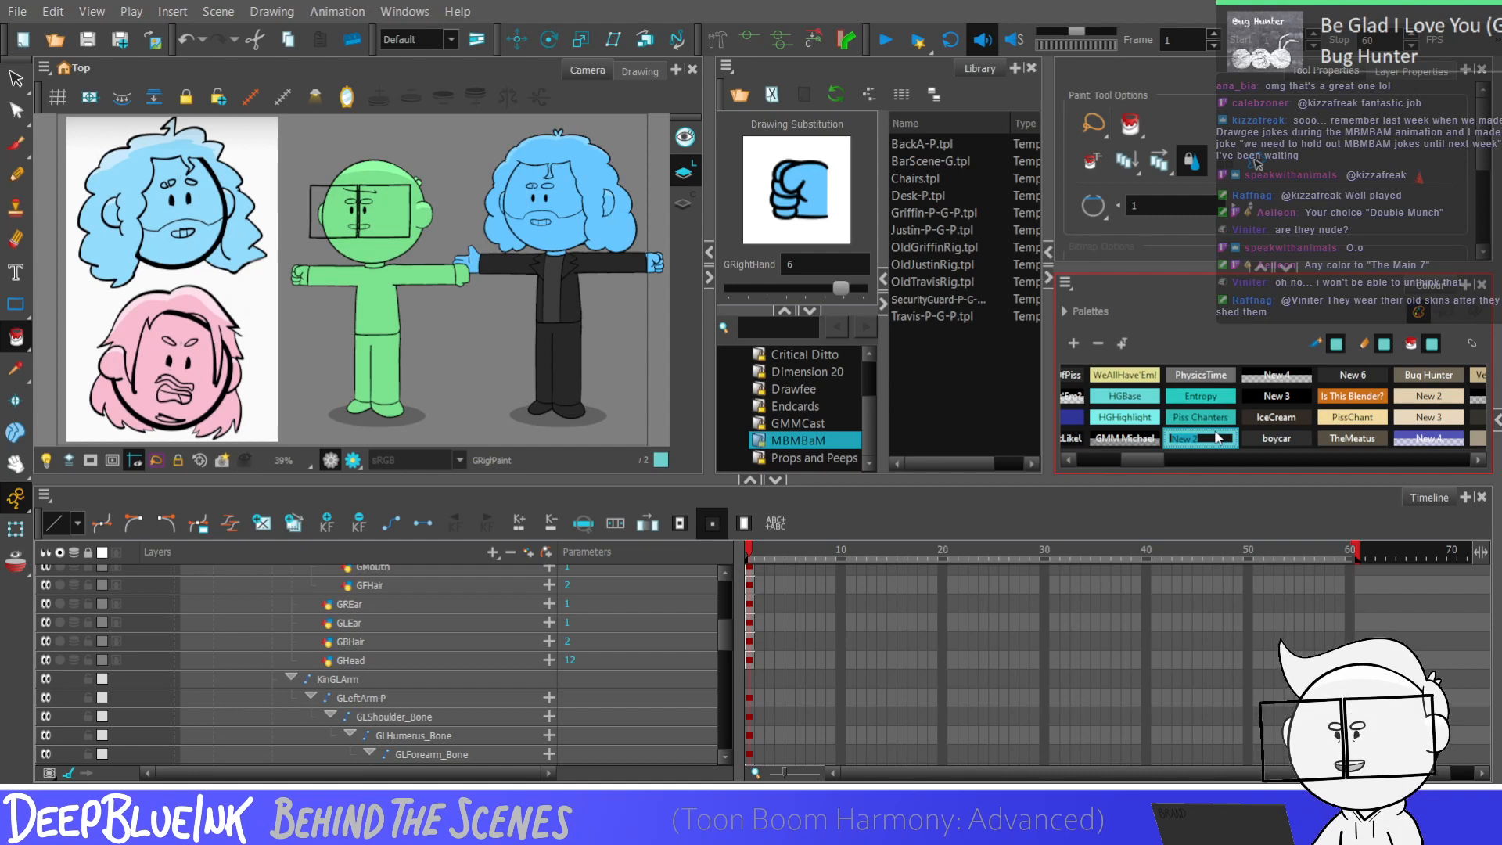
pyautogui.write('Double Mu')
pyautogui.write('nc')
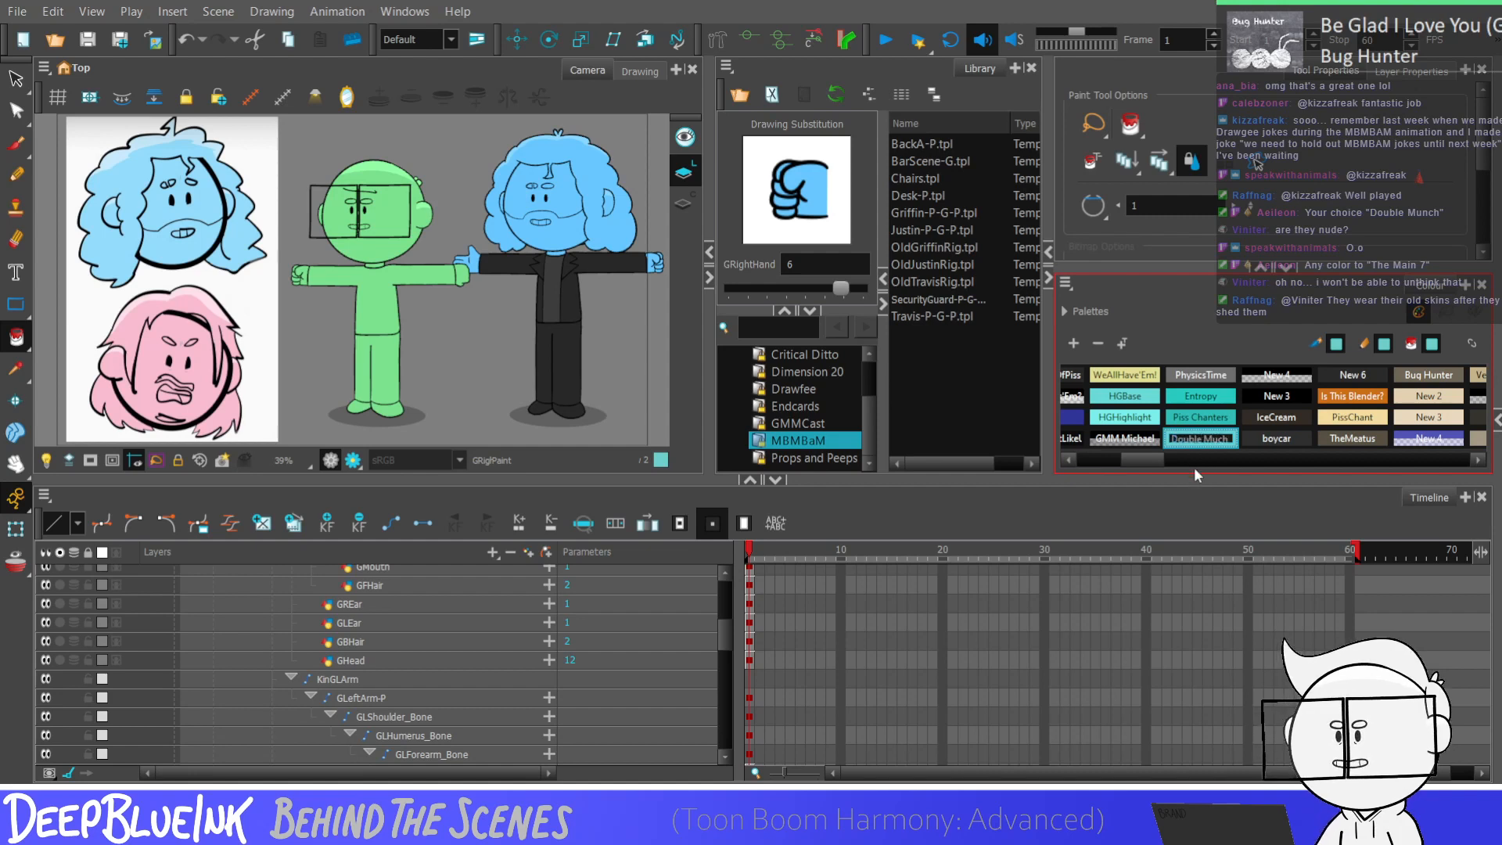
pyautogui.write('h')
pyautogui.press('Tab')
pyautogui.press('Escape')
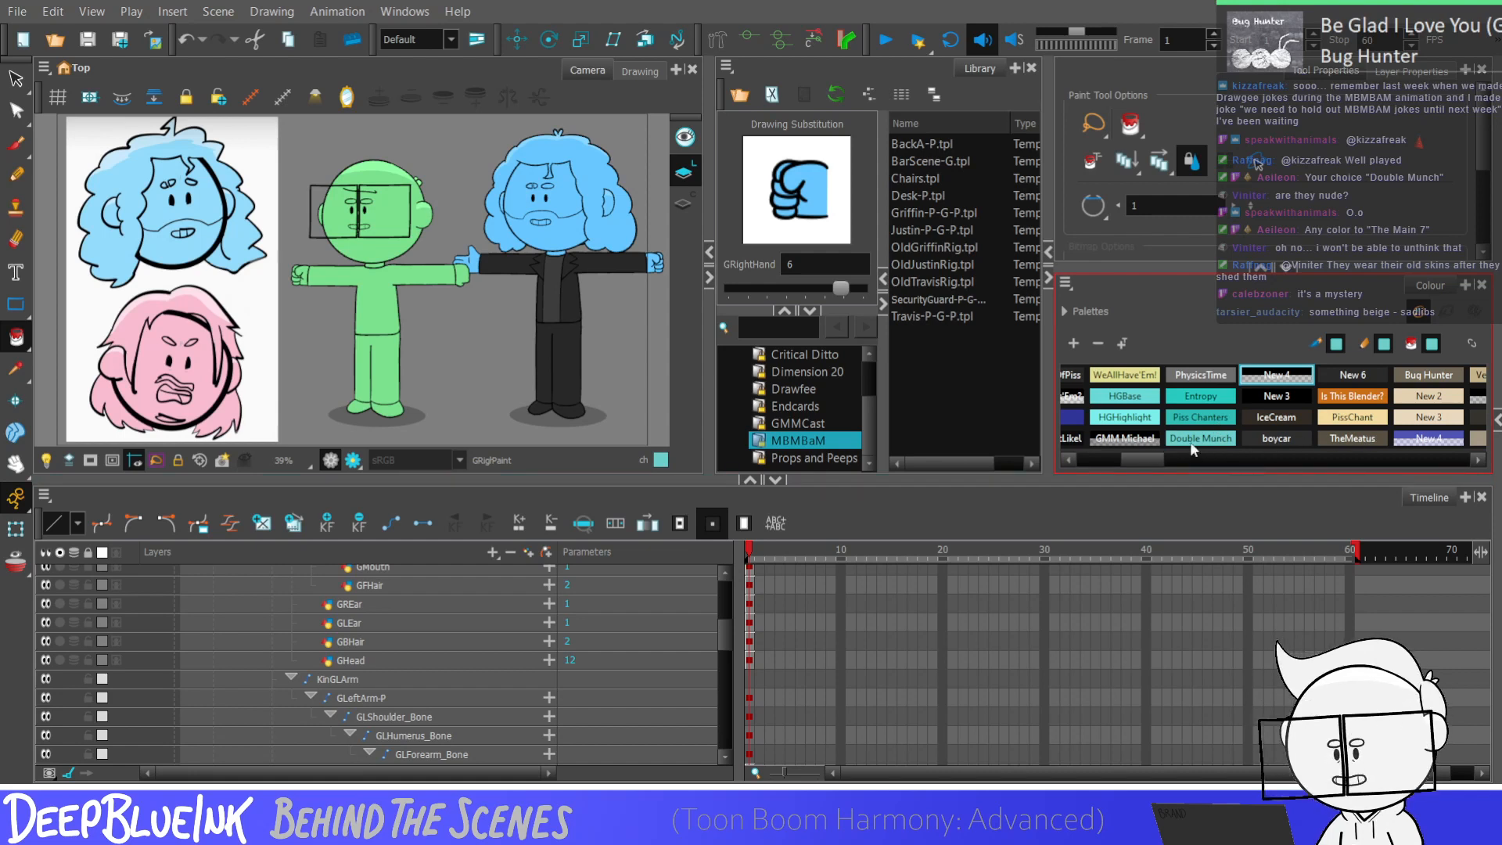
# Step: Rename the New 4 colour swatch next to PhysicsTime as The Main 7
pyautogui.moveTo(1150, 458)
pyautogui.mouseDown()
pyautogui.moveTo(1269, 458)
pyautogui.moveTo(1158, 457)
pyautogui.mouseUp()
pyautogui.click(1217, 381)
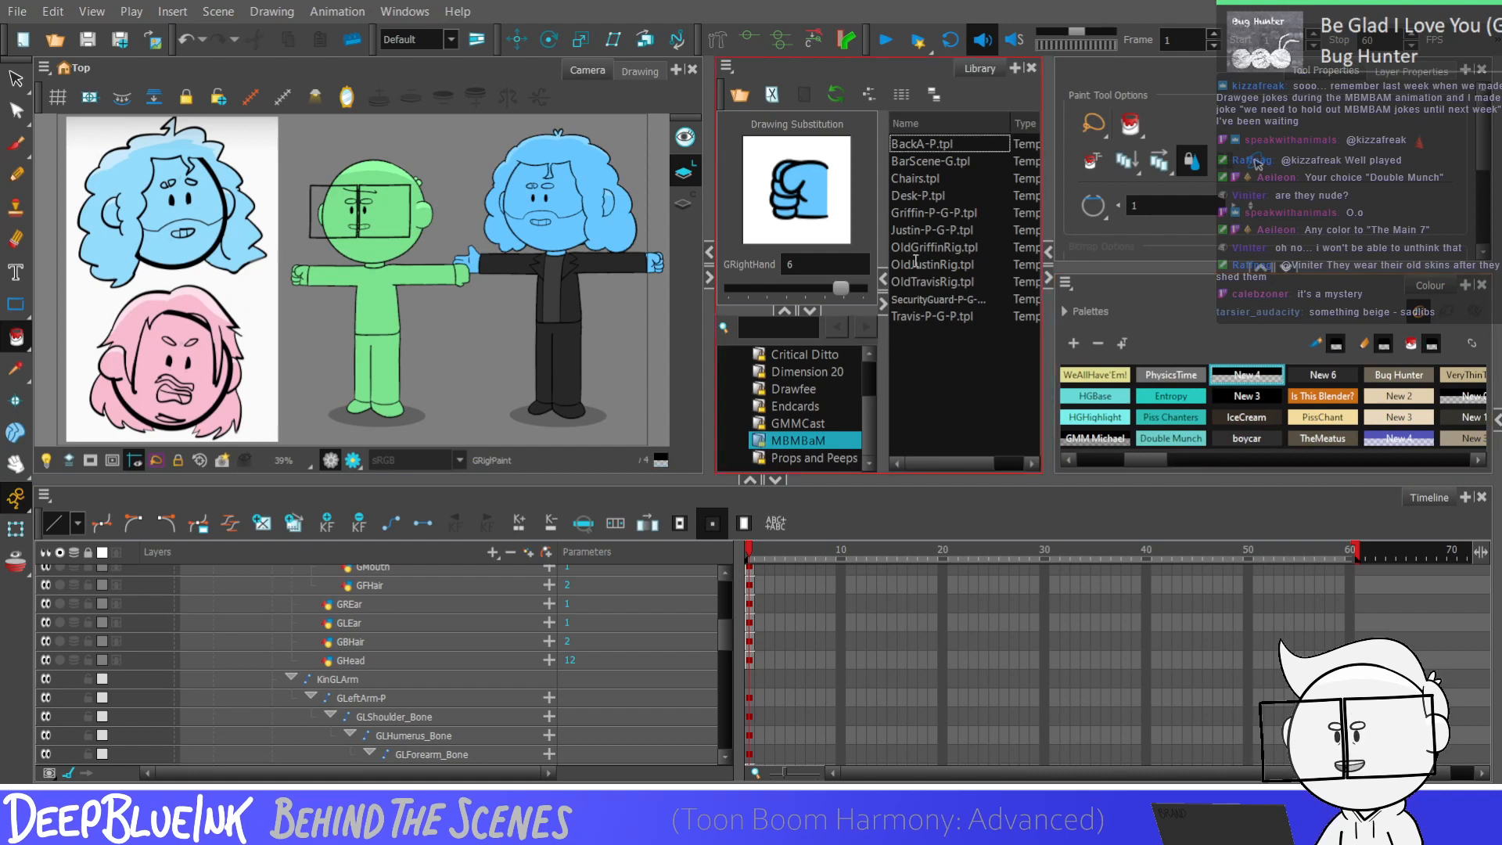
pyautogui.write('The')
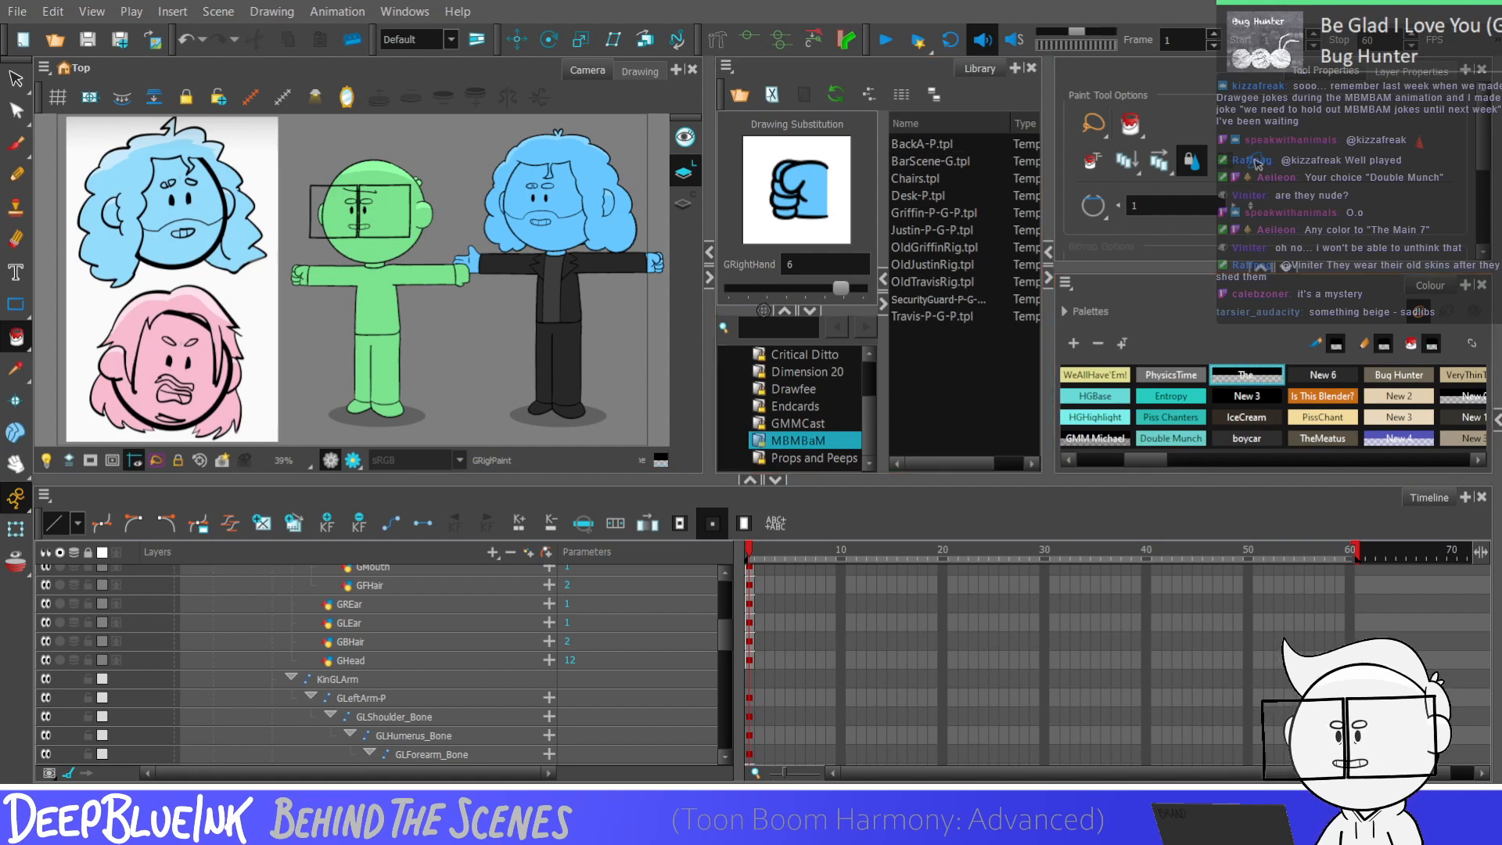
pyautogui.write(' Main 7')
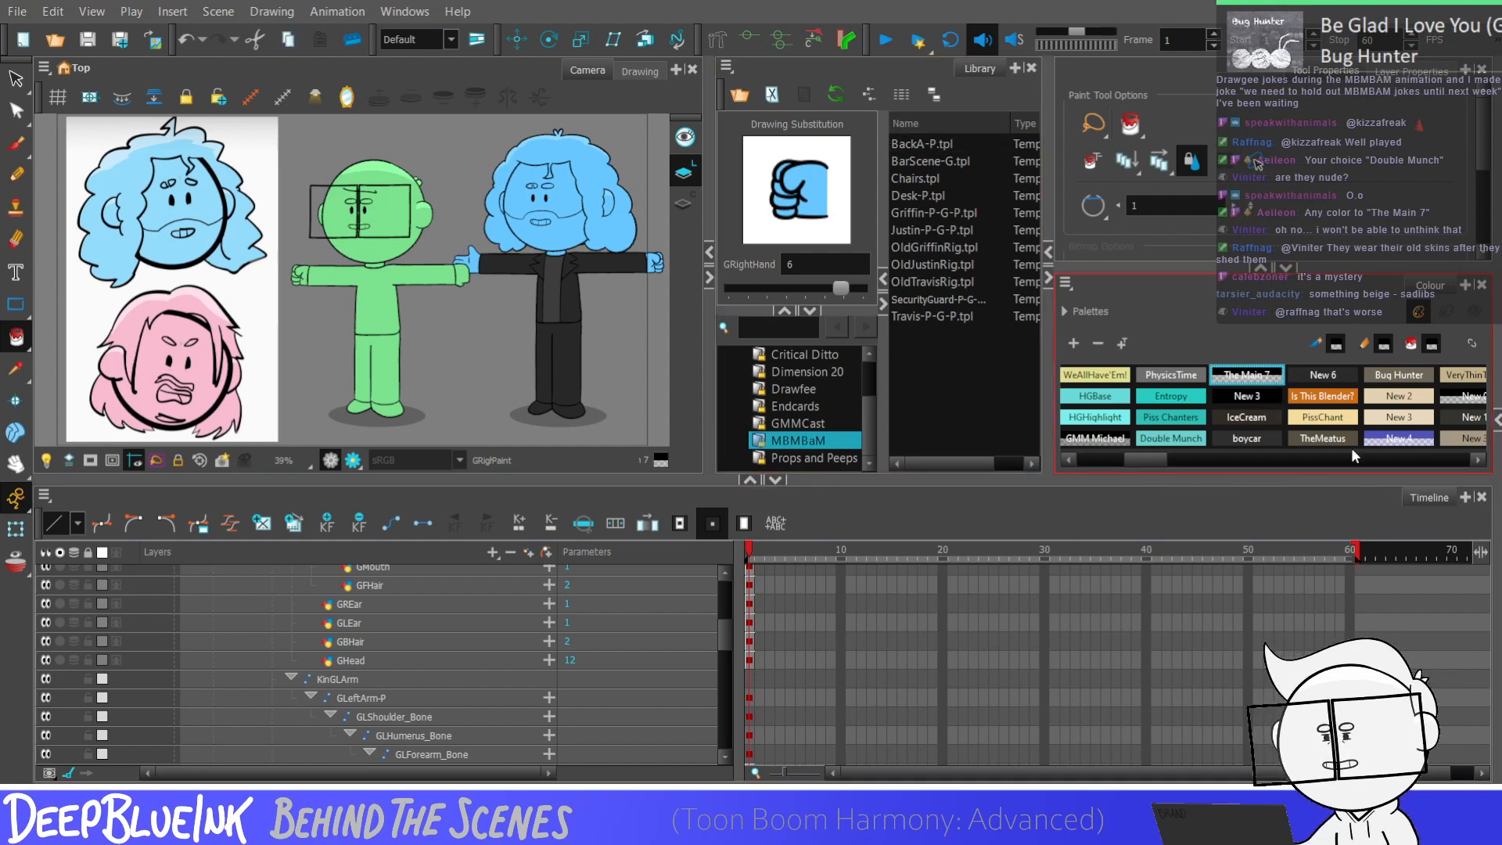
# Step: Rename the beige New 2 colour swatch below Bug Hunter as Sadlibs
pyautogui.click(1376, 397)
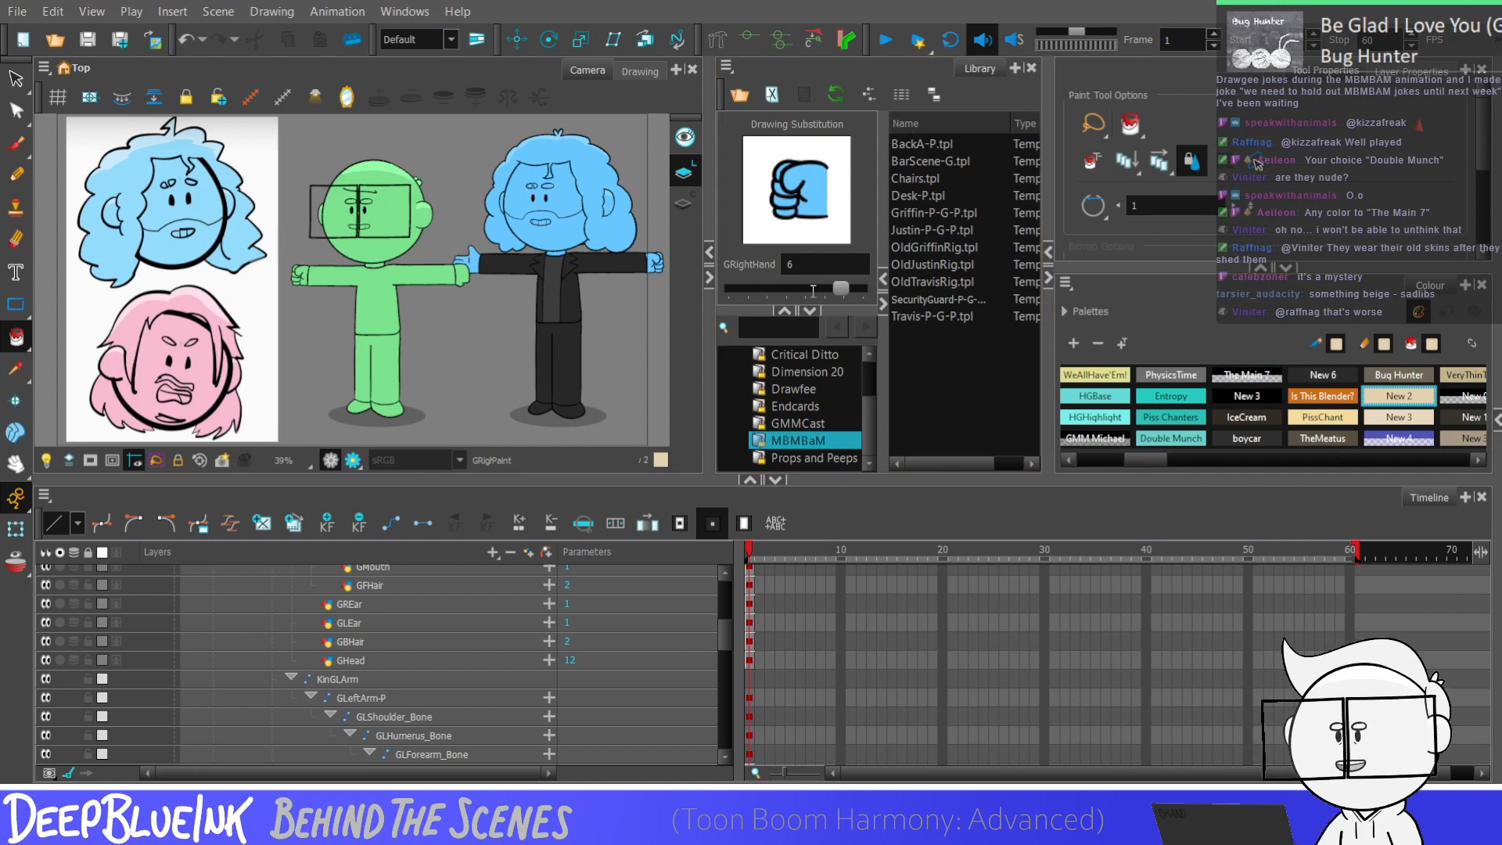
pyautogui.write('Sadlibs')
pyautogui.press('Return')
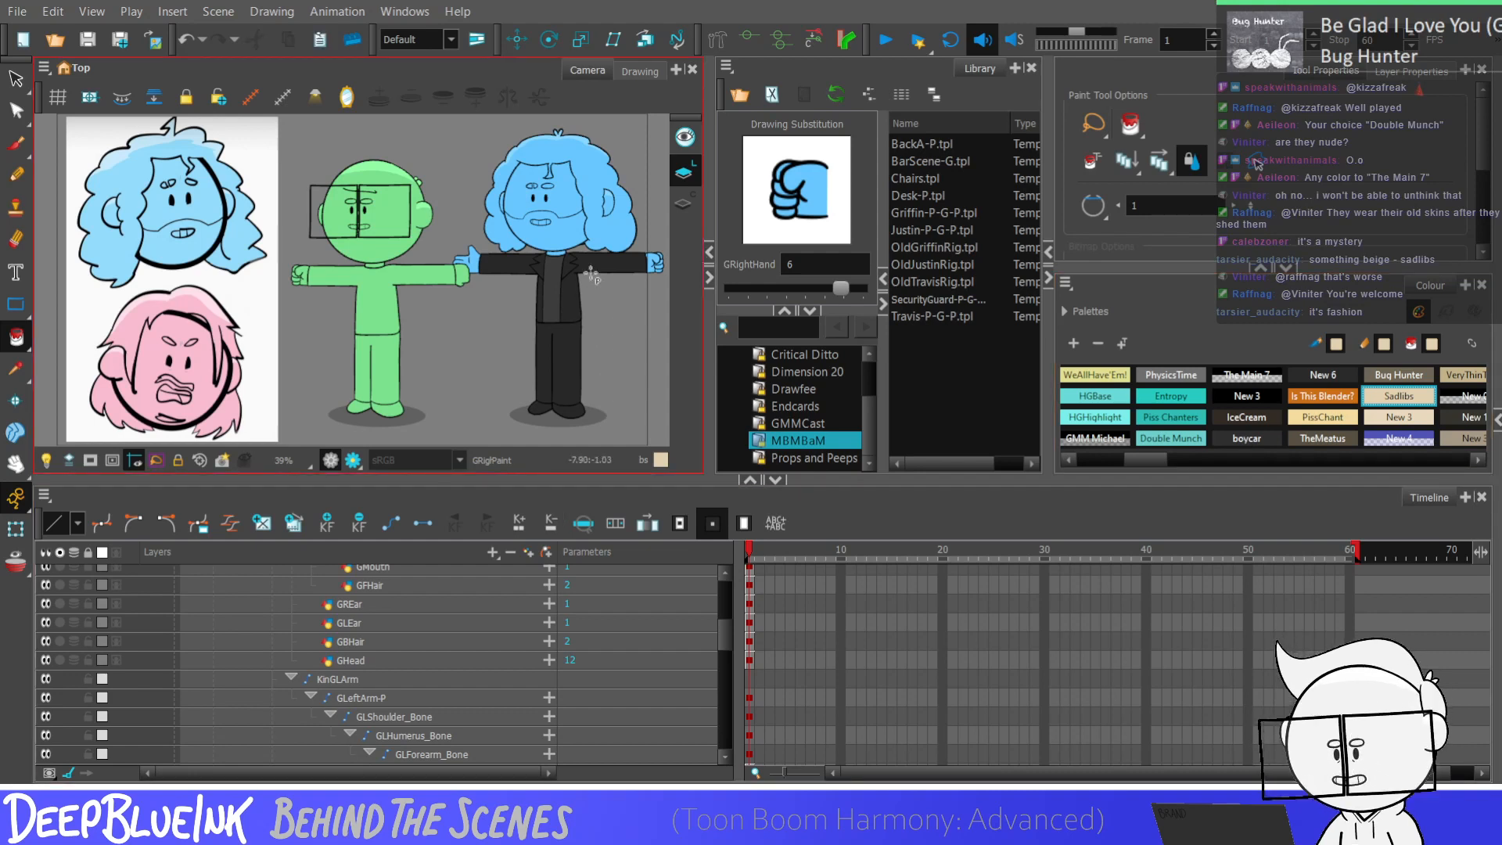
pyautogui.scroll(-3, 436, 364)
pyautogui.scroll(4, 586, 299)
pyautogui.scroll(-4, 509, 364)
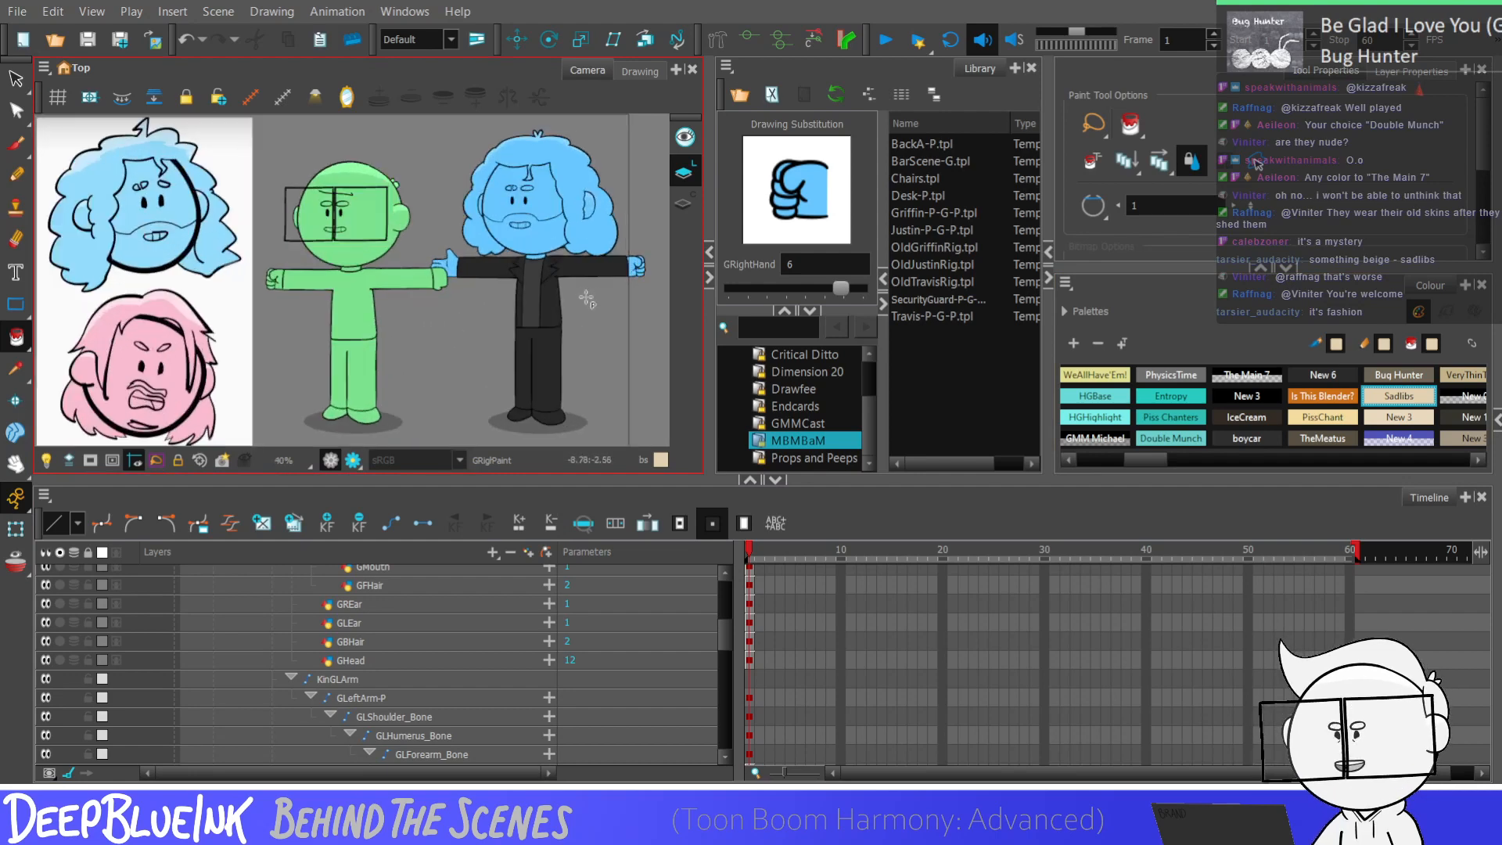
pyautogui.scroll(4, 586, 274)
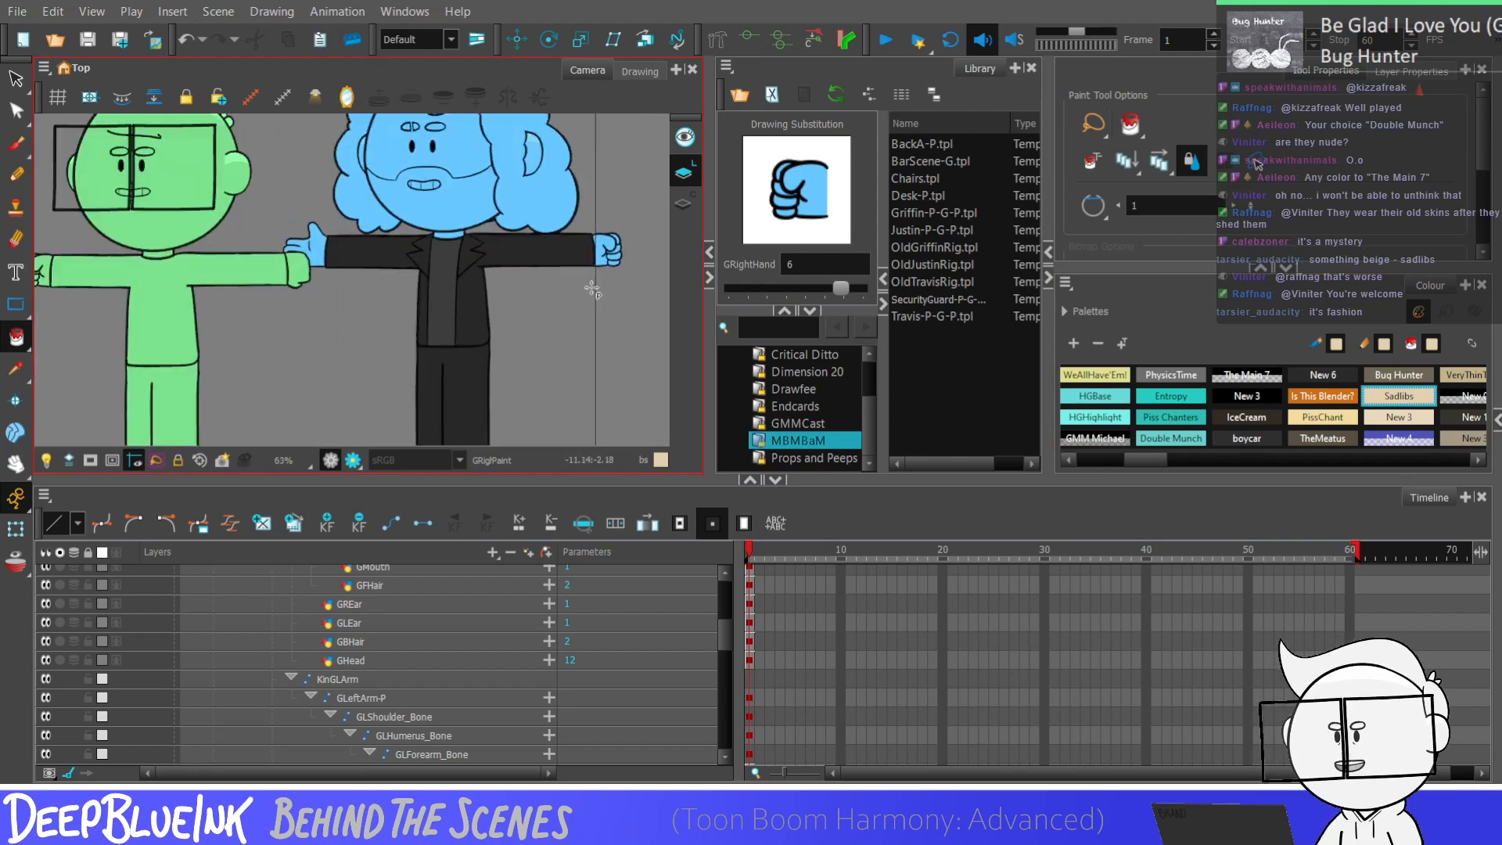
pyautogui.scroll(-1, 586, 274)
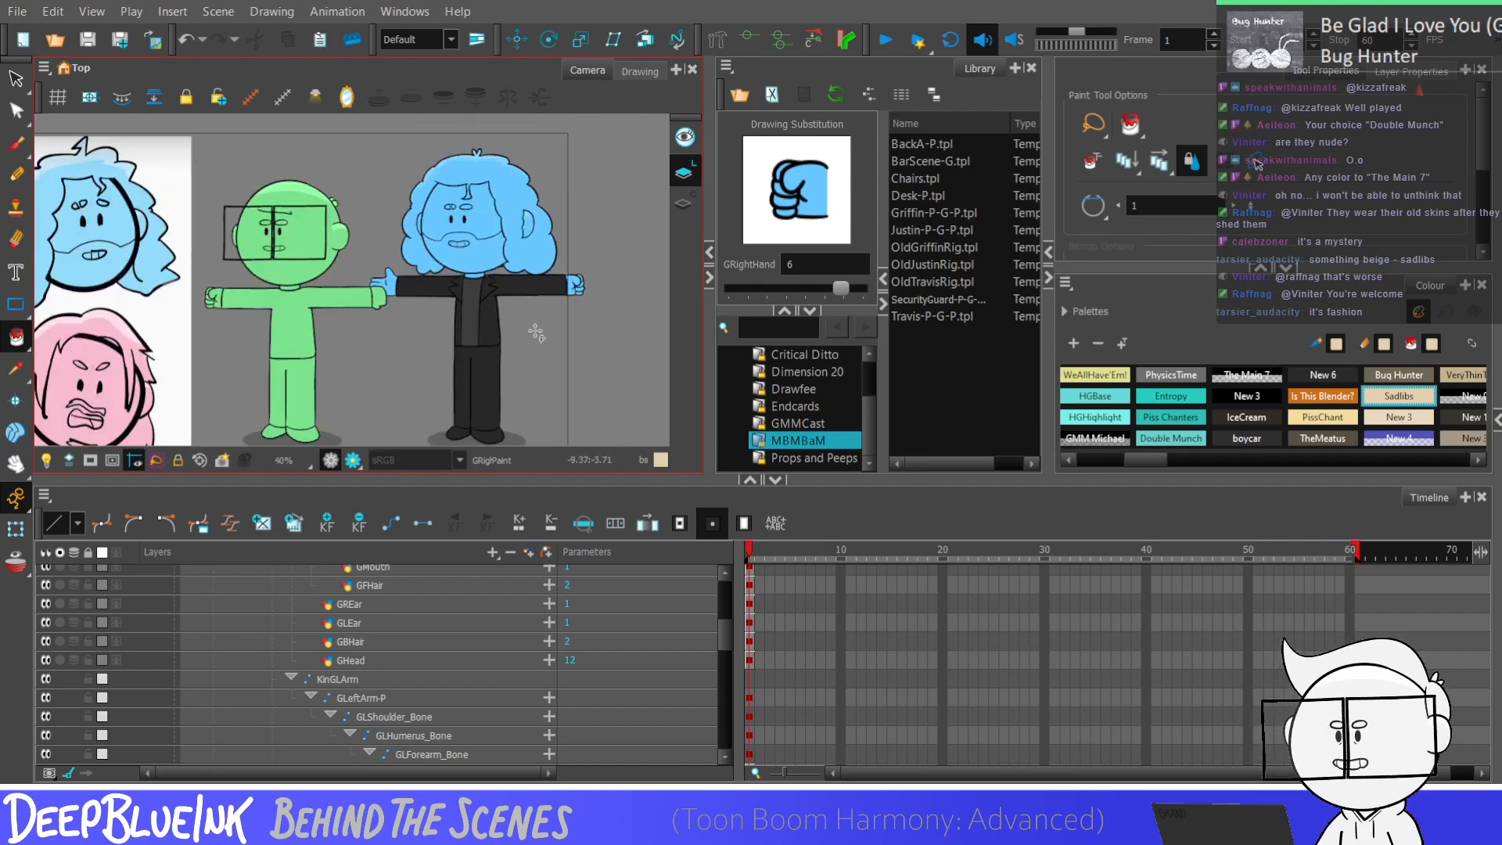
# Step: Sample the light blue of the character's back hair and add a darker blue swatch to the palette
pyautogui.scroll(1, 536, 332)
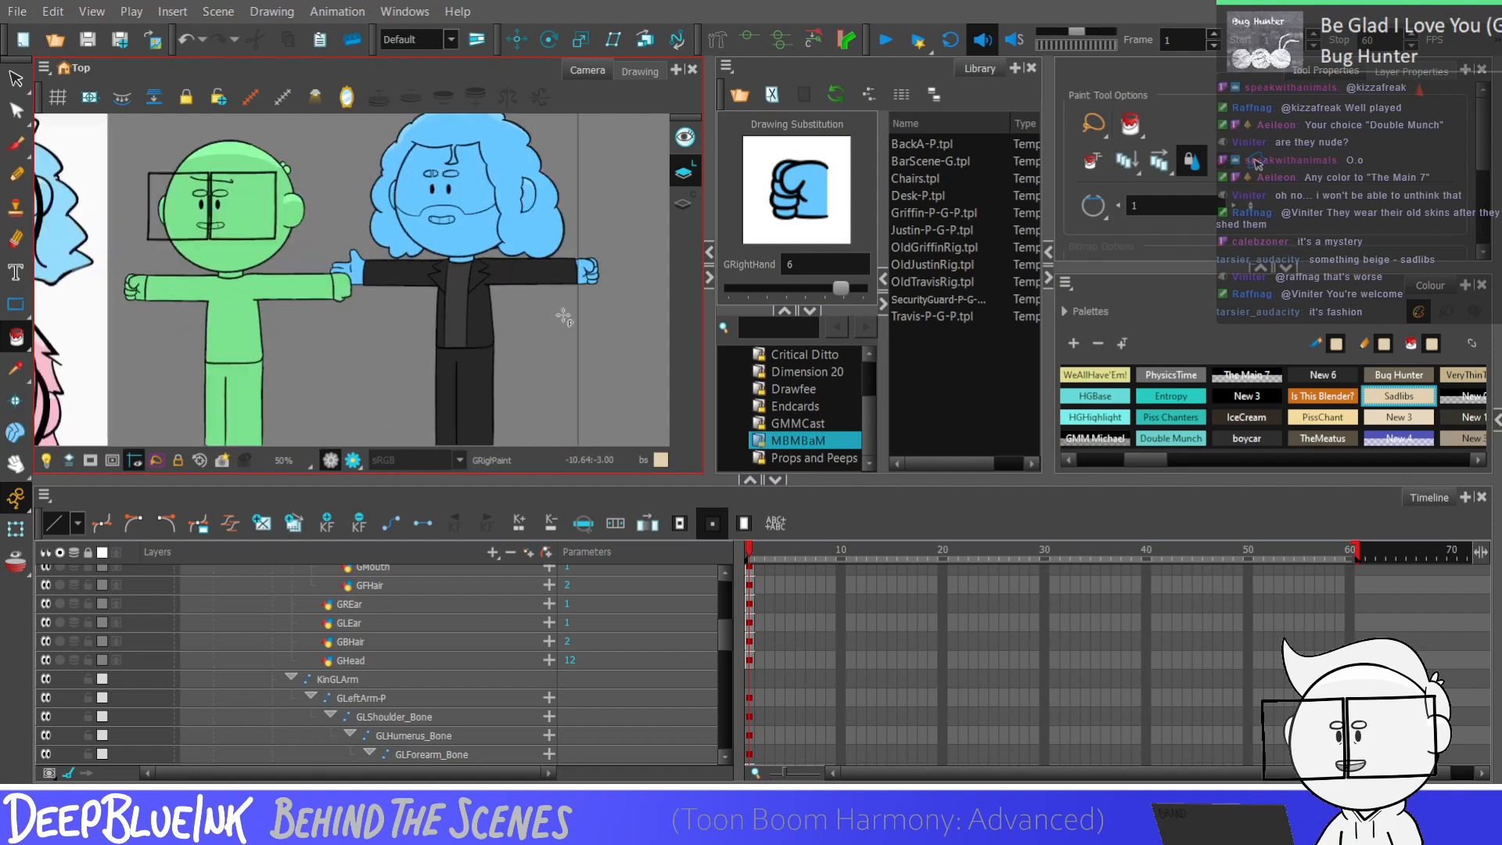
pyautogui.click(764, 643)
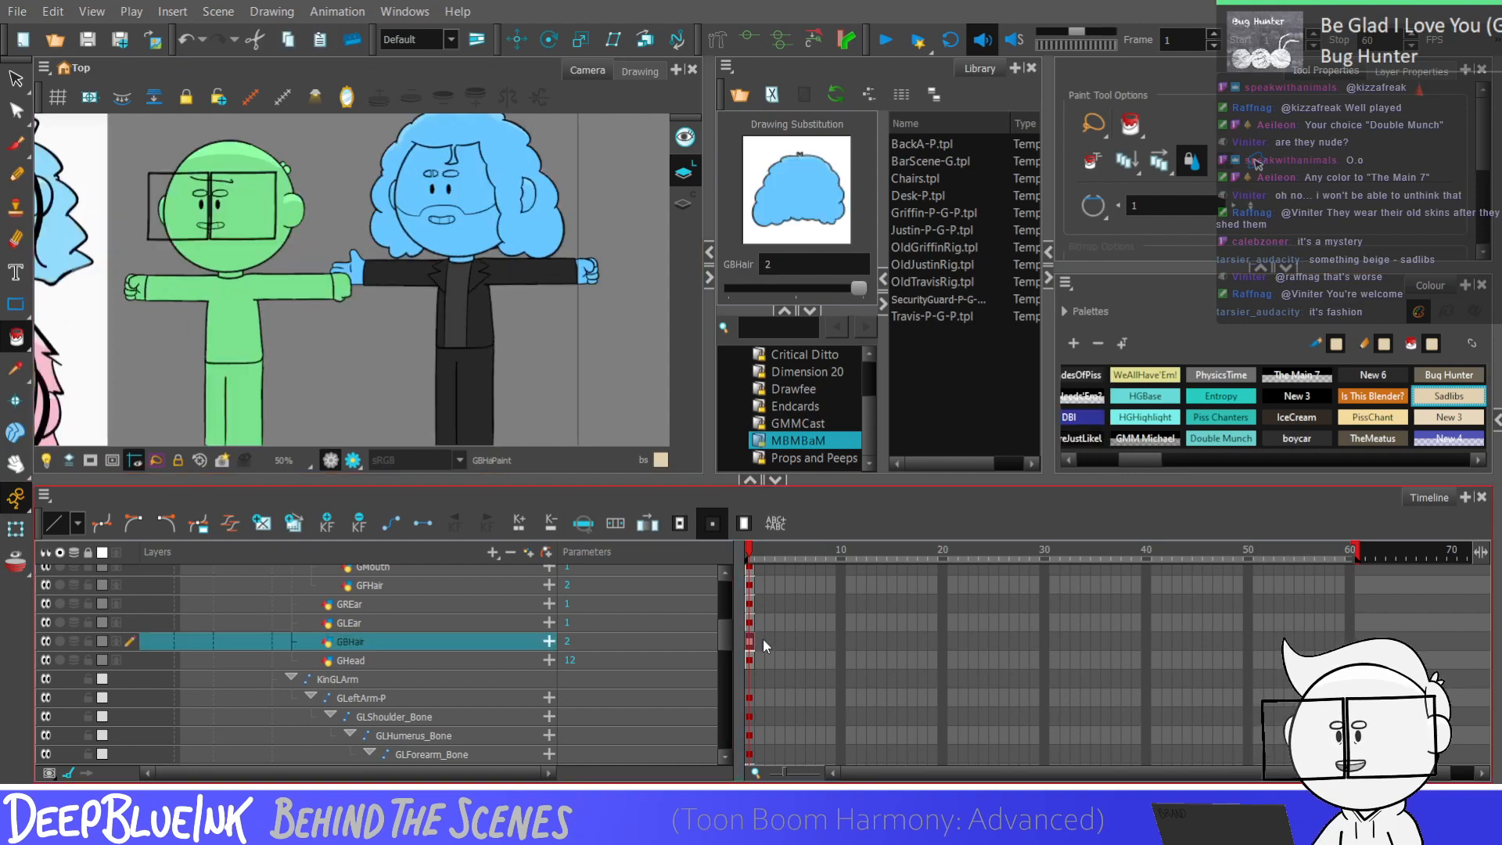
pyautogui.click(22, 366)
pyautogui.scroll(1, 548, 149)
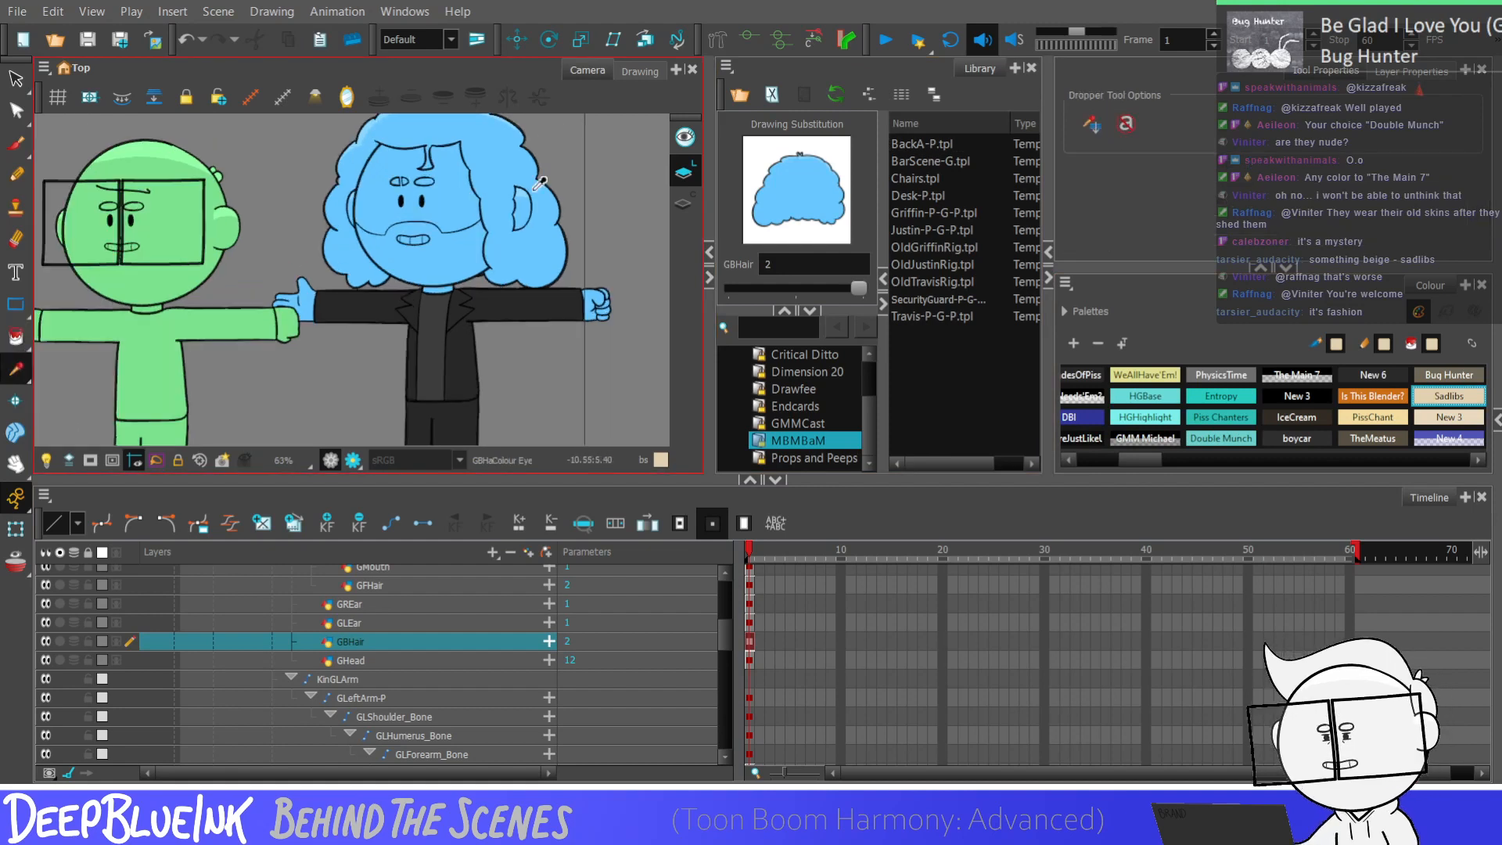
pyautogui.click(547, 149)
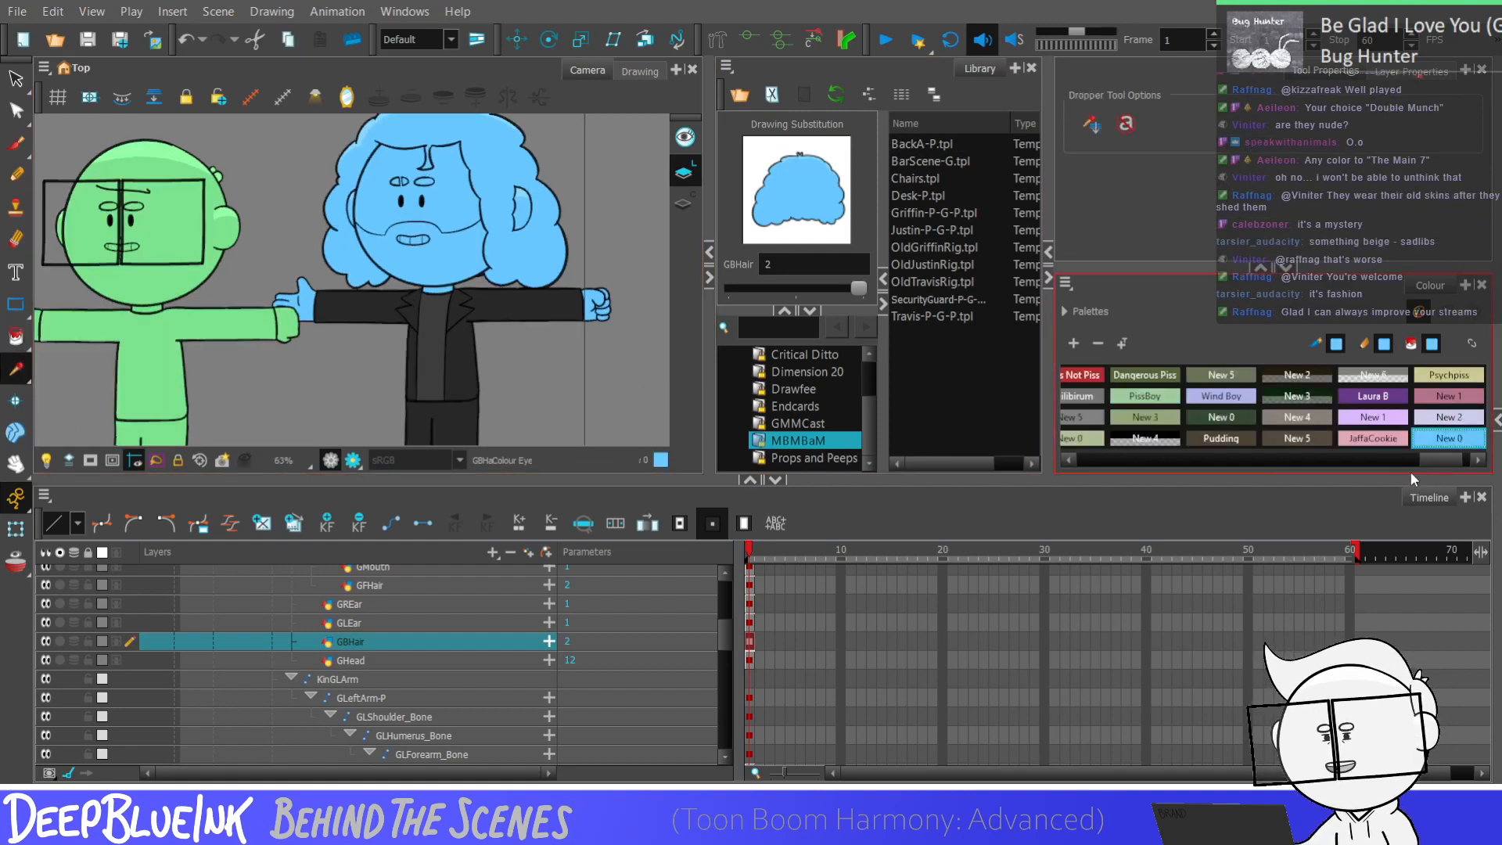
pyautogui.hscroll(1, 1411, 474)
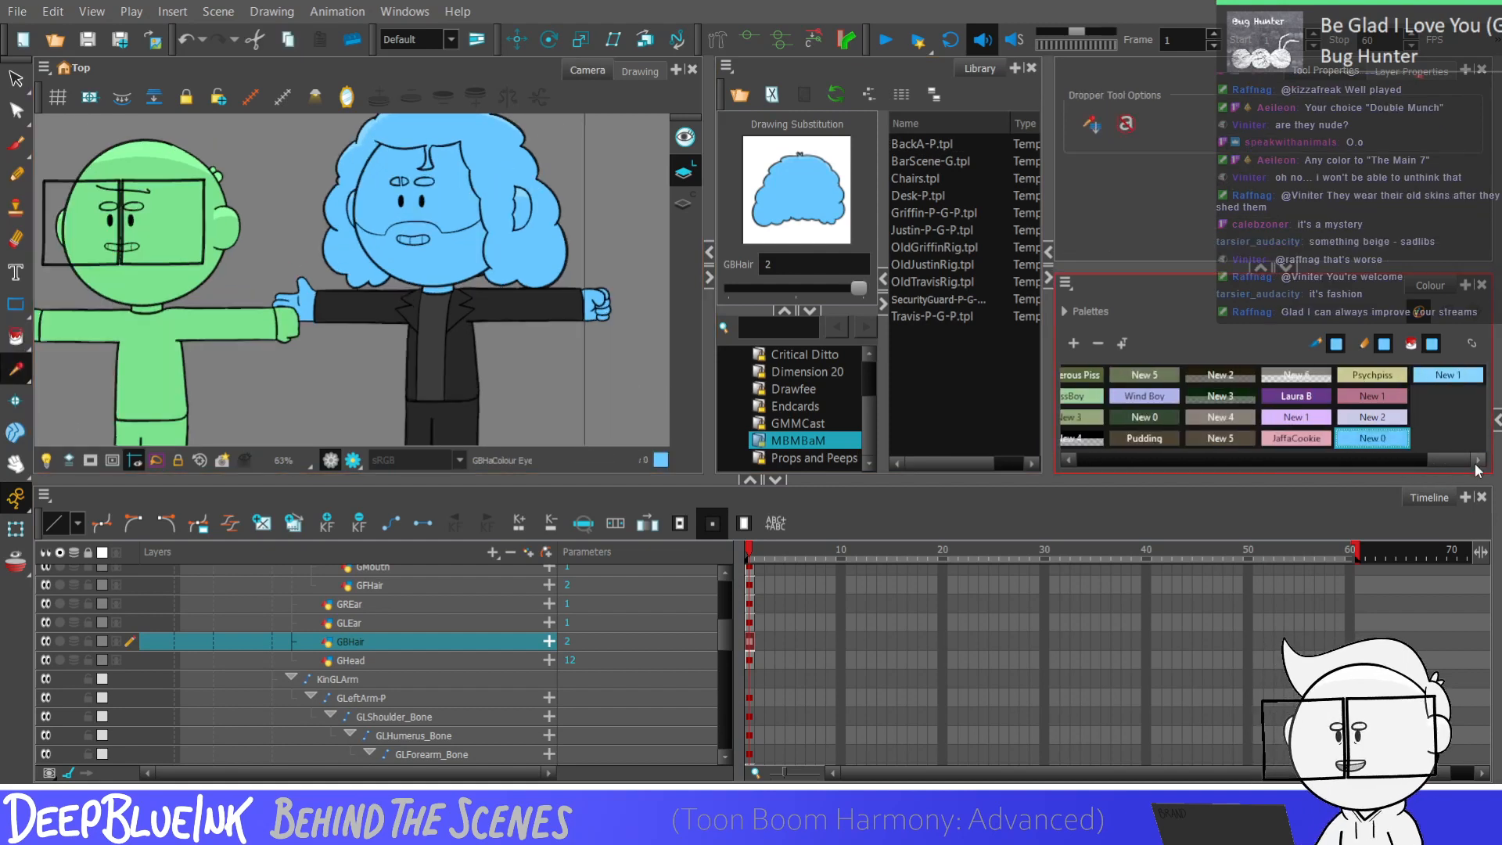
pyautogui.click(1420, 399)
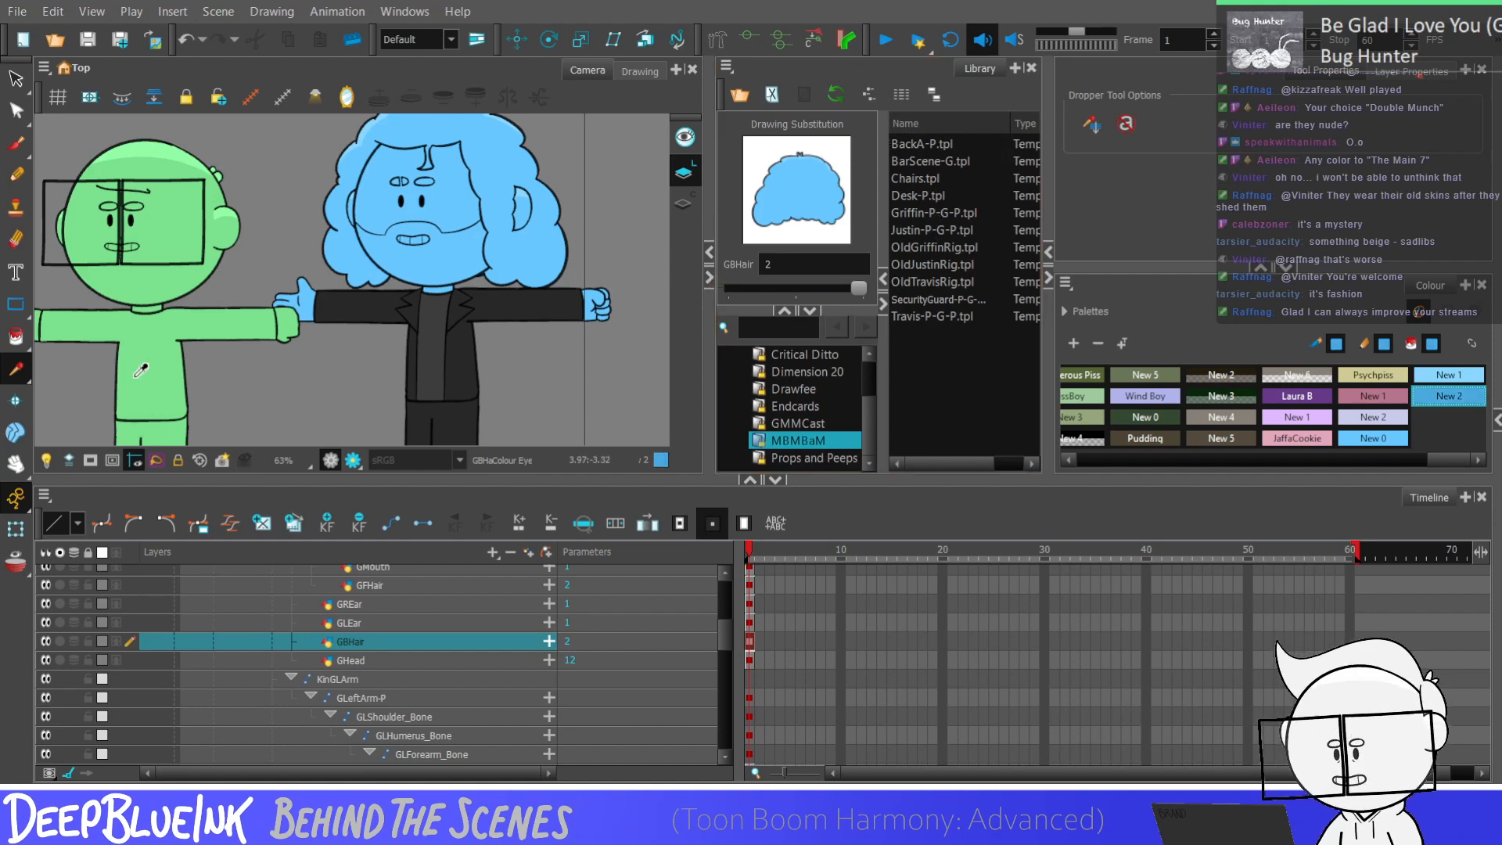
# Step: Paint the character's back hair with the darker blue New 2 colour
pyautogui.hotkey('alt', 'i')
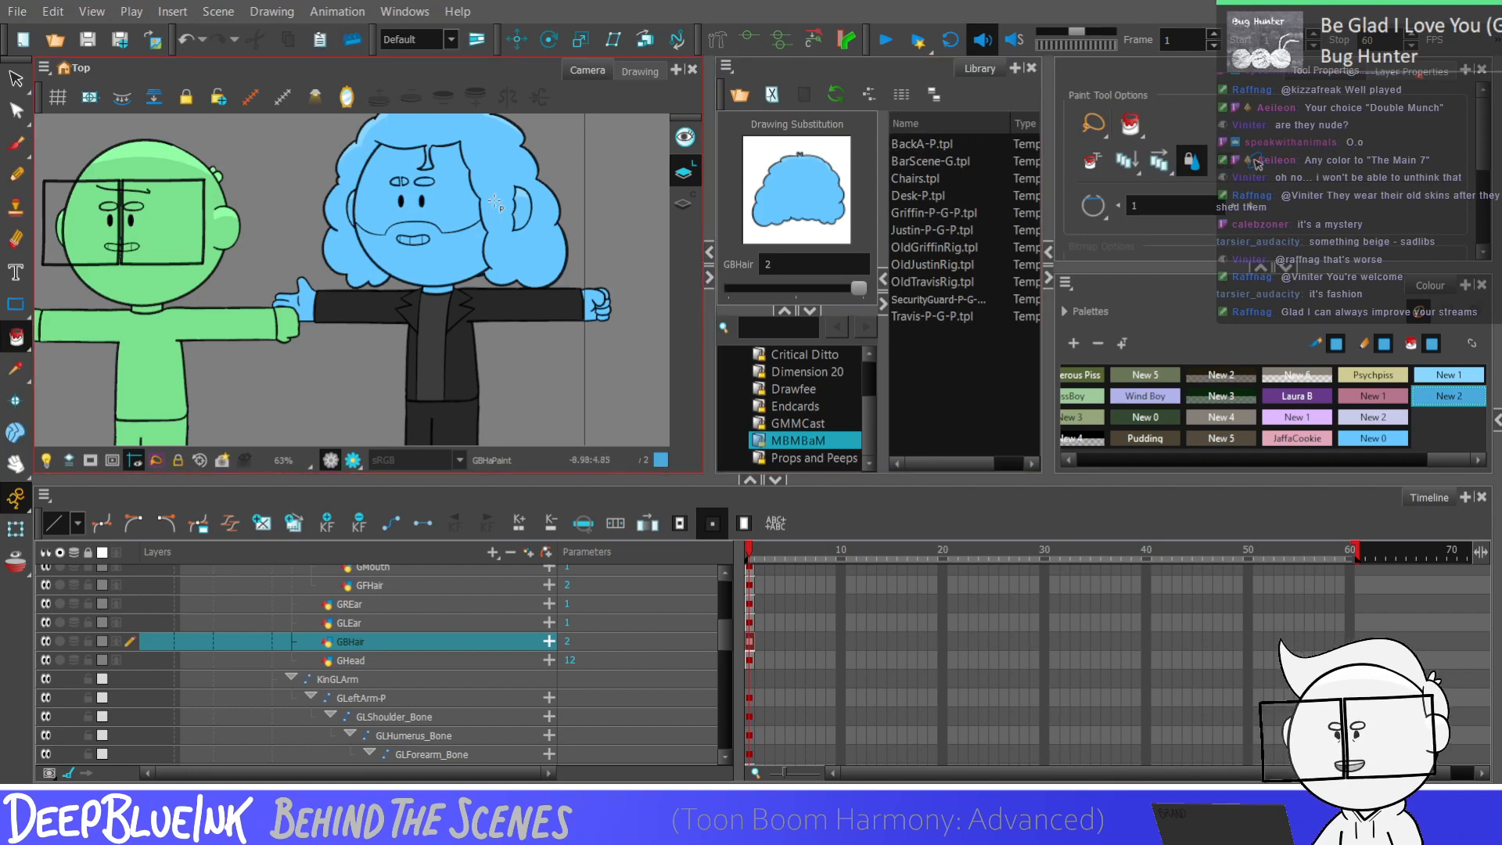
pyautogui.scroll(1, 530, 297)
pyautogui.scroll(-2, 529, 298)
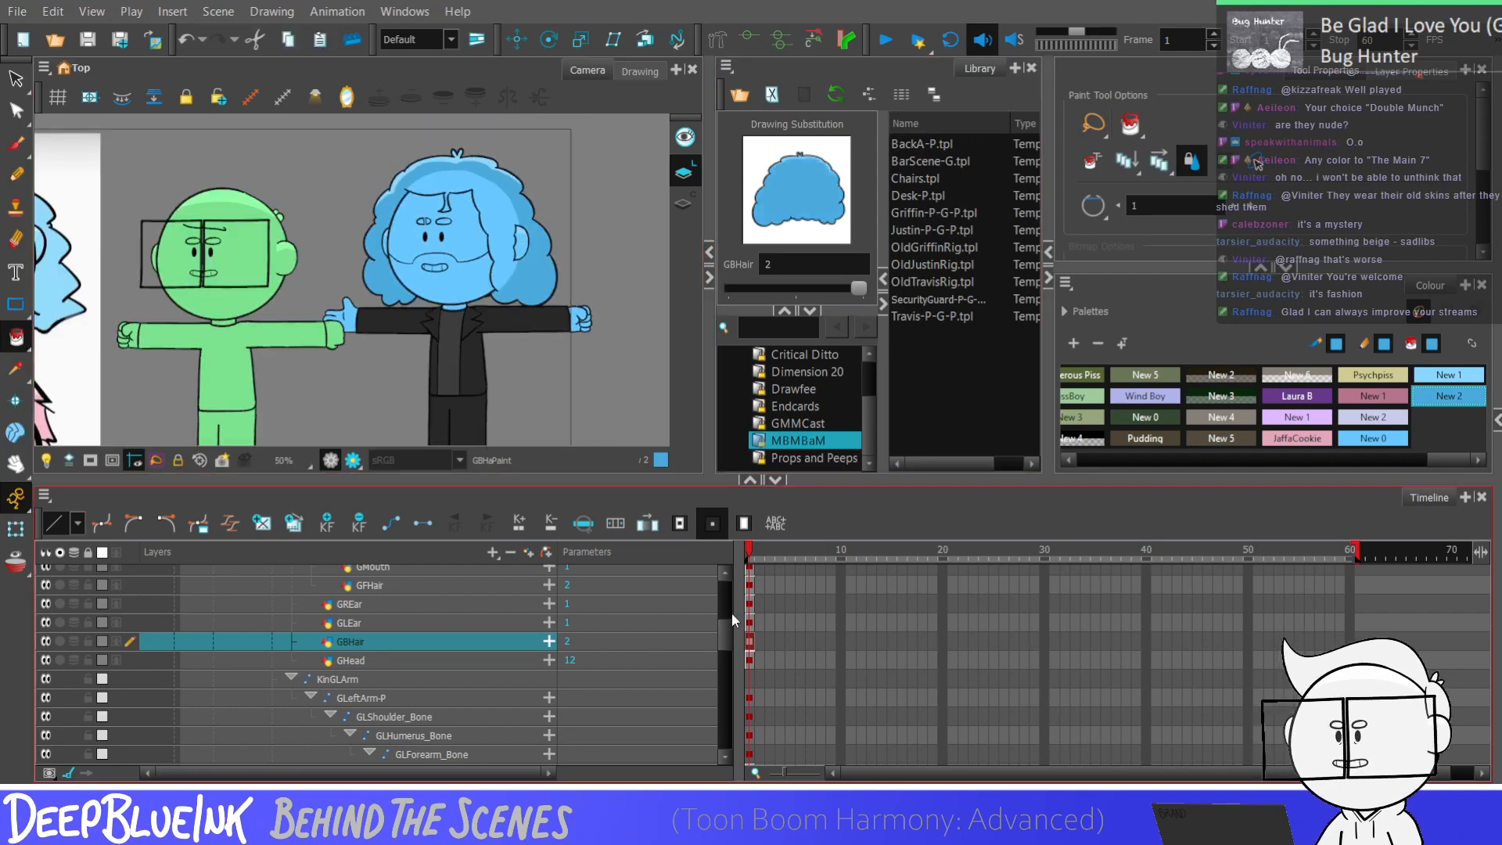
# Step: Paint the front hair drawing GFHair with the same darker blue
pyautogui.keyDown('ctrl'); pyautogui.click(458, 200); pyautogui.keyUp('ctrl')
pyautogui.scroll(2, 460, 199)
pyautogui.scroll(2, 438, 222)
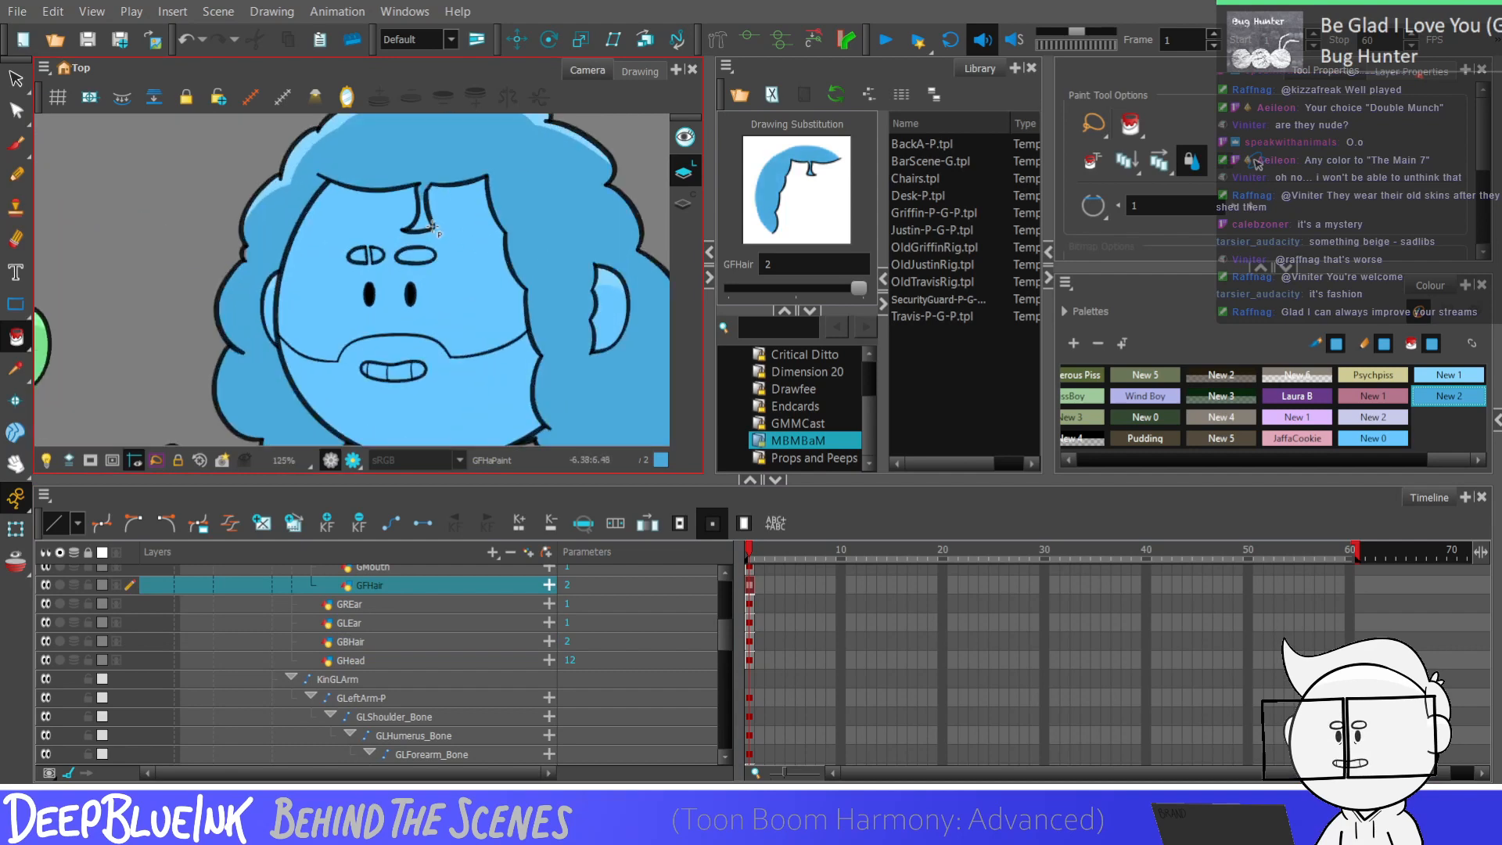
pyautogui.scroll(-2, 432, 227)
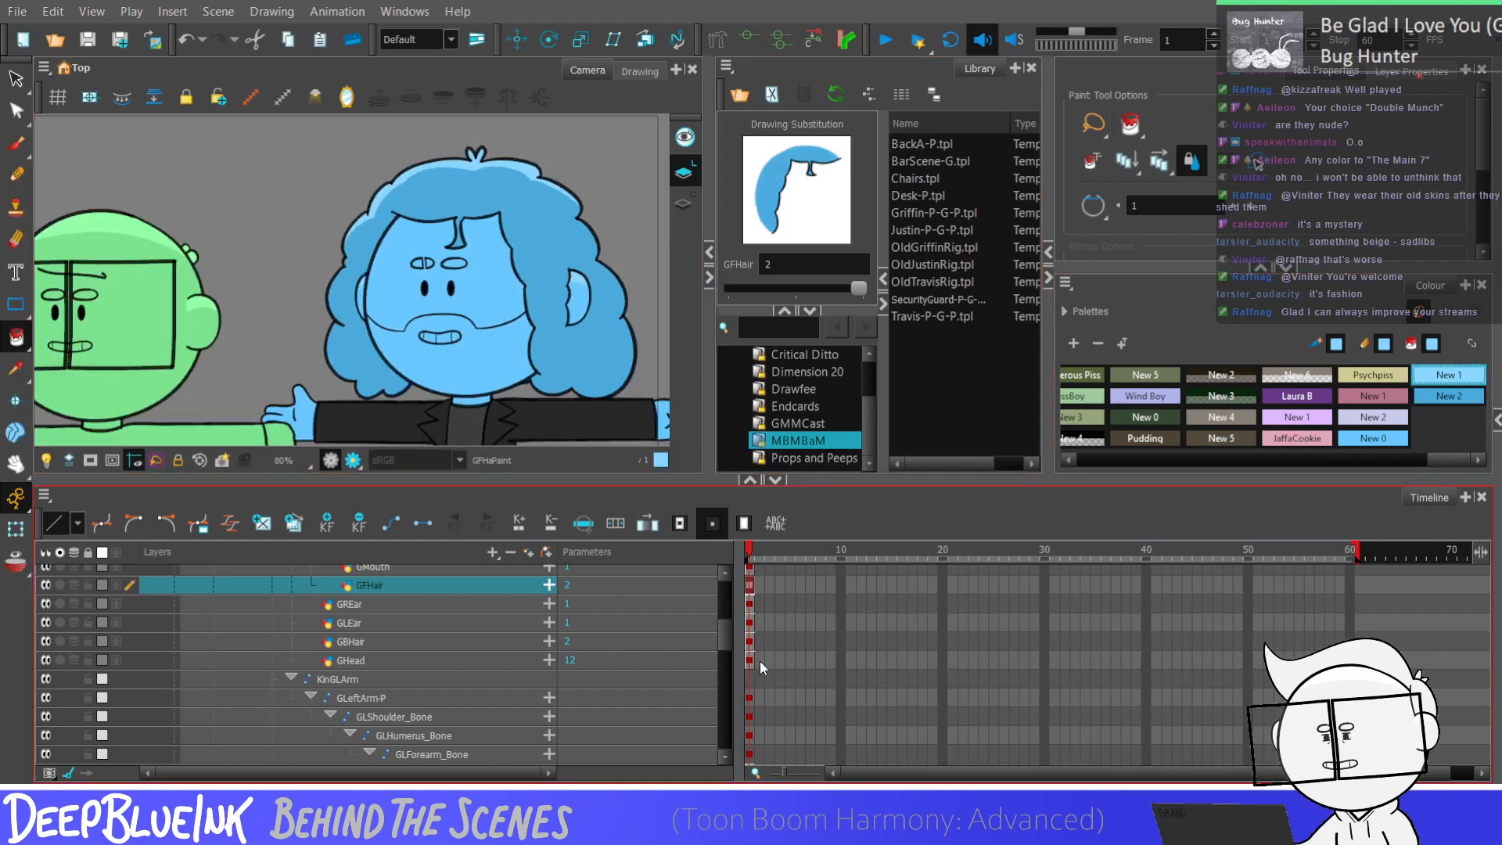
# Step: Recolour the highlight on the back hair drawing GBHair with the light blue New 0 colour
pyautogui.click(751, 641)
pyautogui.scroll(3, 524, 185)
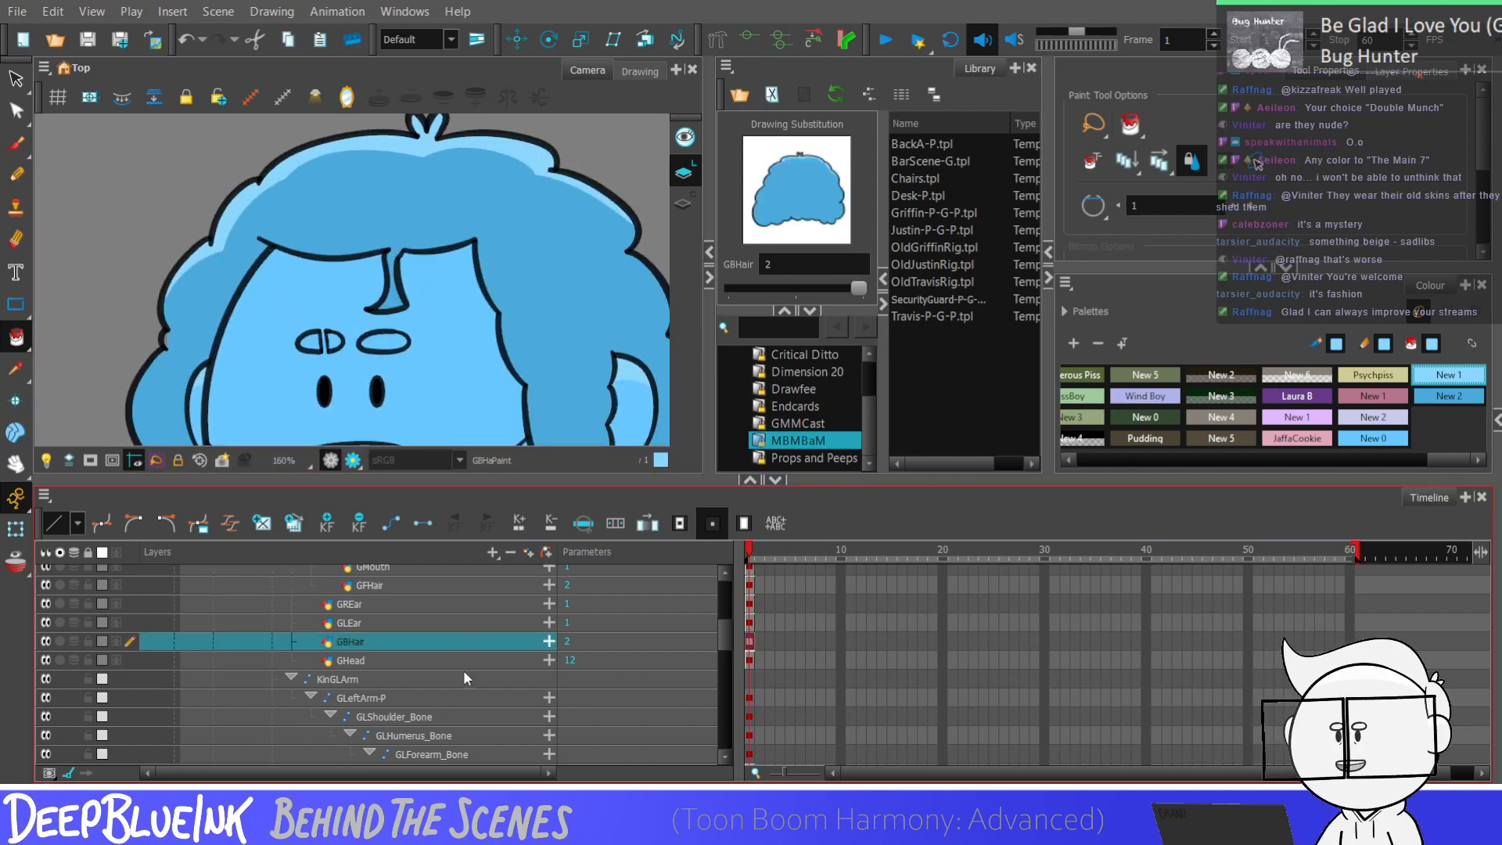
pyautogui.click(1373, 438)
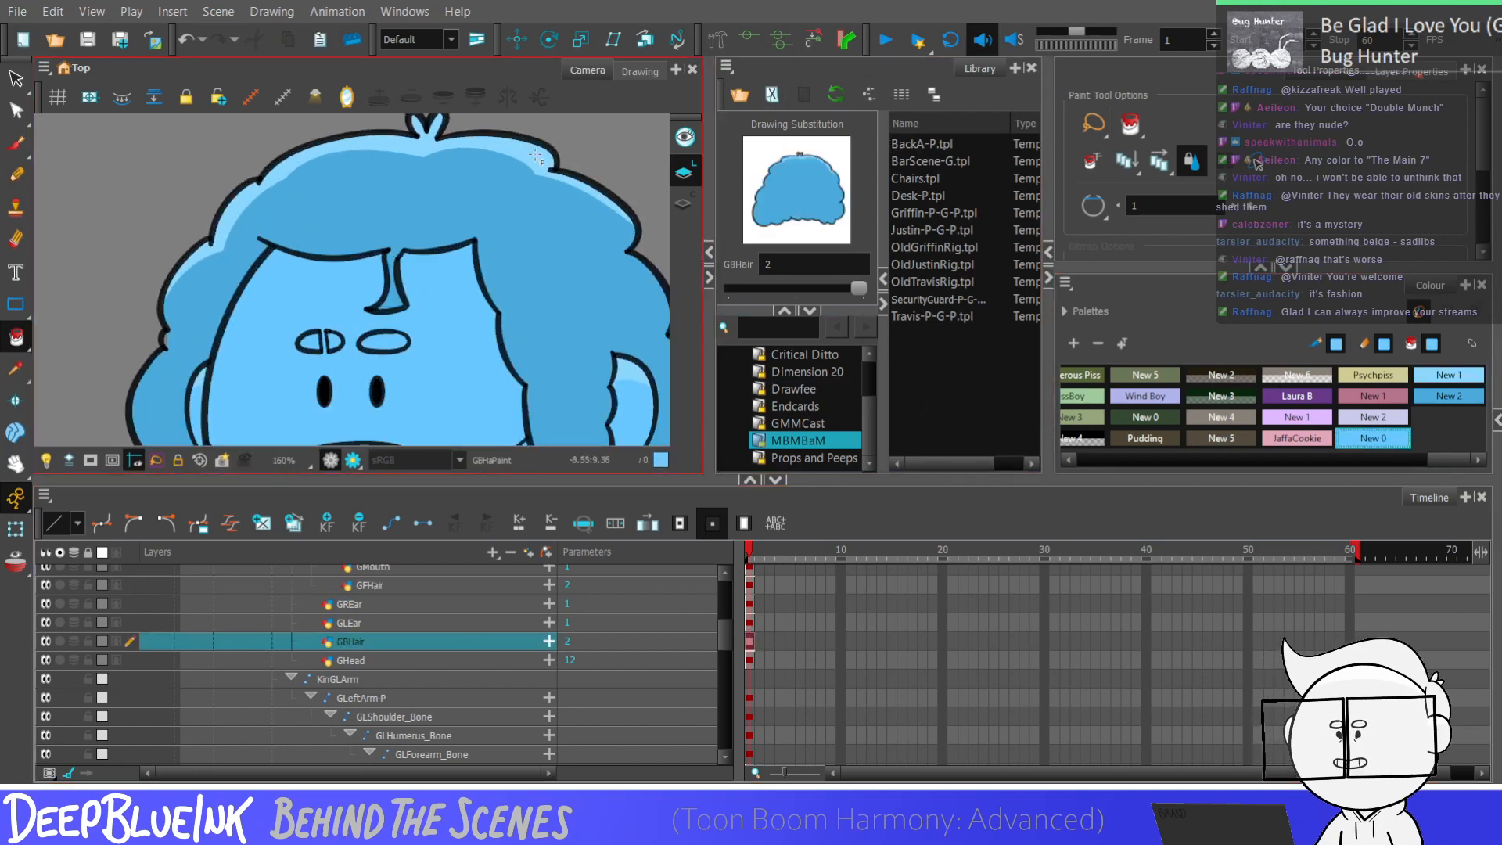
pyautogui.scroll(-5, 599, 156)
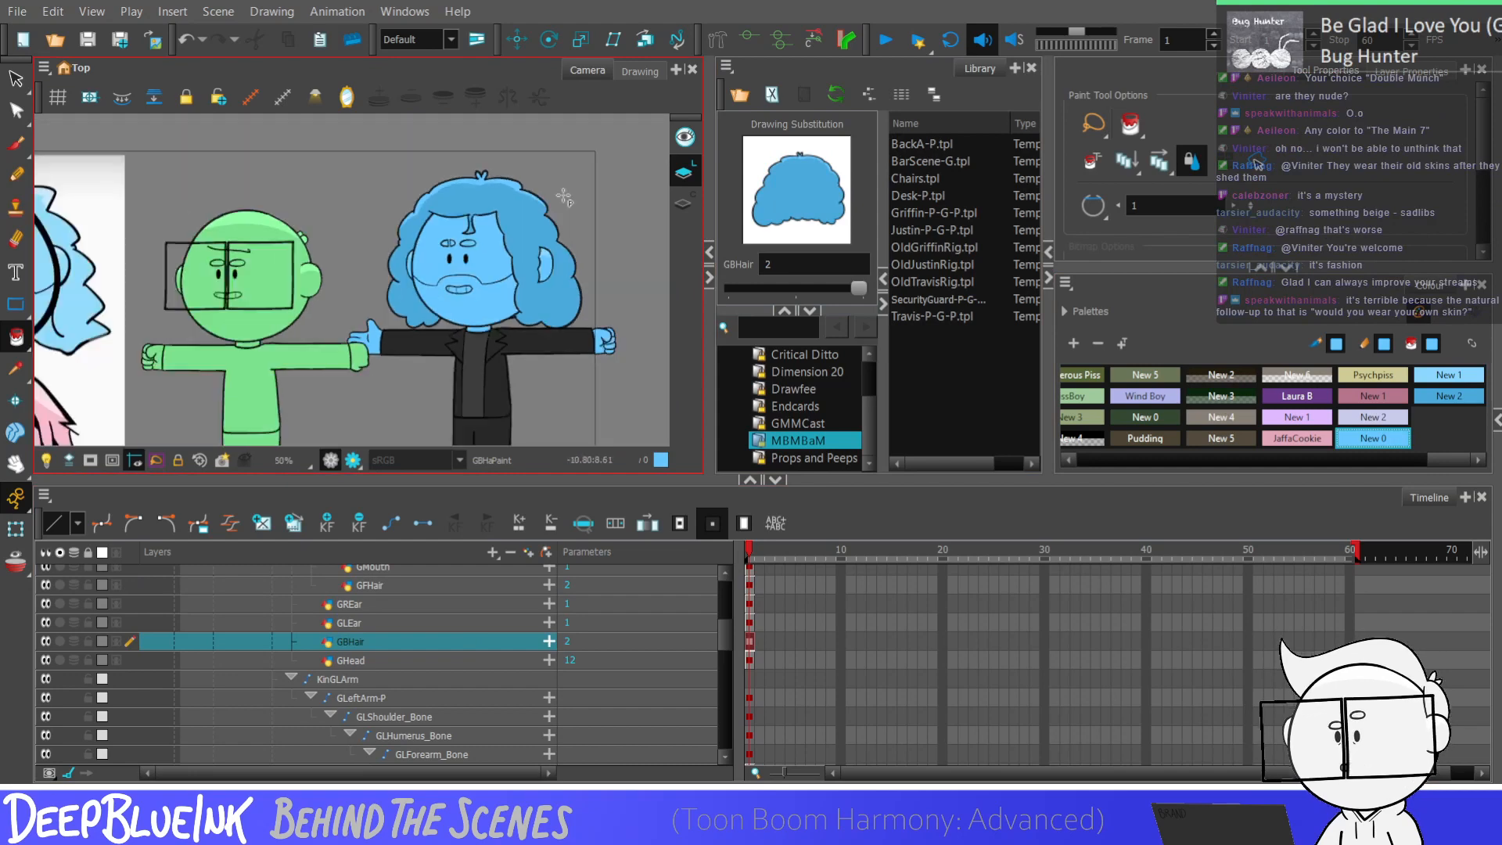
pyautogui.scroll(-2, 564, 198)
pyautogui.scroll(2, 553, 250)
pyautogui.scroll(-2, 574, 262)
pyautogui.scroll(1, 567, 280)
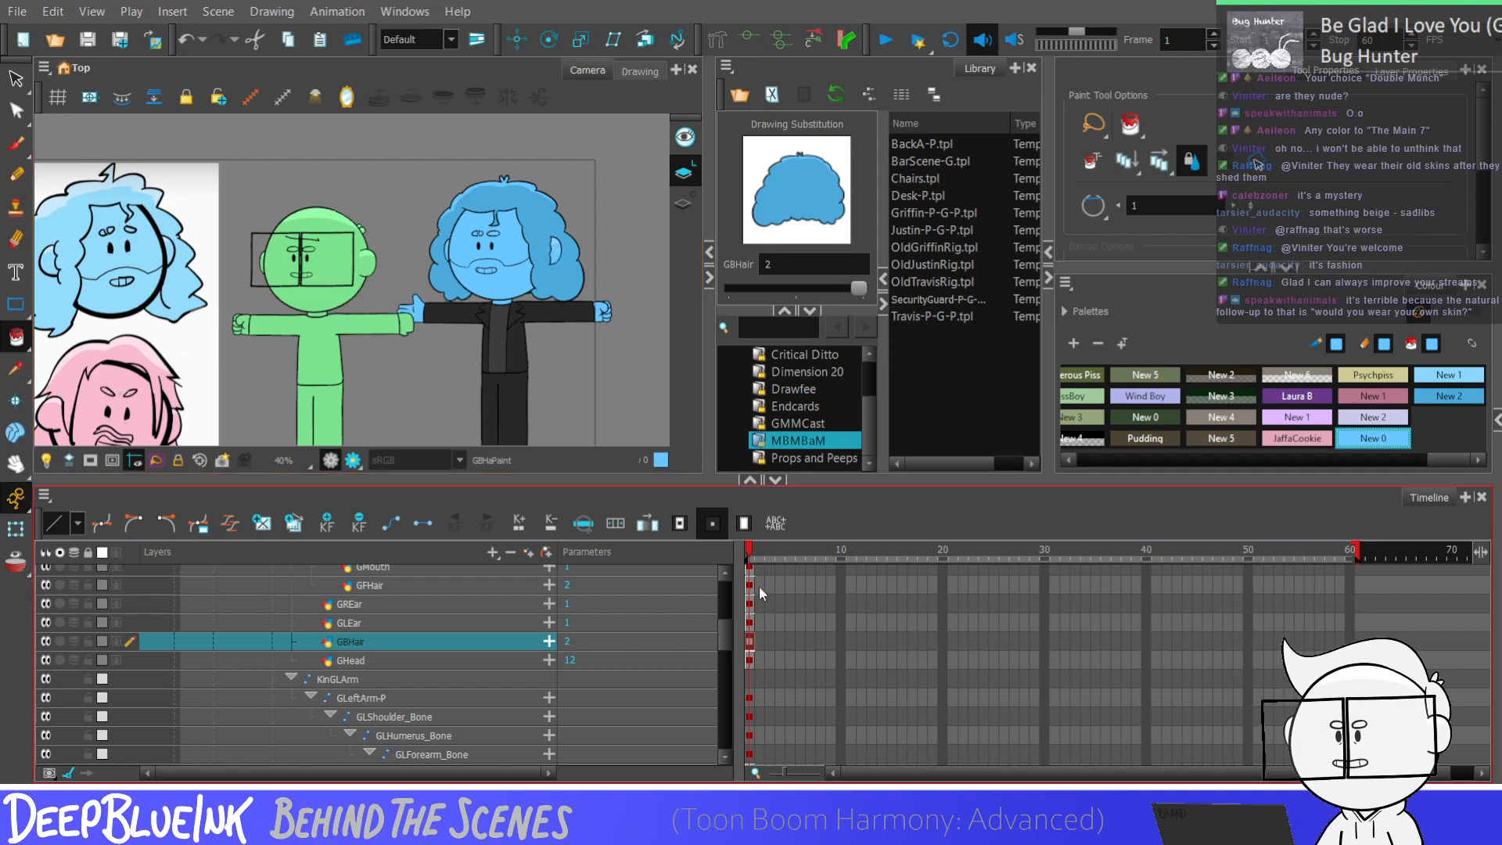
# Step: Close off the beard area on the GHead drawing with a stroke from the beard line to the head outline
pyautogui.moveTo(721, 648); pyautogui.dragTo(721, 632)
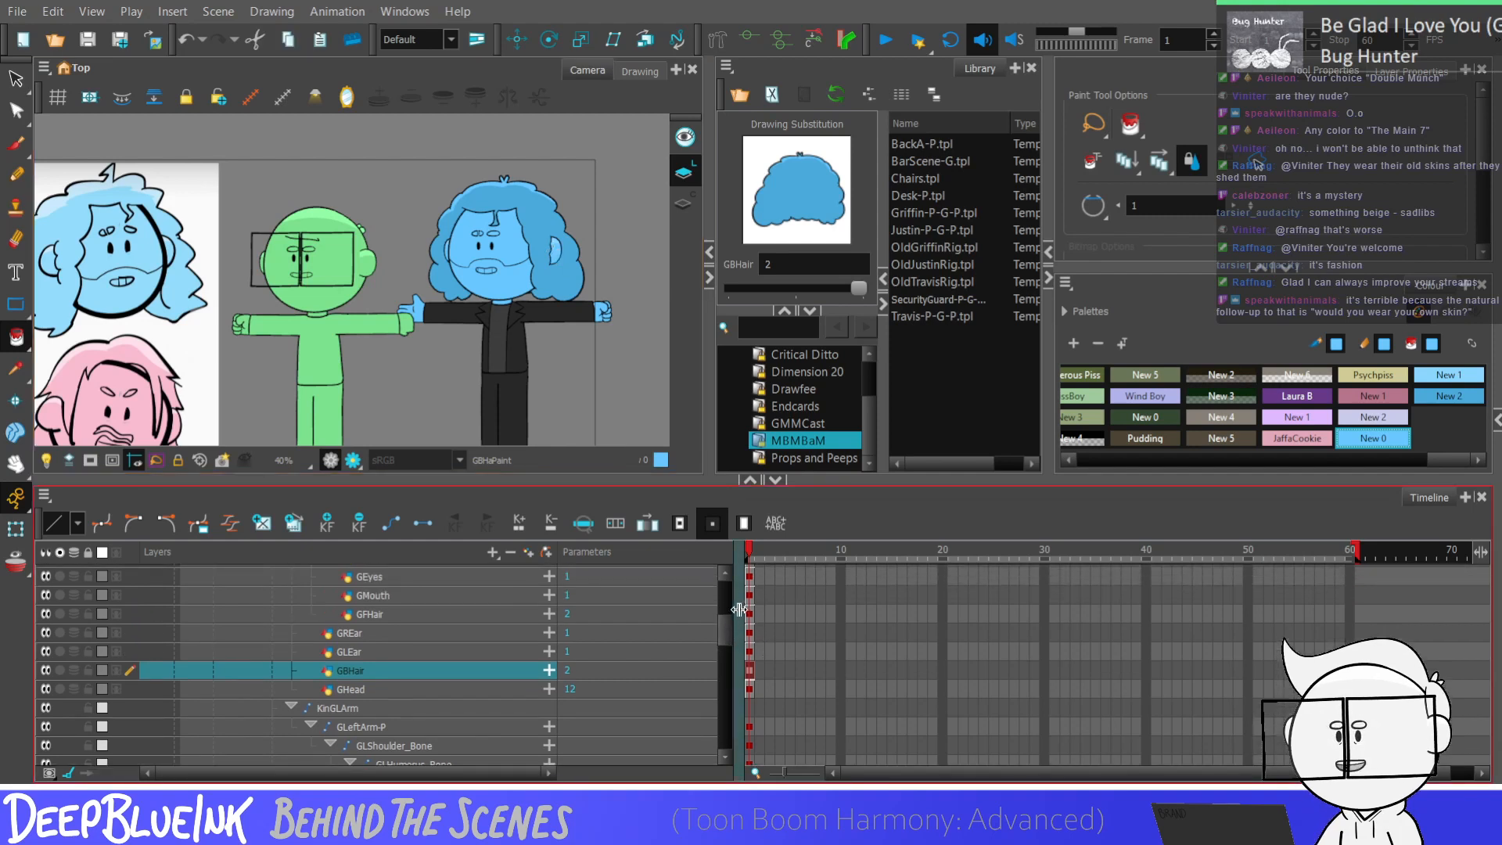
pyautogui.moveTo(725, 631)
pyautogui.mouseDown()
pyautogui.moveTo(726, 618)
pyautogui.moveTo(724, 637)
pyautogui.mouseUp()
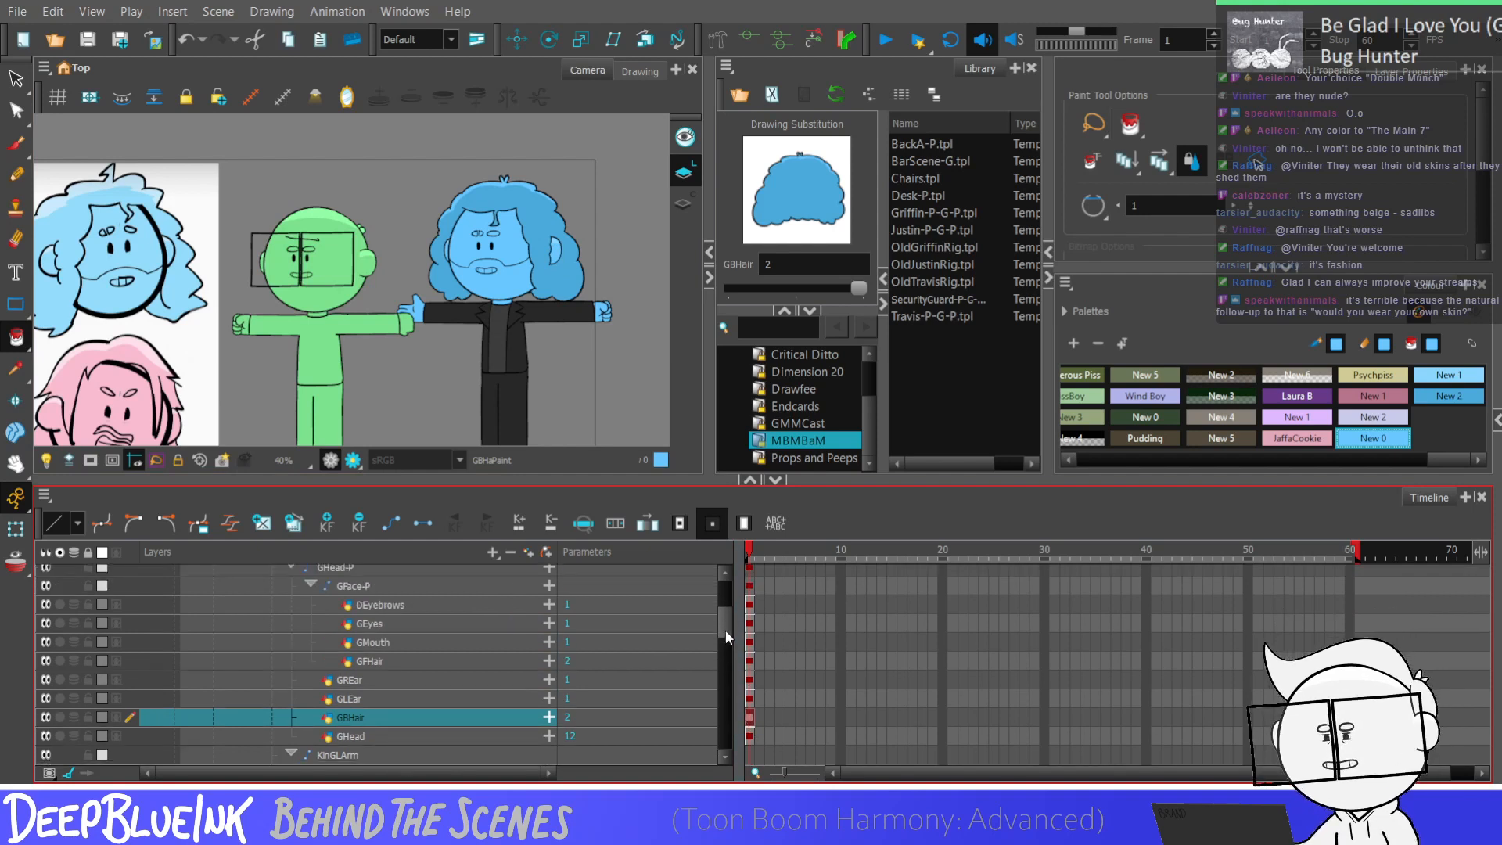
pyautogui.click(751, 737)
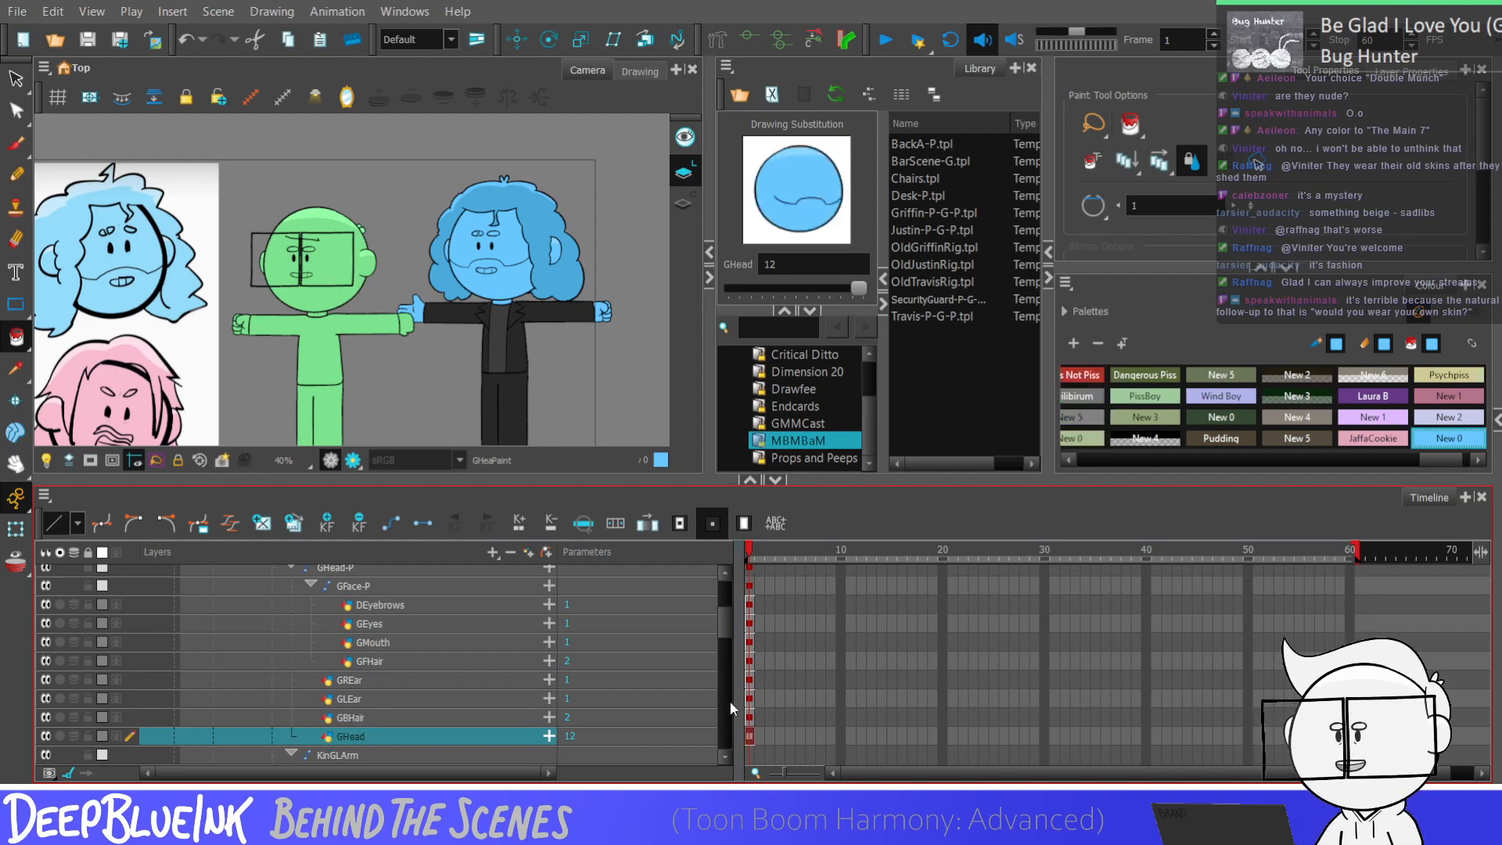
pyautogui.hotkey('alt', 'k')
pyautogui.scroll(2, 549, 236)
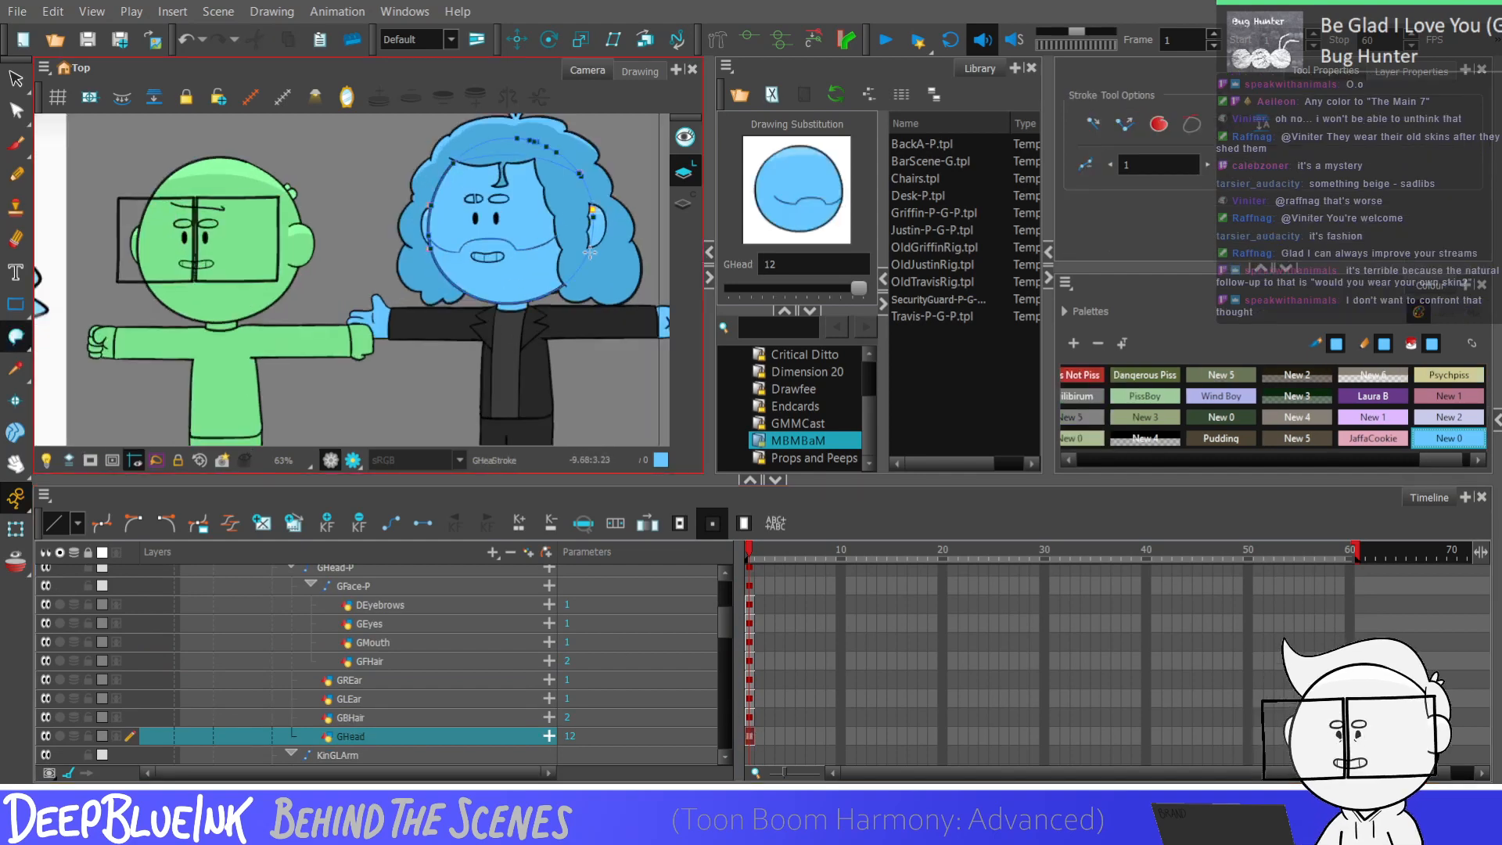
pyautogui.scroll(3, 549, 236)
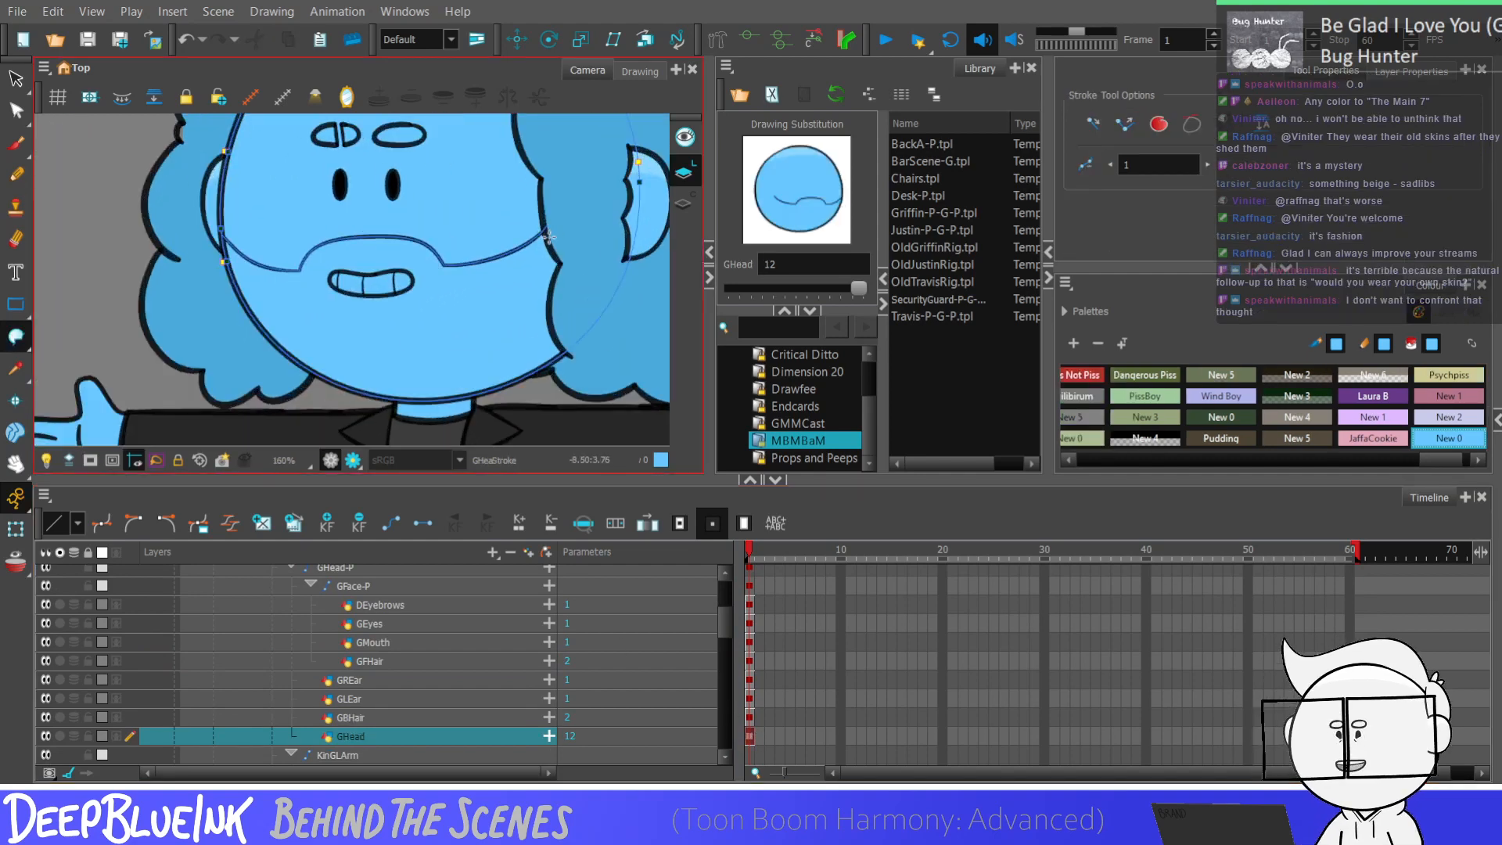
pyautogui.moveTo(620, 283); pyautogui.dragTo(653, 311)
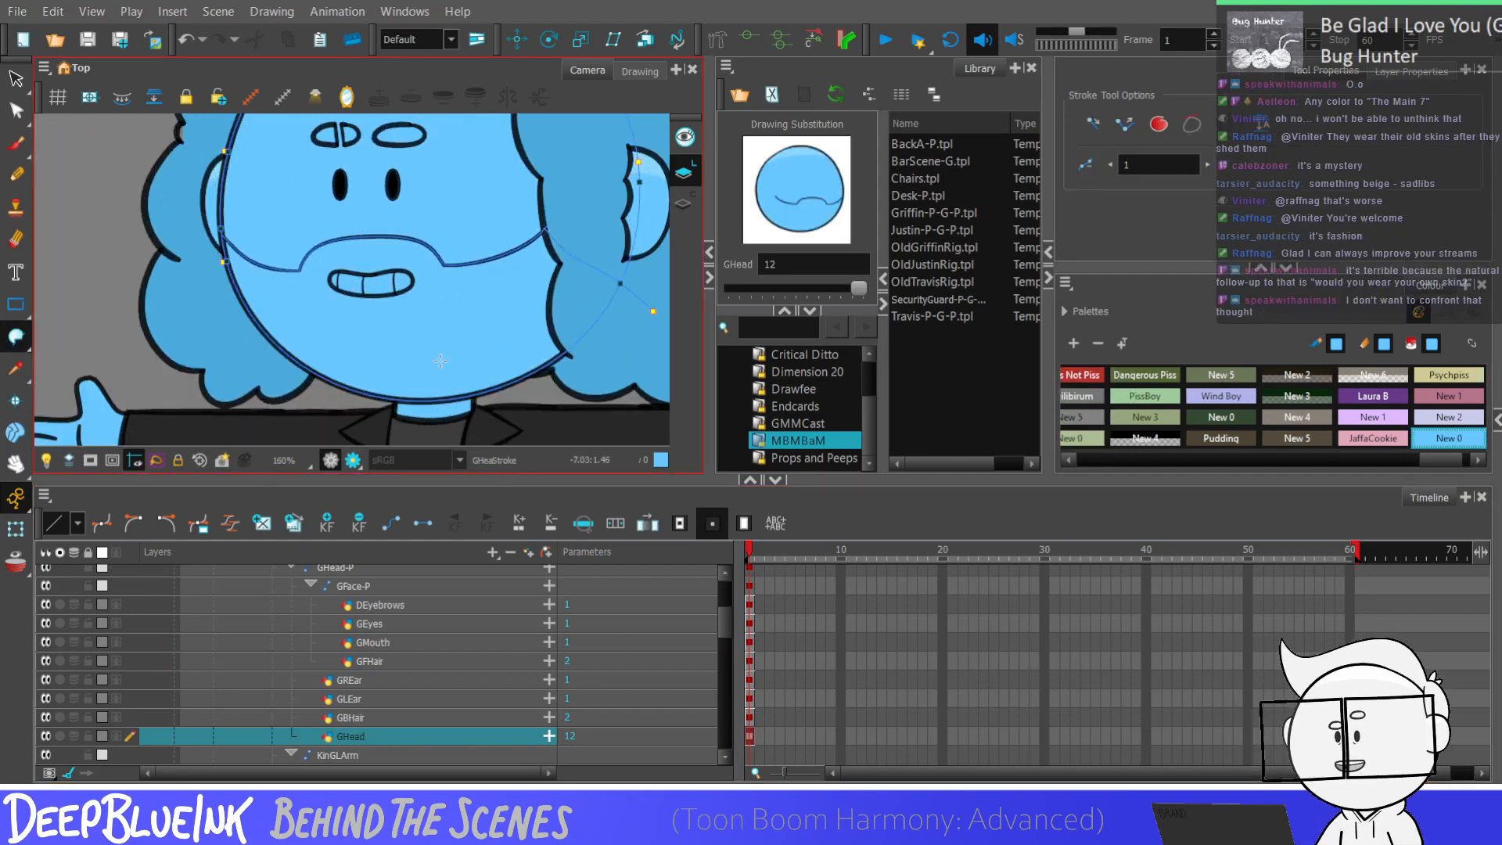
# Step: Fill the beard area on the GHead drawing with the darker blue New 2 colour
pyautogui.hotkey('alt', 'i')
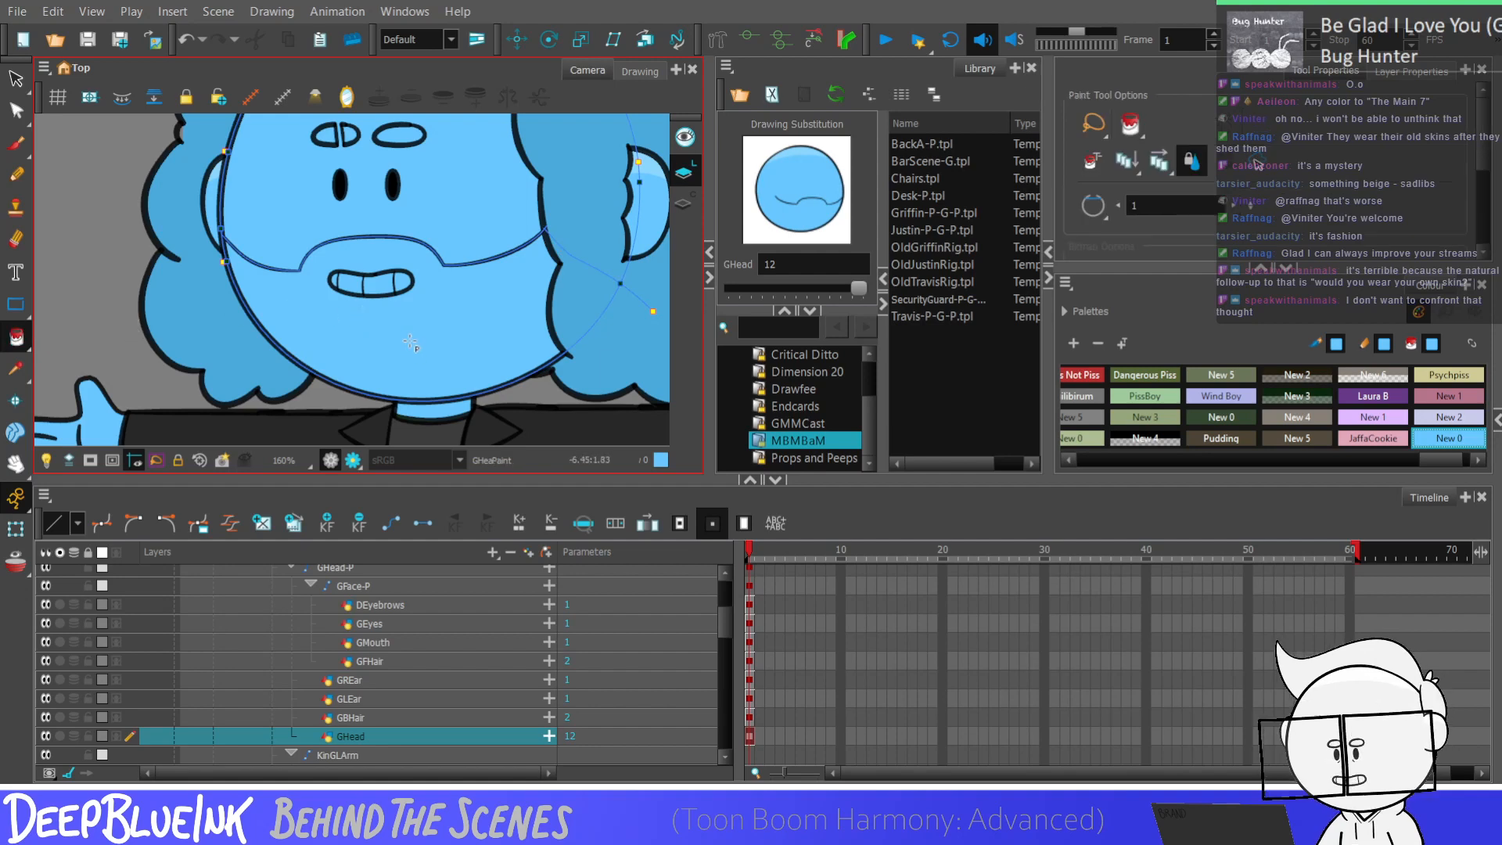
pyautogui.scroll(-1, 1424, 452)
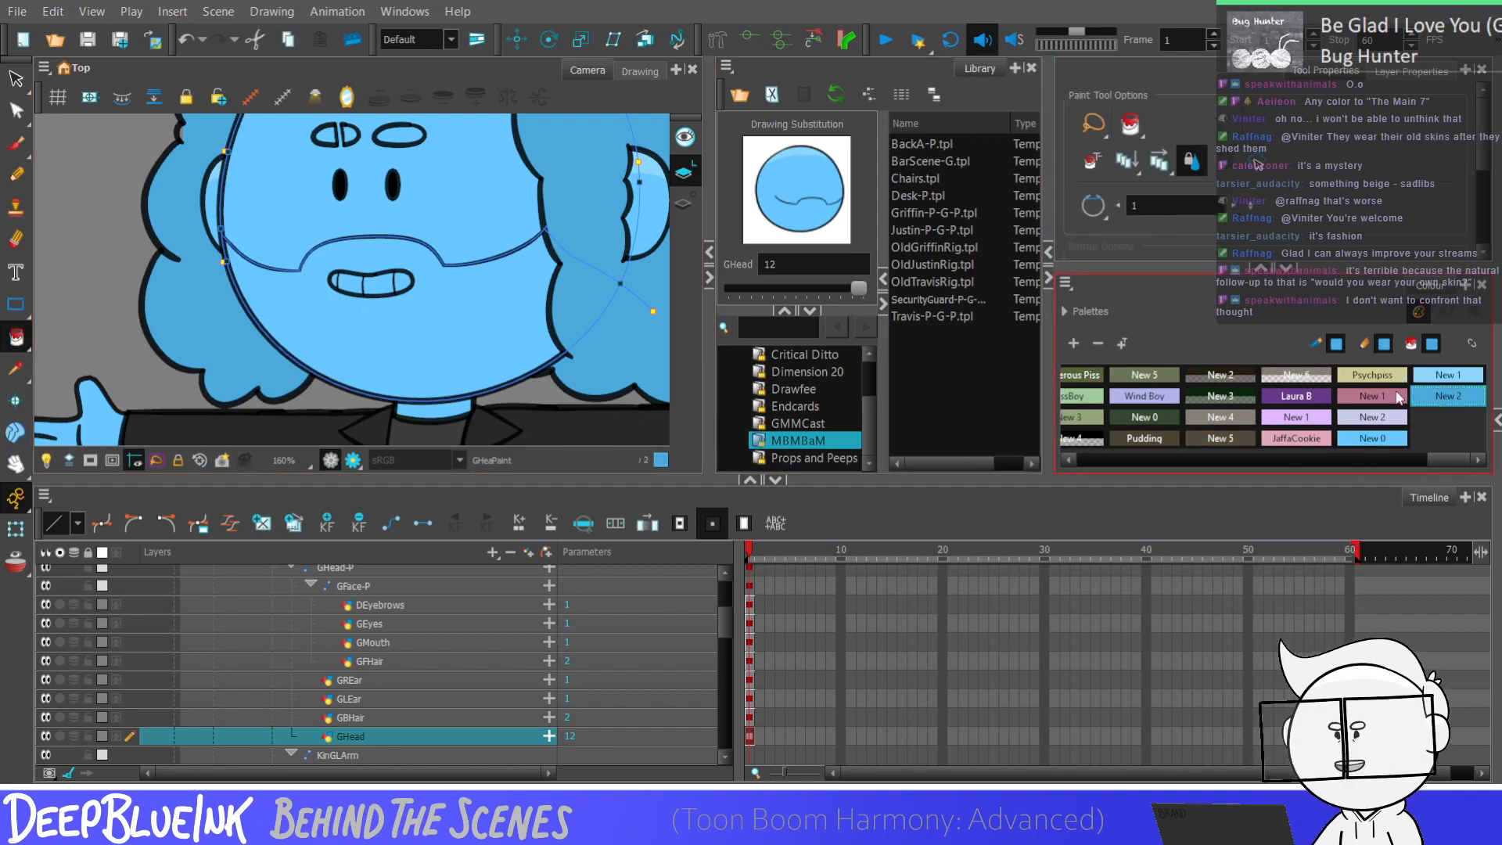
pyautogui.click(1435, 391)
pyautogui.click(507, 336)
pyautogui.scroll(-5, 507, 337)
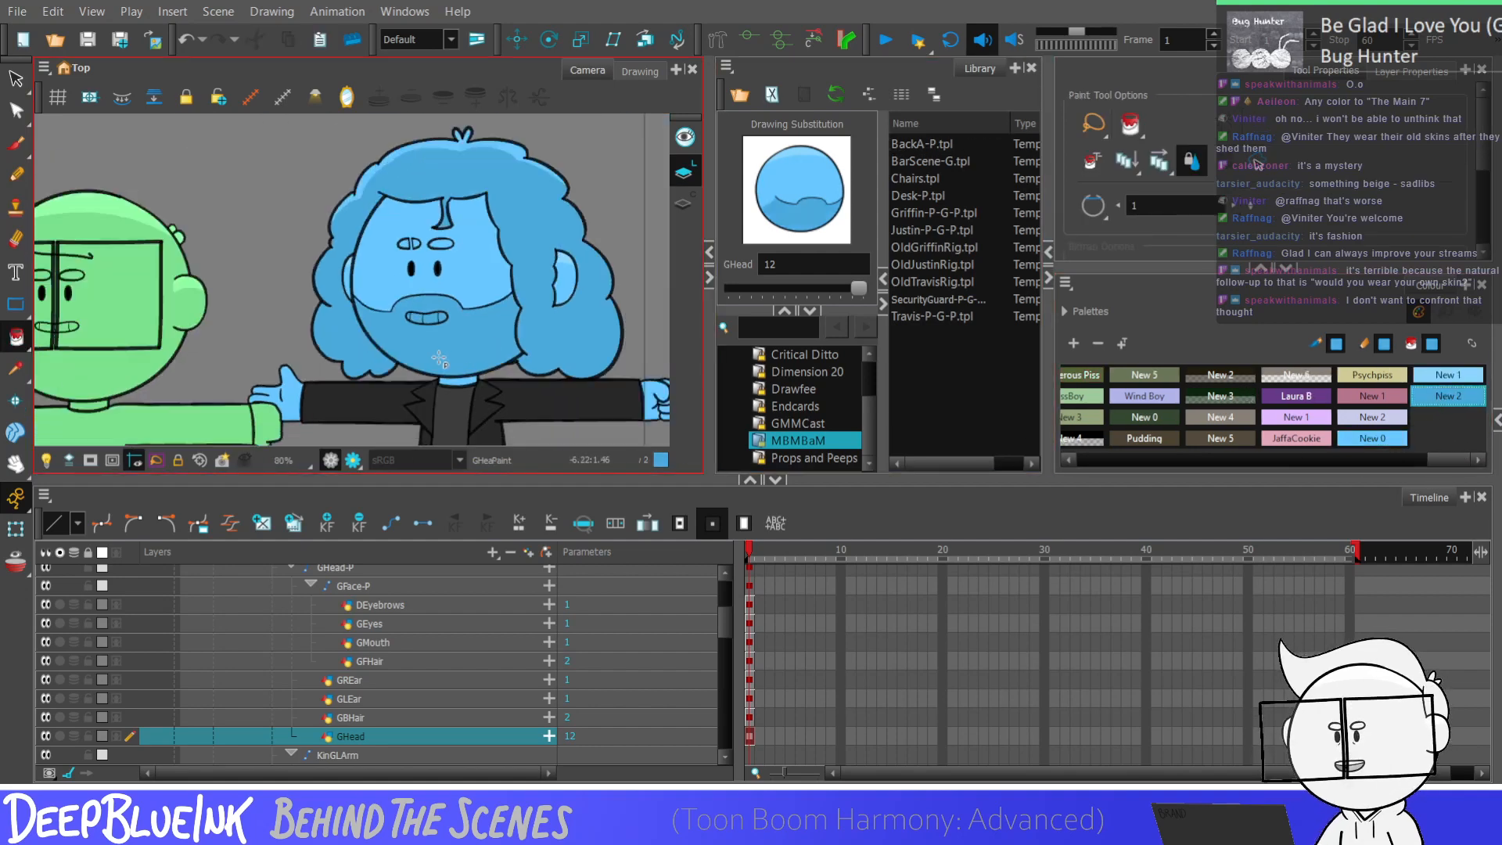
pyautogui.scroll(-1, 507, 322)
pyautogui.scroll(1, 542, 327)
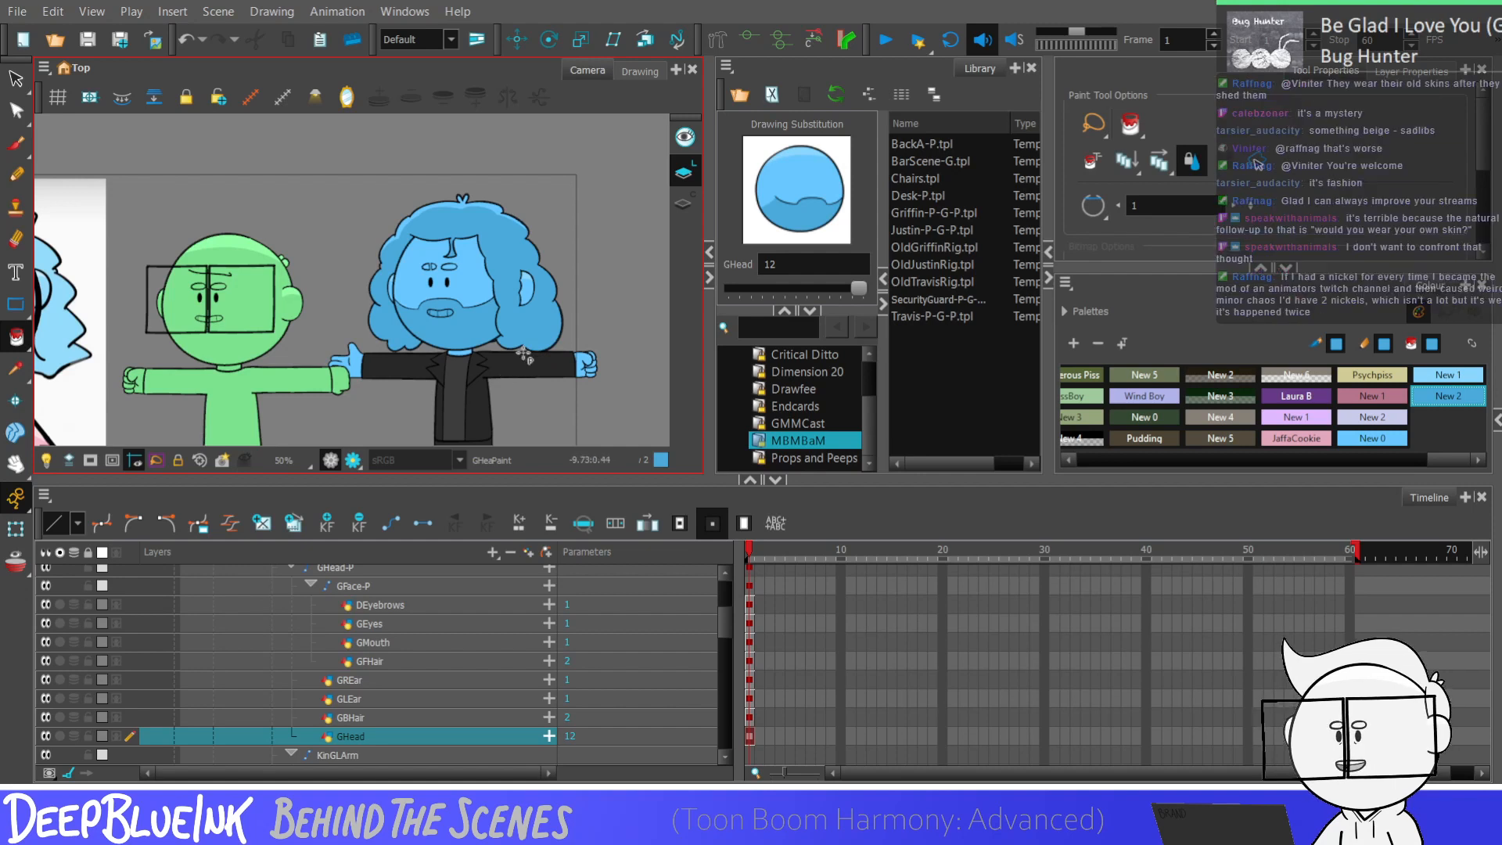
# Step: Restore the character's hair and beard to light blue
pyautogui.hotkey('alt', 's')
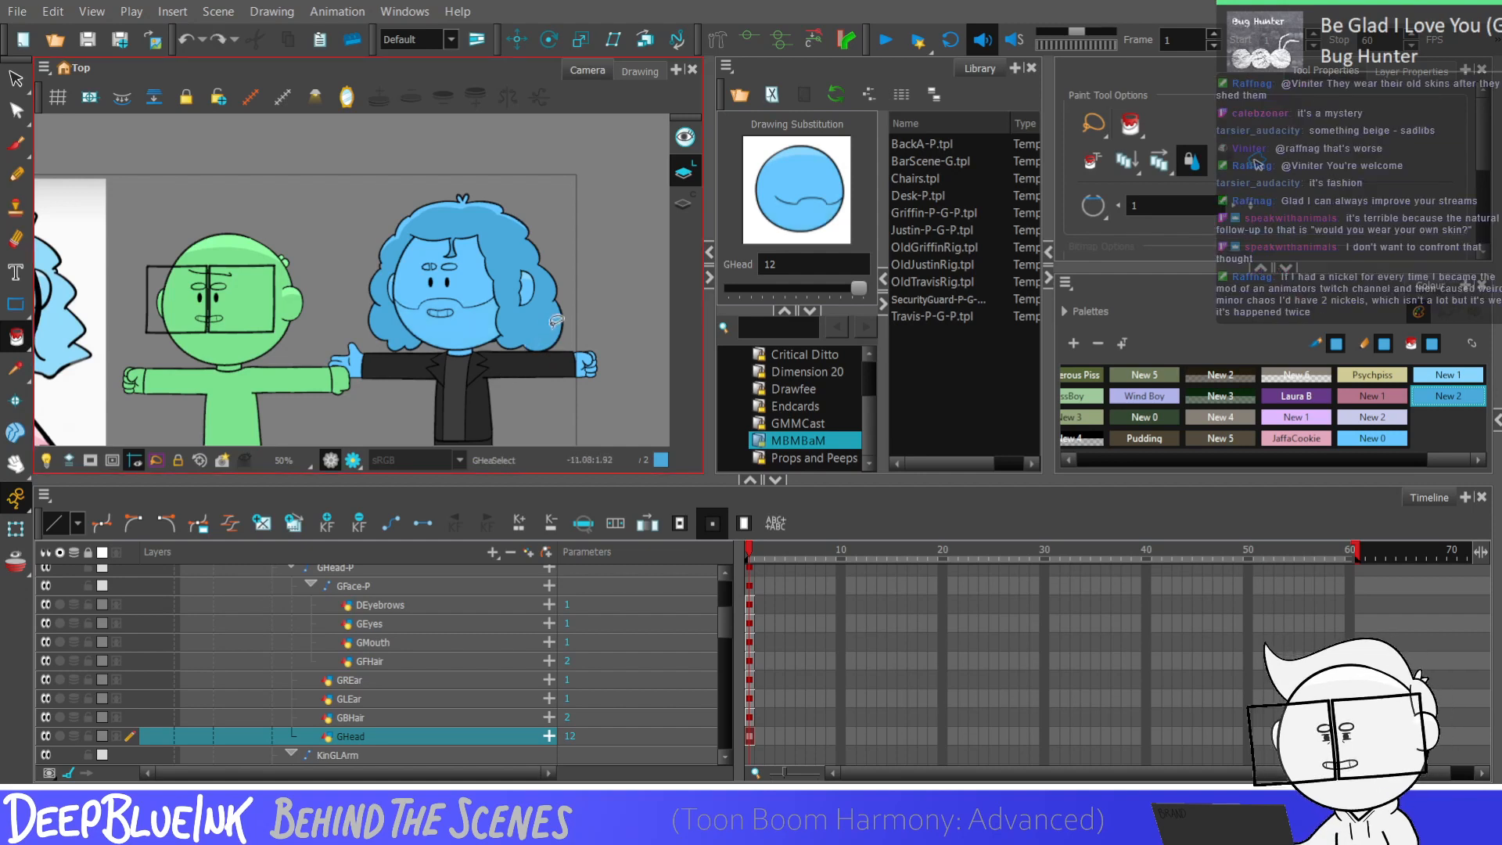
pyautogui.click(551, 324)
pyautogui.click(551, 324)
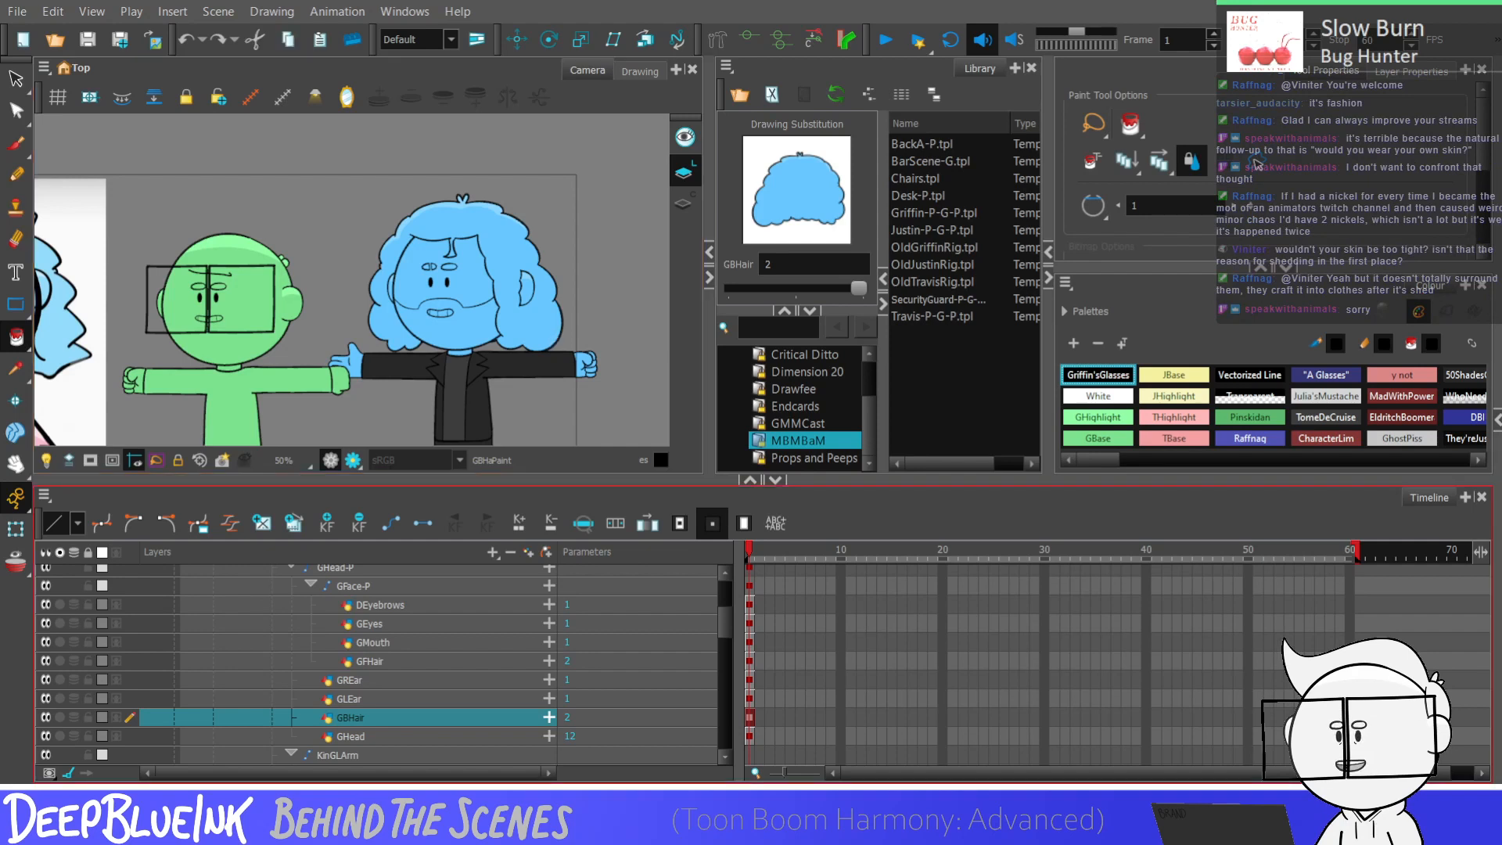
pyautogui.click(750, 607)
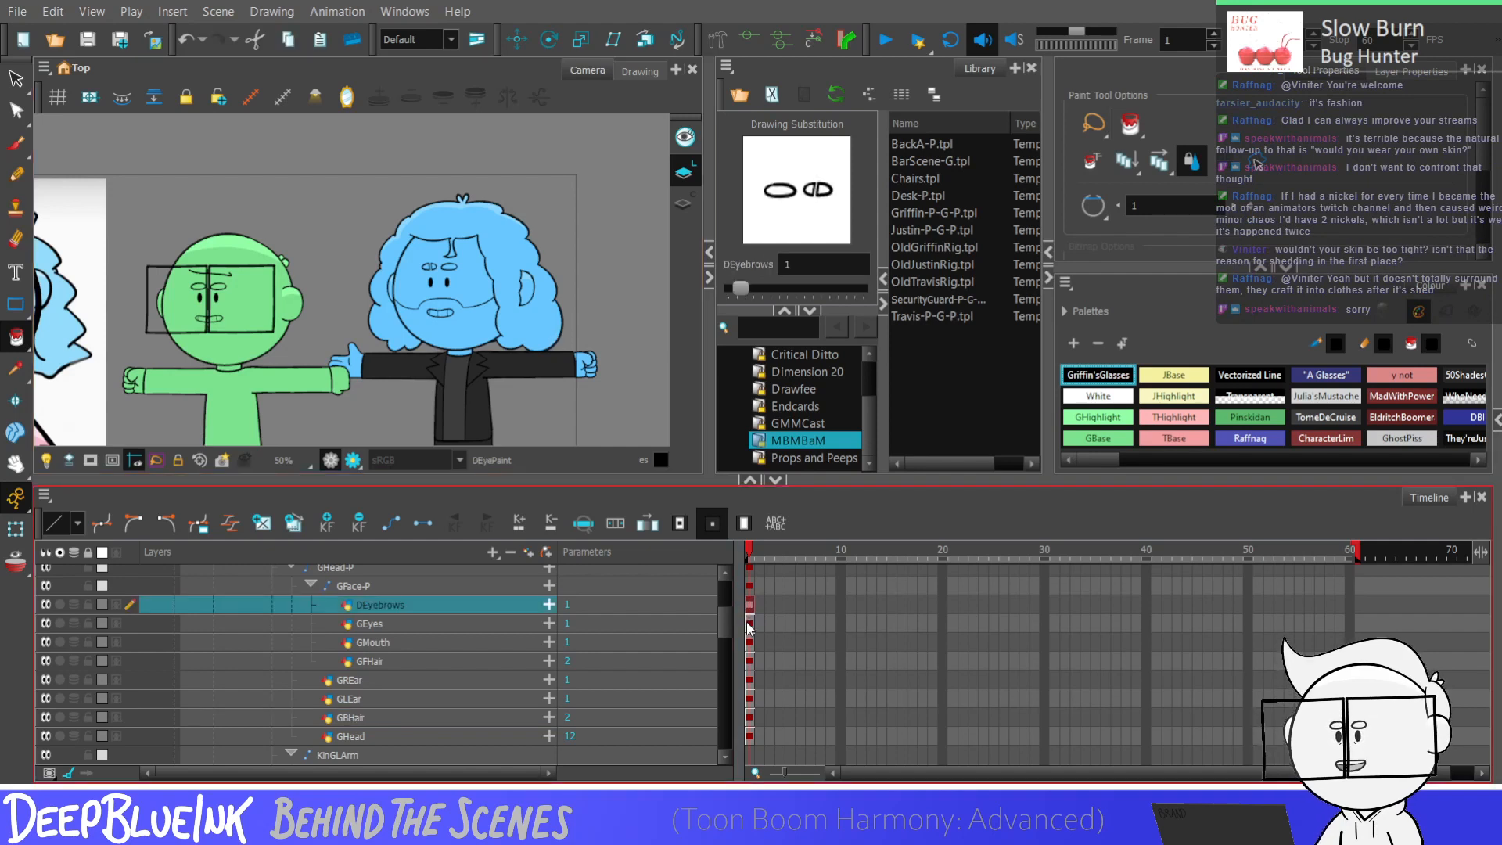
pyautogui.scroll(-2, 530, 223)
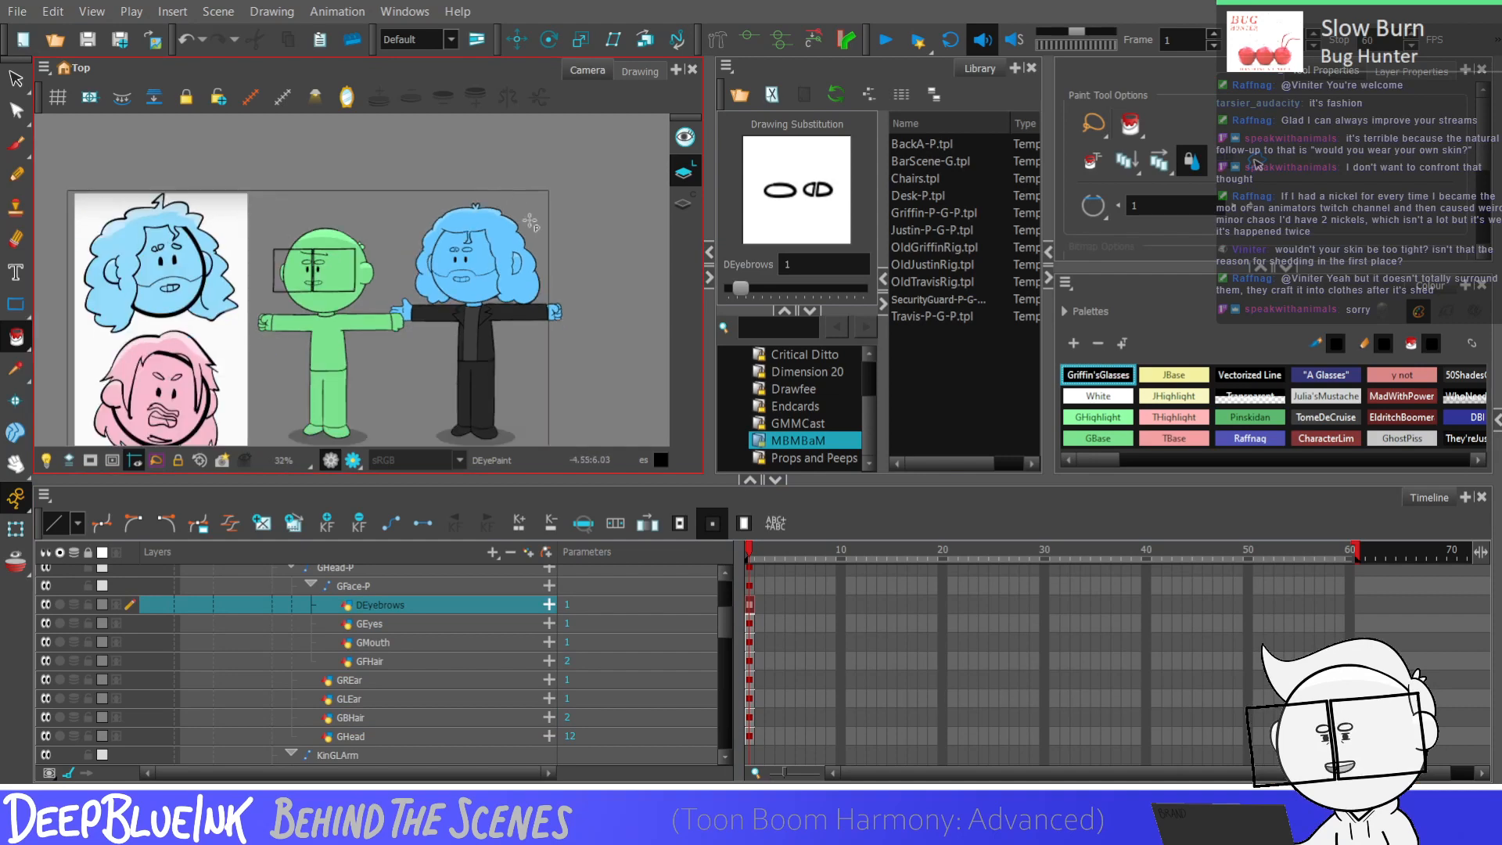
pyautogui.scroll(2, 531, 223)
pyautogui.scroll(-2, 567, 313)
pyautogui.scroll(1, 534, 340)
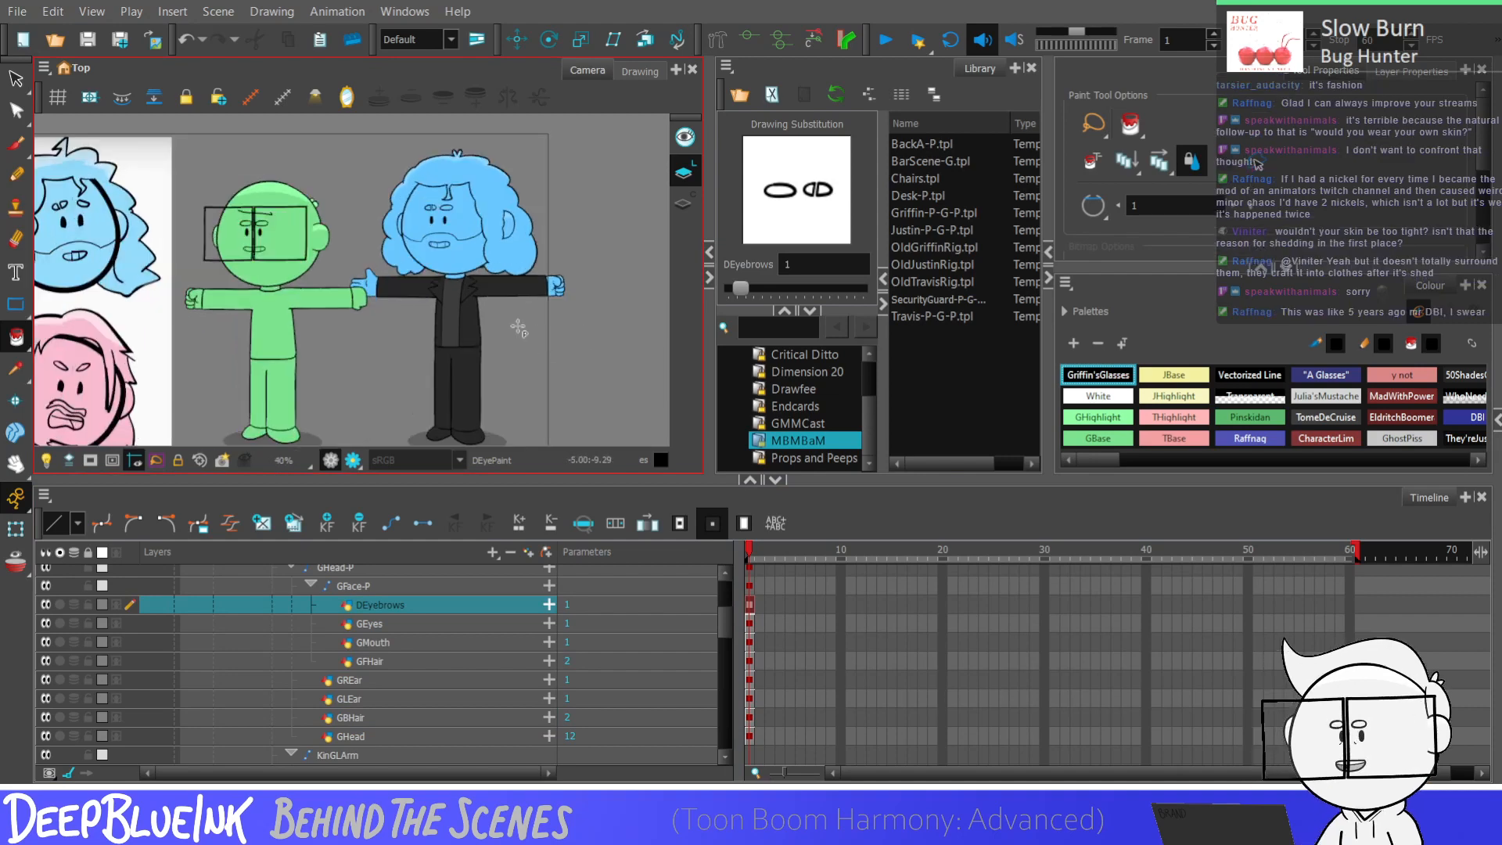
# Step: Paint the shirt, jacket panels and waistband of the GBody drawing with the light blue New 0 colour
pyautogui.moveTo(727, 625); pyautogui.dragTo(724, 697)
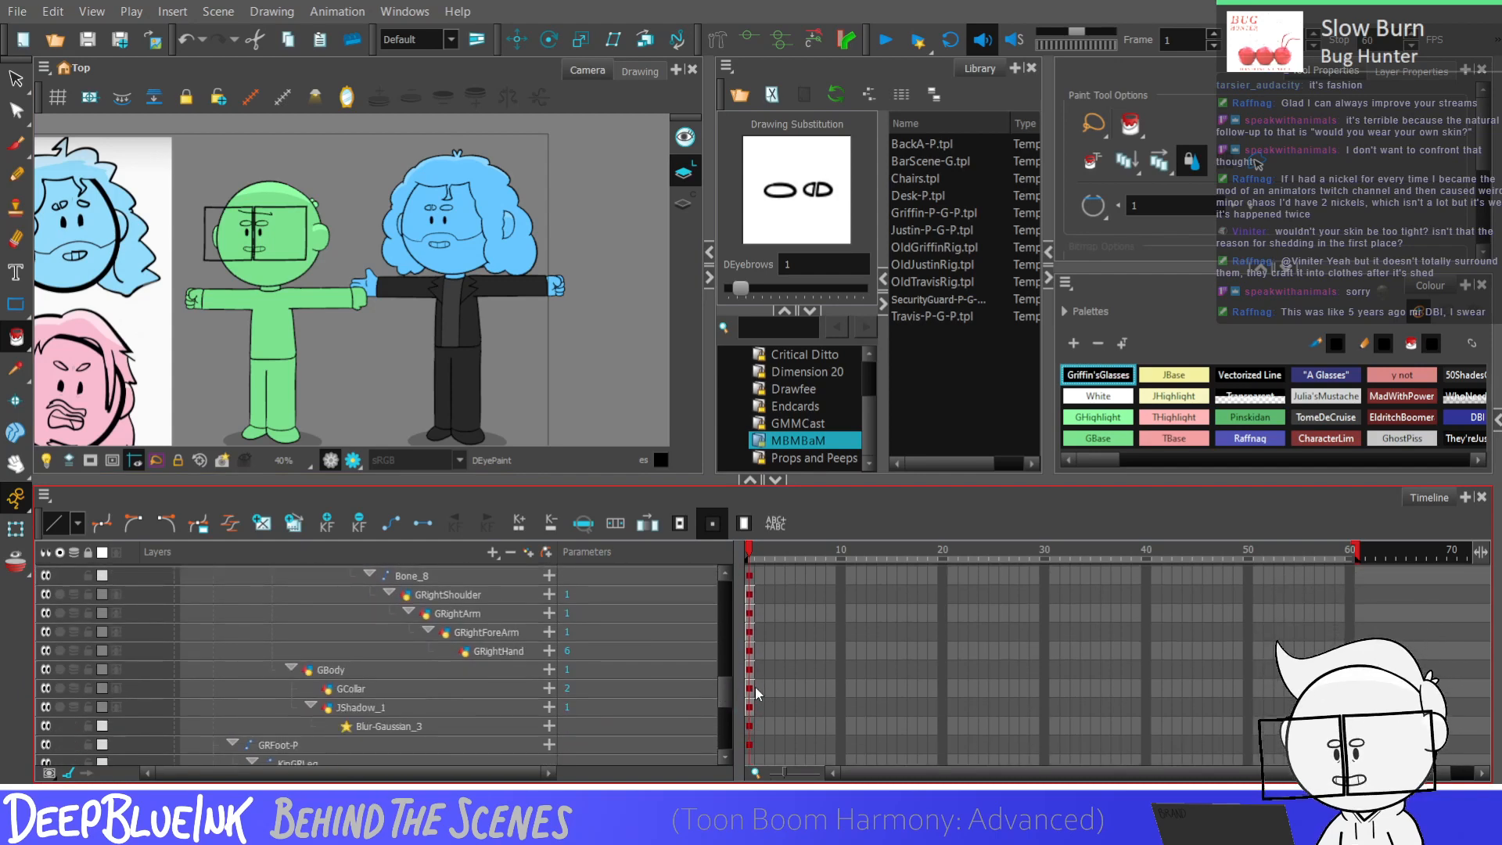
pyautogui.click(750, 671)
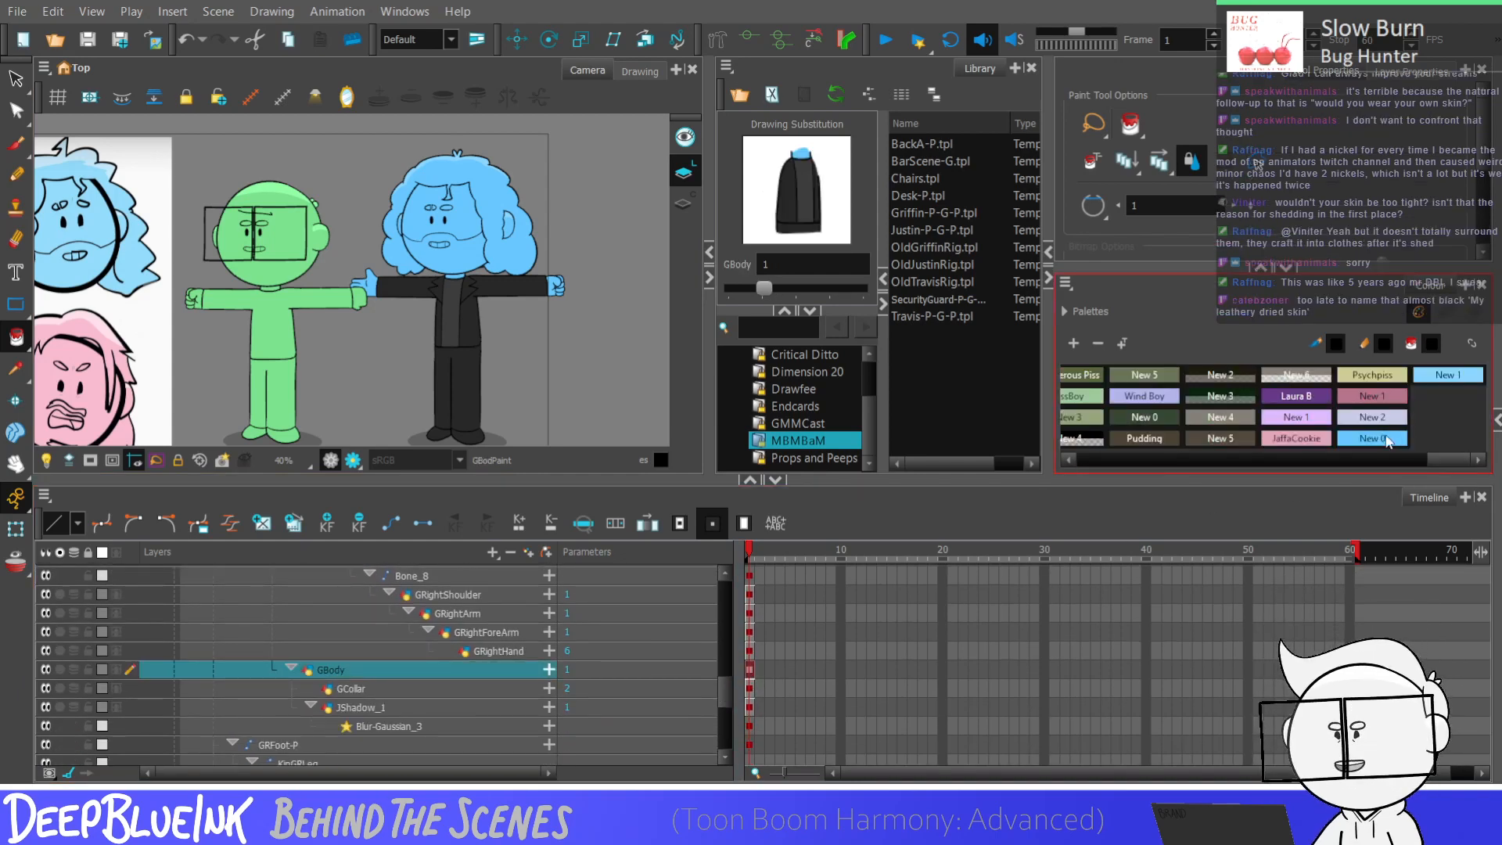
pyautogui.scroll(5, 420, 342)
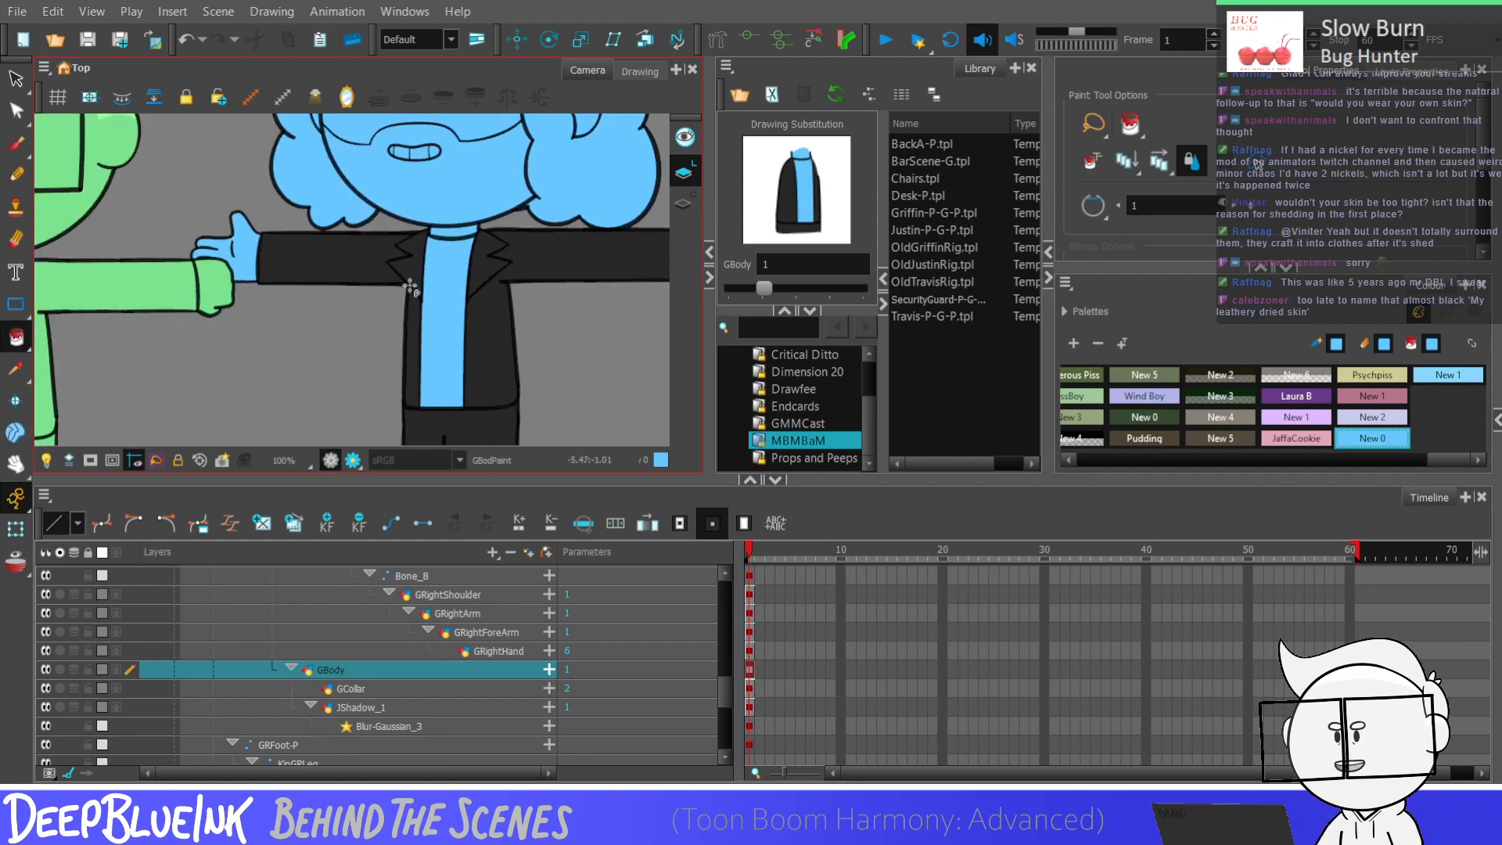
pyautogui.scroll(-4, 516, 434)
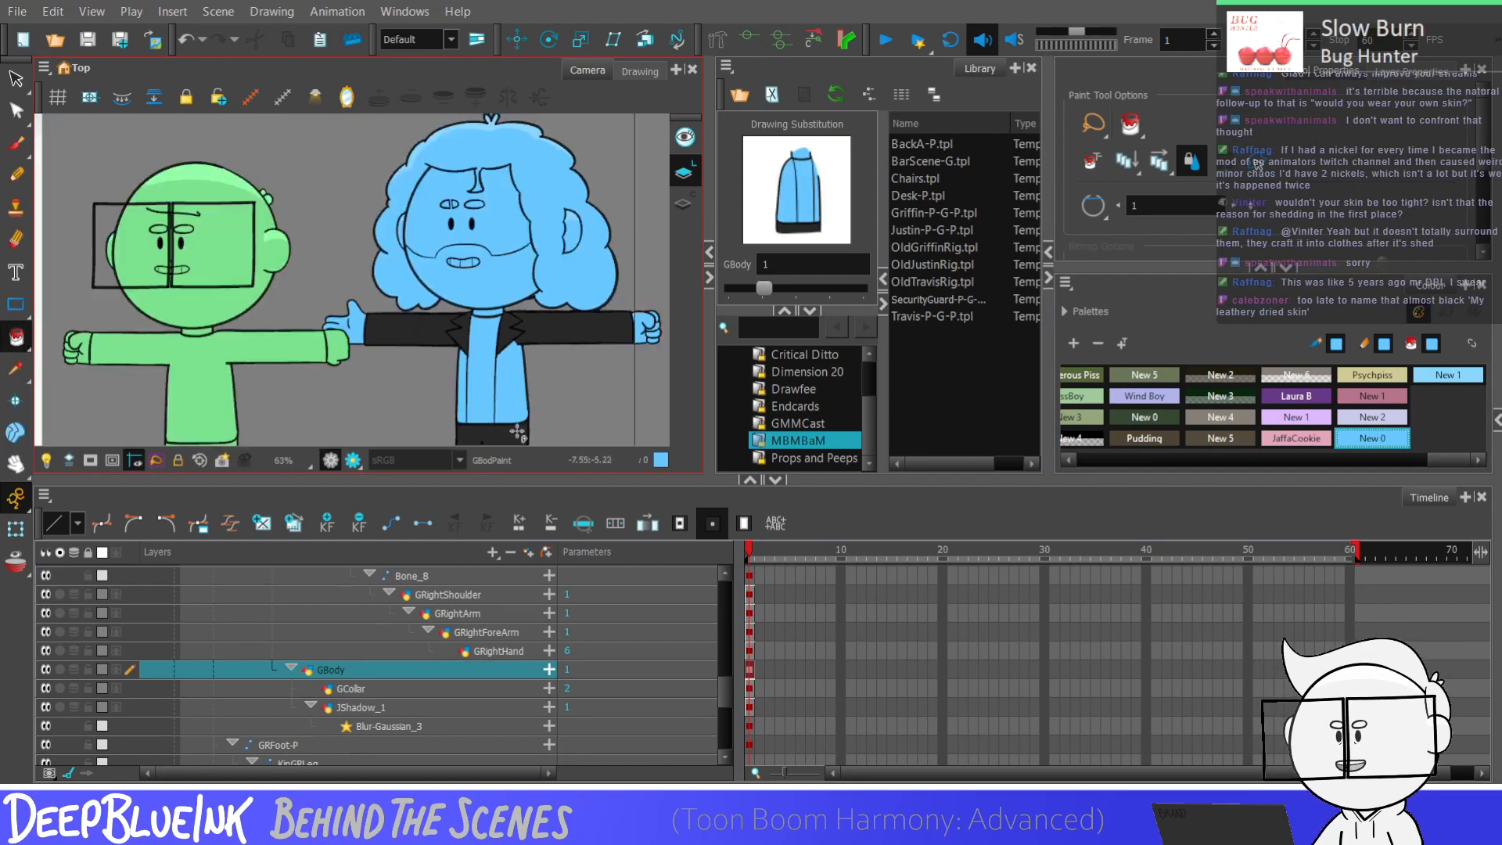
pyautogui.scroll(-2, 516, 434)
pyautogui.scroll(2, 508, 375)
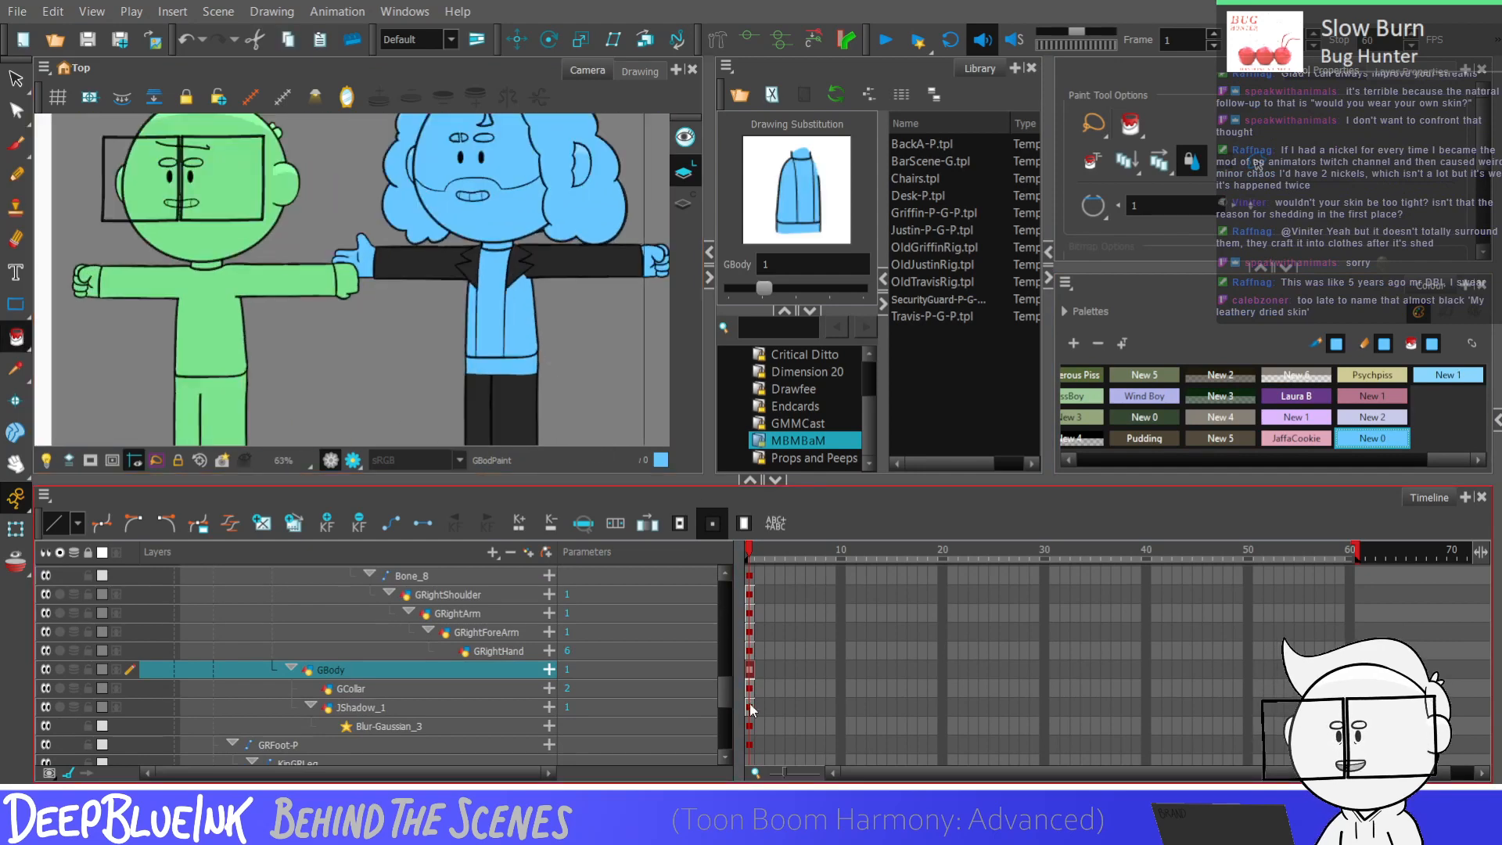
pyautogui.scroll(-1, 729, 696)
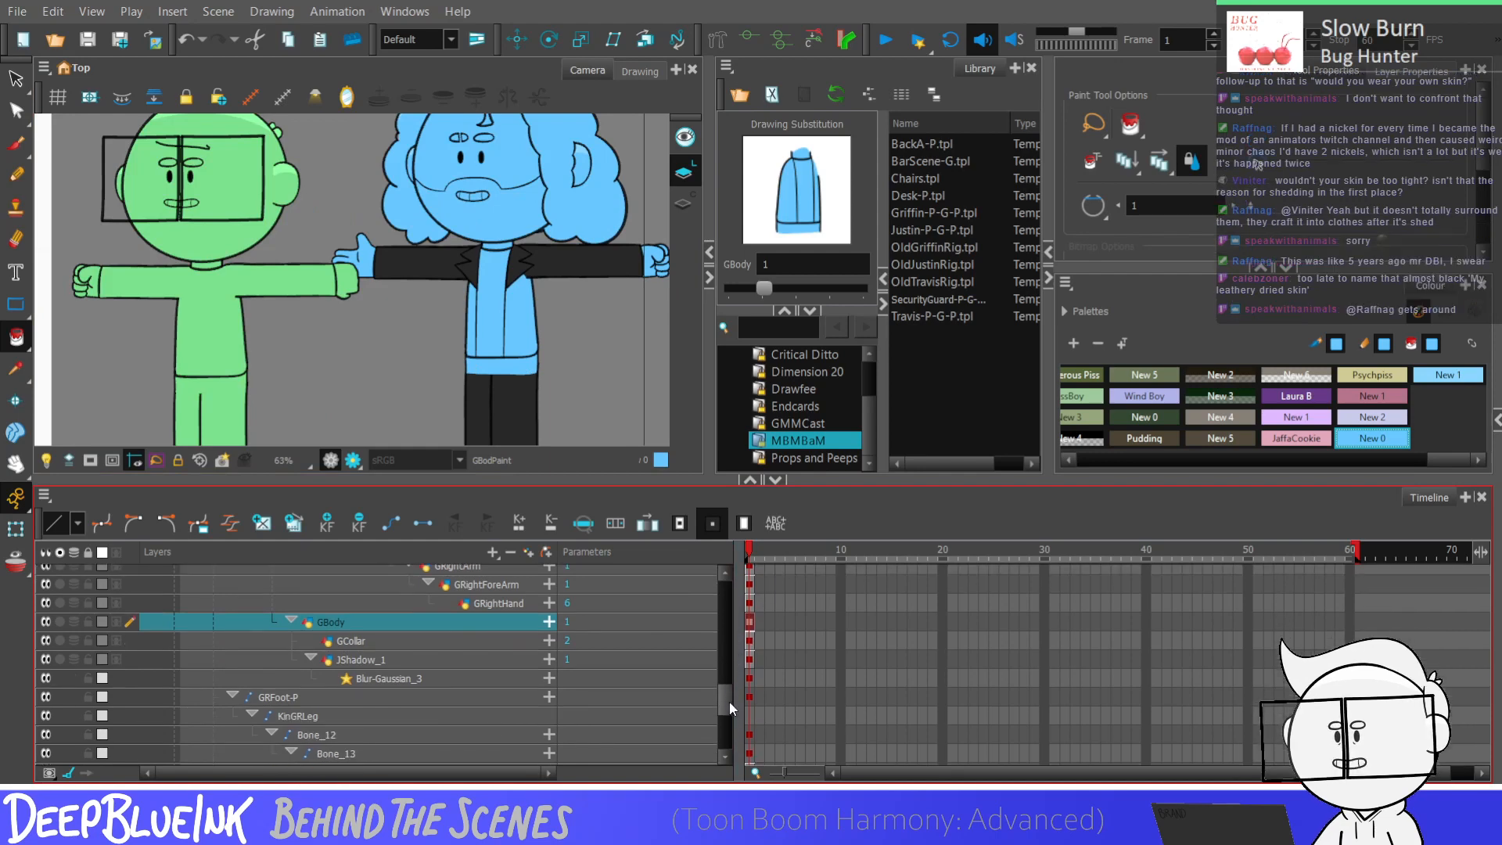
# Step: Paint the jacket lapels of the GCollar drawing with the light blue New 0 colour
pyautogui.click(751, 641)
pyautogui.scroll(1, 601, 301)
pyautogui.scroll(-2, 599, 345)
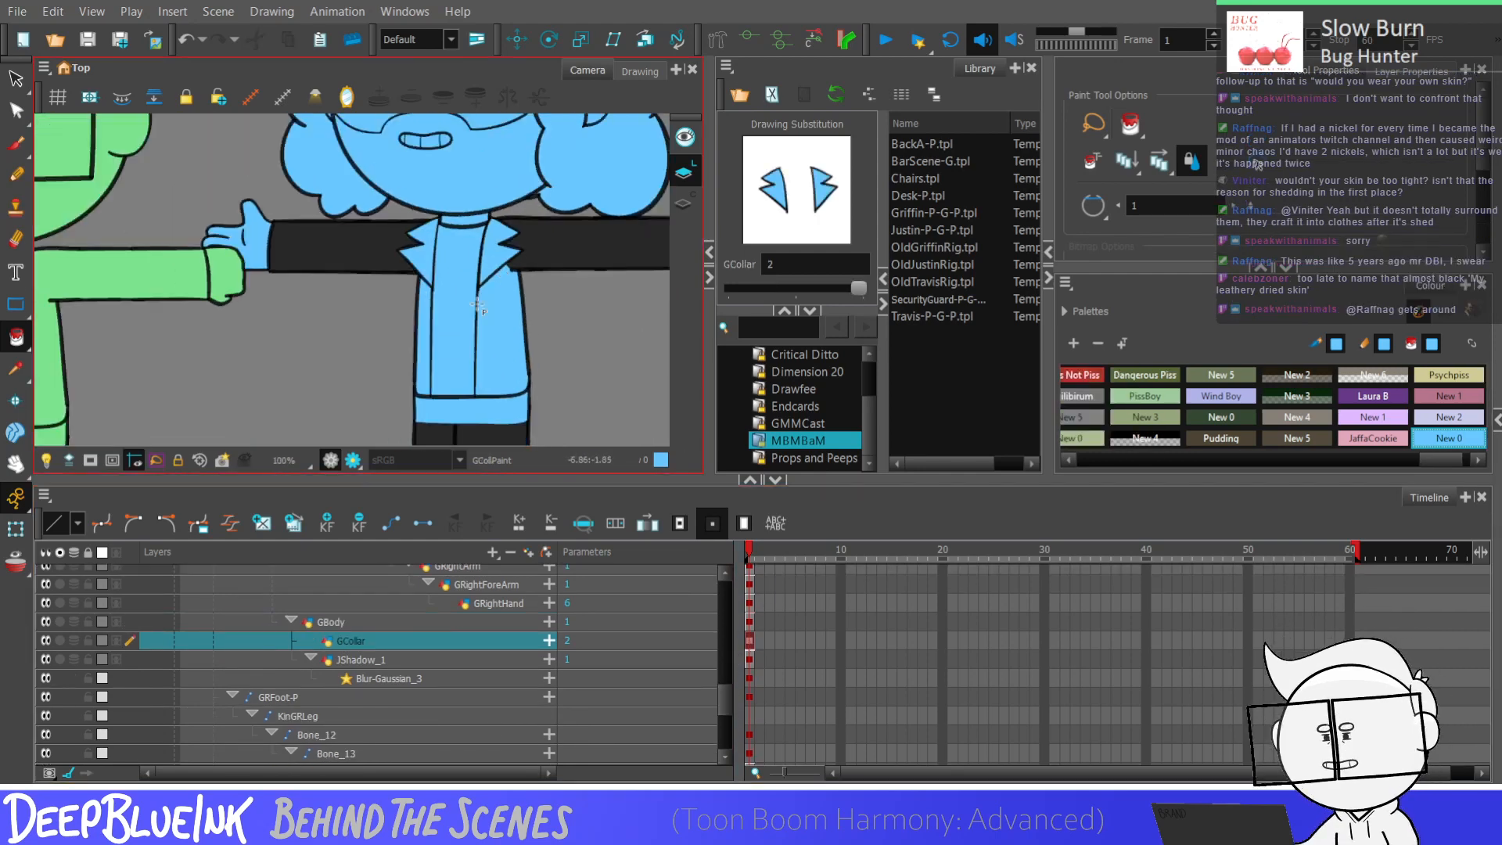
# Step: Paint the GRightShoulder, GRightArm and GRightForeArm drawings with the light blue New 0 colour
pyautogui.scroll(2, 718, 699)
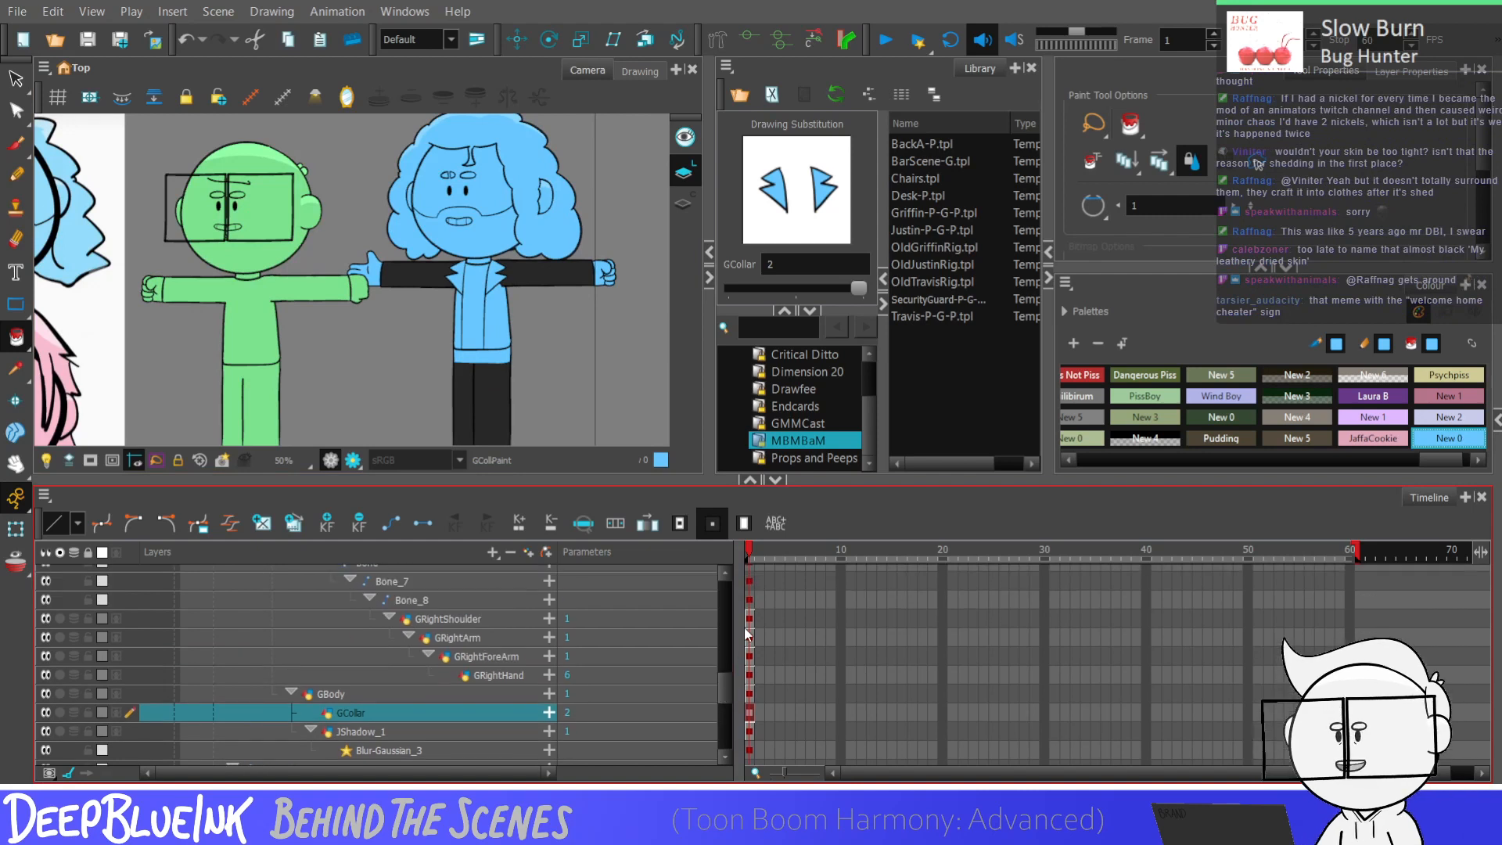
pyautogui.click(749, 618)
pyautogui.scroll(1, 545, 305)
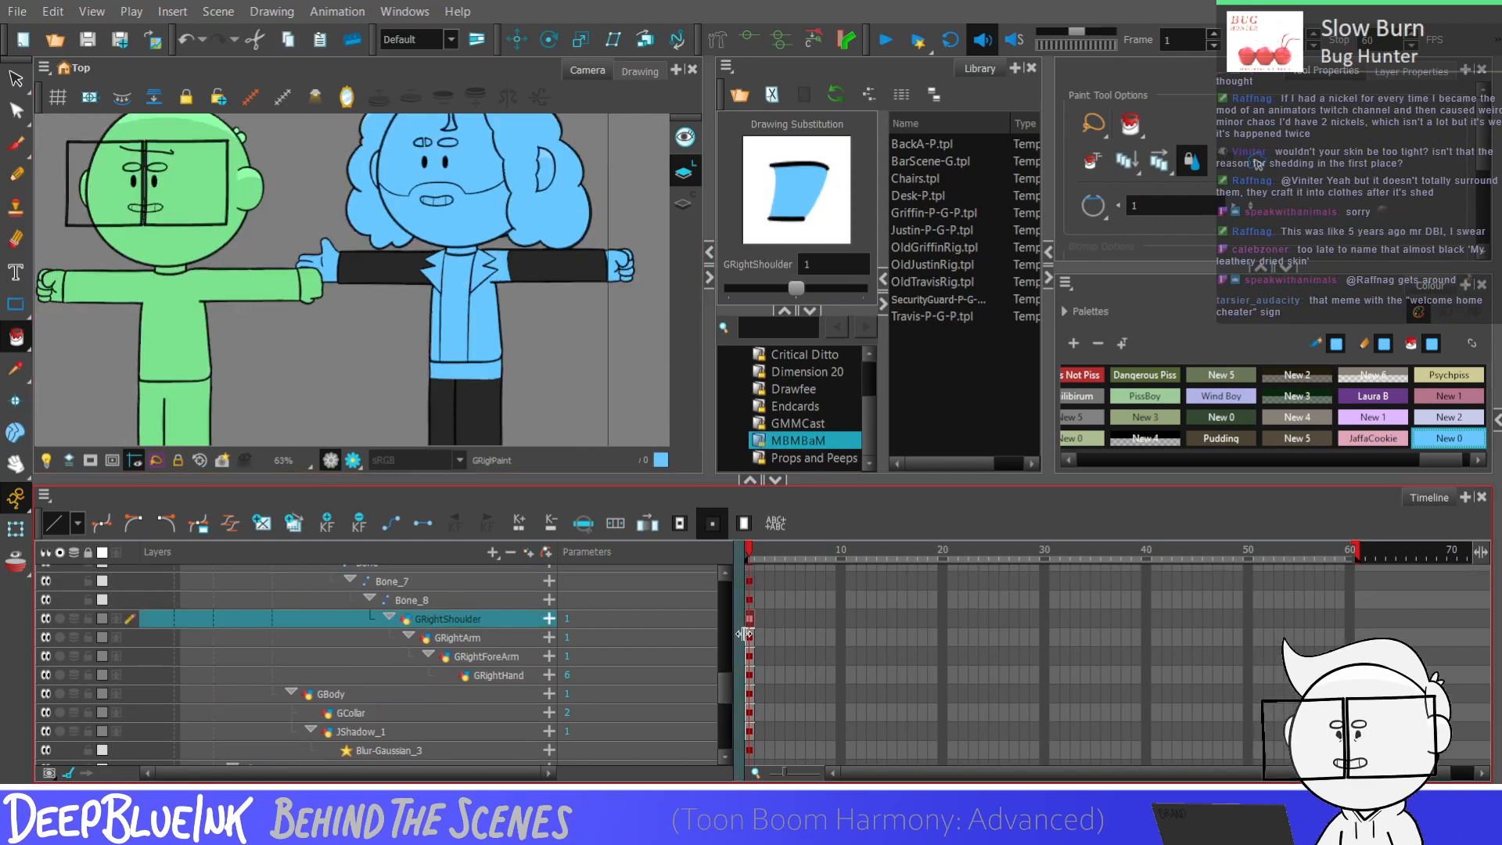
pyautogui.hotkey('shift', 'b')
pyautogui.hotkey('shift', 'b')
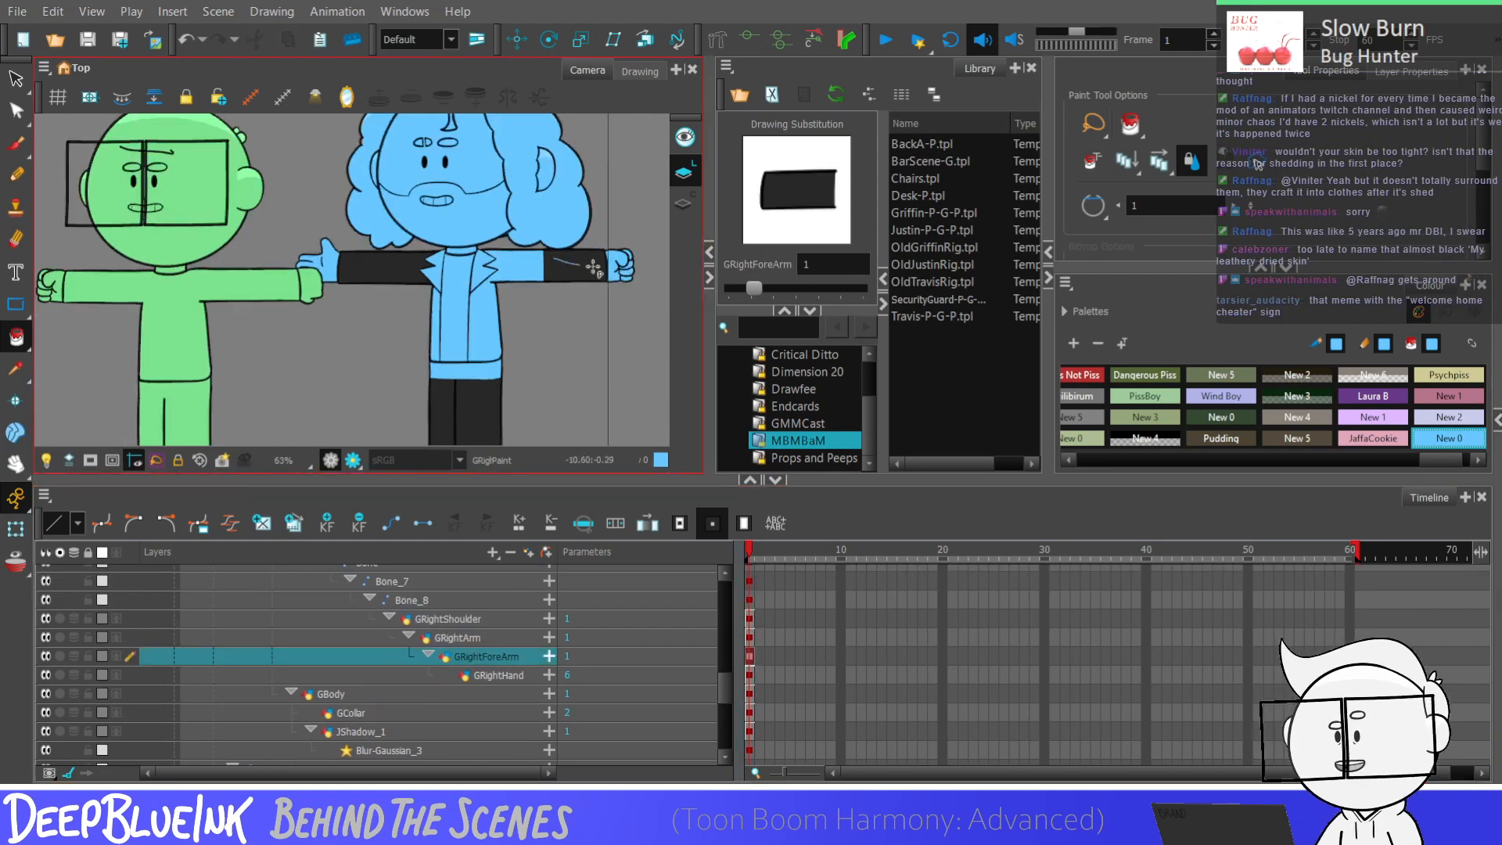
# Step: Paint the GLeftShoulder, GLeftArm and GLeftForearm drawings with the light blue New 0 colour
pyautogui.scroll(3, 724, 649)
pyautogui.click(416, 277)
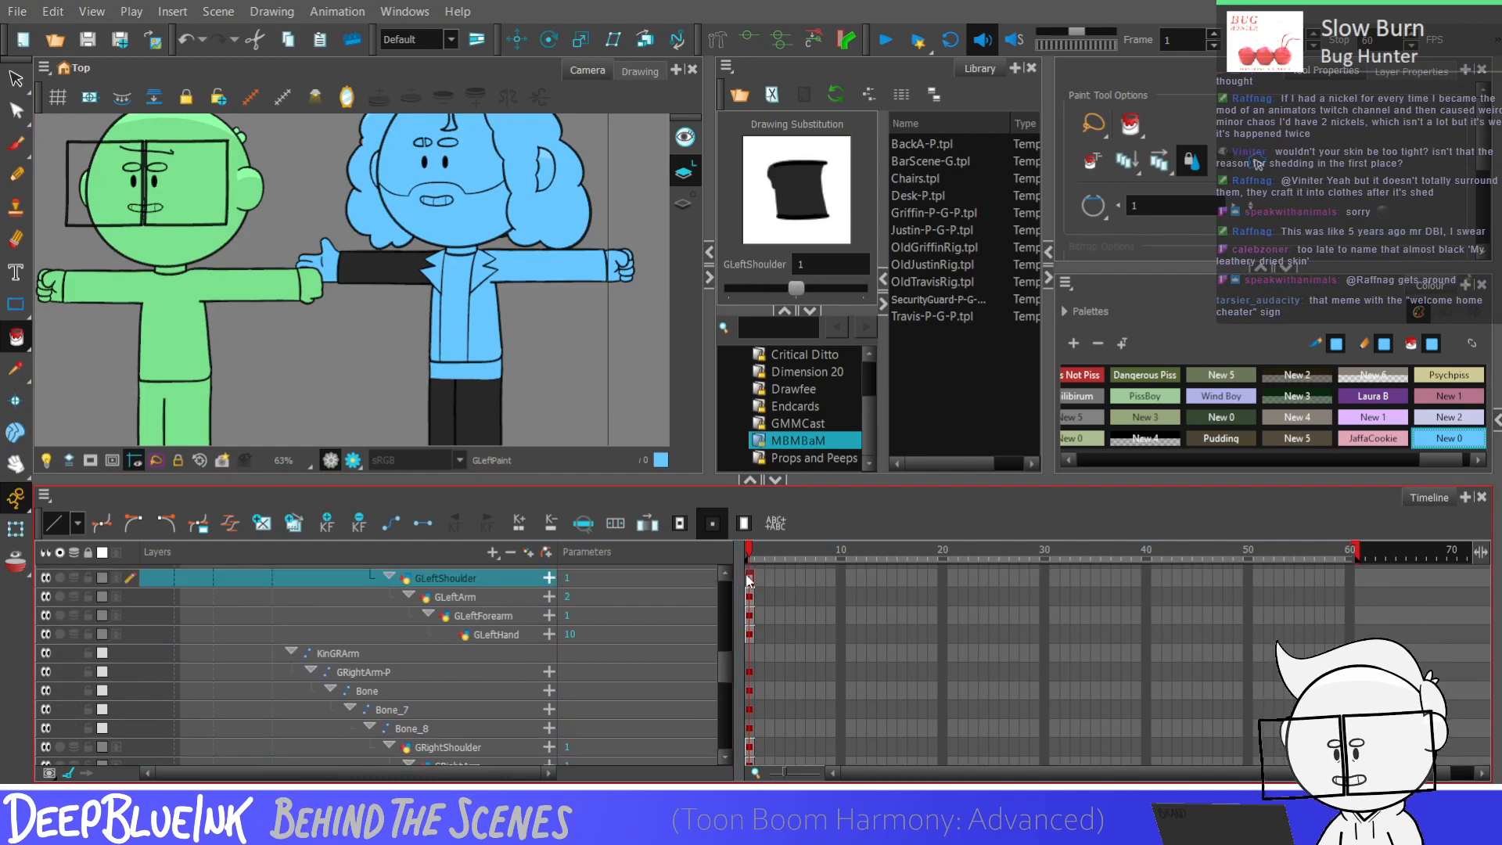
pyautogui.click(749, 597)
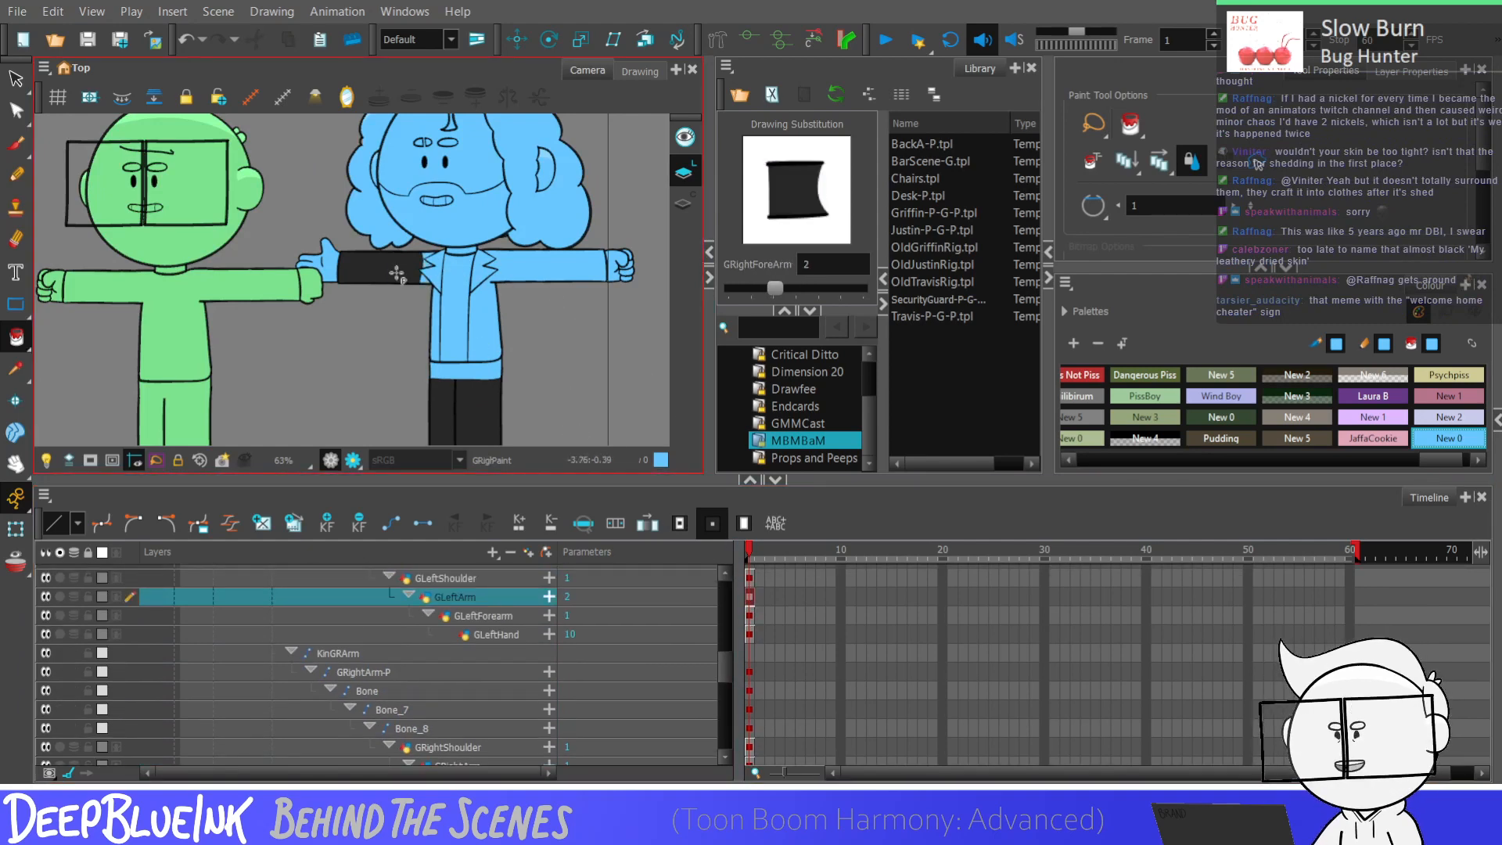
pyautogui.click(749, 614)
pyautogui.click(372, 268)
pyautogui.scroll(-2, 541, 375)
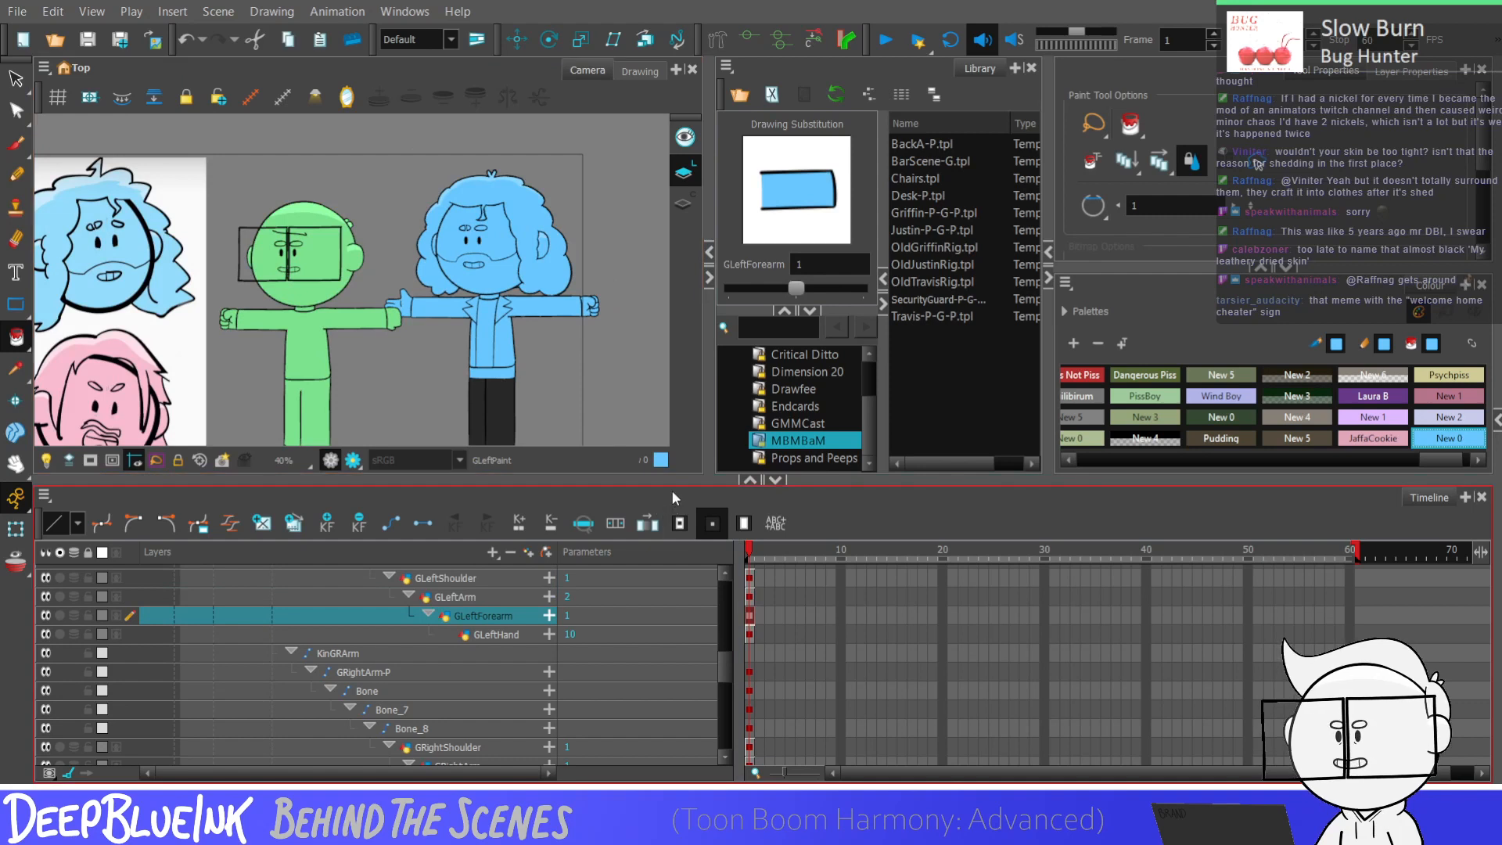
# Step: Paint the GRLeg and GRFoot drawings with the light blue New 0 colour
pyautogui.scroll(-4, 727, 689)
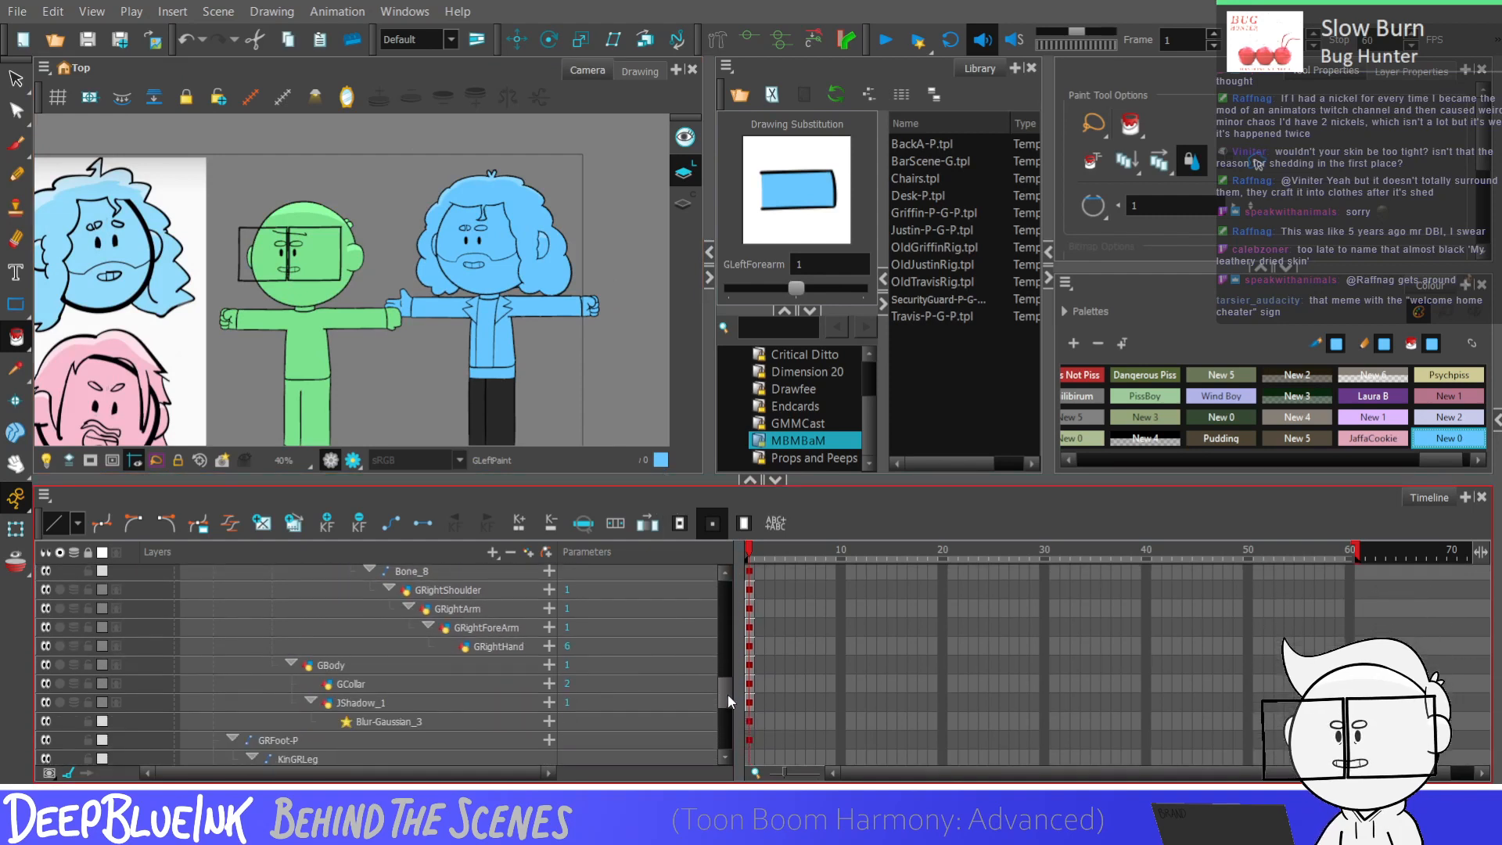
pyautogui.moveTo(726, 692); pyautogui.dragTo(729, 715)
pyautogui.click(749, 682)
pyautogui.click(508, 399)
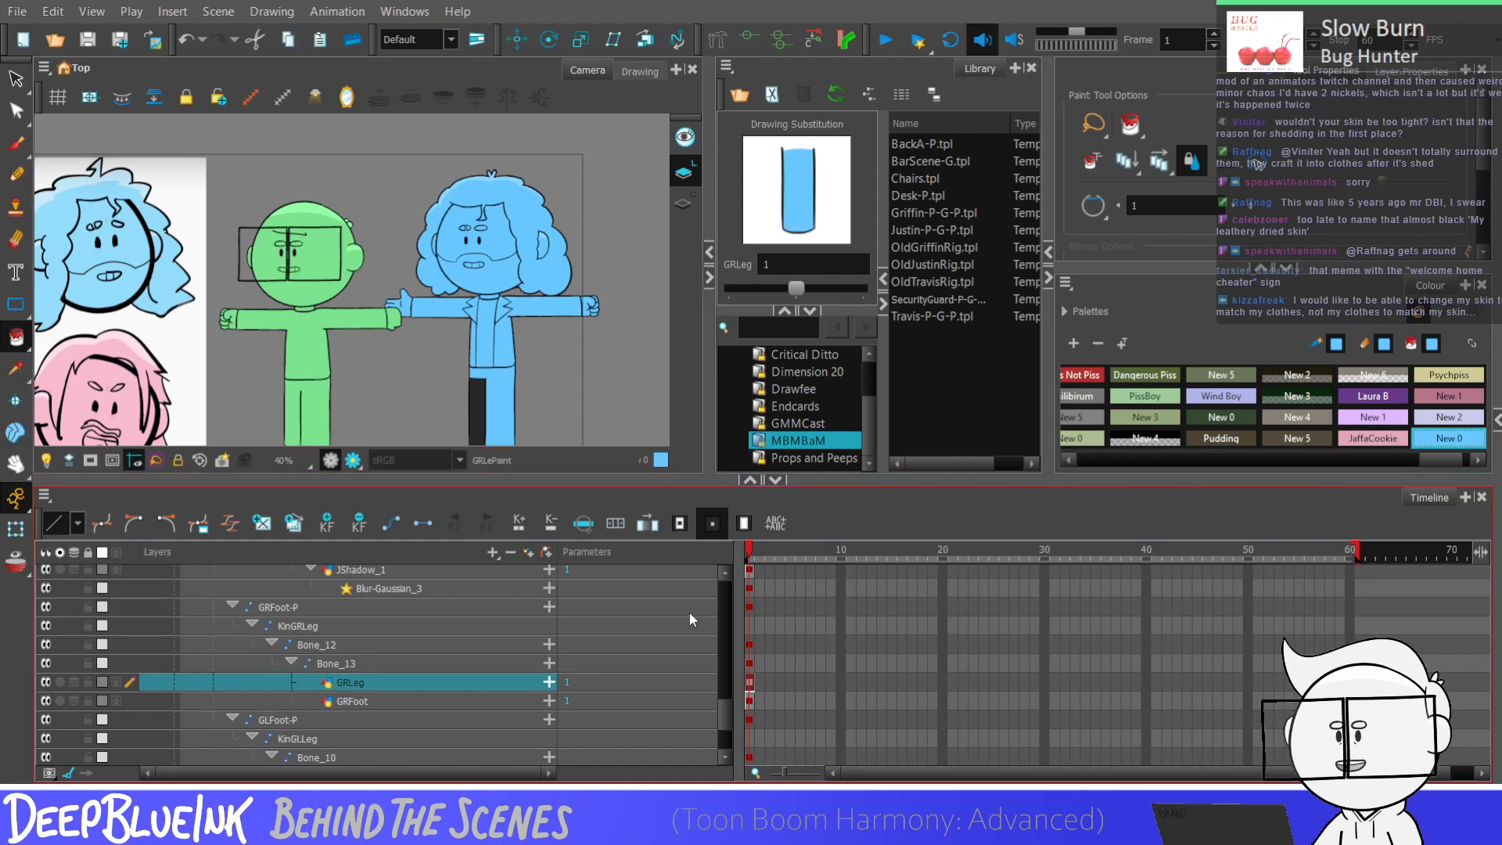
pyautogui.click(748, 700)
pyautogui.click(489, 387)
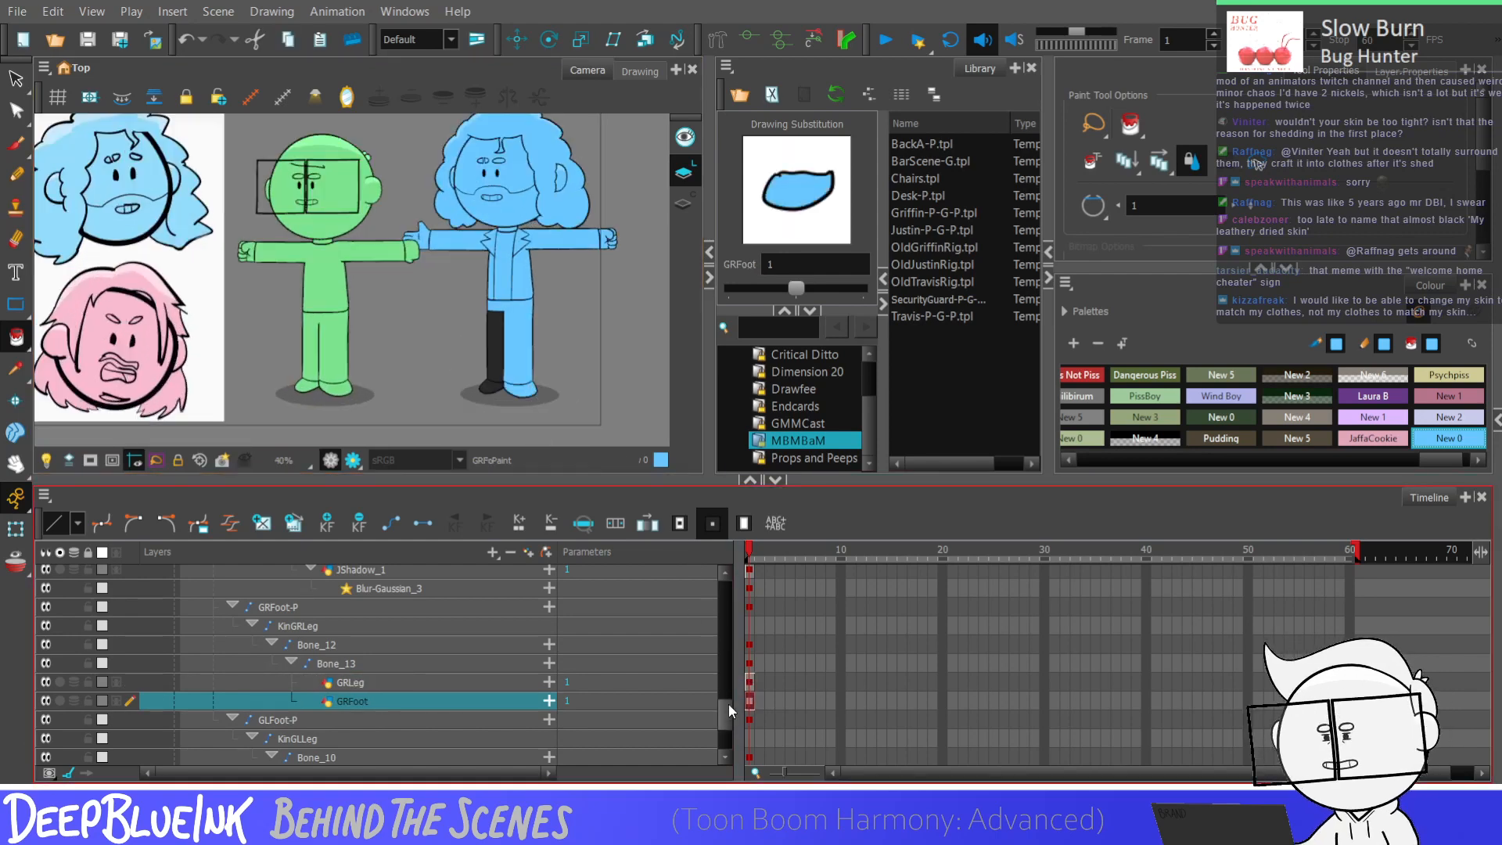
# Step: Paint the GLLeg and GLFoot drawings with the light blue New 0 colour
pyautogui.scroll(-2, 751, 721)
pyautogui.click(750, 709)
pyautogui.click(499, 337)
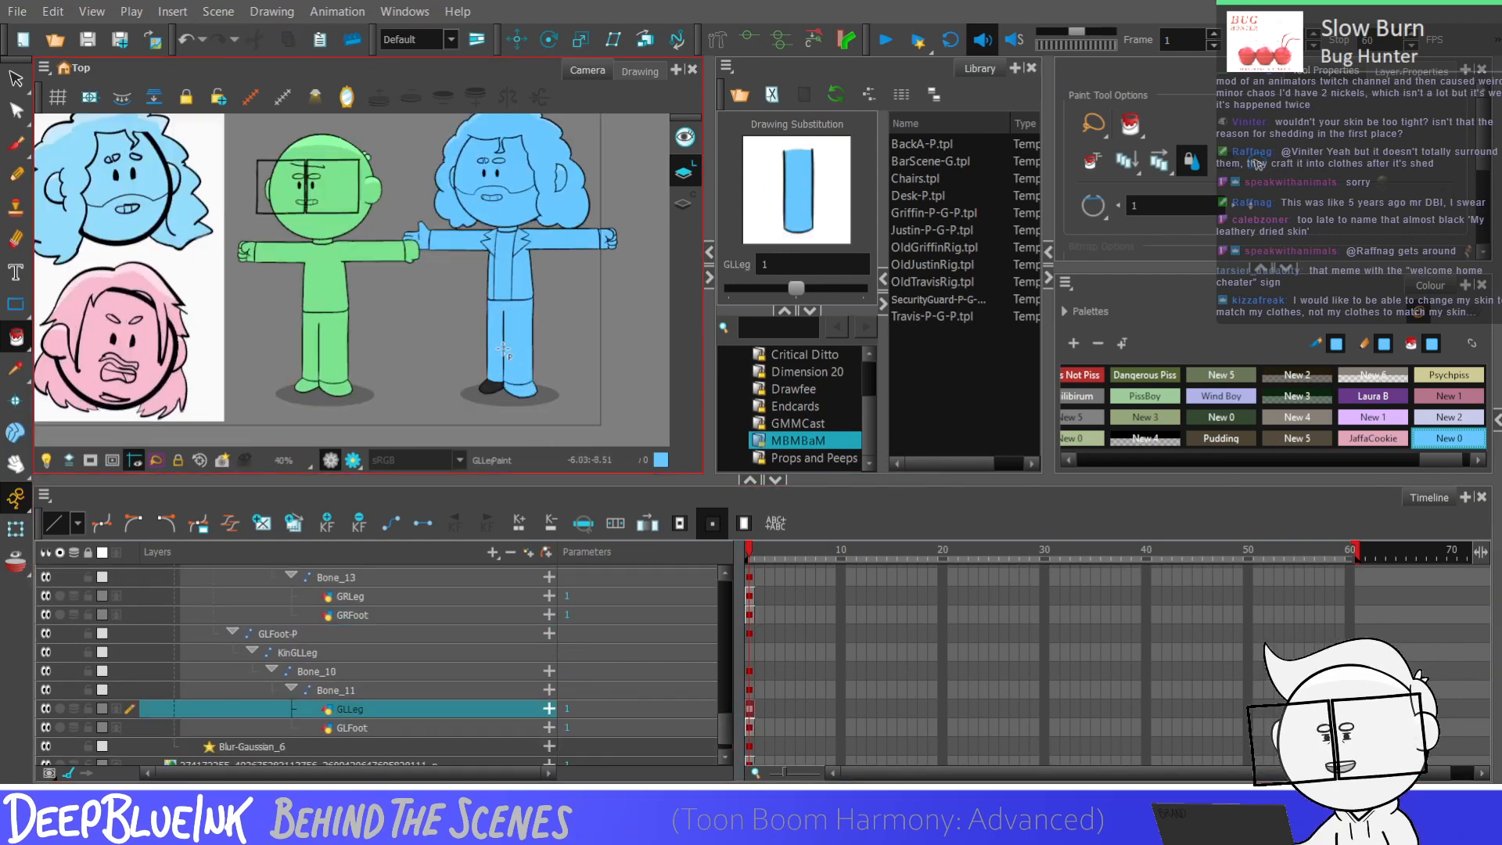
pyautogui.click(750, 746)
pyautogui.scroll(3, 501, 383)
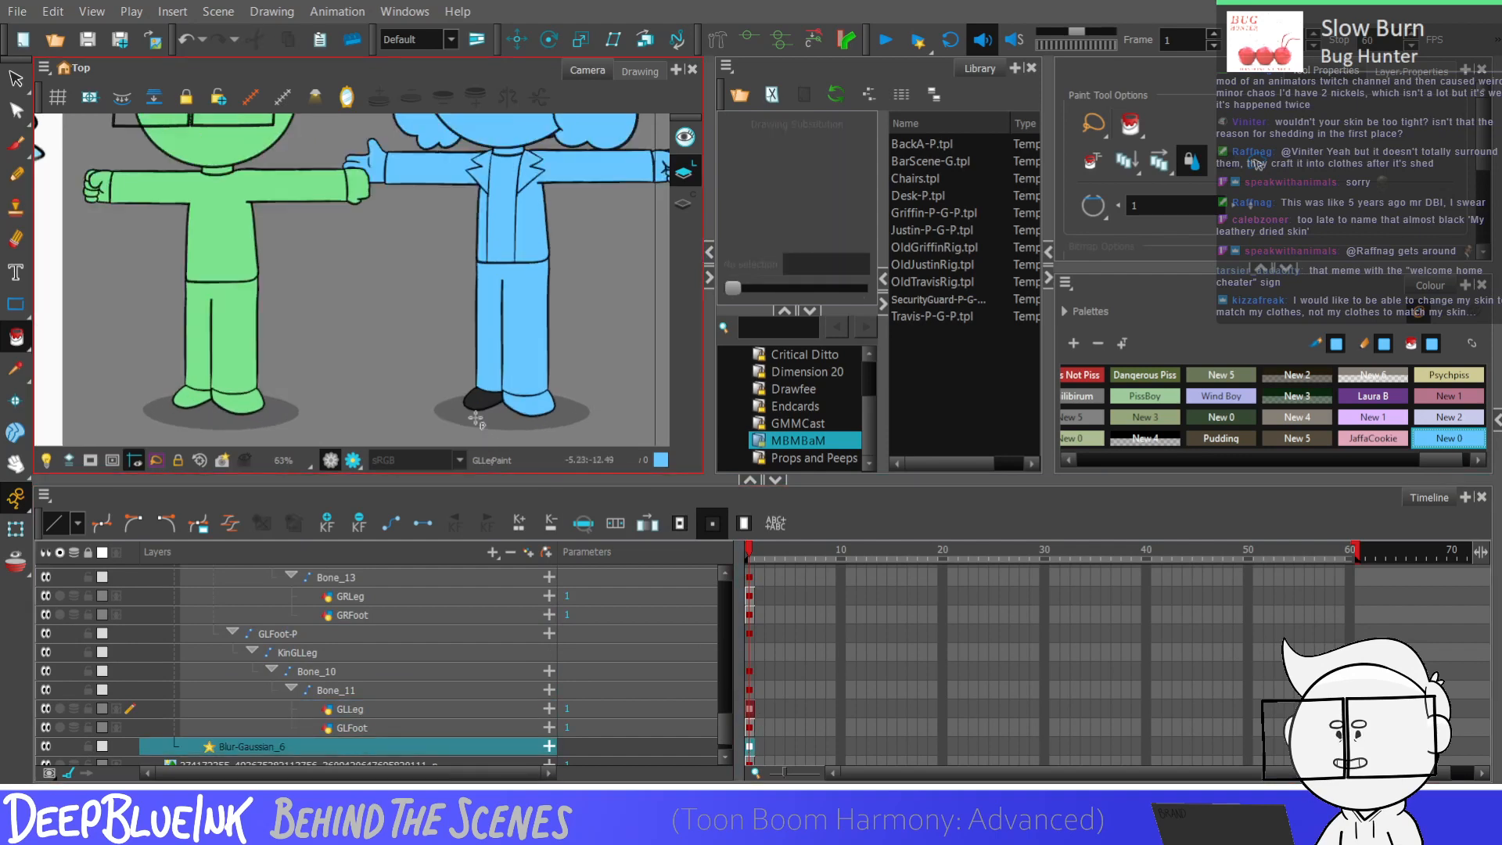
pyautogui.click(750, 728)
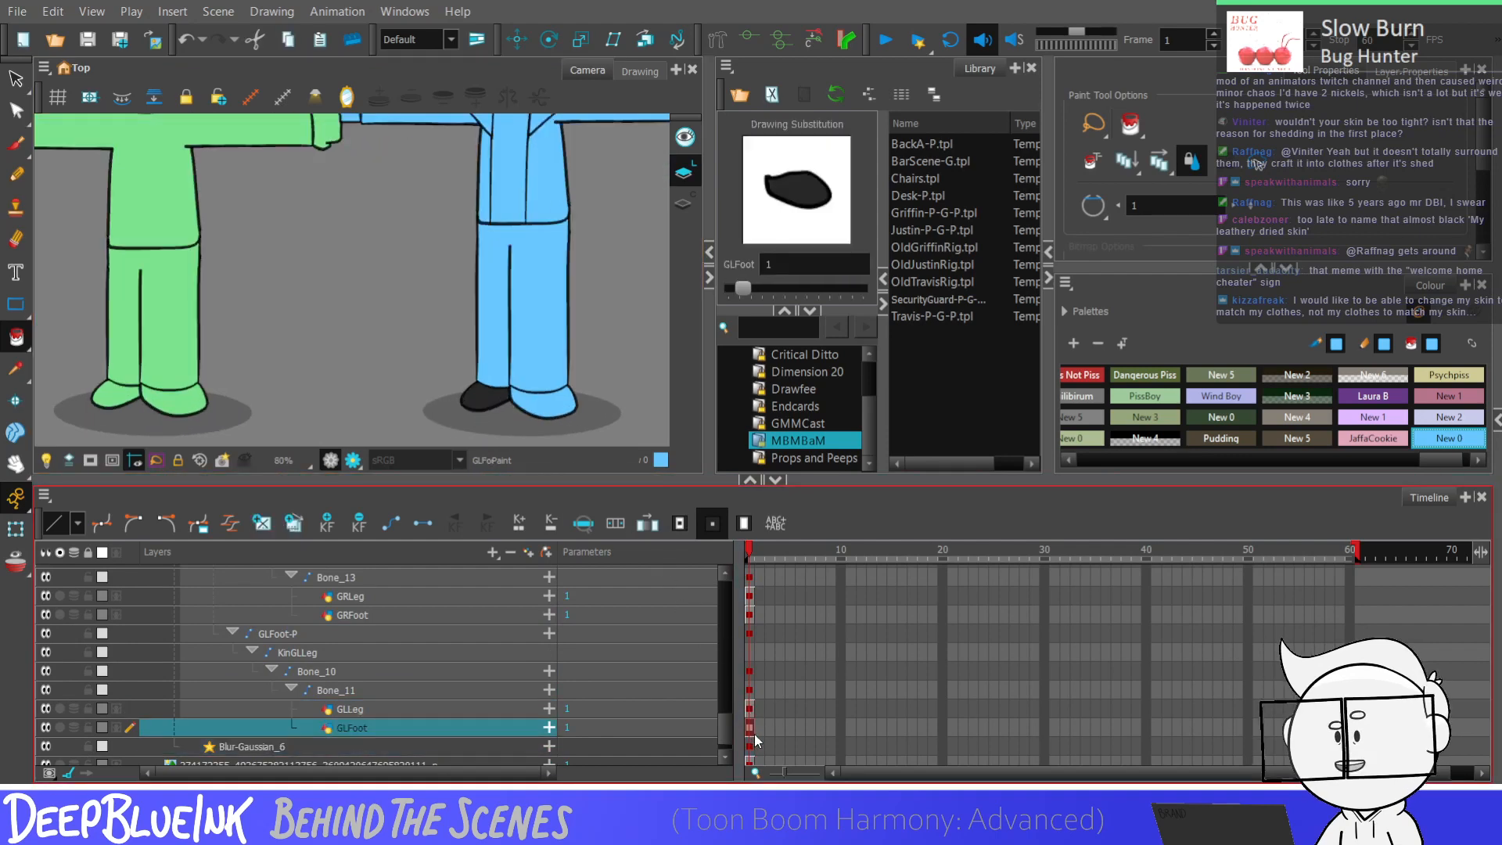
pyautogui.click(501, 391)
pyautogui.scroll(-3, 612, 260)
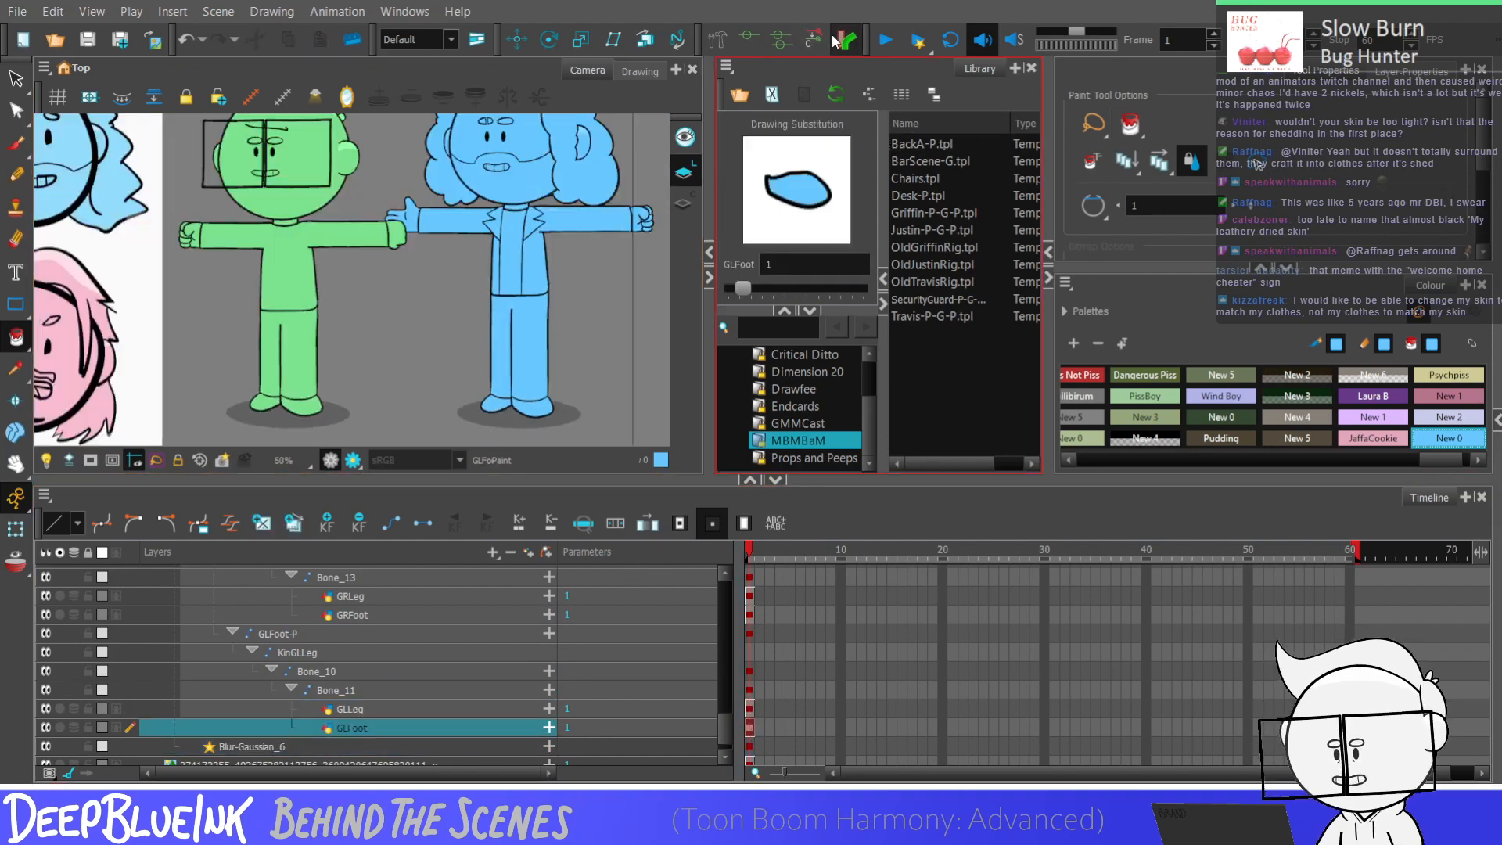
# Step: Switch the hand drawings to closed poses, using substitution 5 for GRightHand and 9 for GLeftHand
pyautogui.click(750, 709)
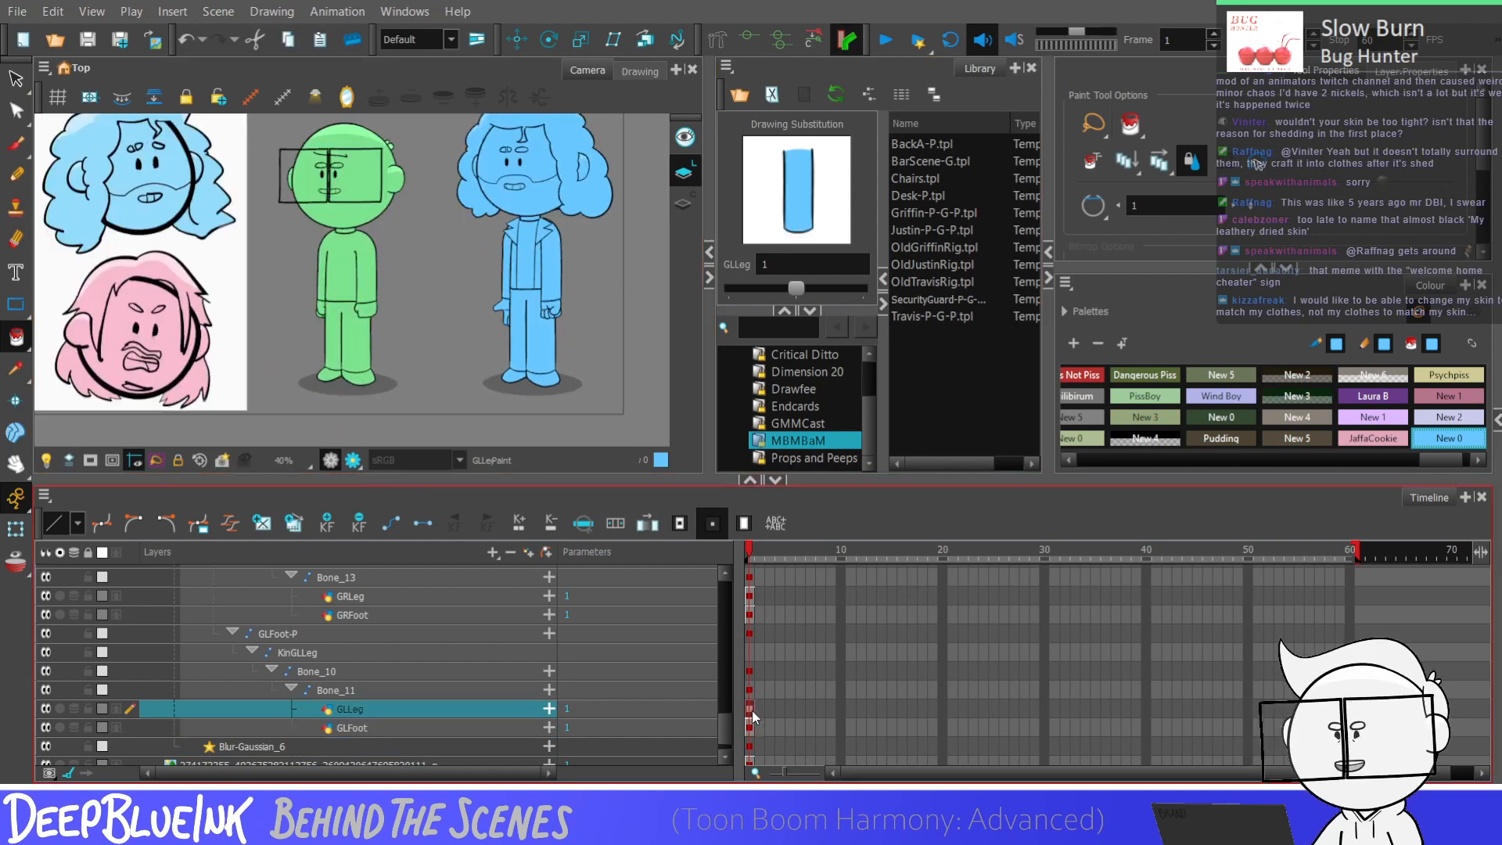
pyautogui.moveTo(721, 715); pyautogui.dragTo(721, 692)
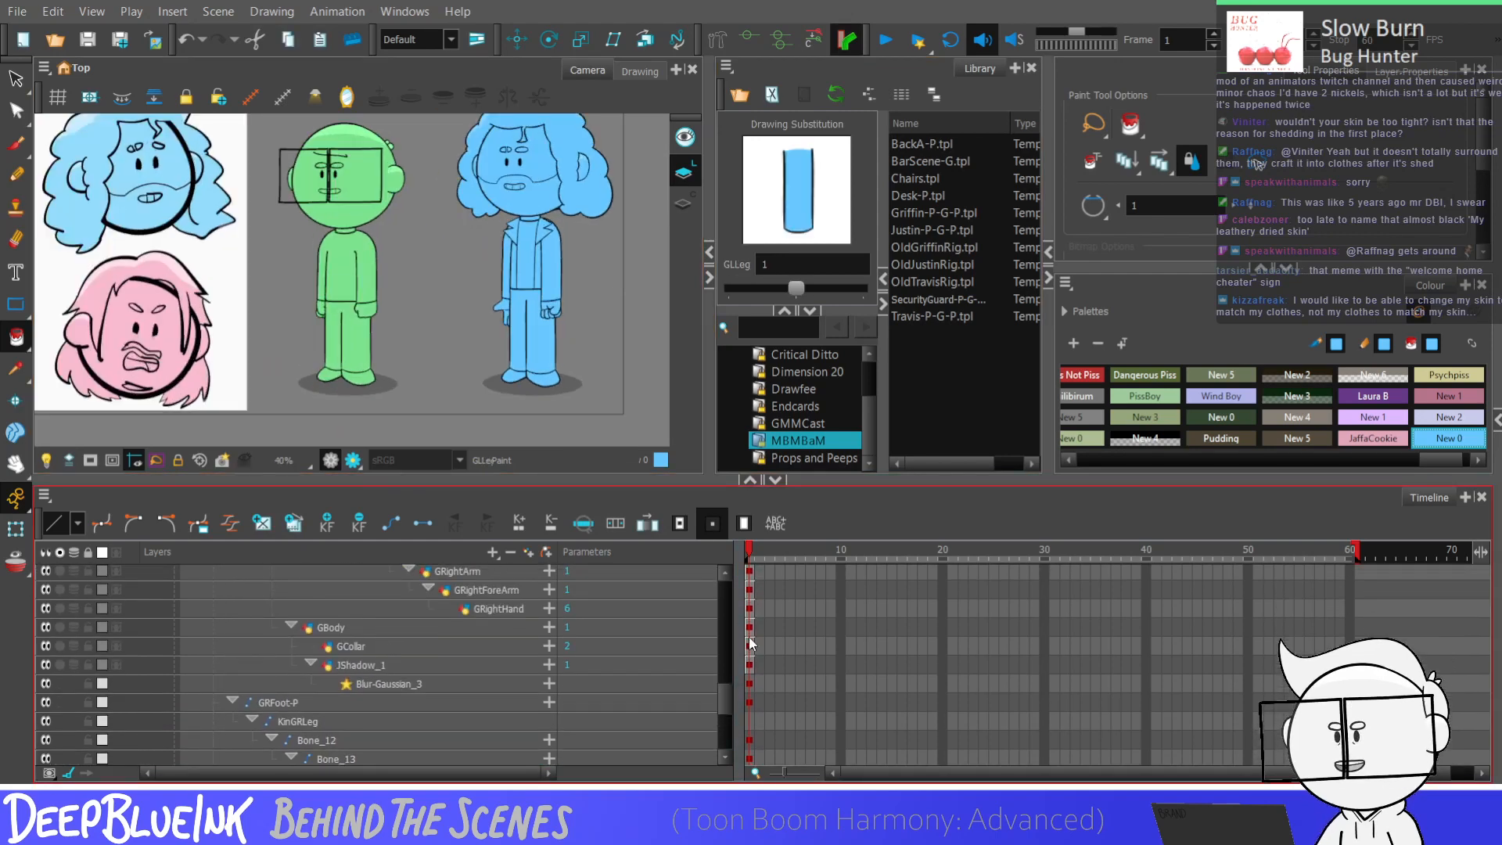
pyautogui.click(749, 609)
pyautogui.press('-')
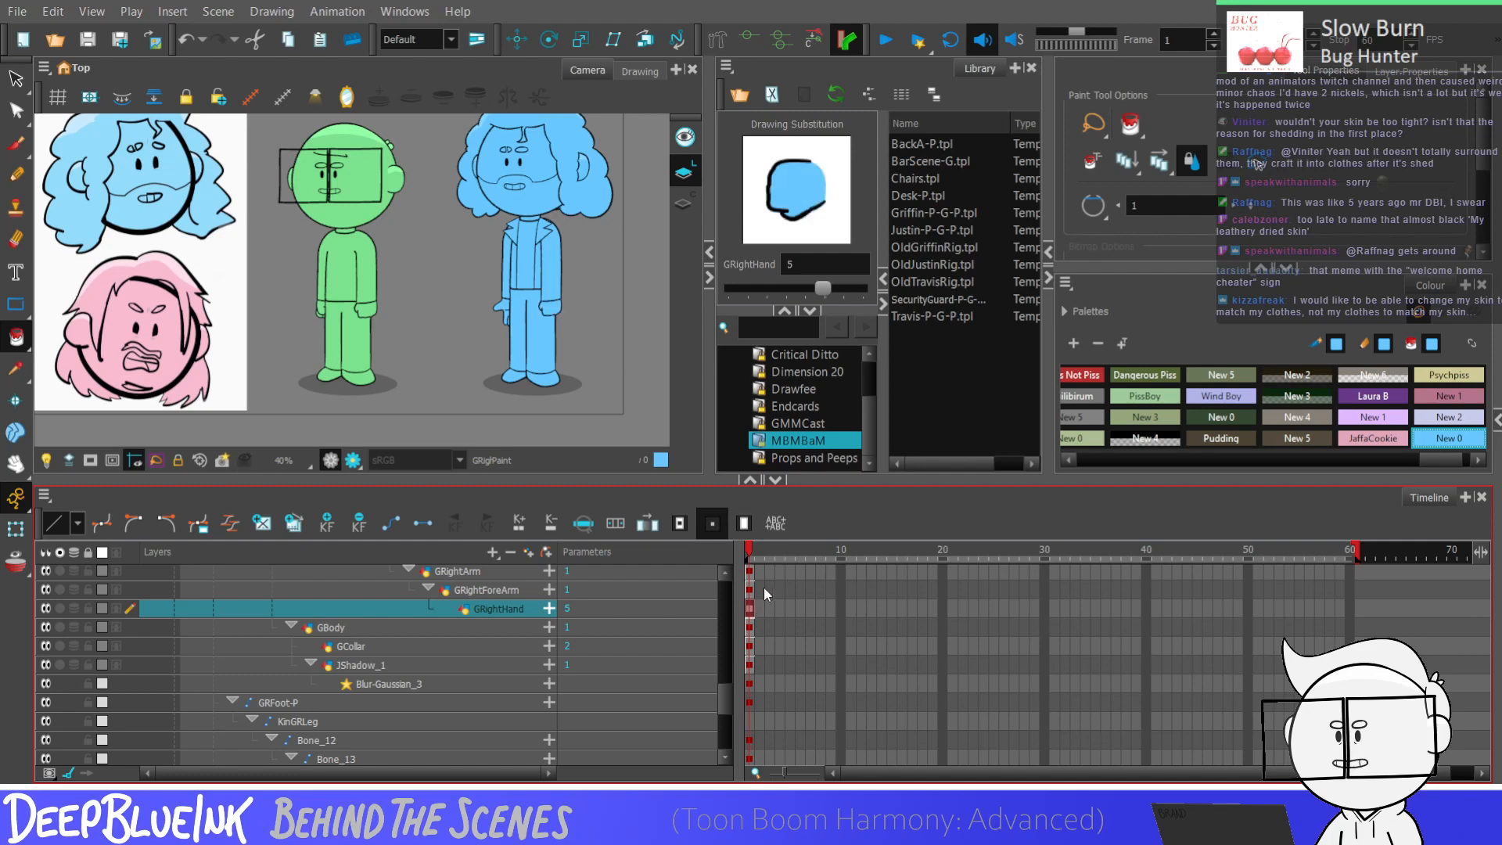
pyautogui.scroll(4, 725, 676)
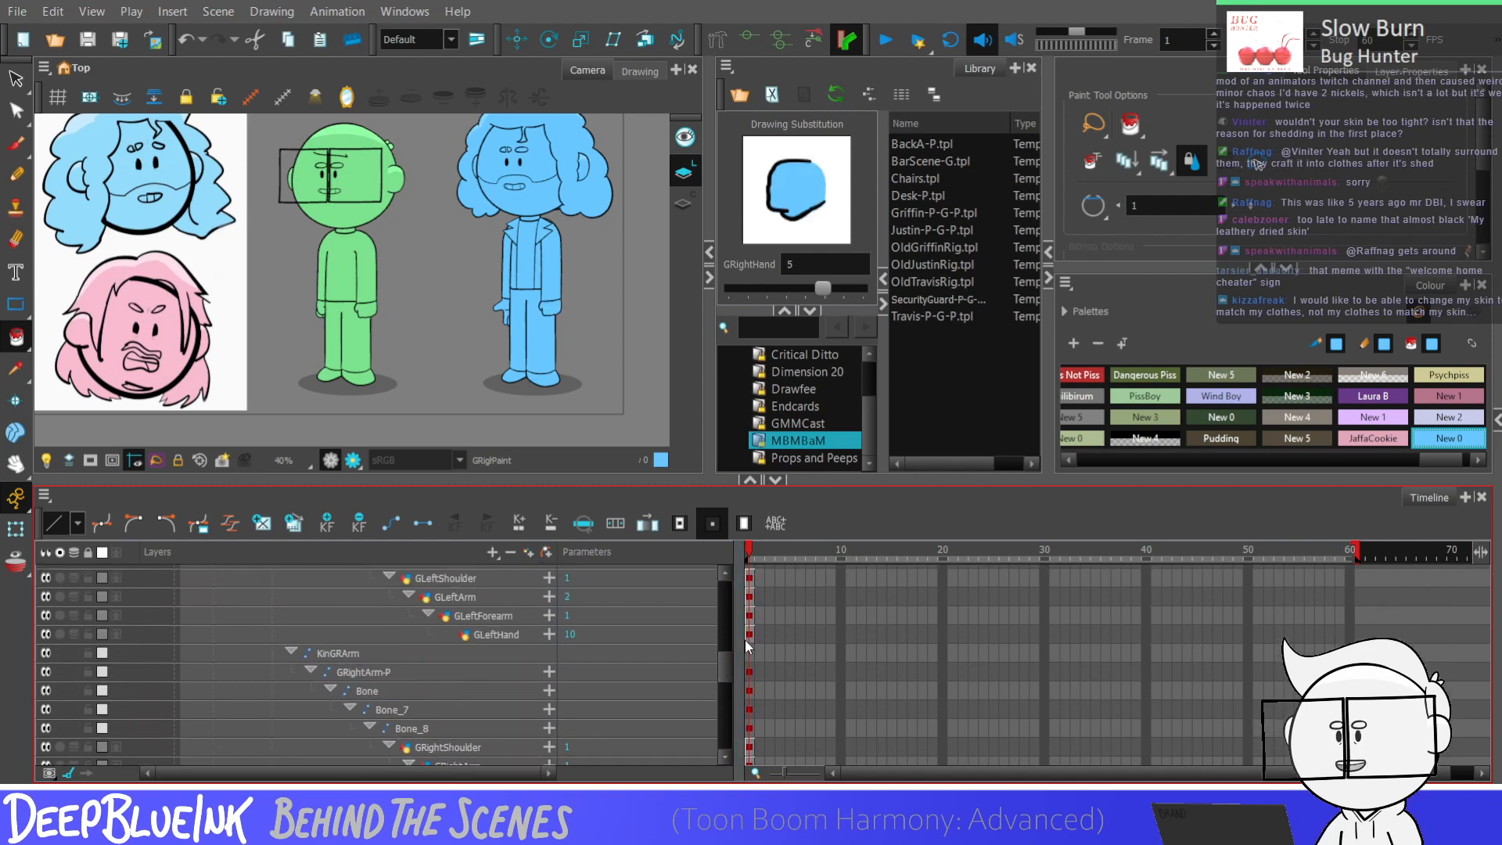
pyautogui.click(750, 633)
pyautogui.press('-')
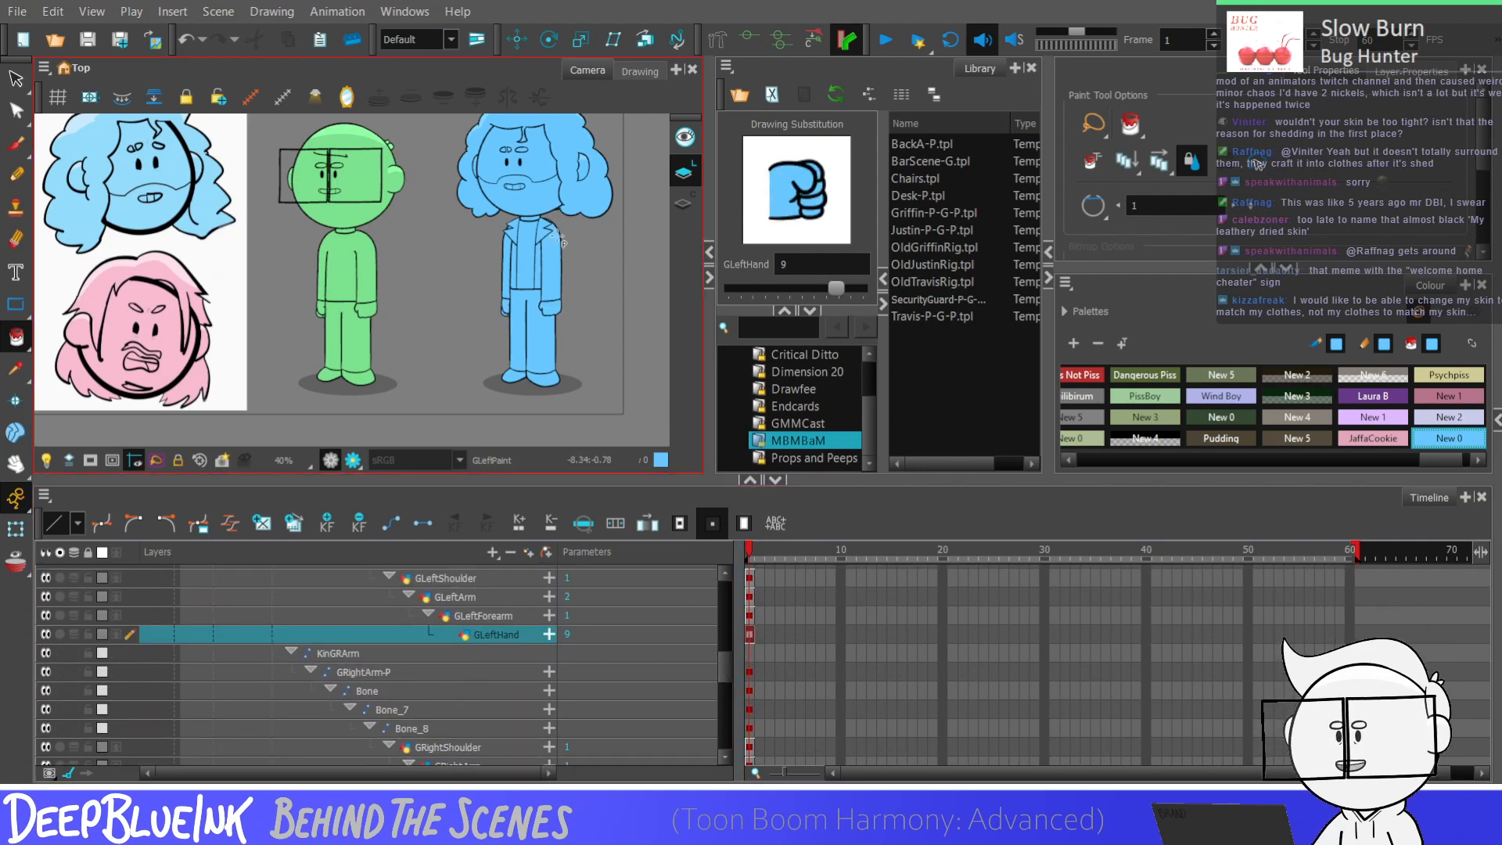
# Step: Undo the hand swaps and the light blue repainting of the character's clothes until the outfit is black again
pyautogui.hotkey('shift', 'm')
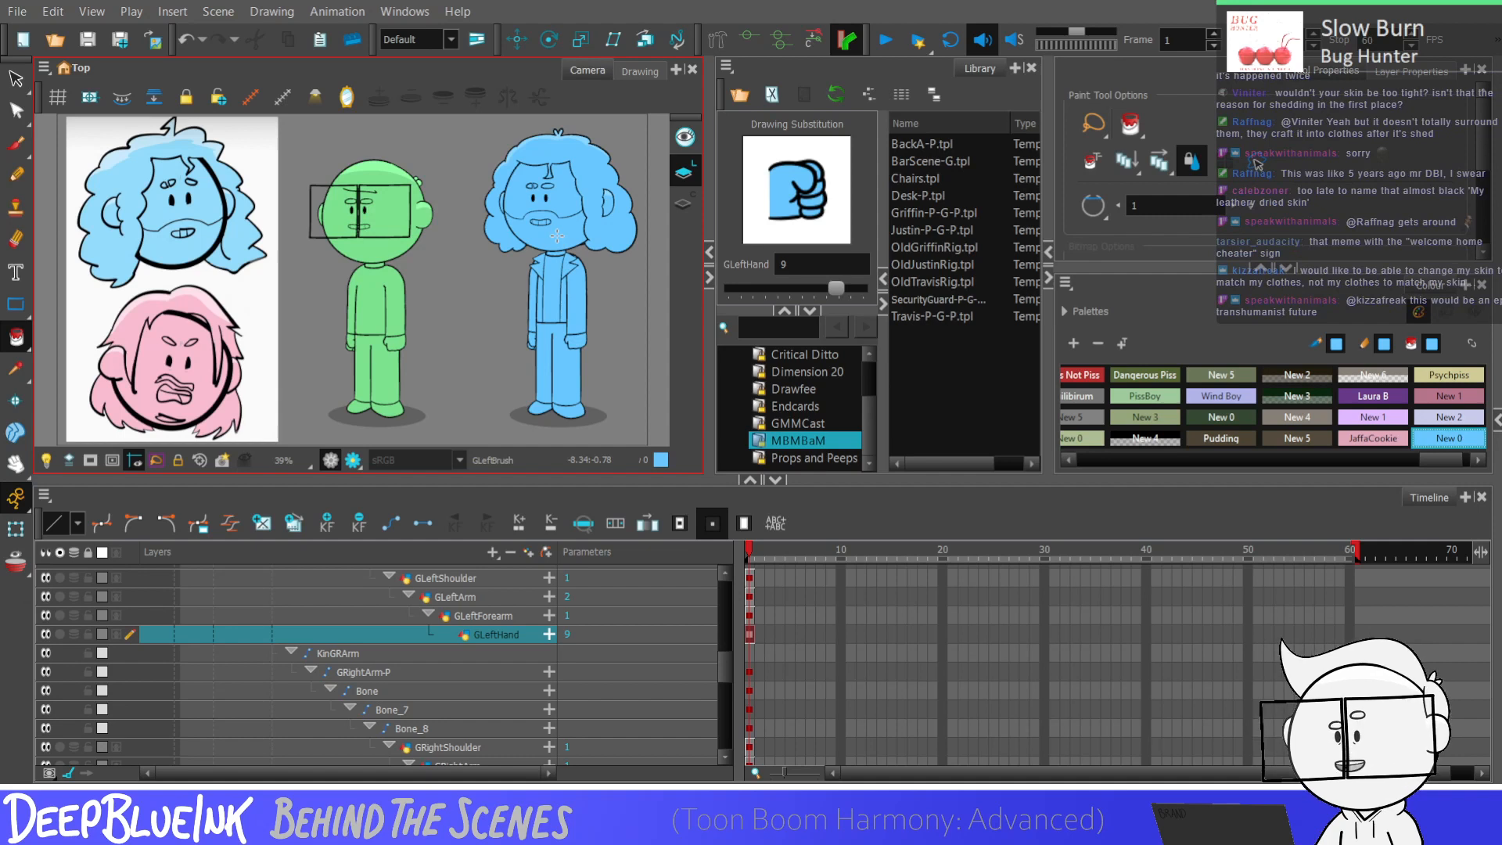
pyautogui.hotkey('alt', 's')
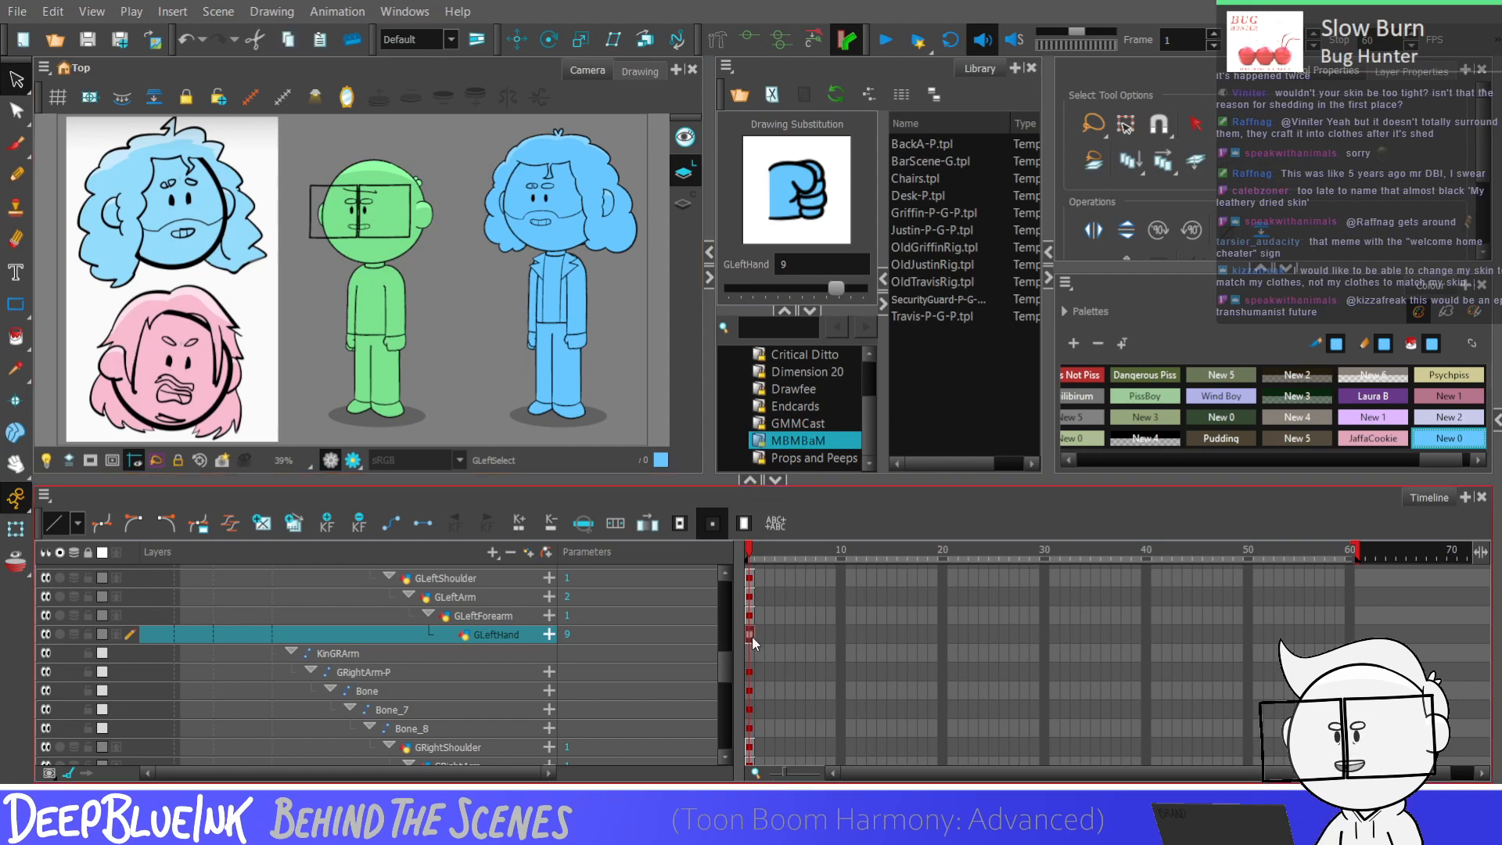
pyautogui.hotkey('ctrl', 'z')
pyautogui.hotkey('ctrl', 'z')
pyautogui.hotkey('ctrl', 'z')
pyautogui.hotkey('ctrl', 'z')
pyautogui.hotkey('ctrl', 'z')
pyautogui.hotkey('ctrl', 'z')
pyautogui.hotkey('ctrl', 'z')
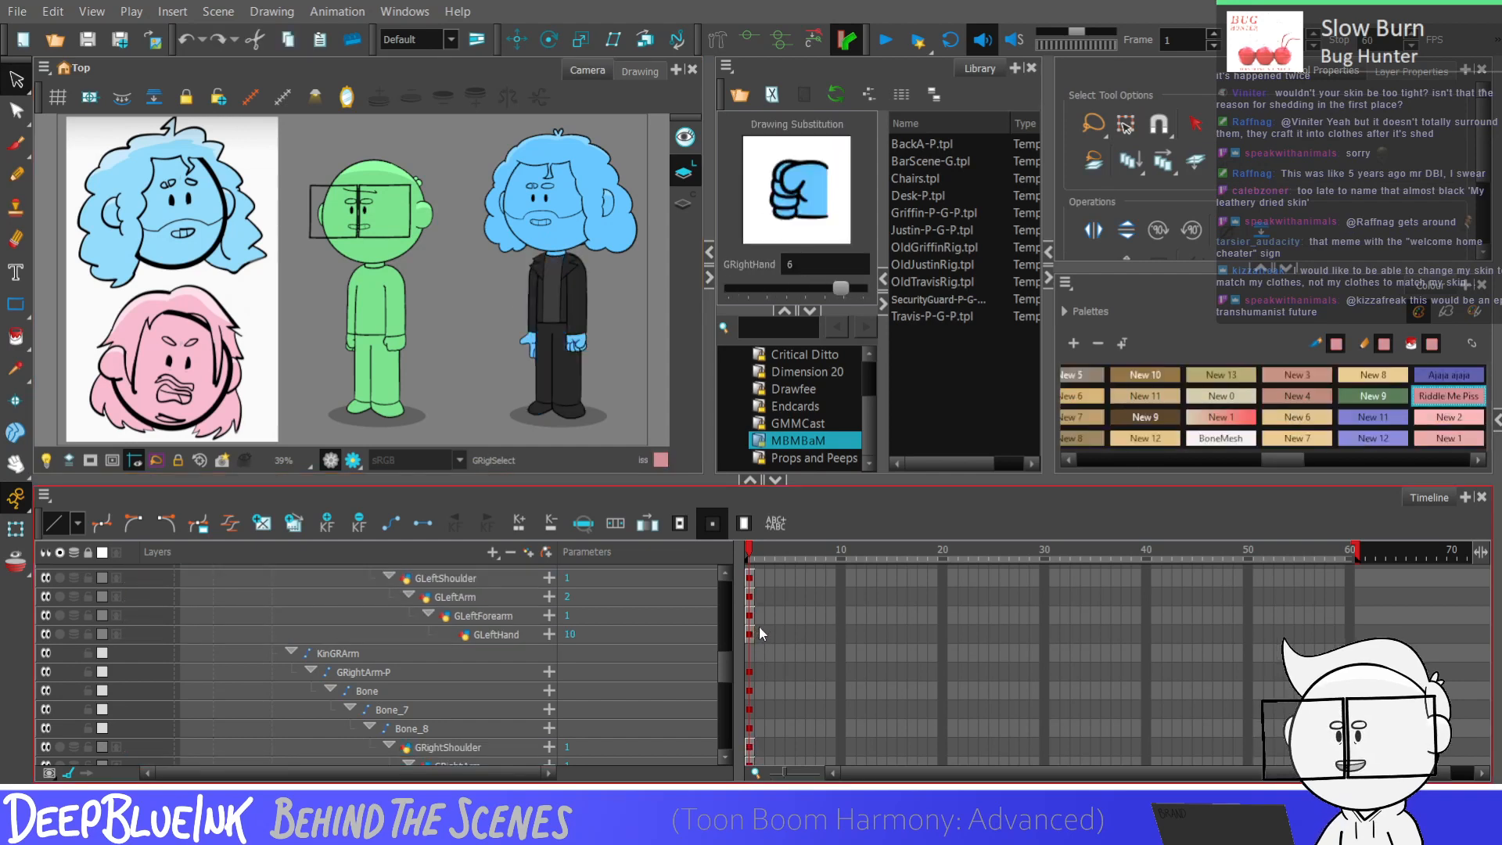
pyautogui.hotkey('ctrl', 'z')
pyautogui.hotkey('ctrl', 'z')
pyautogui.hotkey('ctrl', 'z')
pyautogui.hotkey('ctrl', 'z')
pyautogui.hotkey('ctrl', 'z')
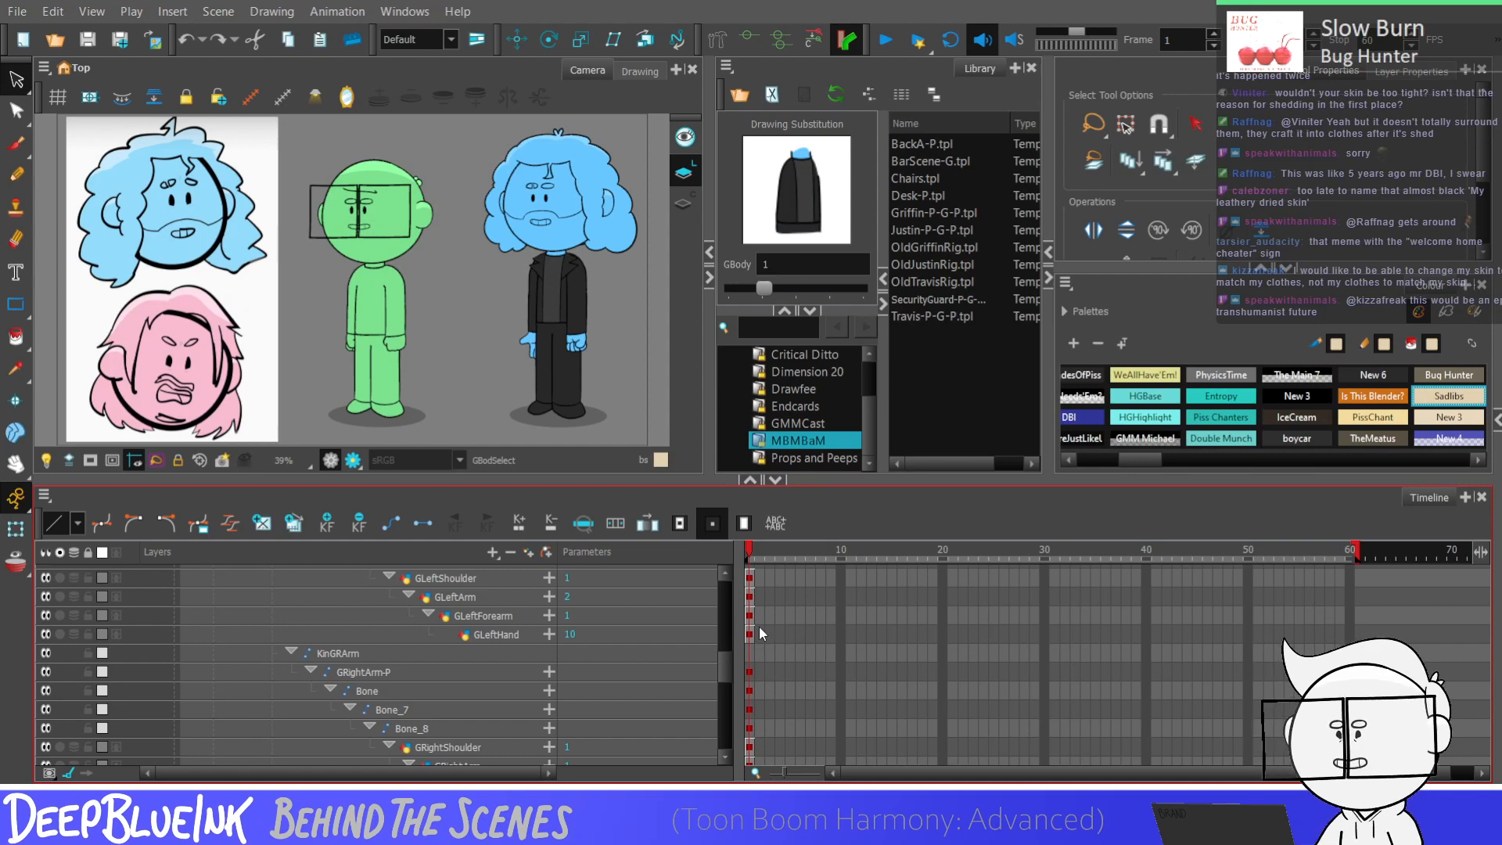
# Step: Set the GLeftHand drawing substitution to 9 and the GRightHand substitution to 5
pyautogui.scroll(2, 728, 685)
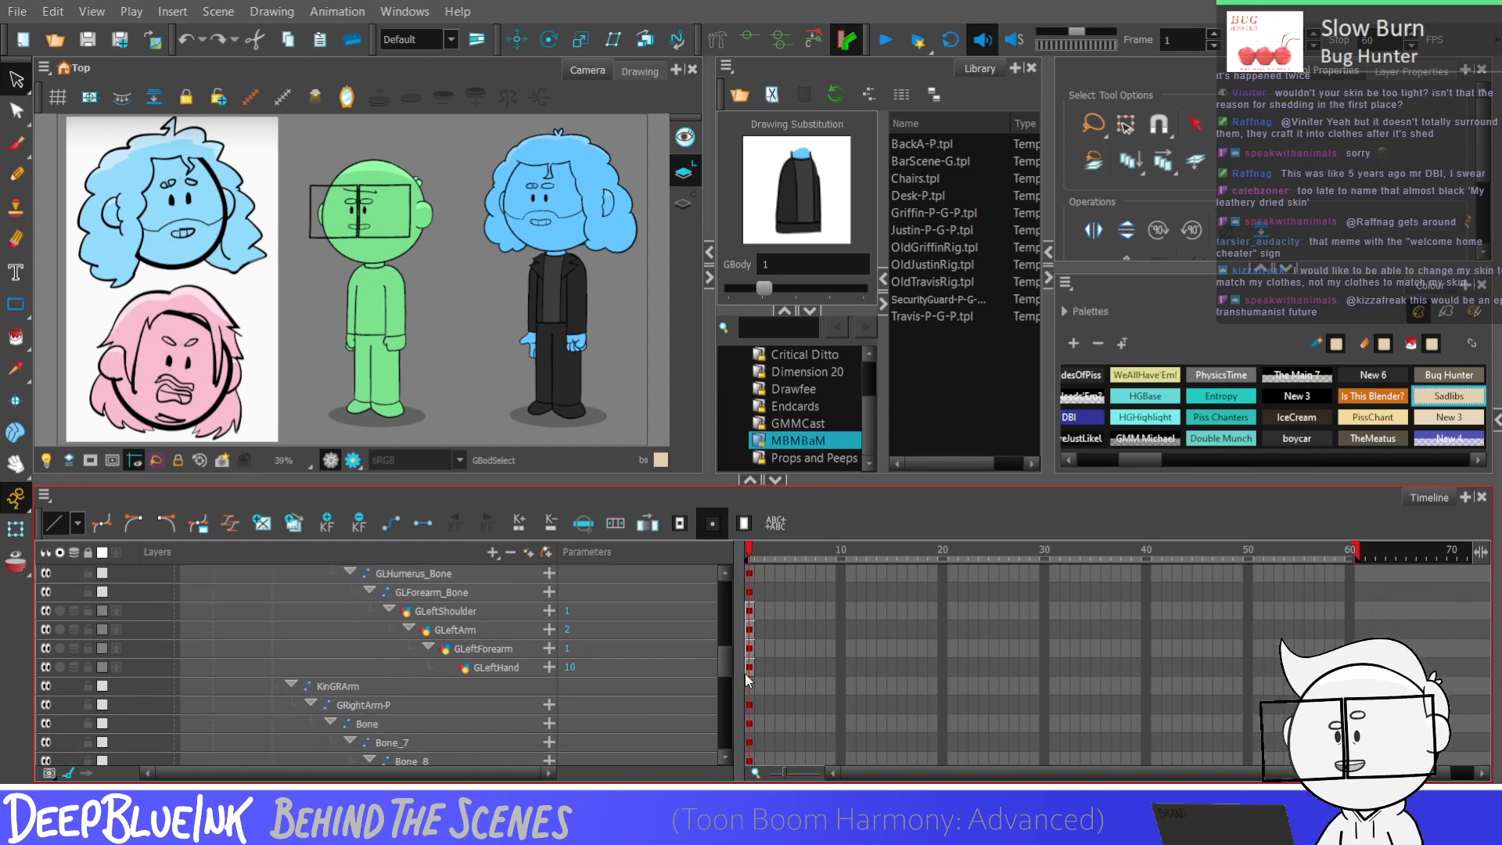
pyautogui.click(750, 668)
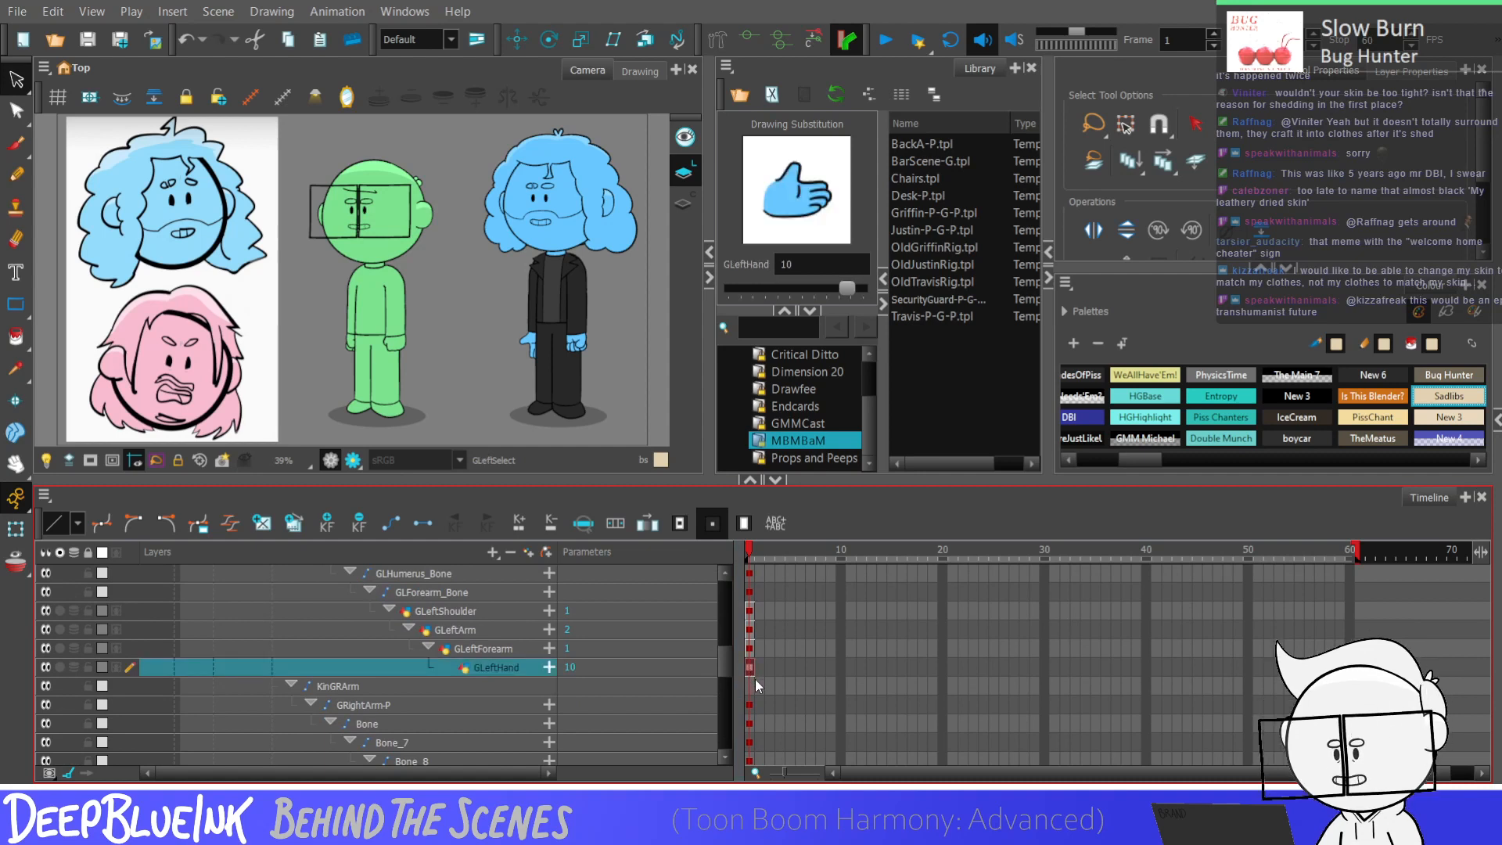
pyautogui.press('-')
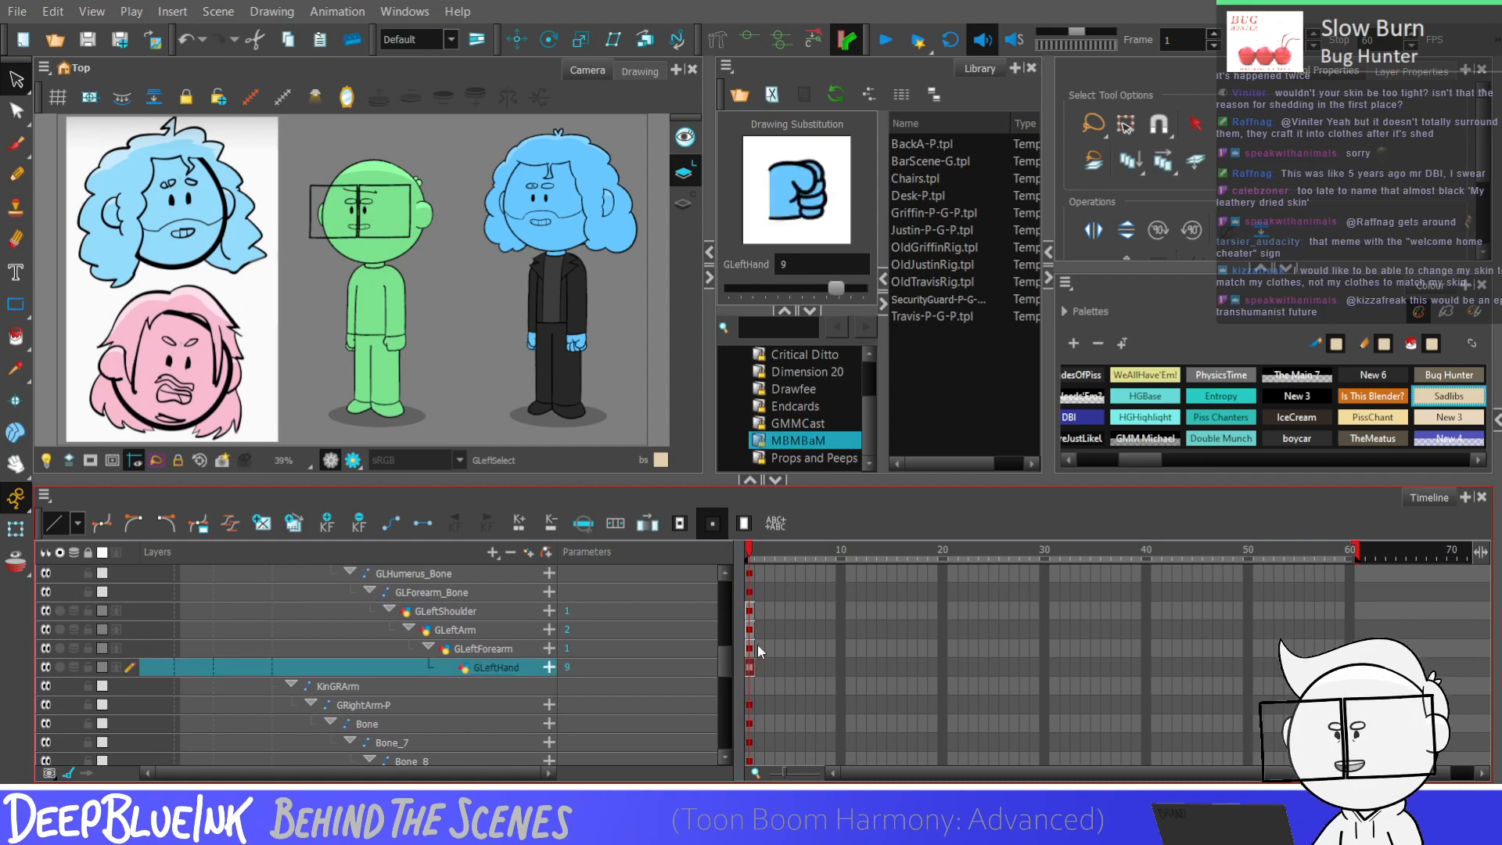
pyautogui.scroll(-6, 727, 680)
pyautogui.click(749, 722)
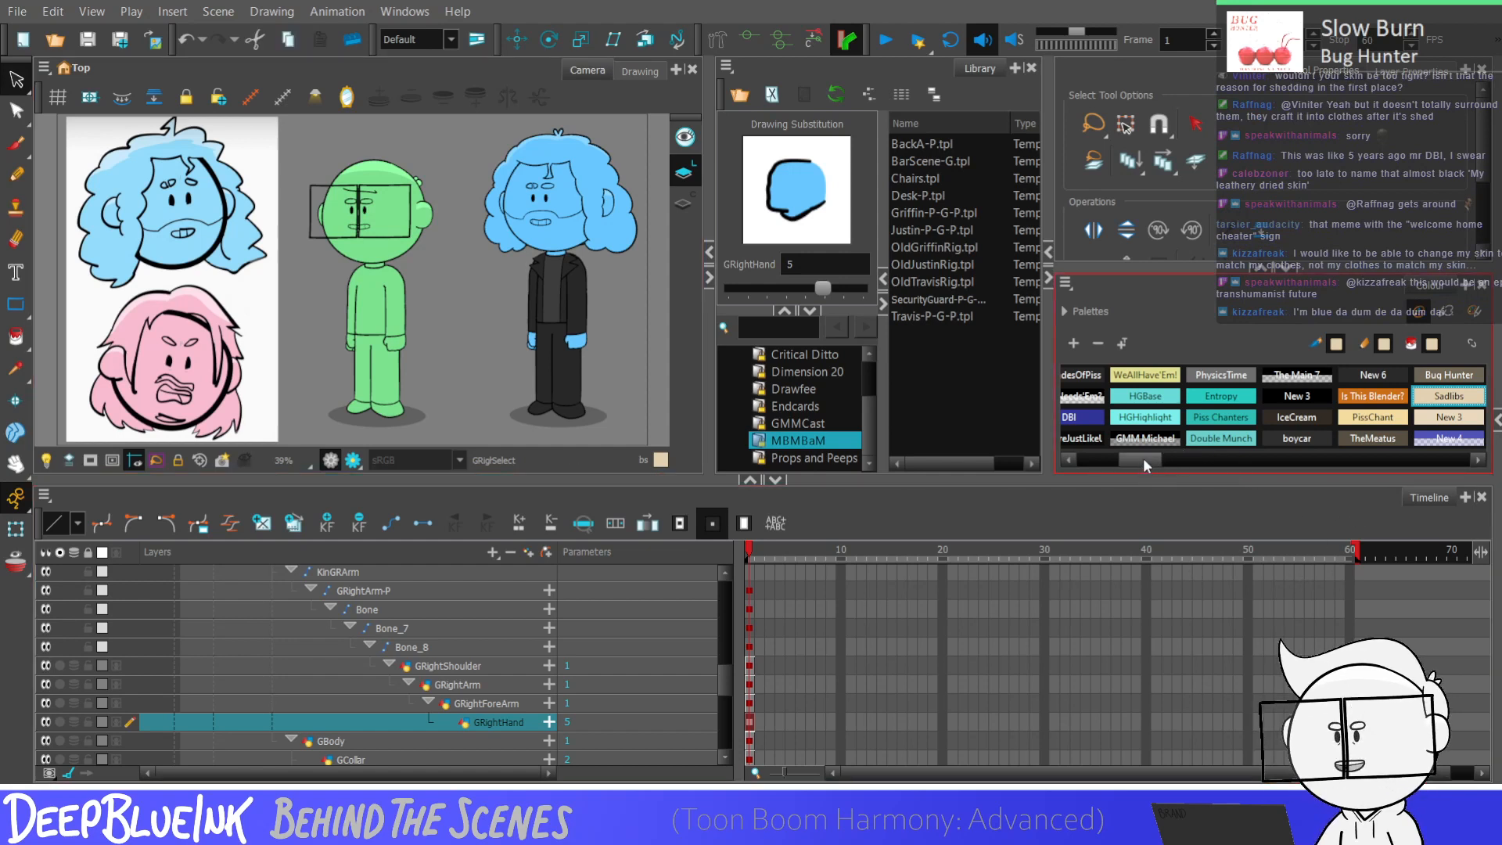
# Step: Try to rename the near-black New 6 palette colour as Leather
pyautogui.moveTo(1142, 457); pyautogui.dragTo(1140, 458)
pyautogui.doubleClick(1284, 397)
pyautogui.press('Return')
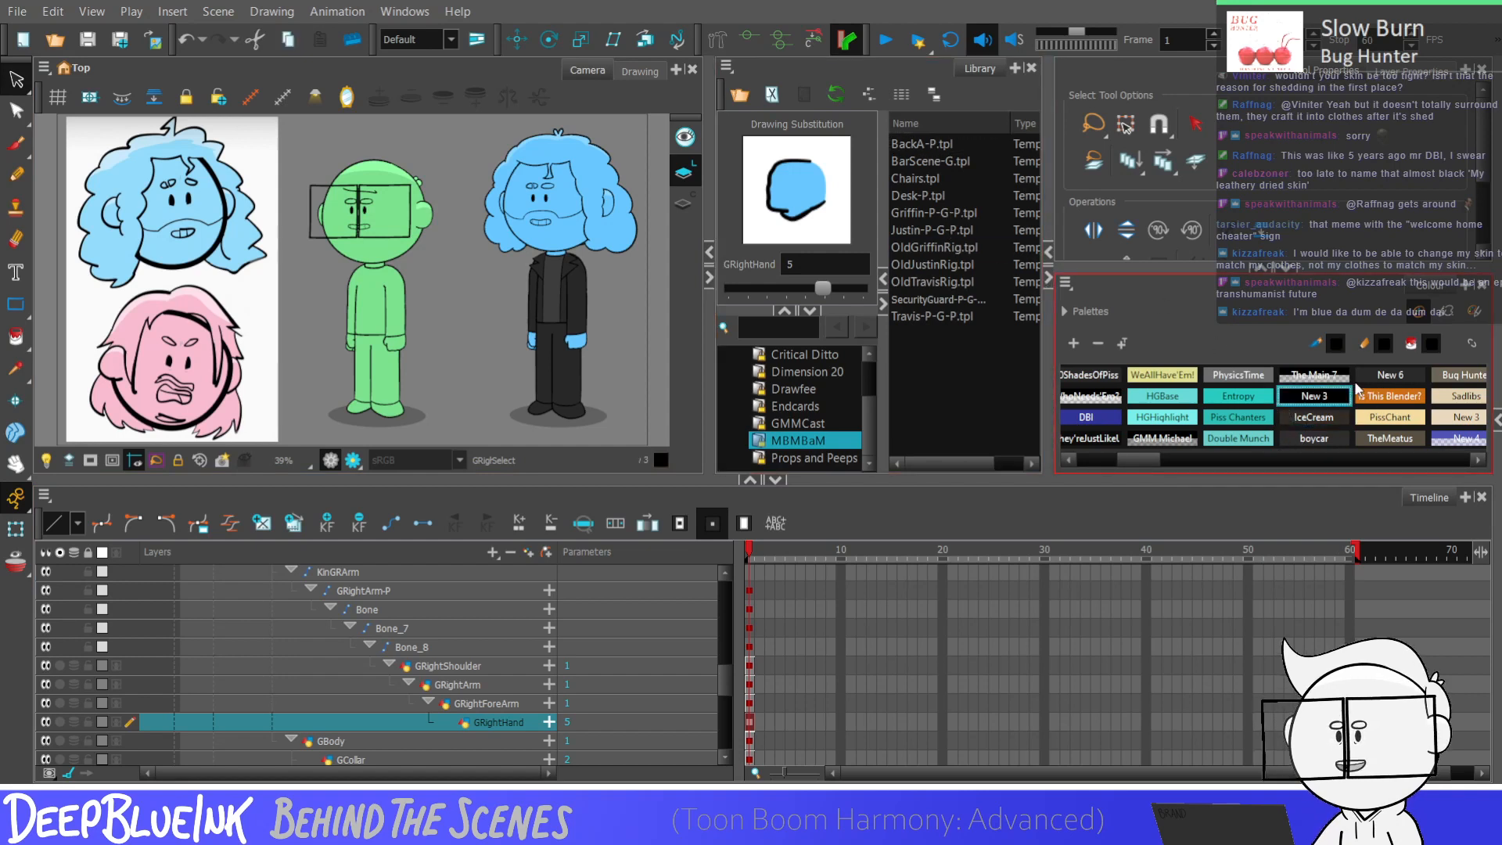
pyautogui.click(1380, 376)
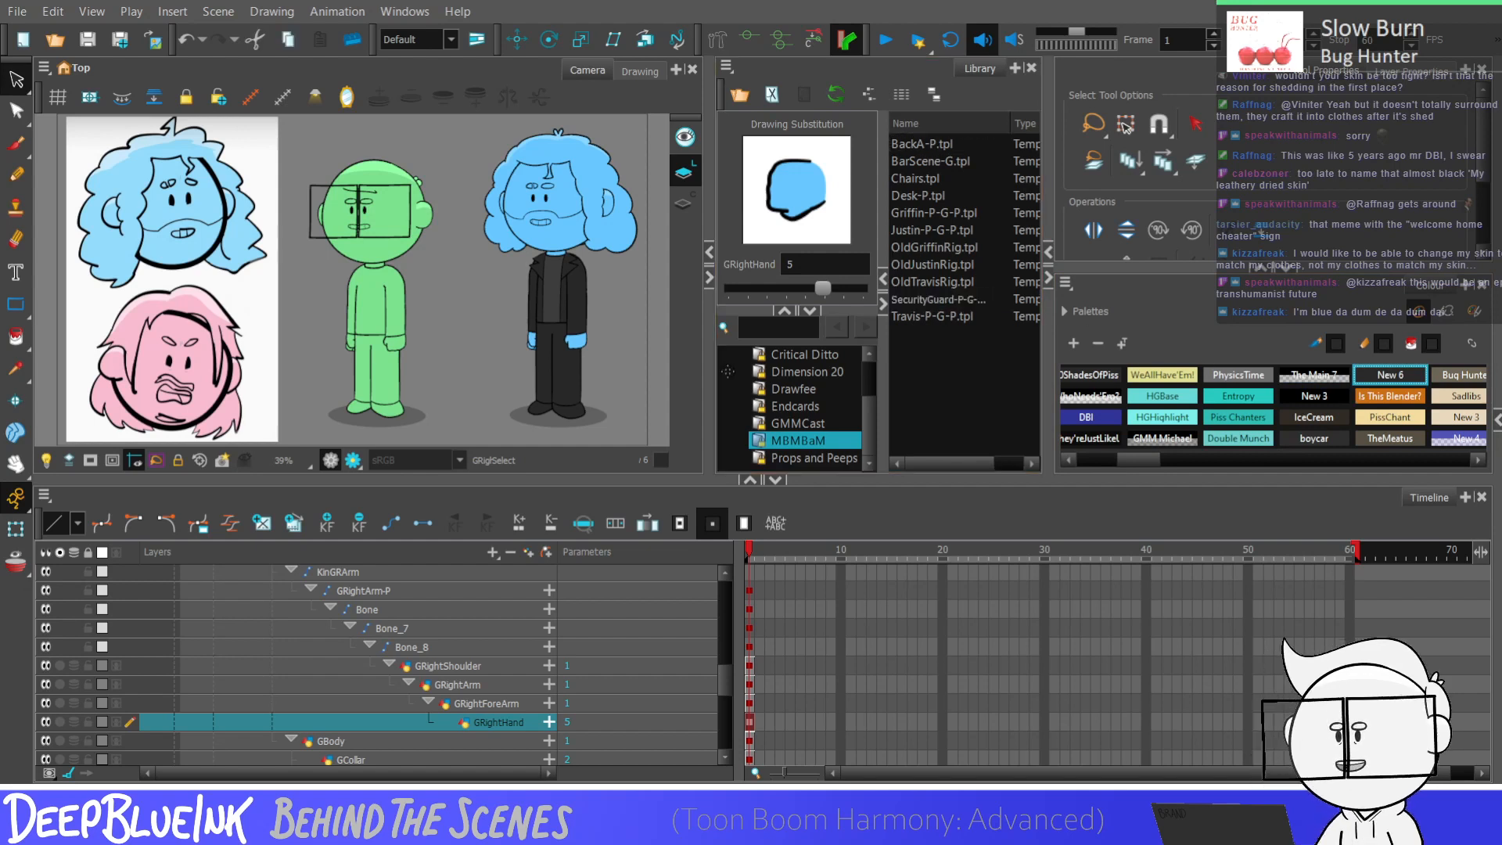
pyautogui.write('Leather')
pyautogui.press('Return')
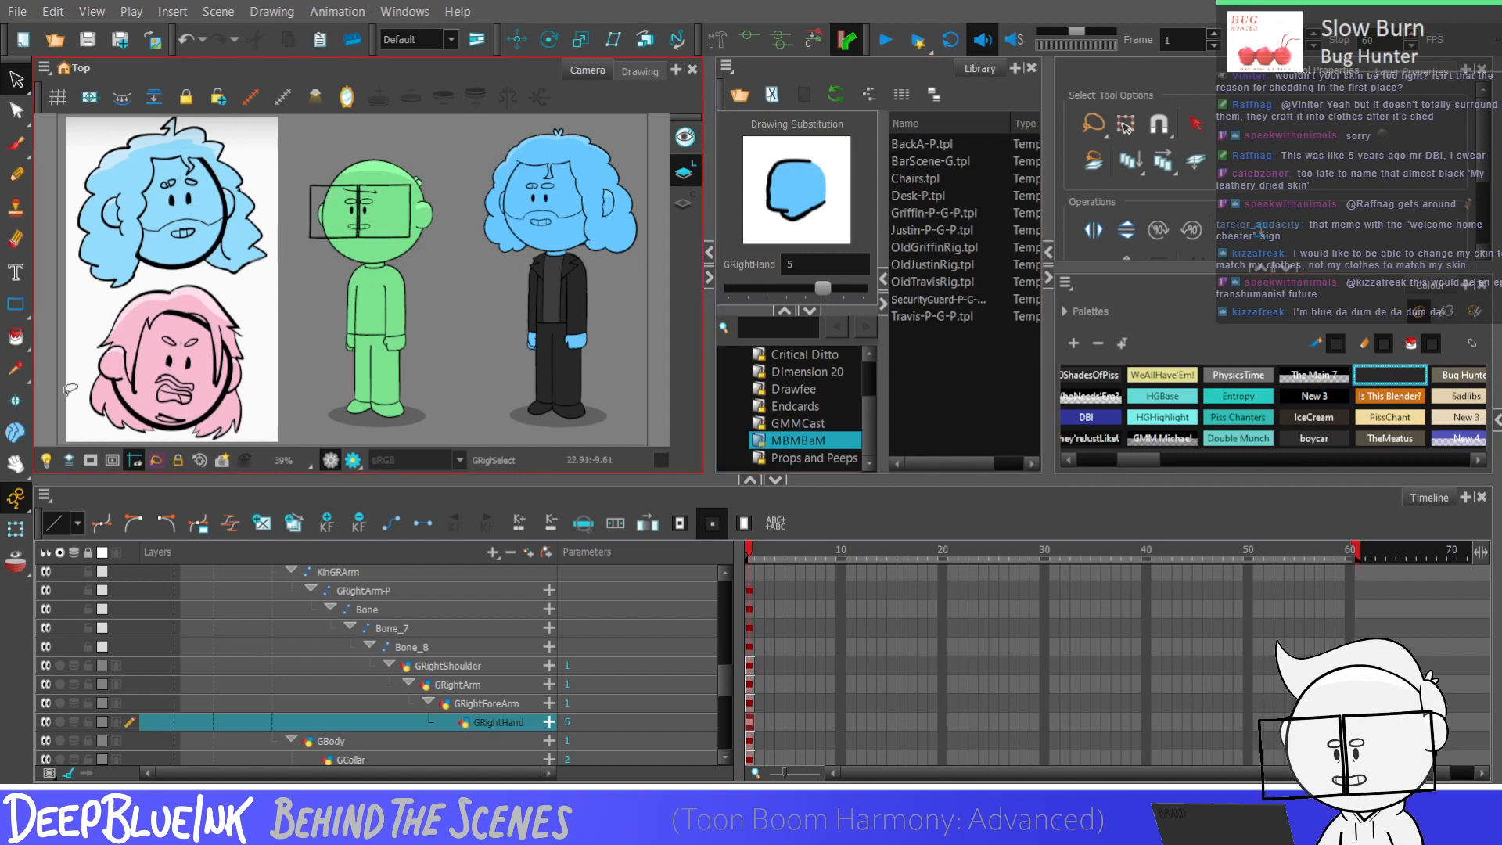
# Step: Sample the colours of the blue-haired character's dark clothing with the Dropper to identify their palette swatches
pyautogui.press('d')
pyautogui.click(561, 363)
pyautogui.click(552, 307)
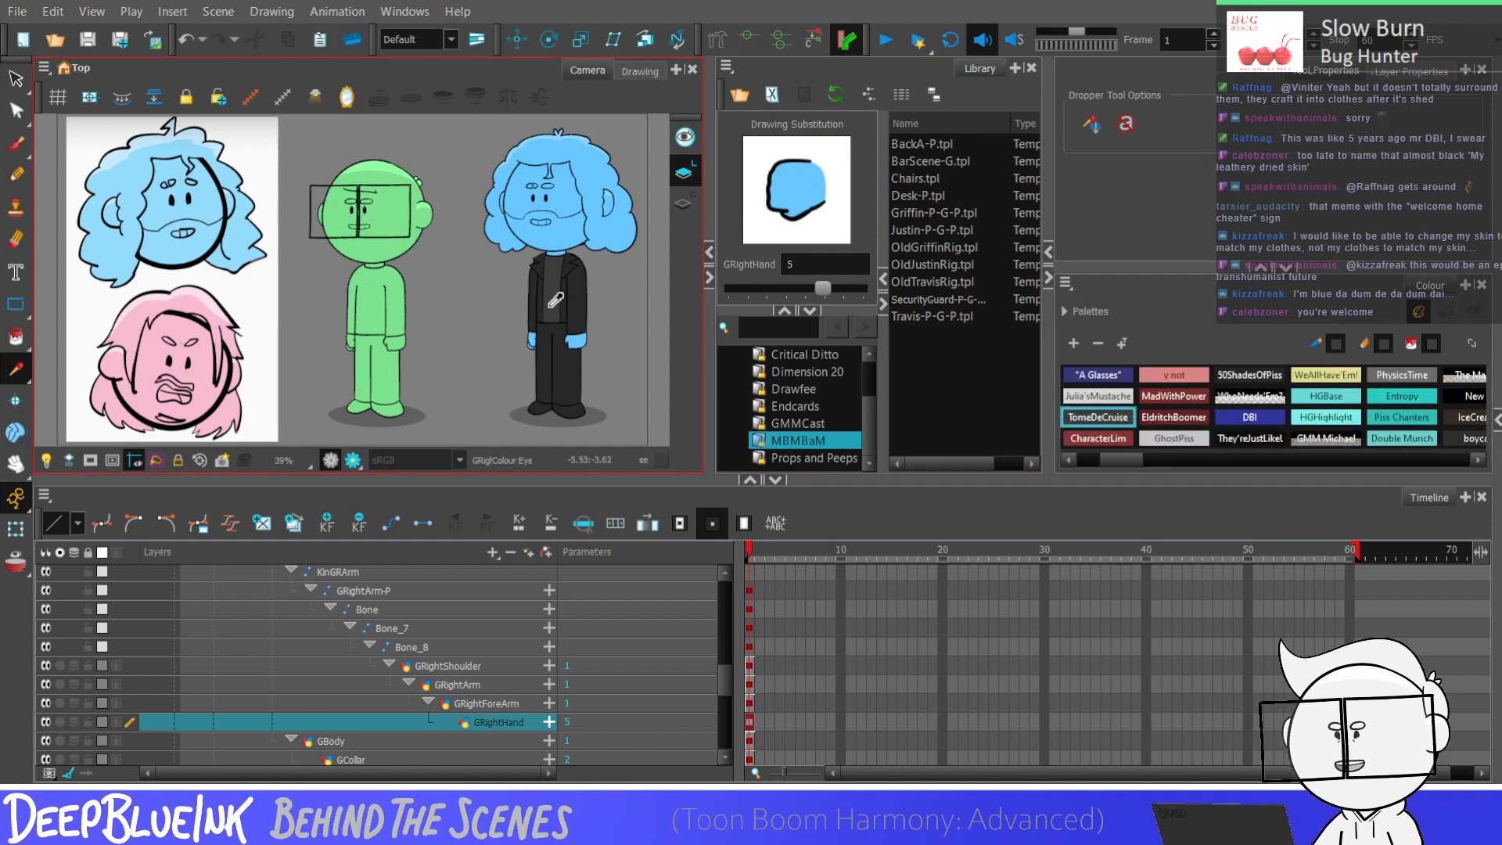
# Step: Name the near-black palette colour with the blank label LeatheryDriedSkin and select the Is This Blender? colour
pyautogui.moveTo(1132, 463); pyautogui.dragTo(1150, 461)
pyautogui.click(1372, 382)
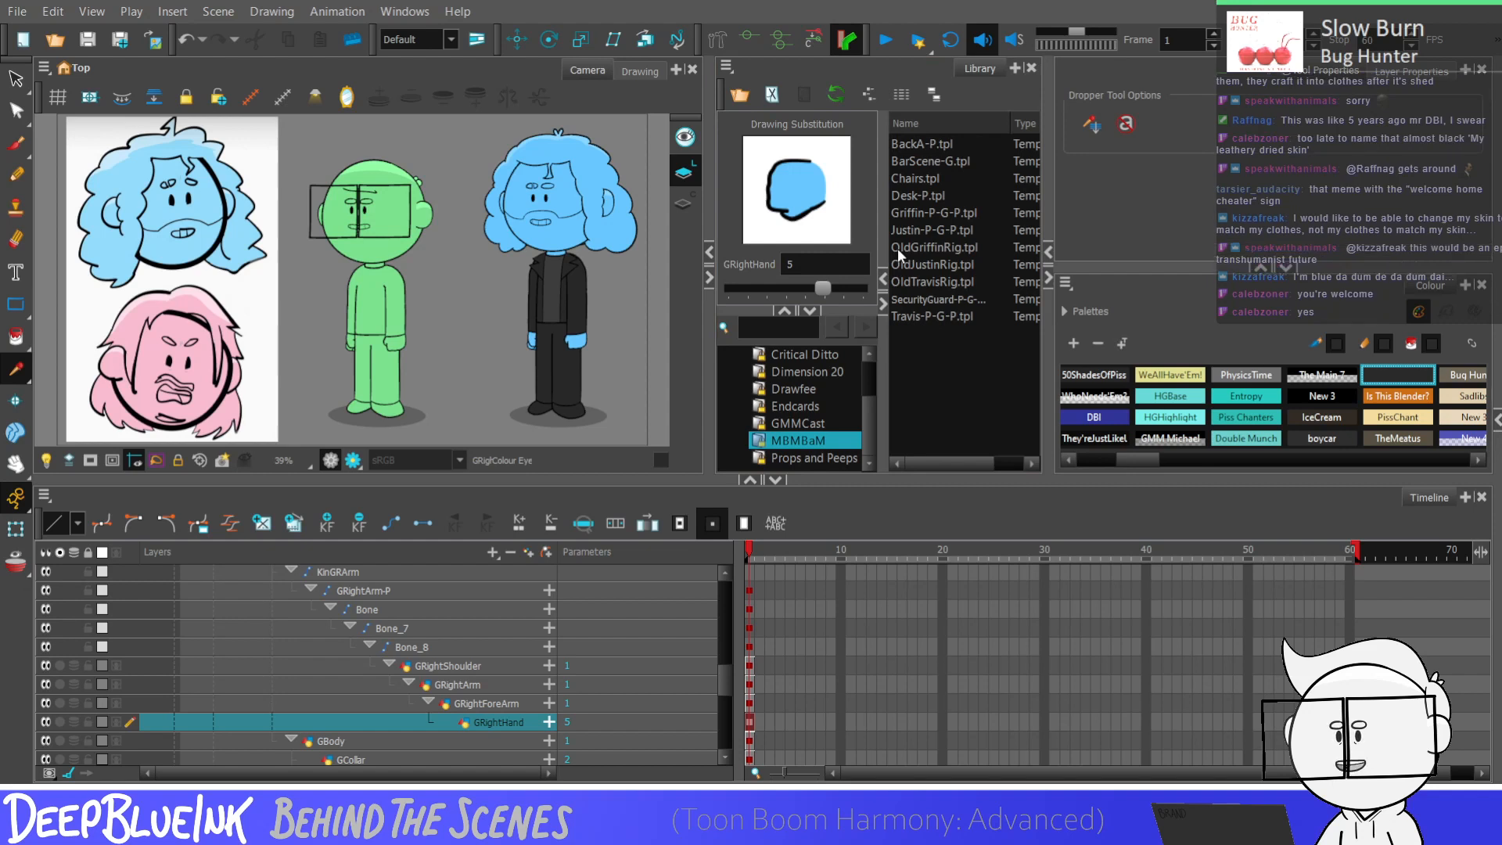
pyautogui.write('Leathery Dried S')
pyautogui.press('Return')
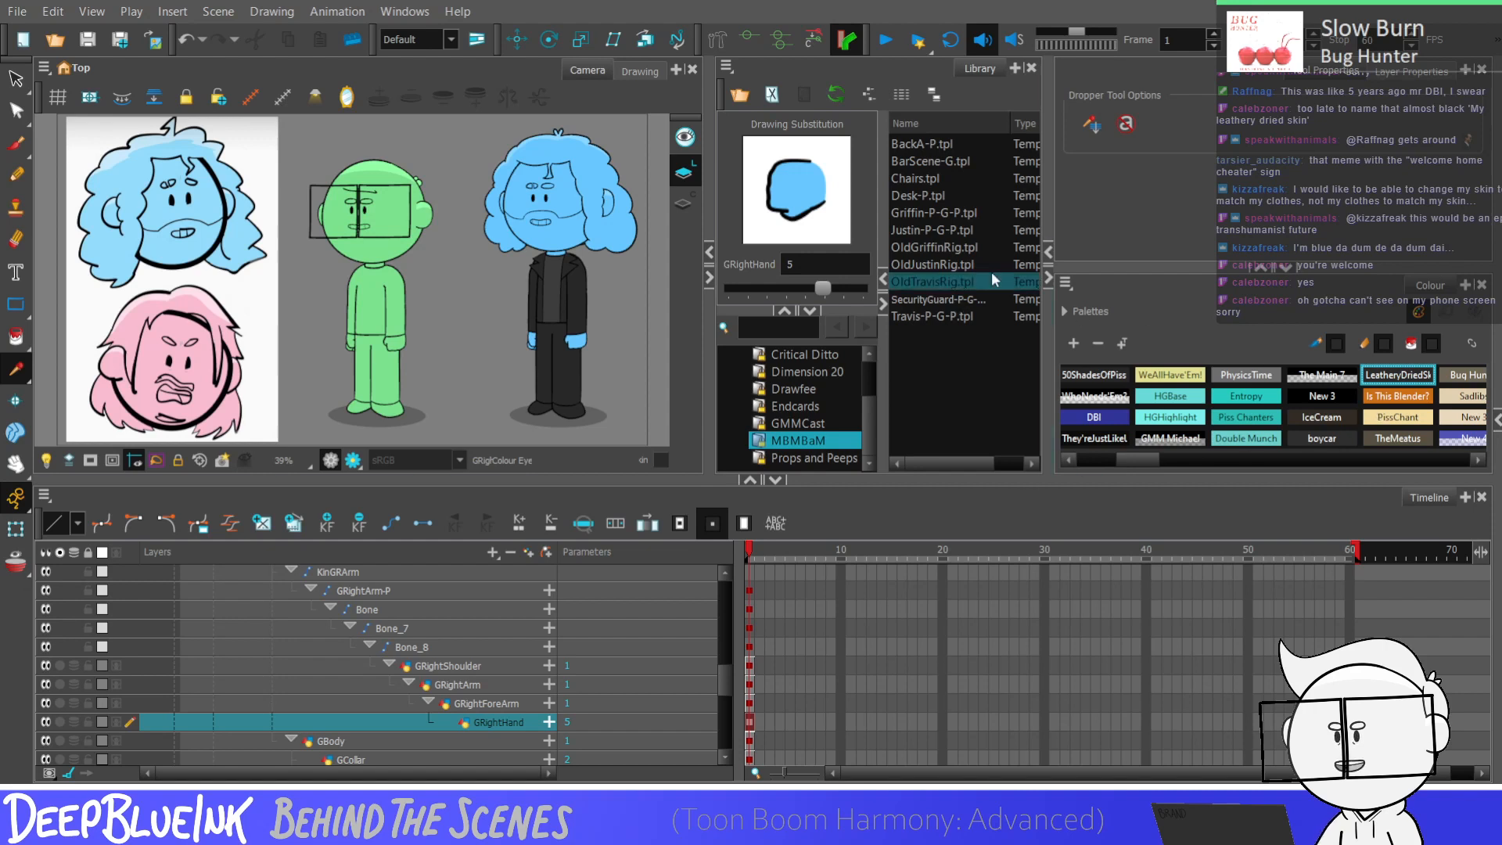
pyautogui.click(1368, 399)
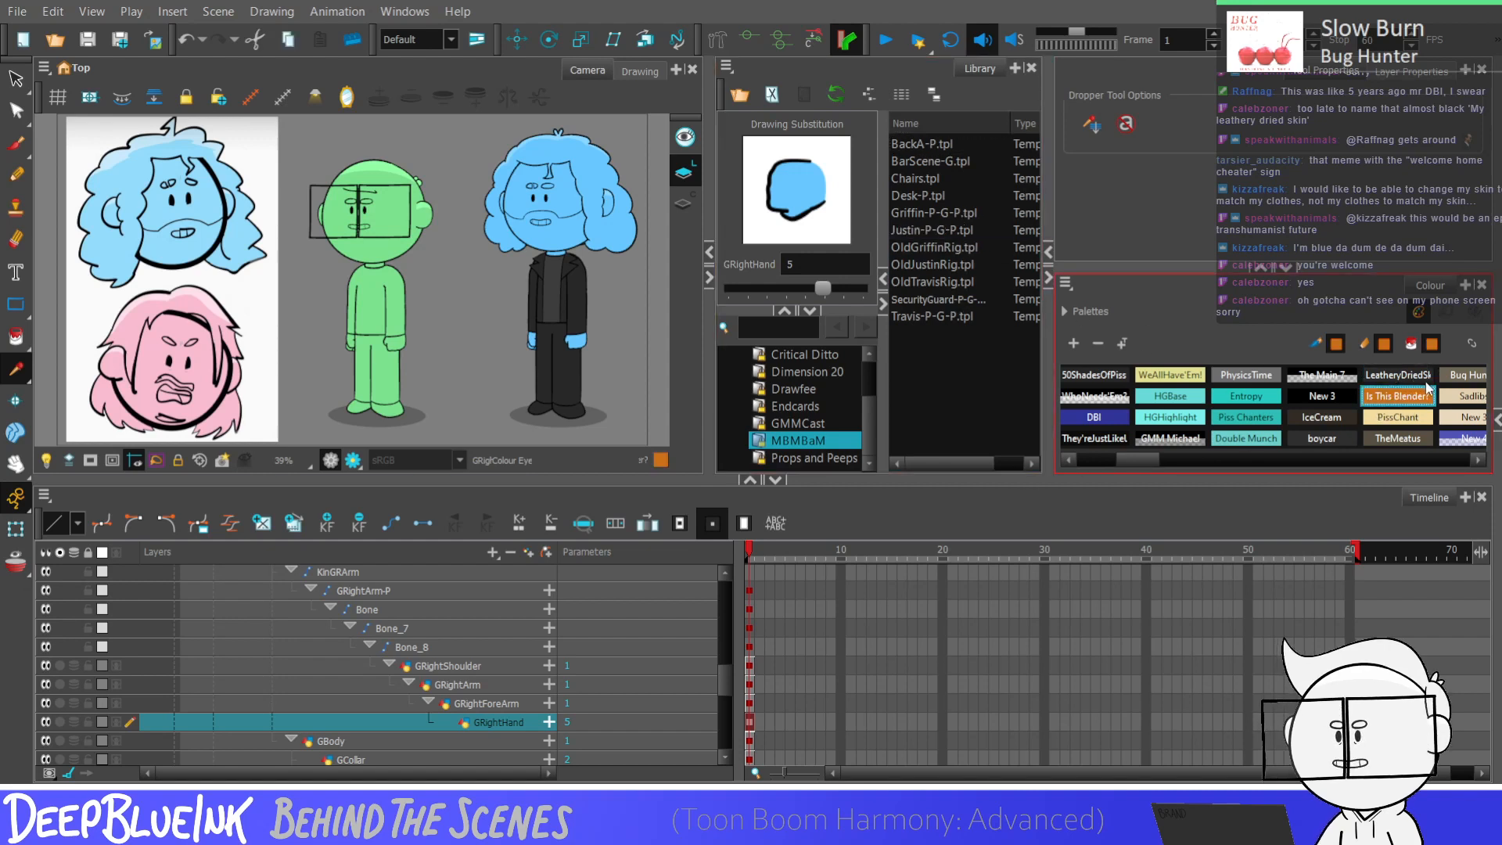
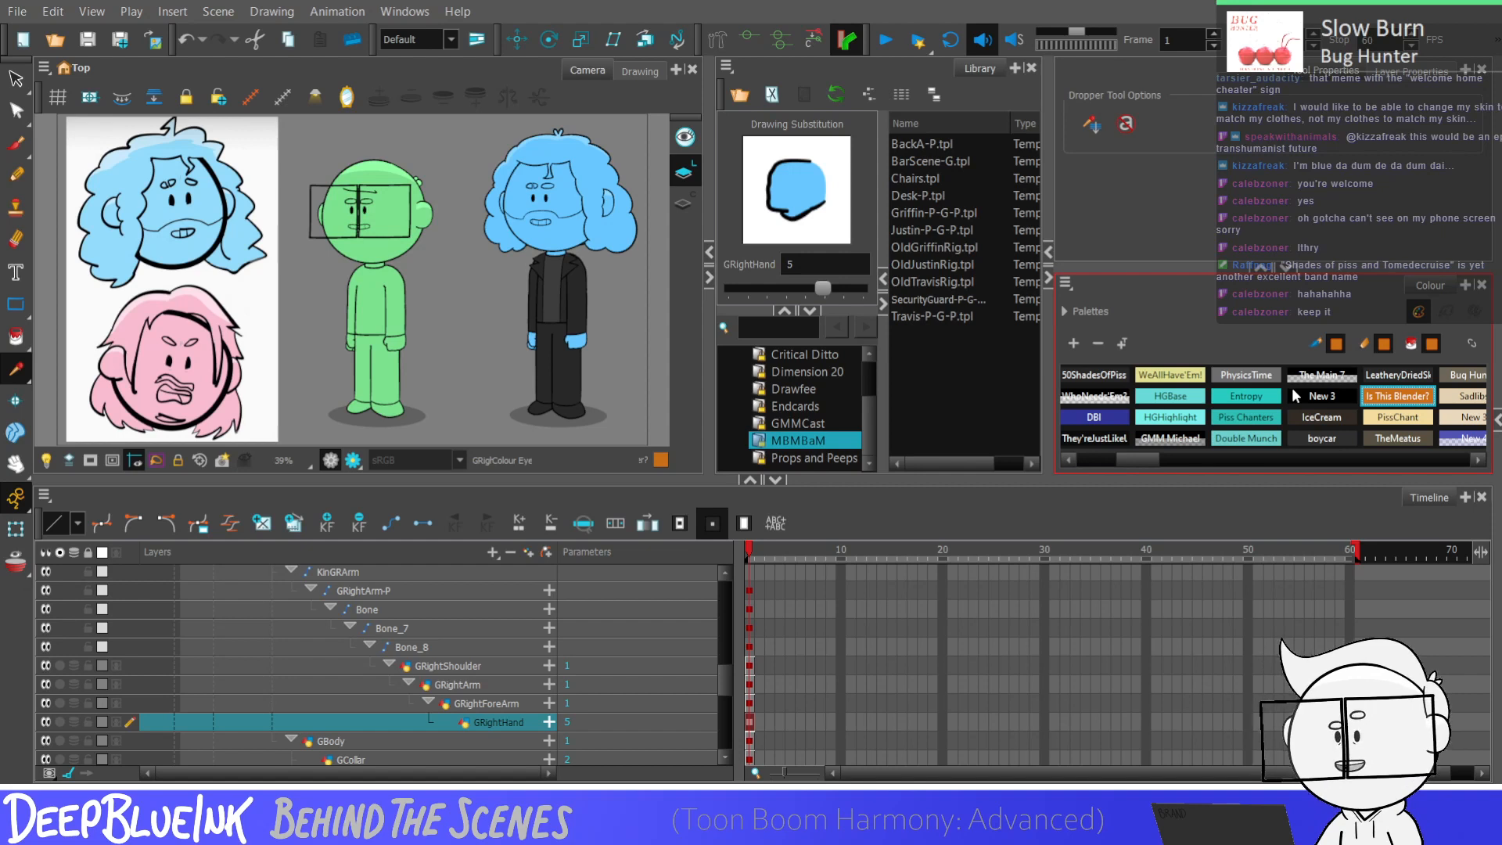
# Step: Rename the LeatheryDriedSkin palette colour LthryDriedSkin
pyautogui.doubleClick(1396, 375)
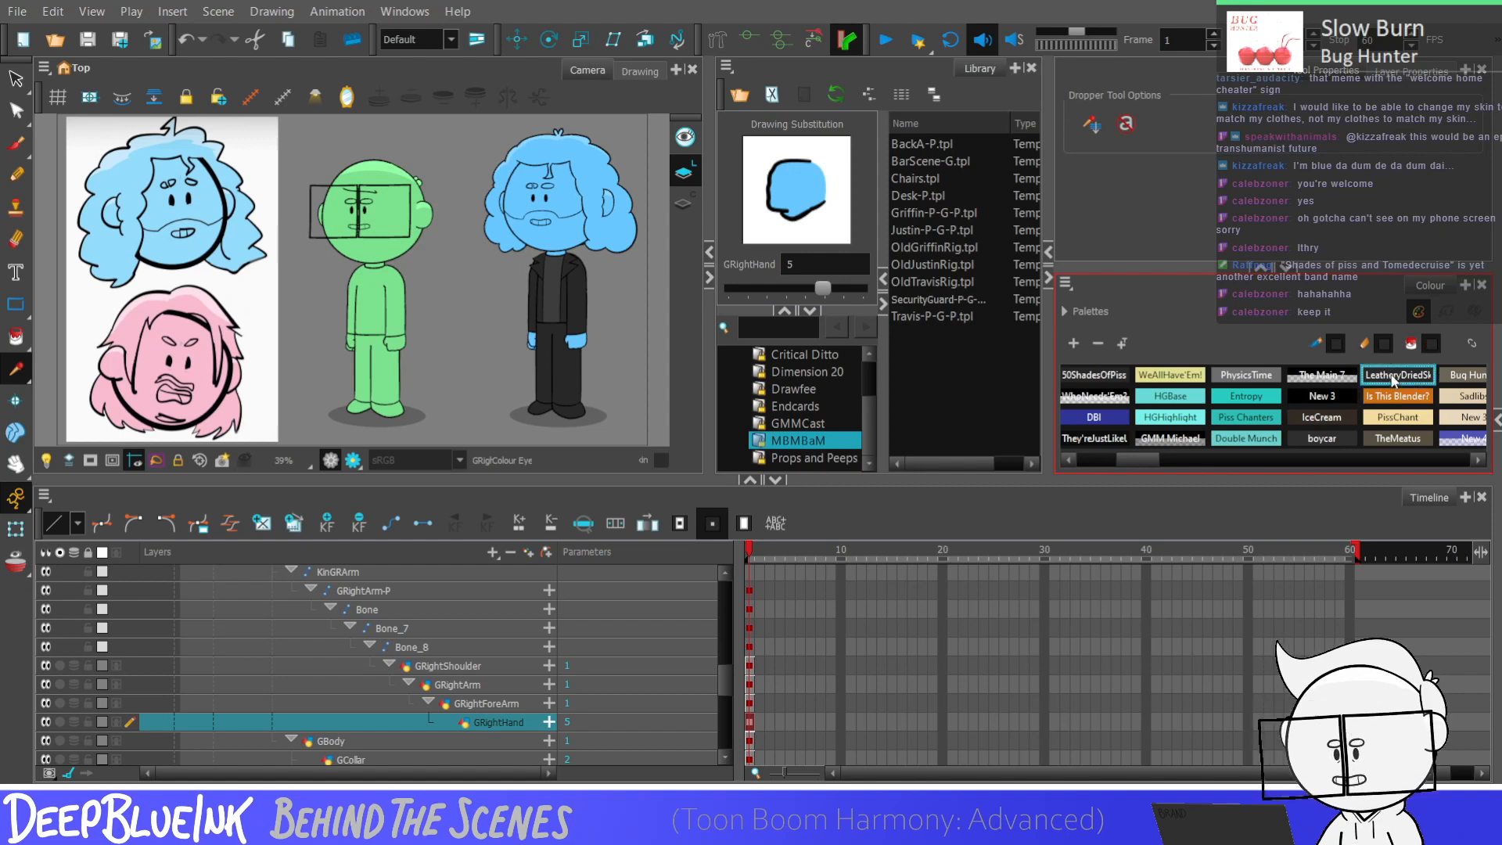
pyautogui.press('BackSpace')
pyautogui.press('BackSpace')
pyautogui.press('BackSpace')
pyautogui.press('BackSpace')
pyautogui.press('BackSpace')
pyautogui.press('BackSpace')
pyautogui.press('BackSpace')
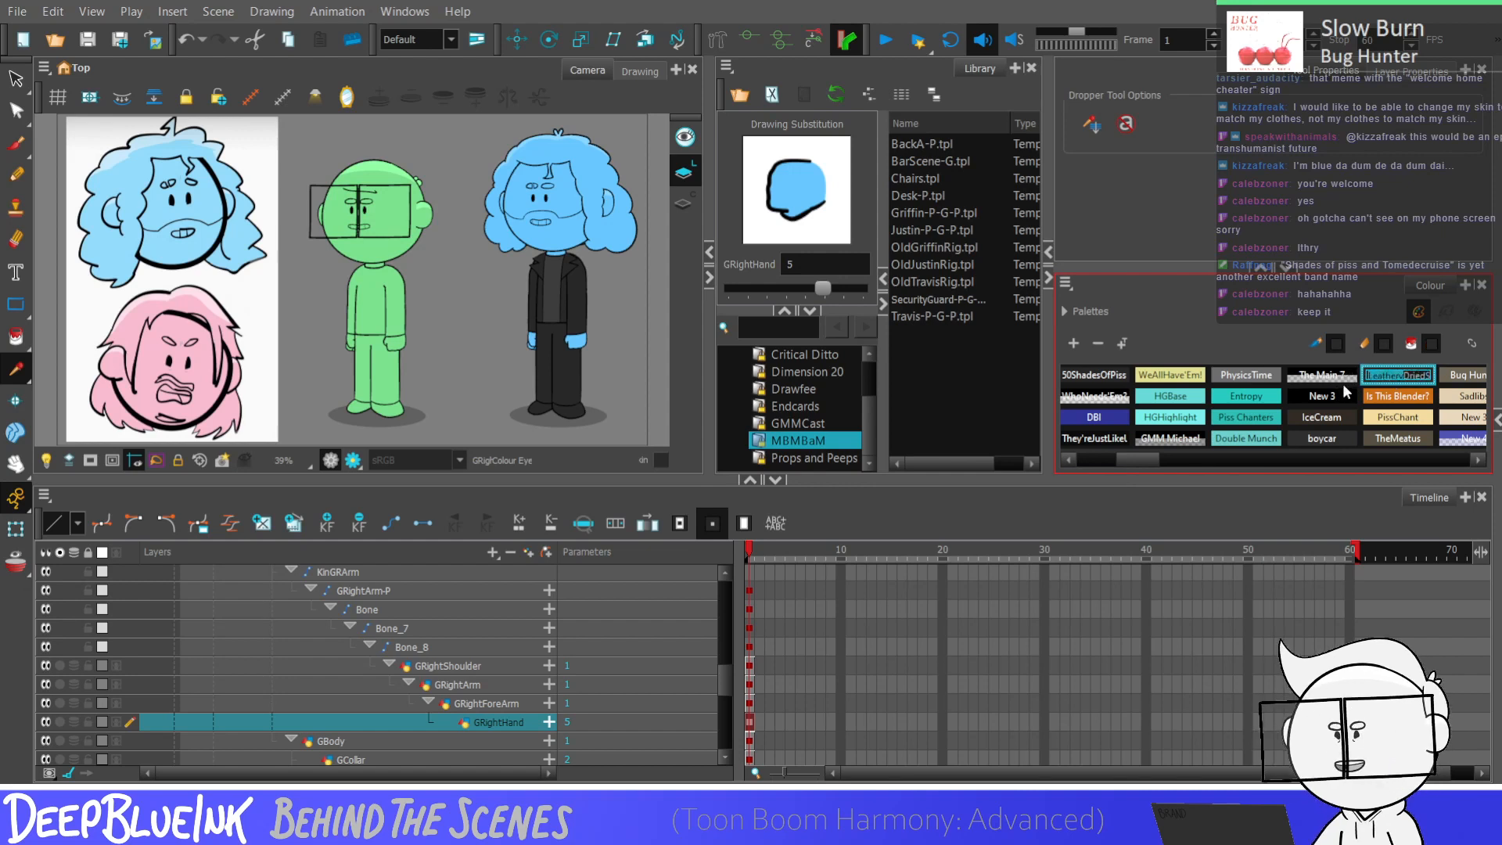
pyautogui.write('thry')
pyautogui.press('Tab')
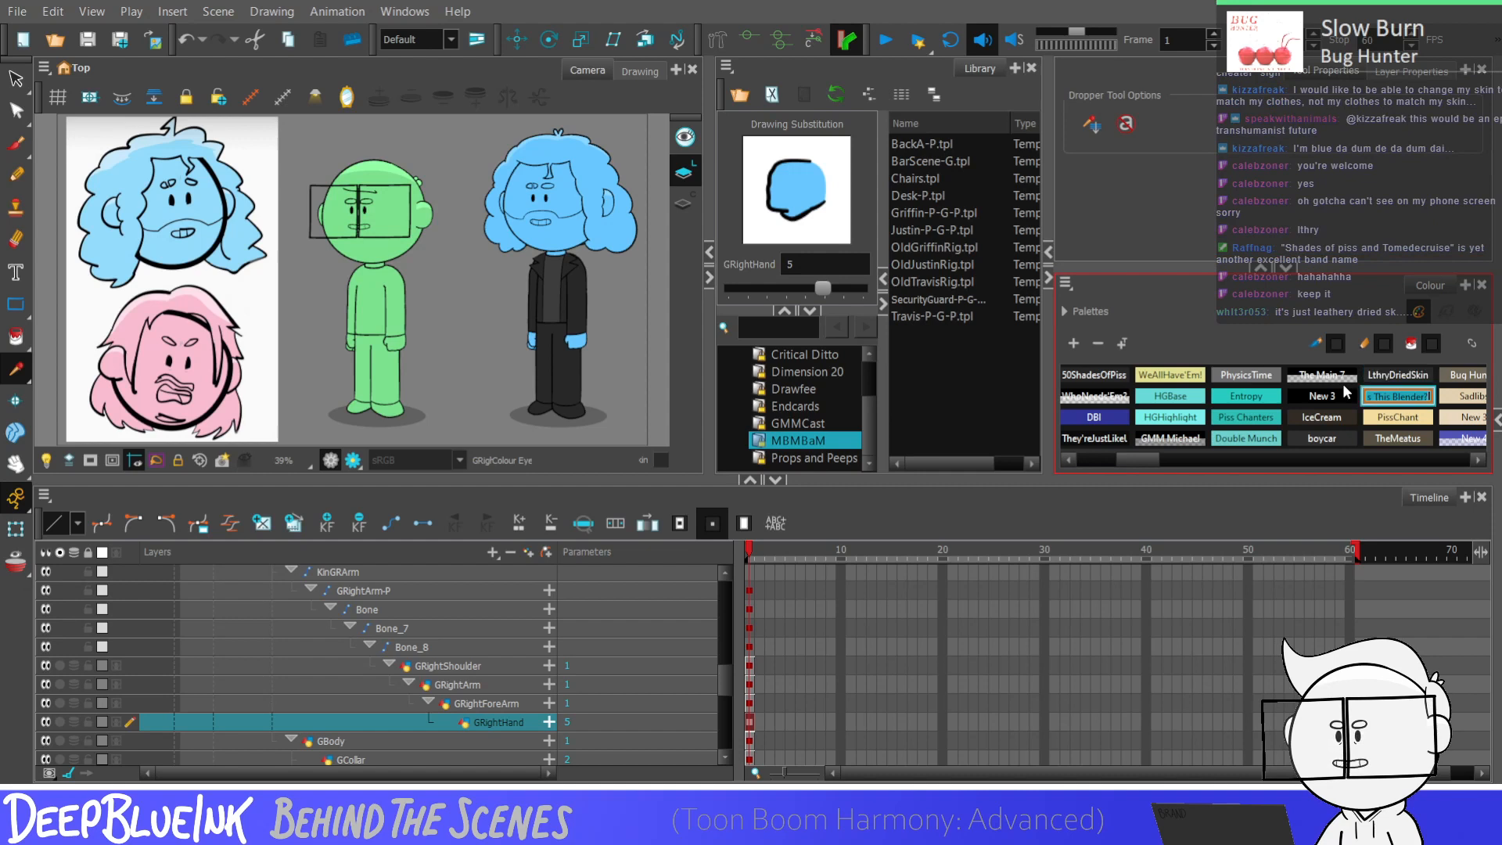
# Step: Restore the full spelling of the LthryDriedSkin palette colour's name as LeatheryDriedSkin
pyautogui.click(1336, 417)
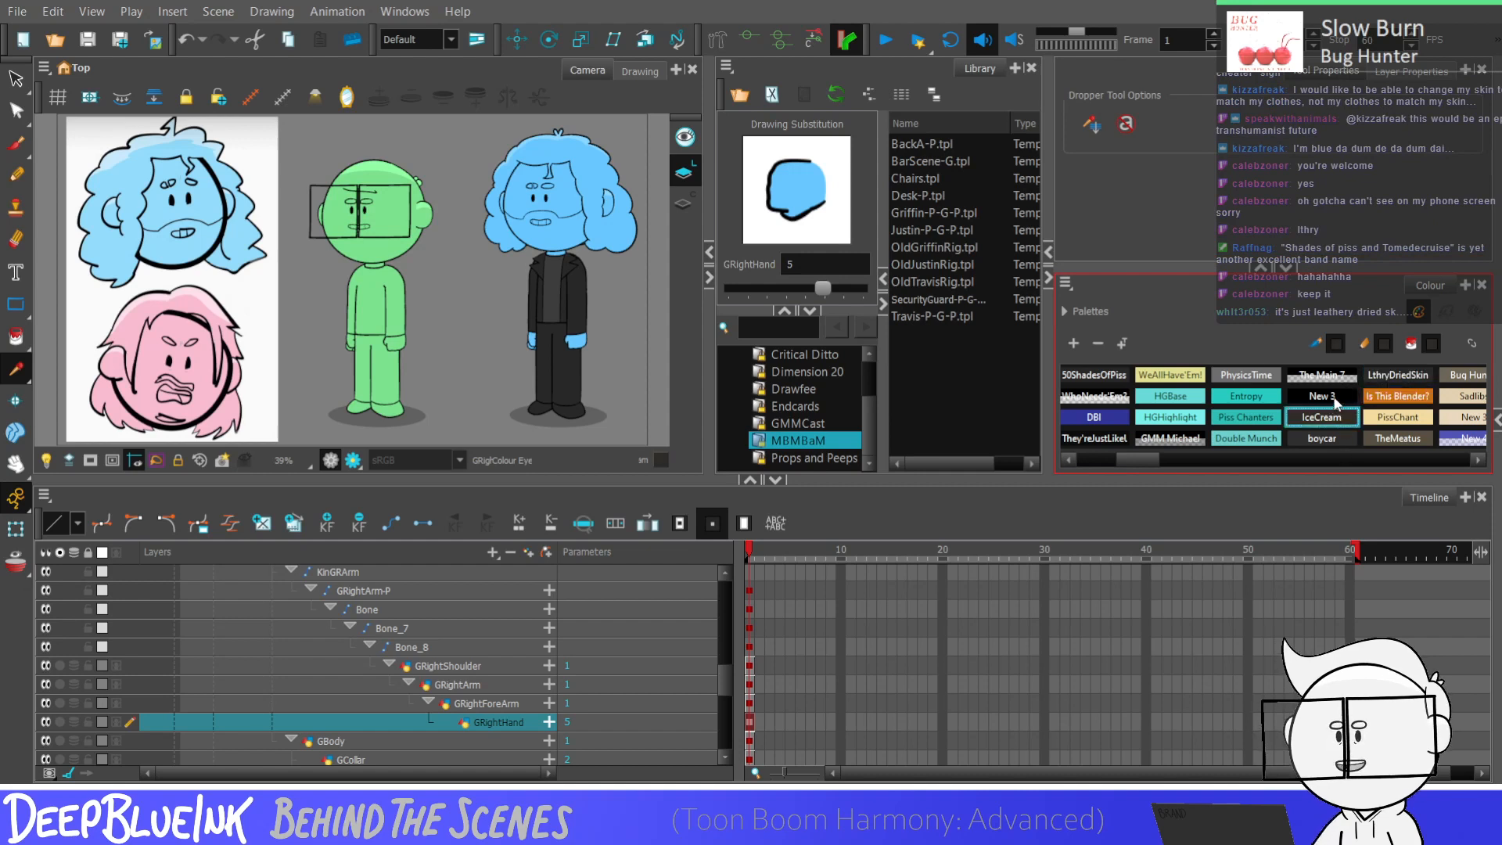
pyautogui.click(1379, 375)
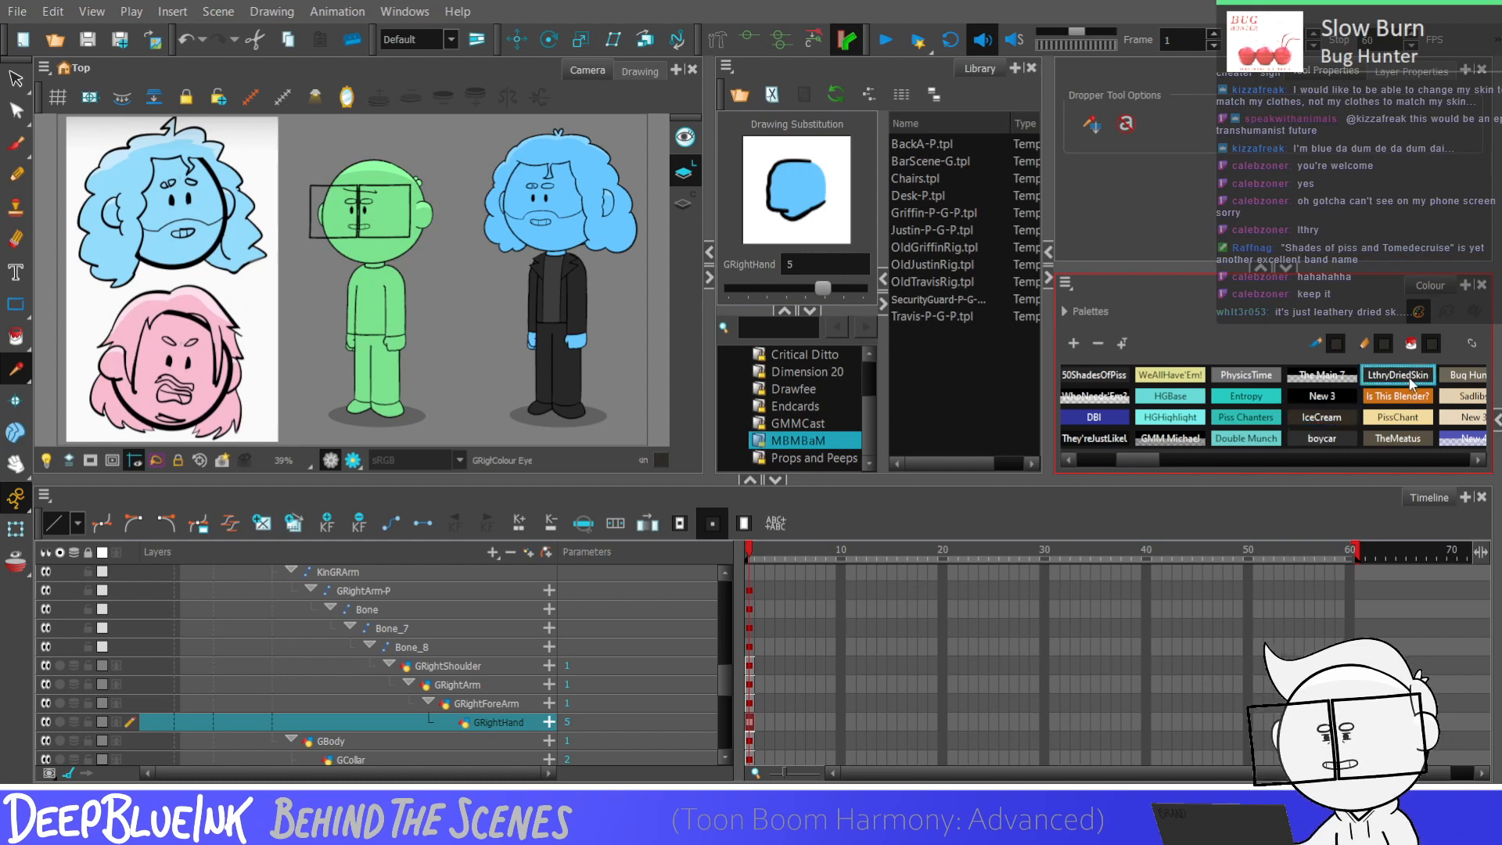
pyautogui.write('ea')
pyautogui.press('Right')
pyautogui.press('Right')
pyautogui.write('e')
pyautogui.press('Tab')
pyautogui.press('Return')
pyautogui.press('Down')
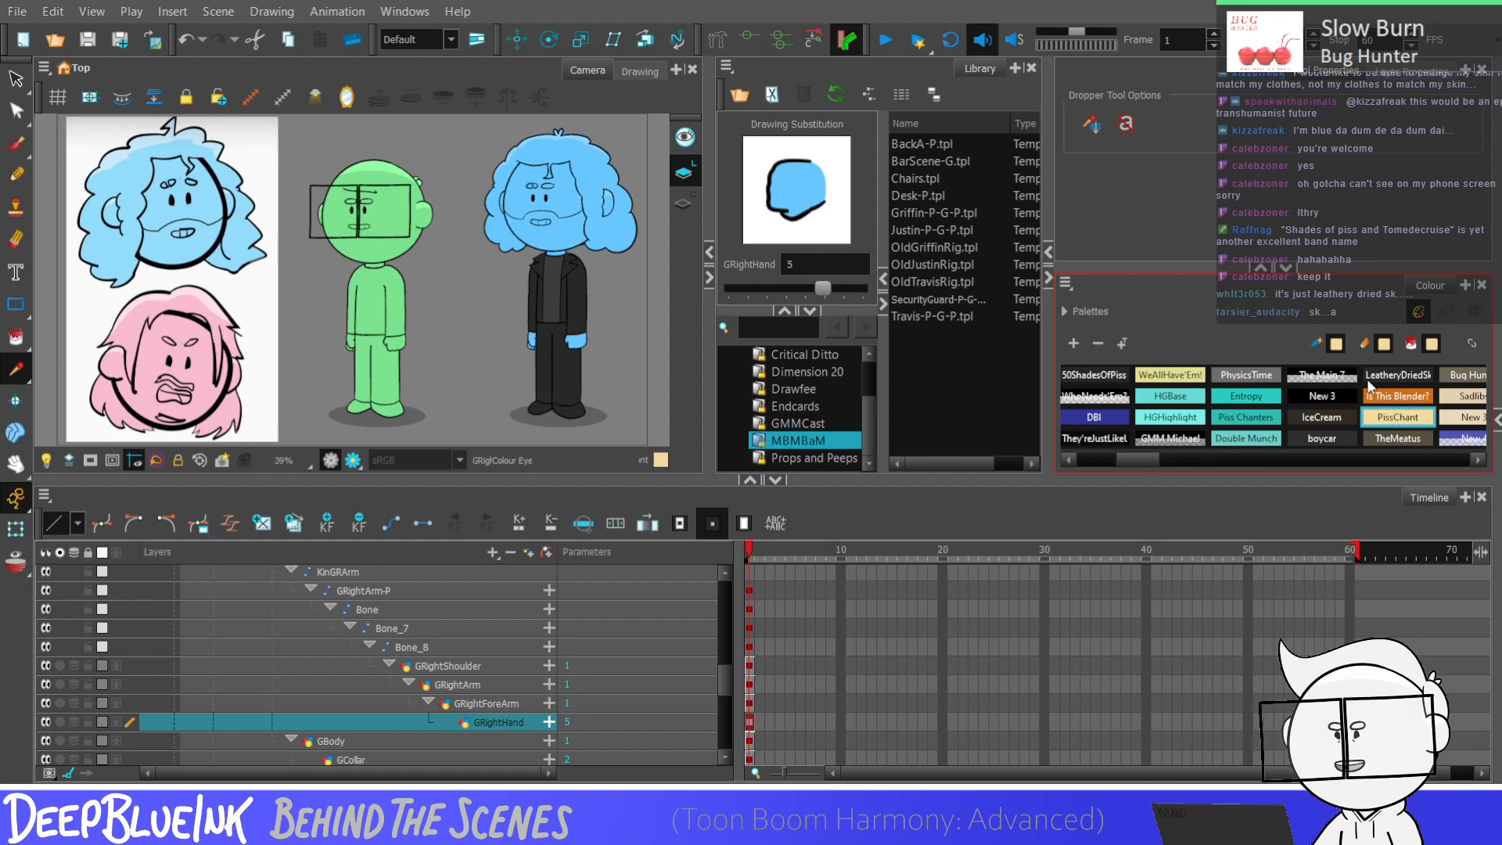
pyautogui.press('Left')
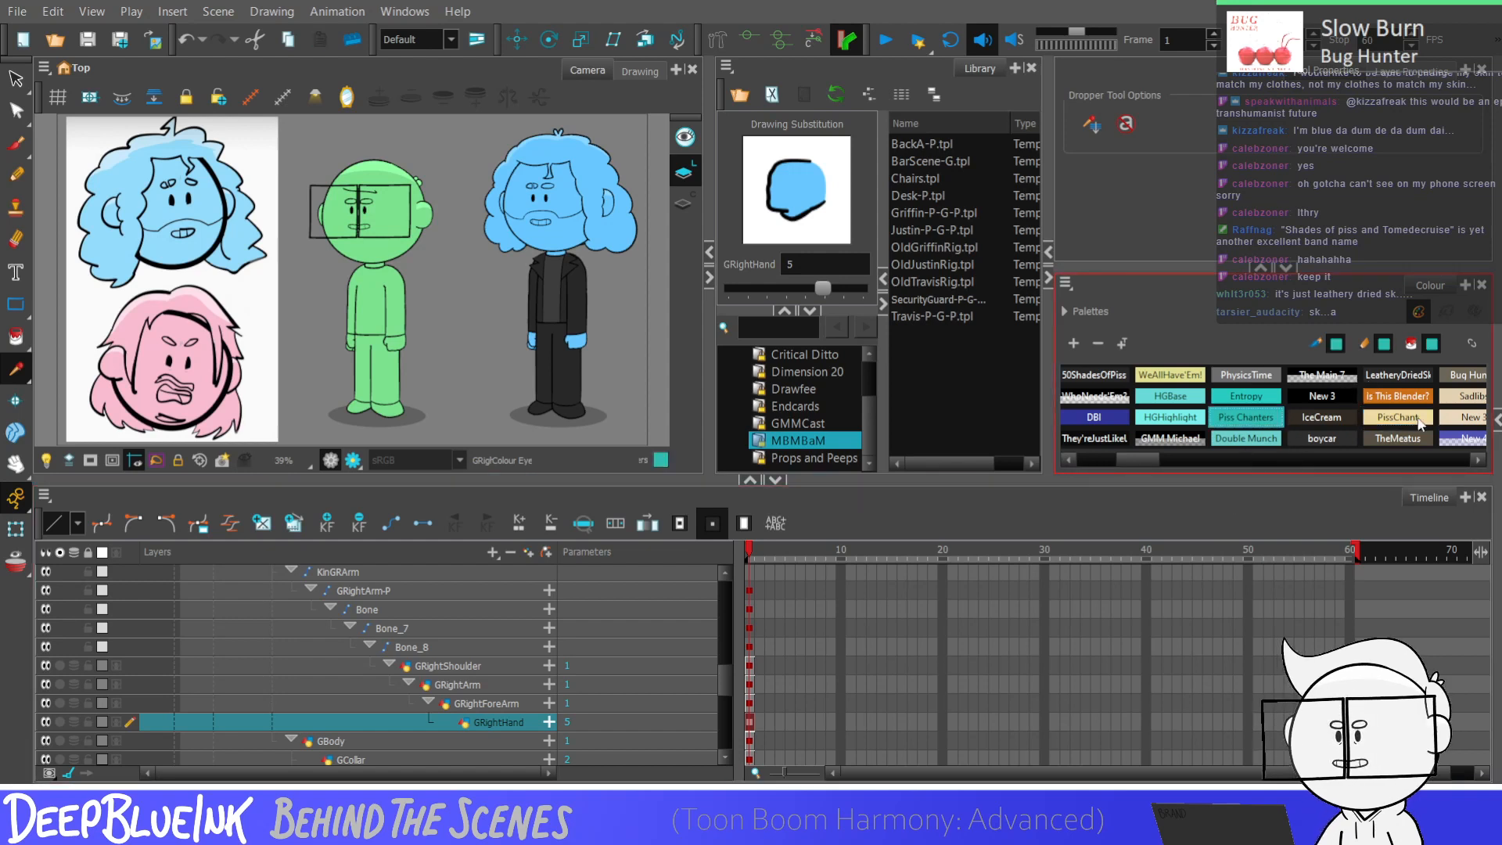
pyautogui.click(1380, 399)
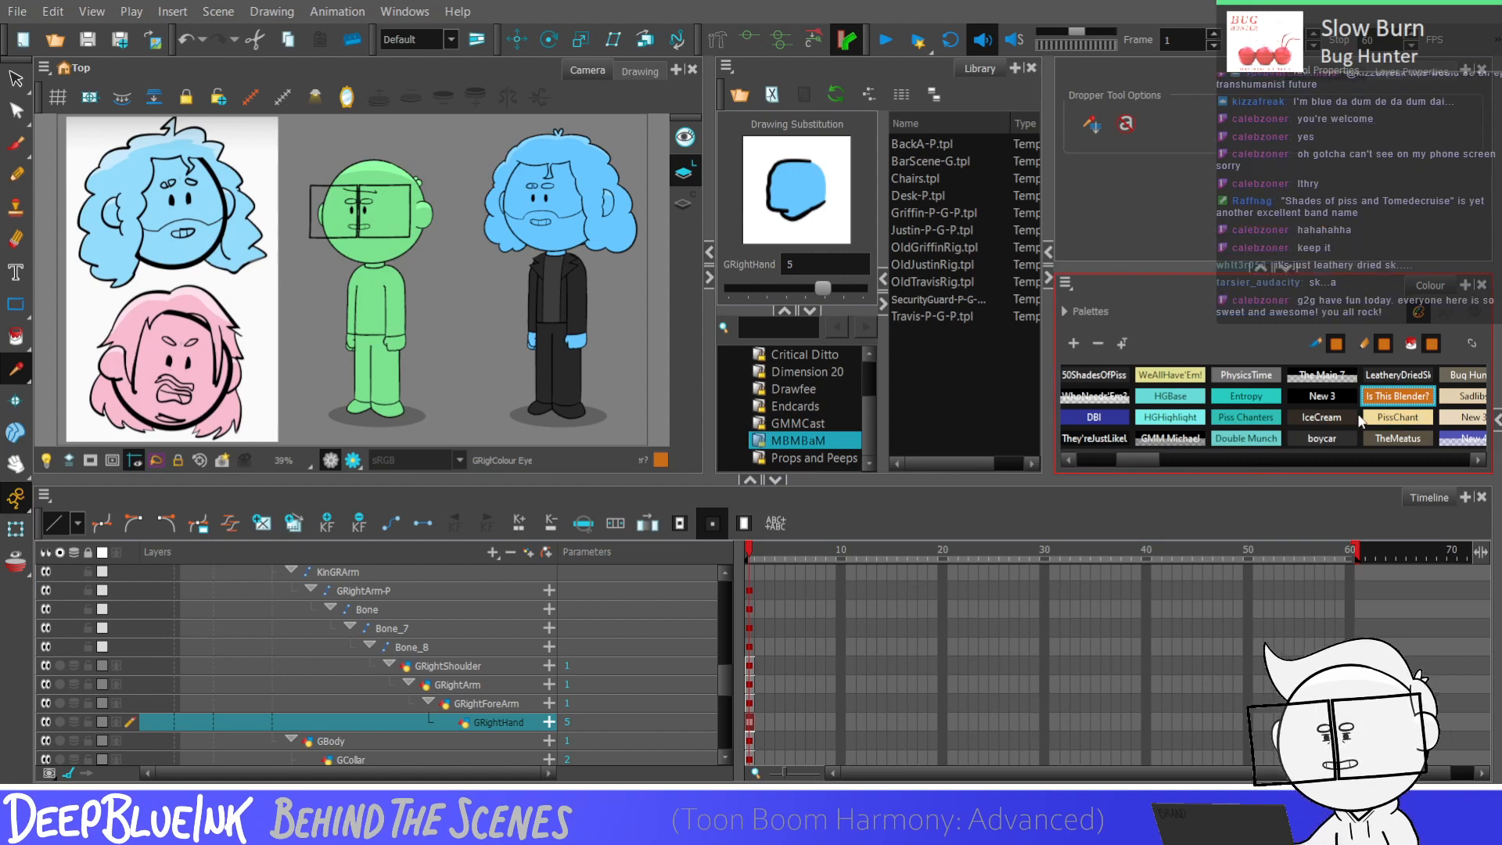
pyautogui.click(1292, 419)
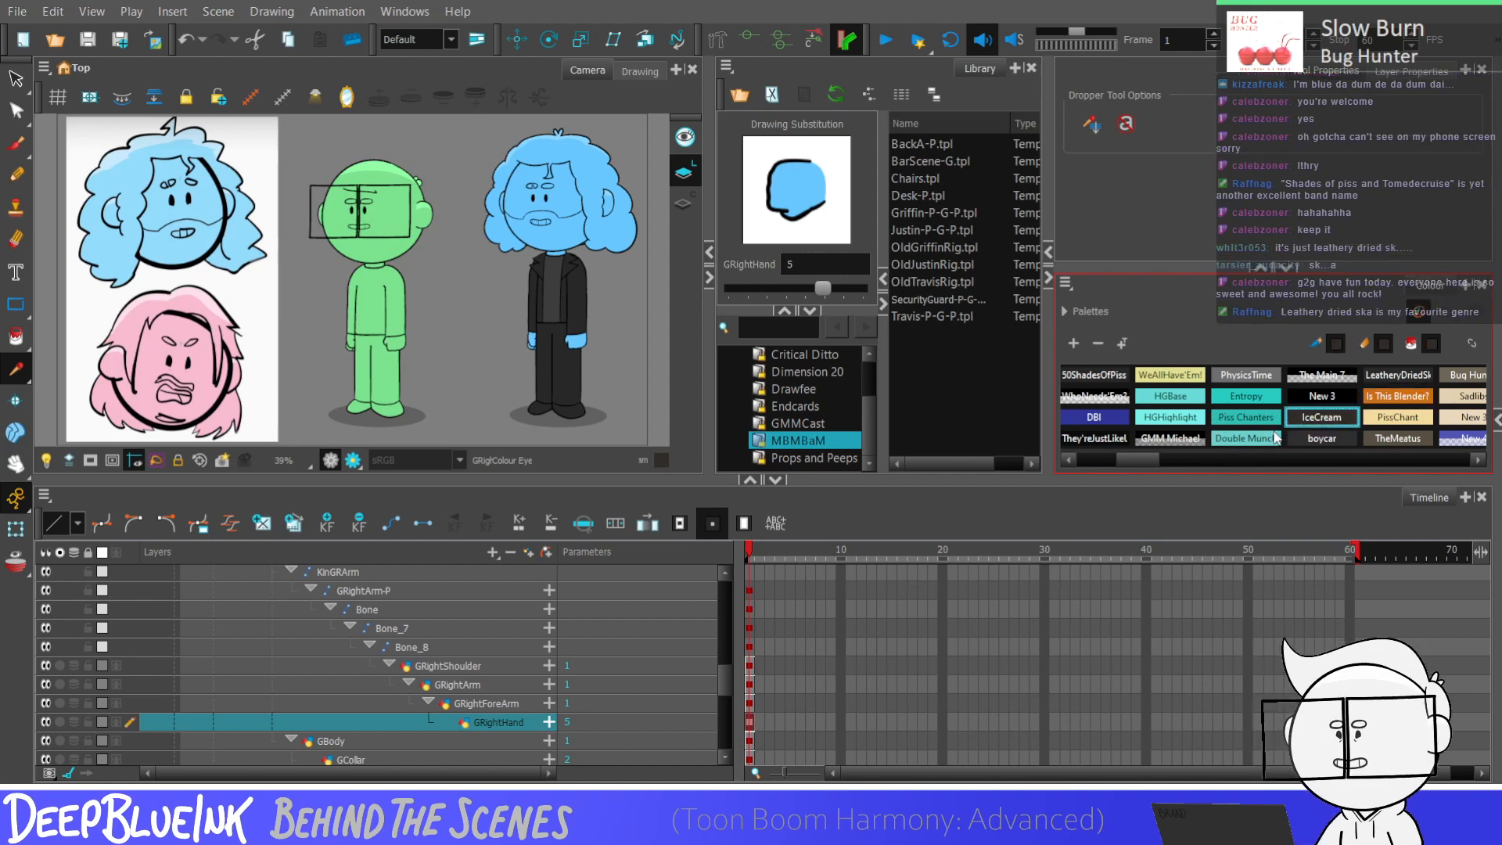
pyautogui.press('Return')
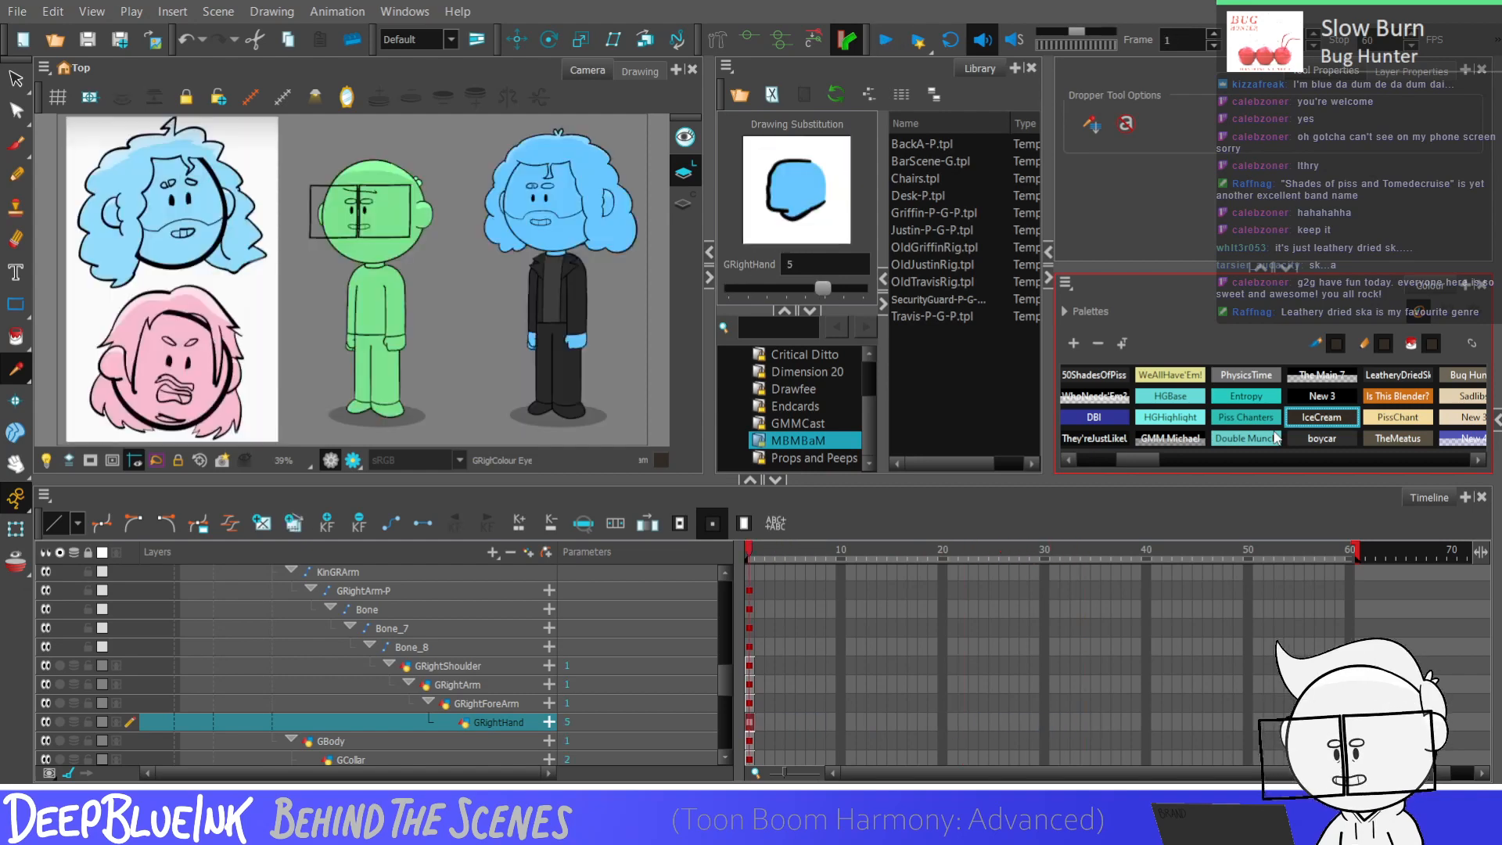
pyautogui.click(725, 689)
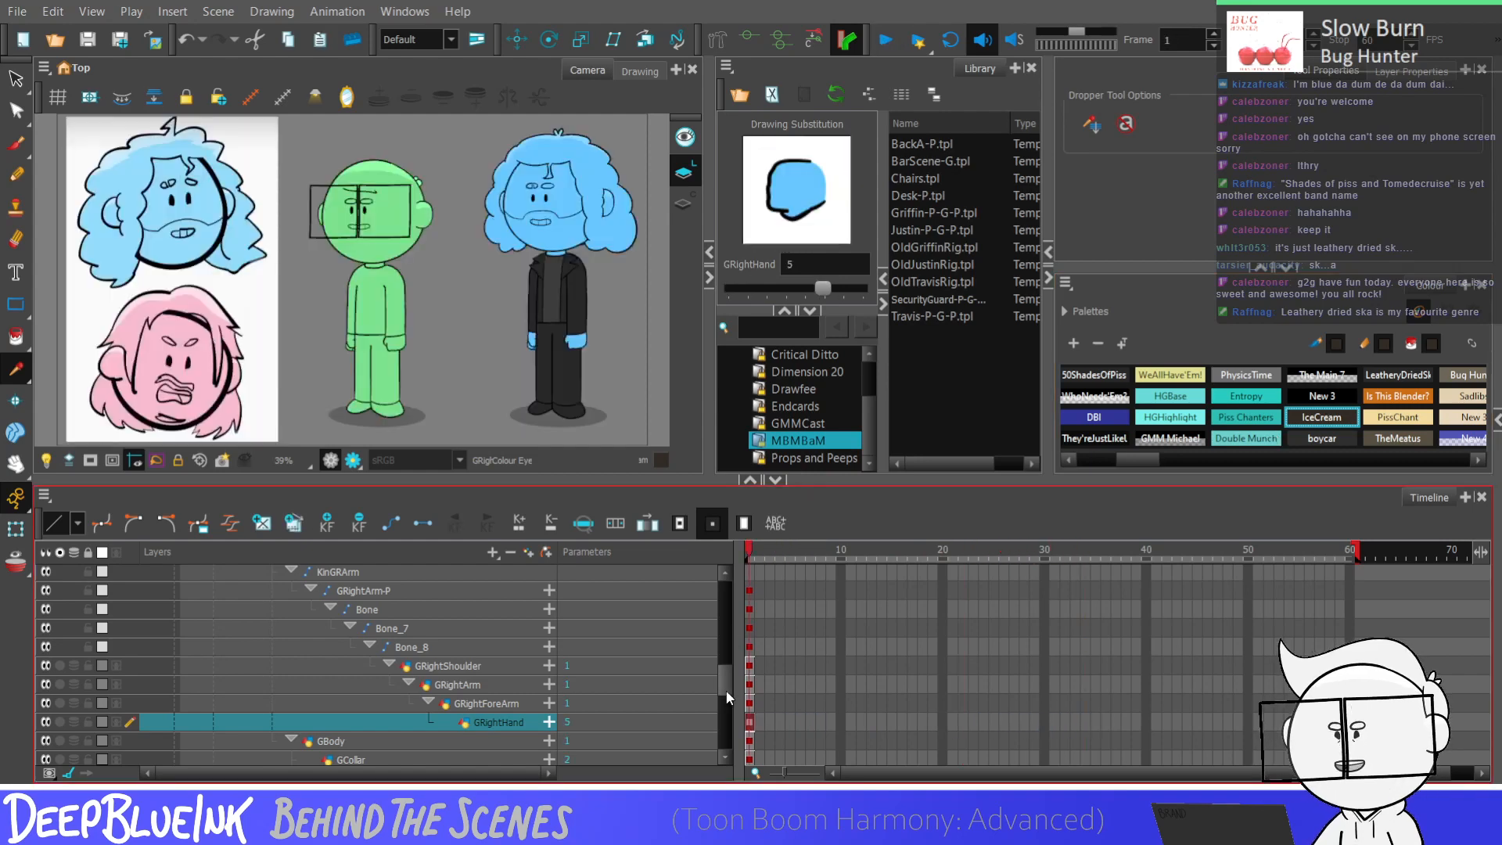
pyautogui.moveTo(724, 688)
pyautogui.mouseDown()
pyautogui.moveTo(724, 708)
pyautogui.moveTo(724, 691)
pyautogui.mouseUp()
pyautogui.scroll(-2, 725, 686)
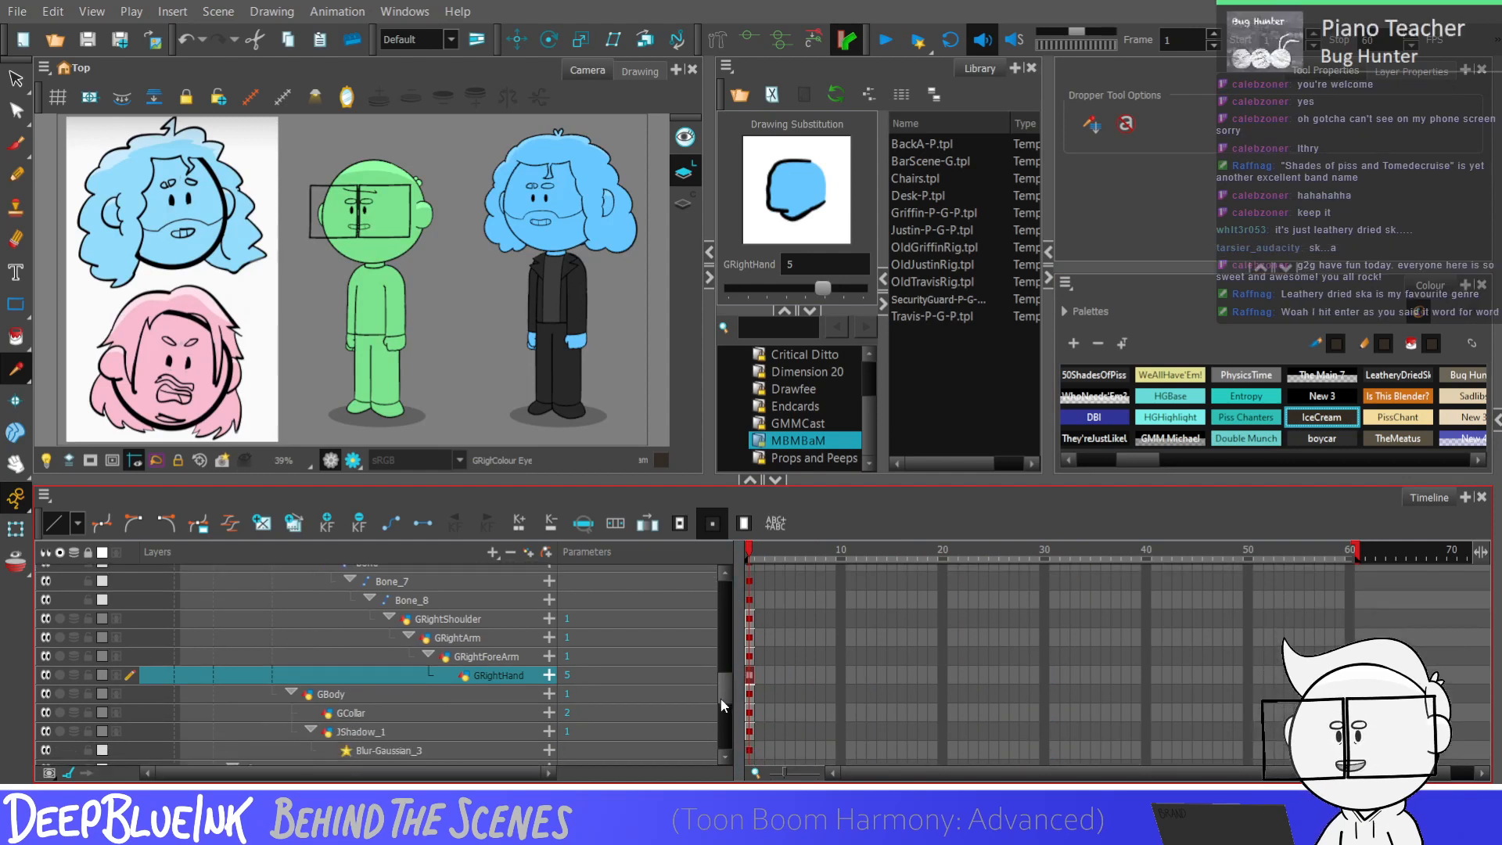
pyautogui.scroll(3, 725, 704)
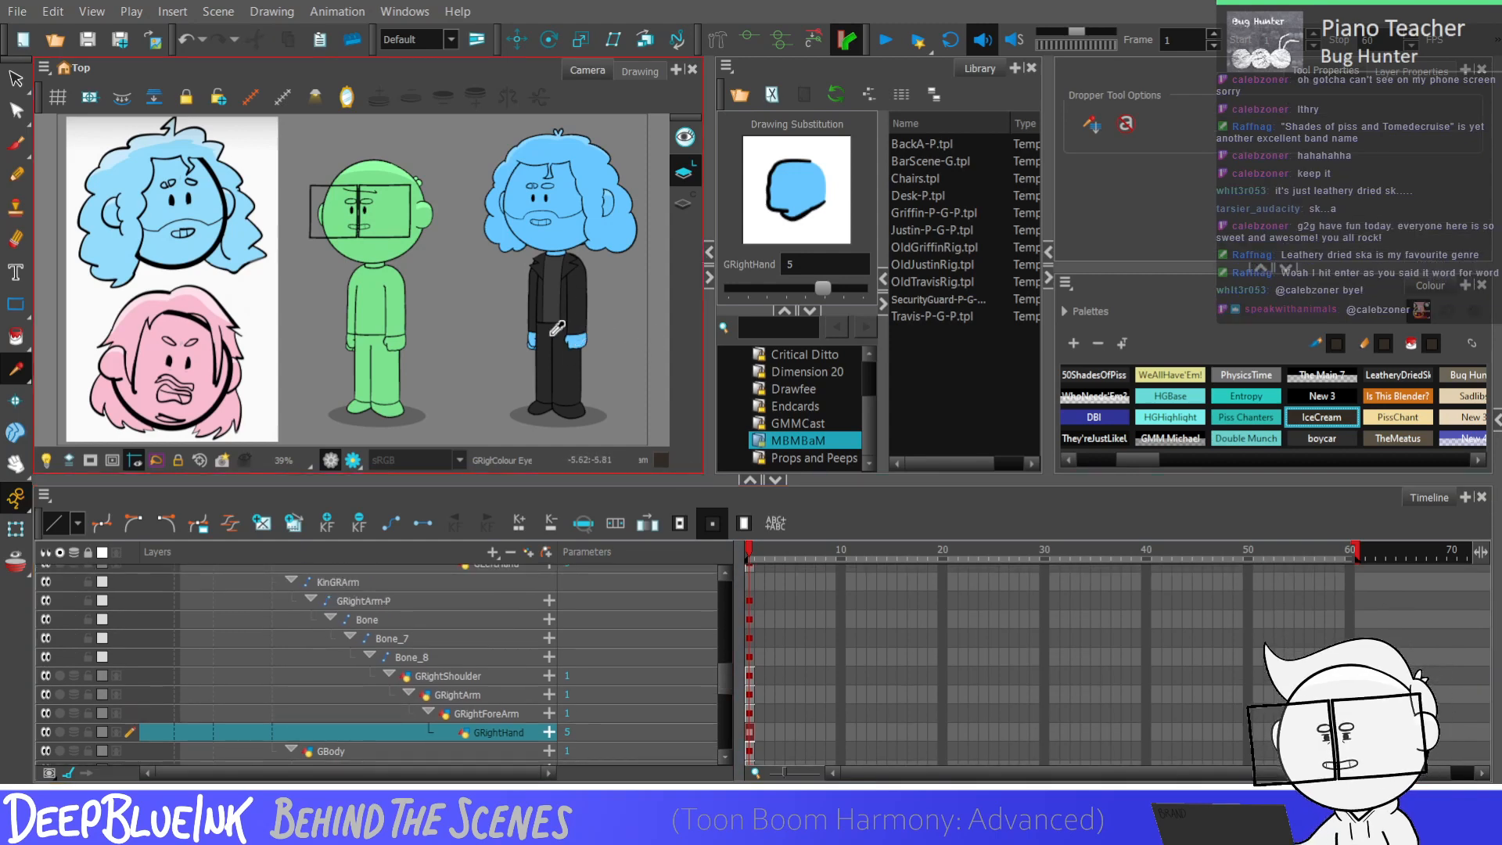
pyautogui.scroll(-2, 557, 327)
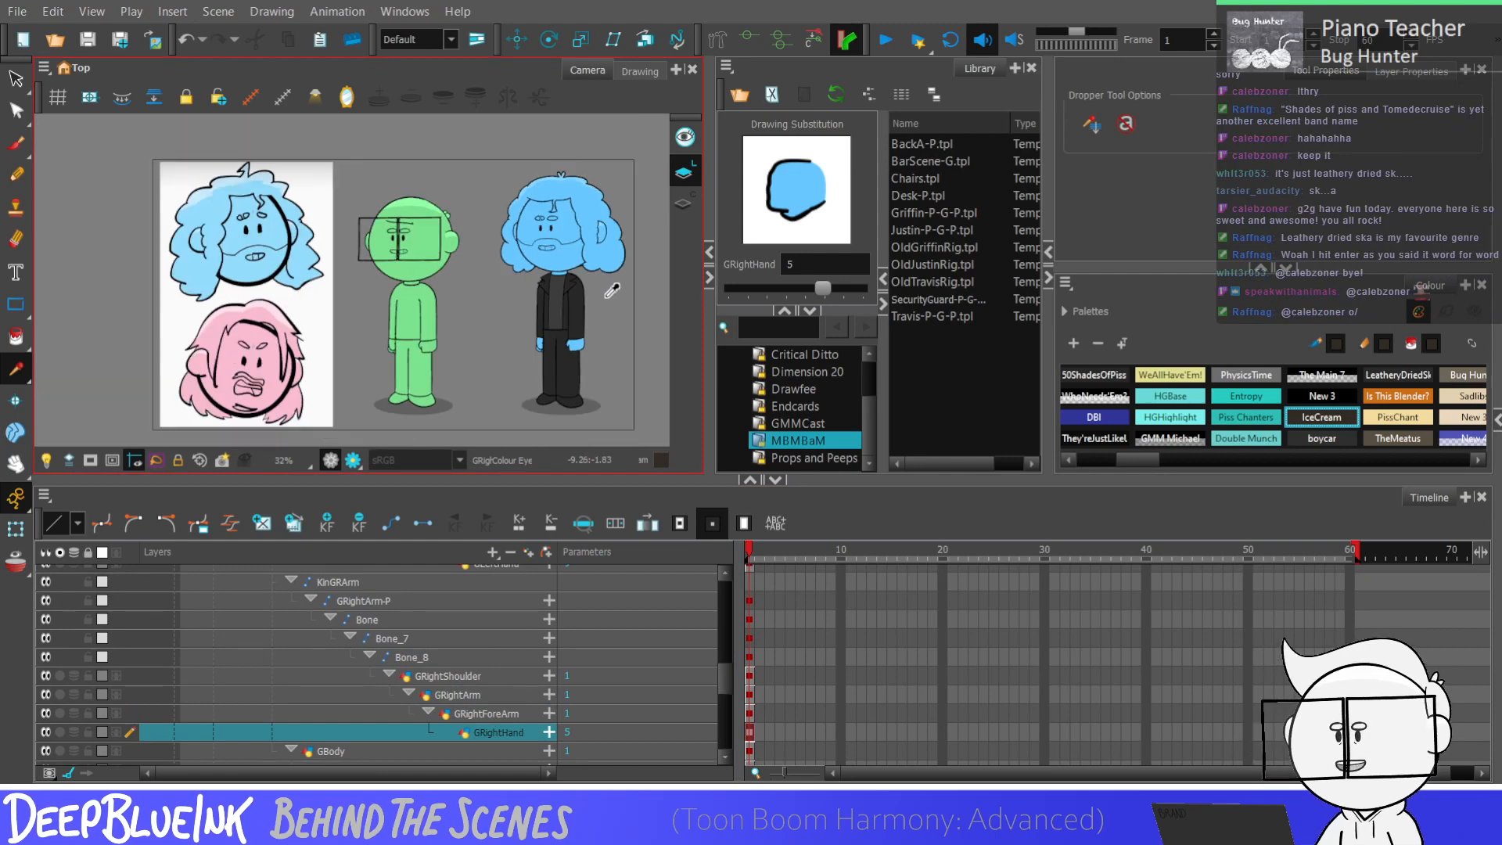
pyautogui.scroll(2, 607, 317)
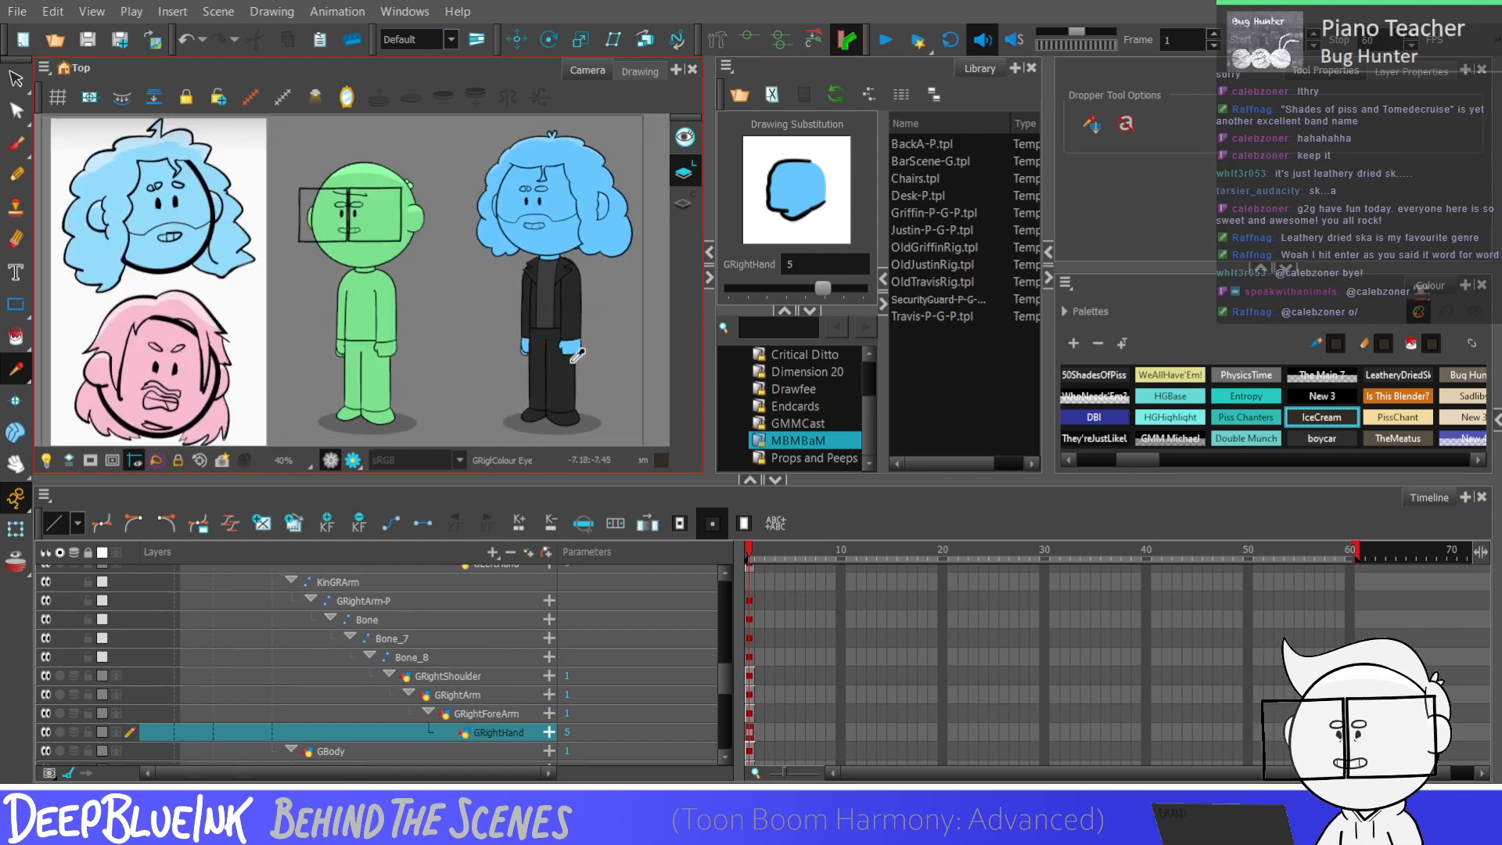
pyautogui.moveTo(721, 678); pyautogui.dragTo(720, 704)
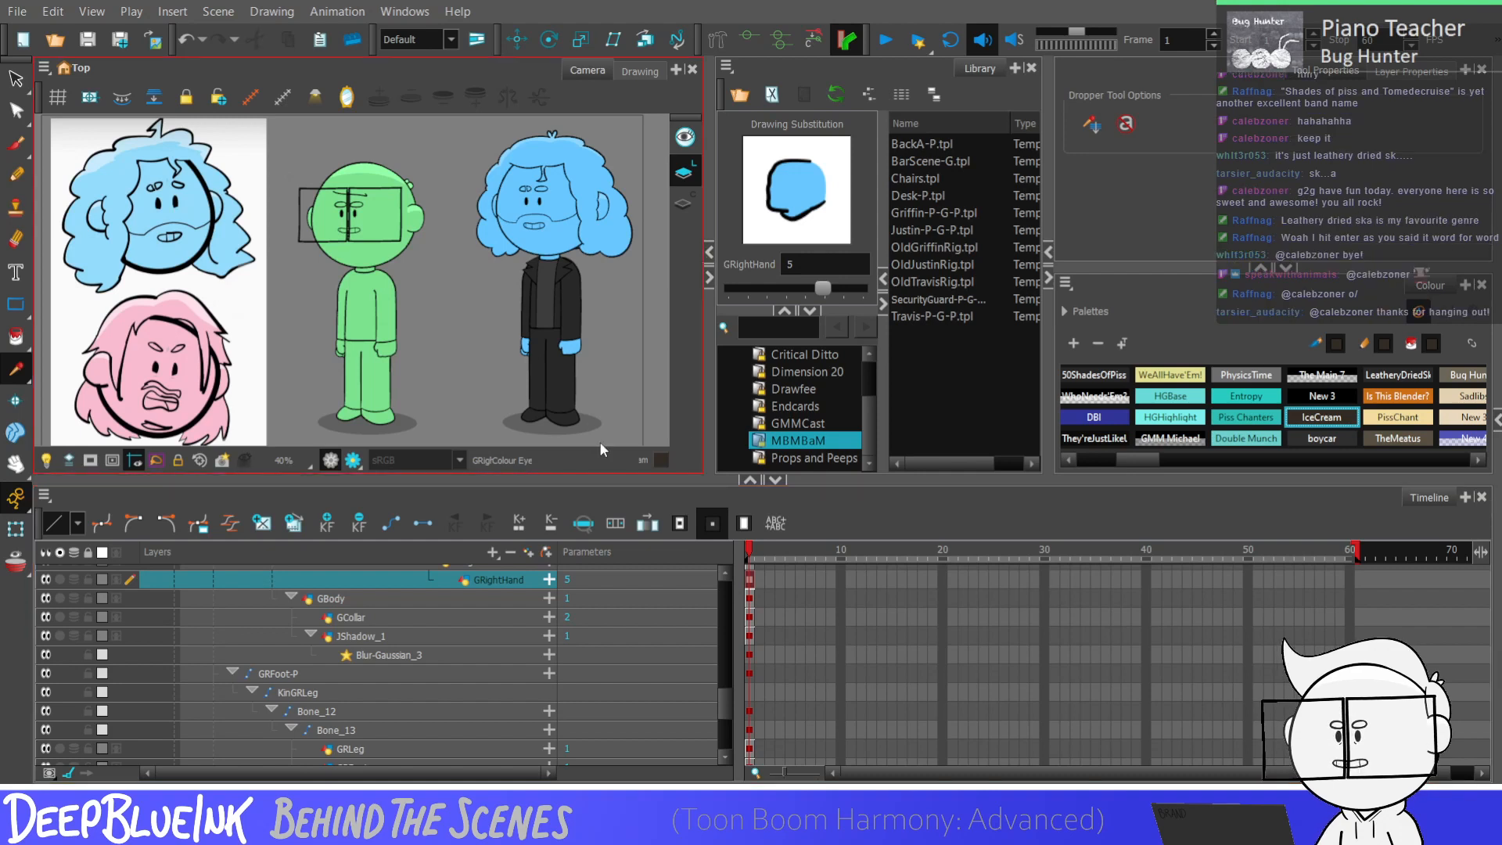
pyautogui.scroll(-1, 562, 270)
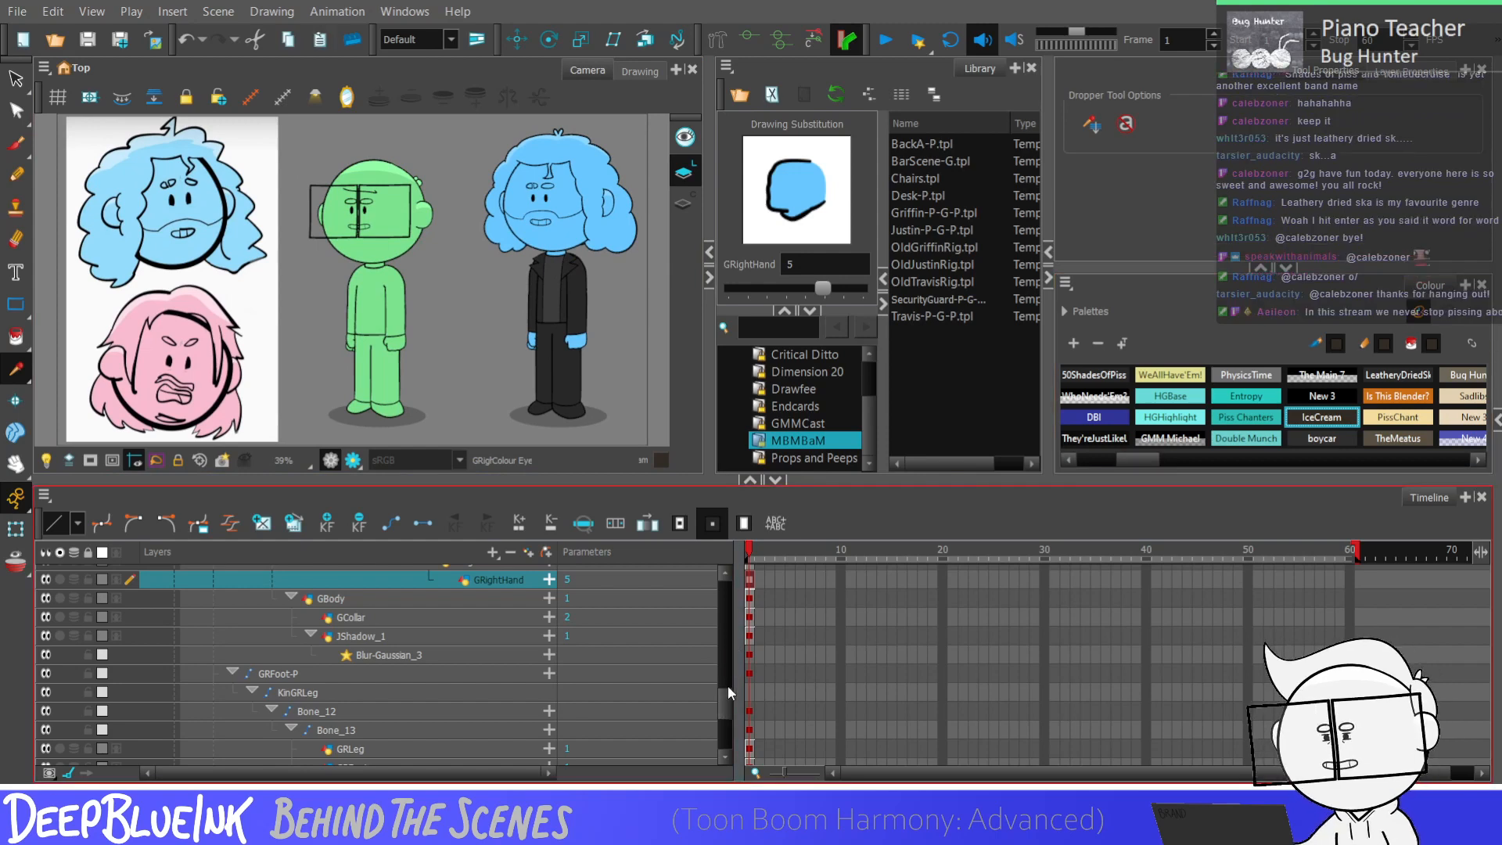
# Step: Collapse the Danny-P-G-P rig in the layer list and expand all layers of the other character's rig
pyautogui.moveTo(726, 688); pyautogui.dragTo(726, 590)
pyautogui.click(154, 611)
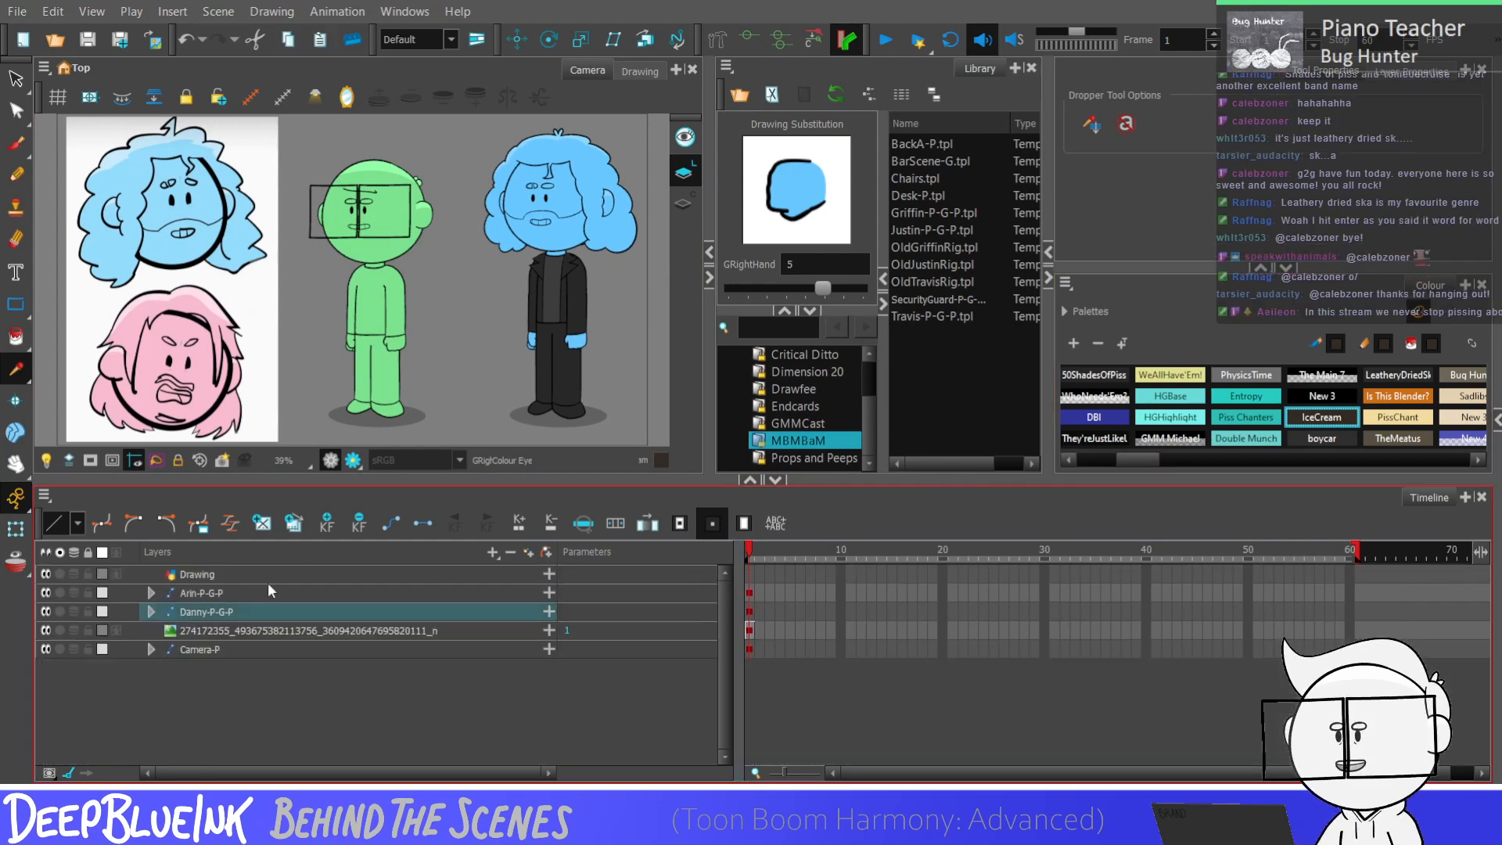
pyautogui.click(282, 592)
pyautogui.press('e')
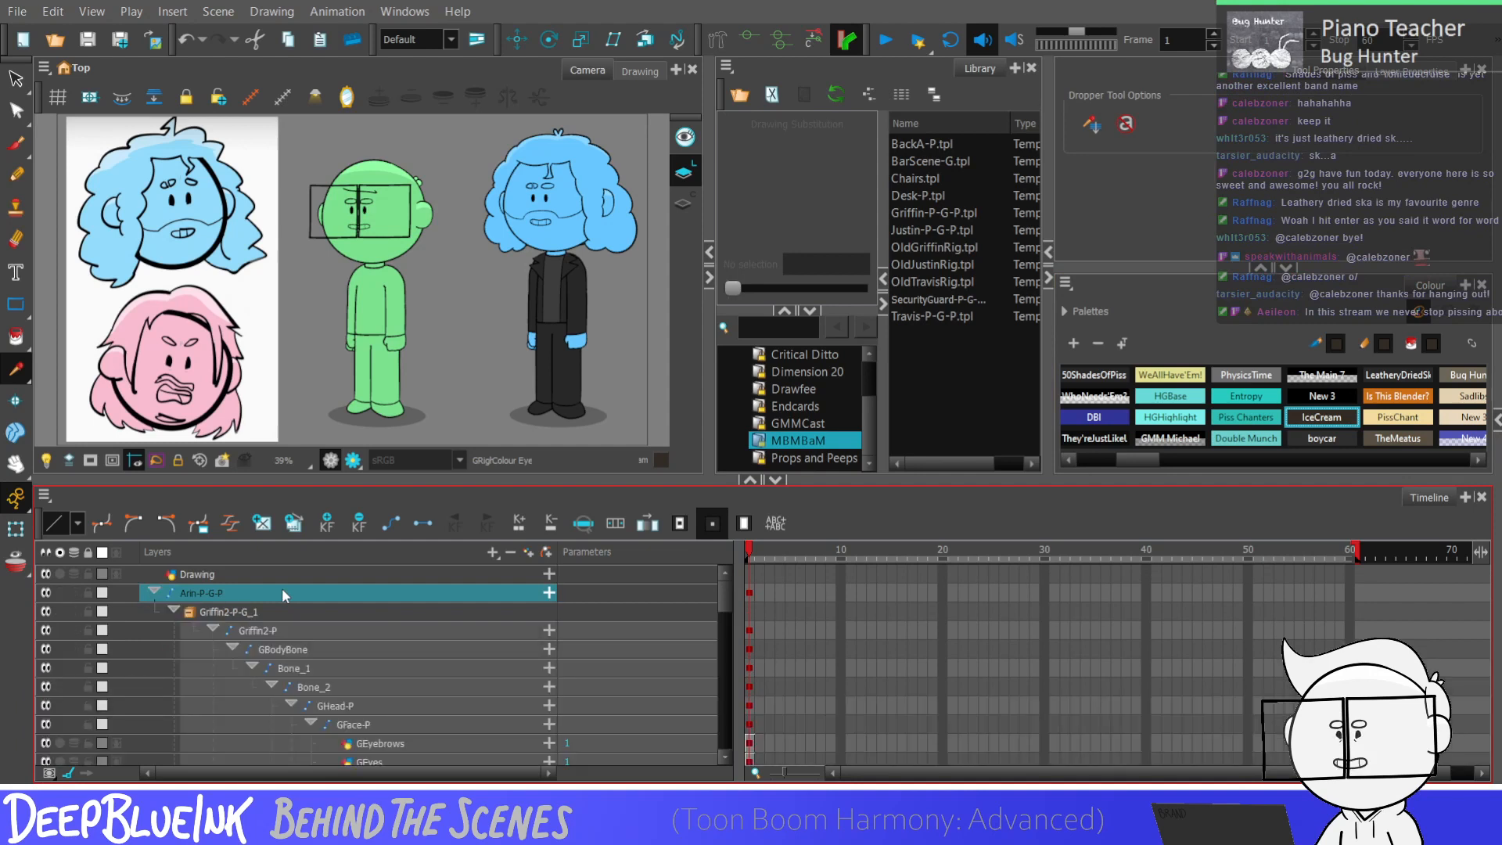
# Step: Delete the GGlasses layer from the green character's face group
pyautogui.moveTo(724, 604); pyautogui.dragTo(722, 628)
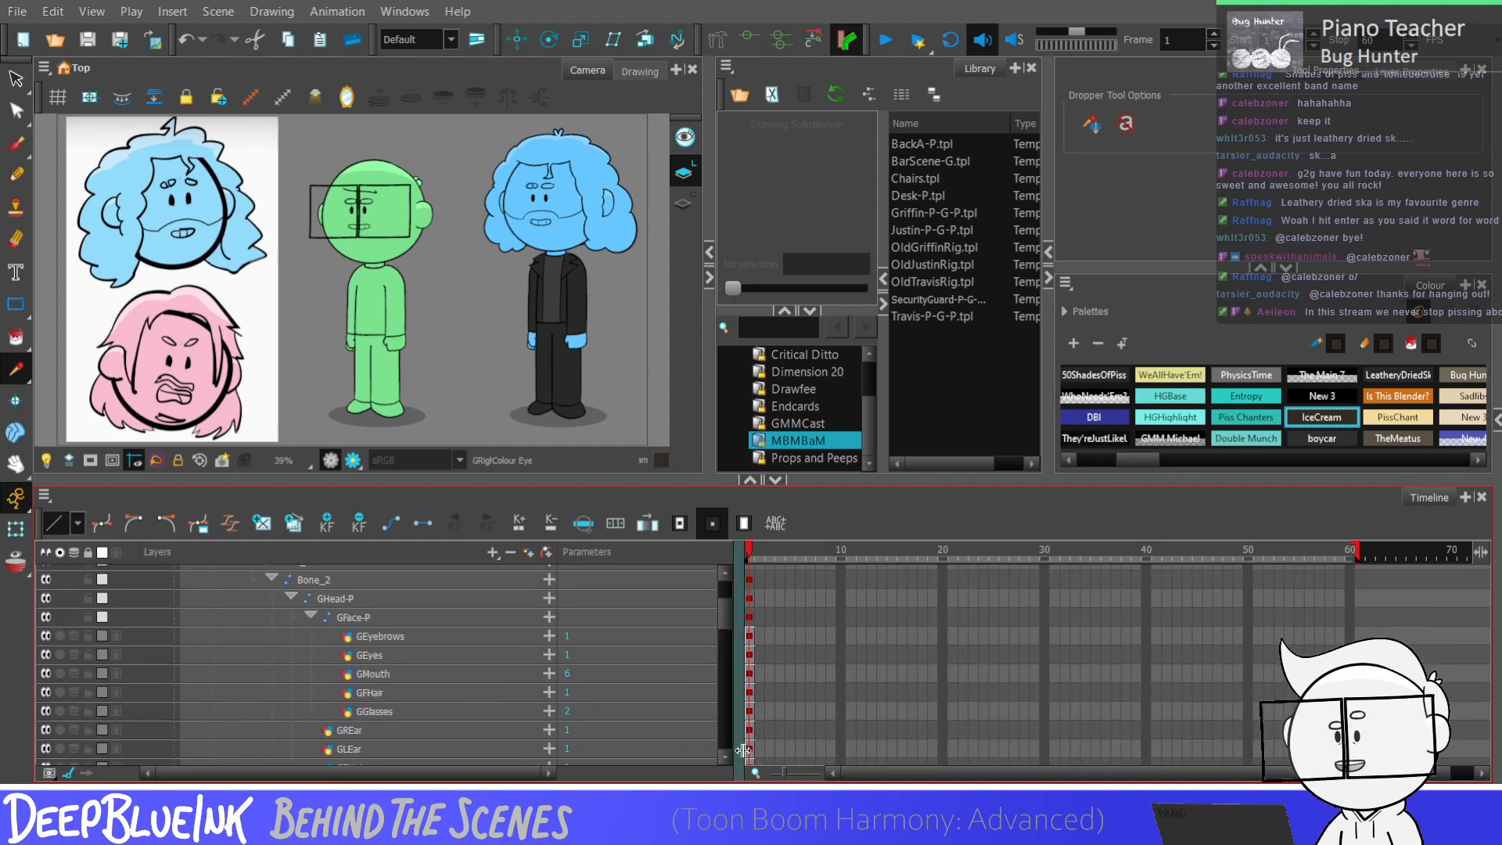
pyautogui.click(418, 712)
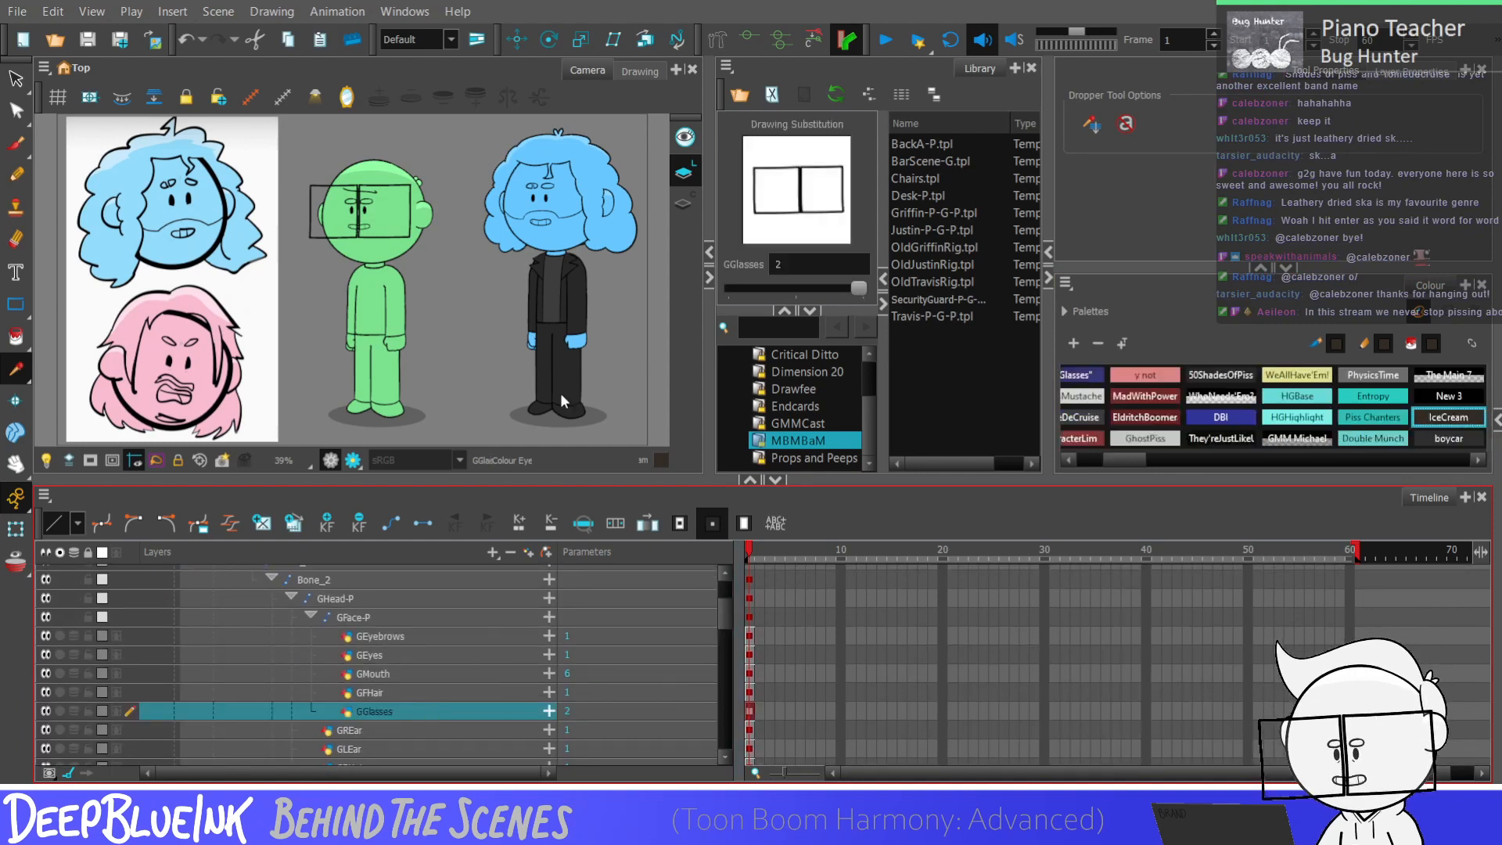
pyautogui.press('Delete')
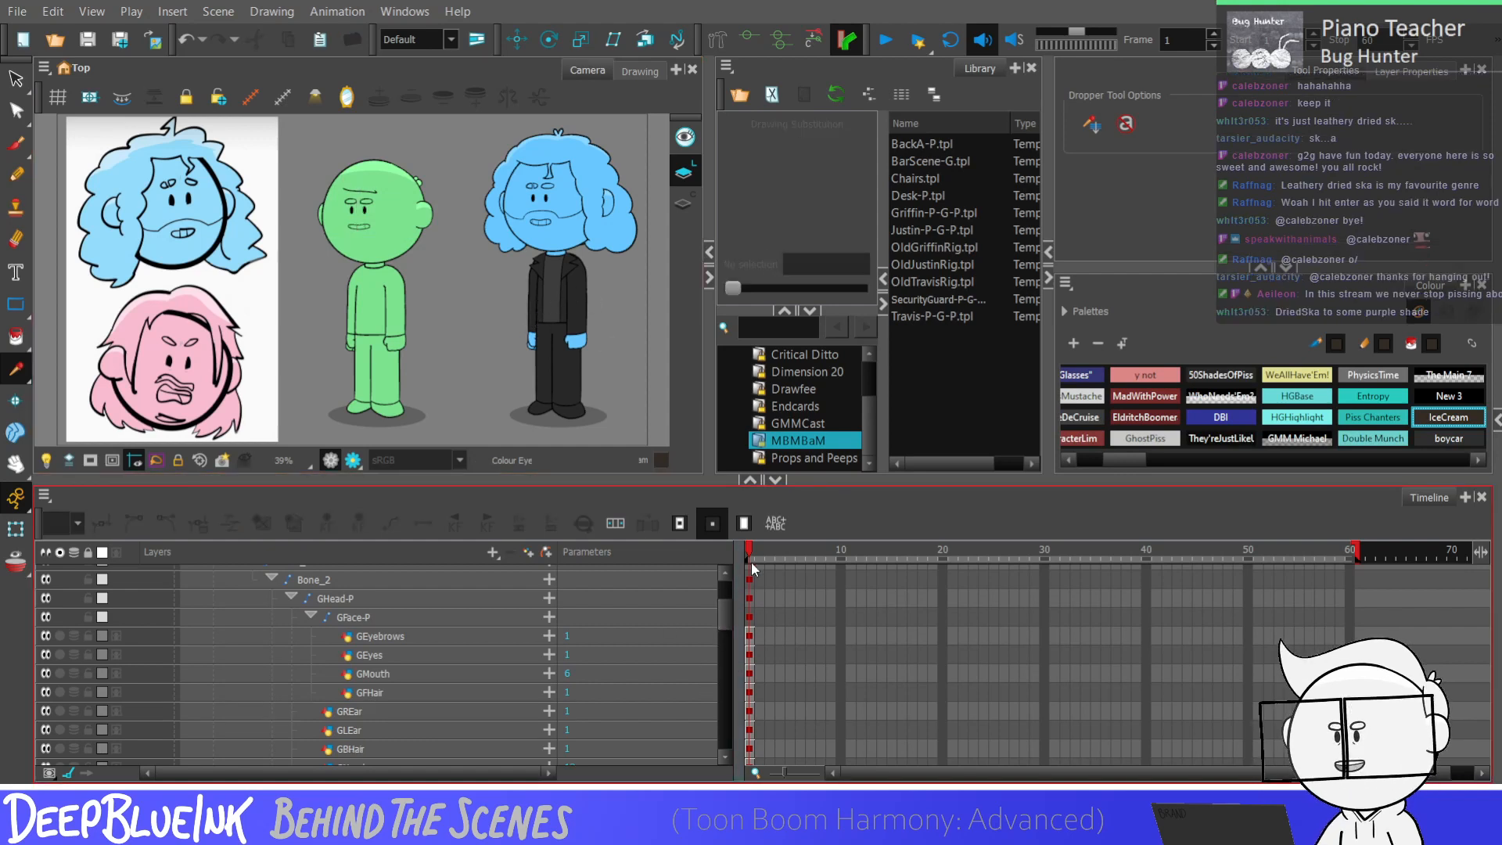
# Step: Rename the light purple New 12 palette colour DriedSka
pyautogui.click(751, 673)
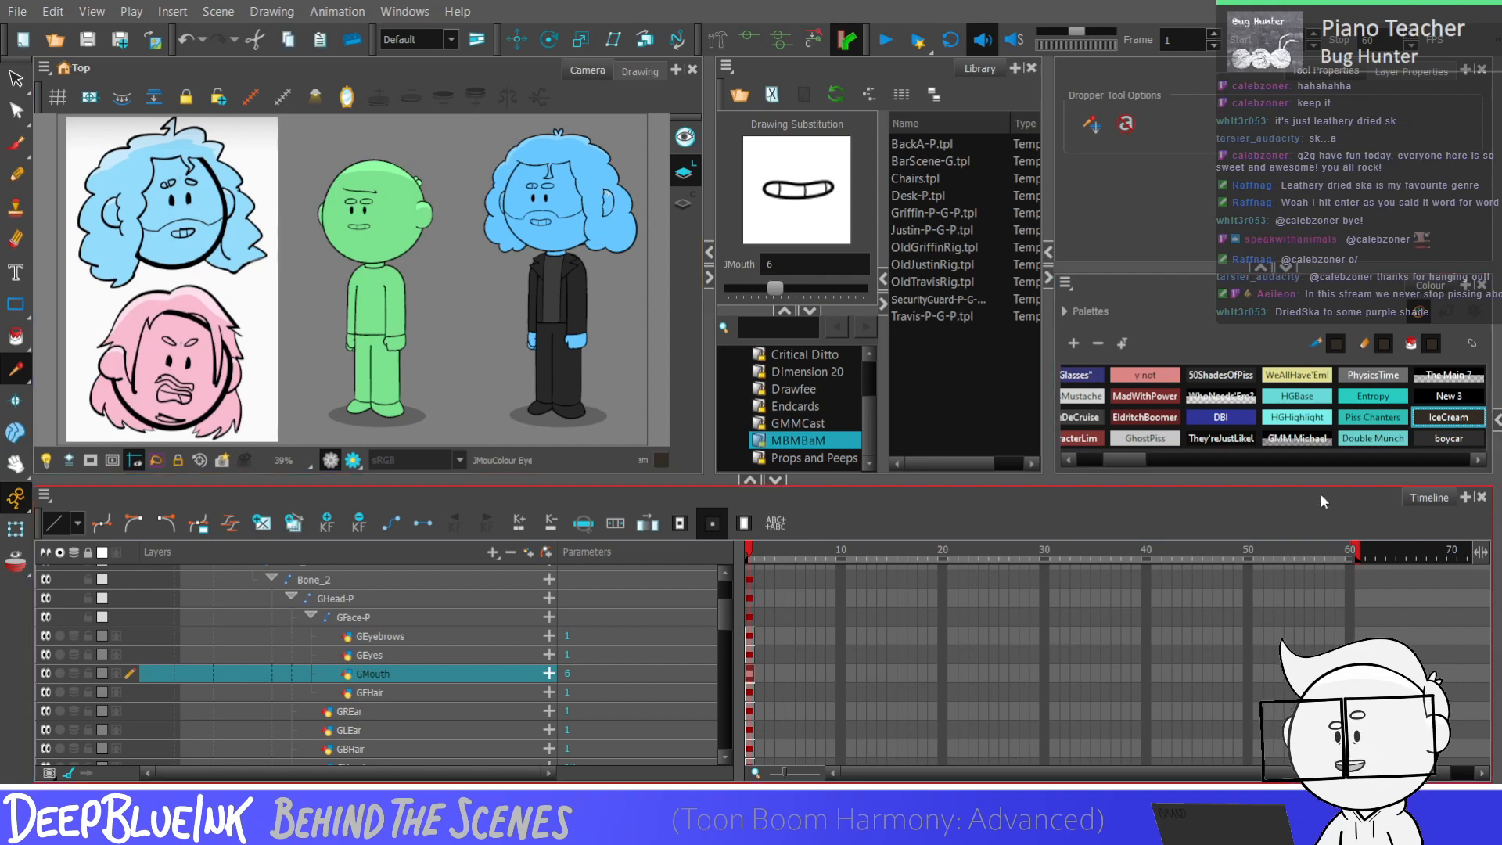
pyautogui.moveTo(1131, 460); pyautogui.dragTo(1217, 482)
pyautogui.click(1347, 381)
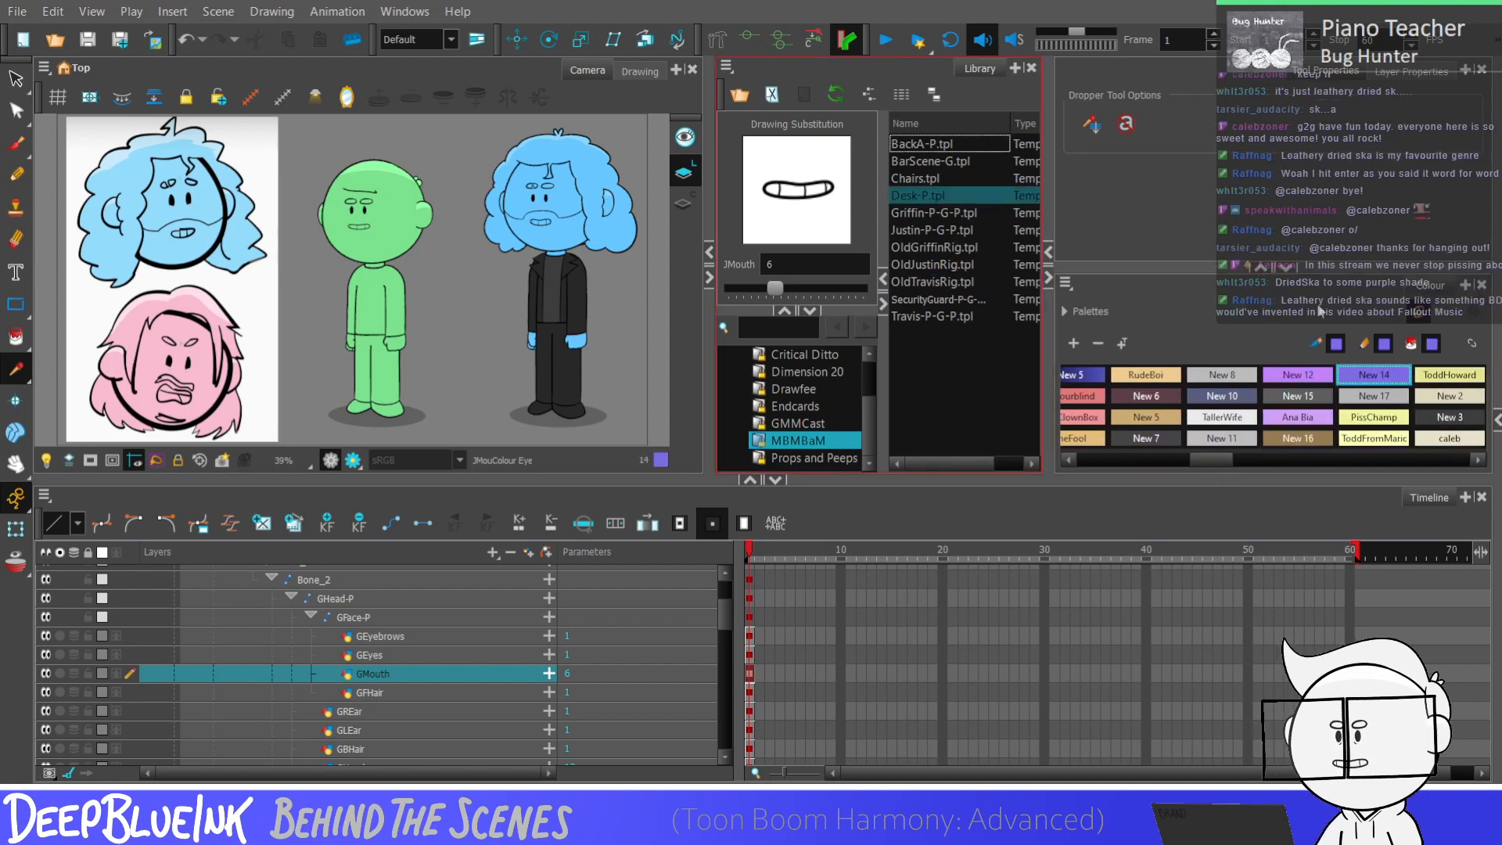
pyautogui.click(1270, 381)
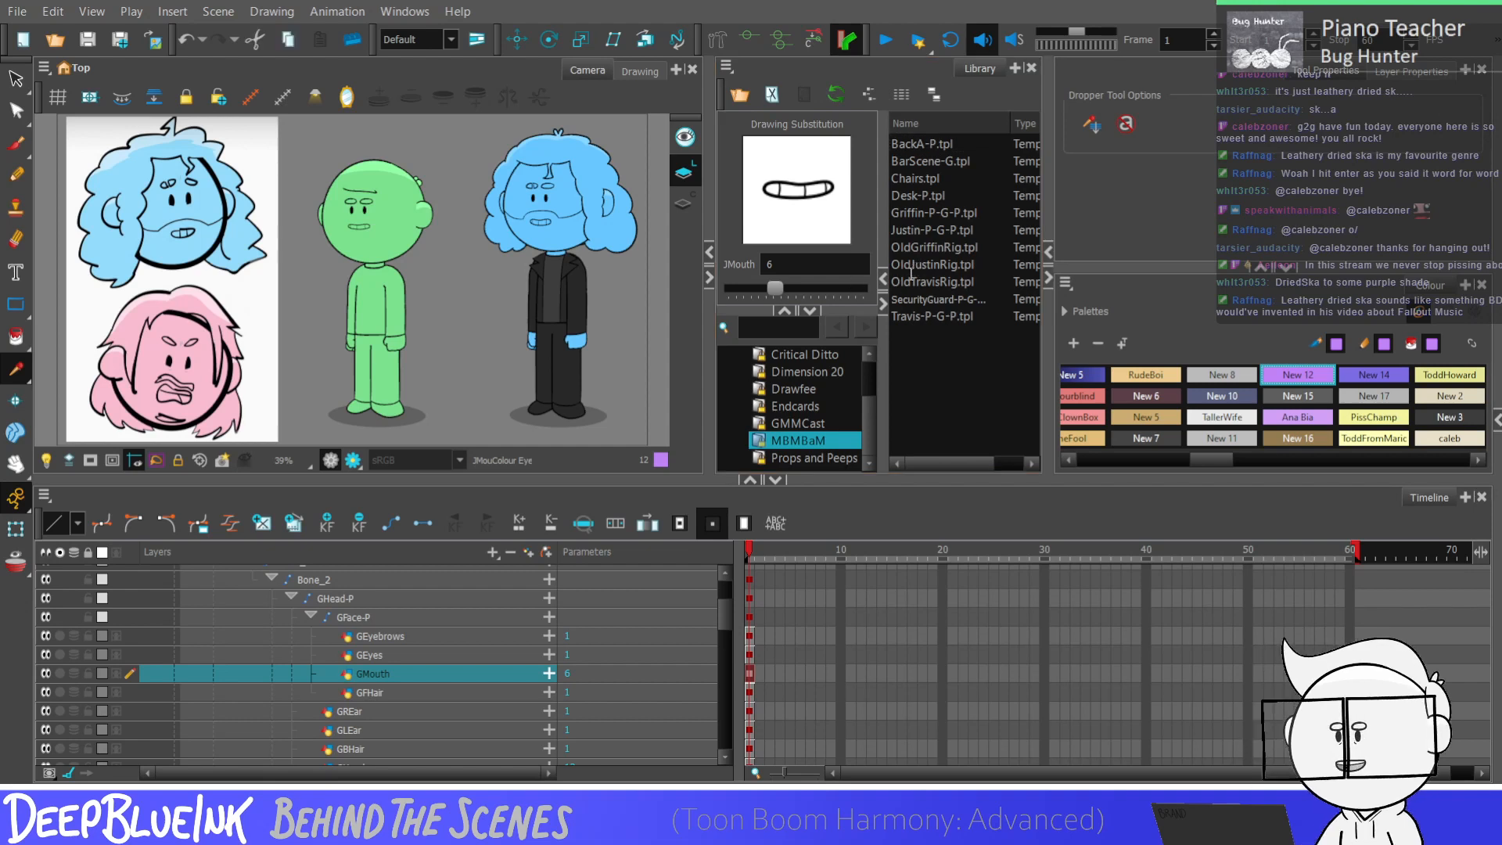
pyautogui.write('Ska')
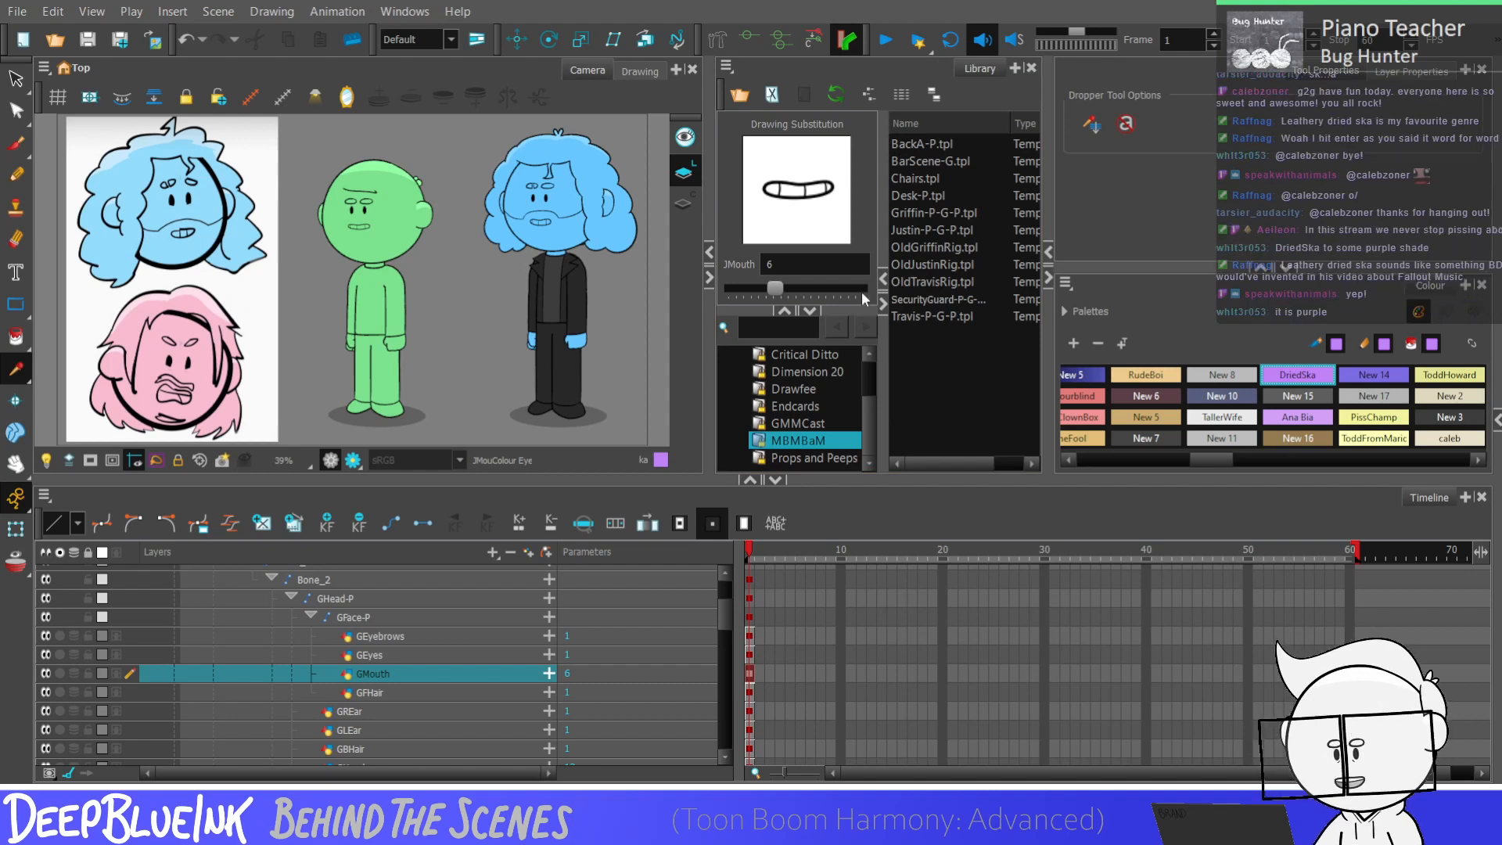
pyautogui.click(950, 209)
pyautogui.click(1262, 413)
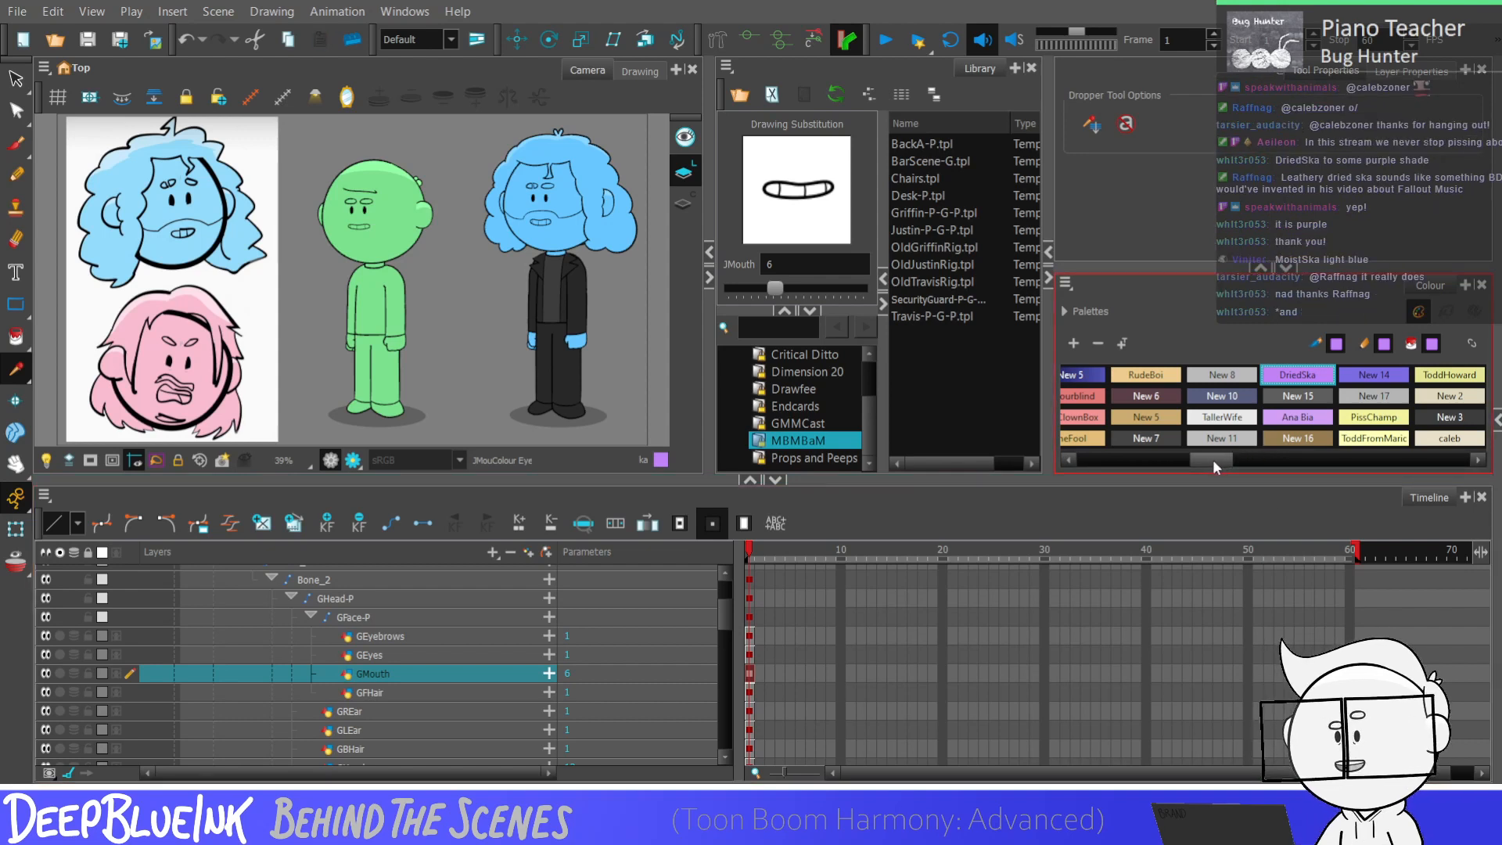
# Step: Rename the light blue New 1 colour at the end of the palette MoistSka
pyautogui.moveTo(1205, 461); pyautogui.dragTo(1456, 478)
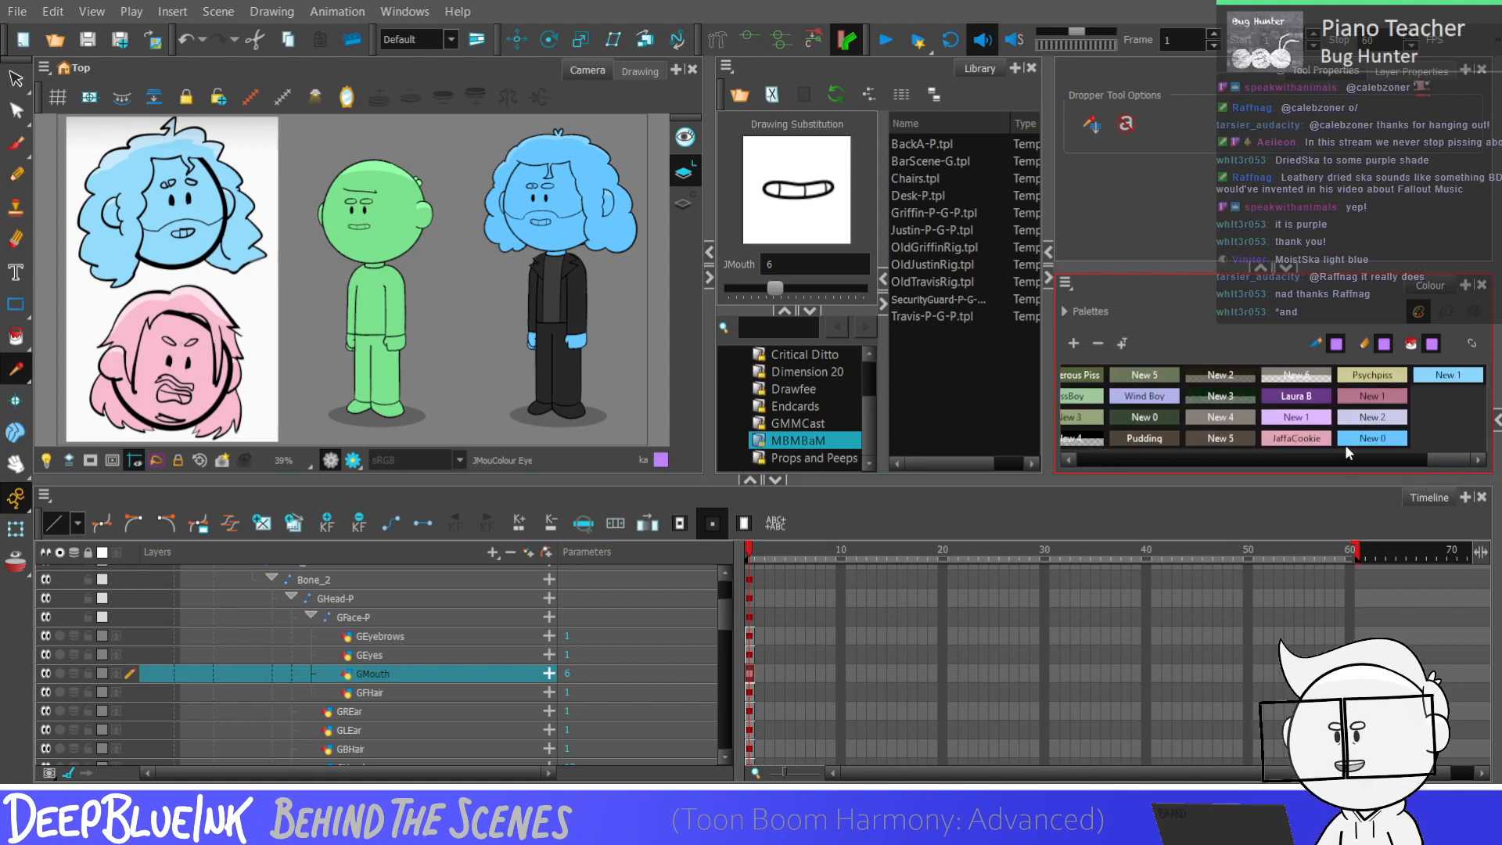
pyautogui.click(1439, 376)
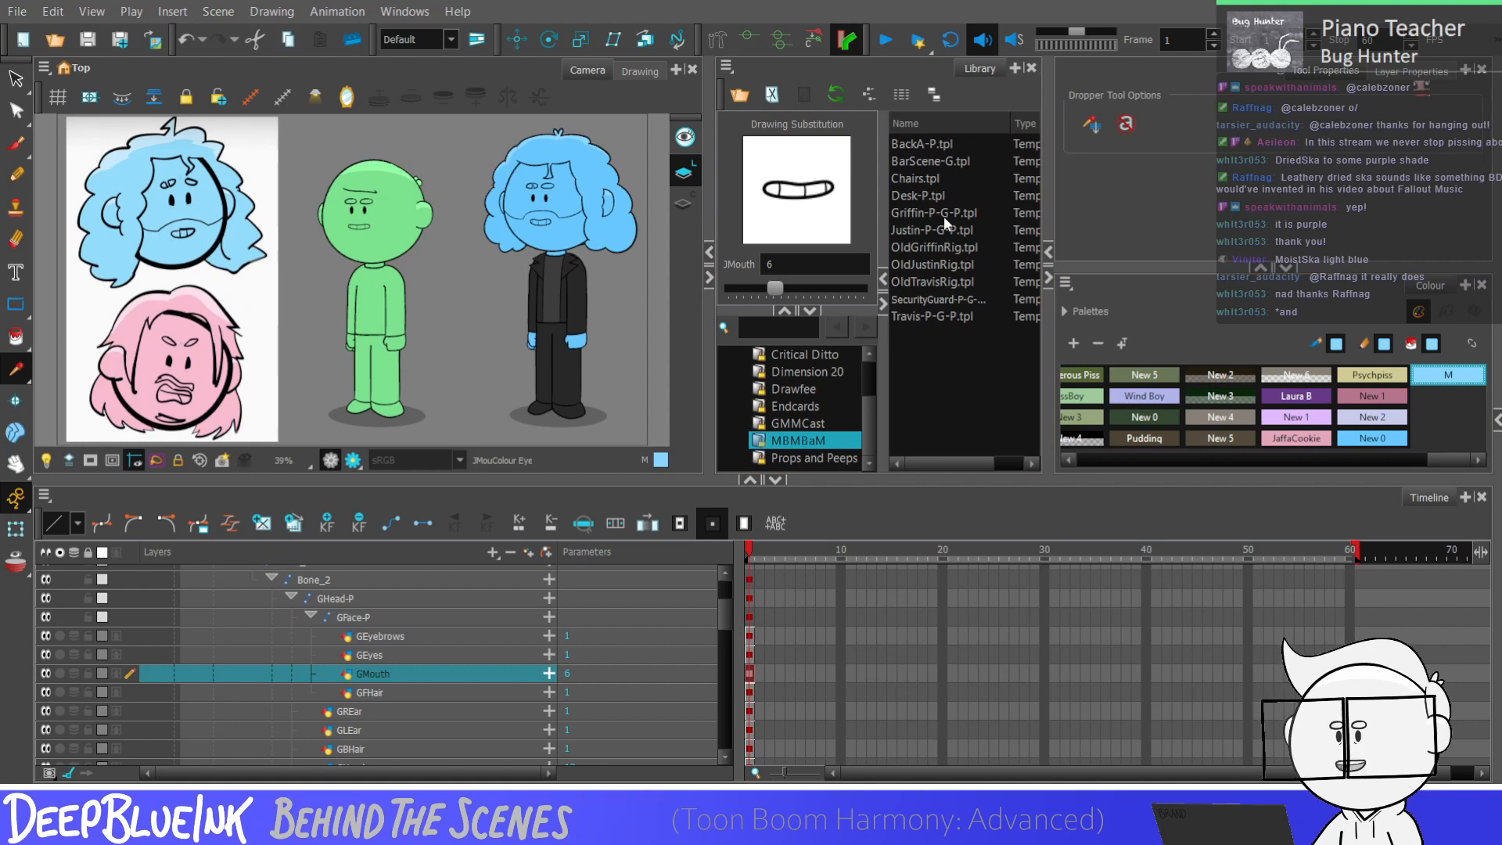
pyautogui.write('istSka')
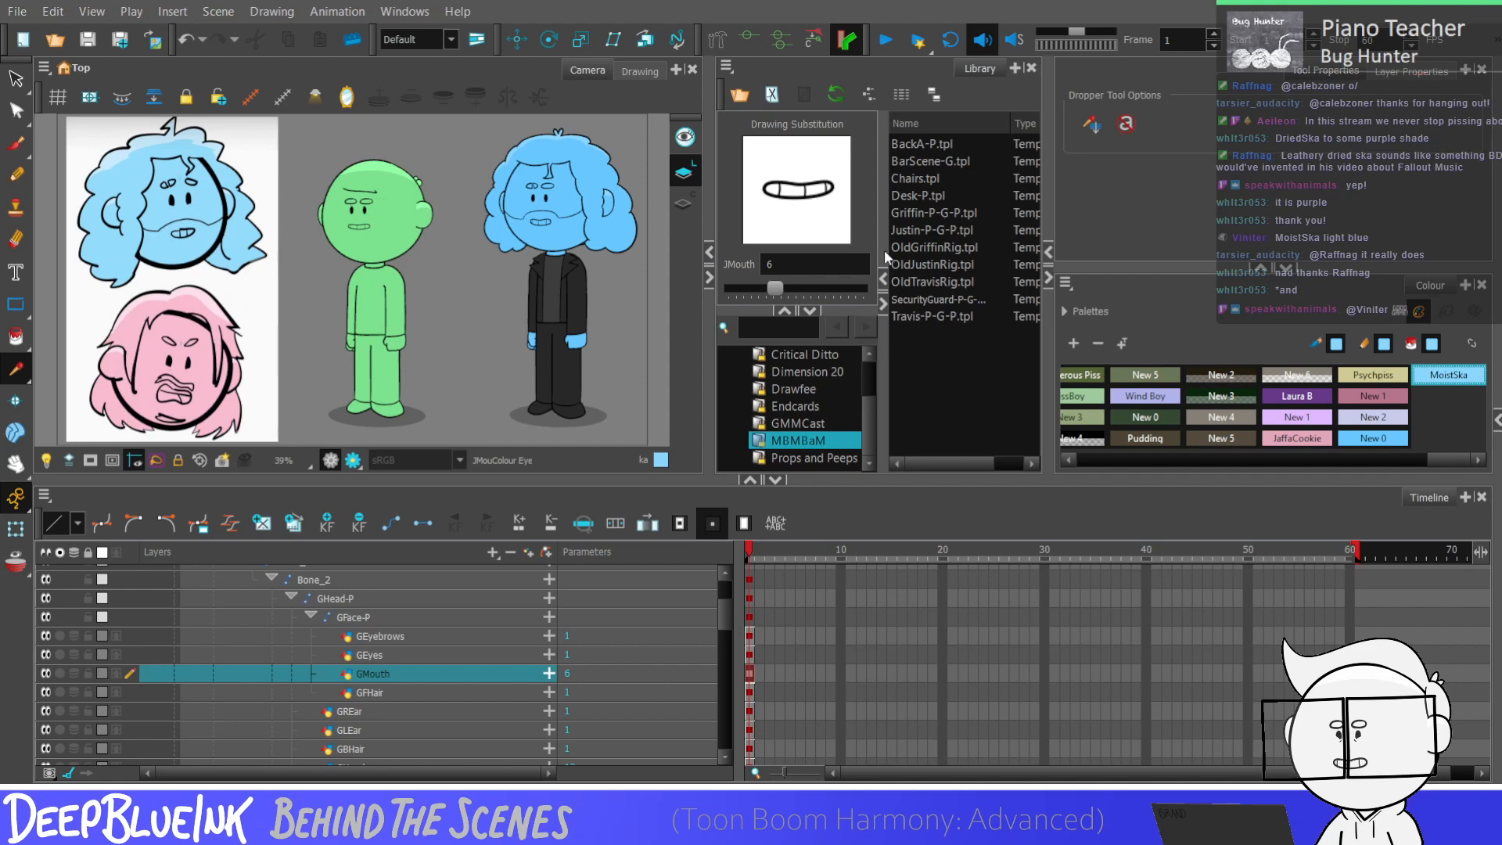
pyautogui.click(948, 200)
pyautogui.click(923, 280)
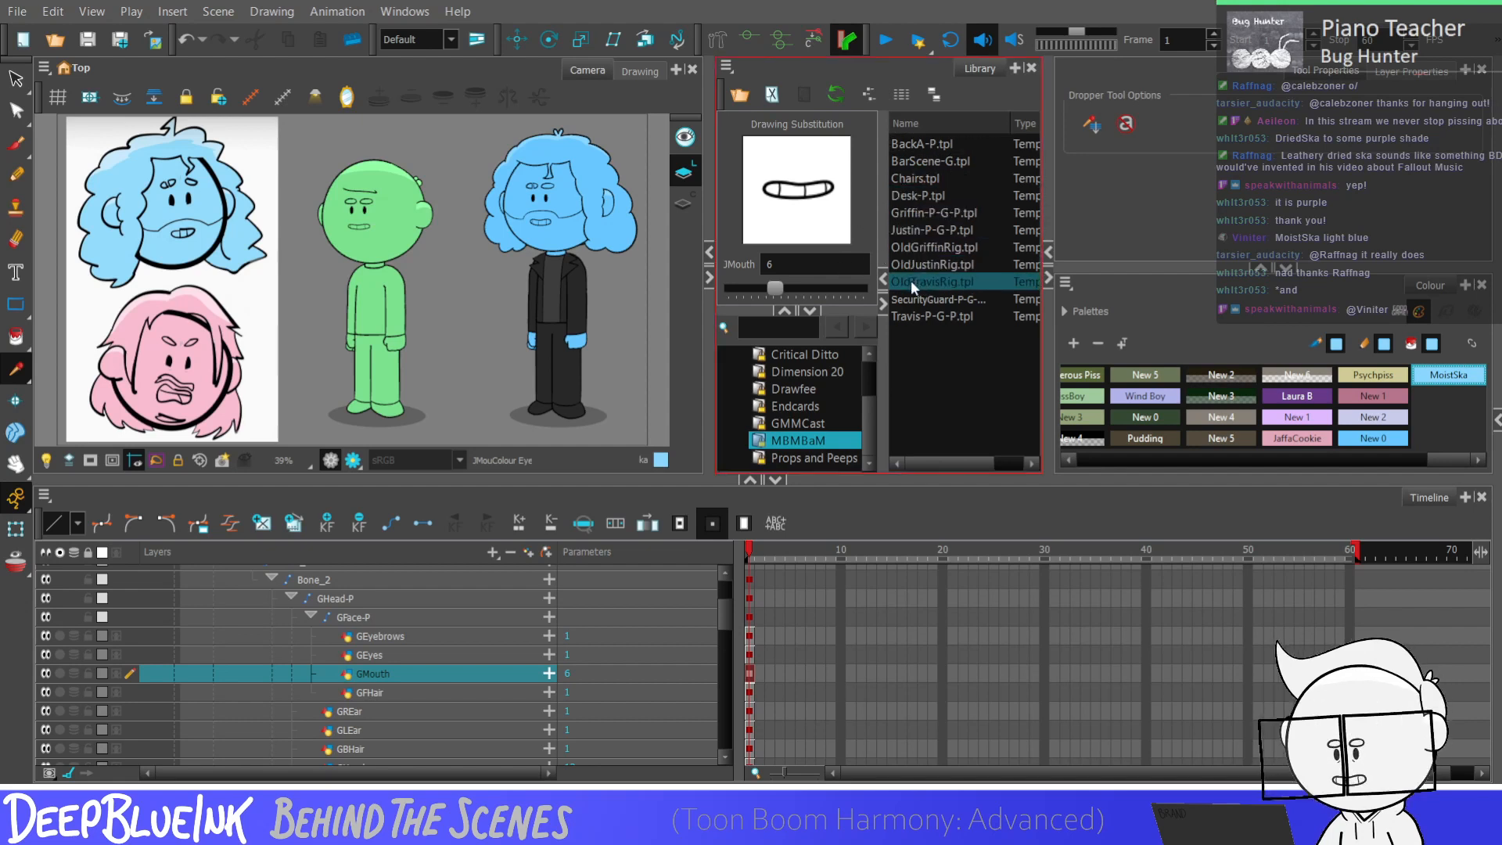
pyautogui.click(1024, 421)
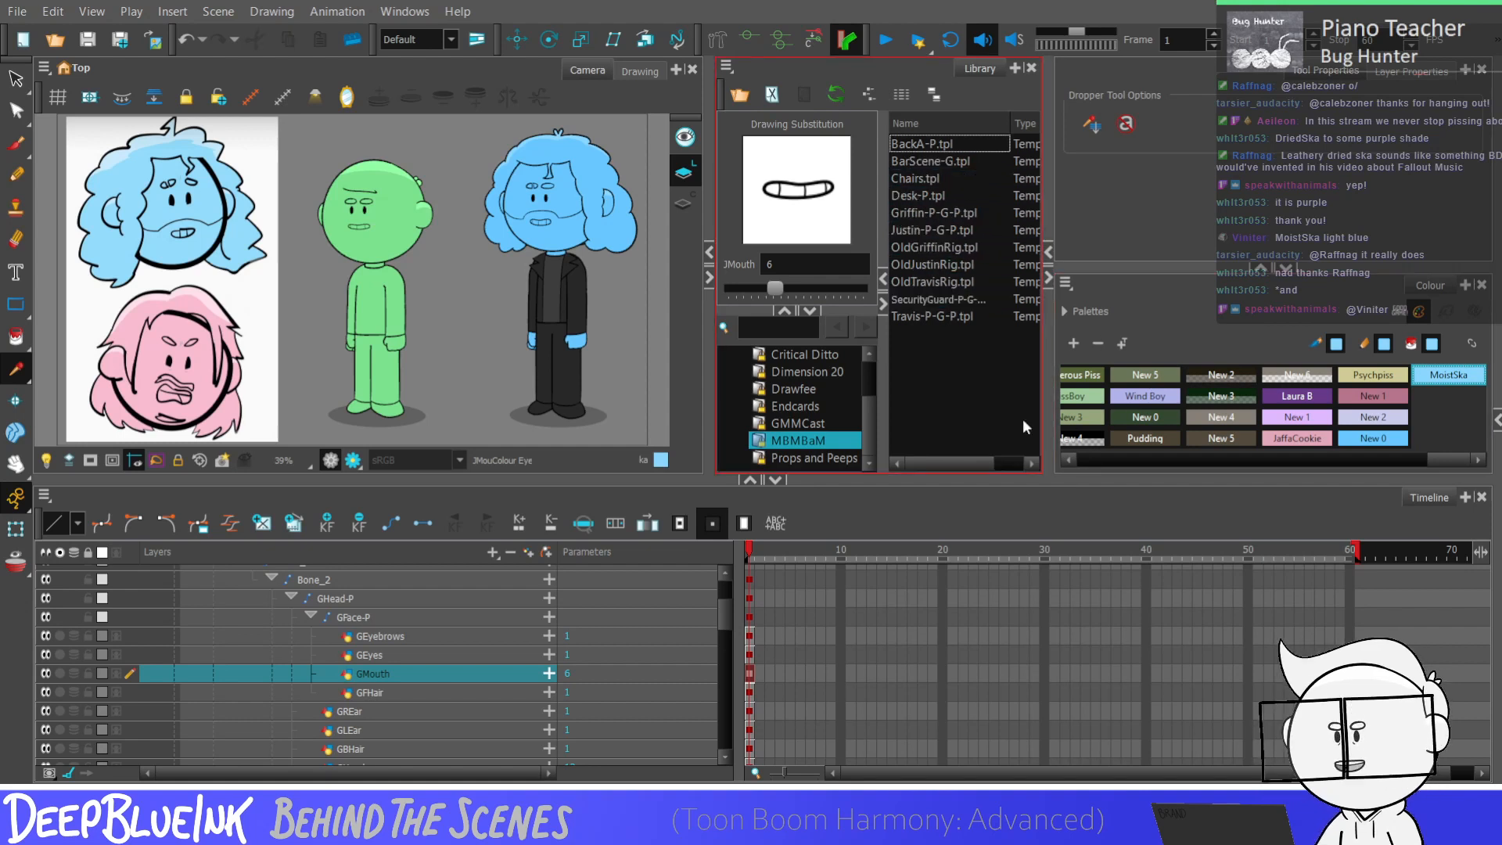
pyautogui.click(1179, 506)
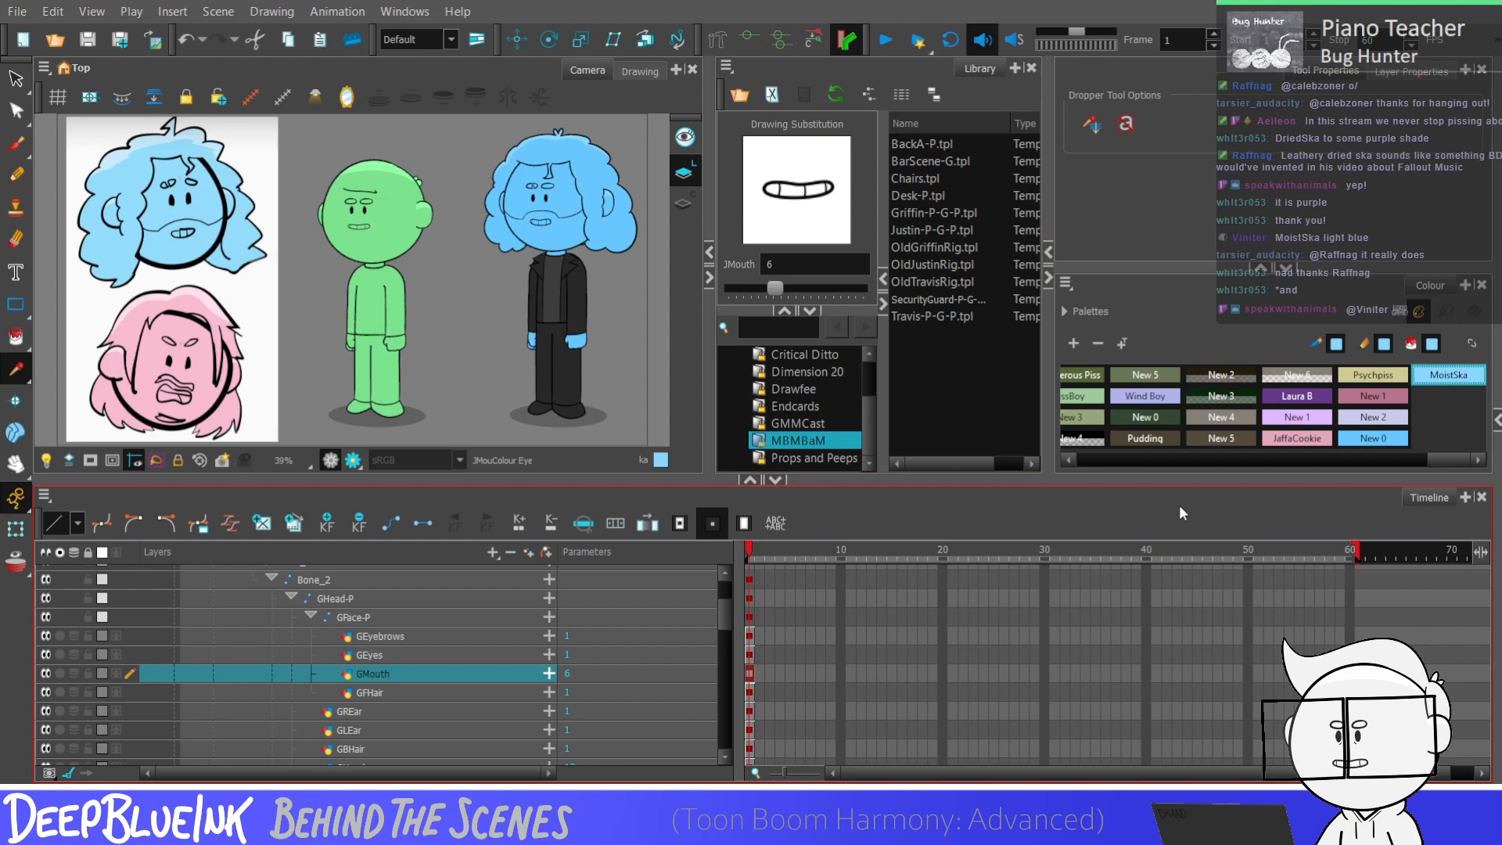
# Step: Clear the hairline stroke from drawing 1 of the green character's GFHair layer using the Select tool
pyautogui.click(749, 637)
pyautogui.click(749, 692)
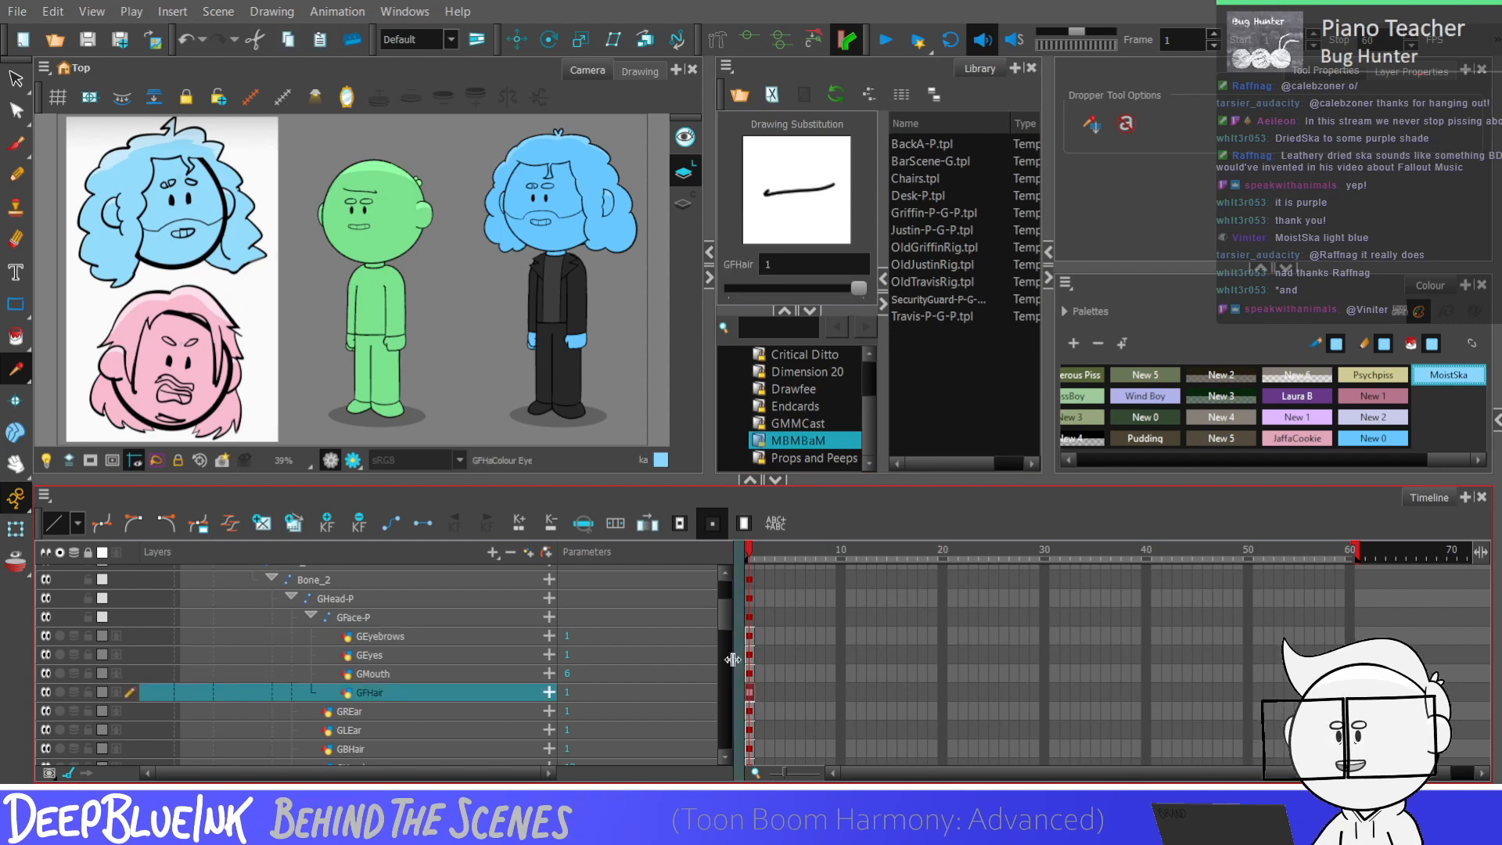
pyautogui.hotkey('alt', 's')
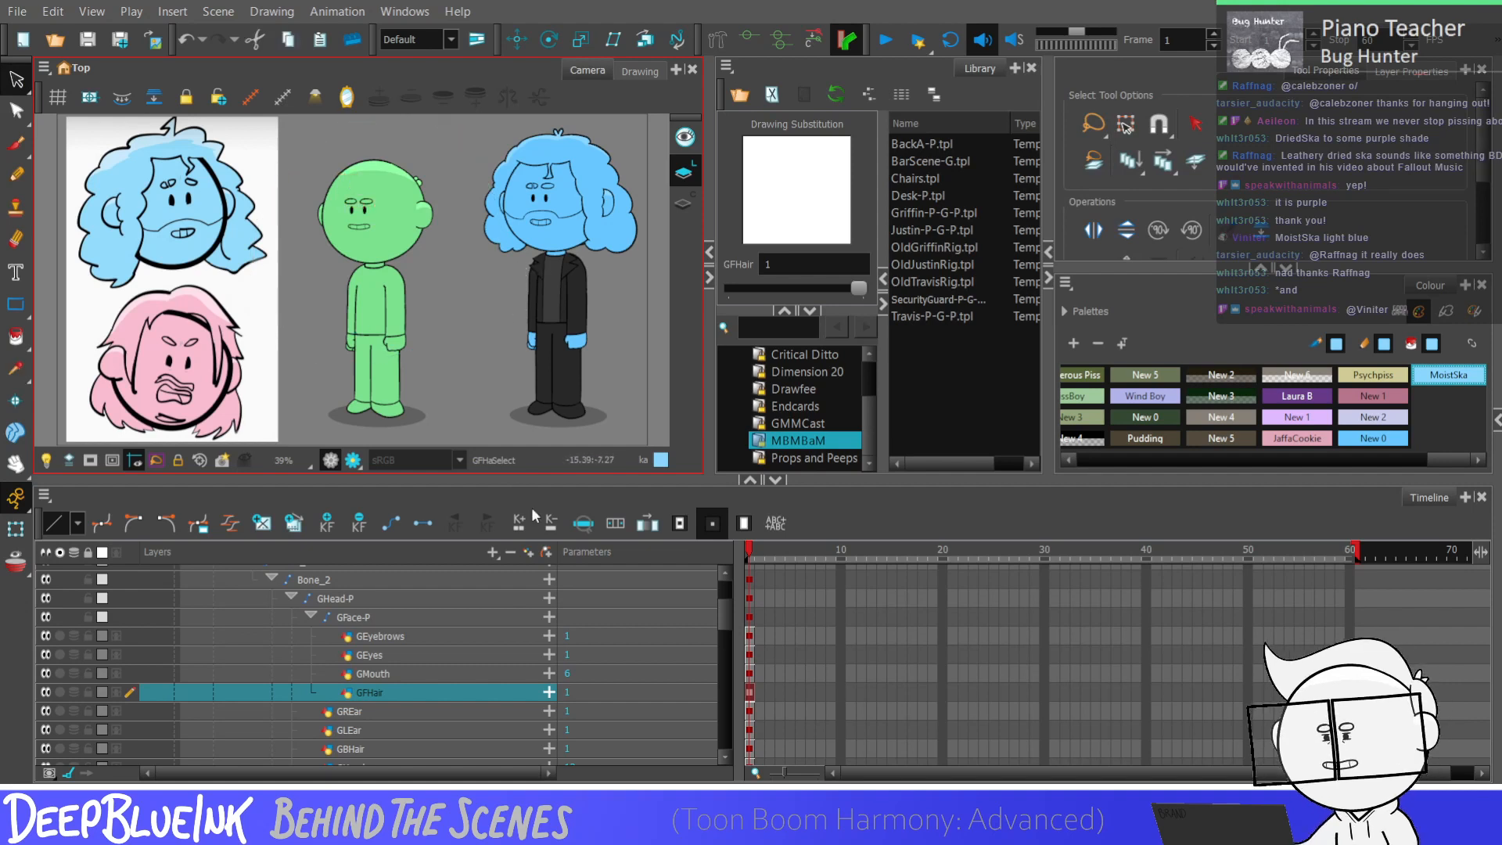
pyautogui.click(394, 748)
pyautogui.hotkey('alt', 's')
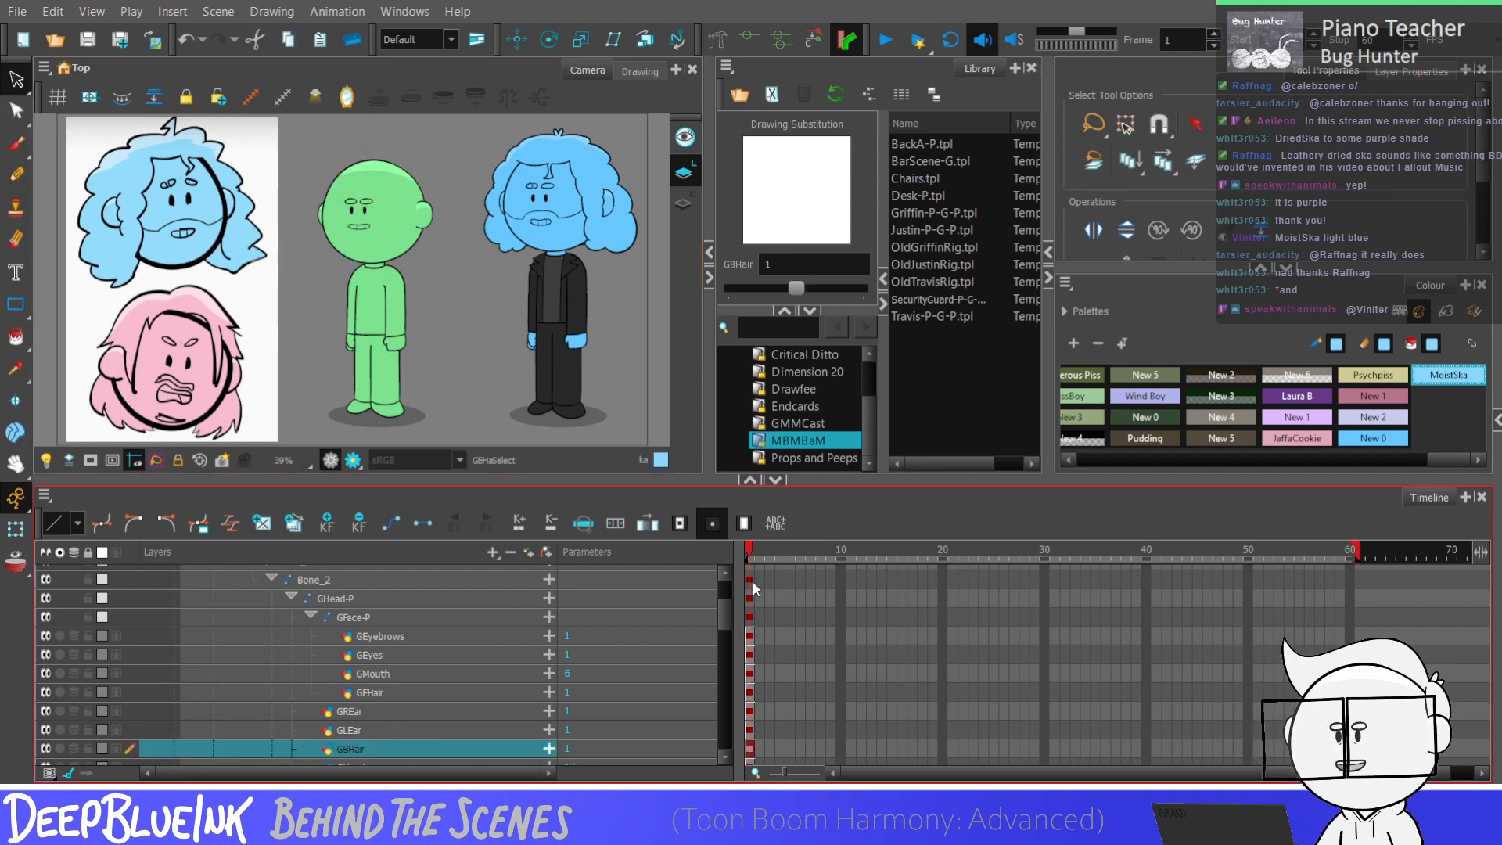
pyautogui.click(750, 673)
pyautogui.hotkey('alt', 's')
pyautogui.hotkey('alt', '2')
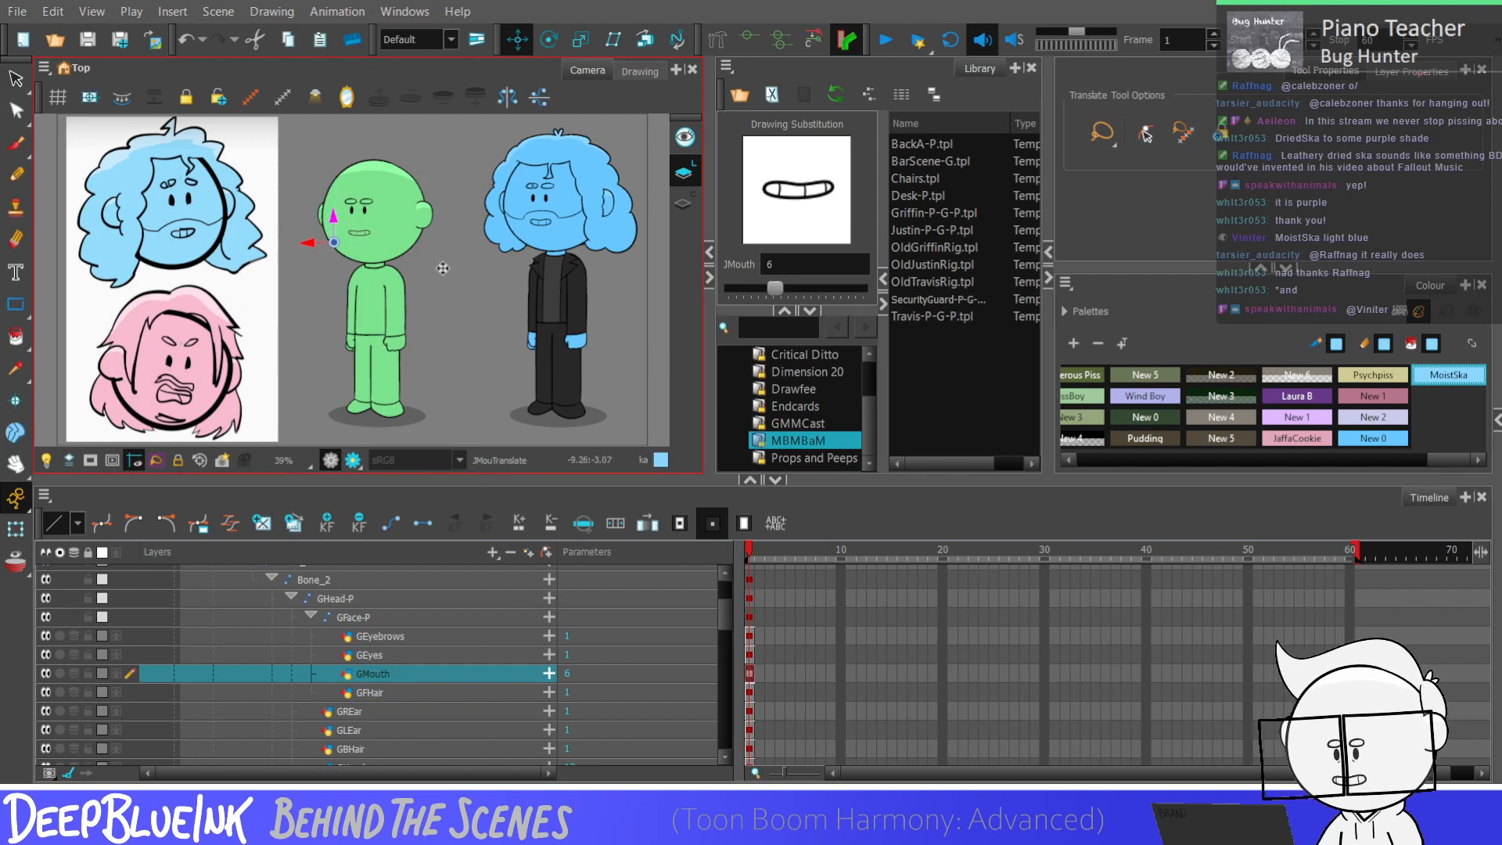
pyautogui.click(466, 224)
# Step: Switch the green character's GEyebrows layer to drawing 7 and its GEyes layer to drawing 4
pyautogui.click(749, 636)
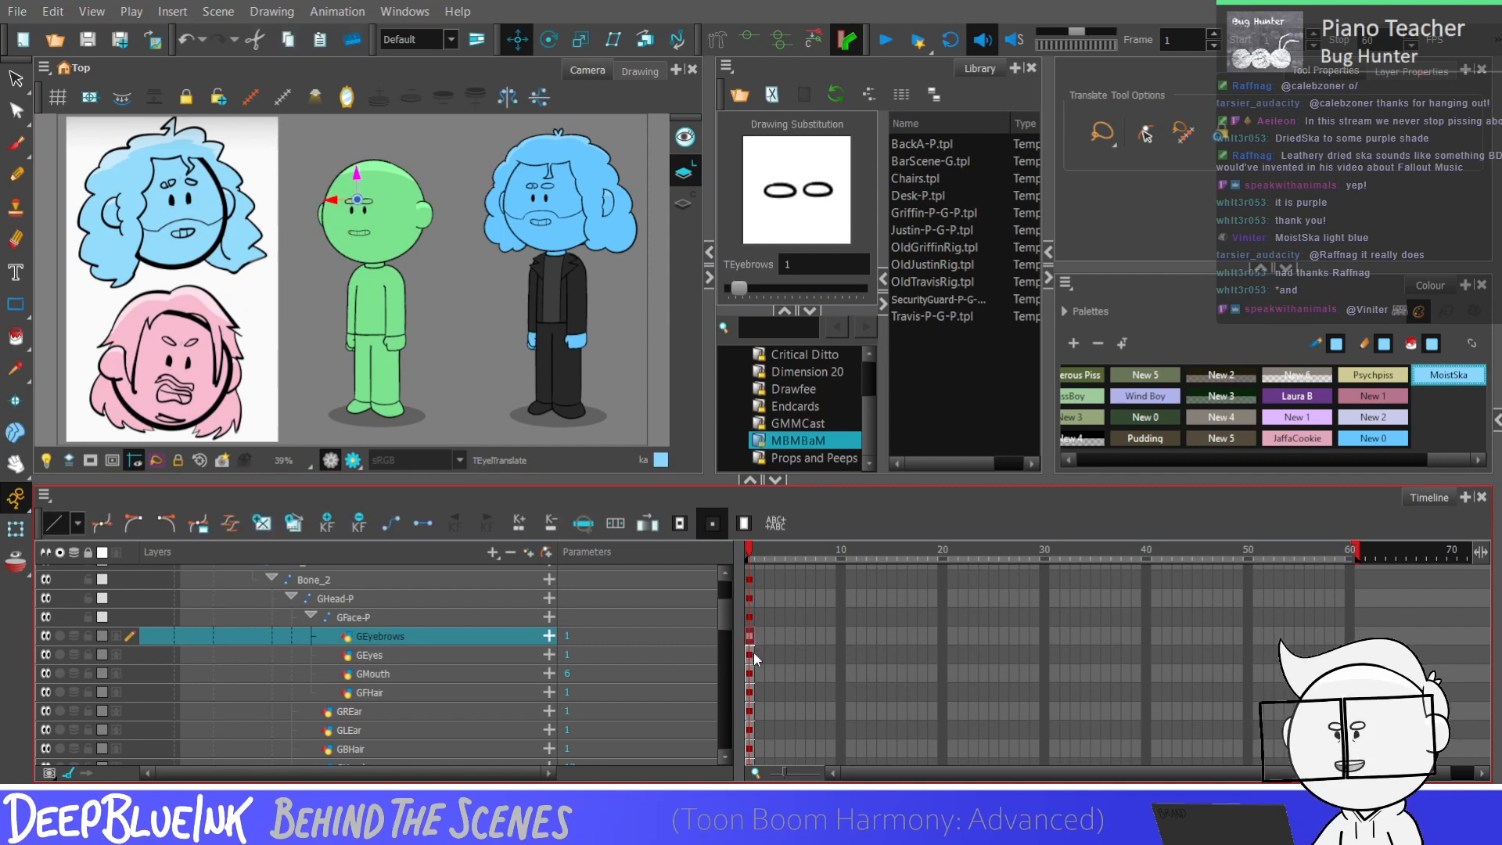
pyautogui.press('[')
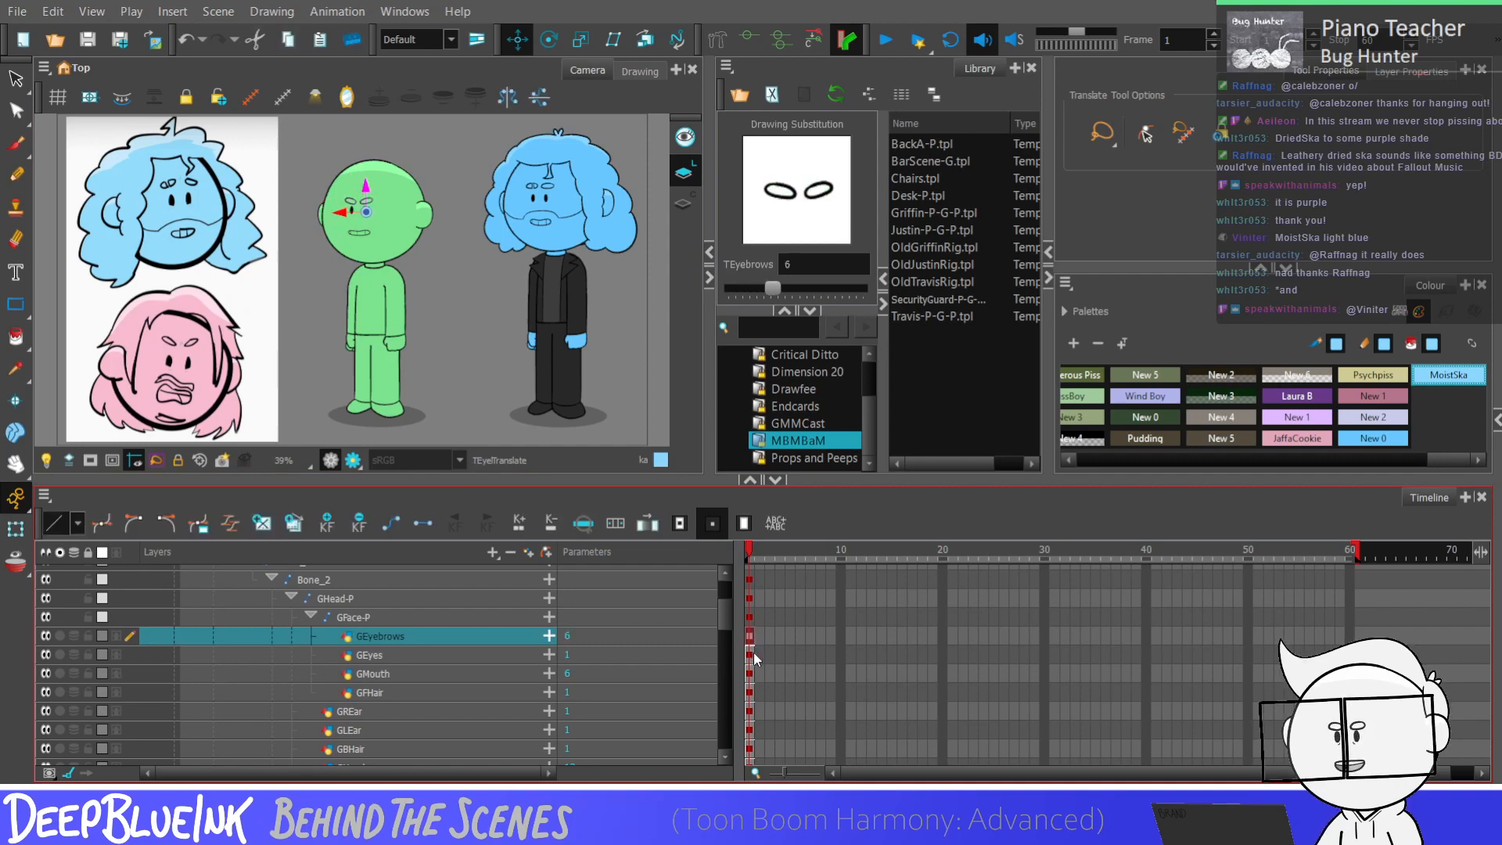
pyautogui.hotkey('alt', 's')
pyautogui.scroll(5, 395, 221)
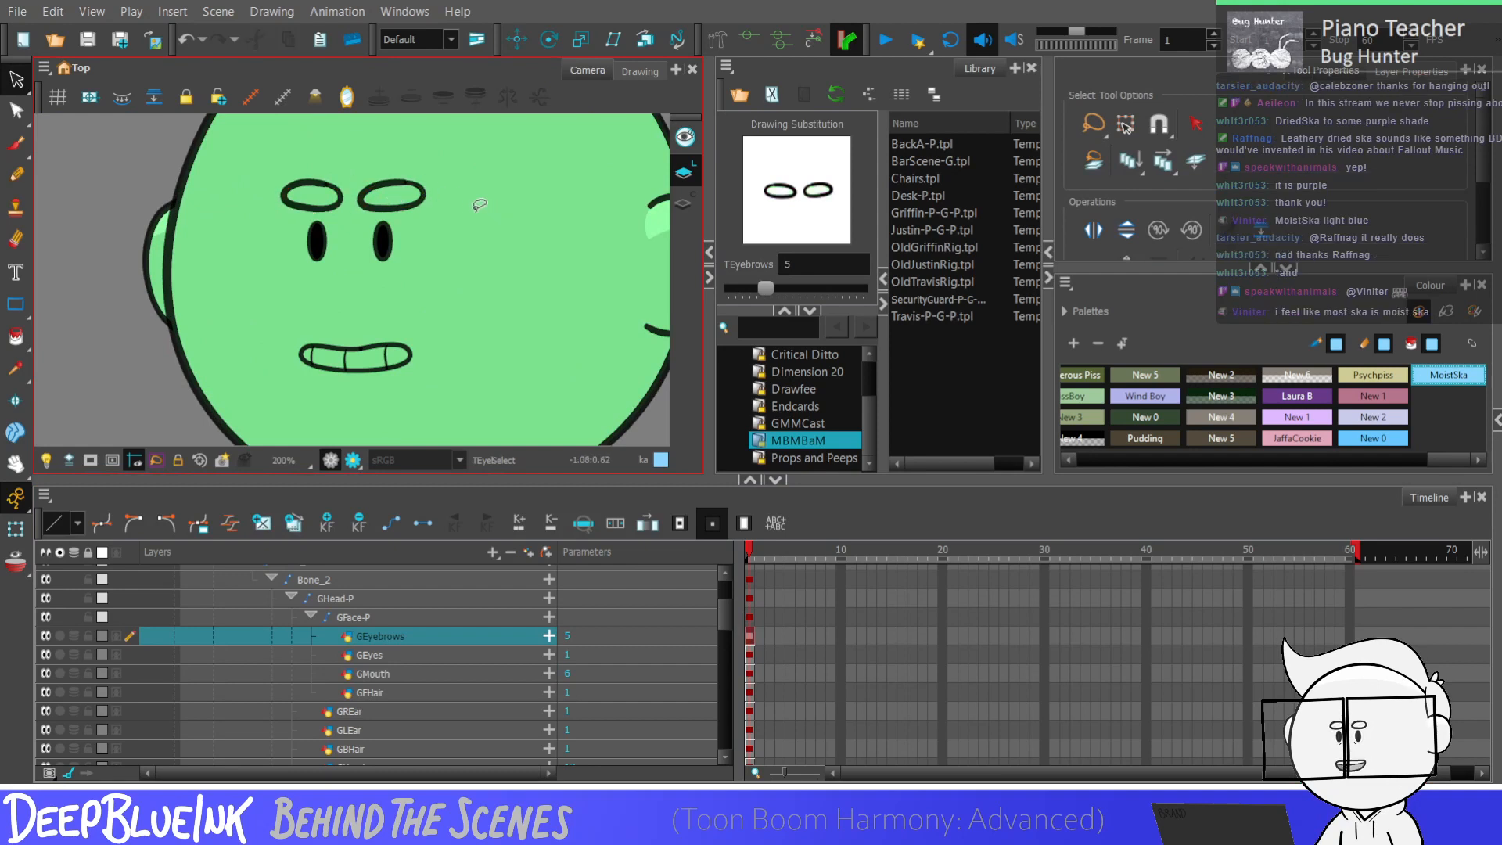
pyautogui.scroll(-5, 397, 190)
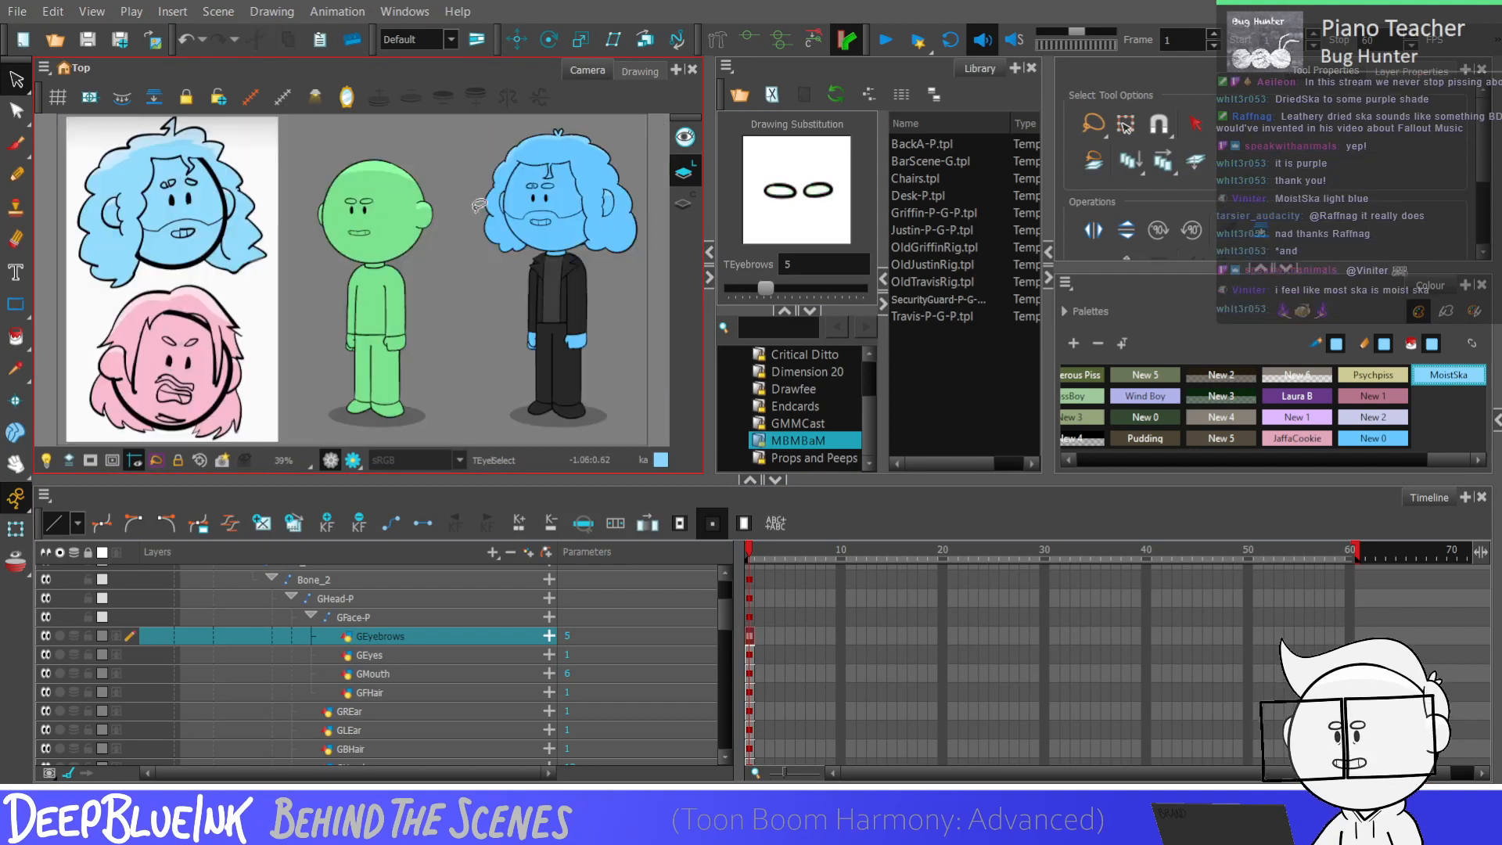
pyautogui.press(']')
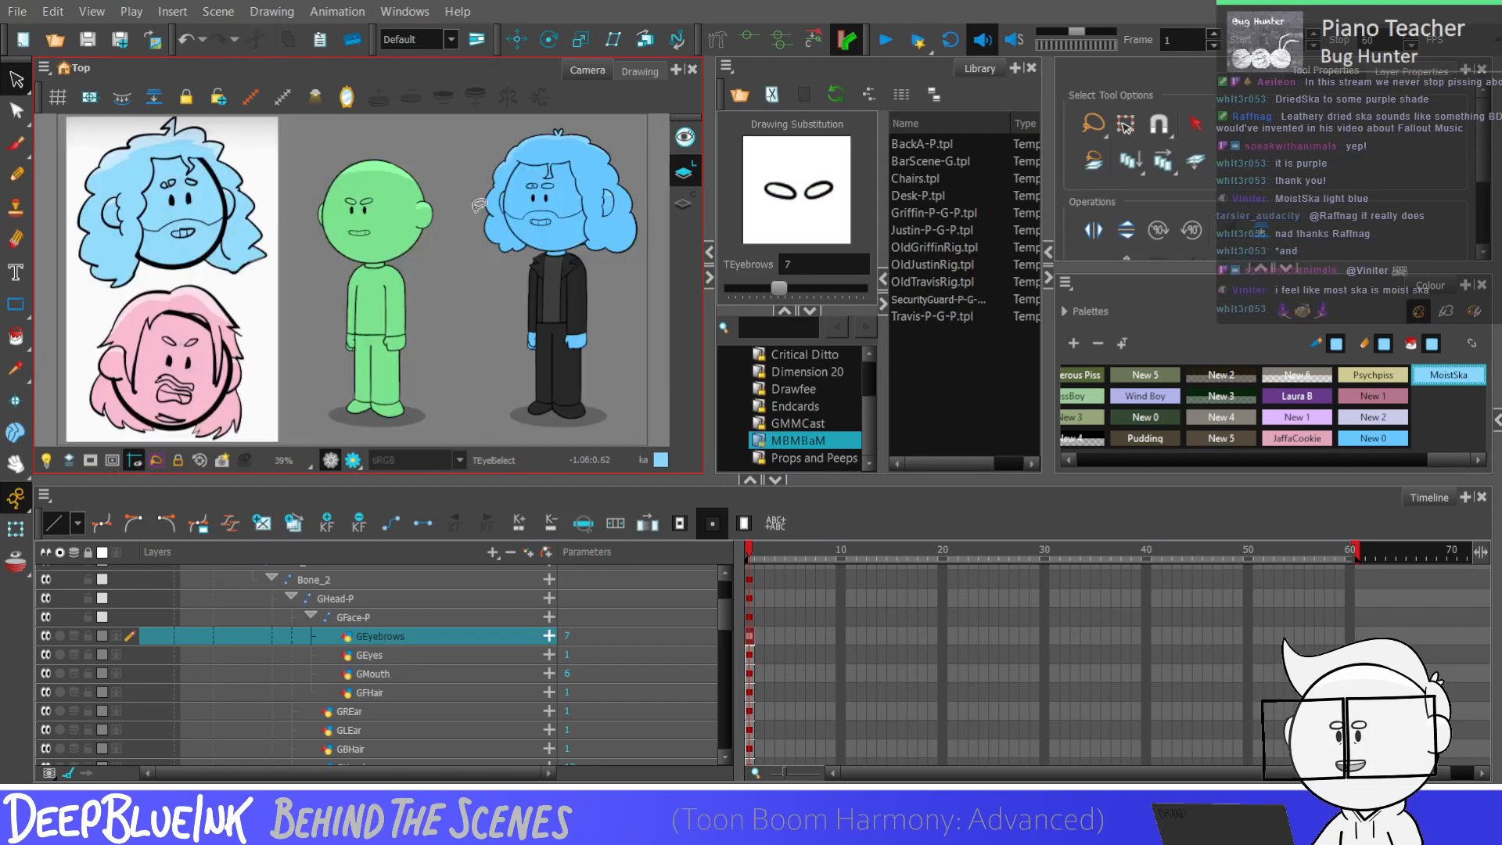
pyautogui.click(743, 657)
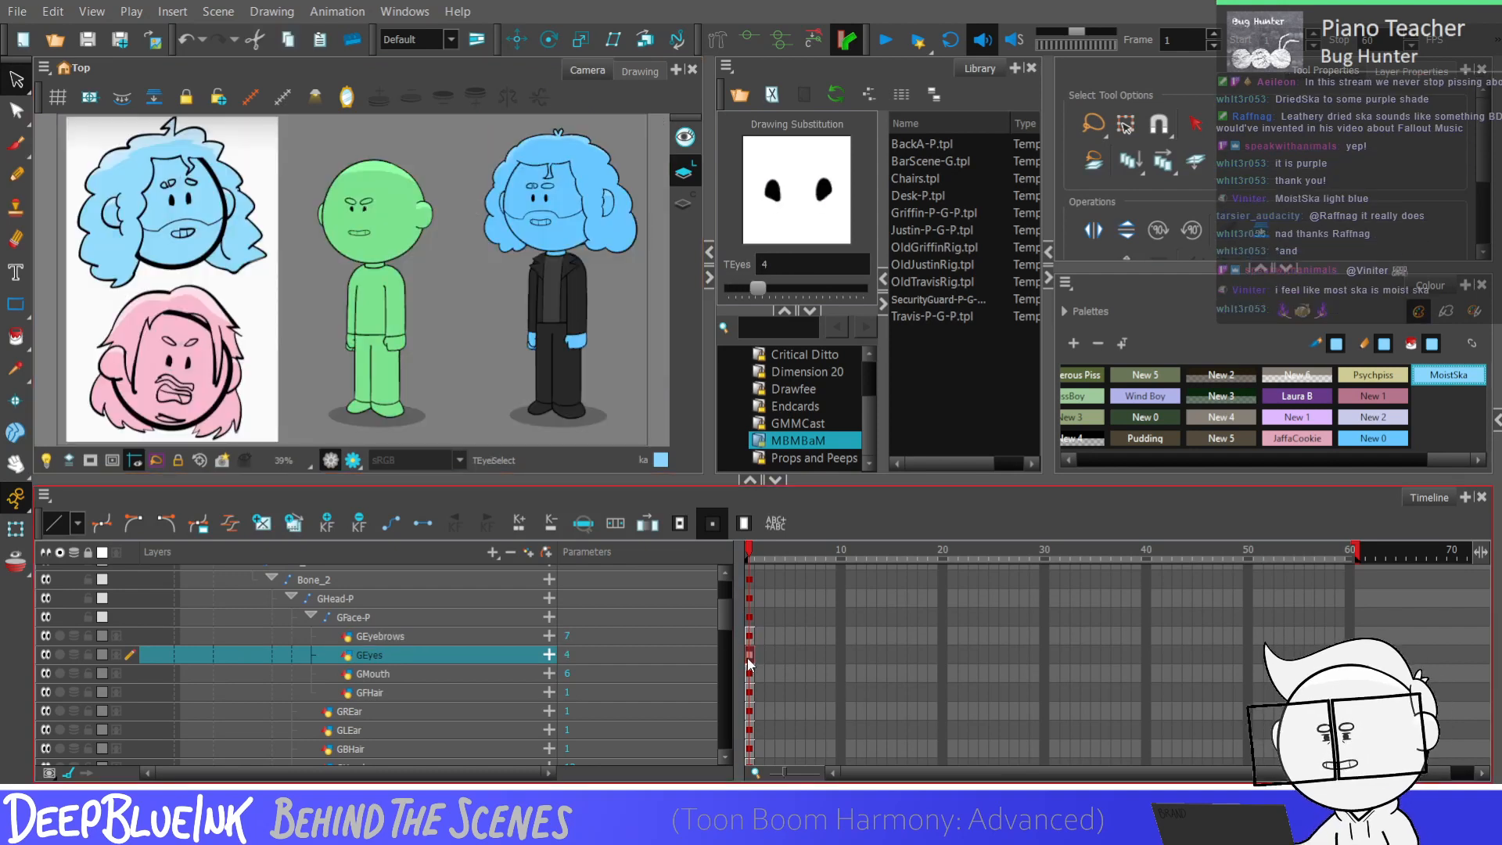
# Step: Switch the green character's GMouth layer to drawing 62, the snarling mouth
pyautogui.click(748, 673)
pyautogui.press(']')
pyautogui.press(']')
pyautogui.press(']')
pyautogui.press(']')
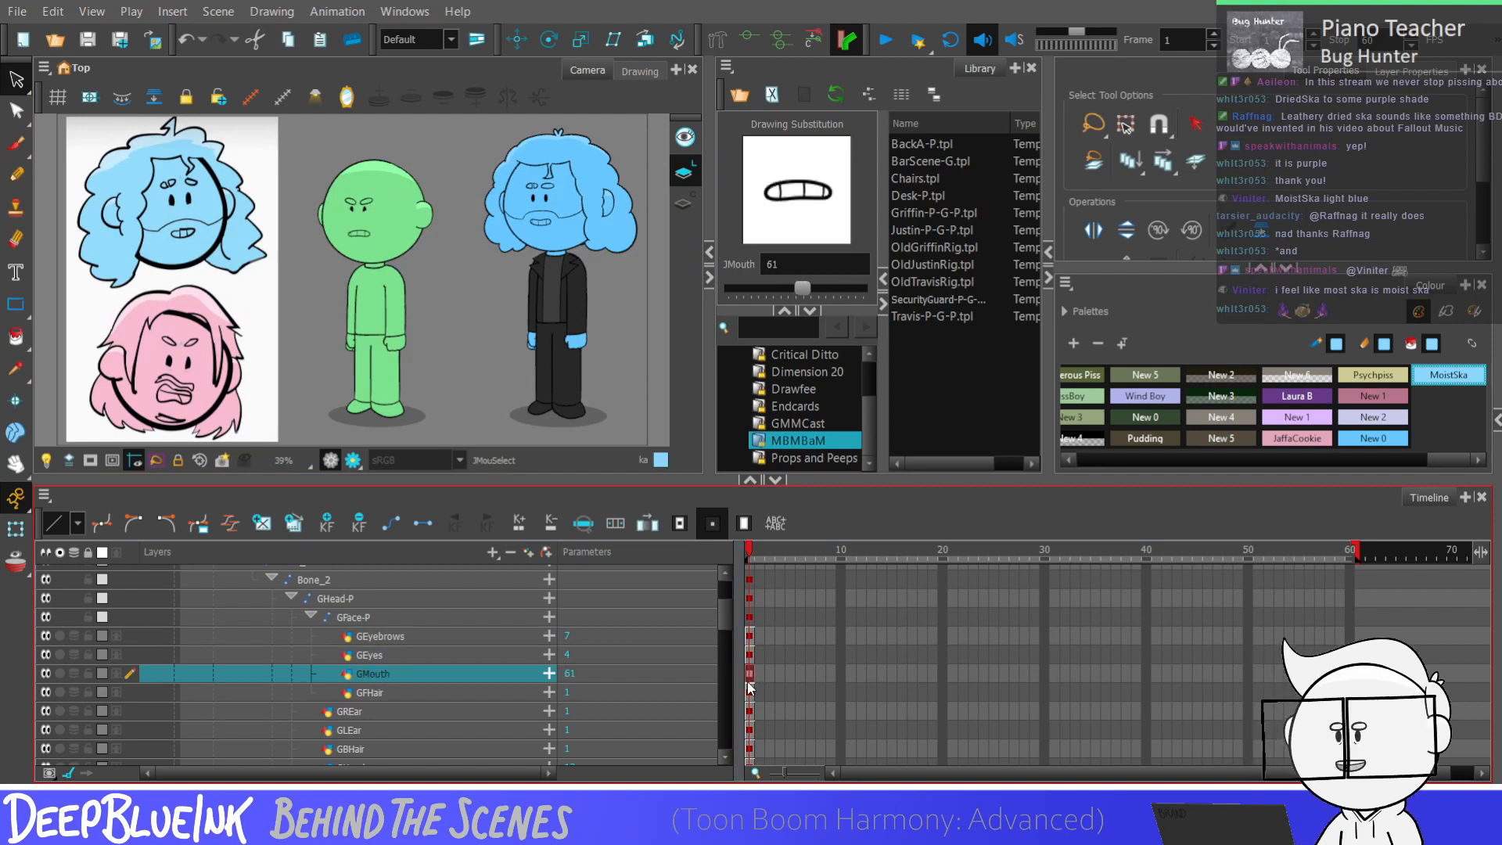
pyautogui.press('[')
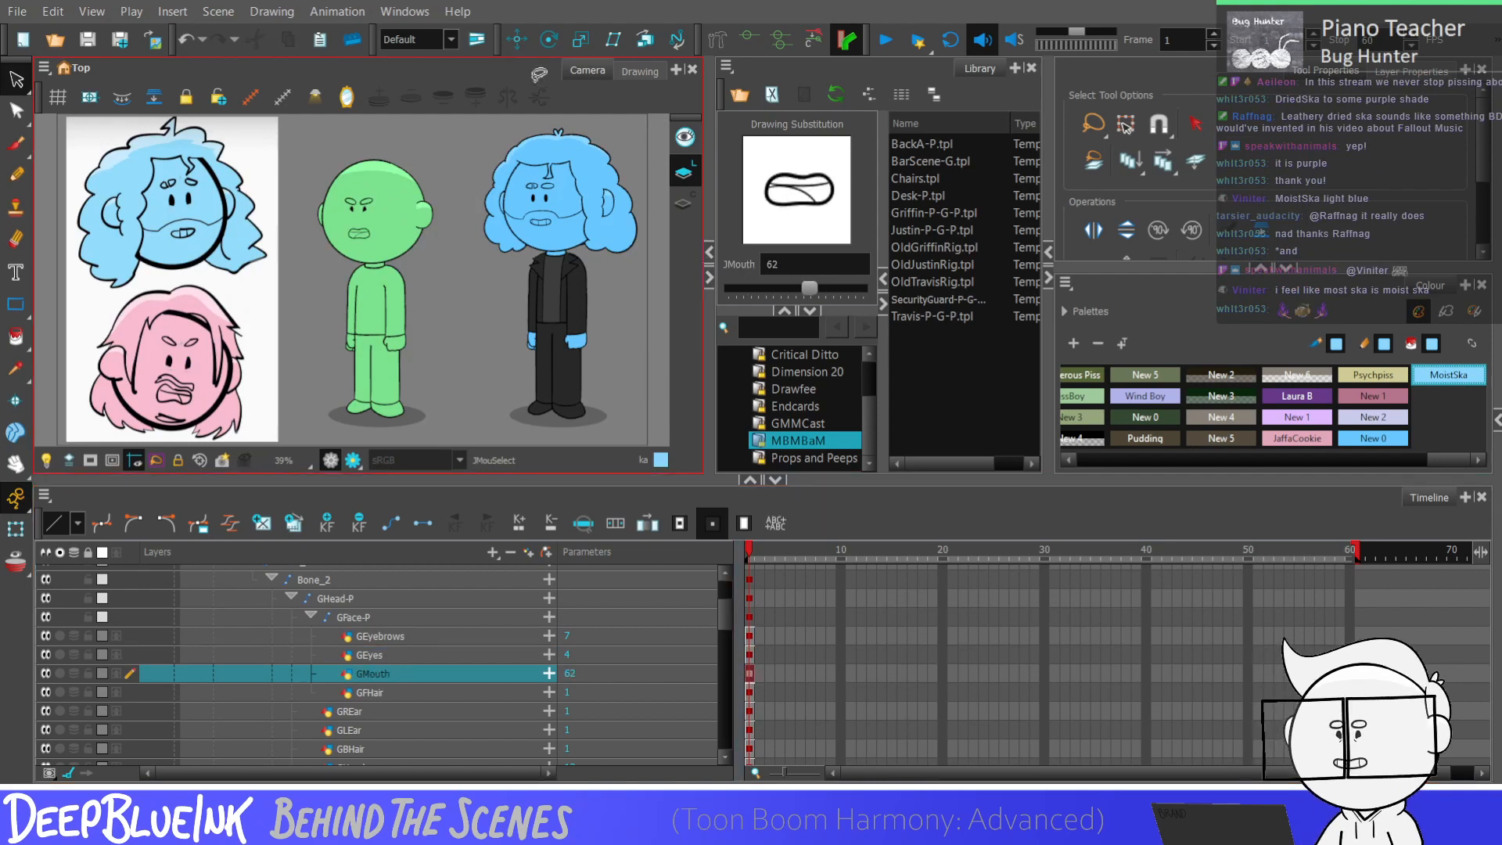
pyautogui.hotkey('alt', '2')
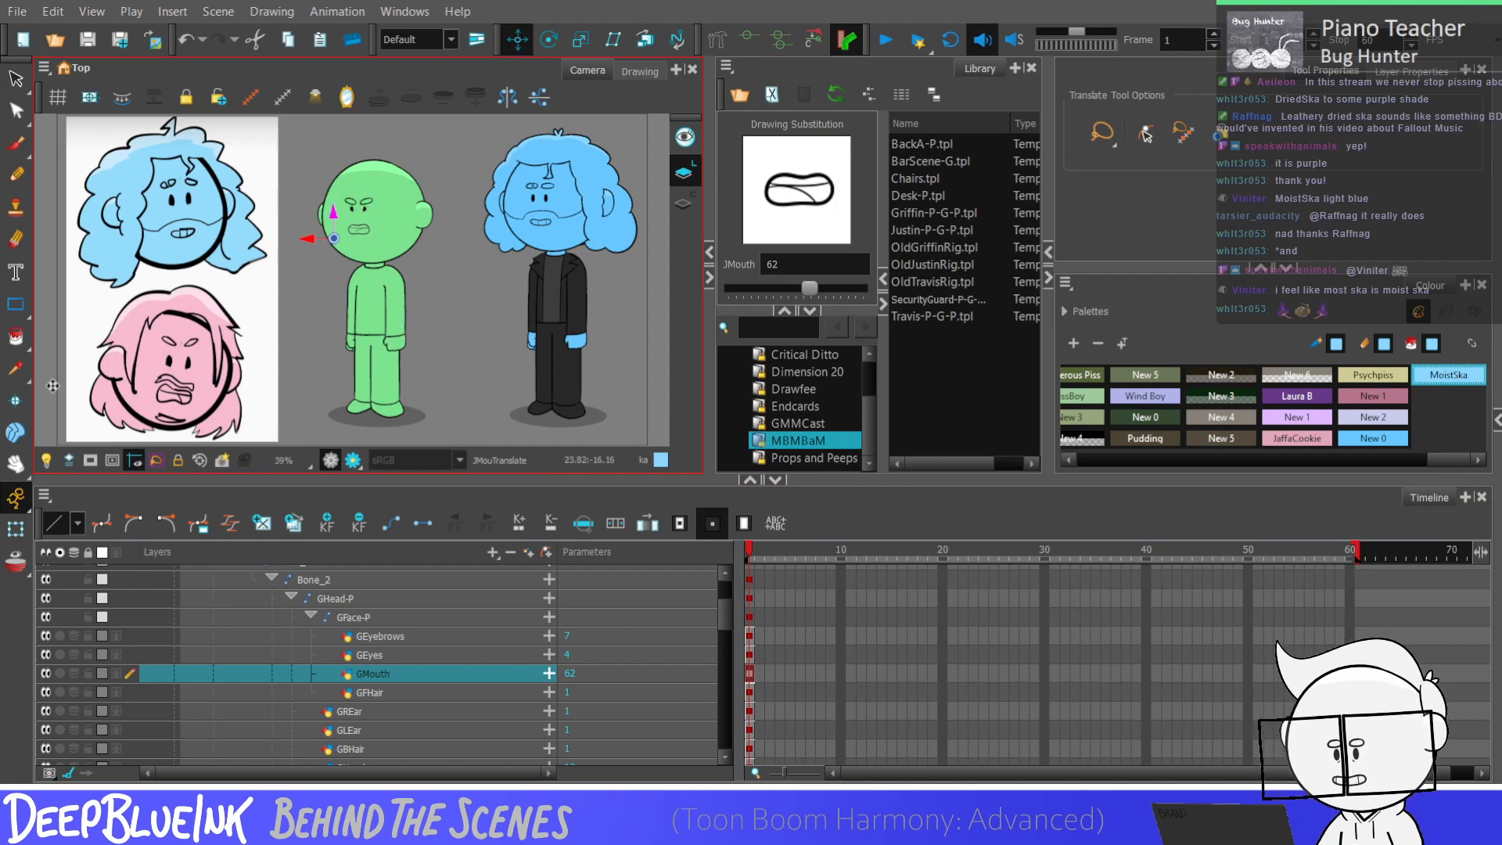
# Step: Add two palette colours sampled from the pink reference head: its base pink and its lighter highlight pink
pyautogui.hotkey('alt', 'd')
pyautogui.click(1073, 342)
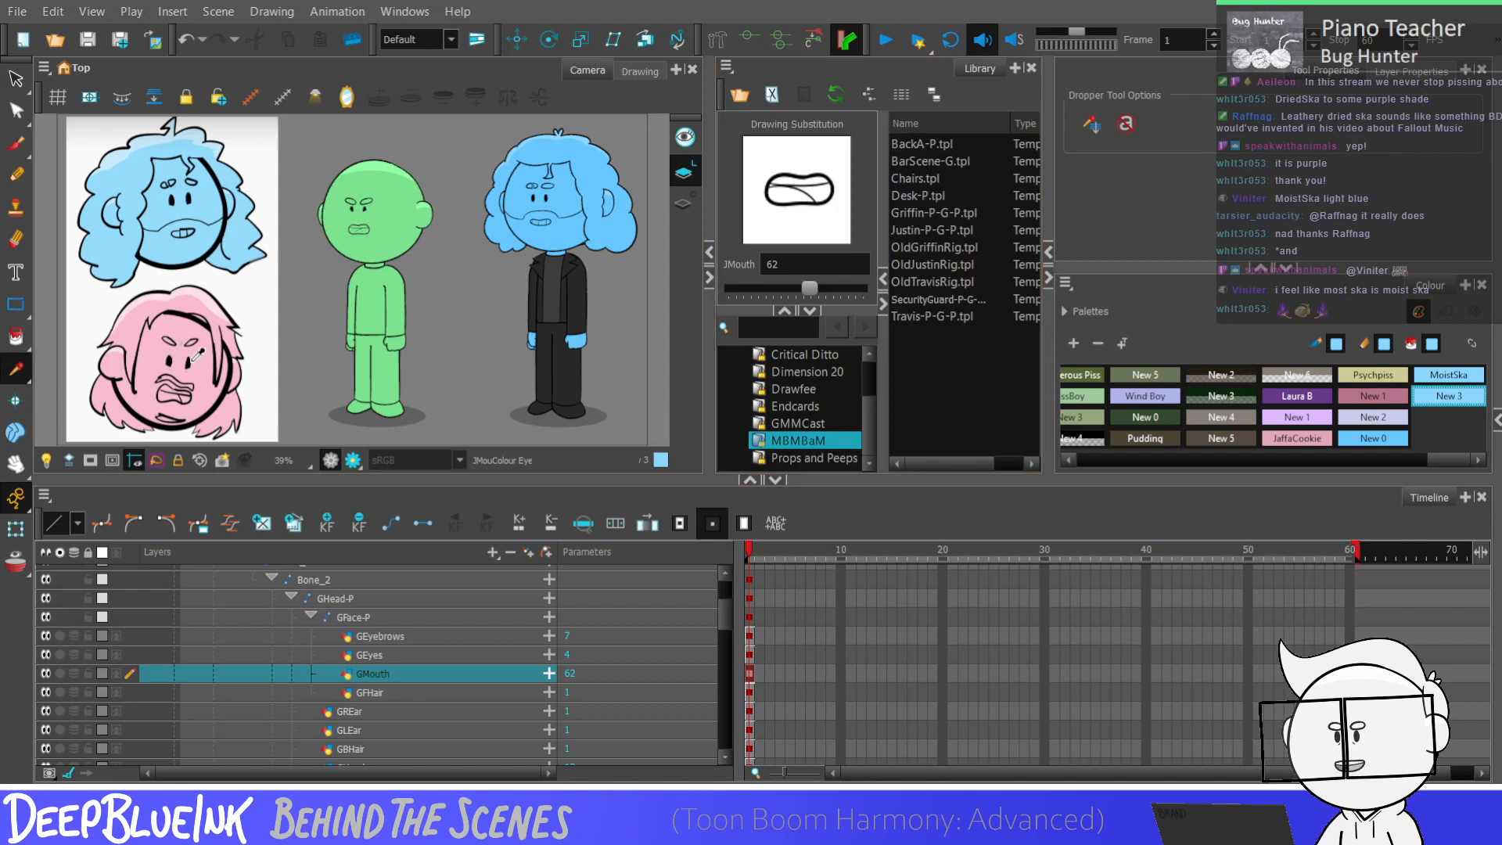
pyautogui.click(152, 354)
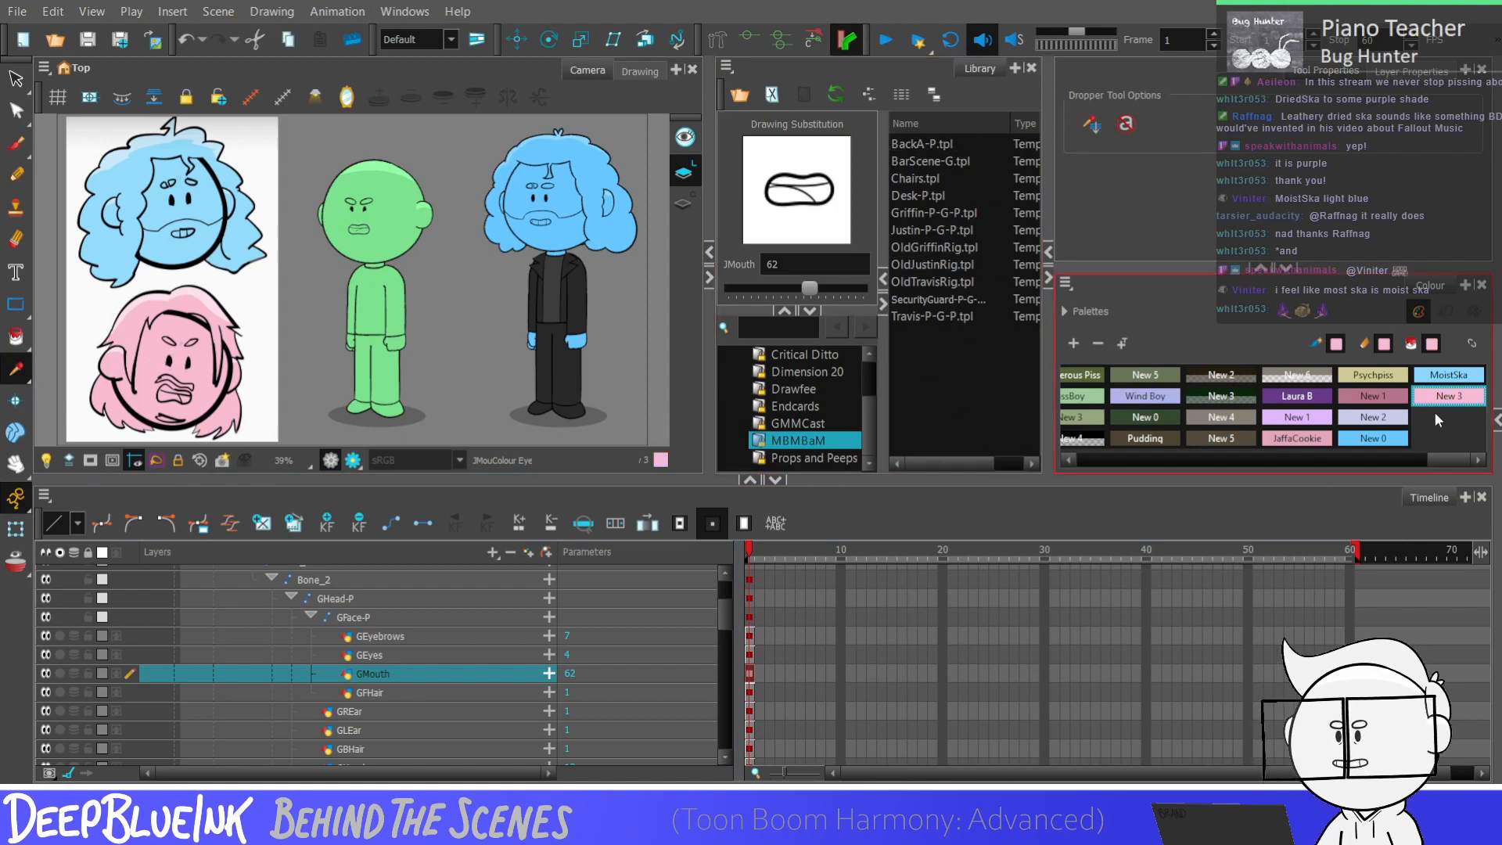
pyautogui.click(1072, 345)
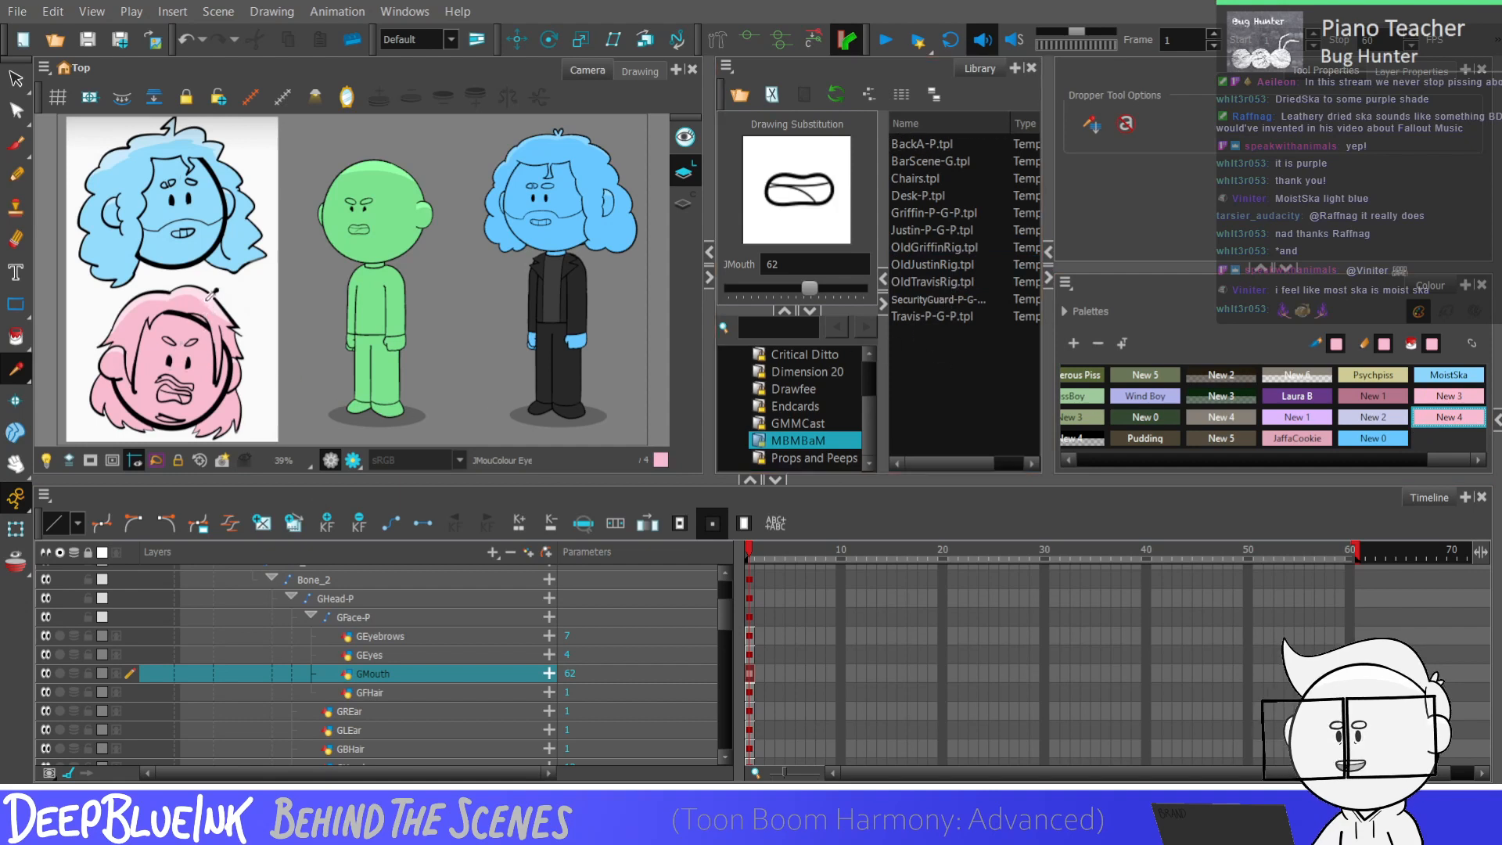
pyautogui.click(1449, 396)
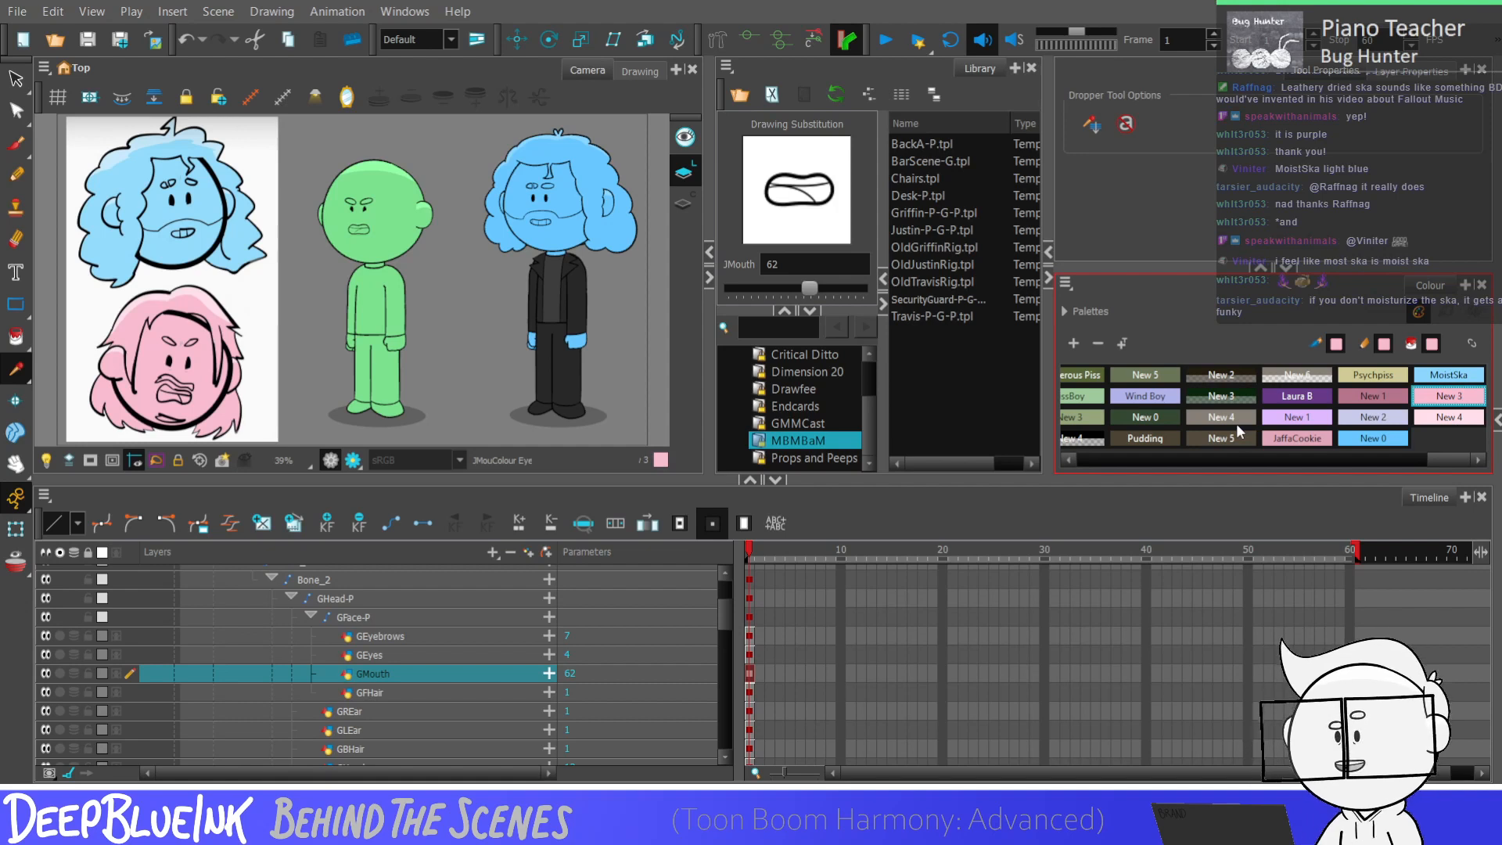
# Step: Paint the GHead drawing's base with the pink New 3 colour and its top highlight with the lighter New 4
pyautogui.click(16, 336)
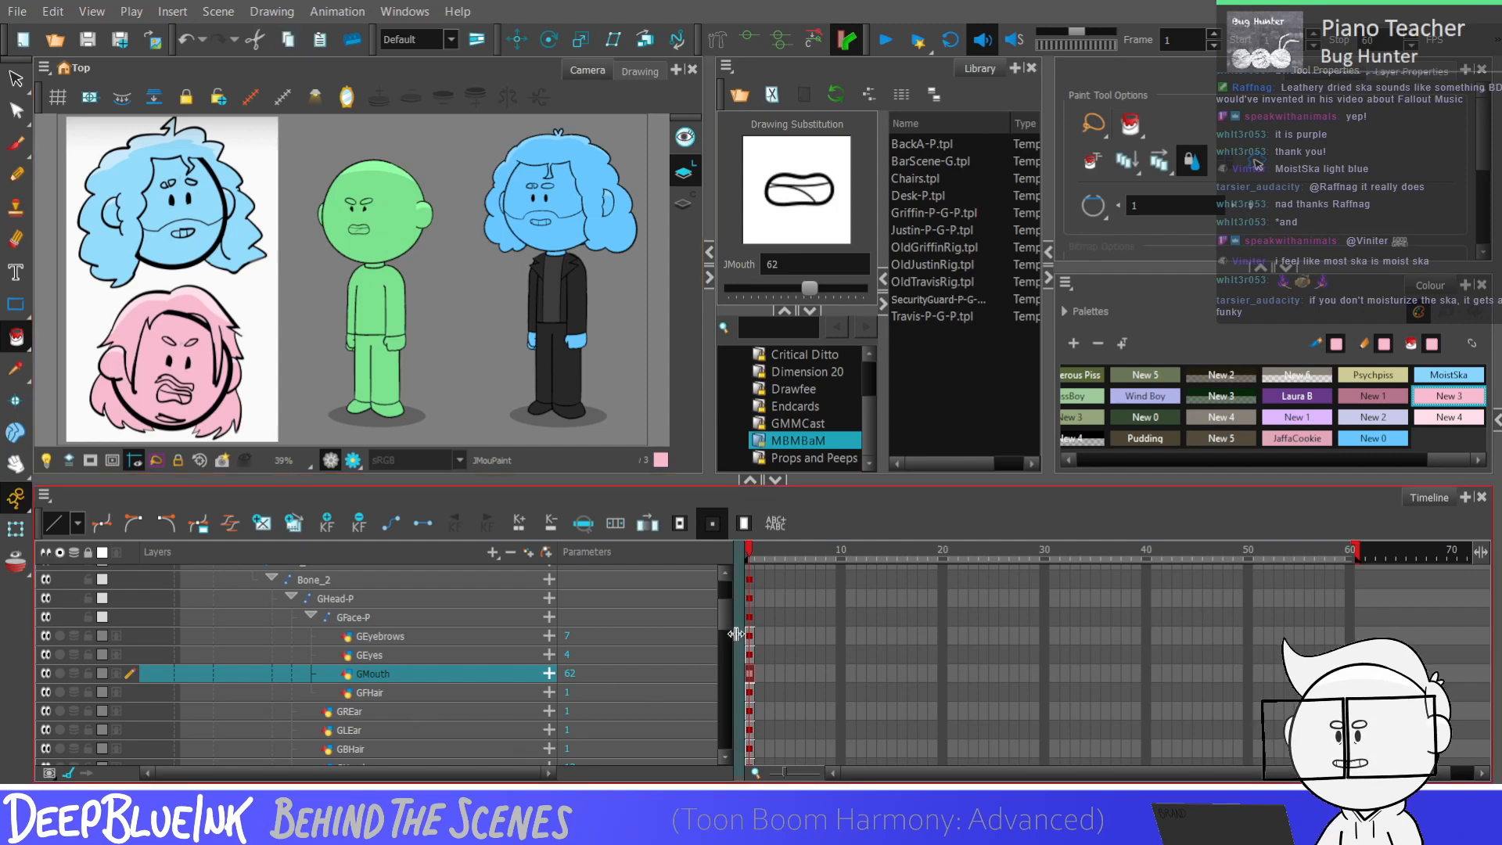
pyautogui.scroll(-1, 664, 639)
pyautogui.click(415, 731)
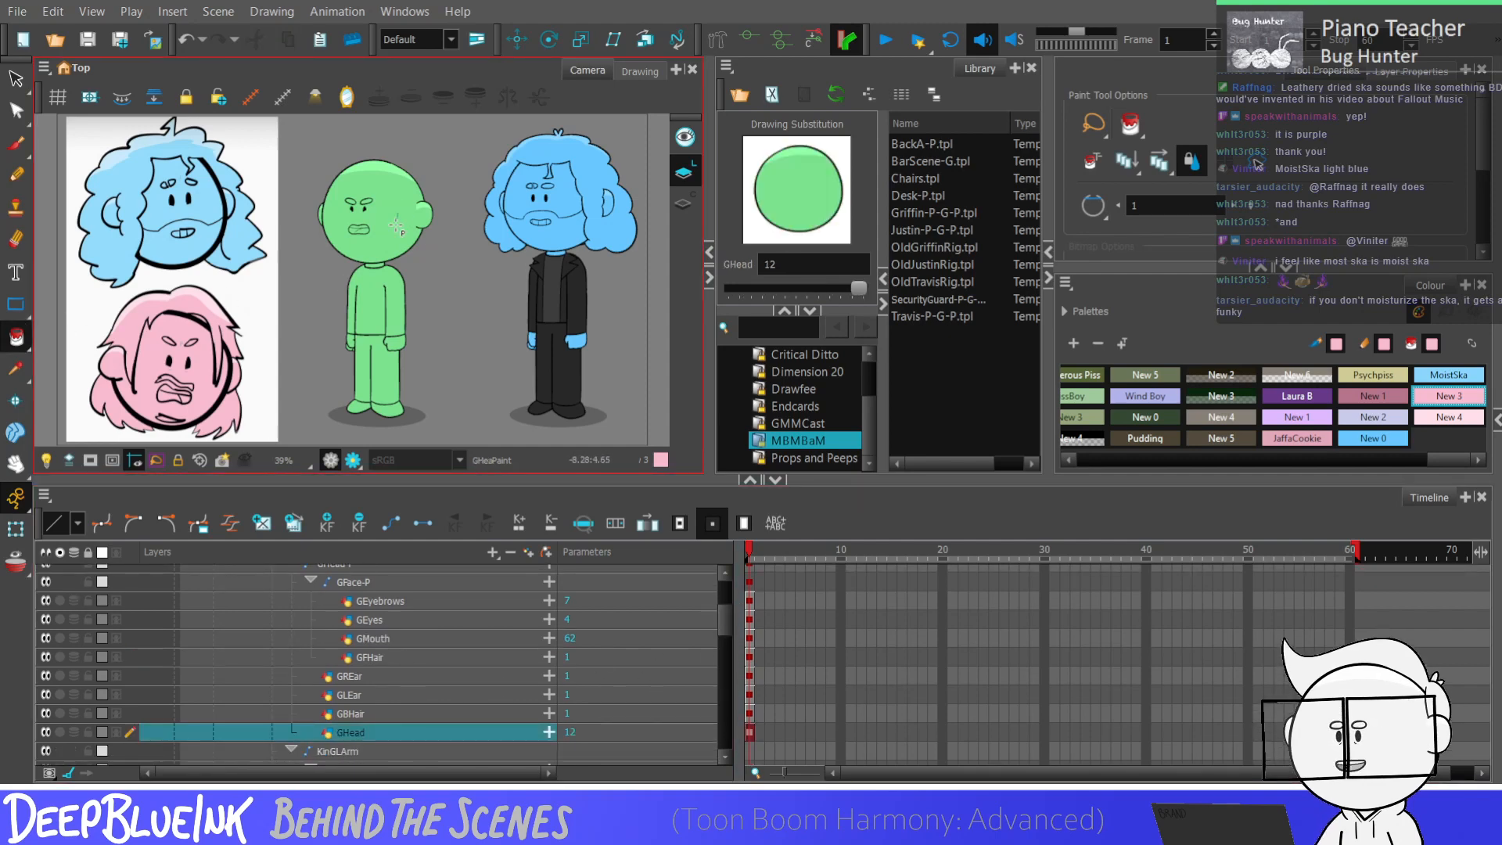
pyautogui.click(400, 211)
pyautogui.scroll(3, 391, 203)
pyautogui.scroll(2, 357, 164)
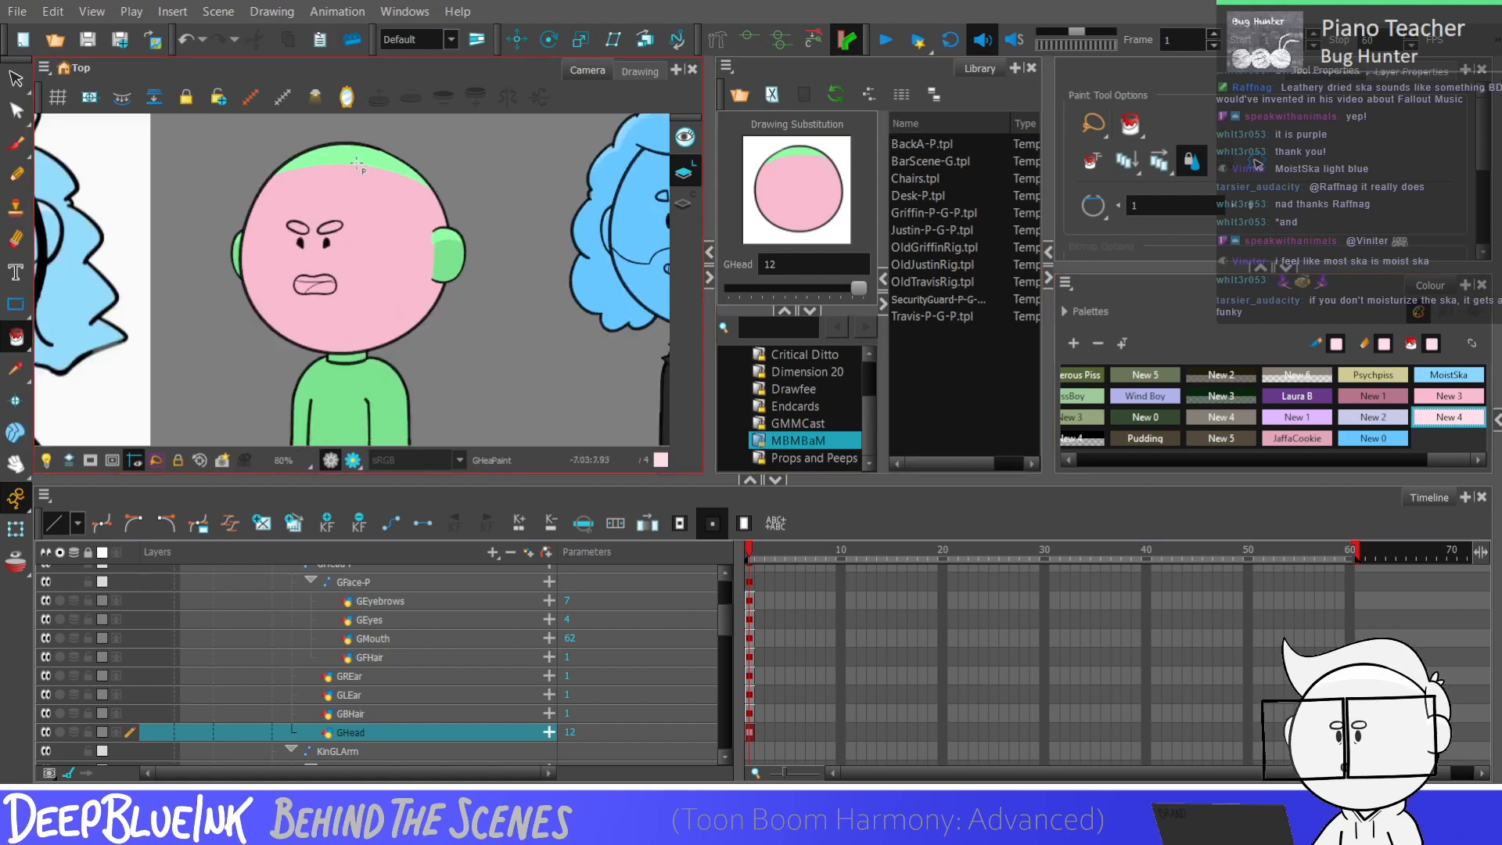
pyautogui.click(357, 164)
# Step: Paint the GLEar drawing's base with New 3 pink and its highlight with New 4
pyautogui.click(1448, 396)
pyautogui.click(406, 695)
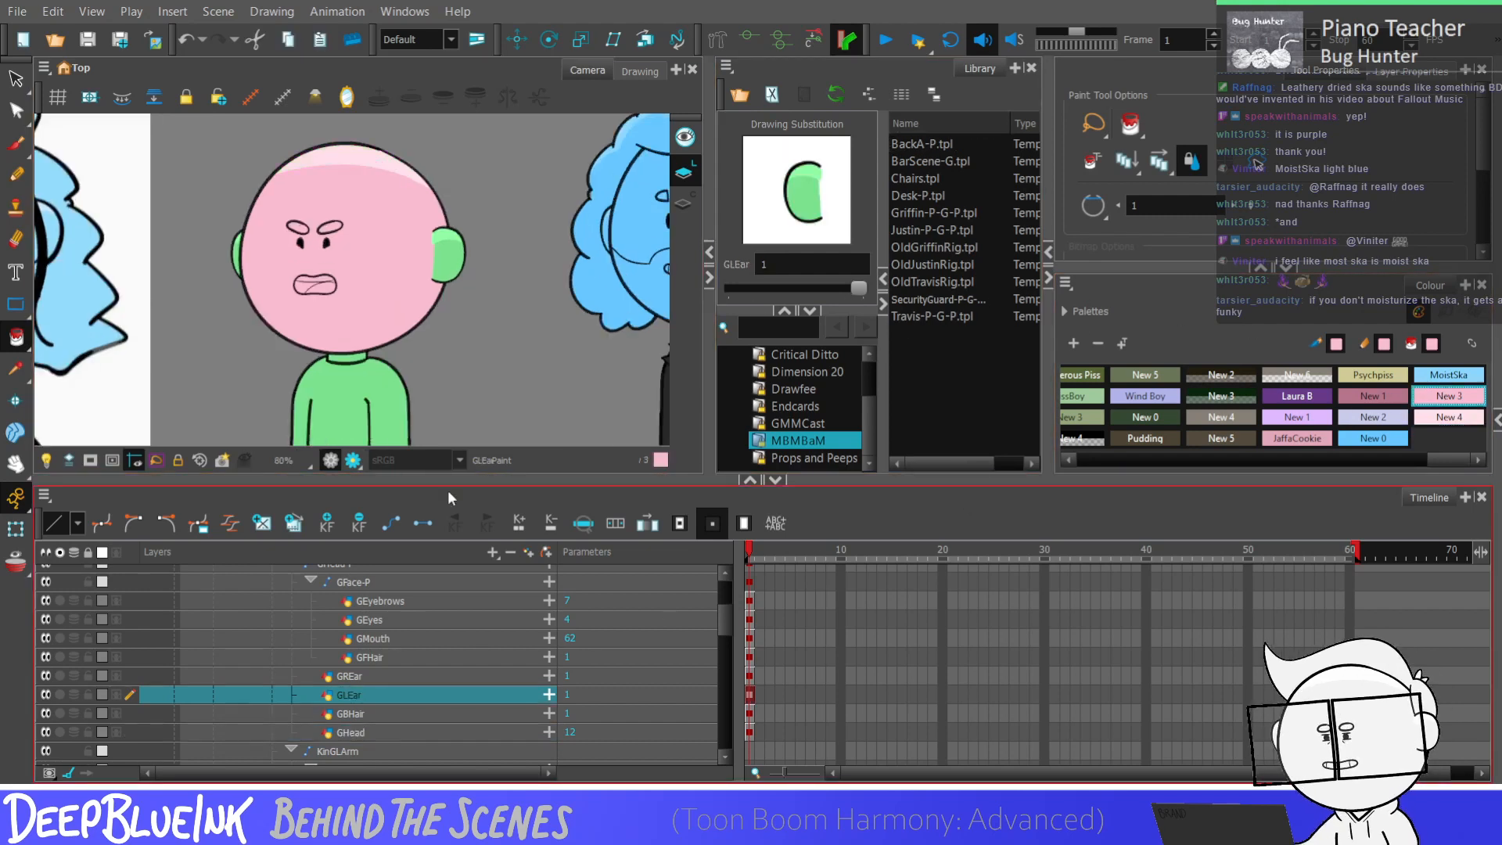
pyautogui.click(1448, 417)
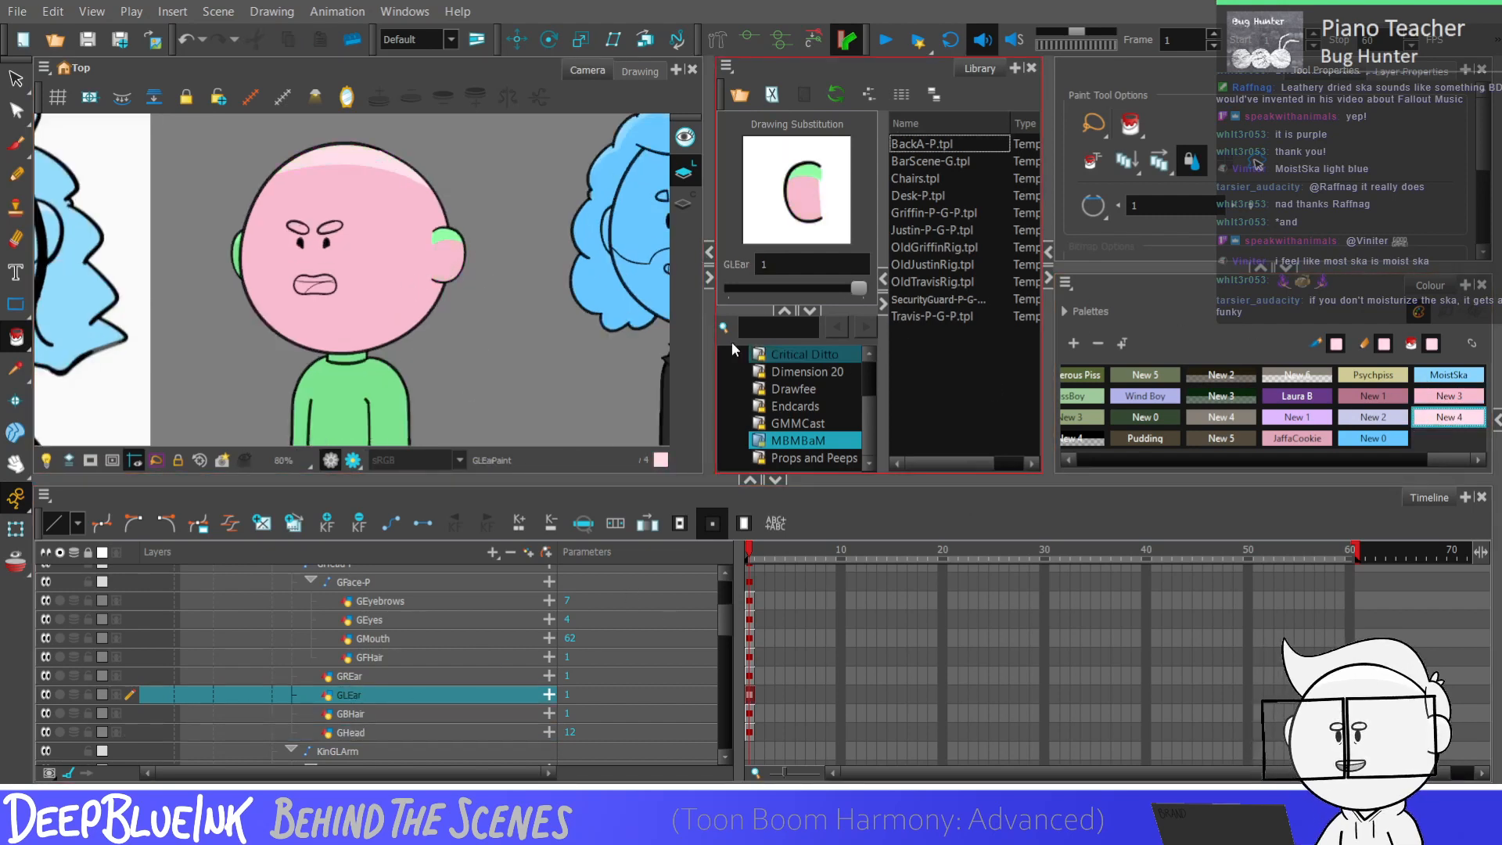
pyautogui.scroll(2, 434, 266)
pyautogui.click(485, 221)
# Step: Paint the GREar drawing's highlight with New 4 and its base with New 3 pink
pyautogui.click(403, 675)
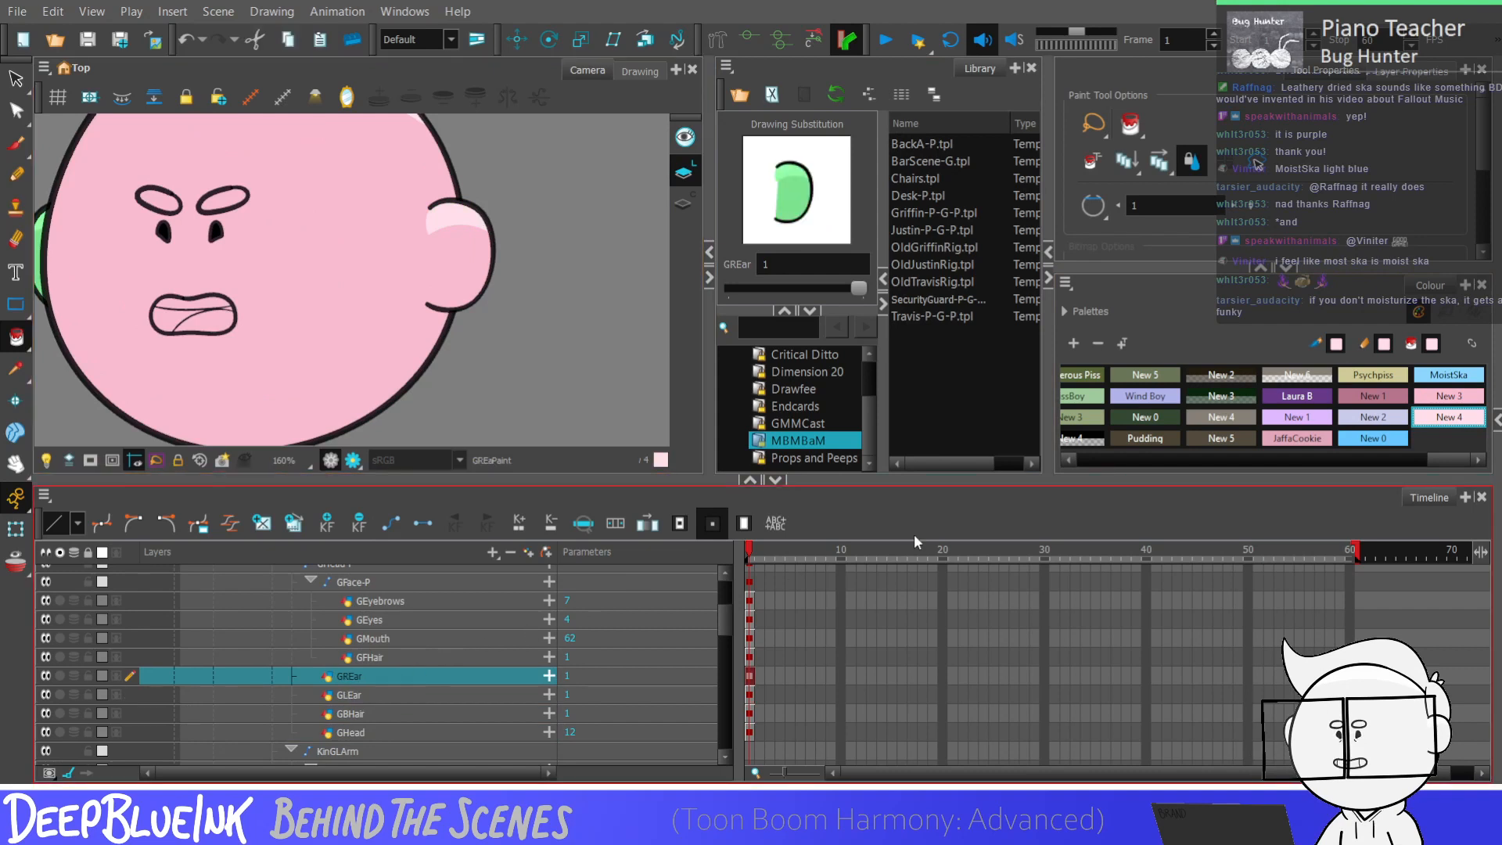
pyautogui.scroll(-1, 196, 247)
pyautogui.click(89, 228)
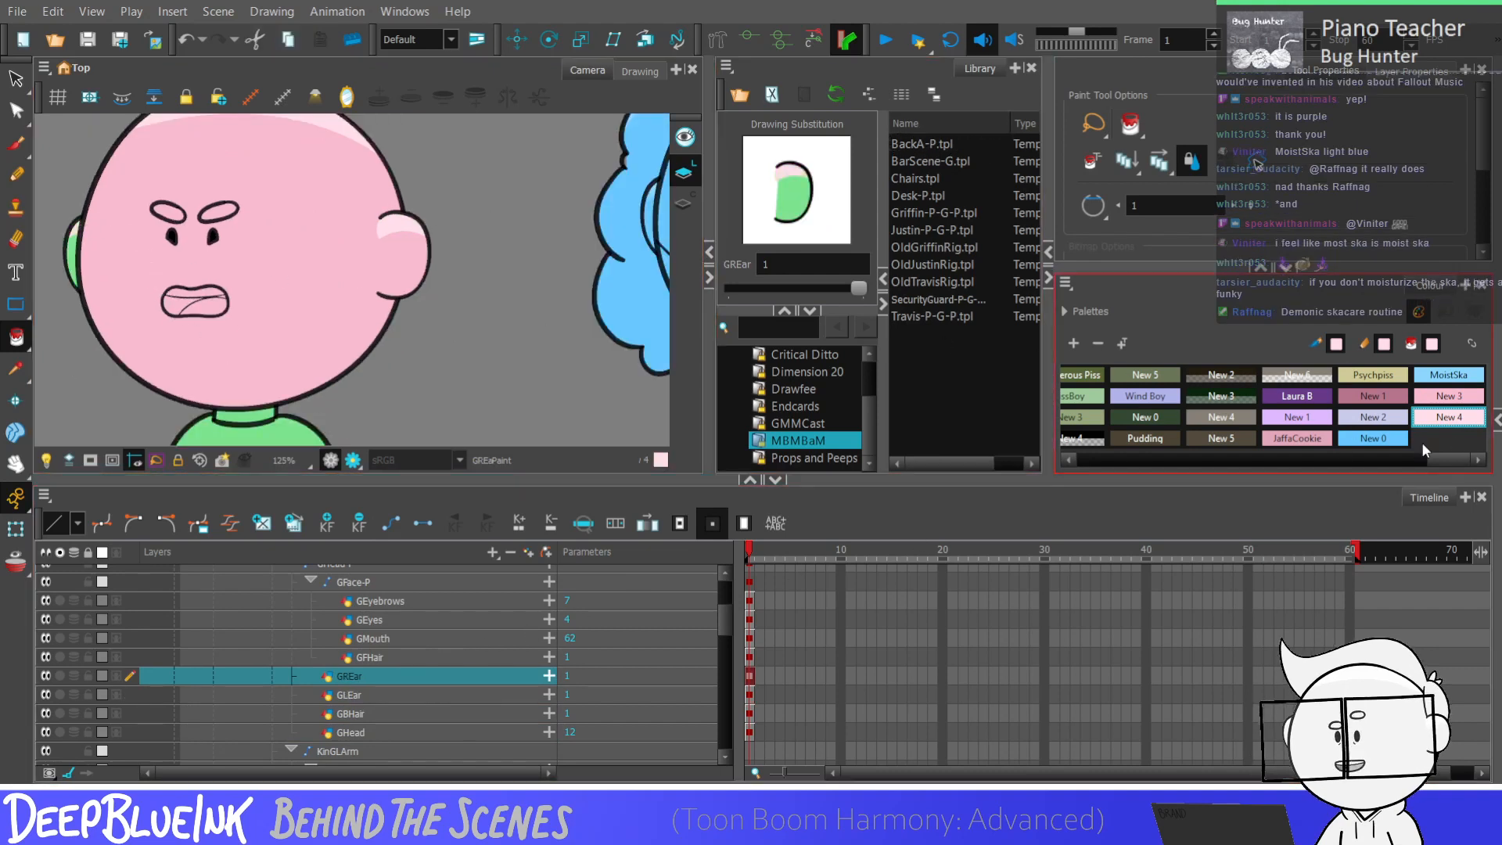
pyautogui.click(1447, 396)
pyautogui.scroll(-3, 213, 262)
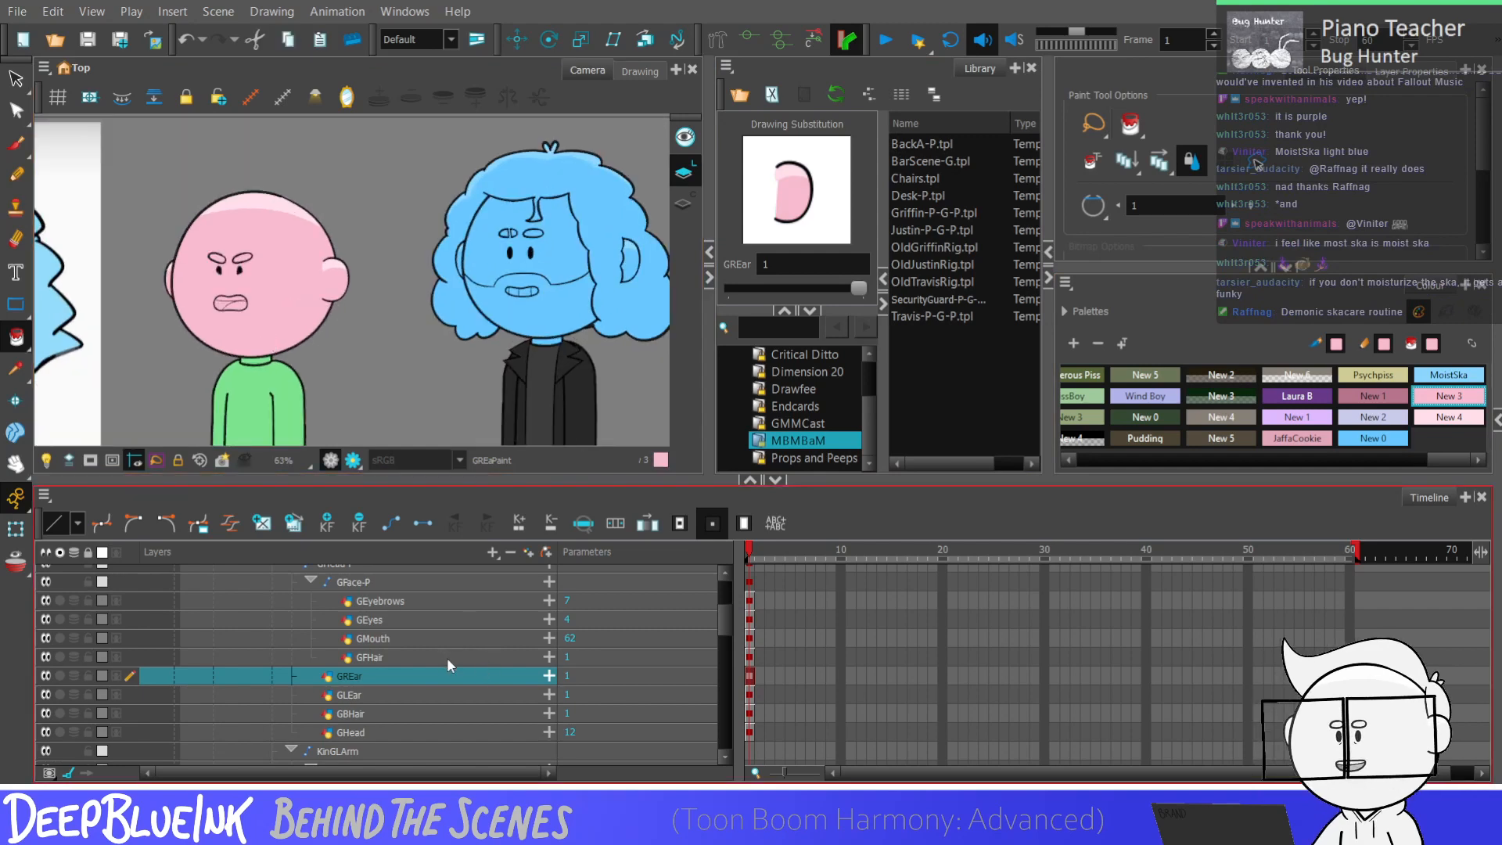
# Step: Ready the Pencil tool with the black Griffin'sGlasses colour on the GFHair layer and examine the pink reference head
pyautogui.click(448, 657)
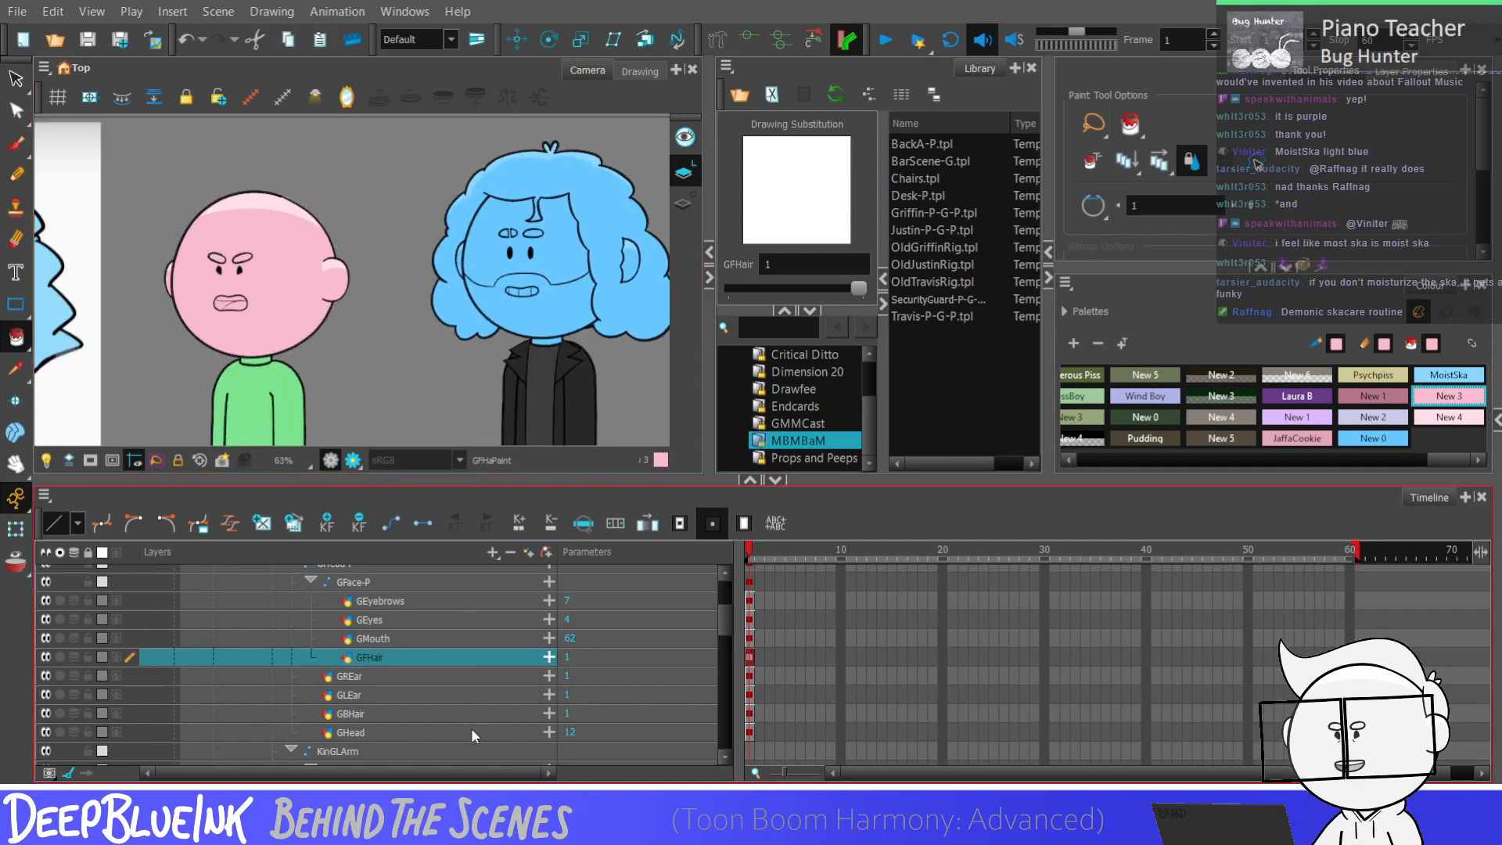
pyautogui.moveTo(1433, 463); pyautogui.dragTo(1060, 460)
pyautogui.click(1098, 374)
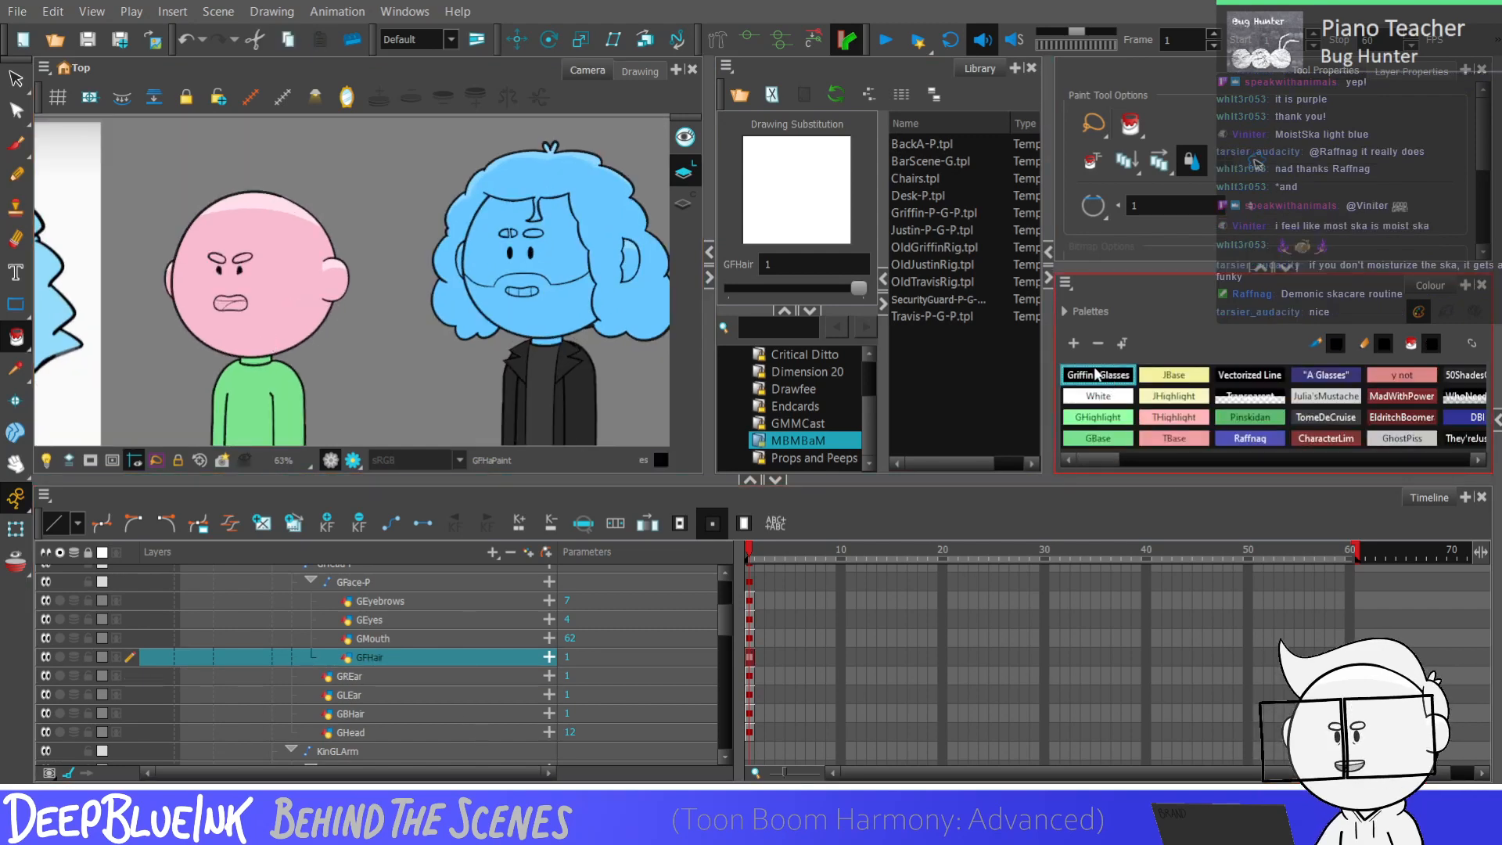
pyautogui.hotkey('alt', '/')
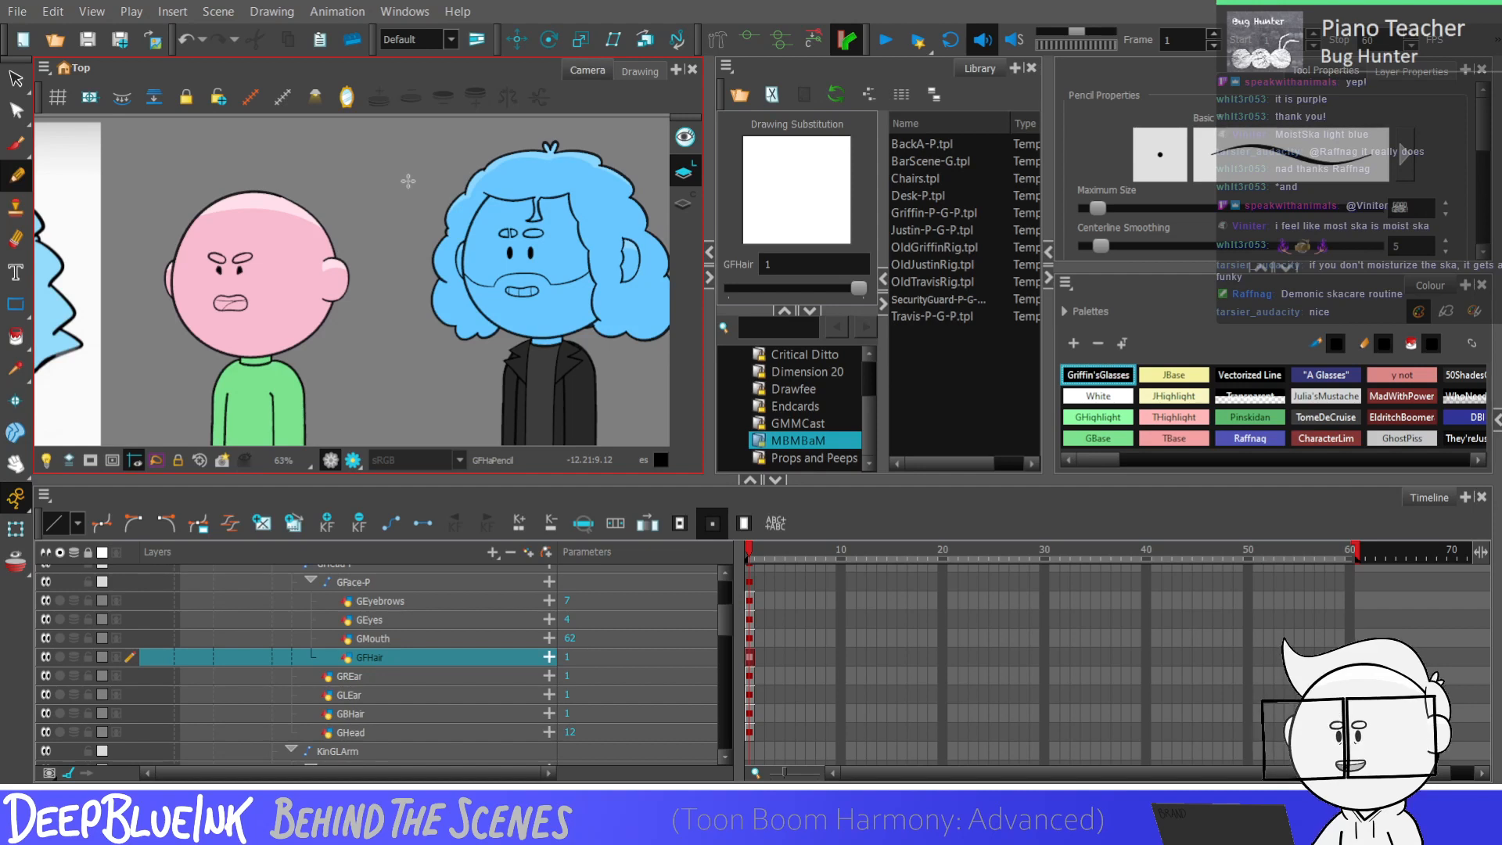
pyautogui.scroll(-3, 407, 181)
pyautogui.scroll(1, 258, 307)
pyautogui.scroll(-1, 375, 250)
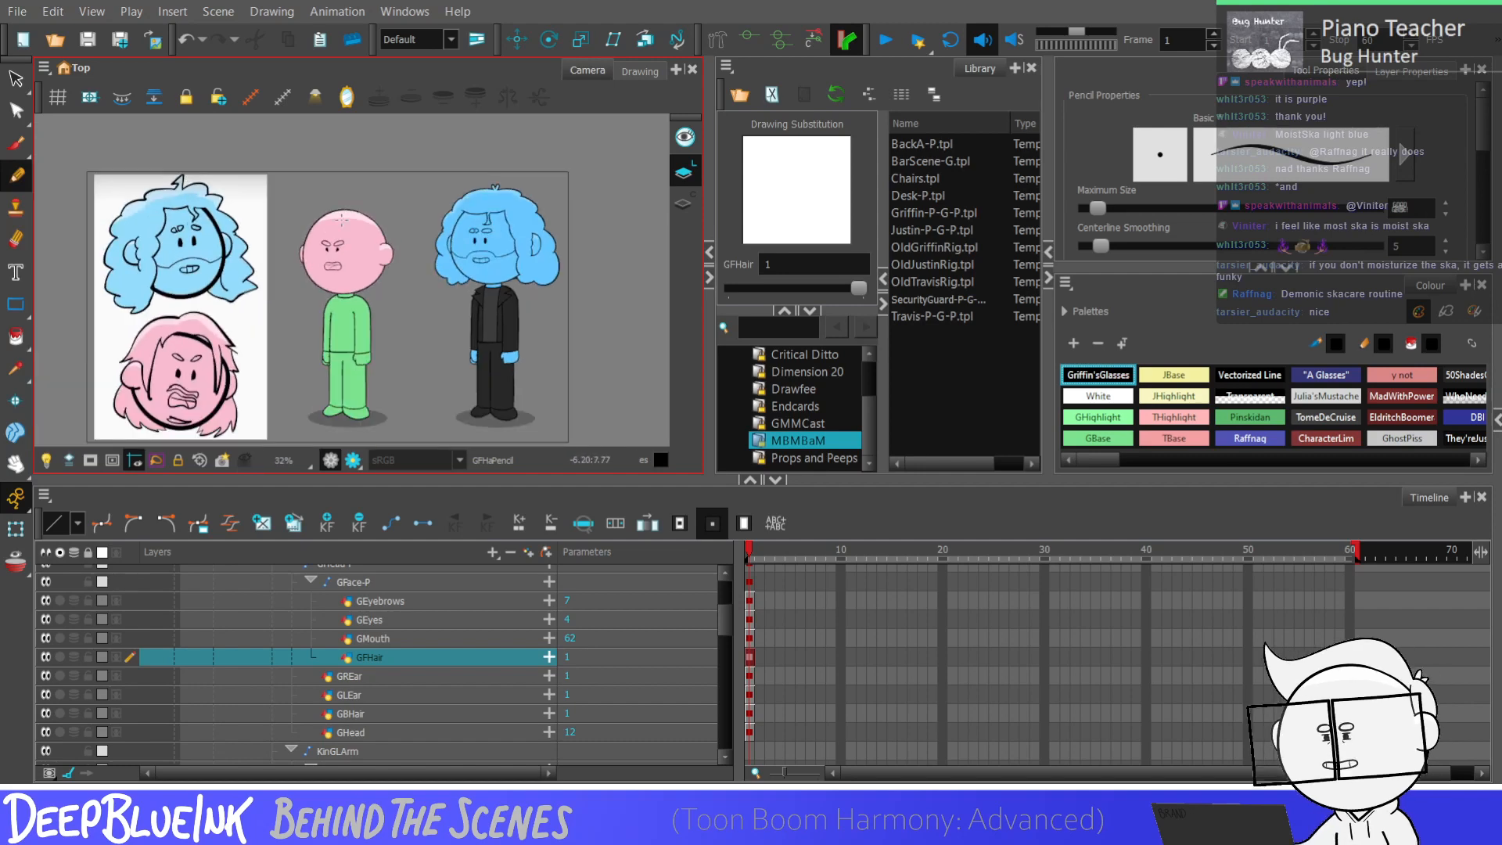
pyautogui.scroll(2, 235, 383)
pyautogui.scroll(1, 172, 406)
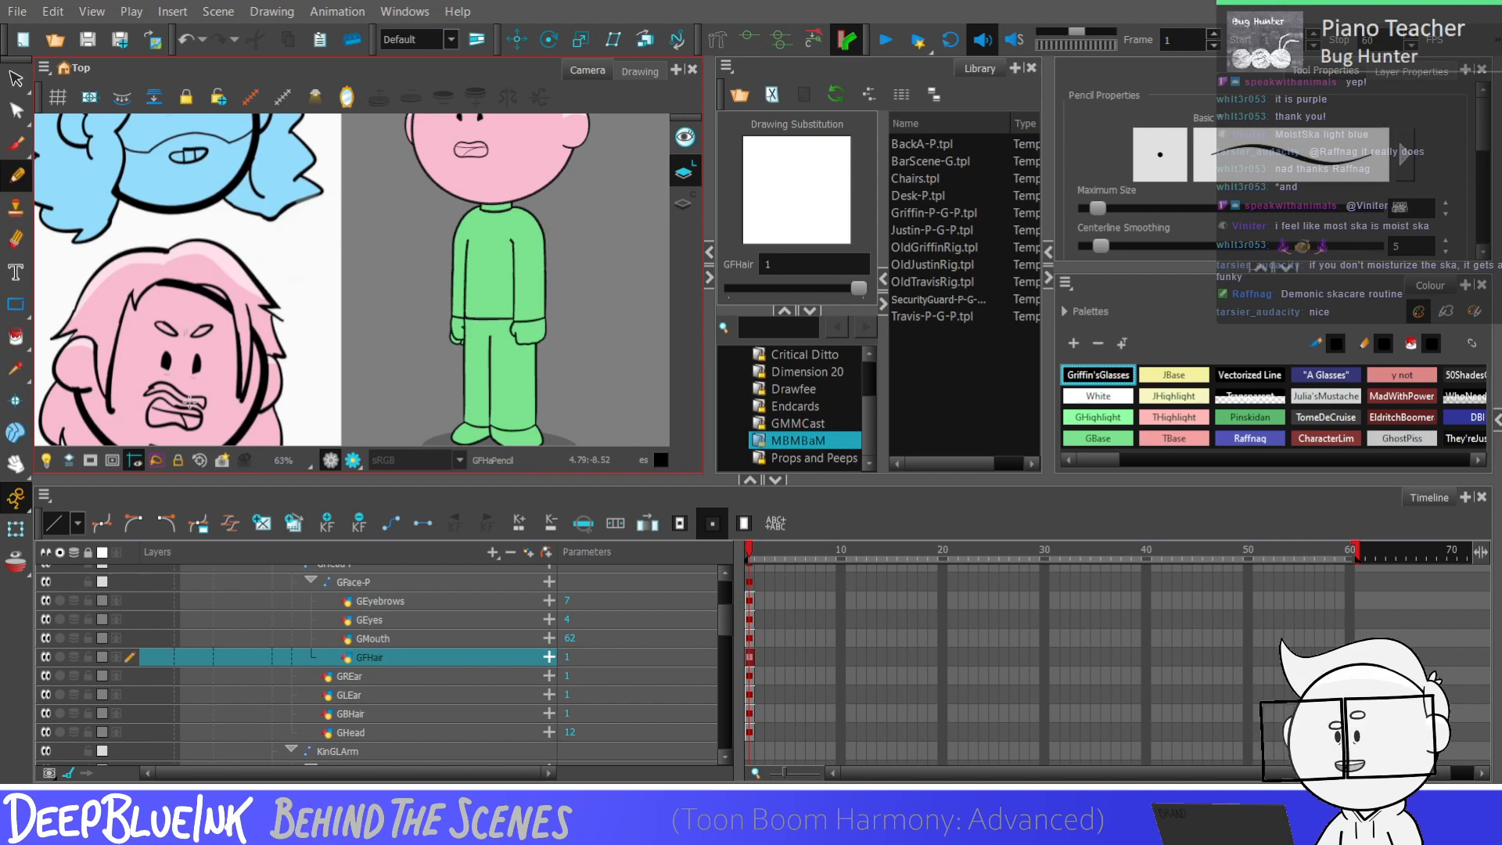
pyautogui.scroll(-1, 190, 400)
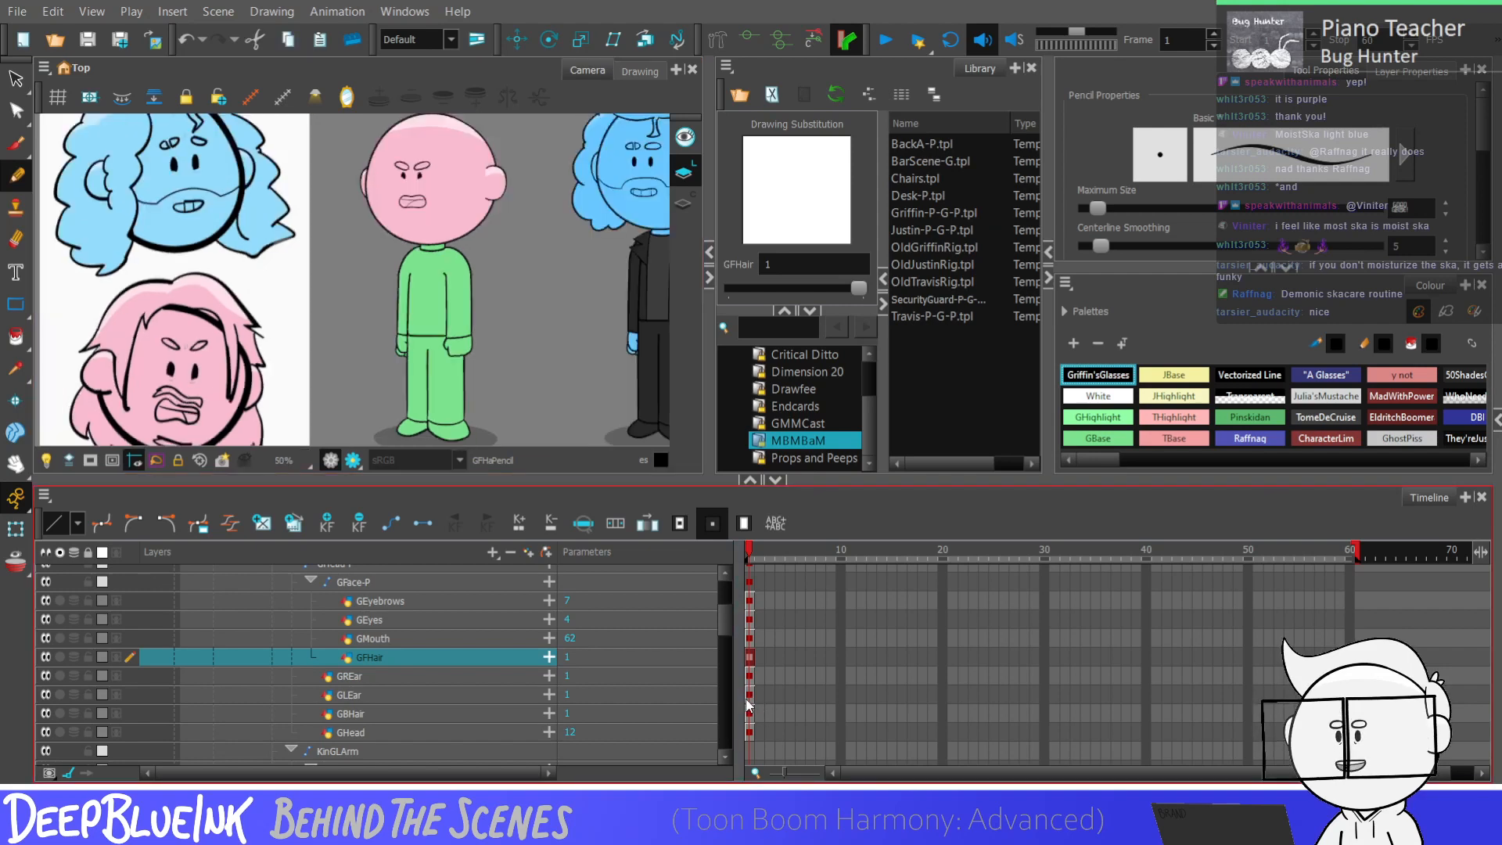
# Step: Draw a black pencil line down the upper inner edge of the GLEar drawing, undoing and redrawing the stroke as needed
pyautogui.click(749, 695)
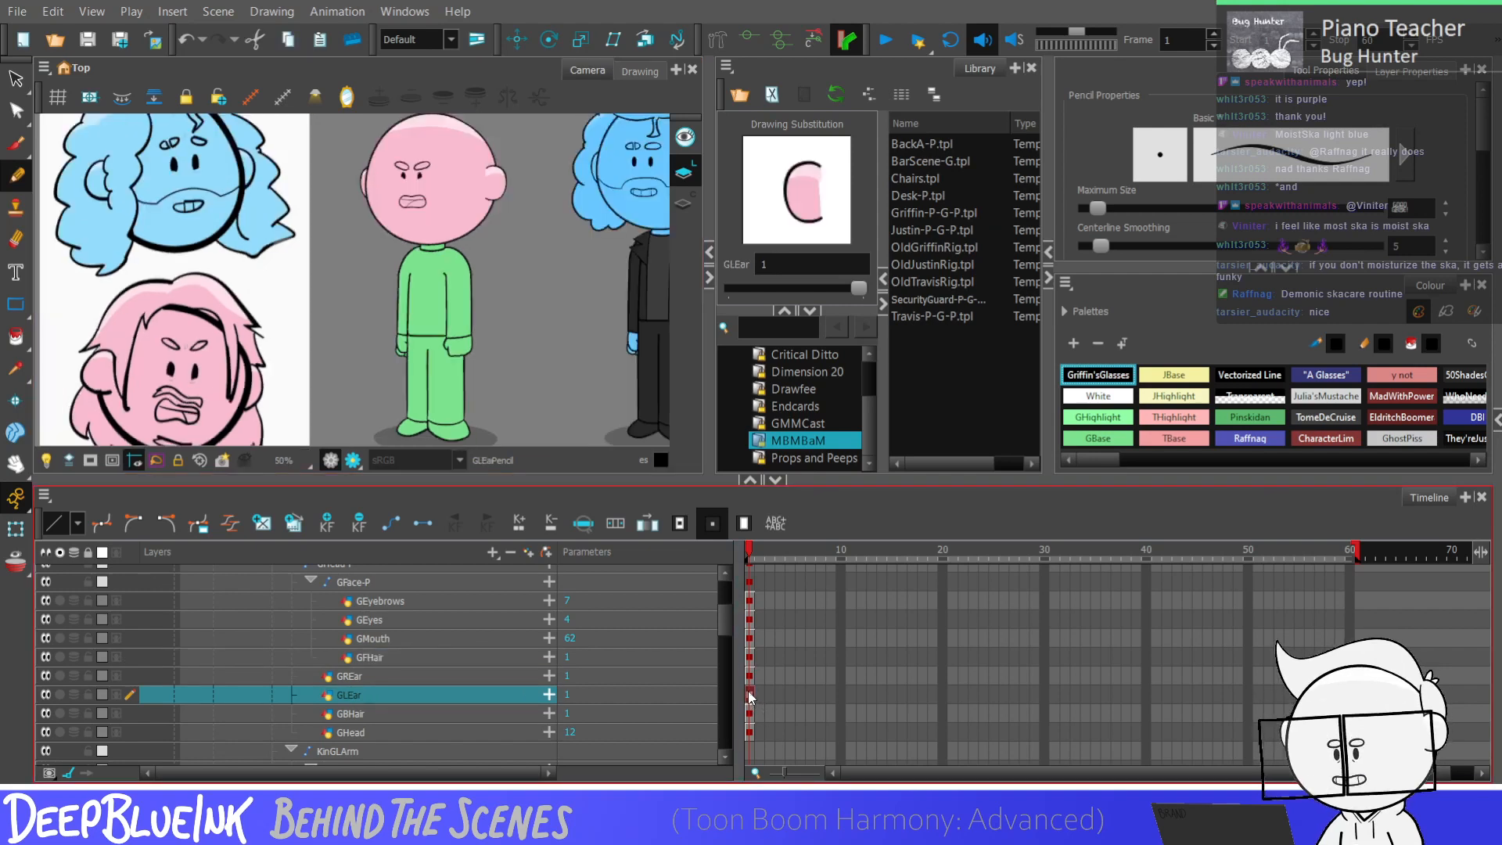
pyautogui.hotkey('shift', 't')
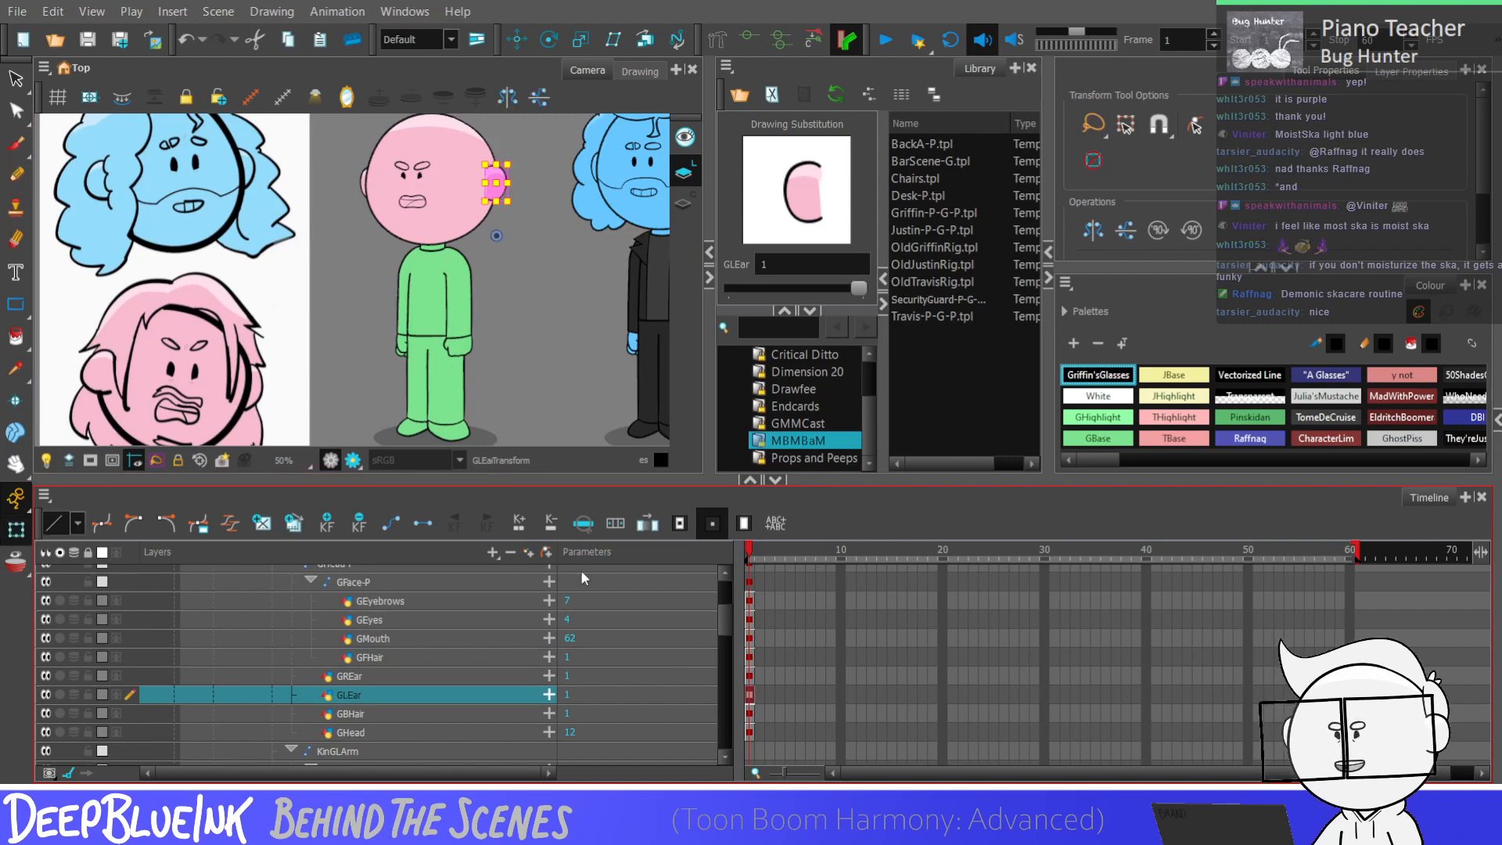
pyautogui.hotkey('alt', '/')
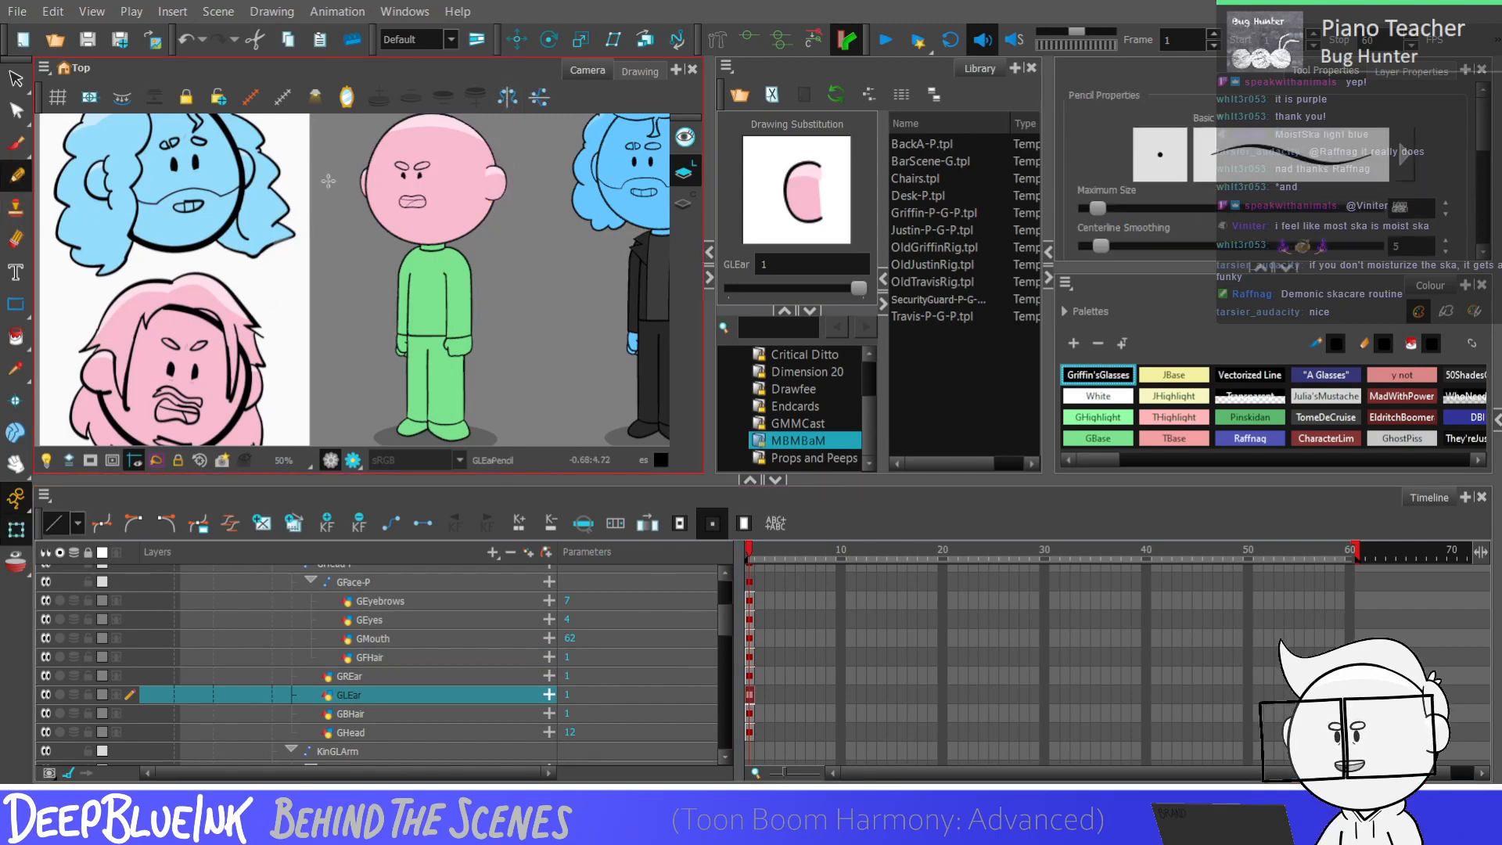
pyautogui.scroll(5, 470, 239)
pyautogui.moveTo(504, 152); pyautogui.dragTo(491, 235)
pyautogui.hotkey('ctrl', 'z')
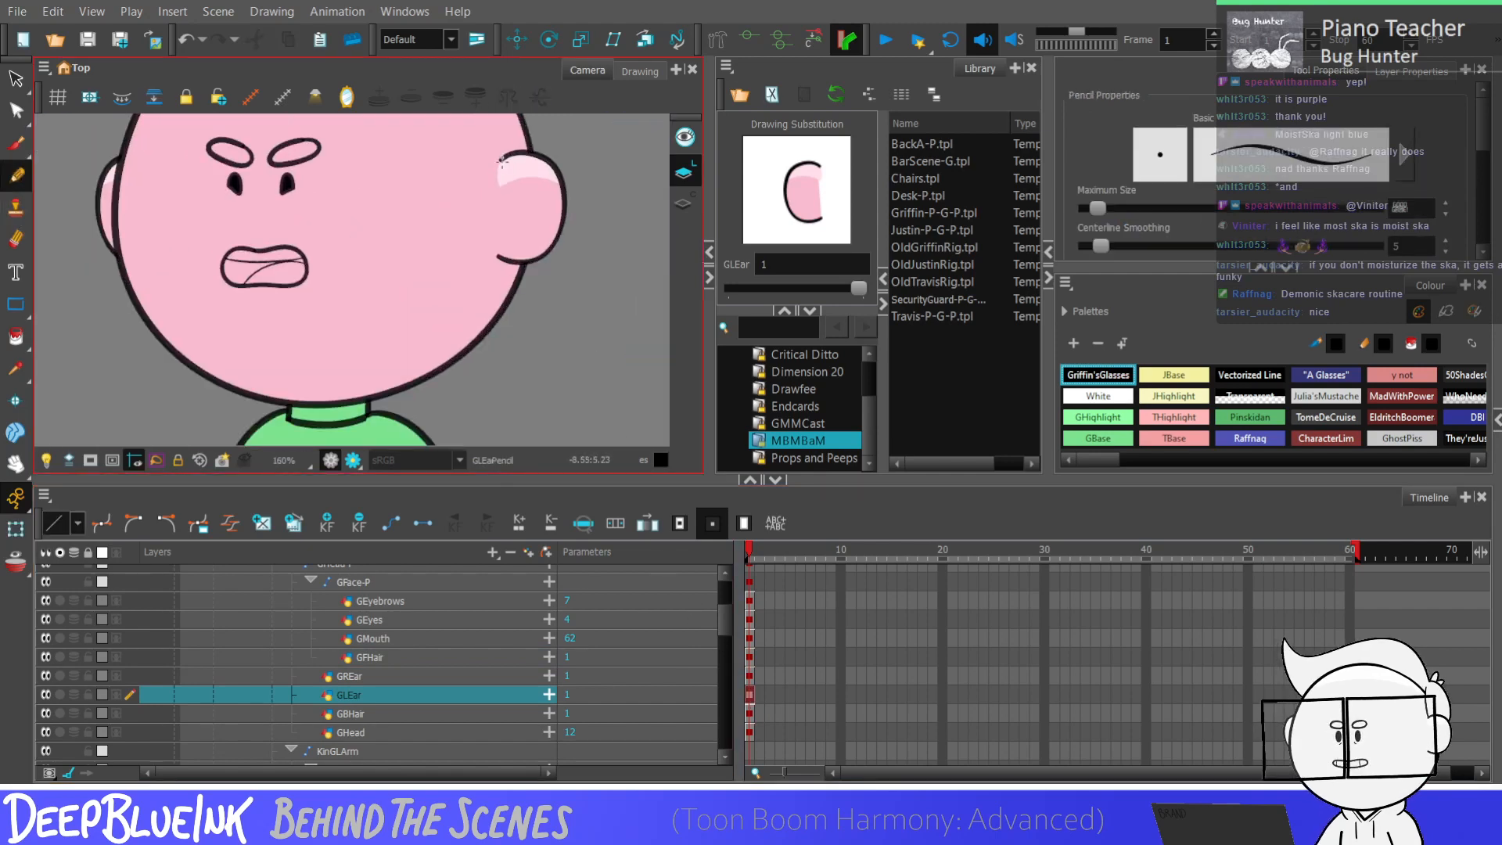
pyautogui.hotkey('ctrl', 'z')
pyautogui.moveTo(505, 155); pyautogui.dragTo(489, 223)
pyautogui.hotkey('ctrl', 'z')
pyautogui.hotkey('ctrl', 'z')
pyautogui.hotkey('ctrl', 'z')
pyautogui.moveTo(505, 155)
pyautogui.mouseDown()
pyautogui.moveTo(491, 221)
pyautogui.moveTo(563, 216)
pyautogui.moveTo(489, 272)
pyautogui.mouseUp()
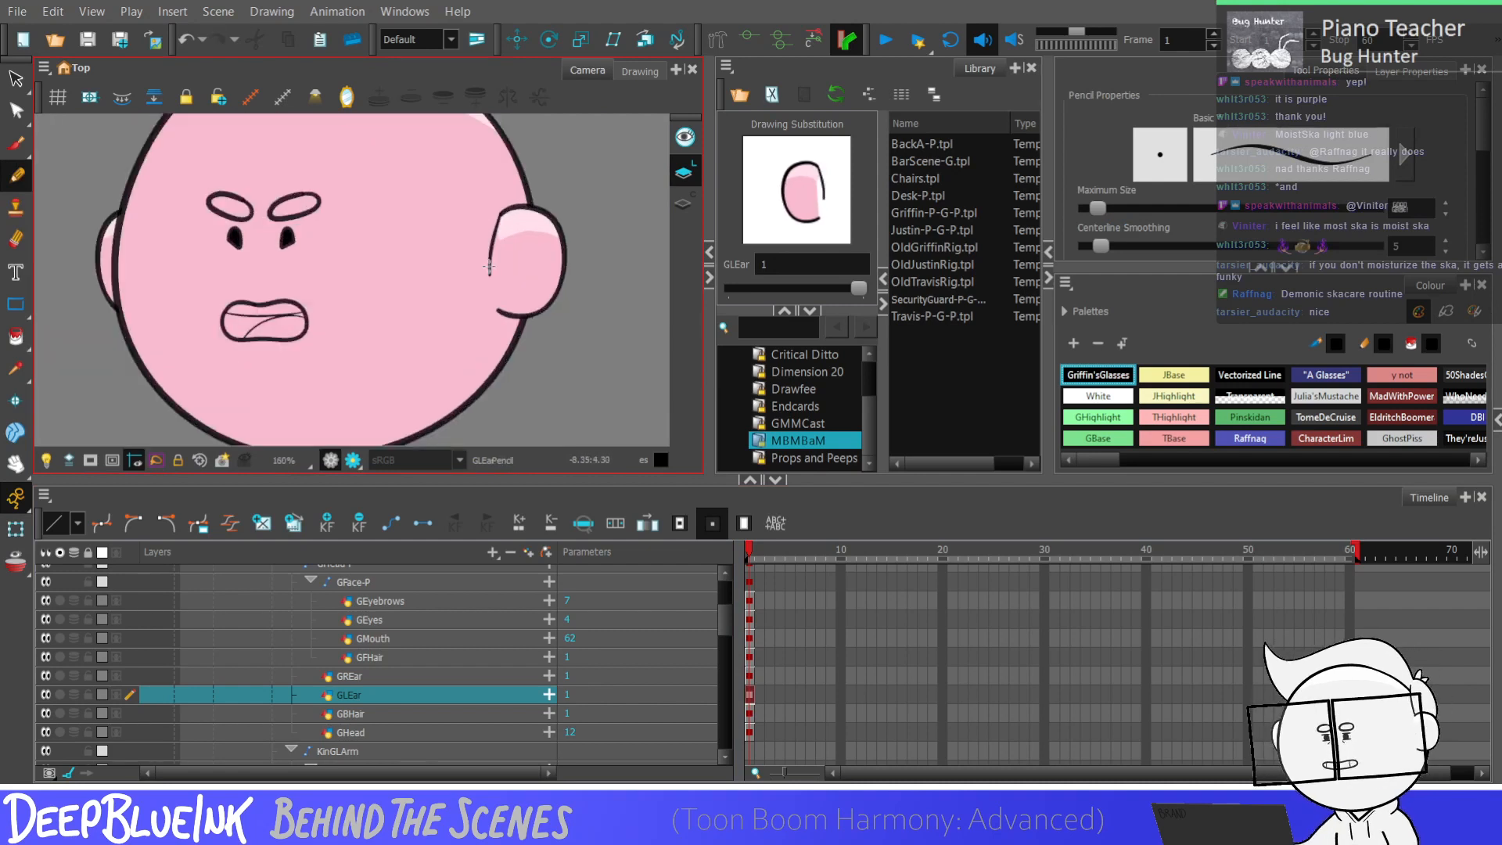
pyautogui.hotkey('ctrl', 'z')
pyautogui.moveTo(503, 206); pyautogui.dragTo(489, 271)
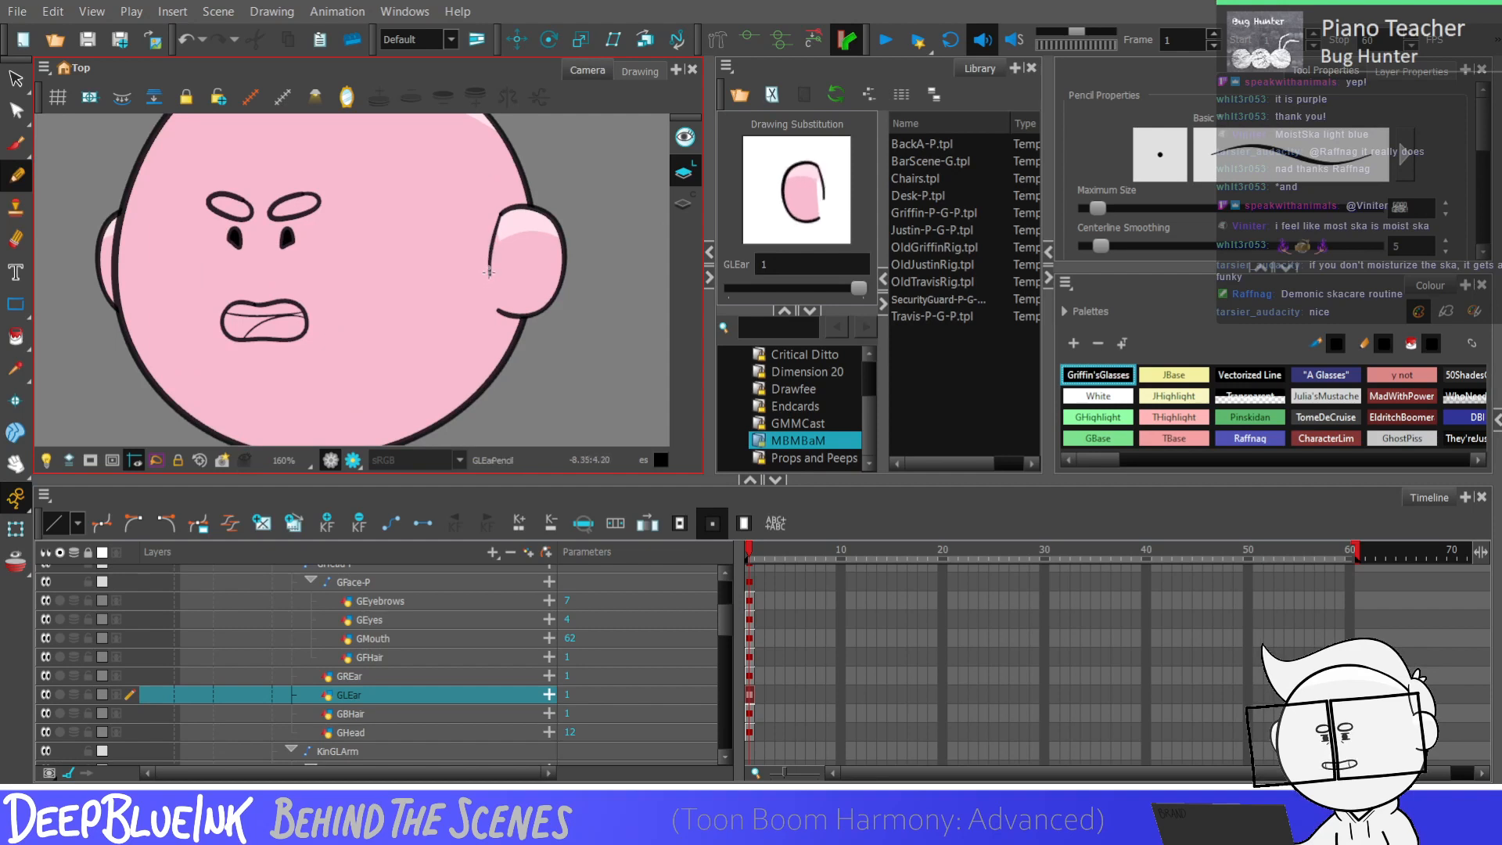
# Step: Try to draw a long black line from the upper head down to the inner edge of the ear on GLEar
pyautogui.hotkey('ctrl', 'z')
pyautogui.moveTo(503, 207)
pyautogui.mouseDown()
pyautogui.moveTo(478, 303)
pyautogui.moveTo(487, 265)
pyautogui.mouseUp()
pyautogui.hotkey('ctrl', 'z')
pyautogui.hotkey('ctrl', 'z')
pyautogui.moveTo(472, 124); pyautogui.dragTo(488, 265)
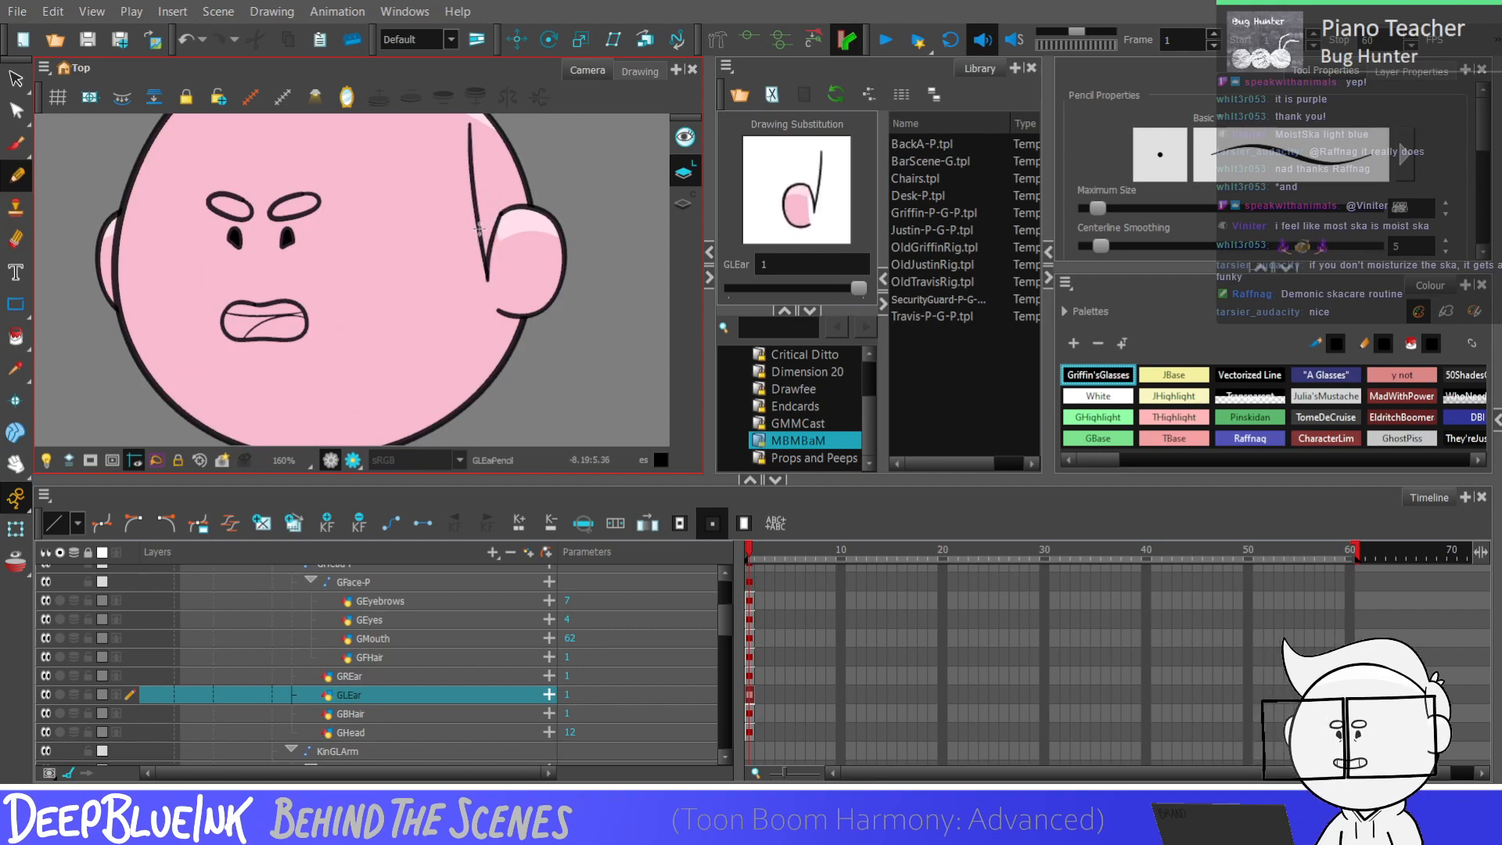
pyautogui.scroll(-3, 454, 298)
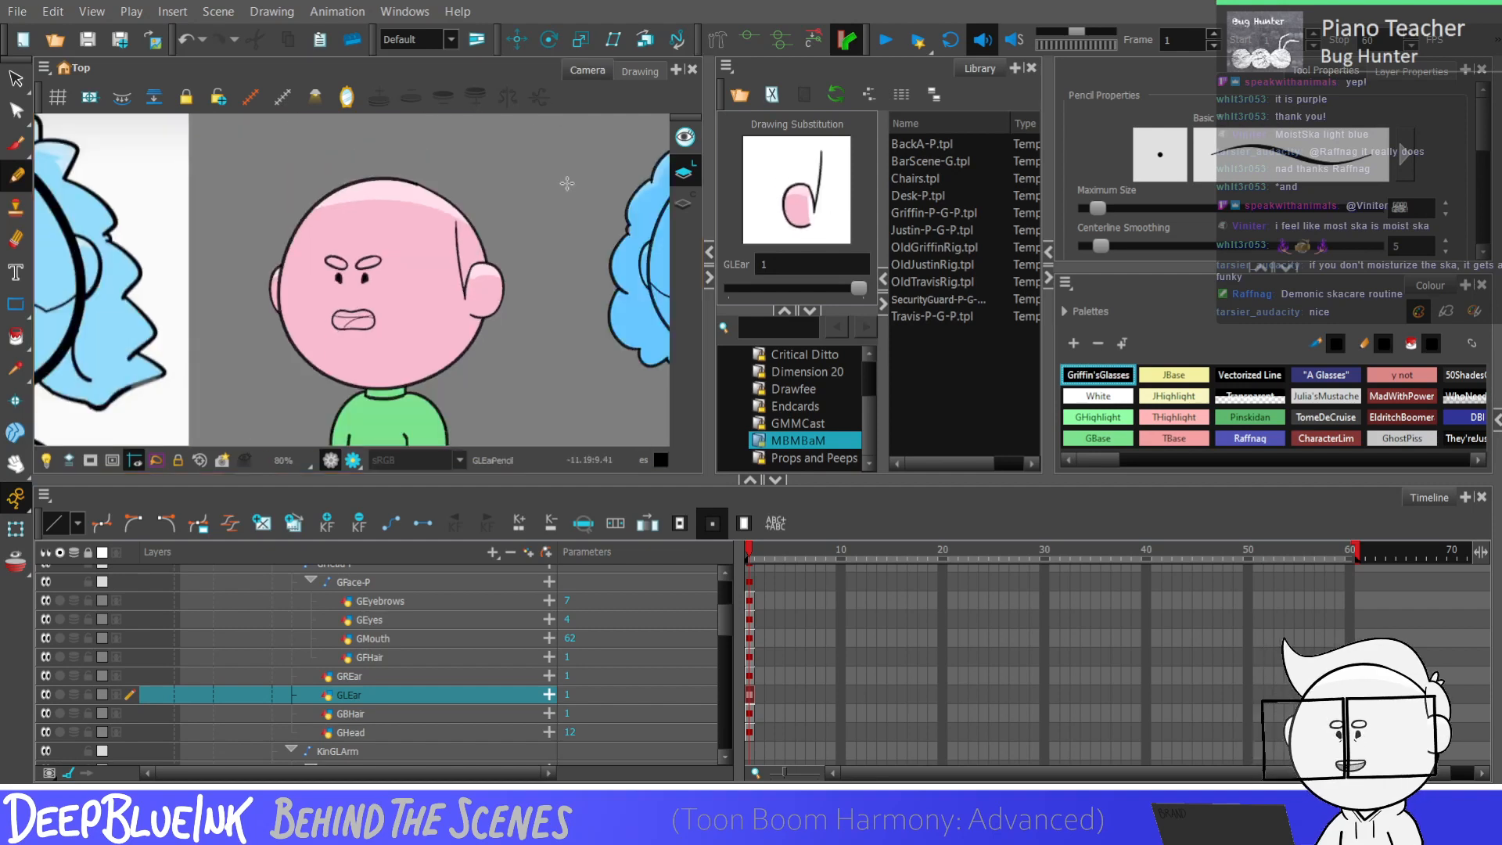
pyautogui.scroll(-4, 567, 183)
pyautogui.scroll(5, 512, 228)
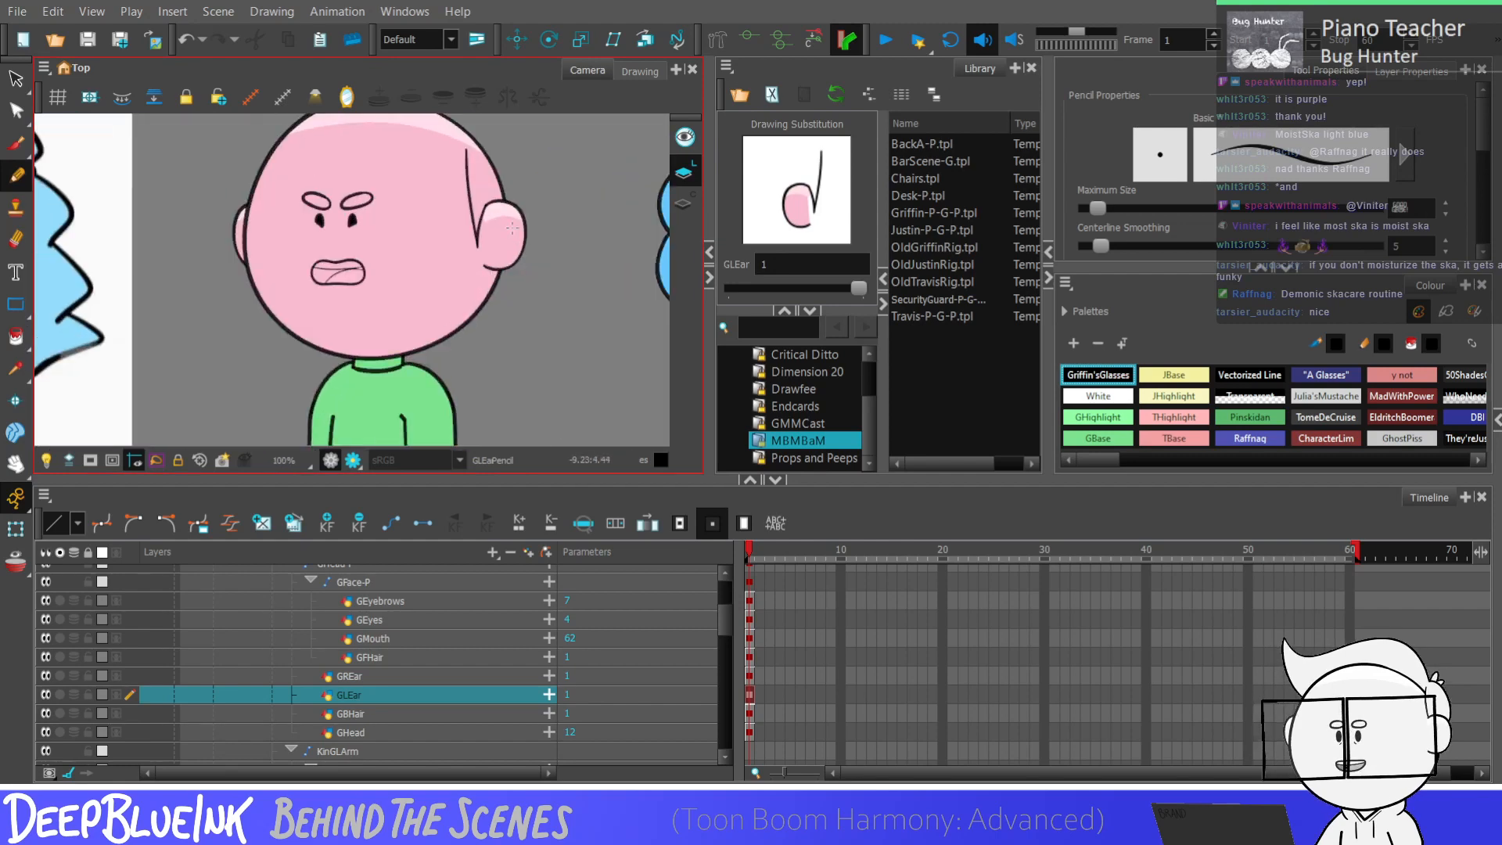
pyautogui.scroll(1, 513, 227)
pyautogui.hotkey('ctrl', 'z')
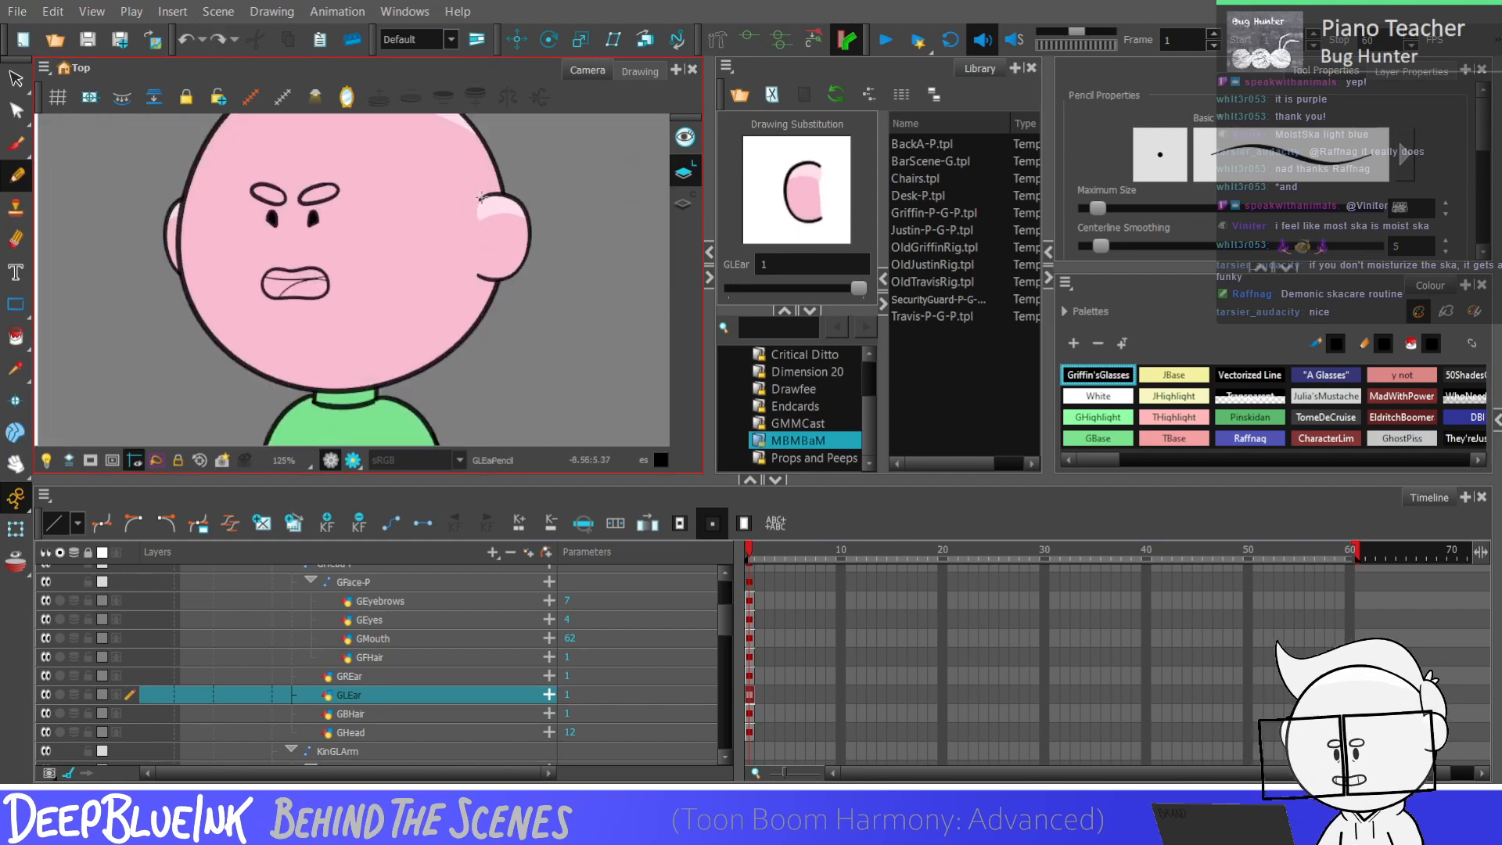
# Step: Redraw the curved black line down the inner edge of the GLEar drawing
pyautogui.moveTo(472, 196); pyautogui.dragTo(463, 280)
pyautogui.hotkey('ctrl', 'z')
pyautogui.moveTo(478, 200); pyautogui.dragTo(467, 283)
pyautogui.hotkey('ctrl', 'z')
pyautogui.hotkey('ctrl', 'z')
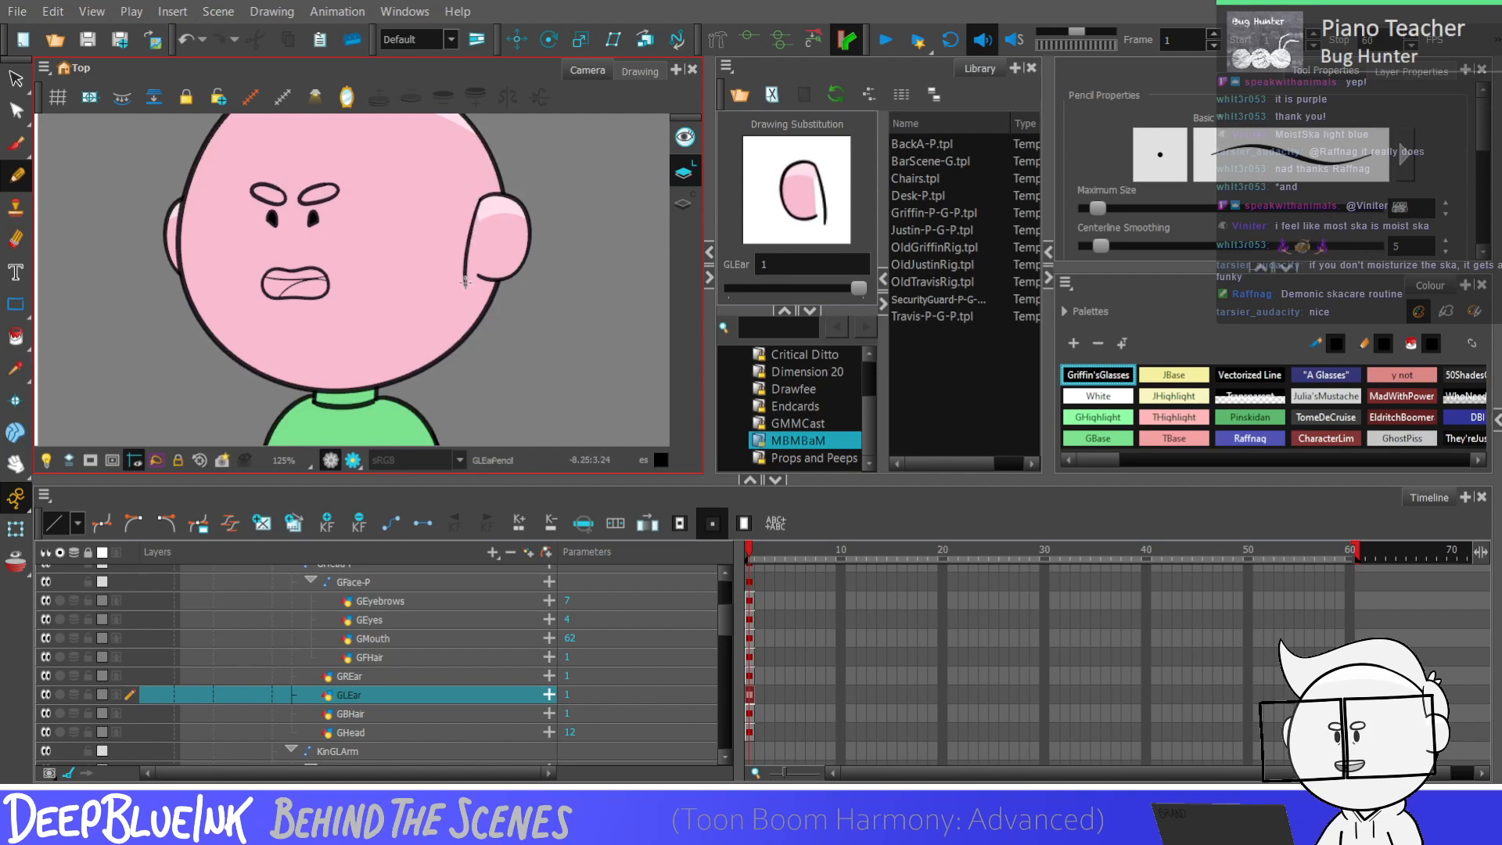
# Step: Draw a near-vertical black sideburn line on GLEar that runs down the head to meet the lower end of the ear's inner line
pyautogui.moveTo(438, 119); pyautogui.dragTo(463, 288)
pyautogui.scroll(-3, 539, 141)
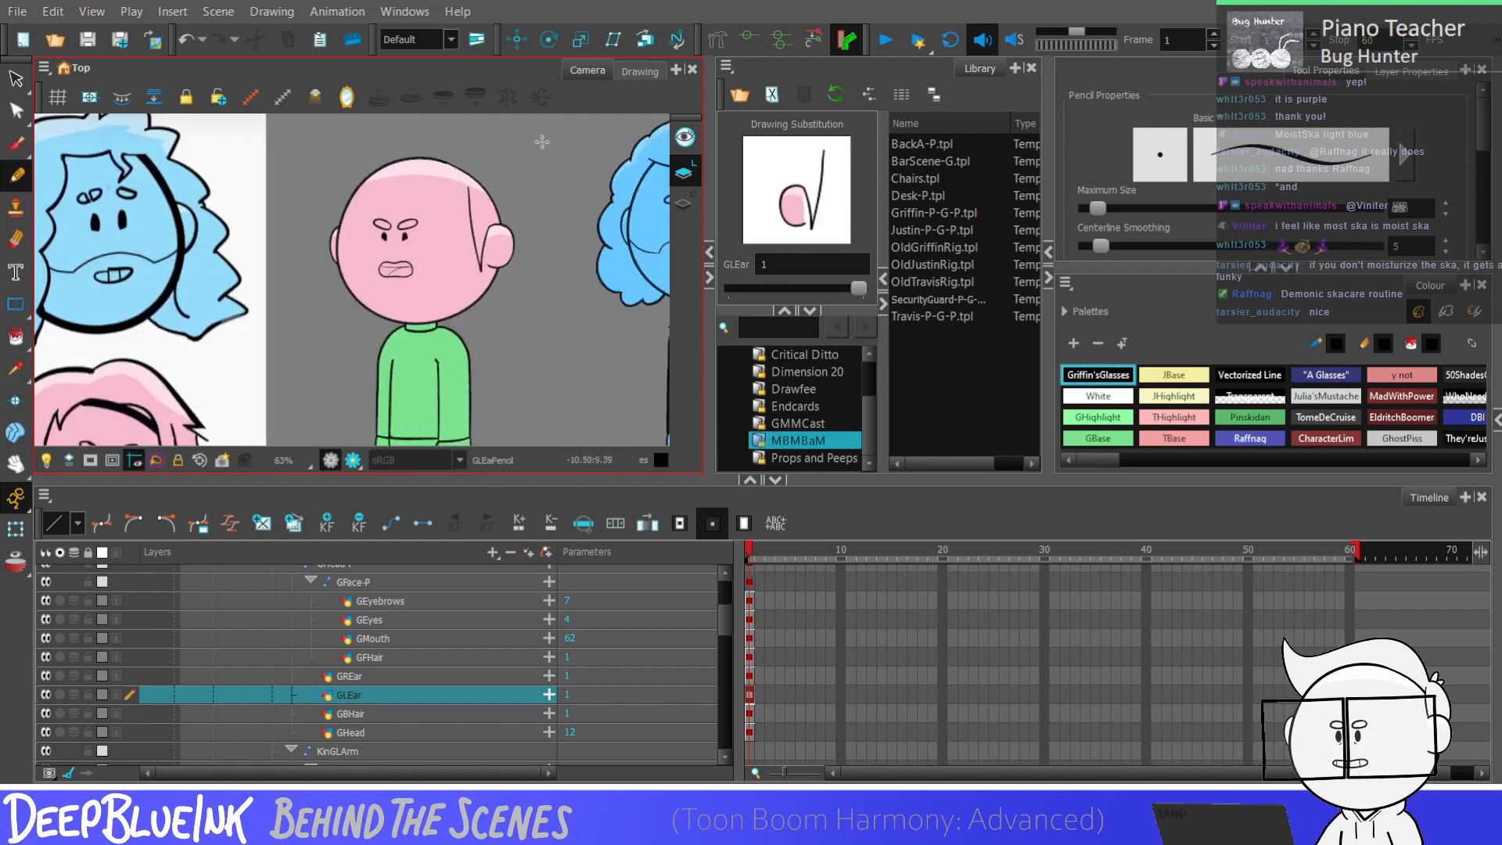
pyautogui.scroll(3, 524, 231)
pyautogui.hotkey('ctrl', 'z')
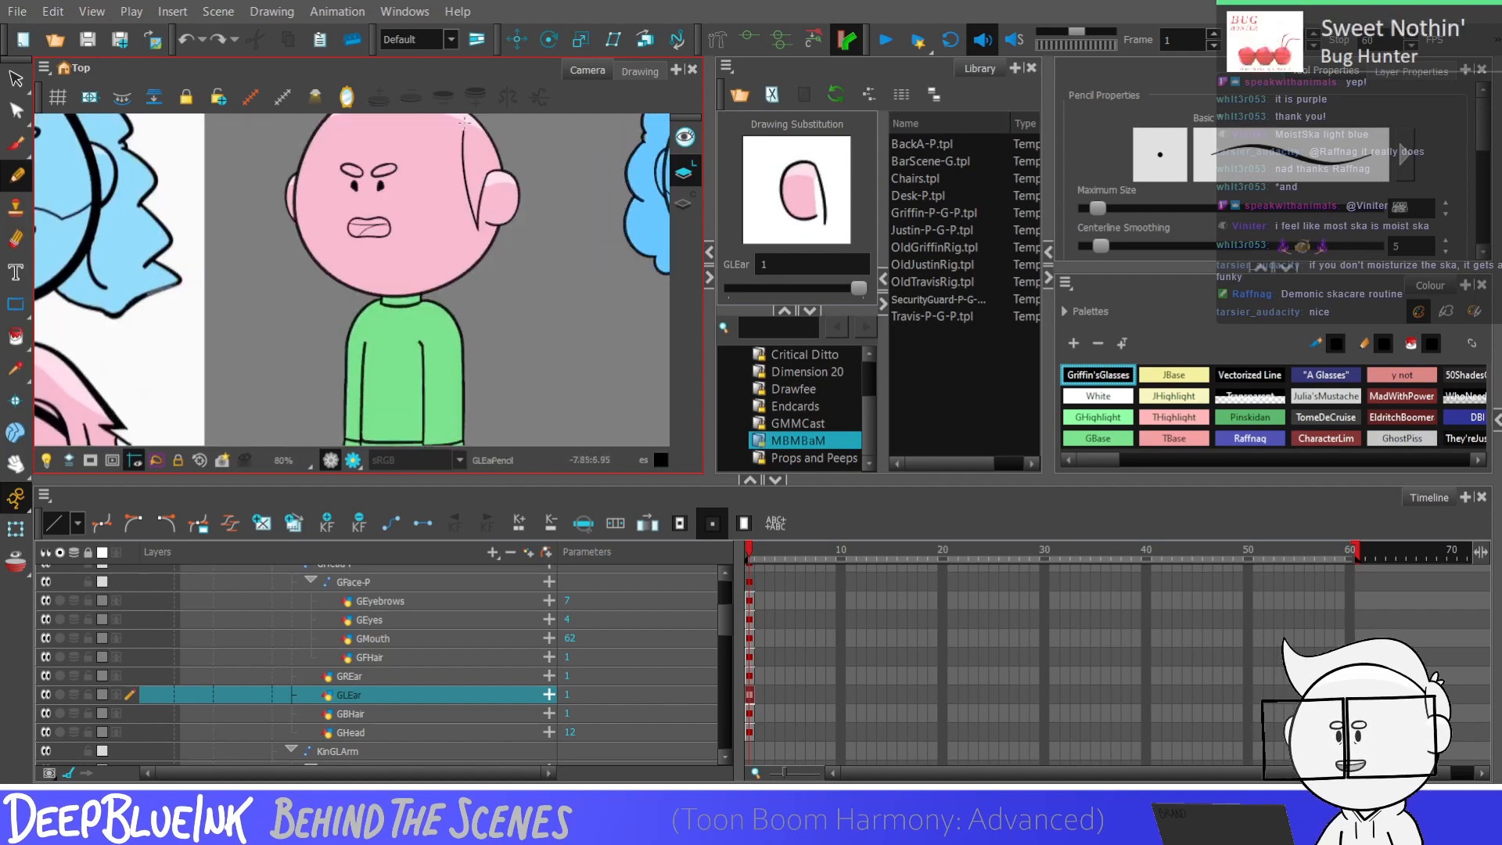
pyautogui.scroll(-1, 477, 348)
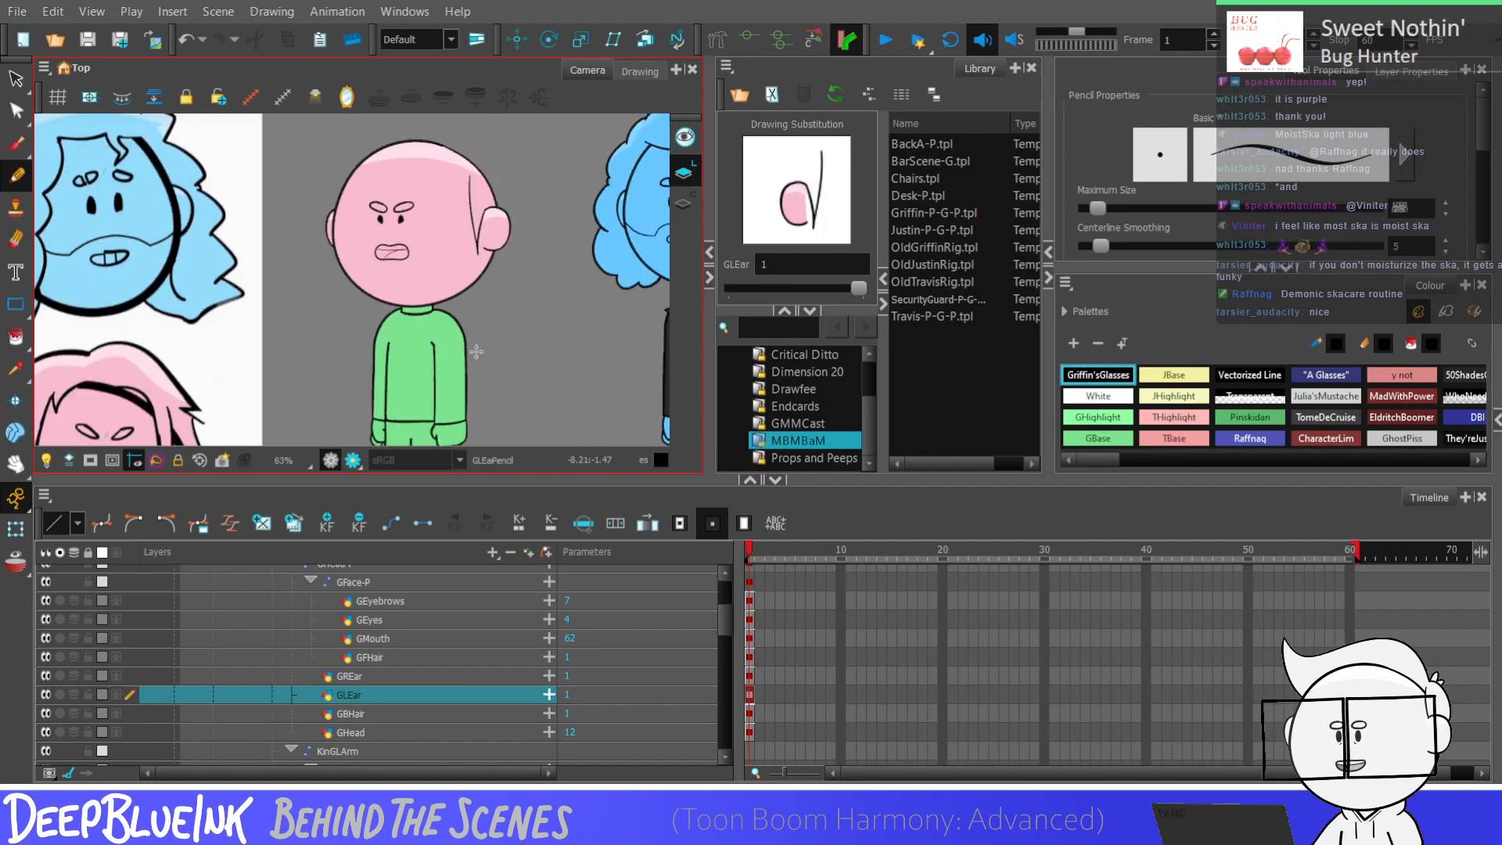
pyautogui.scroll(3, 477, 349)
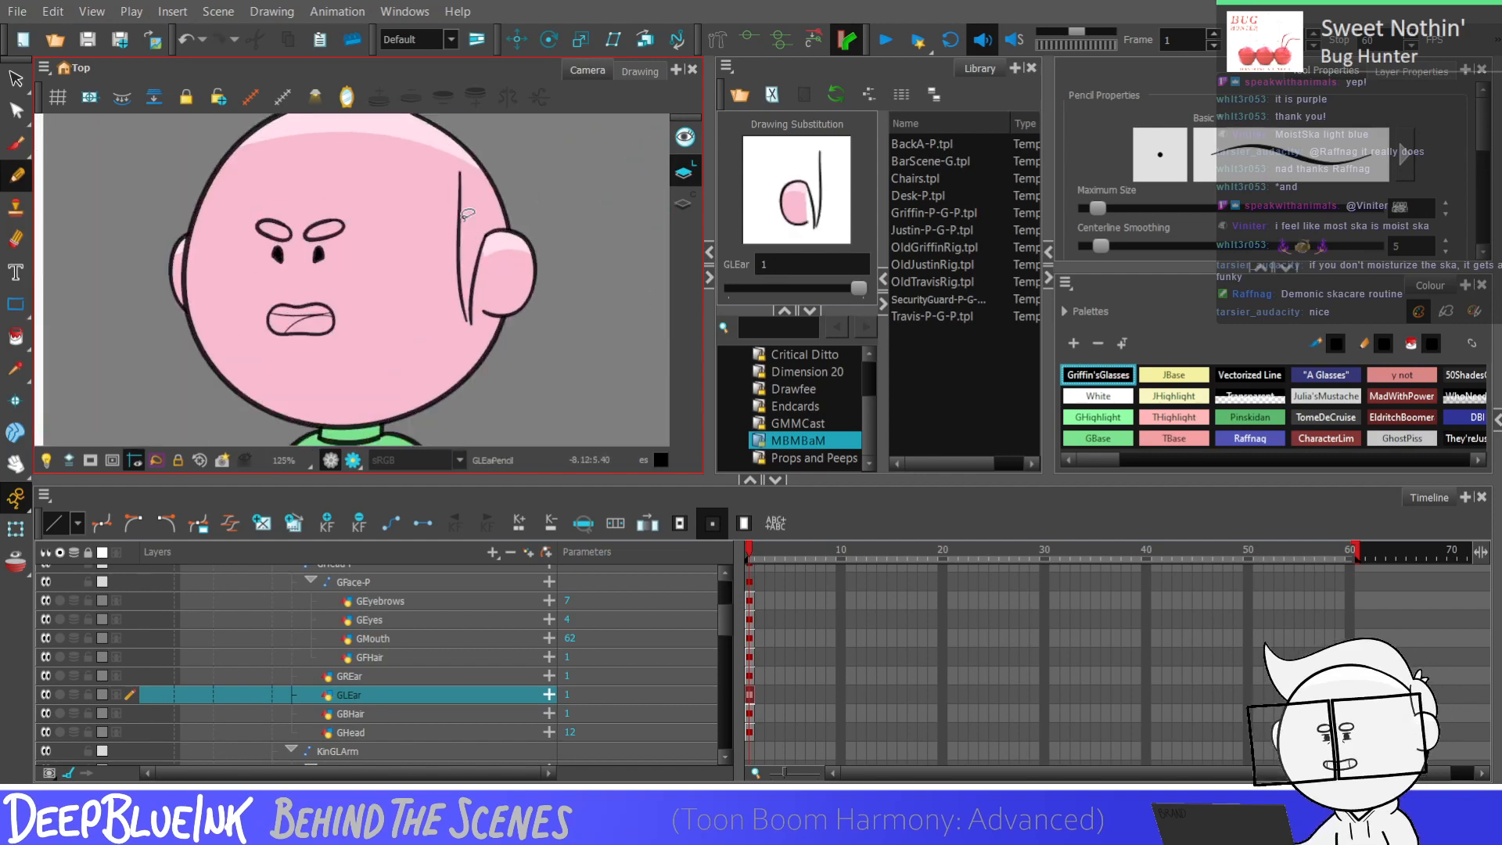
pyautogui.moveTo(467, 213); pyautogui.dragTo(468, 307)
pyautogui.scroll(-5, 471, 226)
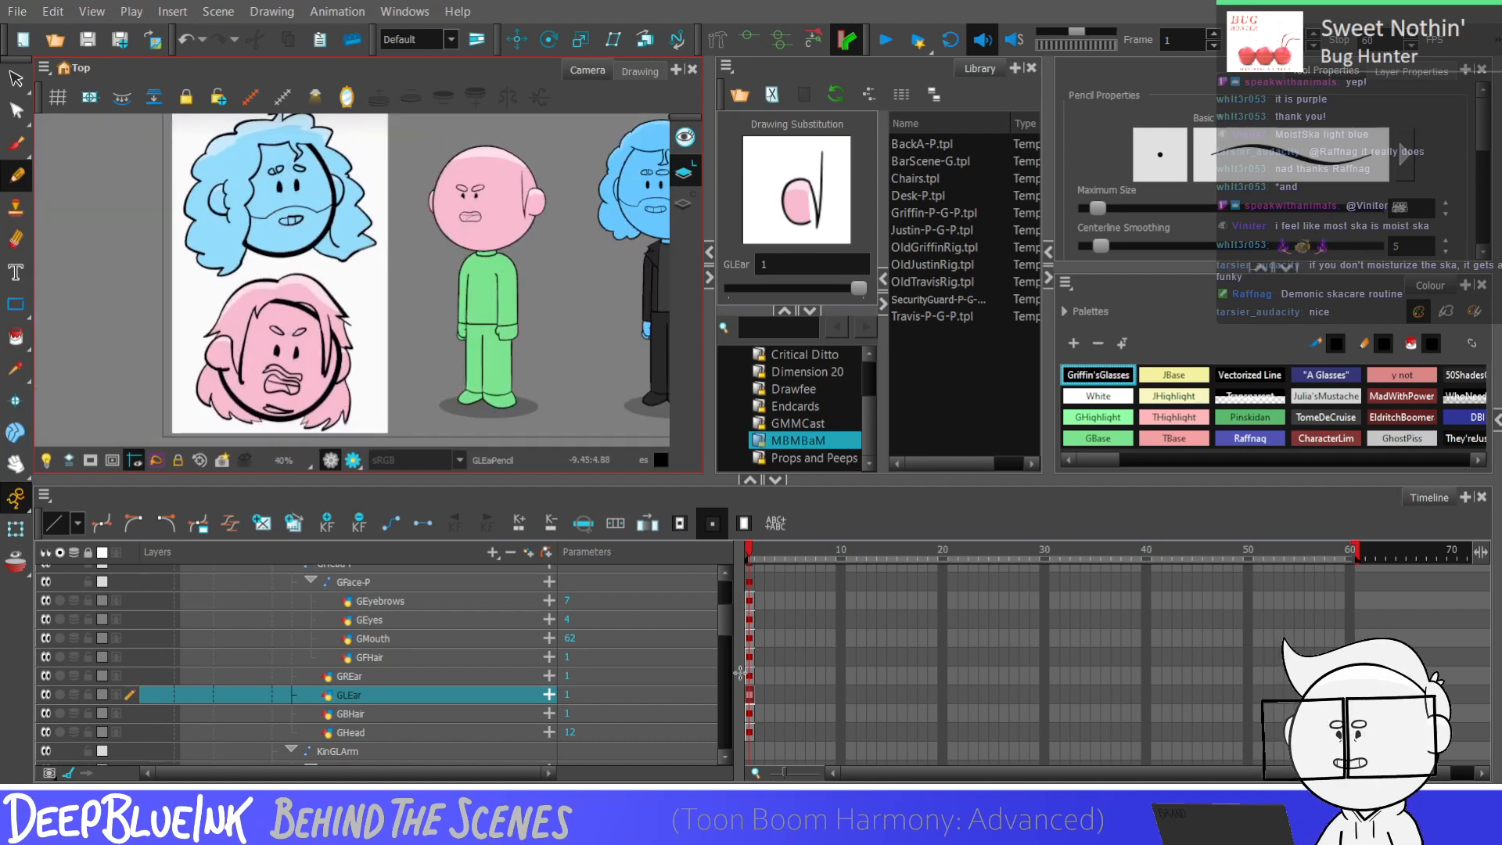
# Step: Activate the GFHair layer and compare the pink reference head's front hair with the rig's bald head
pyautogui.click(376, 657)
pyautogui.scroll(-2, 493, 192)
pyautogui.scroll(2, 492, 185)
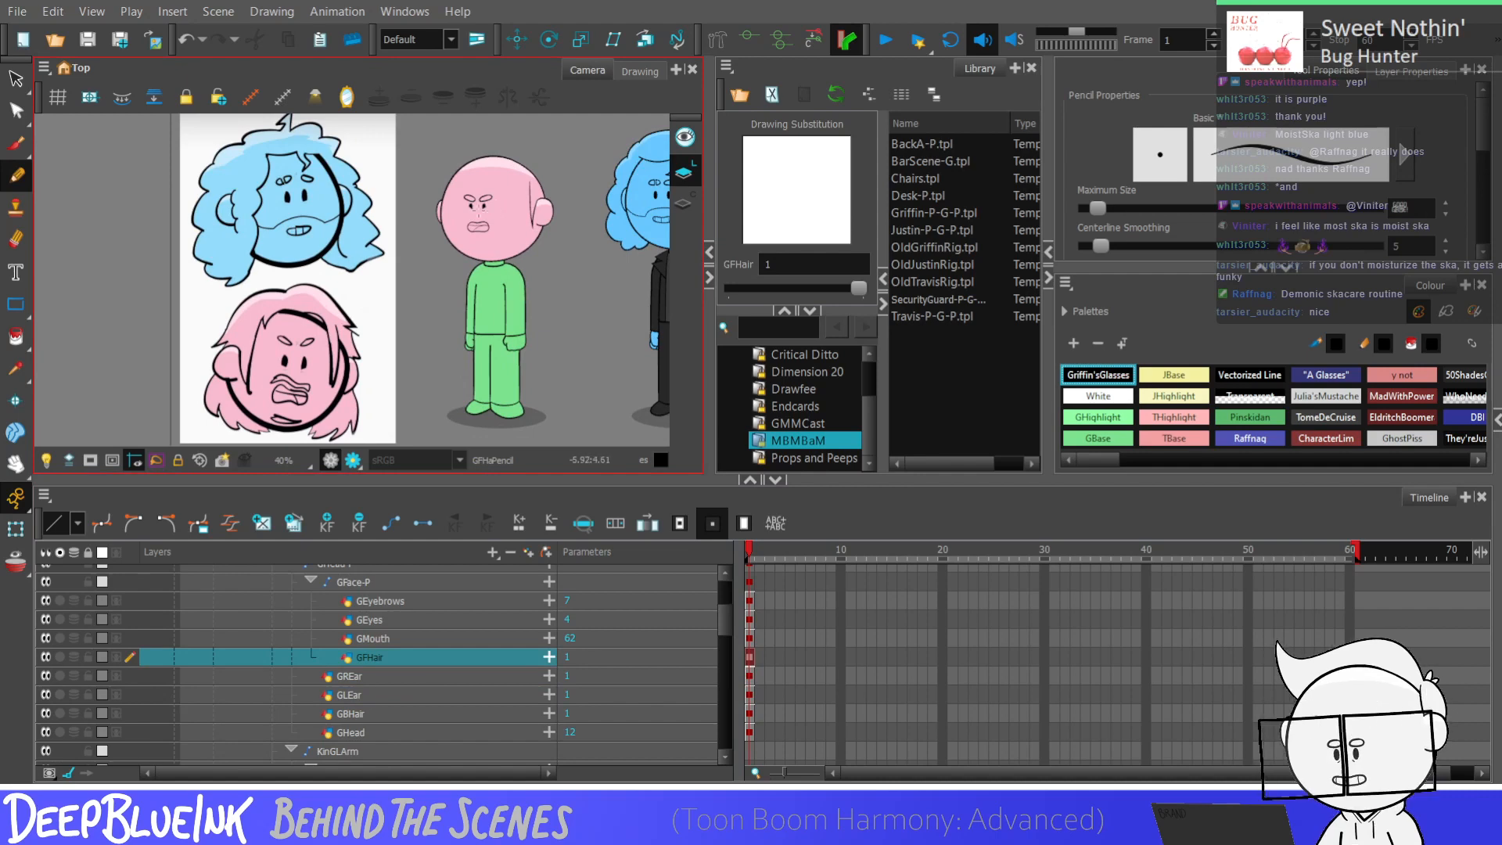
pyautogui.scroll(4, 280, 349)
pyautogui.scroll(-3, 280, 349)
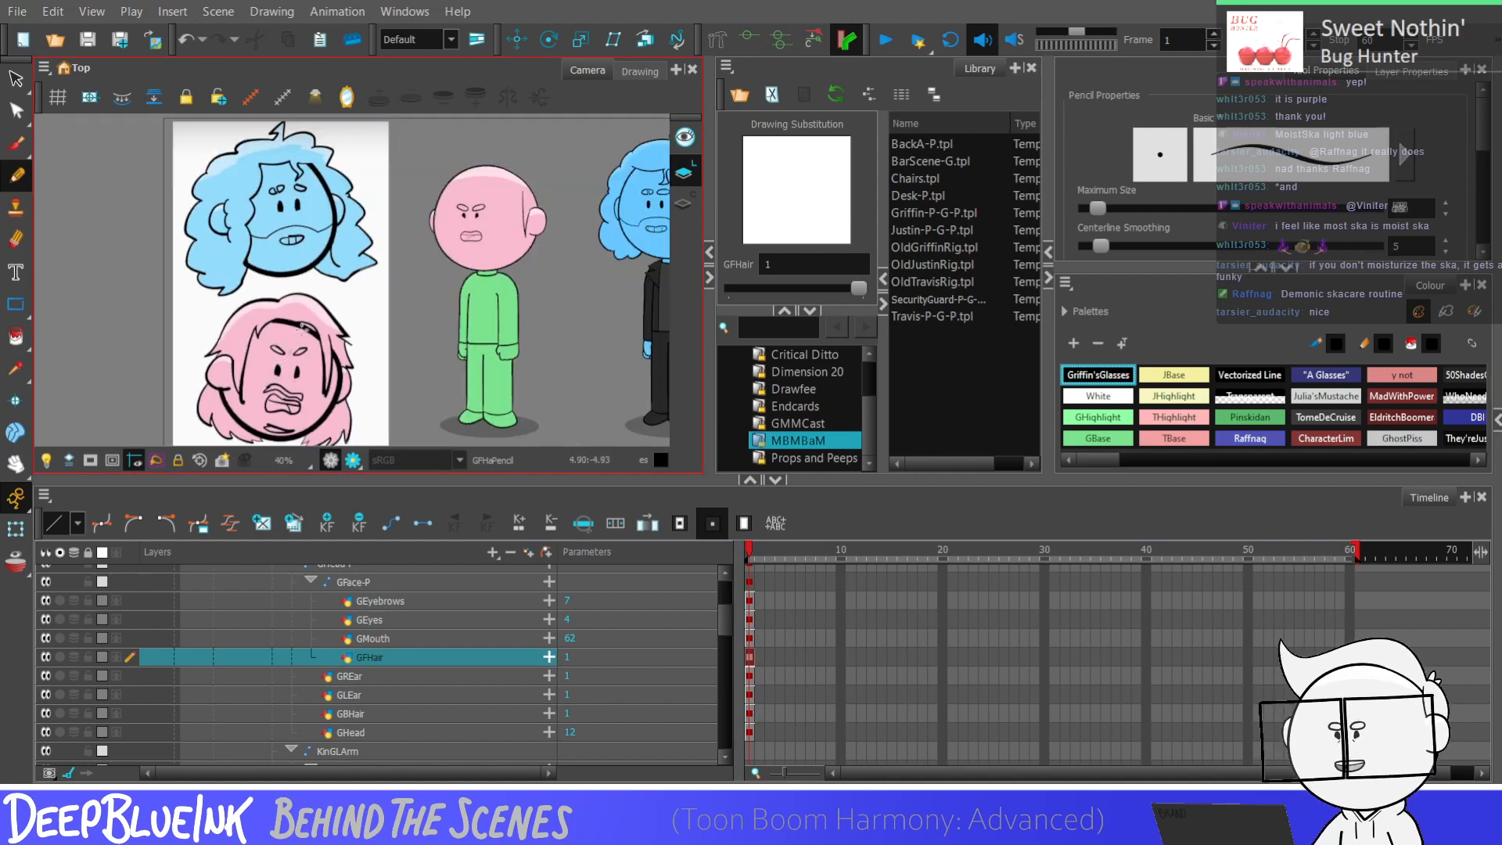
pyautogui.scroll(3, 479, 147)
pyautogui.scroll(-3, 479, 147)
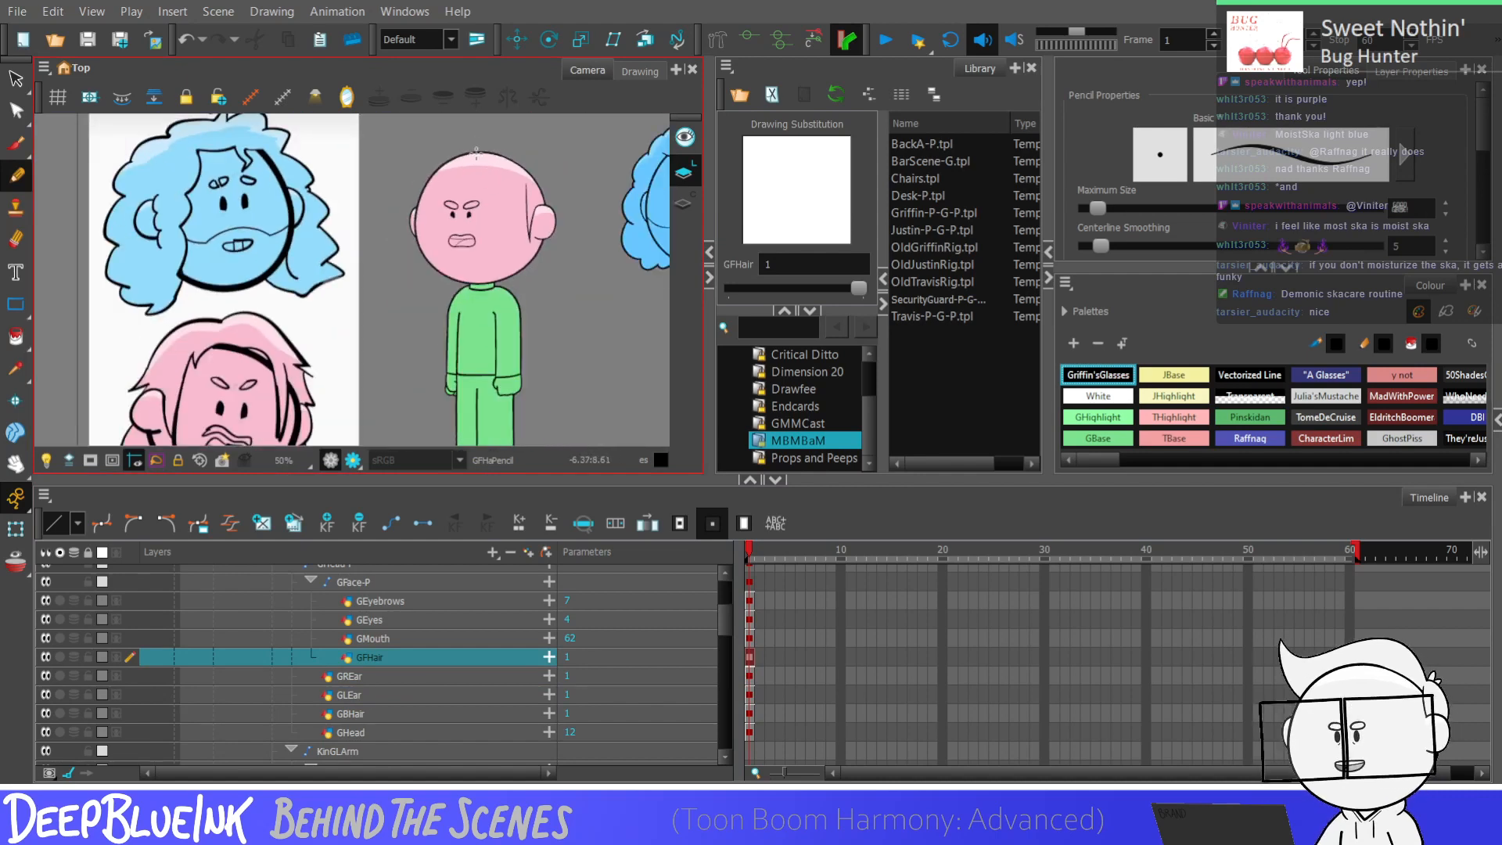
# Step: Draw a curved black hair strand on GFHair from the crown down the temple beside the smaller ear, redrawing the stroke as needed
pyautogui.hotkey('ctrl', 'z')
pyautogui.hotkey('alt', 's')
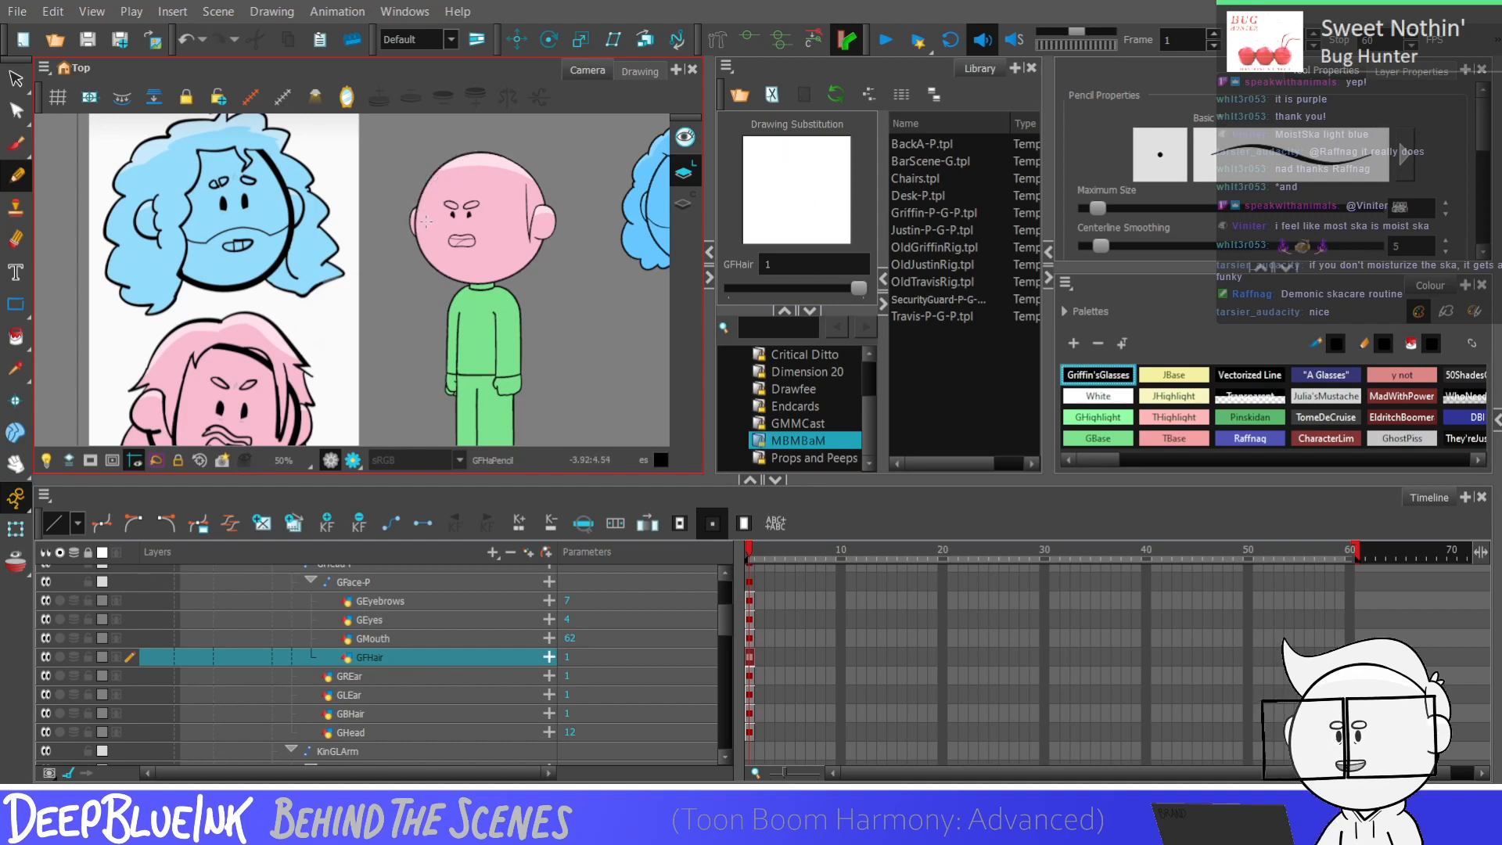
pyautogui.hotkey('alt', 's')
pyautogui.hotkey('alt', 's')
pyautogui.scroll(3, 430, 264)
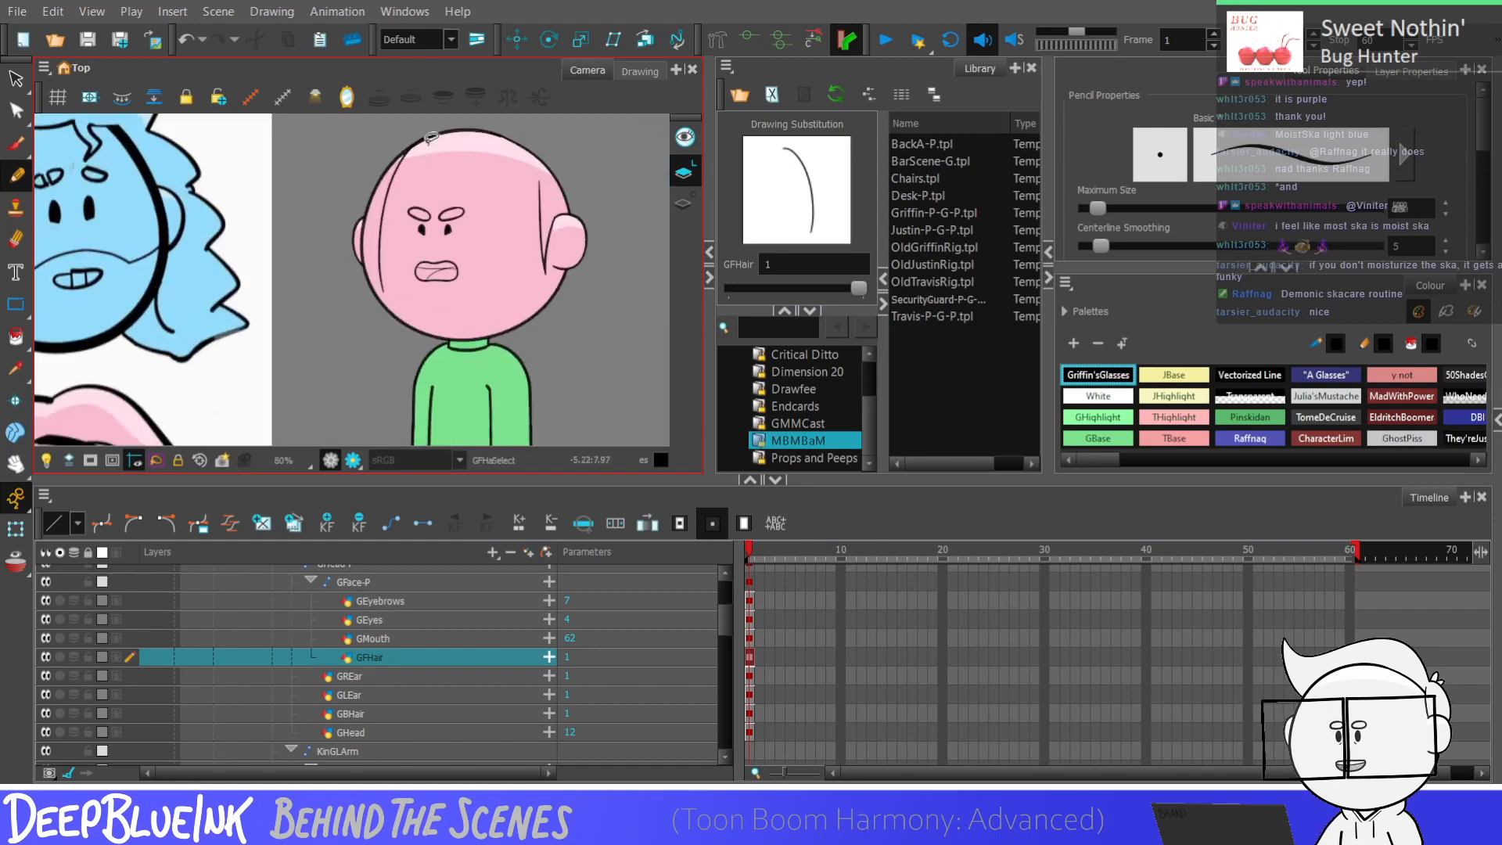
pyautogui.hotkey('ctrl', 'z')
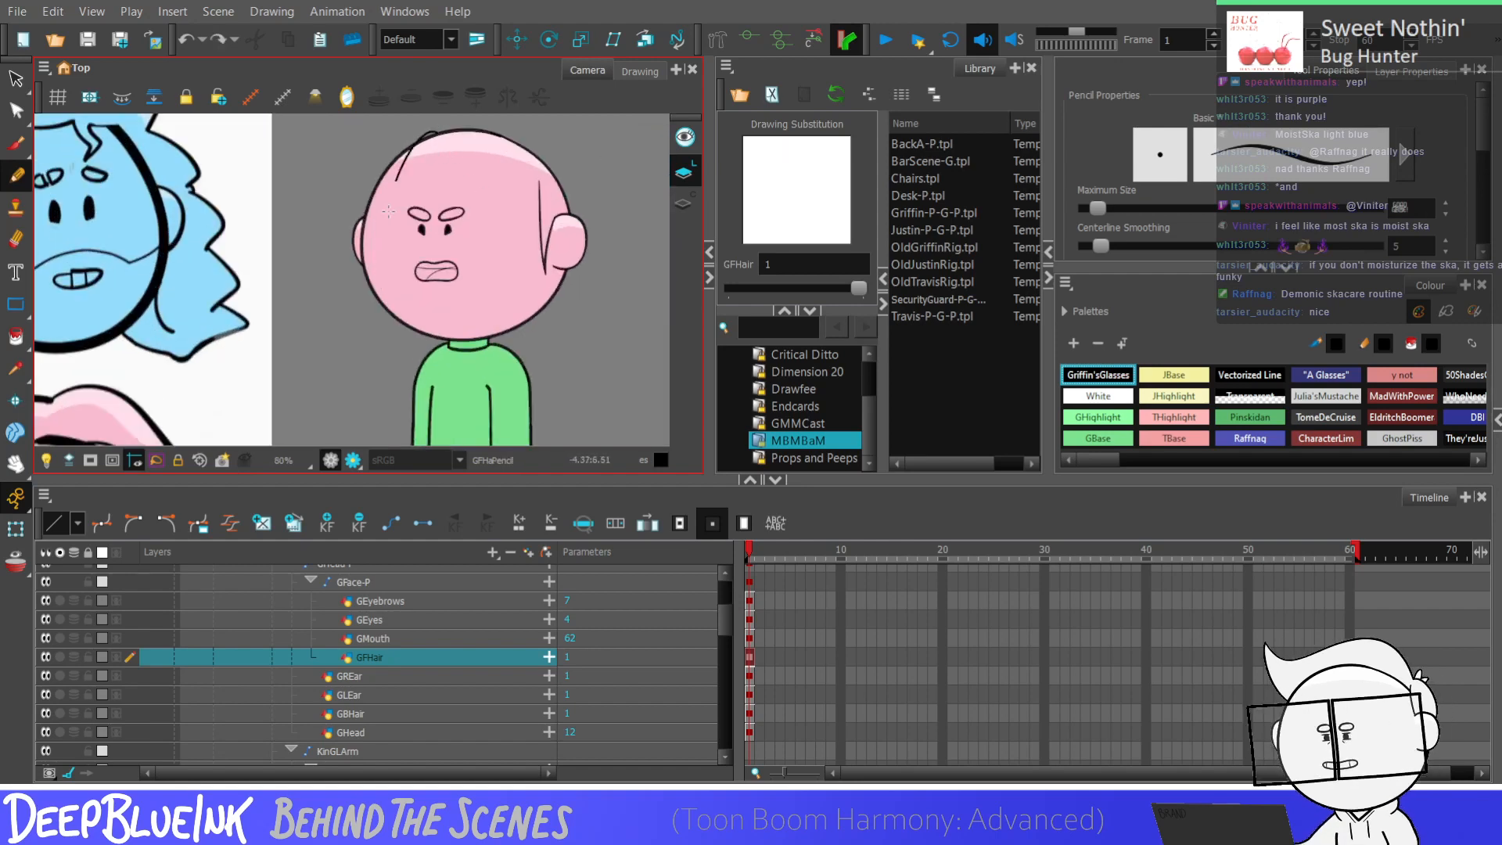
pyautogui.moveTo(432, 130); pyautogui.dragTo(377, 267)
pyautogui.hotkey('ctrl', 'z')
pyautogui.hotkey('ctrl', 'z')
pyautogui.moveTo(432, 129); pyautogui.dragTo(377, 270)
pyautogui.hotkey('ctrl', 'z')
pyautogui.moveTo(432, 130)
pyautogui.mouseDown()
pyautogui.moveTo(394, 162)
pyautogui.moveTo(377, 266)
pyautogui.mouseUp()
pyautogui.hotkey('ctrl', 'z')
pyautogui.moveTo(432, 130); pyautogui.dragTo(382, 260)
pyautogui.hotkey('ctrl', 'z')
pyautogui.moveTo(432, 130); pyautogui.dragTo(379, 264)
pyautogui.hotkey('ctrl', 'z')
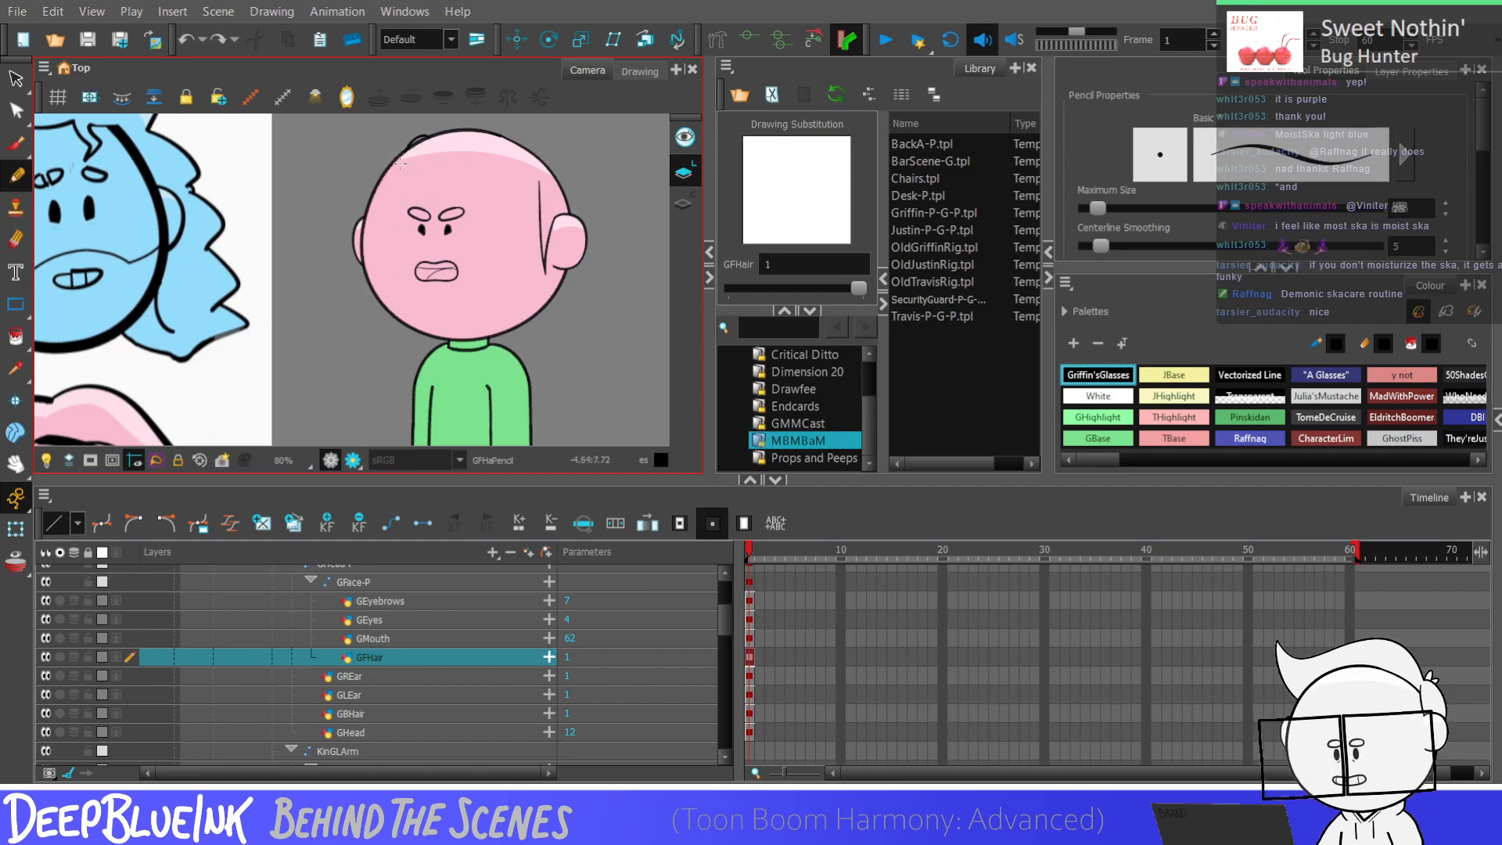
pyautogui.hotkey('ctrl', 'shift', 'z')
pyautogui.scroll(-3, 378, 252)
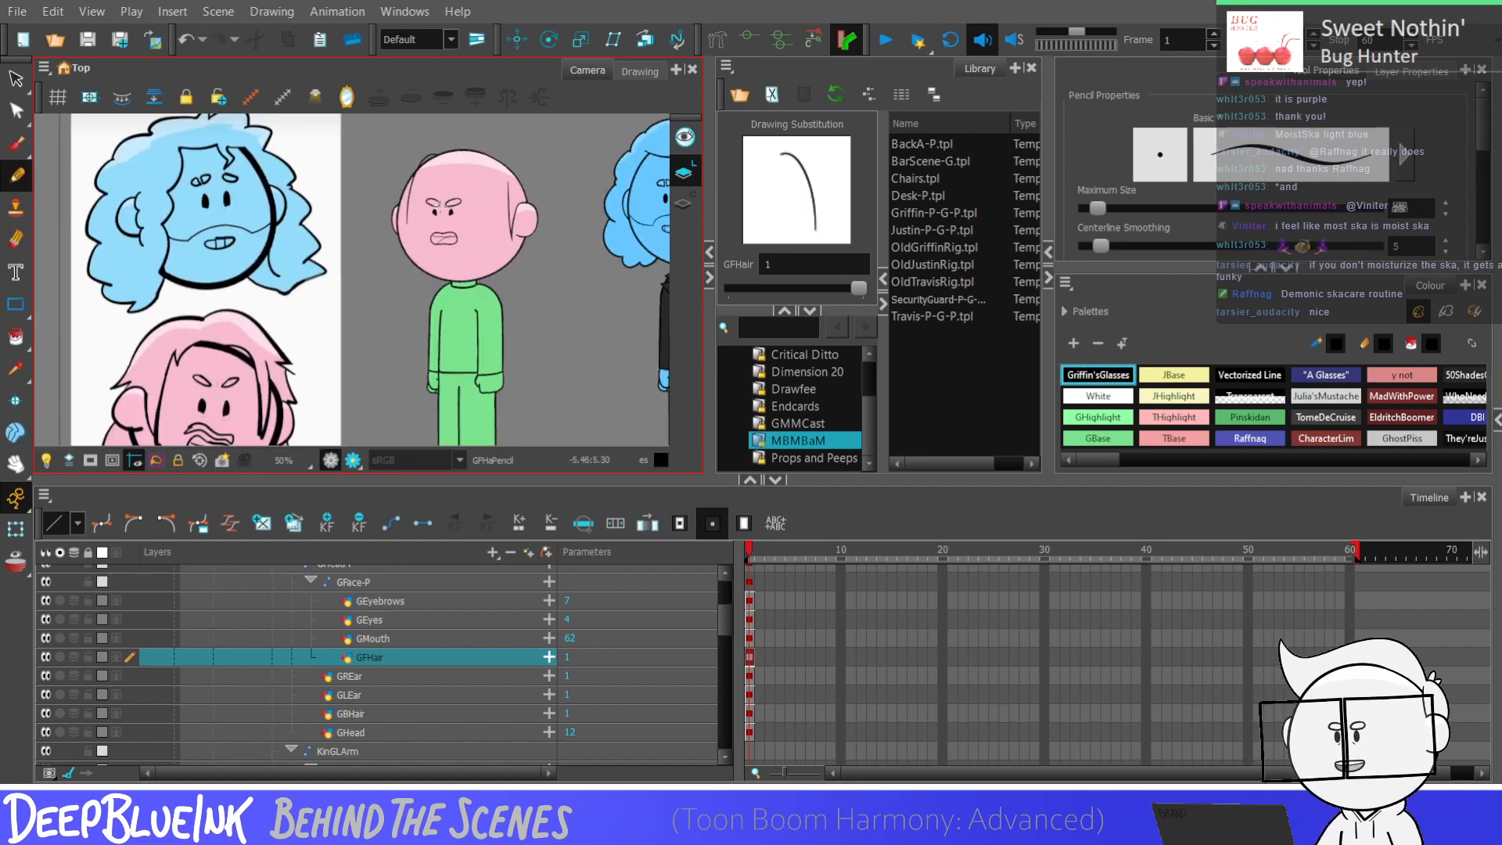
# Step: Draw a second hair strand on GFHair from outside the head outline down to the lower tip of the first strand
pyautogui.scroll(3, 448, 205)
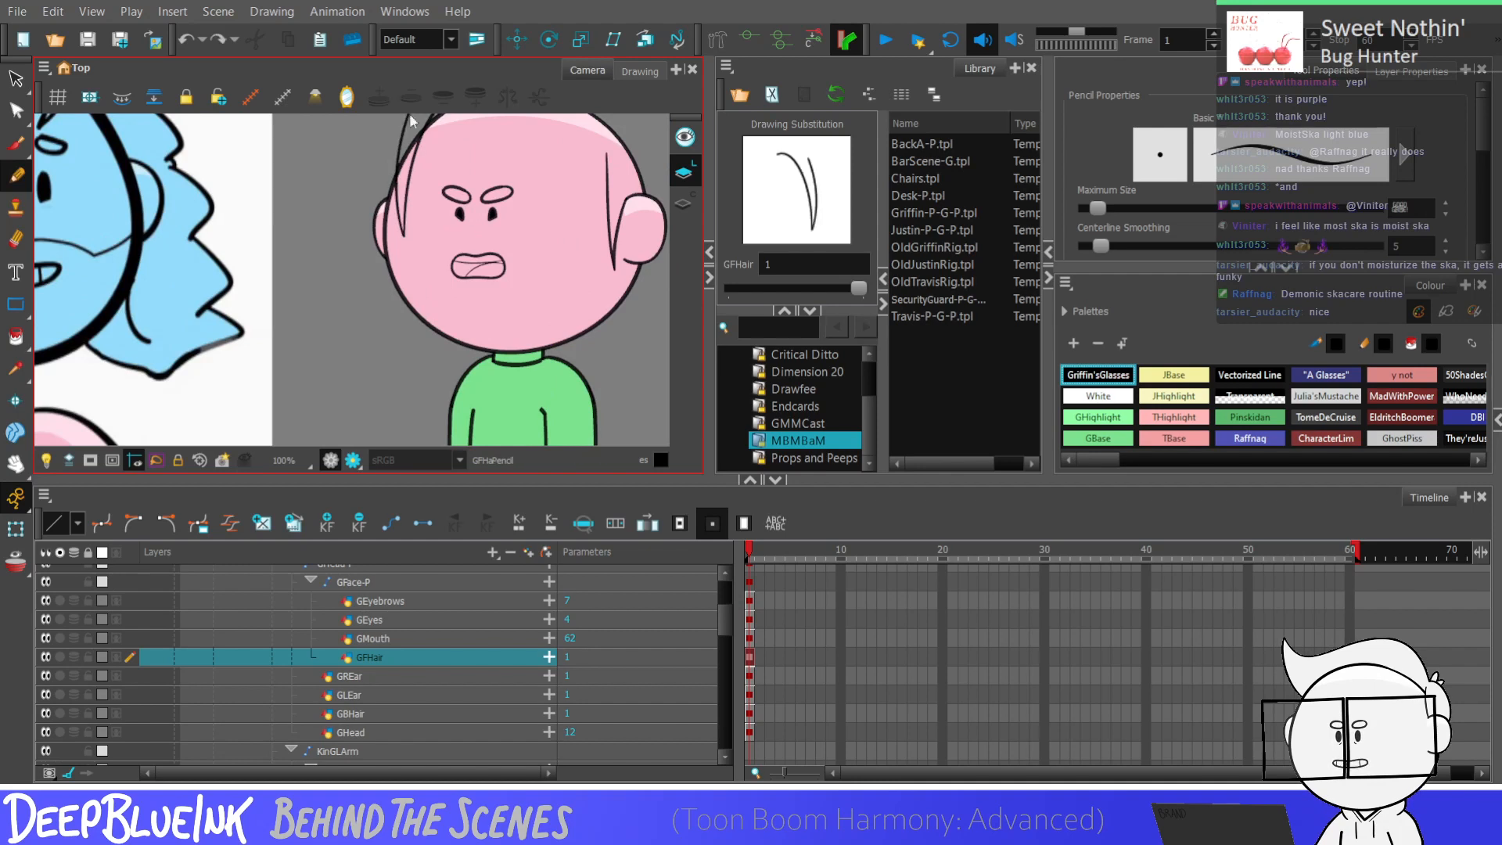
pyautogui.scroll(-2, 407, 196)
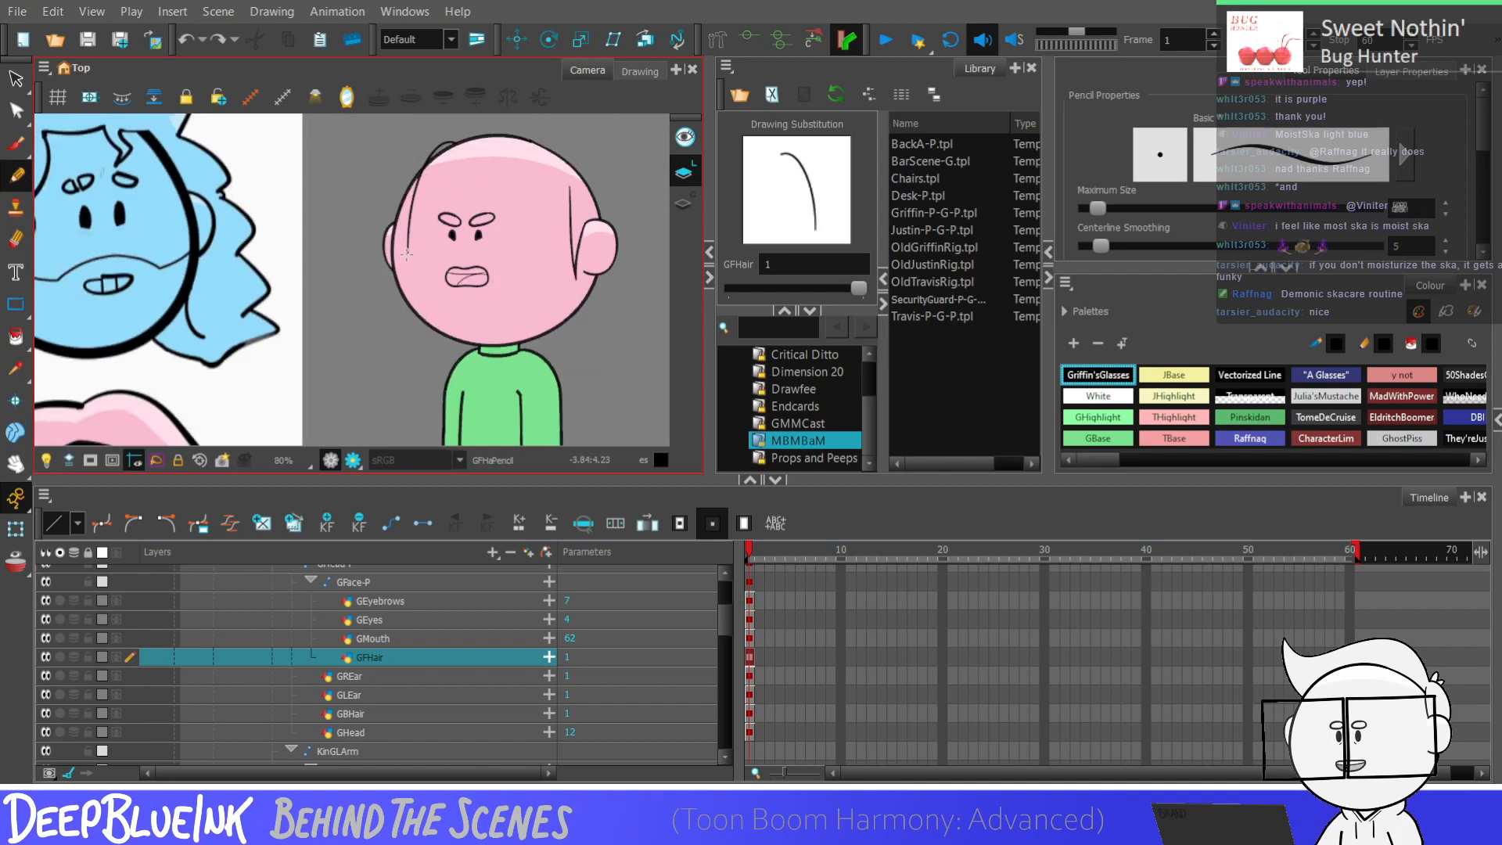
pyautogui.scroll(2, 405, 253)
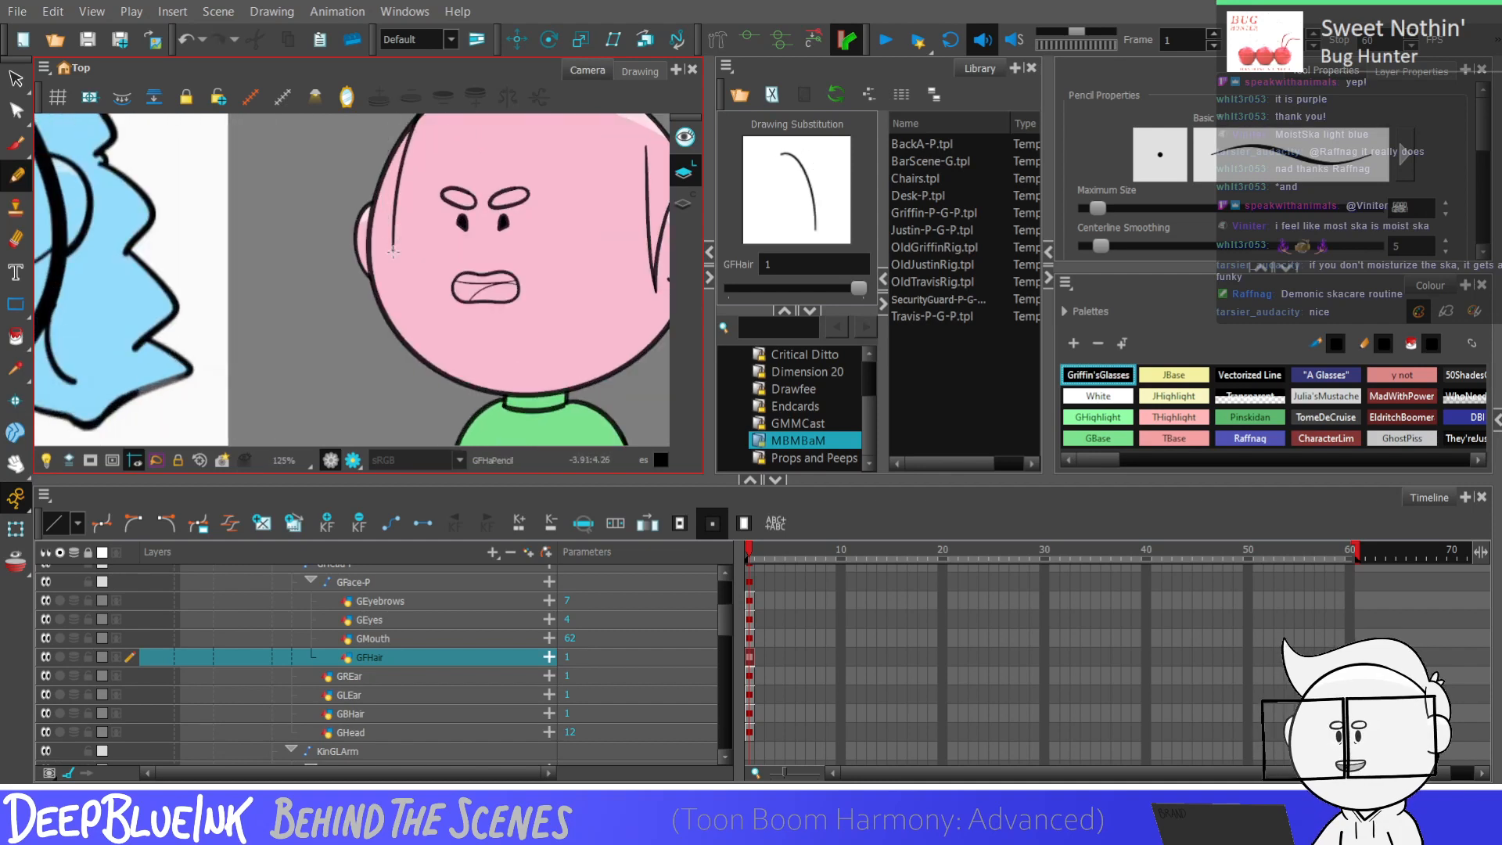
pyautogui.scroll(-2, 469, 192)
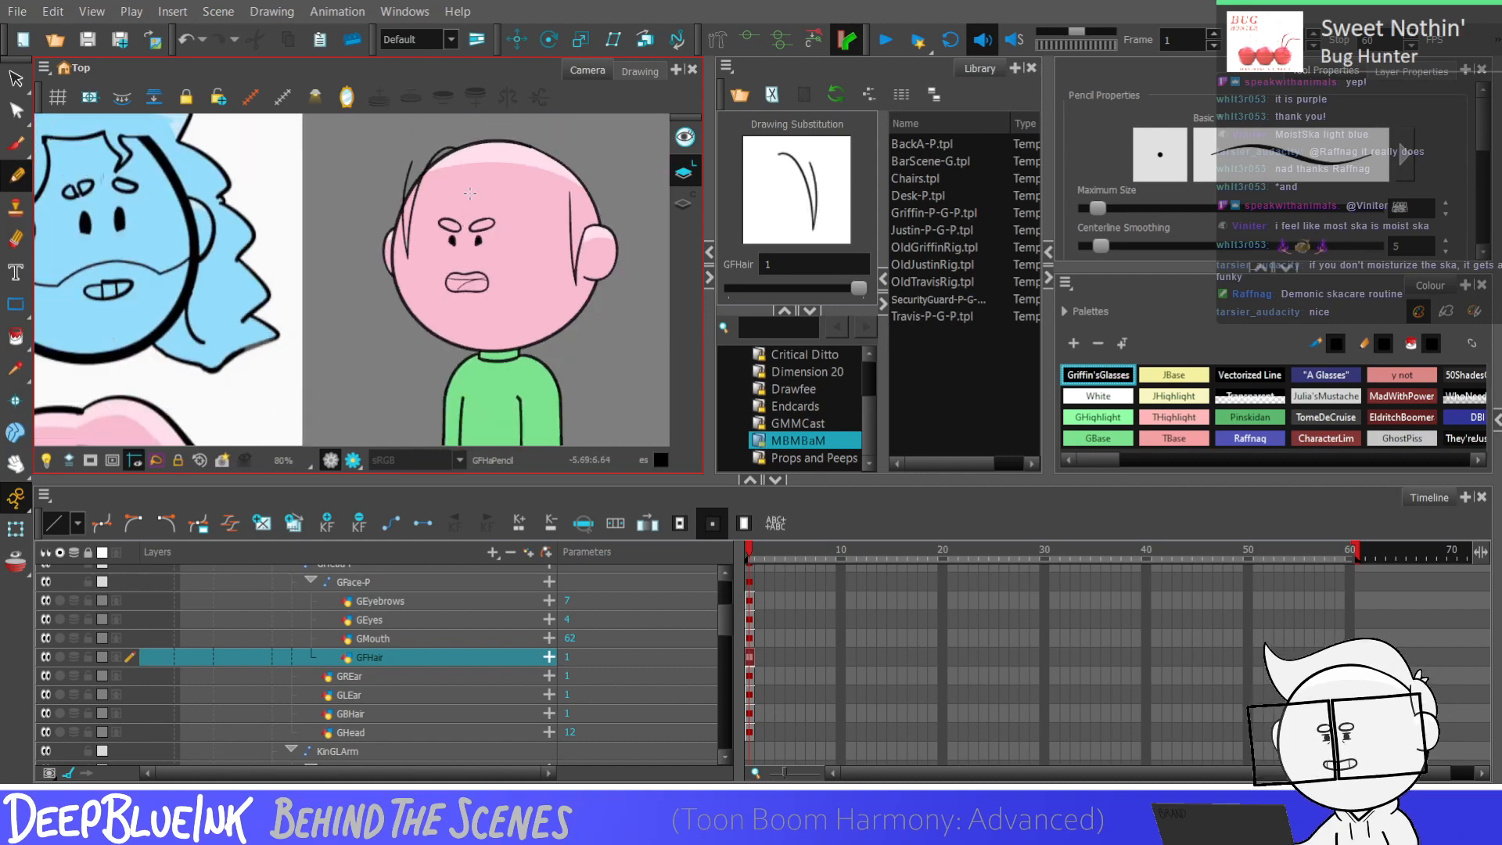
# Step: Try to draw an arched hair line on GFHair from the first strand's start over the top of the head
pyautogui.scroll(-2, 470, 192)
pyautogui.scroll(3, 498, 162)
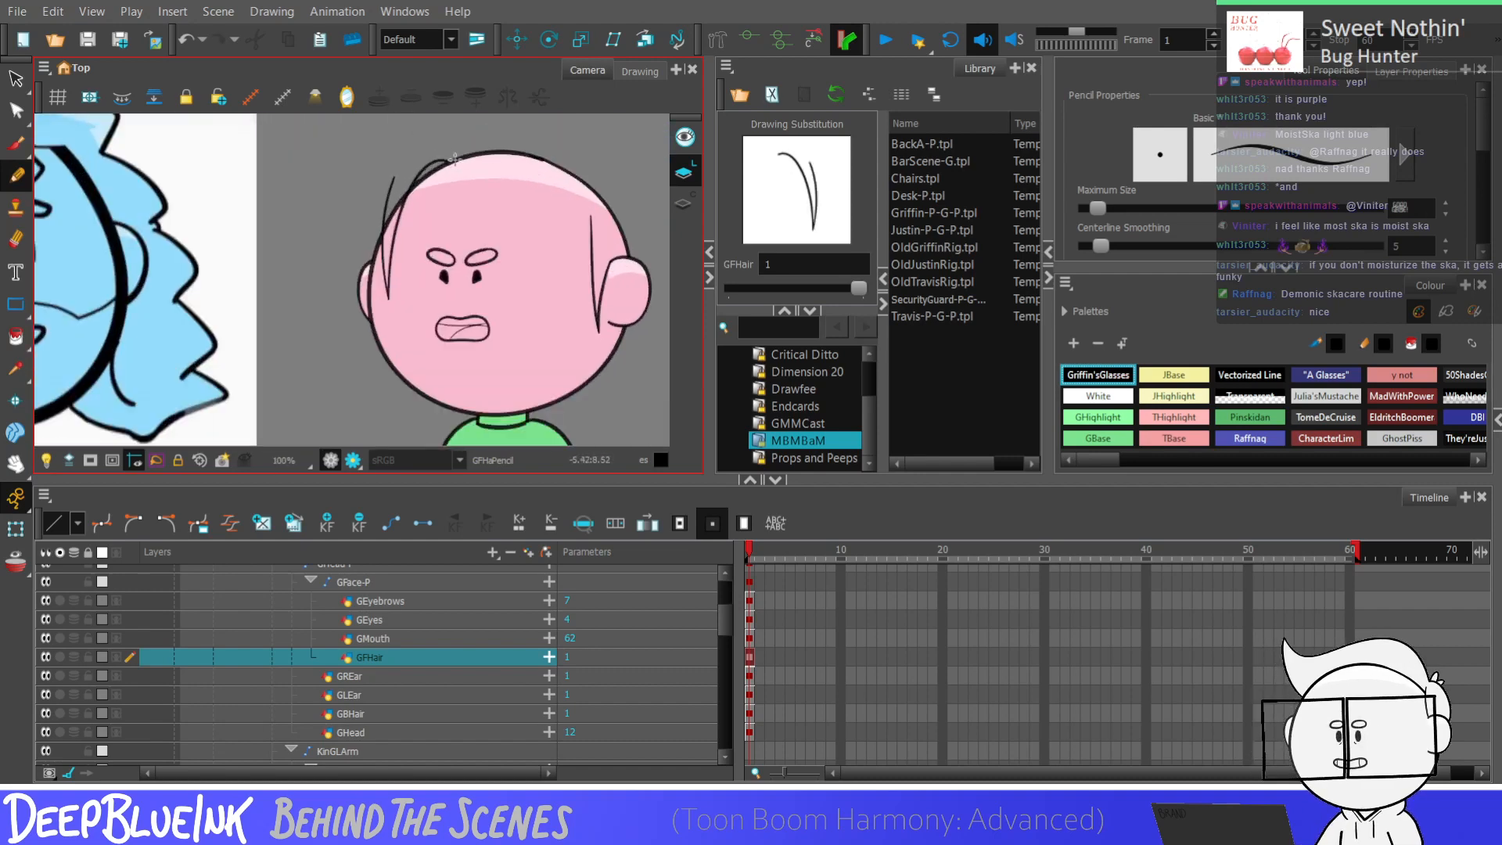
pyautogui.moveTo(454, 159); pyautogui.dragTo(602, 172)
pyautogui.hotkey('ctrl', 'z')
pyautogui.moveTo(453, 159); pyautogui.dragTo(602, 172)
pyautogui.scroll(-1, 562, 157)
pyautogui.scroll(-2, 562, 157)
pyautogui.scroll(1, 561, 157)
pyautogui.scroll(-1, 561, 156)
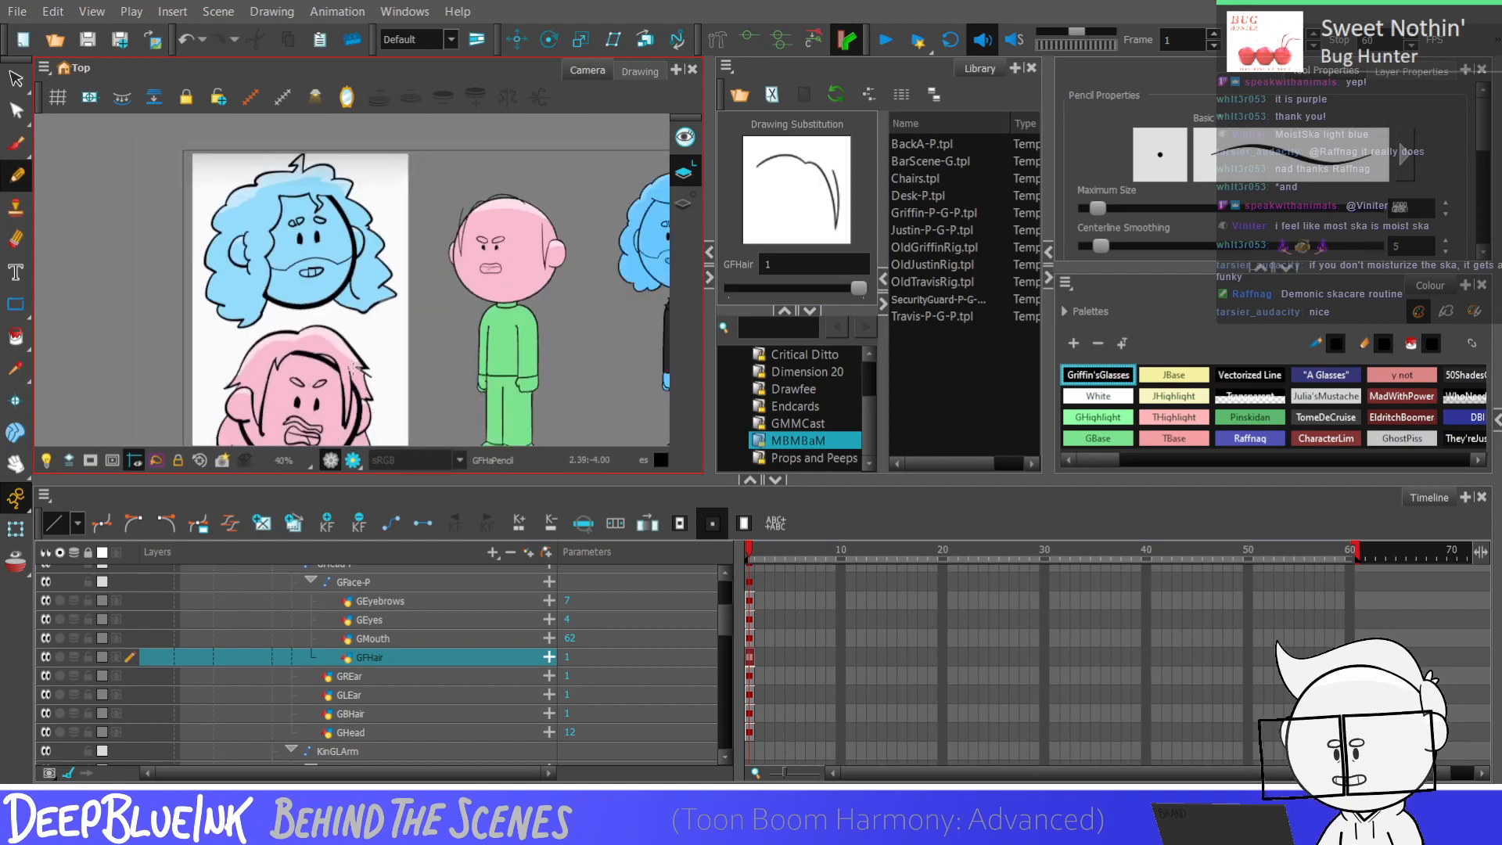
pyautogui.scroll(4, 519, 202)
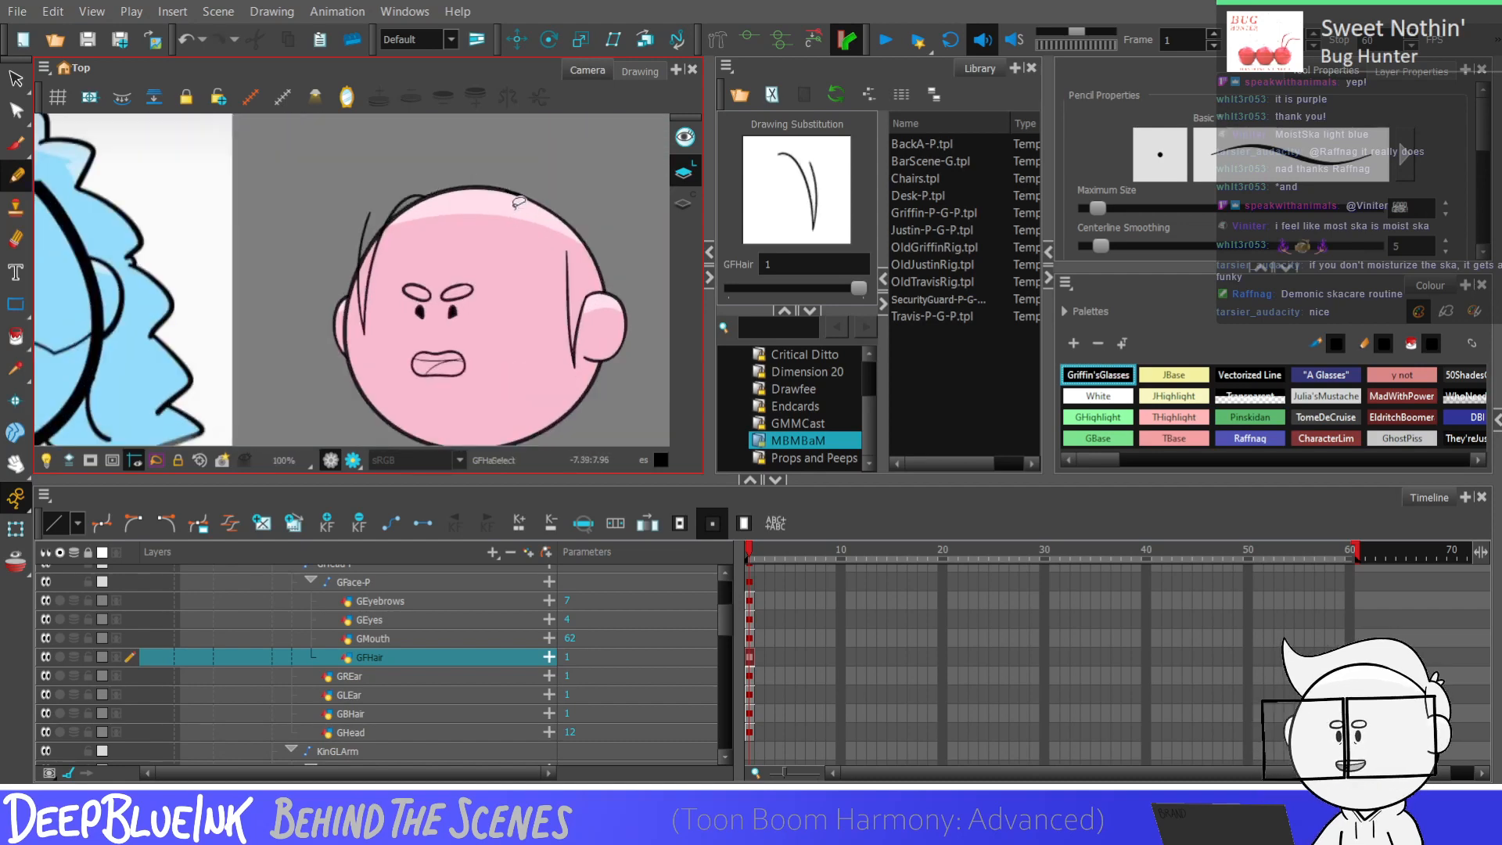
pyautogui.scroll(-2, 519, 202)
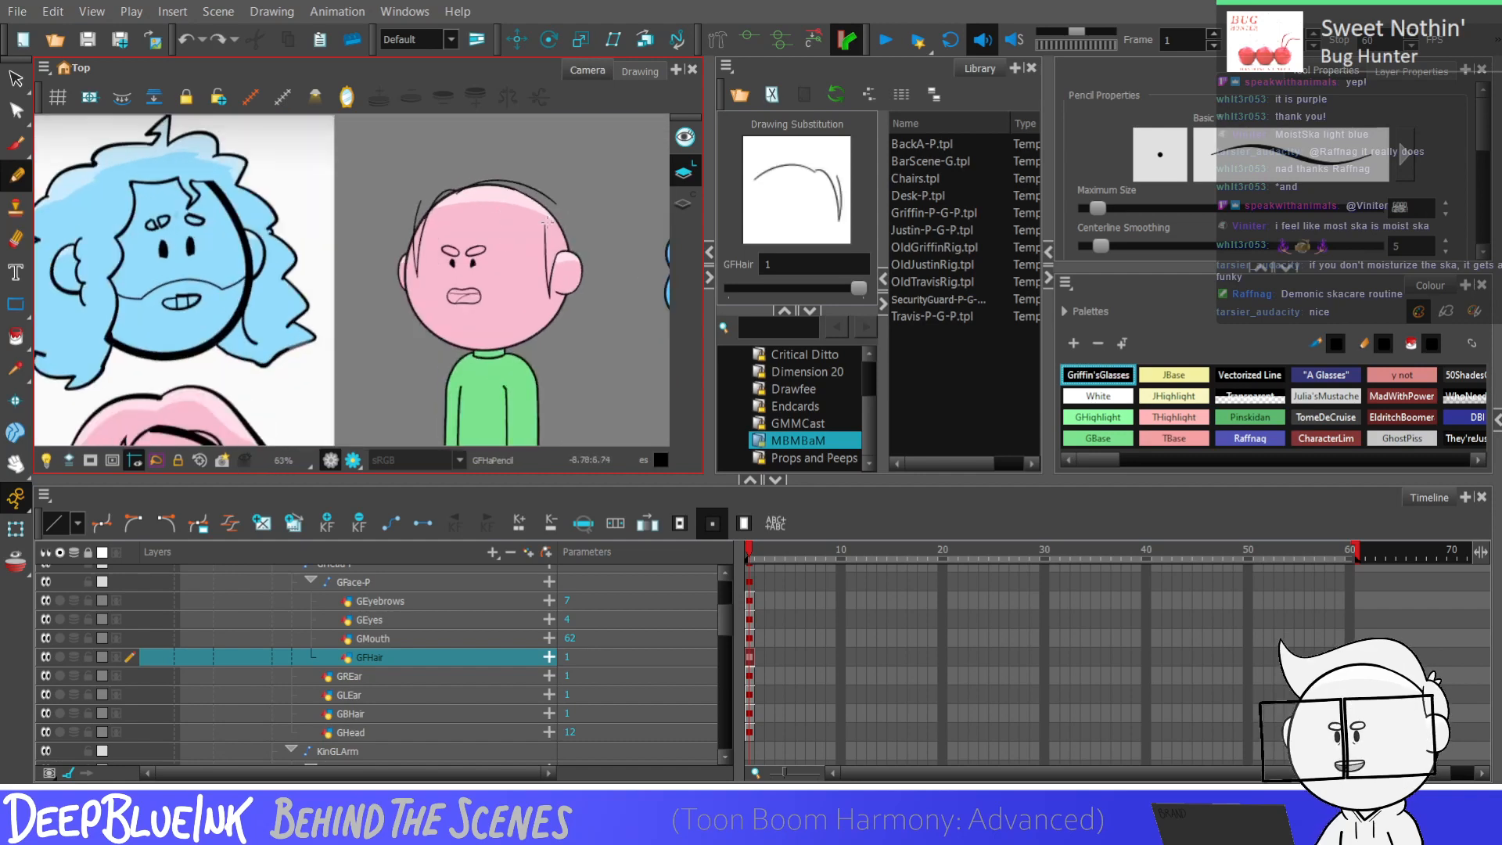
pyautogui.moveTo(470, 202); pyautogui.dragTo(539, 196)
pyautogui.hotkey('ctrl', 'z')
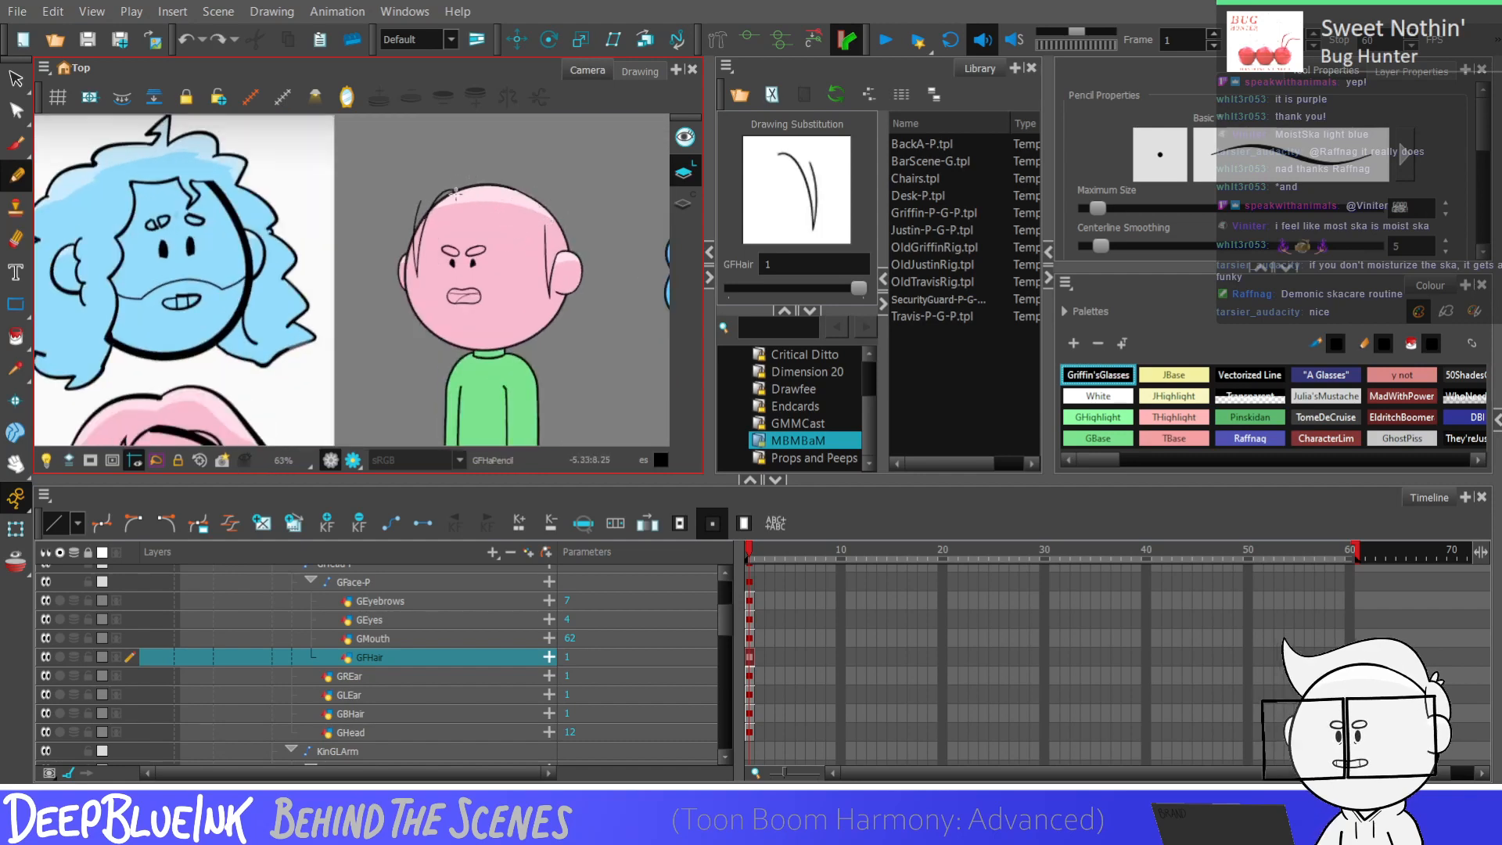
# Step: Check the pink reference's fringe and try a hairline from the crown across the forehead on GFHair
pyautogui.scroll(-2, 519, 169)
pyautogui.scroll(3, 264, 366)
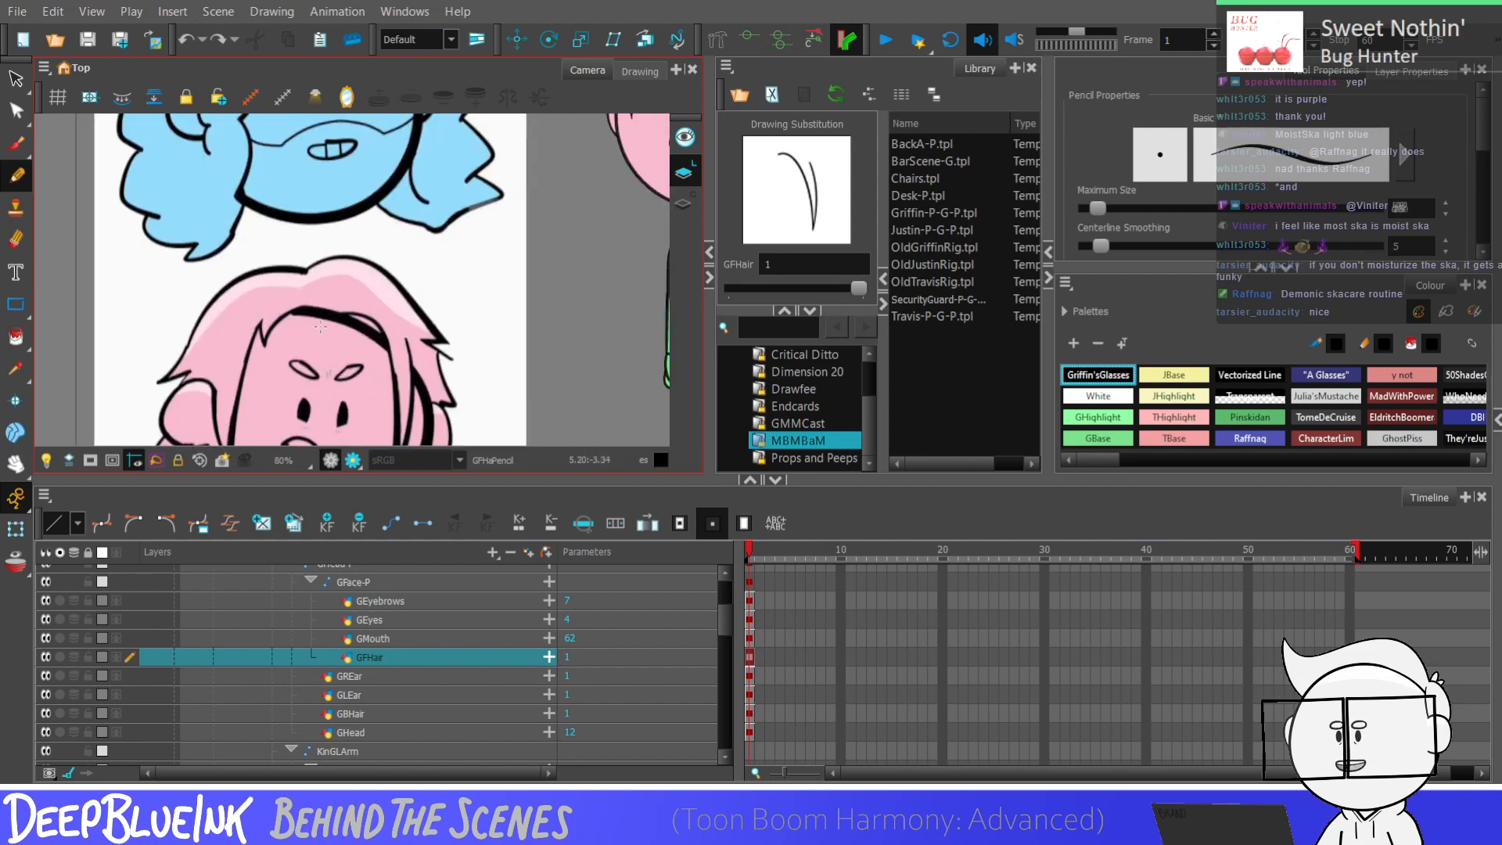
pyautogui.scroll(-3, 309, 348)
pyautogui.scroll(4, 395, 245)
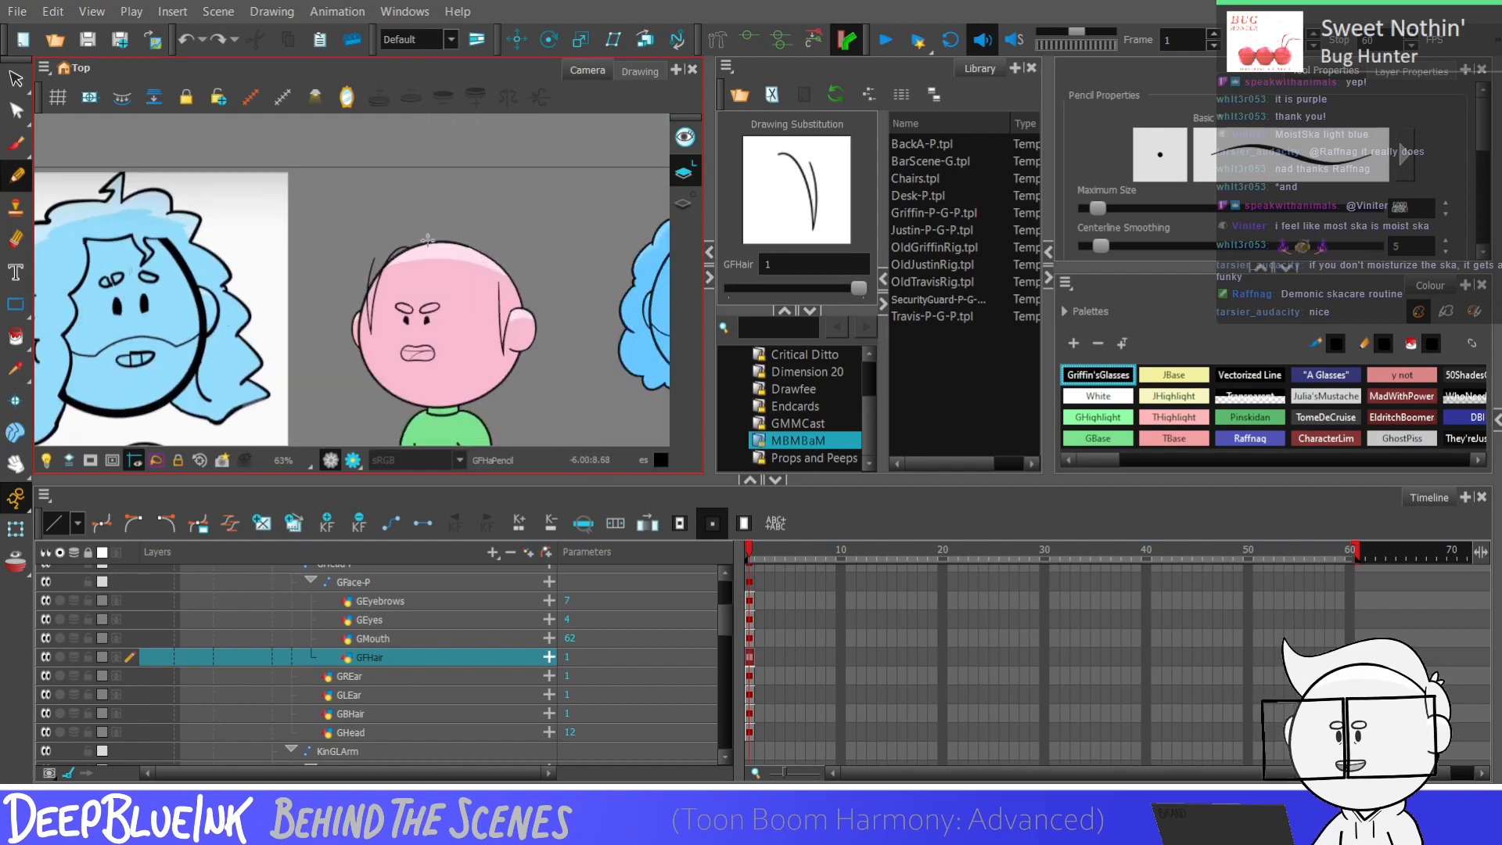
pyautogui.scroll(1, 395, 245)
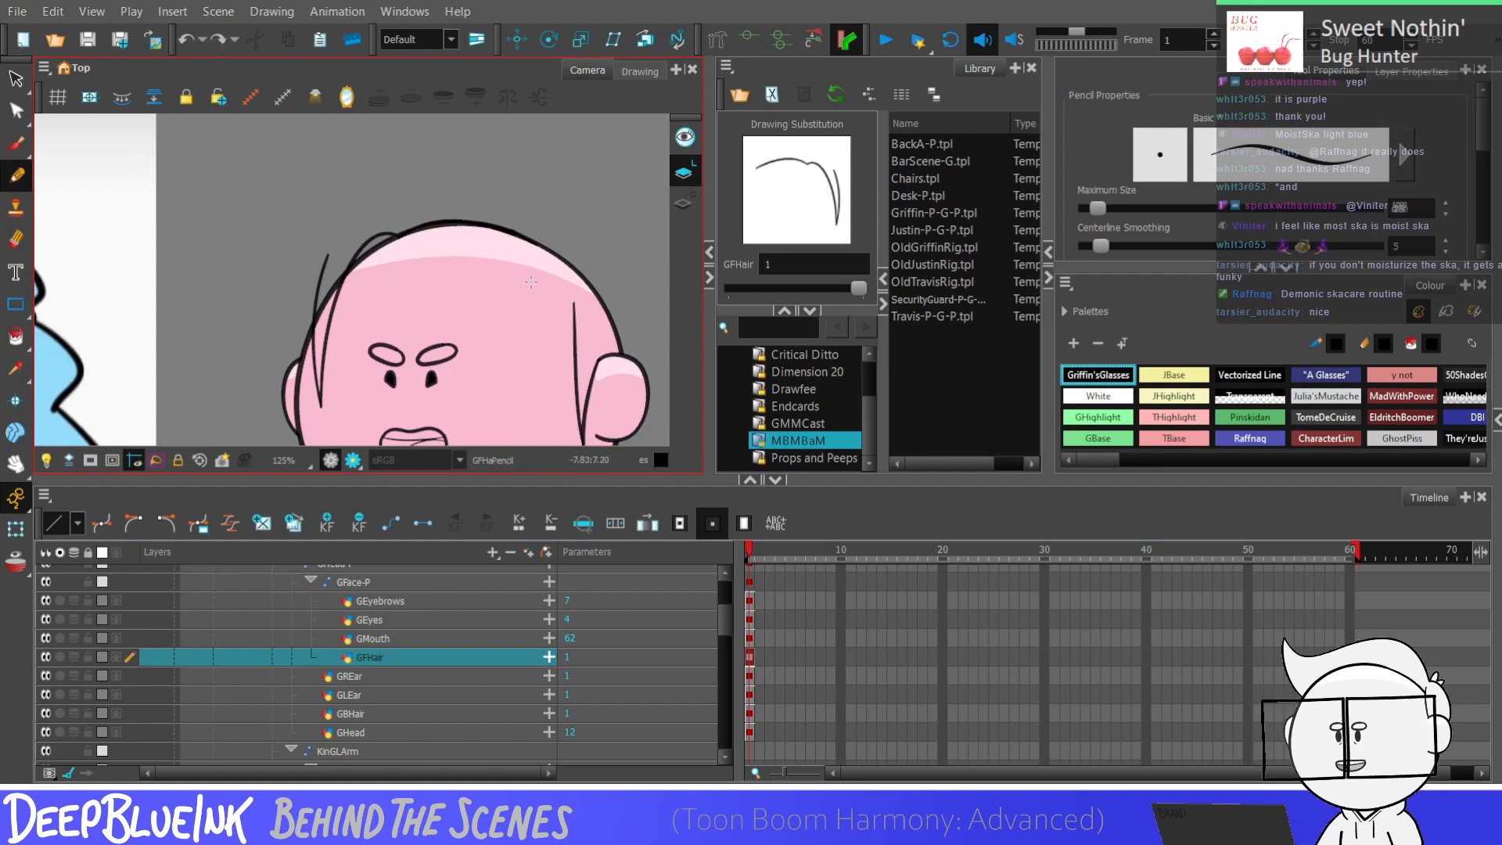
pyautogui.press('ctrl')
pyautogui.hotkey('ctrl', 'z')
pyautogui.moveTo(428, 219)
pyautogui.mouseDown()
pyautogui.moveTo(540, 225)
pyautogui.moveTo(524, 247)
pyautogui.moveTo(453, 234)
pyautogui.moveTo(497, 301)
pyautogui.mouseUp()
pyautogui.hotkey('ctrl', 'z')
pyautogui.hotkey('ctrl', 'z')
pyautogui.moveTo(391, 235); pyautogui.dragTo(500, 270)
pyautogui.hotkey('ctrl', 'z')
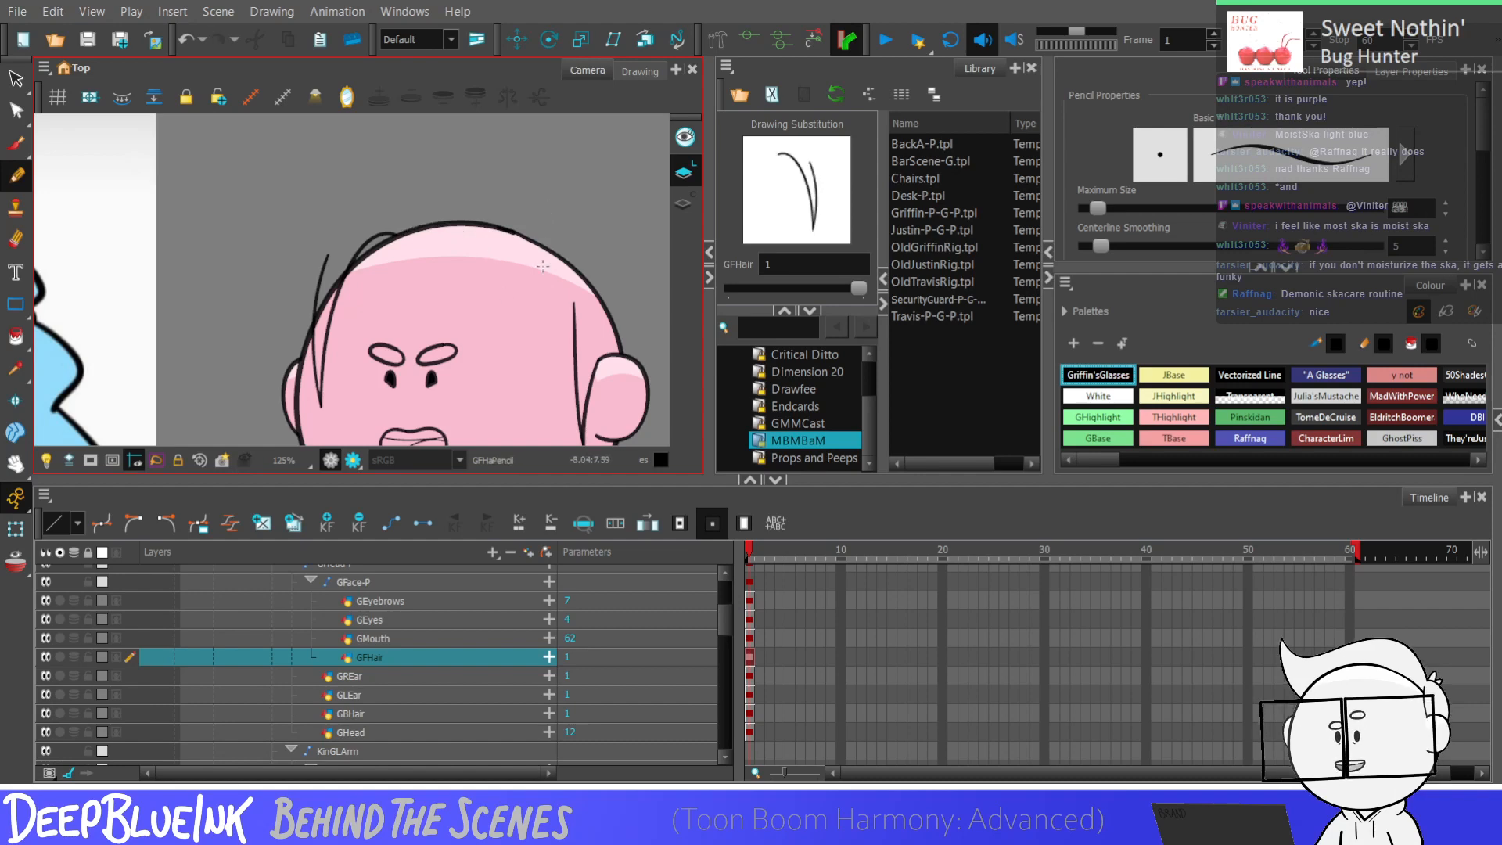
# Step: Draw a short slanted stroke from the sideburn's upper end on GFHair and a curved strand from the head's top down to meet it
pyautogui.scroll(-4, 572, 311)
pyautogui.scroll(1, 580, 233)
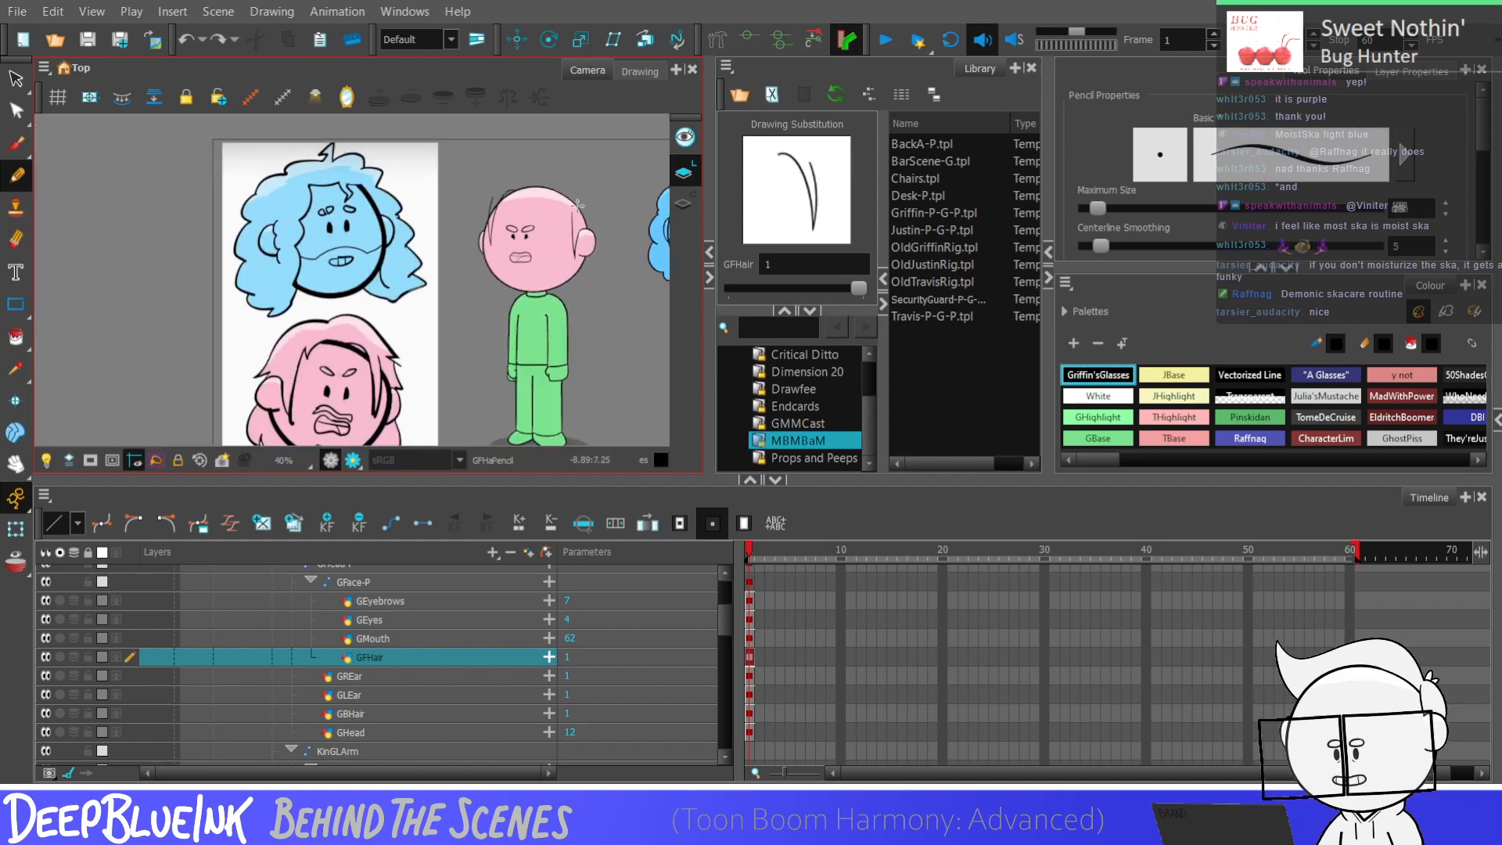
pyautogui.scroll(4, 580, 234)
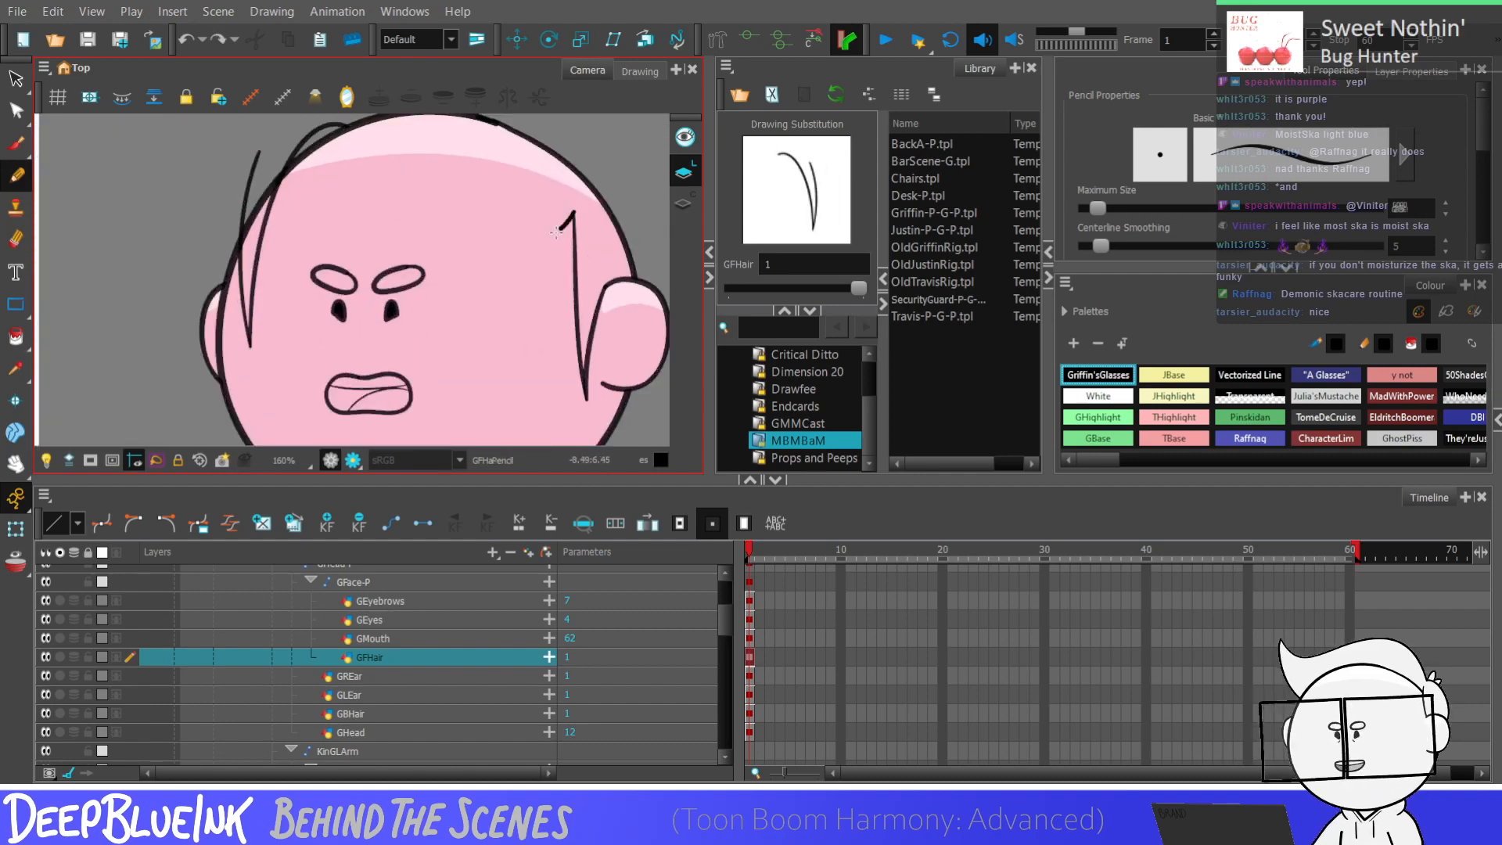
pyautogui.moveTo(573, 207); pyautogui.dragTo(548, 237)
pyautogui.hotkey('ctrl', 'z')
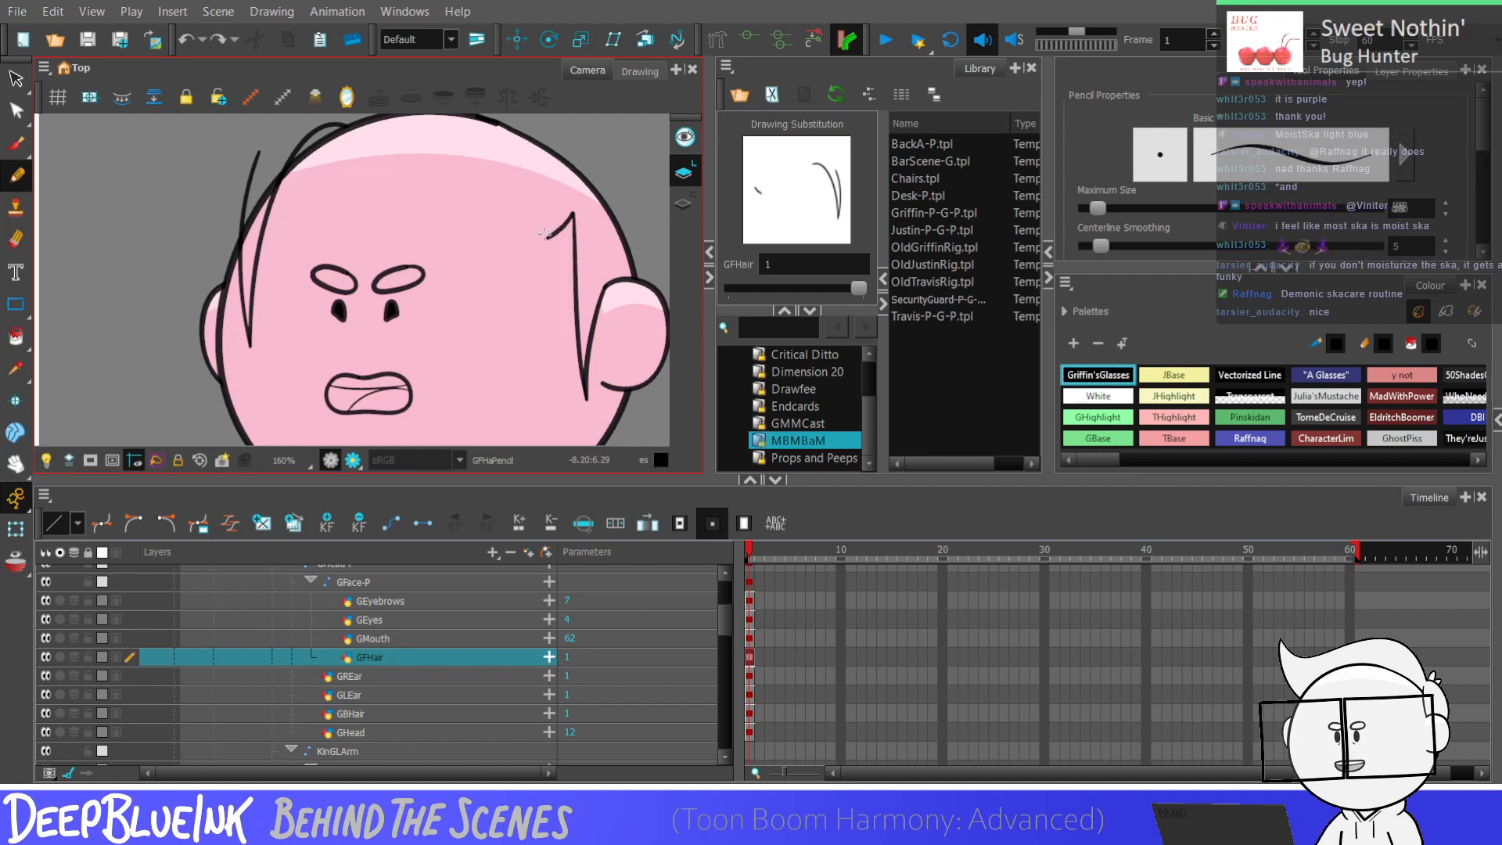
pyautogui.moveTo(509, 119); pyautogui.dragTo(546, 225)
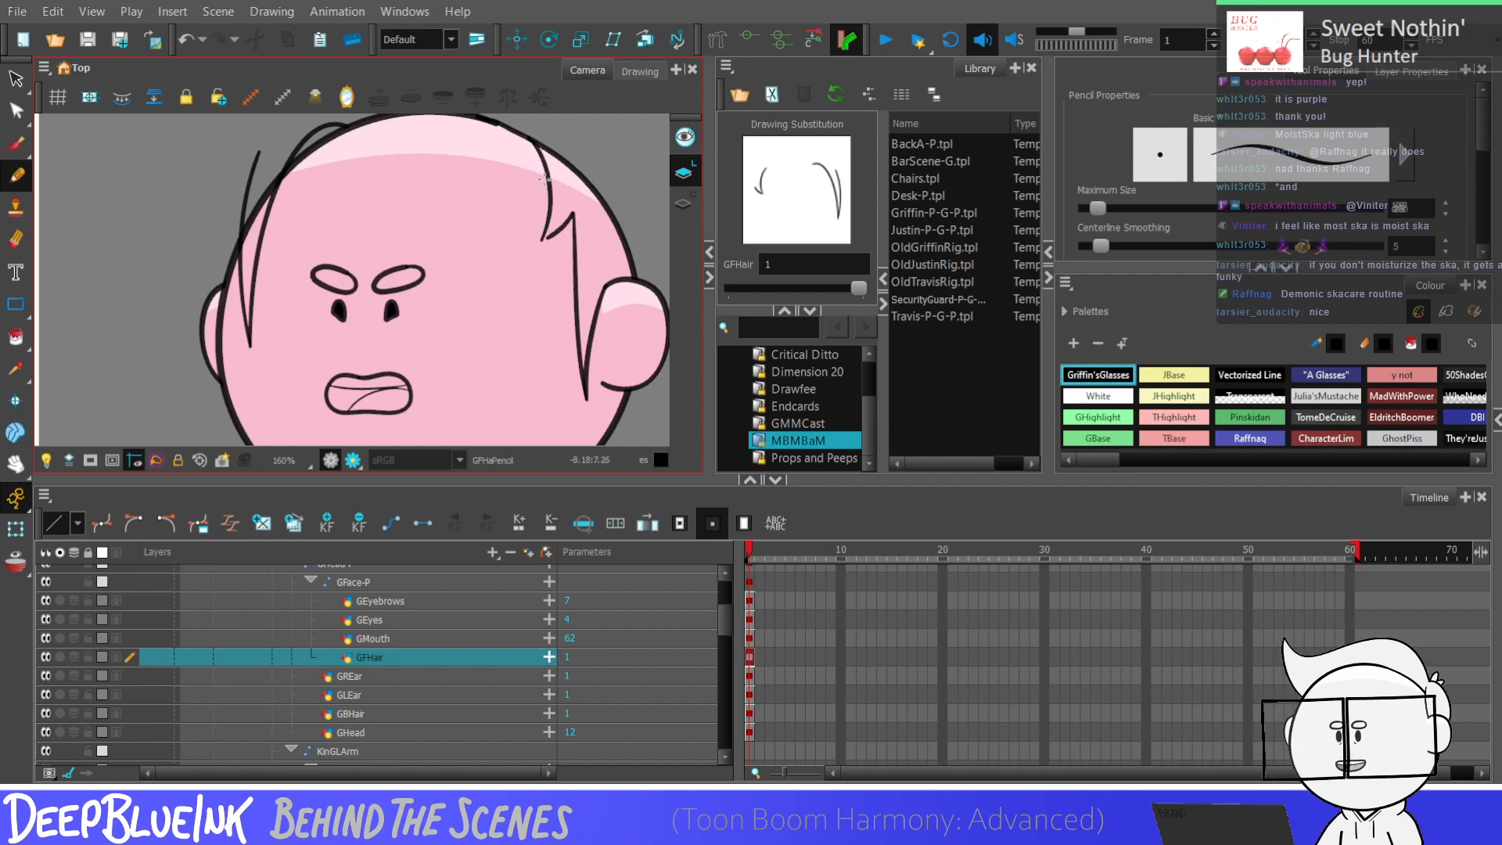
# Step: Undo the last strokes on GFHair and compare the rig's head with the pink reference's fringe
pyautogui.hotkey('ctrl', 'z')
pyautogui.hotkey('ctrl', 'z')
pyautogui.scroll(-5, 546, 252)
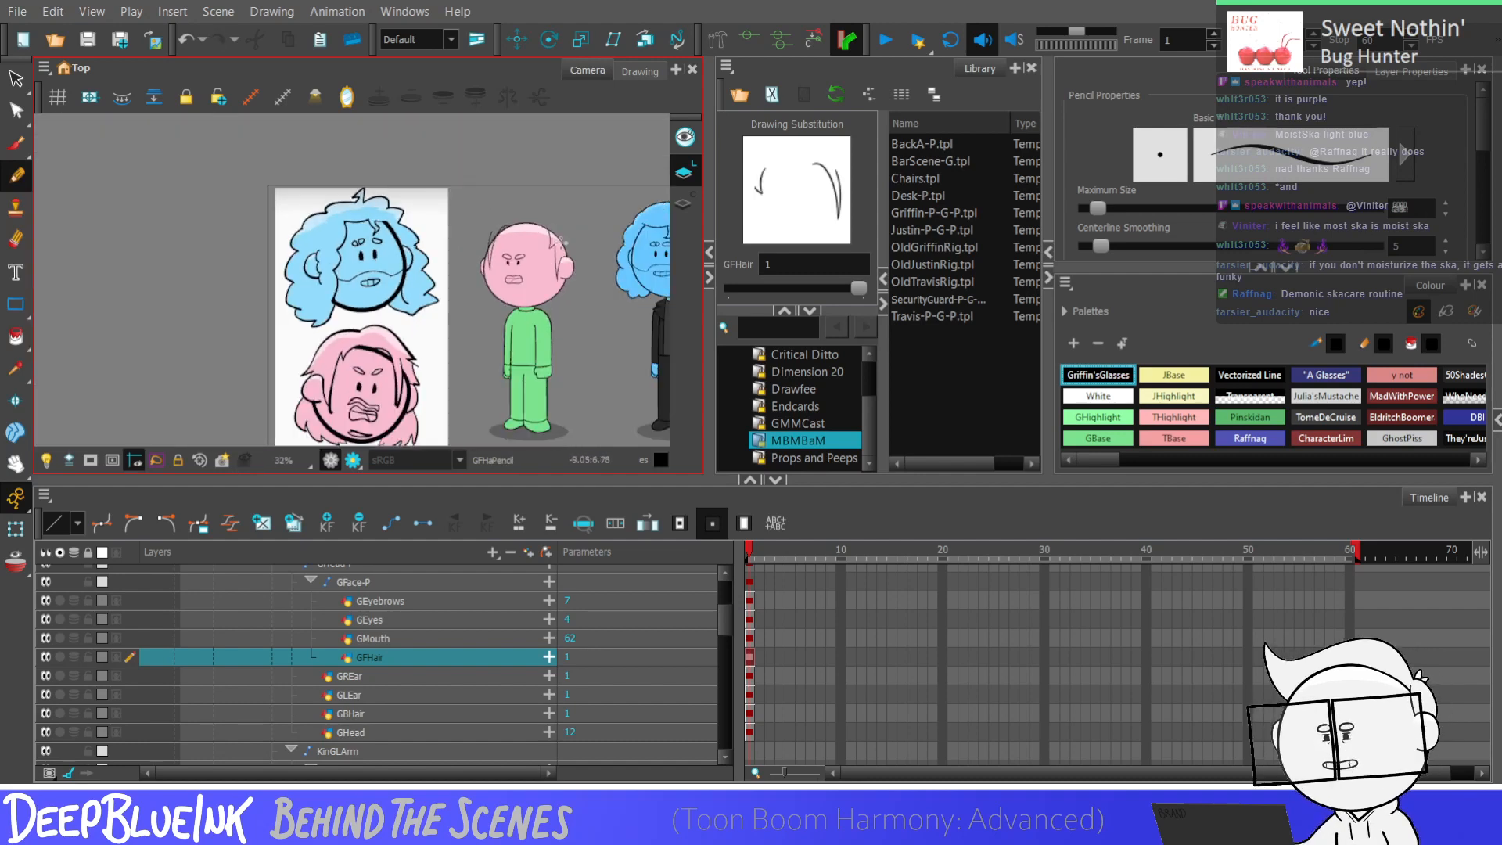
pyautogui.scroll(-2, 467, 276)
pyautogui.scroll(2, 396, 311)
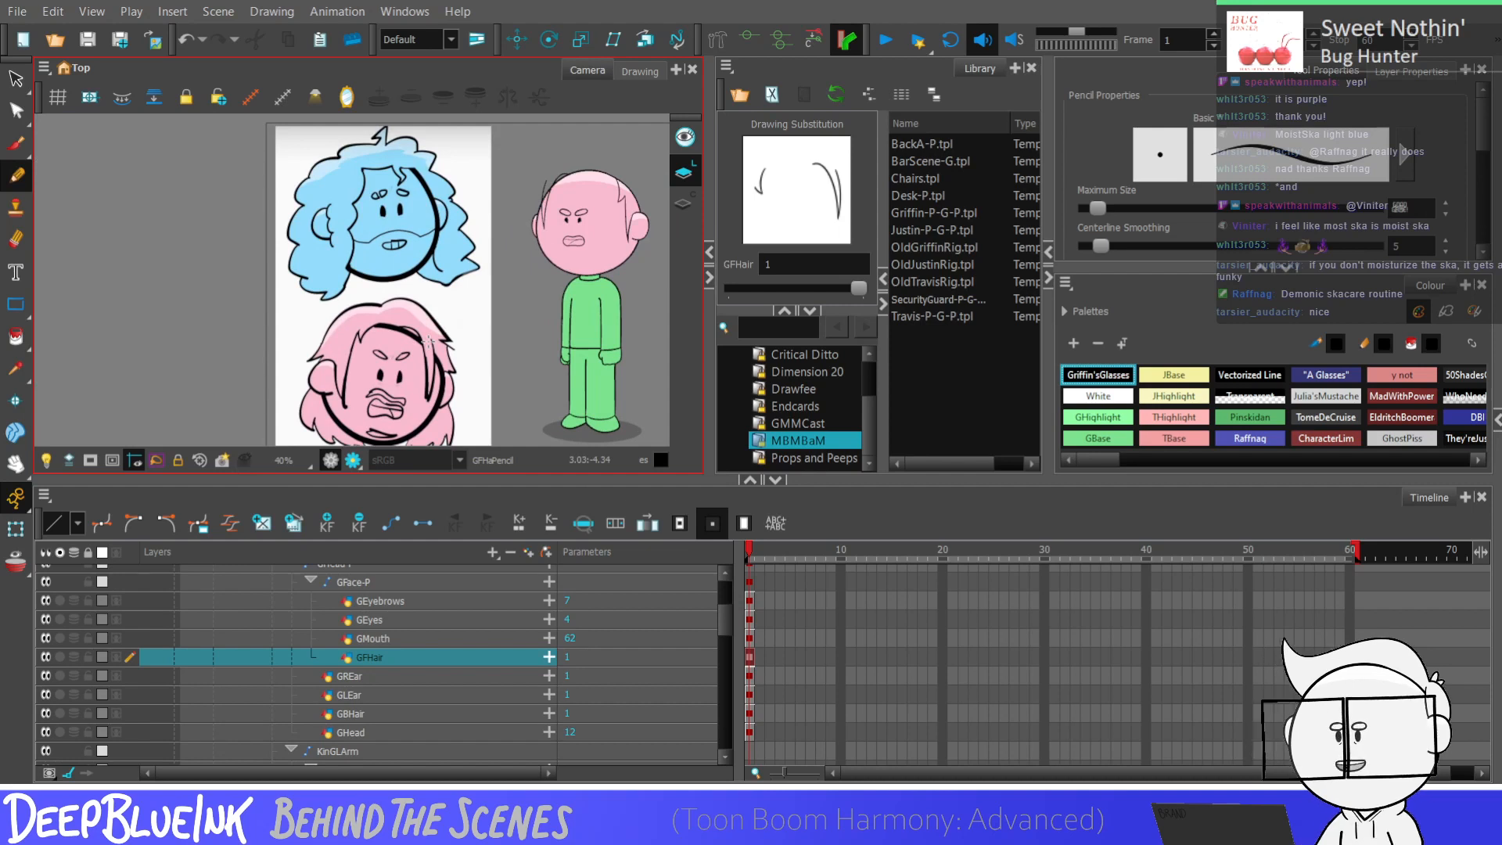
pyautogui.scroll(-1, 481, 343)
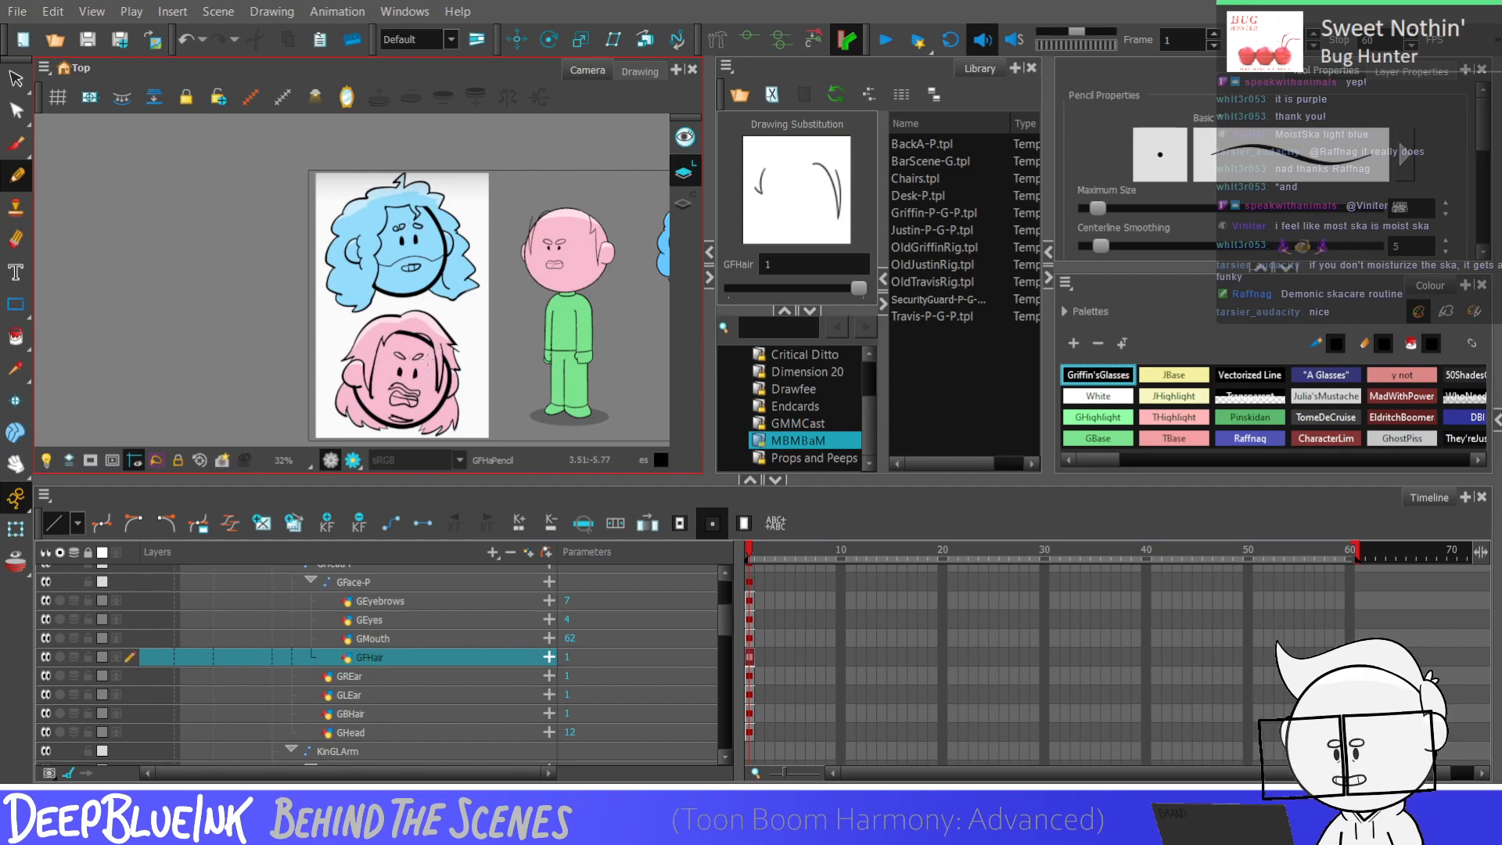
pyautogui.scroll(6, 333, 299)
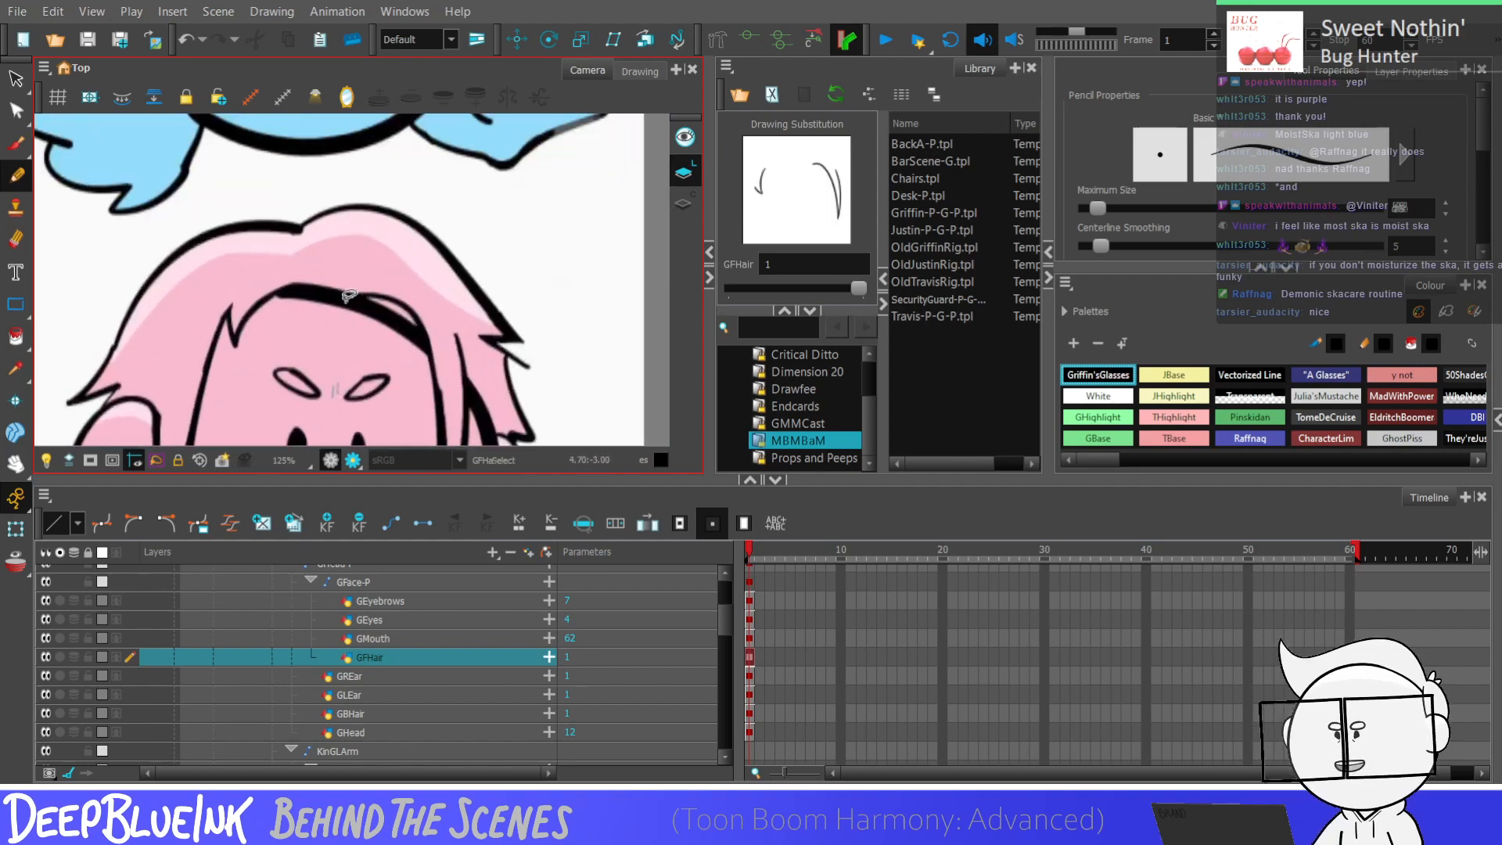
# Step: Trace the forehead hairline of the pink reference on GFHair with the White colour, and return the pencil to Griffin'sGlasses
pyautogui.click(1098, 396)
pyautogui.moveTo(331, 303); pyautogui.dragTo(448, 356)
pyautogui.hotkey('ctrl', 'z')
pyautogui.moveTo(329, 305)
pyautogui.mouseDown()
pyautogui.moveTo(438, 374)
pyautogui.moveTo(414, 332)
pyautogui.mouseUp()
pyautogui.hotkey('ctrl', 'z')
pyautogui.hotkey('ctrl', 'z')
pyautogui.moveTo(237, 333); pyautogui.dragTo(336, 297)
pyautogui.hotkey('ctrl', 'z')
pyautogui.moveTo(238, 338); pyautogui.dragTo(352, 334)
pyautogui.hotkey('ctrl', 'z')
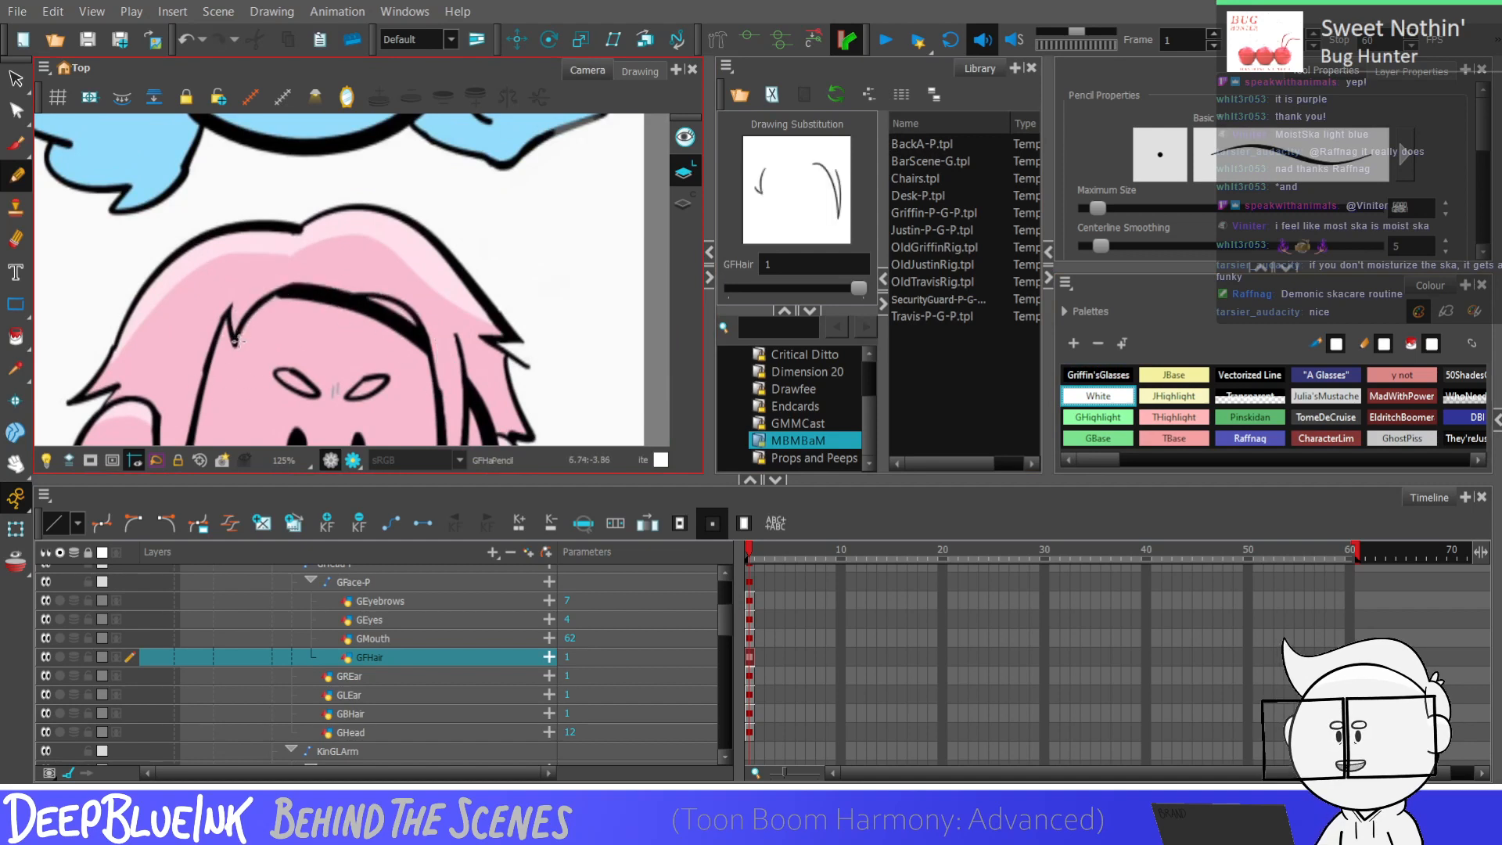
pyautogui.scroll(-5, 407, 315)
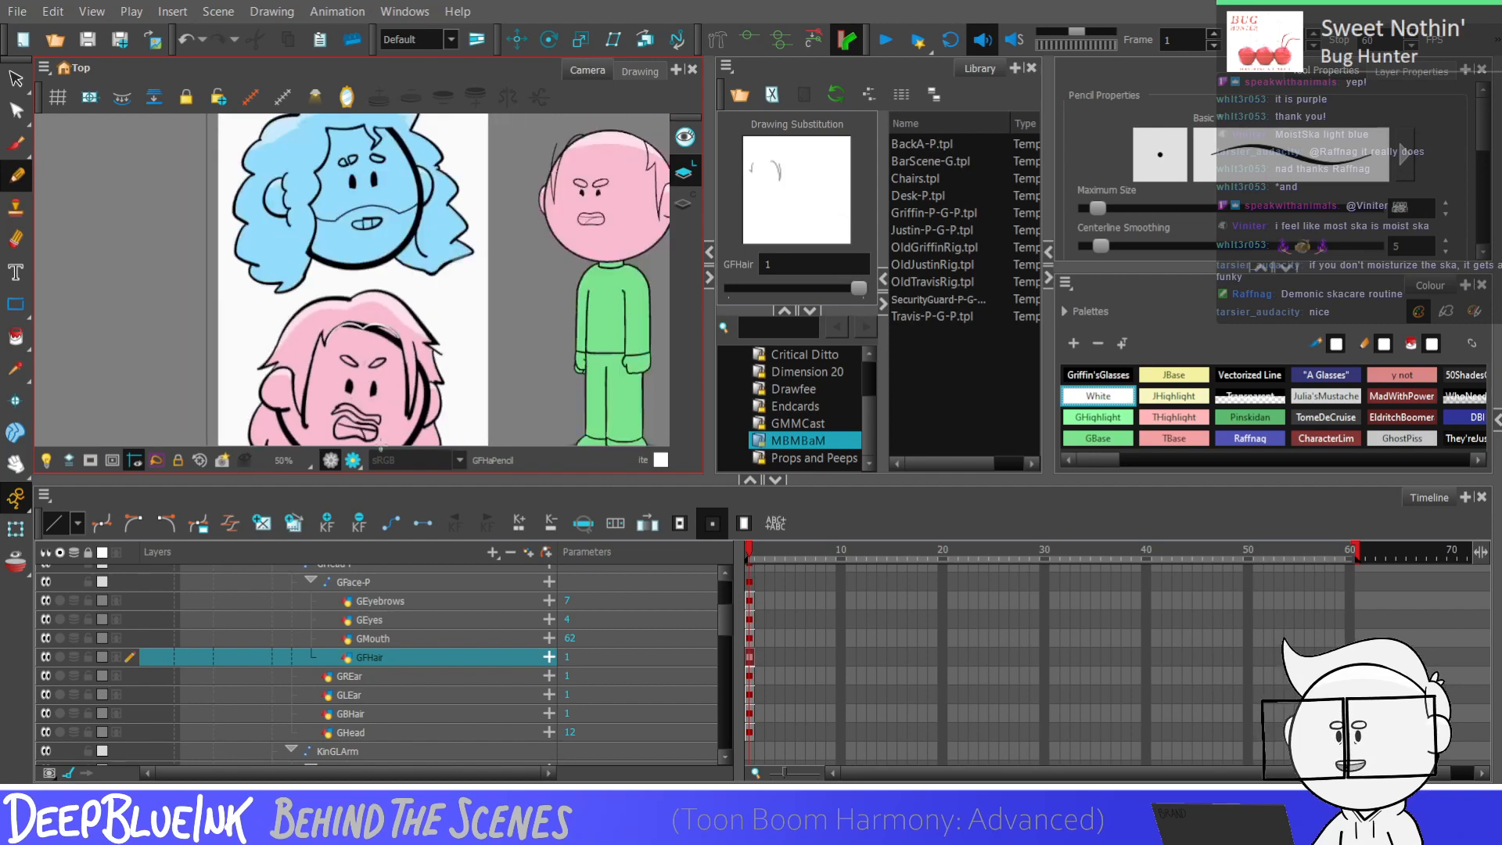
pyautogui.scroll(1, 406, 317)
pyautogui.scroll(1, 402, 322)
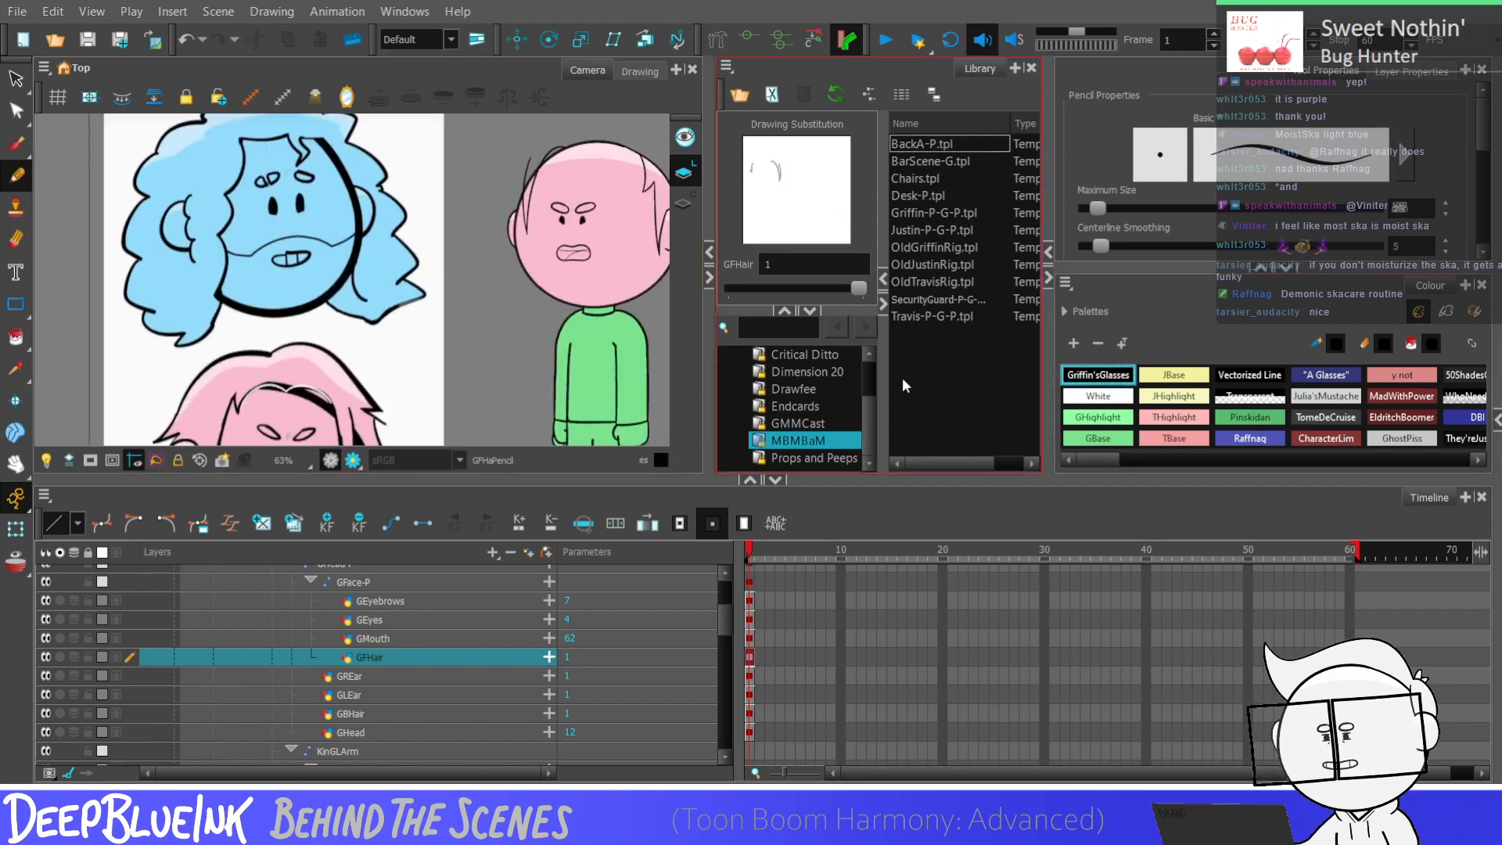
pyautogui.scroll(-1, 399, 331)
pyautogui.scroll(2, 611, 219)
pyautogui.hotkey('alt', 's')
pyautogui.moveTo(460, 205)
pyautogui.mouseDown()
pyautogui.moveTo(356, 236)
pyautogui.moveTo(391, 336)
pyautogui.mouseUp()
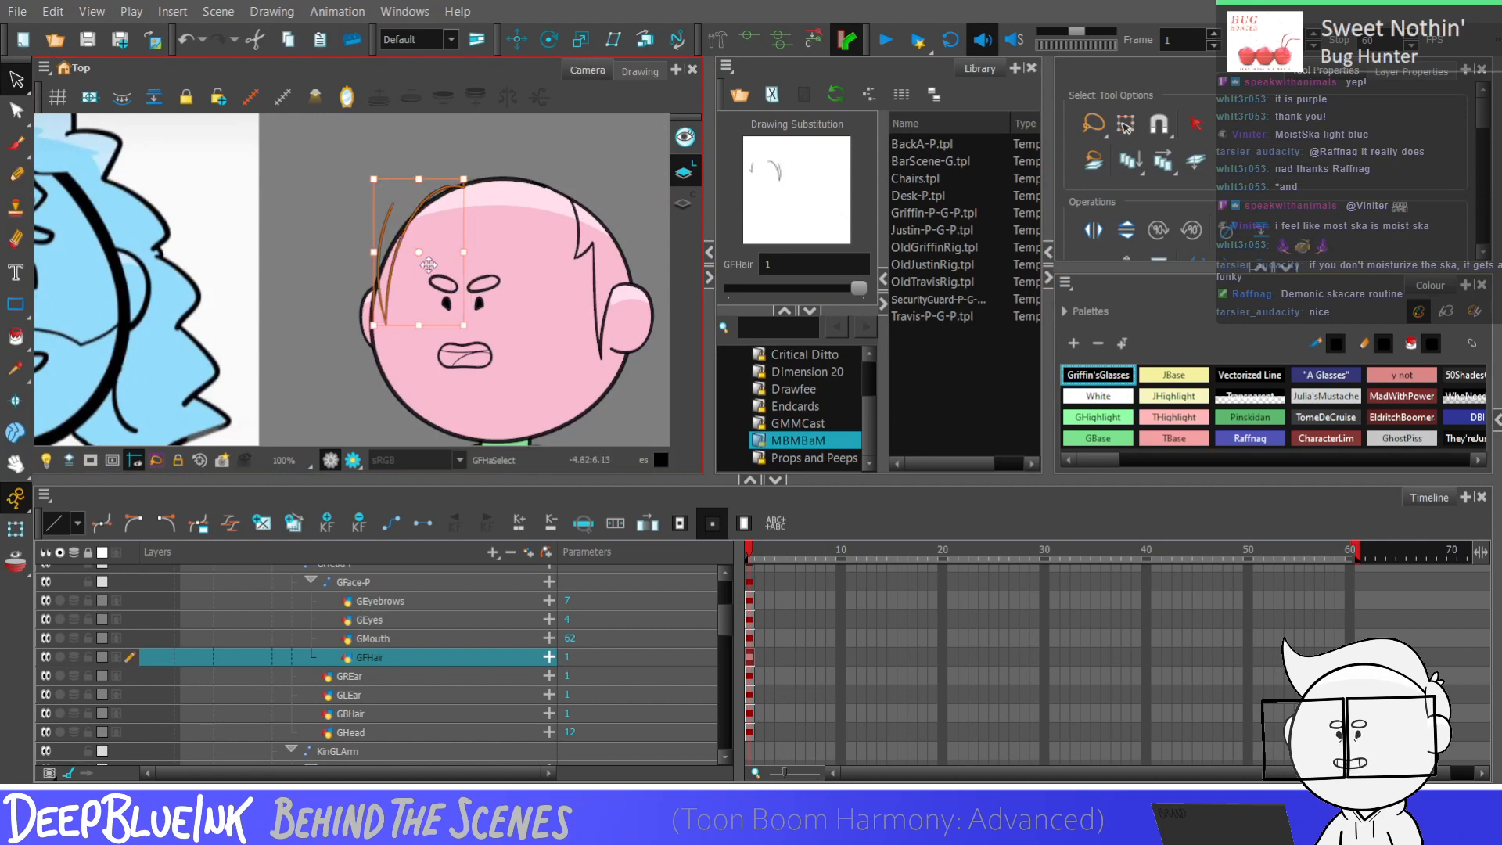
pyautogui.press('Escape')
# Step: Try to draw an arched hair line on GFHair from the crown down to the forehead, ending in a short upward tip
pyautogui.hotkey('alt', '/')
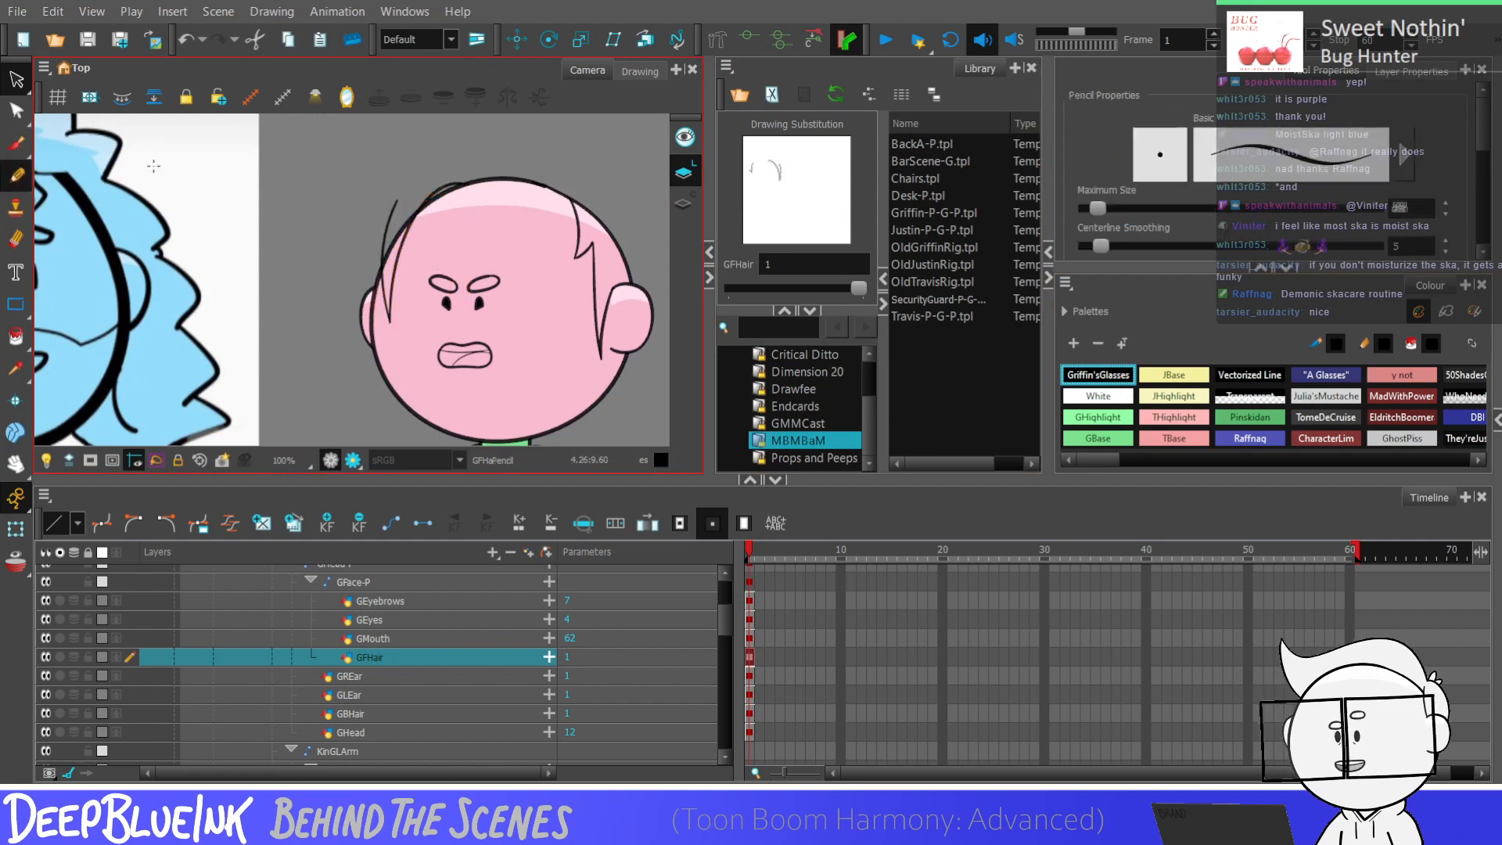
pyautogui.scroll(2, 411, 178)
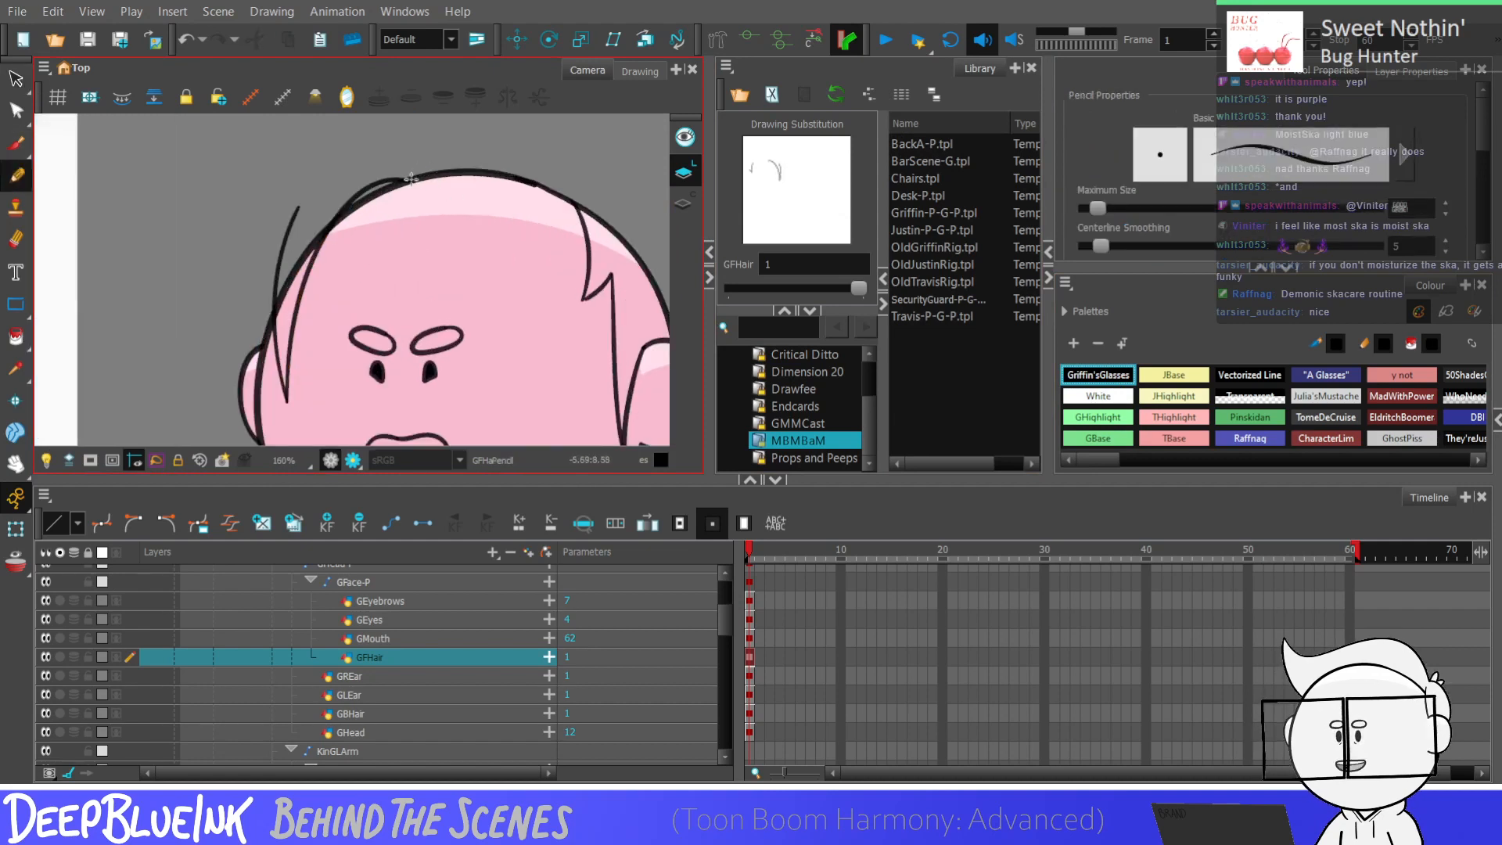
pyautogui.moveTo(411, 178)
pyautogui.mouseDown()
pyautogui.moveTo(551, 201)
pyautogui.moveTo(536, 225)
pyautogui.mouseUp()
pyautogui.hotkey('ctrl', 'z')
pyautogui.hotkey('ctrl', 'z')
pyautogui.moveTo(403, 173); pyautogui.dragTo(532, 226)
pyautogui.hotkey('alt', 's')
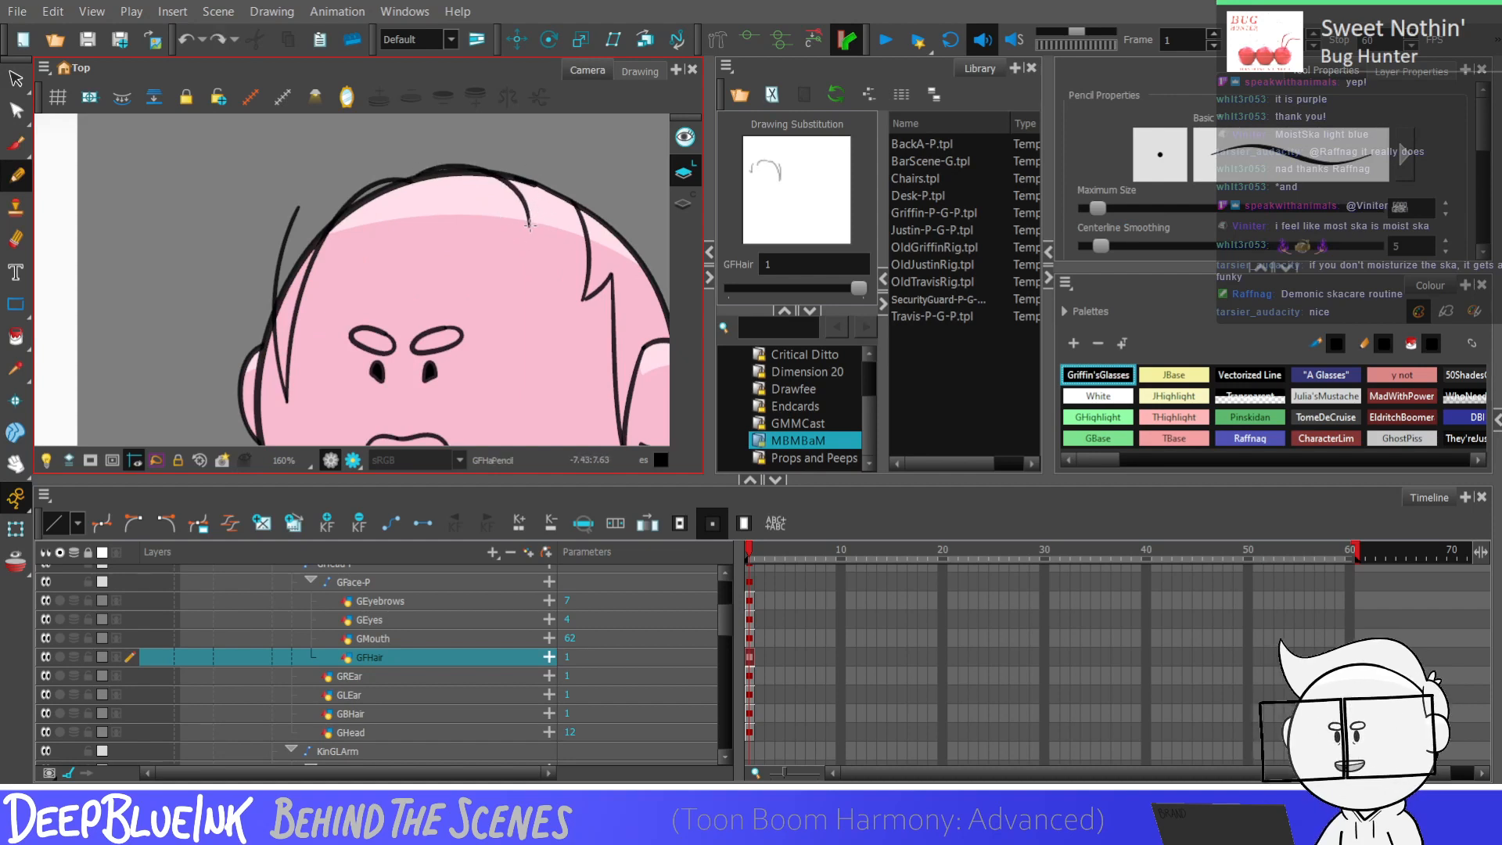
pyautogui.moveTo(529, 226); pyautogui.dragTo(548, 204)
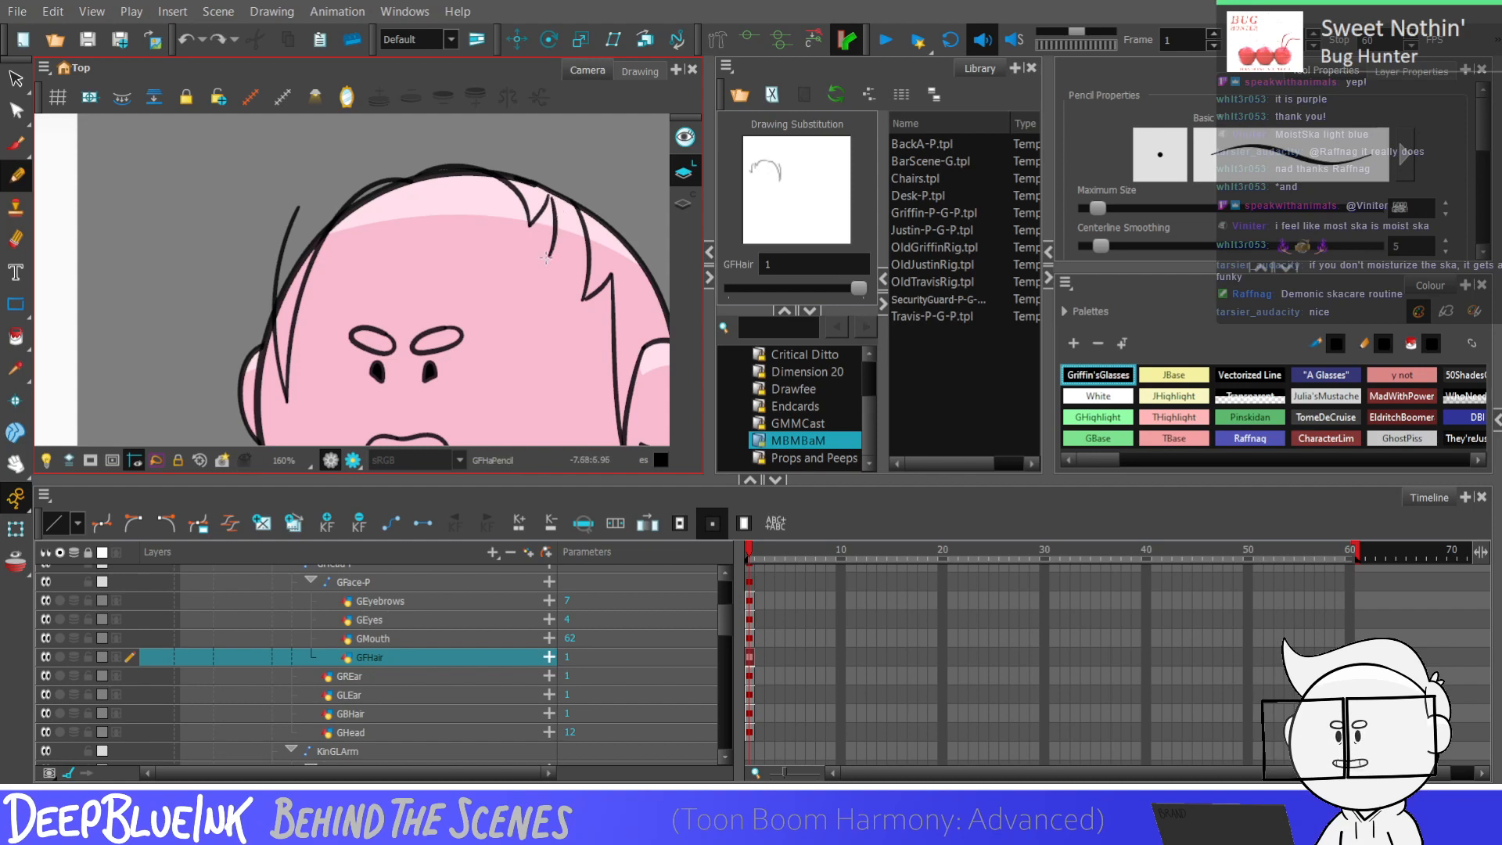
# Step: Try a short curved strand from the fringe tip down the forehead on GFHair and compare it with the pink reference
pyautogui.scroll(-1, 547, 233)
pyautogui.scroll(2, 563, 254)
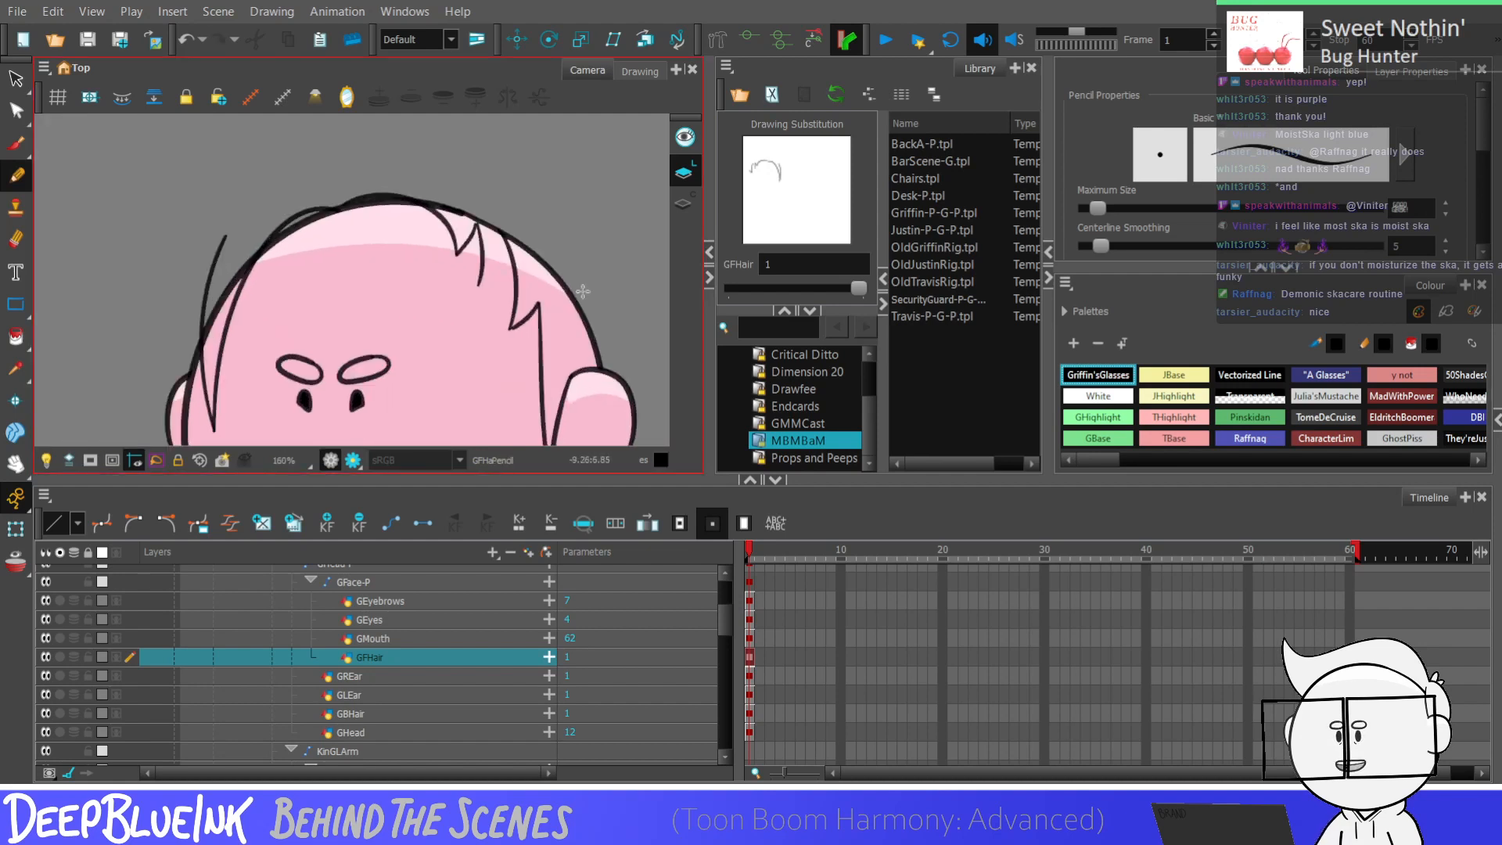
pyautogui.hotkey('ctrl', 'z')
pyautogui.moveTo(454, 212); pyautogui.dragTo(463, 273)
pyautogui.hotkey('alt', 'b')
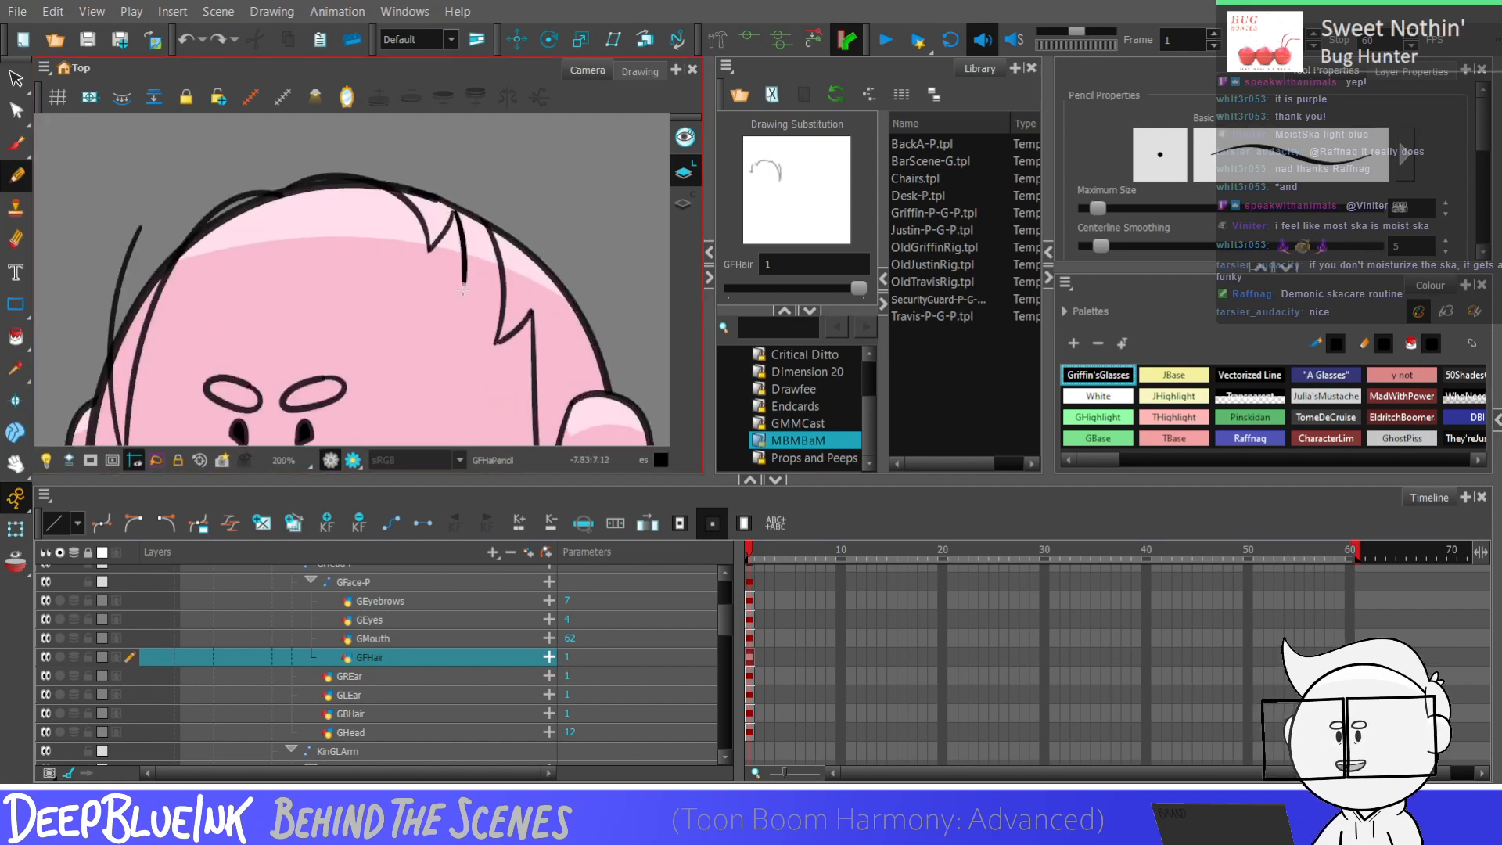
pyautogui.hotkey('alt', 's')
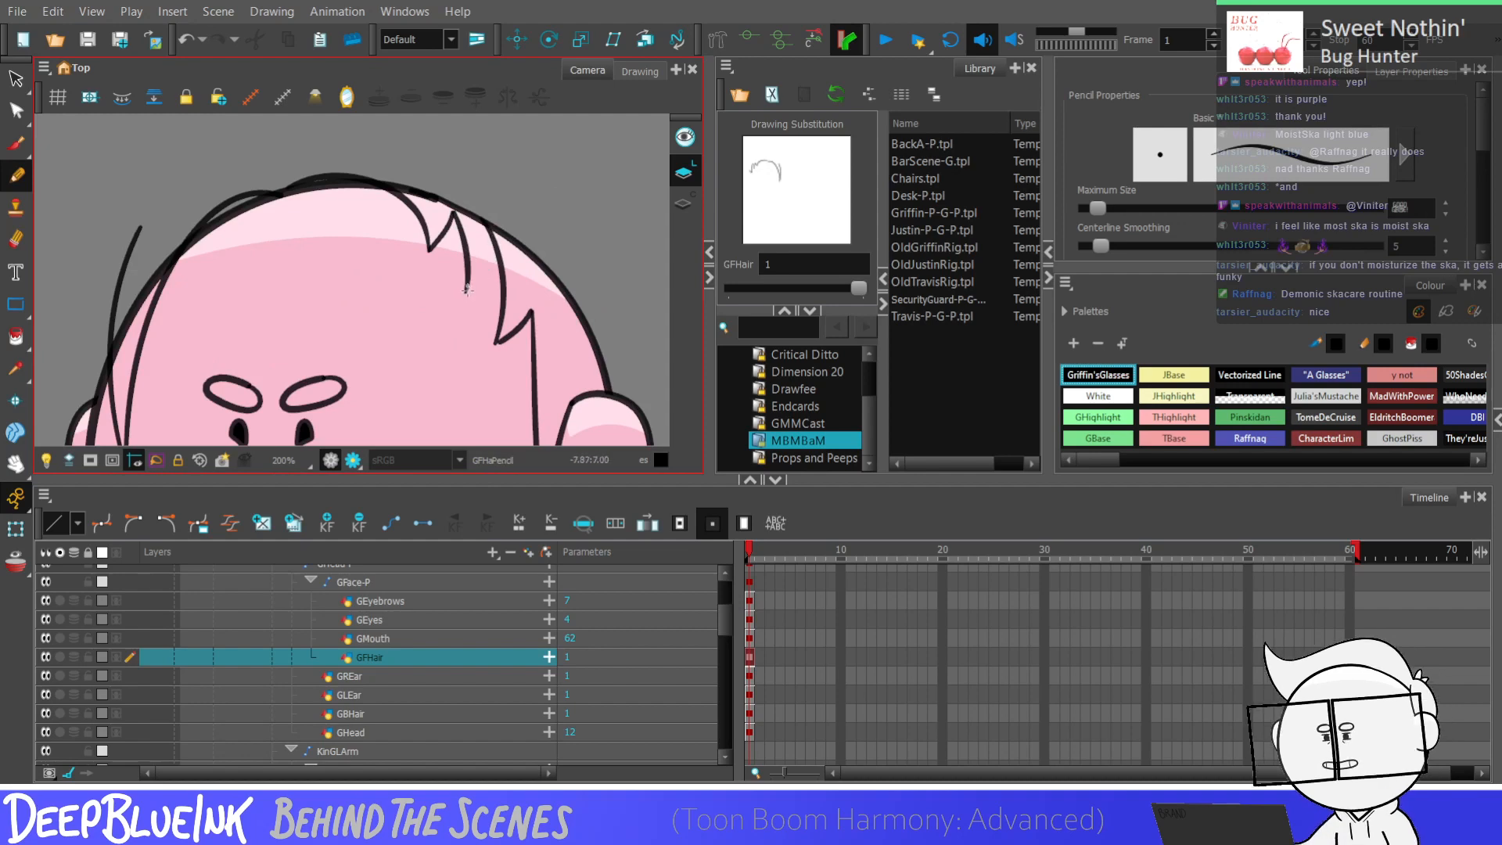
pyautogui.scroll(-6, 544, 235)
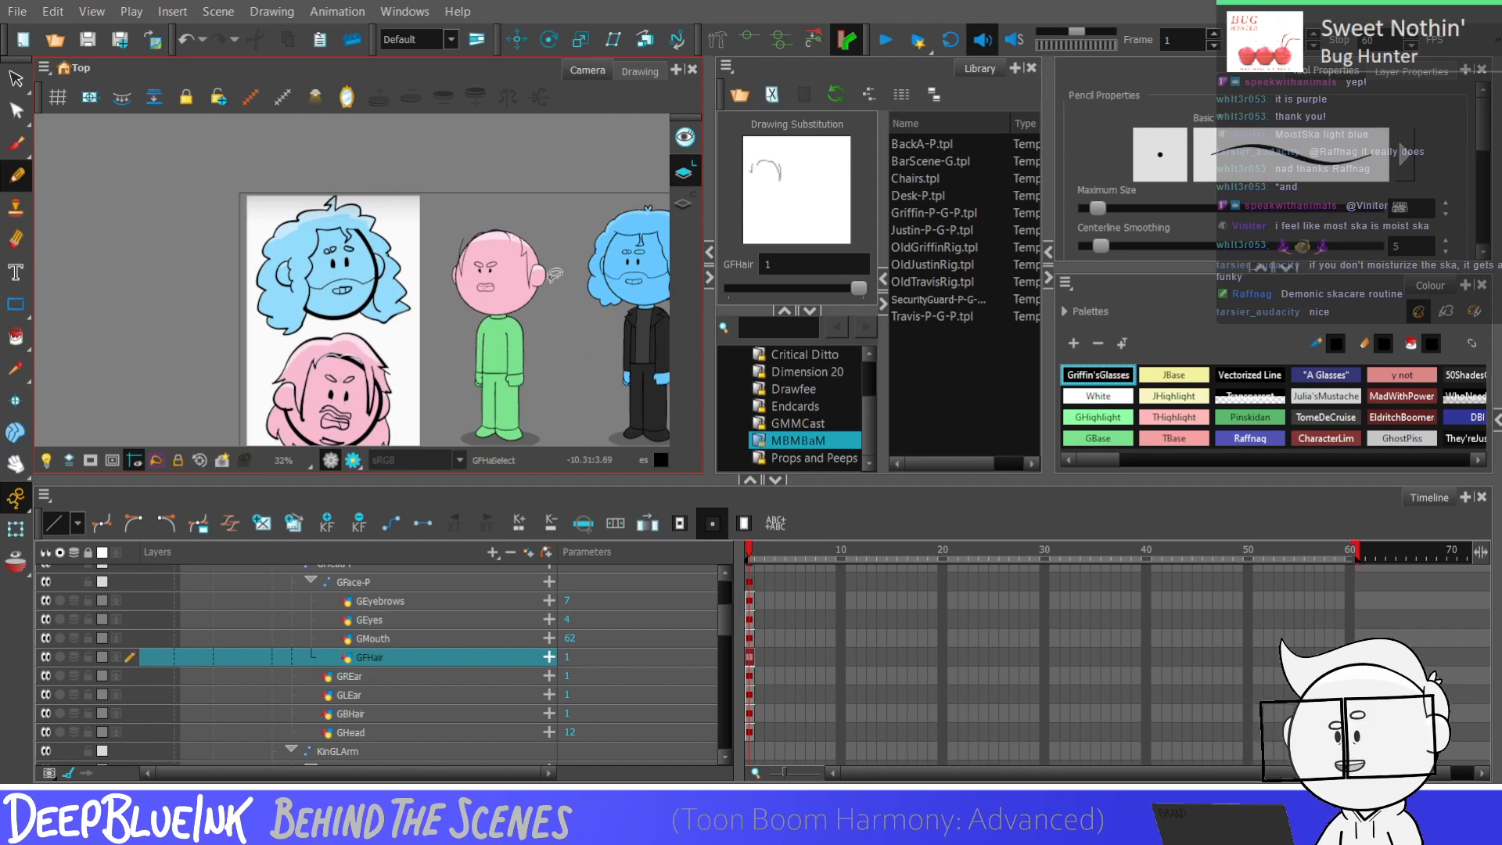
pyautogui.scroll(5, 552, 276)
pyautogui.hotkey('alt', '/')
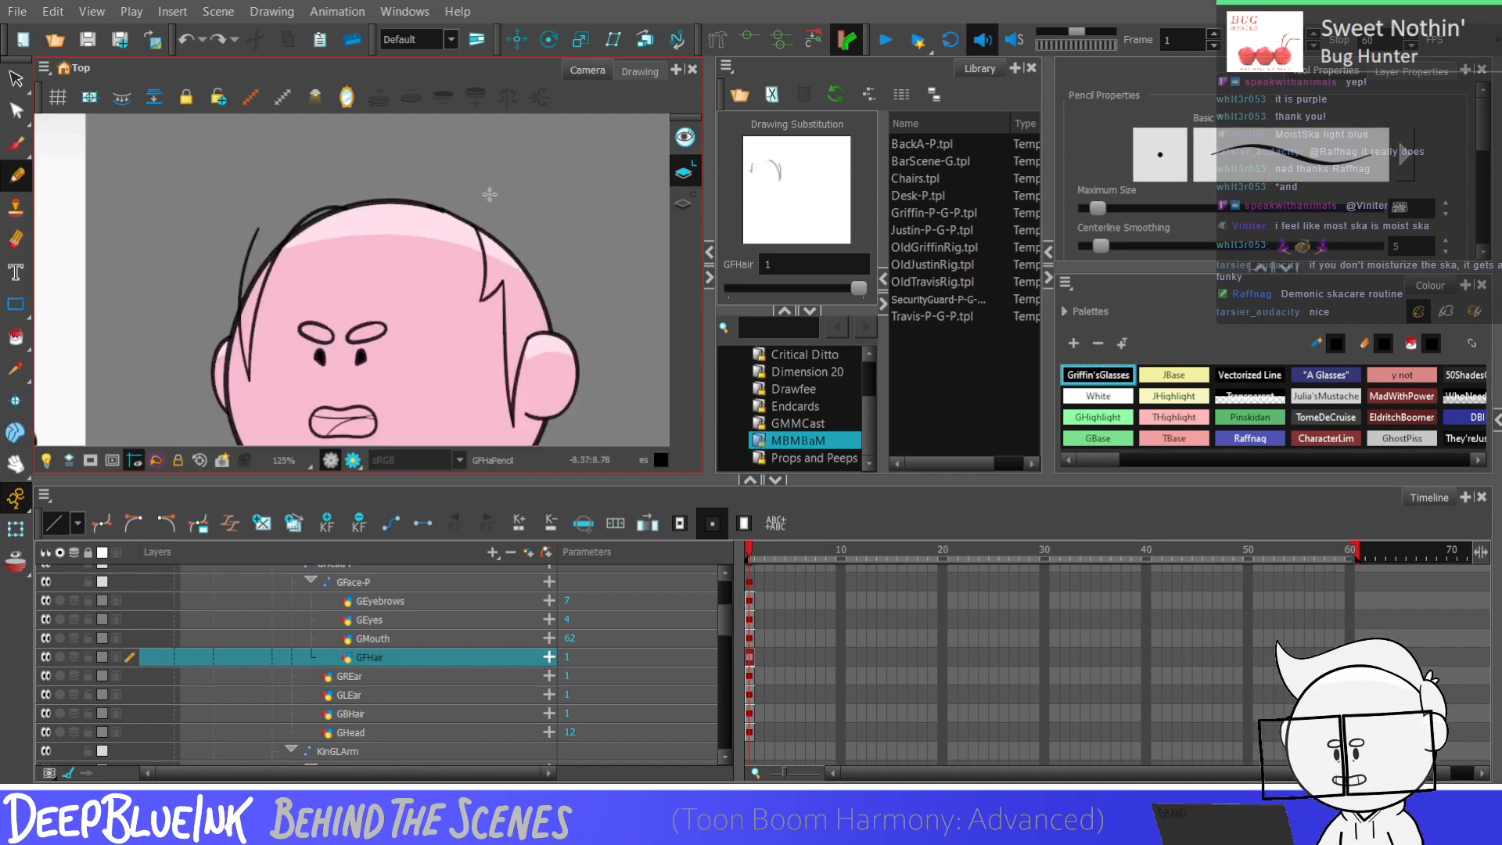
# Step: Delete the curved strand above the sideburn and the strands on the opposite side of the head from GFHair
pyautogui.scroll(-3, 577, 220)
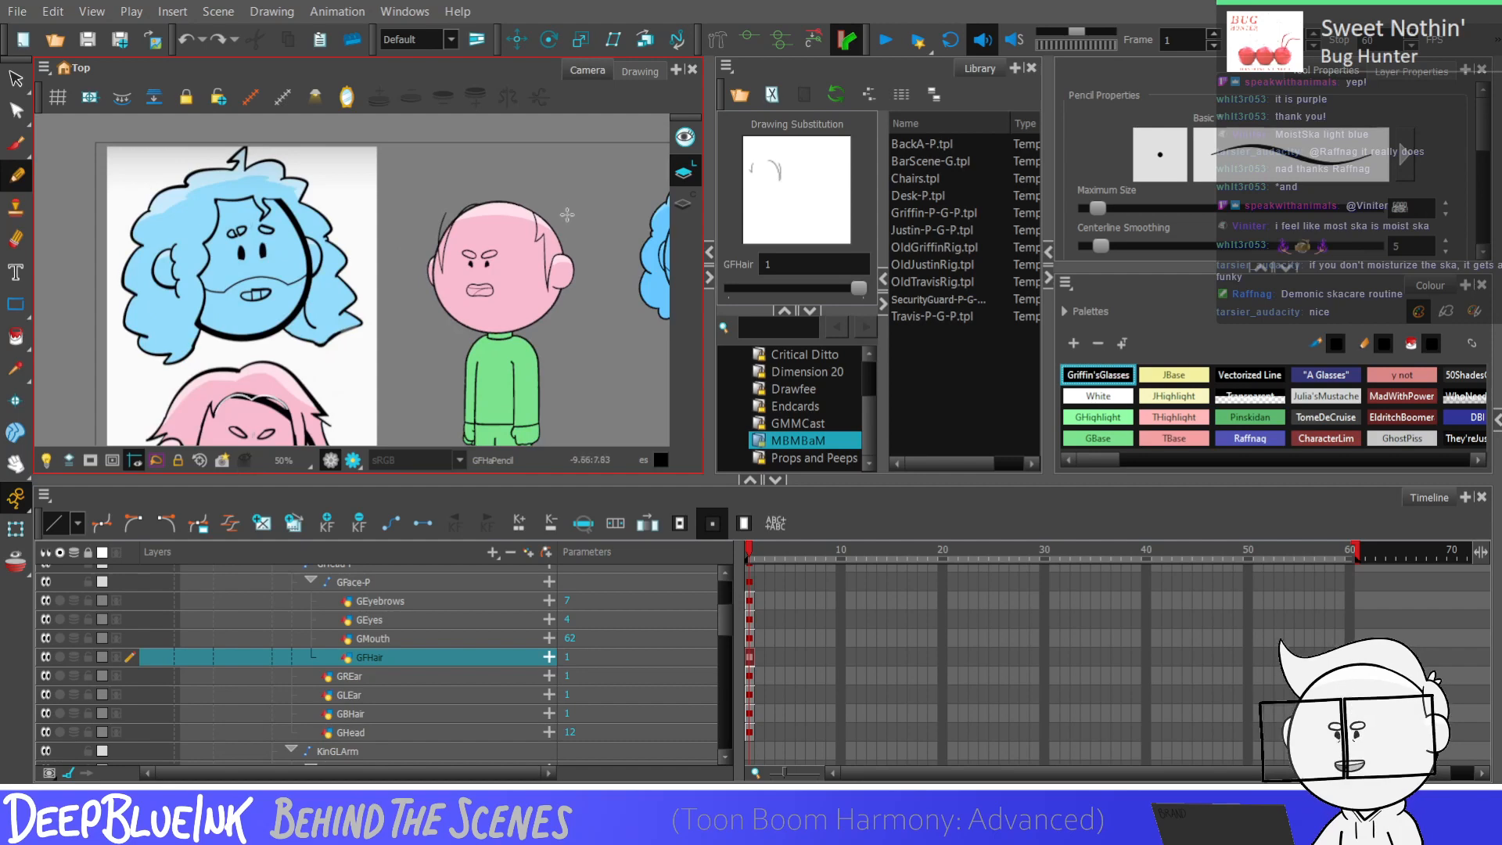
pyautogui.scroll(2, 564, 218)
pyautogui.click(16, 79)
pyautogui.scroll(2, 485, 193)
pyautogui.click(543, 233)
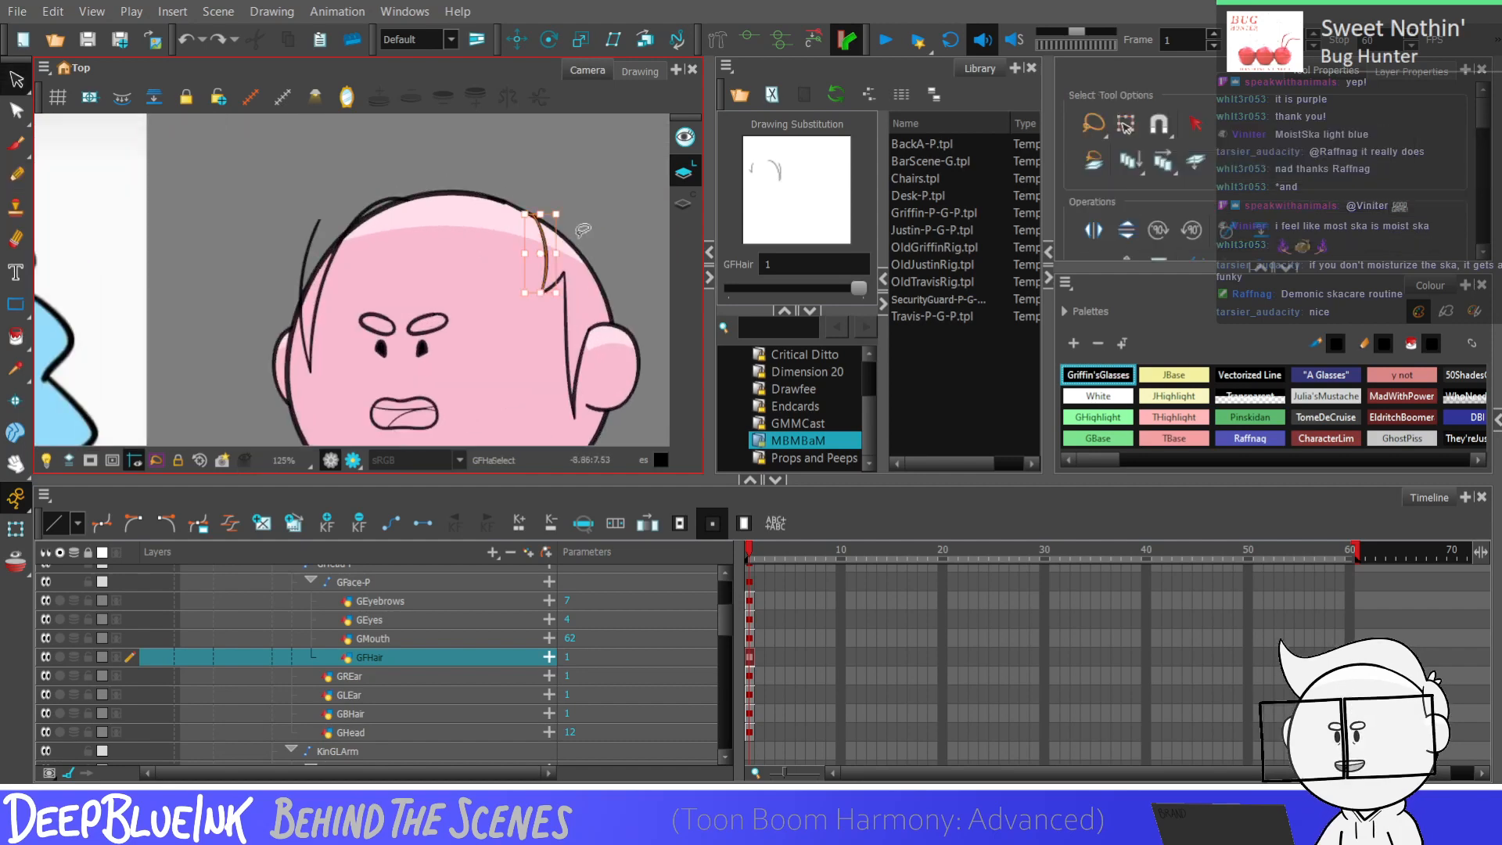
pyautogui.press('Delete')
pyautogui.hotkey('ctrl', 'a')
pyautogui.press('Delete')
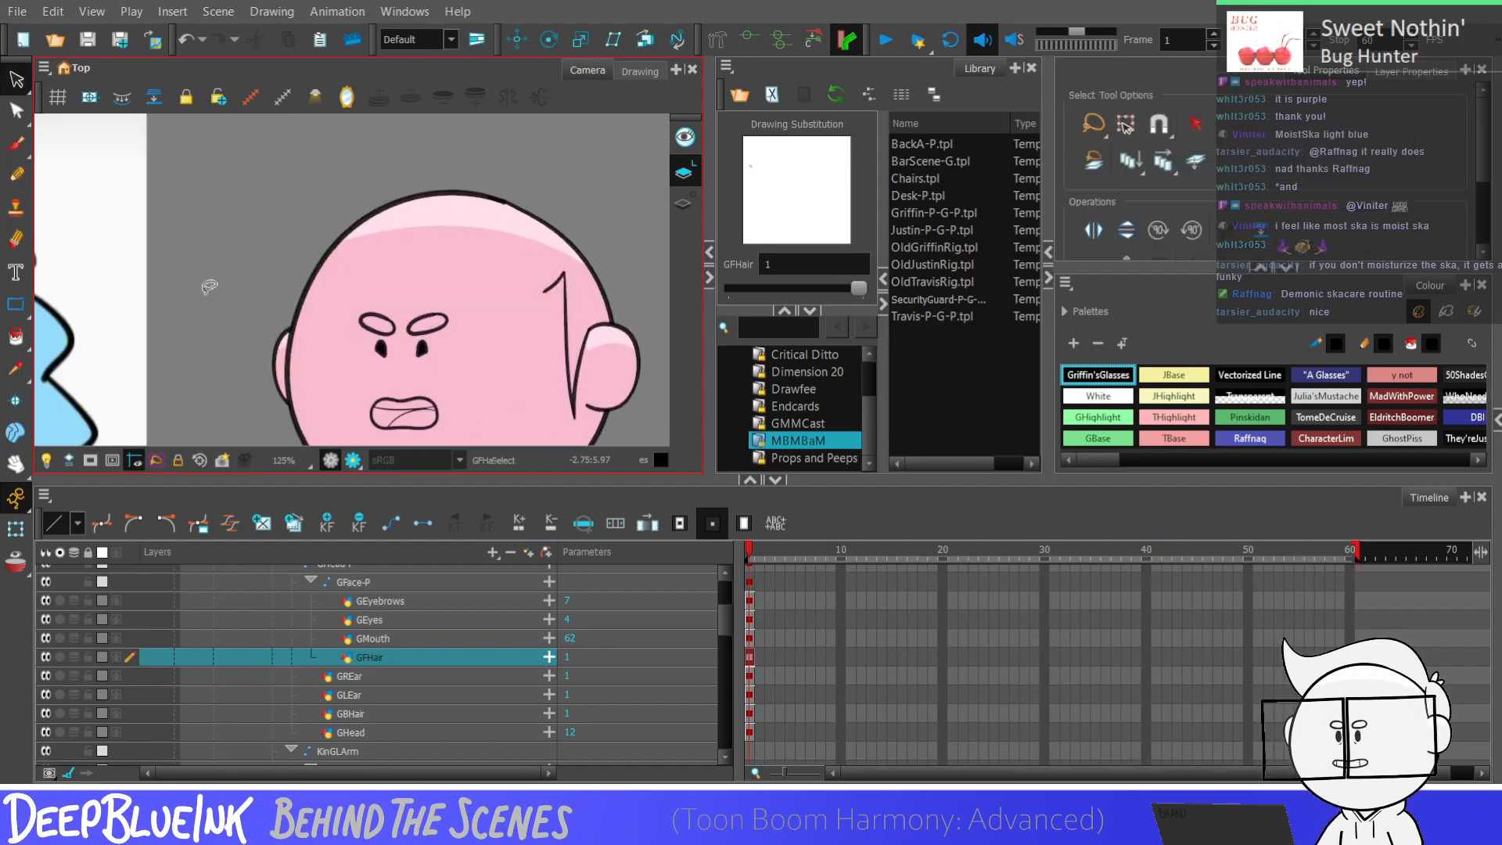
# Step: Draw a curved hair strand on GFHair from the crown down to the lower end of the sideburn's slanted stroke
pyautogui.hotkey('alt', '/')
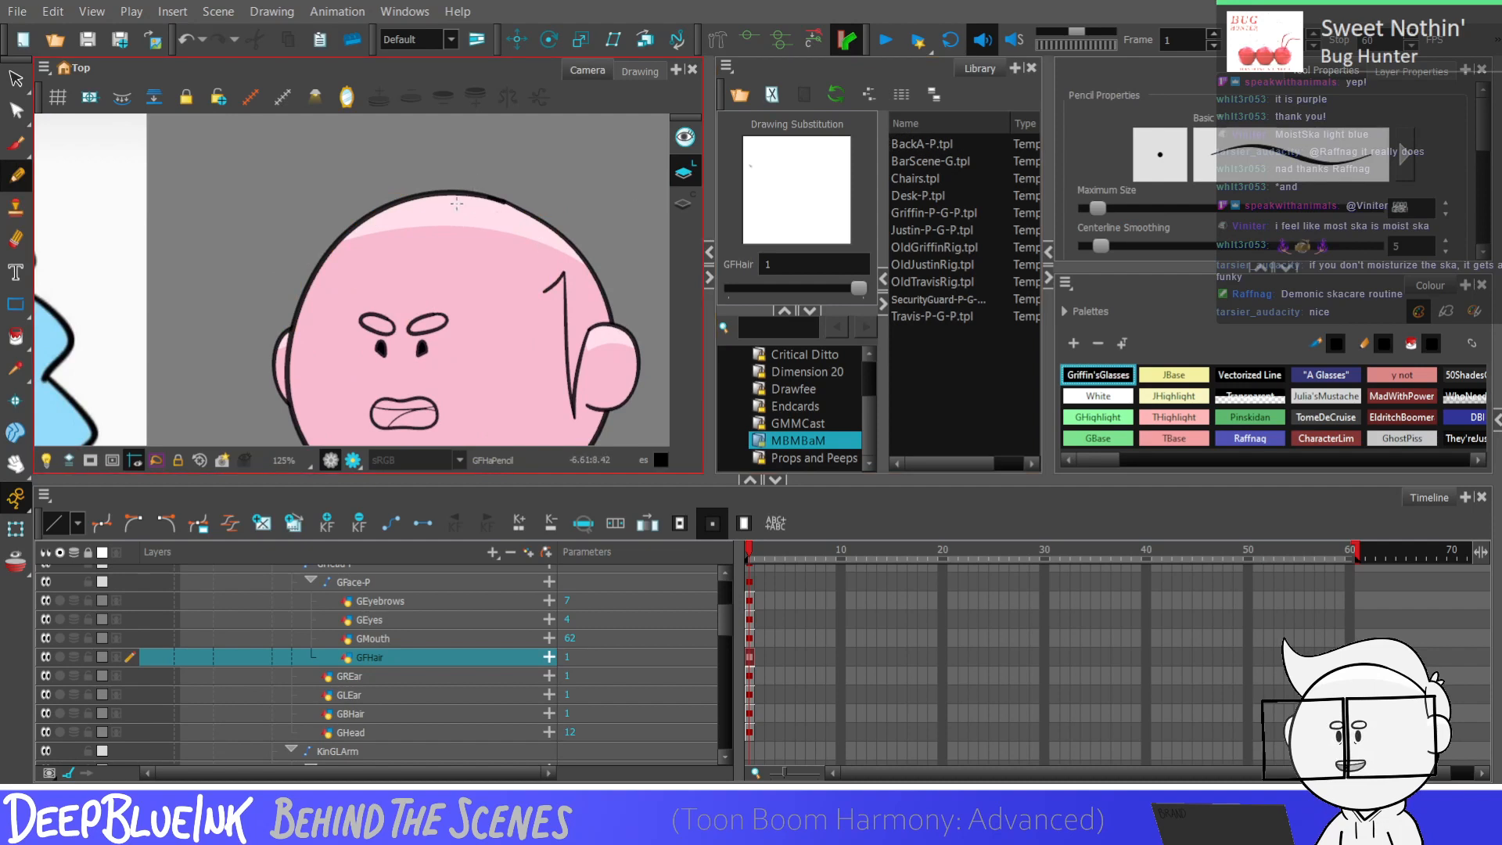
pyautogui.moveTo(489, 195); pyautogui.dragTo(532, 287)
pyautogui.moveTo(446, 188)
pyautogui.mouseDown()
pyautogui.moveTo(512, 197)
pyautogui.moveTo(542, 280)
pyautogui.mouseUp()
pyautogui.hotkey('alt', 's')
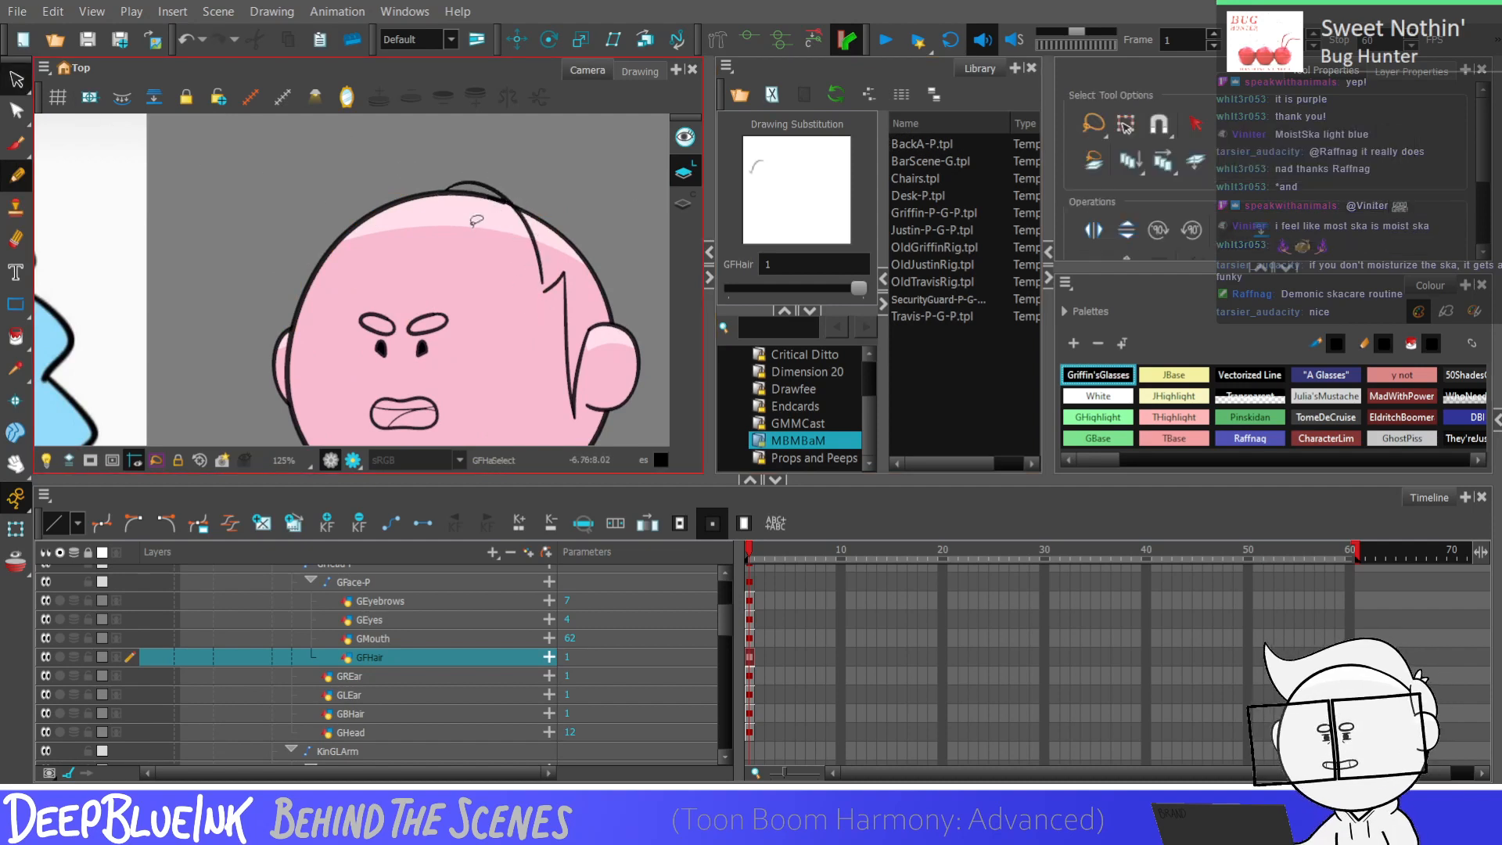
pyautogui.click(529, 238)
pyautogui.scroll(5, 529, 239)
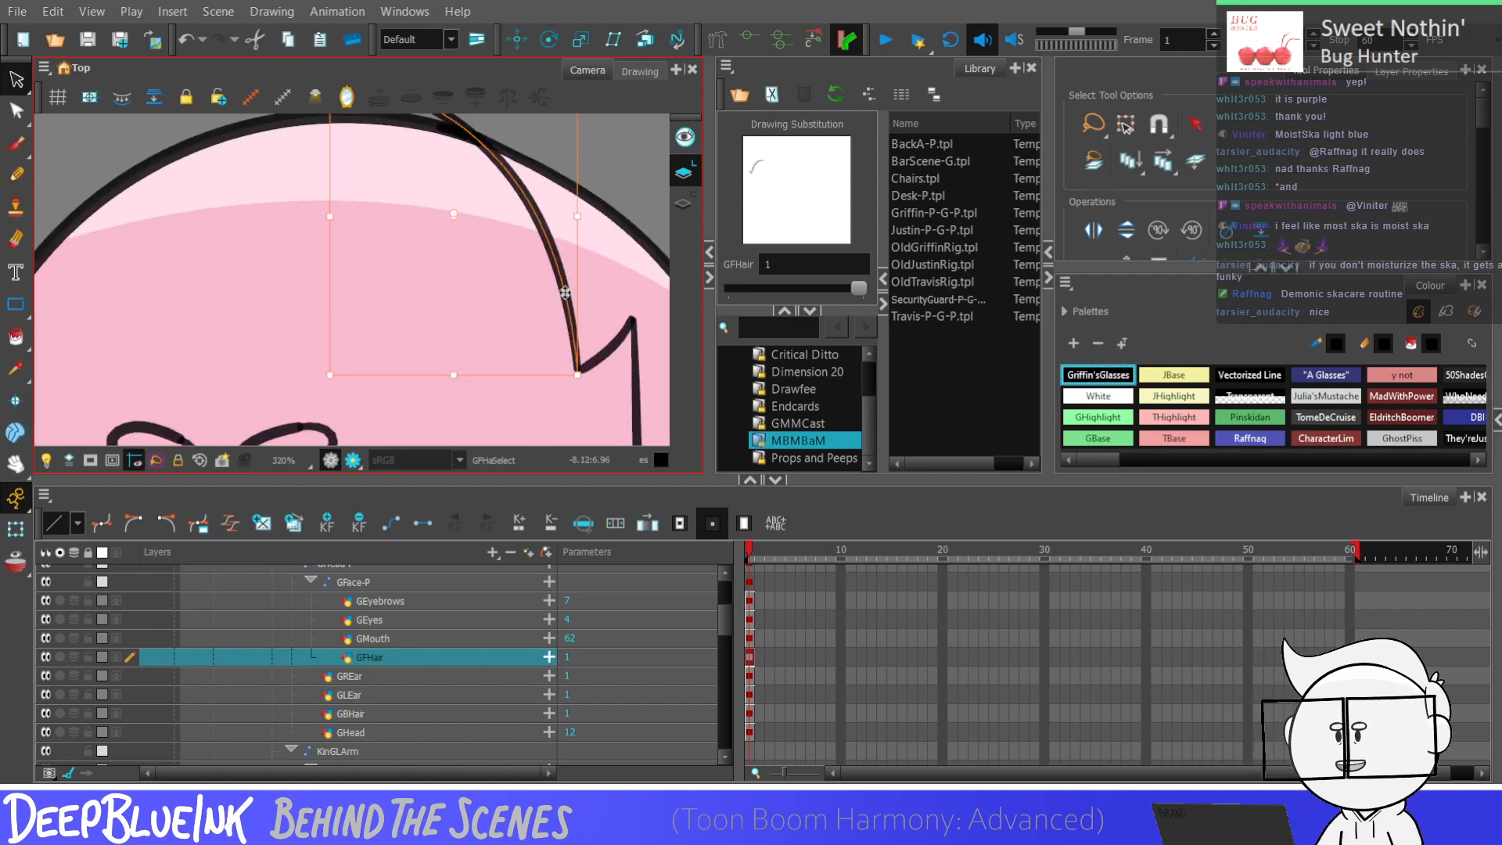
pyautogui.scroll(-5, 561, 277)
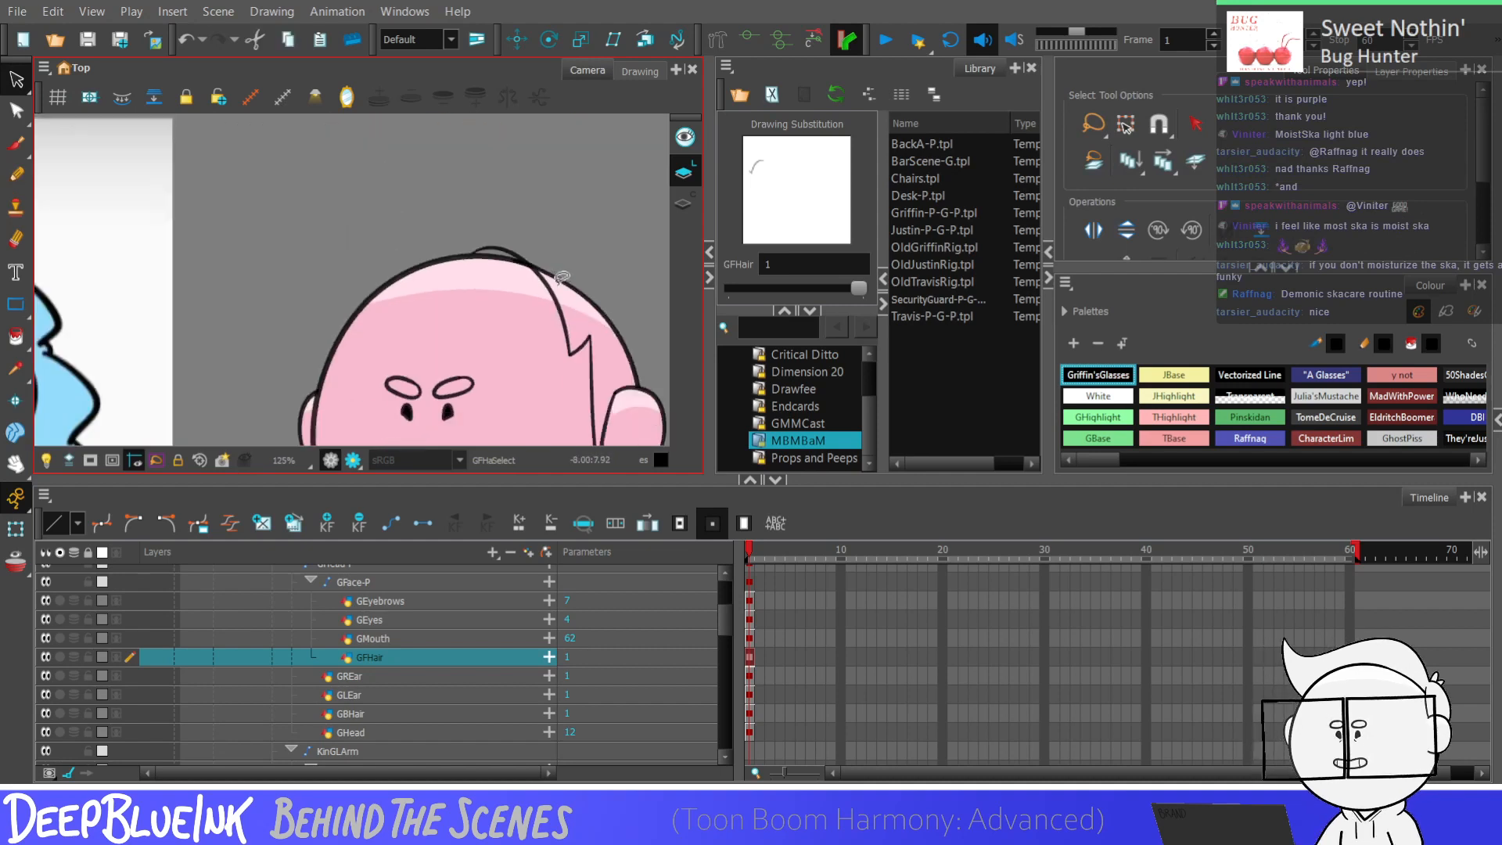
# Step: Try to draw an arched hair line on GFHair from the crown down the side of the face opposite the sideburn
pyautogui.hotkey('alt', '/')
pyautogui.scroll(1, 520, 266)
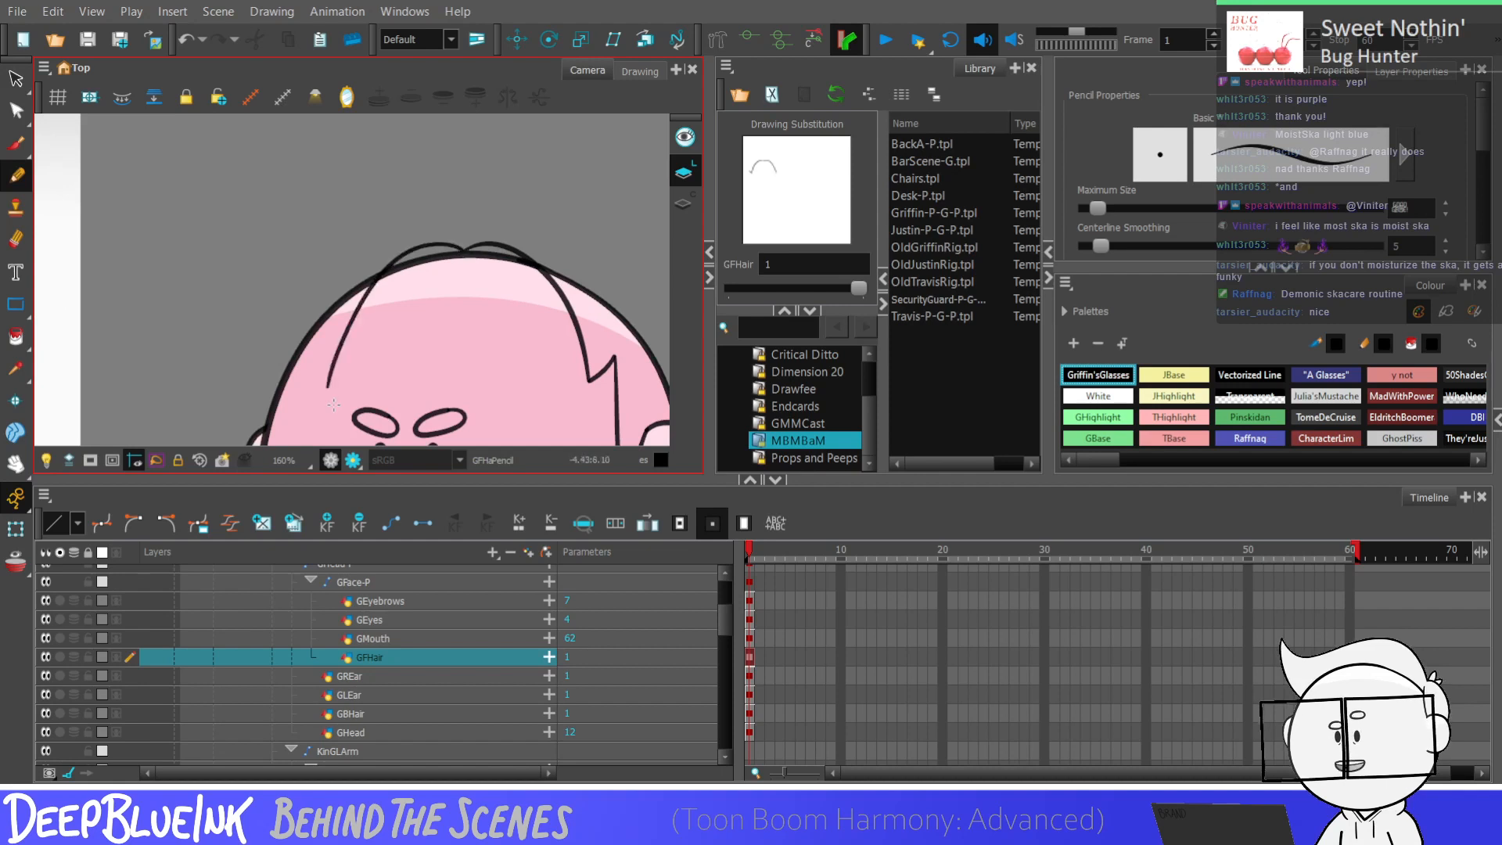
pyautogui.moveTo(463, 253)
pyautogui.mouseDown()
pyautogui.moveTo(405, 244)
pyautogui.moveTo(540, 262)
pyautogui.mouseUp()
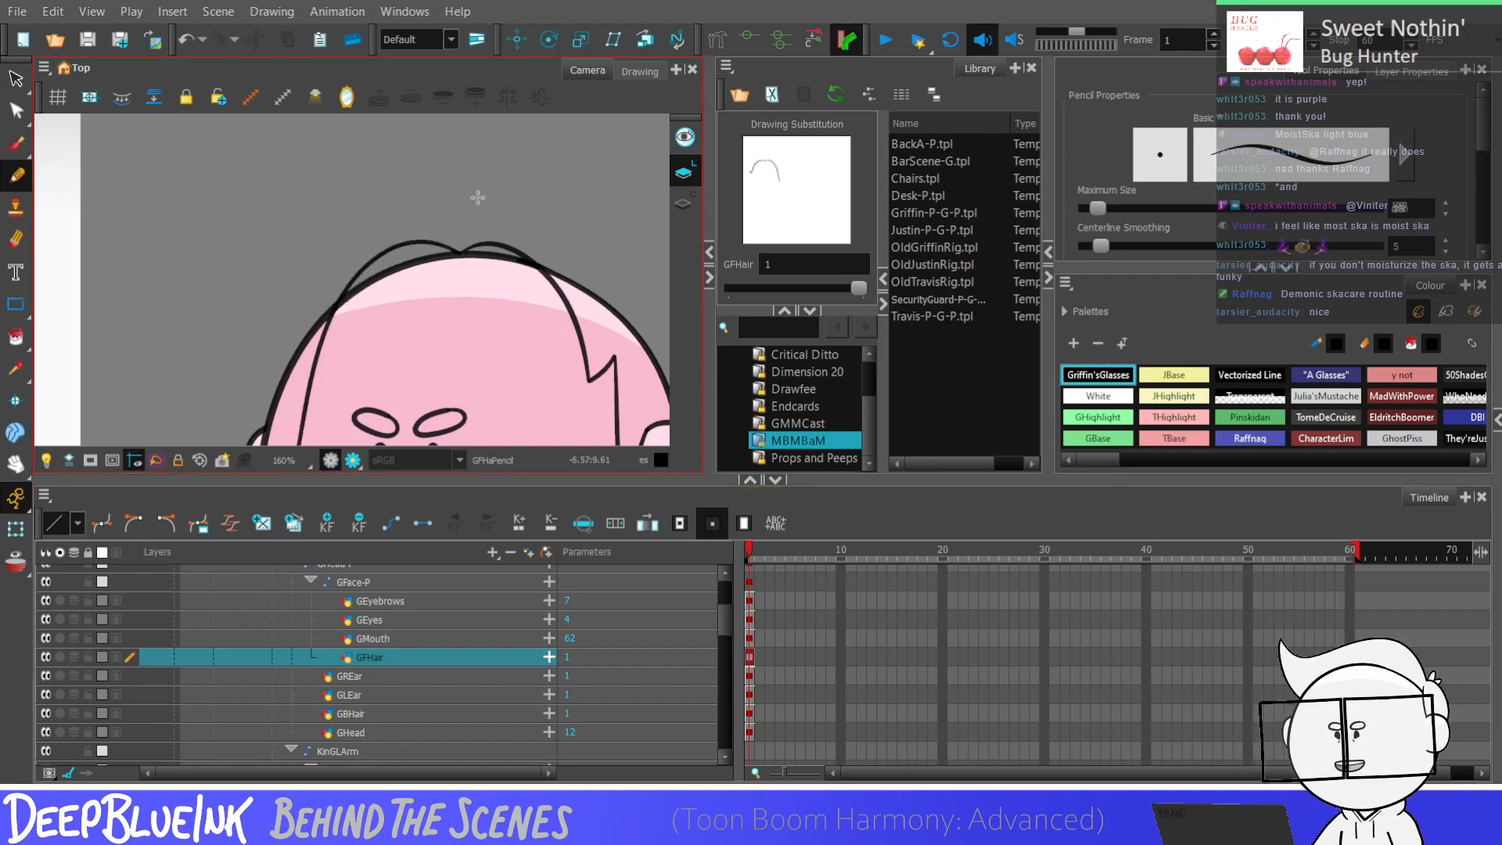
pyautogui.scroll(-3, 504, 274)
pyautogui.scroll(3, 401, 320)
# Step: Try to draw a strand on GFHair from outside the head outline down to the arched line's lower tip
pyautogui.moveTo(403, 144); pyautogui.dragTo(381, 360)
pyautogui.hotkey('ctrl', 'z')
pyautogui.moveTo(405, 146); pyautogui.dragTo(381, 361)
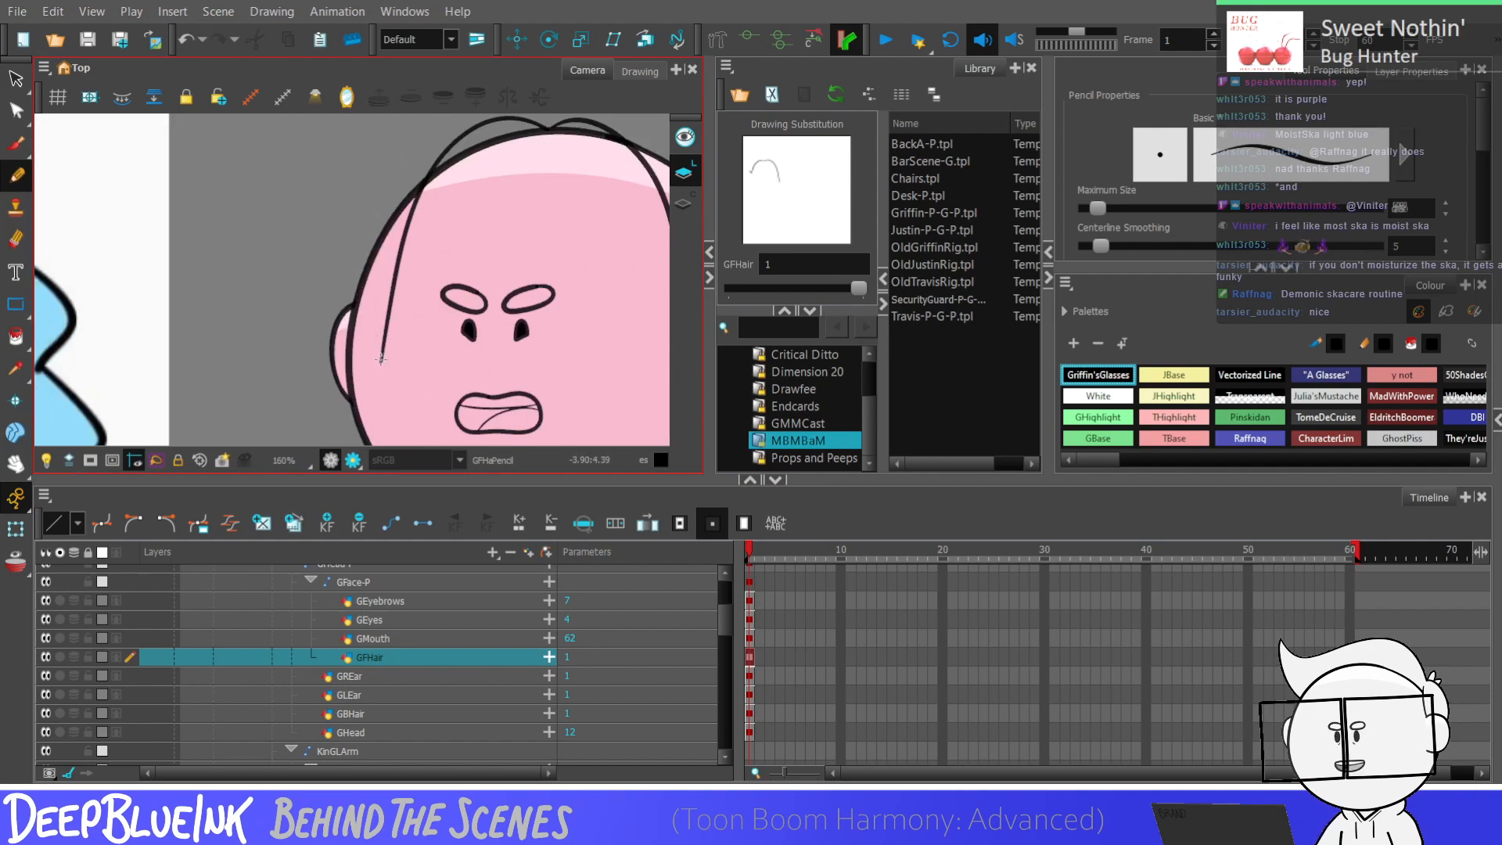
pyautogui.hotkey('ctrl', 'z')
pyautogui.hotkey('ctrl', 'z')
pyautogui.hotkey('ctrl', 'z')
pyautogui.moveTo(407, 144); pyautogui.dragTo(381, 363)
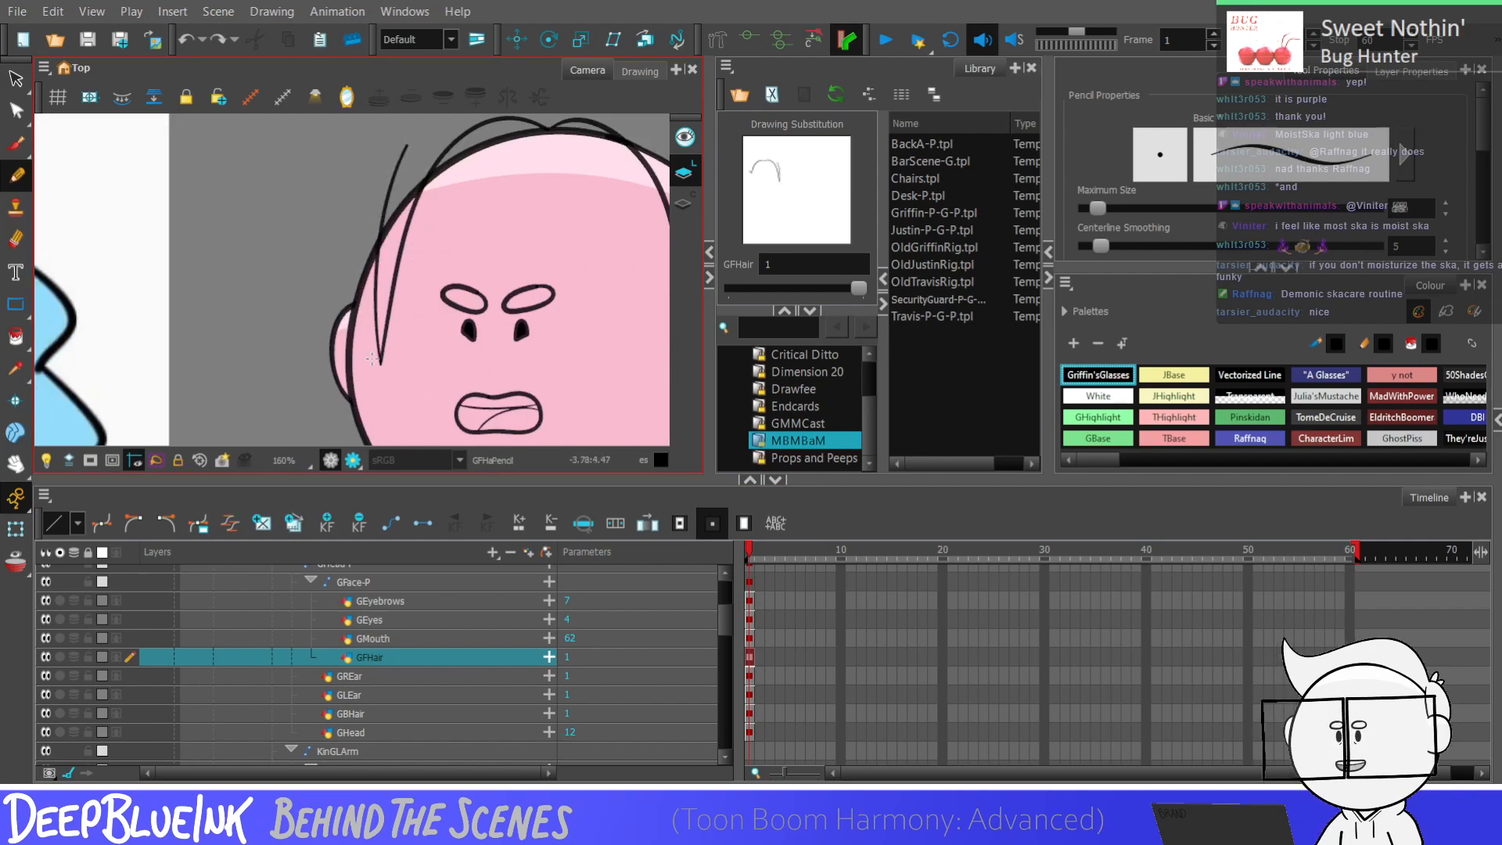
pyautogui.scroll(-6, 571, 246)
pyautogui.scroll(5, 585, 248)
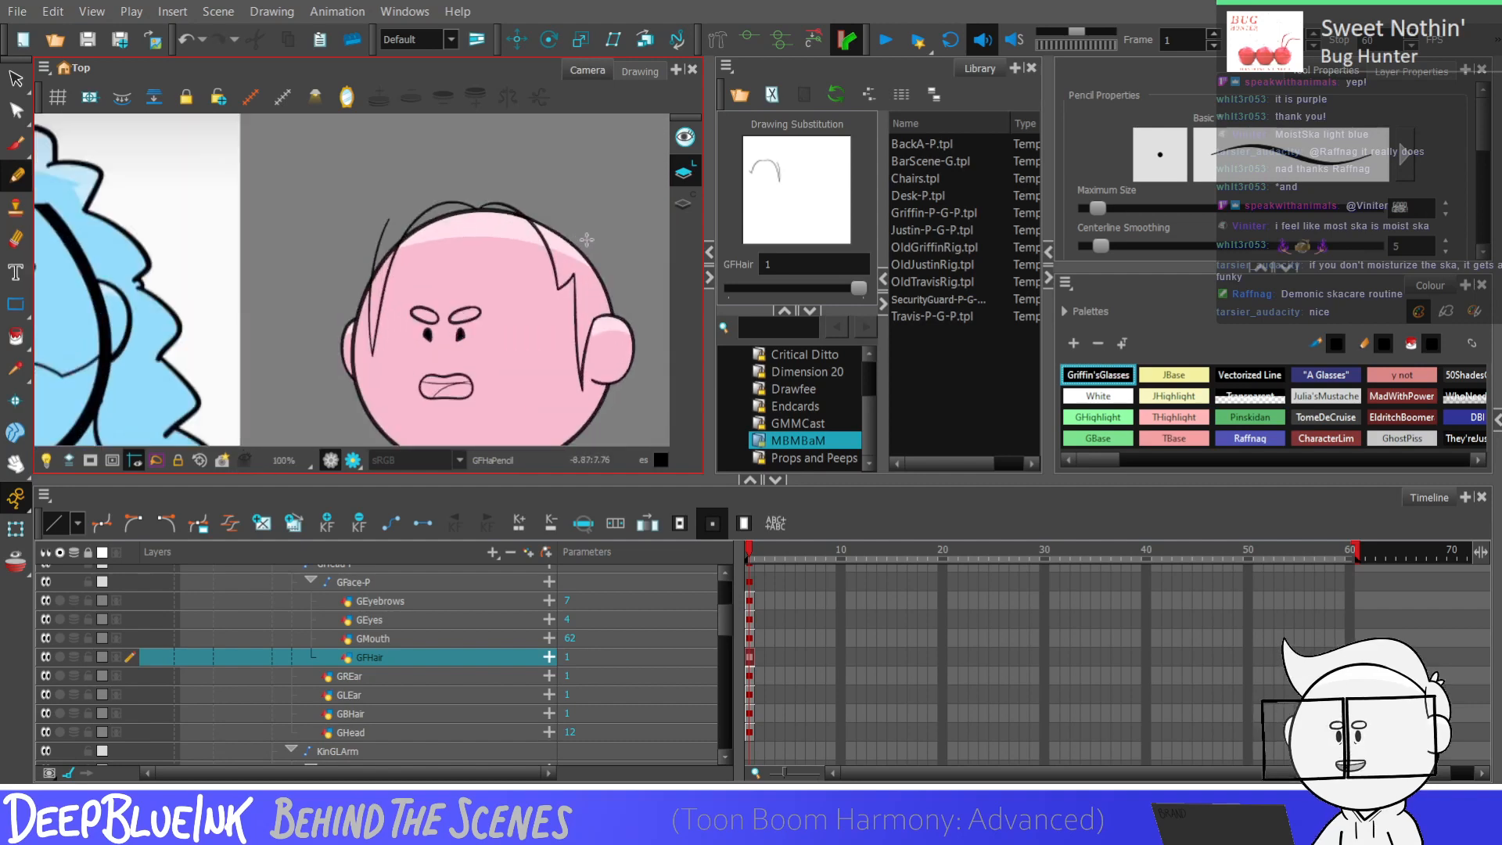
# Step: Undo the front strands and try redrawing the arched line from the crown down beside the eyebrows on GFHair
pyautogui.hotkey('ctrl', 'z')
pyautogui.scroll(2, 429, 189)
pyautogui.moveTo(508, 202)
pyautogui.mouseDown()
pyautogui.moveTo(439, 190)
pyautogui.moveTo(284, 407)
pyautogui.mouseUp()
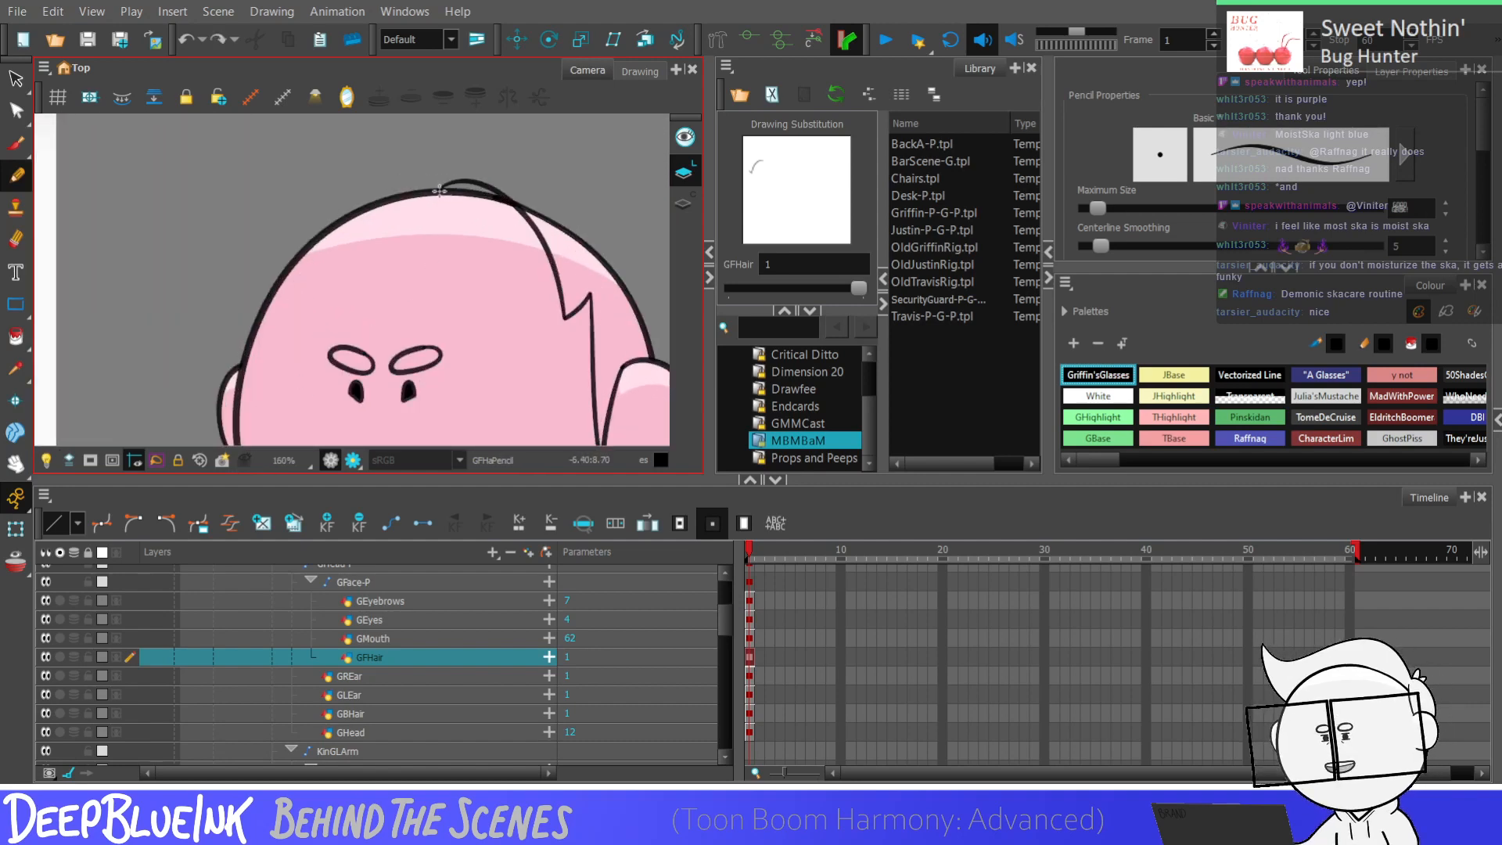
pyautogui.hotkey('ctrl', 'z')
pyautogui.moveTo(438, 191)
pyautogui.mouseDown()
pyautogui.moveTo(402, 183)
pyautogui.moveTo(286, 429)
pyautogui.mouseUp()
pyautogui.hotkey('ctrl', 'z')
pyautogui.hotkey('ctrl', 'z')
pyautogui.scroll(-3, 503, 161)
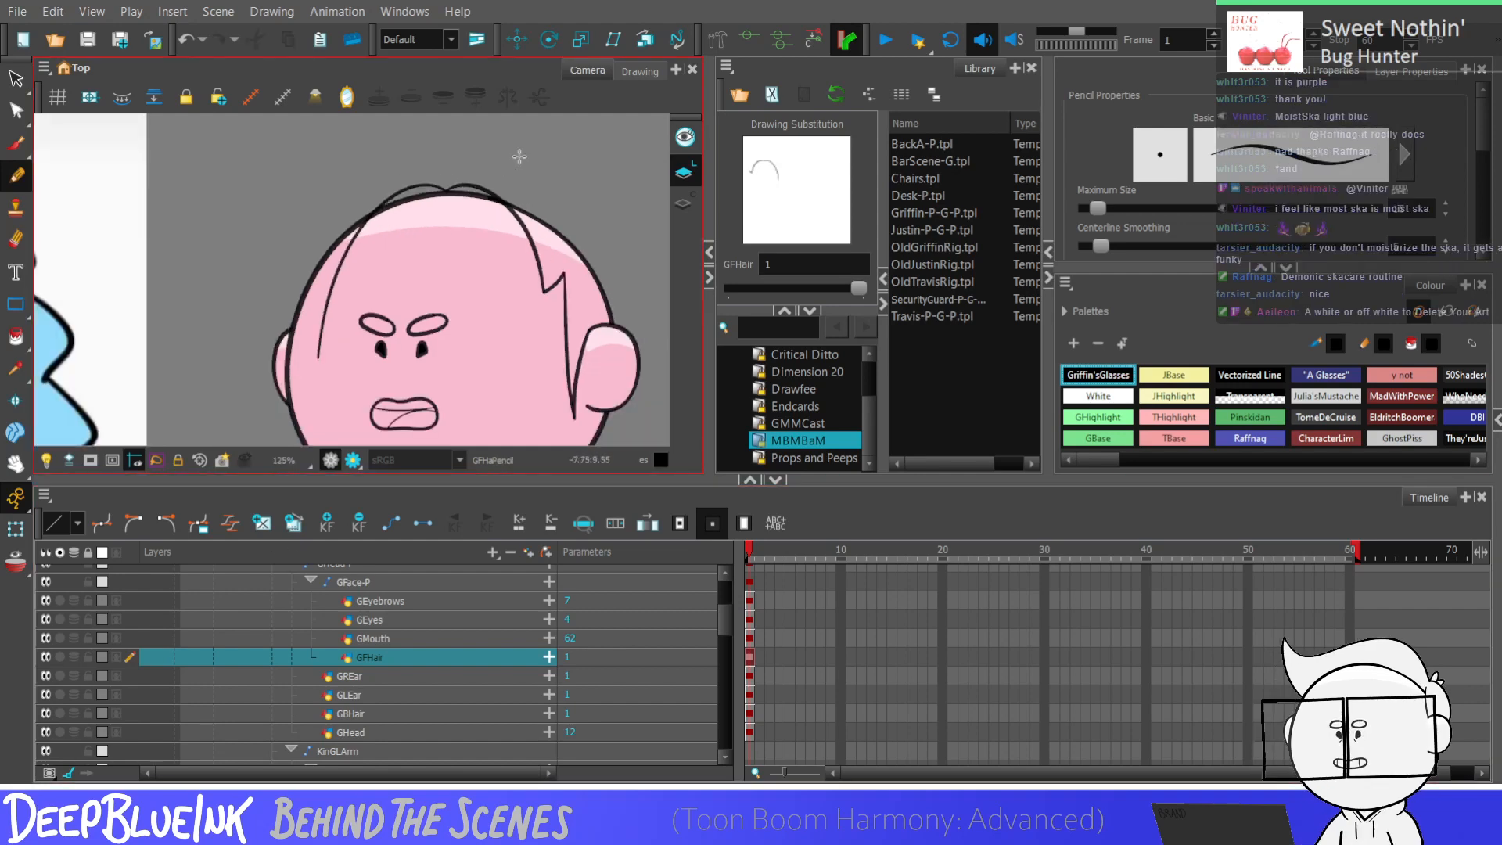
pyautogui.scroll(-4, 545, 241)
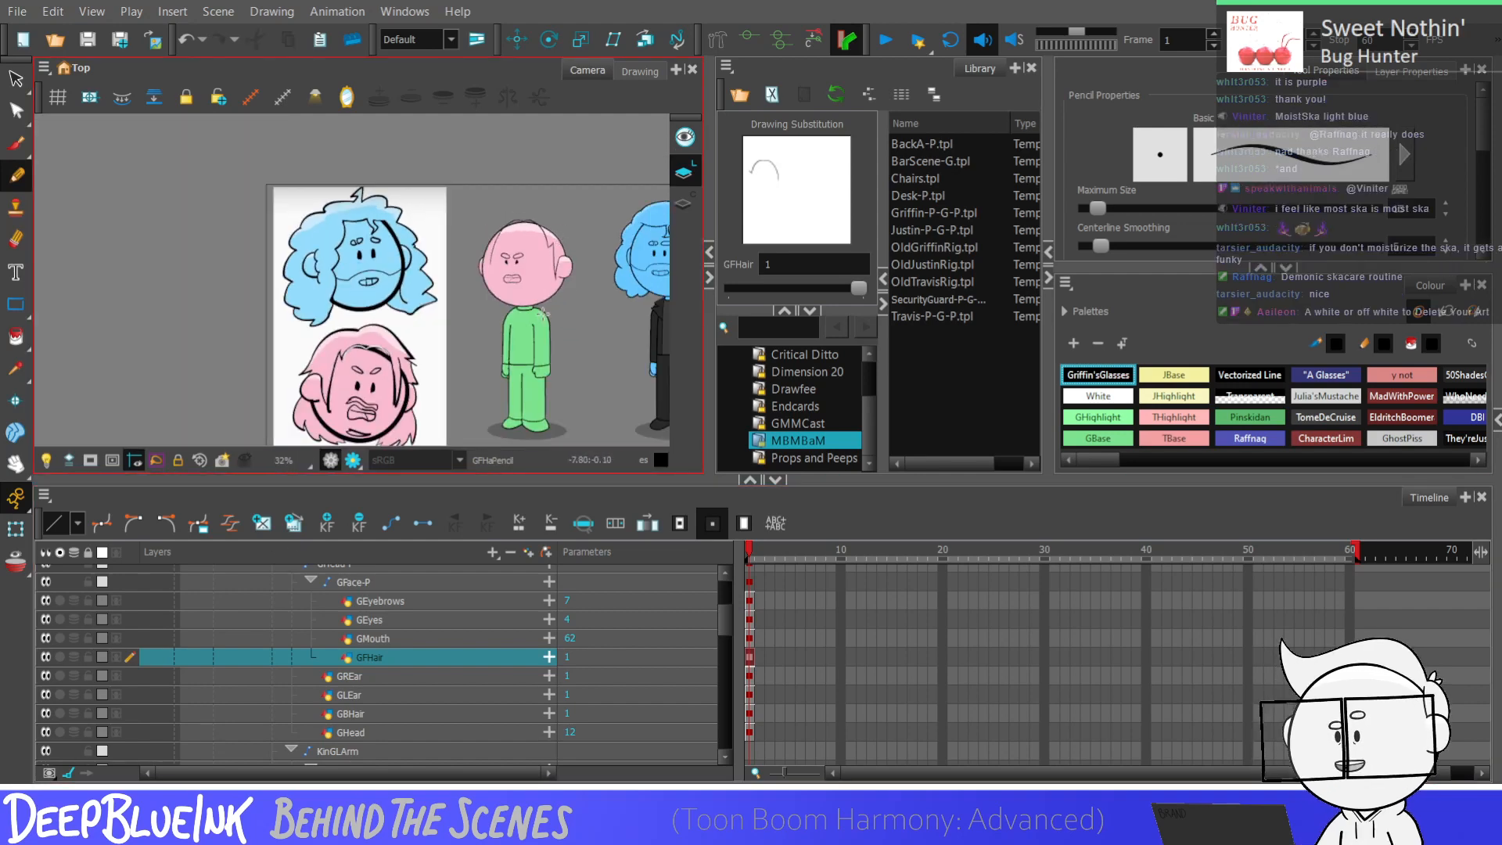
pyautogui.keyDown('ctrl'); pyautogui.click(535, 232); pyautogui.keyUp('ctrl')
pyautogui.press('ctrl')
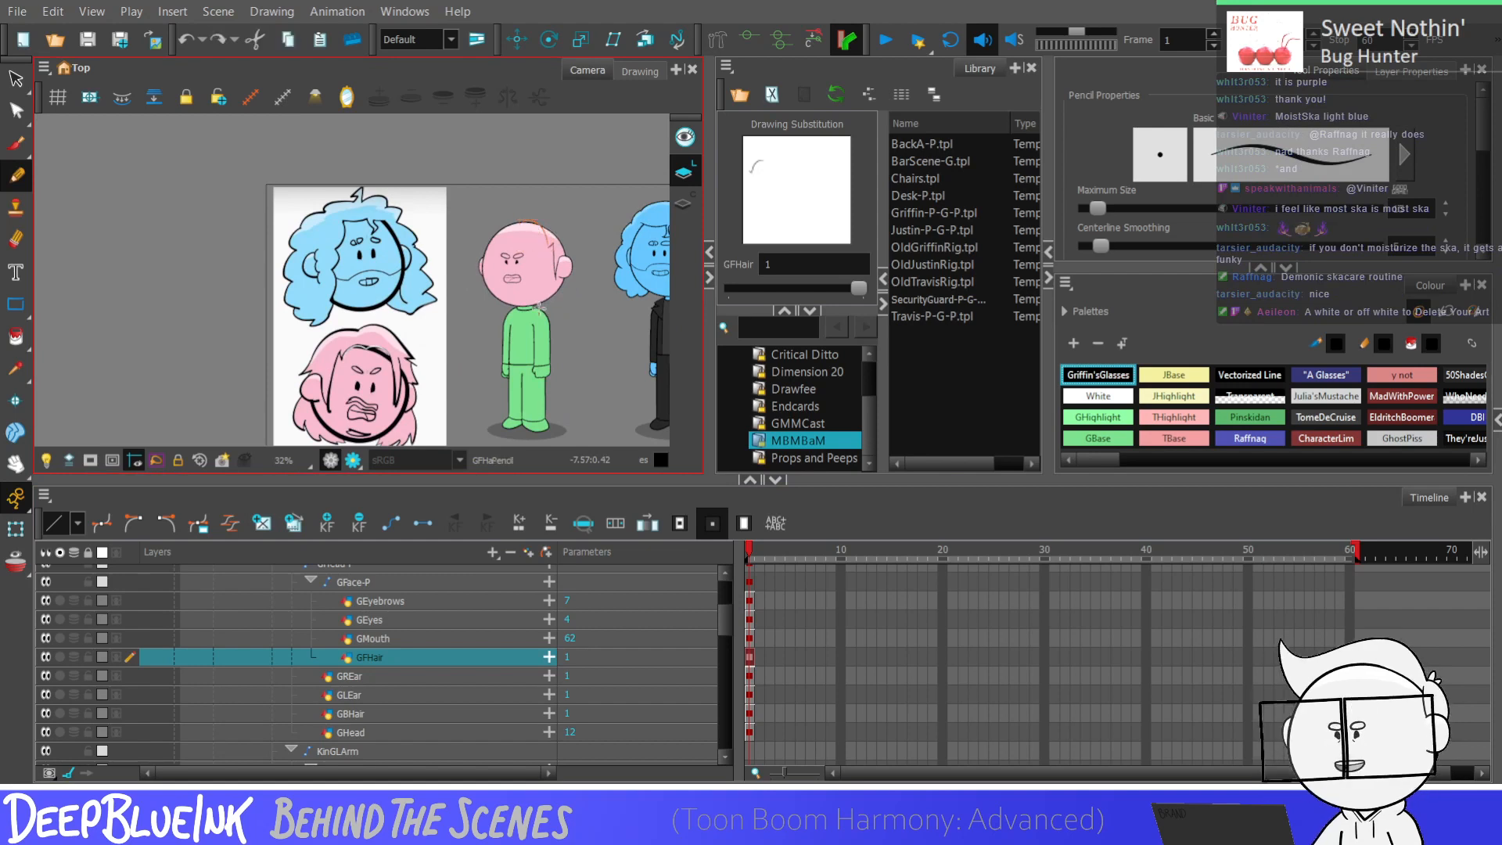
# Step: Rename the white "New 1" colour swatch to "Delete Your Art"
pyautogui.moveTo(1093, 459); pyautogui.dragTo(1196, 459)
pyautogui.click(1200, 420)
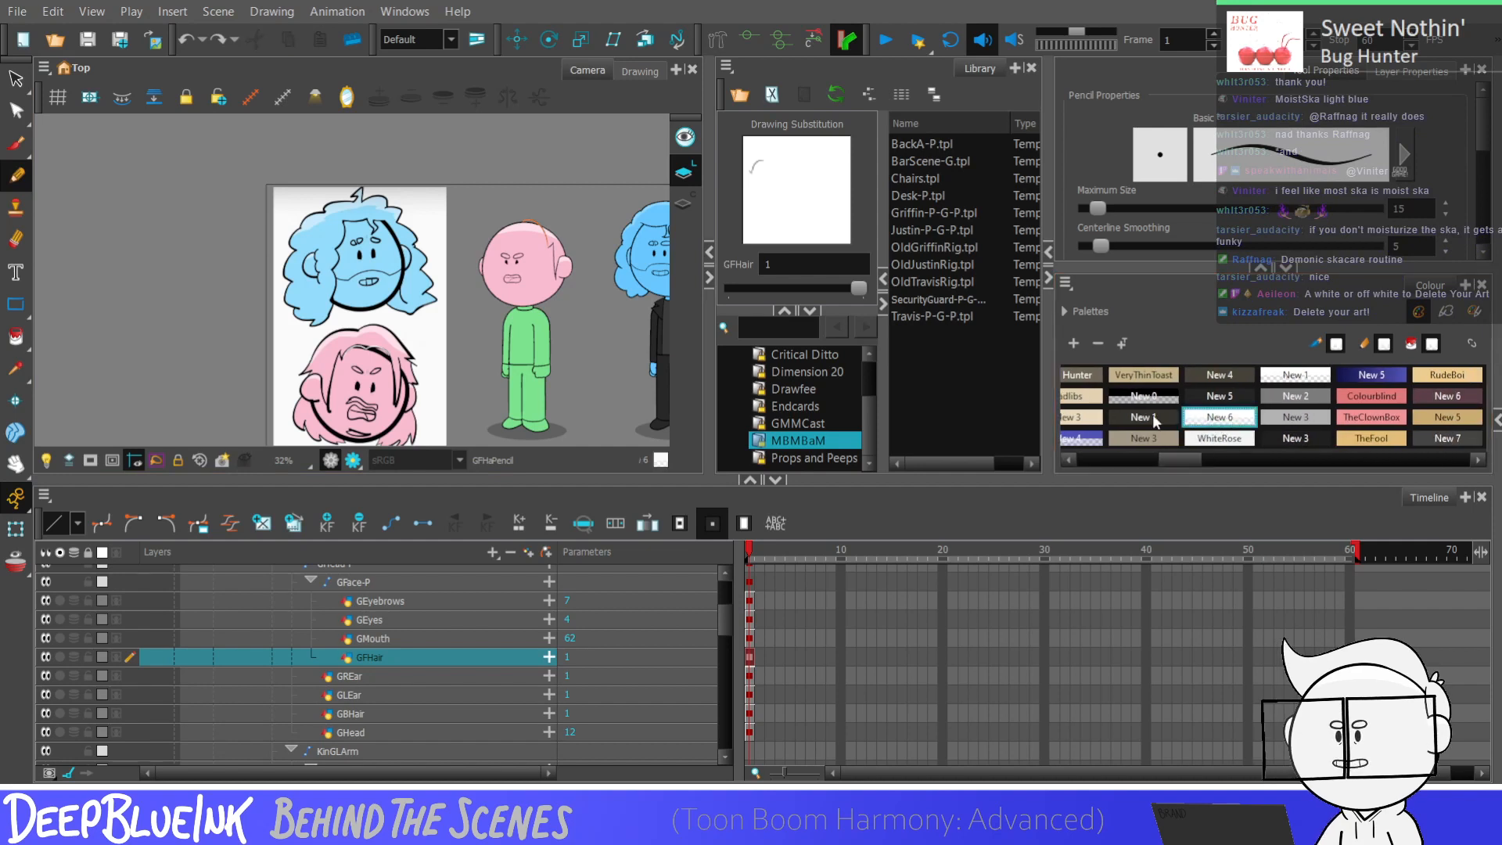
pyautogui.click(1271, 379)
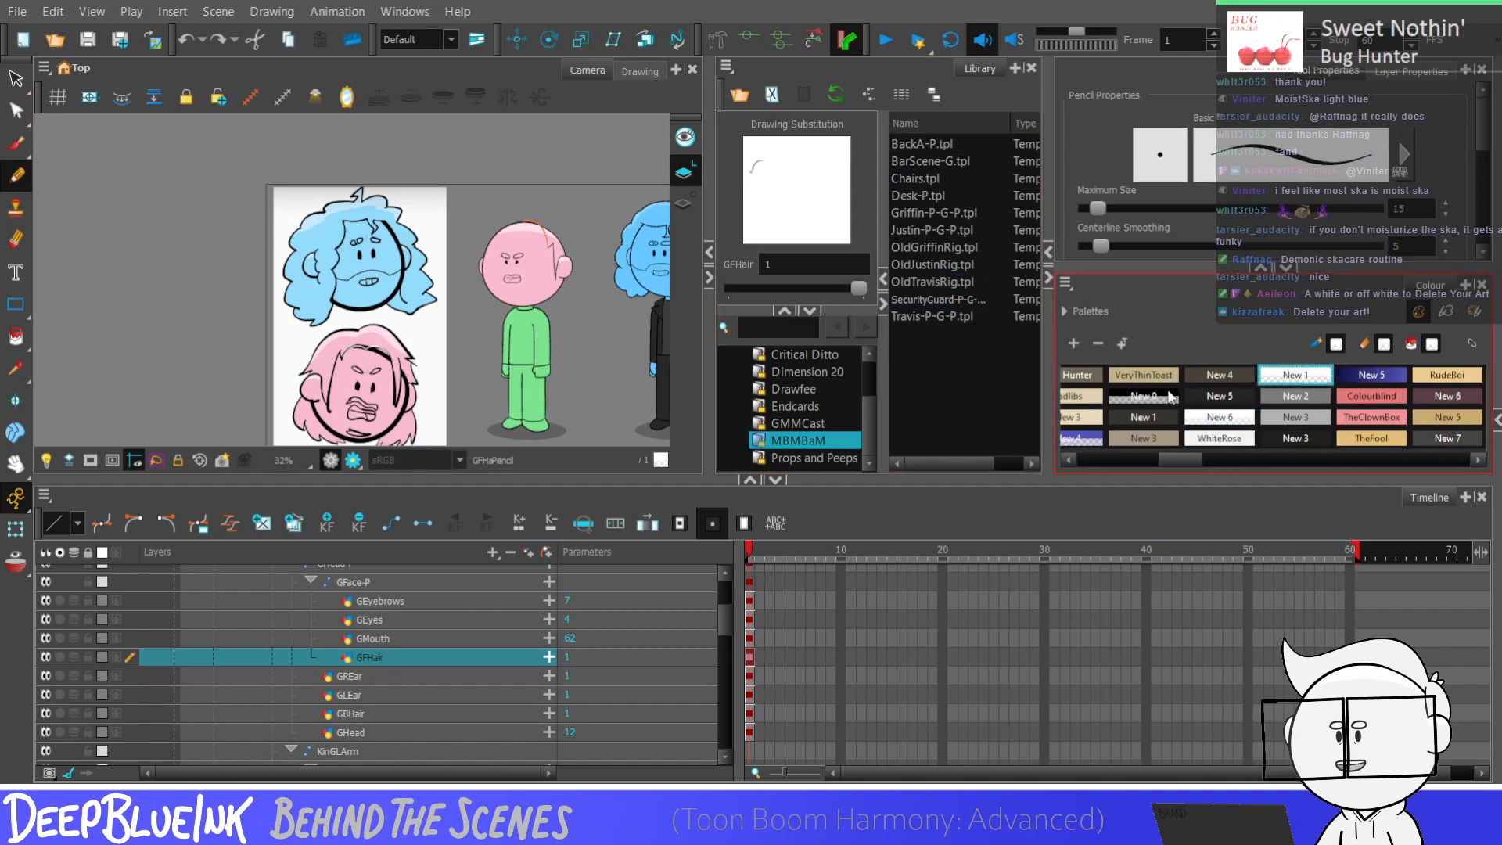
pyautogui.write('e')
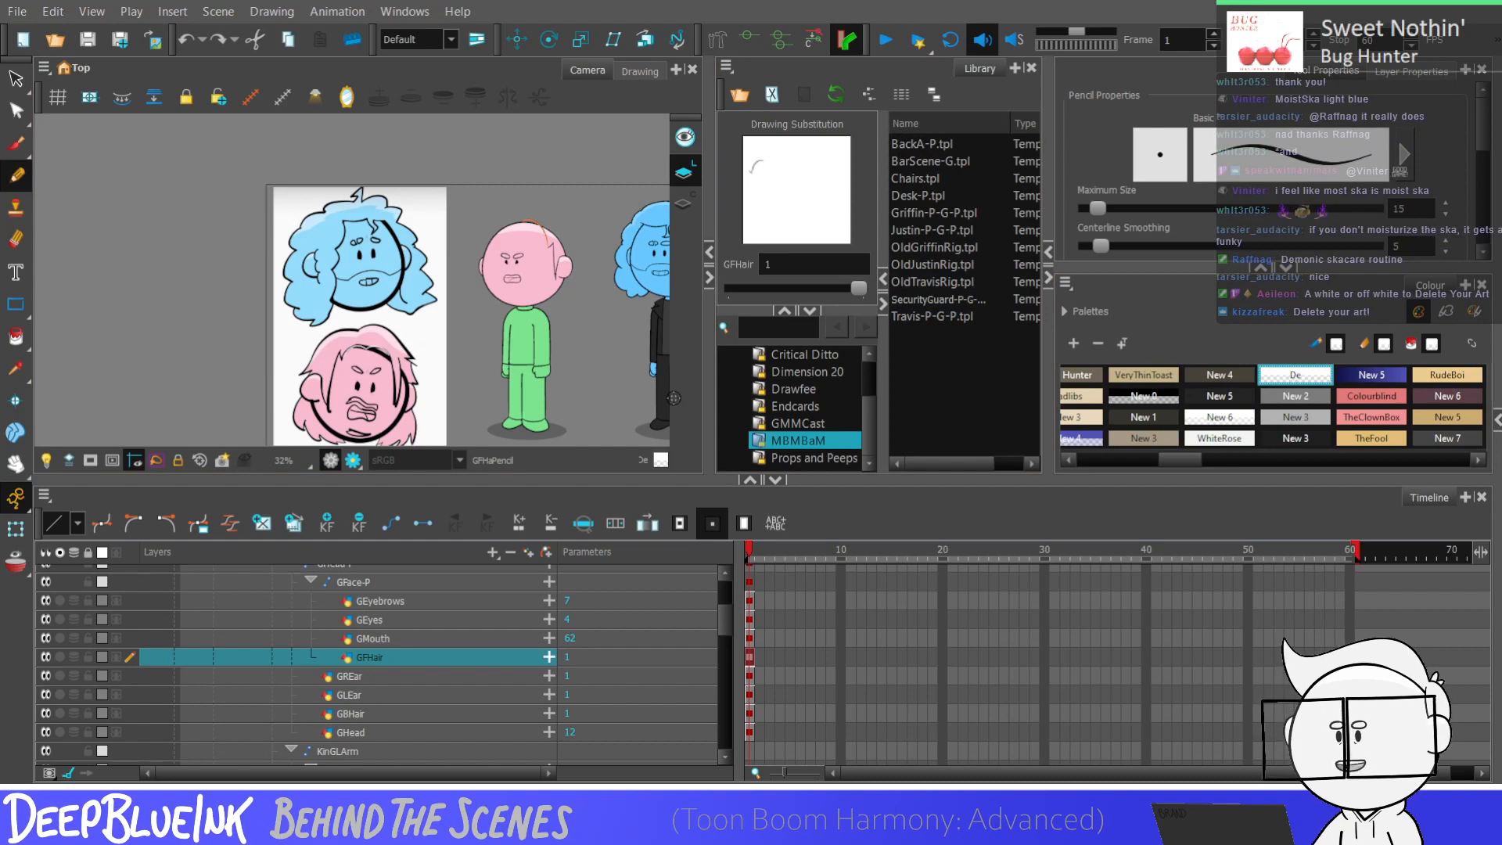
pyautogui.press('BackSpace')
pyautogui.press('BackSpace')
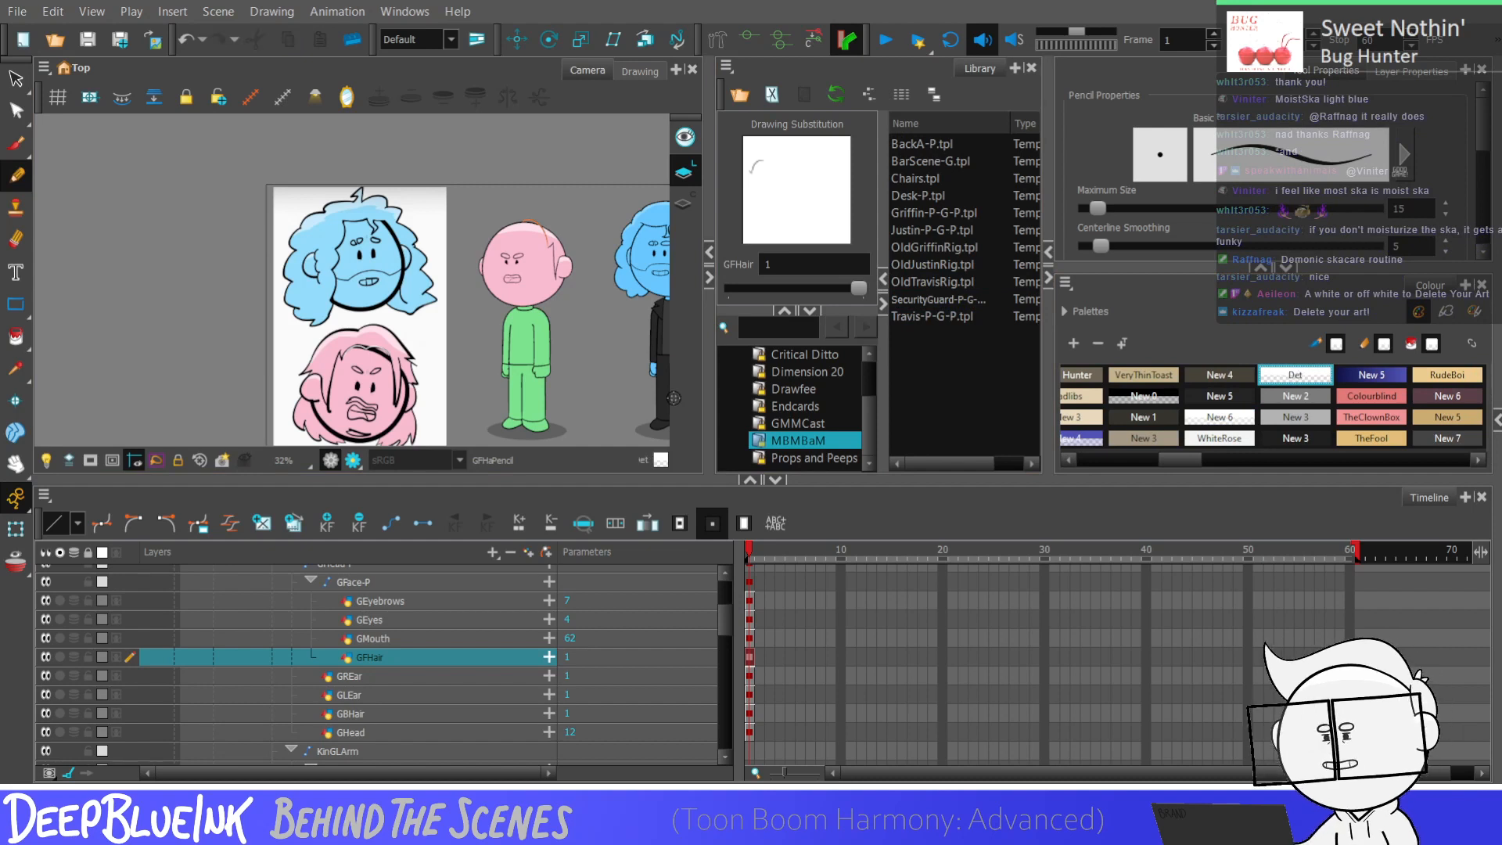
pyautogui.write('leteYour Art')
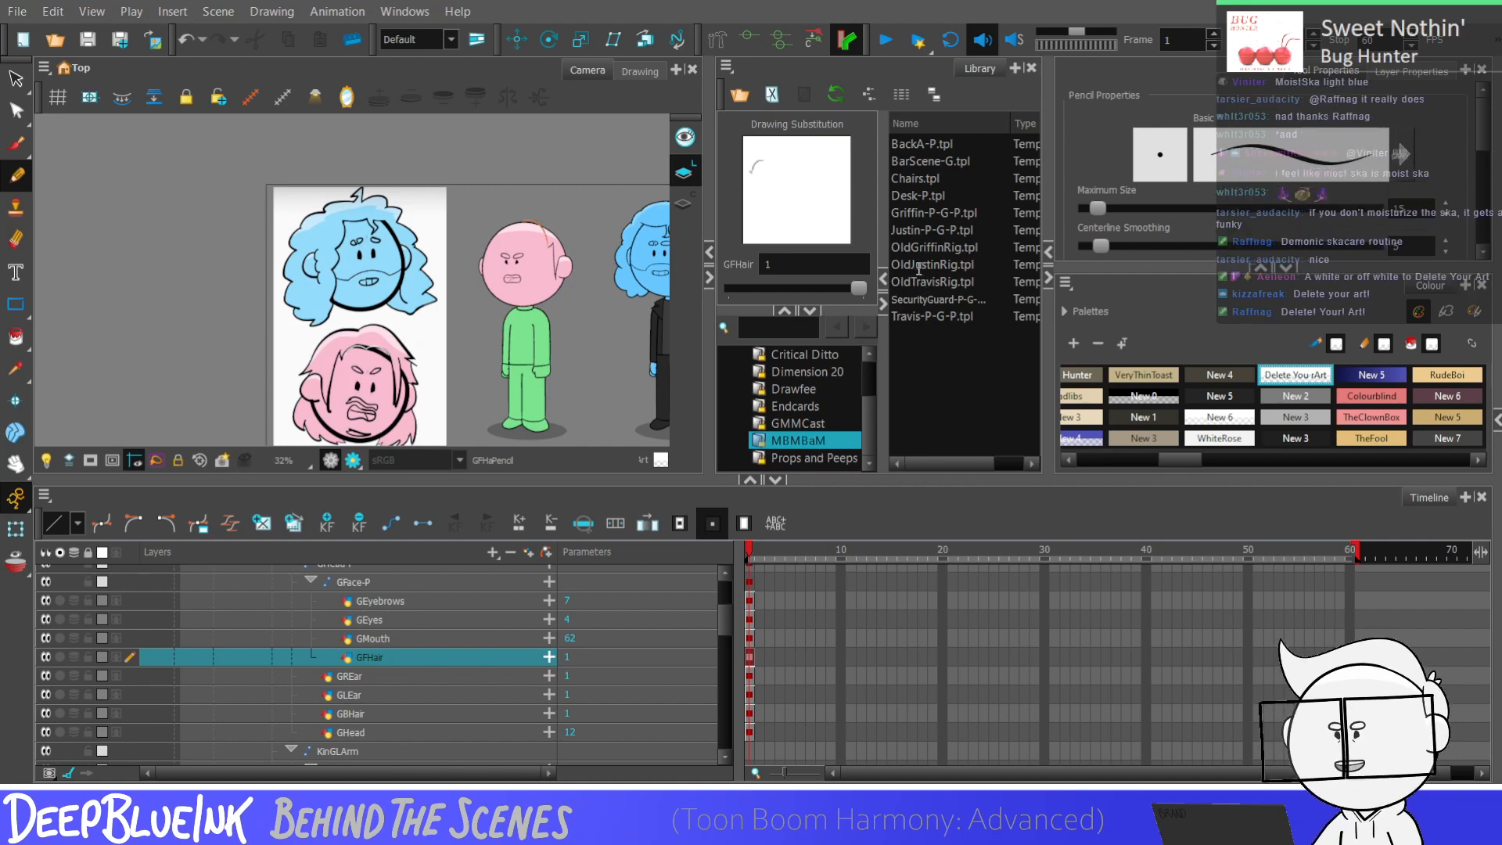
pyautogui.click(950, 212)
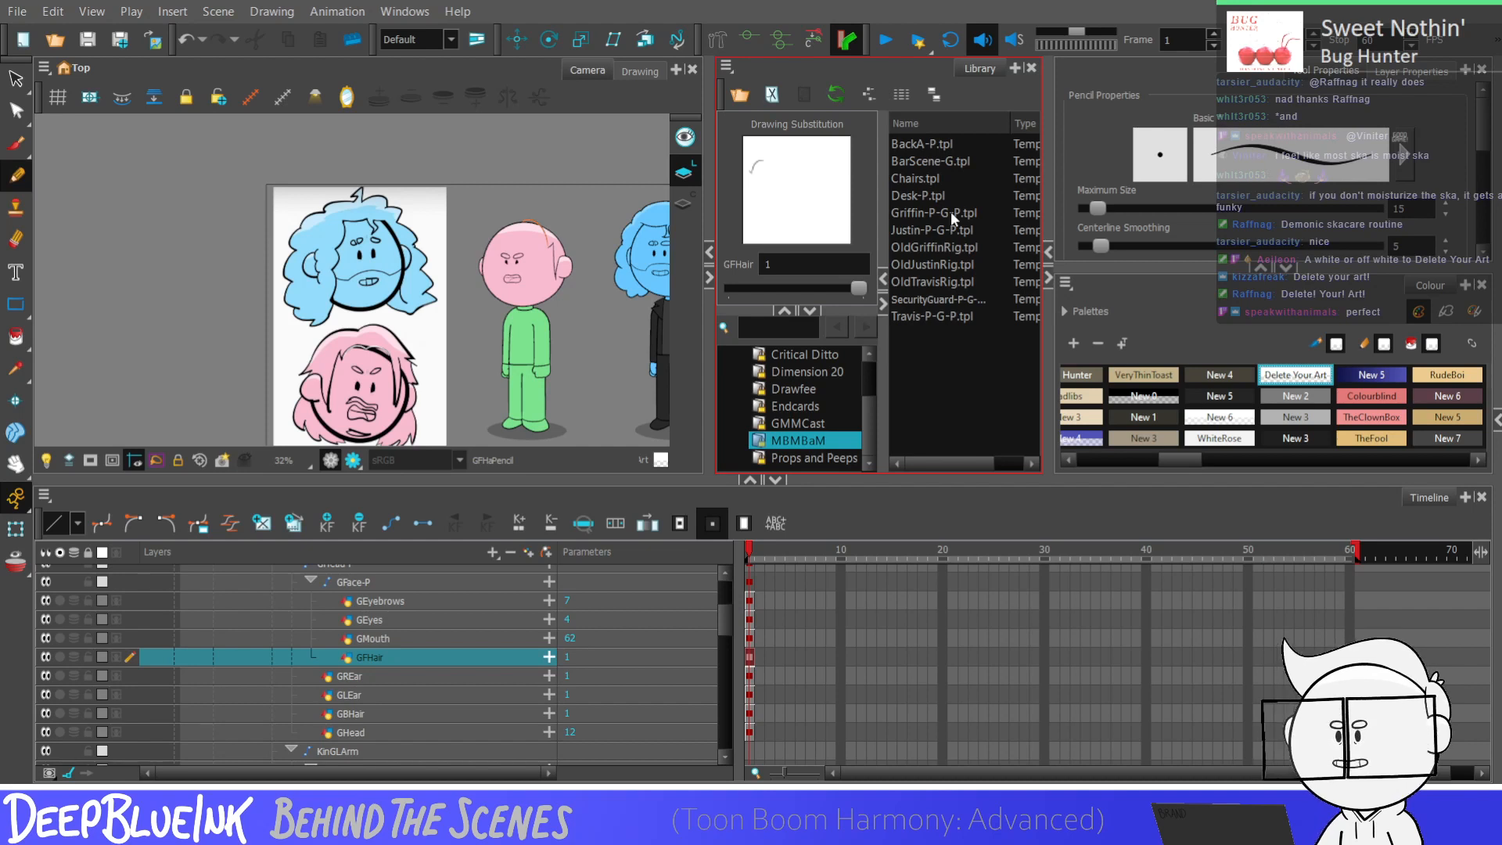
# Step: Reshape GFHair's strand above the sideburn with the Contour Editor, adjusting its curve and its end at the crown
pyautogui.scroll(-1, 528, 266)
pyautogui.scroll(2, 547, 239)
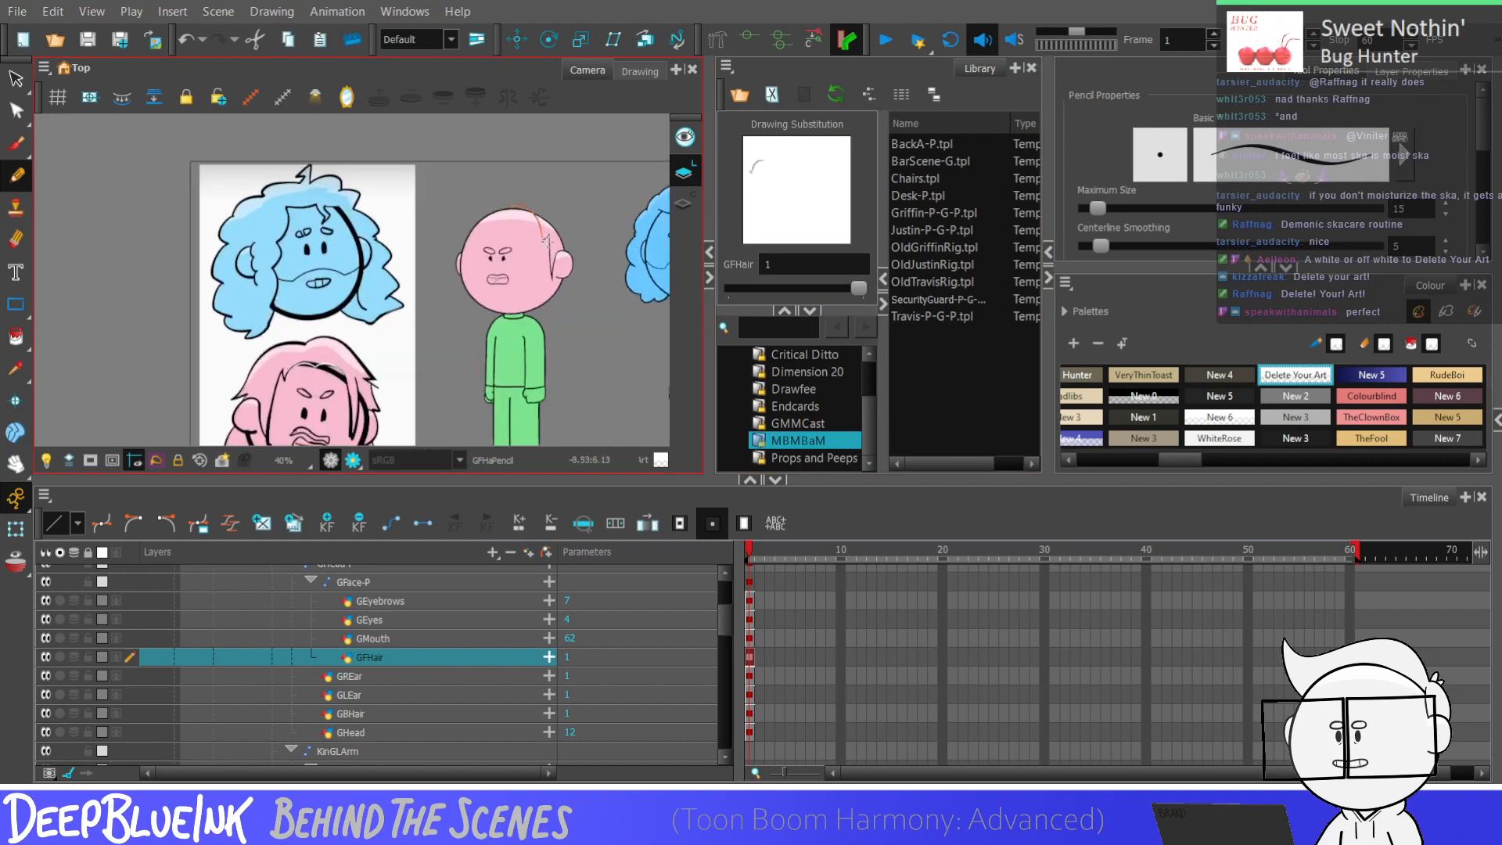
pyautogui.scroll(3, 550, 240)
pyautogui.hotkey('alt', 's')
pyautogui.click(540, 238)
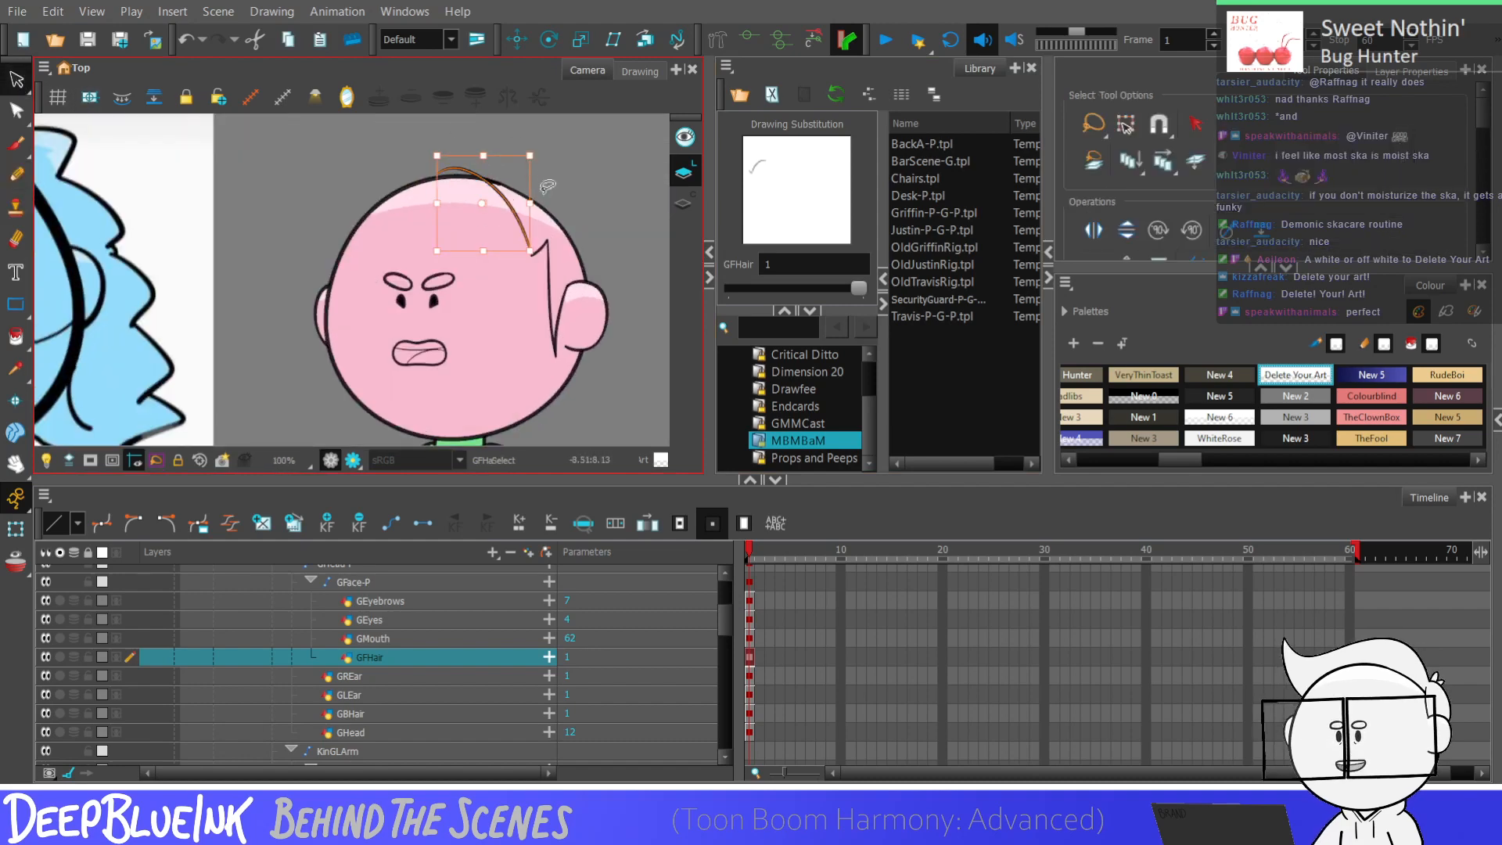
pyautogui.click(17, 113)
pyautogui.scroll(4, 538, 278)
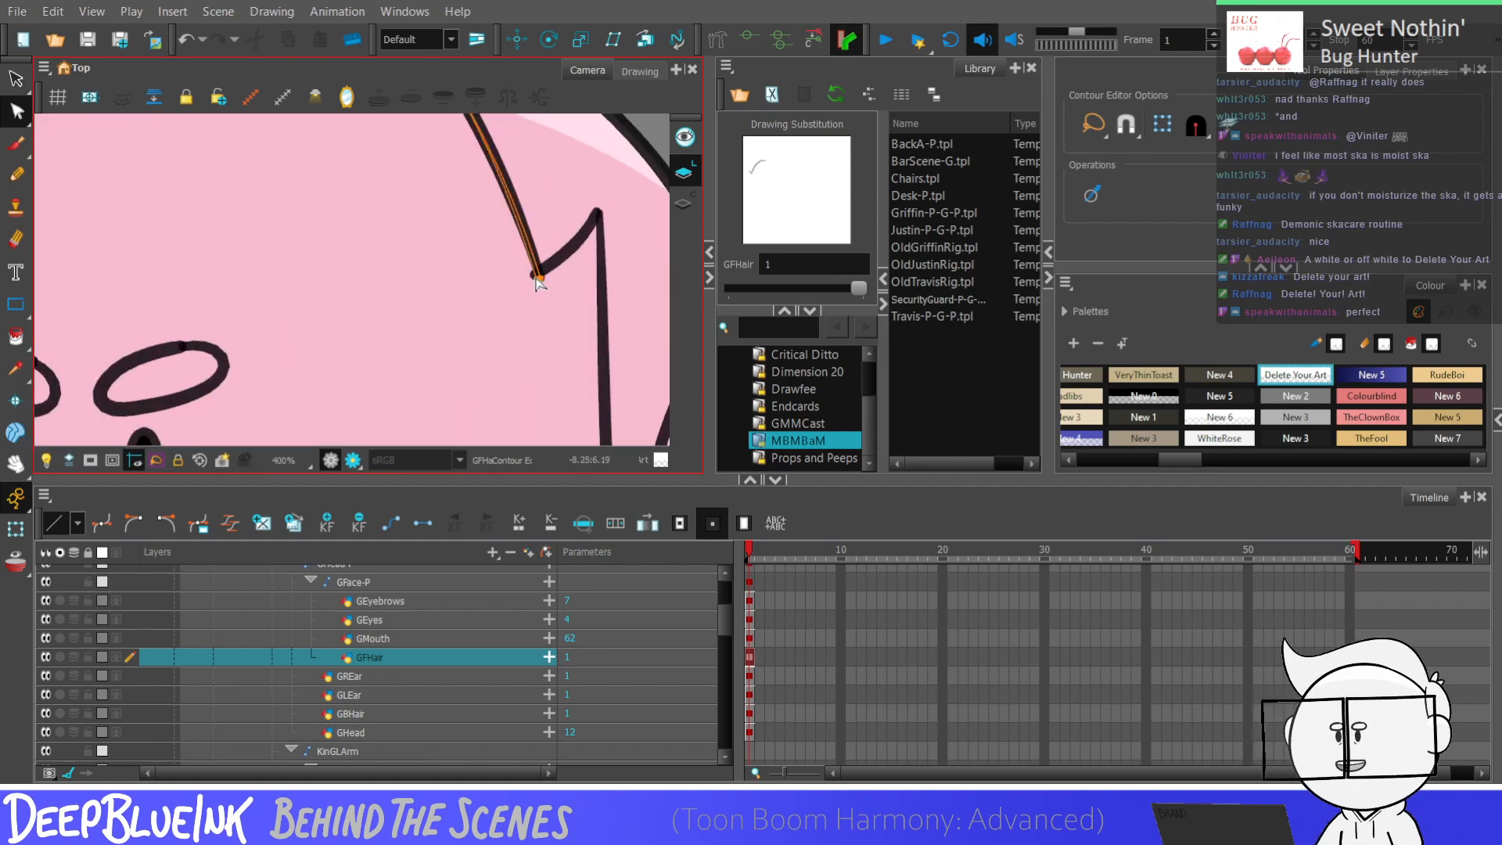
pyautogui.scroll(-4, 540, 281)
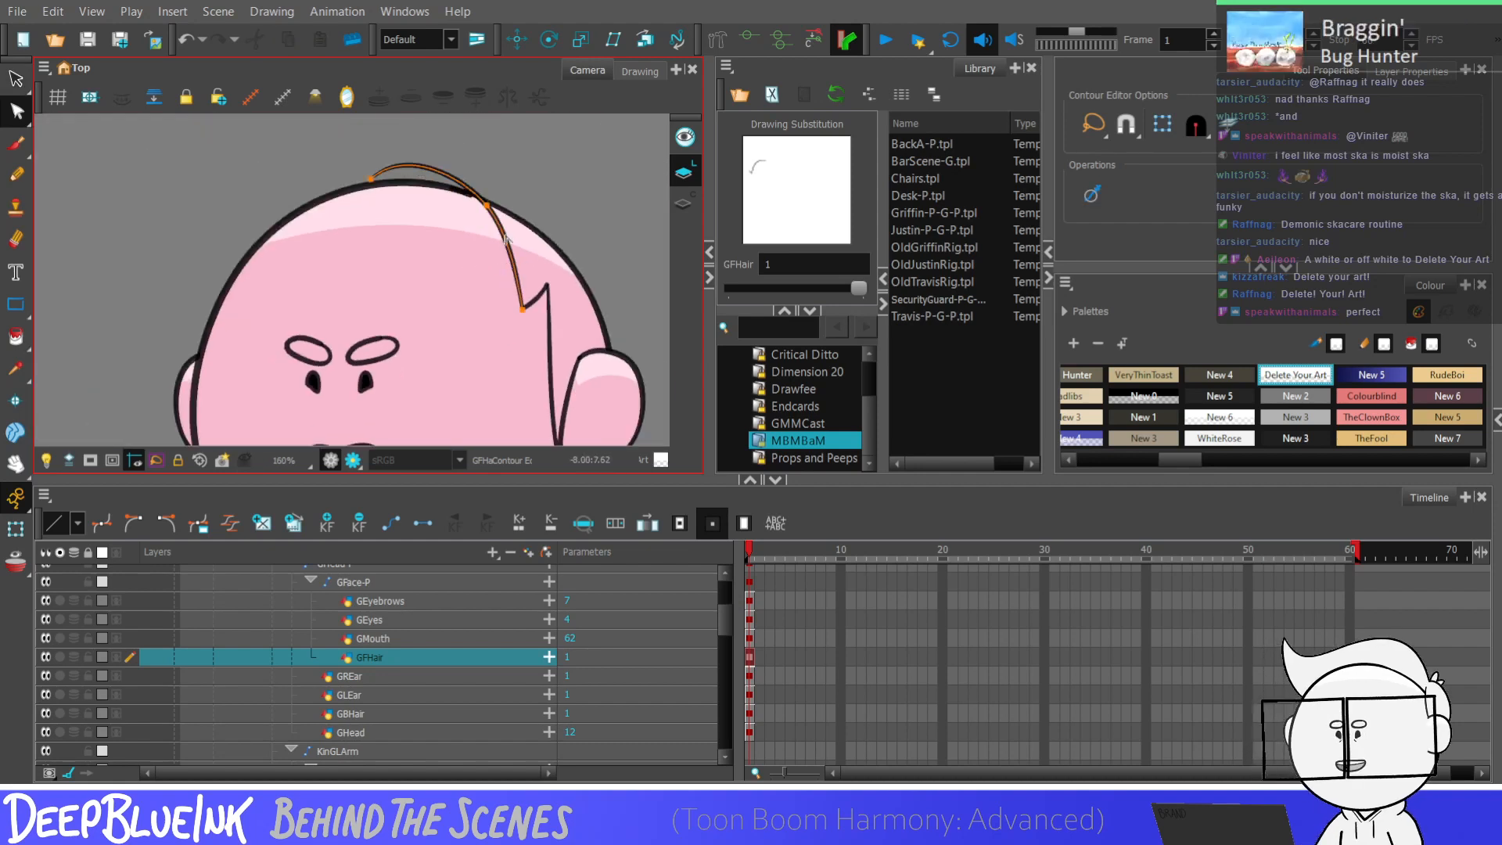
pyautogui.moveTo(506, 238); pyautogui.dragTo(509, 233)
pyautogui.moveTo(427, 185); pyautogui.dragTo(419, 177)
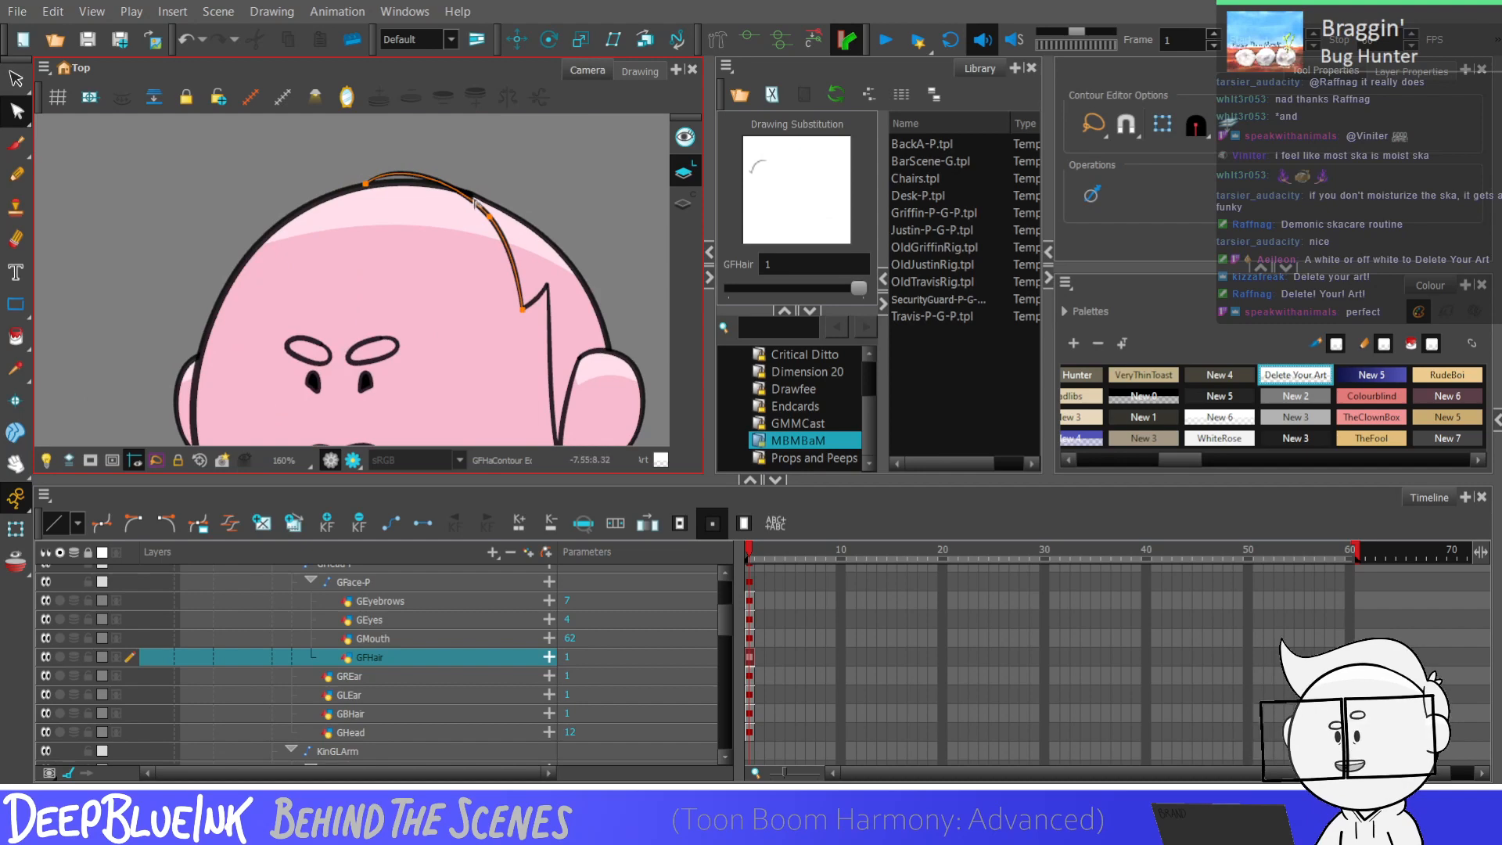
pyautogui.scroll(-3, 493, 224)
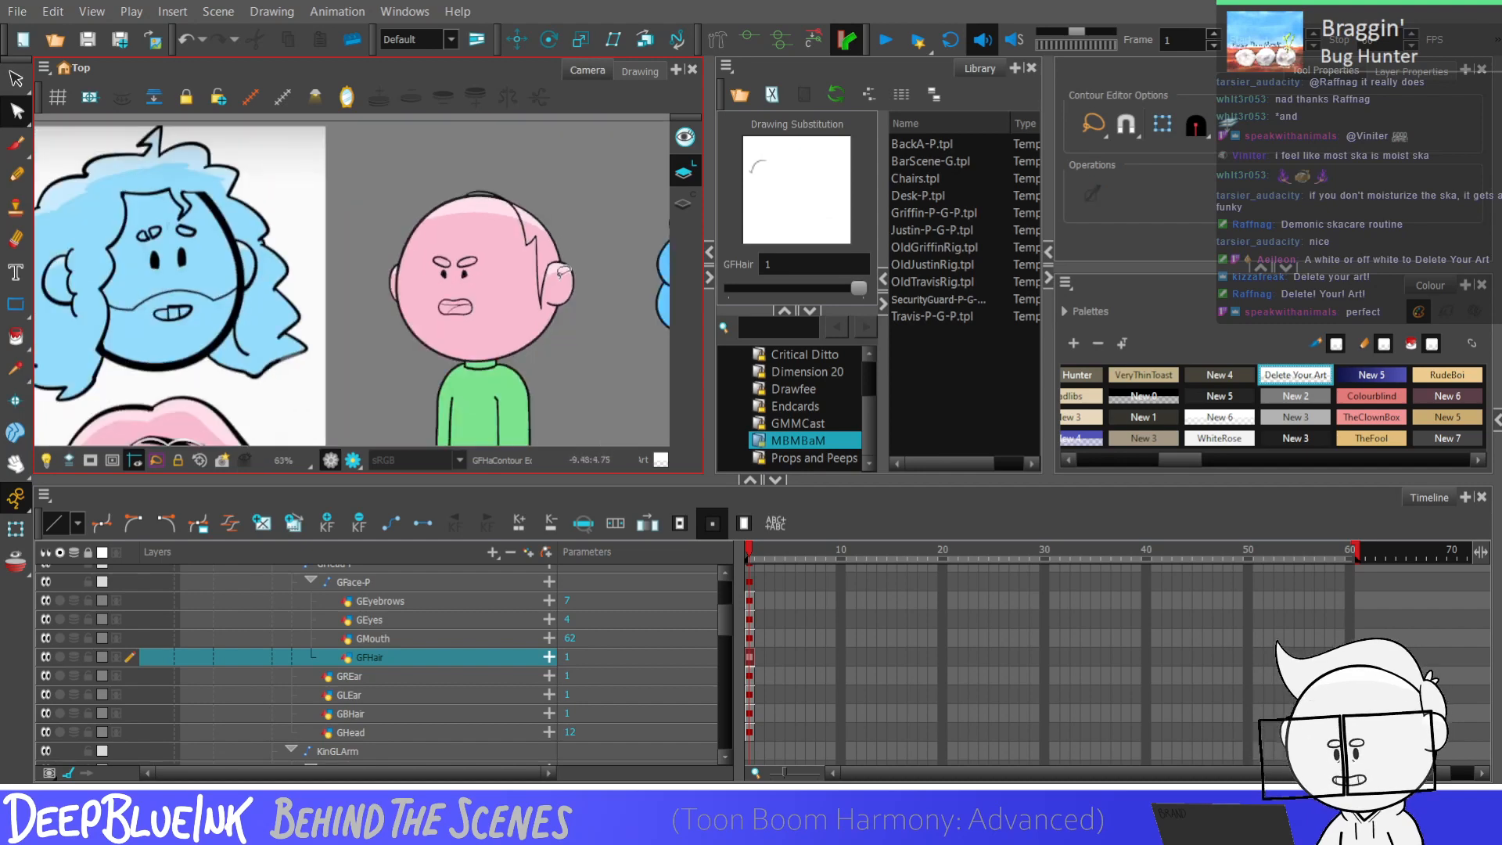
pyautogui.press('Escape')
# Step: Draw an arched hair line on GFHair in the Griffin'sGlasses colour, from the crown down the side of the face opposite the sideburn
pyautogui.click(15, 174)
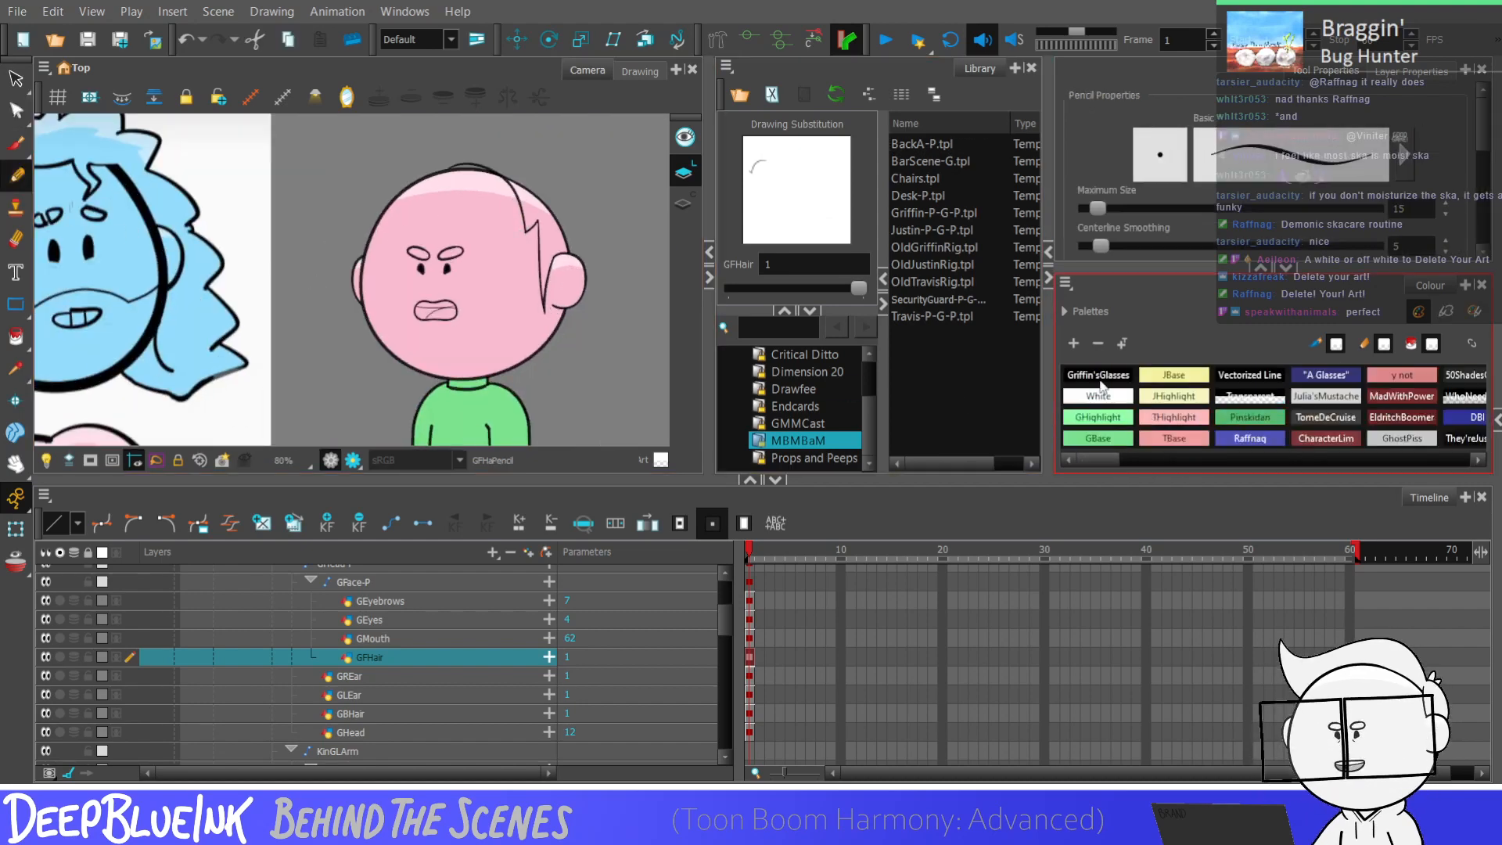
pyautogui.scroll(1, 438, 170)
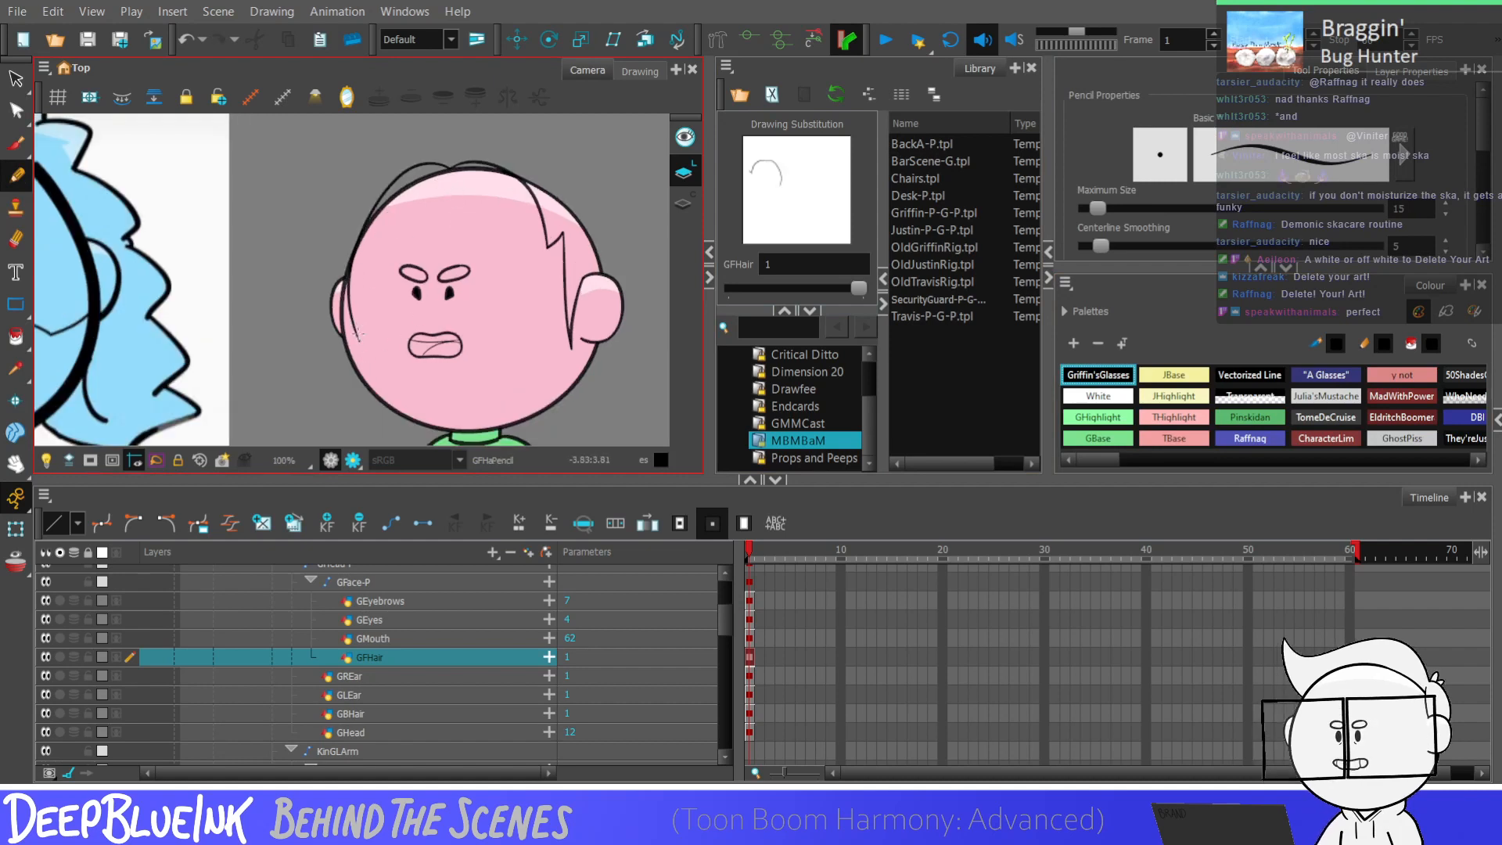
pyautogui.moveTo(379, 153); pyautogui.dragTo(345, 332)
pyautogui.hotkey('ctrl', 'z')
pyautogui.moveTo(366, 176)
pyautogui.mouseDown()
pyautogui.moveTo(348, 332)
pyautogui.moveTo(368, 164)
pyautogui.moveTo(422, 286)
pyautogui.mouseUp()
pyautogui.hotkey('ctrl', 'z')
pyautogui.hotkey('alt', 's')
pyautogui.hotkey('ctrl', 'z')
pyautogui.hotkey('ctrl', 'z')
pyautogui.moveTo(445, 165)
pyautogui.mouseDown()
pyautogui.moveTo(348, 328)
pyautogui.moveTo(340, 287)
pyautogui.moveTo(372, 205)
pyautogui.mouseUp()
pyautogui.hotkey('ctrl', 'z')
pyautogui.hotkey('ctrl', 'z')
pyautogui.hotkey('ctrl', 'z')
pyautogui.moveTo(454, 167)
pyautogui.mouseDown()
pyautogui.moveTo(426, 163)
pyautogui.moveTo(368, 314)
pyautogui.mouseUp()
pyautogui.hotkey('ctrl', 'z')
pyautogui.hotkey('ctrl', 'z')
pyautogui.moveTo(454, 160)
pyautogui.mouseDown()
pyautogui.moveTo(344, 299)
pyautogui.moveTo(435, 168)
pyautogui.mouseUp()
pyautogui.hotkey('ctrl', 'z')
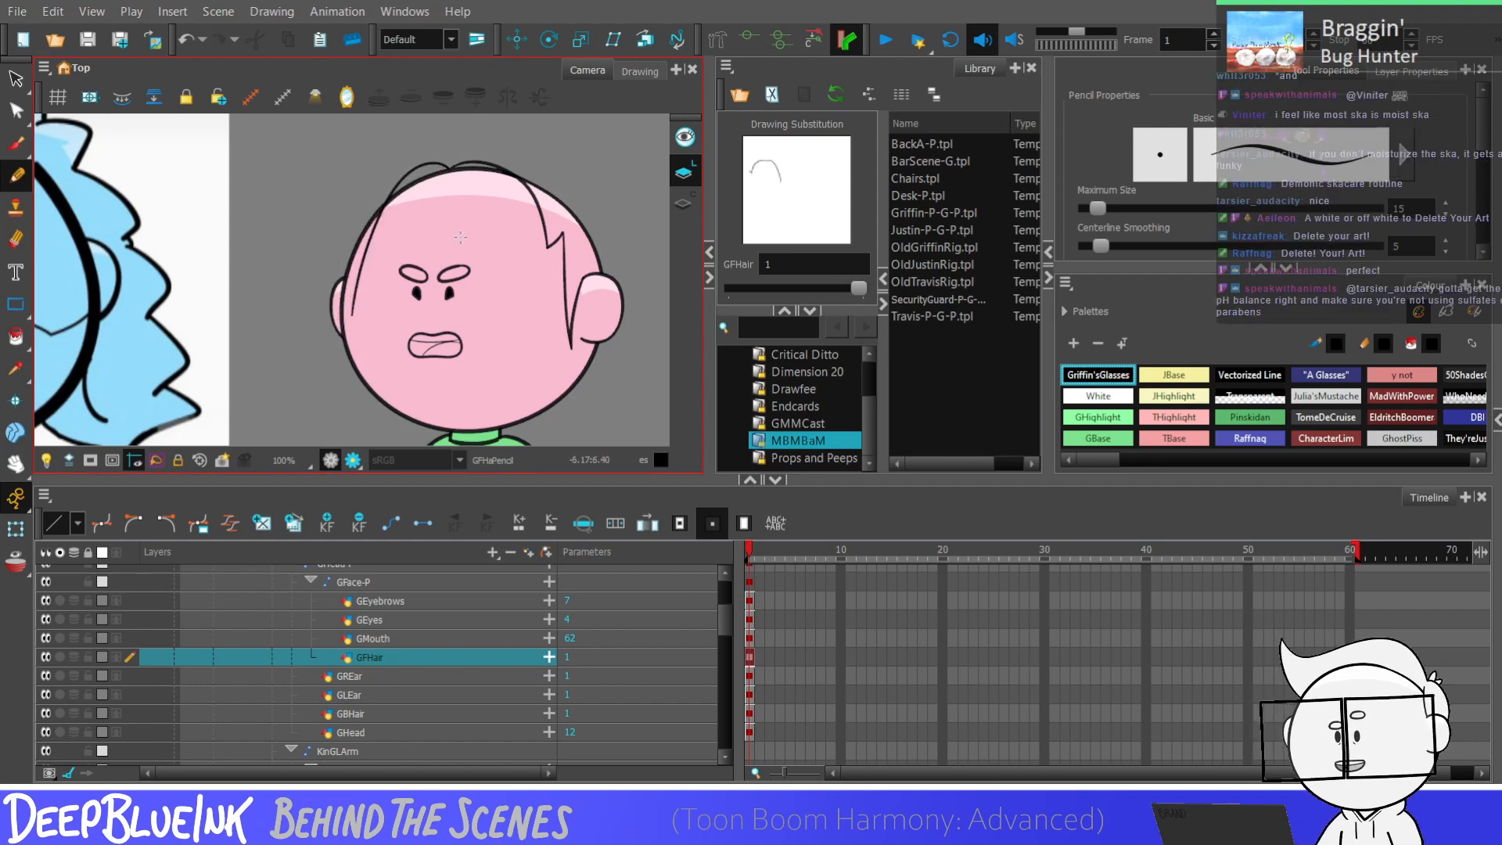
# Step: Draw a short strand on GFHair from just outside the head outline down to the arched line's lower tip
pyautogui.hotkey('ctrl', 'z')
pyautogui.moveTo(365, 215); pyautogui.dragTo(344, 316)
pyautogui.hotkey('ctrl', 'z')
pyautogui.moveTo(364, 219); pyautogui.dragTo(350, 316)
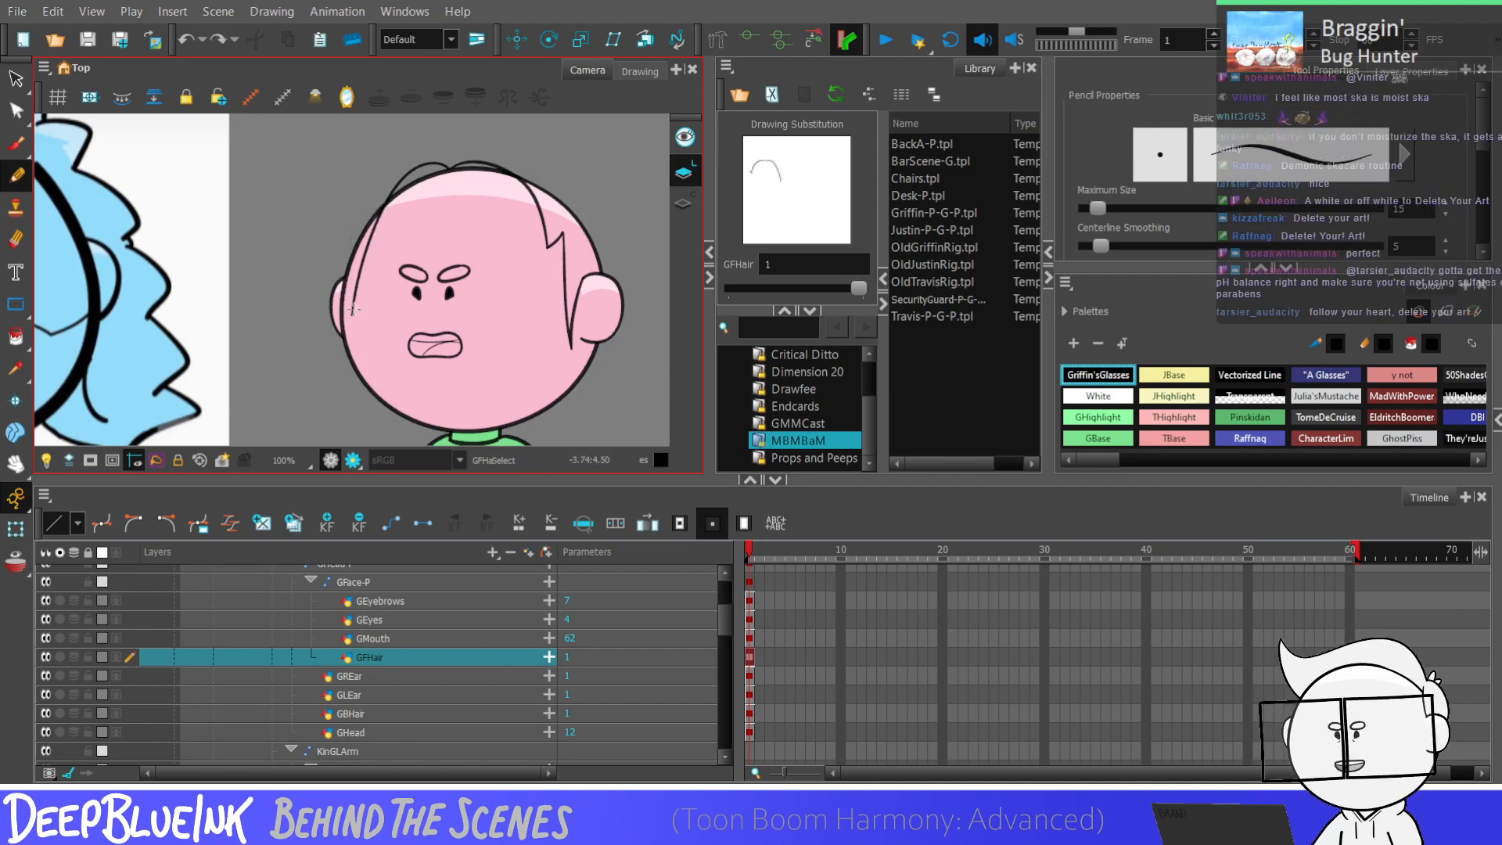
pyautogui.hotkey('ctrl', 'z')
pyautogui.hotkey('alt', 's')
pyautogui.moveTo(365, 217); pyautogui.dragTo(351, 309)
pyautogui.scroll(-3, 382, 222)
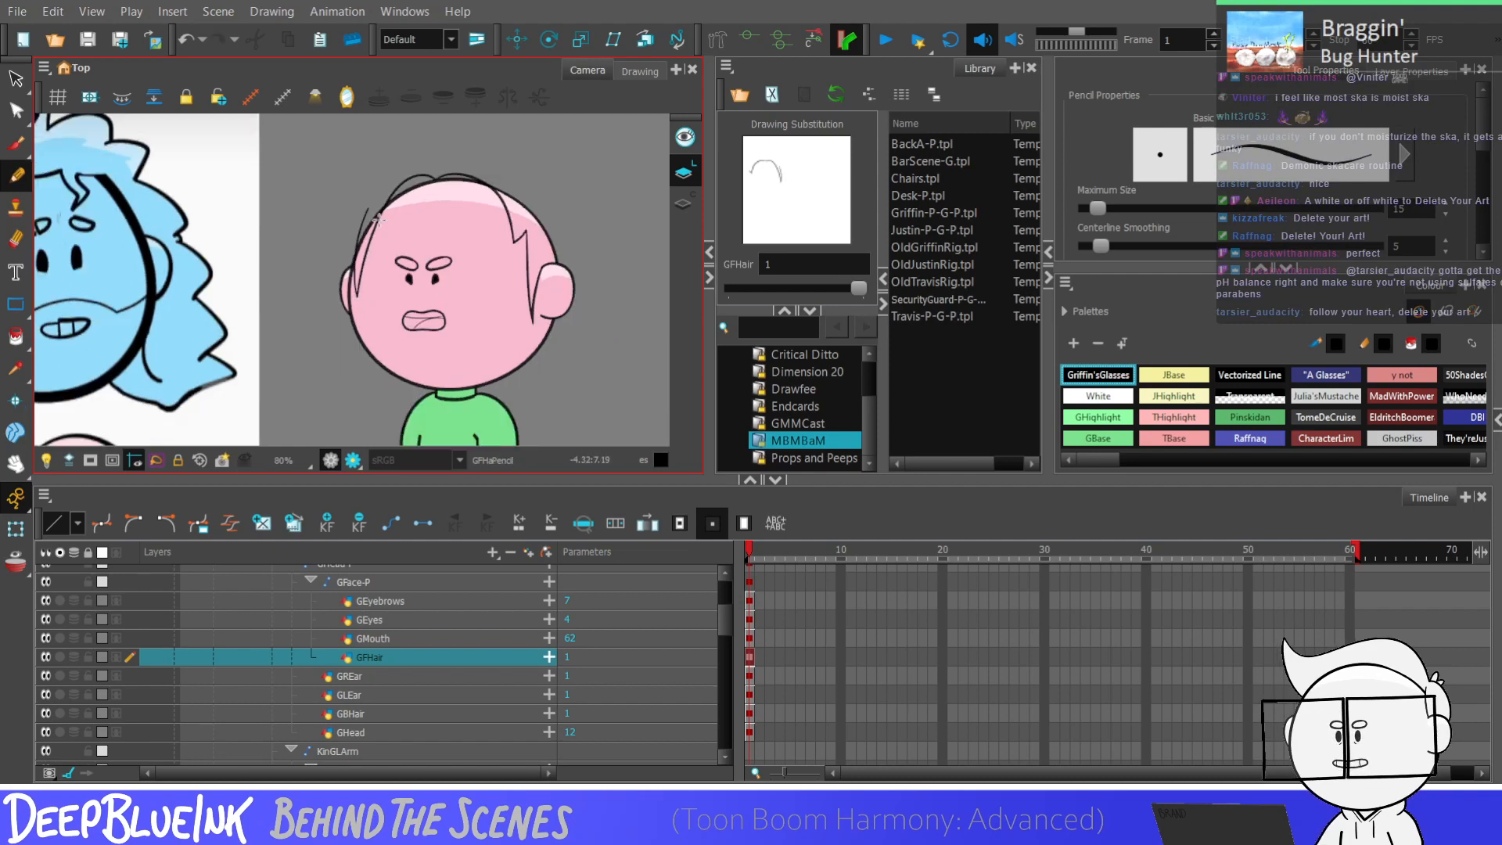
# Step: Select the arched line with its short strand on GFHair and stretch them slightly downward
pyautogui.hotkey('alt', 's')
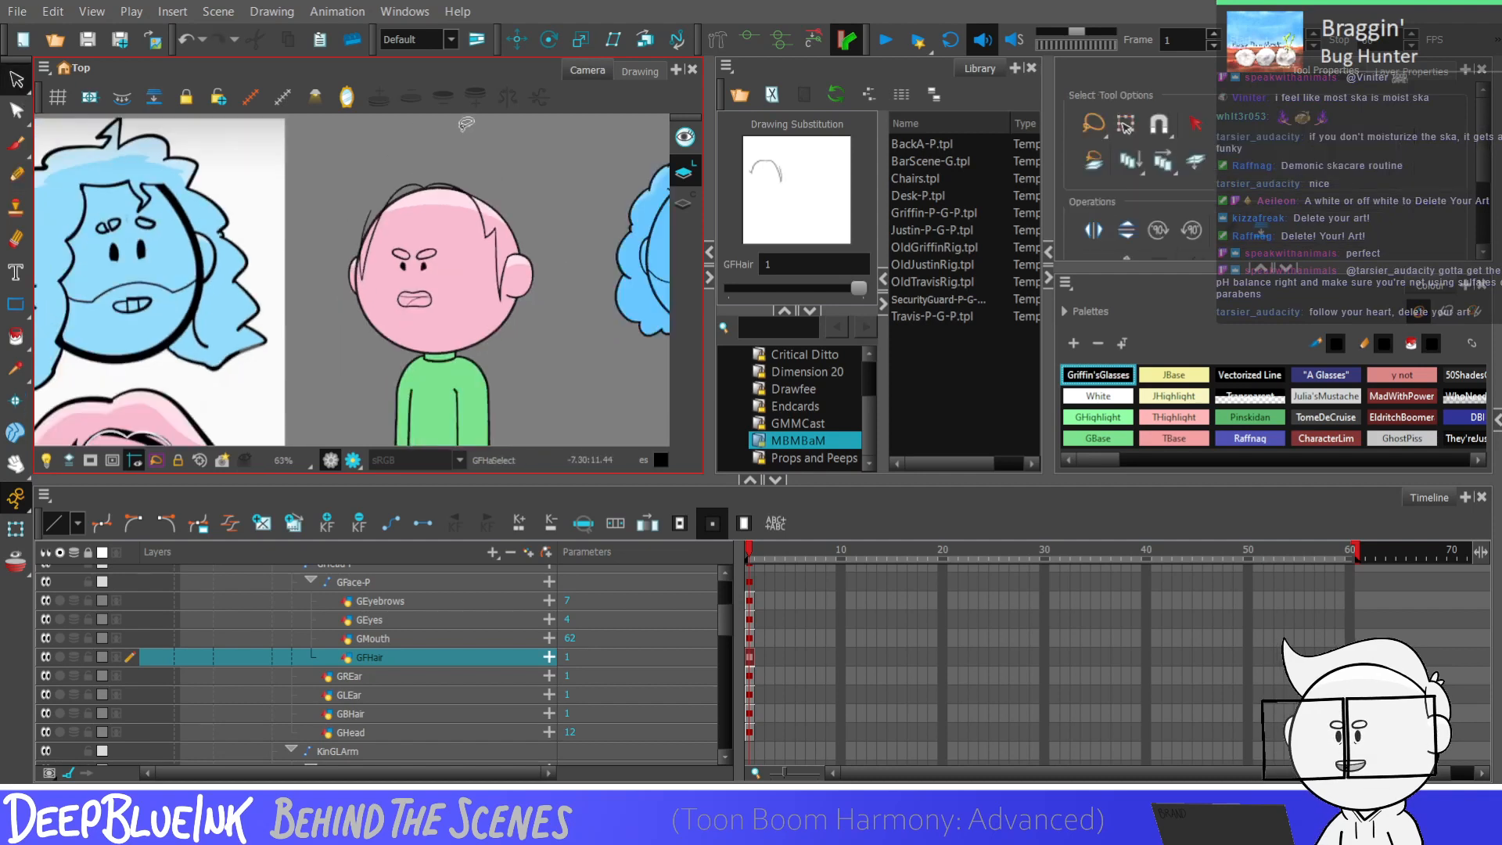
pyautogui.scroll(1, 440, 224)
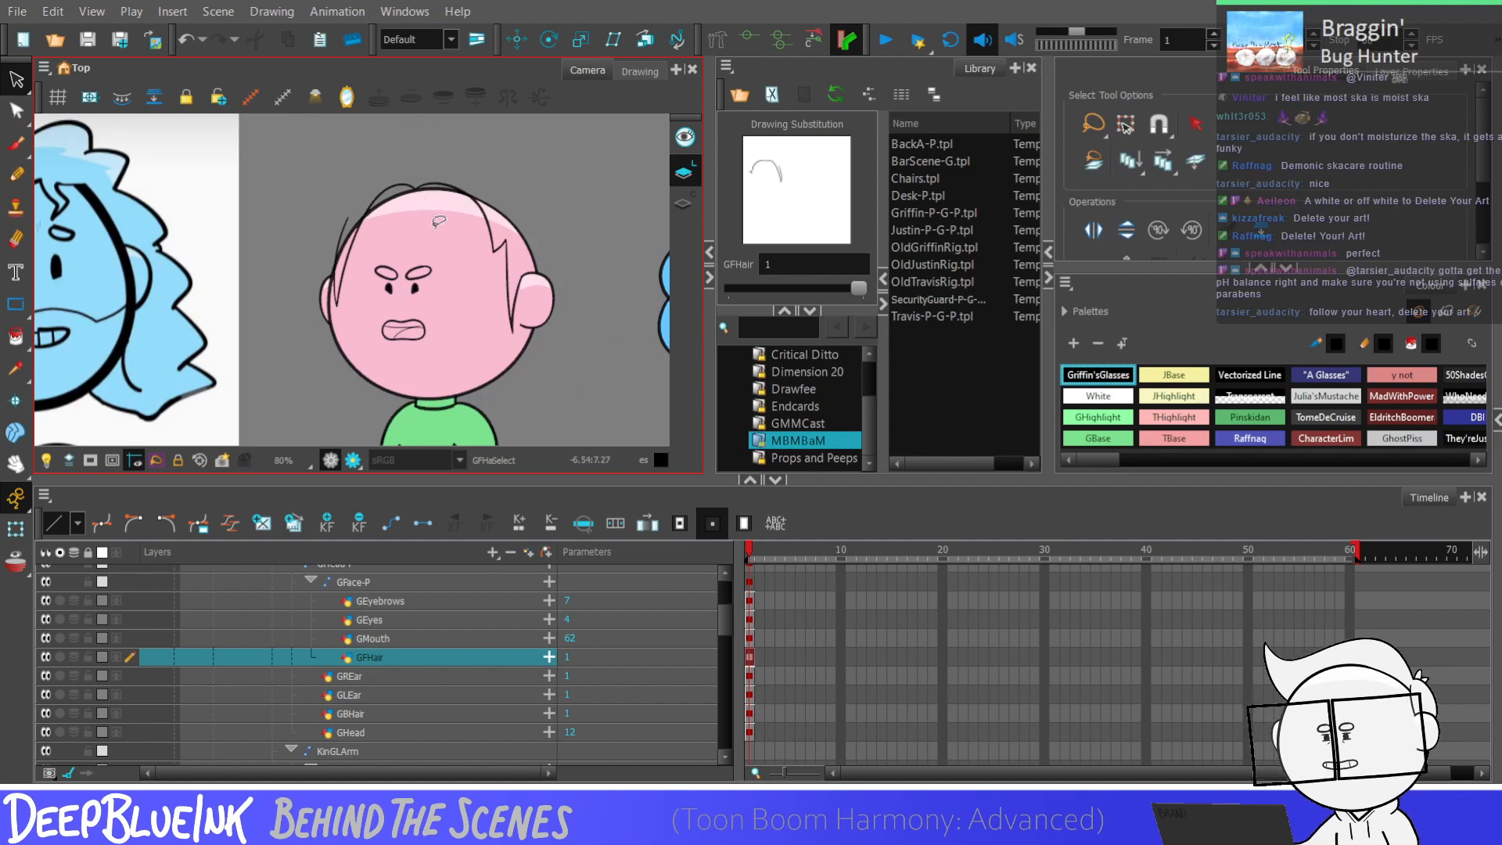
pyautogui.click(339, 258)
pyautogui.press('2')
pyautogui.press('2')
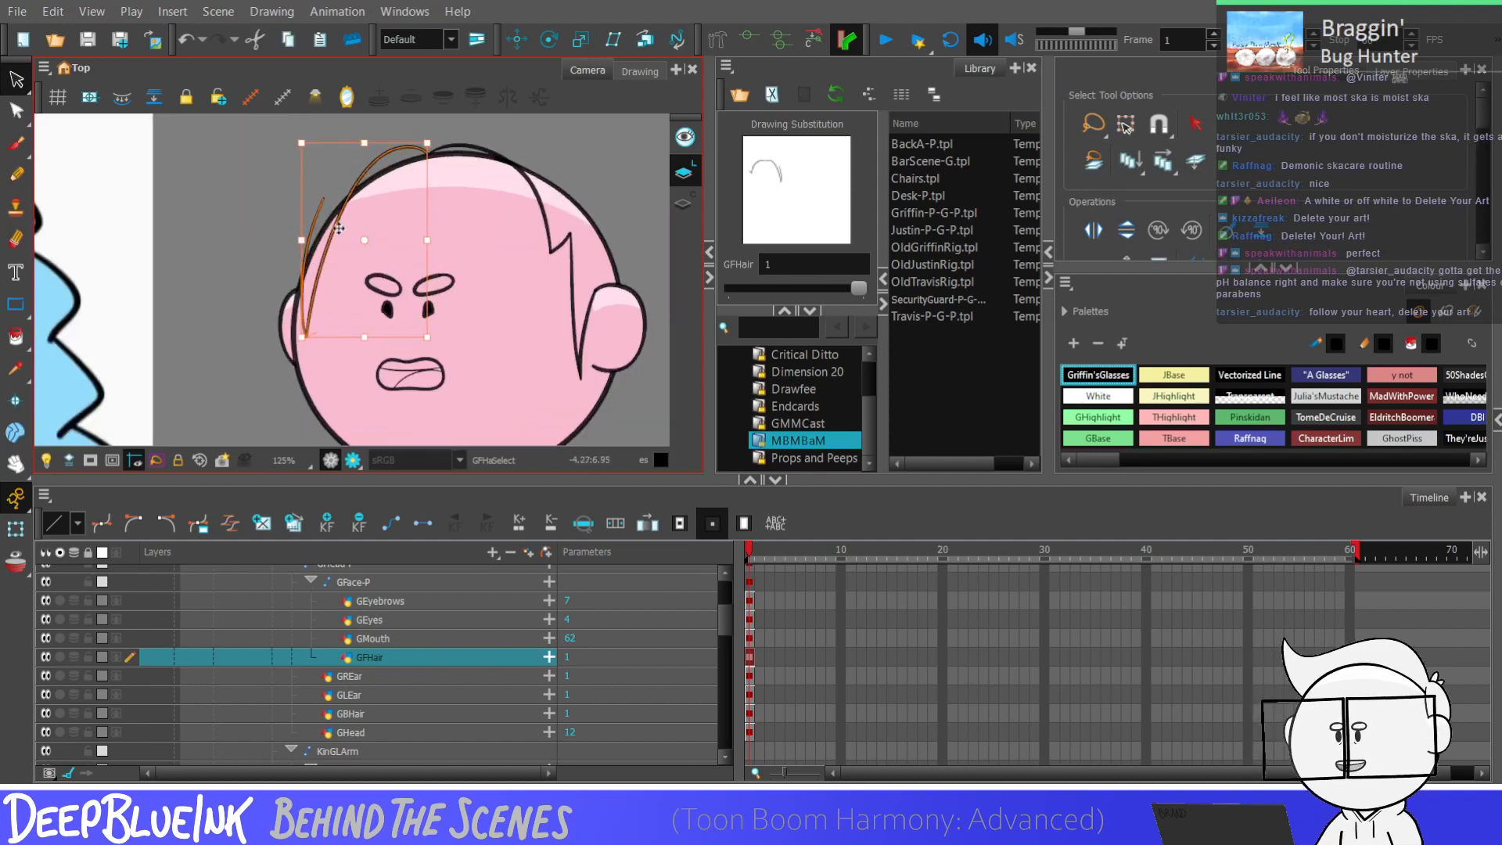
pyautogui.moveTo(302, 287); pyautogui.dragTo(302, 294)
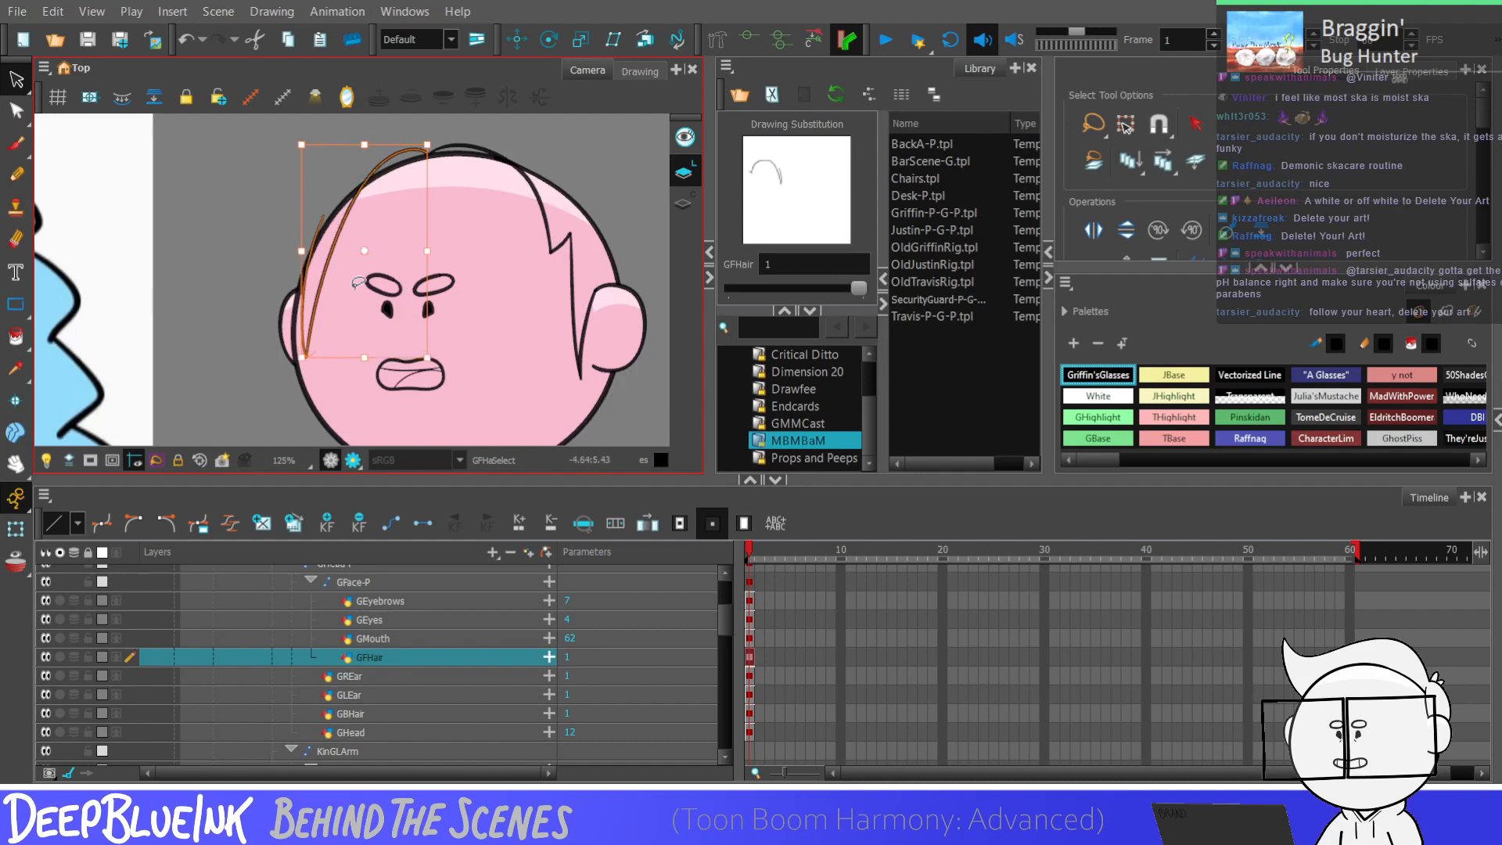
# Step: Compare the new front hair with the reference sketches and the blue-haired character
pyautogui.press('1')
pyautogui.press('1')
pyautogui.press('1')
pyautogui.press('1')
pyautogui.press('1')
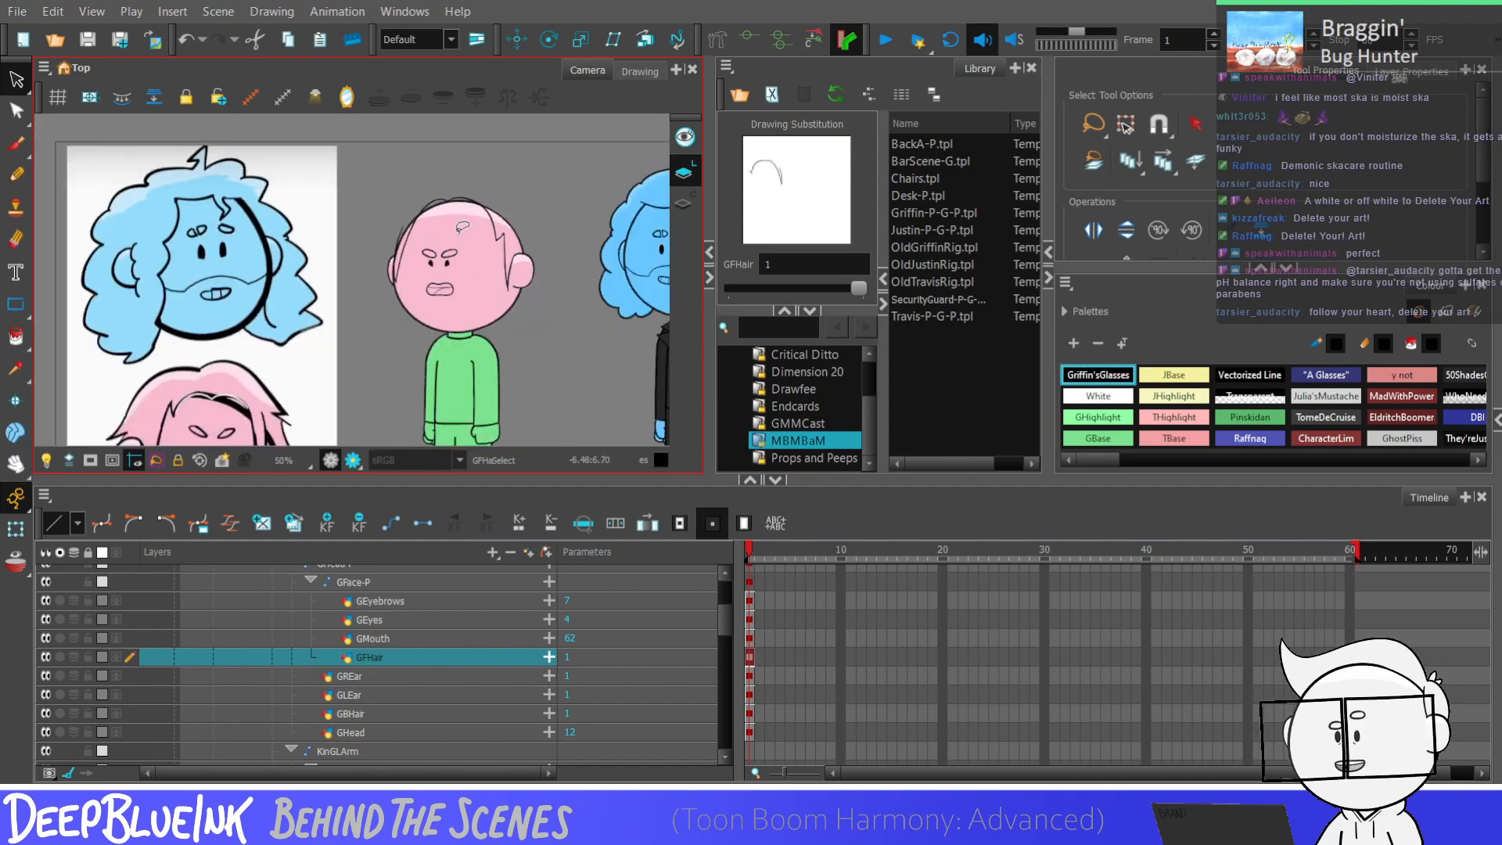
pyautogui.press('1')
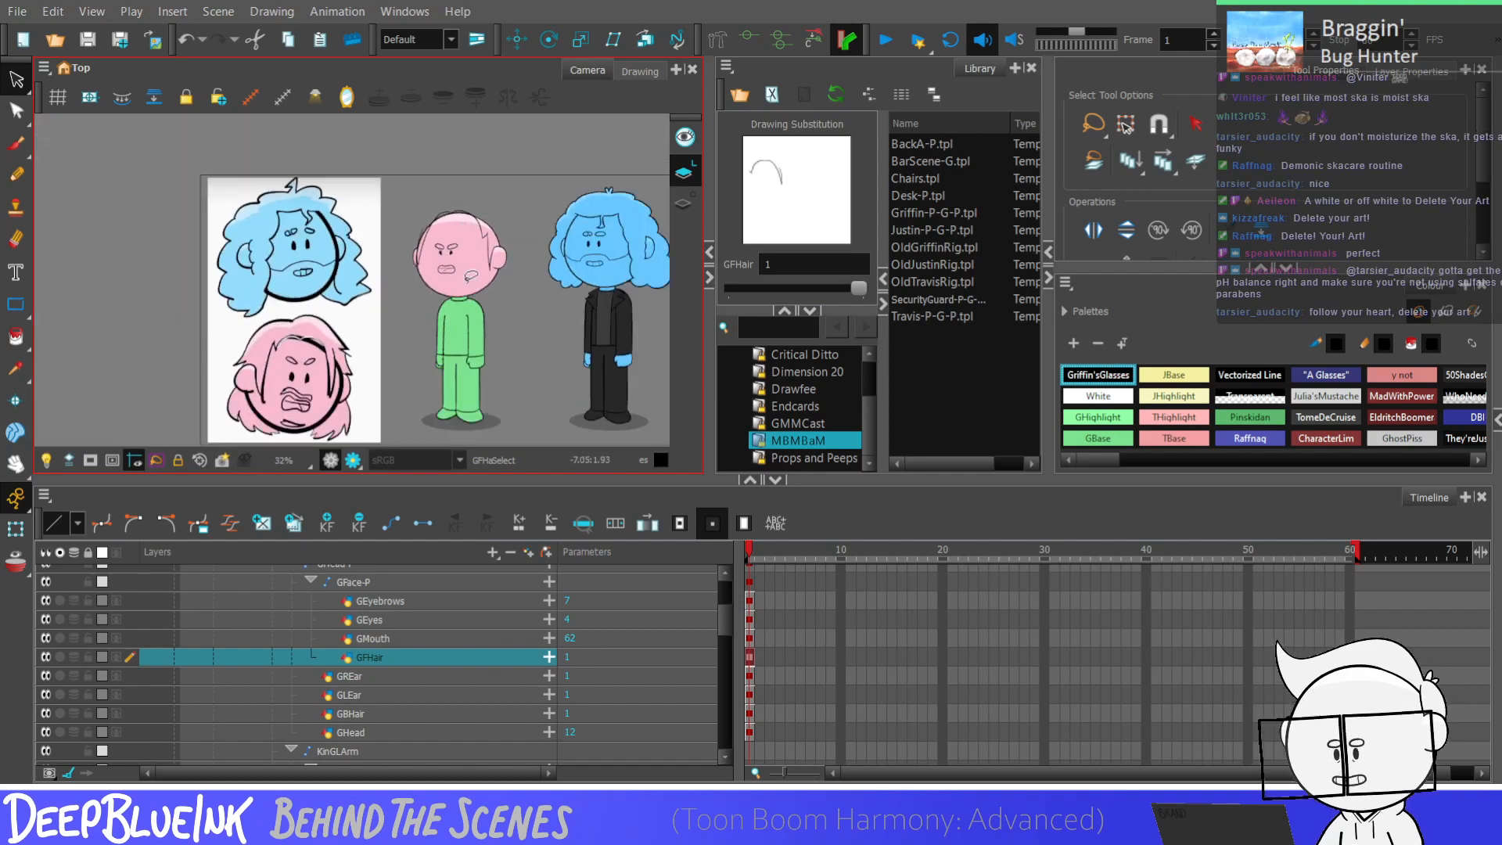
pyautogui.scroll(2, 504, 258)
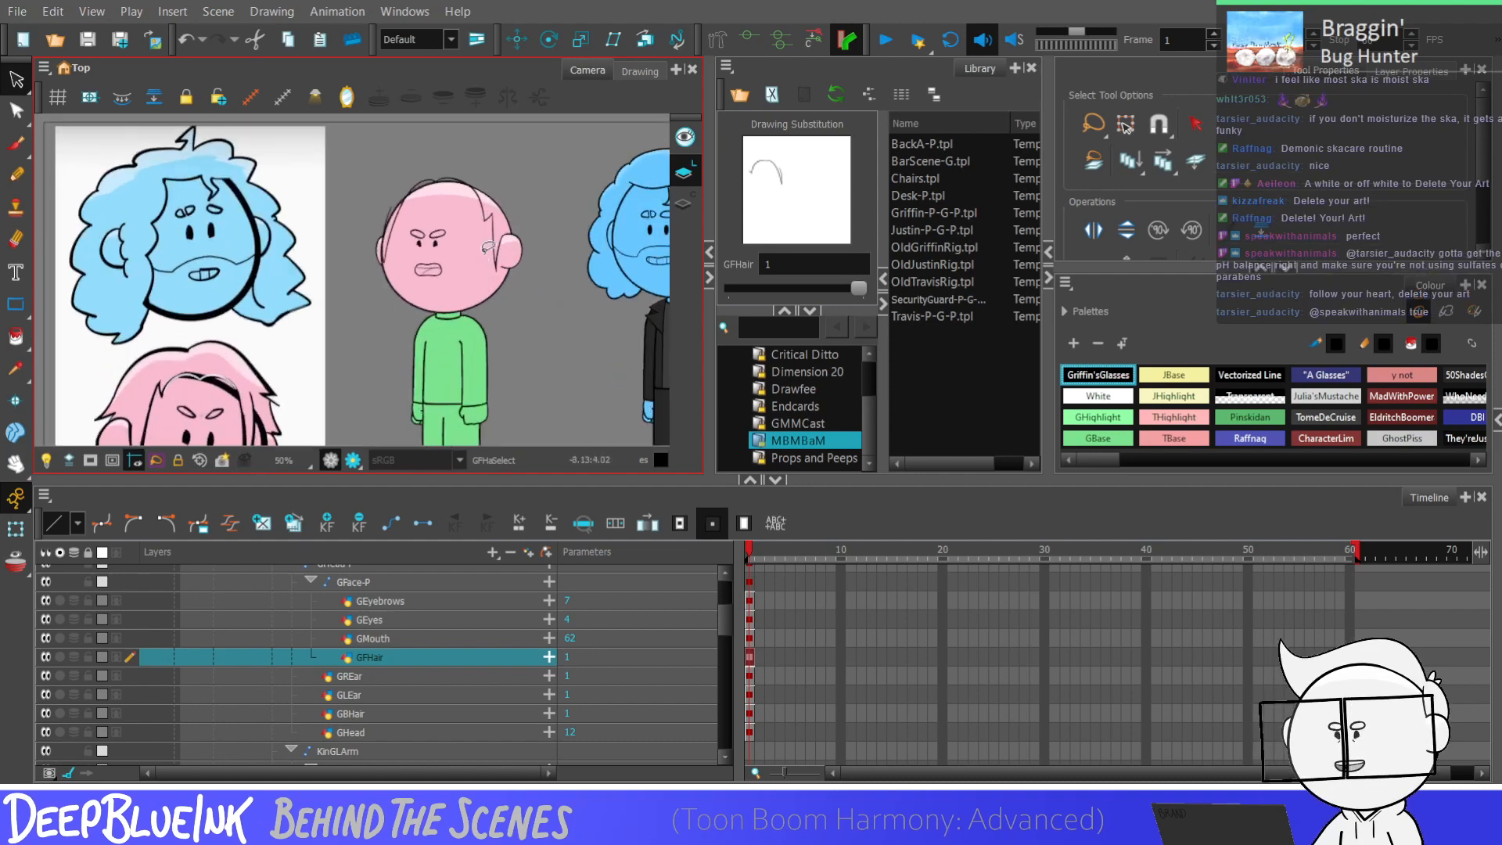
pyautogui.scroll(-1, 505, 235)
pyautogui.scroll(1, 560, 271)
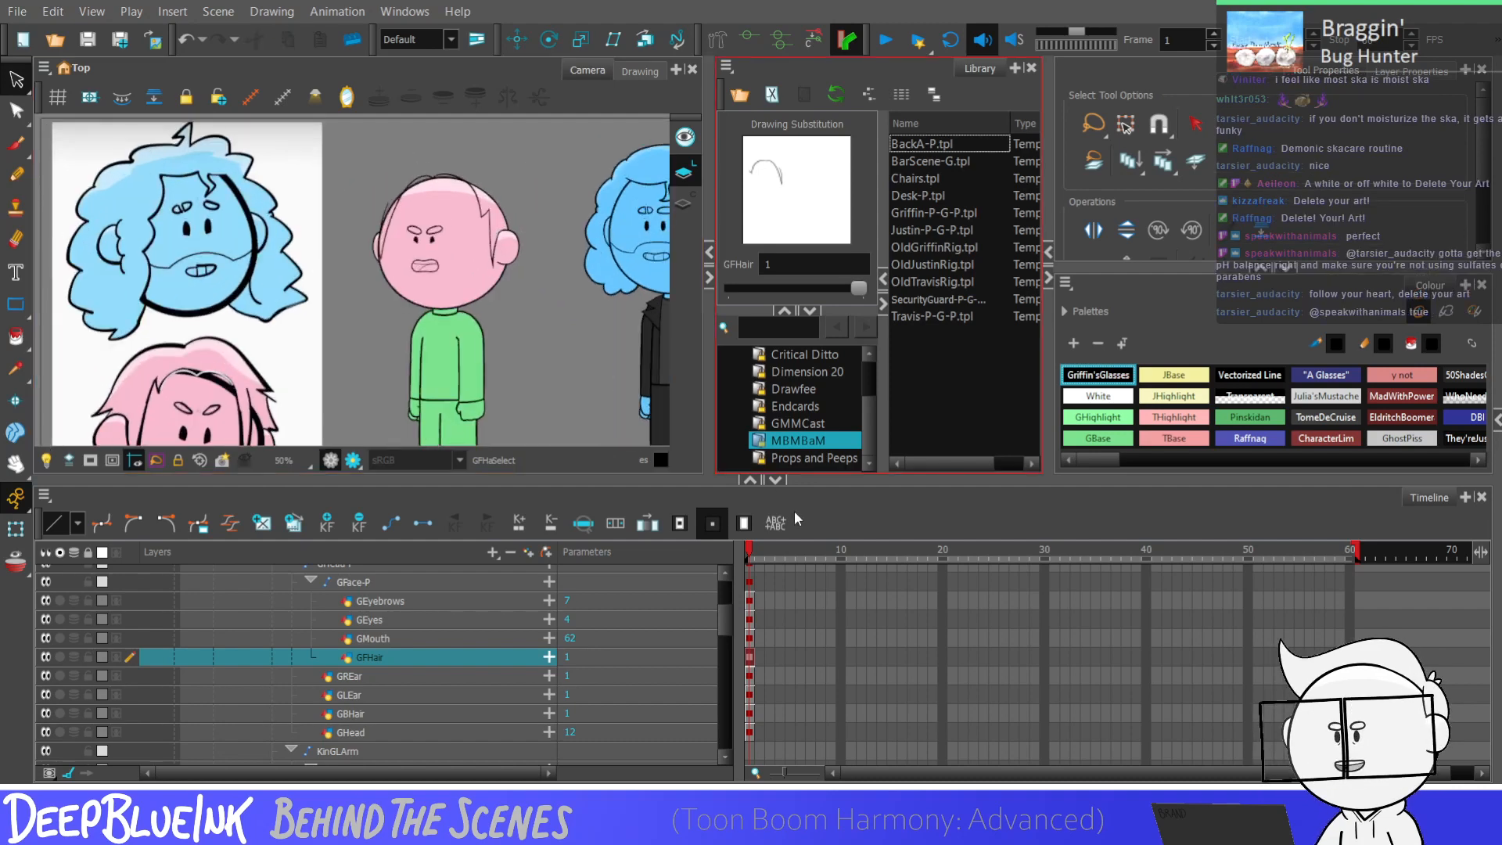
# Step: Try to draw a back hair line on GBHair curving from the crown out past the head, and undo the strokes
pyautogui.click(750, 732)
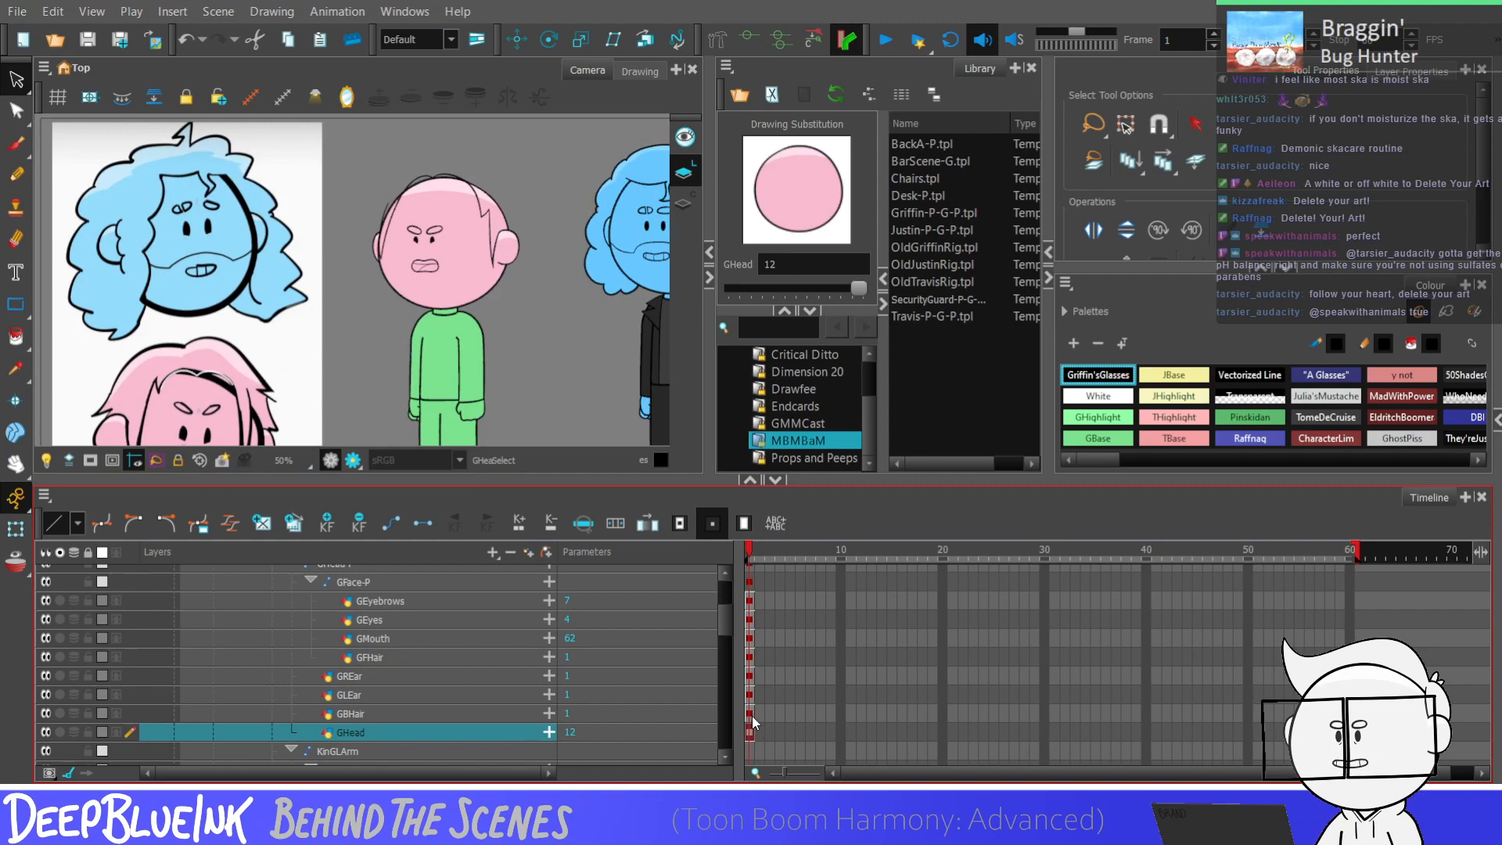
pyautogui.click(750, 713)
pyautogui.hotkey('alt', '/')
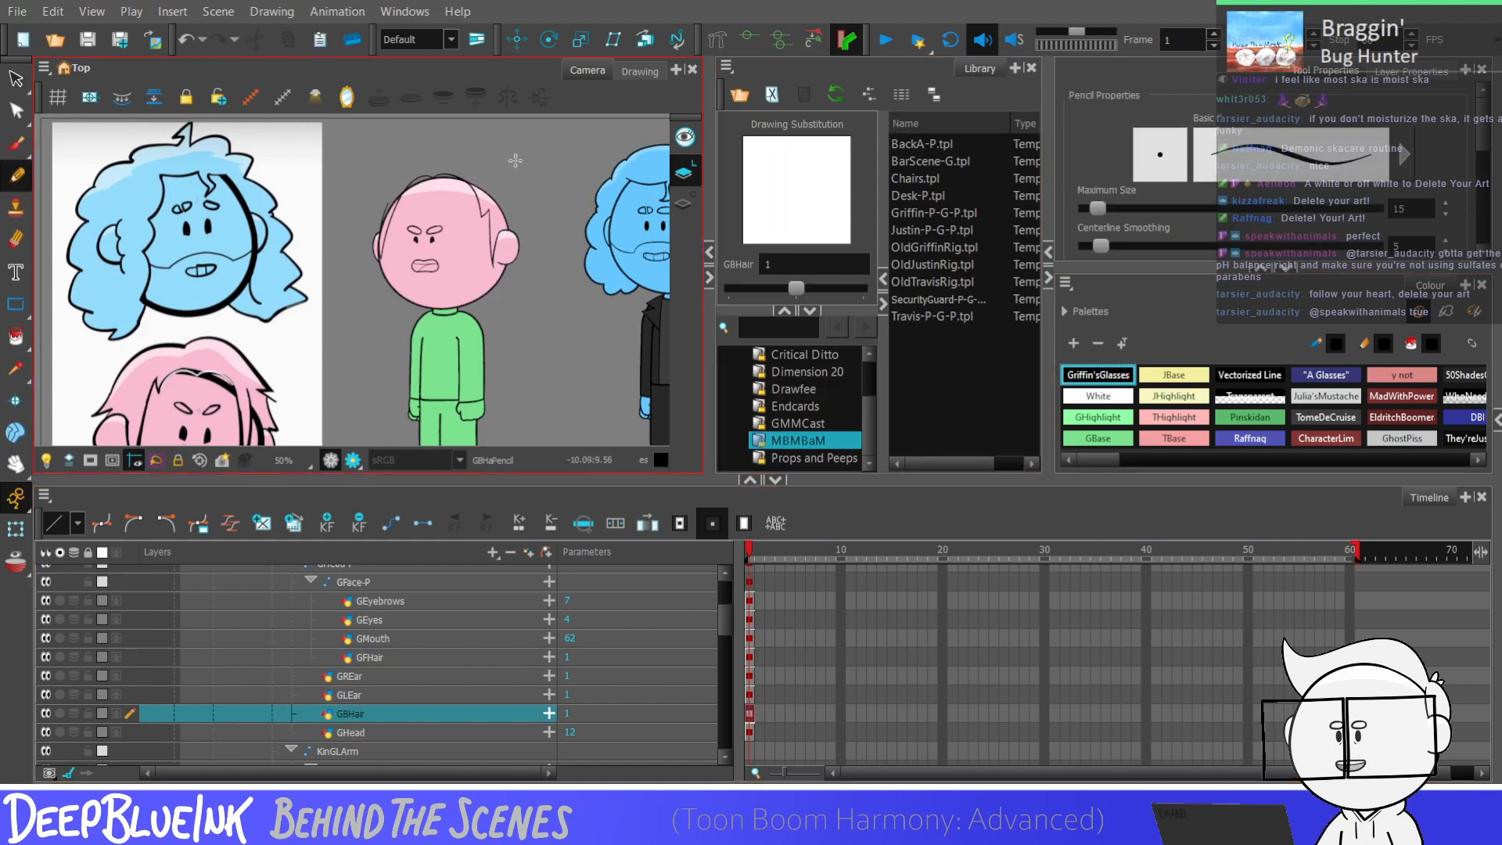
pyautogui.scroll(-1, 516, 225)
pyautogui.moveTo(453, 182); pyautogui.dragTo(438, 162)
pyautogui.scroll(1, 435, 156)
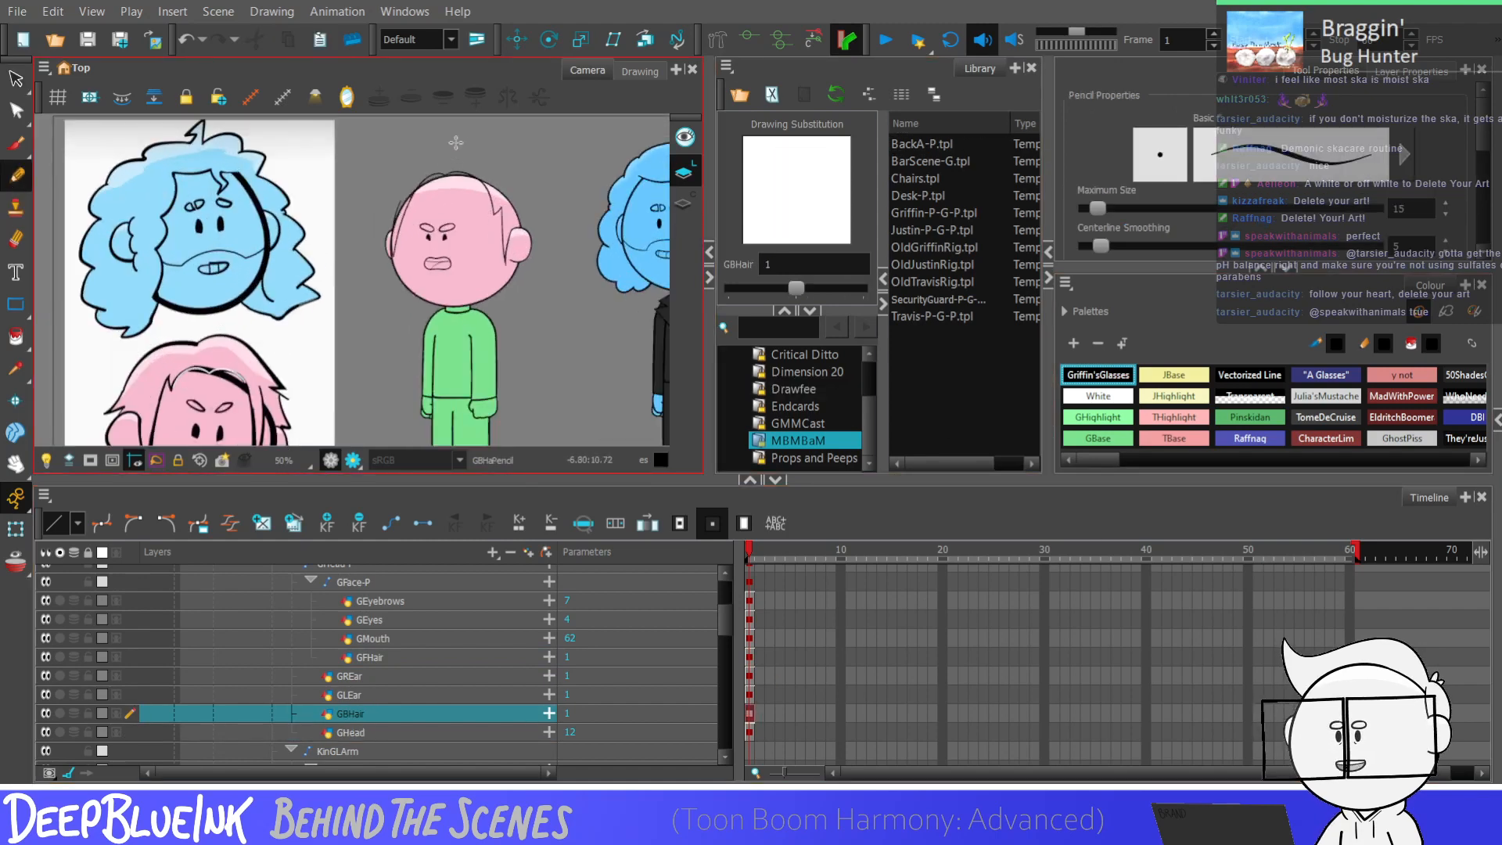
pyautogui.scroll(1, 473, 183)
pyautogui.moveTo(505, 243)
pyautogui.mouseDown()
pyautogui.moveTo(348, 198)
pyautogui.moveTo(435, 156)
pyautogui.mouseUp()
pyautogui.hotkey('ctrl', 'z')
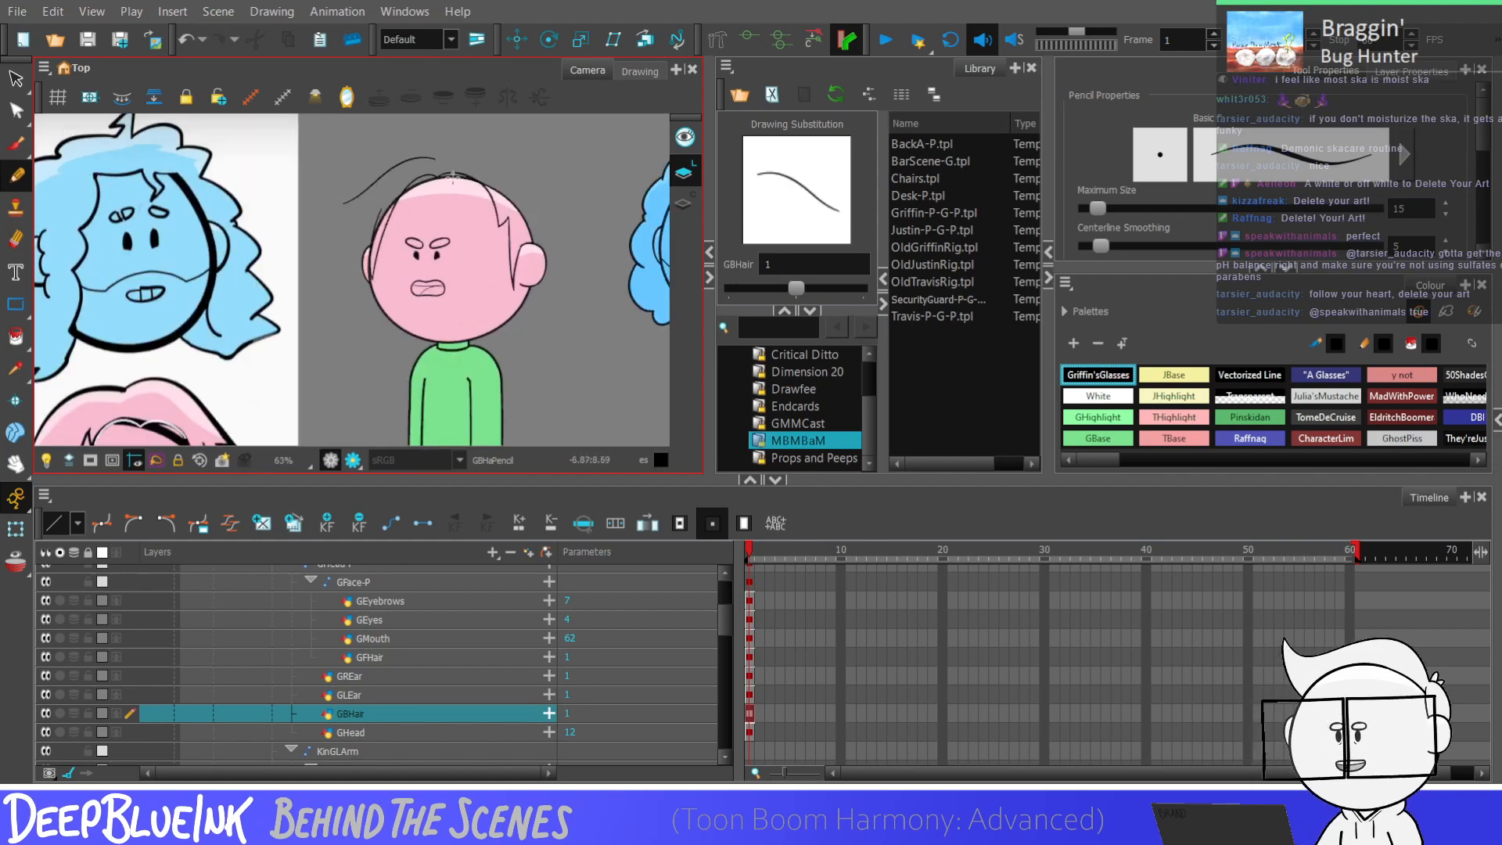
pyautogui.hotkey('ctrl', 'z')
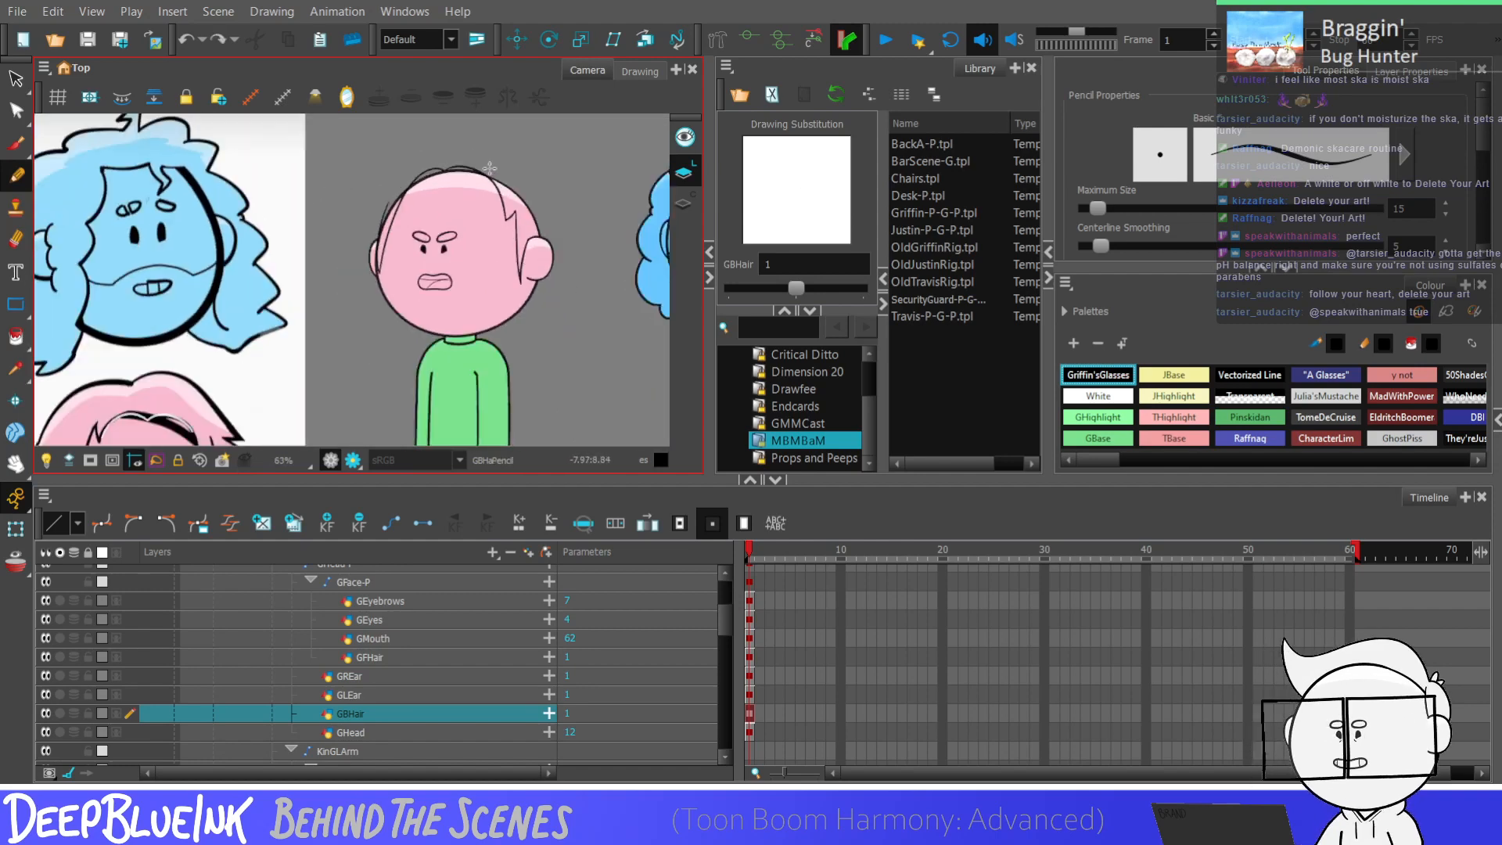
# Step: Draw a curved hair strand above the pink character's head with the Pencil on the GBHair layer
pyautogui.scroll(1, 489, 168)
pyautogui.moveTo(473, 146); pyautogui.dragTo(375, 167)
pyautogui.hotkey('ctrl', 'z')
pyautogui.moveTo(462, 146); pyautogui.dragTo(355, 175)
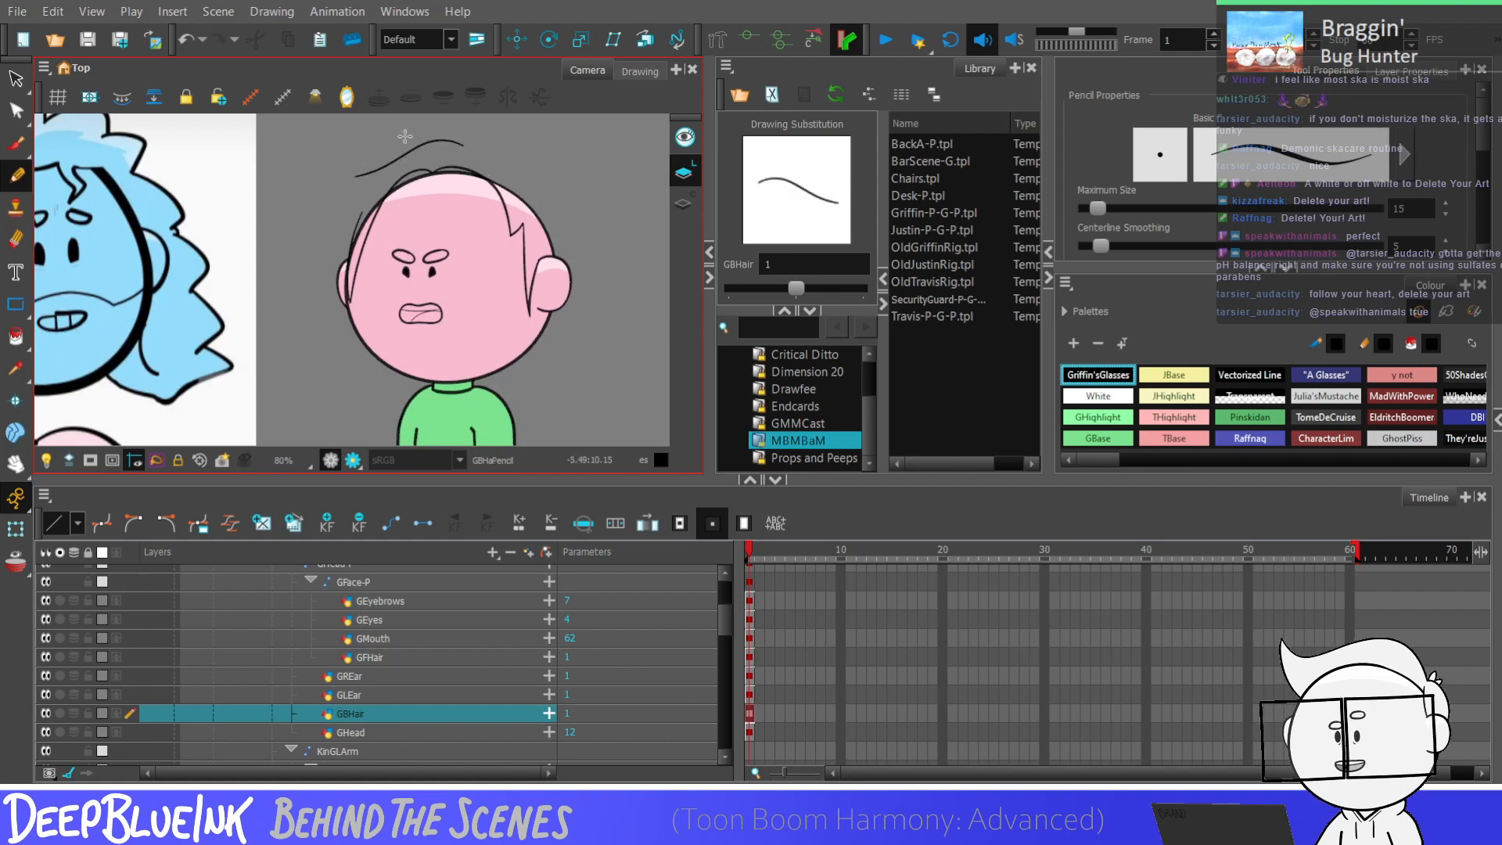
pyautogui.scroll(2, 354, 178)
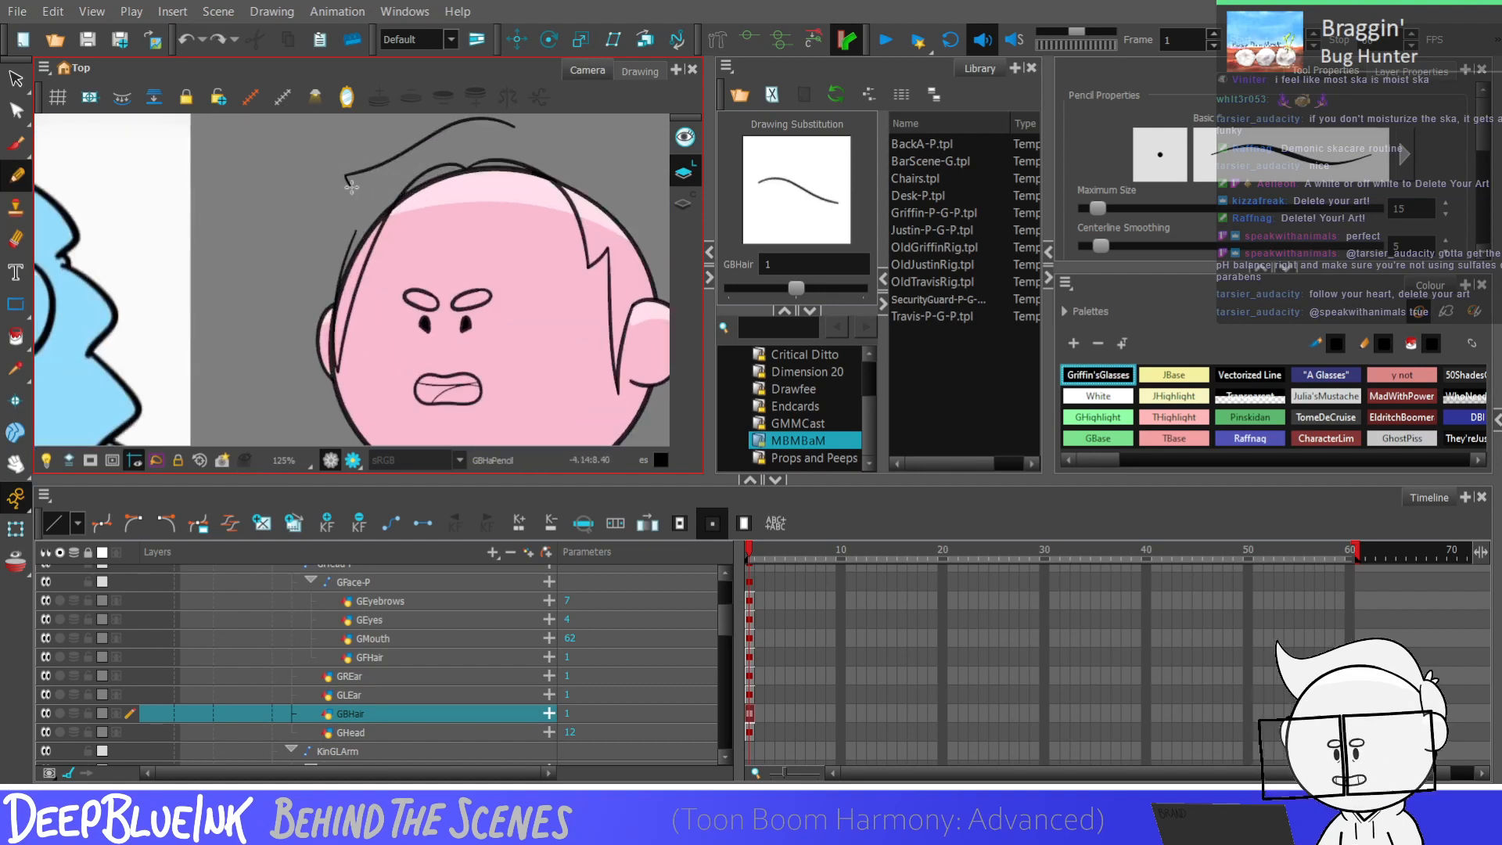
# Step: Add a short inward stroke at the outer end of the top hair curve to form a pointed tip
pyautogui.moveTo(349, 181); pyautogui.dragTo(359, 187)
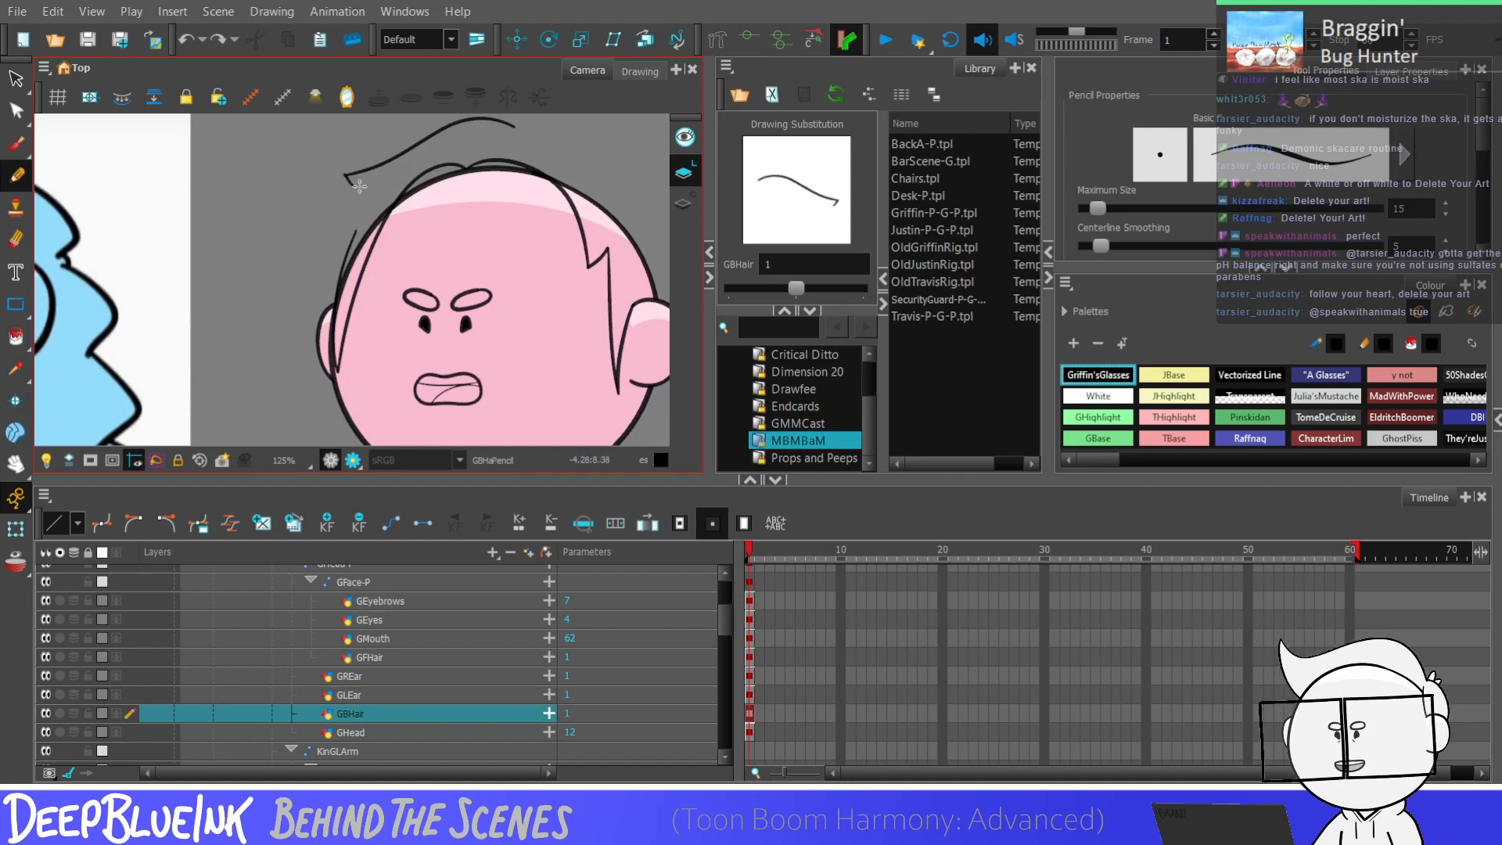
pyautogui.hotkey('alt', 's')
pyautogui.hotkey('ctrl', 'z')
pyautogui.scroll(1, 365, 202)
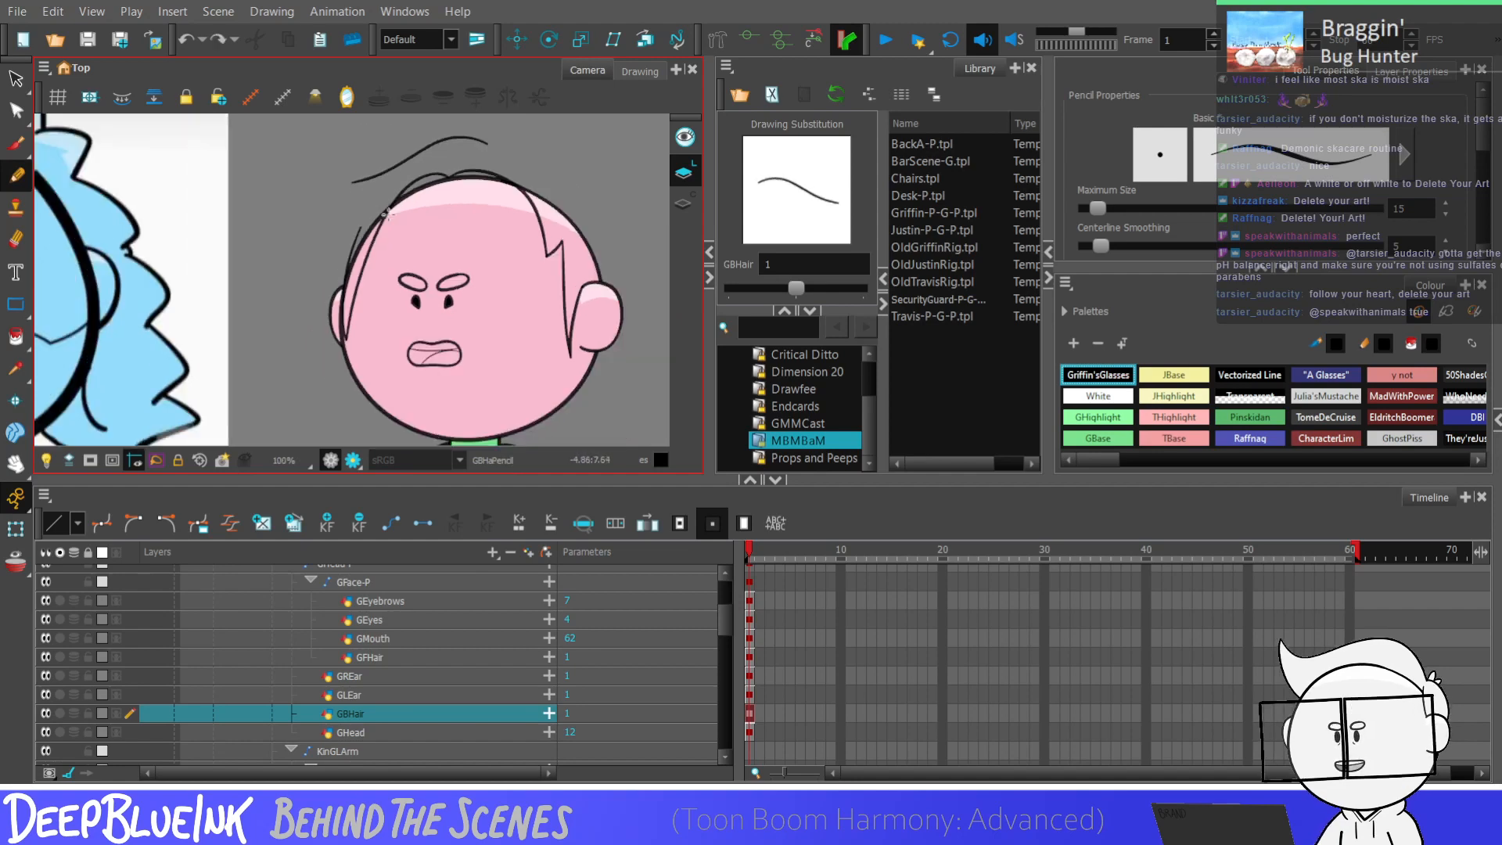
pyautogui.moveTo(346, 179); pyautogui.dragTo(363, 197)
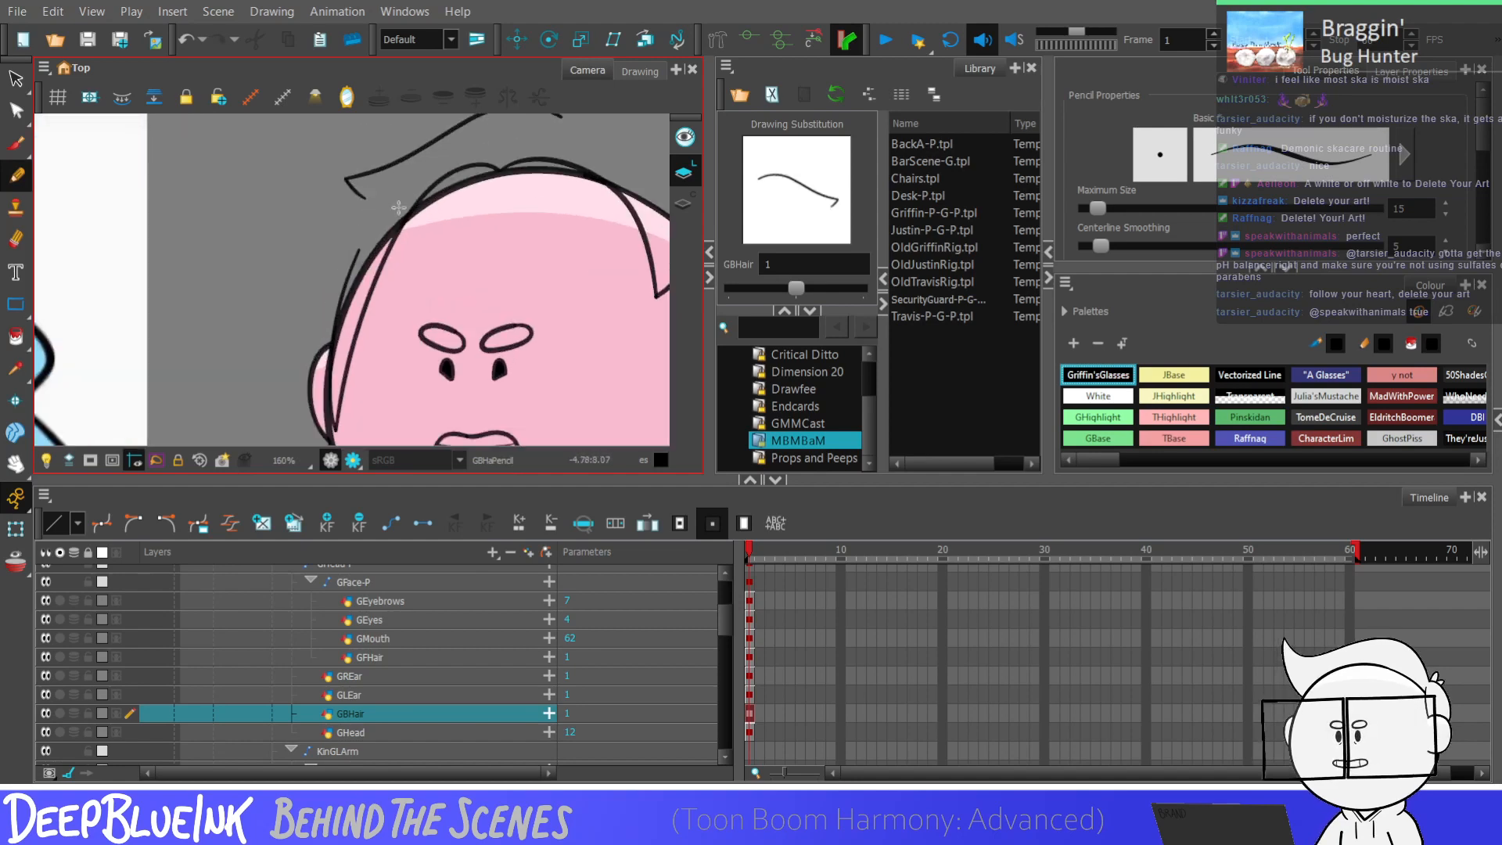
pyautogui.scroll(-5, 364, 199)
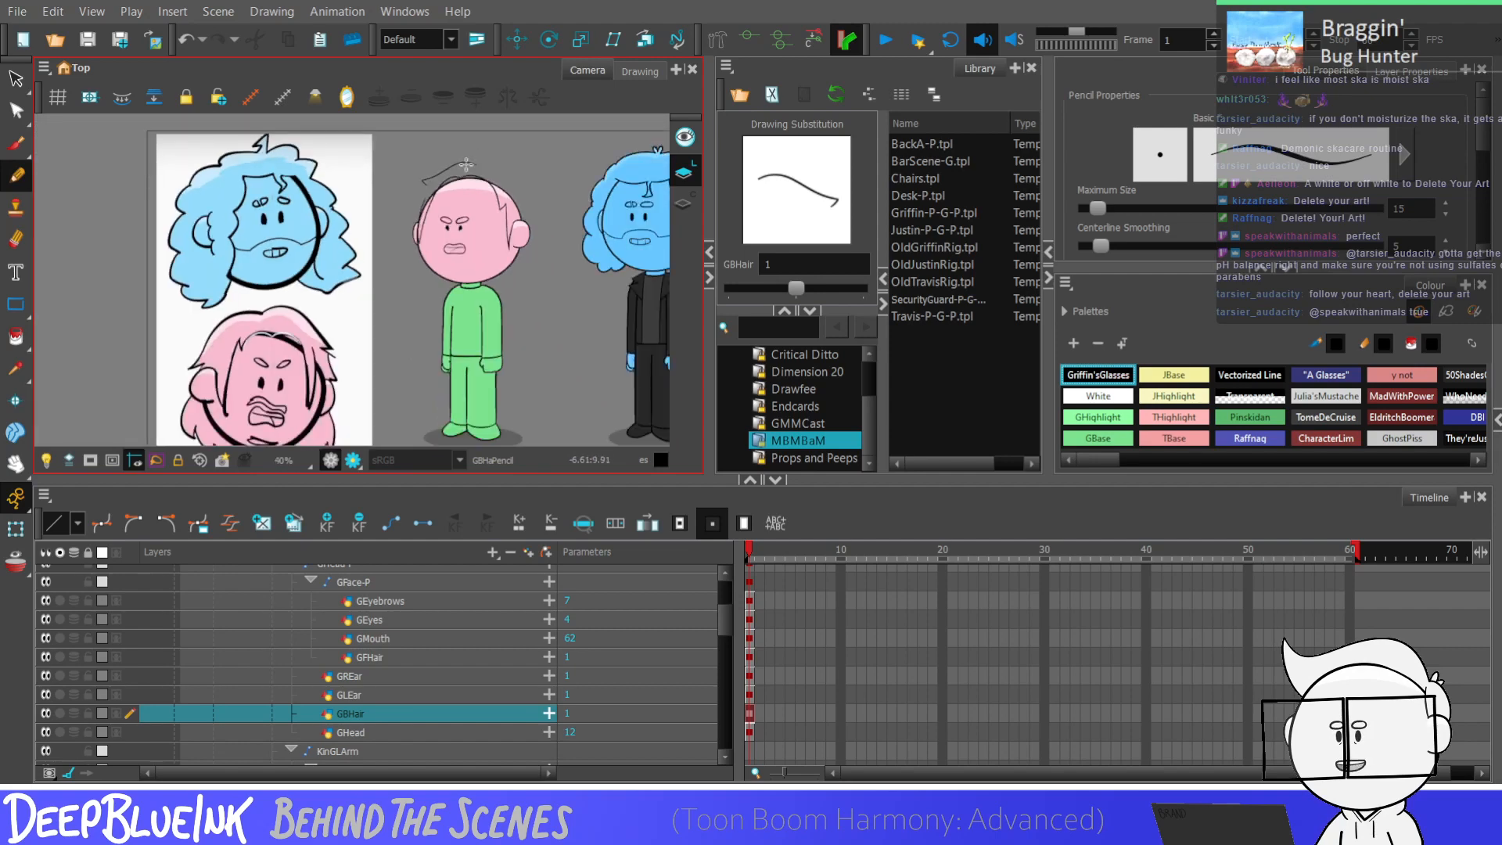
pyautogui.scroll(2, 423, 195)
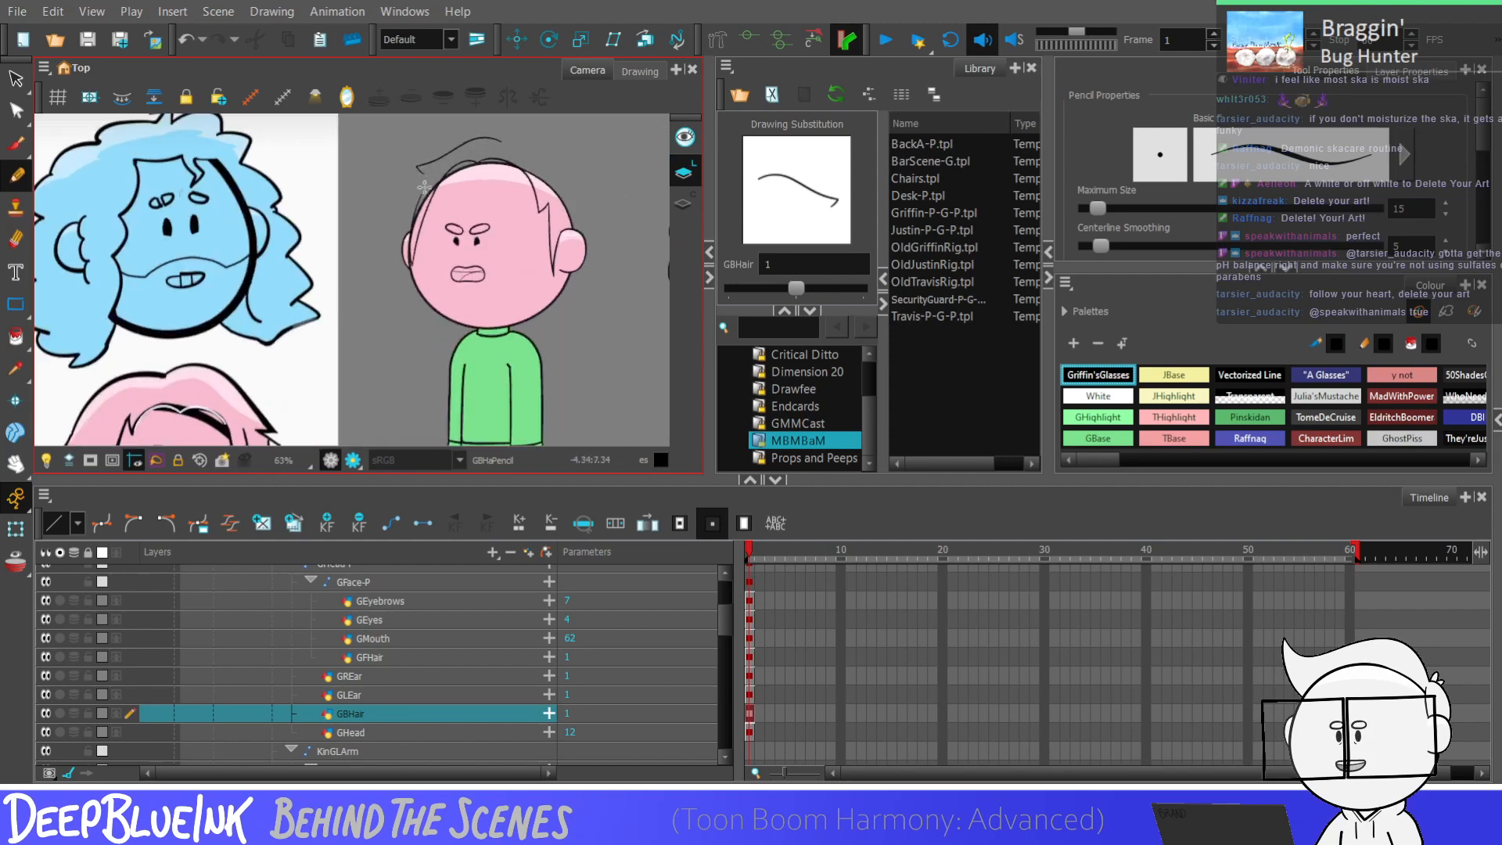
pyautogui.scroll(-2, 423, 174)
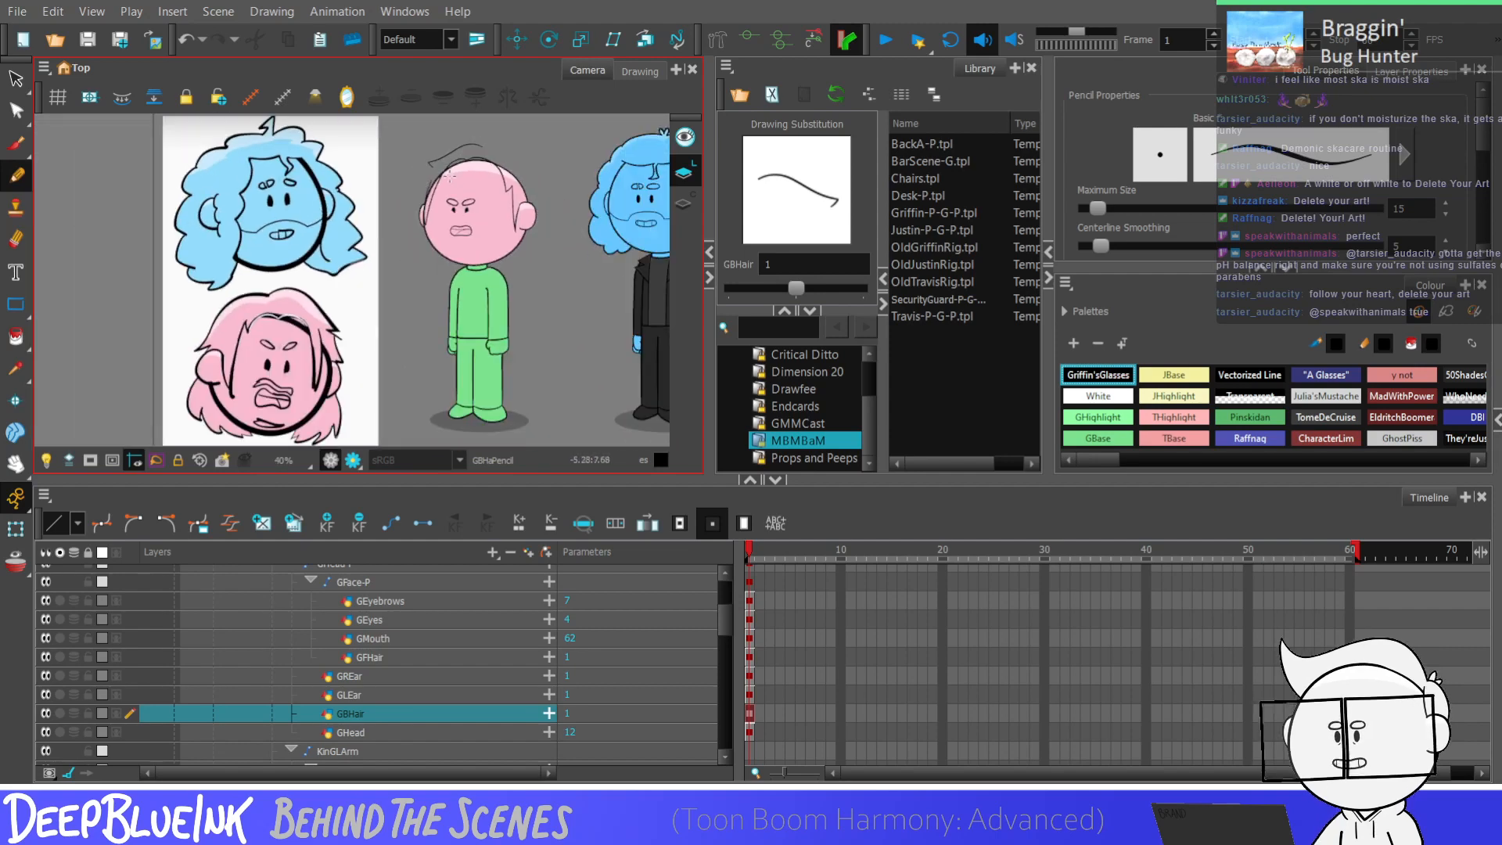
# Step: Draw a long back-hair line from the jagged tip down beside the head to the ear opposite the large one
pyautogui.scroll(6, 448, 175)
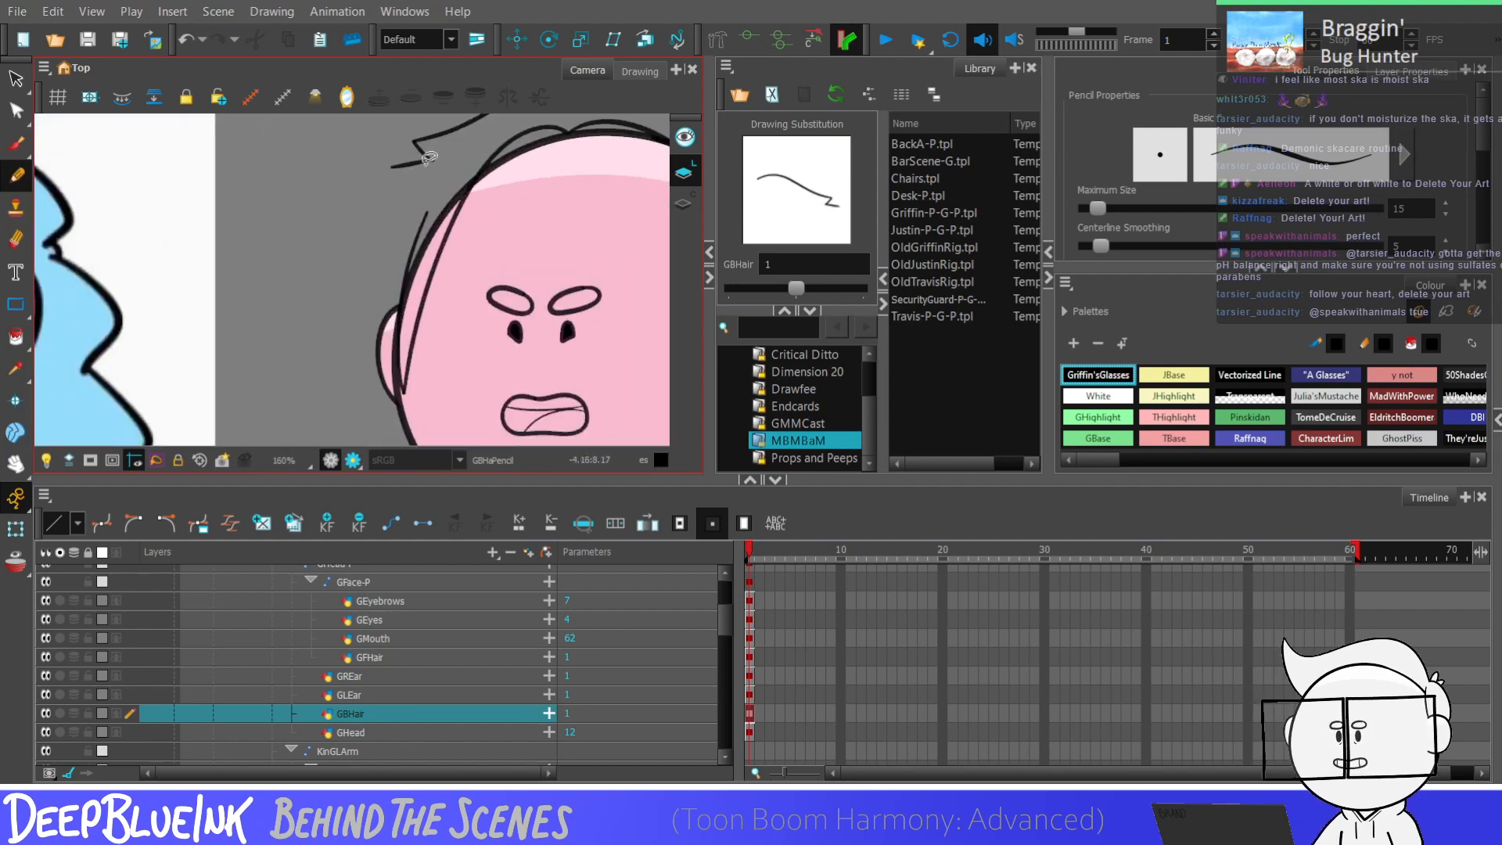
pyautogui.moveTo(428, 158)
pyautogui.mouseDown()
pyautogui.moveTo(393, 166)
pyautogui.moveTo(344, 344)
pyautogui.mouseUp()
pyautogui.hotkey('ctrl', 'z')
pyautogui.moveTo(417, 188); pyautogui.dragTo(360, 348)
pyautogui.hotkey('ctrl', 'z')
pyautogui.moveTo(414, 192); pyautogui.dragTo(354, 335)
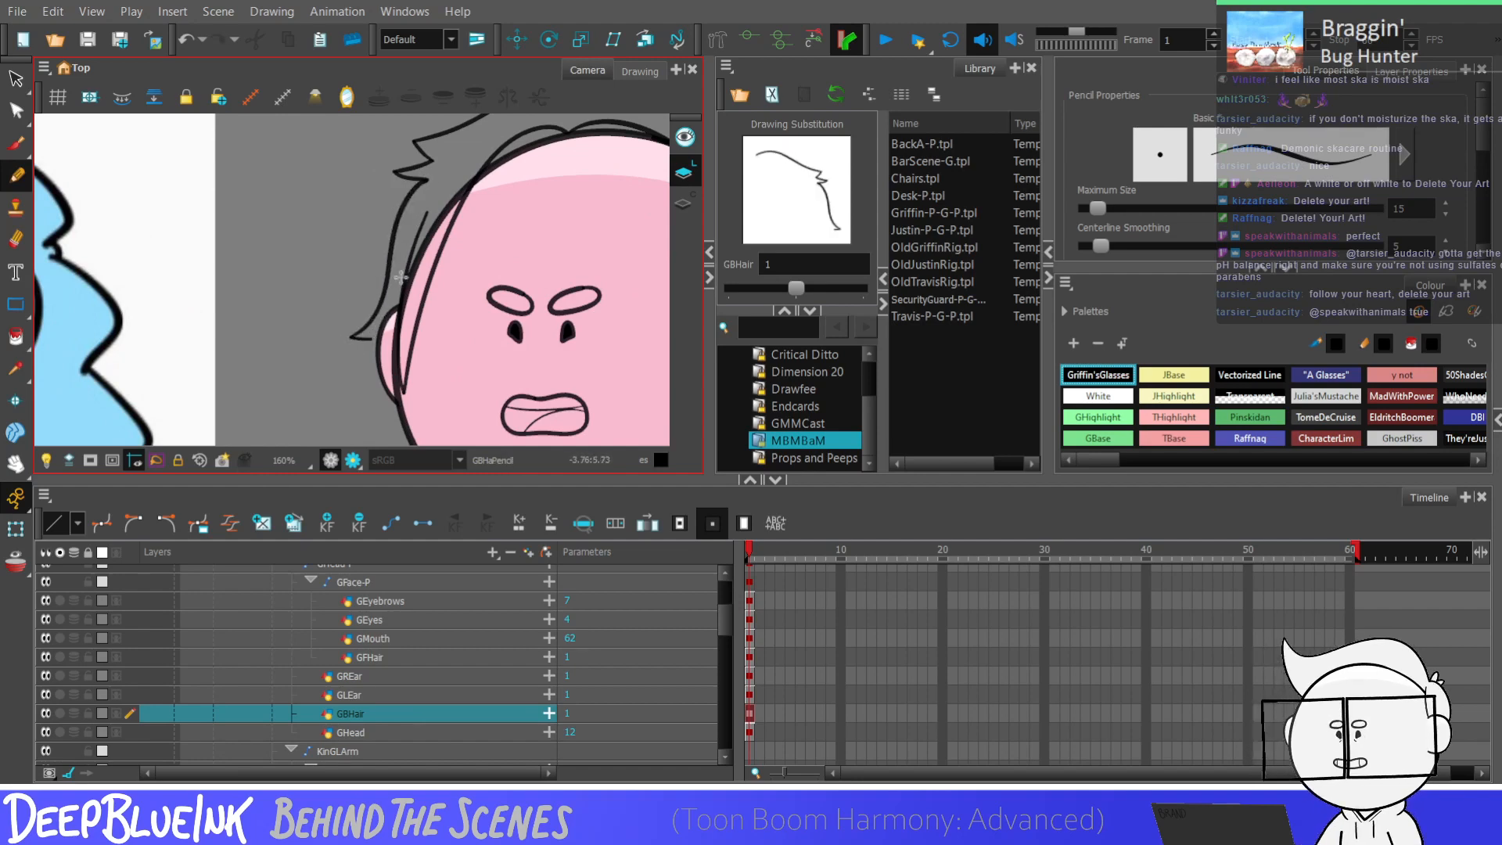
pyautogui.scroll(-6, 350, 338)
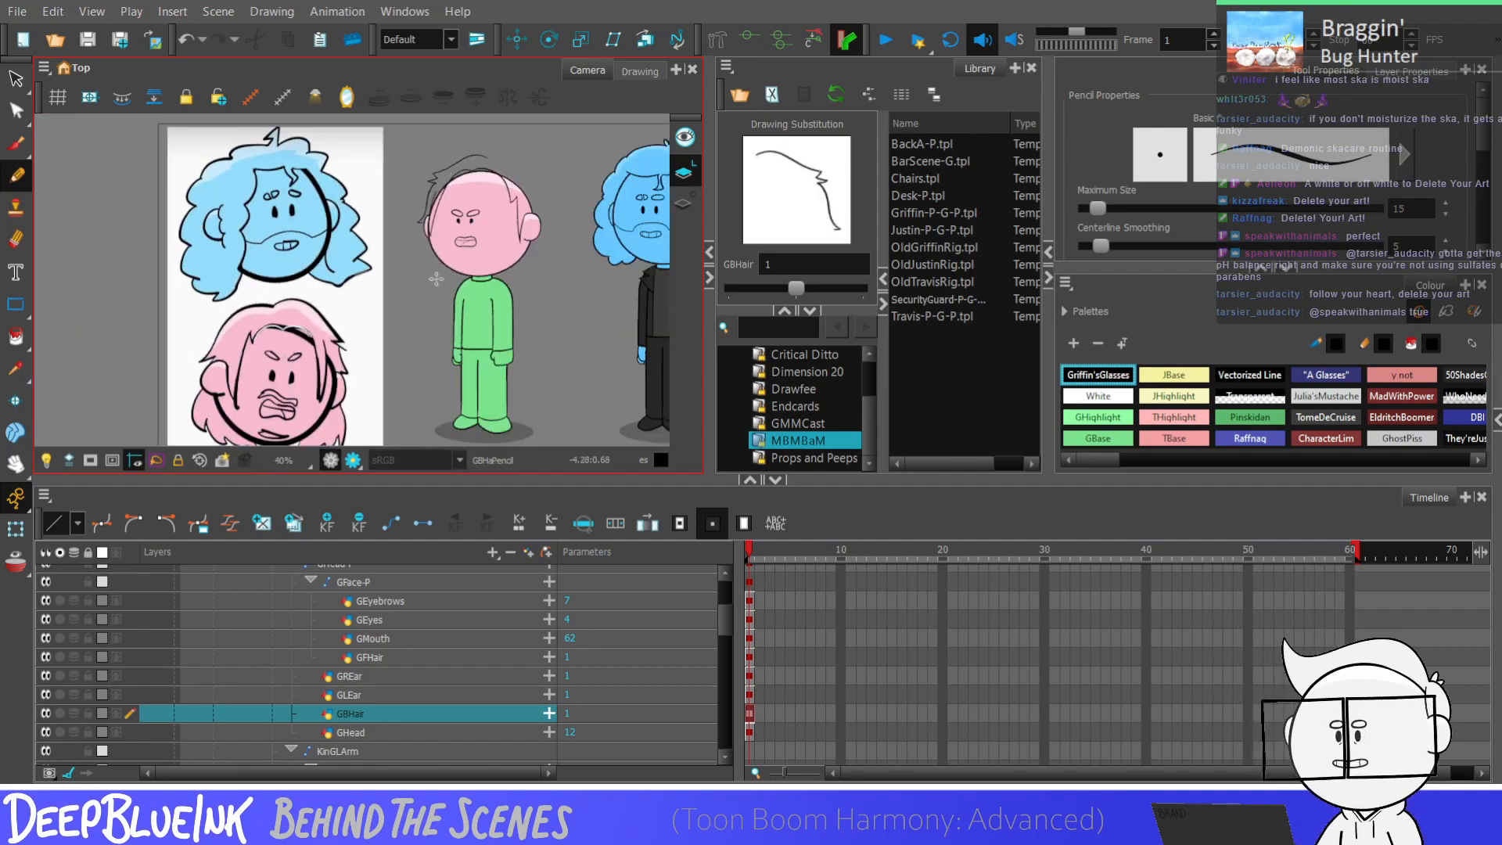
# Step: Close the tip of the long side strand with a short stroke running in to the ear
pyautogui.scroll(3, 436, 279)
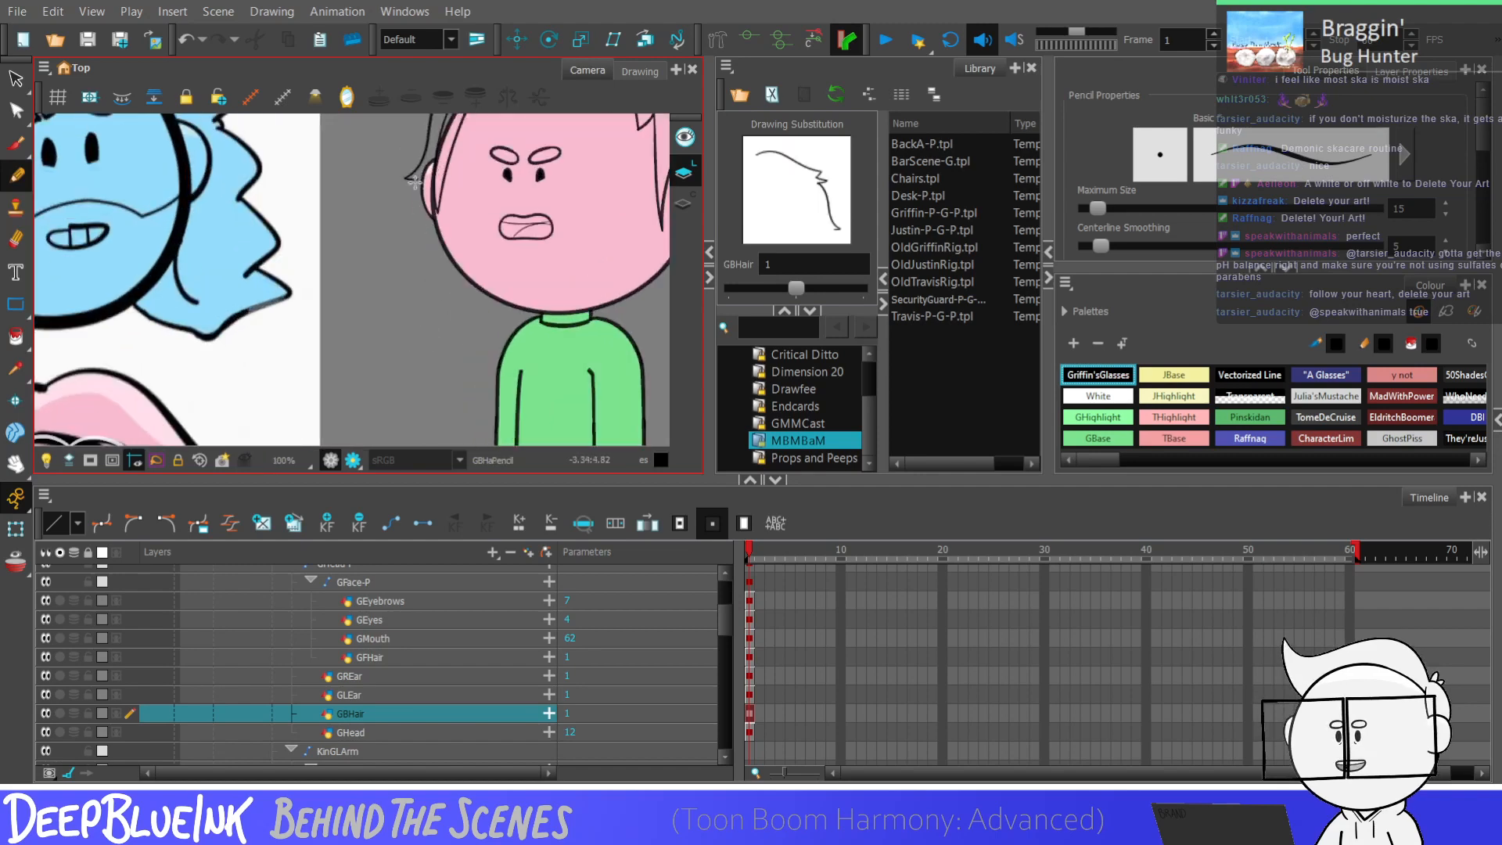
pyautogui.moveTo(414, 183); pyautogui.dragTo(444, 341)
pyautogui.hotkey('ctrl', 'z')
pyautogui.scroll(-2, 469, 298)
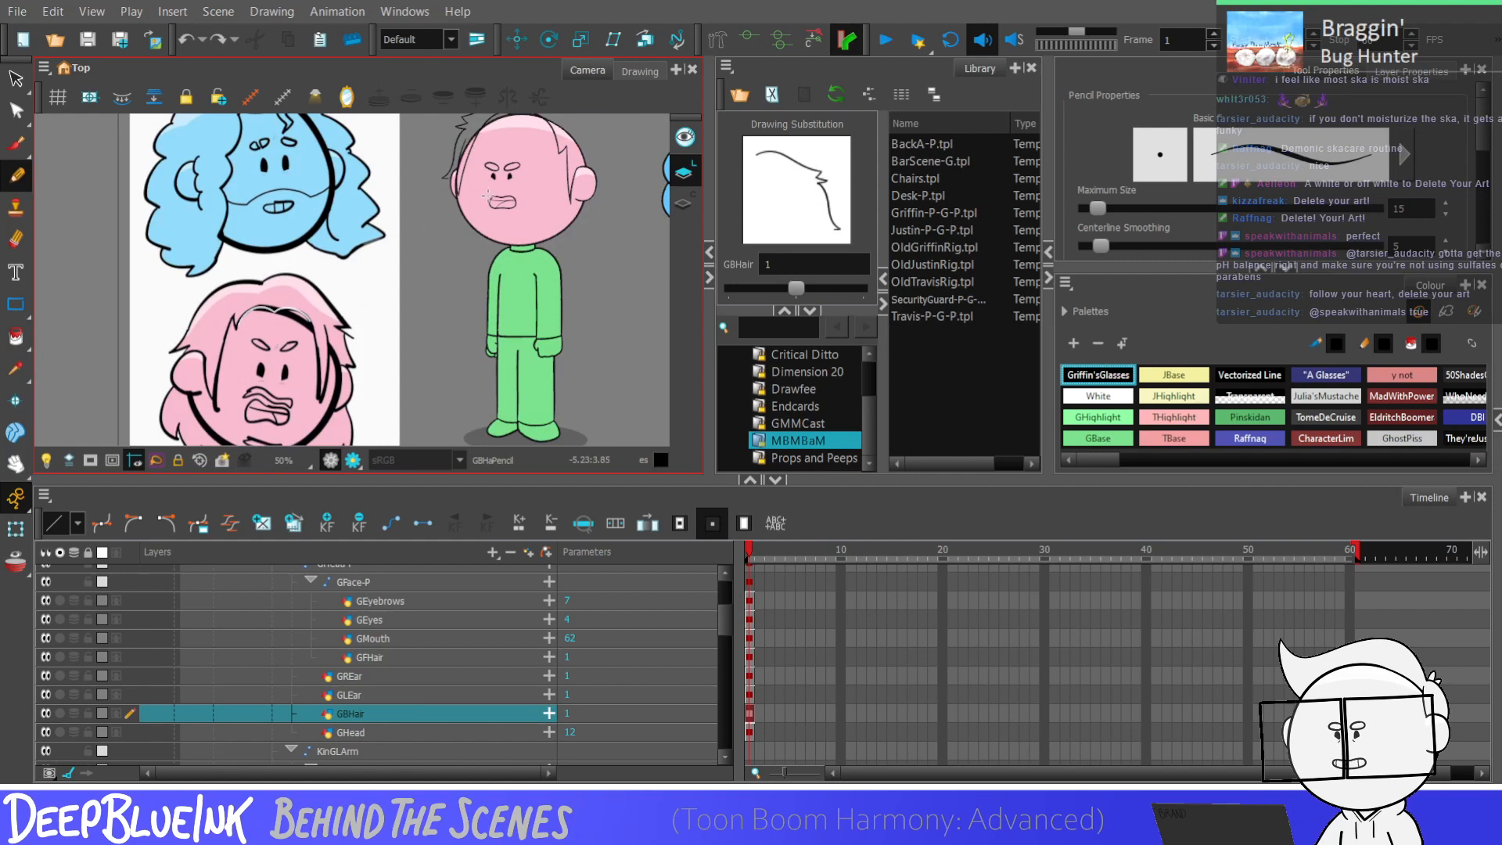
pyautogui.scroll(3, 486, 194)
pyautogui.scroll(-1, 470, 203)
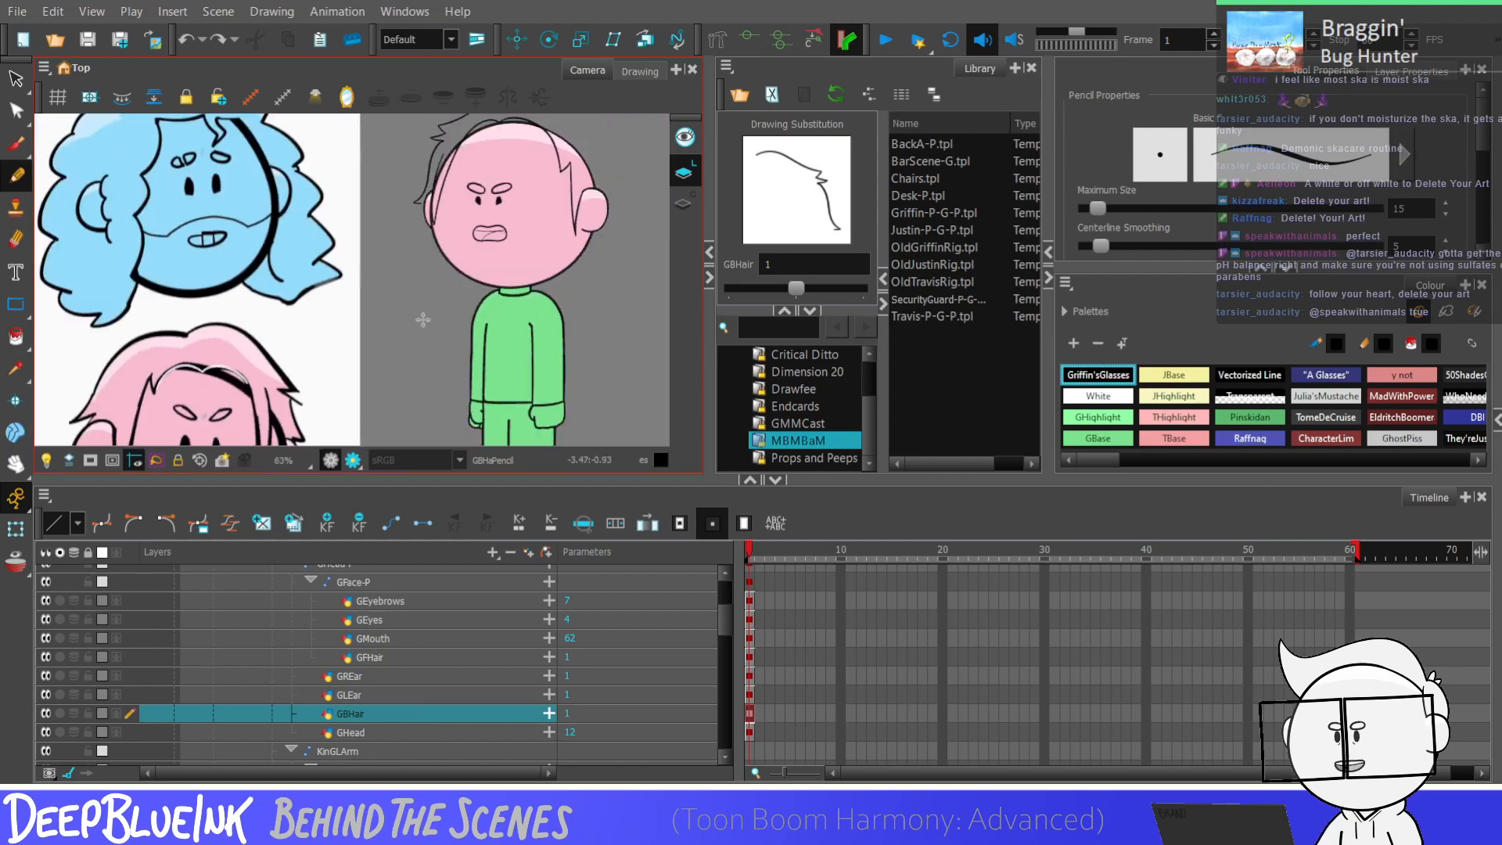
pyautogui.scroll(2, 438, 219)
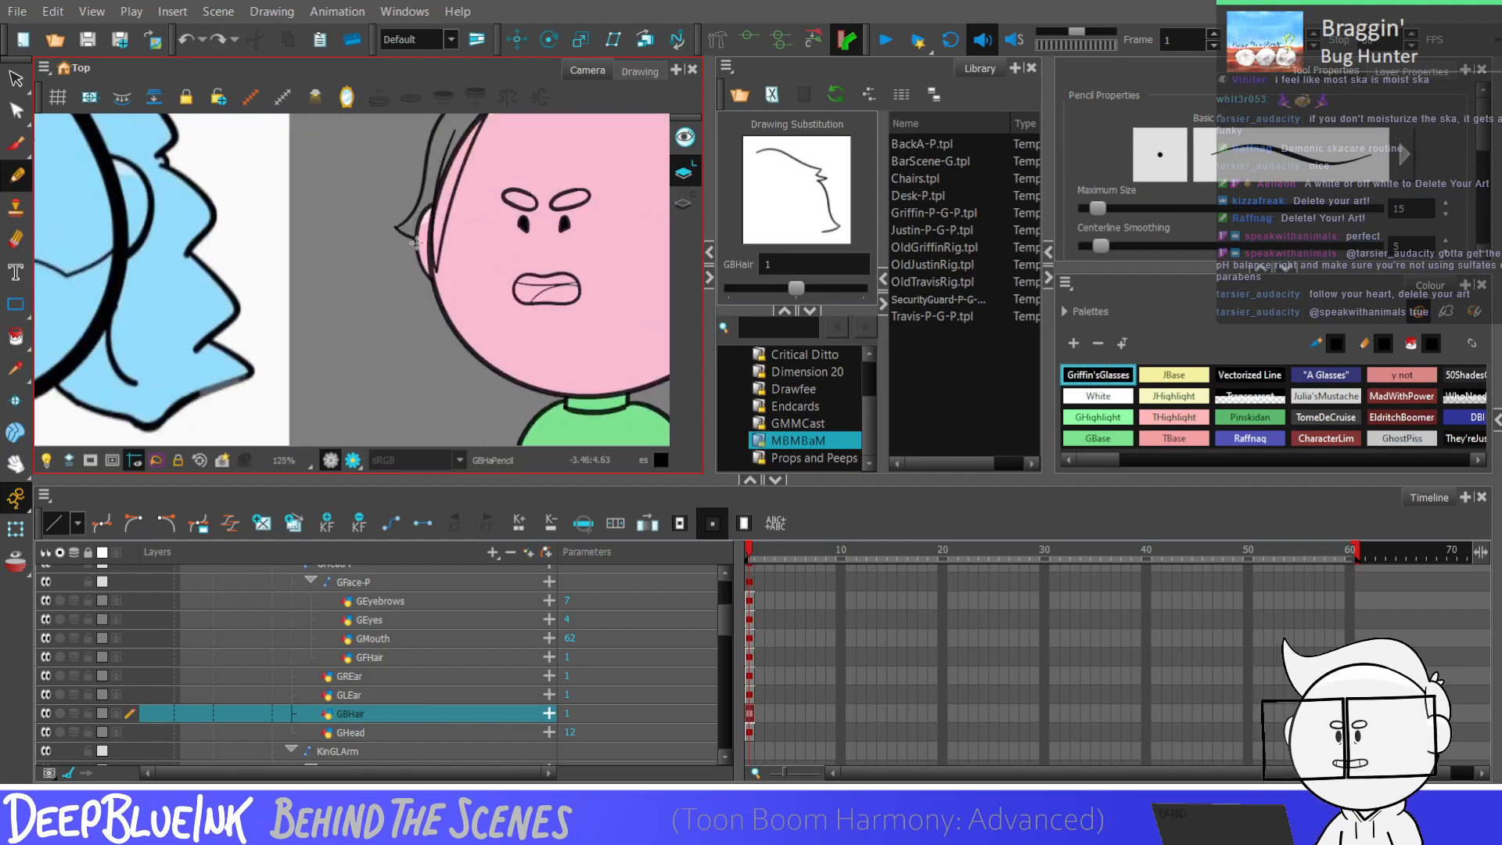
pyautogui.moveTo(395, 231); pyautogui.dragTo(431, 245)
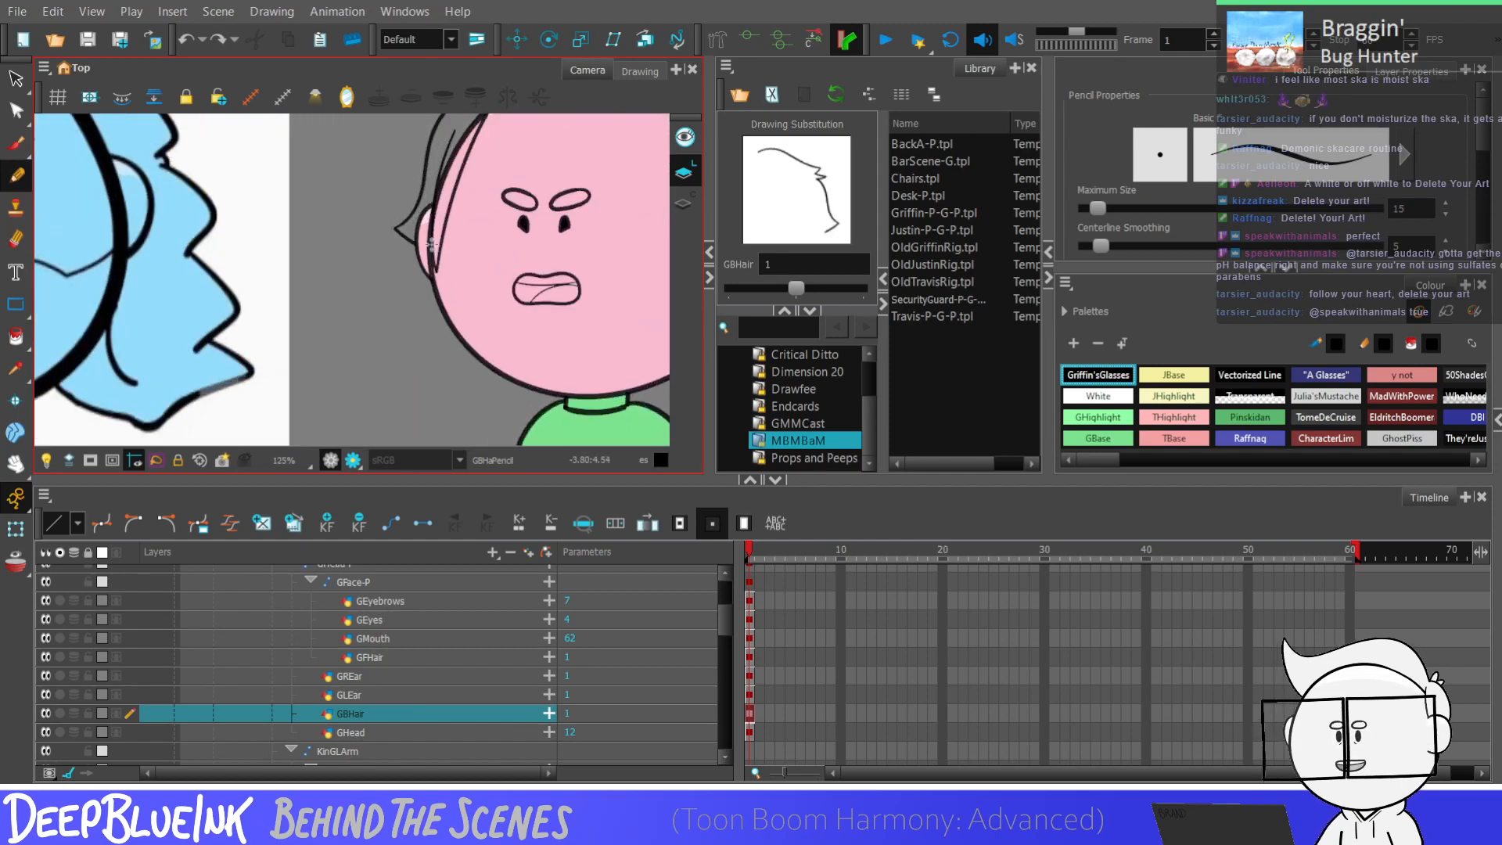
pyautogui.scroll(-2, 489, 242)
pyautogui.scroll(2, 478, 219)
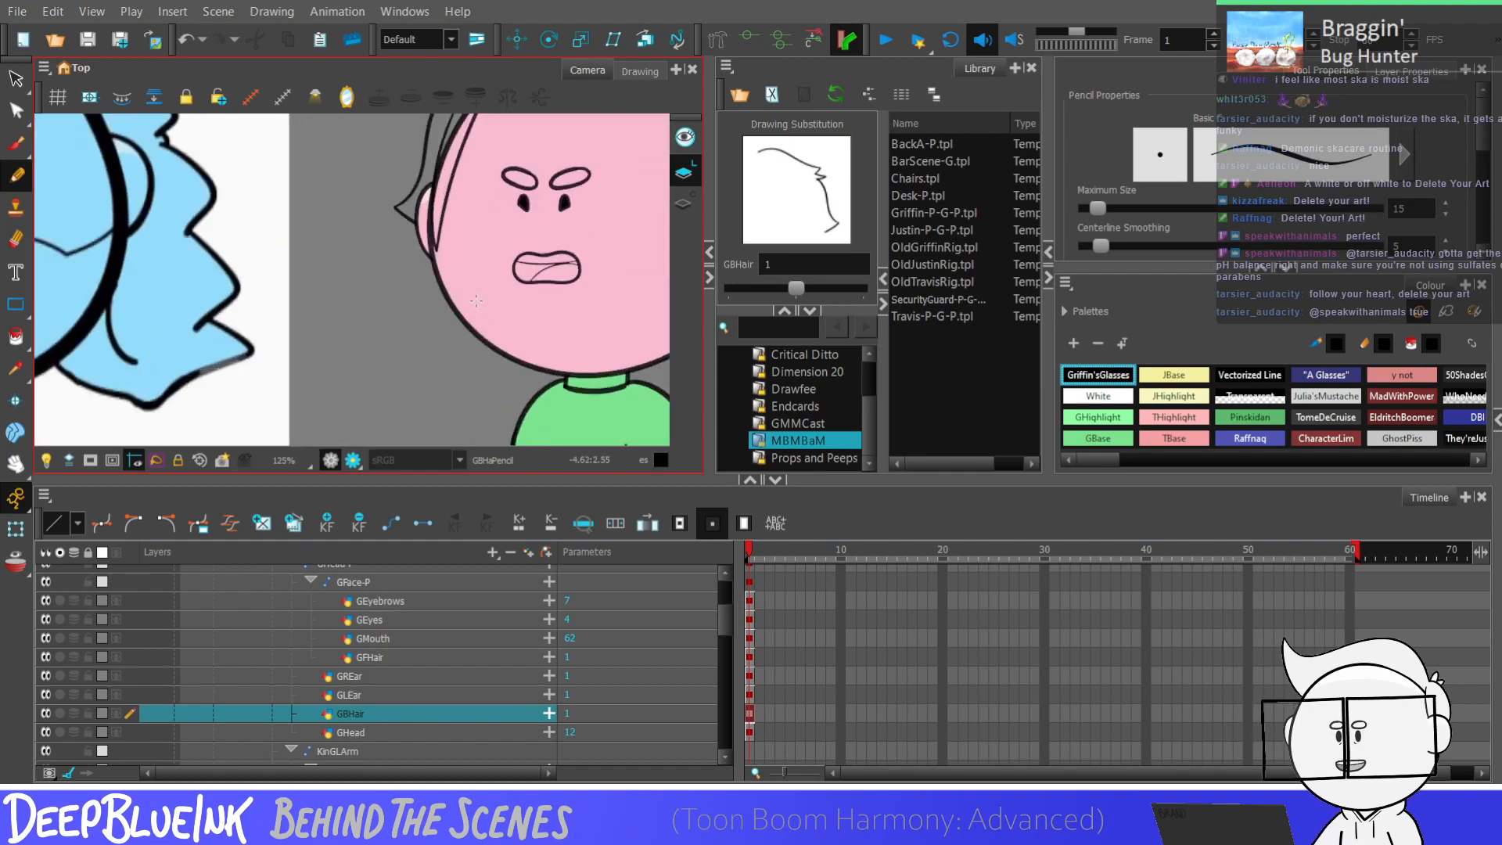
# Step: Draw a curved back-hair line from below the ear around the outside of the pink character's jaw
pyautogui.scroll(-1, 450, 172)
pyautogui.scroll(-2, 450, 172)
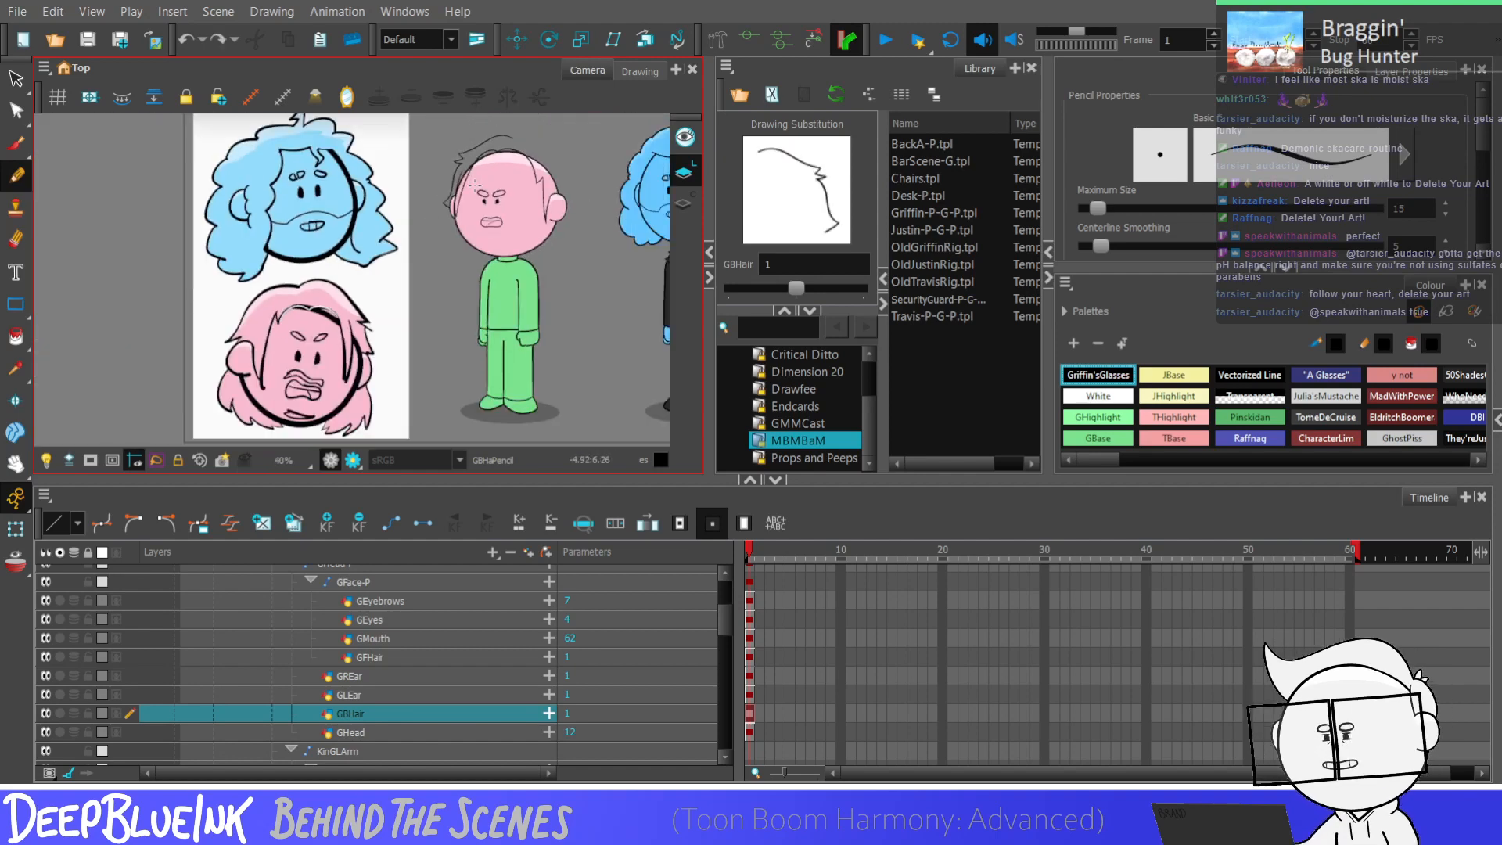
pyautogui.scroll(-1, 460, 258)
pyautogui.scroll(2, 473, 249)
pyautogui.scroll(2, 472, 248)
pyautogui.moveTo(448, 264); pyautogui.dragTo(431, 327)
pyautogui.hotkey('ctrl', 'z')
pyautogui.moveTo(454, 250); pyautogui.dragTo(440, 313)
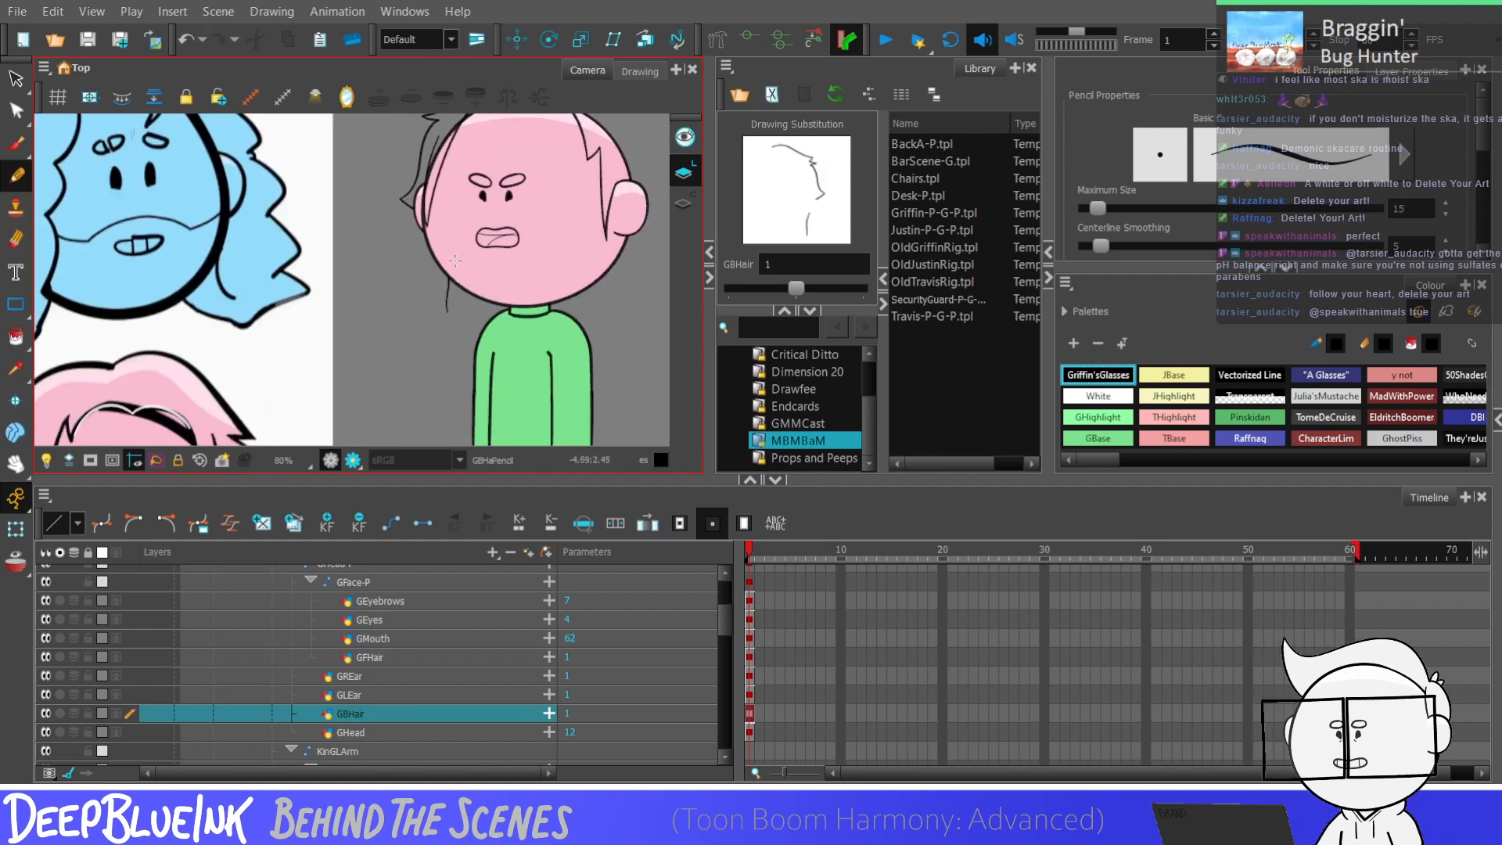
pyautogui.scroll(-2, 454, 266)
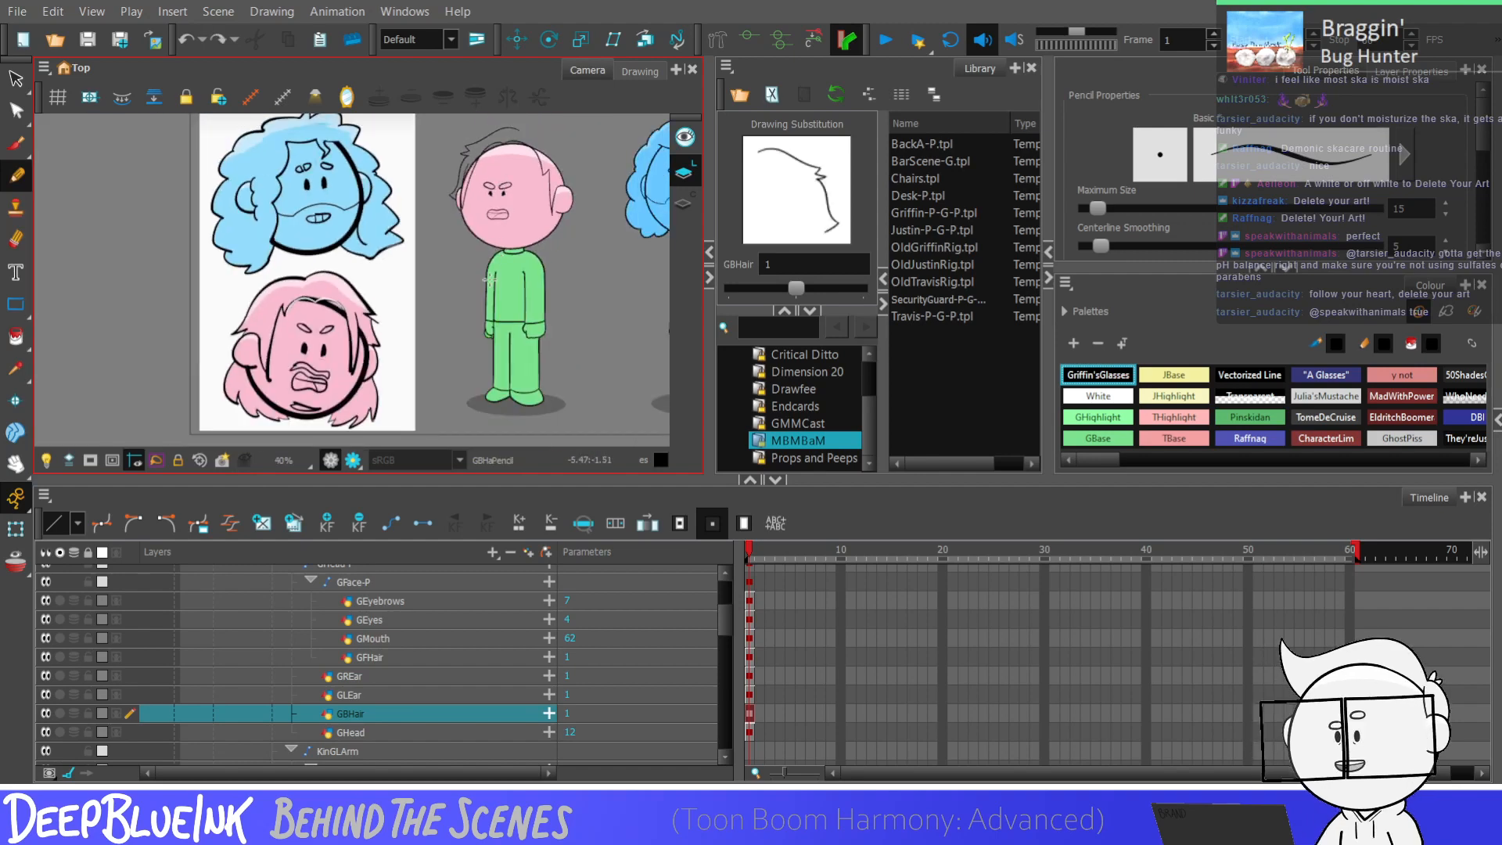
pyautogui.scroll(1, 489, 243)
pyautogui.scroll(-1, 477, 219)
pyautogui.scroll(1, 460, 181)
pyautogui.moveTo(463, 192); pyautogui.dragTo(483, 235)
pyautogui.hotkey('ctrl', 'z')
pyautogui.scroll(-2, 493, 239)
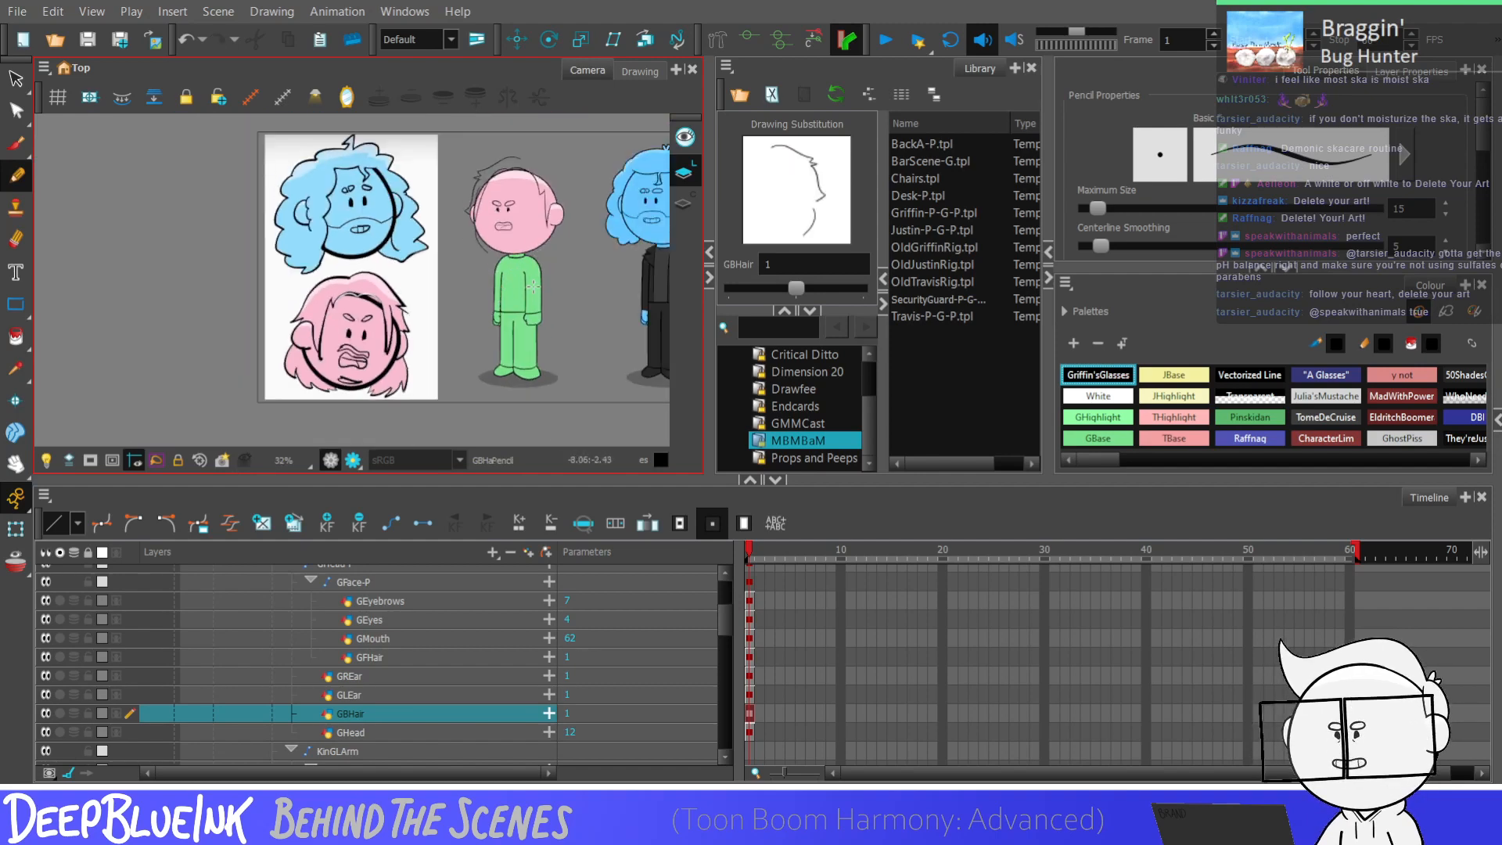
# Step: Add a small jagged tip at the lower end of the jaw-side hair curve
pyautogui.scroll(5, 500, 243)
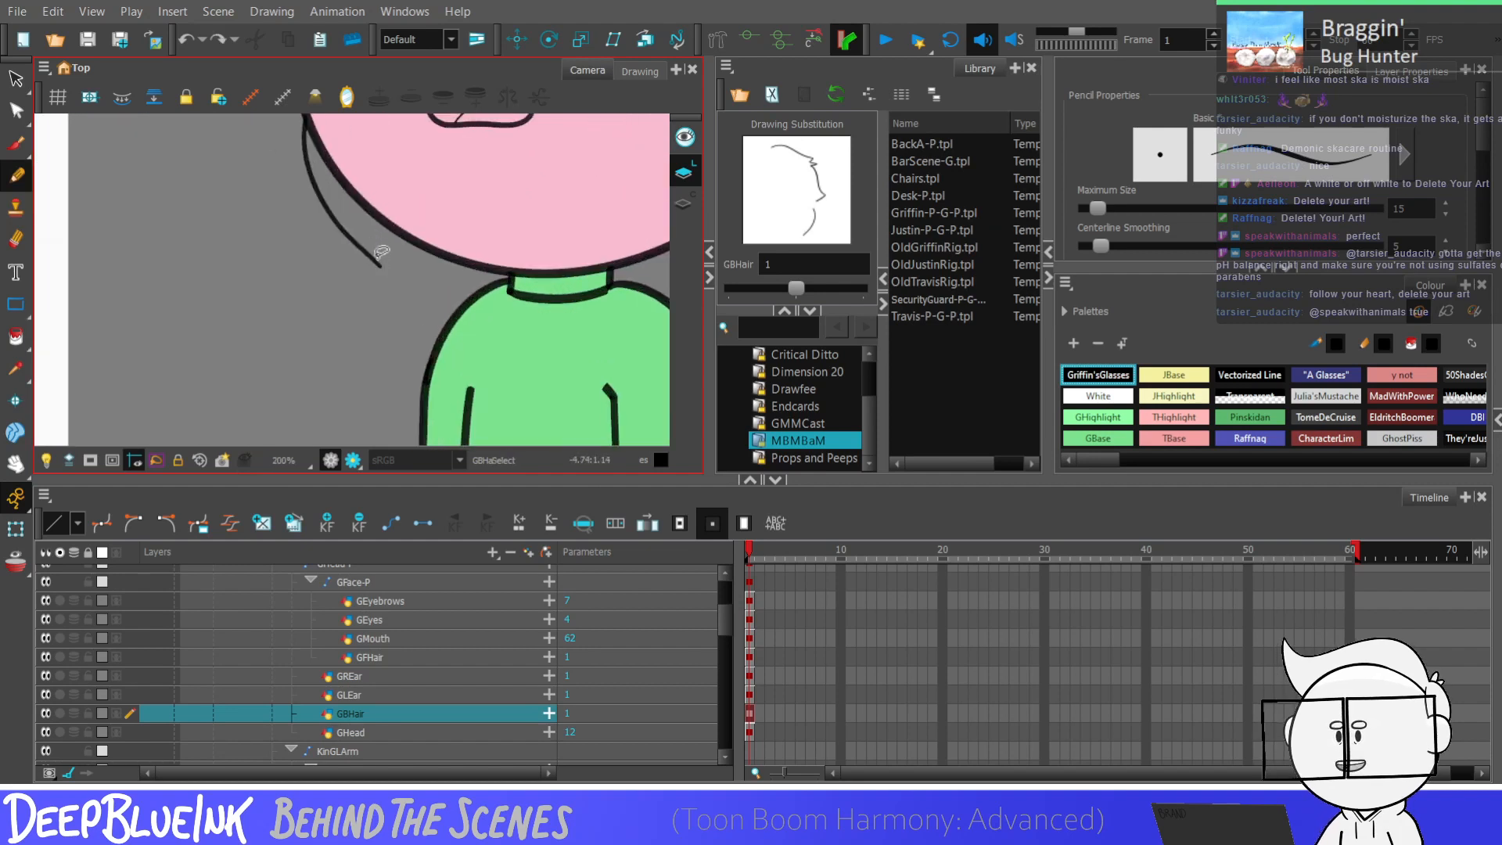
pyautogui.hotkey('alt', 's')
pyautogui.moveTo(382, 263)
pyautogui.mouseDown()
pyautogui.moveTo(429, 295)
pyautogui.moveTo(422, 258)
pyautogui.mouseUp()
pyautogui.scroll(-1, 475, 205)
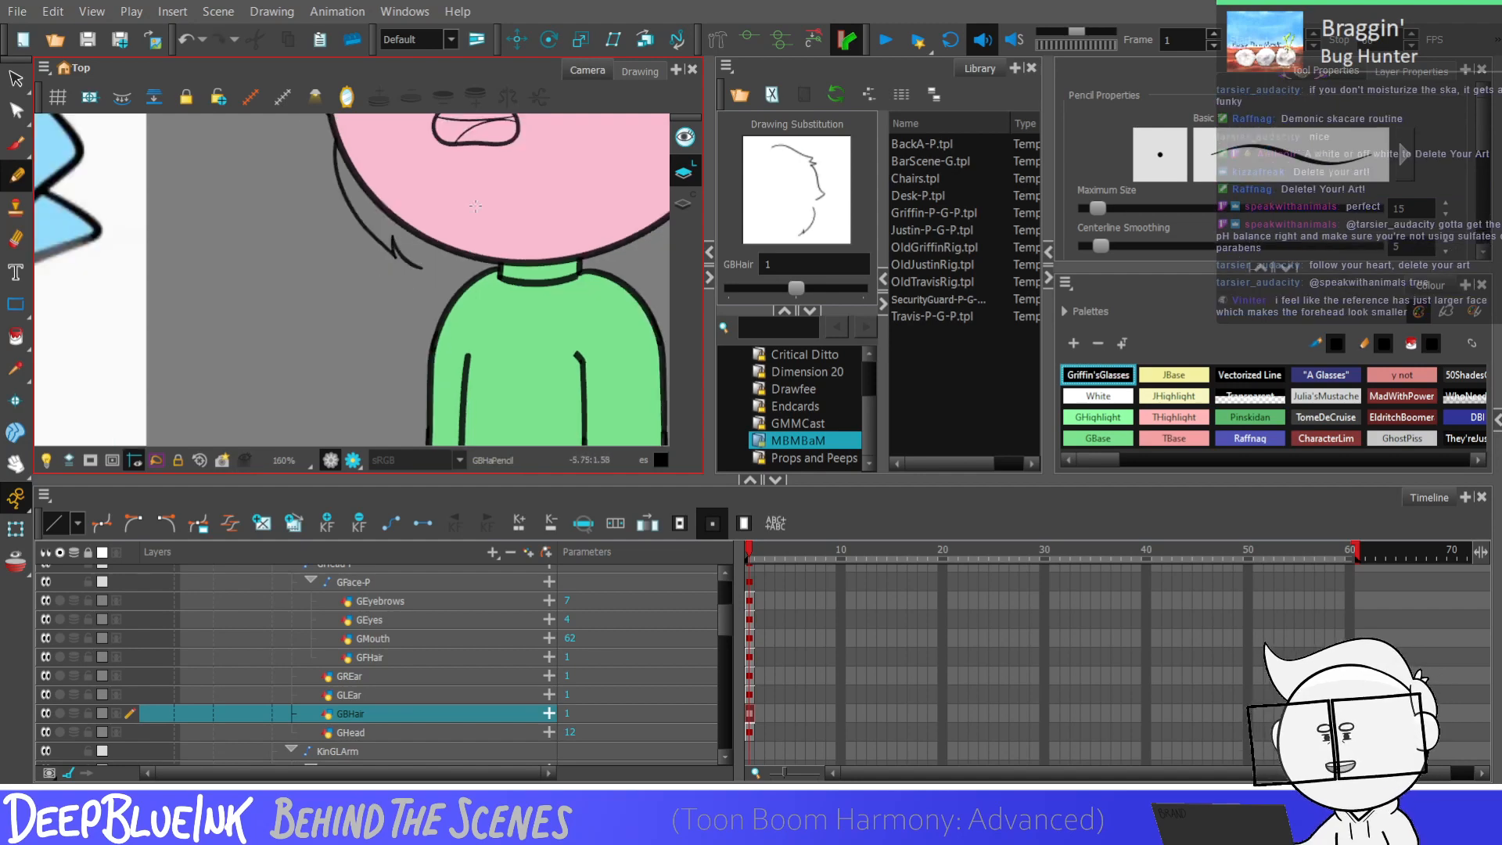
pyautogui.scroll(-4, 475, 206)
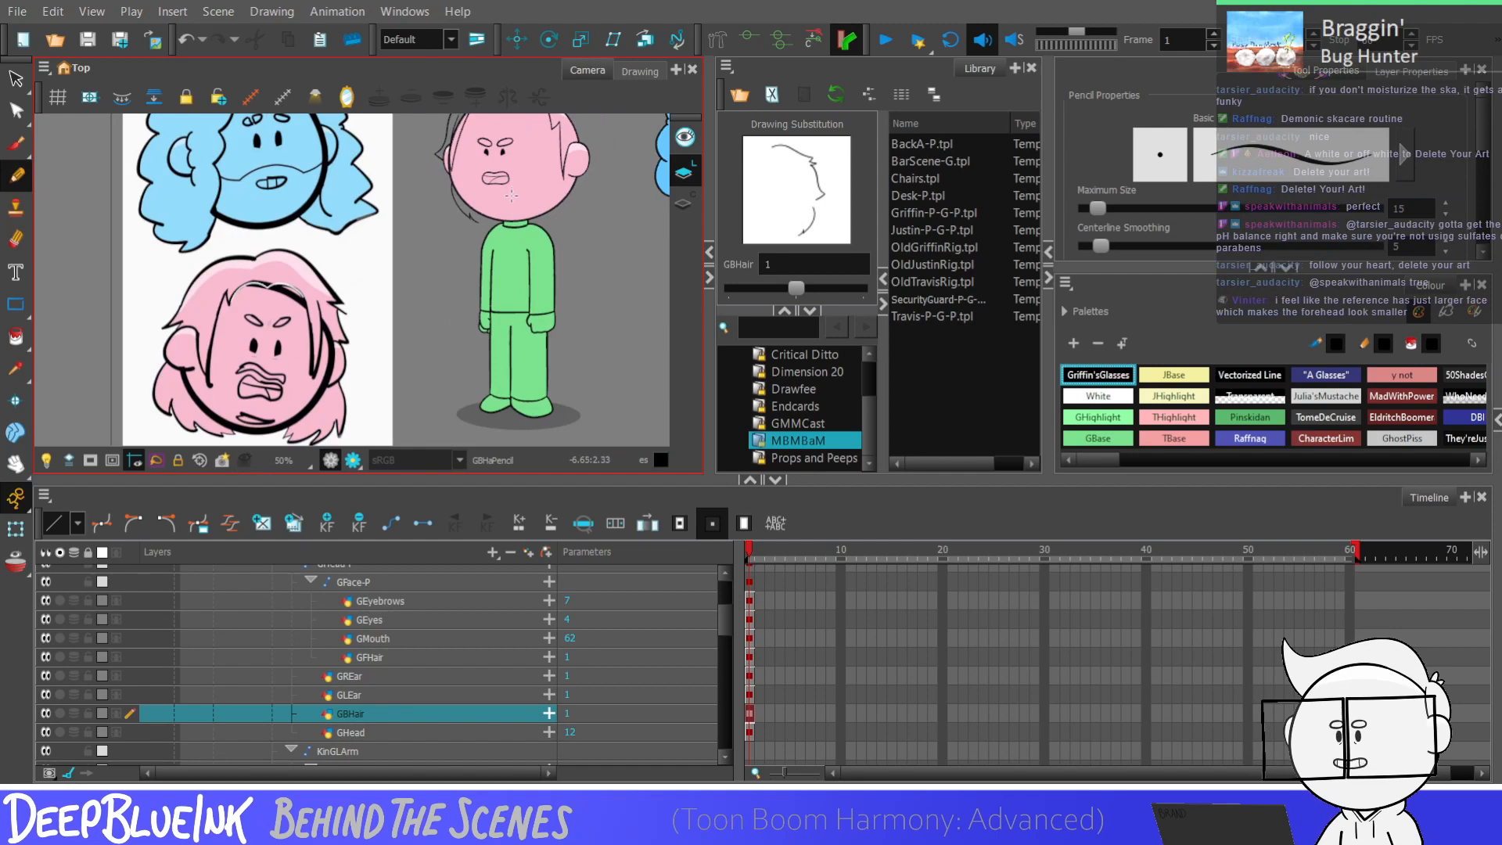
# Step: Continue the back-hair outline with jagged locks running beneath the chin to the neck
pyautogui.scroll(8, 511, 195)
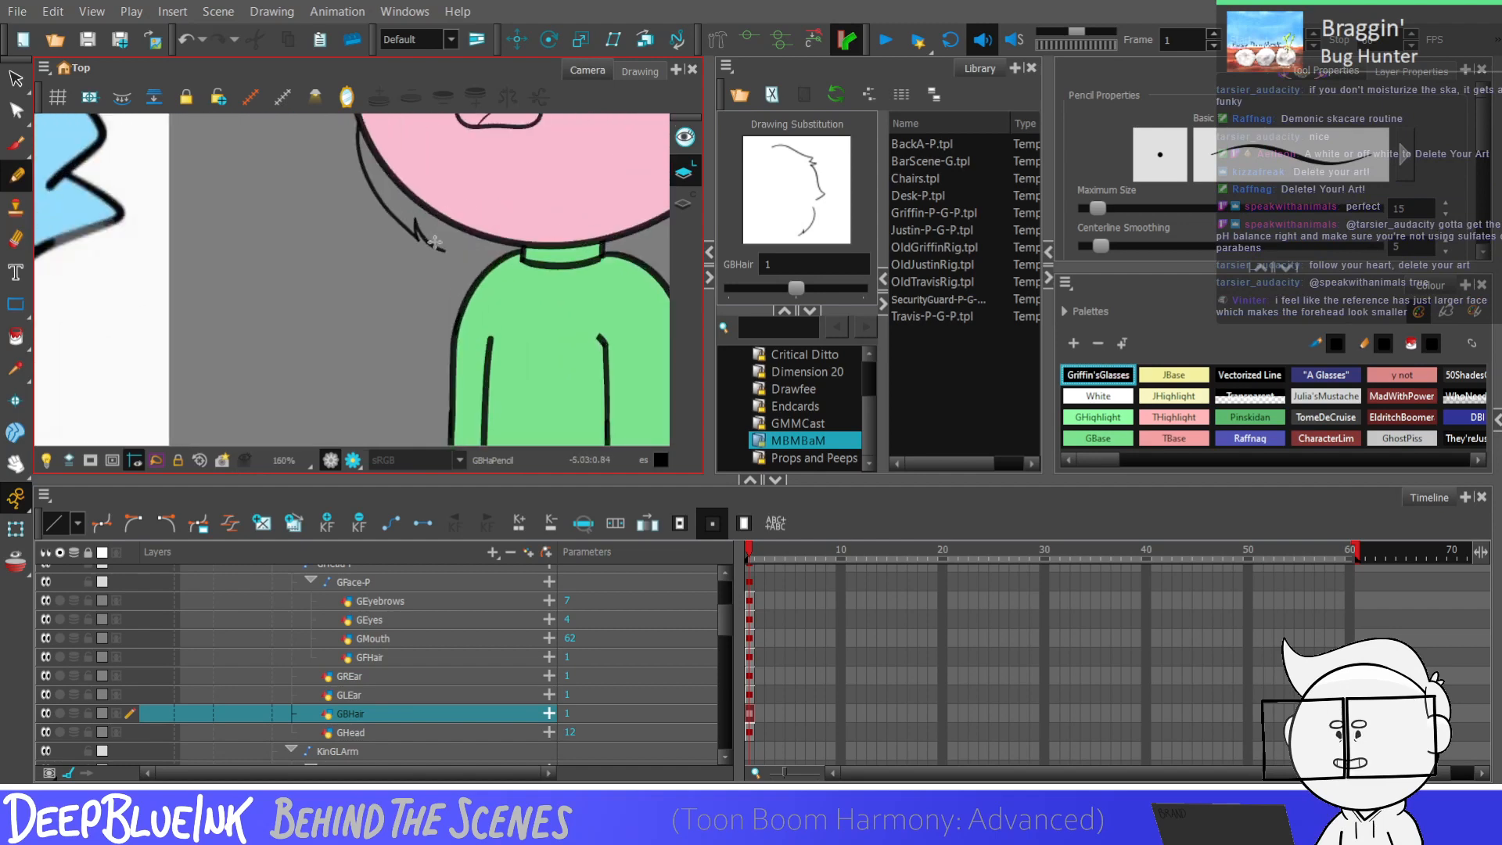
pyautogui.moveTo(440, 224)
pyautogui.mouseDown()
pyautogui.moveTo(457, 249)
pyautogui.moveTo(526, 266)
pyautogui.mouseUp()
pyautogui.hotkey('ctrl', 'z')
pyautogui.moveTo(443, 231)
pyautogui.mouseDown()
pyautogui.moveTo(522, 271)
pyautogui.moveTo(541, 203)
pyautogui.moveTo(568, 257)
pyautogui.mouseUp()
pyautogui.hotkey('ctrl', 'z')
pyautogui.moveTo(434, 227); pyautogui.dragTo(540, 255)
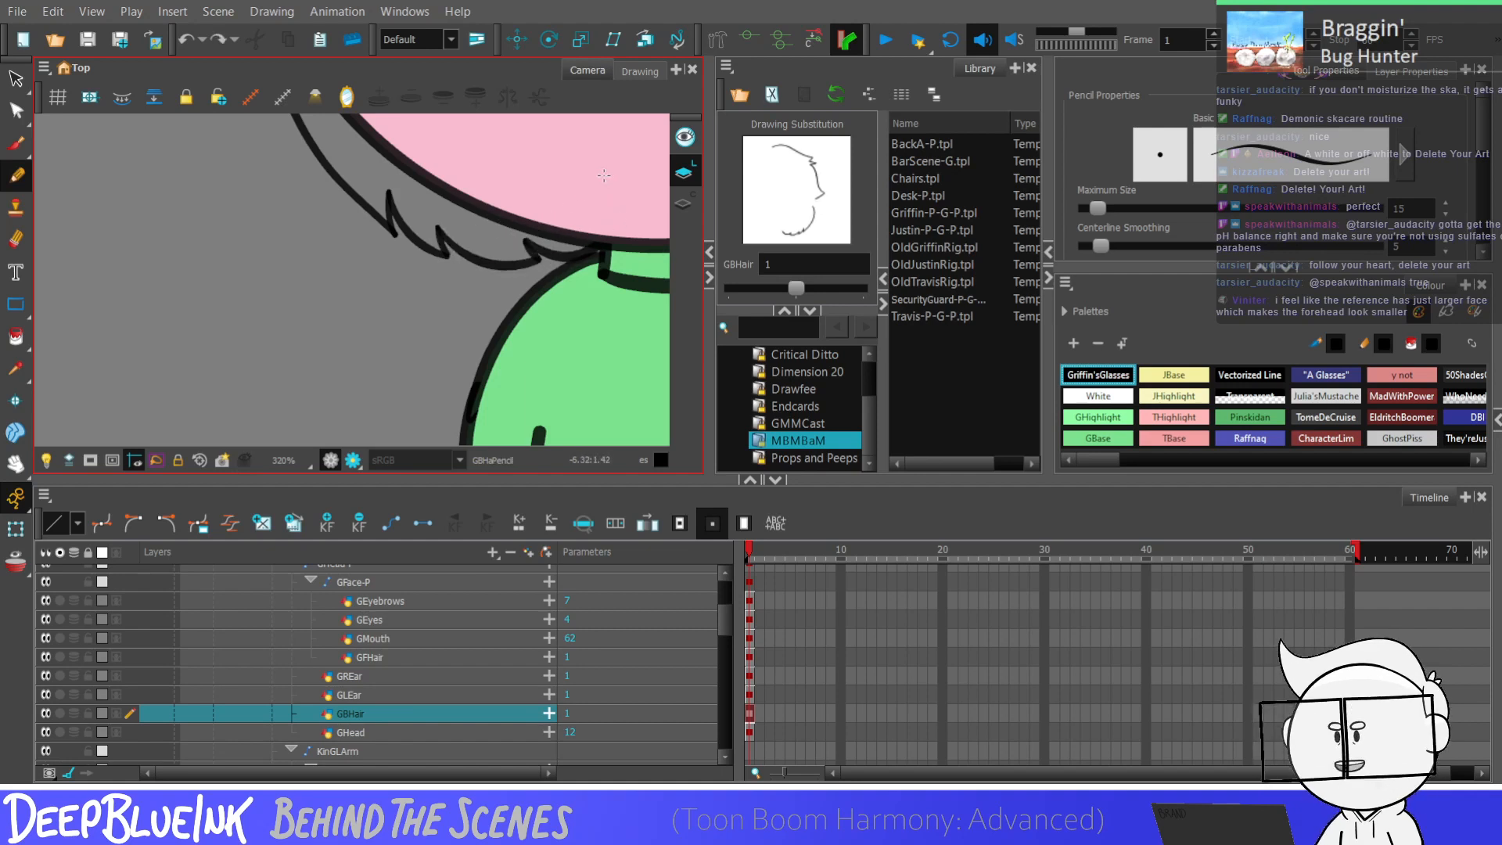
pyautogui.scroll(-8, 607, 175)
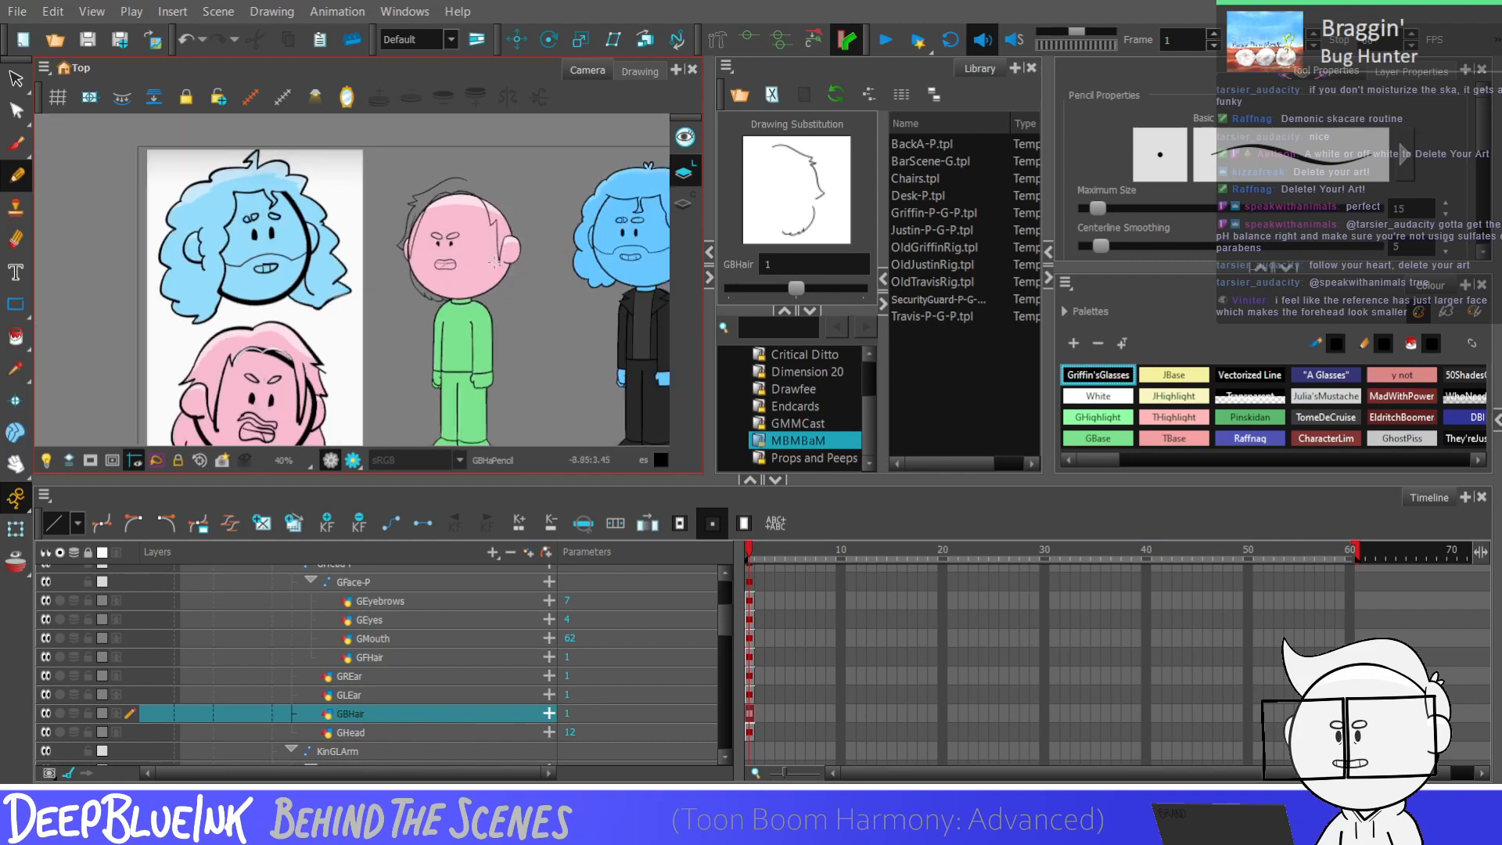
# Step: Select the back-hair curve beside the jaw with the Contour Editor to expose its points
pyautogui.scroll(-2, 495, 264)
pyautogui.scroll(2, 413, 368)
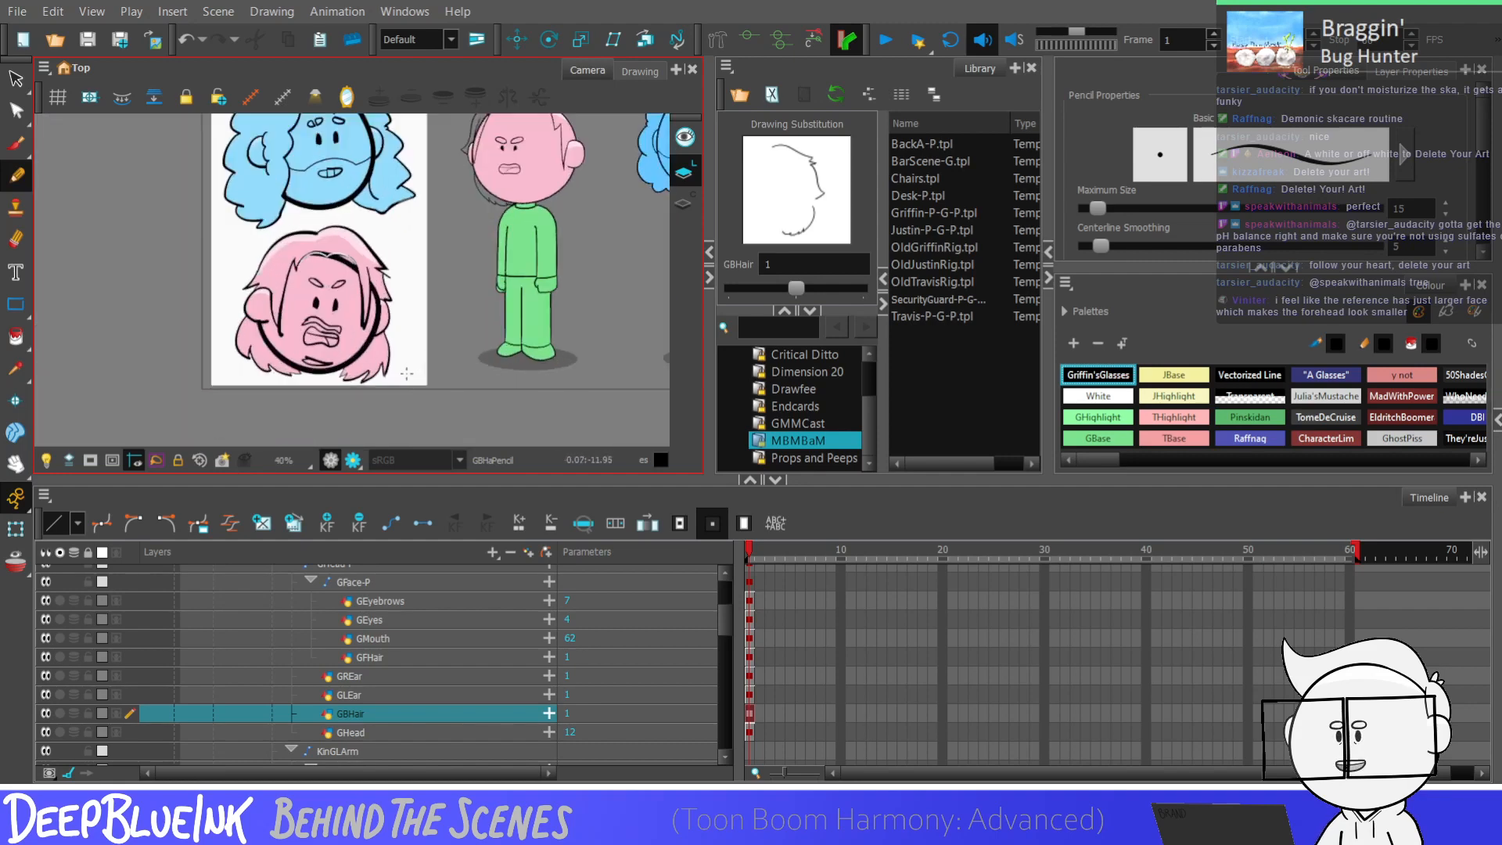
pyautogui.scroll(3, 408, 373)
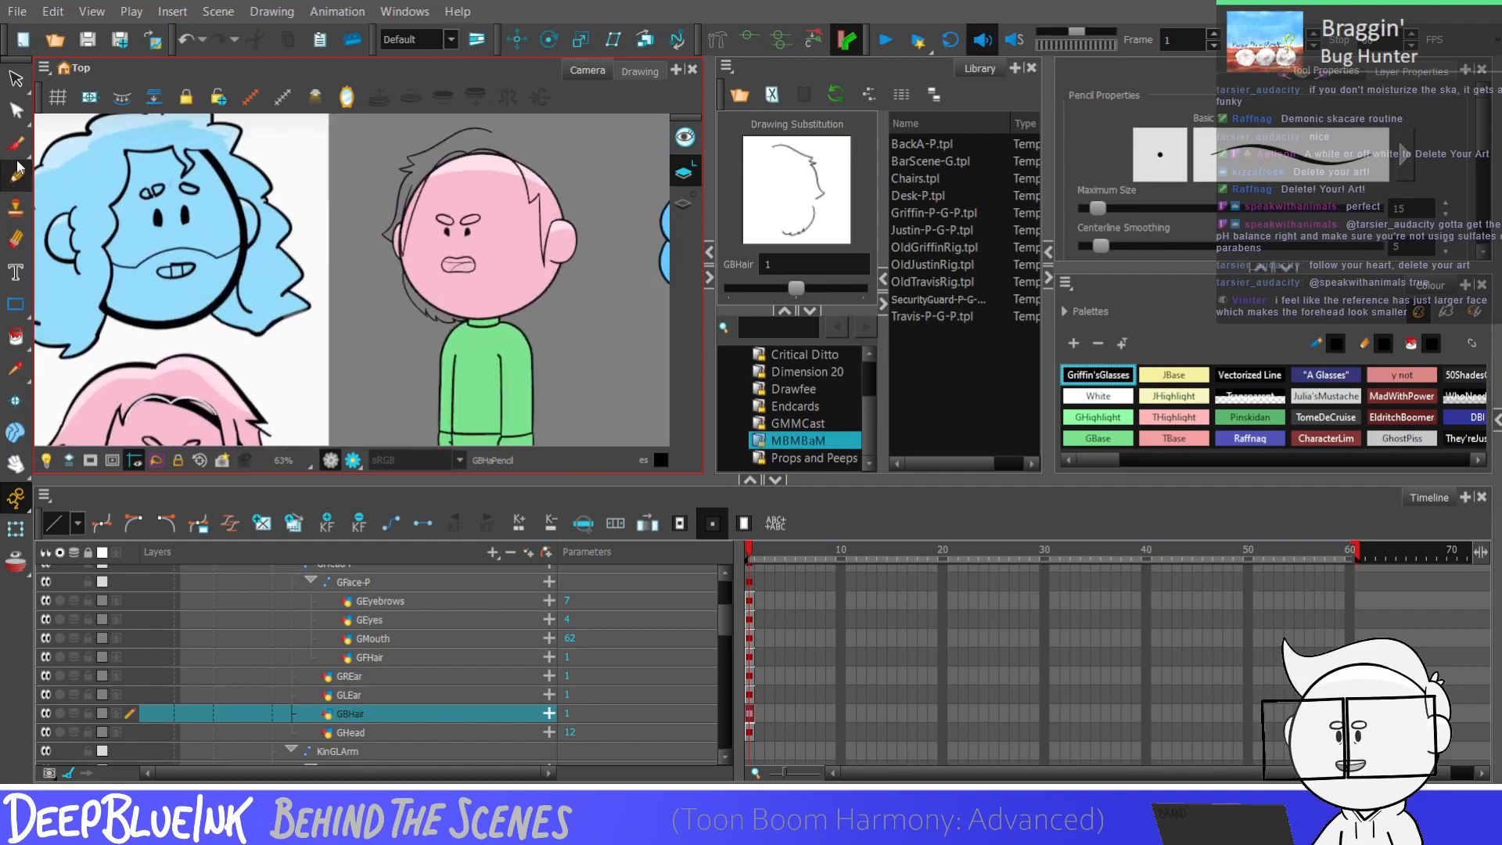
pyautogui.click(16, 110)
pyautogui.scroll(2, 450, 254)
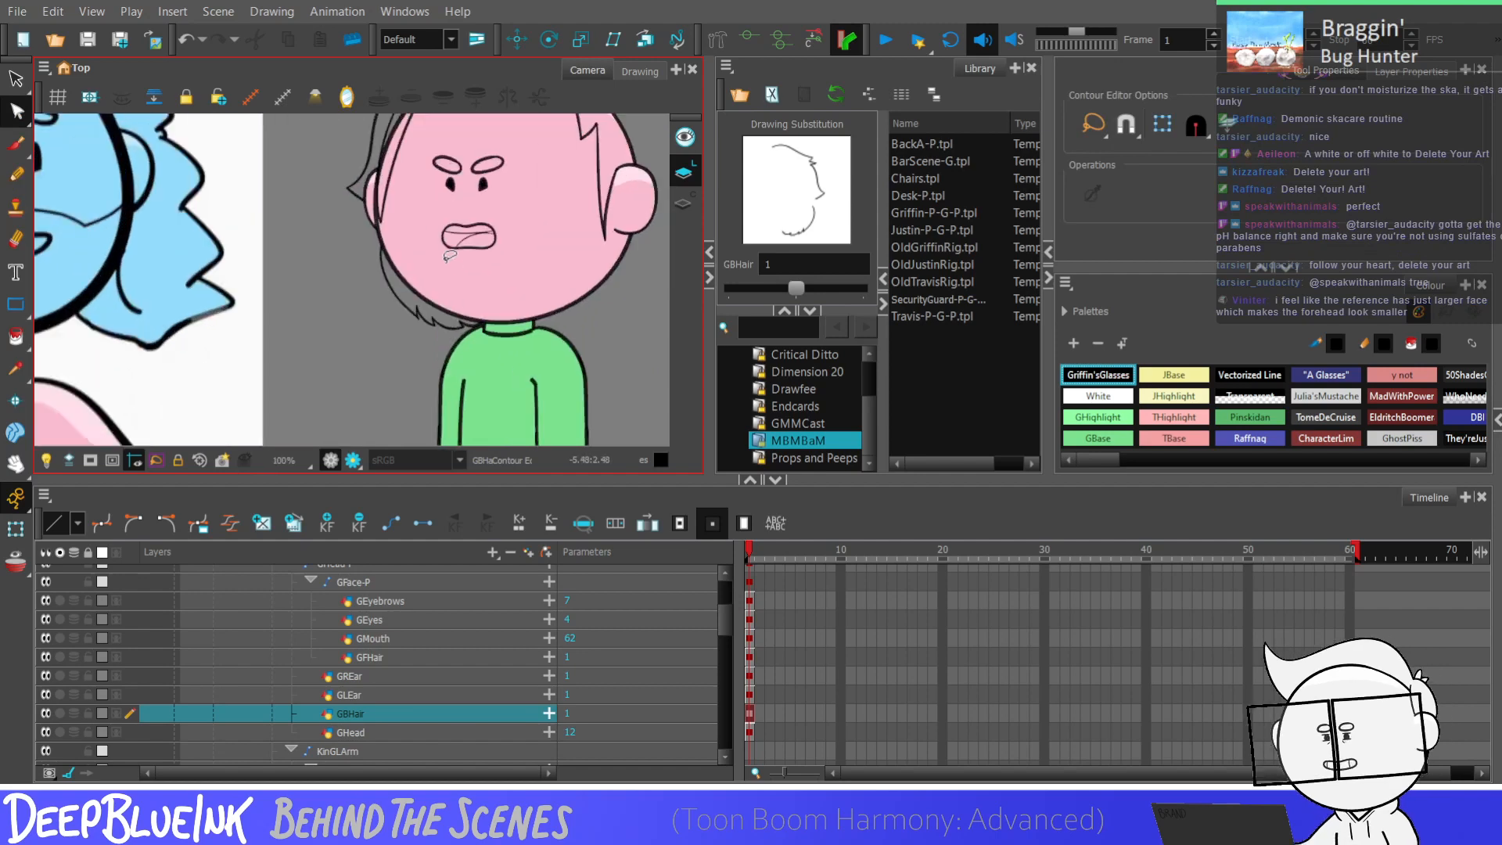
pyautogui.click(380, 270)
pyautogui.scroll(2, 398, 249)
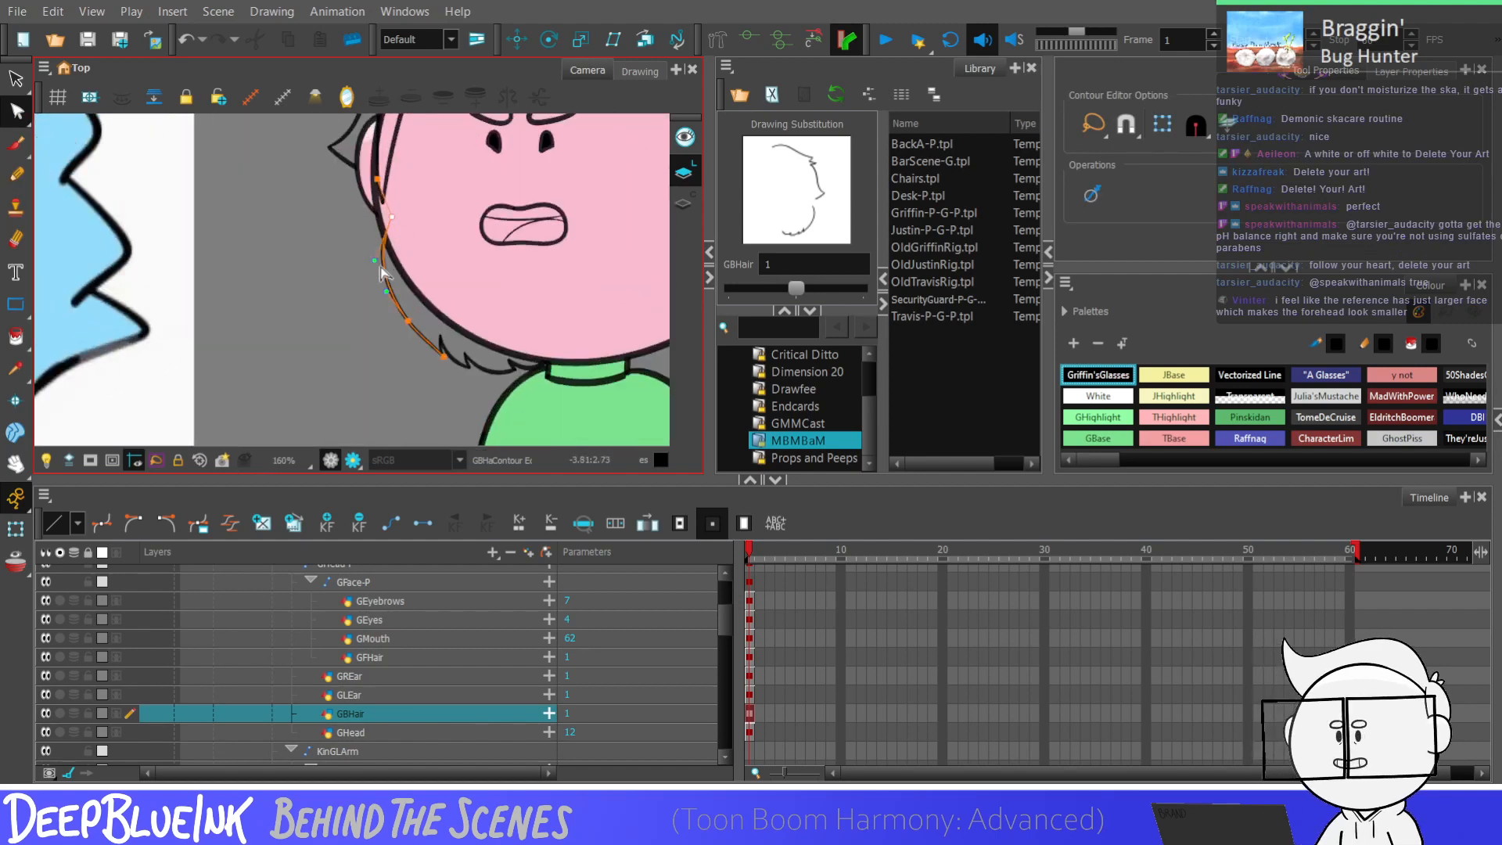
pyautogui.scroll(-6, 391, 317)
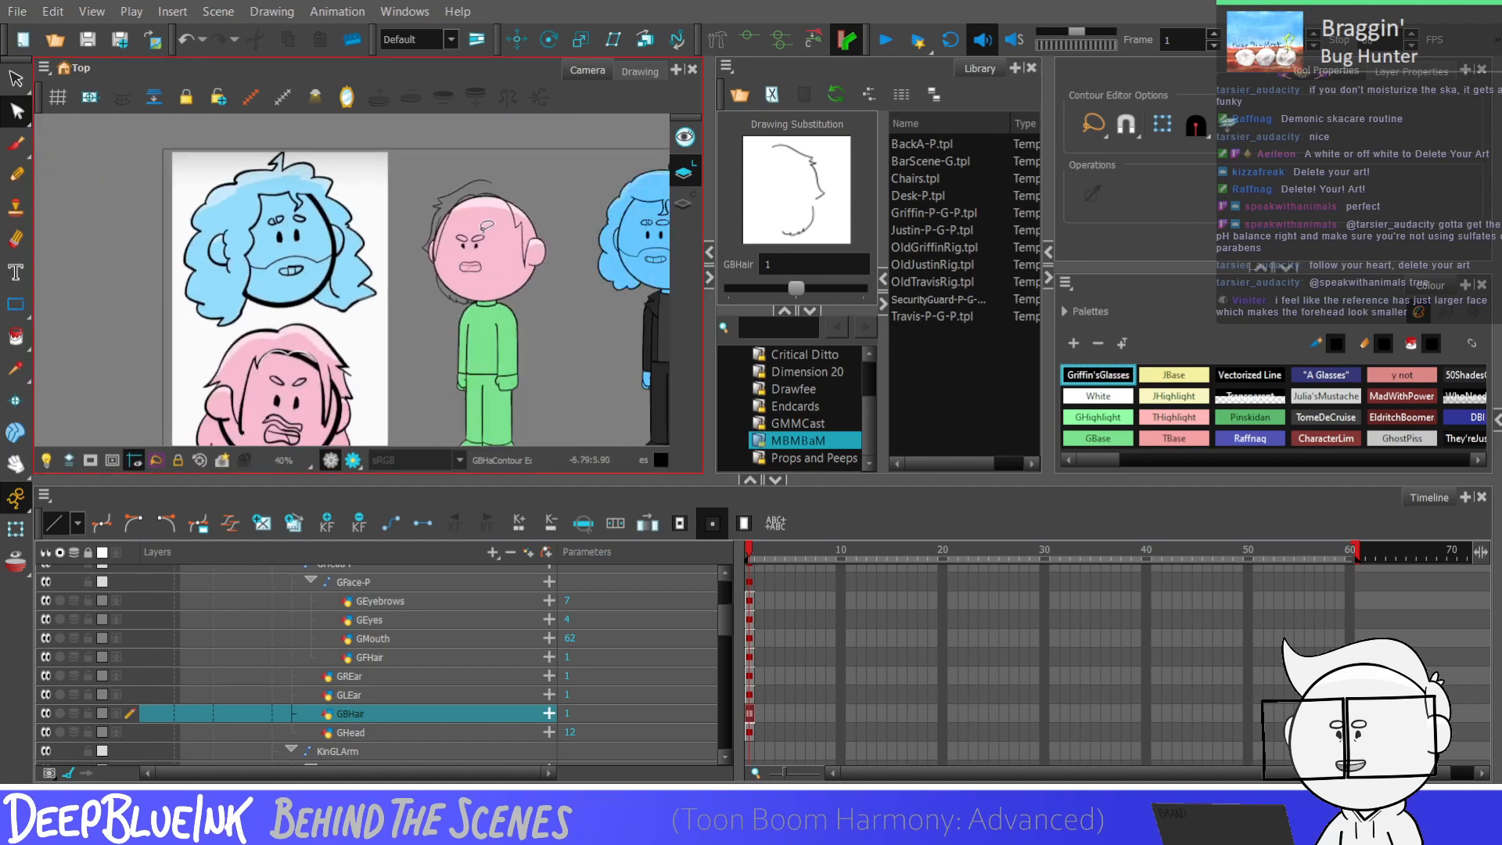
# Step: Switch the GEyes layer to drawing 1 at frame 1
pyautogui.scroll(-2, 487, 307)
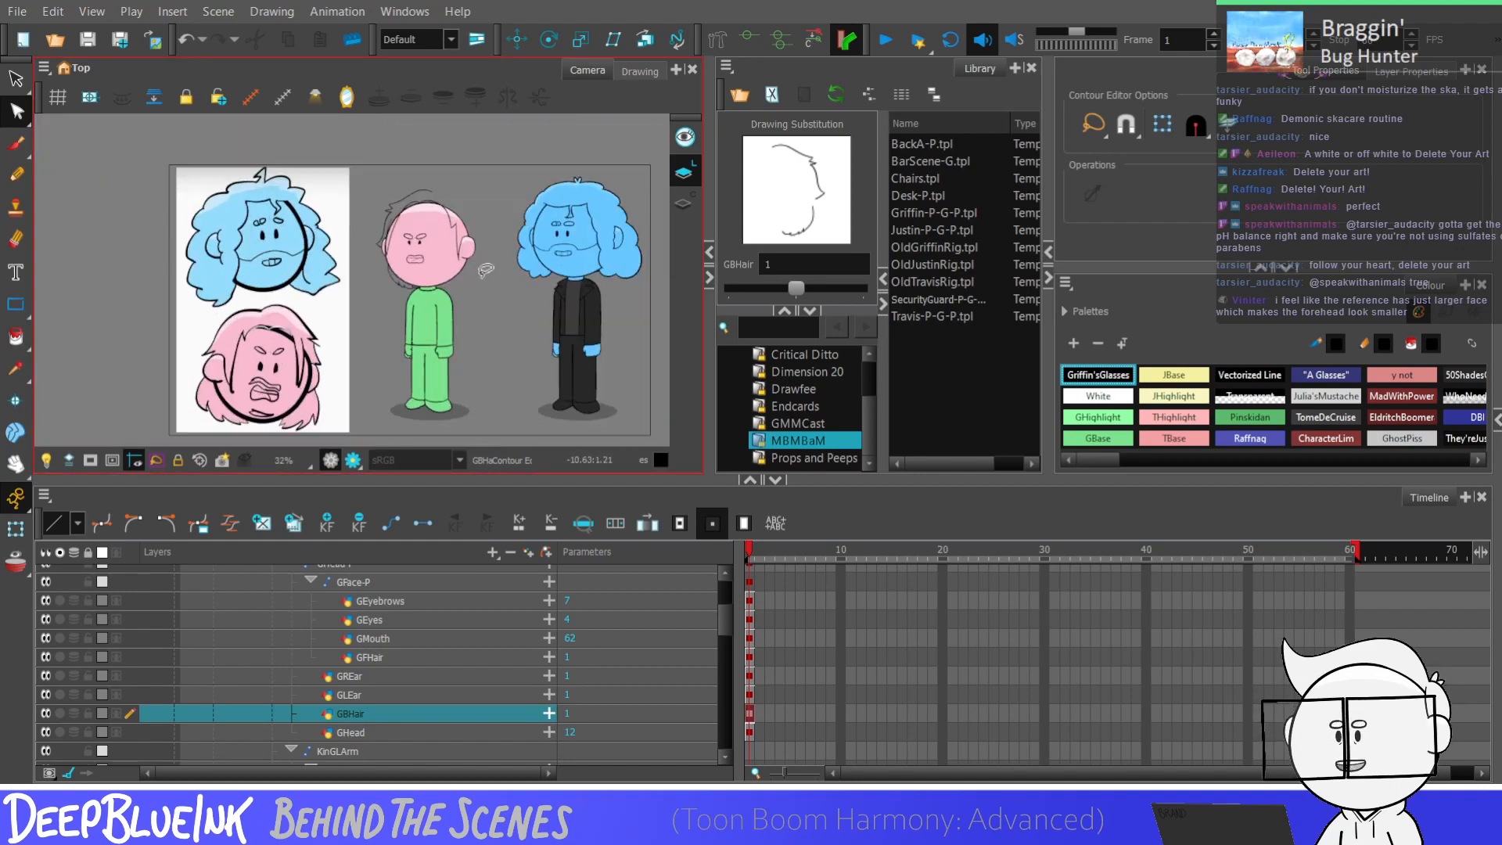
pyautogui.scroll(1, 485, 270)
pyautogui.scroll(-1, 484, 271)
pyautogui.scroll(1, 481, 270)
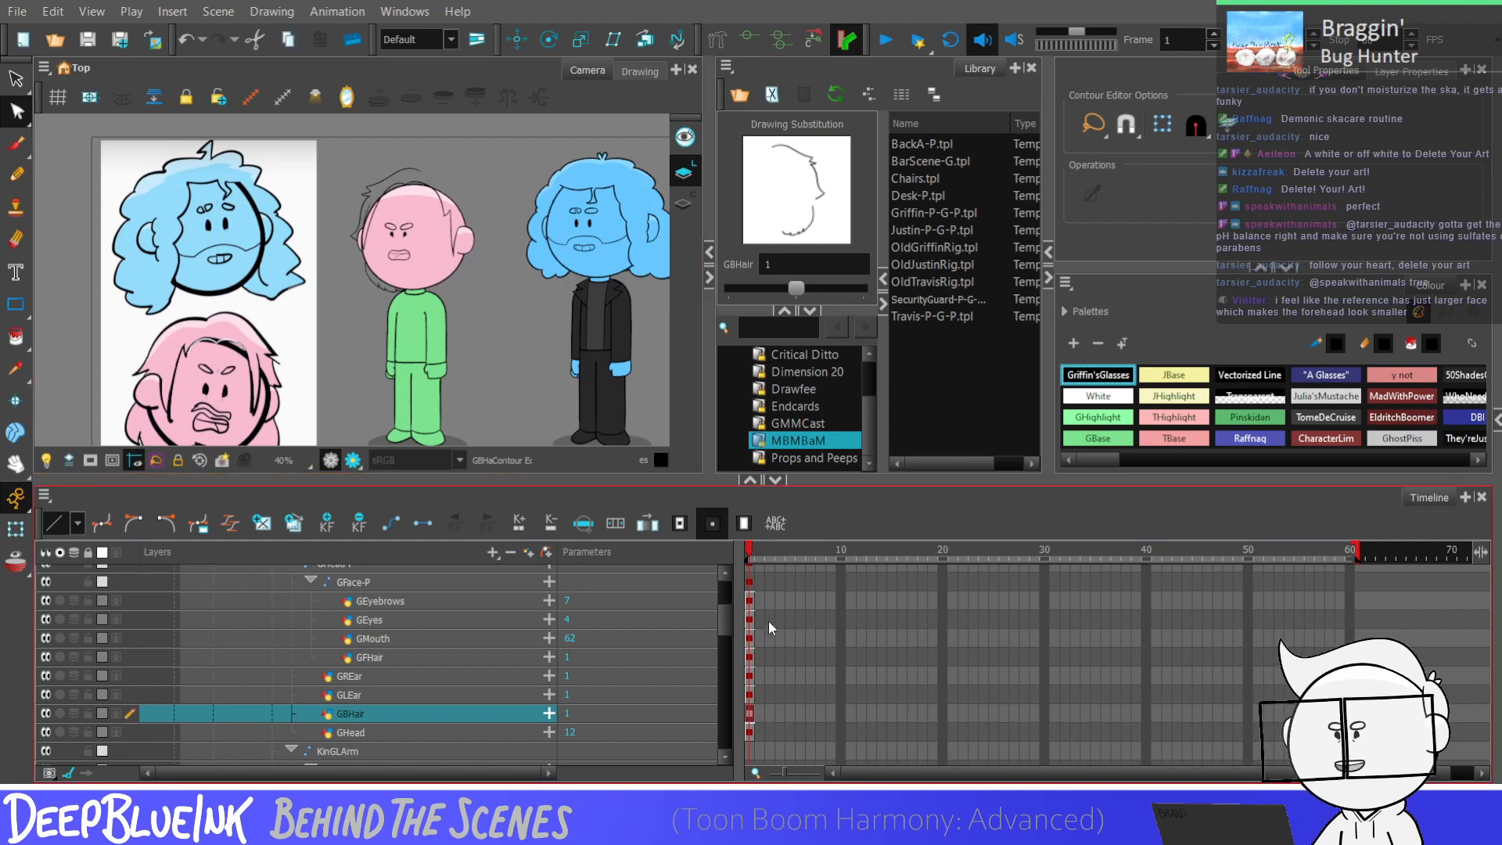
pyautogui.click(749, 620)
pyautogui.press('[')
pyautogui.press('[')
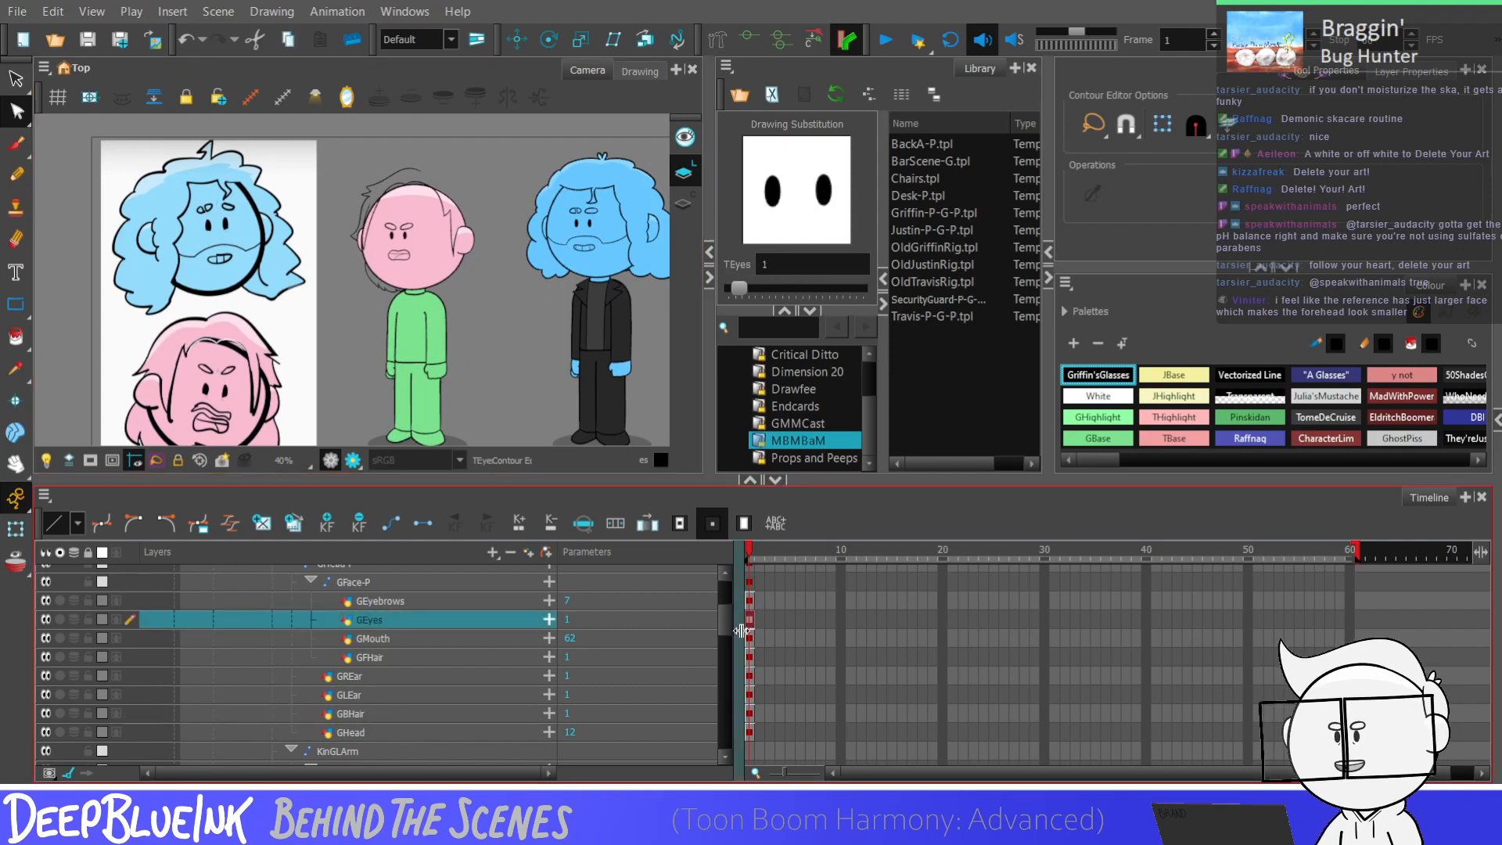
pyautogui.press('[')
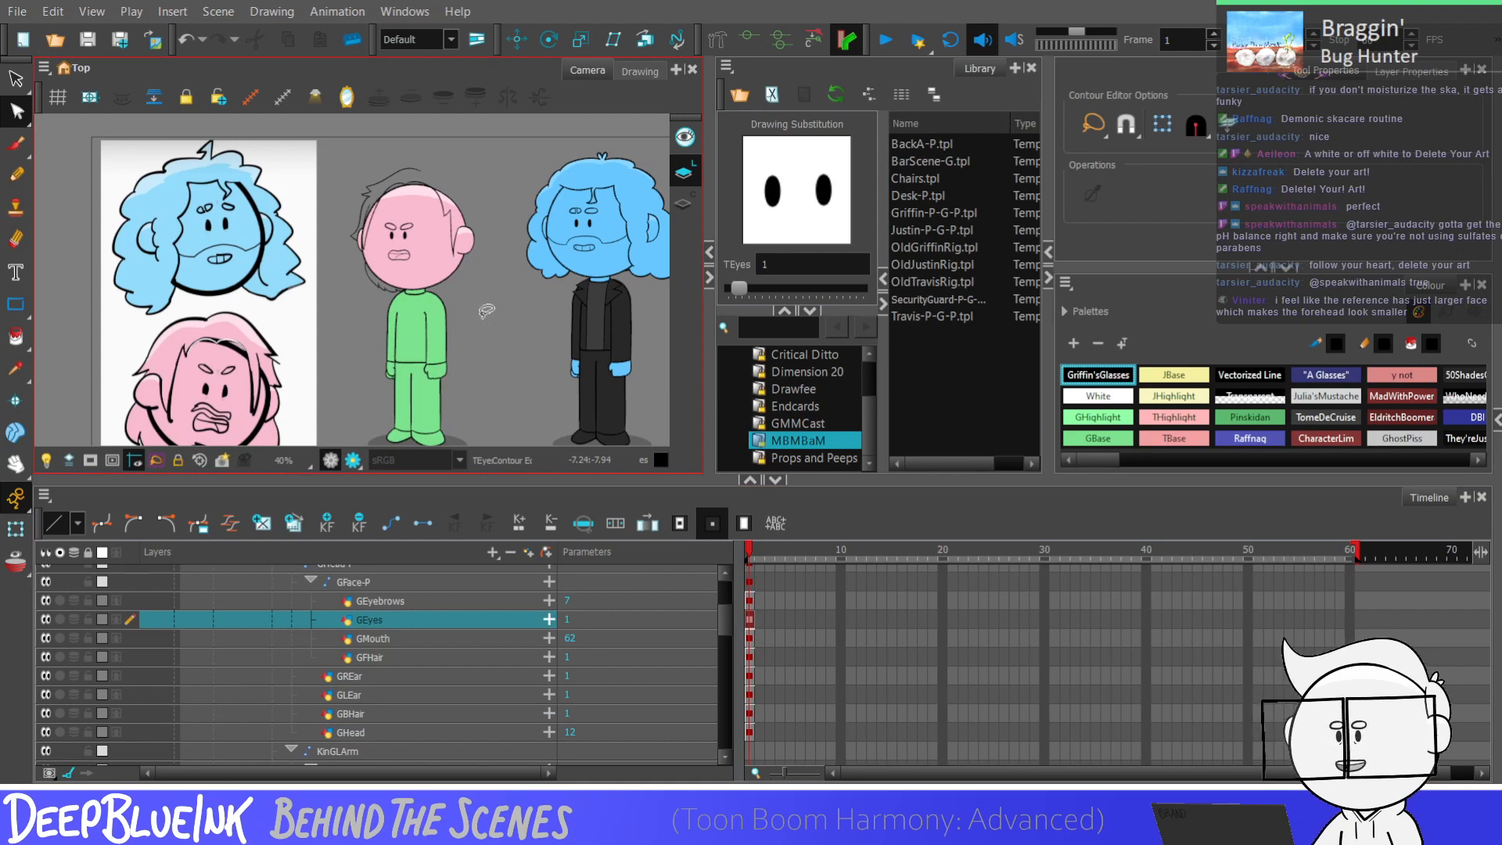
pyautogui.press('b')
pyautogui.hotkey('alt', '5')
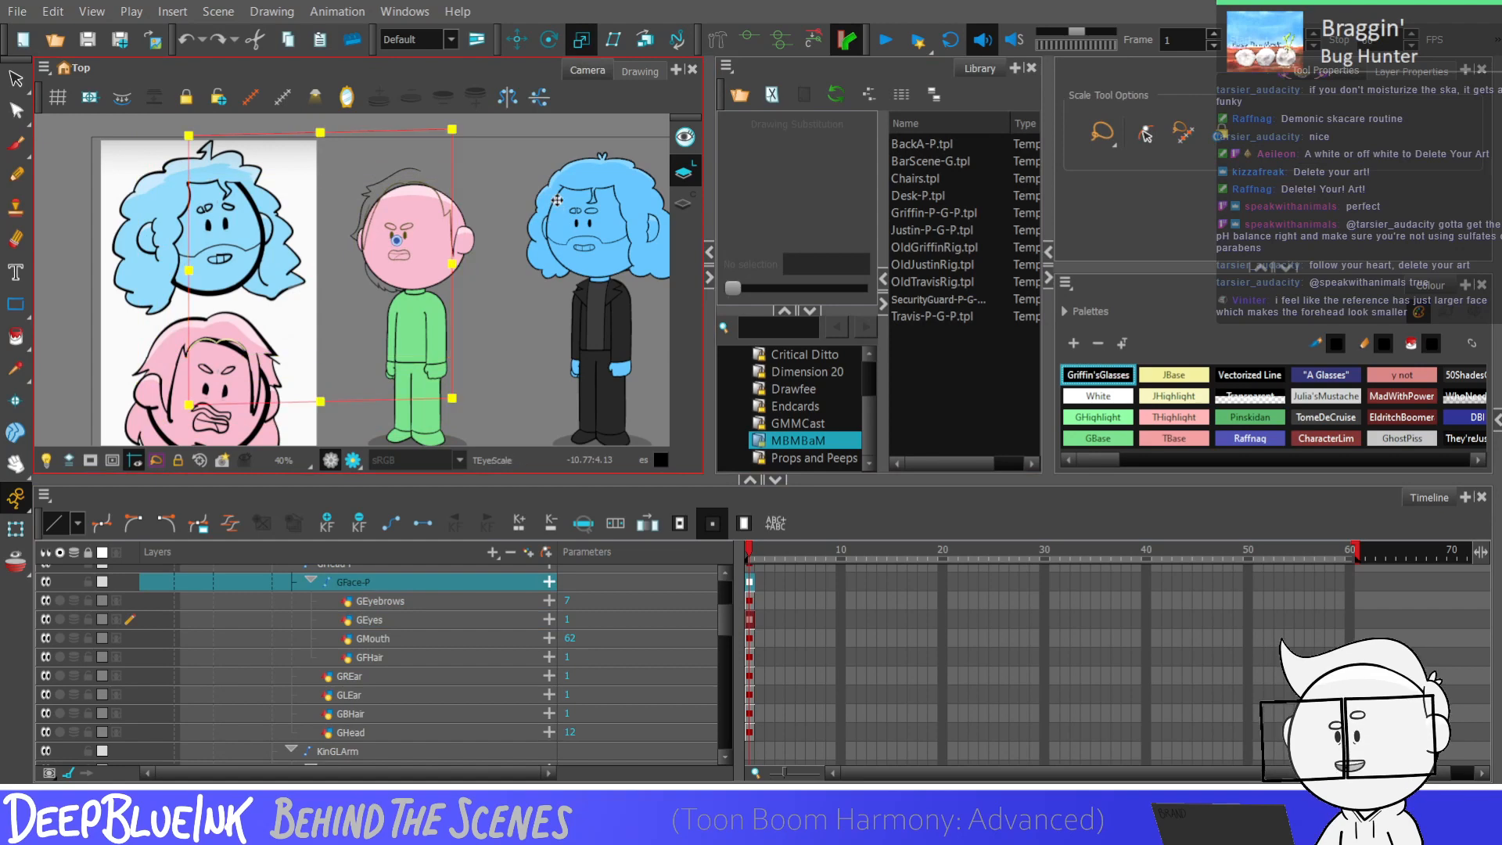
pyautogui.press('Escape')
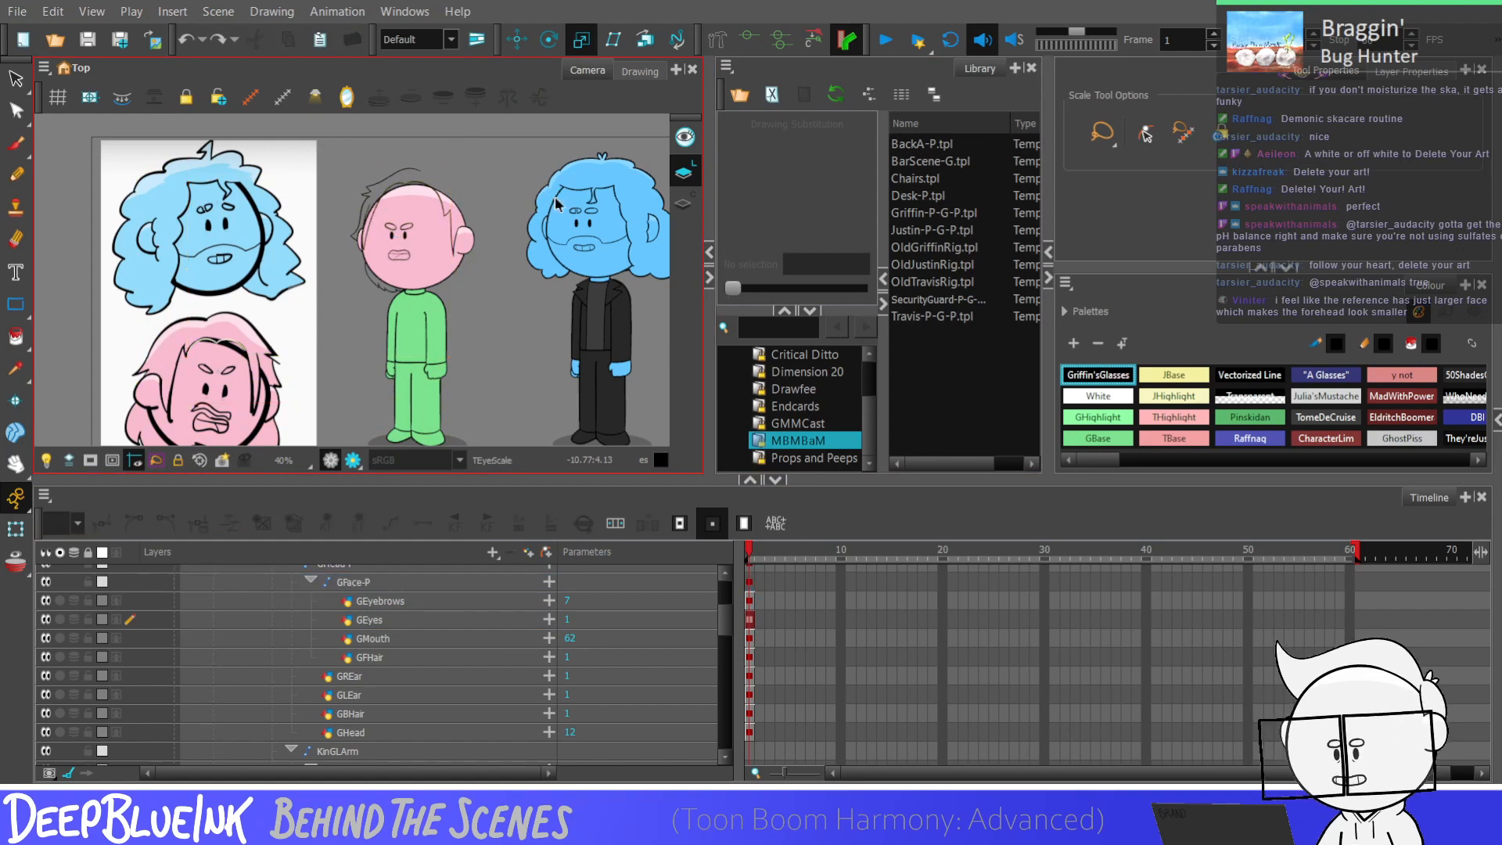
# Step: Activate the Pencil tool on the GBHair drawing at frame 1 for work around the crown
pyautogui.scroll(-2, 457, 283)
pyautogui.scroll(3, 438, 271)
pyautogui.scroll(-2, 439, 285)
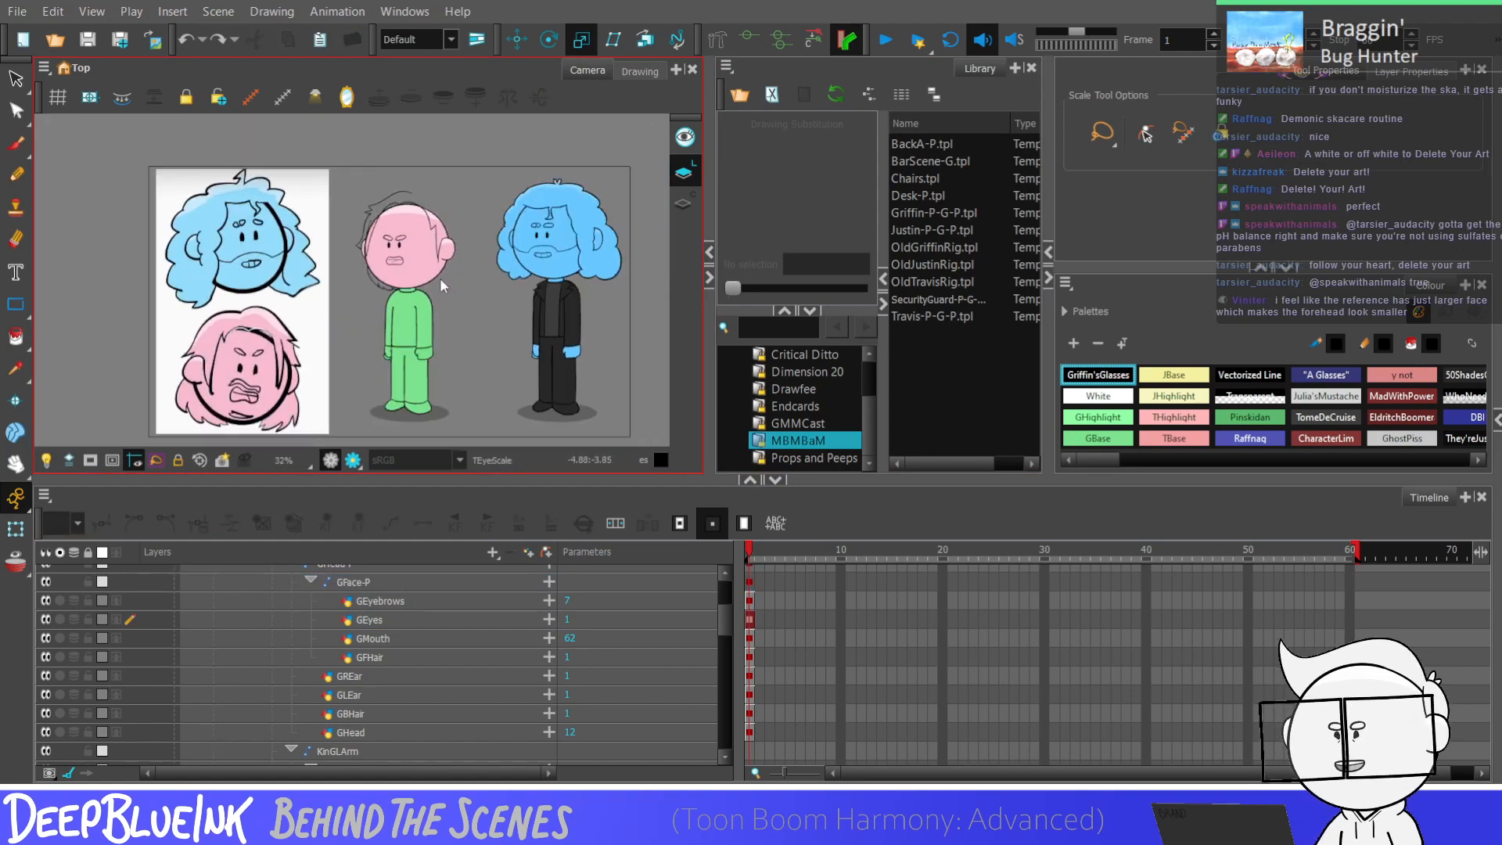
pyautogui.scroll(1, 440, 279)
pyautogui.scroll(-1, 510, 275)
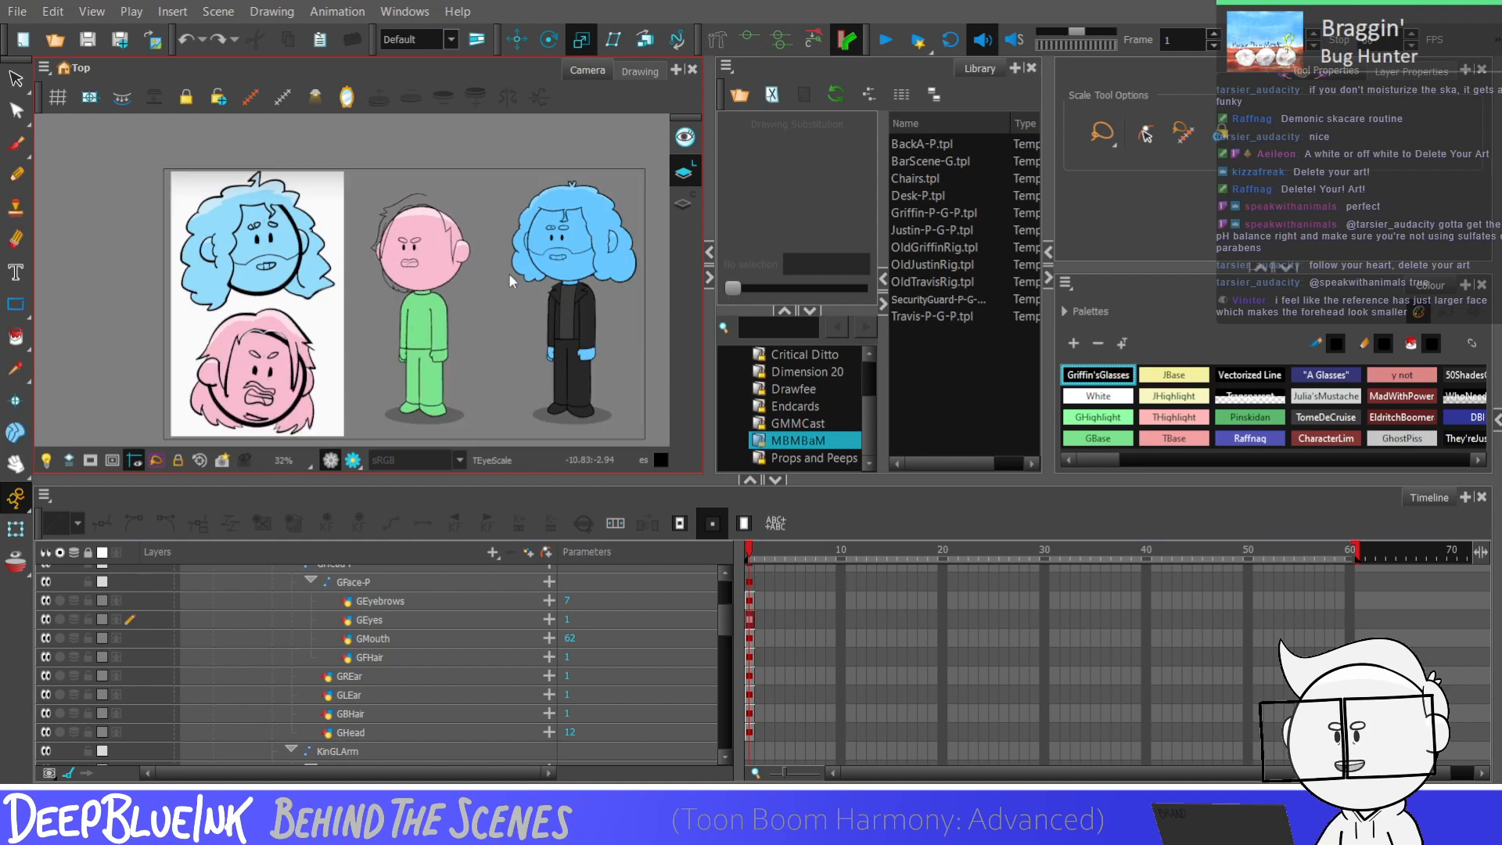
pyautogui.scroll(1, 485, 312)
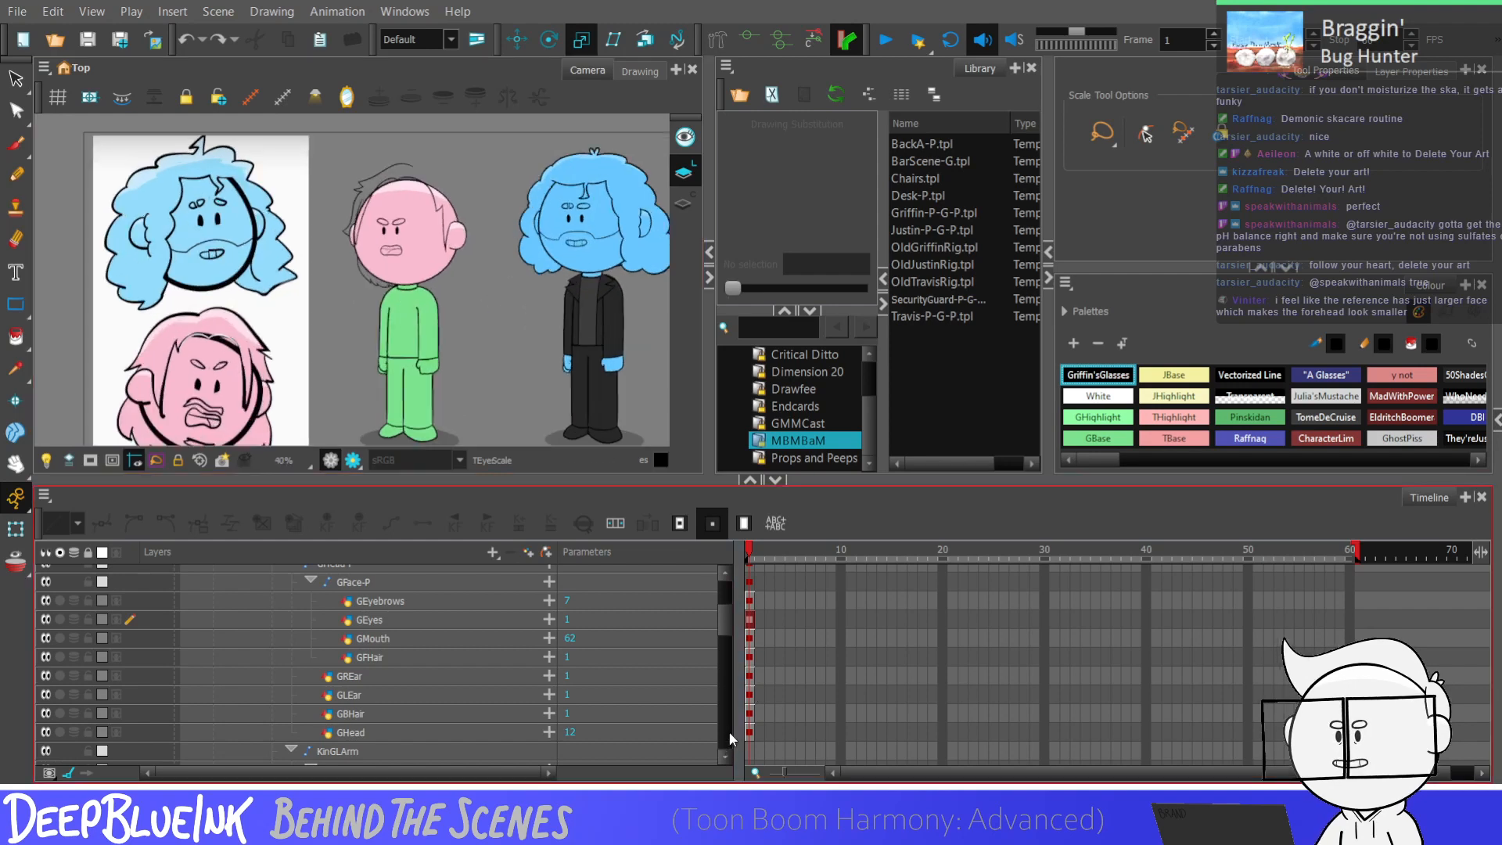
pyautogui.click(749, 714)
pyautogui.hotkey('alt', '/')
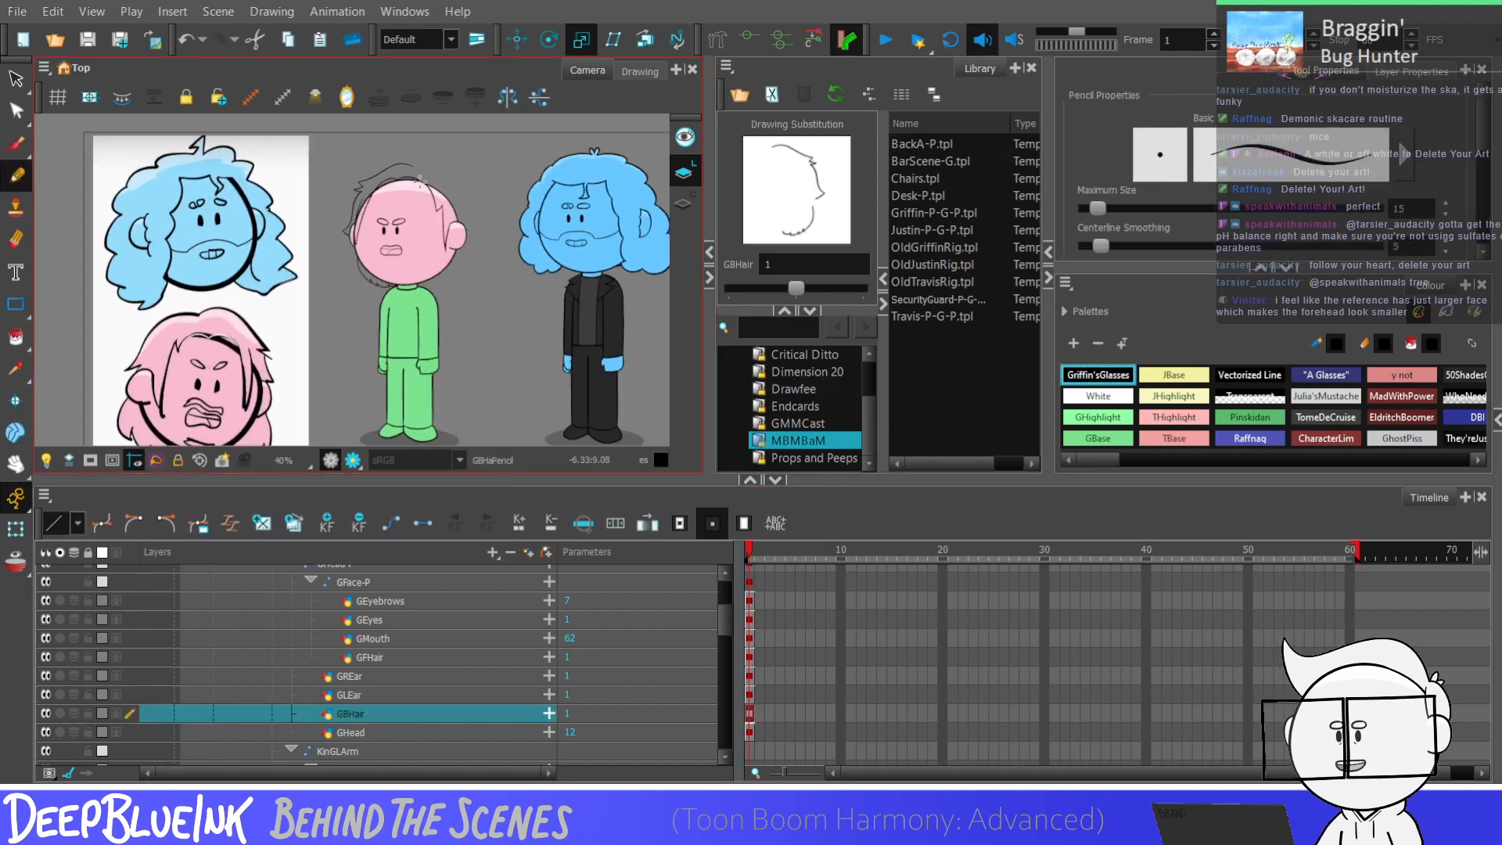
pyautogui.scroll(1, 449, 207)
pyautogui.scroll(-1, 478, 184)
pyautogui.scroll(4, 438, 184)
# Step: Try several pencil curves continuing the back-hair outline over the crown toward the visible ear
pyautogui.moveTo(392, 144); pyautogui.dragTo(564, 217)
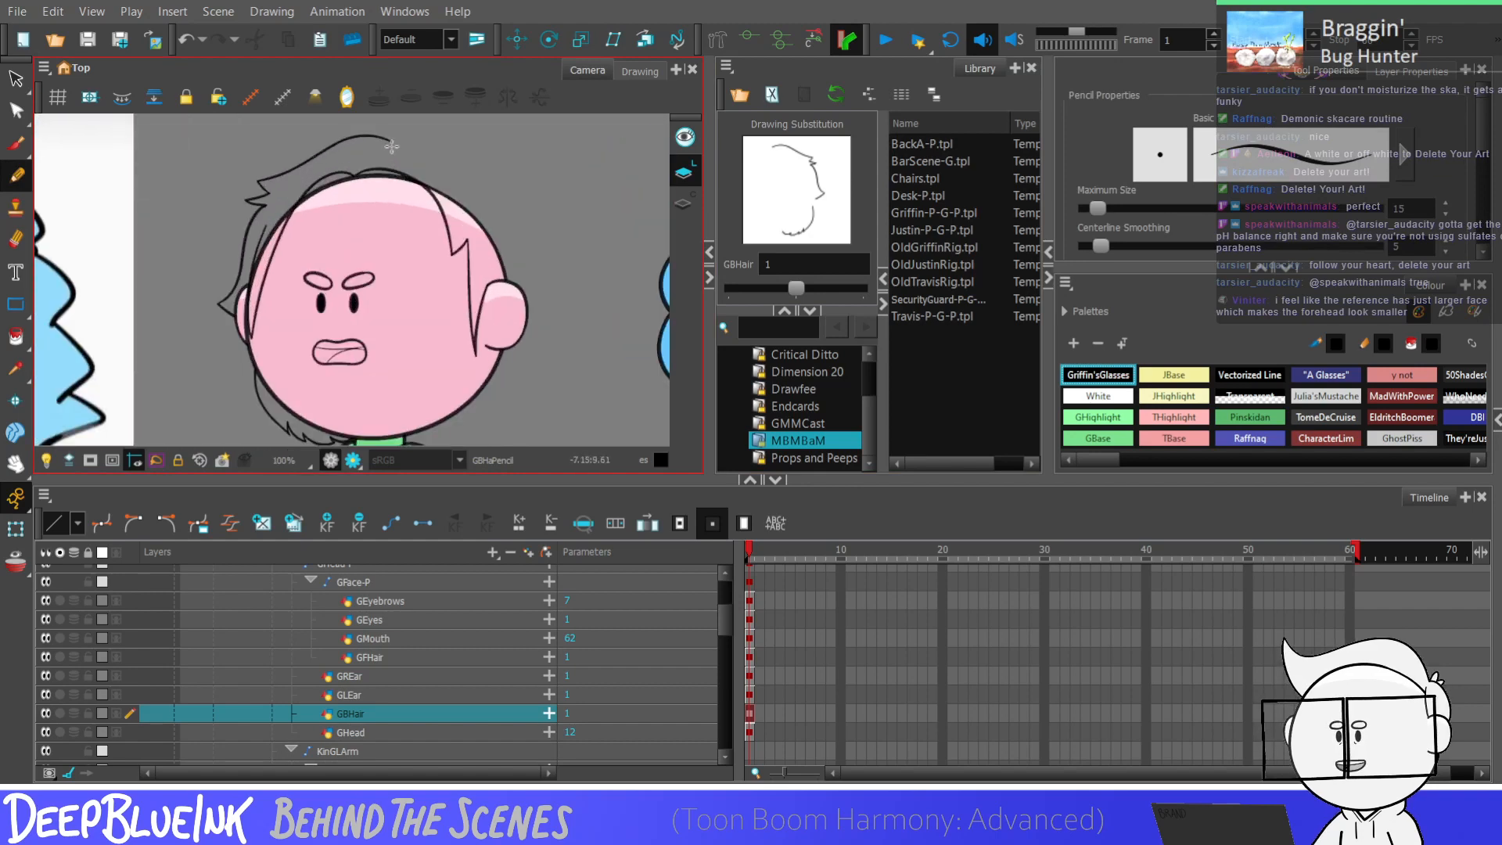
pyautogui.hotkey('ctrl', 'z')
pyautogui.moveTo(407, 138); pyautogui.dragTo(529, 245)
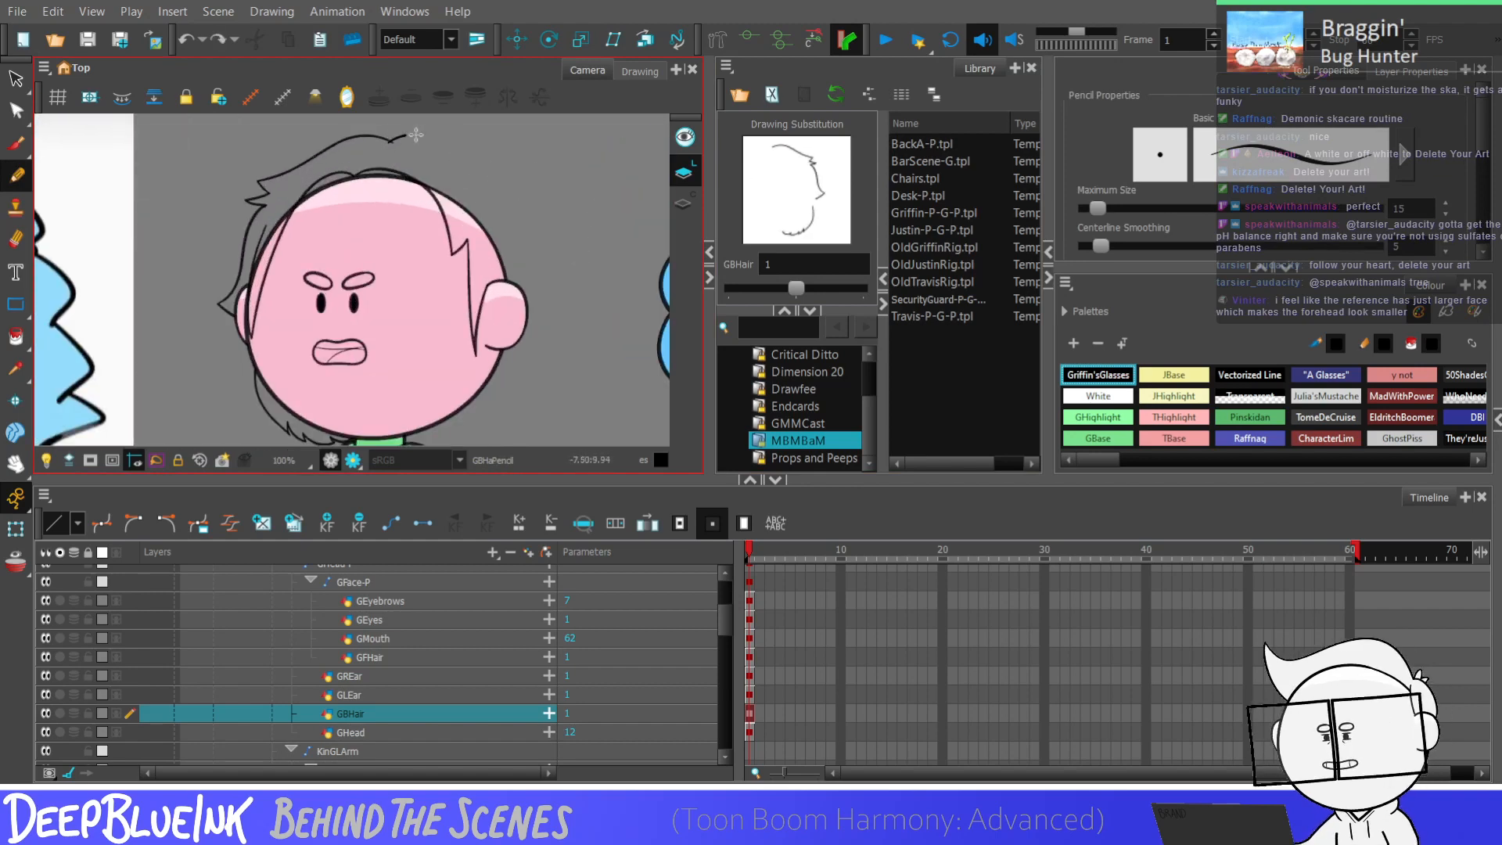
pyautogui.hotkey('ctrl', 'z')
pyautogui.moveTo(400, 135); pyautogui.dragTo(522, 225)
pyautogui.hotkey('ctrl', 'z')
pyautogui.moveTo(466, 147); pyautogui.dragTo(561, 239)
pyautogui.hotkey('ctrl', 'z')
# Step: Draw a sweeping back-hair curve from the notch at the crown down to just above the visible ear
pyautogui.moveTo(397, 138); pyautogui.dragTo(538, 250)
pyautogui.scroll(-1, 540, 206)
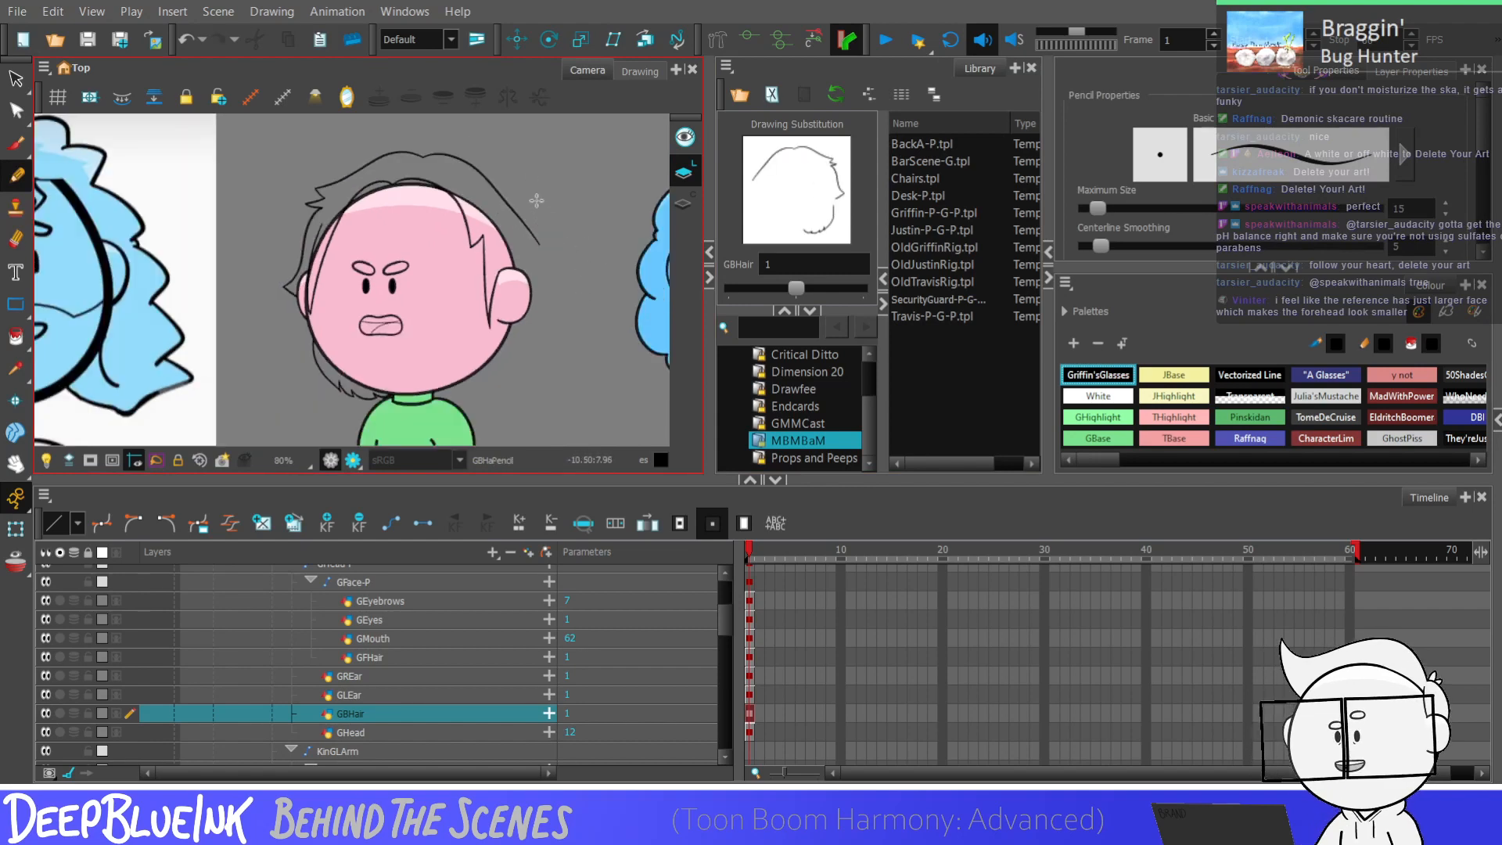
pyautogui.scroll(-3, 546, 192)
pyautogui.scroll(3, 556, 205)
pyautogui.hotkey('ctrl', 'z')
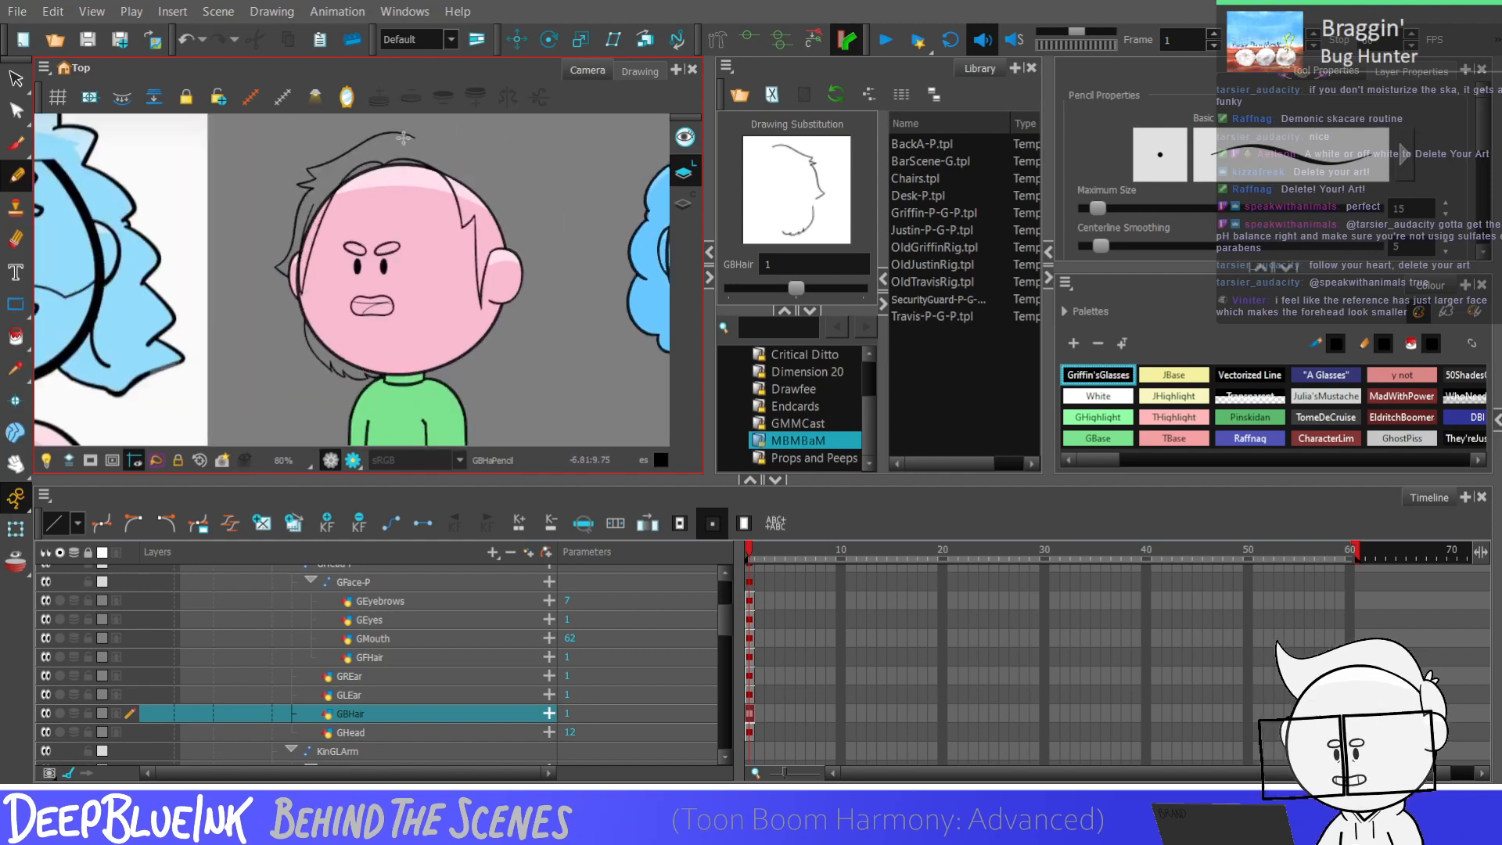
pyautogui.hotkey('ctrl', 'shift', 'z')
# Step: Smooth the new crown hair curve with the Contour Editor by removing its middle point
pyautogui.hotkey('alt', 'q')
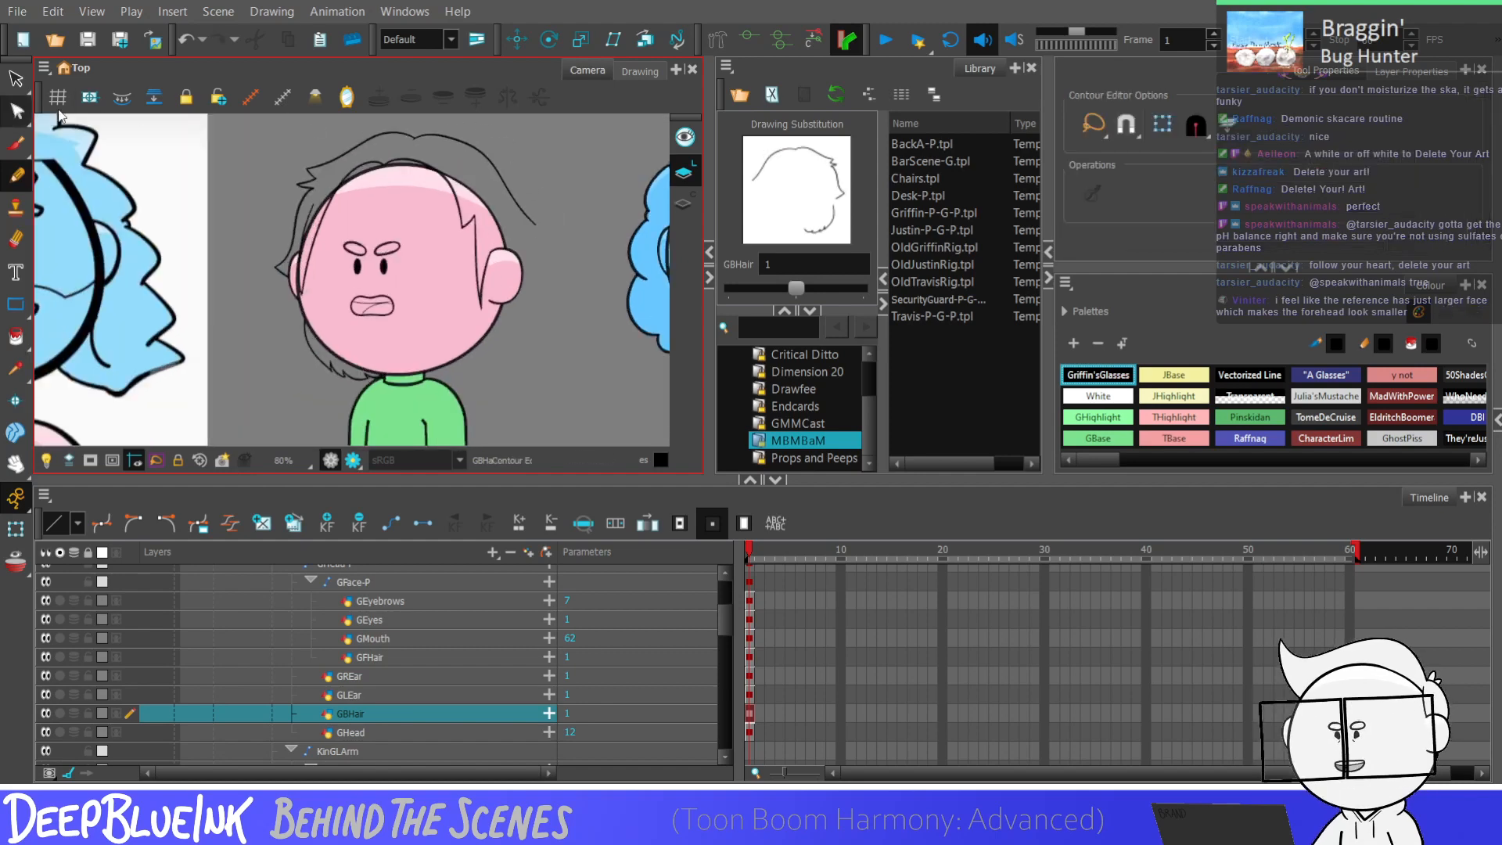
pyautogui.scroll(1, 494, 162)
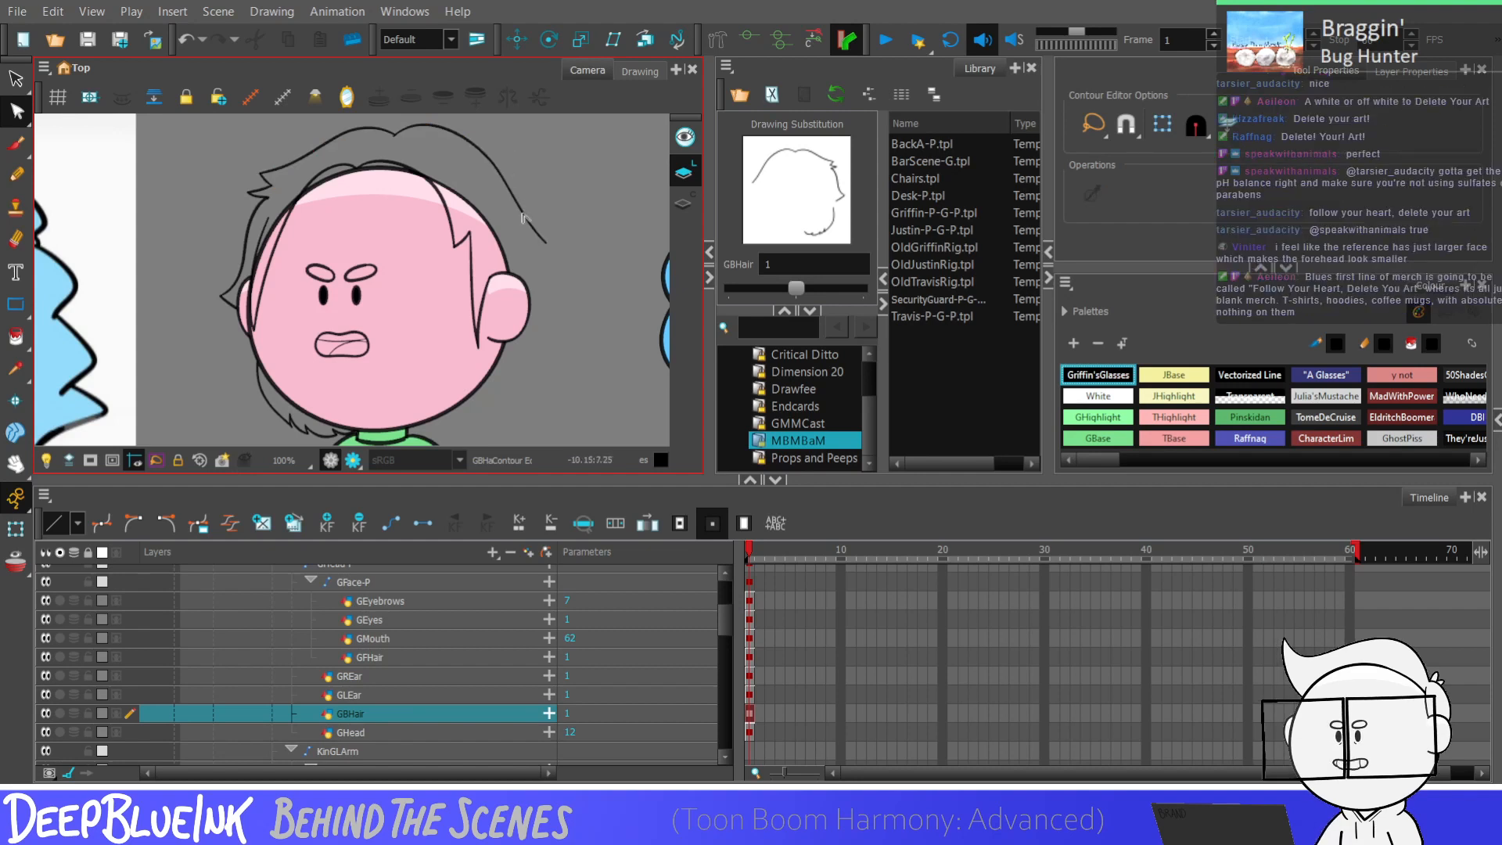
pyautogui.click(547, 245)
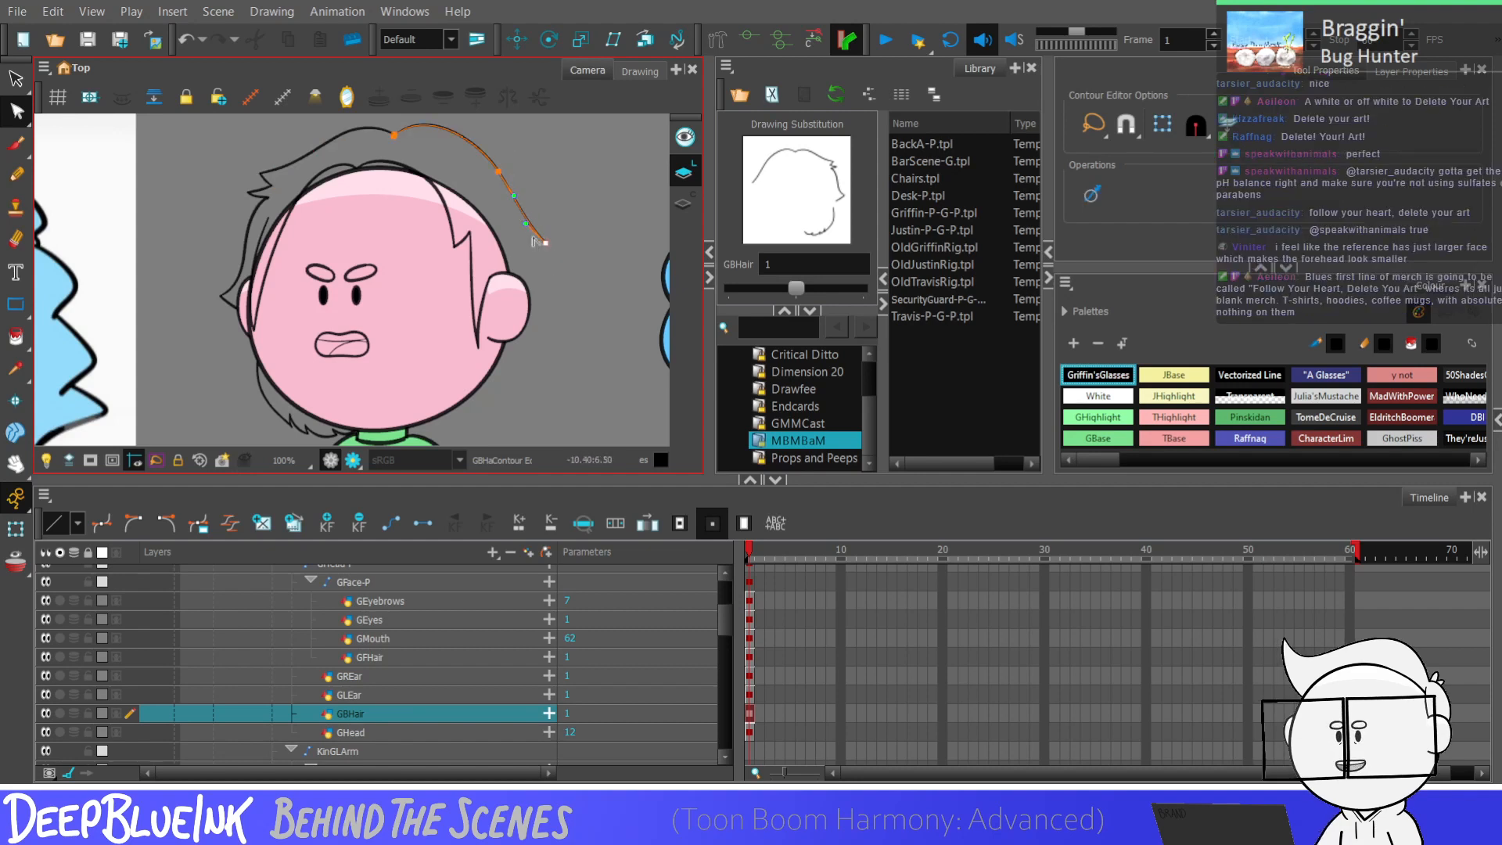
pyautogui.scroll(-1, 537, 242)
pyautogui.hotkey('alt', 's')
pyautogui.scroll(2, 505, 137)
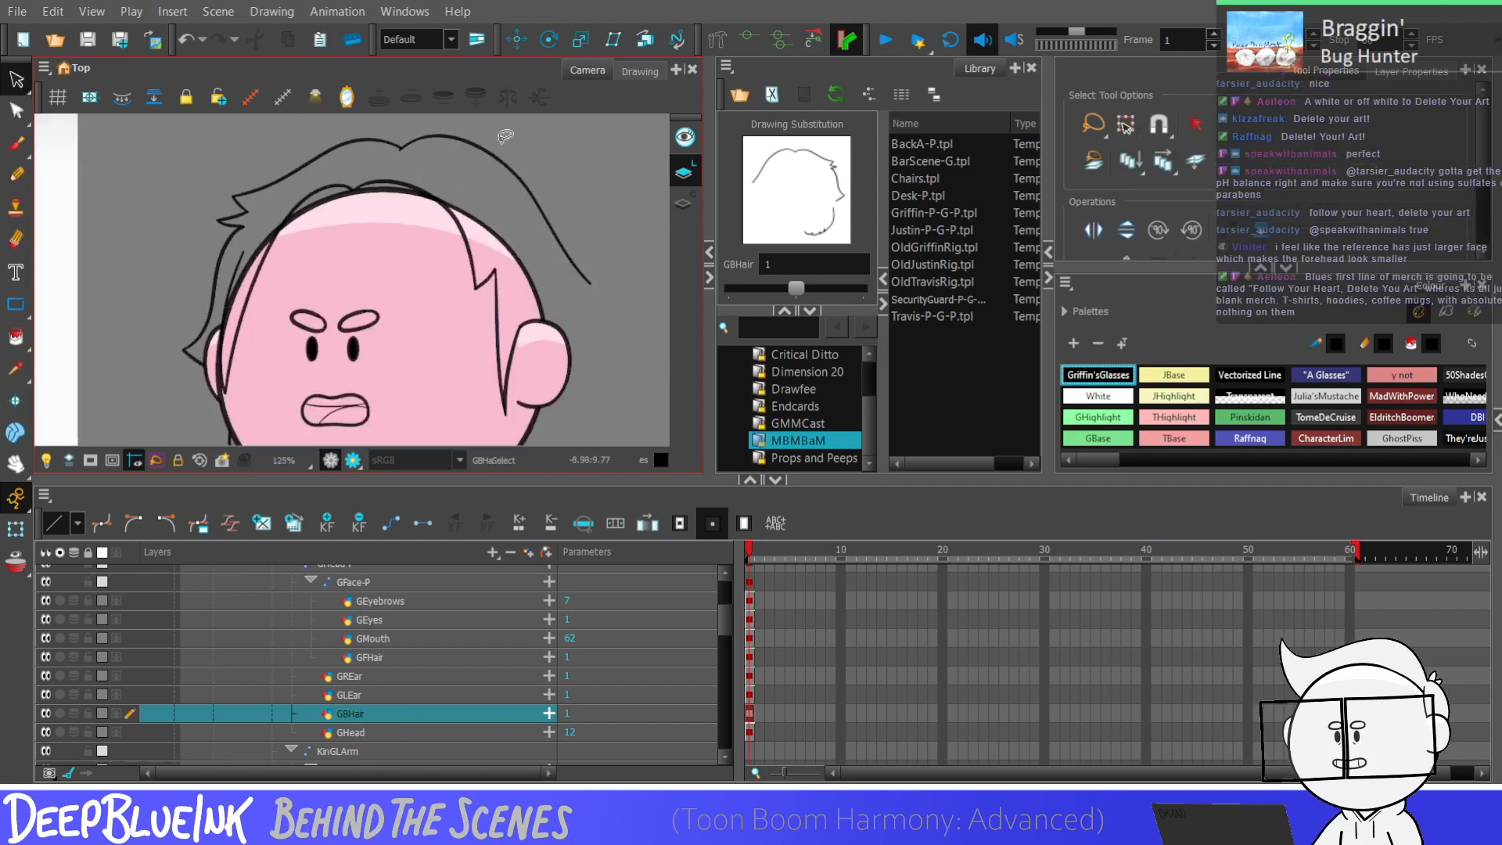
pyautogui.scroll(1, 517, 251)
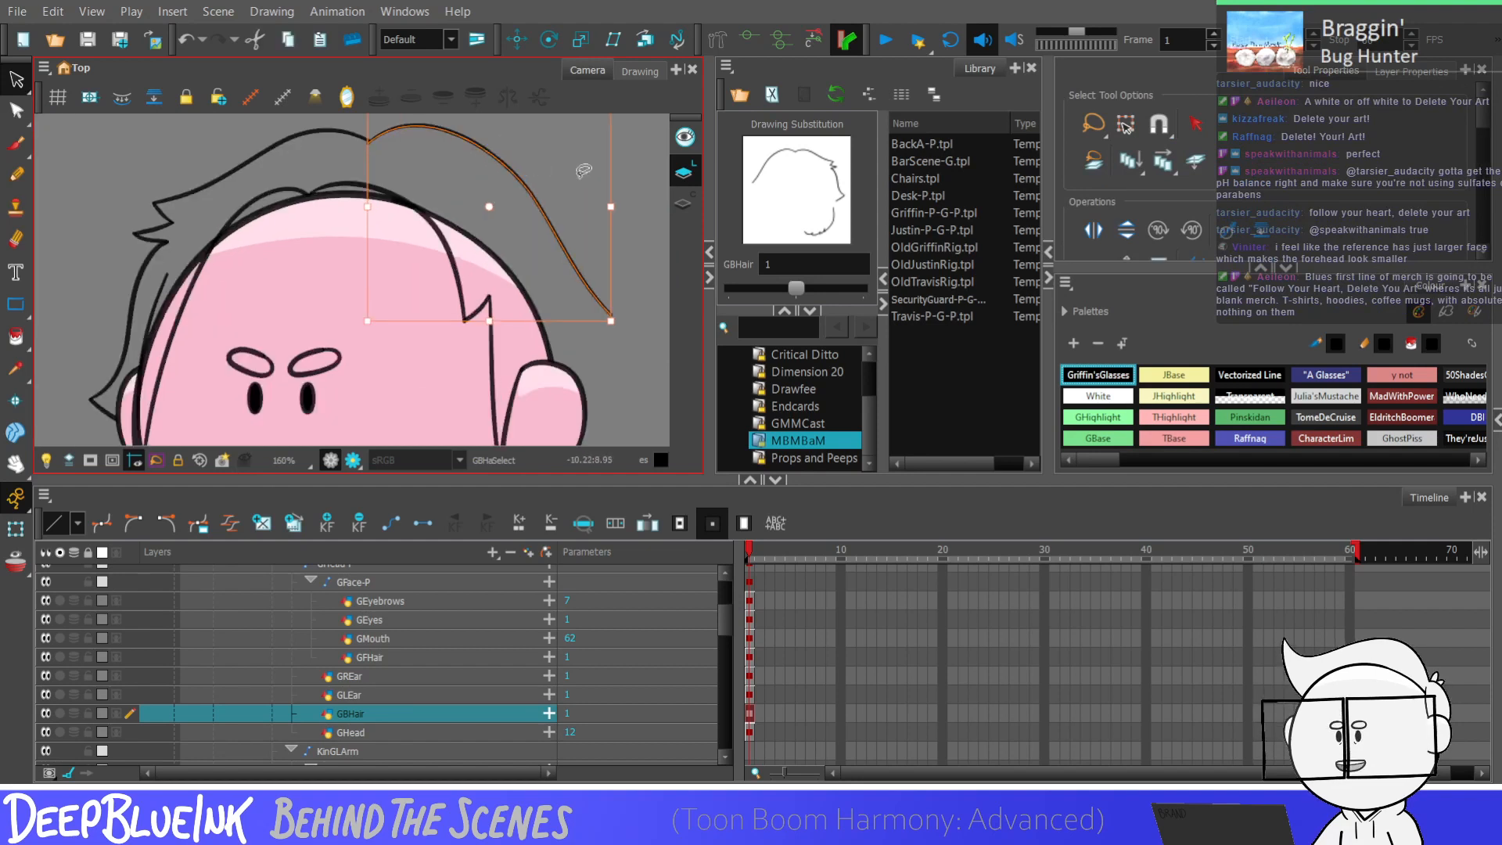
pyautogui.hotkey('alt', 'q')
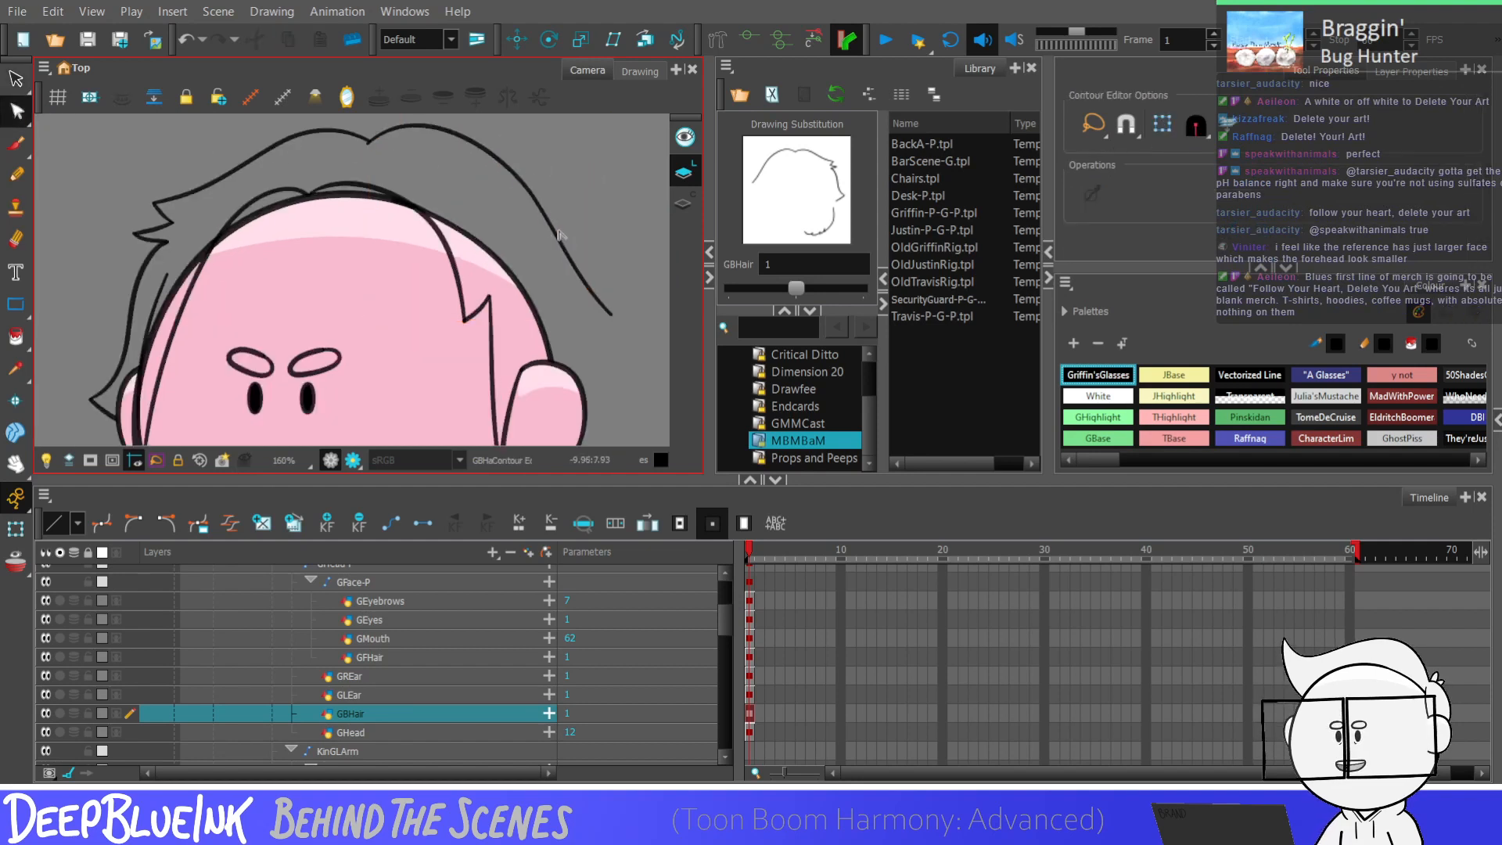
pyautogui.click(560, 236)
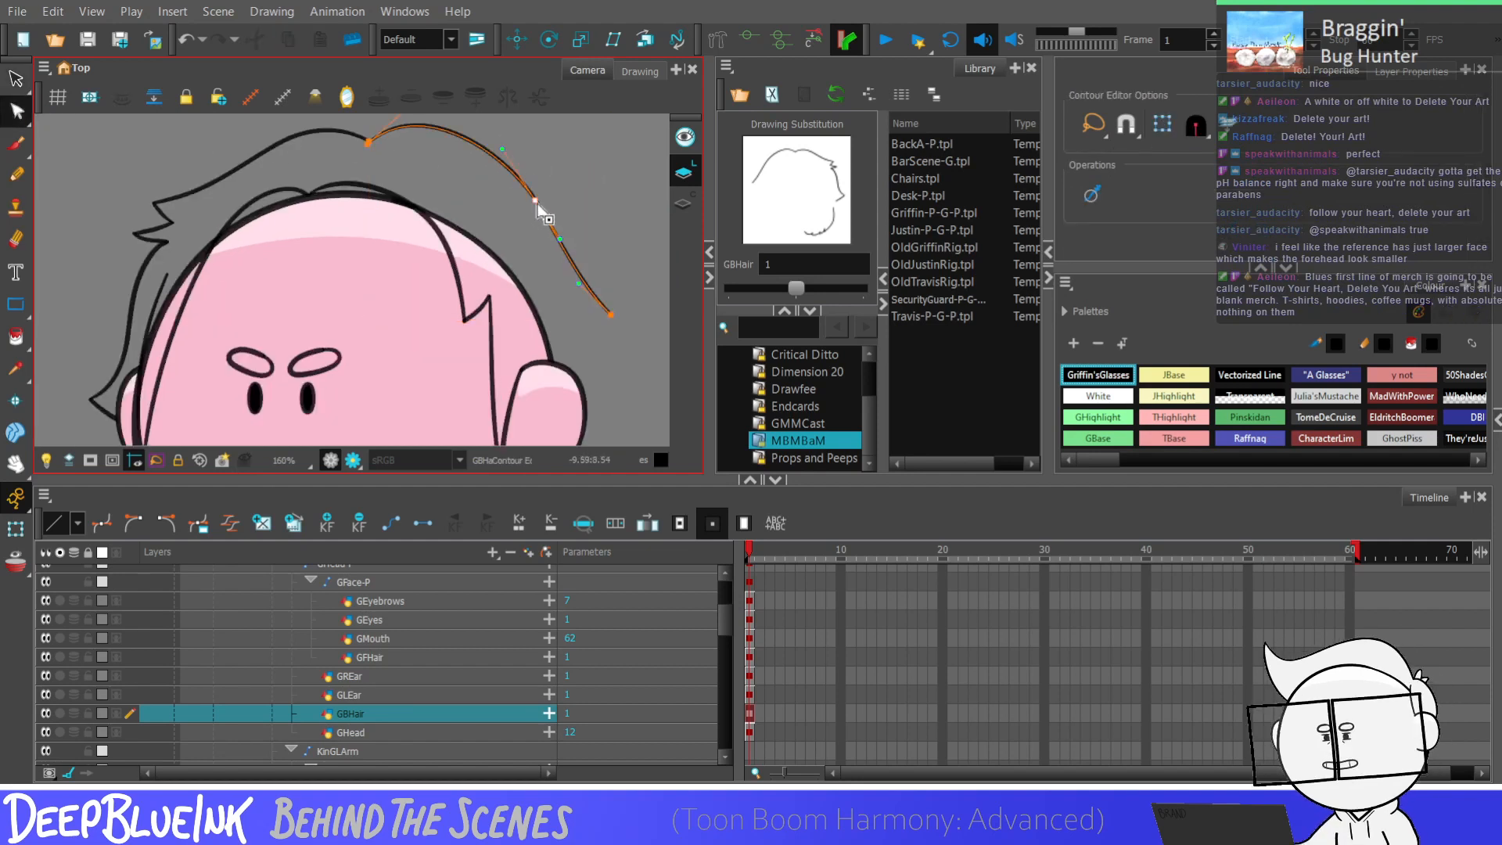
pyautogui.keyDown('shift'); pyautogui.click(379, 140); pyautogui.keyUp('shift')
pyautogui.scroll(4, 381, 141)
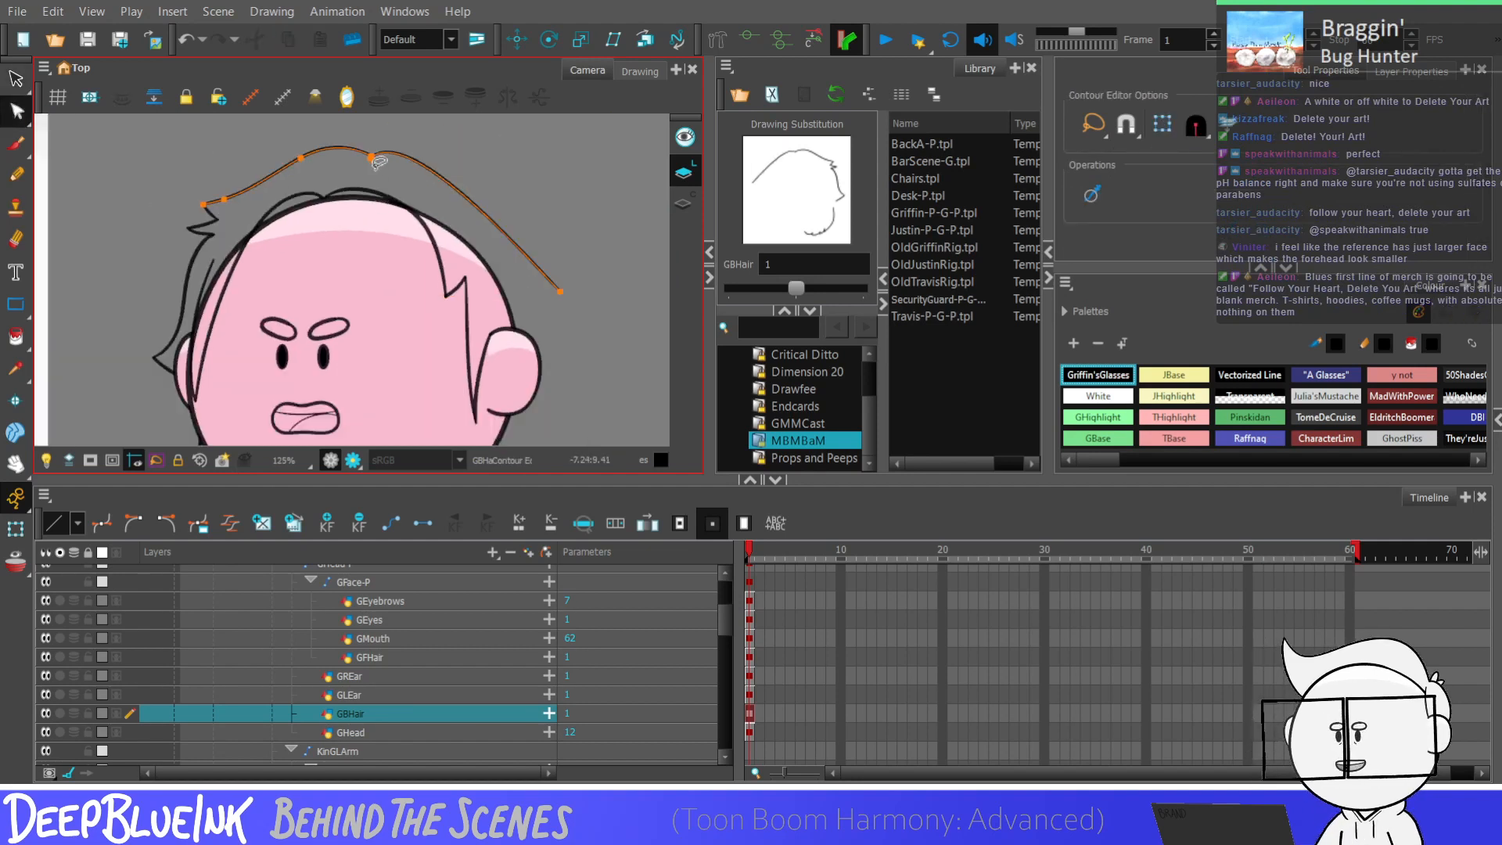
# Step: Refine the crown hair curve by adjusting the notch point and its Bezier handle
pyautogui.moveTo(369, 153); pyautogui.dragTo(366, 157)
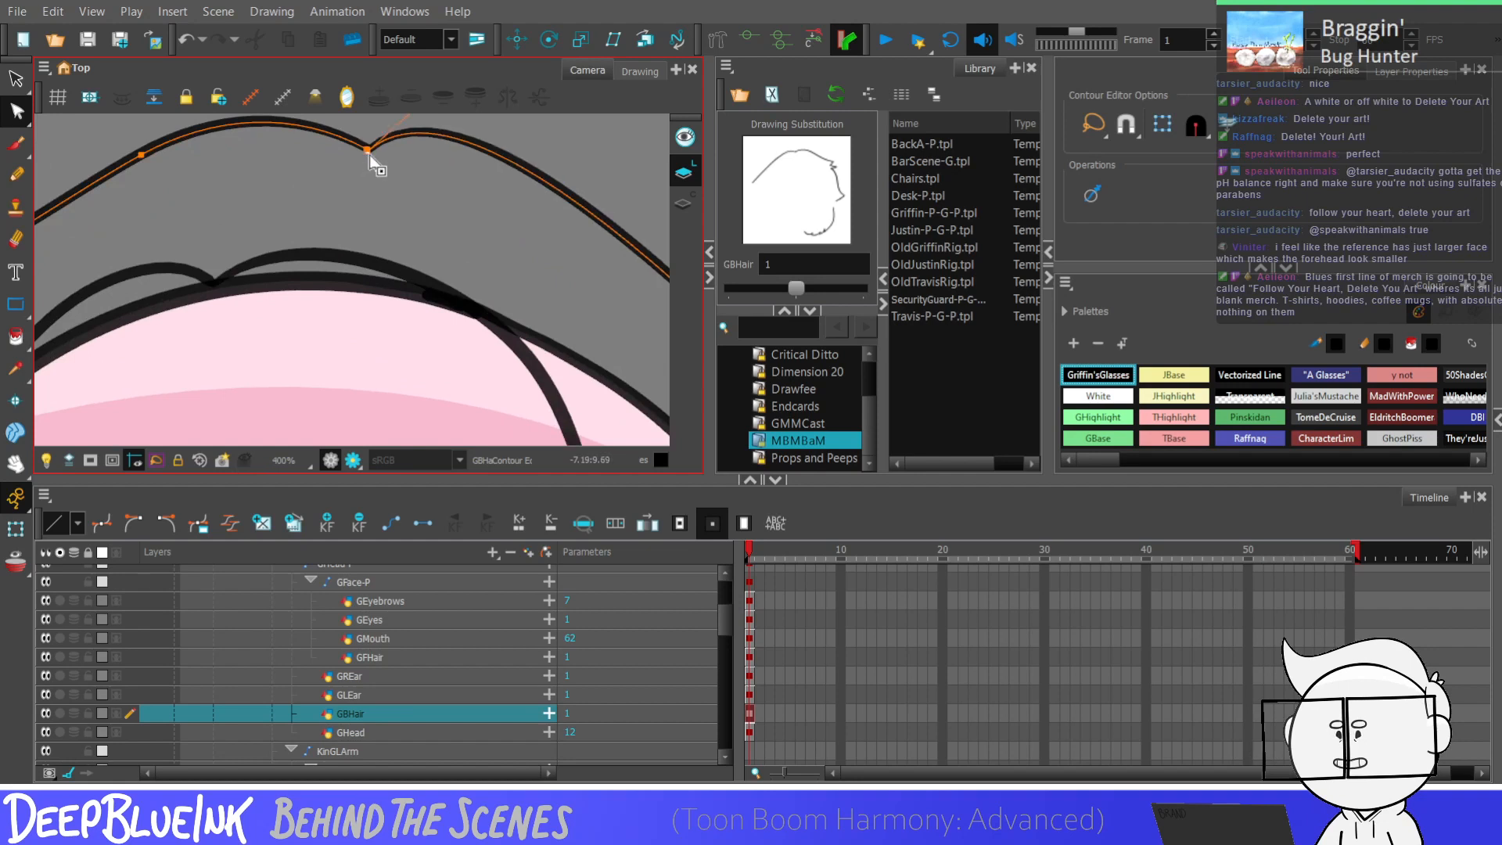
pyautogui.scroll(-4, 371, 156)
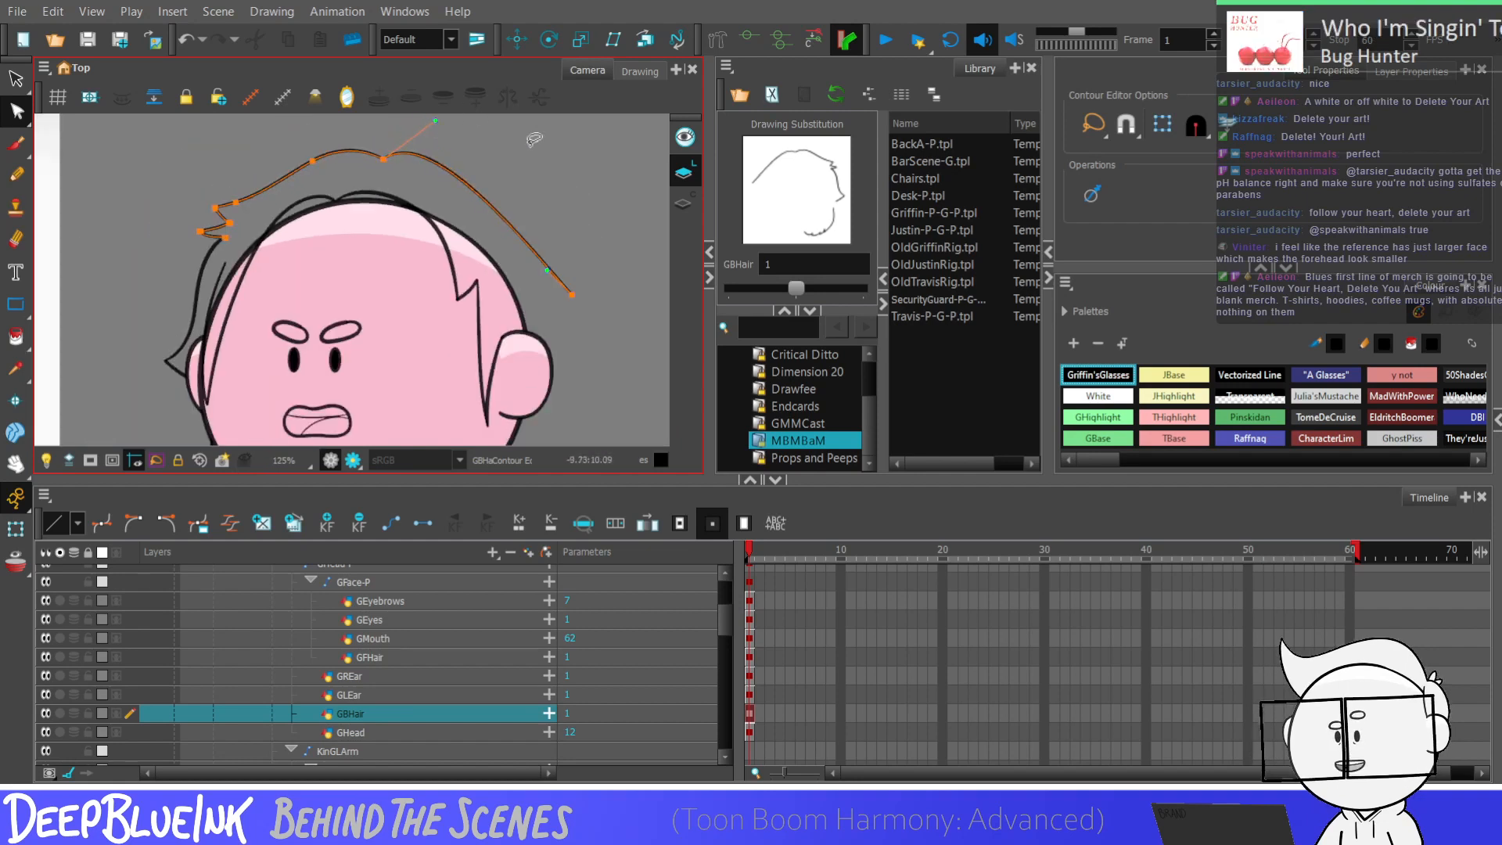
pyautogui.click(571, 295)
pyautogui.moveTo(436, 121); pyautogui.dragTo(444, 126)
pyautogui.scroll(-3, 551, 215)
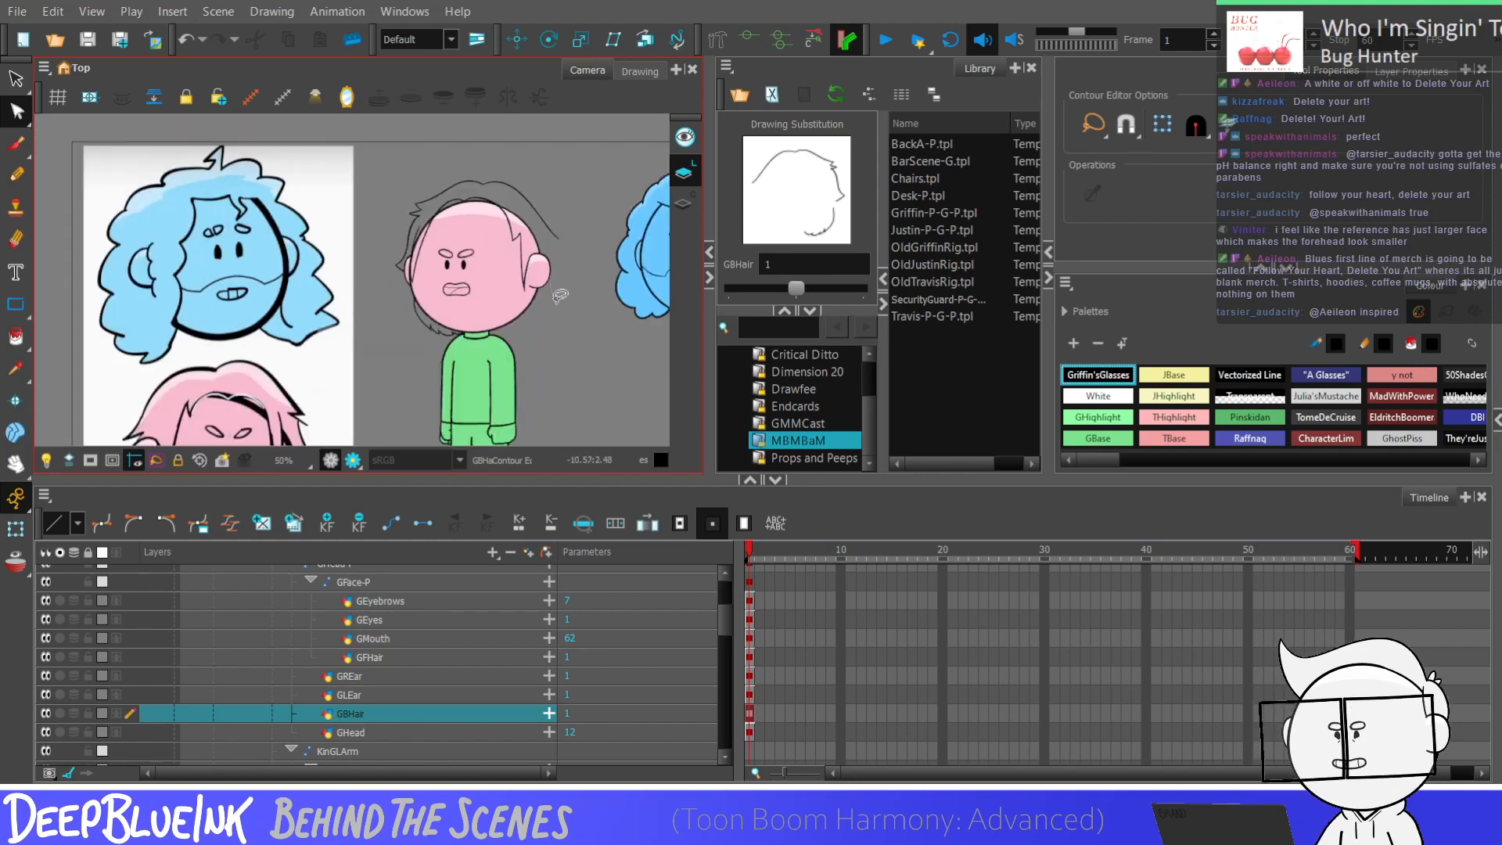
pyautogui.scroll(2, 559, 295)
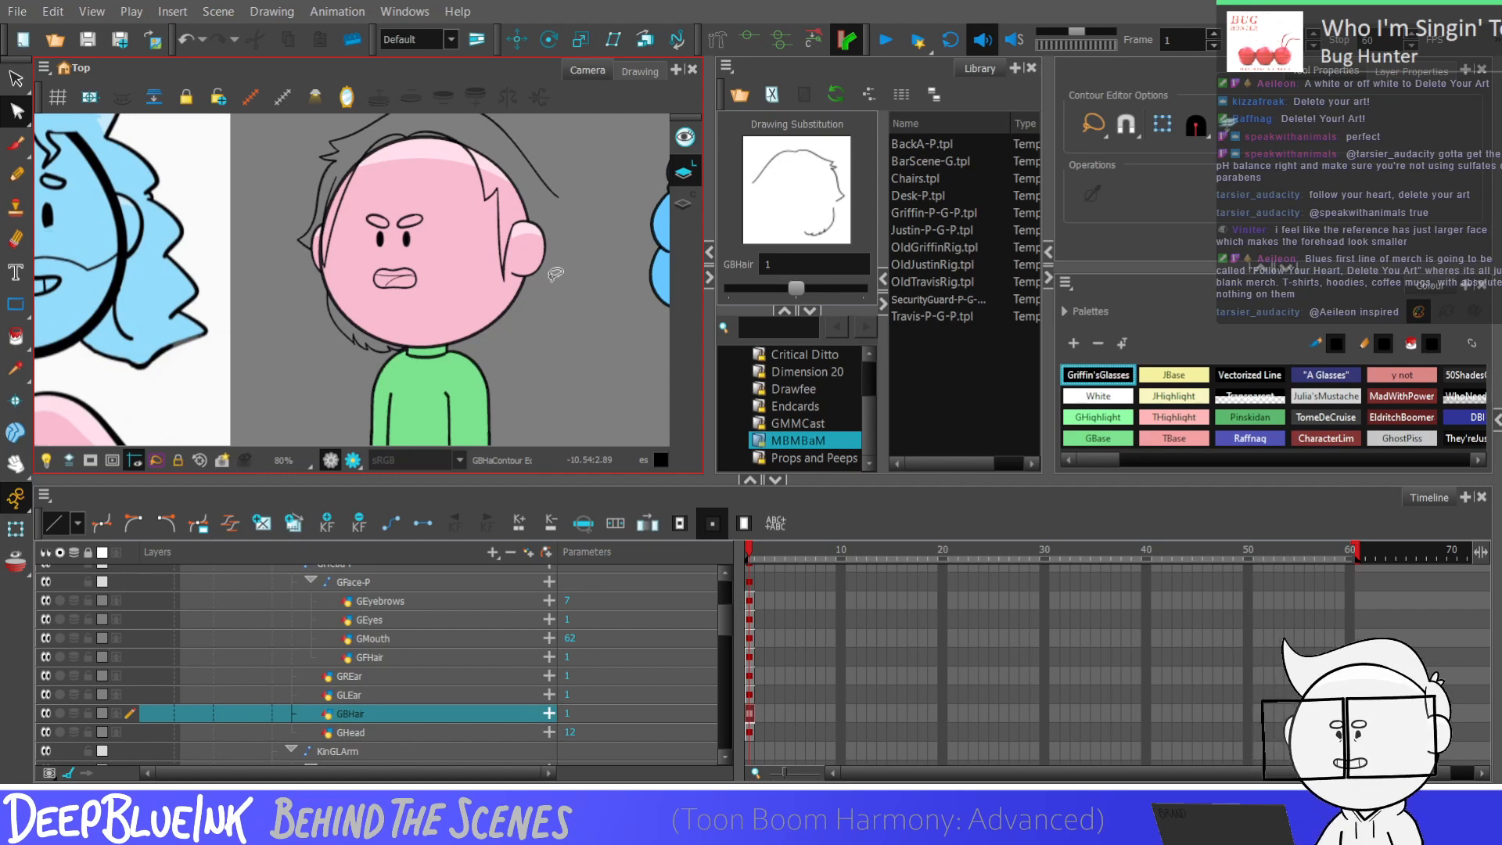
# Step: Draw a short hooked tip at the lower end of the back-hair curve above the ear
pyautogui.hotkey('alt', 's')
pyautogui.scroll(-2, 290, 297)
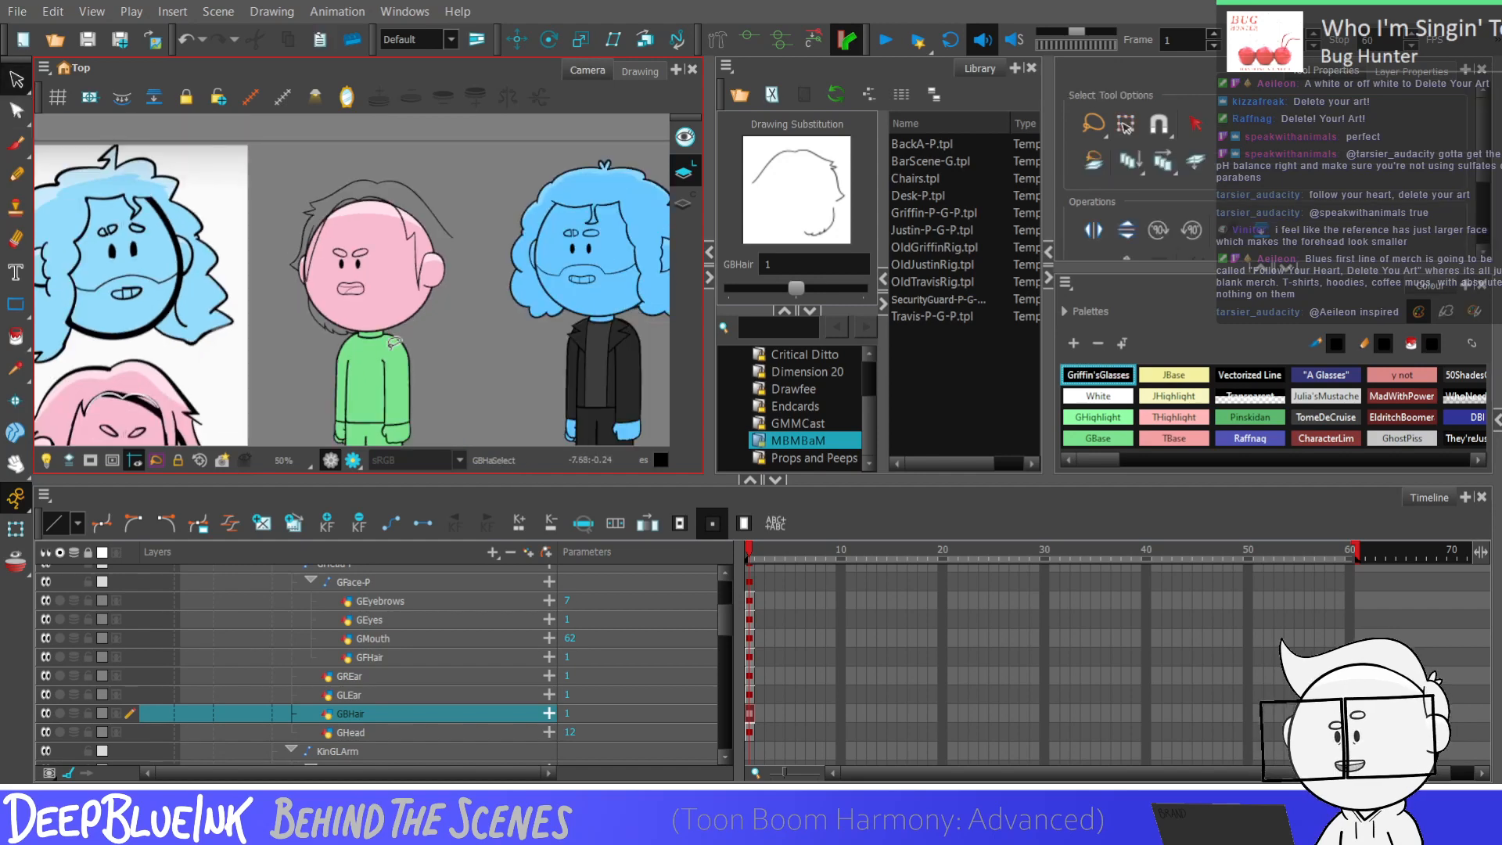
pyautogui.hotkey('alt', '/')
pyautogui.scroll(-1, 390, 163)
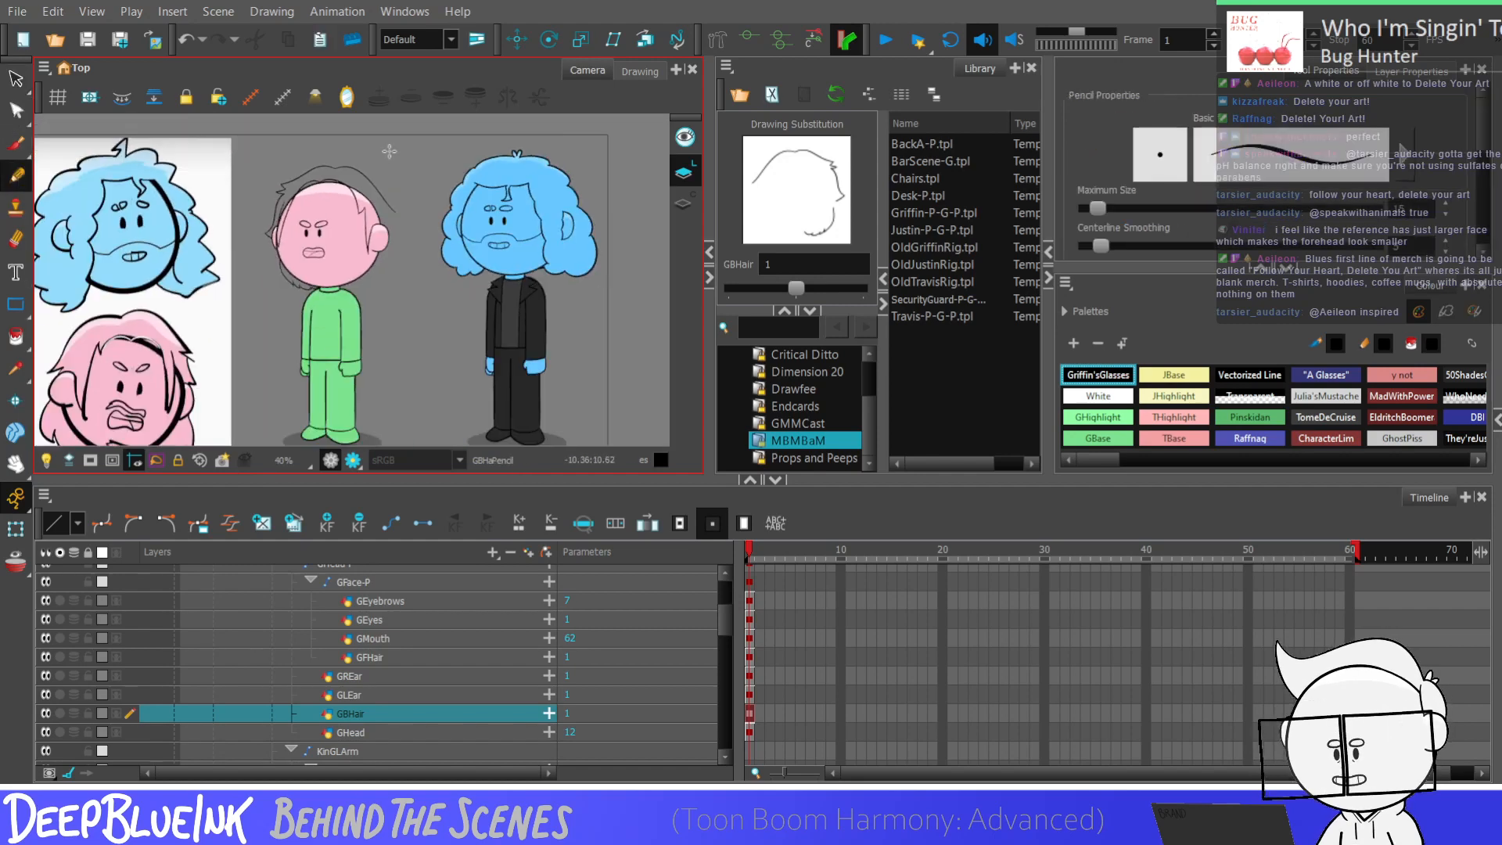
pyautogui.scroll(6, 409, 249)
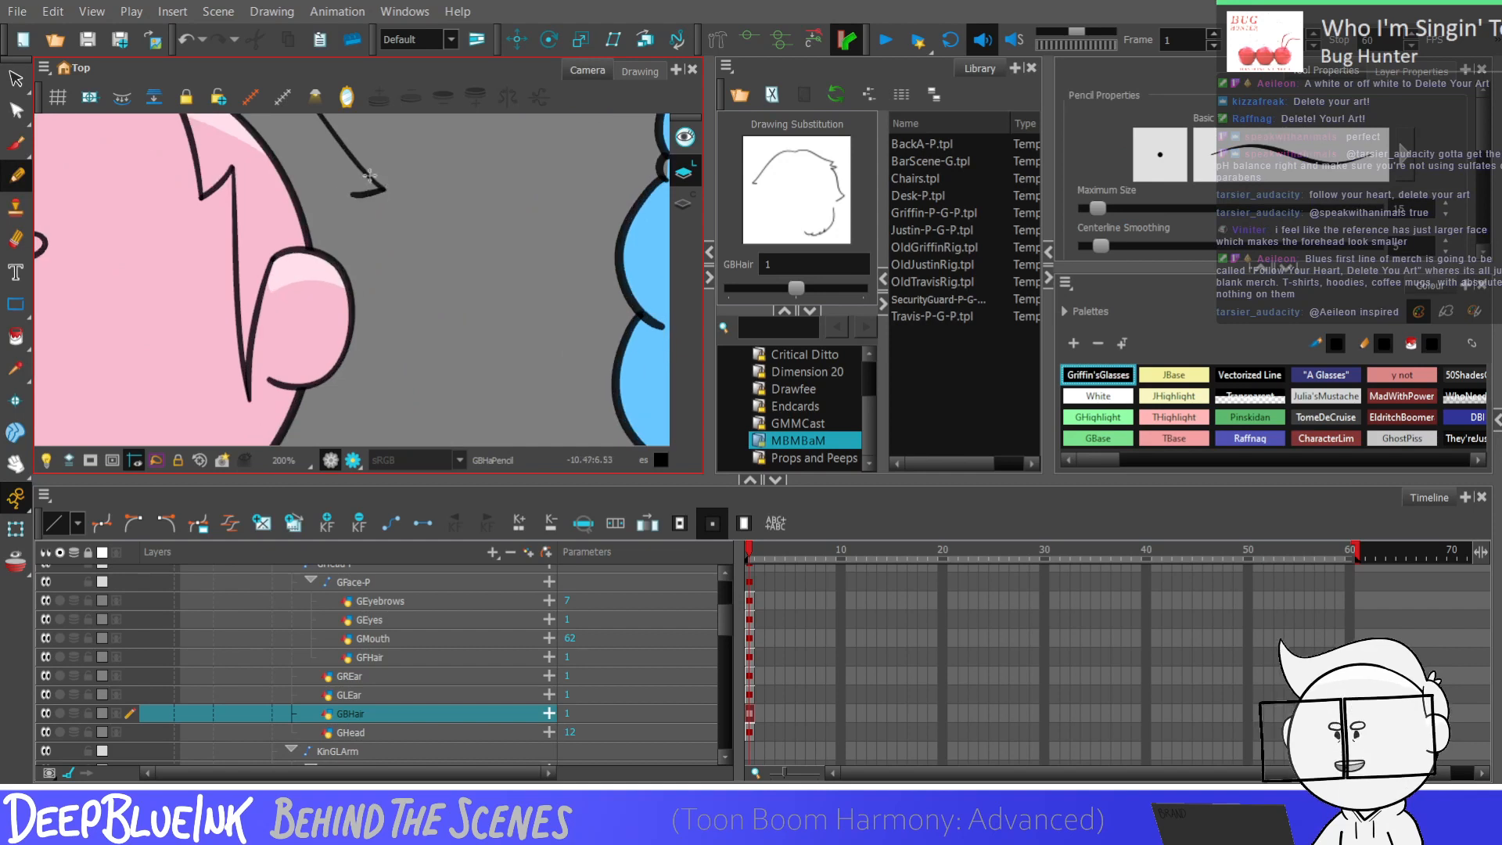
pyautogui.moveTo(374, 177)
pyautogui.mouseDown()
pyautogui.moveTo(383, 188)
pyautogui.moveTo(344, 190)
pyautogui.mouseUp()
pyautogui.scroll(-7, 354, 229)
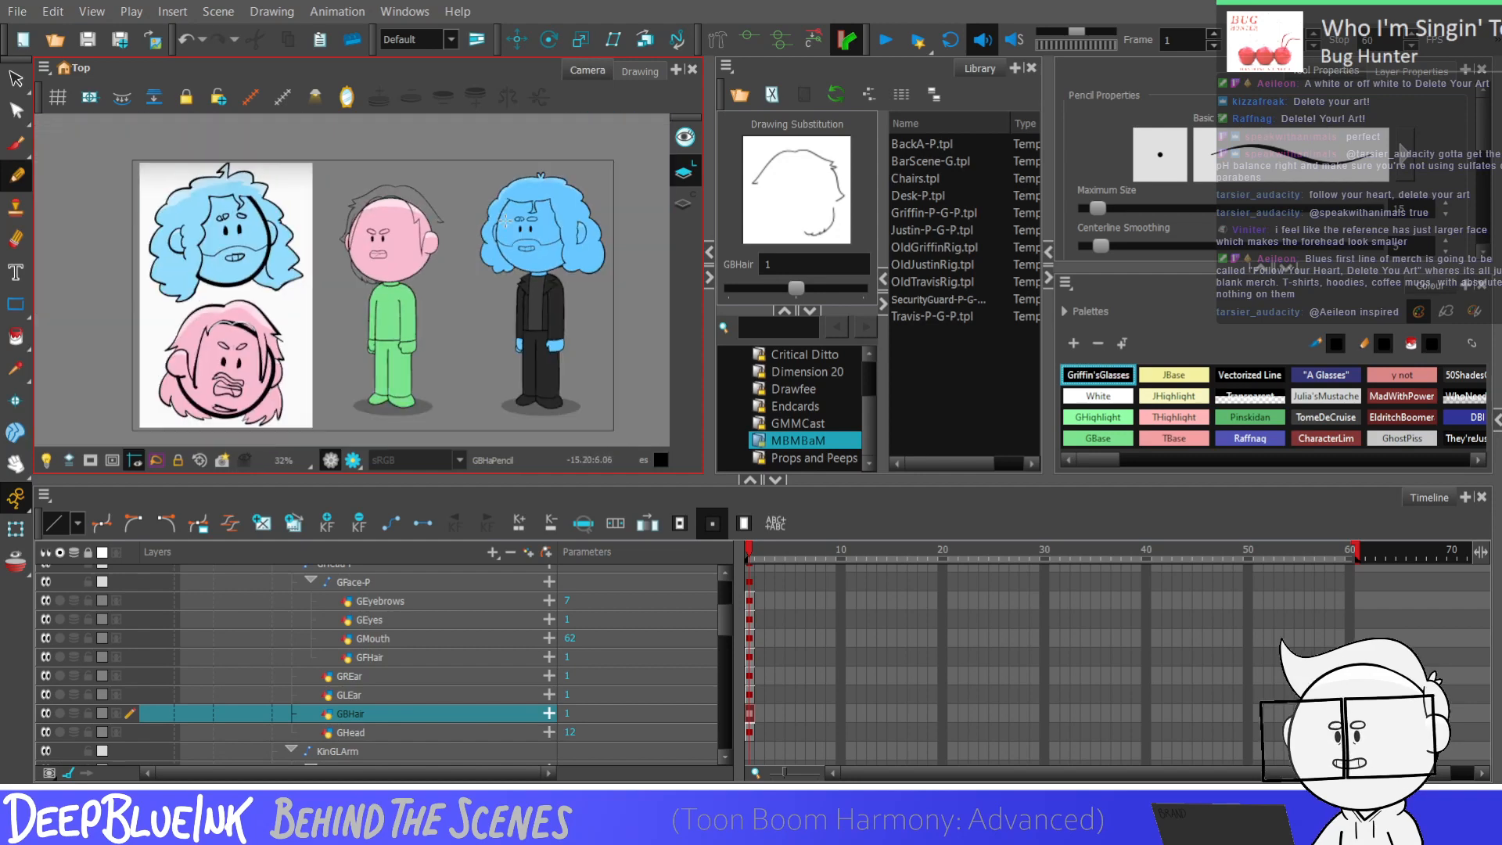
# Step: Select the jagged back-hair locks beneath the jaw and adjust their position and proportions around the head
pyautogui.scroll(1, 466, 248)
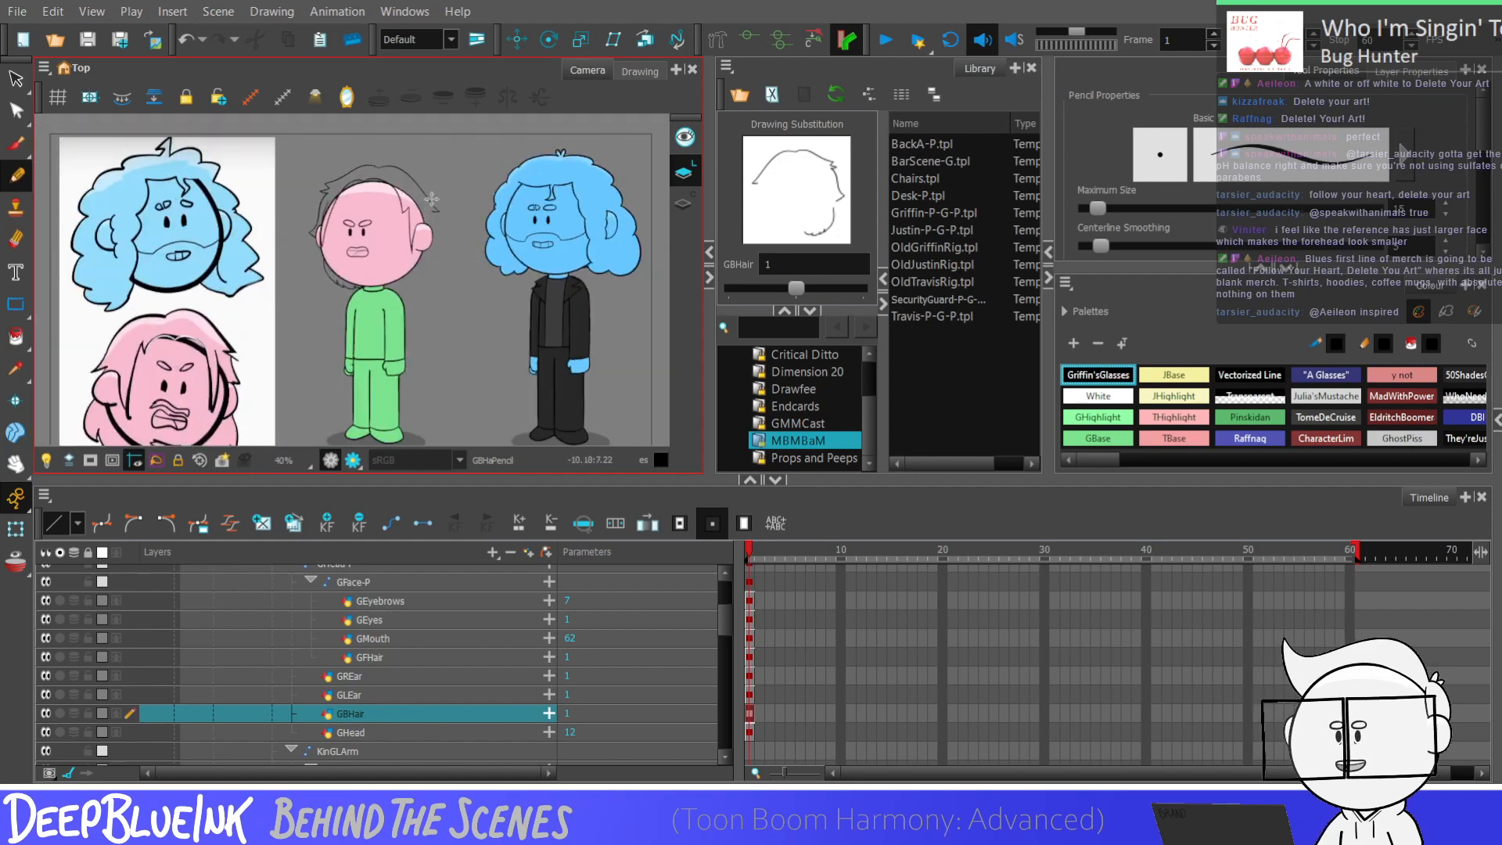
pyautogui.scroll(1, 435, 254)
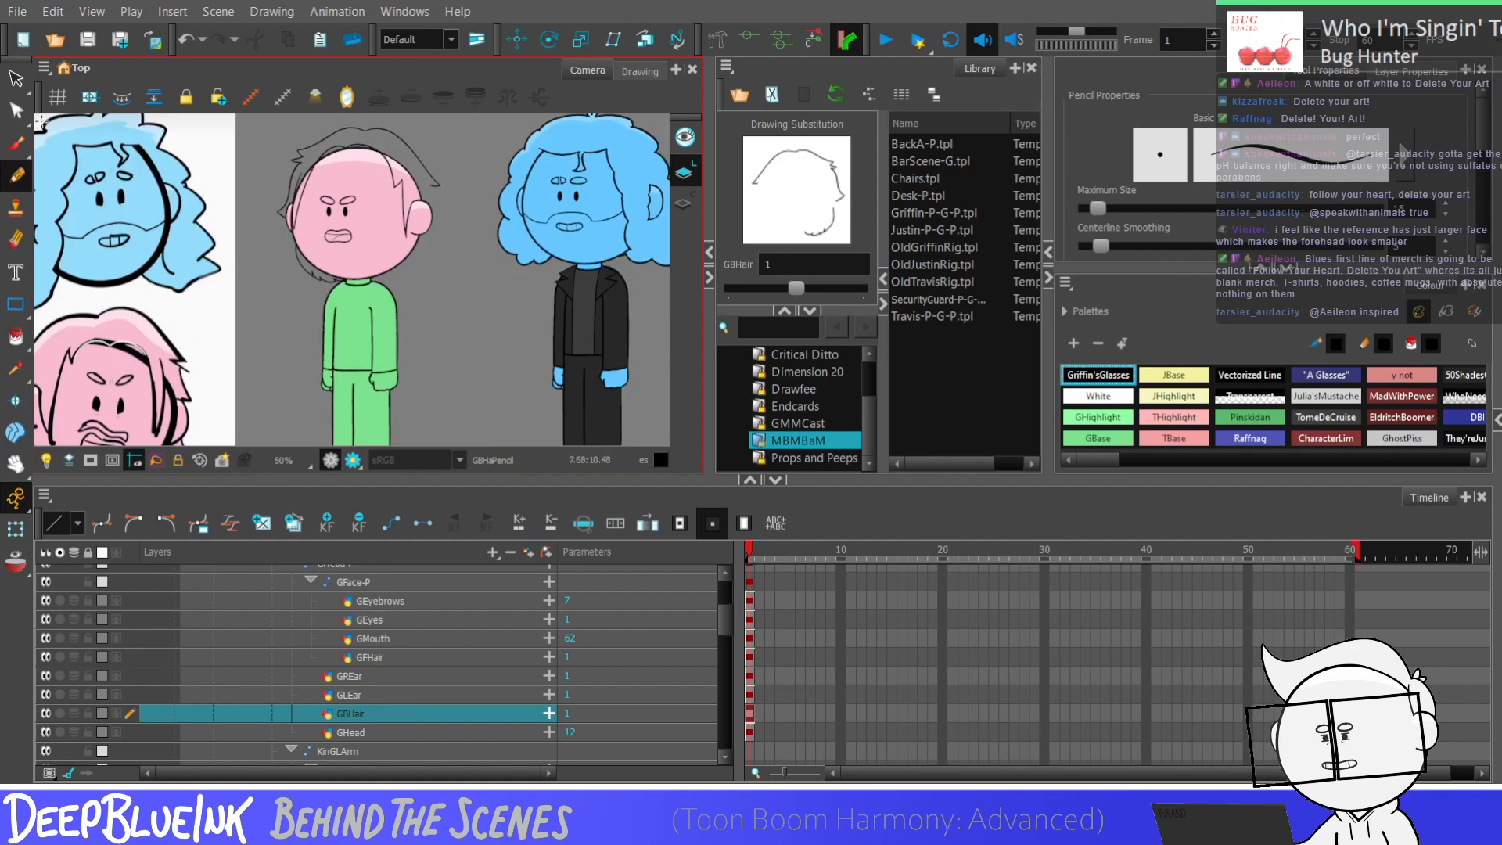
pyautogui.scroll(2, 352, 258)
pyautogui.hotkey('alt', 's')
pyautogui.moveTo(293, 200)
pyautogui.mouseDown()
pyautogui.moveTo(367, 289)
pyautogui.moveTo(336, 234)
pyautogui.mouseUp()
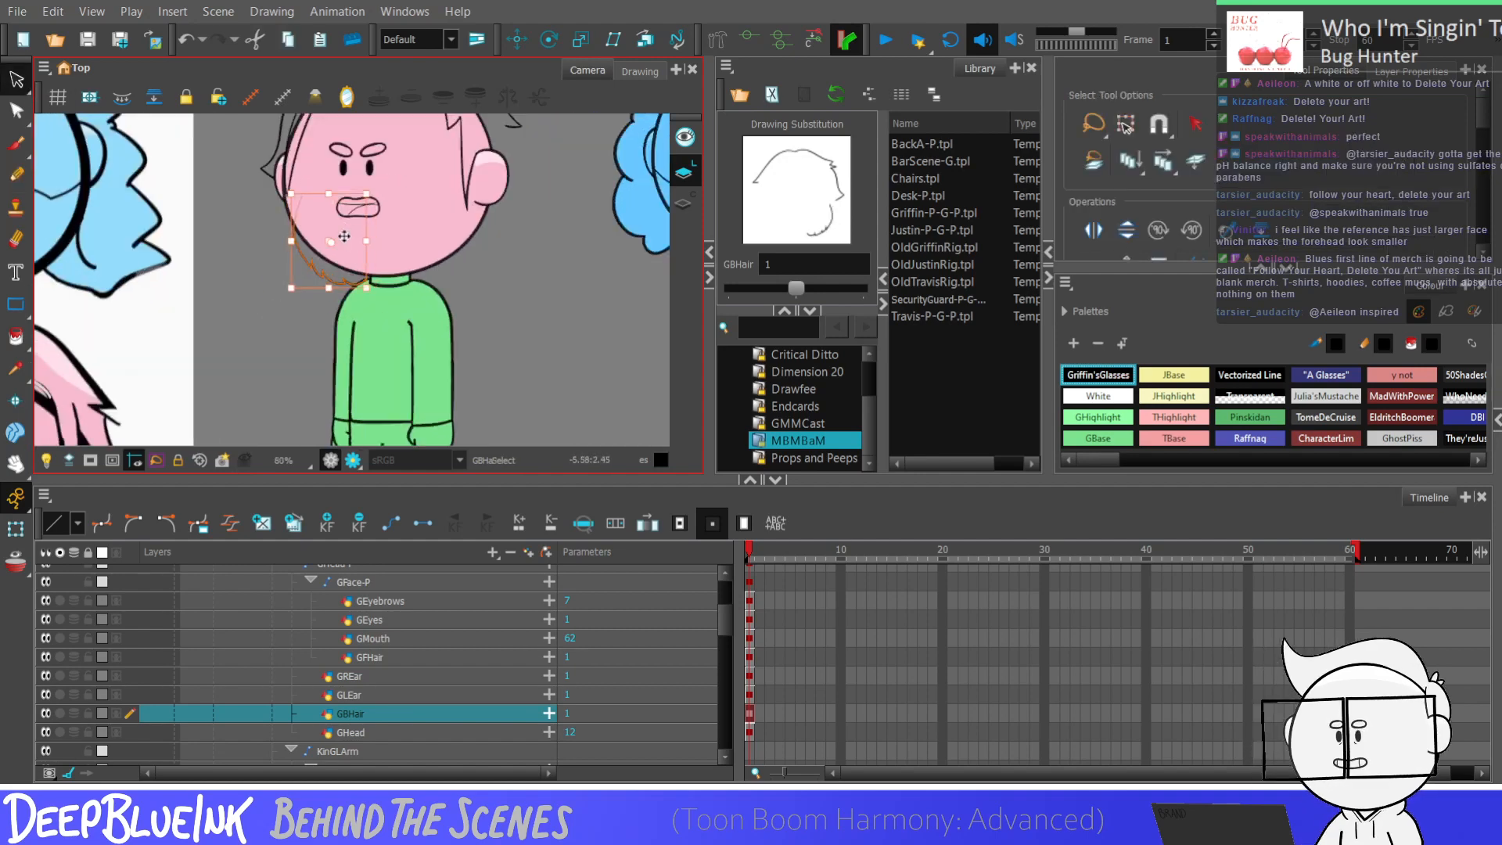
pyautogui.scroll(-3, 344, 236)
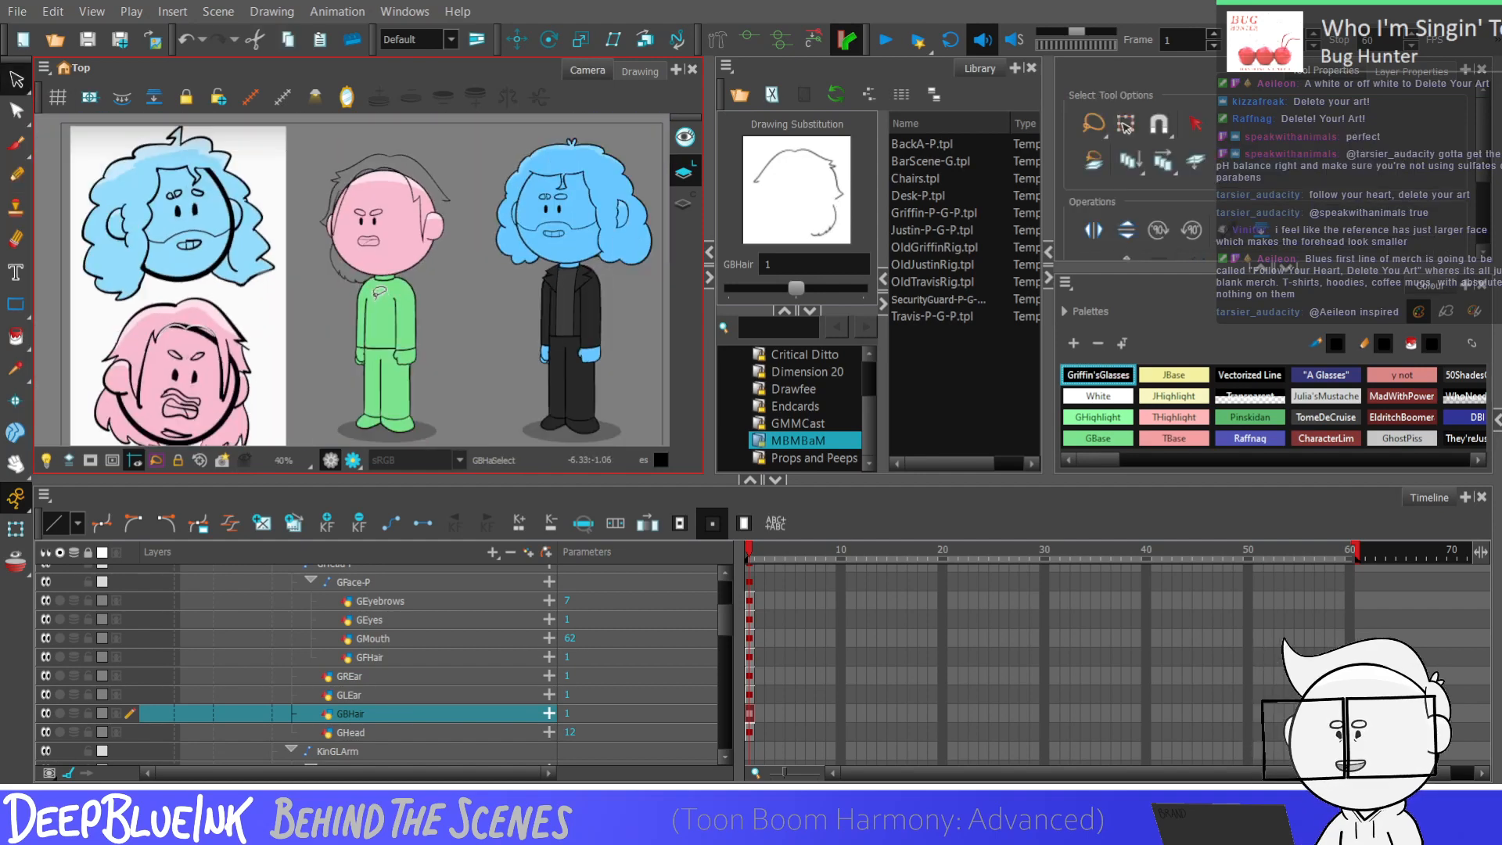
pyautogui.scroll(1, 344, 235)
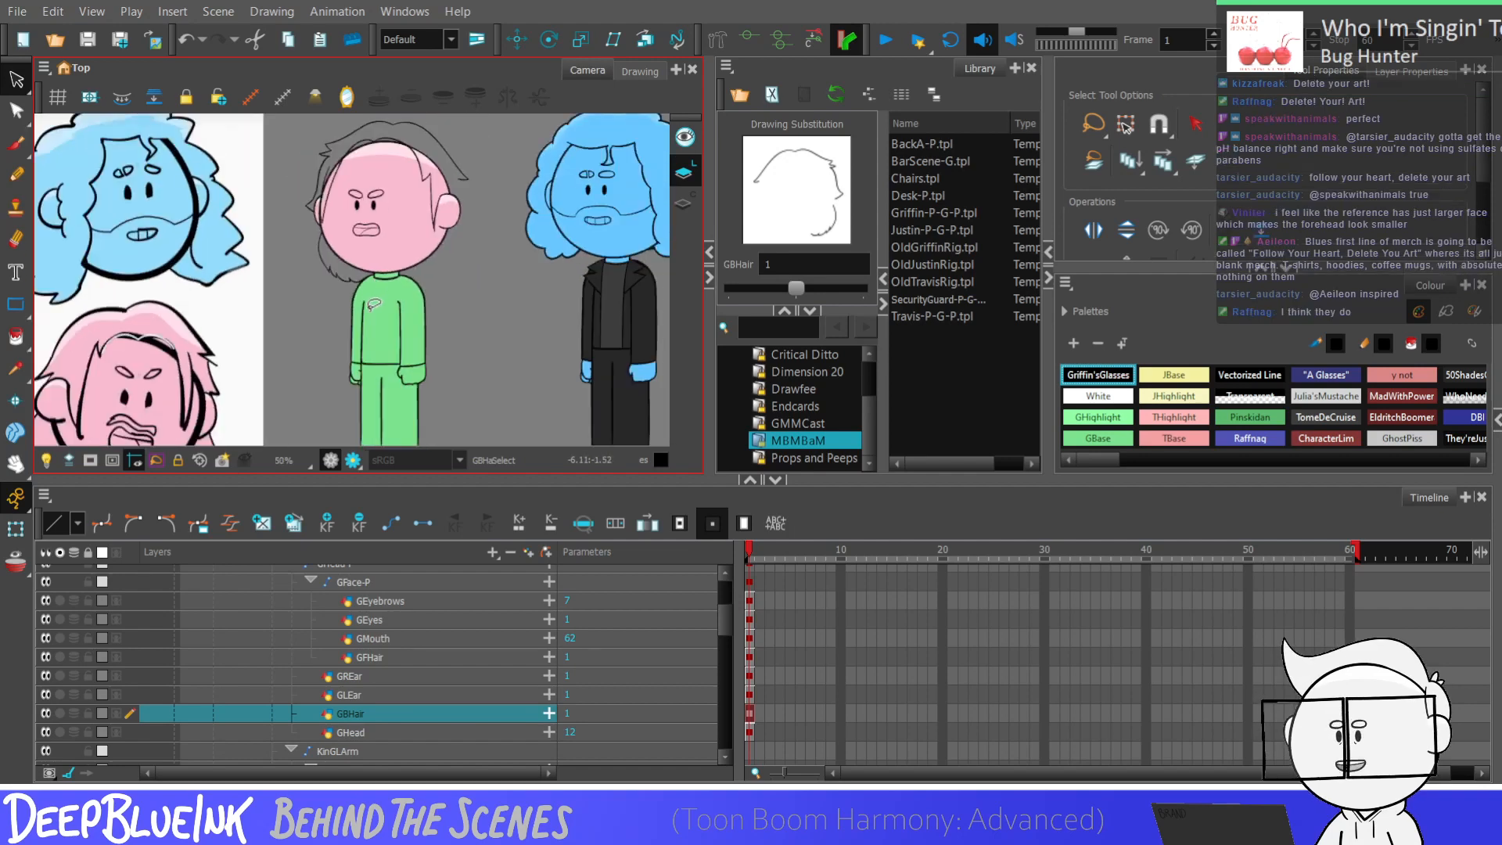
pyautogui.moveTo(373, 301)
pyautogui.mouseDown()
pyautogui.moveTo(328, 274)
pyautogui.moveTo(374, 247)
pyautogui.mouseUp()
pyautogui.scroll(2, 366, 247)
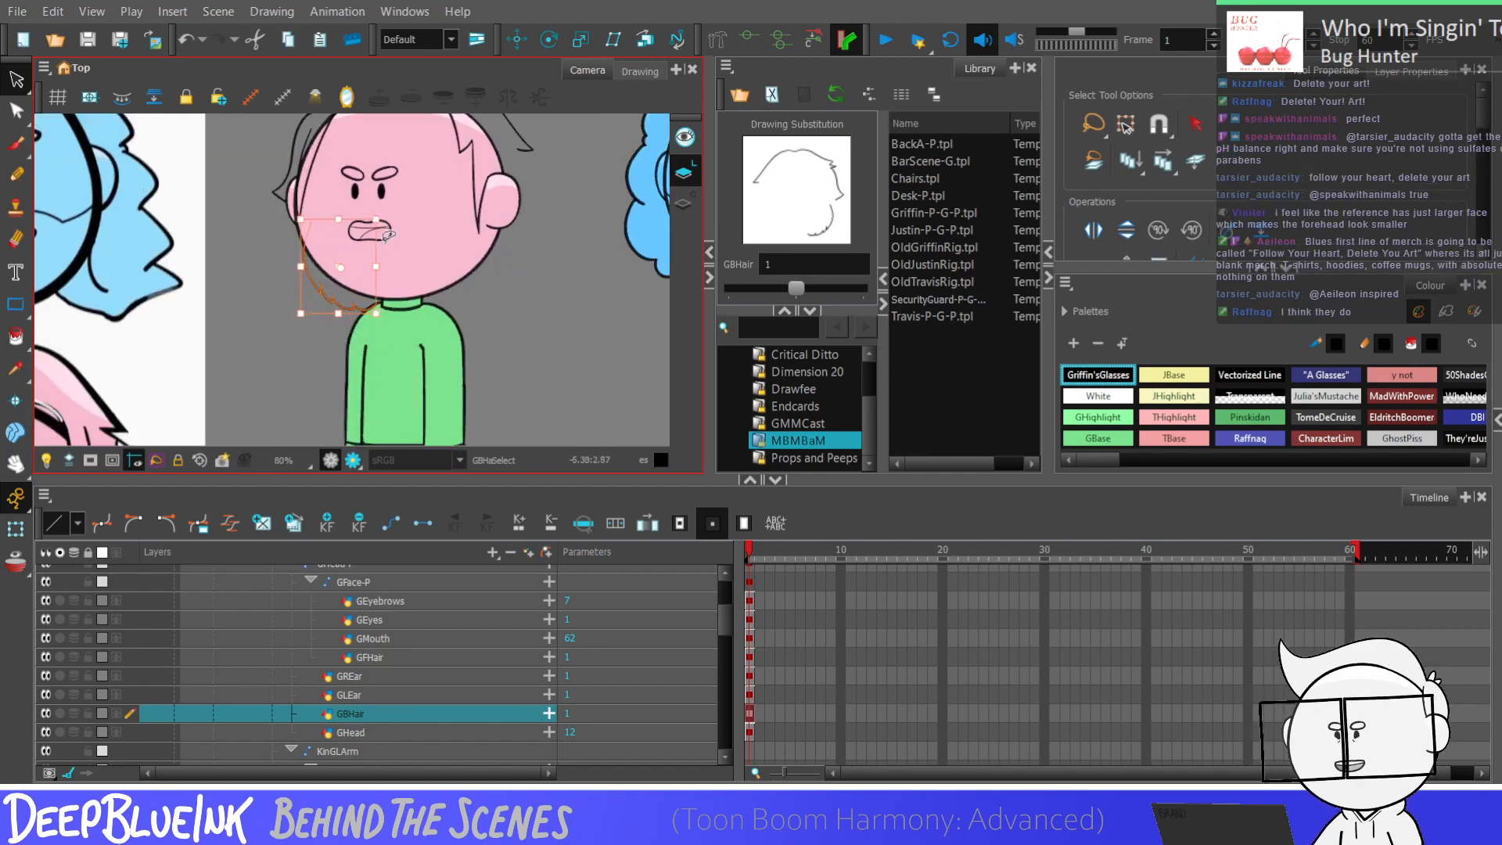
pyautogui.scroll(-2, 355, 366)
pyautogui.scroll(1, 385, 288)
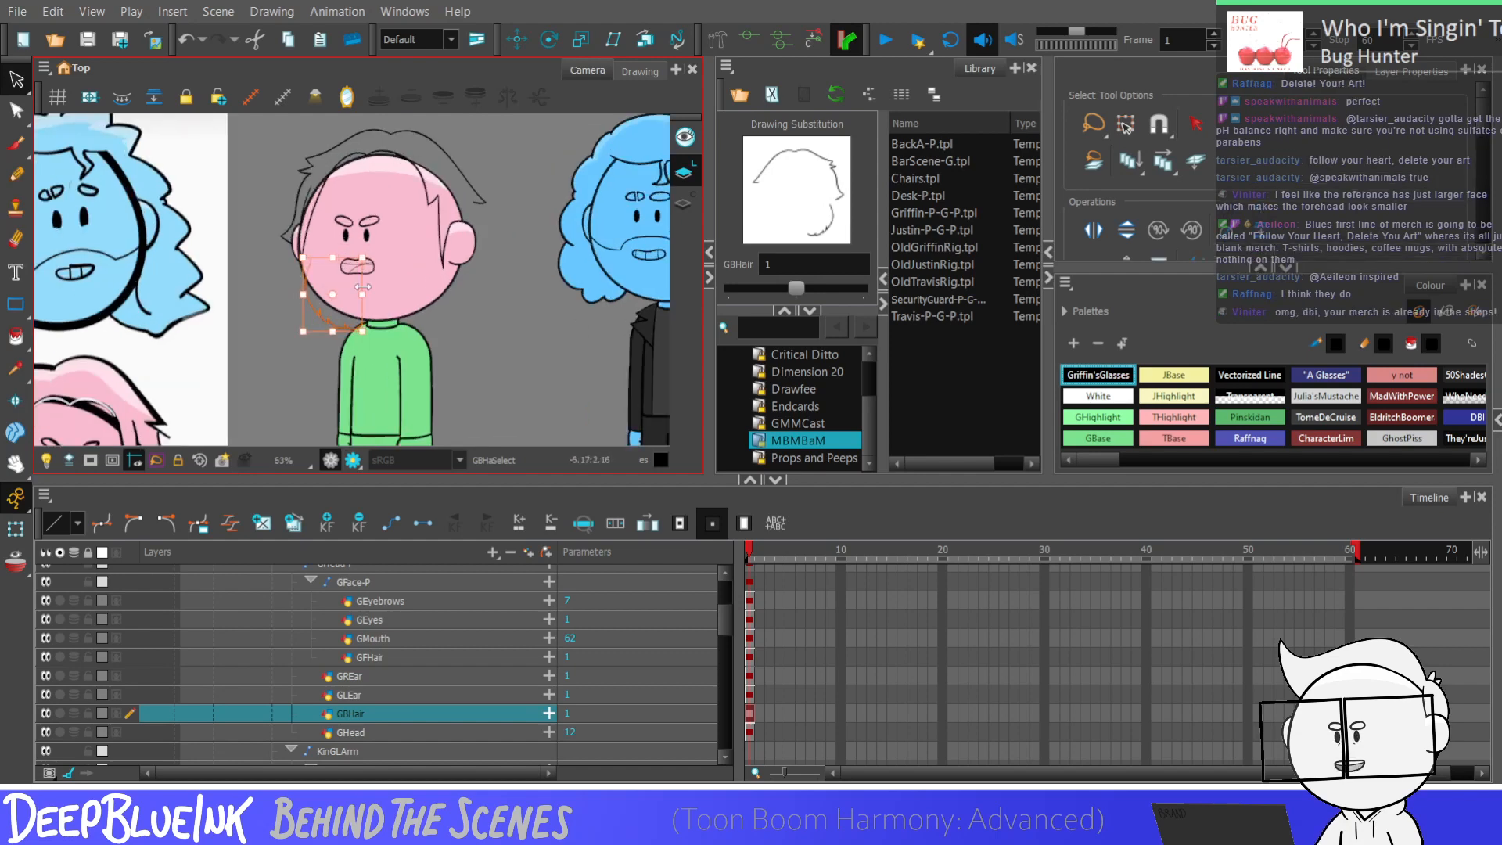
pyautogui.moveTo(382, 262)
pyautogui.mouseDown()
pyautogui.moveTo(309, 297)
pyautogui.moveTo(367, 269)
pyautogui.mouseUp()
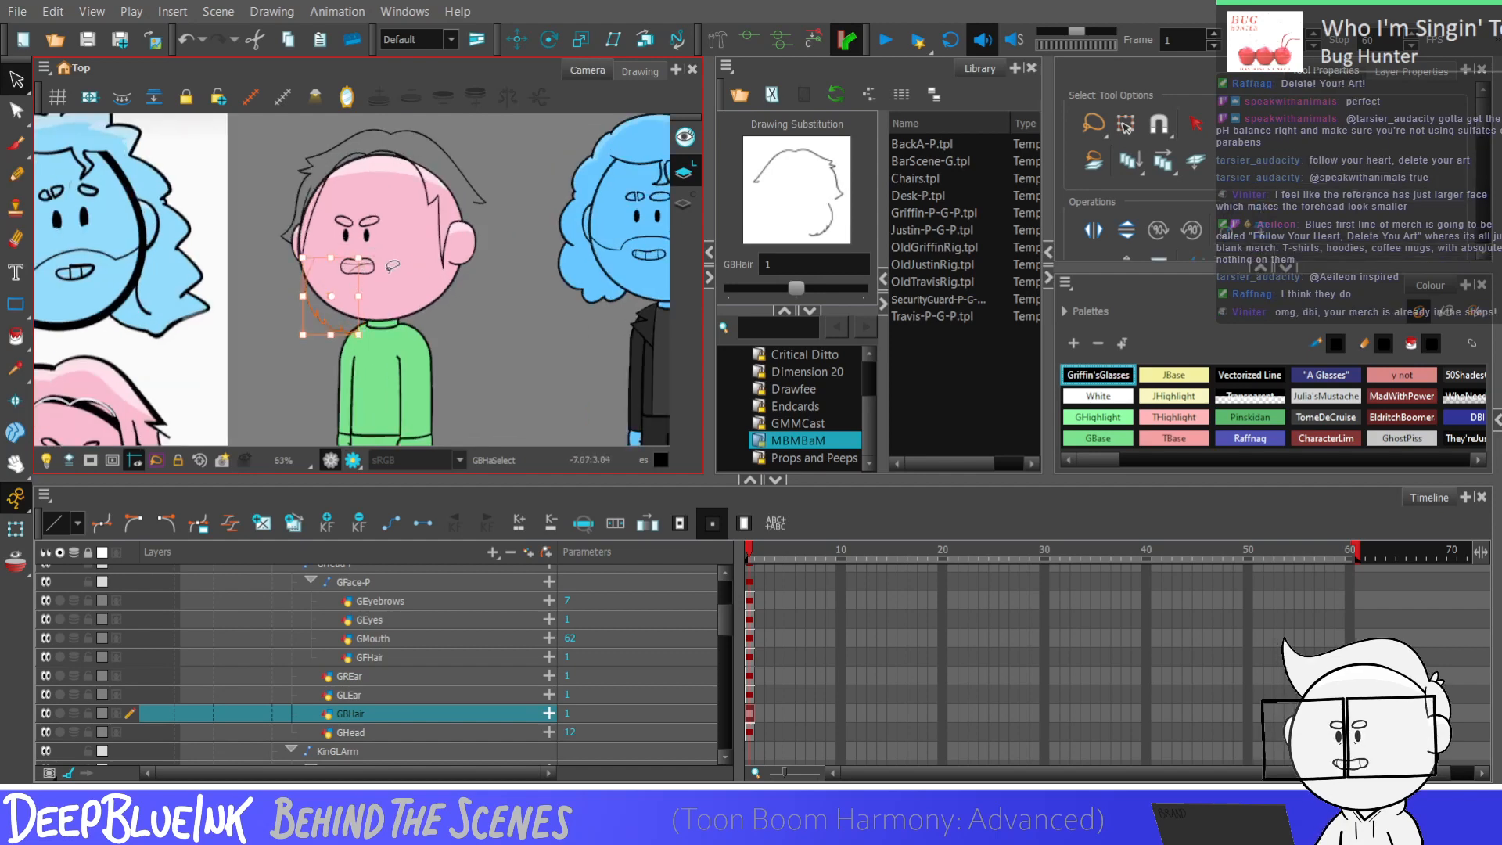
pyautogui.press('Delete')
pyautogui.scroll(-2, 394, 266)
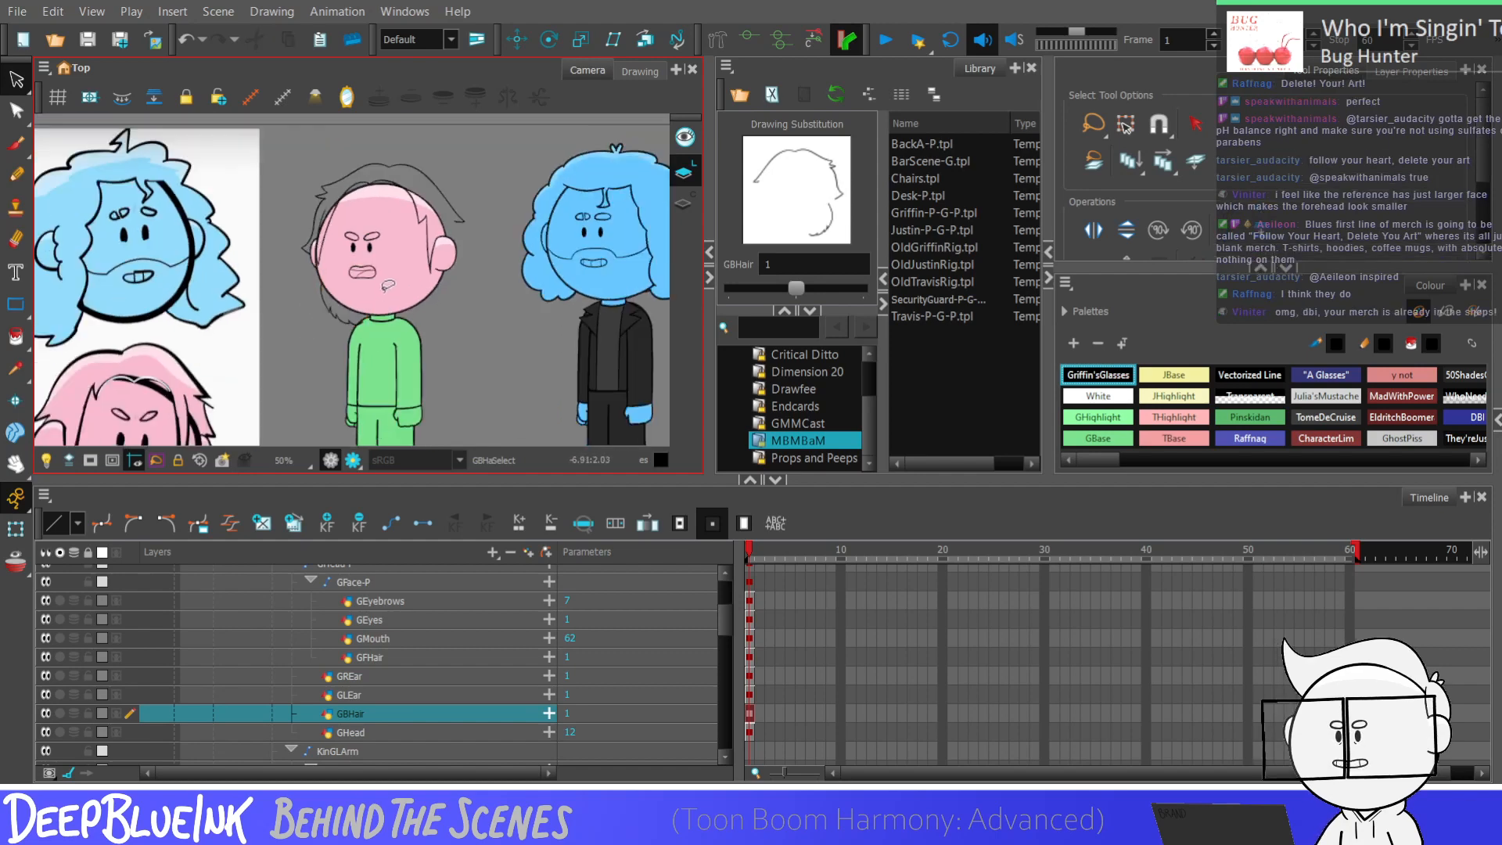
pyautogui.scroll(1, 429, 202)
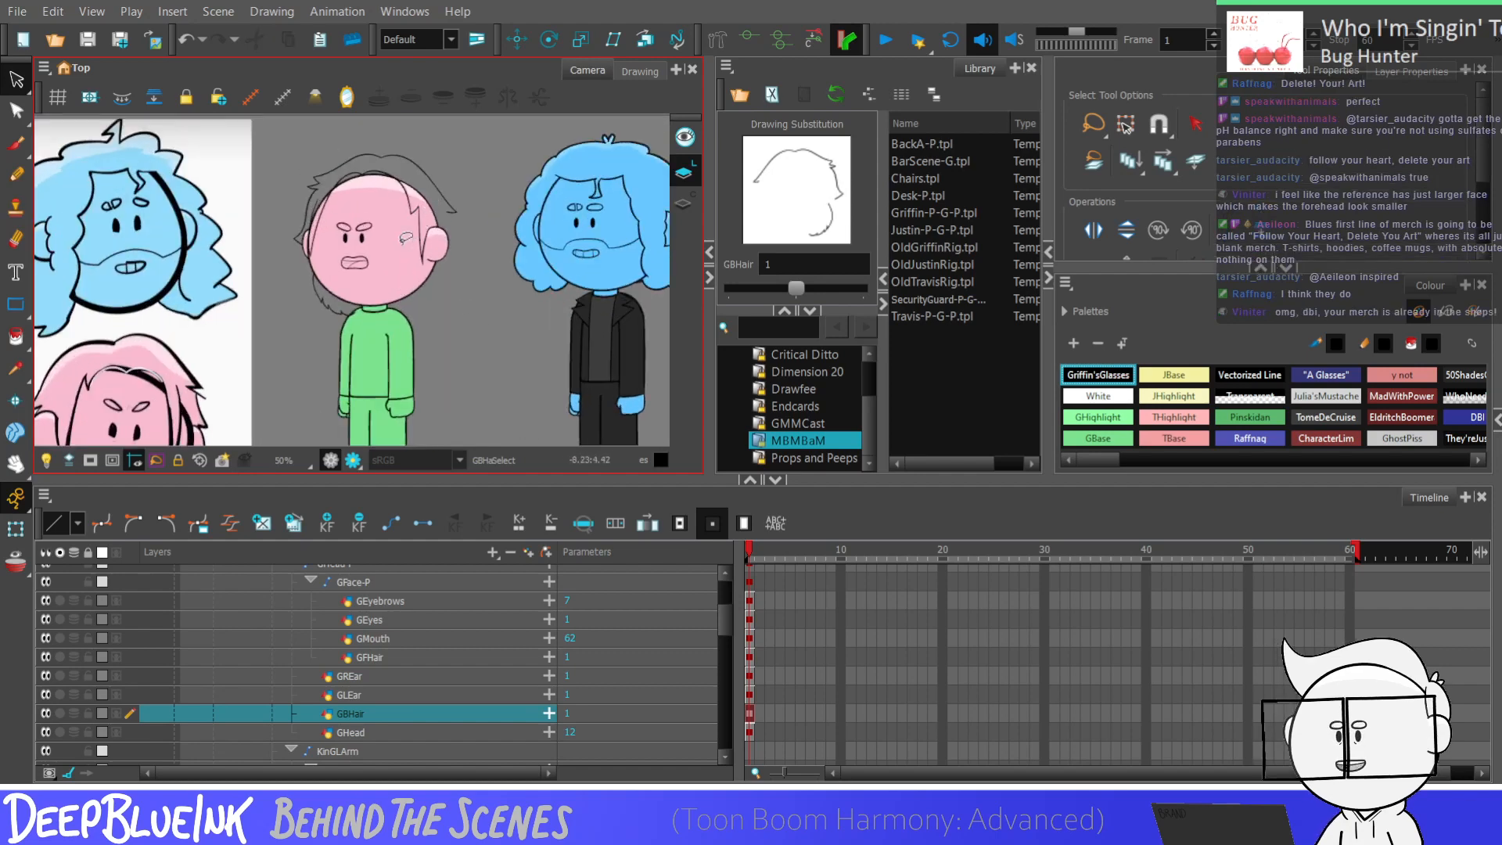
pyautogui.scroll(1, 405, 238)
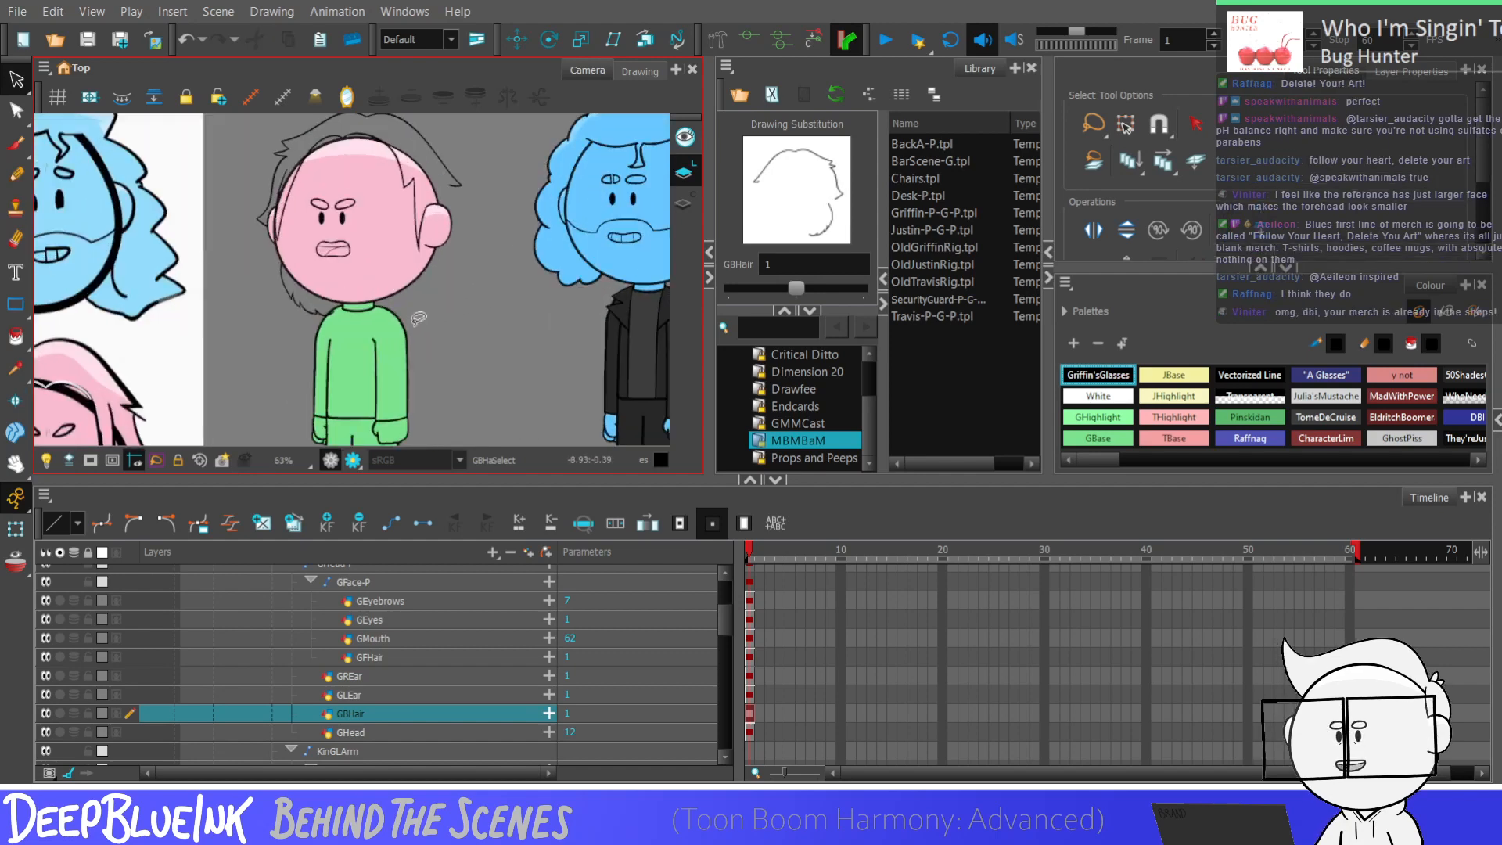
pyautogui.hotkey('shift', 't')
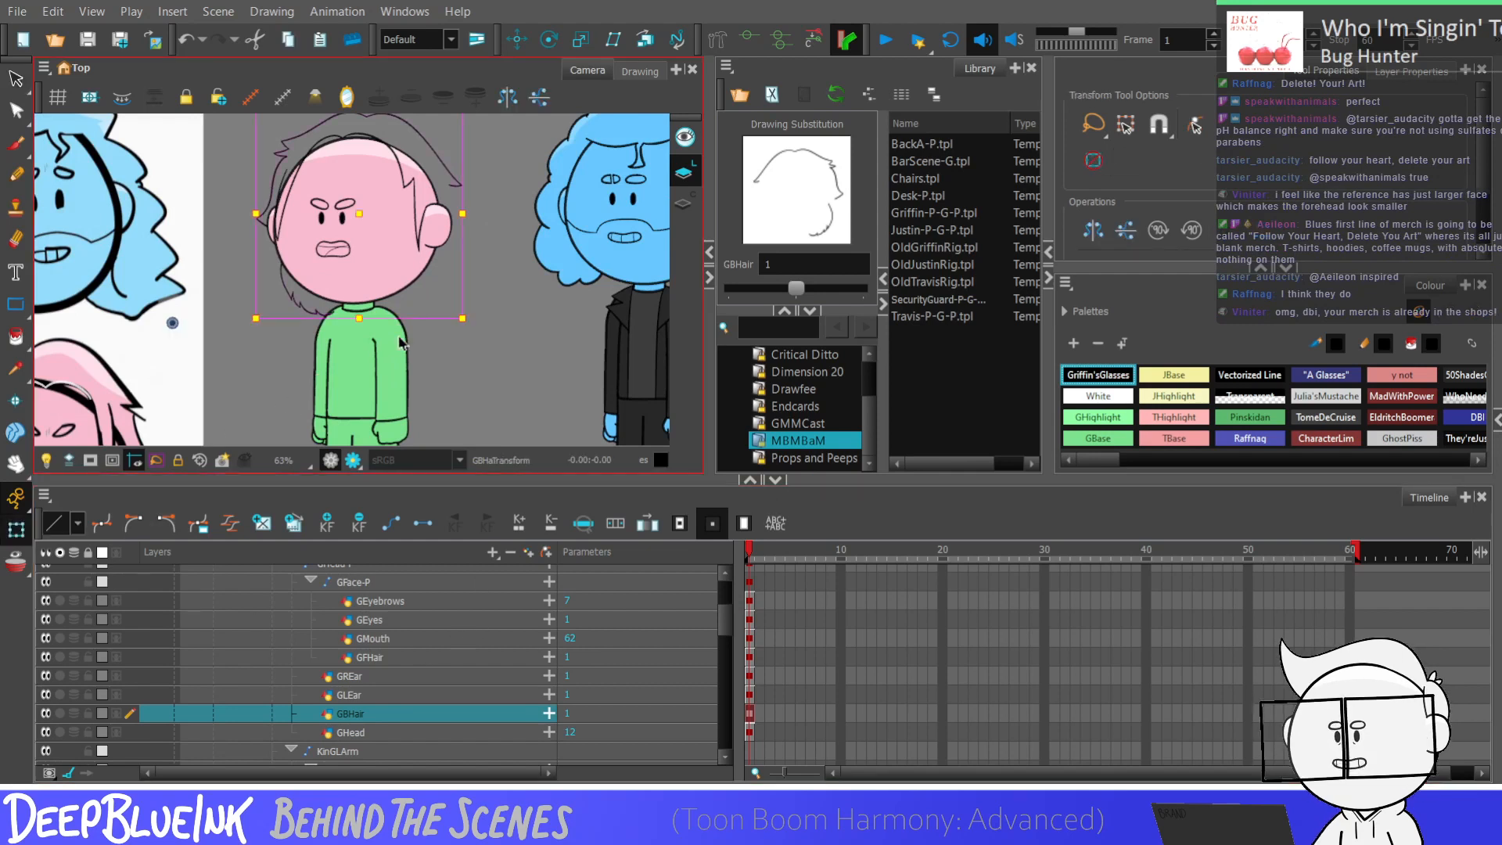
pyautogui.click(468, 241)
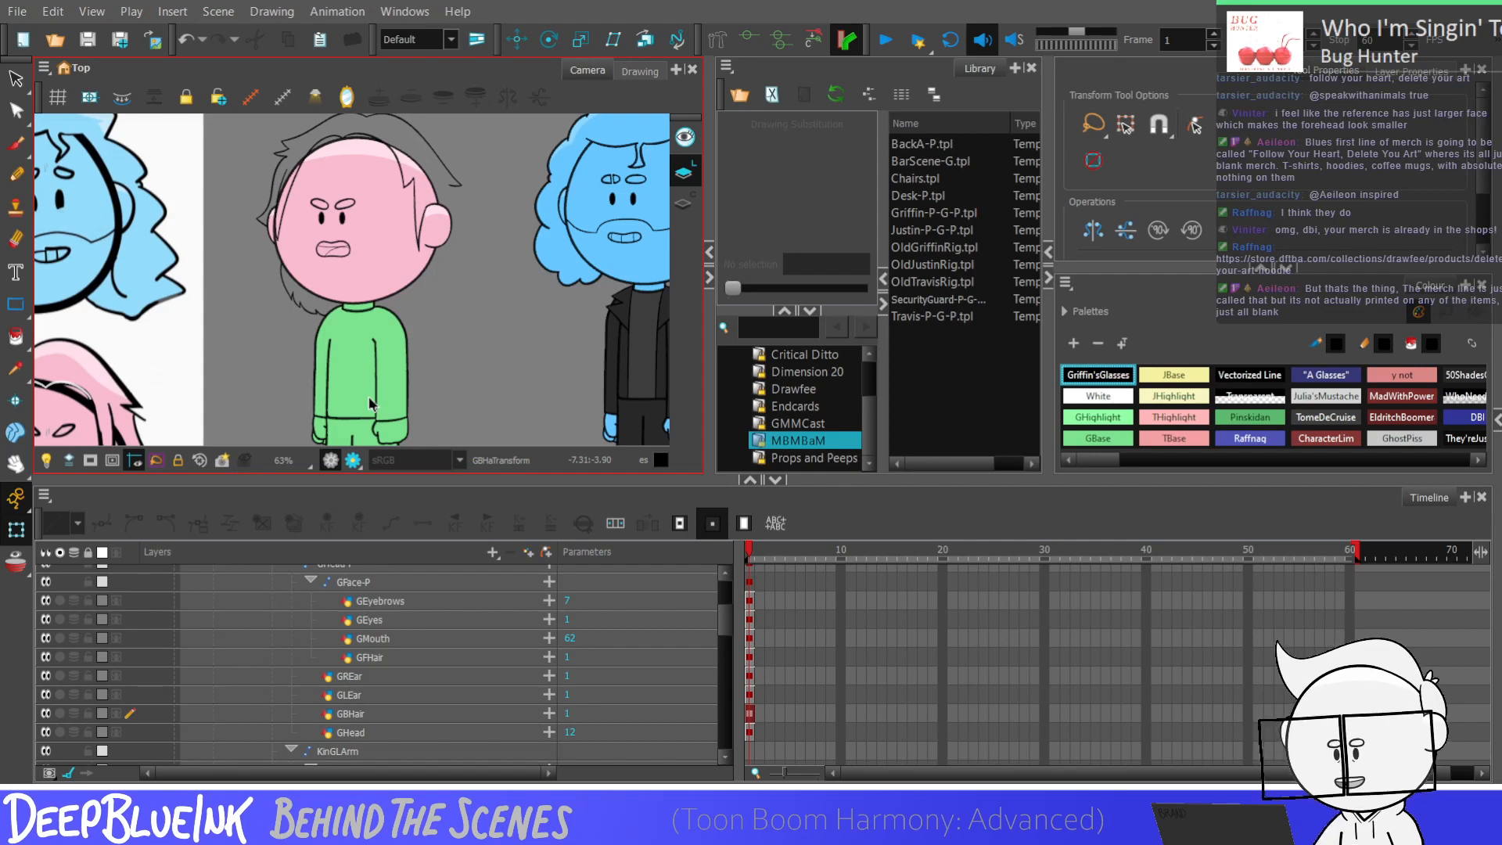
pyautogui.scroll(-1, 362, 375)
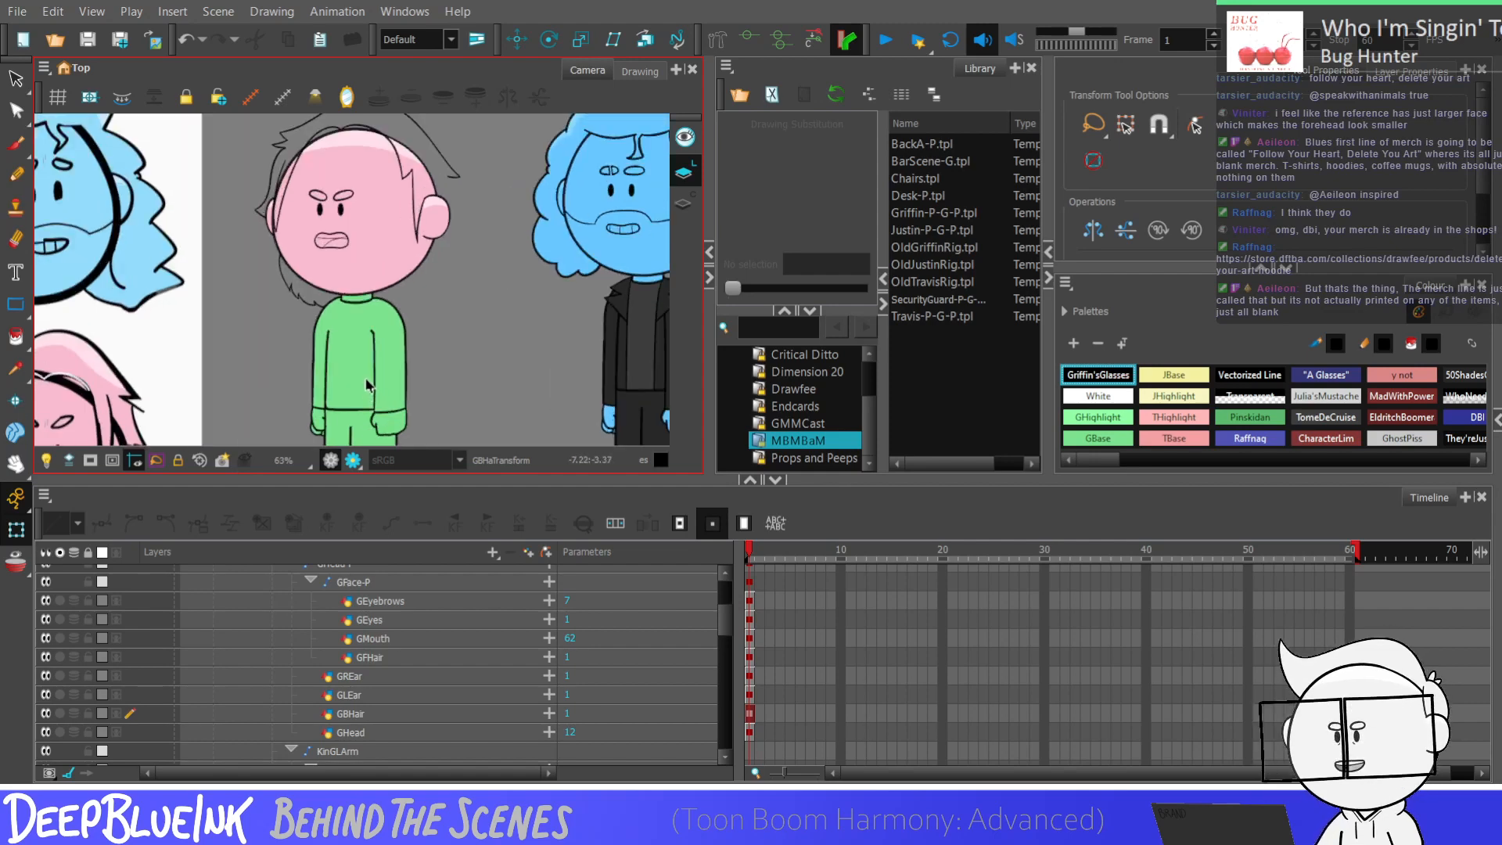
# Step: Select the jagged back-hair locks beneath the jaw and stretch them slightly taller, nudging them outward from the face
pyautogui.scroll(3, 340, 301)
pyautogui.hotkey('alt', 's')
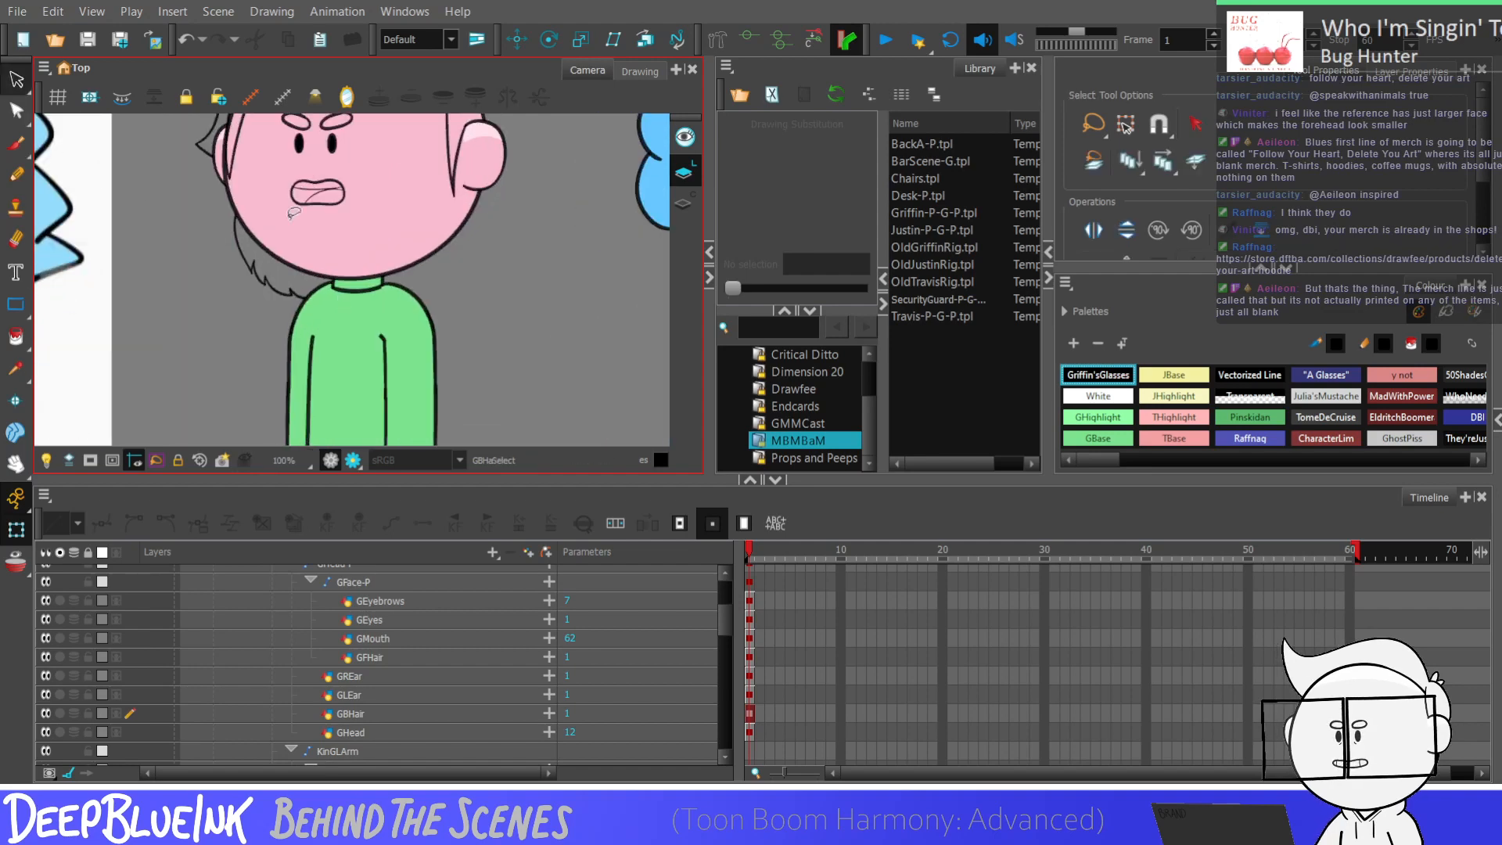
pyautogui.click(274, 298)
pyautogui.scroll(-3, 287, 269)
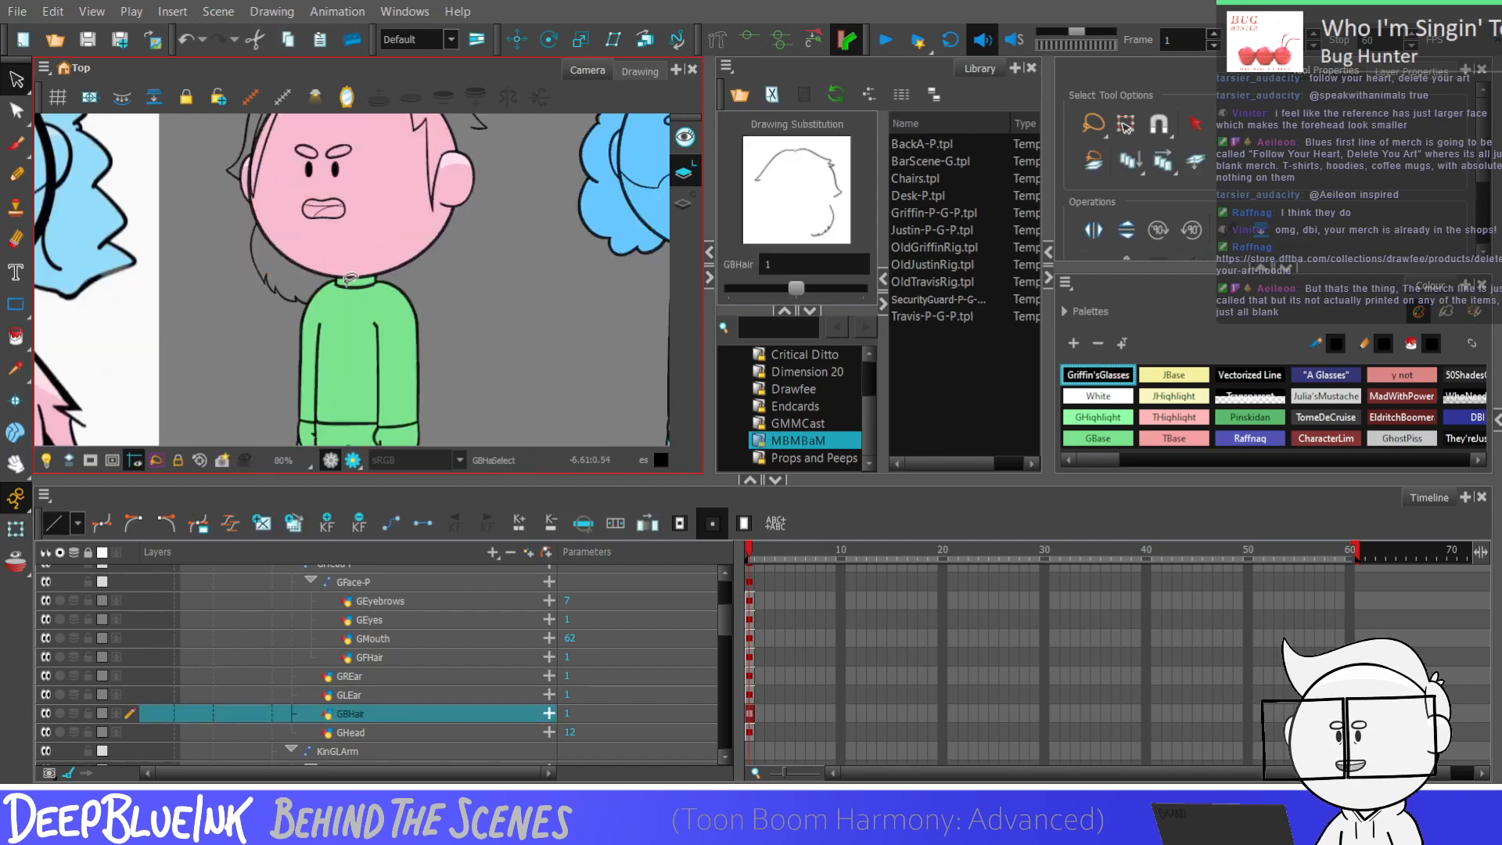
pyautogui.scroll(1, 288, 277)
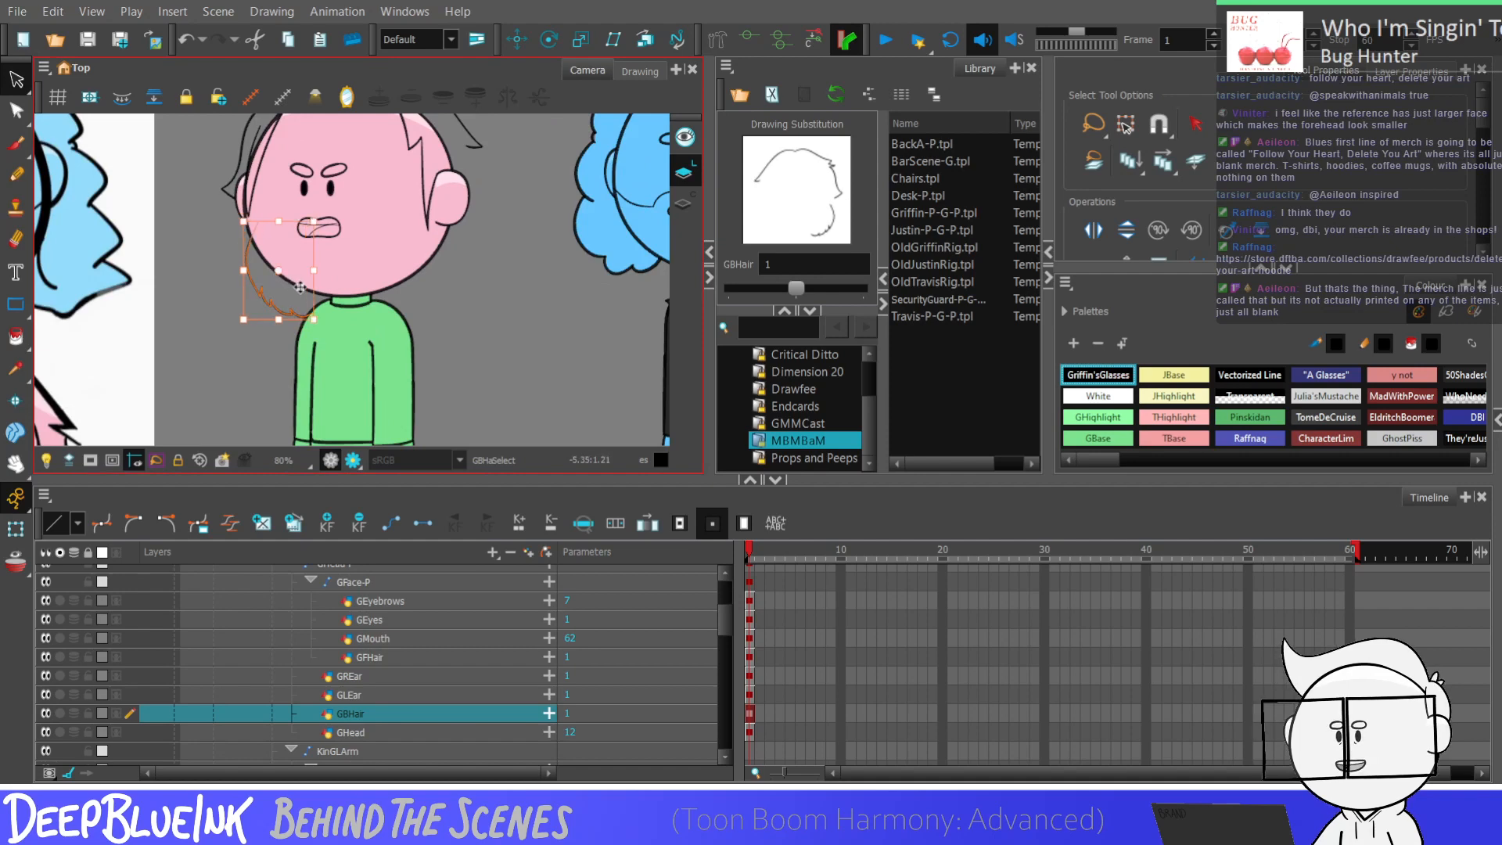
pyautogui.scroll(-3, 288, 280)
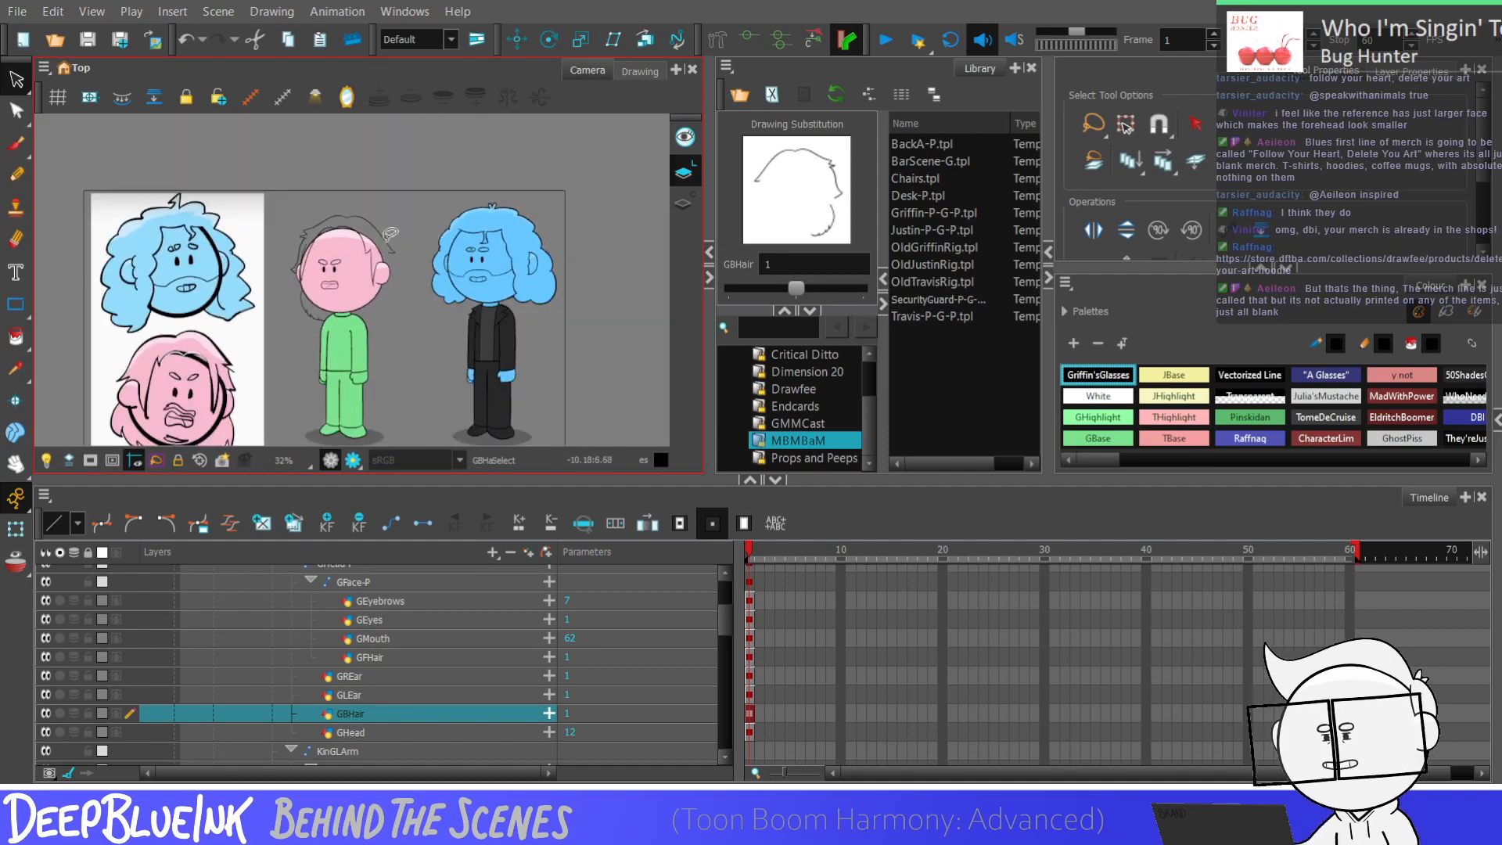
pyautogui.scroll(-1, 376, 344)
pyautogui.scroll(1, 357, 322)
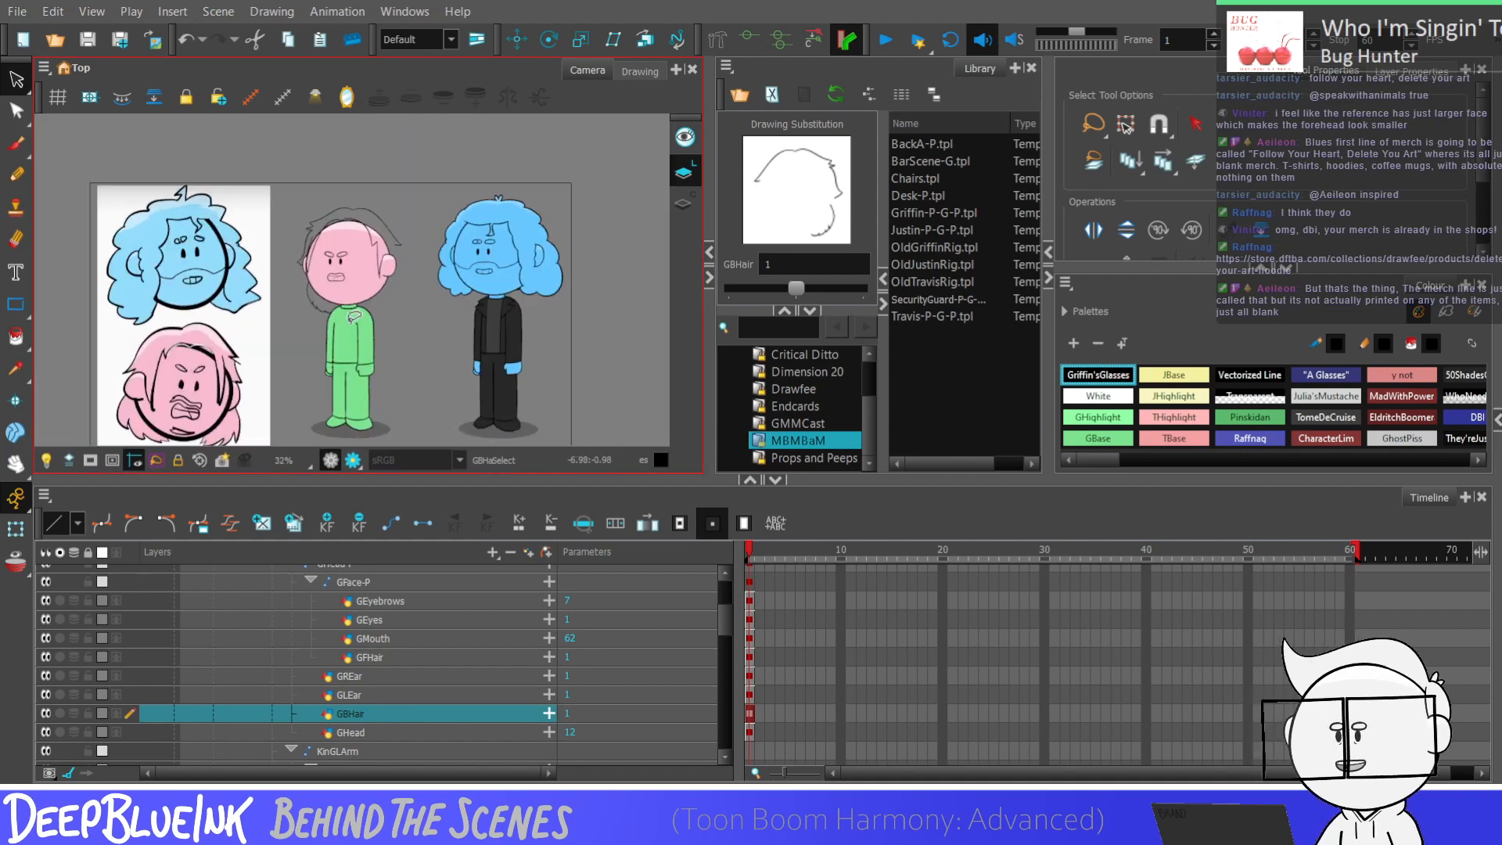
pyautogui.scroll(1, 354, 320)
pyautogui.scroll(3, 354, 320)
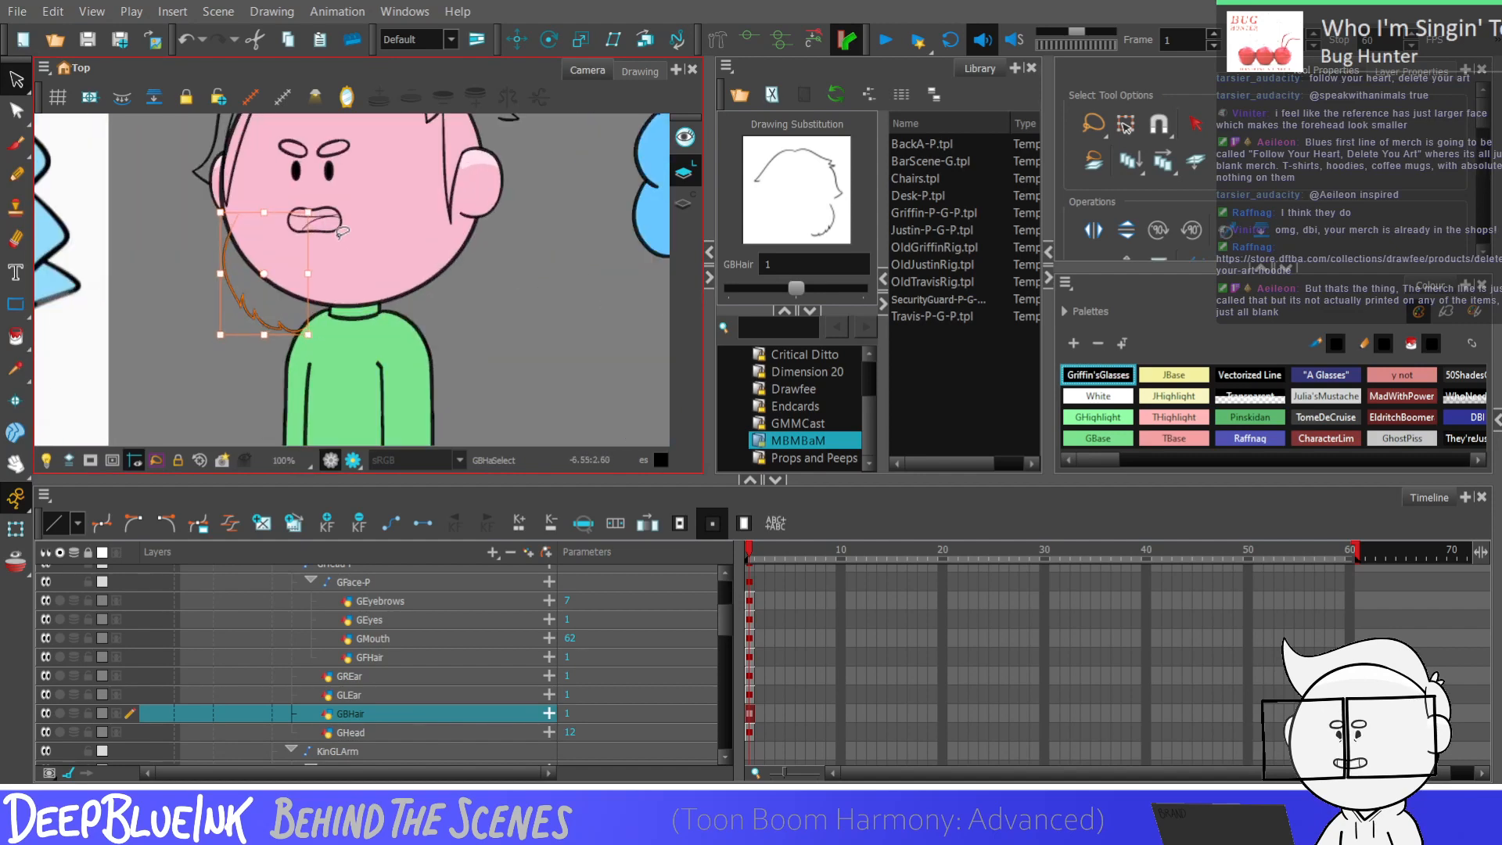
pyautogui.moveTo(320, 205); pyautogui.dragTo(316, 213)
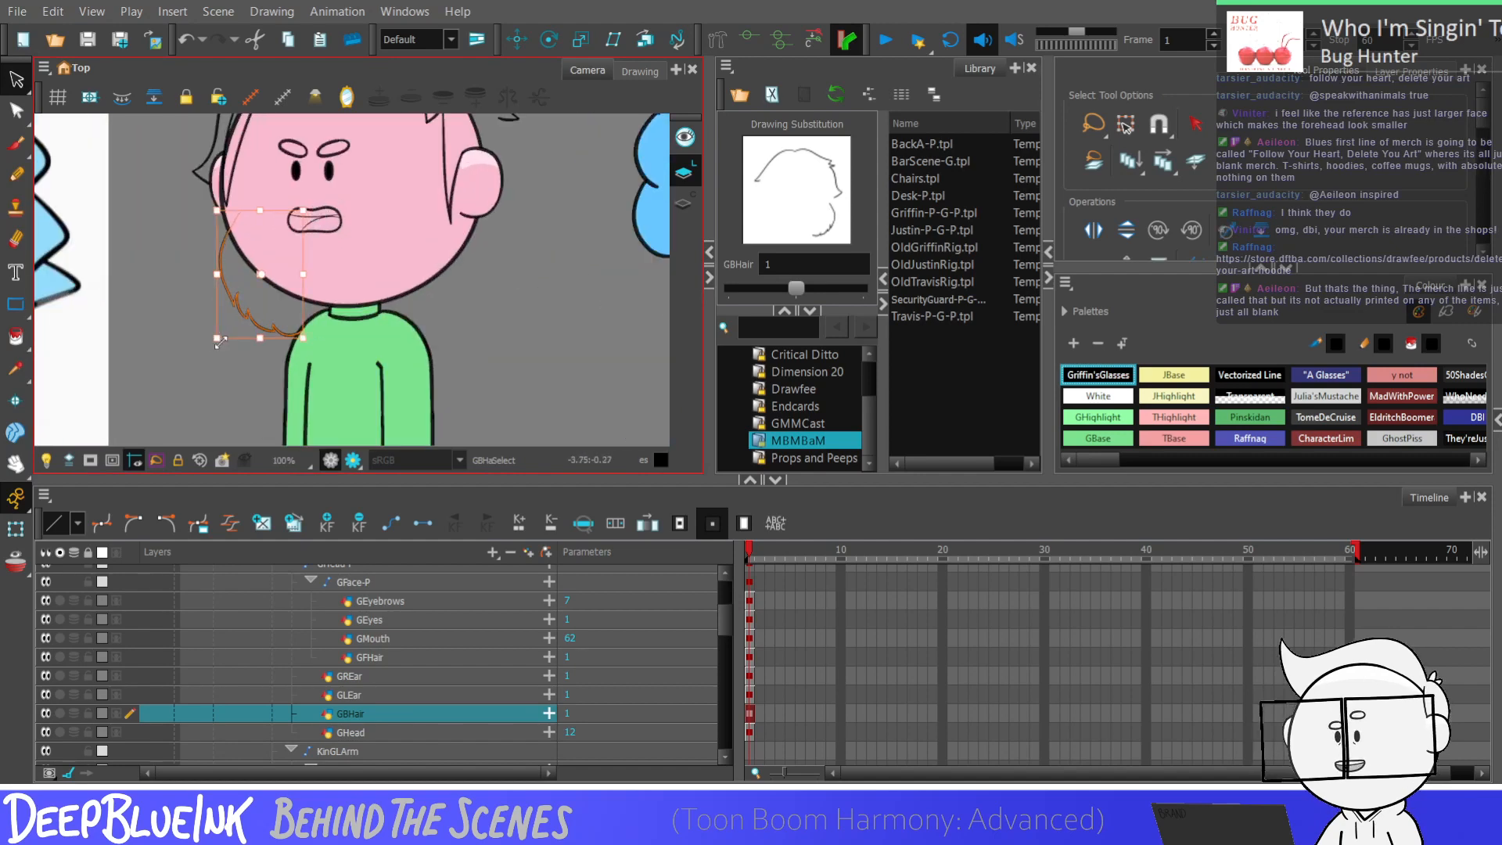
pyautogui.scroll(-2, 331, 239)
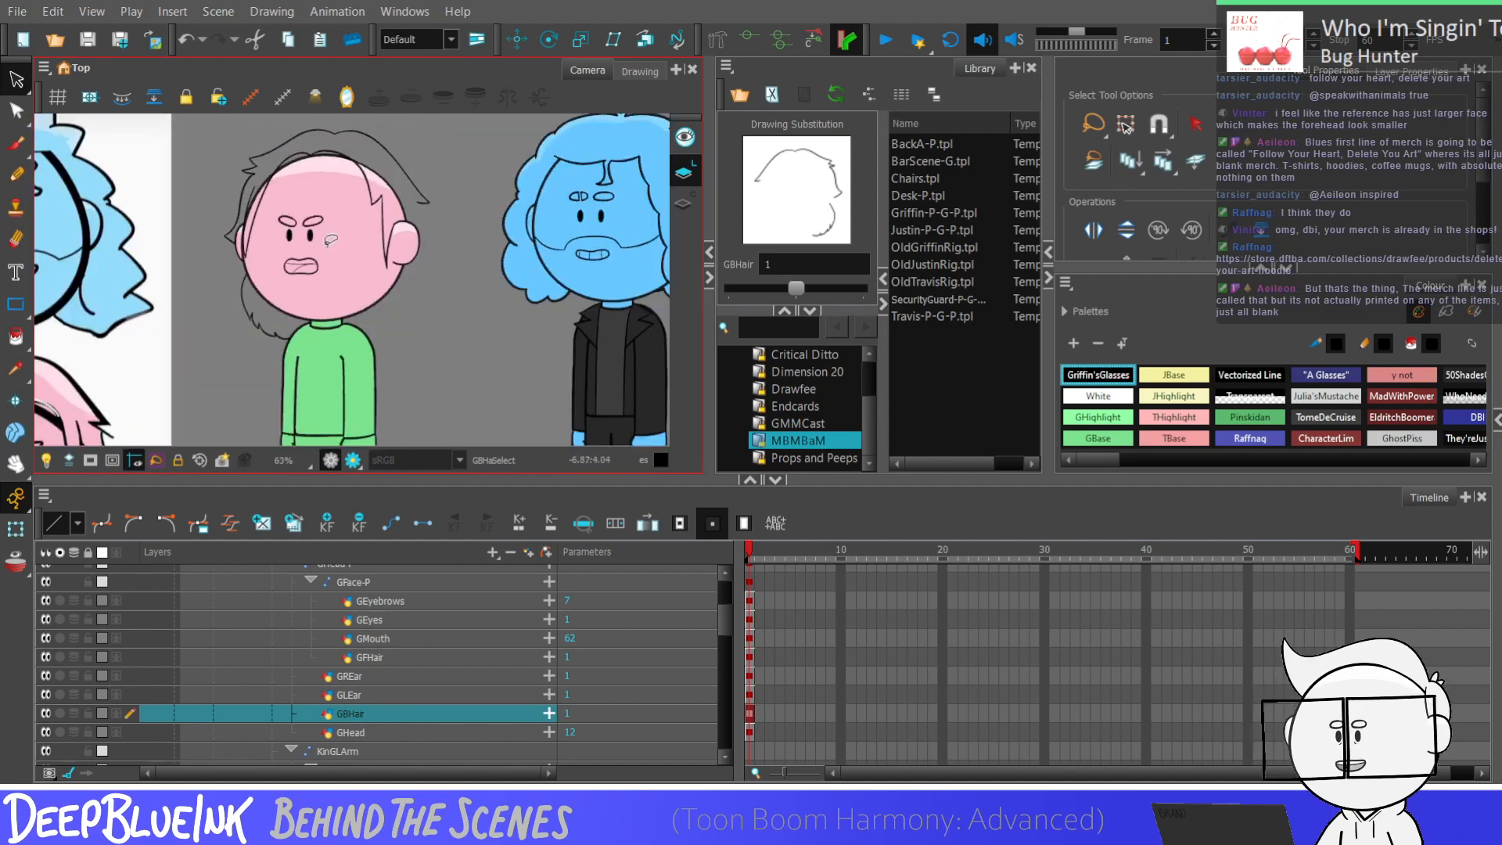
pyautogui.scroll(-2, 331, 240)
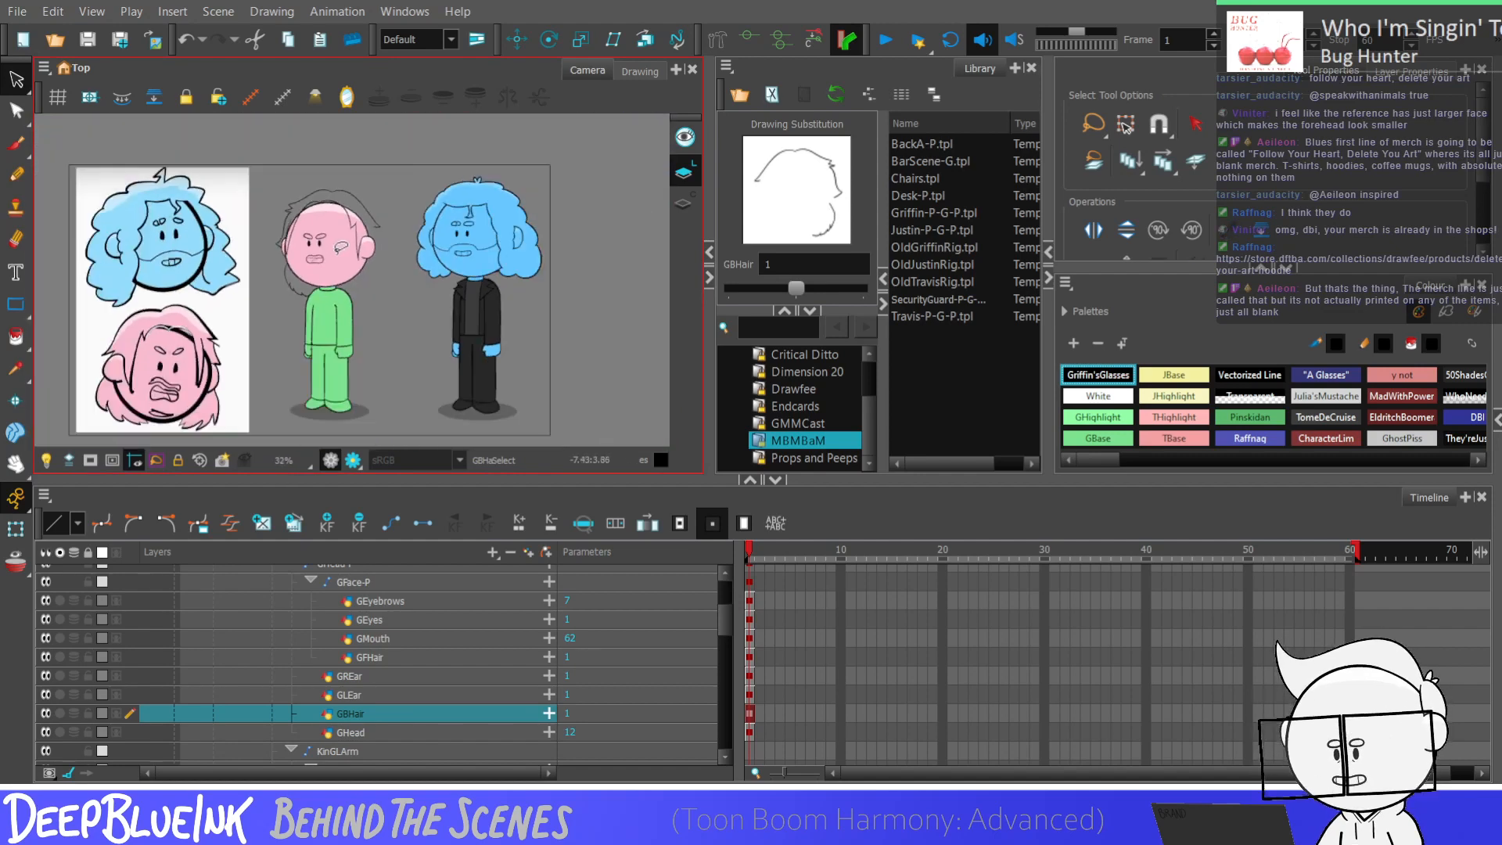
pyautogui.scroll(3, 334, 264)
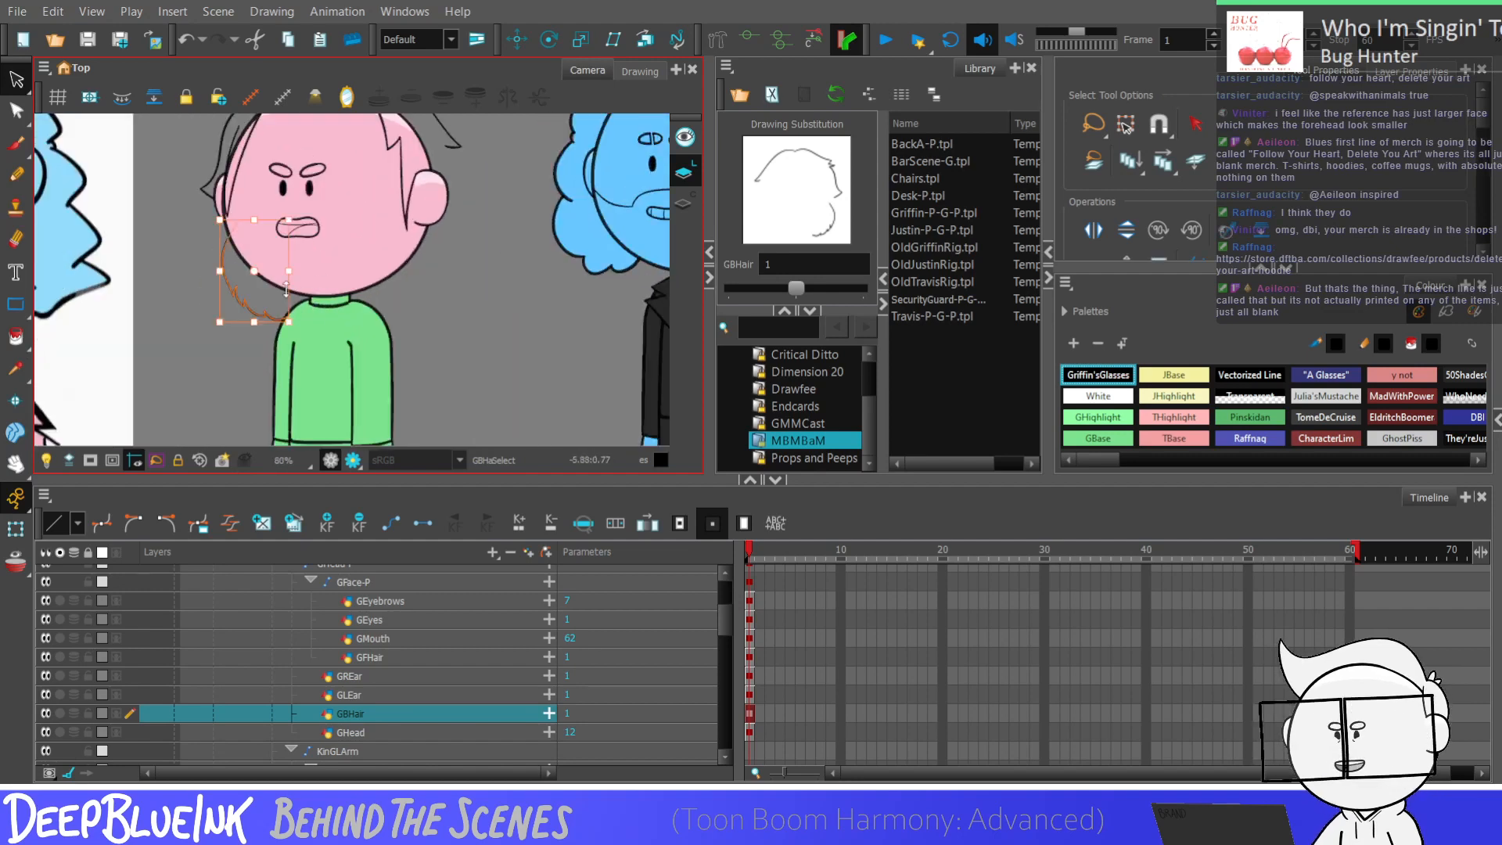
pyautogui.scroll(-2, 277, 285)
# Step: Draw the ear-side outline of the back hair with the Pencil, curving from the hooked tip down past the ear to cheek level
pyautogui.hotkey('alt', 'x')
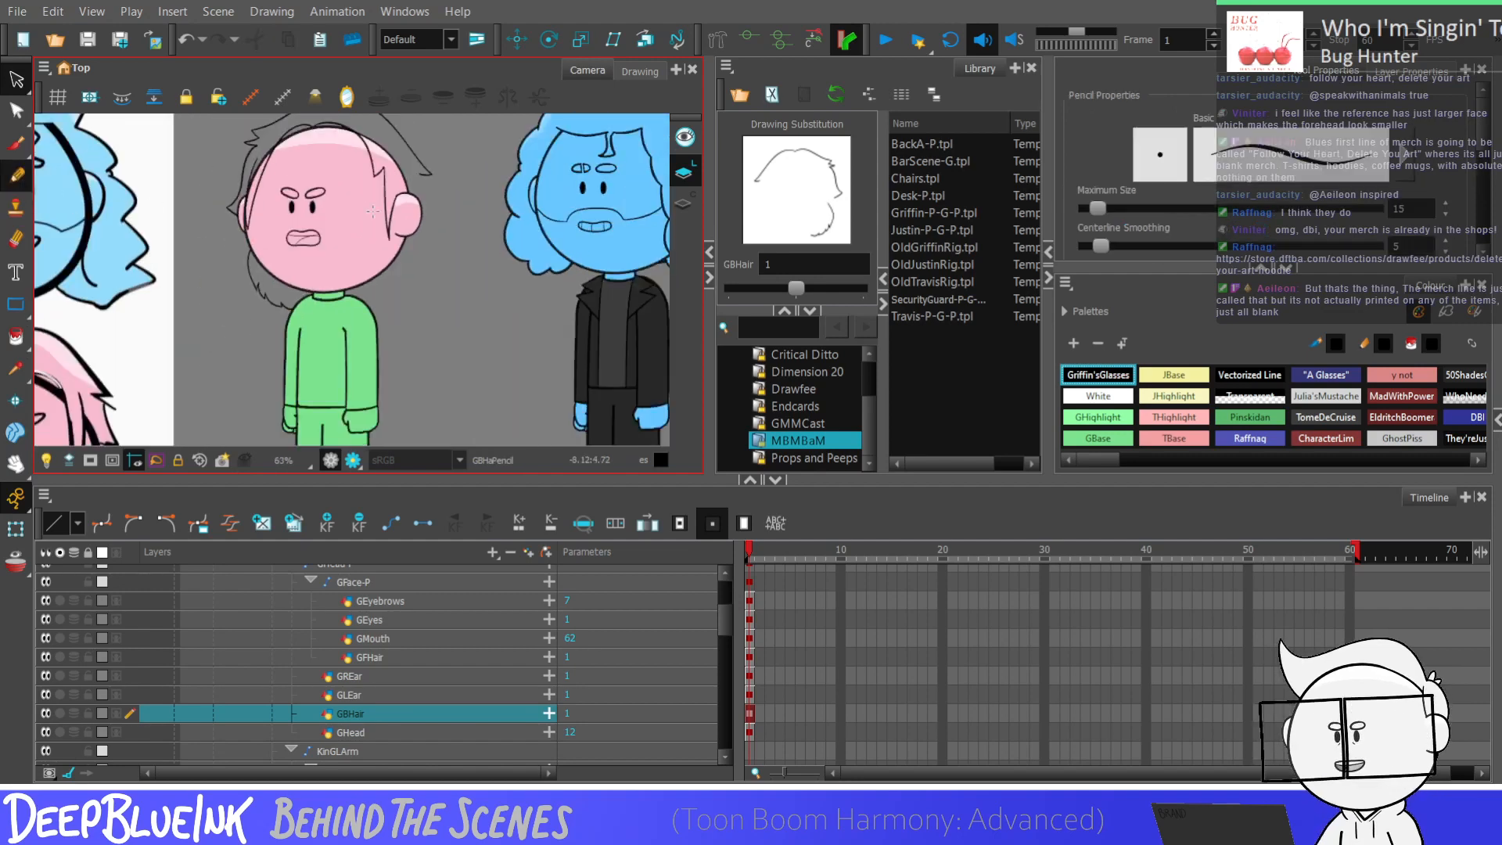
pyautogui.scroll(-1, 455, 224)
pyautogui.scroll(2, 455, 223)
pyautogui.scroll(-2, 456, 223)
pyautogui.scroll(2, 455, 195)
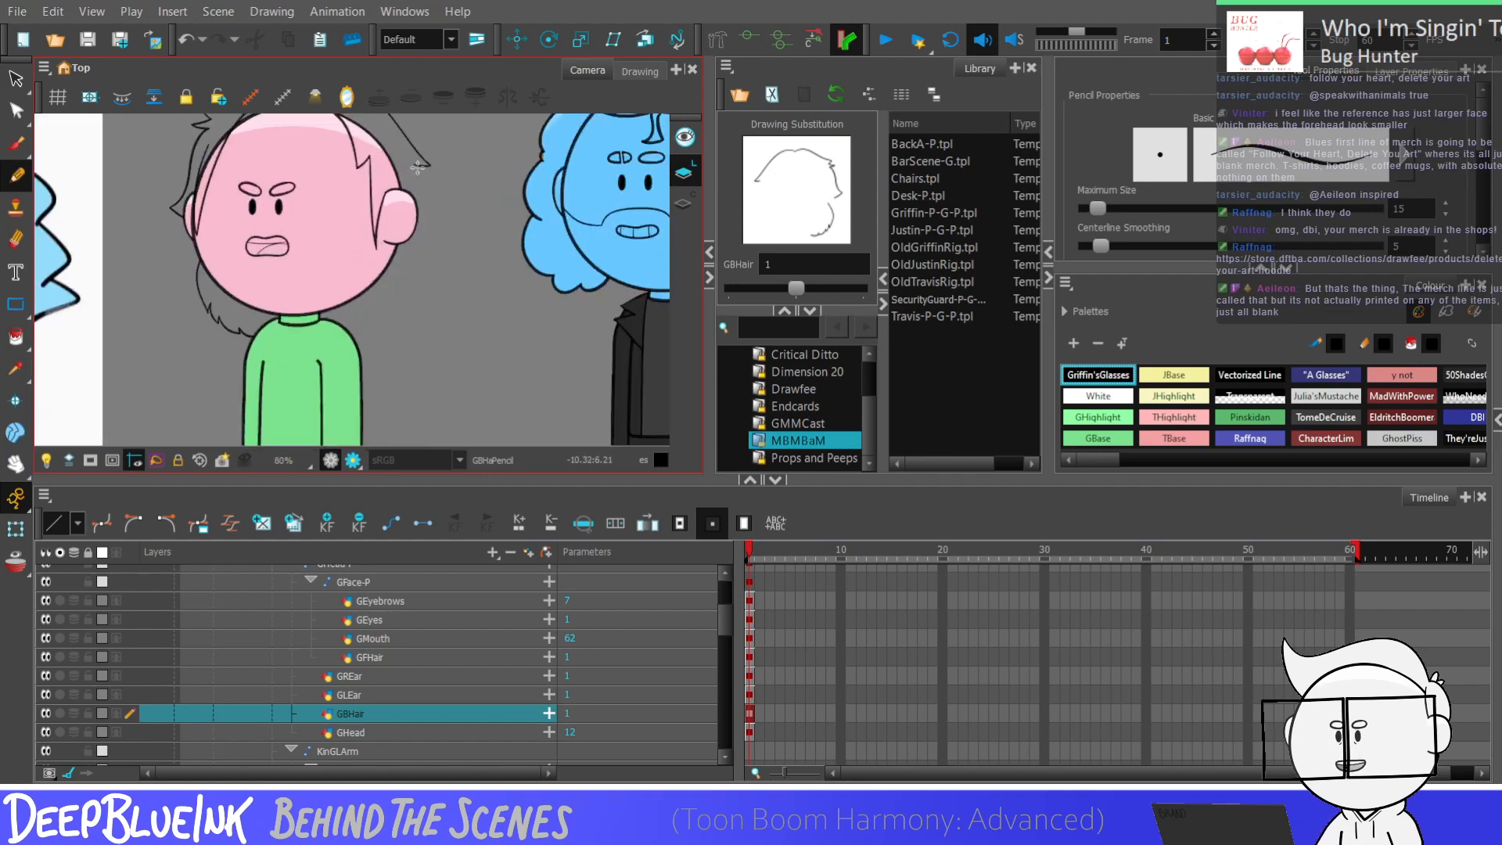
pyautogui.moveTo(419, 168); pyautogui.dragTo(440, 281)
pyautogui.scroll(2, 426, 176)
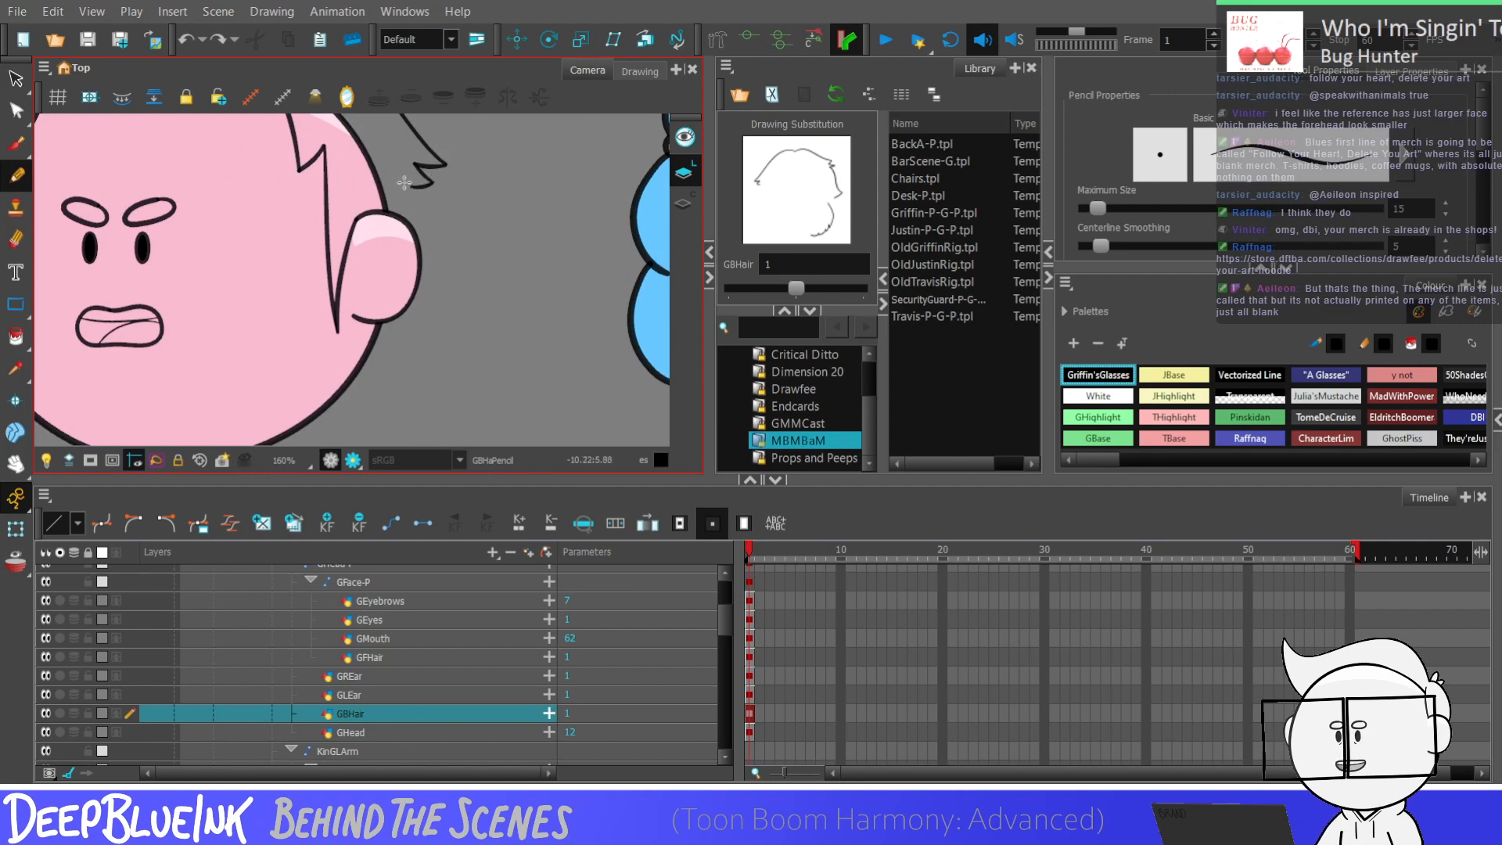
pyautogui.moveTo(429, 188); pyautogui.dragTo(481, 344)
pyautogui.hotkey('ctrl', 'z')
pyautogui.moveTo(430, 188); pyautogui.dragTo(438, 427)
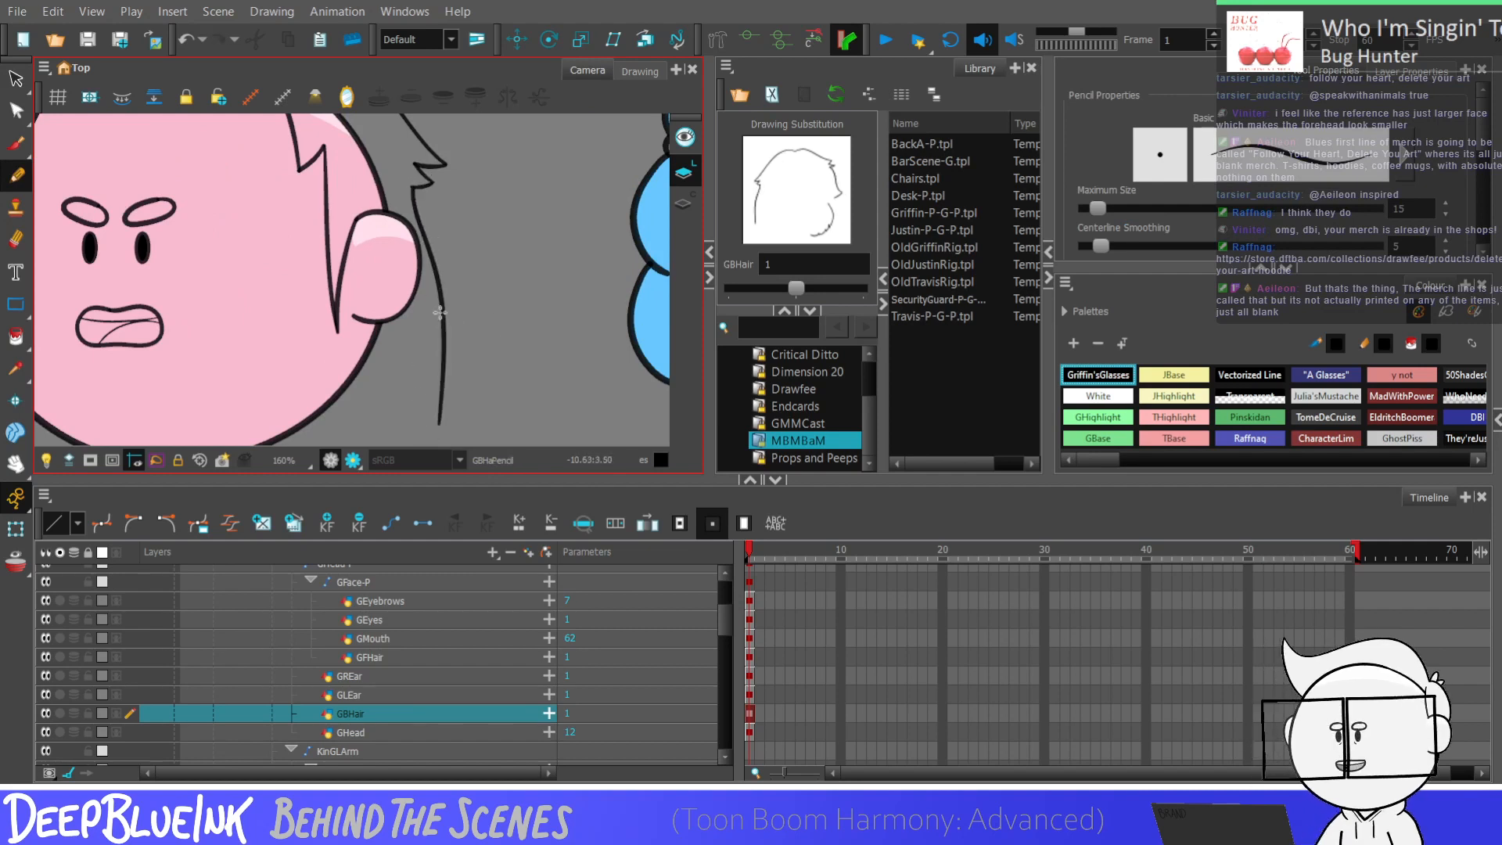
pyautogui.hotkey('ctrl', 'z')
pyautogui.moveTo(411, 188); pyautogui.dragTo(426, 444)
pyautogui.hotkey('ctrl', 'z')
pyautogui.moveTo(408, 190); pyautogui.dragTo(442, 421)
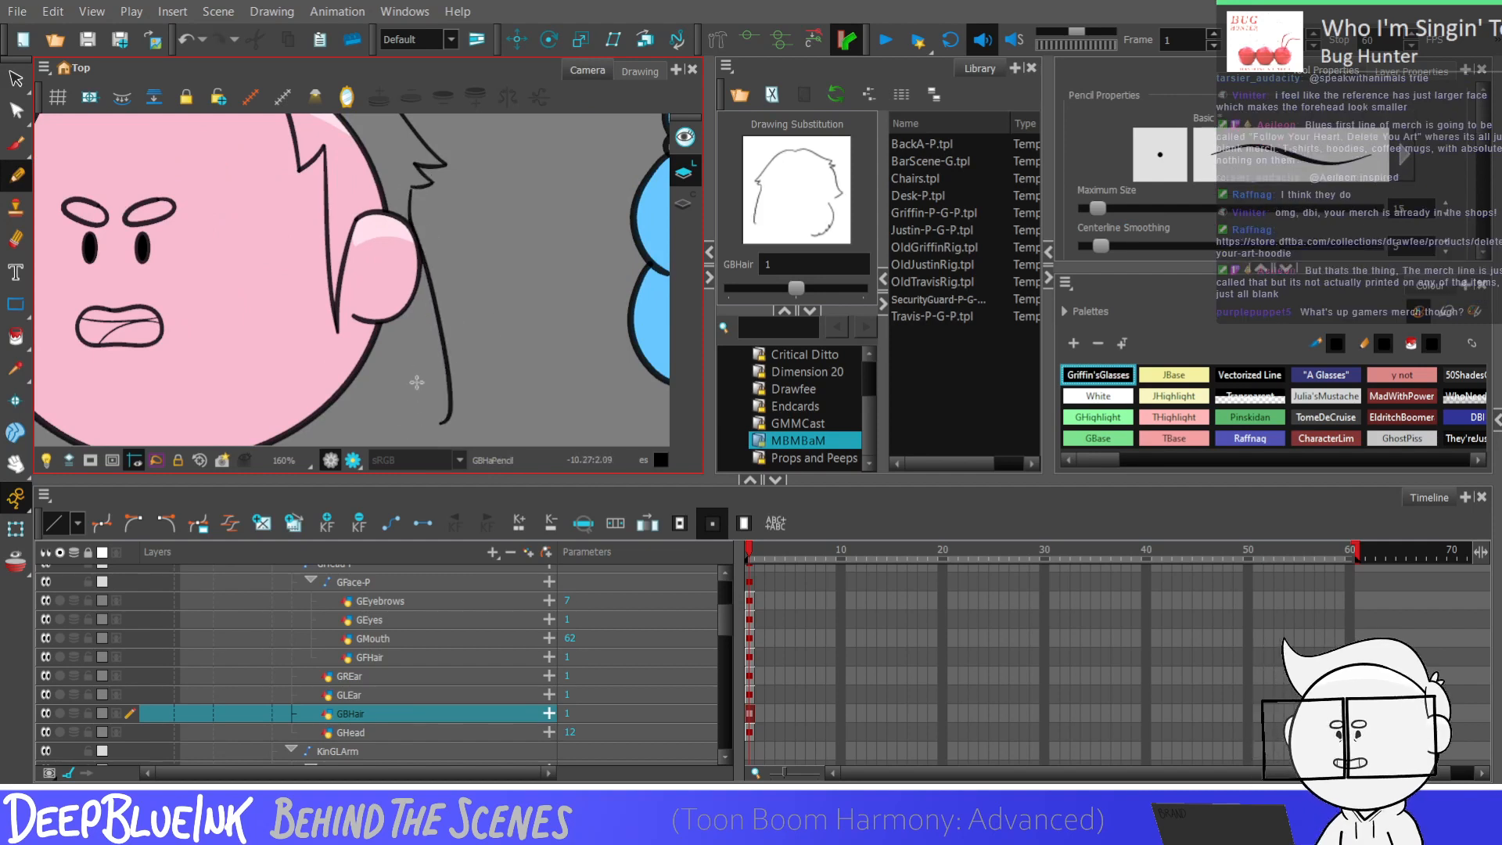
pyautogui.hotkey('ctrl', 'z')
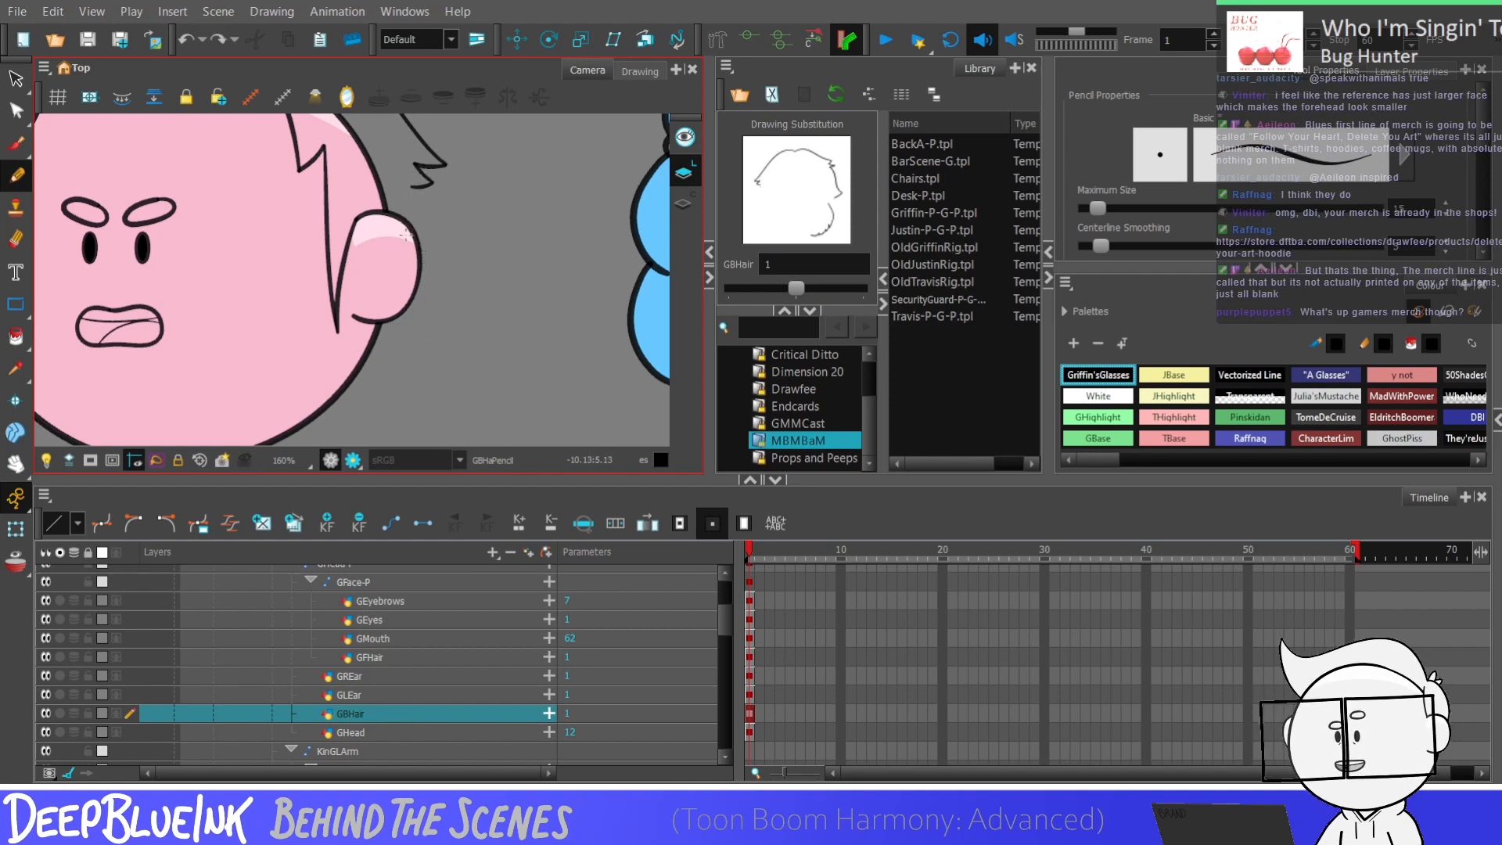
pyautogui.moveTo(412, 187)
pyautogui.mouseDown()
pyautogui.moveTo(449, 336)
pyautogui.moveTo(439, 383)
pyautogui.moveTo(433, 329)
pyautogui.moveTo(423, 356)
pyautogui.mouseUp()
pyautogui.hotkey('ctrl', 'z')
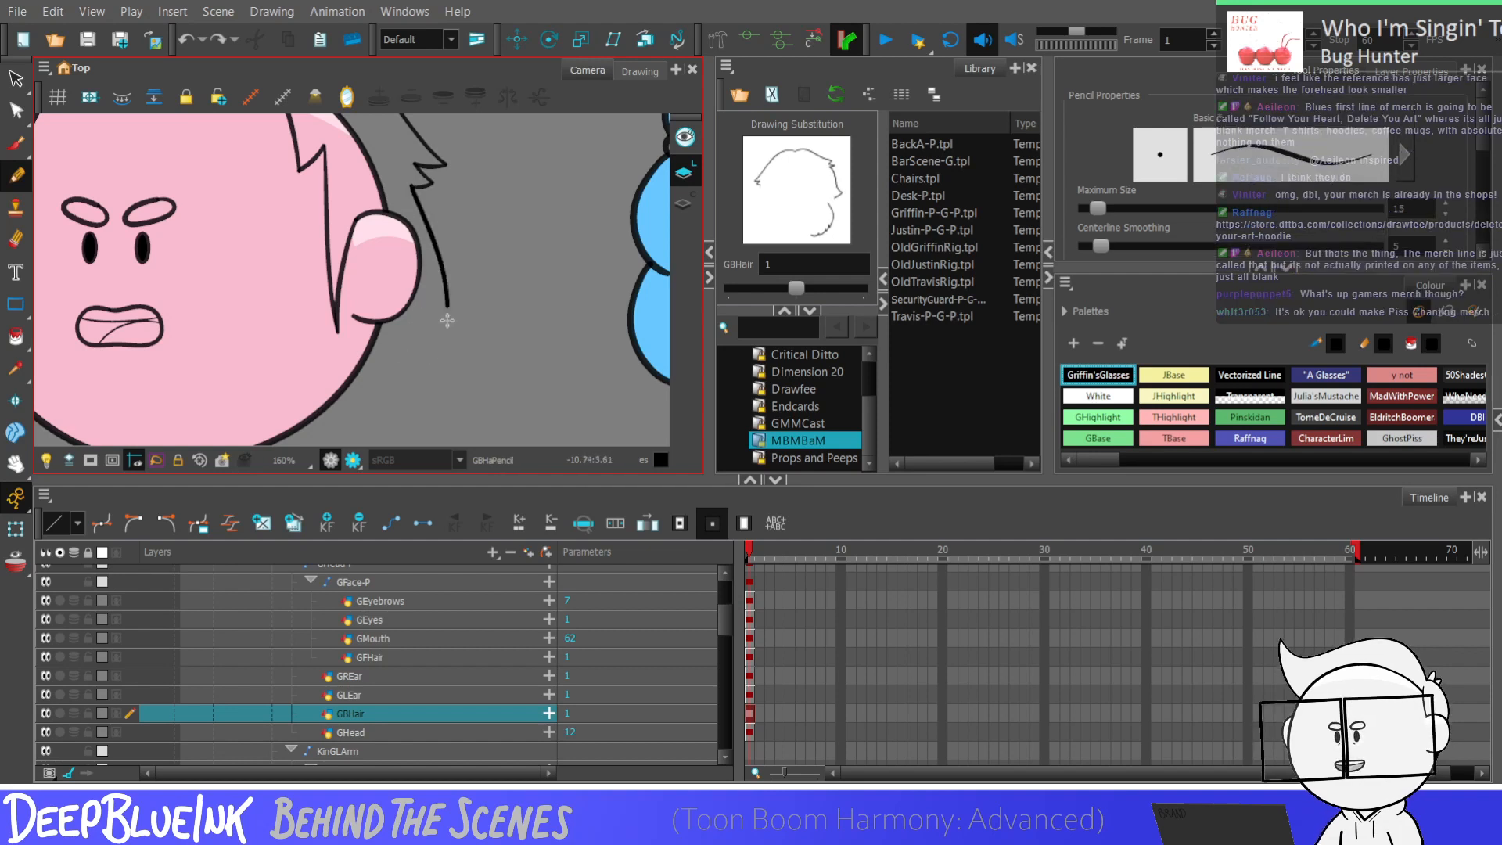
pyautogui.scroll(-2, 436, 254)
pyautogui.scroll(1, 416, 209)
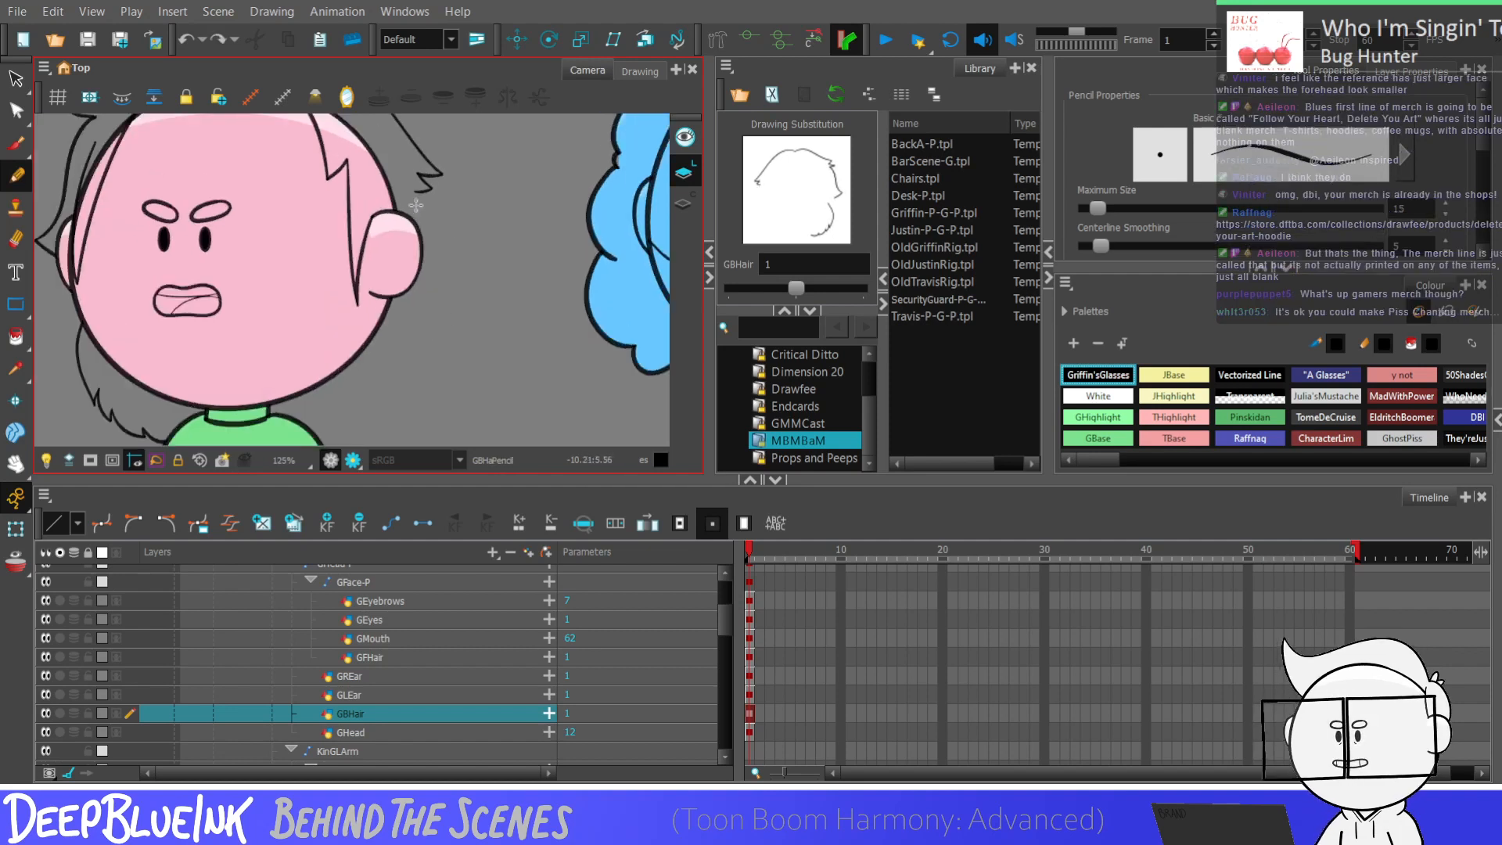
pyautogui.scroll(-2, 428, 344)
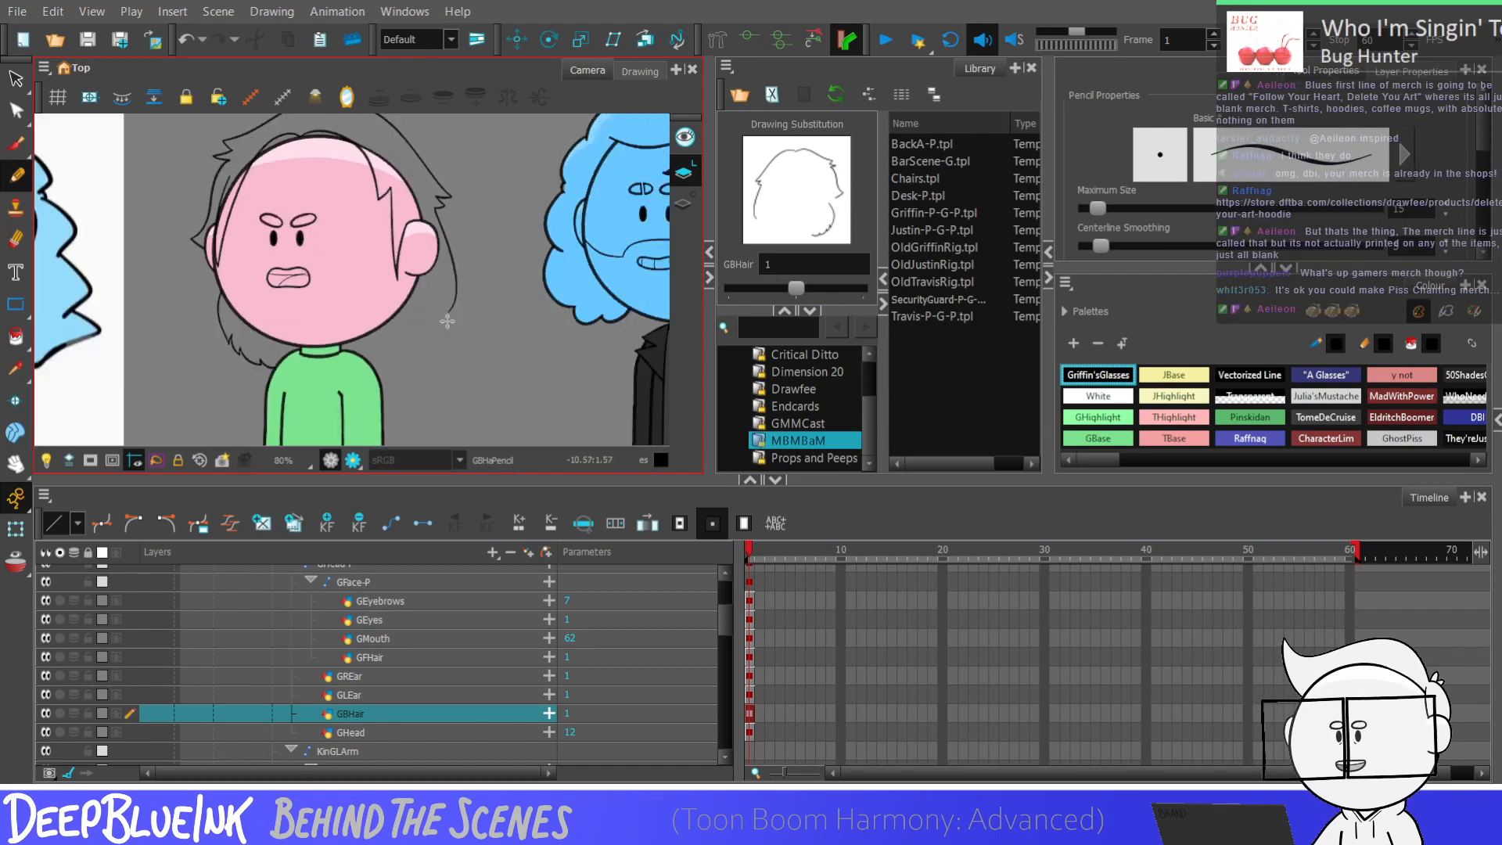
pyautogui.scroll(1, 410, 296)
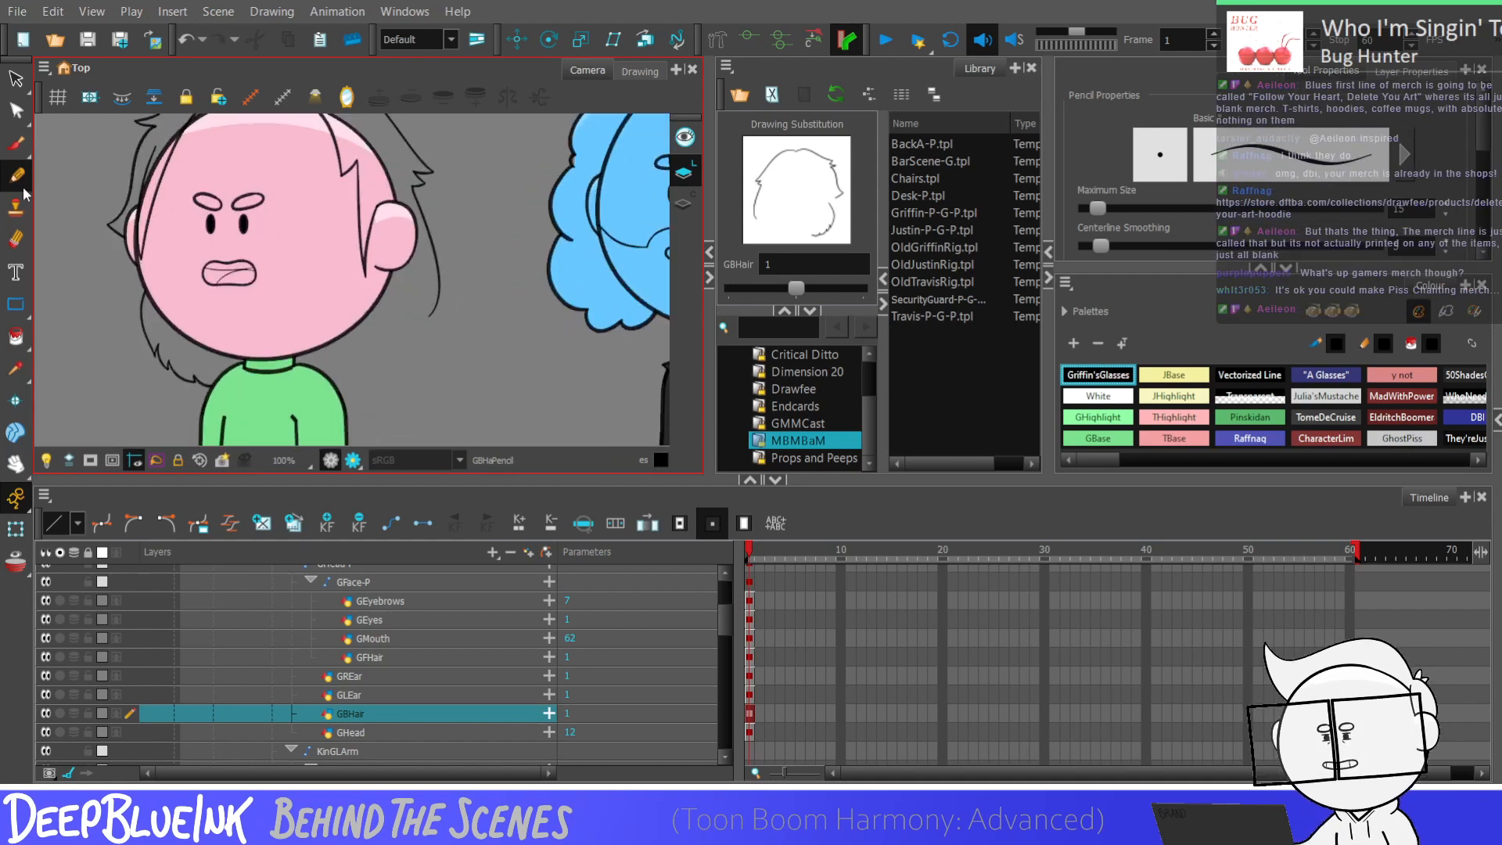
# Step: Draw the next back-hair lock from the notch below the ear, curving down and inward beside the jaw
pyautogui.scroll(3, 425, 317)
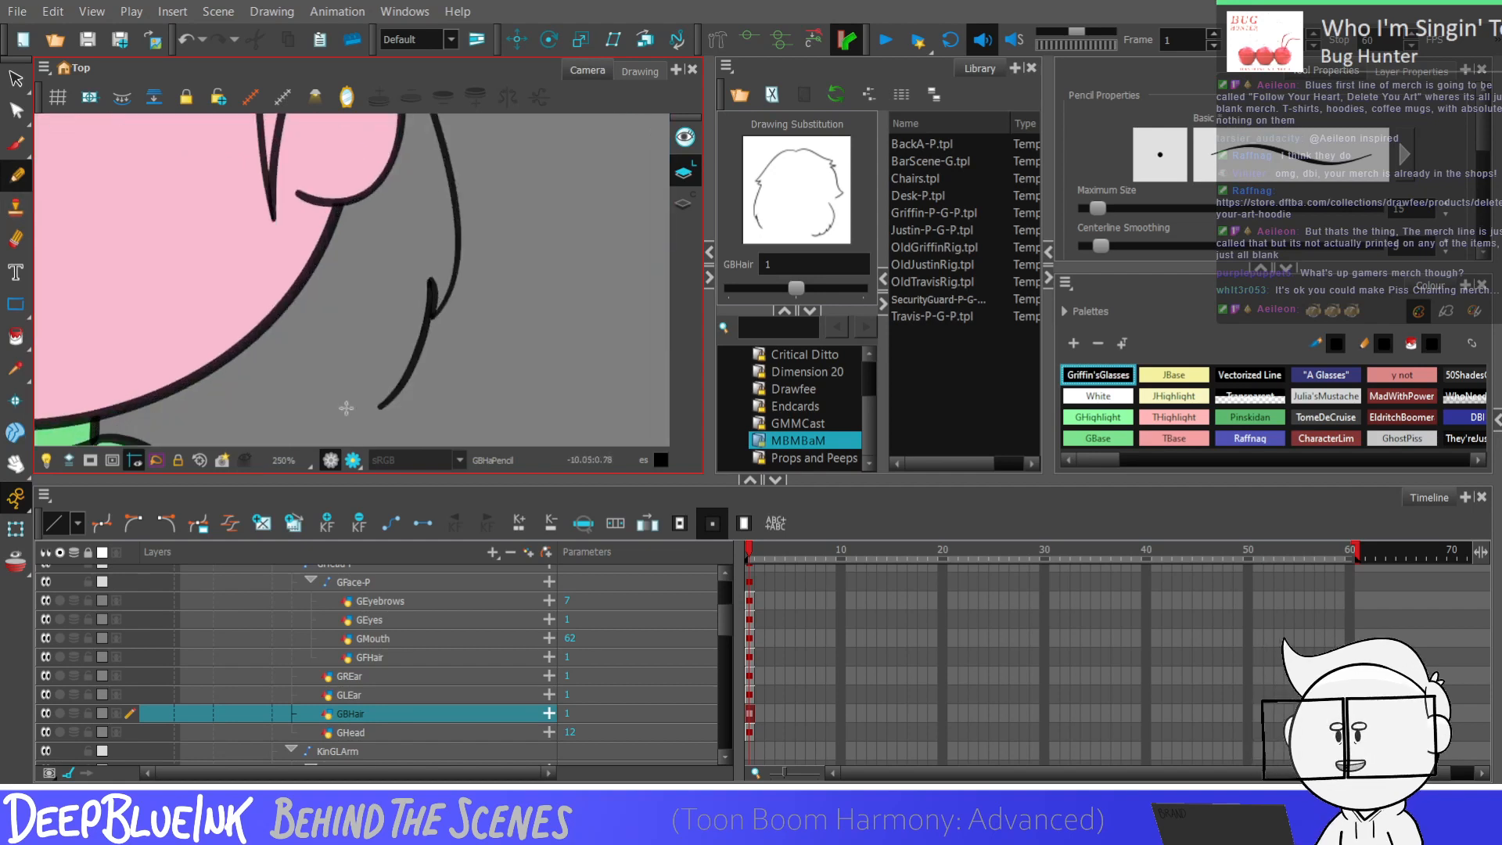
pyautogui.moveTo(429, 280); pyautogui.dragTo(371, 391)
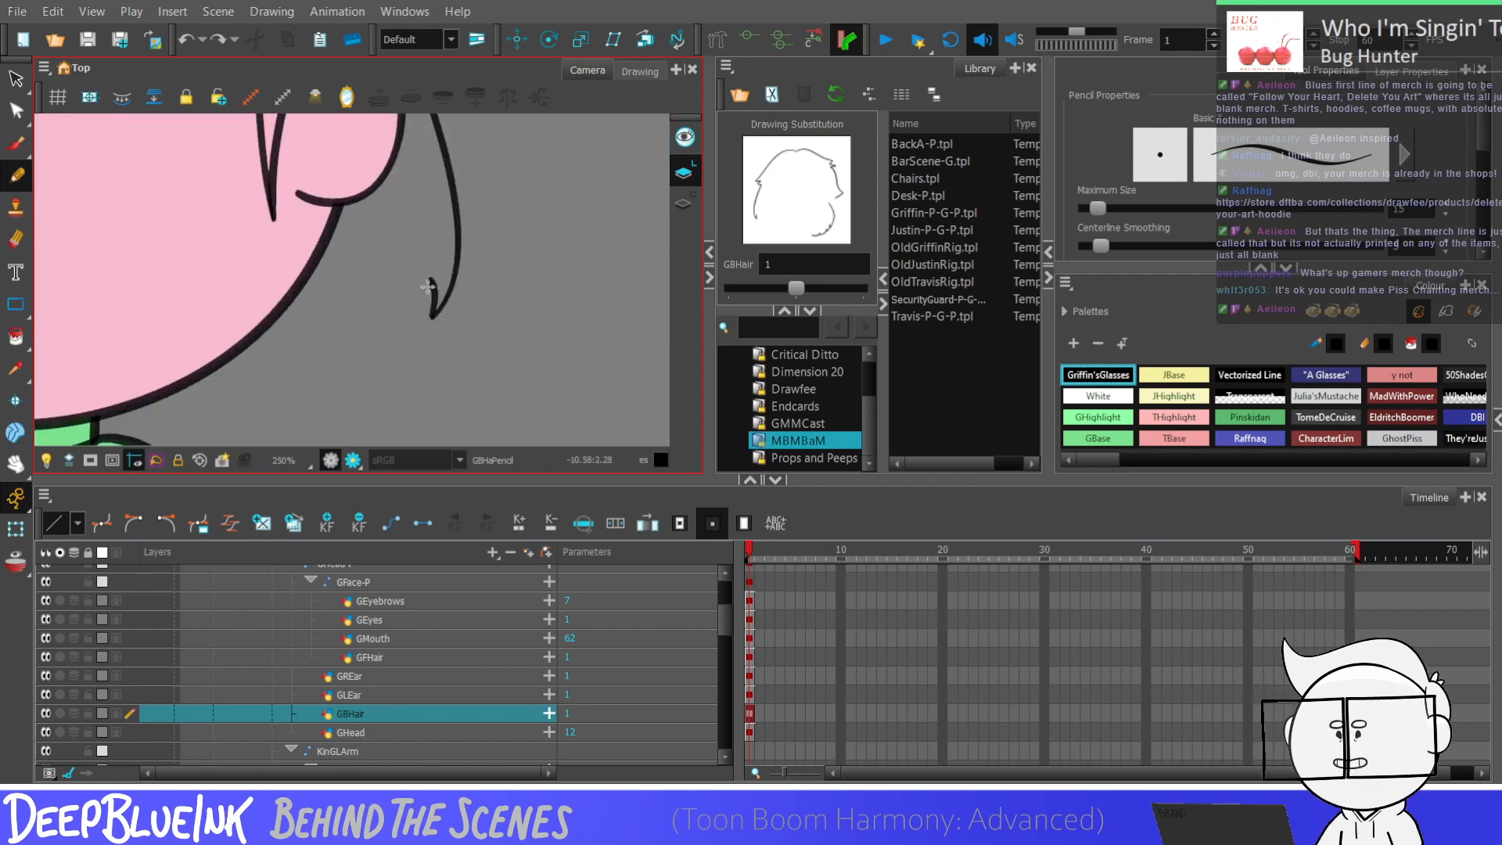
pyautogui.hotkey('ctrl', 'z')
pyautogui.moveTo(431, 279); pyautogui.dragTo(369, 392)
pyautogui.hotkey('ctrl', 'z')
pyautogui.moveTo(429, 278); pyautogui.dragTo(384, 387)
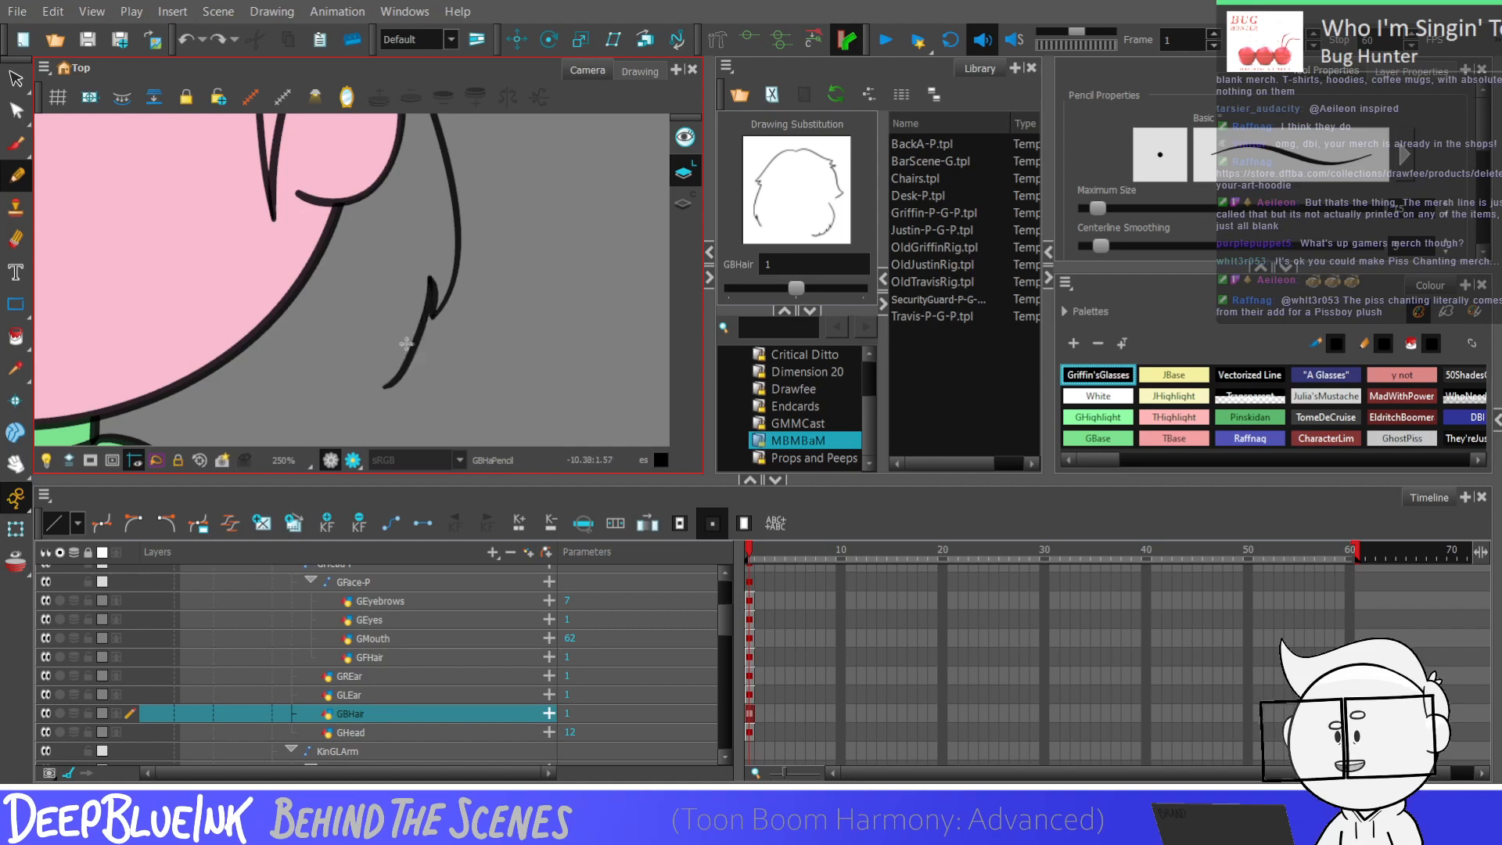
pyautogui.hotkey('ctrl', 'z')
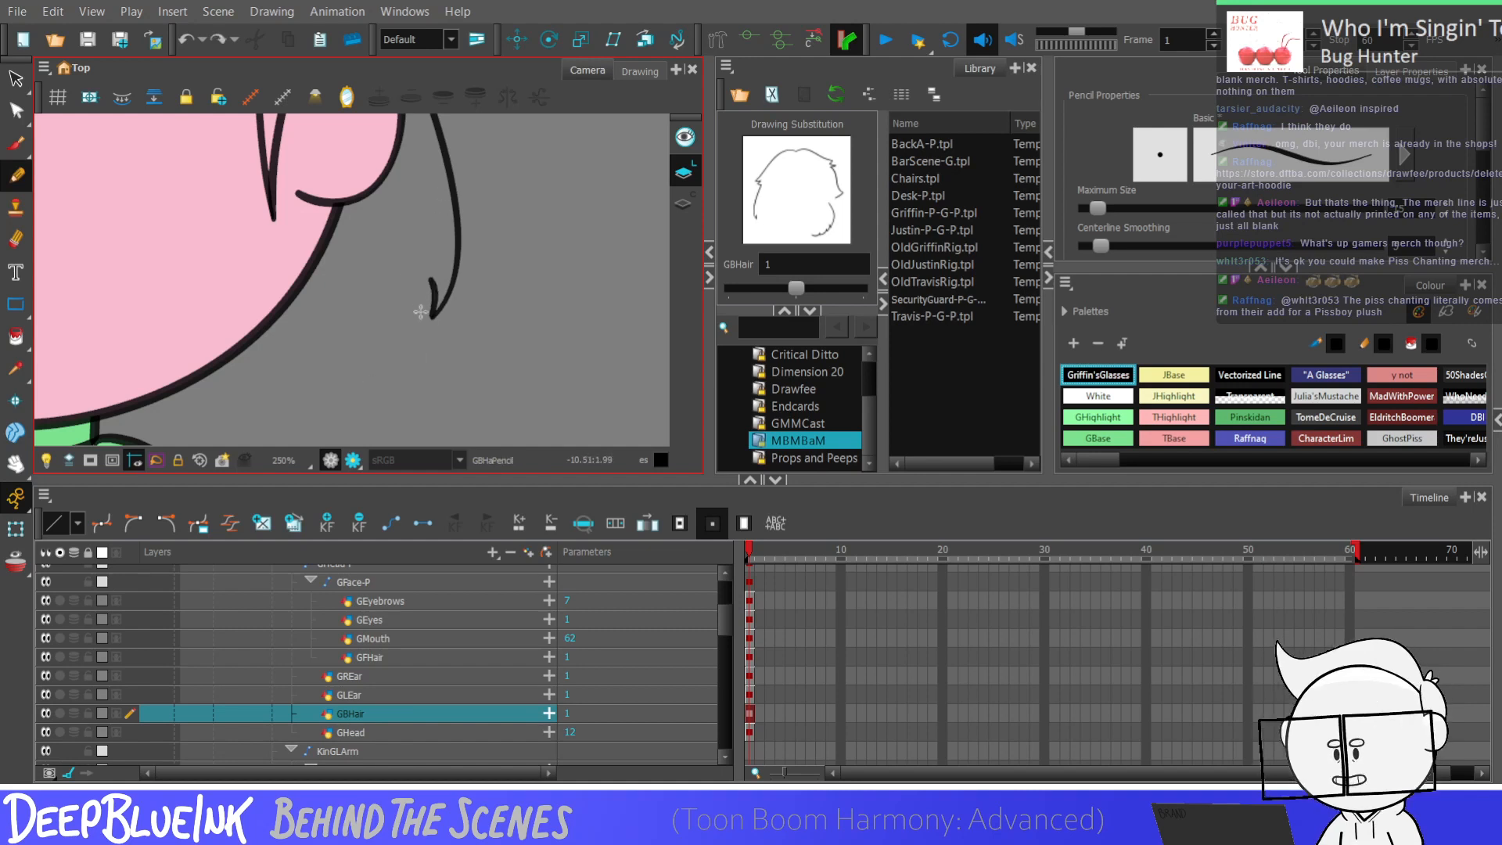
pyautogui.moveTo(411, 327); pyautogui.dragTo(374, 389)
pyautogui.scroll(-2, 486, 322)
pyautogui.scroll(2, 432, 323)
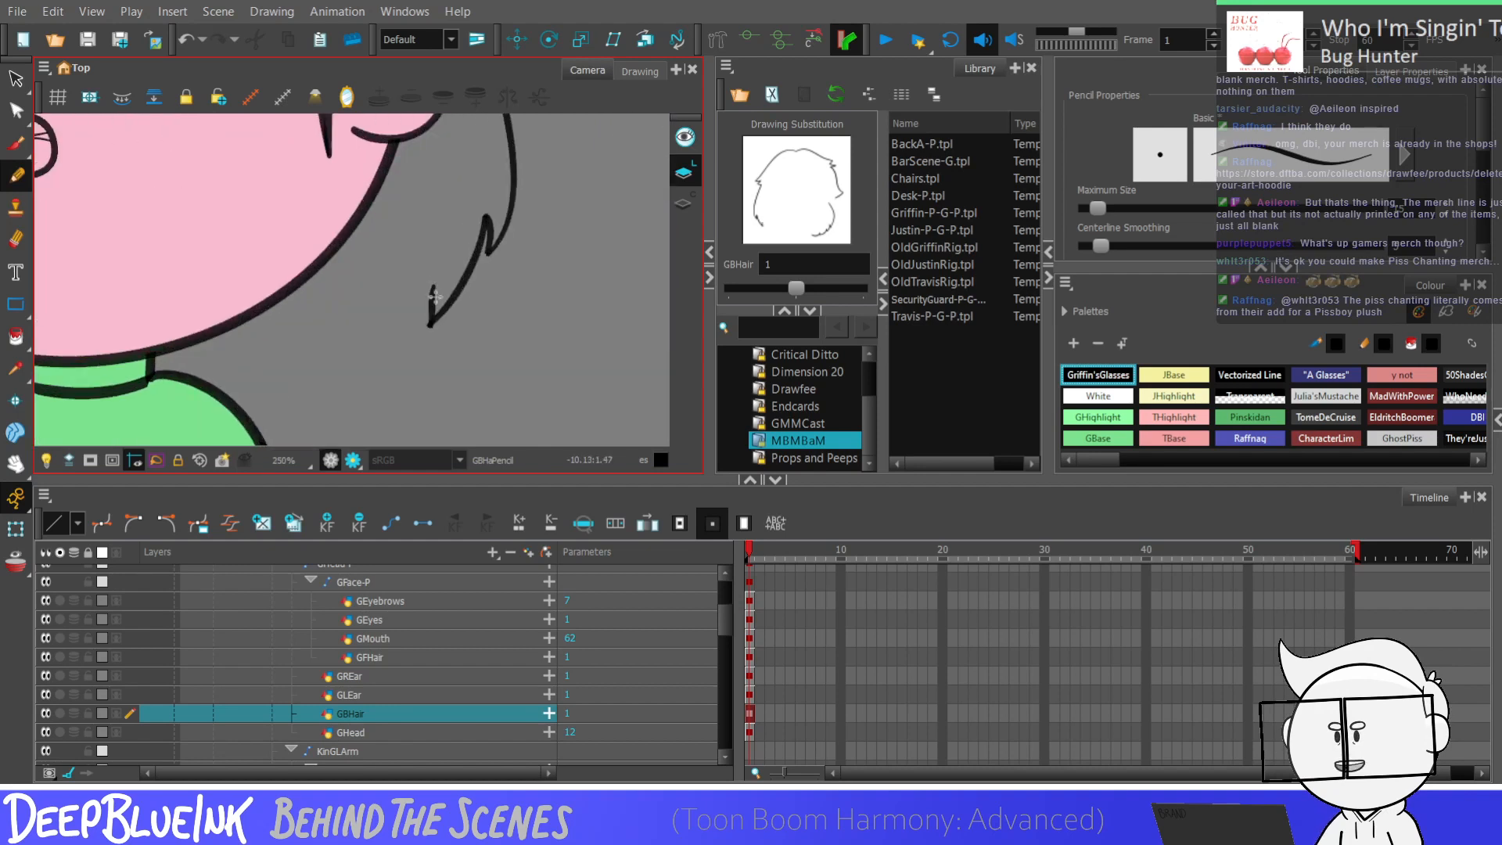
# Step: Draw a short pointed notch at the lower lock's tip and continue the hair outline inward beneath the jaw toward the neck
pyautogui.hotkey('ctrl', 'z')
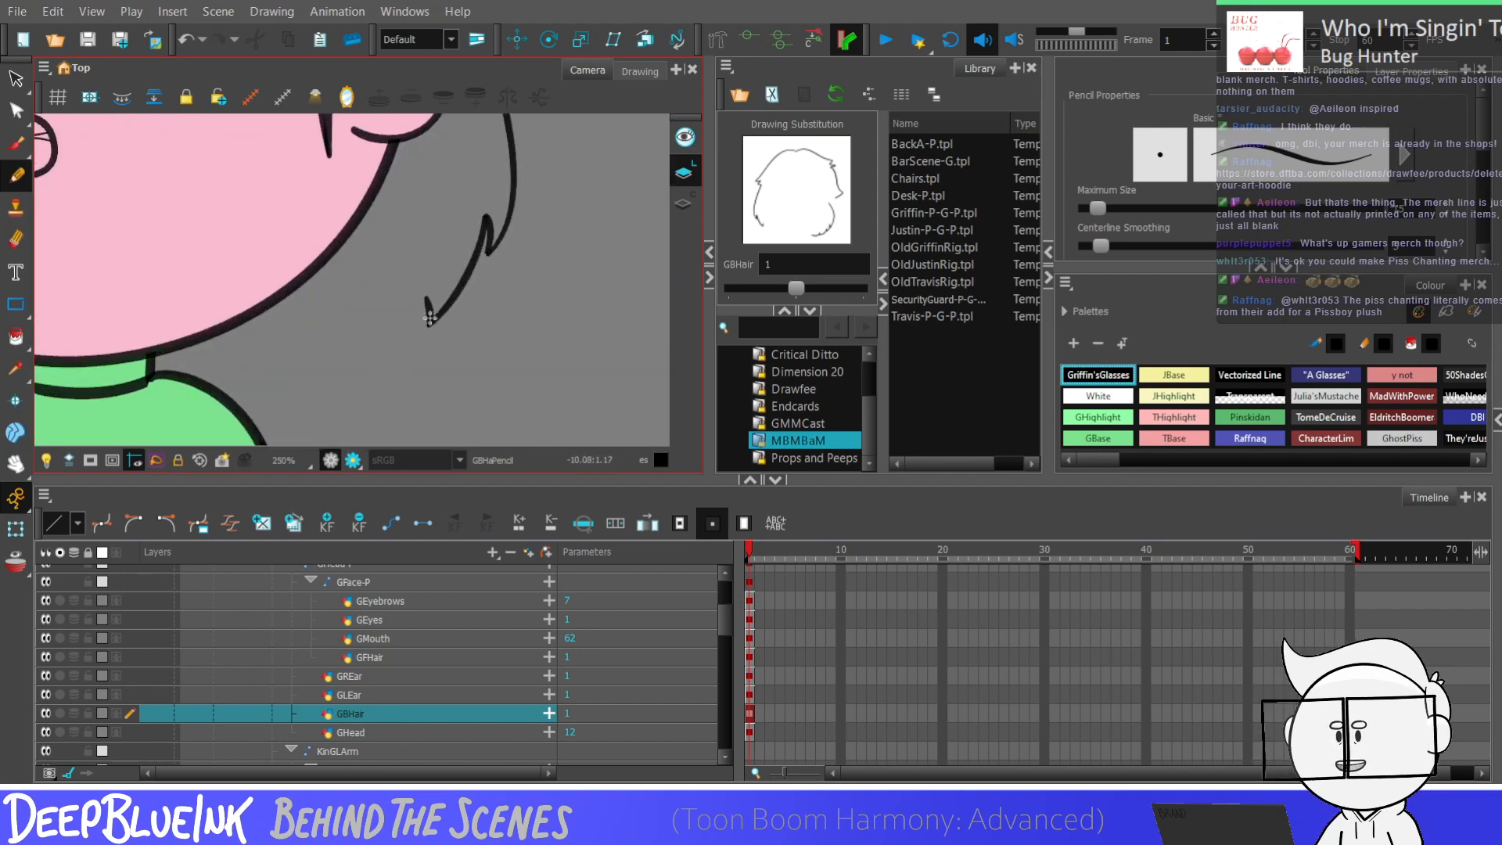
pyautogui.hotkey('ctrl', 'z')
pyautogui.hotkey('ctrl', 'z')
pyautogui.press('1')
pyautogui.press('2')
pyautogui.moveTo(438, 316); pyautogui.dragTo(439, 289)
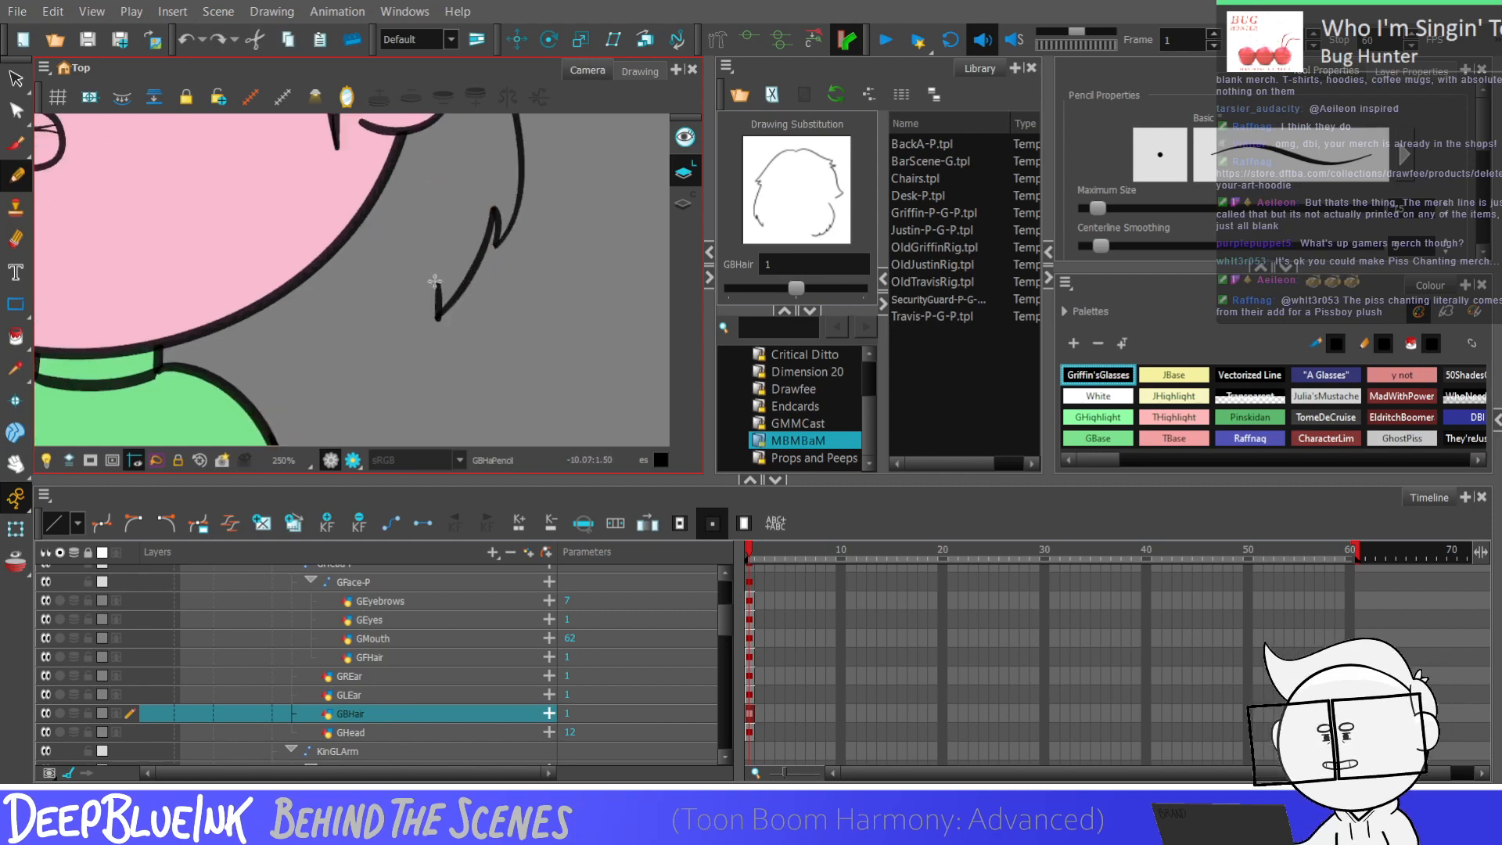
pyautogui.hotkey('ctrl', 'z')
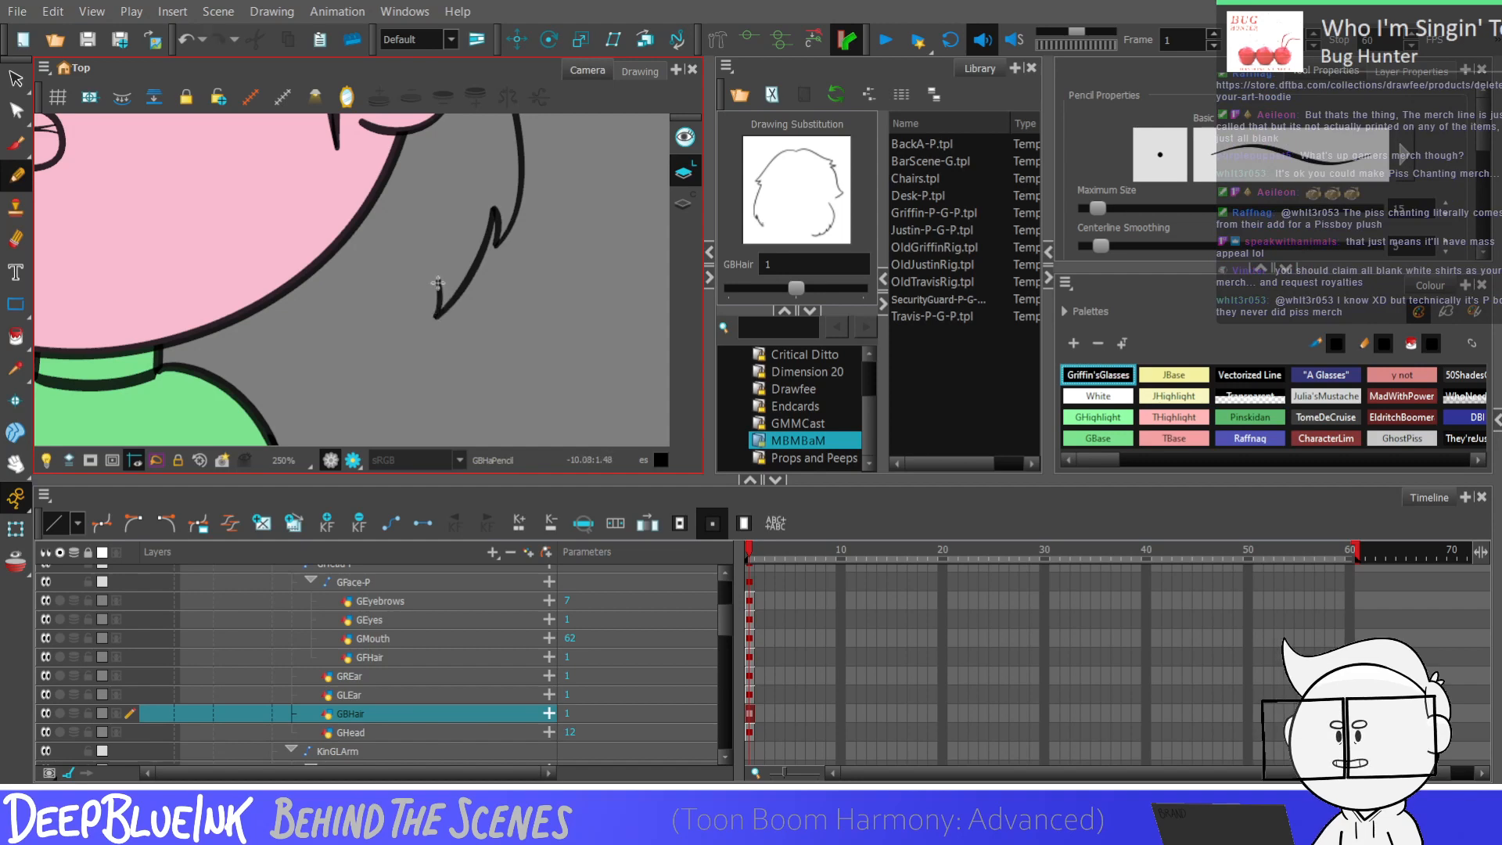
pyautogui.scroll(-3, 496, 345)
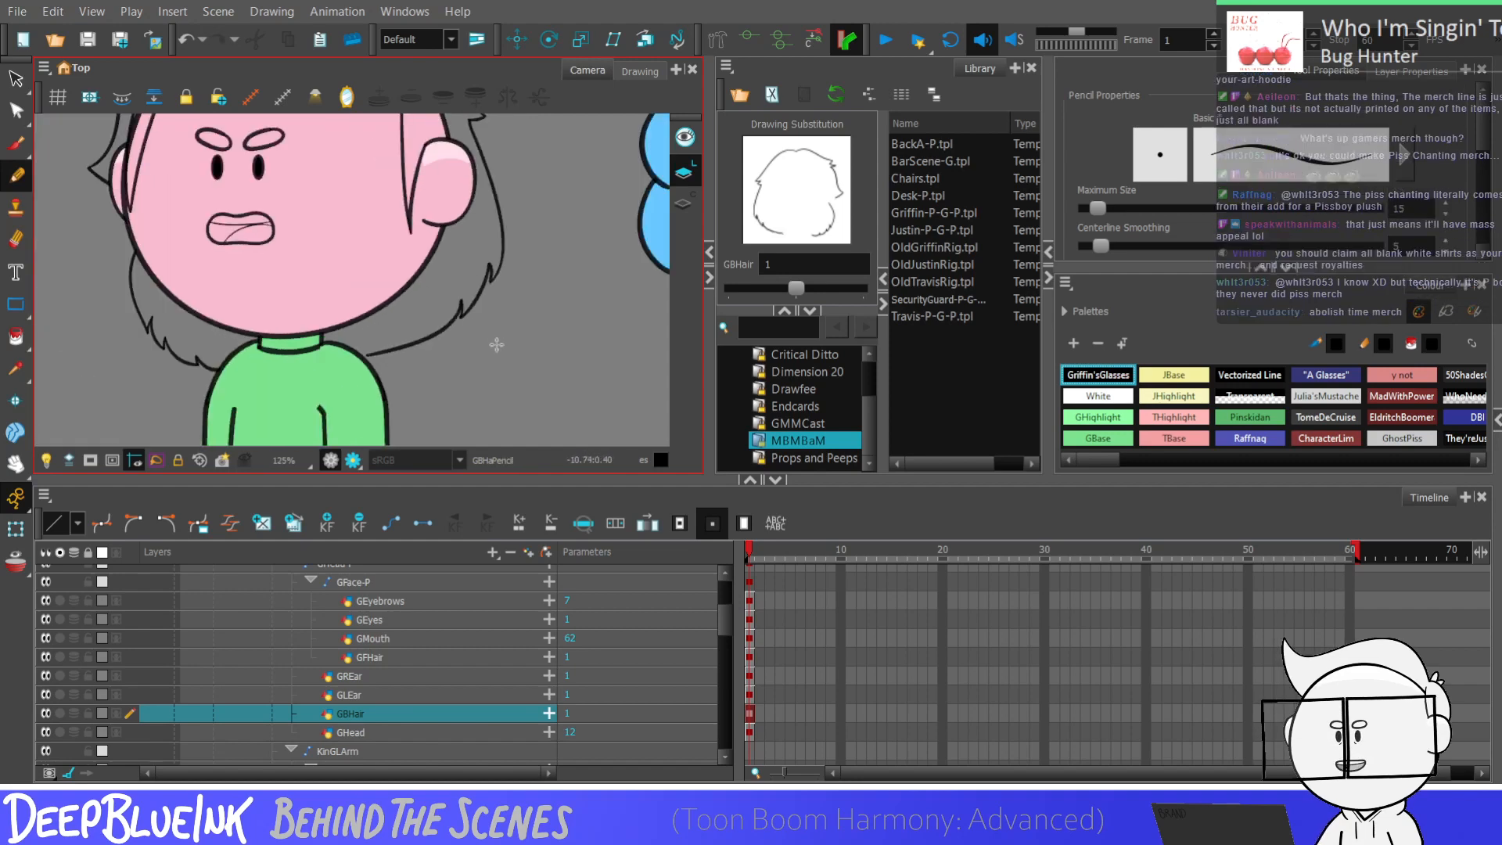
# Step: Draw a short pencil stroke continuing the back-hair outline from beneath the jaw on the ear side down toward the shoulder
pyautogui.hscroll(-3, 493, 359)
pyautogui.hscroll(3, 477, 352)
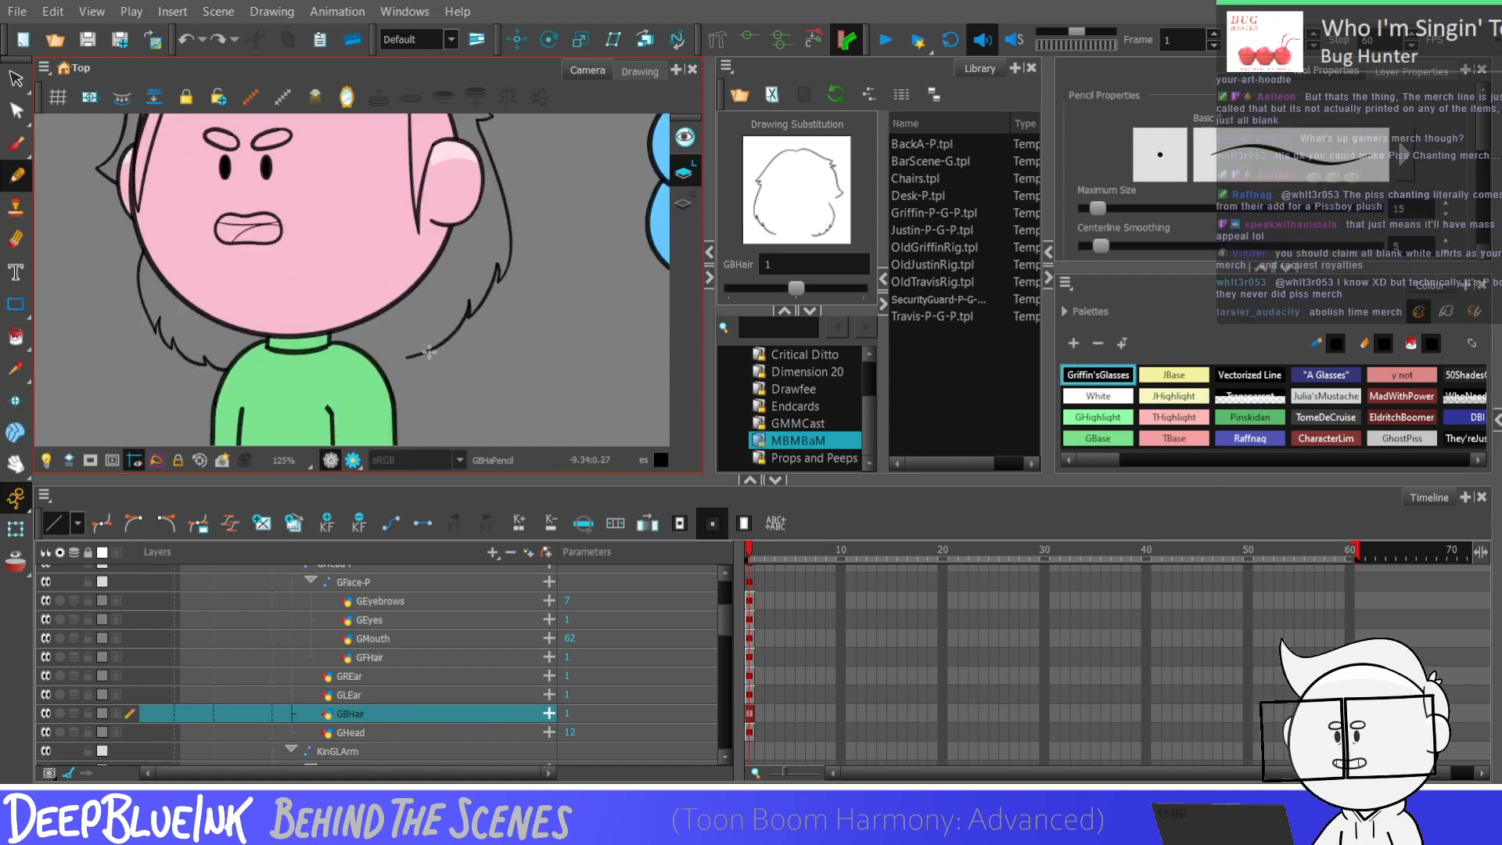
pyautogui.scroll(3, 429, 352)
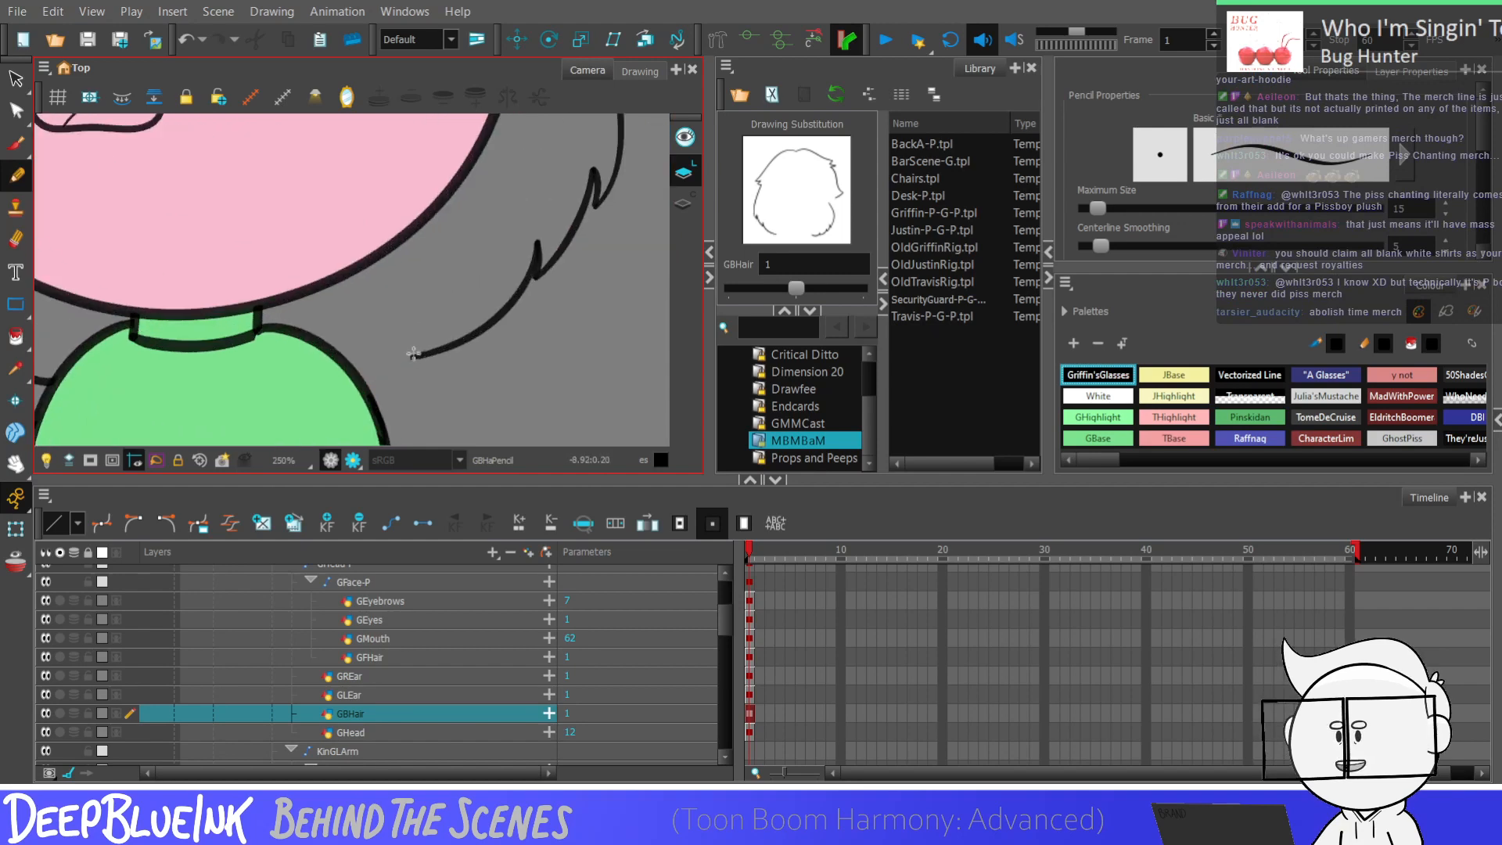
pyautogui.moveTo(421, 338); pyautogui.dragTo(359, 383)
pyautogui.hotkey('ctrl', 'z')
pyautogui.moveTo(423, 337); pyautogui.dragTo(329, 395)
pyautogui.hotkey('ctrl', 'z')
pyautogui.moveTo(420, 337); pyautogui.dragTo(359, 383)
pyautogui.scroll(-5, 373, 359)
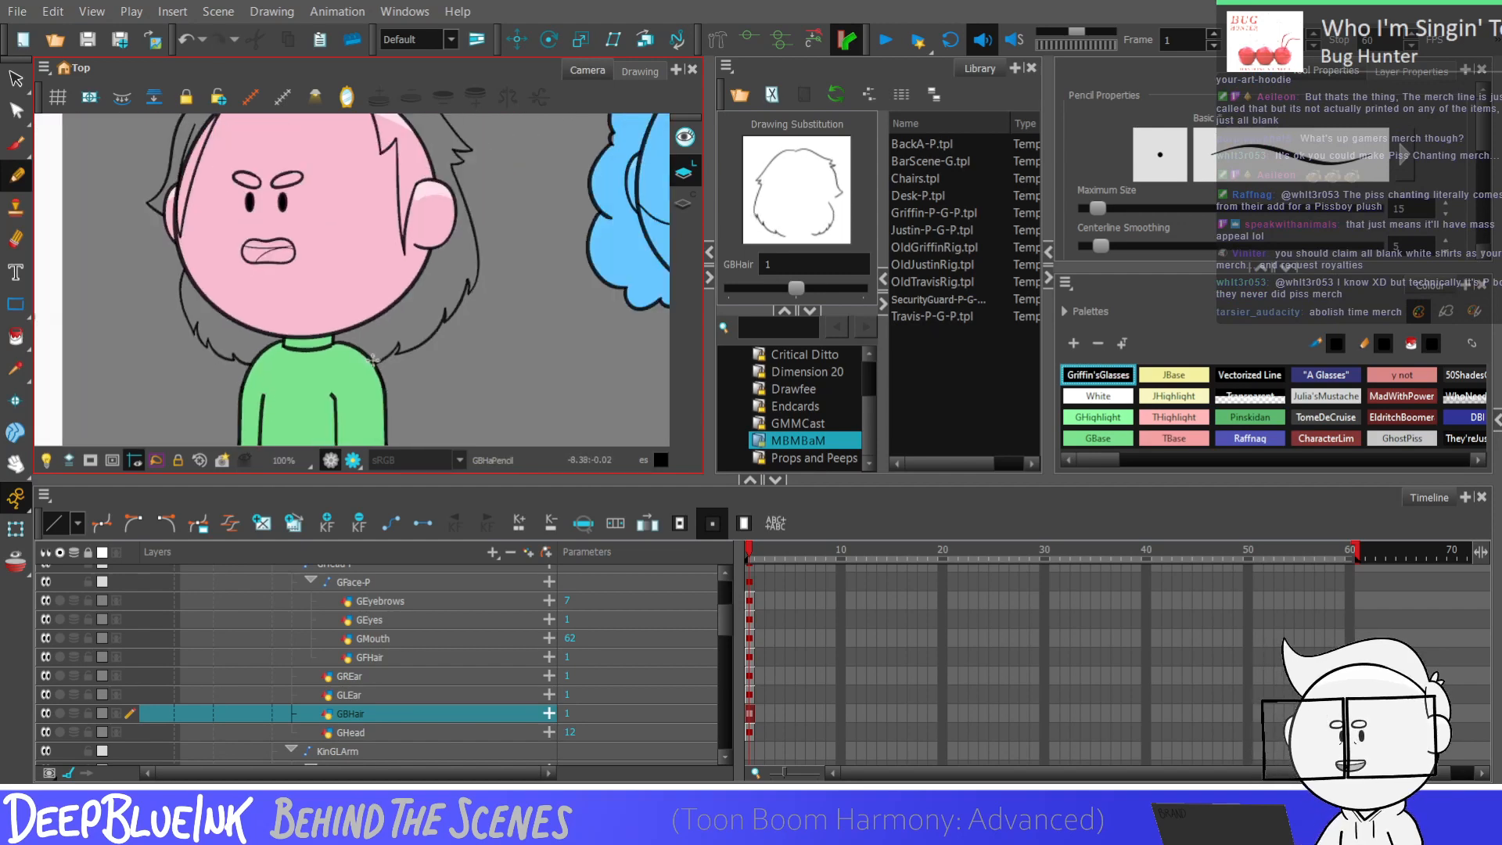
# Step: Examine the completed back-hair silhouette against the reference sketch and the neighbouring blue-haired character
pyautogui.scroll(-4, 373, 359)
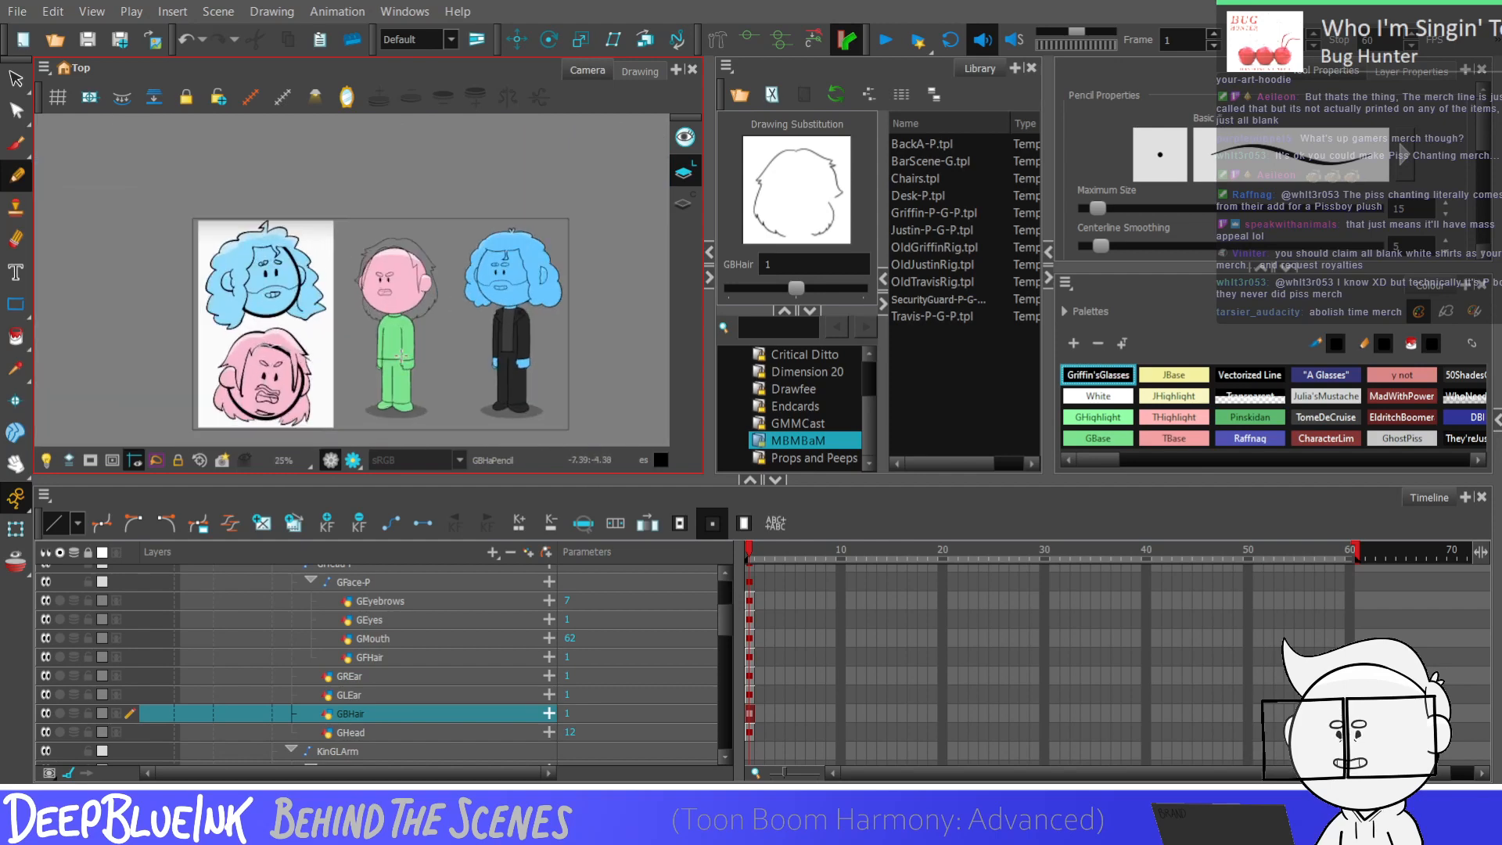
pyautogui.scroll(-1, 405, 328)
pyautogui.scroll(2, 405, 328)
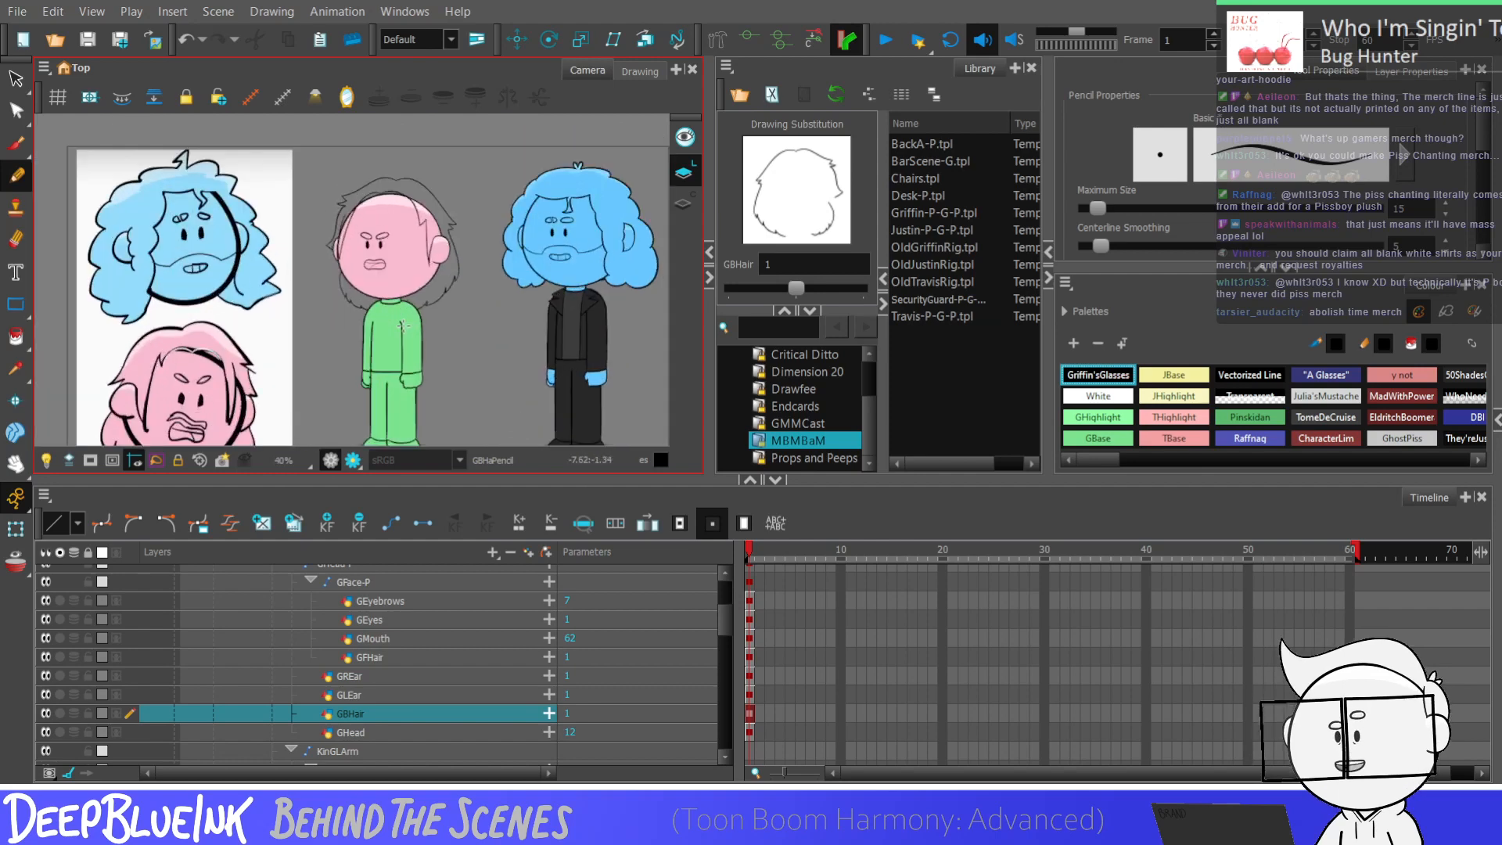
pyautogui.scroll(-2, 405, 328)
pyautogui.scroll(1, 406, 316)
pyautogui.scroll(-1, 407, 318)
pyautogui.scroll(2, 410, 317)
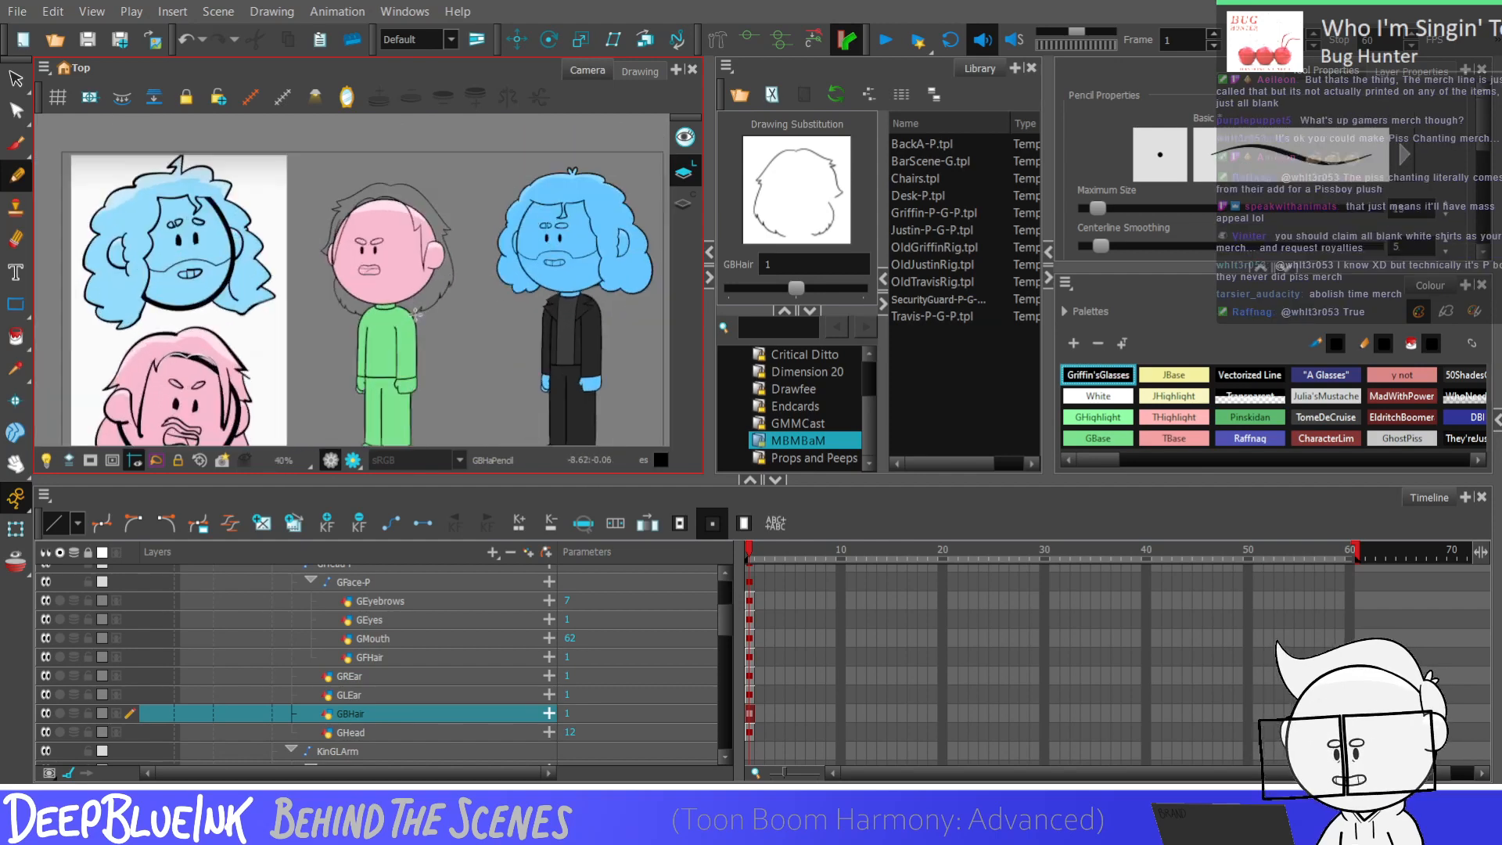
pyautogui.scroll(-1, 410, 317)
pyautogui.scroll(2, 411, 317)
pyautogui.scroll(-1, 409, 319)
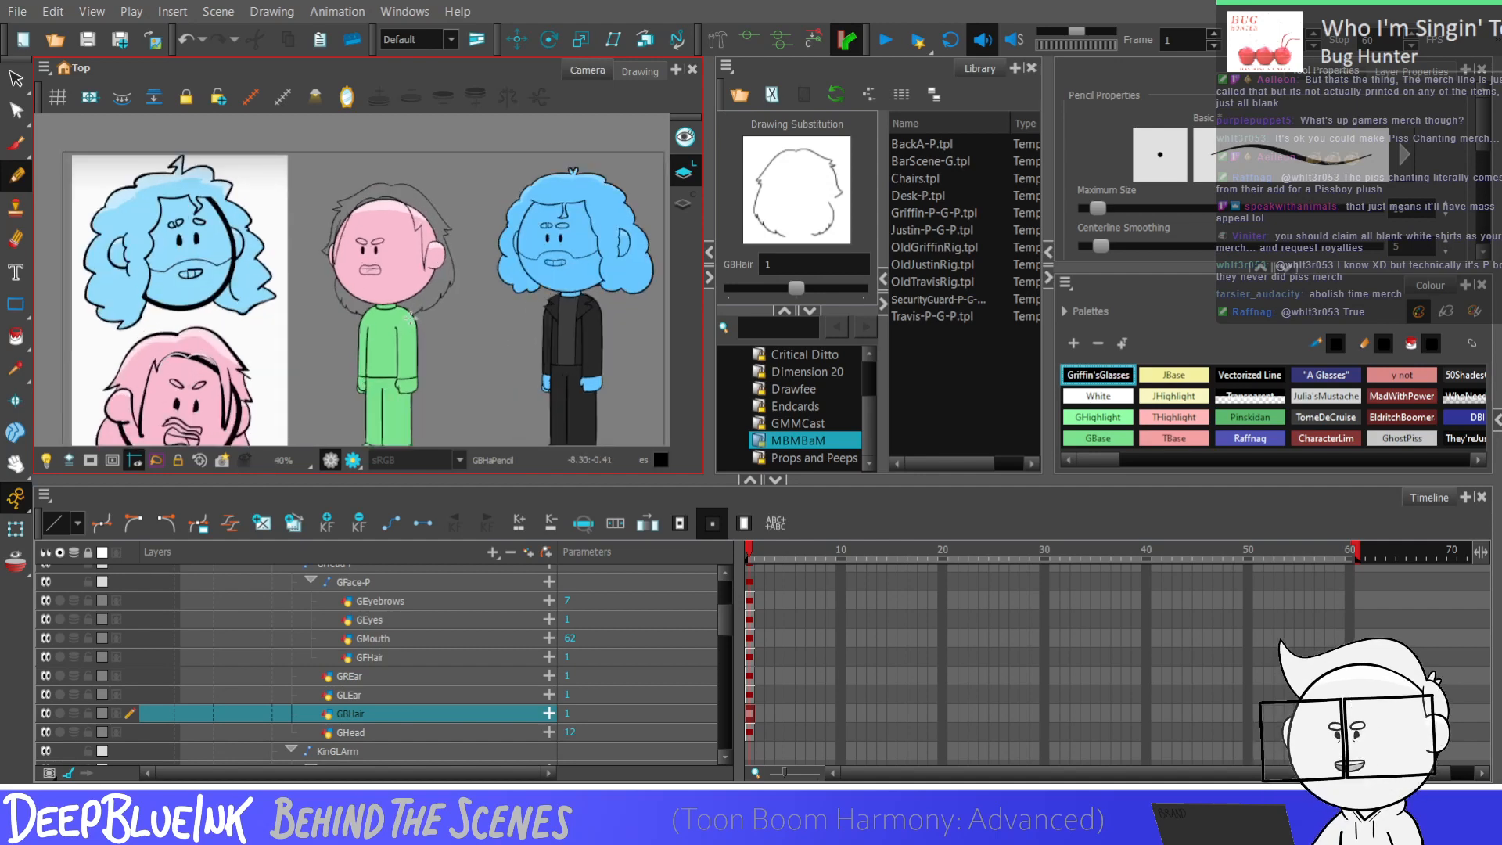
pyautogui.scroll(-1, 433, 365)
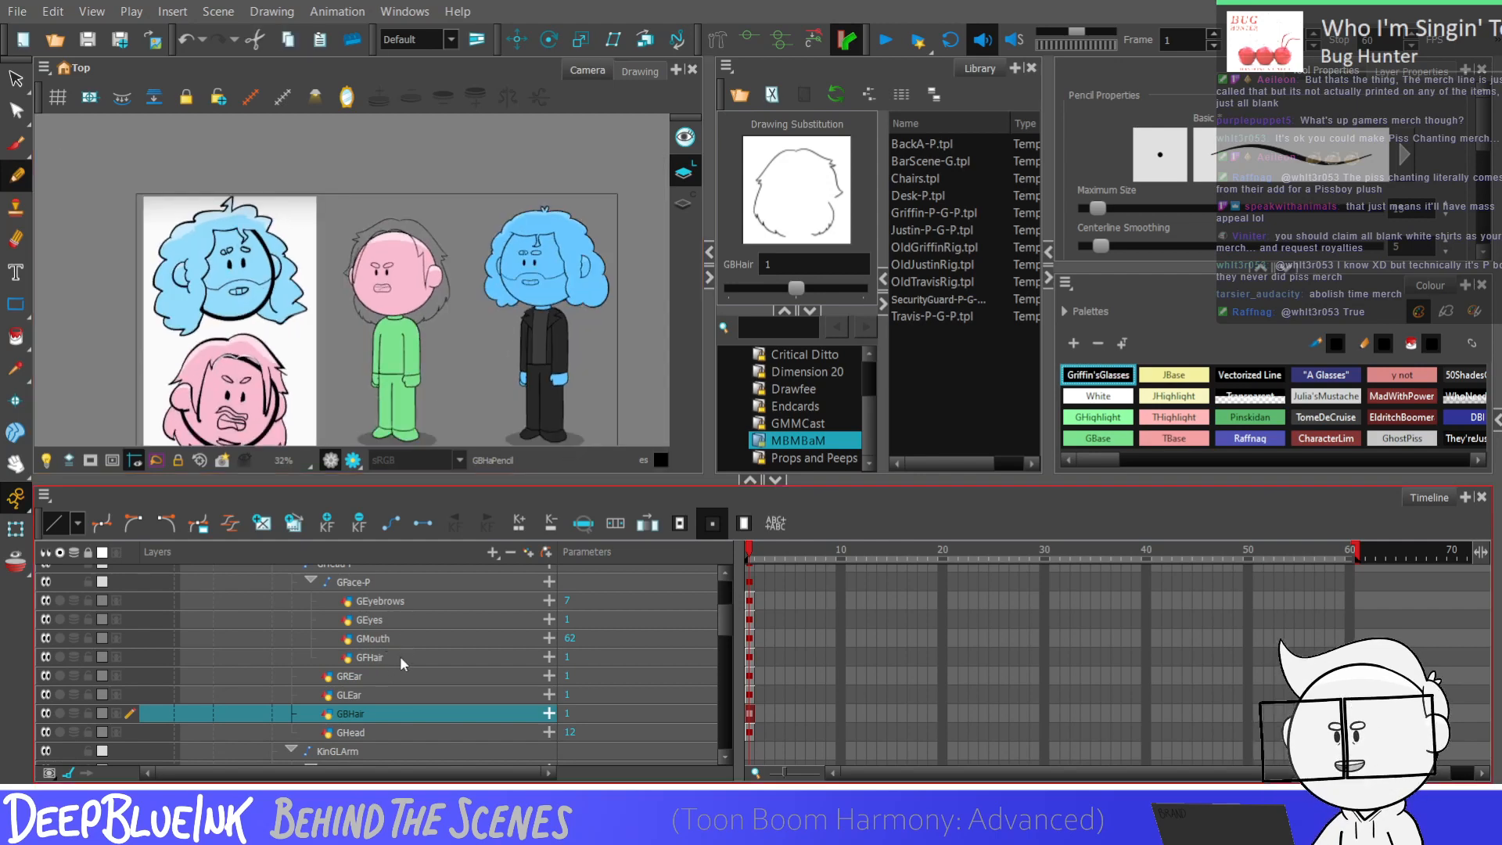
# Step: On the GFHair layer, lower the front strand's tip with the Contour Editor, then join and straighten the diagonal edge meeting it
pyautogui.click(401, 657)
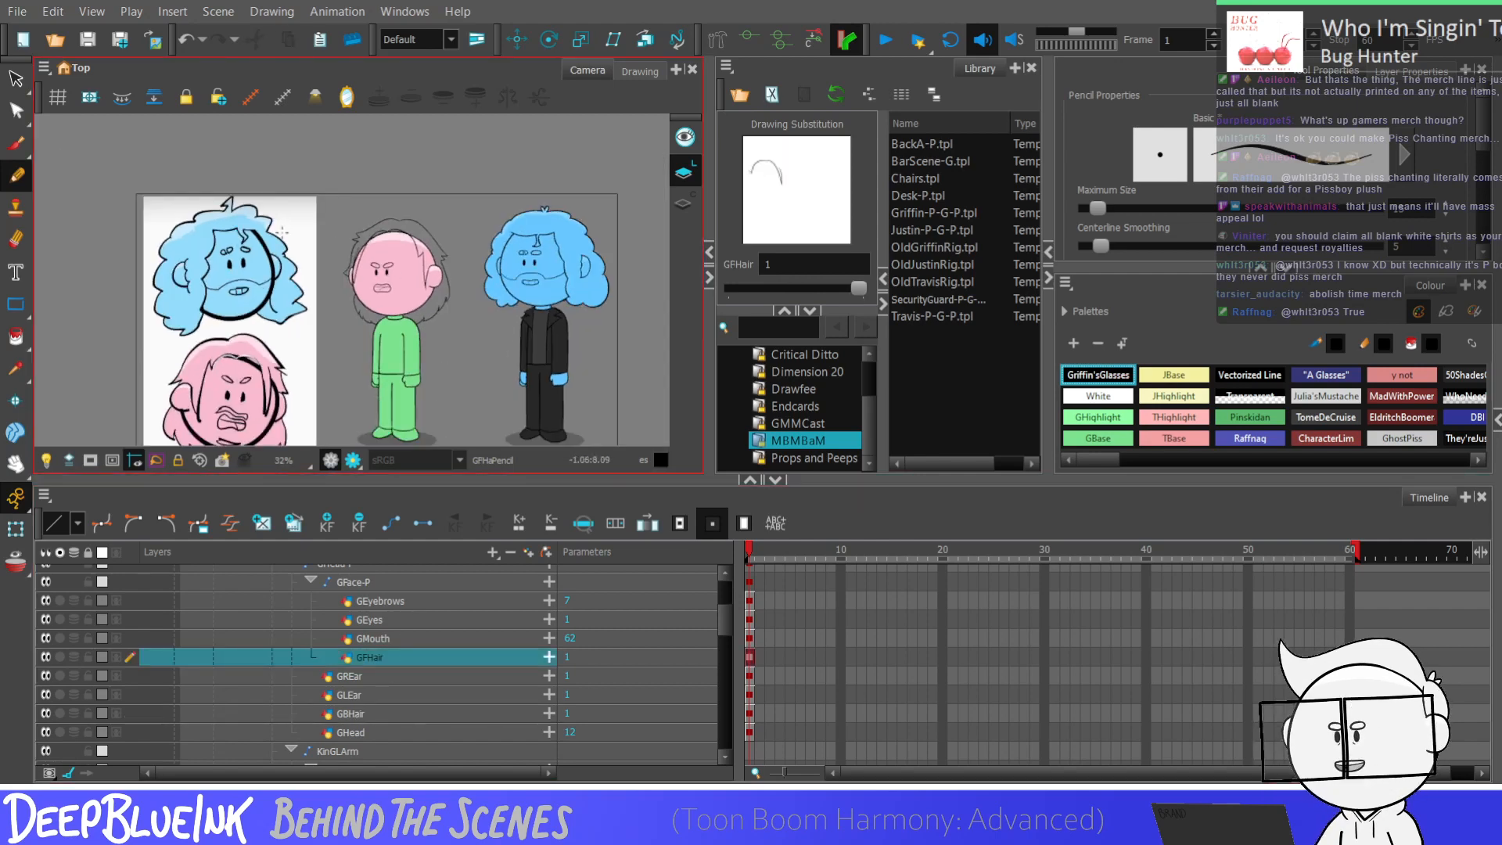
pyautogui.hotkey('alt', 'q')
pyautogui.scroll(1, 402, 238)
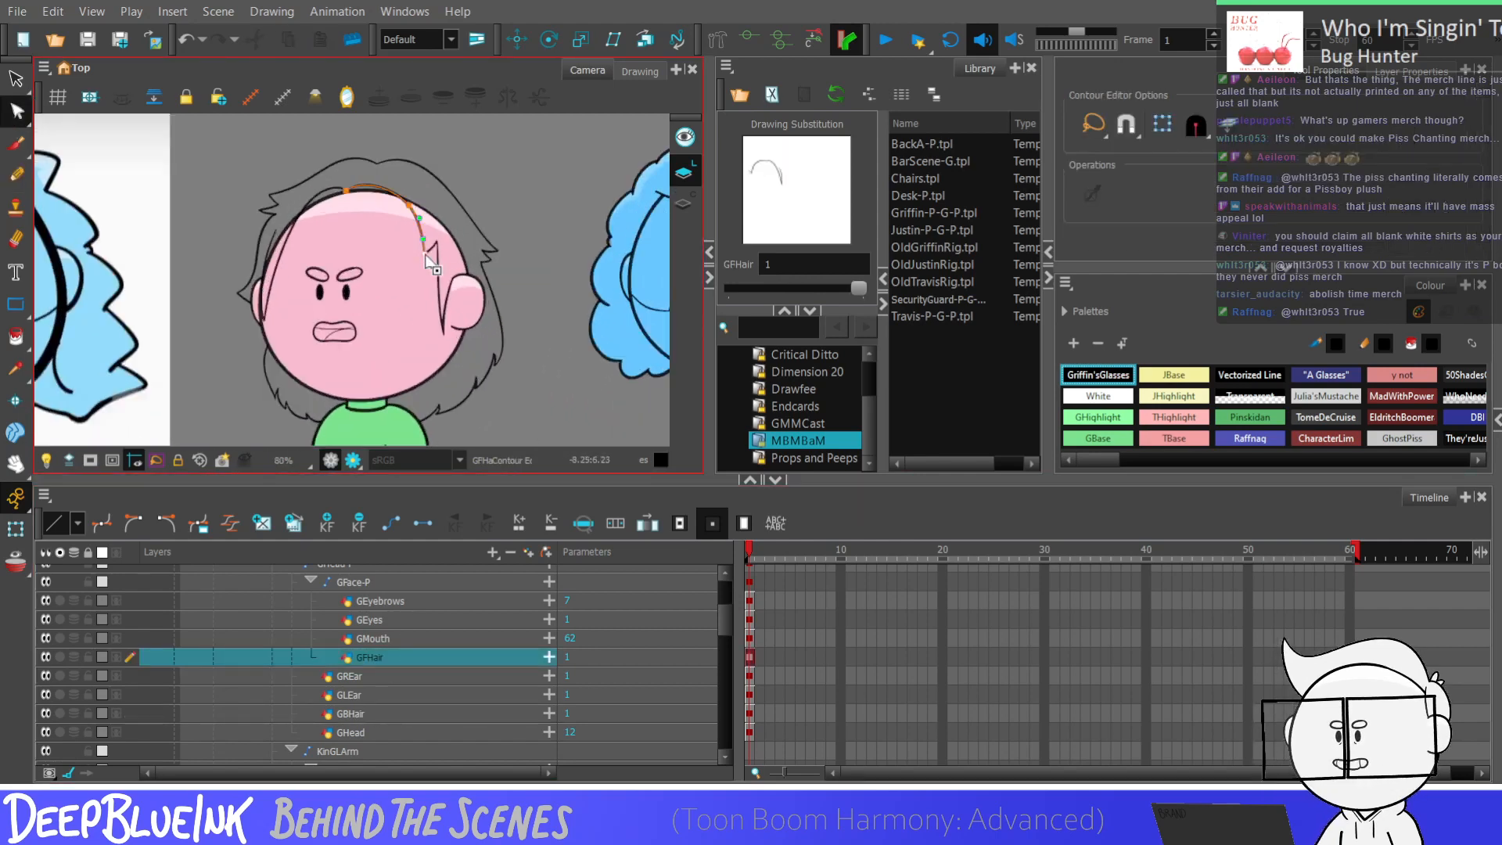
pyautogui.scroll(2, 431, 263)
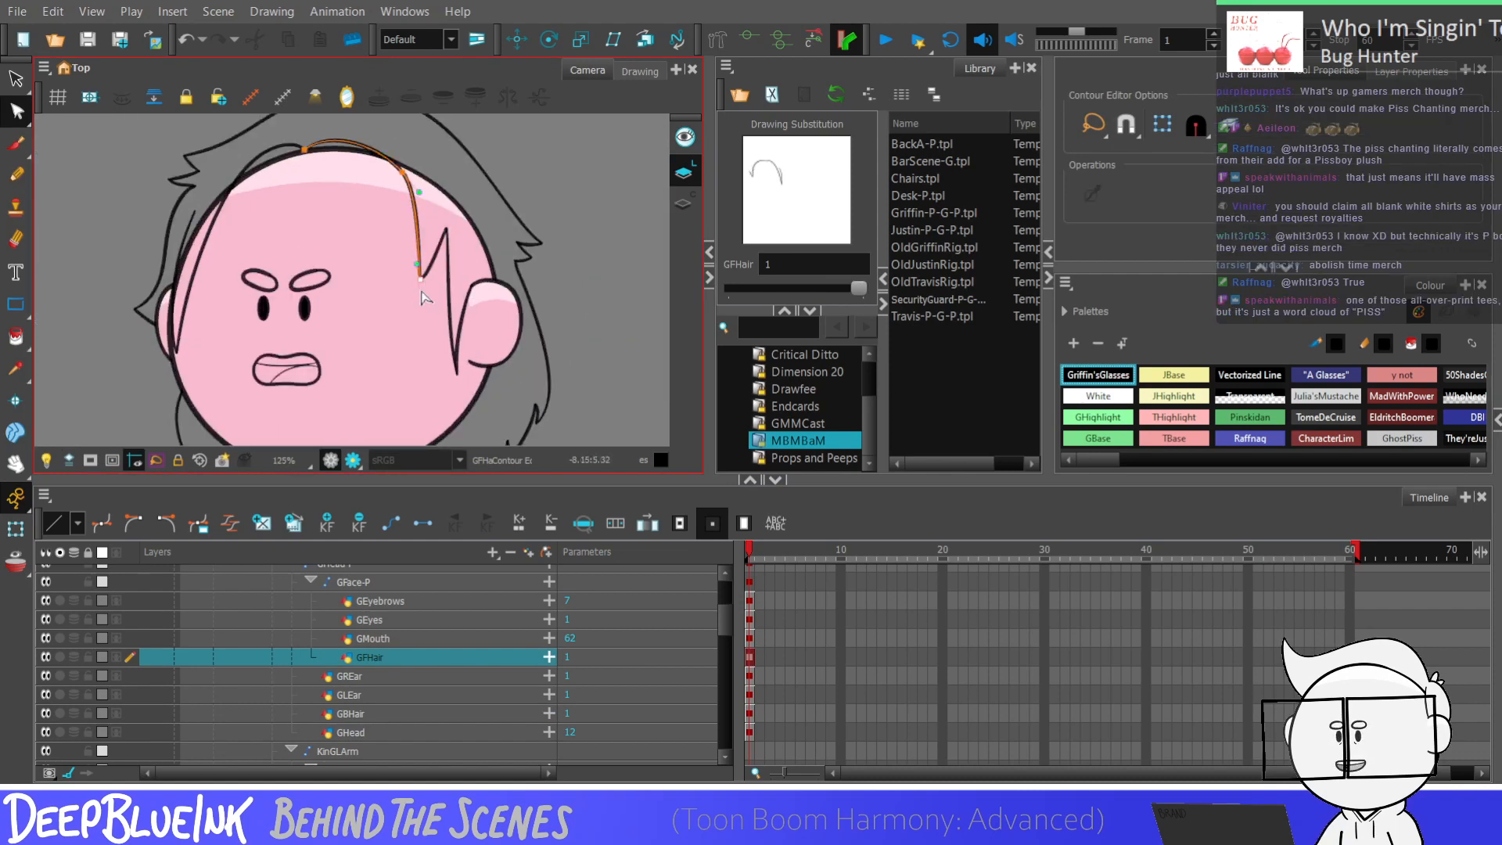
pyautogui.click(421, 278)
pyautogui.scroll(4, 423, 286)
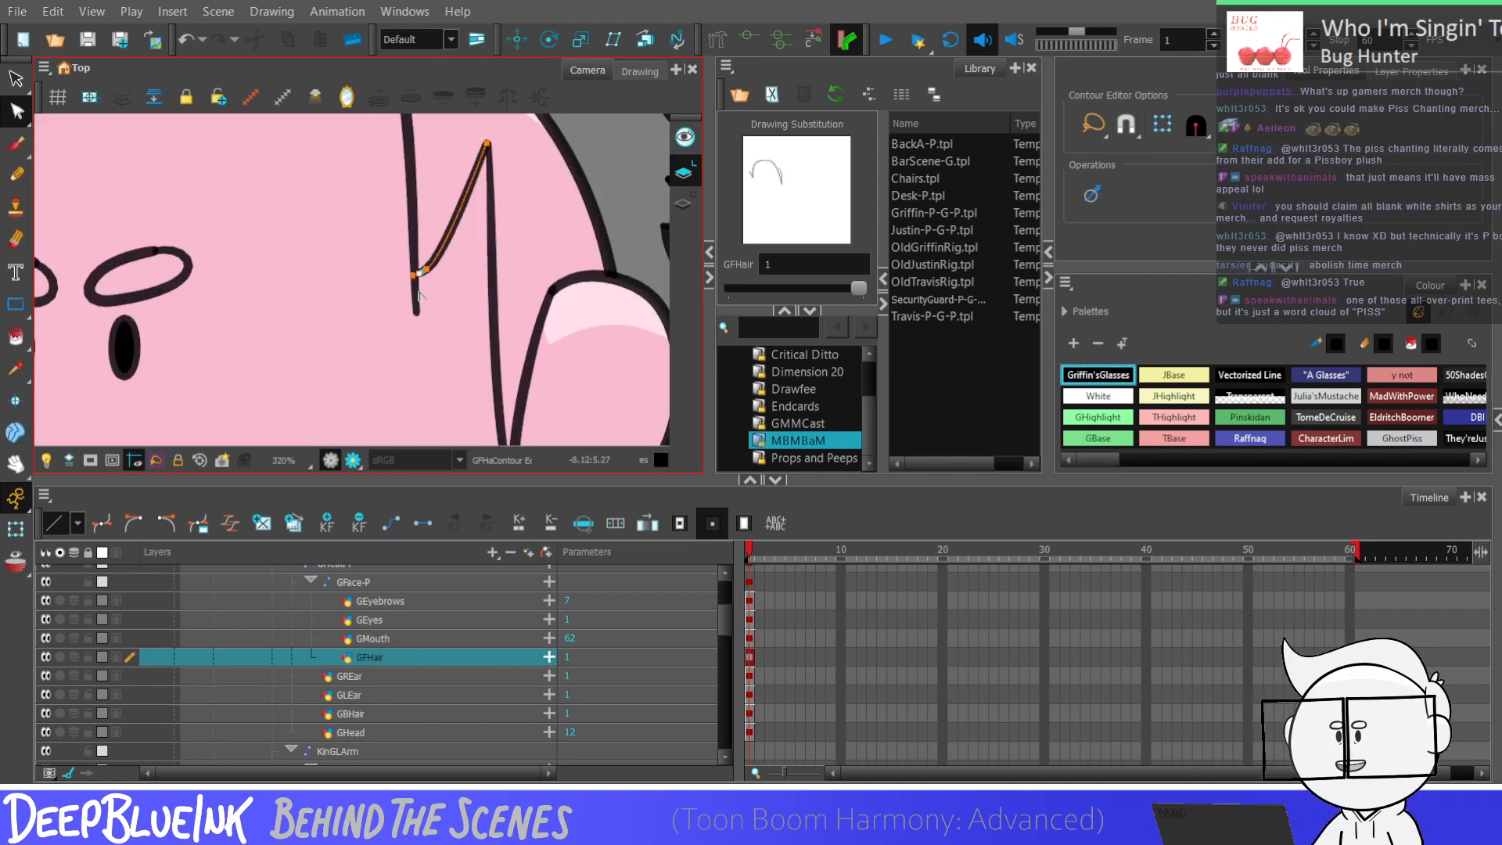
pyautogui.moveTo(427, 270)
pyautogui.mouseDown()
pyautogui.moveTo(416, 324)
pyautogui.moveTo(442, 312)
pyautogui.moveTo(436, 349)
pyautogui.moveTo(446, 276)
pyautogui.mouseUp()
pyautogui.click(454, 297)
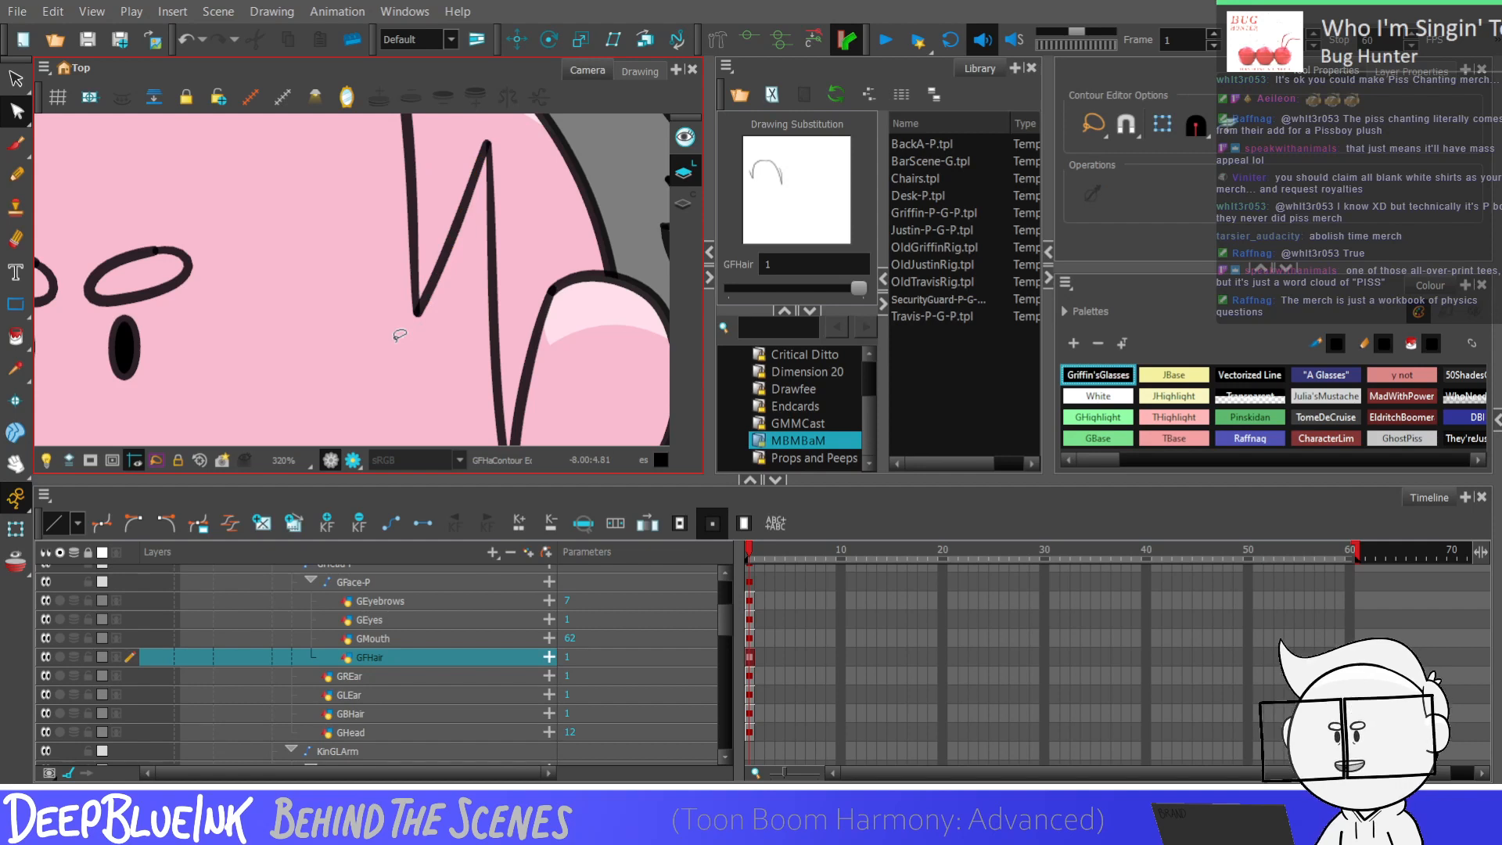
pyautogui.scroll(-5, 399, 334)
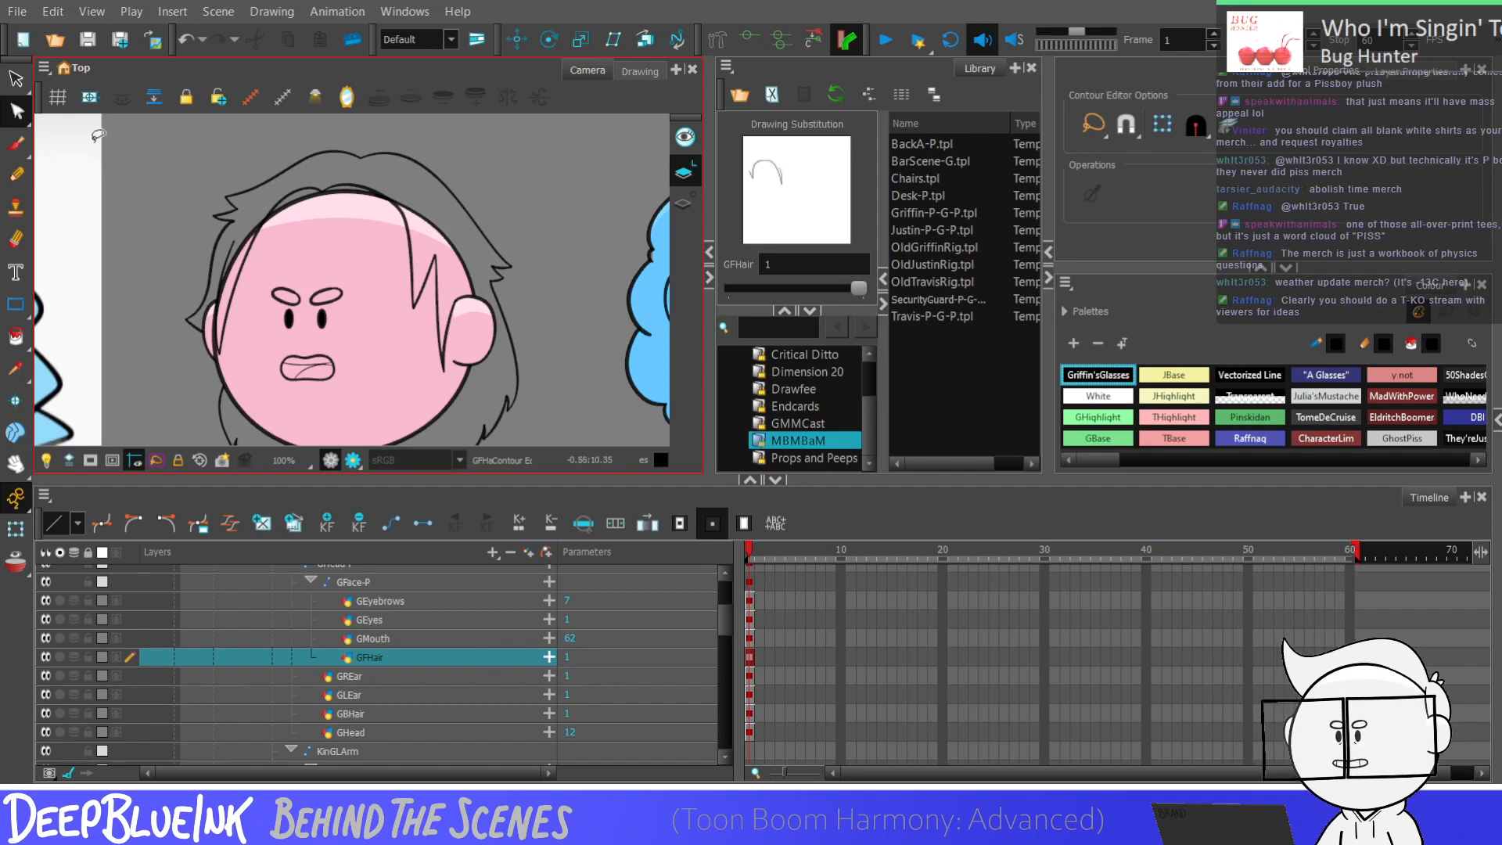
# Step: Extend the front strand's pointed tip down to eye level and curve its ear-side edge
pyautogui.scroll(-1, 408, 325)
pyautogui.scroll(2, 427, 281)
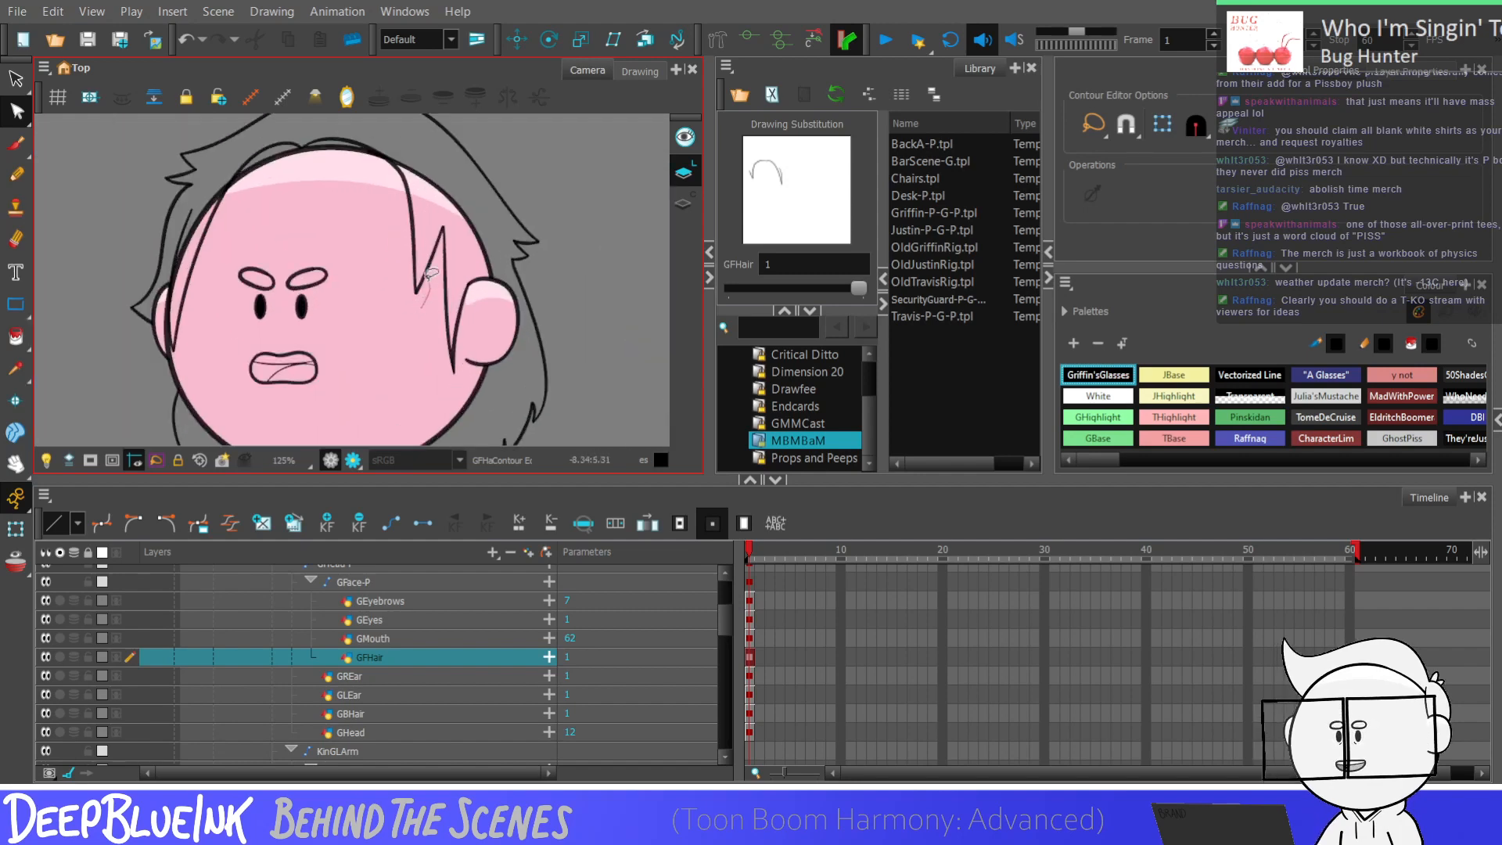
pyautogui.scroll(2, 430, 272)
pyautogui.click(420, 301)
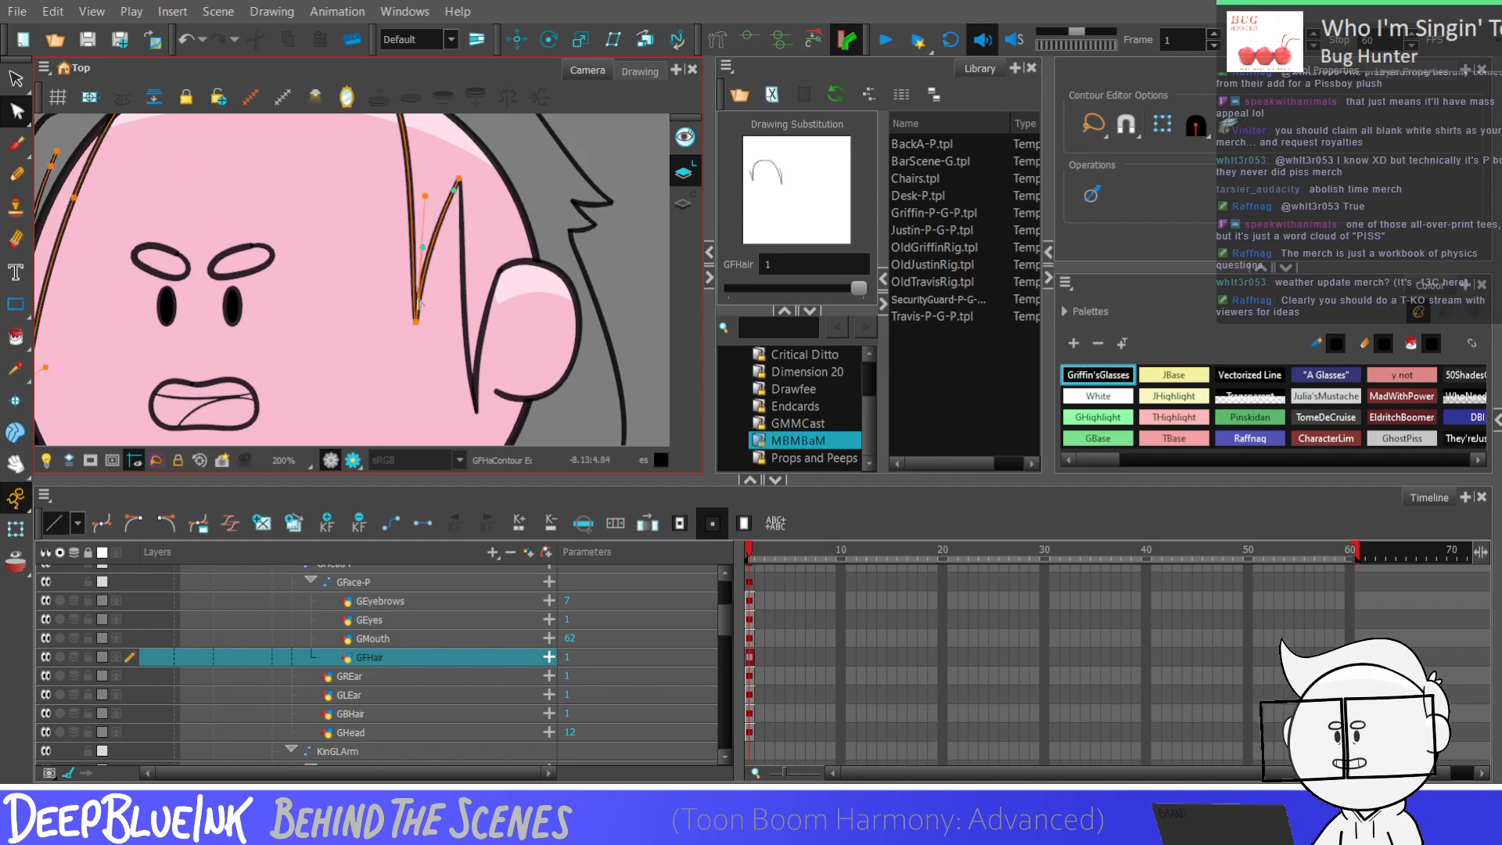
pyautogui.scroll(-3, 420, 304)
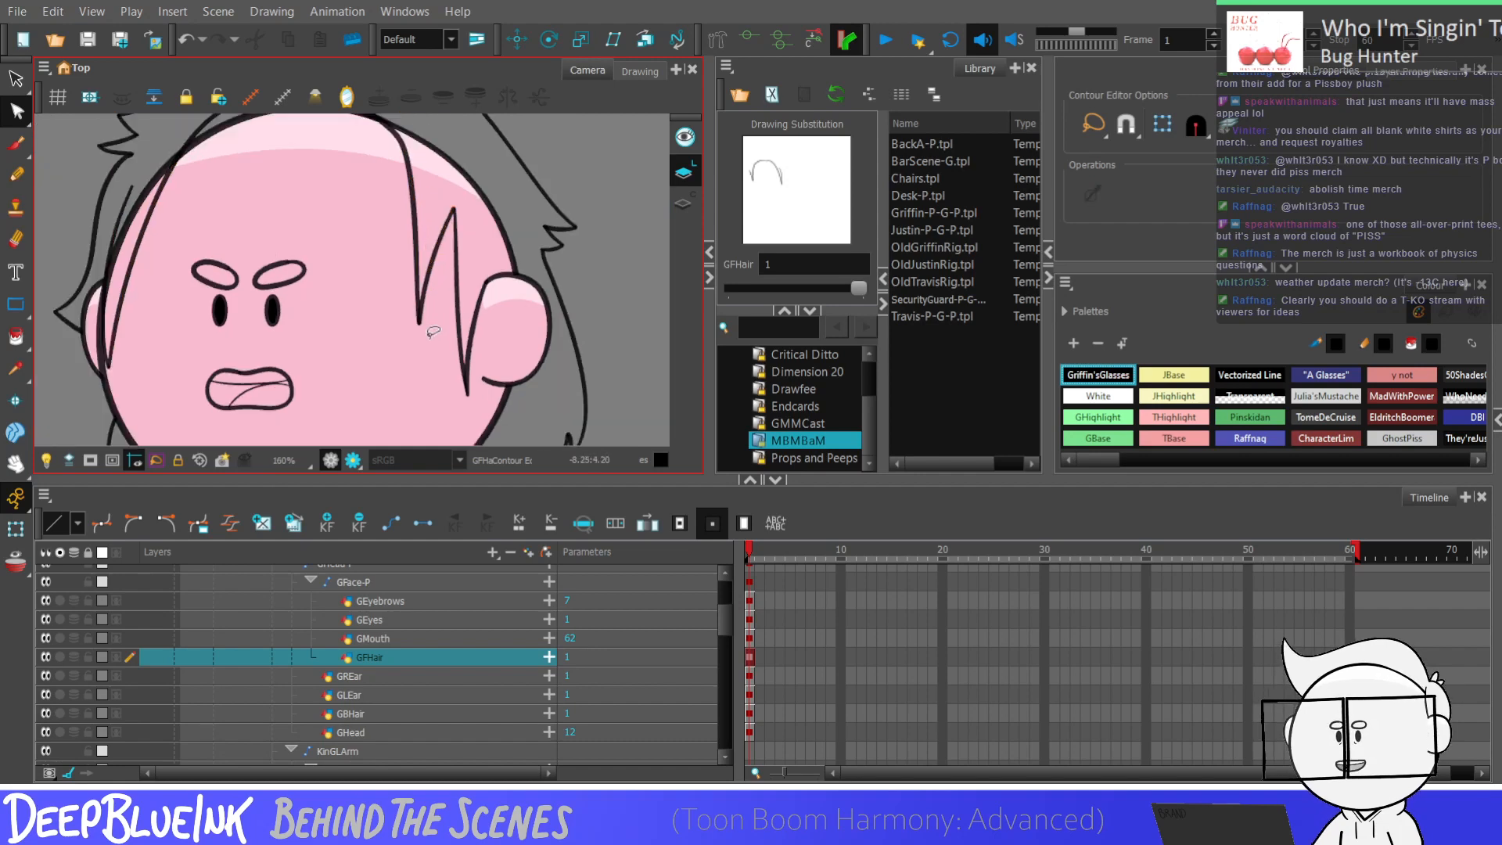
pyautogui.scroll(3, 431, 310)
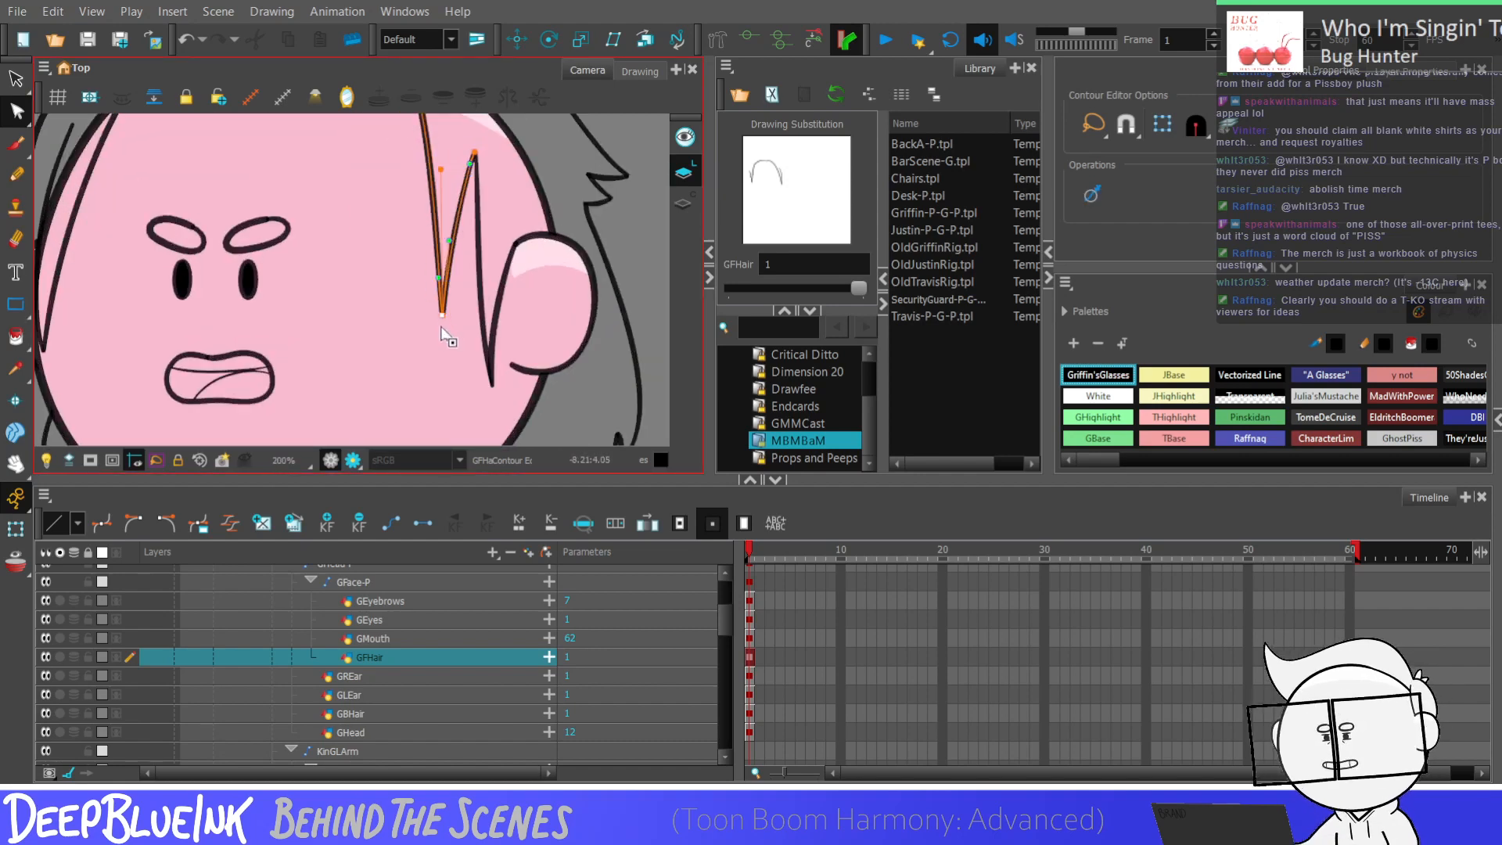
pyautogui.scroll(-3, 438, 321)
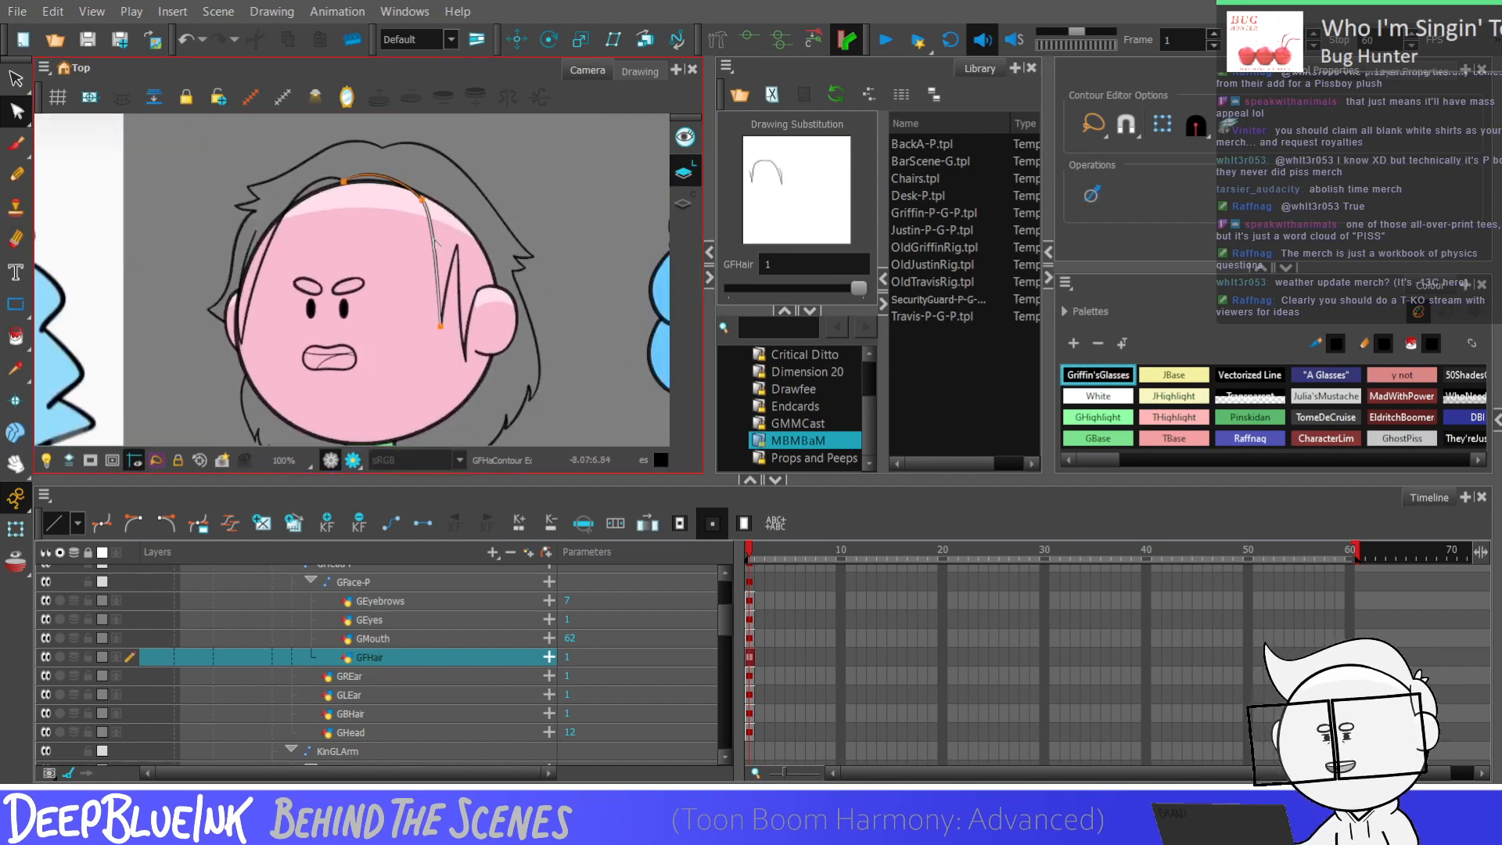
# Step: Delete the extra point on the front hair's ear-side curve and extend its lower handle upward to round the curve
pyautogui.scroll(2, 435, 242)
pyautogui.click(422, 192)
pyautogui.press('Delete')
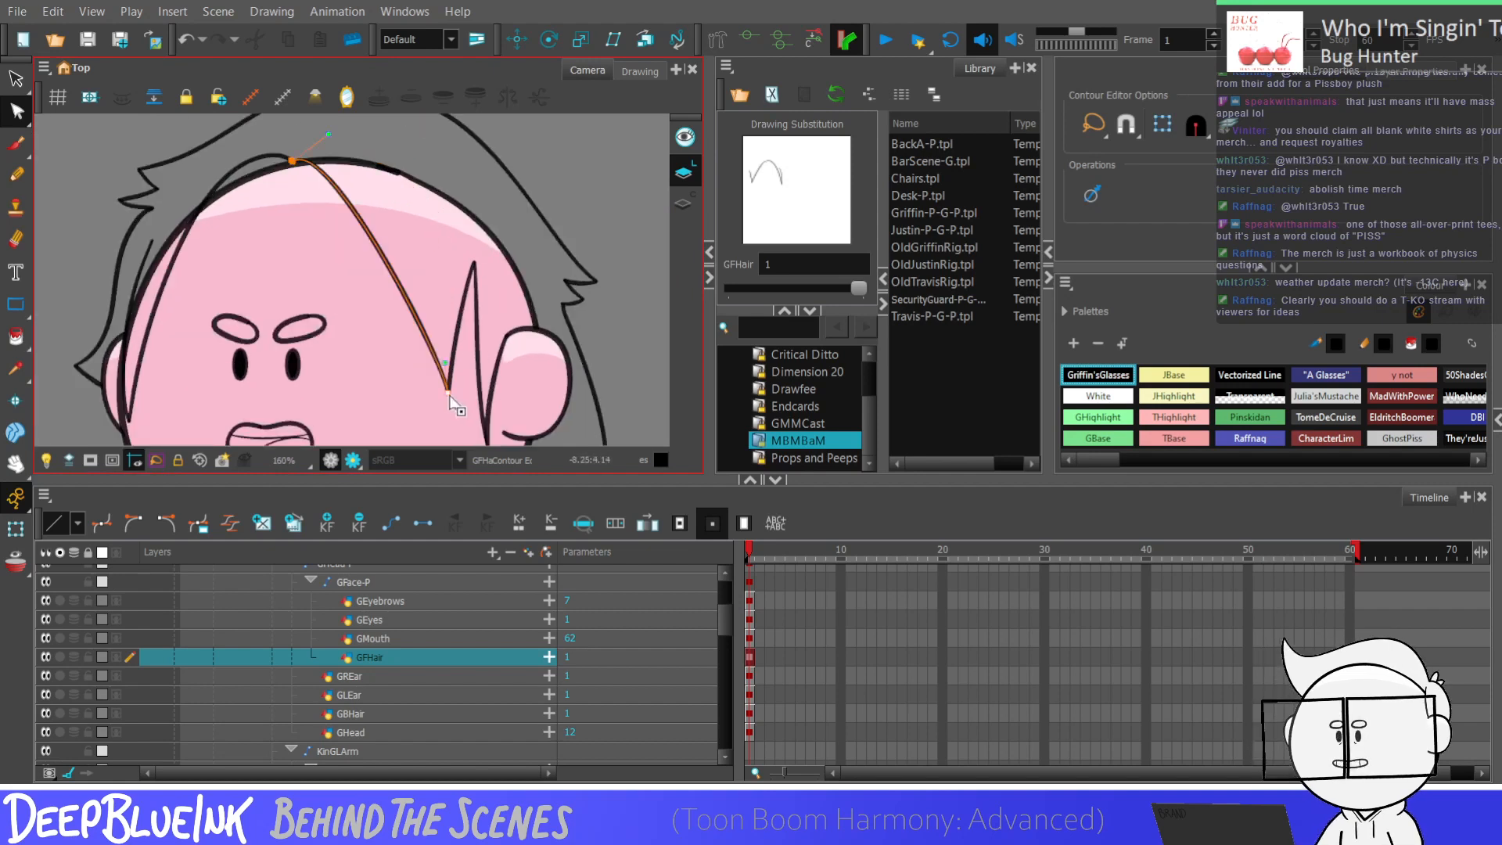
pyautogui.moveTo(445, 364)
pyautogui.mouseDown()
pyautogui.moveTo(450, 224)
pyautogui.moveTo(473, 161)
pyautogui.mouseUp()
# Step: Simplify the front-hair curve opposite the ear to its end points and lengthen the crown handle to smooth the arc
pyautogui.click(291, 162)
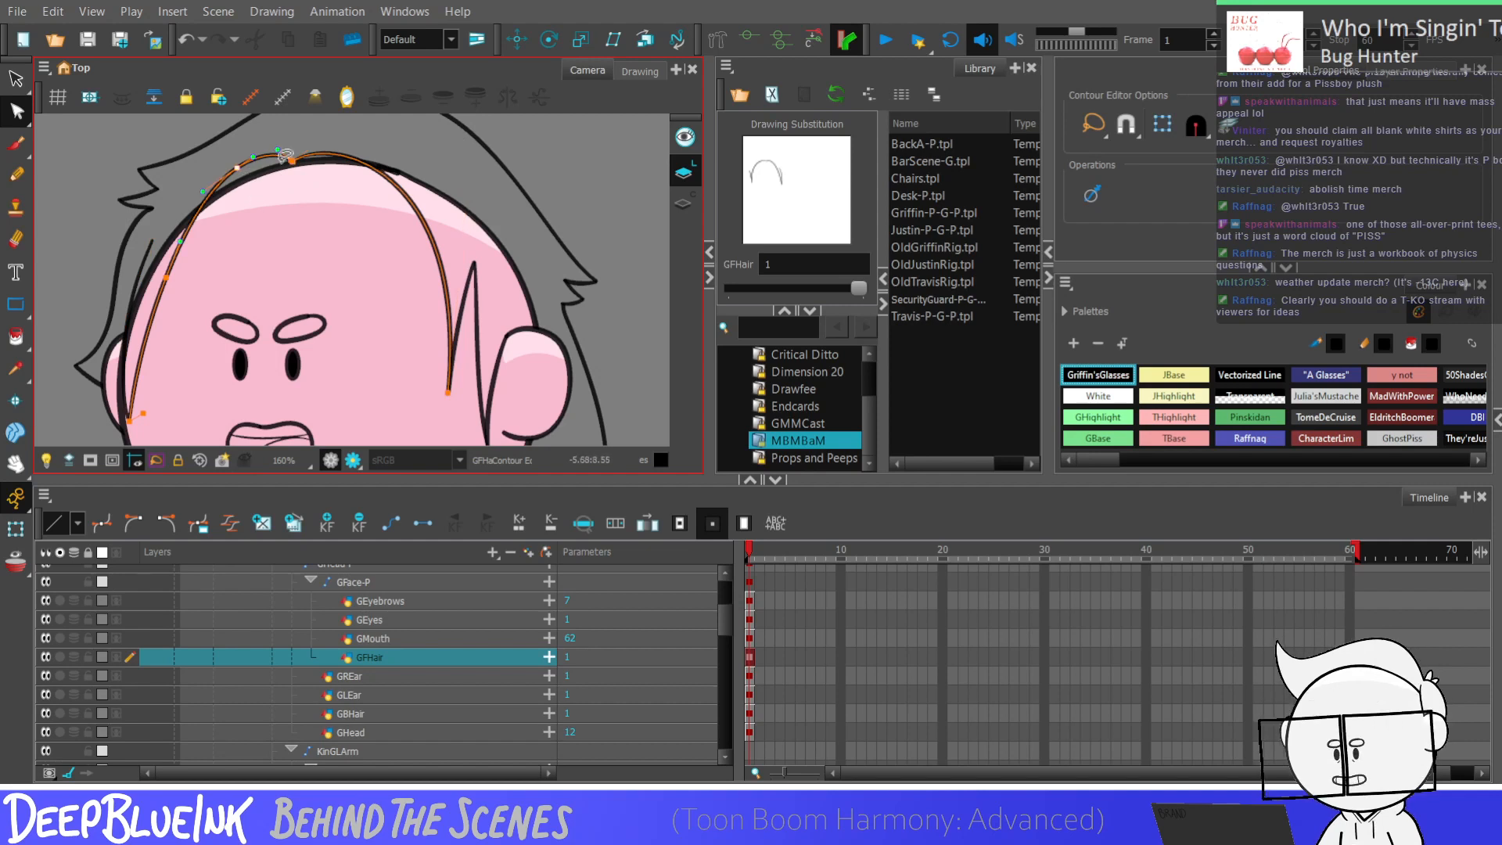
pyautogui.moveTo(279, 191); pyautogui.dragTo(206, 147)
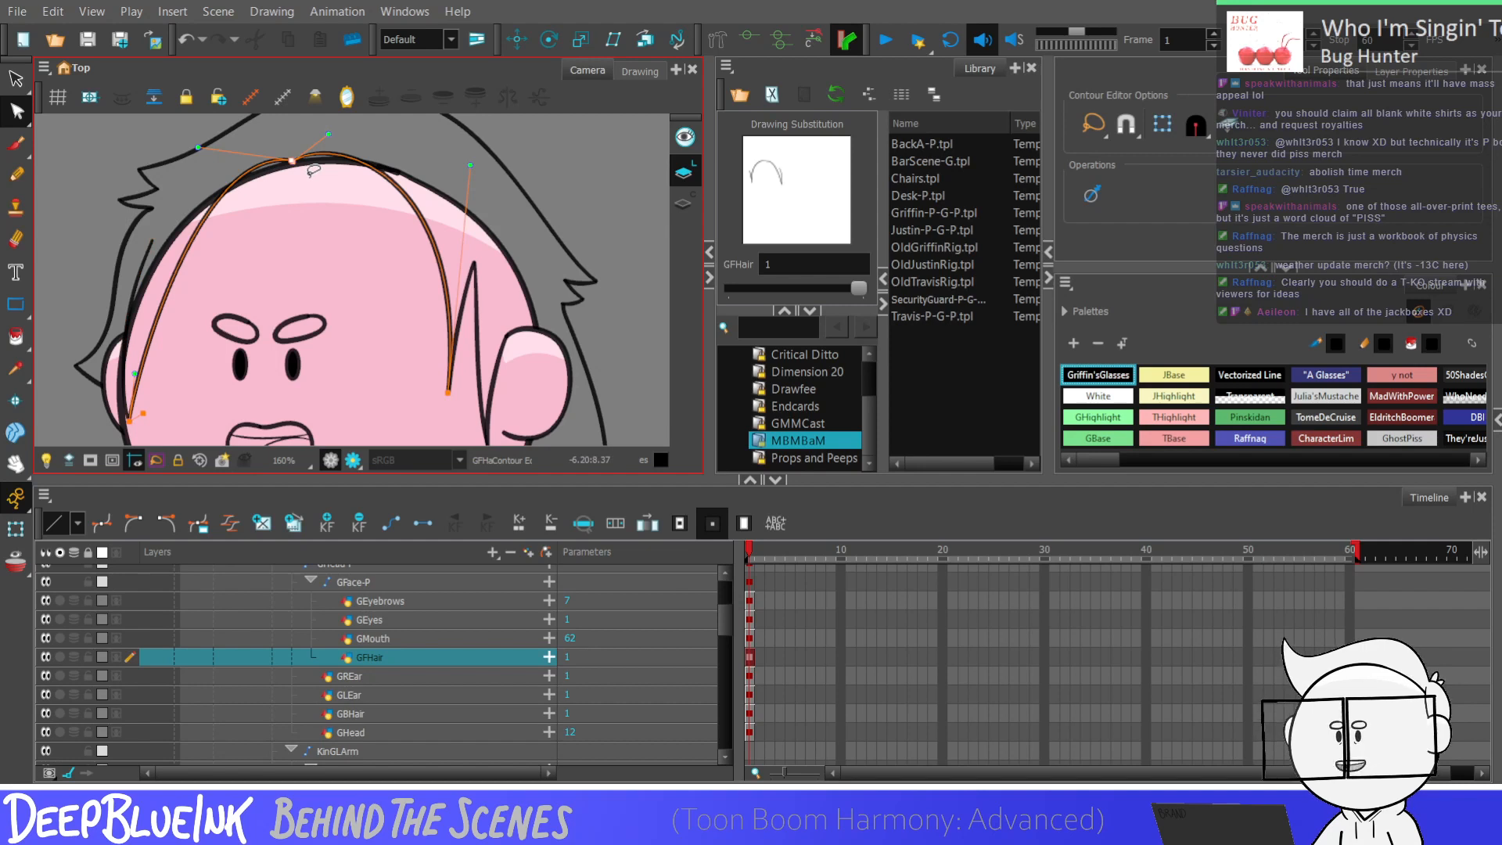
pyautogui.click(298, 194)
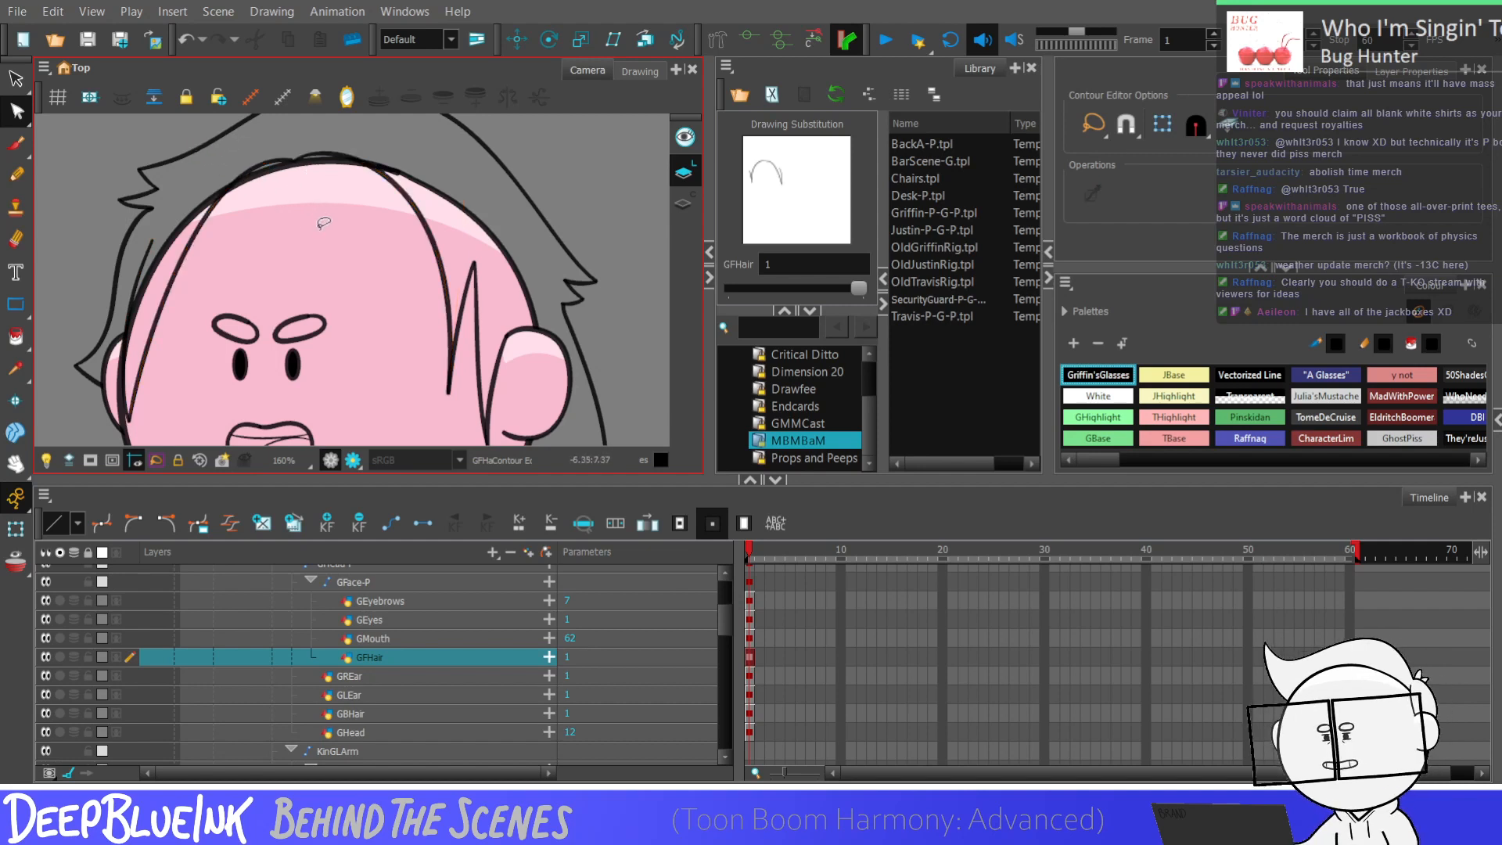
pyautogui.click(294, 166)
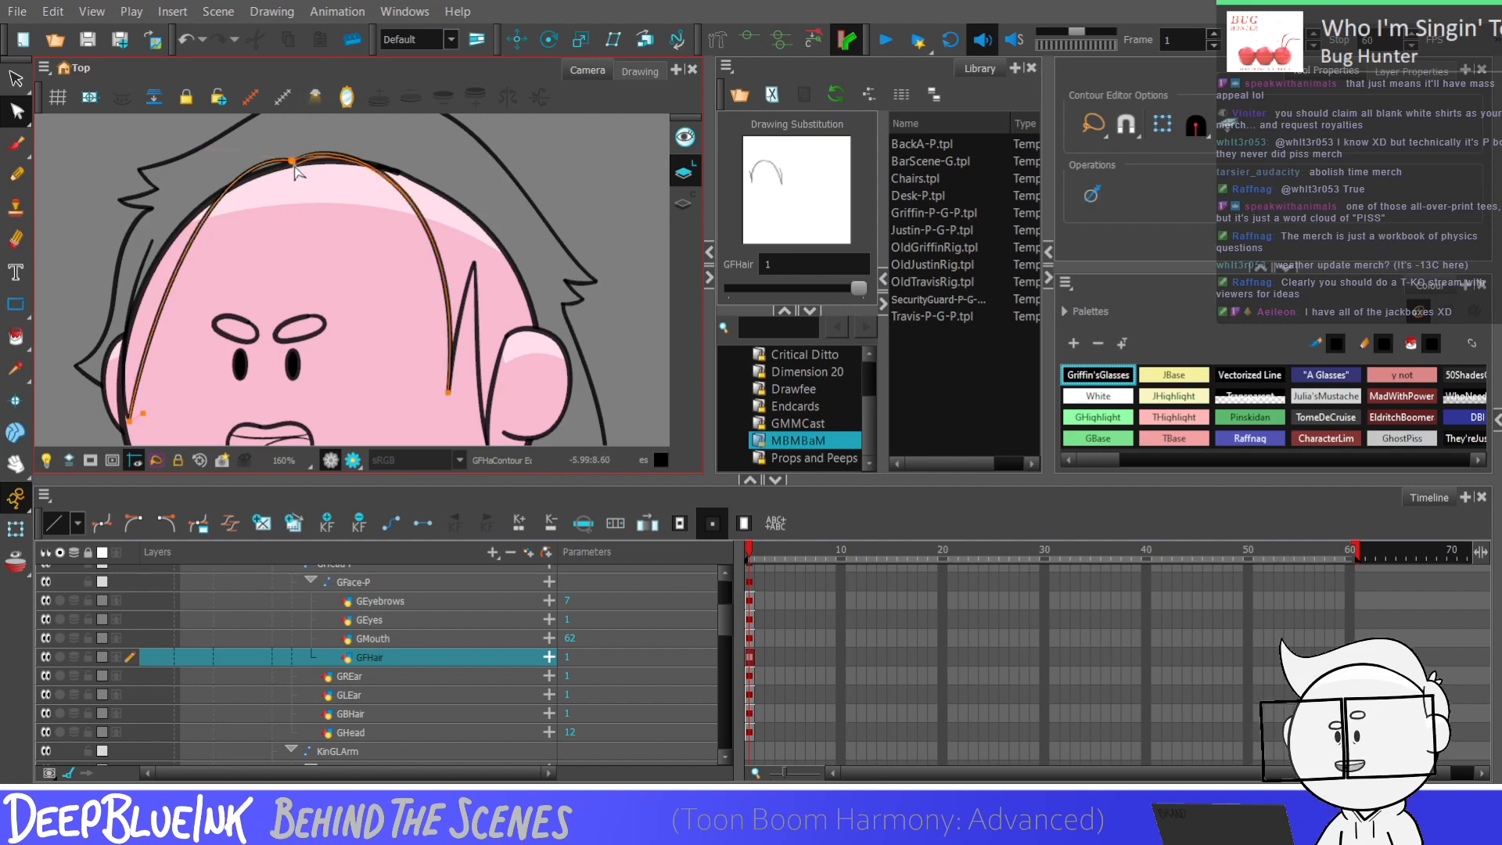
pyautogui.click(291, 161)
pyautogui.moveTo(292, 161); pyautogui.dragTo(294, 163)
pyautogui.moveTo(198, 147); pyautogui.dragTo(182, 151)
pyautogui.click(246, 227)
pyautogui.scroll(-1, 246, 226)
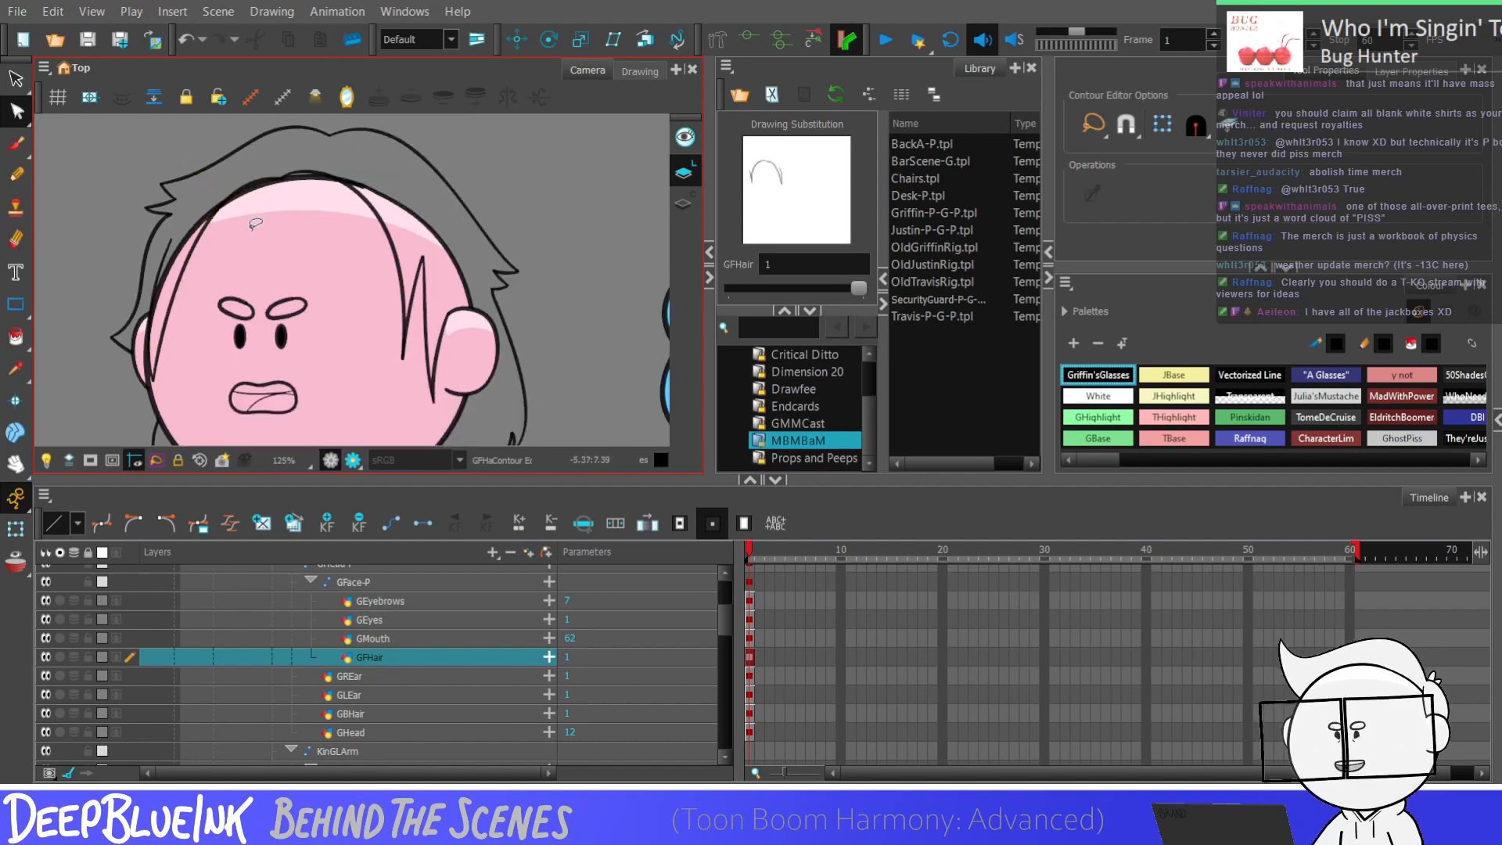
# Step: On the GBHair layer, select the lower jagged locks opposite the ear and nudge them slightly up and outward
pyautogui.scroll(-2, 249, 225)
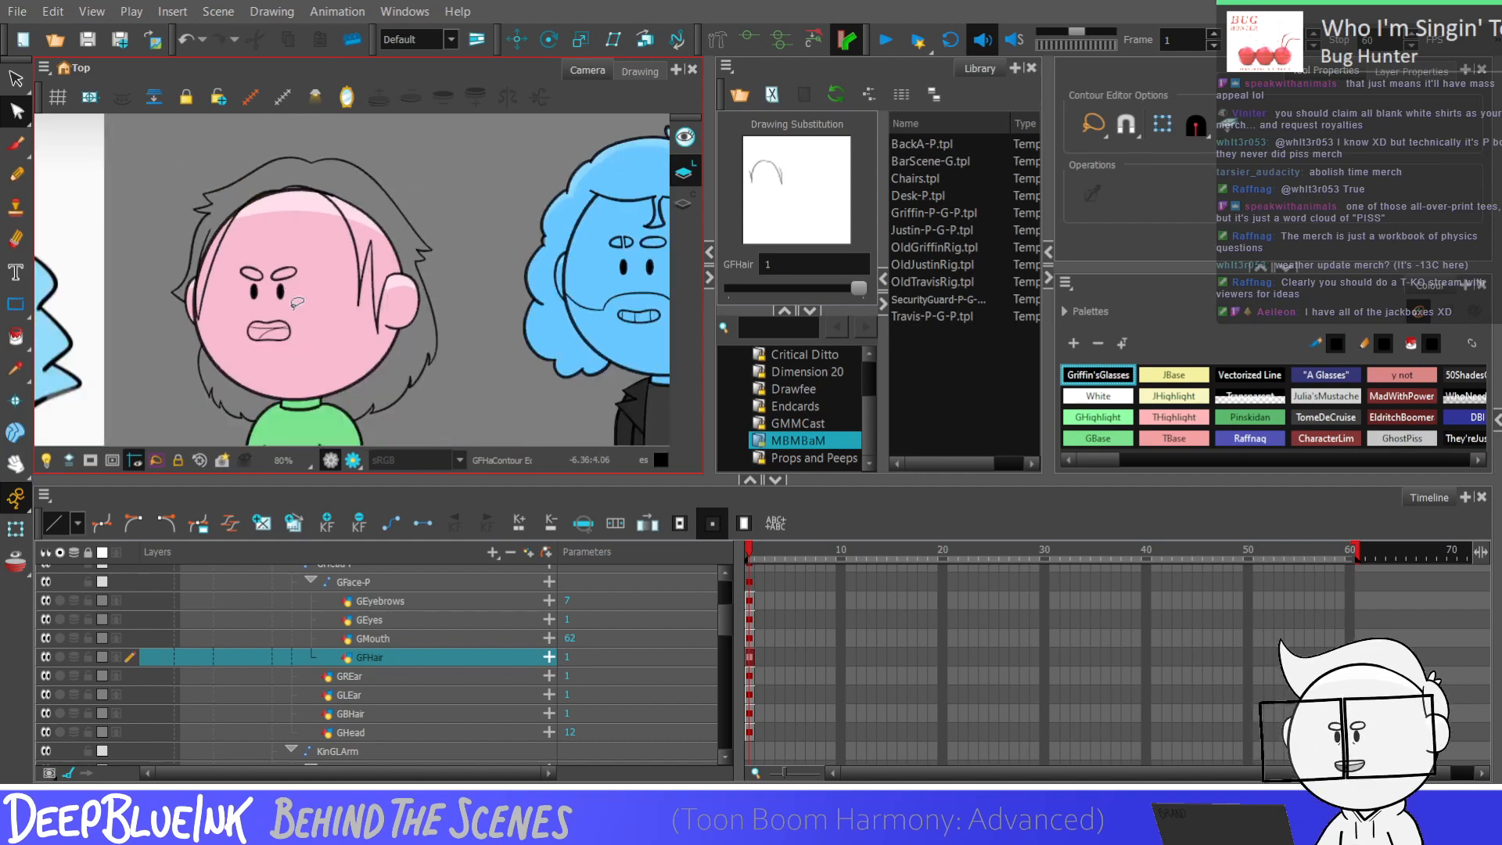
pyautogui.scroll(-3, 297, 304)
pyautogui.scroll(-2, 296, 303)
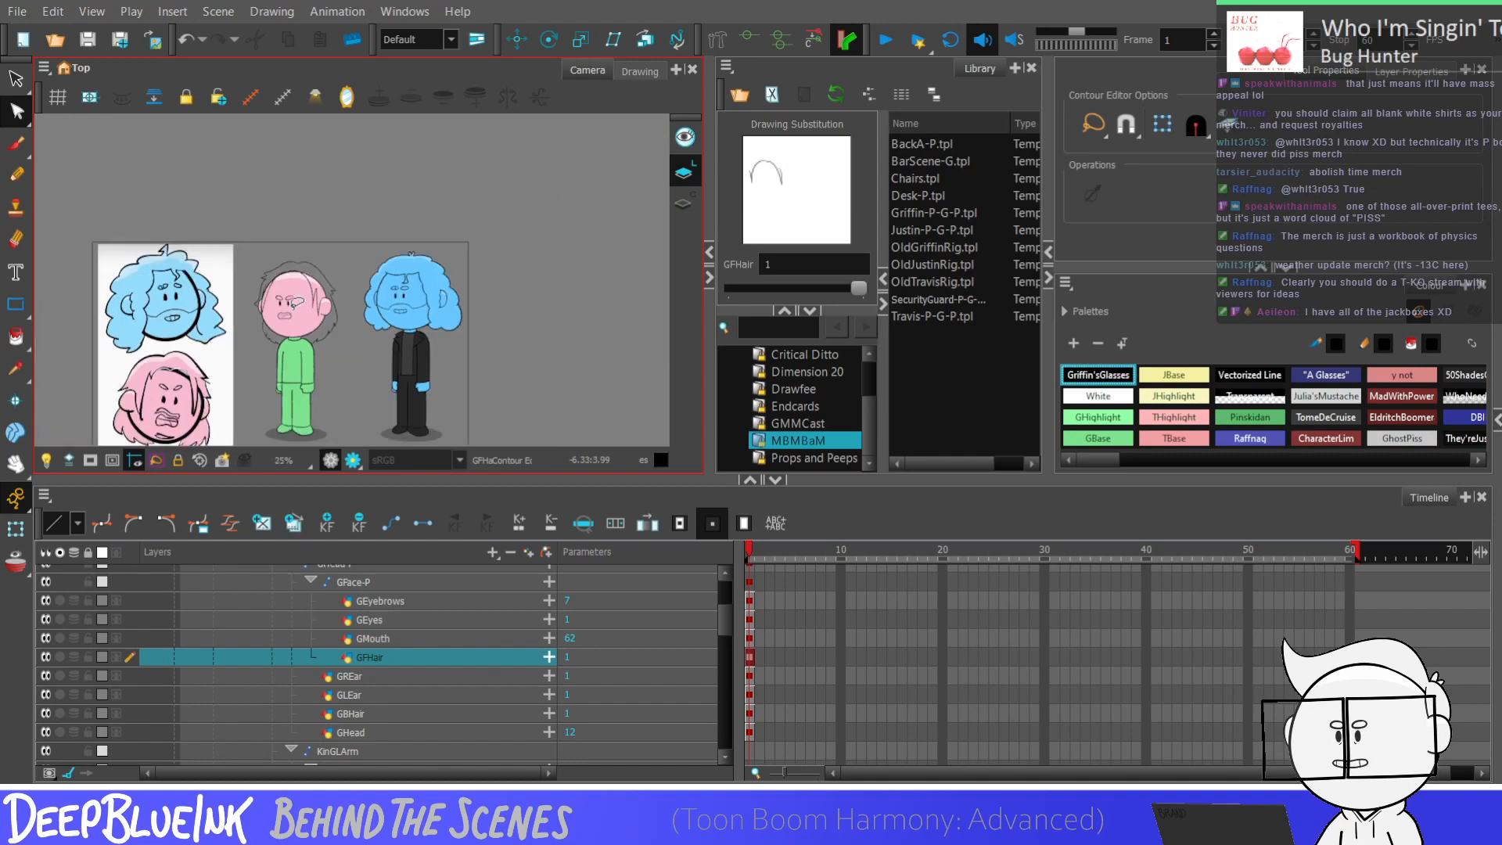
pyautogui.scroll(3, 329, 346)
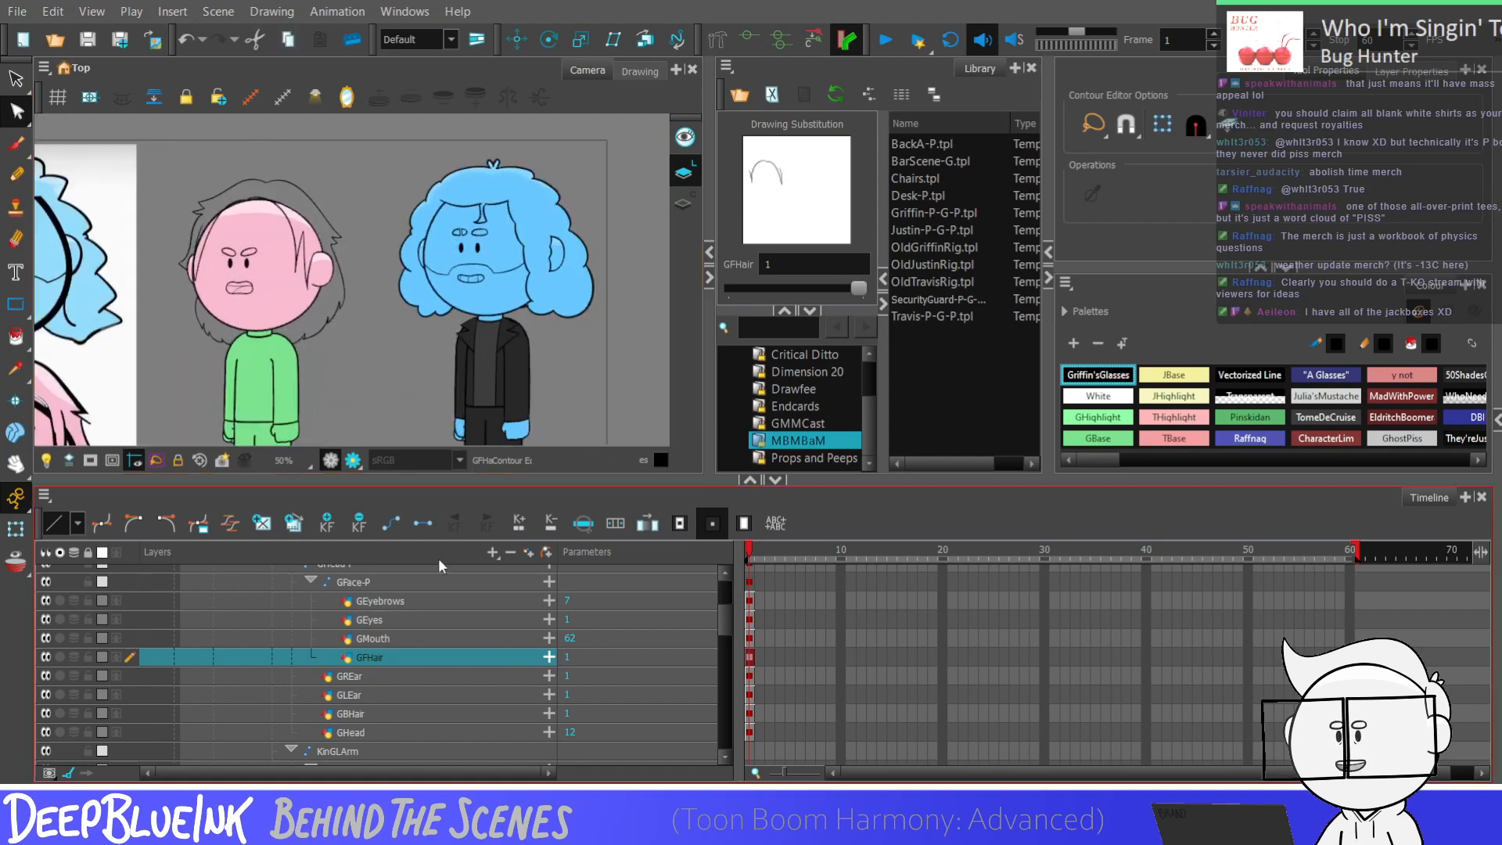
pyautogui.click(396, 714)
pyautogui.hotkey('alt', 's')
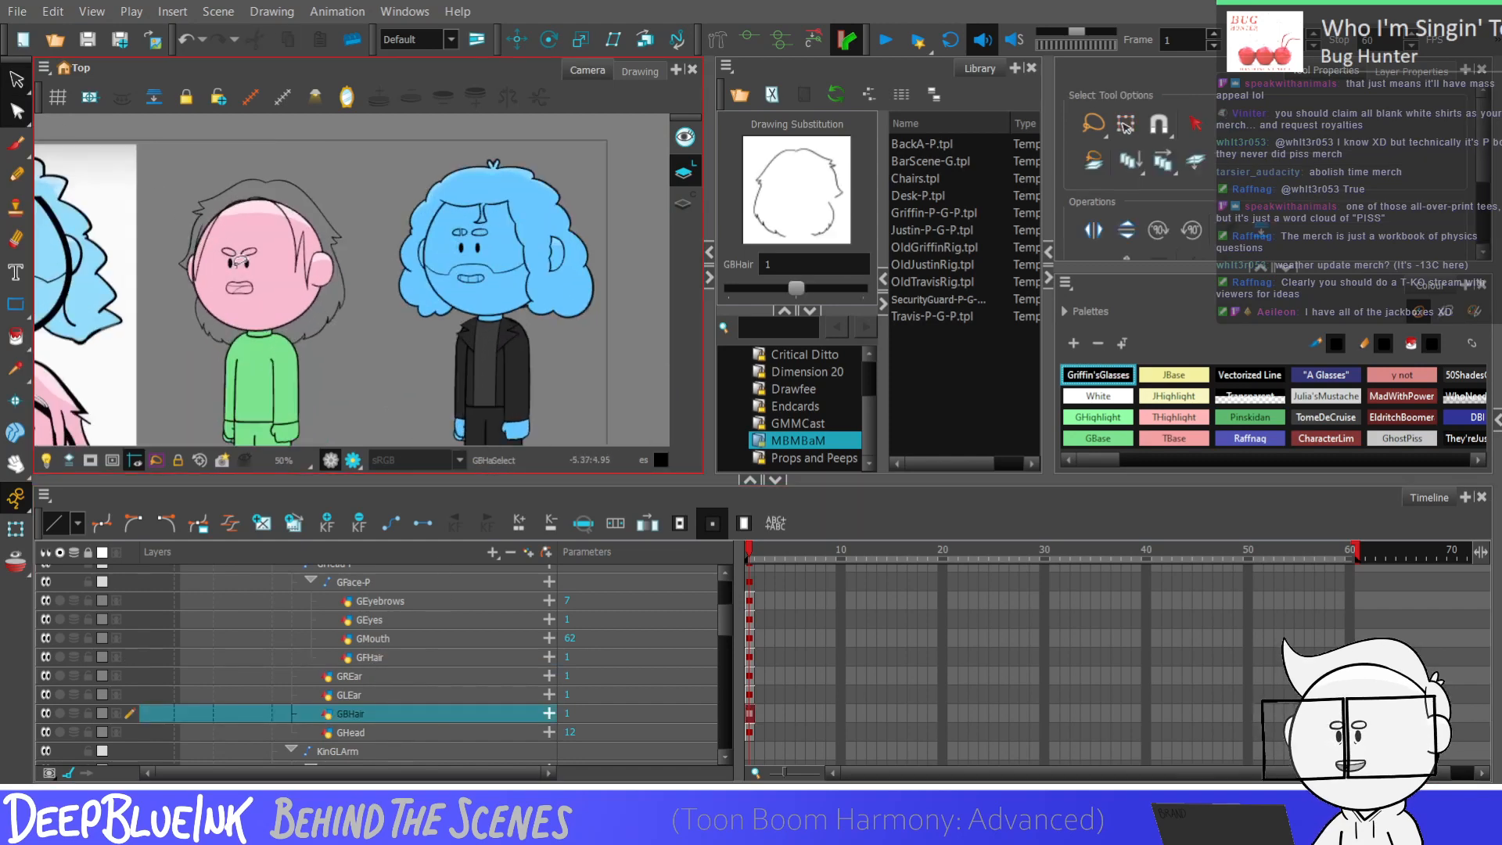
pyautogui.scroll(3, 295, 352)
pyautogui.moveTo(114, 398)
pyautogui.mouseDown()
pyautogui.moveTo(204, 340)
pyautogui.moveTo(108, 391)
pyautogui.mouseUp()
pyautogui.moveTo(150, 312); pyautogui.dragTo(144, 302)
pyautogui.click(158, 307)
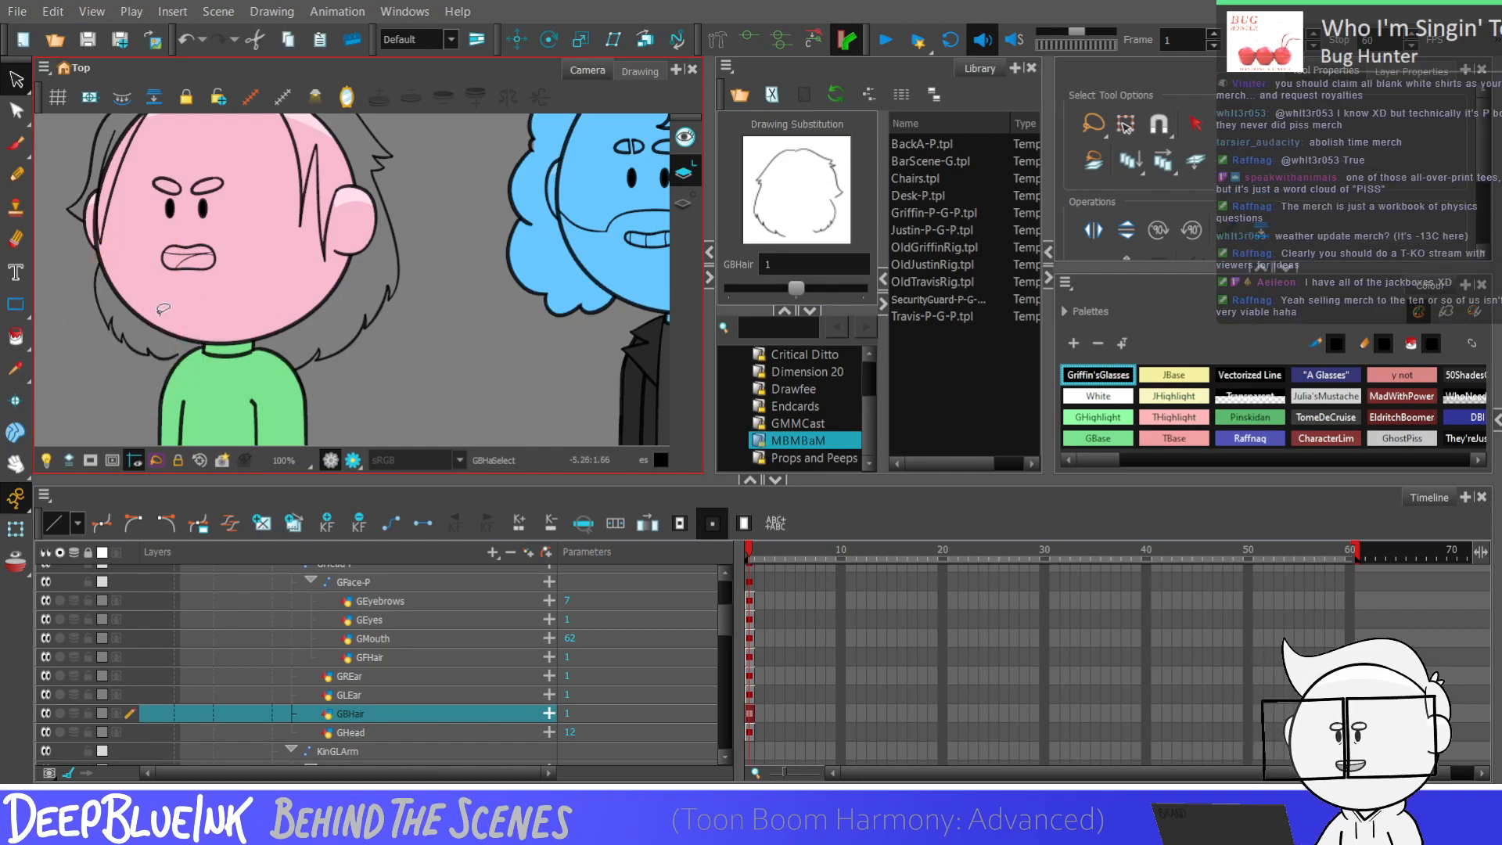
# Step: Select the ear-side back-hair locks and the whole back-hair outline in turn to check the fit around the head
pyautogui.scroll(-3, 269, 388)
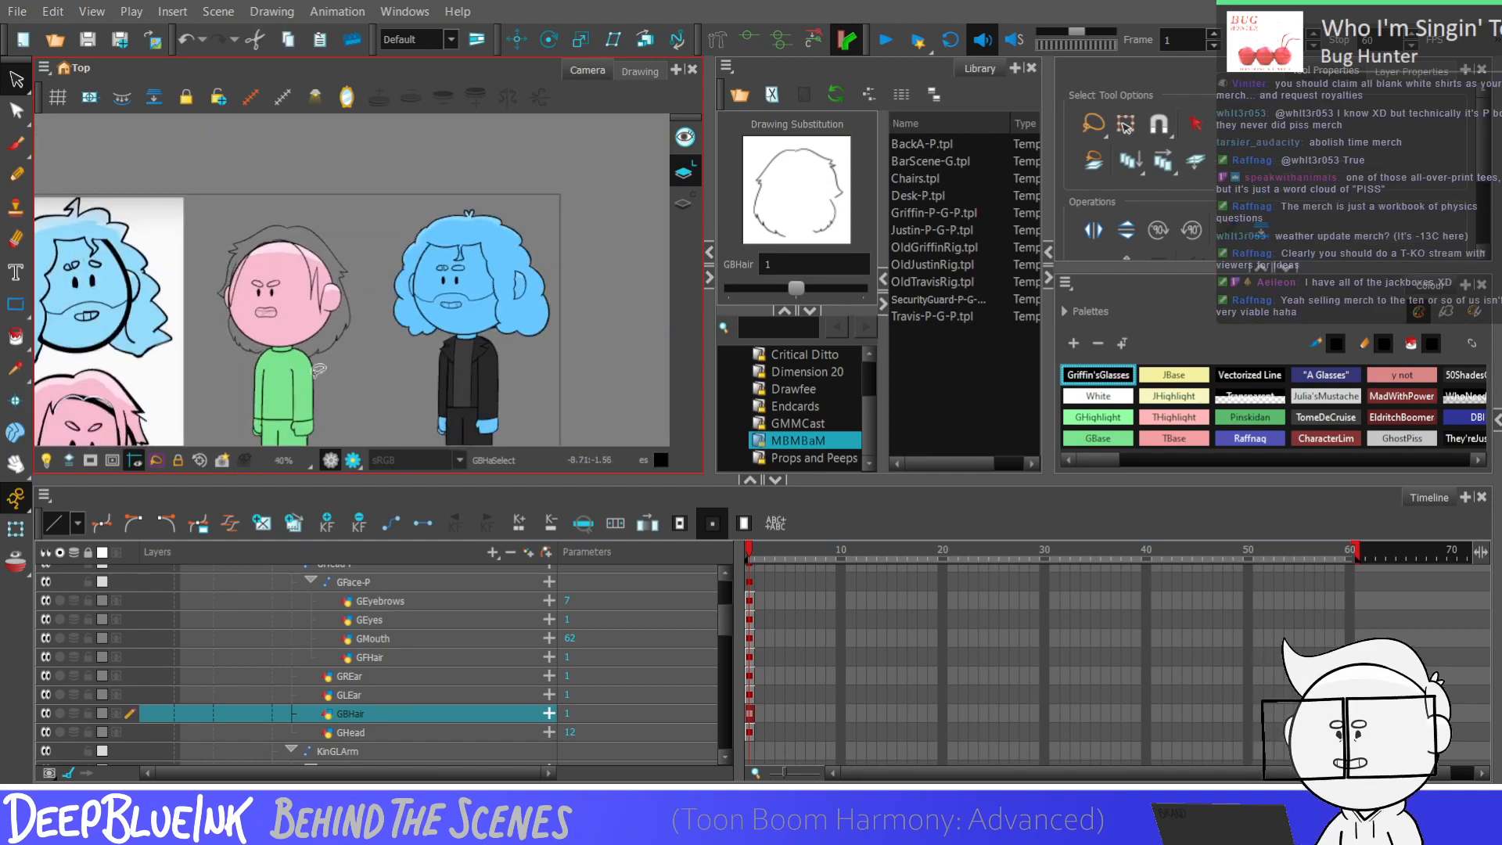
pyautogui.scroll(3, 338, 364)
pyautogui.moveTo(368, 129)
pyautogui.mouseDown()
pyautogui.moveTo(391, 297)
pyautogui.moveTo(317, 343)
pyautogui.mouseUp()
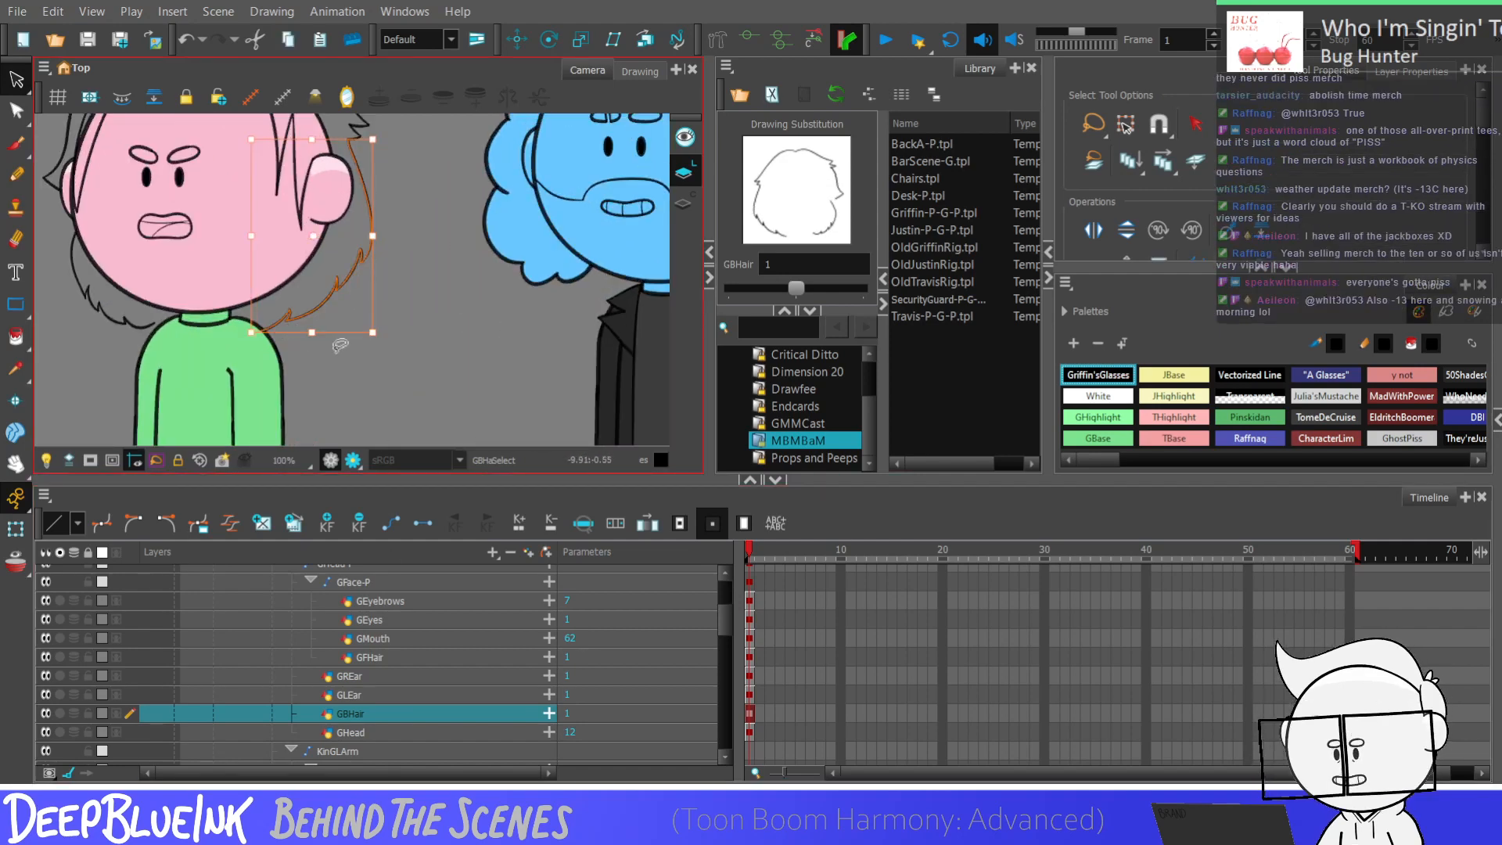
pyautogui.scroll(-2, 337, 348)
pyautogui.click(340, 368)
pyautogui.scroll(-3, 340, 367)
pyautogui.scroll(1, 382, 265)
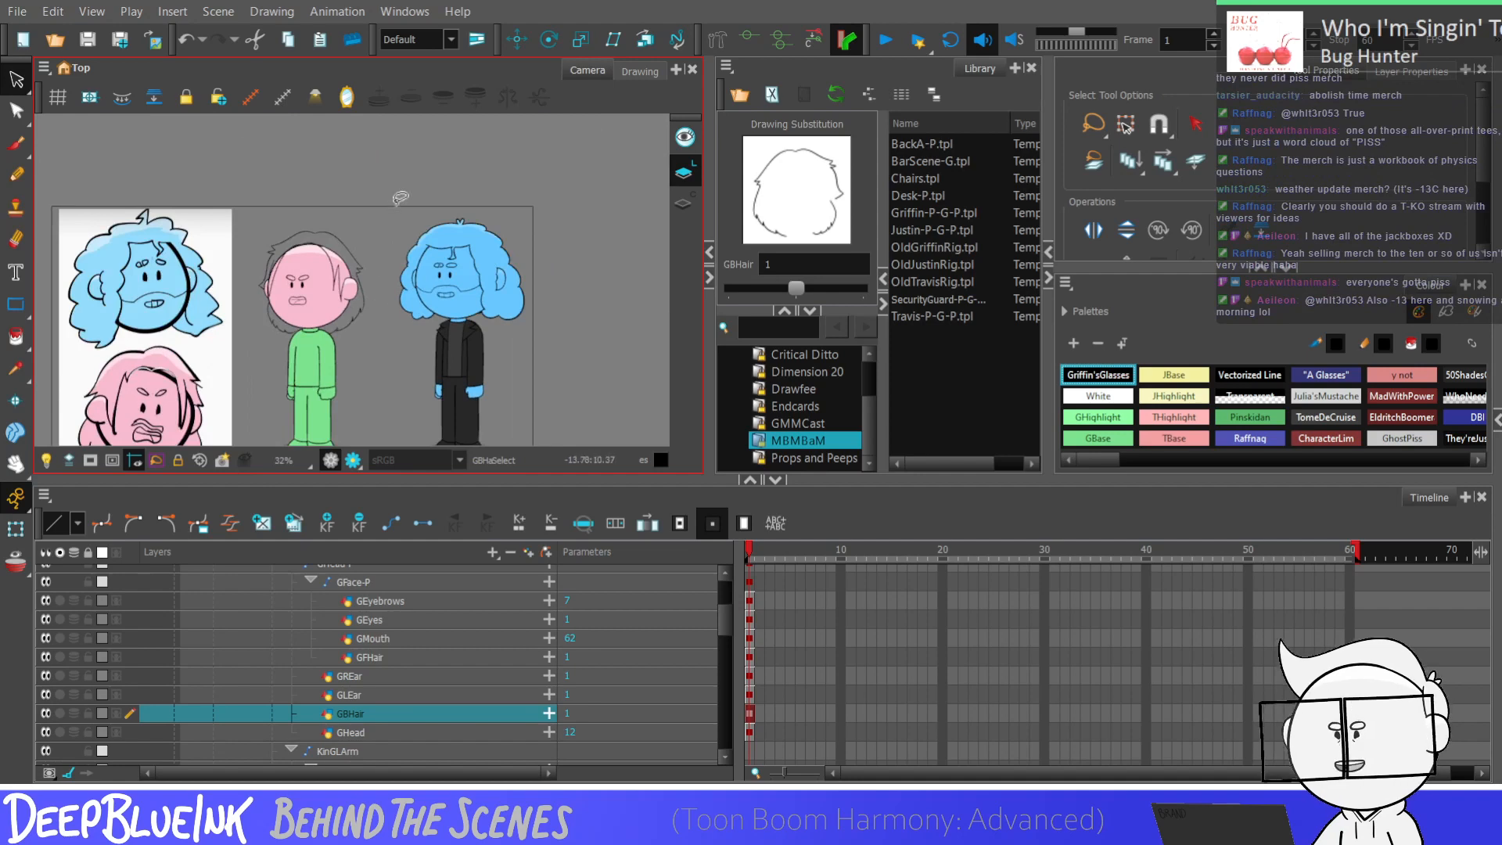
pyautogui.click(377, 249)
pyautogui.scroll(1, 376, 246)
pyautogui.scroll(2, 311, 226)
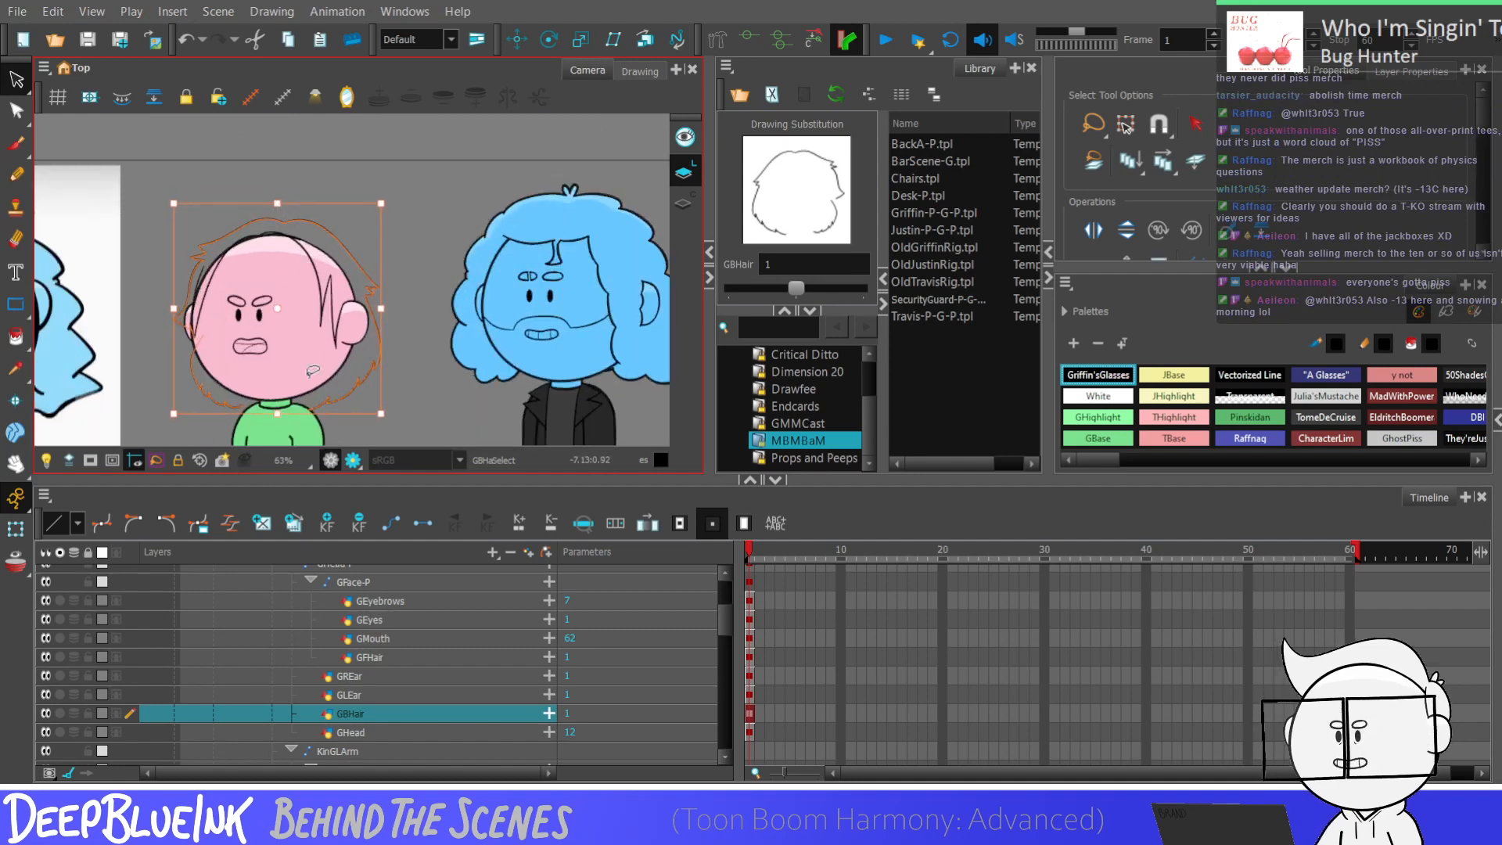
pyautogui.scroll(-3, 313, 370)
pyautogui.click(428, 338)
pyautogui.scroll(2, 425, 332)
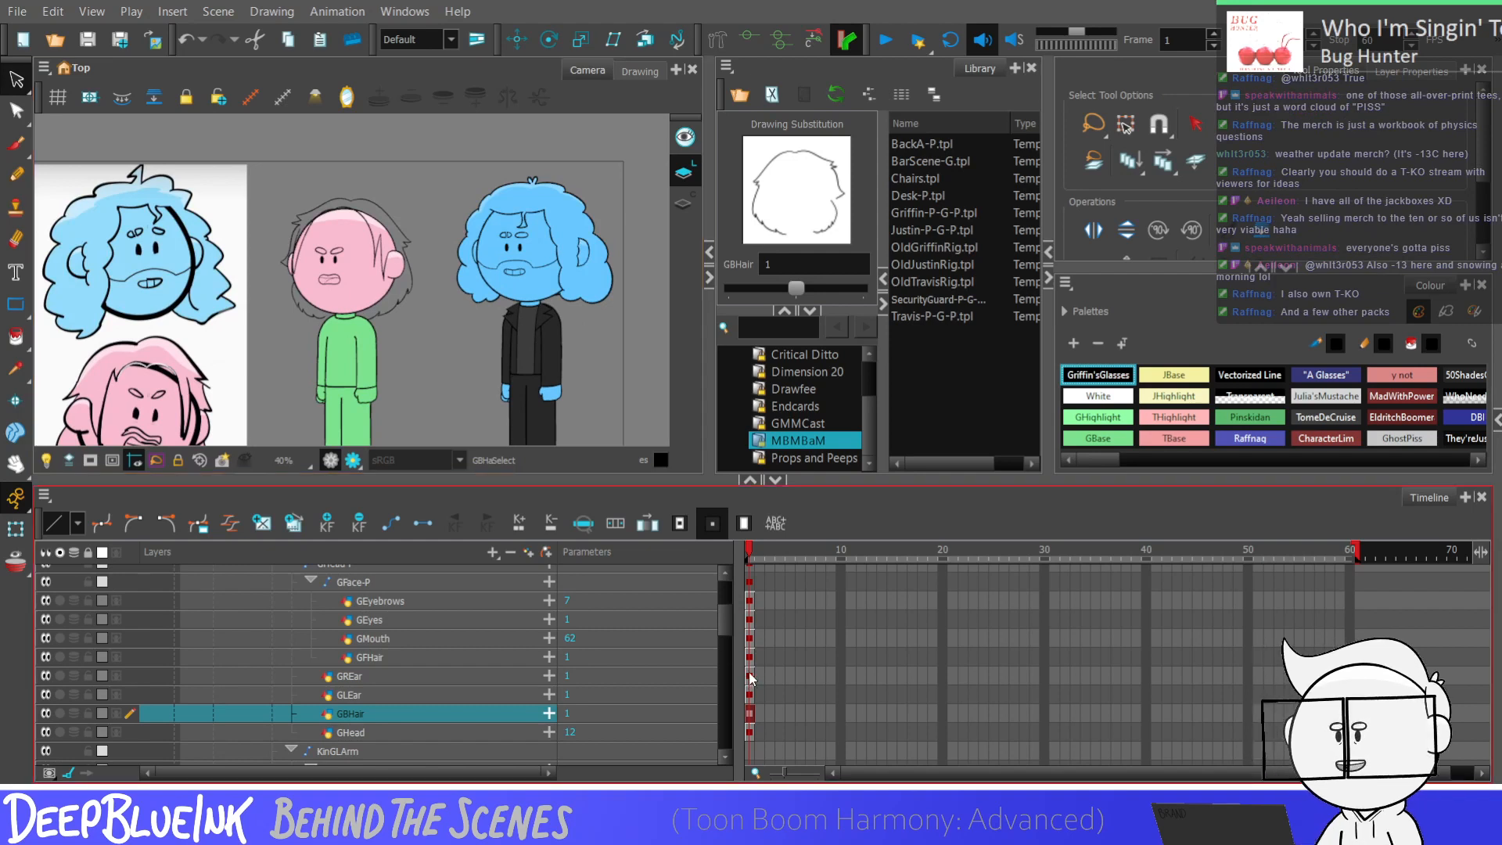
# Step: Swap the pink character's GMouth drawing to substitution 1
pyautogui.click(749, 639)
pyautogui.moveTo(809, 288); pyautogui.dragTo(741, 294)
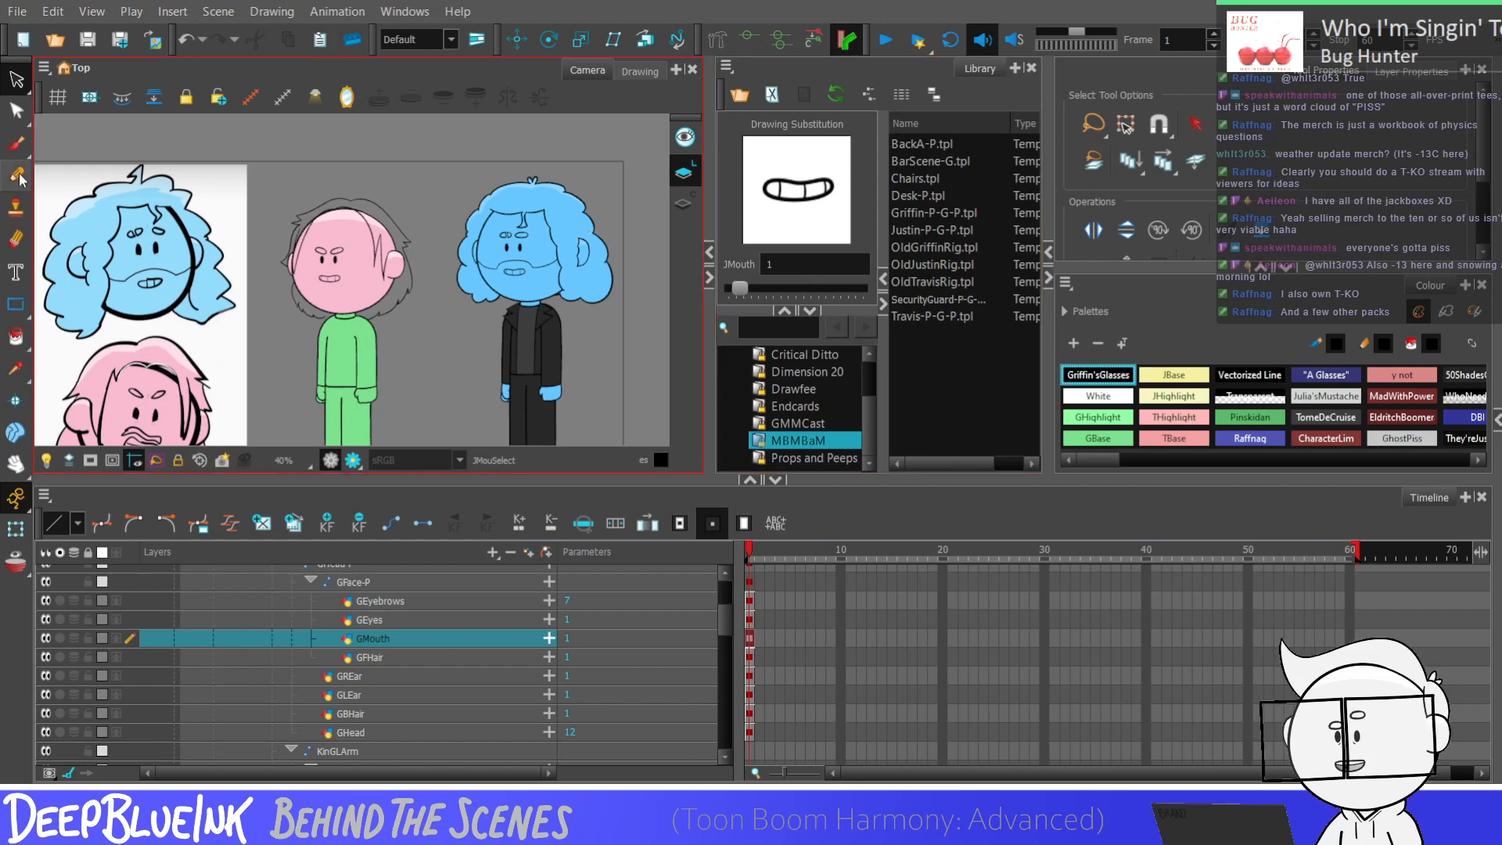
pyautogui.hotkey('alt', '/')
pyautogui.scroll(3, 352, 273)
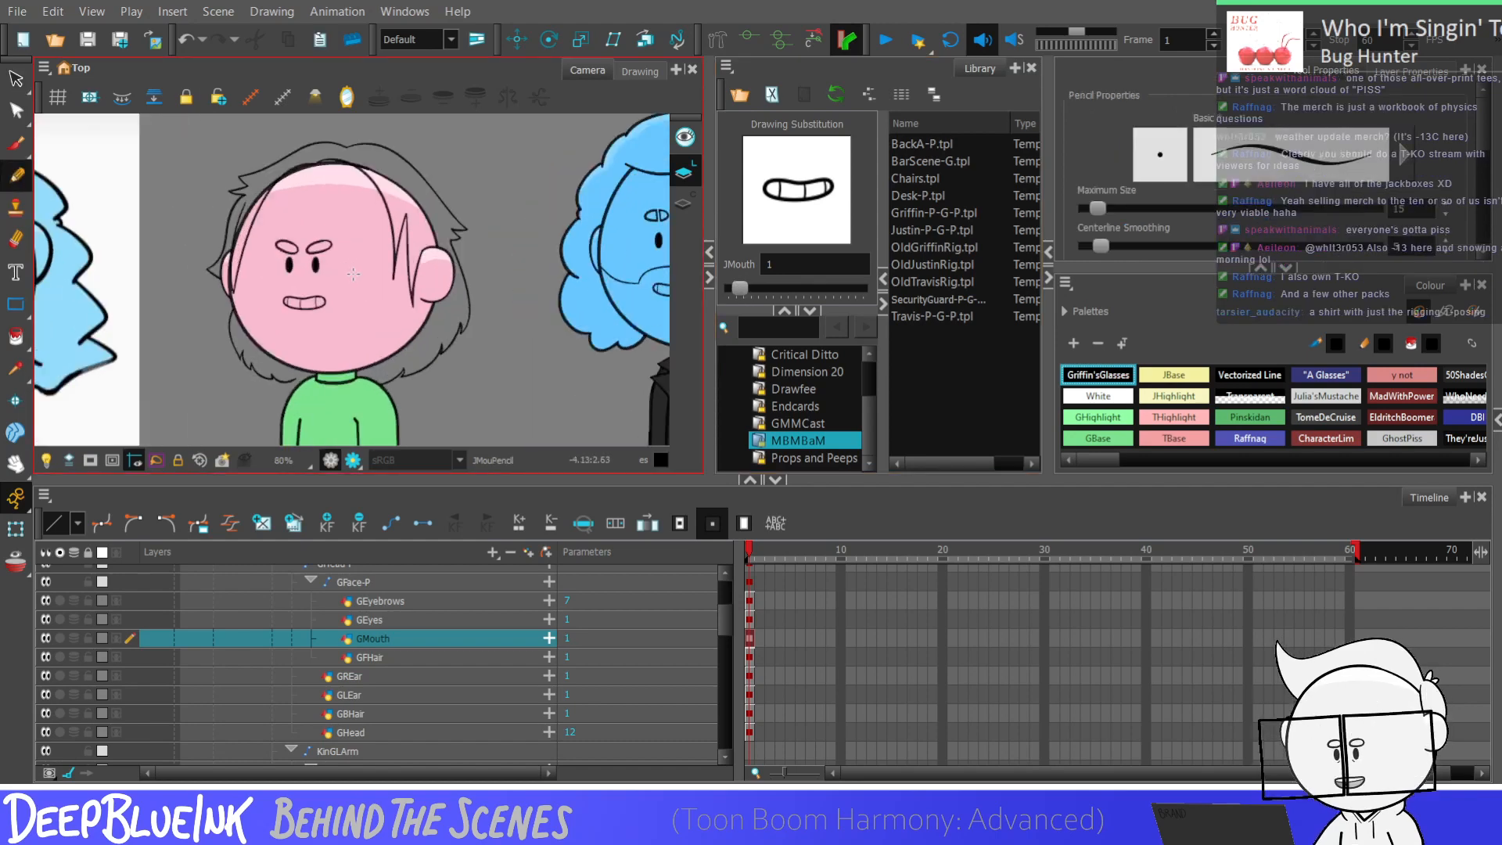
pyautogui.scroll(-2, 449, 220)
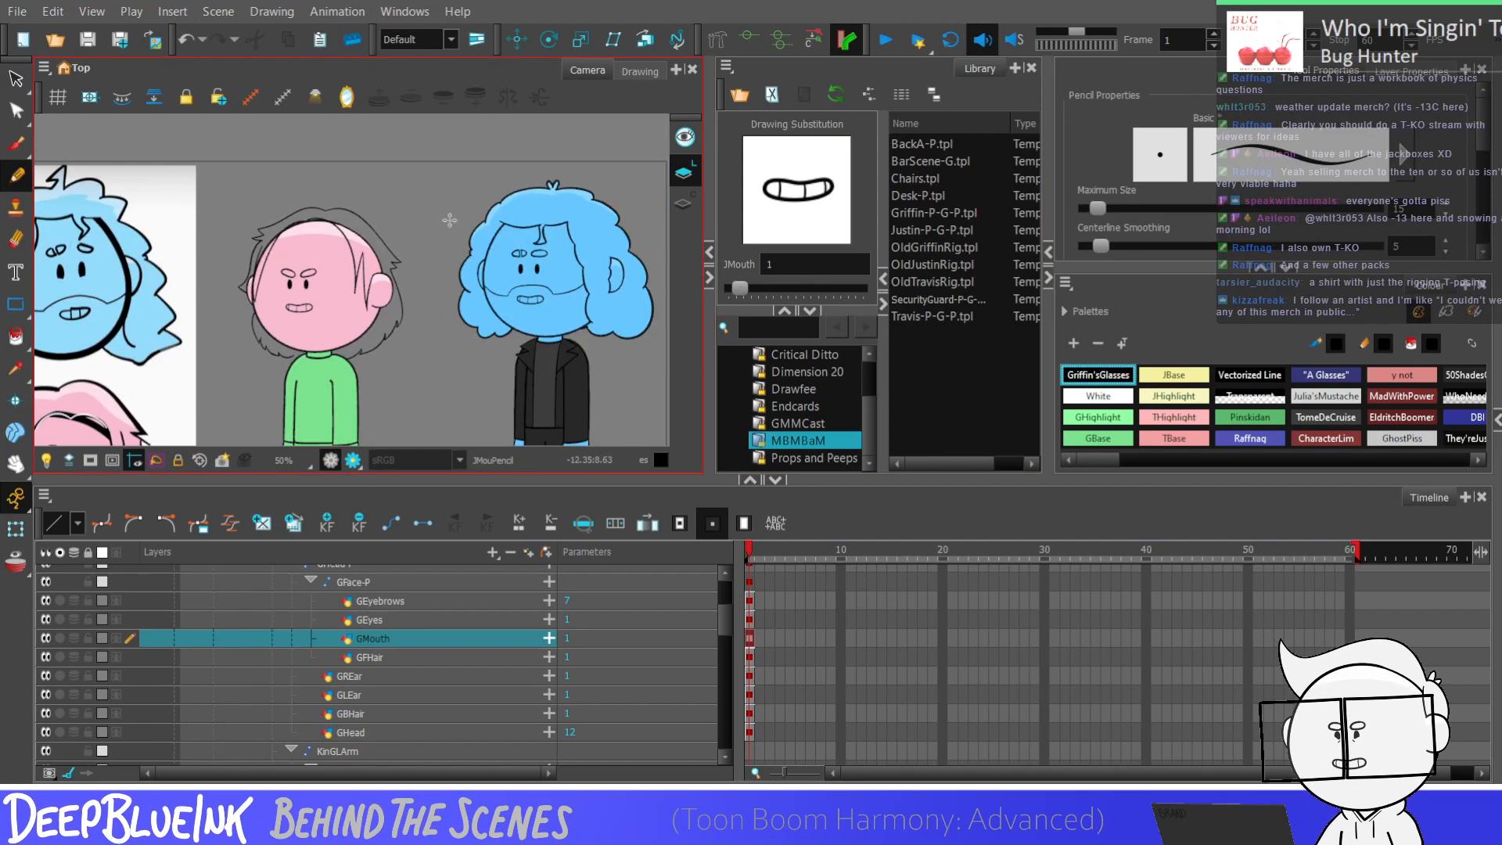
# Step: Switch the character rigs out of the T-pose and back to their posed display
pyautogui.scroll(-2, 551, 195)
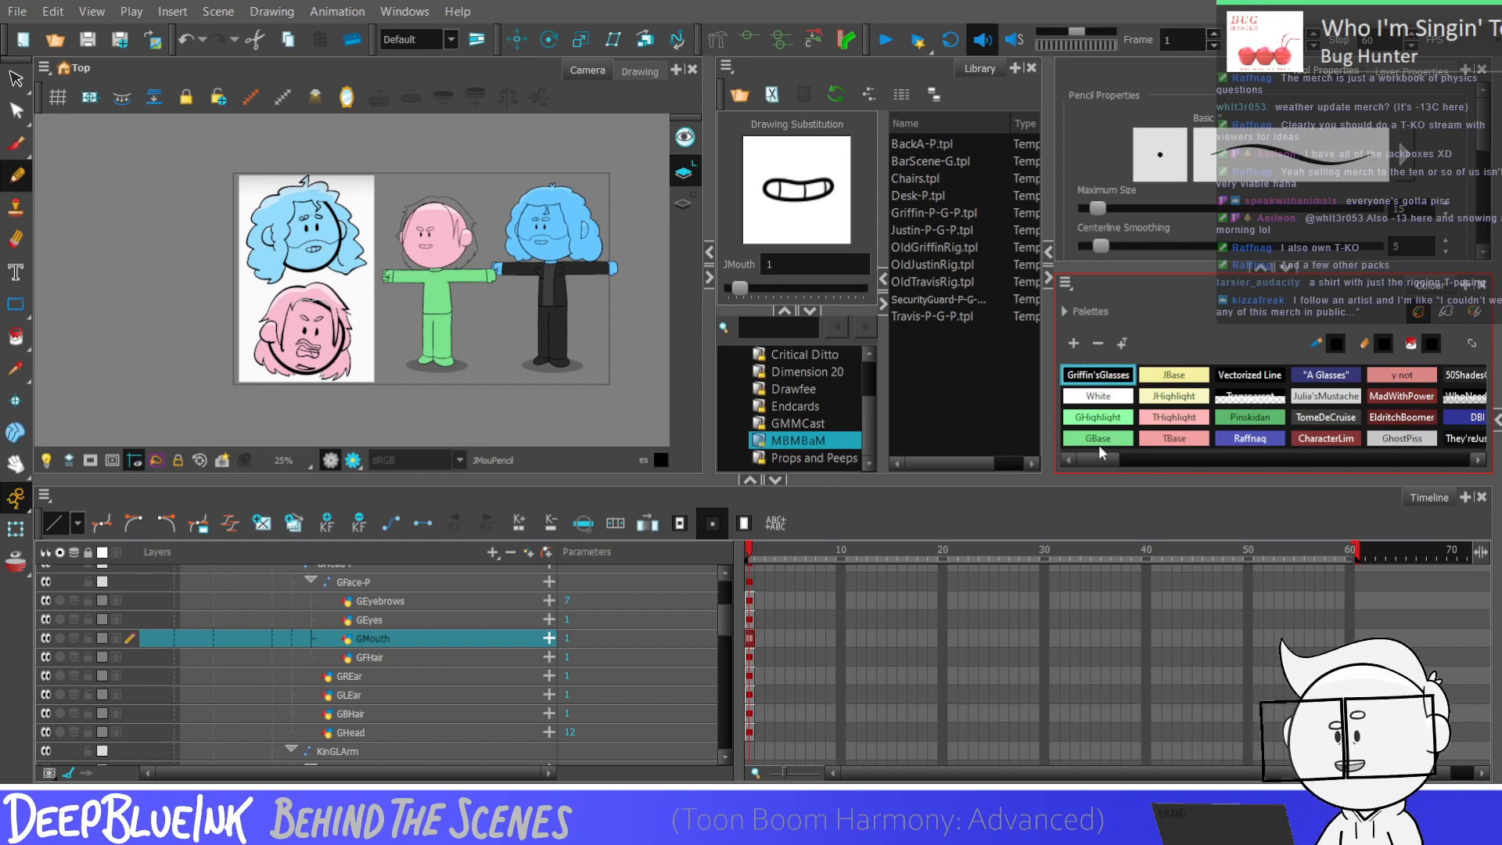
pyautogui.moveTo(1105, 459)
pyautogui.mouseDown()
pyautogui.moveTo(1213, 464)
pyautogui.moveTo(1098, 468)
pyautogui.mouseUp()
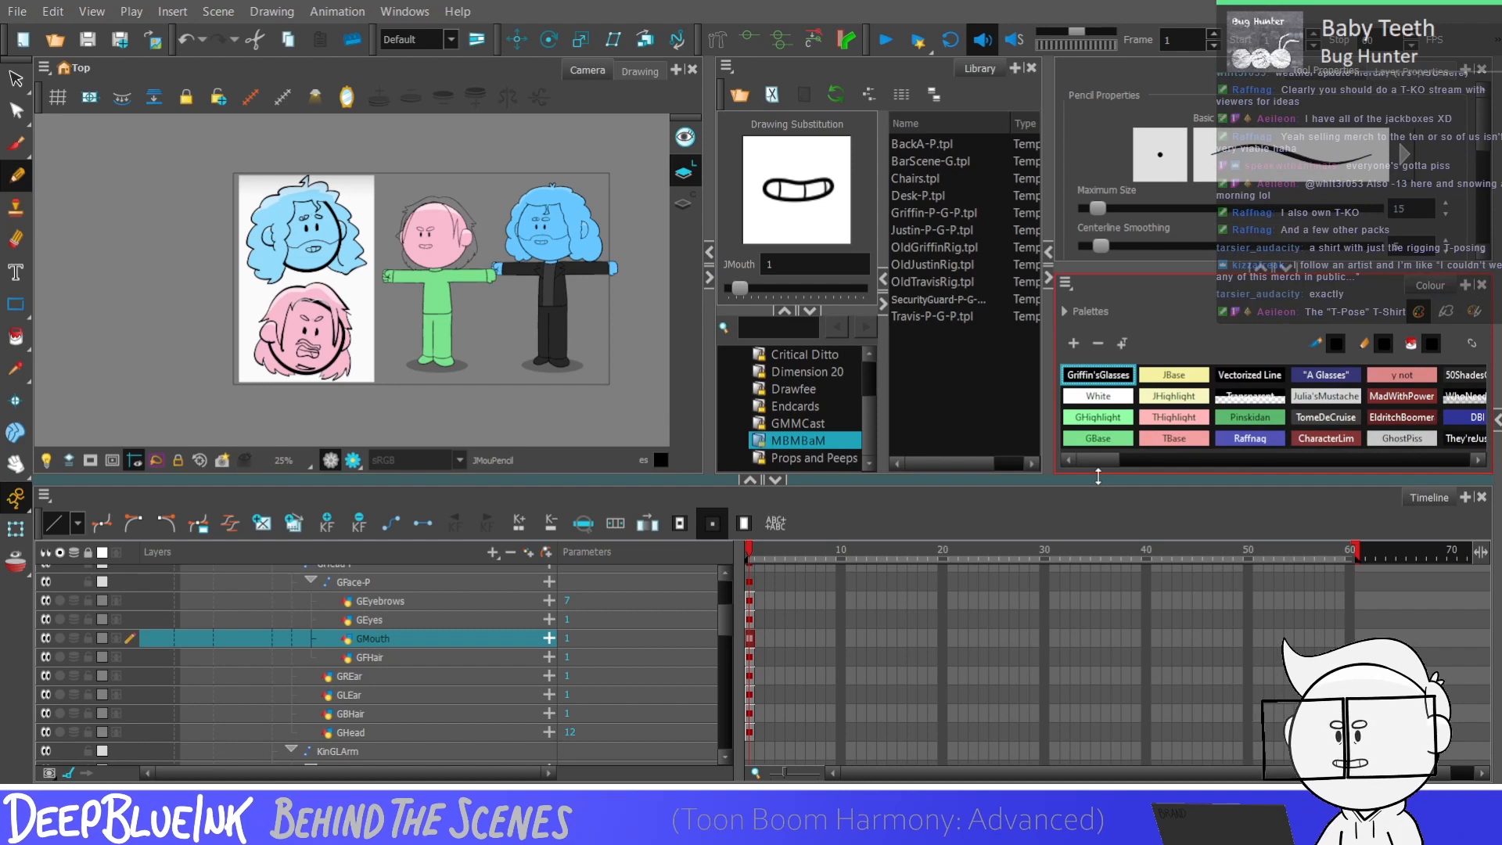
pyautogui.click(846, 39)
pyautogui.scroll(-1, 464, 267)
pyautogui.scroll(3, 465, 267)
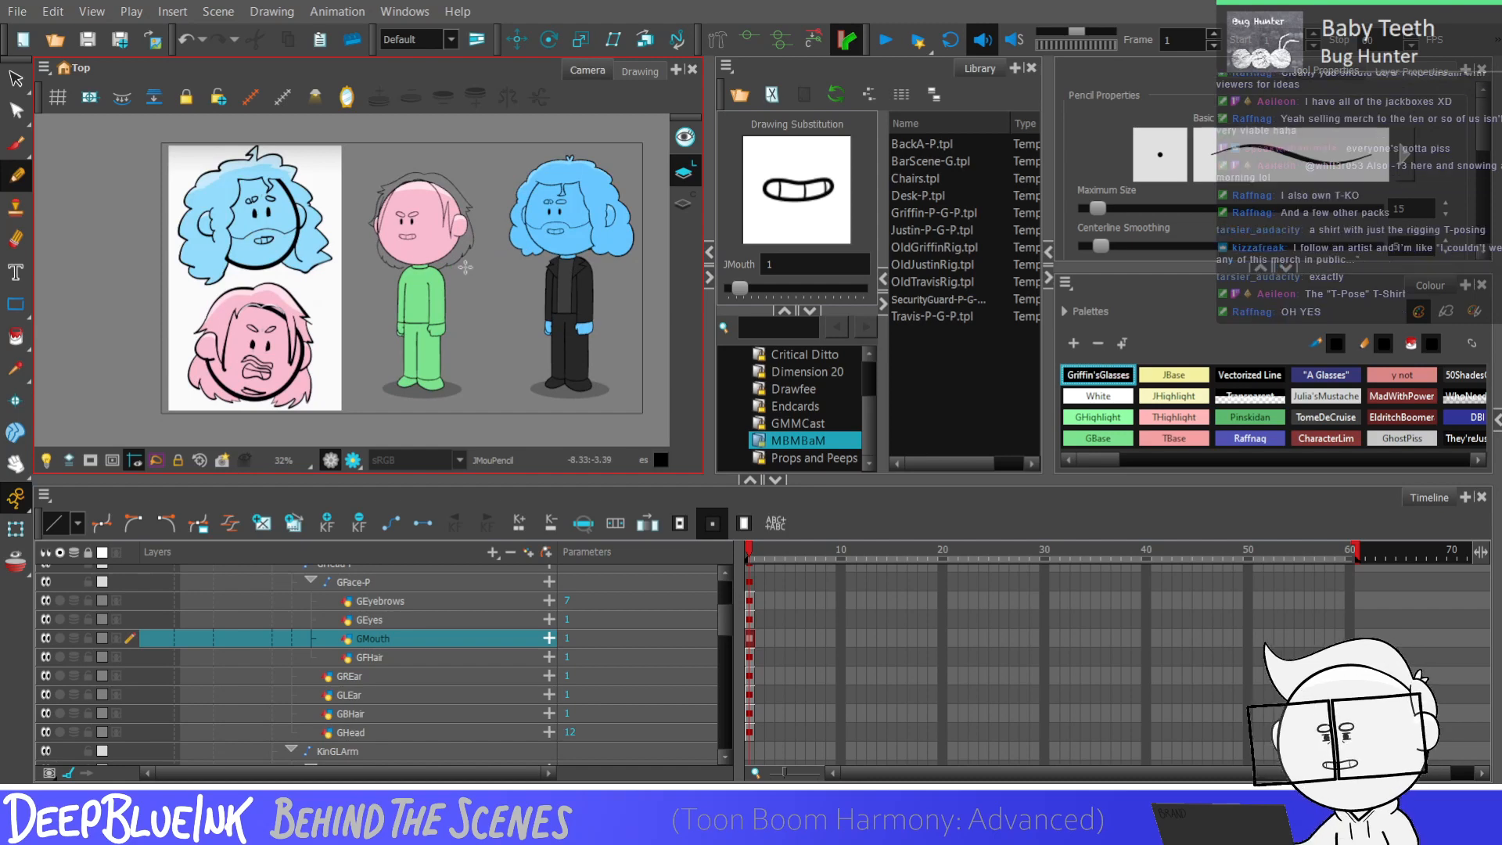
pyautogui.scroll(-1, 465, 267)
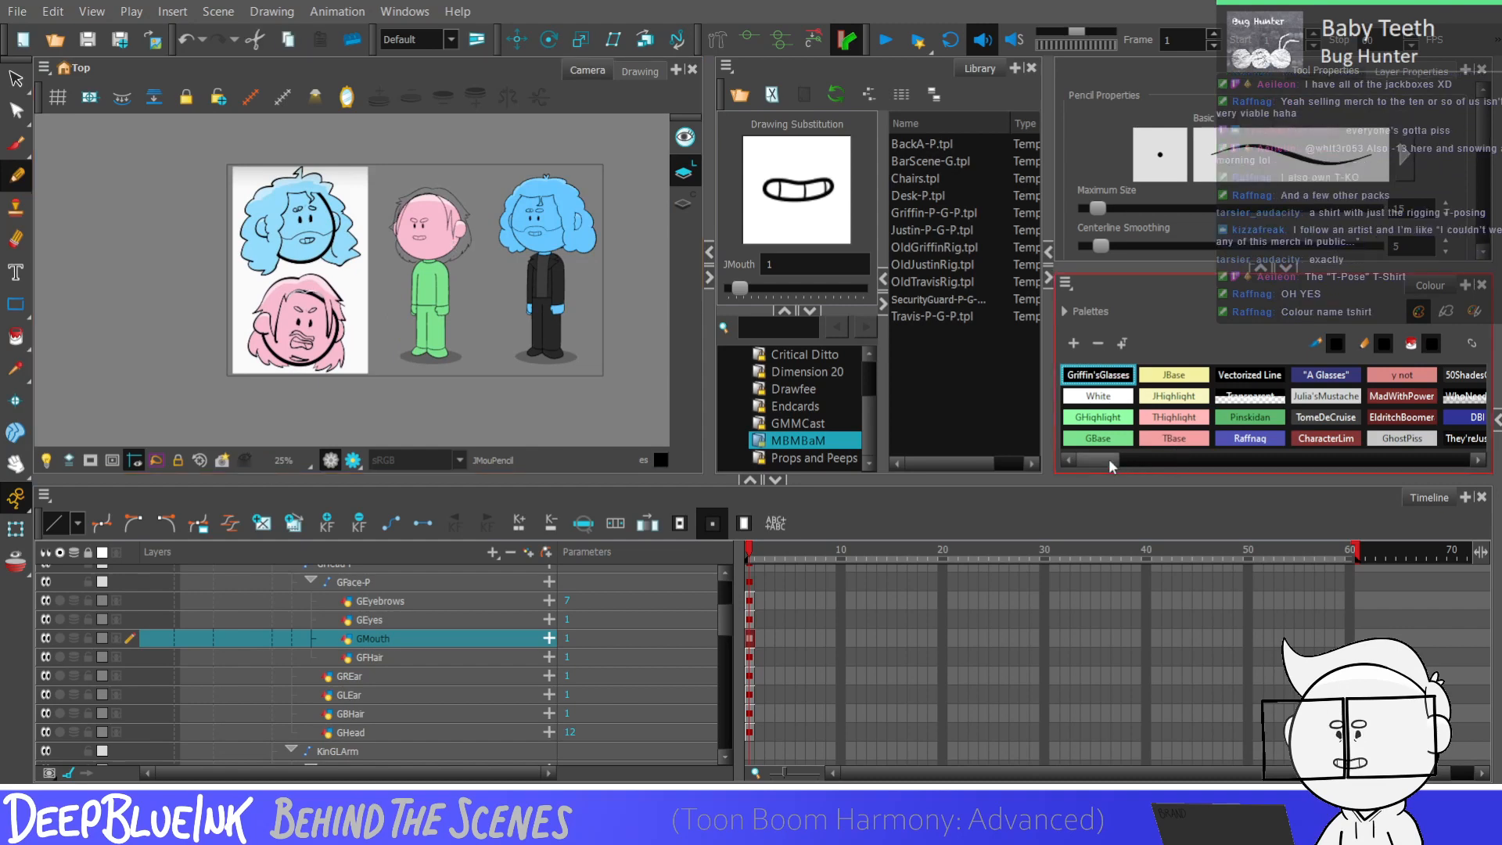
pyautogui.moveTo(1096, 461); pyautogui.dragTo(1428, 460)
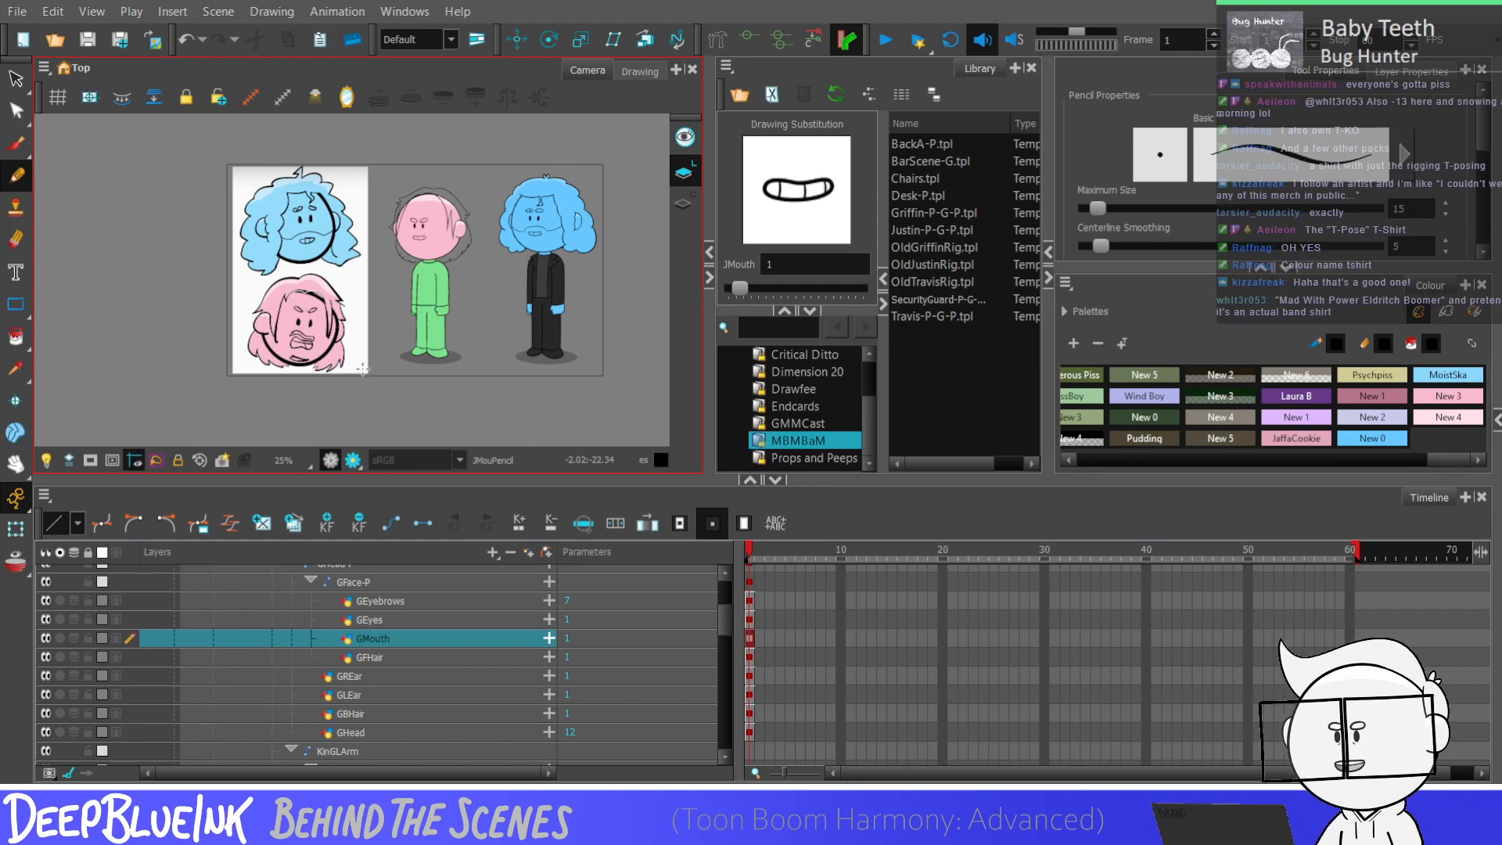
pyautogui.moveTo(1455, 460); pyautogui.dragTo(1119, 468)
pyautogui.click(1102, 499)
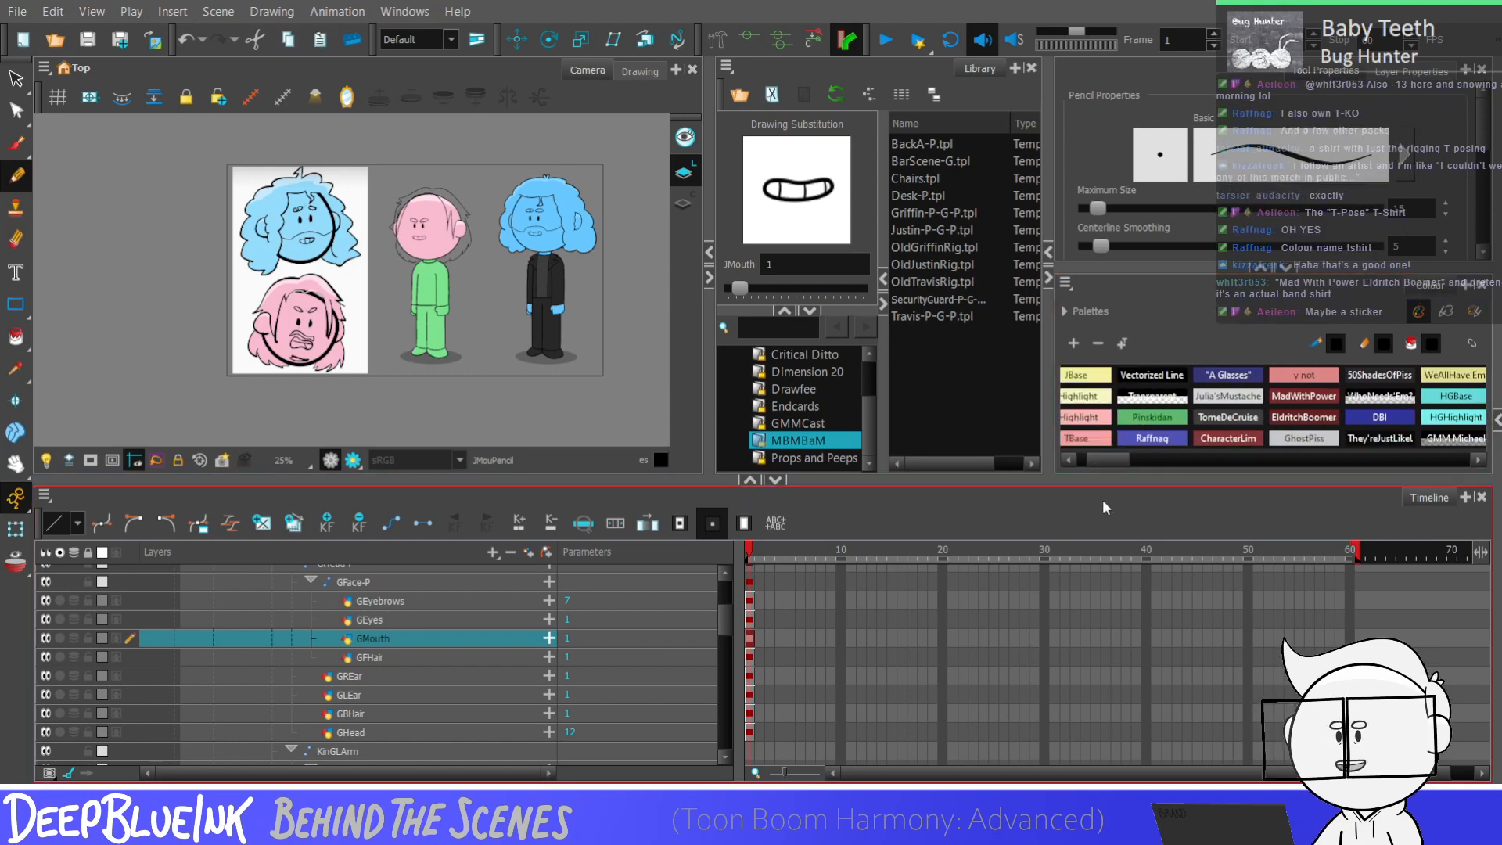
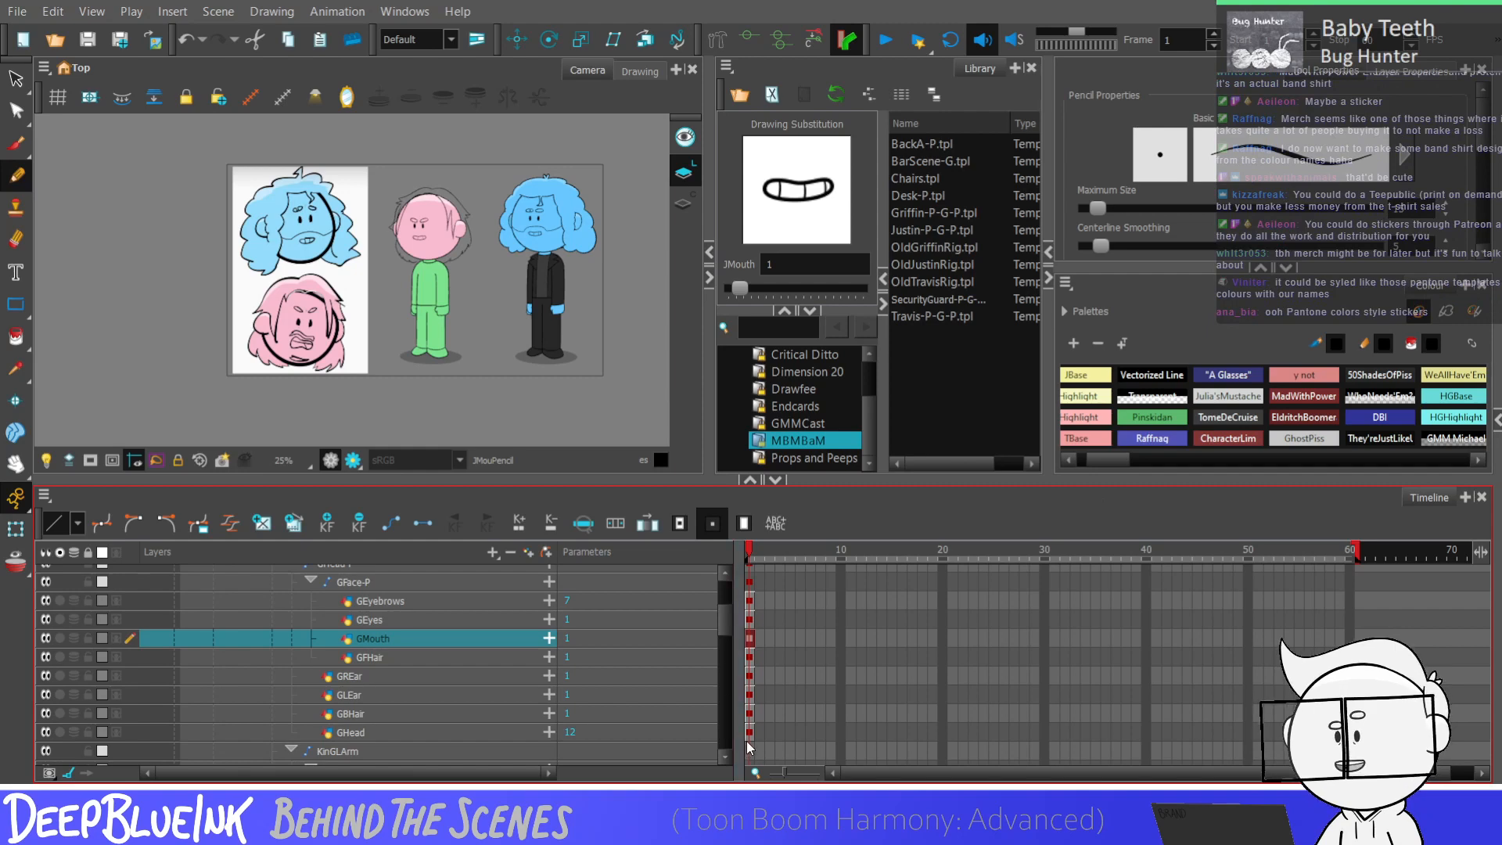
# Step: On the GBHair layer, draw a pencil line across the neck joining the two open lower ends of the hair outline
pyautogui.click(350, 713)
pyautogui.scroll(4, 456, 217)
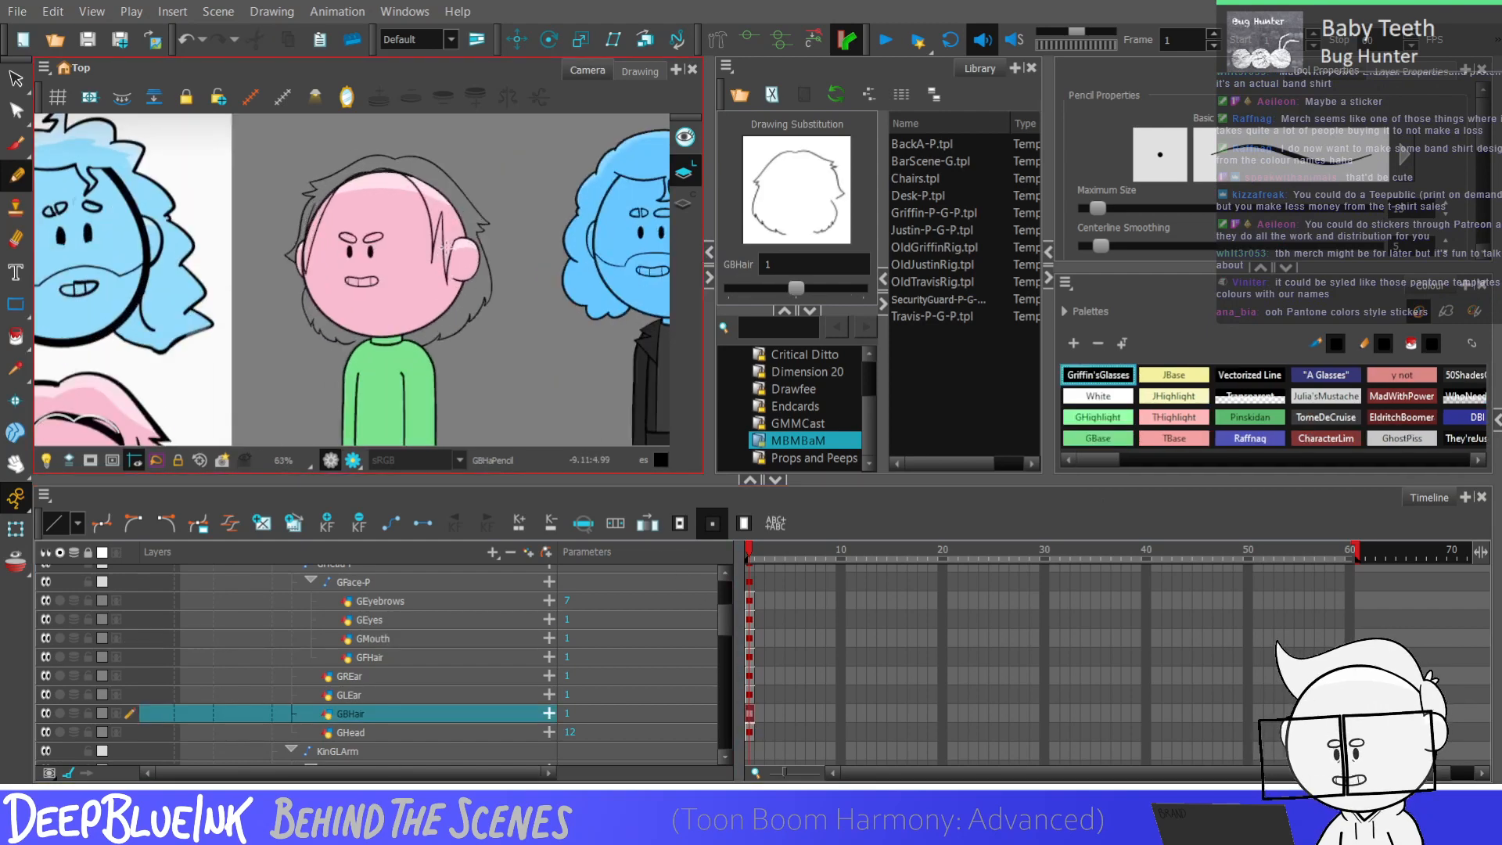
pyautogui.click(16, 338)
pyautogui.hotkey('alt', 'c')
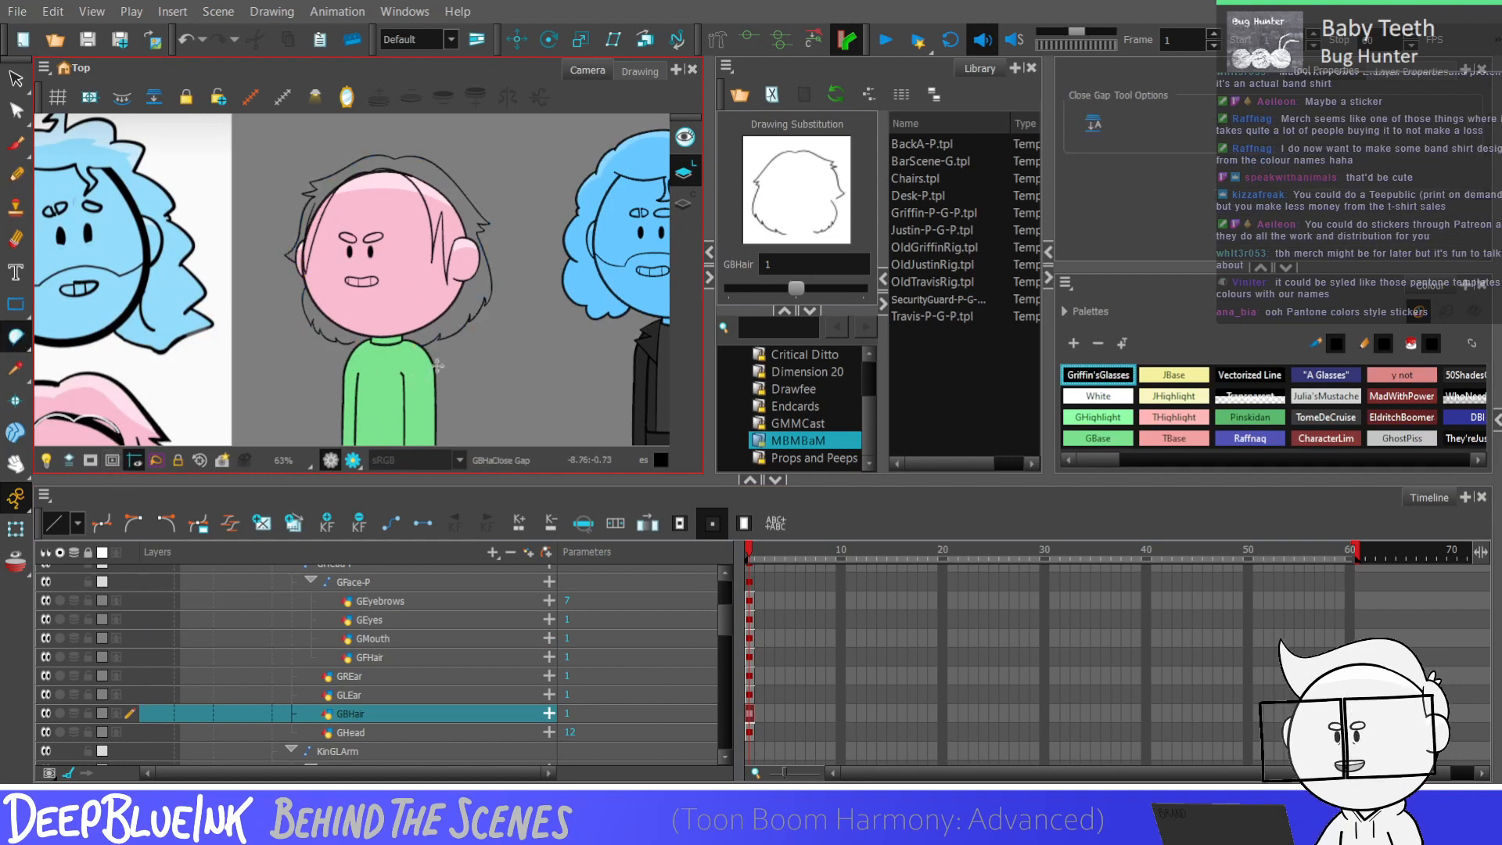
pyautogui.hotkey('alt', '/')
pyautogui.scroll(6, 403, 324)
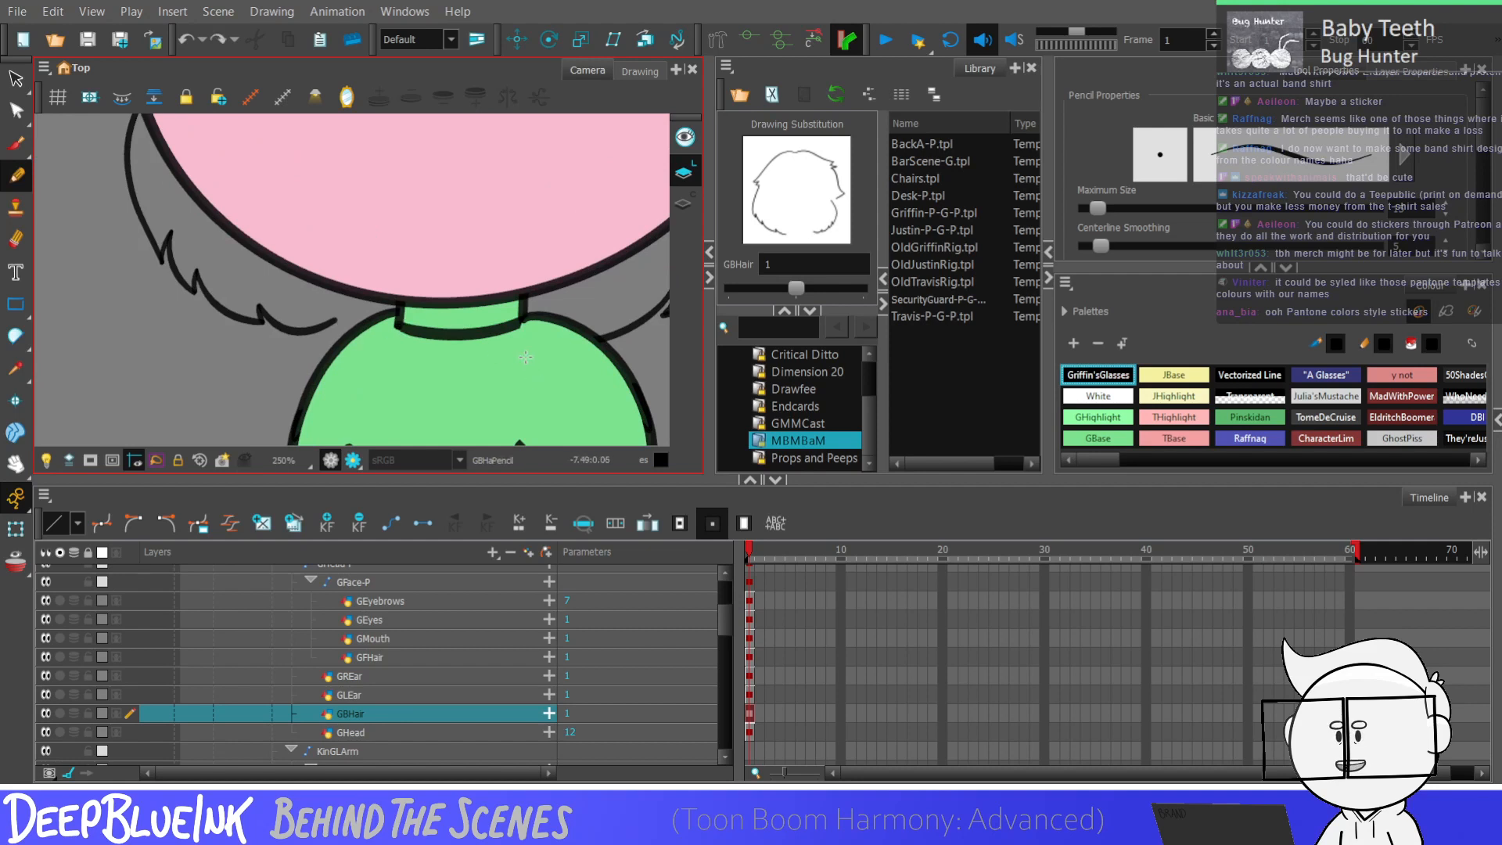
pyautogui.press('/')
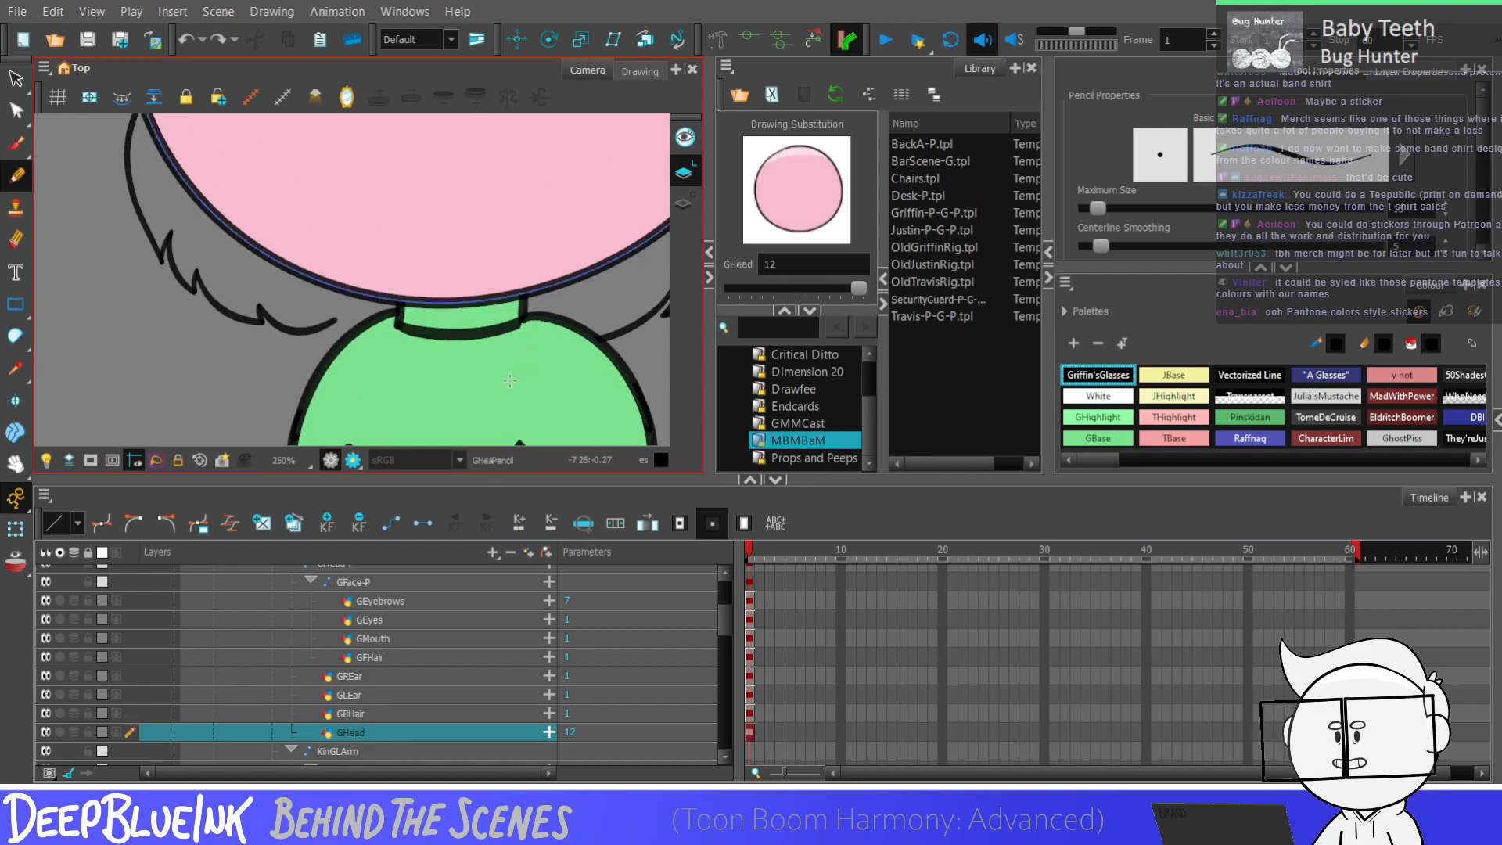
pyautogui.click(383, 714)
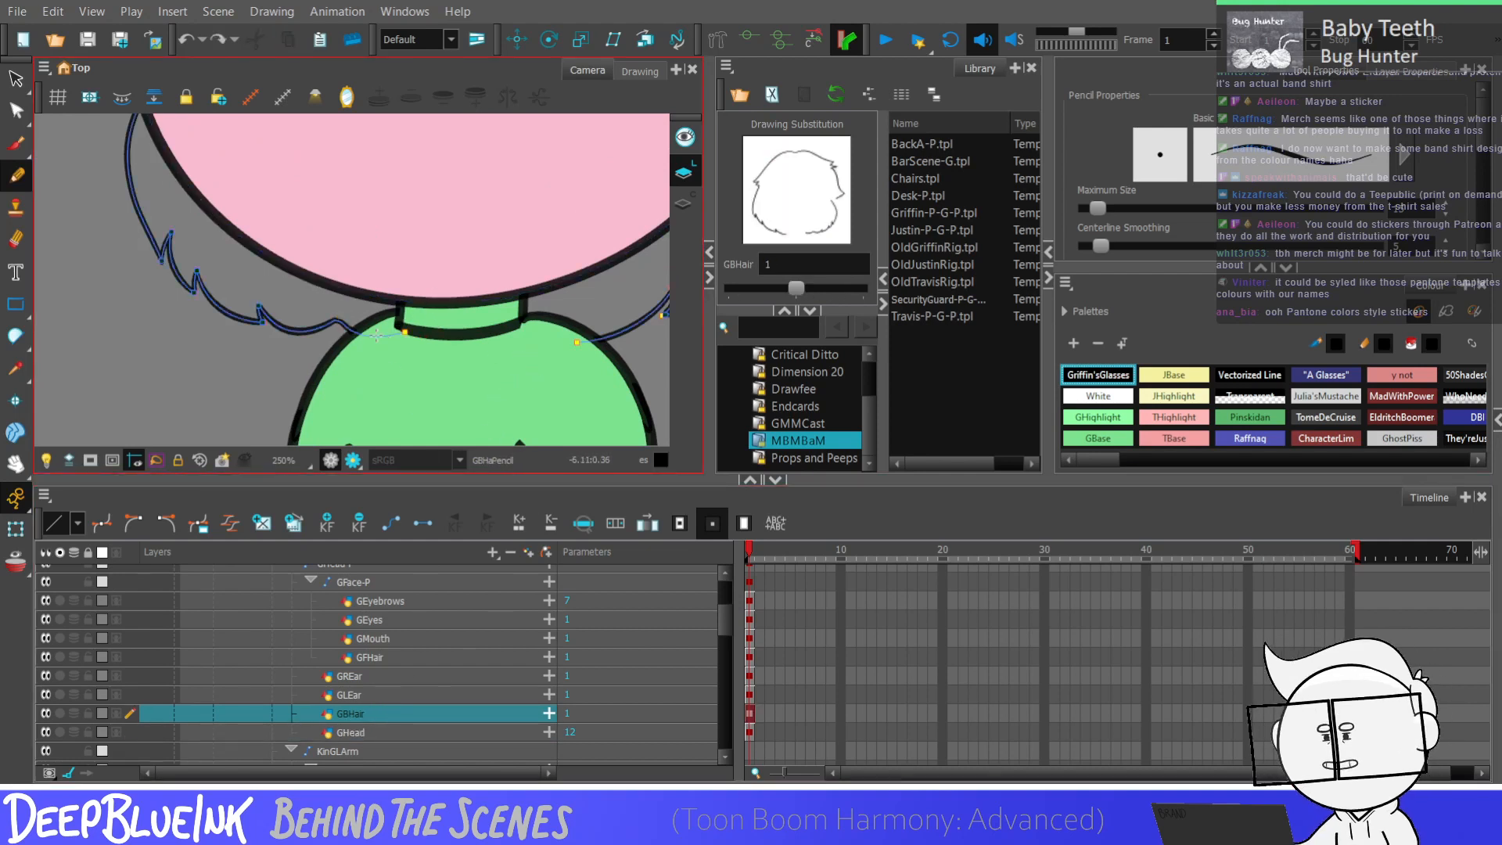
pyautogui.moveTo(407, 344)
pyautogui.mouseDown()
pyautogui.moveTo(468, 338)
pyautogui.moveTo(444, 325)
pyautogui.moveTo(558, 340)
pyautogui.mouseUp()
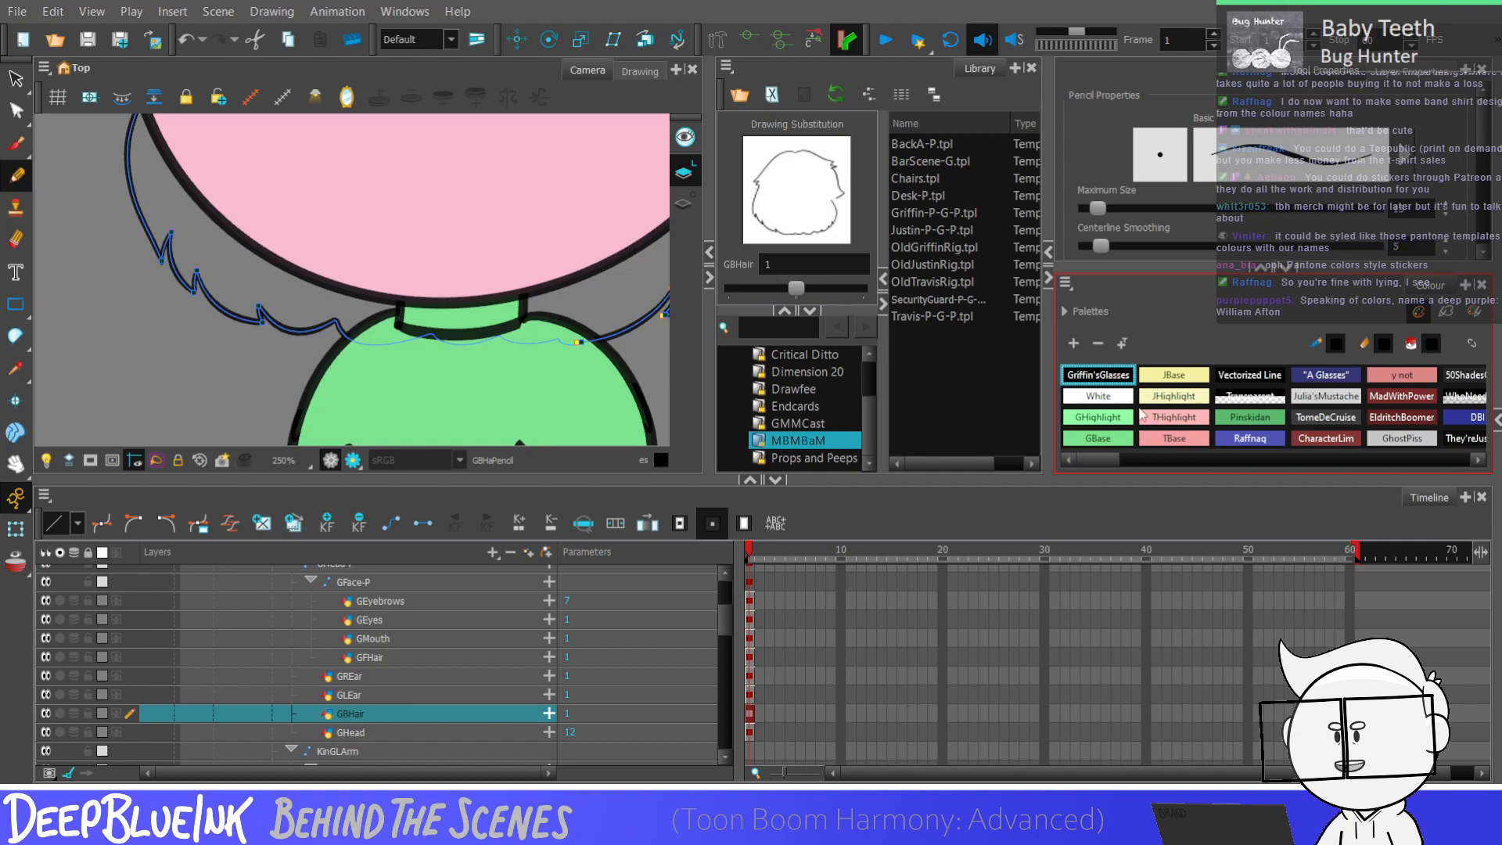
# Step: Add a deep purple swatch to the palette, starting from the purple New 14 colour, and name it William Afton
pyautogui.moveTo(1100, 459); pyautogui.dragTo(1397, 462)
pyautogui.click(1254, 442)
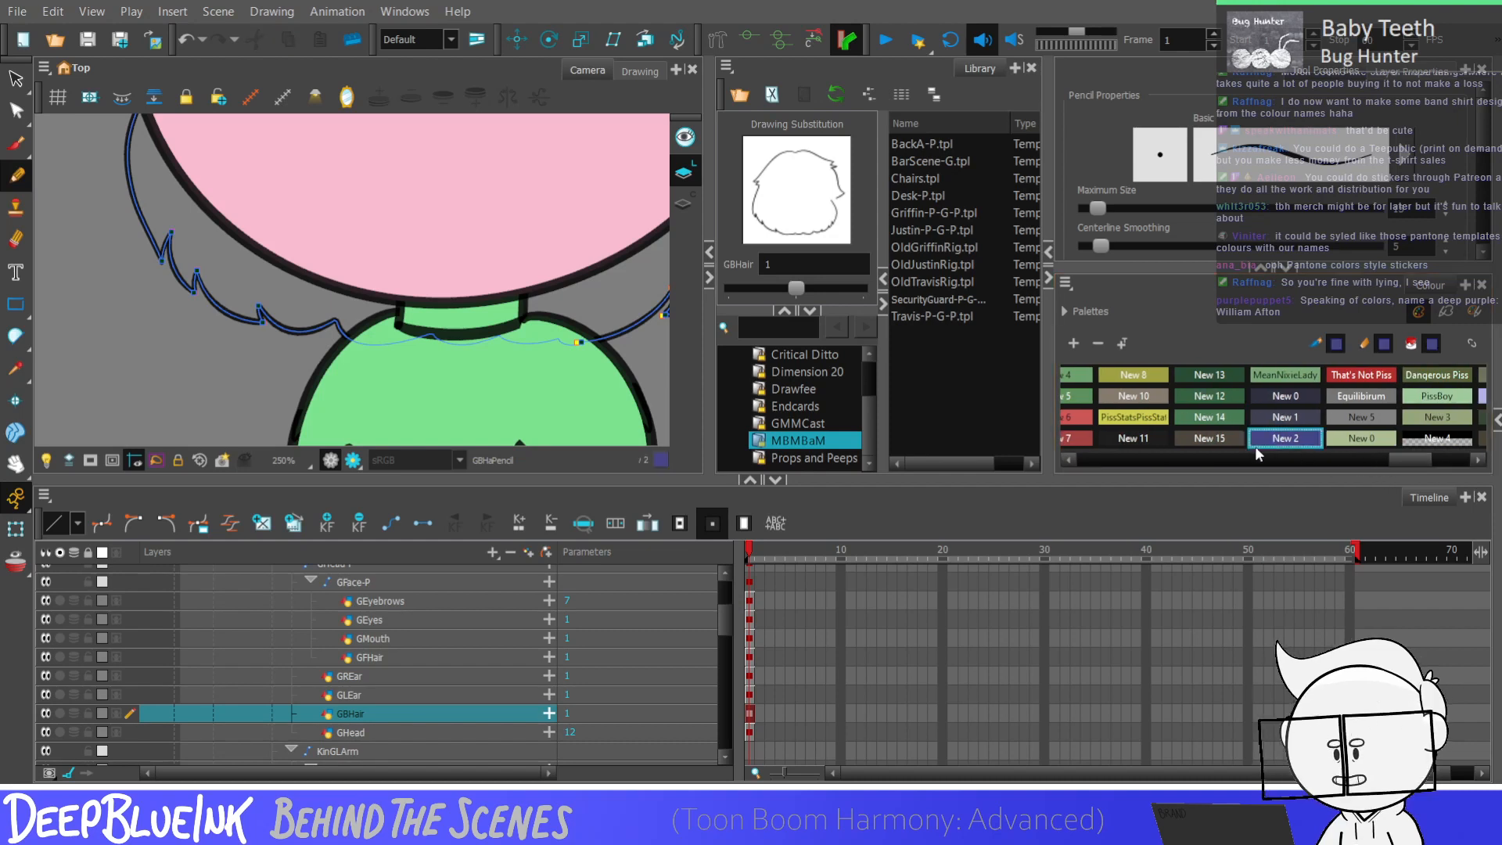
pyautogui.moveTo(1387, 463); pyautogui.dragTo(1433, 463)
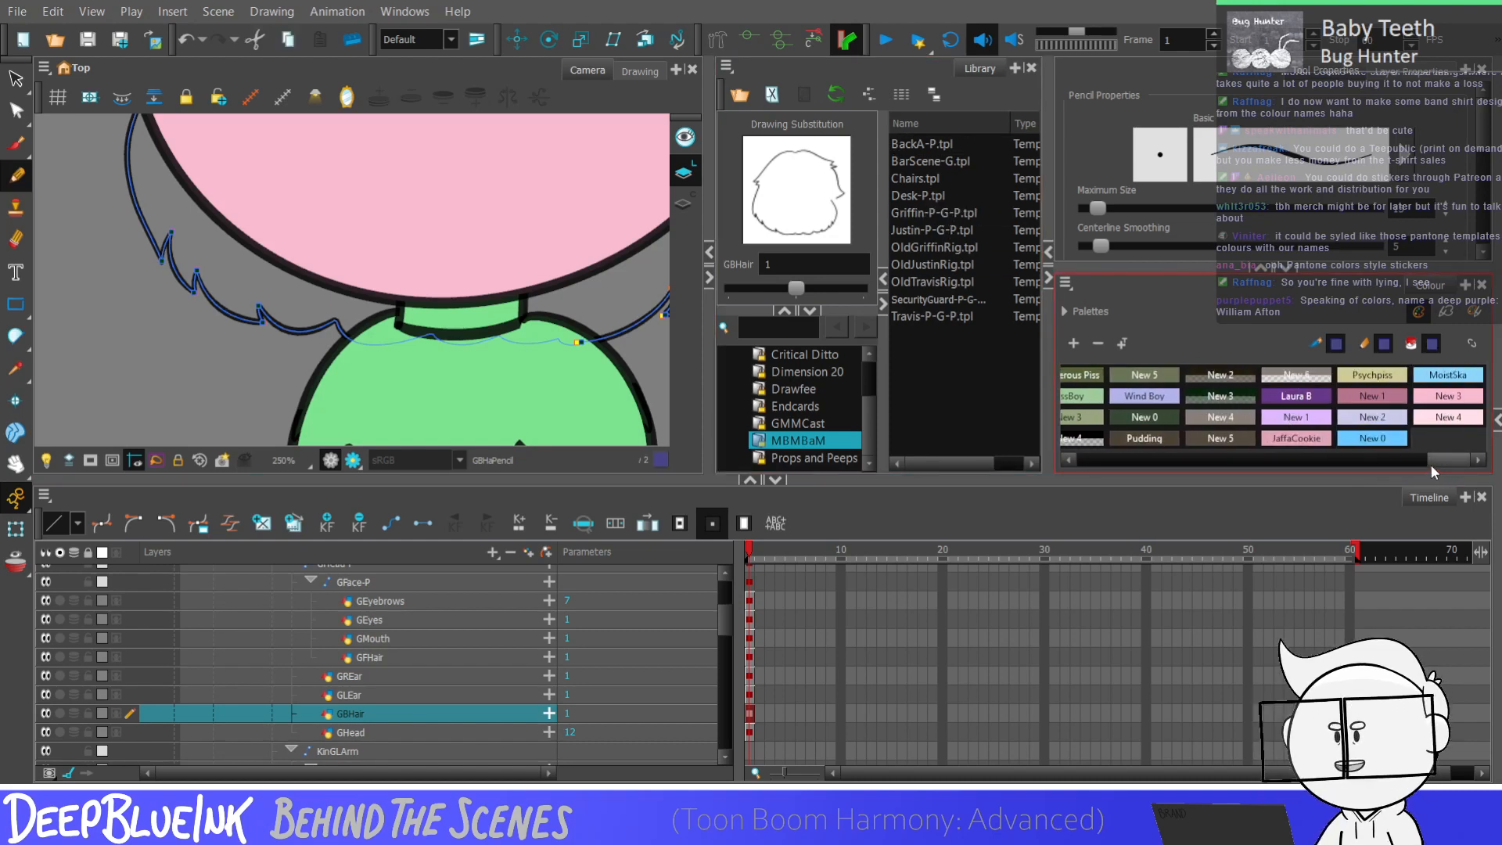
pyautogui.moveTo(1434, 458); pyautogui.dragTo(1322, 463)
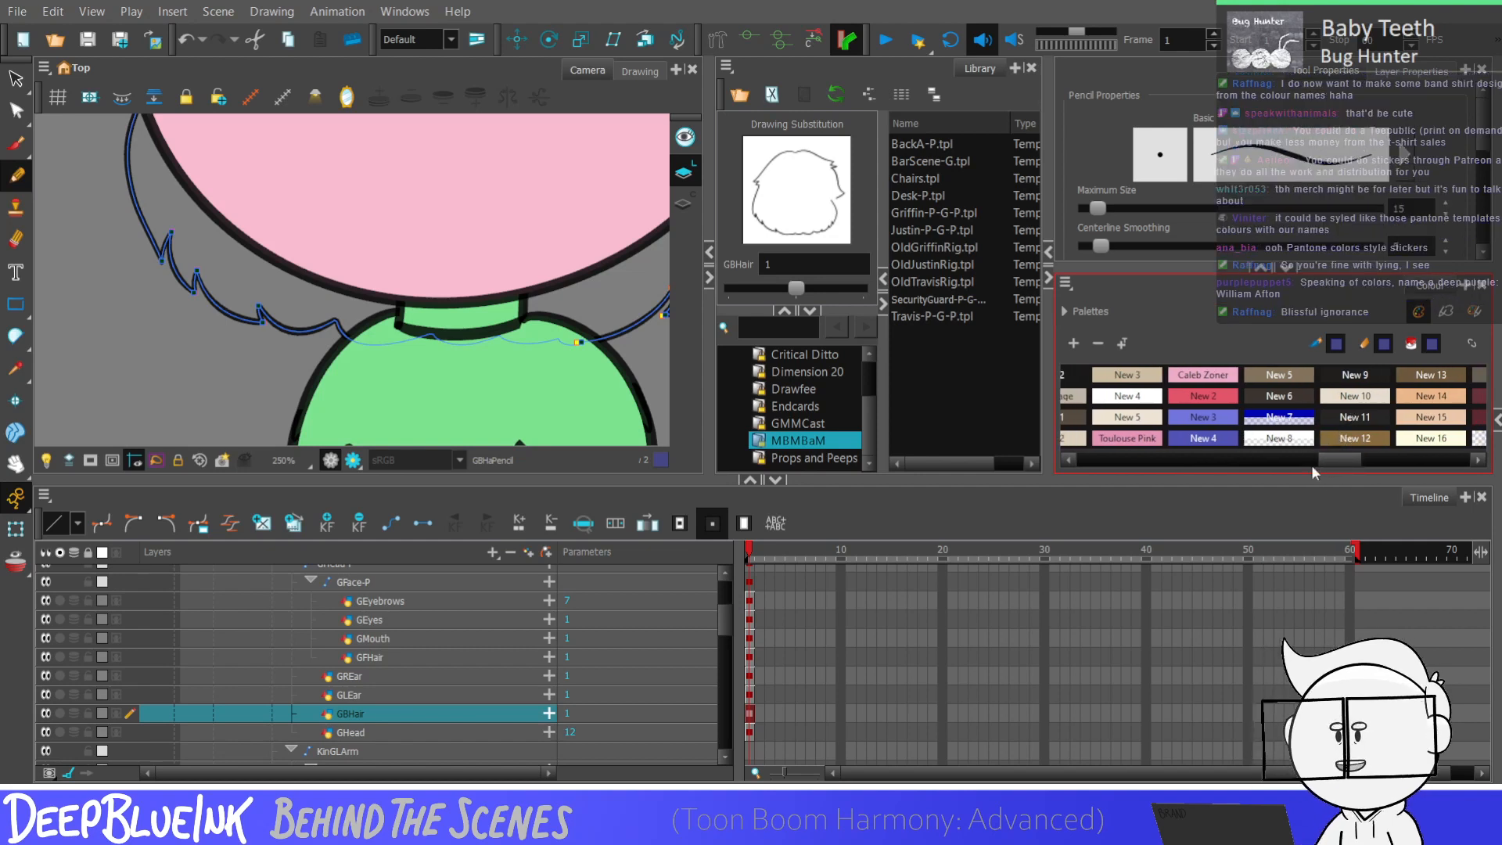
pyautogui.moveTo(1321, 463); pyautogui.dragTo(1297, 463)
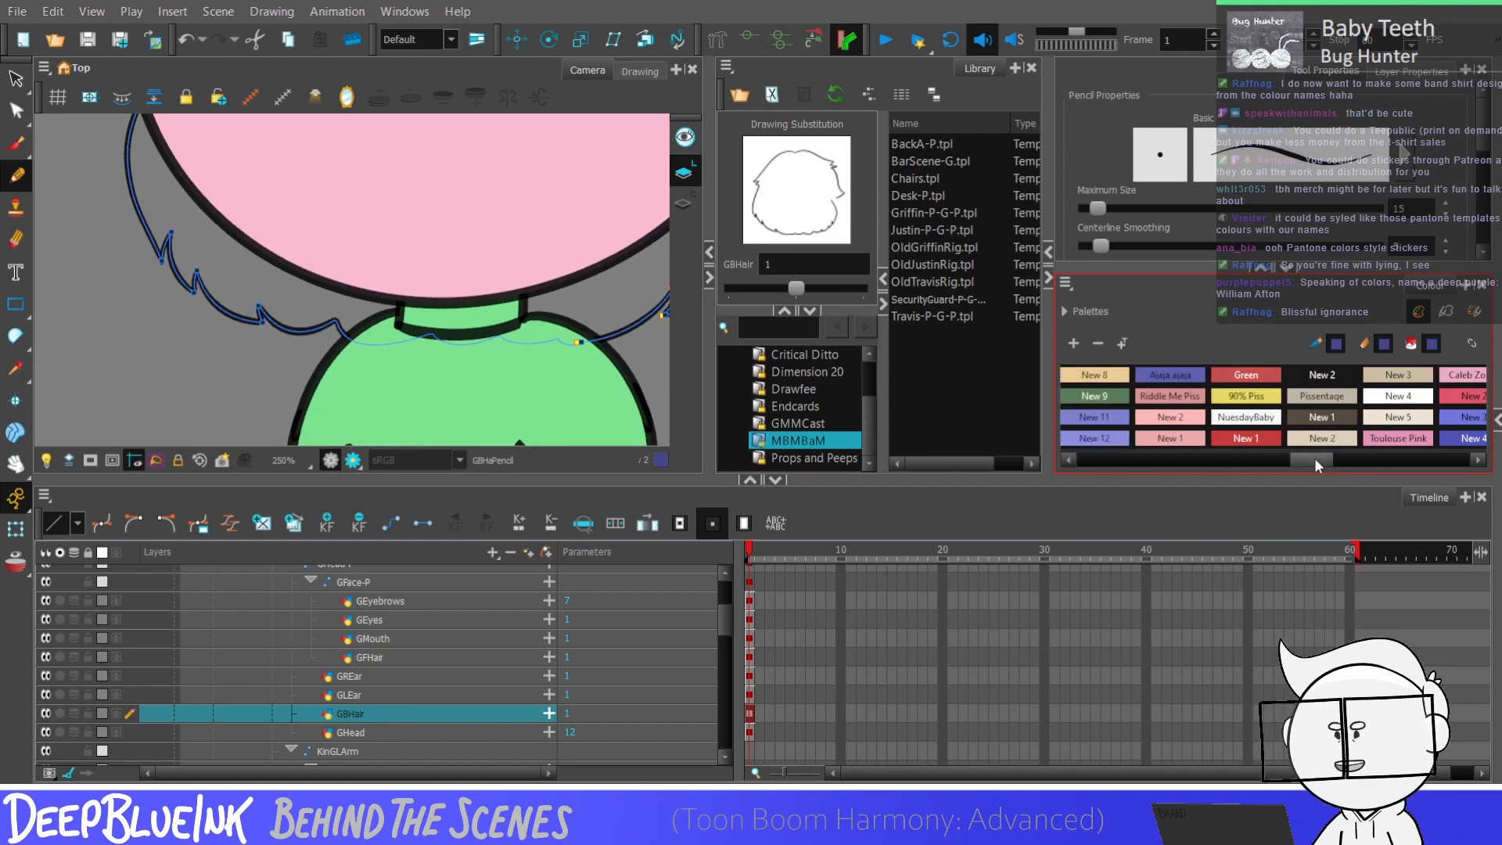
pyautogui.moveTo(1308, 463); pyautogui.dragTo(1224, 457)
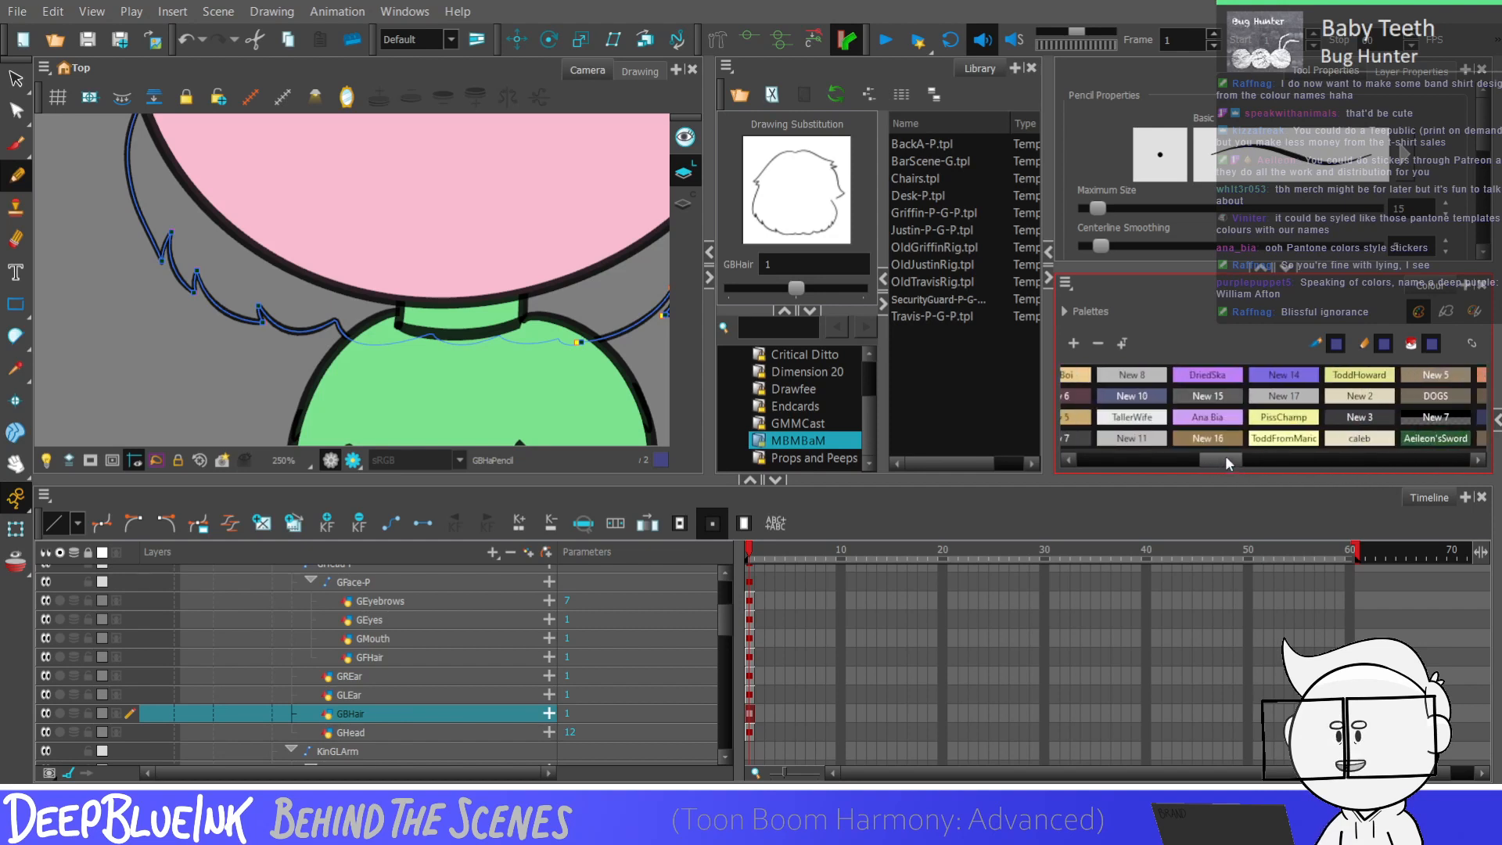
pyautogui.click(1254, 381)
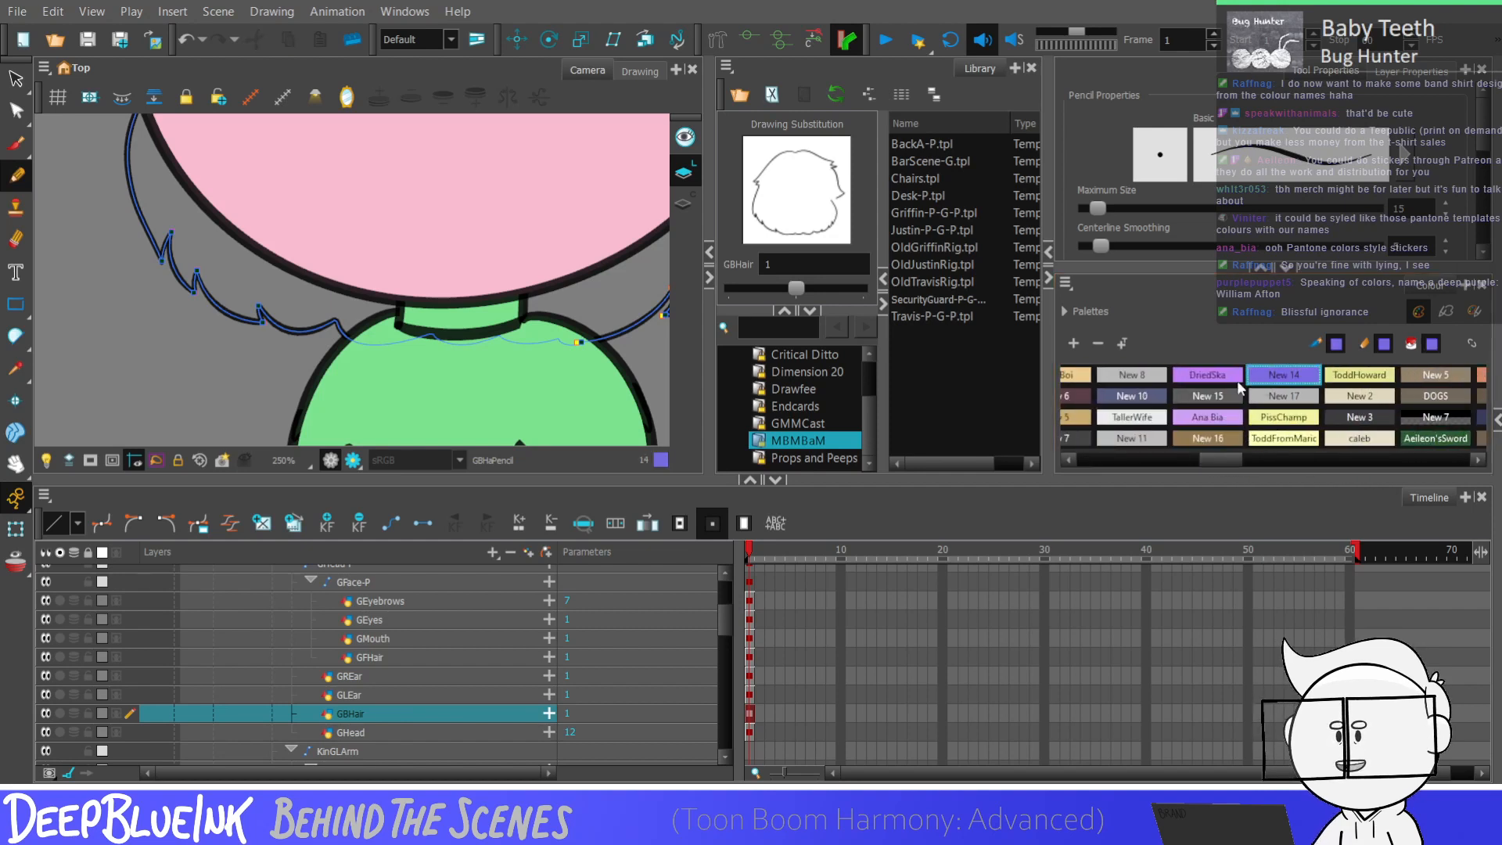
pyautogui.click(1074, 344)
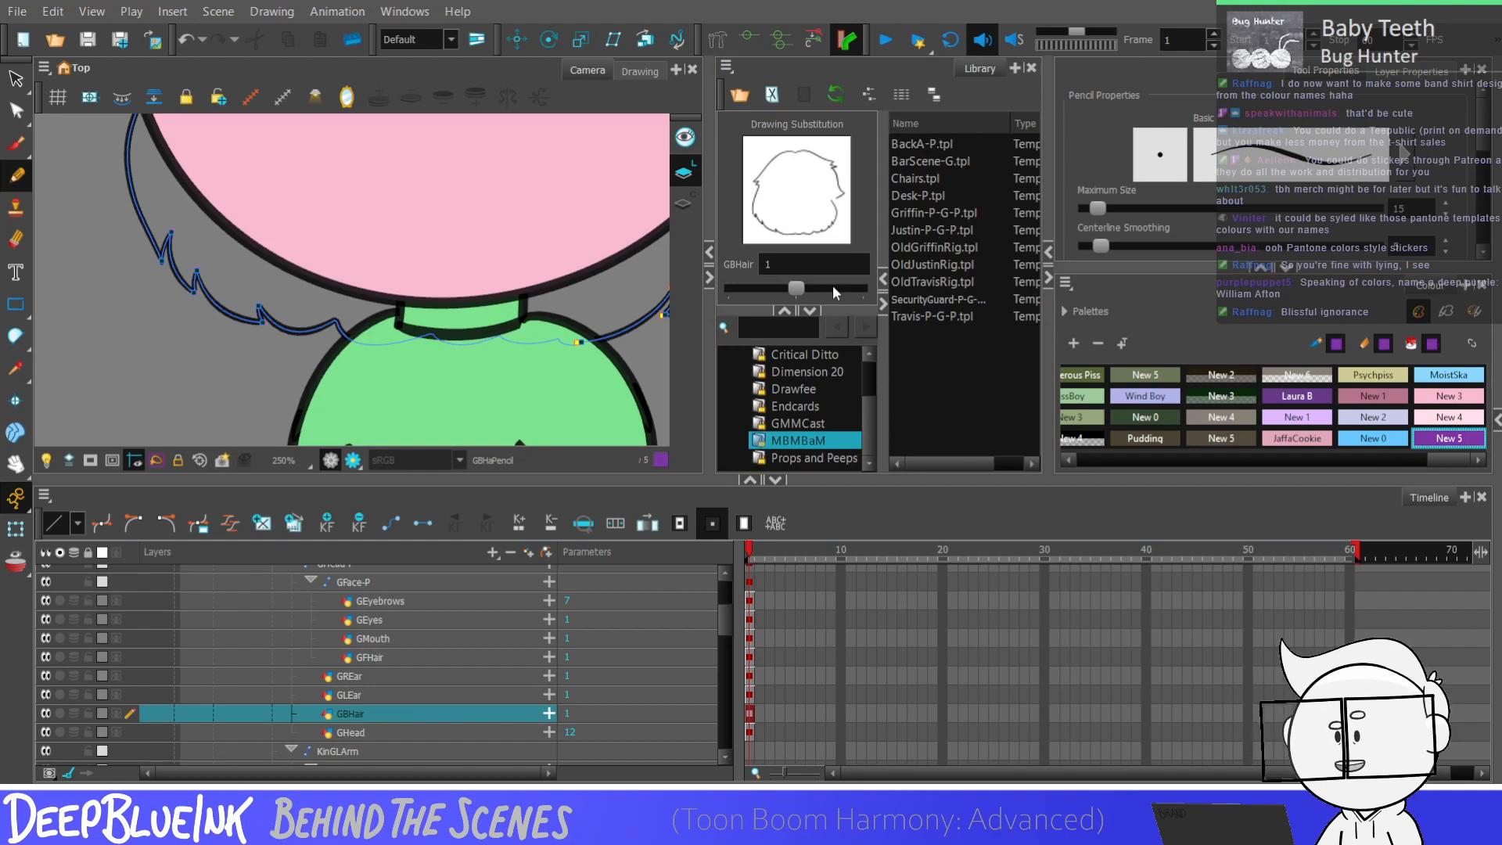
pyautogui.write('William Af')
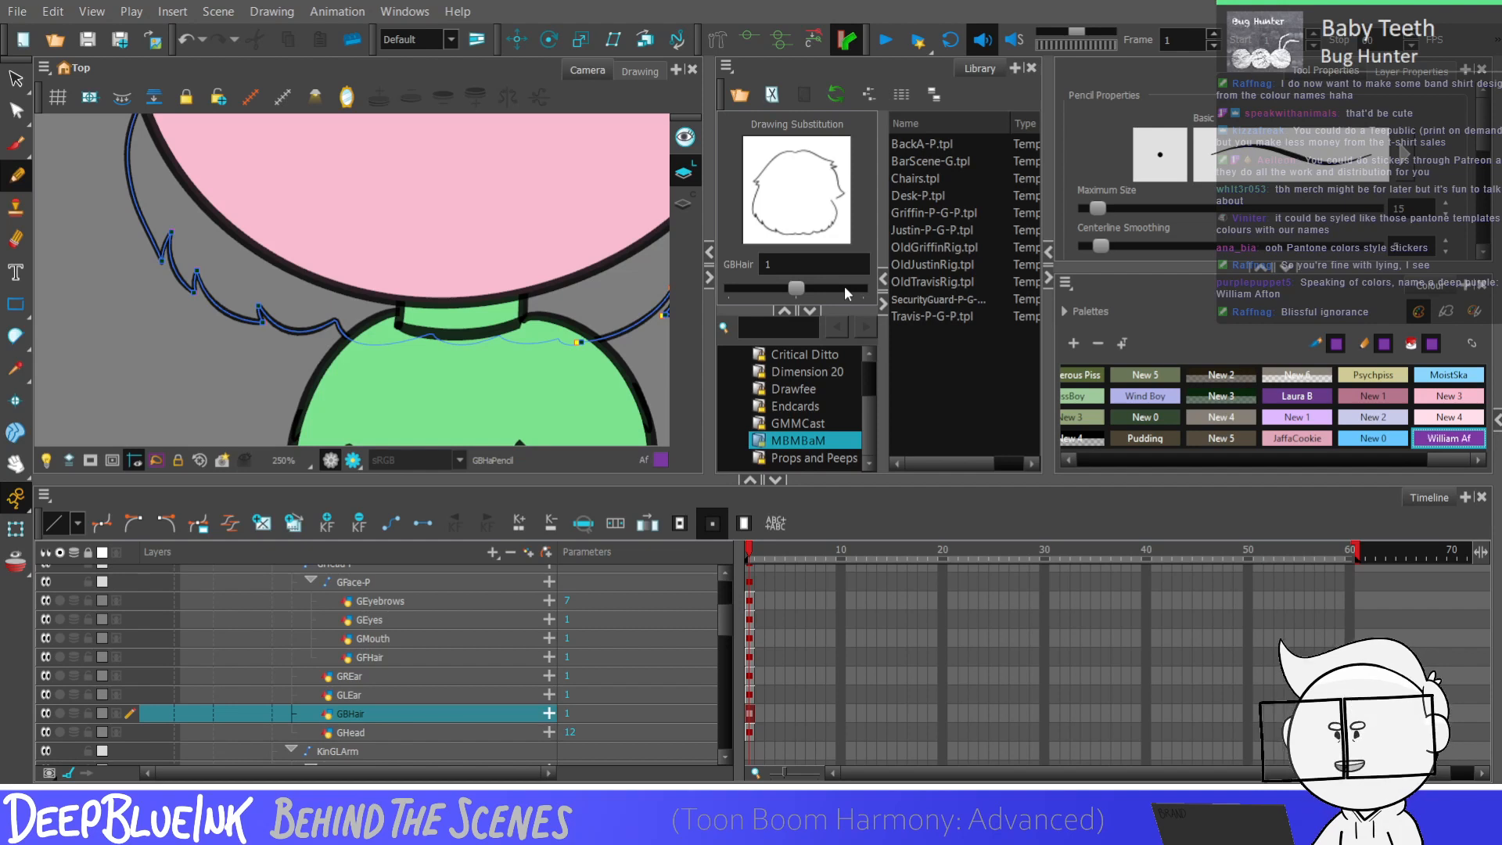
pyautogui.write('ton')
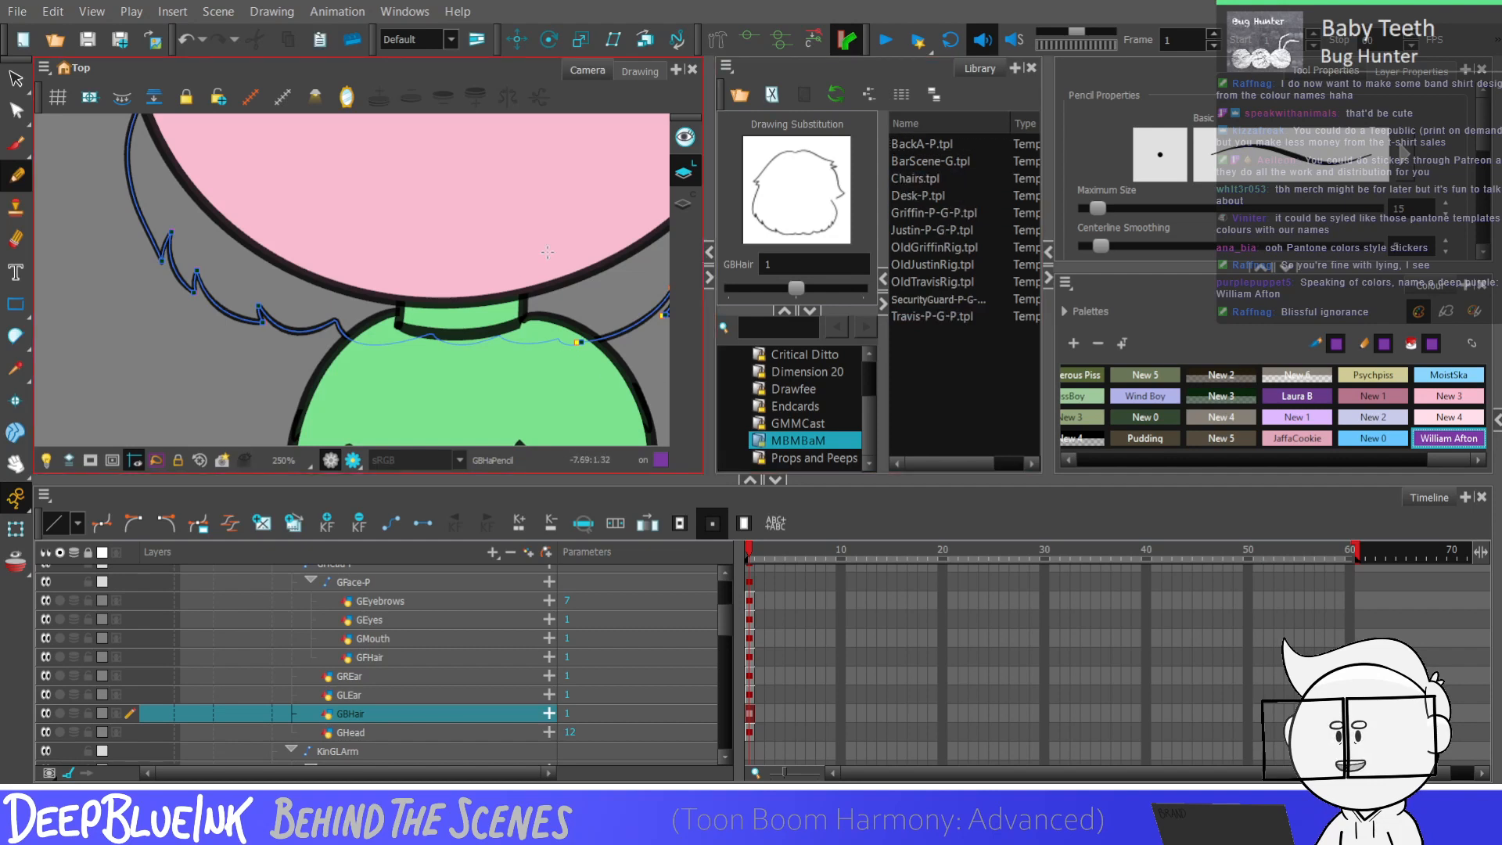
# Step: Pick the face's pink, swatch New 3, and fill the closed GBHair outline with it
pyautogui.scroll(-3, 548, 252)
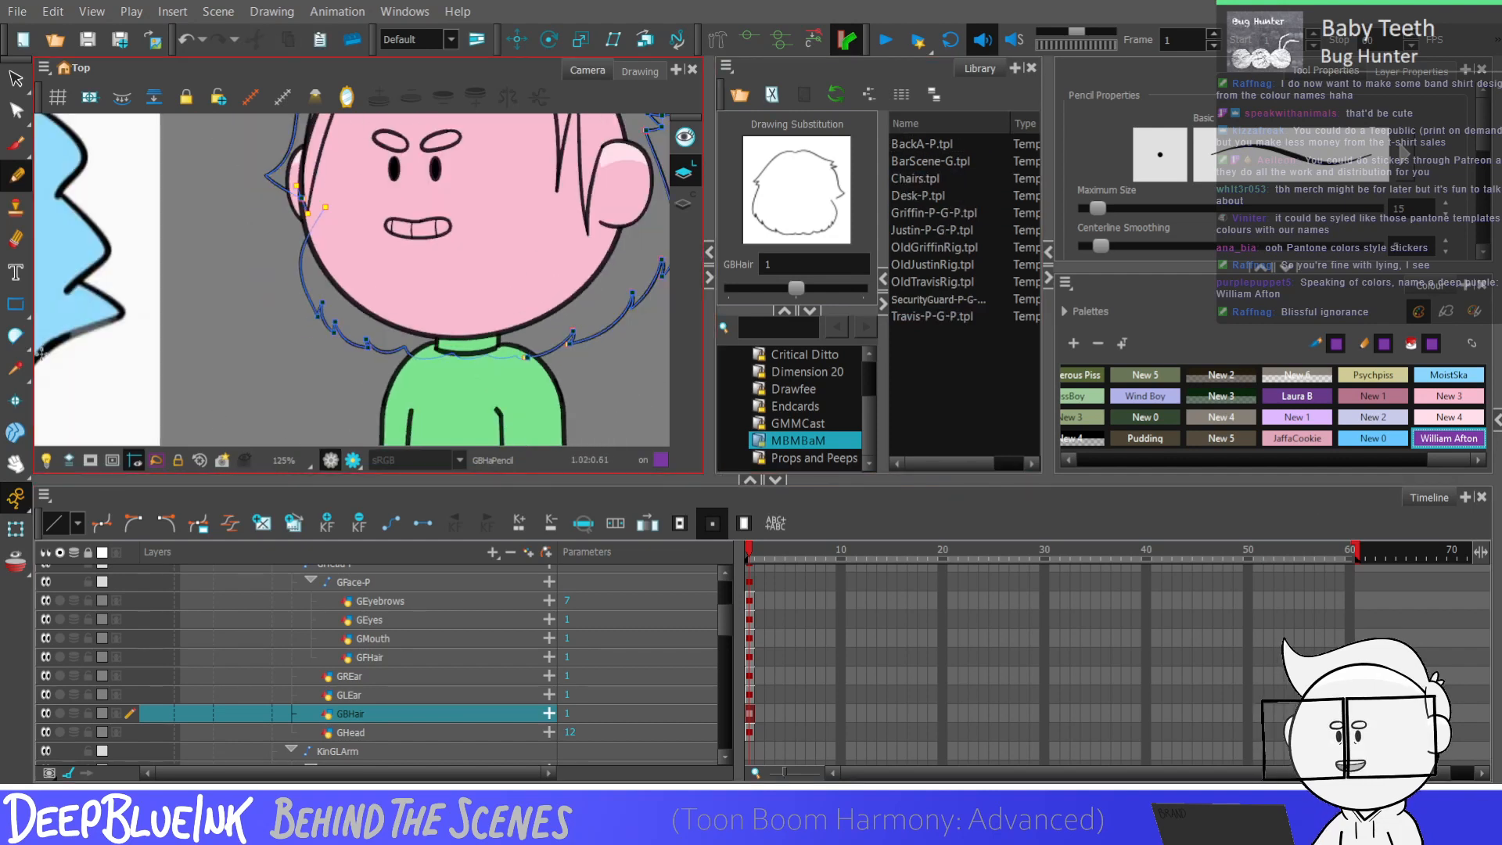
pyautogui.hotkey('alt', 'd')
pyautogui.click(450, 278)
pyautogui.click(15, 336)
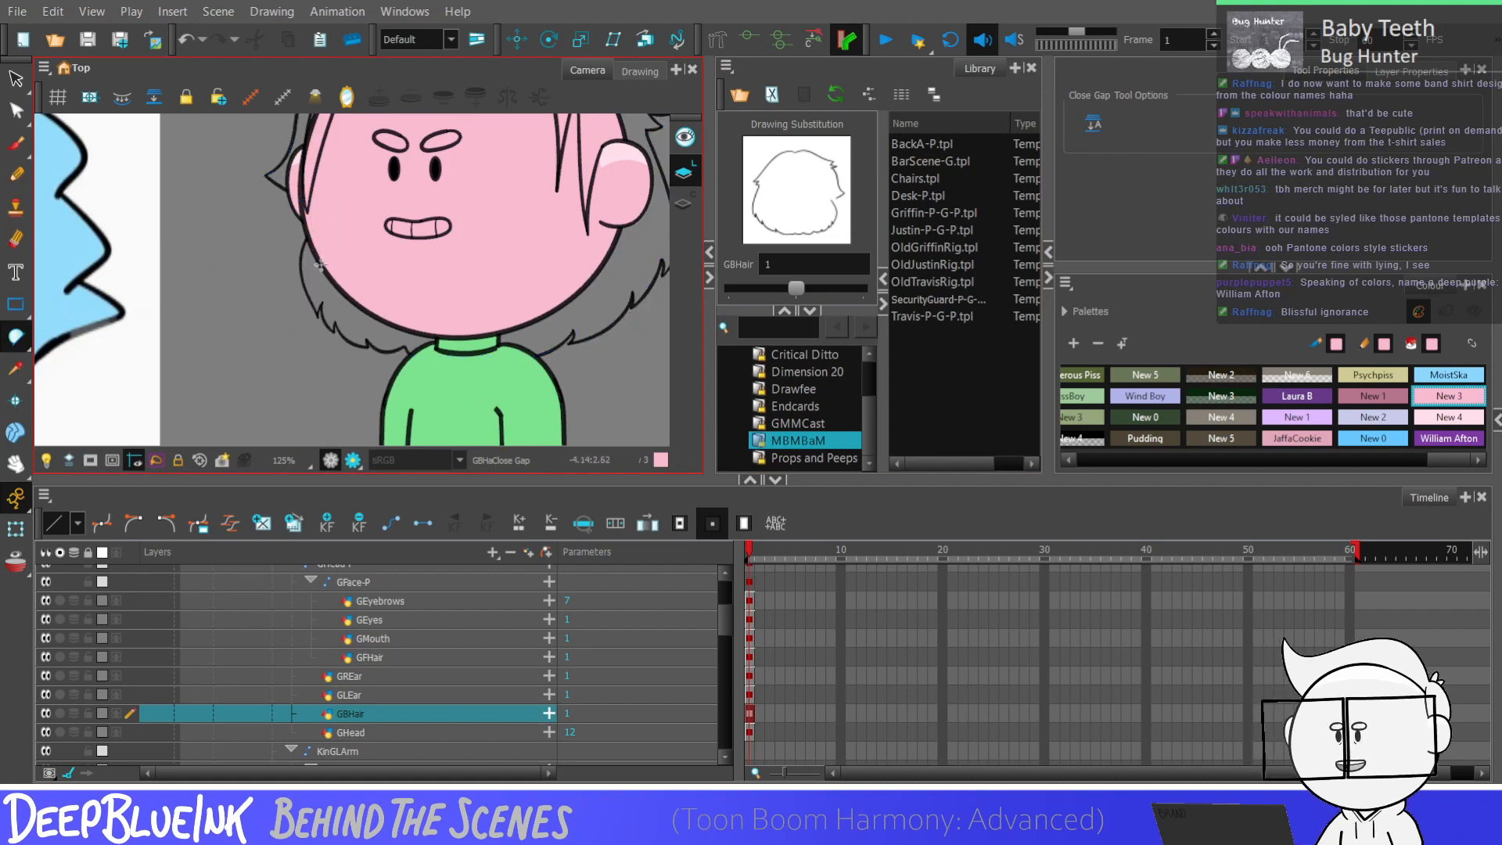
pyautogui.scroll(-2, 515, 290)
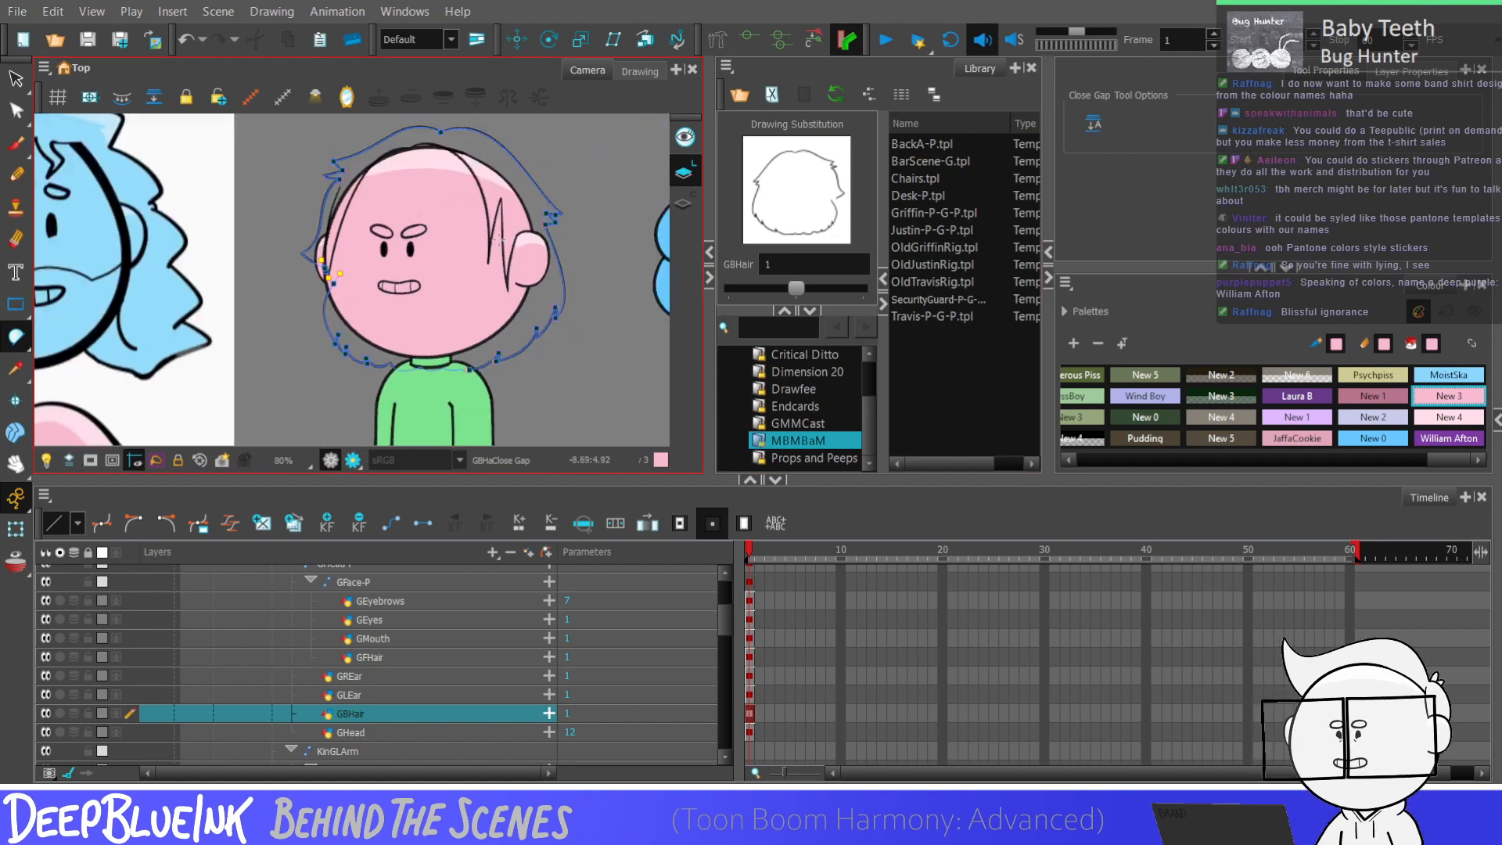
pyautogui.hotkey('alt', 'i')
pyautogui.click(523, 346)
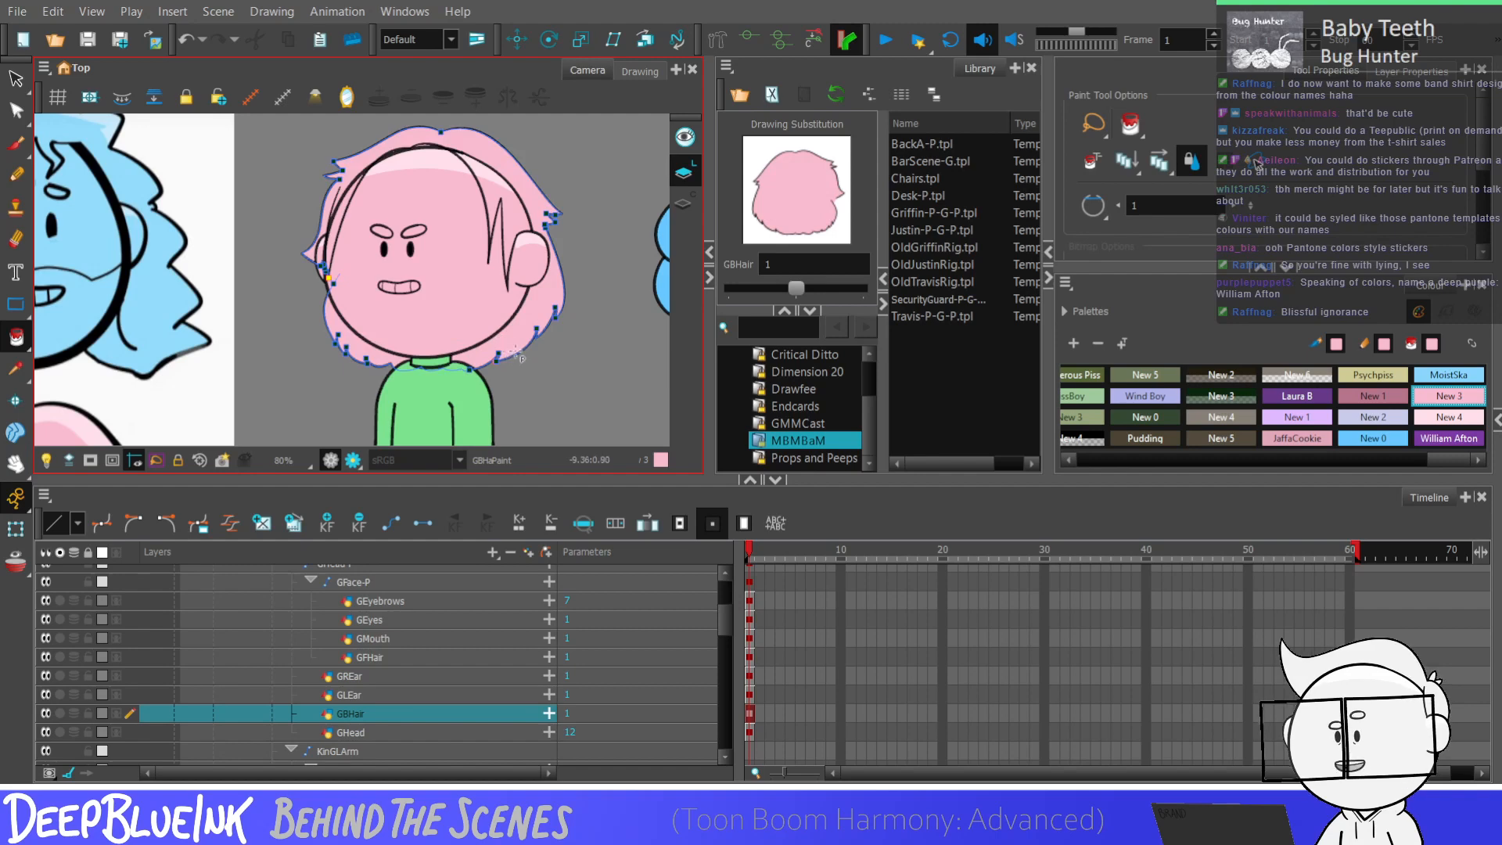
# Step: On the GFHair layer, select the front-hair curves and lower their crown below the head's top outline
pyautogui.scroll(-2, 524, 344)
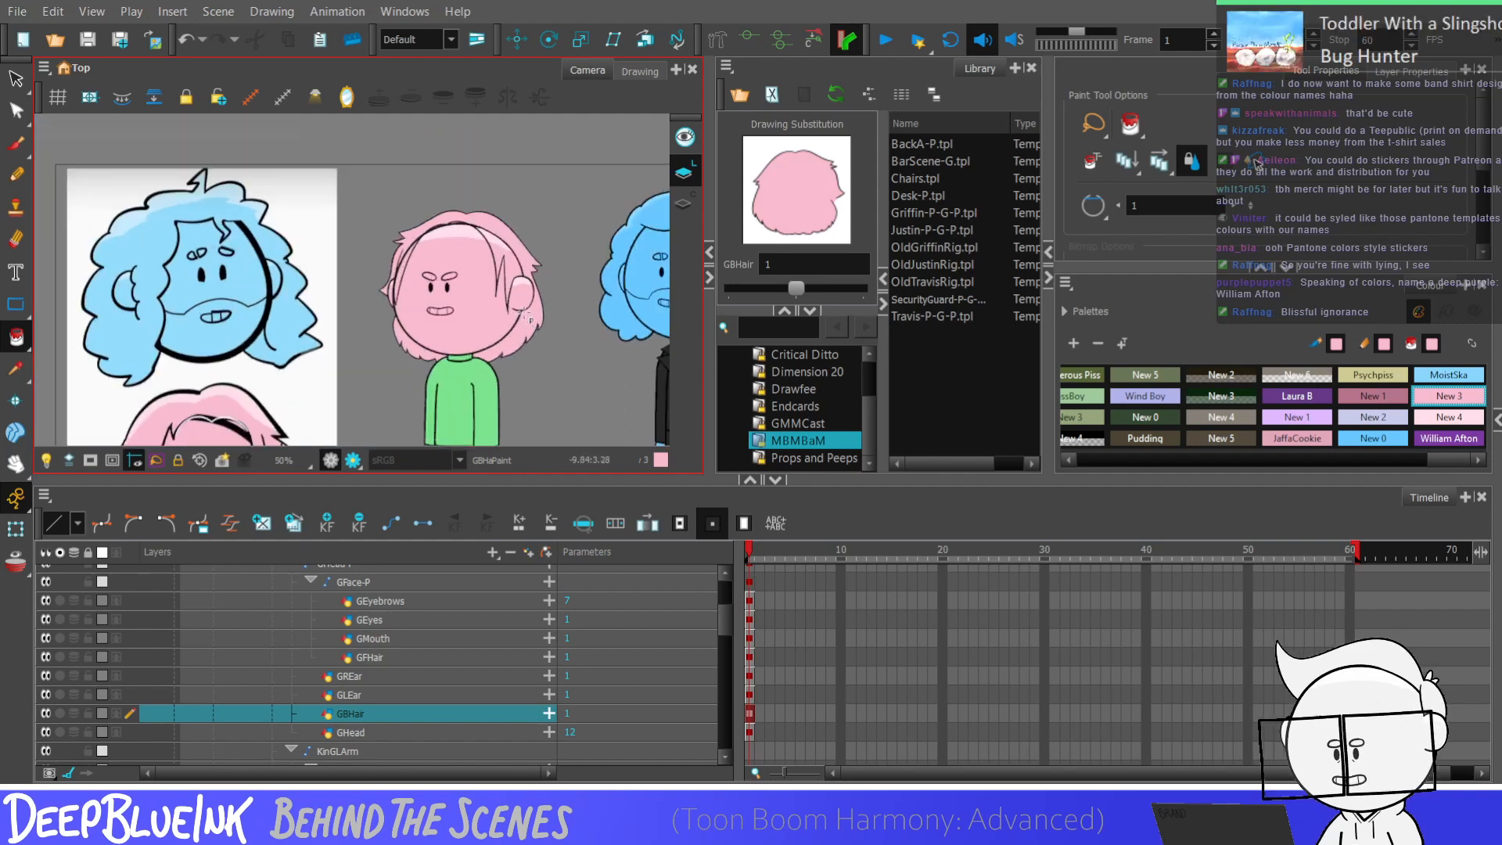
pyautogui.scroll(4, 448, 208)
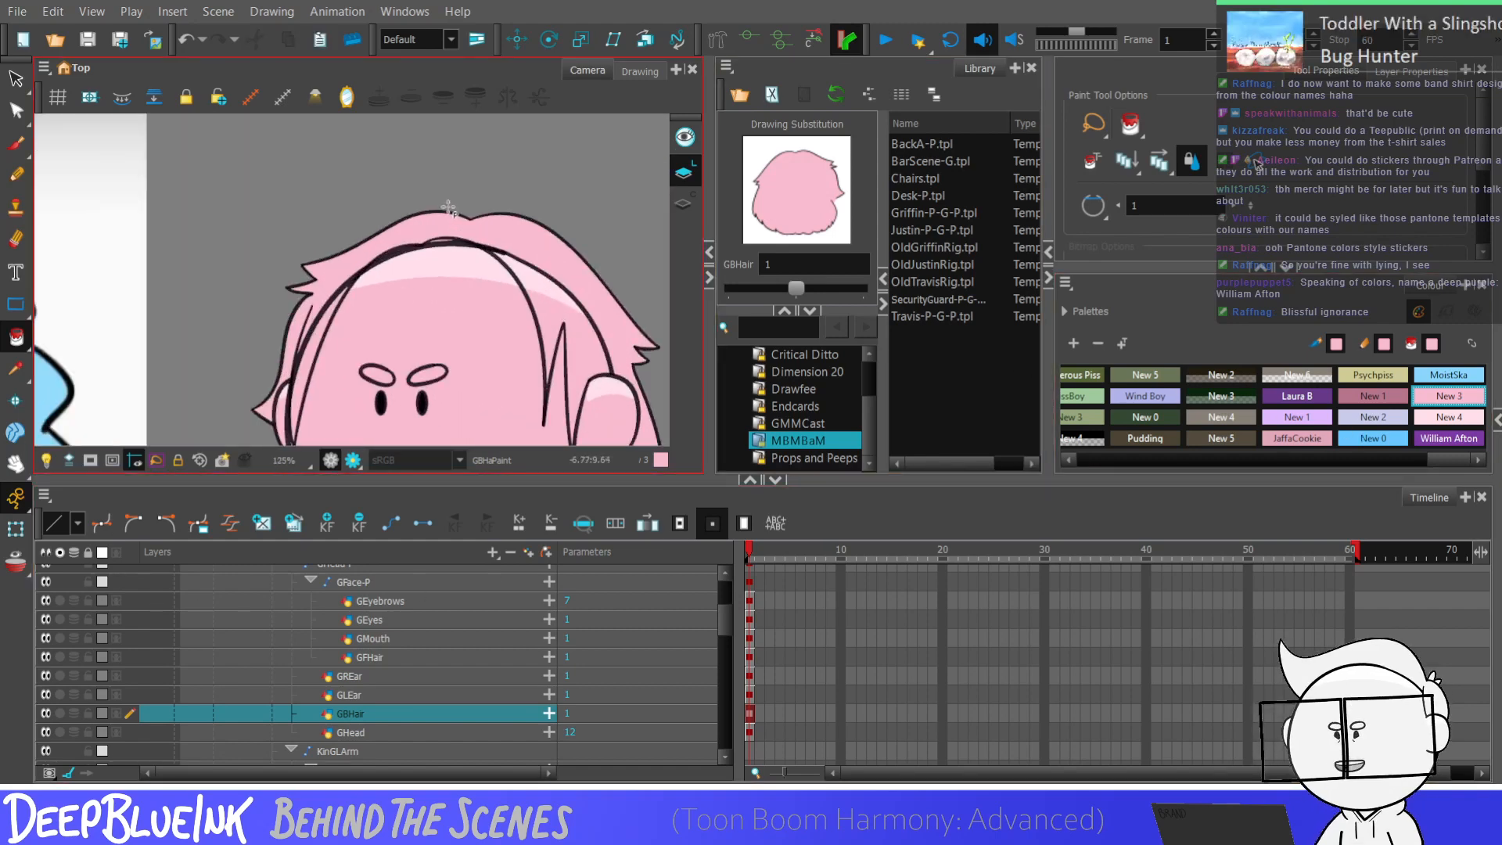
pyautogui.scroll(1, 448, 207)
pyautogui.hscroll(-1, 1438, 452)
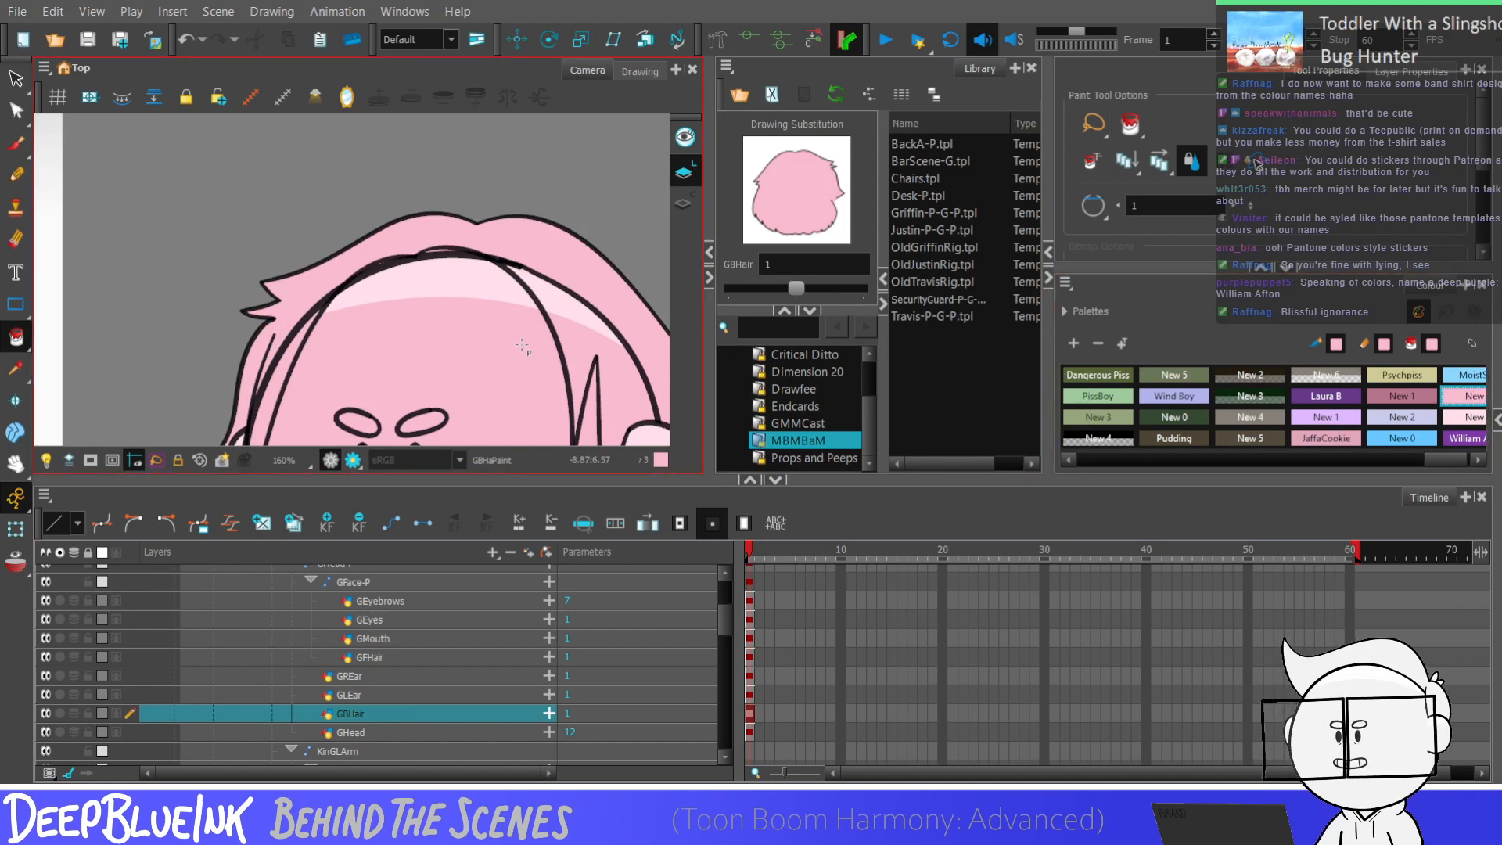
pyautogui.scroll(-3, 521, 345)
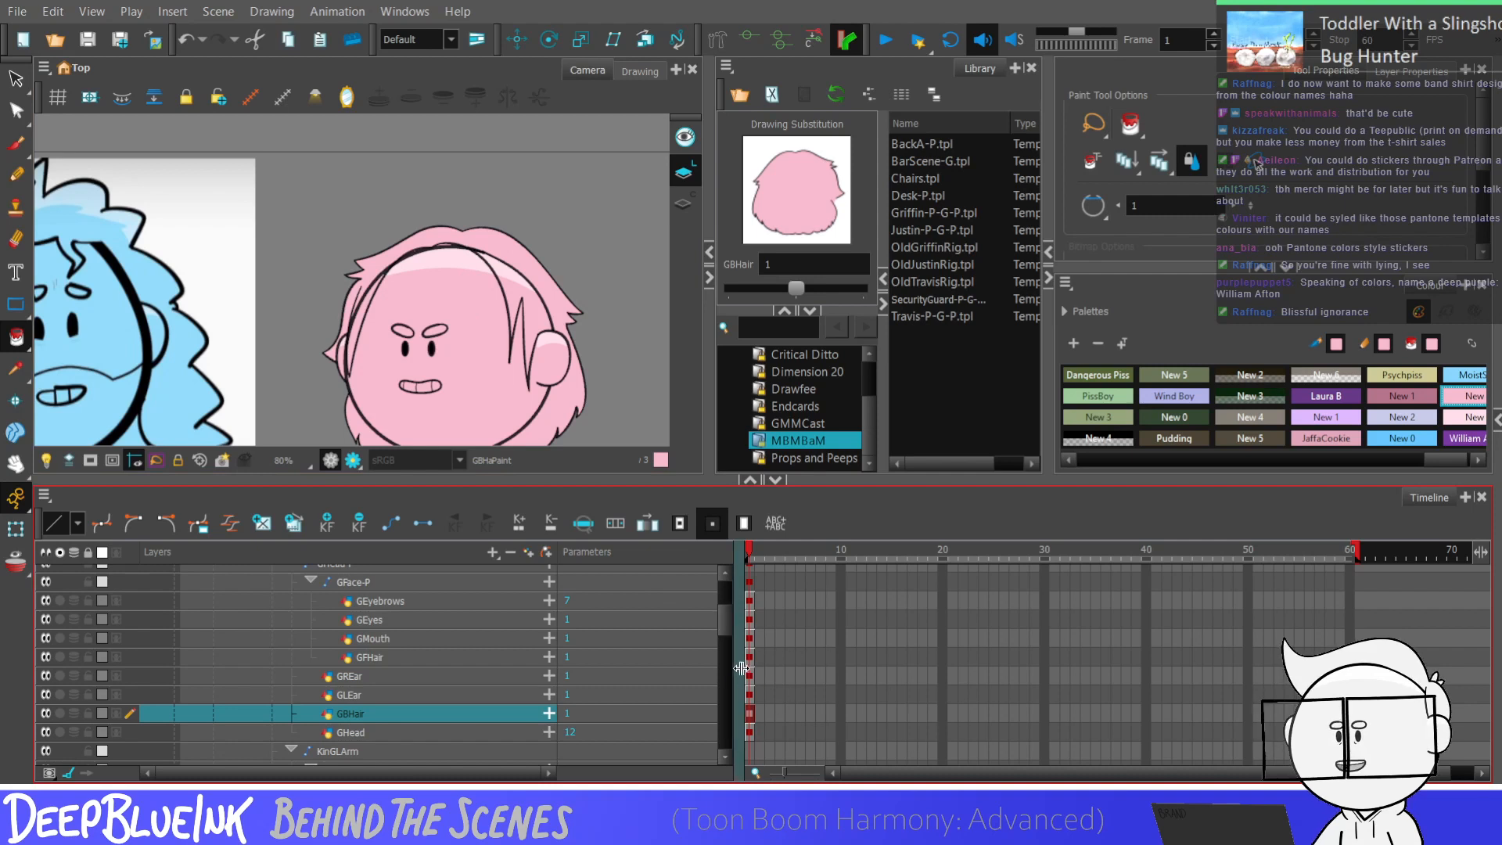
pyautogui.press('Up')
pyautogui.press('Up')
pyautogui.press('Up')
pyautogui.click(14, 79)
pyautogui.moveTo(367, 156)
pyautogui.mouseDown()
pyautogui.moveTo(258, 352)
pyautogui.moveTo(438, 187)
pyautogui.moveTo(435, 261)
pyautogui.mouseUp()
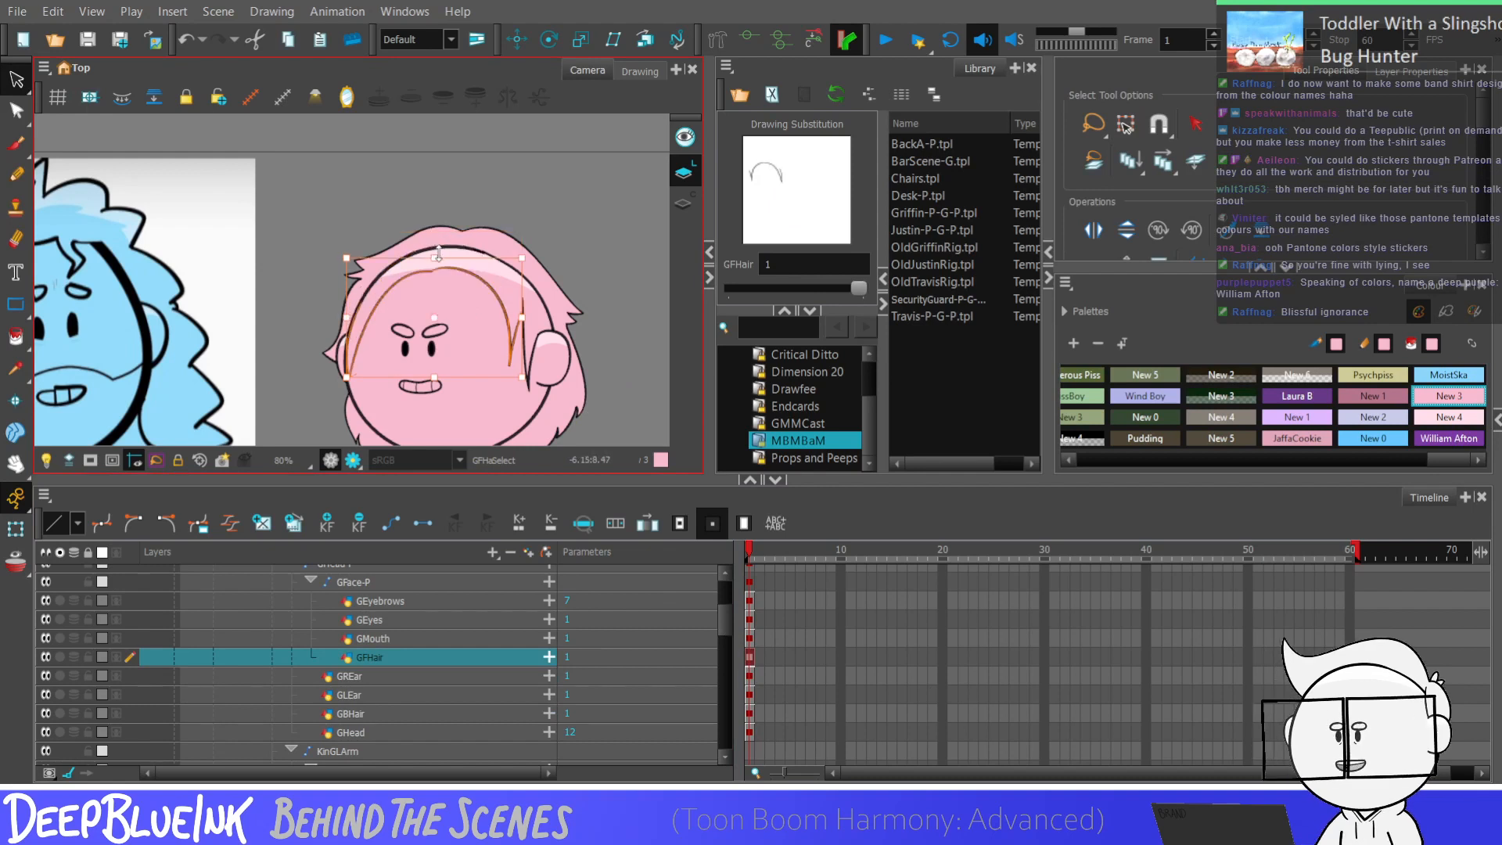
pyautogui.click(497, 219)
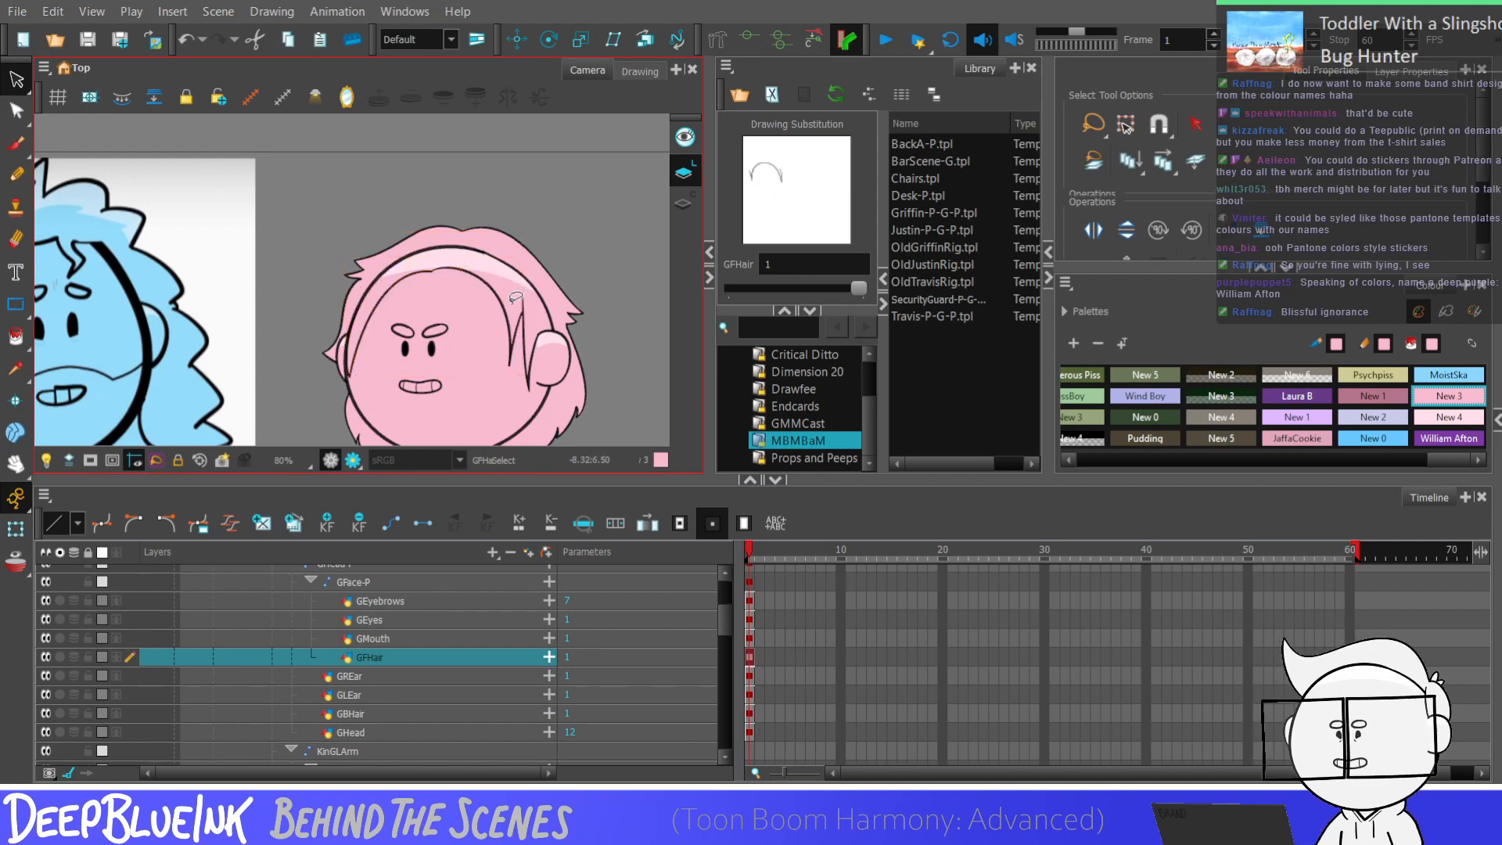
# Step: Reshape the left side of the GFHair front-hair curve alongside the head outline with the Contour Editor
pyautogui.click(519, 290)
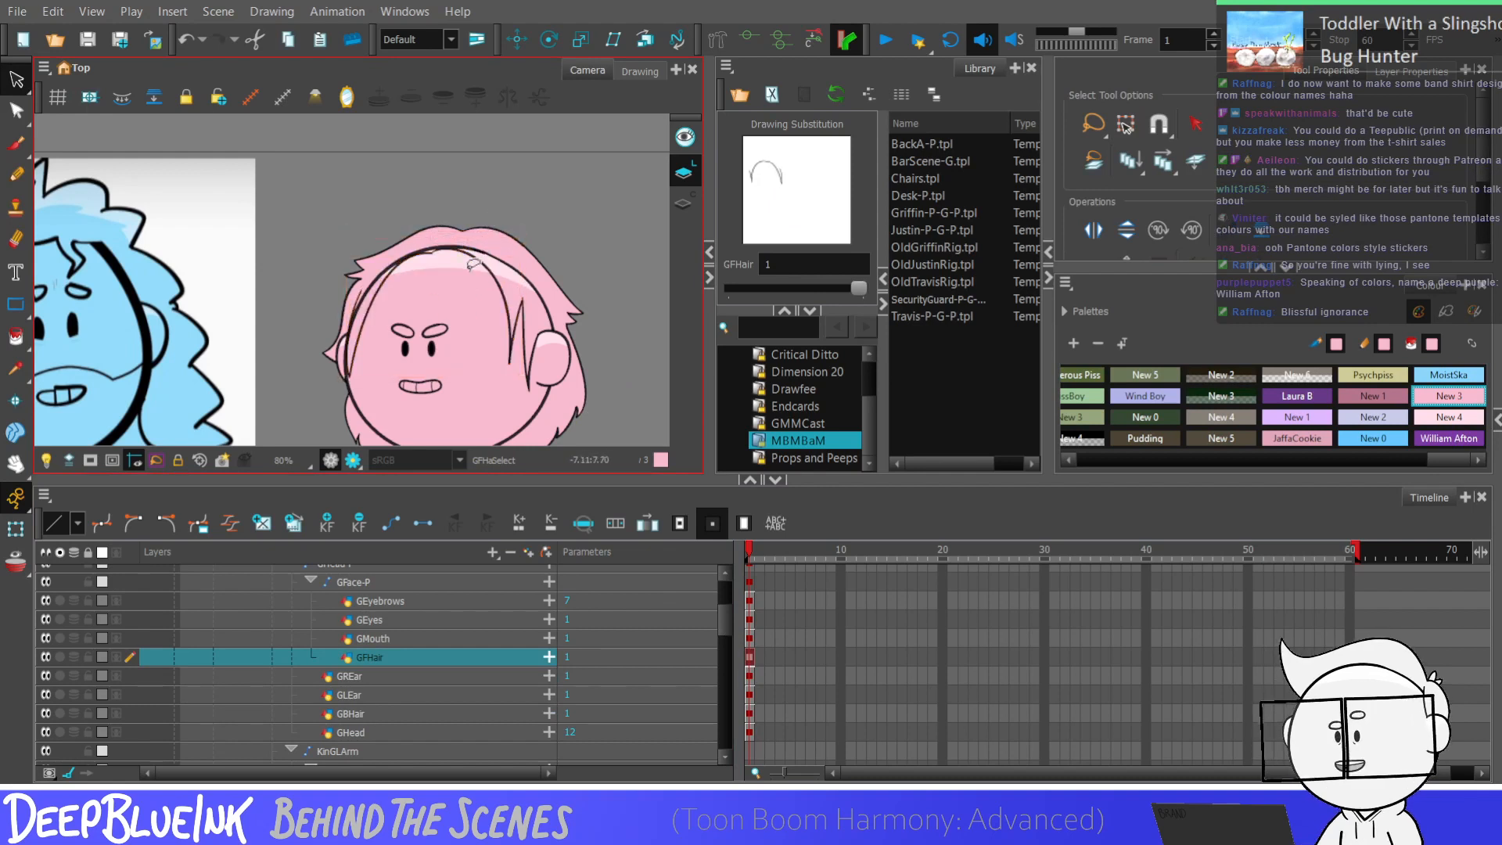
pyautogui.click(15, 110)
pyautogui.scroll(2, 391, 327)
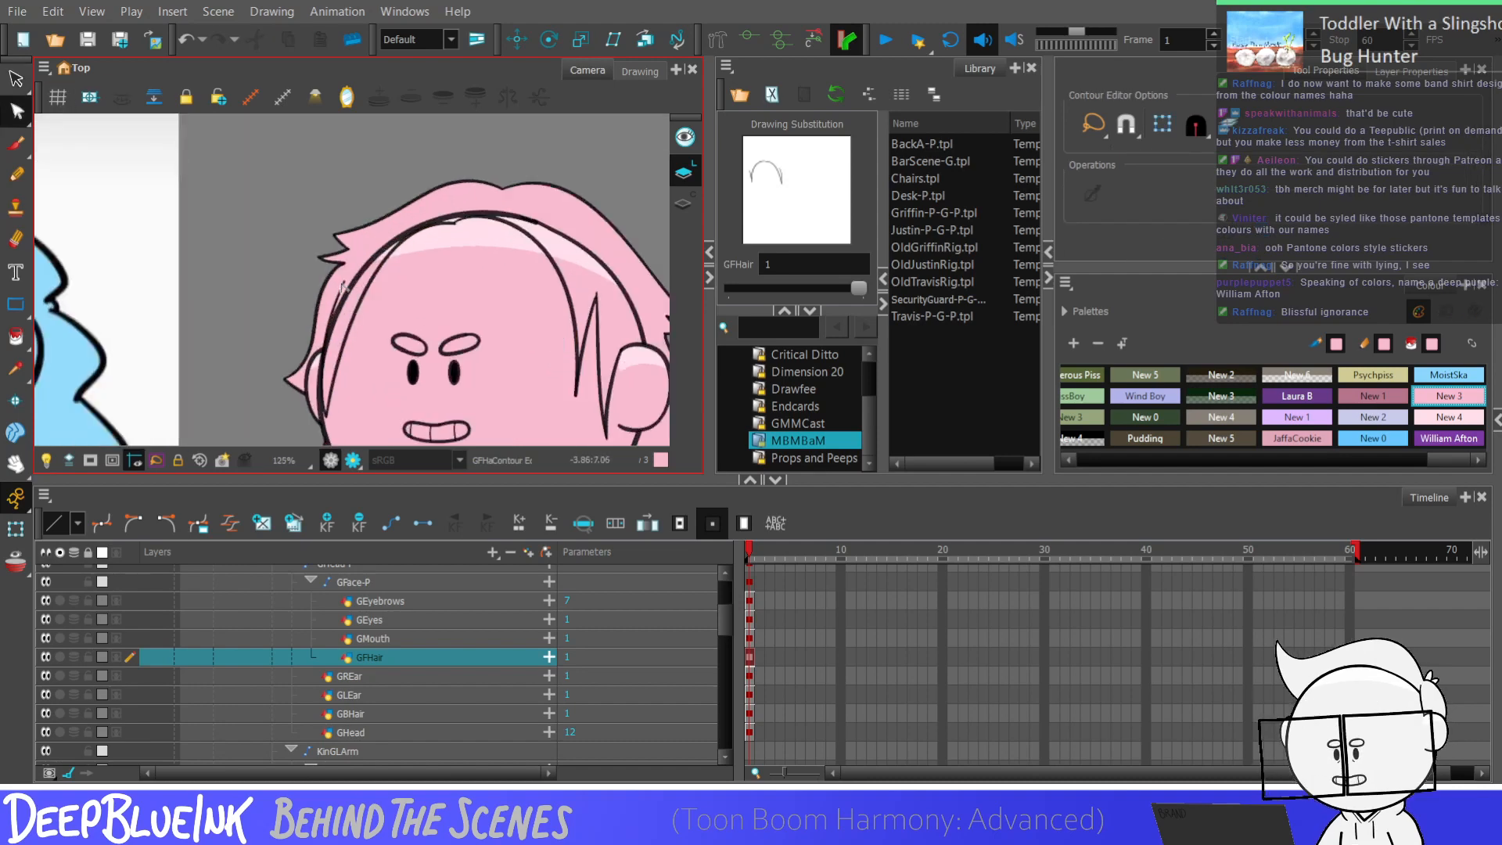
pyautogui.click(337, 305)
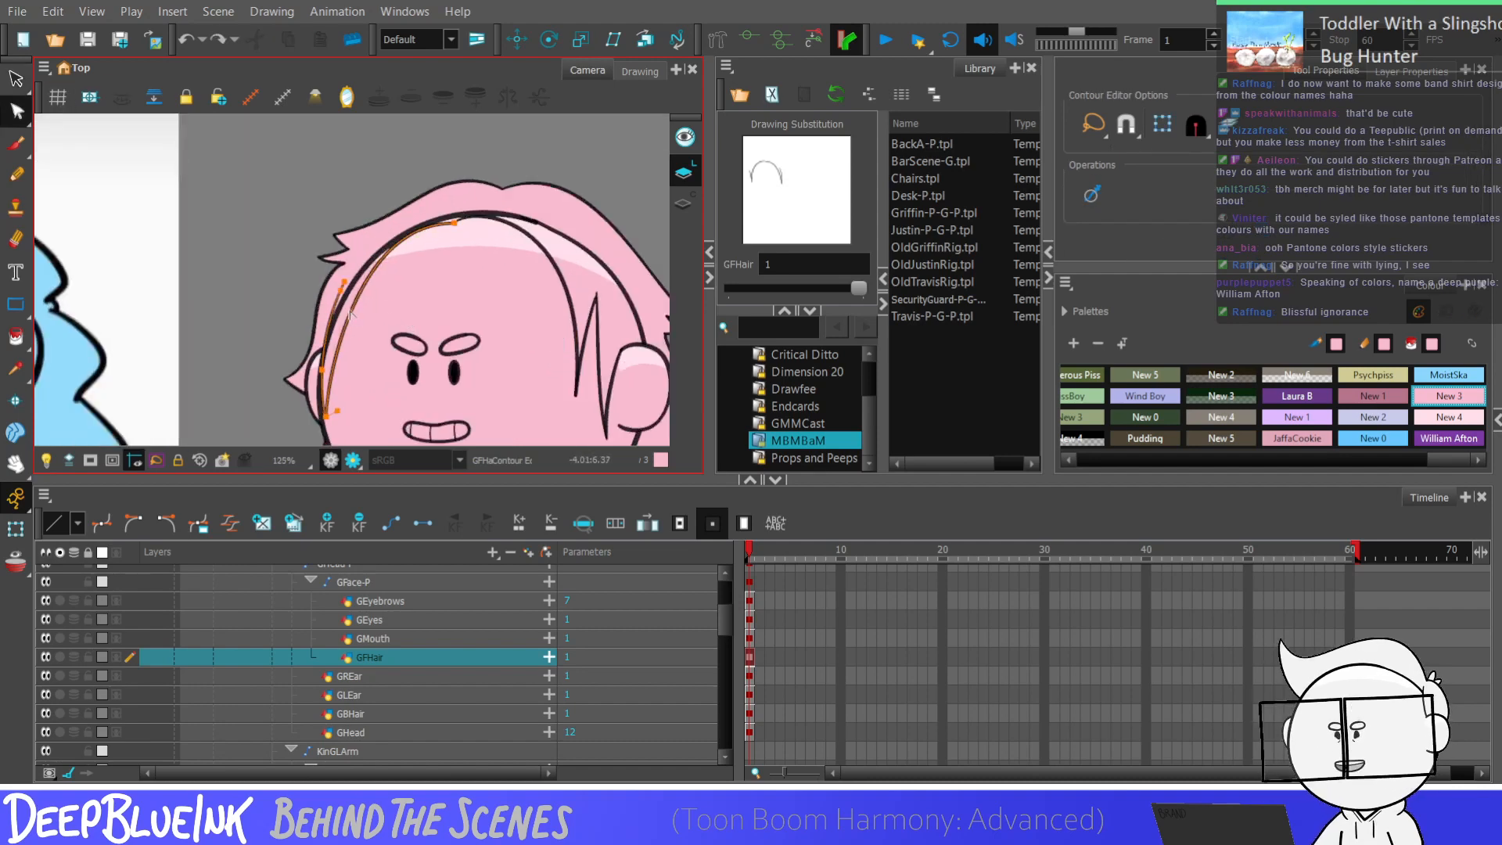
pyautogui.click(352, 313)
# Step: Fill the crown band and side strand of the GFHair front hair with the pink New 3 swatch
pyautogui.scroll(-4, 395, 284)
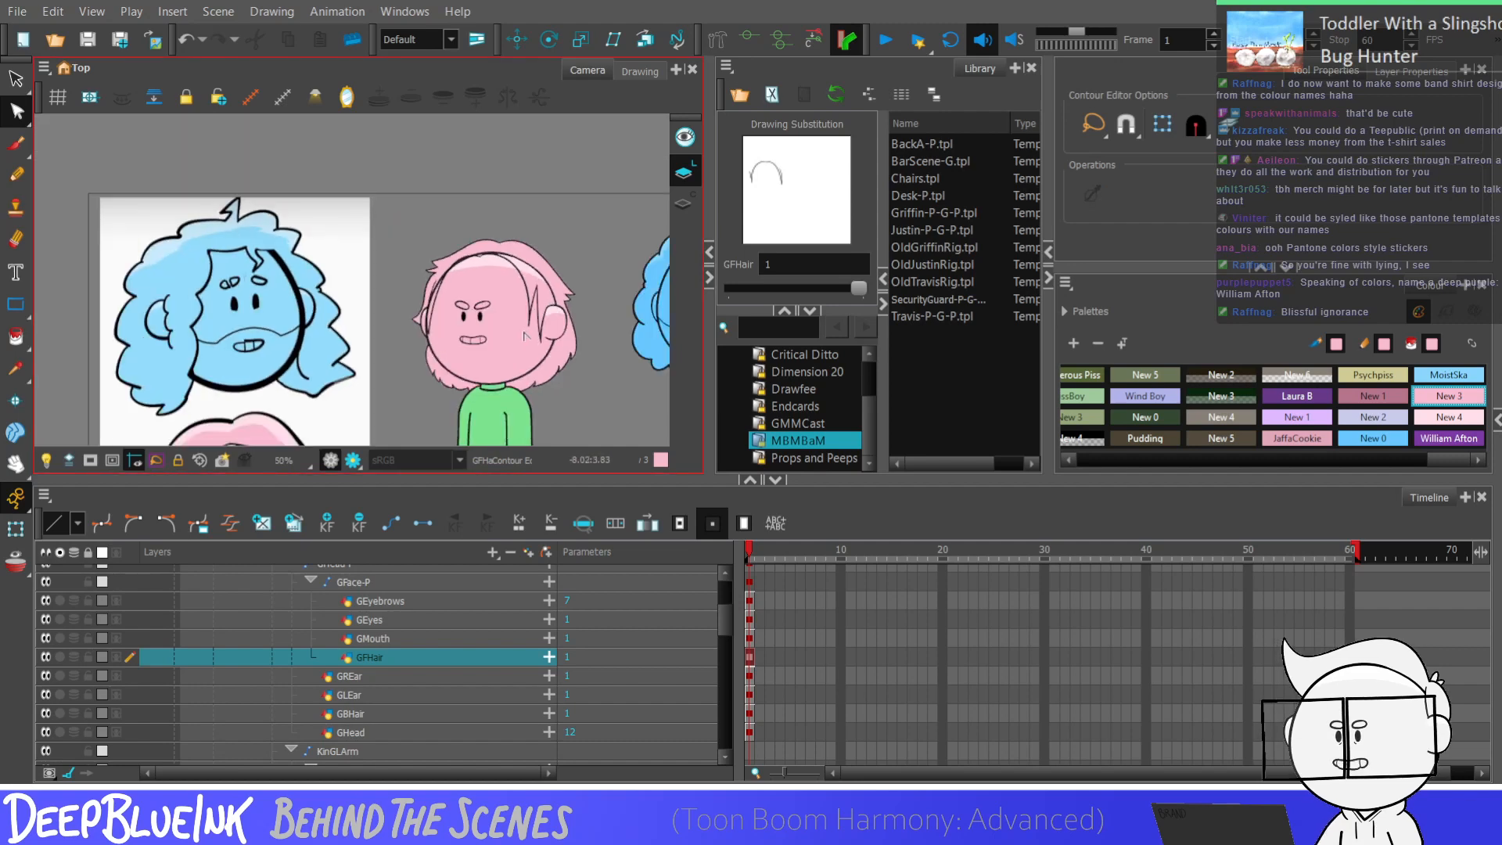
pyautogui.scroll(1, 523, 335)
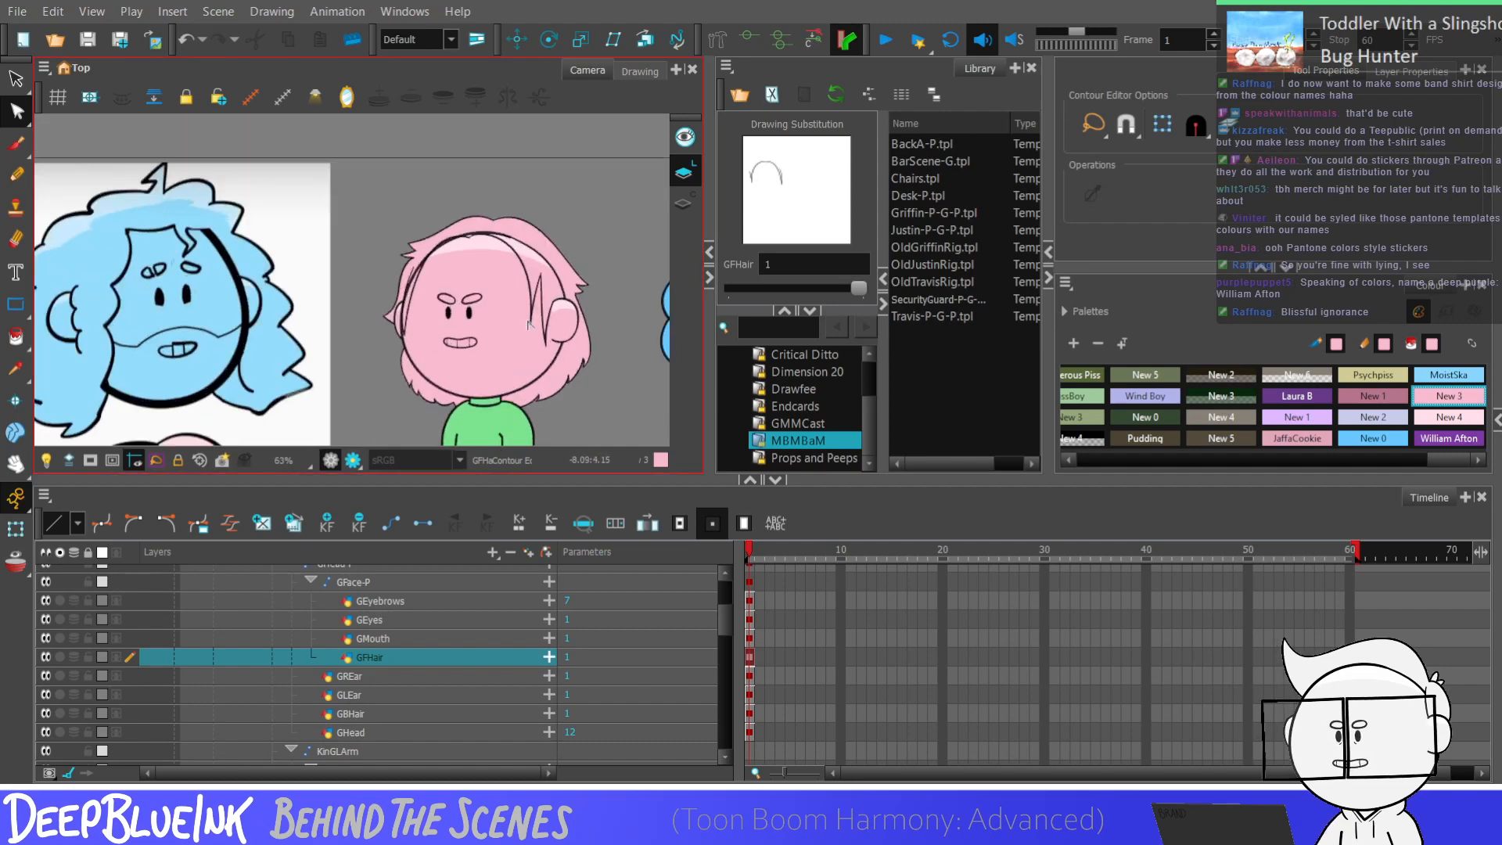
pyautogui.scroll(-1, 548, 297)
pyautogui.scroll(1, 539, 325)
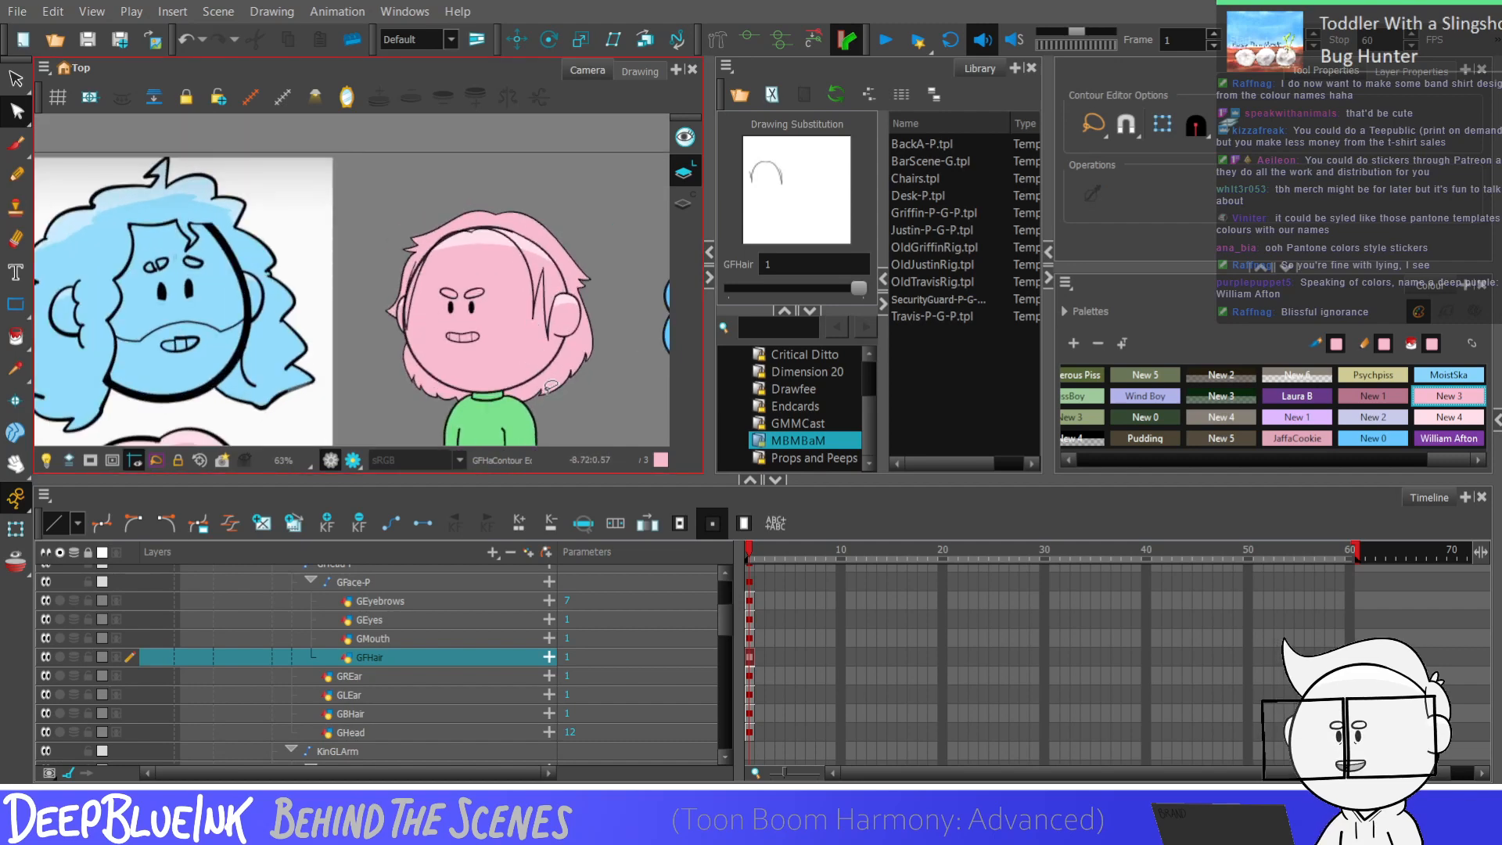
pyautogui.scroll(1, 551, 385)
pyautogui.click(16, 336)
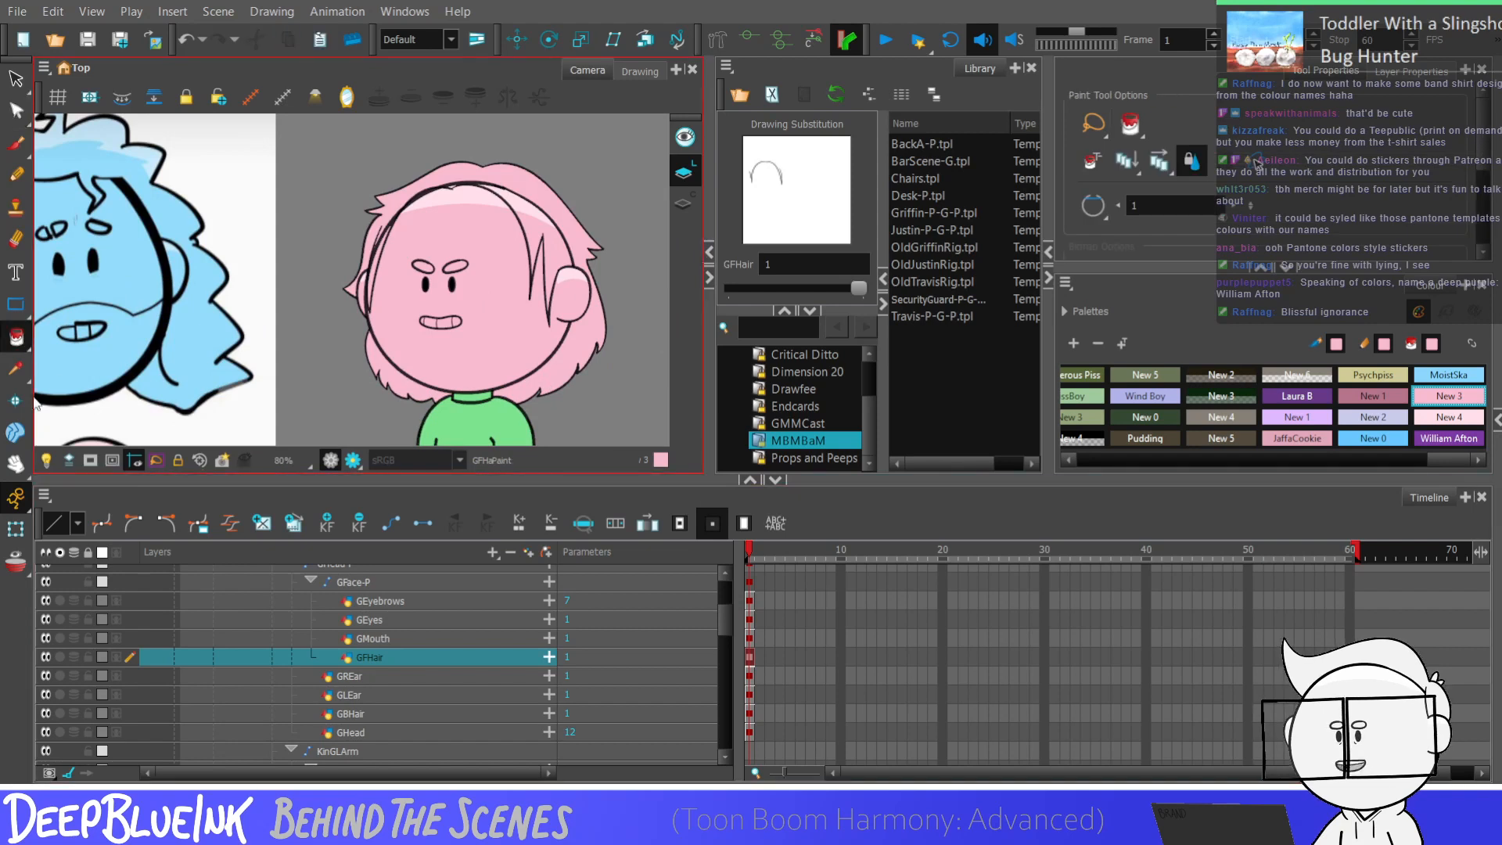
pyautogui.hotkey('alt', 'k')
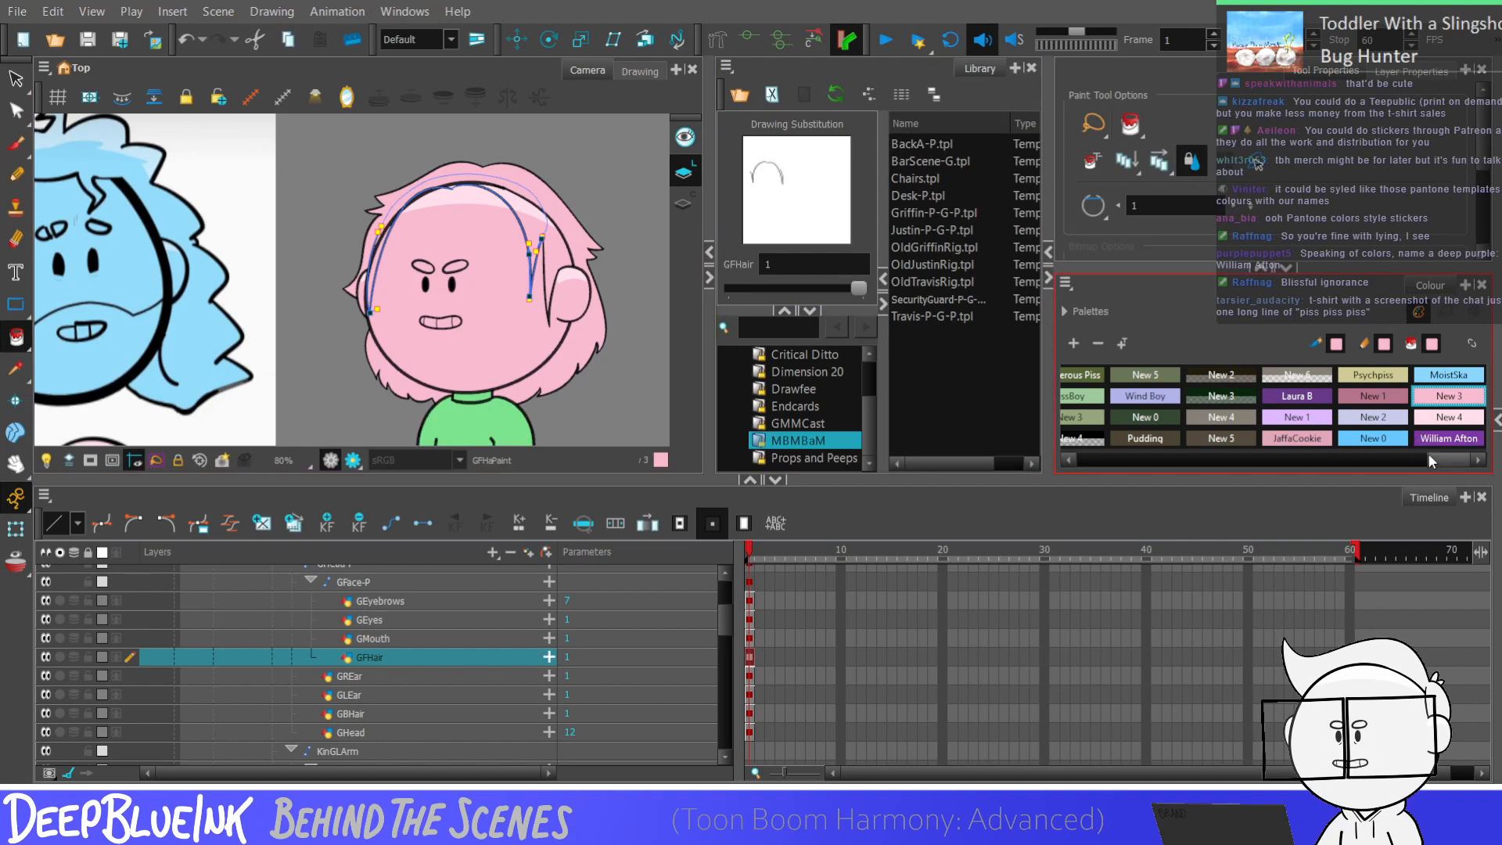
pyautogui.moveTo(462, 245); pyautogui.dragTo(530, 211)
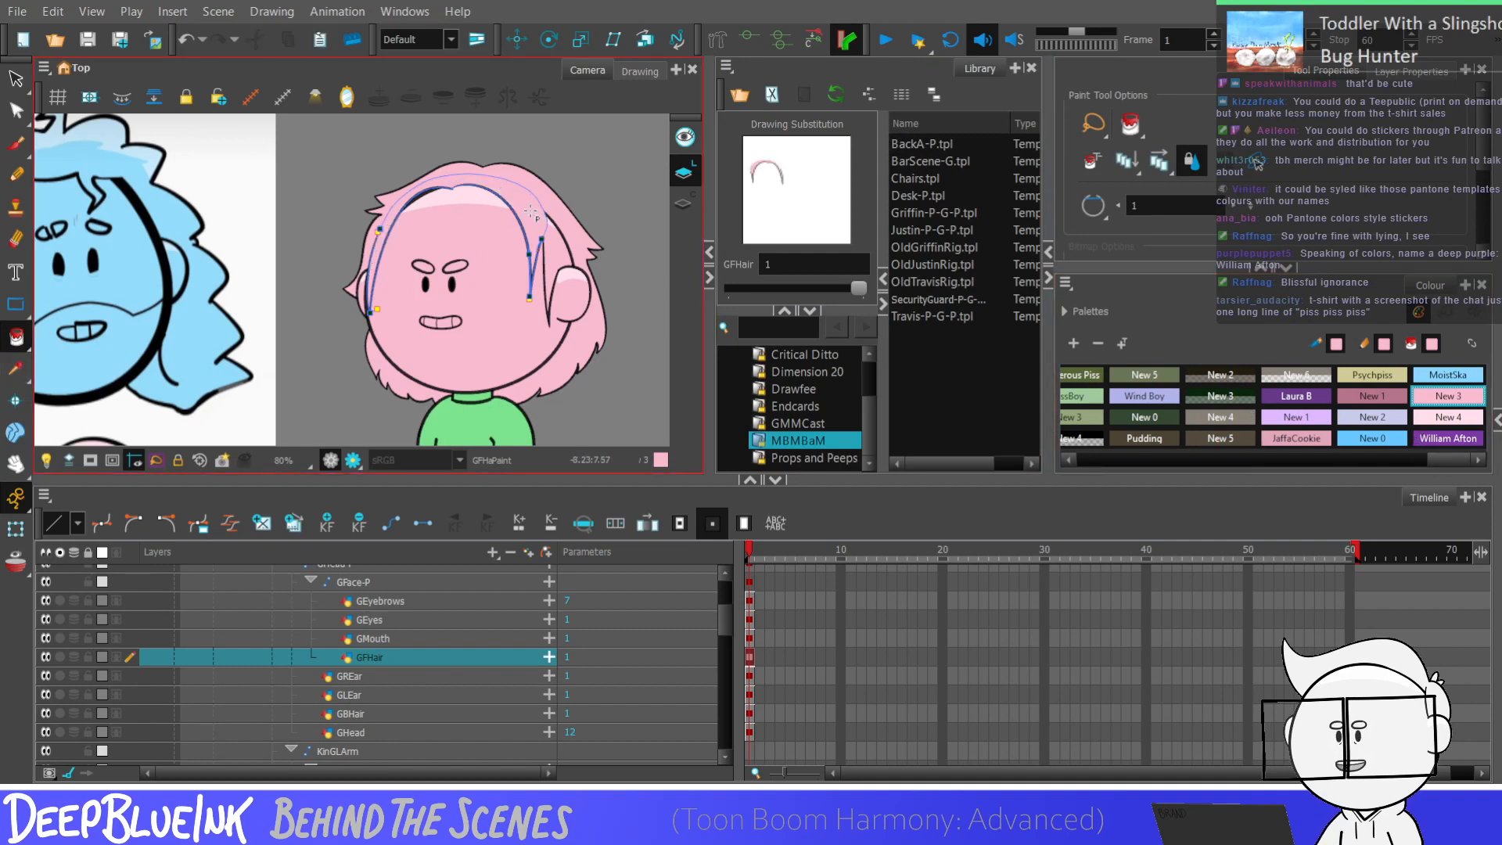
pyautogui.click(523, 248)
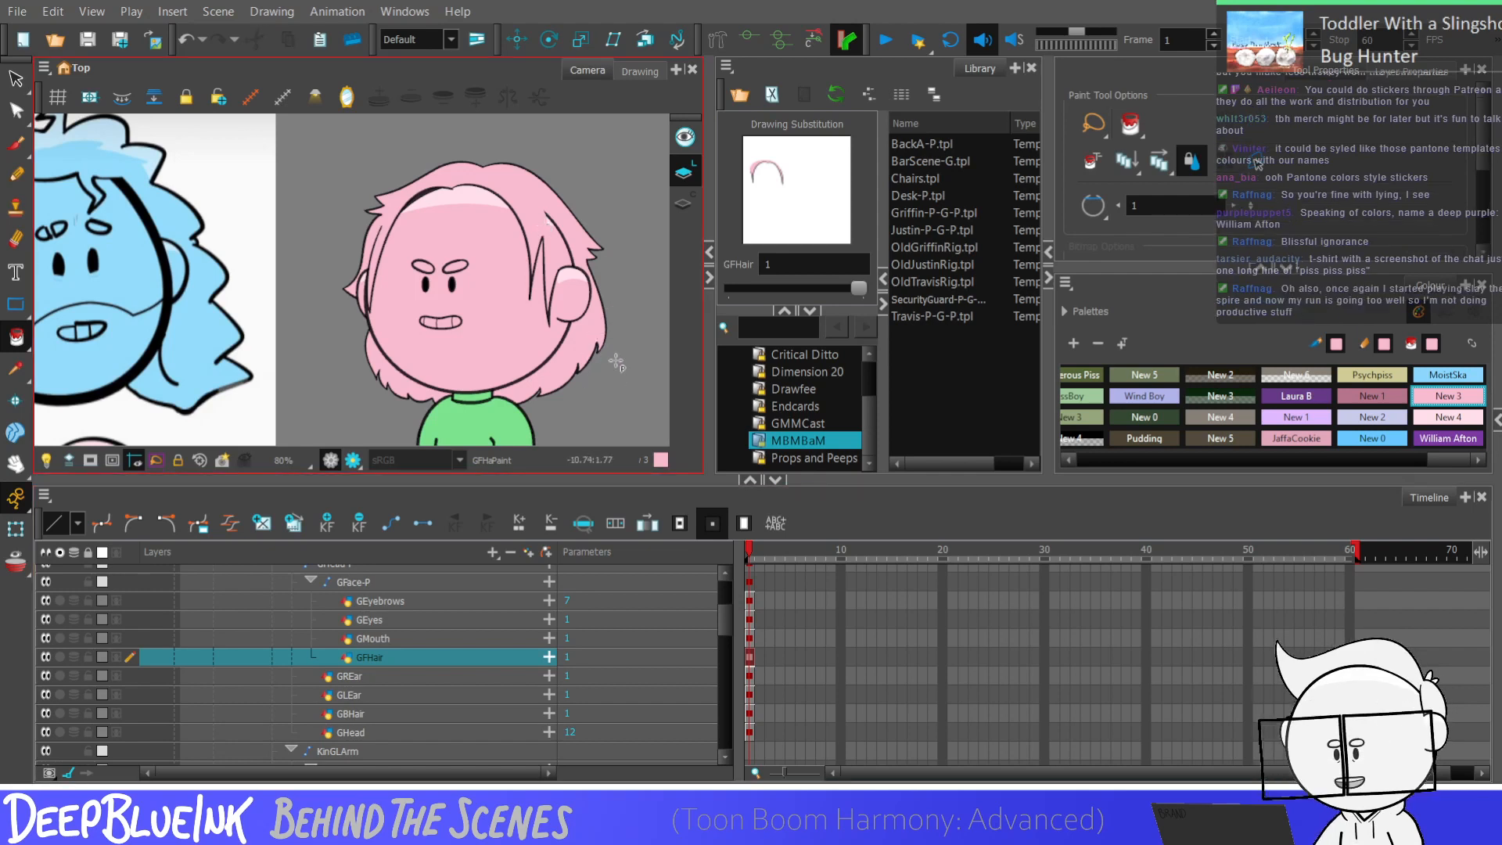
# Step: Try to pull the centre point of the GFHair crown curve into a small notch with the Contour Editor
pyautogui.click(15, 78)
pyautogui.scroll(-5, 470, 233)
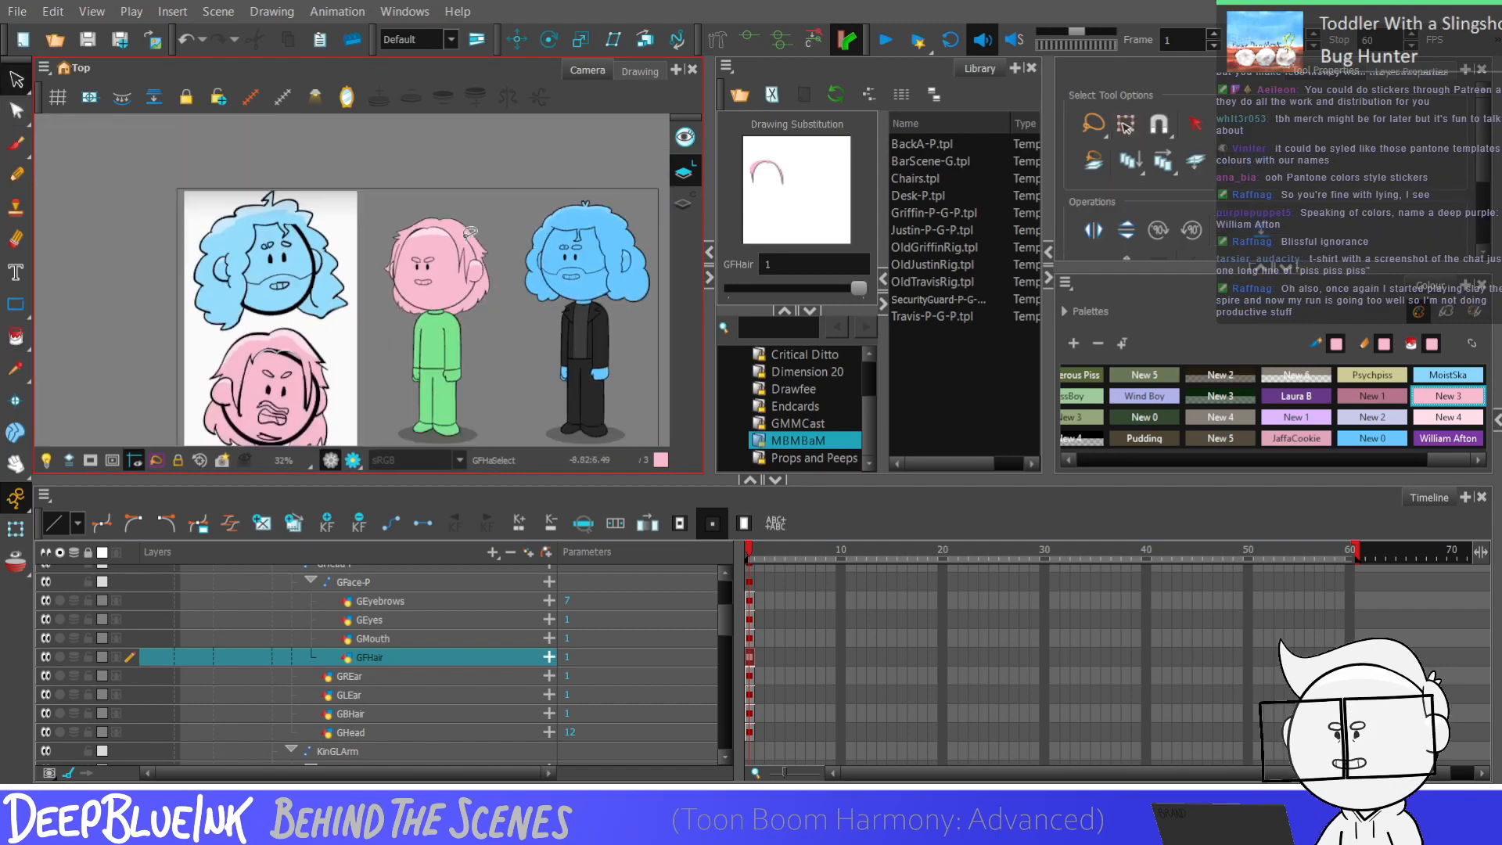
pyautogui.moveTo(469, 232)
pyautogui.mouseDown()
pyautogui.moveTo(500, 430)
pyautogui.moveTo(381, 383)
pyautogui.mouseUp()
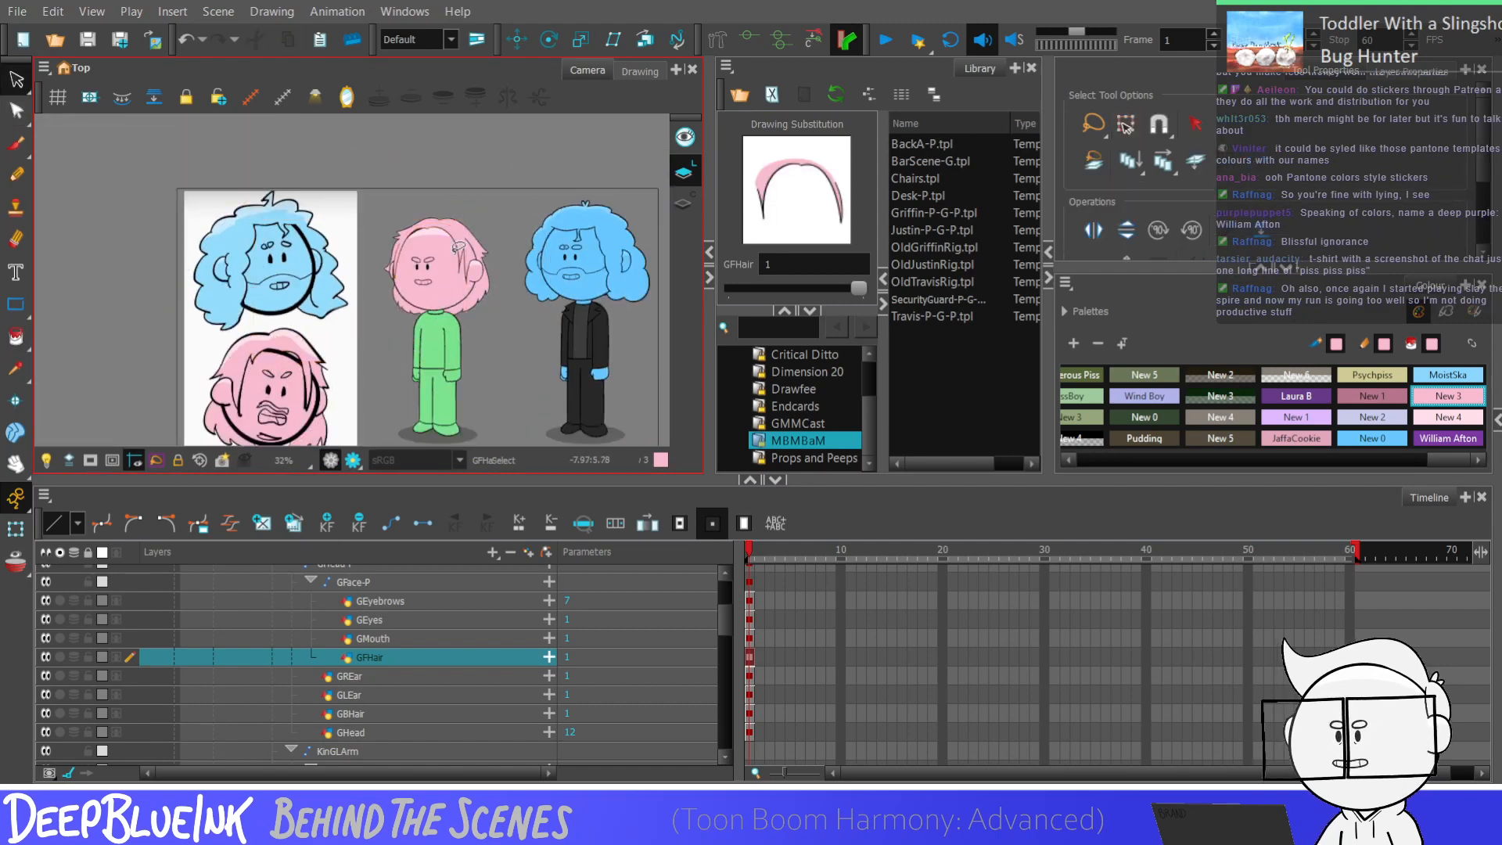
pyautogui.scroll(5, 461, 223)
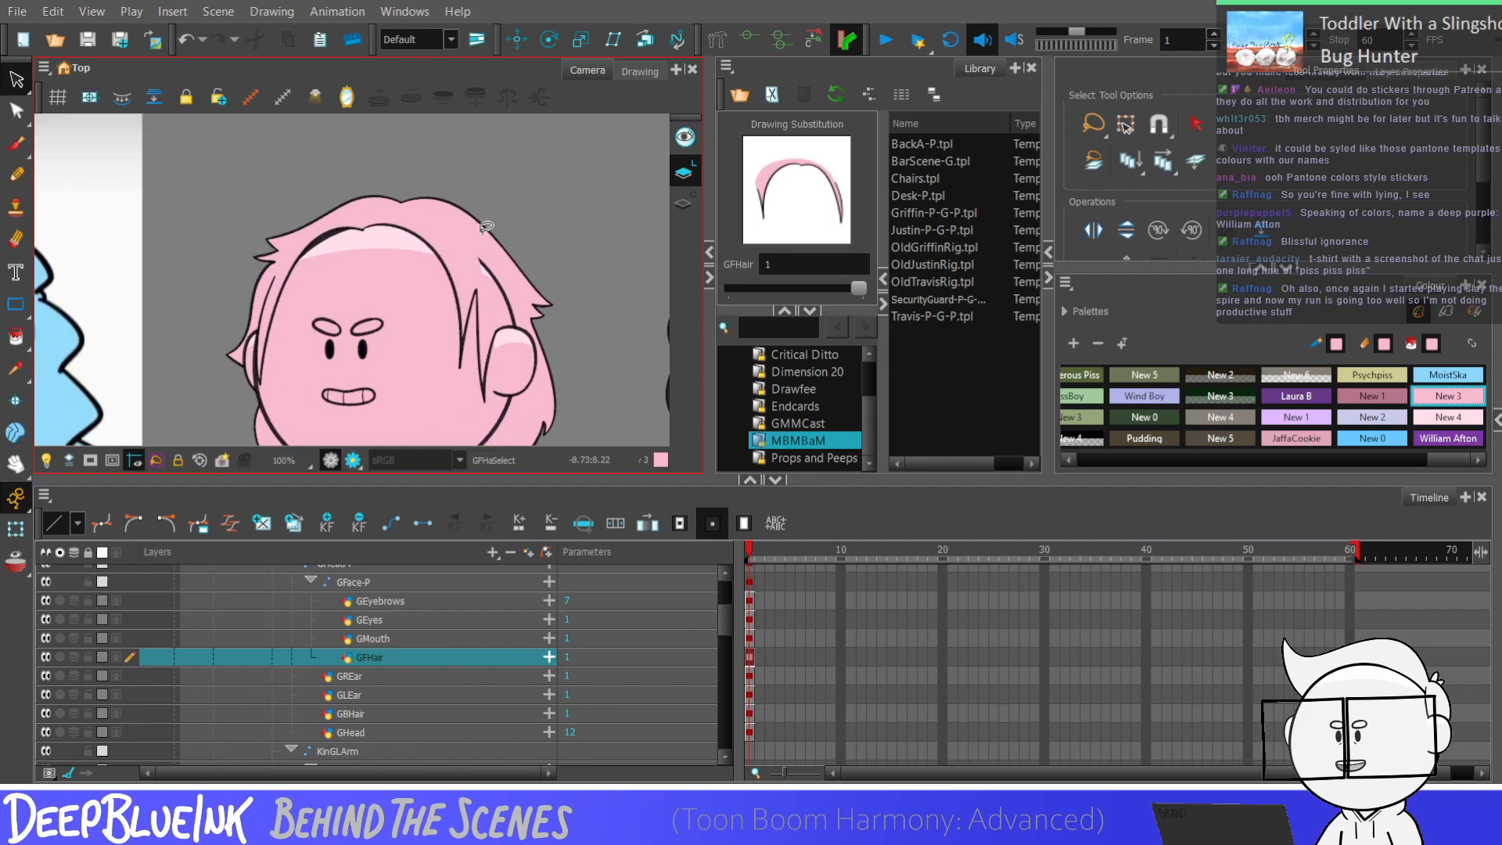
pyautogui.hotkey('alt', 'q')
pyautogui.scroll(6, 371, 219)
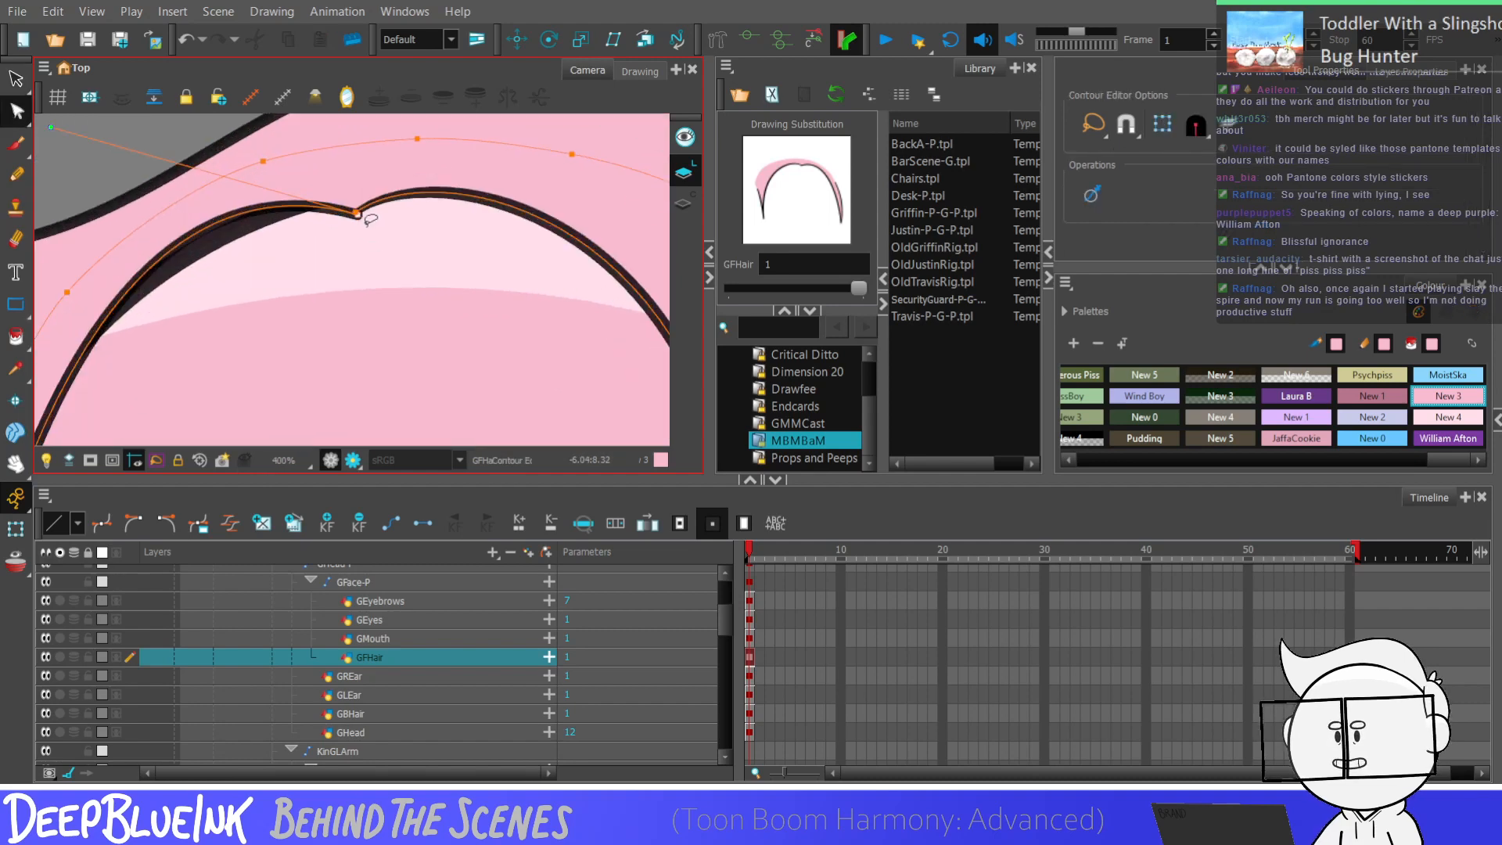
pyautogui.scroll(-3, 371, 219)
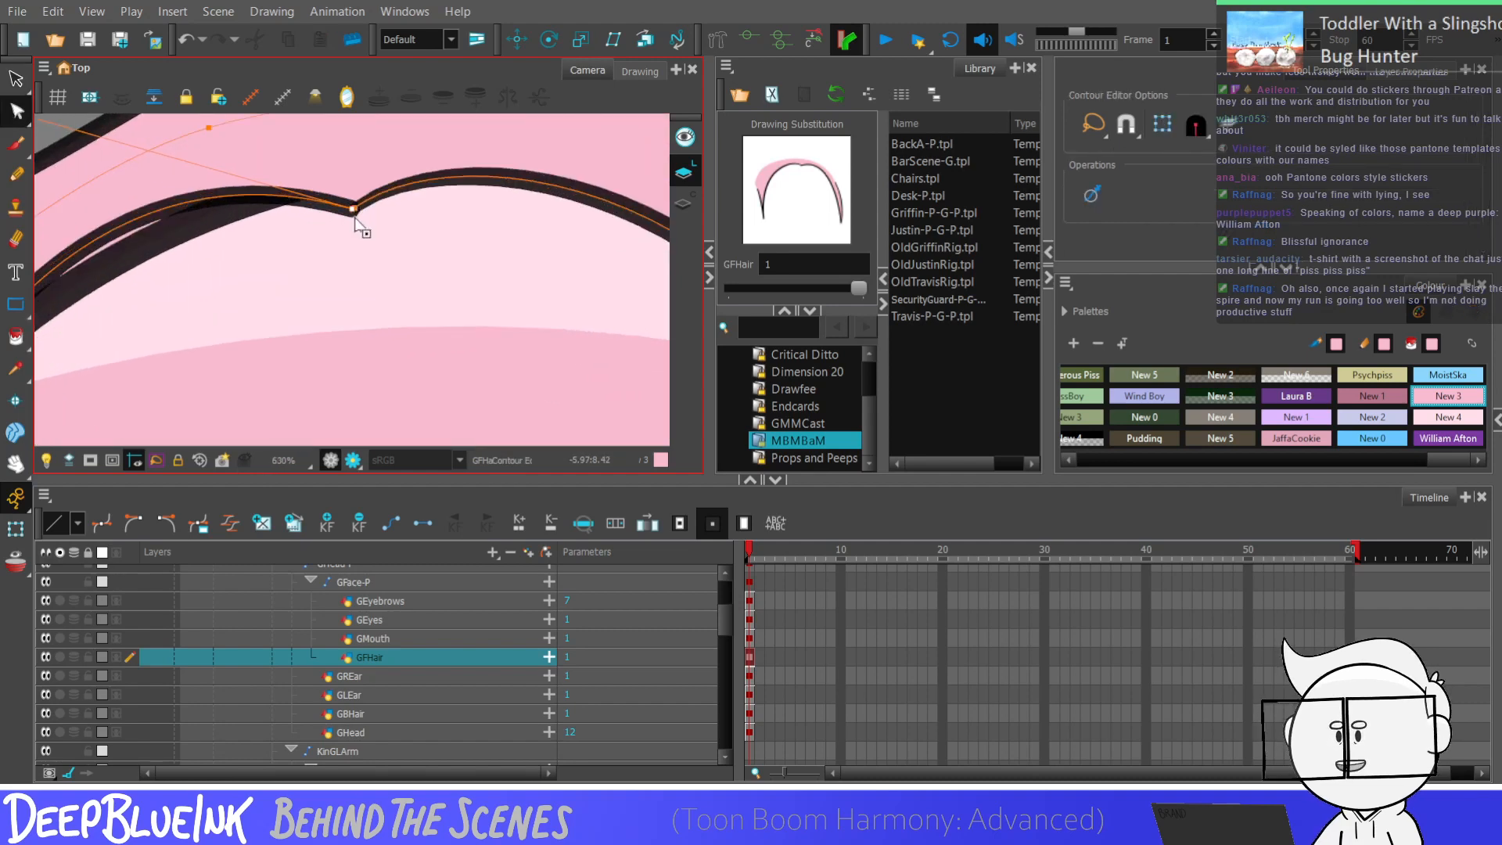
pyautogui.click(402, 213)
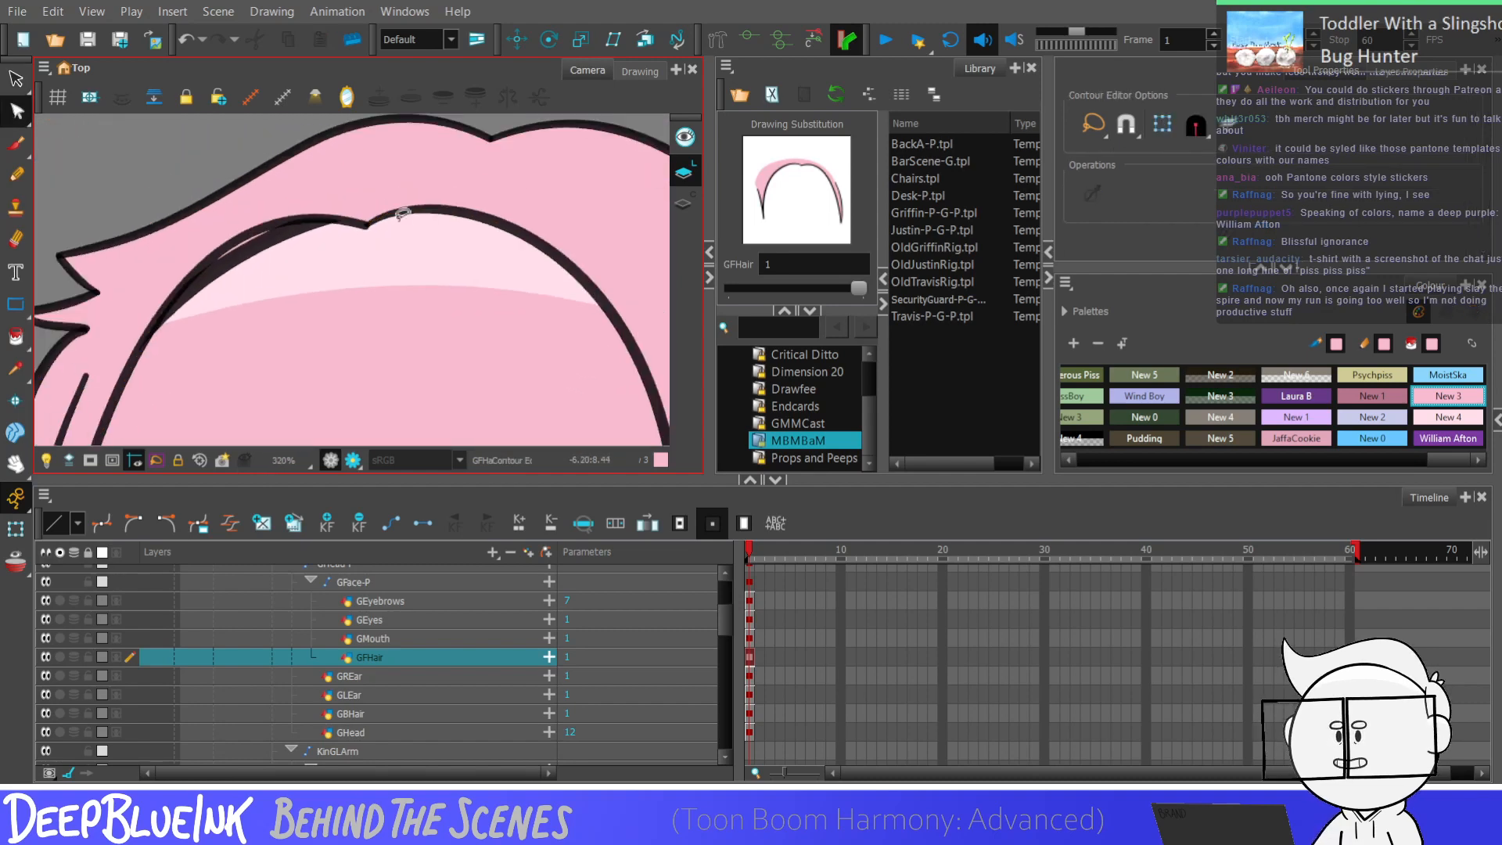
pyautogui.scroll(-6, 402, 213)
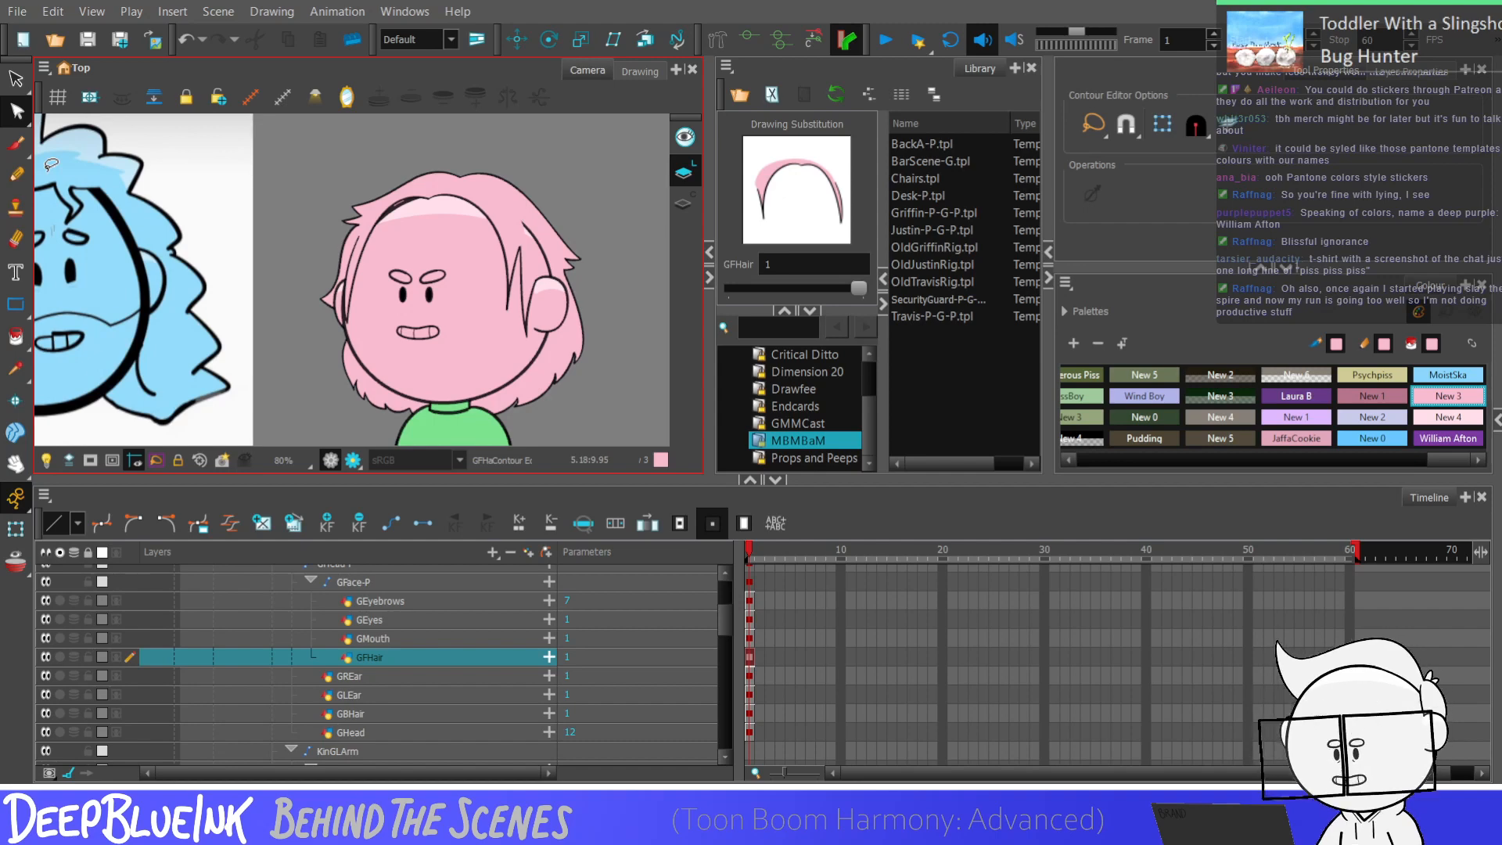
# Step: Try to reshape the left arc of the GFHair crown by changing the angle of the centre point's handle
pyautogui.click(436, 205)
pyautogui.scroll(3, 436, 205)
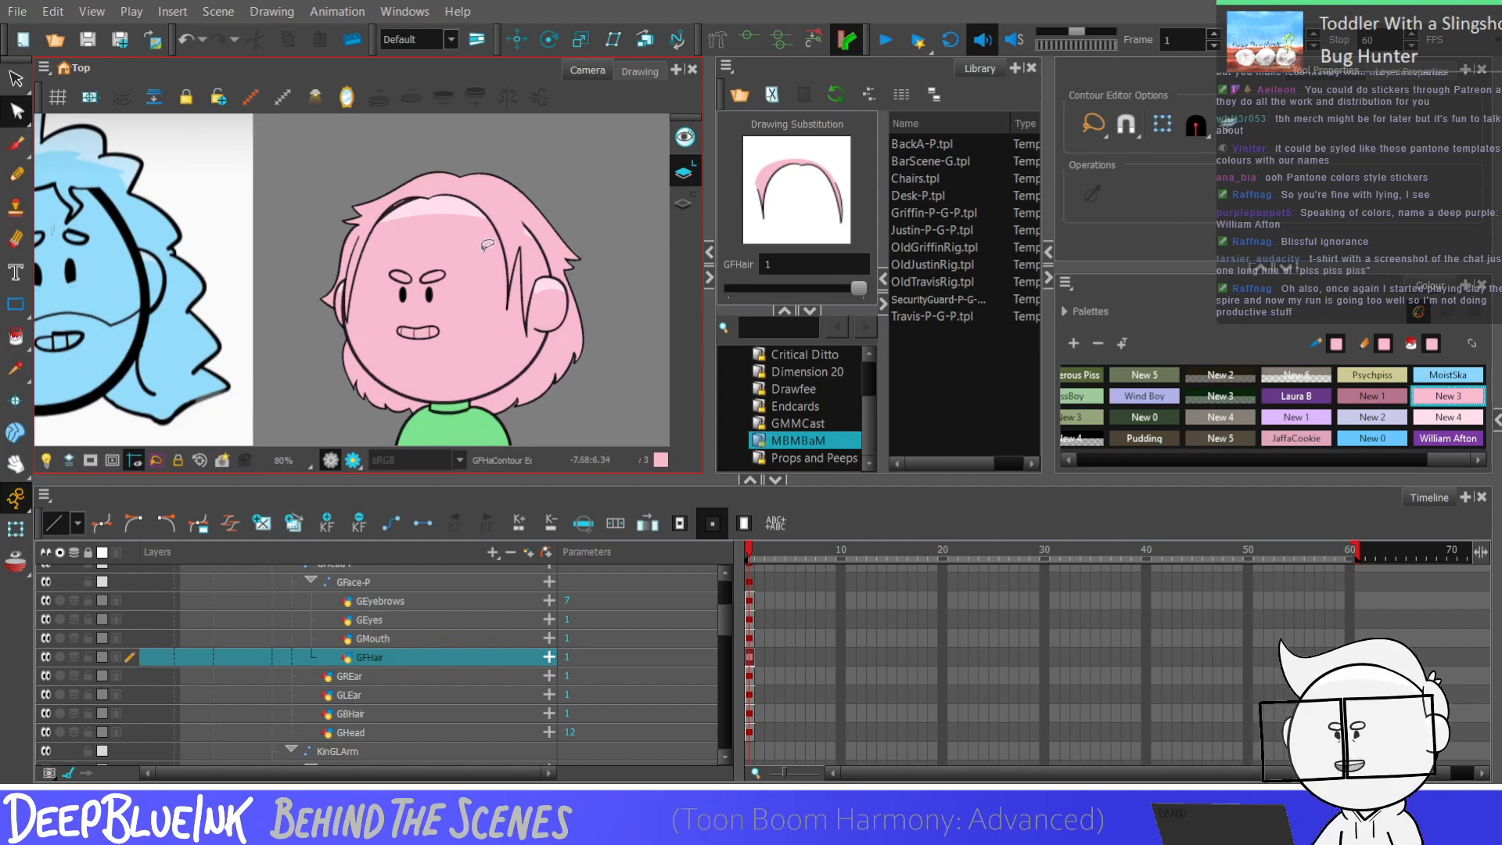
pyautogui.scroll(1, 442, 209)
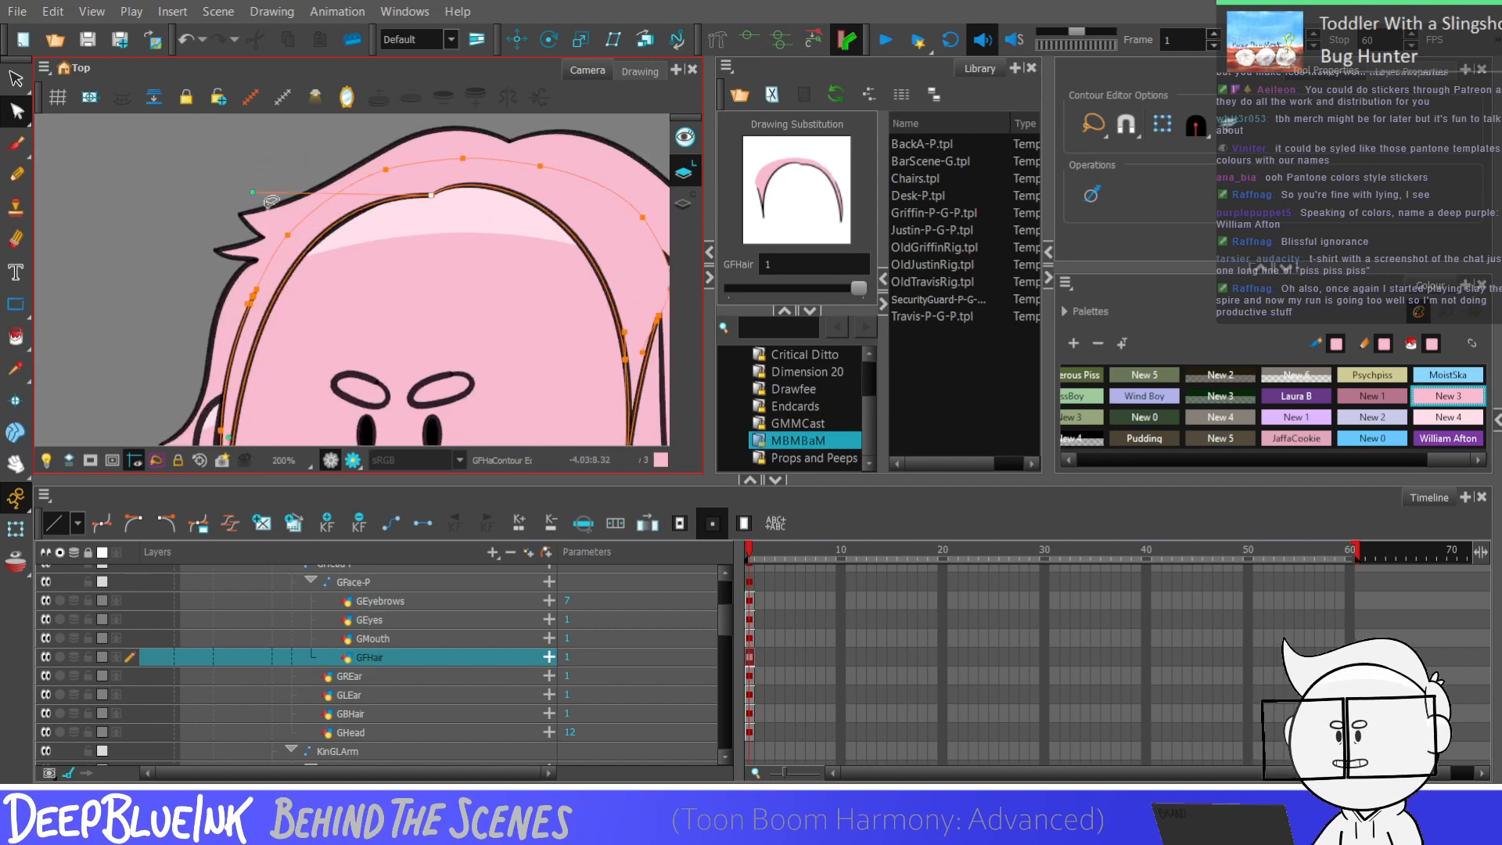
pyautogui.scroll(-2, 327, 258)
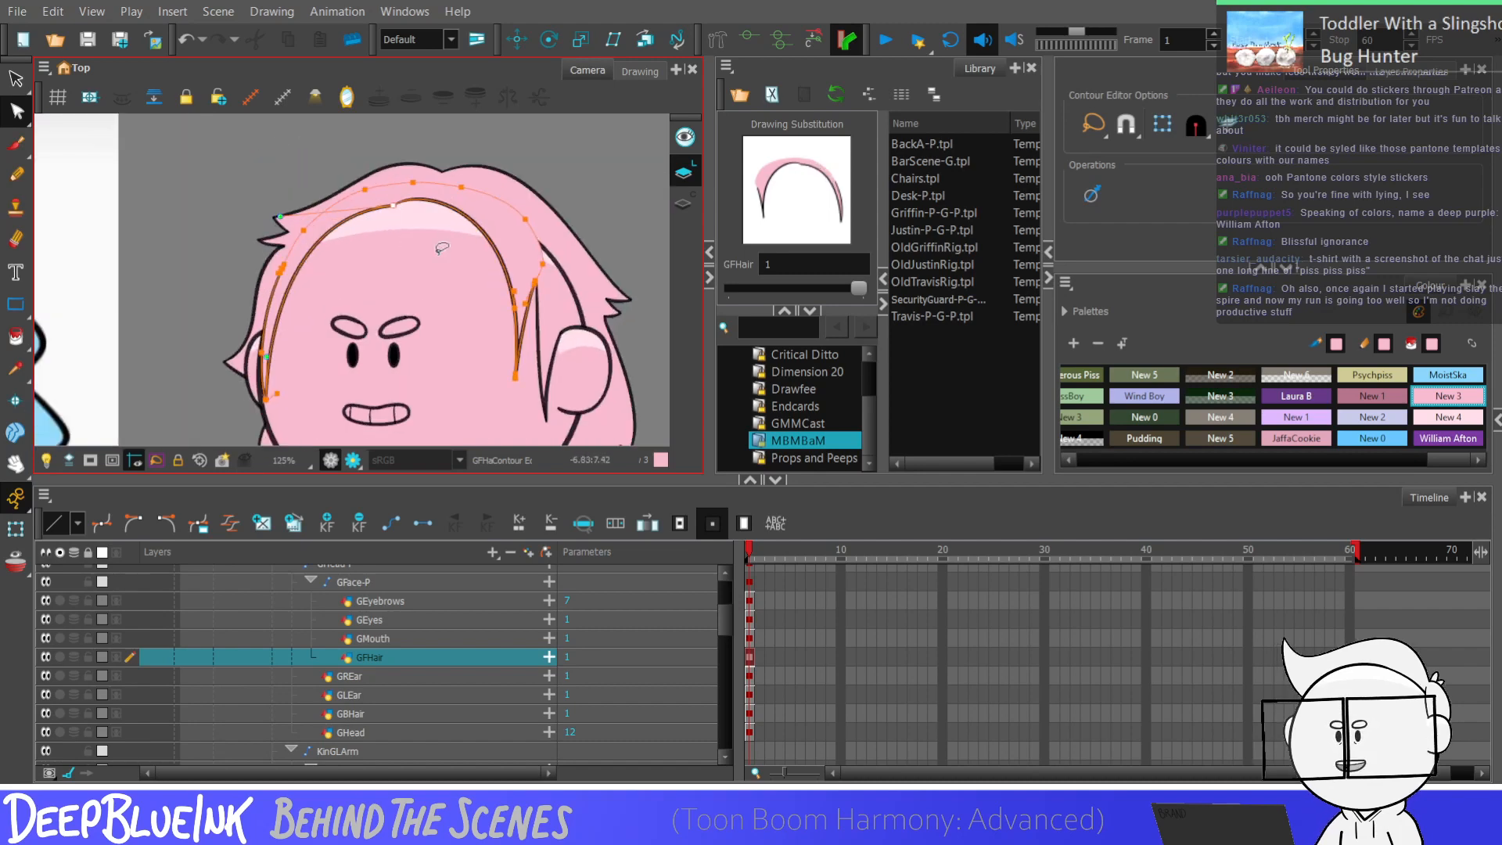
pyautogui.scroll(1, 442, 249)
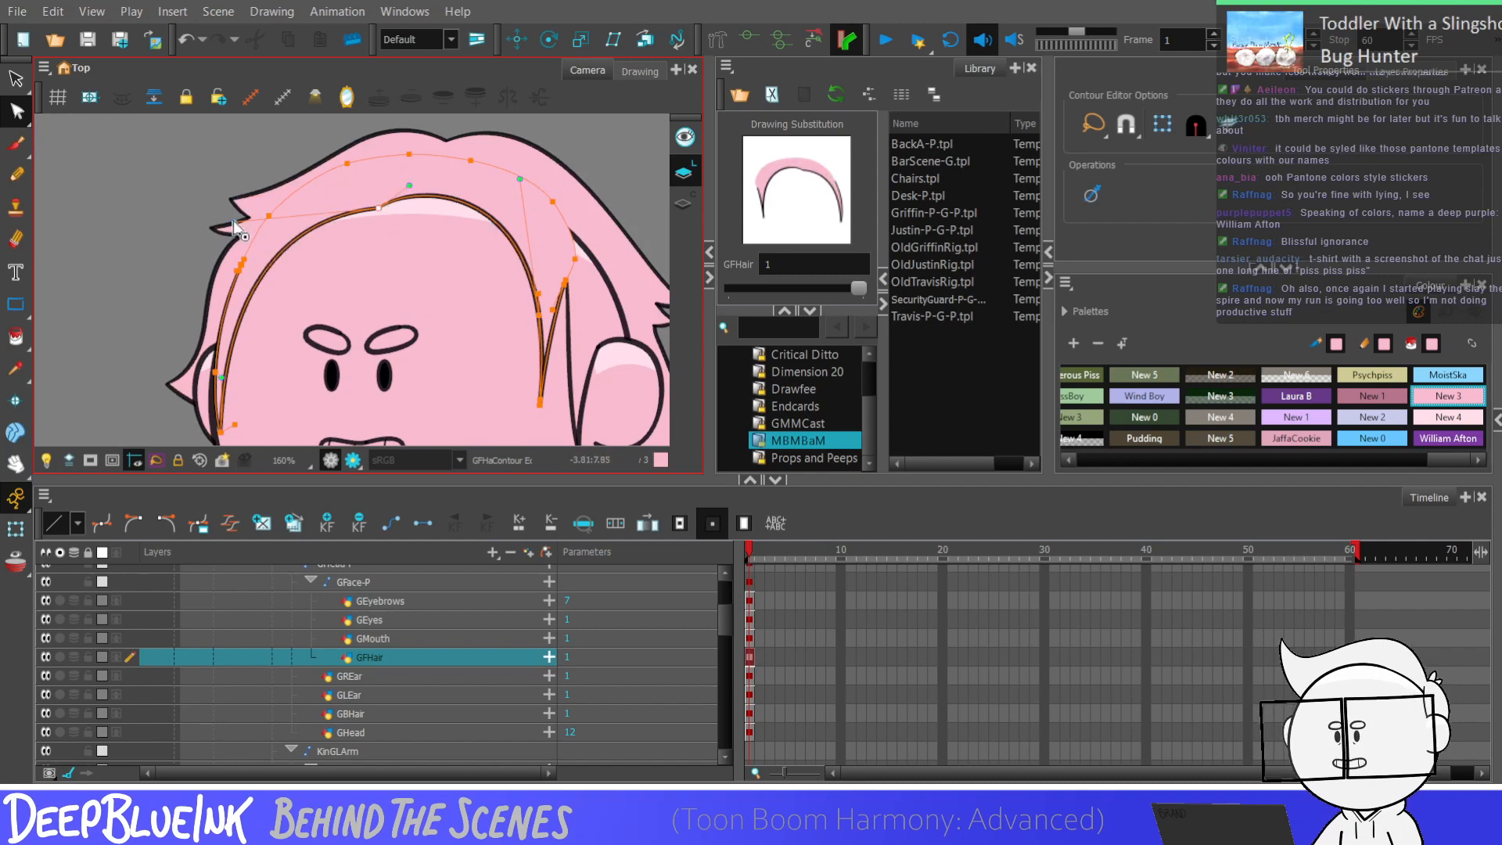
pyautogui.click(234, 226)
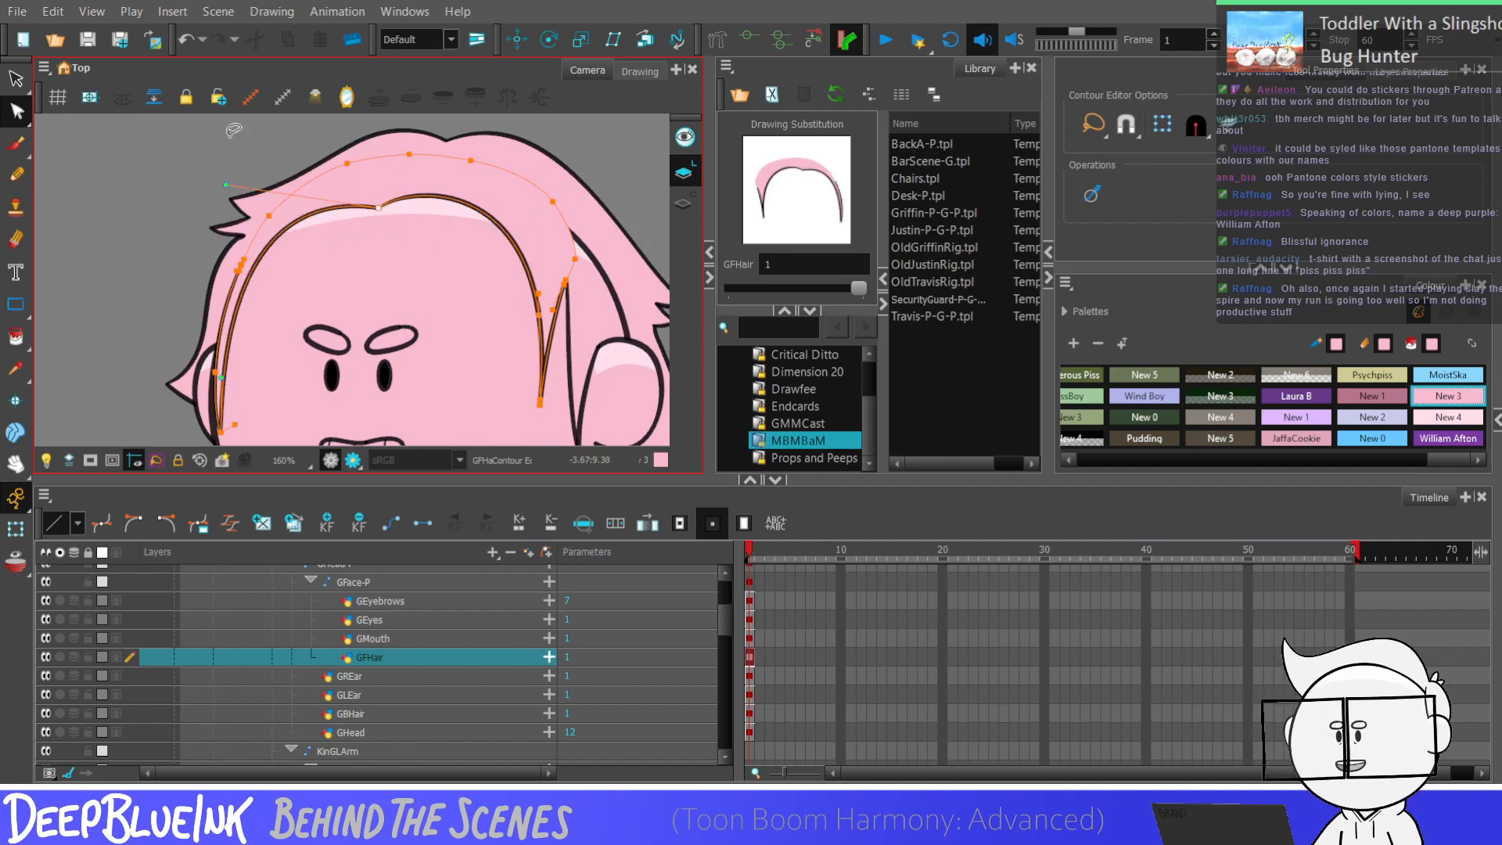
pyautogui.scroll(-1, 405, 220)
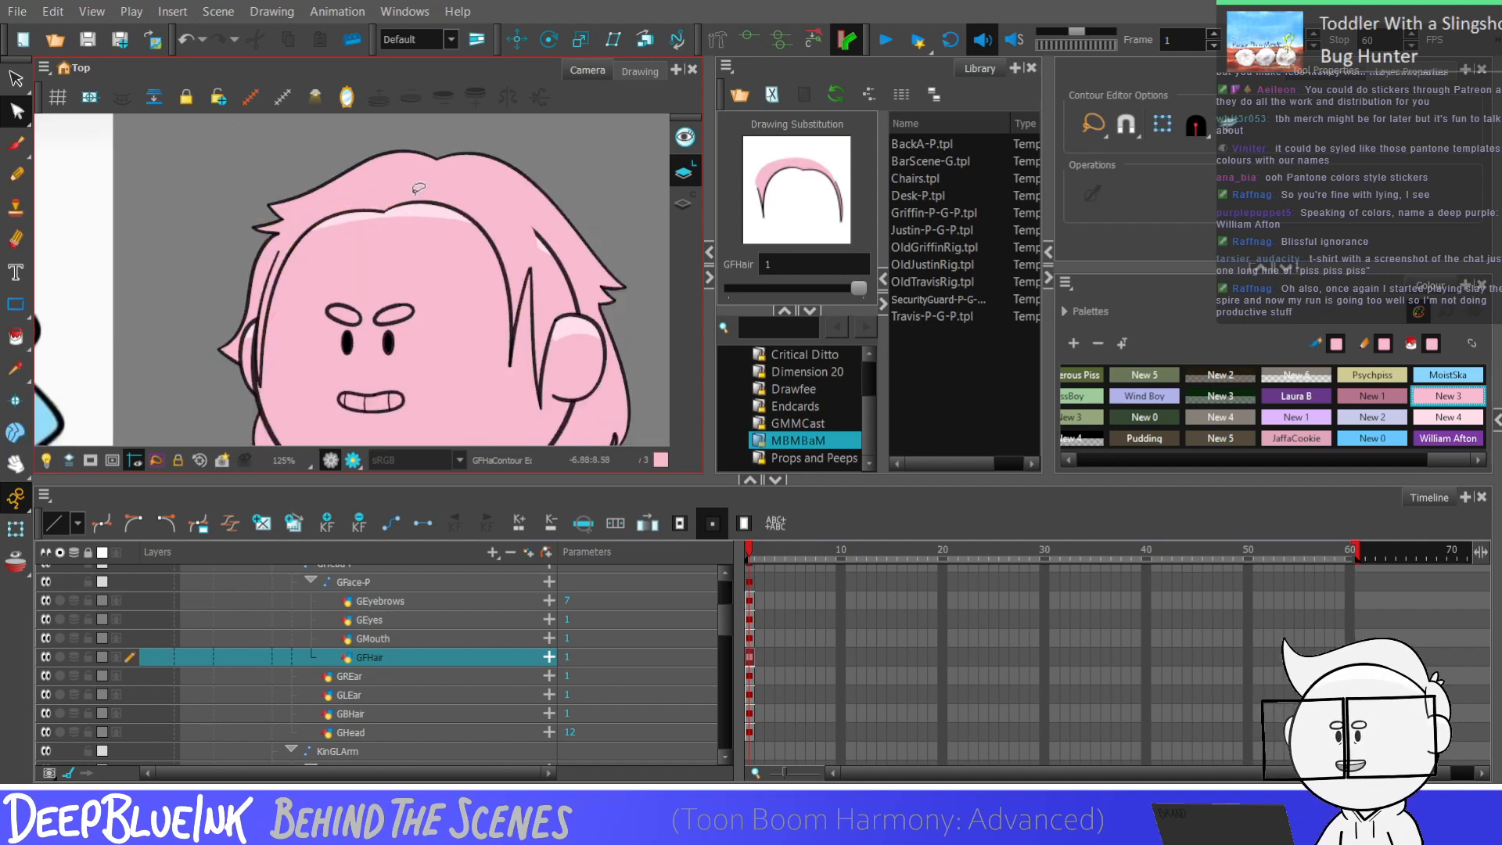
# Step: Try to adjust the right arc of the GFHair crown where it meets the centre notch
pyautogui.scroll(-1, 419, 187)
pyautogui.click(414, 191)
pyautogui.scroll(3, 407, 190)
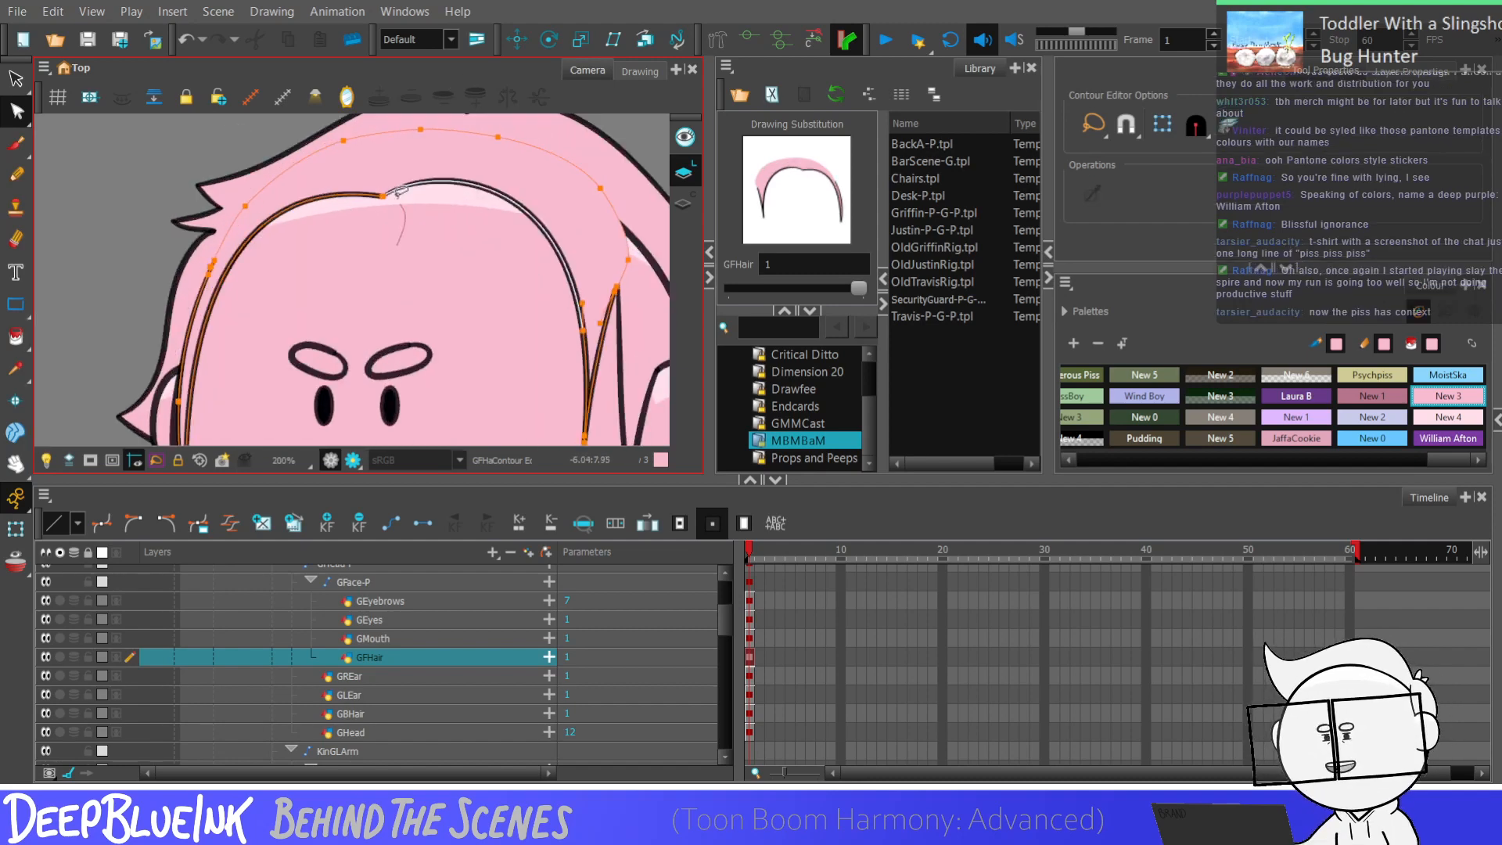
pyautogui.moveTo(395, 198); pyautogui.dragTo(400, 212)
pyautogui.click(394, 231)
pyautogui.scroll(-5, 467, 206)
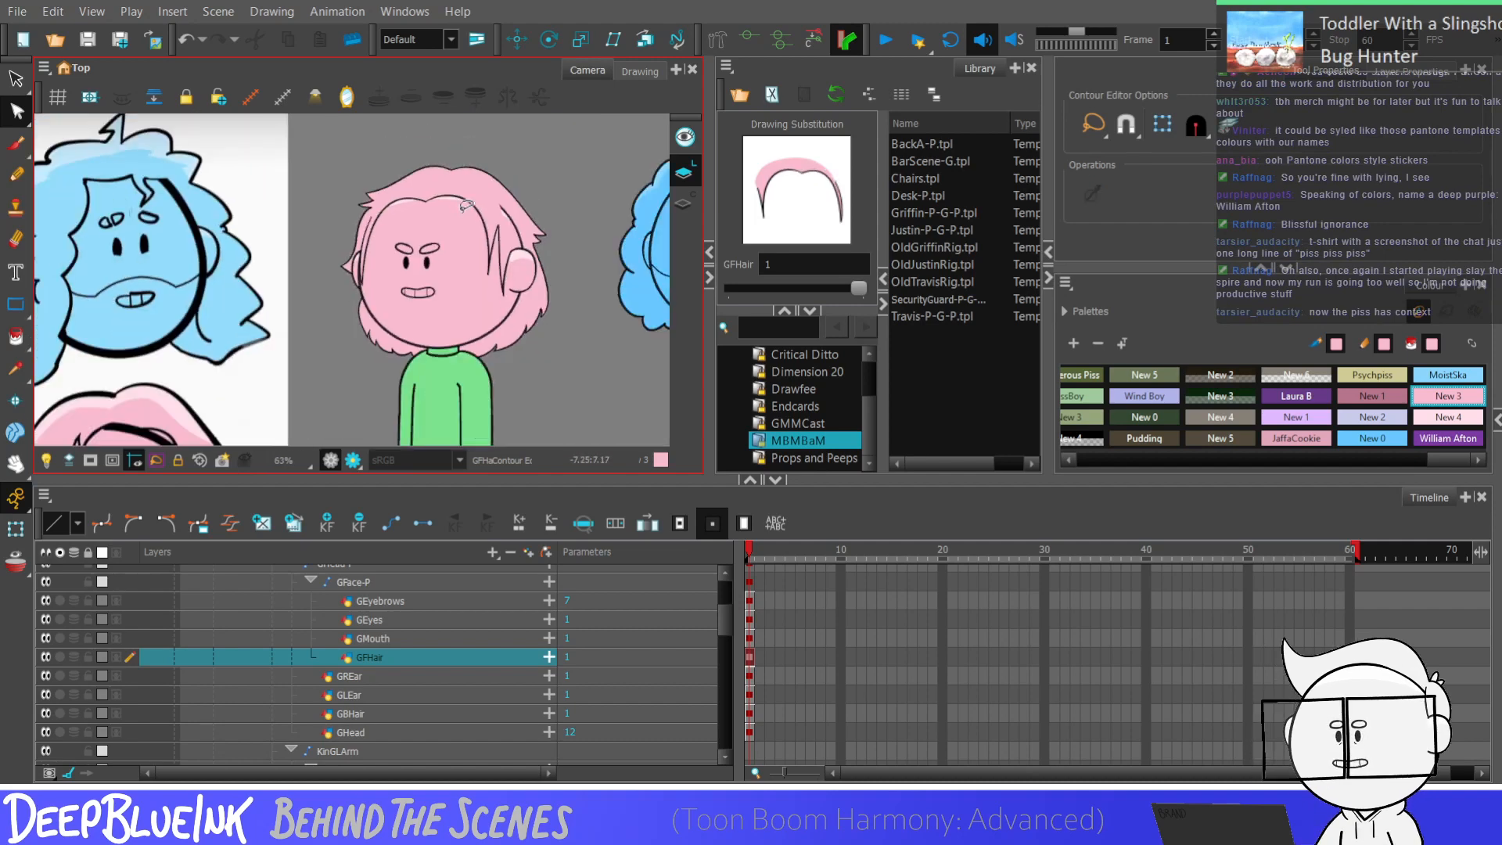
pyautogui.scroll(-3, 467, 206)
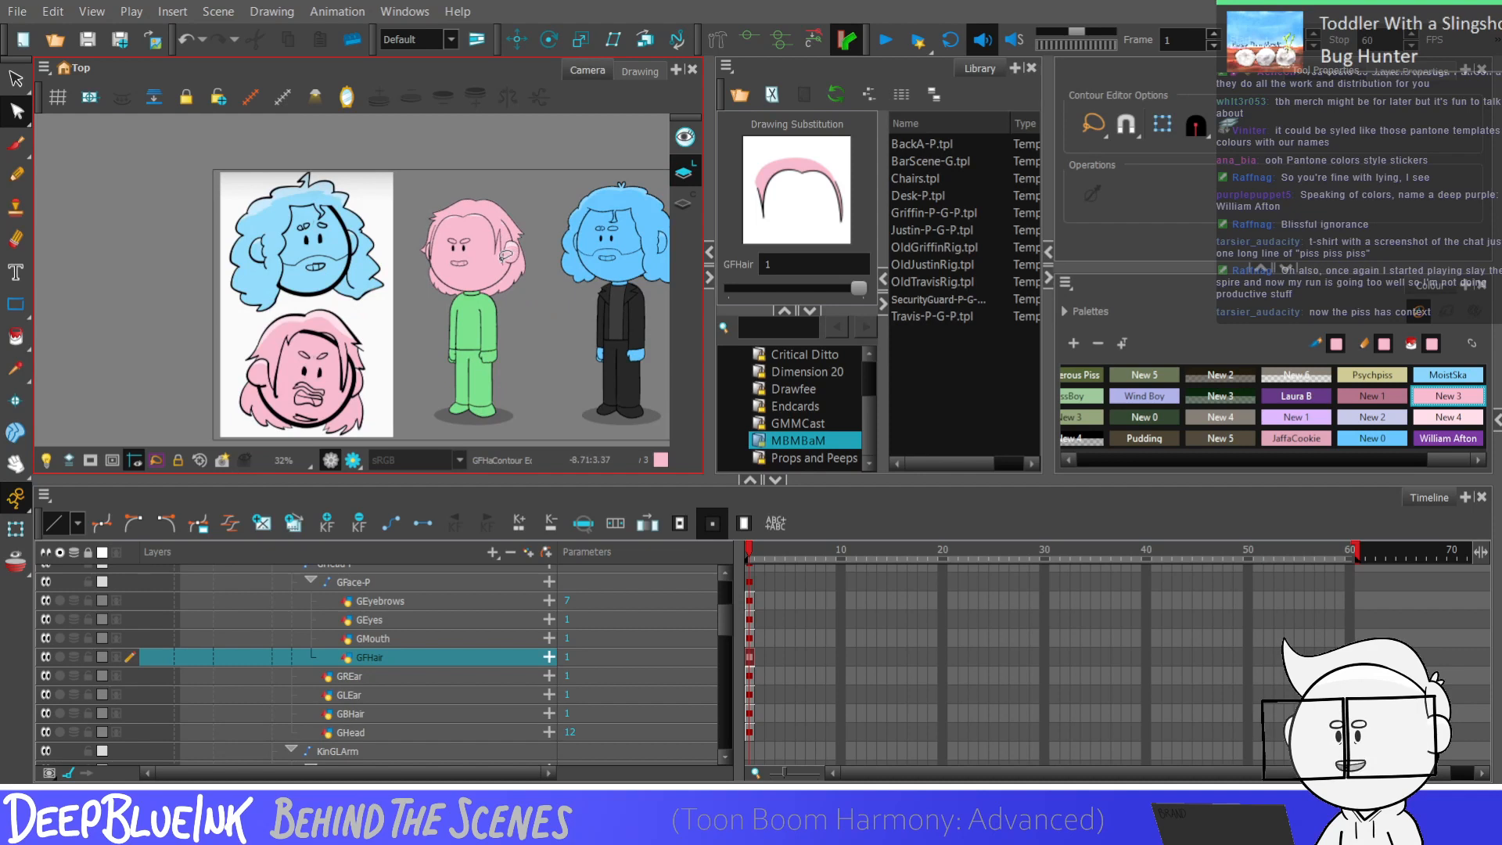
# Step: Undo the crown notch edits and the pink fill on the GFHair layer
pyautogui.click(436, 205)
pyautogui.press('Delete')
pyautogui.press('Escape')
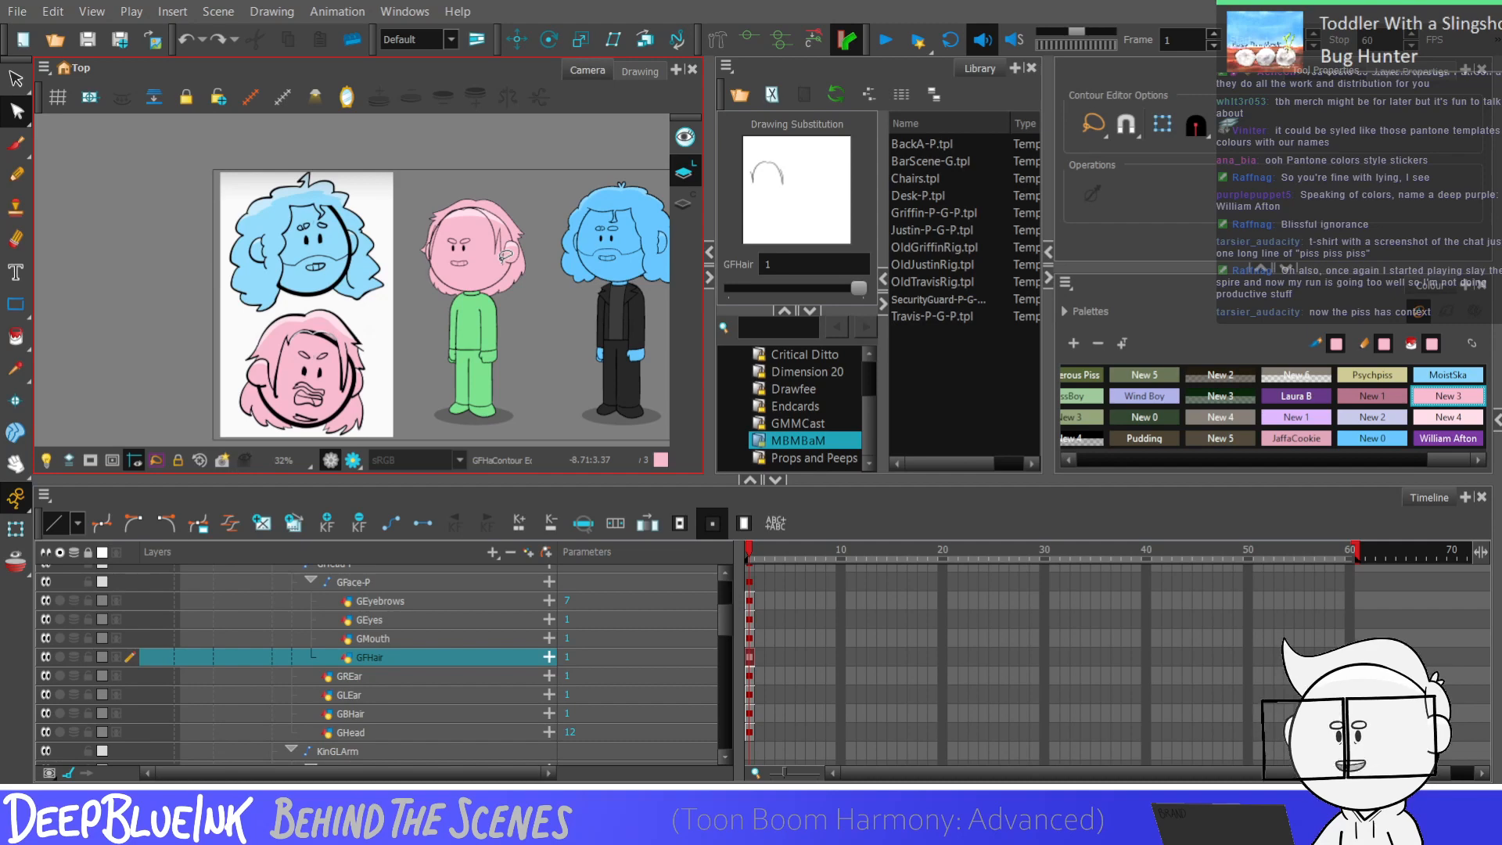
# Step: Fill the enclosed front-hair areas on GFHair with New 3 pink again
pyautogui.scroll(5, 509, 258)
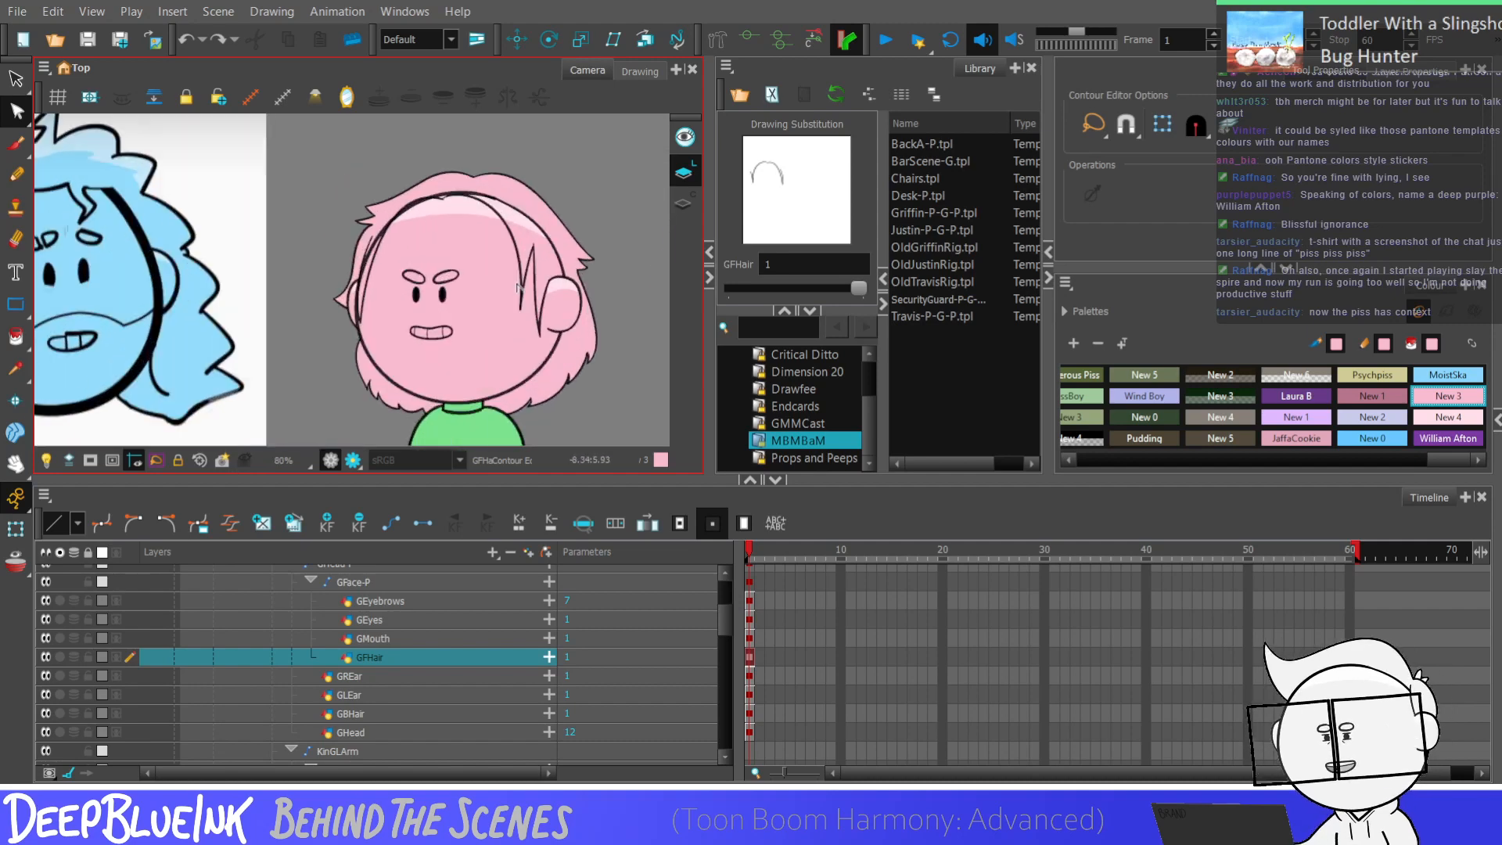
pyautogui.click(518, 290)
pyautogui.hotkey('alt', 'i')
pyautogui.click(532, 260)
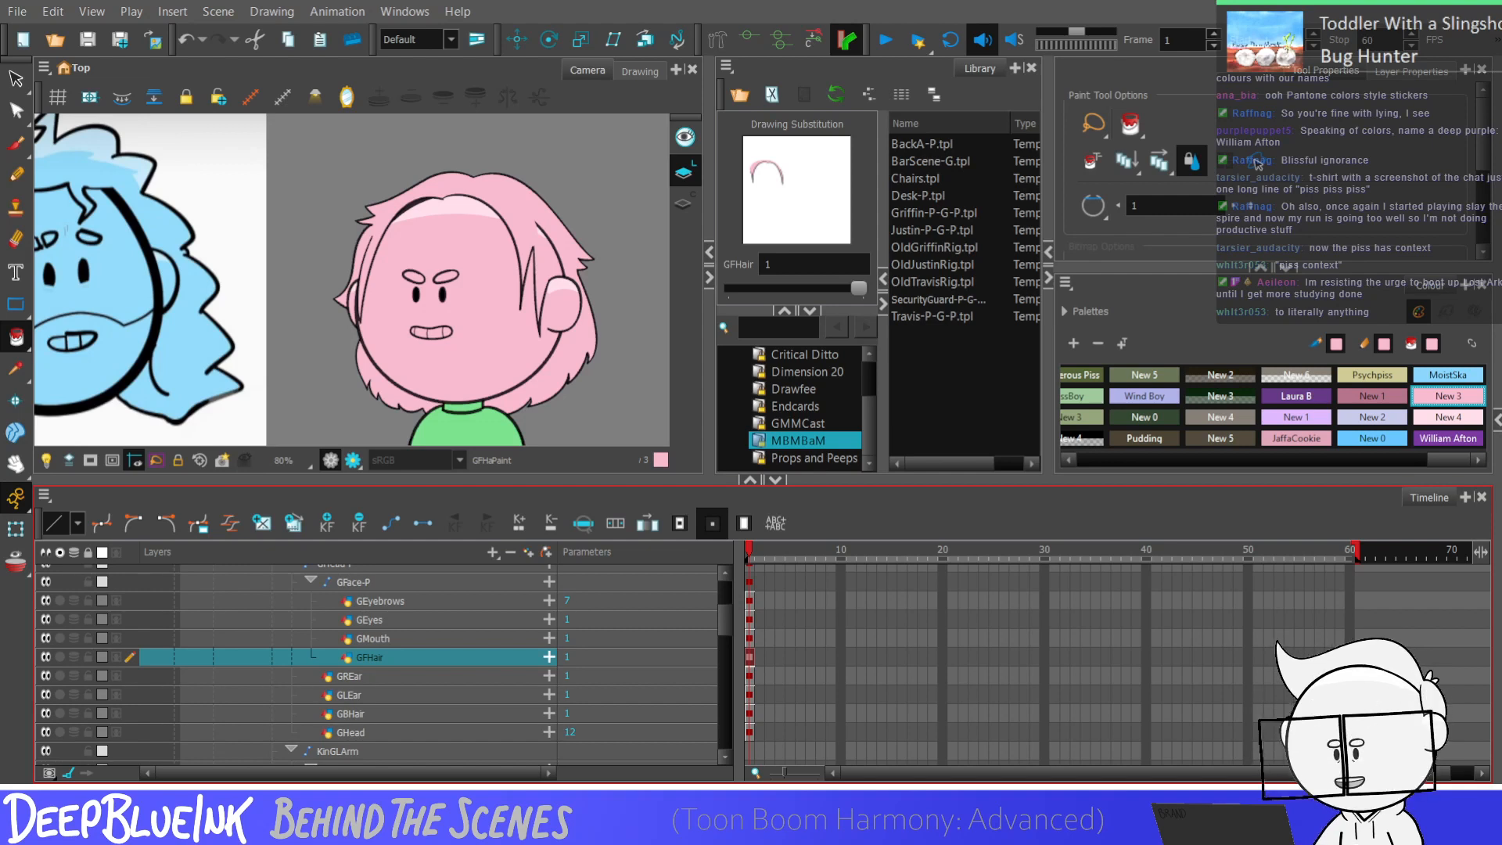
# Step: Raise the left arc of the GFHair crown into a pointed centre notch by pulling the centre point's left handle upward
pyautogui.hotkey('alt', 'q')
pyautogui.scroll(2, 467, 205)
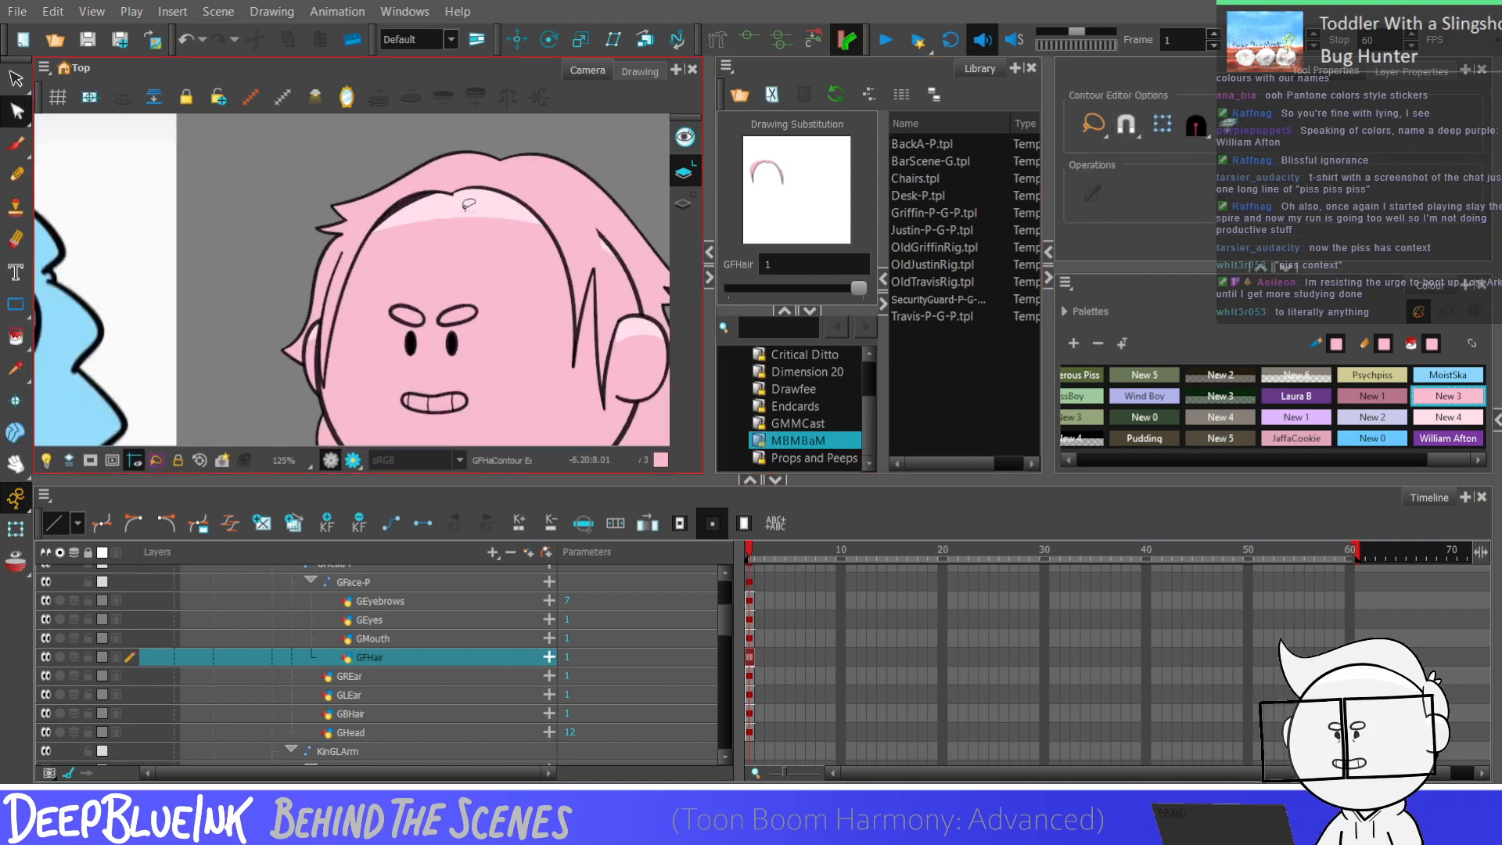
pyautogui.scroll(1, 468, 205)
pyautogui.click(452, 231)
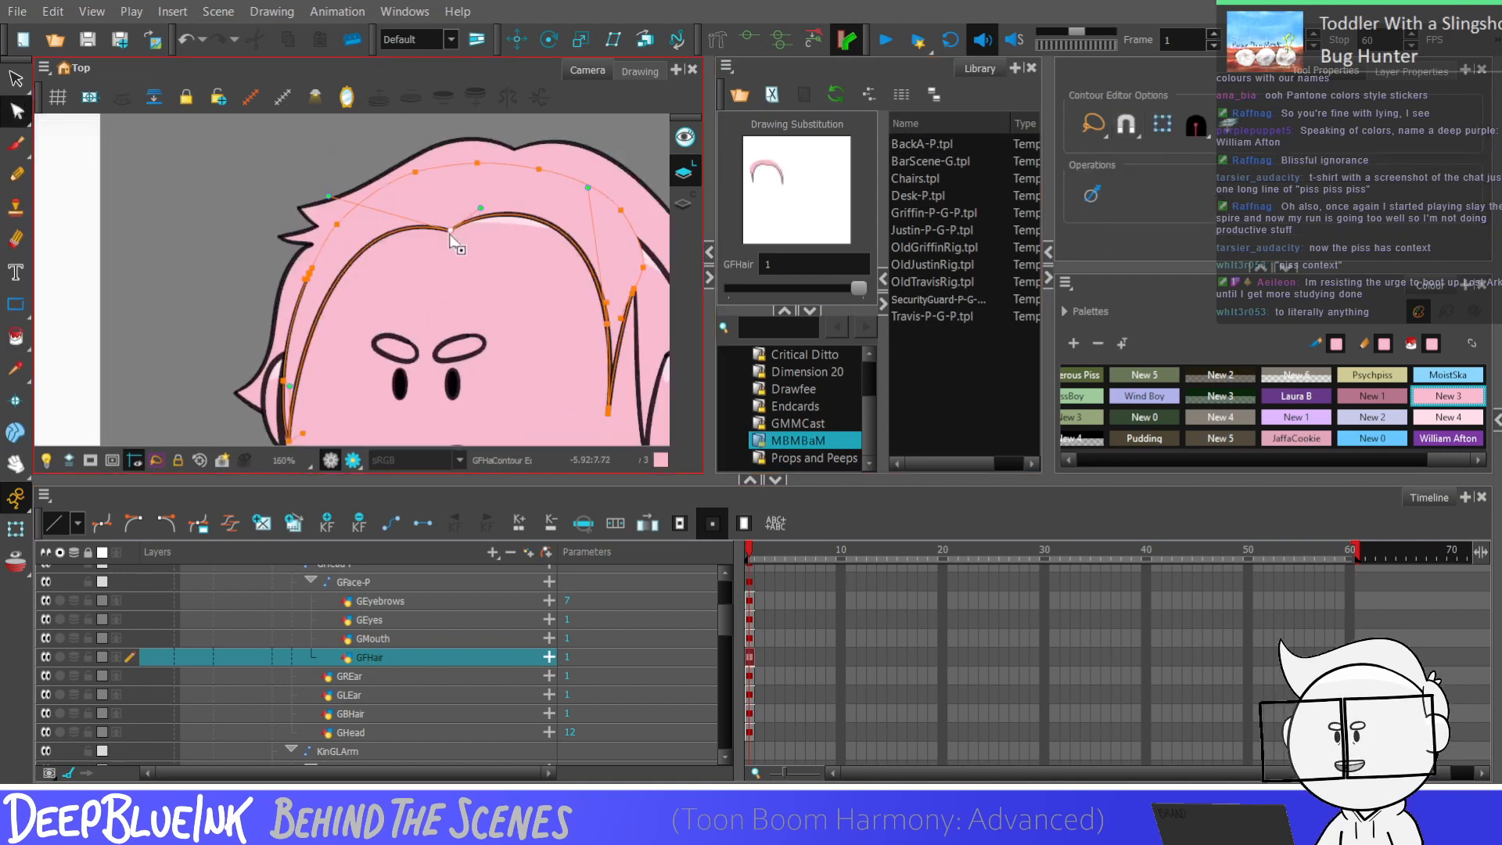
pyautogui.moveTo(338, 197); pyautogui.dragTo(326, 129)
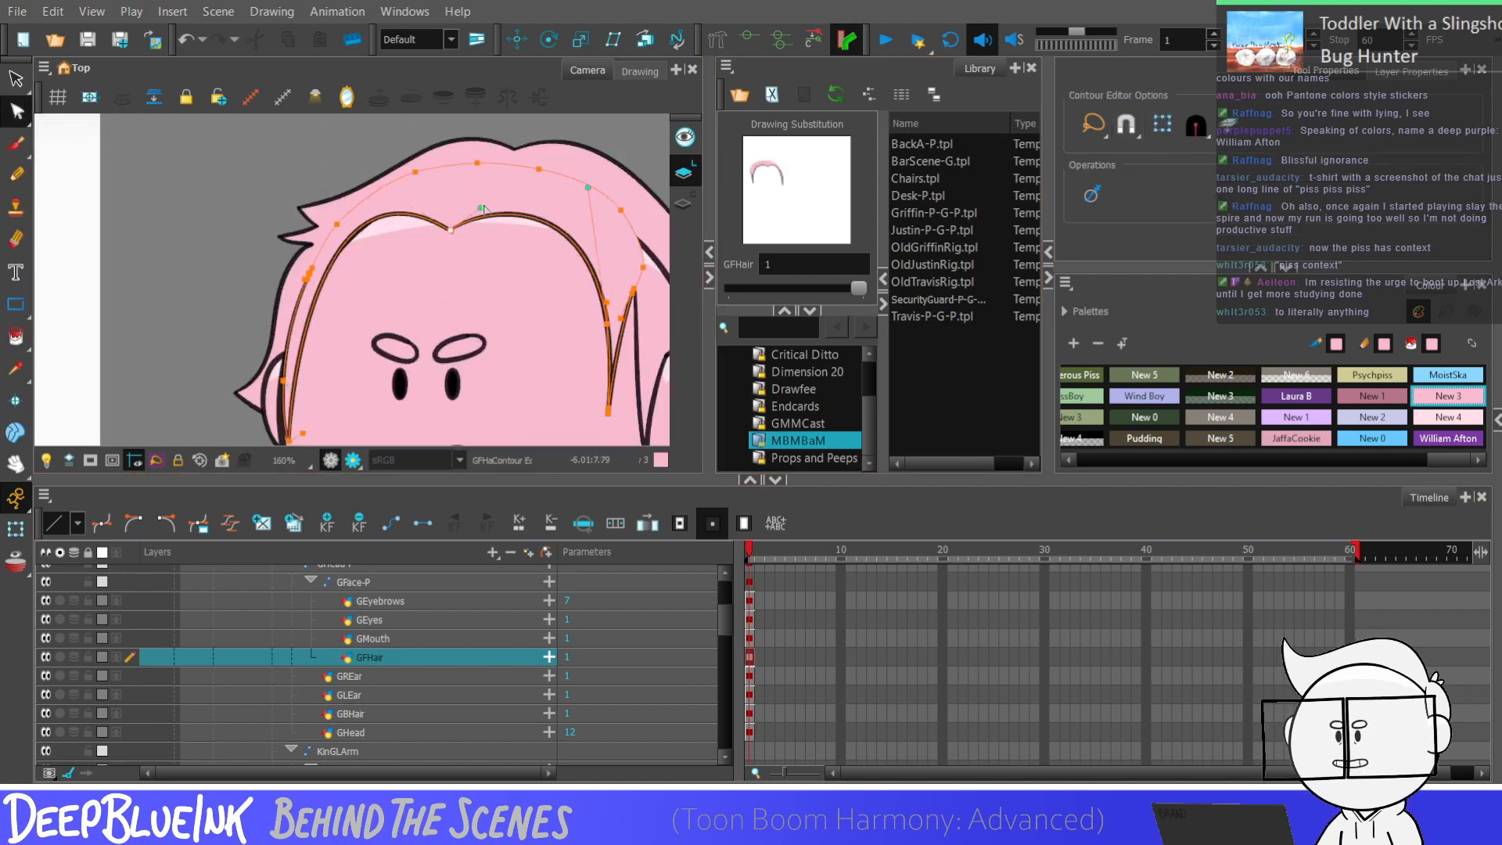
# Step: Refine the left arc of the GFHair crown by pulling the left handle of the centre notch point slightly inward
pyautogui.press('Escape')
pyautogui.click(452, 231)
pyautogui.scroll(4, 453, 231)
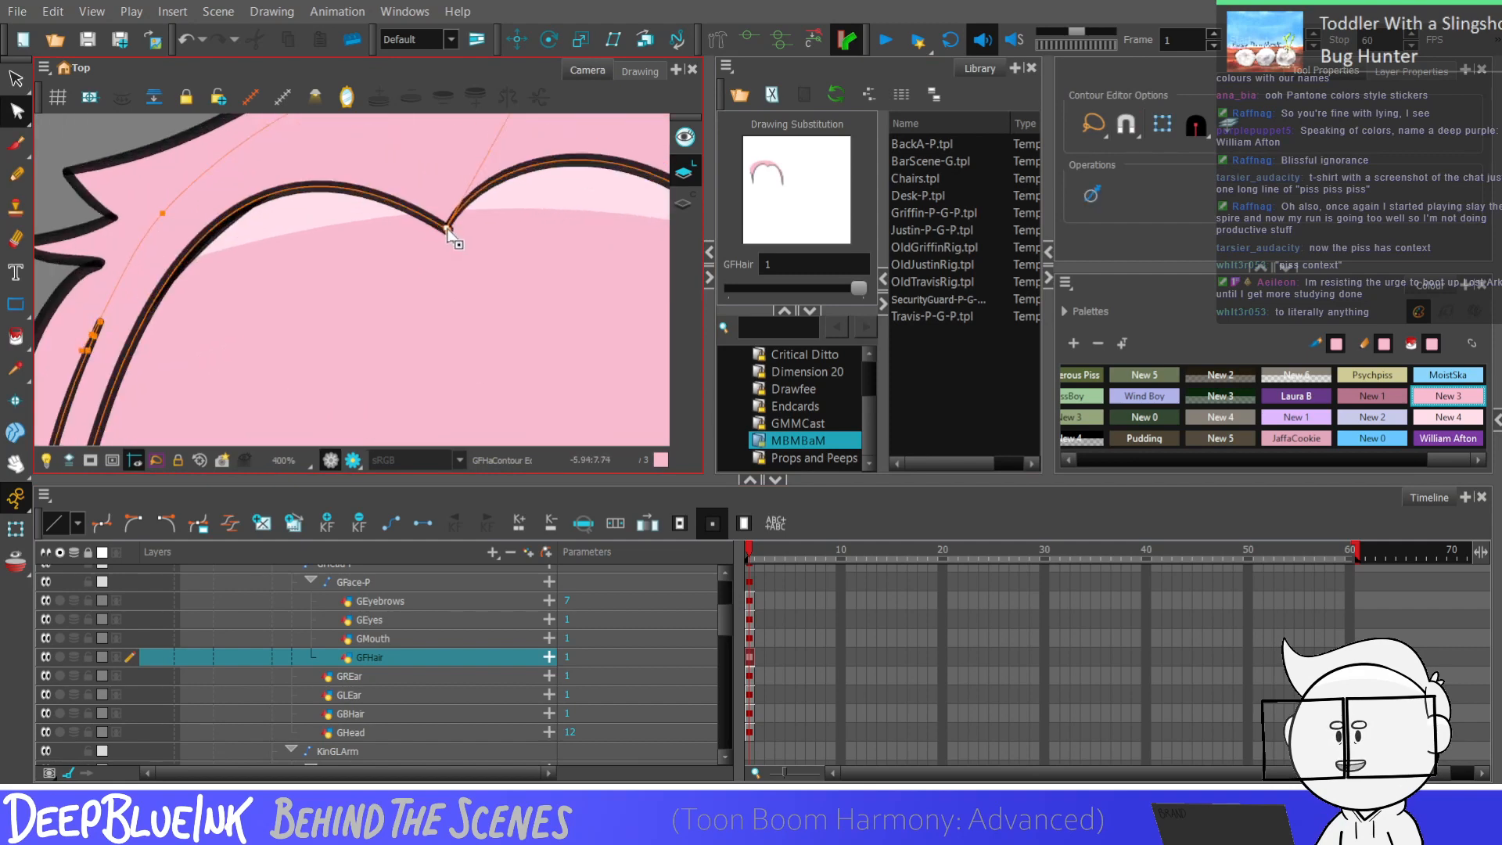
pyautogui.scroll(-5, 462, 254)
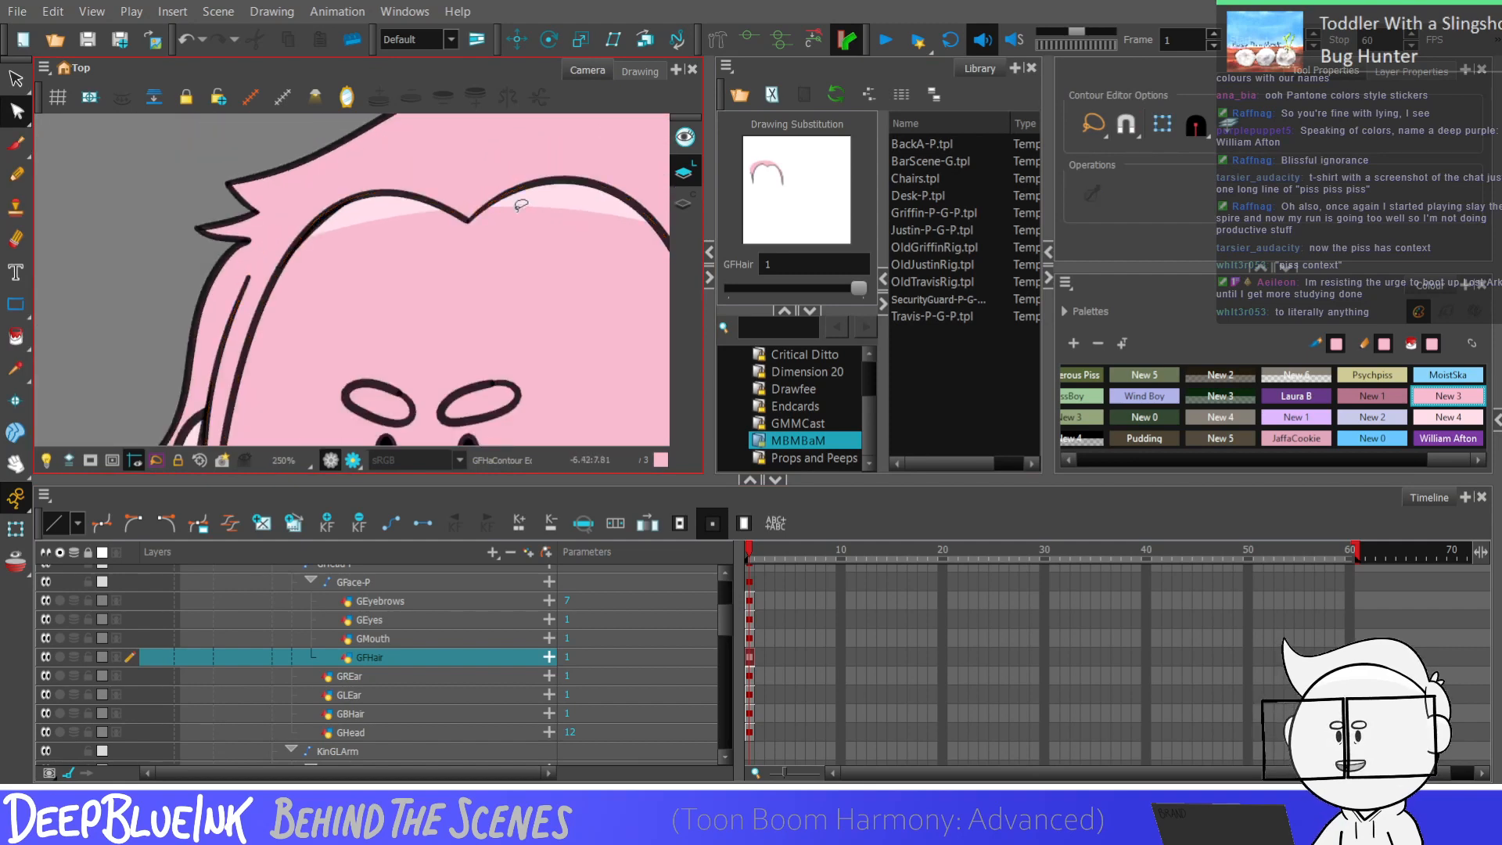
pyautogui.press('Escape')
pyautogui.scroll(2, 472, 260)
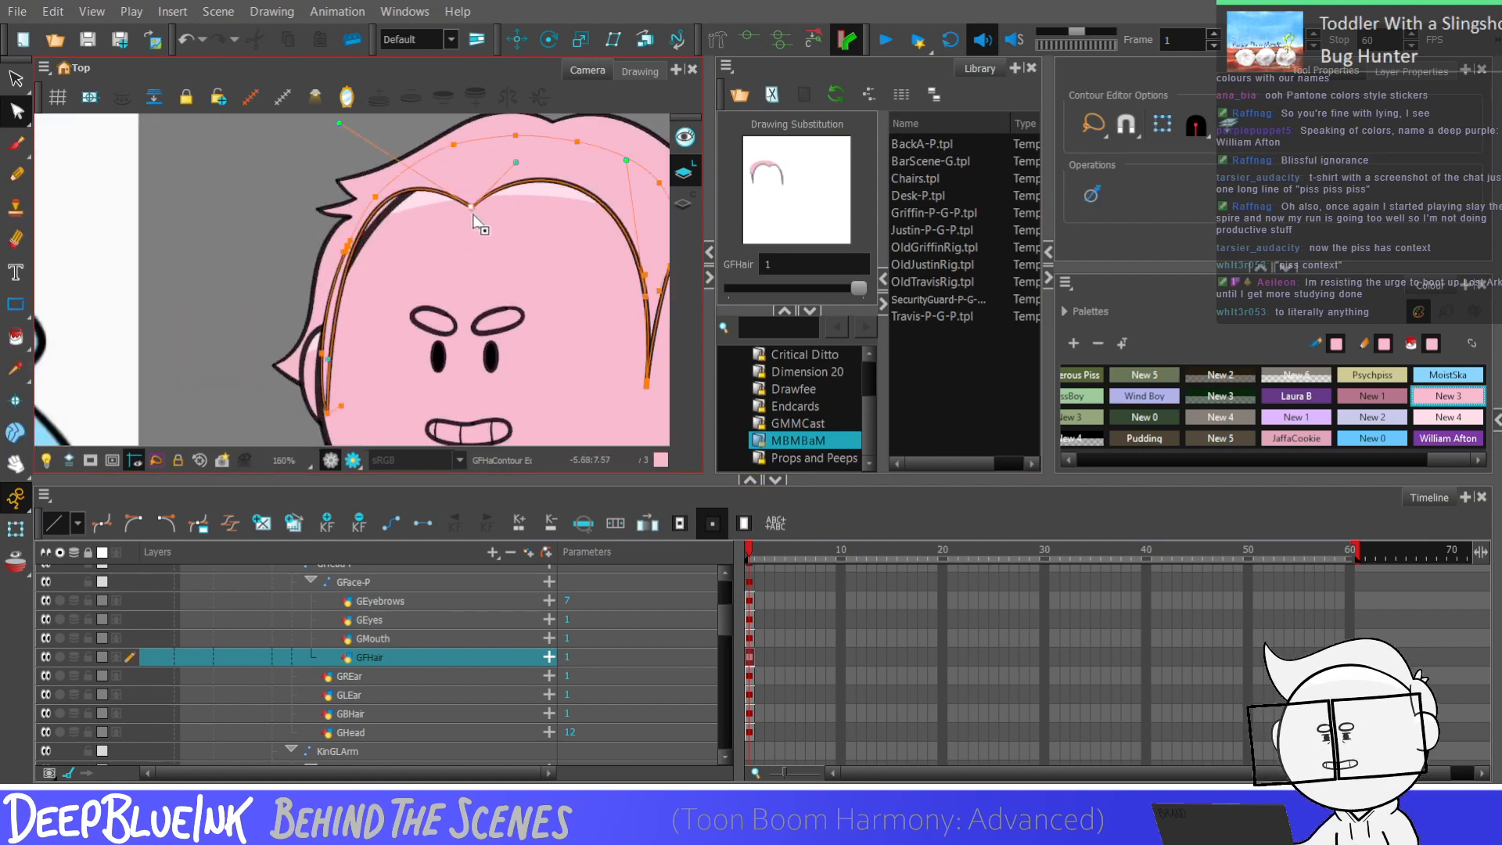
pyautogui.click(400, 119)
pyautogui.moveTo(368, 124); pyautogui.dragTo(350, 127)
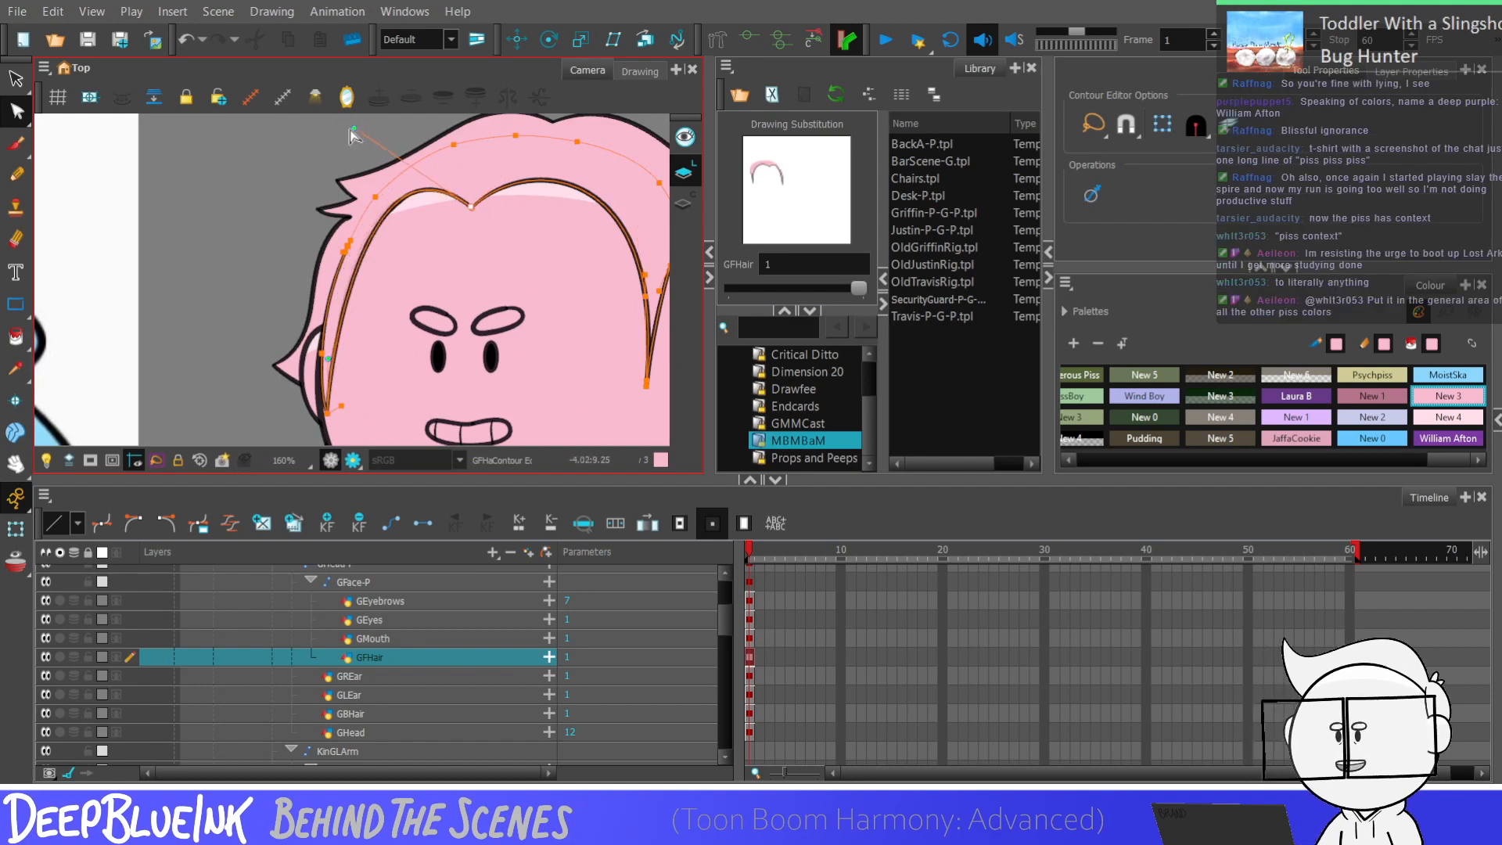
pyautogui.click(329, 350)
pyautogui.scroll(-4, 477, 229)
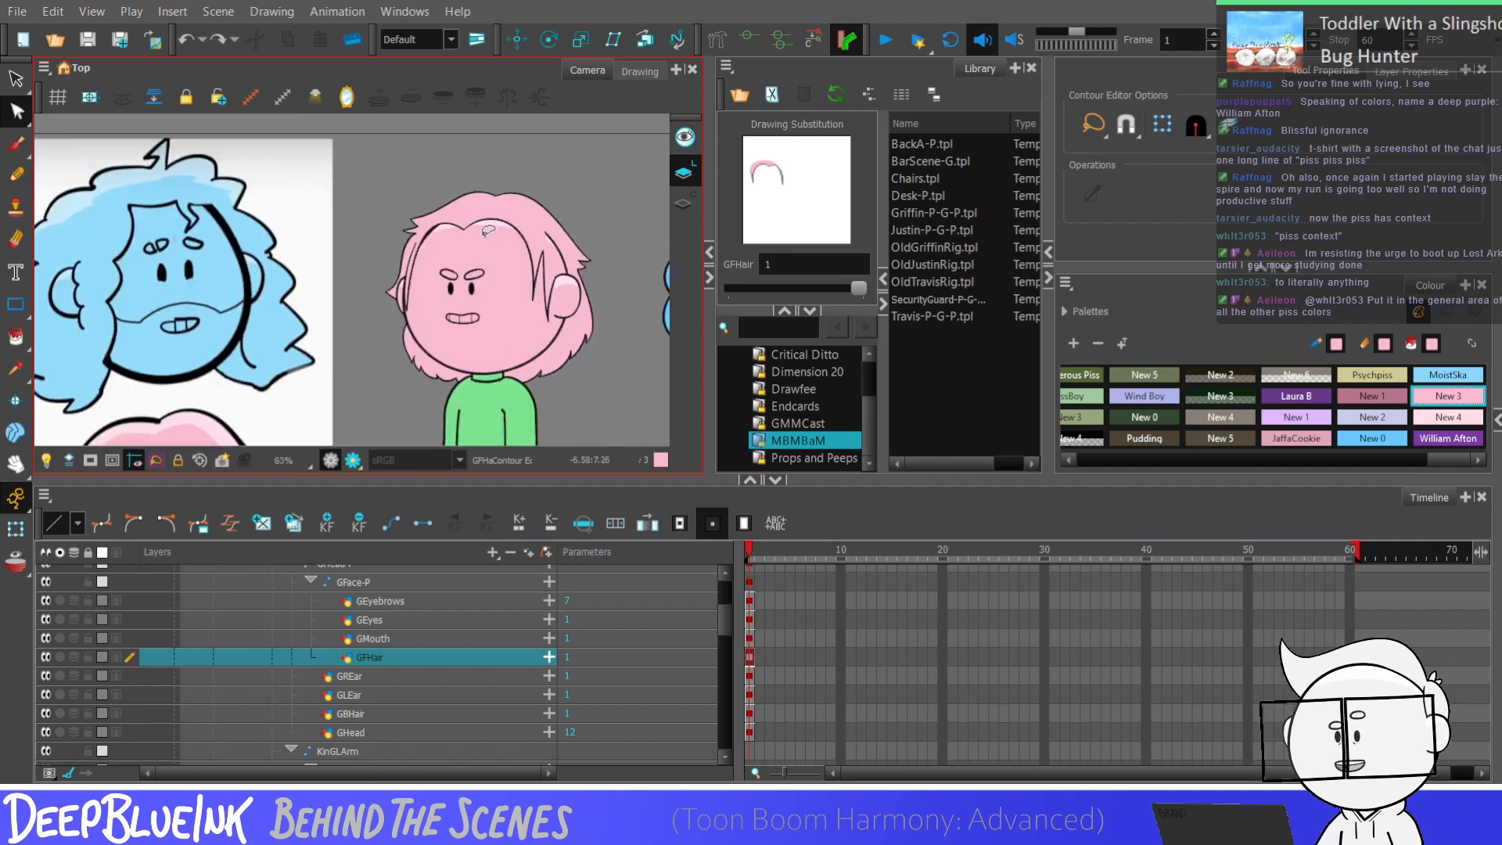
# Step: Examine the crown's left curve and outer strand on GFHair alongside the reference sketch
pyautogui.scroll(5, 401, 227)
pyautogui.click(398, 227)
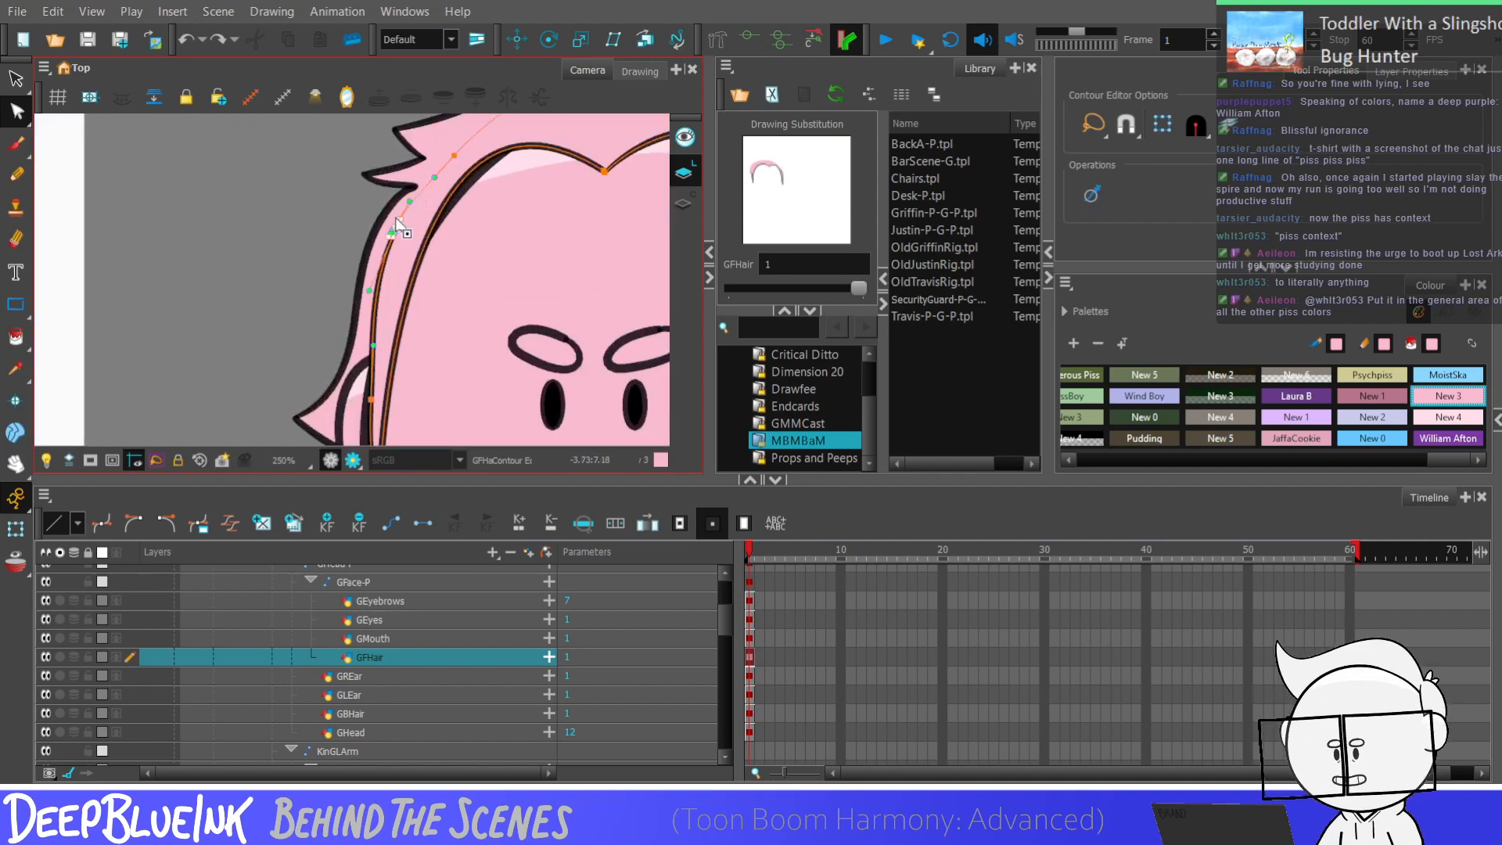
pyautogui.scroll(-3, 399, 226)
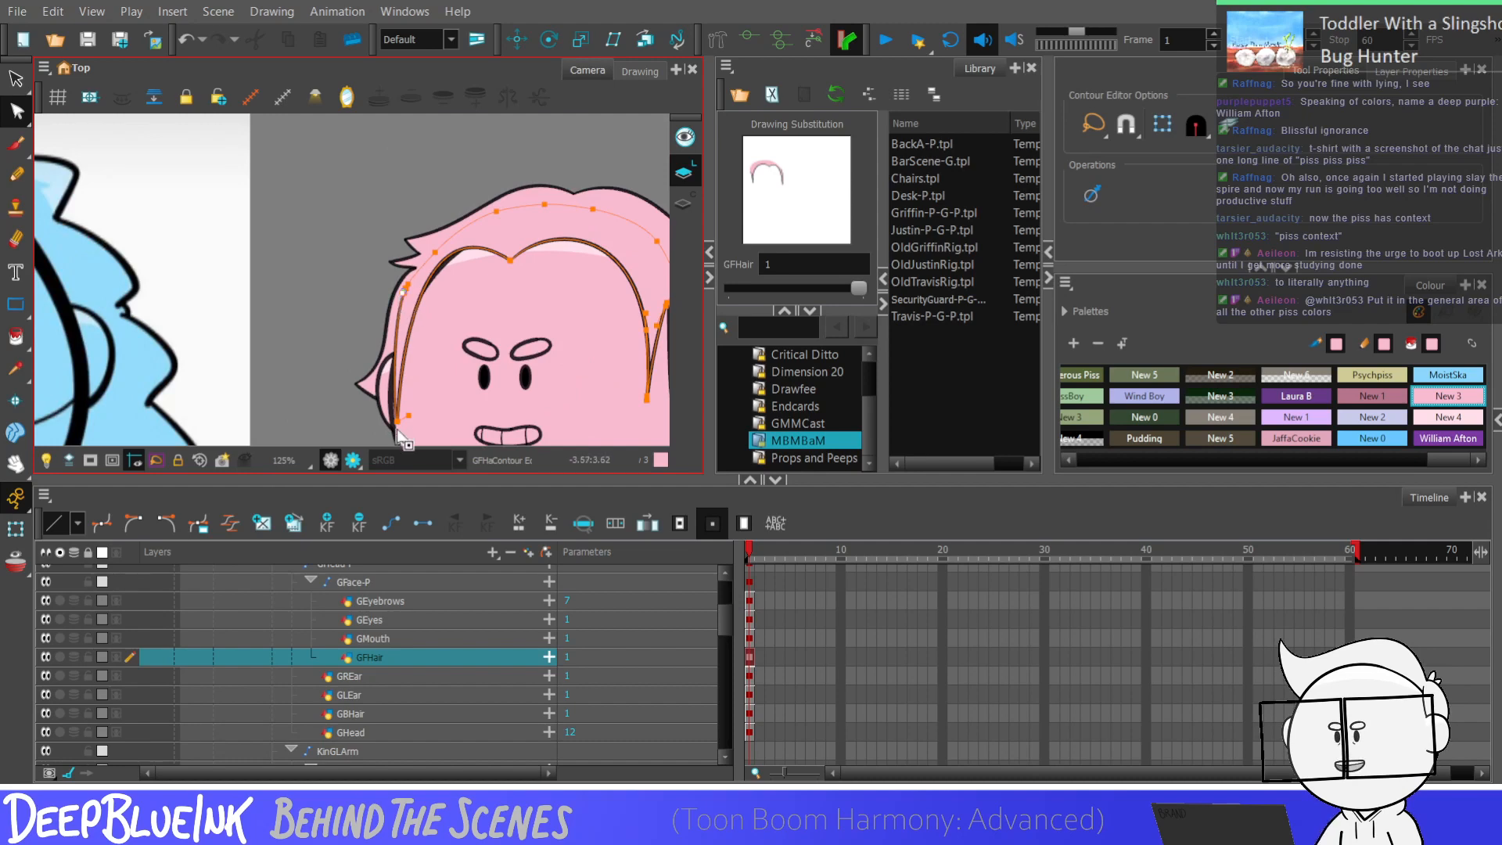
pyautogui.scroll(-2, 460, 233)
pyautogui.click(460, 233)
pyautogui.scroll(-1, 460, 233)
pyautogui.scroll(1, 478, 295)
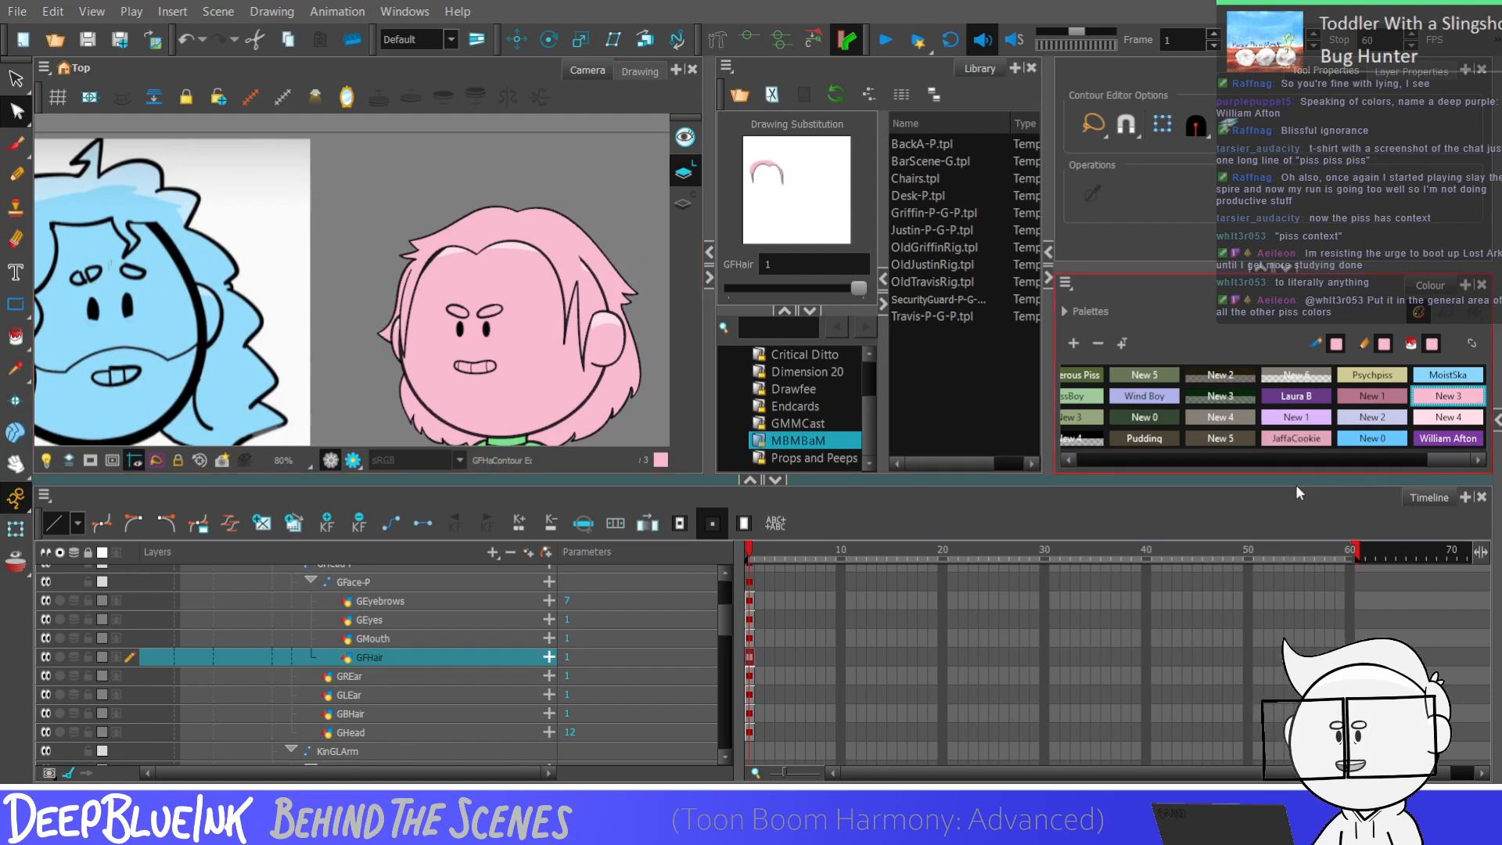
# Step: Rename the black palette swatch between Entropy and Is This Blender? as Piss Context
pyautogui.moveTo(1439, 460); pyautogui.dragTo(1151, 463)
pyautogui.click(1249, 397)
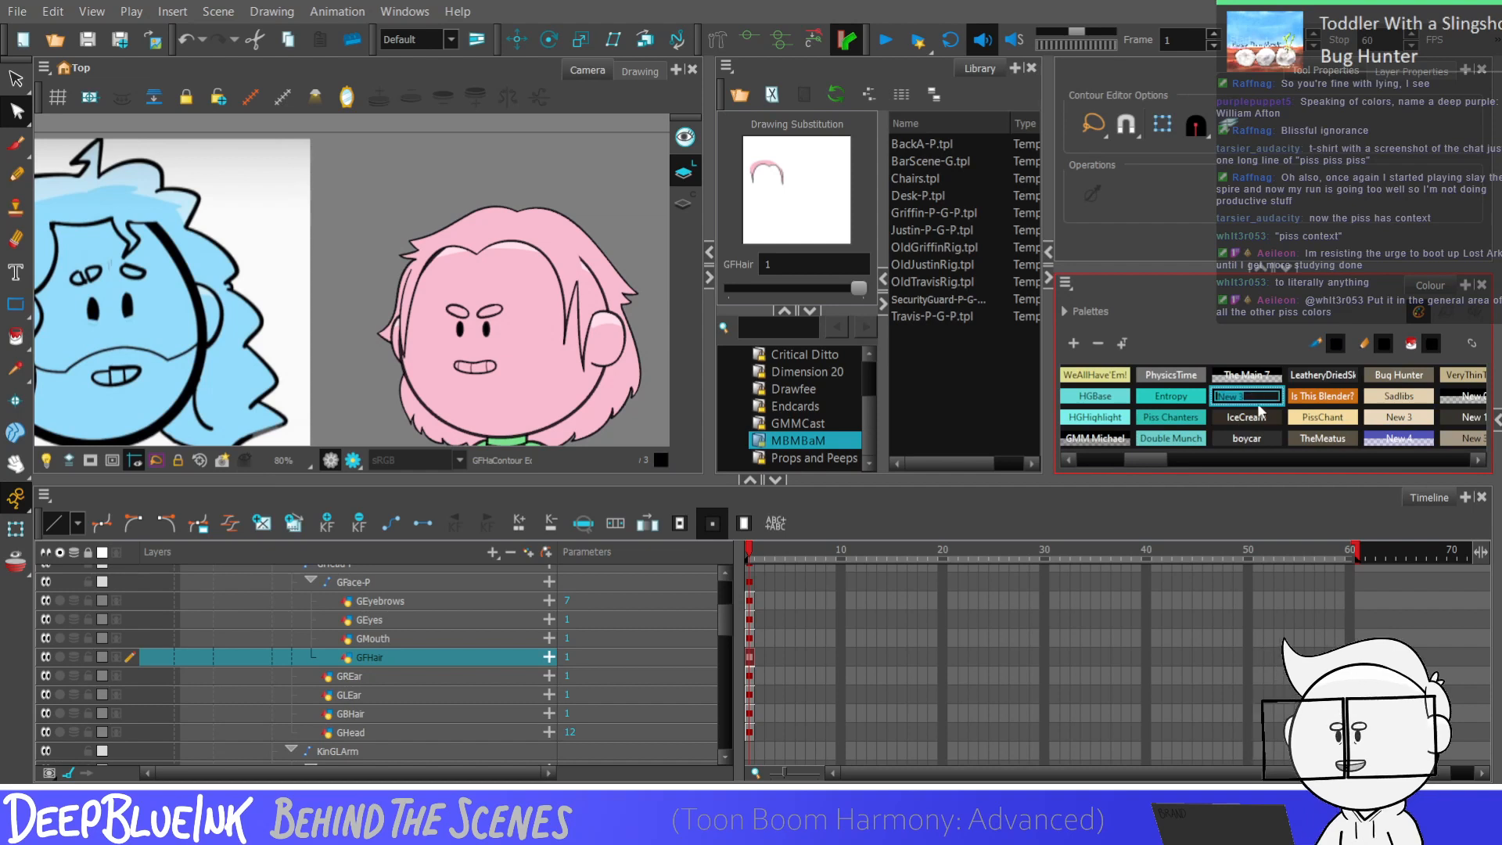
pyautogui.write('Piss Context')
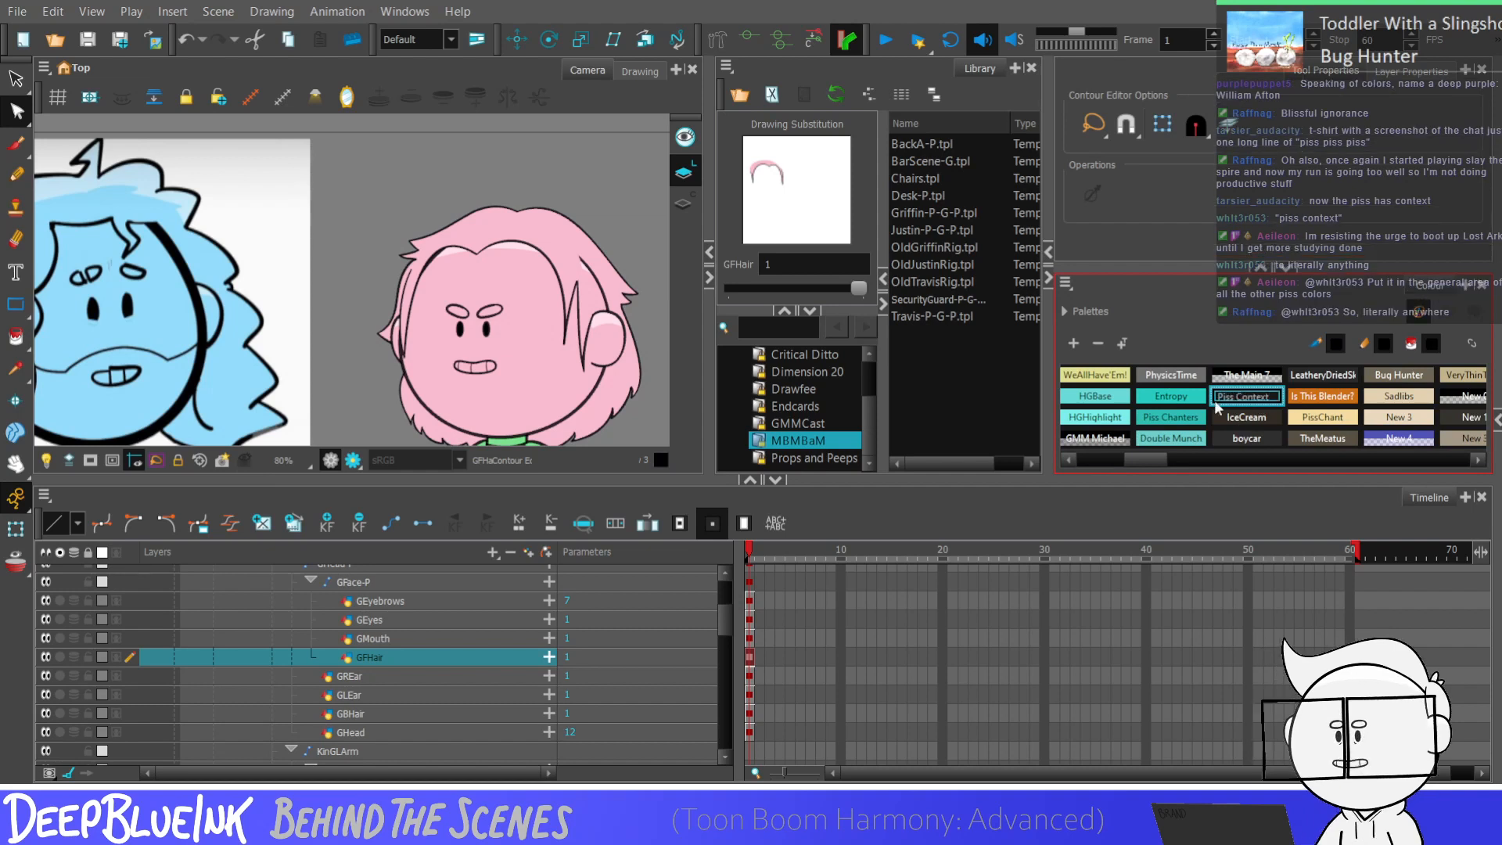
pyautogui.press('Tab')
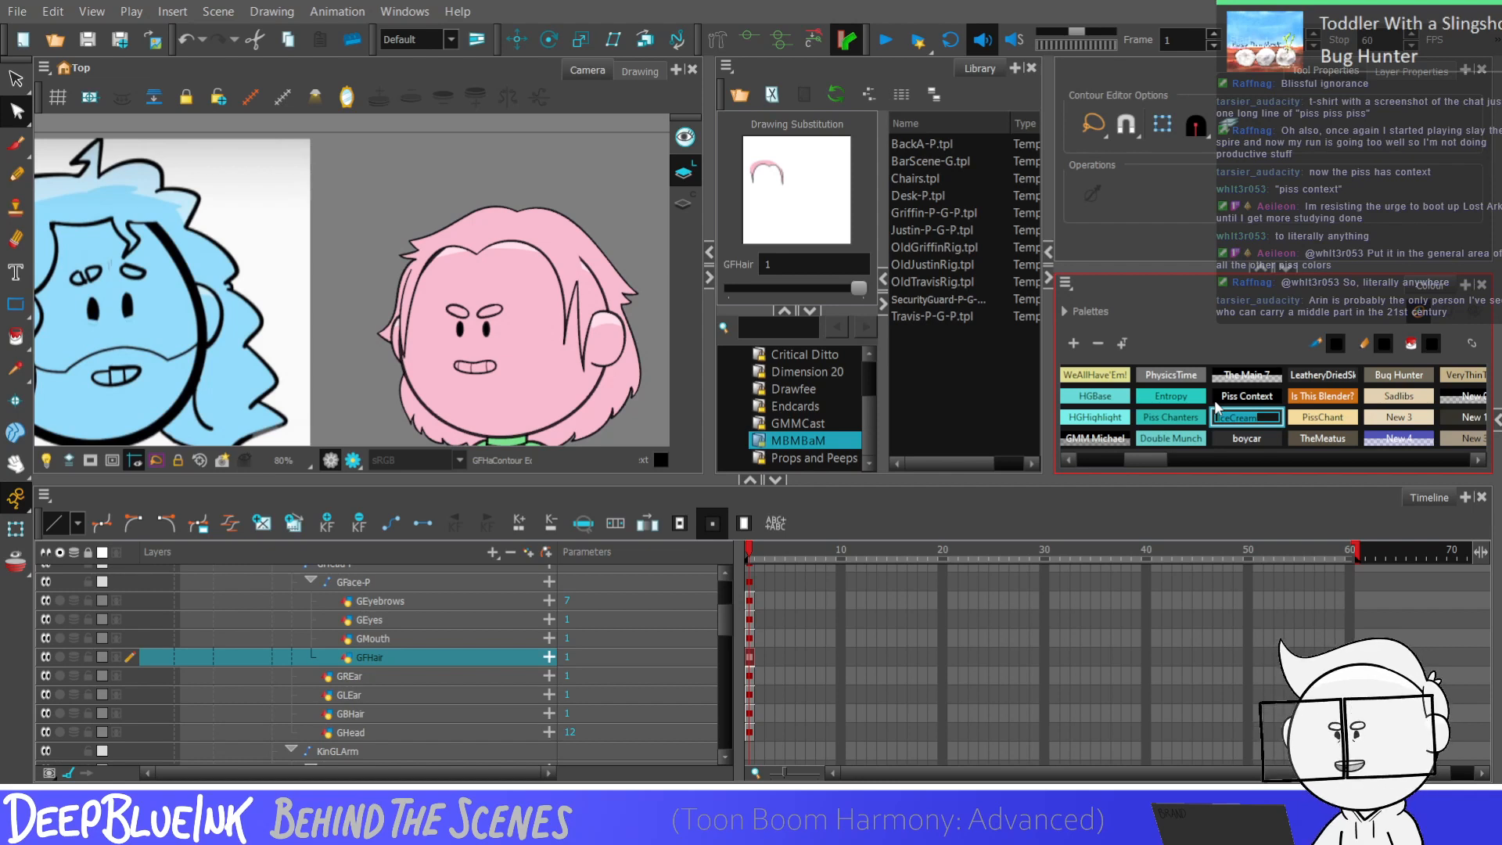
pyautogui.moveTo(1164, 460)
pyautogui.mouseDown()
pyautogui.moveTo(1145, 461)
pyautogui.moveTo(1170, 466)
pyautogui.mouseUp()
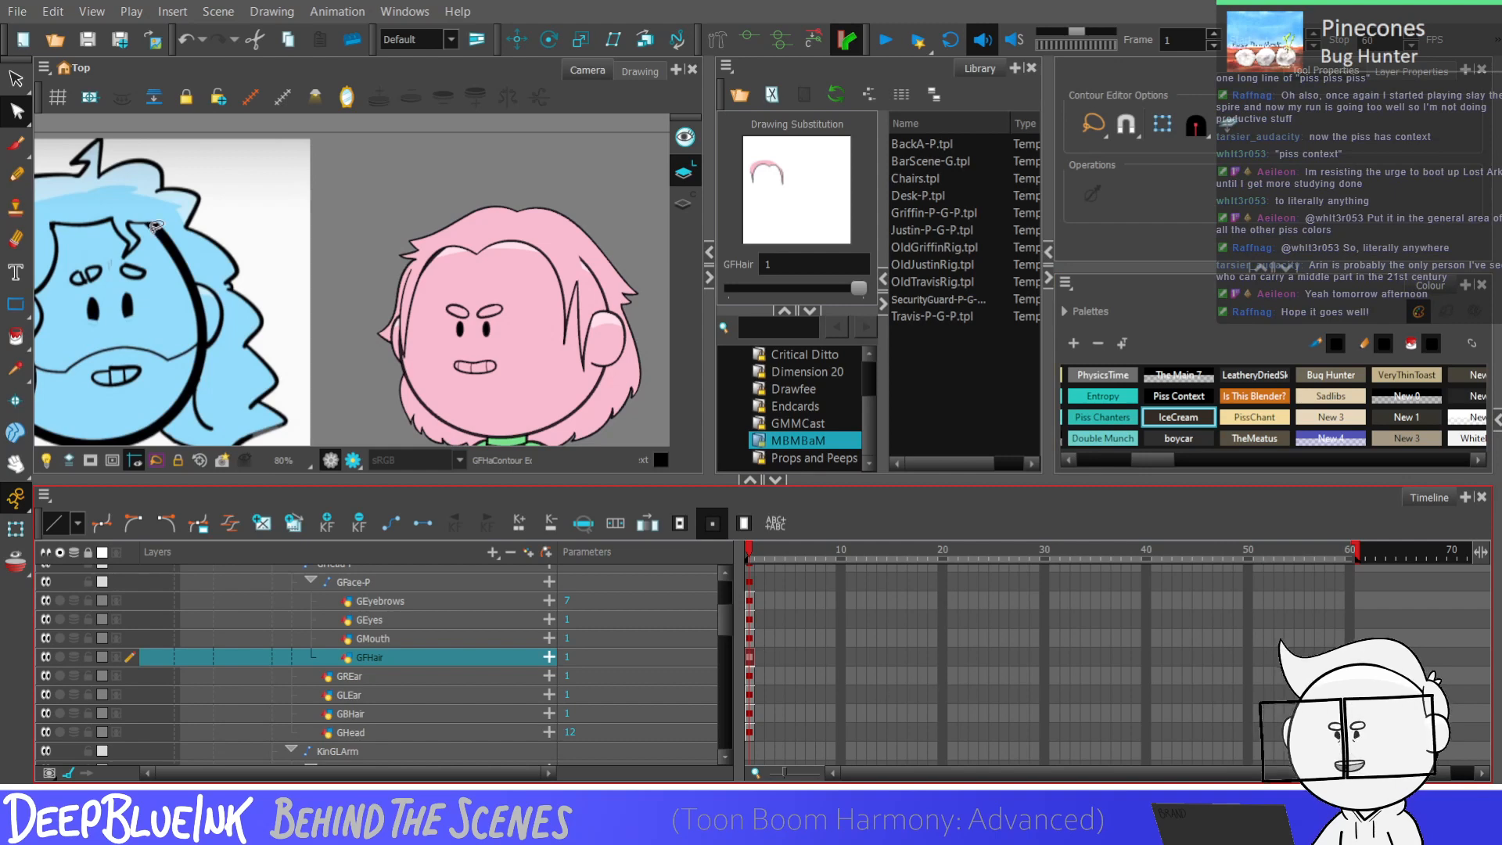
# Step: Draw thin inner lines beneath the left and right arcs of the GFHair crown with the Pencil in the Griffin'sGlasses colour
pyautogui.click(16, 174)
pyautogui.click(1104, 387)
pyautogui.scroll(3, 357, 275)
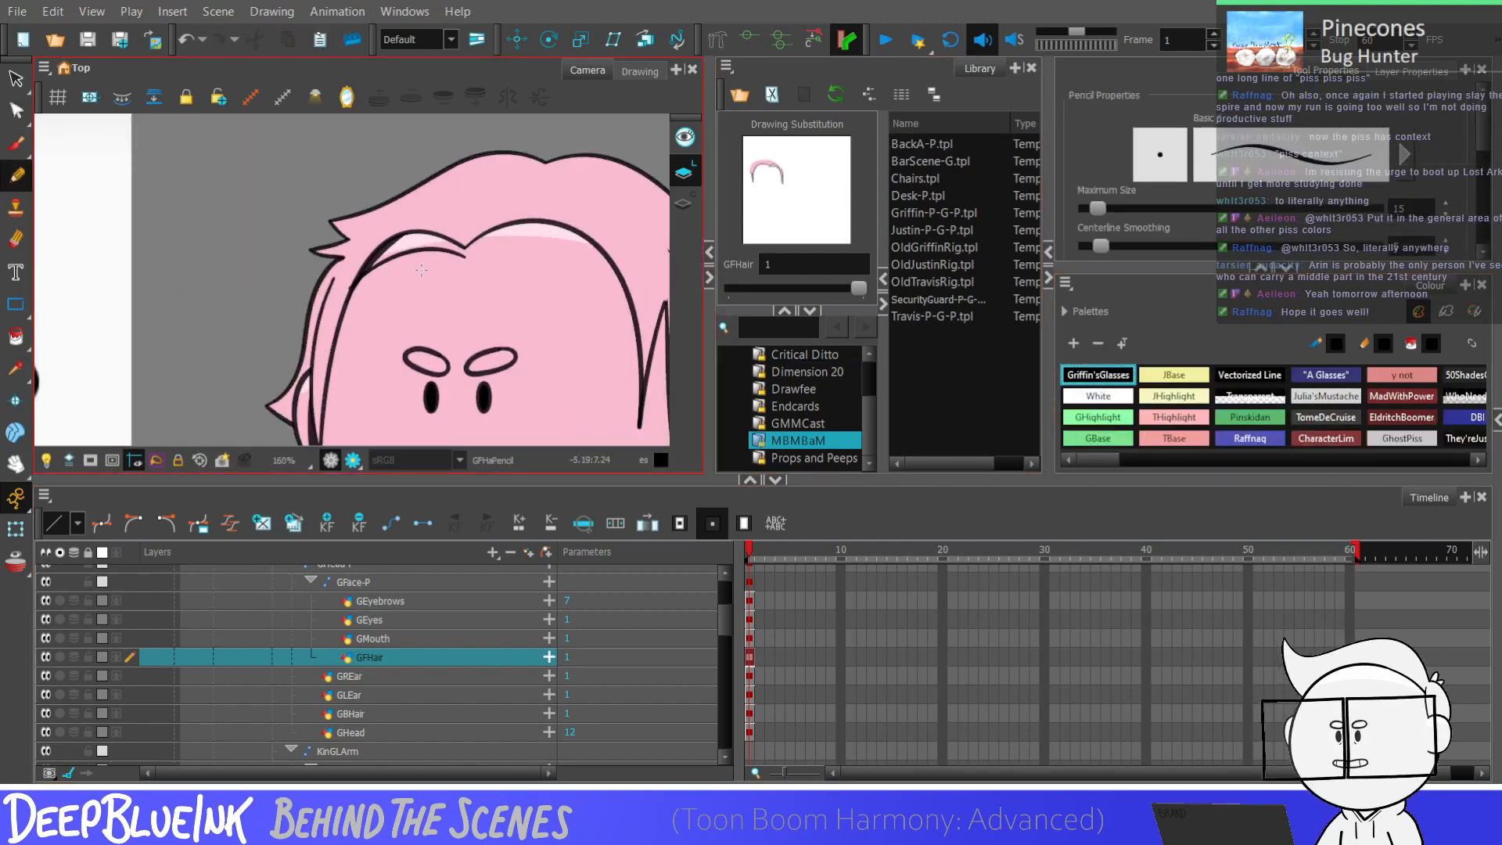
pyautogui.moveTo(438, 234); pyautogui.dragTo(369, 272)
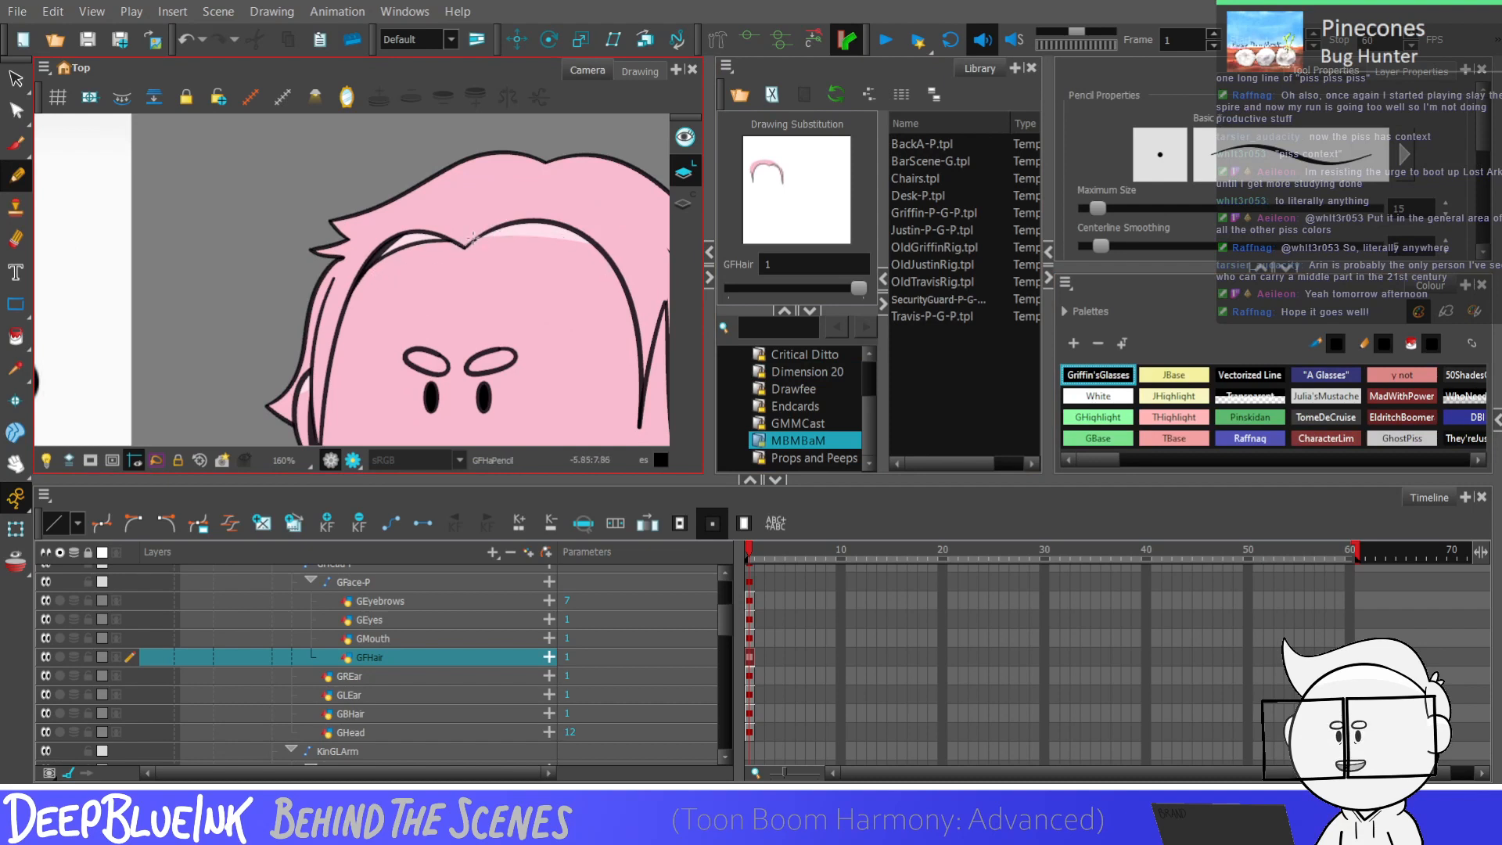
pyautogui.moveTo(594, 235); pyautogui.dragTo(466, 236)
pyautogui.press('ctrl')
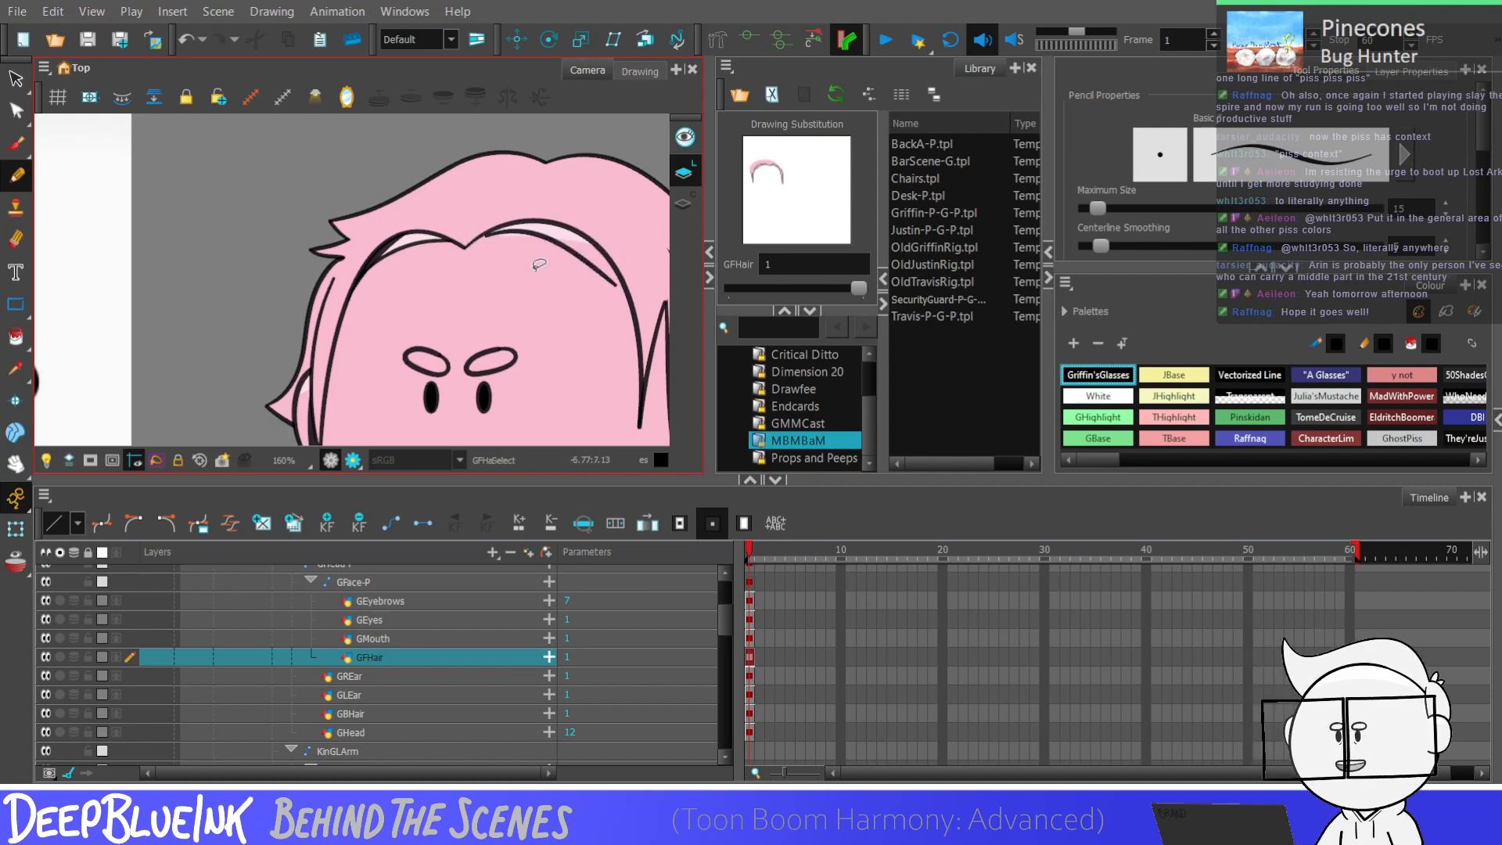
pyautogui.moveTo(475, 237); pyautogui.dragTo(634, 291)
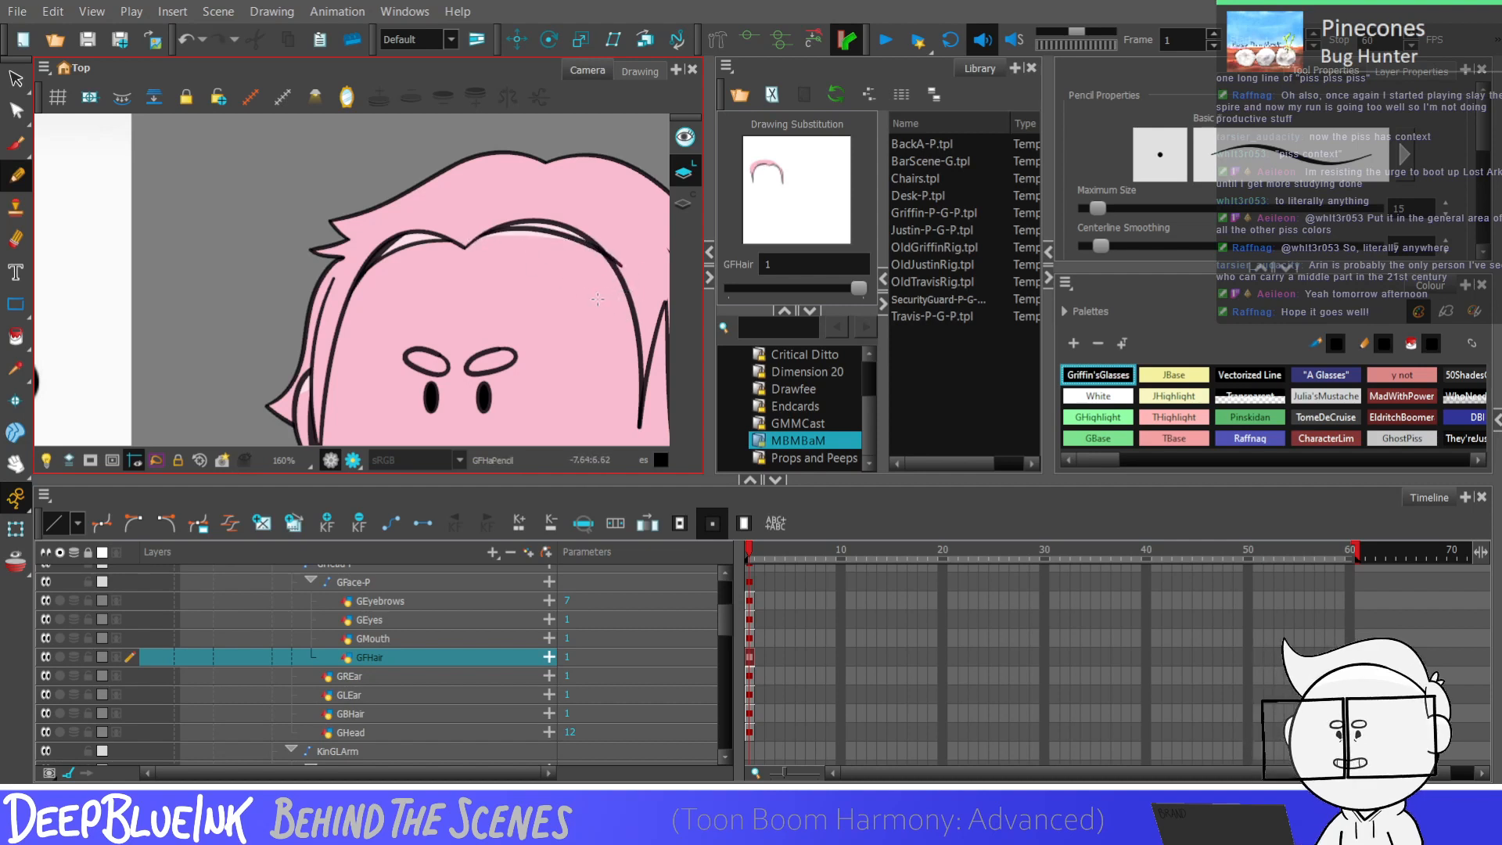
# Step: Nudge the inner line under the crown's right arc so that it sits against the hair outline
pyautogui.click(16, 79)
pyautogui.scroll(2, 540, 251)
pyautogui.click(561, 254)
pyautogui.scroll(-2, 509, 272)
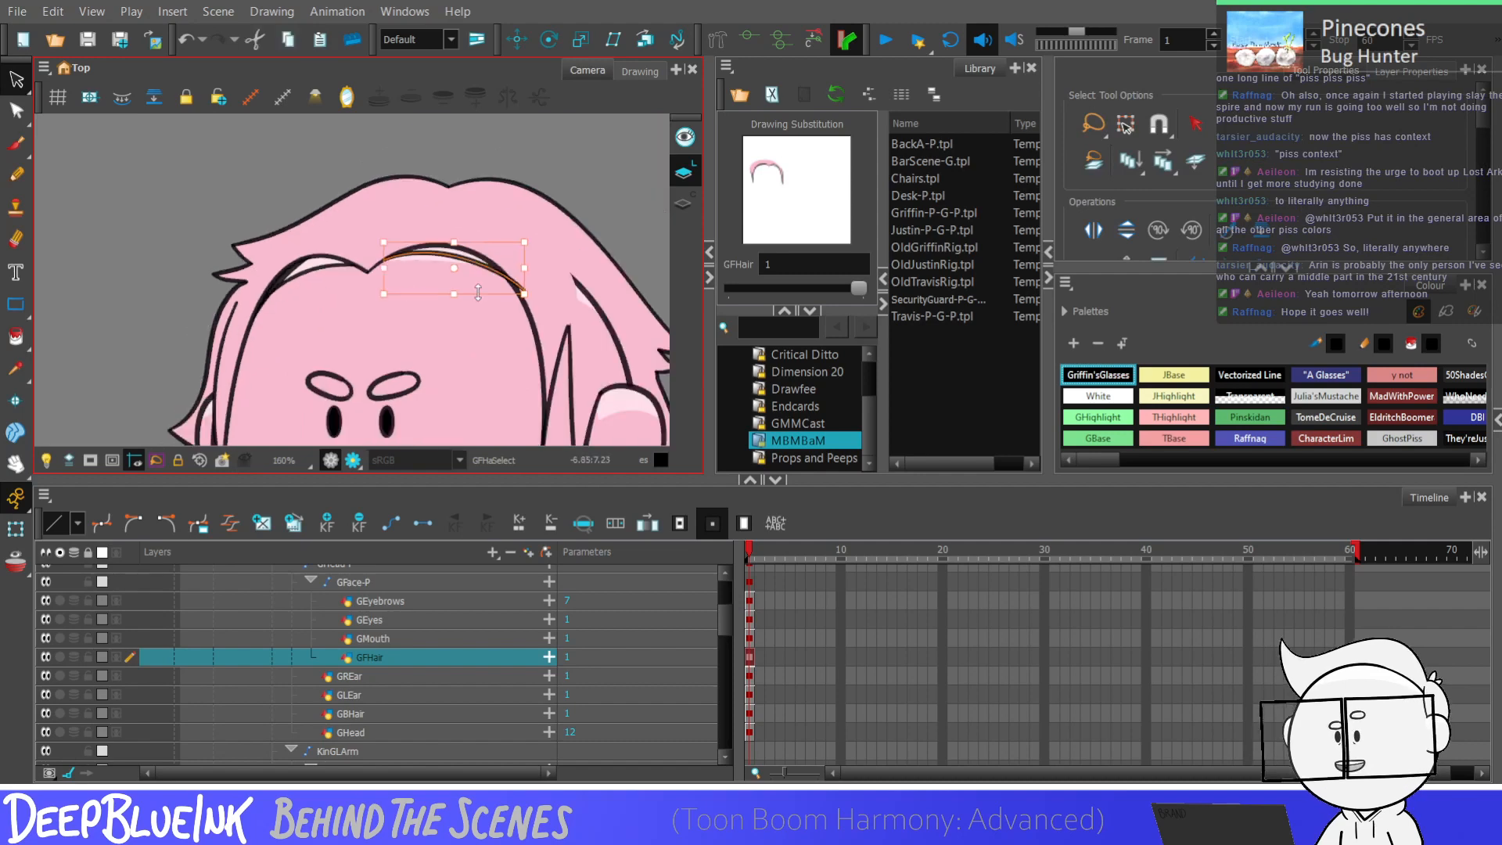
pyautogui.scroll(2, 508, 271)
pyautogui.scroll(1, 502, 269)
pyautogui.scroll(-5, 501, 270)
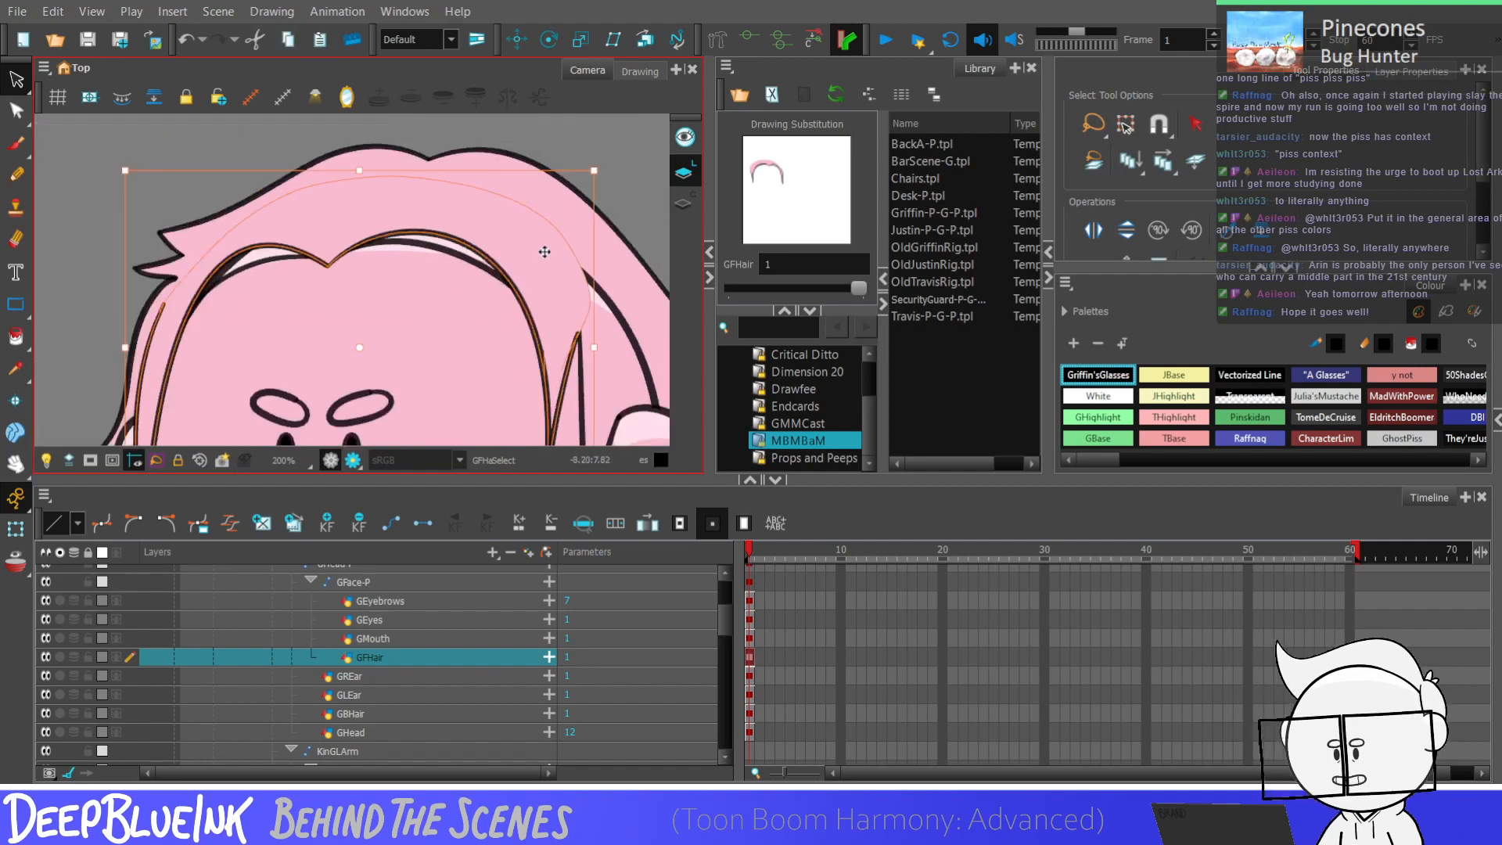
pyautogui.scroll(7, 479, 207)
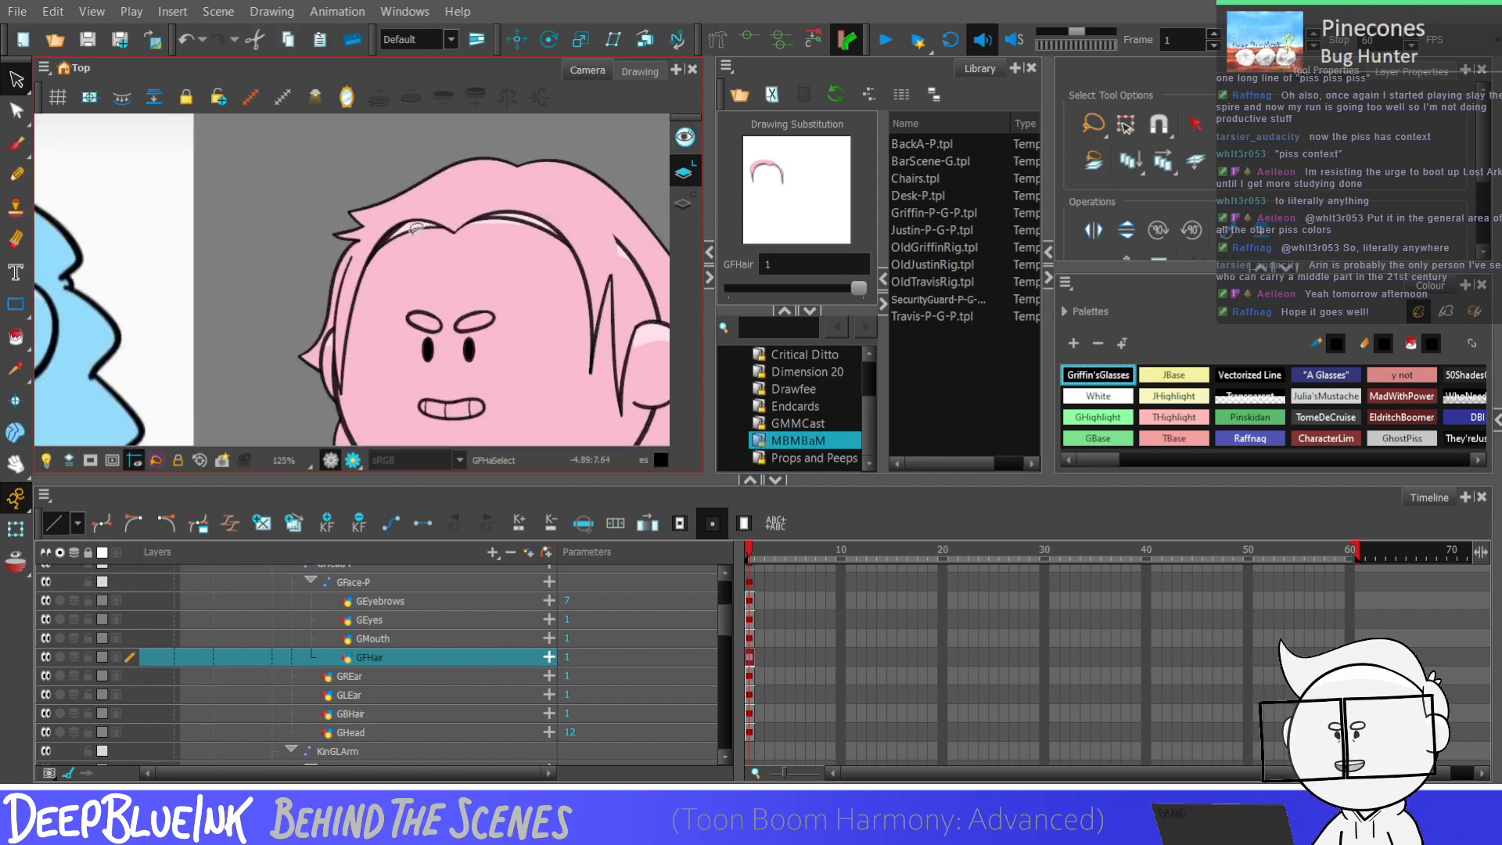
# Step: Adjust the inner line under the crown's left arc so that its ends meet the hair outline
pyautogui.moveTo(479, 207); pyautogui.dragTo(465, 251)
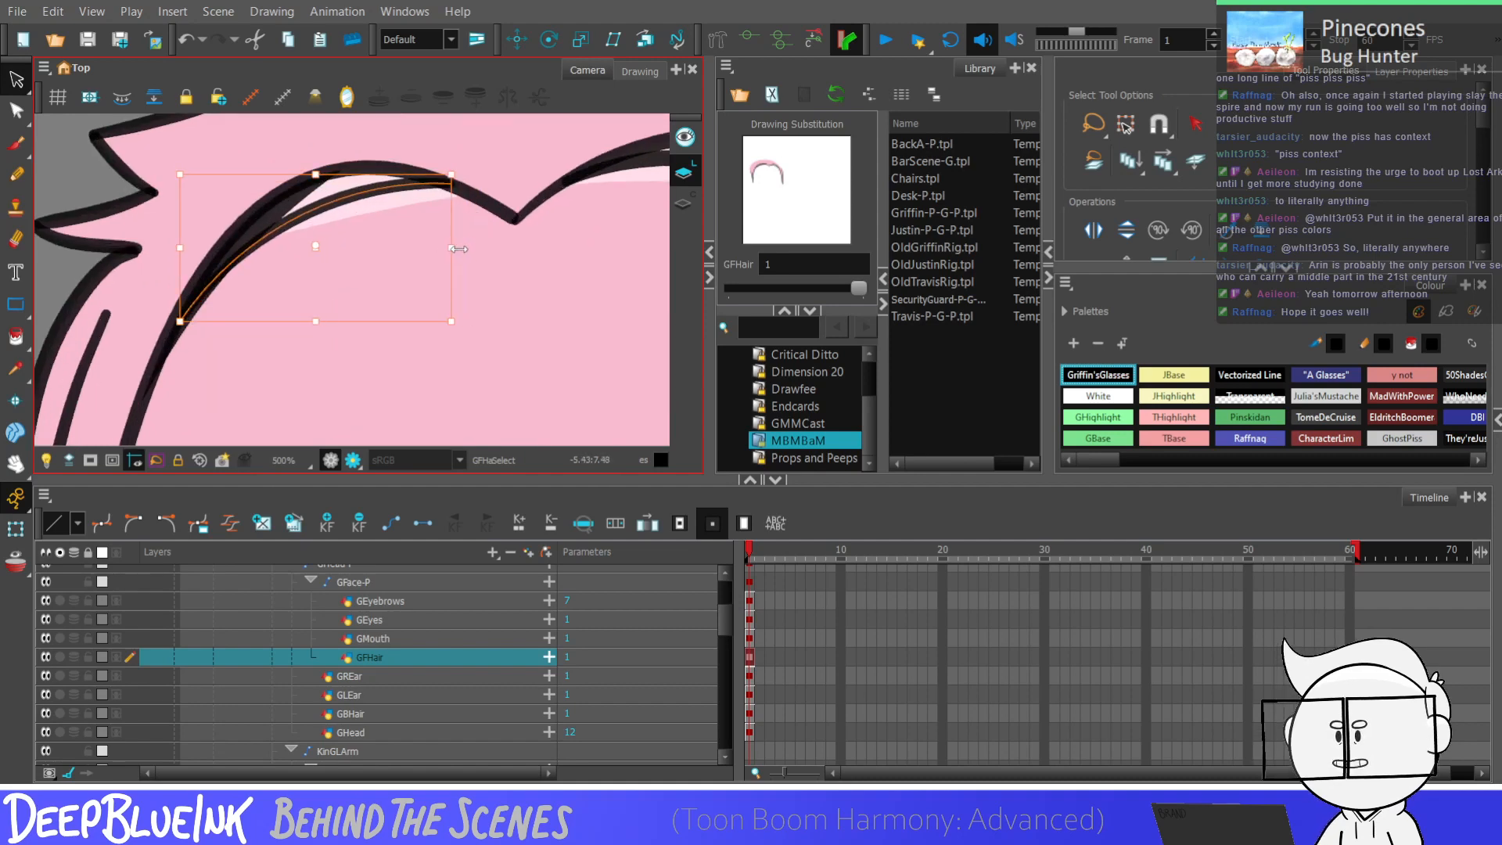
pyautogui.scroll(-6, 469, 251)
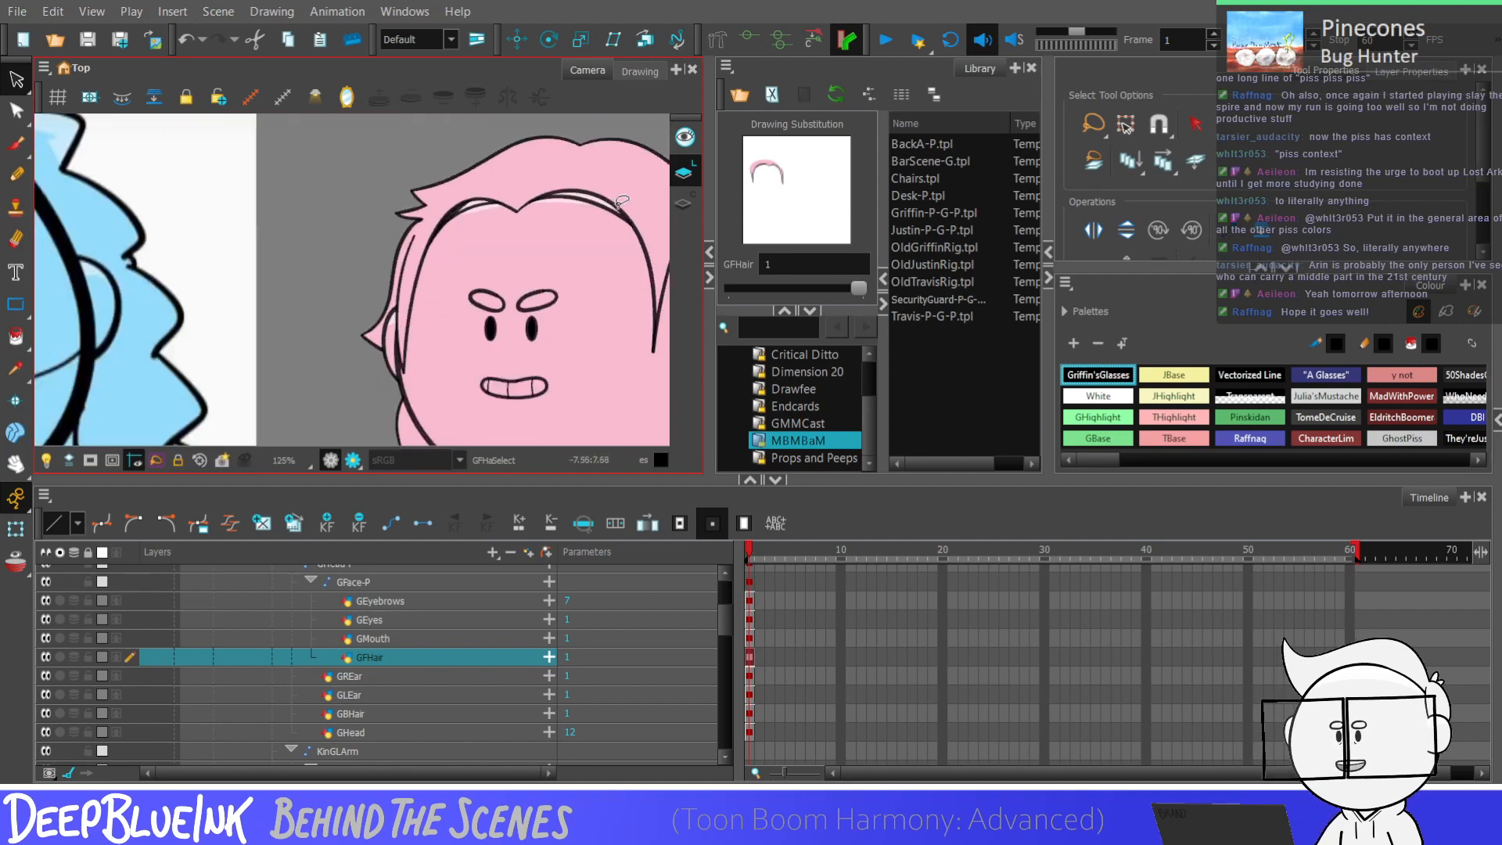
pyautogui.scroll(-3, 622, 202)
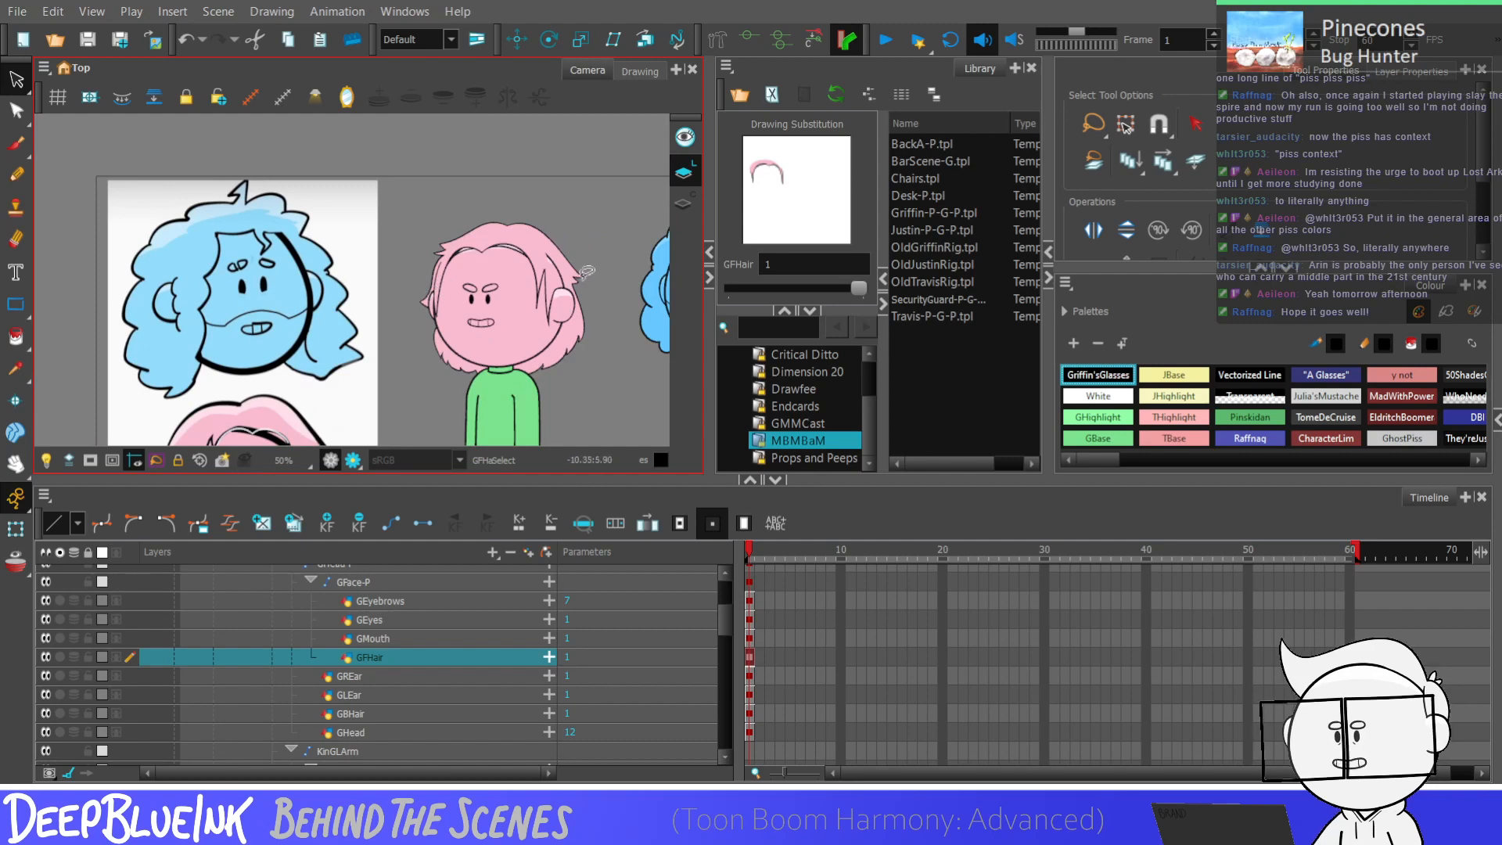
pyautogui.scroll(2, 585, 270)
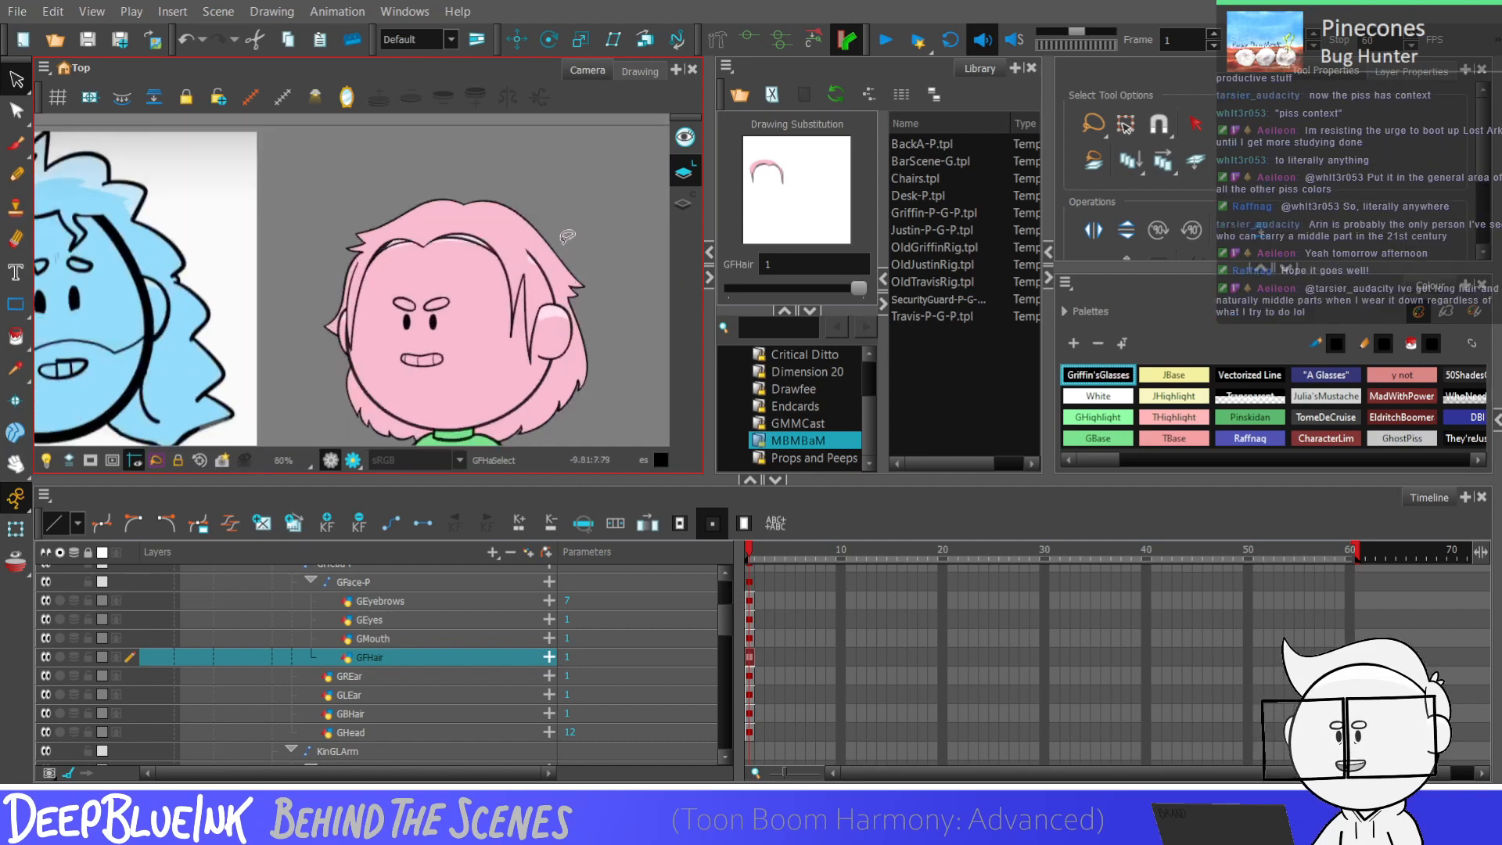
# Step: Sample the hair's New 3 pink and add a new palette swatch based on it
pyautogui.click(15, 369)
pyautogui.scroll(1, 408, 237)
pyautogui.click(430, 219)
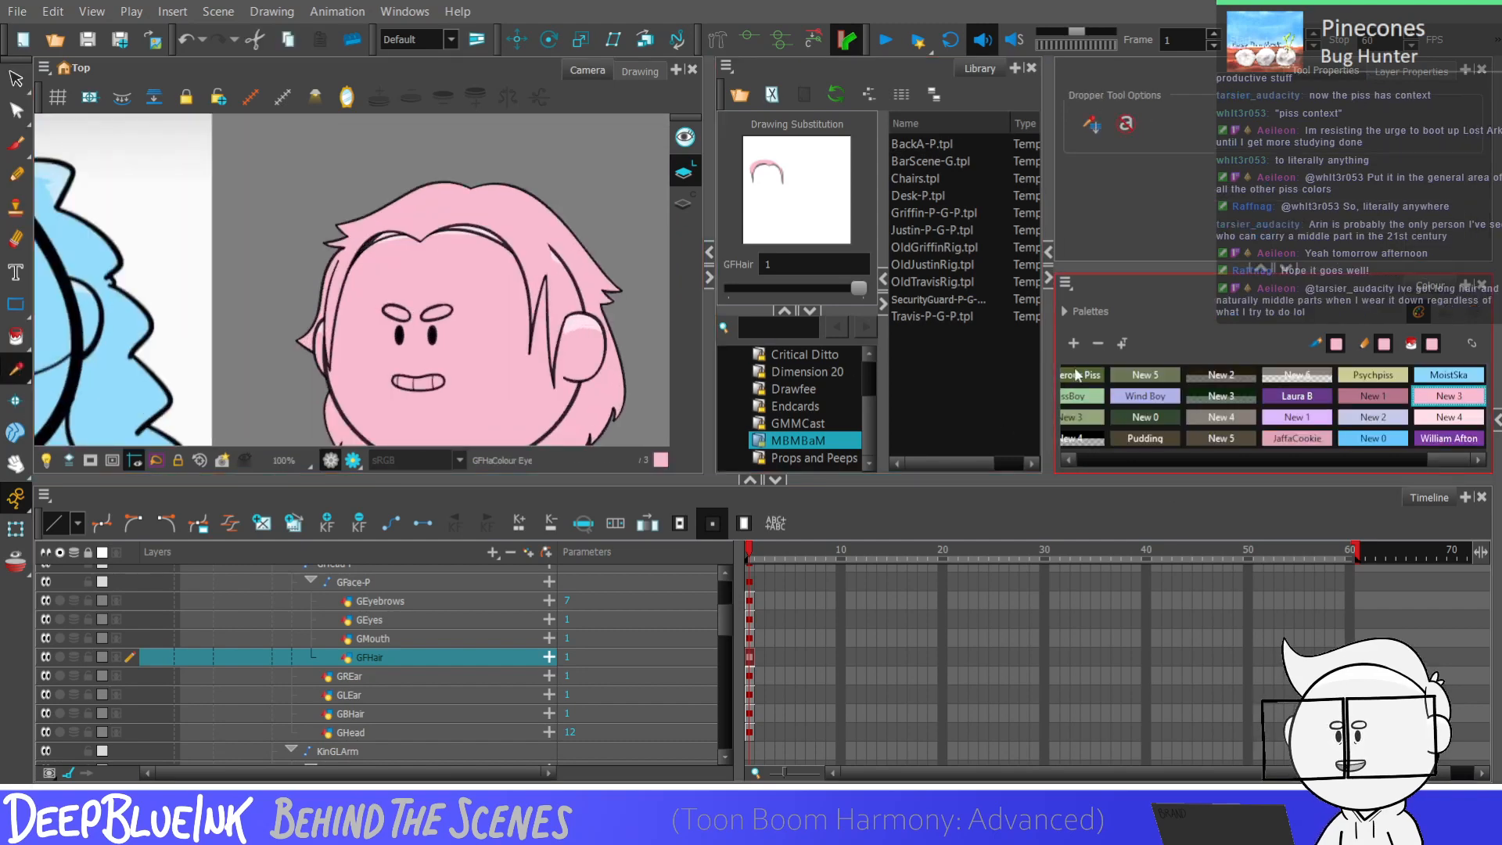
pyautogui.click(1074, 342)
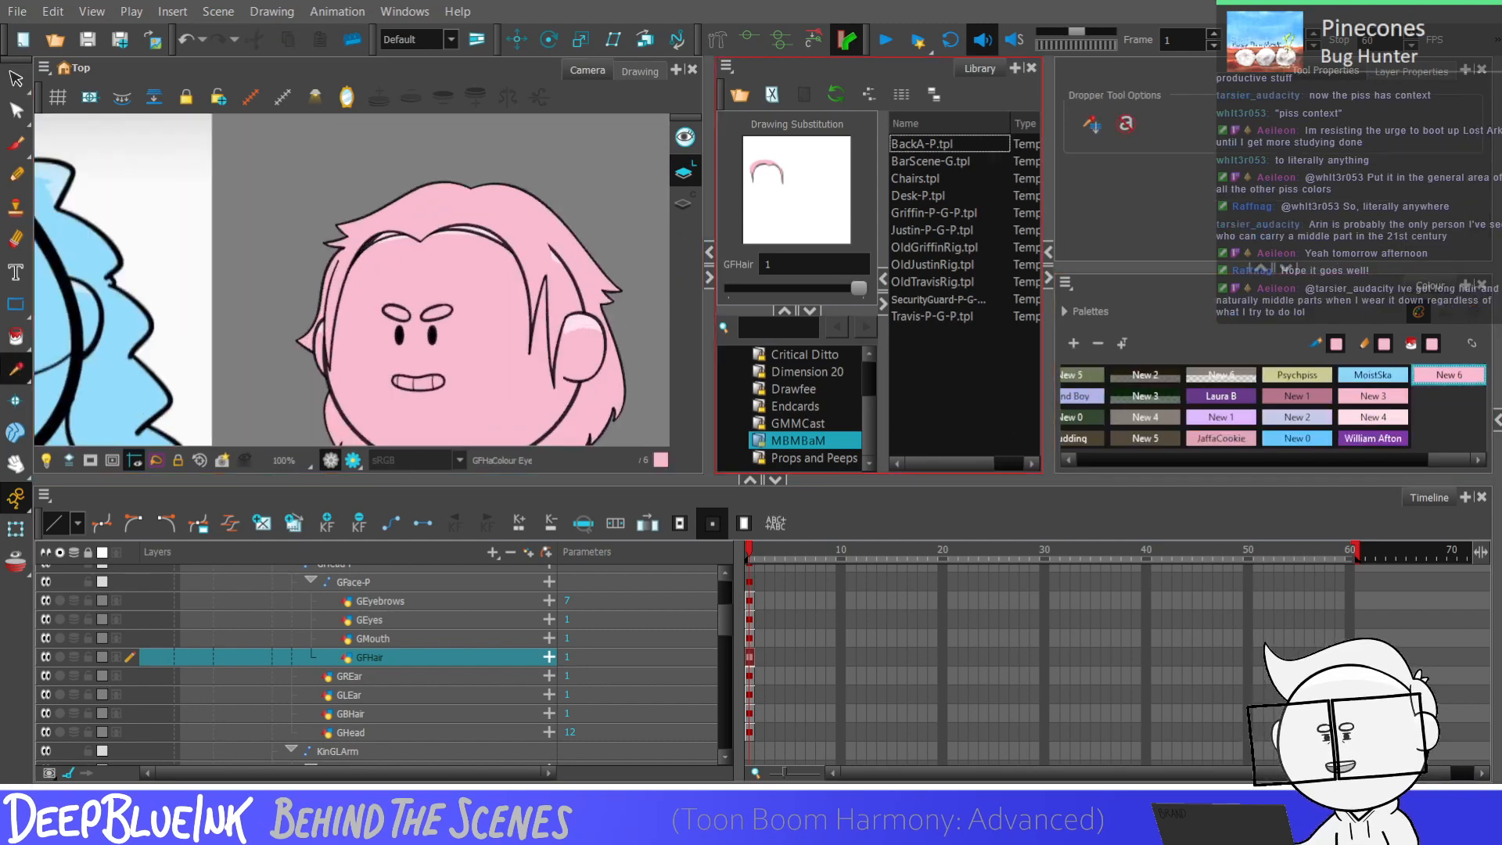
# Step: Fill the sliver between the outline and inner line of the crown's left arc with the new darker pink
pyautogui.hotkey('alt', 'i')
pyautogui.scroll(2, 383, 235)
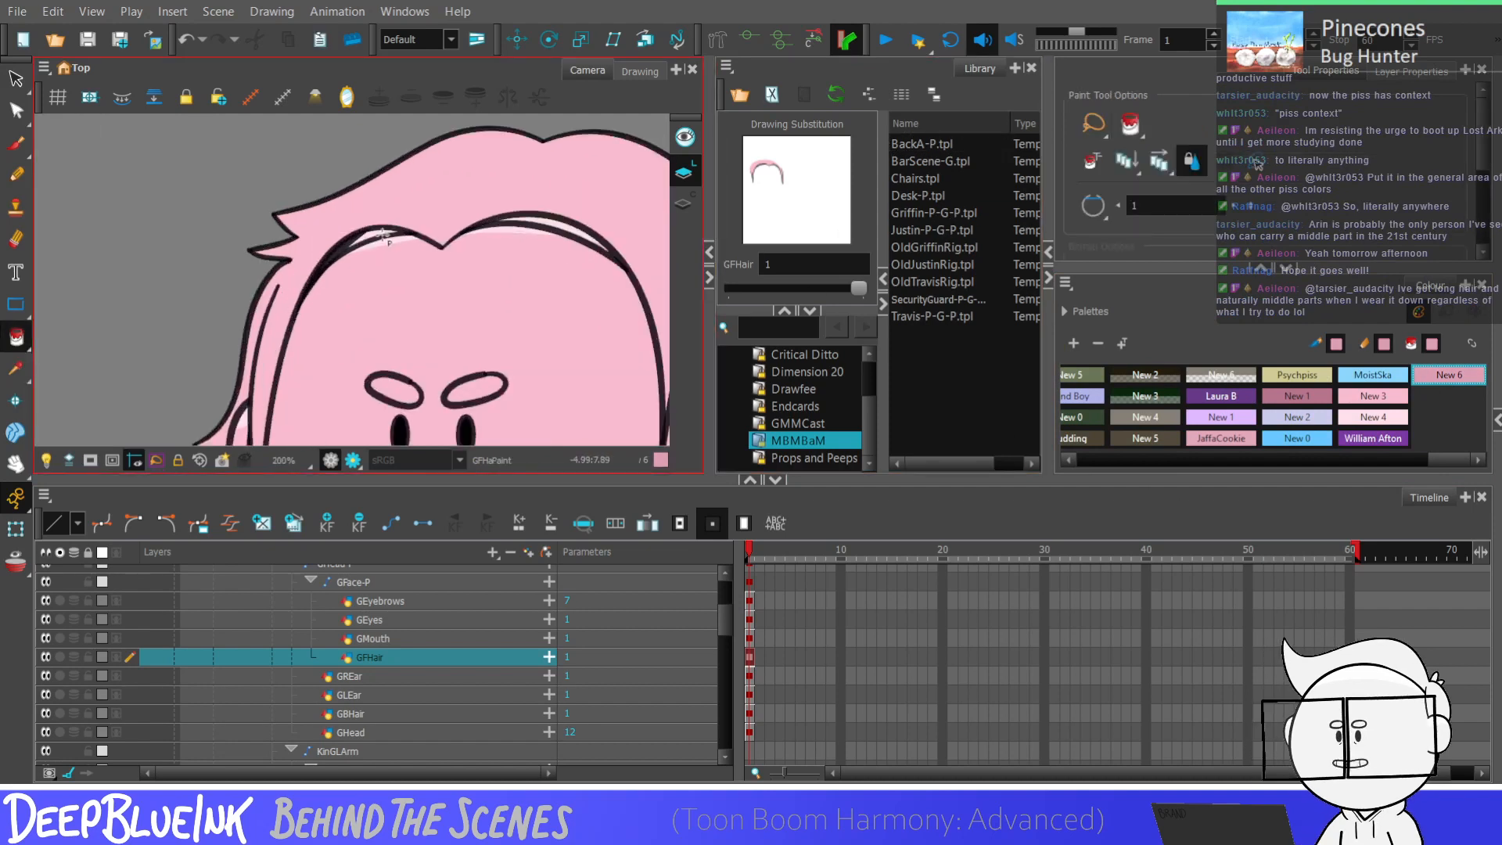
pyautogui.scroll(2, 384, 234)
pyautogui.scroll(-2, 438, 242)
pyautogui.scroll(2, 532, 250)
pyautogui.scroll(-1, 532, 250)
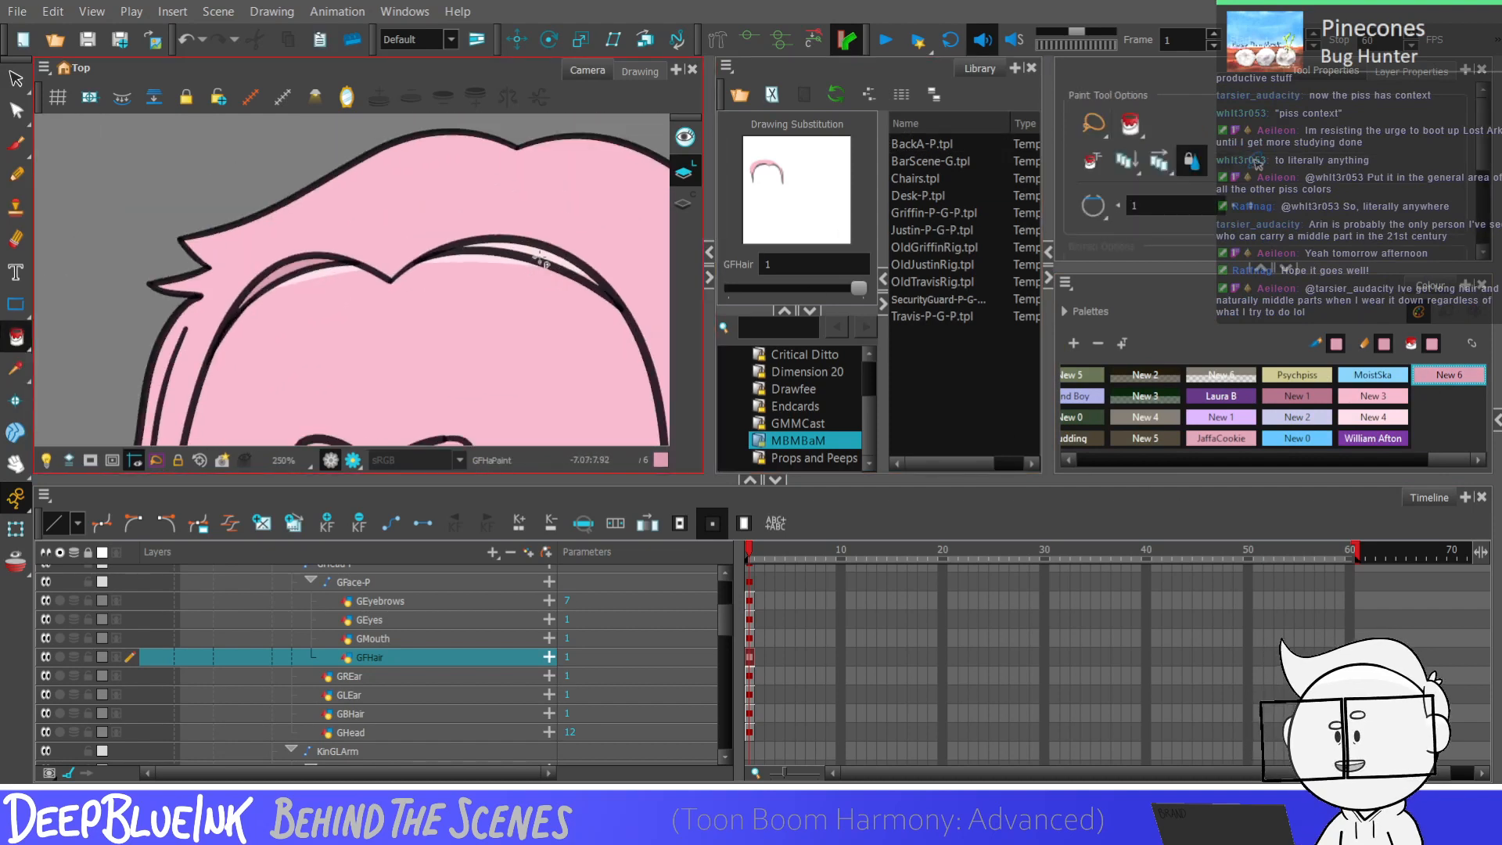
pyautogui.scroll(-2, 548, 262)
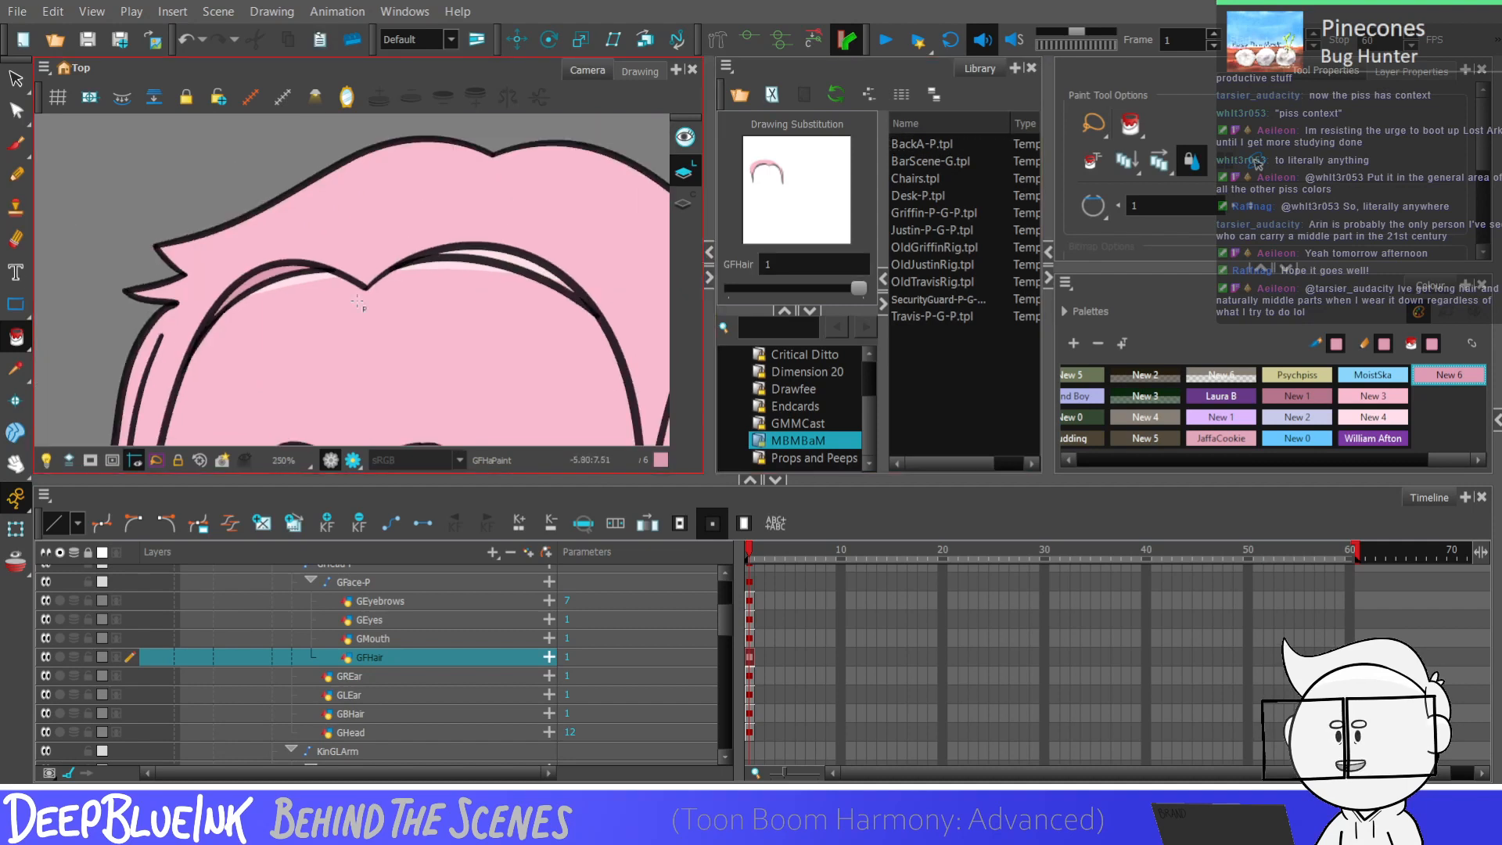
pyautogui.scroll(2, 358, 302)
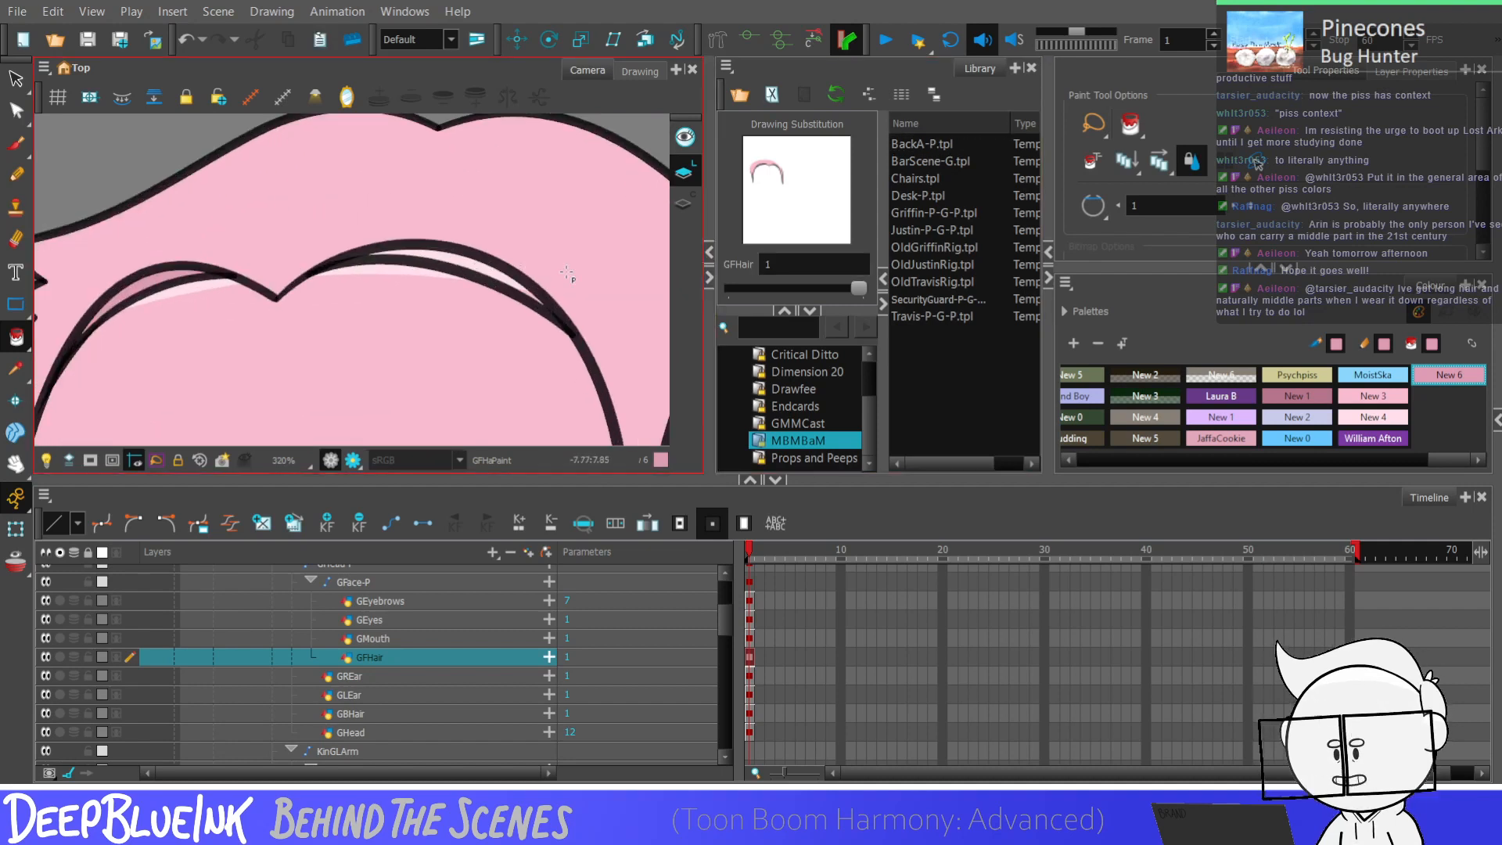
# Step: Extend the right inner line to close against the crown outline and fill the enclosed sliver with the darker pink
pyautogui.hotkey('alt', 's')
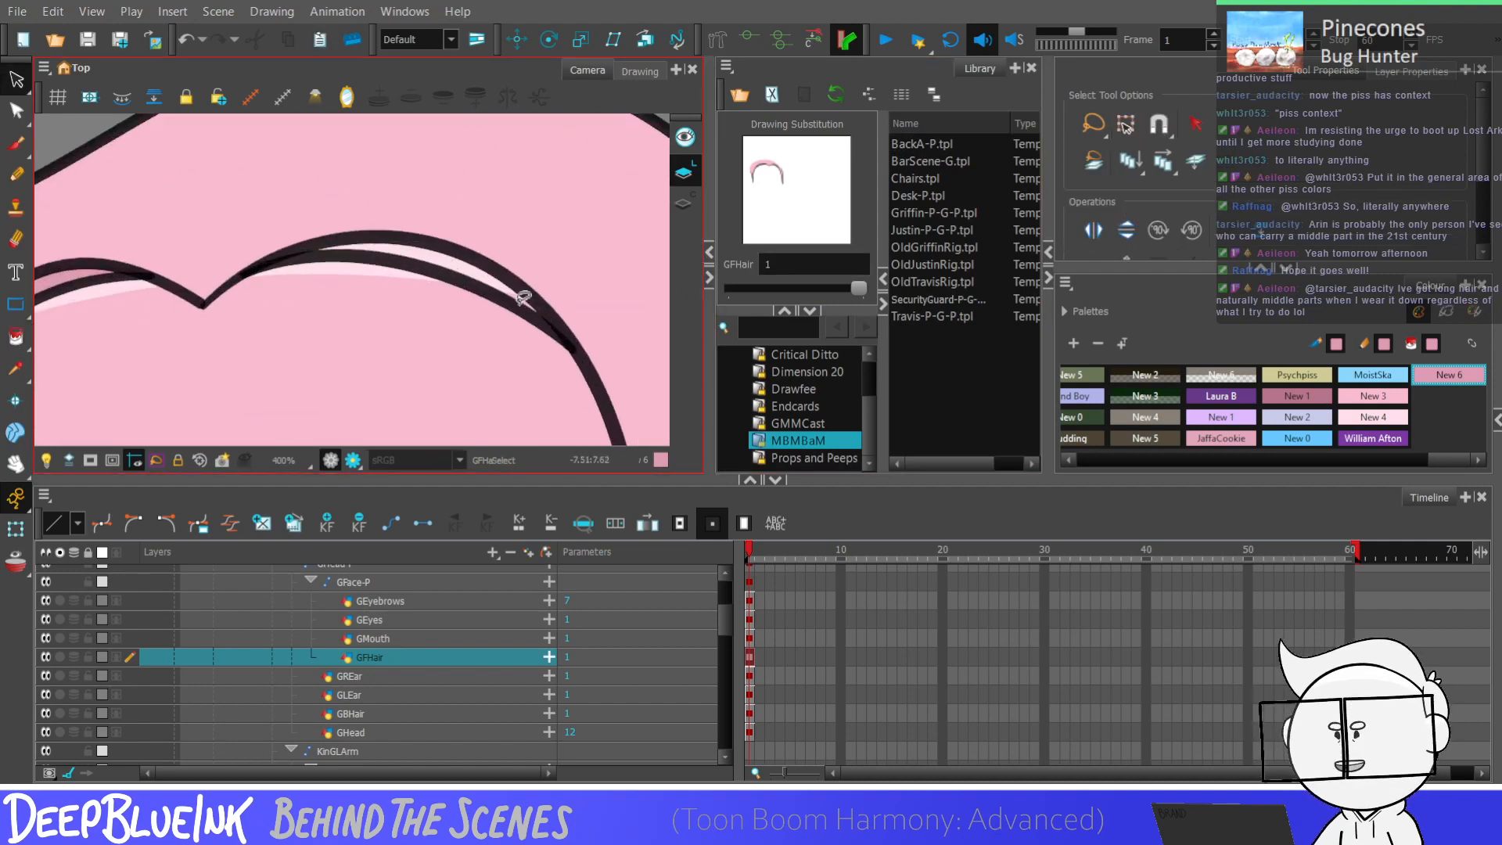
pyautogui.click(566, 341)
pyautogui.moveTo(575, 360); pyautogui.dragTo(585, 365)
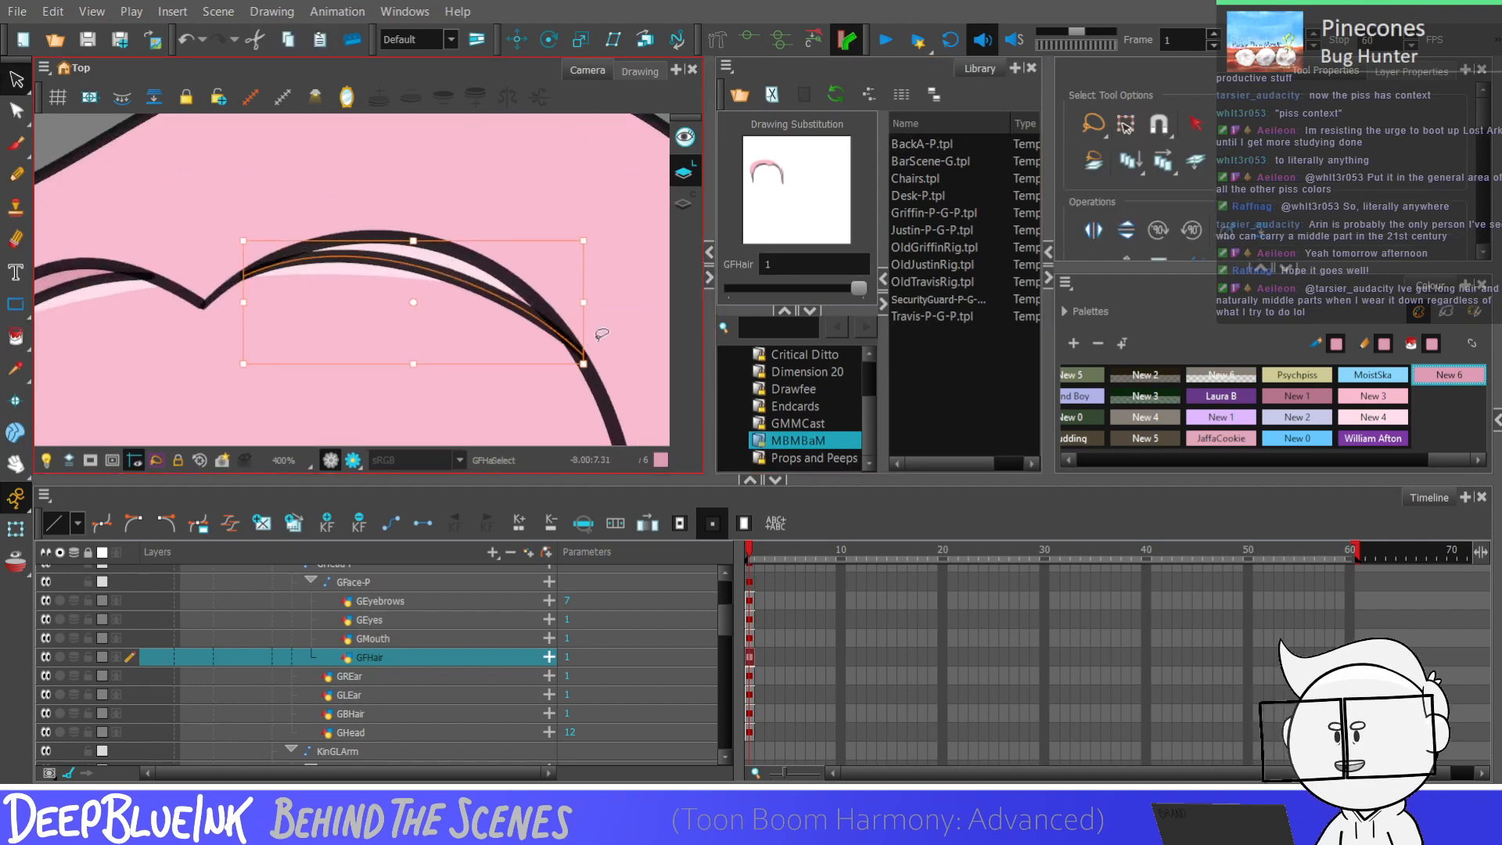
pyautogui.hotkey('ctrl', 'a')
pyautogui.click(16, 336)
pyautogui.click(449, 262)
pyautogui.scroll(-8, 449, 262)
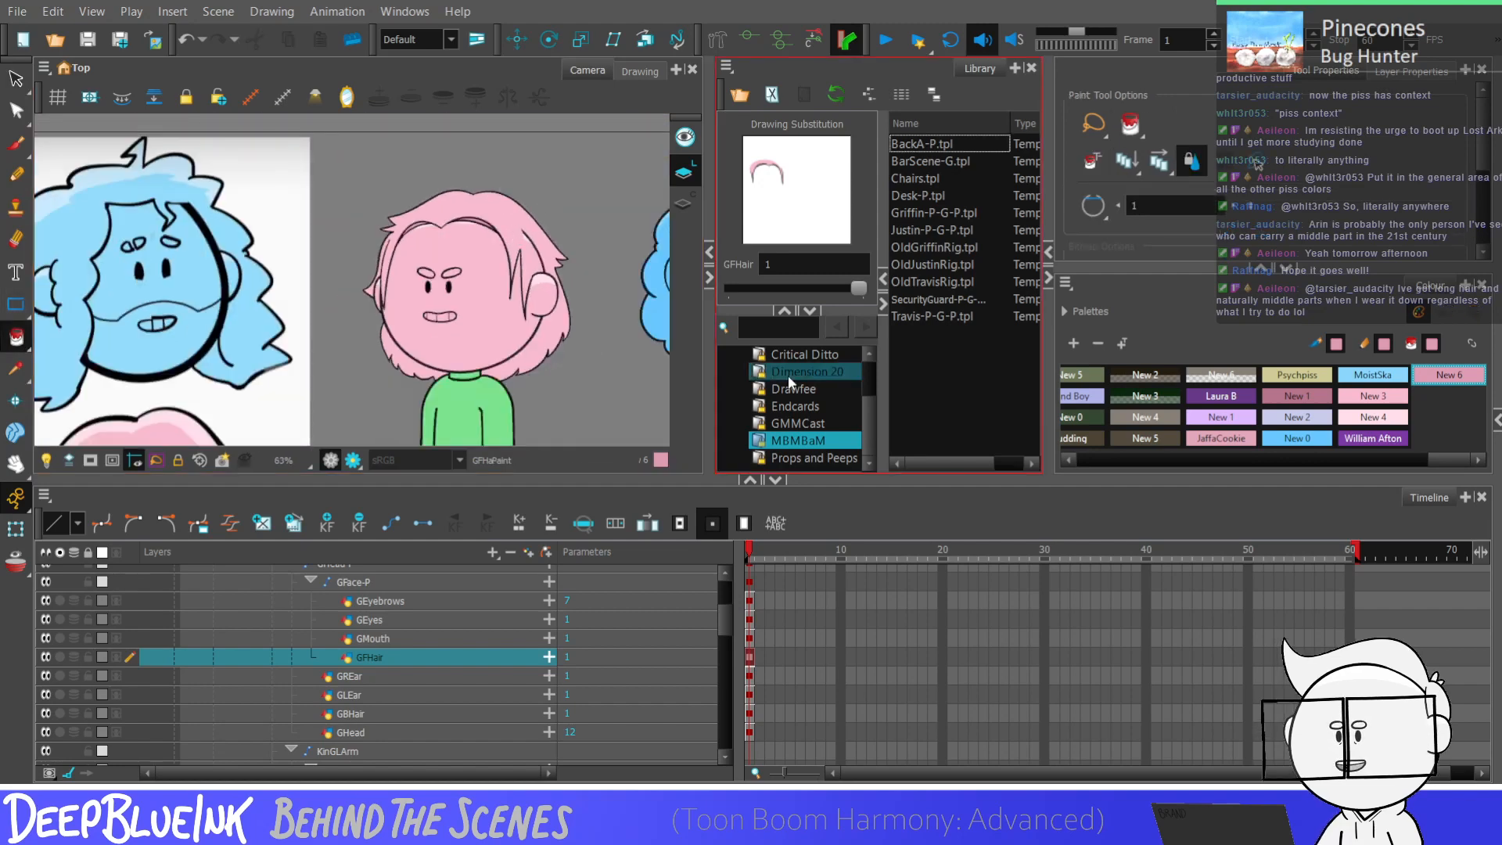
# Step: Draw a short strand line near the top of the hair above the centre notch with the Pencil in Griffin'sGlasses
pyautogui.hotkey('alt', '/')
pyautogui.moveTo(1436, 462); pyautogui.dragTo(1074, 401)
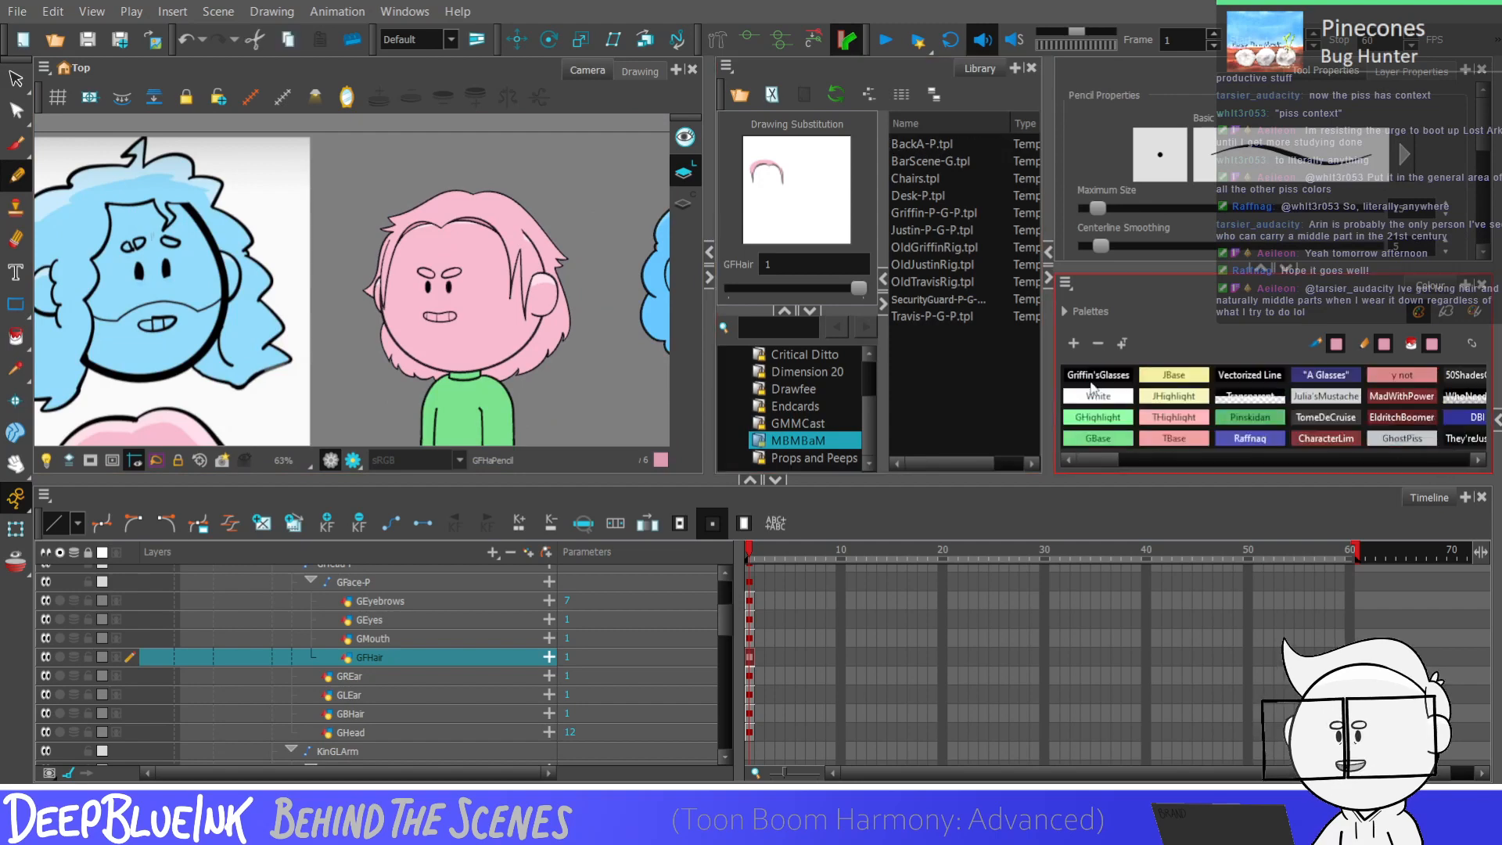
pyautogui.click(1097, 375)
pyautogui.scroll(3, 445, 214)
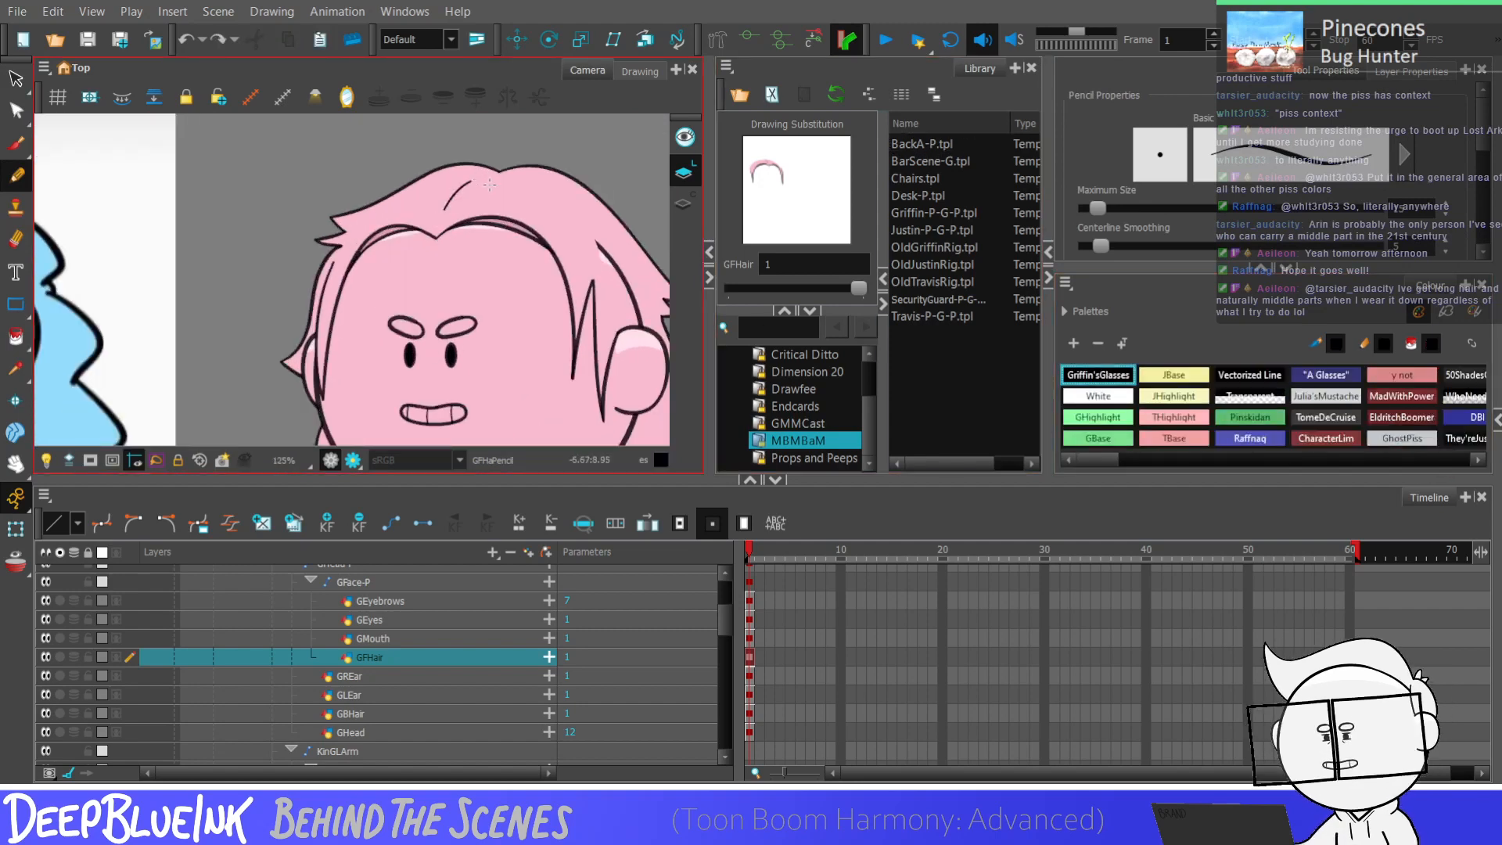
pyautogui.scroll(-3, 489, 188)
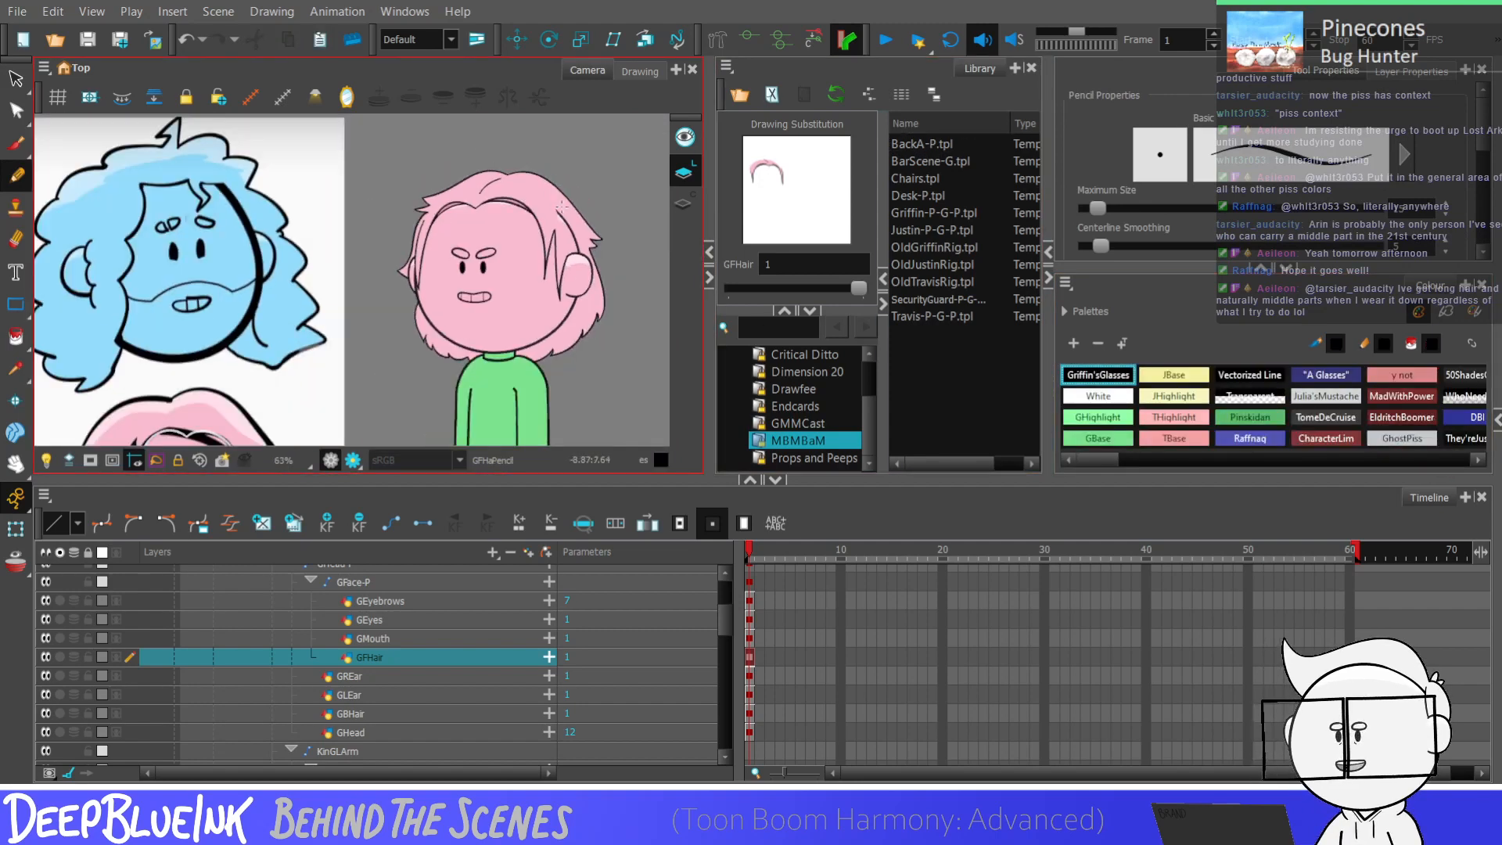
# Step: On GLEar, draw a curved stroke from the strand's tip around to the ear and fill the enclosed area with the hair's New 3 pink
pyautogui.scroll(1, 555, 258)
pyautogui.scroll(-1, 555, 258)
pyautogui.scroll(1, 552, 254)
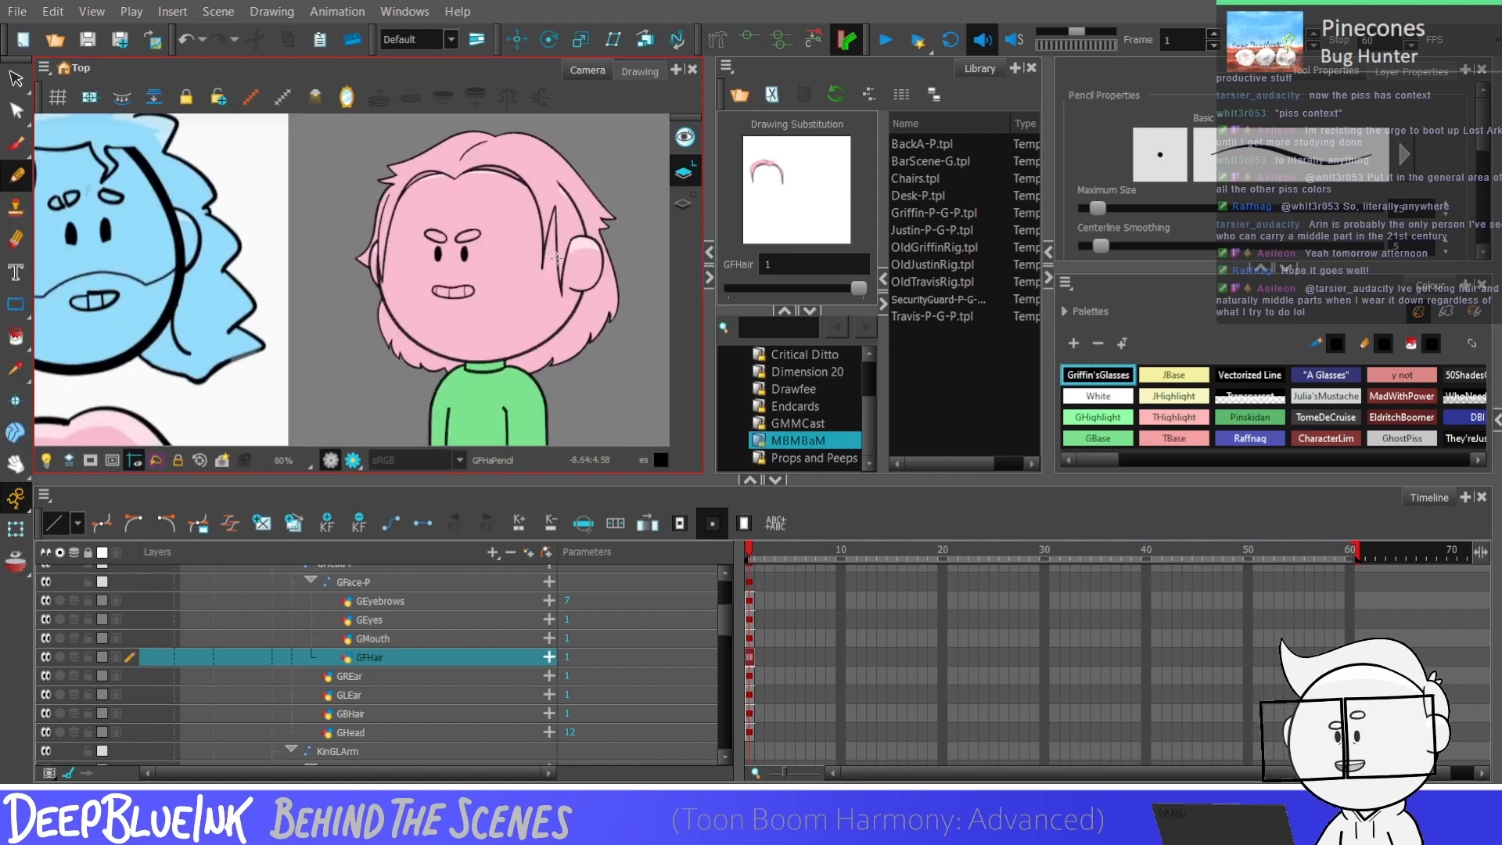
pyautogui.click(749, 713)
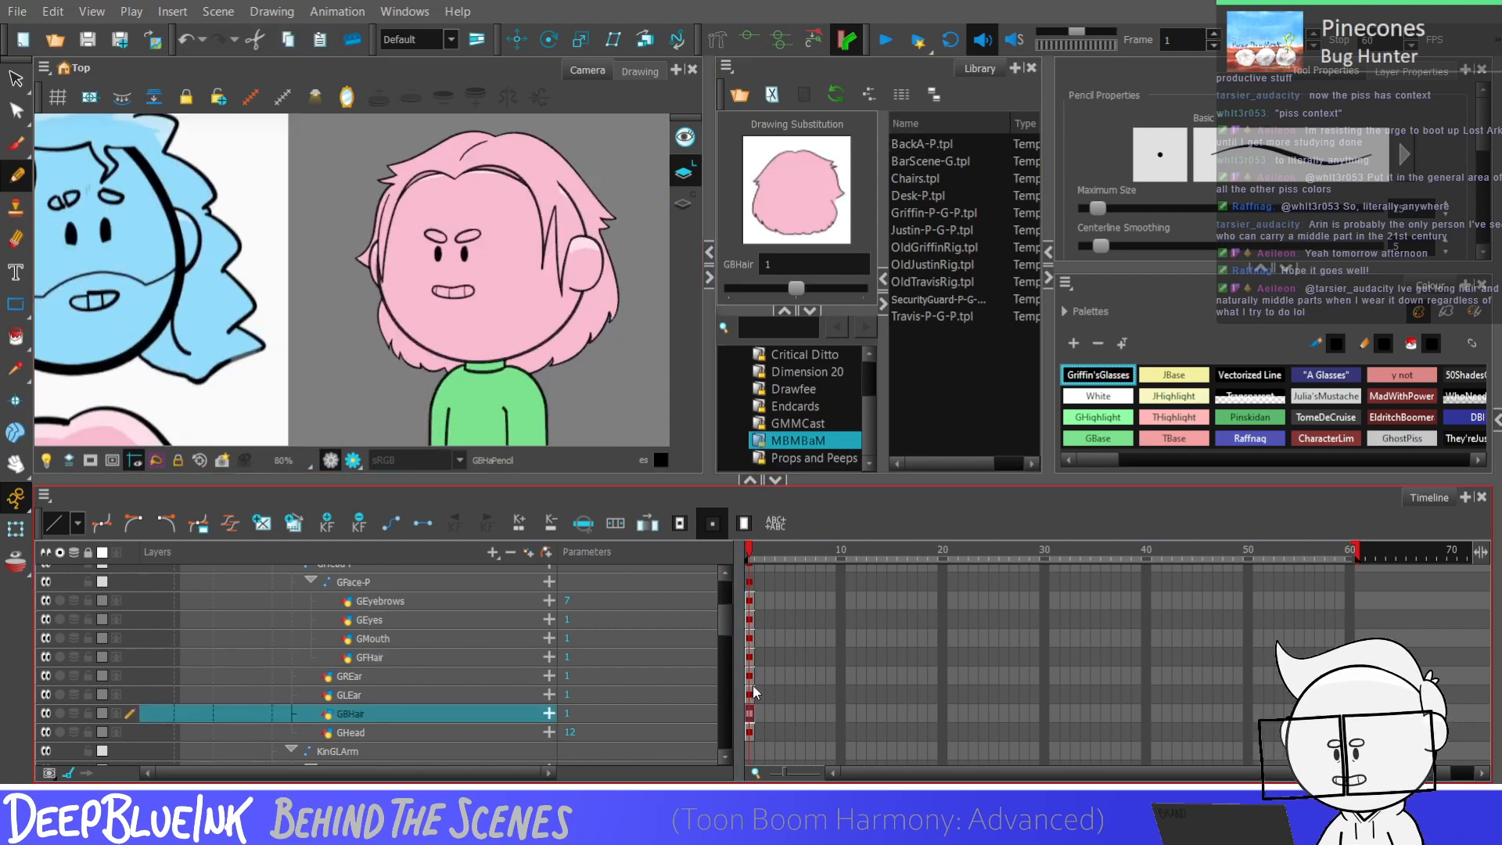
pyautogui.click(749, 695)
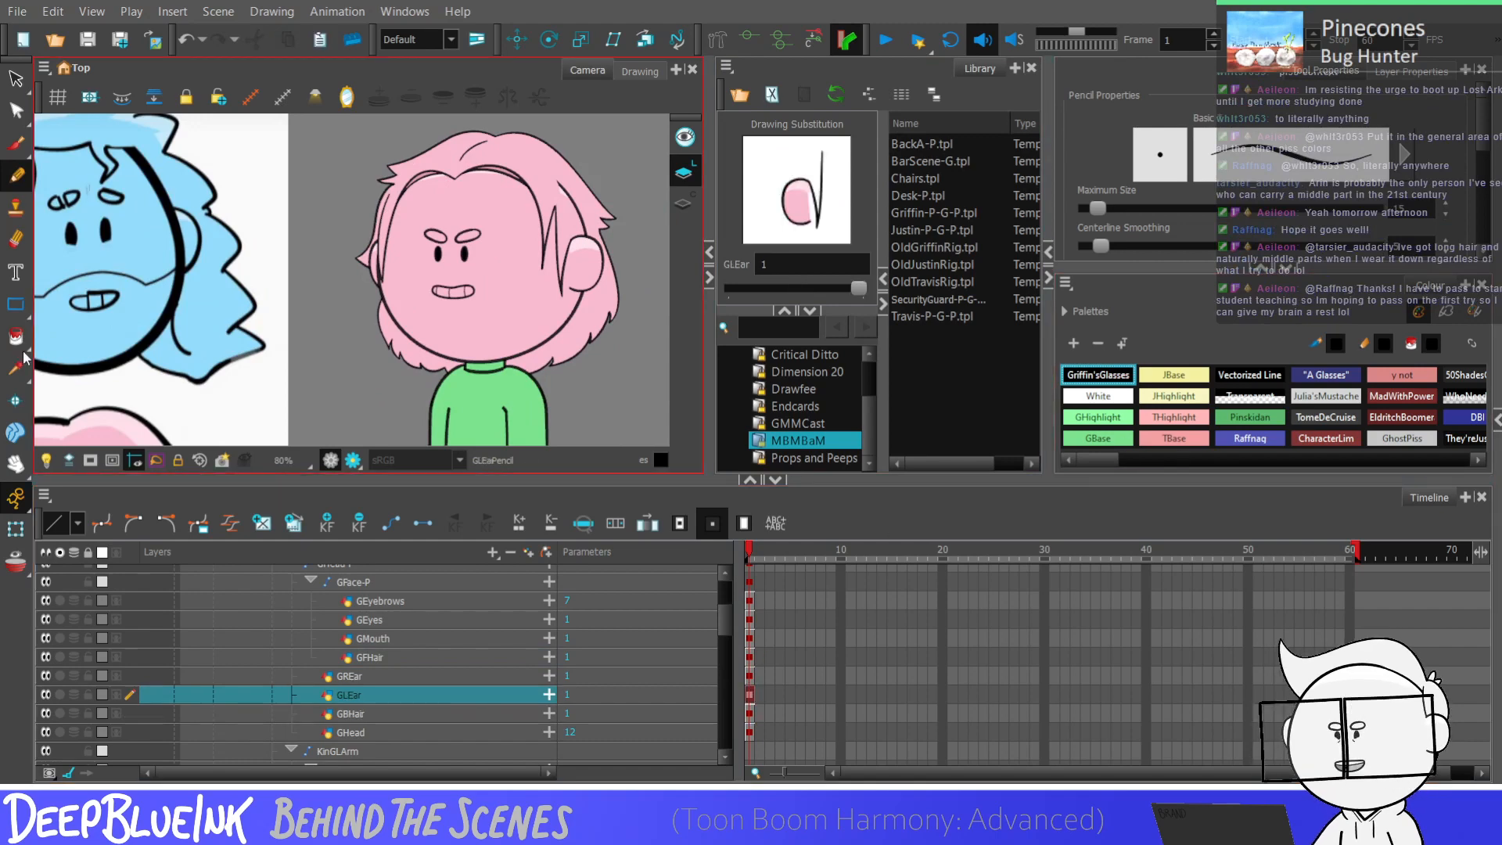
pyautogui.press('k')
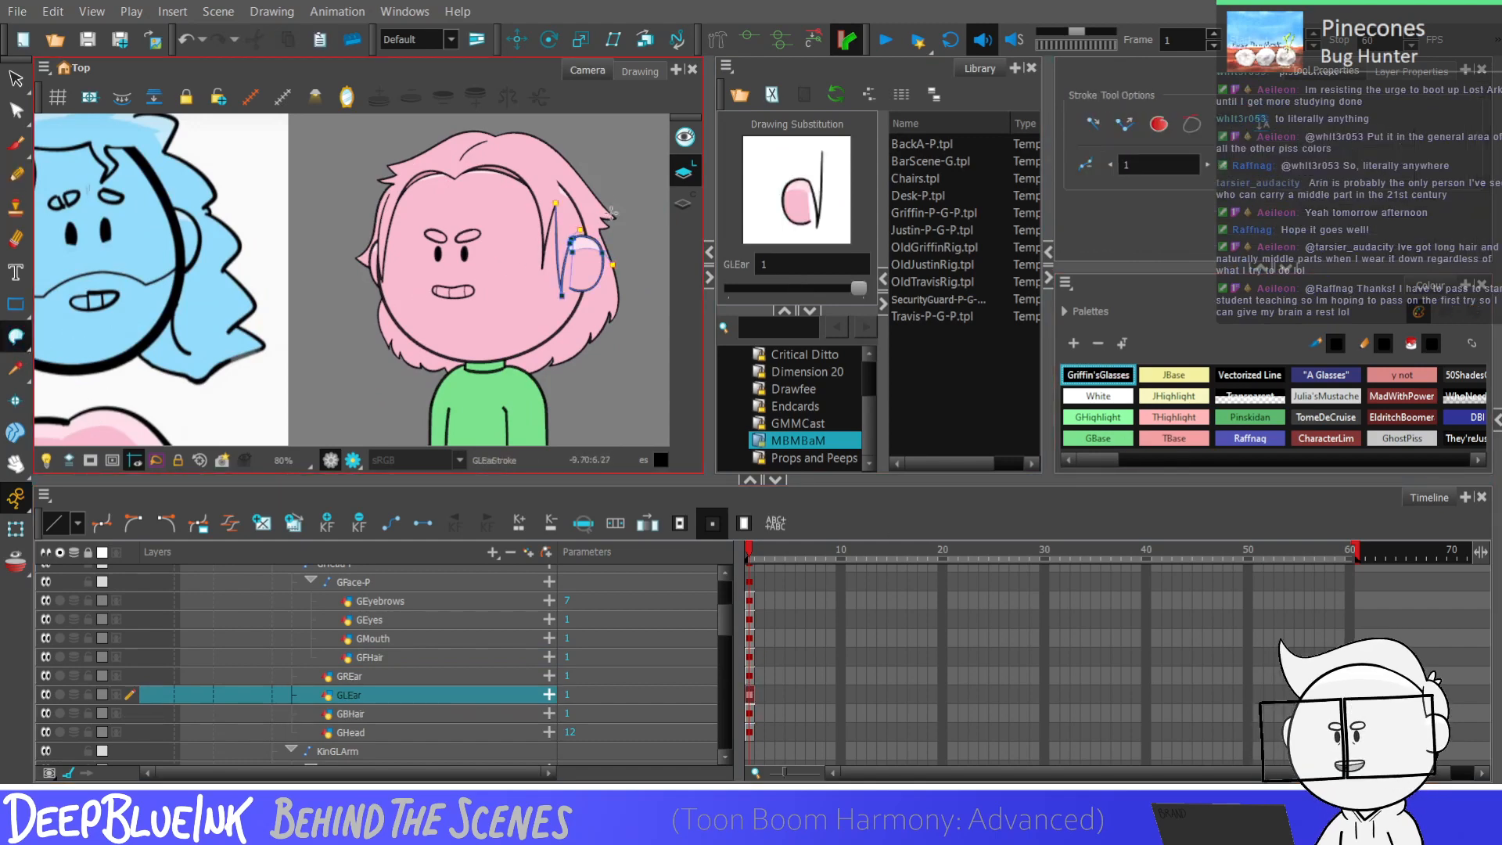
pyautogui.scroll(4, 594, 201)
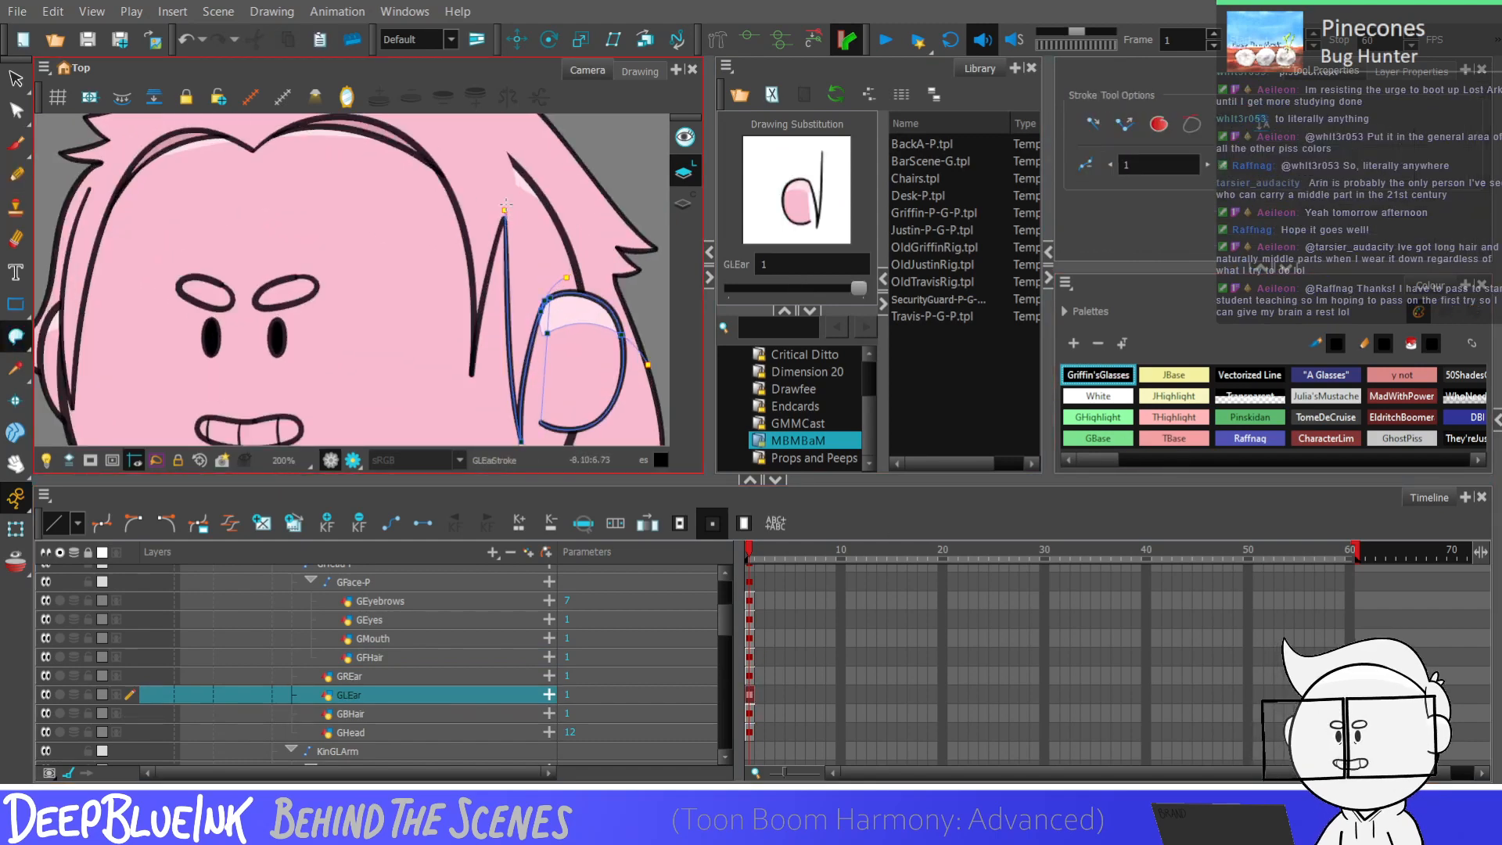
pyautogui.moveTo(504, 205)
pyautogui.mouseDown()
pyautogui.moveTo(533, 153)
pyautogui.moveTo(594, 239)
pyautogui.moveTo(601, 344)
pyautogui.mouseUp()
pyautogui.click(15, 366)
pyautogui.click(548, 258)
pyautogui.hotkey('alt', 'i')
pyautogui.click(571, 254)
pyautogui.scroll(-1, 571, 254)
pyautogui.scroll(-2, 571, 254)
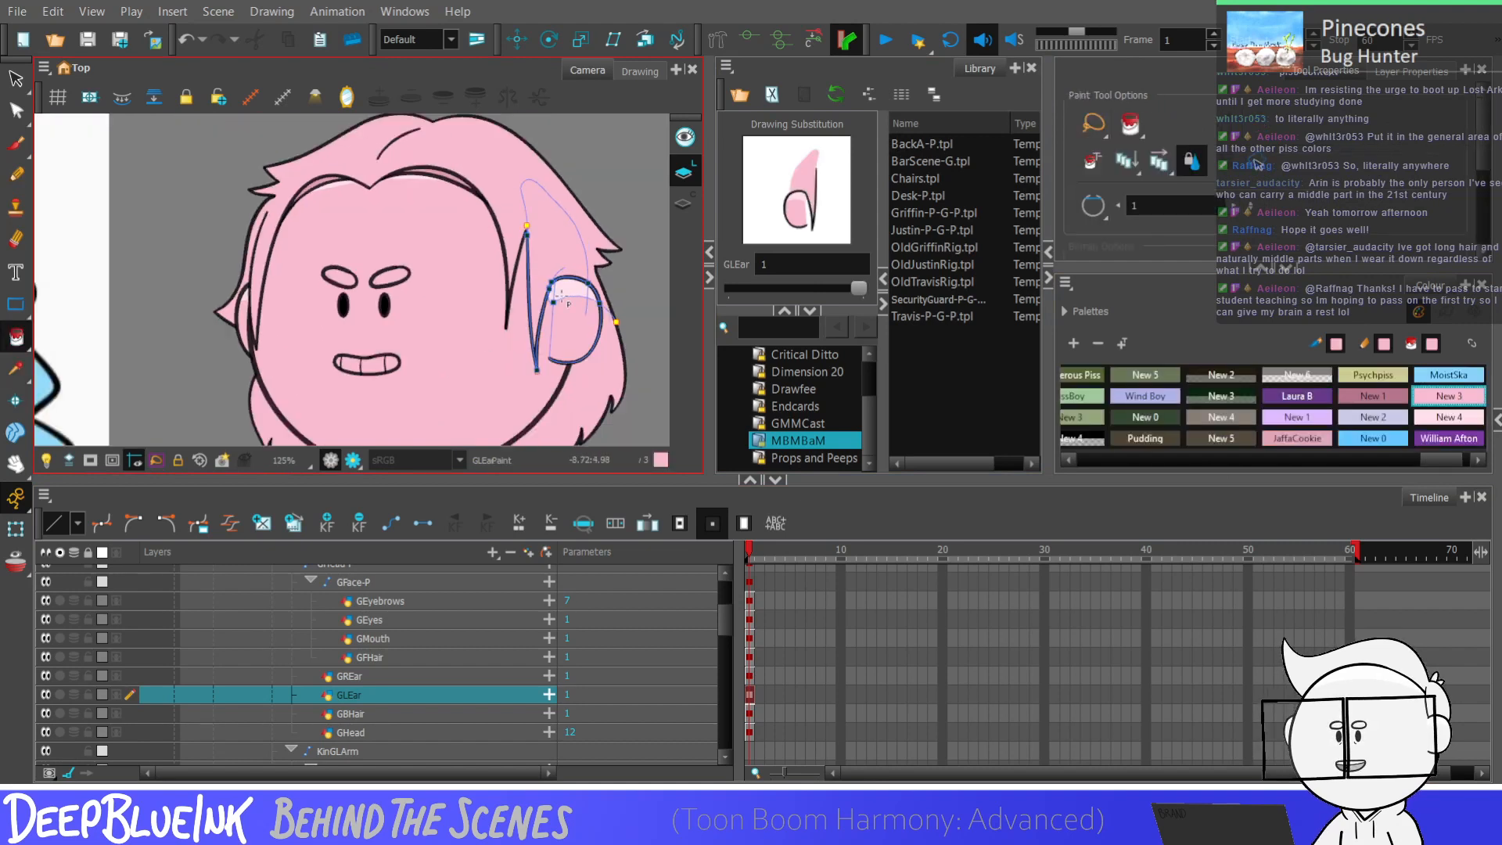
pyautogui.scroll(-2, 557, 235)
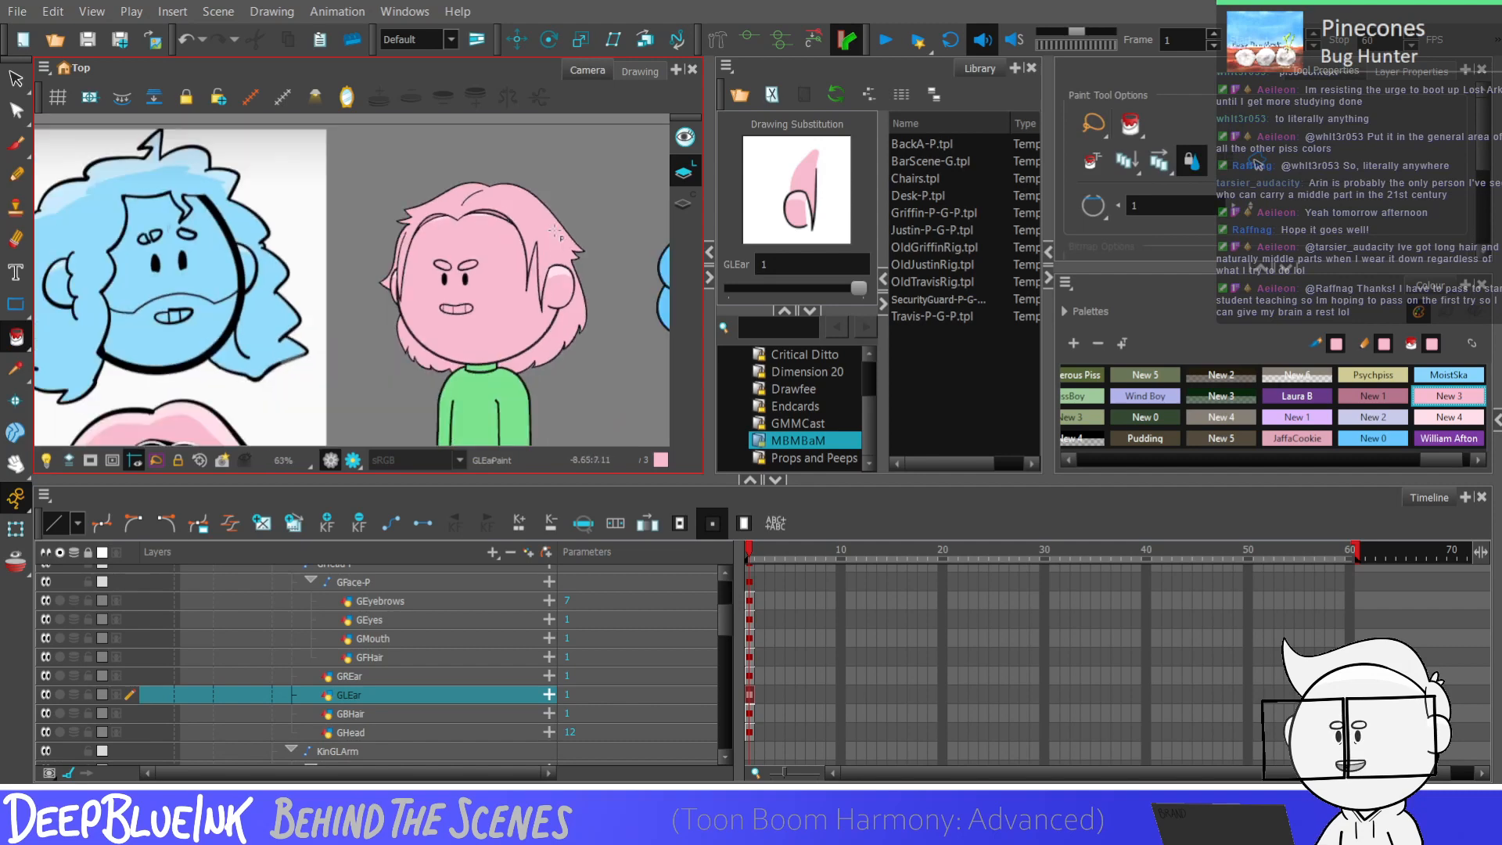
pyautogui.scroll(-1, 555, 233)
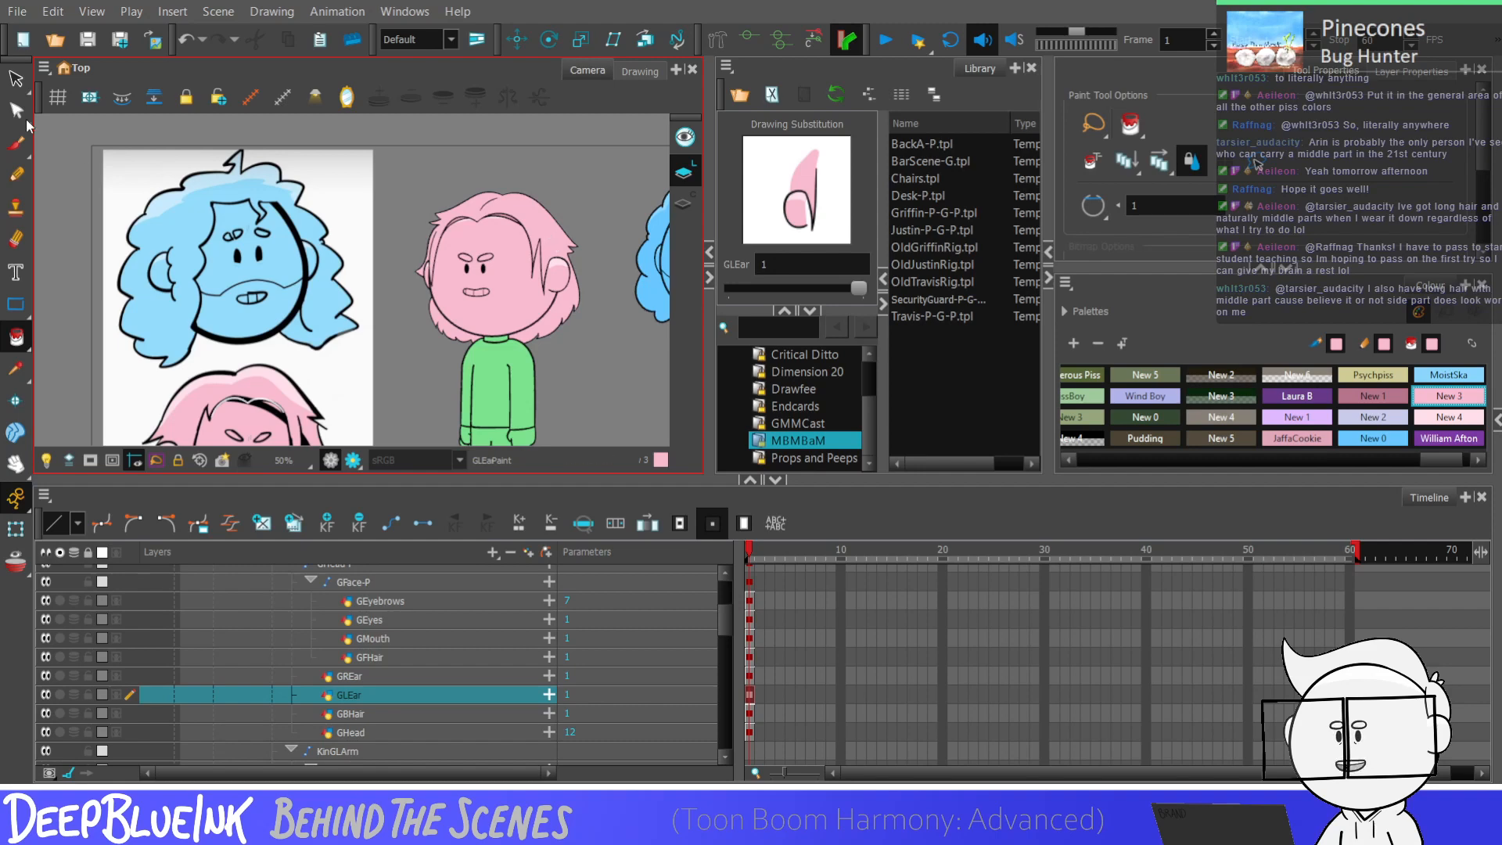
# Step: Examine the GLEar contour points and the strand's tip beside the ear with the Contour Editor
pyautogui.hotkey('alt', 'q')
pyautogui.scroll(2, 523, 215)
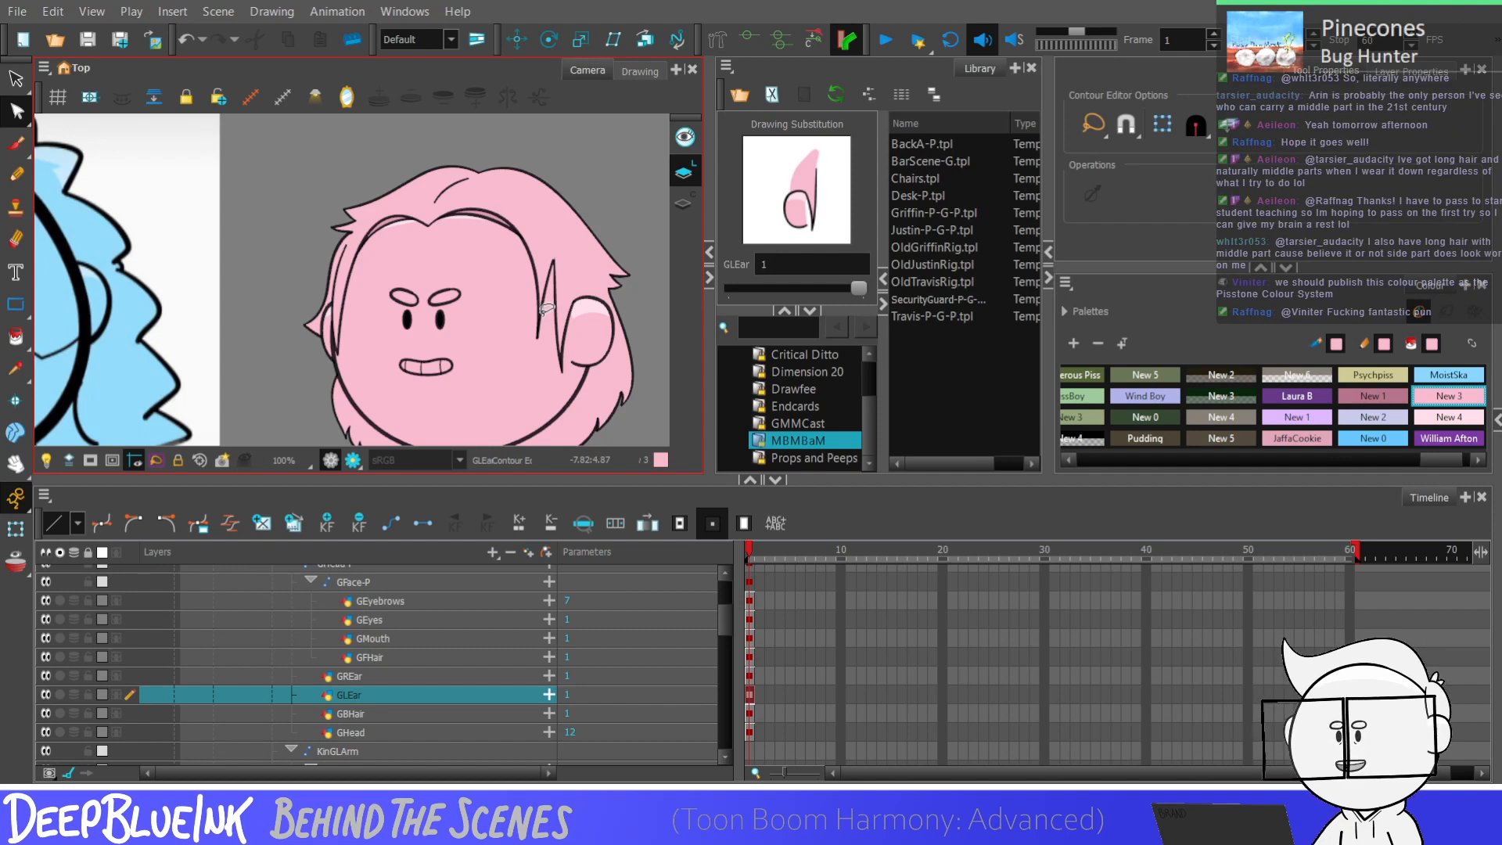
pyautogui.click(607, 729)
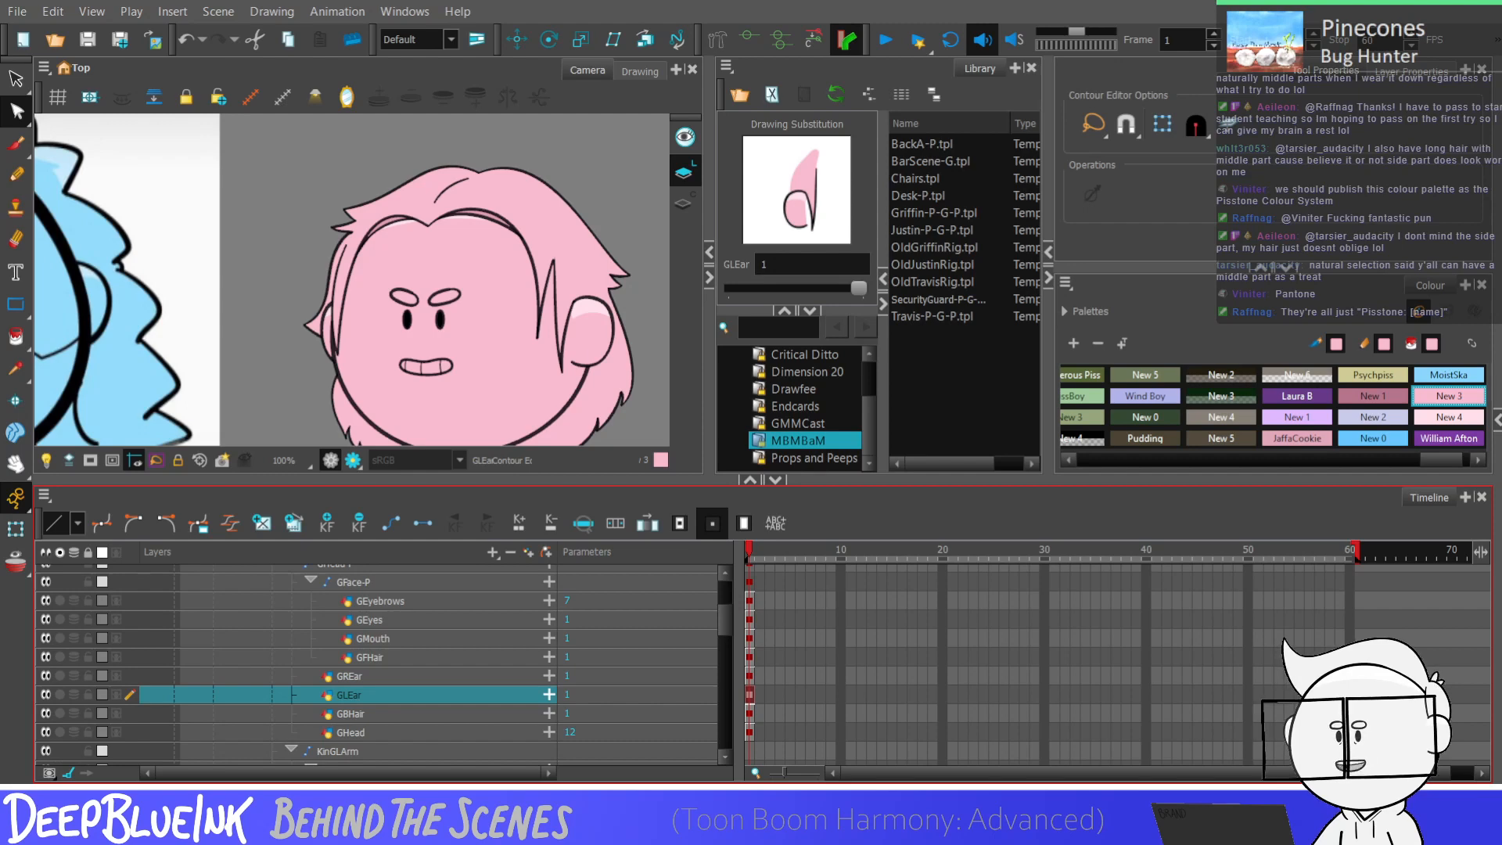
pyautogui.scroll(1, 595, 252)
pyautogui.scroll(4, 595, 252)
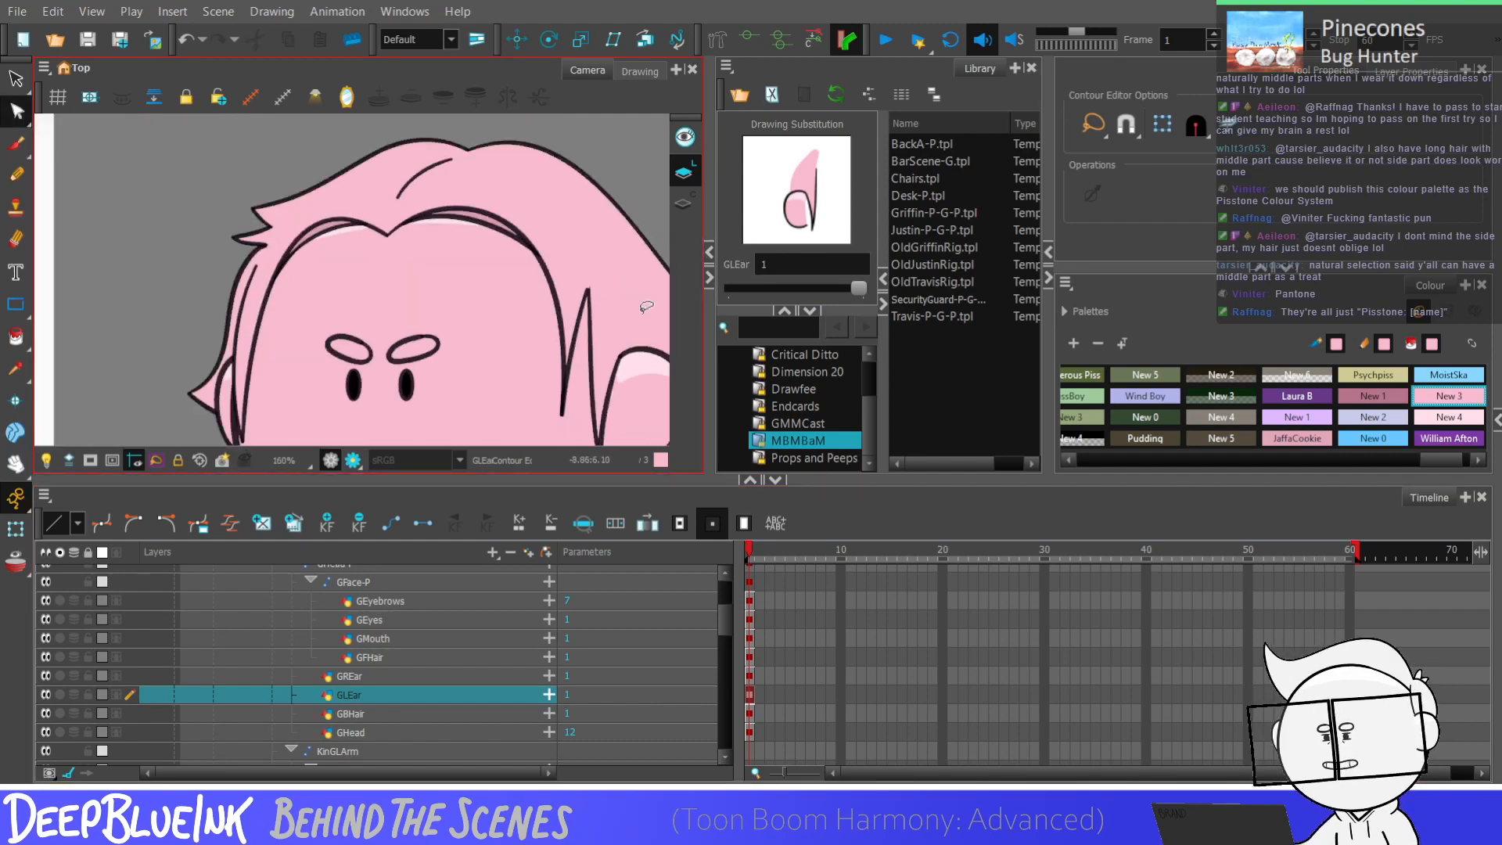
pyautogui.click(629, 262)
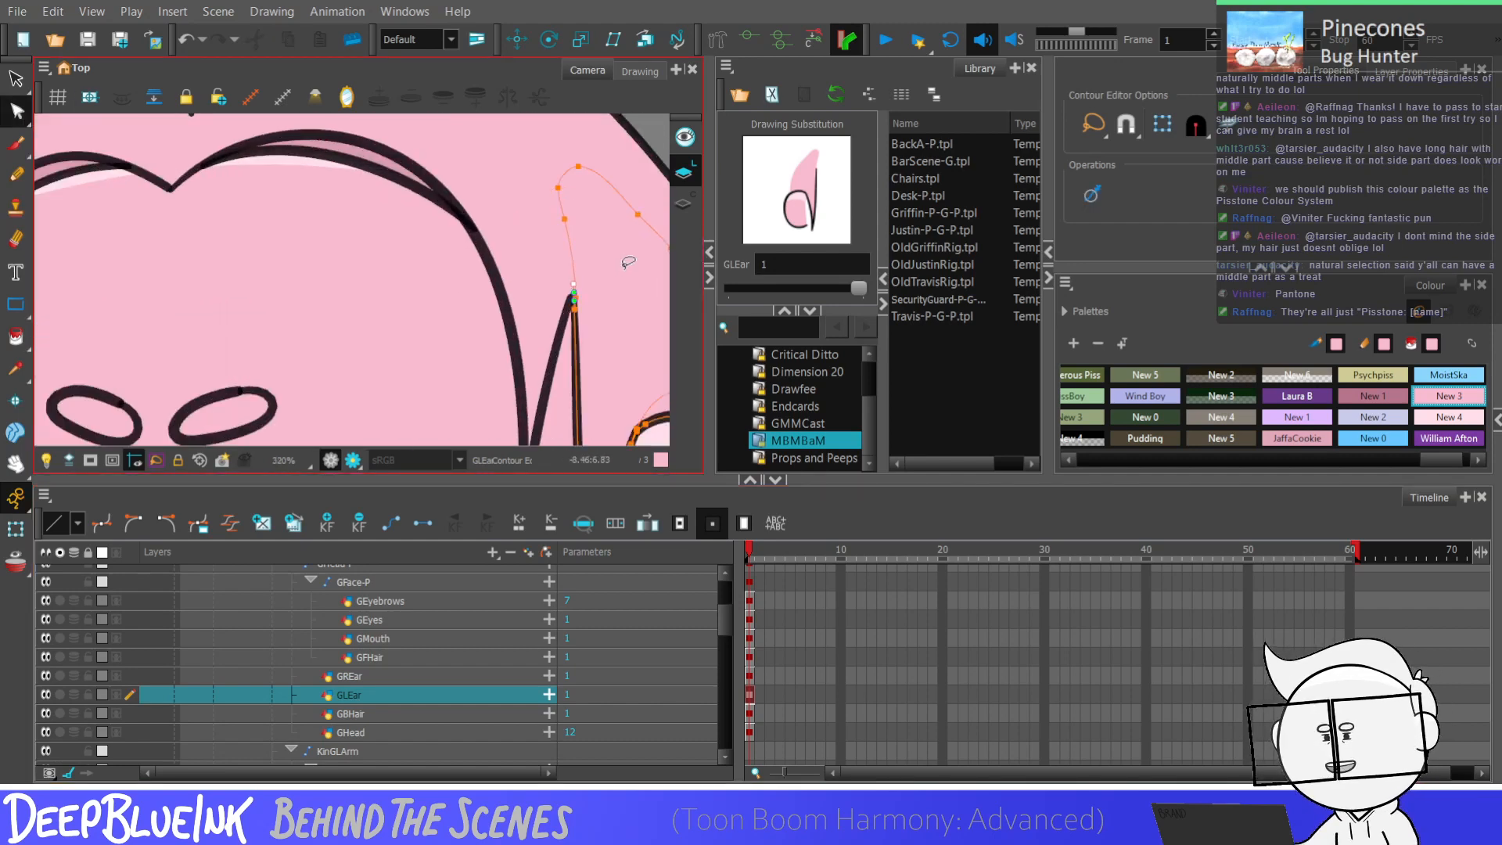
pyautogui.scroll(2, 570, 317)
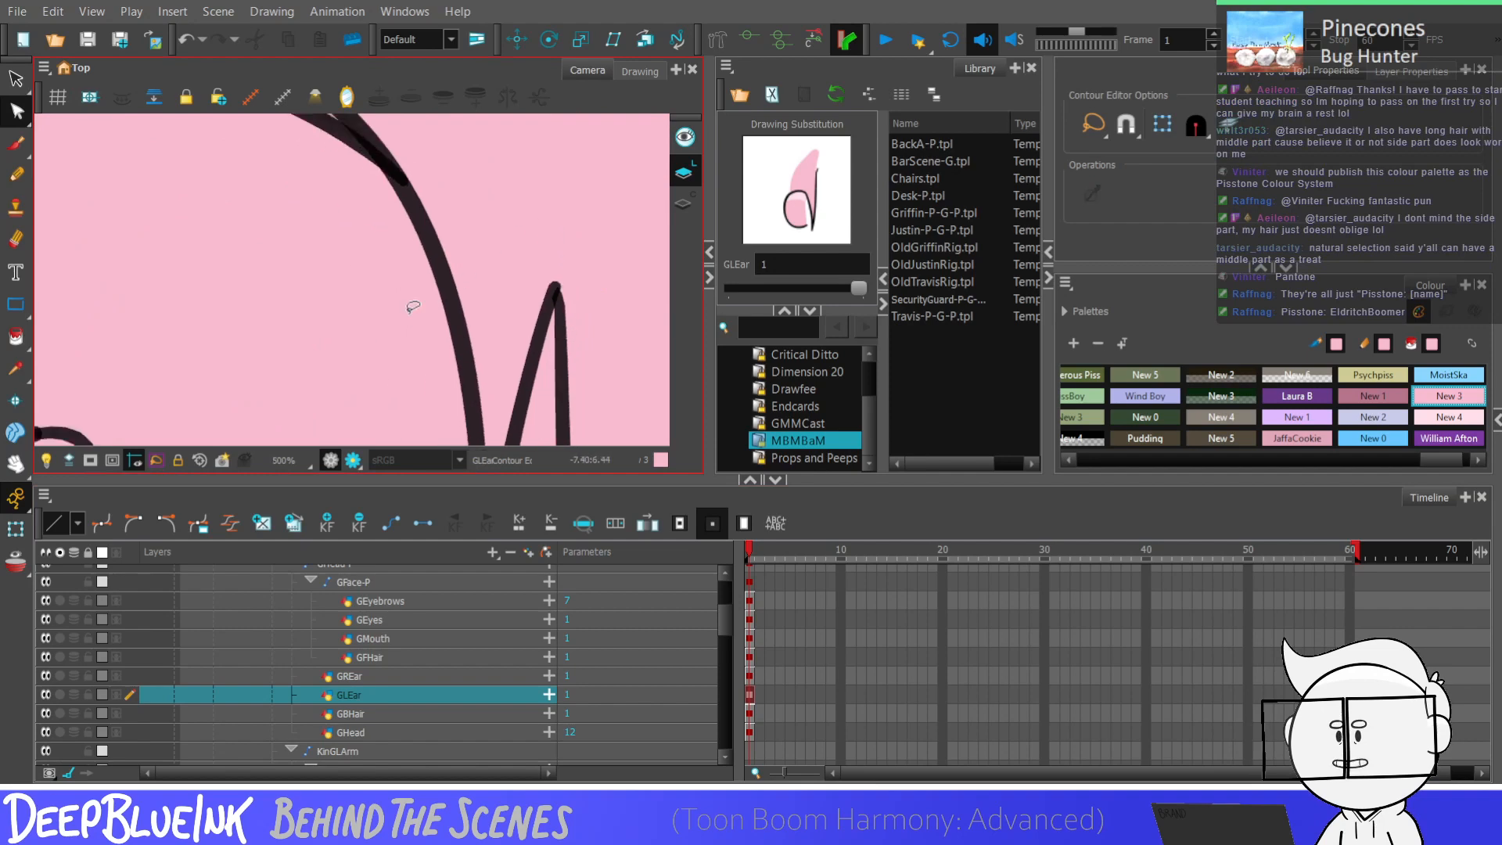
pyautogui.scroll(-9, 413, 306)
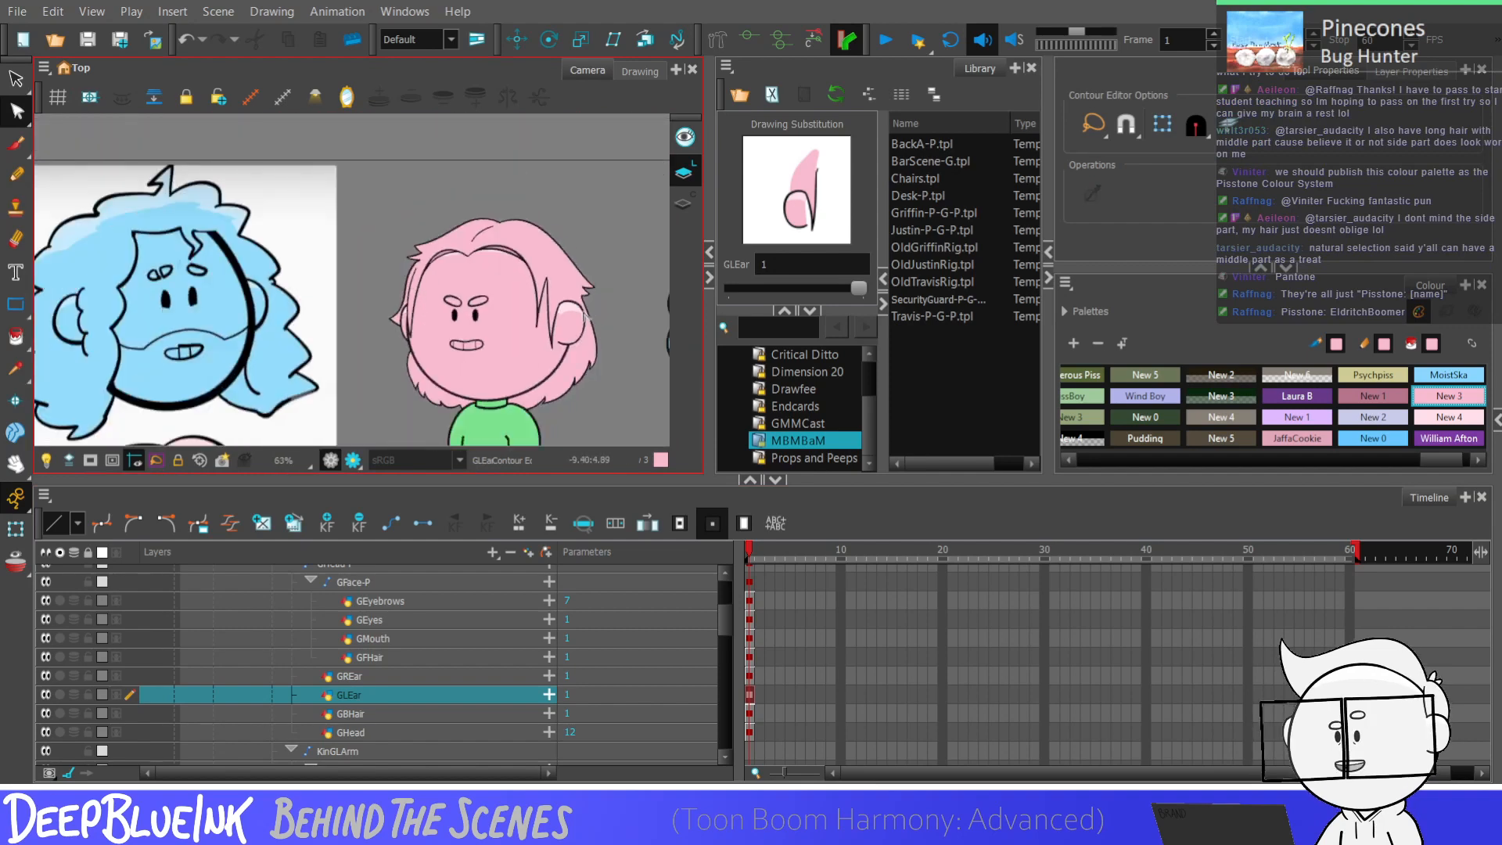
pyautogui.scroll(-1, 575, 277)
pyautogui.scroll(1, 597, 315)
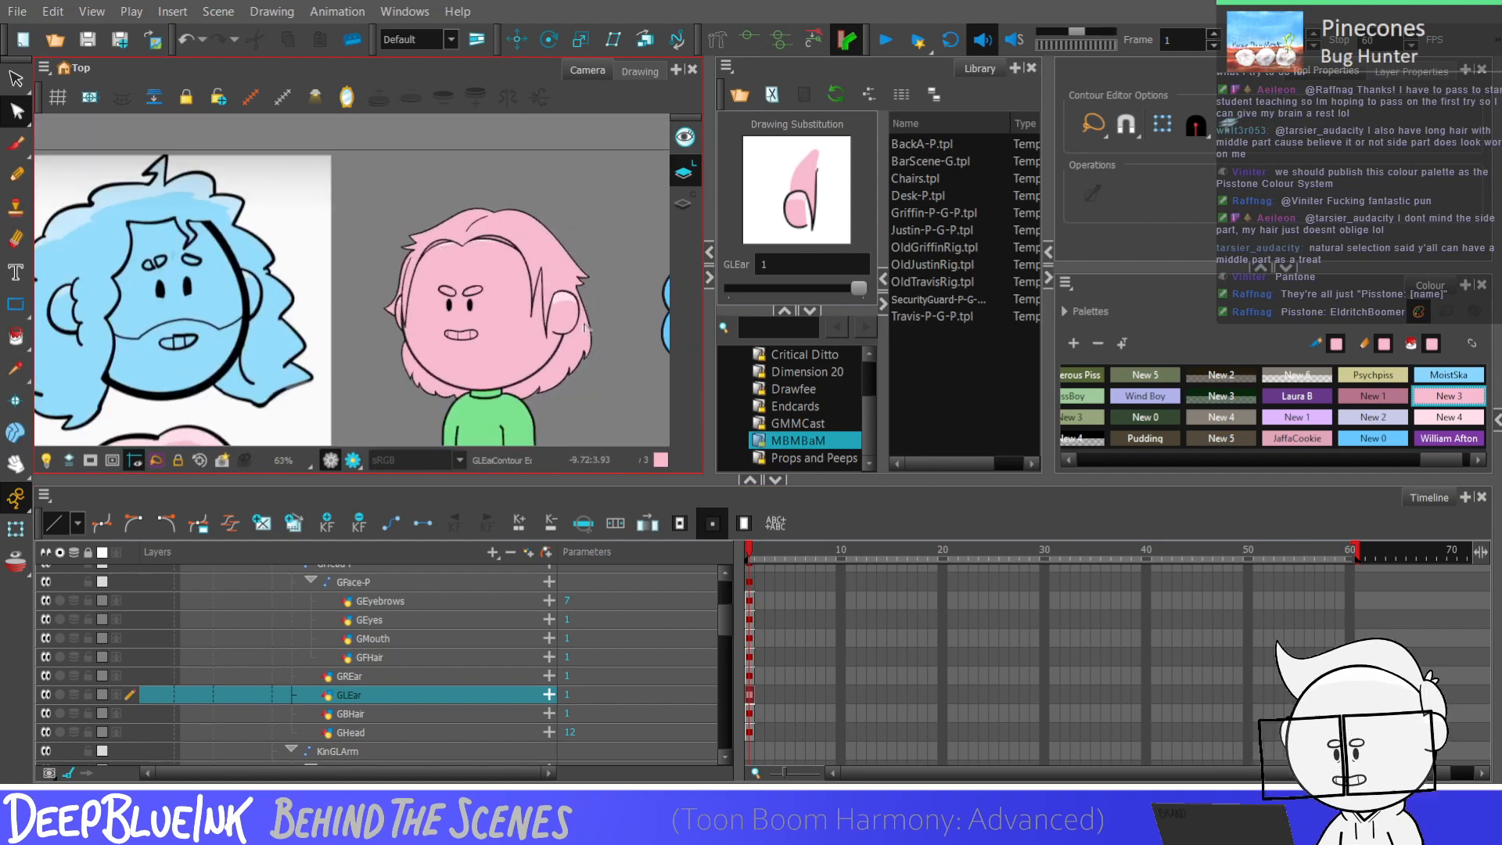
pyautogui.scroll(-2, 521, 304)
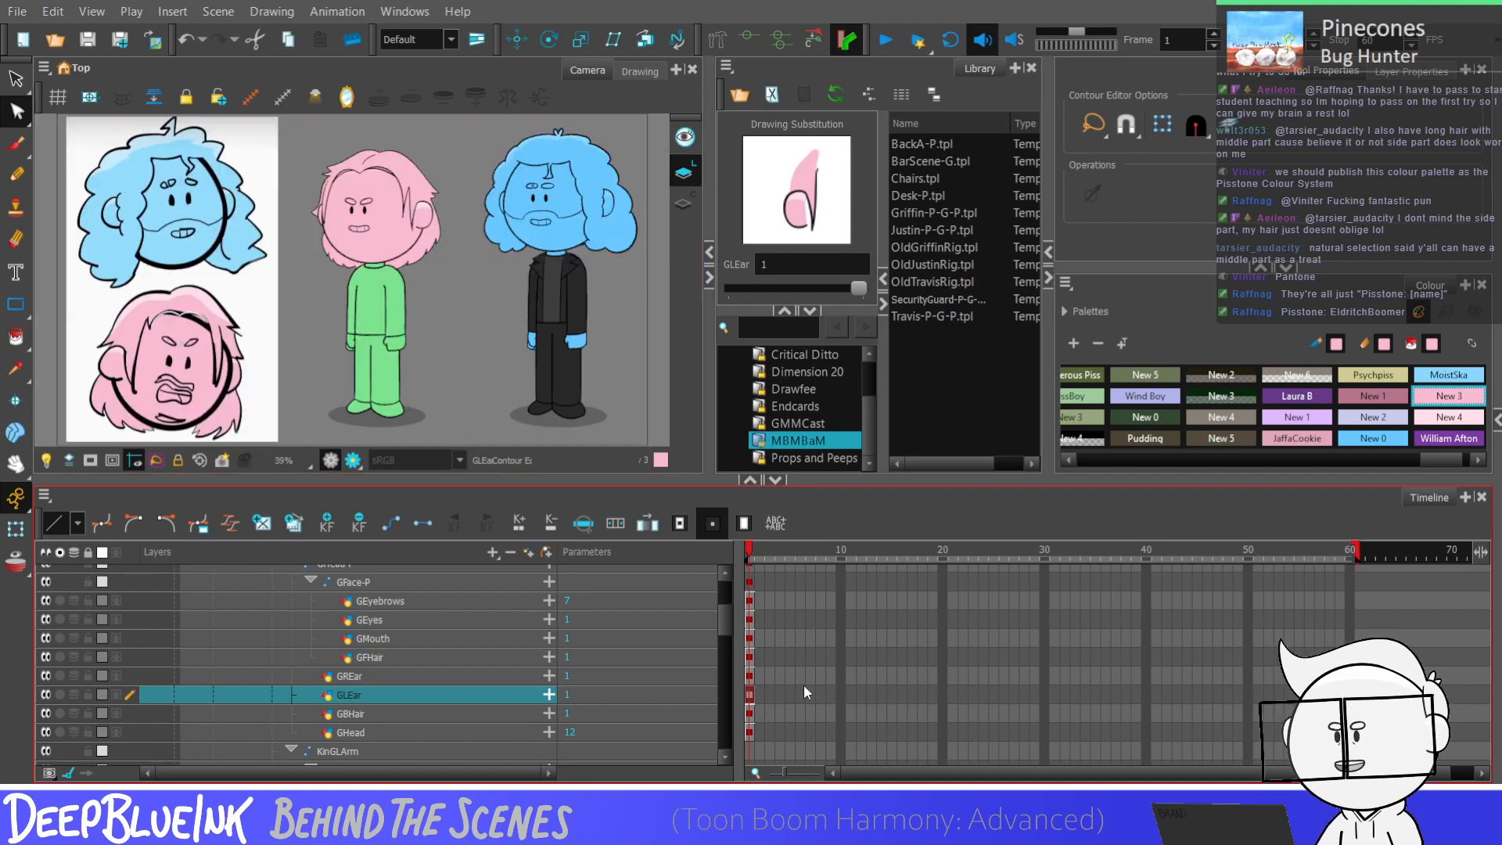
# Step: Select the whole GBHair drawing and set its pencil lines' maximum size to 11
pyautogui.click(751, 713)
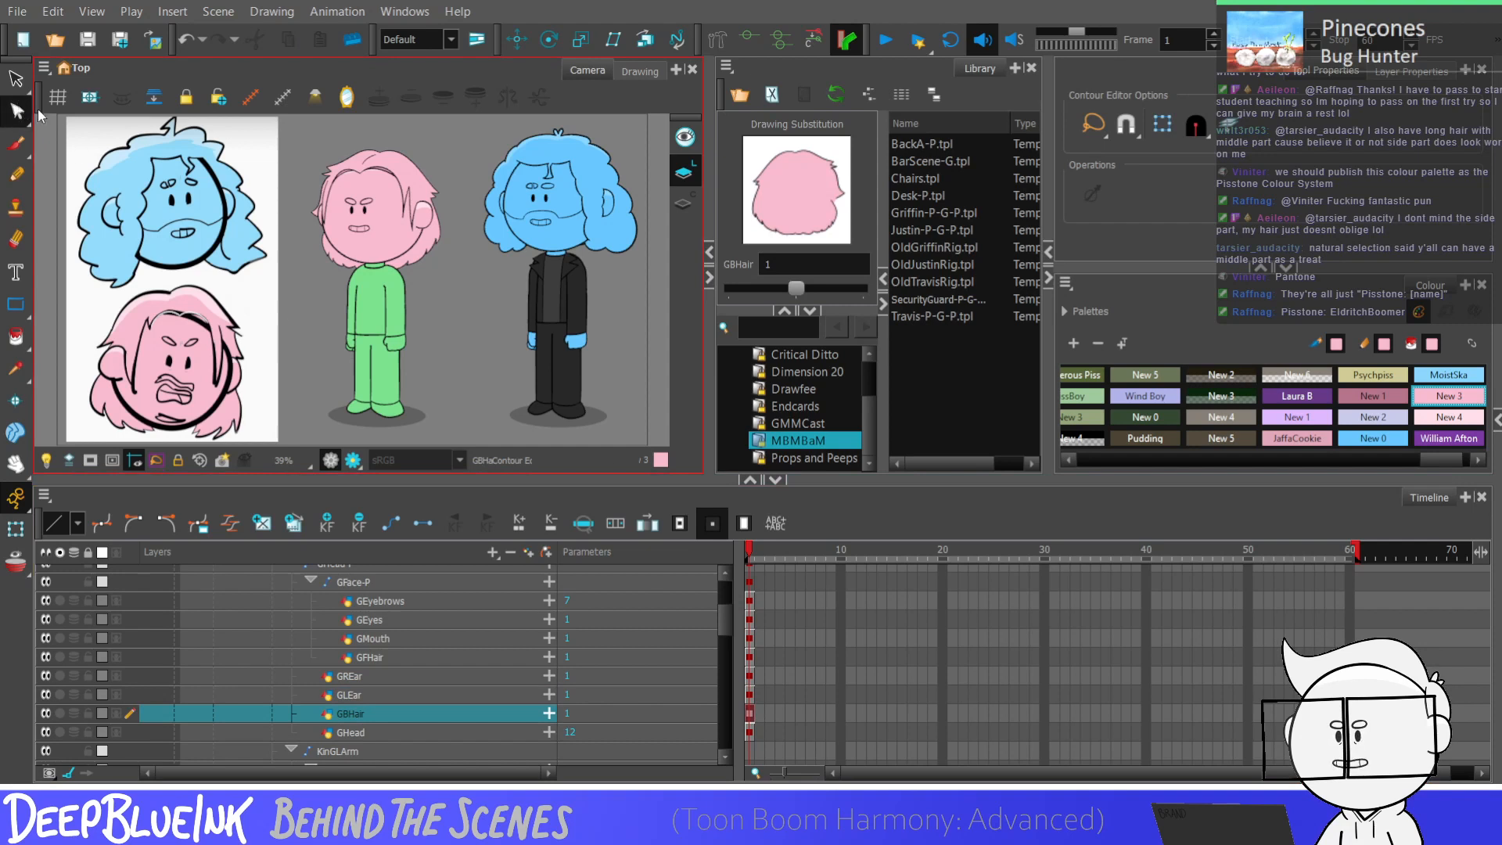
pyautogui.click(16, 78)
pyautogui.moveTo(372, 355)
pyautogui.mouseDown()
pyautogui.moveTo(515, 266)
pyautogui.moveTo(305, 313)
pyautogui.mouseUp()
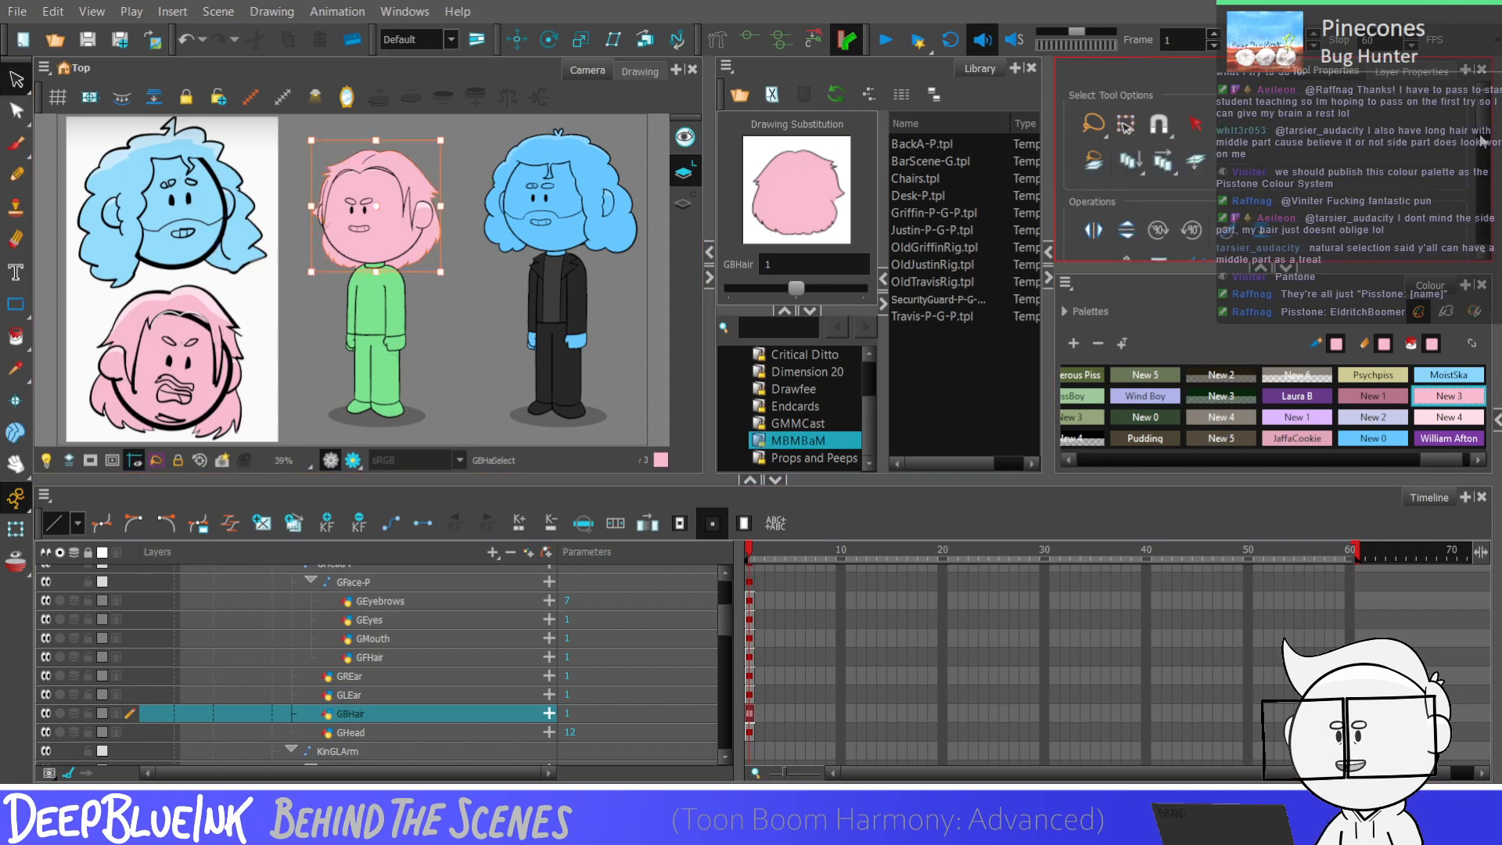
pyautogui.scroll(-3, 1142, 157)
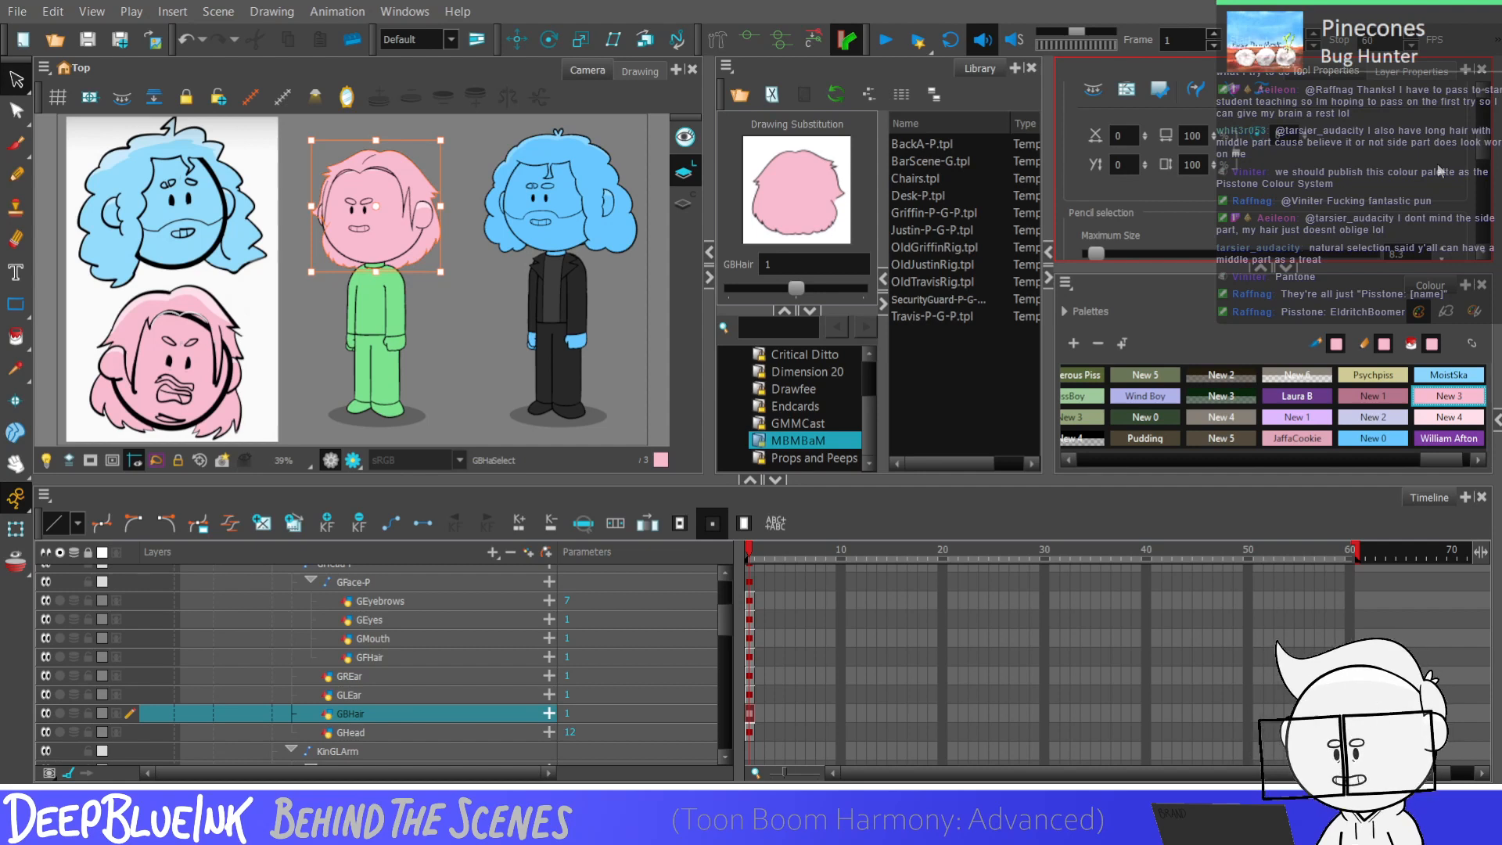
pyautogui.scroll(-3, 1439, 171)
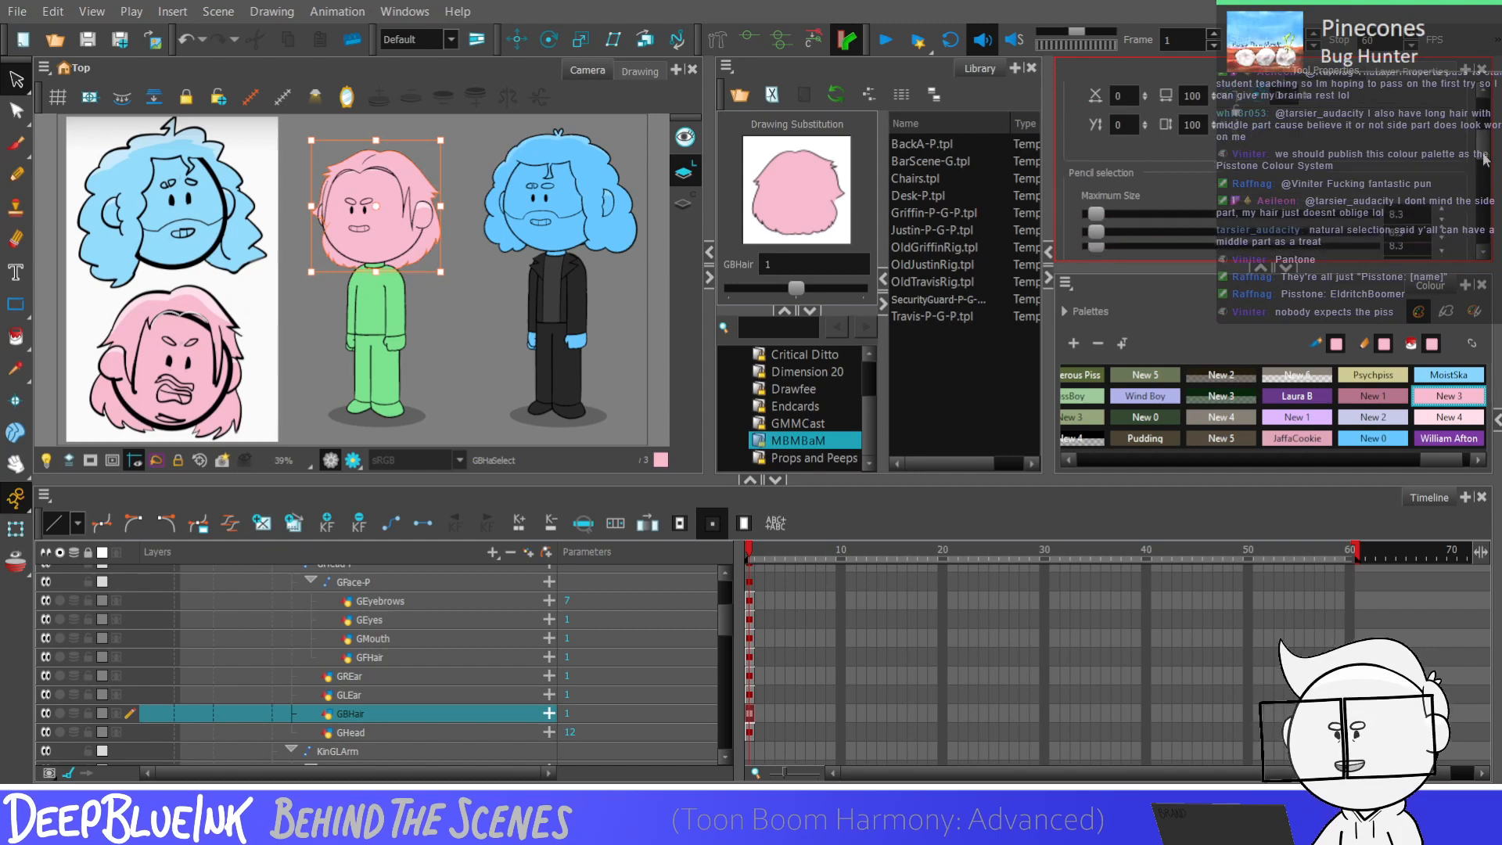
pyautogui.click(1442, 152)
pyautogui.click(458, 186)
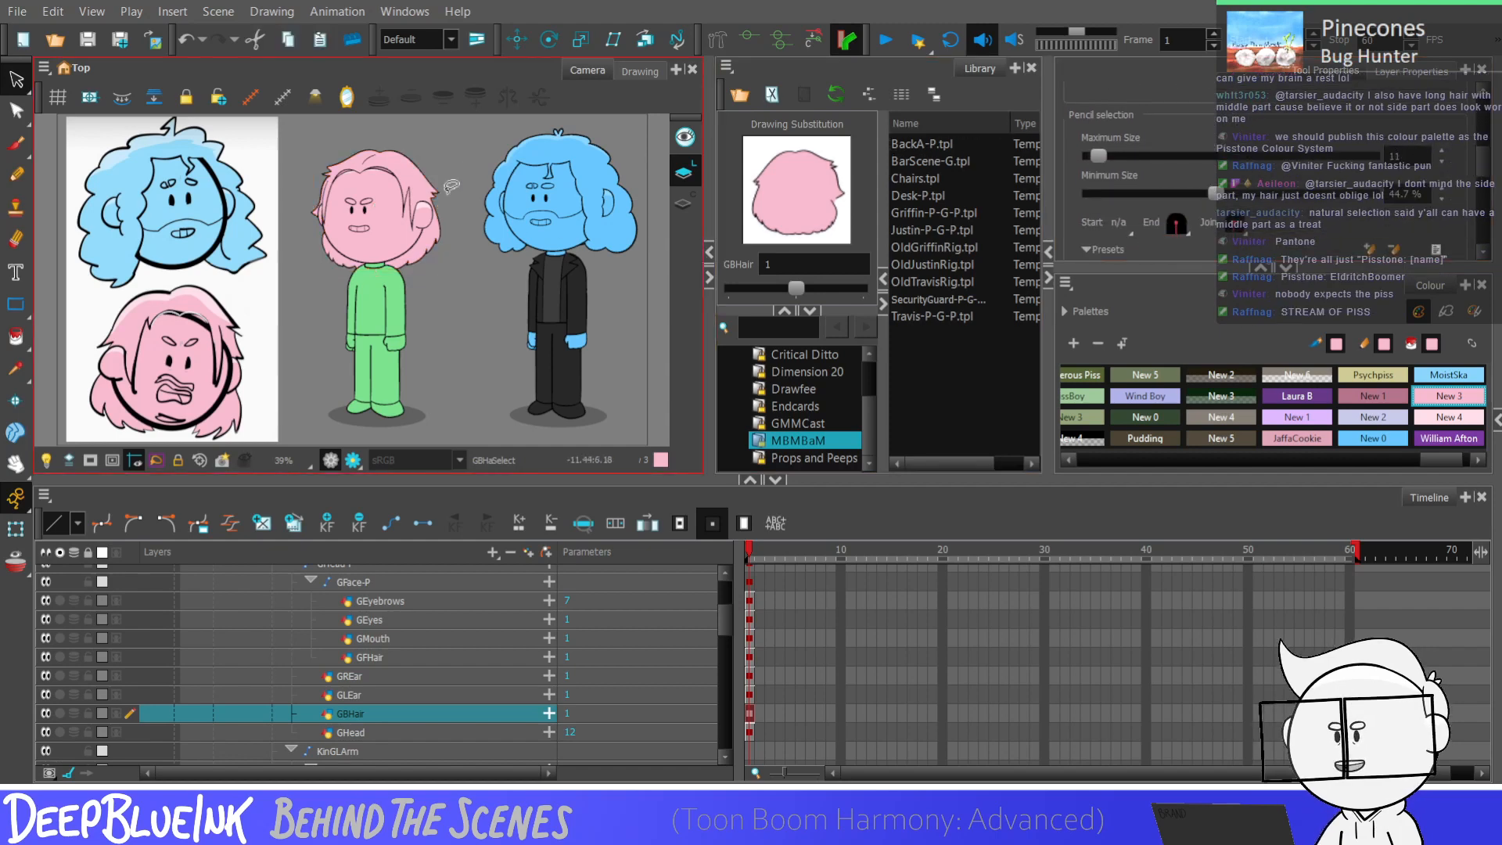
# Step: Examine the GBHair outline's thickness against the reference sketches and the blue character
pyautogui.scroll(2, 458, 188)
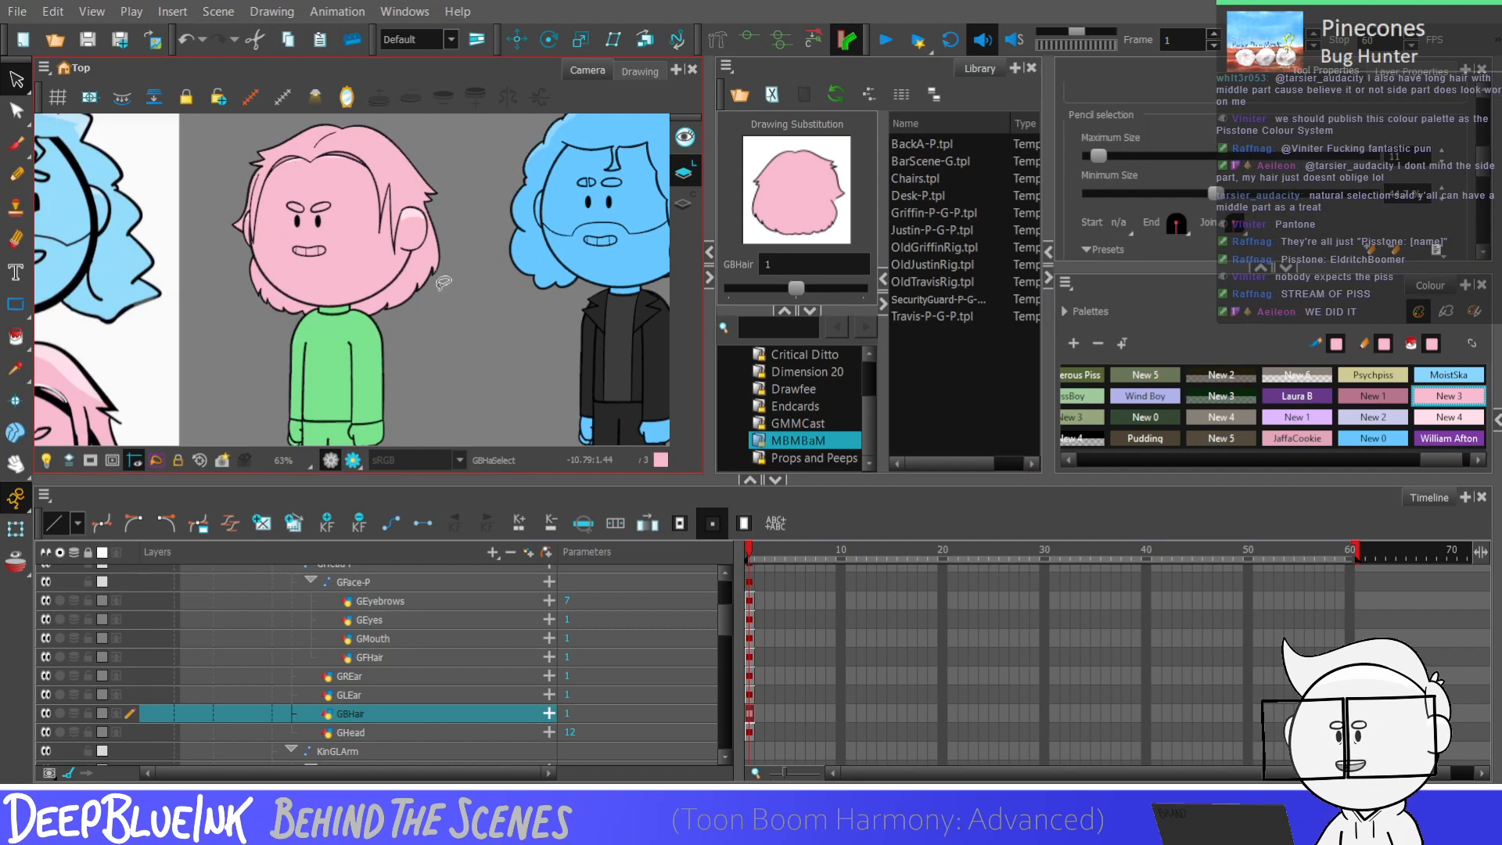
pyautogui.scroll(-1, 426, 288)
pyautogui.click(294, 273)
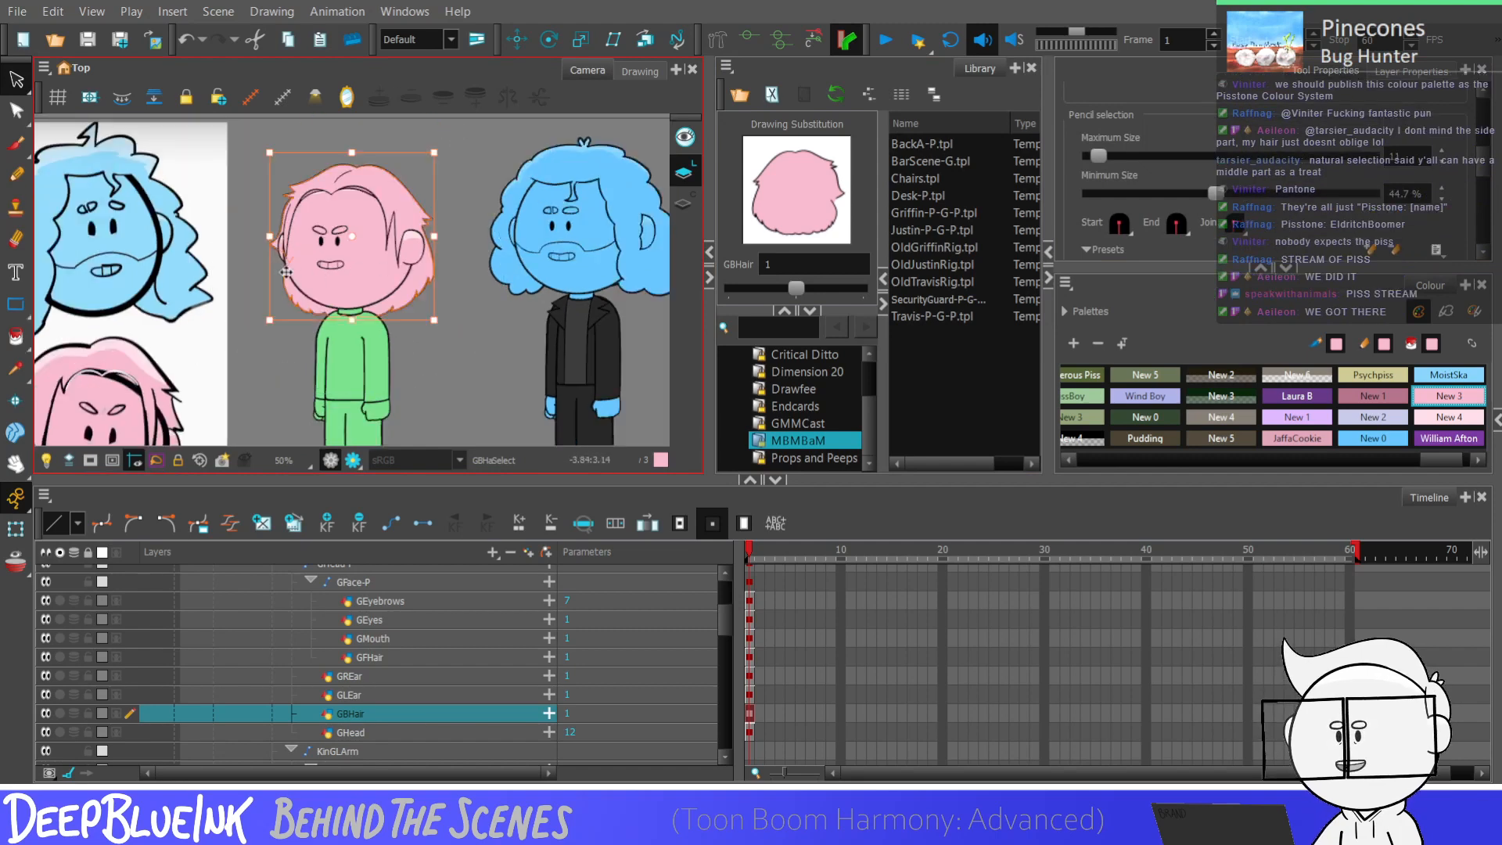
pyautogui.scroll(1, 454, 273)
pyautogui.scroll(-1, 454, 272)
pyautogui.click(454, 271)
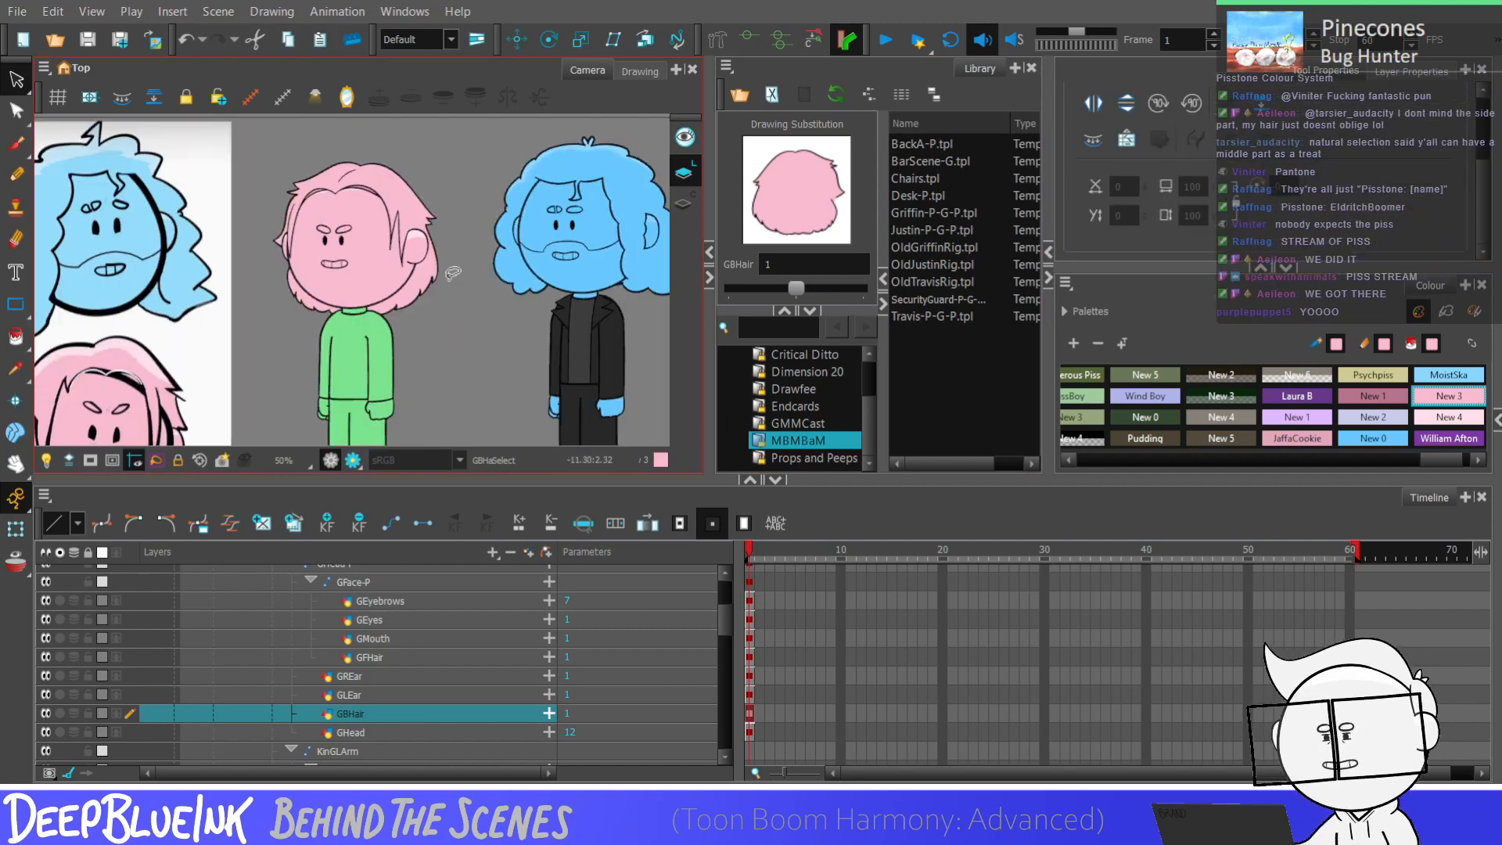
pyautogui.scroll(-2, 461, 266)
pyautogui.scroll(1, 465, 235)
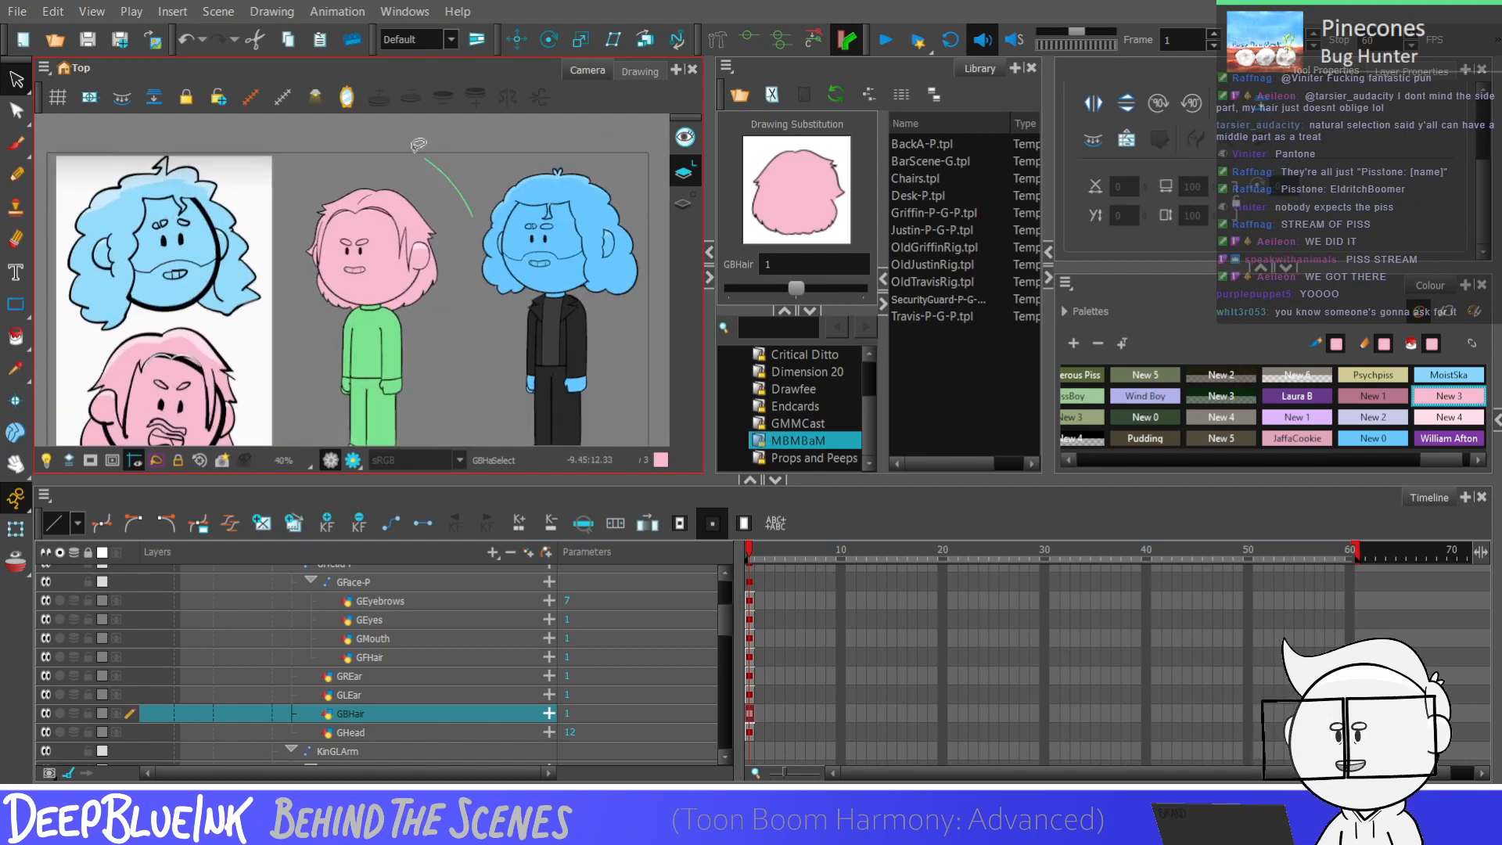
pyautogui.scroll(1, 454, 235)
pyautogui.scroll(-1, 464, 291)
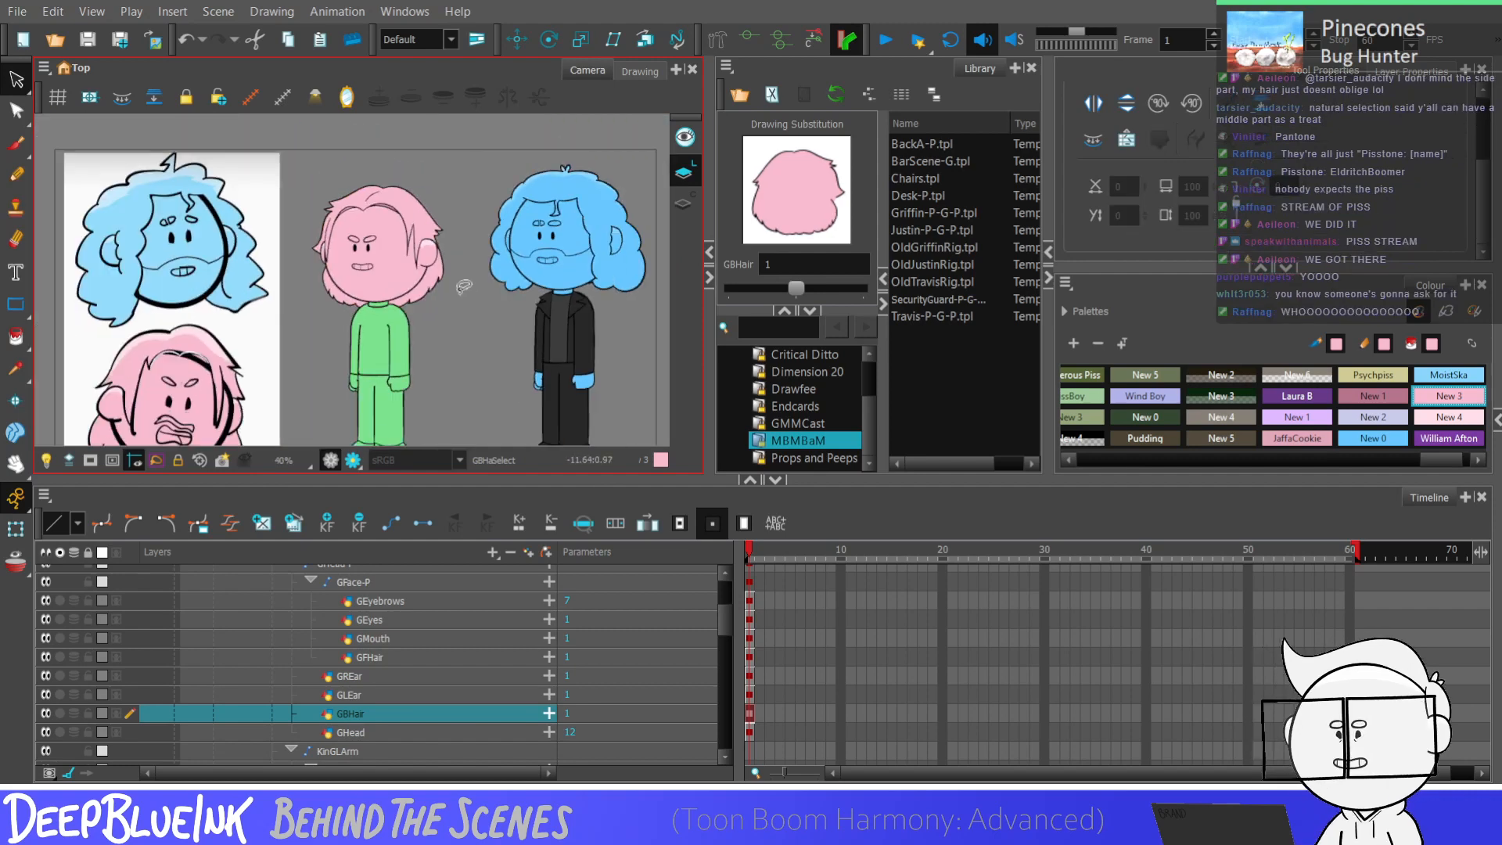
pyautogui.scroll(-1, 452, 232)
pyautogui.scroll(1, 449, 246)
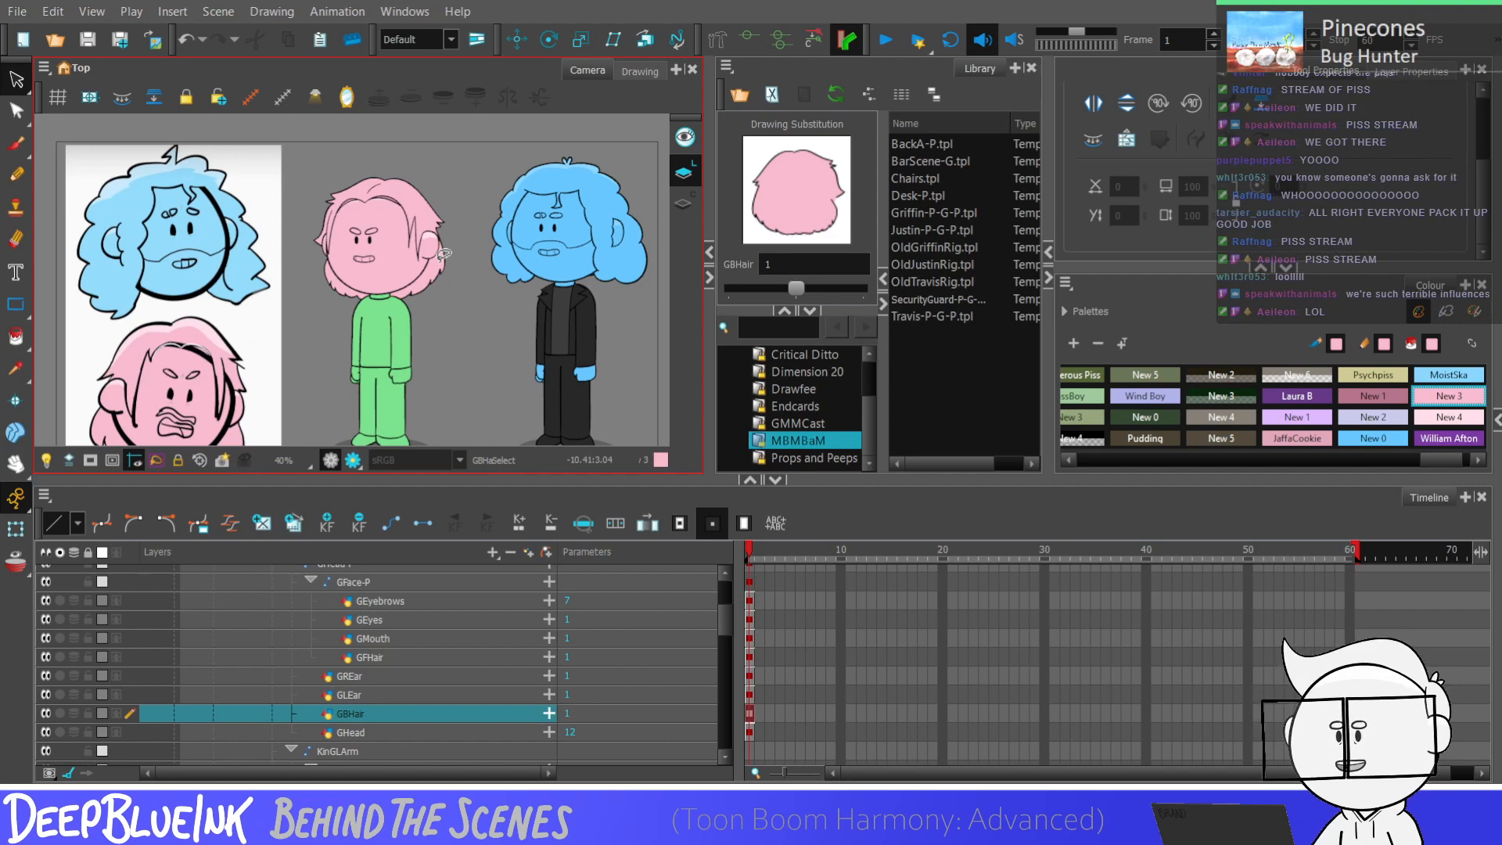
# Step: Browse the custom swatches throughout the colour palette
pyautogui.moveTo(1435, 466); pyautogui.dragTo(1416, 462)
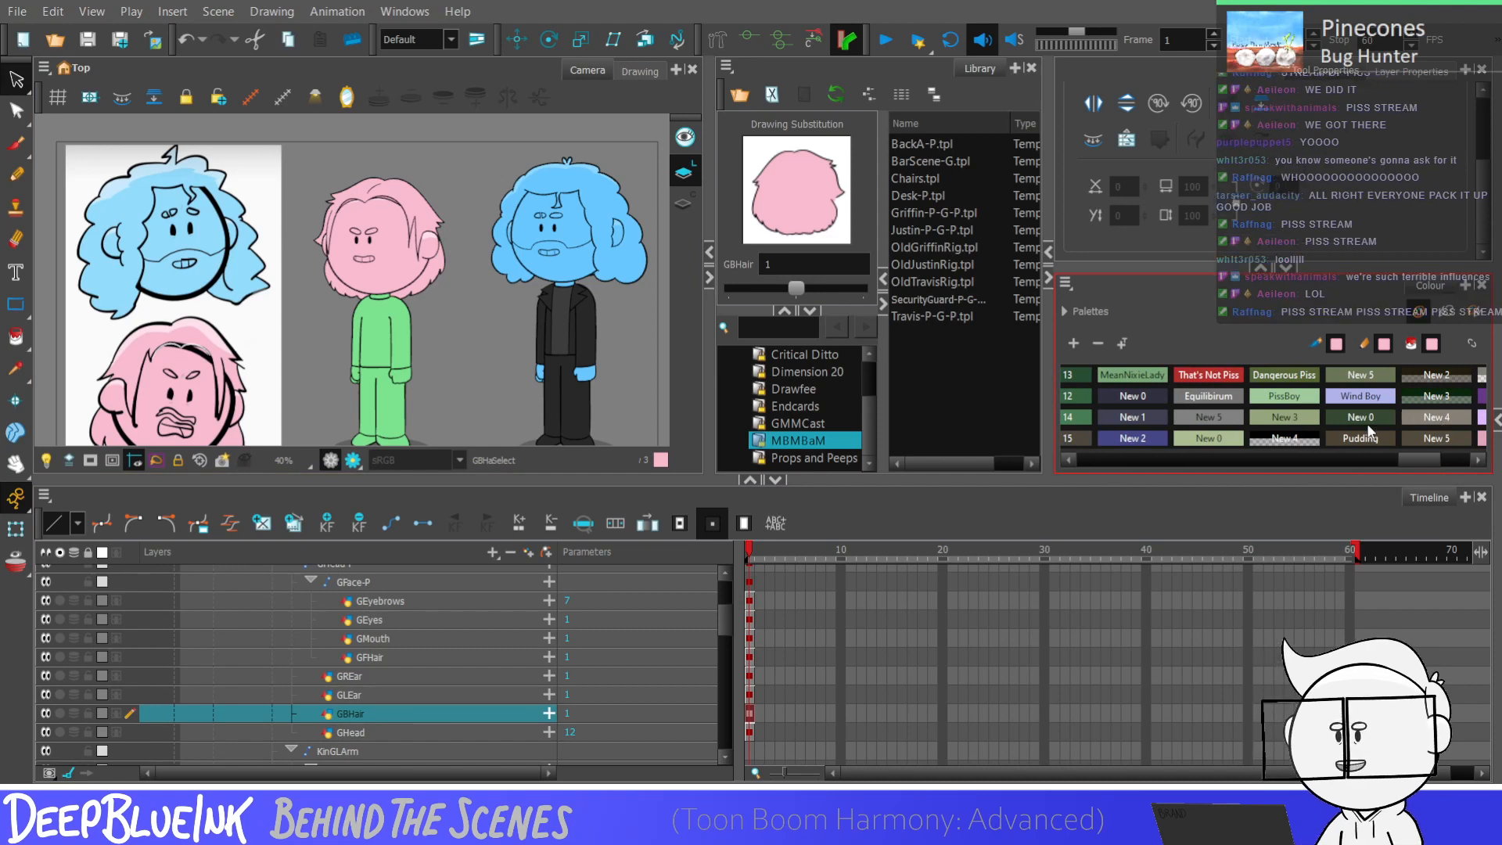
pyautogui.moveTo(1407, 462); pyautogui.dragTo(1355, 461)
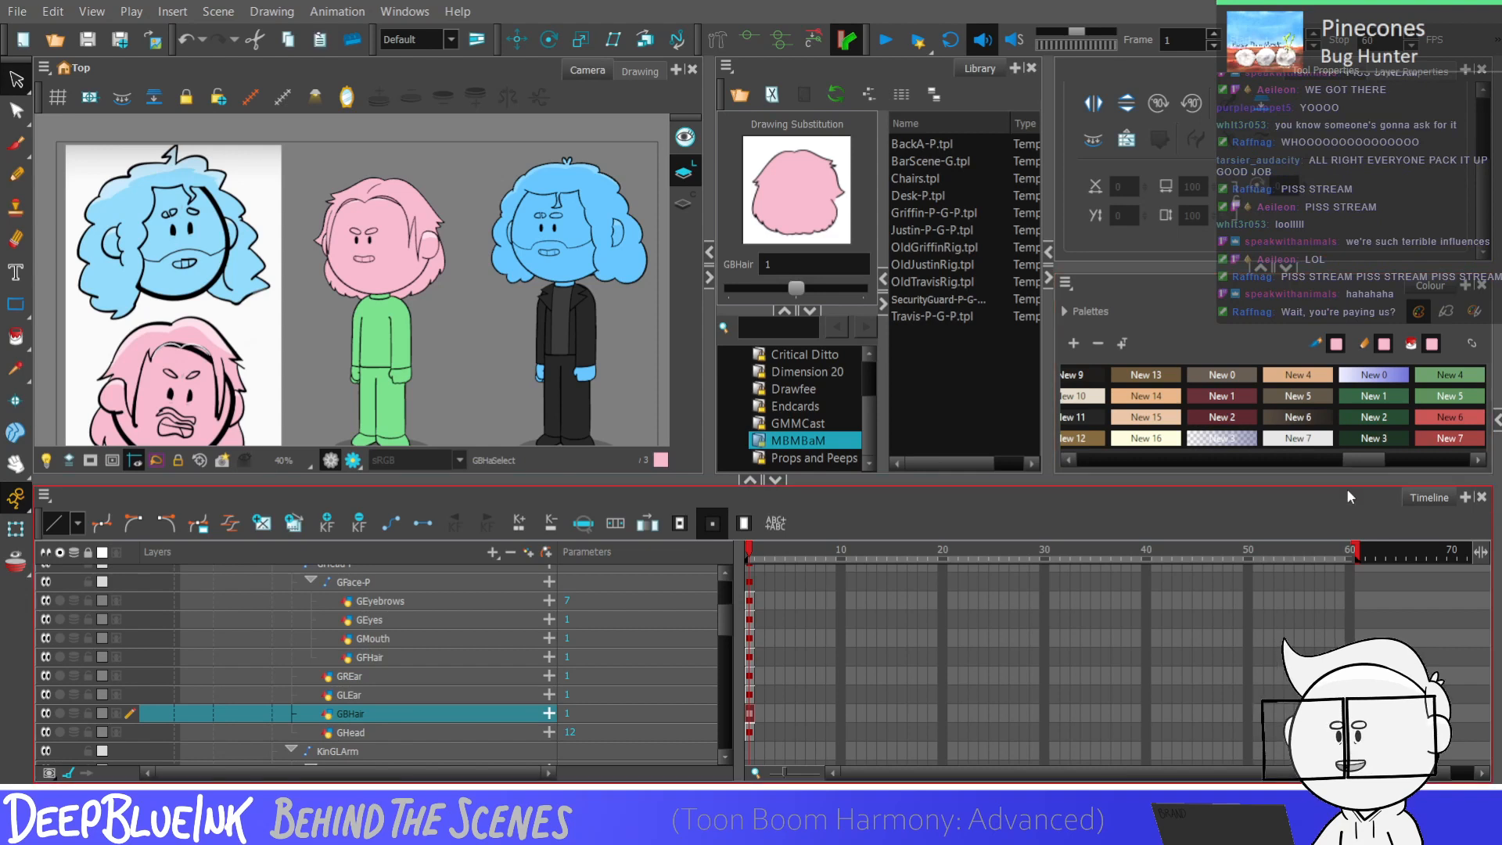
pyautogui.moveTo(1361, 459); pyautogui.dragTo(1335, 457)
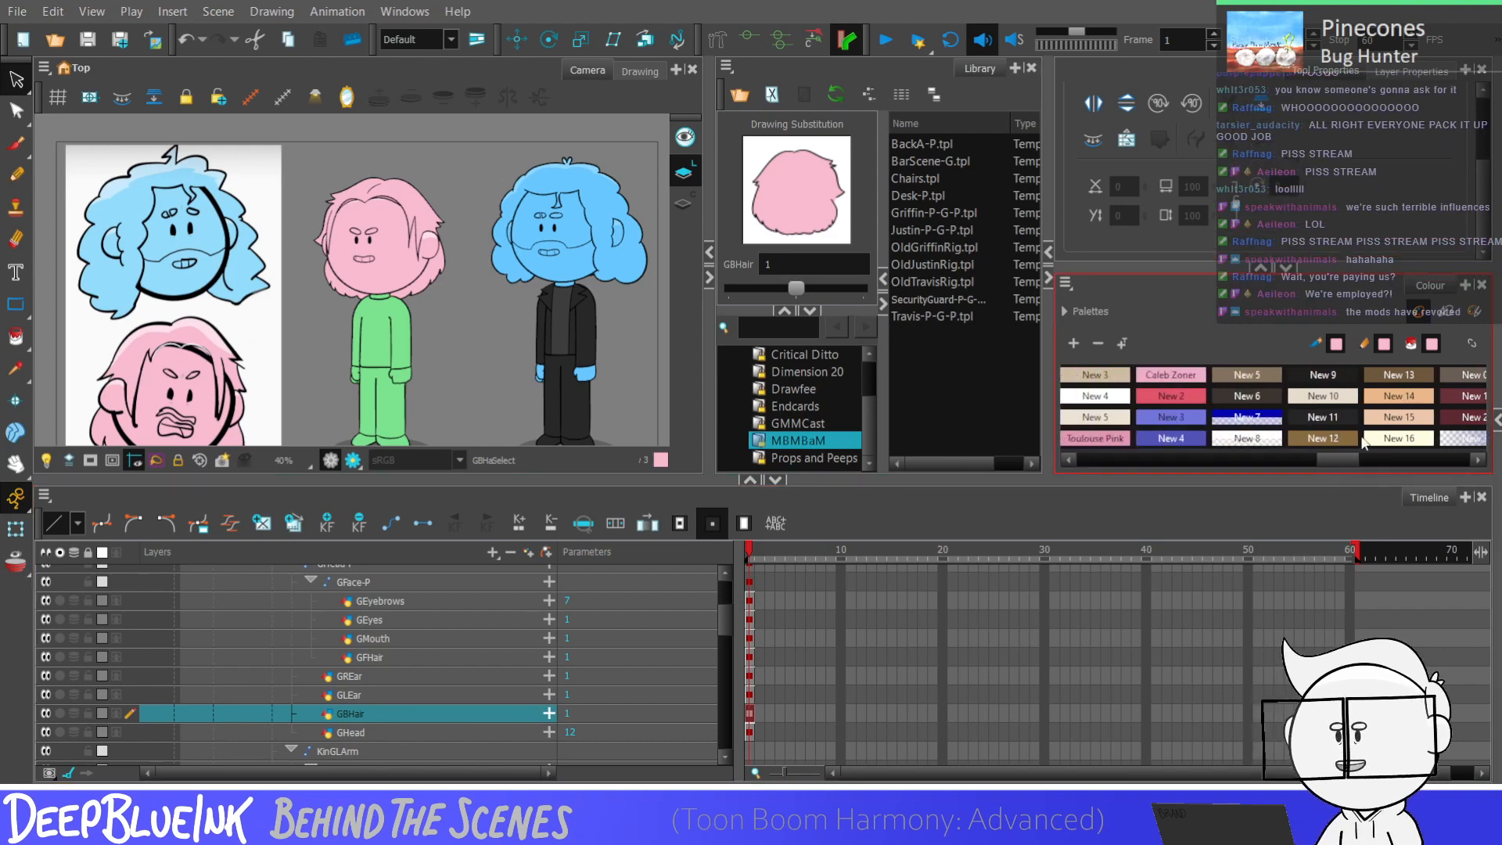
pyautogui.moveTo(1325, 460); pyautogui.dragTo(1302, 463)
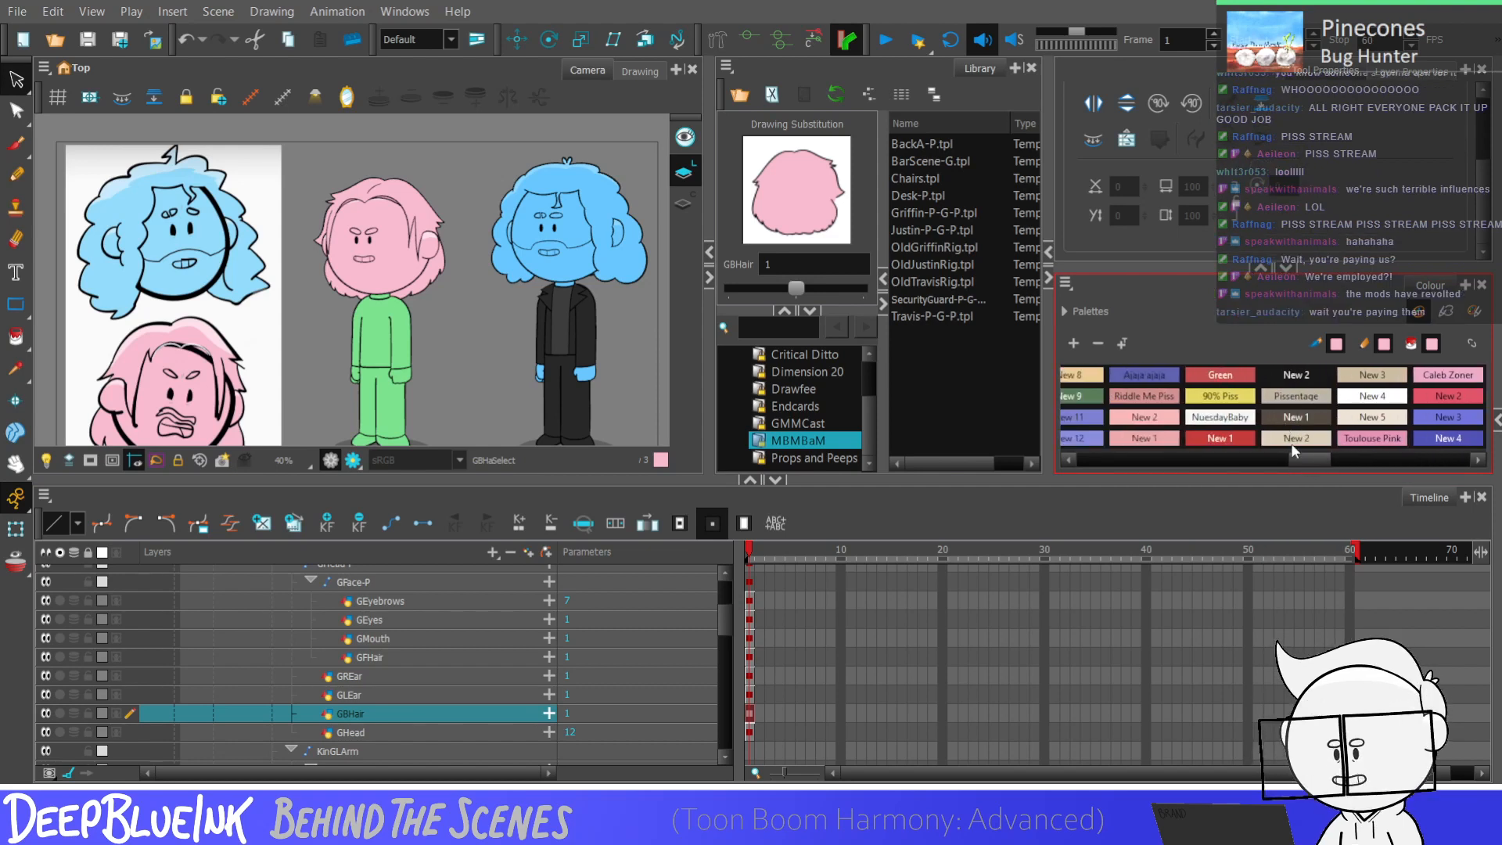
pyautogui.scroll(2, 1297, 455)
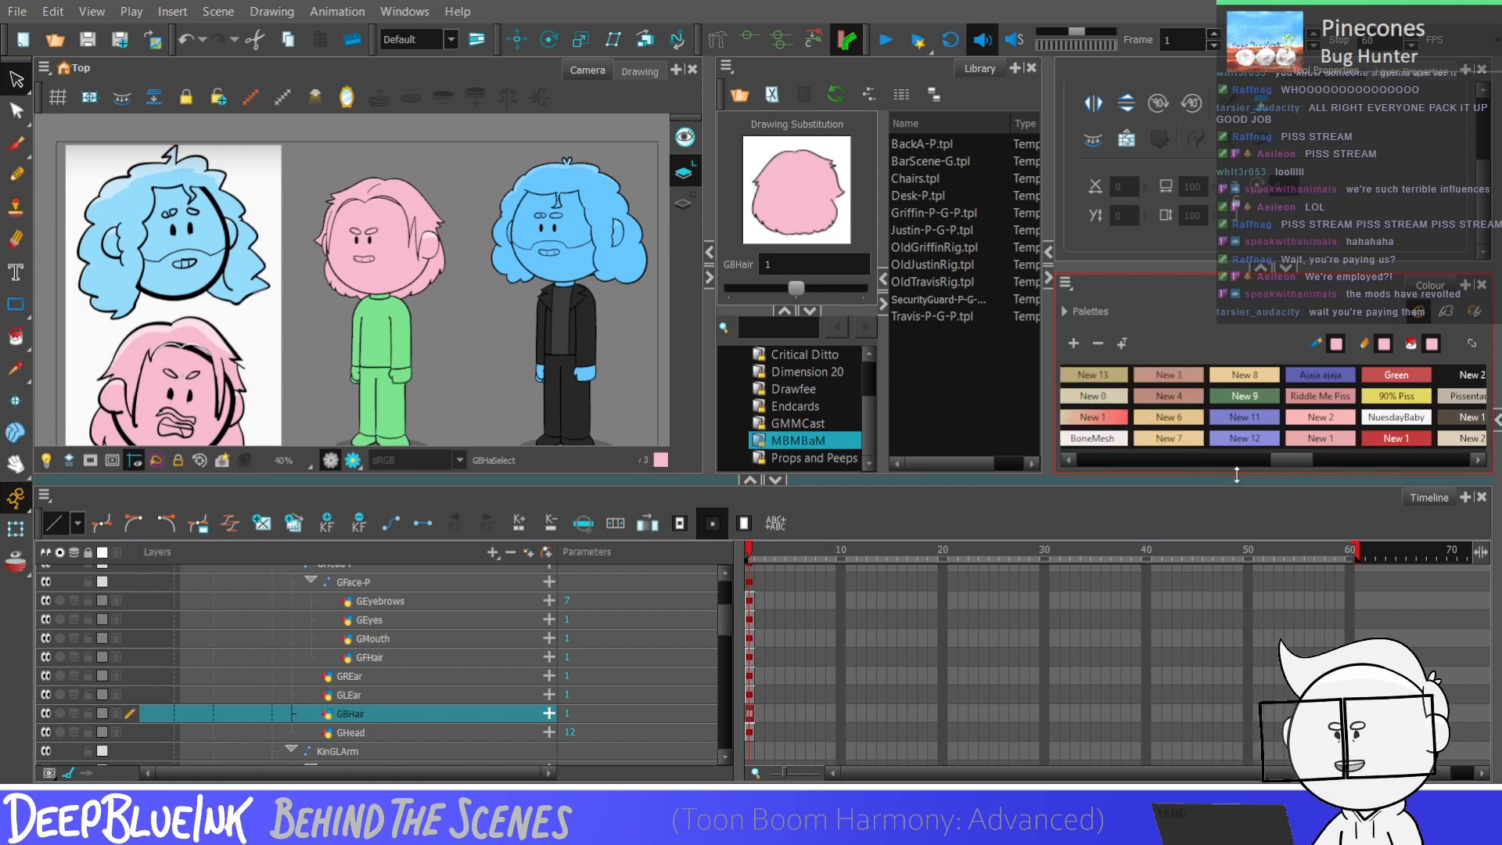
pyautogui.click(1139, 426)
pyautogui.moveTo(1291, 462); pyautogui.dragTo(1186, 467)
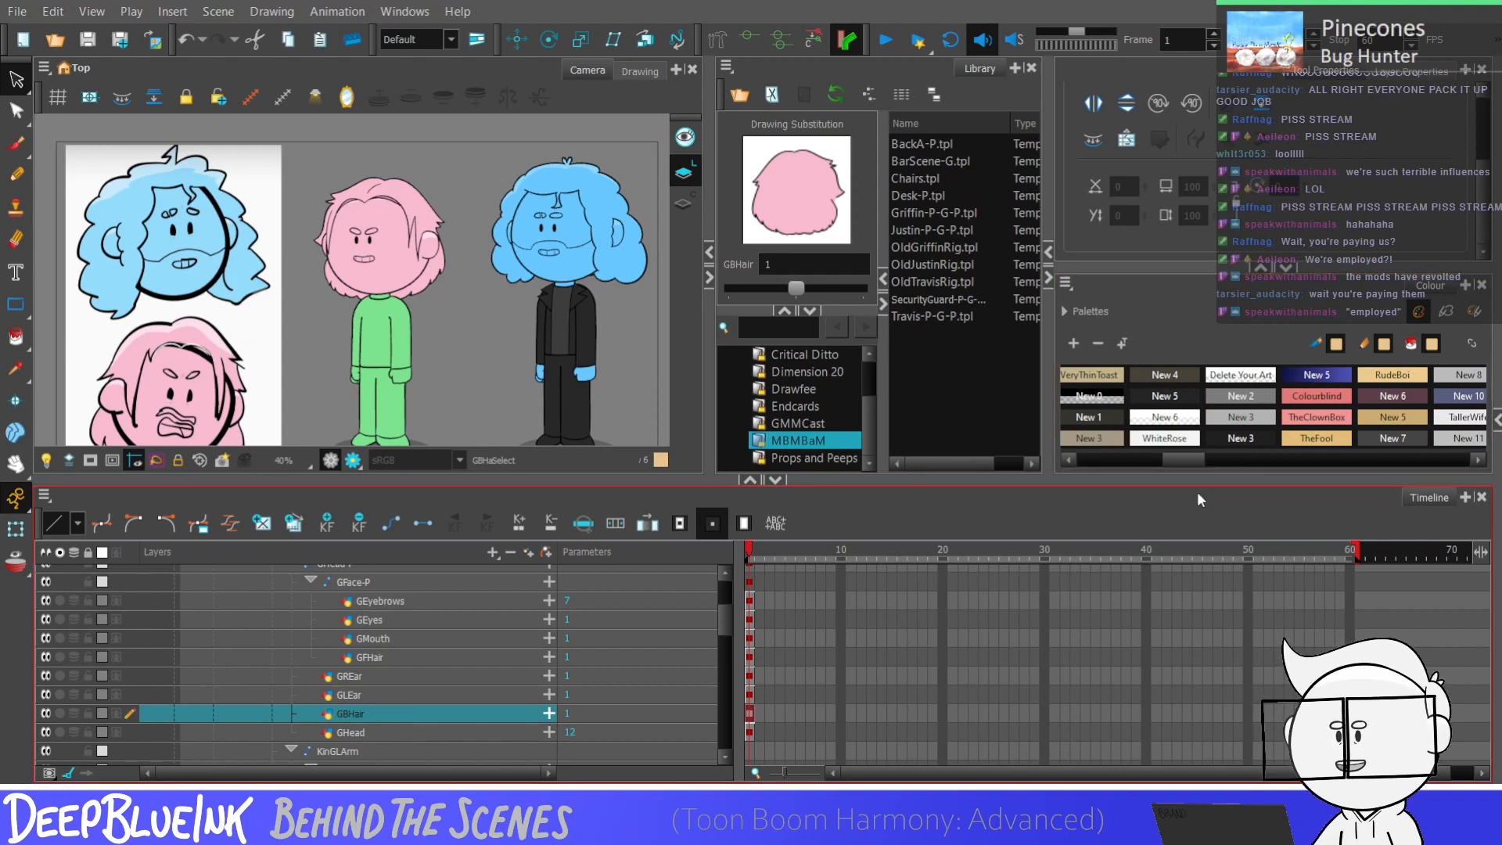
# Step: Rename the tan New 12 swatch beside BoneMesh as "PISS STREAM"
pyautogui.moveTo(1175, 459); pyautogui.dragTo(1260, 481)
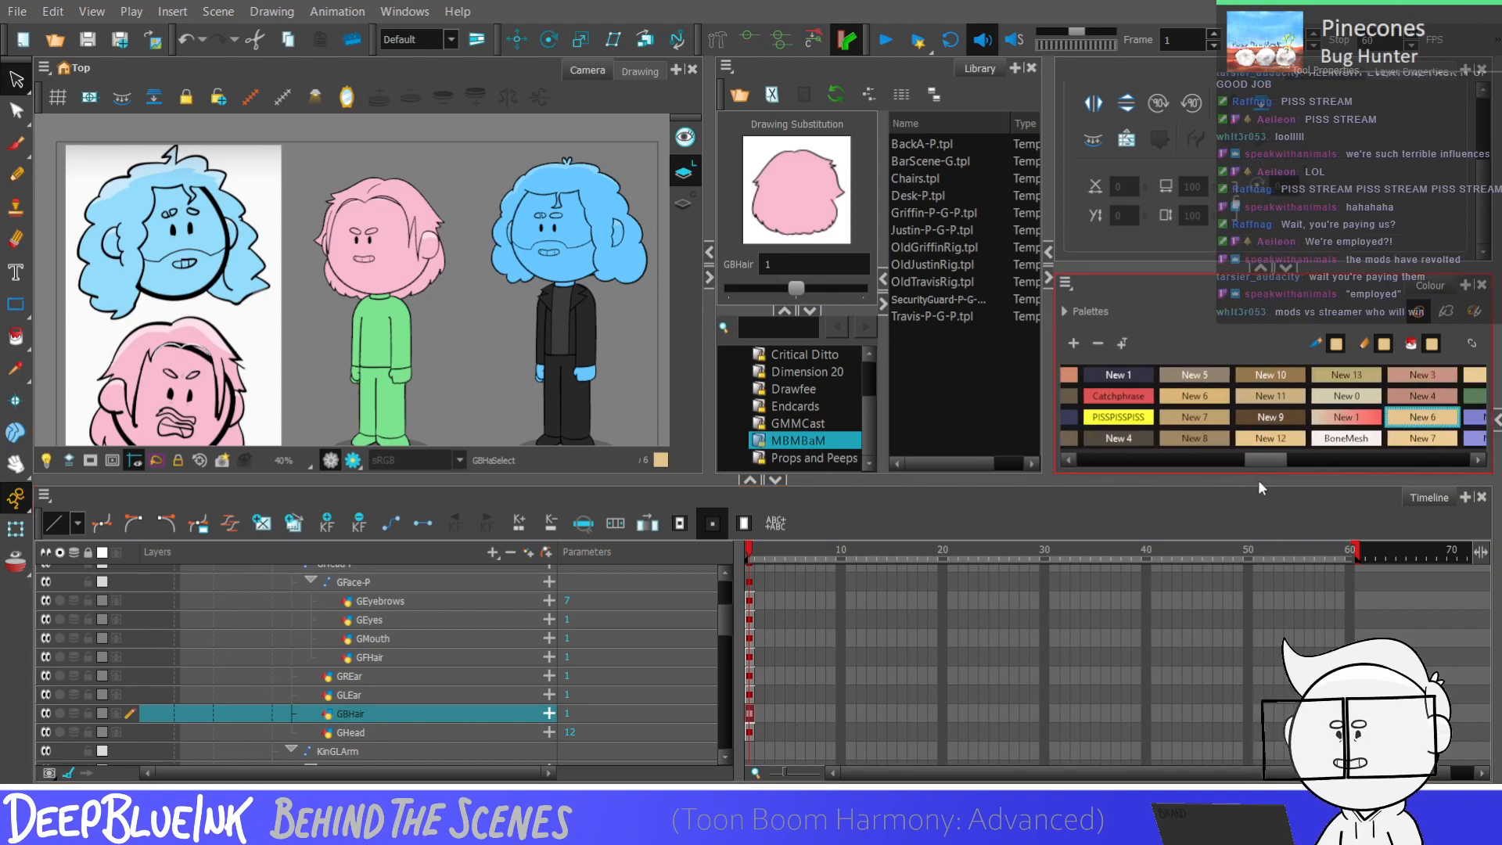
pyautogui.doubleClick(1240, 439)
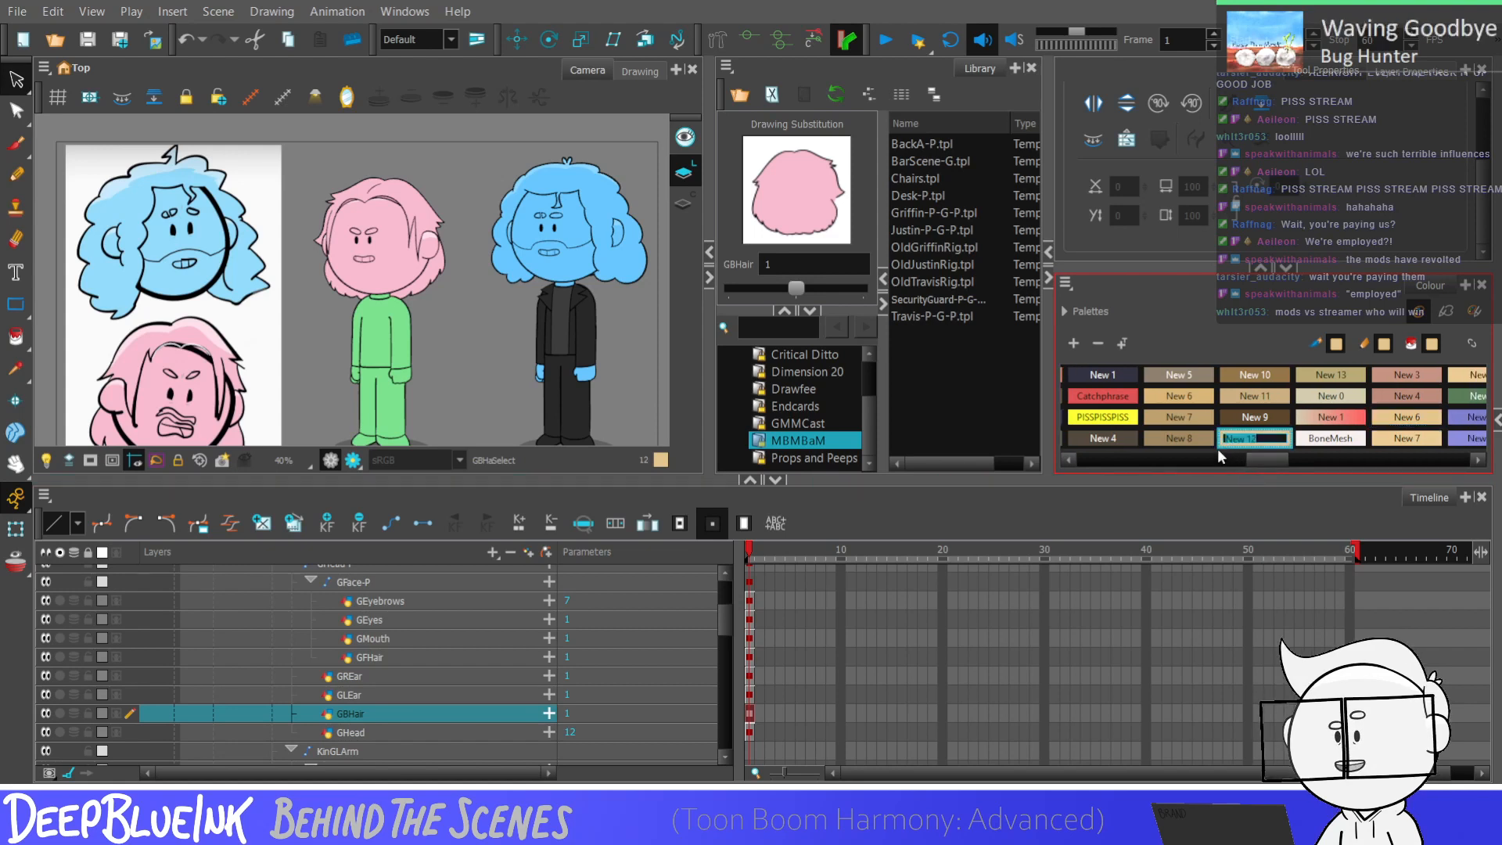
pyautogui.press('Return')
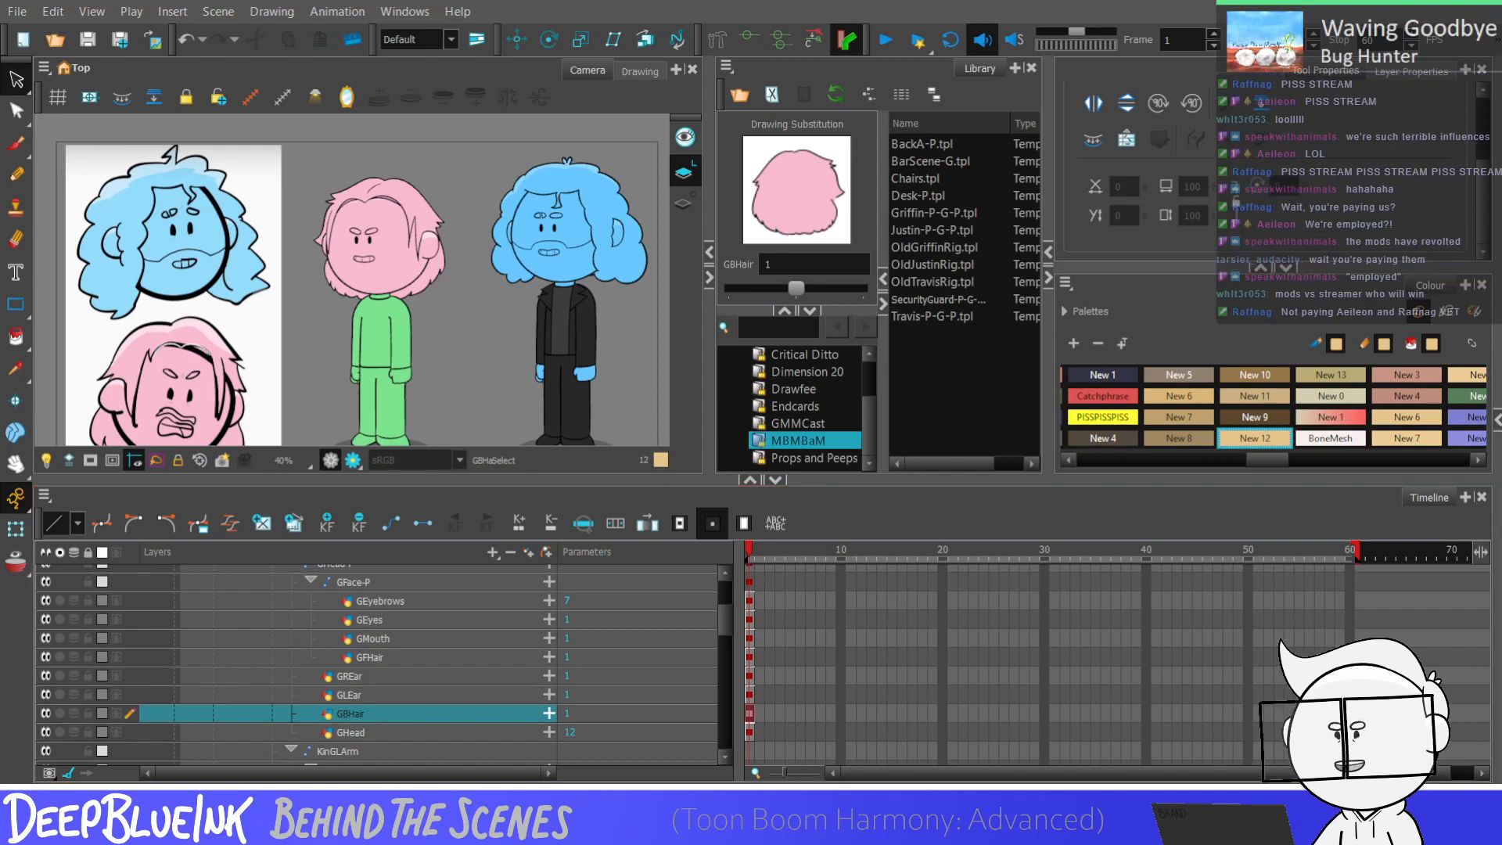
pyautogui.write('Piss')
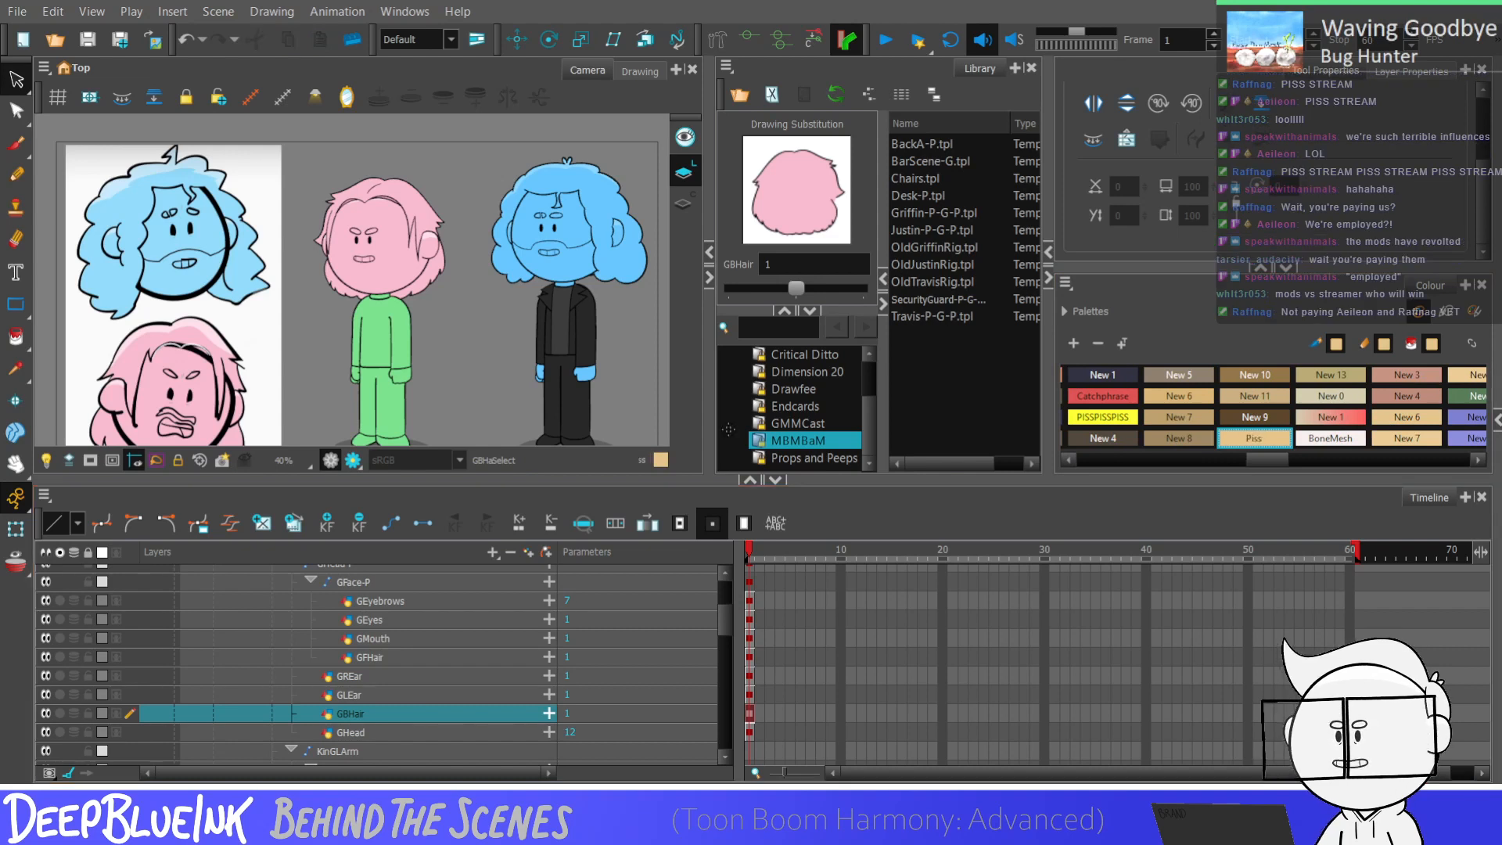
pyautogui.press('BackSpace')
pyautogui.press('BackSpace')
pyautogui.press('BackSpace')
pyautogui.press('BackSpace')
pyautogui.write('PISS STREAM')
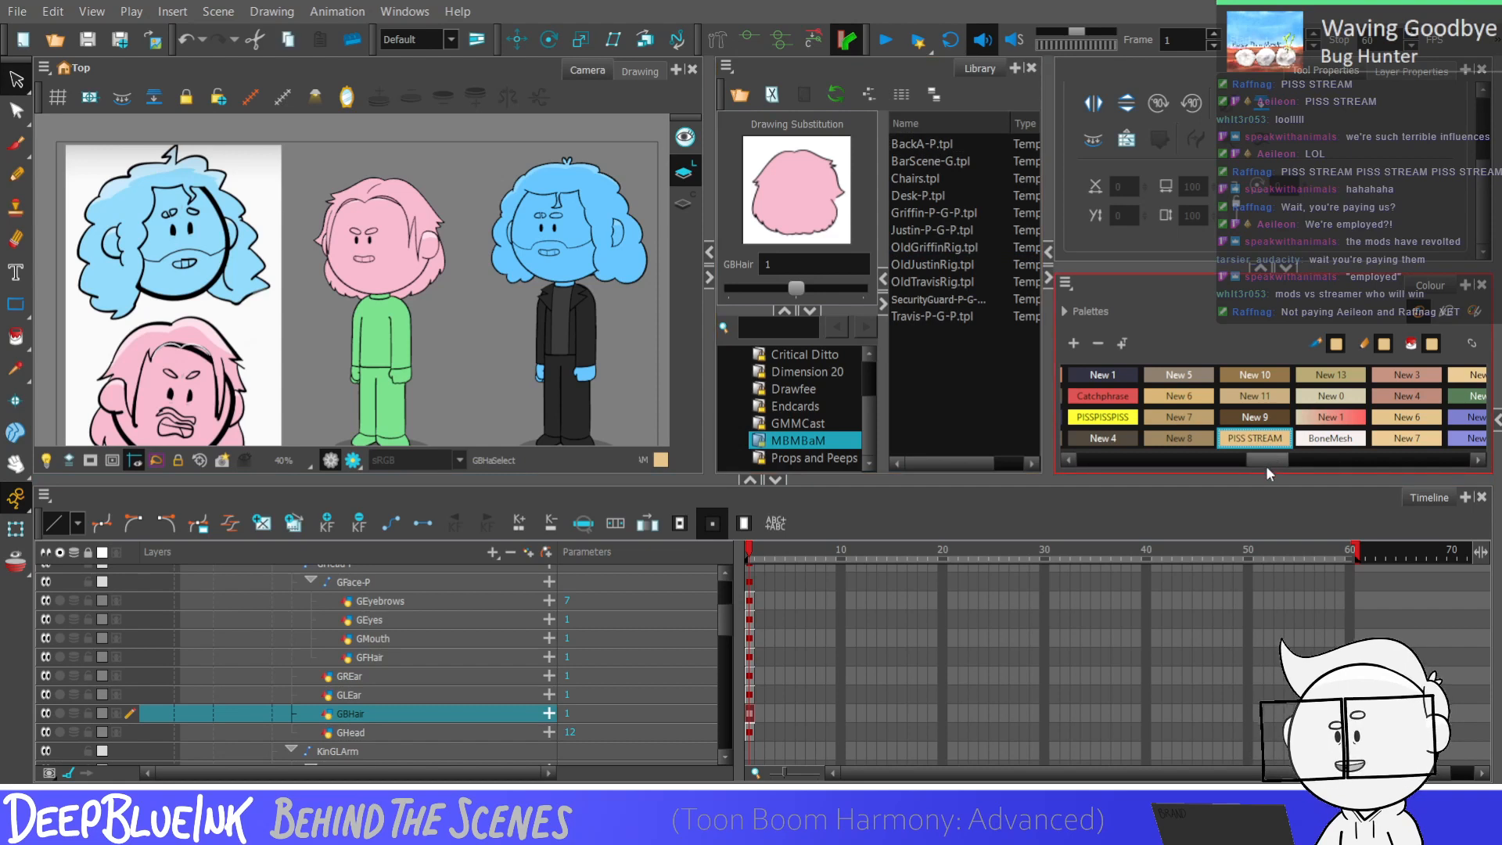
# Step: Rename the cream New 3 swatch below Sadlibs as "PISS STREAM"
pyautogui.moveTo(1272, 460); pyautogui.dragTo(1163, 459)
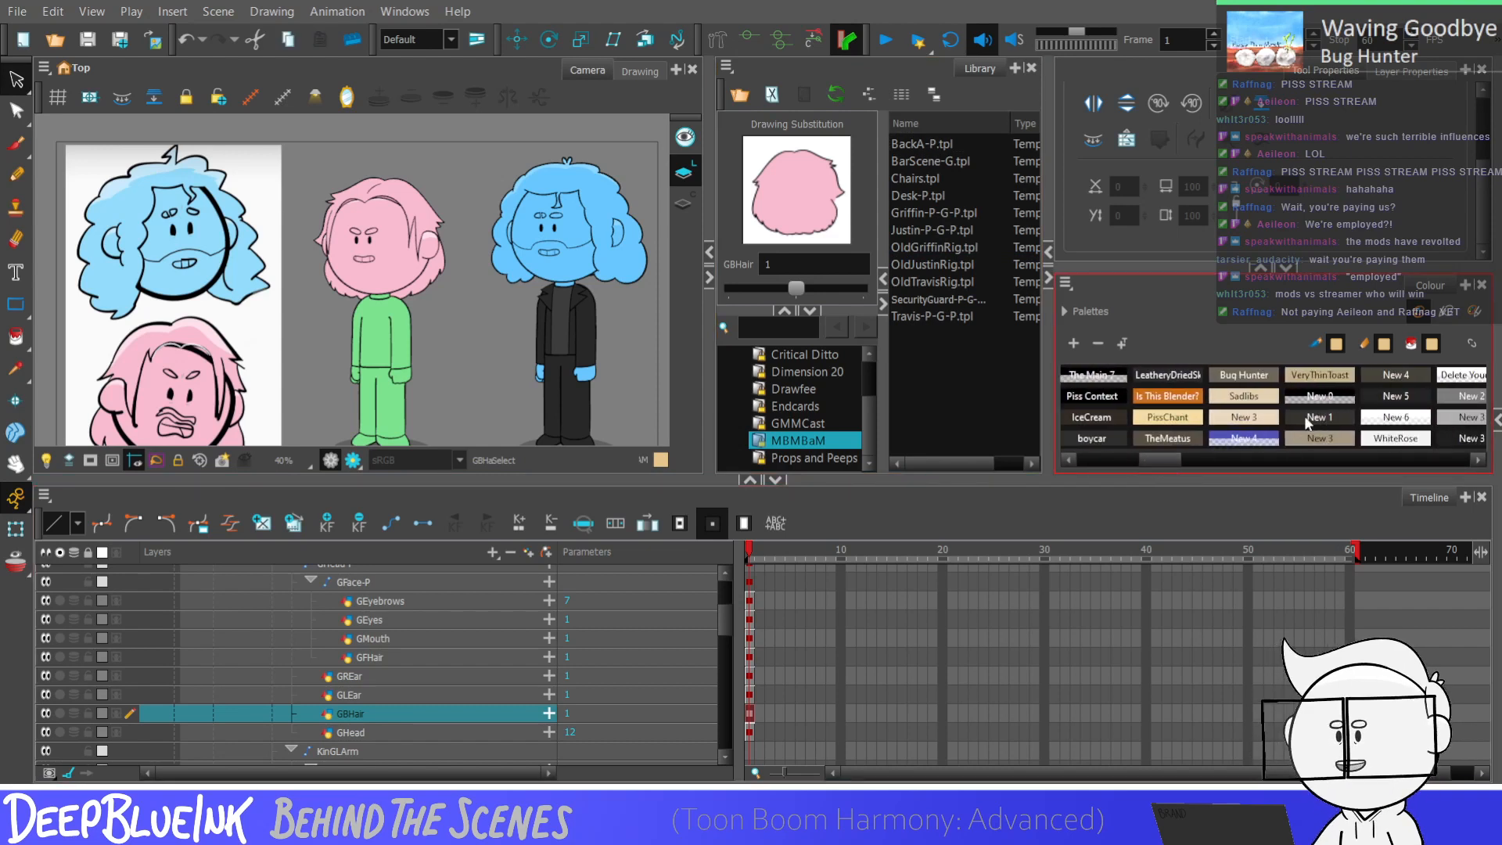
pyautogui.doubleClick(1252, 417)
pyautogui.write('PISS STRE')
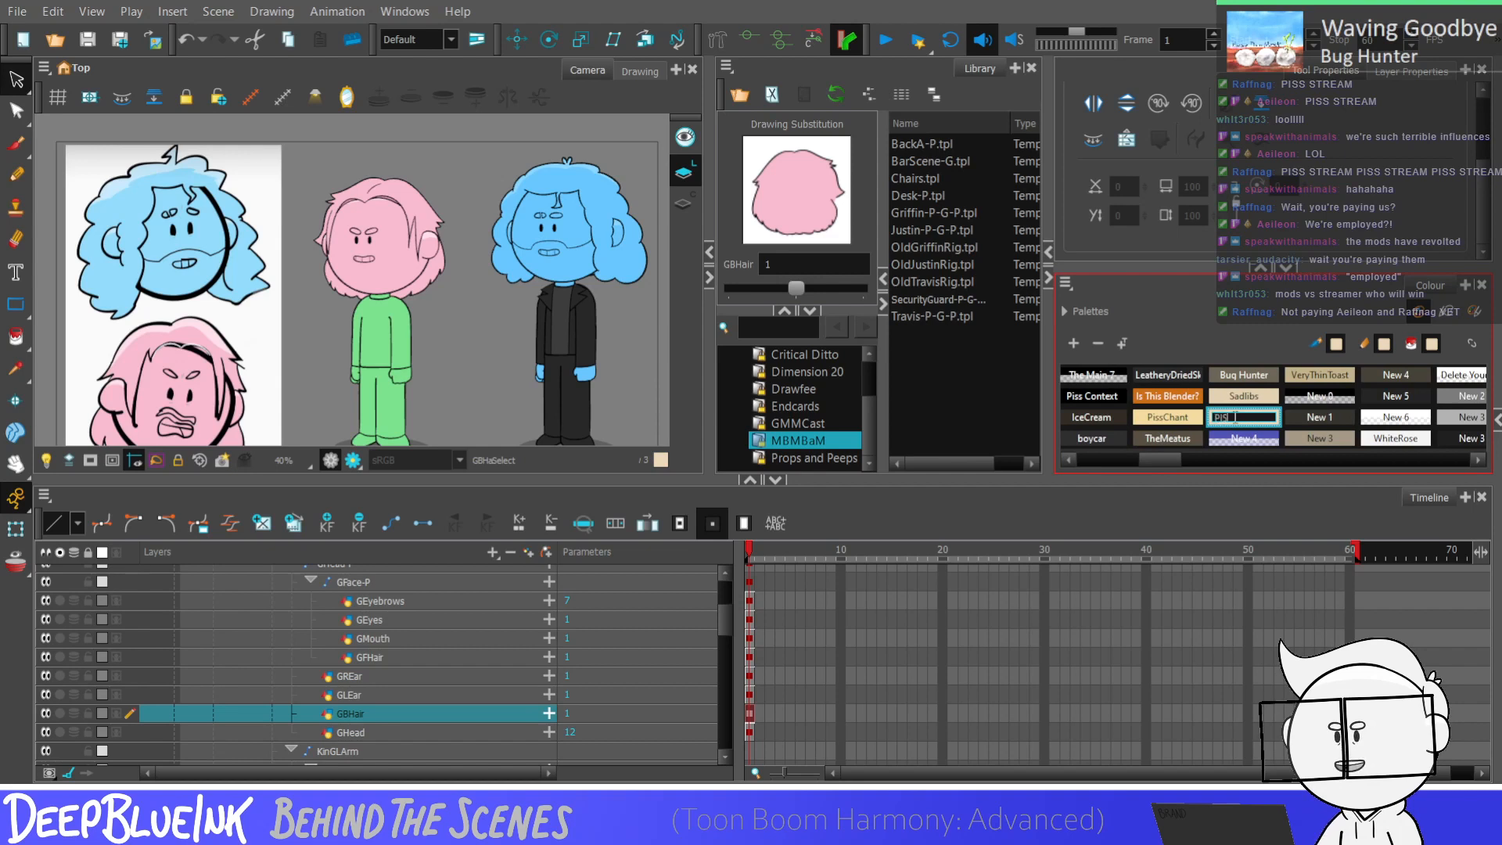
pyautogui.write('AM')
# Step: Rename the translucent blue New 4 swatch beside TheMeatus as "Visceral Piss"
pyautogui.doubleClick(1237, 438)
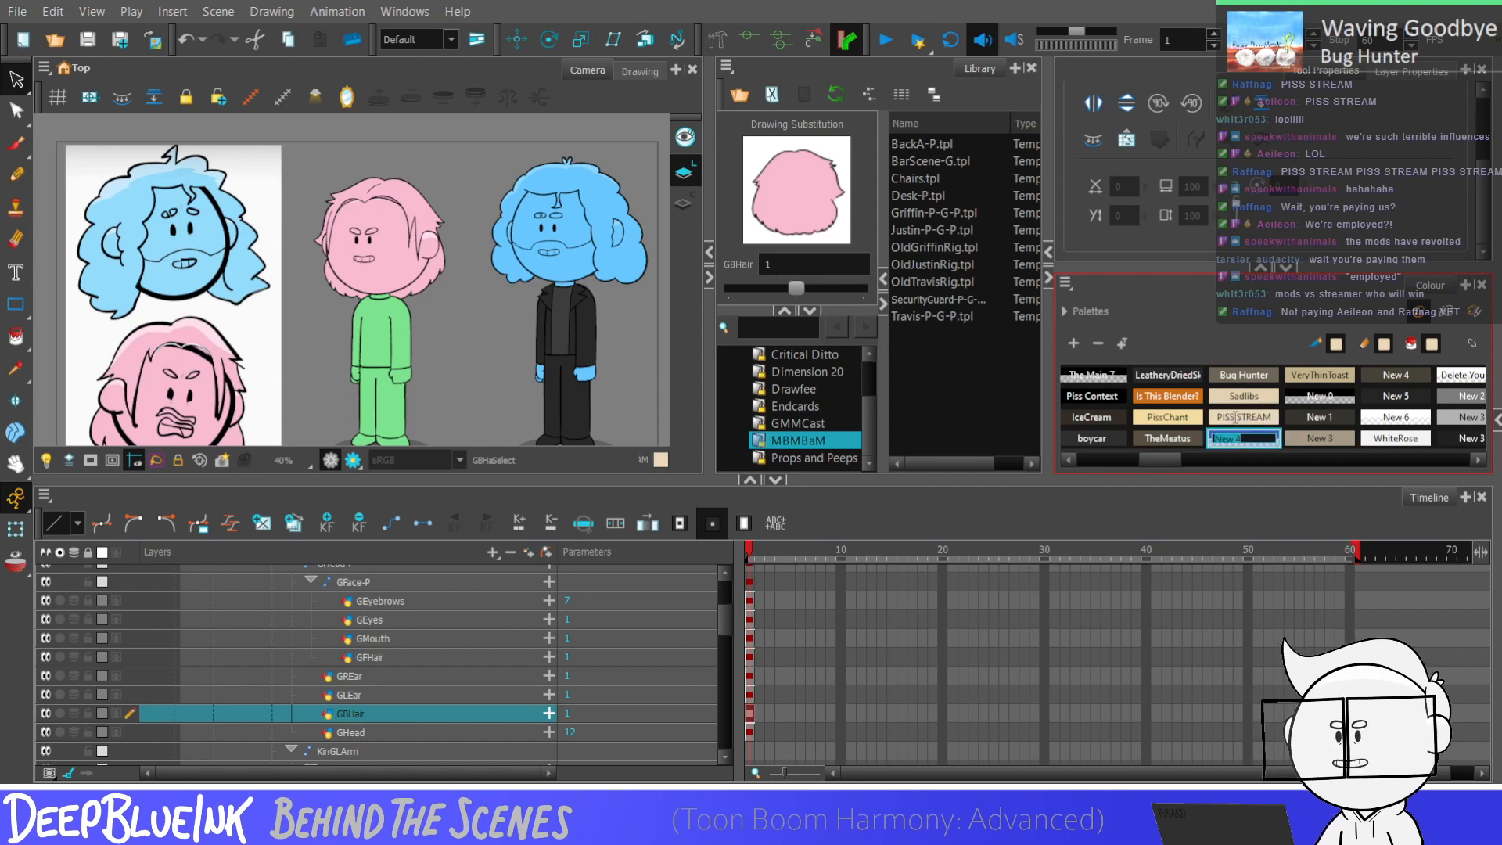
pyautogui.hscroll(6, 1236, 460)
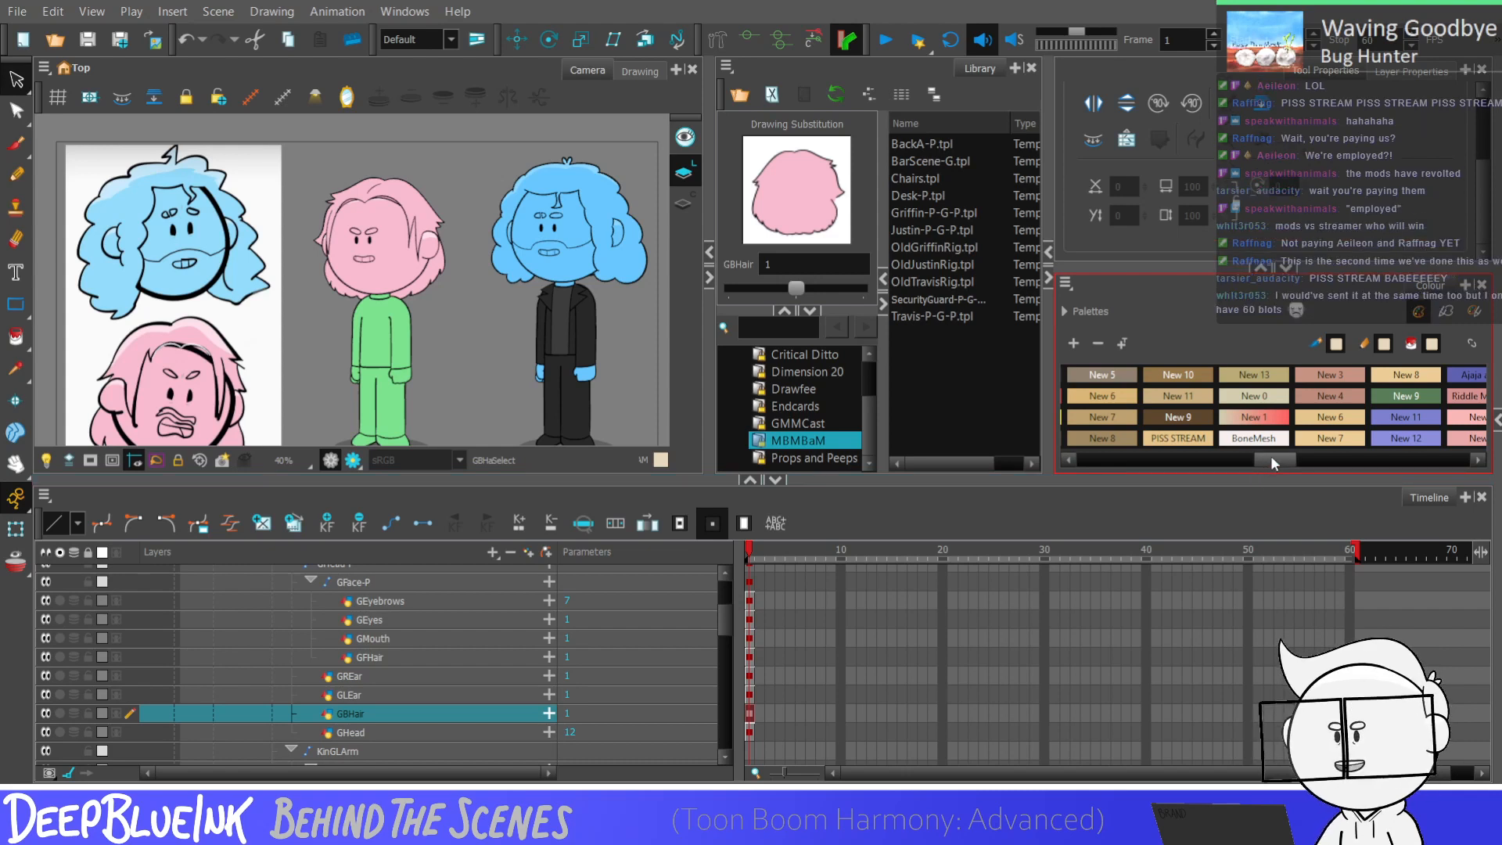
pyautogui.moveTo(1264, 460); pyautogui.dragTo(1261, 458)
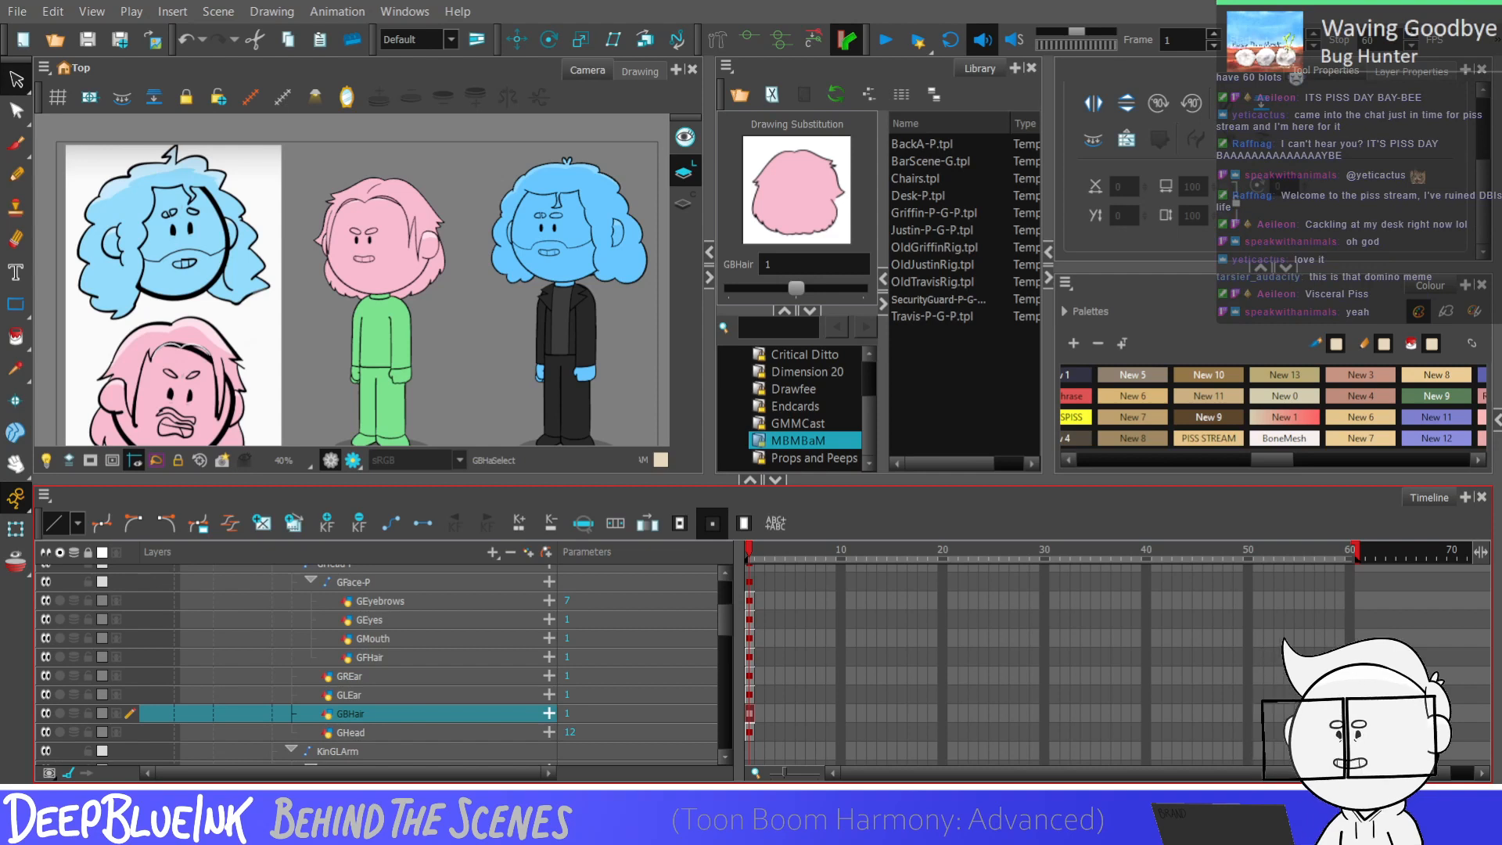
pyautogui.click(1276, 460)
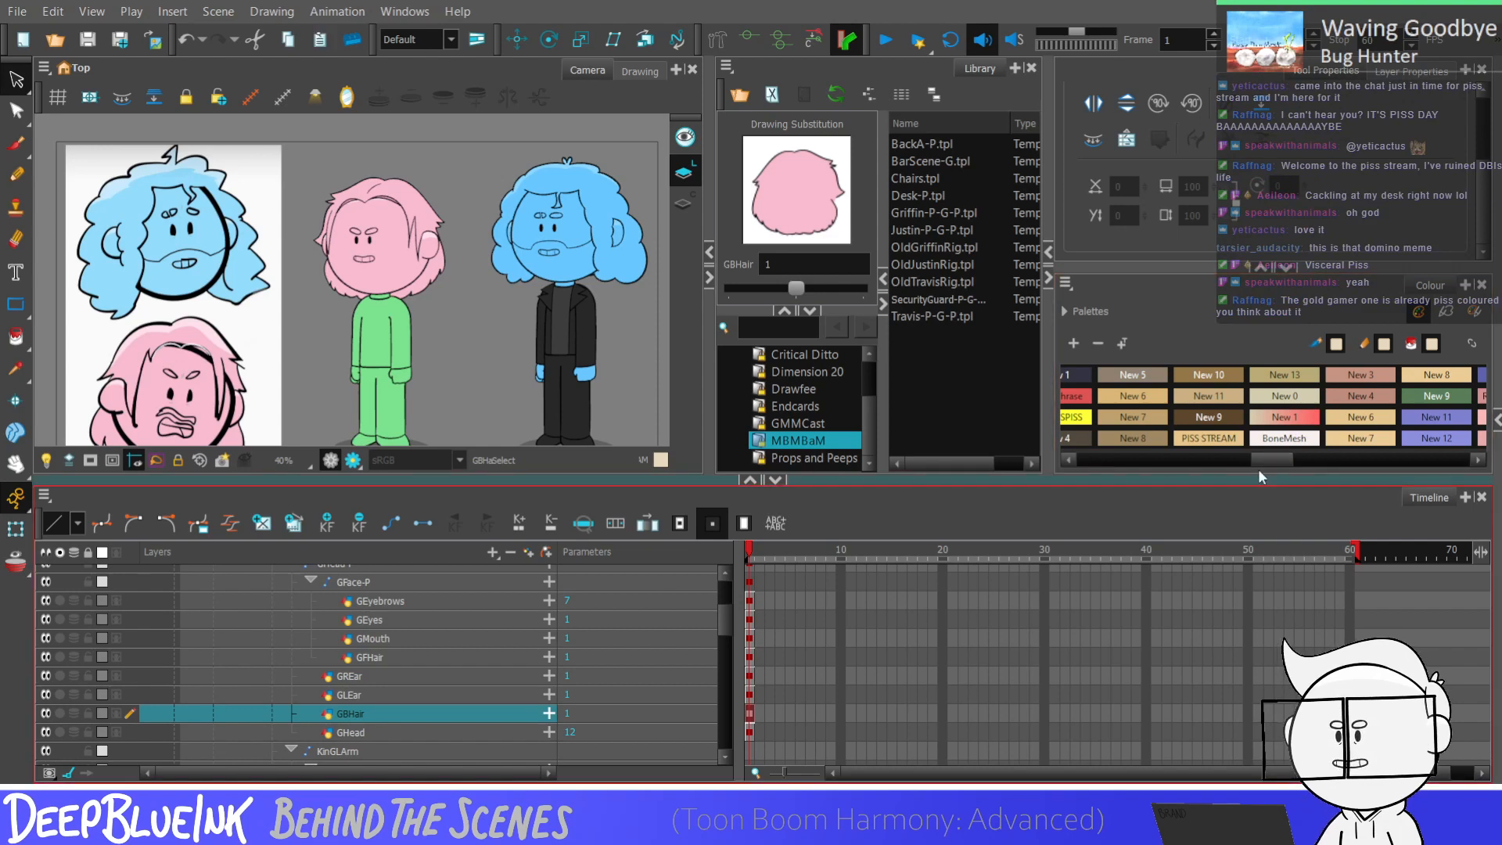
pyautogui.moveTo(1260, 461); pyautogui.dragTo(1171, 451)
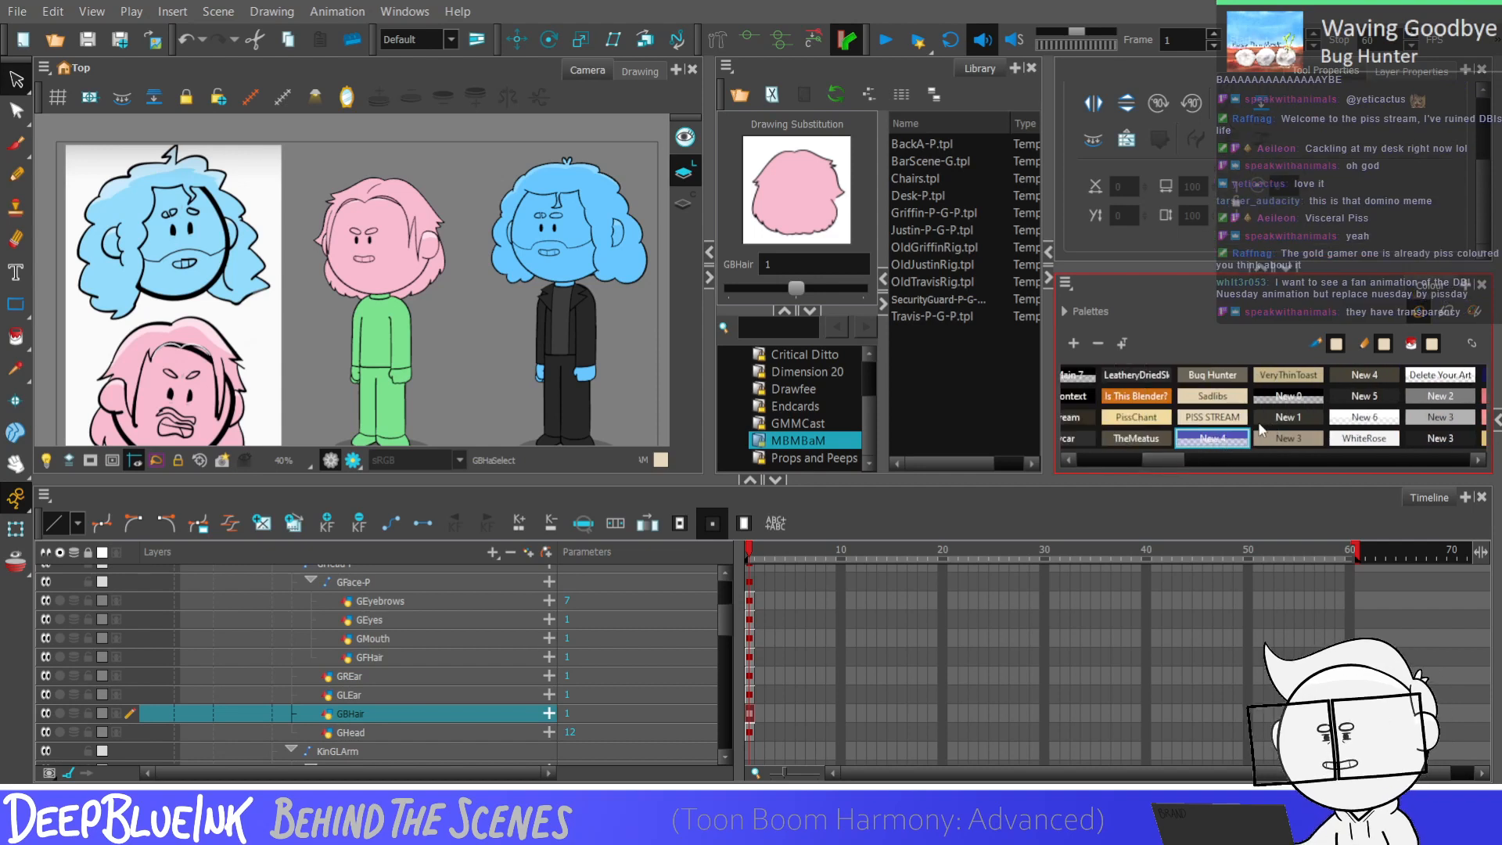
pyautogui.doubleClick(1222, 446)
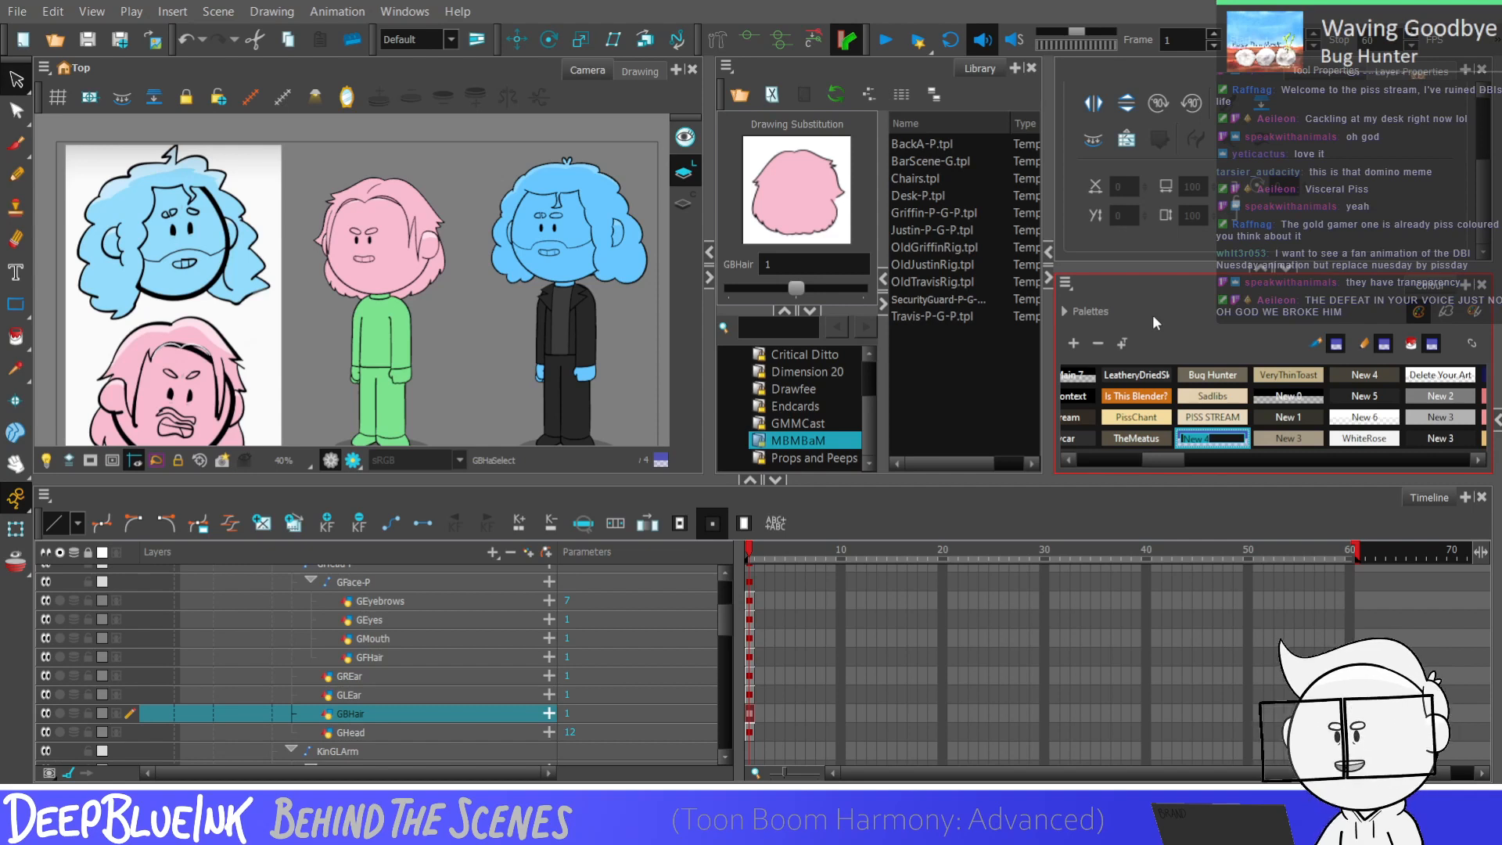
pyautogui.write('Visceral Piss')
pyautogui.press('Tab')
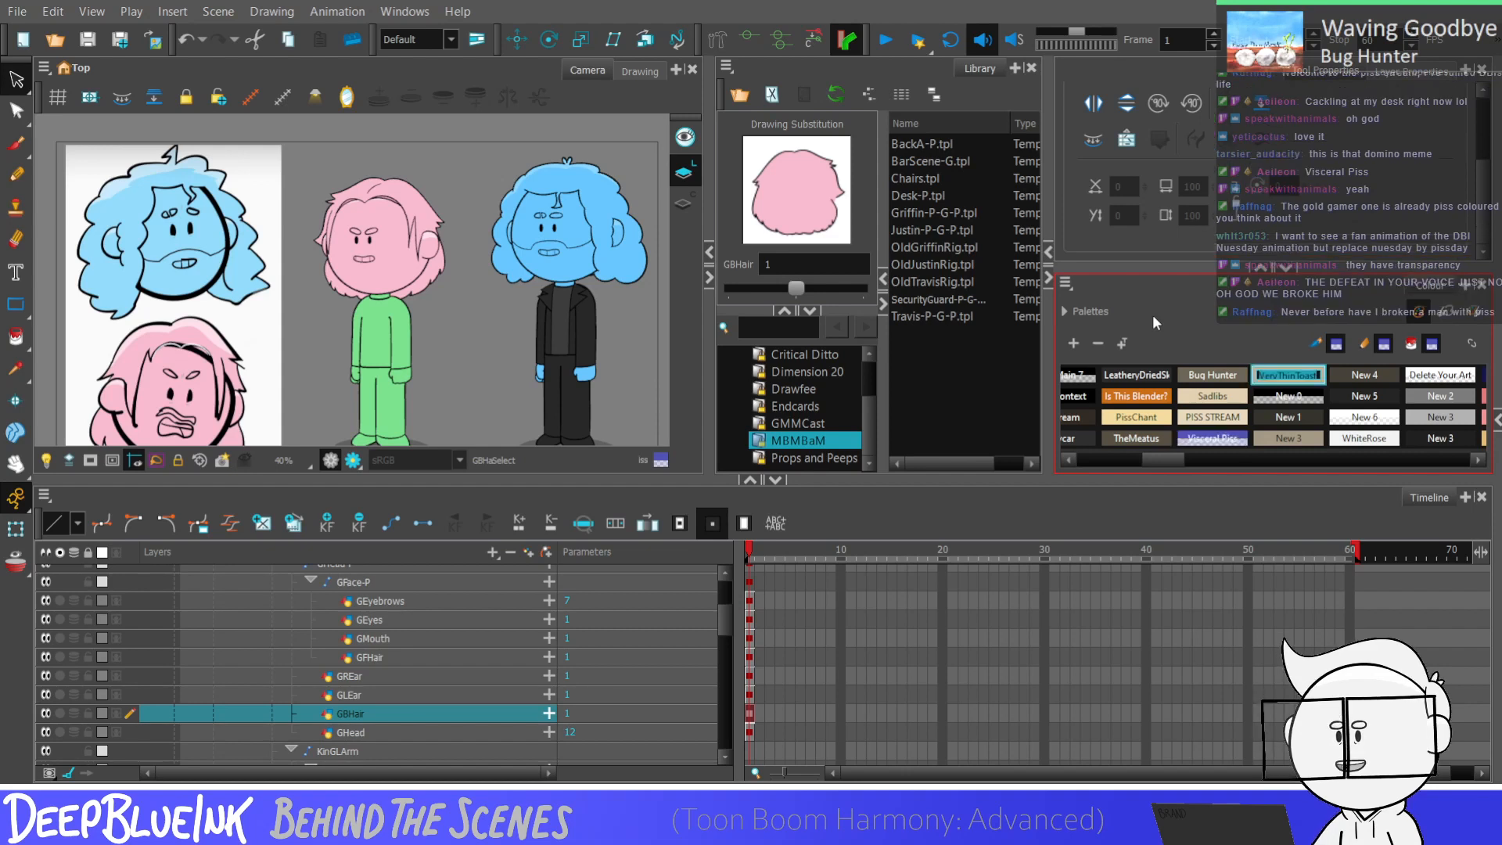
pyautogui.click(1017, 450)
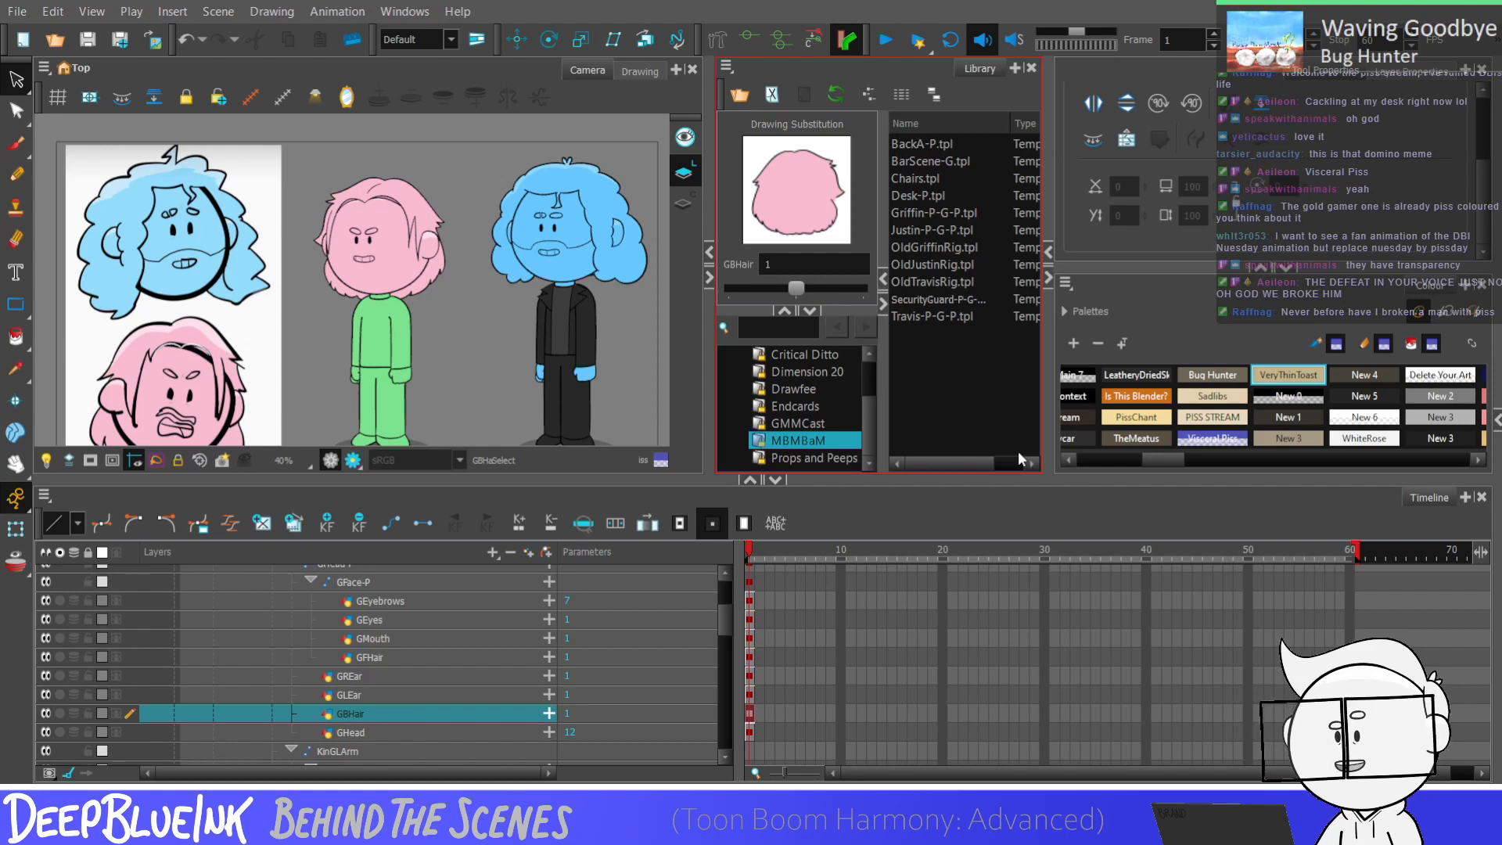
pyautogui.click(1185, 502)
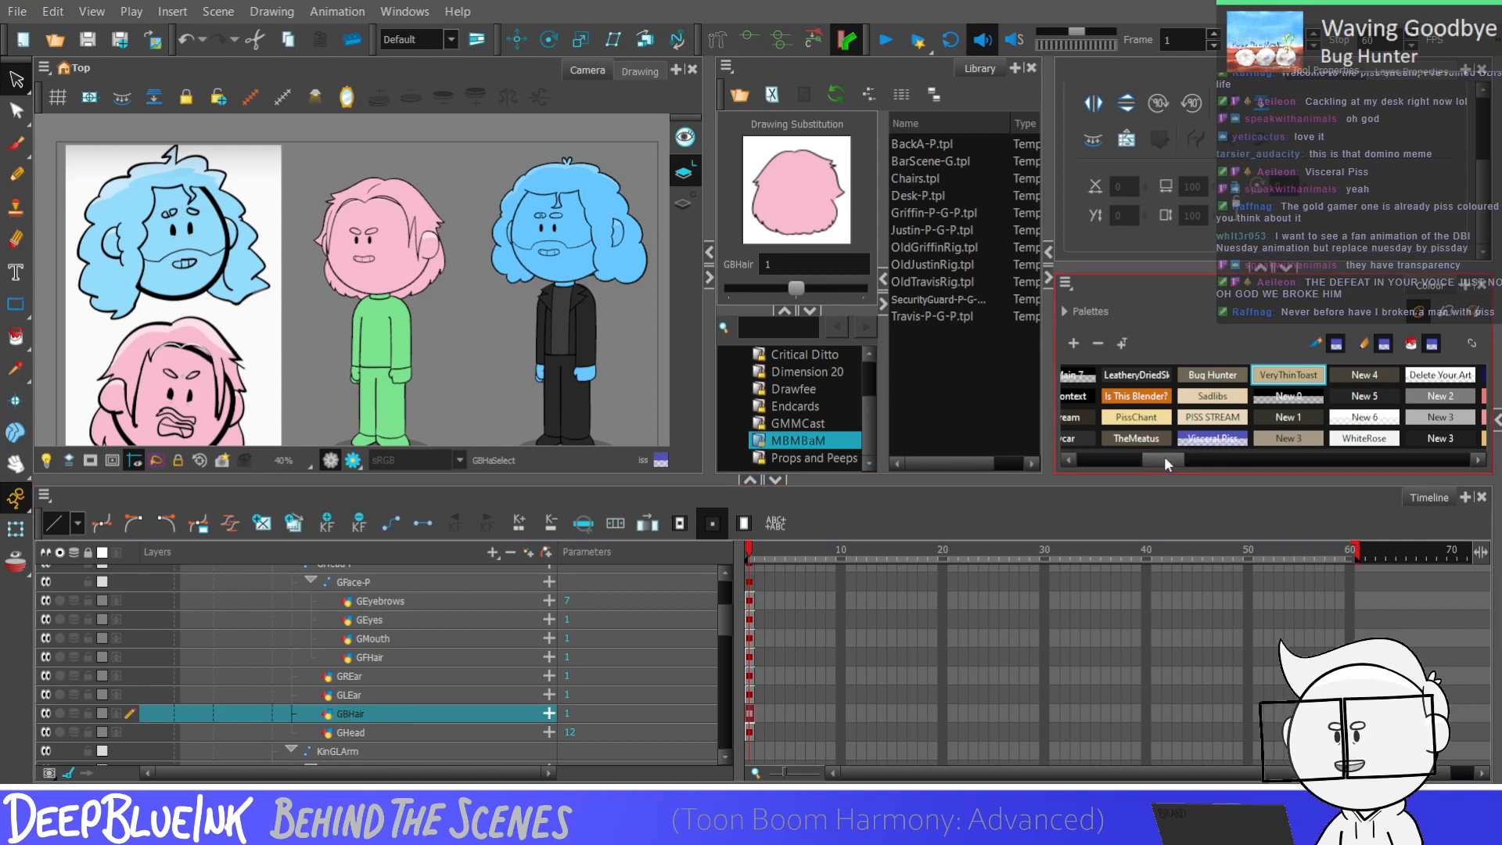
# Step: Draw two invisible strokes across the upper part of GBHair with the Stroke tool to bound highlight areas beneath the outline
pyautogui.hscroll(-2, 1162, 454)
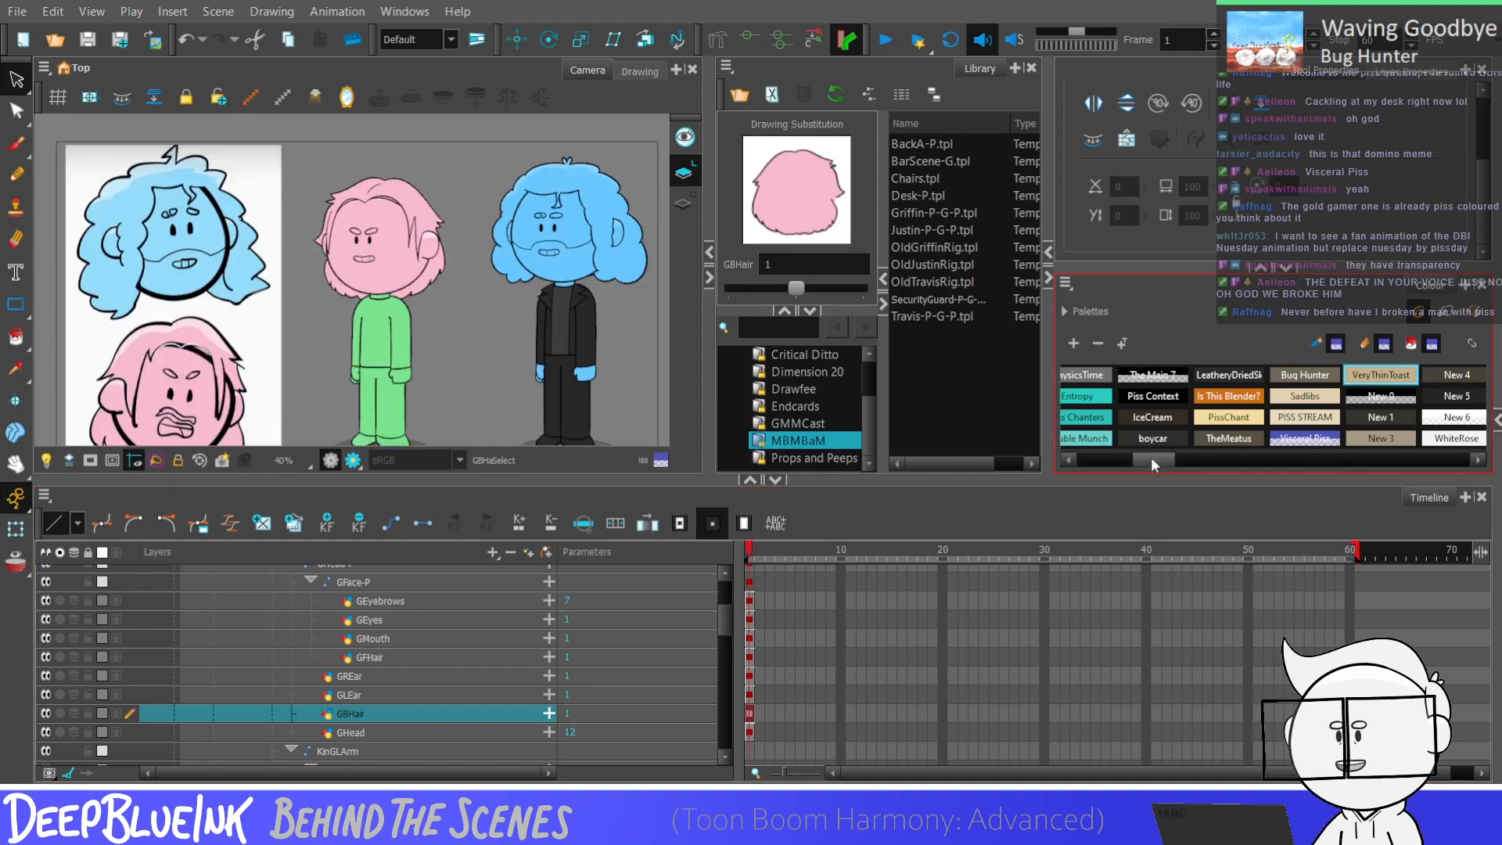
pyautogui.moveTo(1150, 458); pyautogui.dragTo(1438, 458)
pyautogui.click(1371, 417)
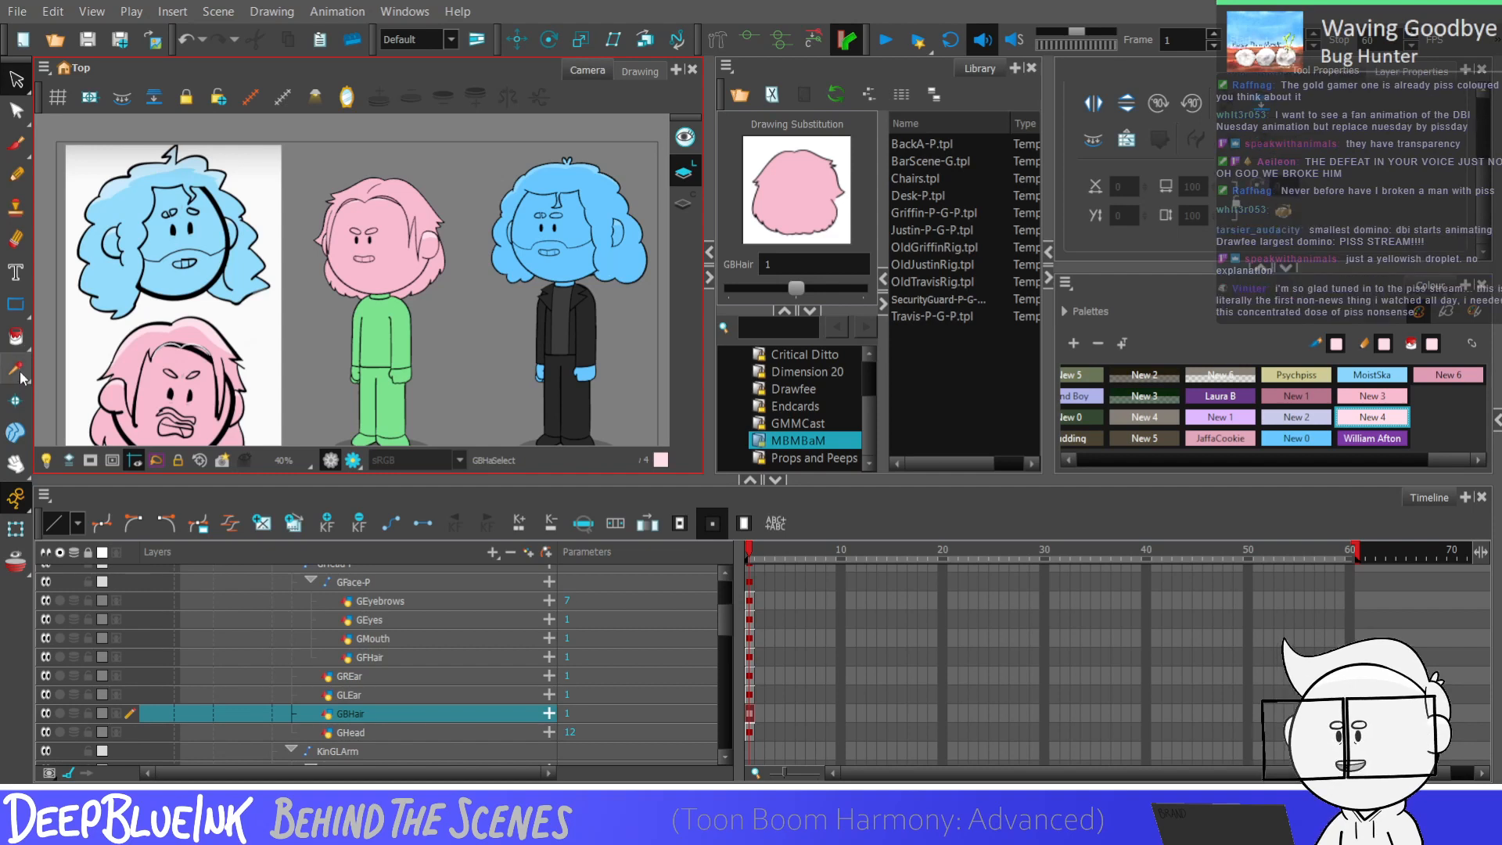
pyautogui.click(18, 337)
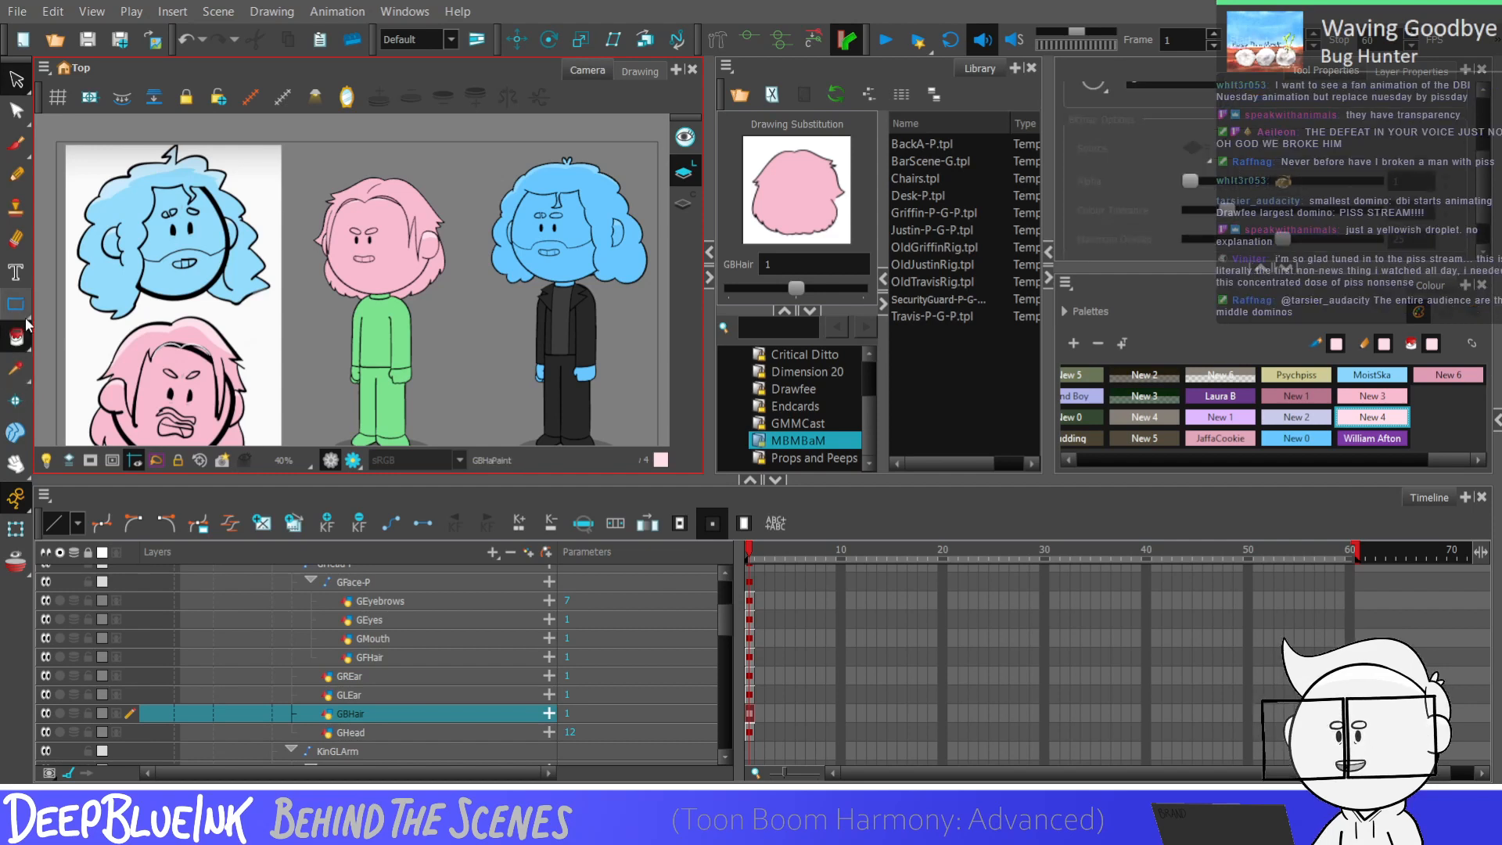
pyautogui.click(92, 435)
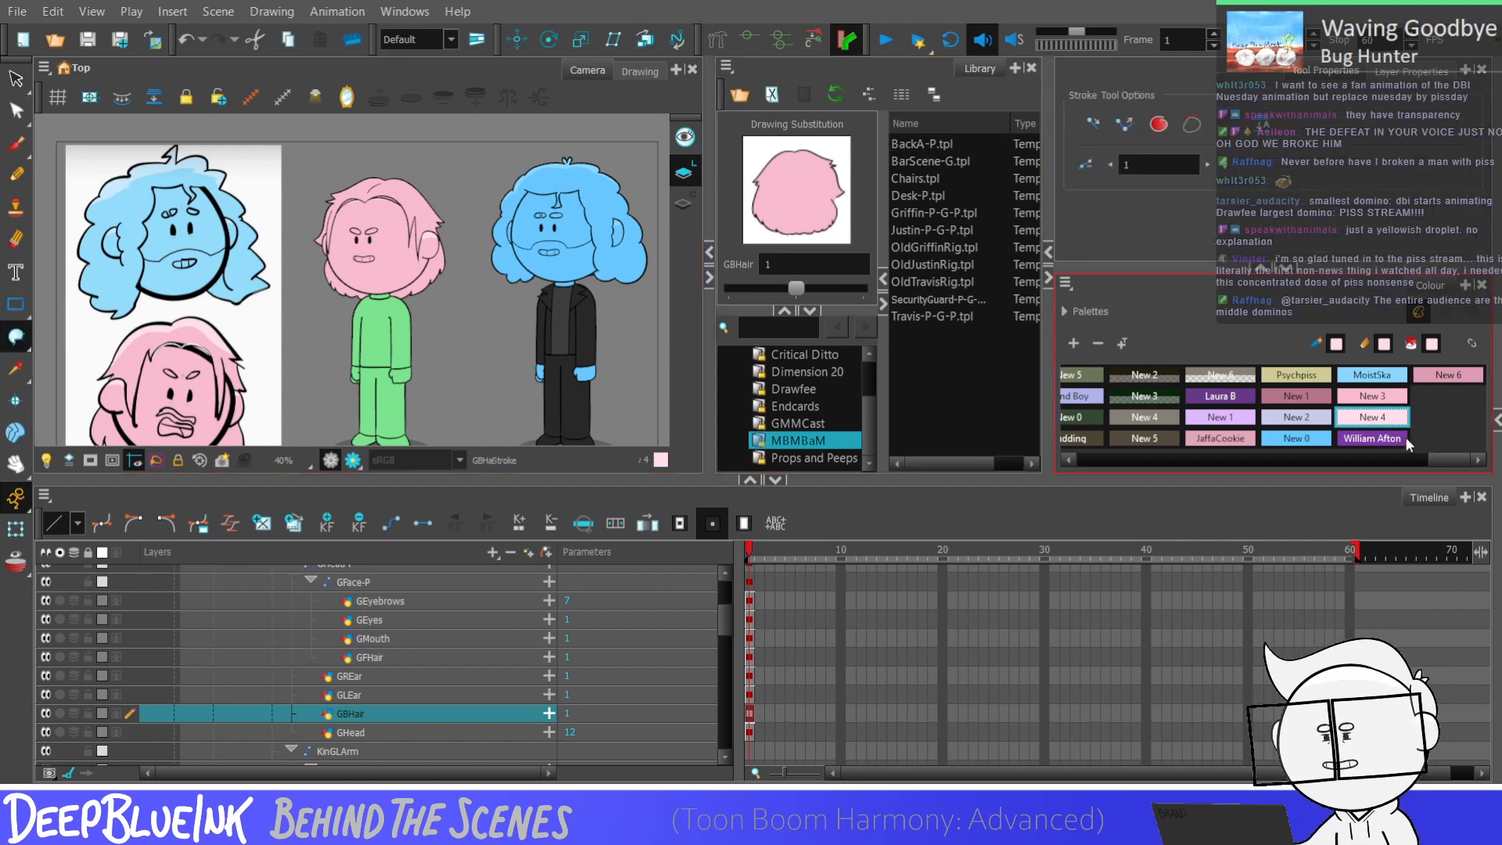
pyautogui.scroll(6, 450, 178)
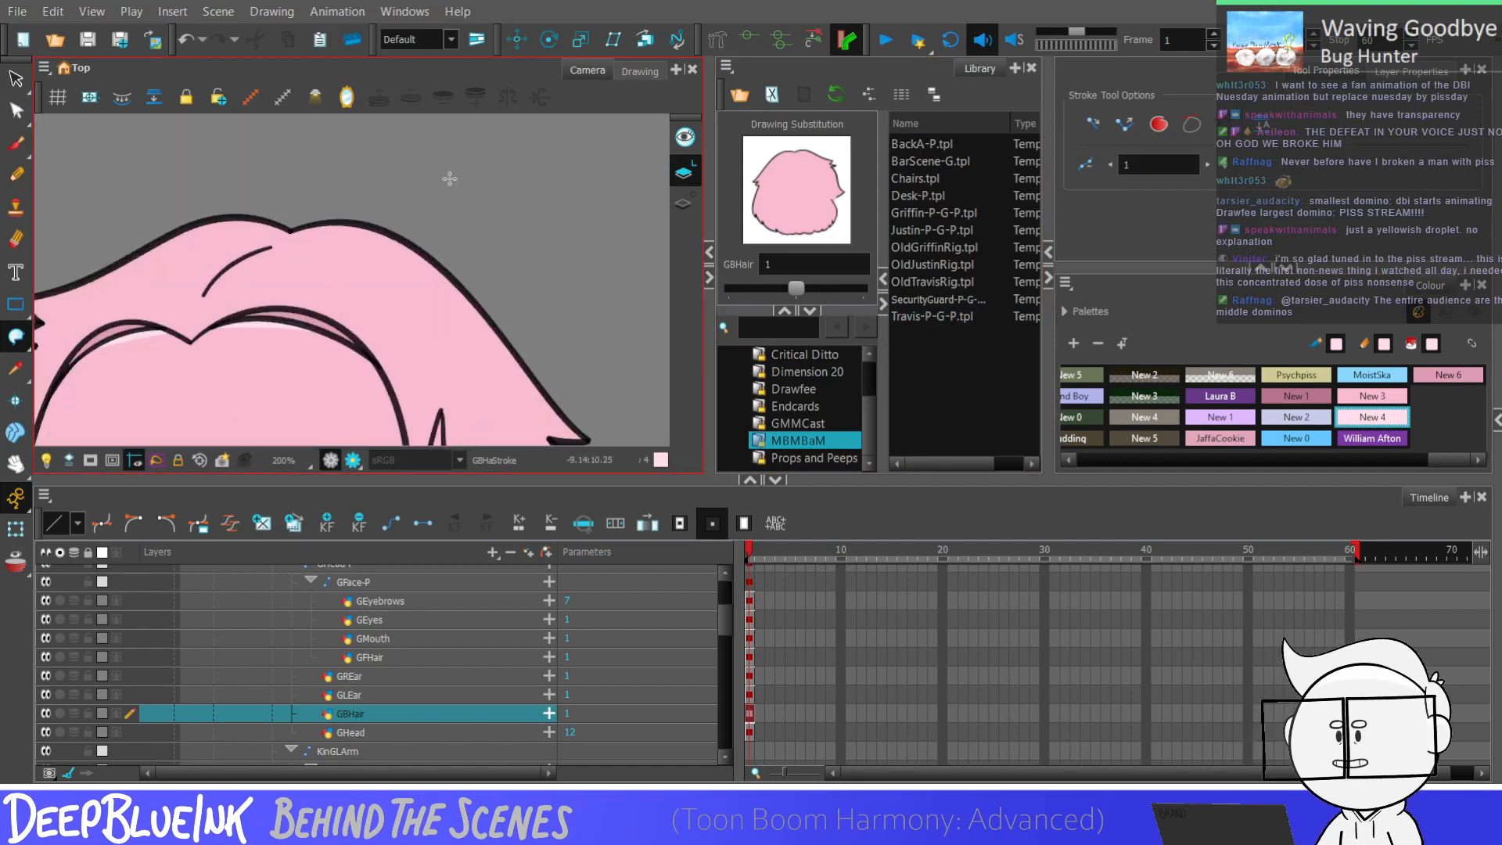
pyautogui.scroll(-2, 450, 179)
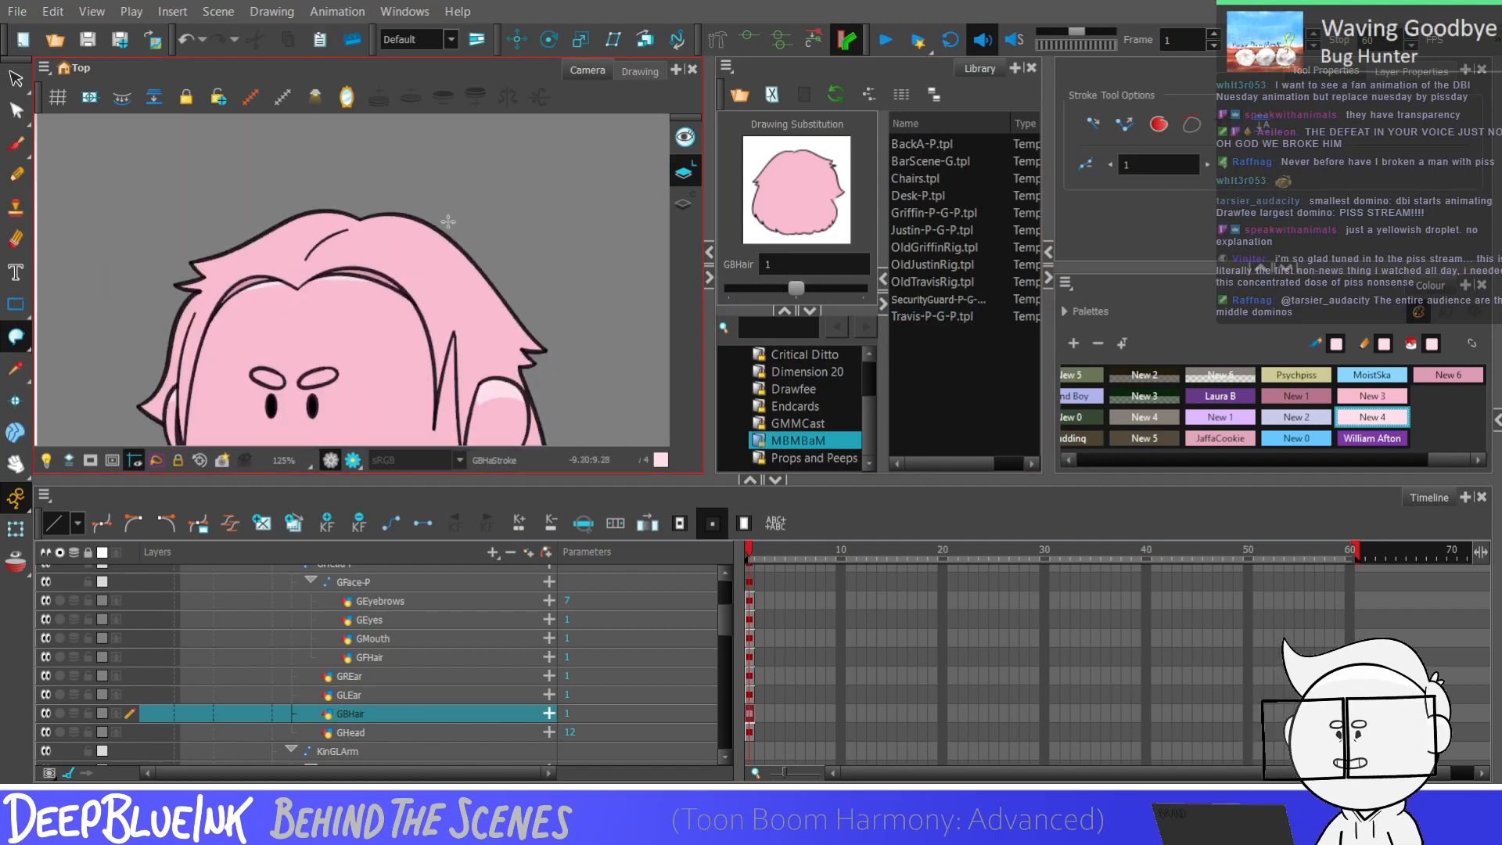
pyautogui.scroll(2, 311, 287)
pyautogui.scroll(-1, 312, 287)
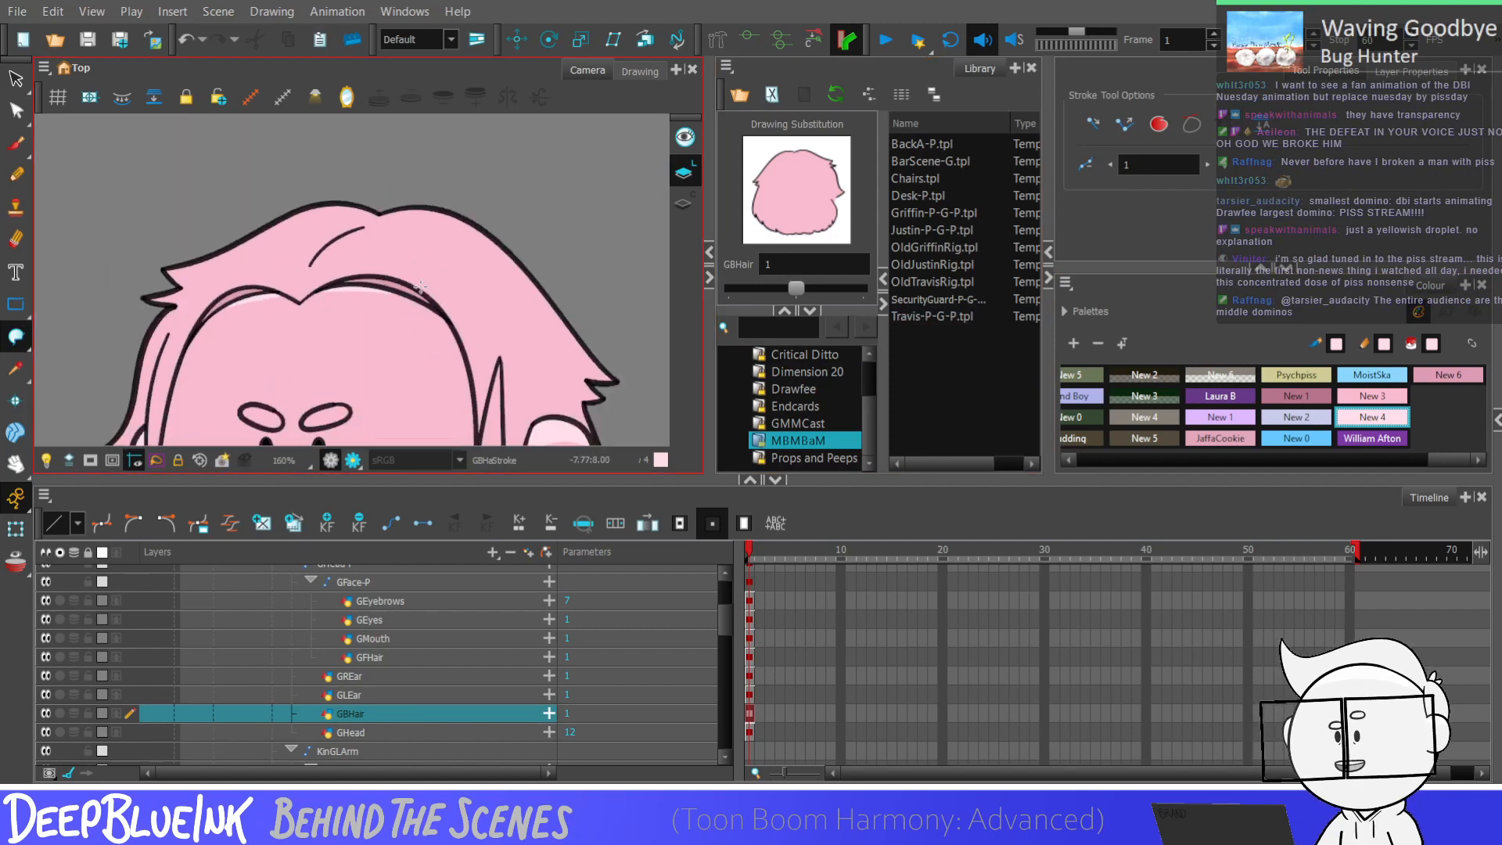
pyautogui.moveTo(149, 269); pyautogui.dragTo(402, 222)
pyautogui.click(323, 220)
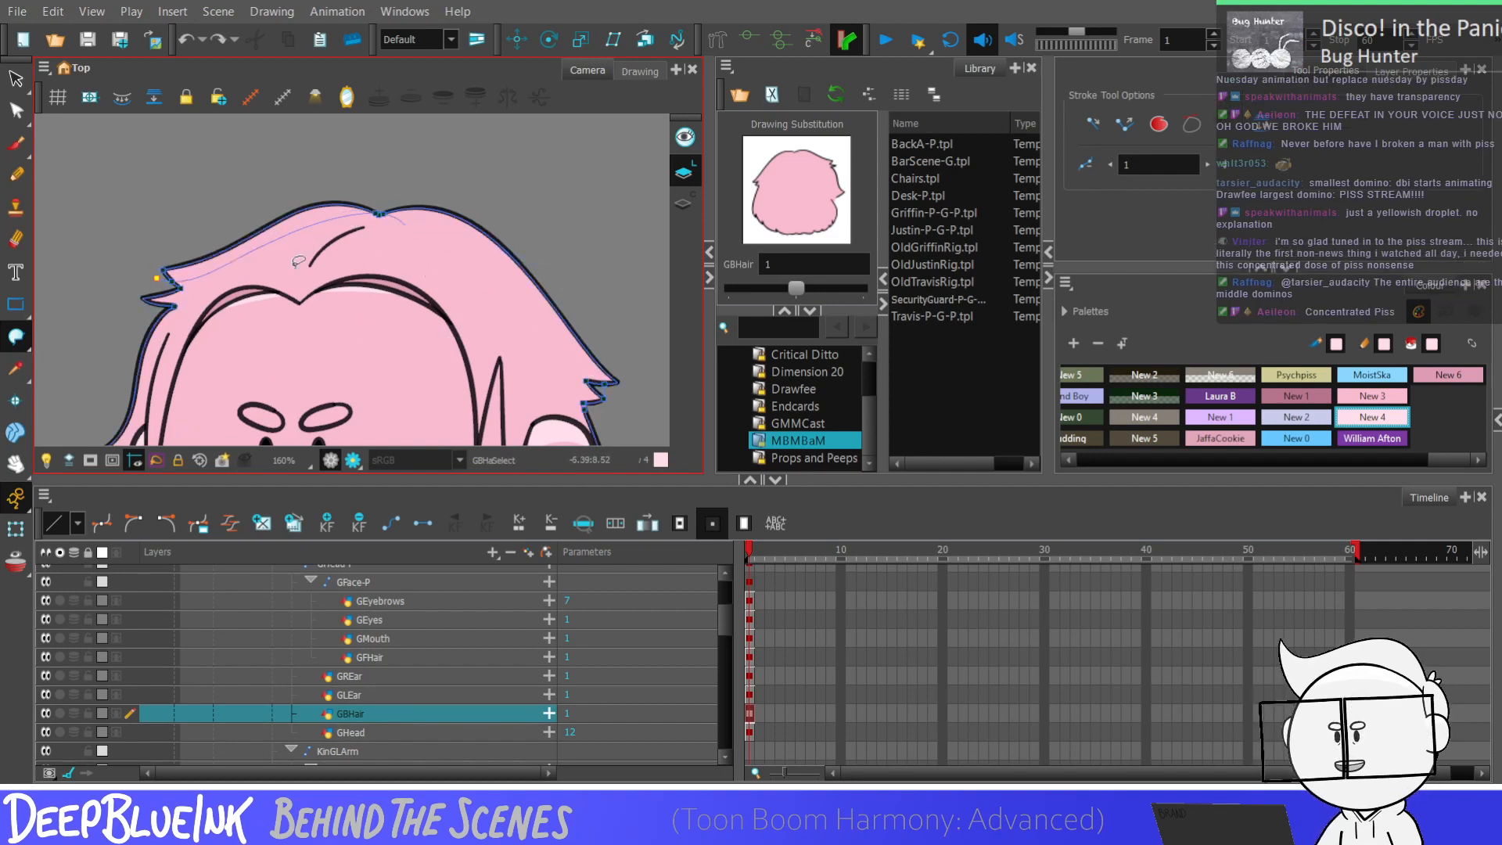
pyautogui.press('Delete')
pyautogui.hotkey('ctrl', 'z')
pyautogui.moveTo(345, 231)
pyautogui.mouseDown()
pyautogui.moveTo(545, 293)
pyautogui.moveTo(605, 333)
pyautogui.mouseUp()
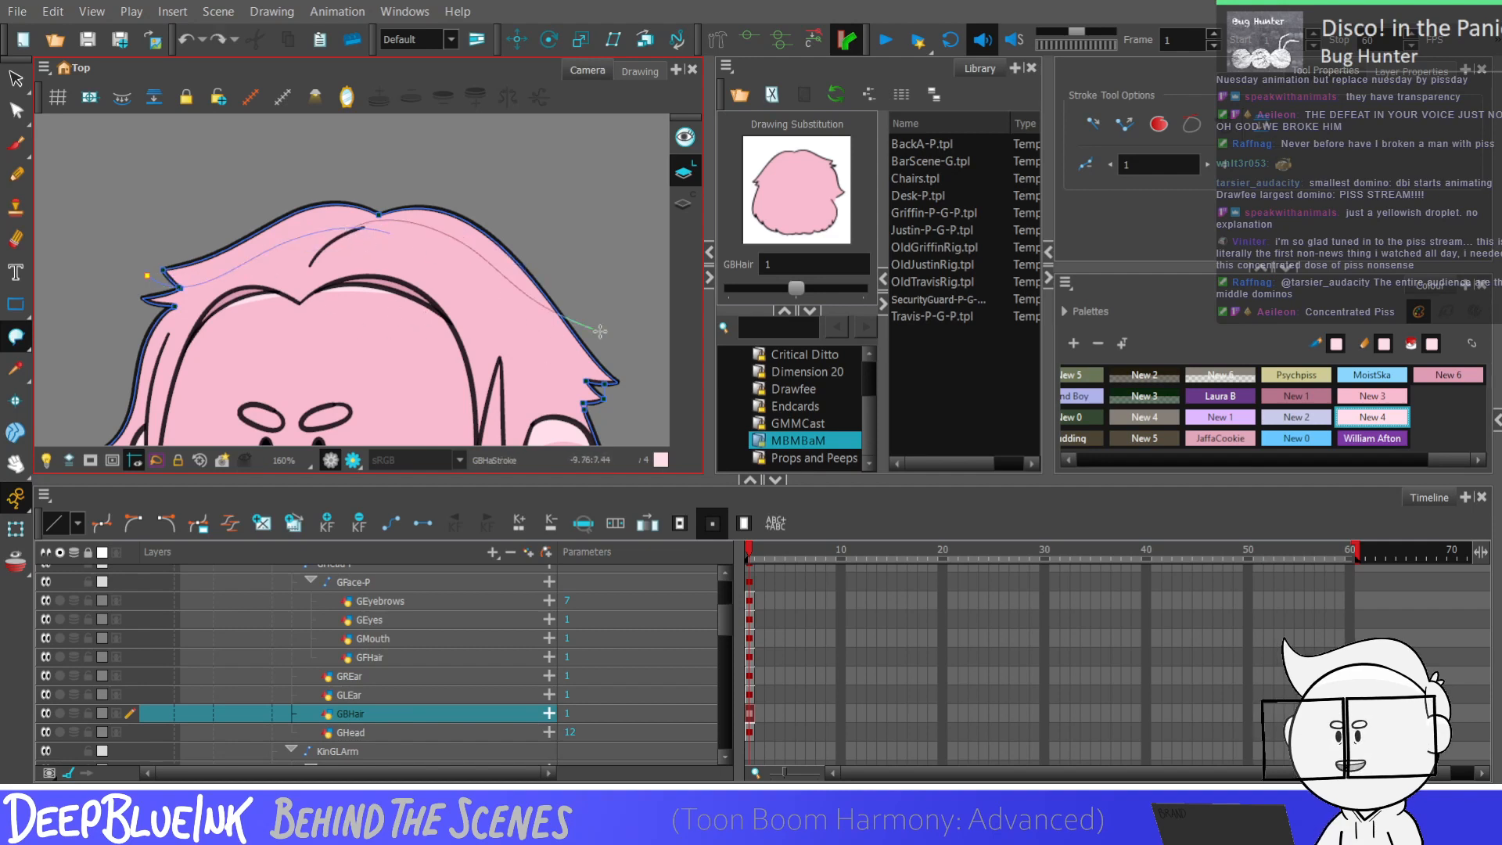
# Step: Fill both bounded highlight areas on top of GBHair with the pale pink New 4 colour
pyautogui.click(16, 338)
pyautogui.click(274, 232)
pyautogui.click(450, 239)
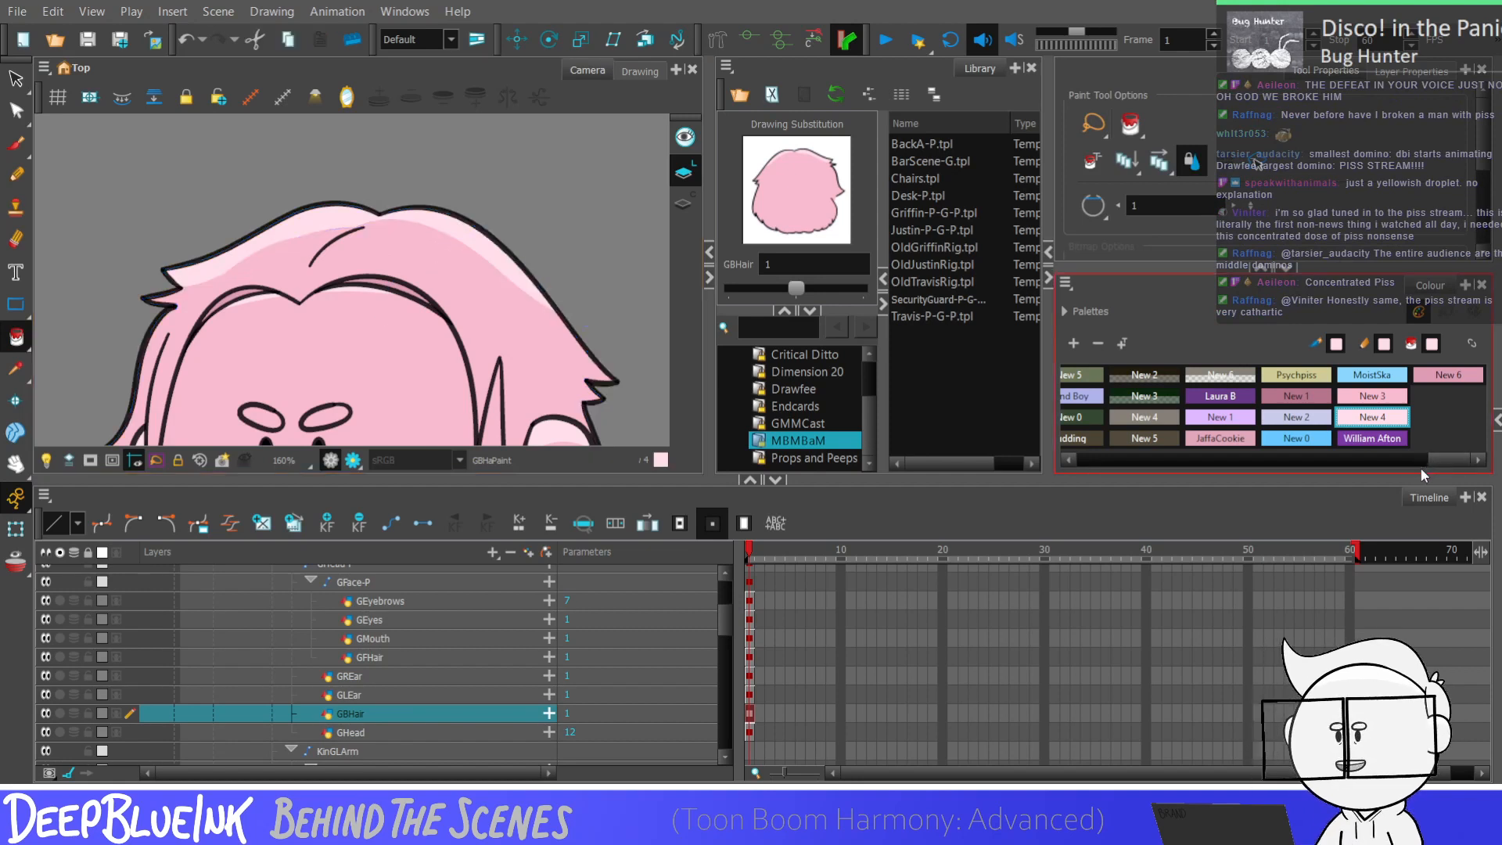
# Step: Rename the olive-yellow New 8 swatch beside New 13 as "Concentrated Piss"
pyautogui.moveTo(1429, 463); pyautogui.dragTo(1394, 457)
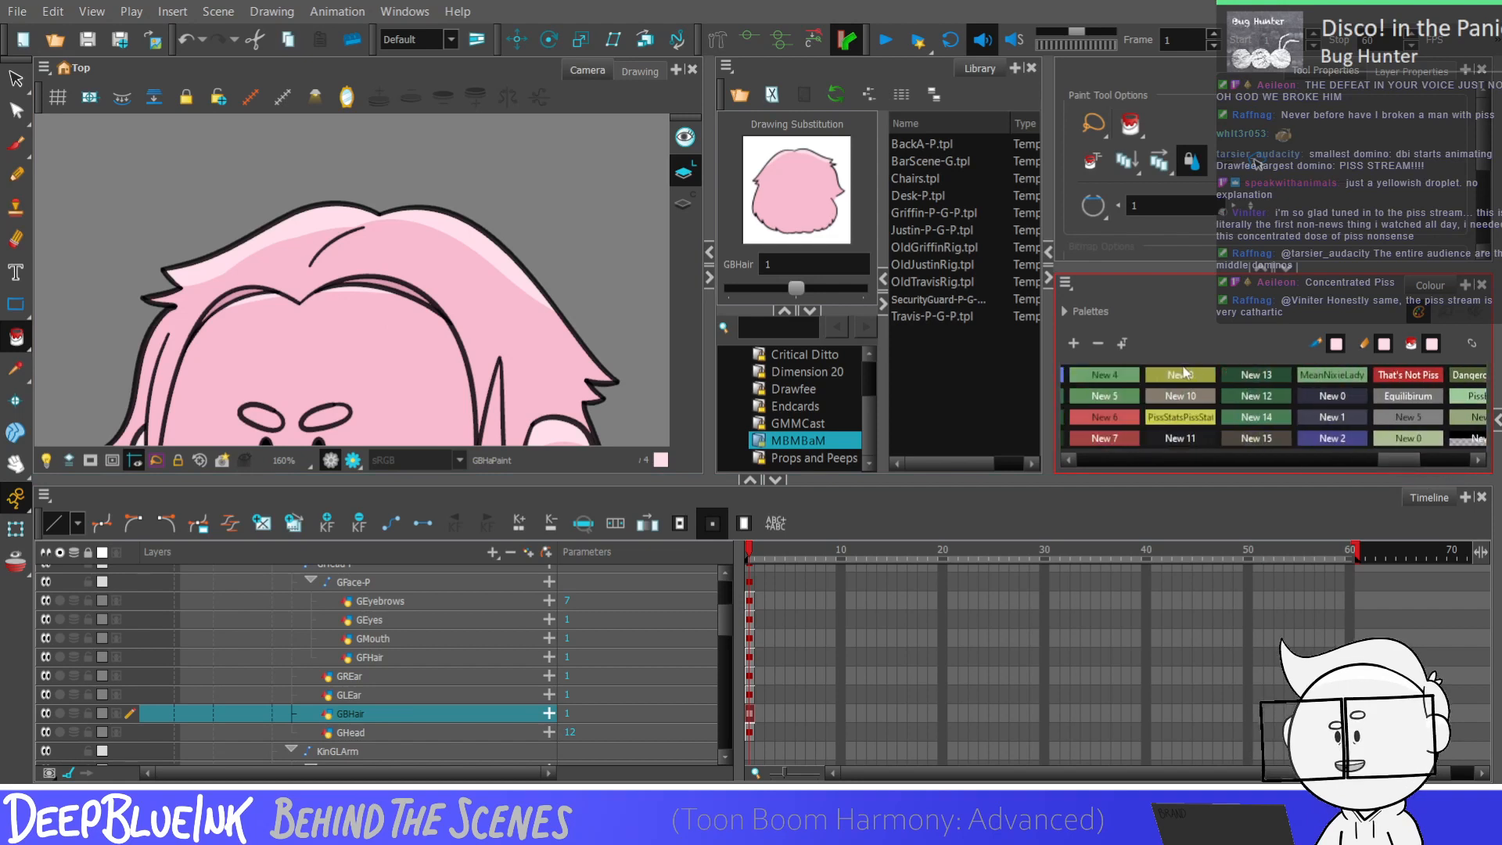
pyautogui.click(1148, 381)
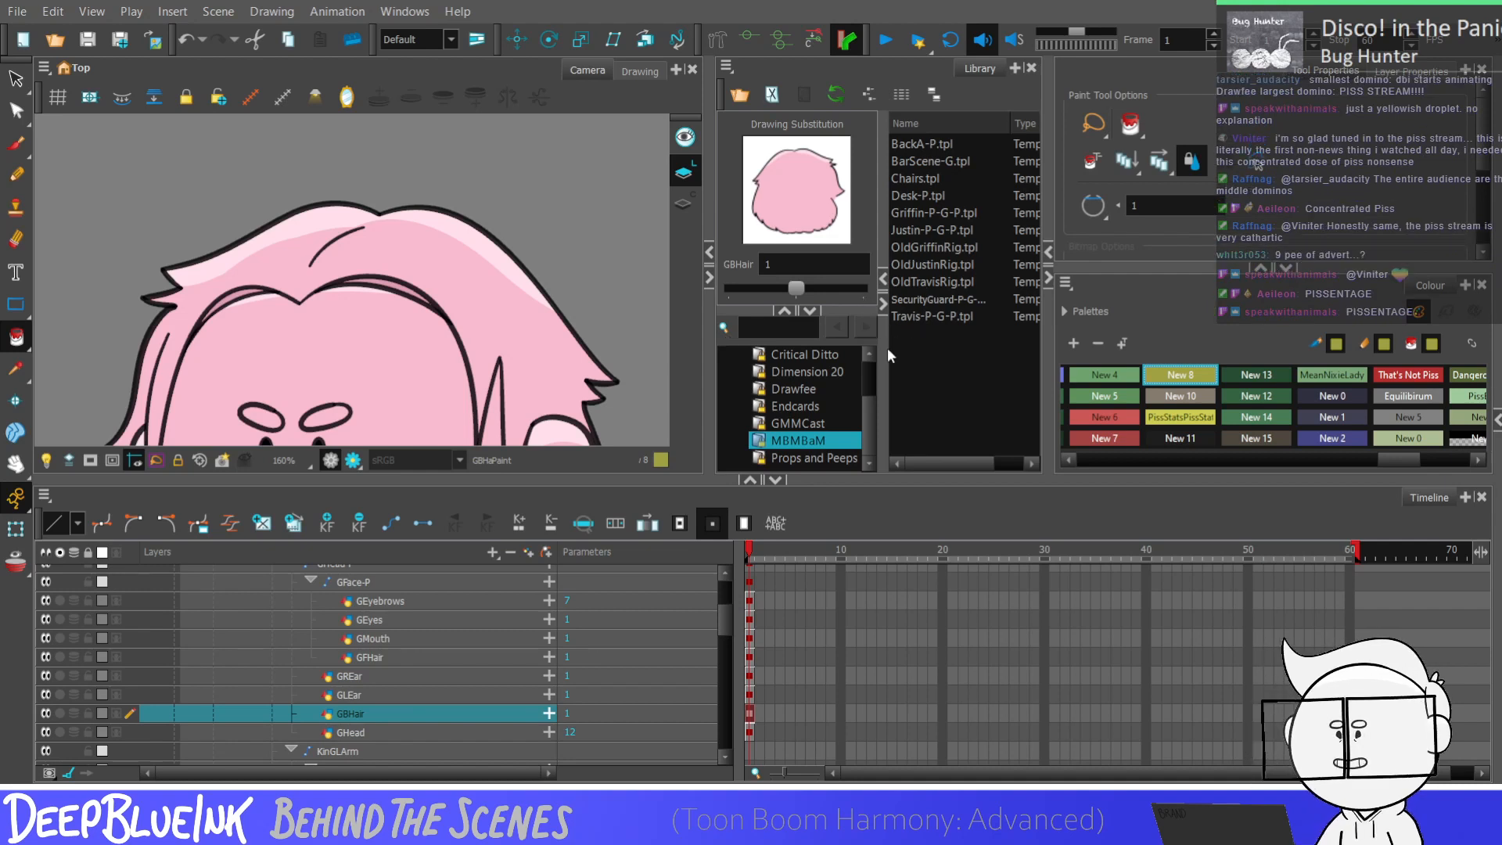
pyautogui.write('C')
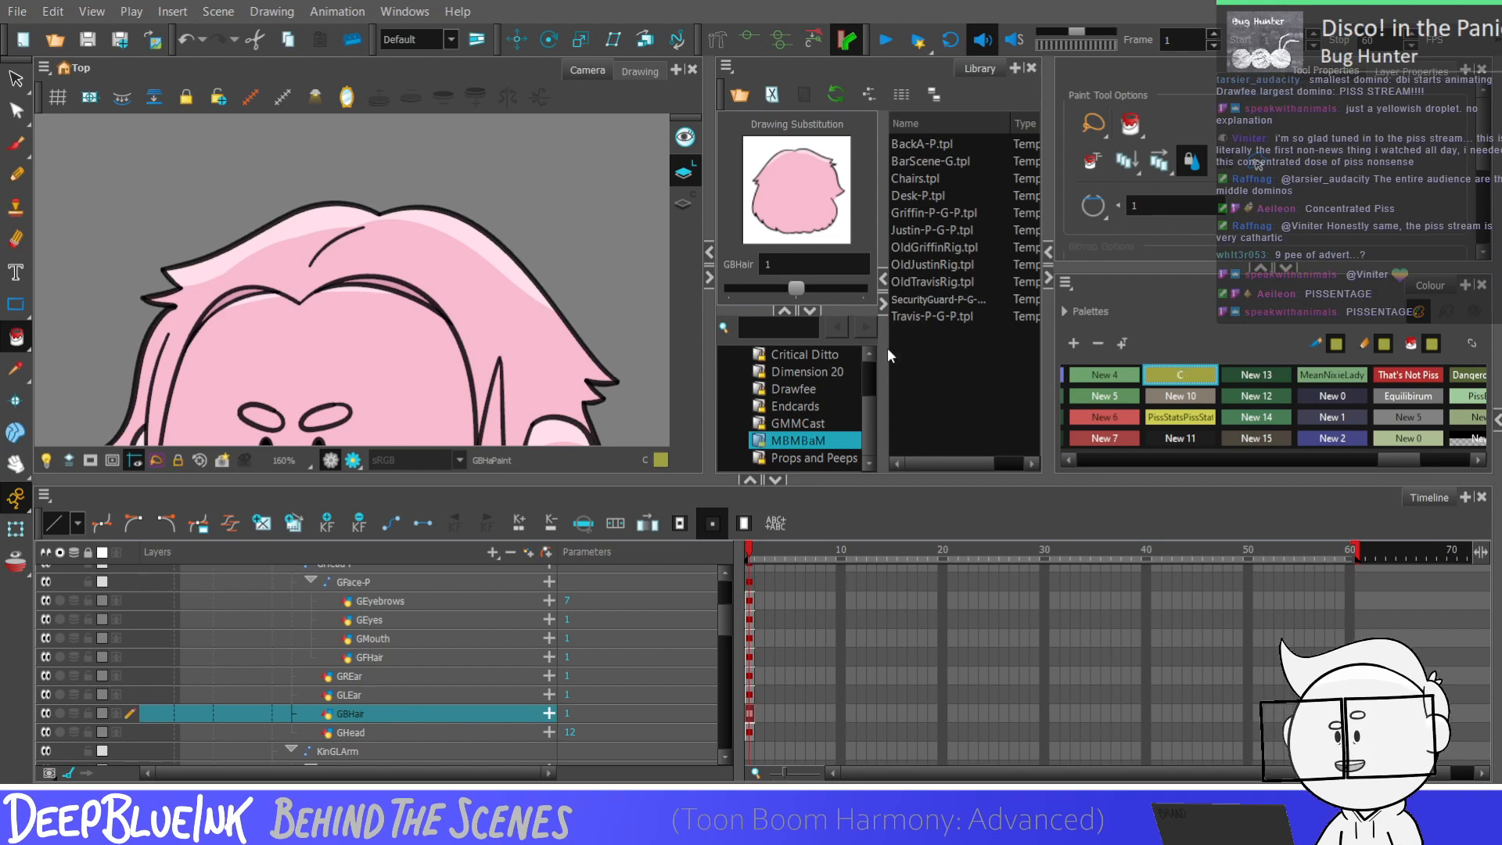
pyautogui.write('oncent')
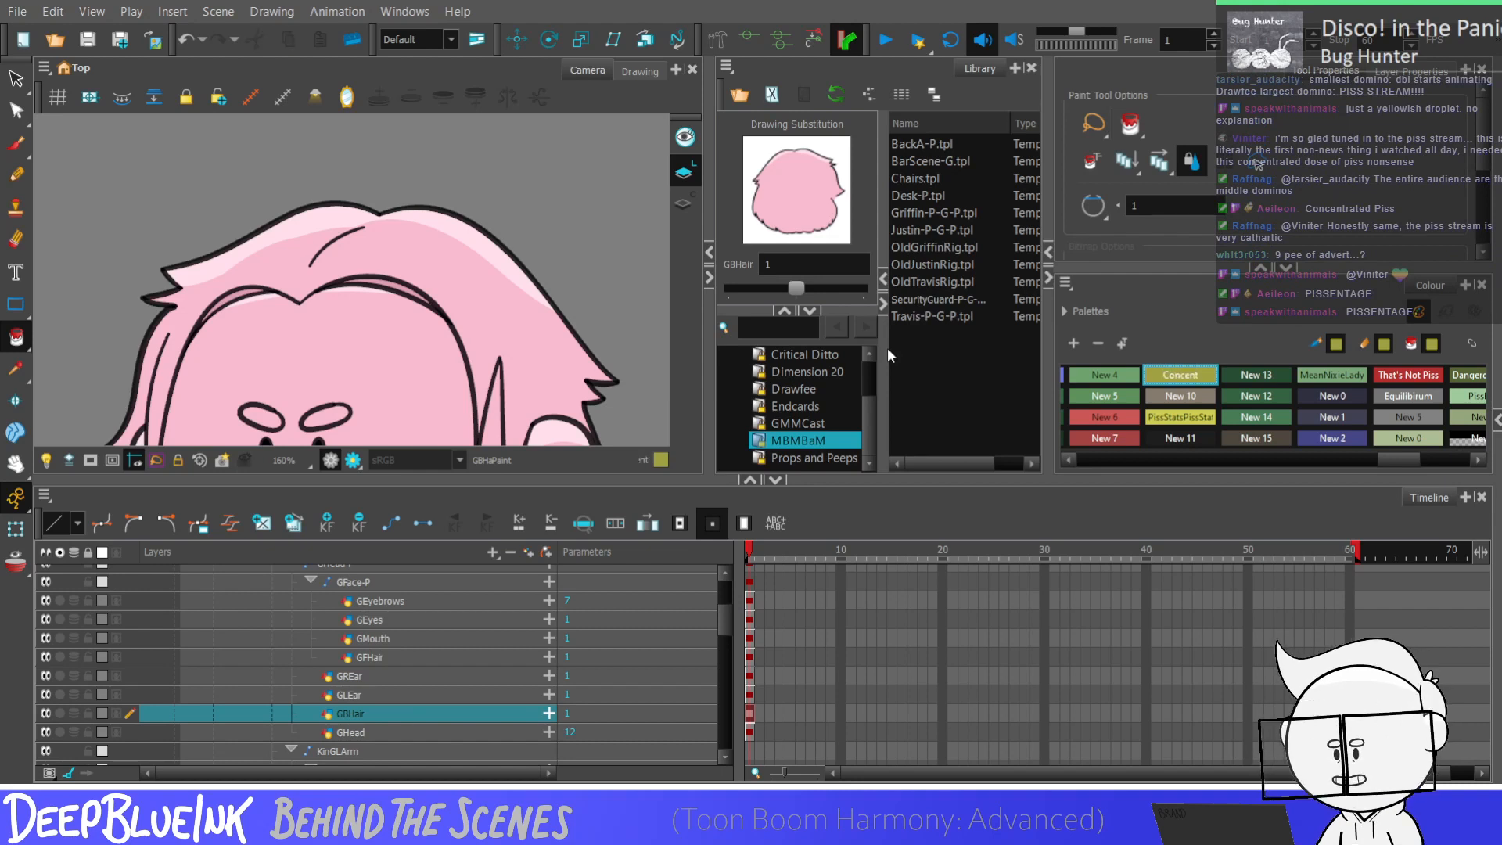
pyautogui.write('rated Piss')
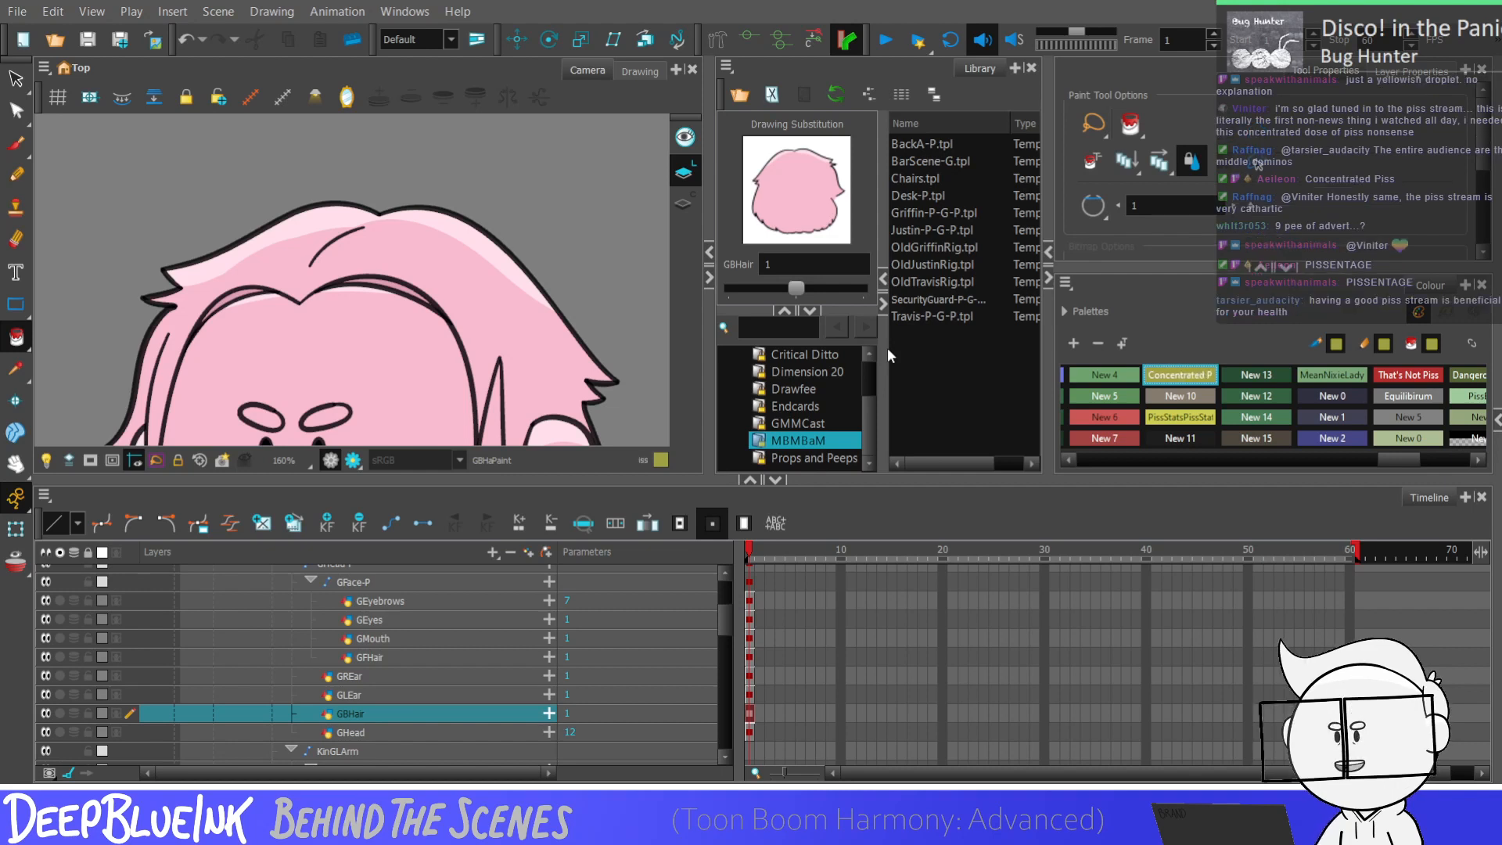
pyautogui.click(945, 216)
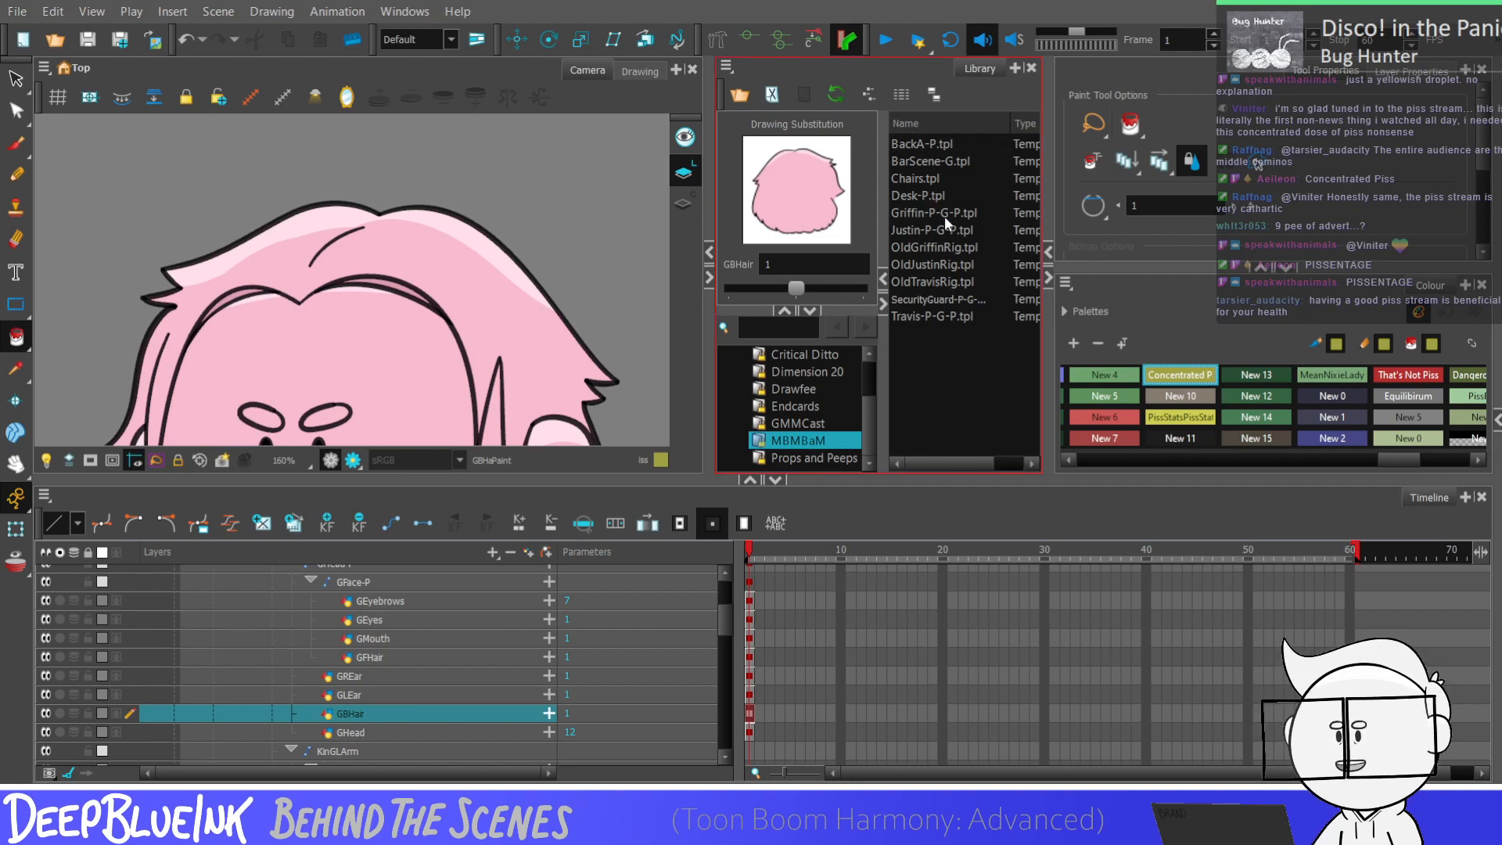
pyautogui.click(1373, 458)
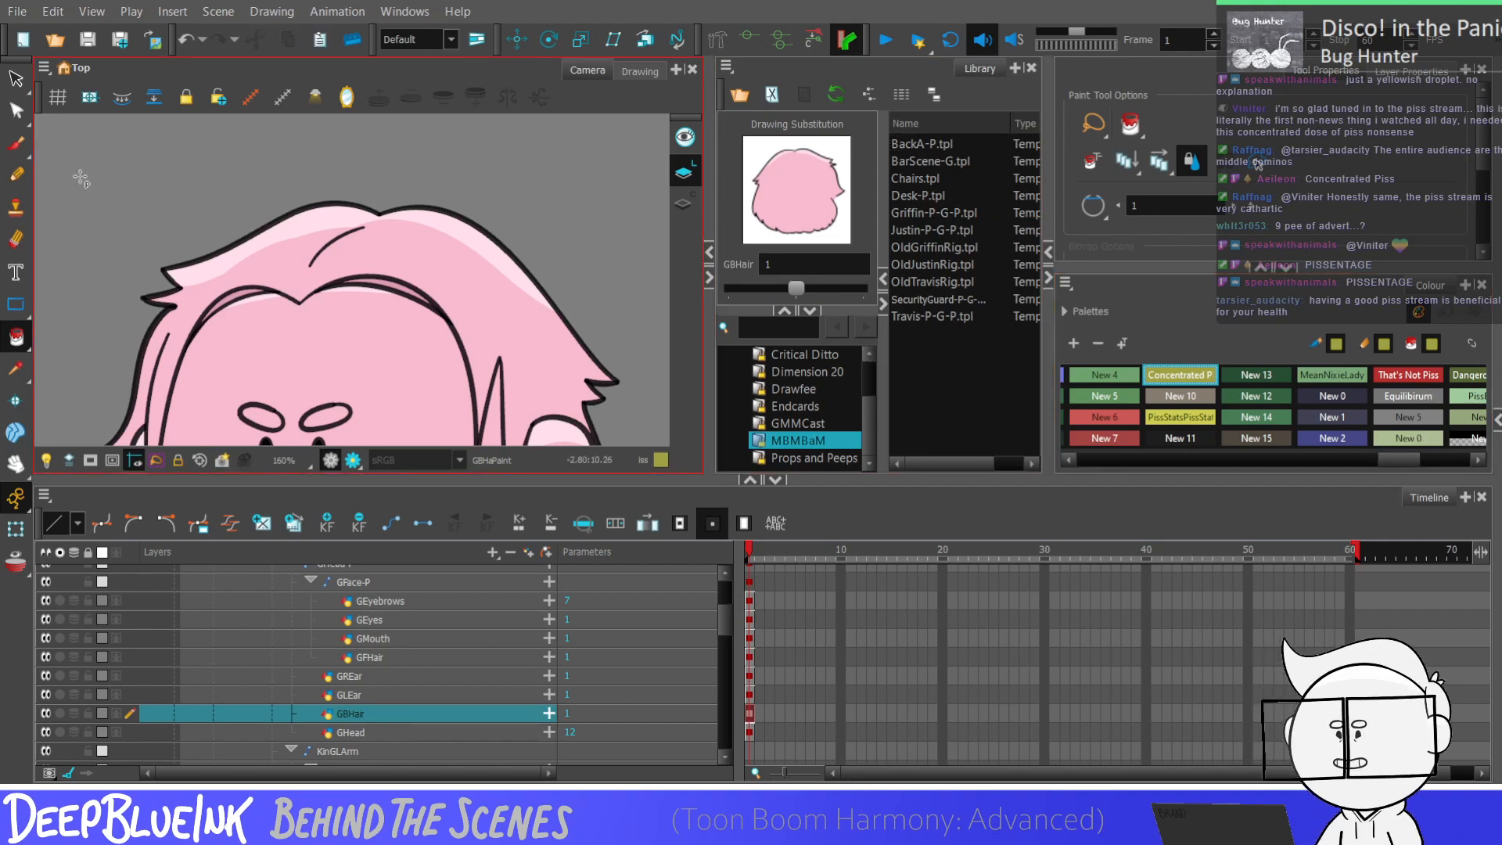
# Step: Reshape the upper-left edge of the GFHair fill by moving its contour points with the Contour Editor
pyautogui.click(391, 657)
pyautogui.click(16, 109)
pyautogui.click(286, 258)
pyautogui.click(323, 242)
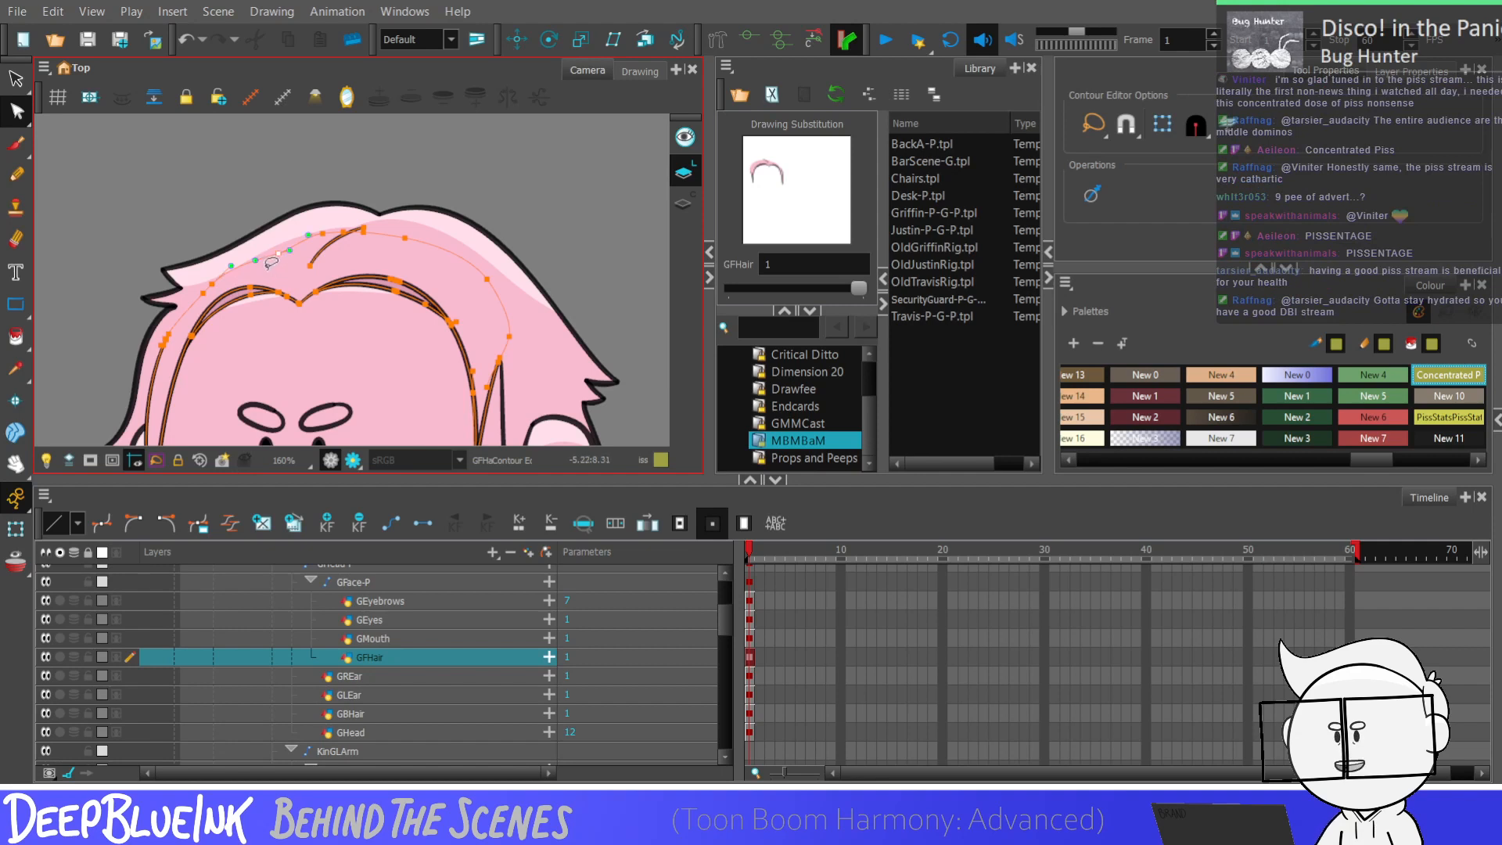
pyautogui.click(280, 258)
pyautogui.moveTo(230, 266); pyautogui.dragTo(207, 287)
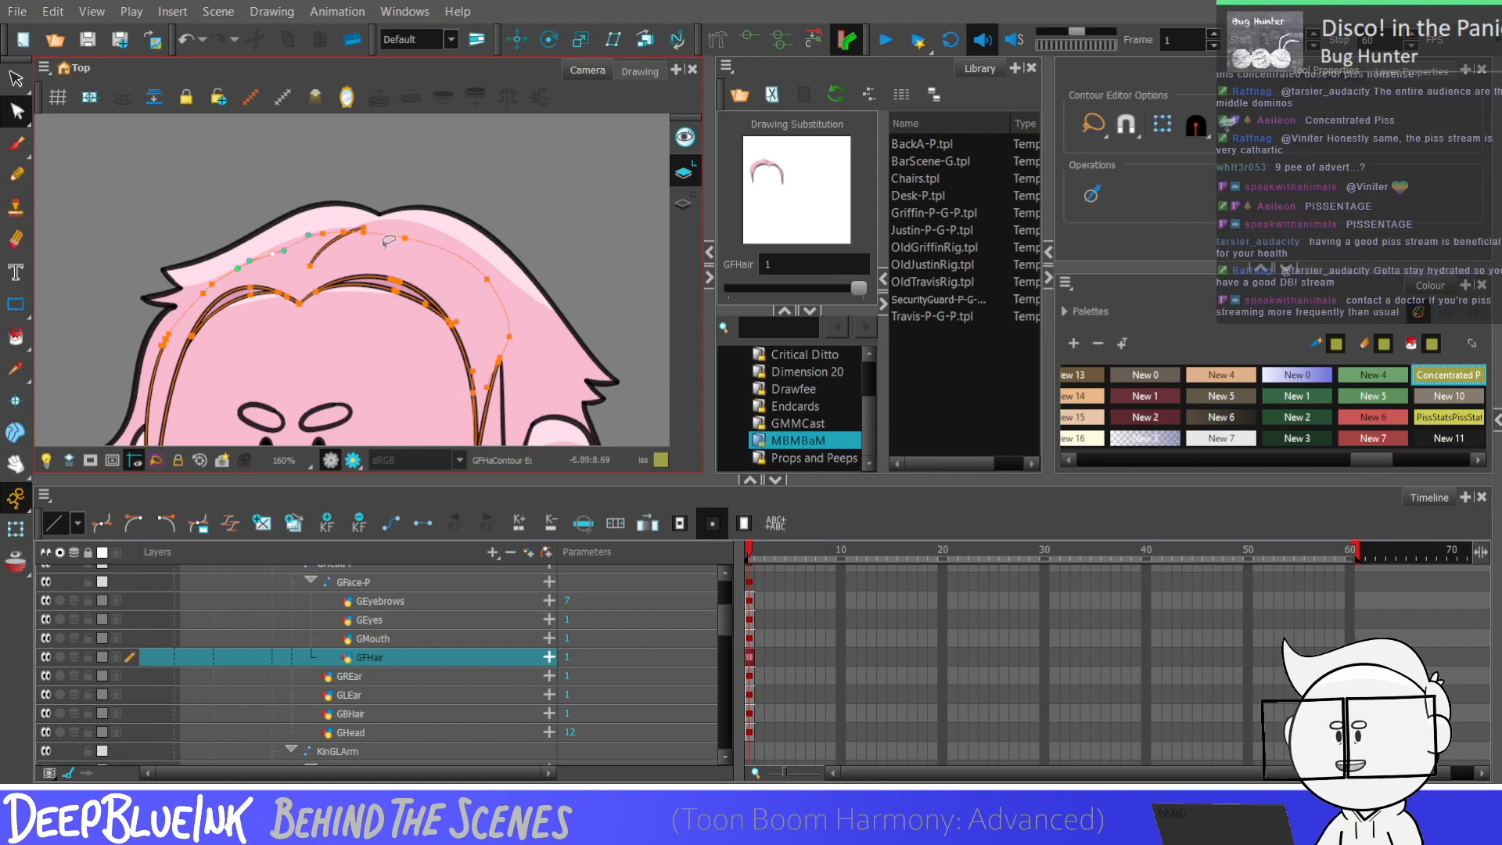
pyautogui.press('Escape')
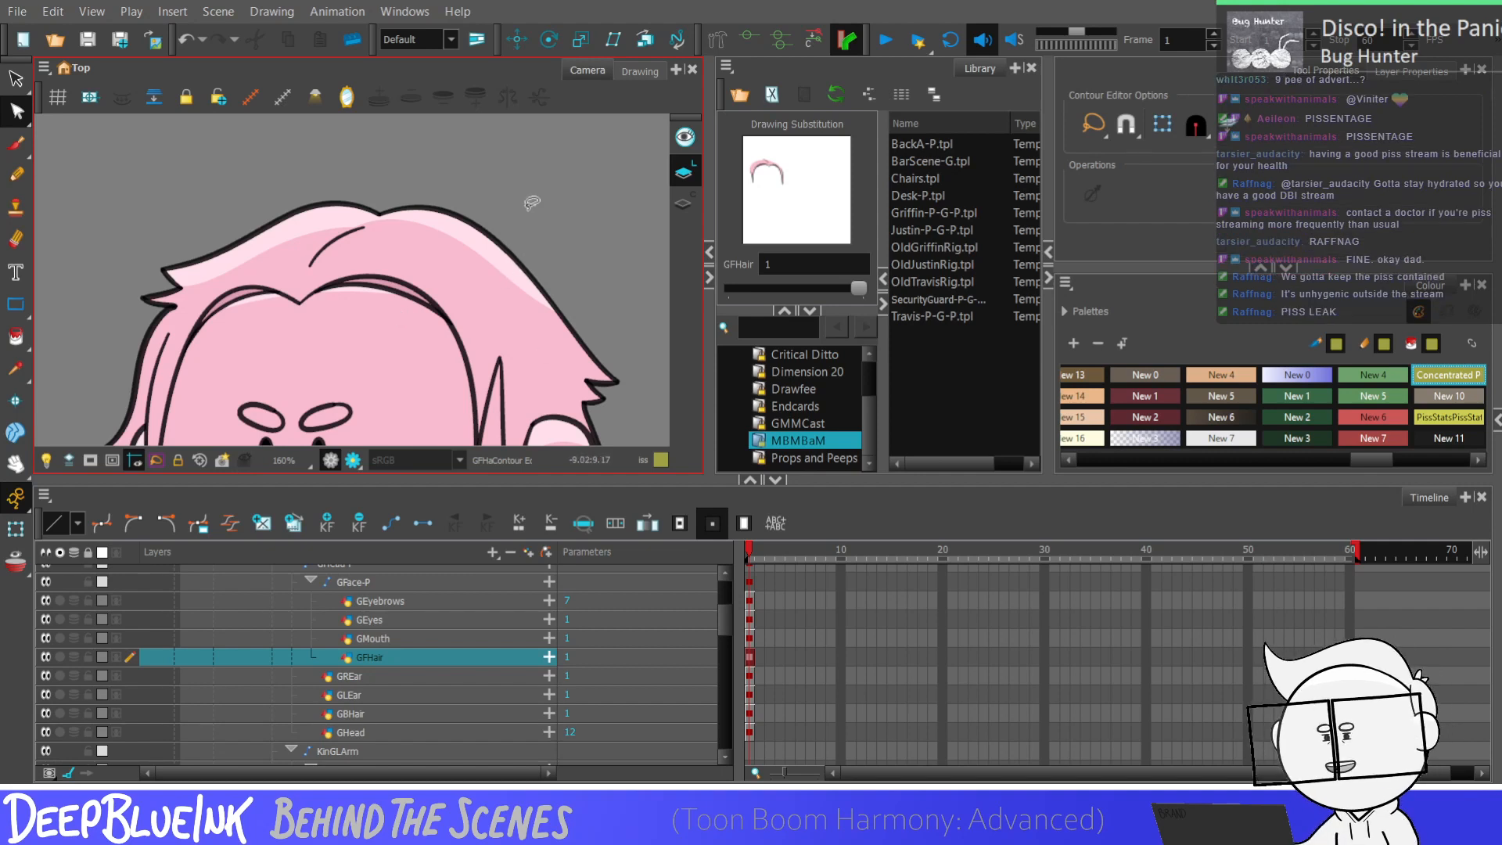
# Step: Sample the New 3 pink from the pink character with the Dropper tool
pyautogui.hotkey('shift', 'm')
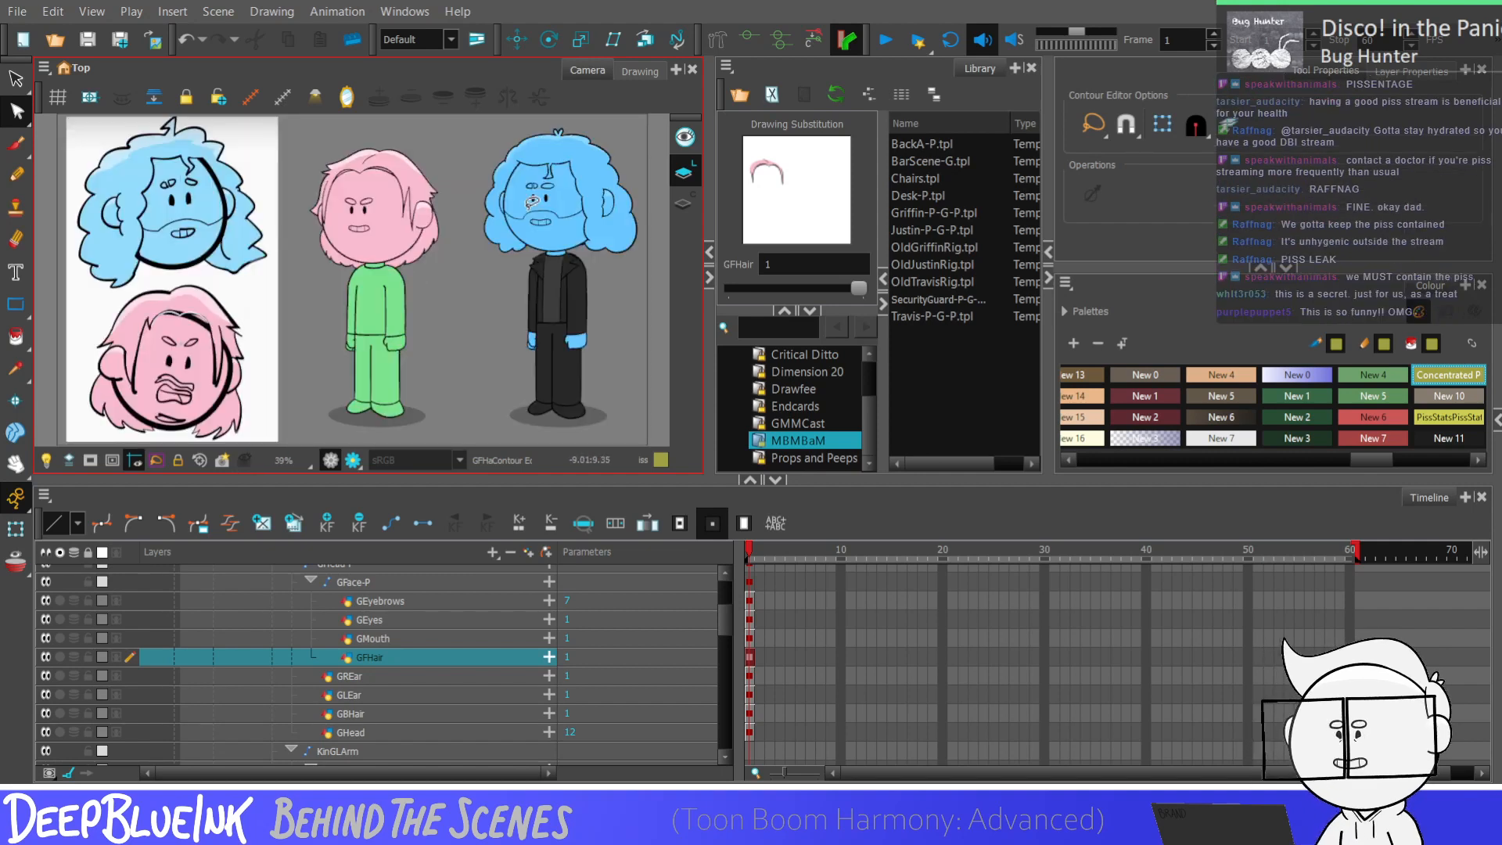
pyautogui.scroll(3, 375, 196)
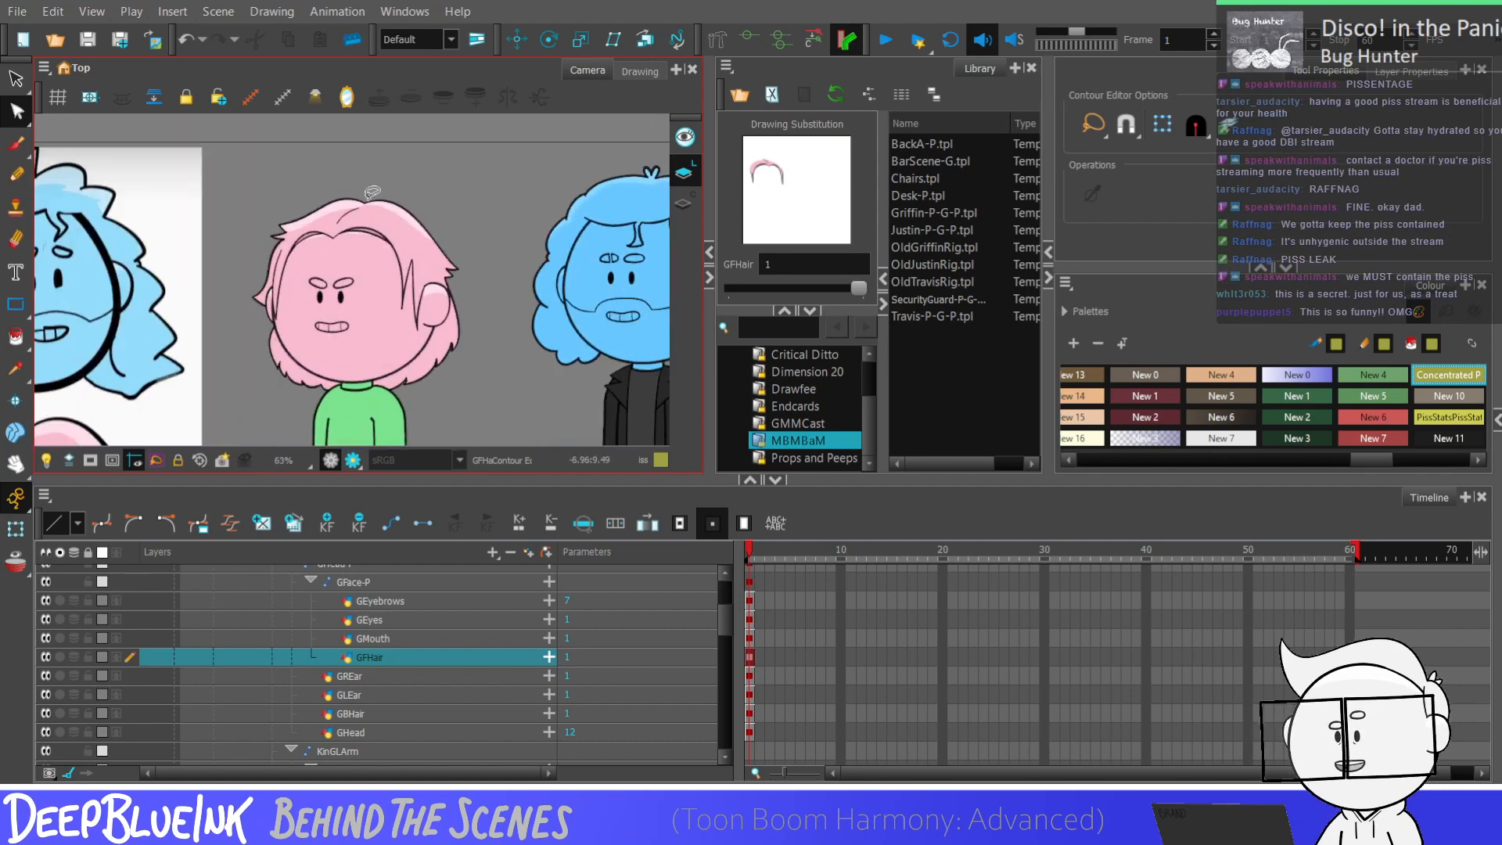
pyautogui.scroll(1, 372, 191)
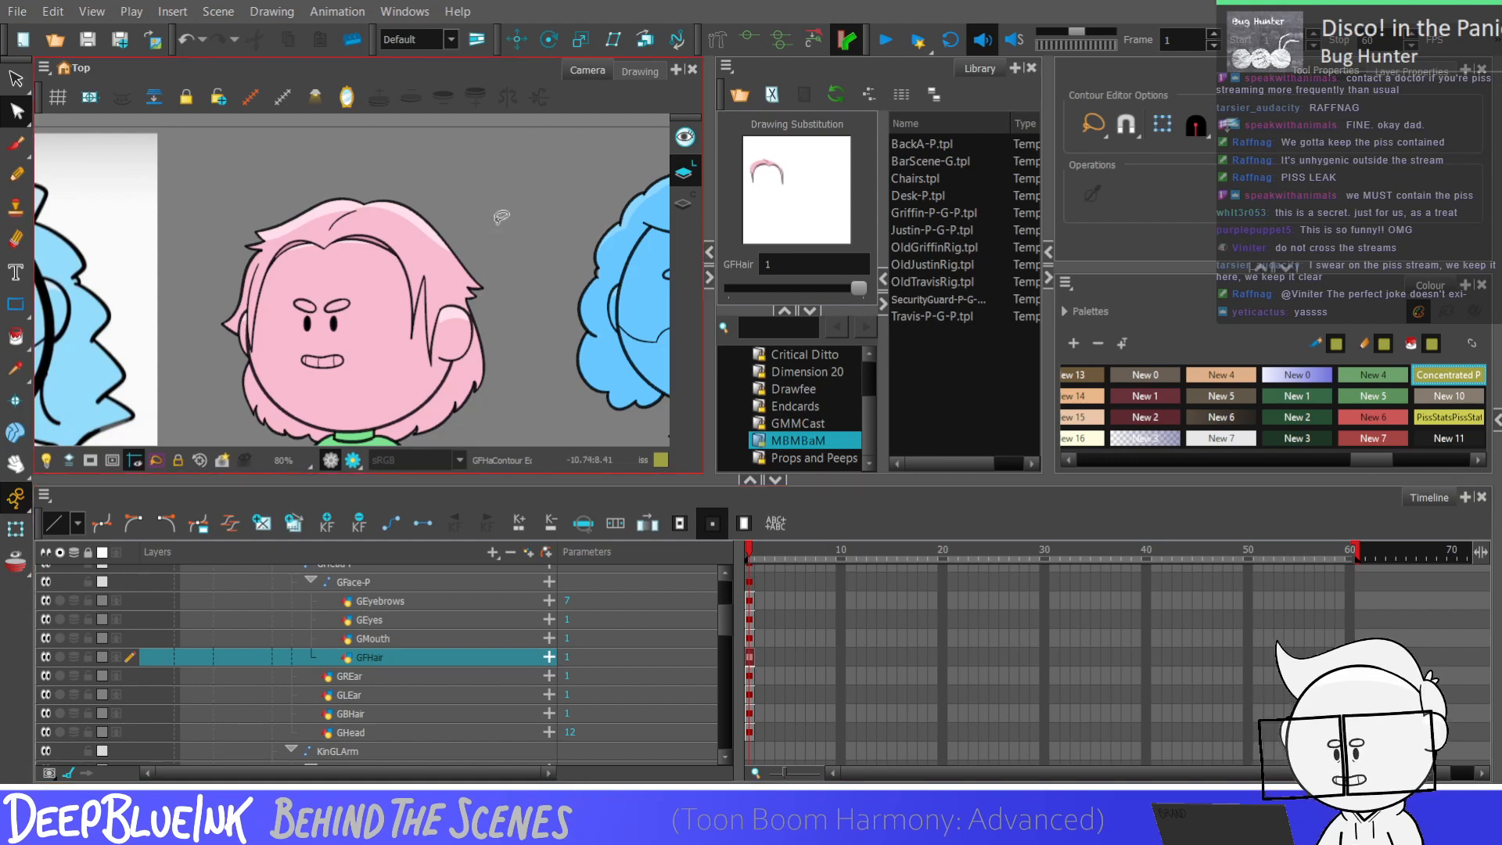
pyautogui.scroll(-2, 583, 289)
pyautogui.hotkey('alt', 'i')
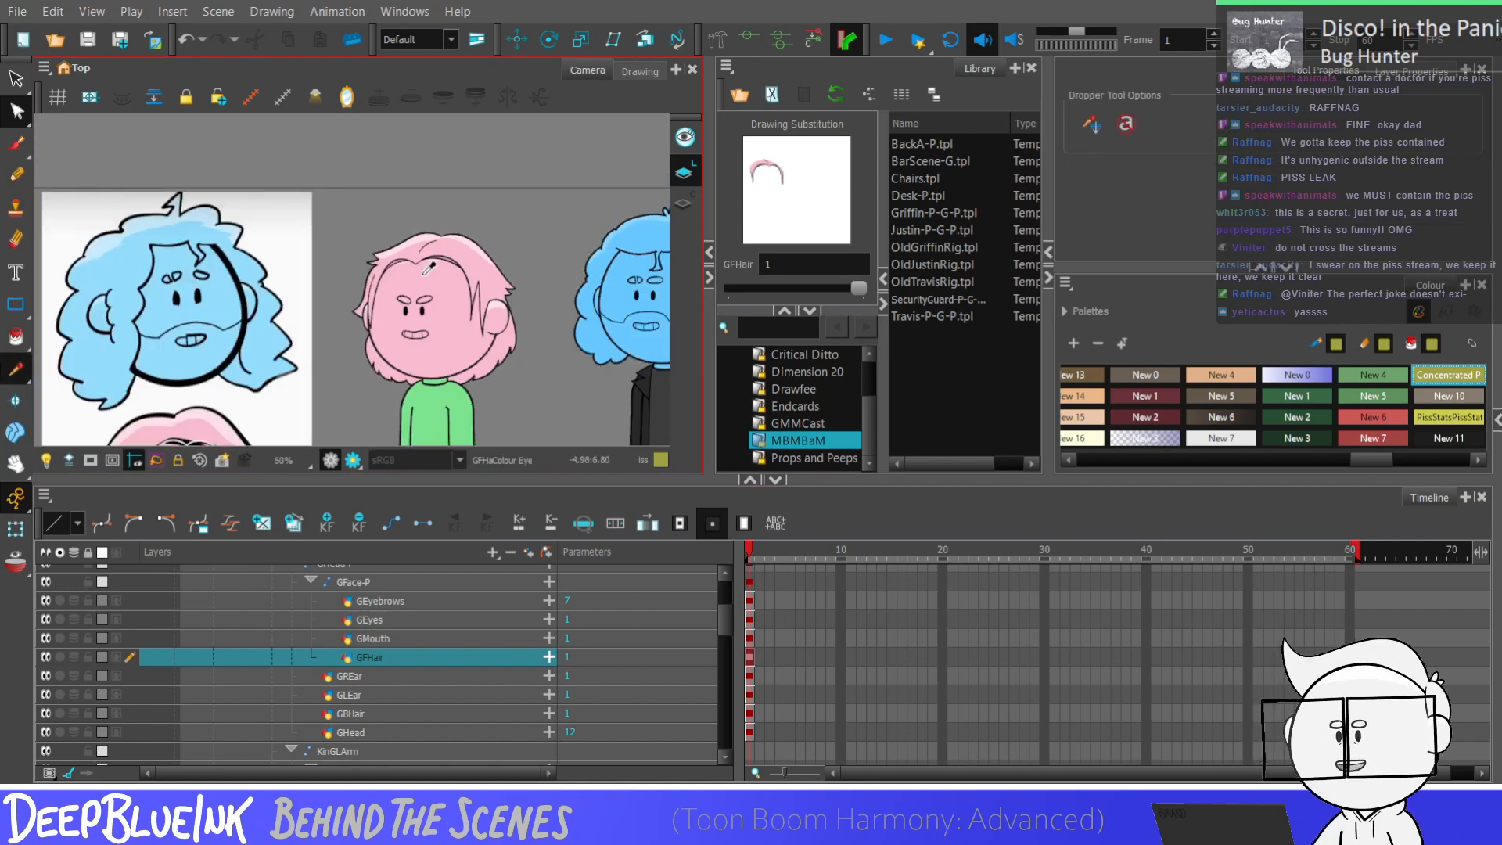
pyautogui.scroll(1, 429, 267)
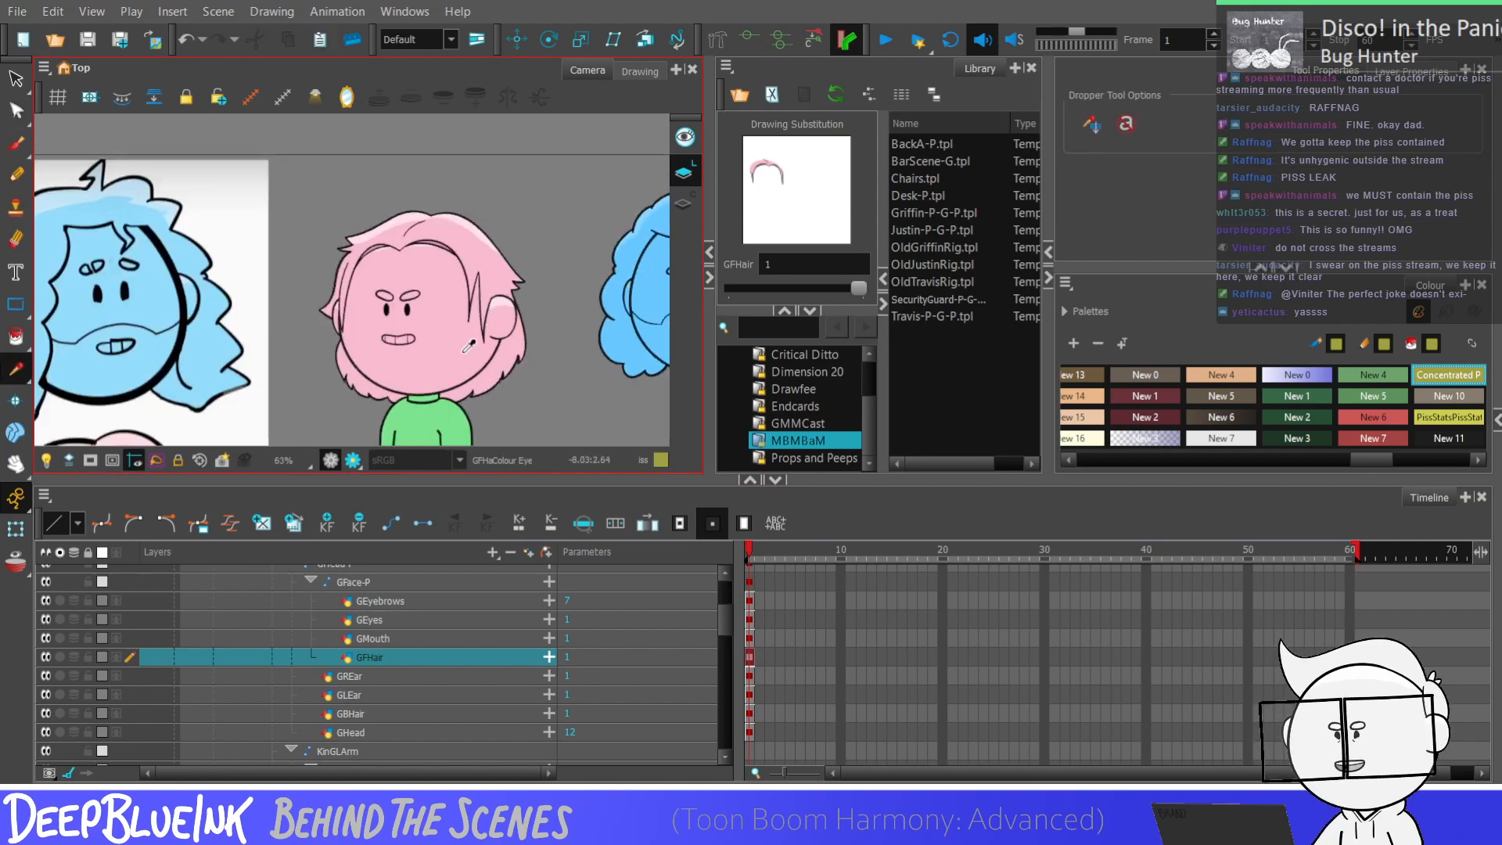
pyautogui.click(428, 267)
pyautogui.hotkey('alt', 'i')
# Step: Fill the pink character's neck on the GBody drawing with the New 3 pink using the Paint tool
pyautogui.scroll(-2, 577, 289)
pyautogui.scroll(1, 577, 289)
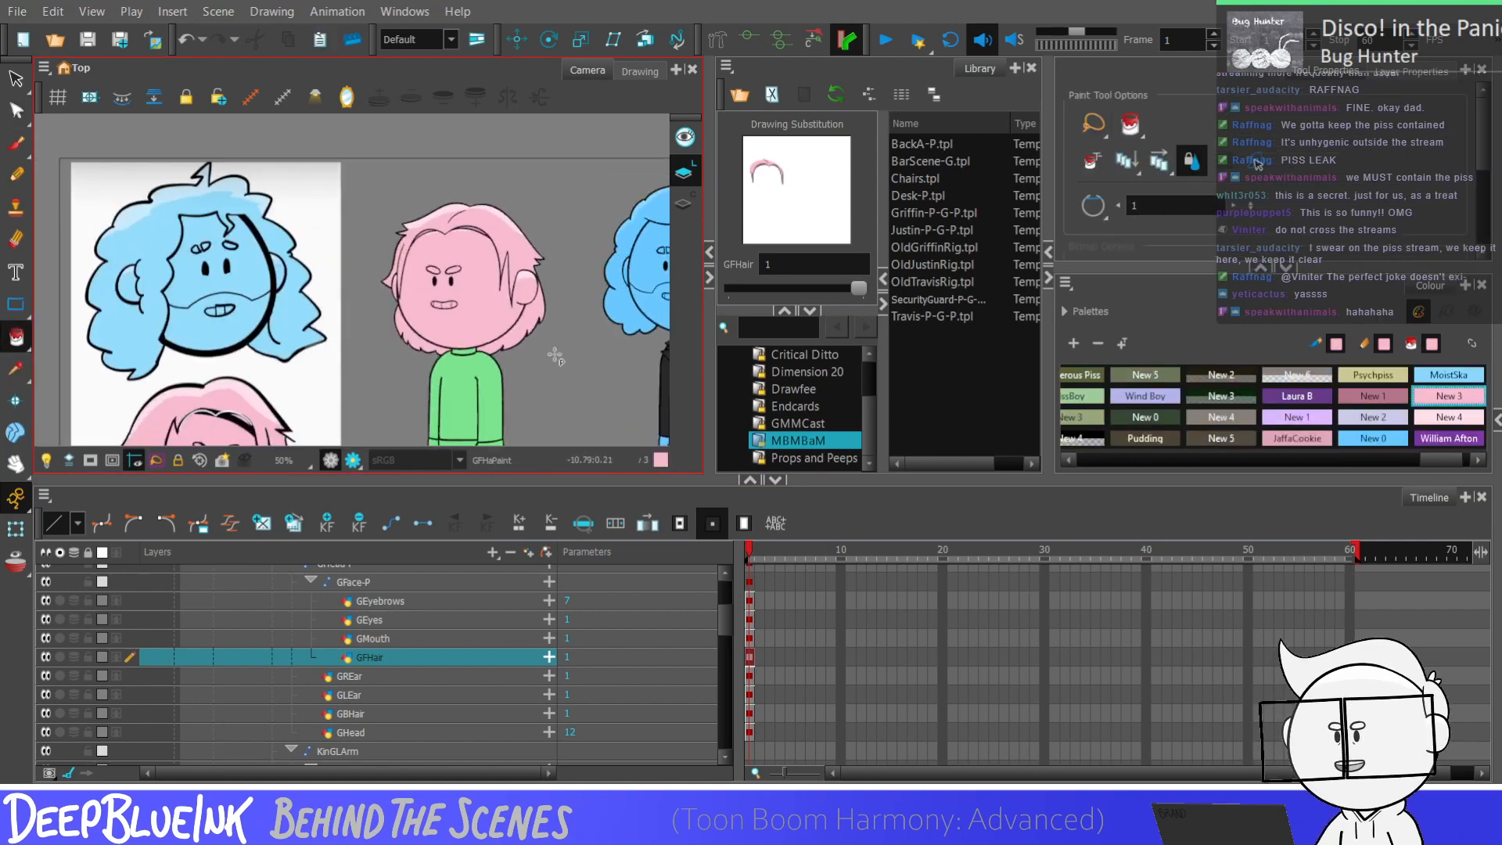
pyautogui.scroll(-2, 727, 632)
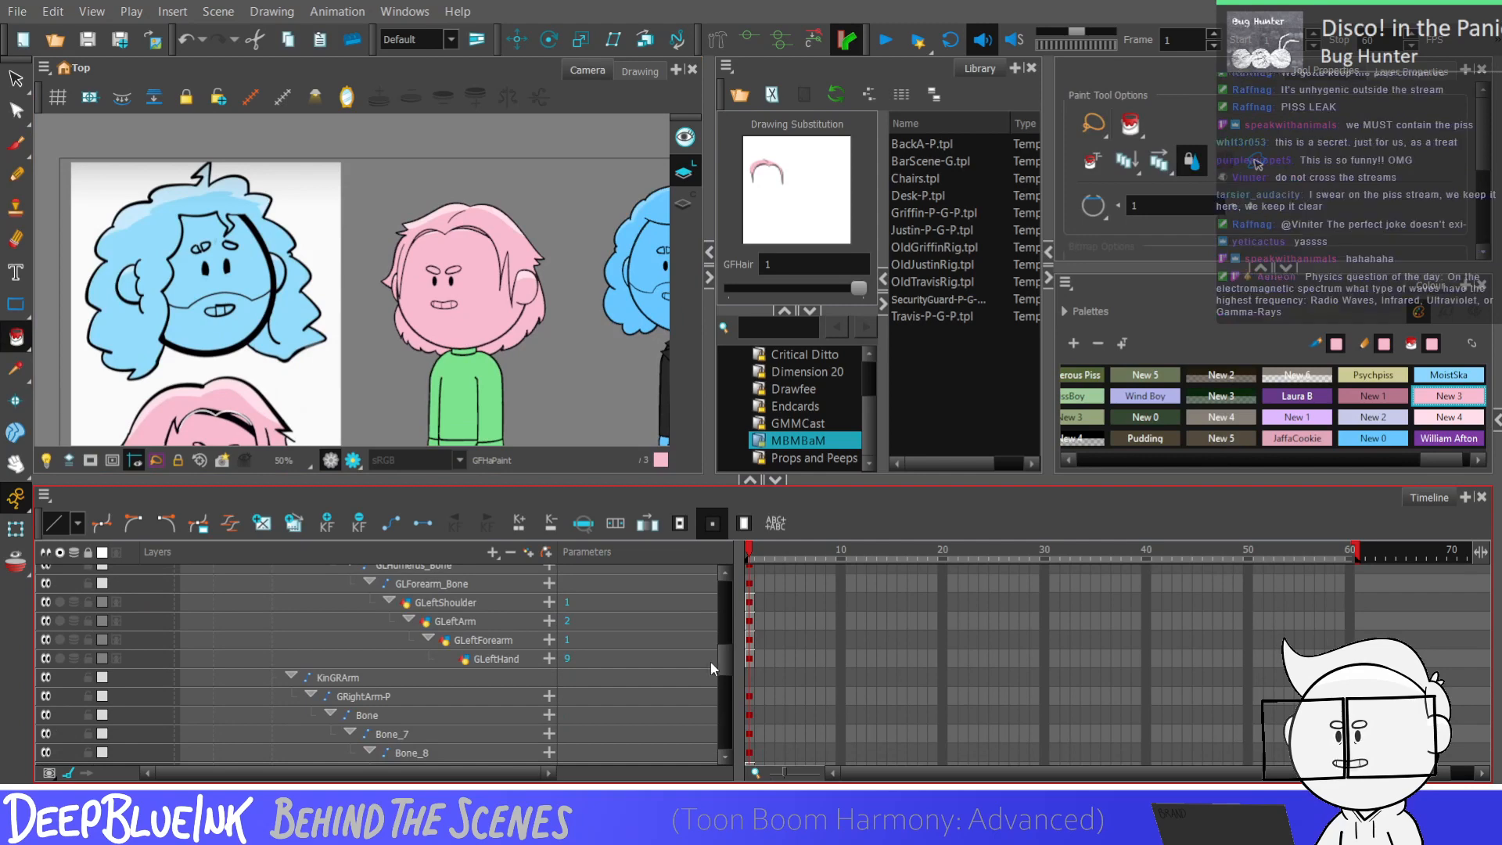
pyautogui.scroll(-3, 724, 673)
pyautogui.click(753, 715)
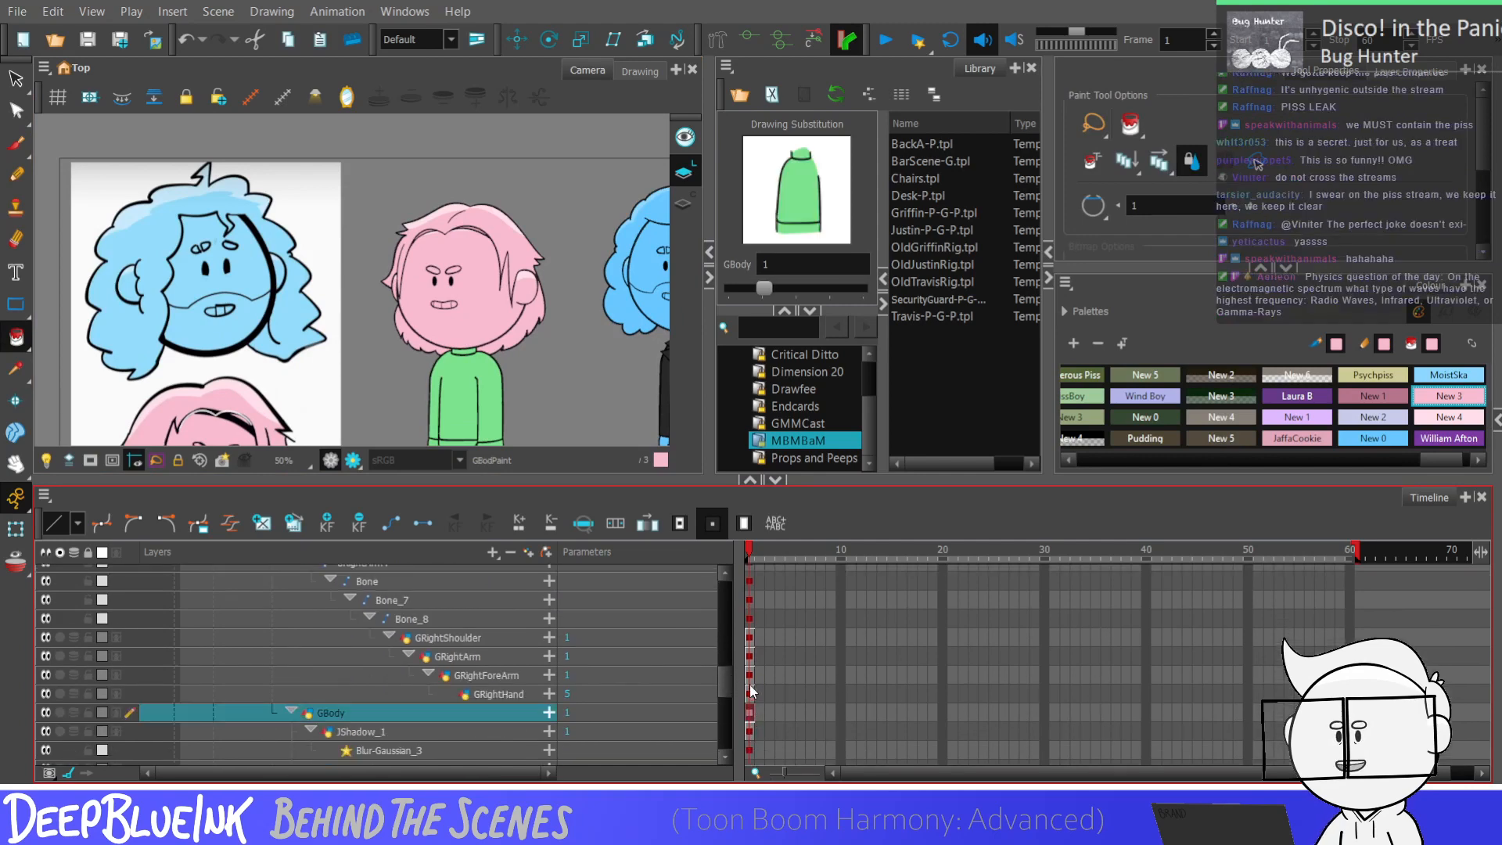
pyautogui.scroll(4, 473, 373)
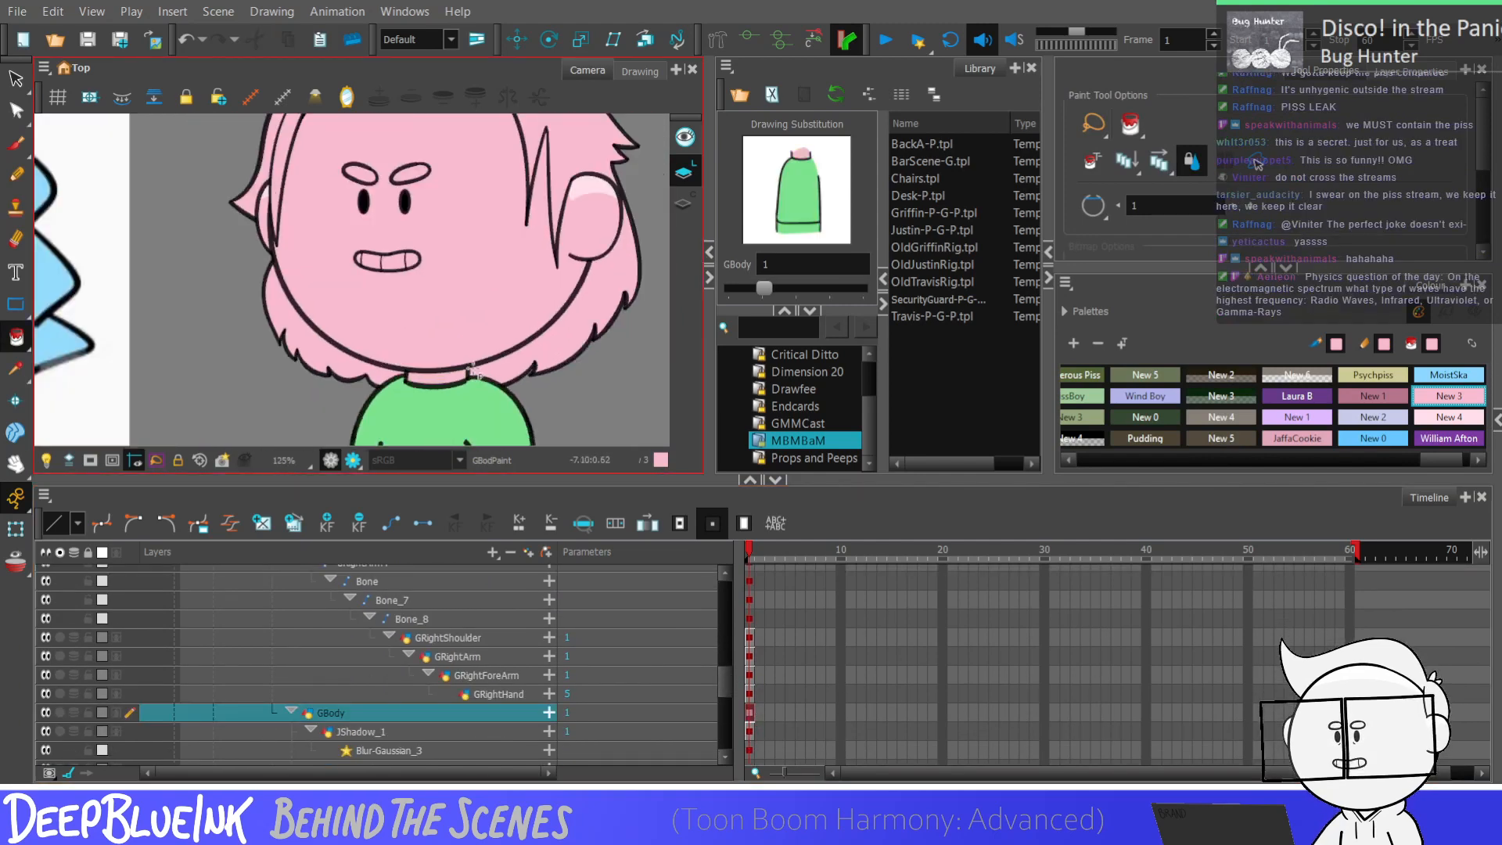
pyautogui.scroll(-1, 474, 374)
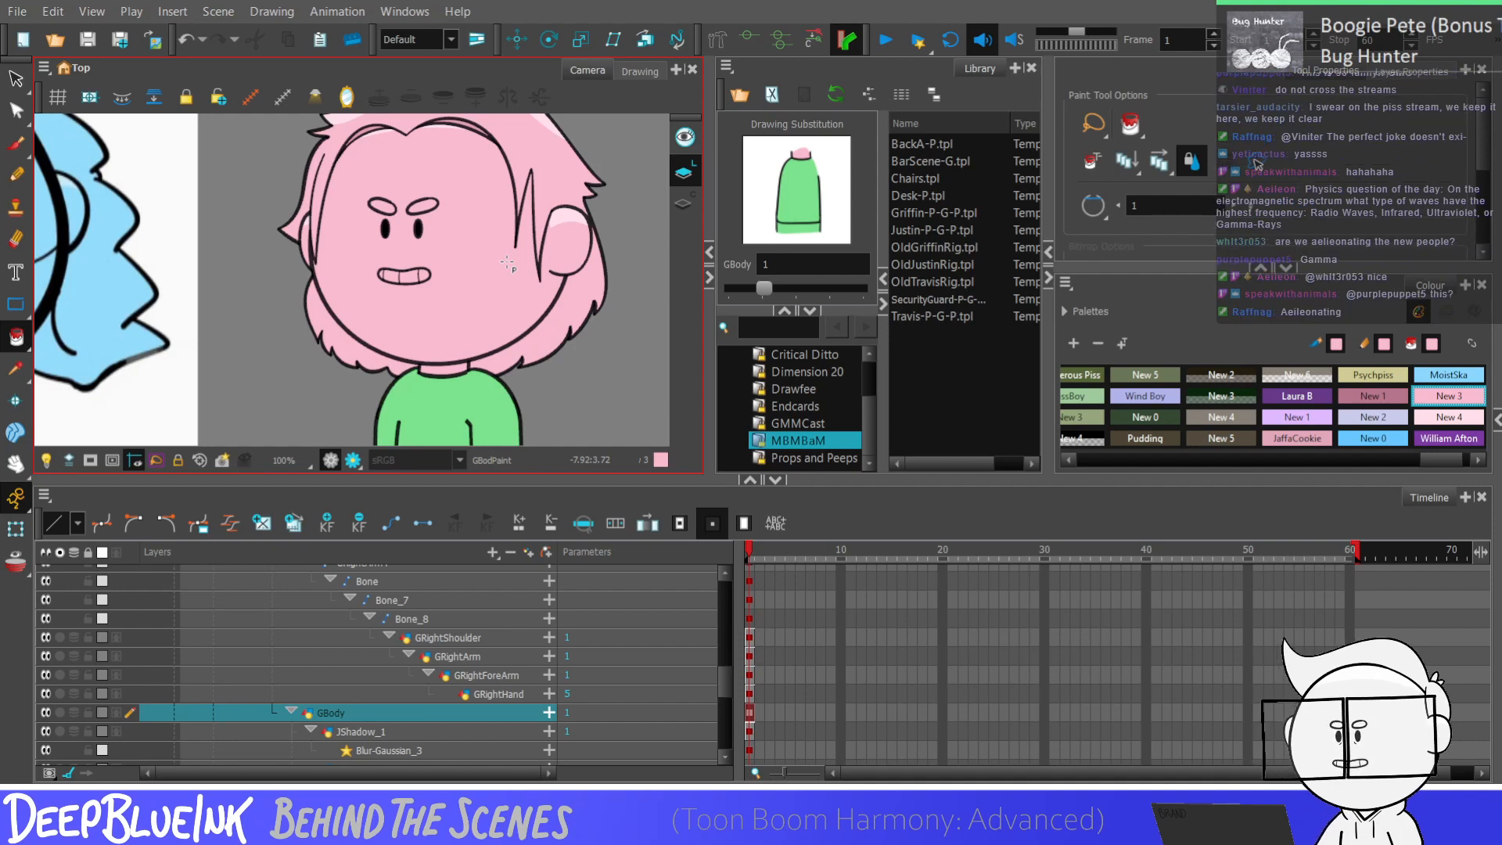
# Step: Rename the lilac New 1 swatch below Laura B as "Aeileonating"
pyautogui.click(1298, 419)
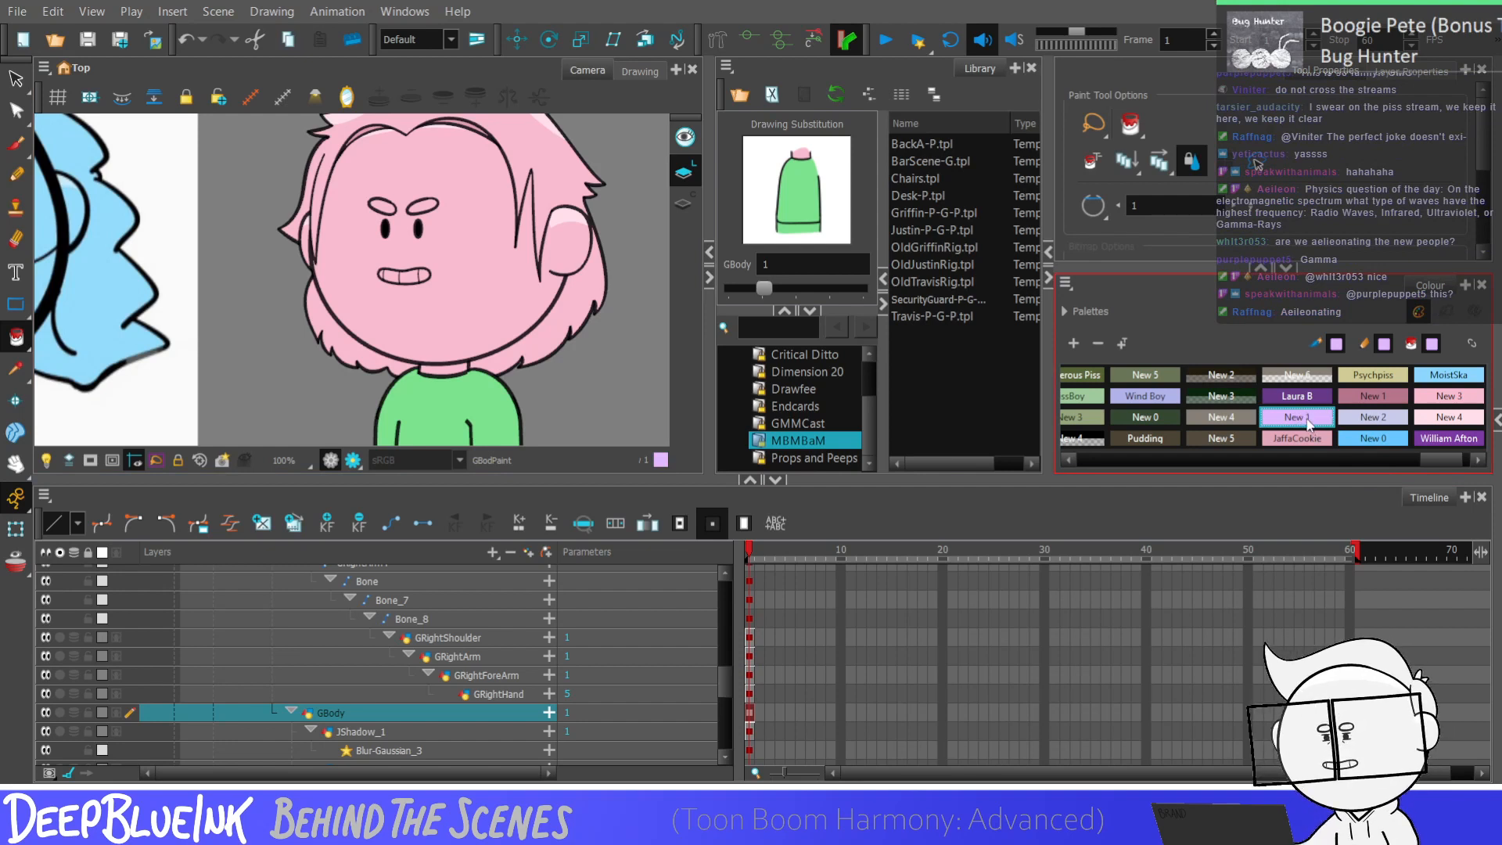
pyautogui.doubleClick(1308, 418)
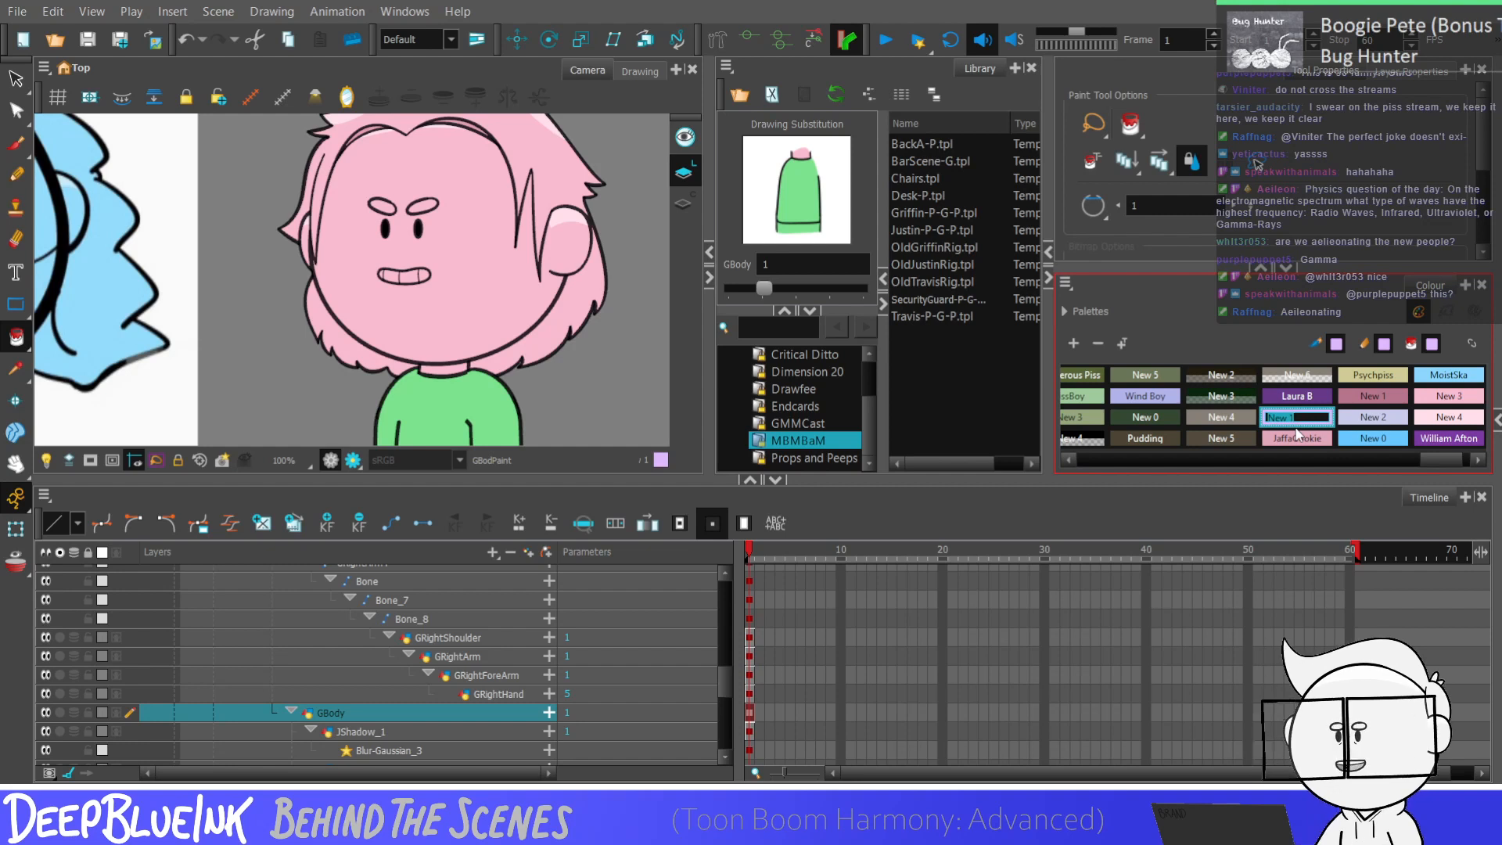
pyautogui.write('Aei')
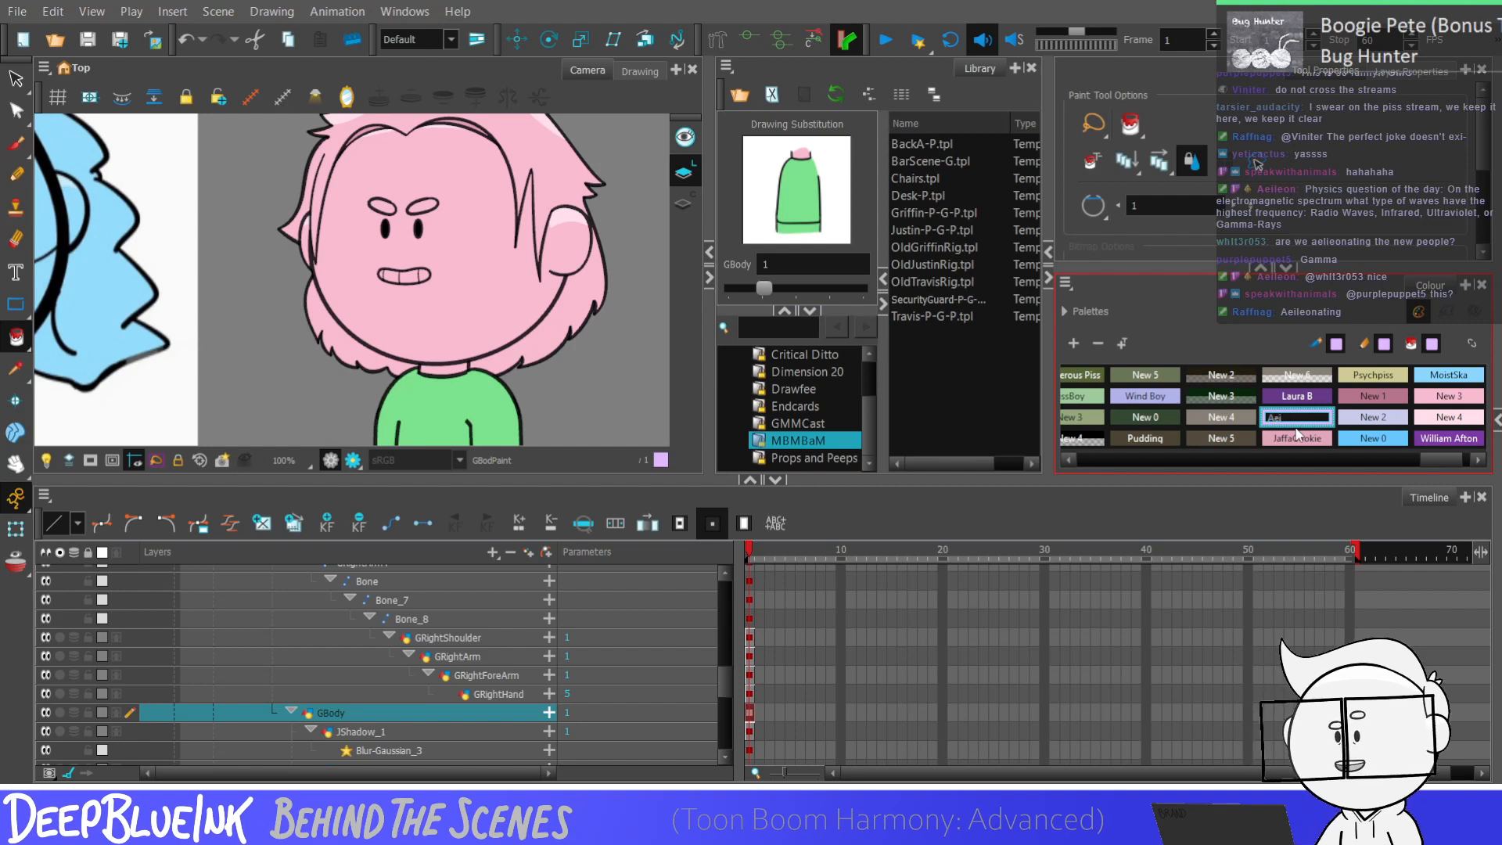
pyautogui.write('l')
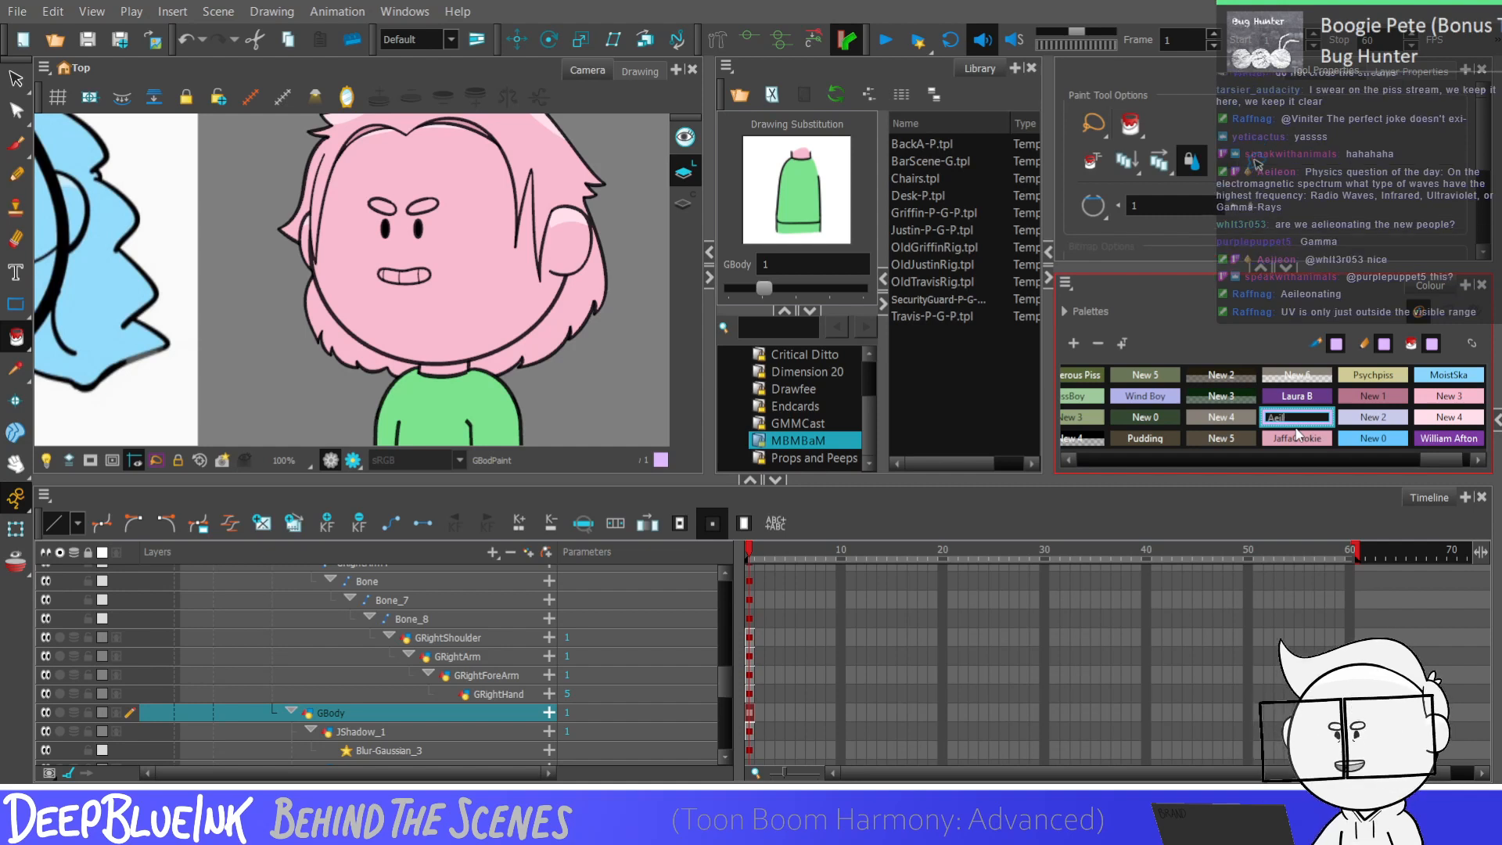
pyautogui.write('eonating')
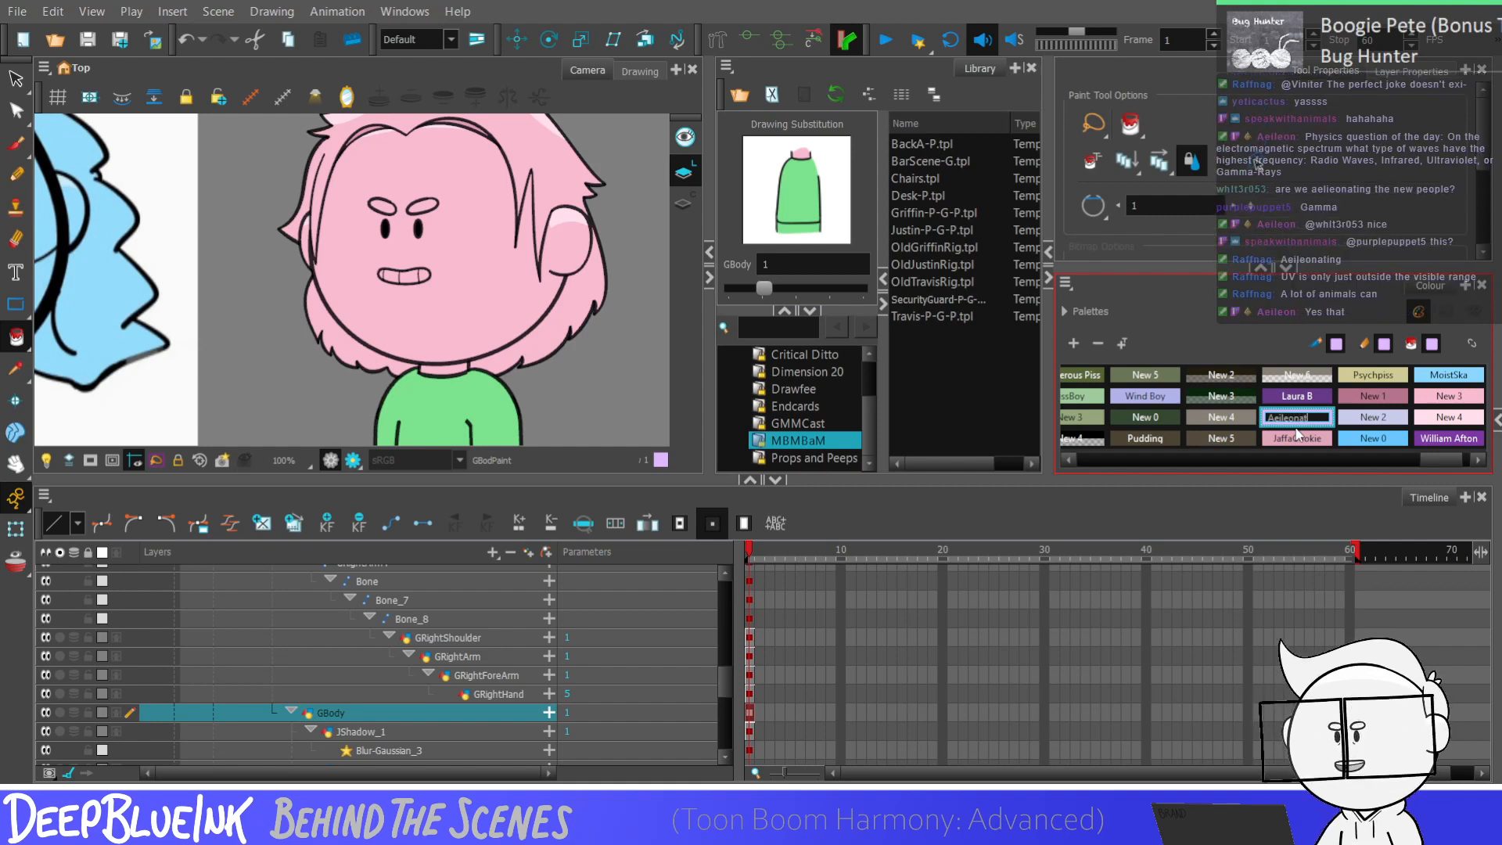
pyautogui.doubleClick(1296, 436)
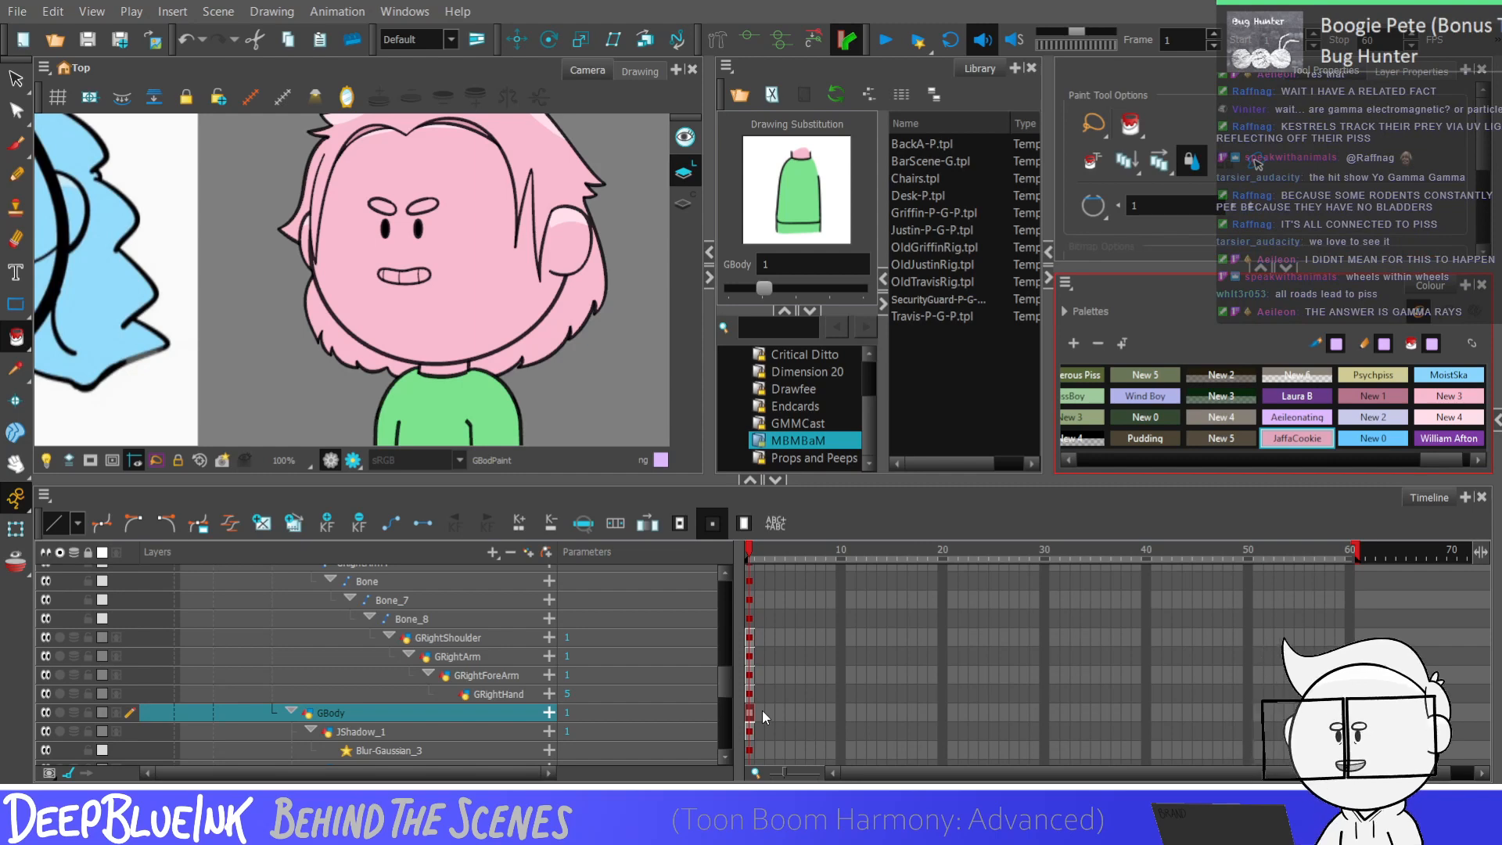
# Step: Collapse the pink character's rig in the timeline to its top-level layer and select the blue character's rig
pyautogui.scroll(-5, 370, 228)
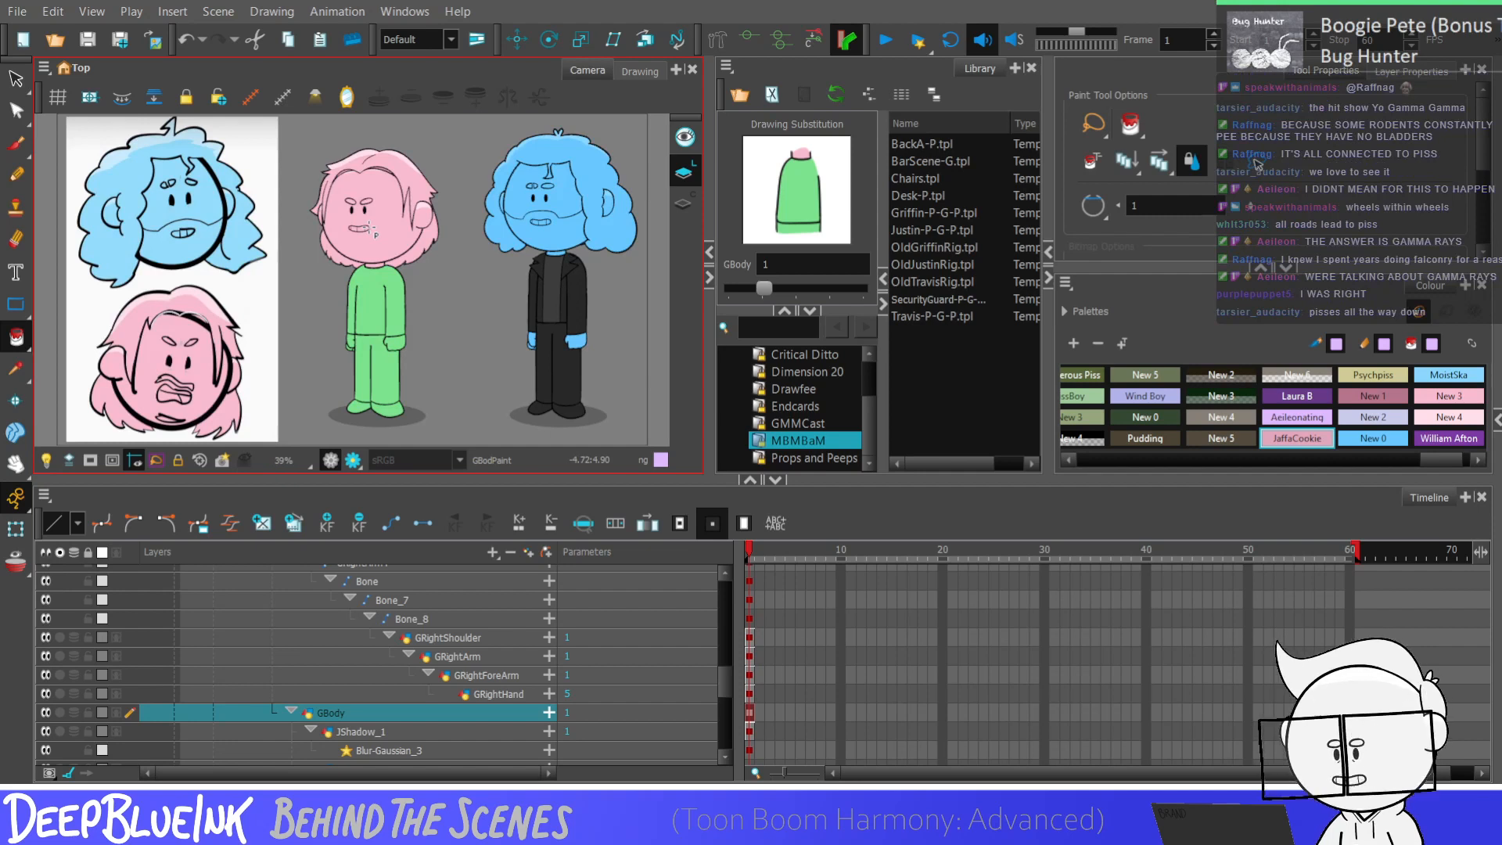
pyautogui.moveTo(727, 688); pyautogui.dragTo(715, 615)
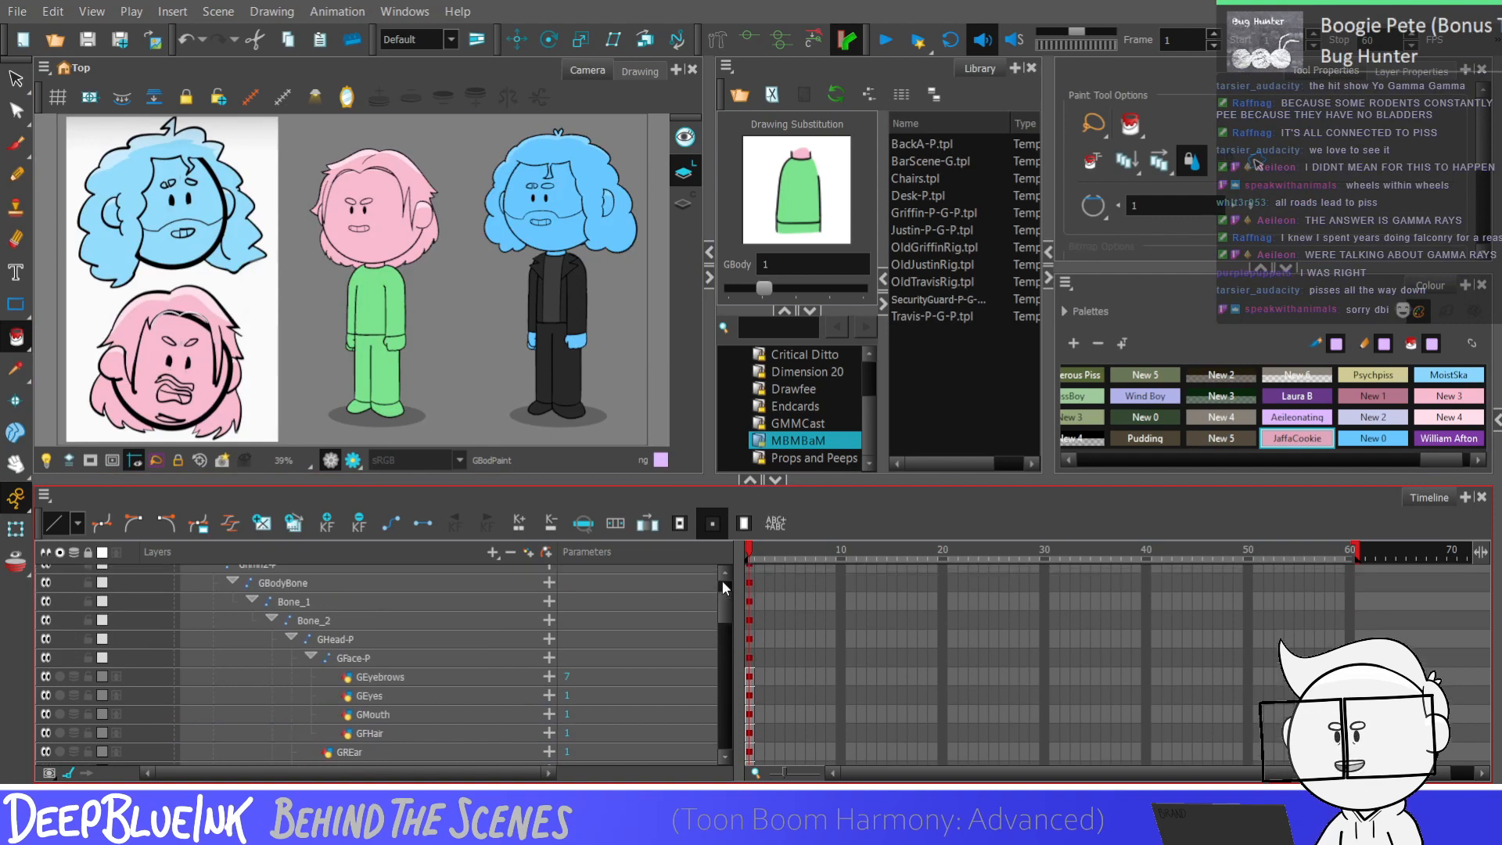
pyautogui.scroll(2, 721, 638)
pyautogui.click(154, 573)
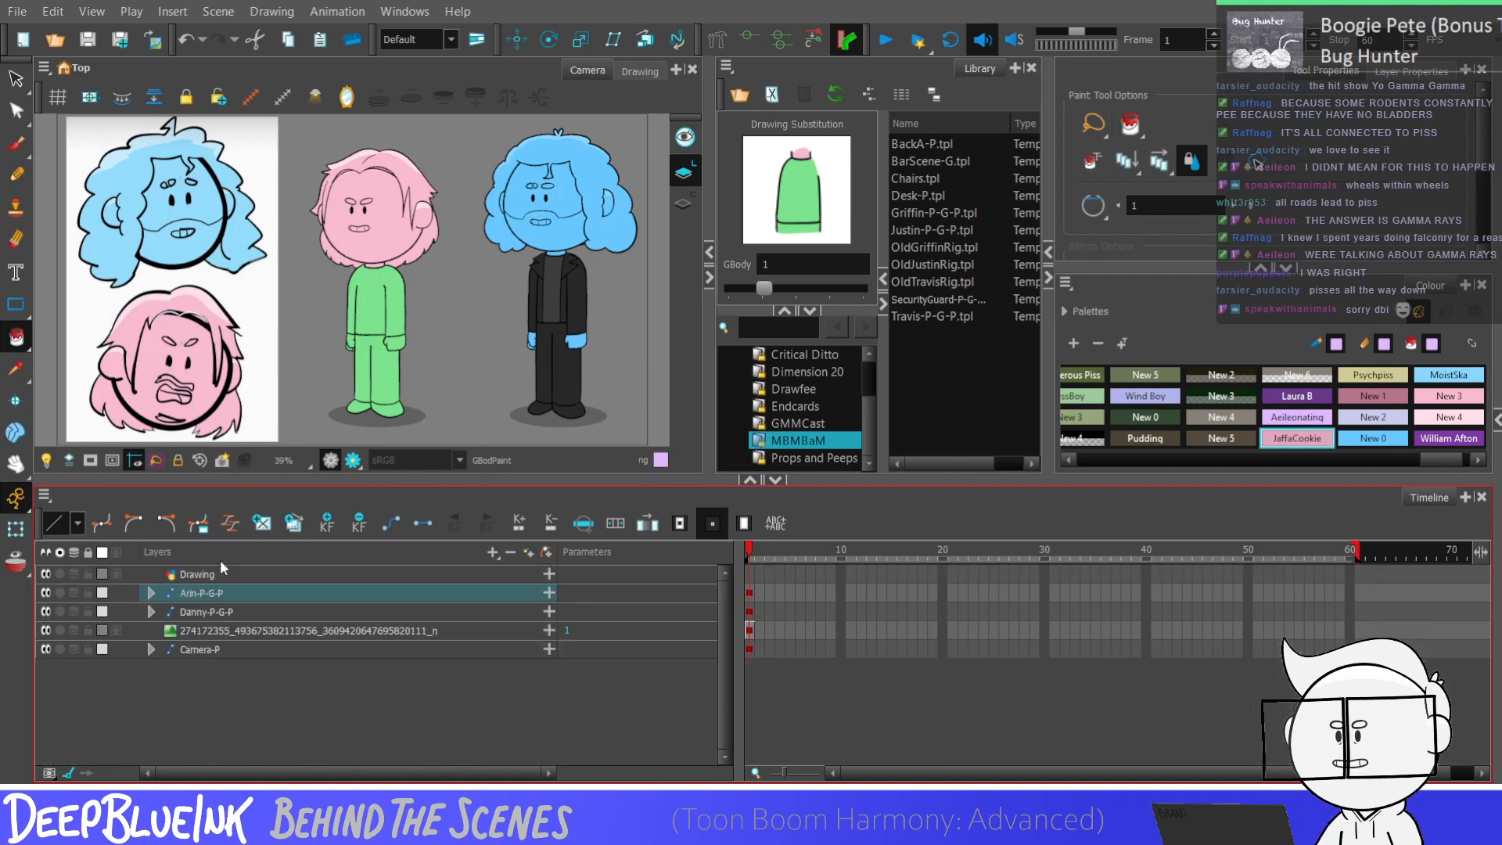
pyautogui.click(234, 611)
pyautogui.moveTo(1438, 461); pyautogui.dragTo(1203, 465)
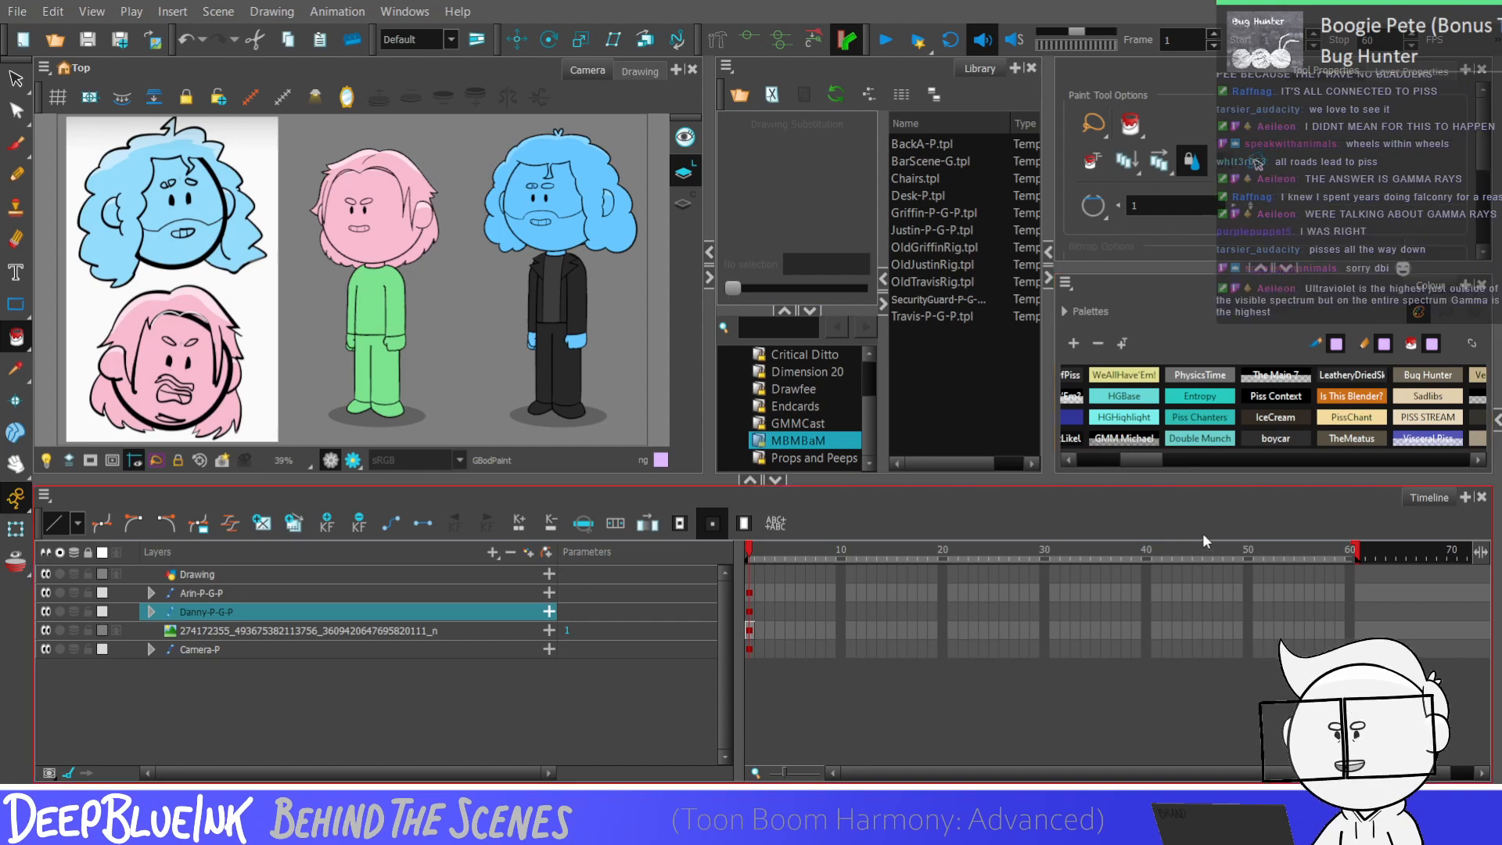
# Step: Expand the blue character's rig down to its arm layers and put both characters into the arms-out T-pose
pyautogui.click(293, 593)
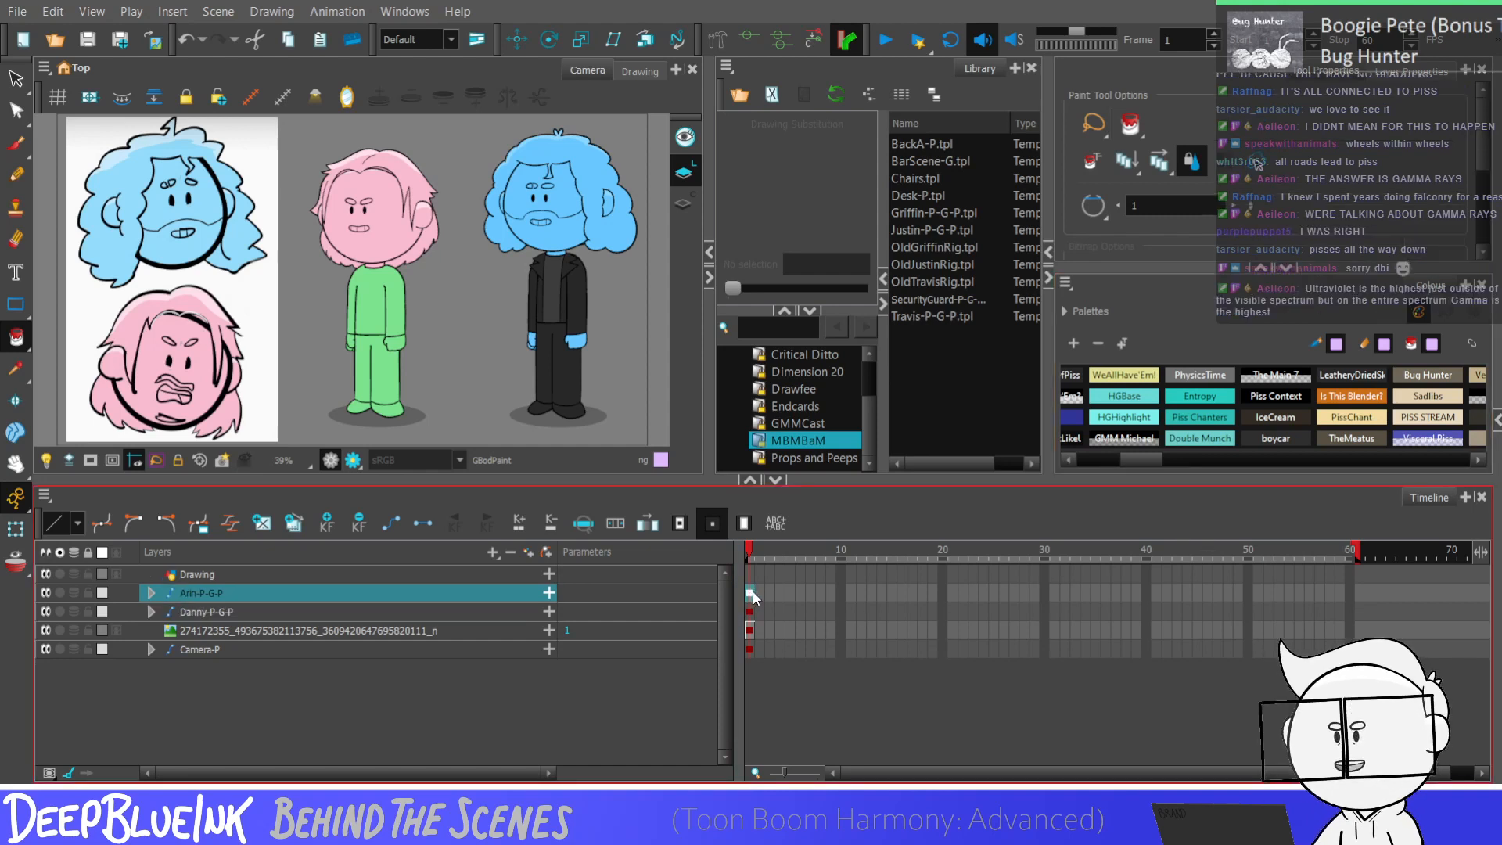
pyautogui.click(293, 611)
pyautogui.hotkey('alt', '/')
pyautogui.moveTo(725, 588); pyautogui.dragTo(725, 668)
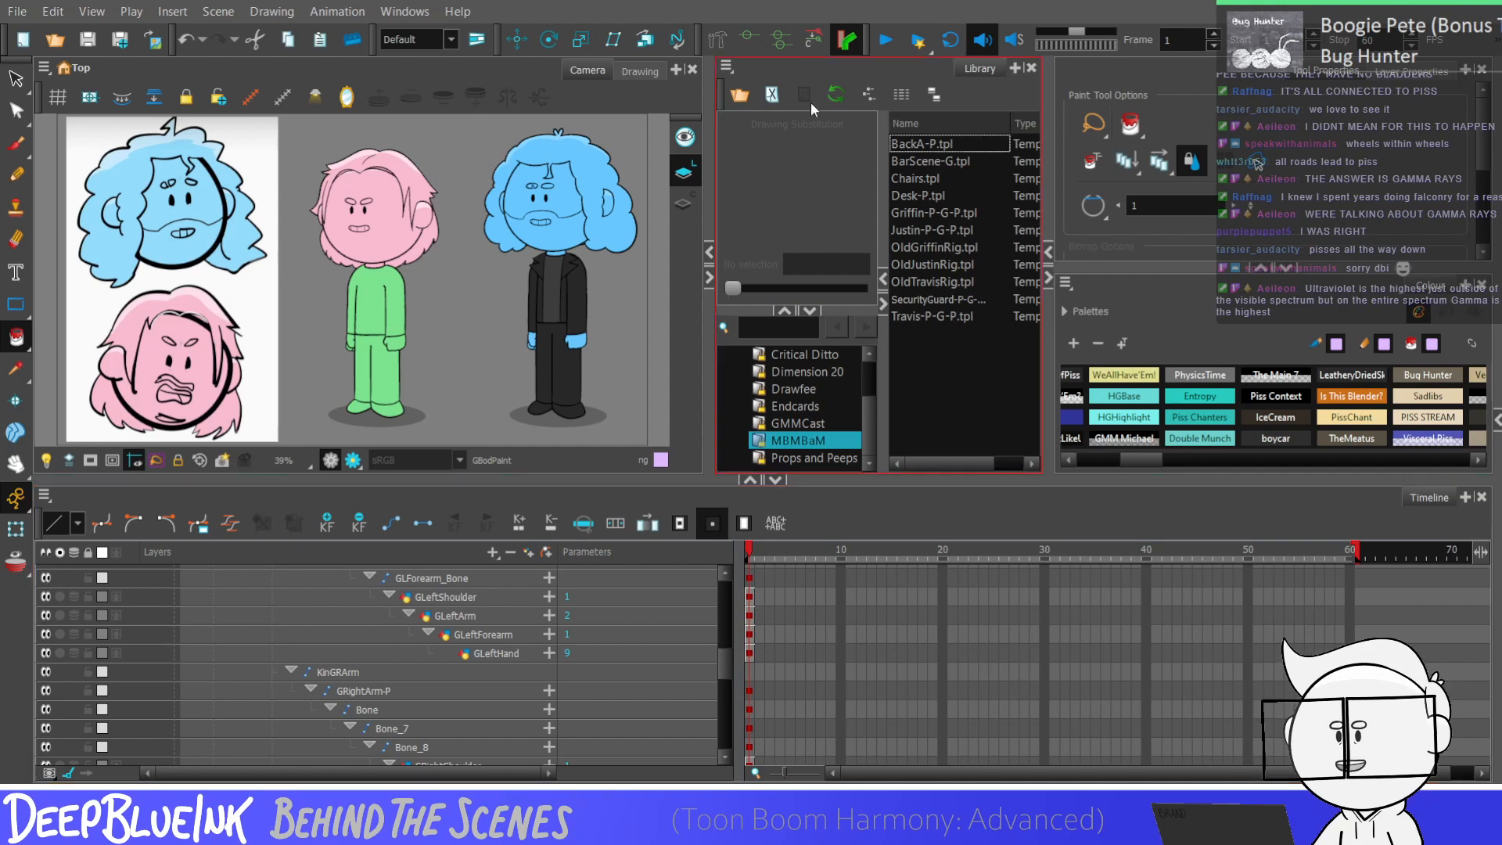
pyautogui.click(919, 231)
# Step: Fill the blue character's GLeftShoulder sleeve section with the blue-violet New 3 colour using the Paint tool
pyautogui.click(750, 596)
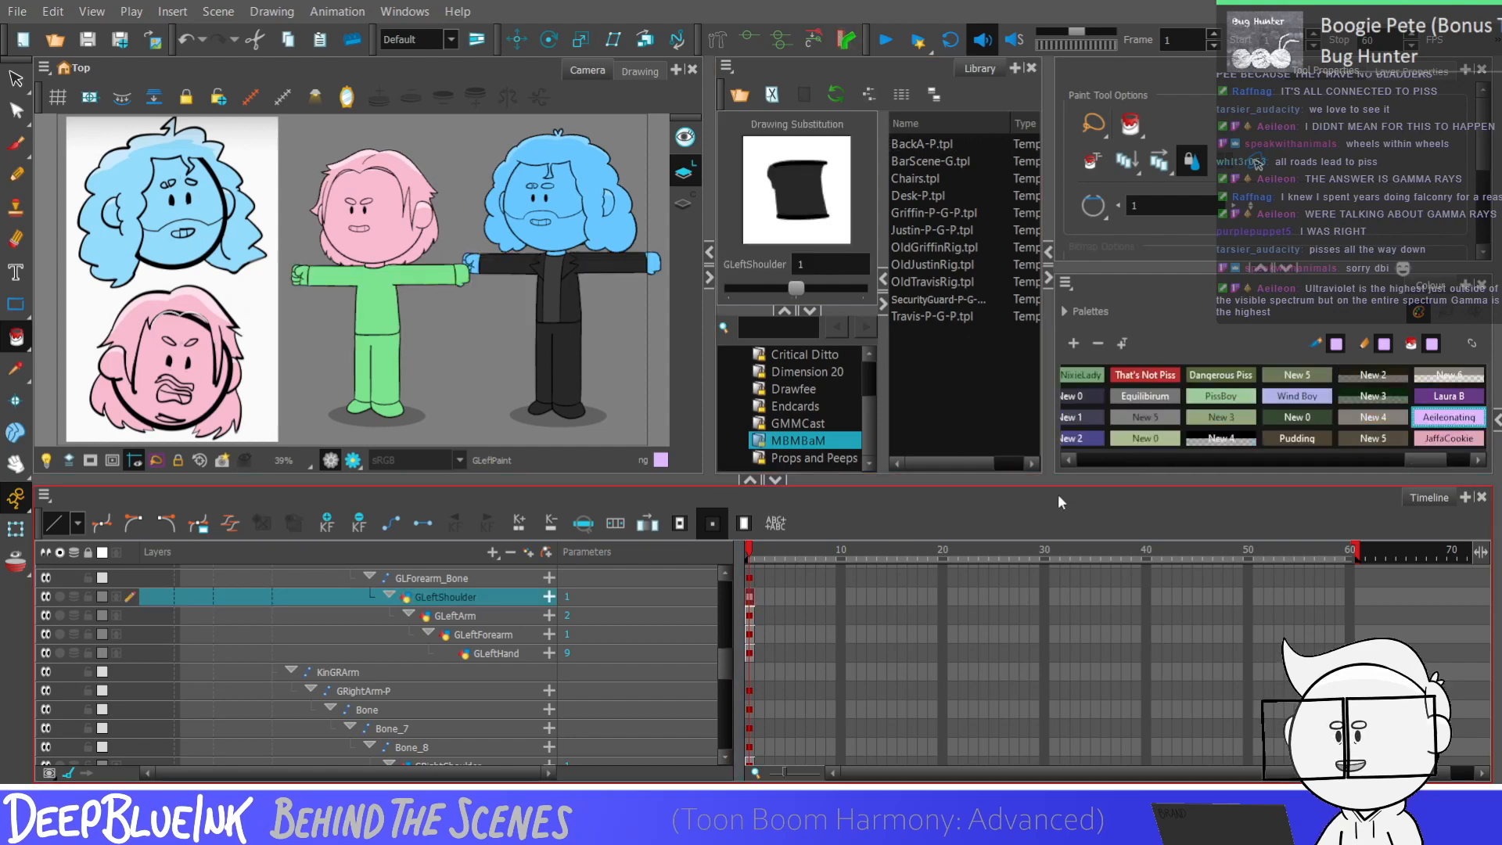
pyautogui.click(1417, 458)
pyautogui.moveTo(1378, 465); pyautogui.dragTo(1328, 466)
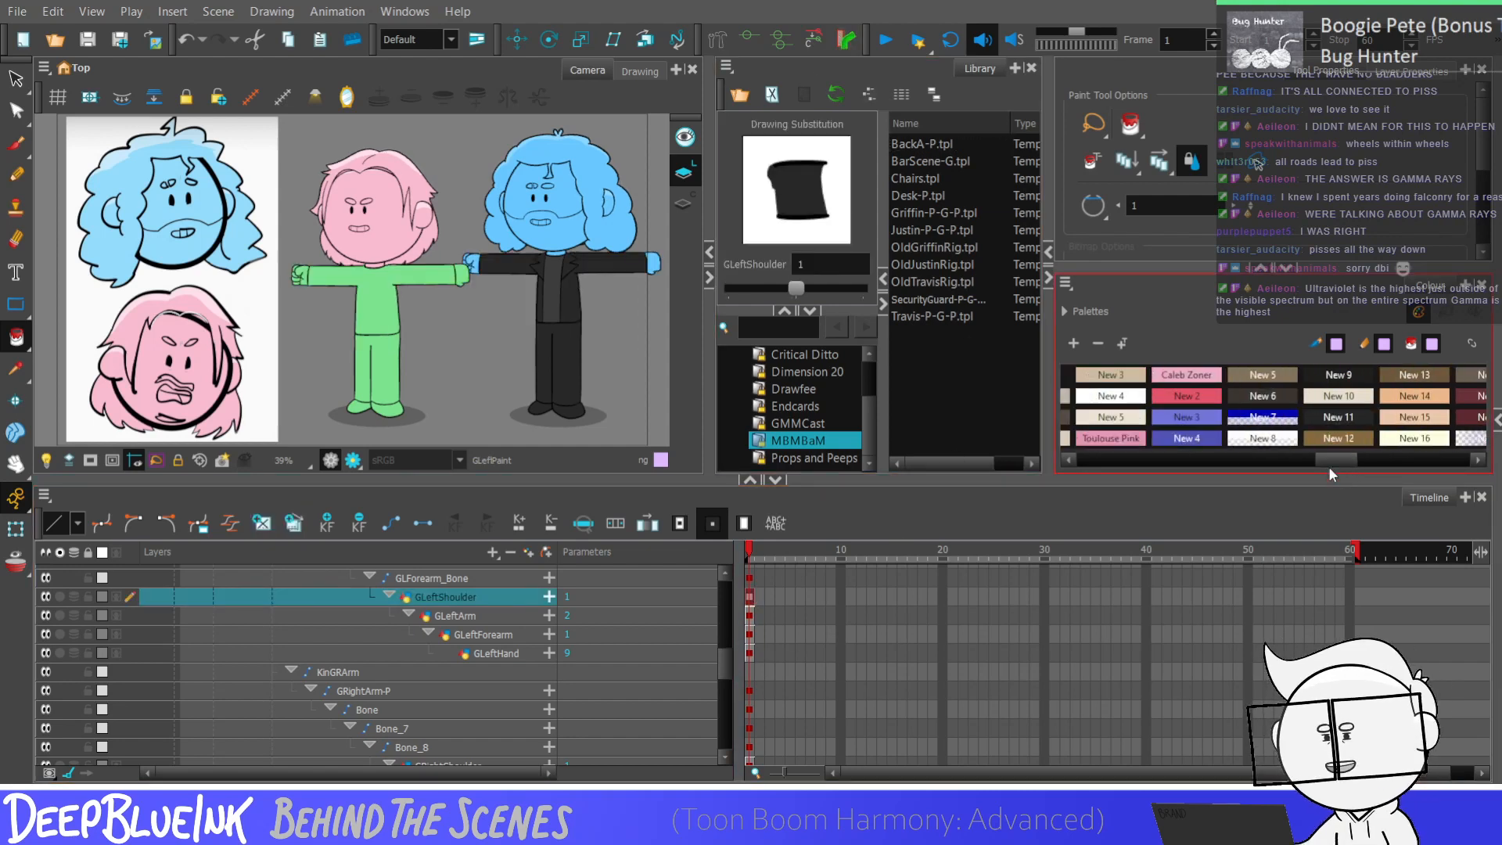
pyautogui.click(1195, 423)
pyautogui.click(15, 337)
pyautogui.scroll(5, 546, 272)
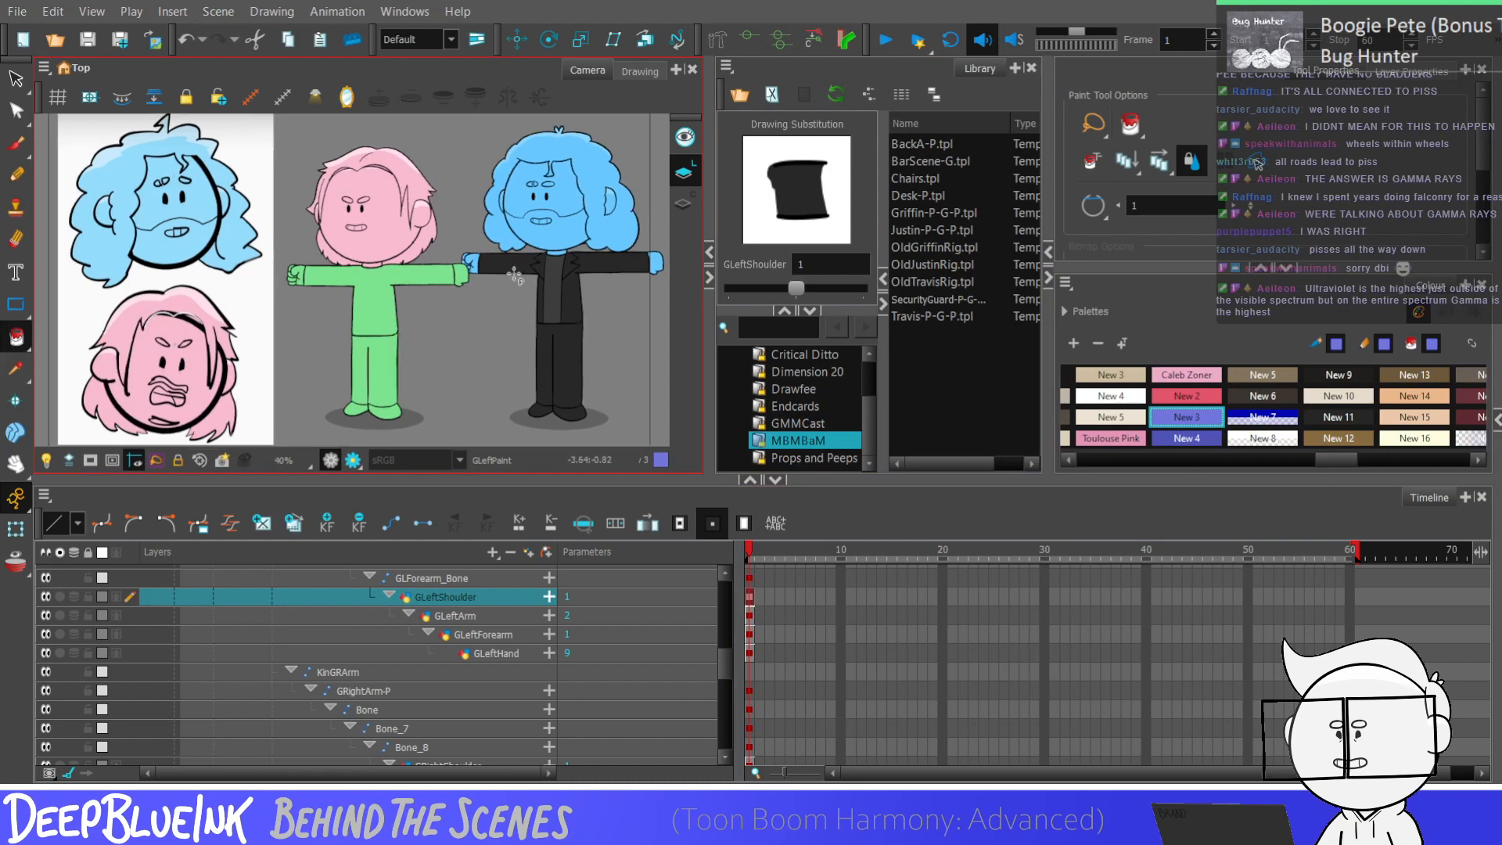
pyautogui.click(543, 265)
pyautogui.scroll(1, 596, 285)
# Step: Fill the blue character's GLeftArm and GLeftForearm sleeve sections with the blue-violet New 3 colour
pyautogui.click(1012, 323)
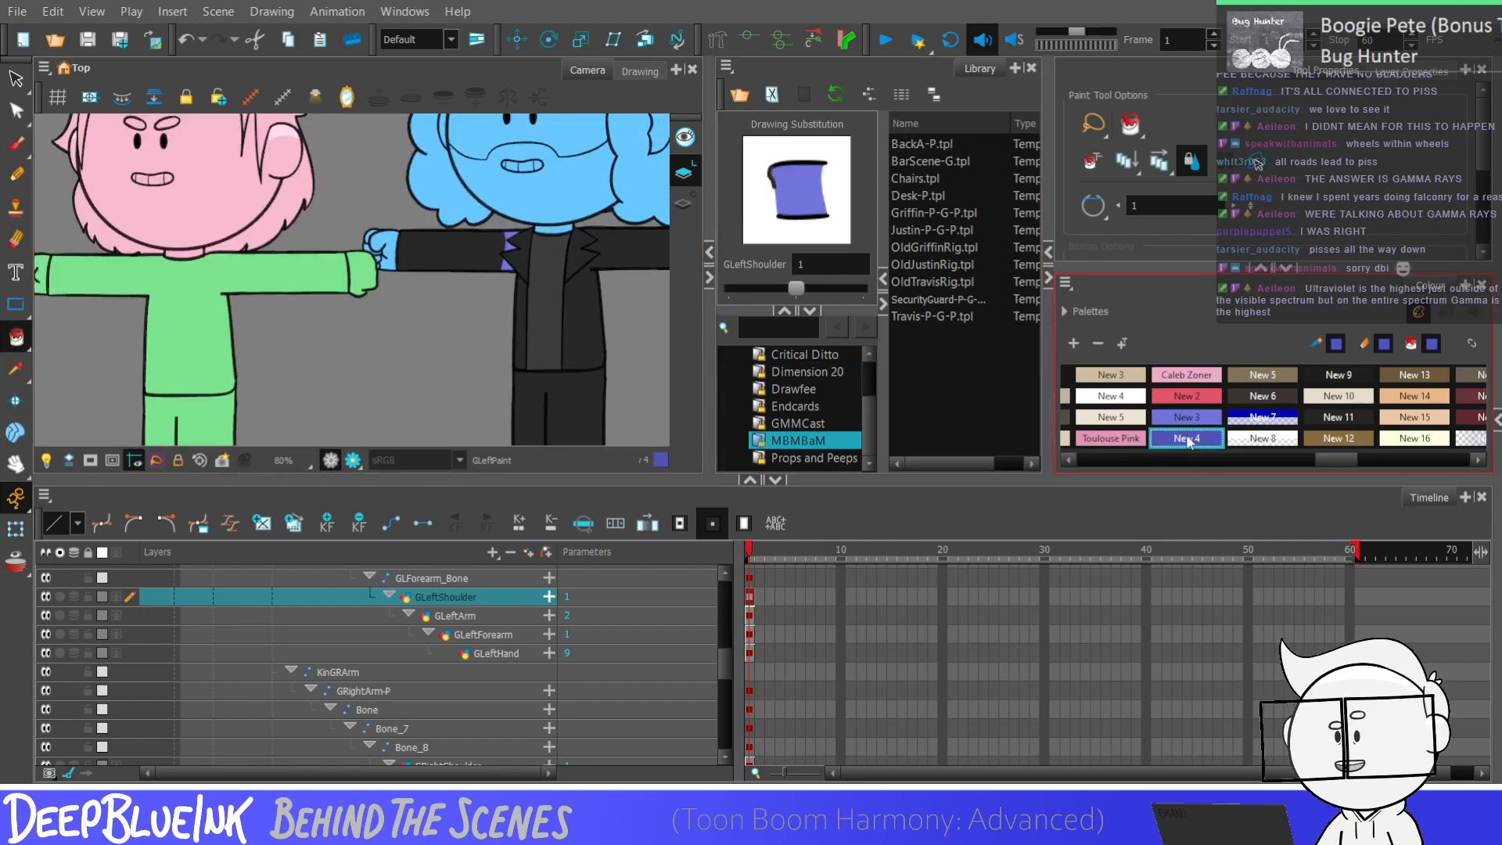
pyautogui.click(454, 615)
pyautogui.click(489, 250)
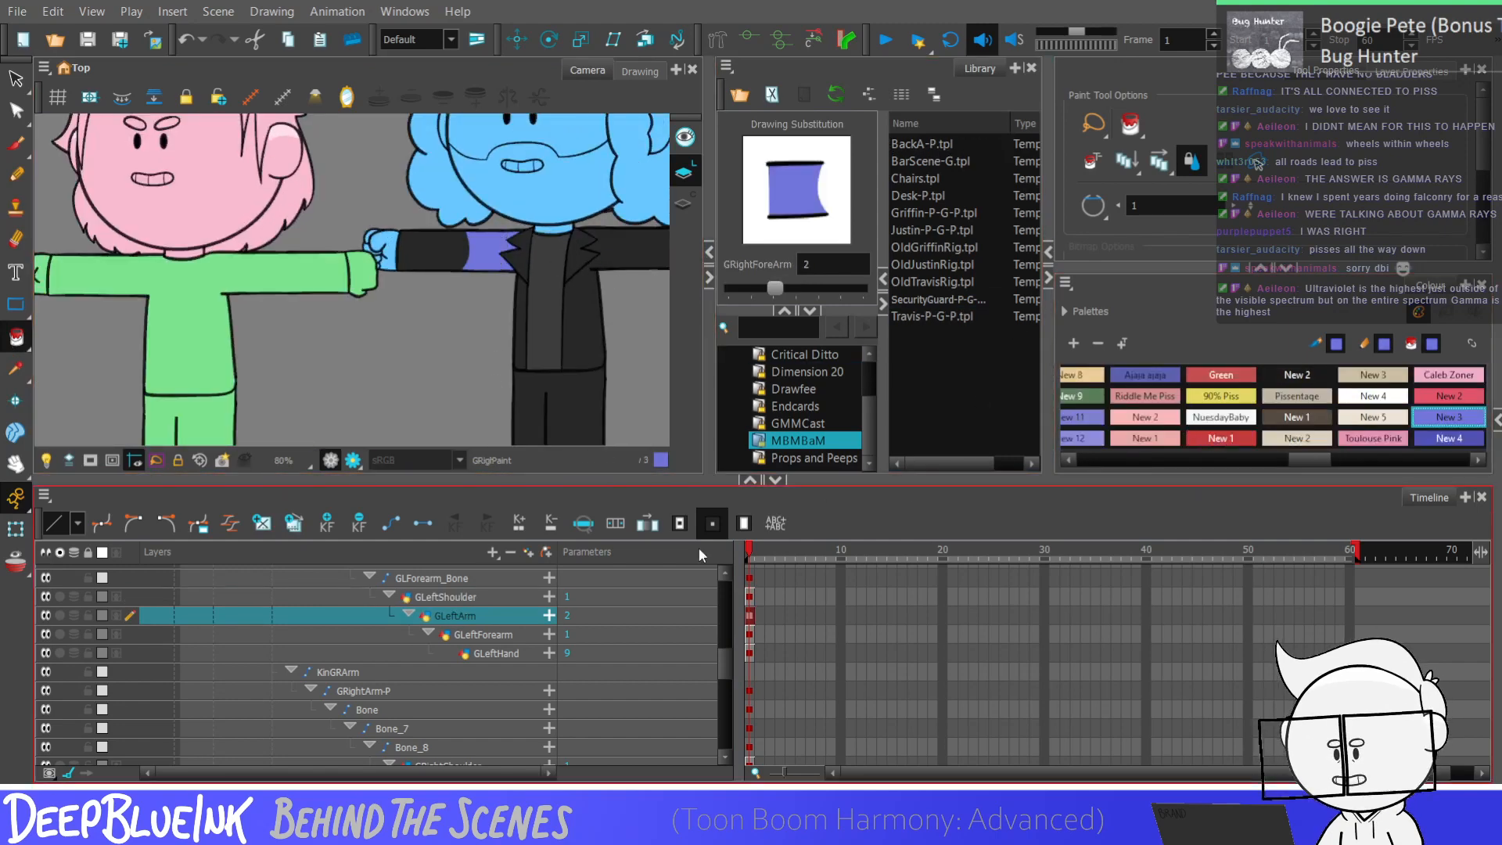
pyautogui.click(479, 634)
pyautogui.click(434, 251)
pyautogui.scroll(-3, 502, 416)
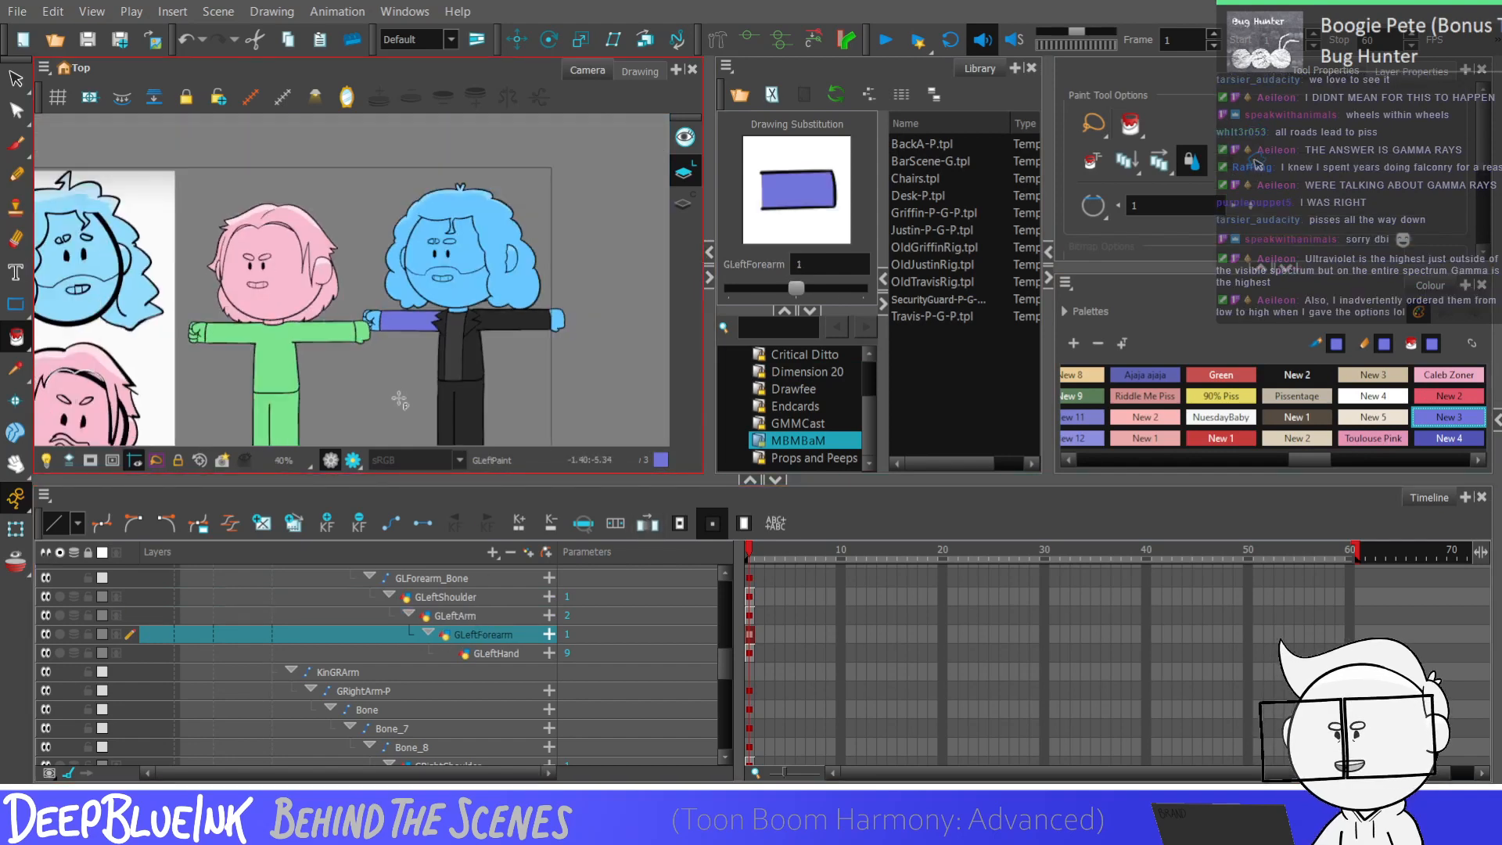
# Step: Fill the blue character's GRightShoulder, GRightArm and GRightForeArm sleeve sections with the blue-violet New 3 colour
pyautogui.scroll(1, 502, 415)
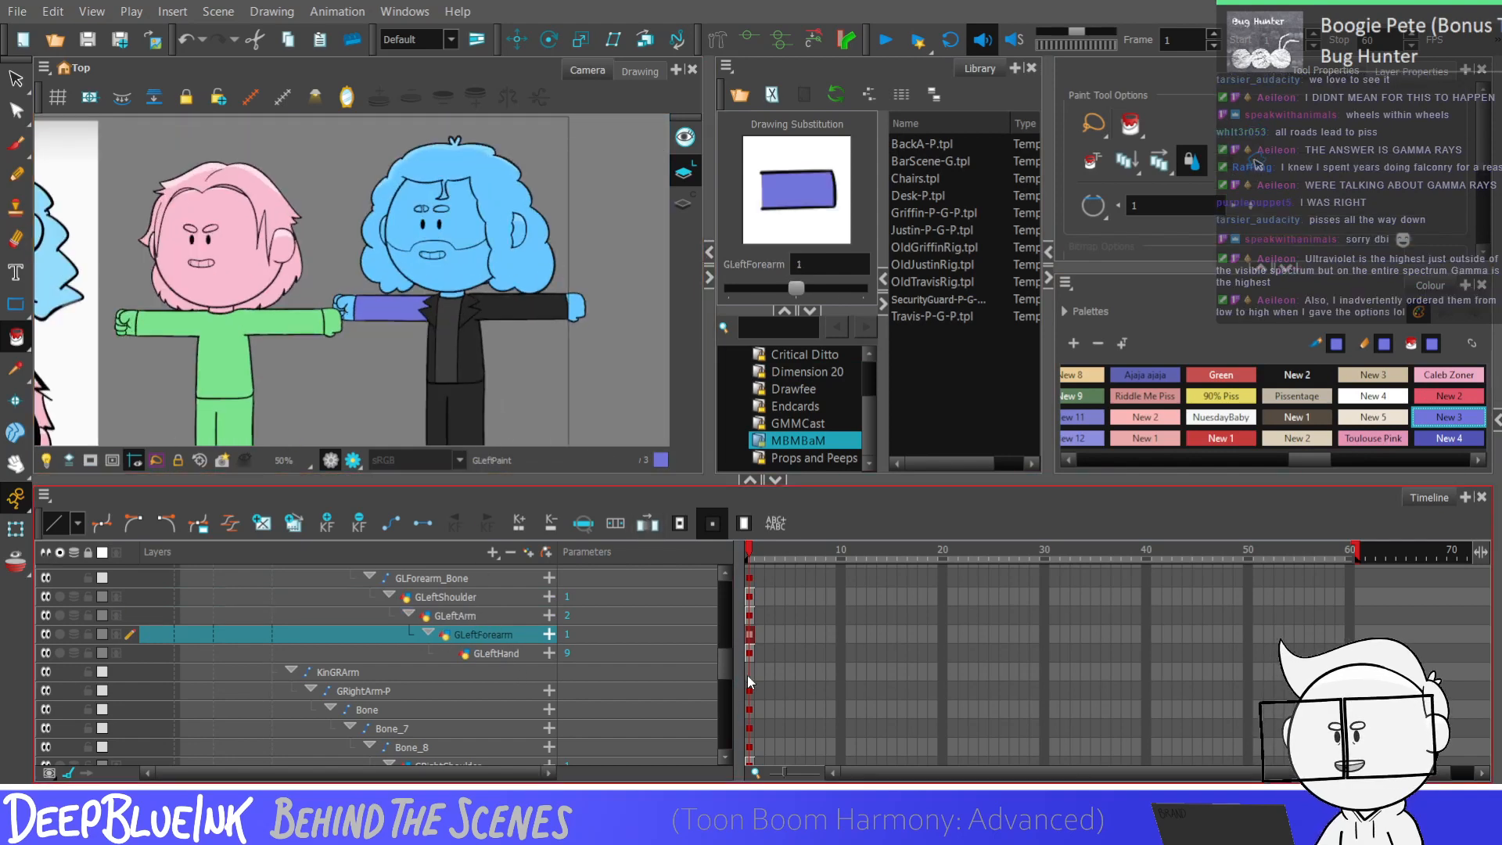
pyautogui.scroll(-1, 724, 682)
pyautogui.click(454, 690)
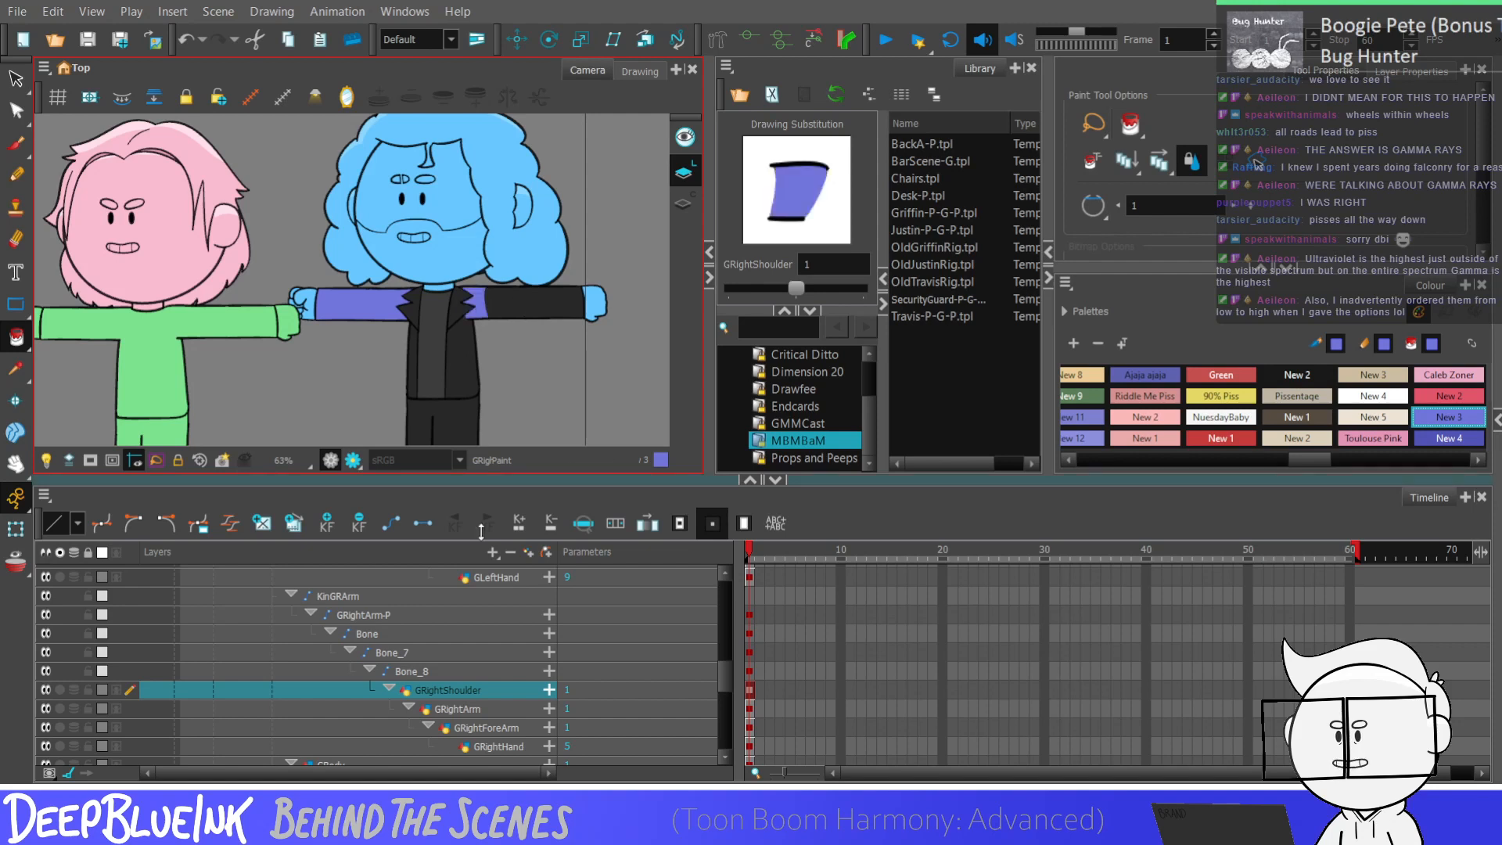
pyautogui.click(486, 708)
pyautogui.click(520, 305)
pyautogui.click(487, 728)
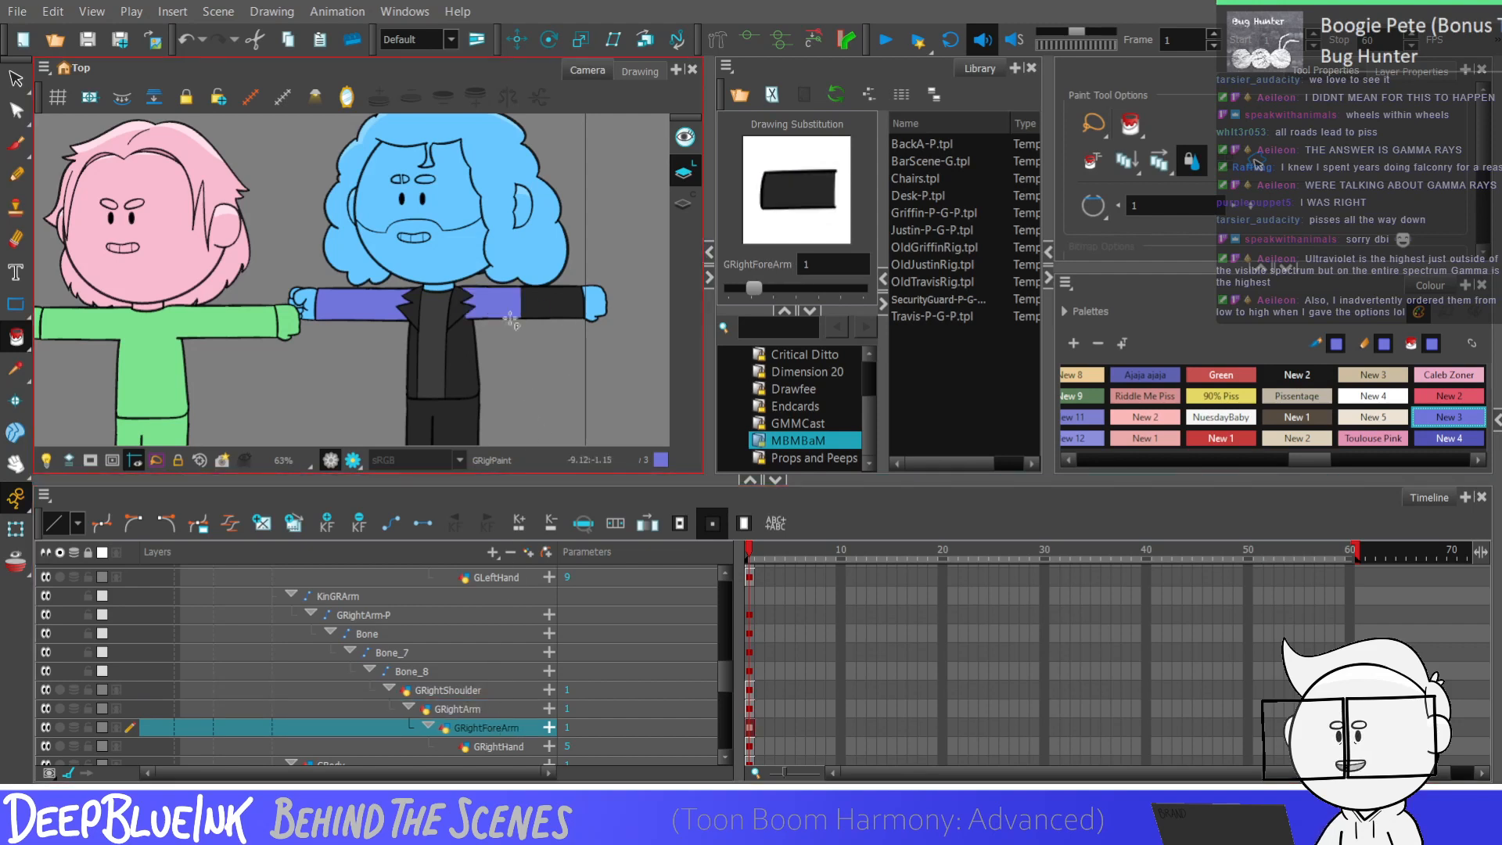
pyautogui.click(563, 306)
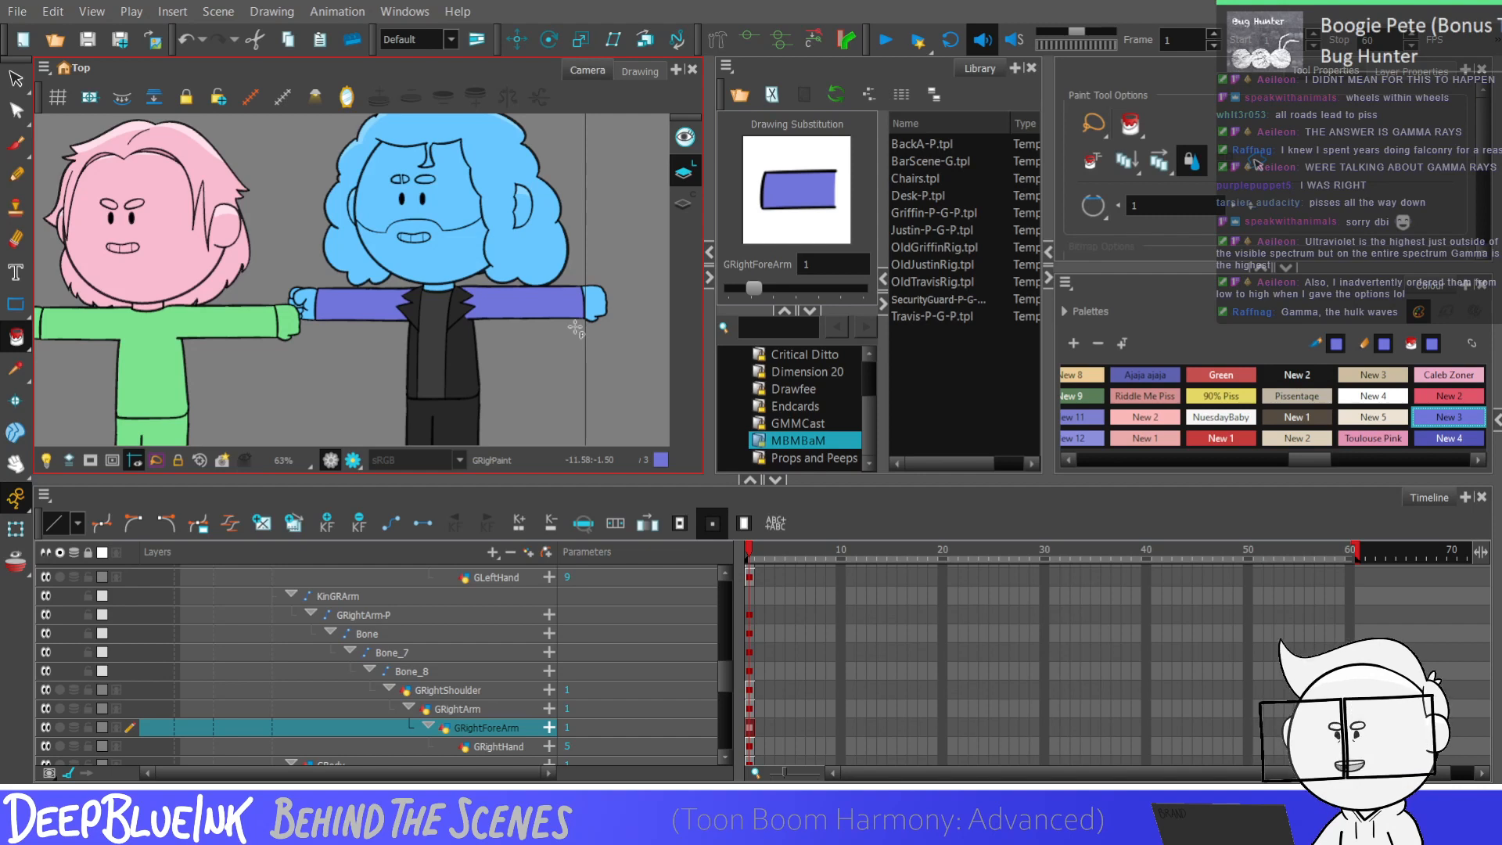
# Step: Paint both jacket sides on the blue-haired character's GBody drawing with the purple New 3 swatch
pyautogui.scroll(-1, 717, 688)
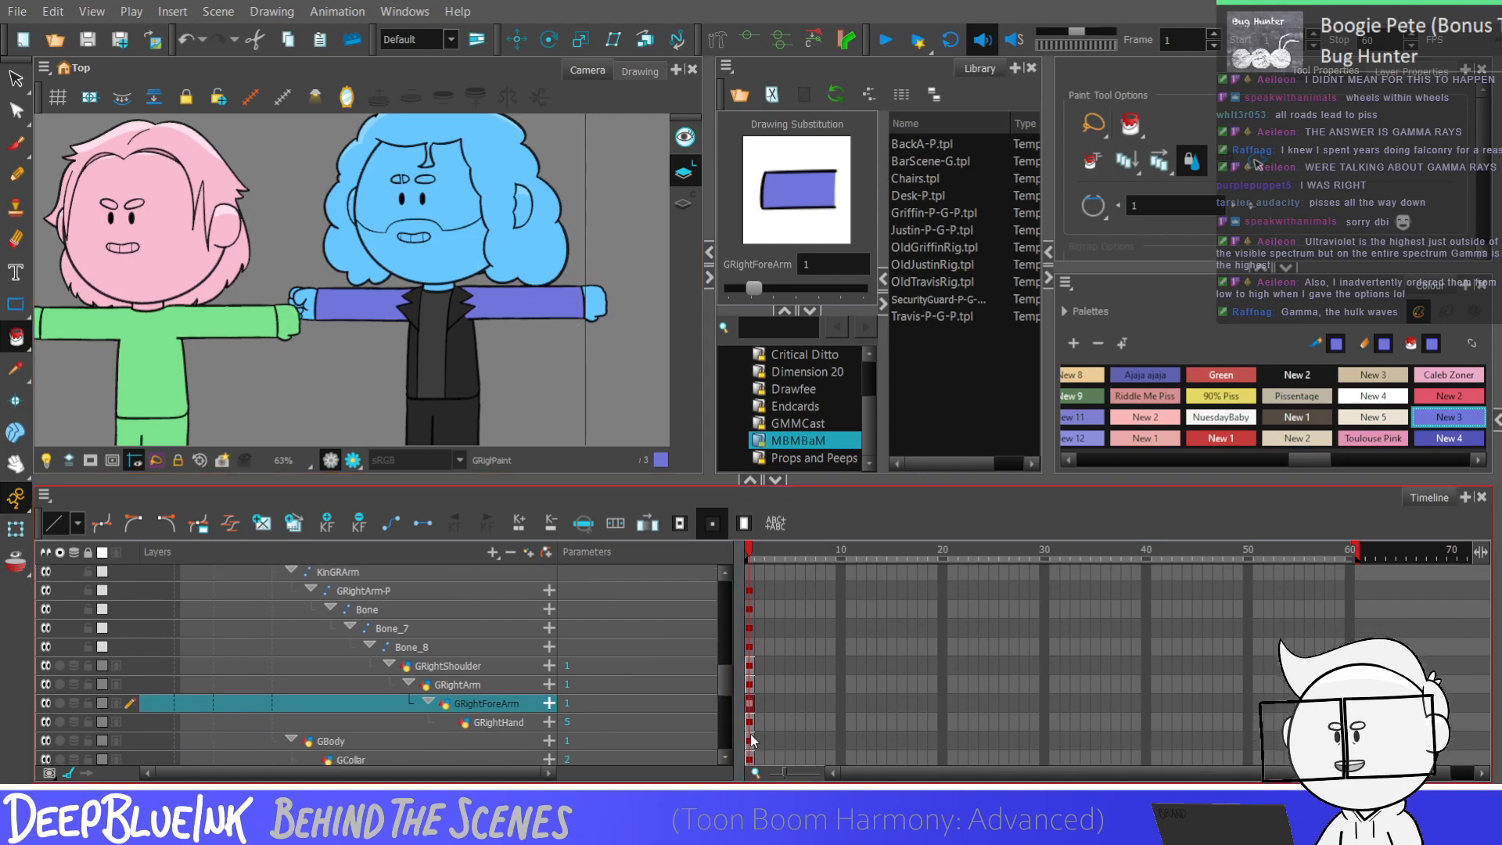
pyautogui.click(747, 721)
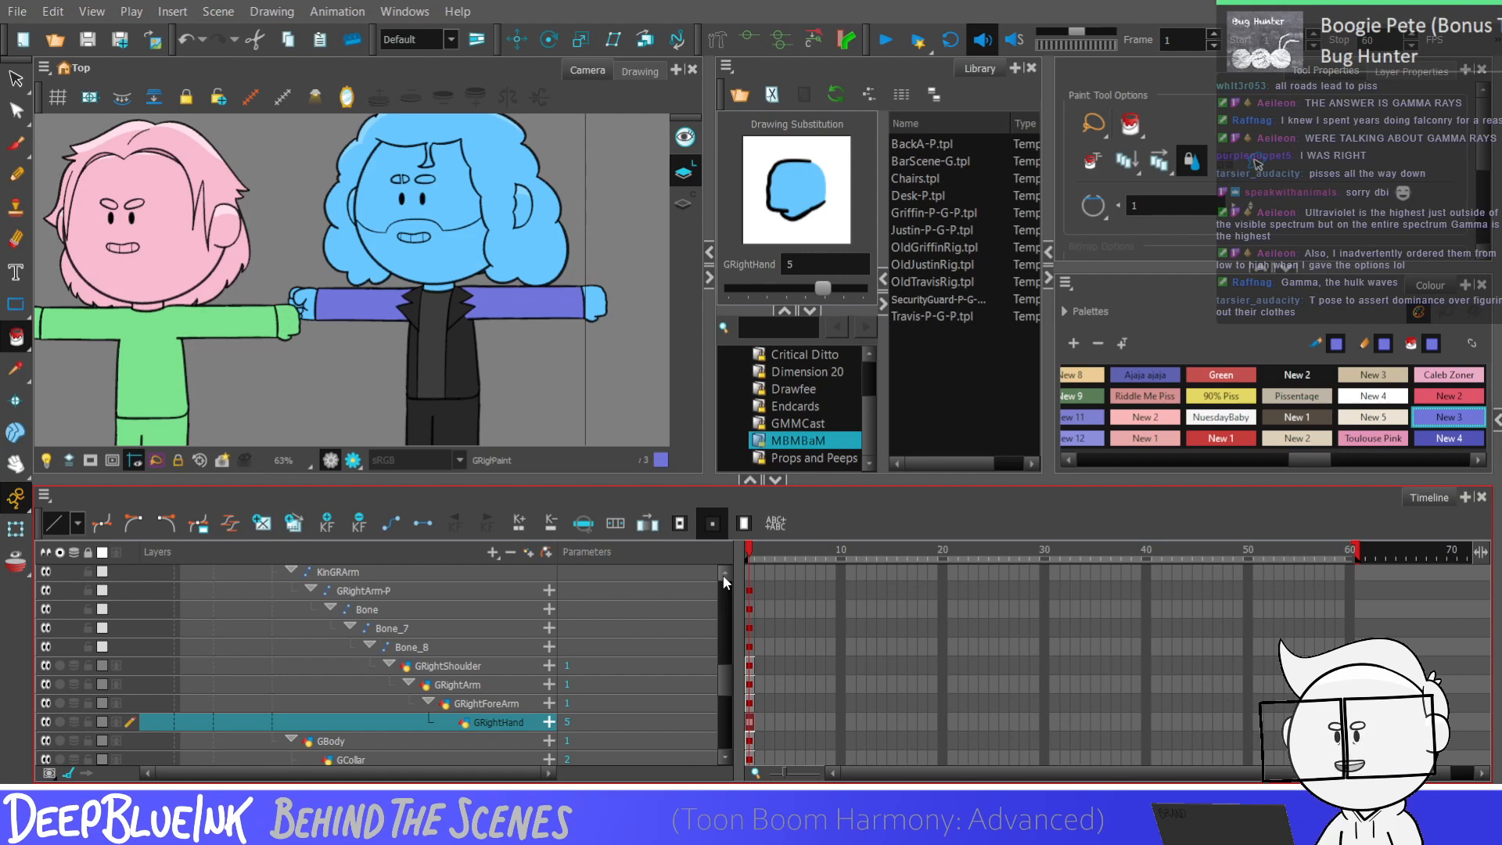
pyautogui.moveTo(717, 697); pyautogui.dragTo(719, 699)
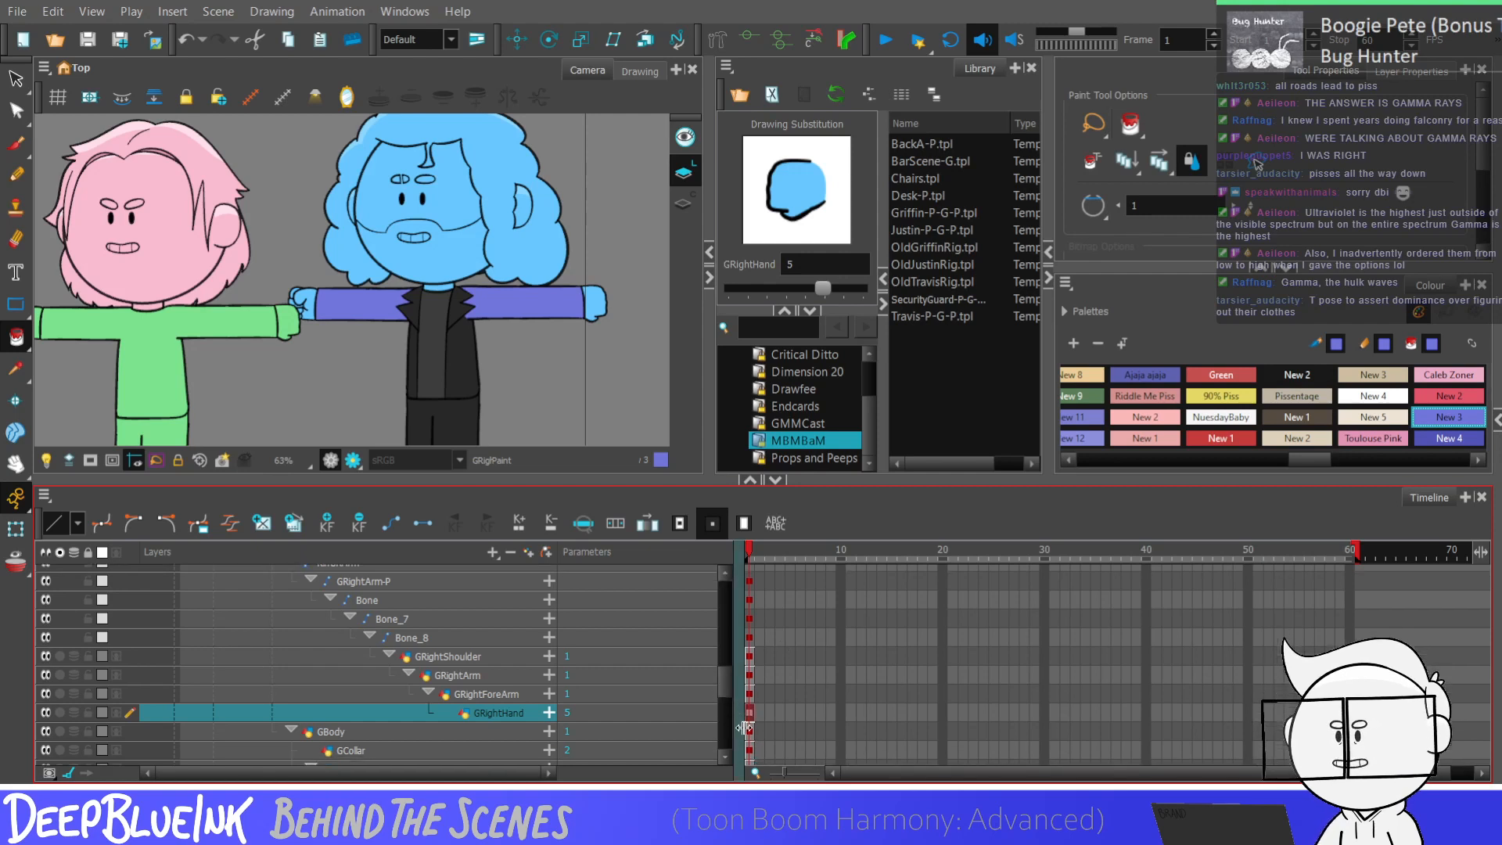
pyautogui.click(749, 731)
pyautogui.scroll(2, 426, 348)
pyautogui.click(397, 363)
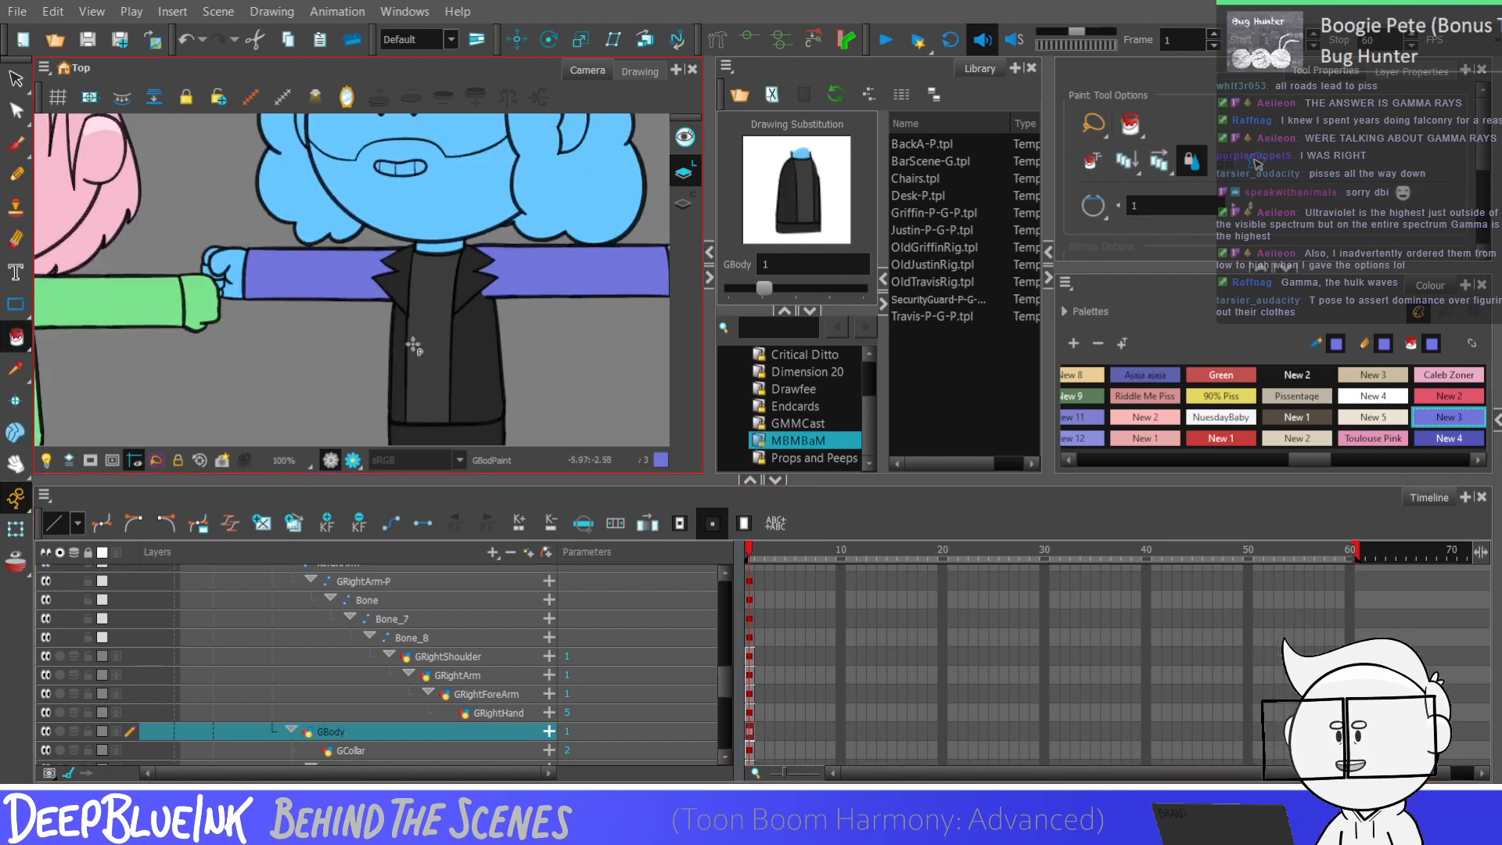
pyautogui.click(475, 358)
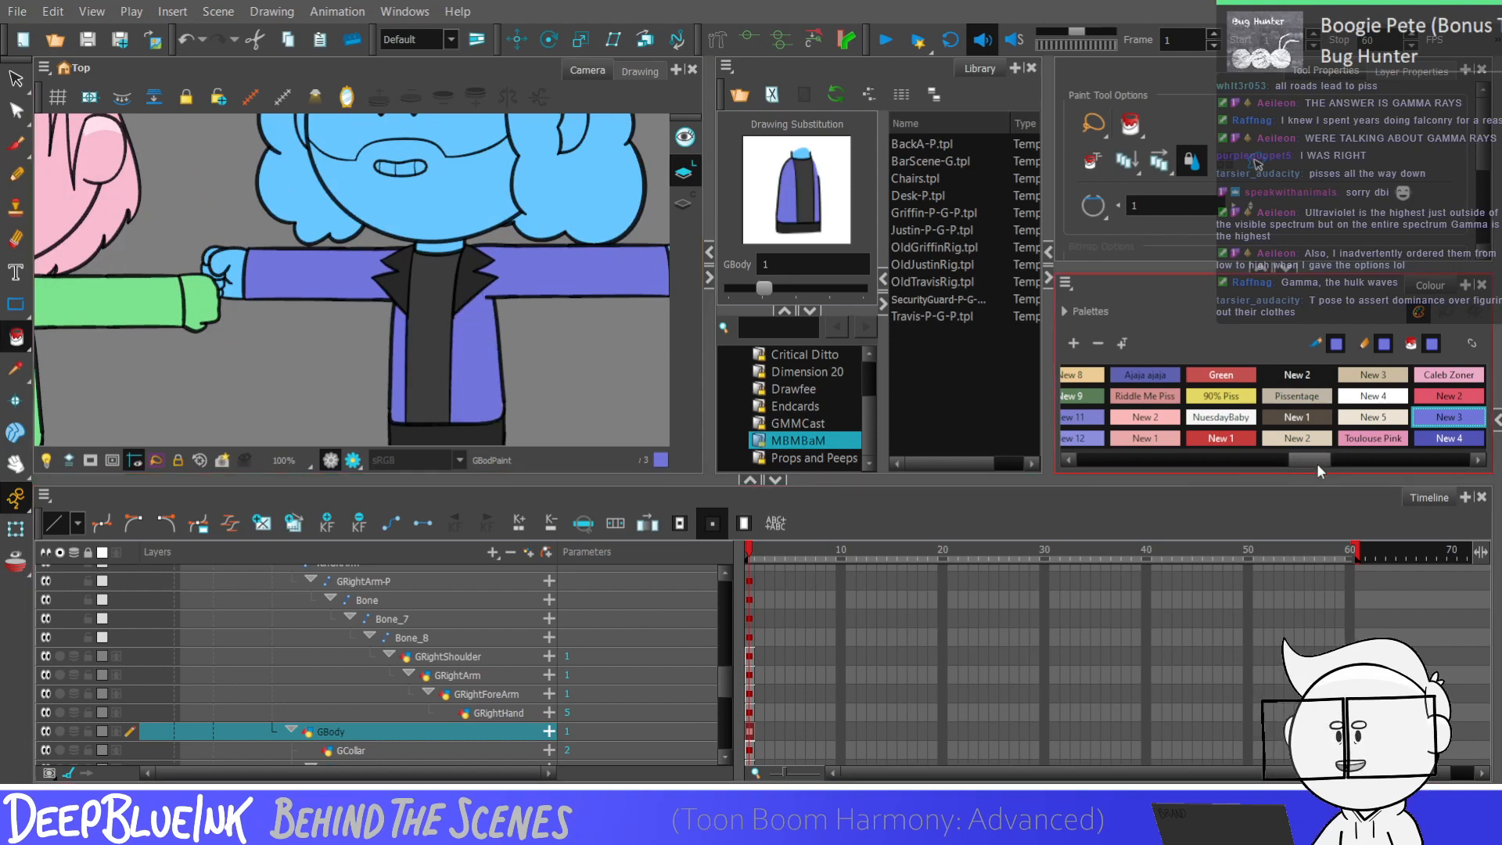
# Step: Paint both jacket lapels on the GCollar drawing with the purple New 3 swatch
pyautogui.click(749, 753)
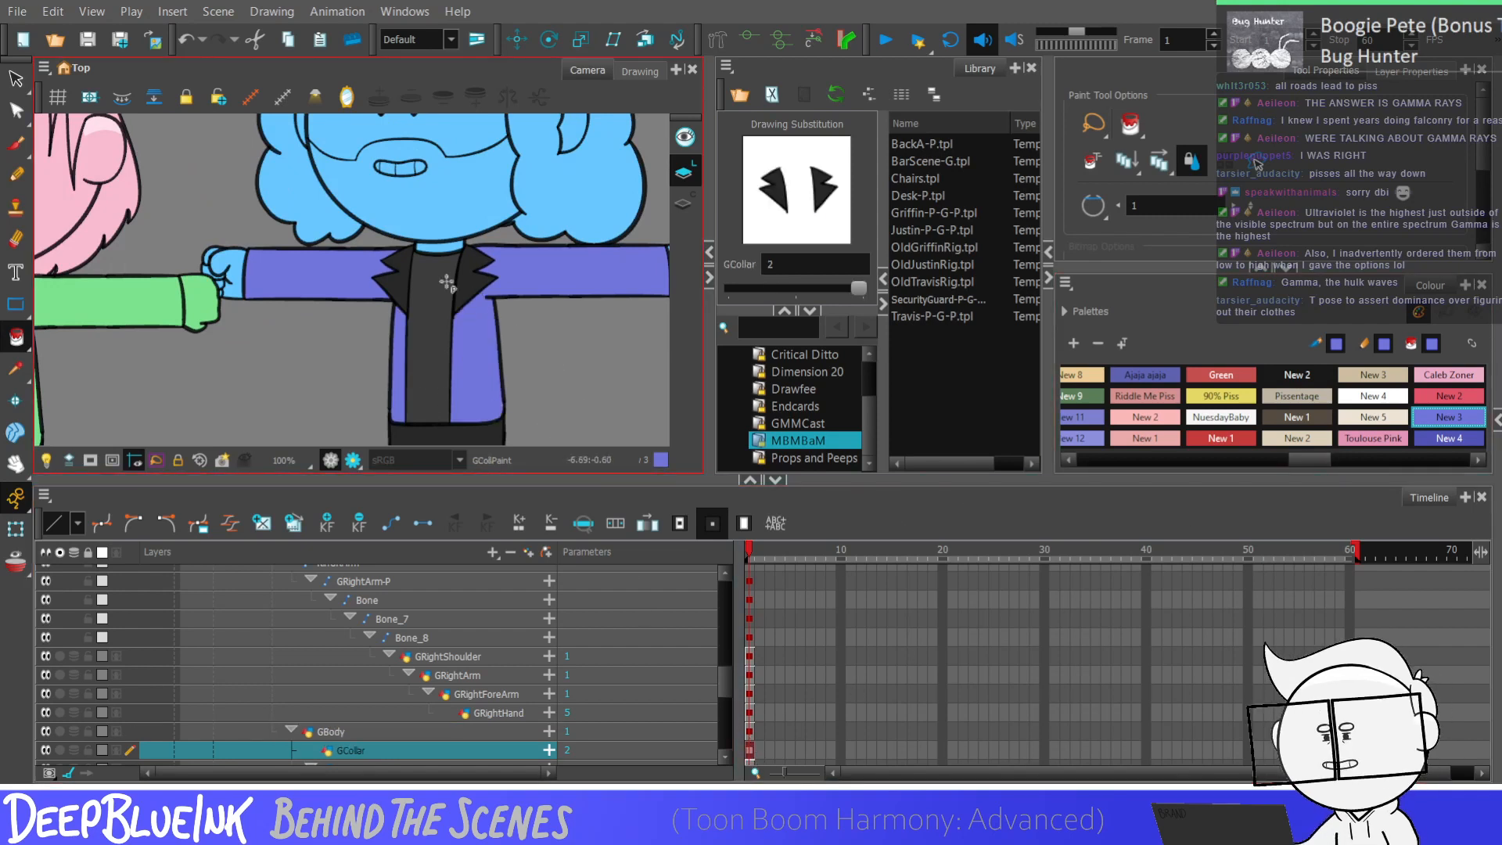
pyautogui.scroll(2, 397, 280)
pyautogui.click(384, 282)
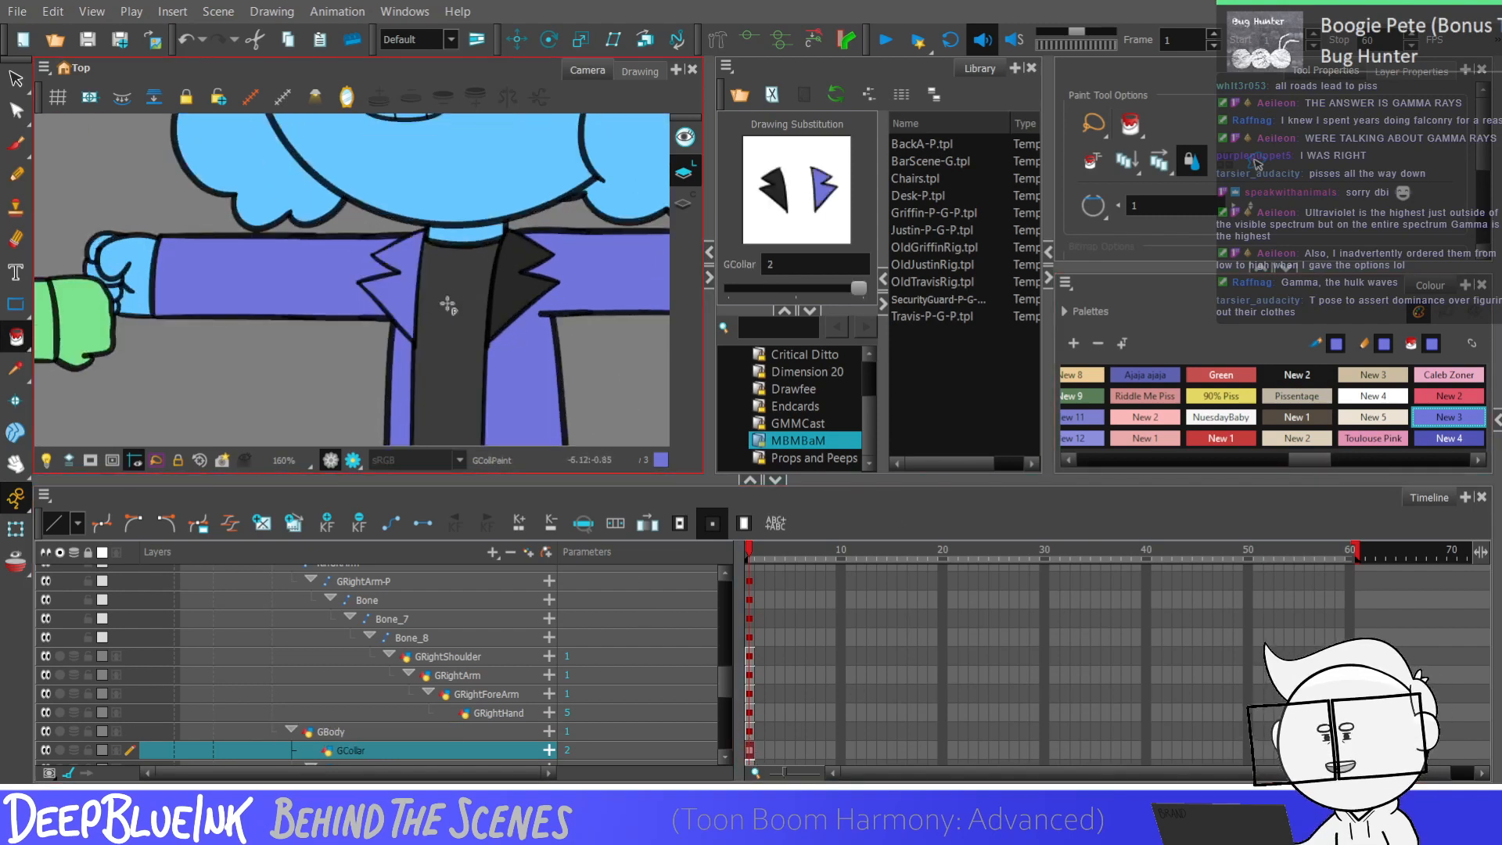
pyautogui.click(526, 309)
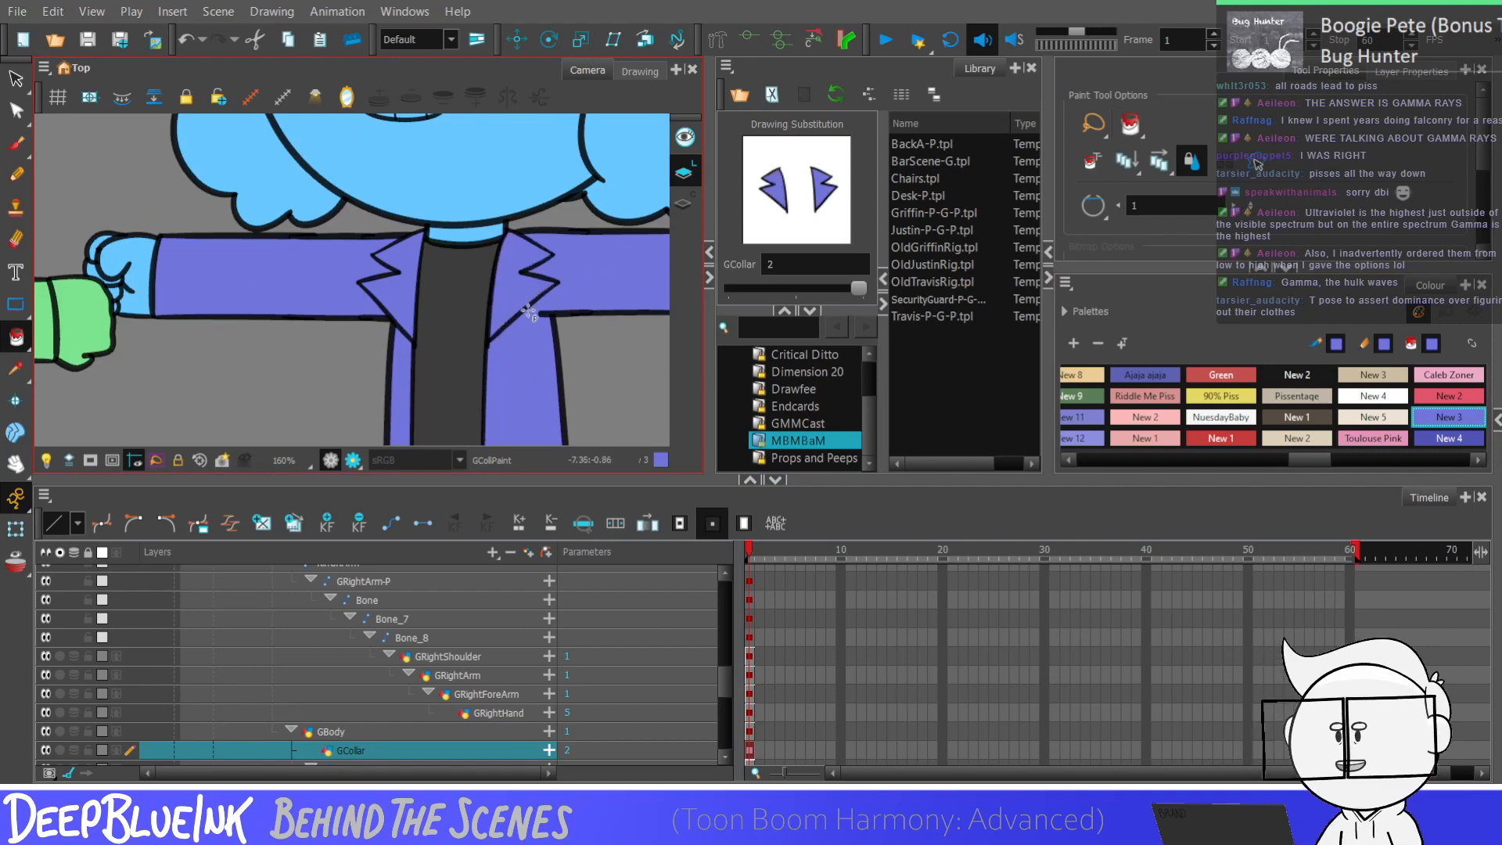
pyautogui.scroll(-4, 529, 313)
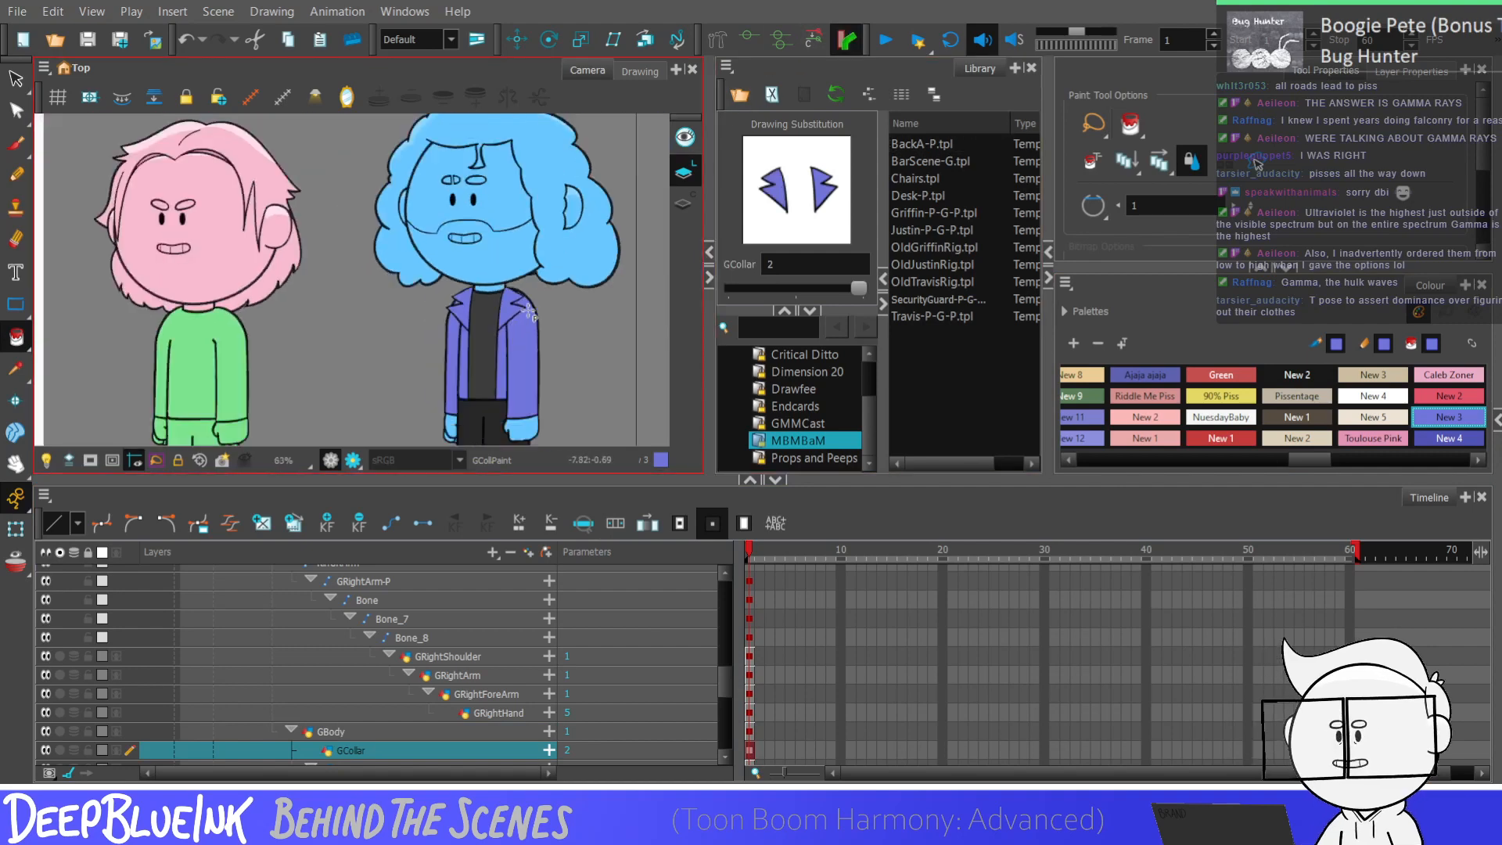
pyautogui.scroll(-2, 529, 313)
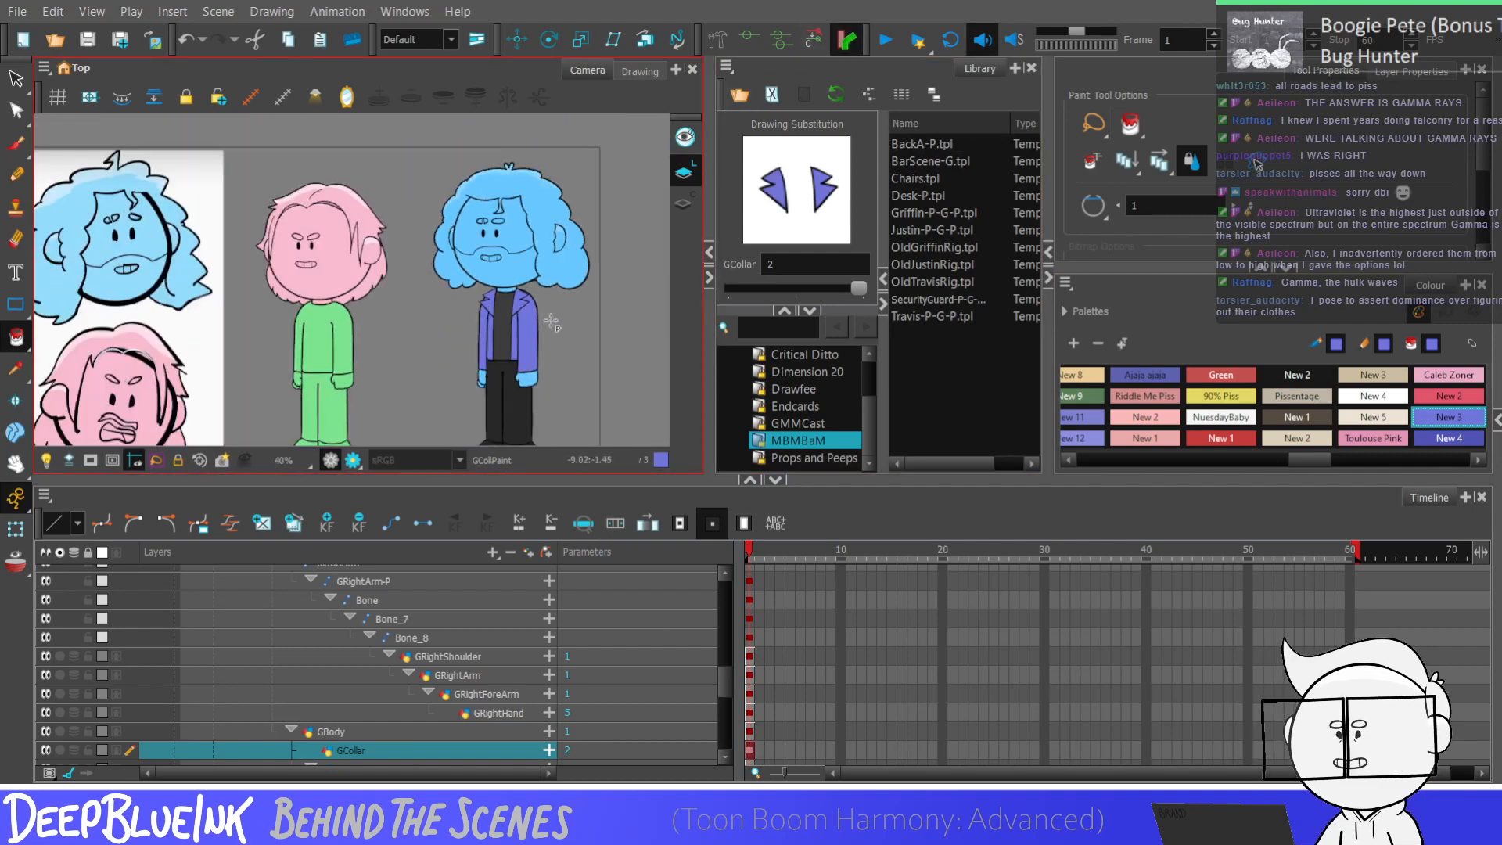
pyautogui.scroll(1, 531, 344)
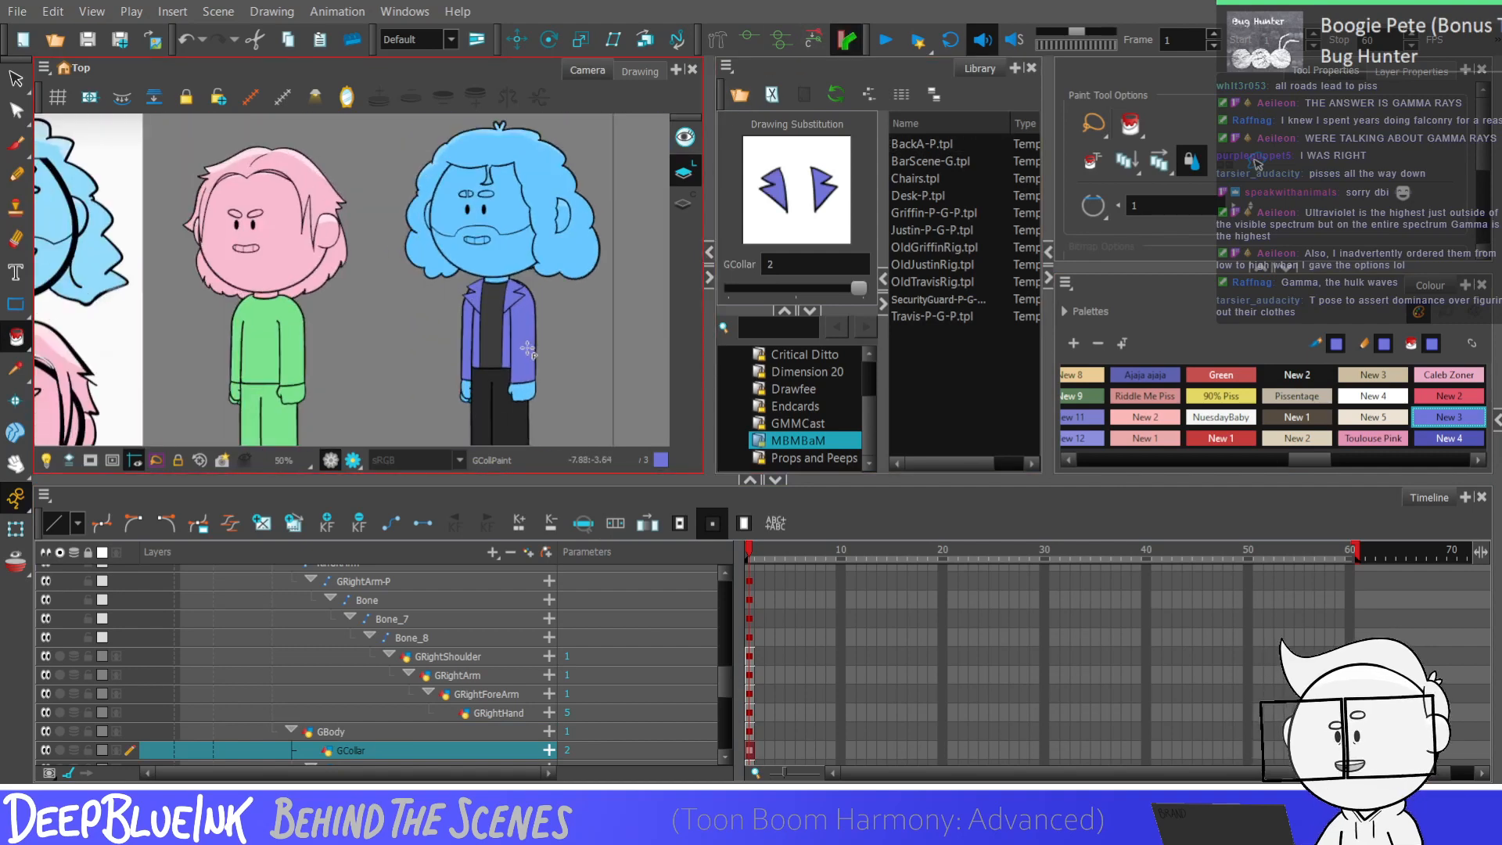
# Step: Paint the shirt between the jacket sides on the GBody drawing with the darker New 4 swatch
pyautogui.click(477, 730)
pyautogui.scroll(1, 492, 342)
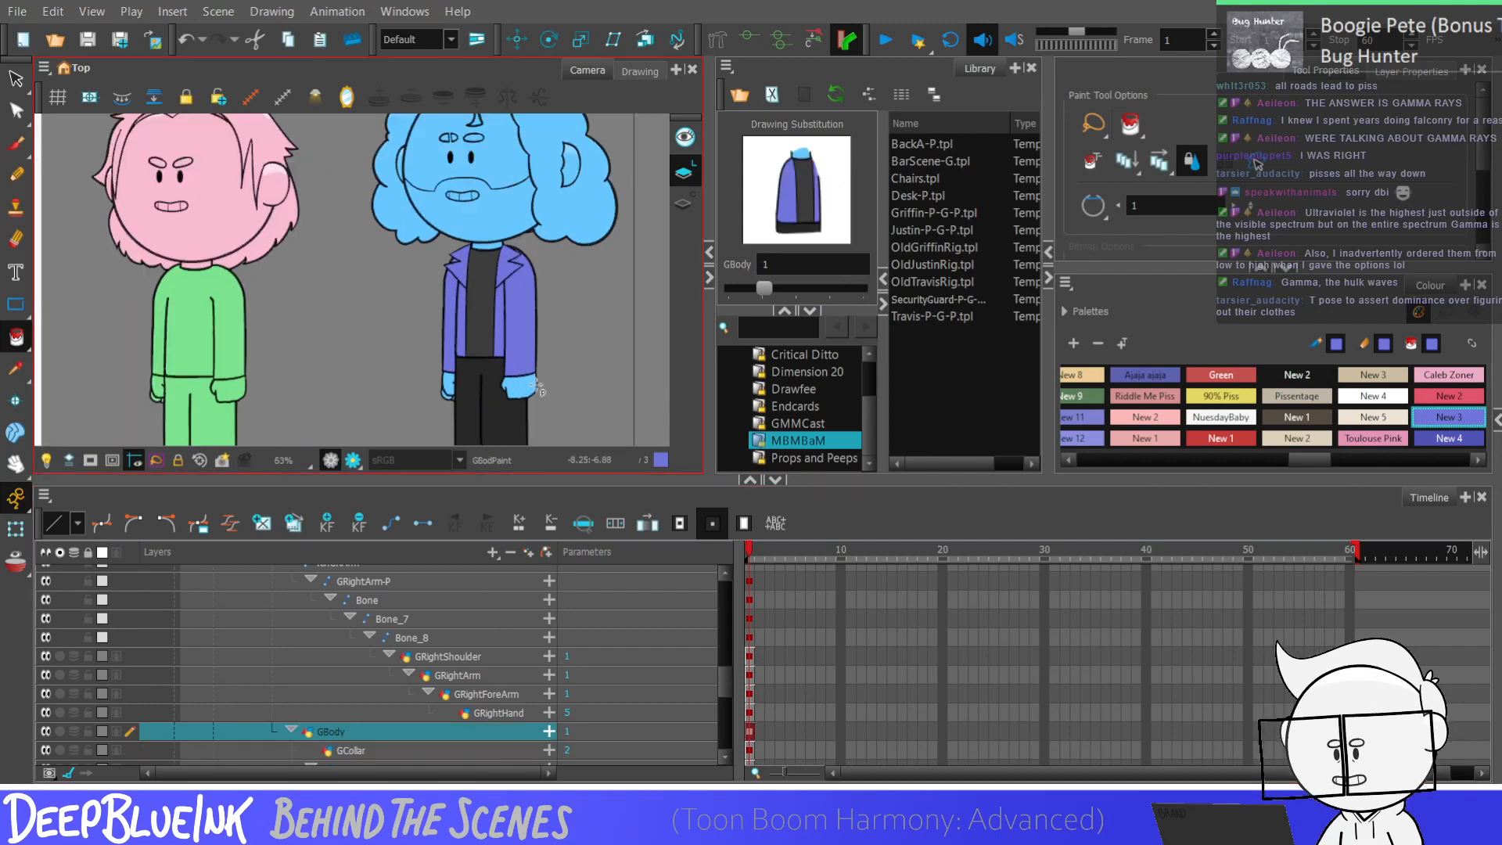
pyautogui.scroll(-2, 492, 342)
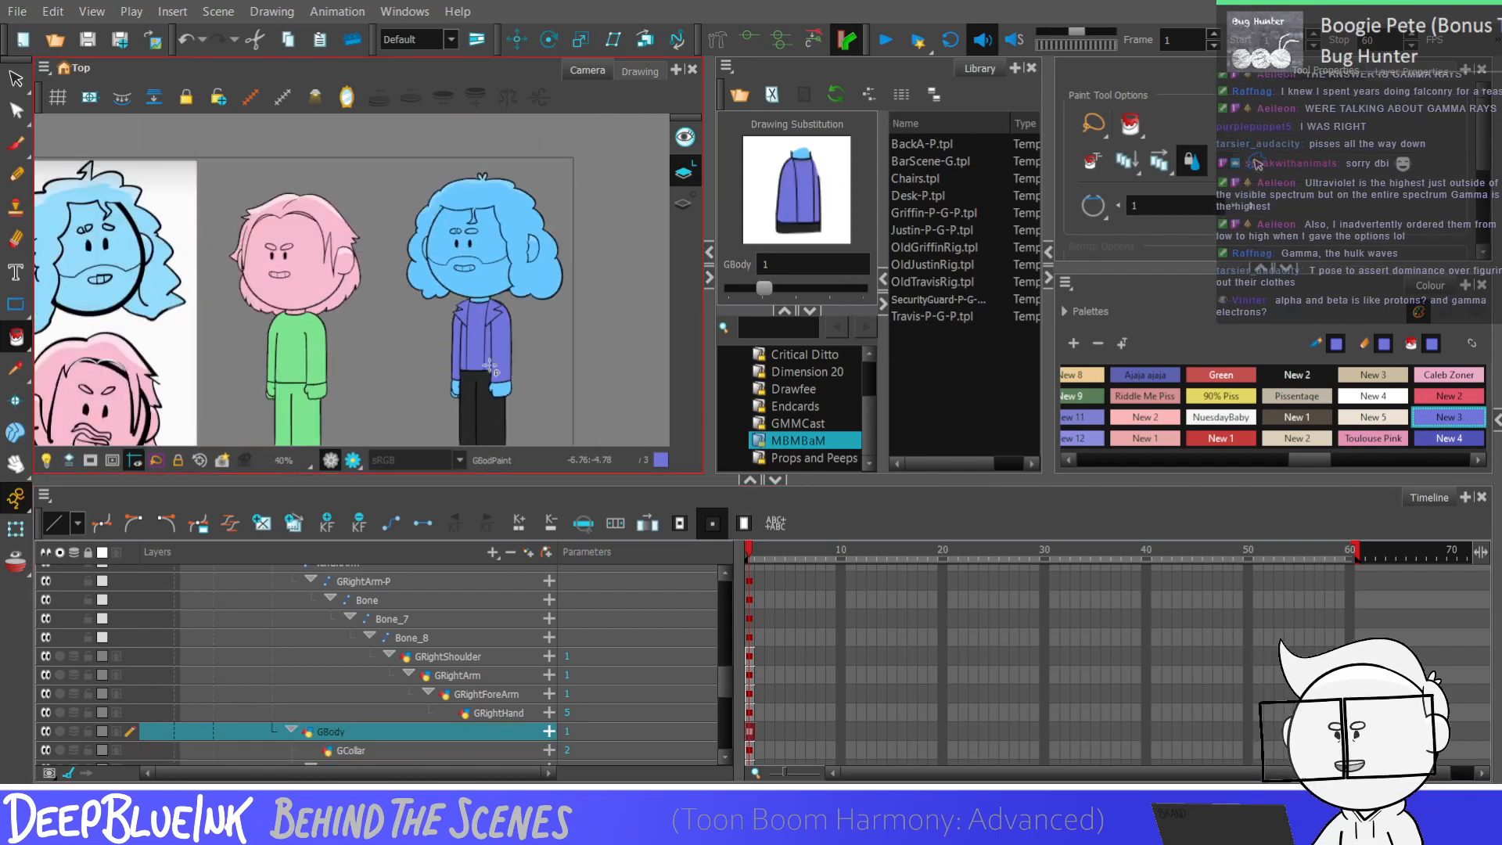
pyautogui.click(1441, 438)
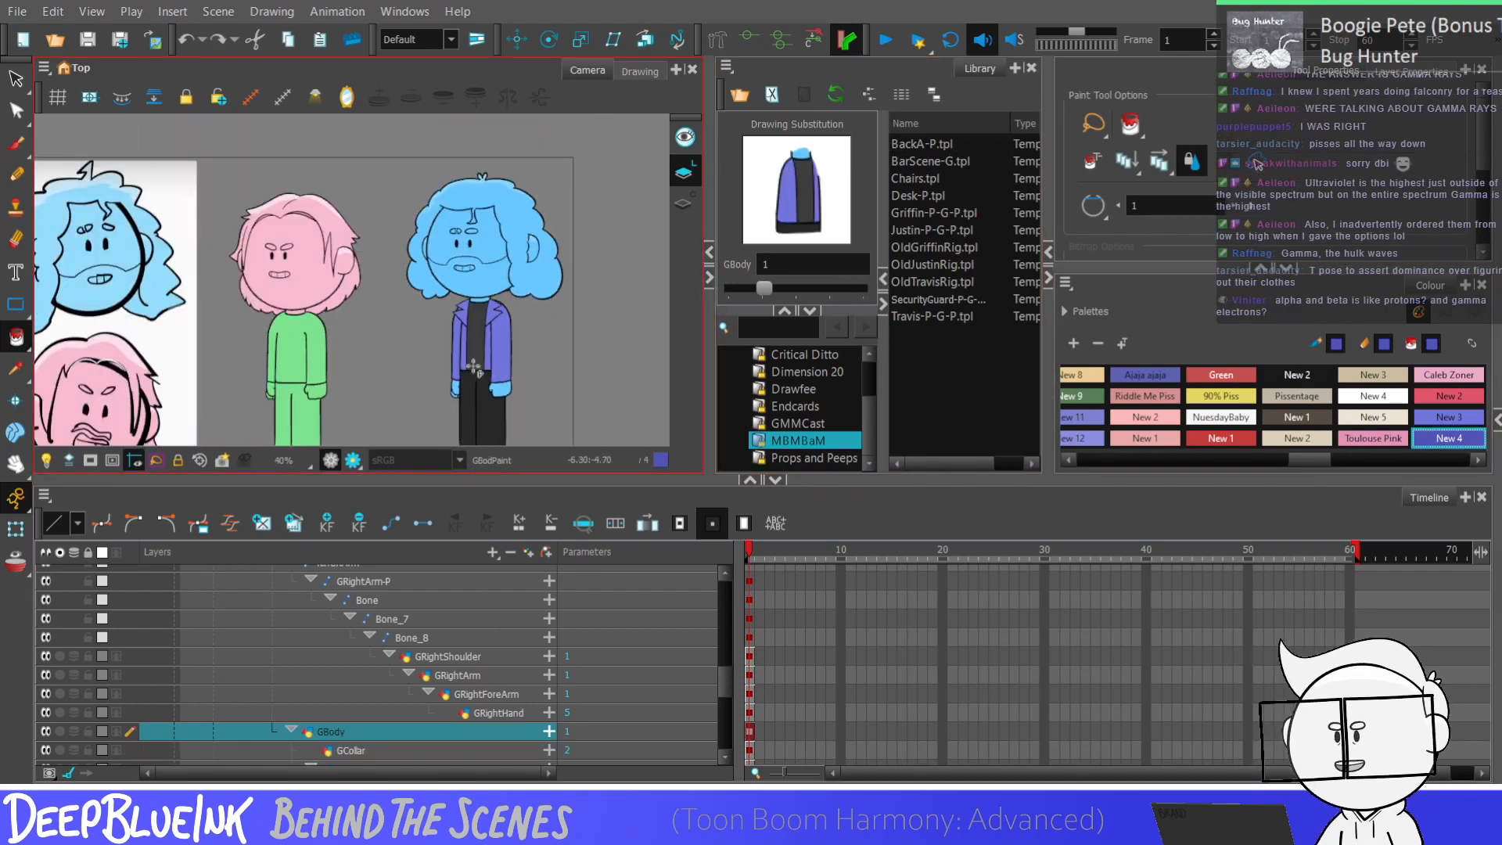
pyautogui.scroll(1, 487, 364)
pyautogui.scroll(-2, 487, 365)
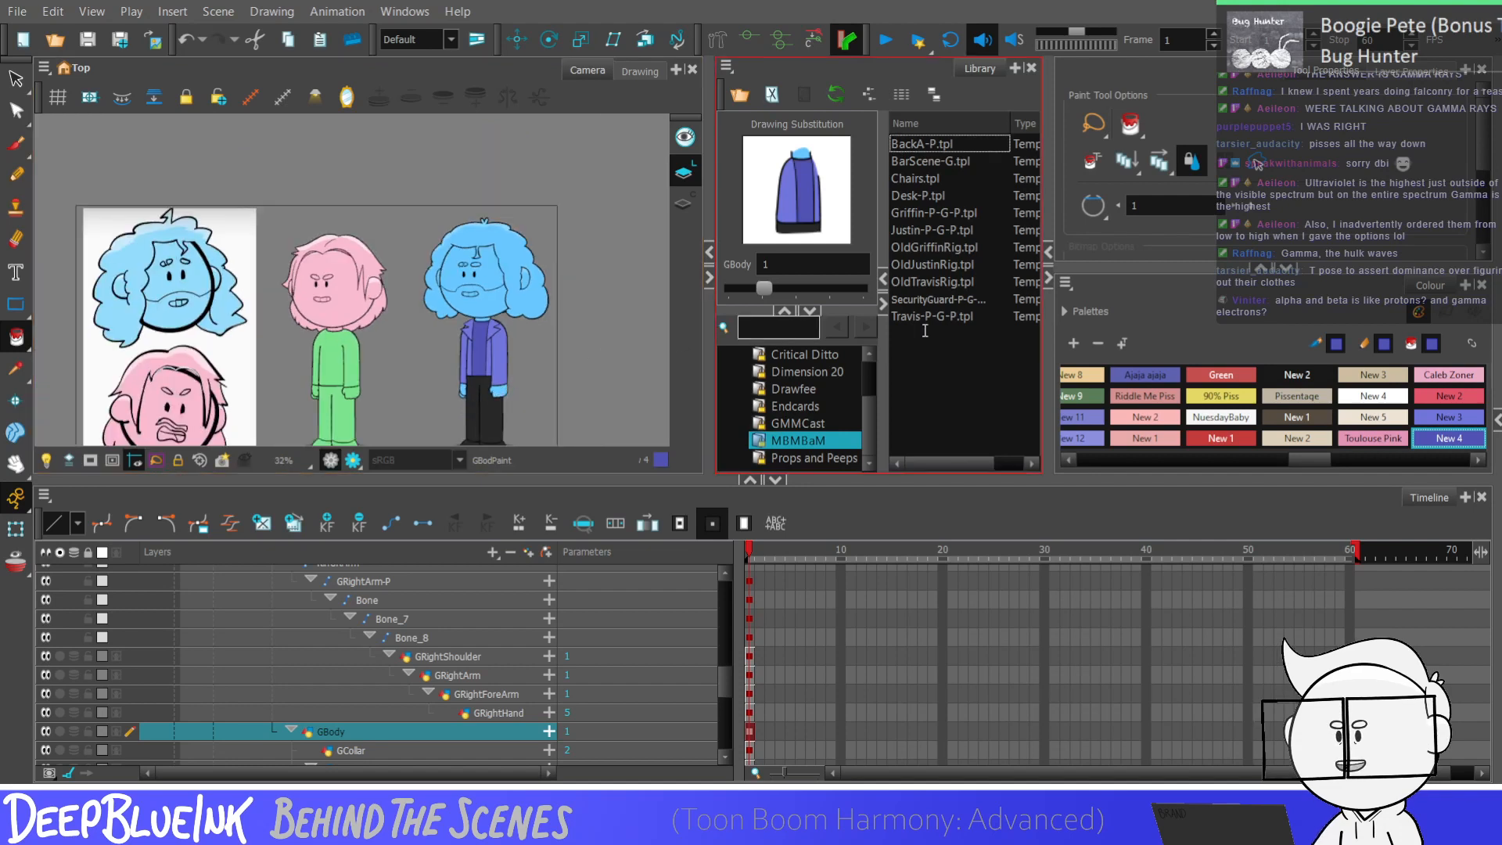
# Step: Paint the trouser waist area at the bottom of the GBody drawing with the New 3 swatch
pyautogui.click(1448, 417)
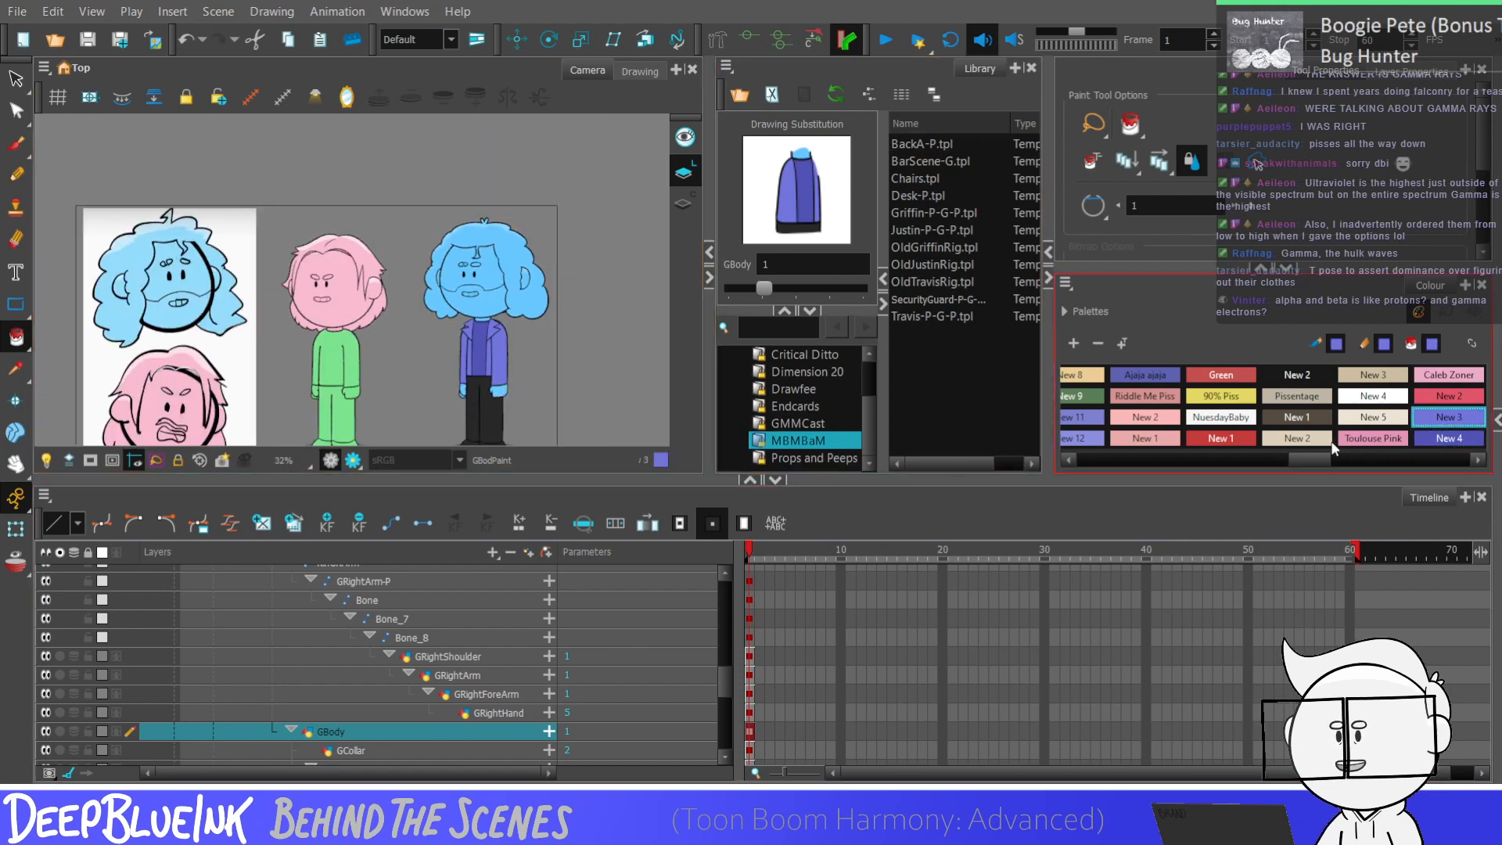
pyautogui.scroll(2, 462, 365)
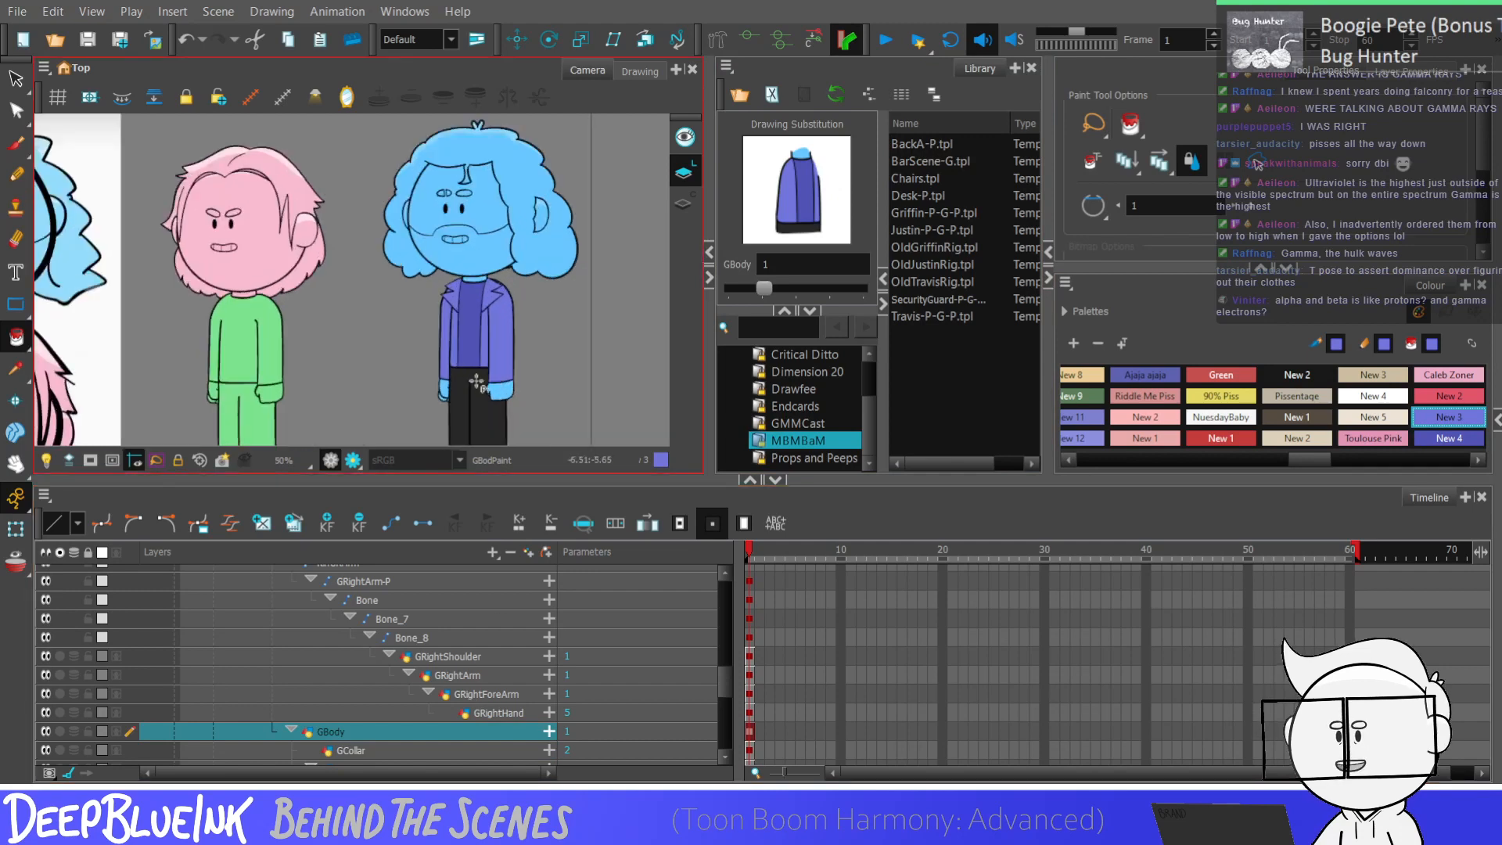
pyautogui.scroll(-1, 545, 438)
# Step: Paint the GRFoot and GRLeg drawings of the blue-haired character with the New 3 swatch
pyautogui.scroll(-3, 705, 663)
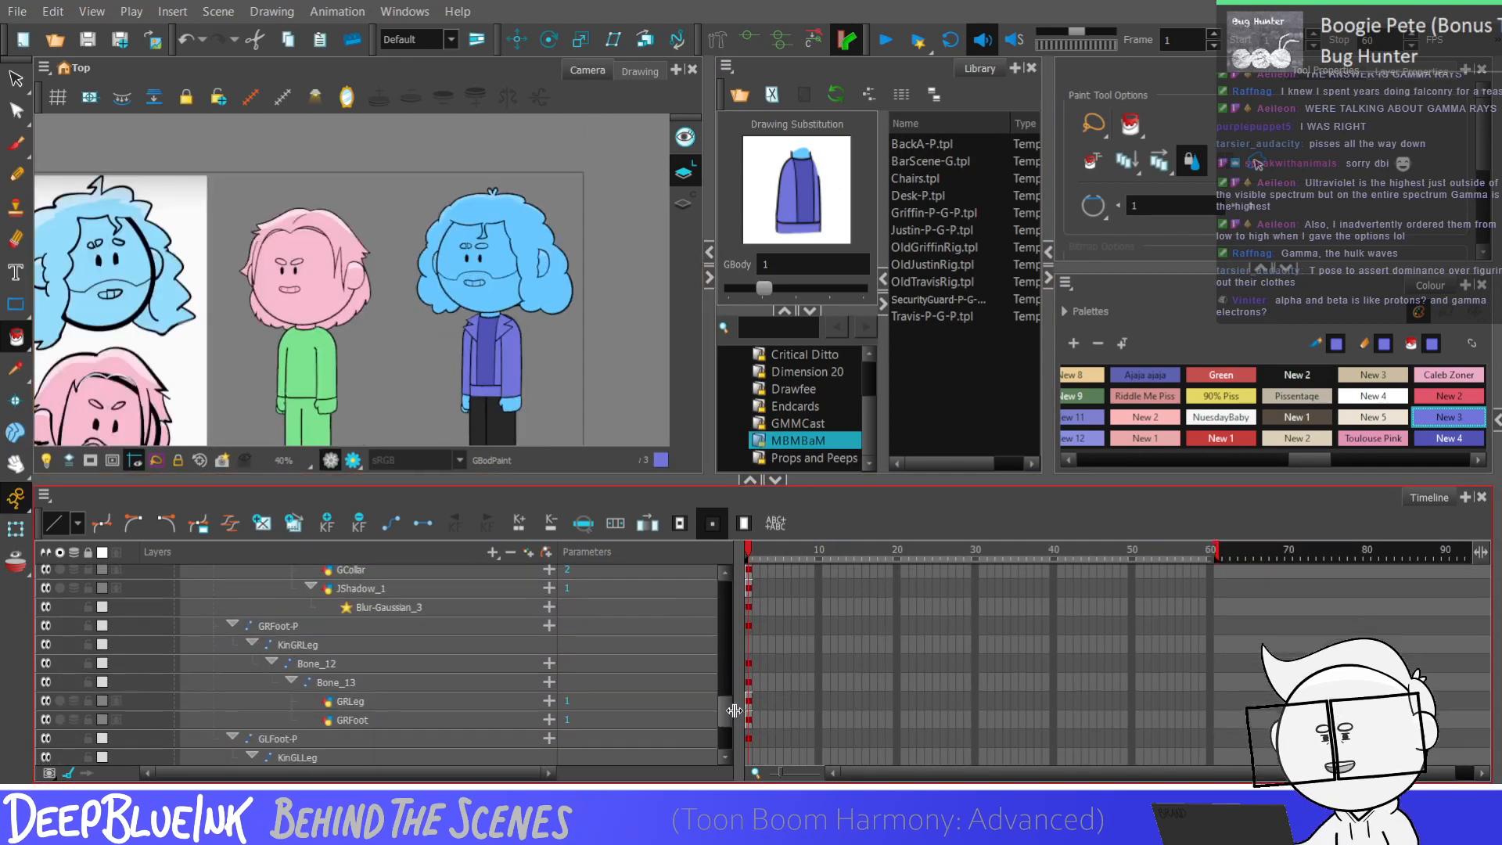
pyautogui.click(438, 720)
pyautogui.scroll(-1, 532, 412)
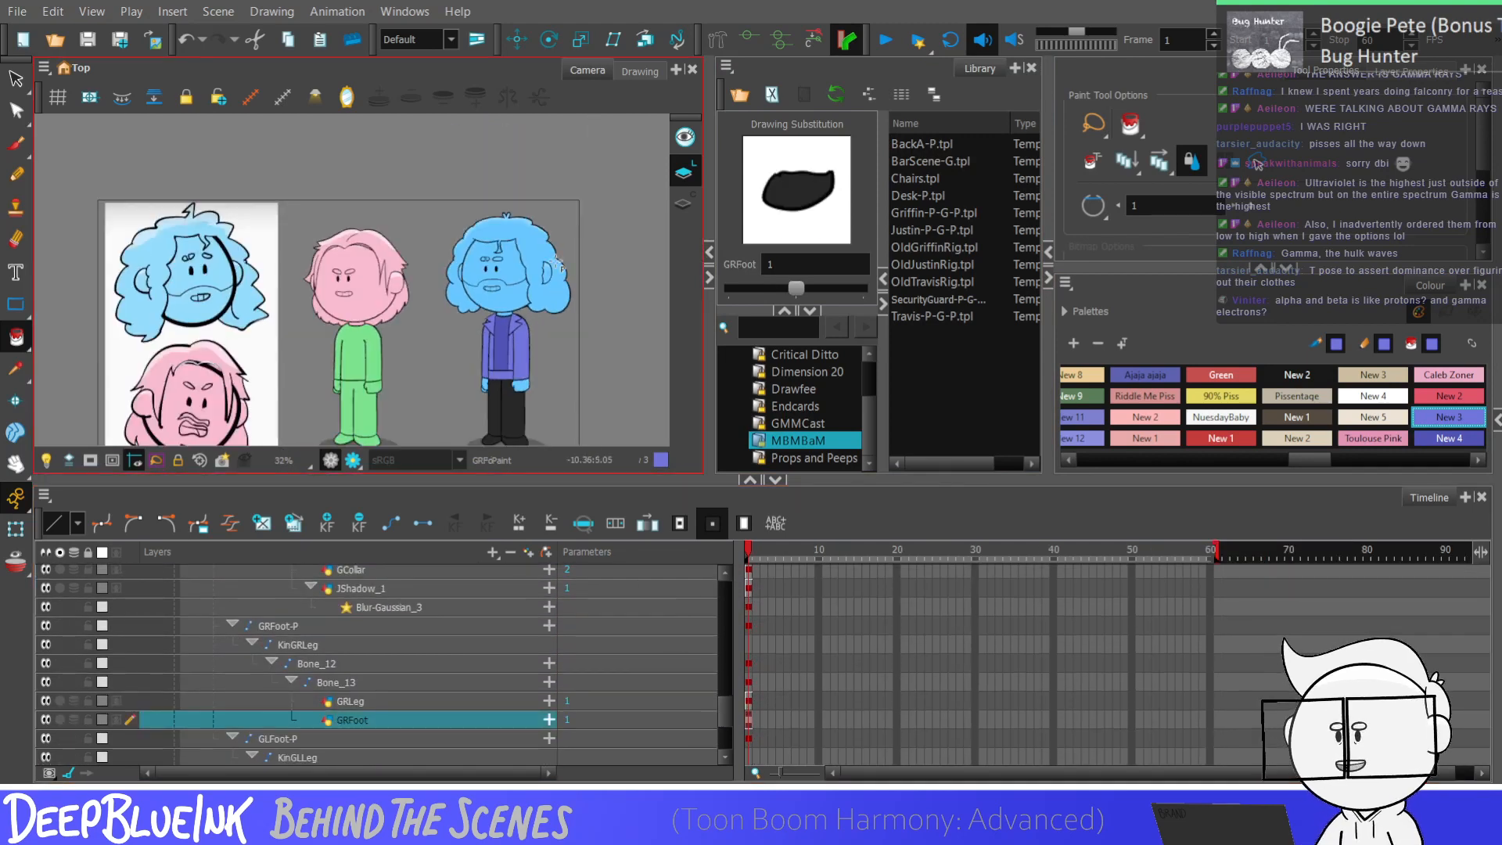
pyautogui.scroll(1, 532, 412)
pyautogui.scroll(2, 534, 414)
pyautogui.click(517, 403)
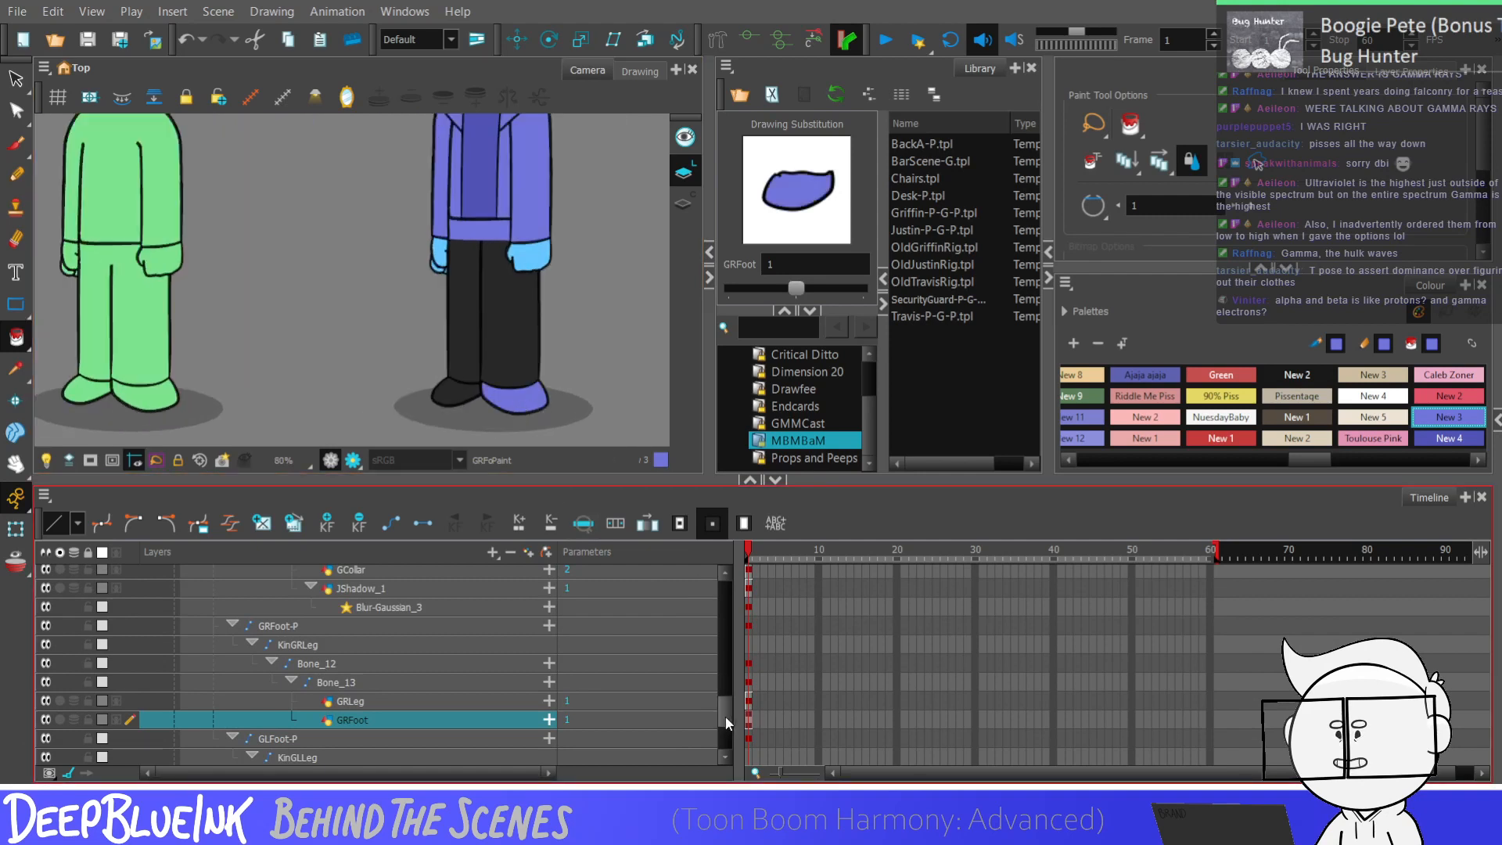
pyautogui.click(736, 701)
pyautogui.click(508, 313)
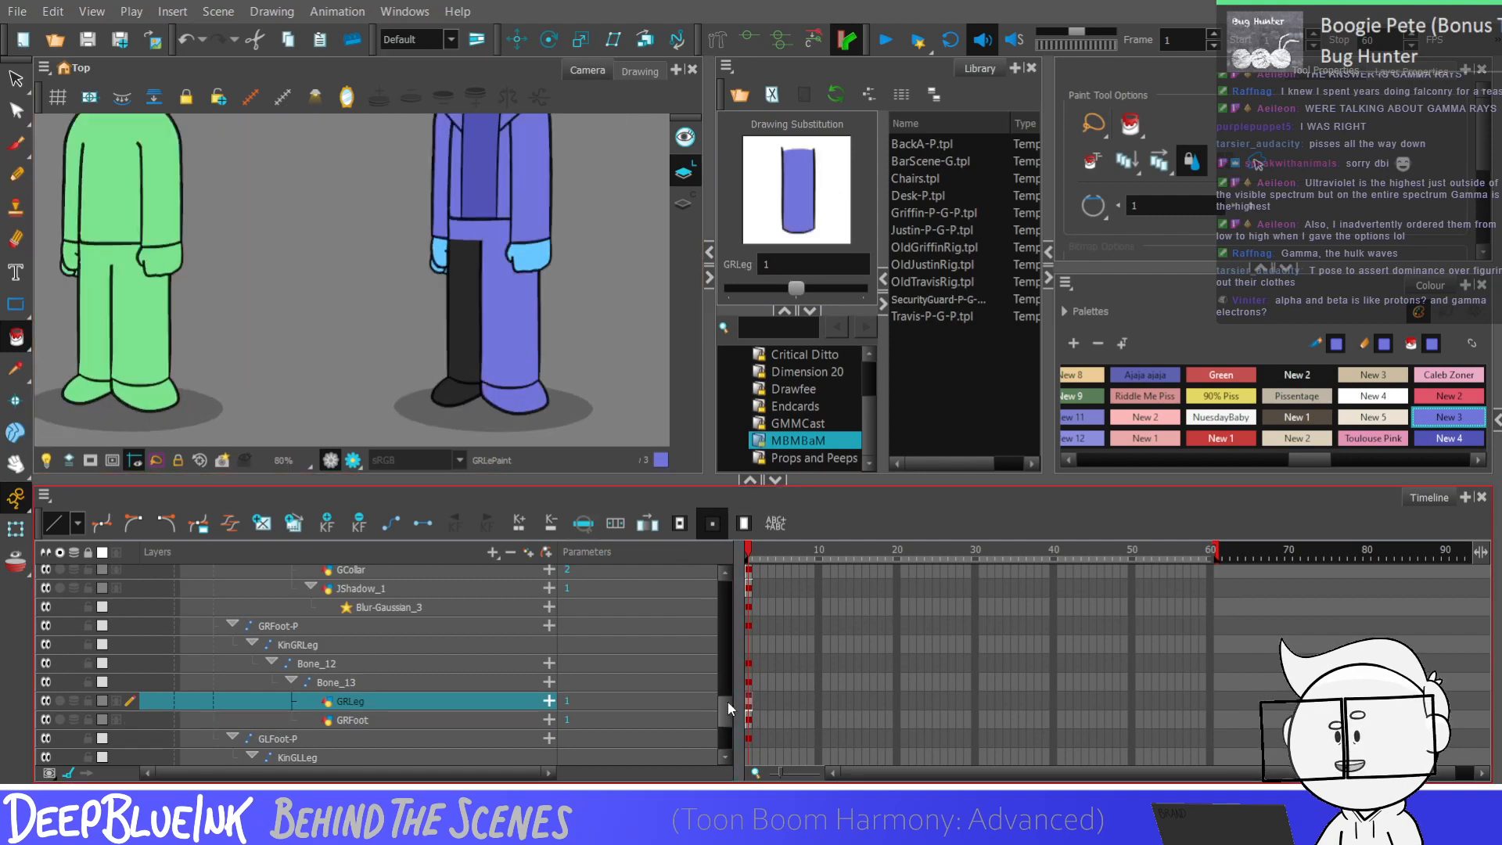
# Step: Paint the GLLeg and GLFoot drawings of the blue-haired character with the New 3 swatch
pyautogui.scroll(-1, 742, 727)
pyautogui.scroll(-1, 742, 734)
pyautogui.click(749, 704)
pyautogui.click(466, 311)
pyautogui.click(748, 722)
pyautogui.click(459, 386)
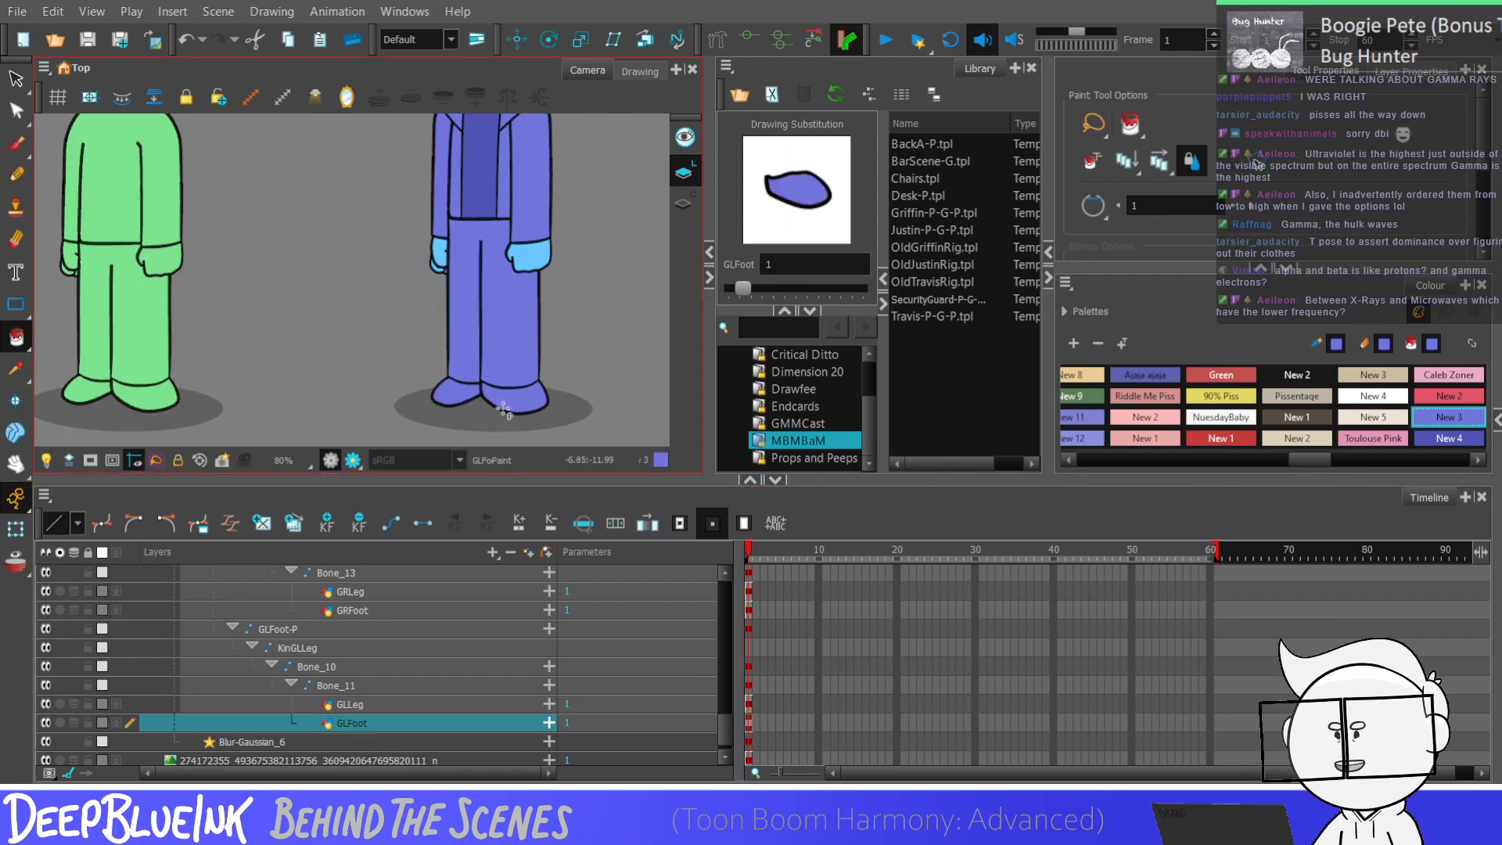
pyautogui.scroll(-2, 454, 434)
pyautogui.scroll(-1, 434, 457)
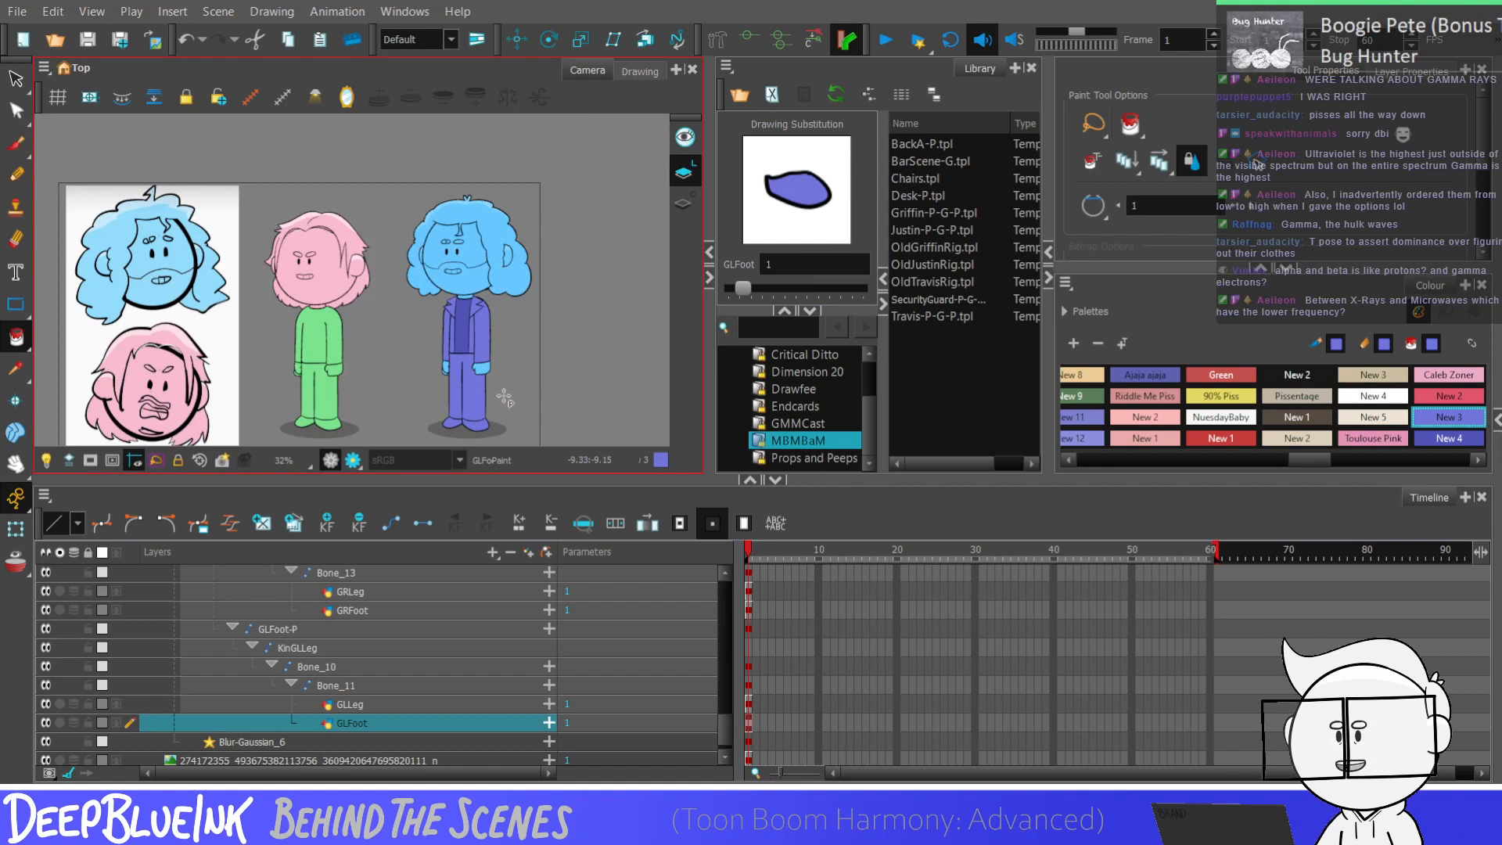
pyautogui.click(955, 229)
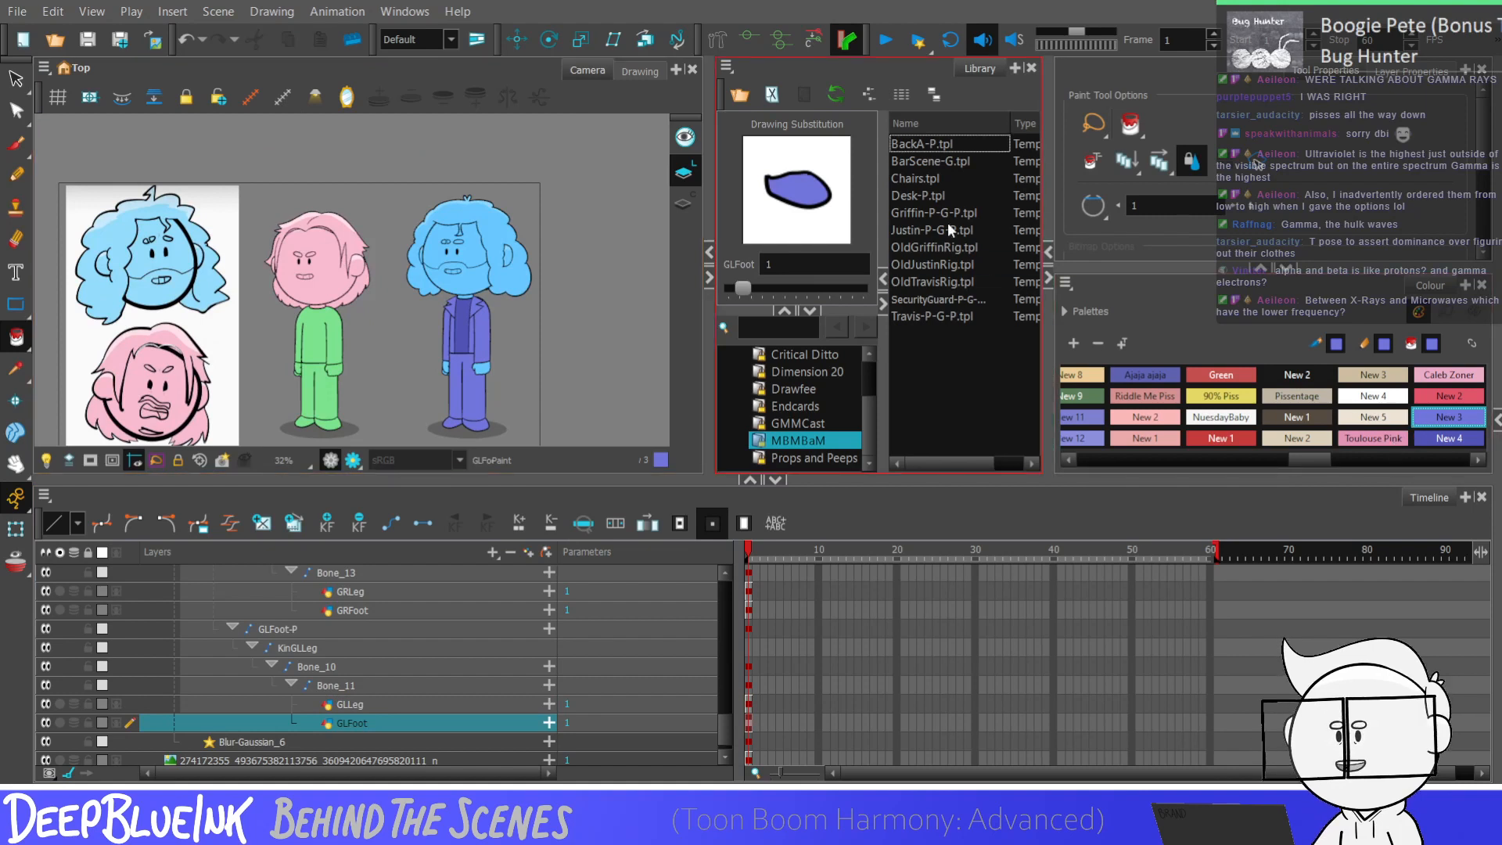
pyautogui.click(631, 258)
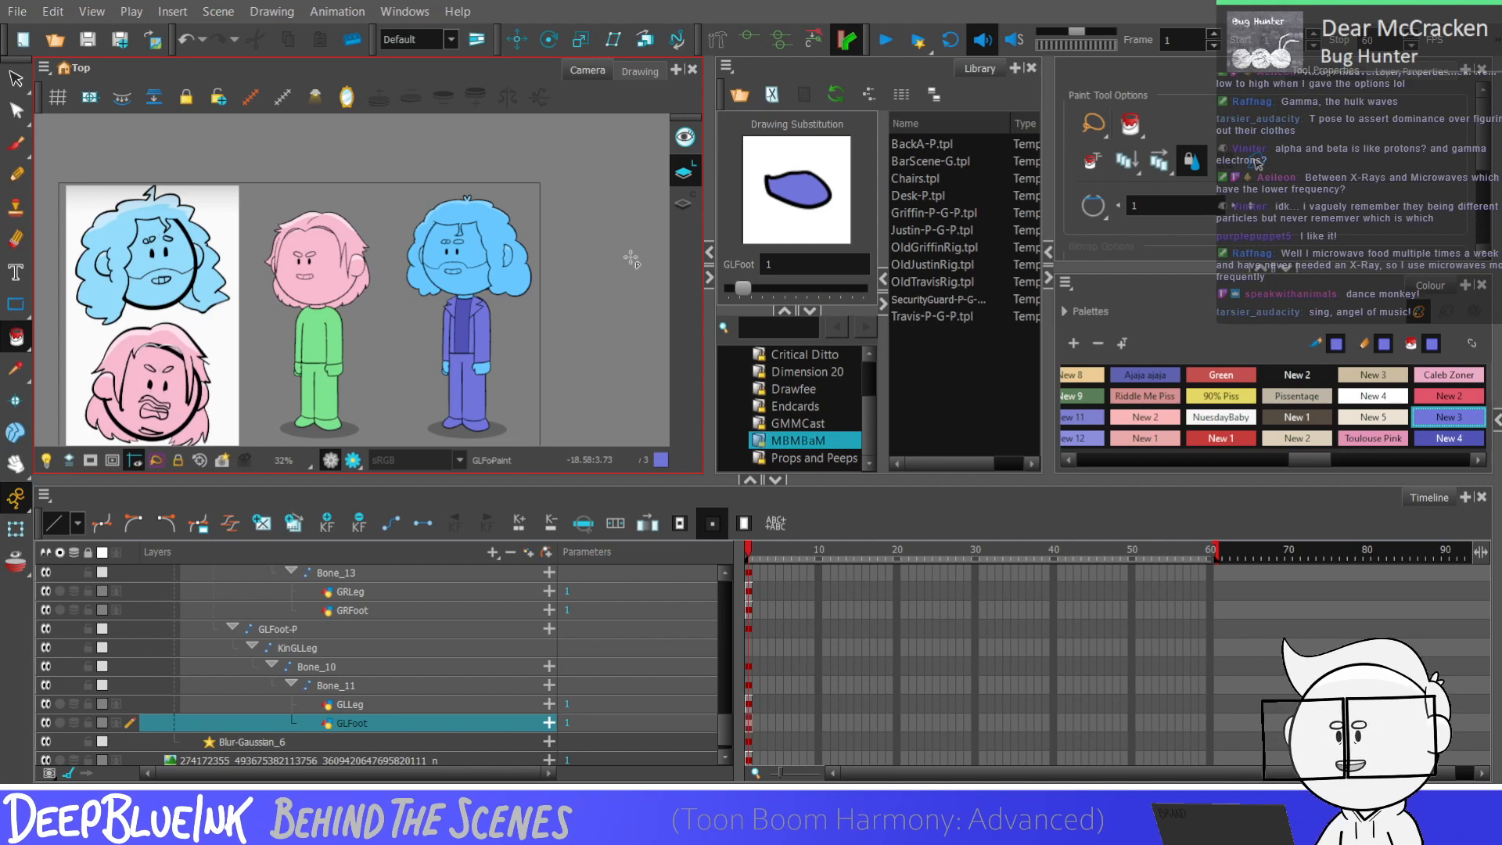
# Step: Collapse the layer hierarchy, expand the Danny-P-G-P rig again and select its GBody drawing
pyautogui.click(749, 610)
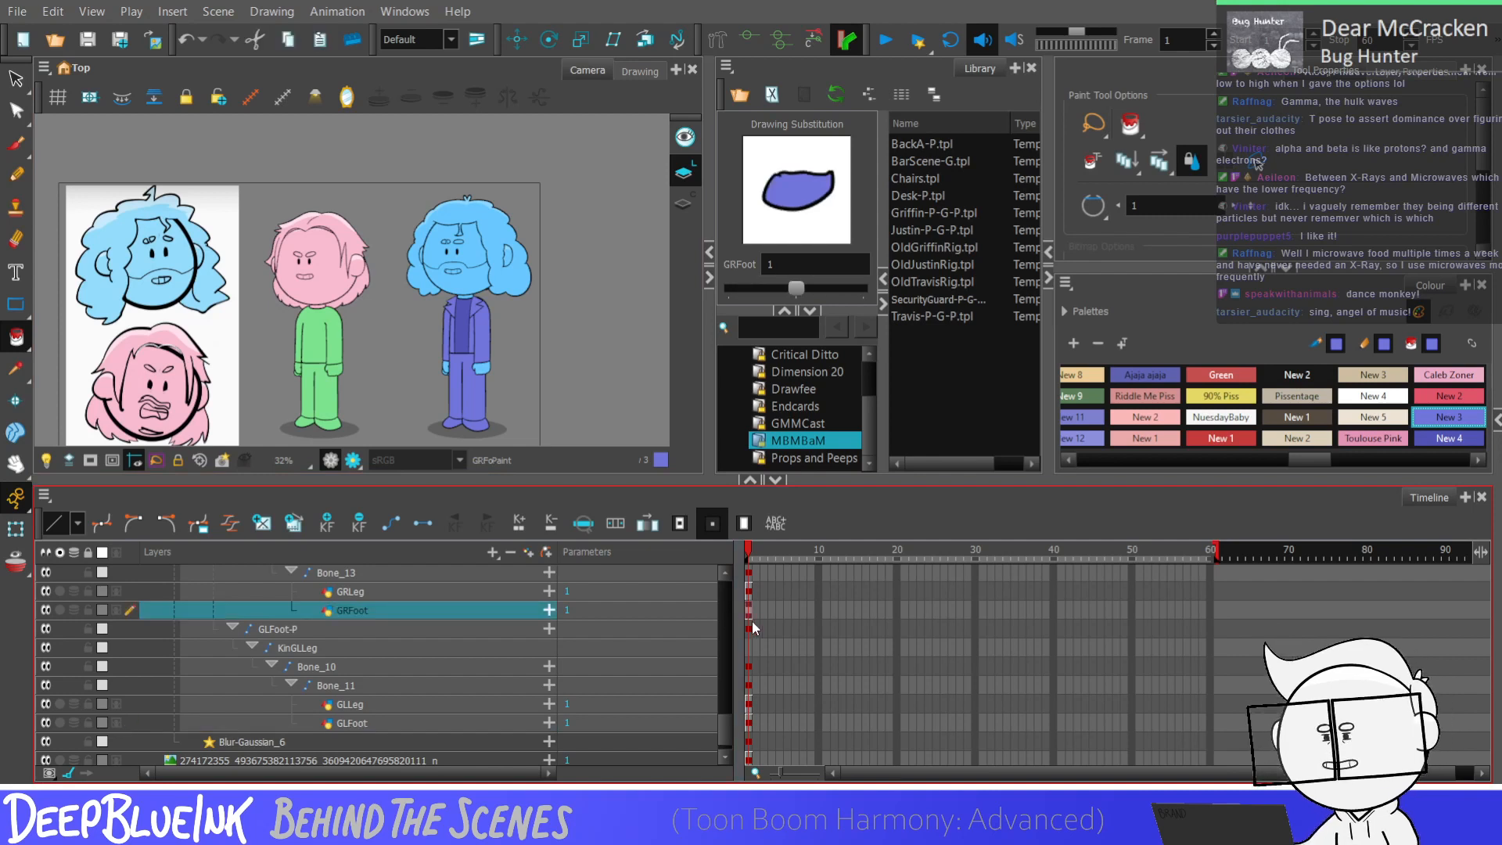
pyautogui.press('/')
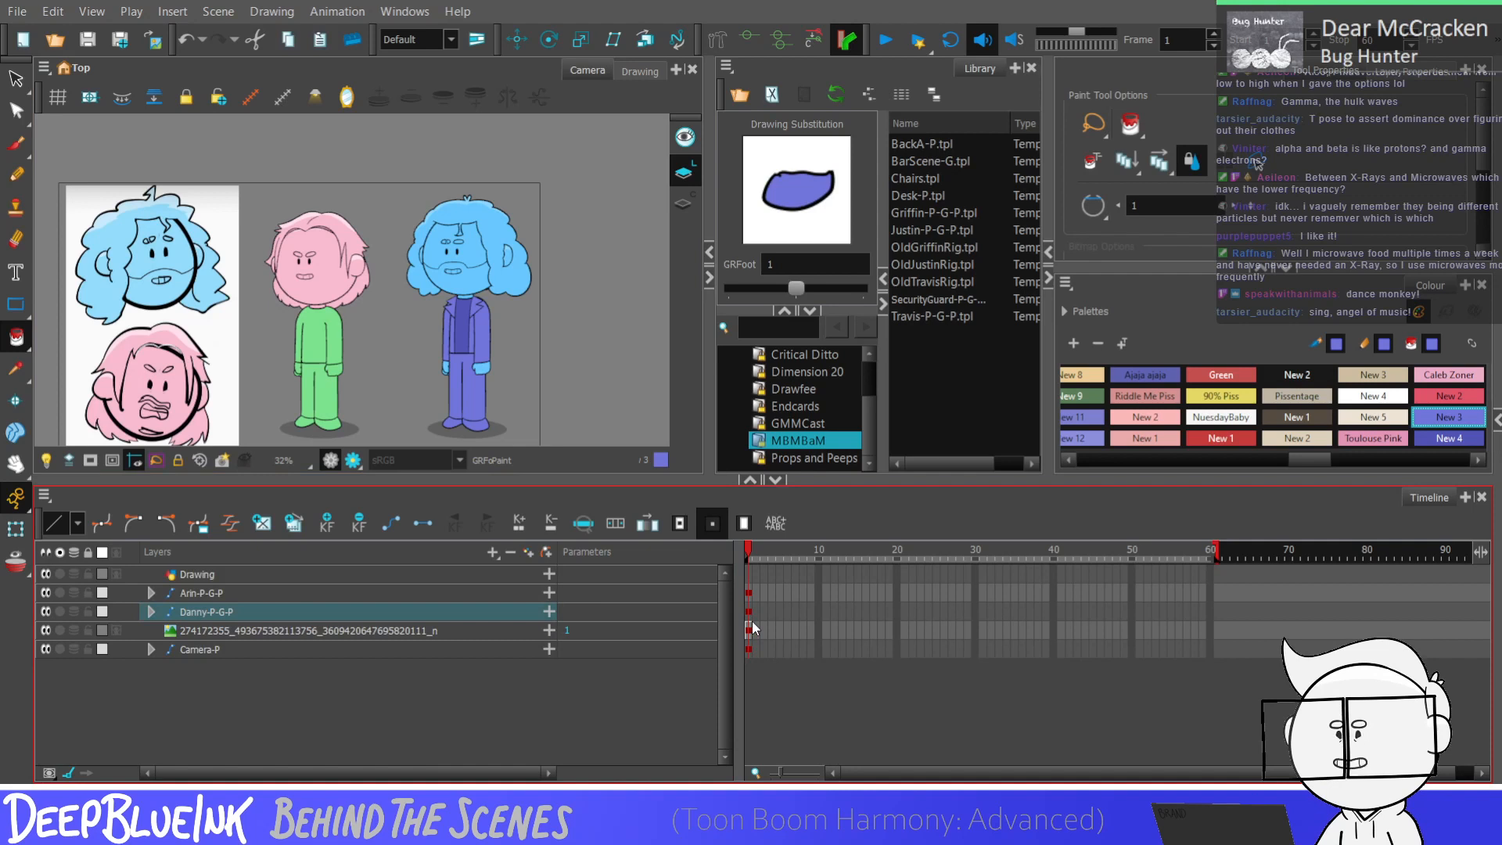
pyautogui.click(315, 611)
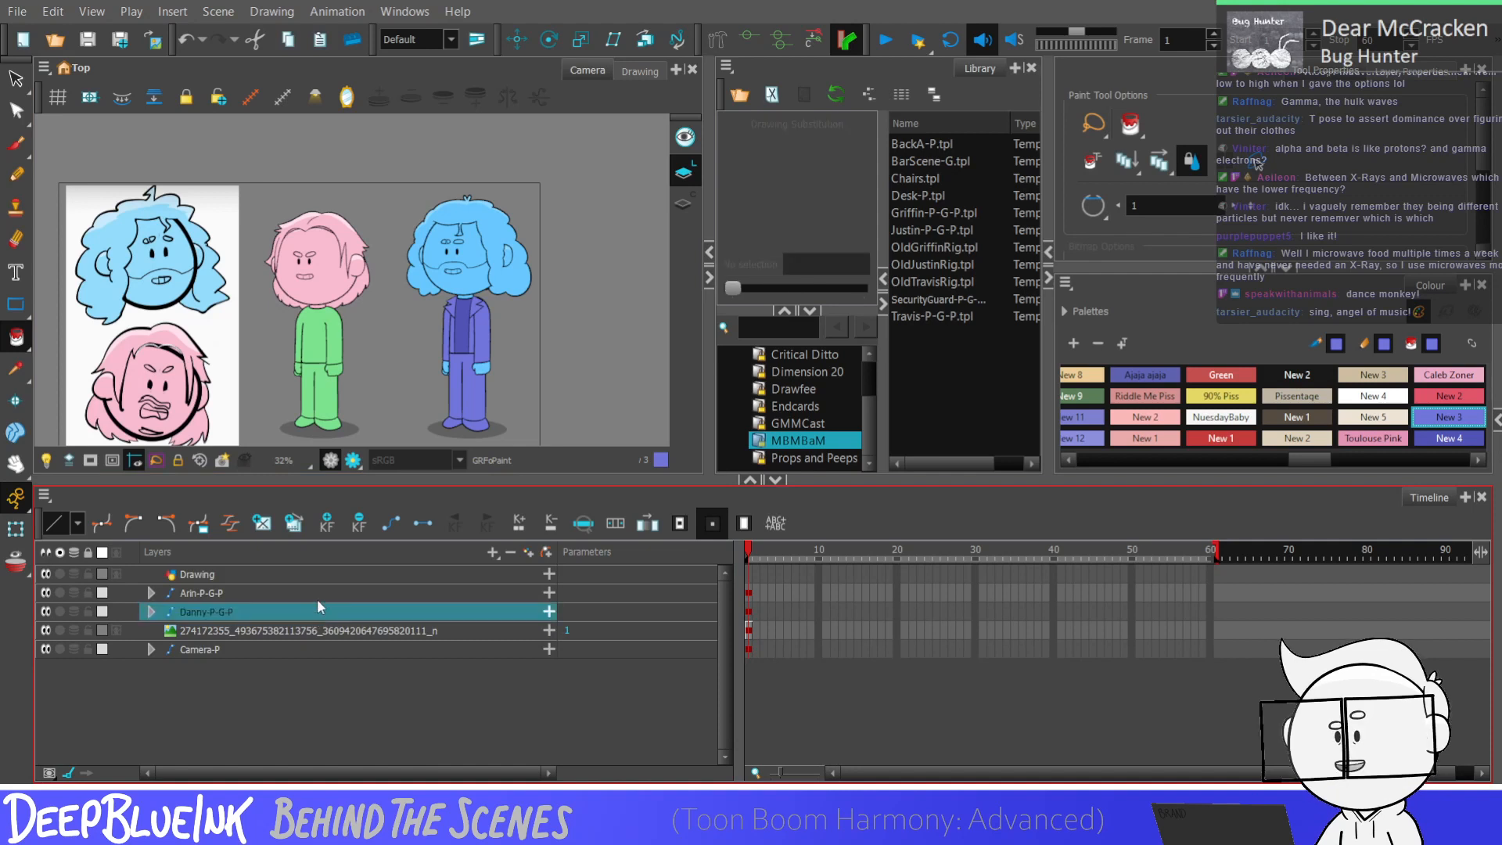
pyautogui.press('/')
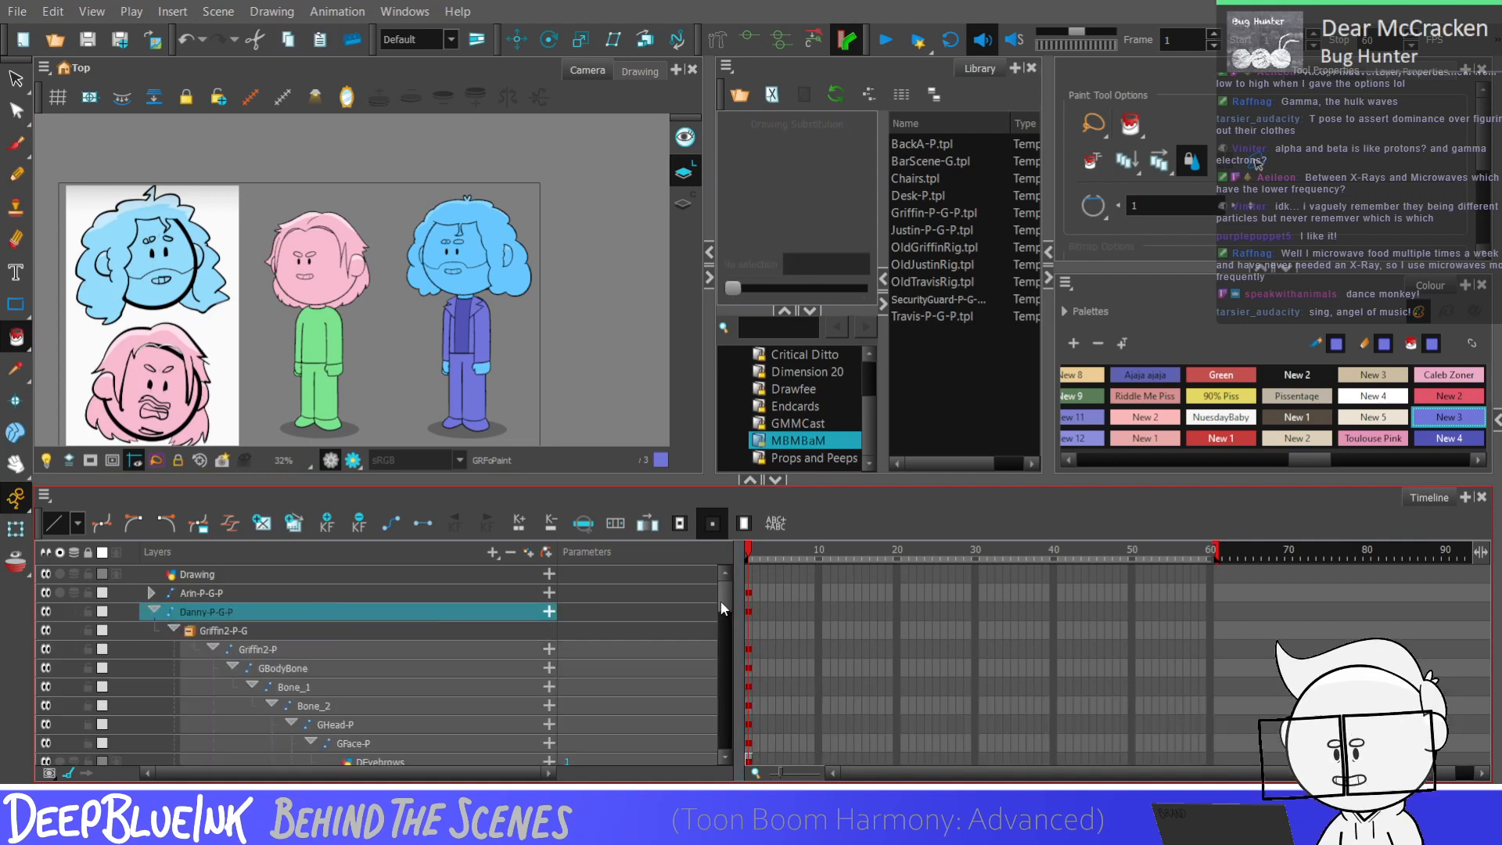
pyautogui.scroll(-10, 721, 599)
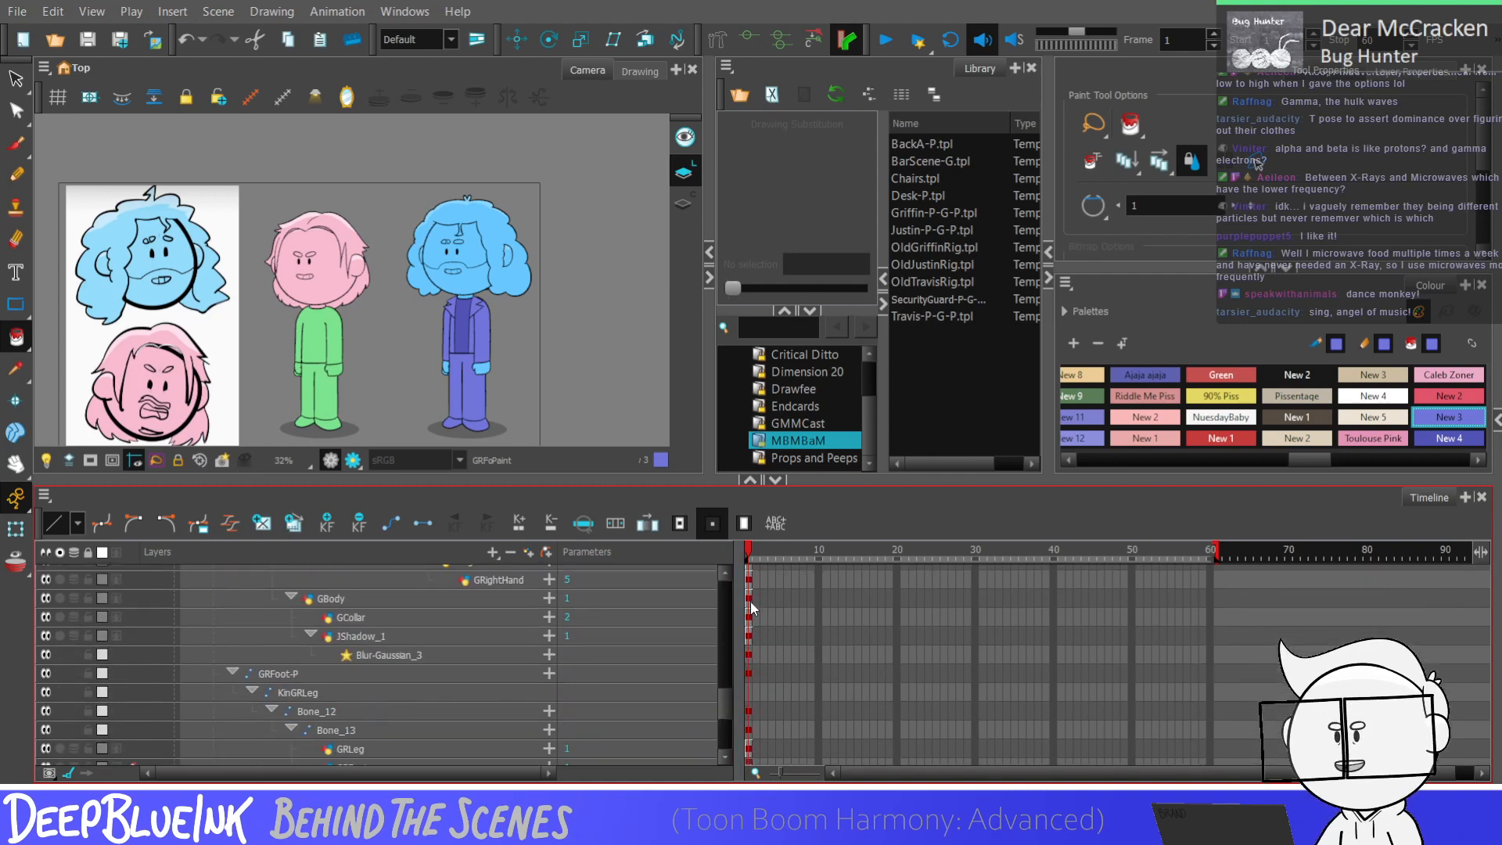
pyautogui.click(763, 604)
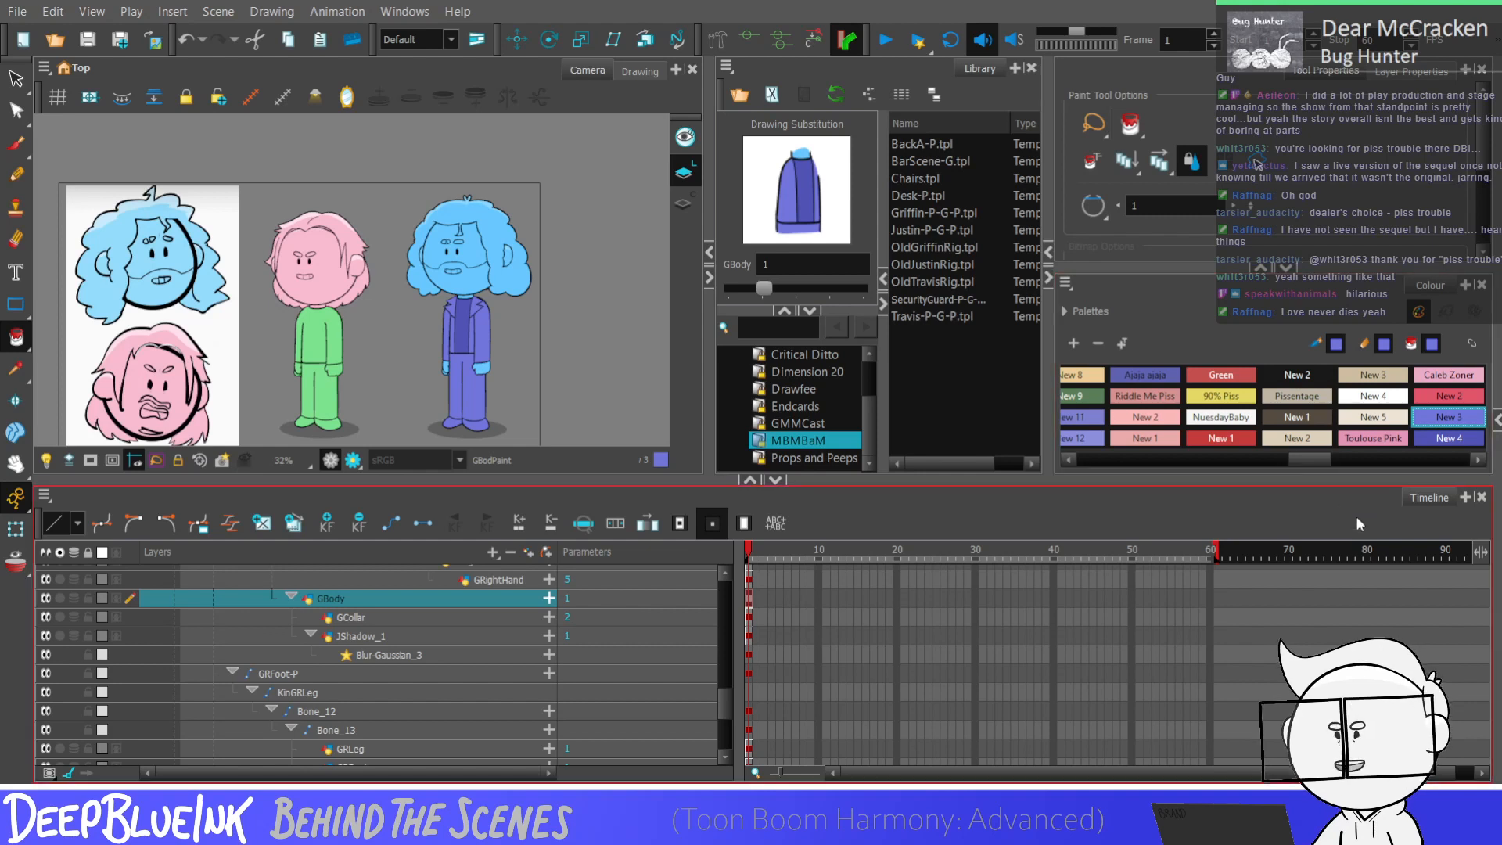
# Step: Rename the red New 1 swatch beside the New 2 swatch as Piss Trouble
pyautogui.moveTo(1317, 459)
pyautogui.mouseDown()
pyautogui.moveTo(1279, 460)
pyautogui.moveTo(1442, 457)
pyautogui.moveTo(1303, 474)
pyautogui.mouseUp()
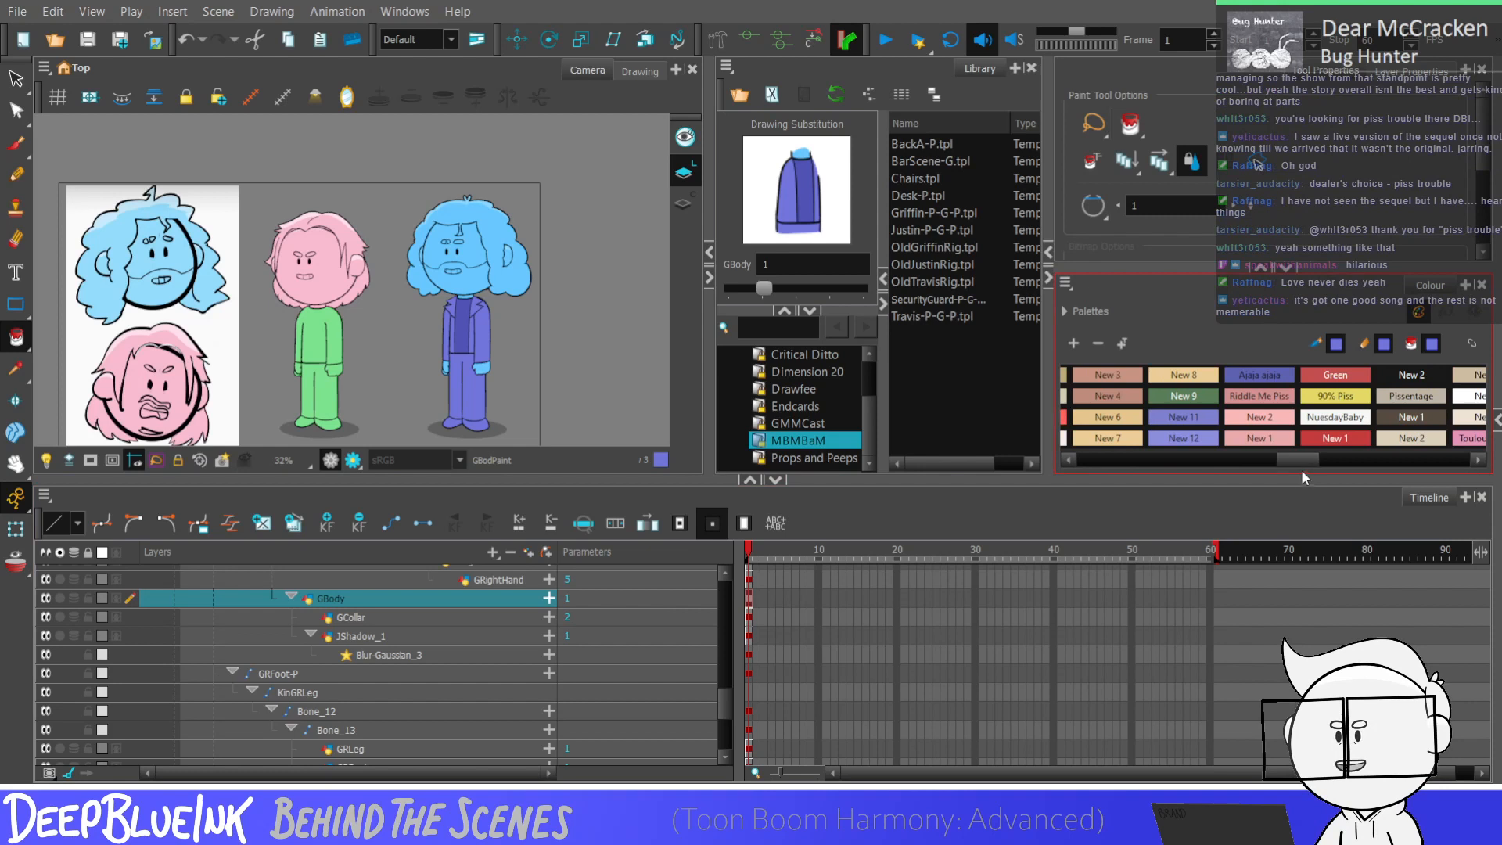
pyautogui.doubleClick(1330, 439)
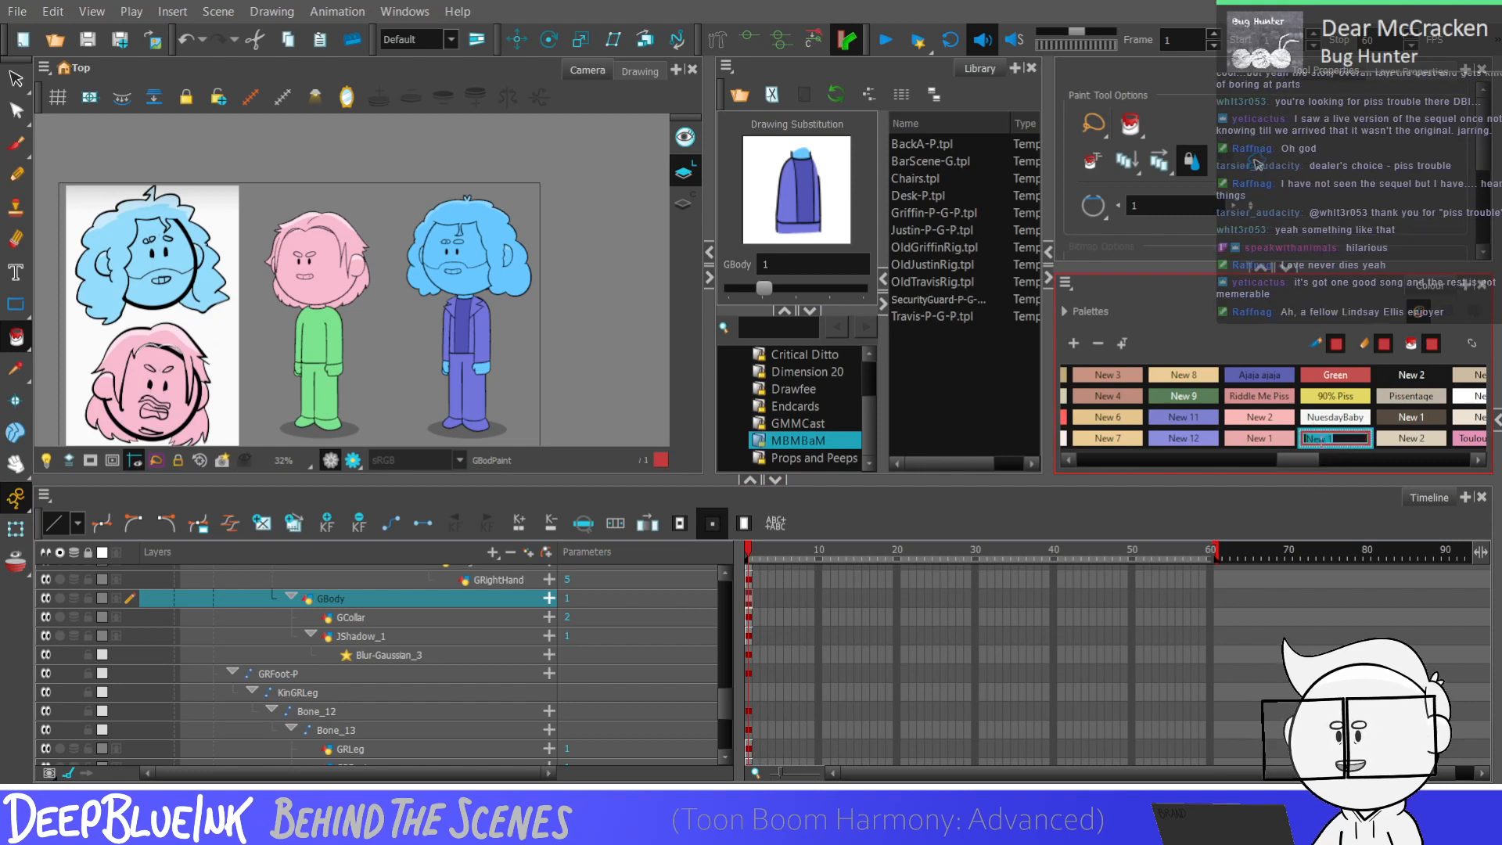
pyautogui.write('Piss Tr')
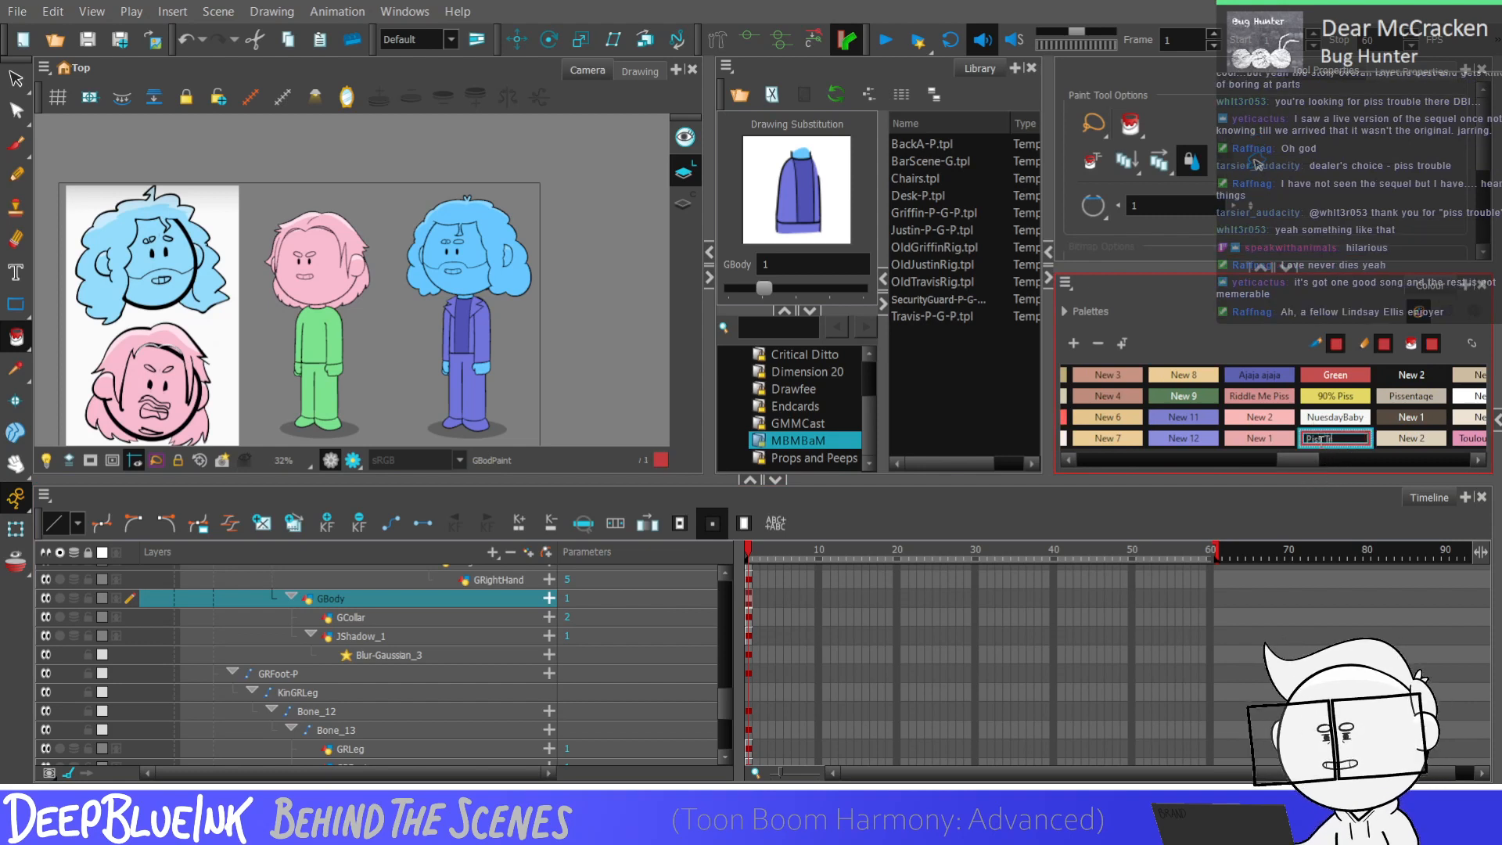
pyautogui.write('ouble')
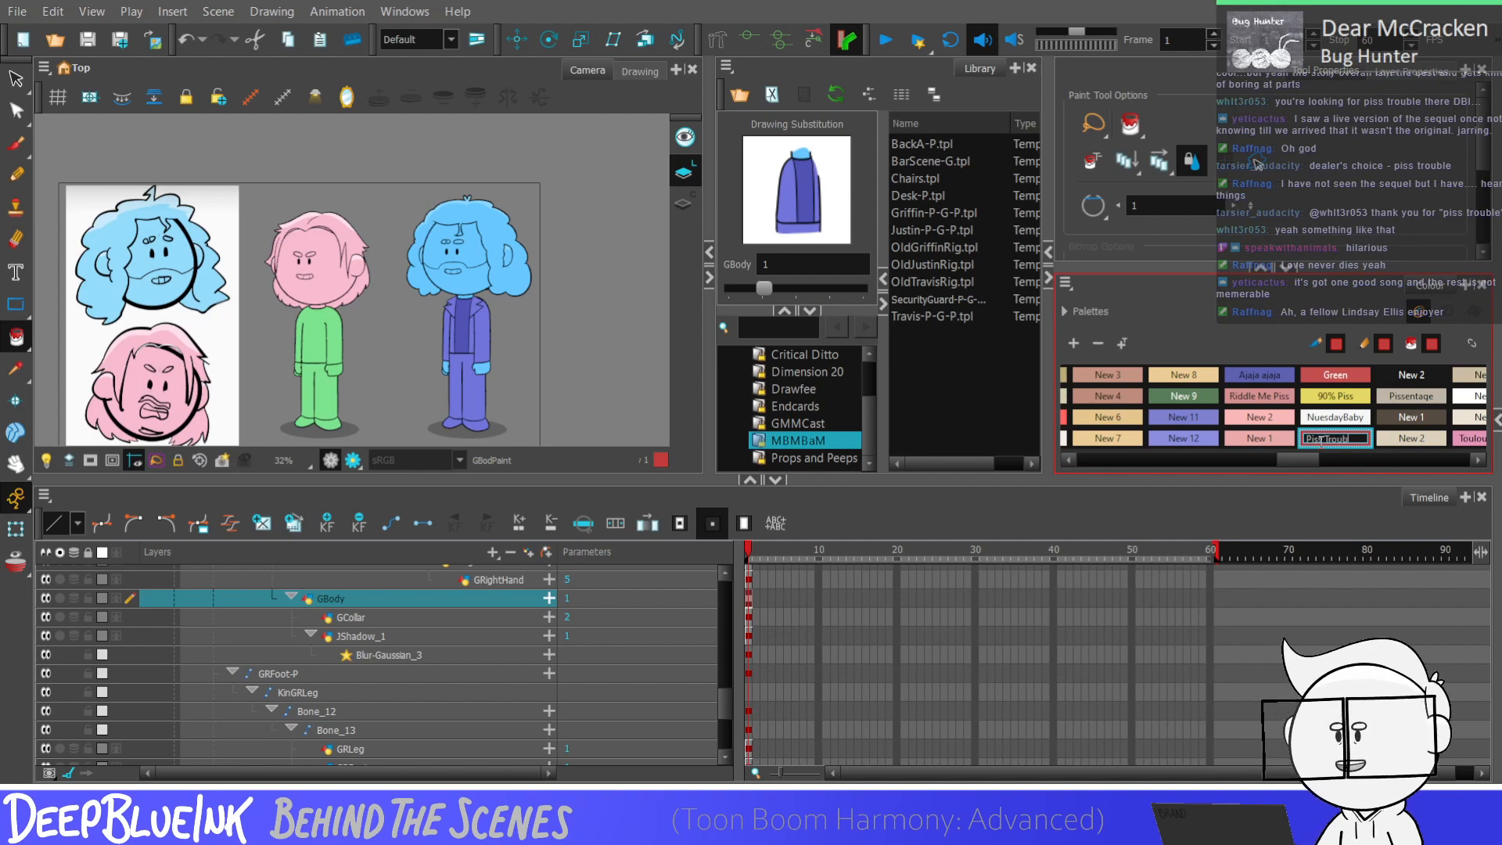
pyautogui.press('Tab')
pyautogui.press('Escape')
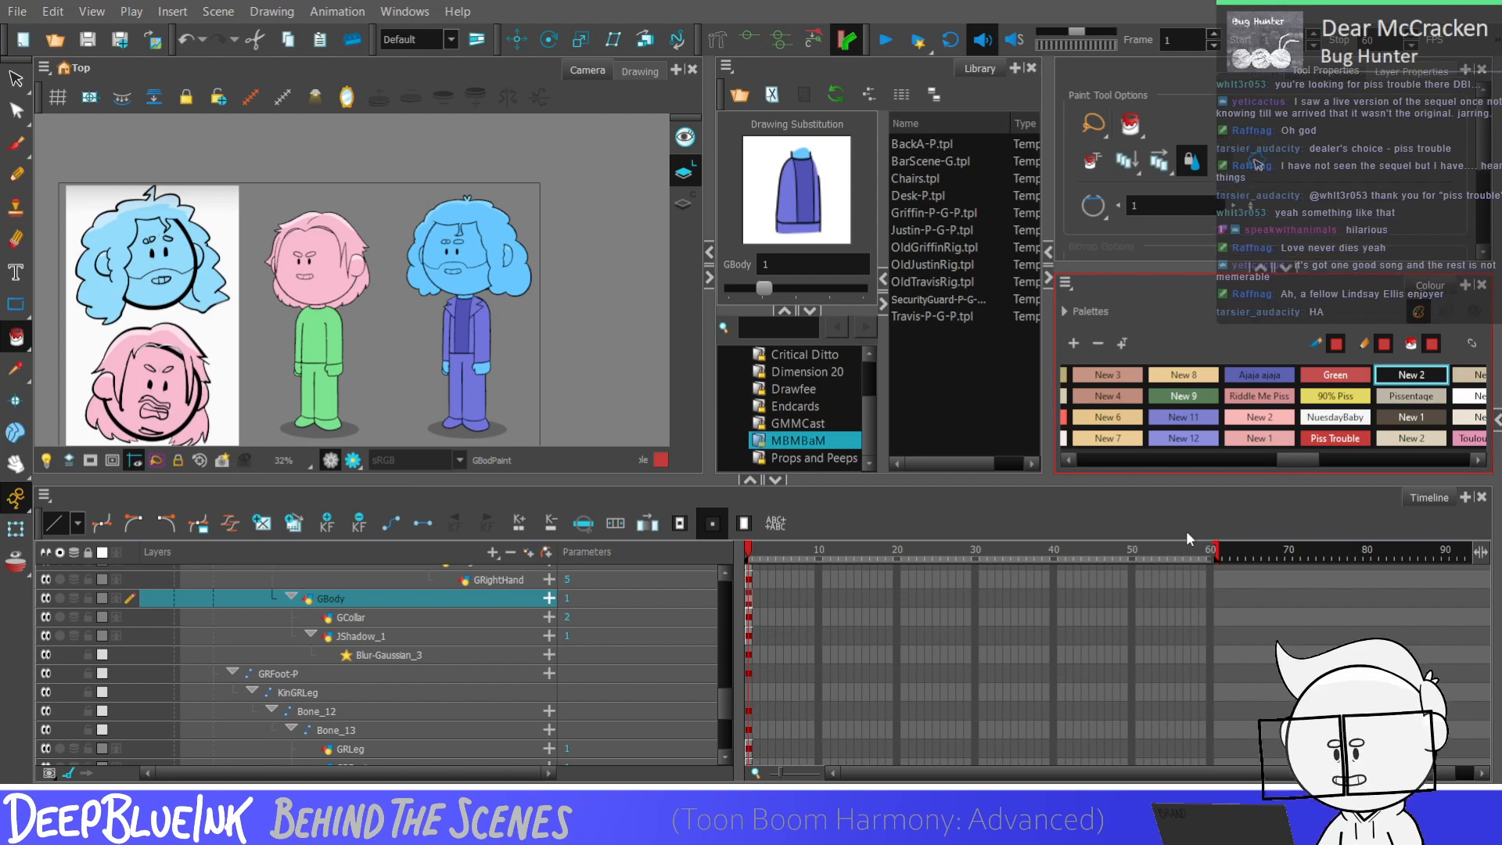
# Step: Try painting the shirt area of the blue-haired character's GBody drawing with the white NuesdayBaby swatch
pyautogui.click(1365, 462)
pyautogui.moveTo(1364, 460); pyautogui.dragTo(1404, 460)
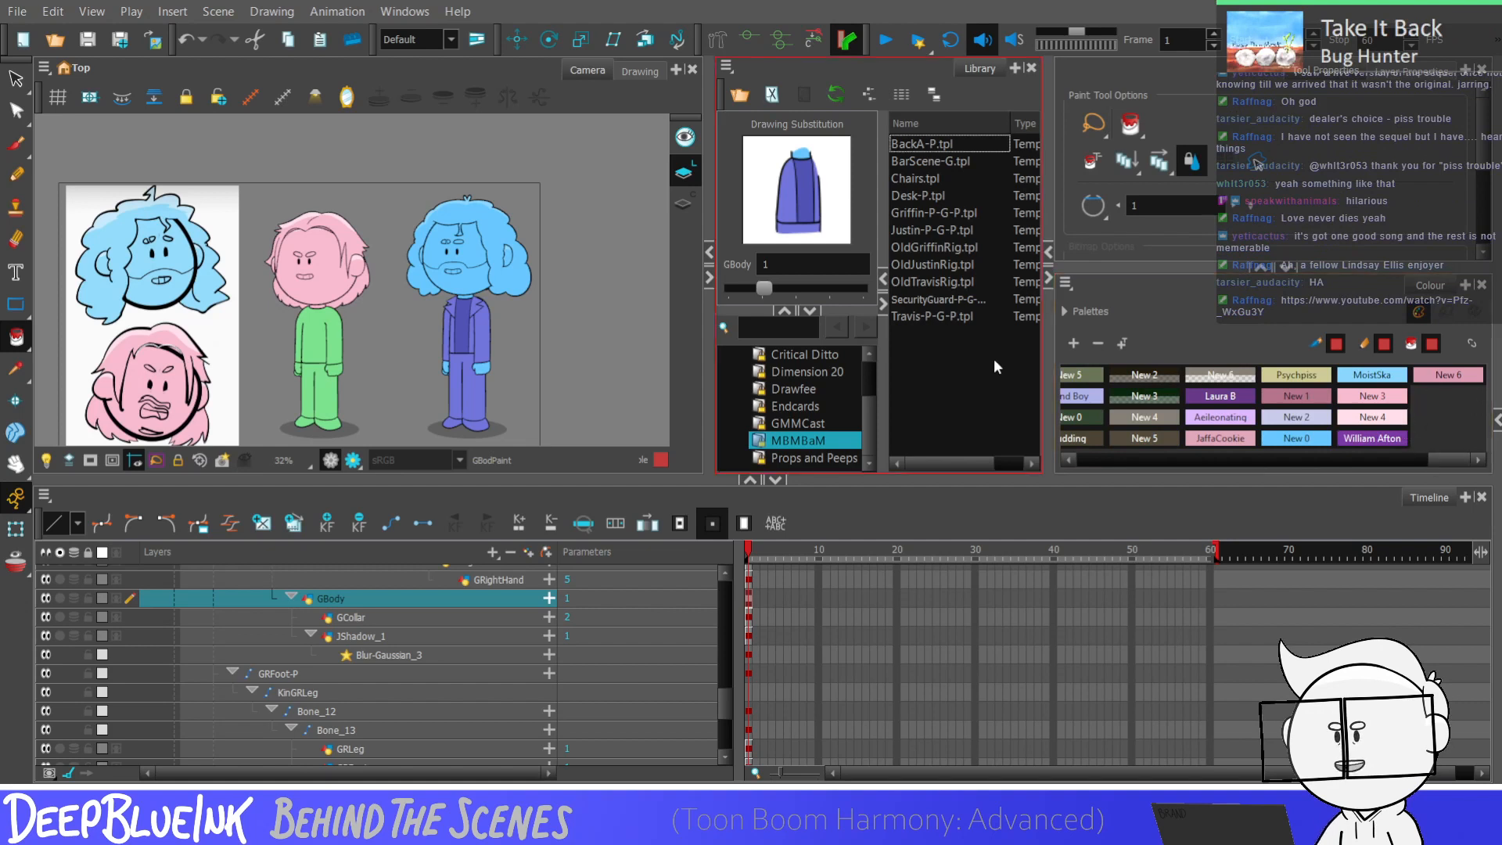
pyautogui.click(15, 368)
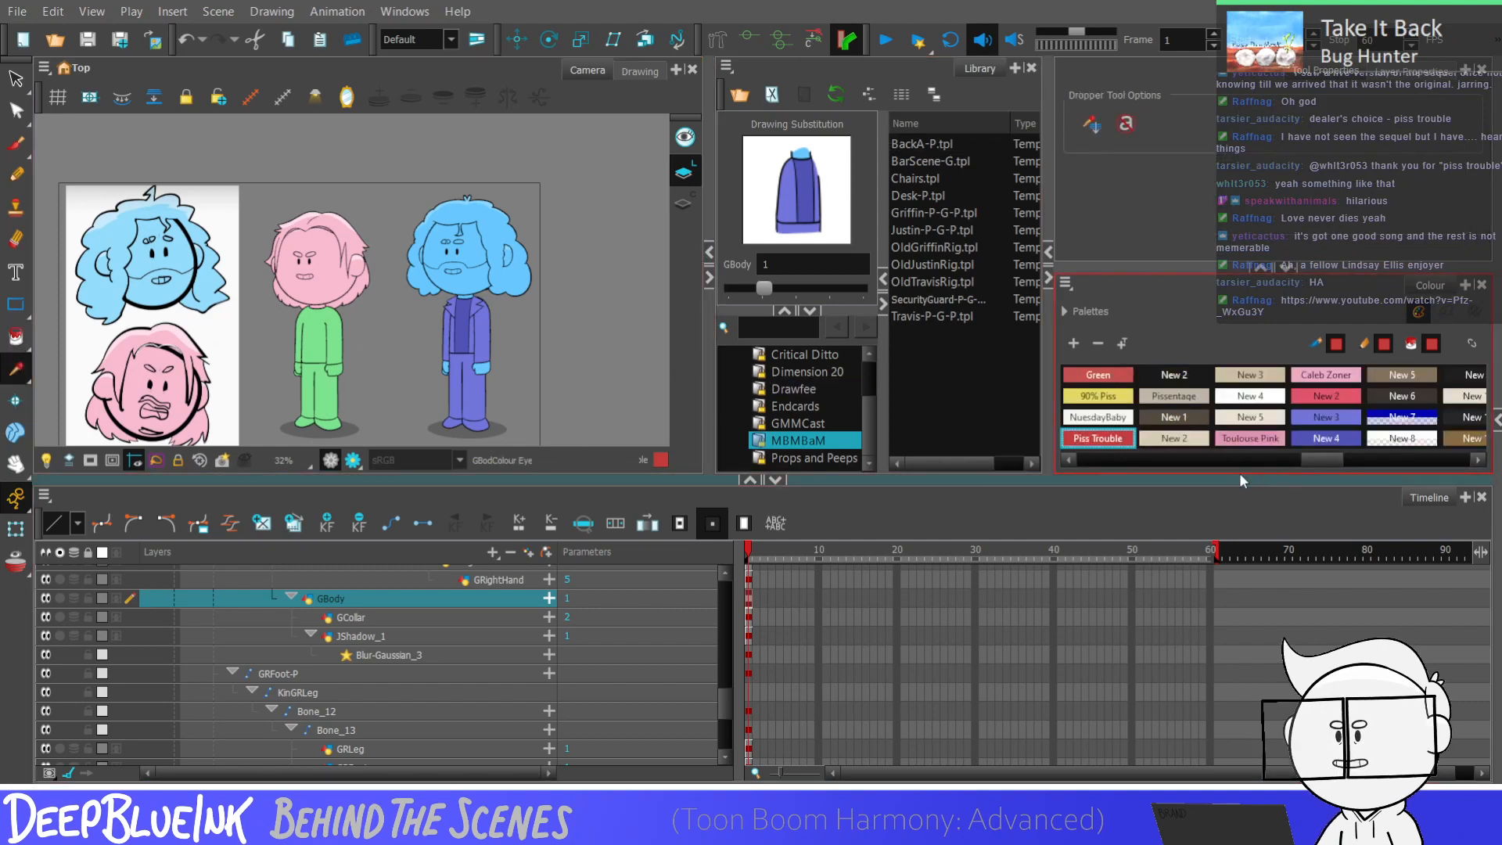
pyautogui.click(1107, 419)
pyautogui.click(16, 337)
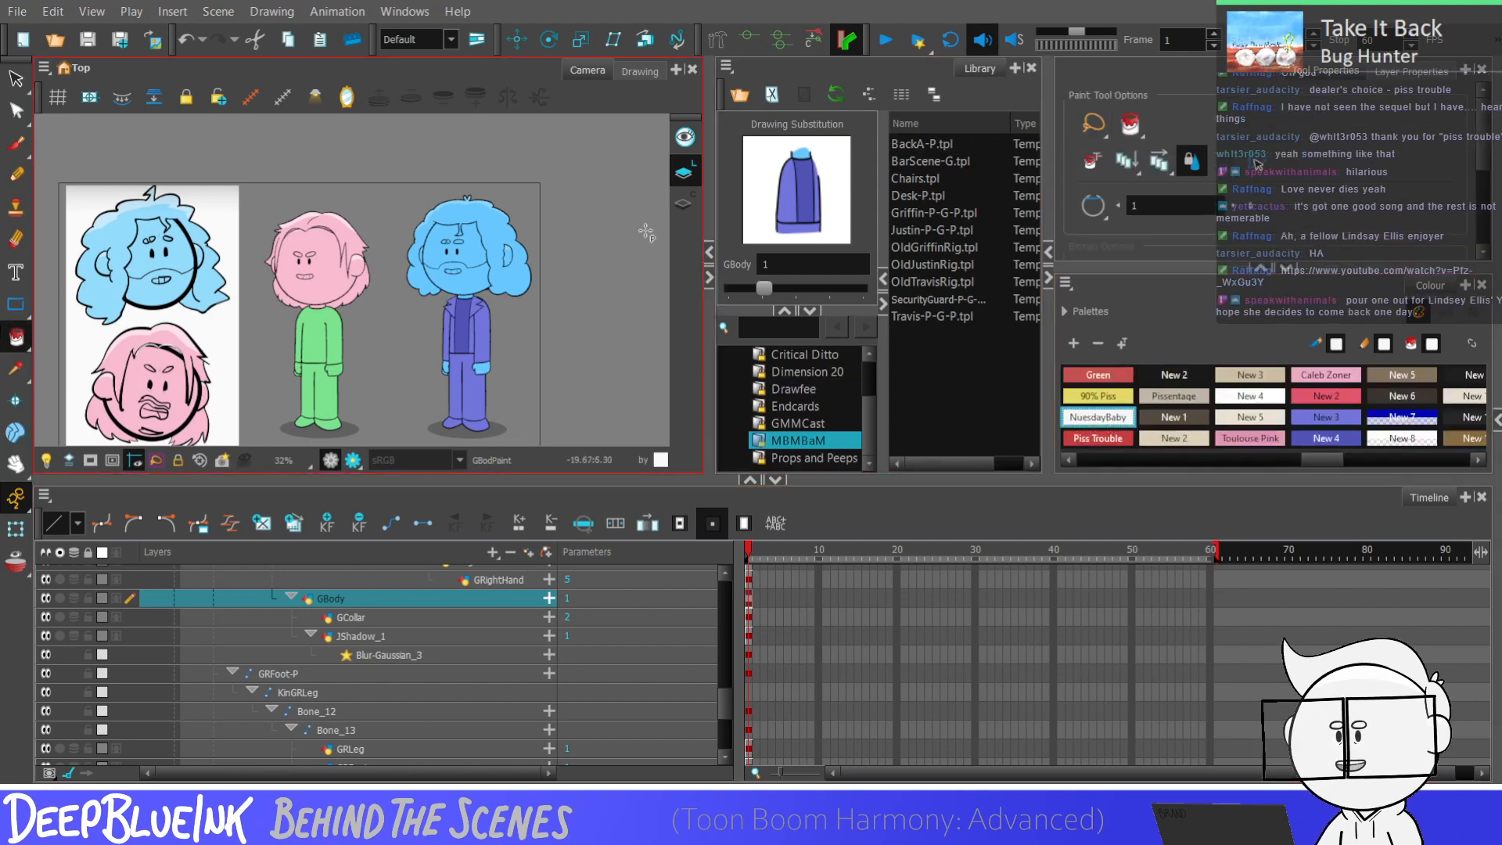
pyautogui.scroll(2, 465, 321)
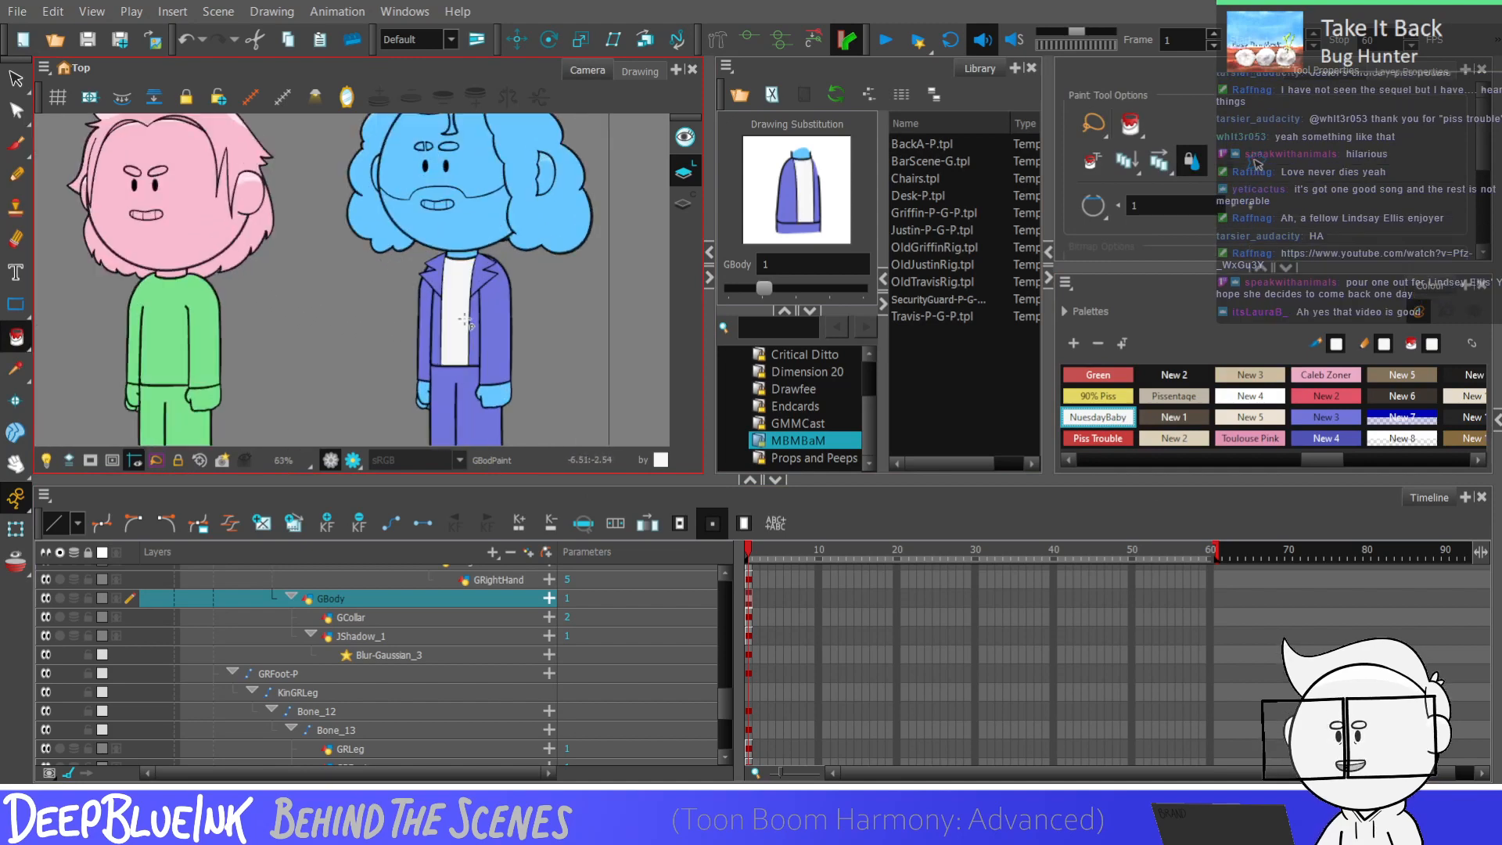
pyautogui.scroll(-3, 466, 321)
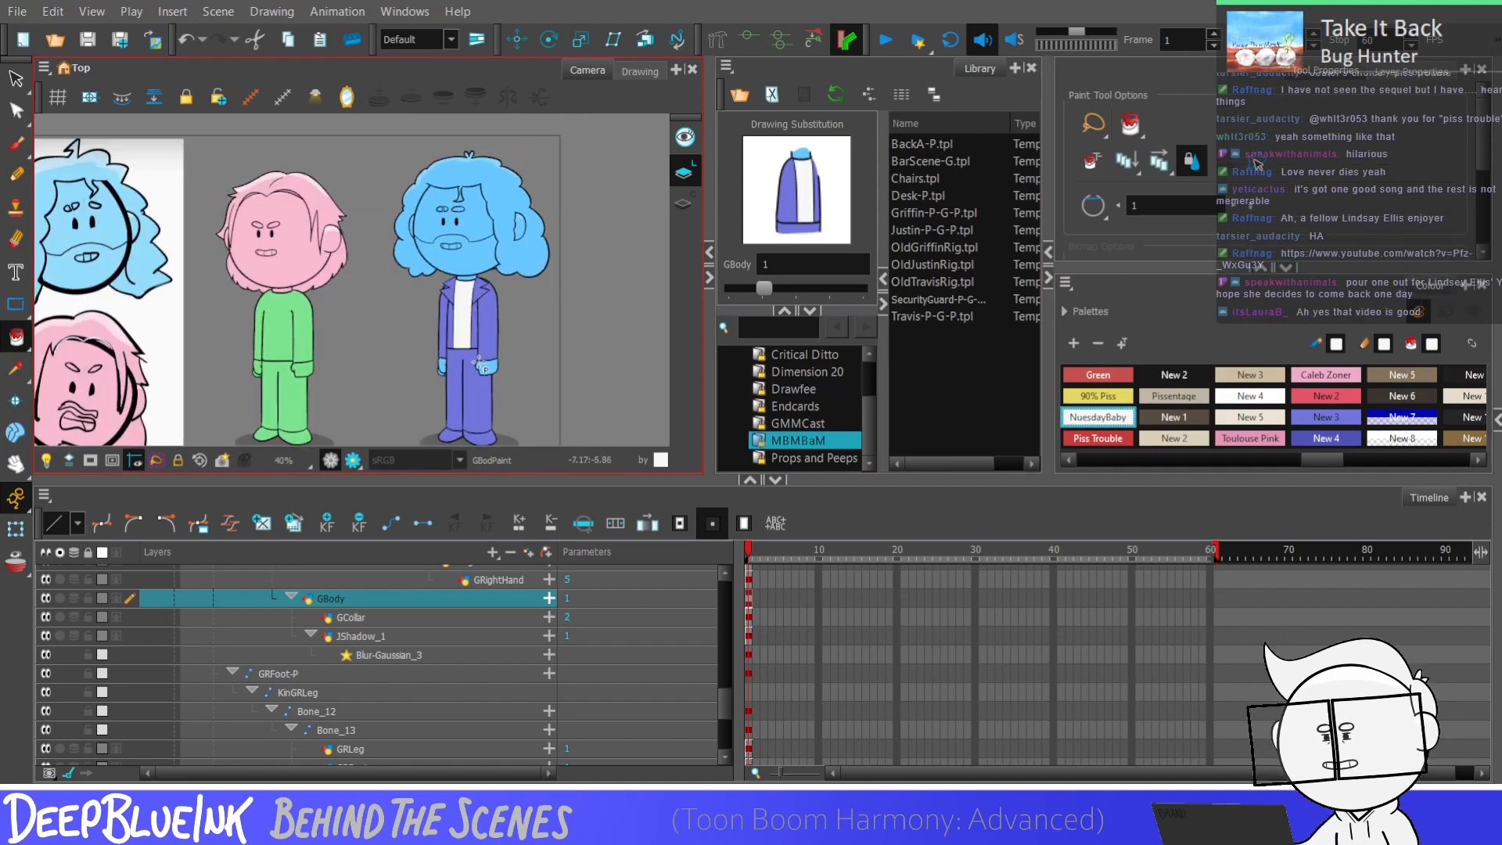
pyautogui.scroll(-1, 477, 324)
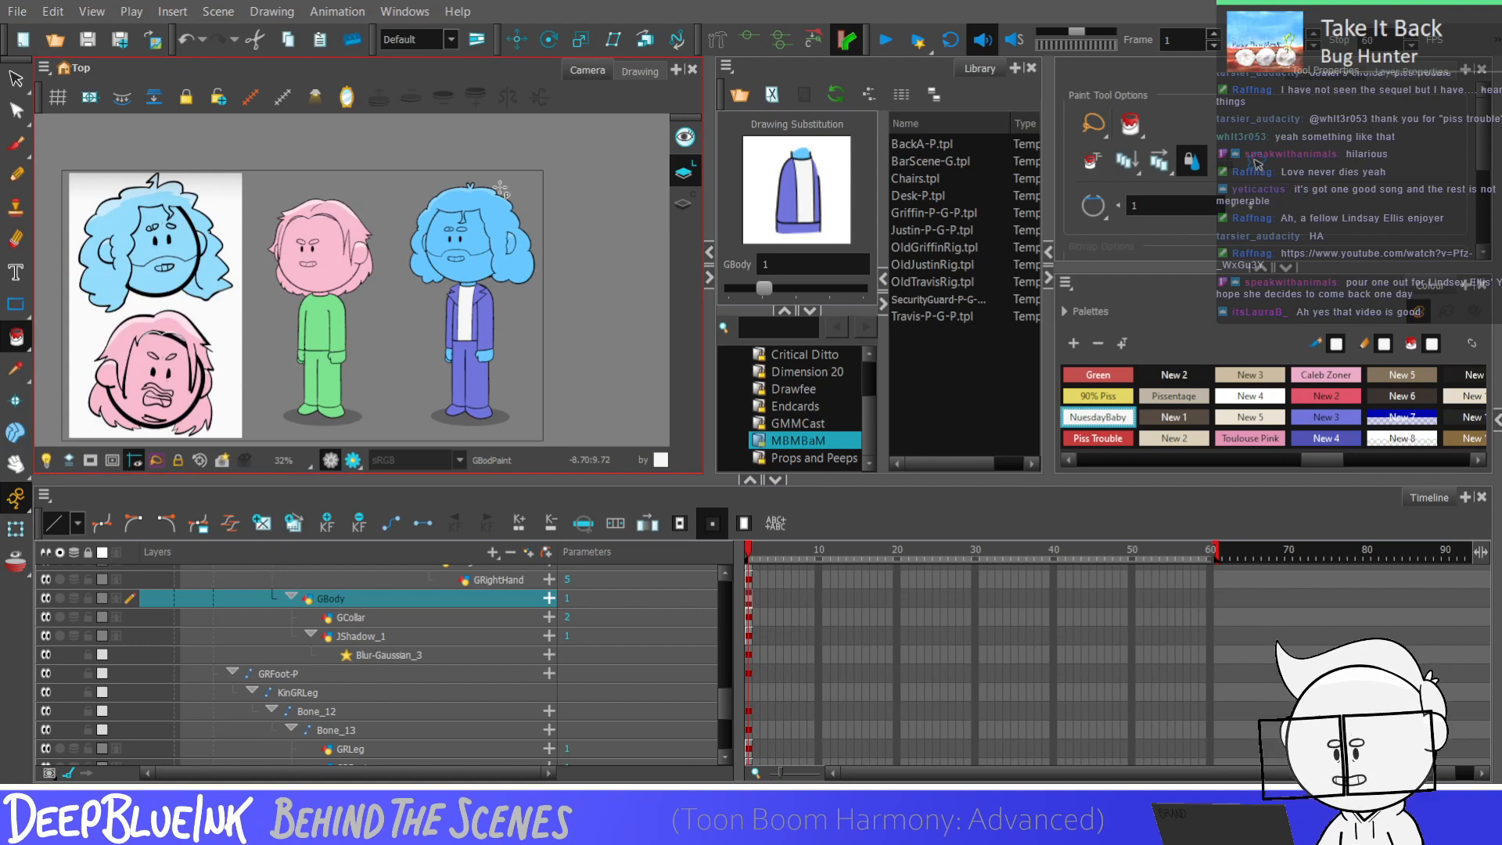
pyautogui.scroll(-1, 501, 191)
pyautogui.scroll(1, 501, 190)
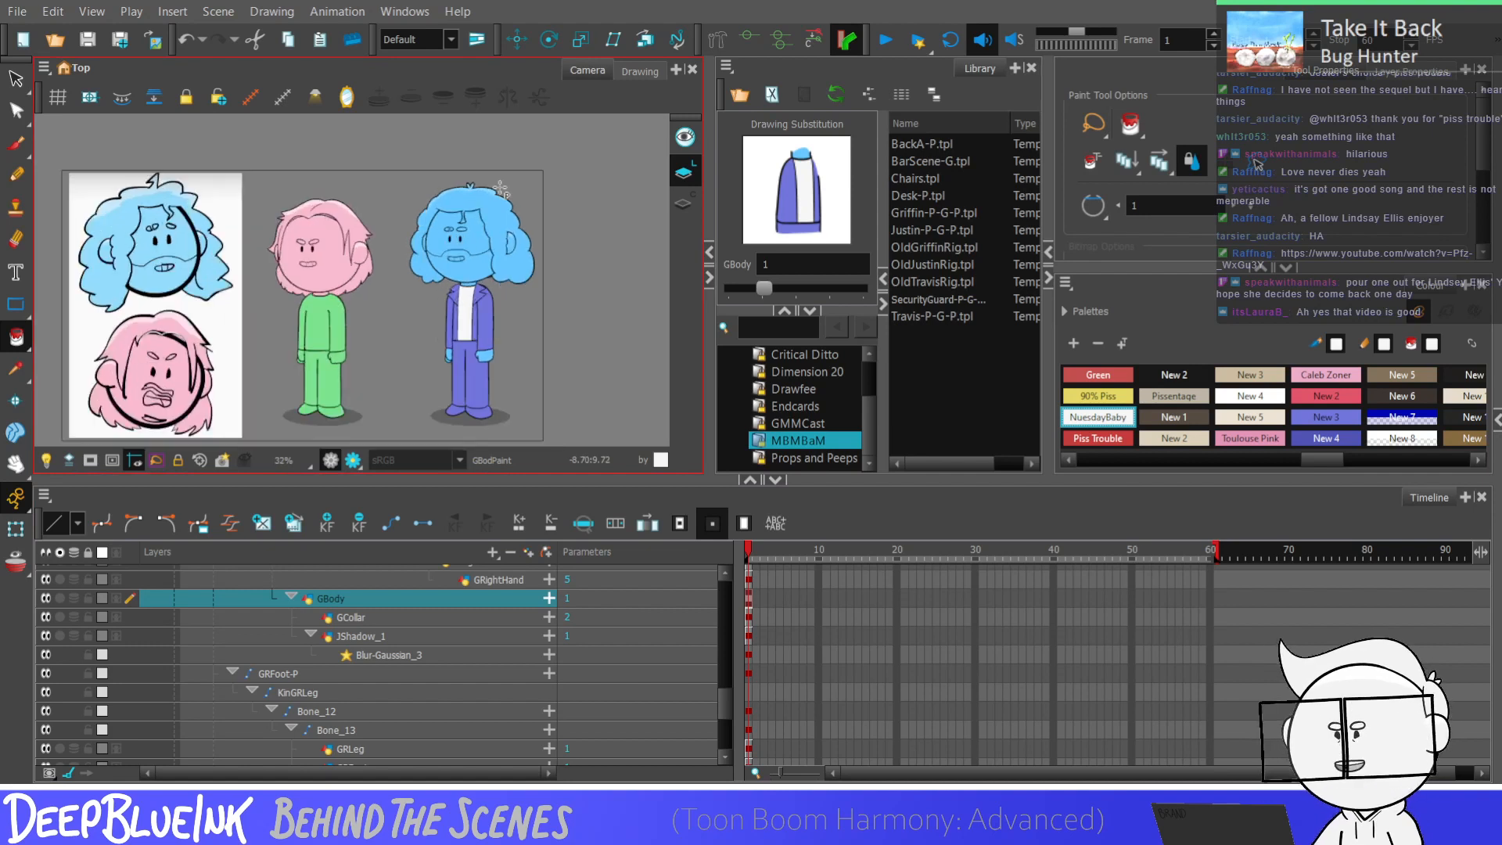
# Step: Try the light blue New 0 swatch on the shirt area of the blue-haired character's GBody drawing
pyautogui.click(1285, 457)
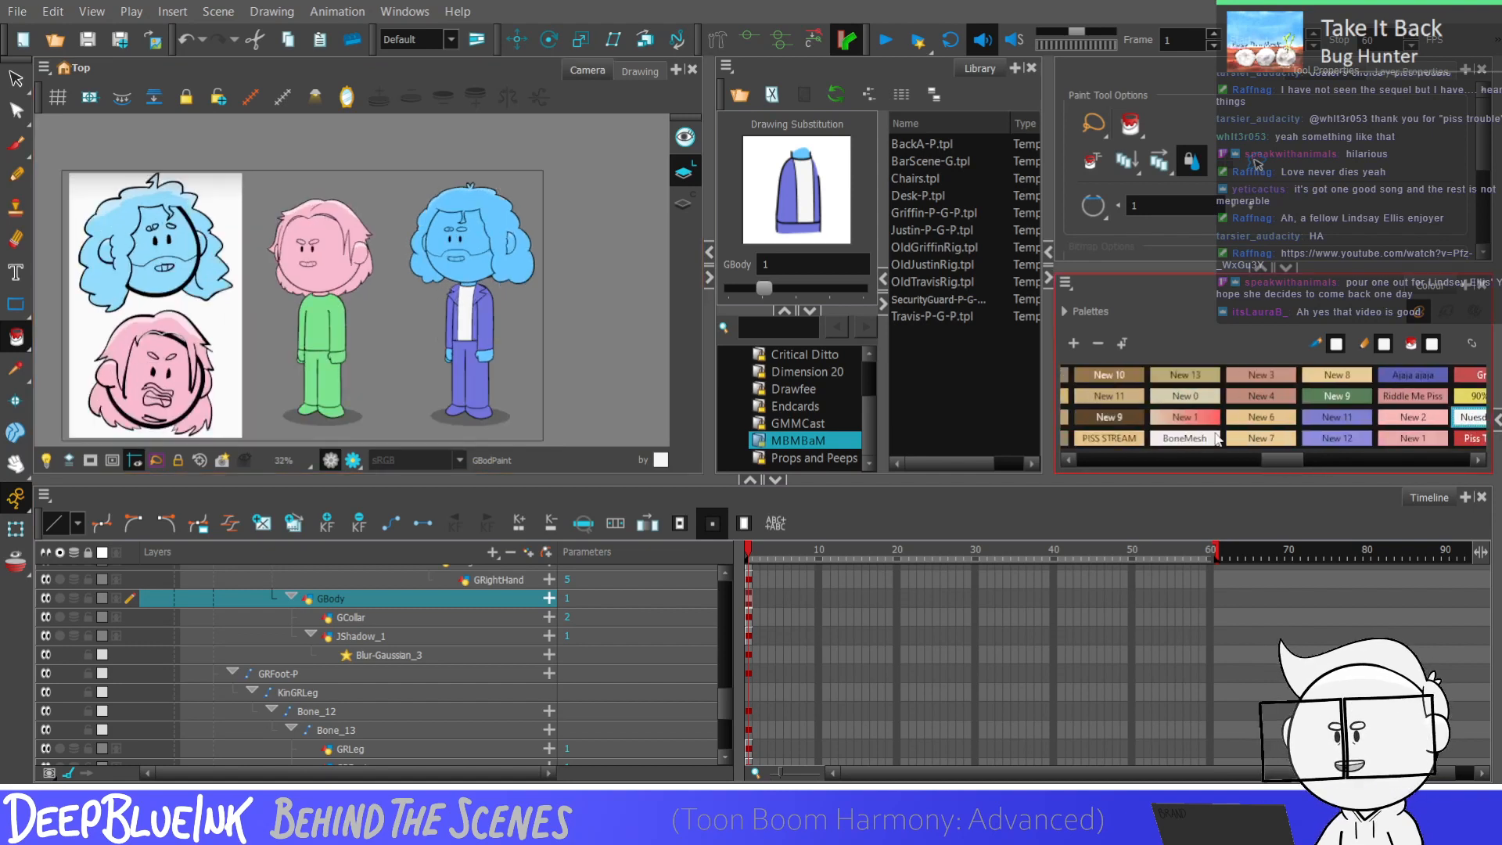
pyautogui.scroll(3, 467, 283)
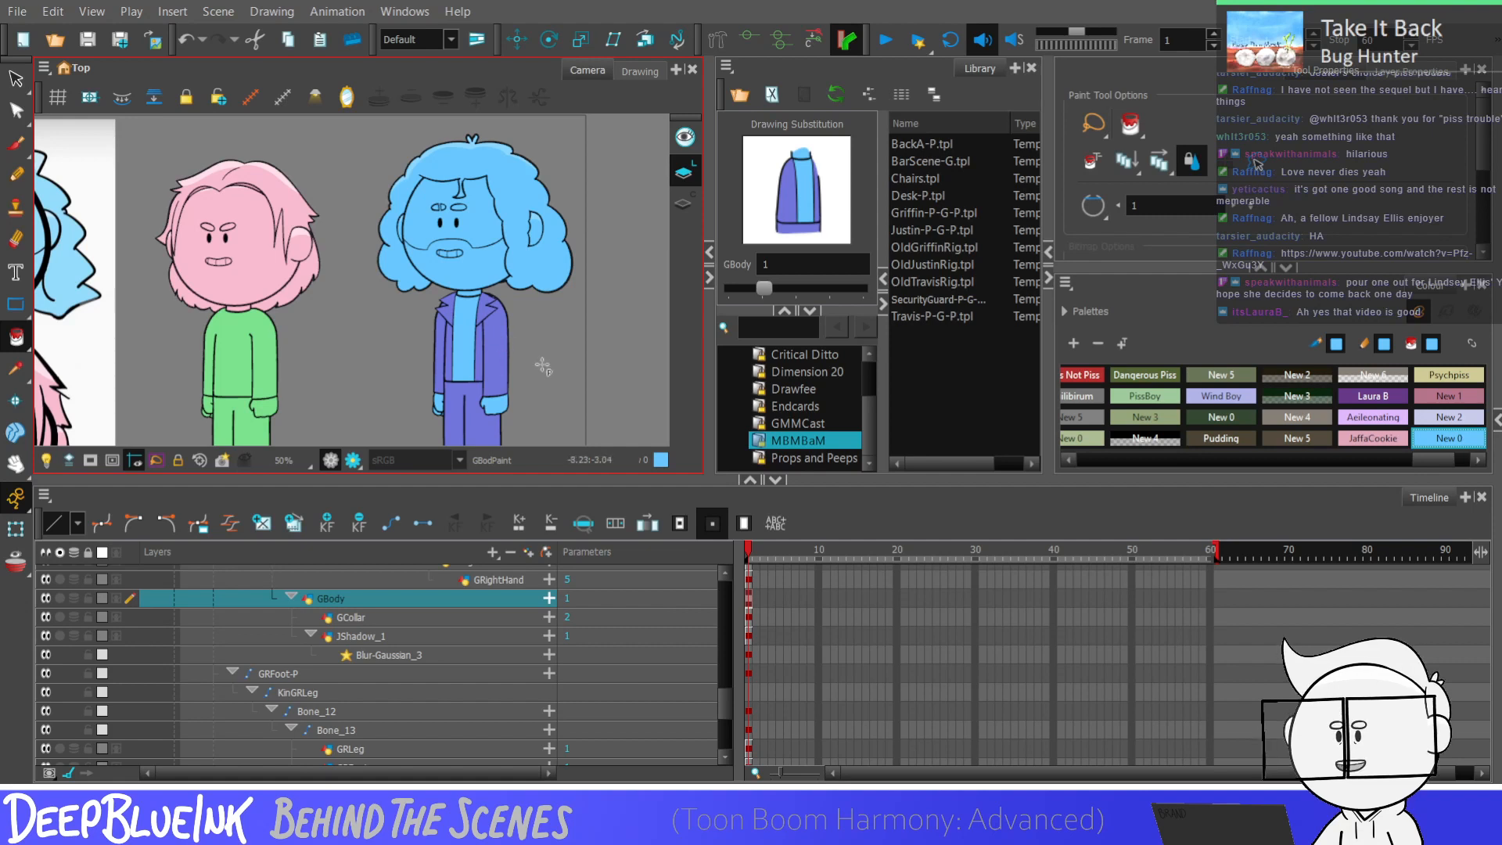
pyautogui.click(466, 336)
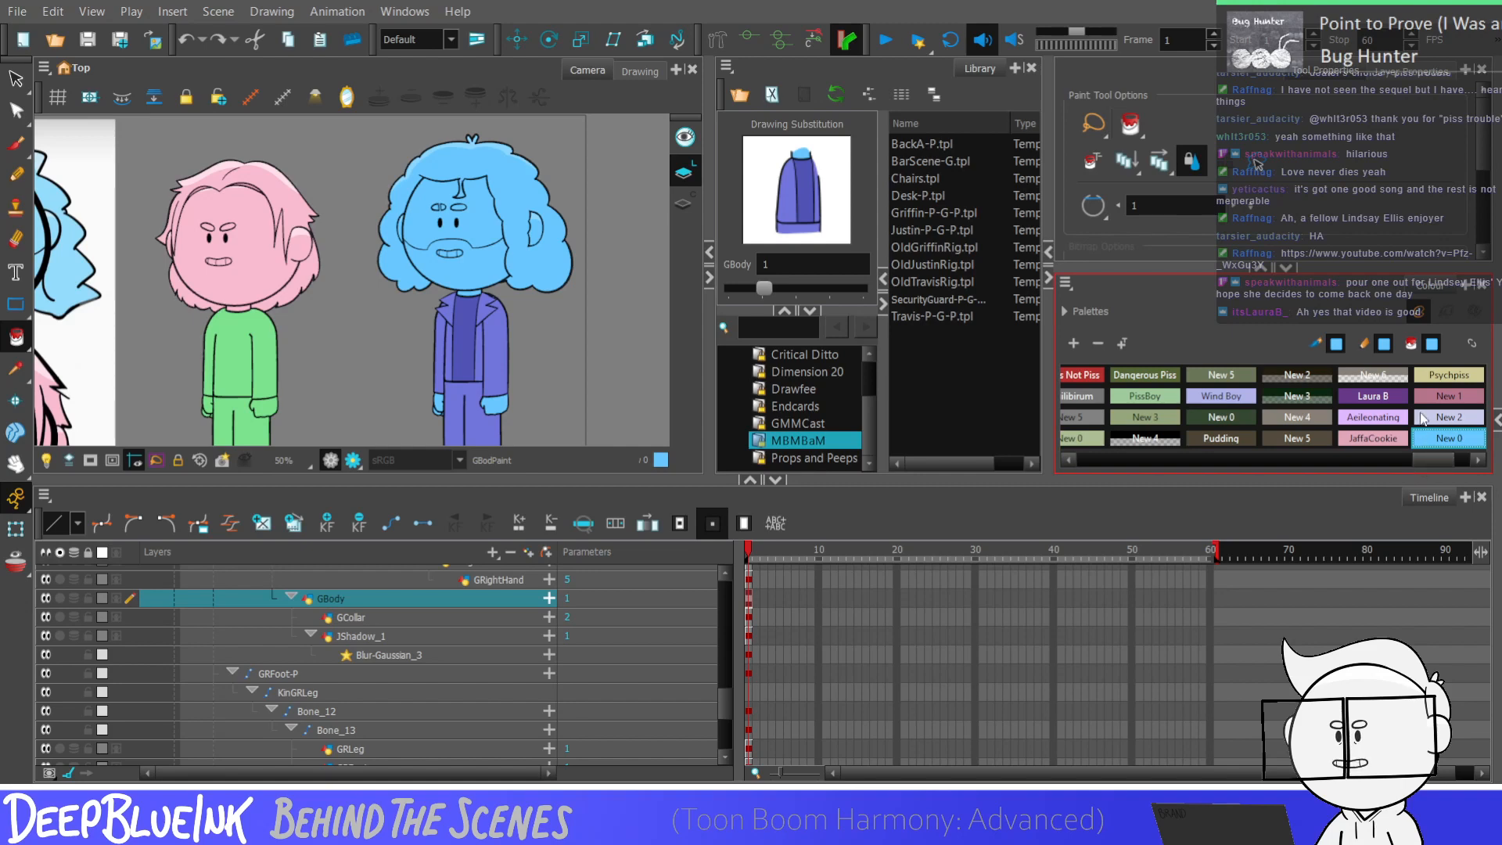
# Step: Sample the New 3 purple from the blue-haired character's outfit with the Dropper tool
pyautogui.hscroll(-1, 1419, 462)
pyautogui.moveTo(1419, 462); pyautogui.dragTo(1087, 477)
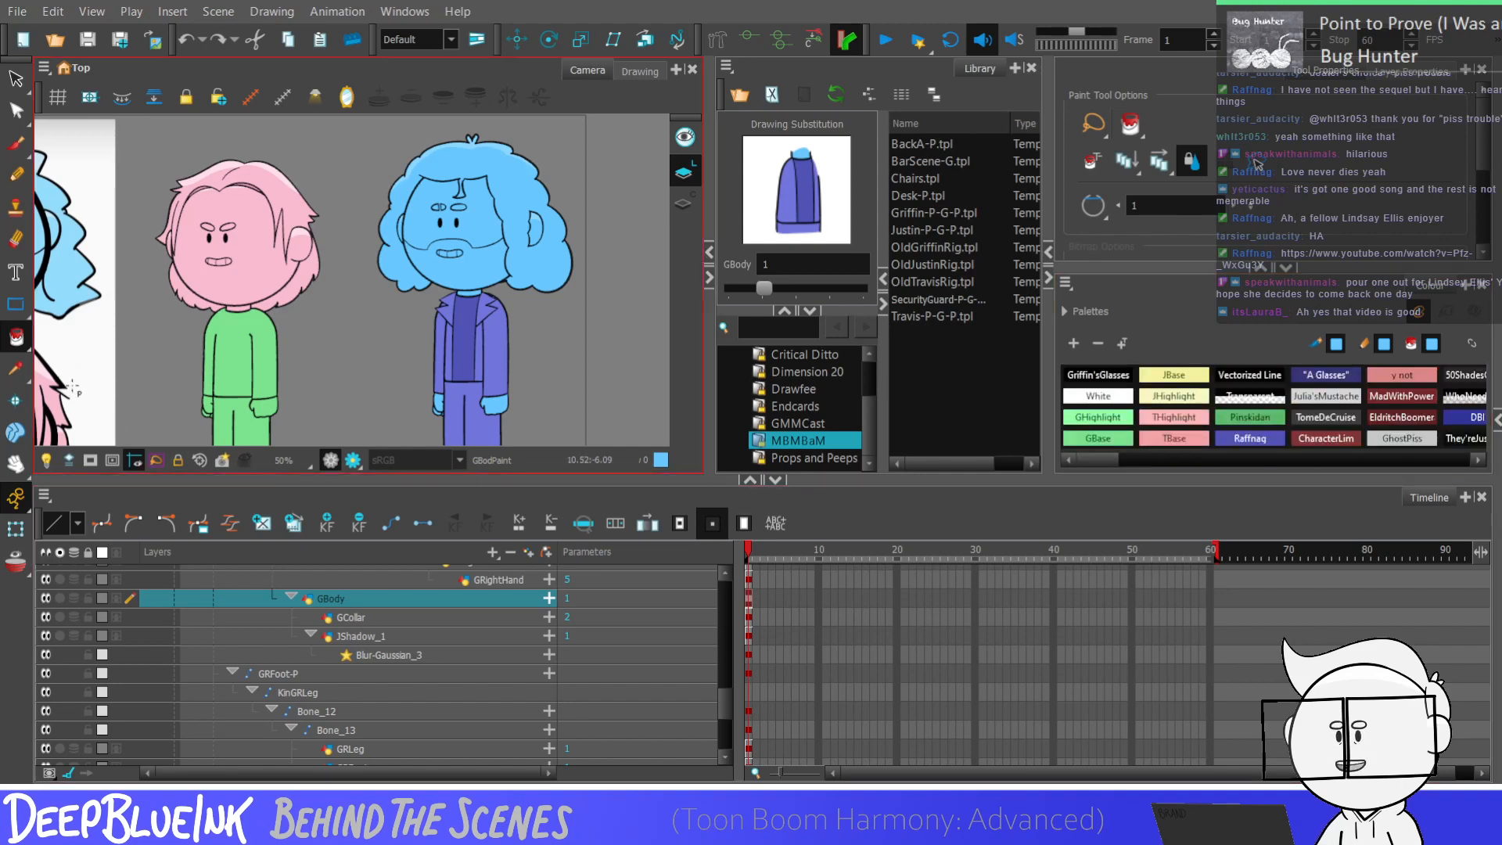
pyautogui.click(16, 368)
pyautogui.scroll(-2, 518, 287)
pyautogui.click(501, 368)
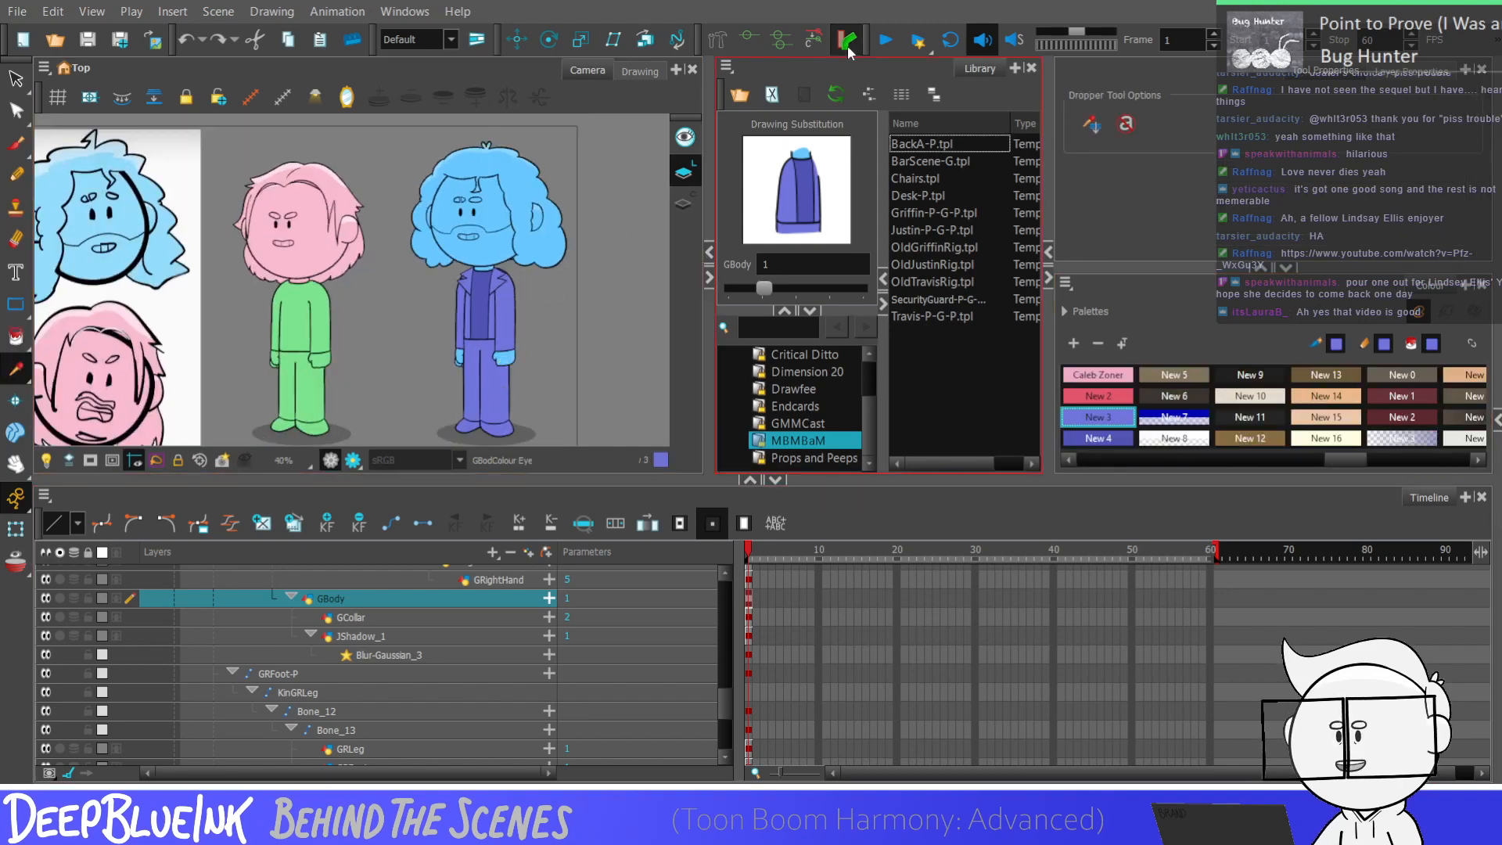
# Step: Check both character rigs in their unposed T-pose and return them to the arms-down pose
pyautogui.scroll(1, 577, 283)
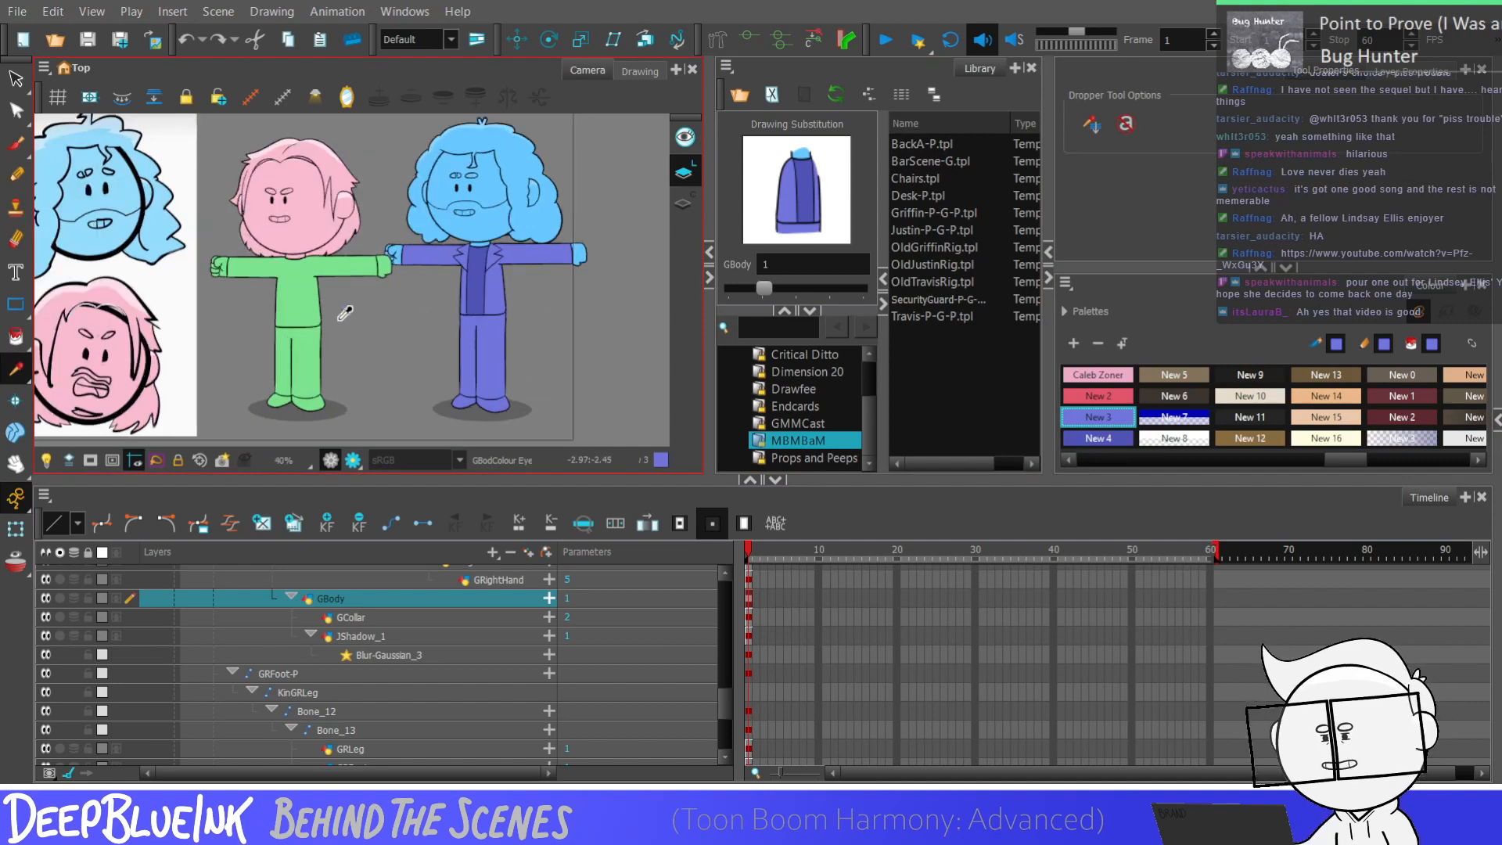
pyautogui.hotkey('alt', 'i')
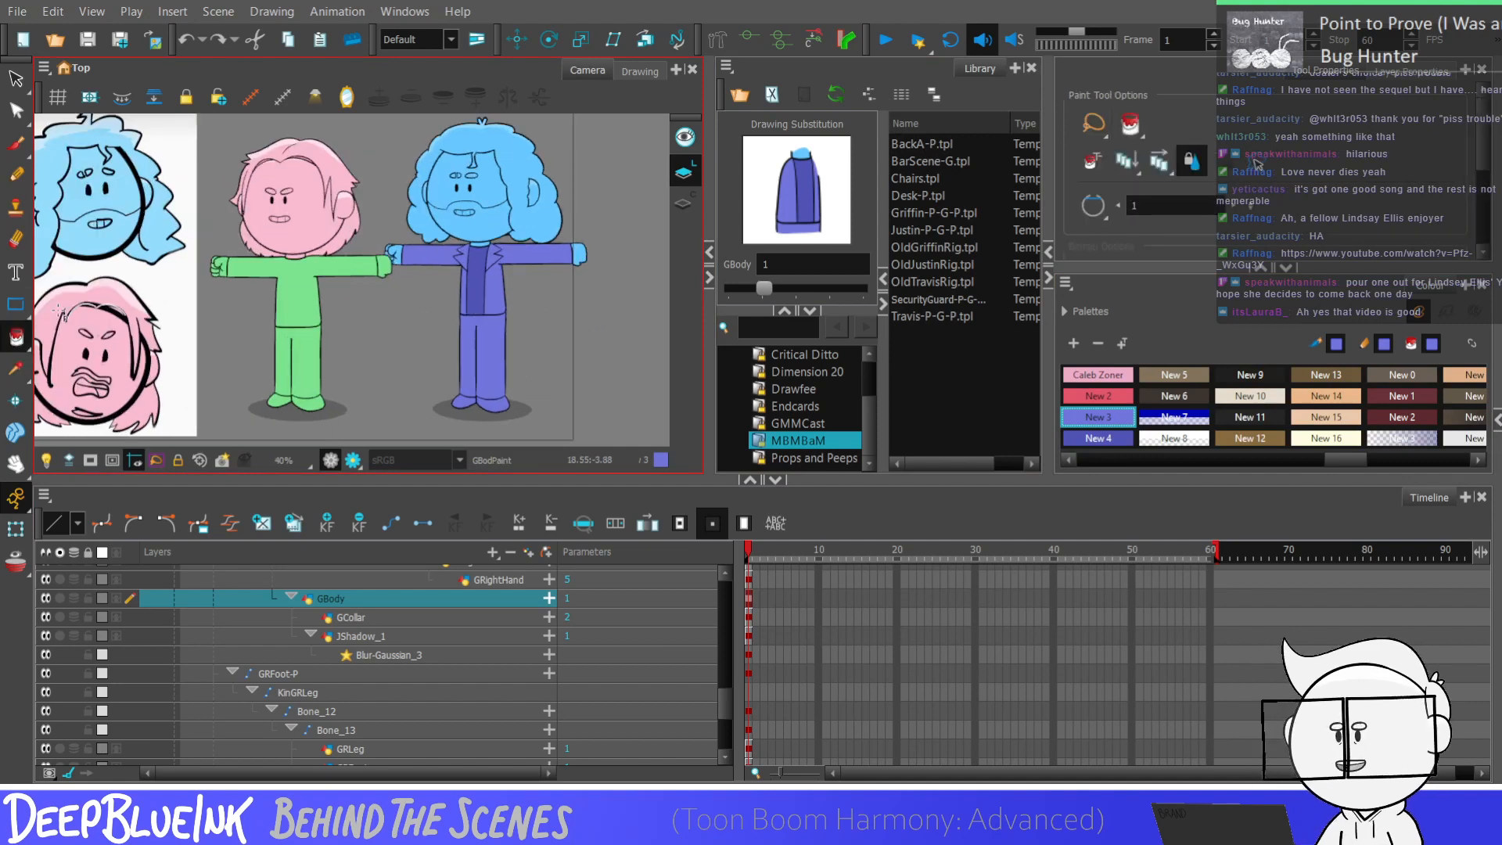
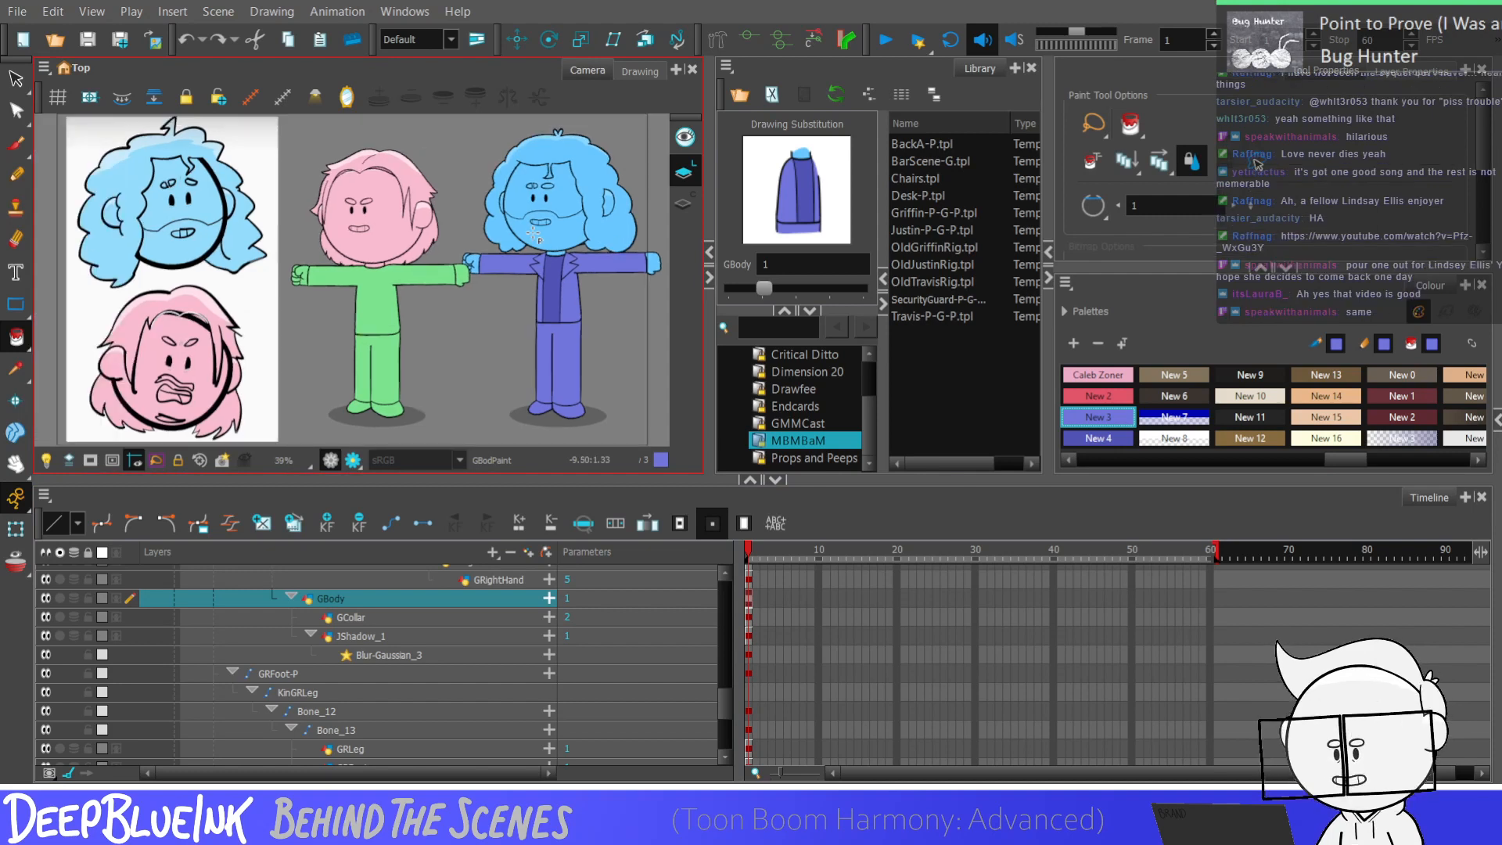
pyautogui.hotkey('shift', 'm')
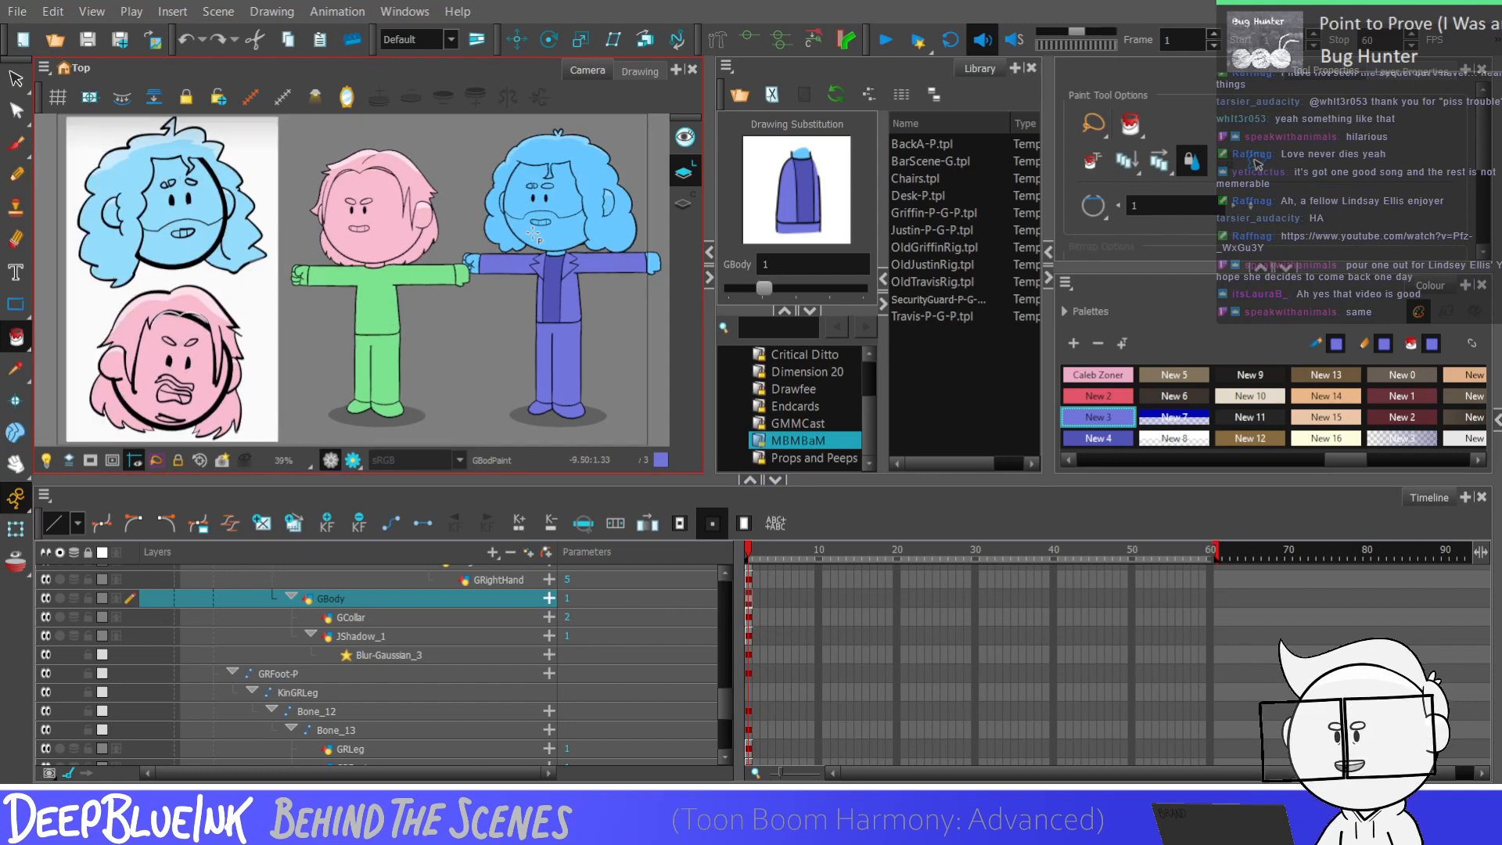
pyautogui.click(842, 43)
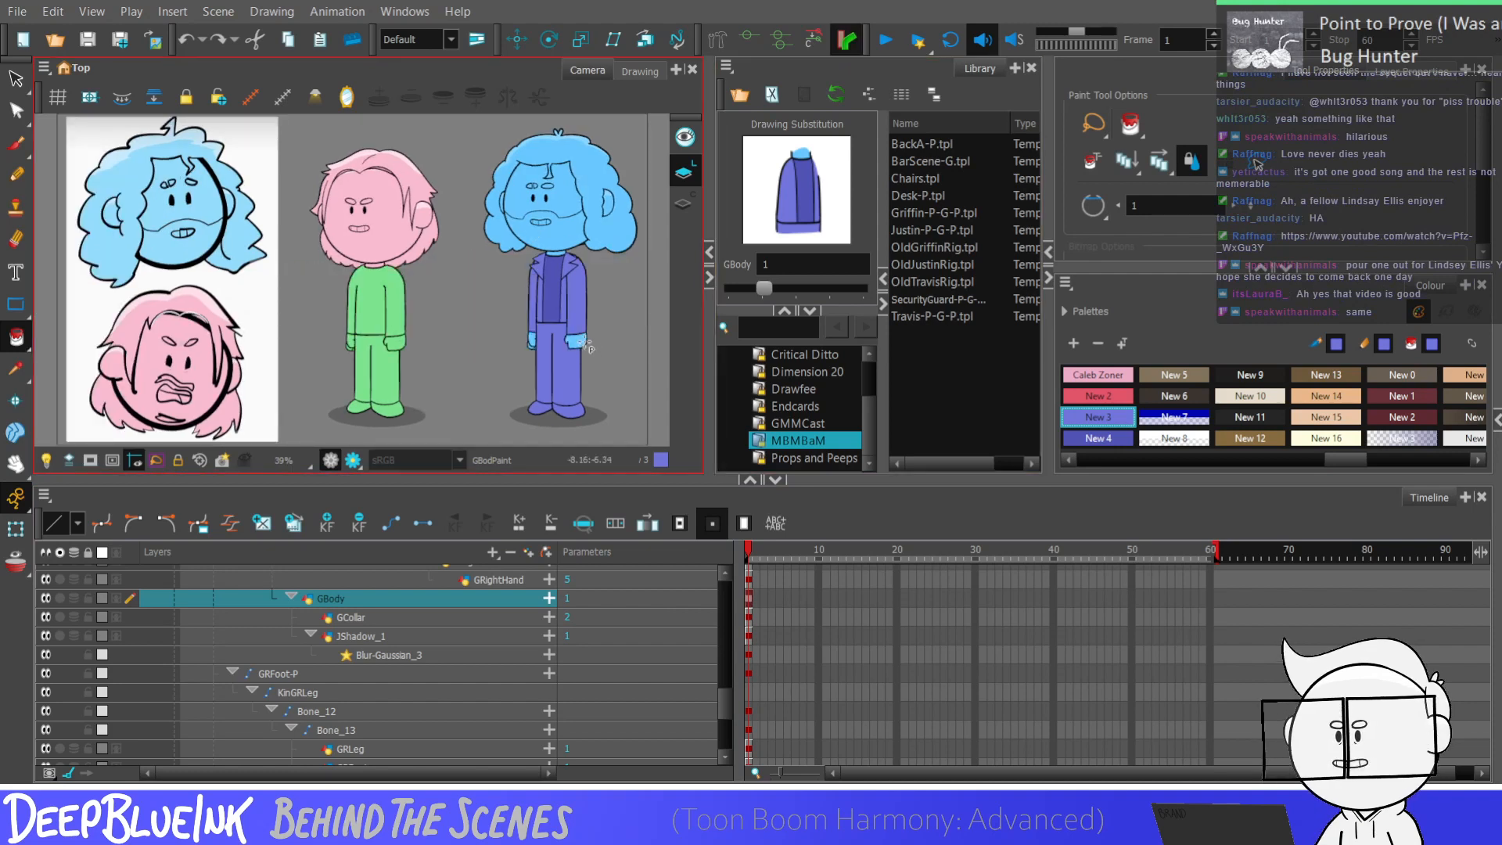
# Step: Collapse the layer hierarchy, expand the Arin-P-G-P rig and select its GMouth drawing
pyautogui.click(721, 703)
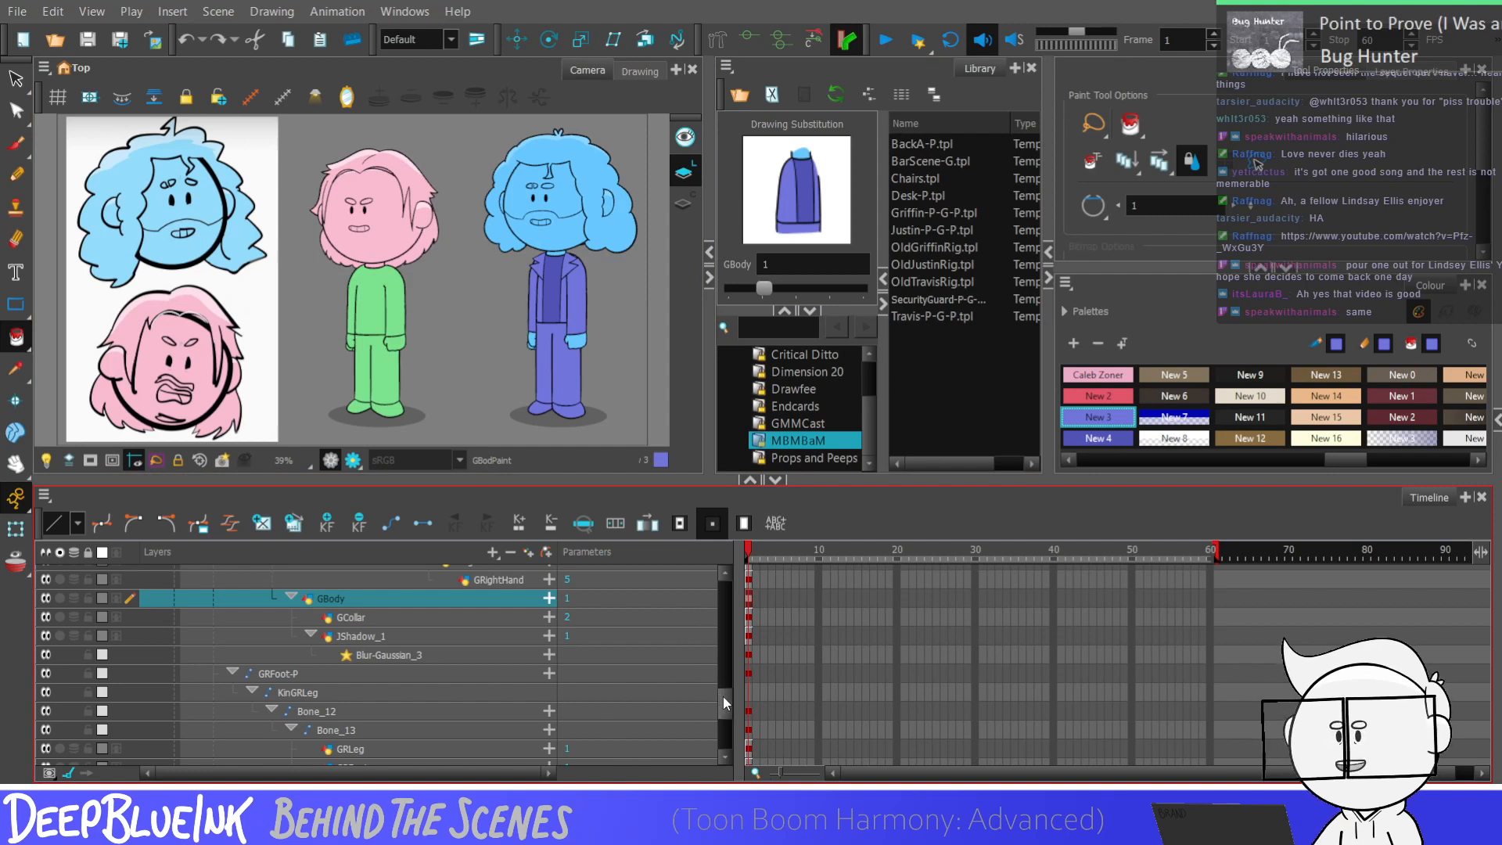
pyautogui.moveTo(723, 696); pyautogui.dragTo(724, 664)
pyautogui.hotkey('ctrl', 'shift', '-')
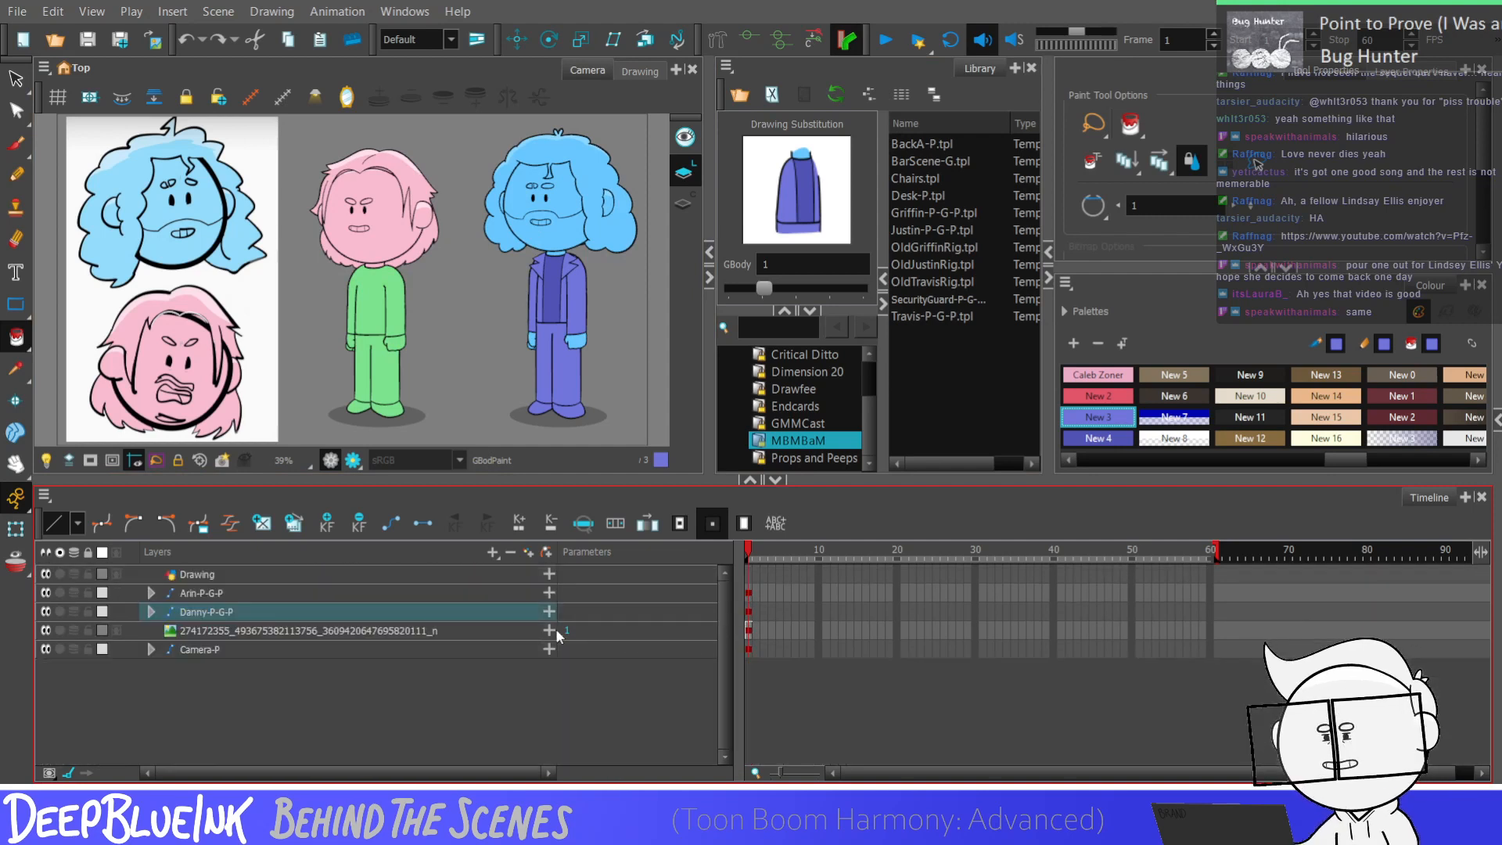
pyautogui.click(319, 591)
pyautogui.hotkey('ctrl', 'shift', '+')
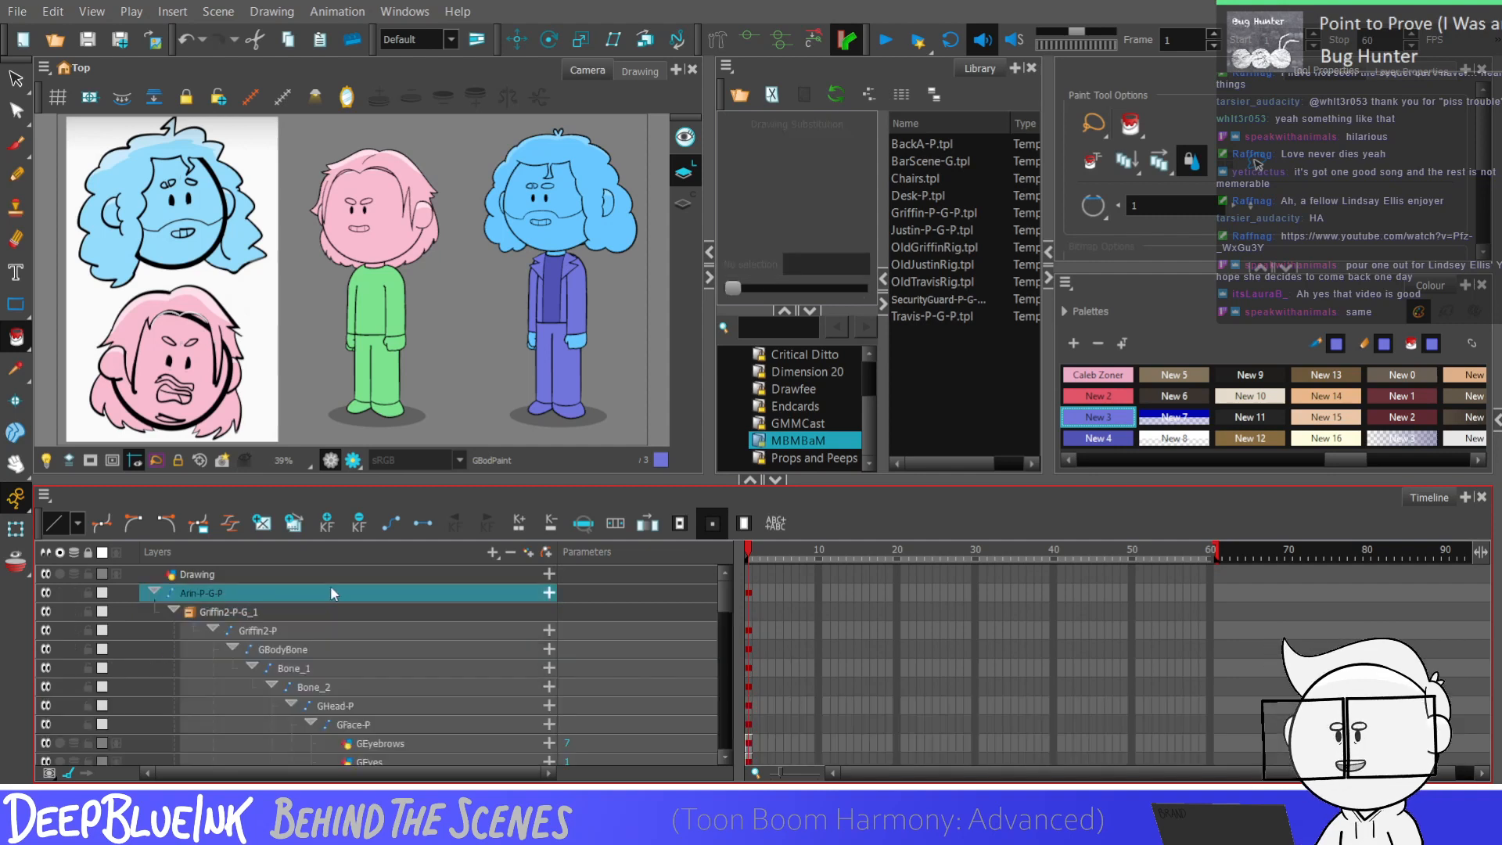
pyautogui.moveTo(724, 583); pyautogui.dragTo(720, 630)
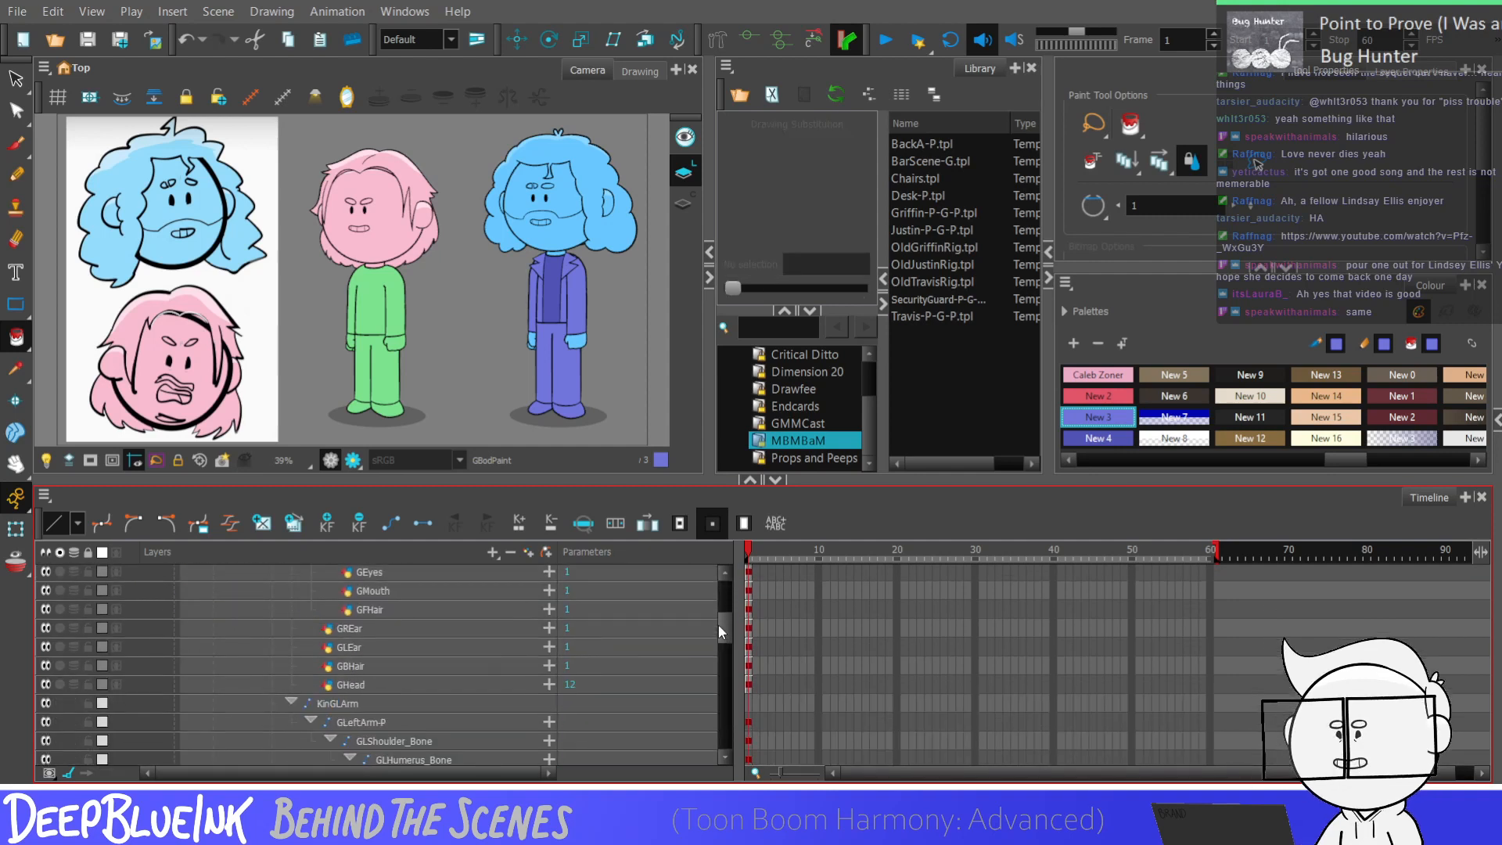
pyautogui.click(742, 591)
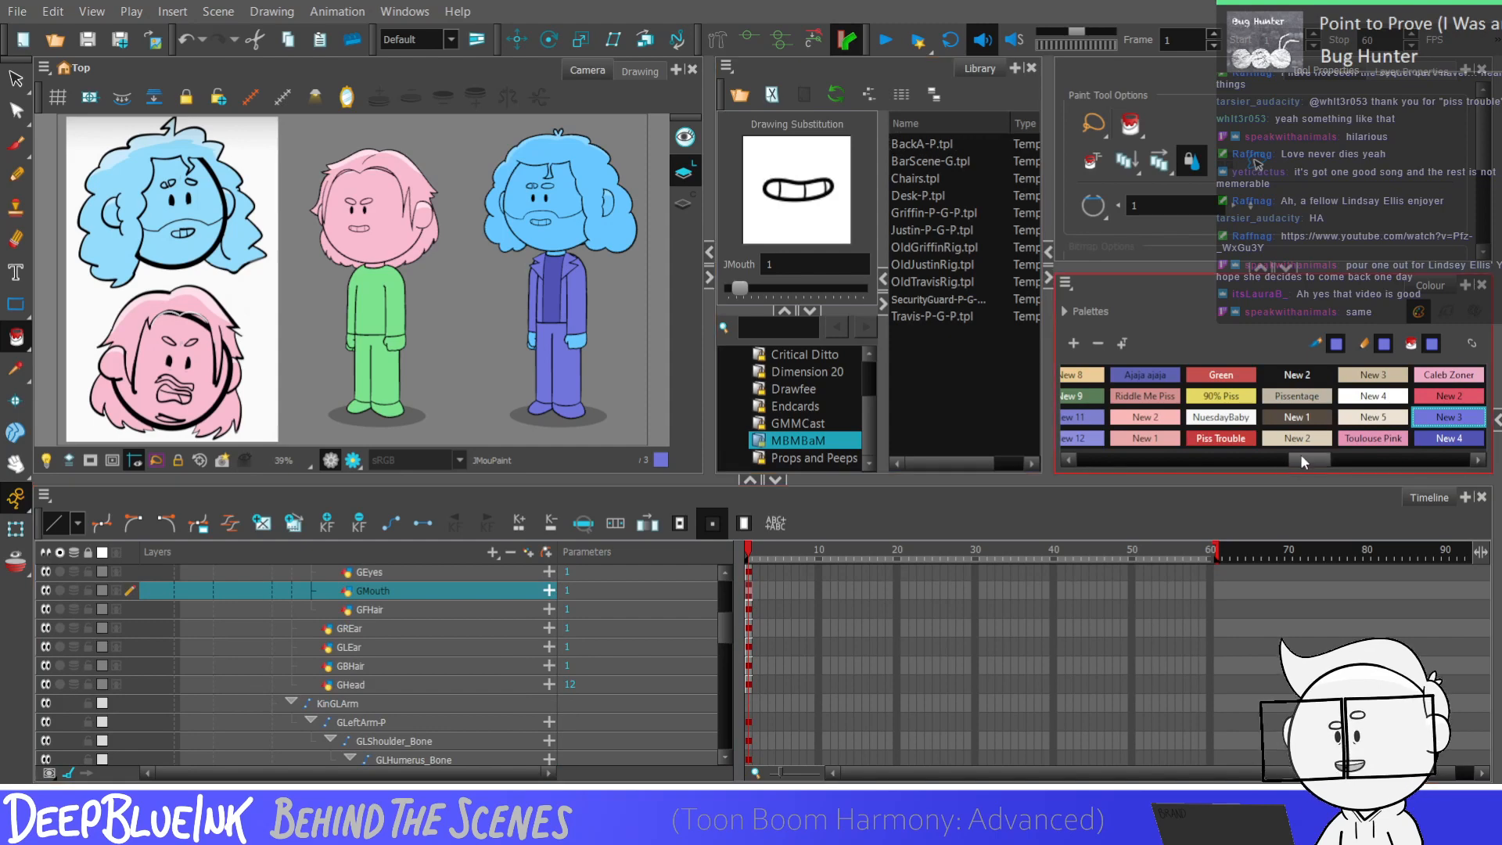
# Step: Choose the black Griffin'sGlasses swatch and the Pencil tool for the pink-haired character's GMouth drawing
pyautogui.moveTo(1300, 460); pyautogui.dragTo(1091, 460)
pyautogui.click(1097, 375)
pyautogui.hotkey('alt', '/')
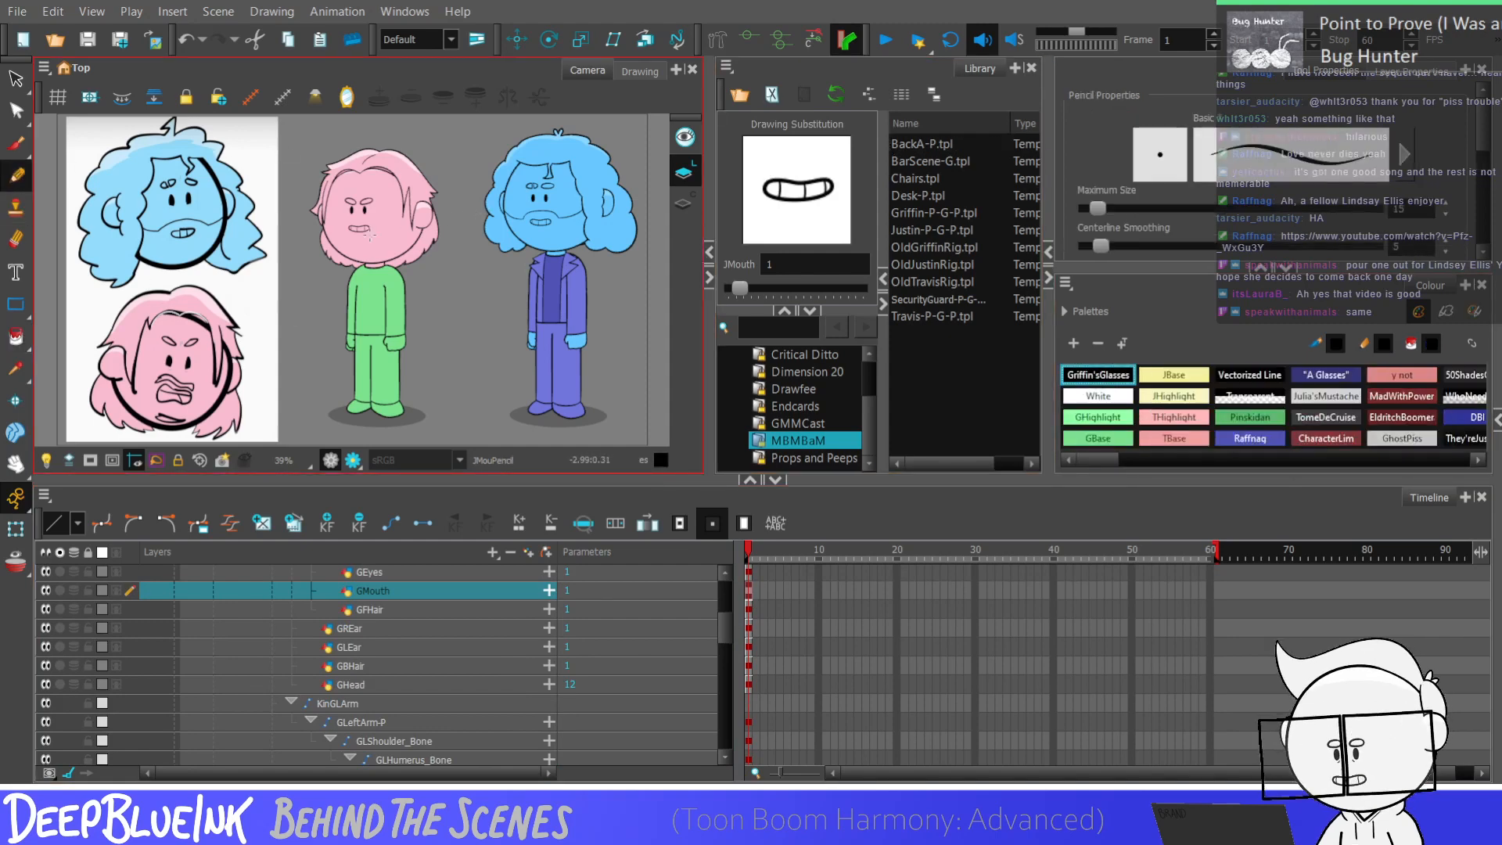
pyautogui.scroll(3, 353, 233)
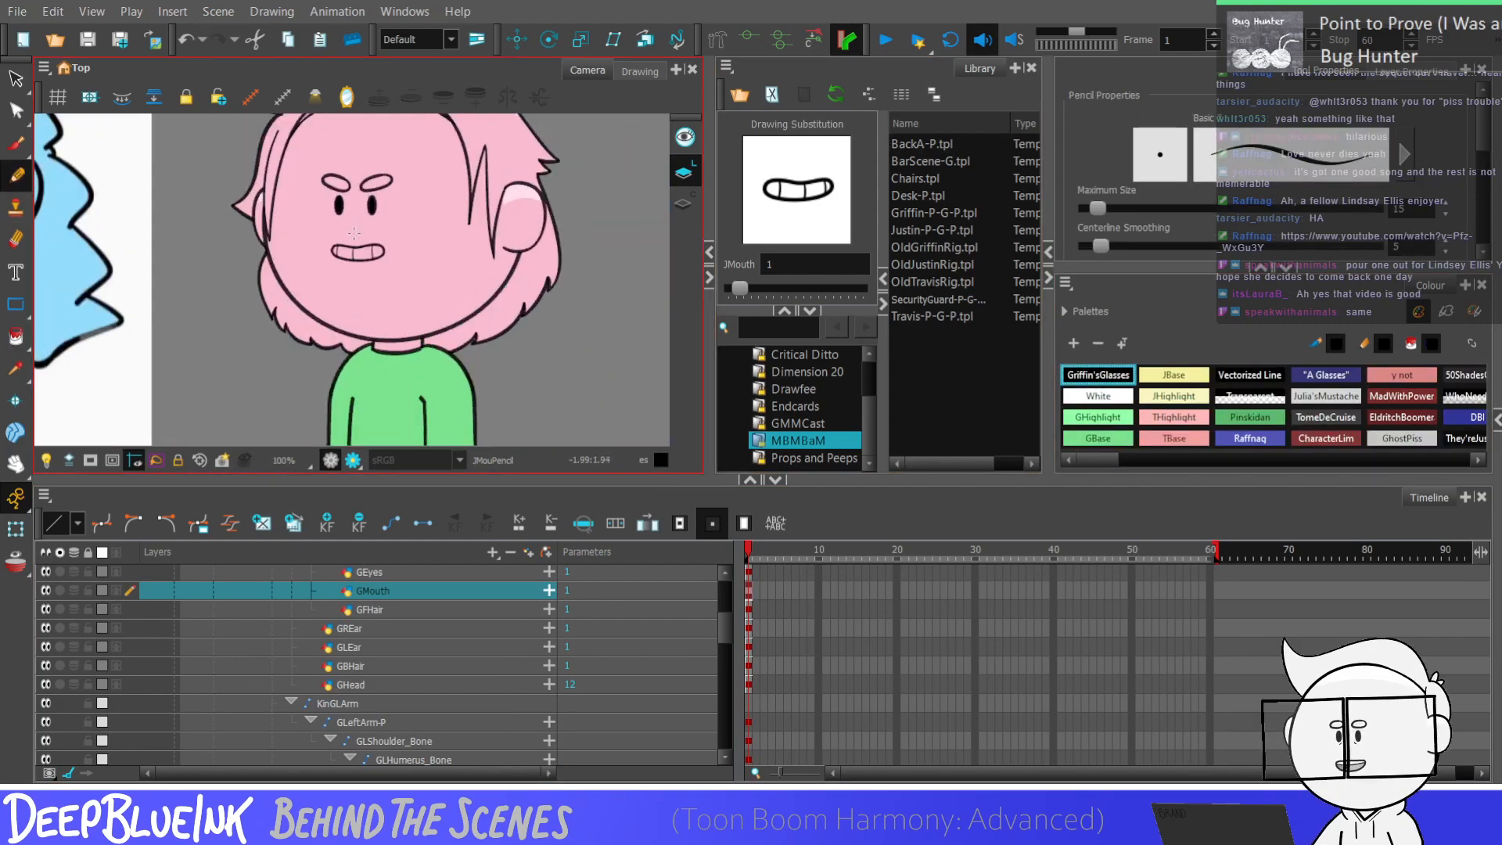
pyautogui.scroll(3, 354, 232)
pyautogui.moveTo(348, 227)
pyautogui.mouseDown()
pyautogui.moveTo(301, 247)
pyautogui.moveTo(330, 253)
pyautogui.mouseUp()
pyautogui.hotkey('ctrl', 'z')
pyautogui.hotkey('ctrl', 'z')
pyautogui.hotkey('ctrl', 'z')
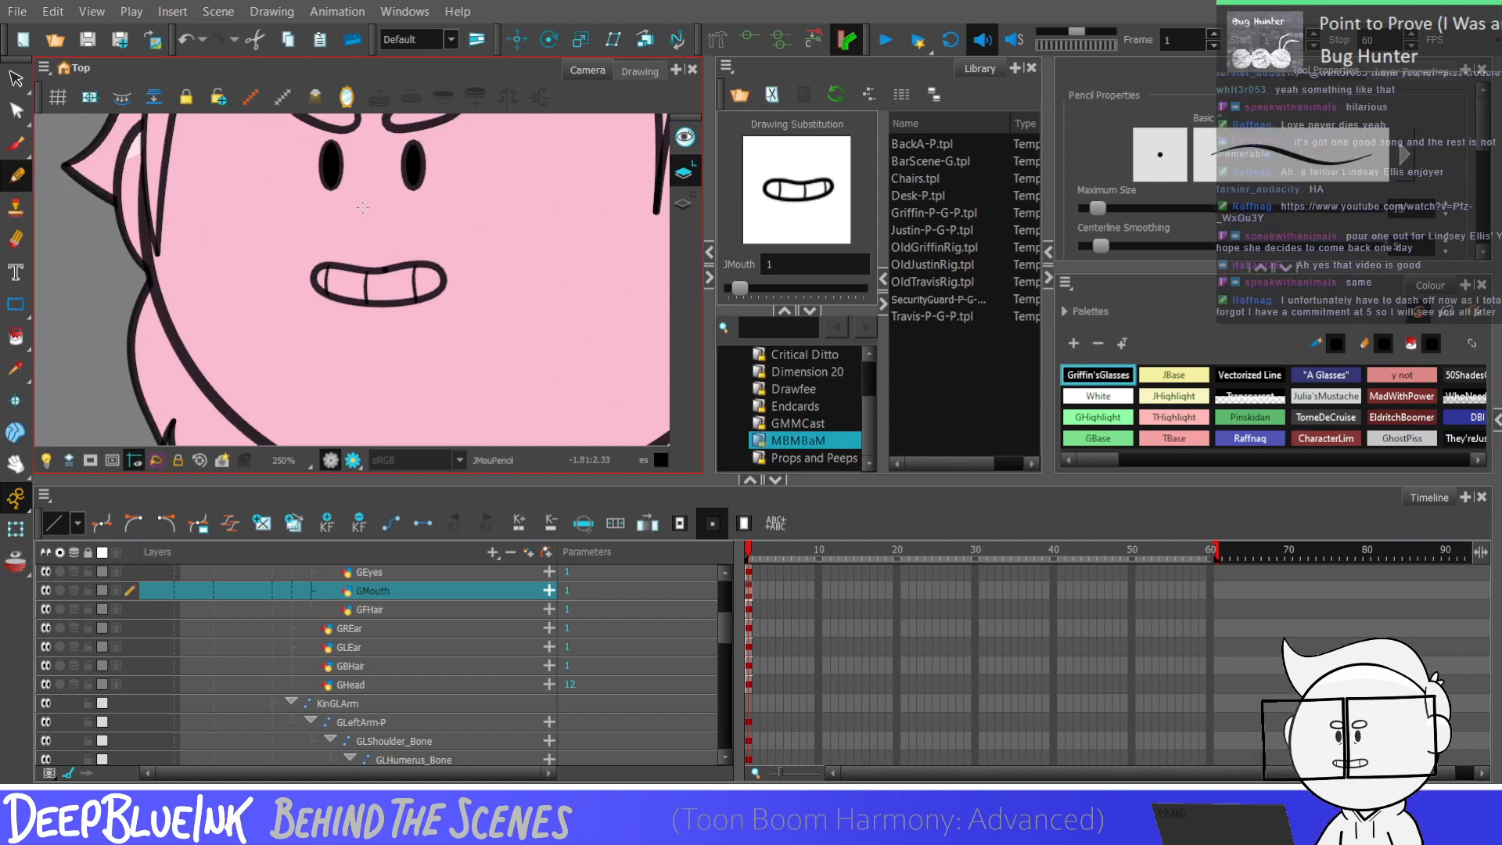
pyautogui.moveTo(419, 229)
pyautogui.mouseDown()
pyautogui.moveTo(314, 229)
pyautogui.moveTo(340, 248)
pyautogui.moveTo(476, 241)
pyautogui.moveTo(386, 215)
pyautogui.moveTo(300, 262)
pyautogui.mouseUp()
pyautogui.hotkey('ctrl', 'z')
pyautogui.hotkey('ctrl', 'z')
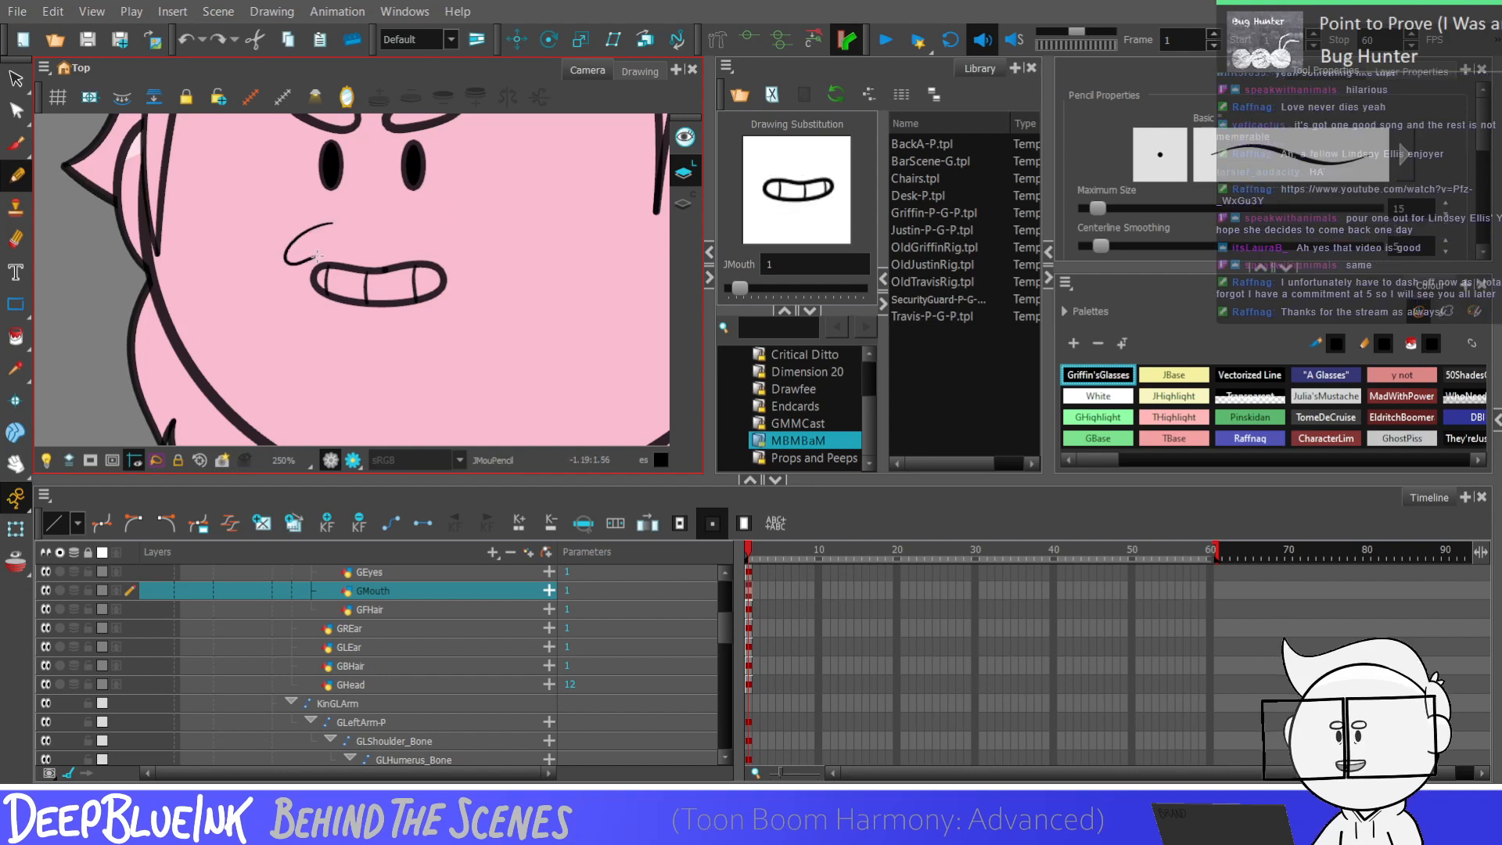
# Step: Draw a closed, curved moustache outline just above the pink-haired character's mouth in the GMouth drawing
pyautogui.moveTo(496, 252); pyautogui.dragTo(502, 251)
# Step: Smooth the upper edge of the moustache outline by adjusting its contour points with the Contour Editor
pyautogui.hotkey('alt', 'q')
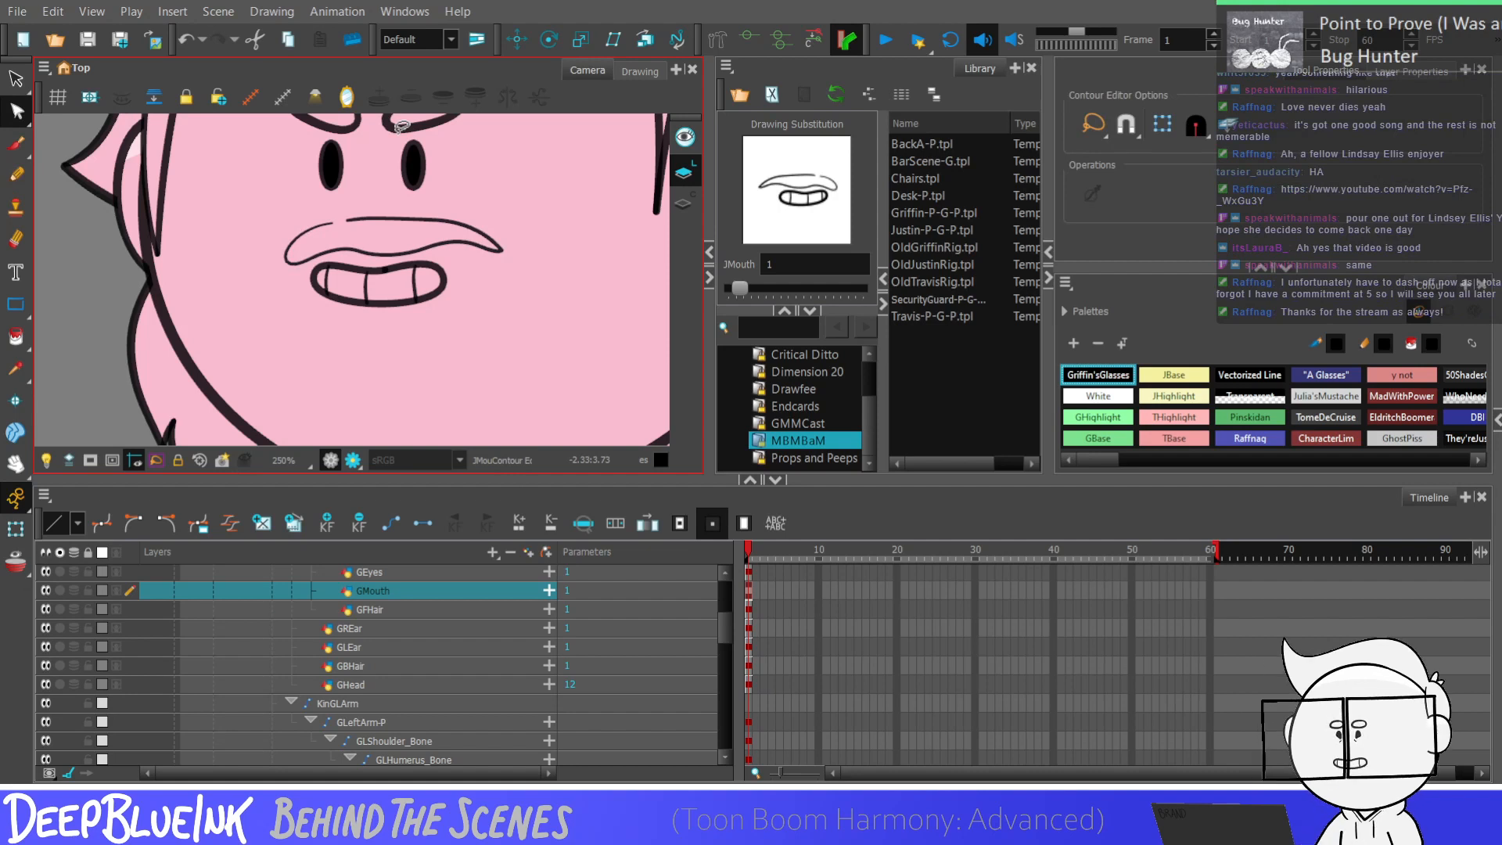
pyautogui.scroll(6, 359, 208)
pyautogui.click(329, 255)
pyautogui.moveTo(334, 255); pyautogui.dragTo(279, 271)
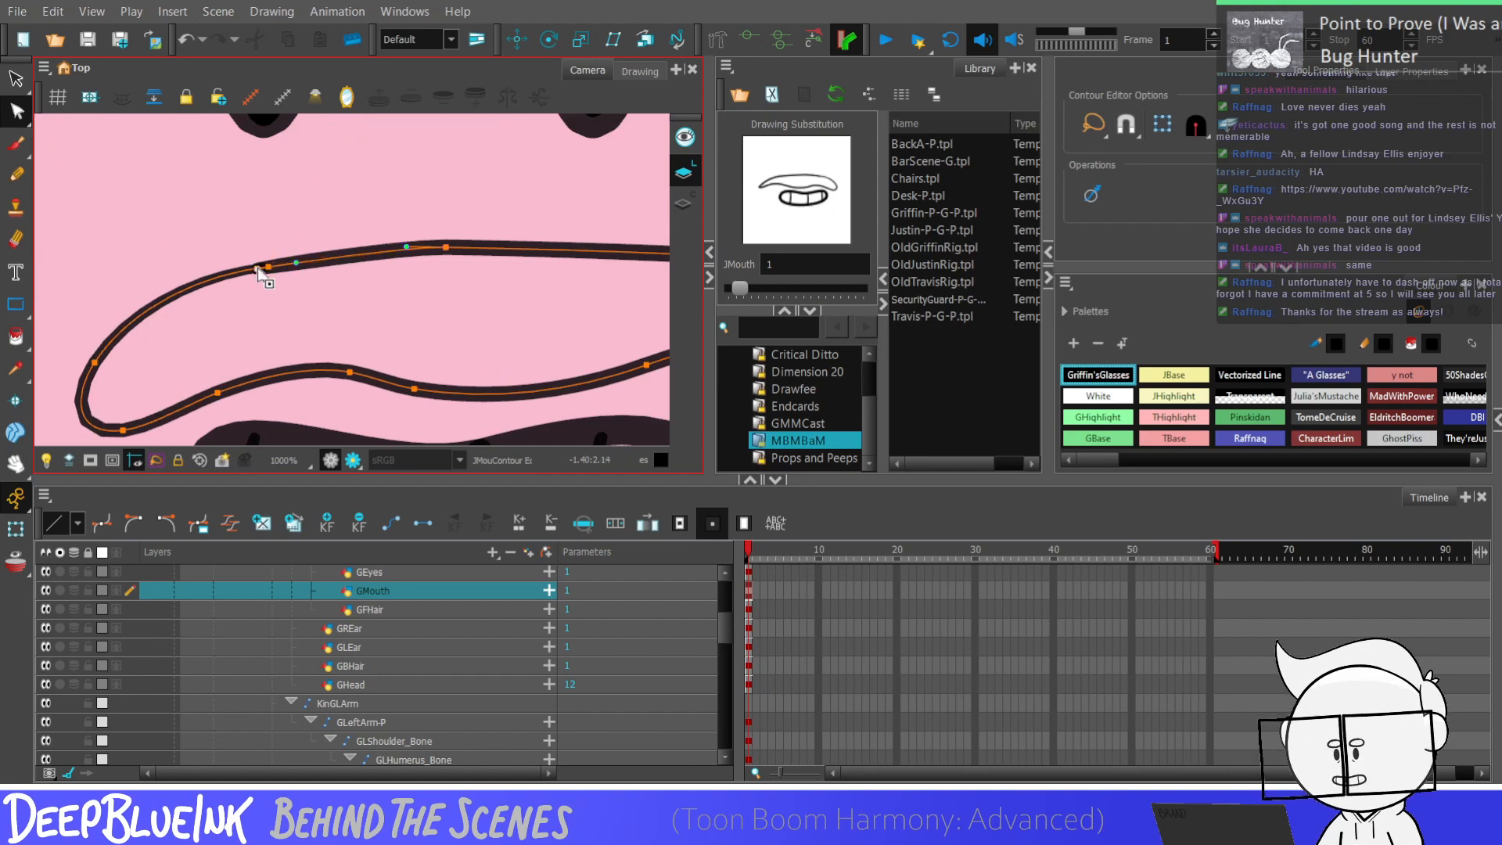
pyautogui.scroll(-5, 263, 280)
pyautogui.click(351, 311)
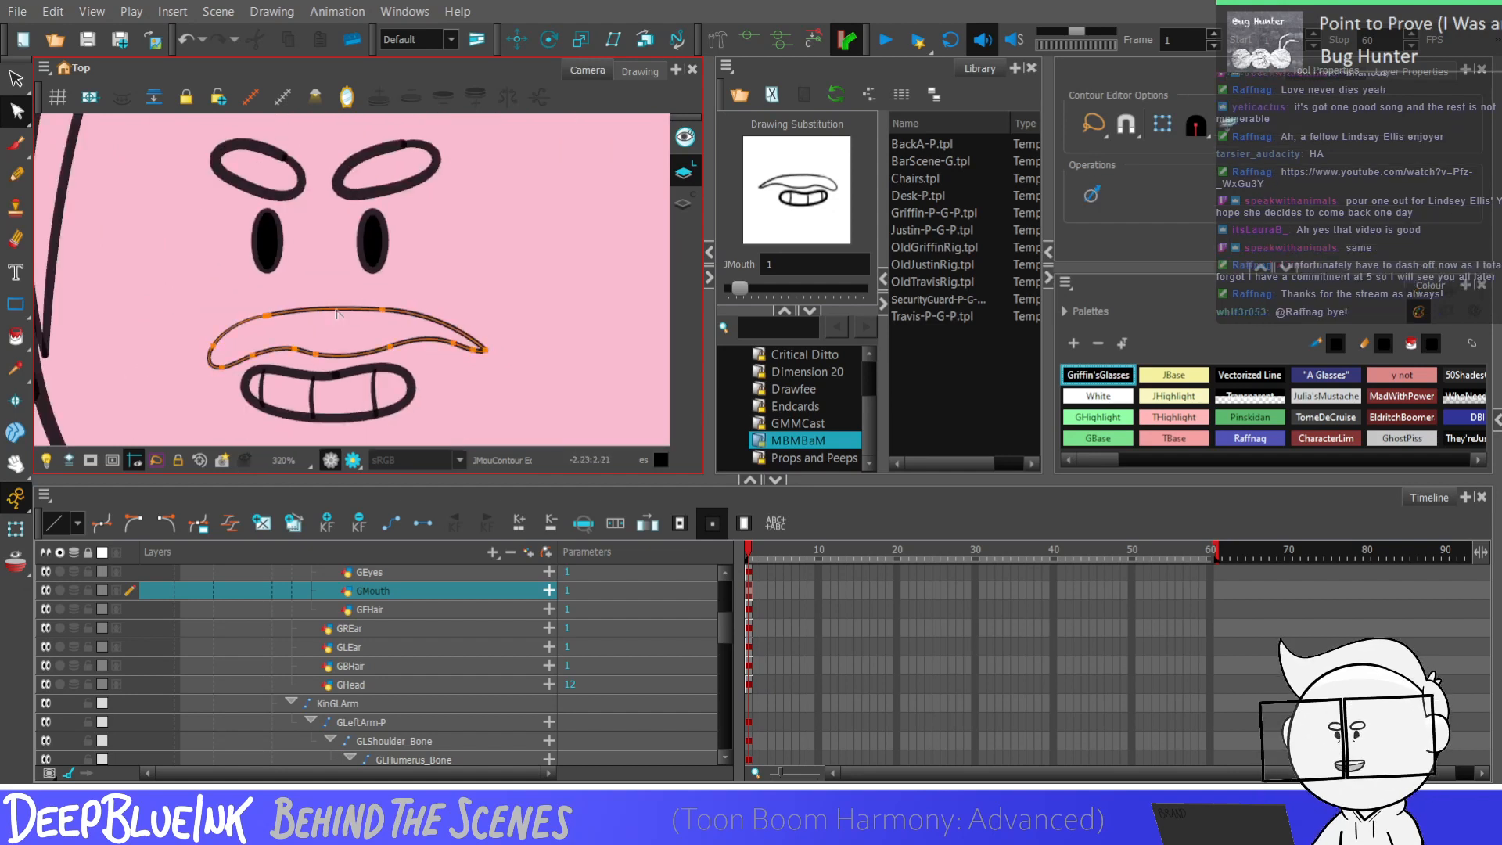
pyautogui.click(469, 336)
pyautogui.scroll(1, 469, 342)
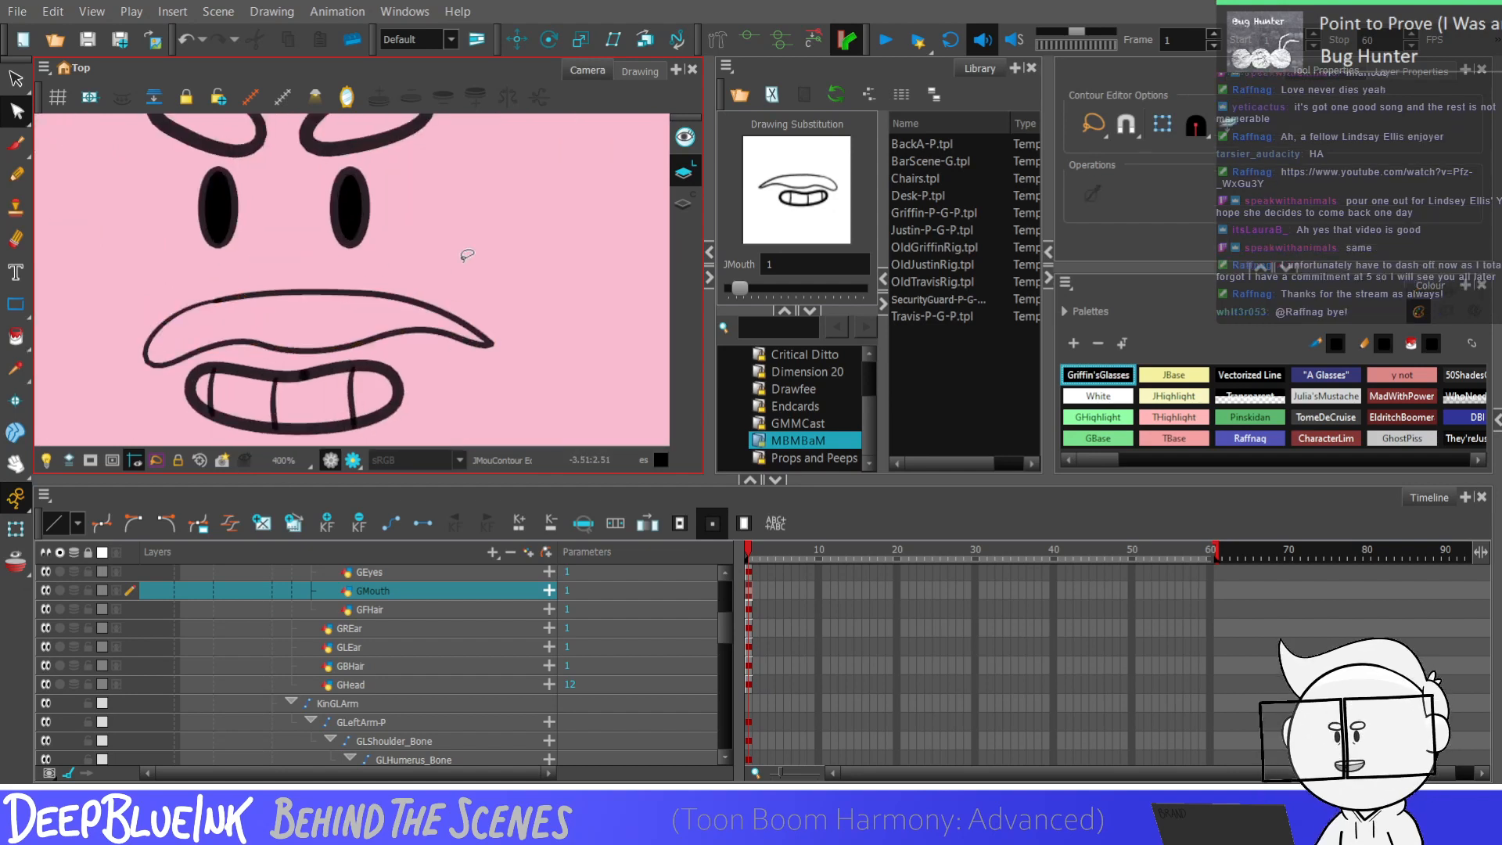
# Step: Smooth the lower edge of the pink-haired character's moustache by adjusting its contour points in the GMouth drawing
pyautogui.click(482, 341)
pyautogui.scroll(1, 483, 342)
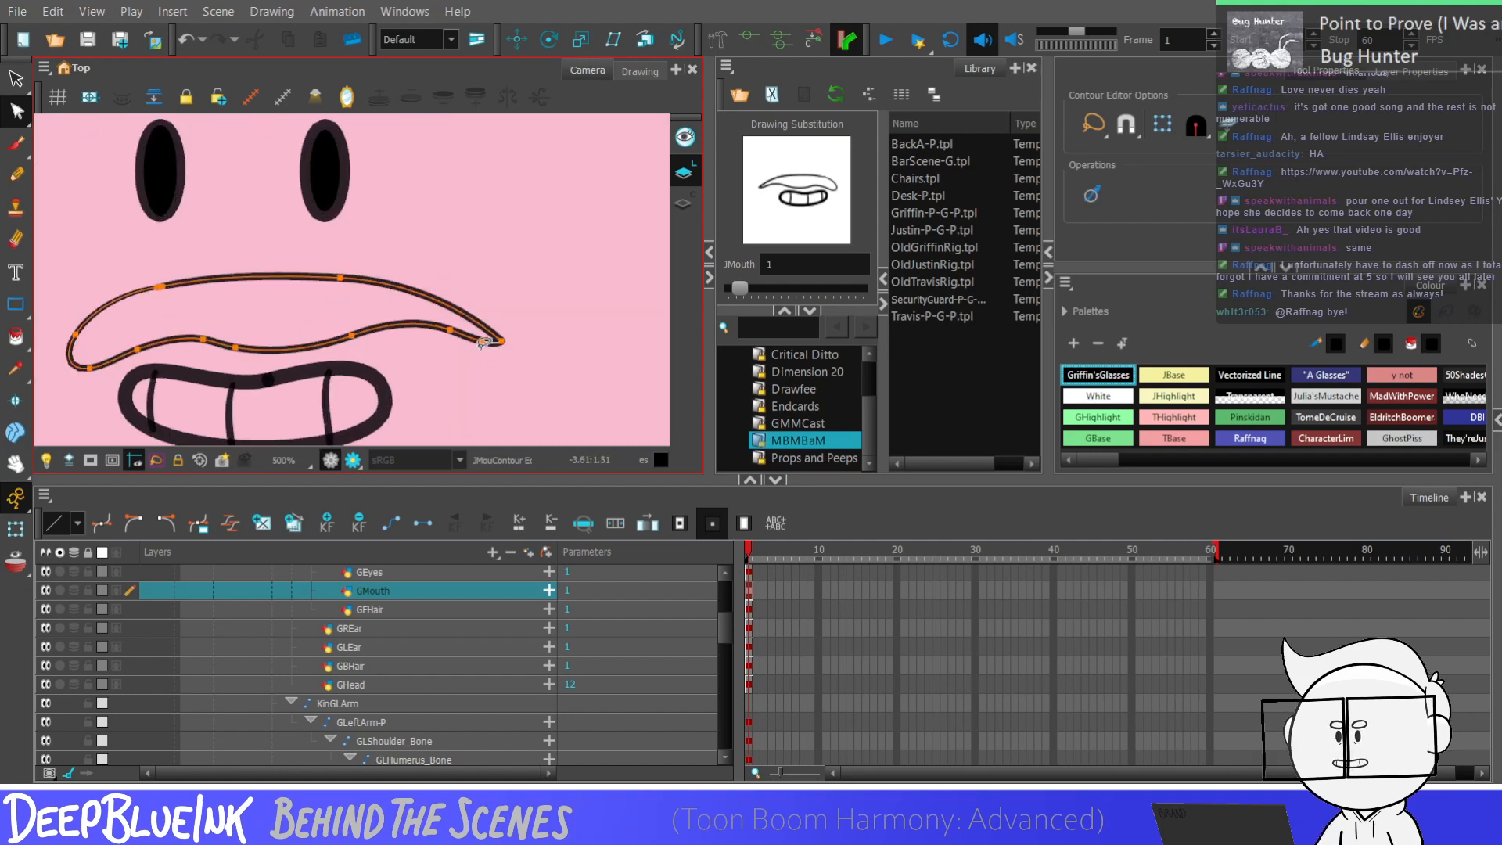
pyautogui.click(479, 352)
pyautogui.click(313, 344)
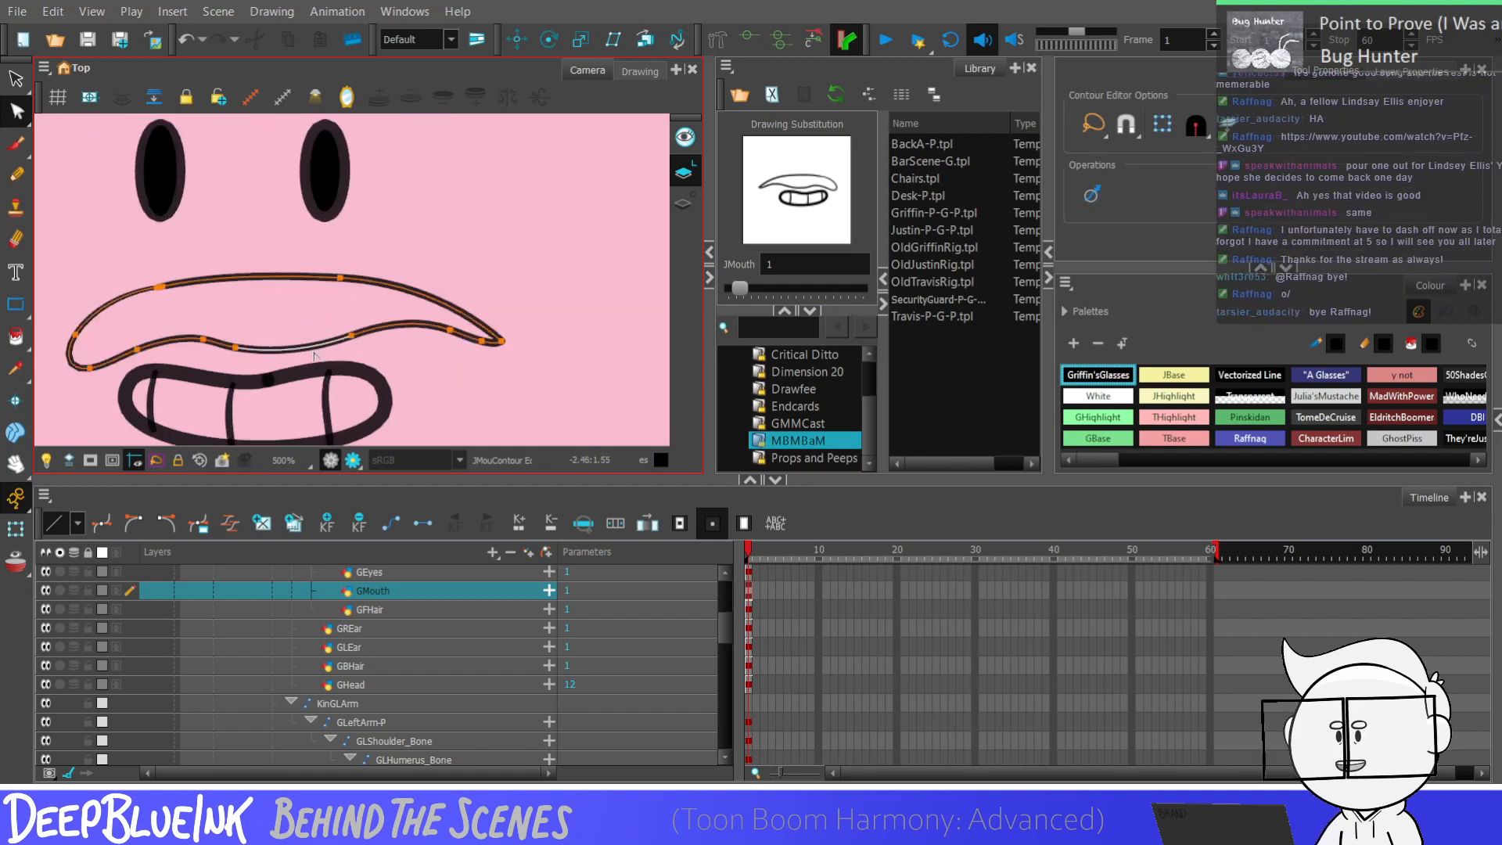
pyautogui.scroll(-3, 313, 313)
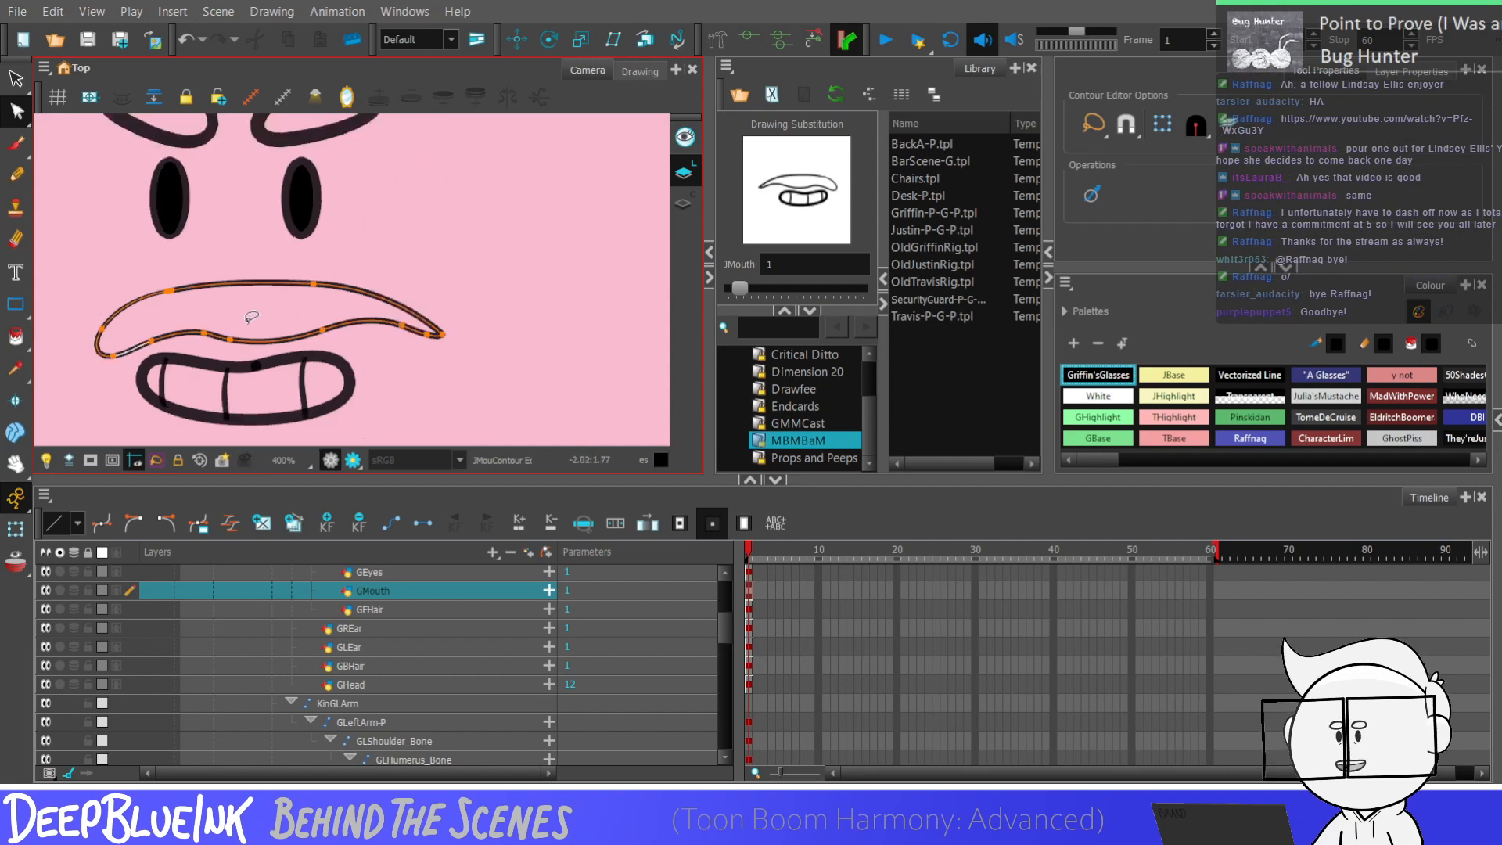
pyautogui.scroll(2, 402, 342)
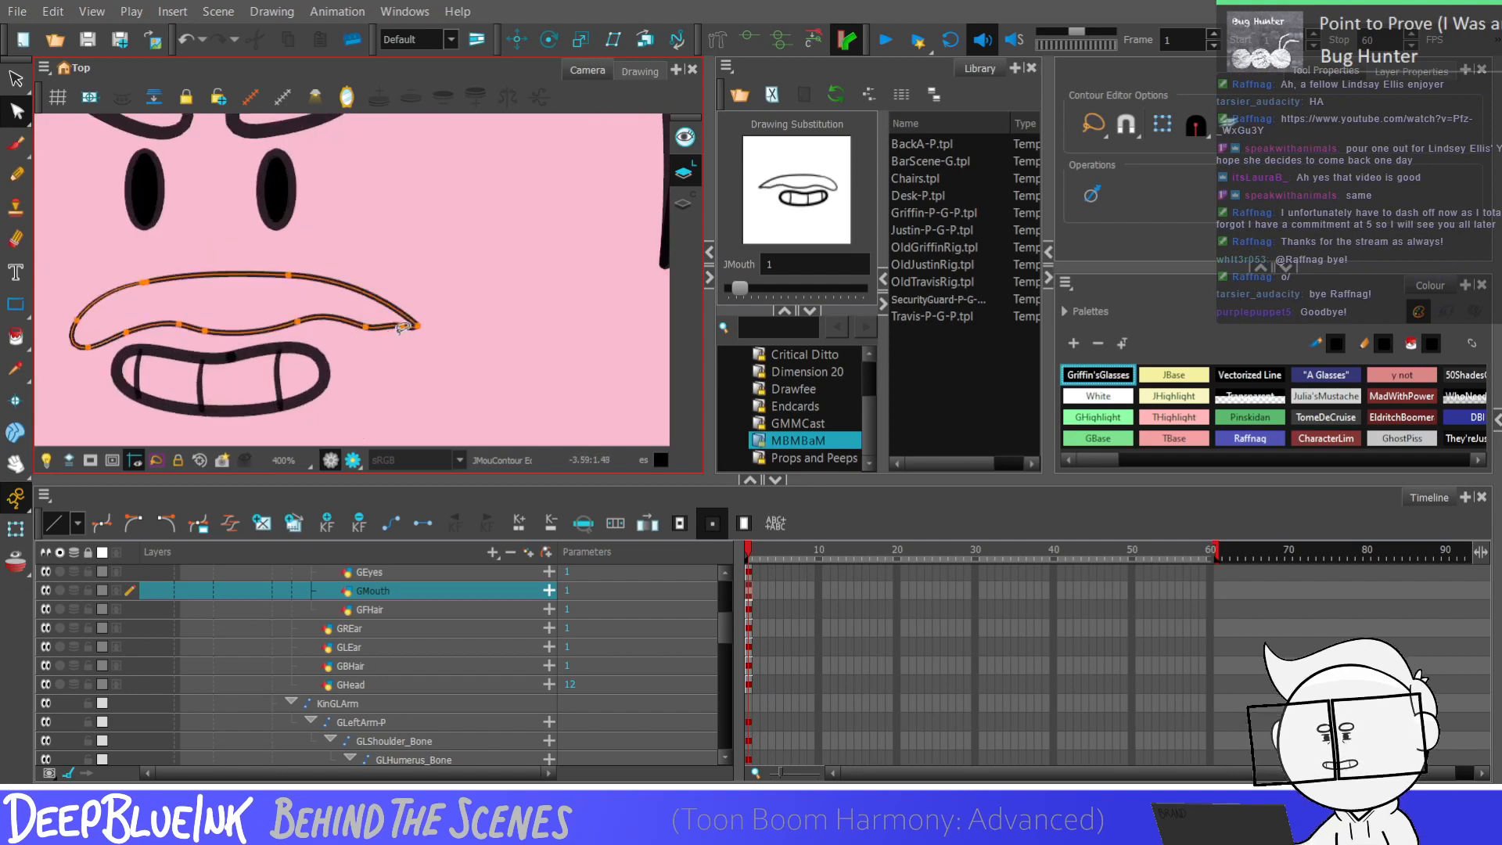
# Step: Round off the moustache's pointed right tip by bending the adjacent lower and upper contour curves outward
pyautogui.click(372, 331)
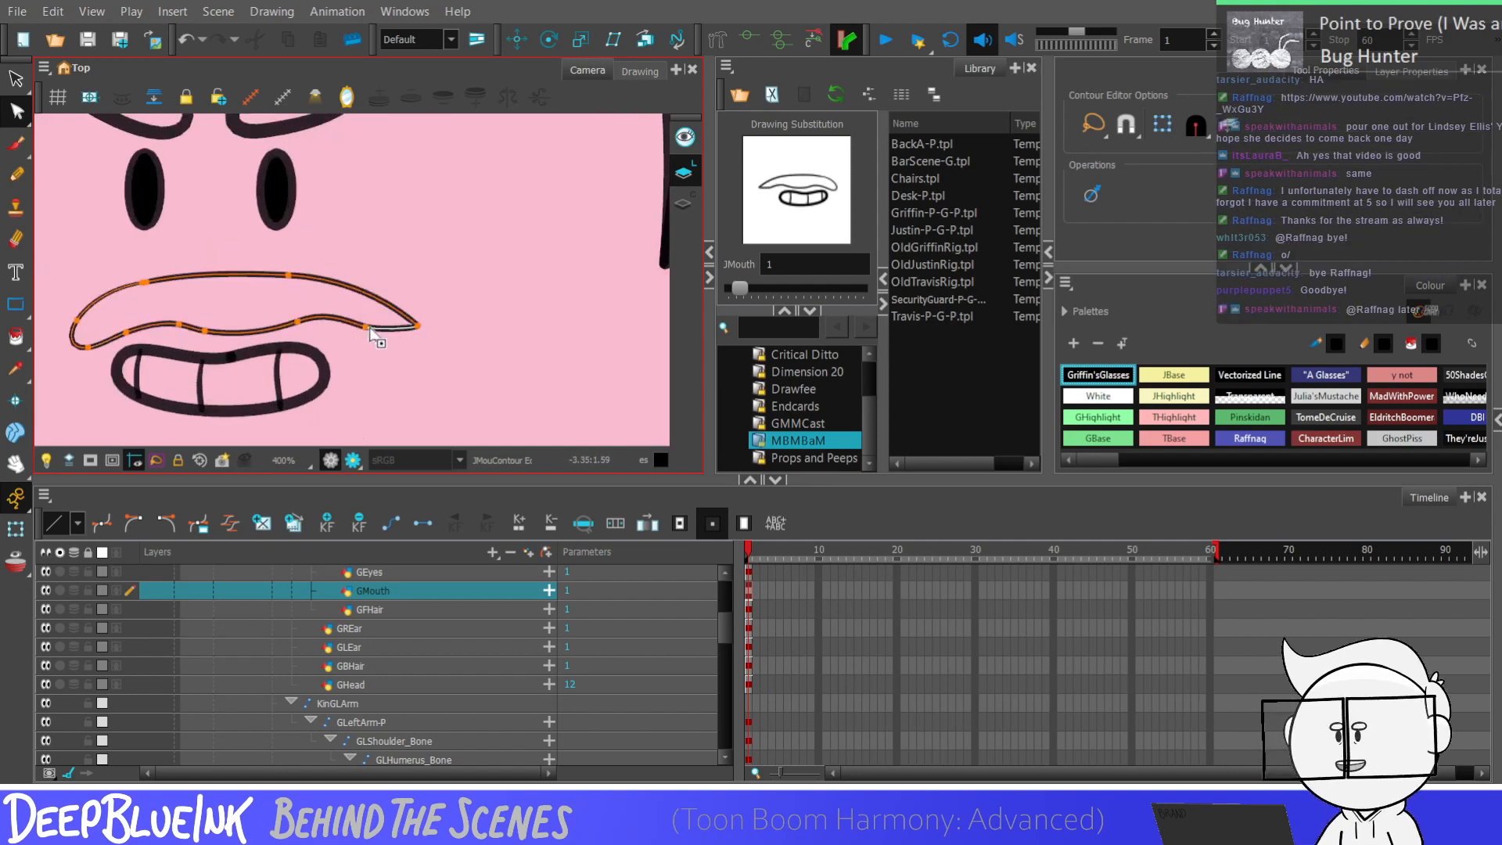
pyautogui.moveTo(382, 341); pyautogui.dragTo(391, 351)
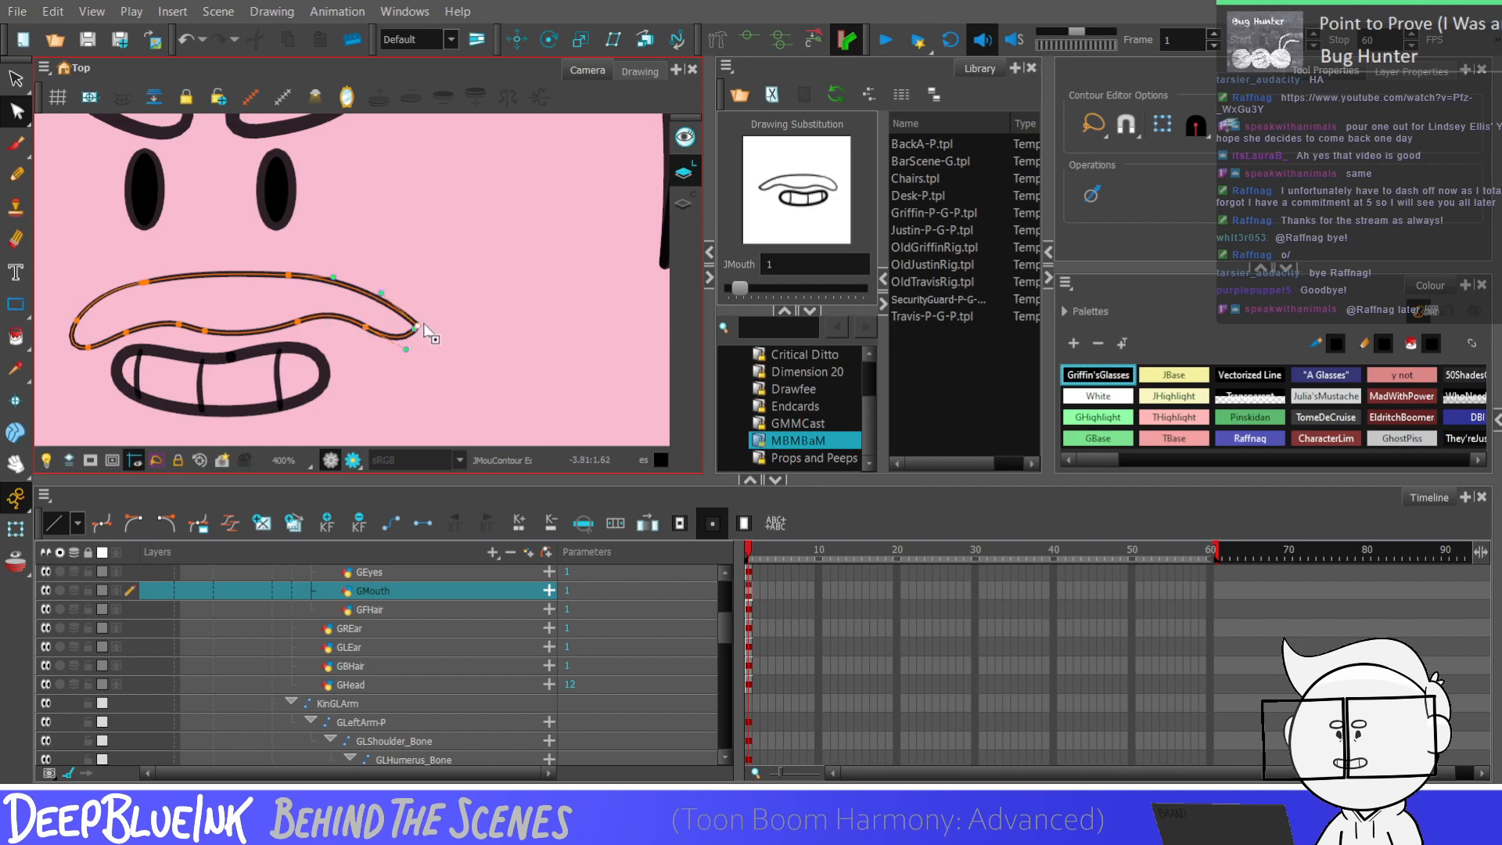
pyautogui.scroll(1, 423, 330)
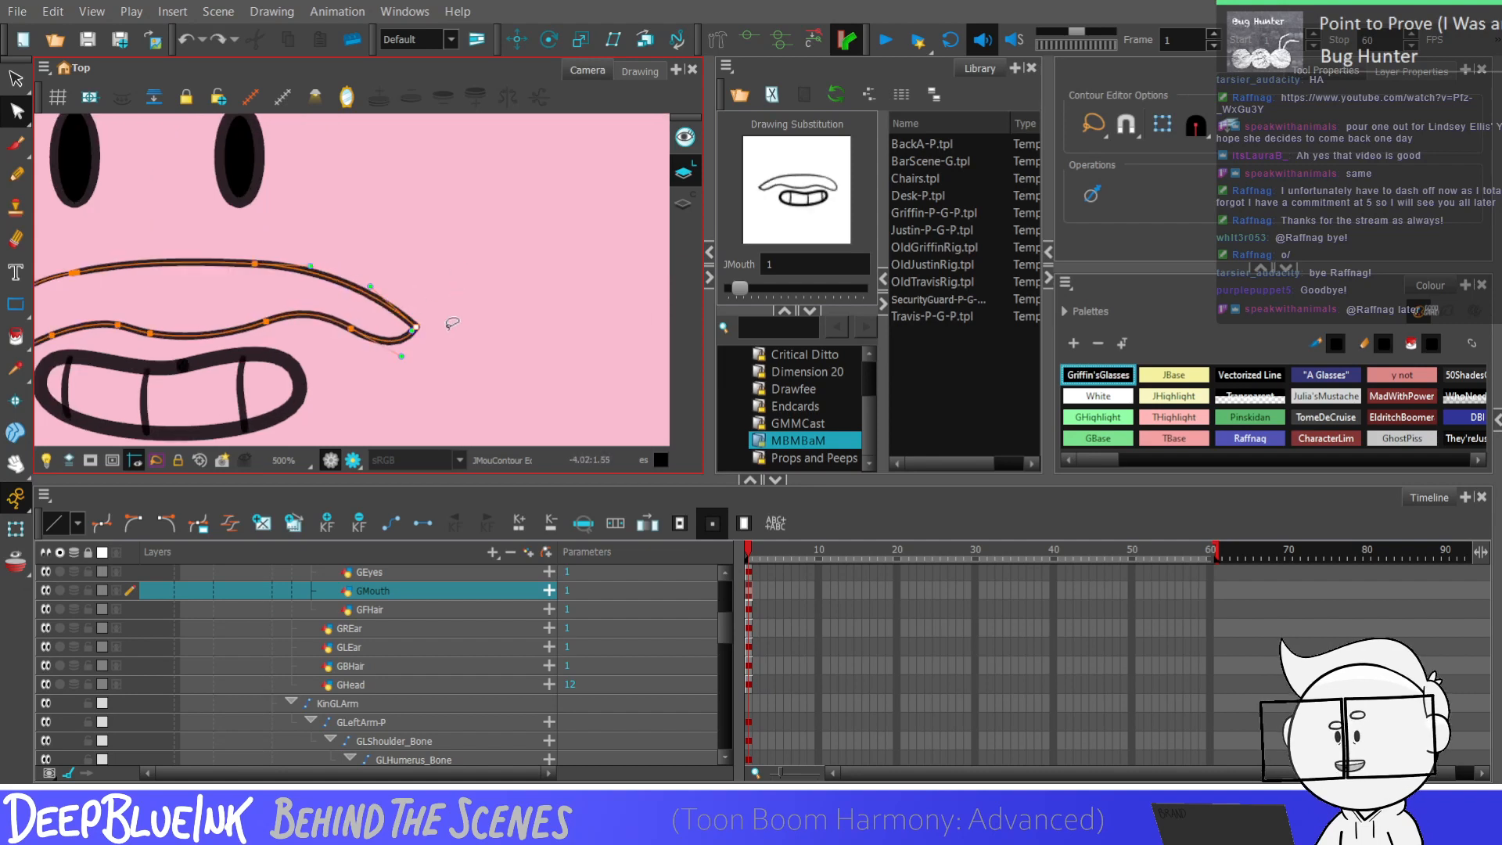
pyautogui.moveTo(390, 283); pyautogui.dragTo(429, 300)
pyautogui.scroll(-7, 441, 315)
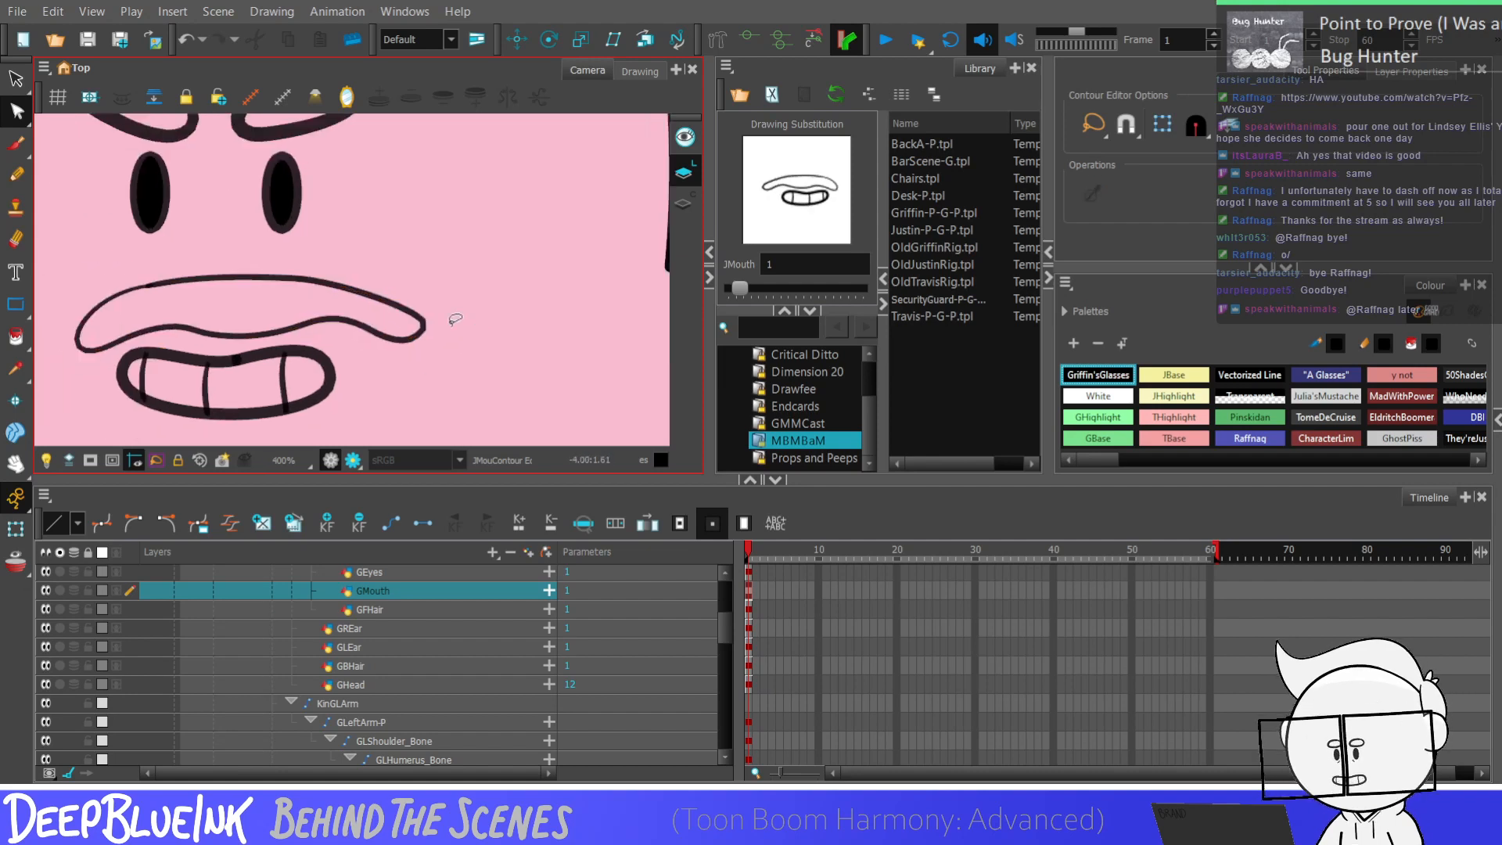
# Step: Compare the pink-haired character's moustache with the reference drawing and with the blue-haired character
pyautogui.scroll(-3, 453, 261)
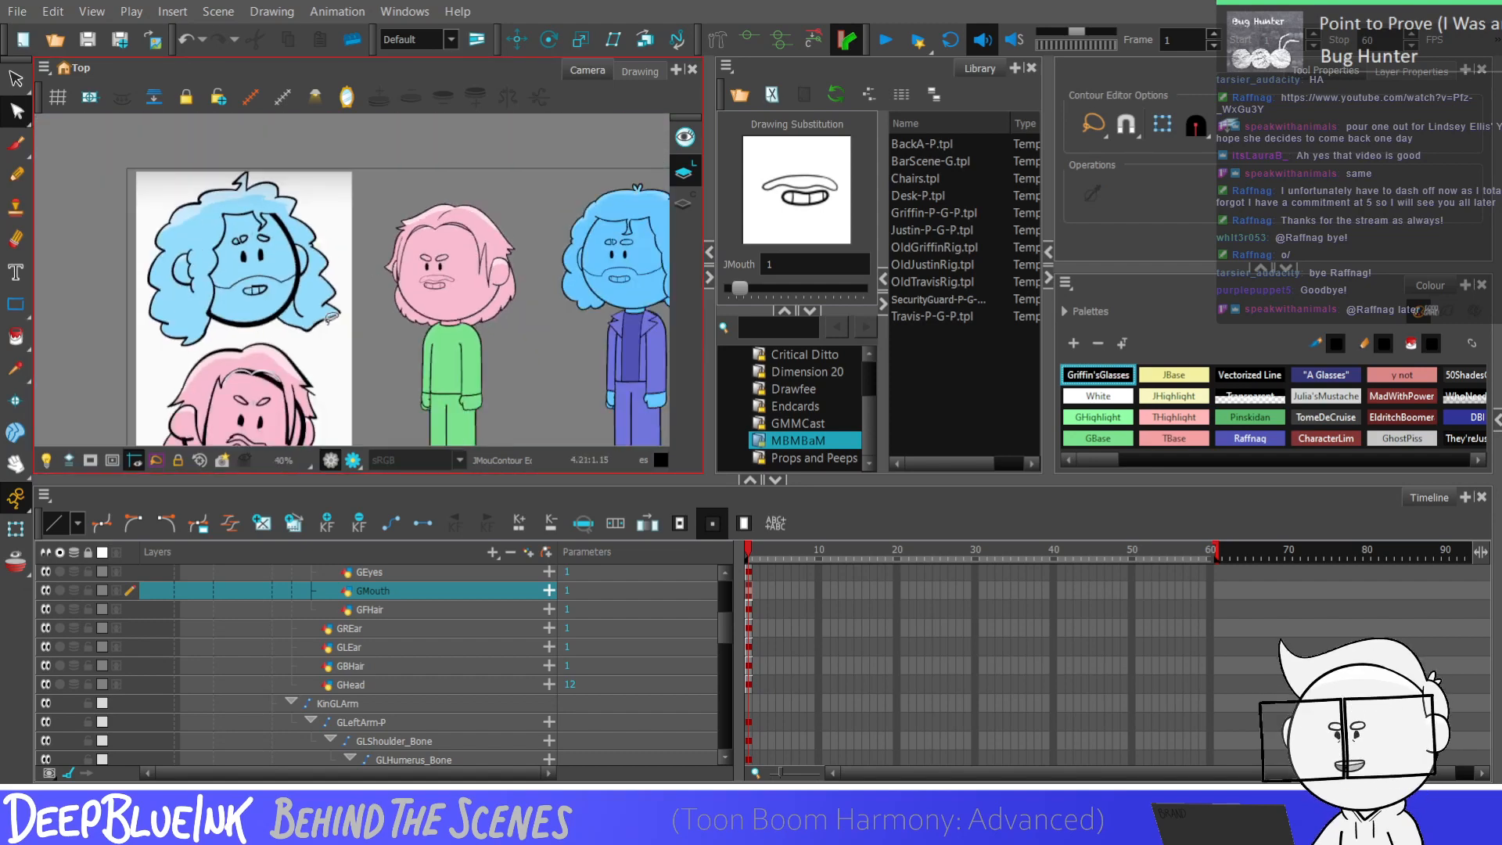
pyautogui.scroll(2, 300, 368)
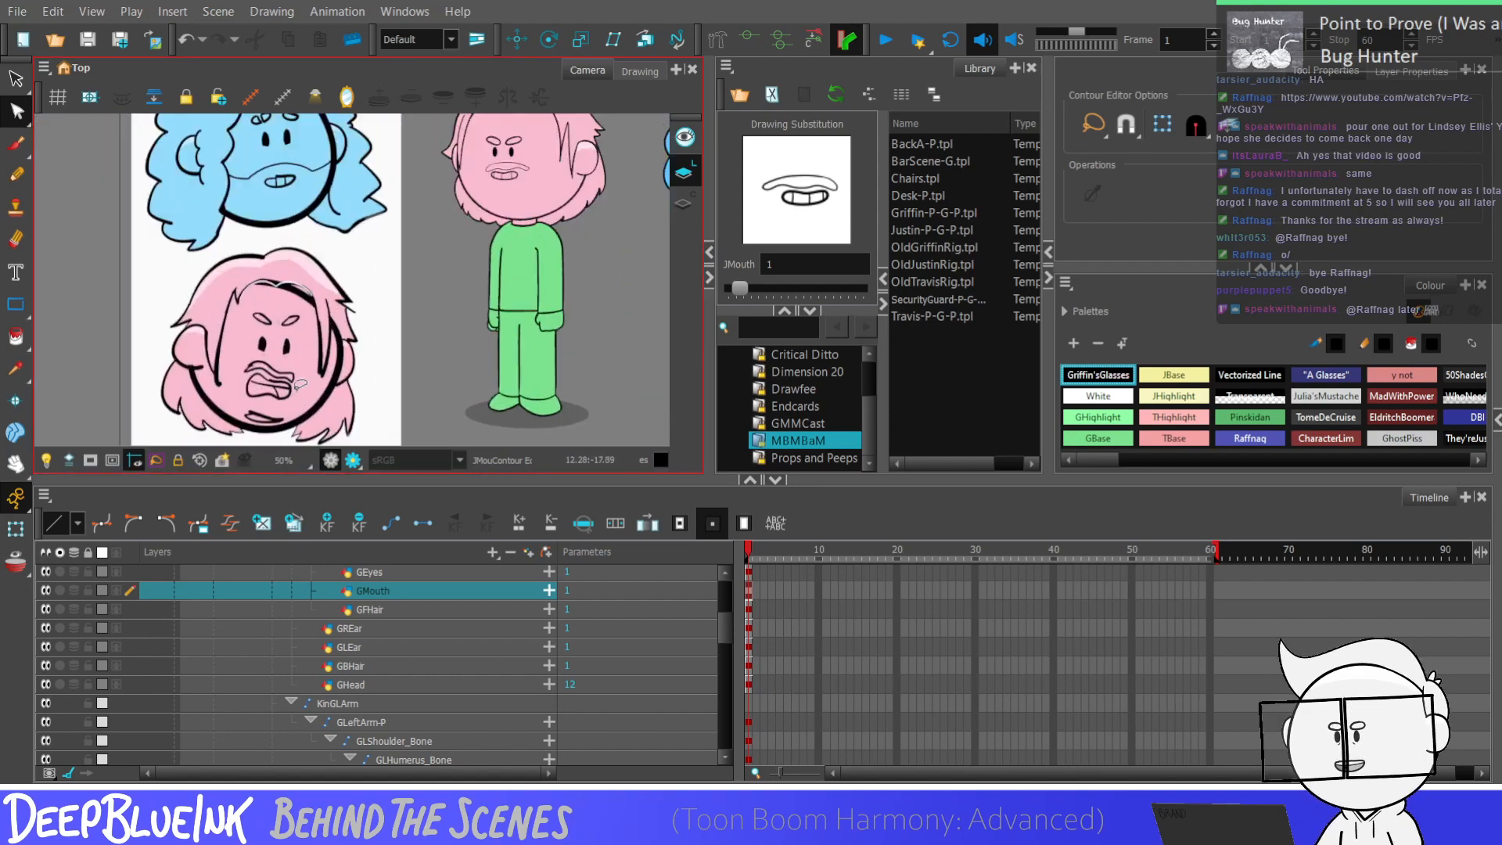
pyautogui.scroll(-1, 296, 390)
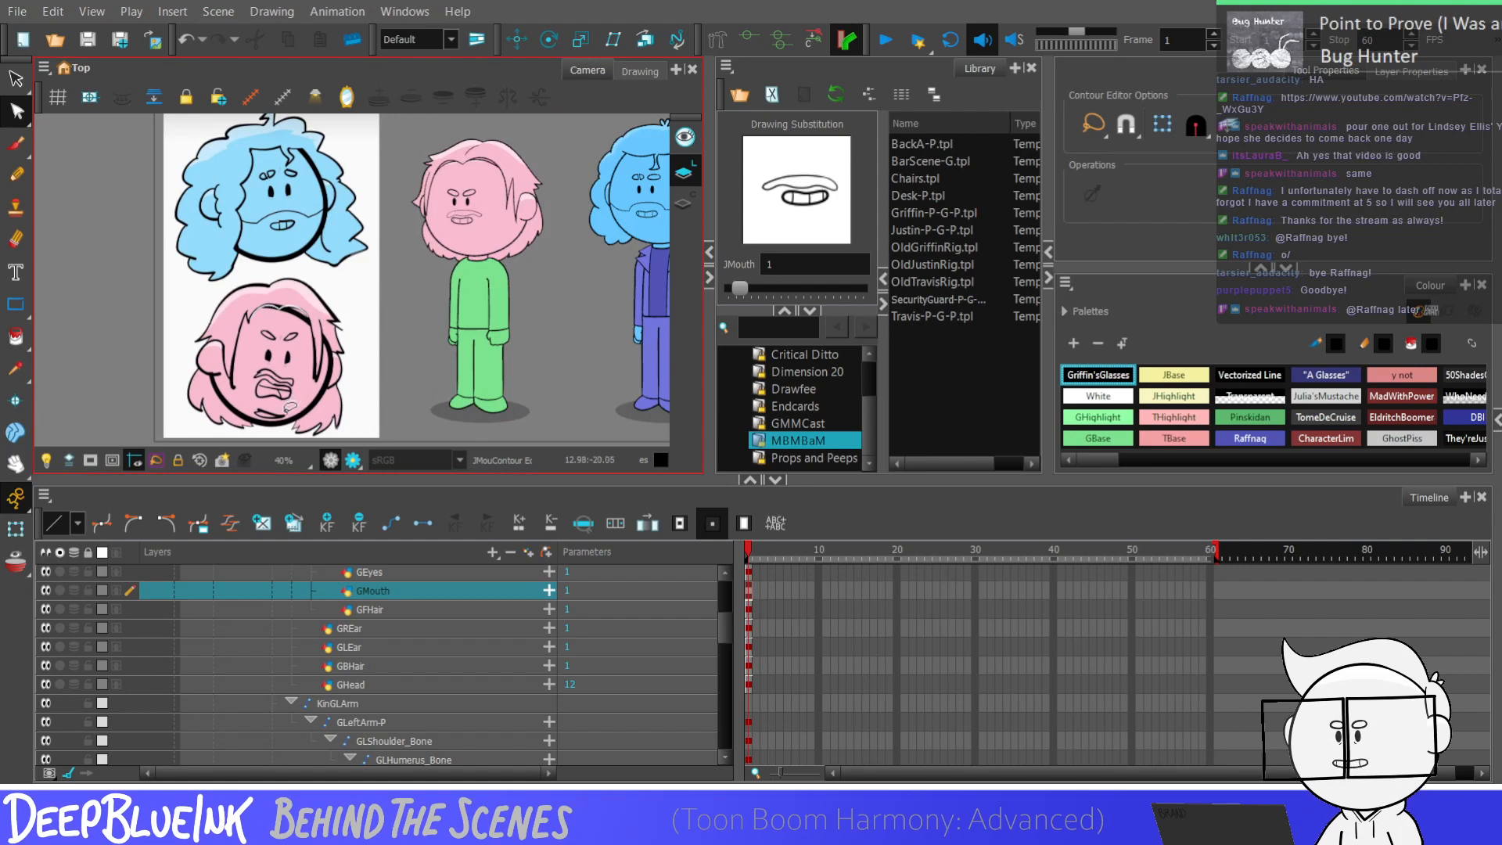
pyautogui.scroll(-1, 291, 406)
pyautogui.scroll(1, 474, 242)
pyautogui.scroll(-1, 404, 308)
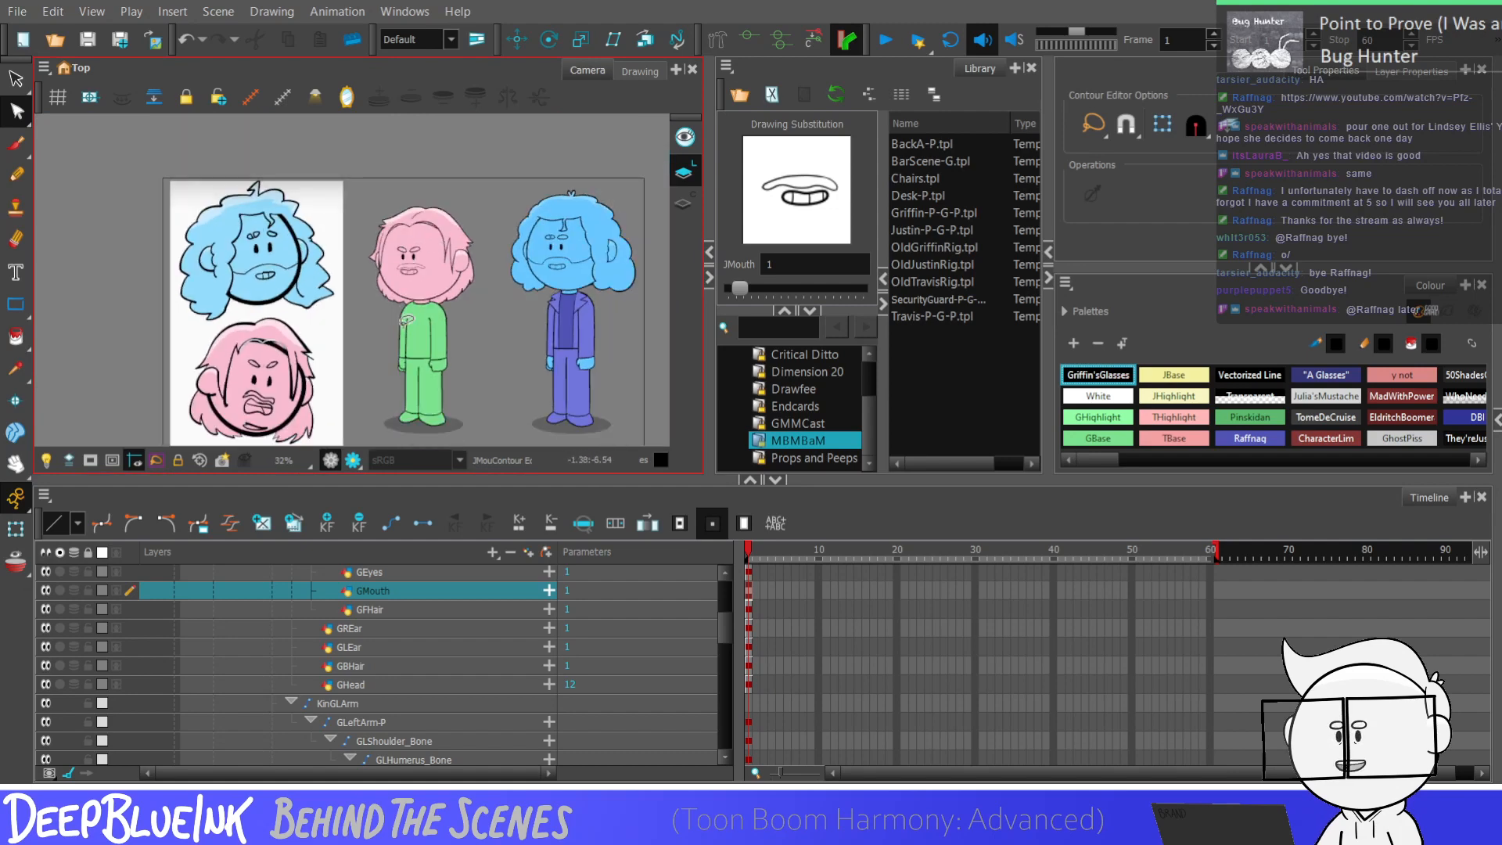
pyautogui.scroll(5, 403, 272)
pyautogui.scroll(3, 404, 271)
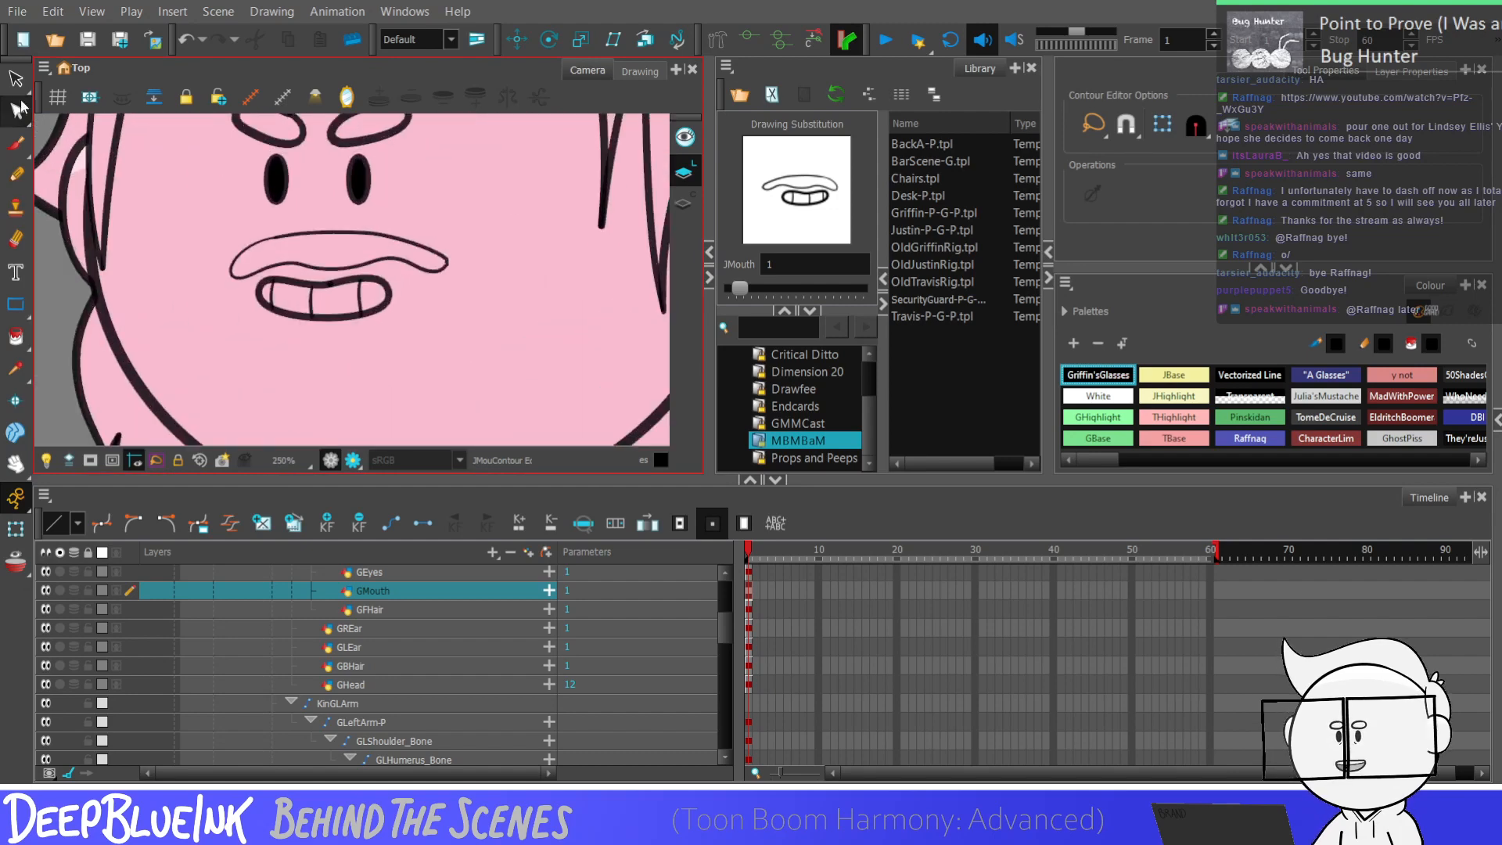
# Step: Narrow the moustache slightly from its right side and thicken its outline by raising the pencil Maximum Size
pyautogui.hotkey('alt', 's')
pyautogui.click(451, 254)
pyautogui.moveTo(452, 252); pyautogui.dragTo(430, 258)
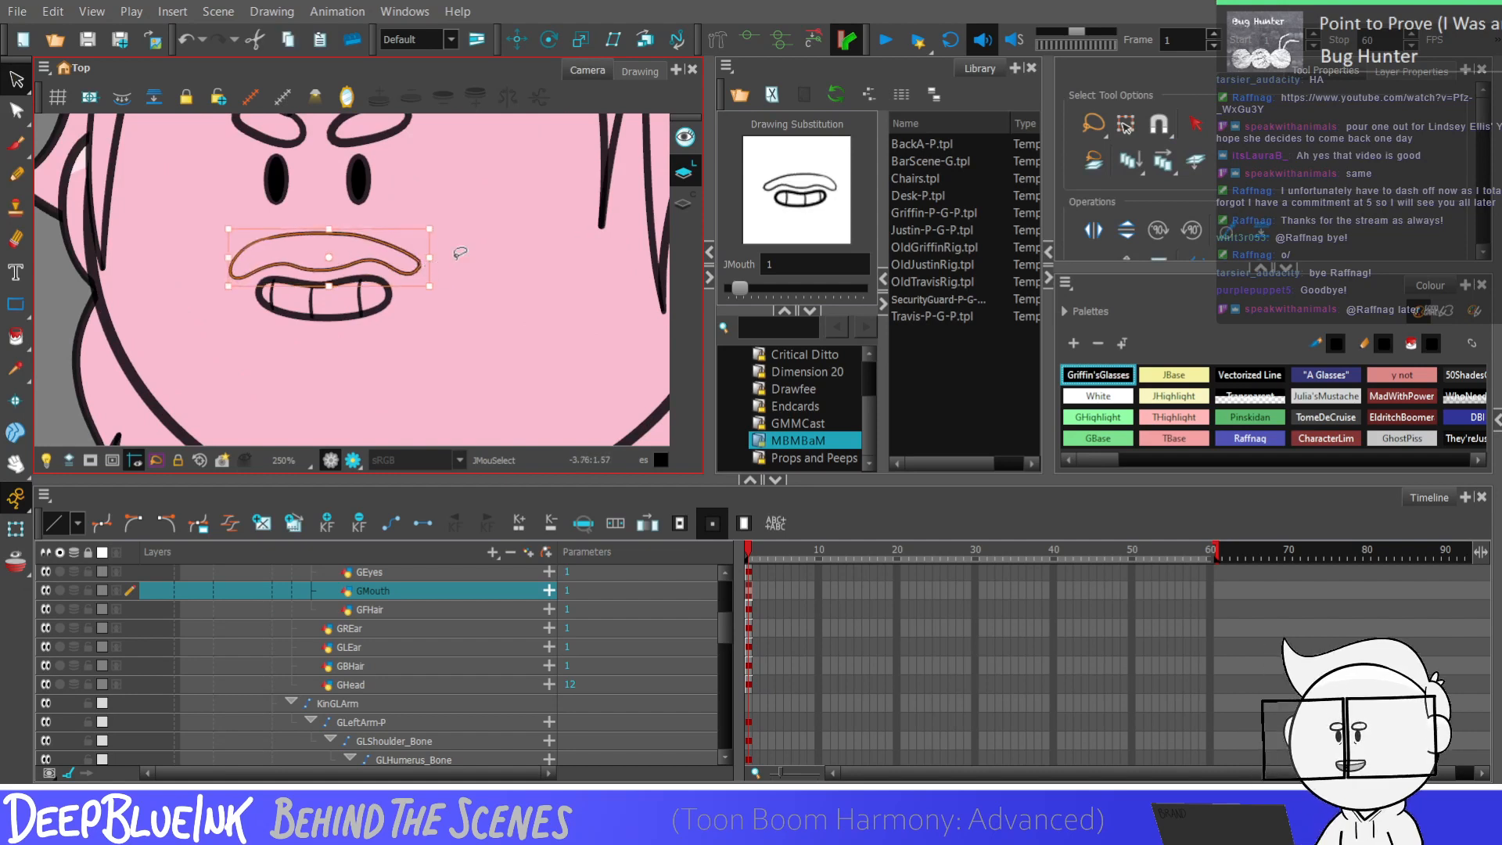
pyautogui.scroll(-5, 1464, 149)
pyautogui.scroll(2, 1466, 169)
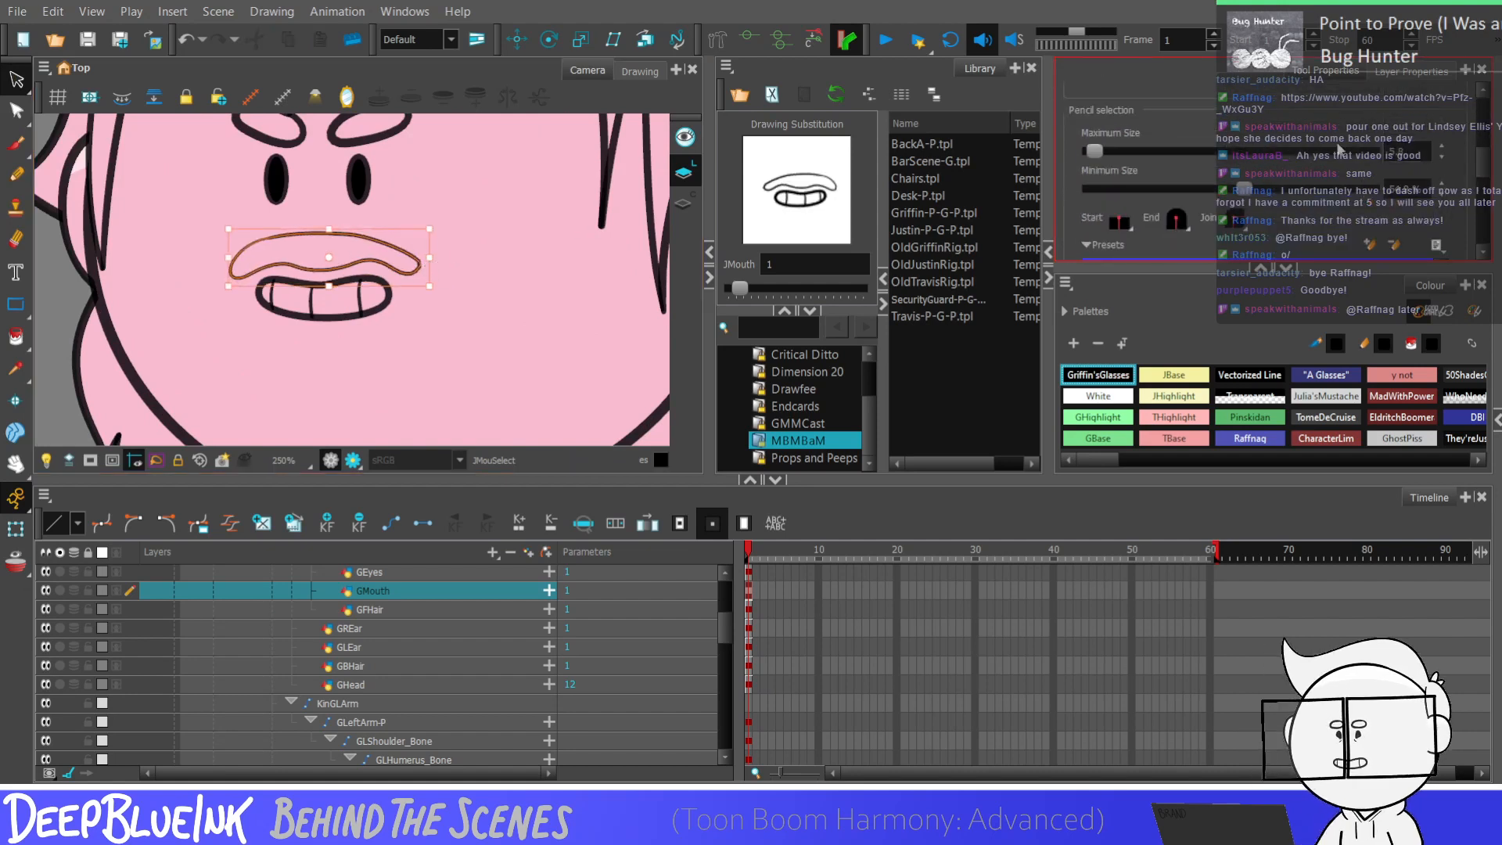
pyautogui.moveTo(1097, 149); pyautogui.dragTo(1100, 148)
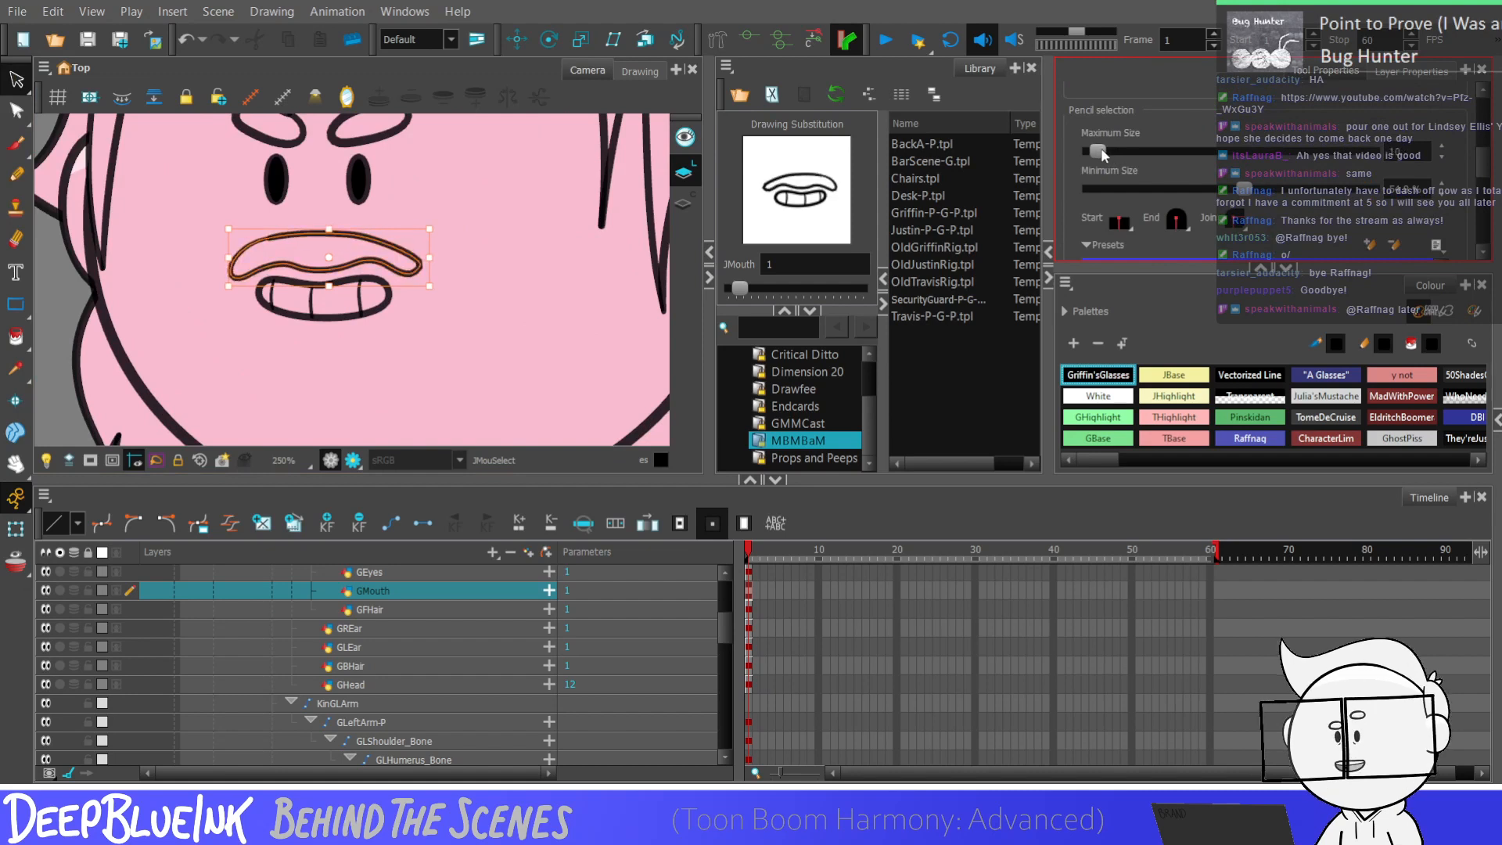
# Step: Reshape the moustache's upper edge with the Contour Editor into two humps with a dip at the centre
pyautogui.hotkey('alt', 'q')
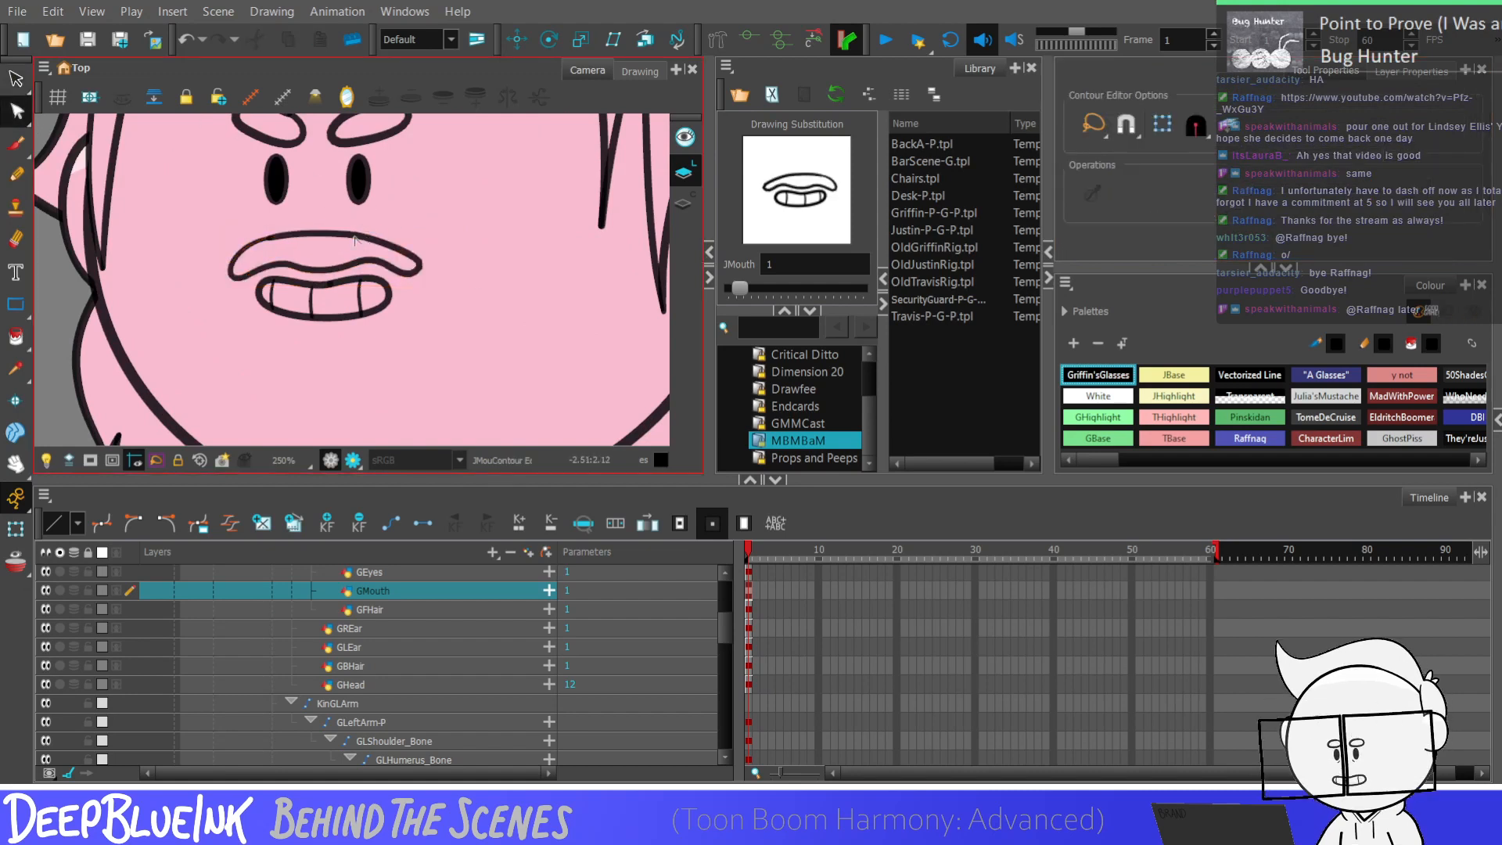
pyautogui.moveTo(352, 233); pyautogui.dragTo(402, 225)
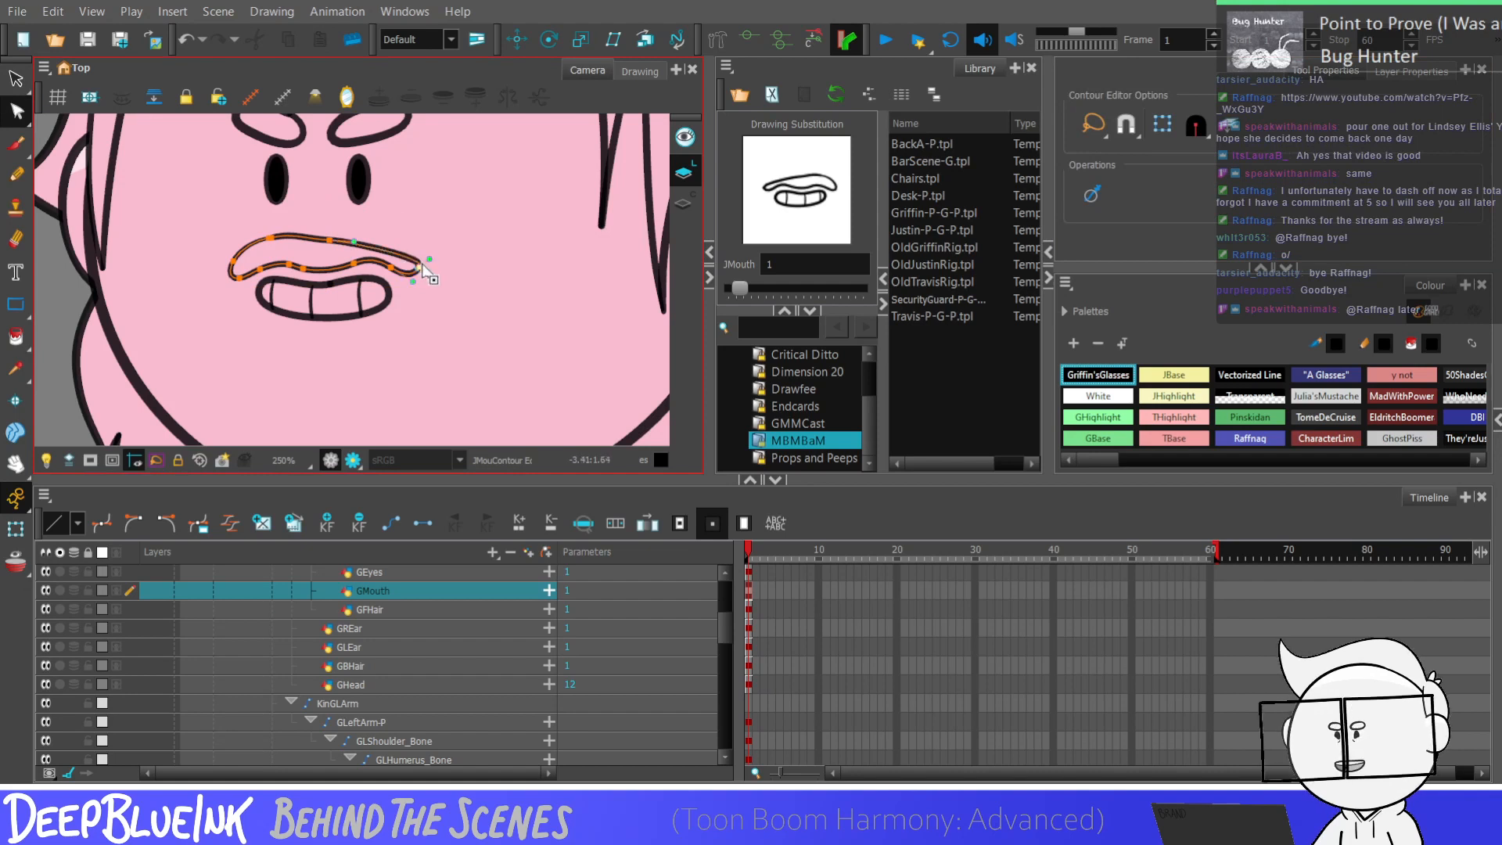
pyautogui.click(326, 244)
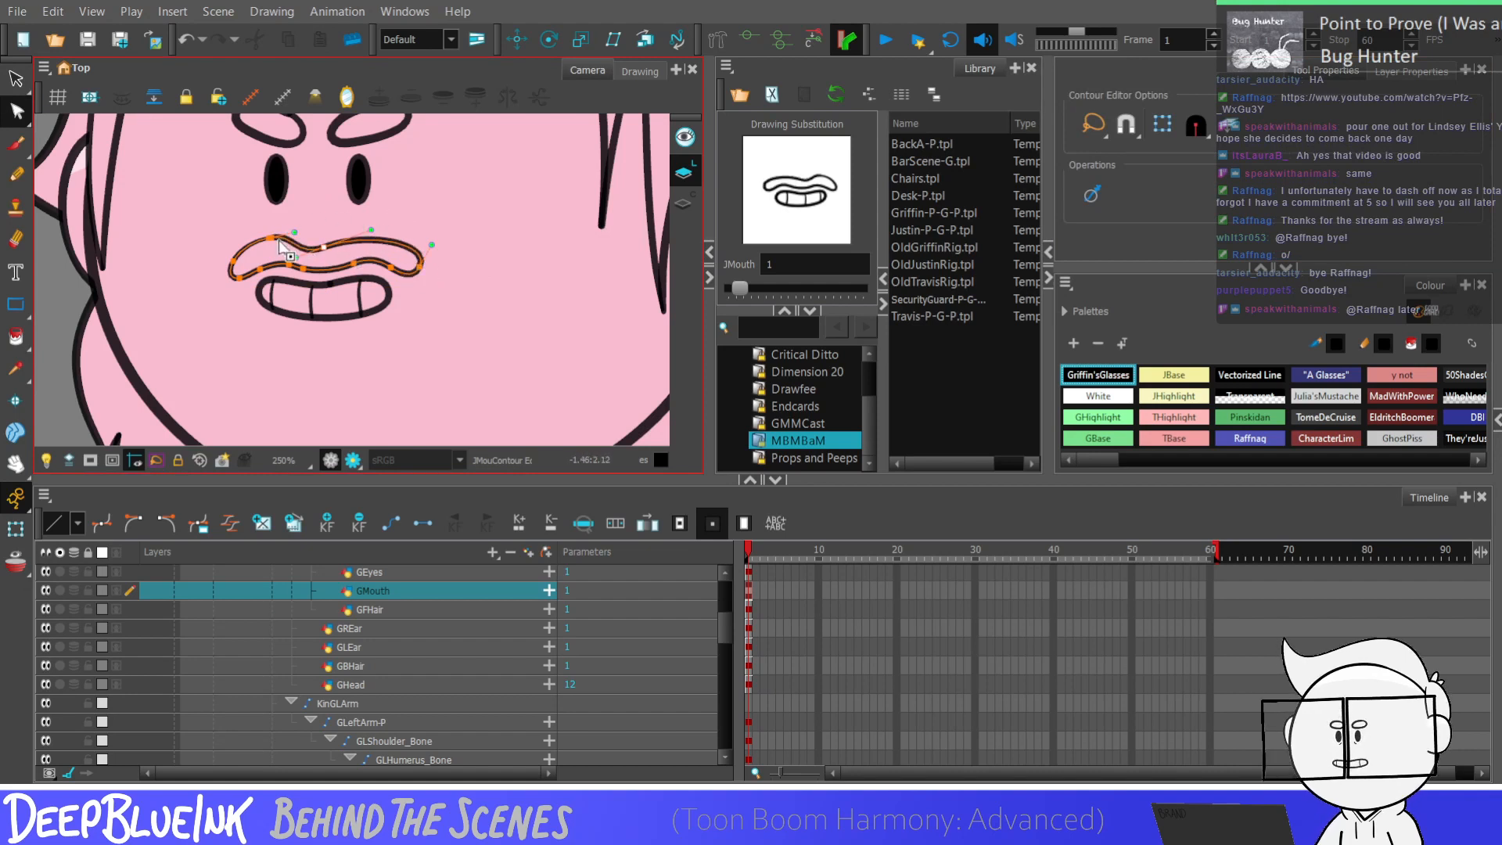
pyautogui.scroll(1, 380, 221)
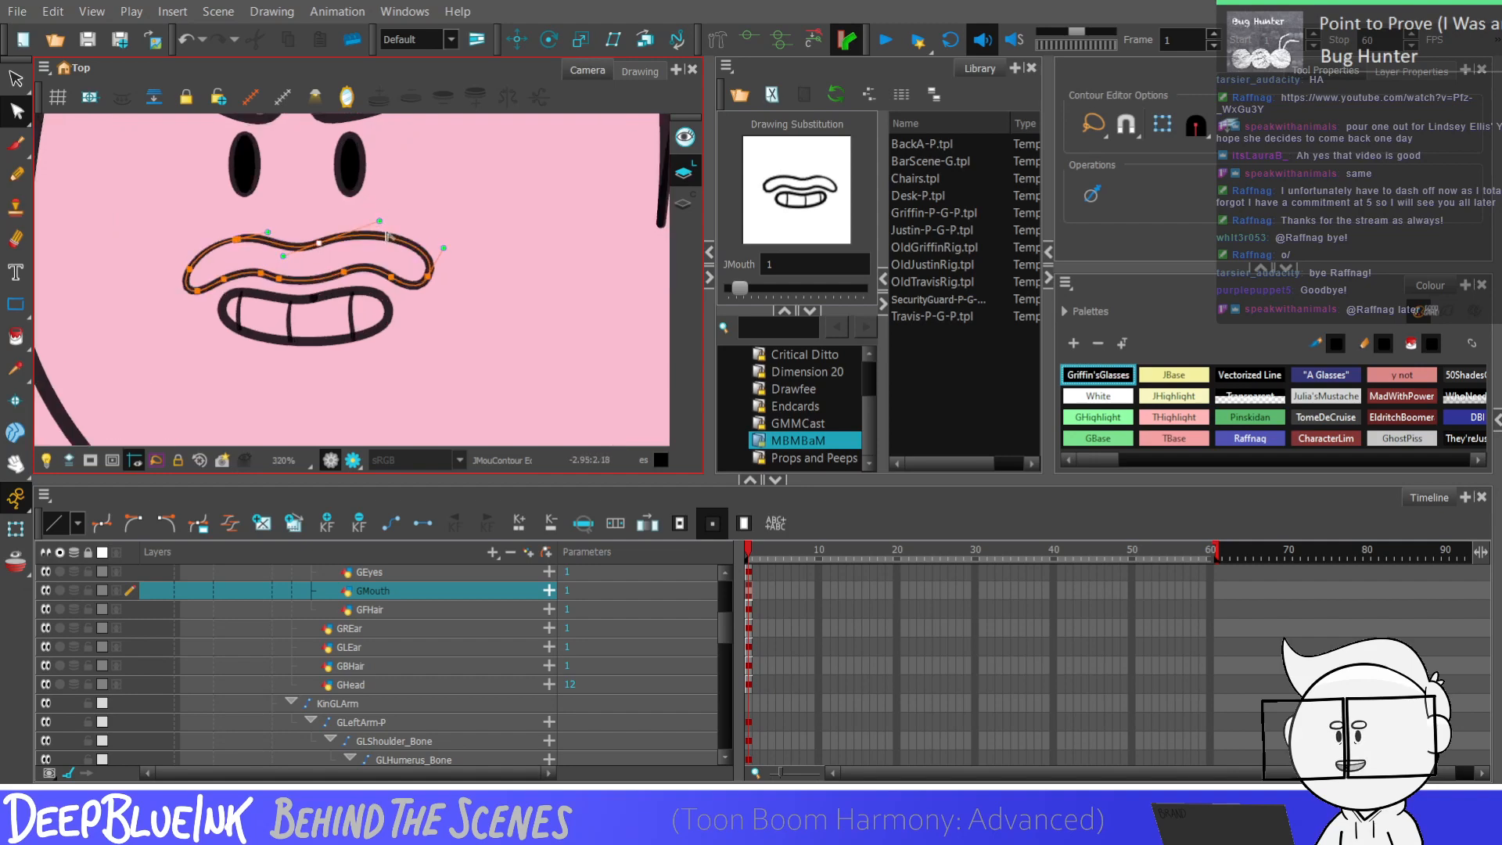
pyautogui.scroll(-6, 379, 218)
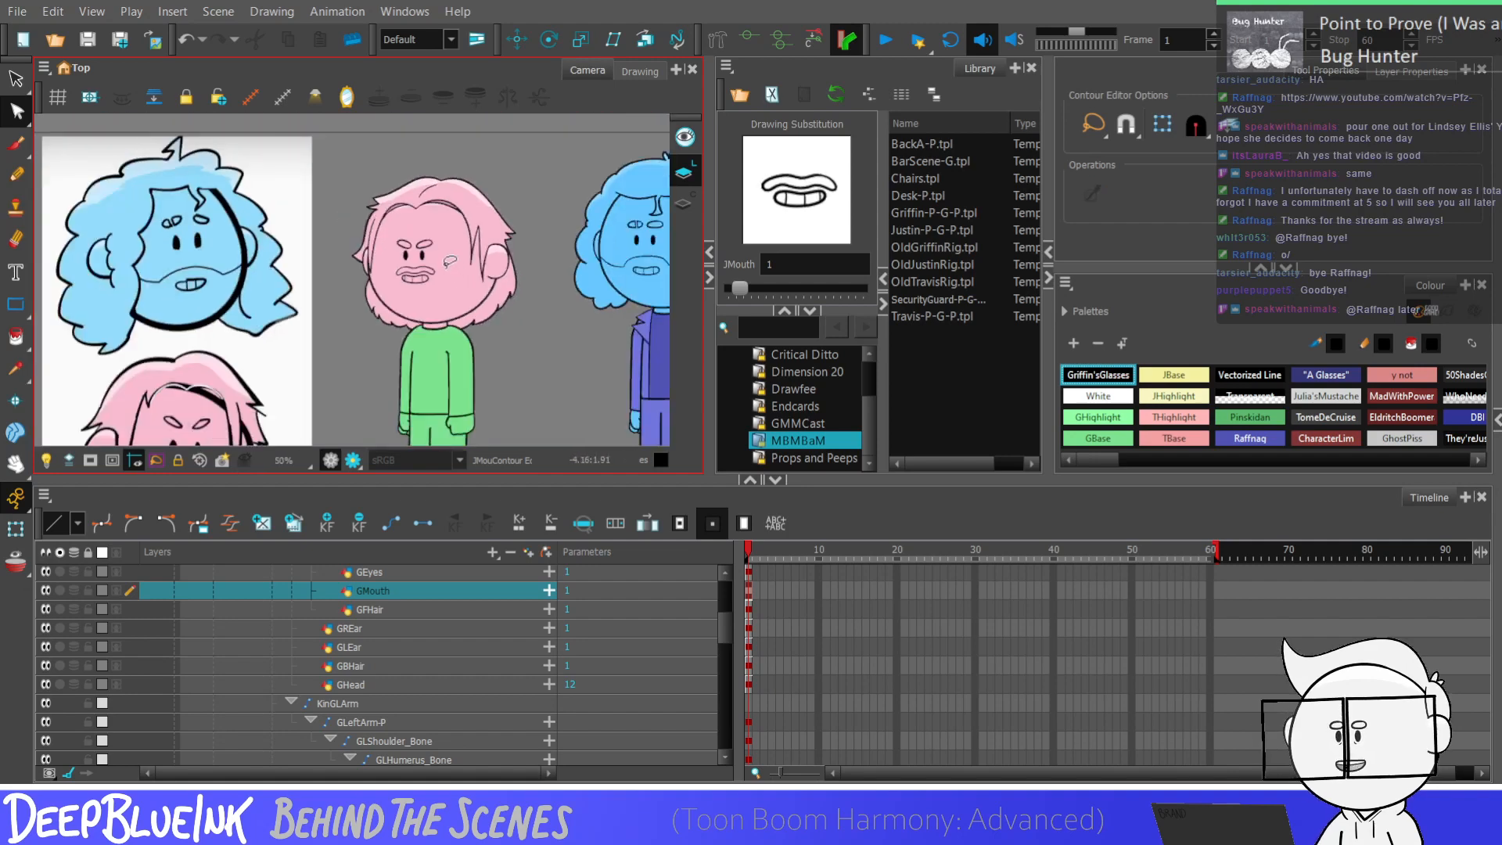
# Step: Select the moustache outline, flatten it vertically above the mouth and check it against the reference
pyautogui.scroll(3, 450, 261)
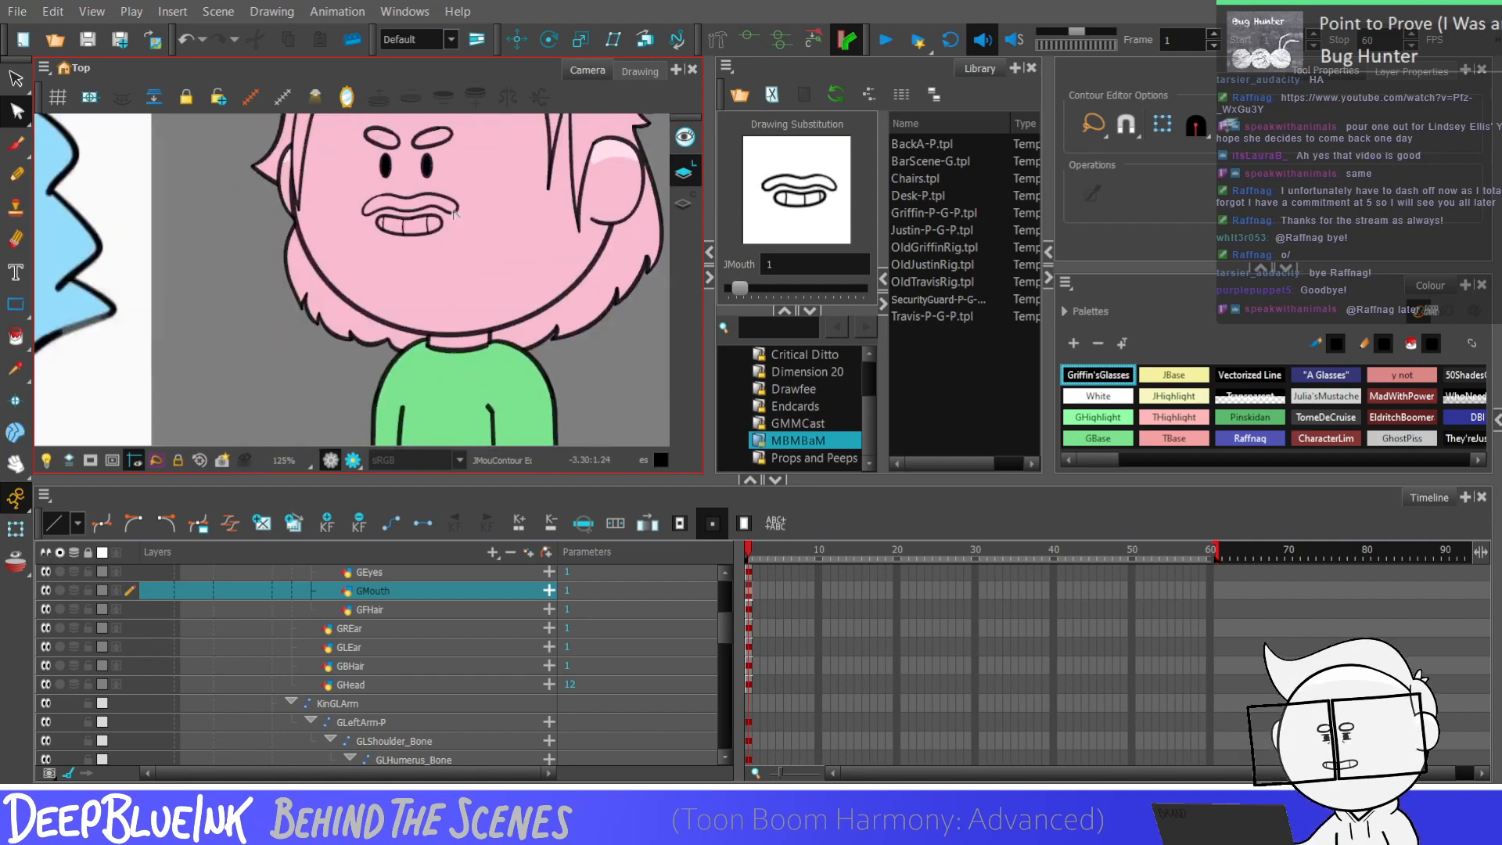
pyautogui.click(16, 78)
pyautogui.scroll(3, 381, 262)
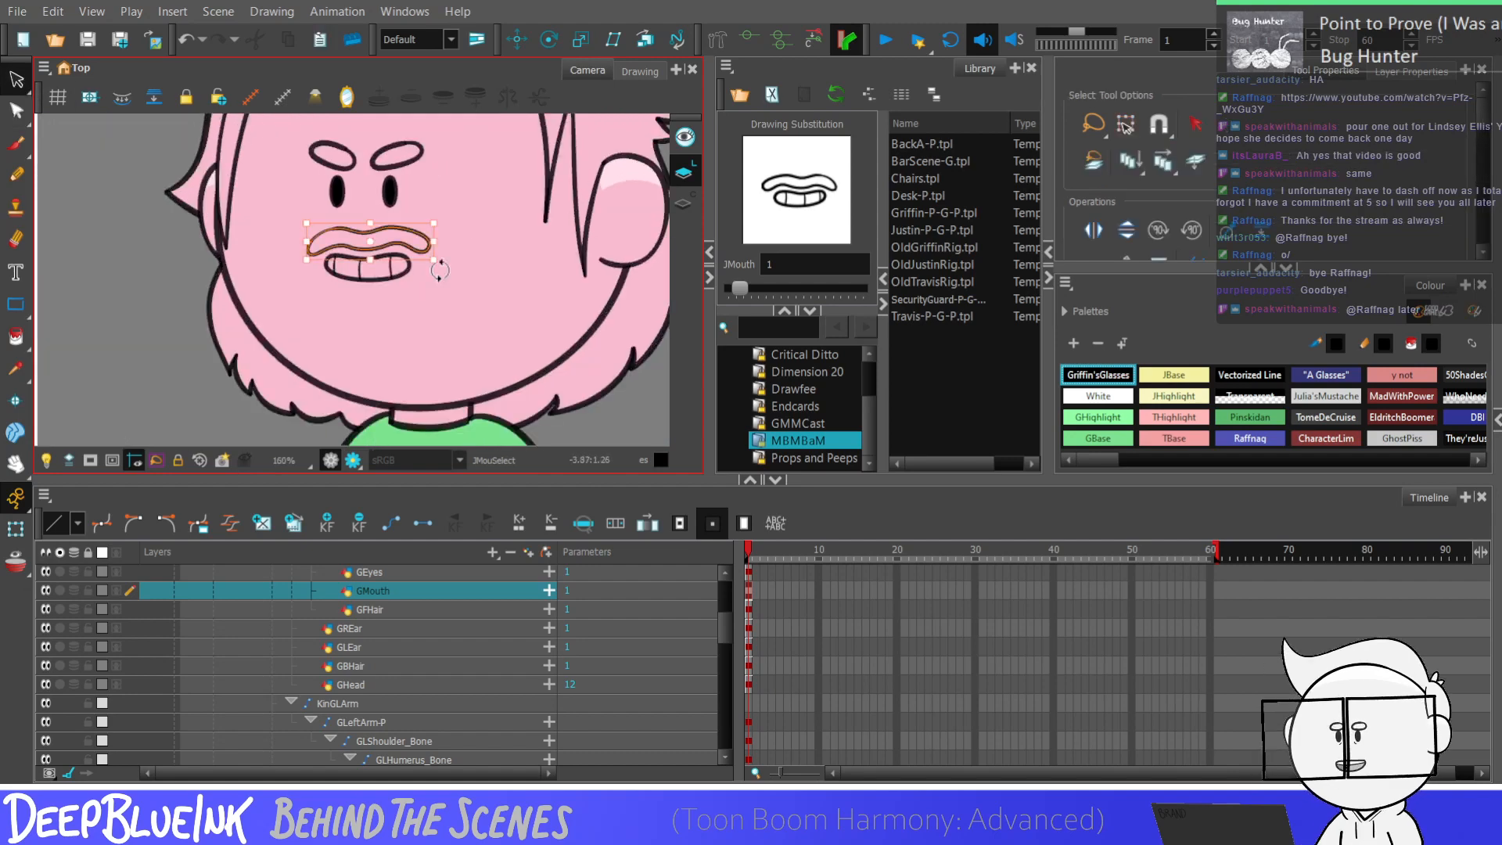
pyautogui.click(381, 238)
pyautogui.moveTo(366, 248); pyautogui.dragTo(366, 241)
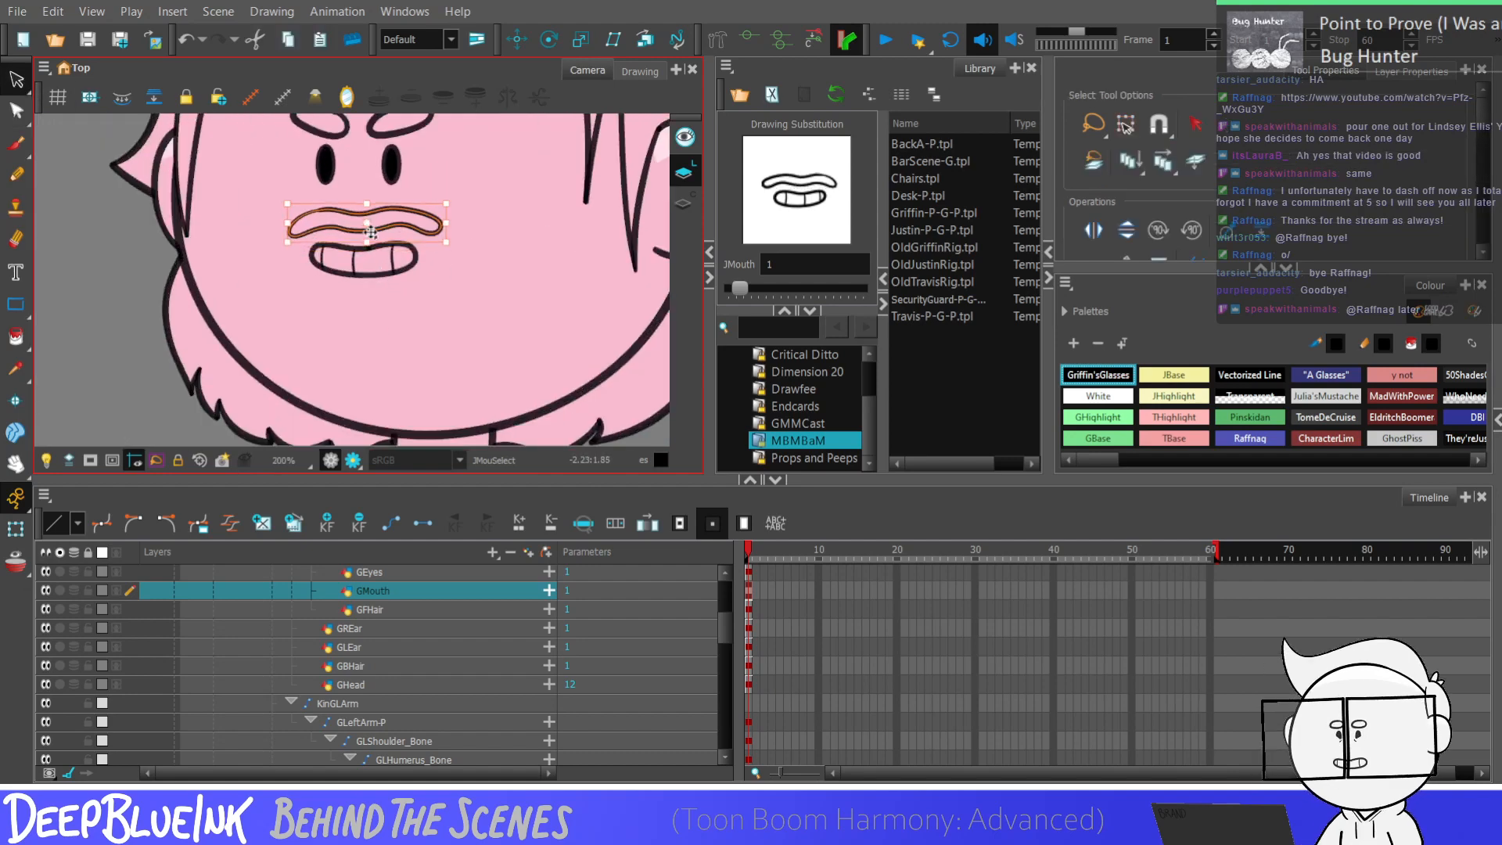
pyautogui.scroll(-4, 475, 217)
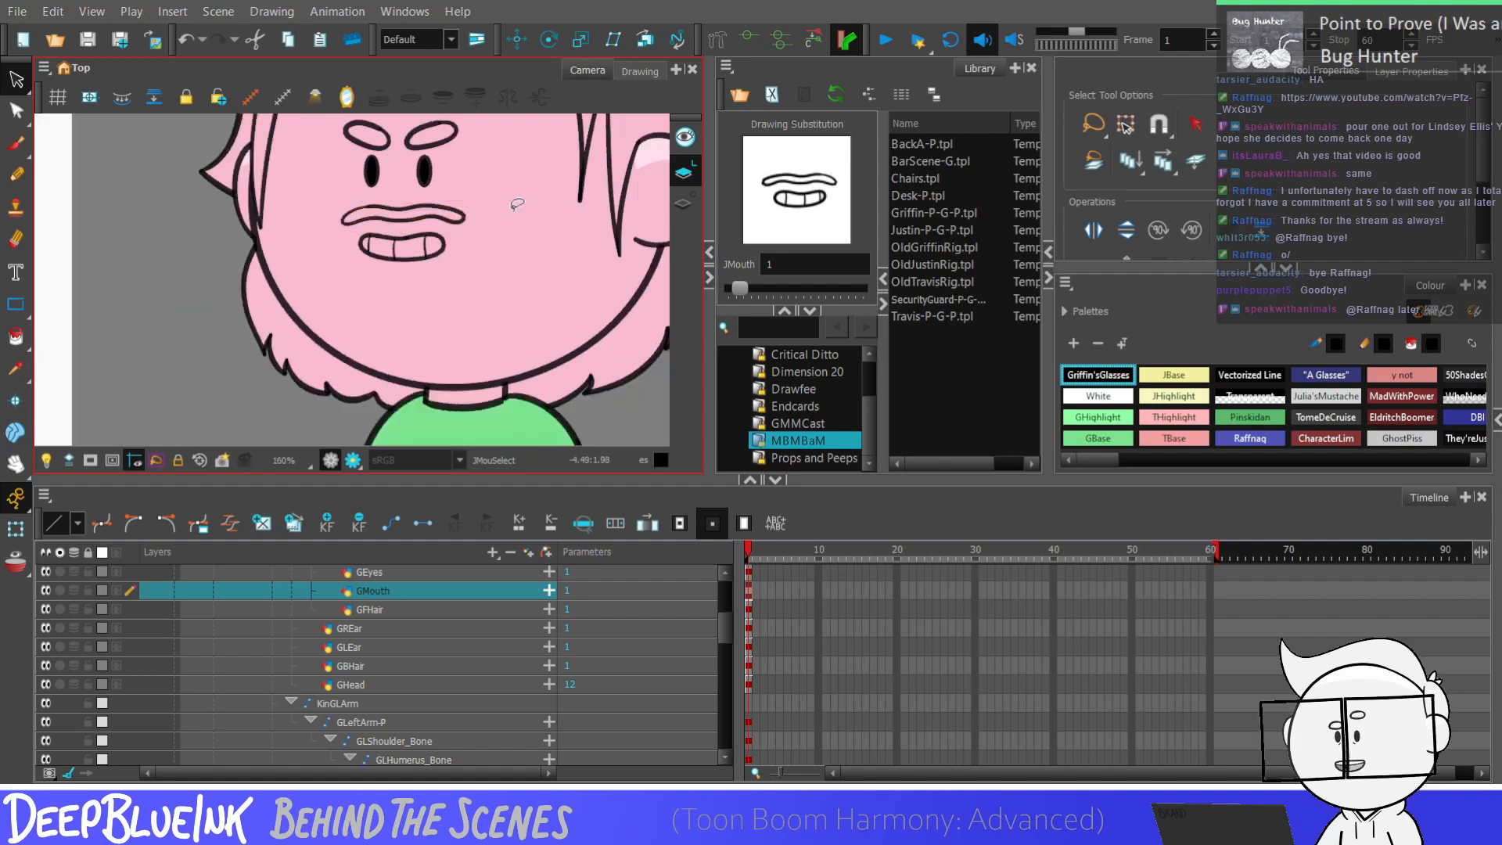
pyautogui.scroll(-3, 475, 216)
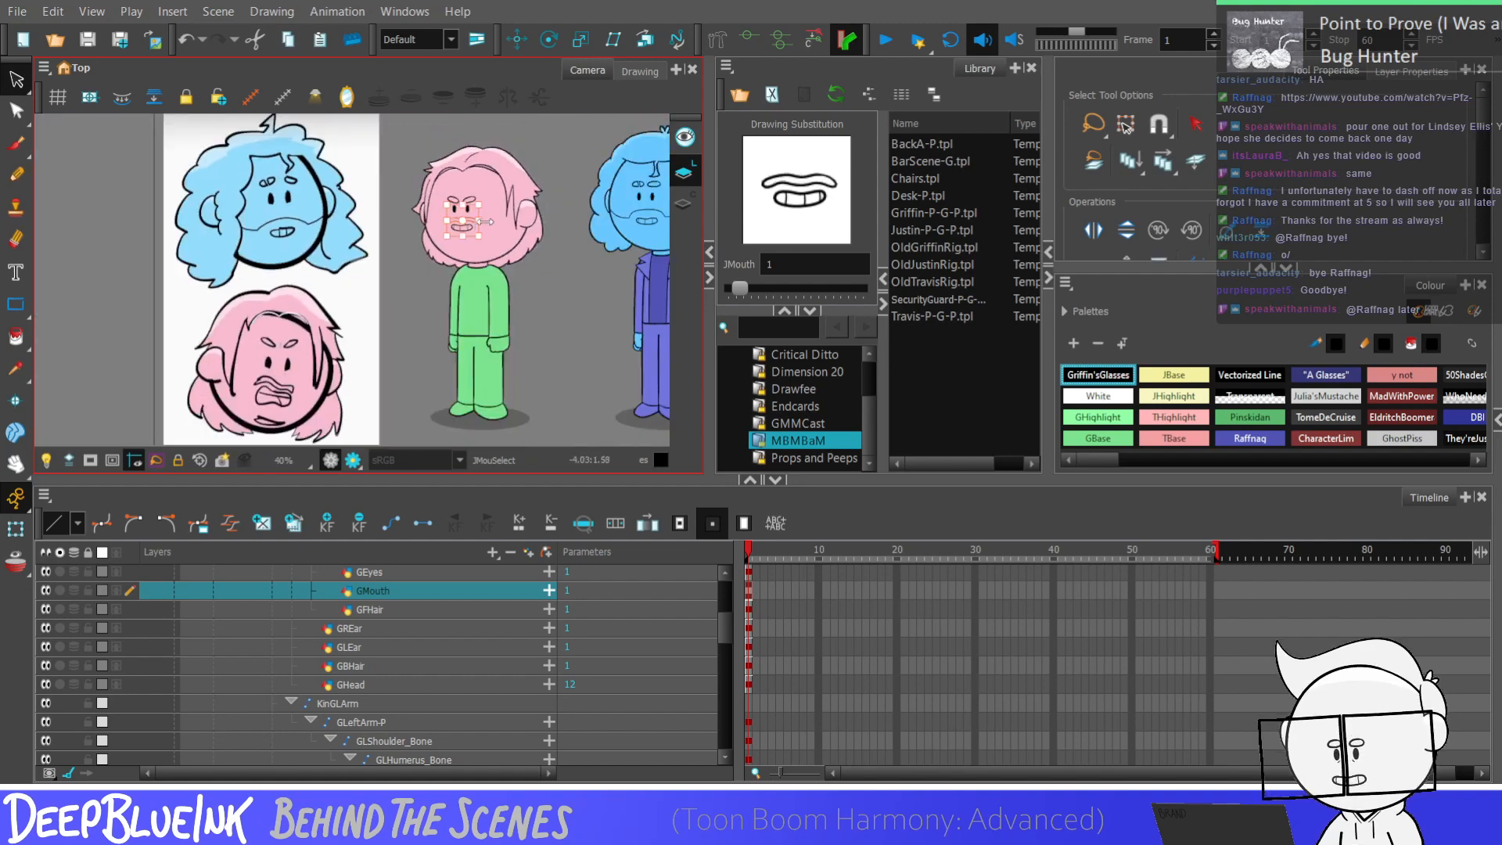
pyautogui.scroll(3, 490, 217)
pyautogui.scroll(-3, 493, 213)
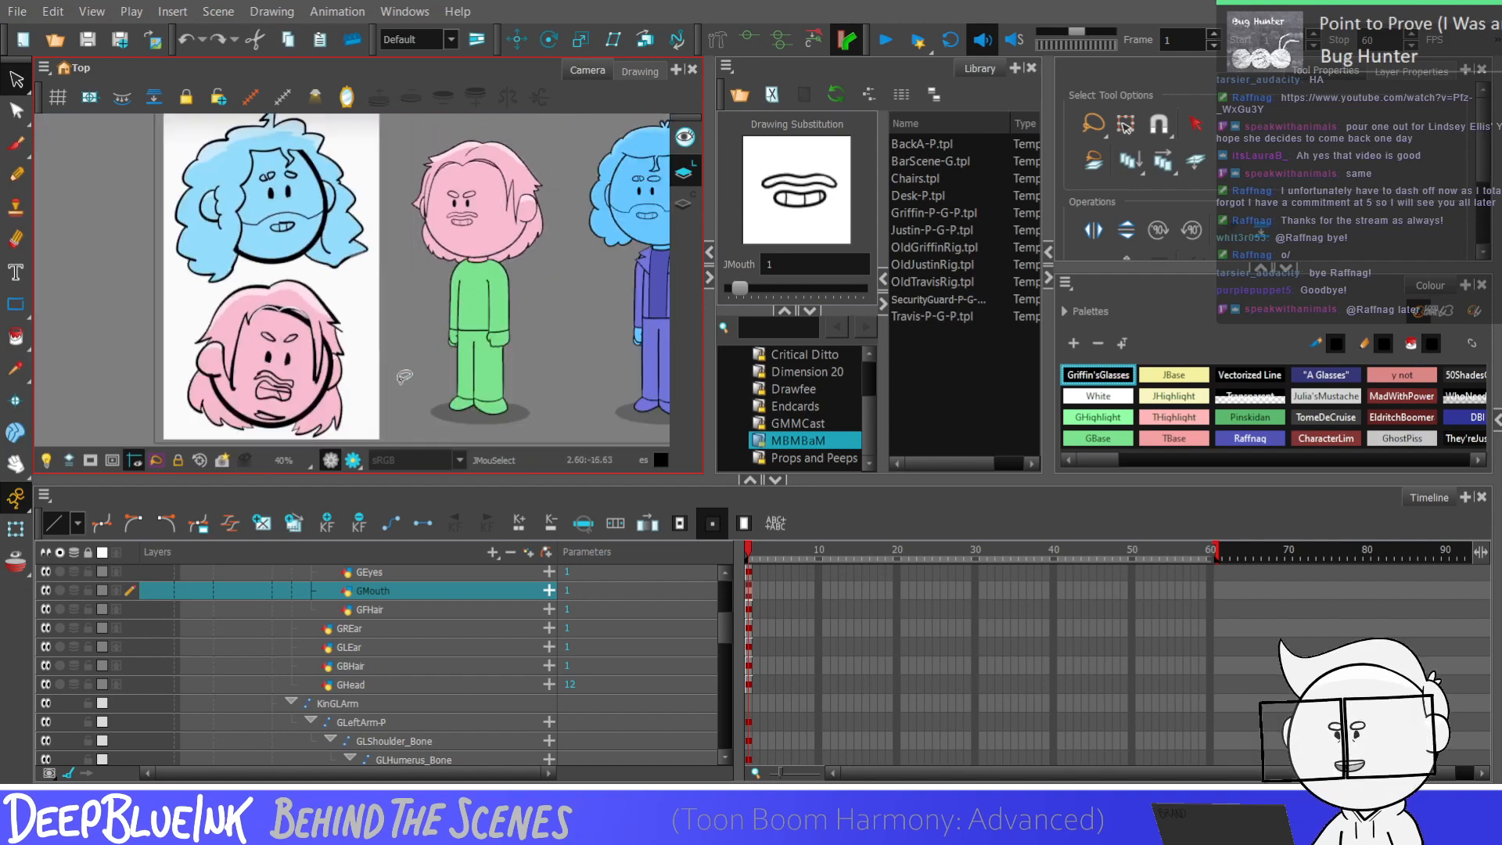
# Step: Scale the moustache narrower horizontally so it extends only a little beyond the mouth
pyautogui.scroll(6, 469, 222)
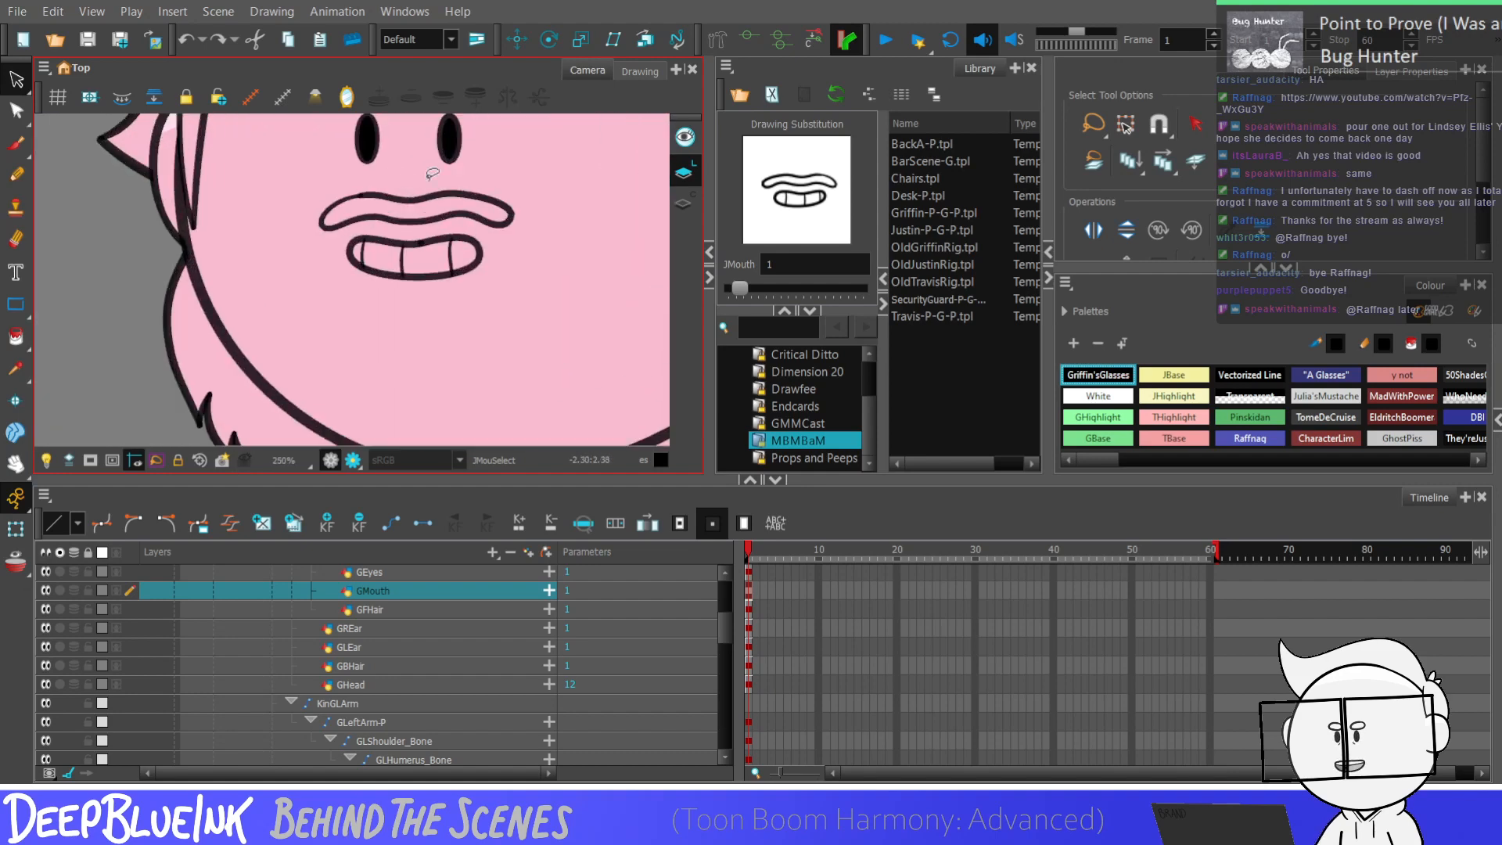
pyautogui.click(330, 201)
pyautogui.moveTo(538, 215); pyautogui.dragTo(534, 214)
pyautogui.scroll(-6, 538, 216)
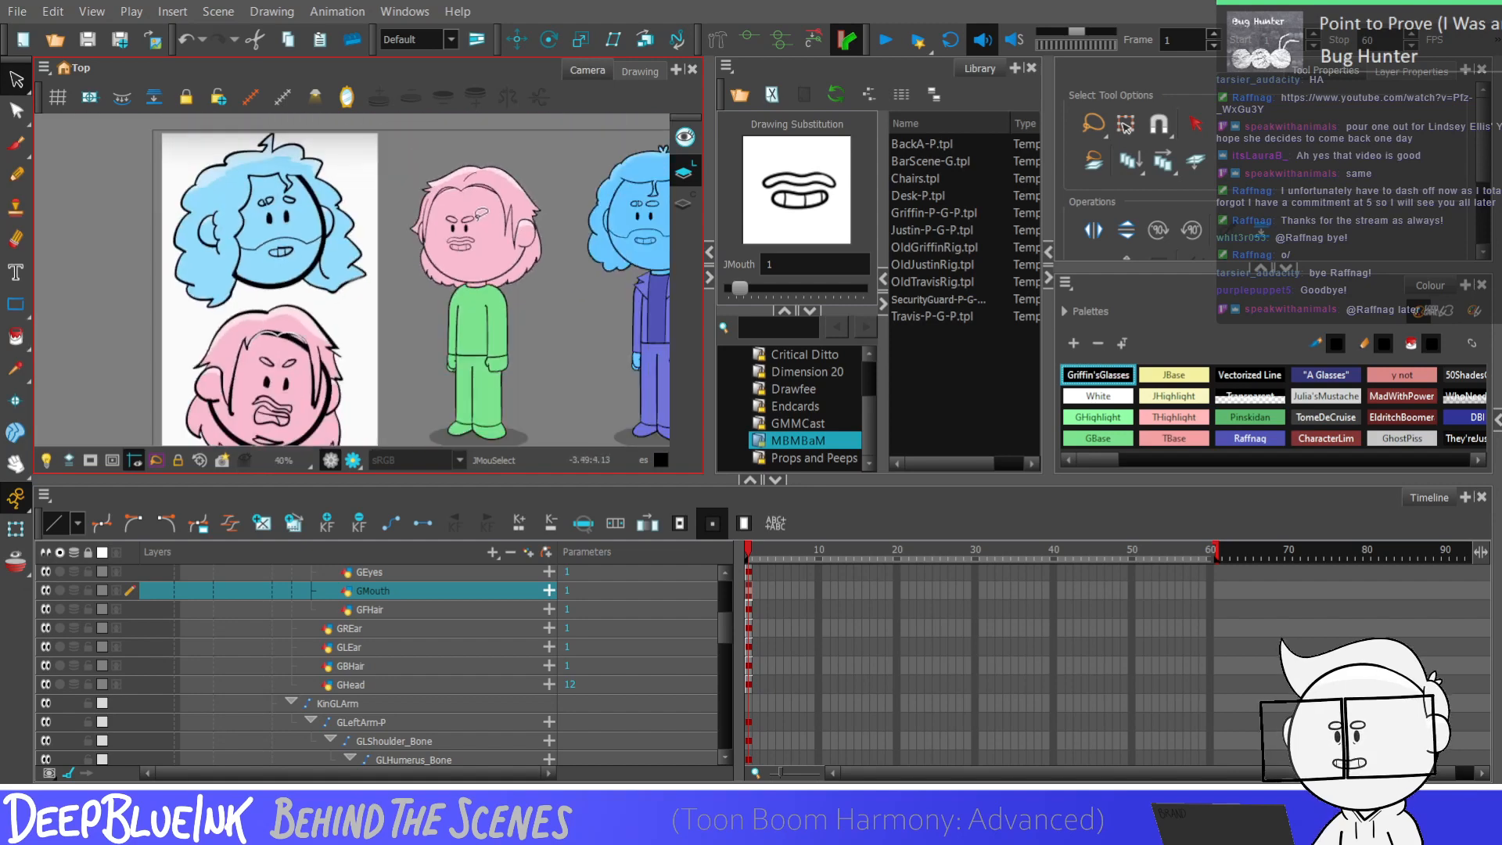
pyautogui.scroll(-1, 538, 216)
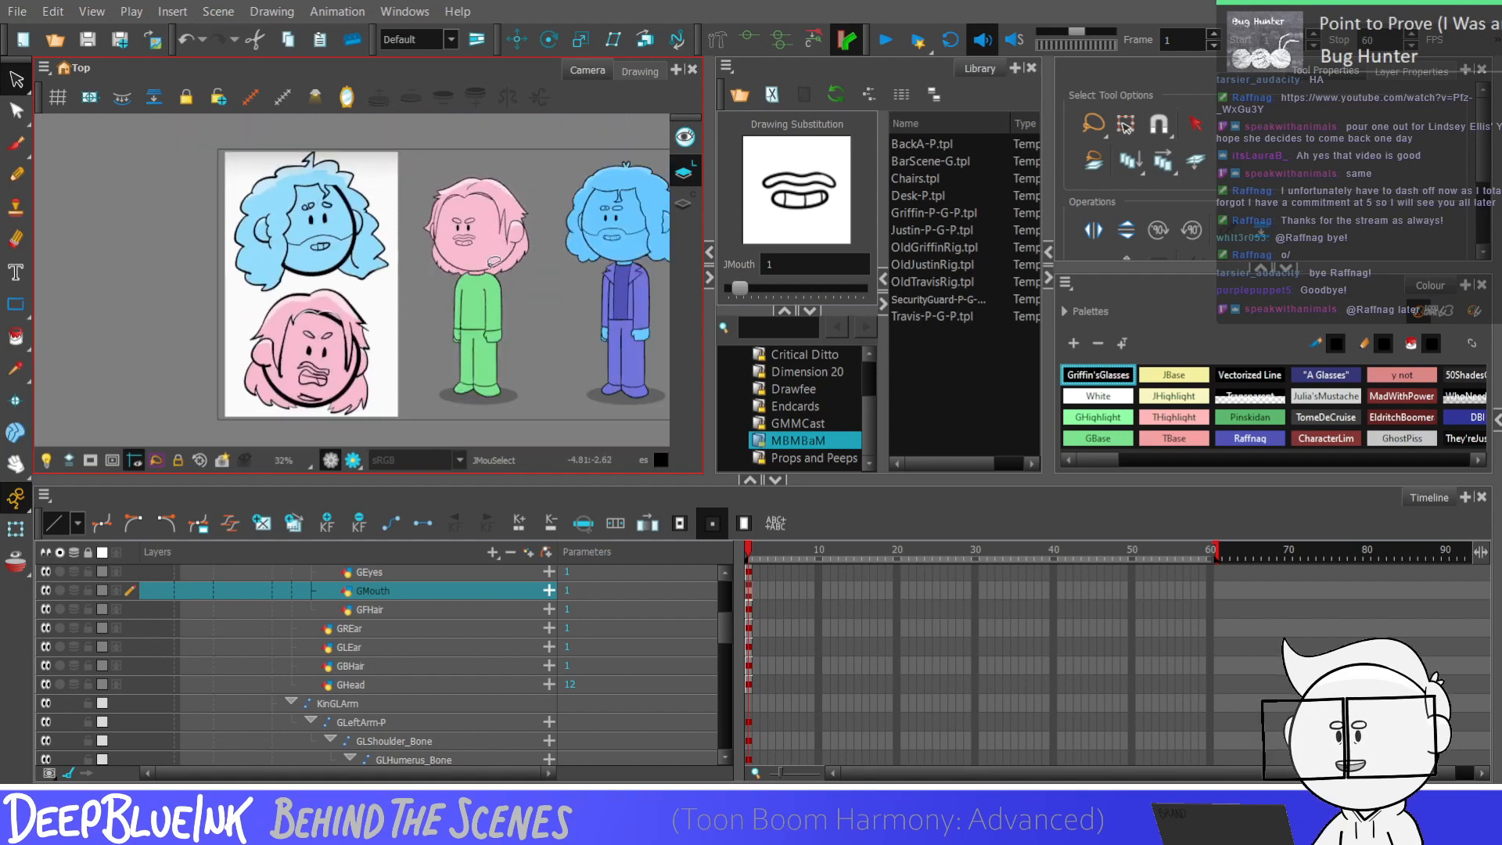
# Step: Draw a pointed, downward-curving tip on the left end of Arin's moustache with the Pencil tool
pyautogui.scroll(7, 485, 247)
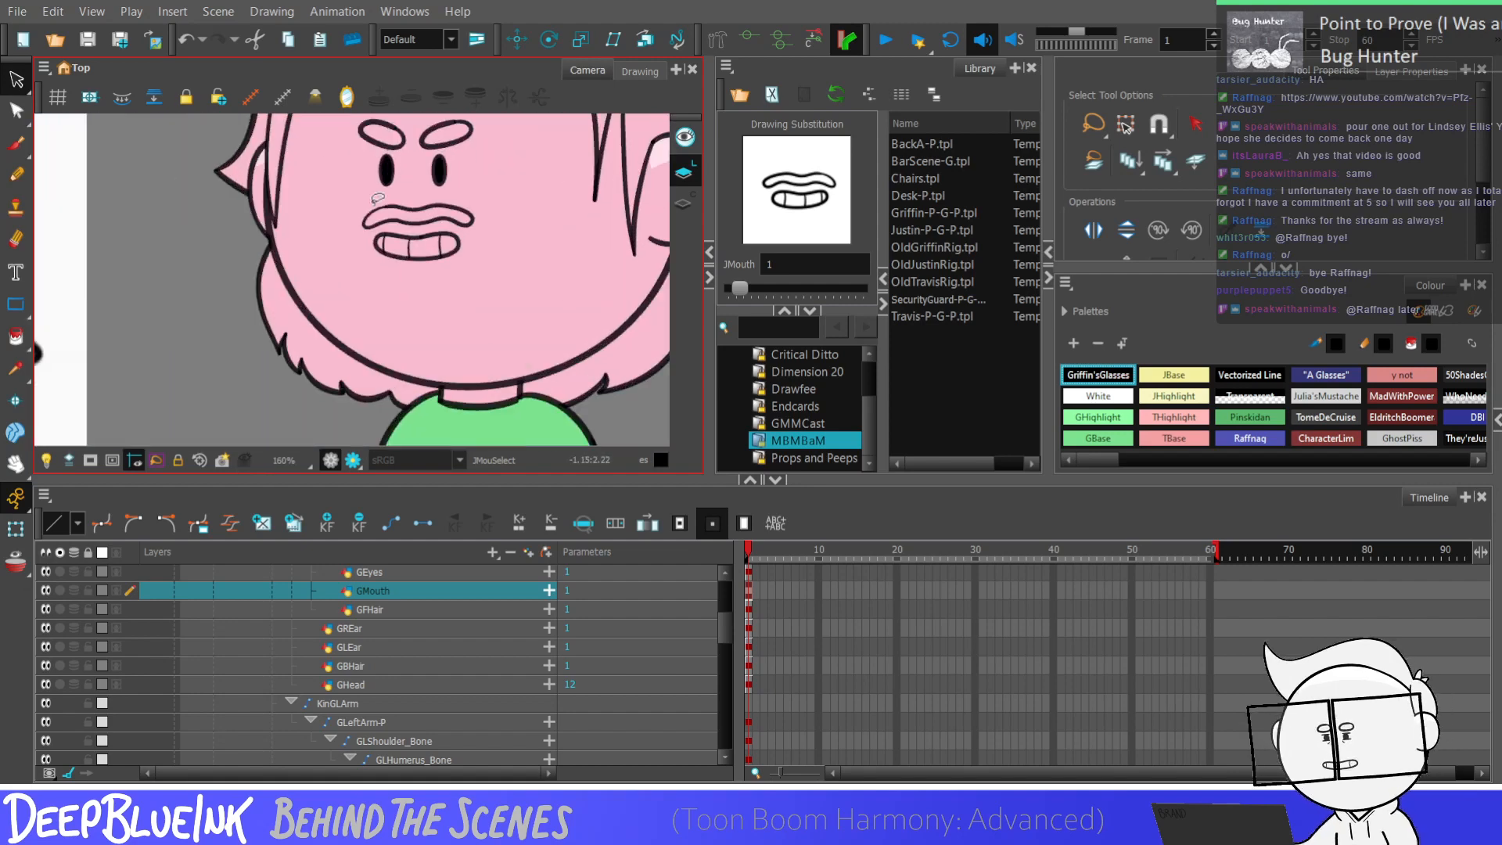
pyautogui.click(15, 176)
pyautogui.scroll(5, 391, 219)
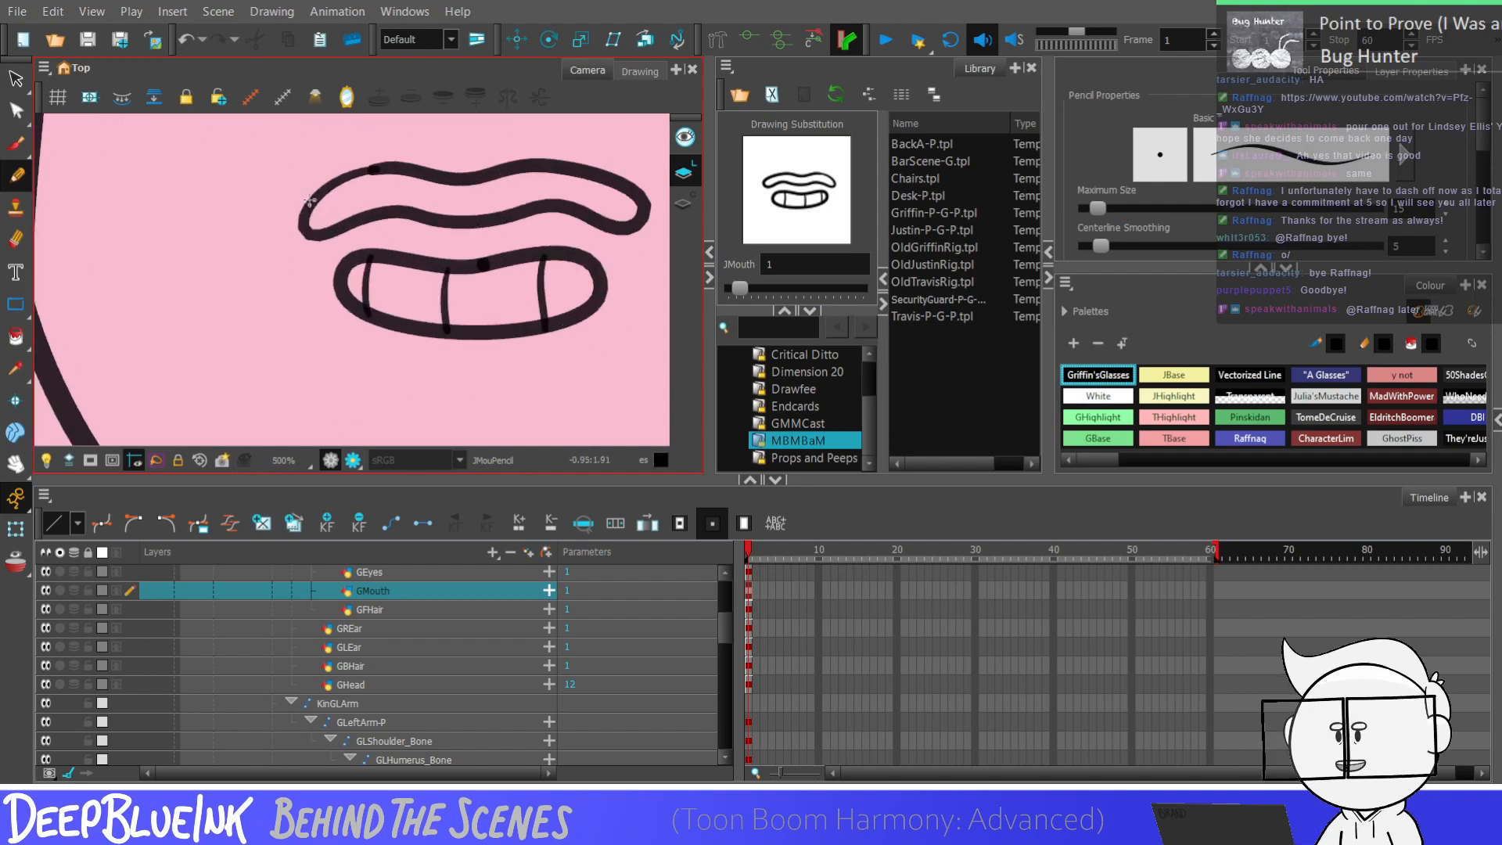
pyautogui.moveTo(305, 220)
pyautogui.mouseDown()
pyautogui.moveTo(653, 199)
pyautogui.moveTo(308, 210)
pyautogui.mouseUp()
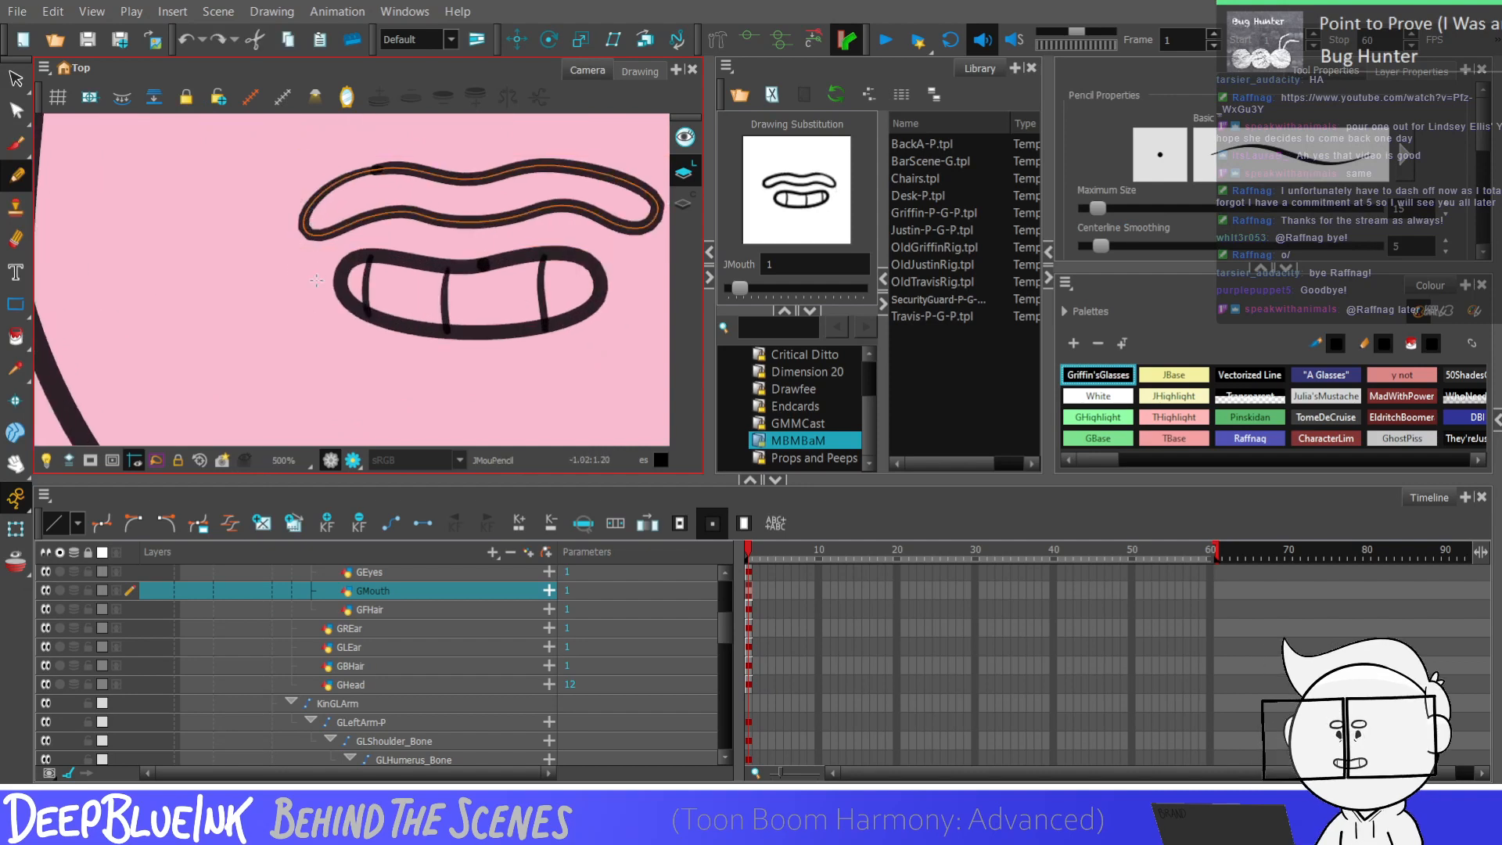
pyautogui.hotkey('ctrl', 'z')
pyautogui.hotkey('ctrl', 'z')
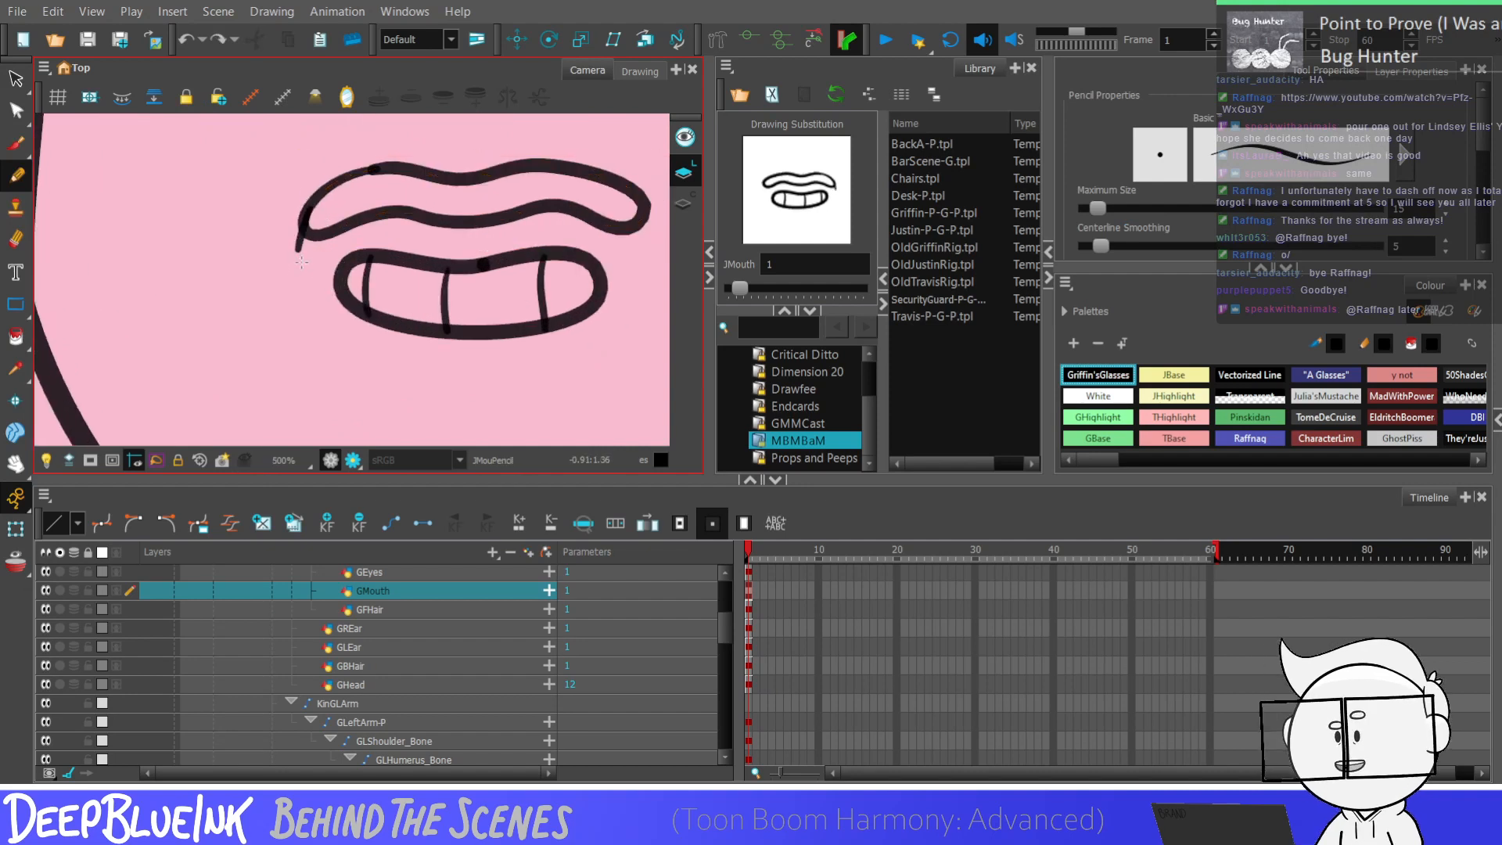
pyautogui.moveTo(310, 205); pyautogui.dragTo(295, 266)
pyautogui.hotkey('ctrl', 'z')
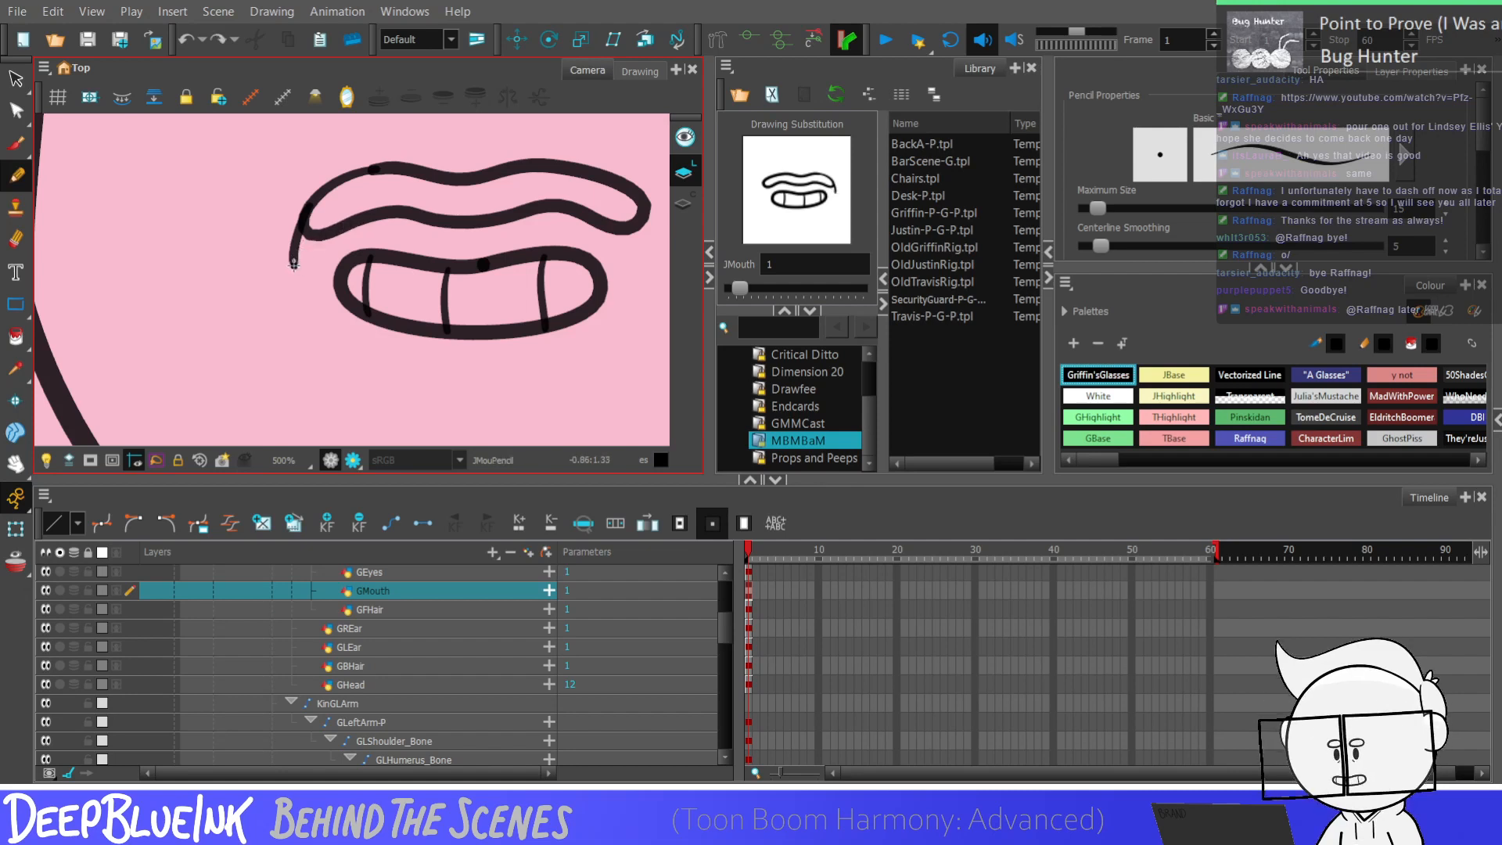
pyautogui.hotkey('ctrl', 'z')
pyautogui.moveTo(295, 266); pyautogui.dragTo(353, 226)
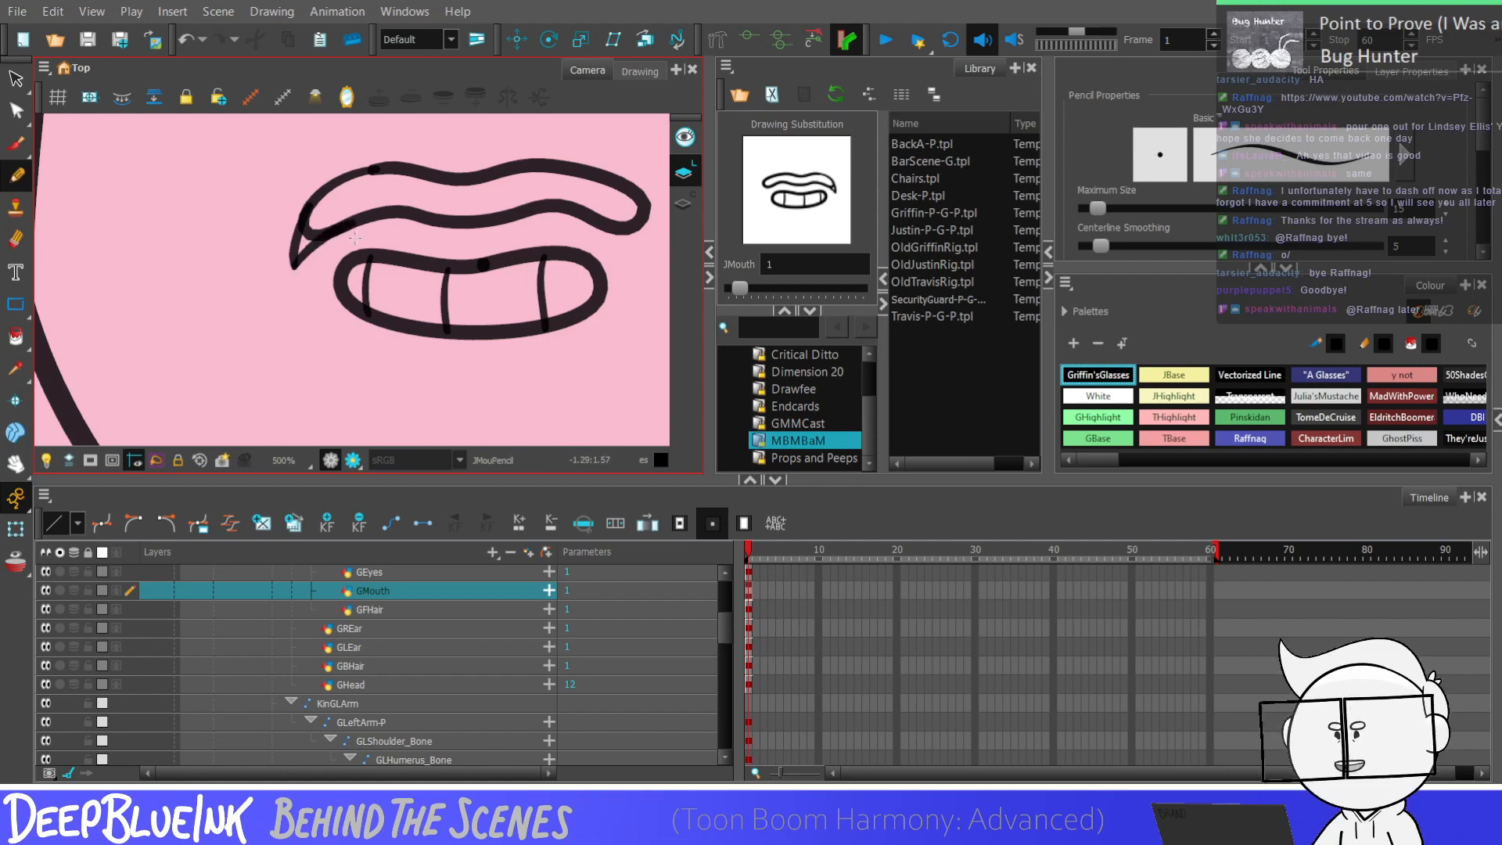
# Step: Remove the old rounded end inside the moustache's left tip with the Contour Editor and nudge the lower tip stroke slightly to the right
pyautogui.click(17, 111)
pyautogui.scroll(2, 328, 201)
pyautogui.click(298, 266)
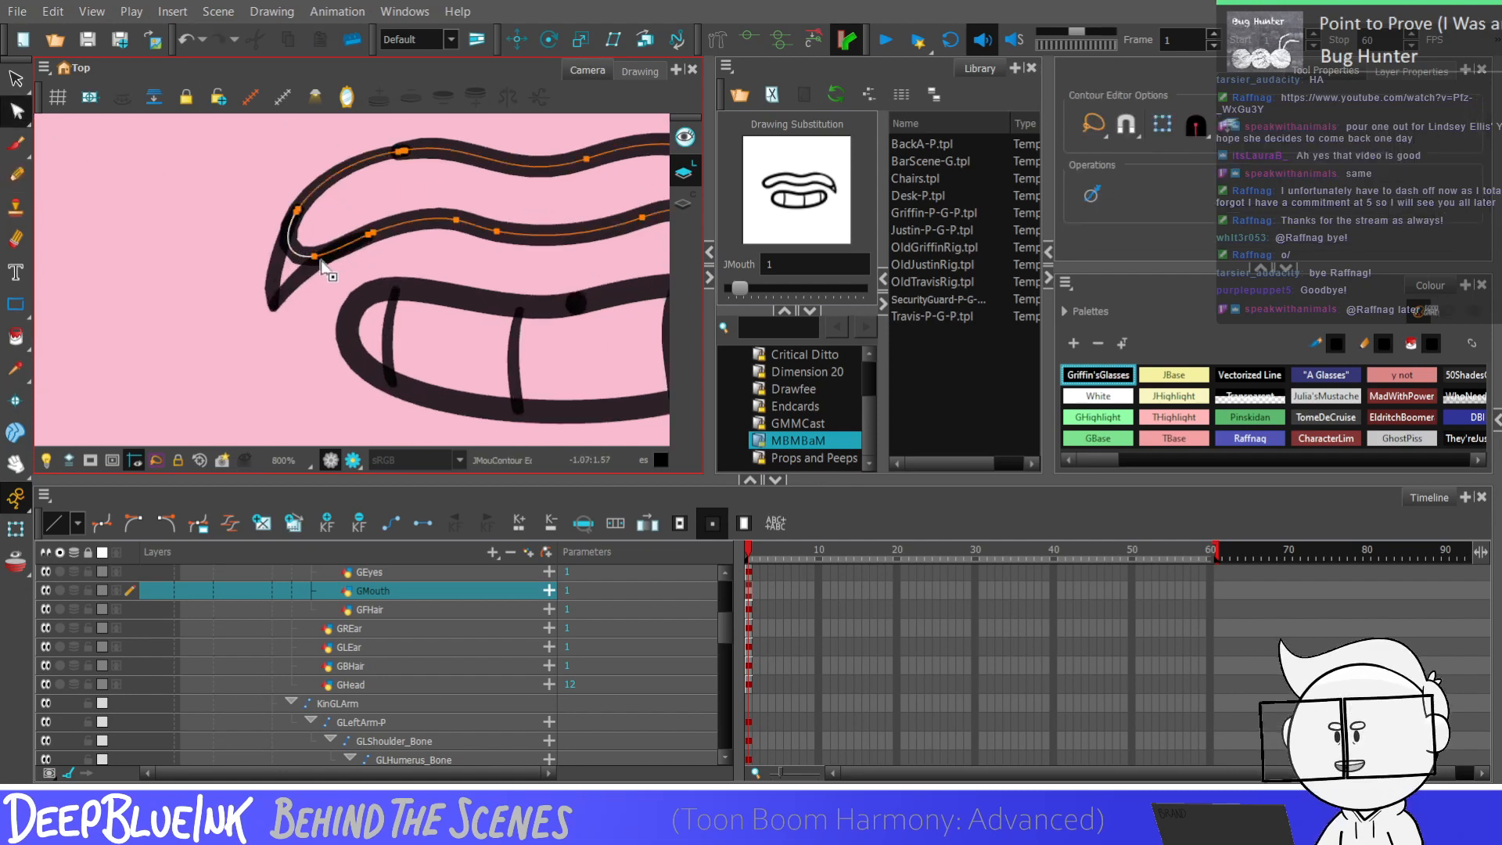
pyautogui.click(317, 267)
pyautogui.click(15, 78)
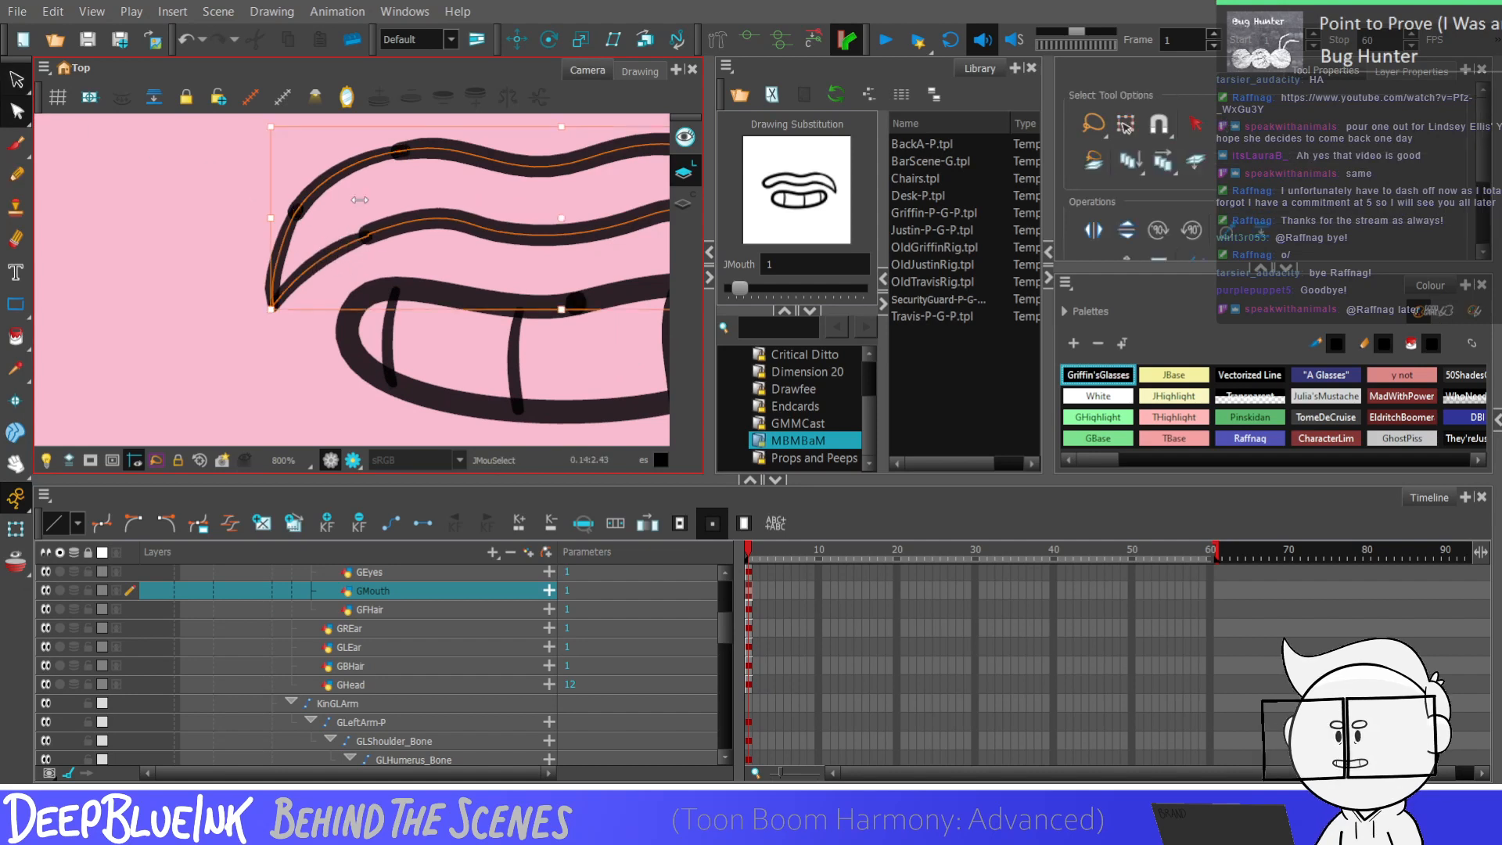
pyautogui.moveTo(382, 227); pyautogui.dragTo(391, 227)
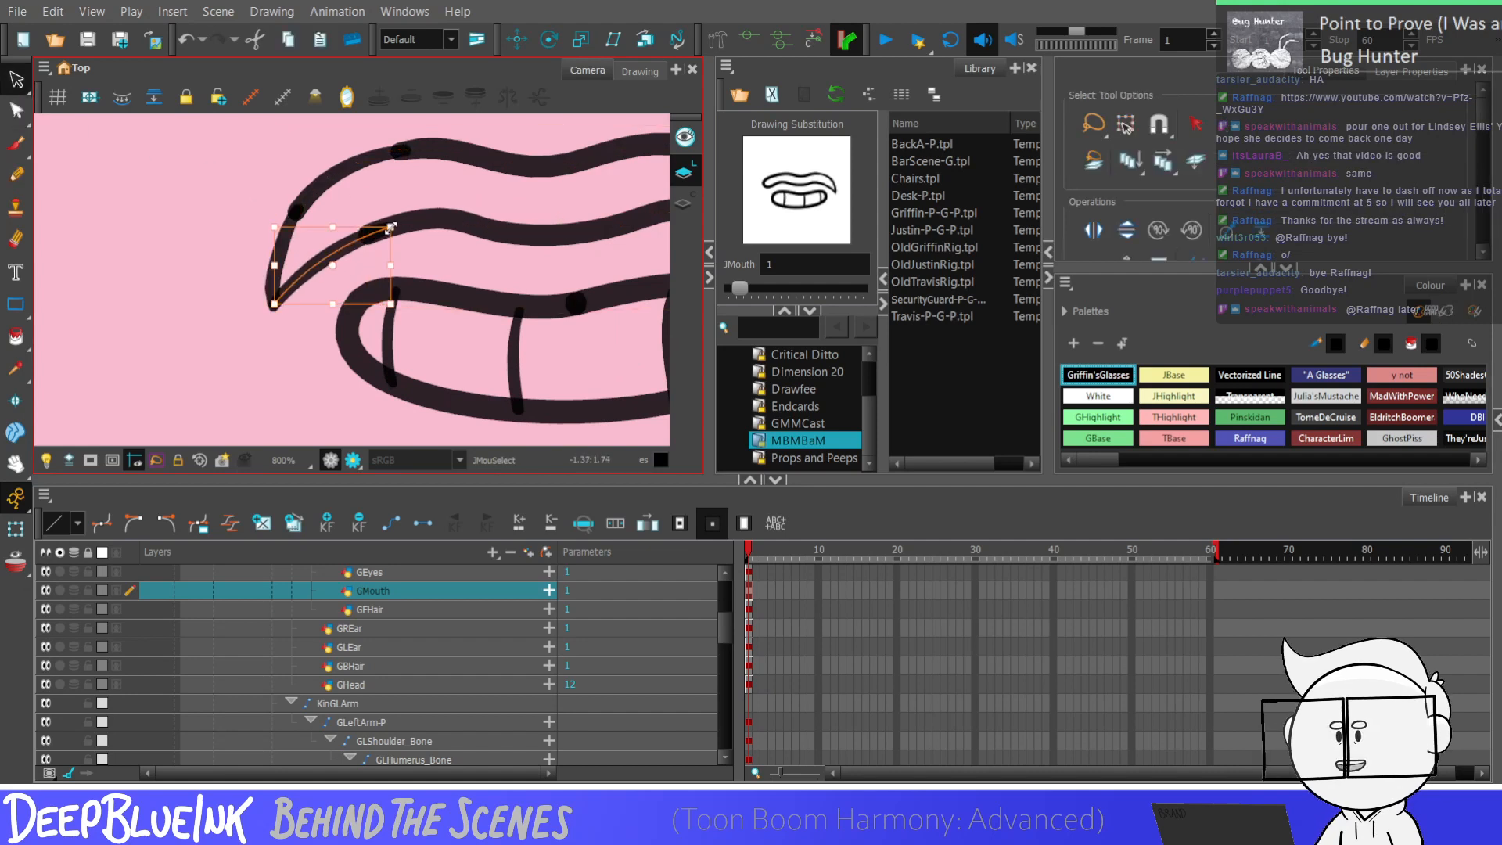
# Step: Draw two pencil strokes curving down from the moustache's right end to form a matching pointed tip
pyautogui.scroll(-10, 388, 210)
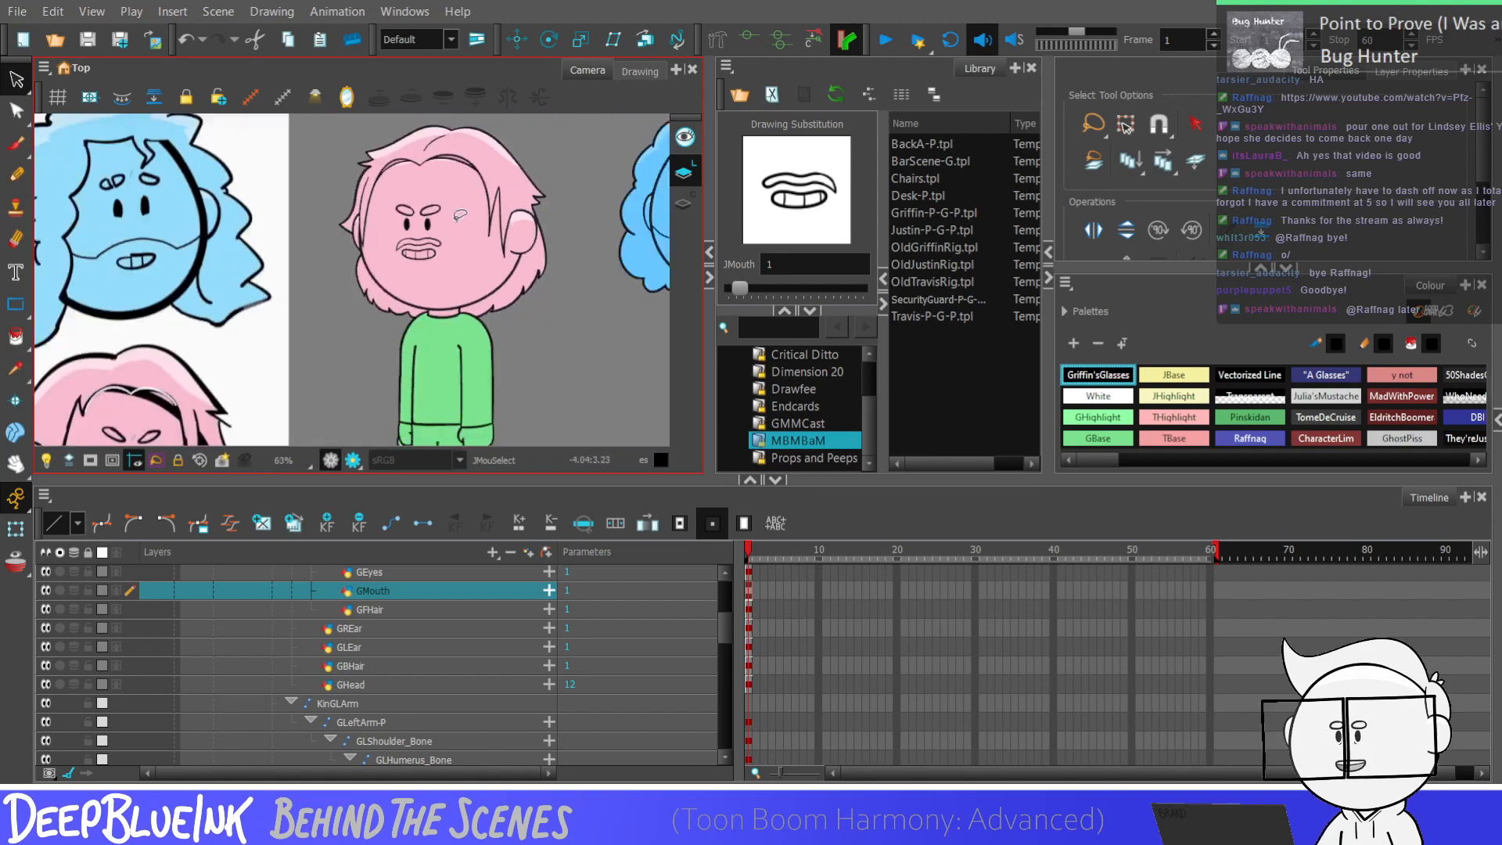
pyautogui.scroll(-2, 460, 215)
pyautogui.scroll(6, 455, 217)
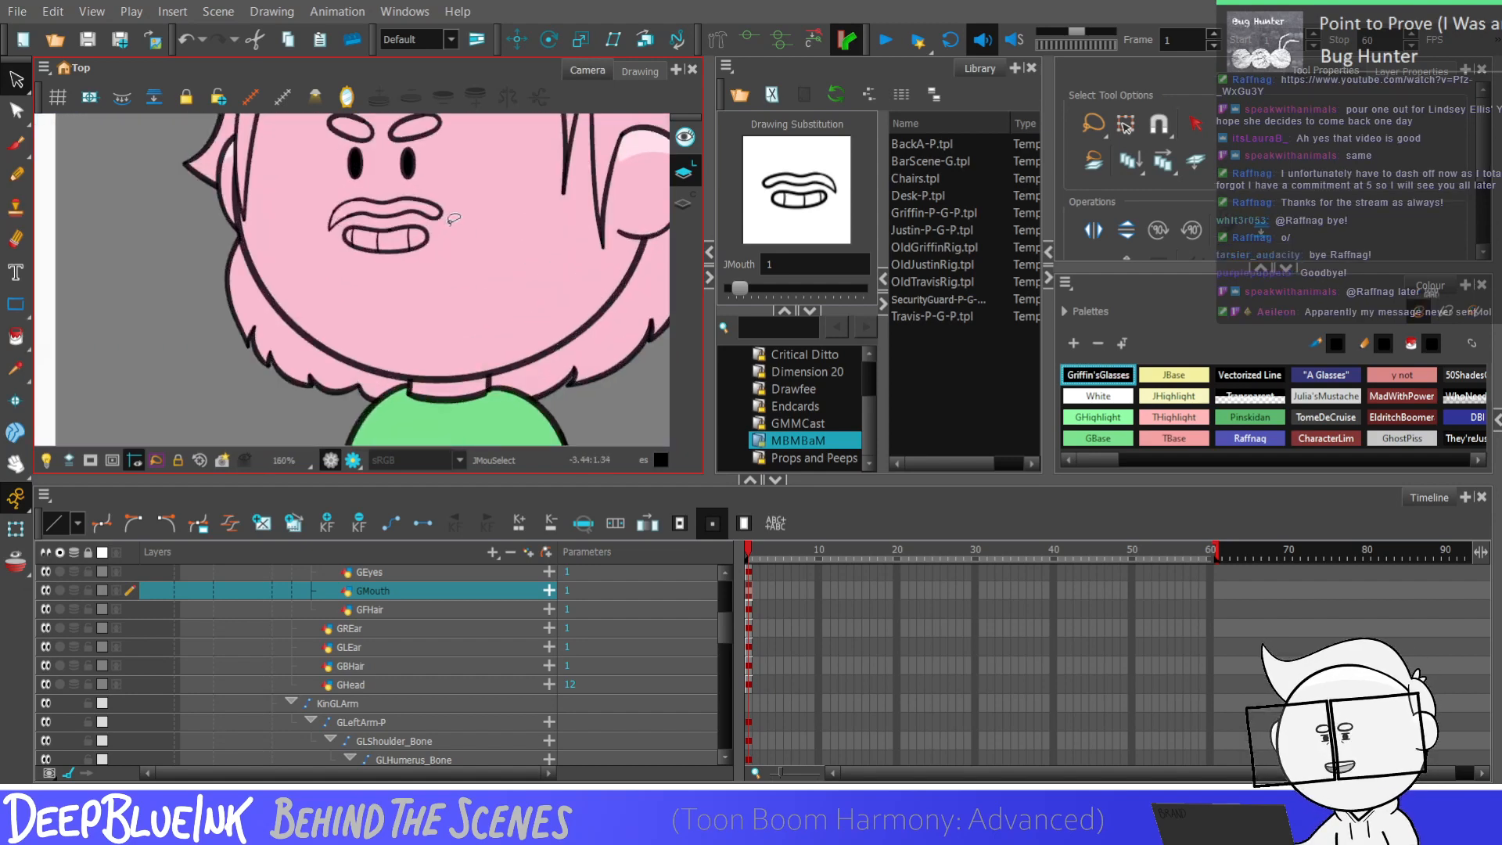
pyautogui.scroll(3, 454, 218)
pyautogui.hotkey('alt', '/')
pyautogui.scroll(3, 311, 213)
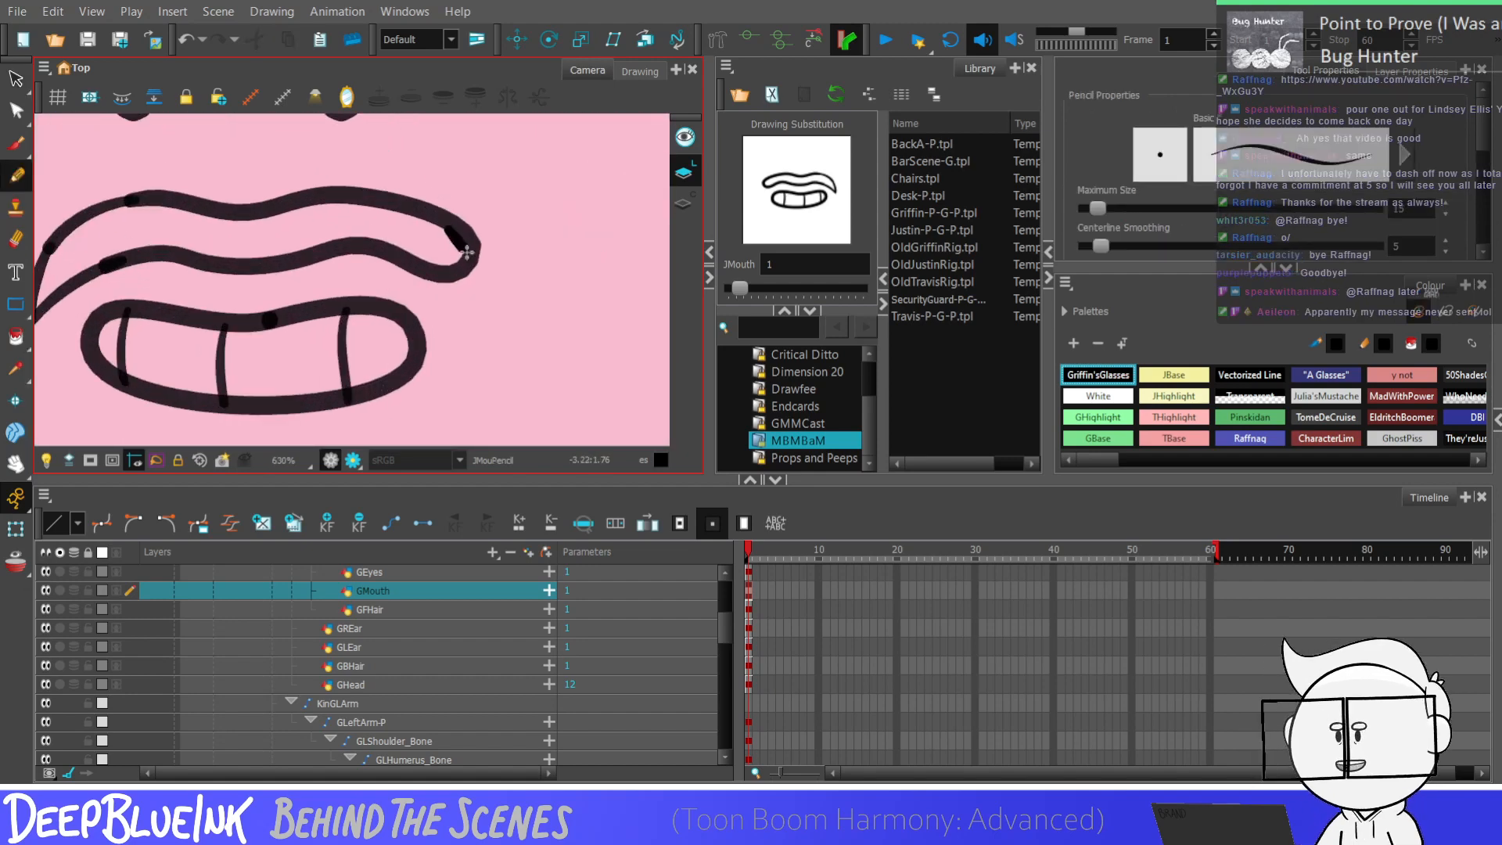
pyautogui.moveTo(448, 223)
pyautogui.mouseDown()
pyautogui.moveTo(482, 257)
pyautogui.moveTo(426, 240)
pyautogui.moveTo(462, 255)
pyautogui.moveTo(444, 246)
pyautogui.moveTo(491, 315)
pyautogui.moveTo(479, 279)
pyautogui.moveTo(491, 300)
pyautogui.moveTo(375, 245)
pyautogui.moveTo(478, 312)
pyautogui.mouseUp()
pyautogui.hotkey('ctrl', 'z')
pyautogui.hotkey('ctrl', 'z')
pyautogui.moveTo(379, 244)
pyautogui.mouseDown()
pyautogui.moveTo(465, 324)
pyautogui.moveTo(455, 304)
pyautogui.mouseUp()
pyautogui.hotkey('ctrl', 'z')
pyautogui.hotkey('ctrl', 'z')
pyautogui.hotkey('ctrl', 'z')
pyautogui.moveTo(370, 248); pyautogui.dragTo(458, 316)
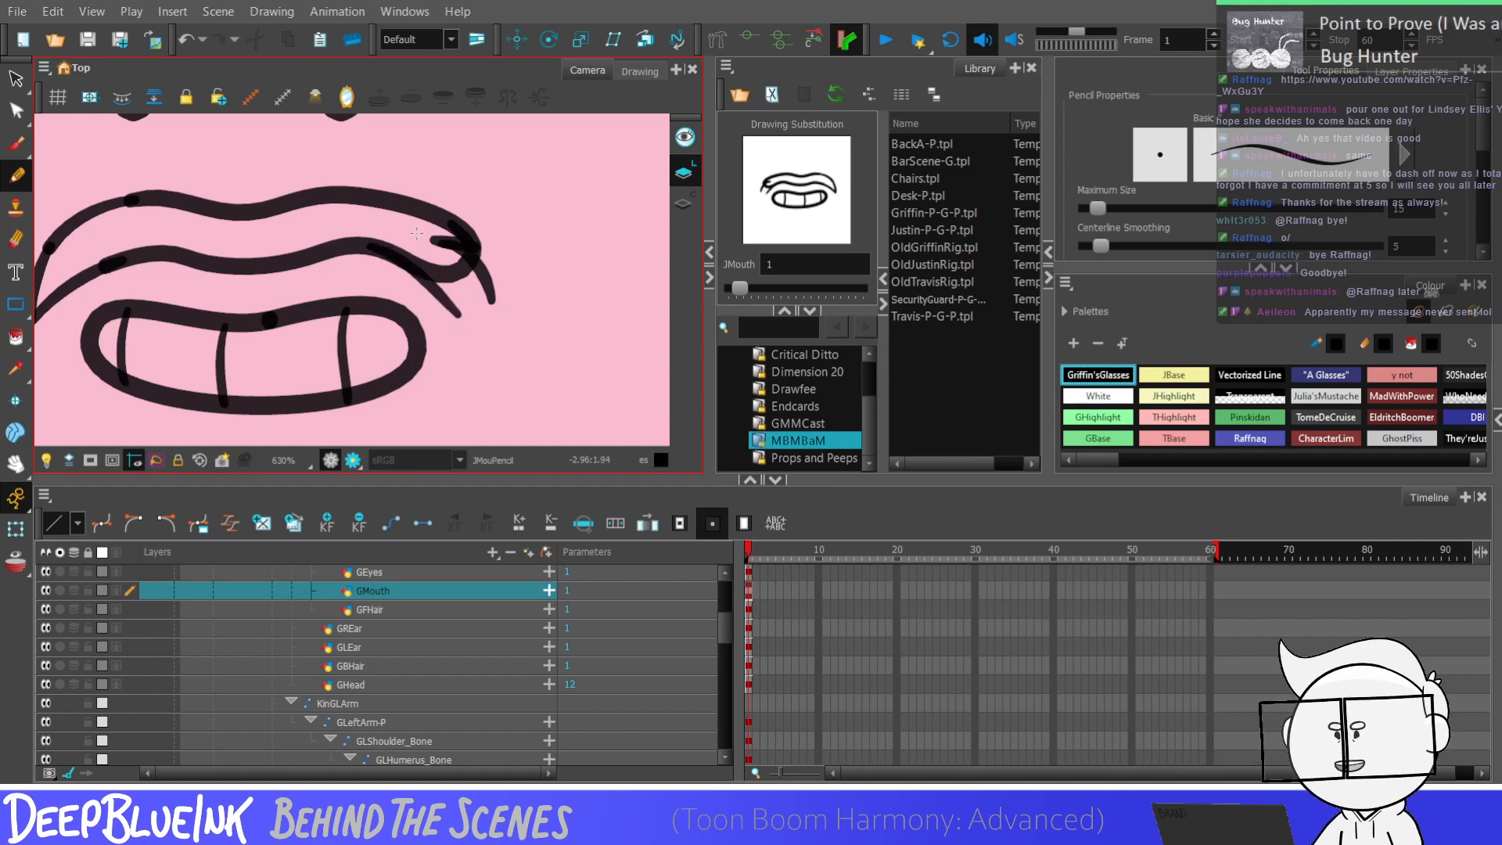
# Step: Extend the ends of the two right tip strokes with the Contour Editor so they meet in a point
pyautogui.hotkey('alt', 'q')
pyautogui.click(466, 322)
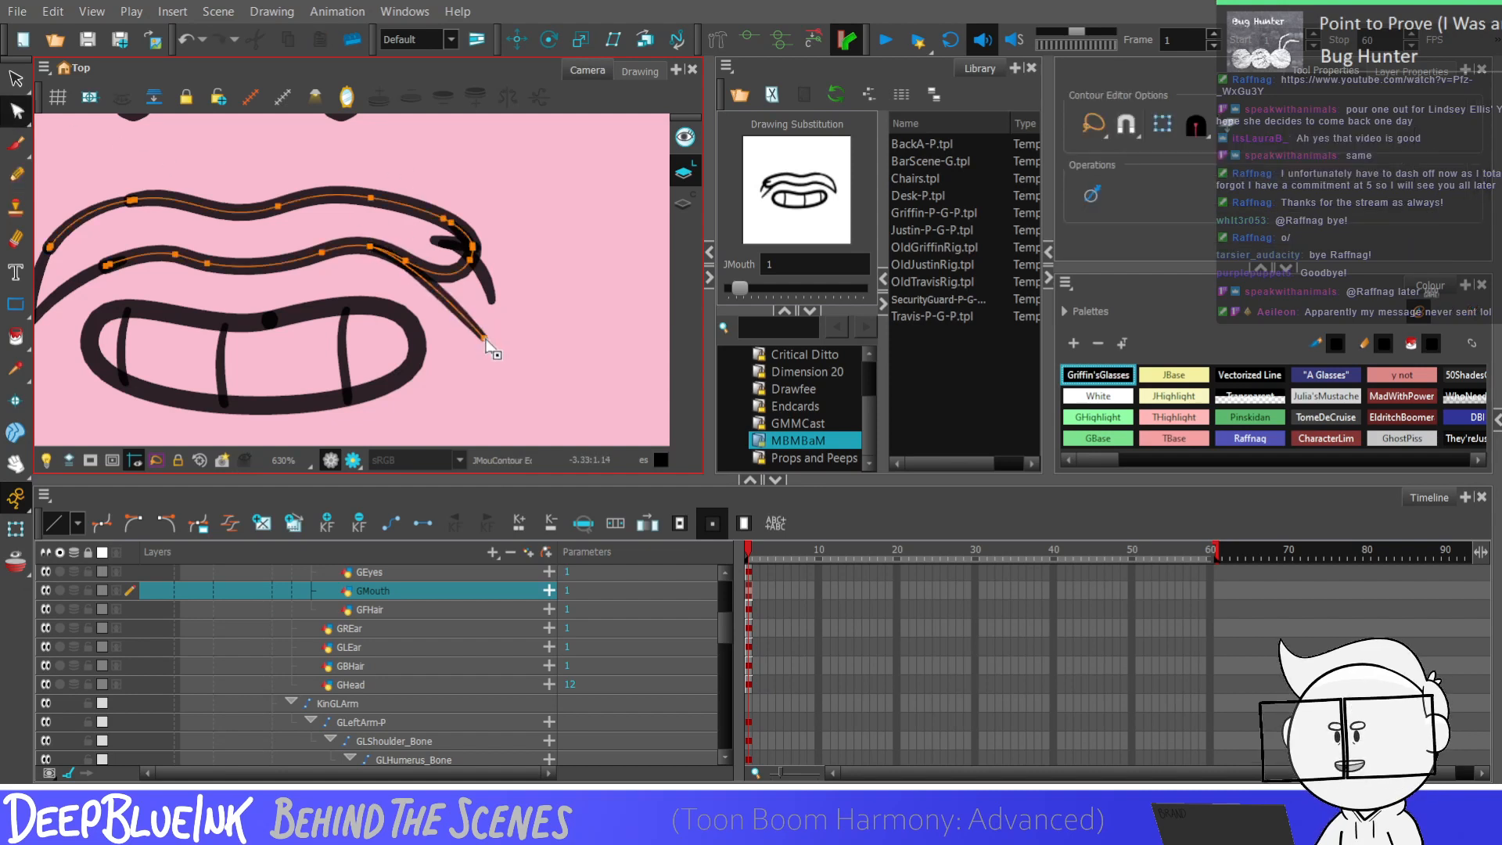
pyautogui.moveTo(458, 289); pyautogui.dragTo(495, 327)
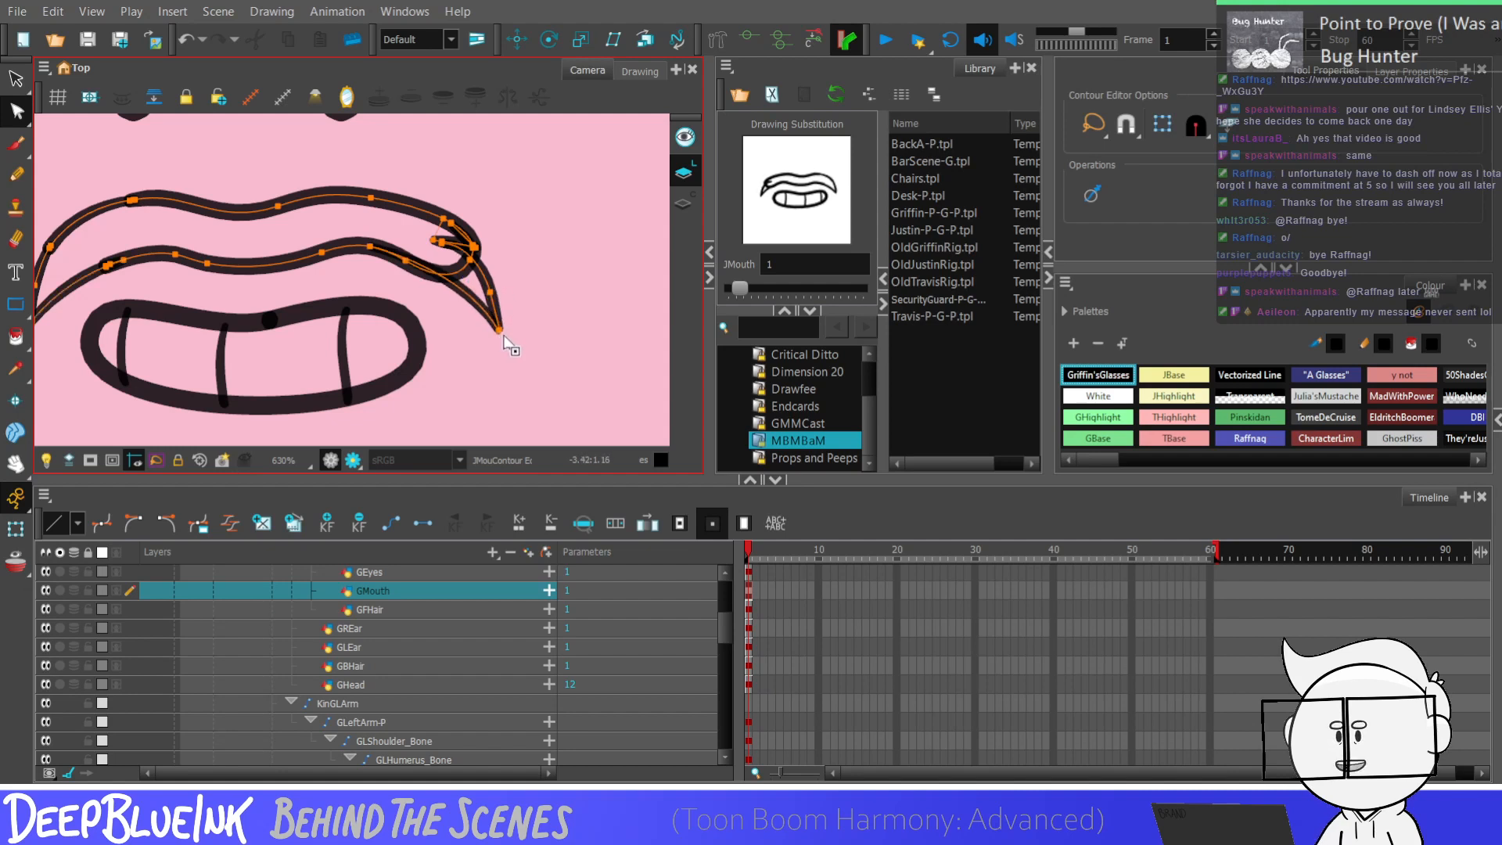
pyautogui.scroll(-3, 500, 336)
pyautogui.click(497, 321)
pyautogui.scroll(3, 498, 327)
pyautogui.click(165, 159)
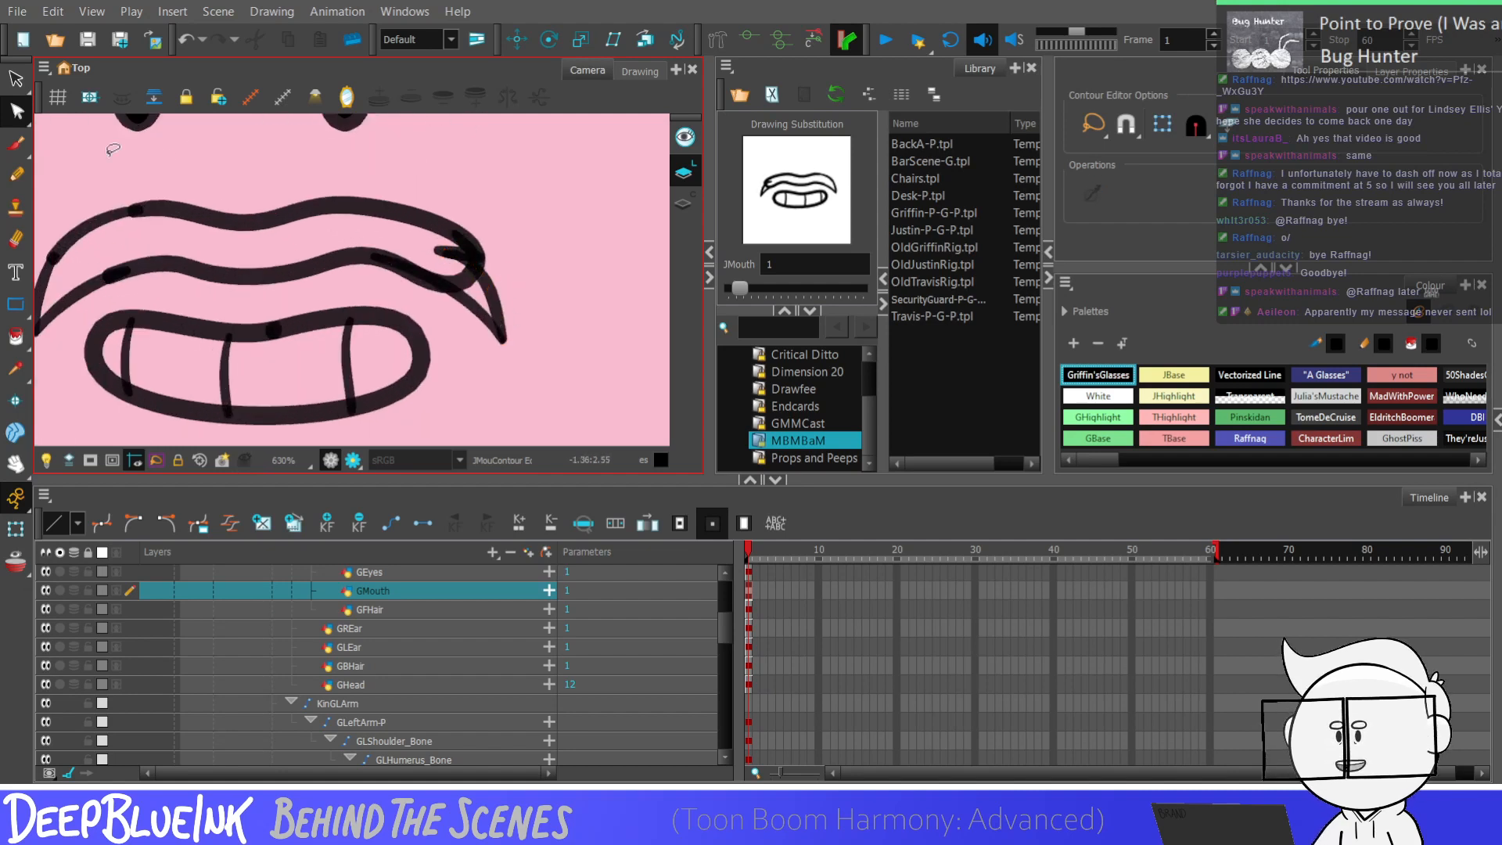
# Step: Remove the old rounded end inside the right tip and reshape the lower edge into a smooth curve down to the point
pyautogui.click(475, 279)
pyautogui.scroll(2, 476, 278)
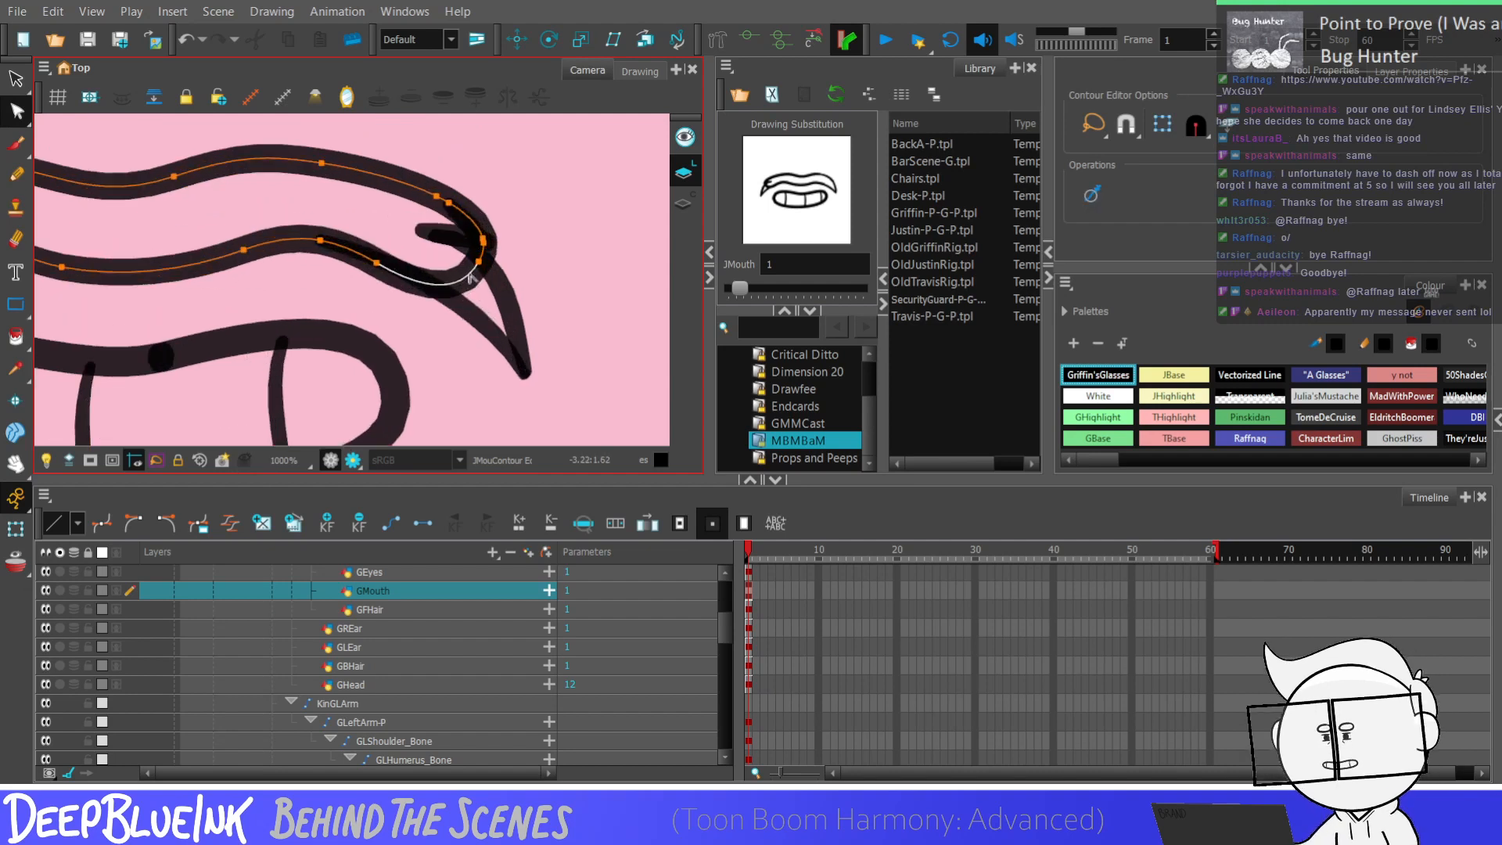
pyautogui.keyDown('shift'); pyautogui.click(487, 254); pyautogui.keyUp('shift')
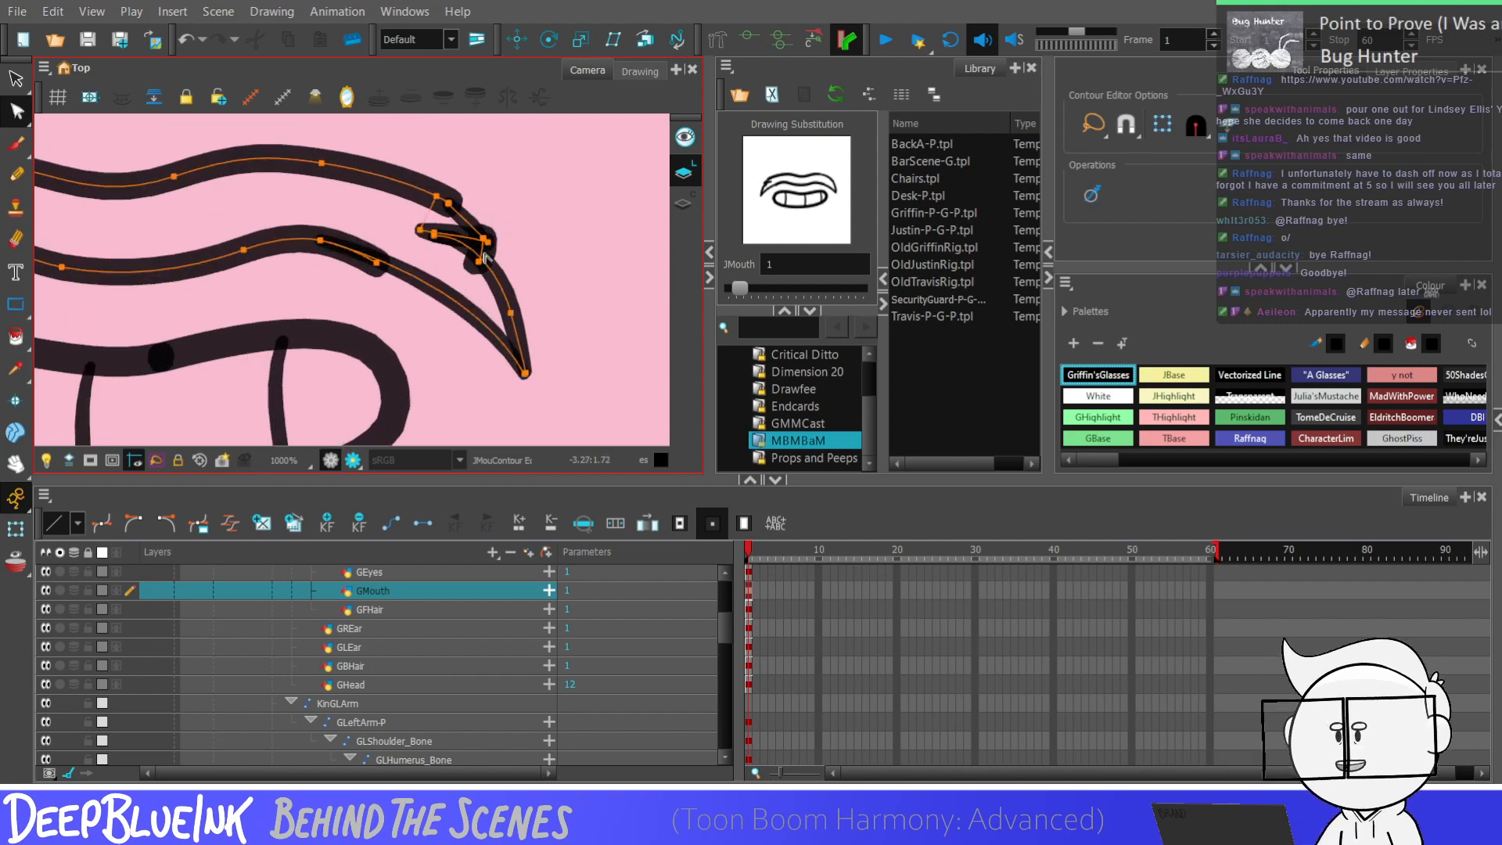
pyautogui.click(407, 251)
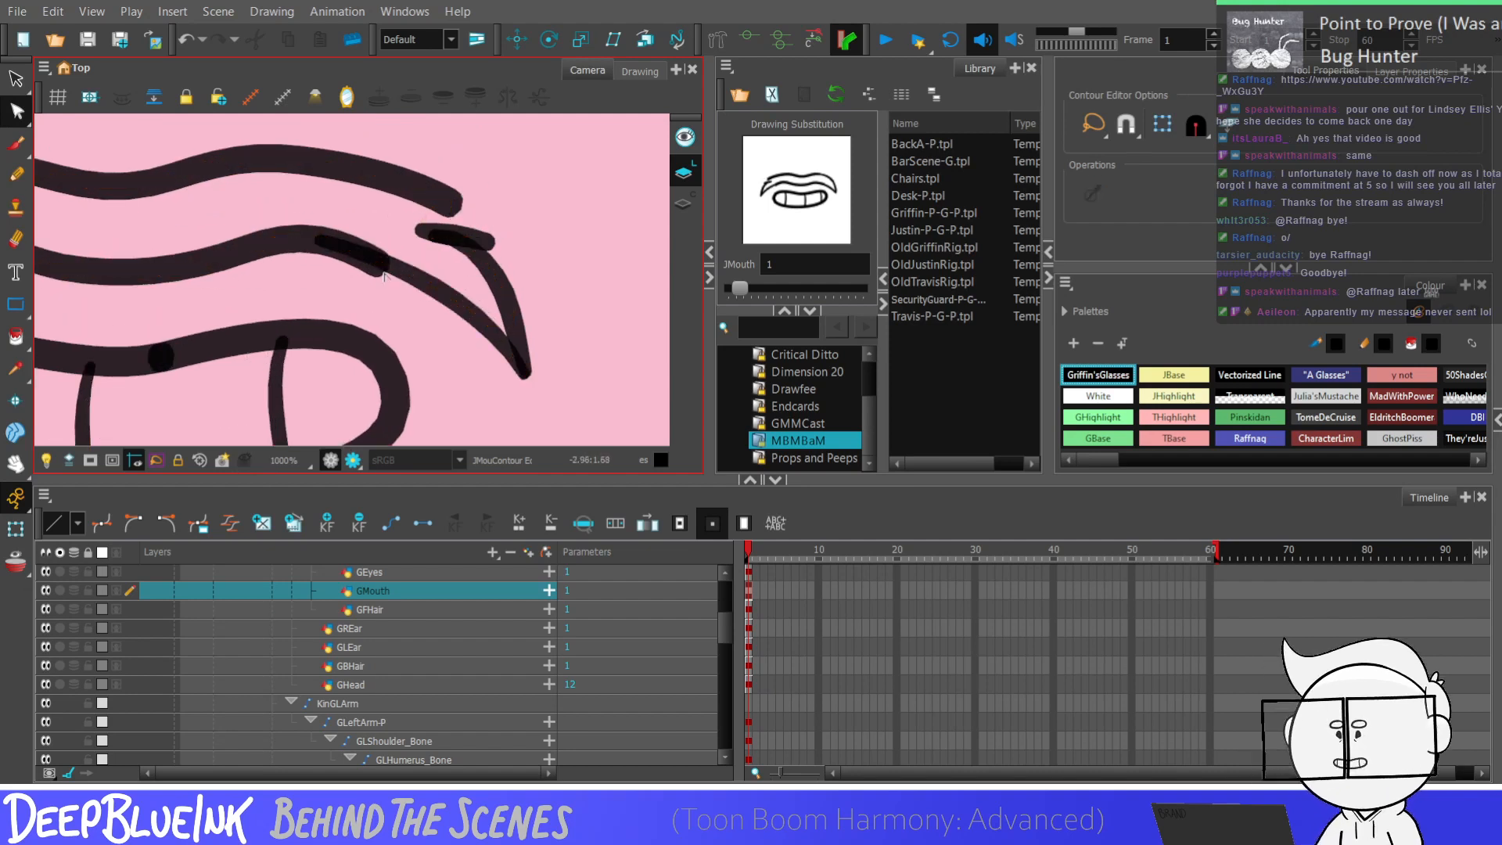
pyautogui.click(379, 268)
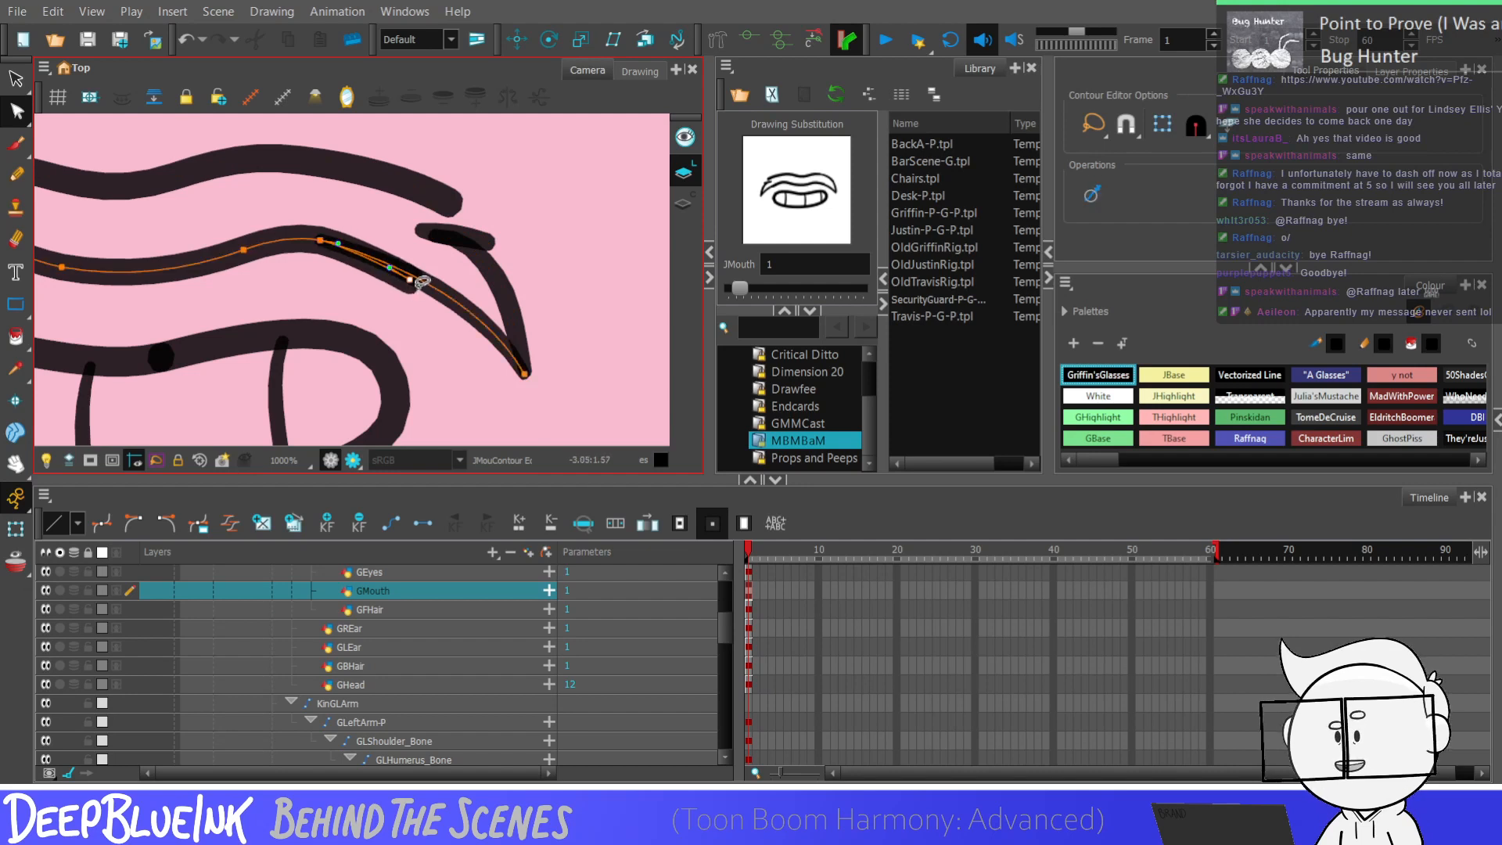
pyautogui.moveTo(492, 351); pyautogui.dragTo(444, 259)
# Step: Move the short stroke at the top of the right tip slightly to the right
pyautogui.scroll(-5, 479, 277)
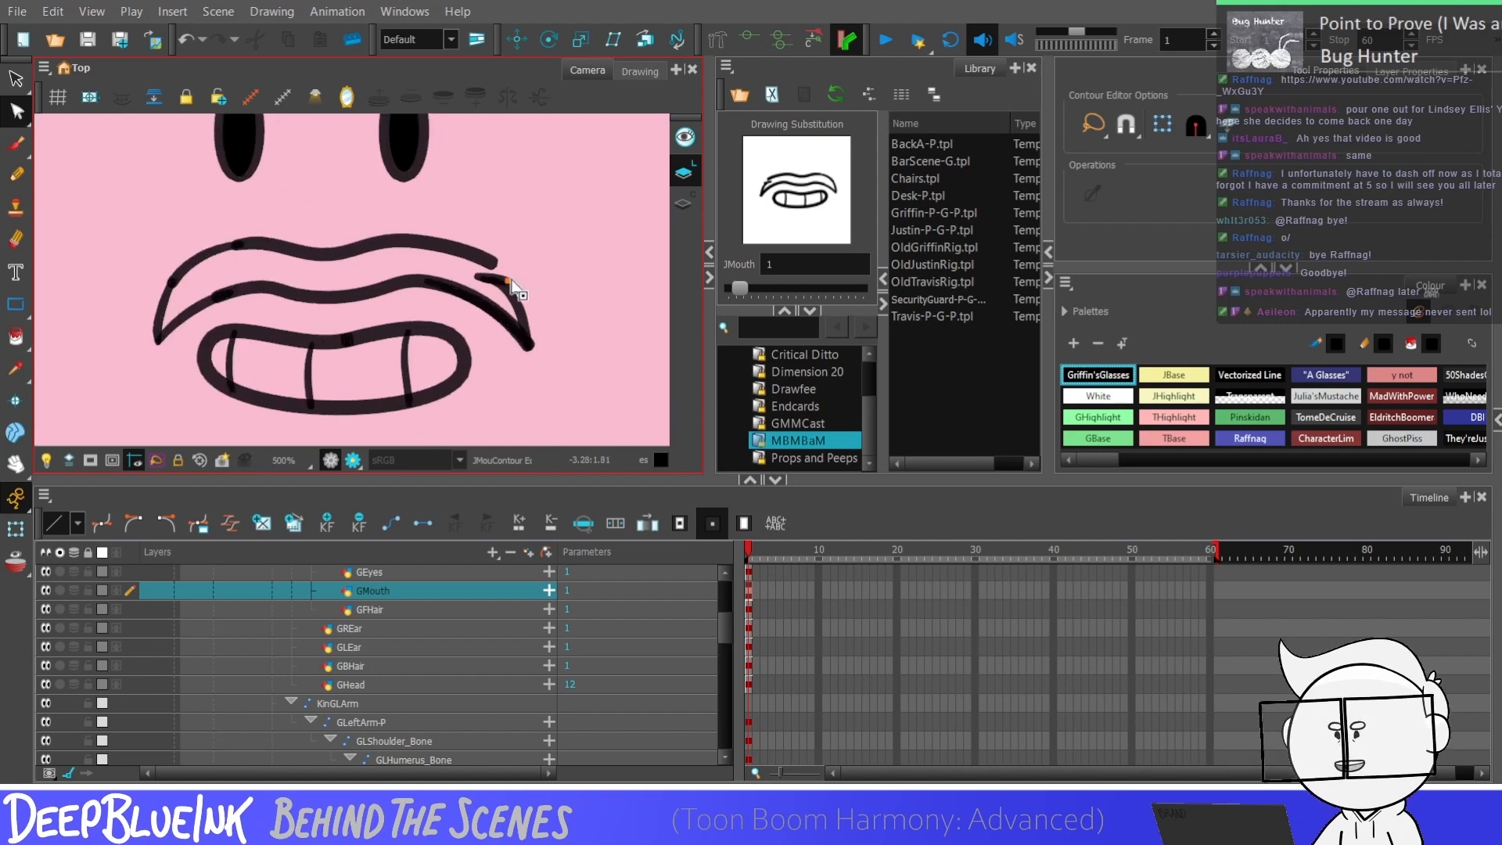
pyautogui.scroll(5, 521, 260)
pyautogui.scroll(1, 504, 285)
pyautogui.click(15, 79)
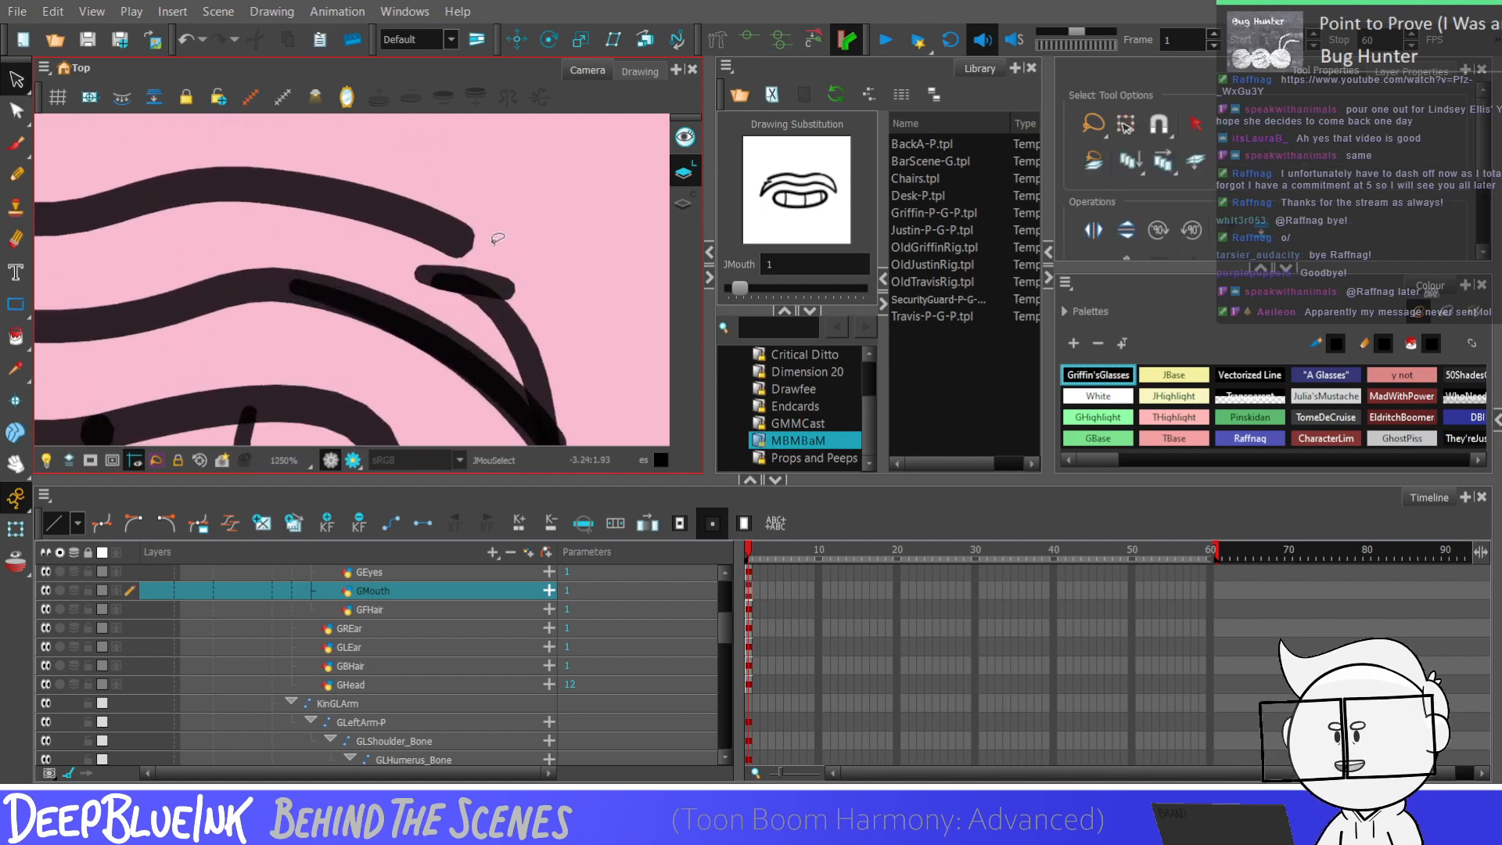
pyautogui.click(491, 286)
pyautogui.moveTo(491, 286); pyautogui.dragTo(509, 286)
pyautogui.press('Escape')
# Step: Try to bridge the gap between the moustache's upper edge and the right tip with short pencil strokes
pyautogui.hotkey('alt', '/')
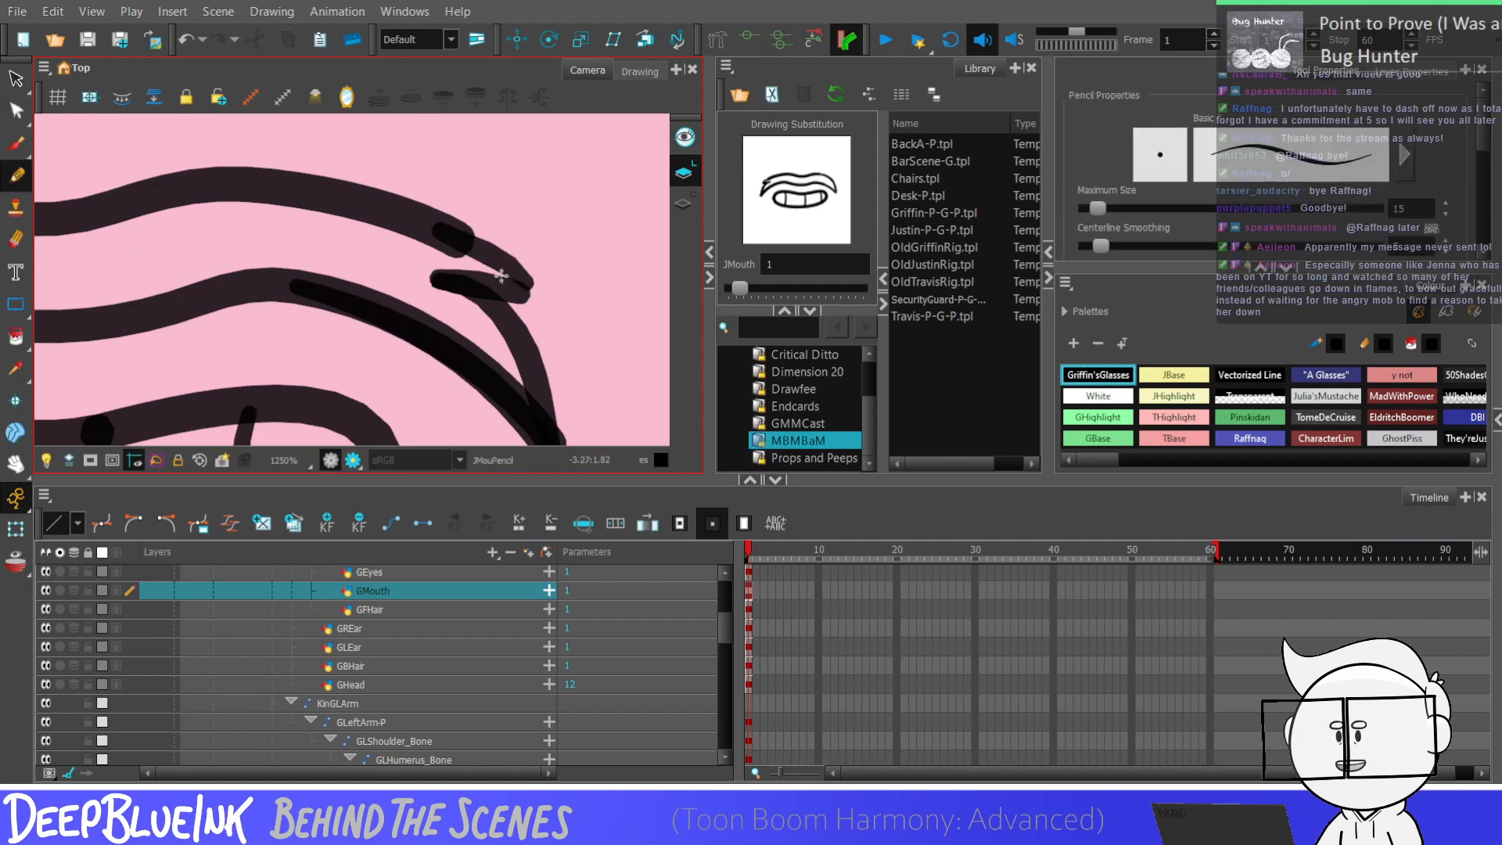
pyautogui.hotkey('ctrl', 'z')
pyautogui.moveTo(458, 233); pyautogui.dragTo(527, 294)
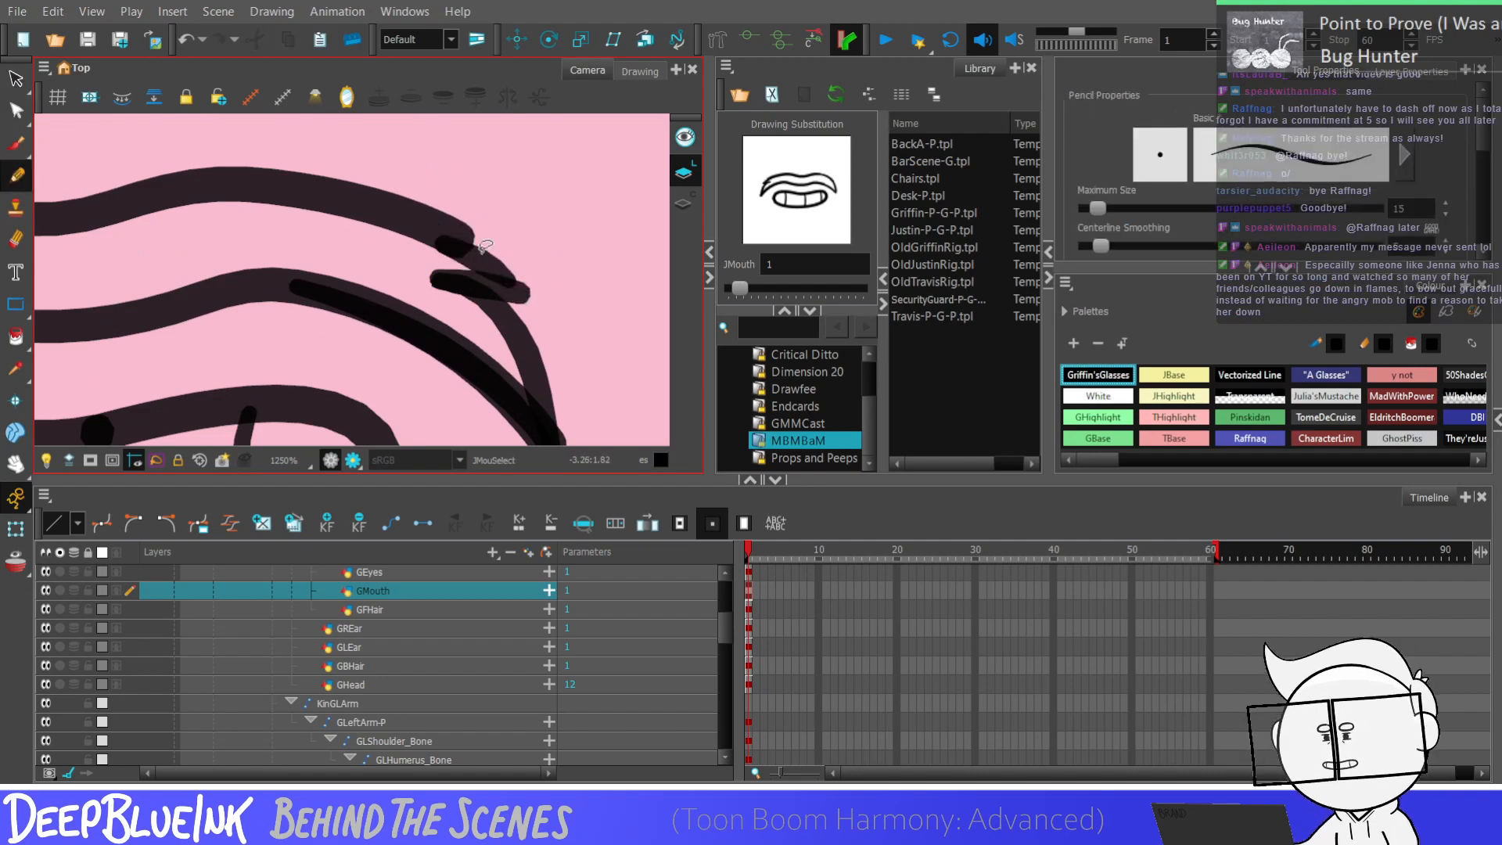
pyautogui.moveTo(468, 233); pyautogui.dragTo(503, 273)
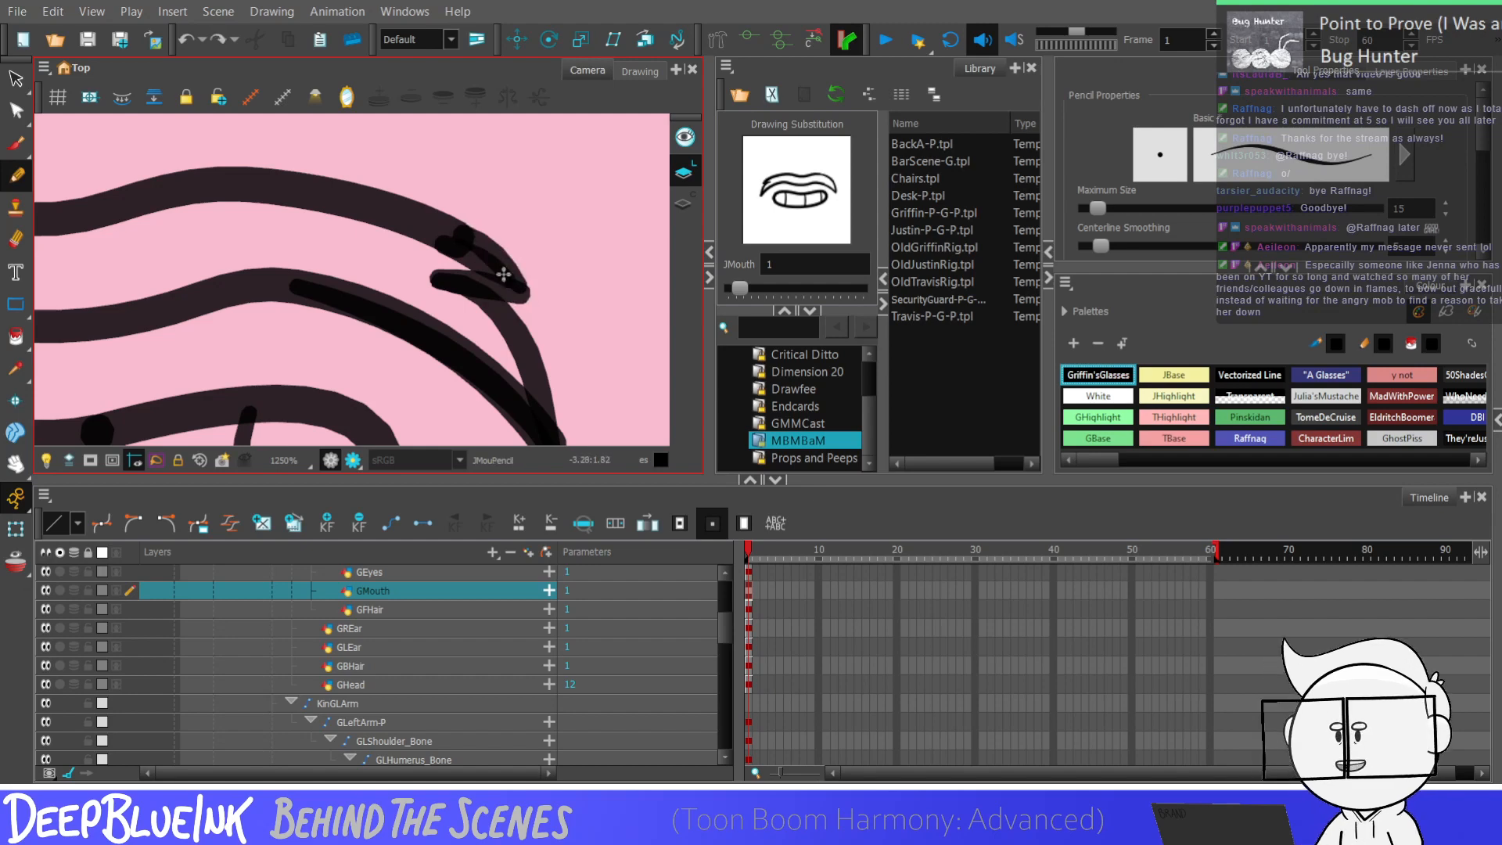
# Step: Check the moustache's shape on the full face and against the reference heads
pyautogui.scroll(-10, 533, 218)
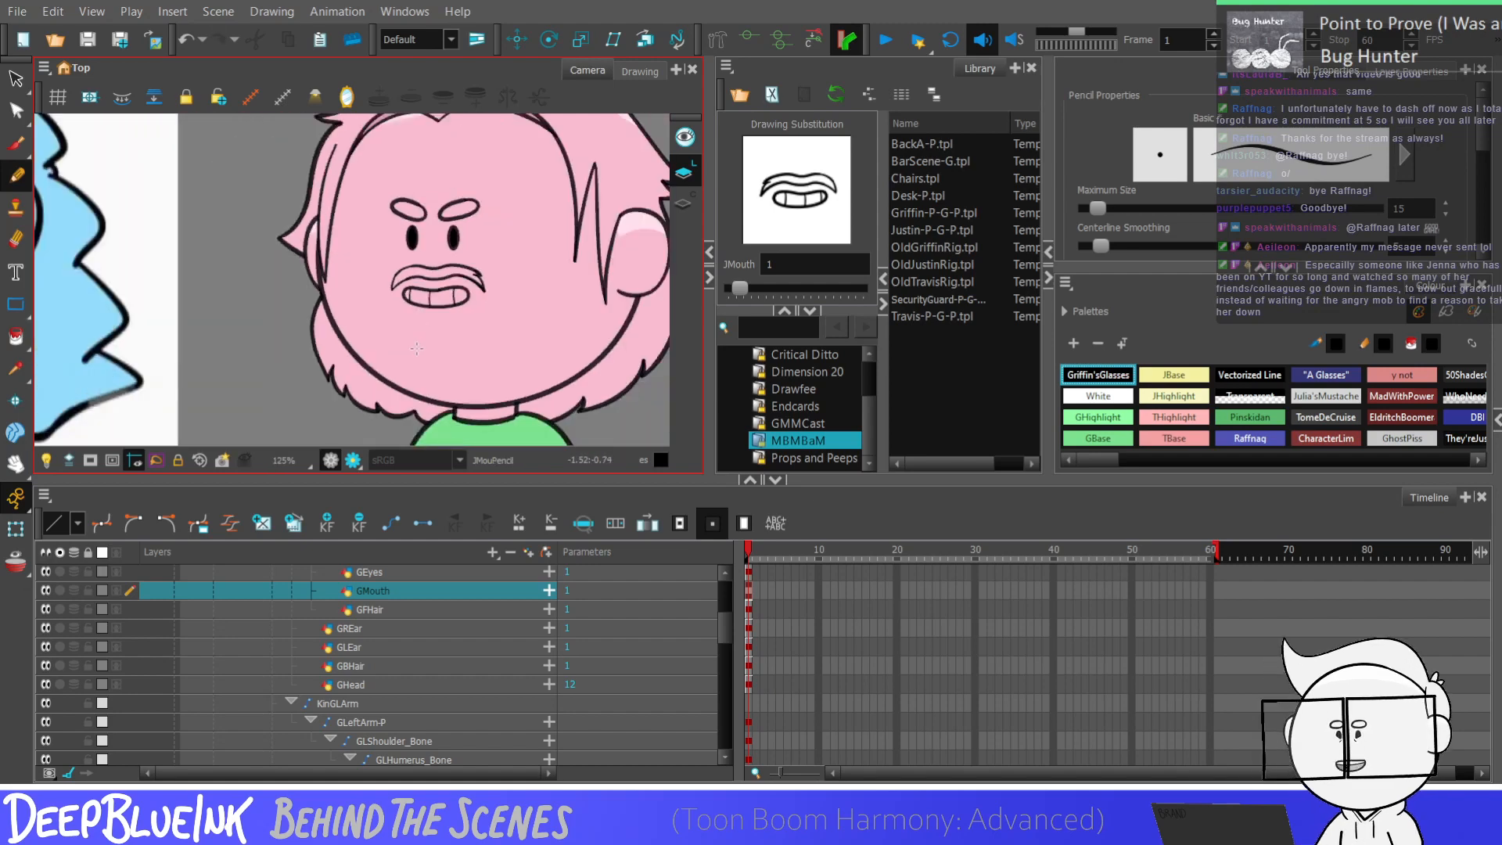
pyautogui.scroll(-5, 417, 348)
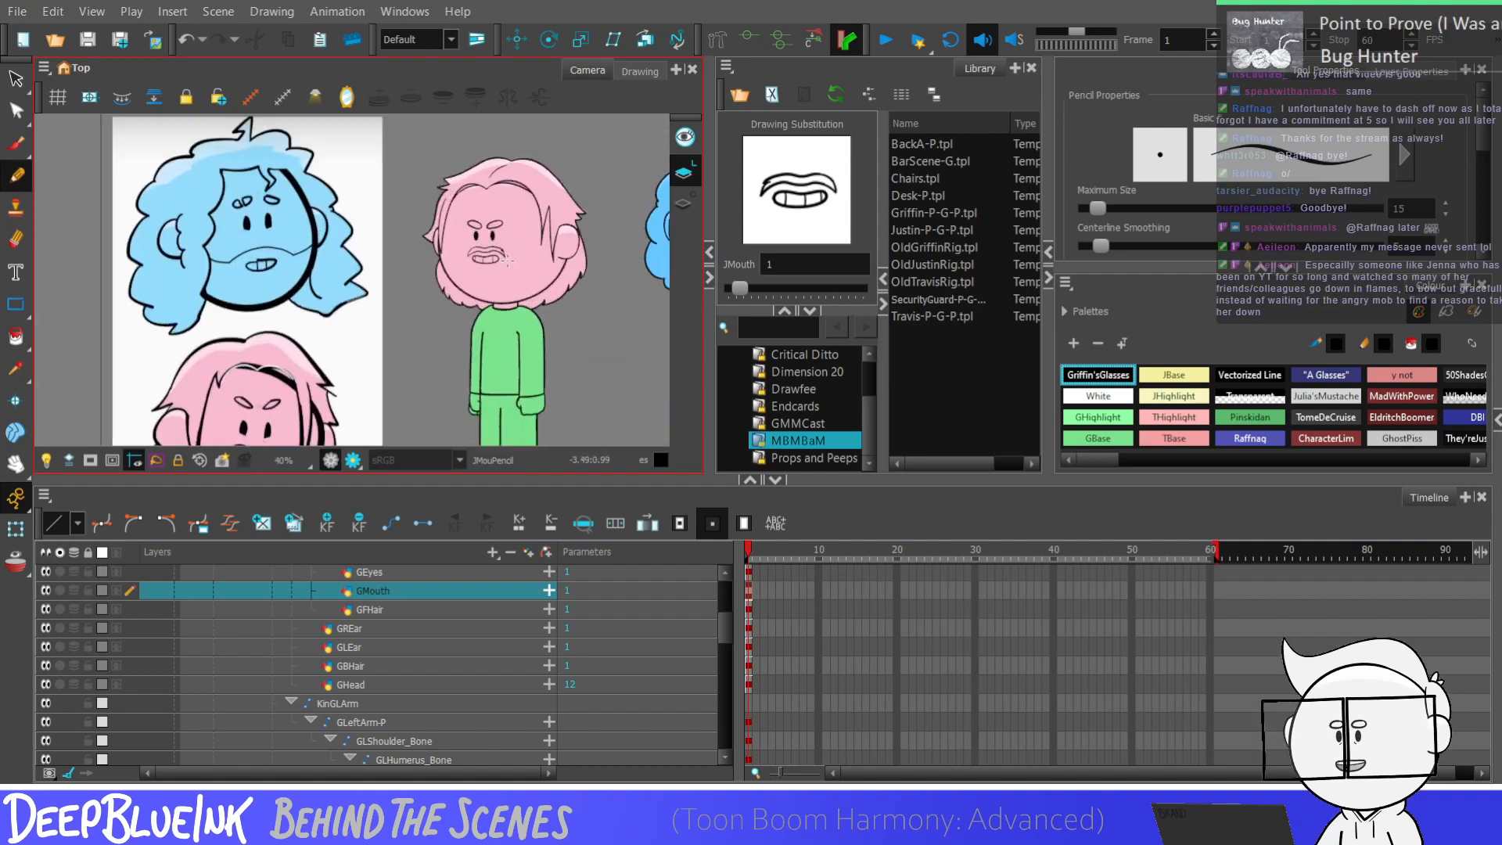
pyautogui.scroll(5, 507, 261)
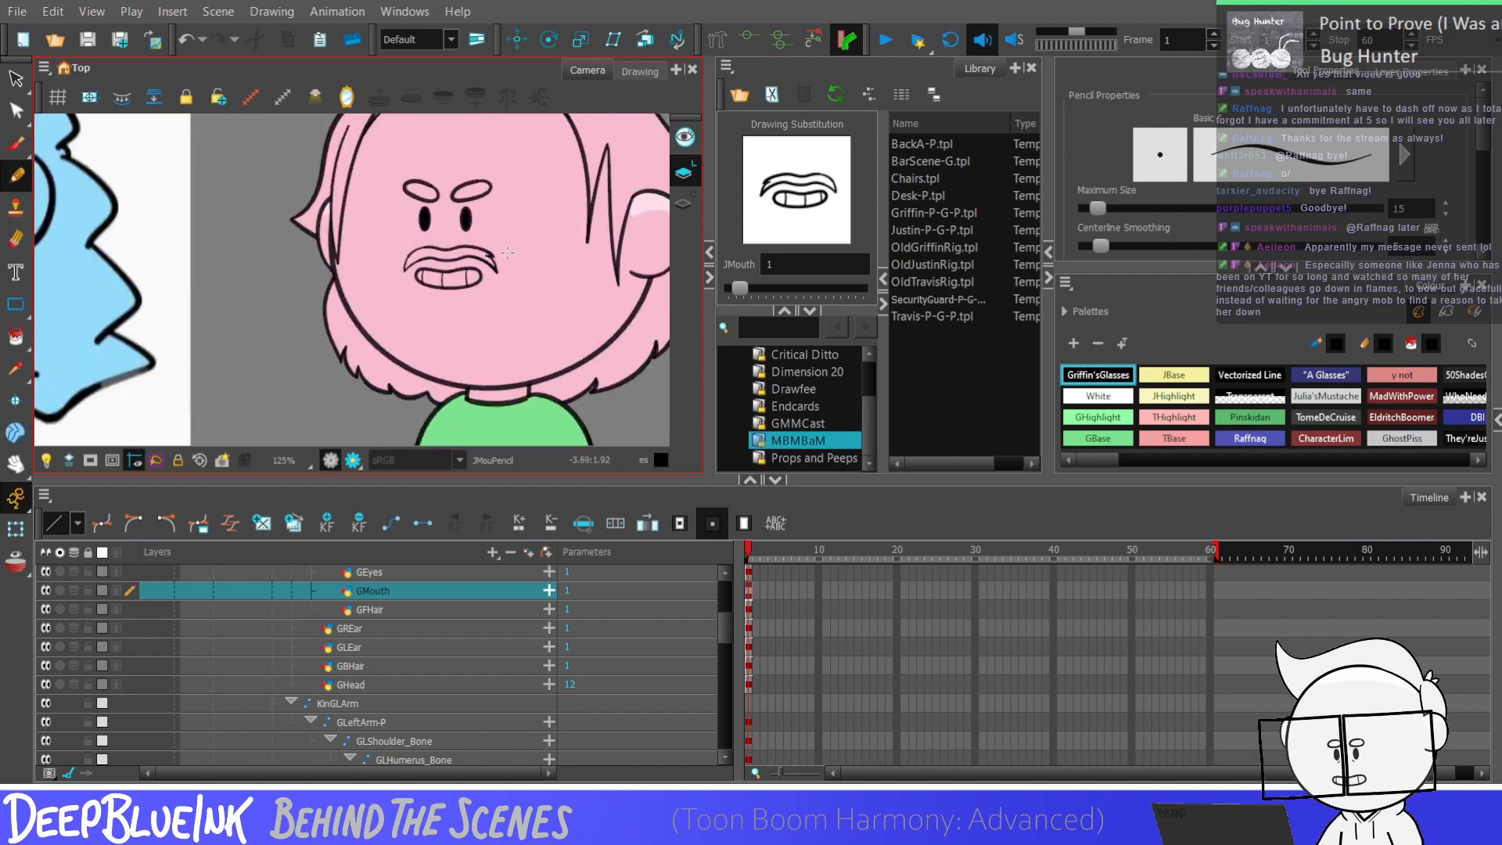
pyautogui.scroll(-2, 503, 268)
pyautogui.scroll(3, 503, 268)
pyautogui.scroll(-2, 501, 258)
pyautogui.scroll(4, 497, 243)
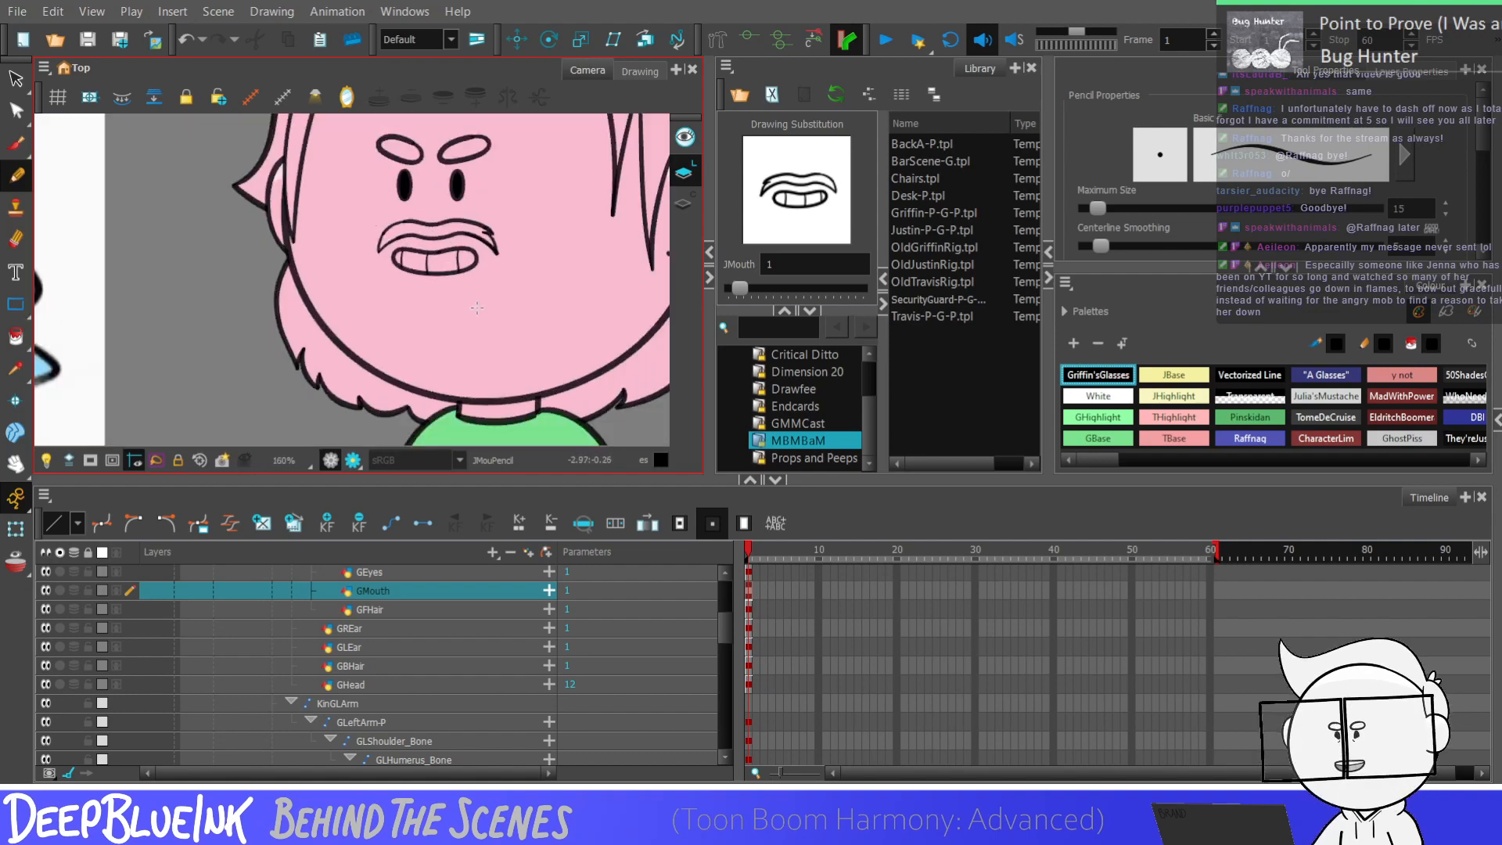
# Step: Delete the duplicate stroke along the right tip's lower edge and the short bridging strokes at its upper edge
pyautogui.scroll(3, 497, 242)
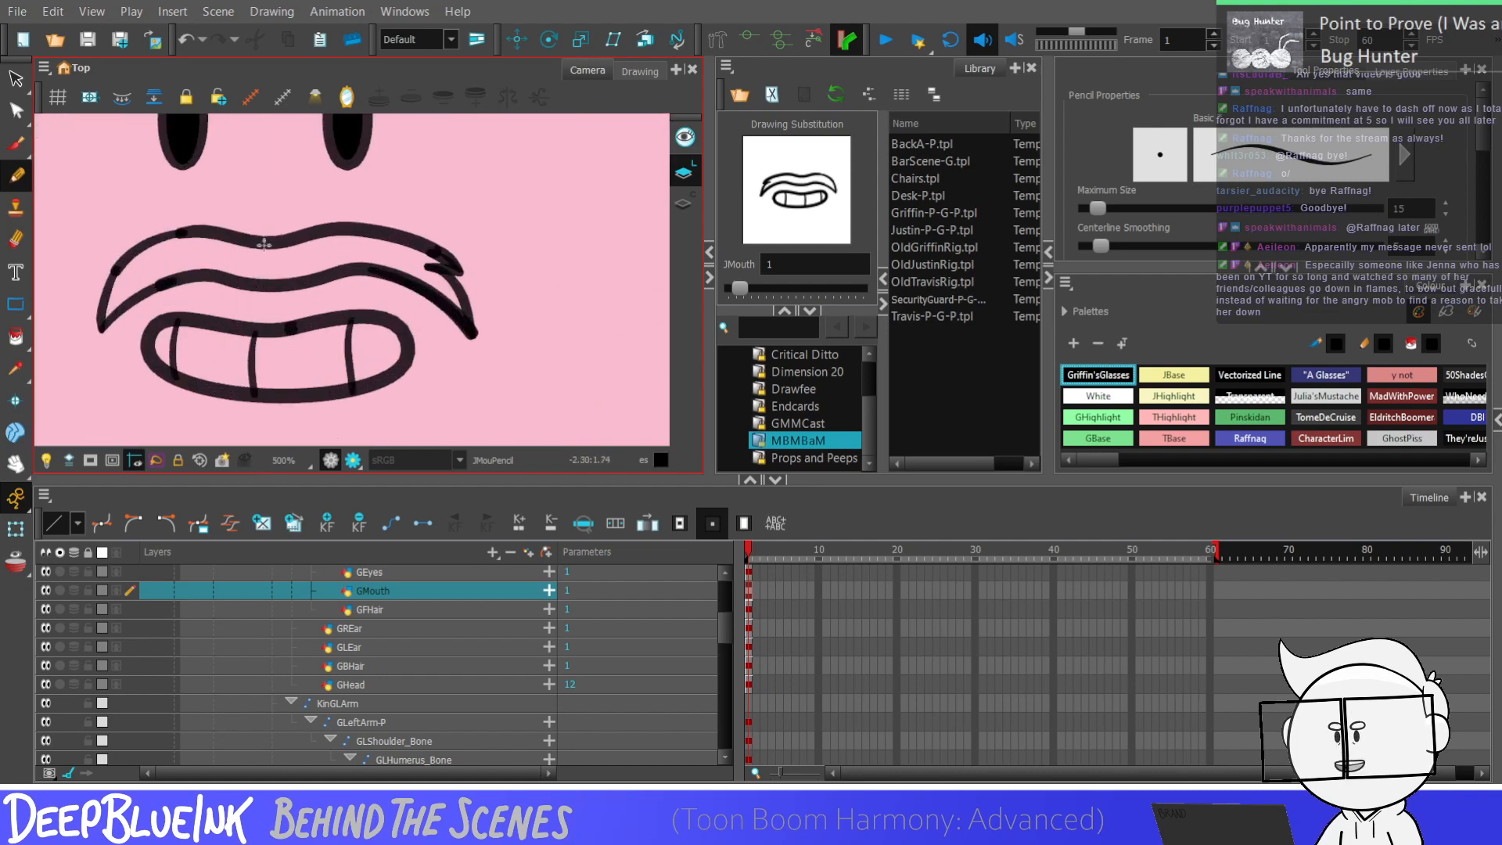
pyautogui.hotkey('alt', 's')
pyautogui.scroll(2, 459, 313)
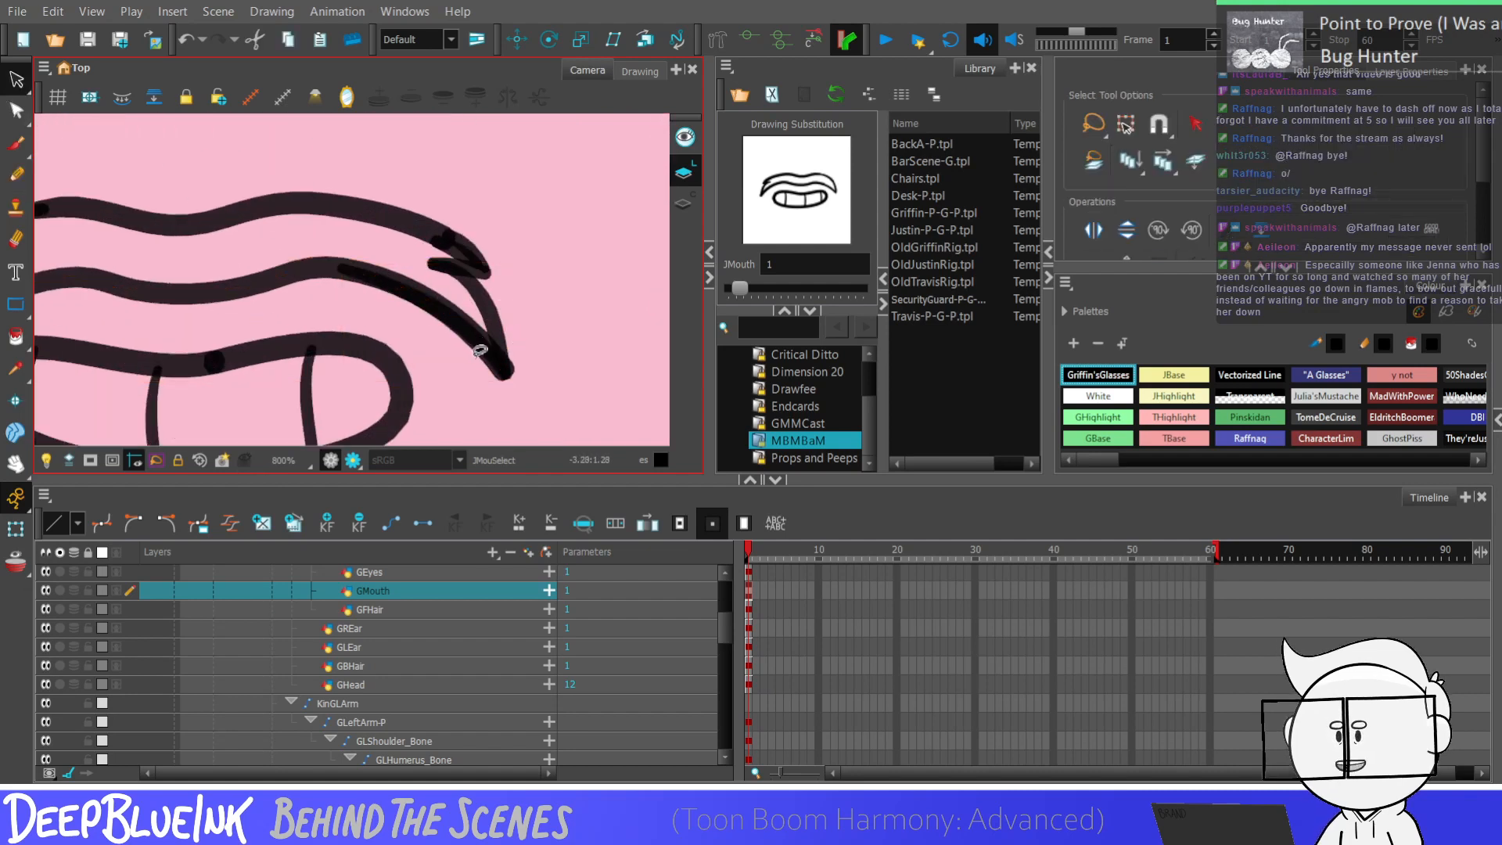
pyautogui.click(485, 339)
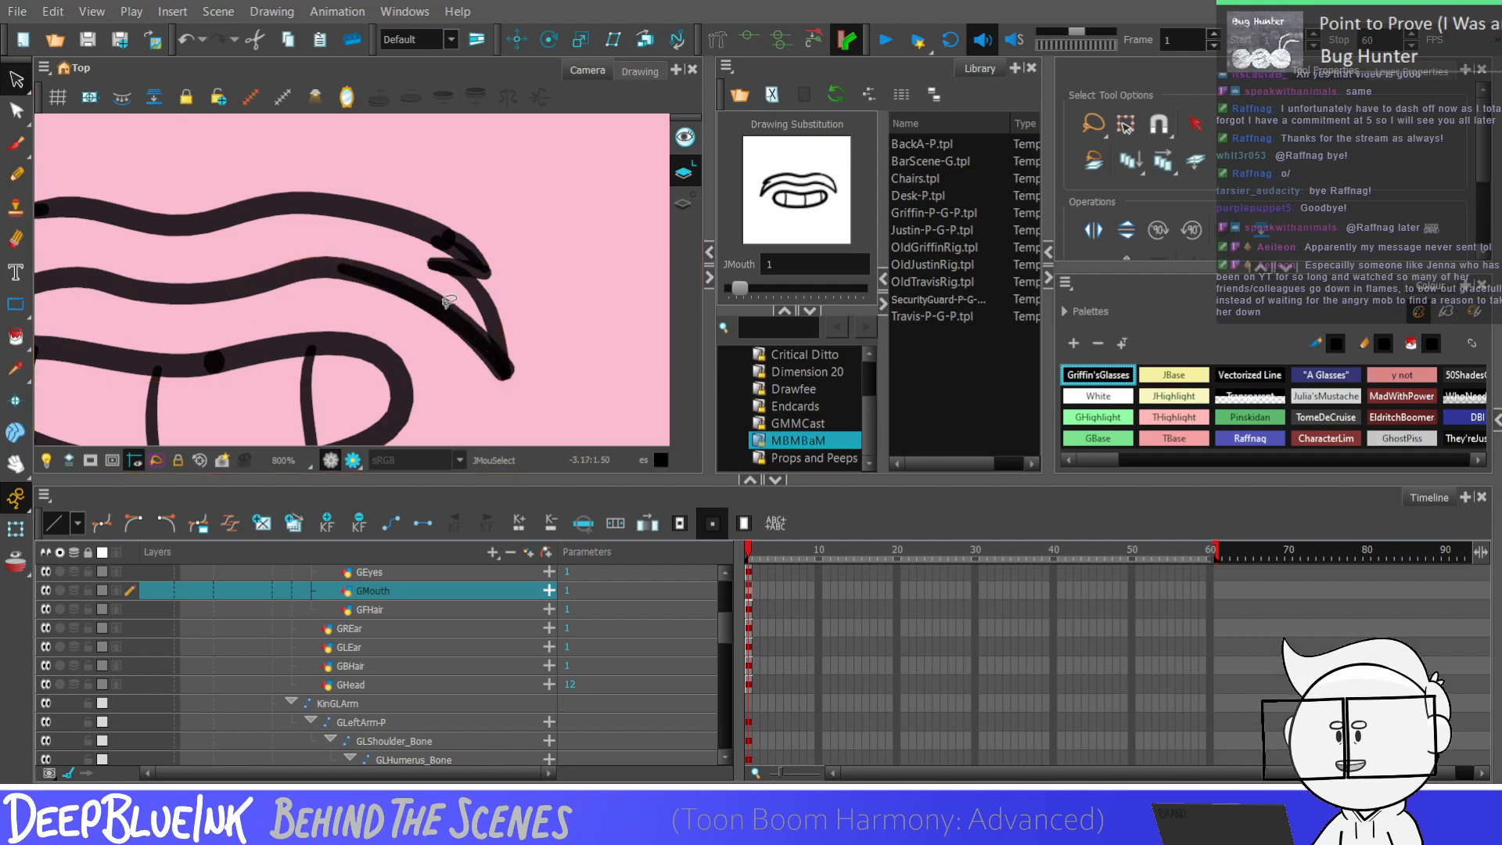
pyautogui.click(520, 343)
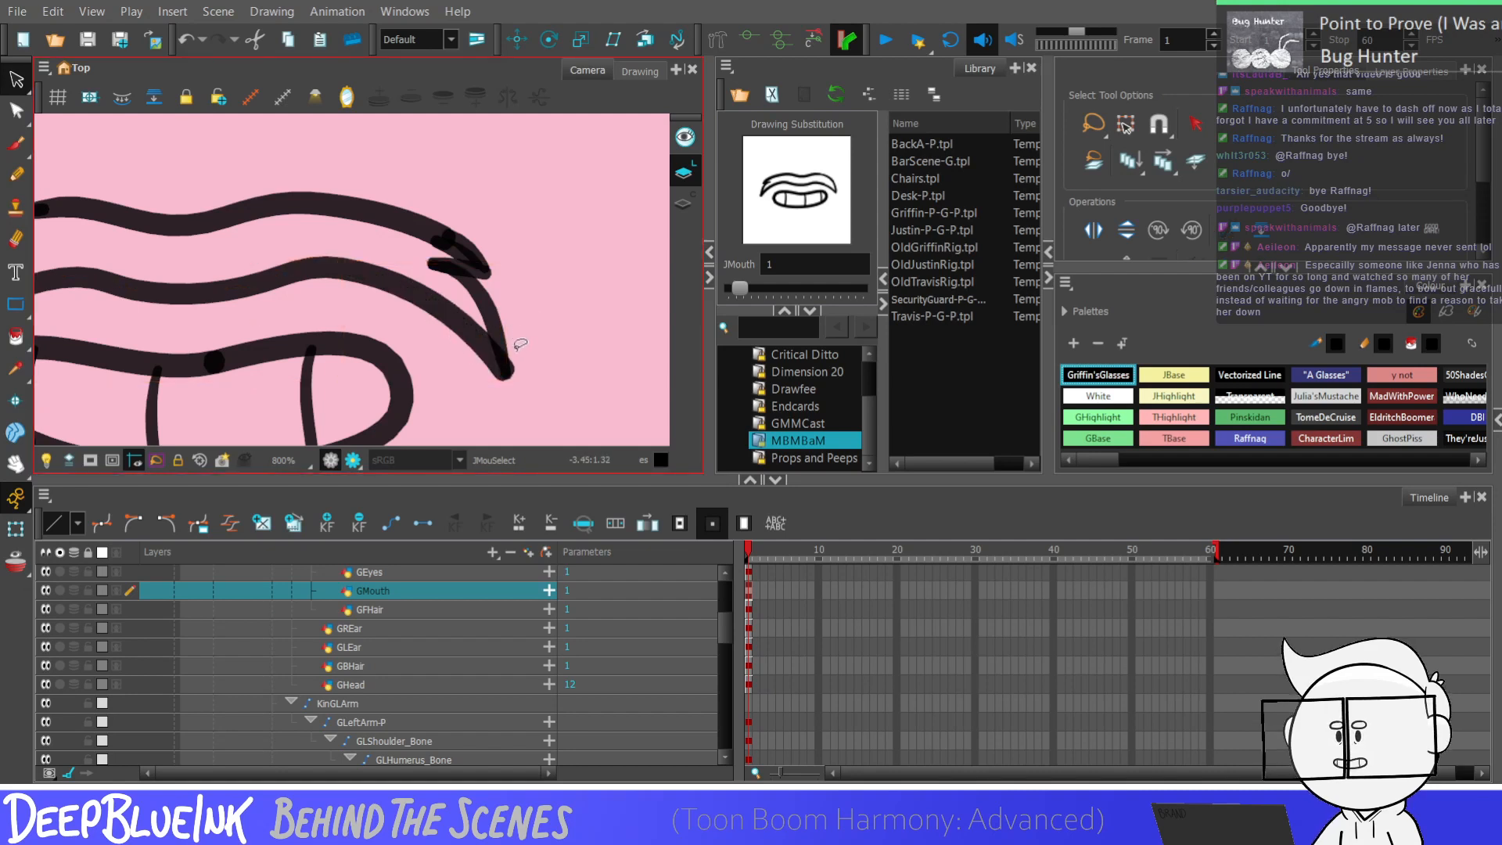
pyautogui.click(481, 262)
pyautogui.scroll(4, 481, 262)
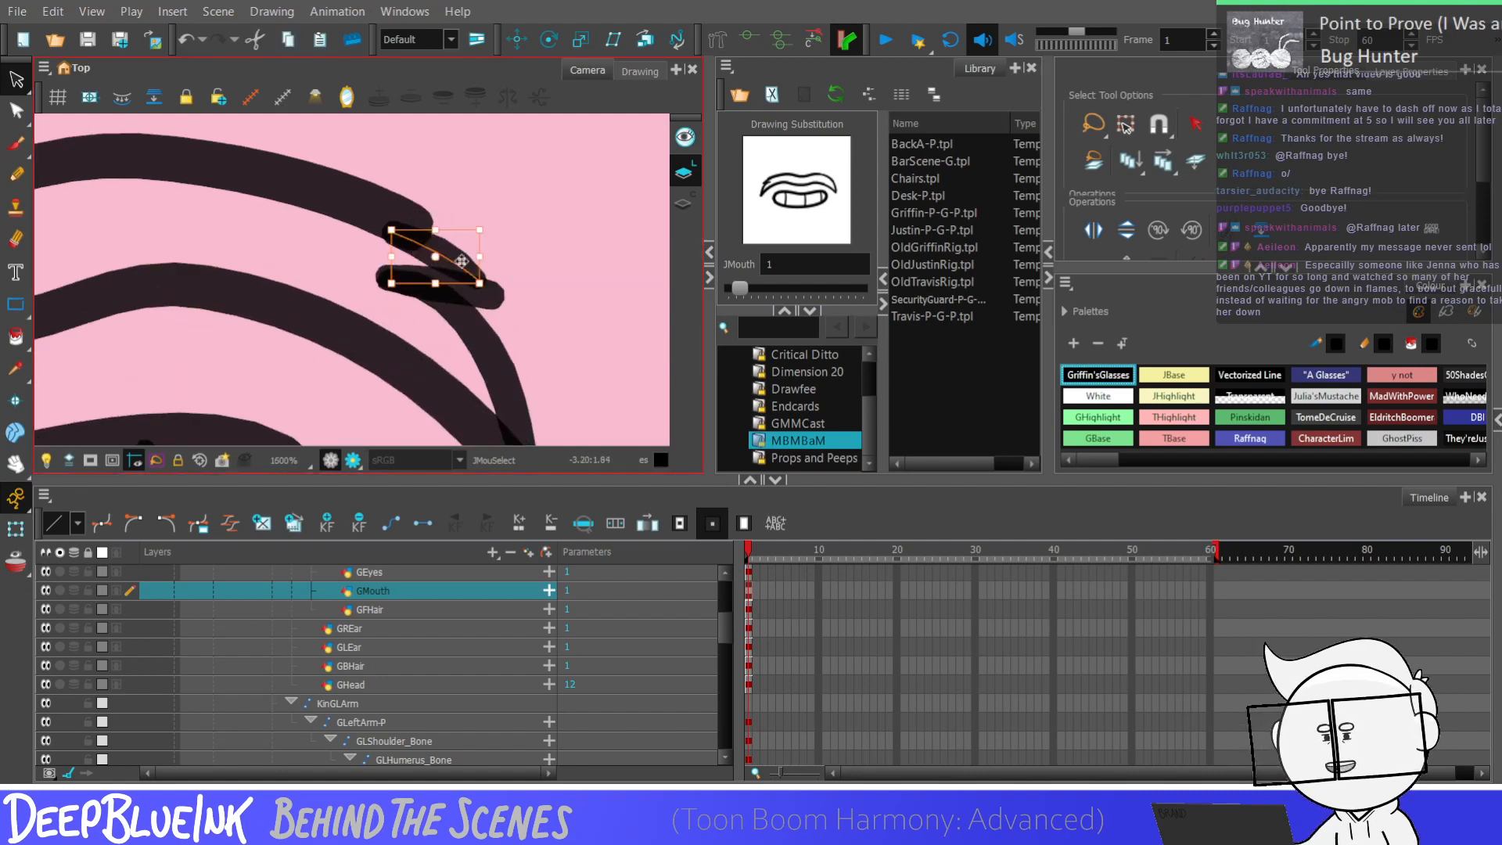
pyautogui.press('Escape')
# Step: Set the pencil's maximum size to 26 for drawing on the GMouth layer
pyautogui.hotkey('alt', 'x')
pyautogui.moveTo(1082, 208); pyautogui.dragTo(1105, 208)
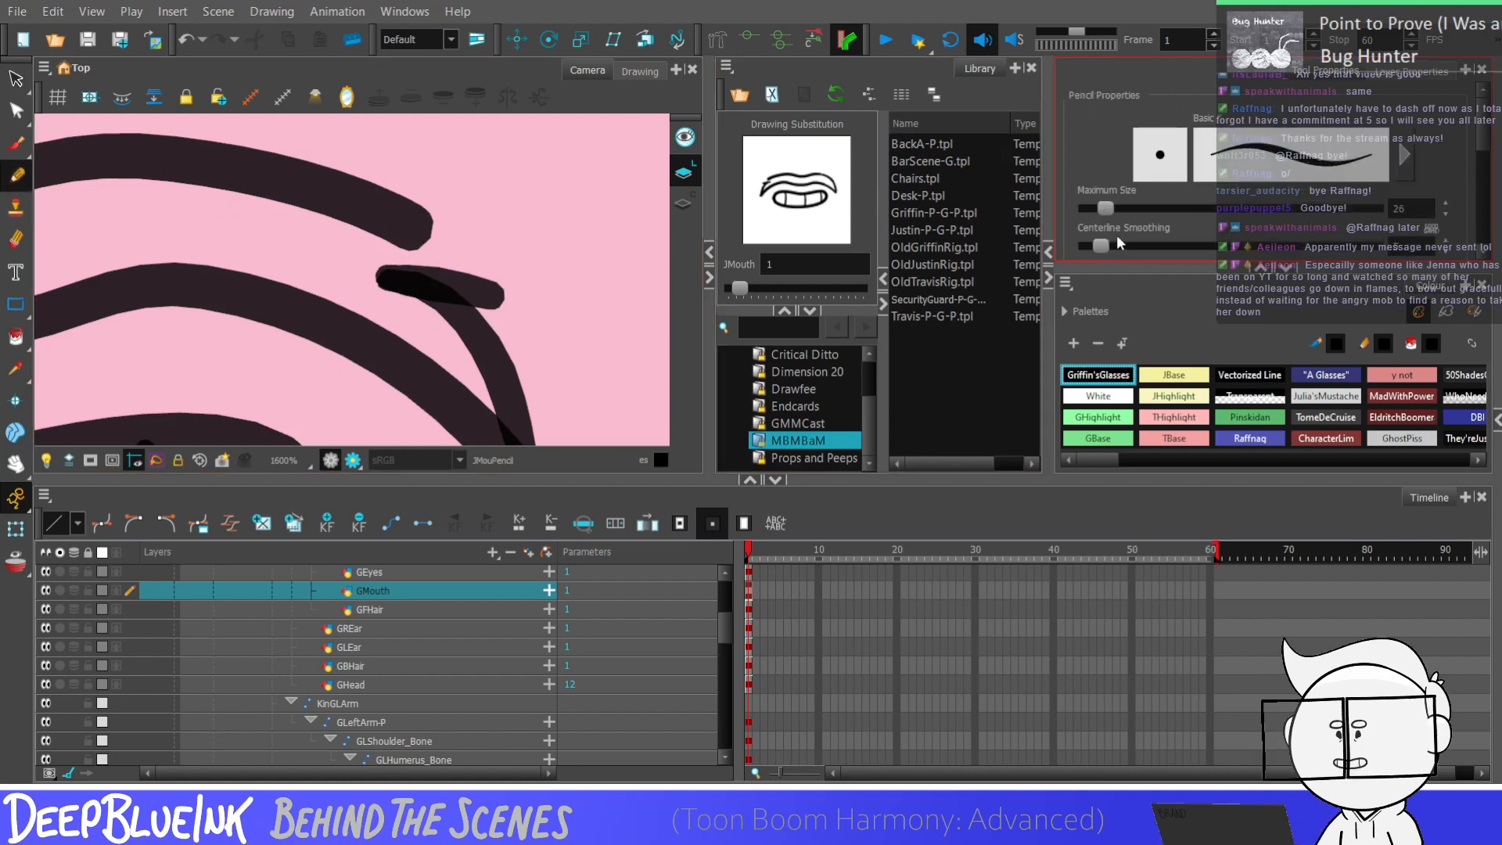
# Step: Try to join the moustache's upper edge to the right tip with freehand pencil strokes
pyautogui.moveTo(403, 227); pyautogui.dragTo(483, 282)
pyautogui.hotkey('ctrl', 'z')
pyautogui.hotkey('ctrl', 'z')
pyautogui.hotkey('ctrl', 'z')
pyautogui.moveTo(413, 223); pyautogui.dragTo(501, 299)
pyautogui.hotkey('ctrl', 'z')
pyautogui.hotkey('ctrl', 'z')
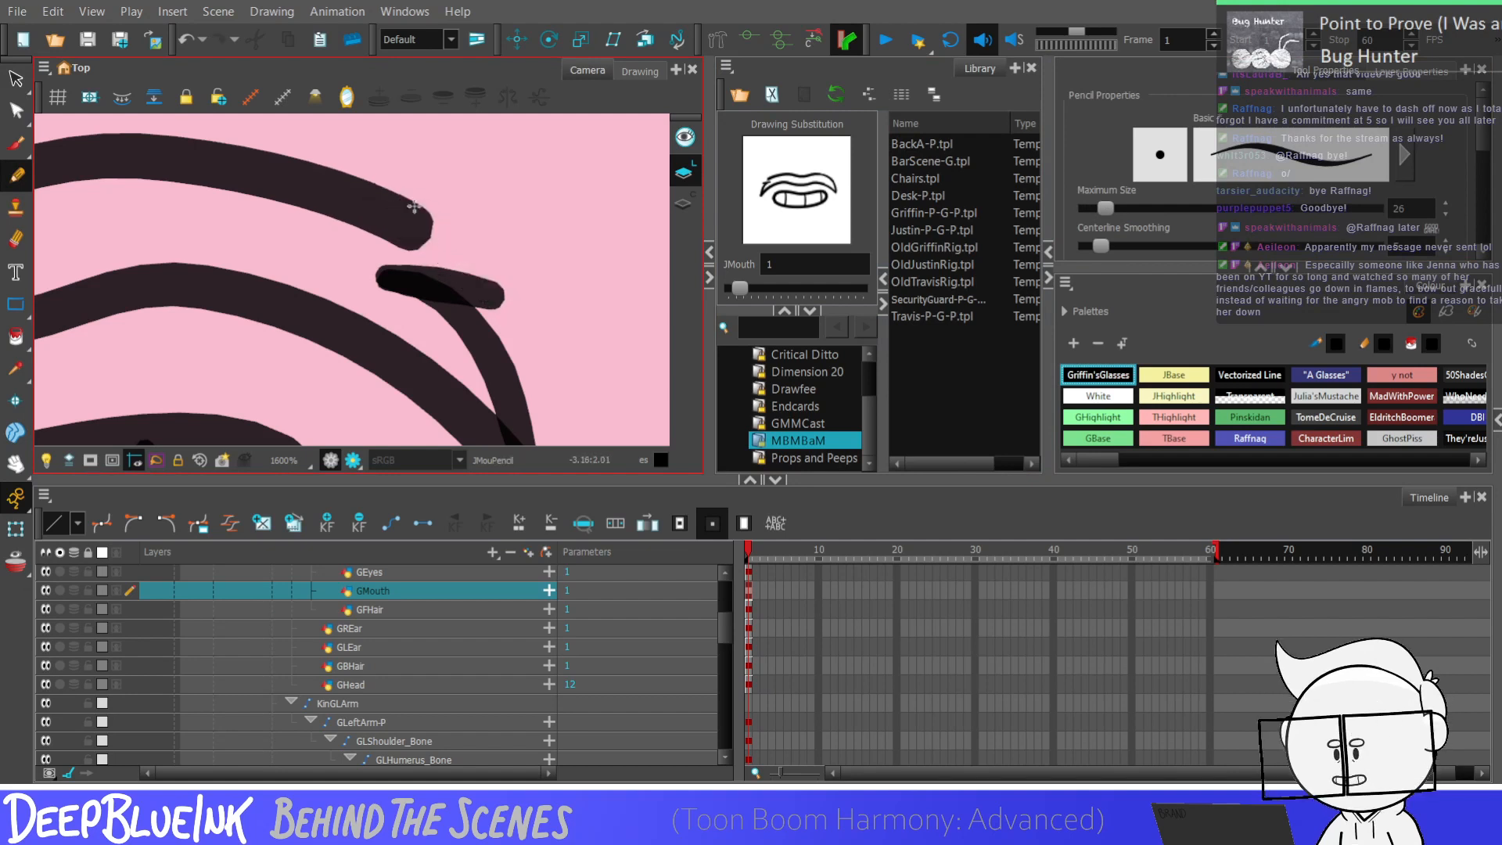
# Step: Extend the right end of the moustache's upper edge to meet the right tip with the Contour Editor
pyautogui.hotkey('alt', 'q')
pyautogui.click(355, 204)
pyautogui.moveTo(414, 226); pyautogui.dragTo(498, 283)
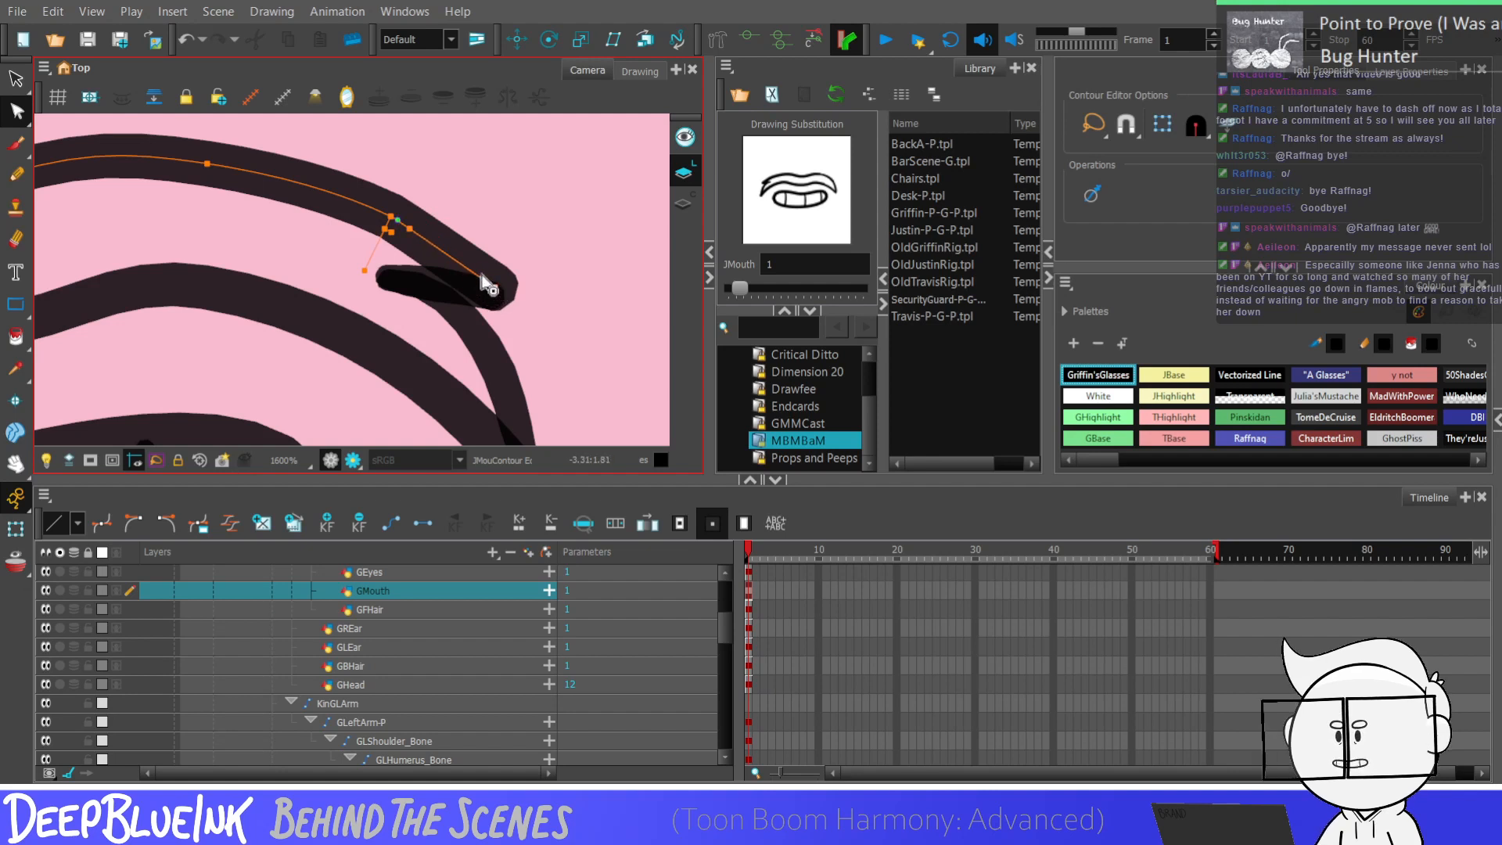
pyautogui.scroll(-5, 490, 288)
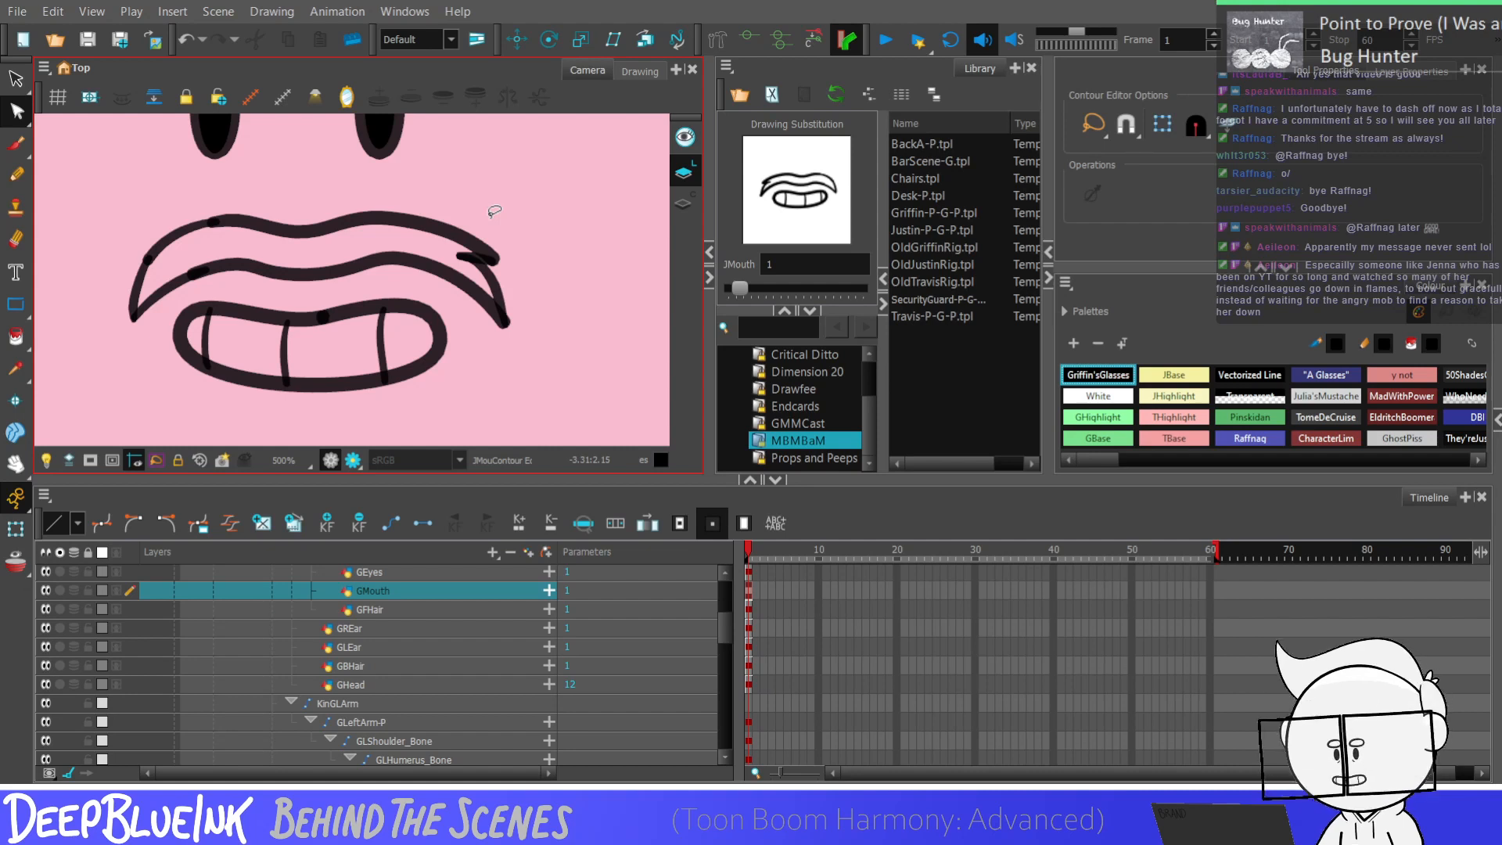
# Step: Delete the separate stroke forming the left side of the moustache
pyautogui.click(16, 78)
pyautogui.scroll(1, 147, 274)
pyautogui.click(135, 283)
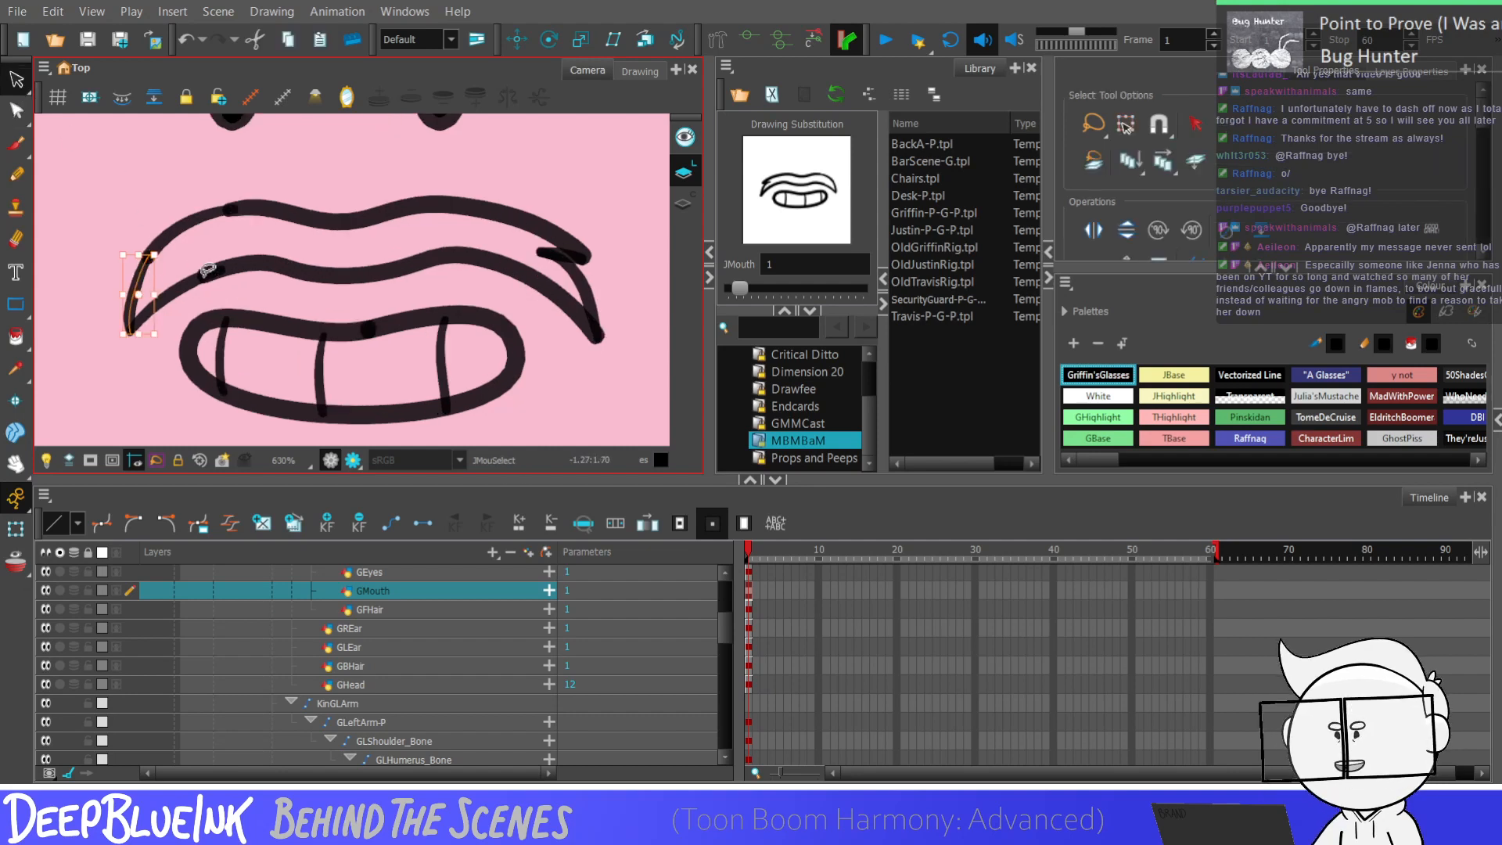
pyautogui.press('Delete')
# Step: Extend the left end of the moustache's upper edge down to the left tip with the Contour Editor
pyautogui.hotkey('alt', 'q')
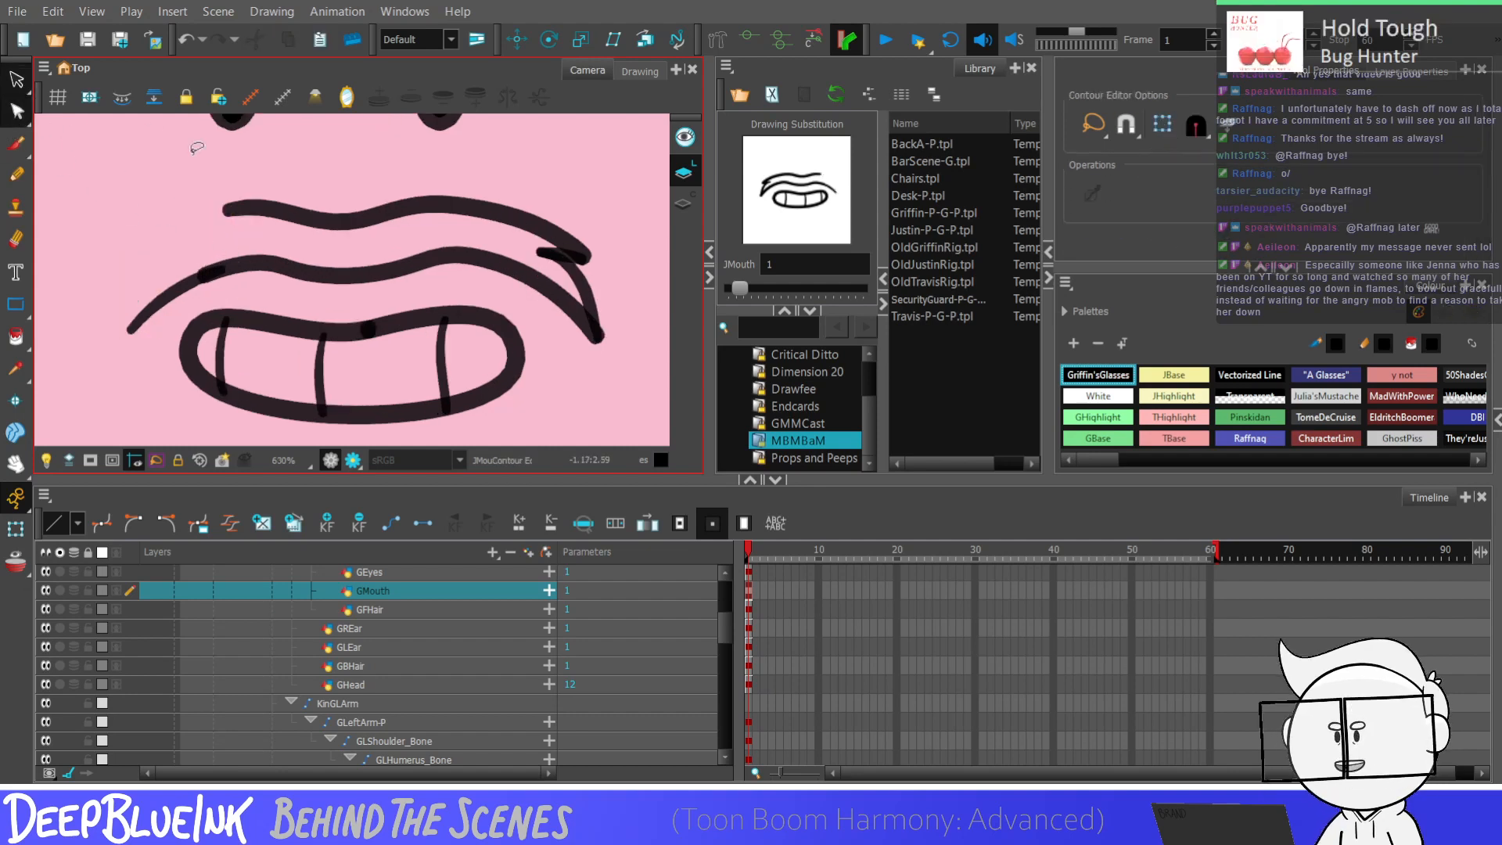
pyautogui.scroll(1, 258, 213)
pyautogui.click(258, 214)
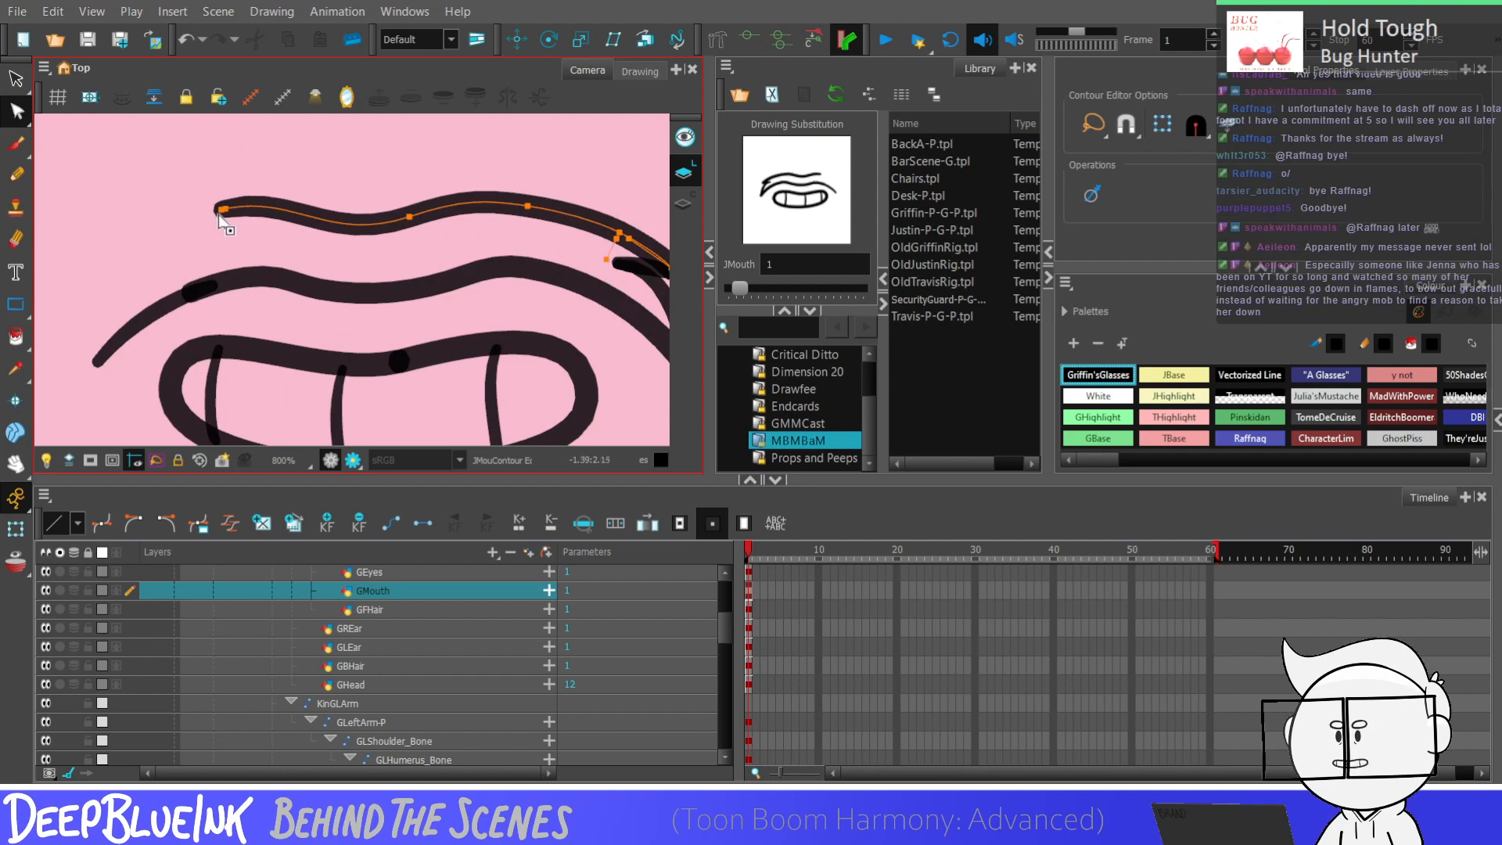
pyautogui.moveTo(225, 211); pyautogui.dragTo(110, 351)
pyautogui.scroll(-2, 150, 294)
pyautogui.scroll(2, 148, 302)
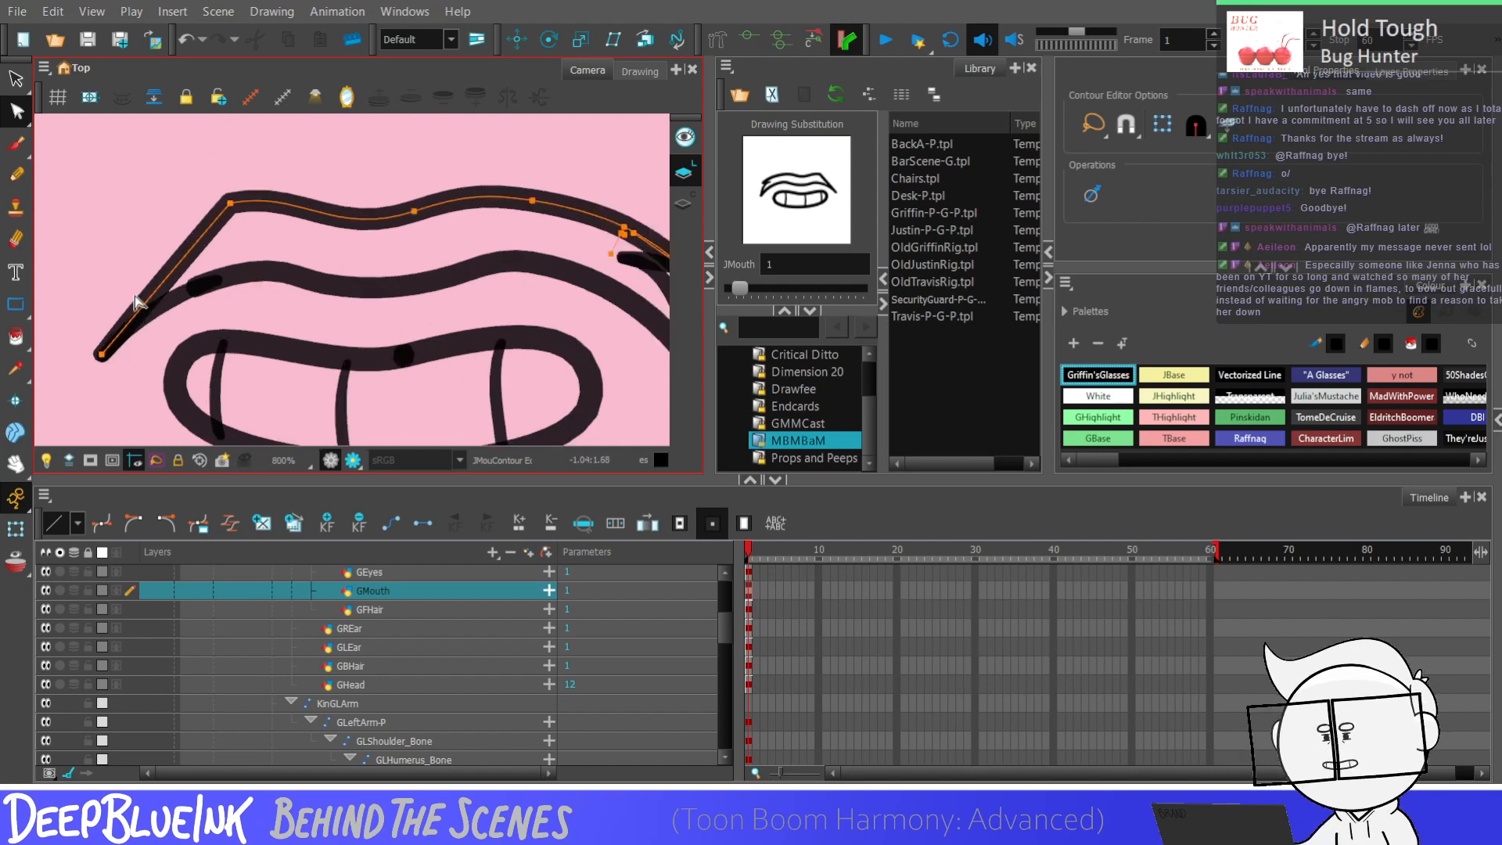
# Step: Try to reshape the moustache's upper edge beside its sharp left corner
pyautogui.moveTo(272, 210); pyautogui.dragTo(285, 215)
pyautogui.hotkey('ctrl', 'z')
pyautogui.hotkey('ctrl', 'z')
pyautogui.hotkey('ctrl', 'z')
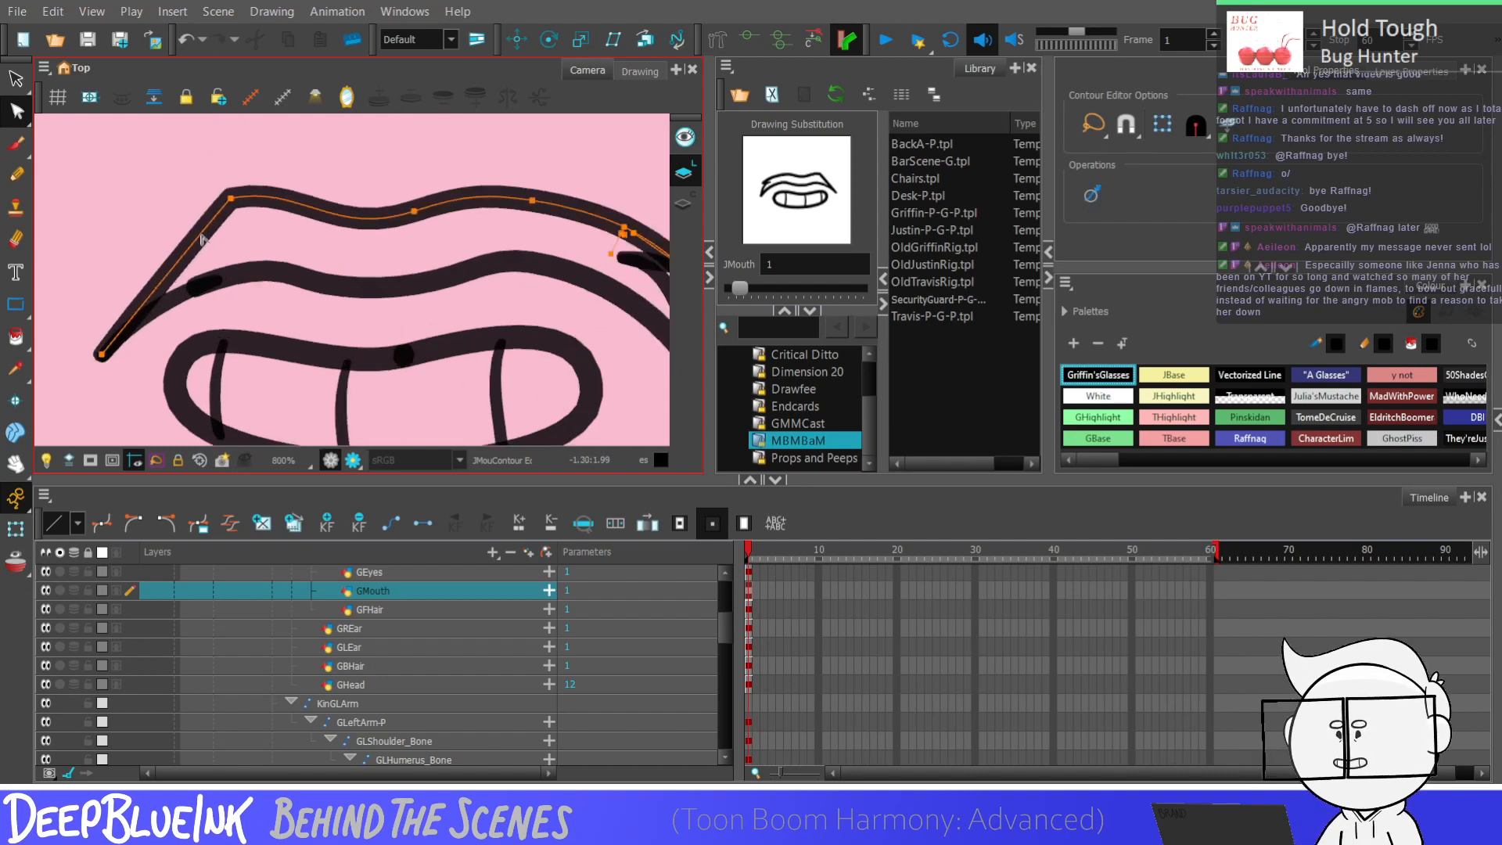
# Step: Curve the left part of the moustache's upper edge by adjusting the corner point and its handles
pyautogui.click(228, 207)
pyautogui.moveTo(226, 208); pyautogui.dragTo(169, 258)
pyautogui.click(227, 216)
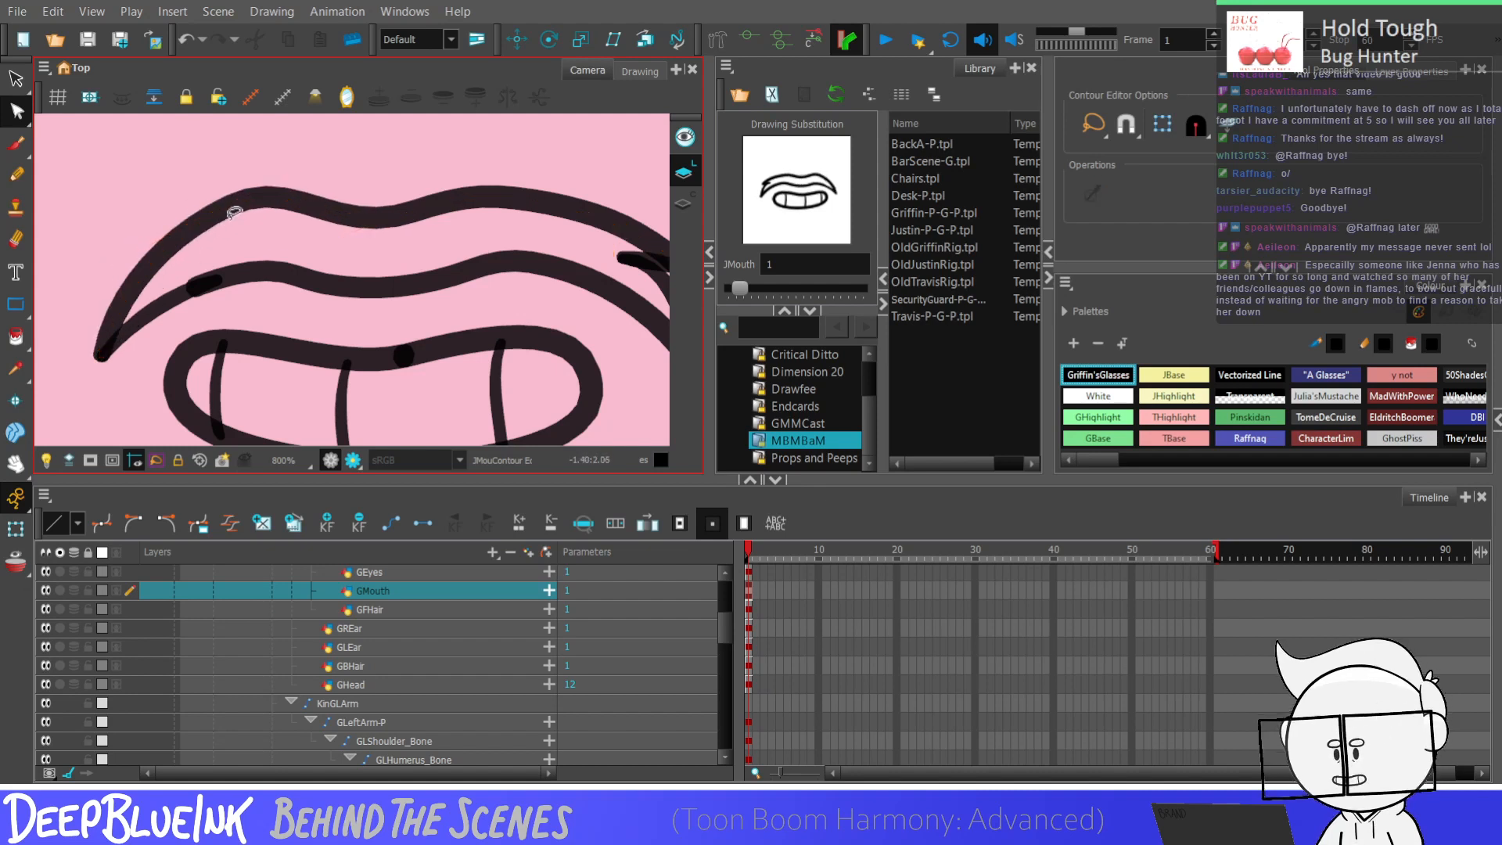
pyautogui.click(227, 216)
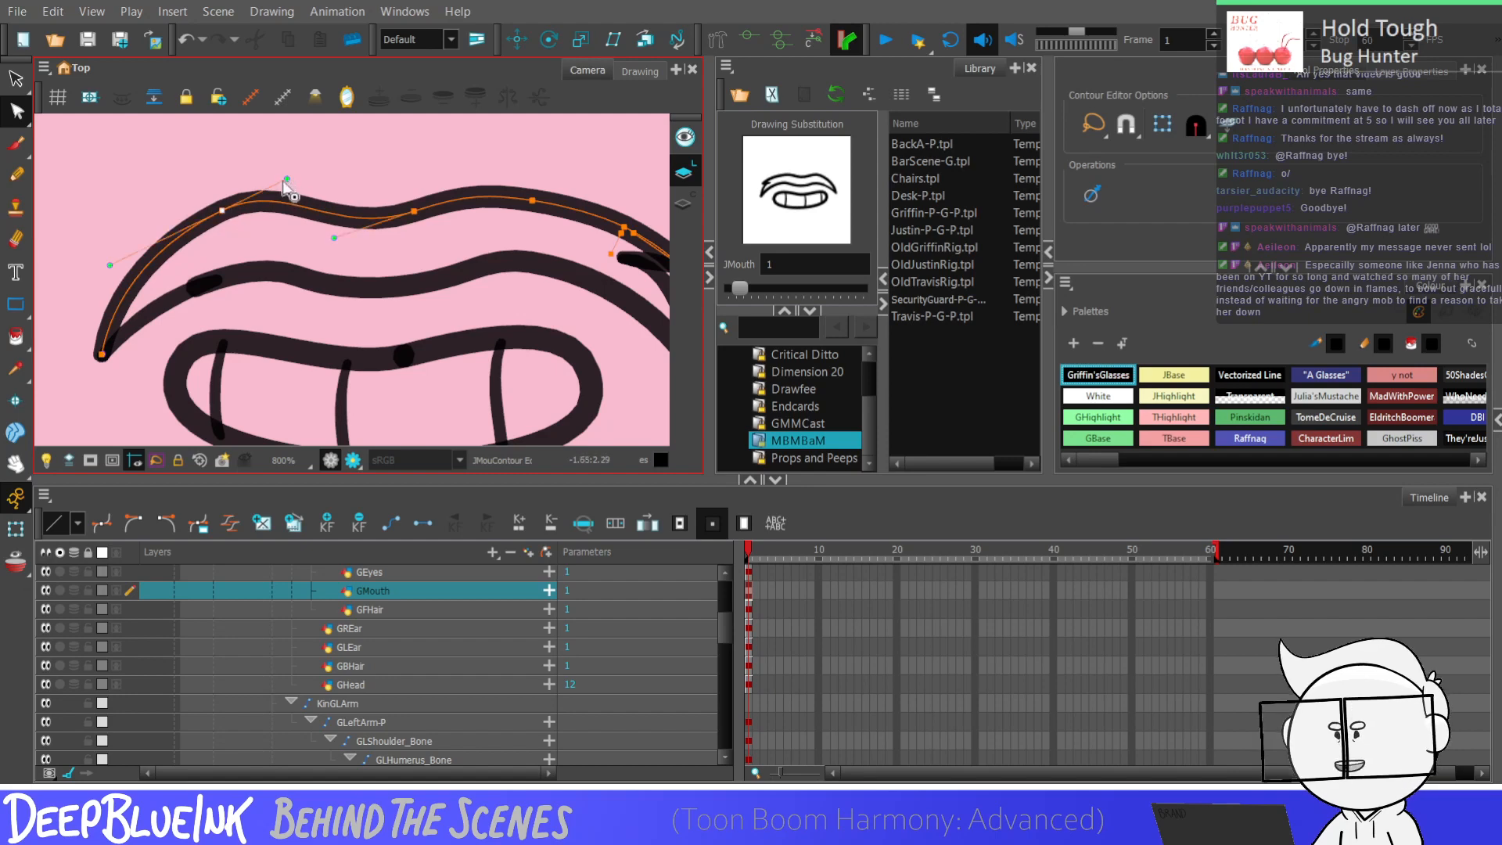
pyautogui.click(326, 166)
# Step: Compare Arin's face and moustache with the reference heads and the Danny rig
pyautogui.scroll(-6, 376, 258)
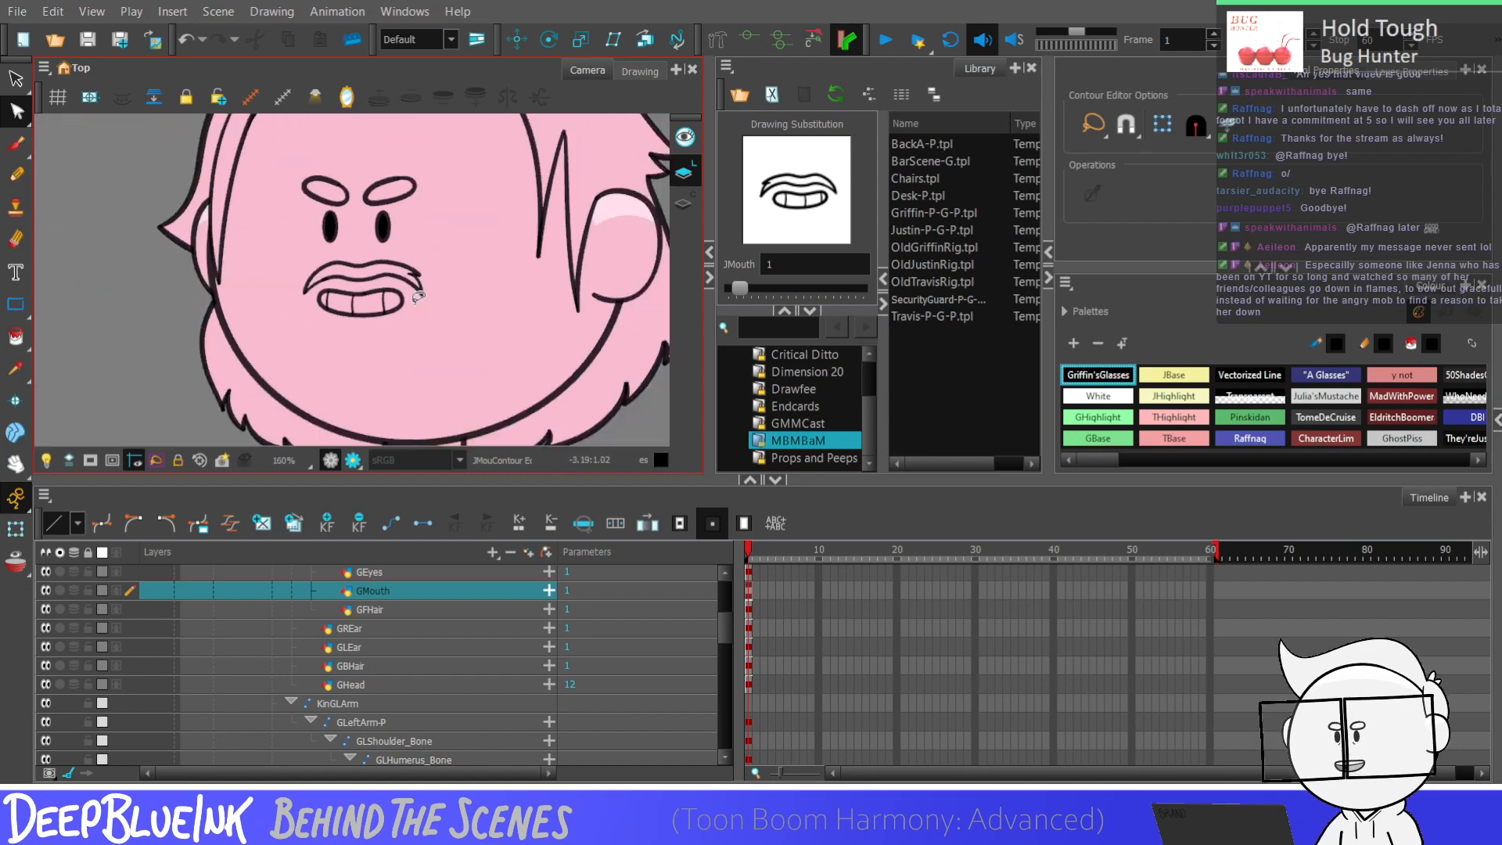
pyautogui.scroll(-1, 420, 307)
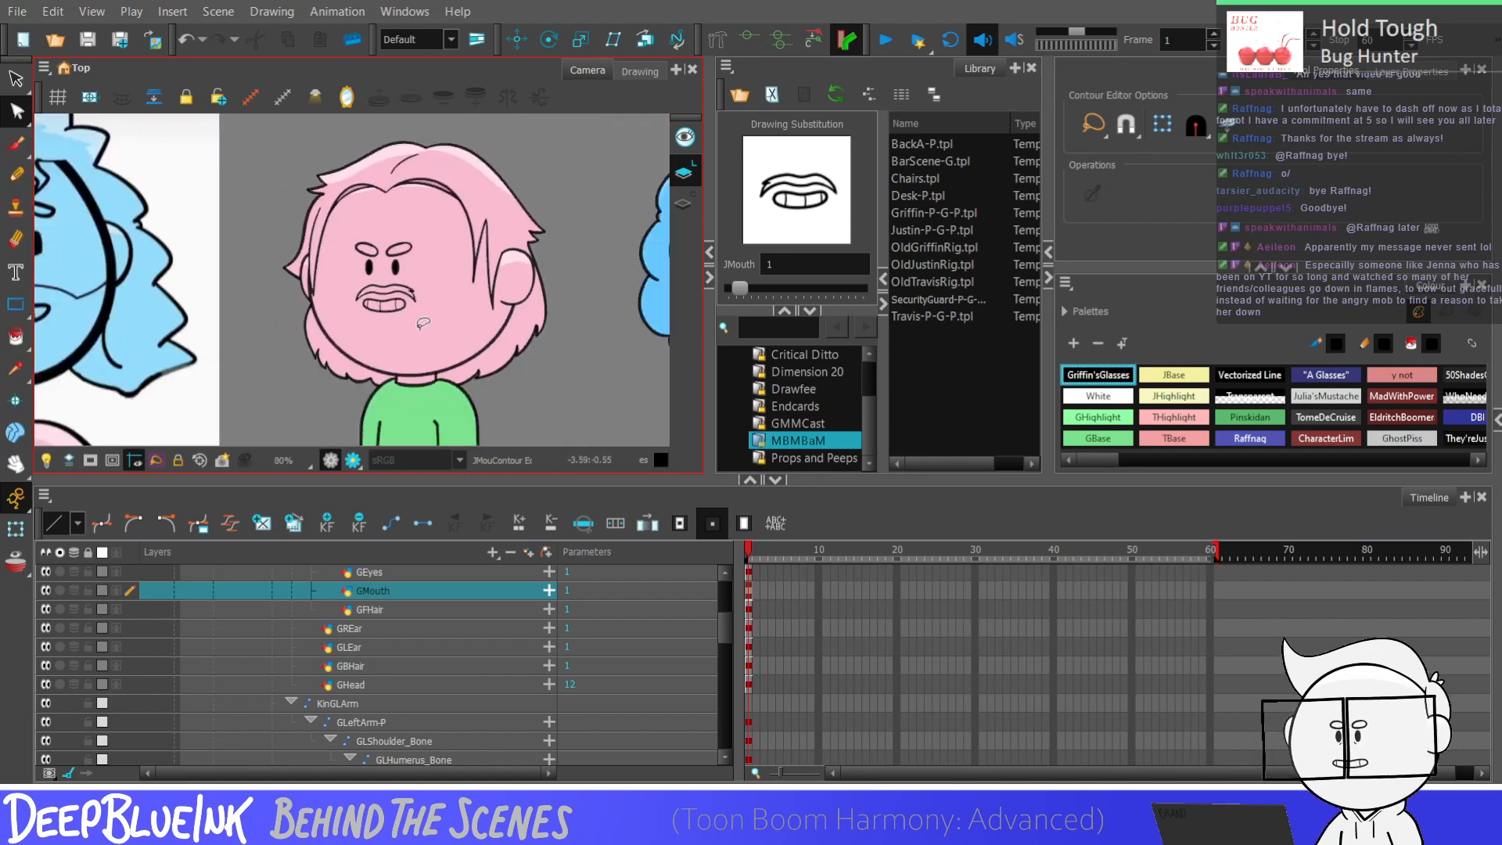
pyautogui.scroll(-1, 425, 327)
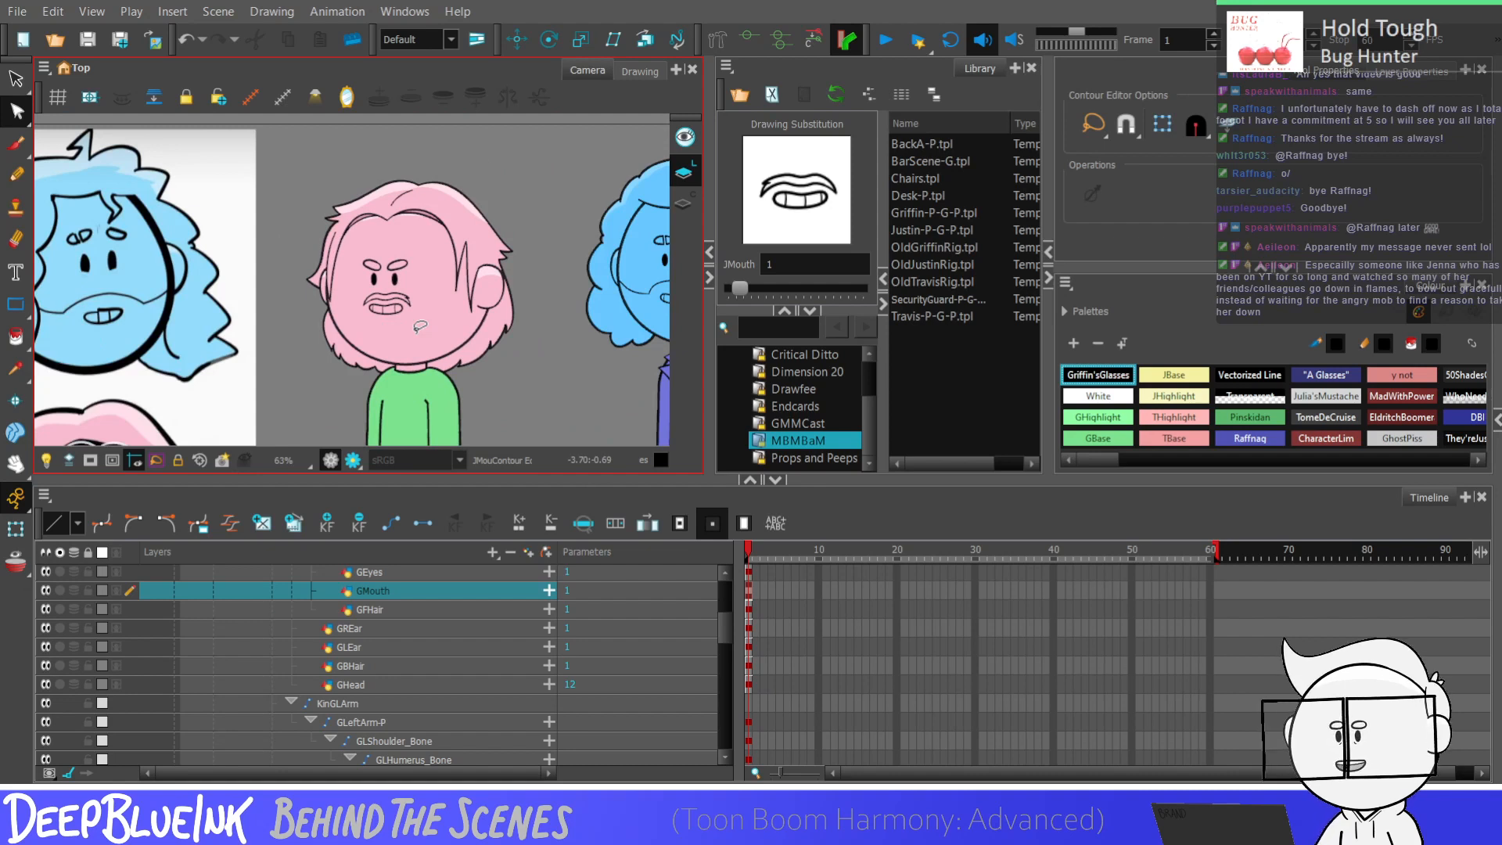
pyautogui.scroll(-2, 451, 247)
pyautogui.scroll(2, 429, 324)
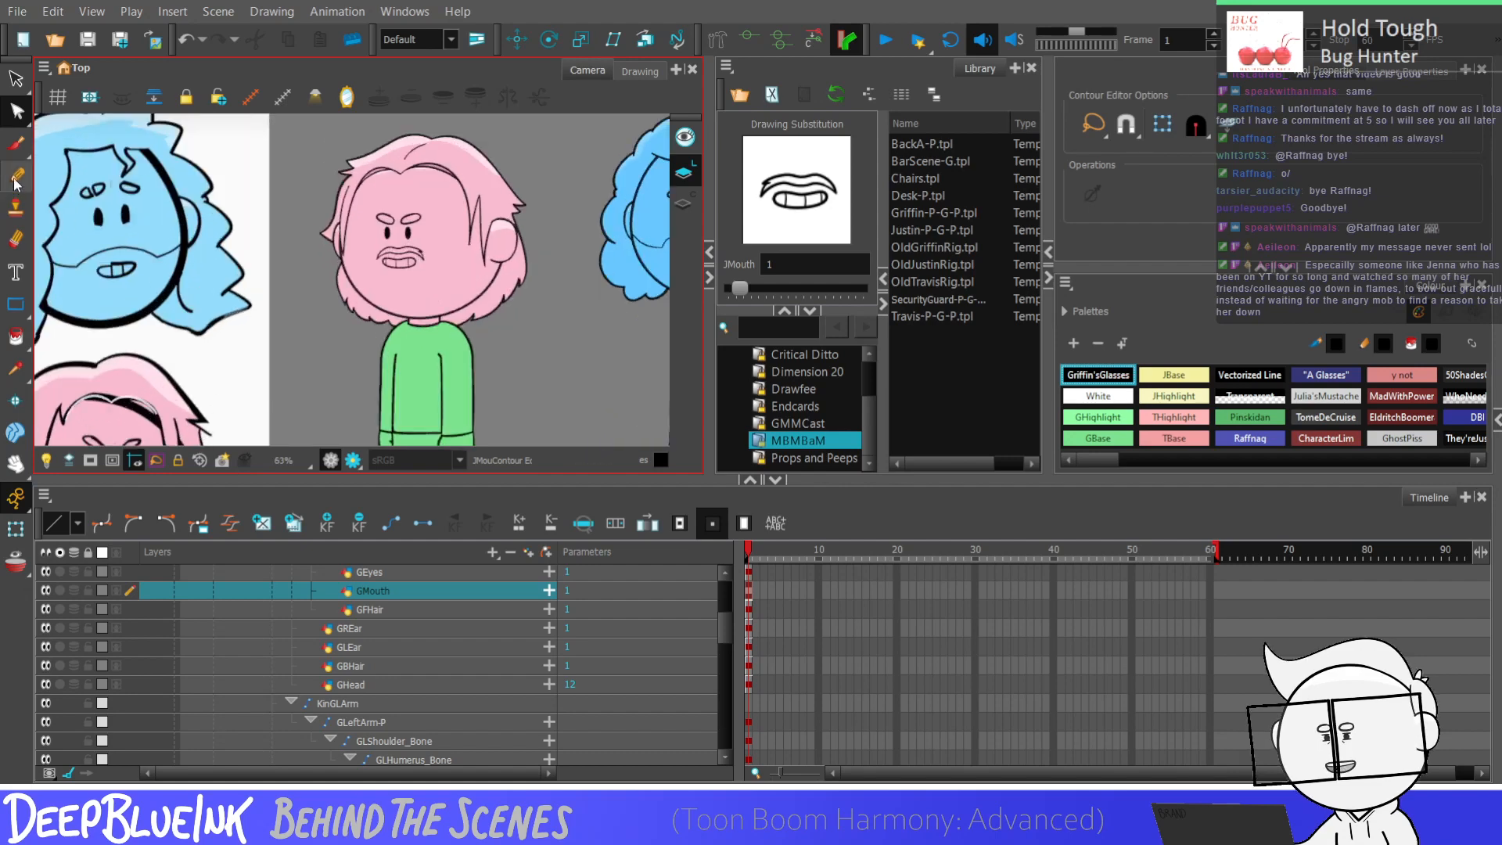
pyautogui.click(16, 177)
pyautogui.scroll(-2, 507, 238)
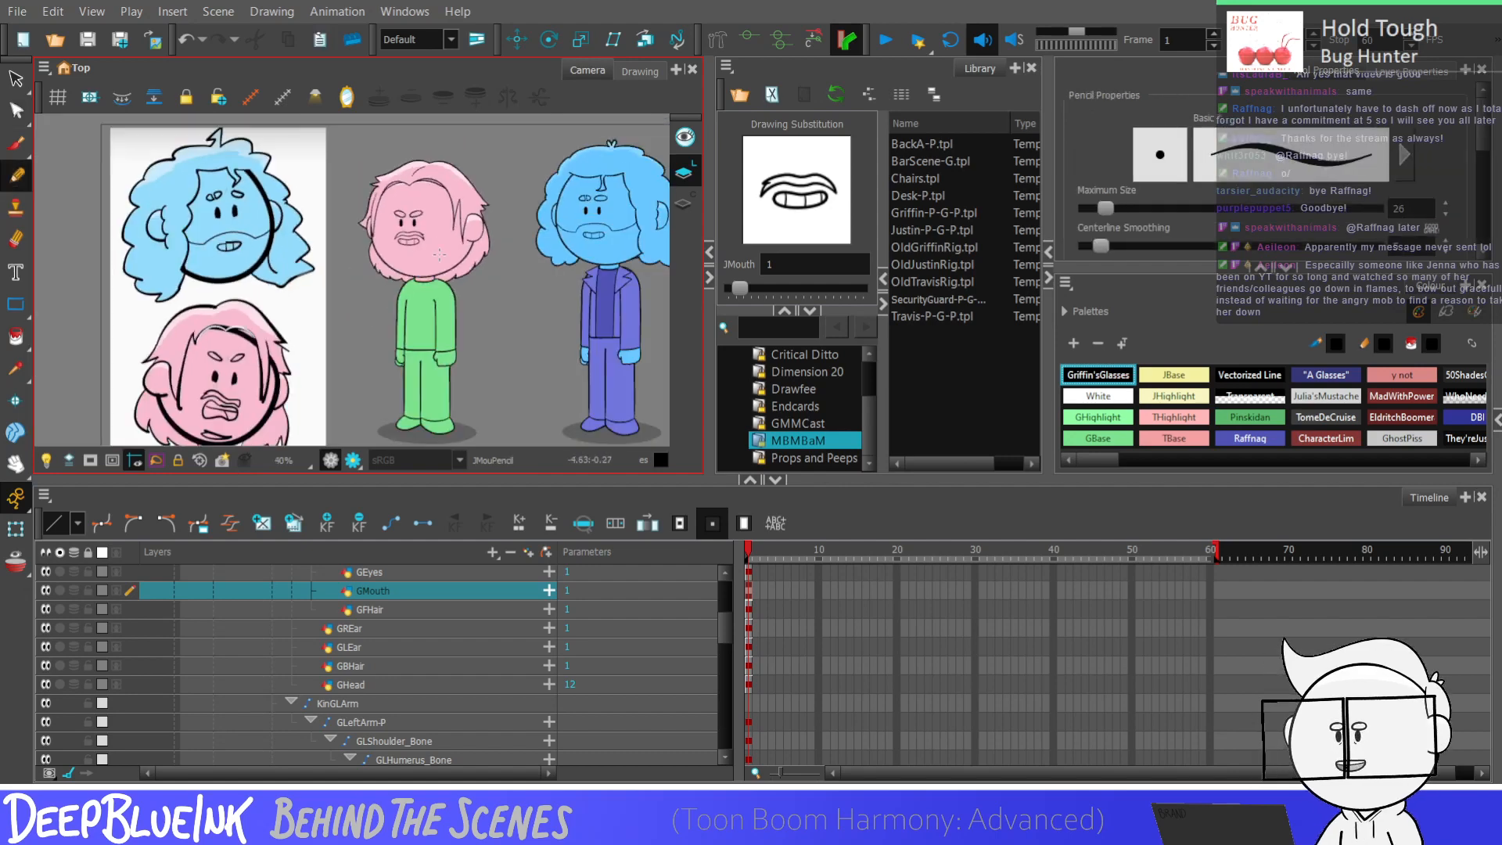
pyautogui.scroll(2, 507, 239)
pyautogui.scroll(-1, 507, 239)
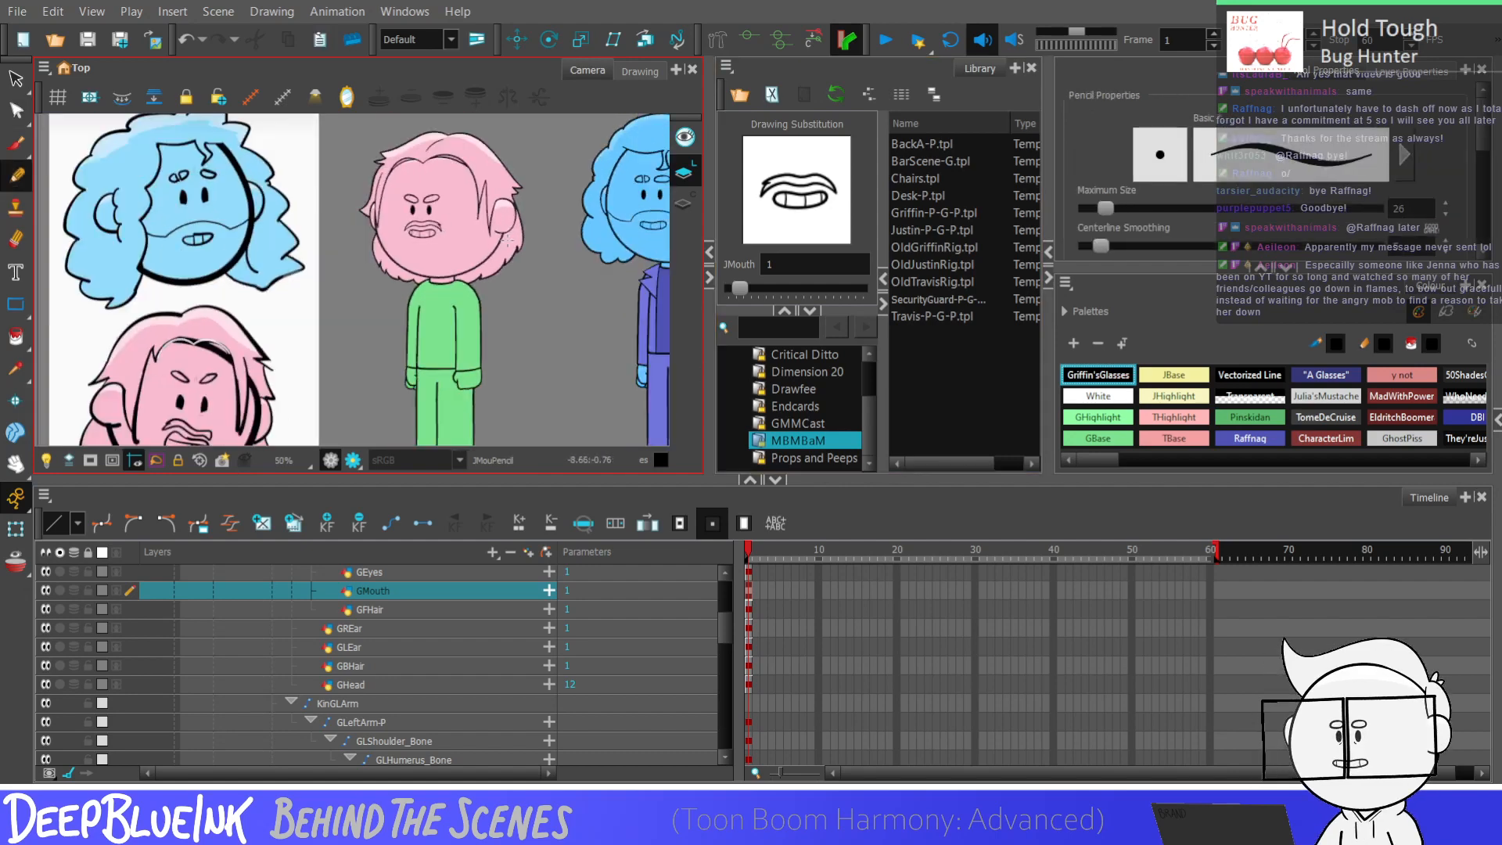
pyautogui.scroll(-1, 507, 239)
pyautogui.scroll(1, 492, 226)
pyautogui.scroll(-1, 481, 211)
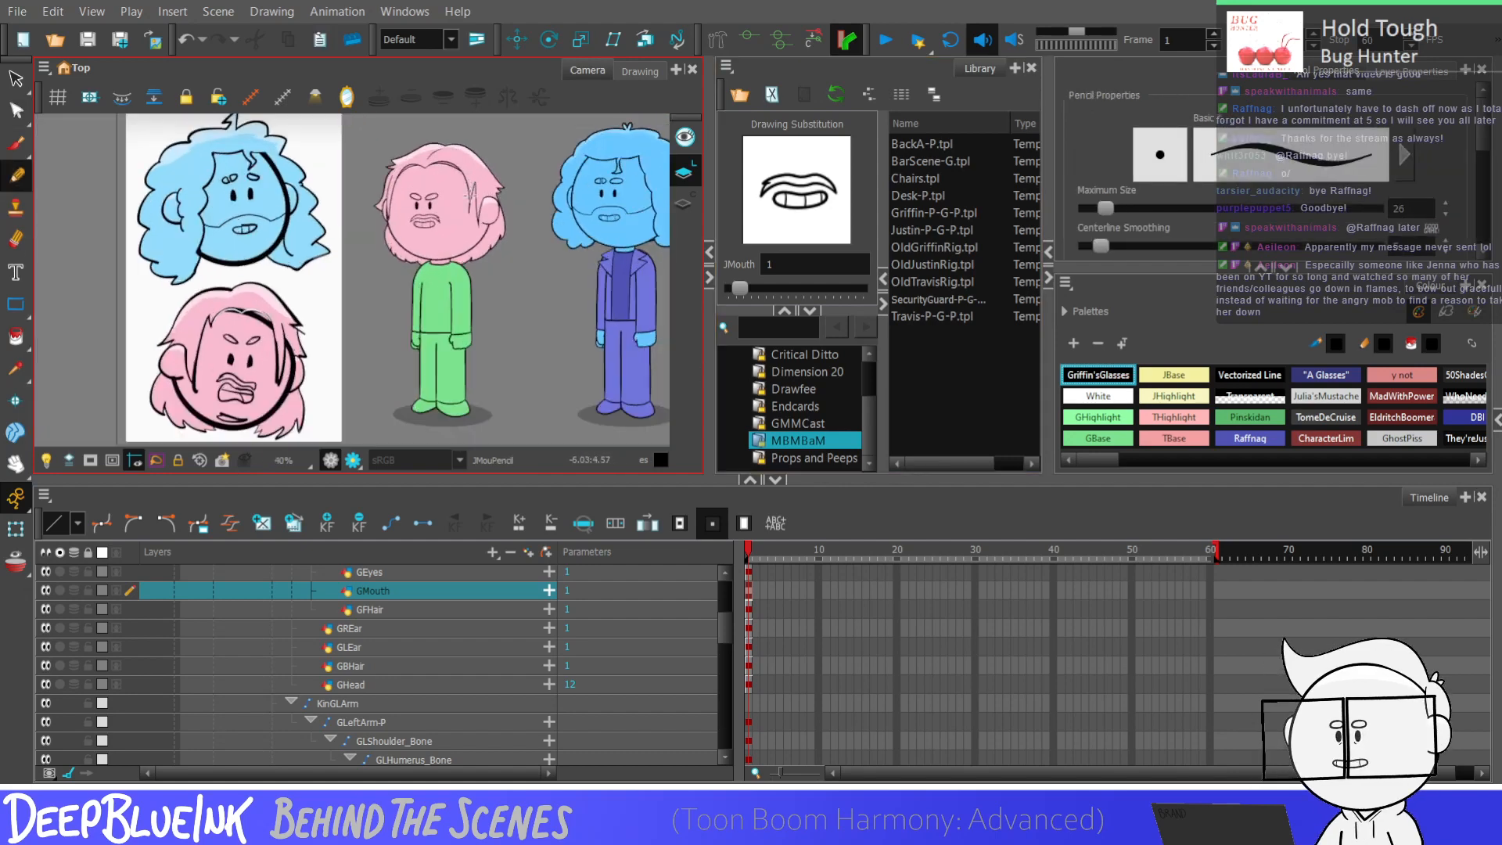
# Step: Try several freehand curved mouth lines below Arin's toothy mouth, checking them against the reference
pyautogui.scroll(6, 472, 192)
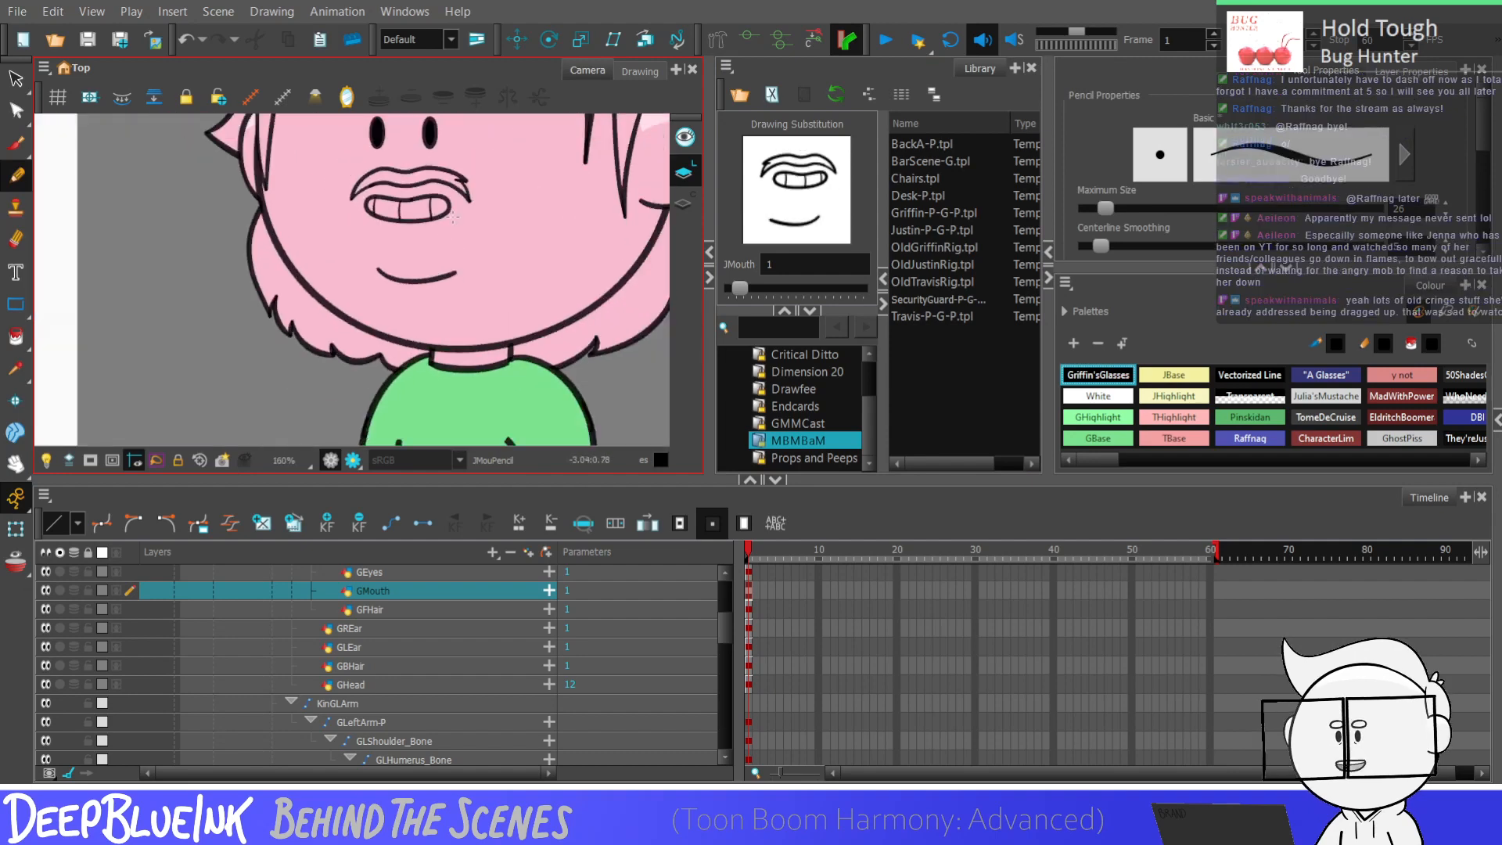
pyautogui.scroll(-6, 452, 217)
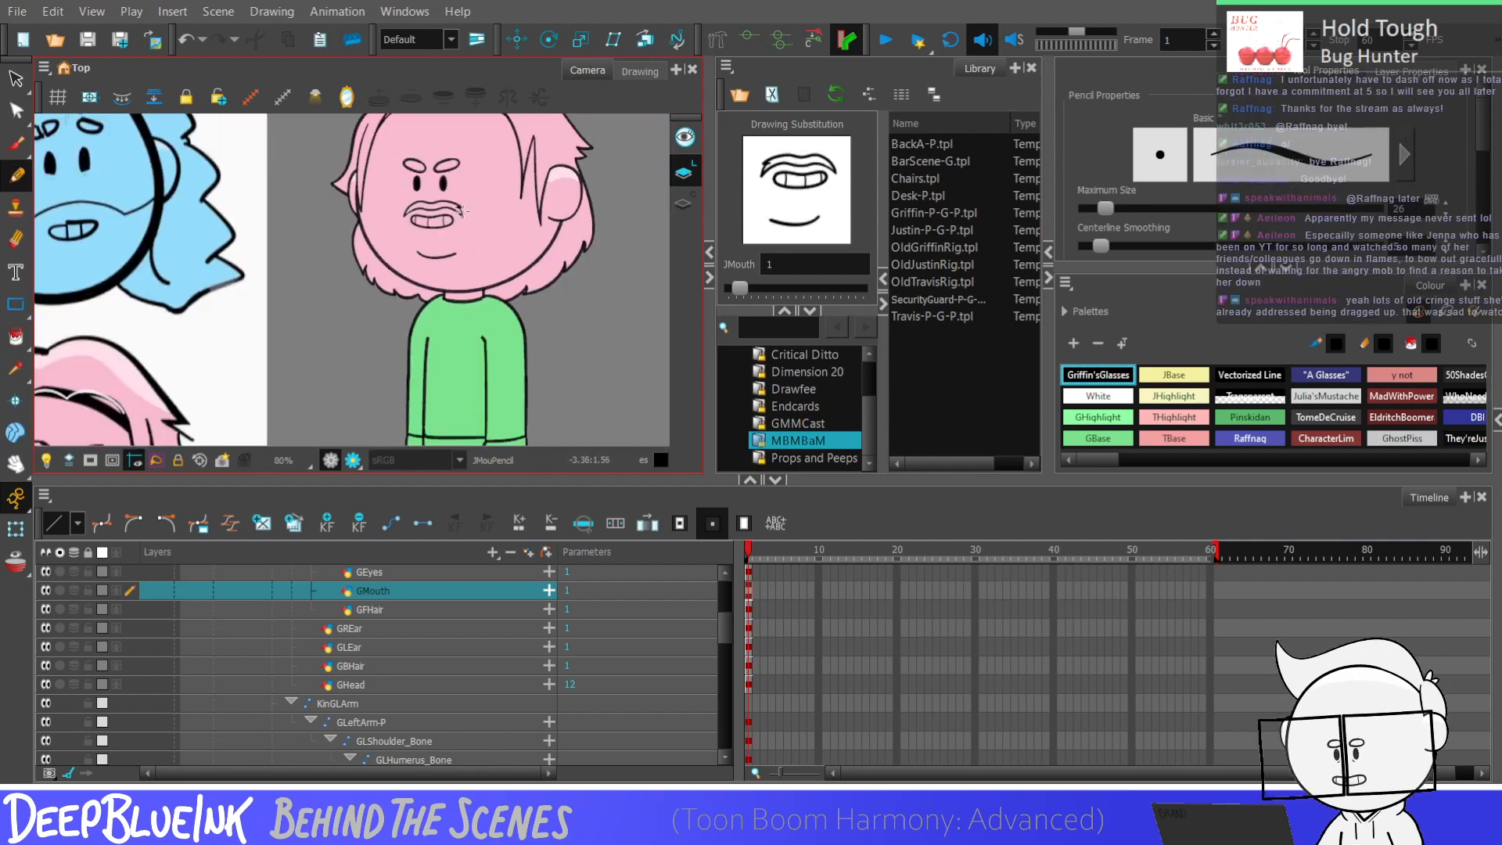
pyautogui.scroll(2, 457, 214)
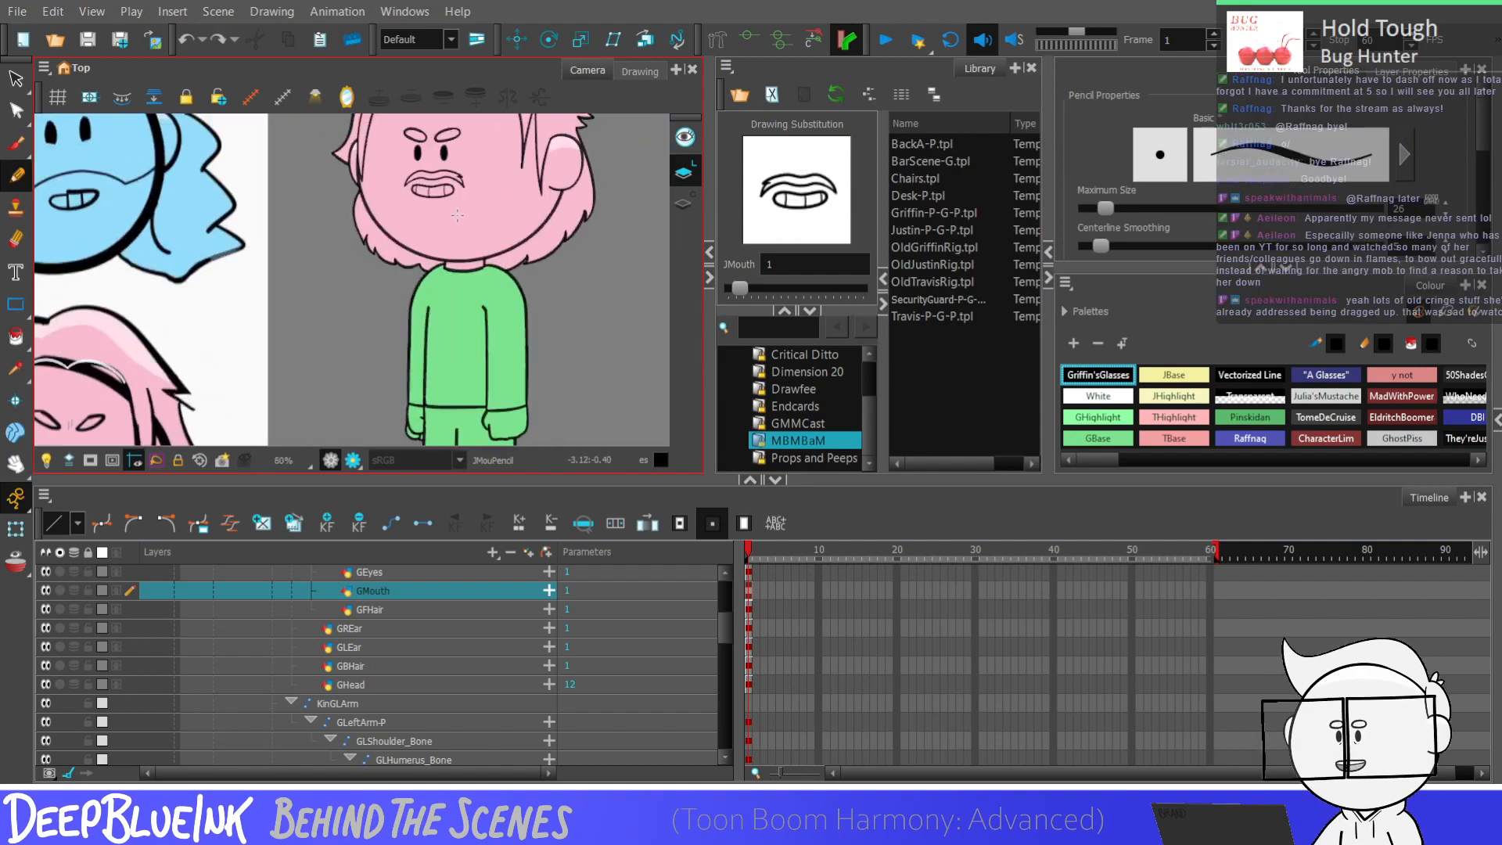
pyautogui.scroll(3, 435, 222)
pyautogui.moveTo(394, 203); pyautogui.dragTo(474, 200)
pyautogui.hotkey('ctrl', 'z')
pyautogui.scroll(-1, 469, 169)
pyautogui.scroll(-3, 469, 170)
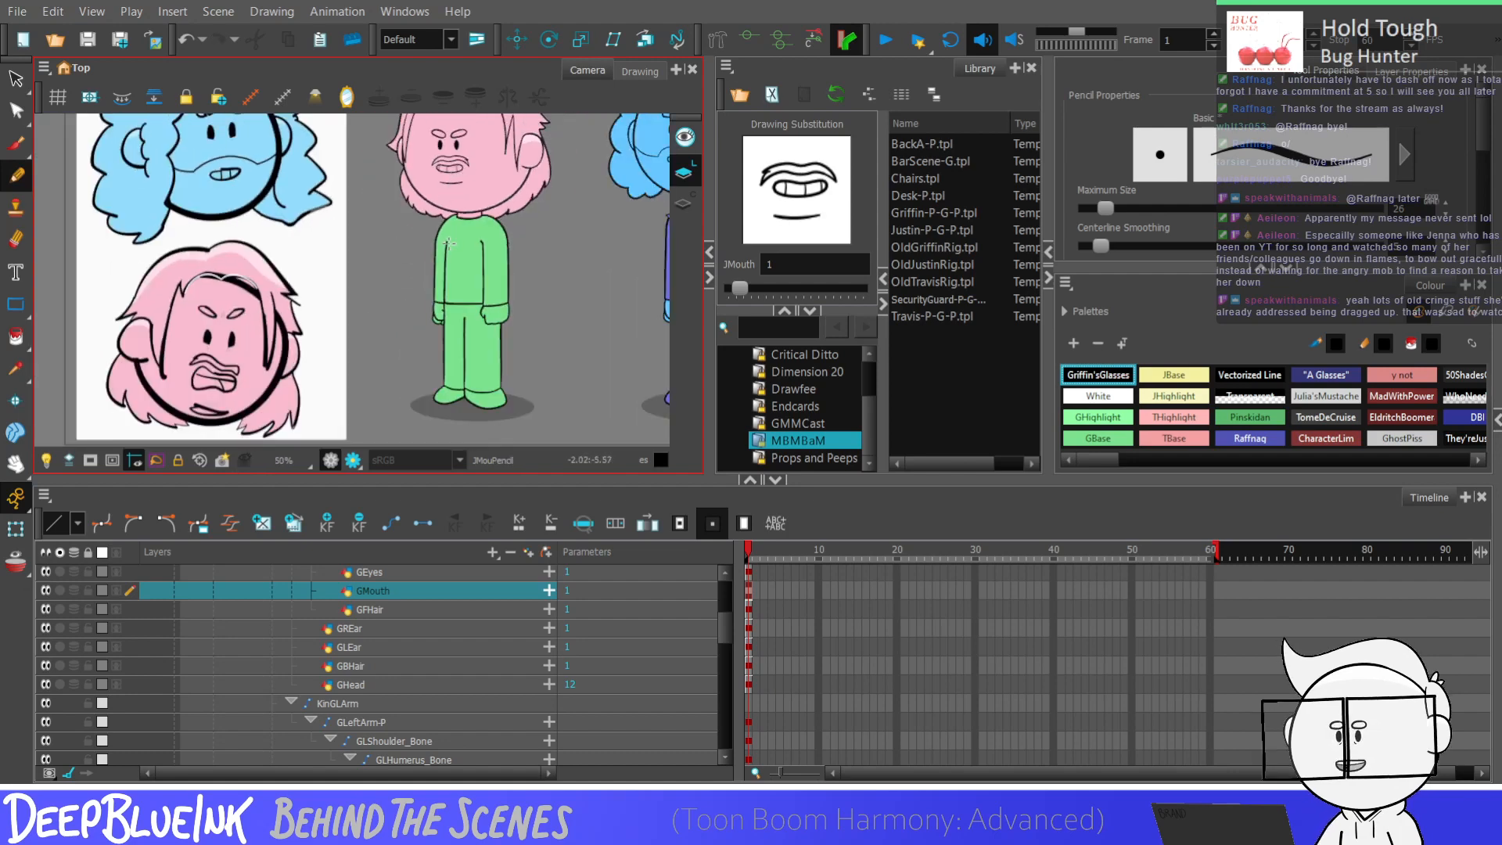
pyautogui.scroll(3, 478, 129)
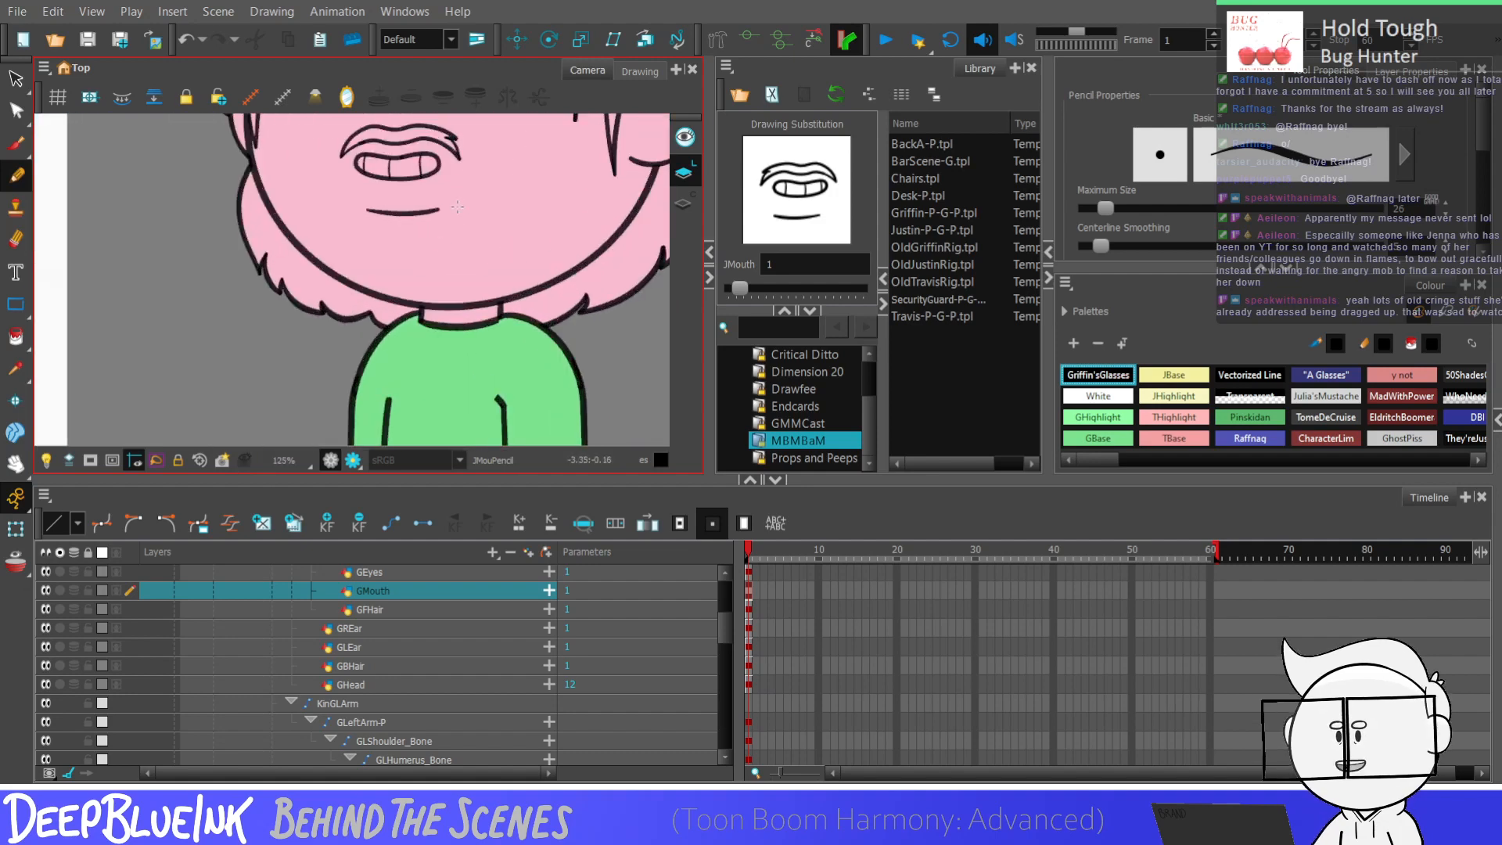
pyautogui.scroll(-1, 426, 268)
pyautogui.scroll(2, 407, 305)
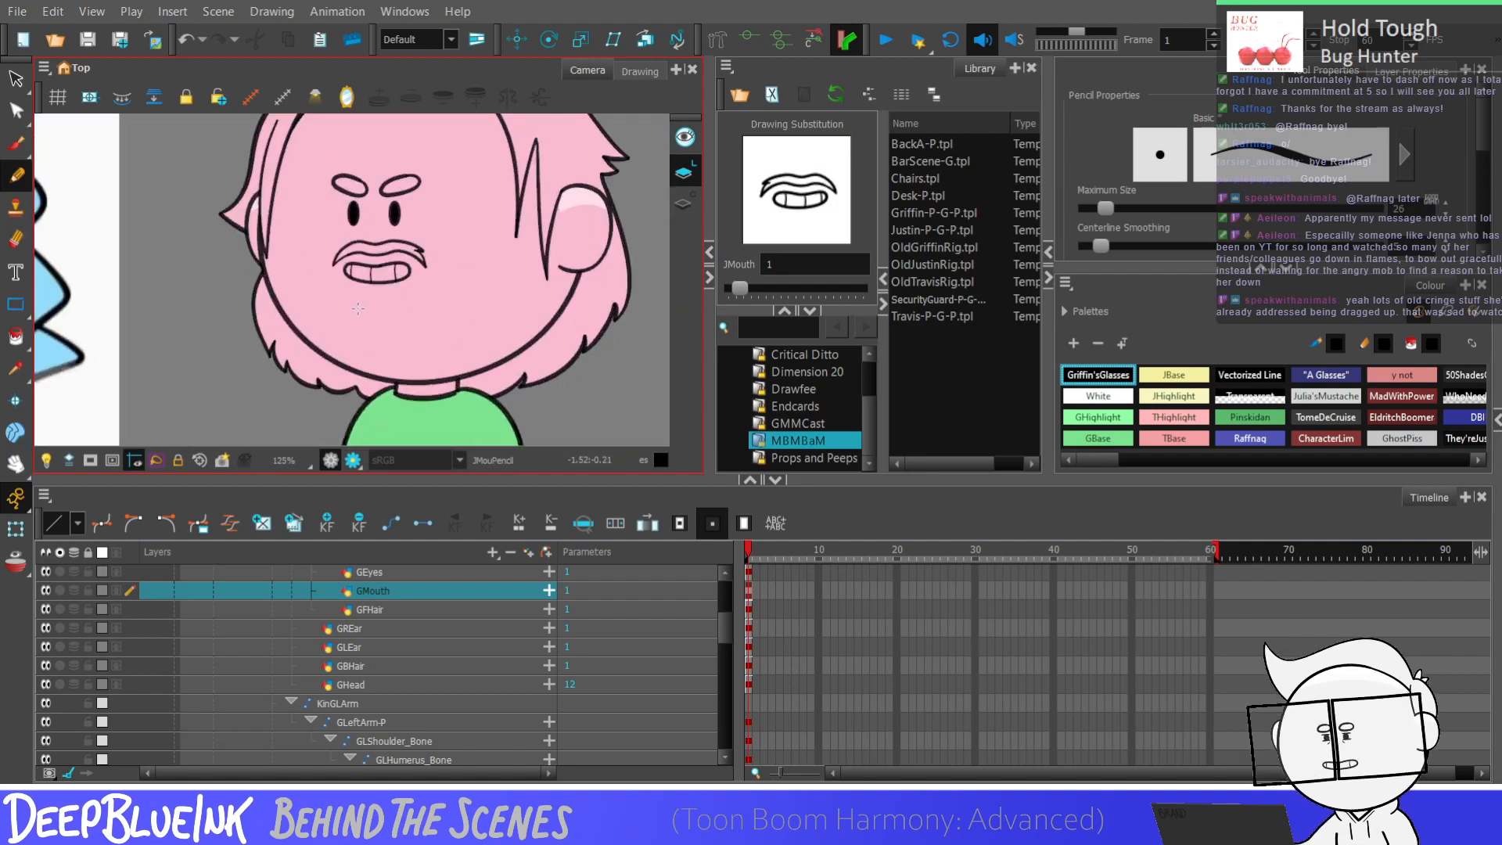
pyautogui.scroll(1, 402, 316)
pyautogui.hotkey('ctrl', 'z')
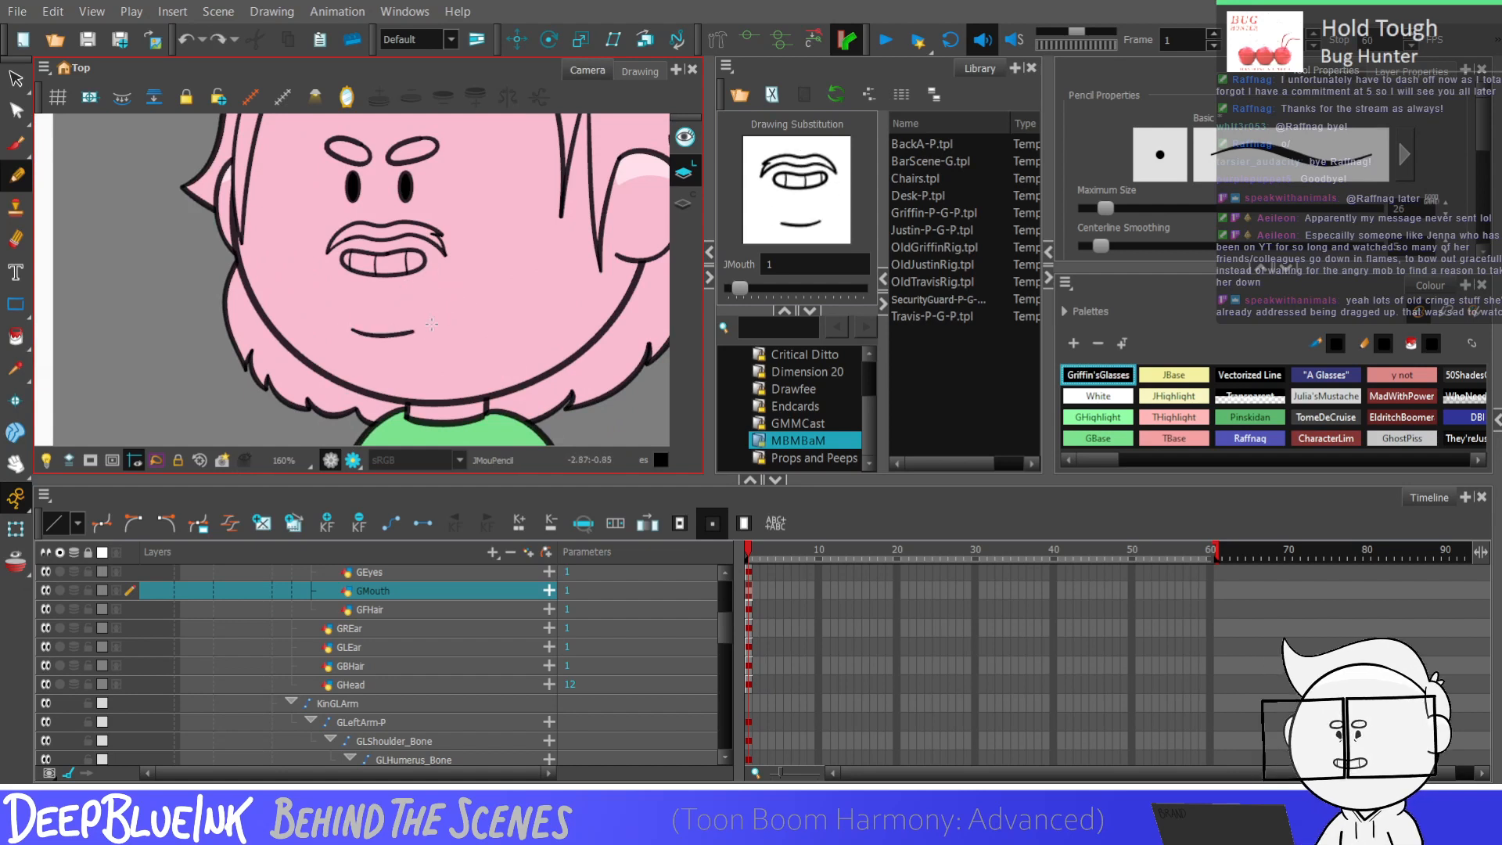
# Step: Draw a shallow upturned mouth line on Arin's chin, below the toothy mouth
pyautogui.hotkey('alt', 'x')
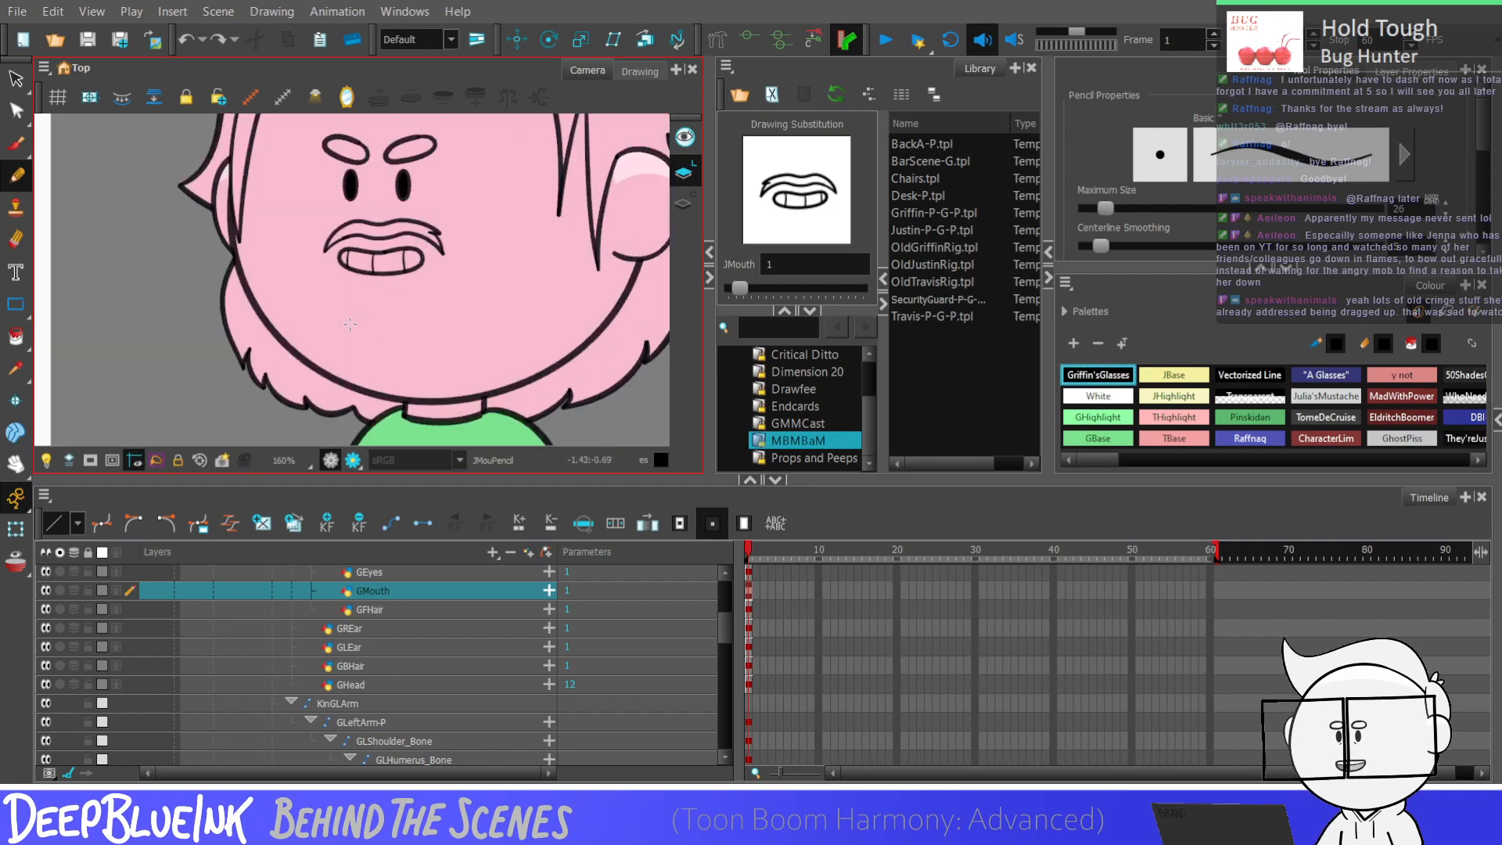
pyautogui.hotkey('ctrl', 'z')
pyautogui.moveTo(356, 317)
pyautogui.mouseDown()
pyautogui.moveTo(423, 319)
pyautogui.moveTo(350, 330)
pyautogui.mouseUp()
pyautogui.hotkey('ctrl', 'z')
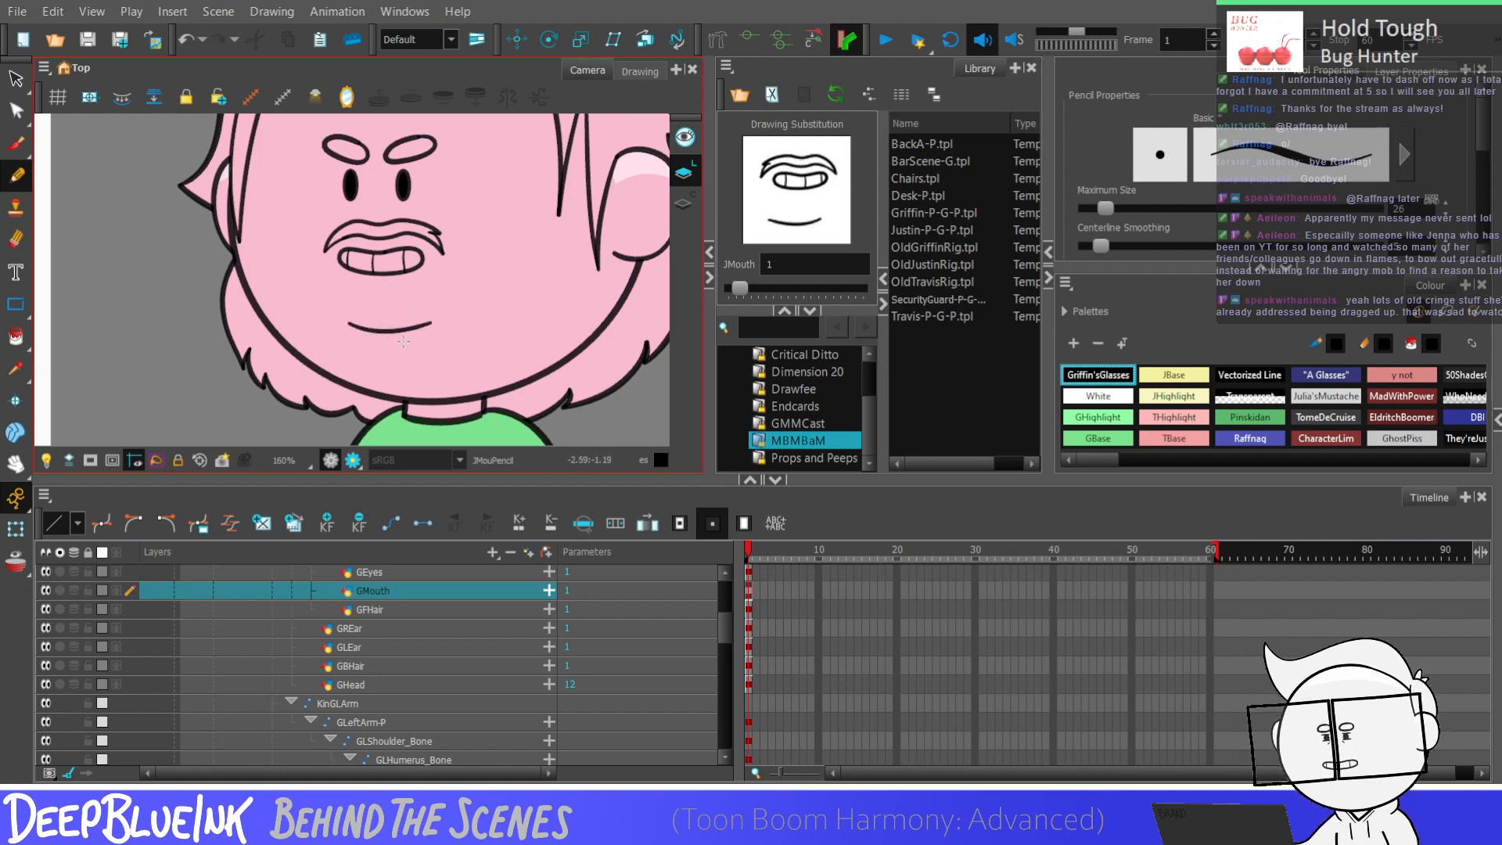
# Step: Try several lower-lip curves beneath the new mouth line, undoing and redrawing each one
pyautogui.scroll(2, 356, 342)
pyautogui.moveTo(339, 340); pyautogui.dragTo(359, 336)
pyautogui.hotkey('ctrl', 'z')
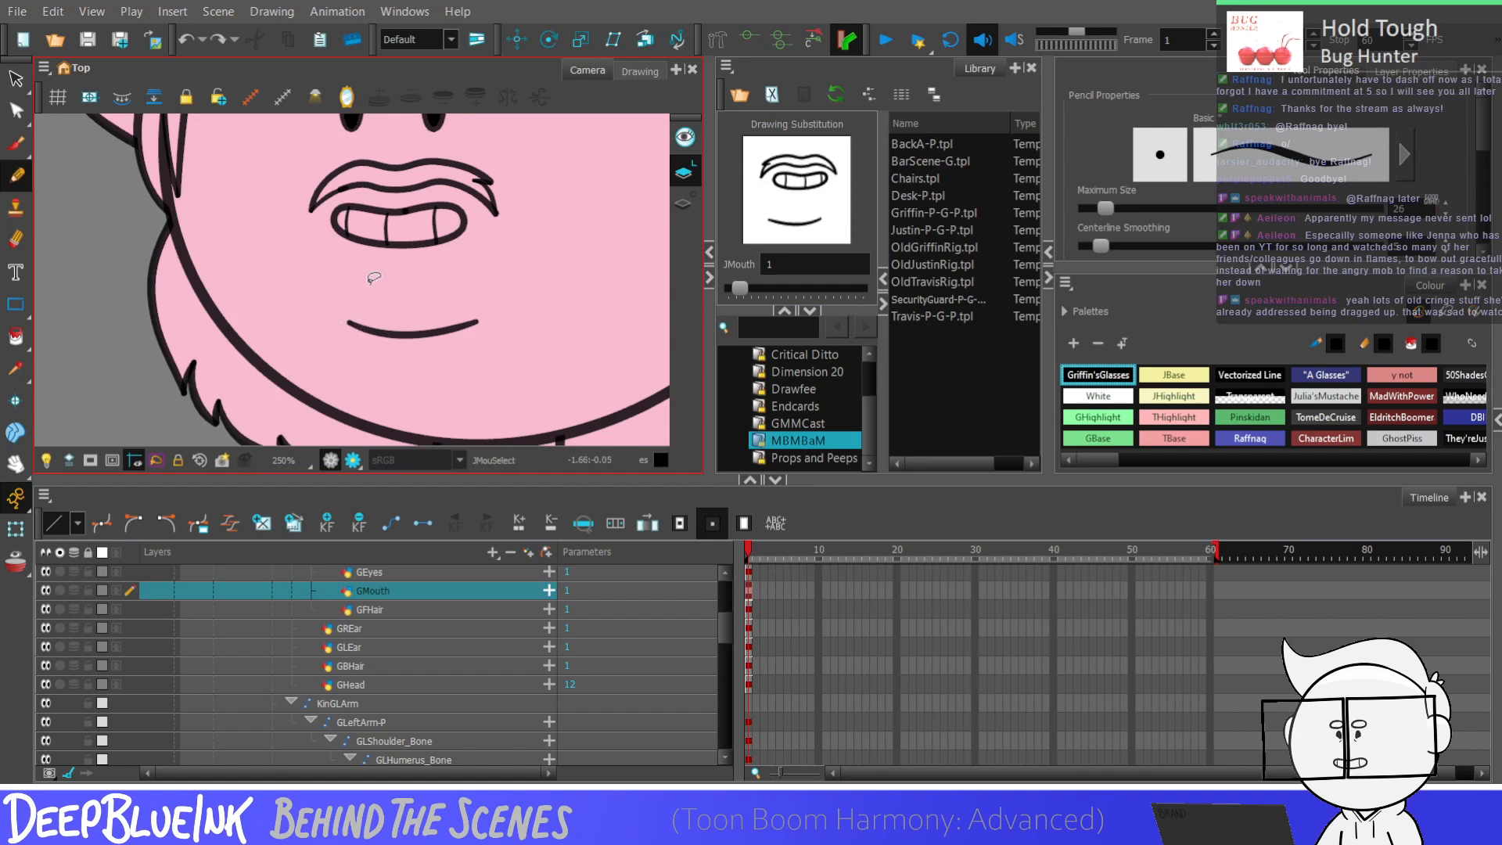
pyautogui.moveTo(346, 334); pyautogui.dragTo(467, 355)
pyautogui.hotkey('ctrl', 'z')
pyautogui.hotkey('ctrl', 'shift', 'z')
pyautogui.hotkey('ctrl', 'z')
pyautogui.hotkey('ctrl', 'shift', 'z')
pyautogui.hotkey('ctrl', 'z')
pyautogui.hotkey('ctrl', 'shift', 'z')
pyautogui.hotkey('ctrl', 'z')
pyautogui.hotkey('ctrl', 'shift', 'z')
pyautogui.hotkey('ctrl', 'z')
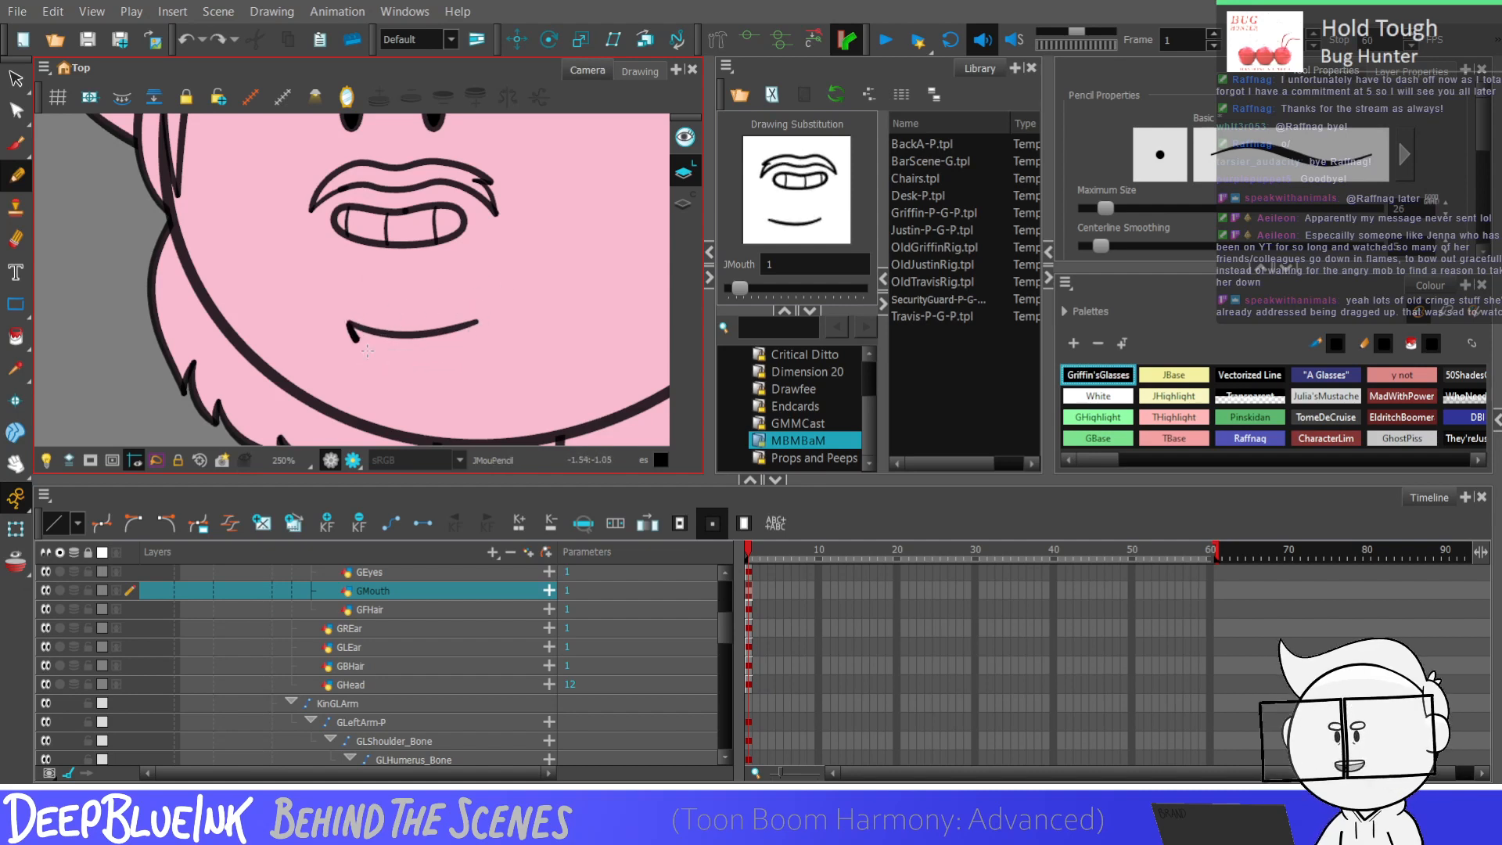
pyautogui.hotkey('ctrl', 'shift', 'z')
pyautogui.hotkey('ctrl', 'z')
pyautogui.hotkey('ctrl', 'shift', 'z')
pyautogui.hotkey('ctrl', 'z')
pyautogui.hotkey('ctrl', 'shift', 'z')
pyautogui.hotkey('ctrl', 'z')
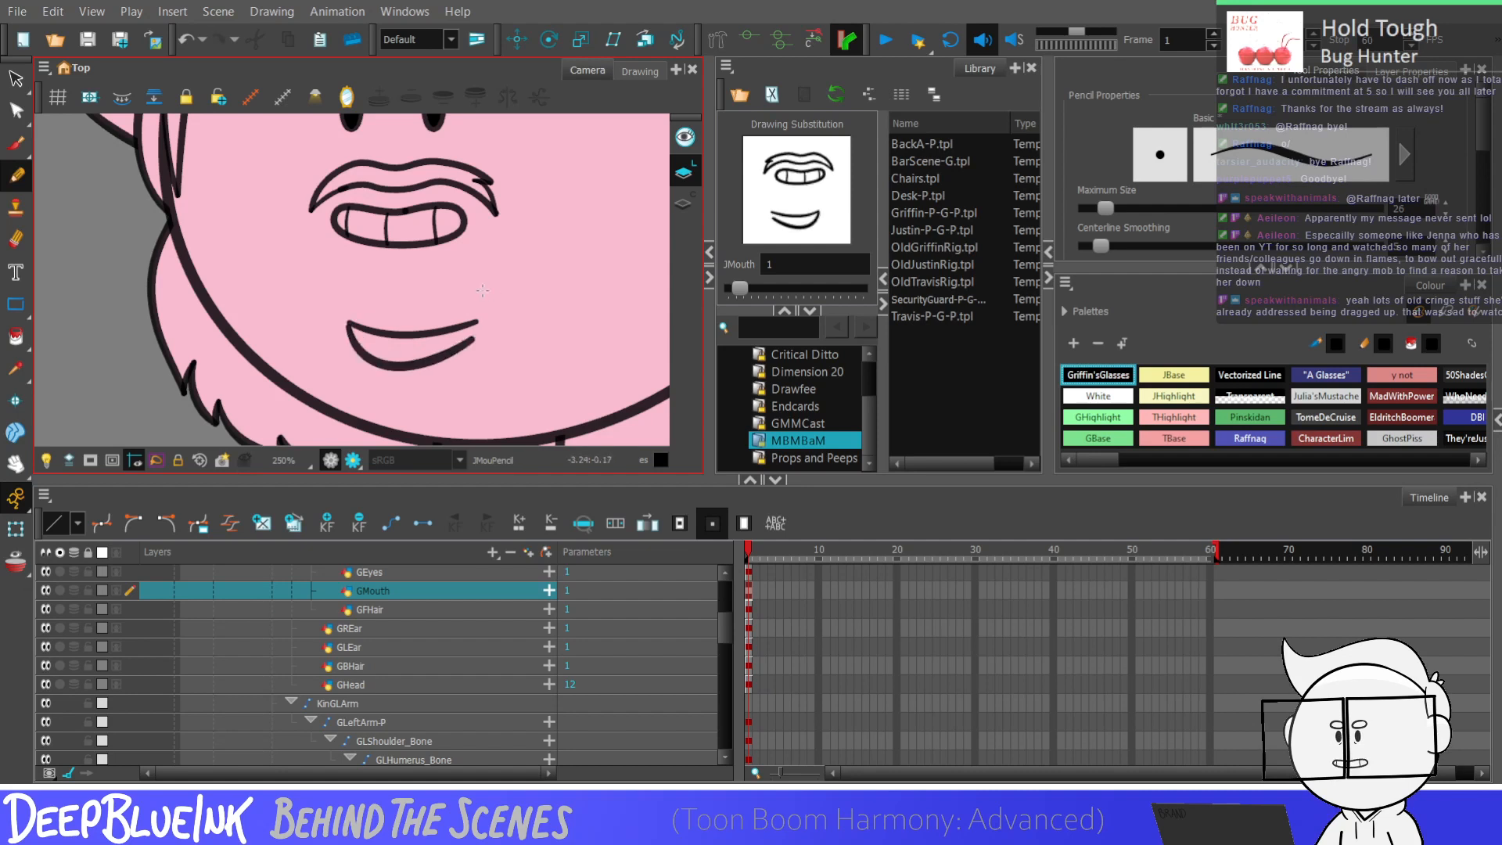
pyautogui.hotkey('ctrl', 'z')
pyautogui.hotkey('ctrl', 'shift', 'z')
pyautogui.hotkey('ctrl', 'z')
pyautogui.hotkey('ctrl', 'shift', 'z')
pyautogui.hotkey('ctrl', 'z')
pyautogui.hotkey('ctrl', 'z')
pyautogui.hotkey('ctrl', 'shift', 'z')
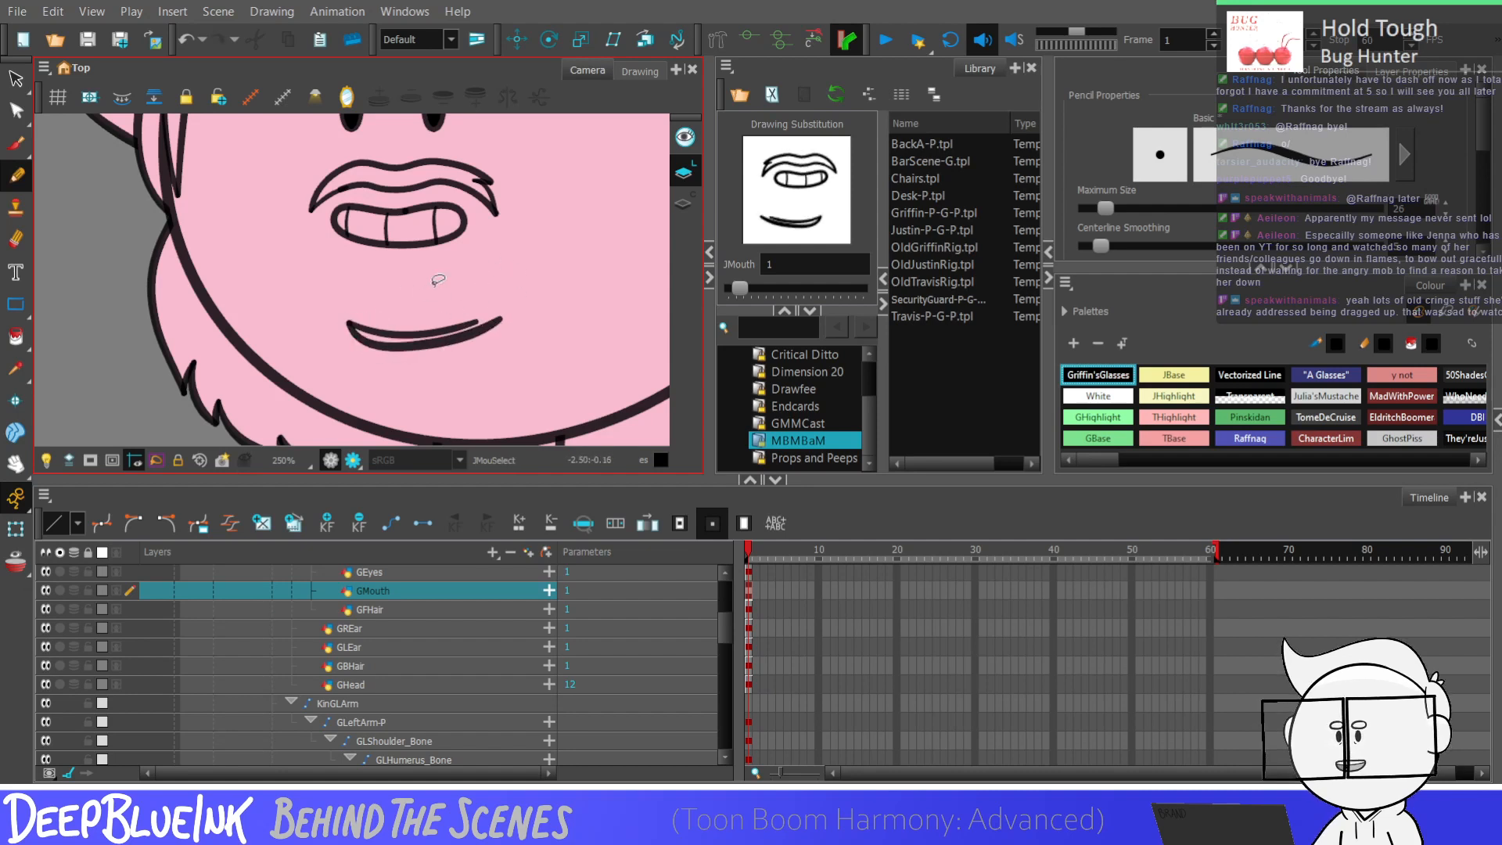
pyautogui.hotkey('ctrl', 'z')
pyautogui.hotkey('ctrl', 'shift', 'z')
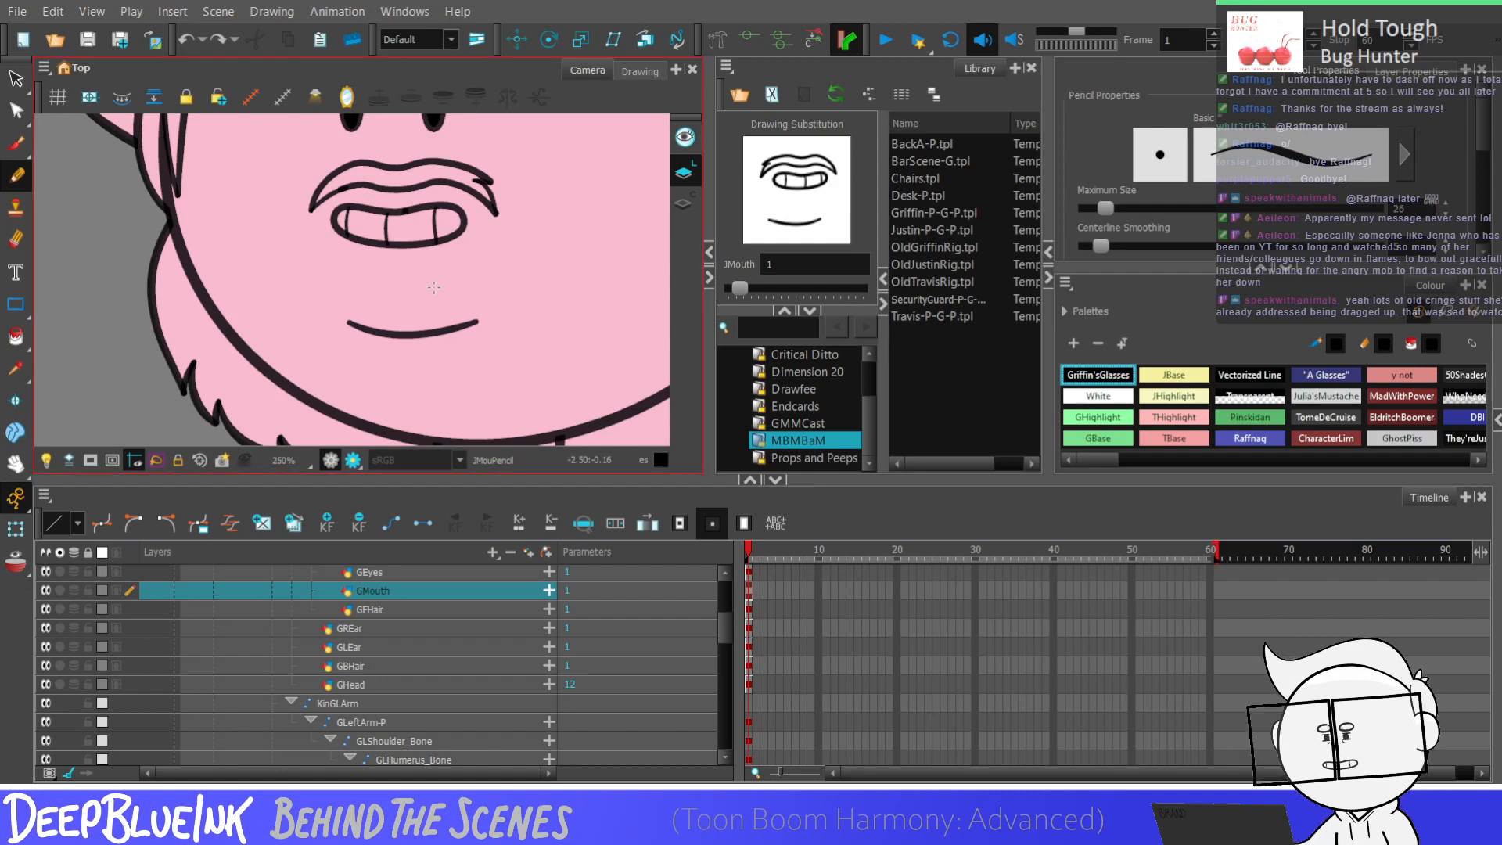
# Step: Draw a deeper lower curve beneath the new mouth line and resize it so both ends meet that line
pyautogui.moveTo(348, 322); pyautogui.dragTo(488, 341)
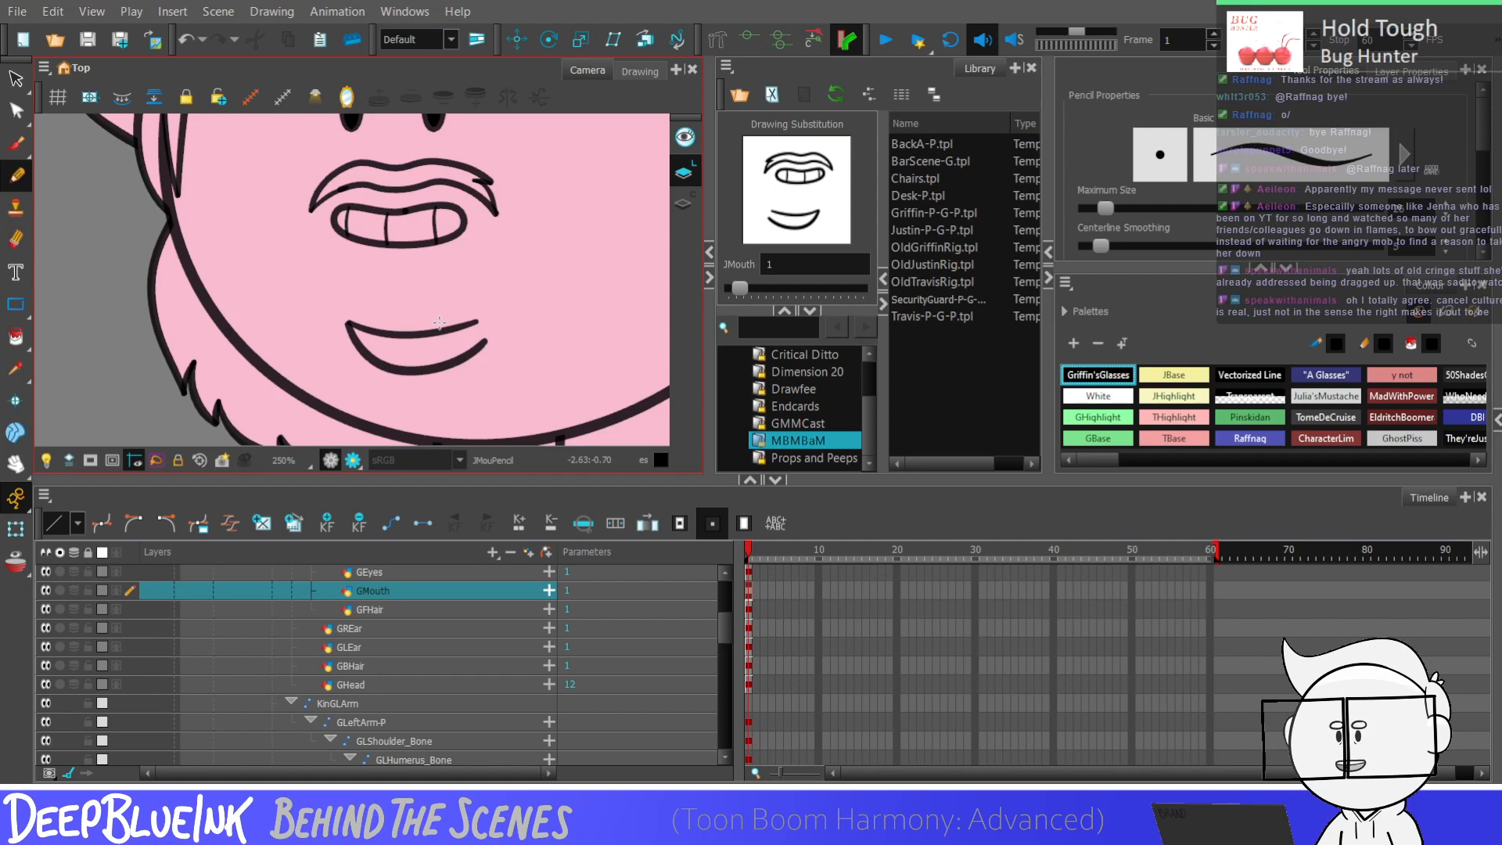
pyautogui.click(16, 78)
pyautogui.moveTo(344, 315)
pyautogui.mouseDown()
pyautogui.moveTo(491, 395)
pyautogui.moveTo(483, 324)
pyautogui.mouseUp()
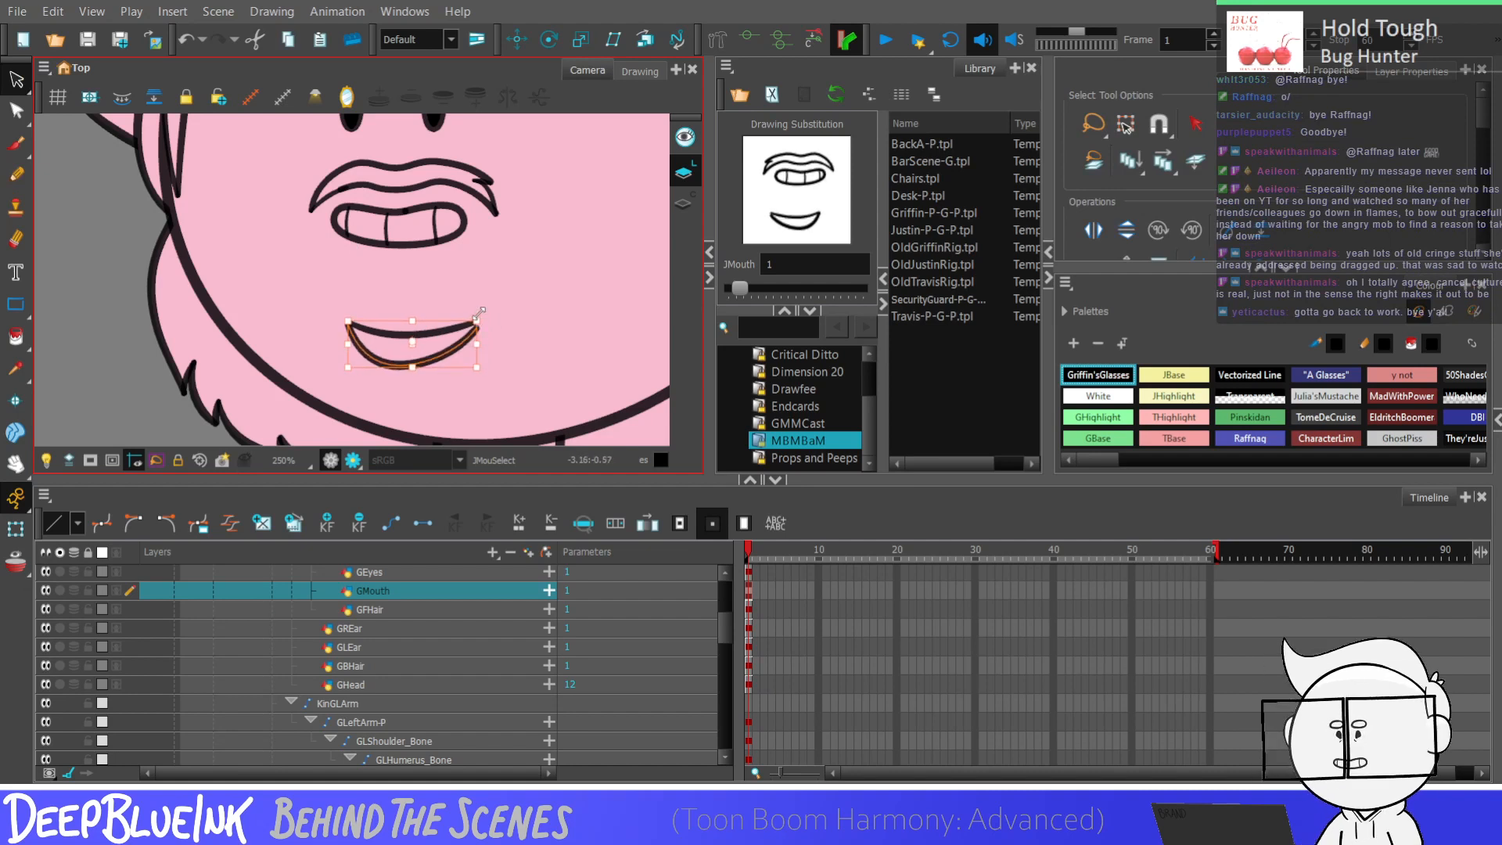
pyautogui.scroll(3, 484, 355)
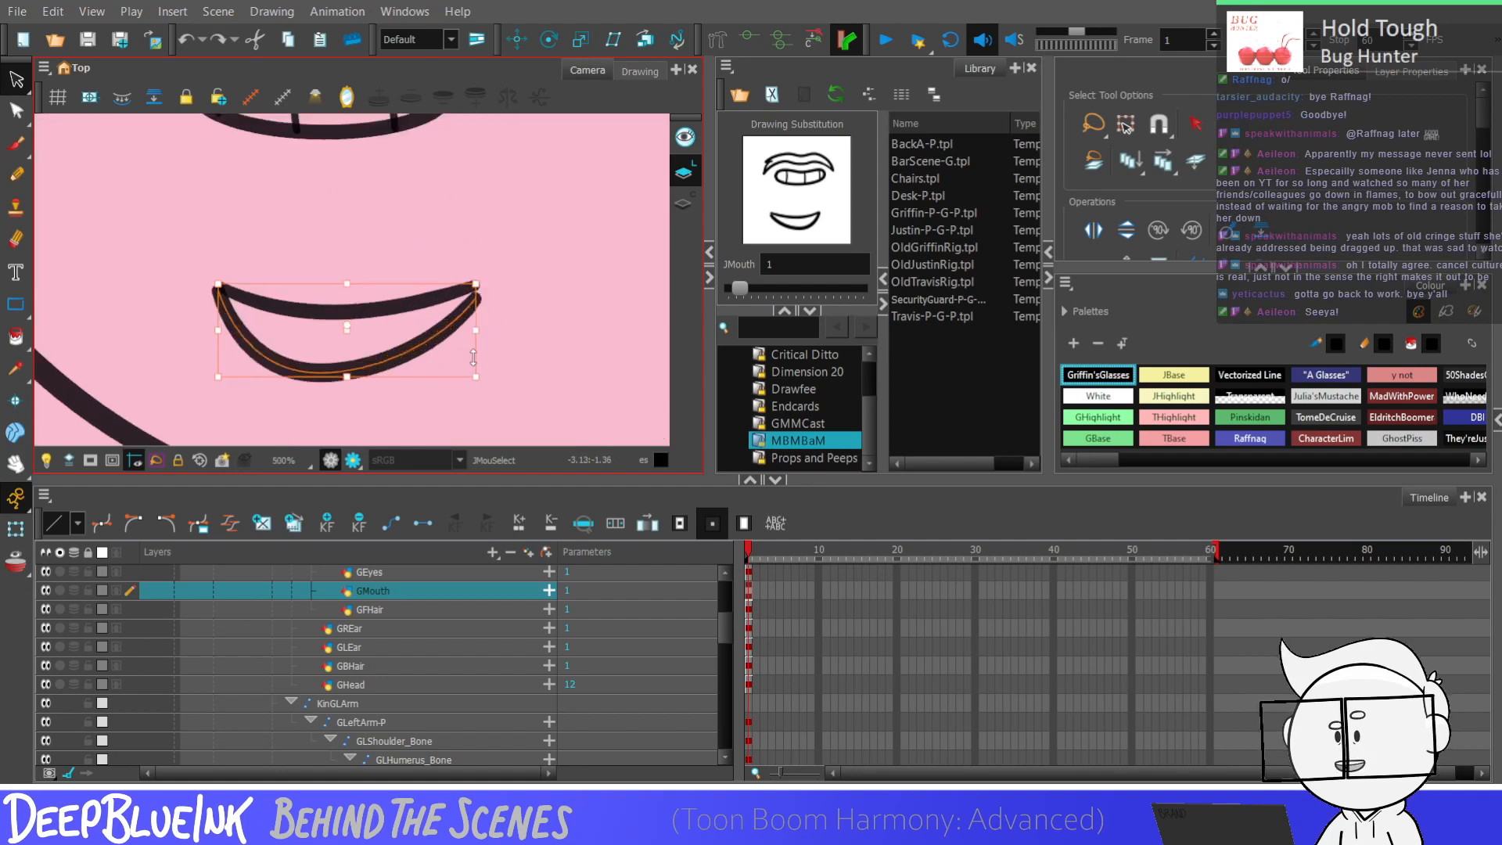
# Step: Raise the middle point of the new mouth's lower curve with the Contour Editor to make the smile shallower
pyautogui.click(506, 323)
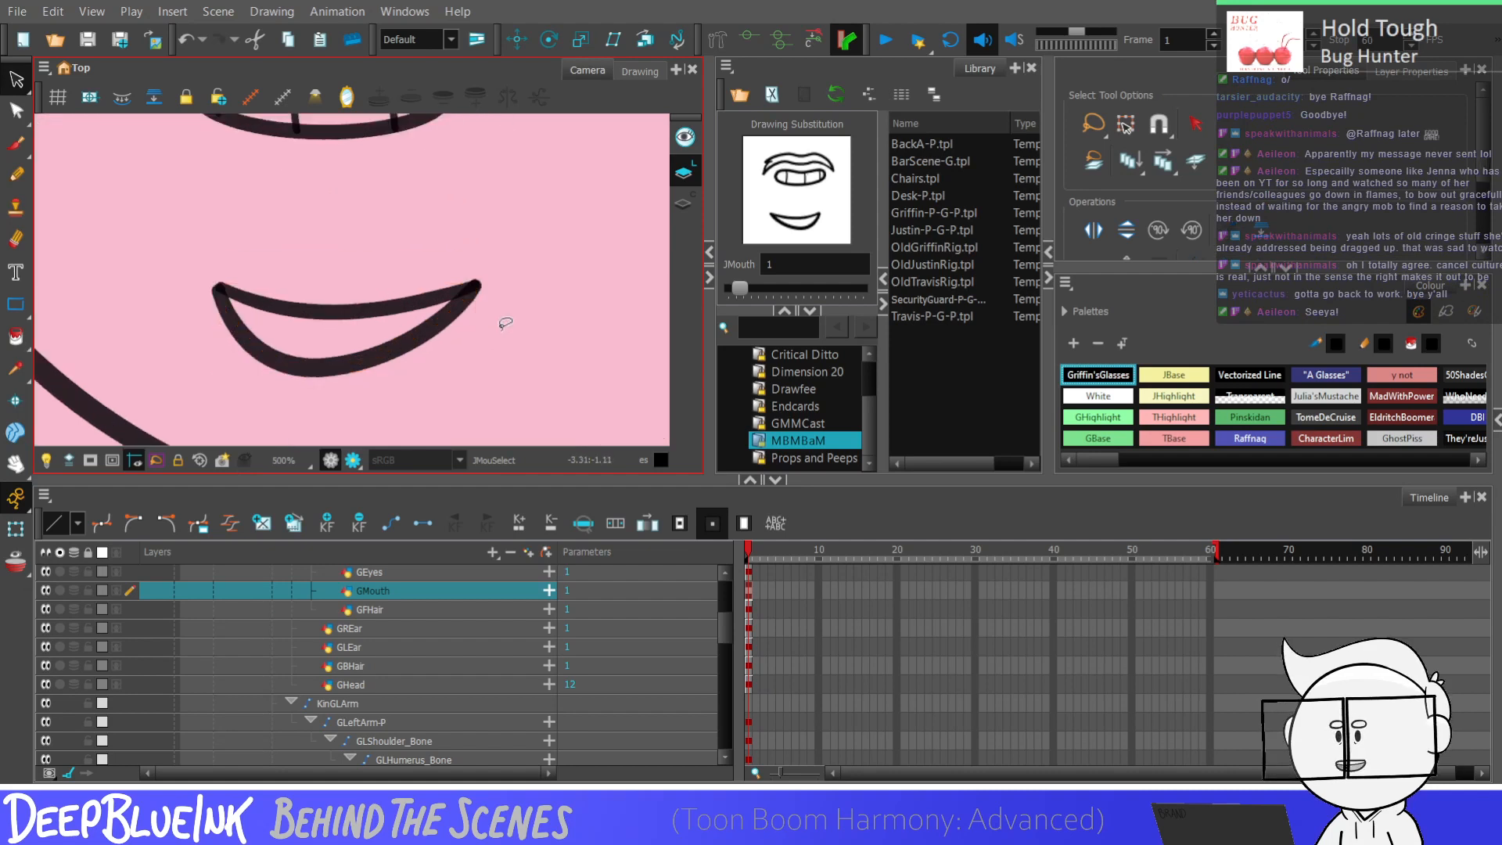
pyautogui.scroll(-4, 505, 323)
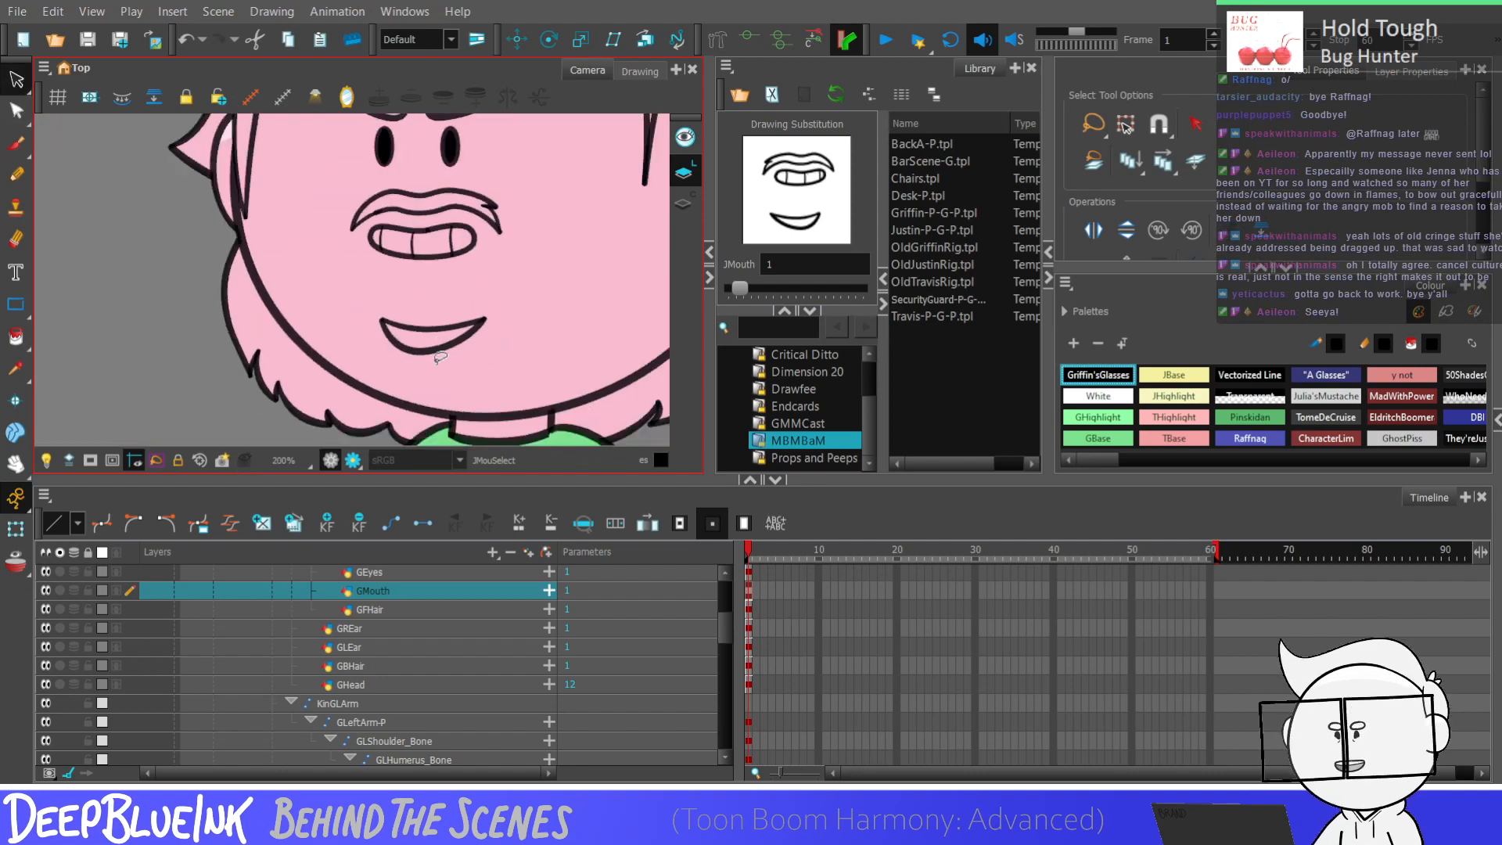
pyautogui.scroll(2, 436, 346)
pyautogui.click(438, 350)
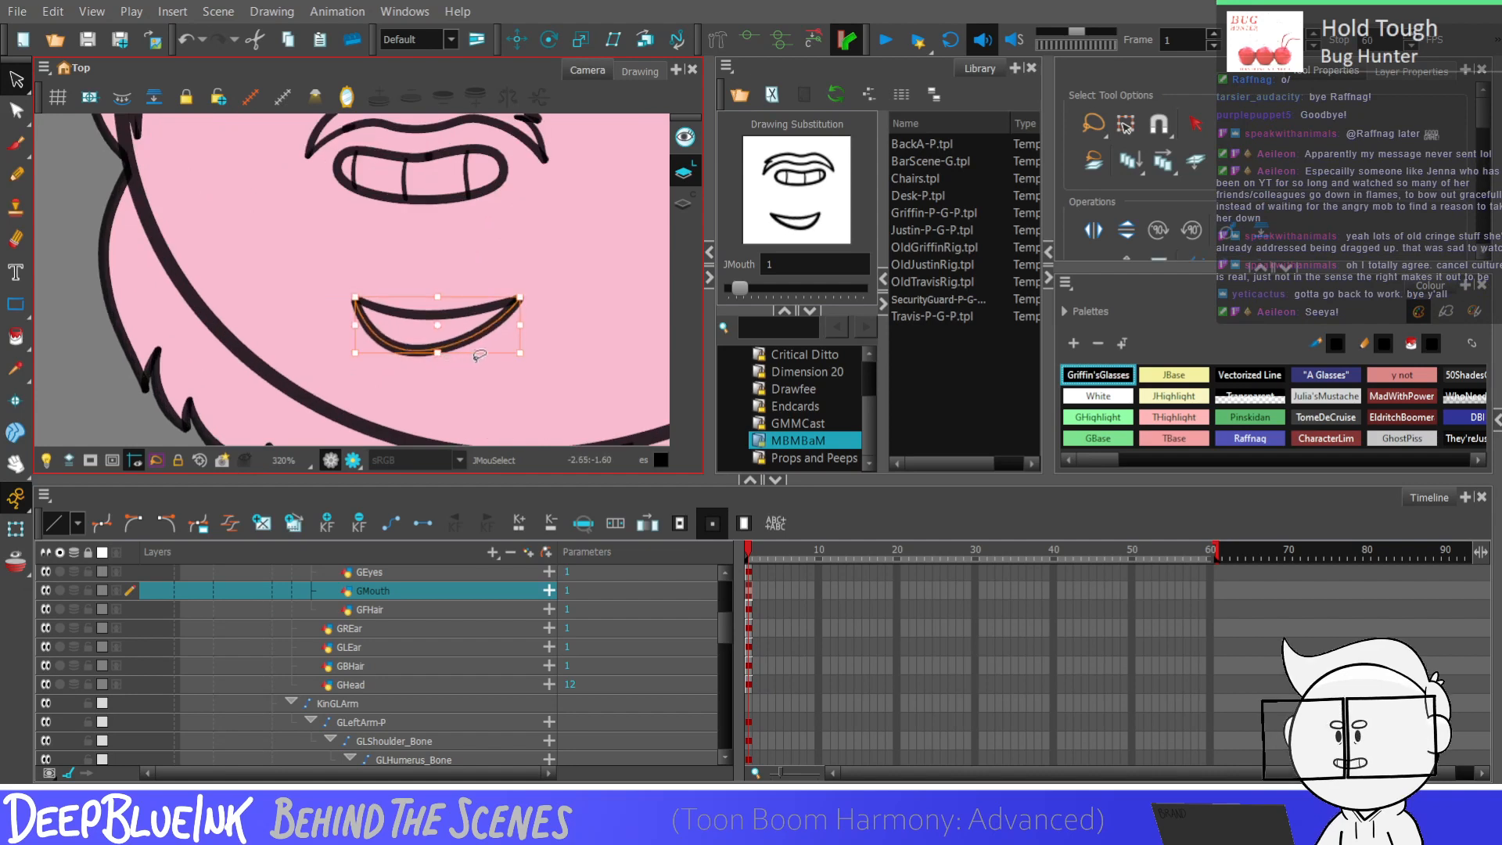
pyautogui.hotkey('alt', 'q')
pyautogui.click(438, 354)
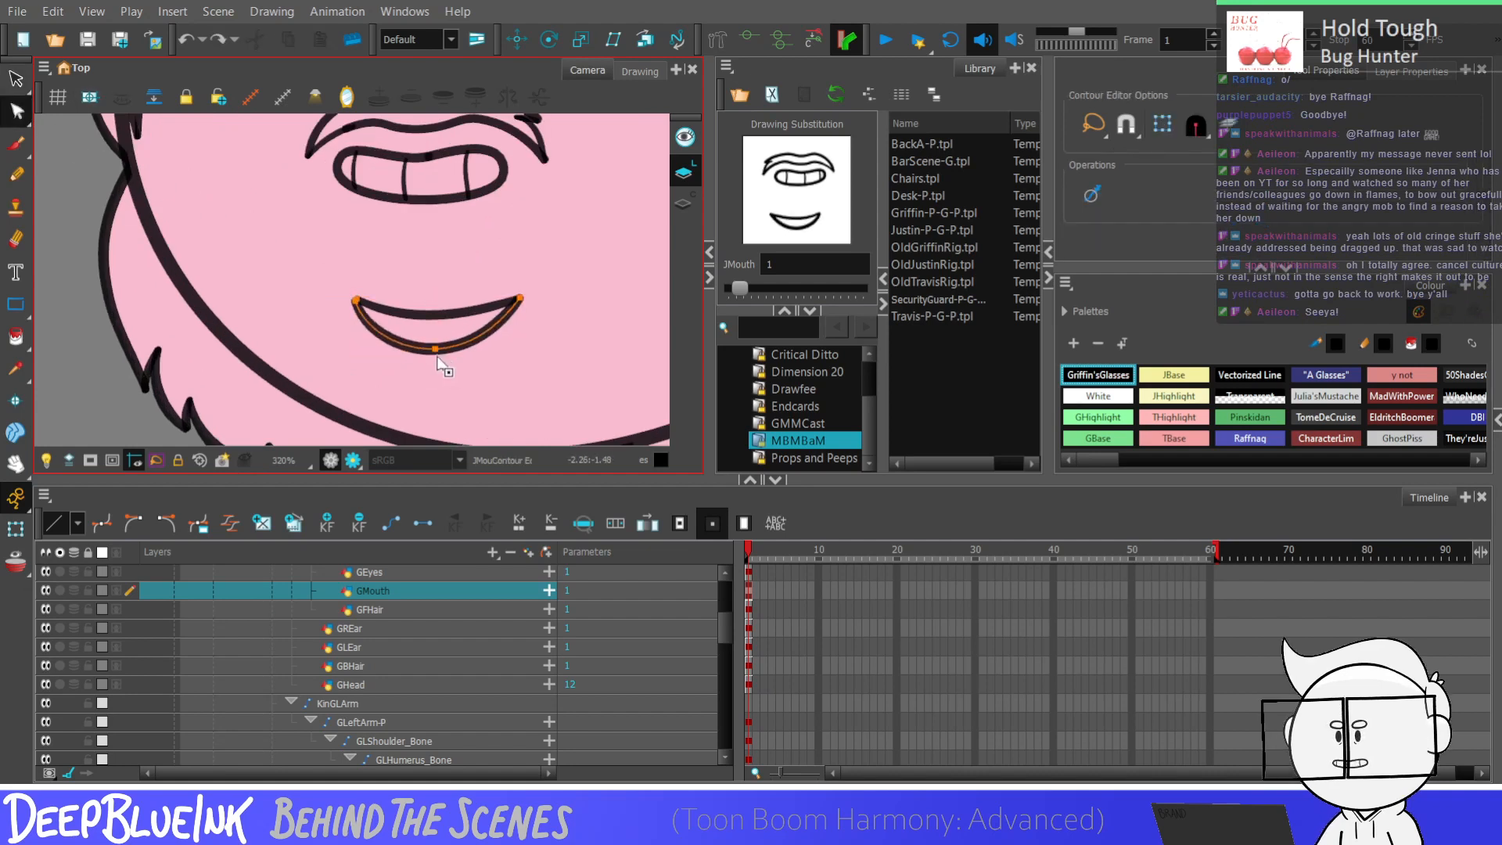
# Step: Examine how the new smiling mouth sits on Arin's face and how it compares with the reference
pyautogui.scroll(-4, 470, 359)
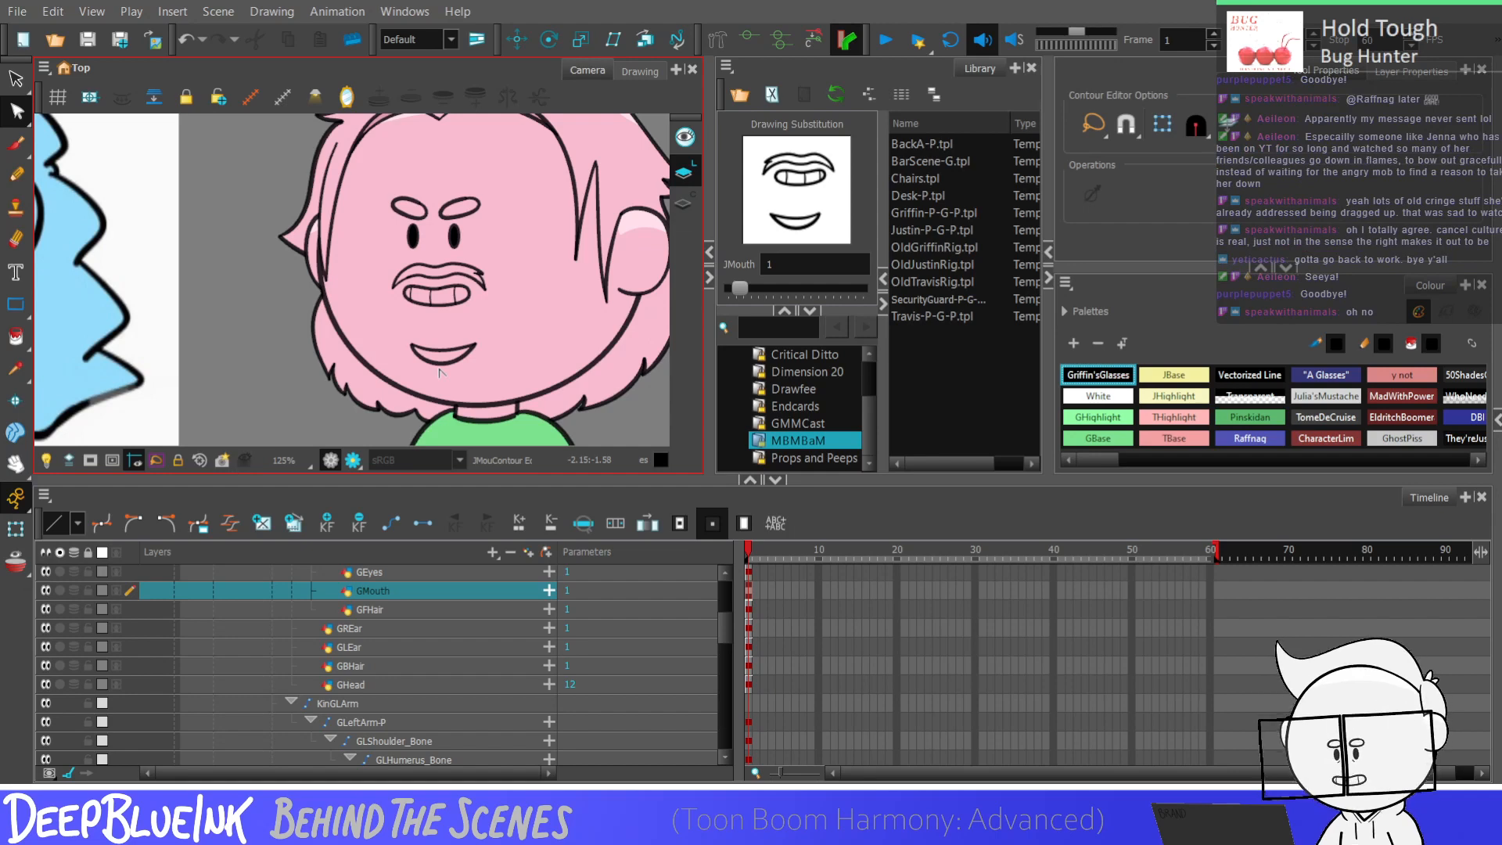
pyautogui.scroll(-1, 492, 266)
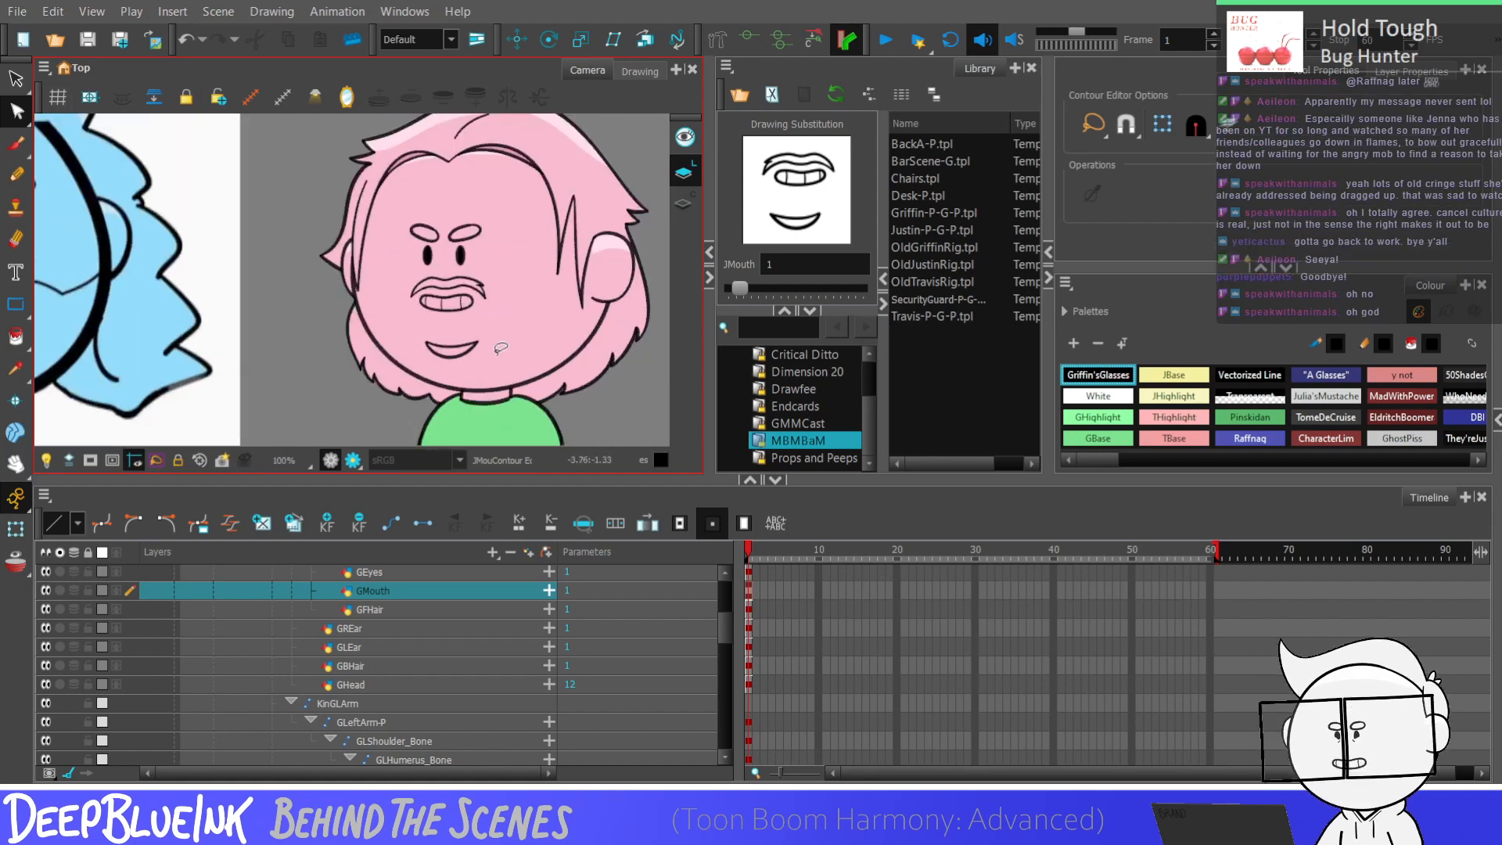
pyautogui.scroll(1, 501, 347)
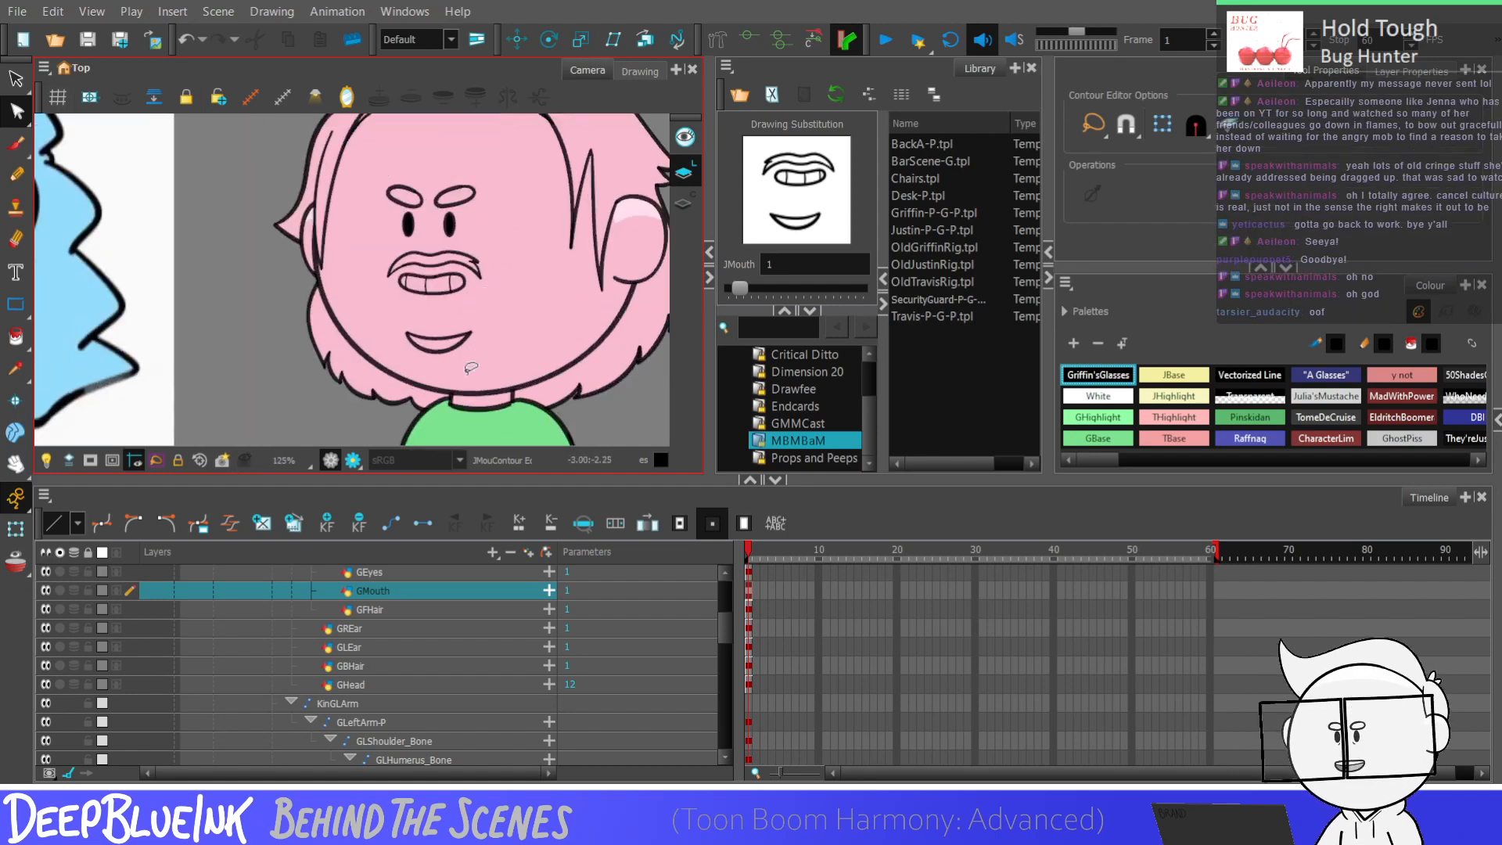
pyautogui.scroll(4, 470, 370)
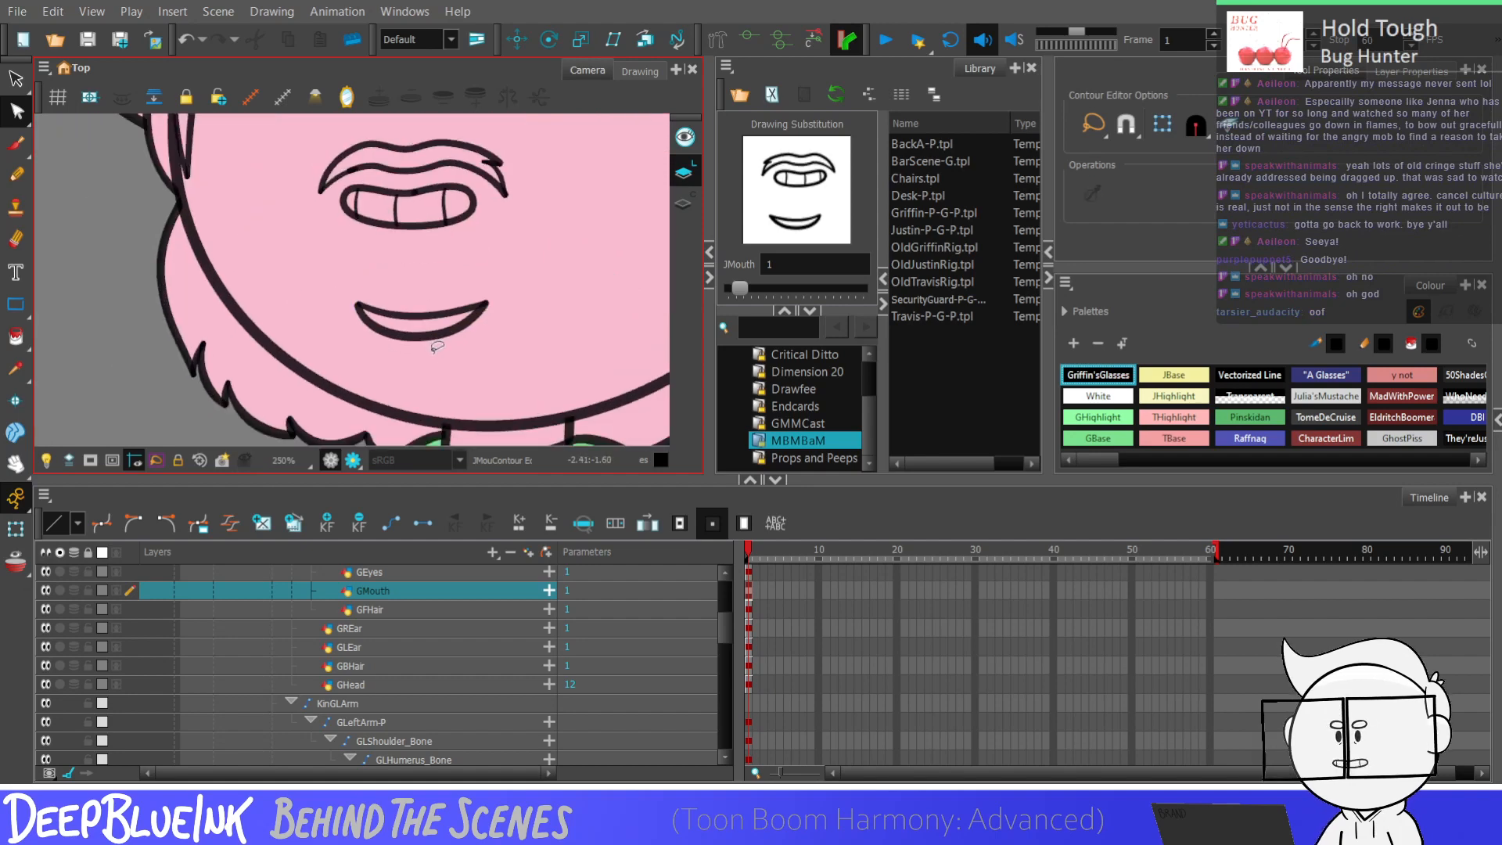
pyautogui.scroll(-6, 436, 345)
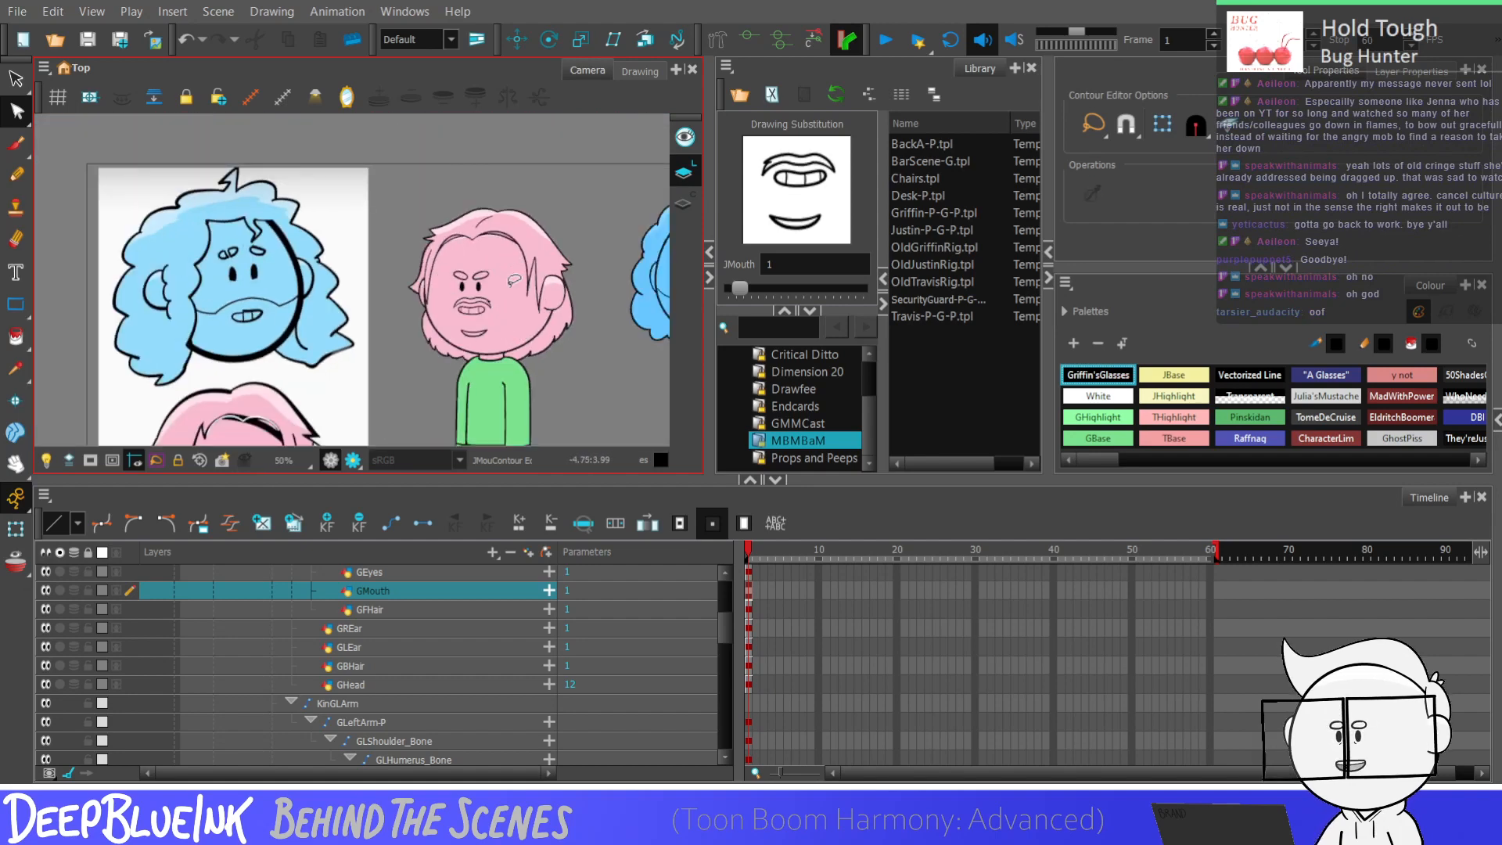
pyautogui.scroll(3, 504, 294)
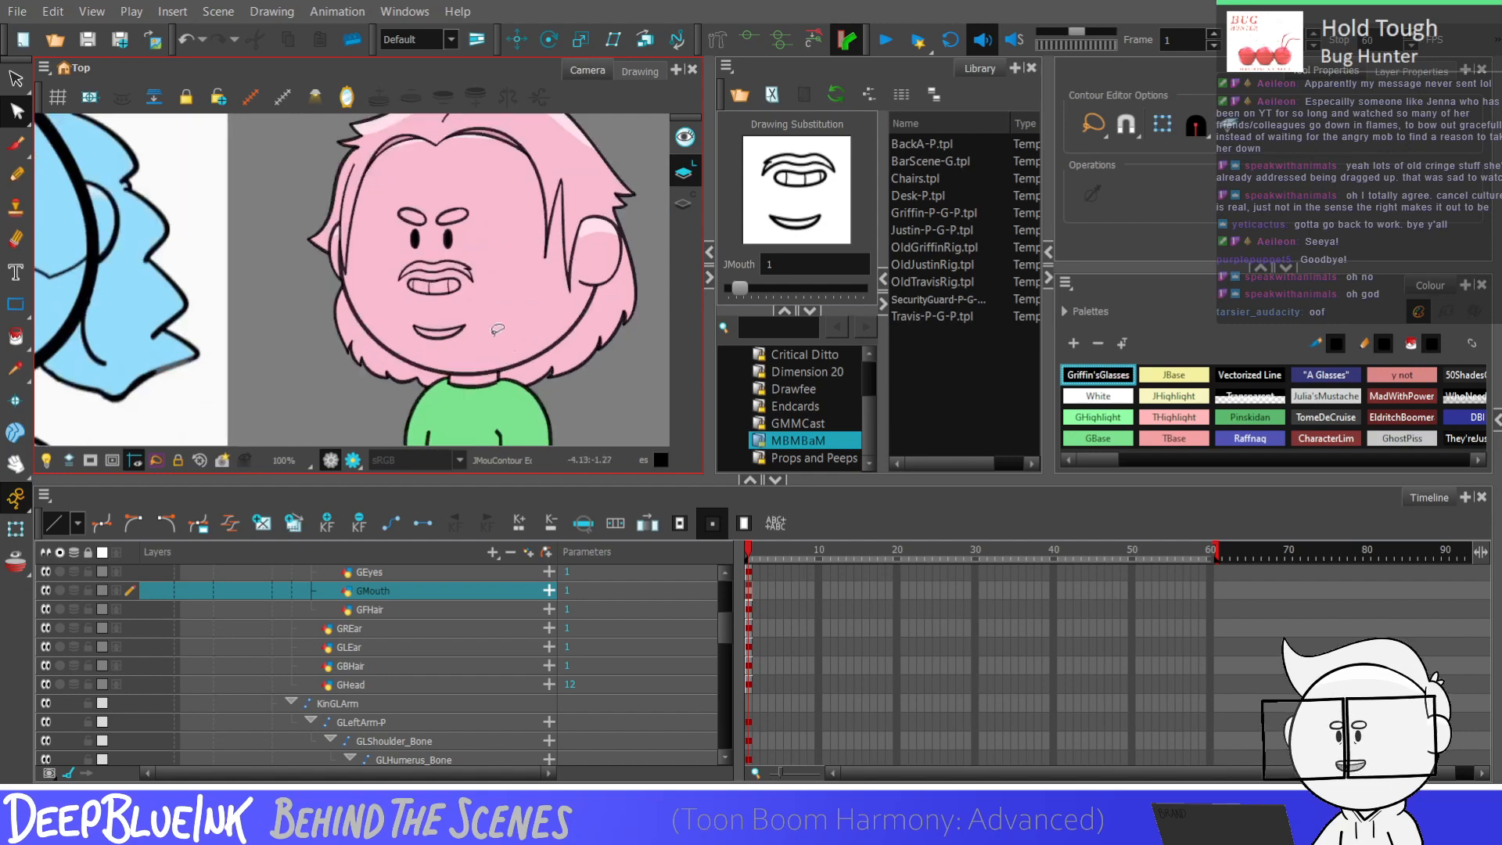
pyautogui.scroll(-2, 483, 313)
pyautogui.scroll(3, 483, 313)
# Step: Select both lines of the new mouth and rotate them slightly so the smile sits level
pyautogui.hotkey('alt', 's')
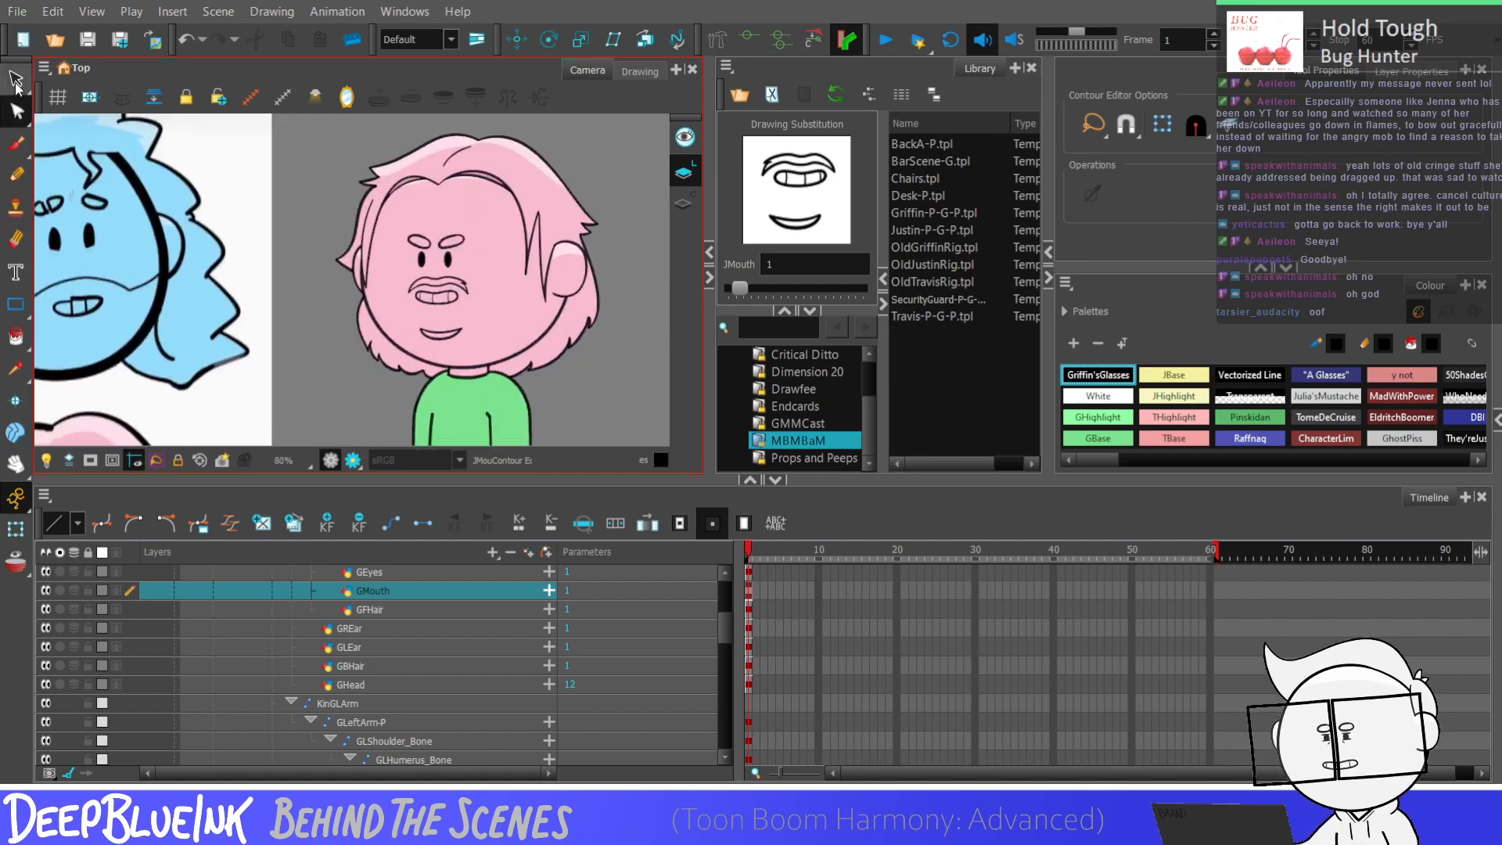
pyautogui.scroll(1, 452, 341)
pyautogui.click(452, 342)
pyautogui.scroll(3, 462, 341)
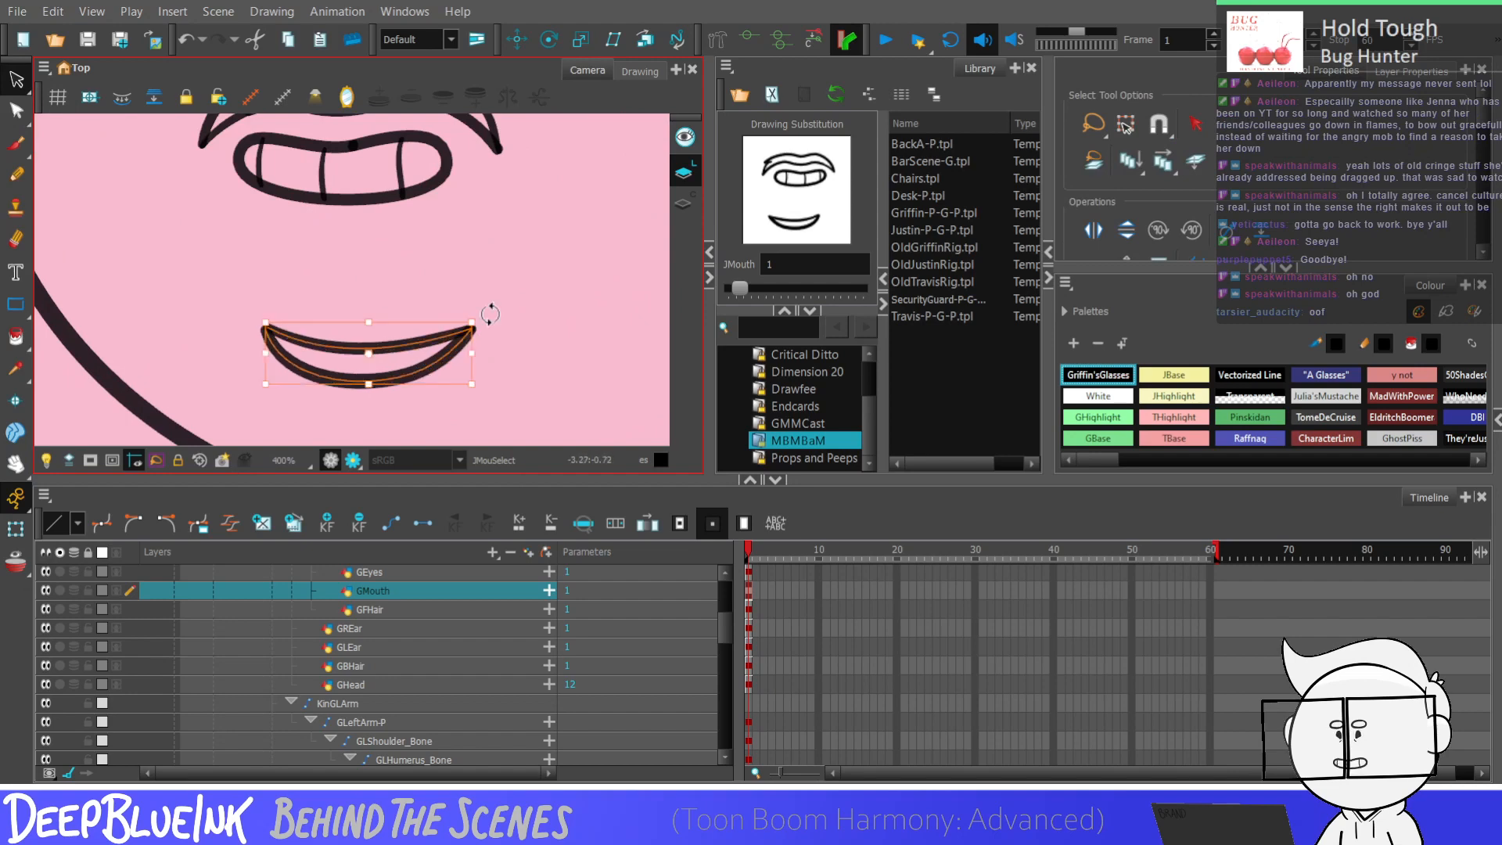
pyautogui.scroll(-5, 446, 328)
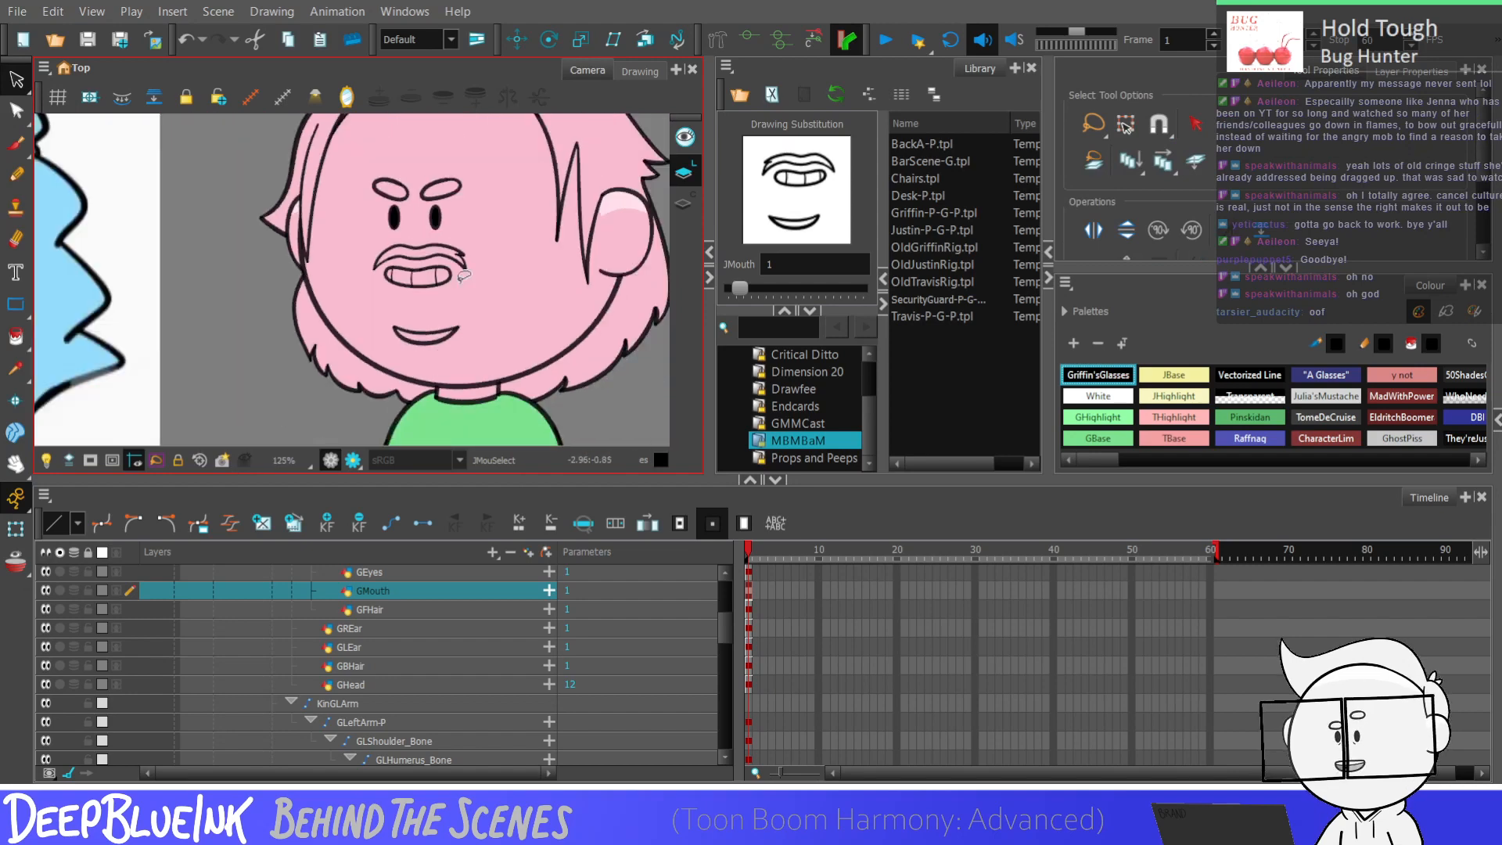
# Step: Select the new smiling mouth and move it slightly lower on Arin's chin
pyautogui.scroll(-3, 455, 321)
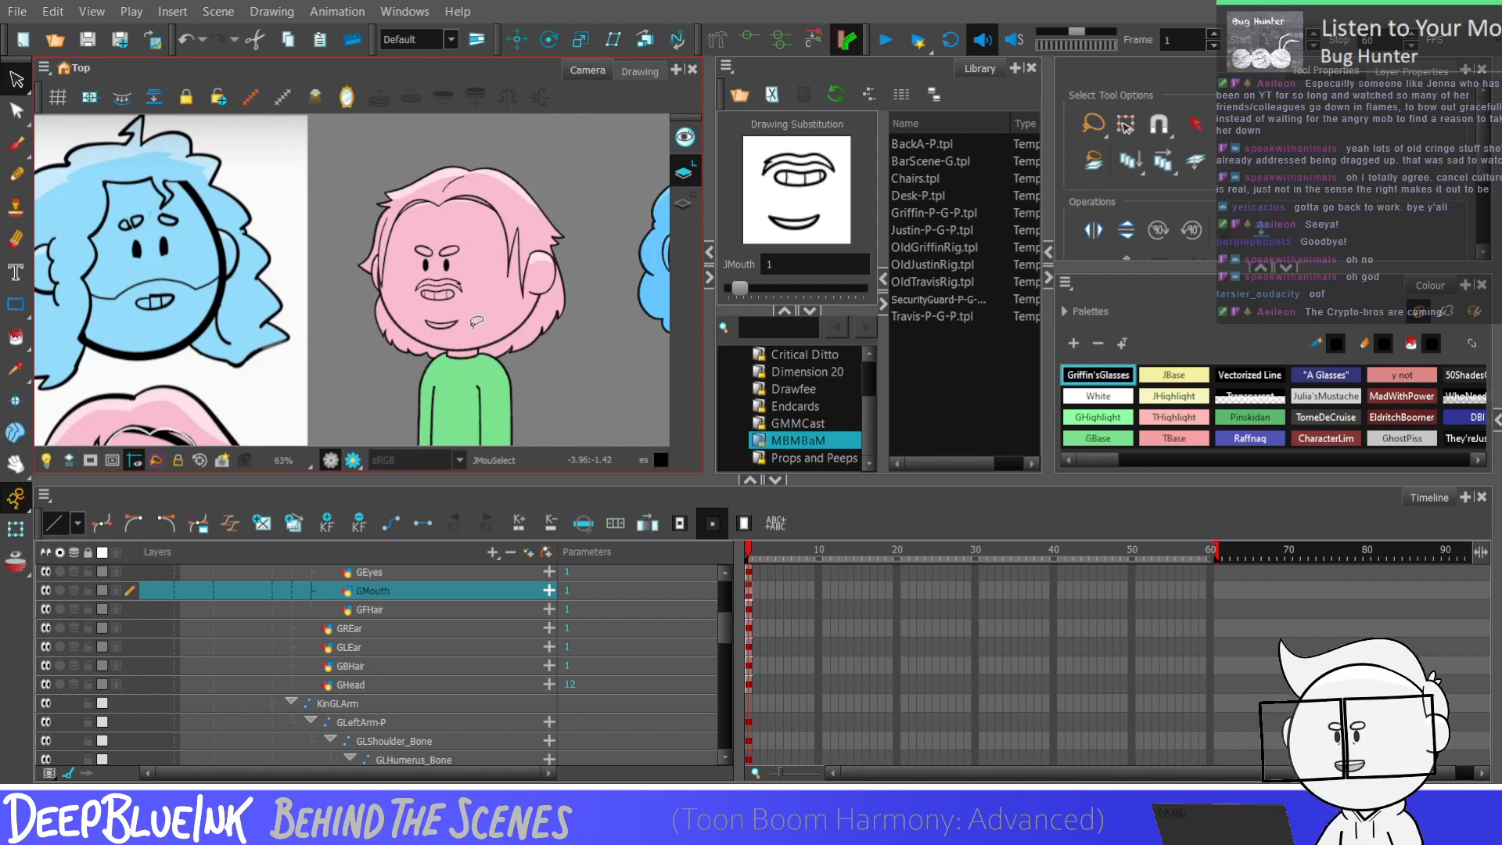
pyautogui.scroll(-3, 476, 321)
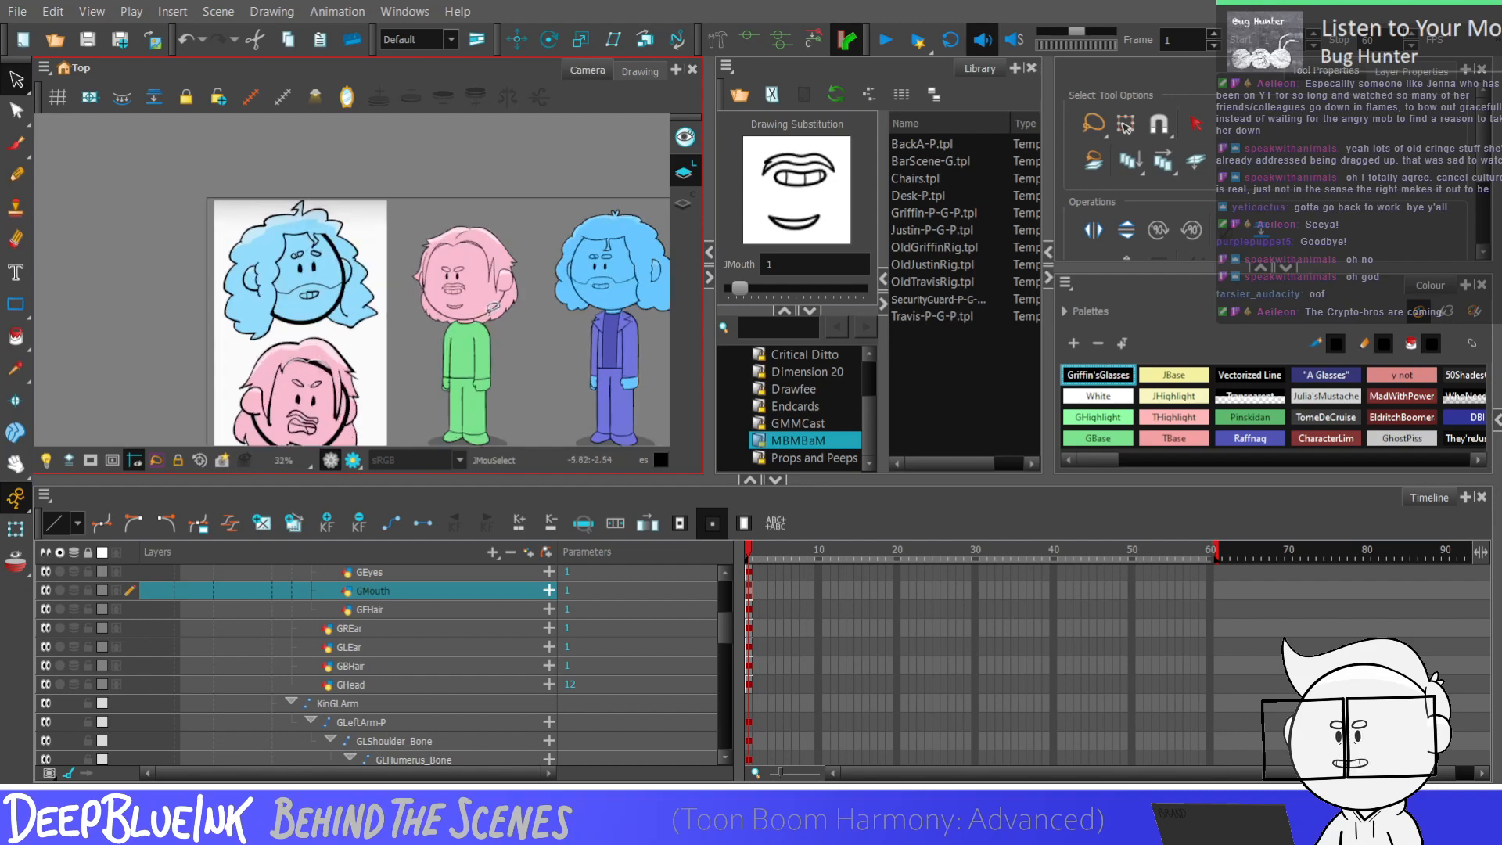
pyautogui.scroll(-1, 469, 312)
pyautogui.scroll(1, 456, 314)
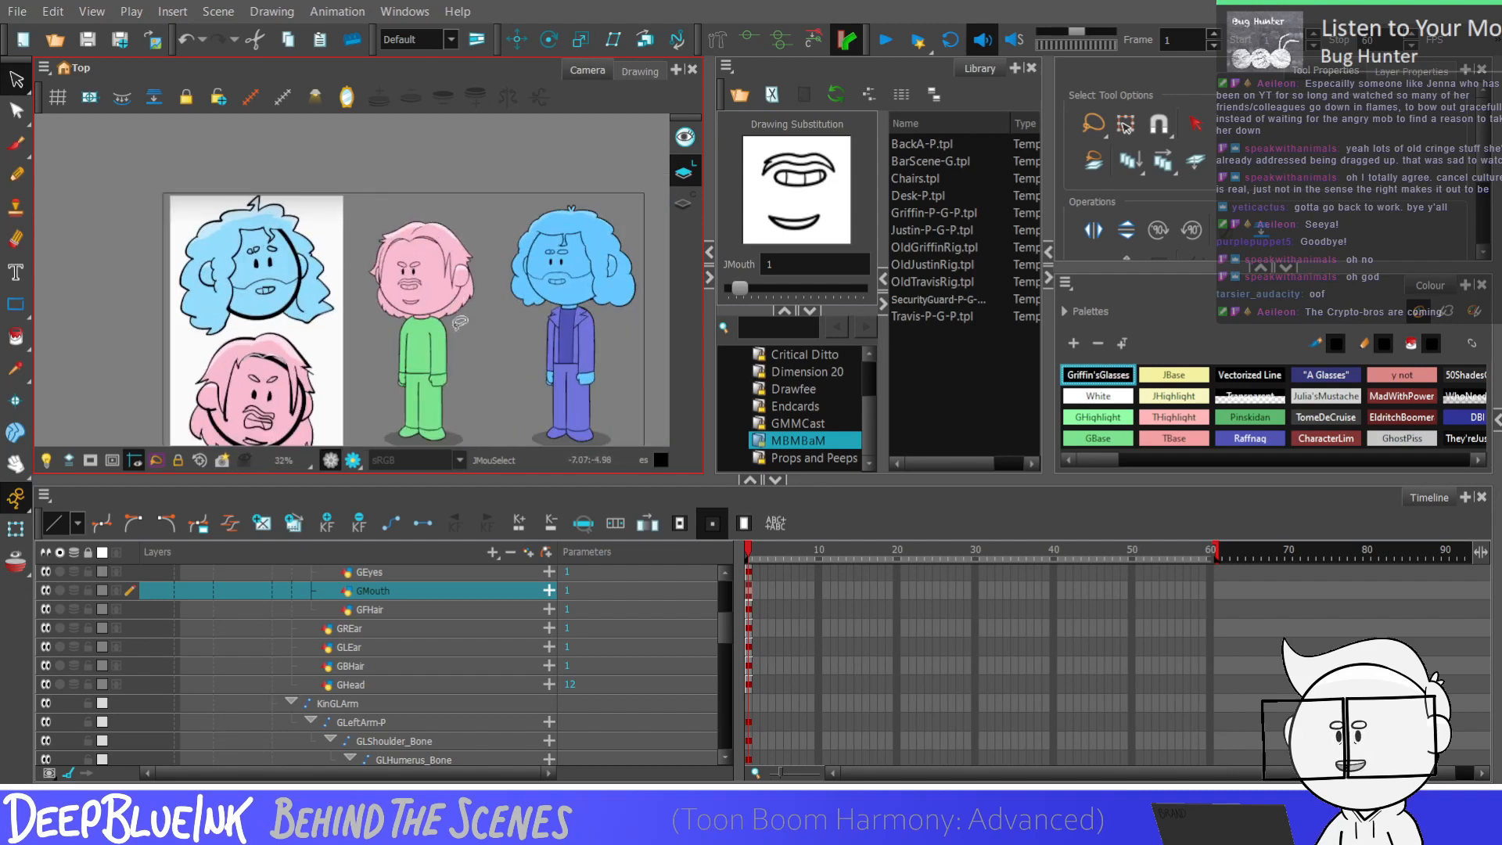
pyautogui.scroll(4, 458, 314)
pyautogui.click(389, 296)
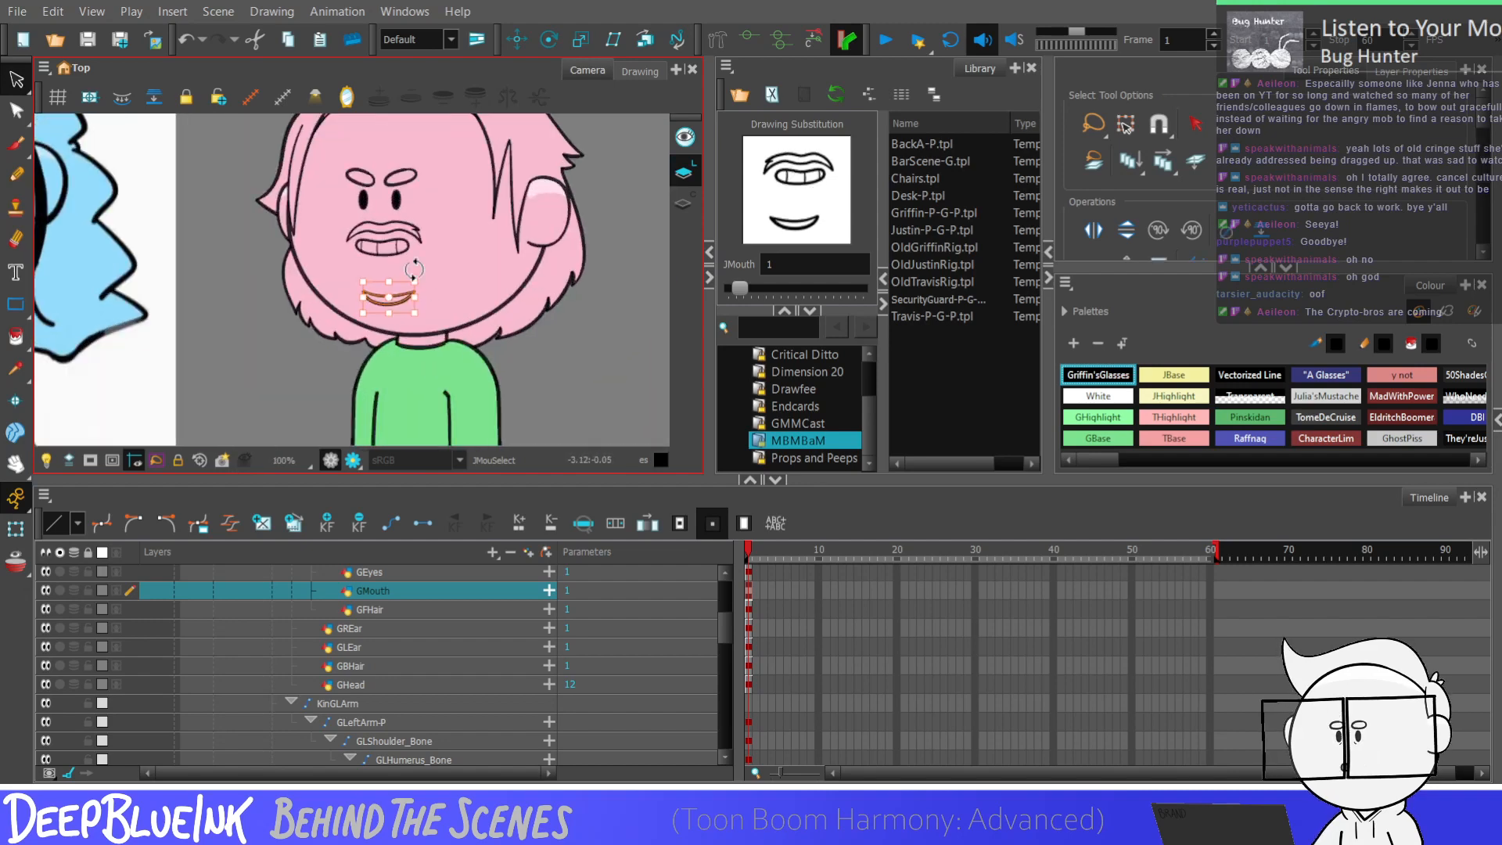
pyautogui.moveTo(414, 268); pyautogui.dragTo(419, 262)
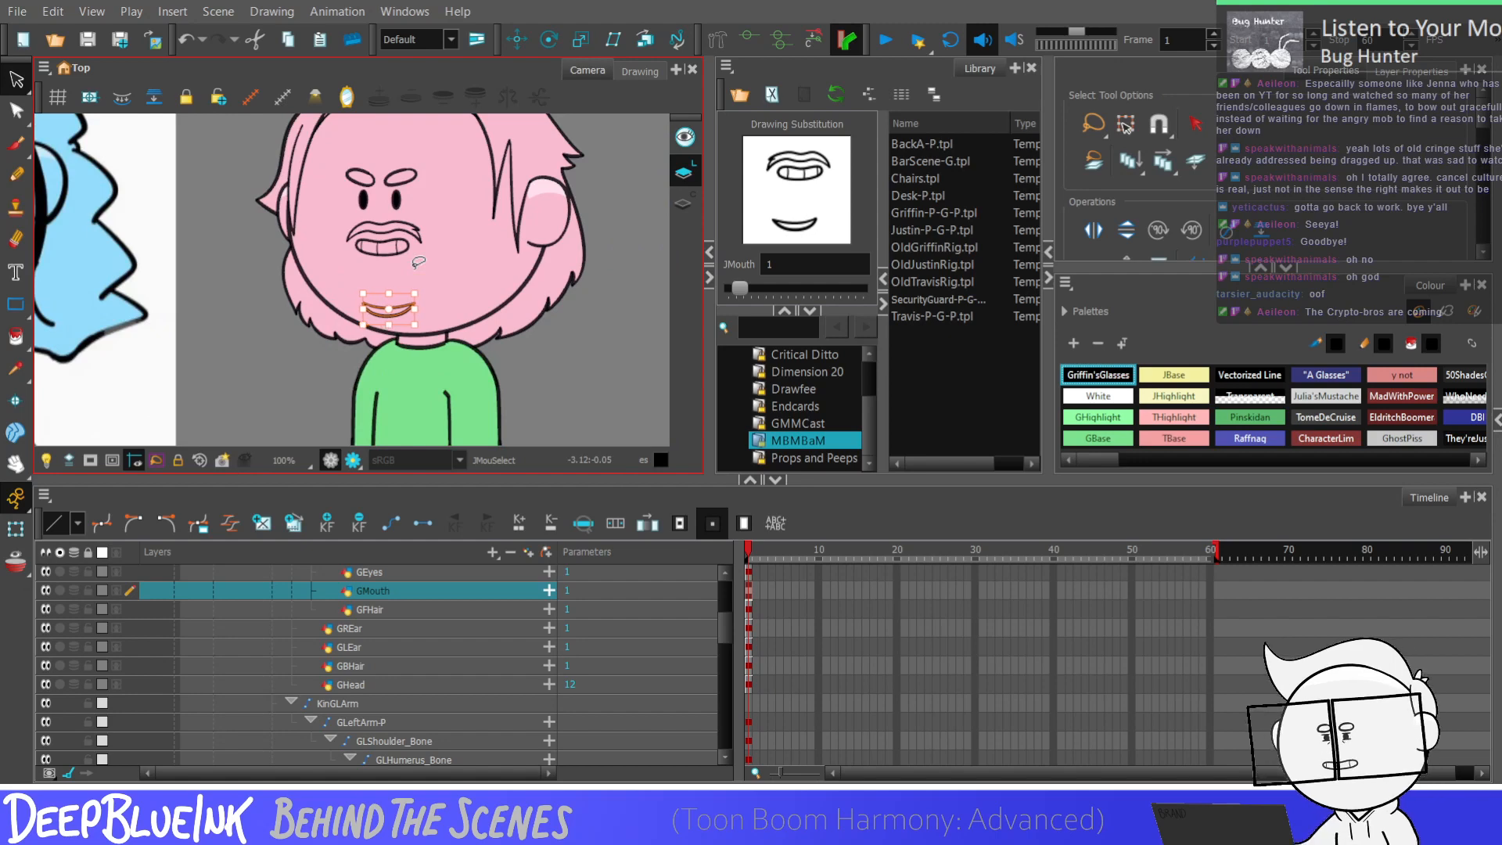
# Step: Select the new mouth's lower curve and raise its bottom slightly to make the mouth thinner
pyautogui.scroll(-2, 438, 337)
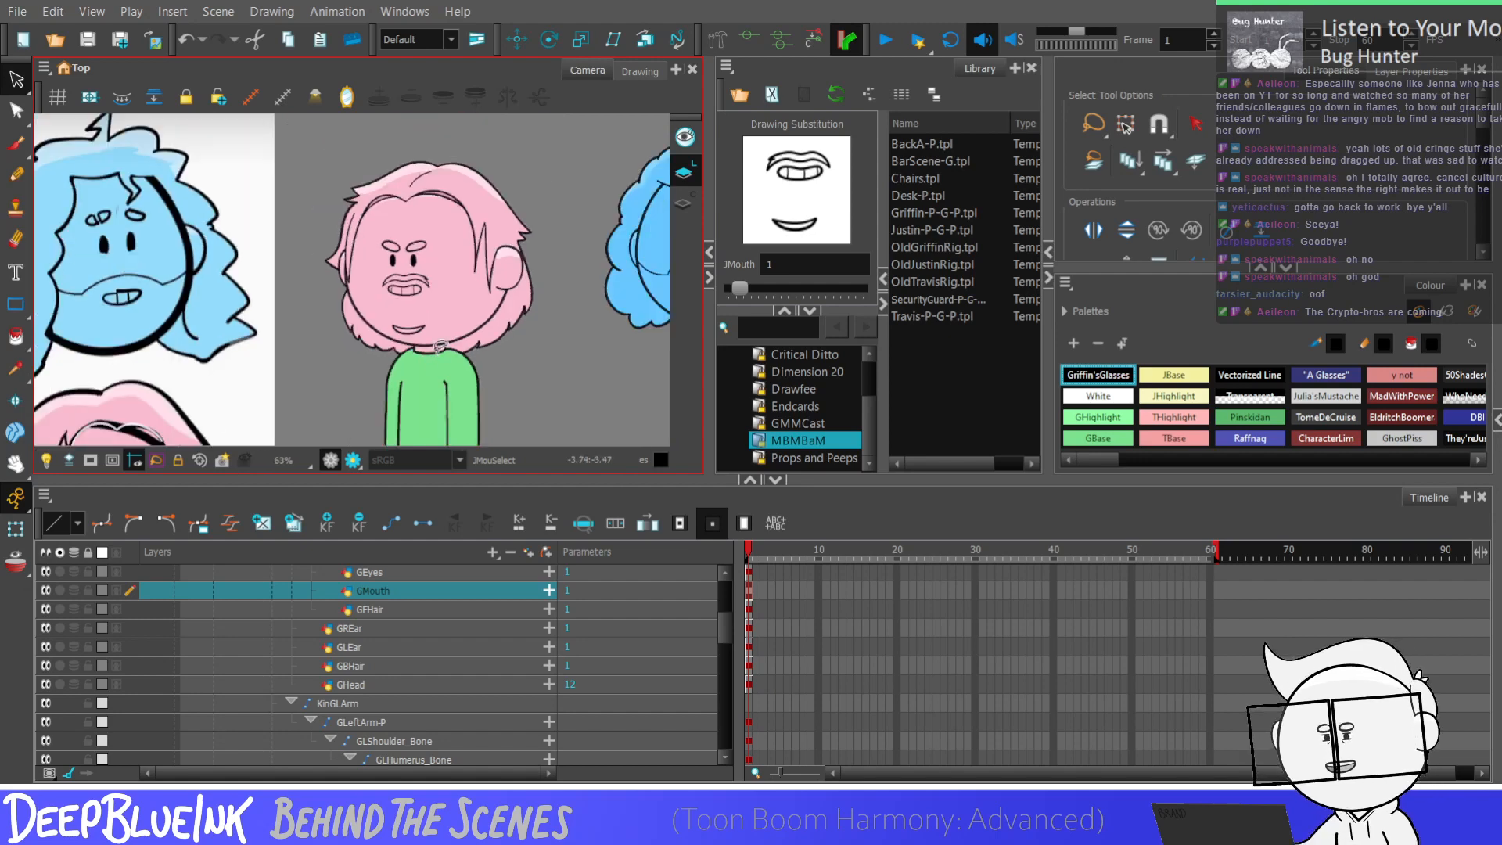
pyautogui.scroll(5, 441, 345)
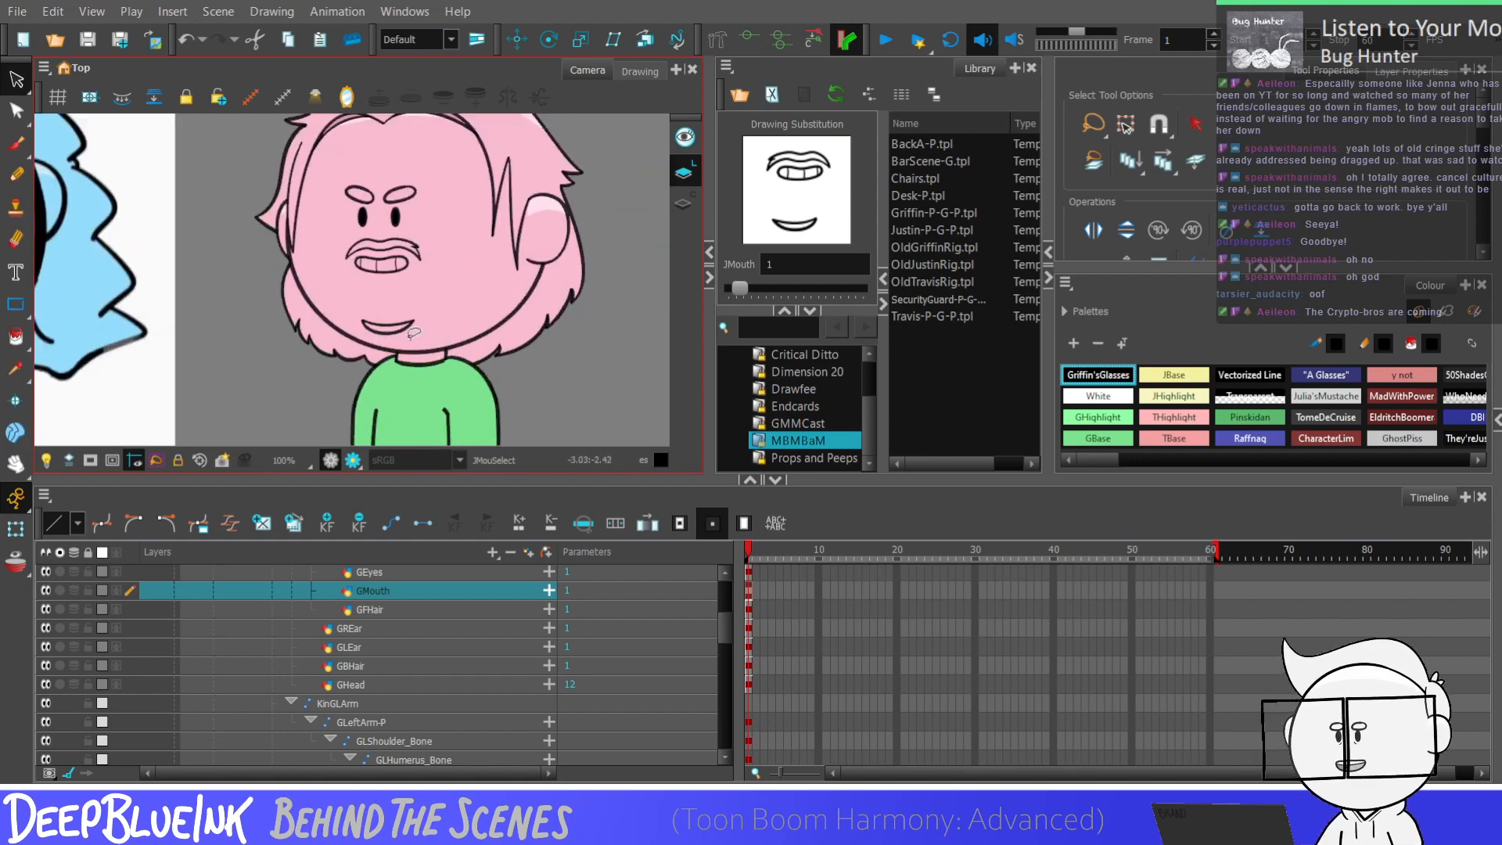
pyautogui.click(407, 340)
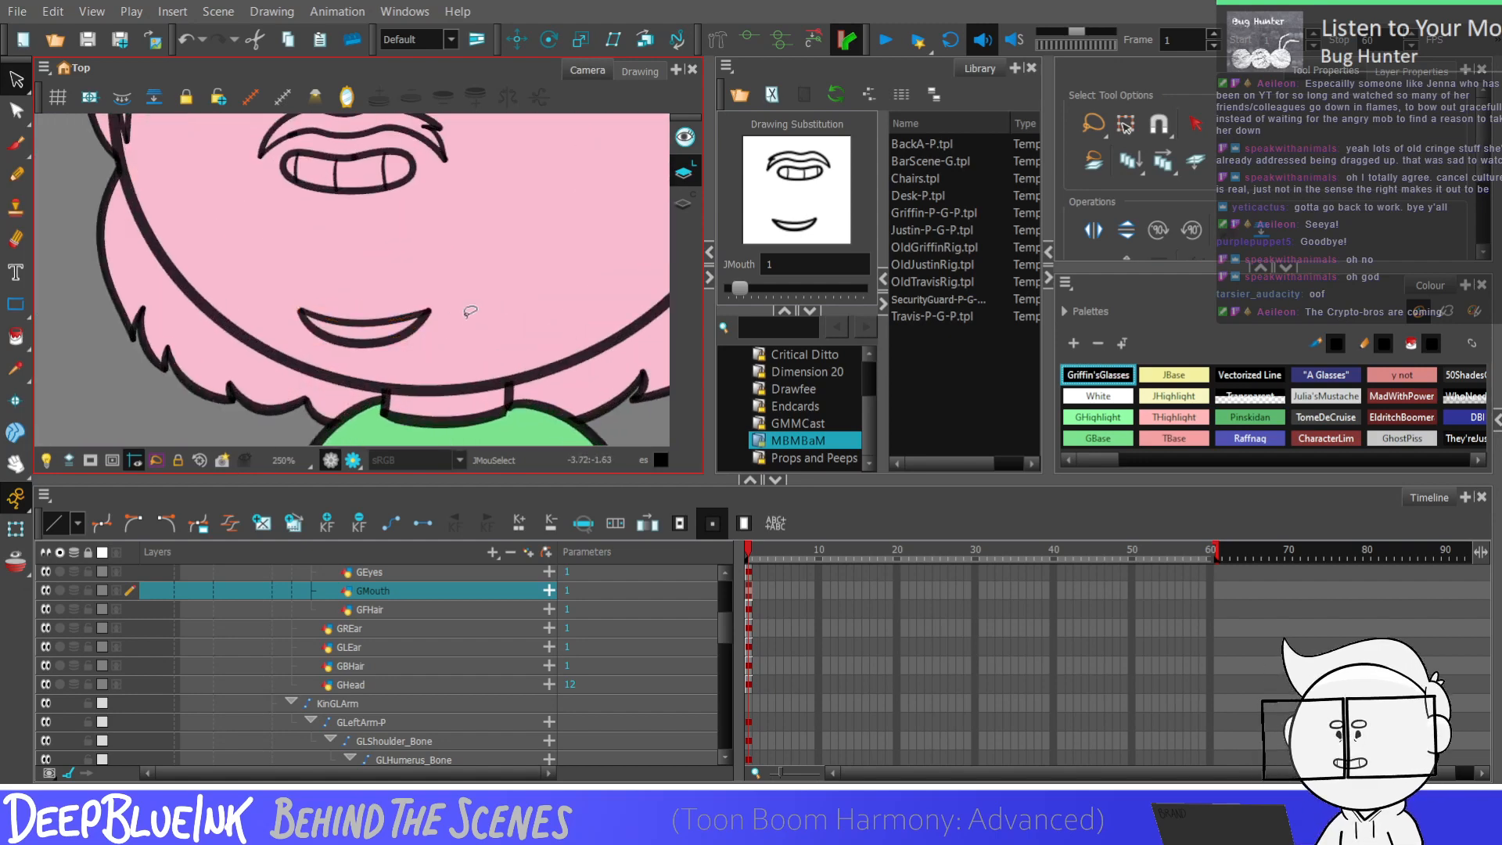
pyautogui.scroll(2, 449, 332)
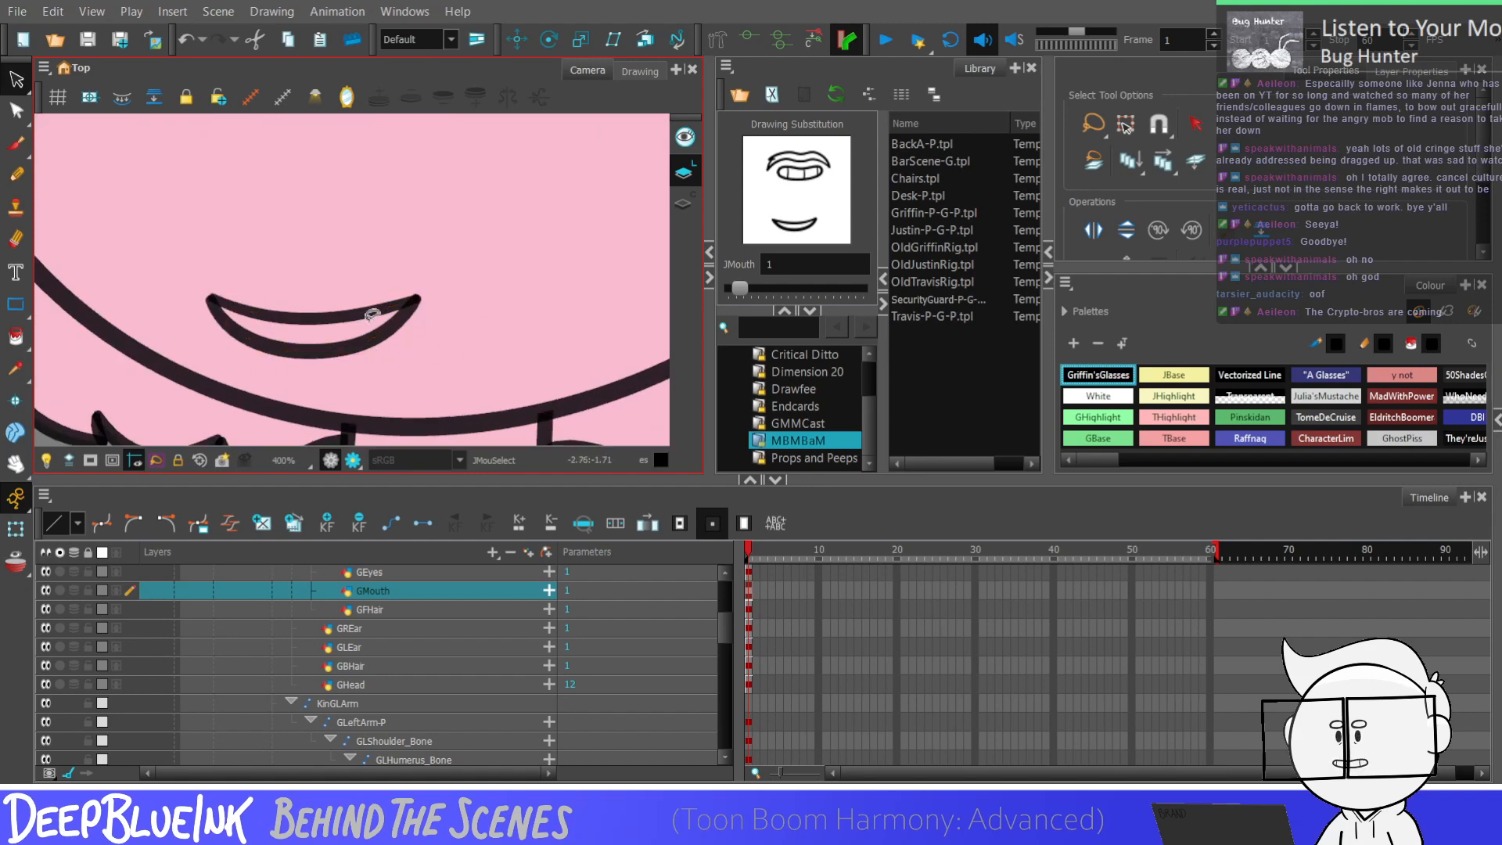
pyautogui.click(311, 350)
pyautogui.moveTo(313, 359); pyautogui.dragTo(315, 351)
pyautogui.click(425, 313)
# Step: Move the new smiling mouth back up, closer to Arin's toothy mouth
pyautogui.scroll(-6, 434, 329)
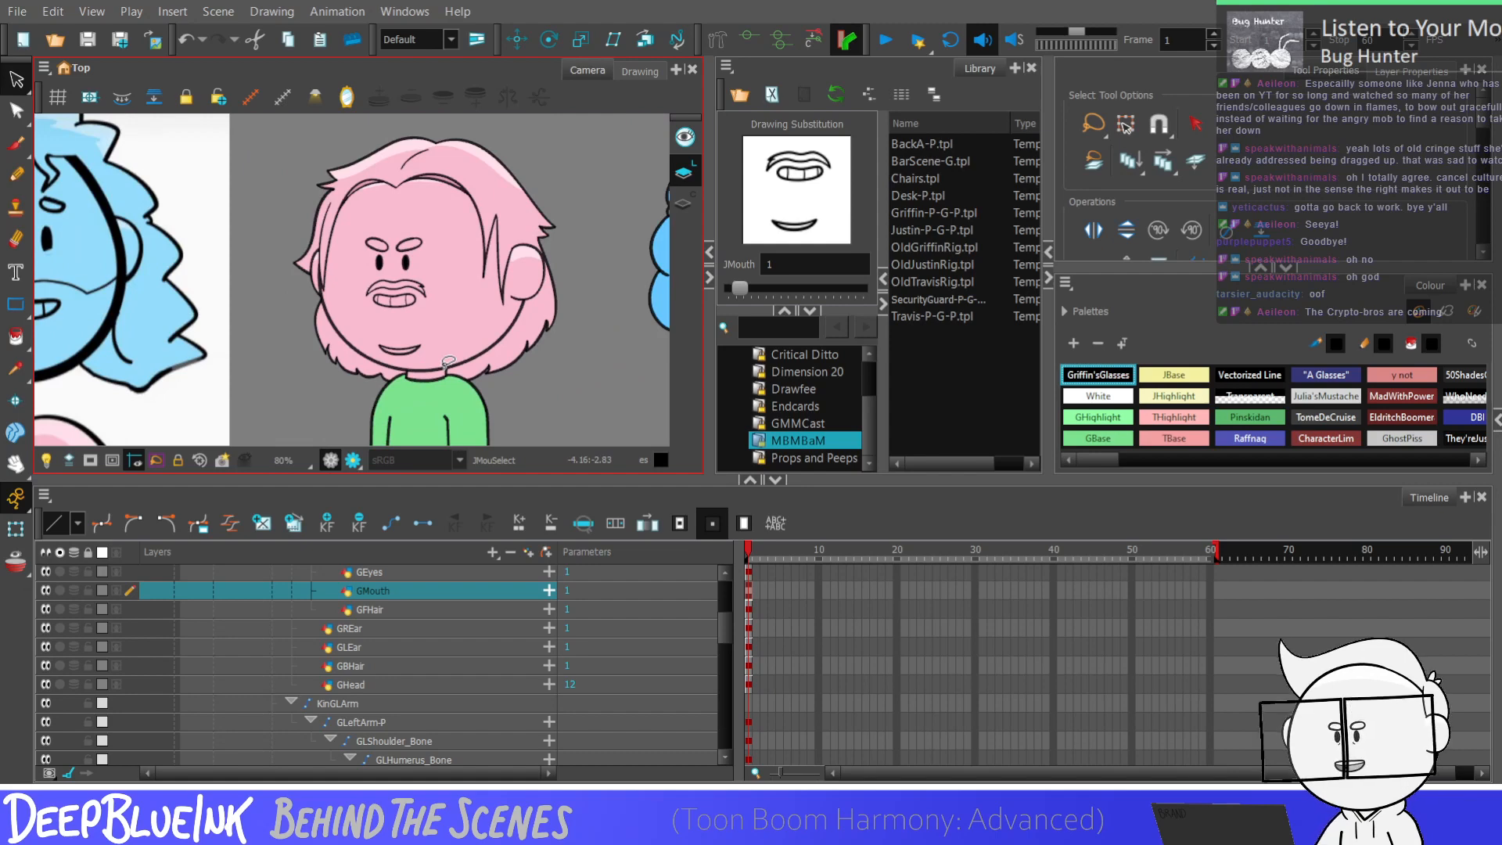
pyautogui.scroll(-3, 442, 356)
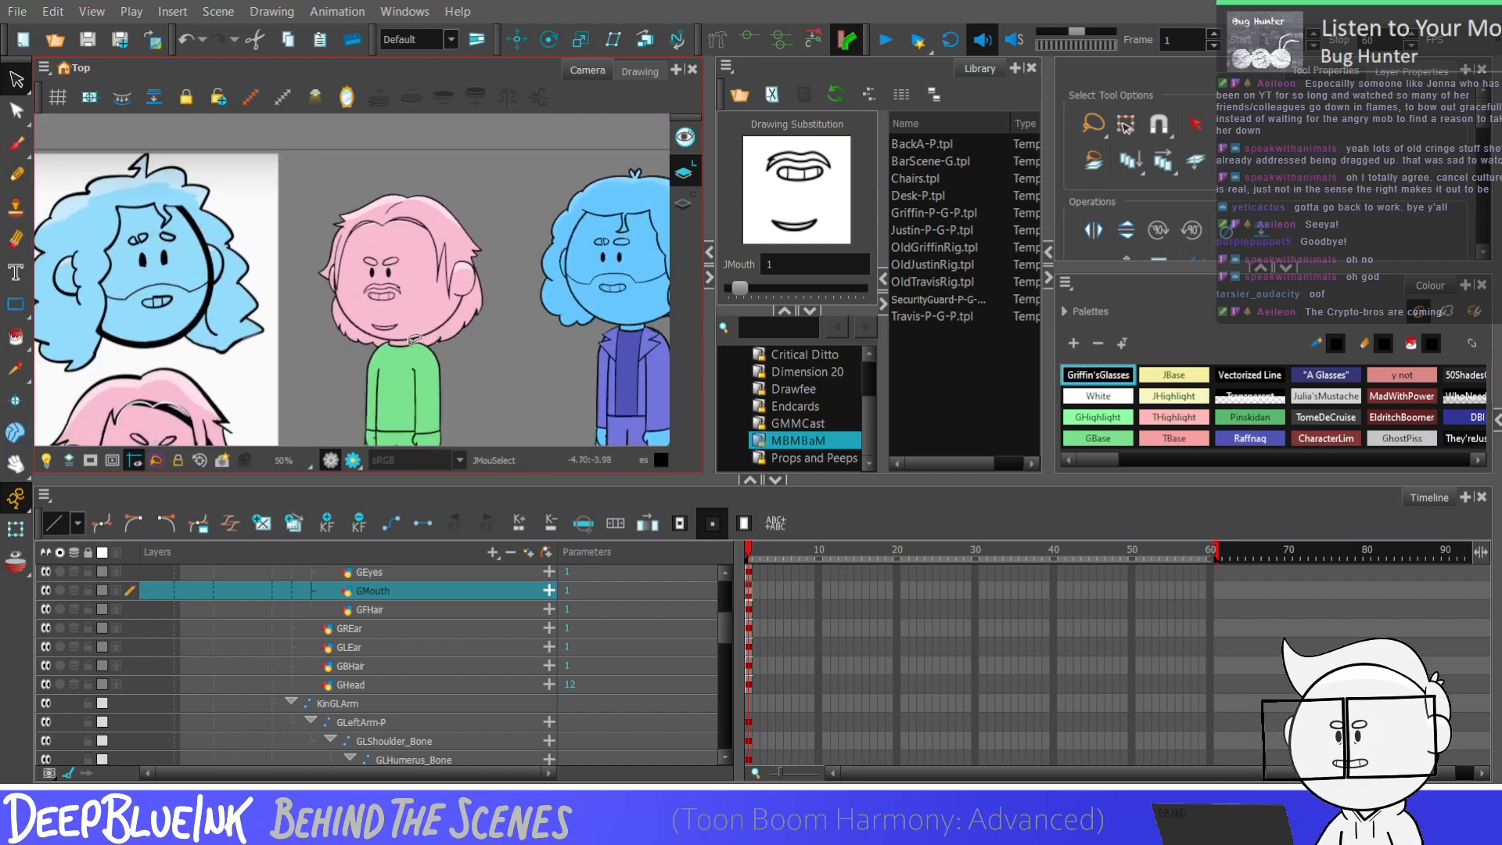
pyautogui.scroll(-2, 391, 352)
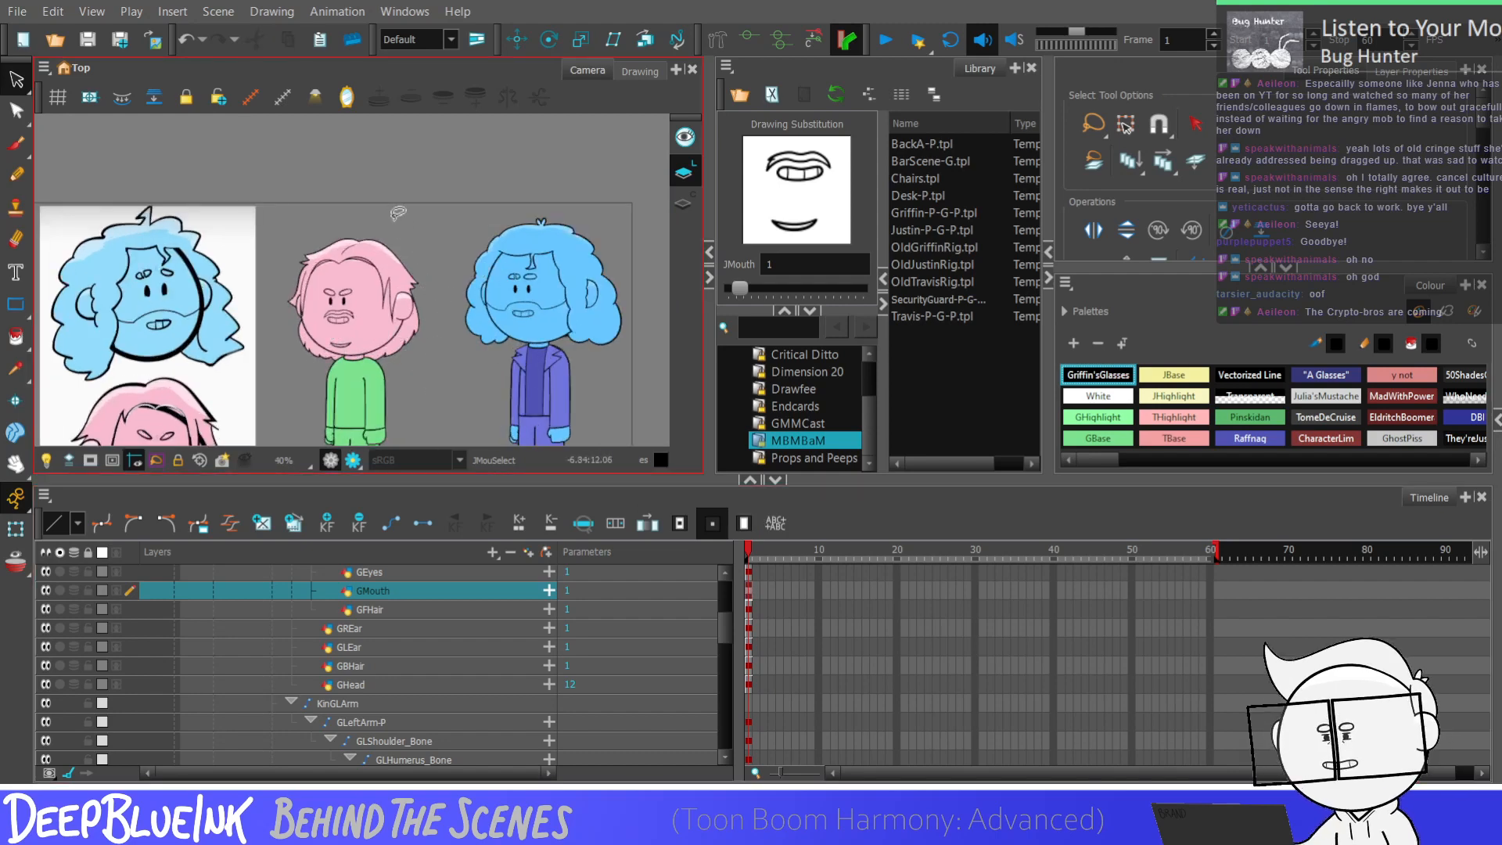
pyautogui.scroll(-2, 395, 301)
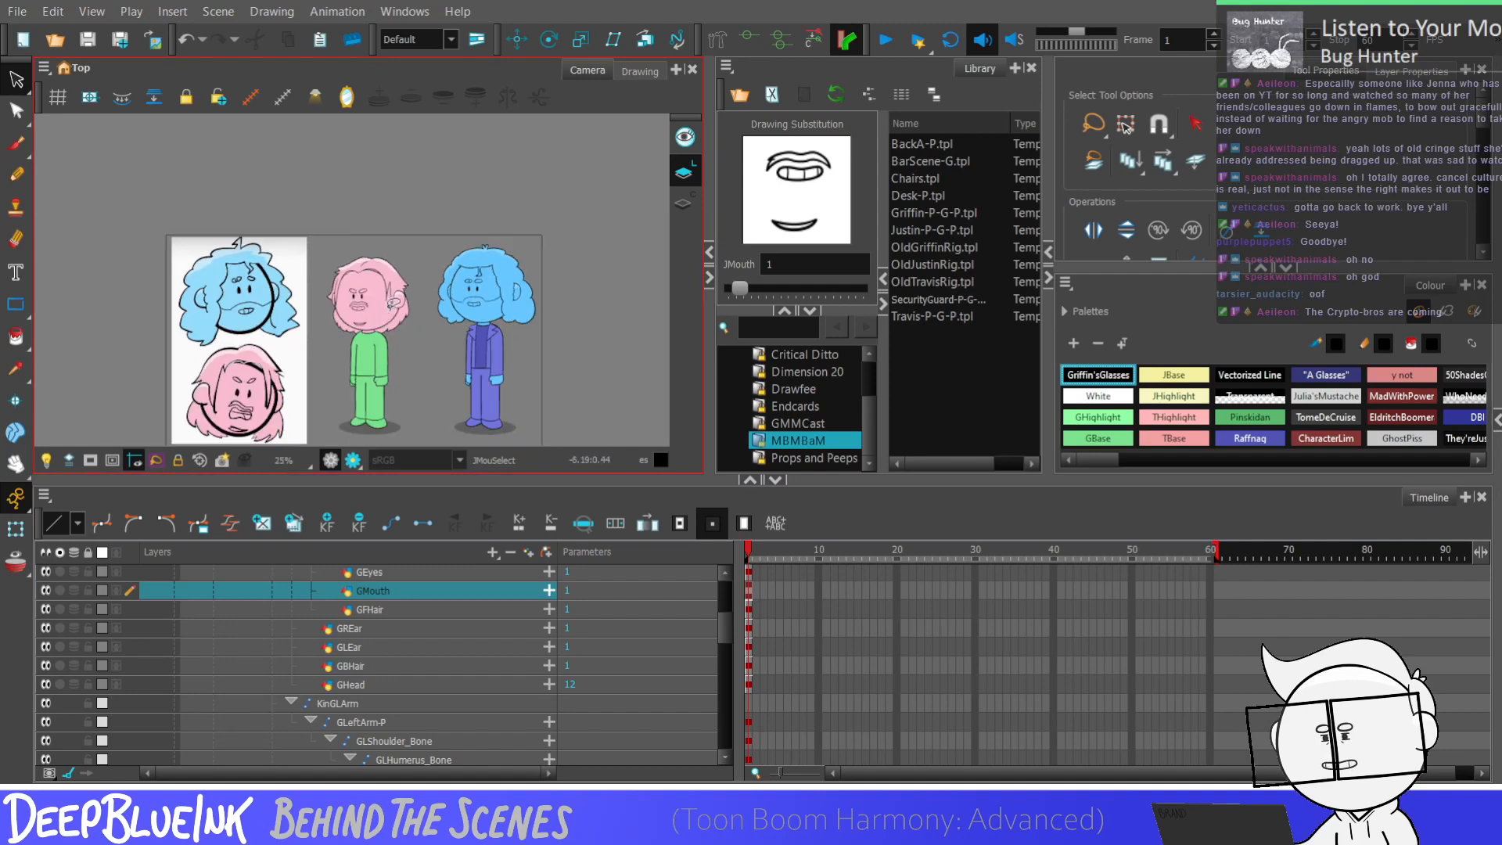
pyautogui.scroll(5, 395, 302)
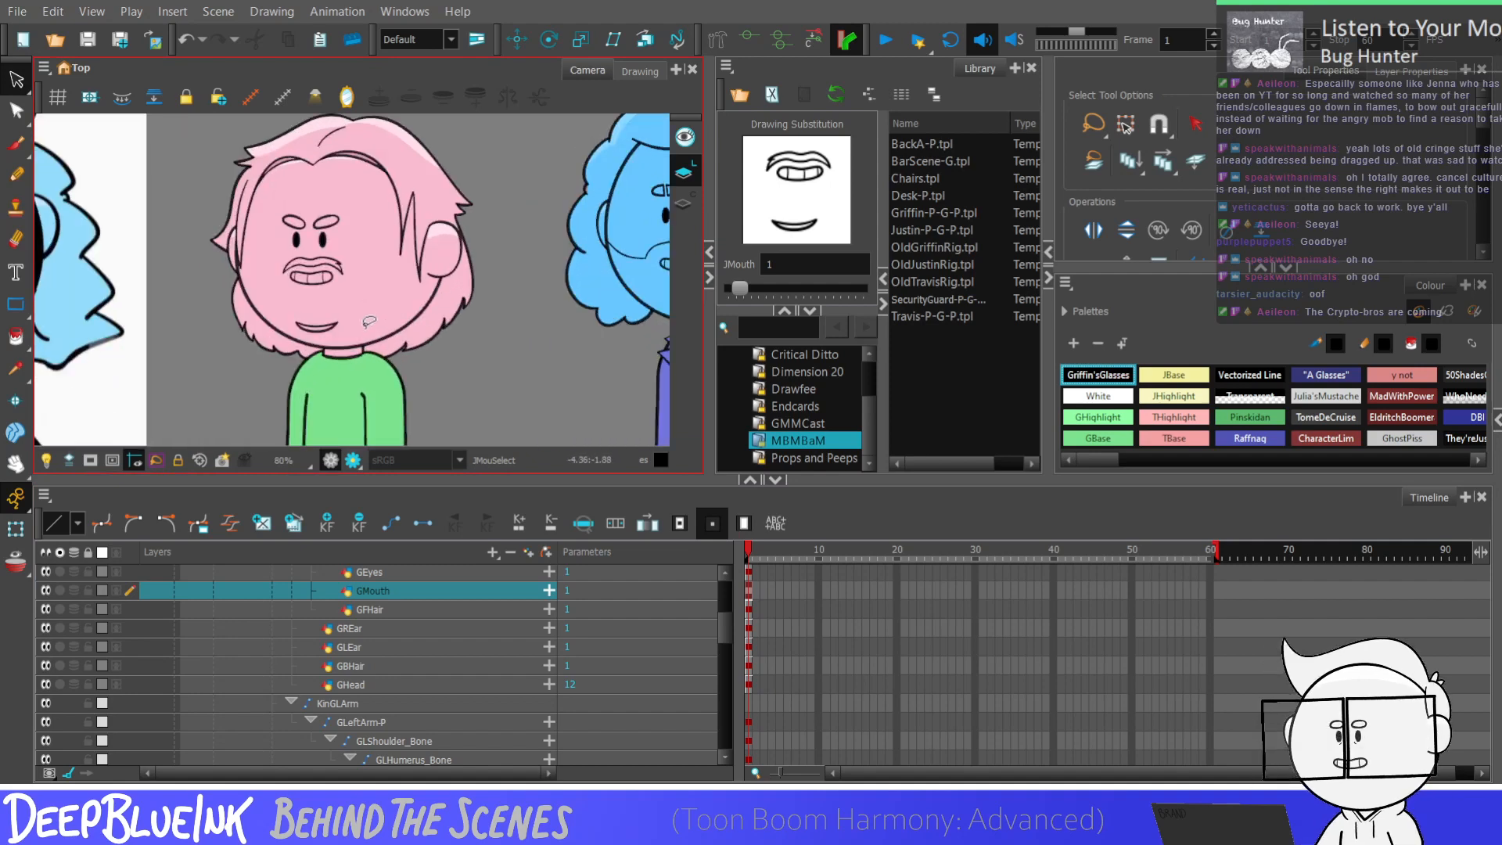
pyautogui.scroll(1, 370, 321)
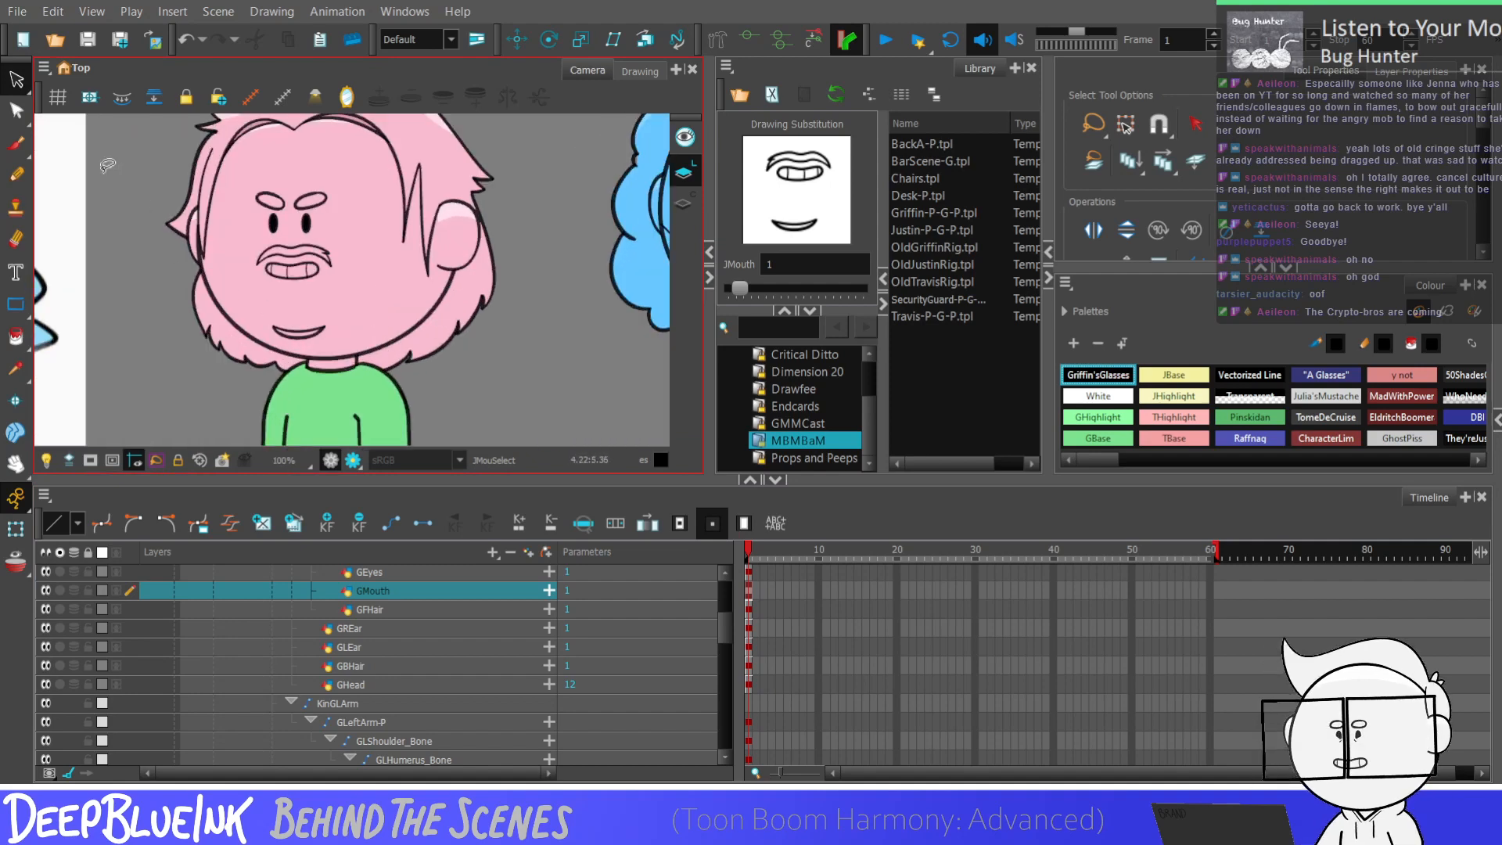
pyautogui.moveTo(324, 311); pyautogui.dragTo(345, 295)
pyautogui.scroll(-2, 320, 350)
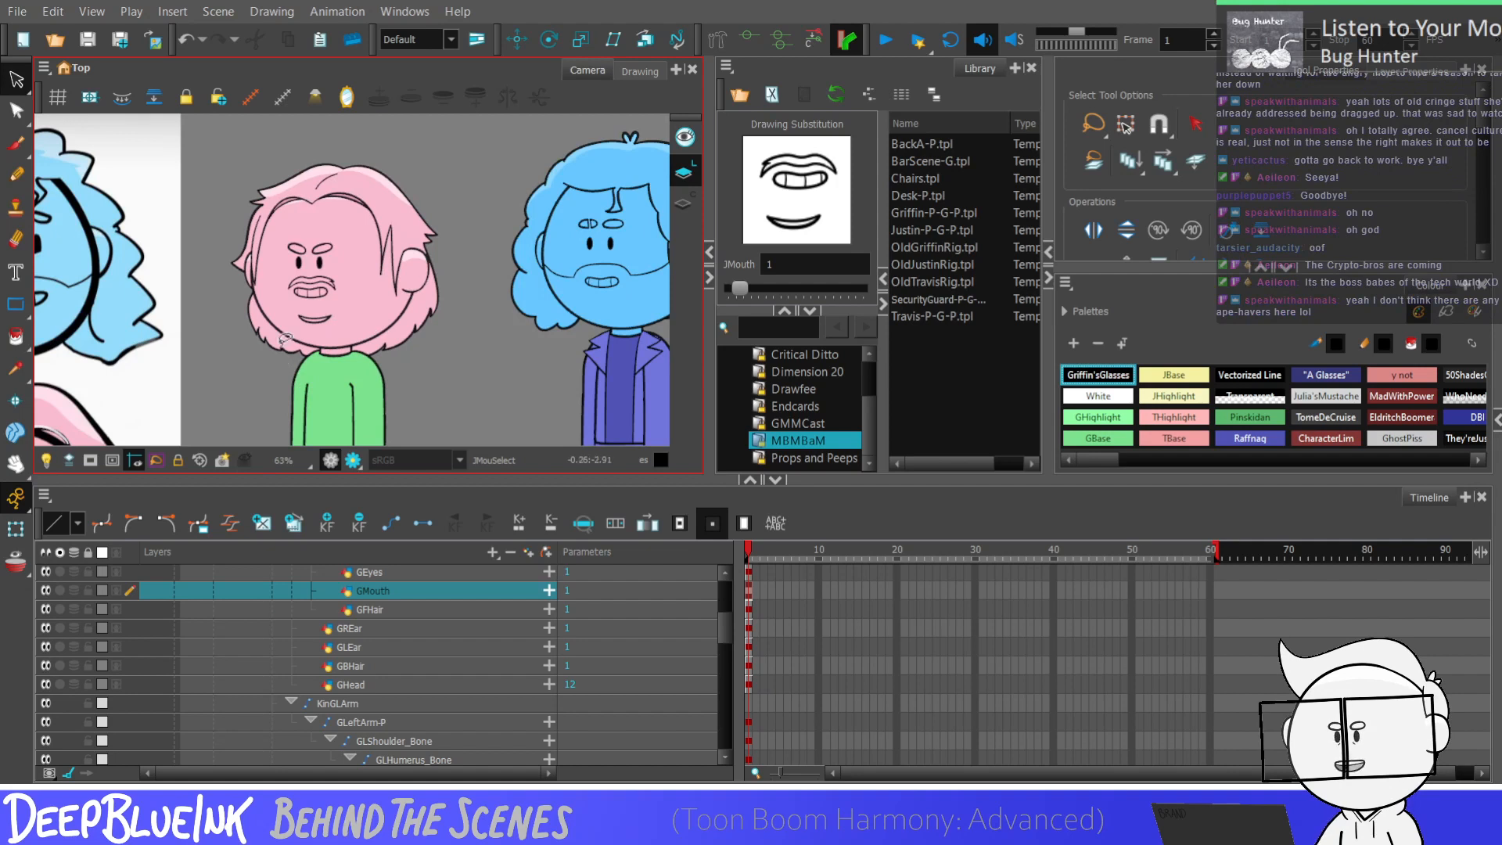
# Step: Undo and redo the last changes to the new mouth to compare its placements
pyautogui.click(314, 322)
pyautogui.hotkey('ctrl', 'z')
pyautogui.hotkey('ctrl', 'shift', 'z')
pyautogui.hotkey('ctrl', 'shift', 'z')
pyautogui.hotkey('ctrl', 'shift', 'z')
pyautogui.hotkey('ctrl', 'shift', 'z')
pyautogui.hotkey('ctrl', 'shift', 'z')
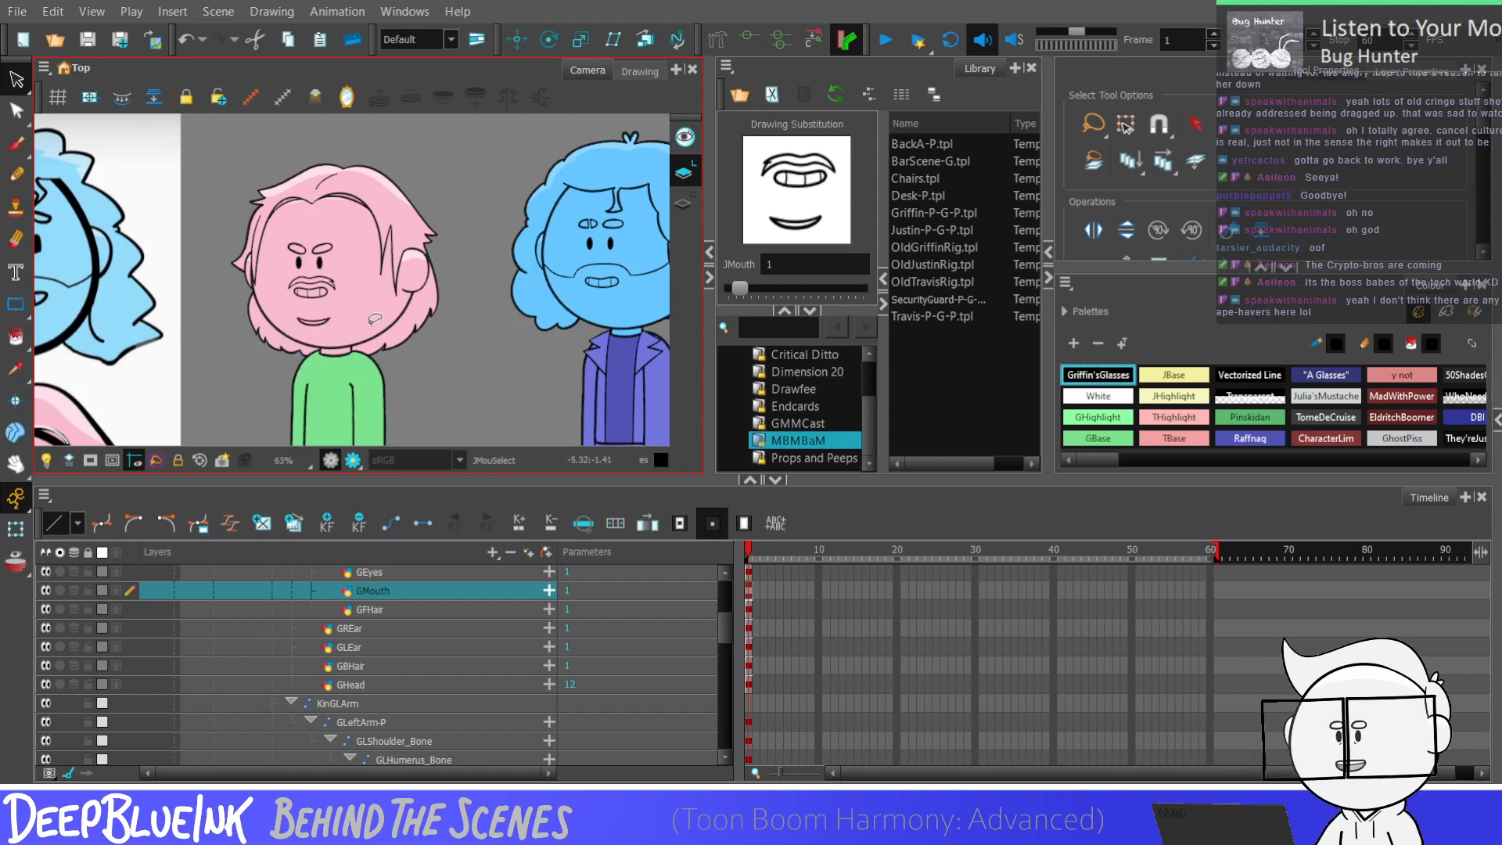
# Step: Select the new smiling mouth and nudge it slightly down on Arin's chin
pyautogui.scroll(2, 337, 321)
pyautogui.click(316, 319)
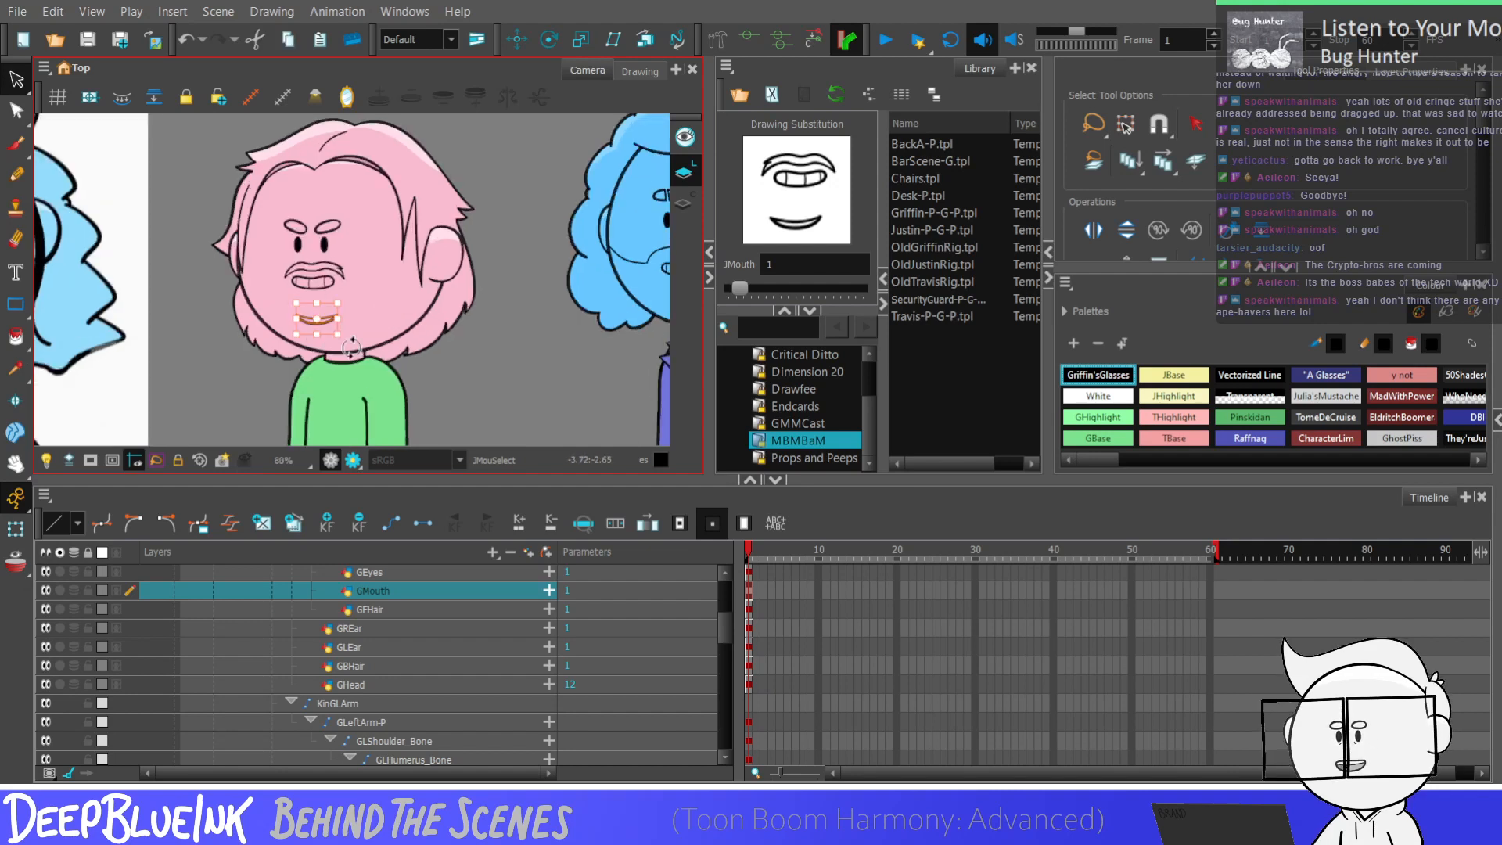
pyautogui.click(353, 343)
pyautogui.click(331, 327)
pyautogui.click(352, 348)
pyautogui.scroll(-3, 423, 368)
pyautogui.scroll(2, 423, 368)
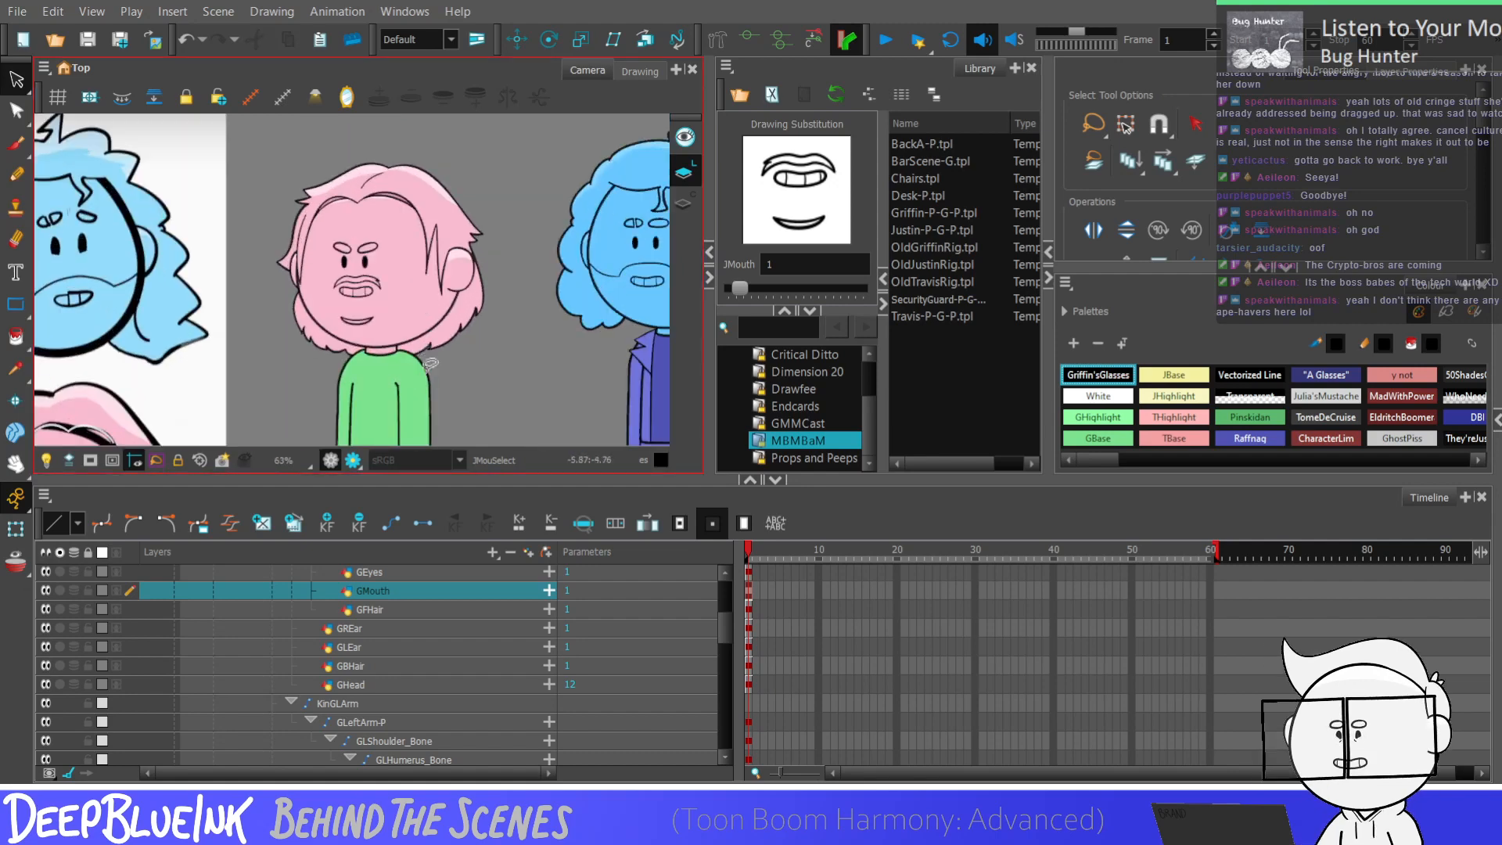
pyautogui.hotkey('ctrl', 'a')
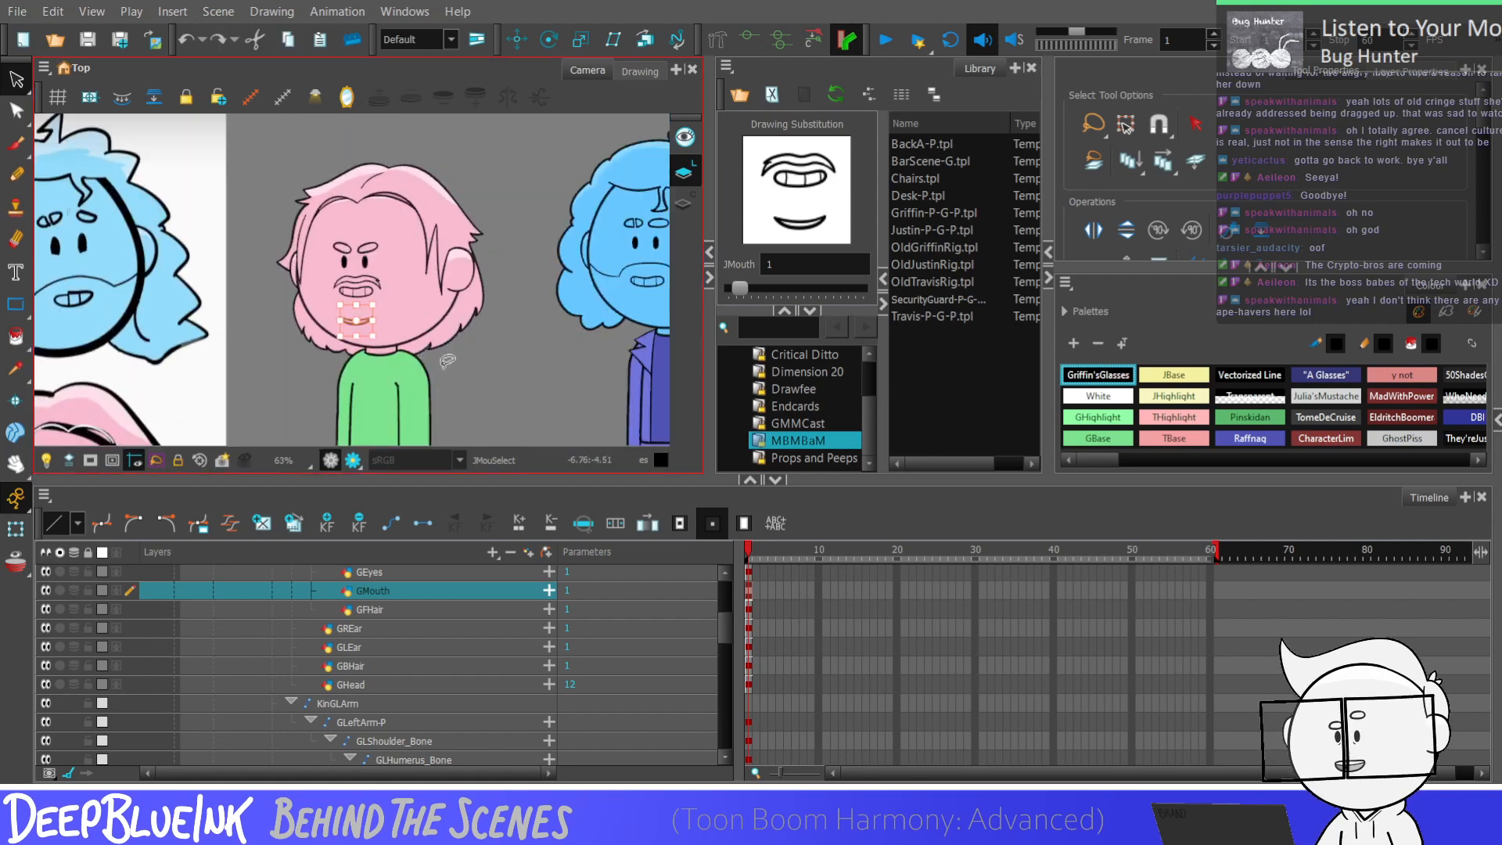
pyautogui.press('Delete')
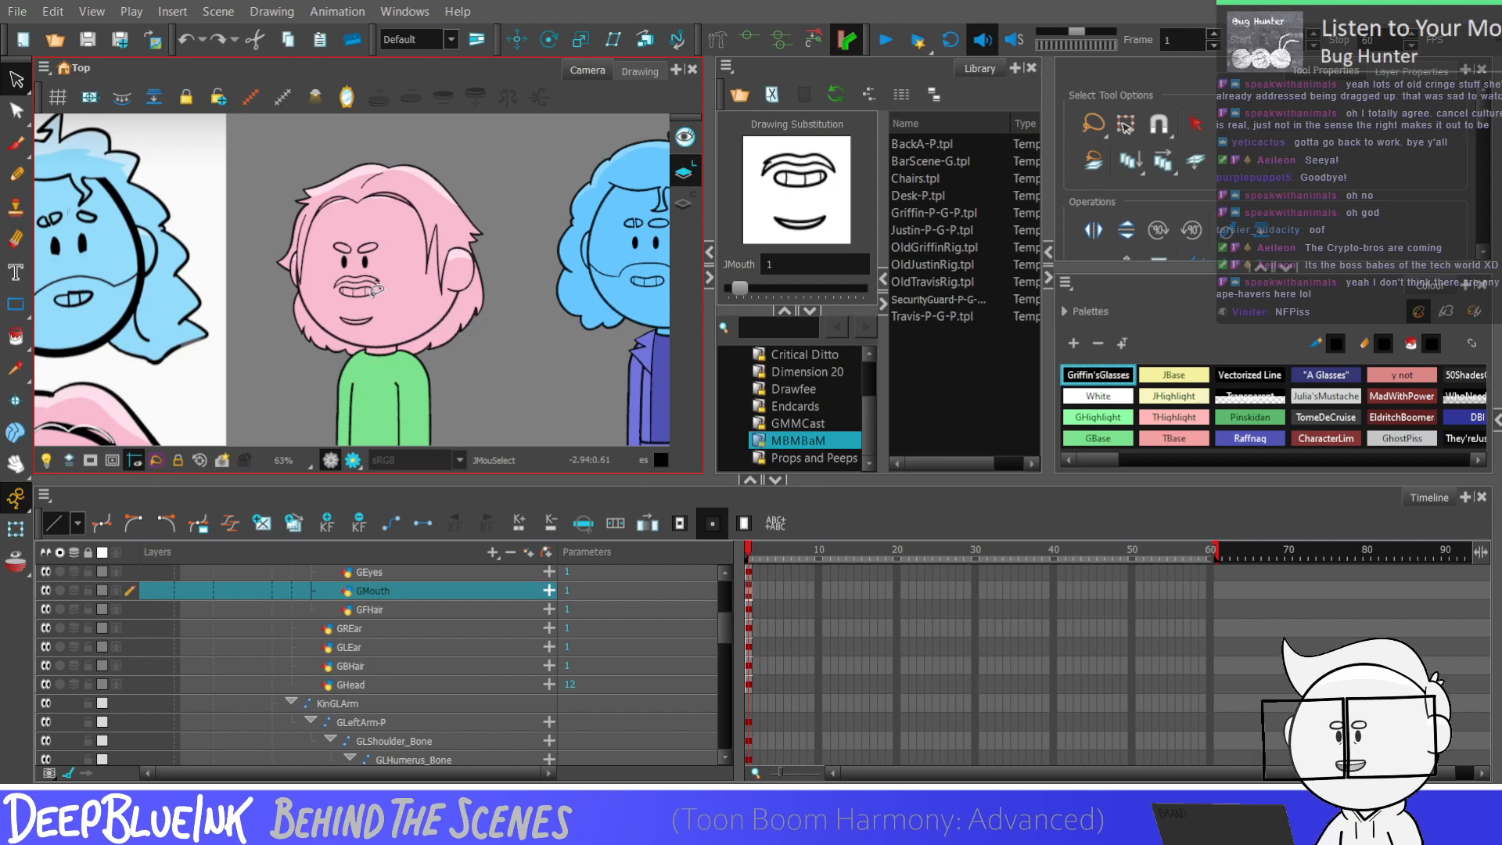
# Step: Browse the colour swatches of the palettes, ending in the scene's main colour palette with the numbered New swatches
pyautogui.click(1100, 453)
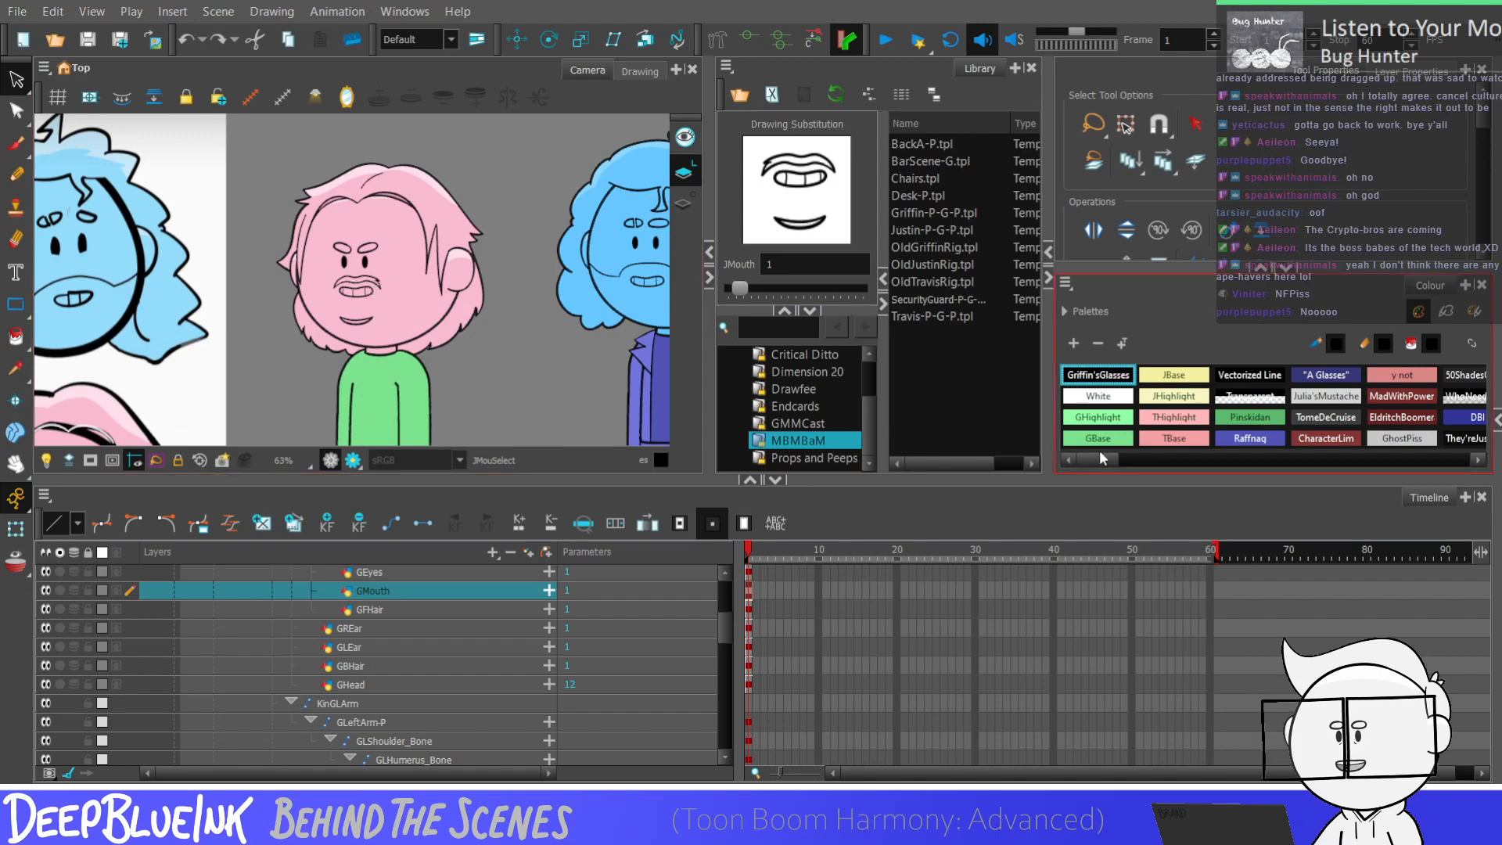
pyautogui.moveTo(1098, 458); pyautogui.dragTo(1429, 460)
pyautogui.click(1459, 481)
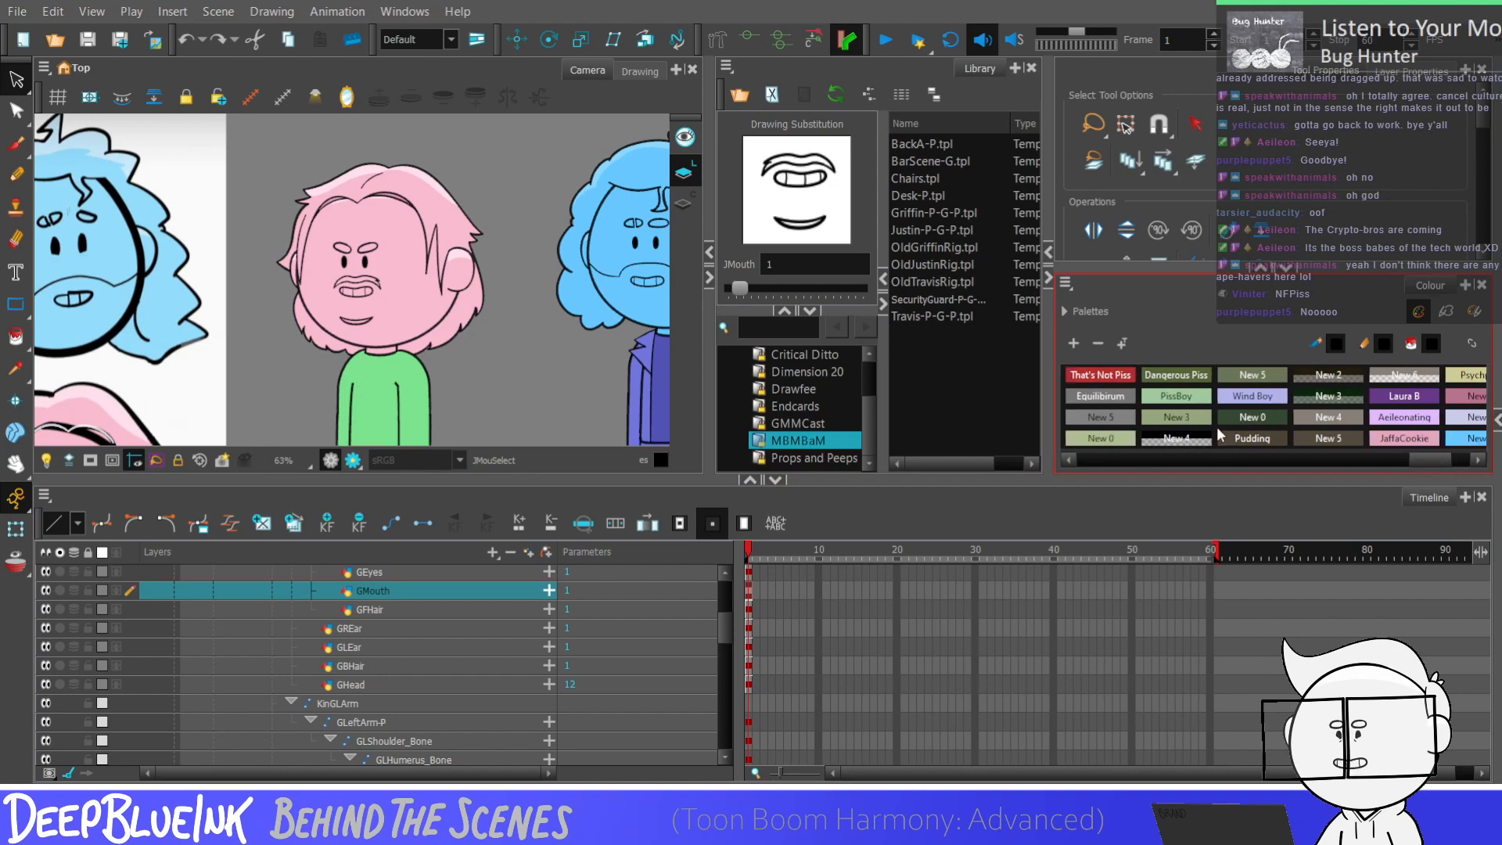
pyautogui.click(1065, 313)
pyautogui.click(1142, 359)
pyautogui.click(1066, 311)
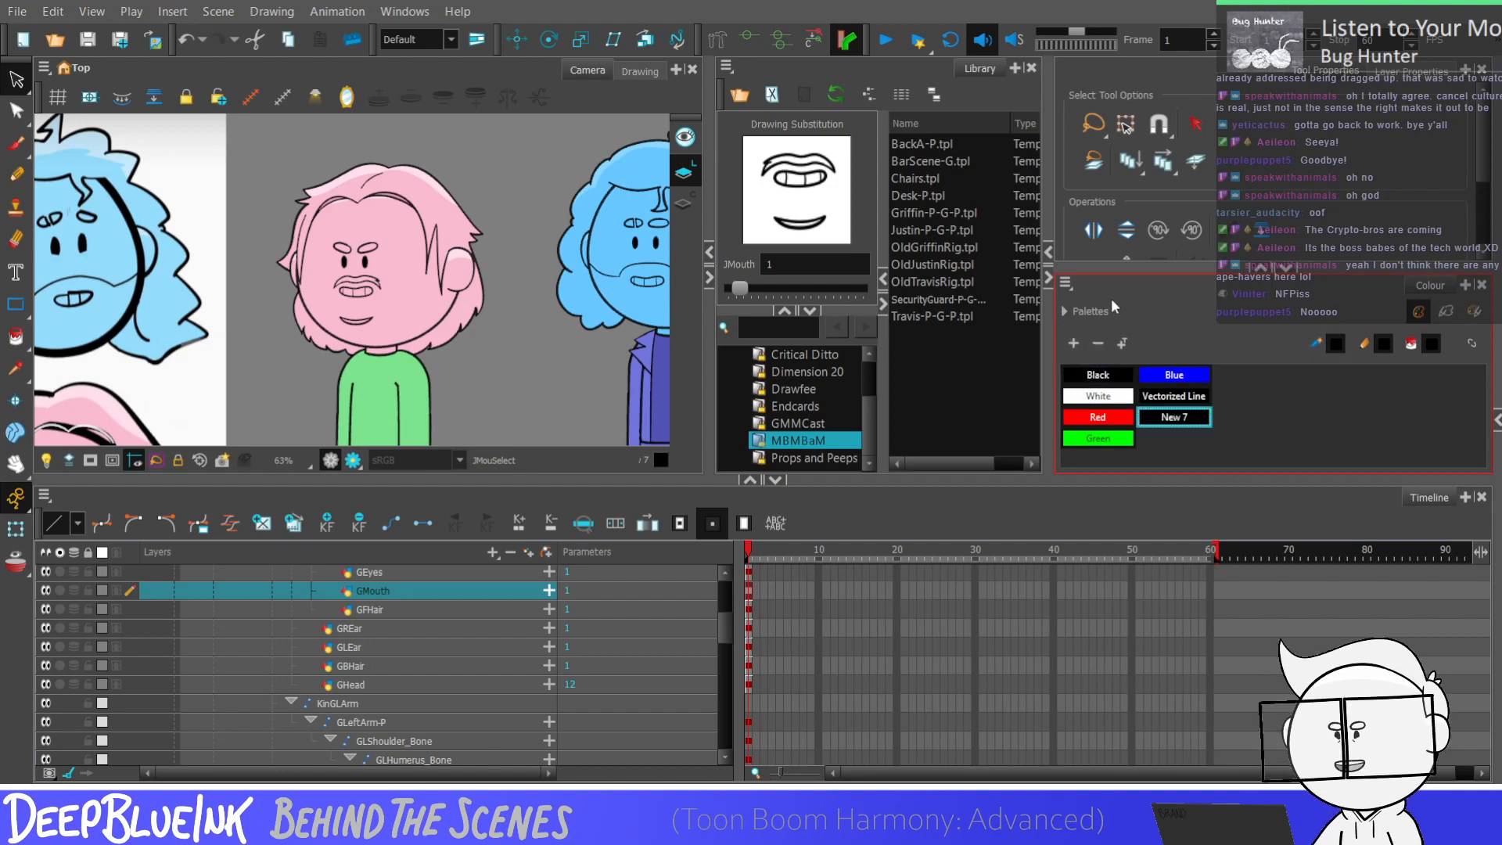
pyautogui.click(1075, 312)
pyautogui.scroll(-3, 1447, 388)
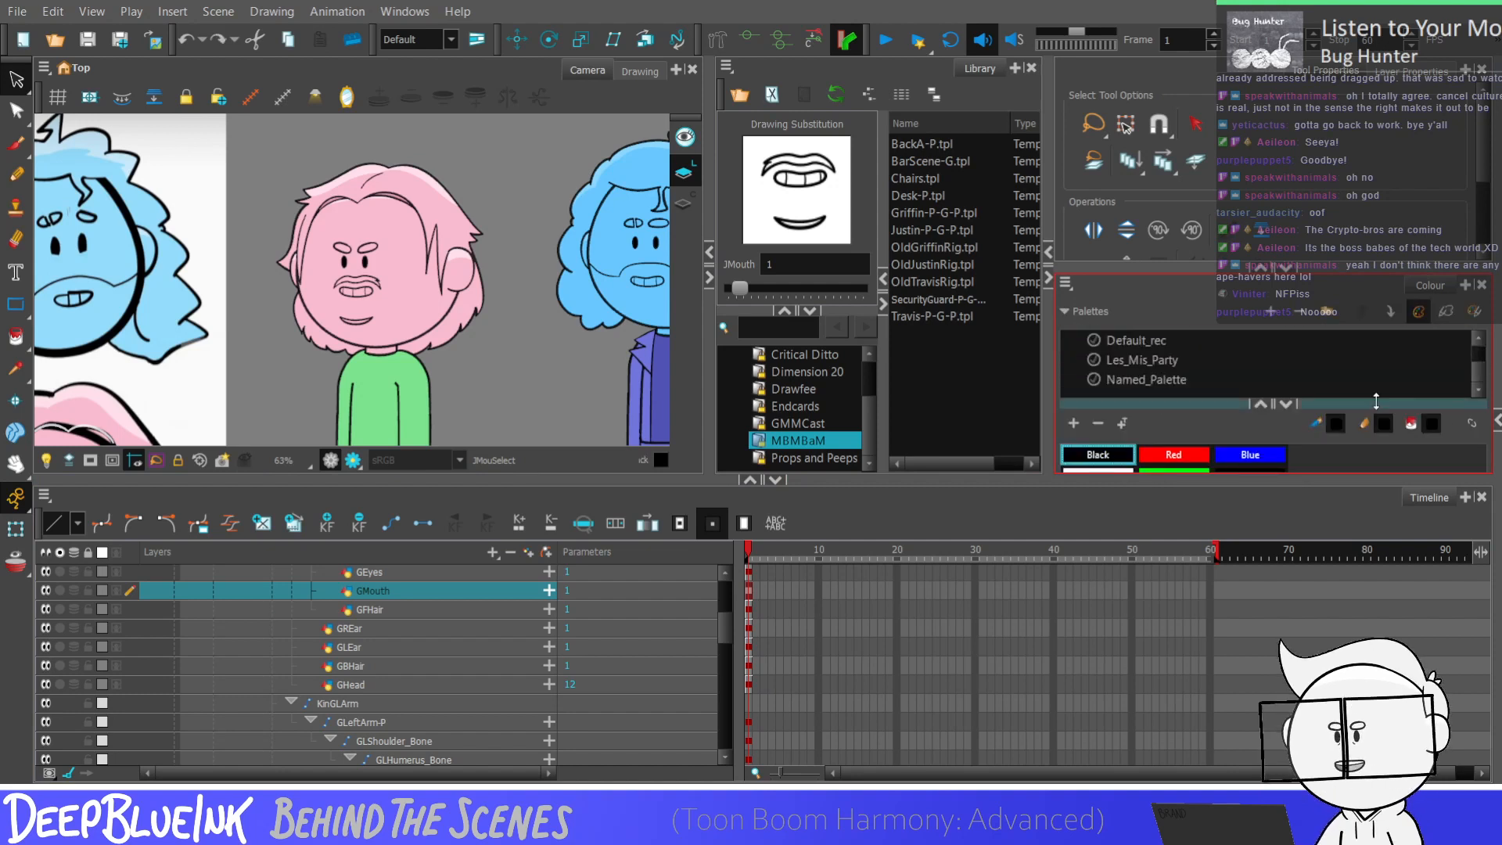
pyautogui.click(1145, 379)
pyautogui.click(1065, 312)
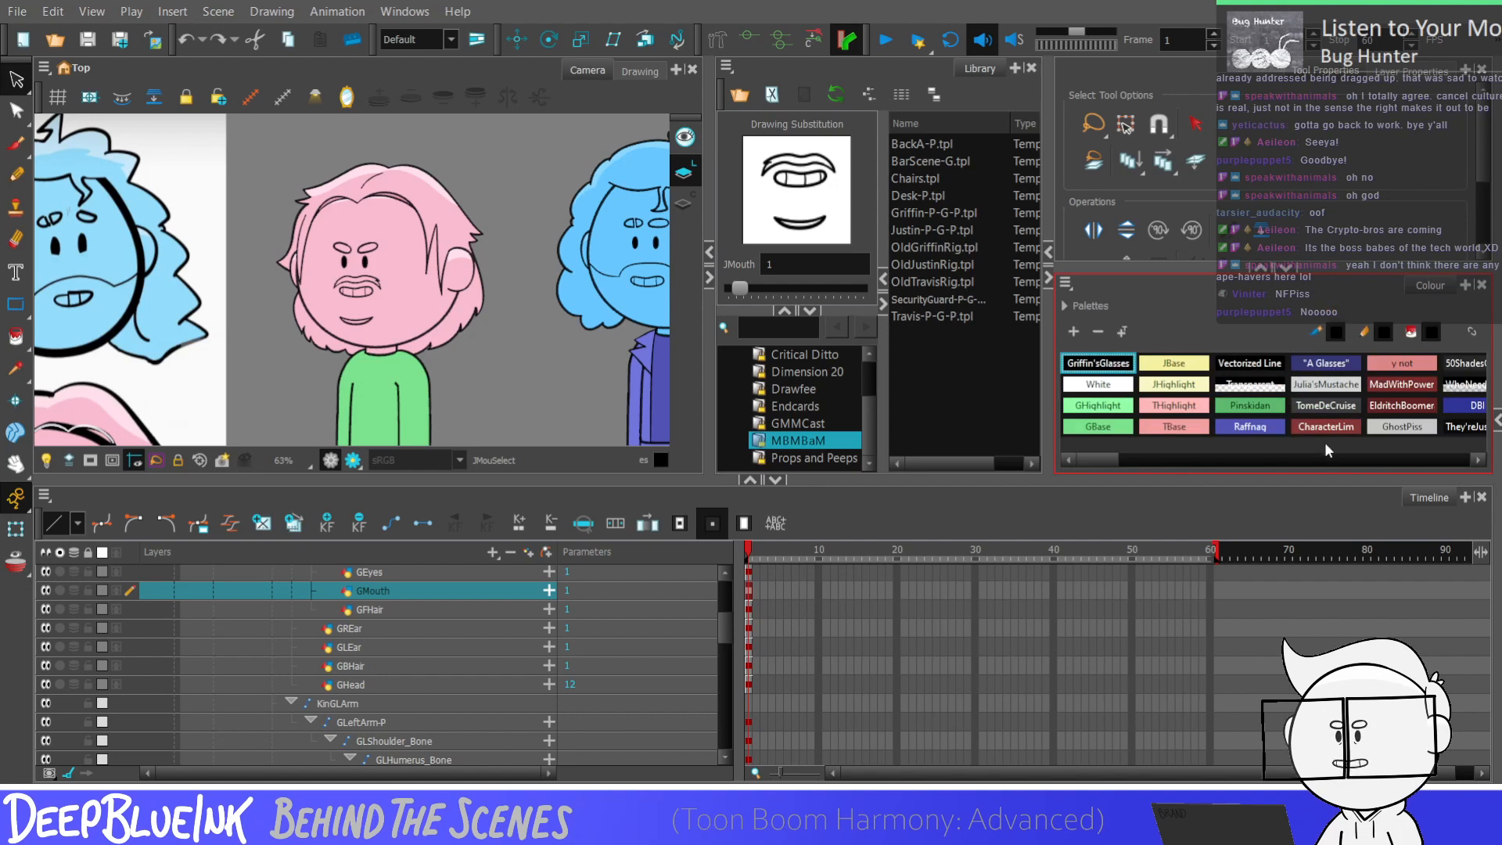
pyautogui.moveTo(1111, 462); pyautogui.dragTo(1299, 453)
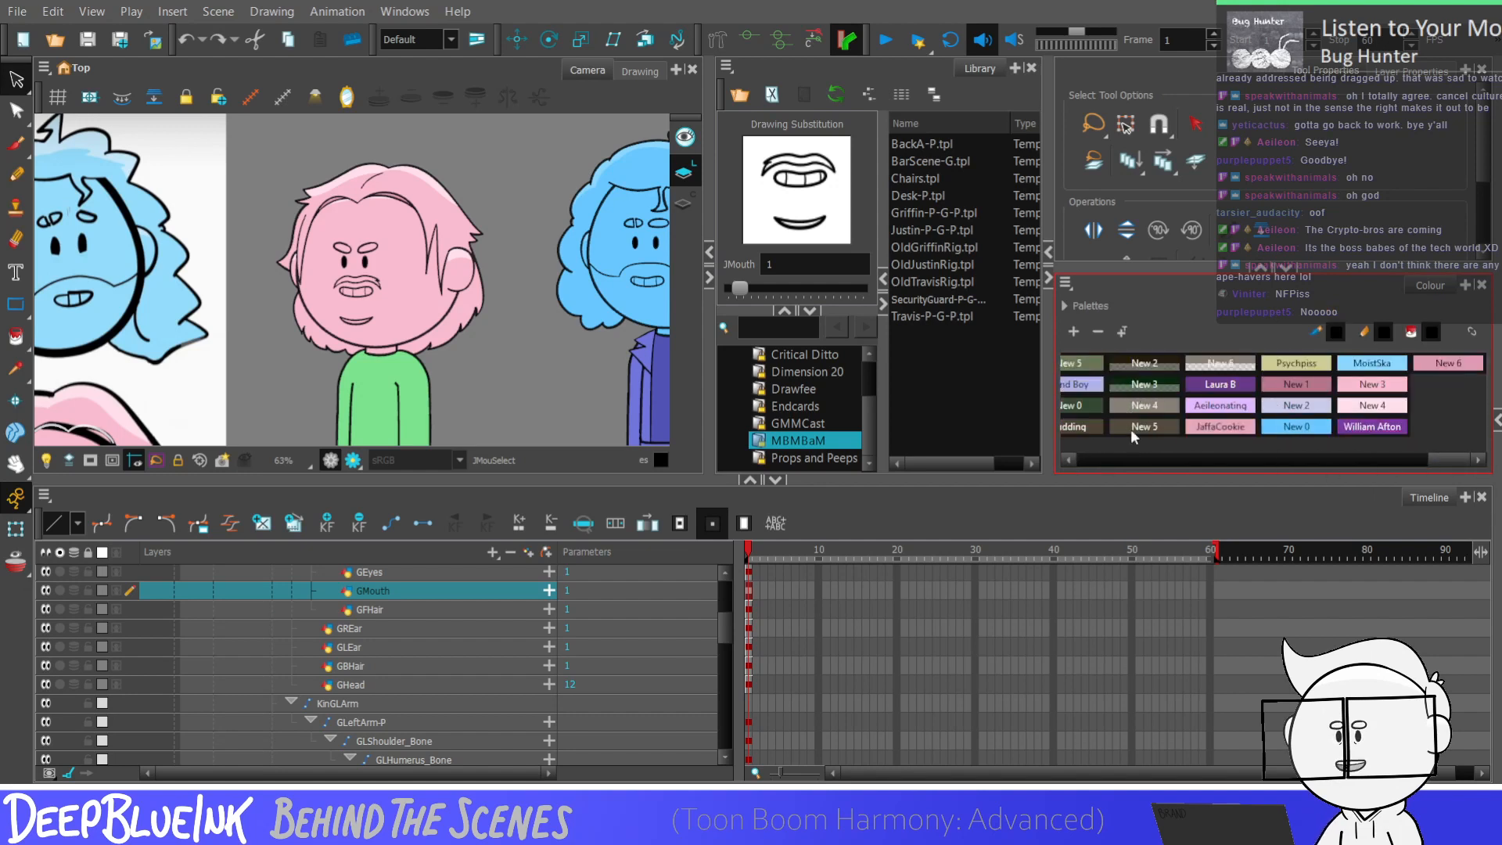
pyautogui.moveTo(1433, 461); pyautogui.dragTo(1340, 472)
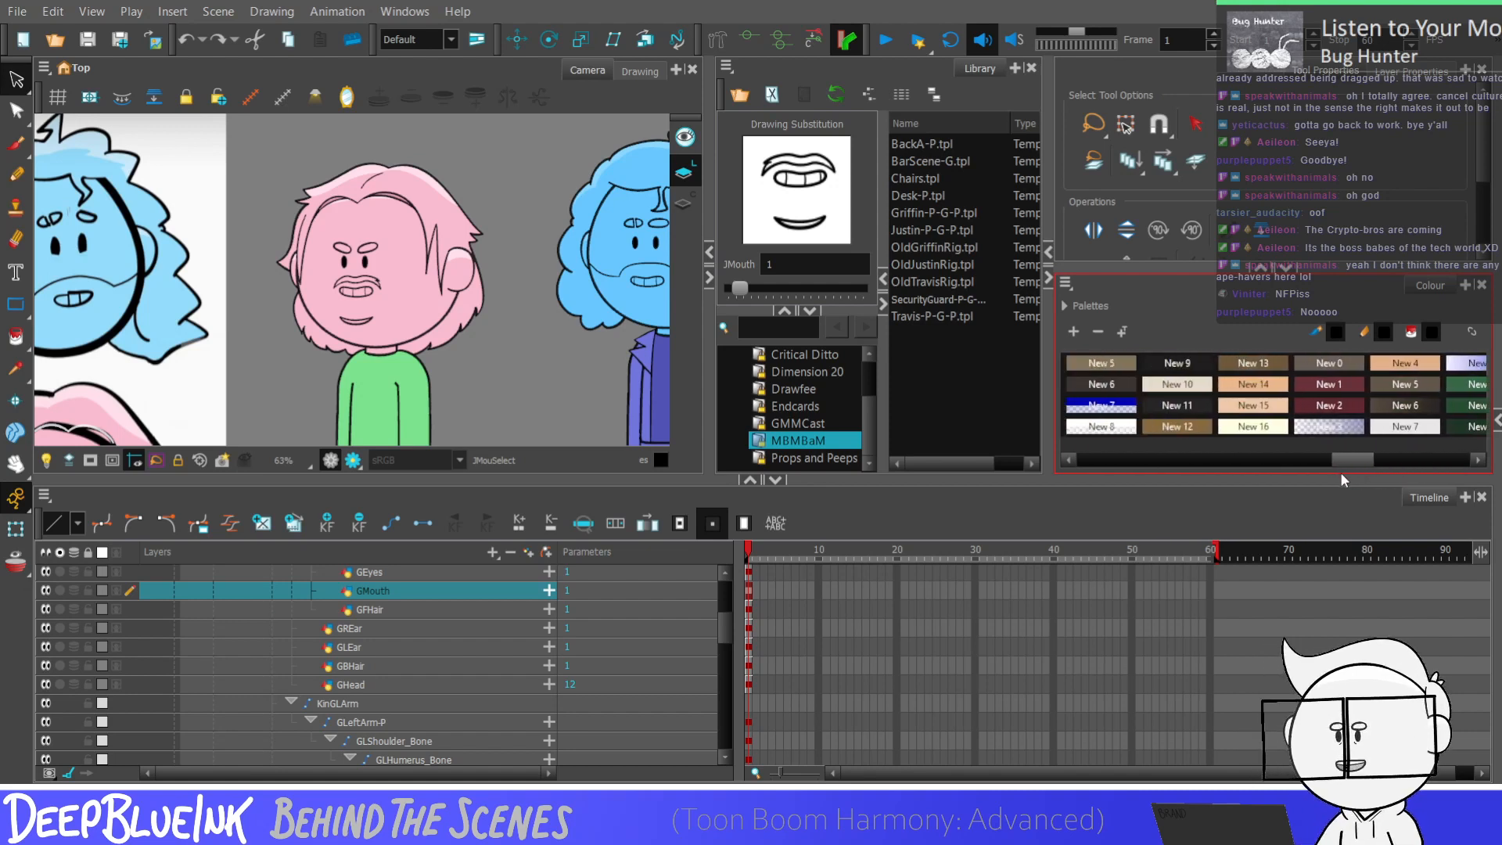
# Step: Rename the semi-transparent swatch below New 2 as New 3
pyautogui.click(1307, 428)
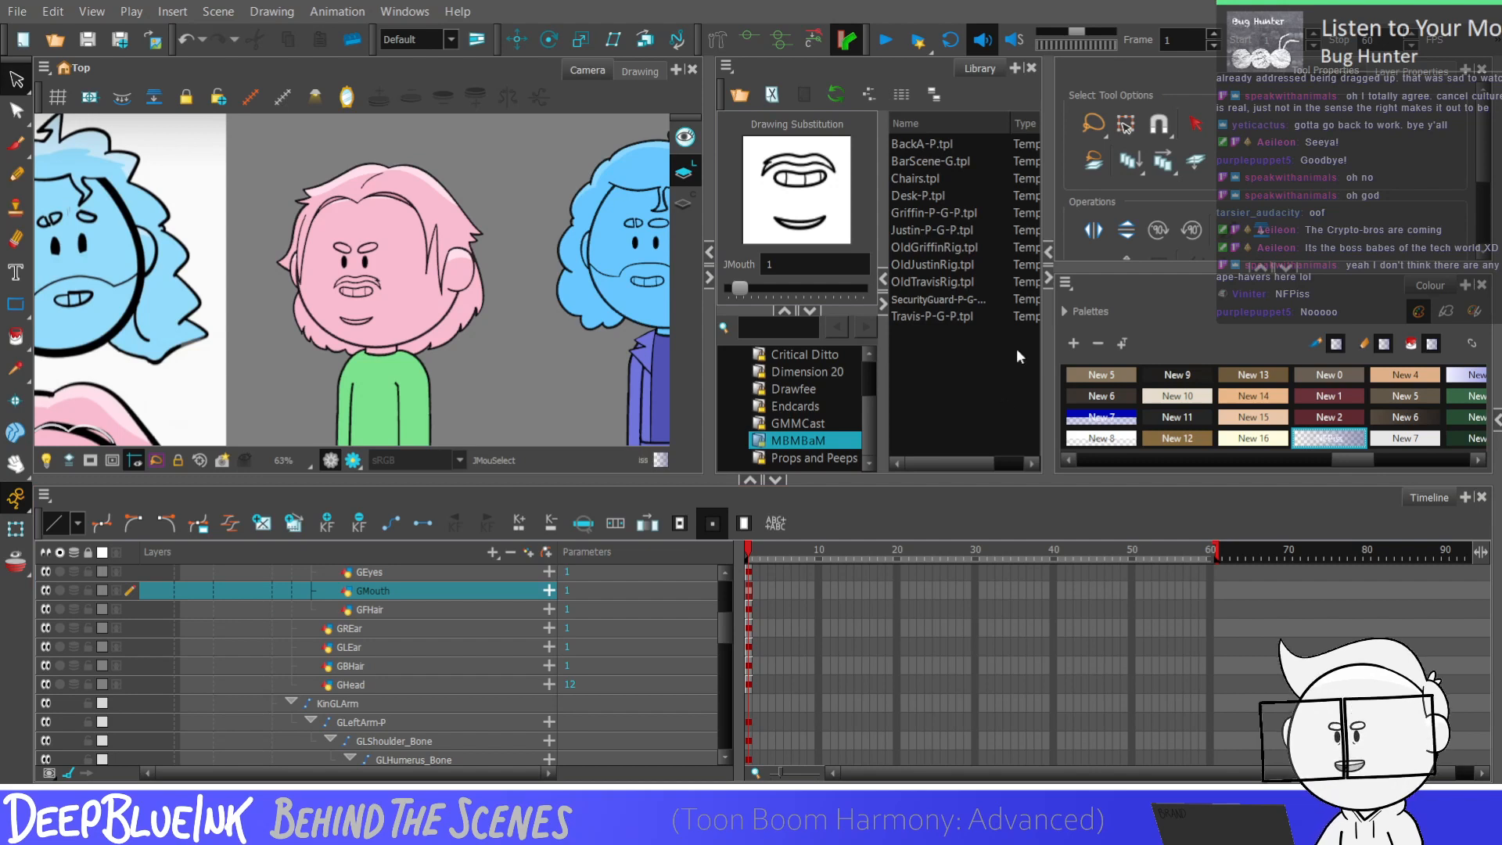
pyautogui.click(950, 205)
pyautogui.click(1341, 457)
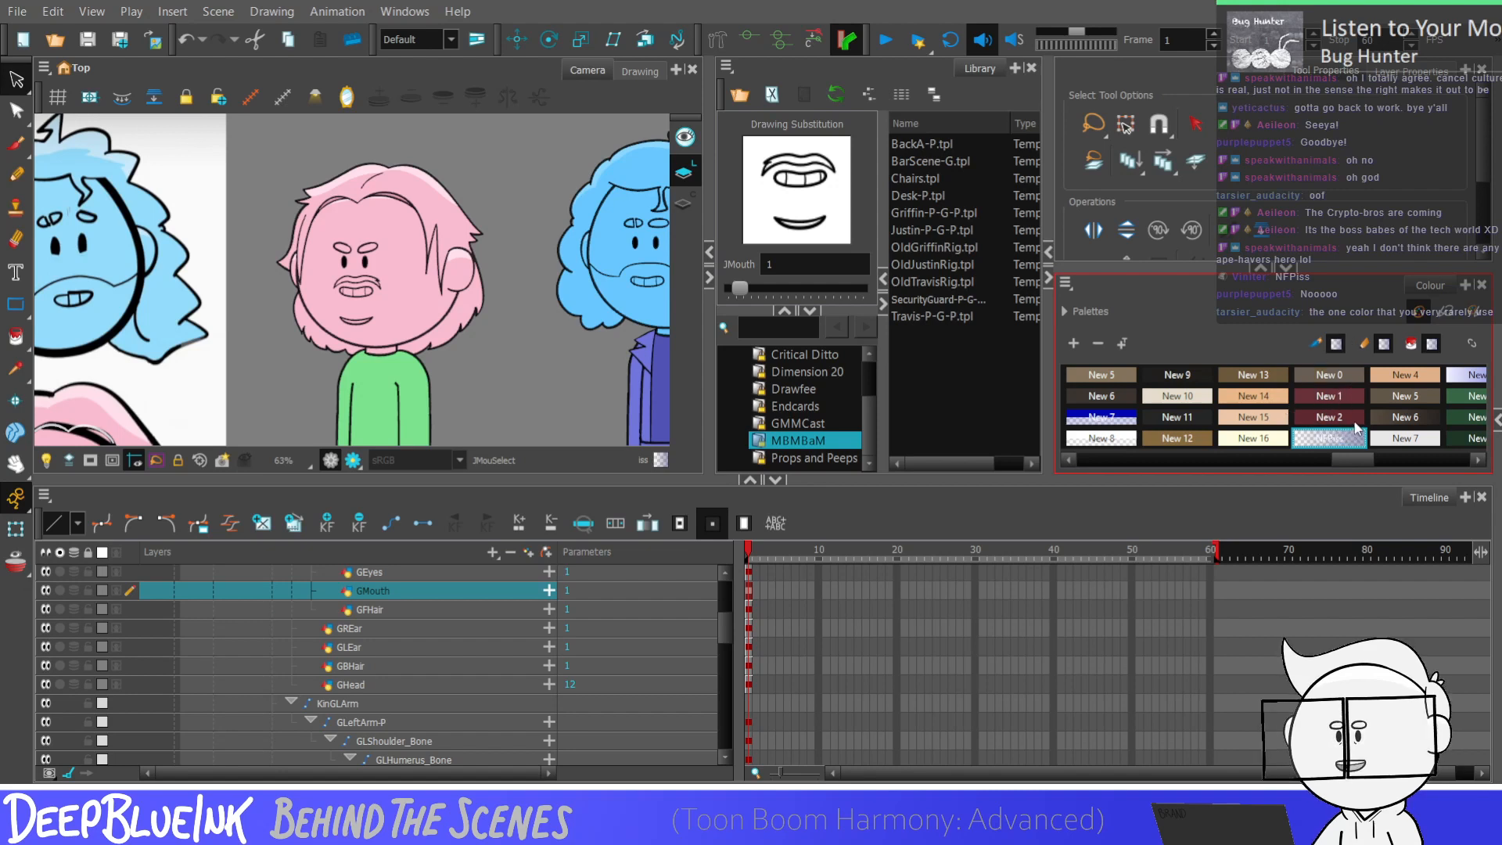
pyautogui.click(1328, 417)
pyautogui.doubleClick(1328, 442)
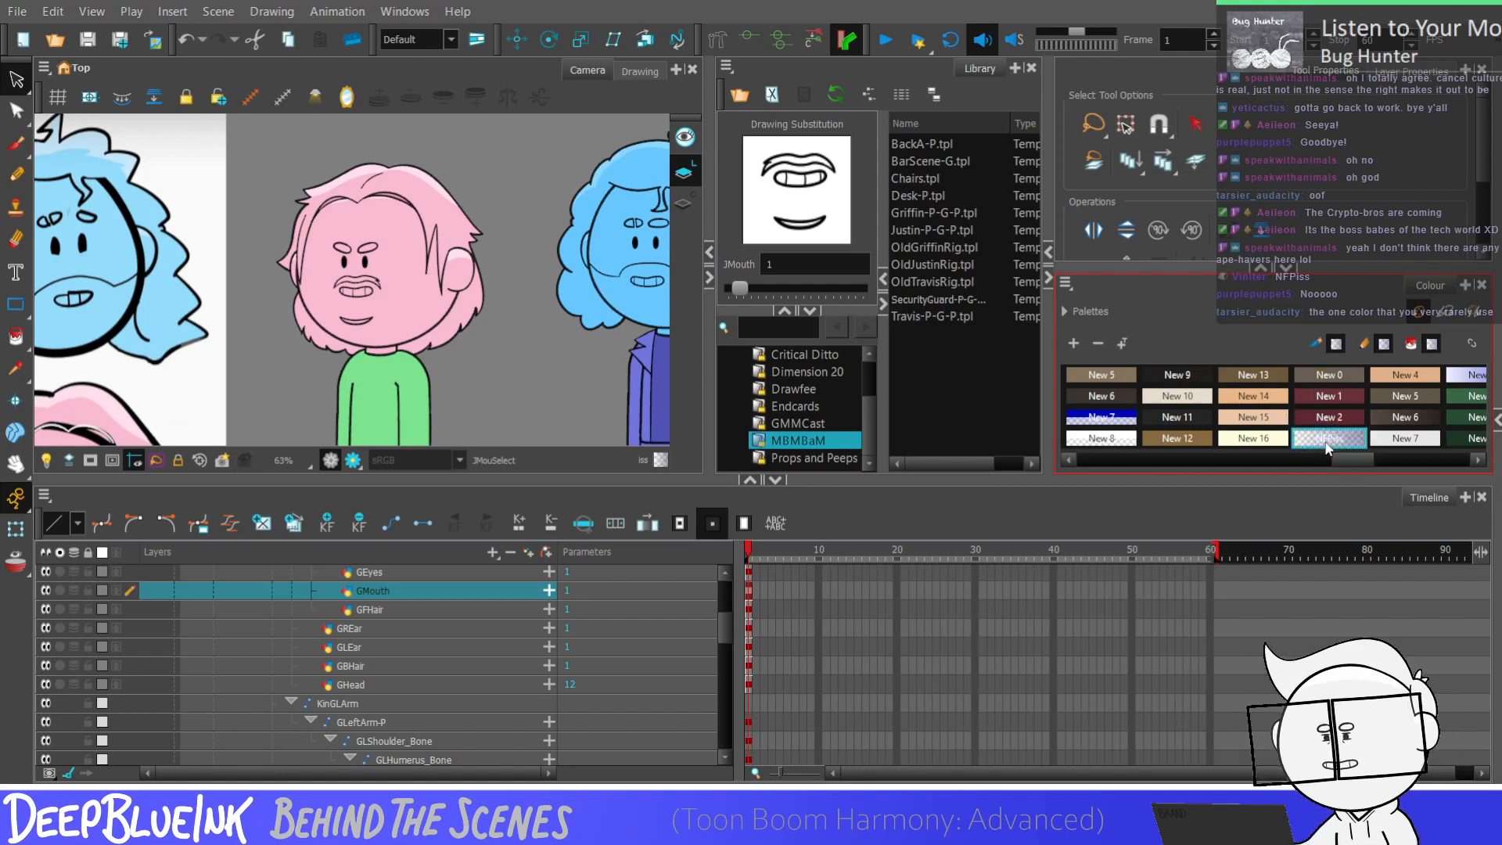
pyautogui.click(1342, 419)
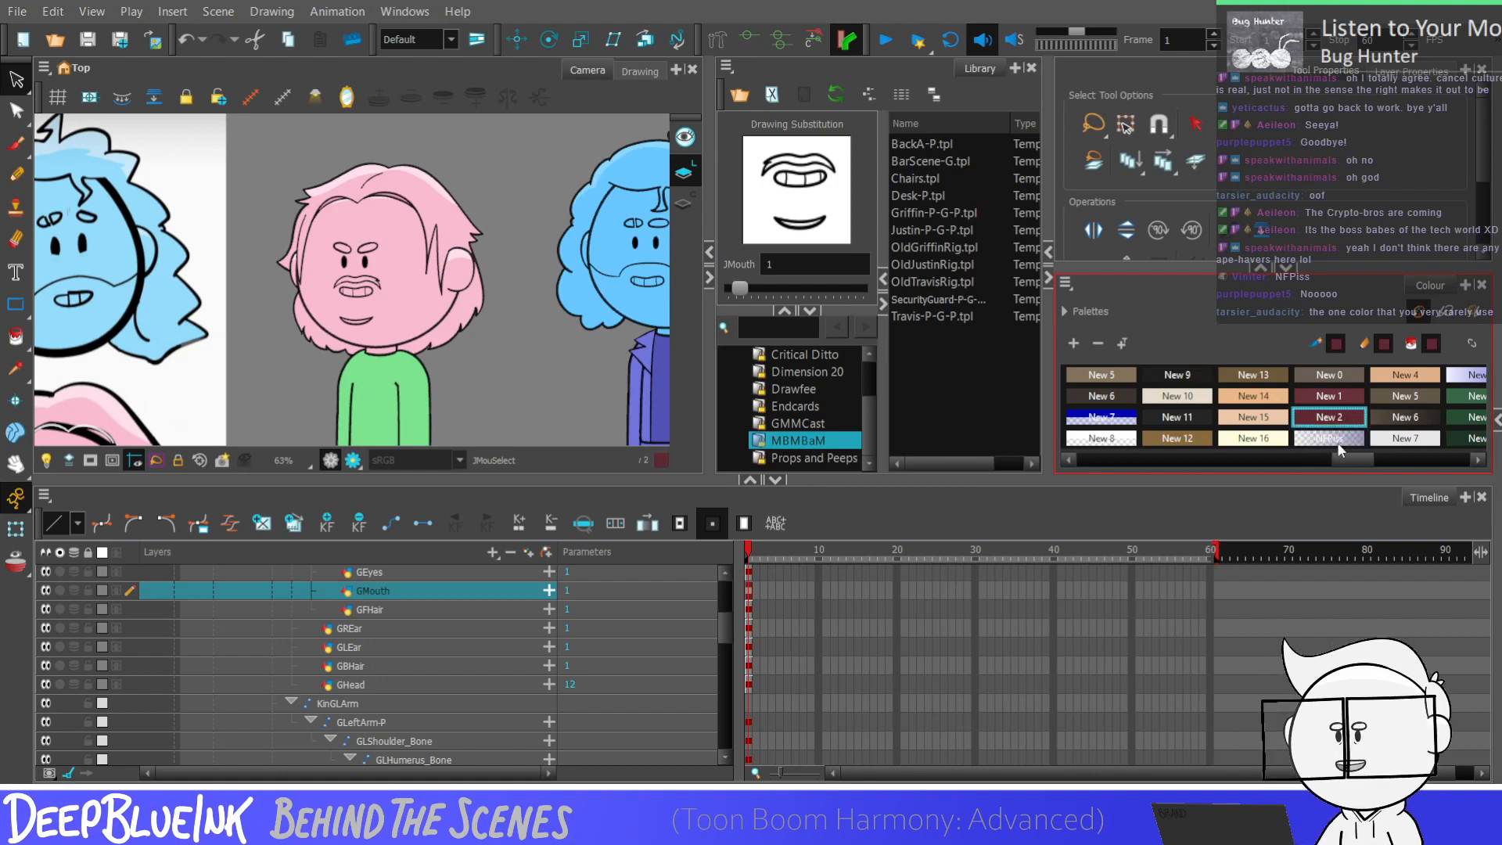
pyautogui.doubleClick(1333, 445)
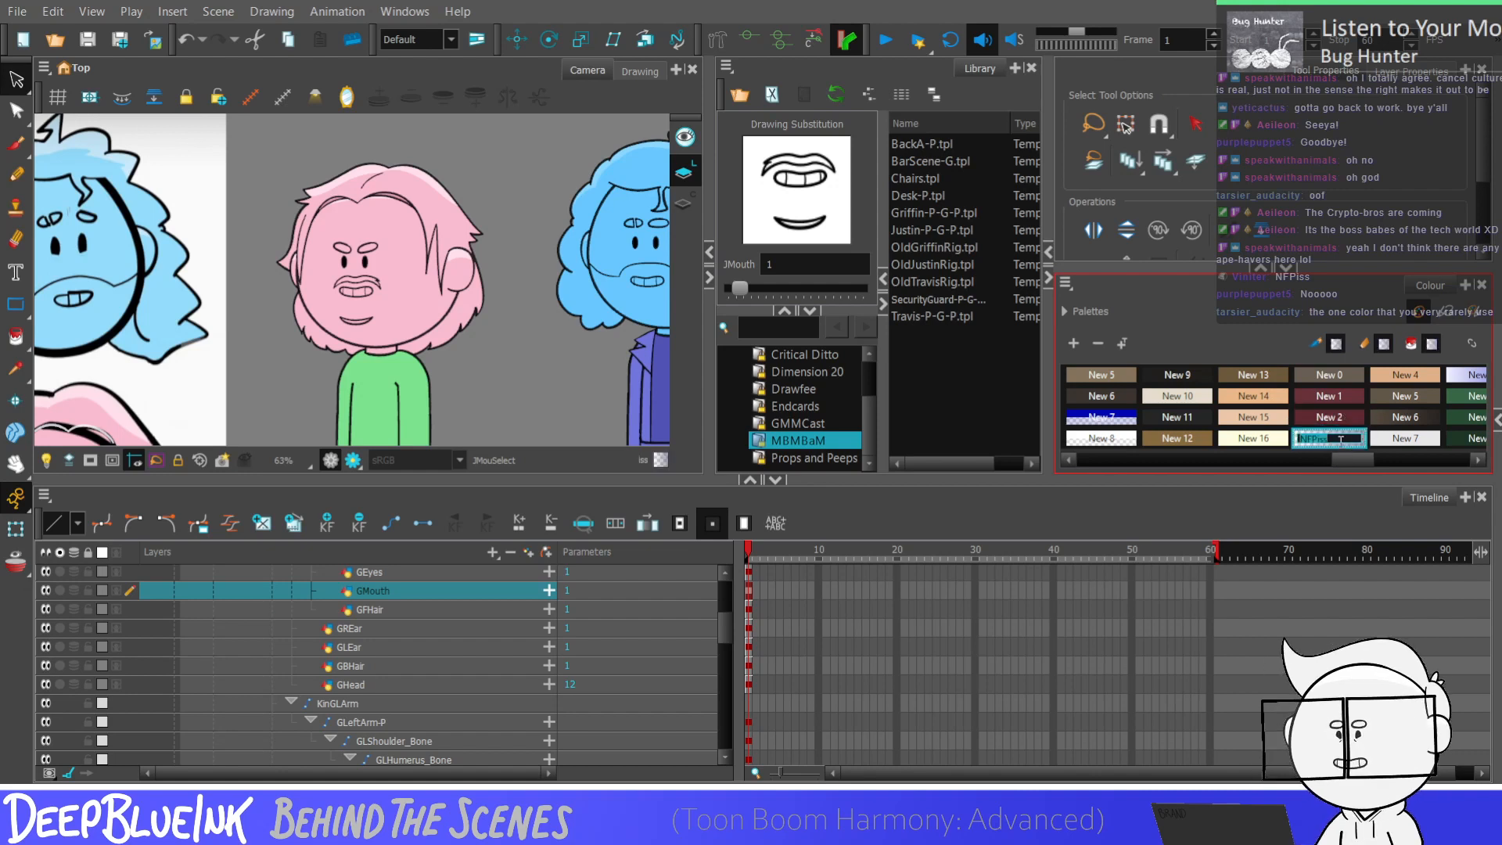
pyautogui.write('New 2')
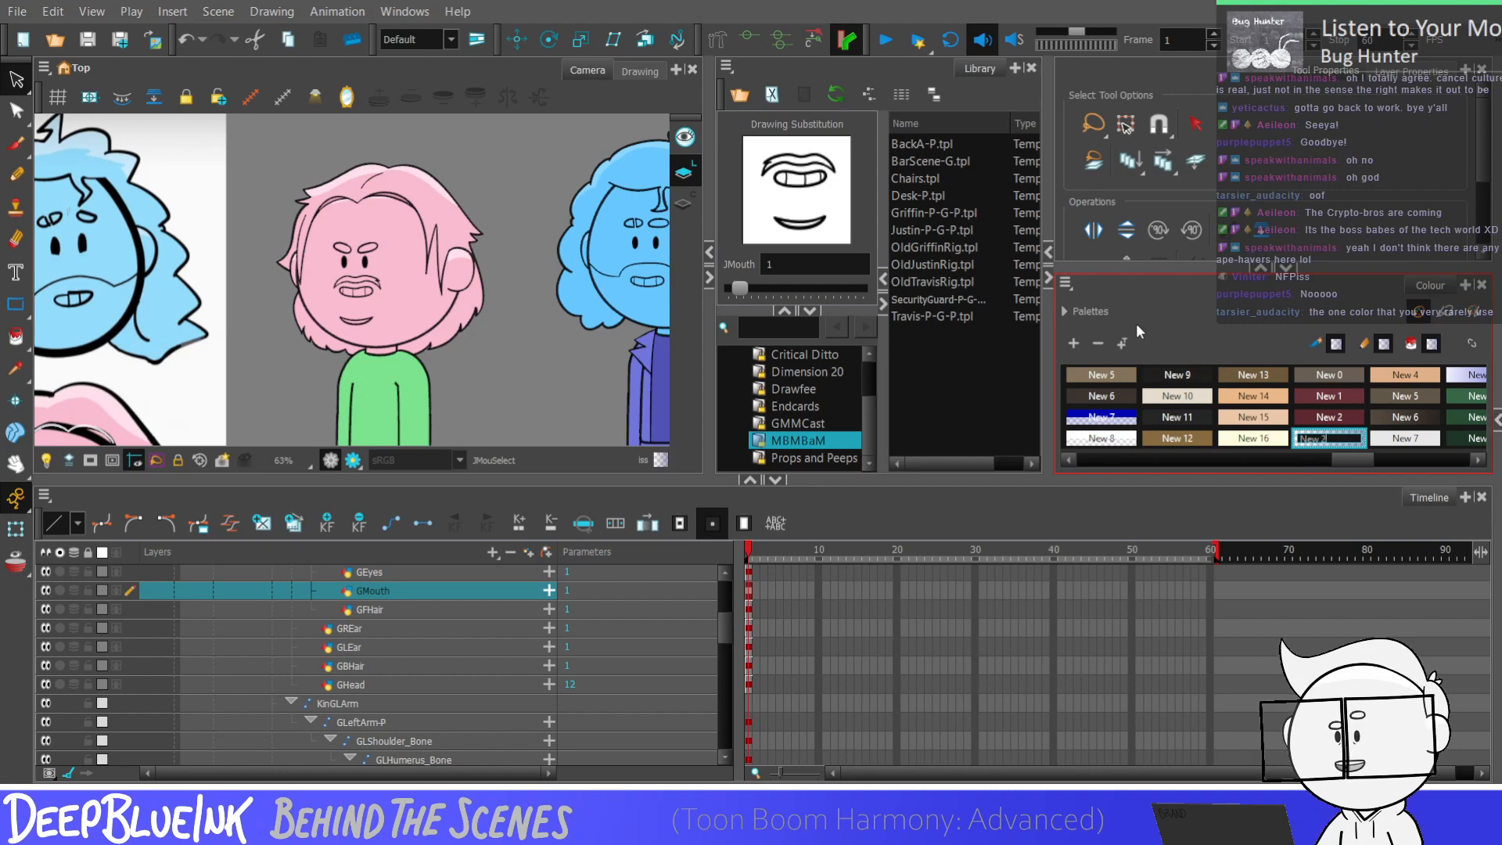
pyautogui.press('Tab')
# Step: Rename the dark red New 2 swatch as NFPiss
pyautogui.click(1326, 419)
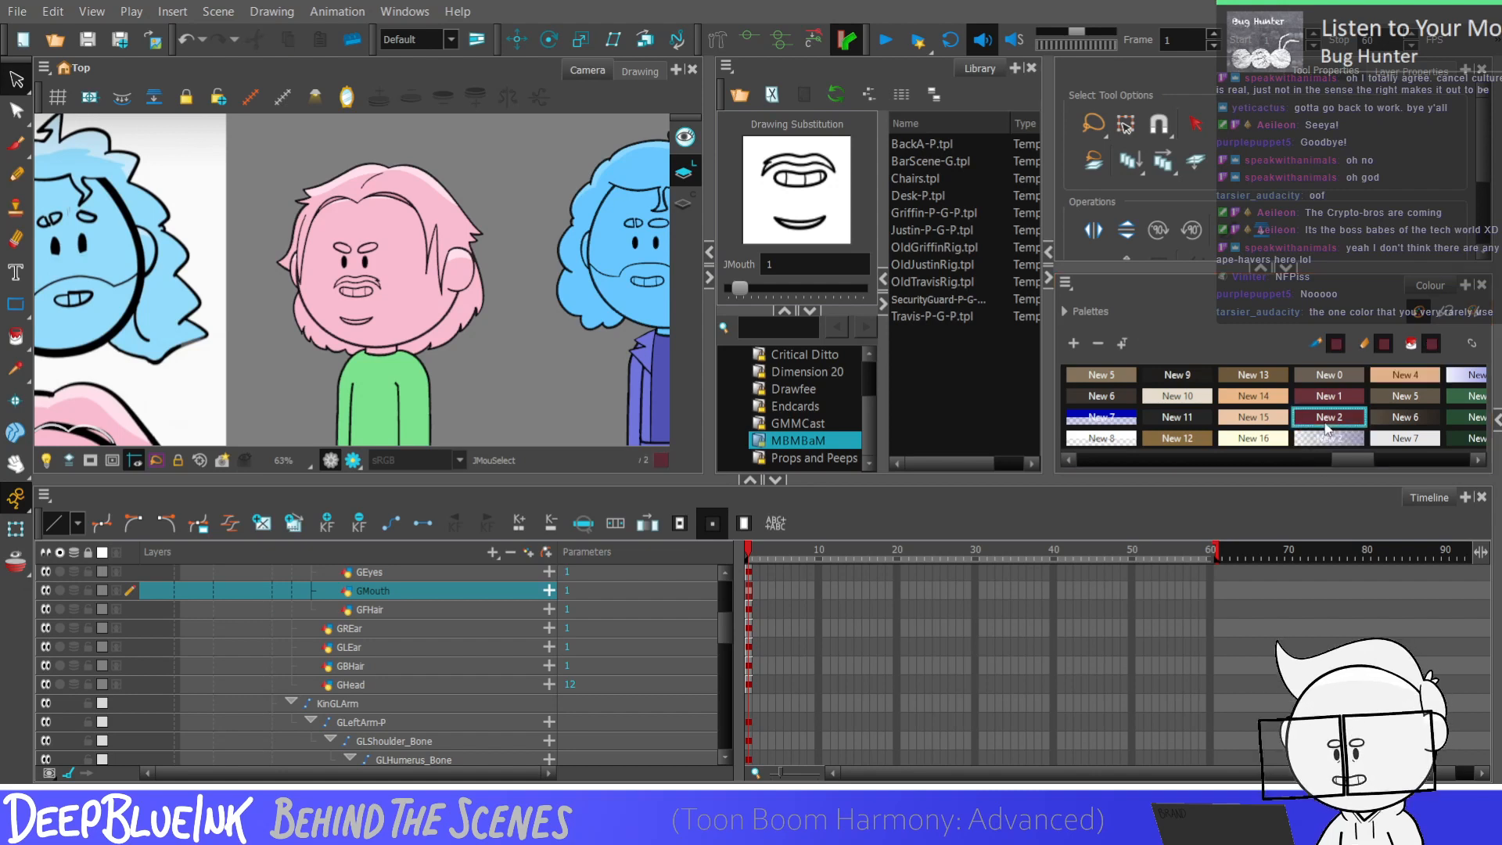
pyautogui.click(550, 425)
pyautogui.hotkey('ctrl', 'z')
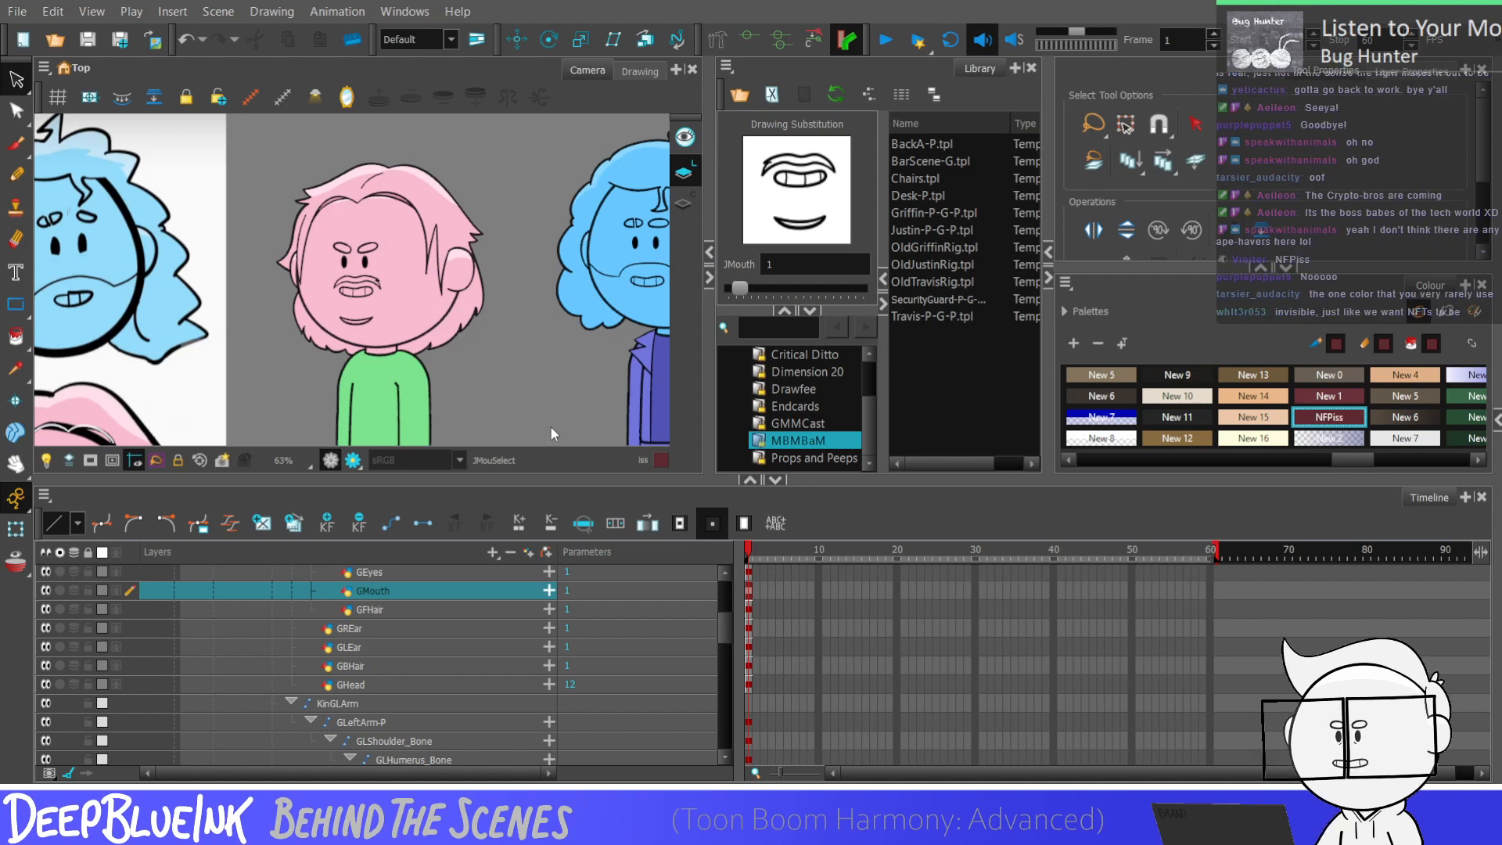
# Step: Go back to the beginning of the palette and make Griffin'sGlasses the current colour
pyautogui.click(1253, 416)
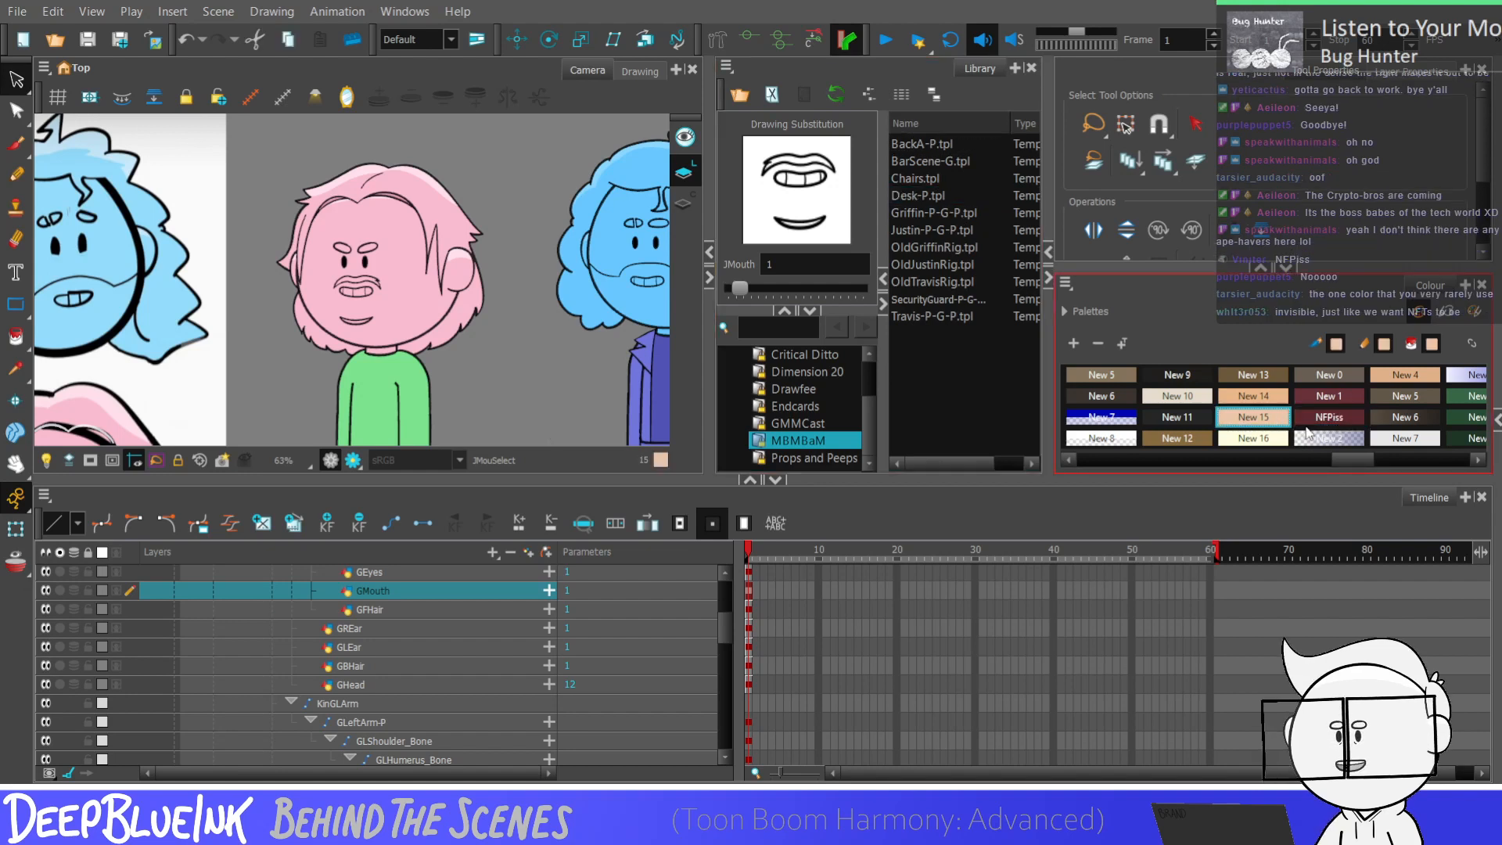
pyautogui.moveTo(1325, 462); pyautogui.dragTo(1134, 470)
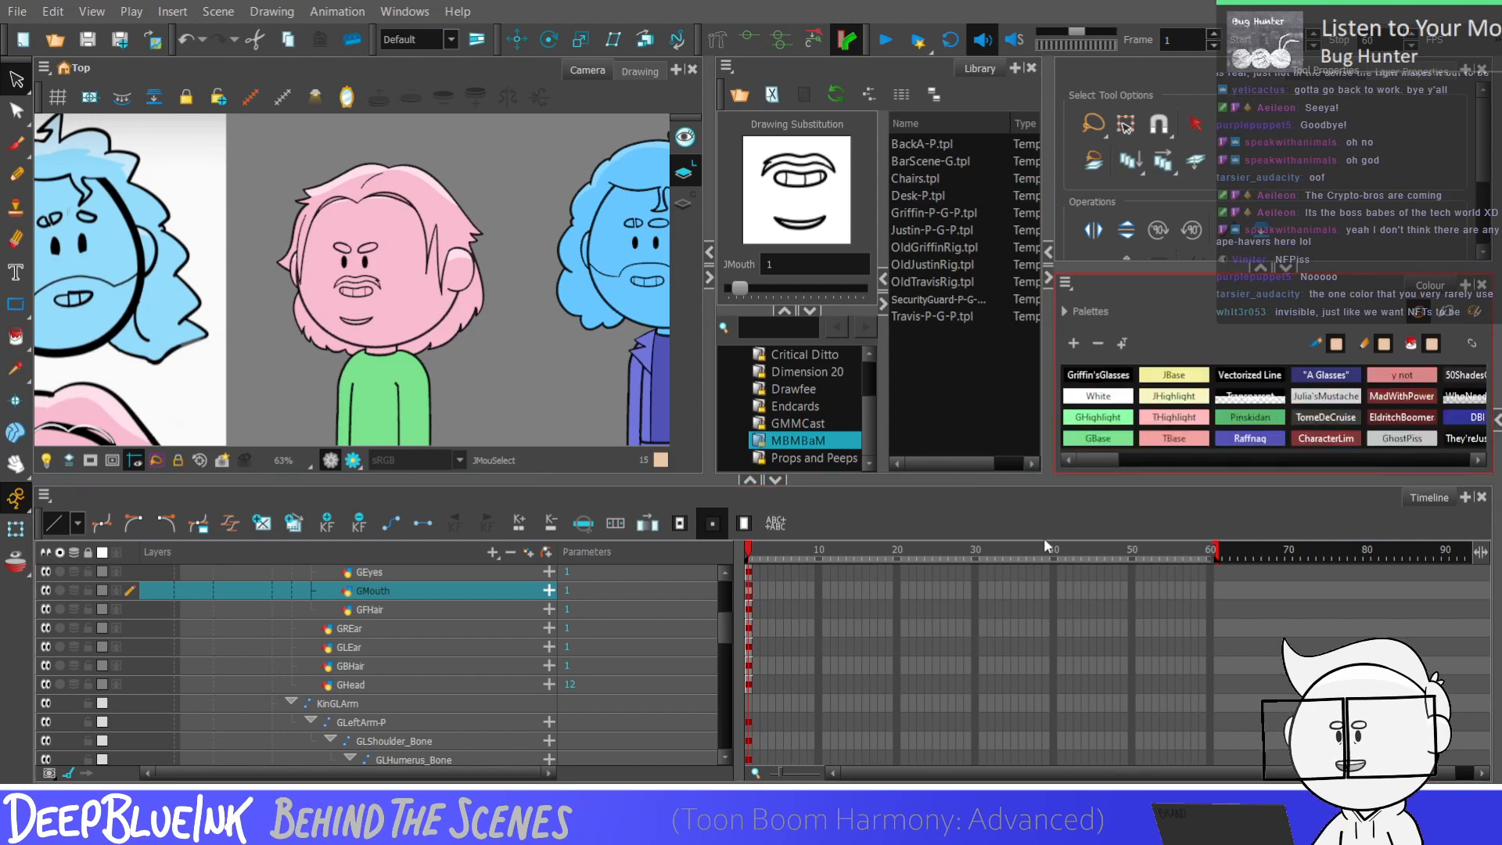
pyautogui.click(1097, 375)
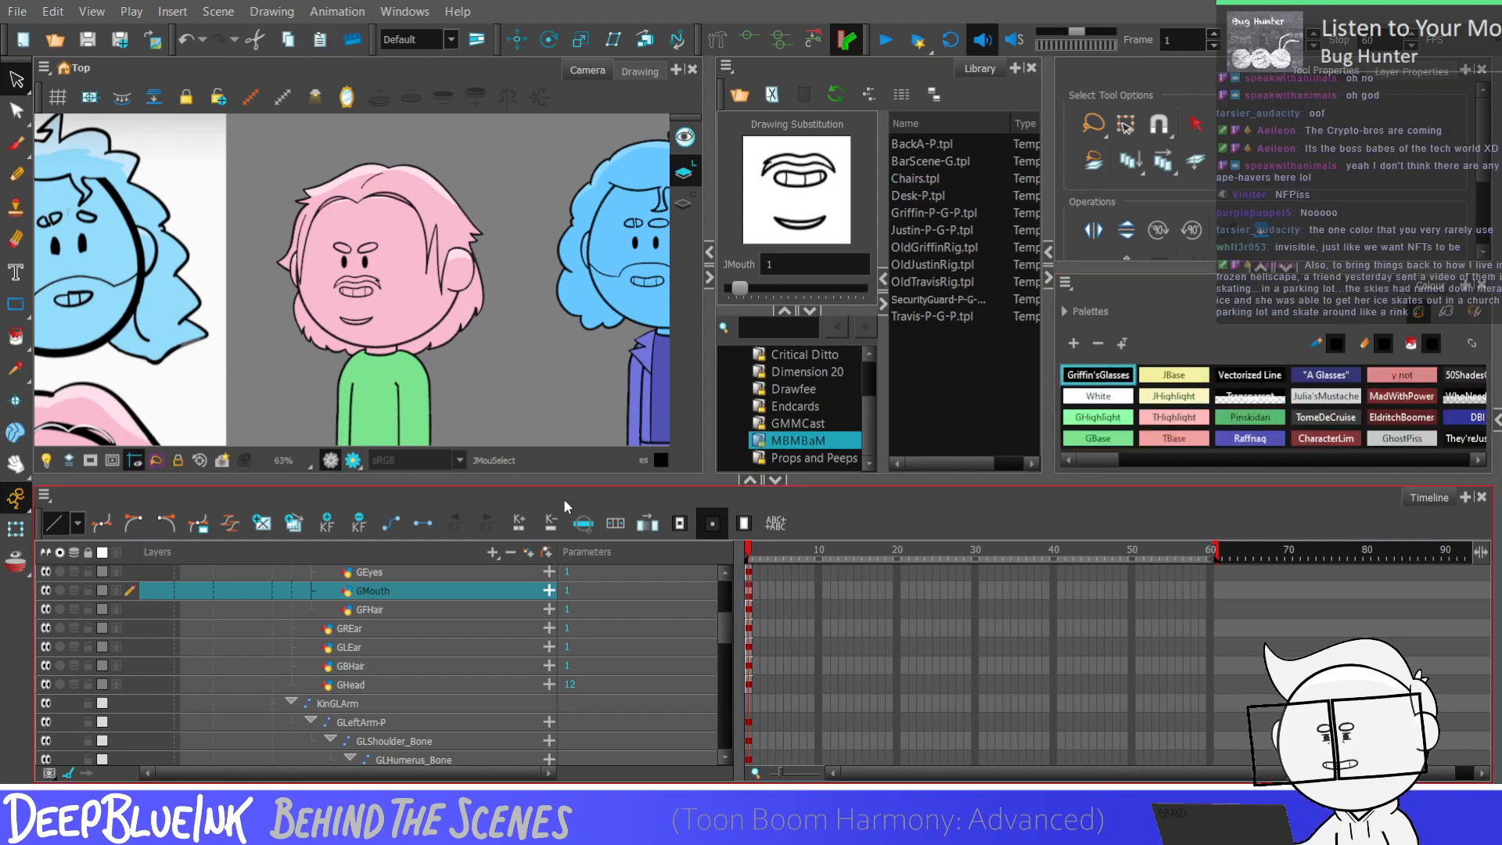
# Step: Check the new smiling mouth on Arin's face close up and against the reference and Danny's rig
pyautogui.scroll(3, 312, 273)
pyautogui.click(350, 335)
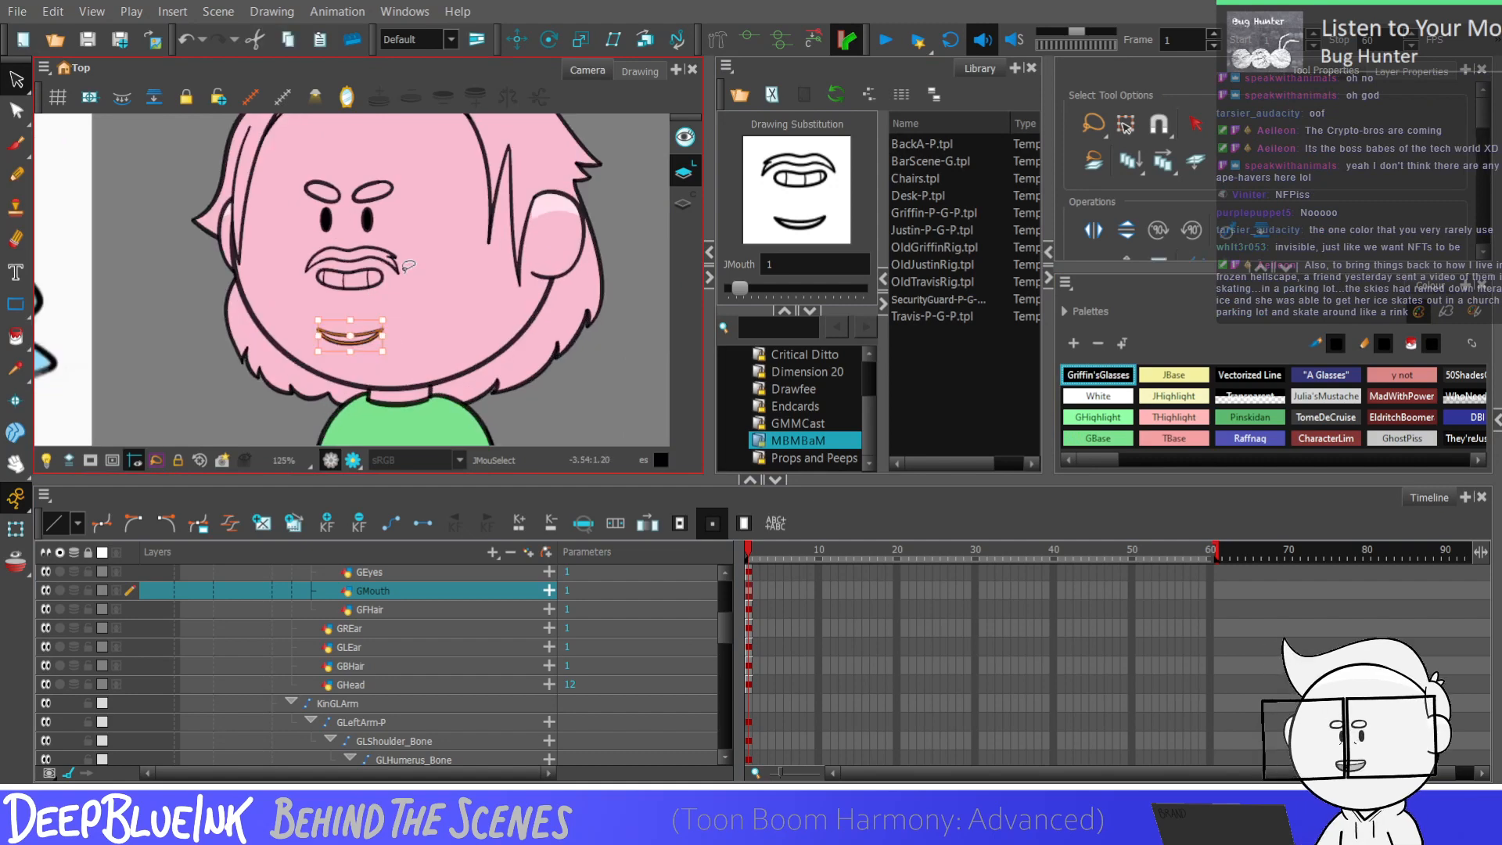
pyautogui.scroll(-1, 409, 266)
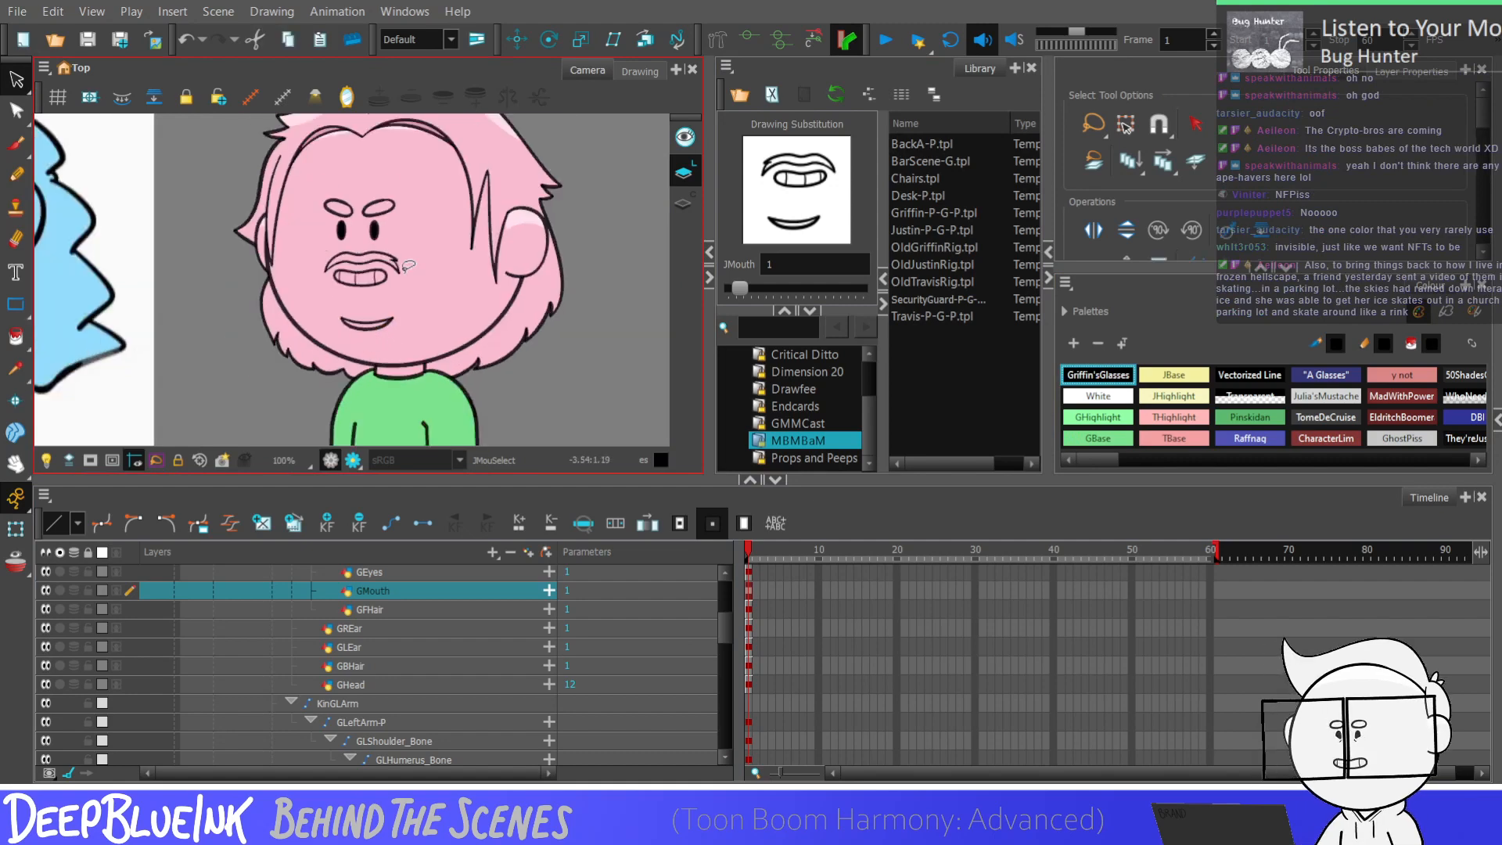
pyautogui.scroll(-6, 409, 266)
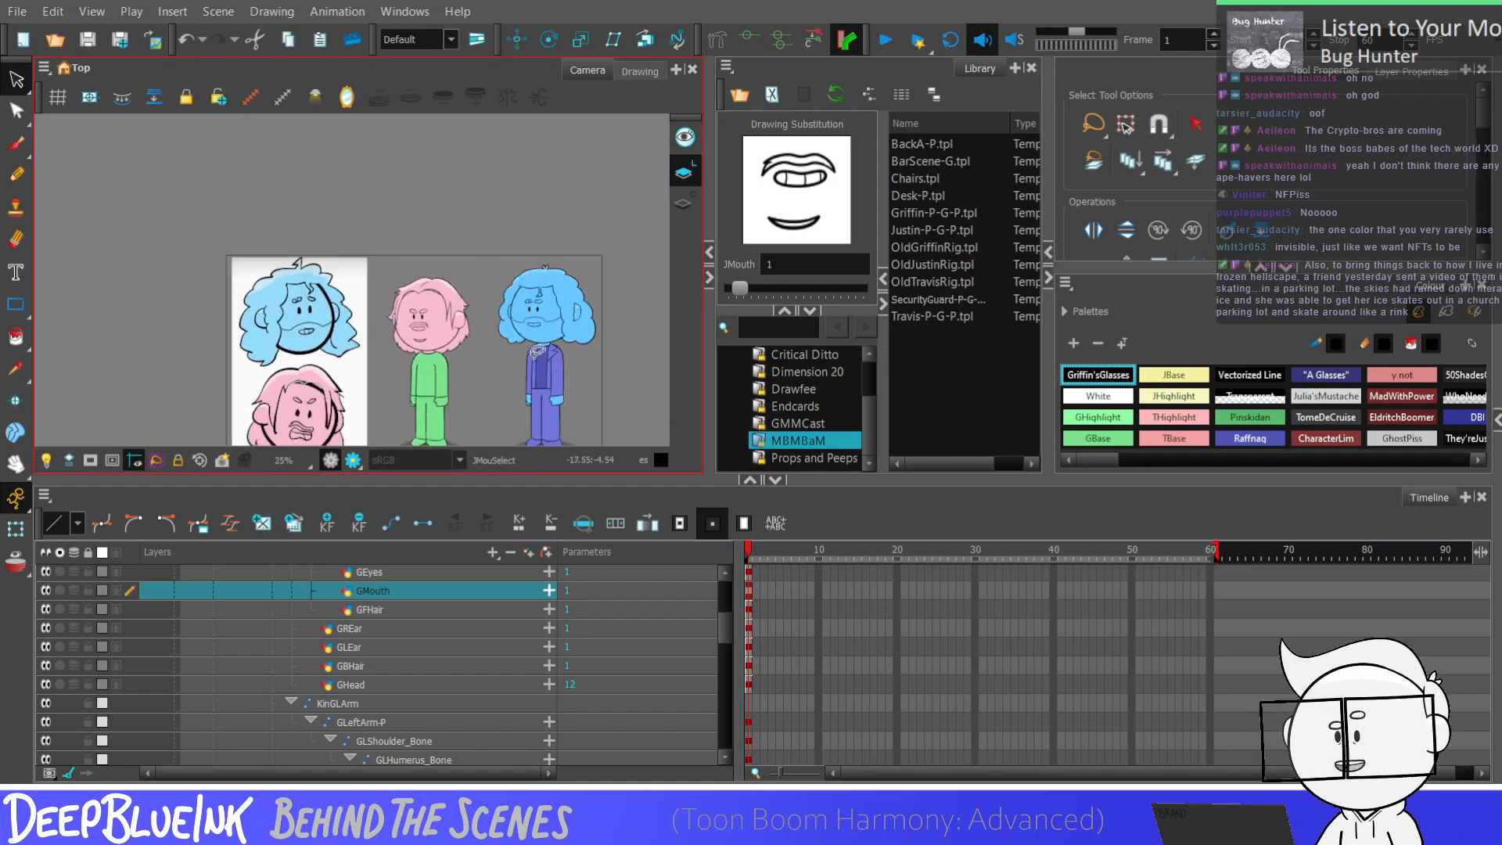
pyautogui.scroll(4, 441, 319)
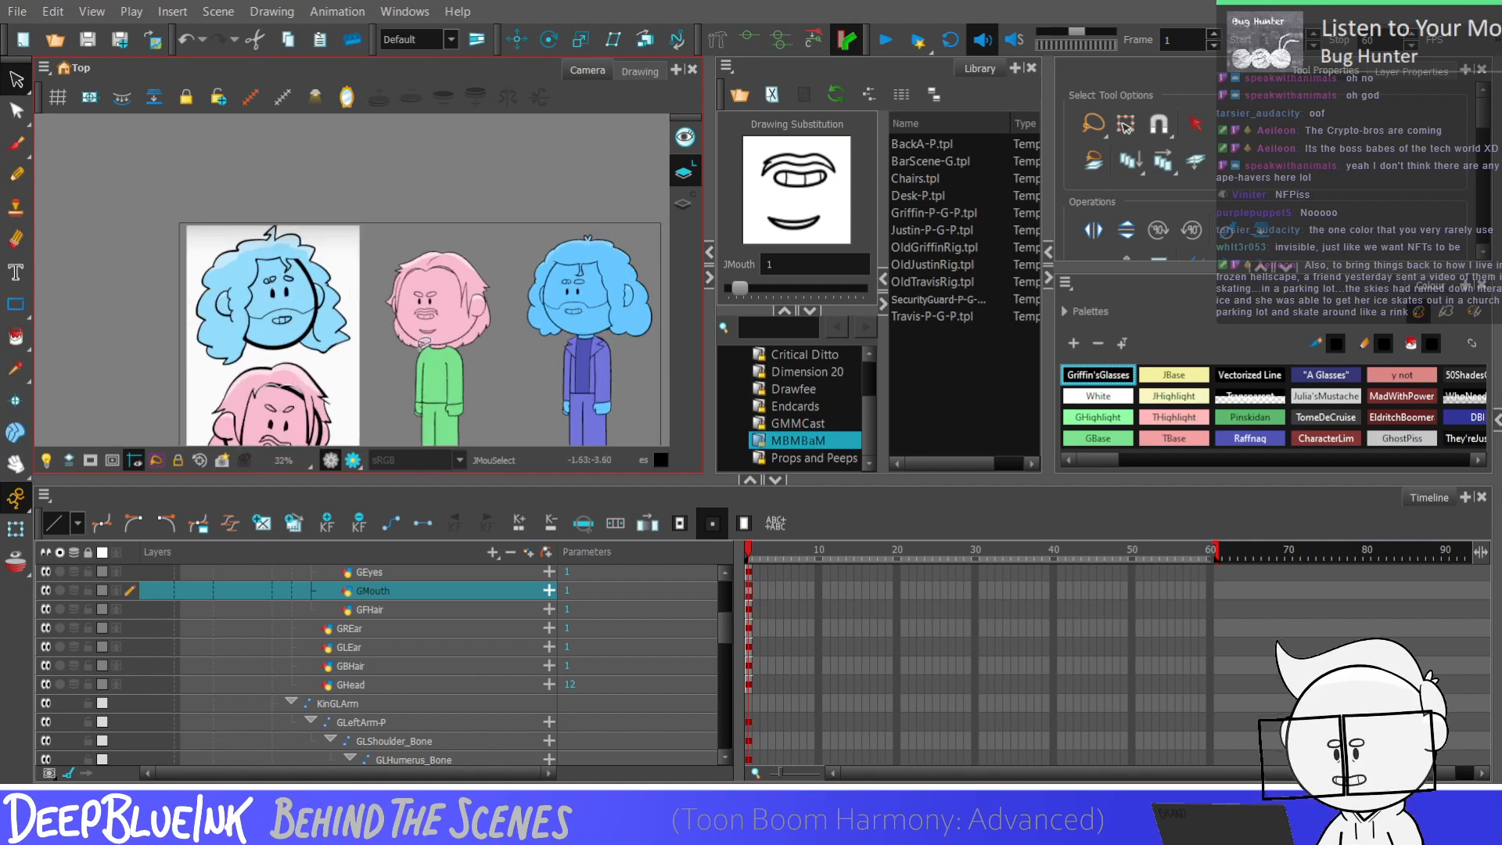
pyautogui.scroll(3, 441, 318)
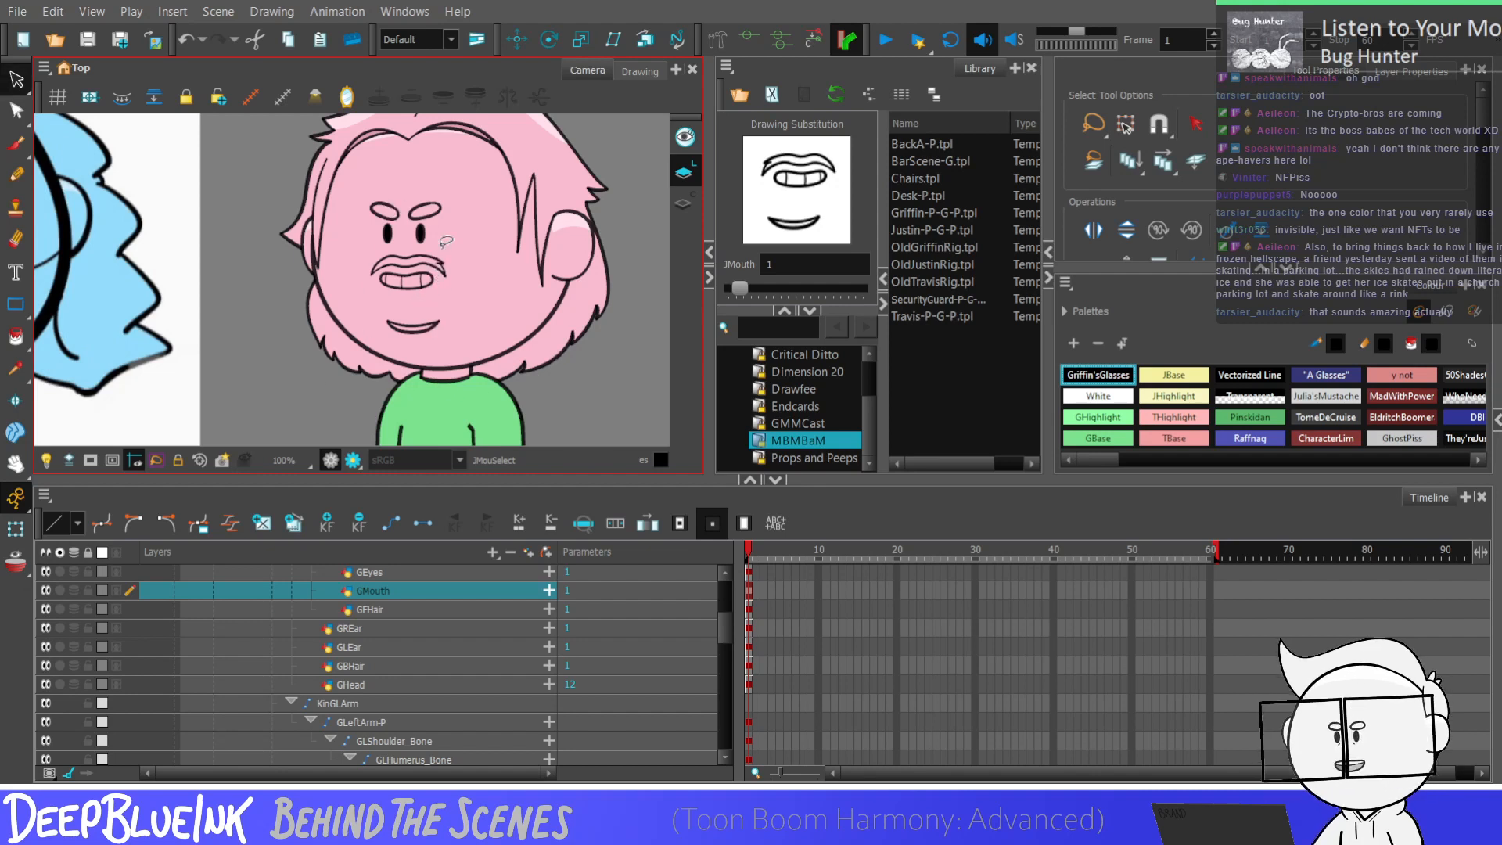
pyautogui.scroll(3, 446, 279)
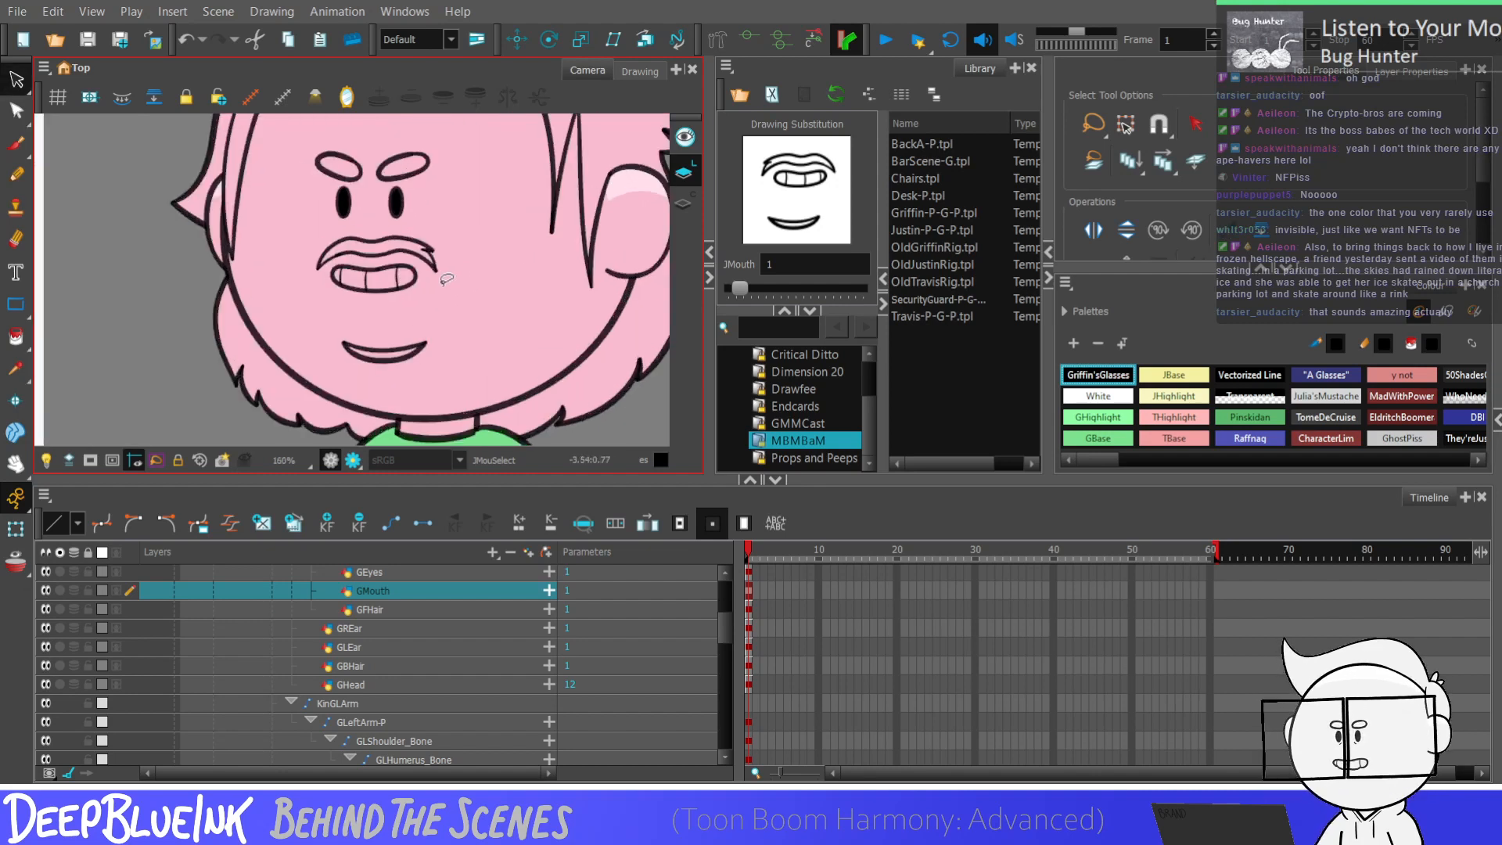
# Step: Copy the moustache and smiling mouth from GMouth drawing 1 and paste them into drawing 2
pyautogui.moveTo(341, 219)
pyautogui.mouseDown()
pyautogui.moveTo(314, 266)
pyautogui.moveTo(492, 267)
pyautogui.moveTo(454, 211)
pyautogui.mouseUp()
pyautogui.moveTo(438, 309)
pyautogui.mouseDown()
pyautogui.moveTo(321, 333)
pyautogui.moveTo(438, 313)
pyautogui.mouseUp()
pyautogui.click(741, 288)
pyautogui.moveTo(743, 285); pyautogui.dragTo(747, 286)
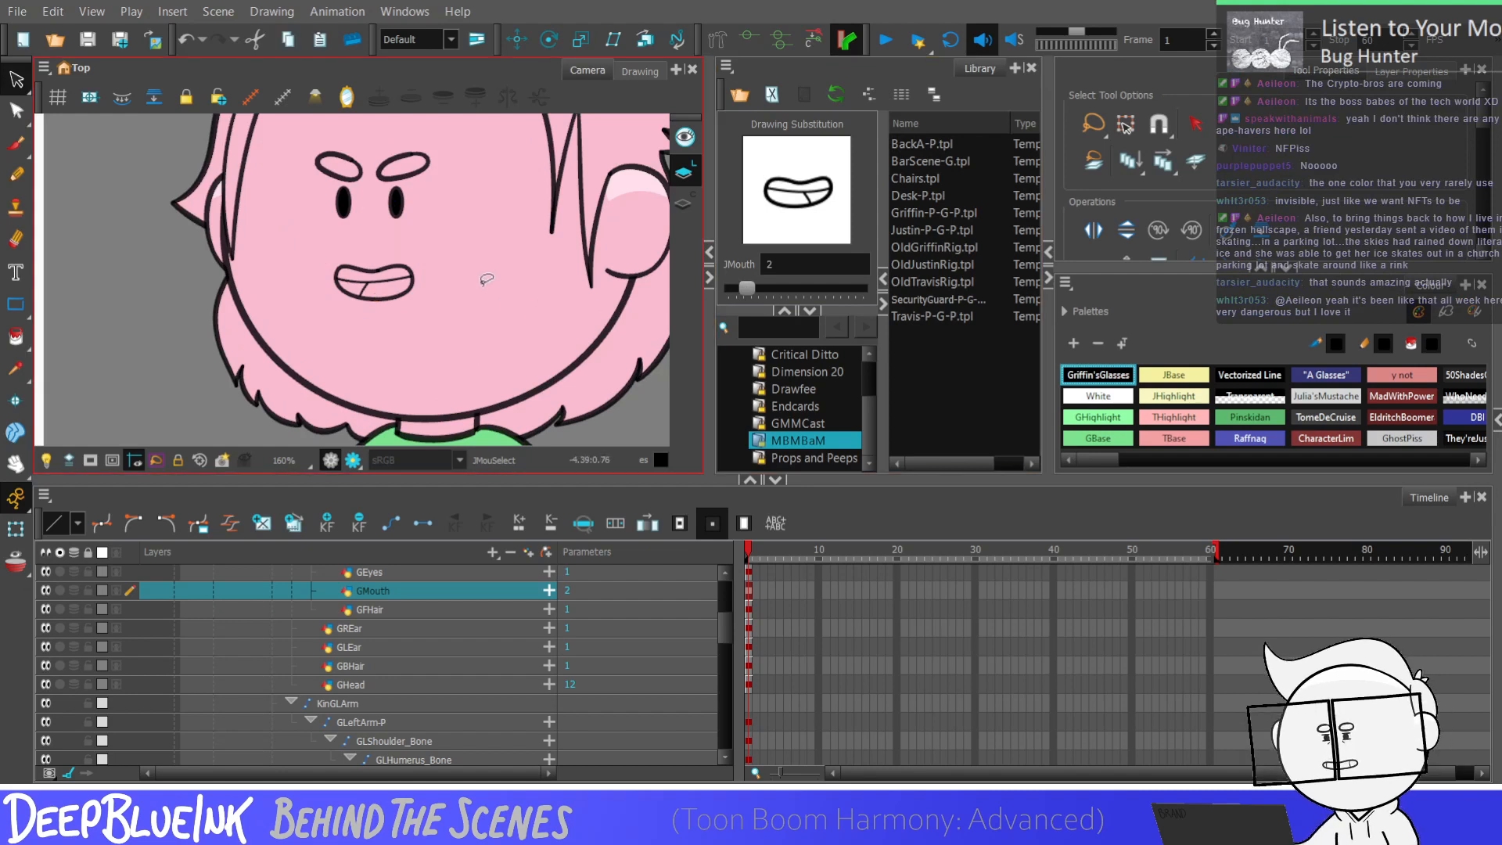
pyautogui.hotkey('ctrl', 'v')
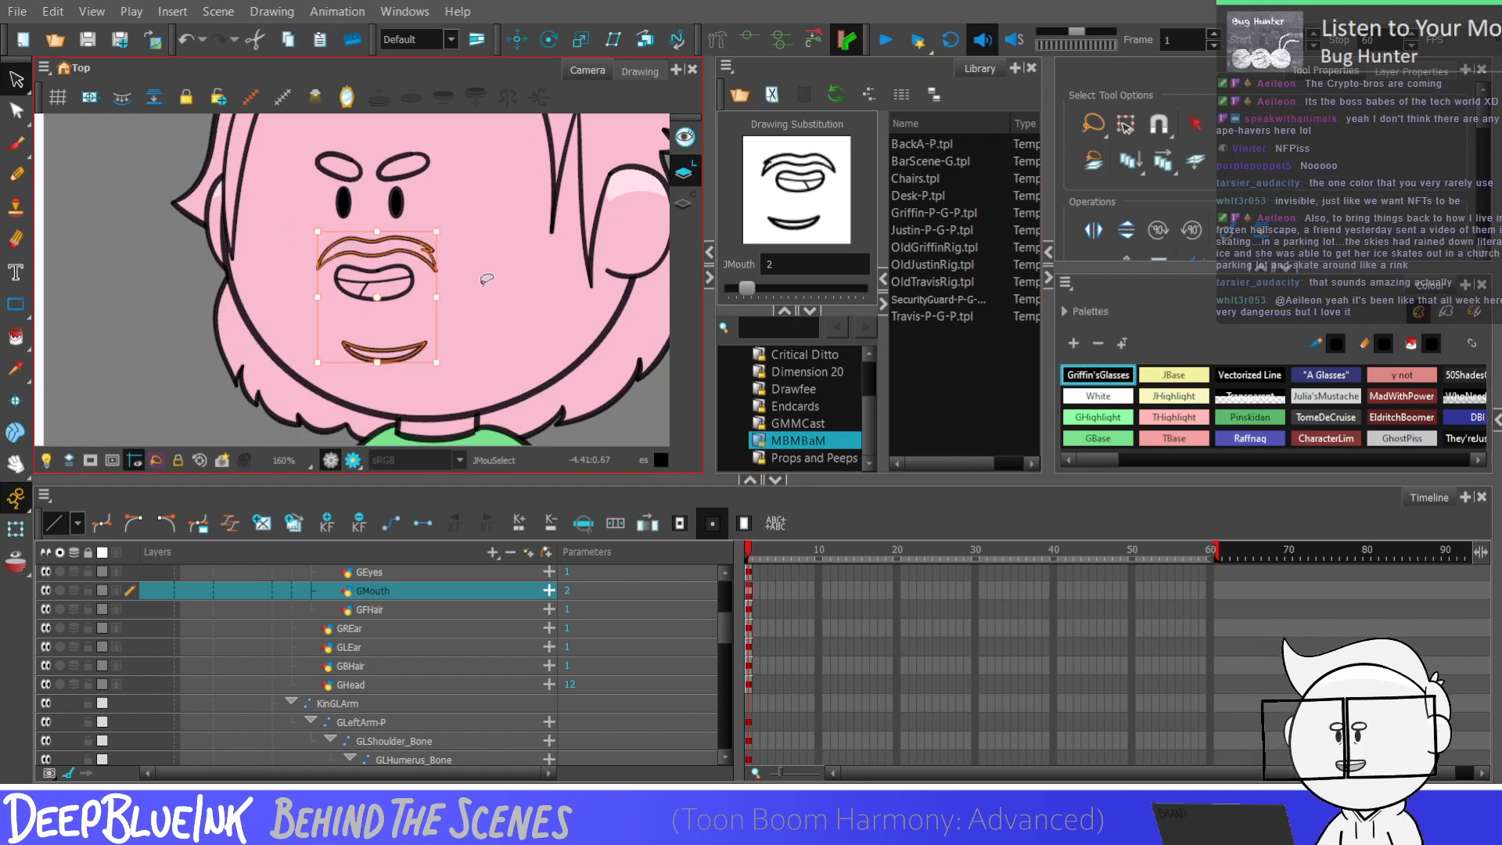
# Step: Select the pasted smiling mouth and compare its placement between GMouth drawings 1 and 2
pyautogui.moveTo(467, 330); pyautogui.dragTo(455, 371)
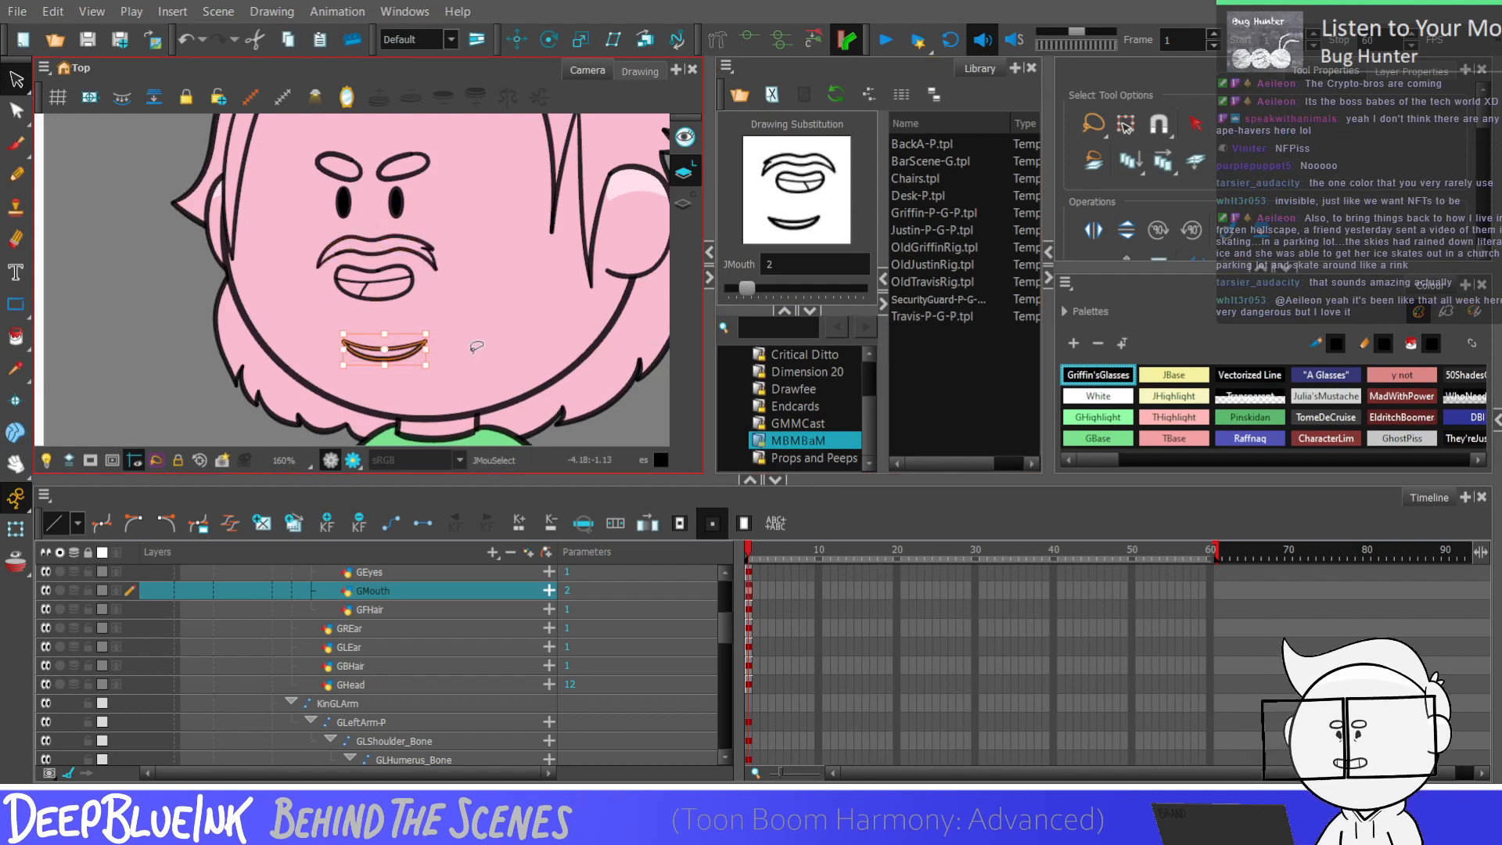
pyautogui.click(572, 320)
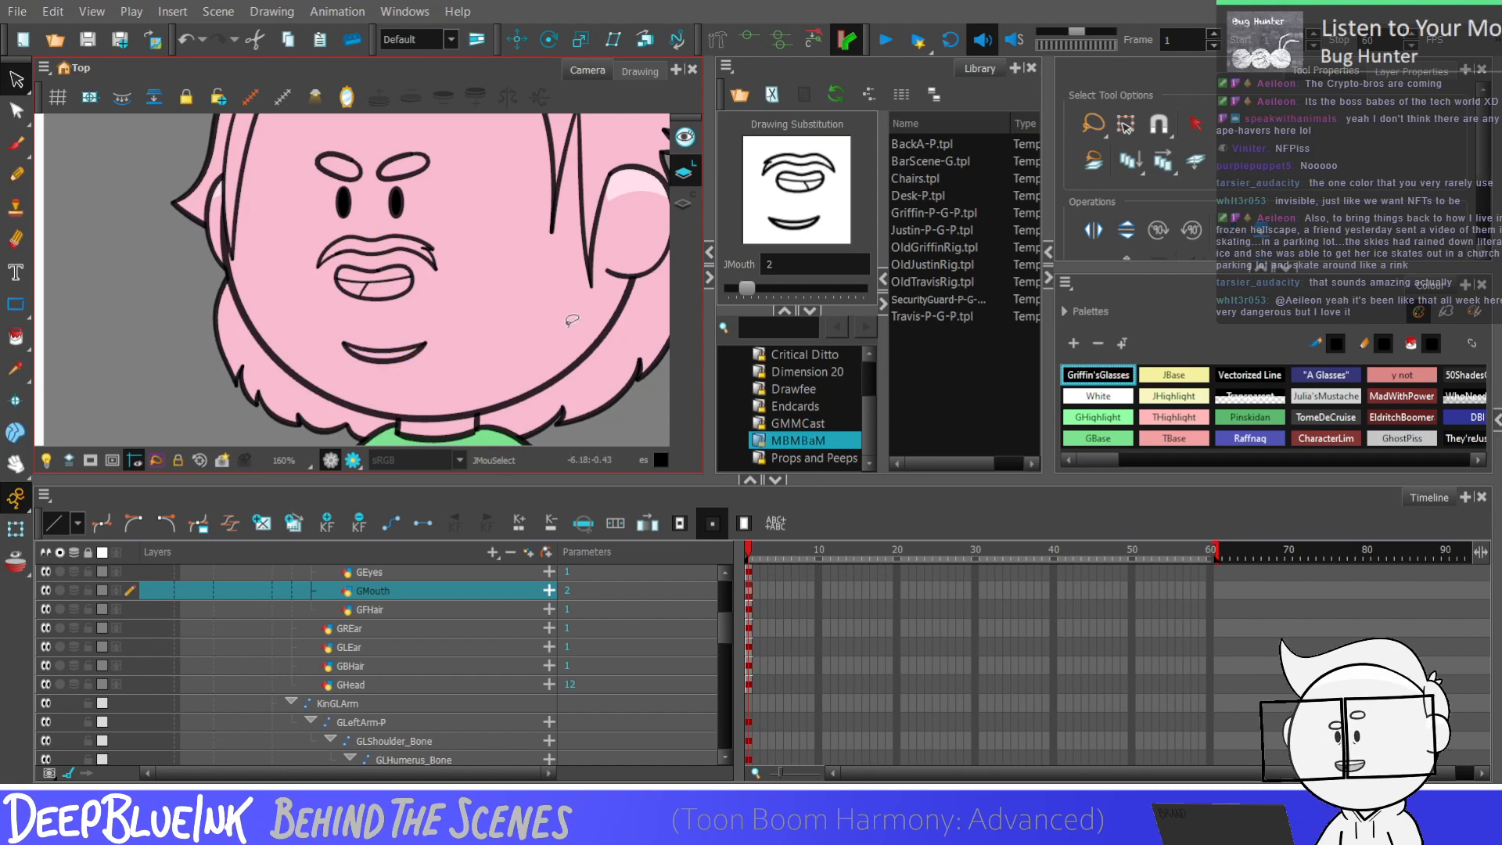
pyautogui.press('-')
pyautogui.press('=')
pyautogui.press('-')
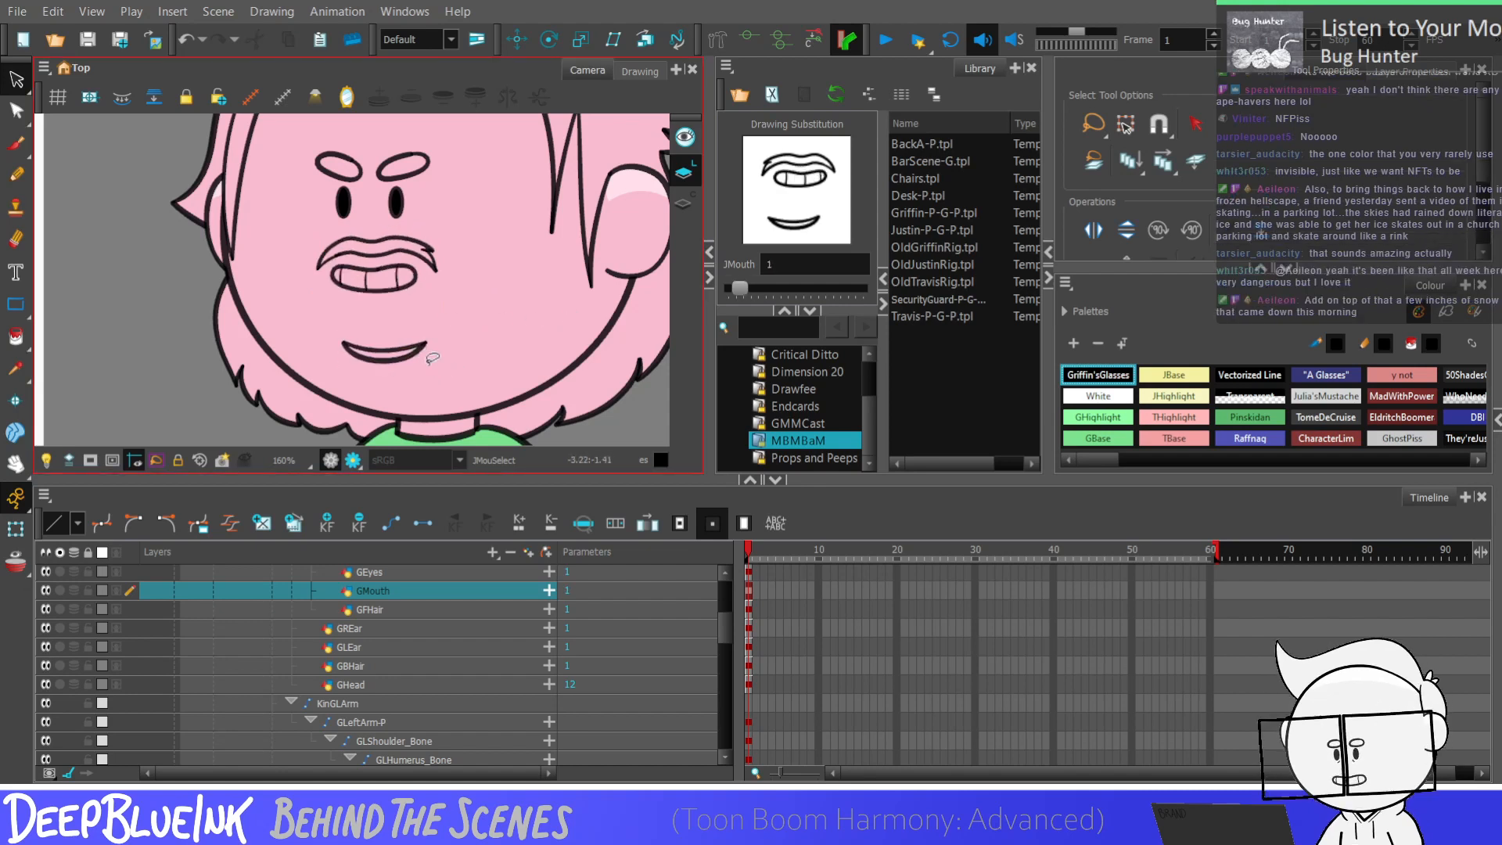
pyautogui.press(']')
pyautogui.press('[')
pyautogui.press(']')
pyautogui.press('[')
pyautogui.press(']')
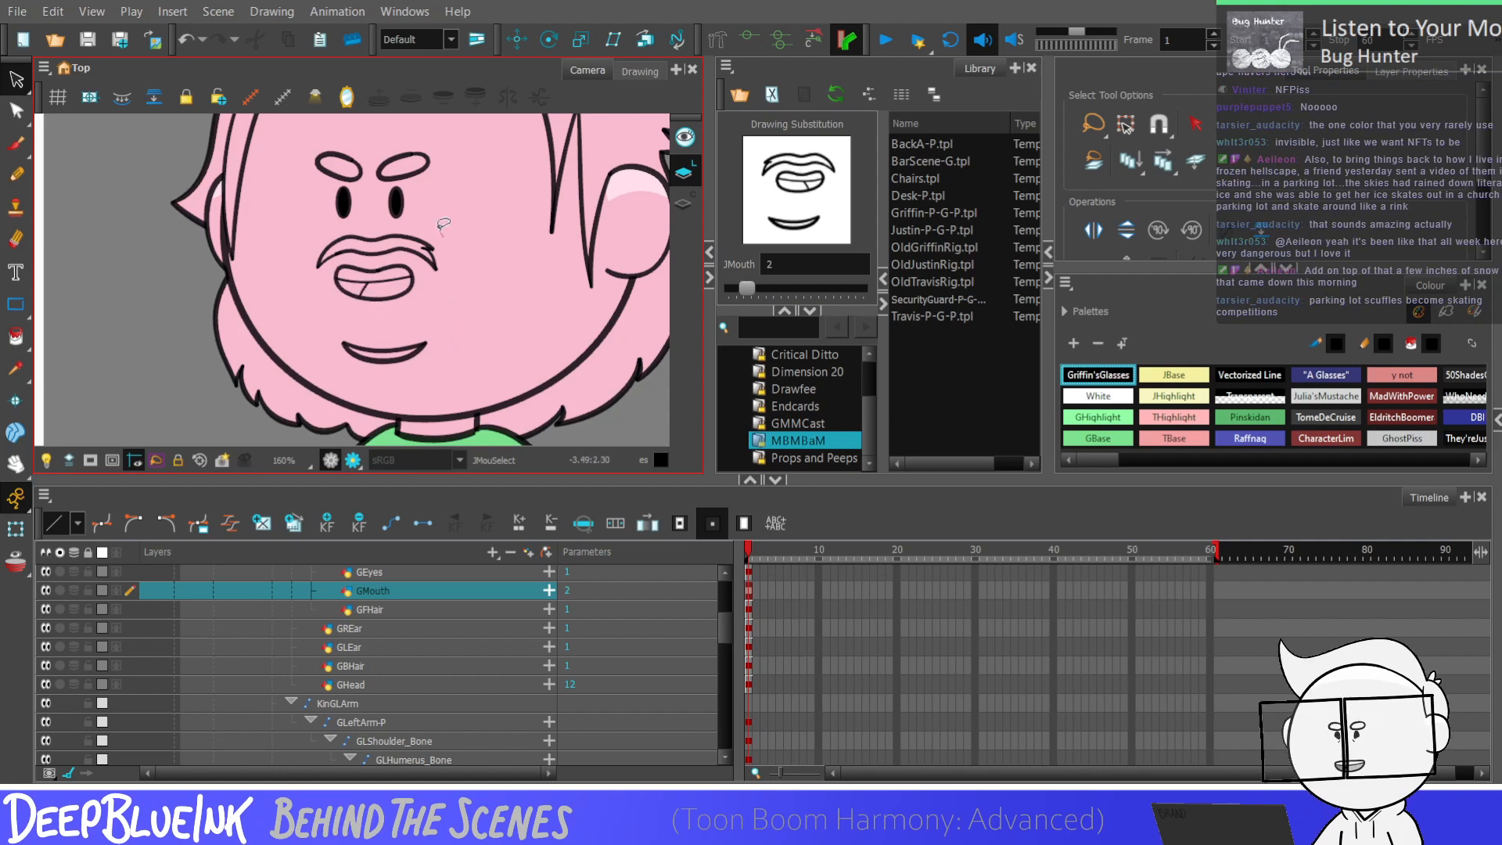
# Step: Select the moustache and the smiling mouth in turn and check their alignment between GMouth drawings 1 and 2
pyautogui.click(448, 230)
pyautogui.moveTo(508, 250)
pyautogui.mouseDown()
pyautogui.moveTo(351, 208)
pyautogui.moveTo(324, 258)
pyautogui.mouseUp()
pyautogui.press('Escape')
pyautogui.press('[')
pyautogui.press(']')
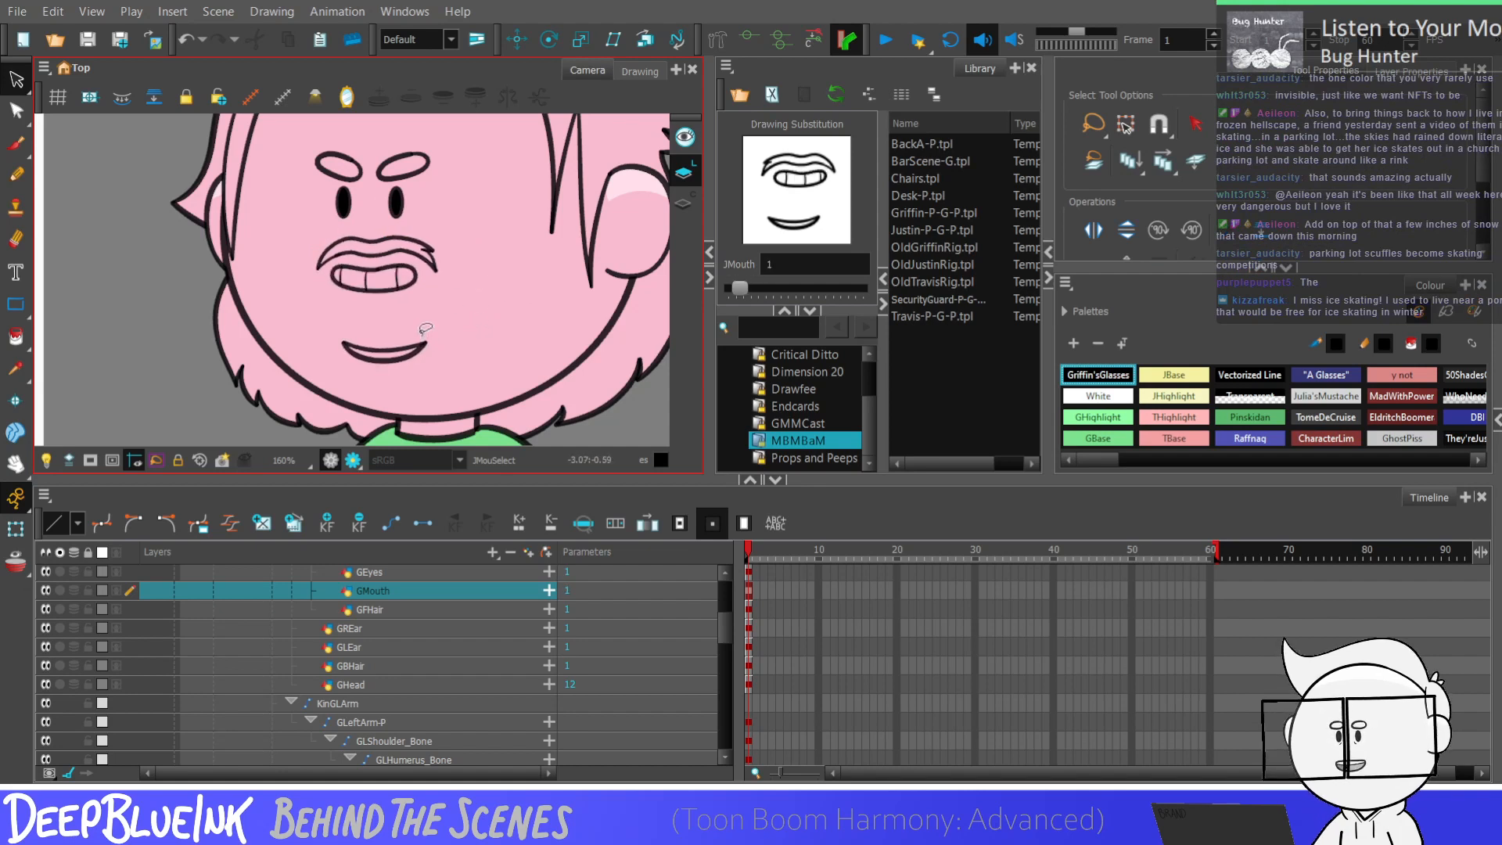
pyautogui.moveTo(427, 334); pyautogui.dragTo(428, 337)
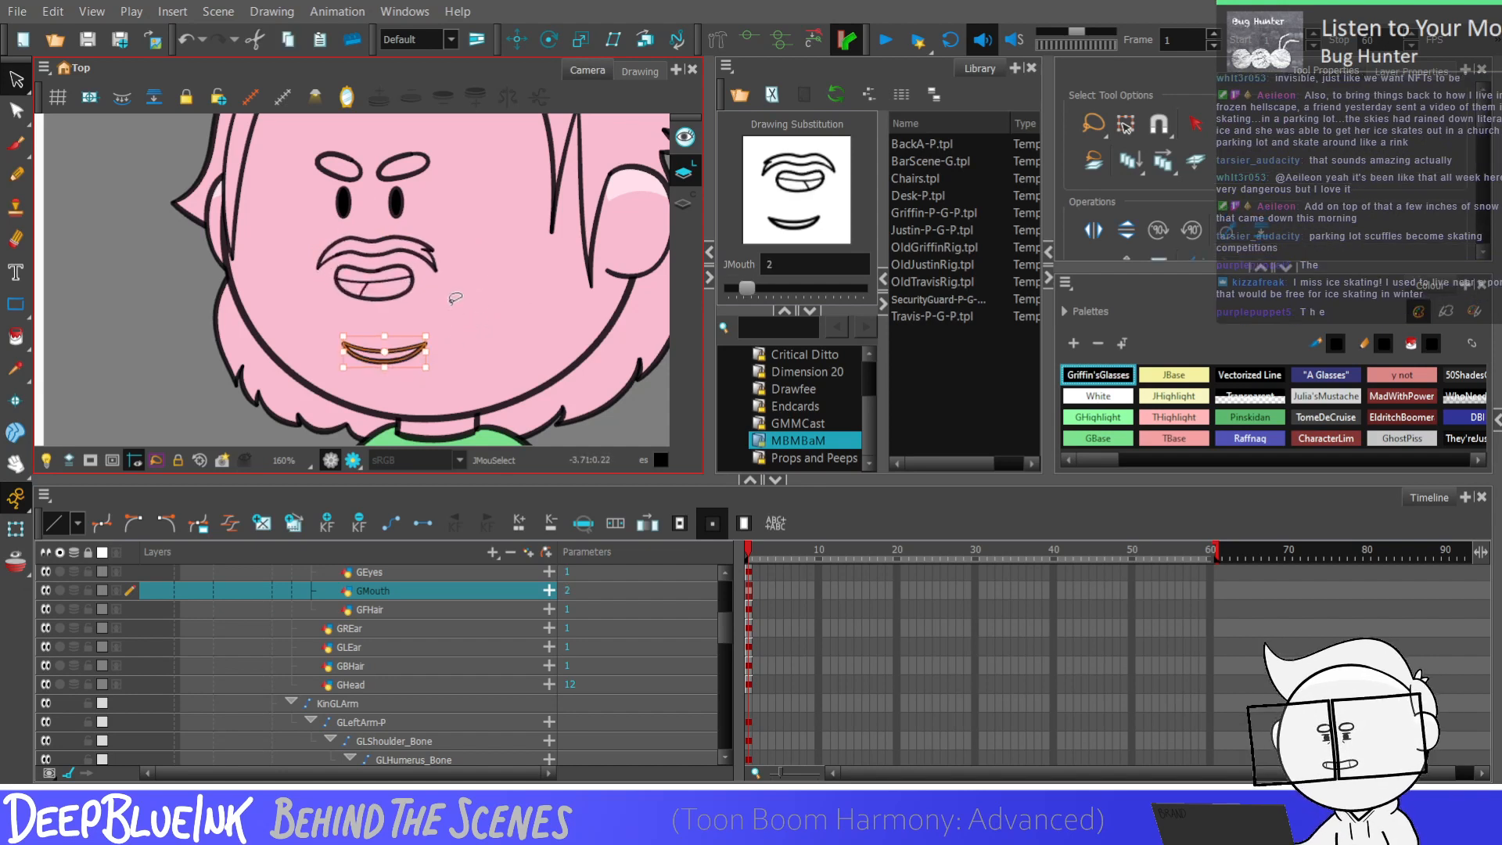
pyautogui.press('Escape')
pyautogui.press('[')
pyautogui.press(']')
pyautogui.press(']')
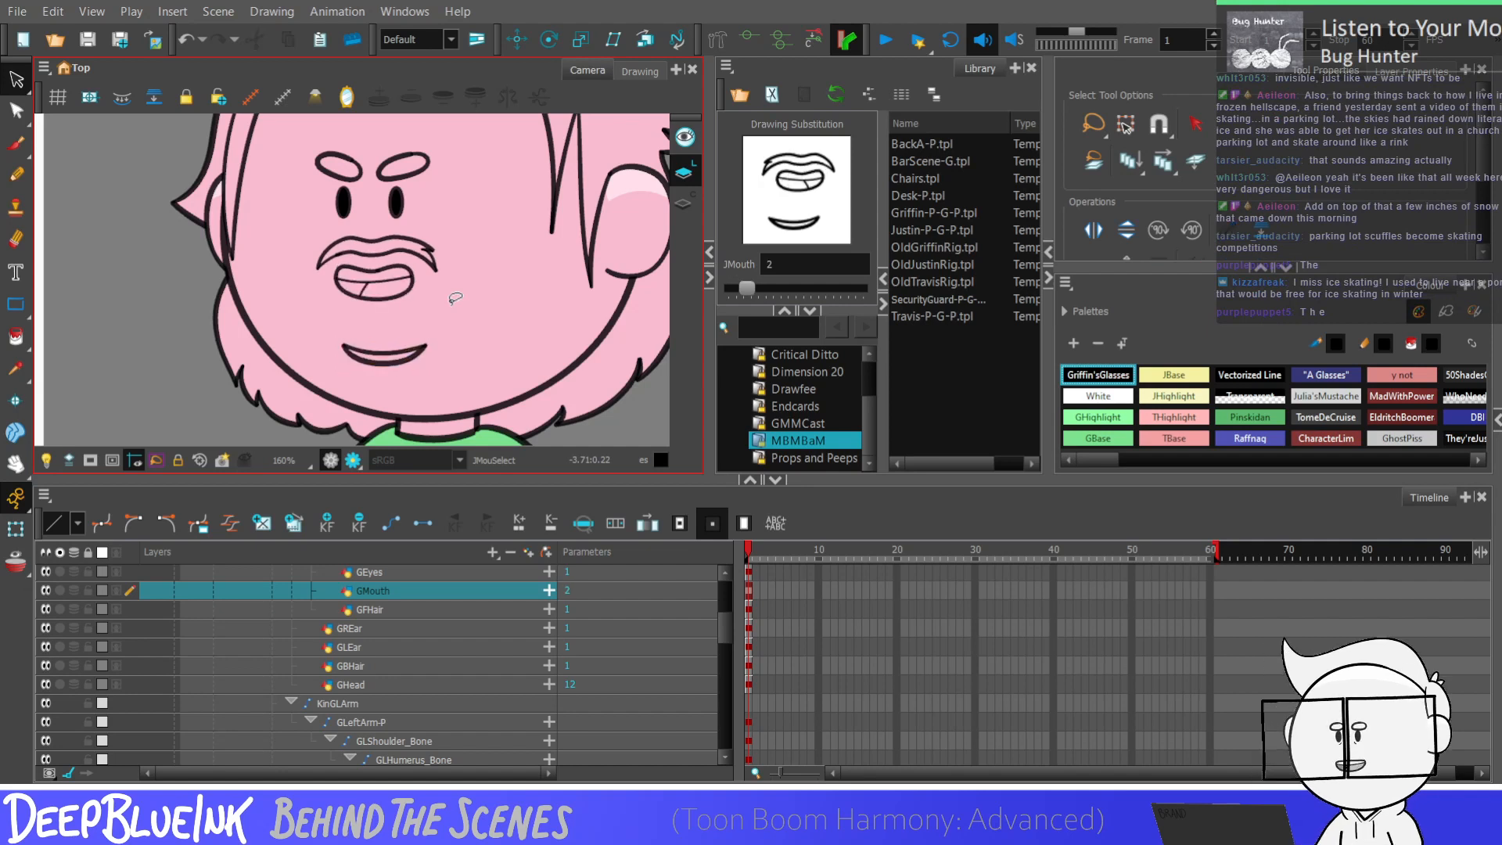
# Step: Paste the moustache and smiling mouth into GMouth drawing 3, around its closed line mouth
pyautogui.hotkey('ctrl', 'v')
pyautogui.hotkey('ctrl', 'z')
pyautogui.hotkey('ctrl', 'v')
pyautogui.press('Escape')
pyautogui.moveTo(754, 288)
pyautogui.mouseDown()
pyautogui.moveTo(740, 291)
pyautogui.moveTo(754, 289)
pyautogui.mouseUp()
pyautogui.moveTo(368, 219)
pyautogui.mouseDown()
pyautogui.moveTo(317, 249)
pyautogui.moveTo(434, 267)
pyautogui.moveTo(466, 246)
pyautogui.moveTo(469, 274)
pyautogui.mouseUp()
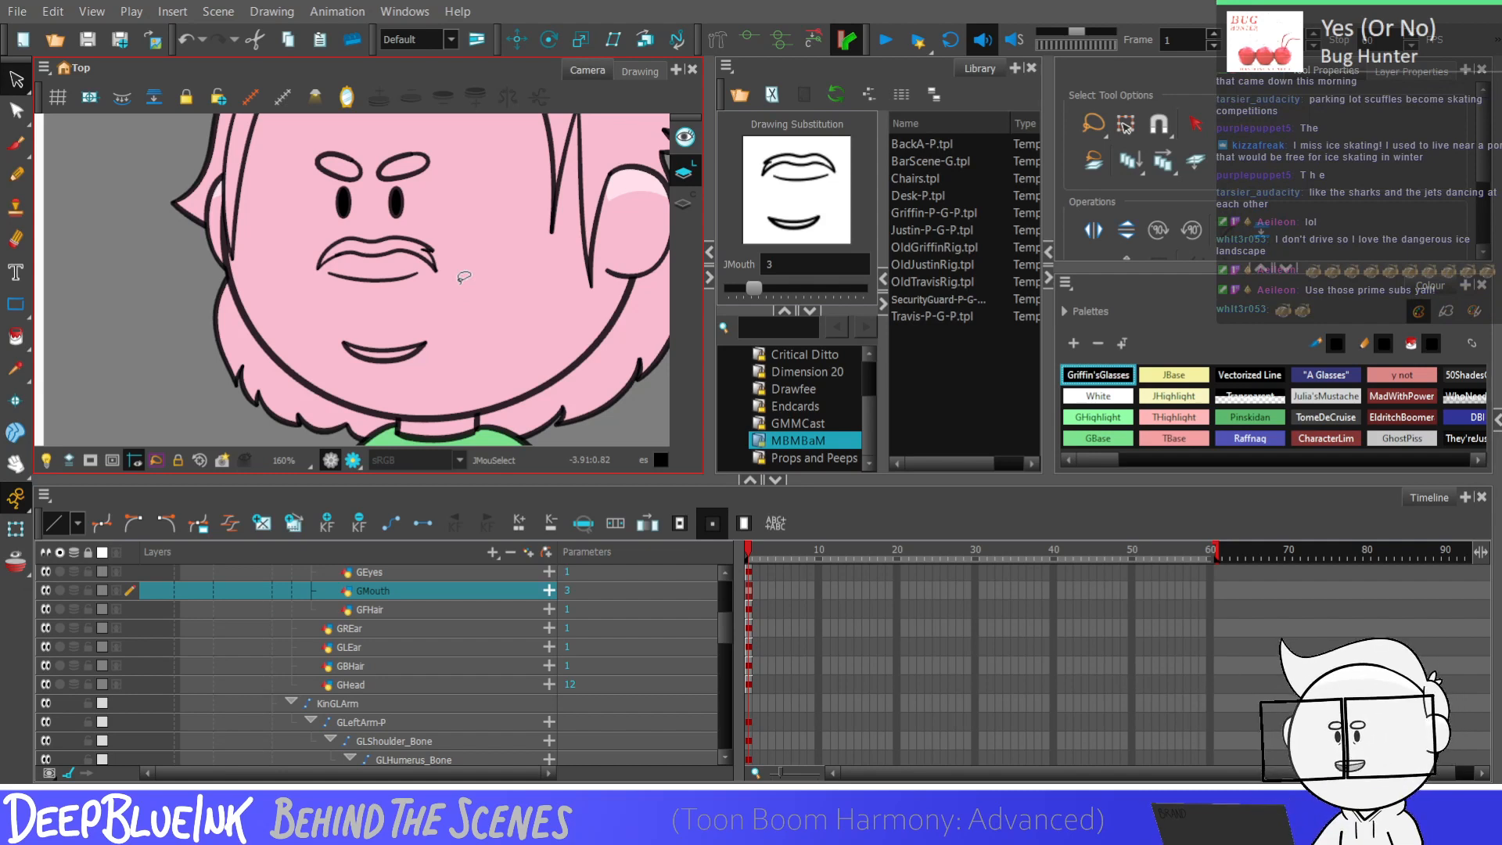
pyautogui.moveTo(752, 289)
pyautogui.mouseDown()
pyautogui.moveTo(738, 289)
pyautogui.moveTo(754, 289)
pyautogui.mouseUp()
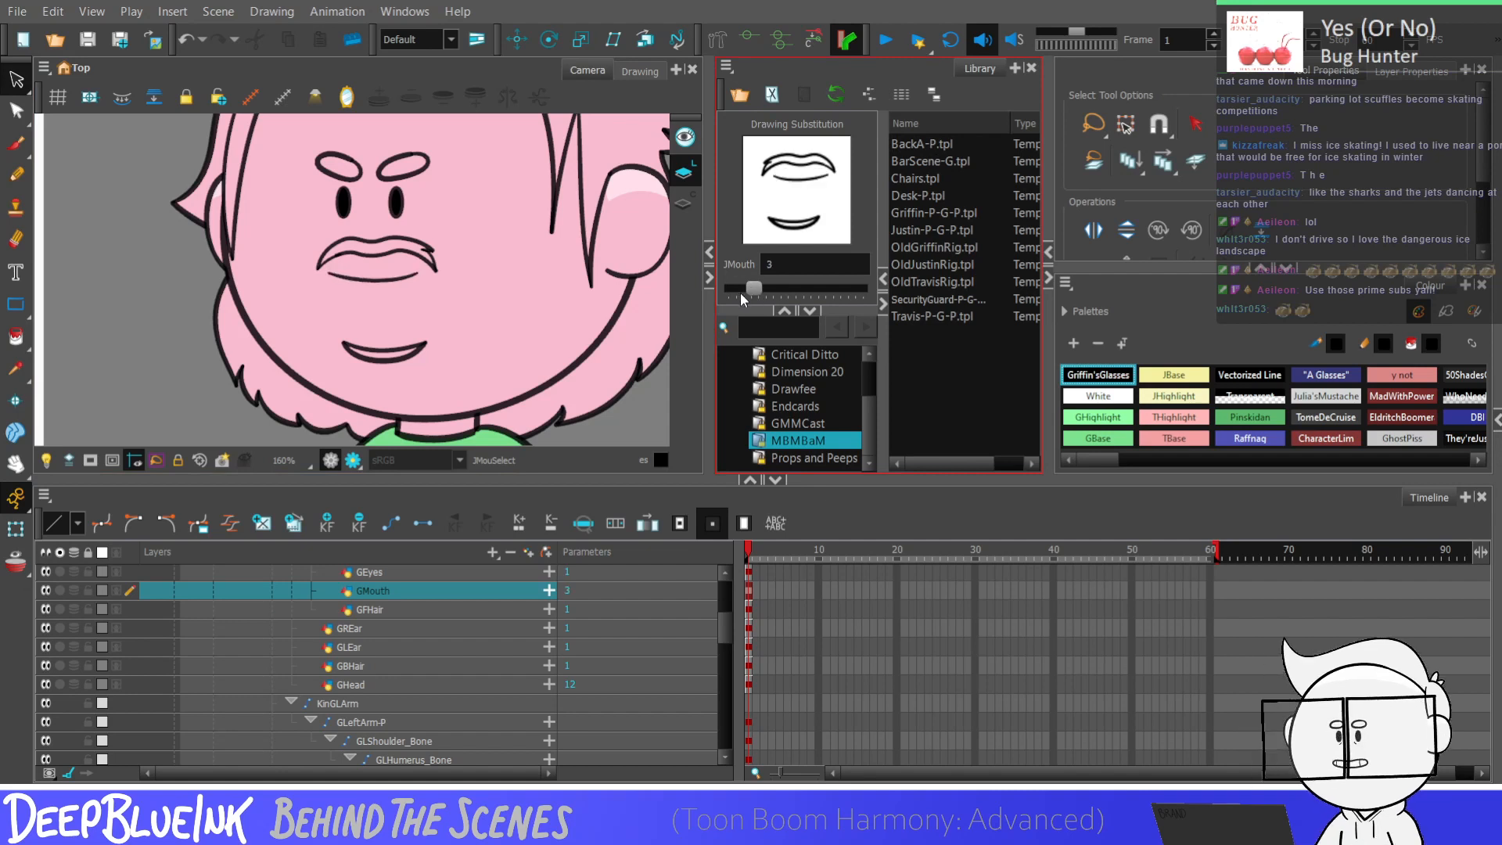
# Step: Copy the moustache and smiling mouth from GMouth drawing 3 and paste them into drawing 4, around its circle mouth
pyautogui.moveTo(333, 270)
pyautogui.mouseDown()
pyautogui.moveTo(308, 227)
pyautogui.moveTo(321, 262)
pyautogui.mouseUp()
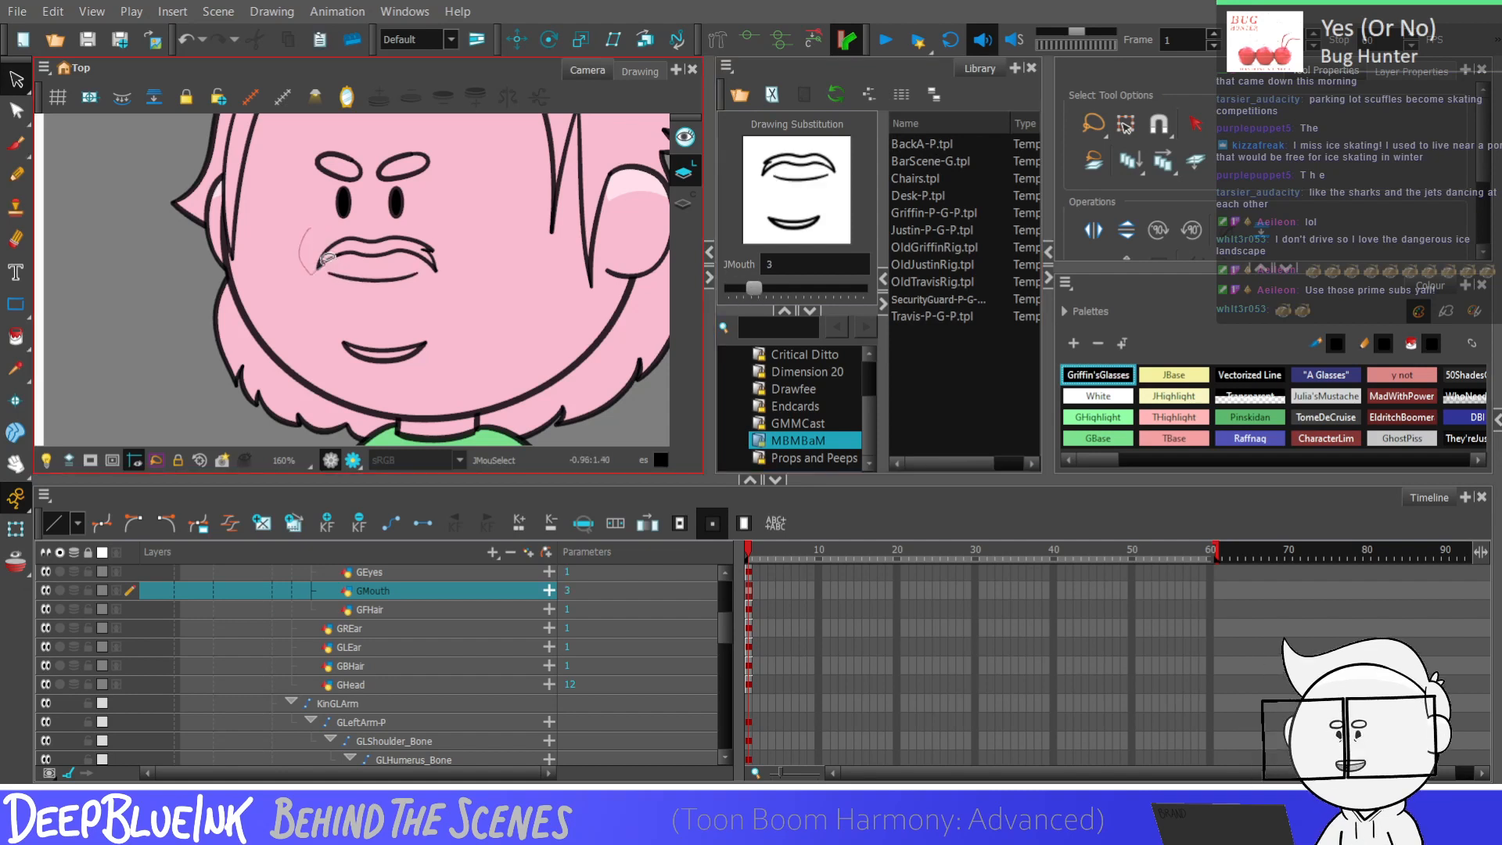
pyautogui.moveTo(419, 256)
pyautogui.mouseDown()
pyautogui.moveTo(459, 242)
pyautogui.moveTo(313, 229)
pyautogui.mouseUp()
pyautogui.moveTo(420, 282)
pyautogui.mouseDown()
pyautogui.moveTo(386, 312)
pyautogui.moveTo(470, 334)
pyautogui.mouseUp()
pyautogui.click(485, 348)
pyautogui.press('=')
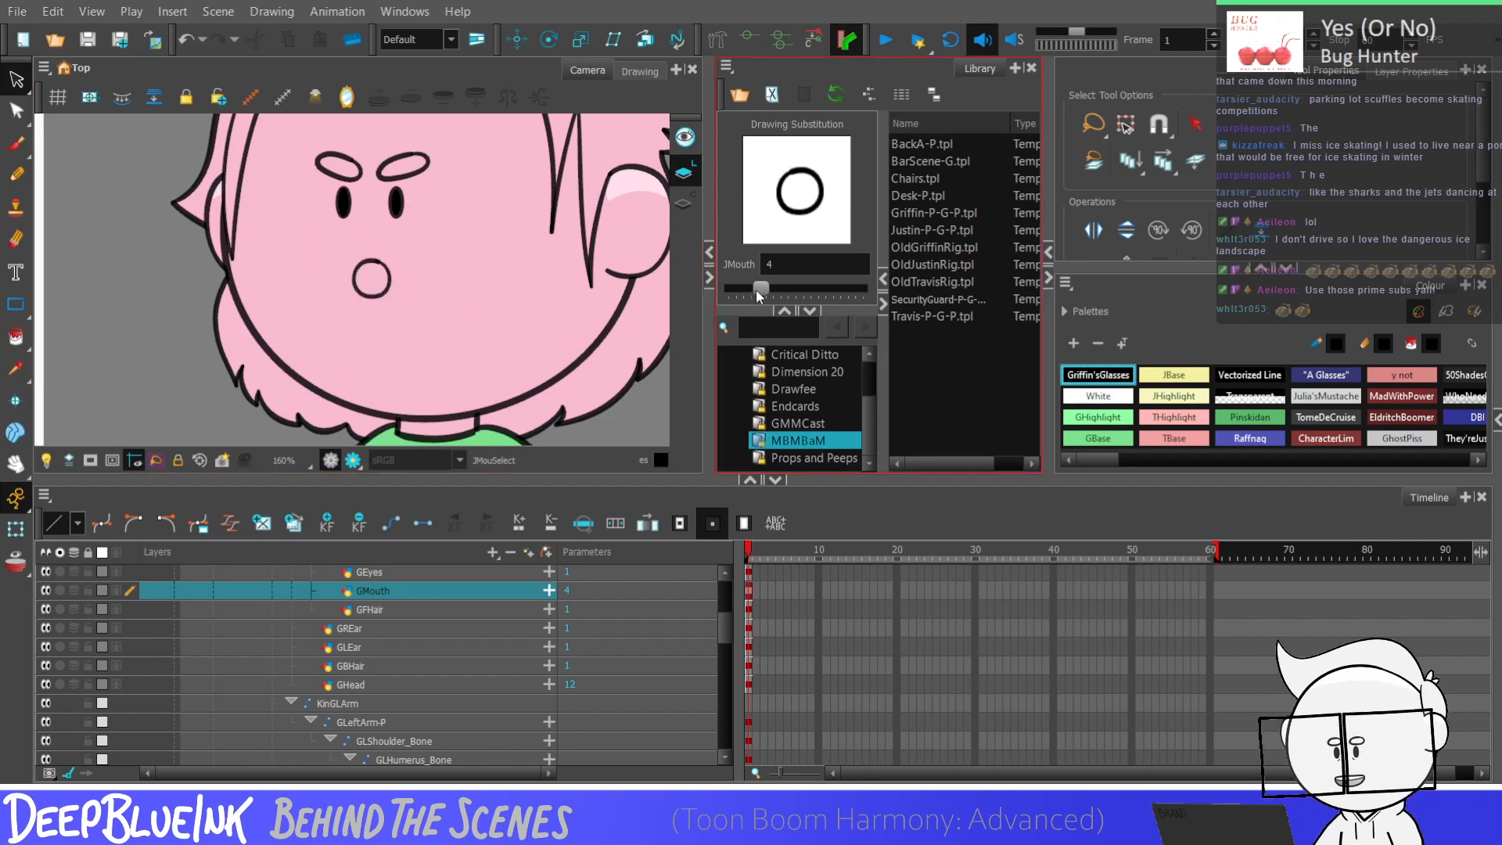
pyautogui.hotkey('ctrl', 'z')
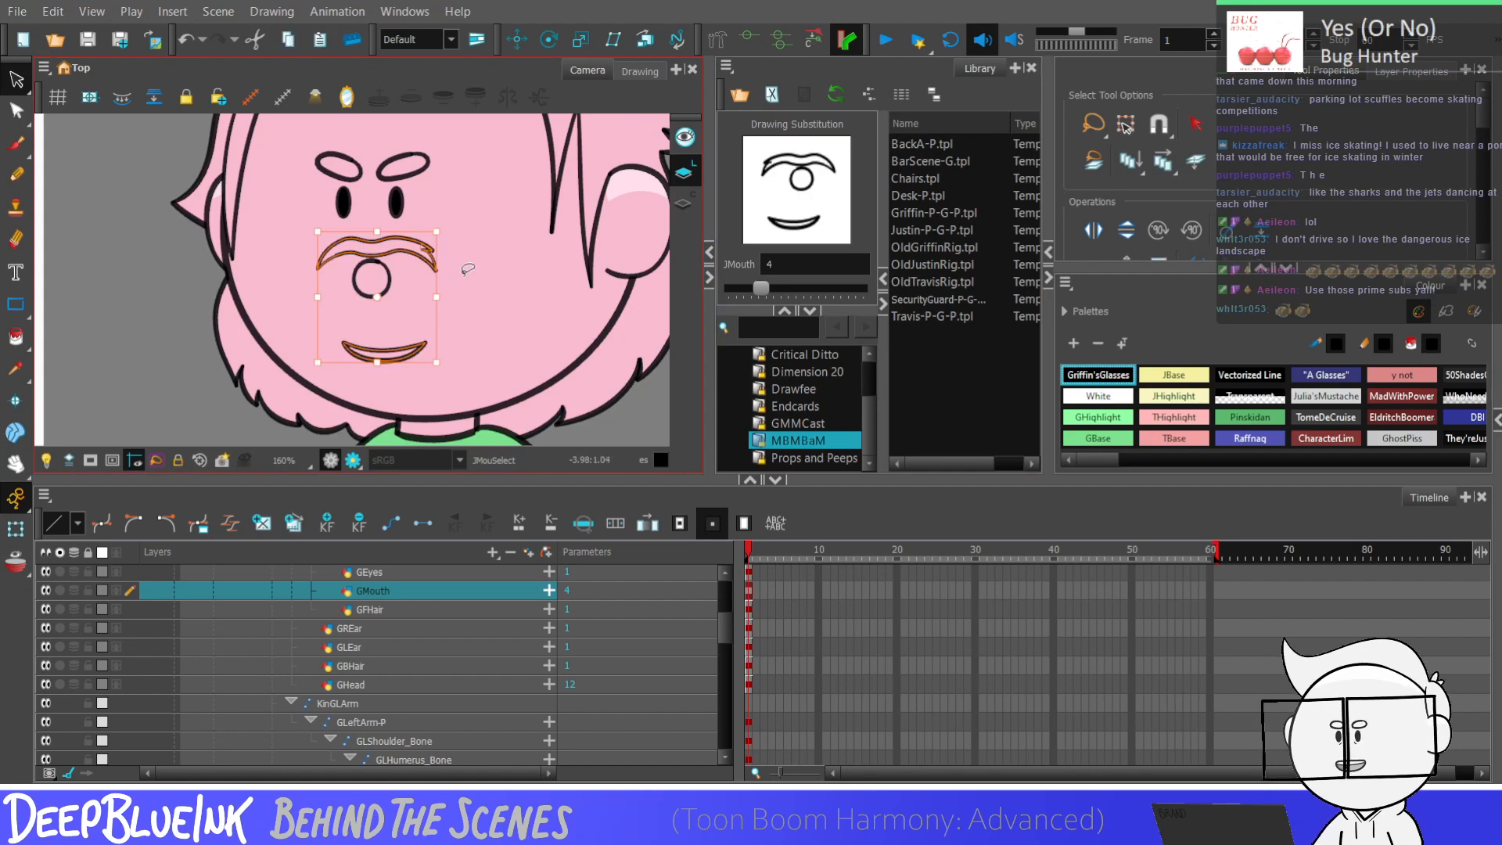
# Step: Try to nudge the pasted moustache in GMouth drawing 4 slightly upward, away from the circle mouth
pyautogui.moveTo(468, 269)
pyautogui.mouseDown()
pyautogui.moveTo(456, 219)
pyautogui.moveTo(480, 239)
pyautogui.mouseUp()
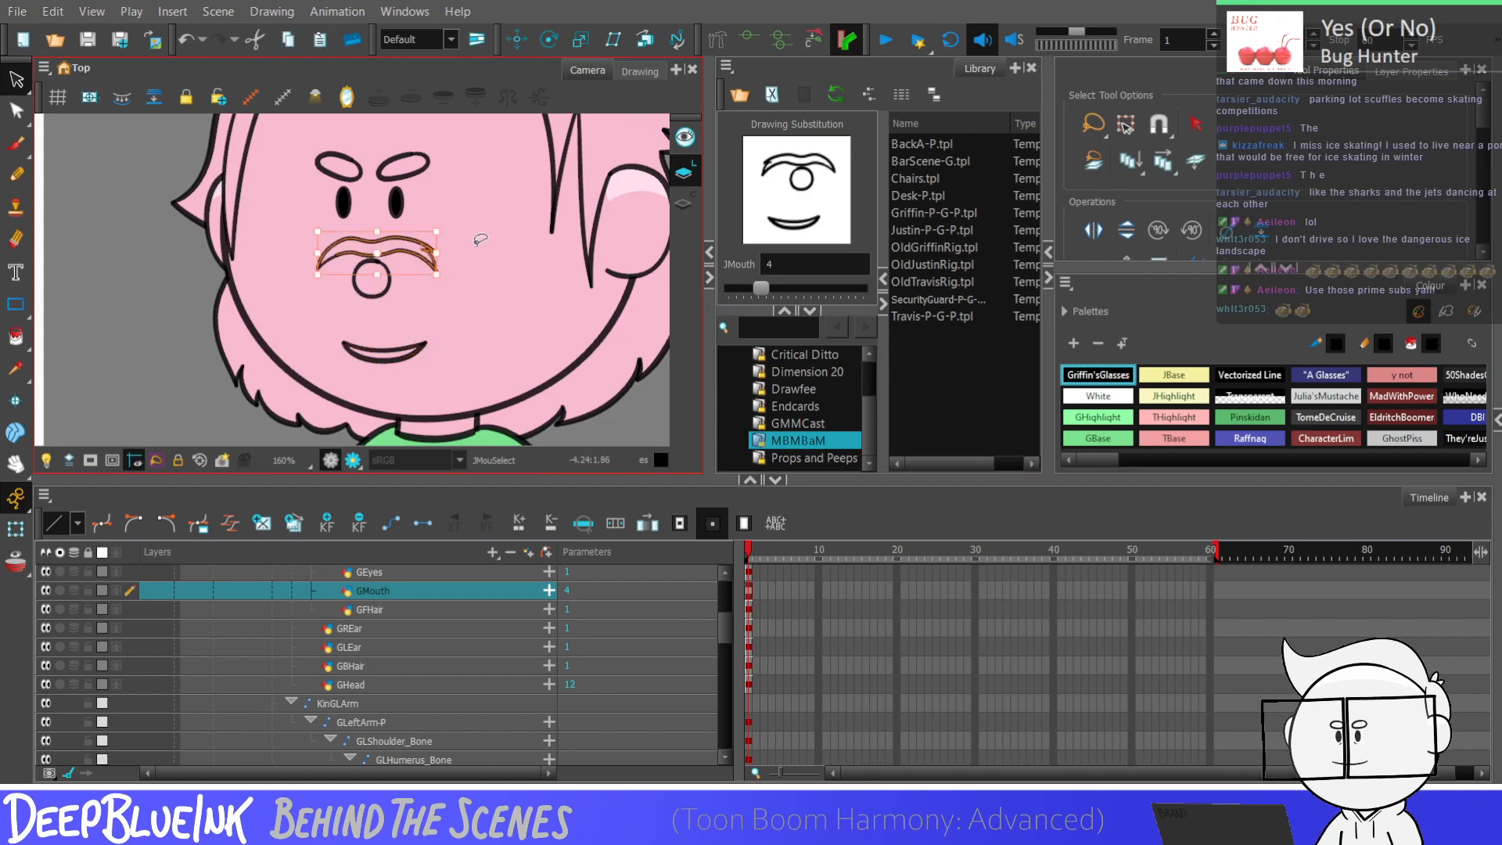
pyautogui.press('Up')
pyautogui.press('Up')
pyautogui.press('Up')
pyautogui.press('Up')
pyautogui.press('Up')
pyautogui.hotkey('ctrl', 'z')
pyautogui.hotkey('ctrl', 'z')
pyautogui.hotkey('ctrl', 'z')
pyautogui.hotkey('ctrl', 'z')
pyautogui.hotkey('ctrl', 'z')
pyautogui.press('Up')
pyautogui.press('Up')
pyautogui.press('Up')
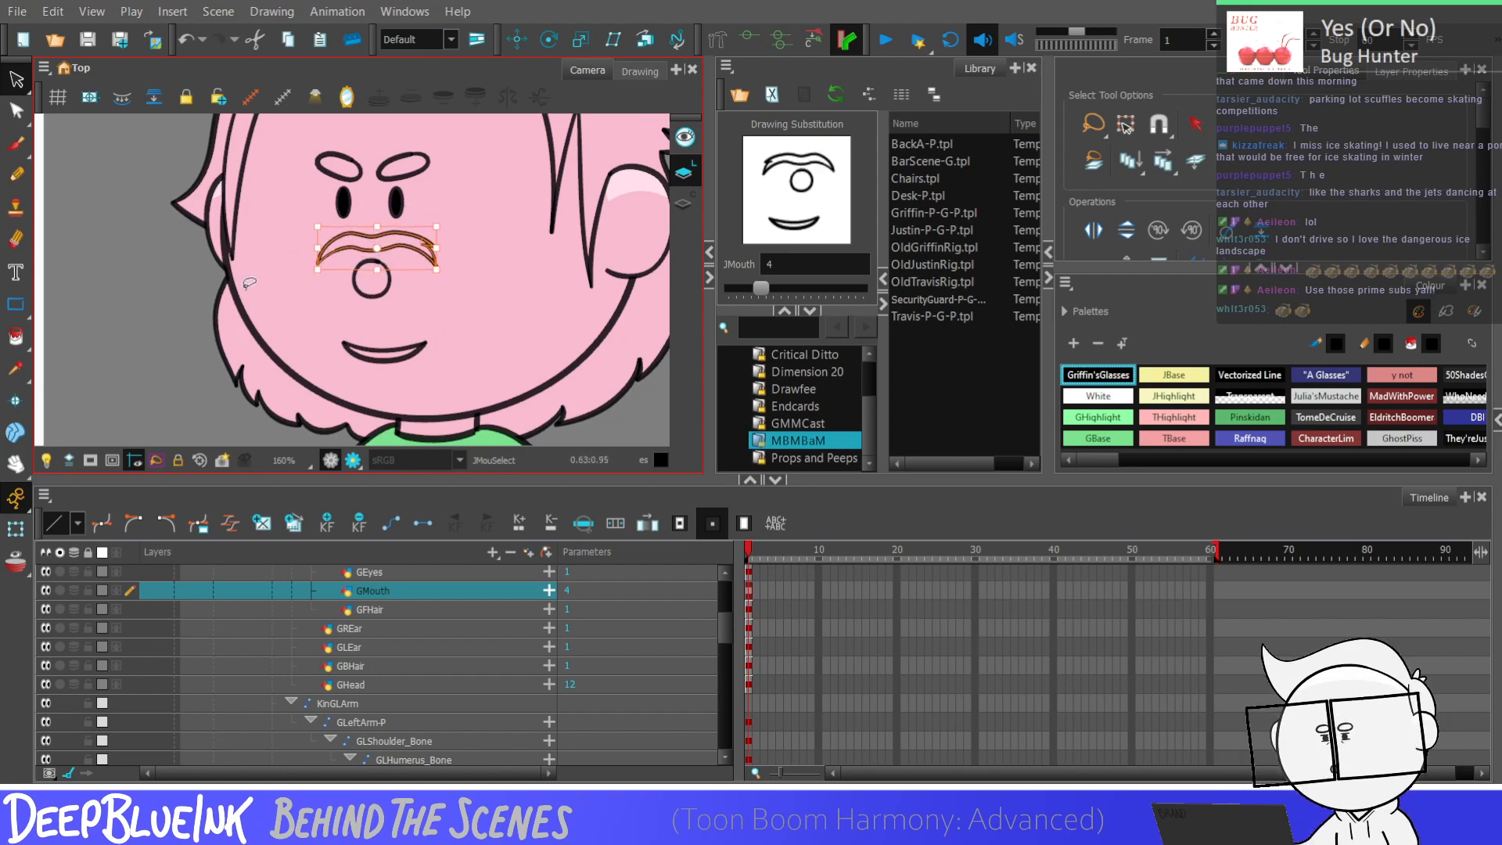
# Step: Select the smiling mouth in GMouth drawing 4 and compare the moustache and mouth placement with drawing 3
pyautogui.click(383, 353)
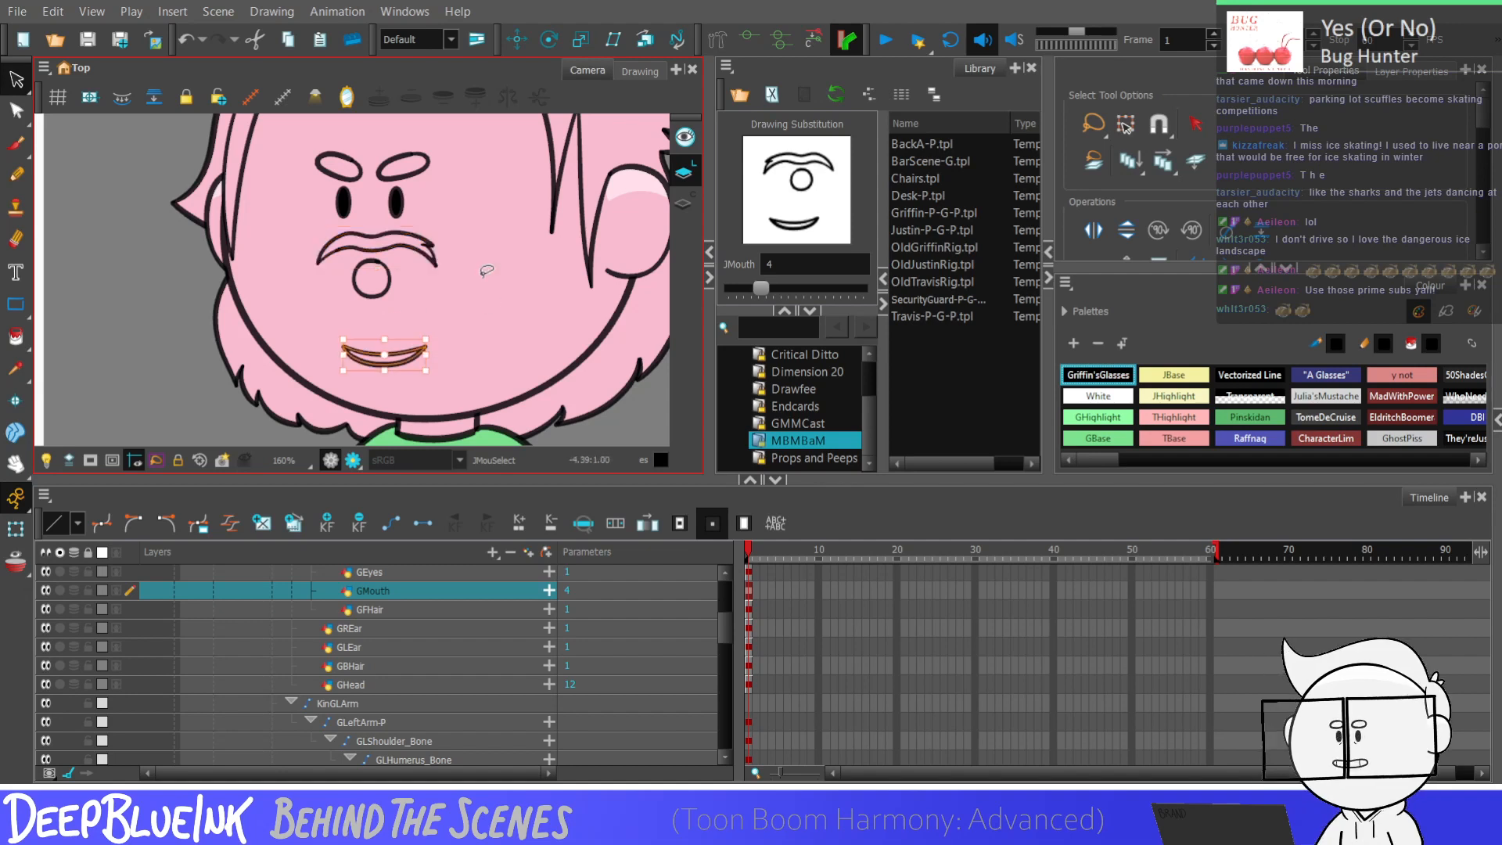
pyautogui.press('[')
pyautogui.press(']')
pyautogui.press('[')
pyautogui.press(']')
pyautogui.press('[')
pyautogui.press(']')
pyautogui.press('[')
pyautogui.press(']')
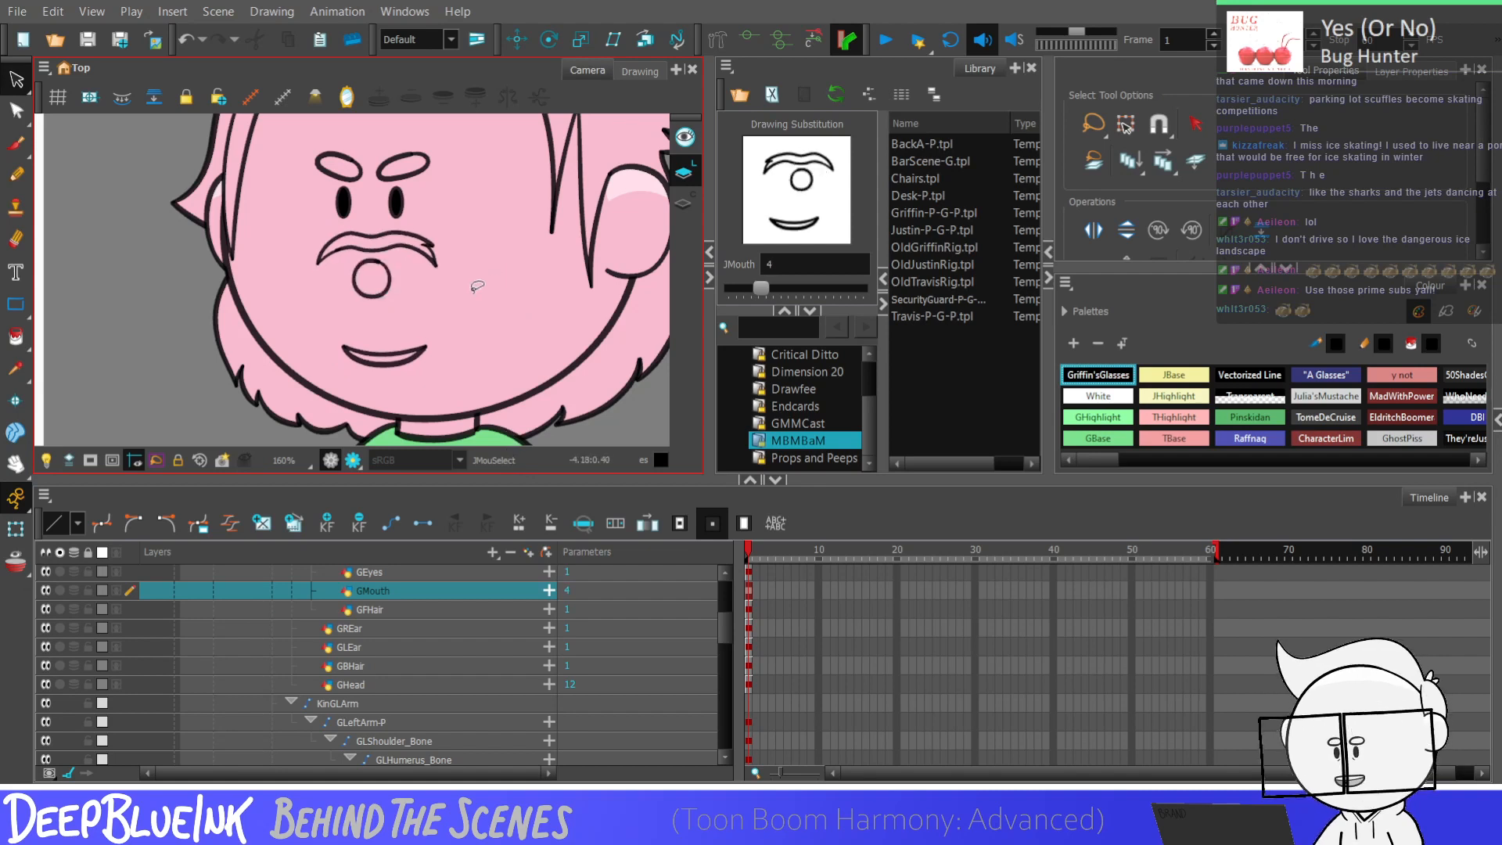
pyautogui.press('[')
pyautogui.press(']')
pyautogui.press('[')
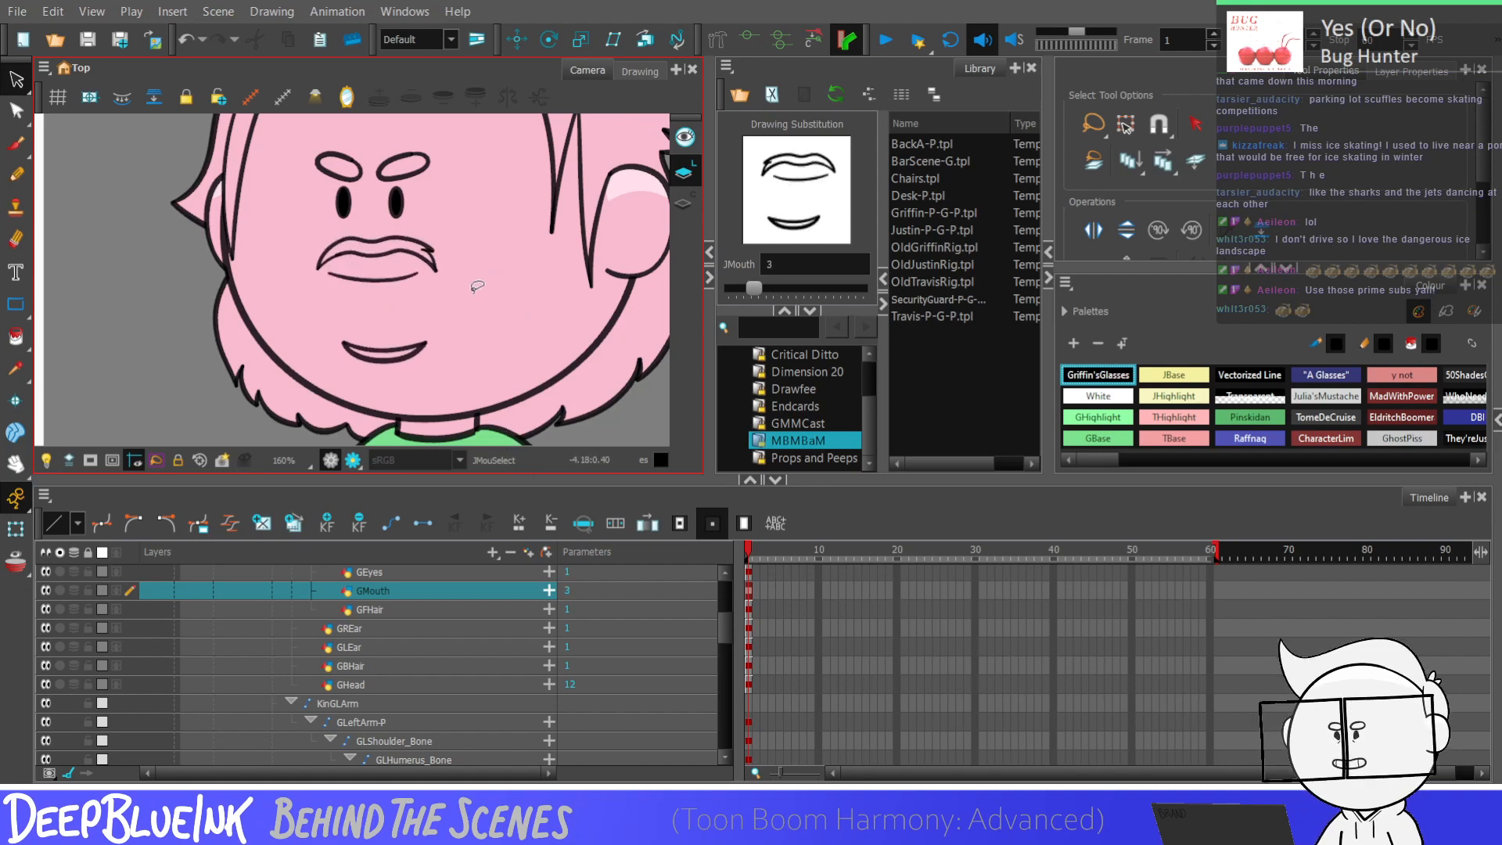
pyautogui.press('[')
pyautogui.press(']')
pyautogui.press('[')
pyautogui.press(']')
pyautogui.press(']')
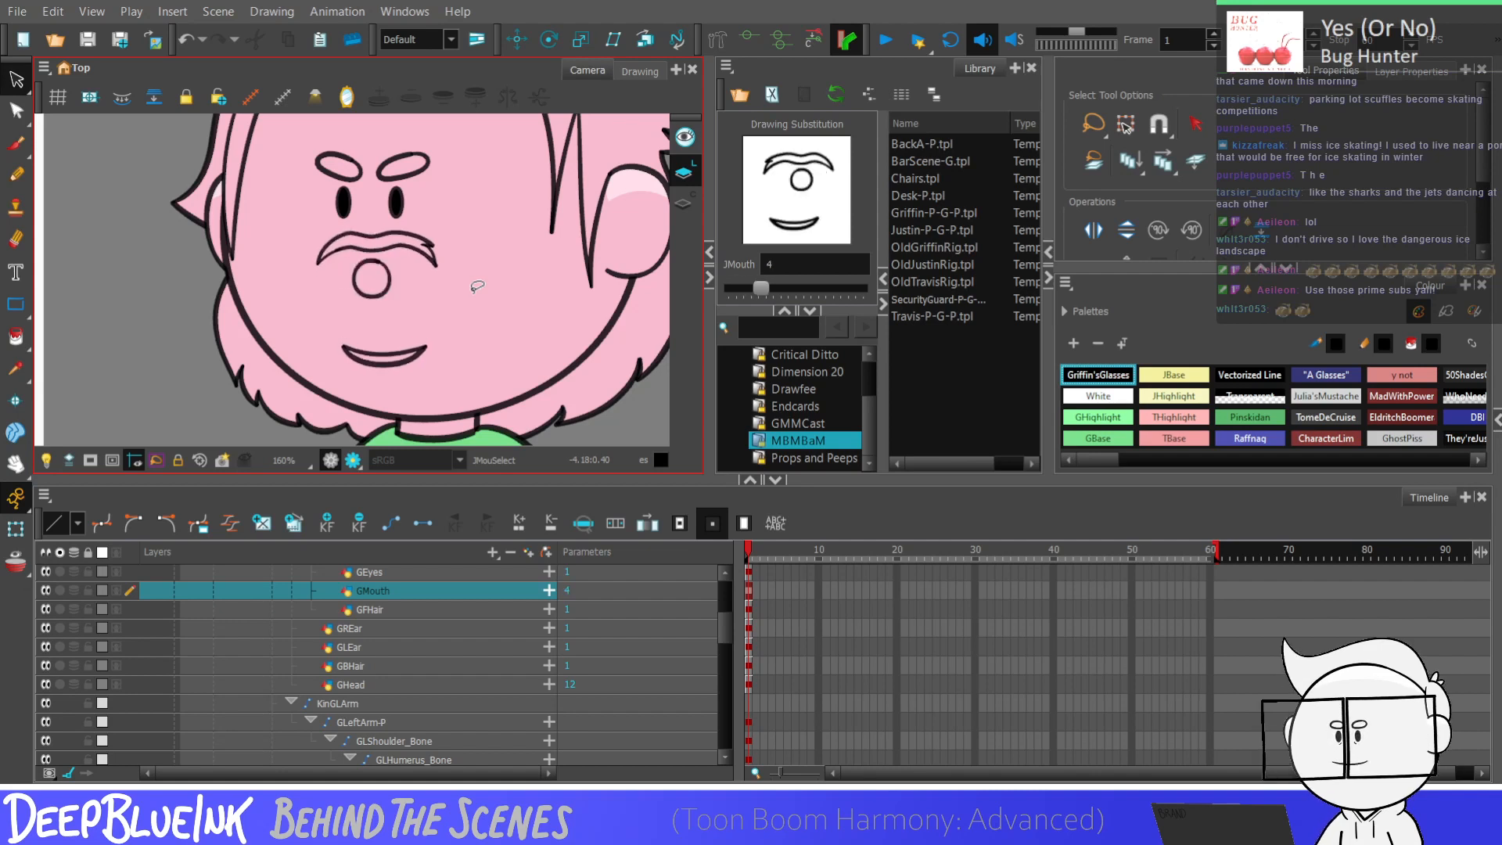
# Step: Flip between GMouth drawings 2 and 3 to compare the alignment of their moustaches
pyautogui.press('[')
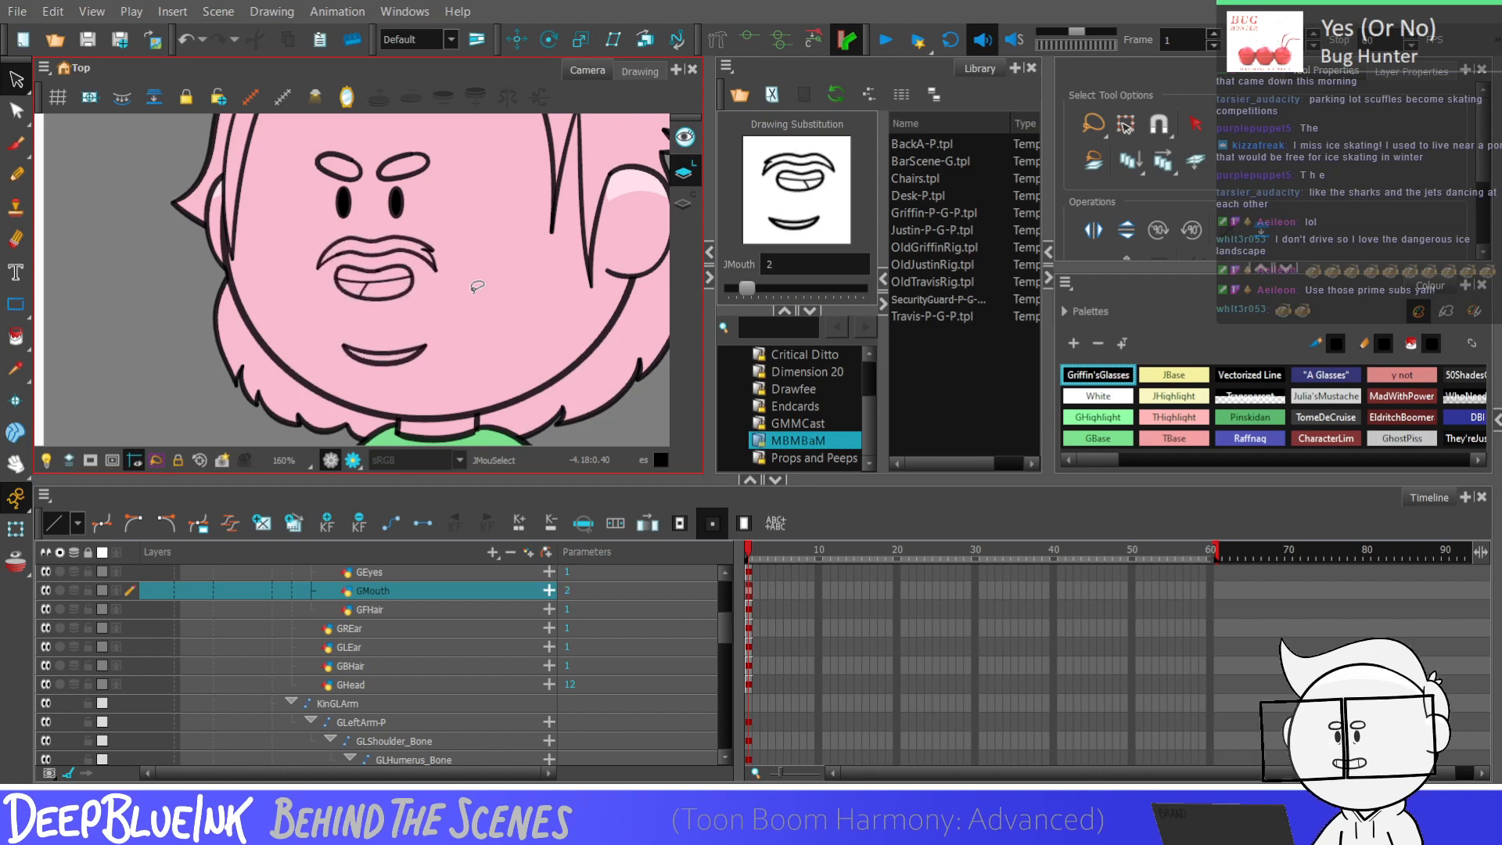
pyautogui.press(']')
pyautogui.press('[')
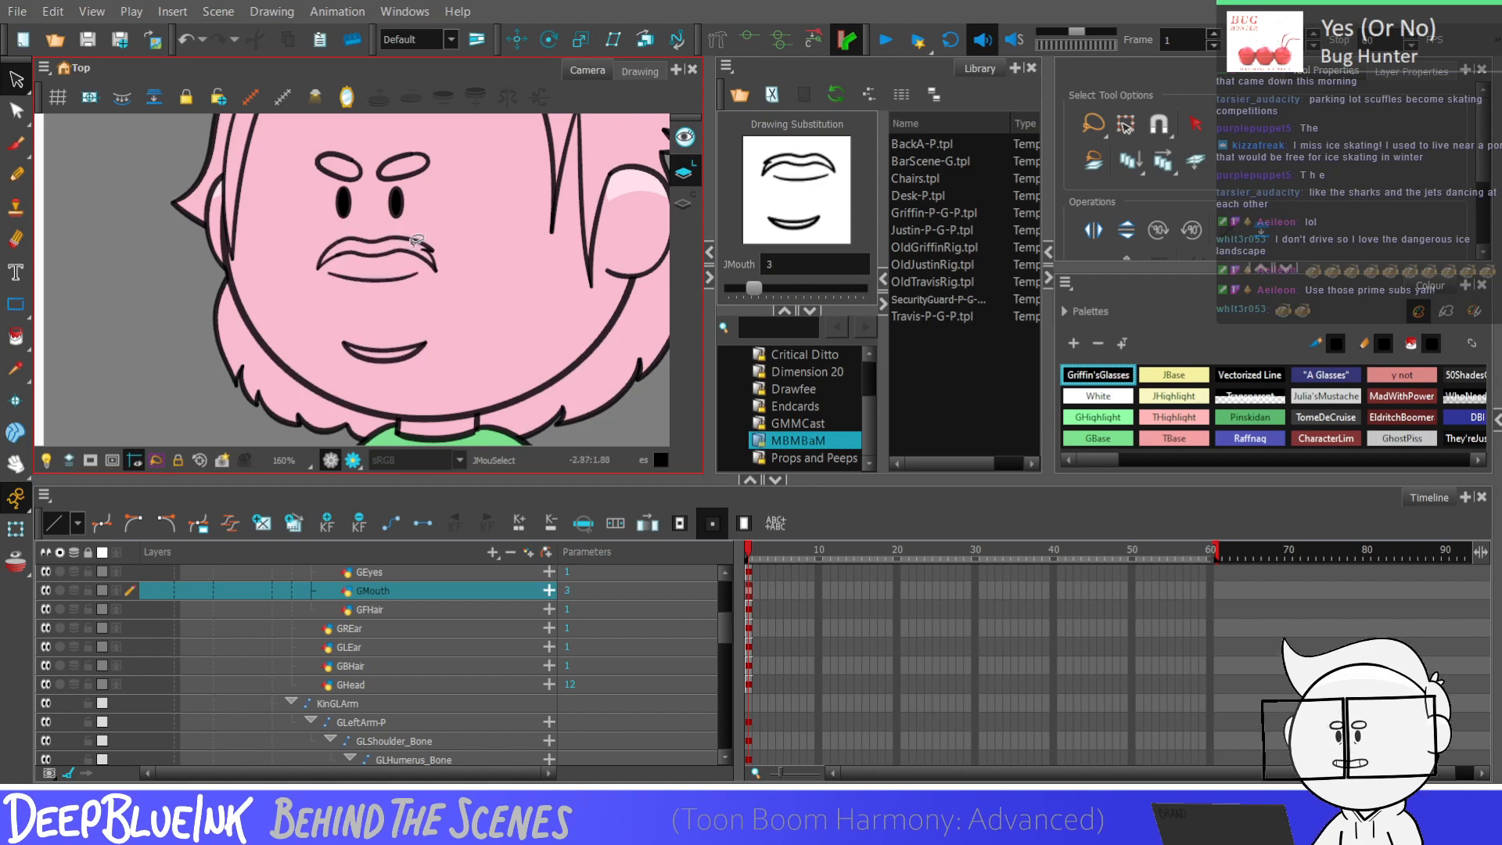
pyautogui.press(']')
pyautogui.press('[')
pyautogui.press(']')
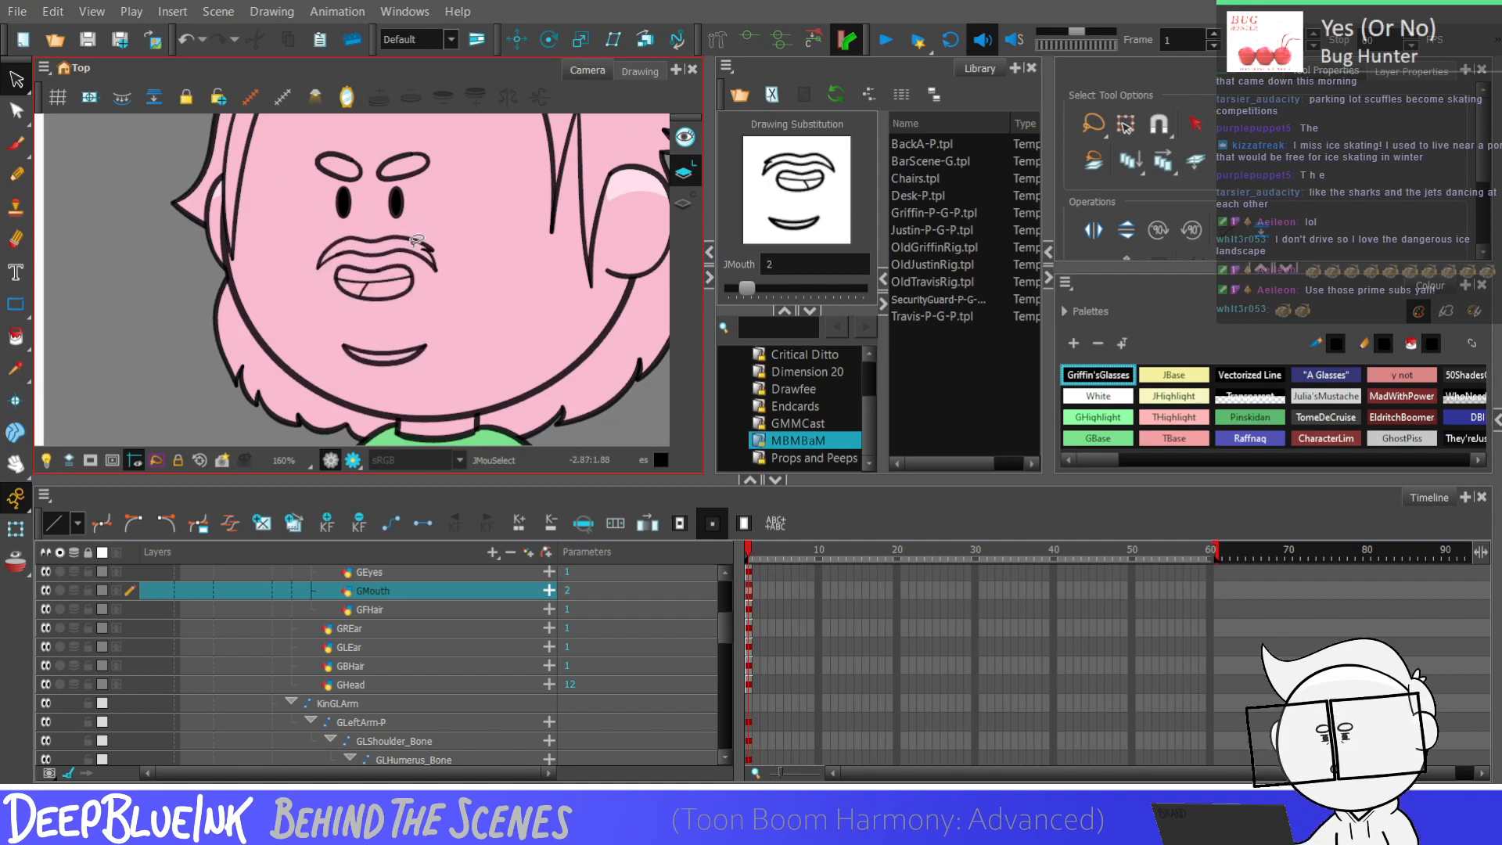
pyautogui.press('[')
pyautogui.press(']')
pyautogui.press('[')
pyautogui.press(']')
pyautogui.press('[')
pyautogui.press(']')
# Step: Match the moustache's height in GMouth drawing 4 to the moustache in drawing 2
pyautogui.click(735, 290)
pyautogui.click(735, 290)
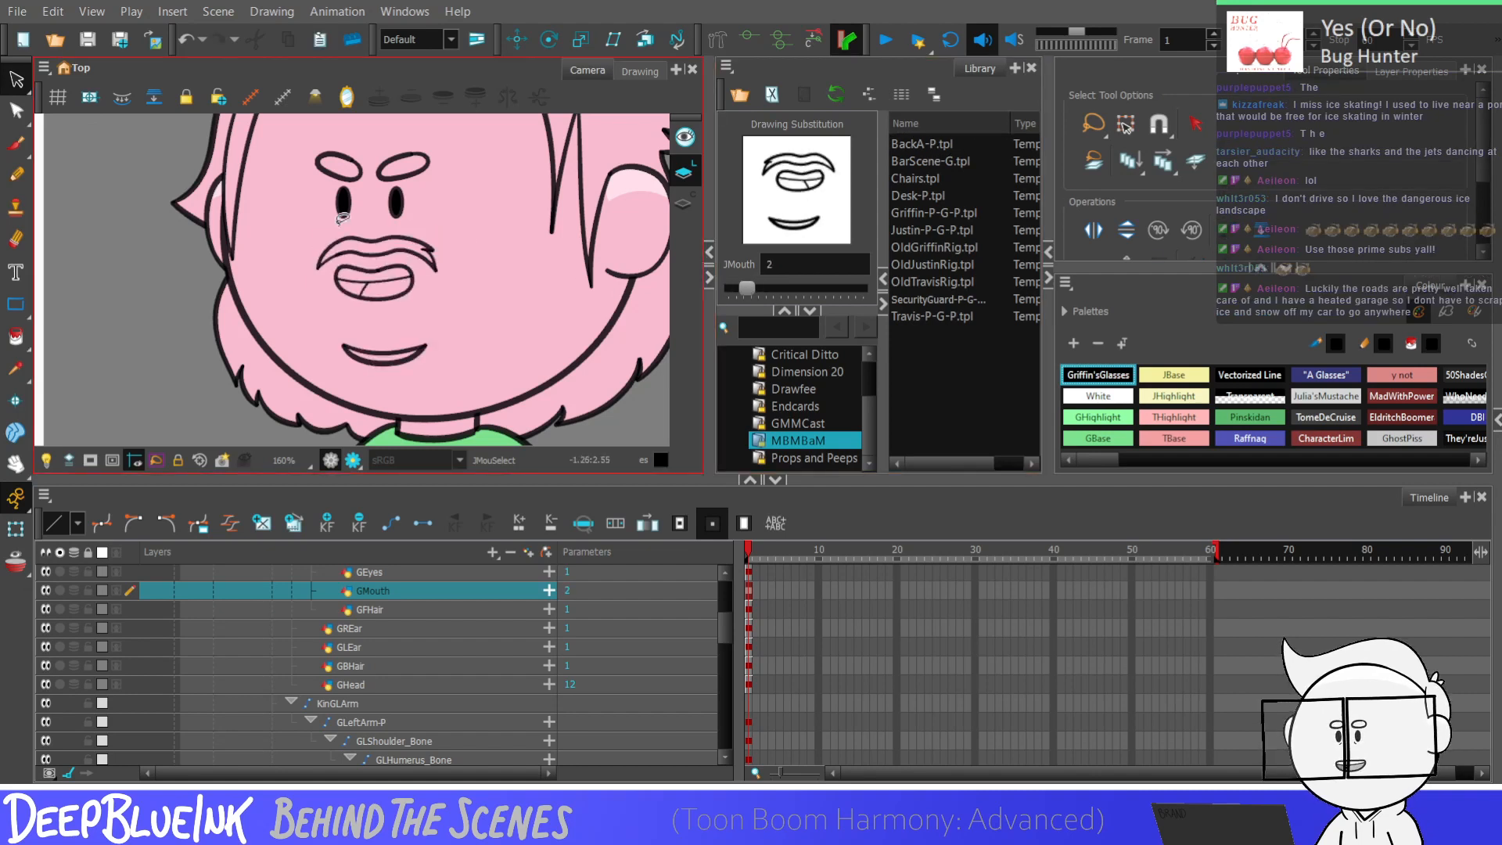
pyautogui.moveTo(333, 260)
pyautogui.mouseDown()
pyautogui.moveTo(434, 262)
pyautogui.moveTo(391, 202)
pyautogui.mouseUp()
pyautogui.moveTo(444, 322)
pyautogui.mouseDown()
pyautogui.moveTo(329, 376)
pyautogui.moveTo(438, 321)
pyautogui.mouseUp()
pyautogui.moveTo(747, 288); pyautogui.dragTo(762, 296)
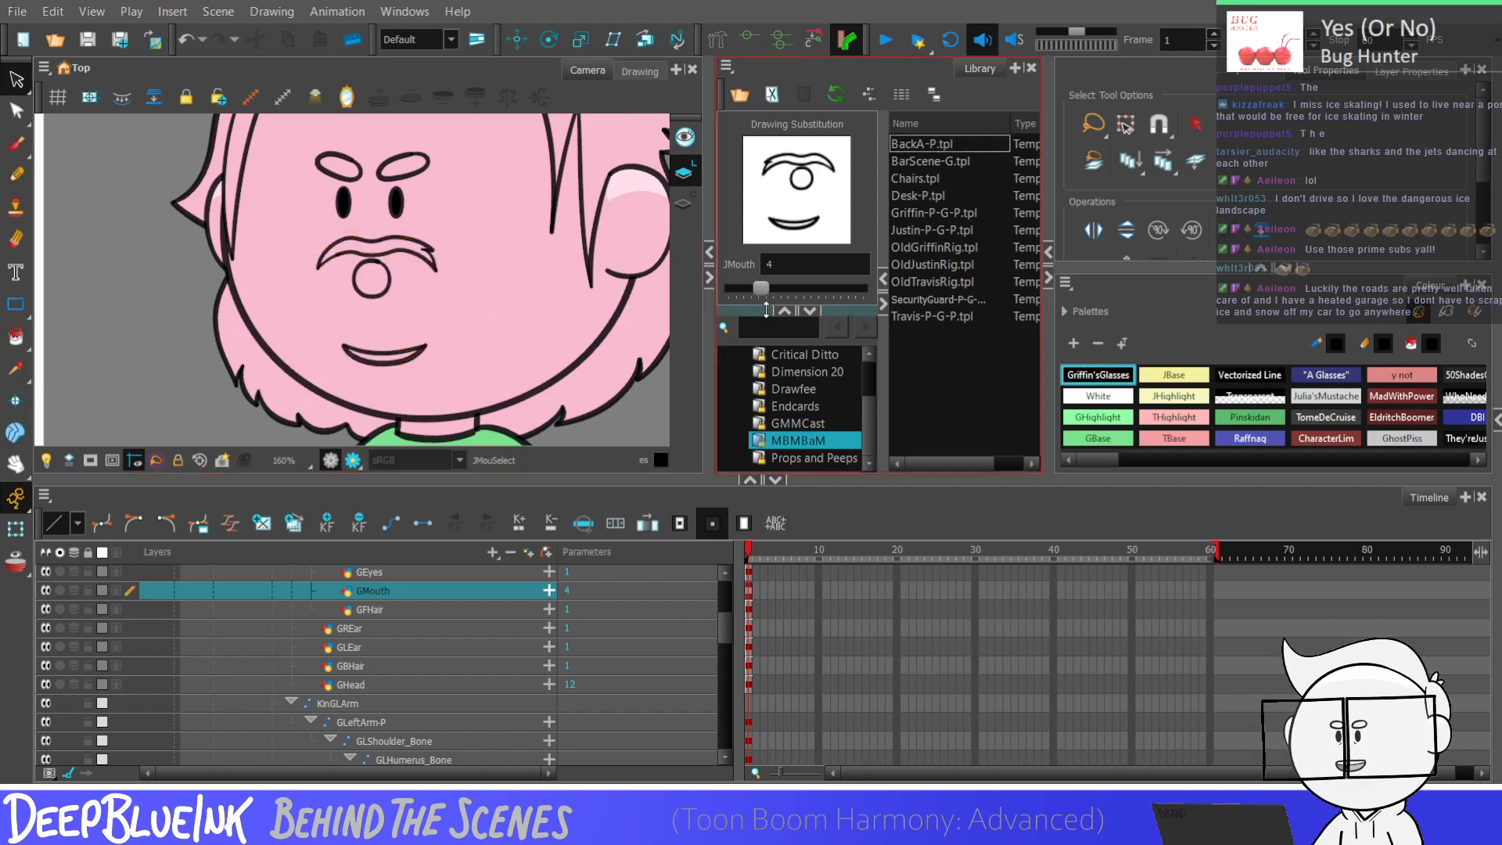
pyautogui.moveTo(757, 302); pyautogui.dragTo(760, 288)
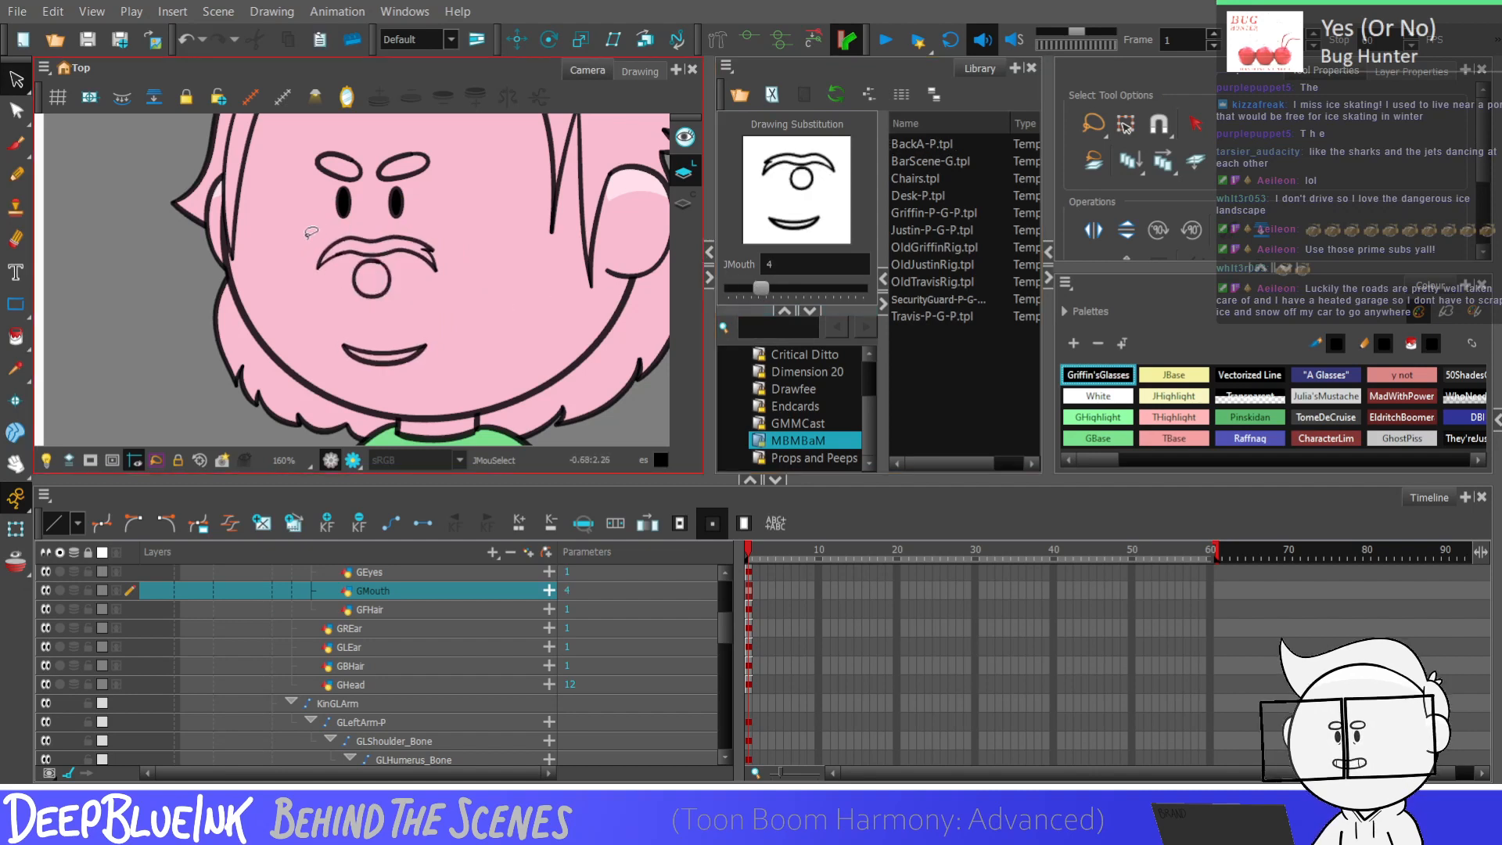
# Step: Reshape the middle of the moustache's lower edge above the circle mouth in GMouth drawing 4 with the Contour Editor
pyautogui.click(391, 249)
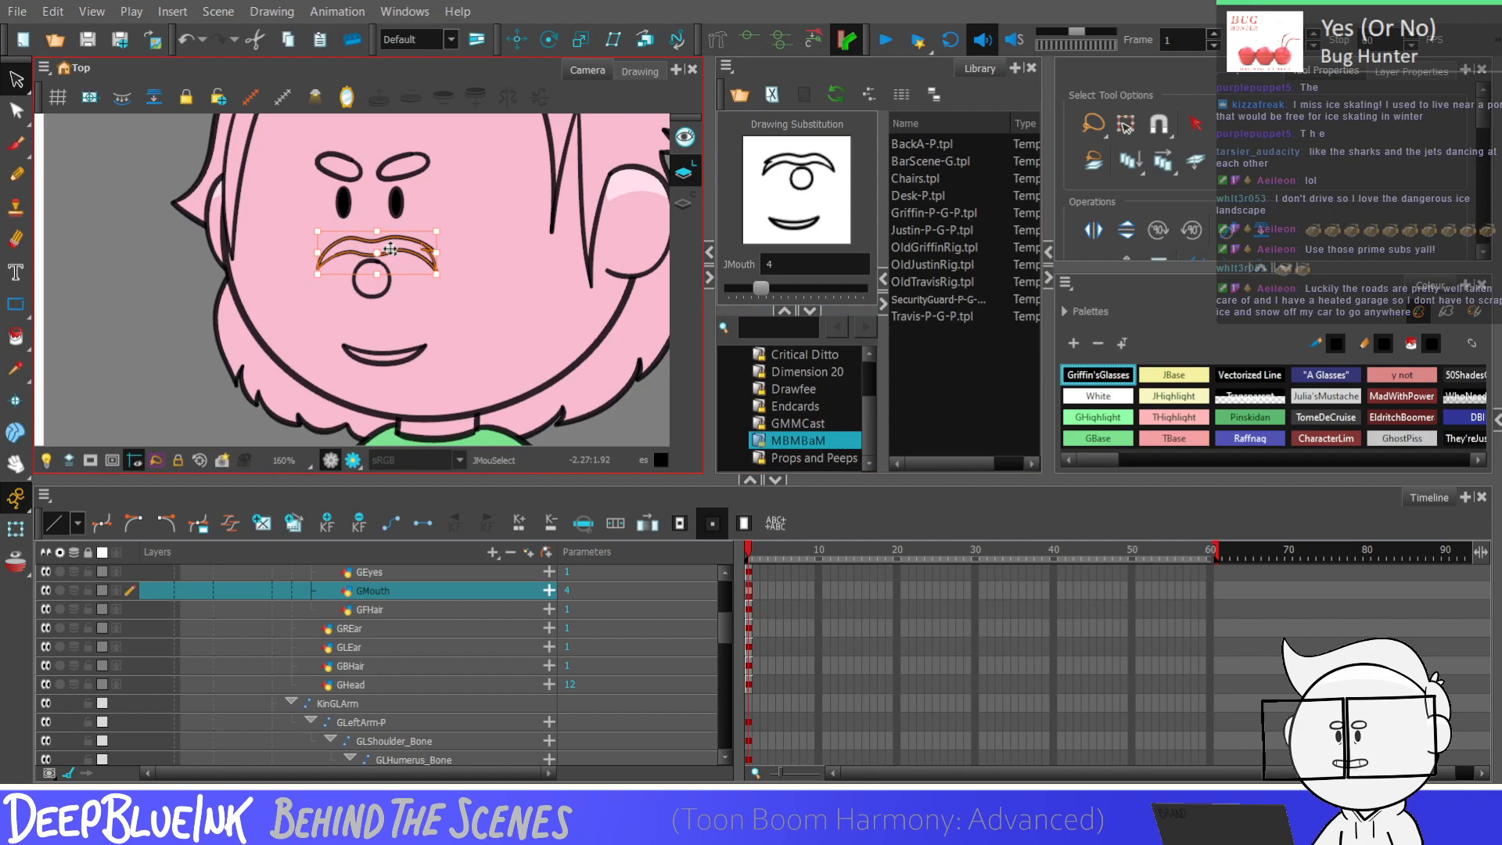
pyautogui.click(16, 111)
pyautogui.scroll(2, 374, 246)
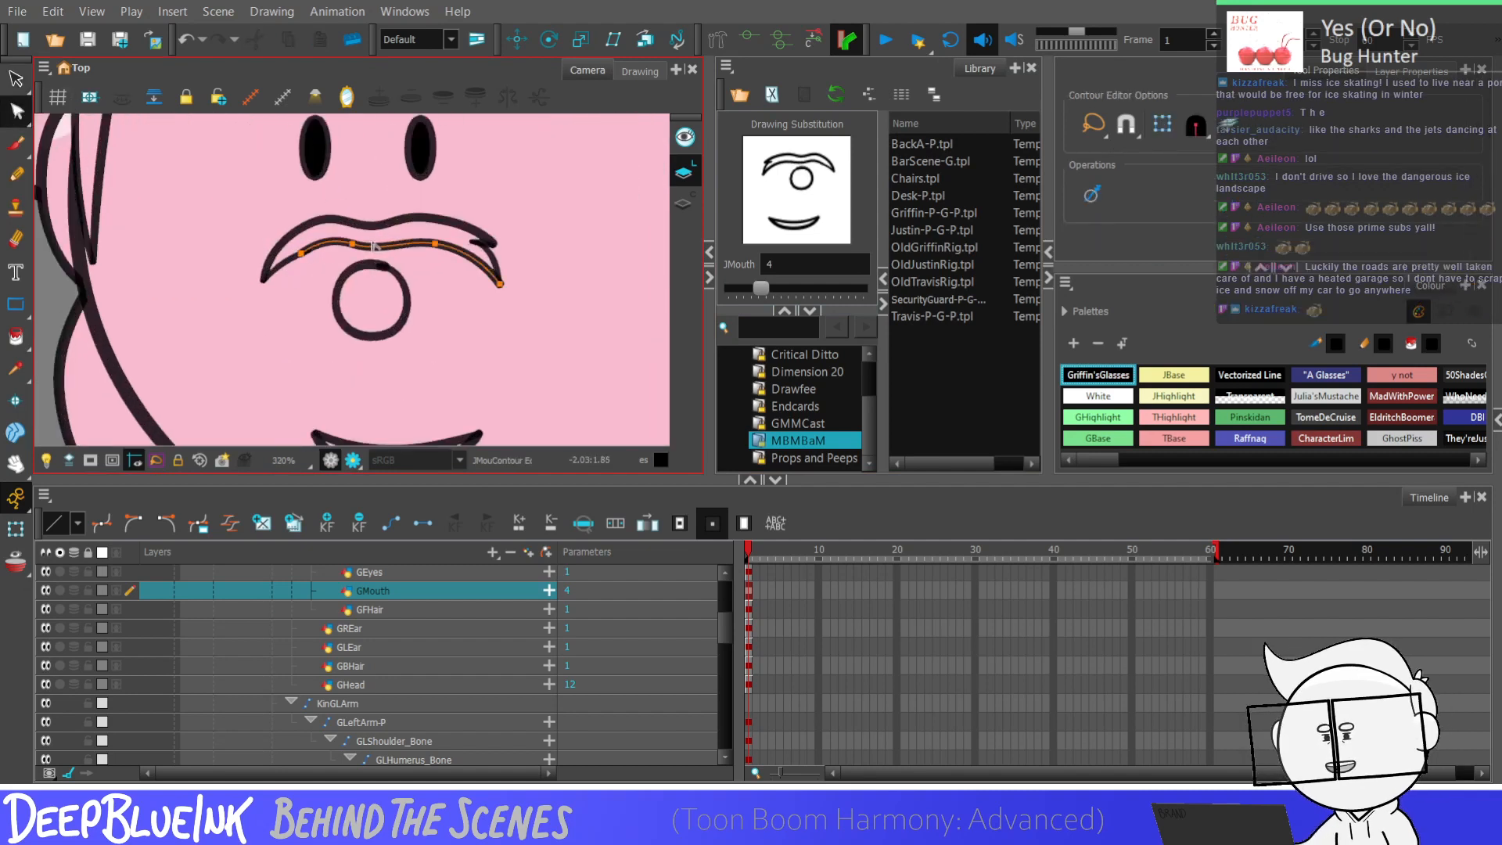
pyautogui.scroll(3, 373, 247)
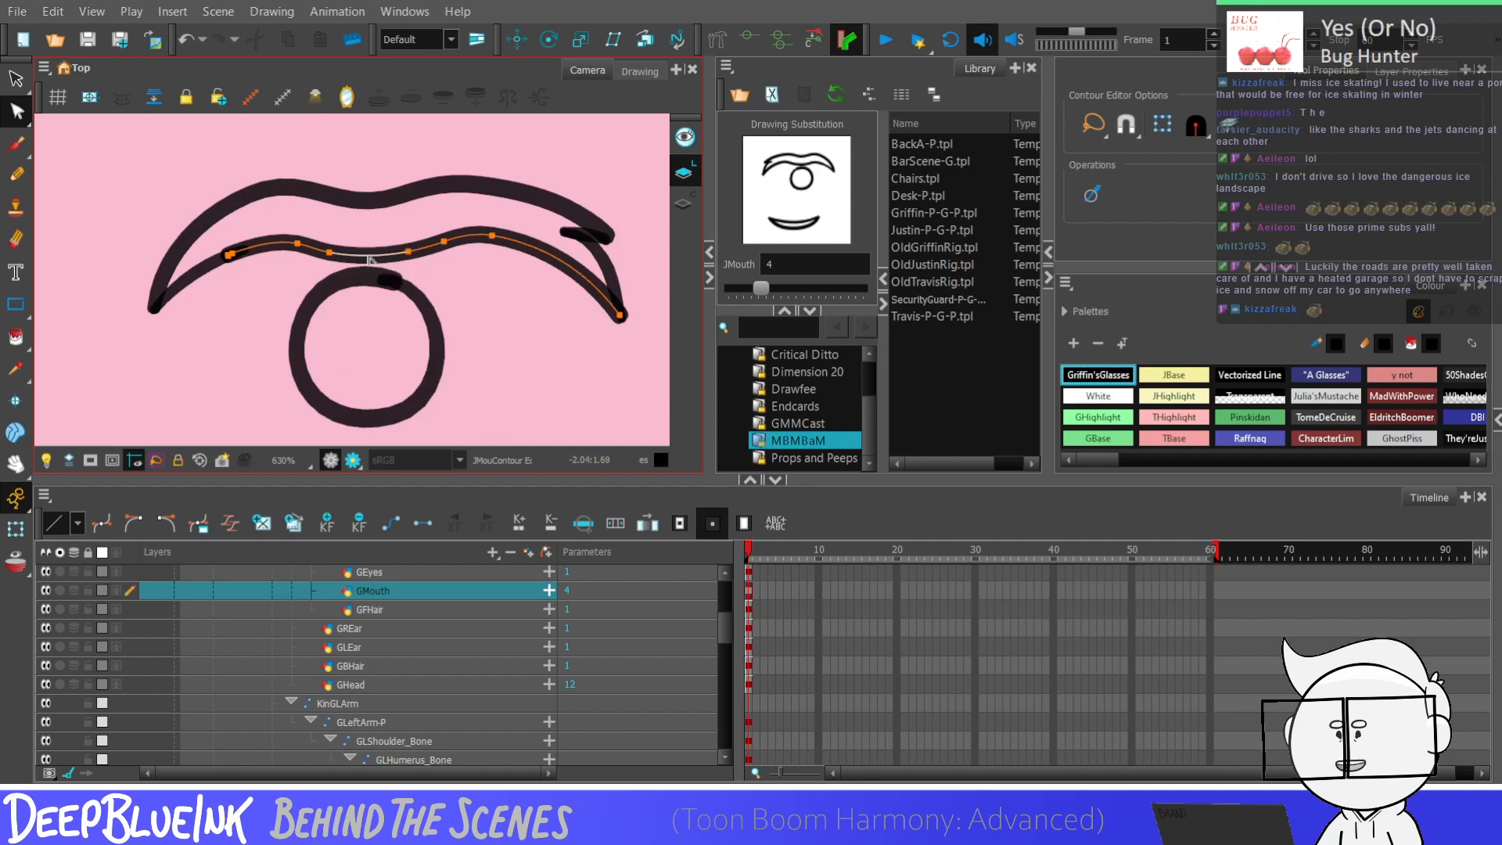
pyautogui.moveTo(372, 258); pyautogui.dragTo(303, 254)
pyautogui.scroll(2, 376, 249)
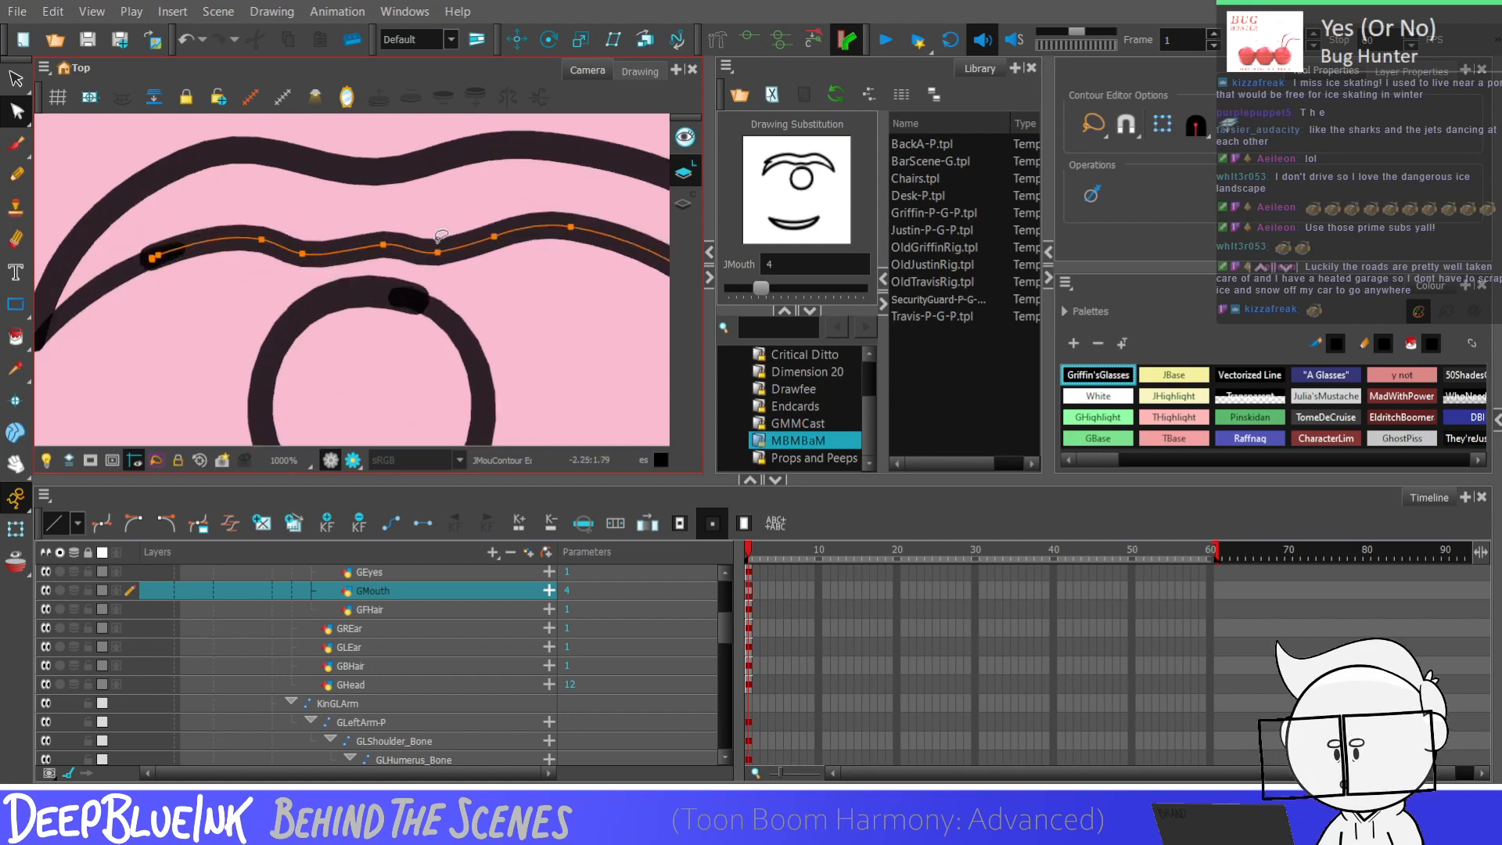
pyautogui.click(383, 244)
pyautogui.click(391, 175)
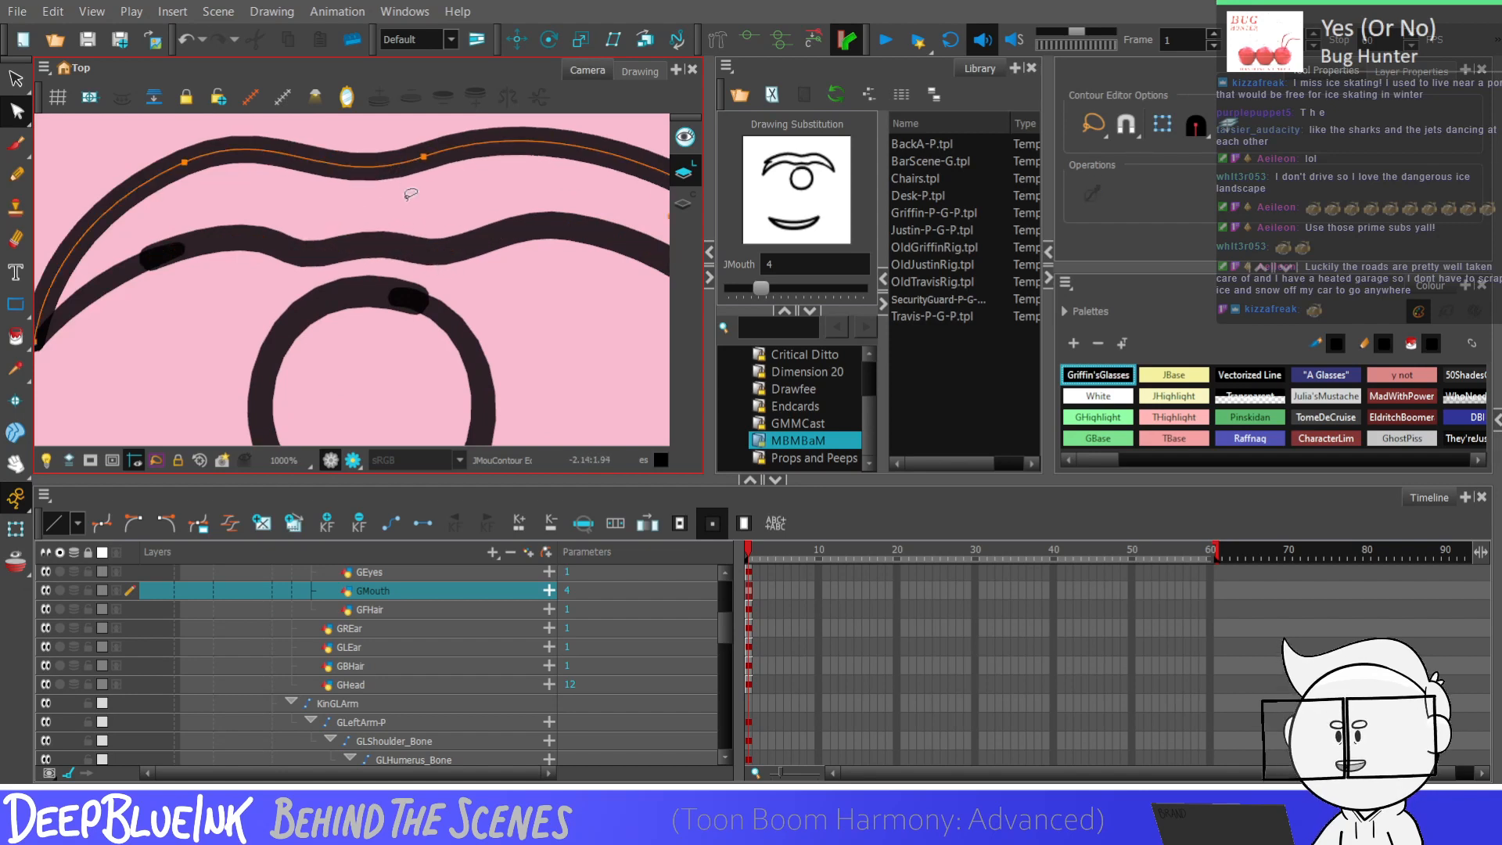
pyautogui.scroll(-8, 409, 192)
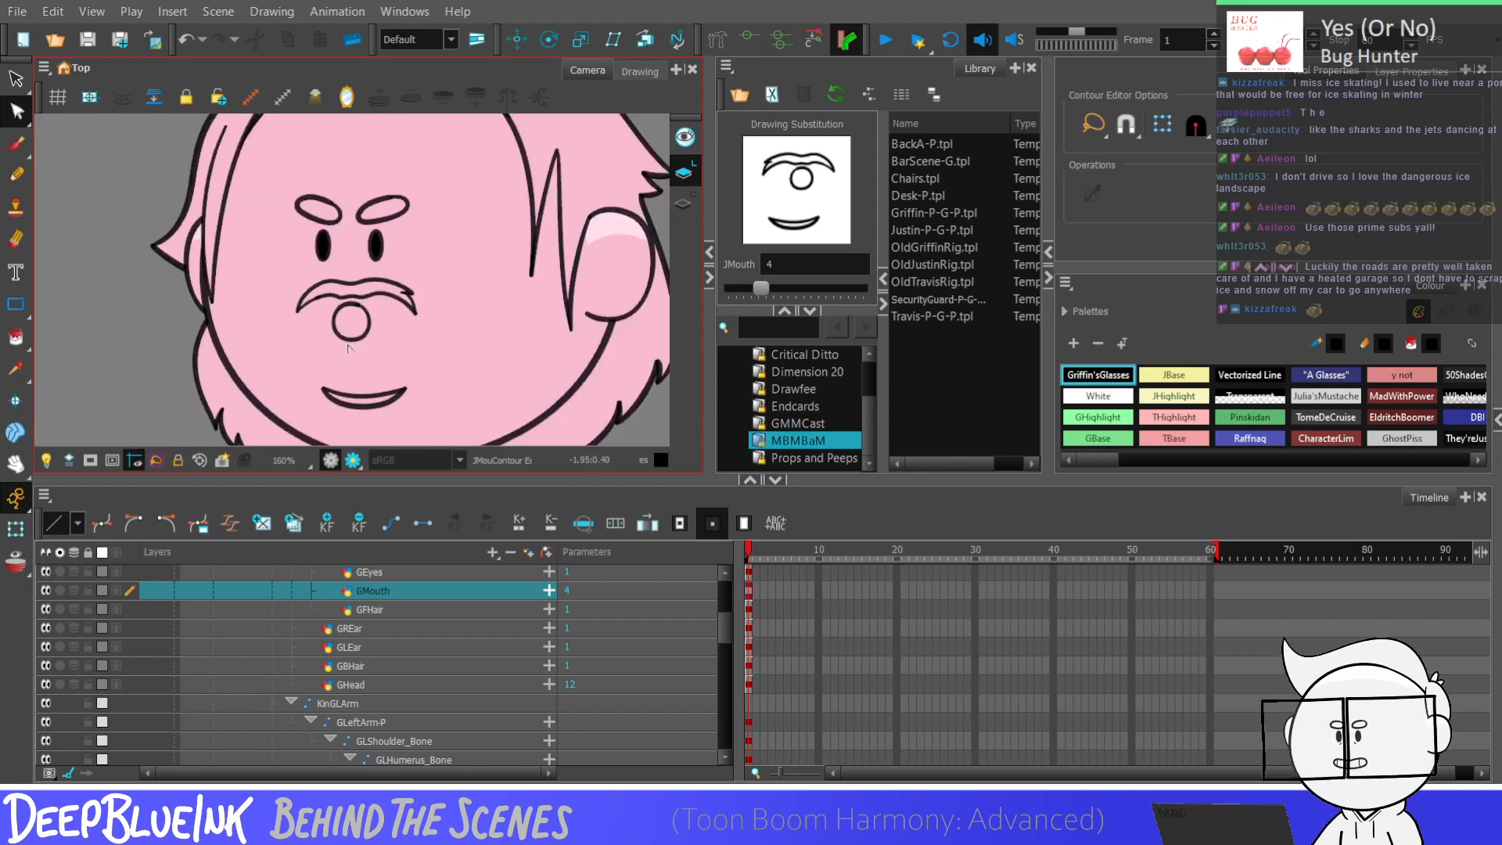
pyautogui.scroll(-2, 399, 338)
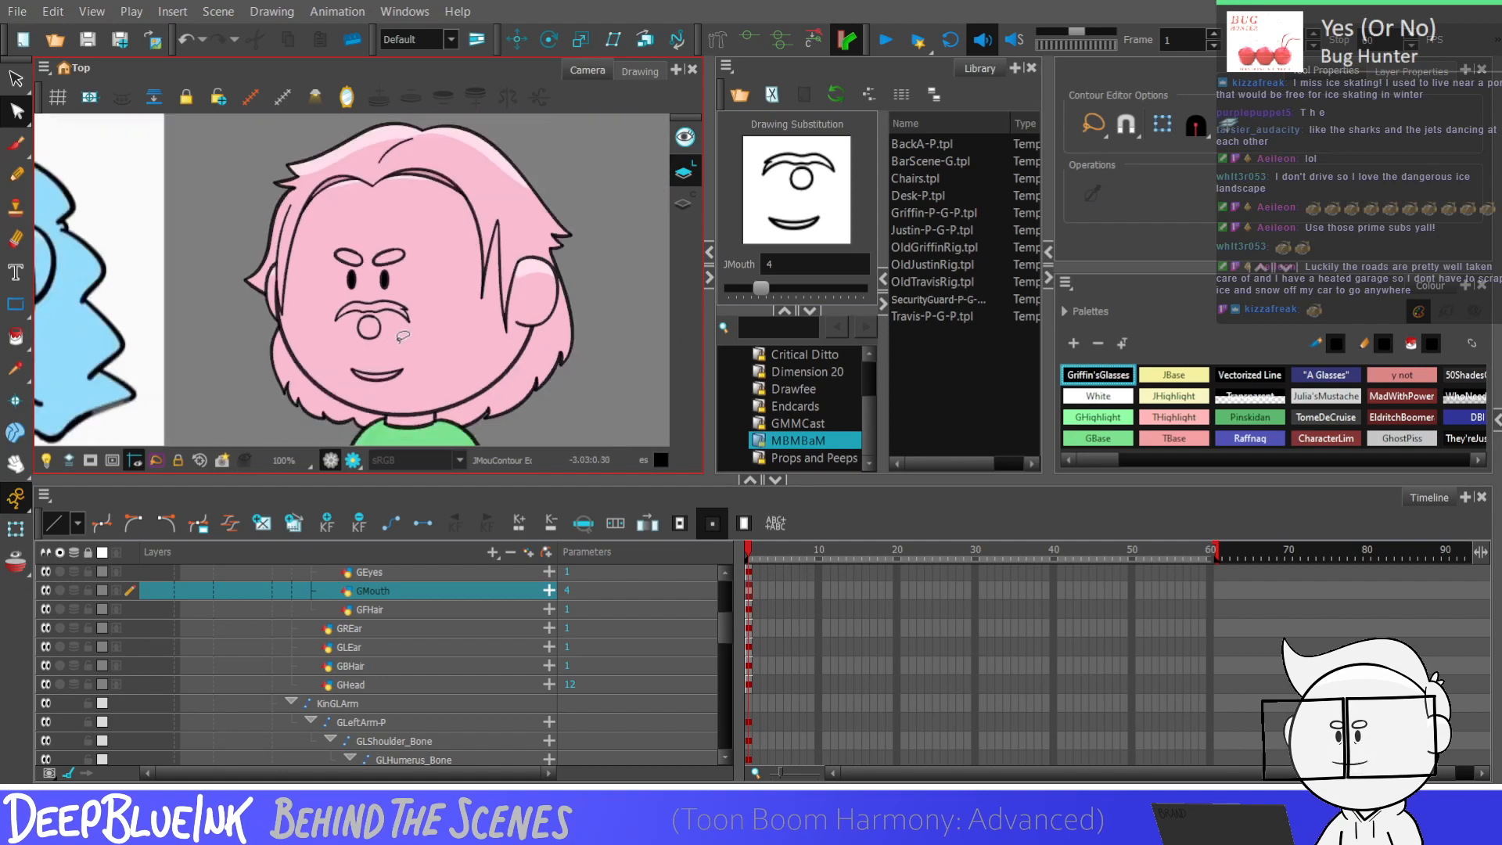
# Step: Compare the moustache's lower edge in GMouth drawing 4 with the neighbouring mouth drawing at full-head view
pyautogui.press('[')
pyautogui.press(']')
pyautogui.press('[')
pyautogui.press(']')
pyautogui.press('[')
pyautogui.press(']')
pyautogui.press(']')
pyautogui.press('[')
pyautogui.press(']')
pyautogui.press('[')
pyautogui.press(']')
pyautogui.press('[')
pyautogui.press('[')
pyautogui.press(']')
pyautogui.press('[')
pyautogui.press(']')
pyautogui.press('[')
pyautogui.press(']')
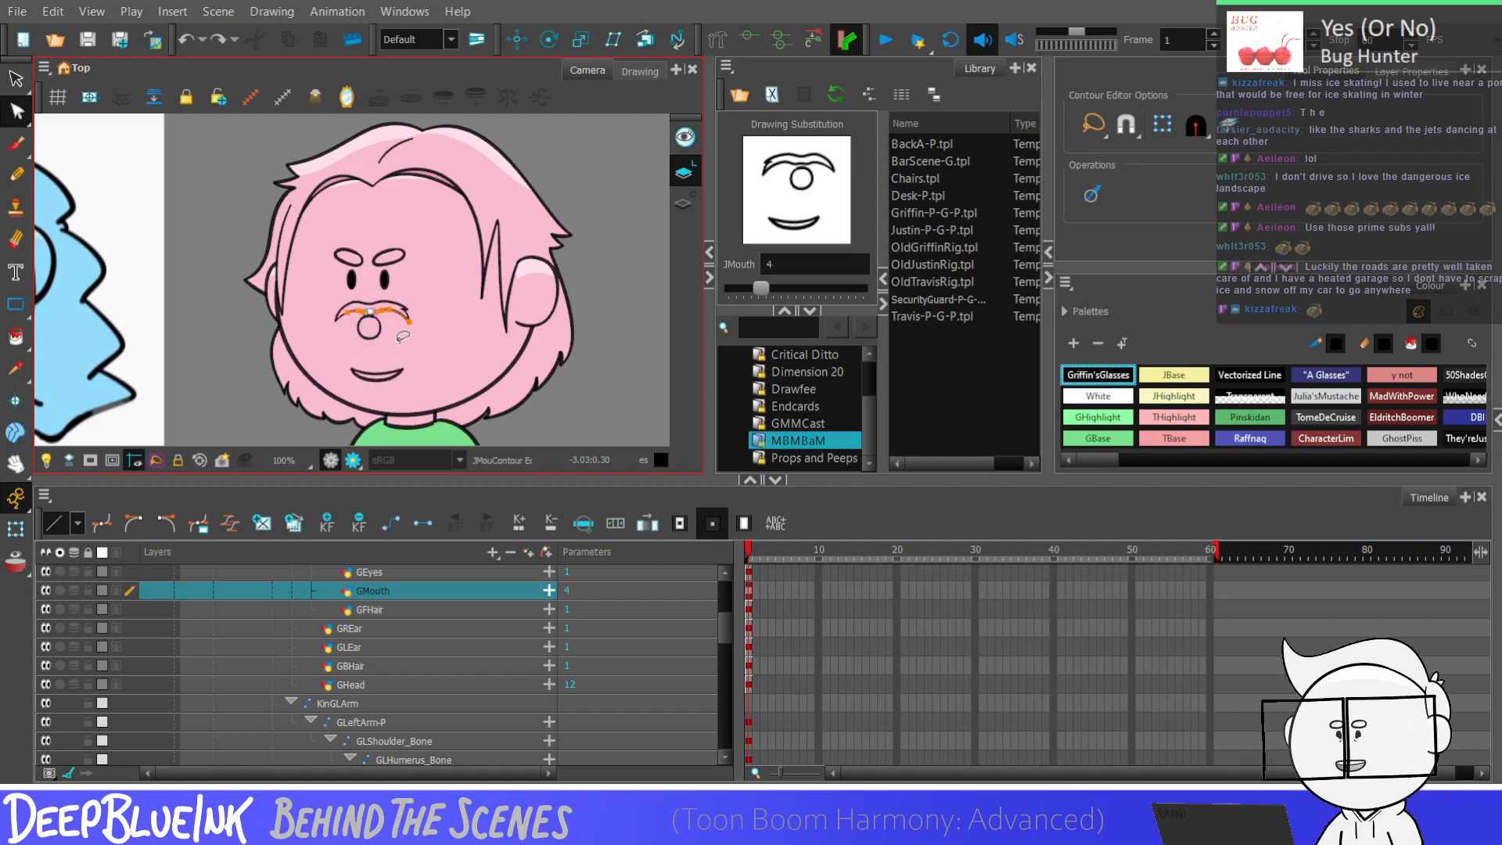
pyautogui.press('[')
pyautogui.press(']')
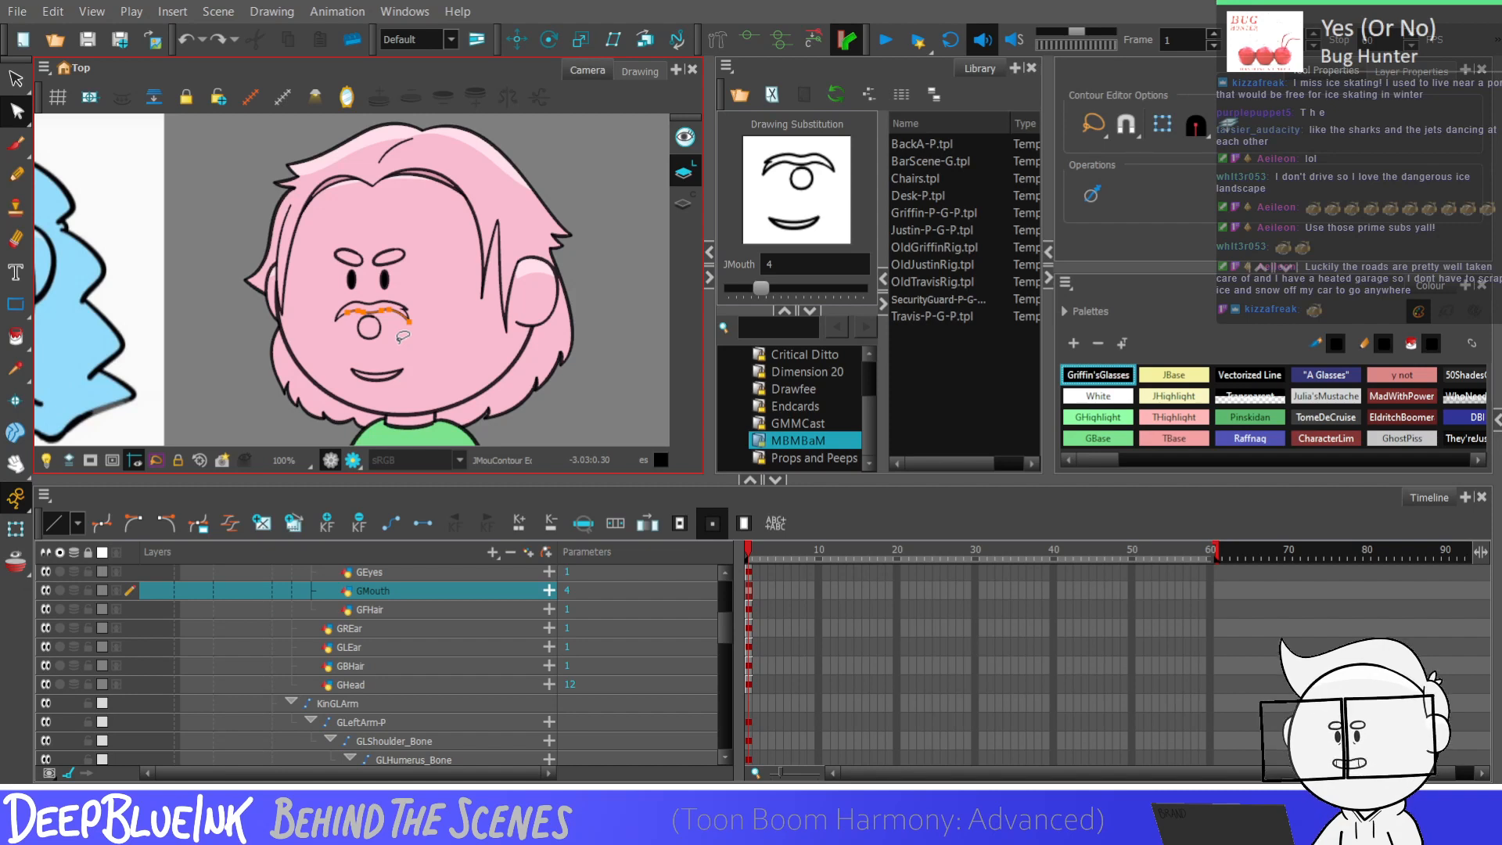
# Step: Switch to the Select tool and compare the moustache and smiling mouth across GMouth drawings 2 to 4
pyautogui.hotkey('alt', 's')
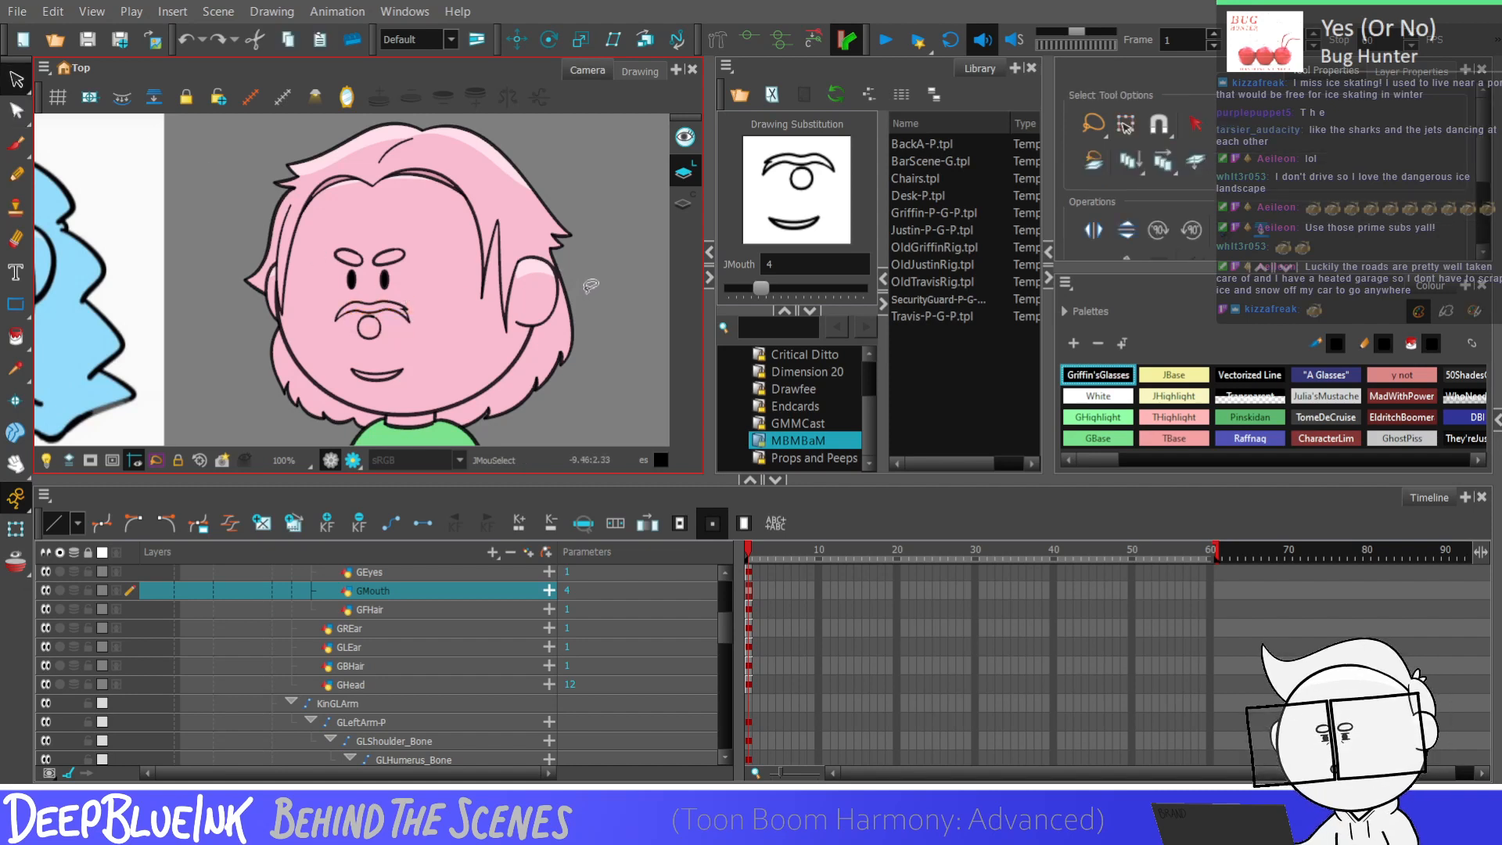
pyautogui.press('-')
pyautogui.press('-')
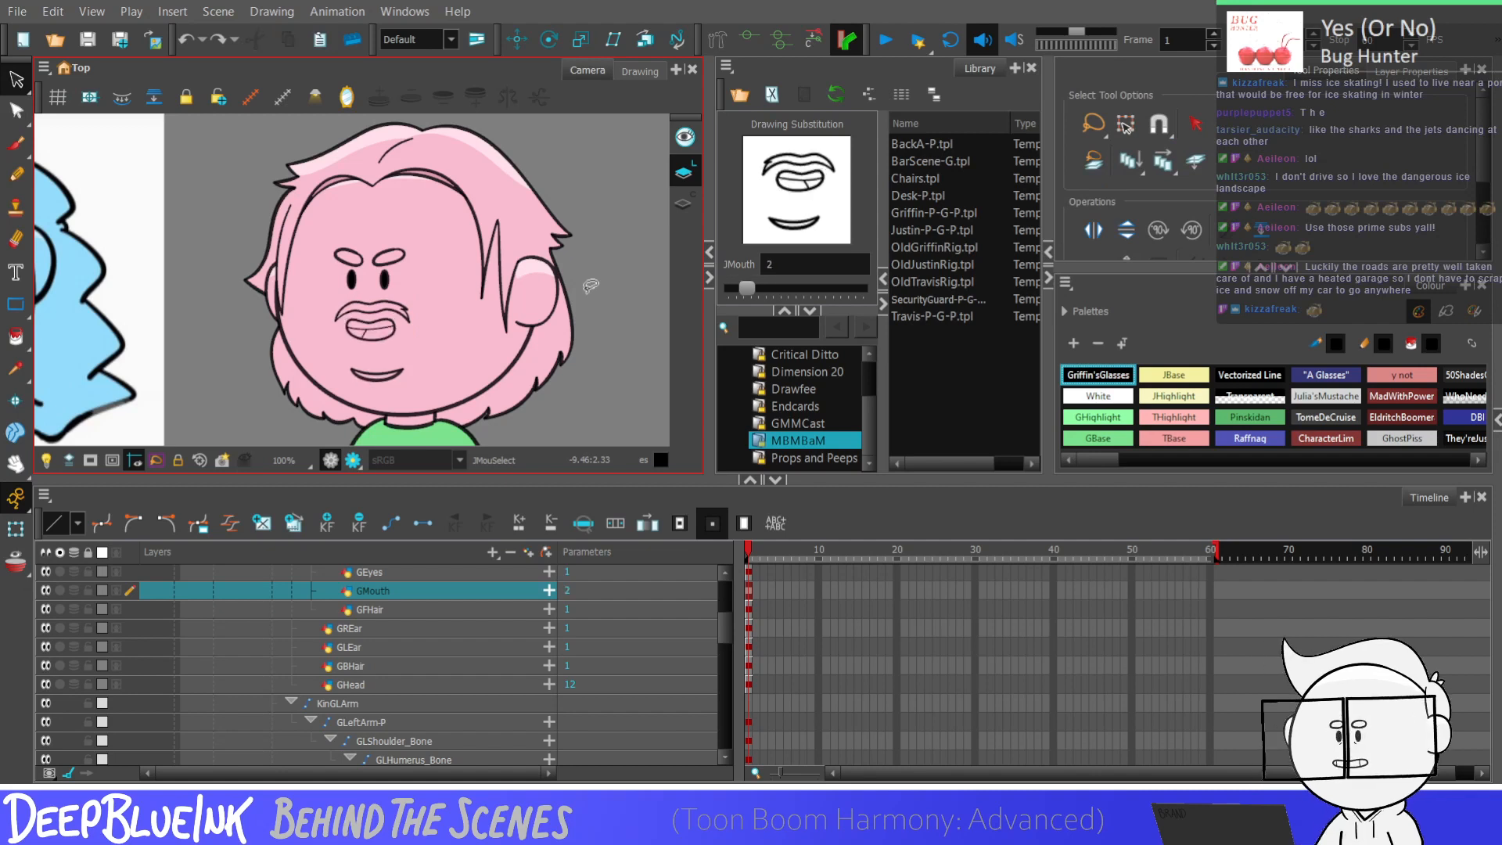
pyautogui.press('=')
pyautogui.press('=')
pyautogui.press('=')
pyautogui.press('=')
pyautogui.press('=')
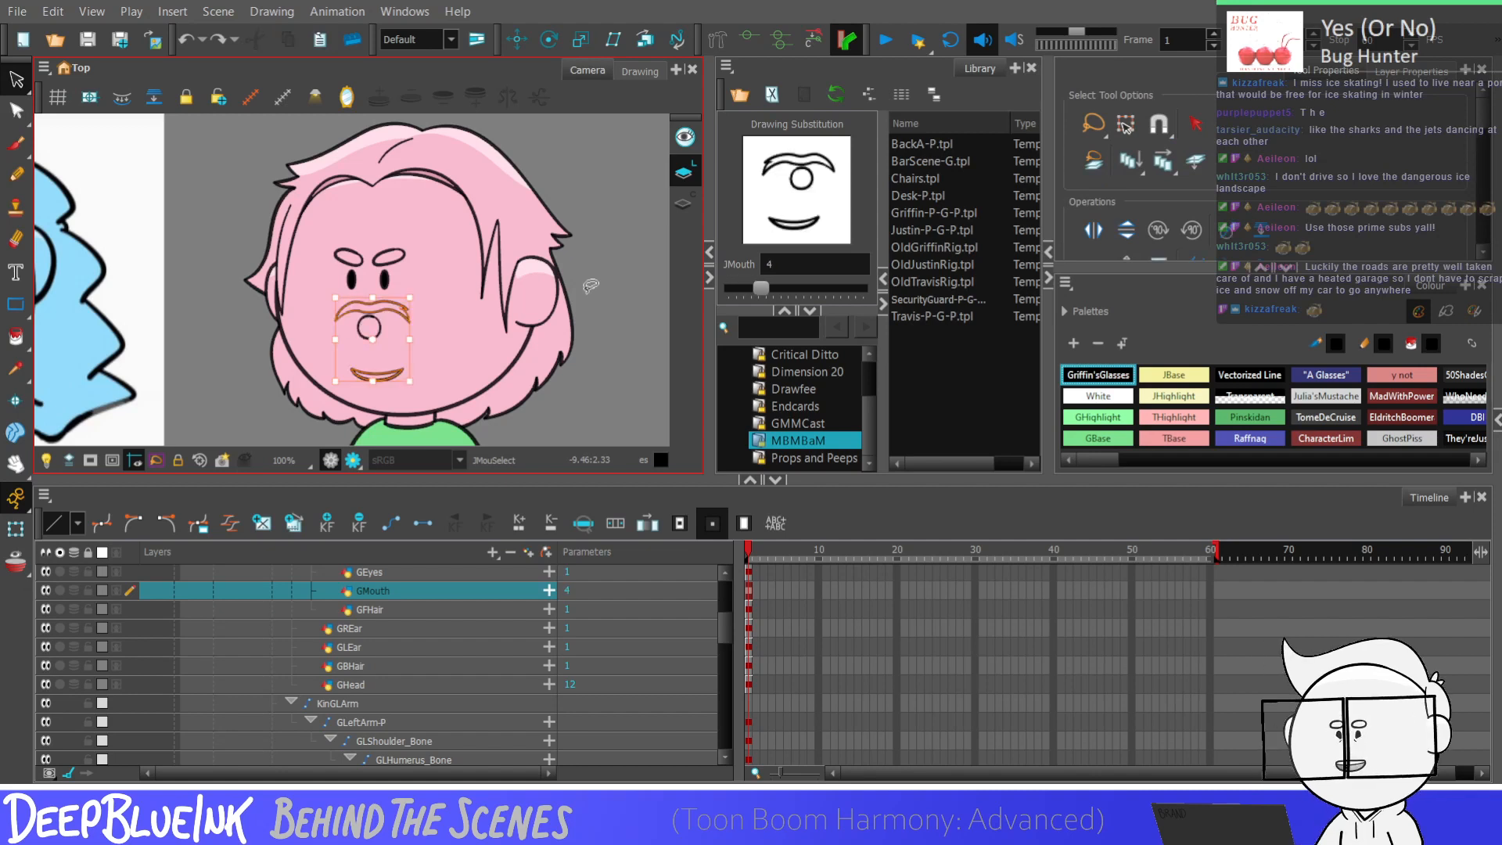
pyautogui.press('[')
pyautogui.press(']')
pyautogui.press(']')
pyautogui.press('[')
pyautogui.press('[')
pyautogui.press(']')
pyautogui.press(']')
pyautogui.press('[')
pyautogui.press('[')
pyautogui.press(']')
pyautogui.press(']')
pyautogui.press('[')
pyautogui.press('[')
pyautogui.press(']')
pyautogui.press(']')
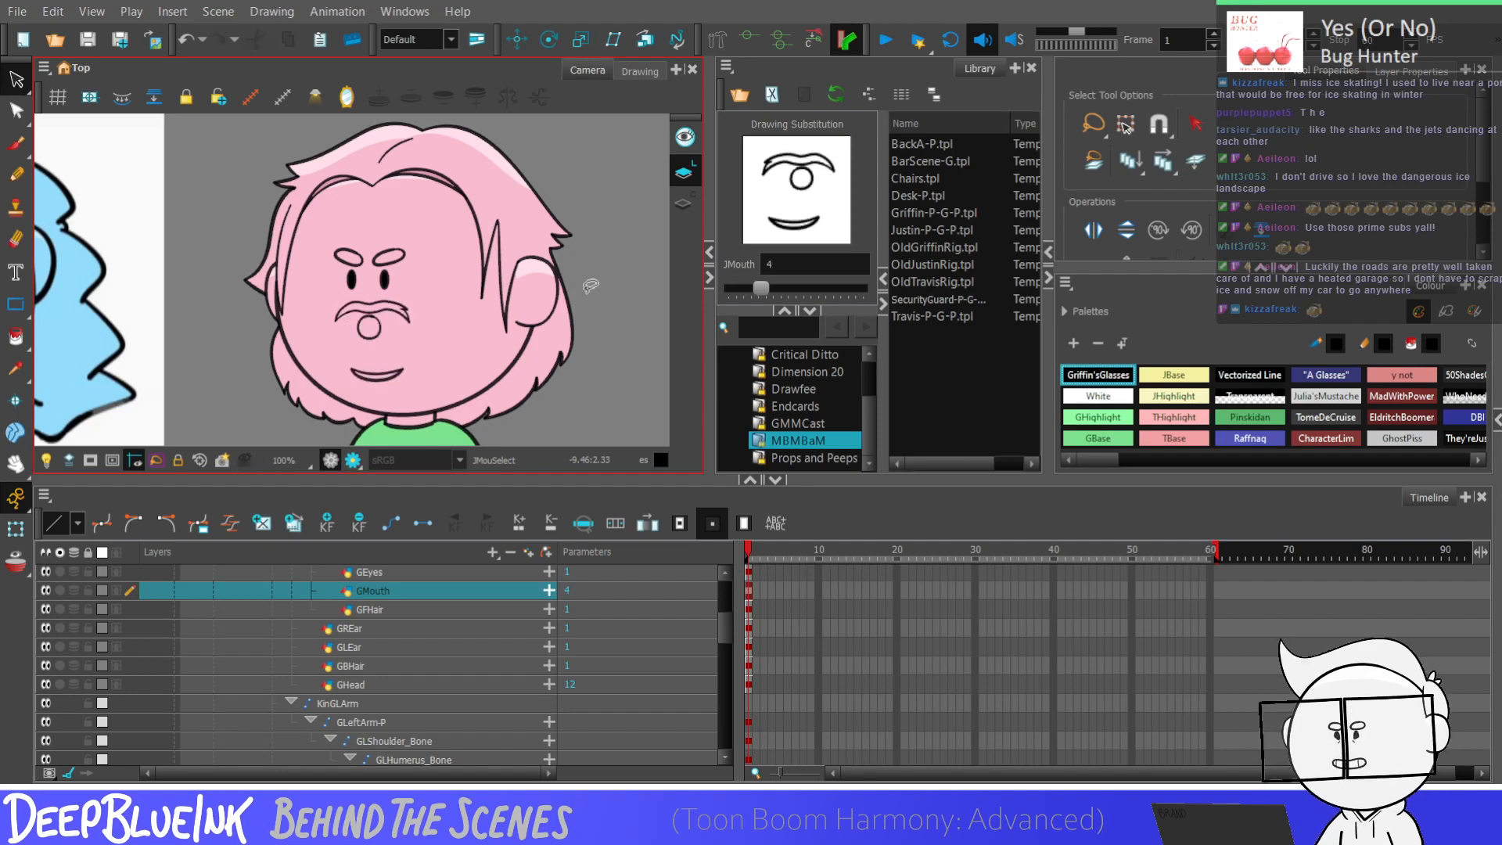
# Step: Select the circle mouth in GMouth drawing 4 and compare it with the smaller circle mouth in drawing 5
pyautogui.scroll(3, 379, 345)
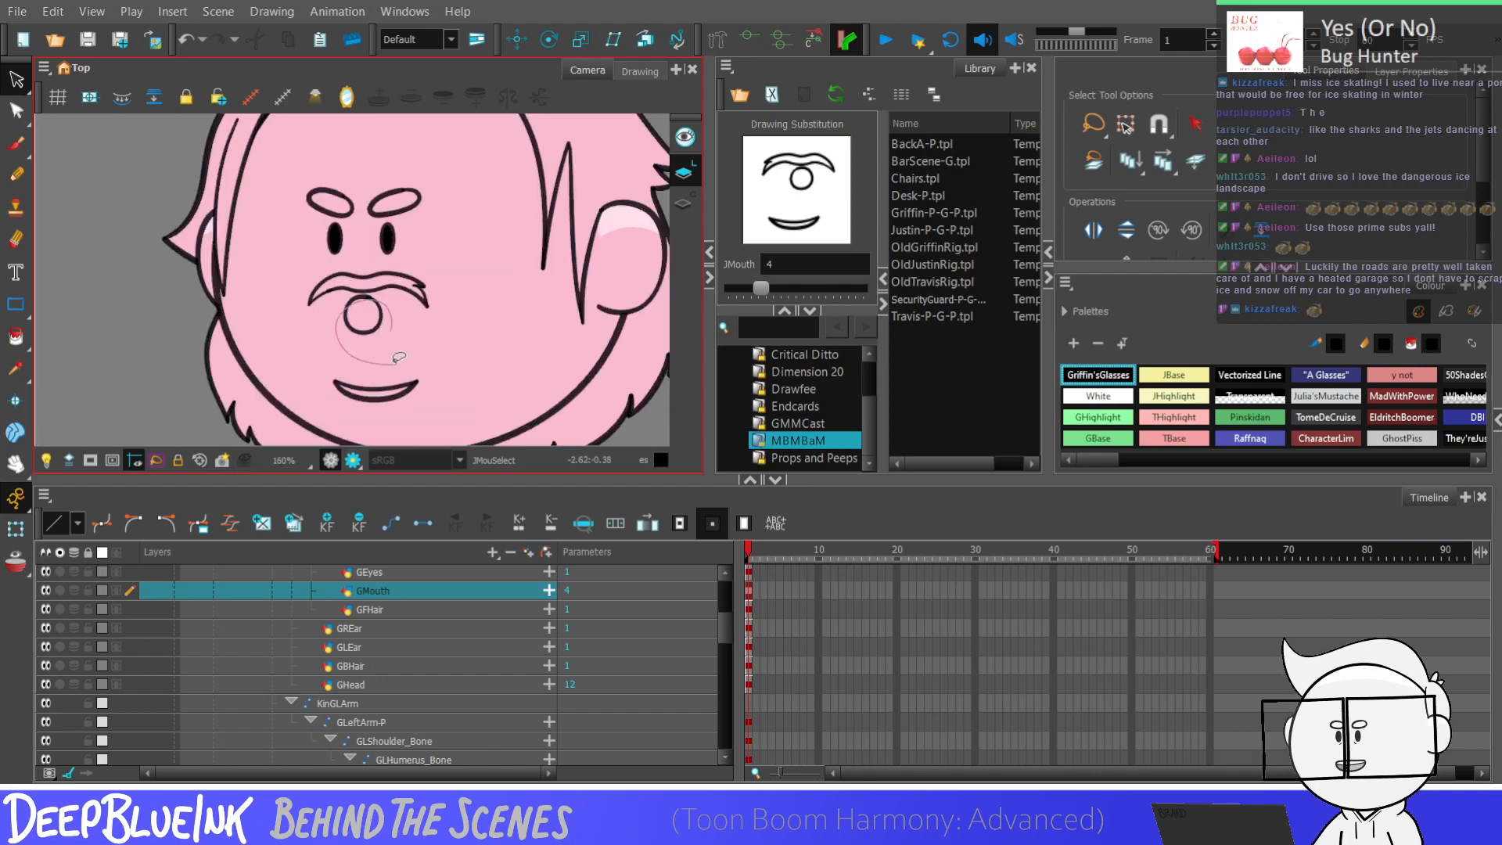
pyautogui.click(365, 314)
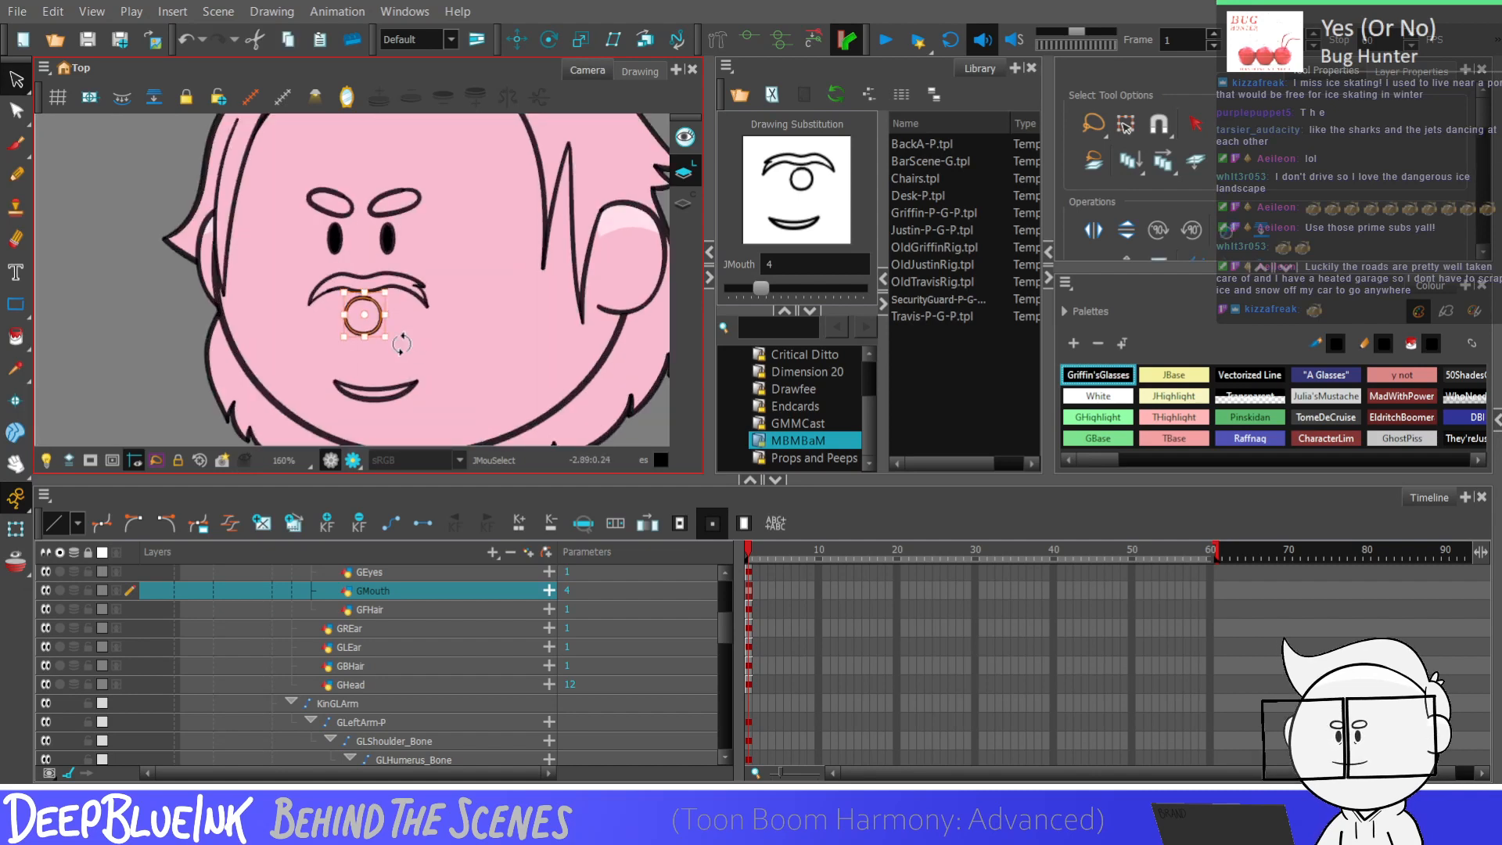
pyautogui.click(403, 341)
pyautogui.press('[')
pyautogui.press(']')
pyautogui.press(']')
pyautogui.press(']')
pyautogui.press('[')
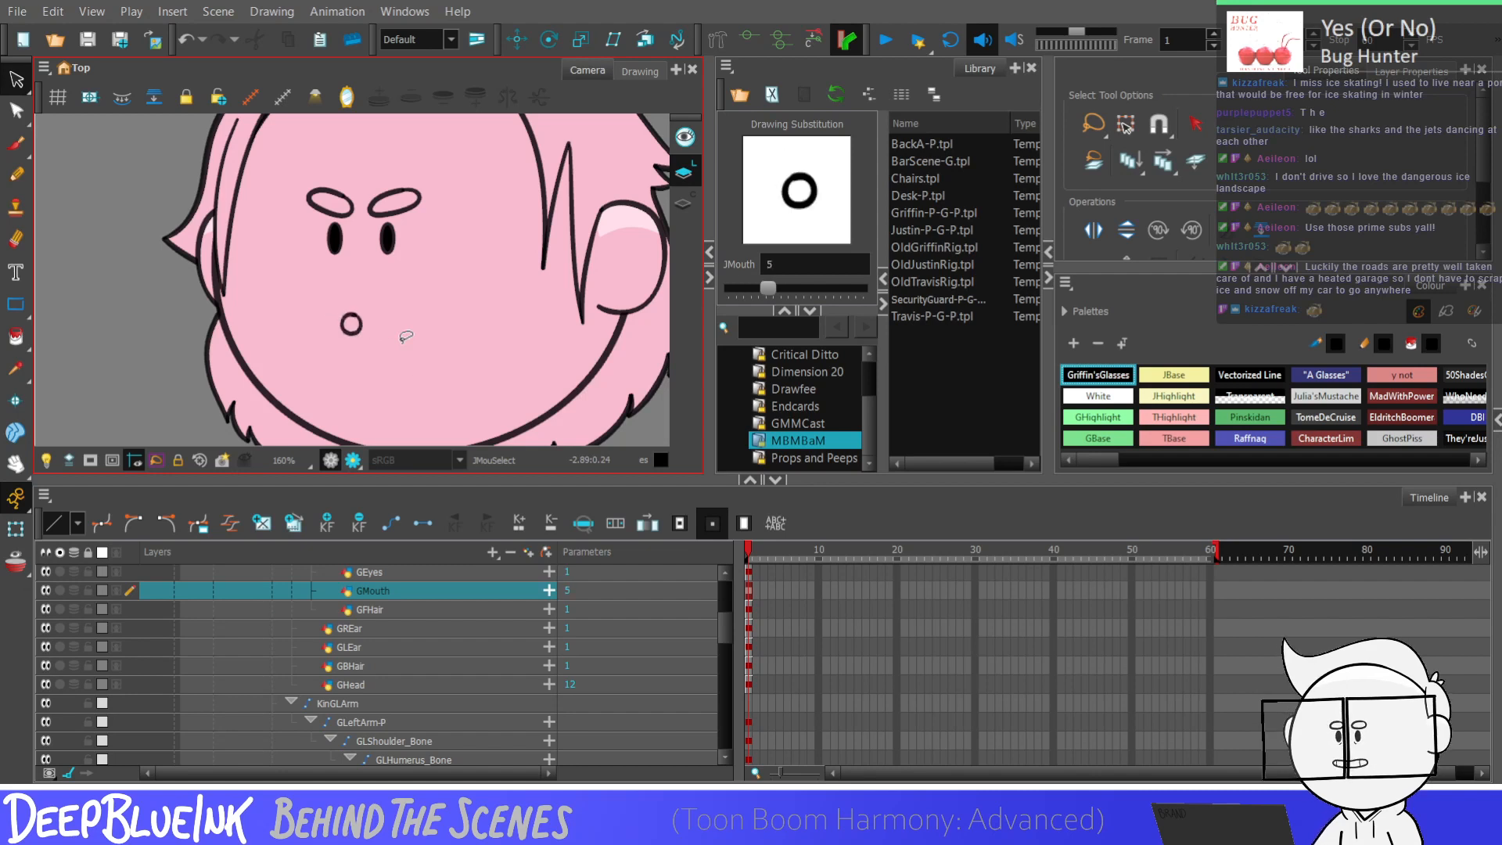
pyautogui.press('[')
pyautogui.press('[')
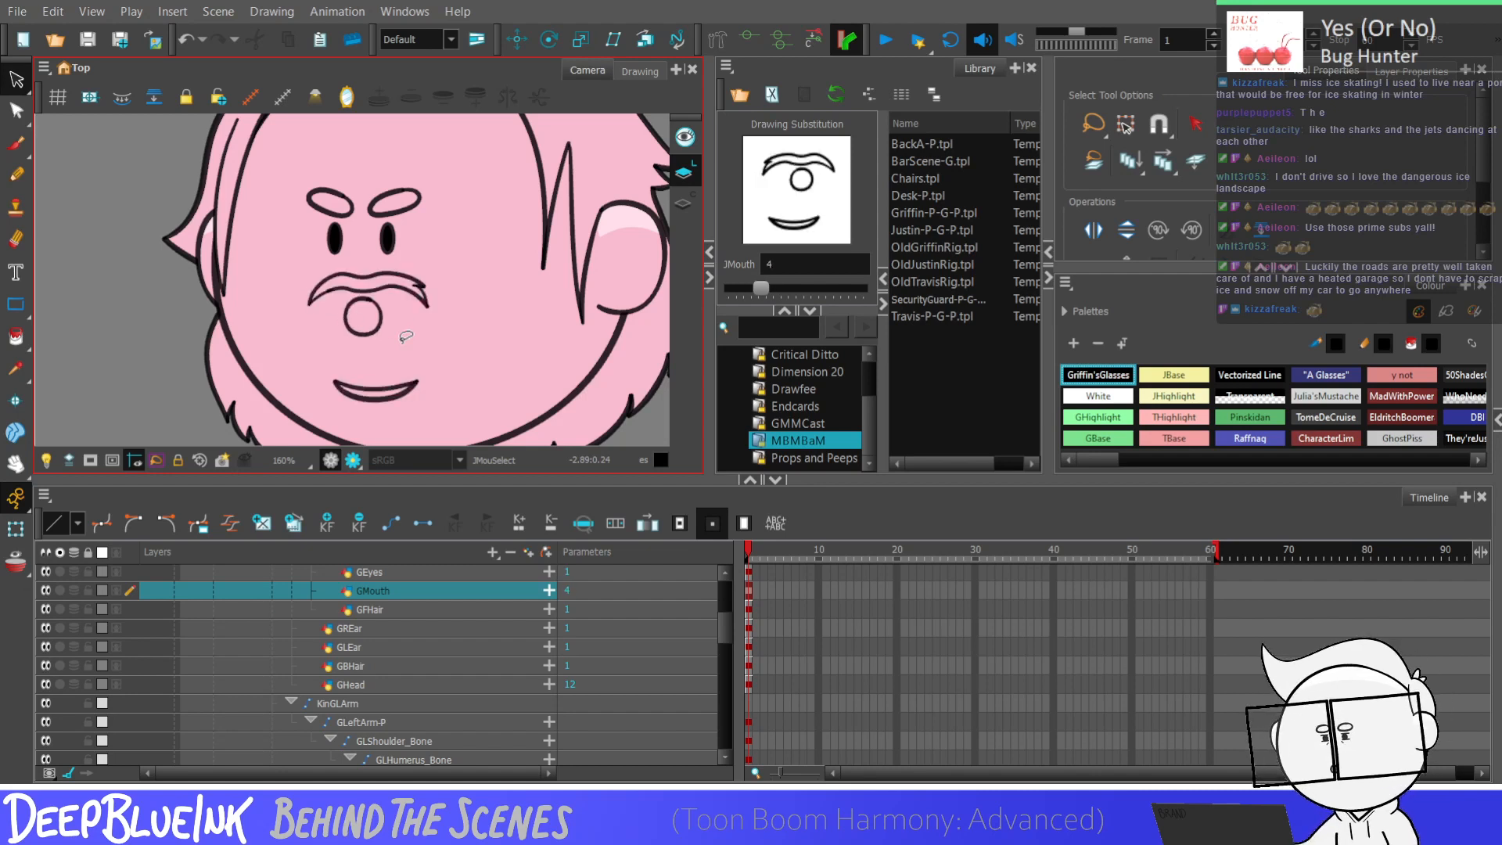
# Step: Copy the moustache and smiling mouth from GMouth drawing 3, paste them into drawing 6, and switch to drawing 5
pyautogui.moveTo(329, 293)
pyautogui.mouseDown()
pyautogui.moveTo(391, 312)
pyautogui.moveTo(299, 300)
pyautogui.mouseUp()
pyautogui.moveTo(440, 361); pyautogui.dragTo(476, 361)
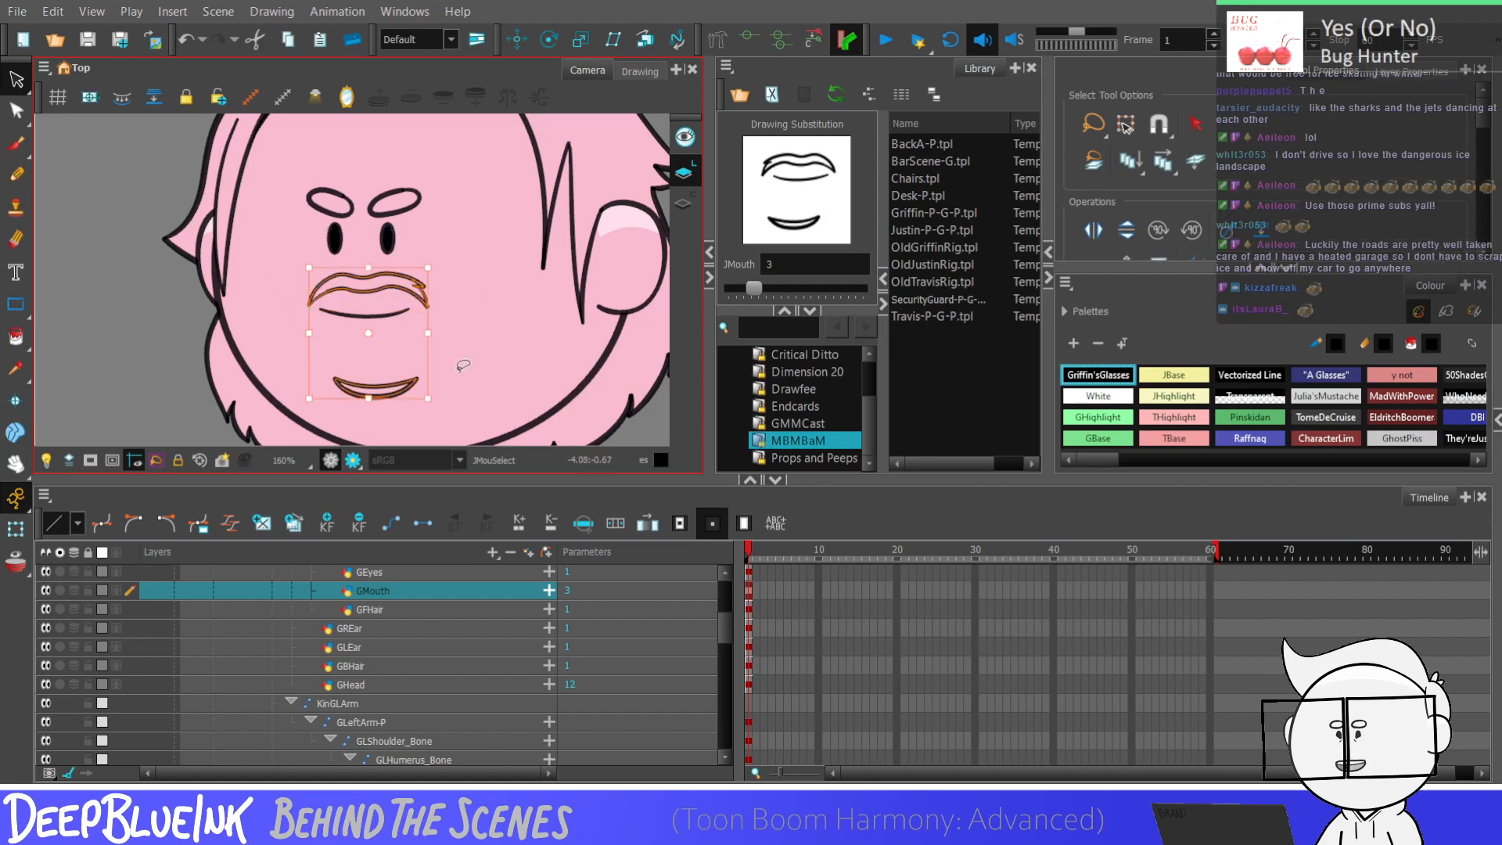
pyautogui.press(']')
pyautogui.press(']')
pyautogui.press(']')
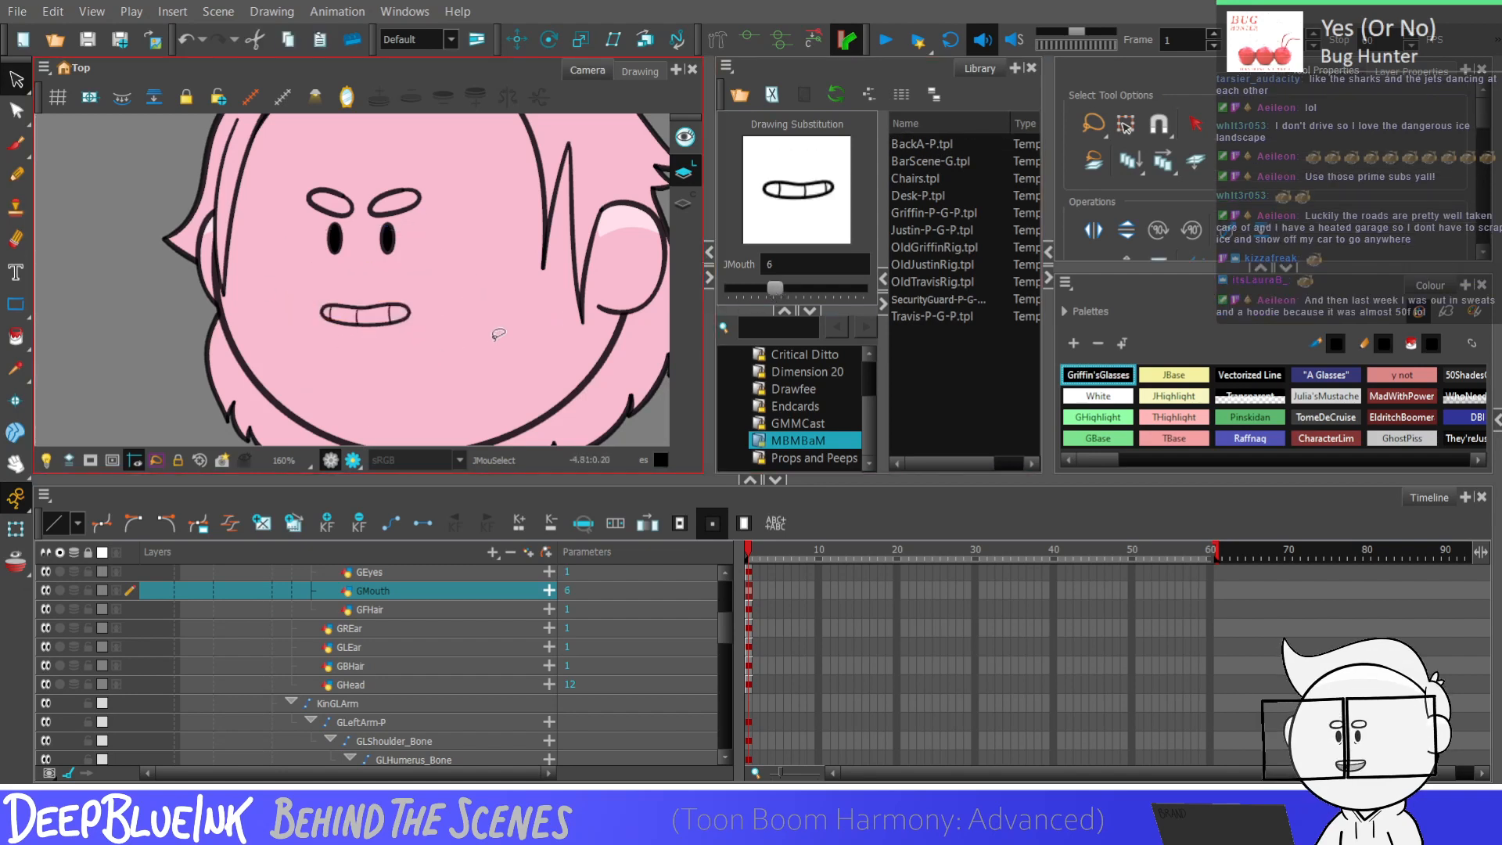
pyautogui.hotkey('ctrl', 'v')
pyautogui.click(784, 311)
pyautogui.moveTo(774, 294); pyautogui.dragTo(768, 292)
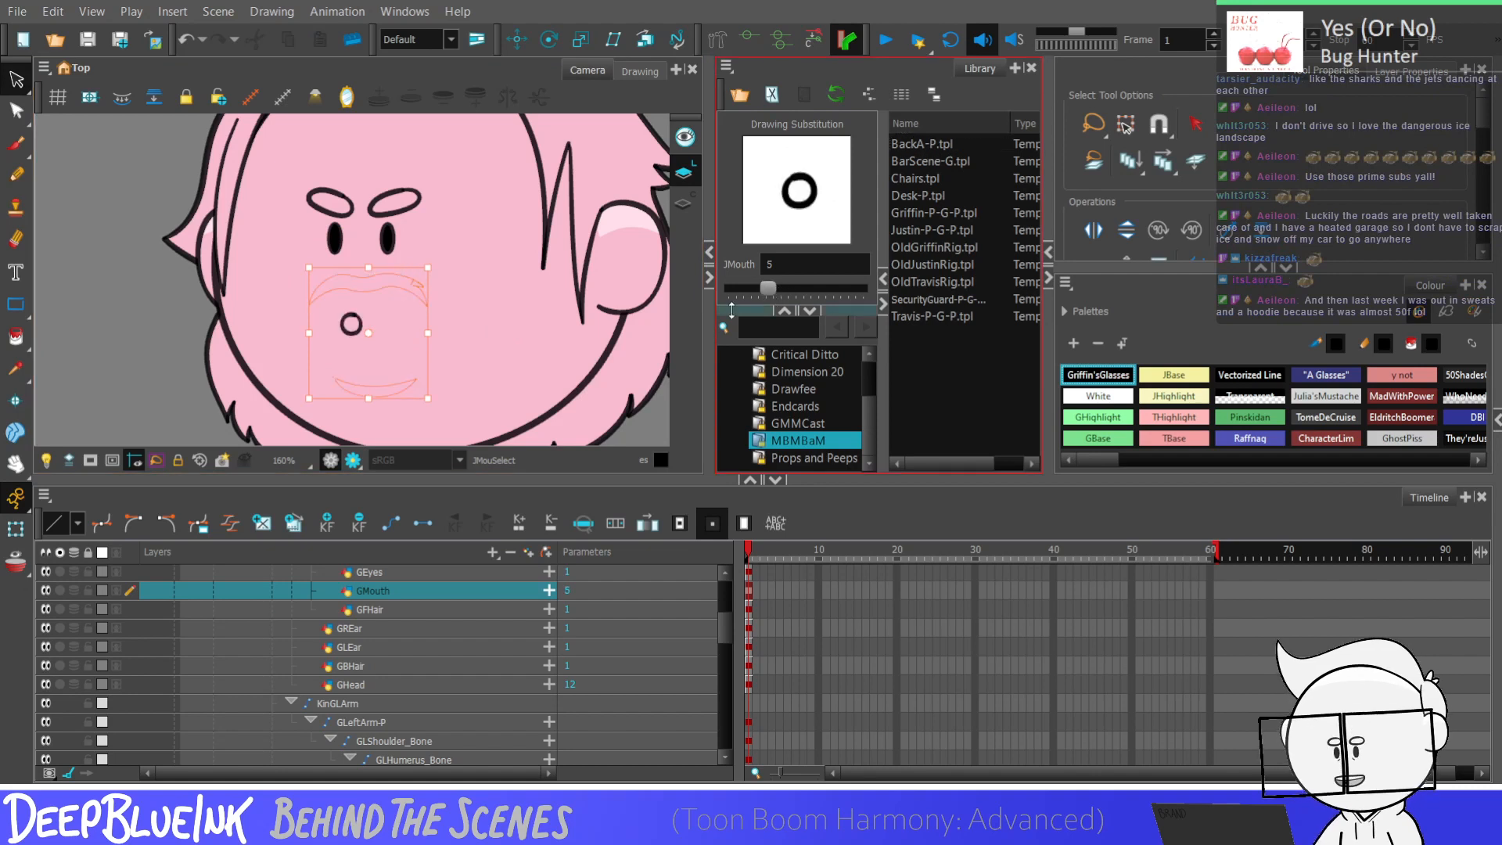
# Step: Compare GMouth drawings 5 and 6, finishing on drawing 5 with nothing selected
pyautogui.press(']')
pyautogui.click(525, 342)
pyautogui.press('[')
pyautogui.press(']')
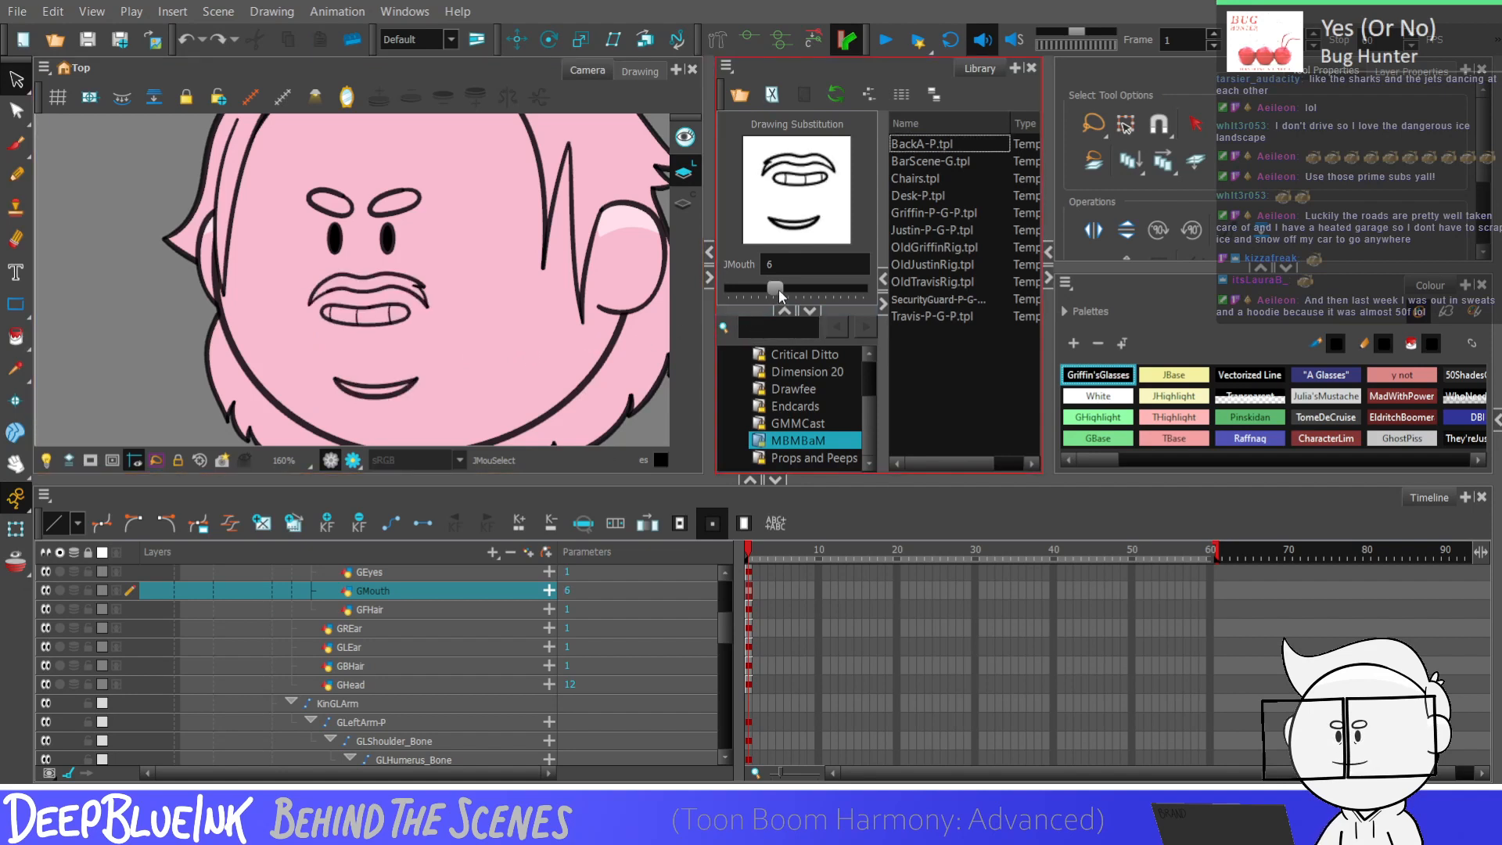
pyautogui.moveTo(778, 289); pyautogui.dragTo(767, 293)
pyautogui.click(456, 386)
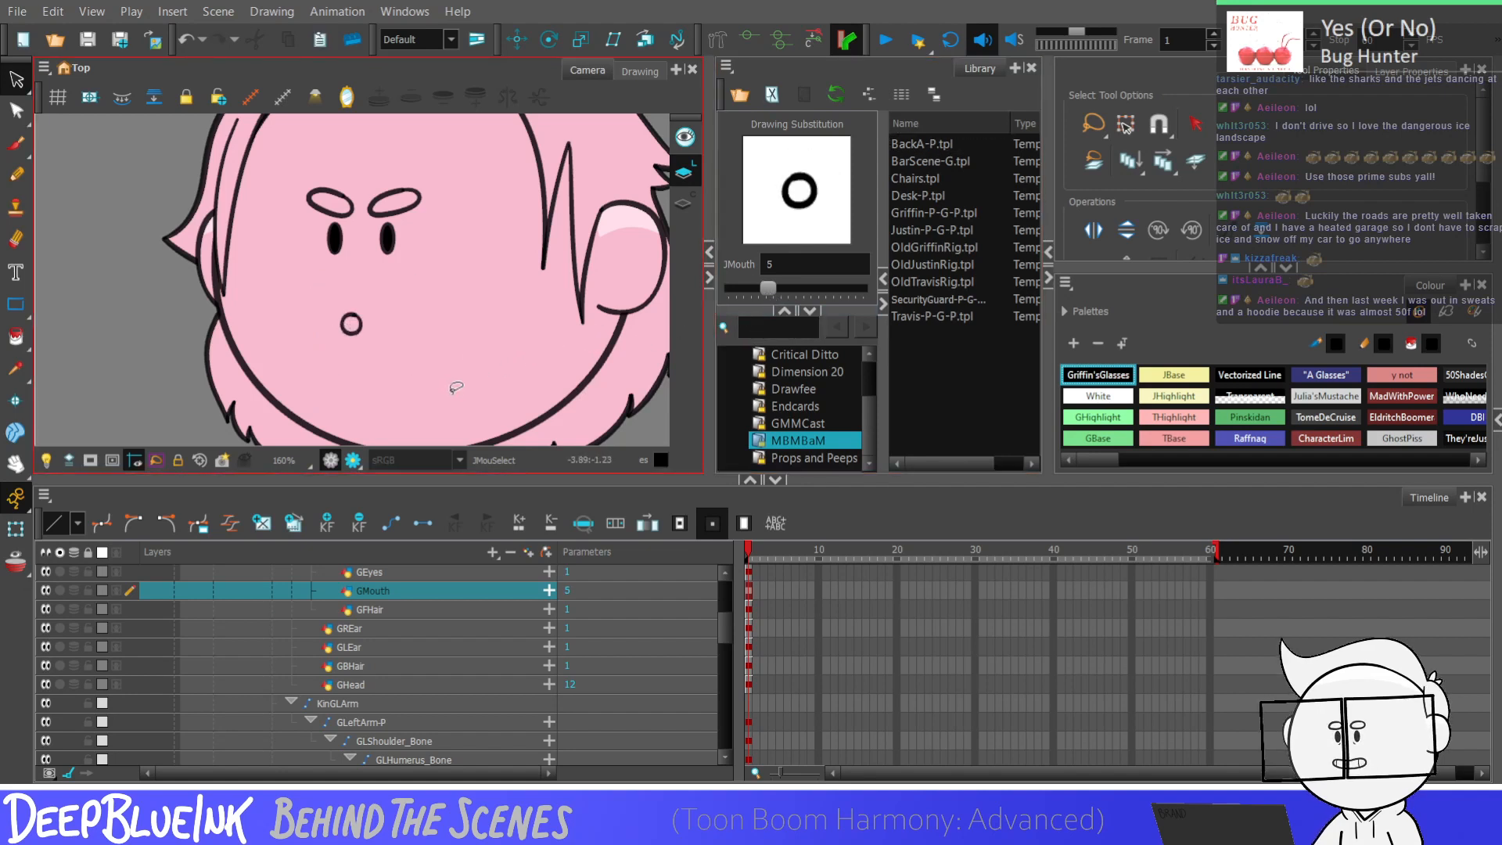
# Step: Try to paste the copied moustache and smiling mouth into GMouth drawing 5 around the small circle mouth
pyautogui.hotkey('ctrl', 'v')
pyautogui.click(762, 289)
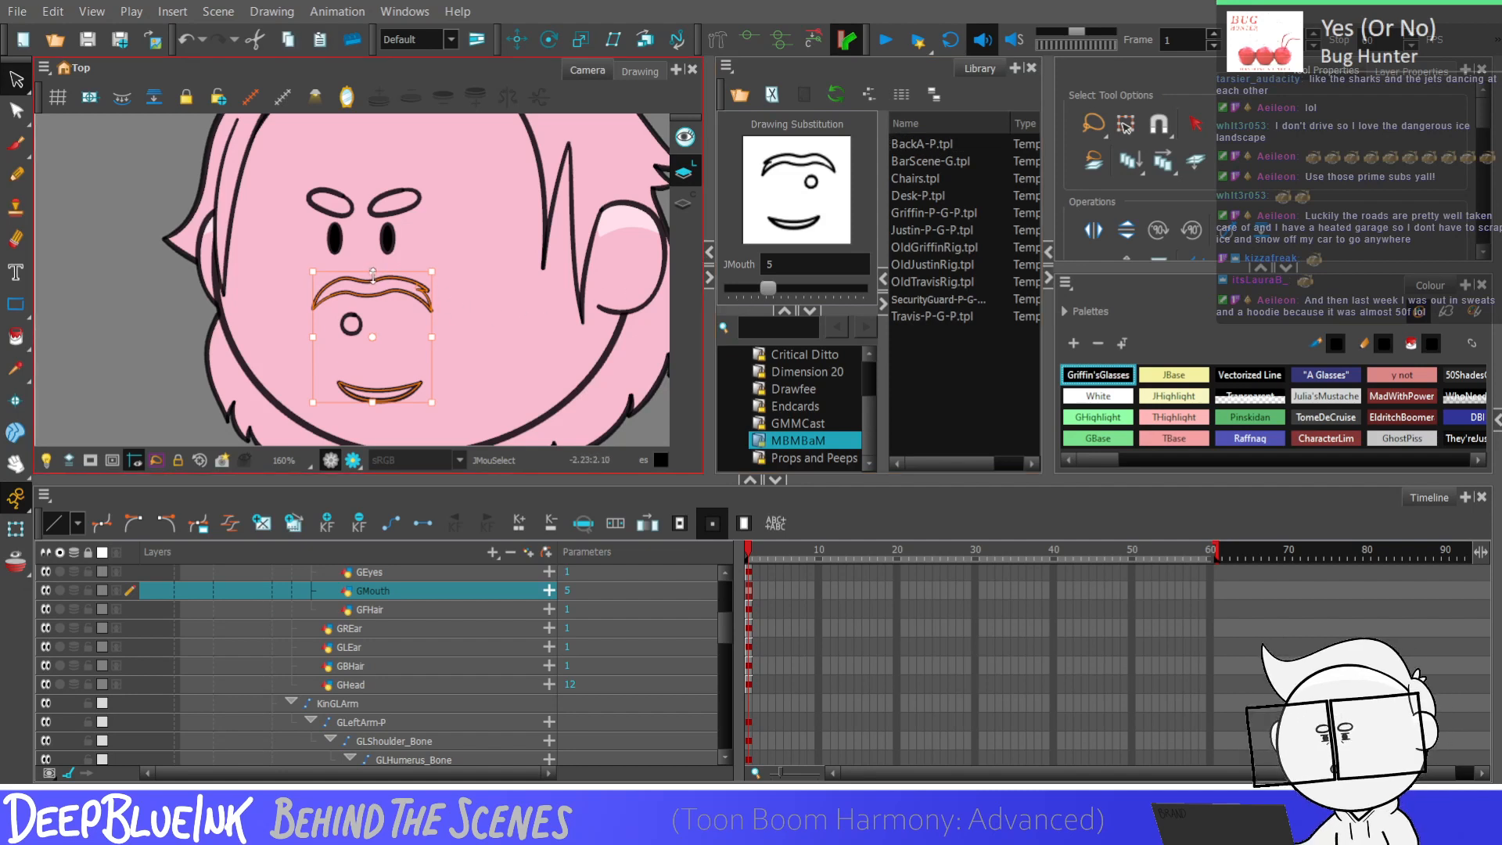
pyautogui.moveTo(768, 290); pyautogui.dragTo(761, 301)
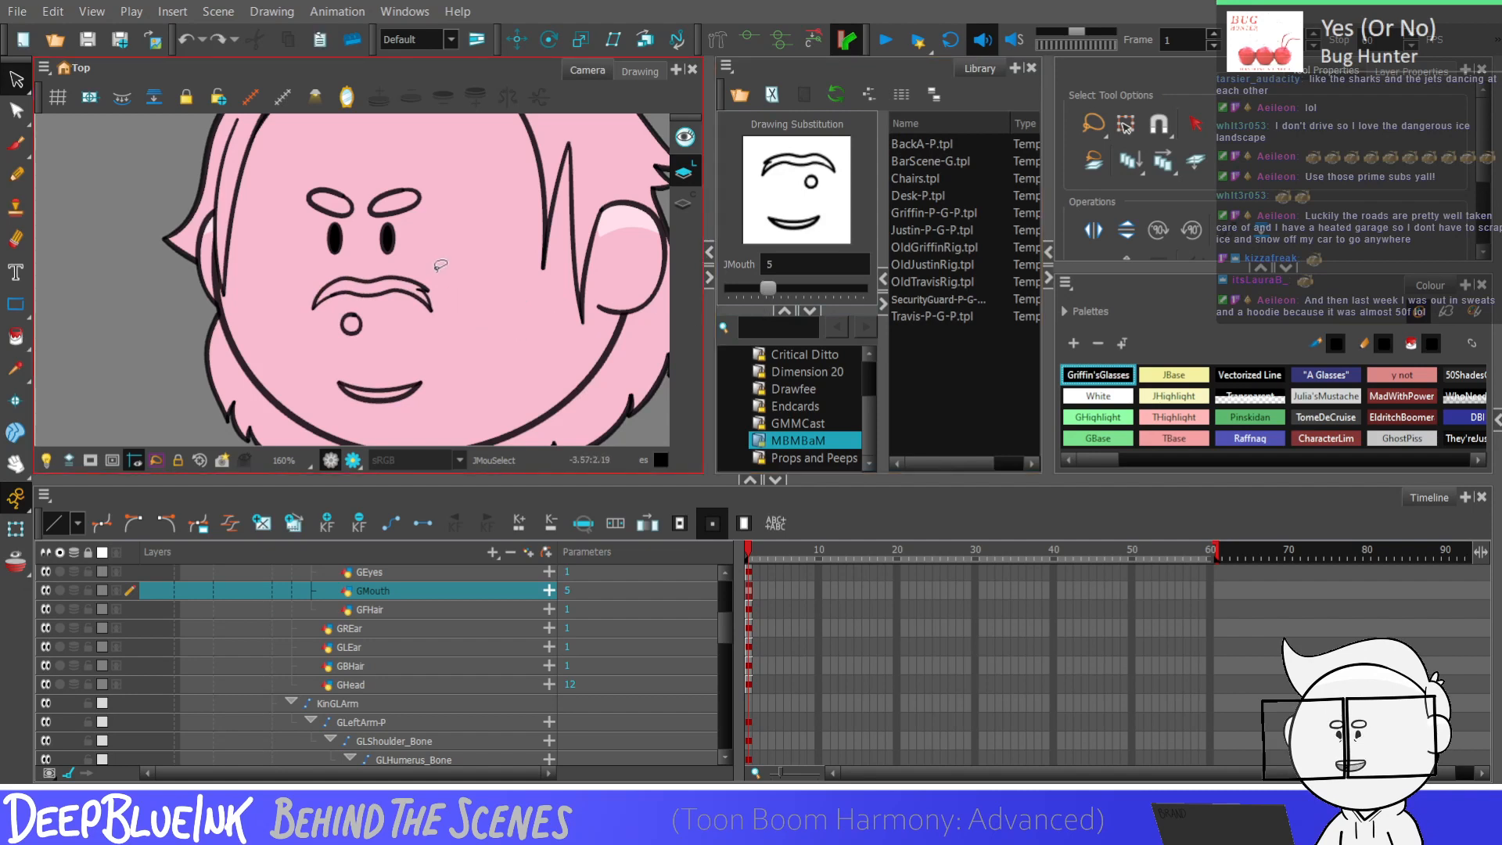
pyautogui.hotkey('ctrl', 'v')
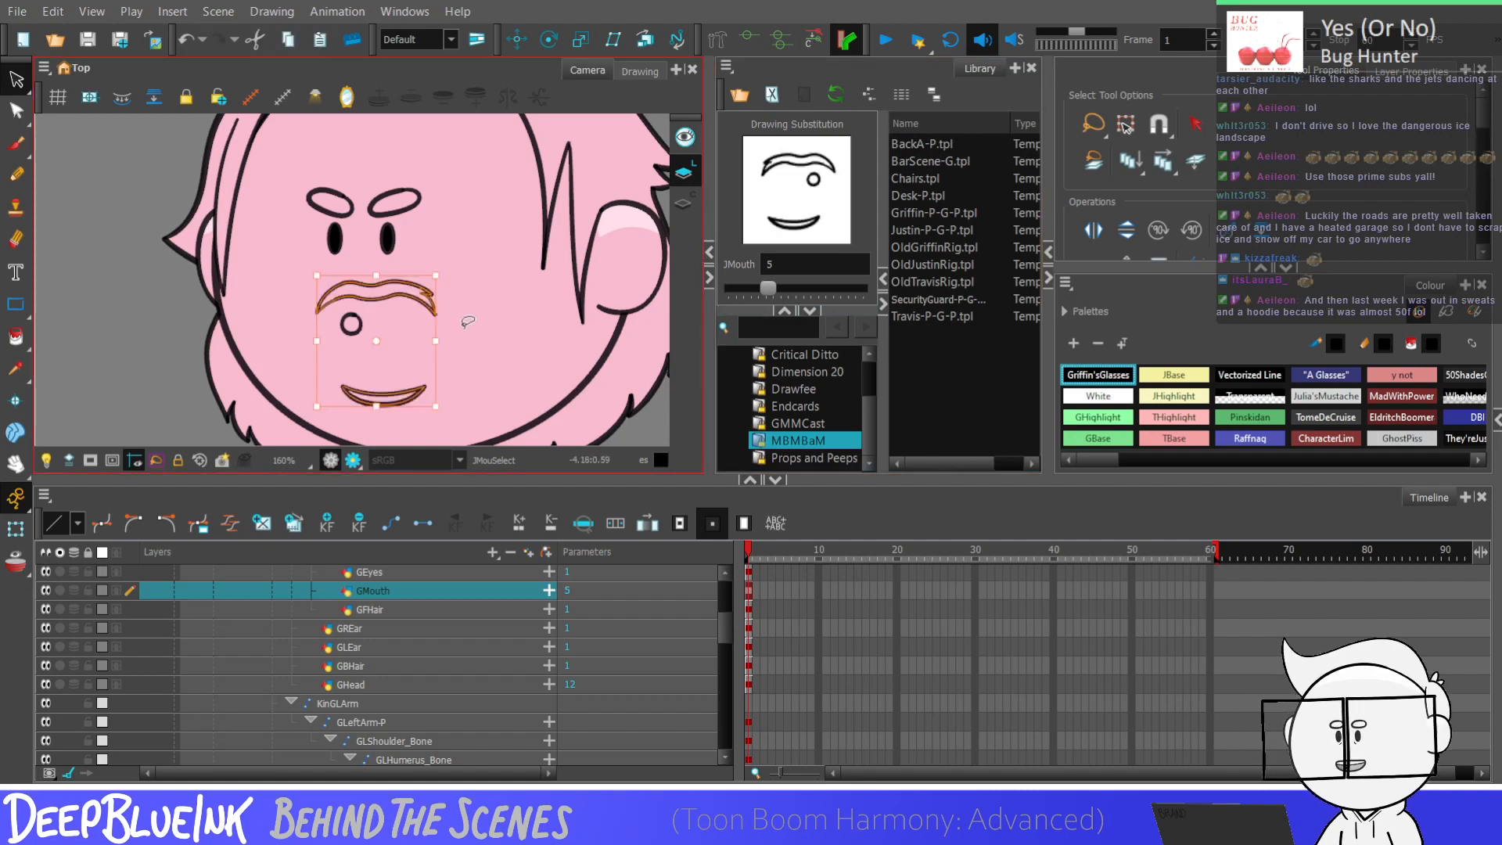
pyautogui.press('Delete')
pyautogui.hotkey('ctrl', 'z')
pyautogui.hotkey('ctrl', 'shift', 'z')
pyautogui.moveTo(489, 329); pyautogui.dragTo(469, 356)
pyautogui.click(468, 329)
pyautogui.hotkey('ctrl', 'v')
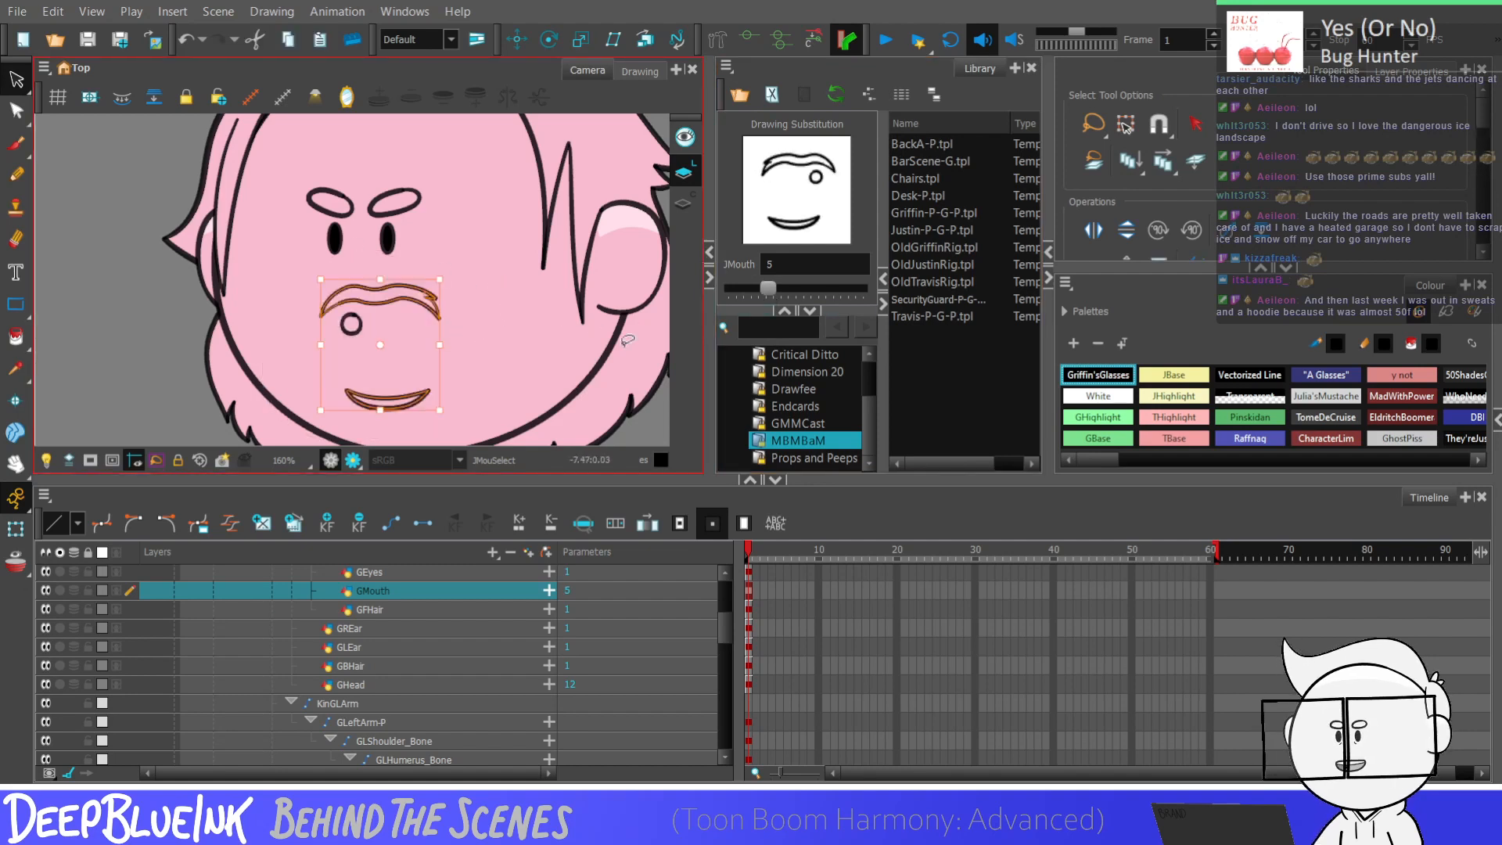
# Step: Copy the moustache and smiling mouth from GMouth drawing 1 and paste them in place into drawing 5
pyautogui.moveTo(768, 287); pyautogui.dragTo(740, 289)
pyautogui.moveTo(299, 305)
pyautogui.mouseDown()
pyautogui.moveTo(404, 293)
pyautogui.moveTo(444, 327)
pyautogui.mouseUp()
pyautogui.moveTo(739, 288); pyautogui.dragTo(771, 295)
pyautogui.click(480, 320)
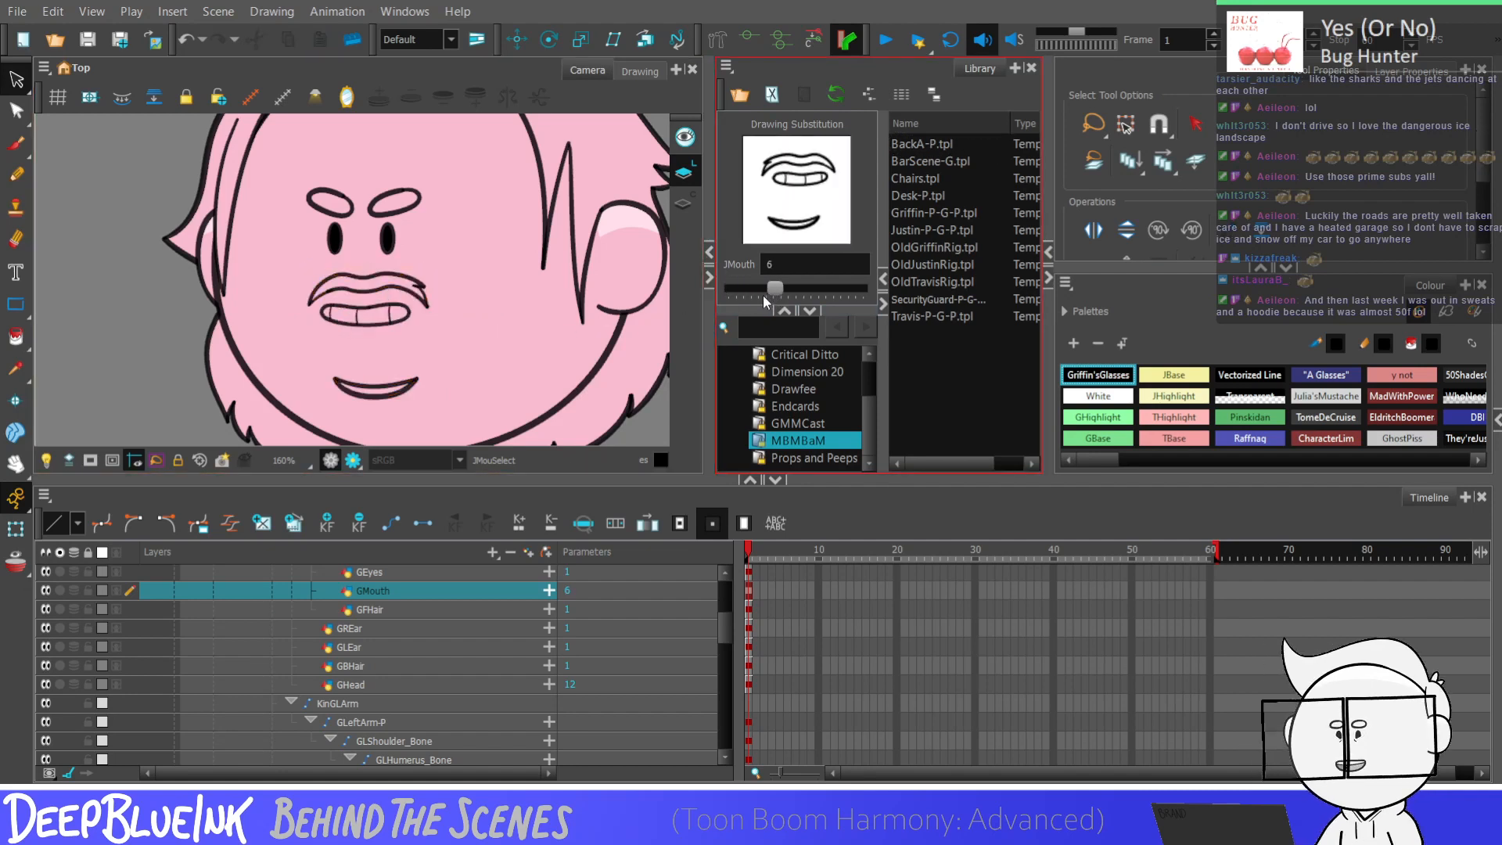
# Step: Check the smiling mouth in GMouth drawing 5 and compare the moustache across drawings 4 to 6
pyautogui.click(758, 295)
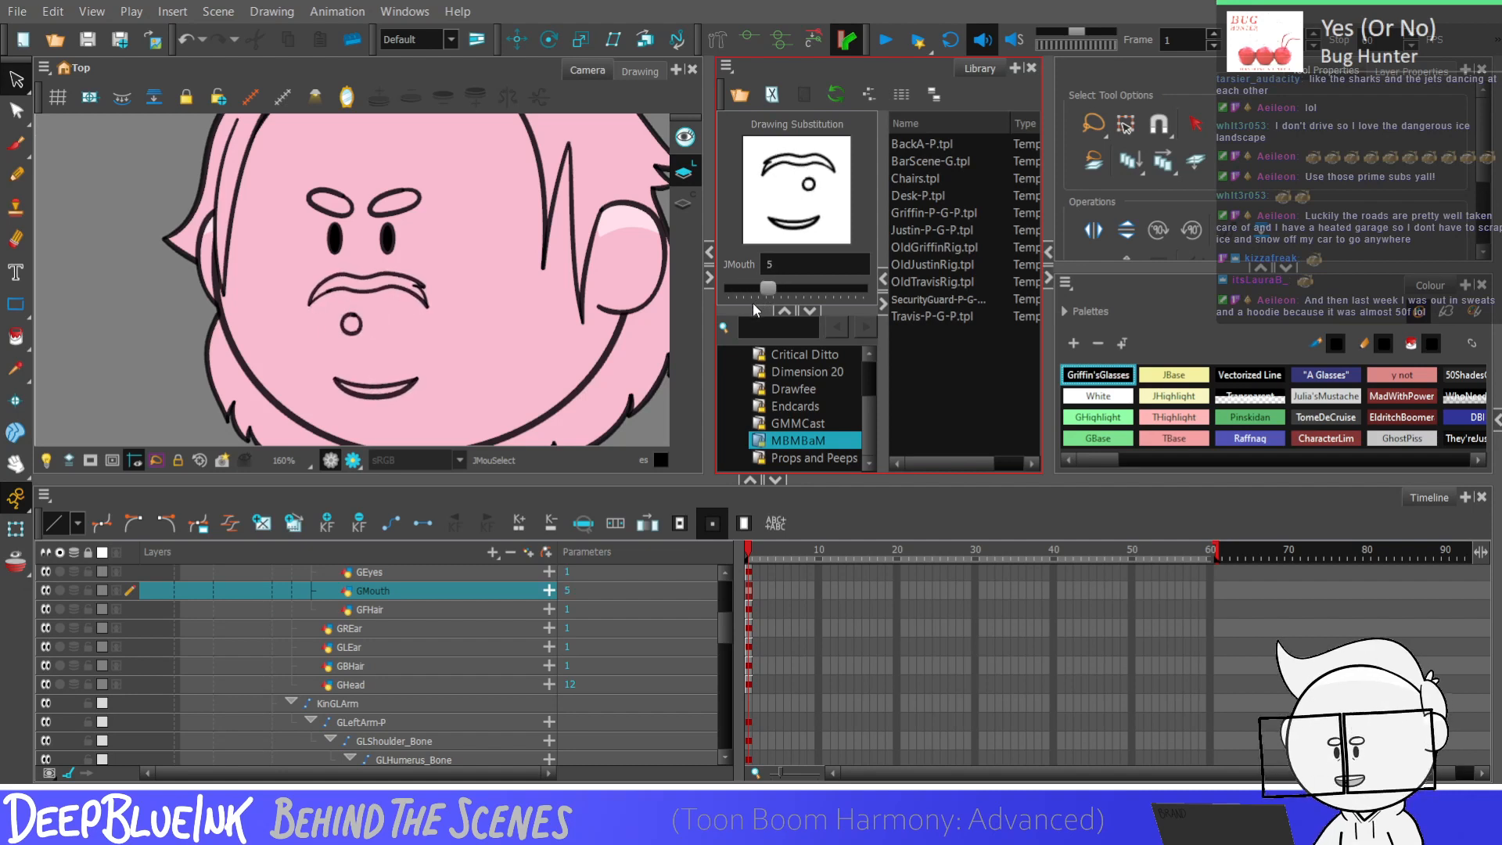
pyautogui.moveTo(414, 341)
pyautogui.mouseDown()
pyautogui.moveTo(314, 379)
pyautogui.moveTo(442, 342)
pyautogui.mouseUp()
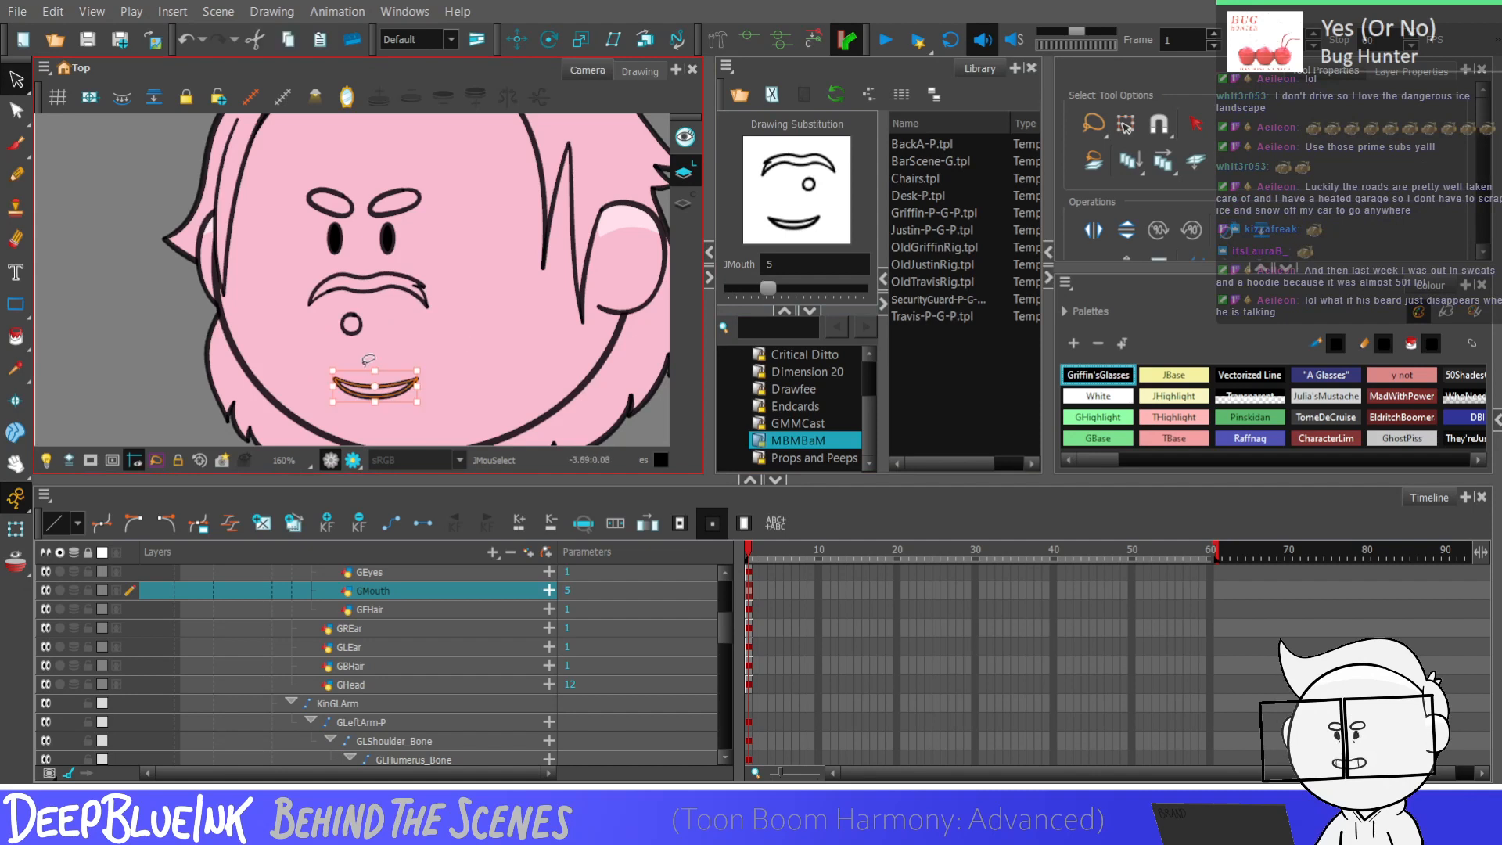
pyautogui.click(765, 288)
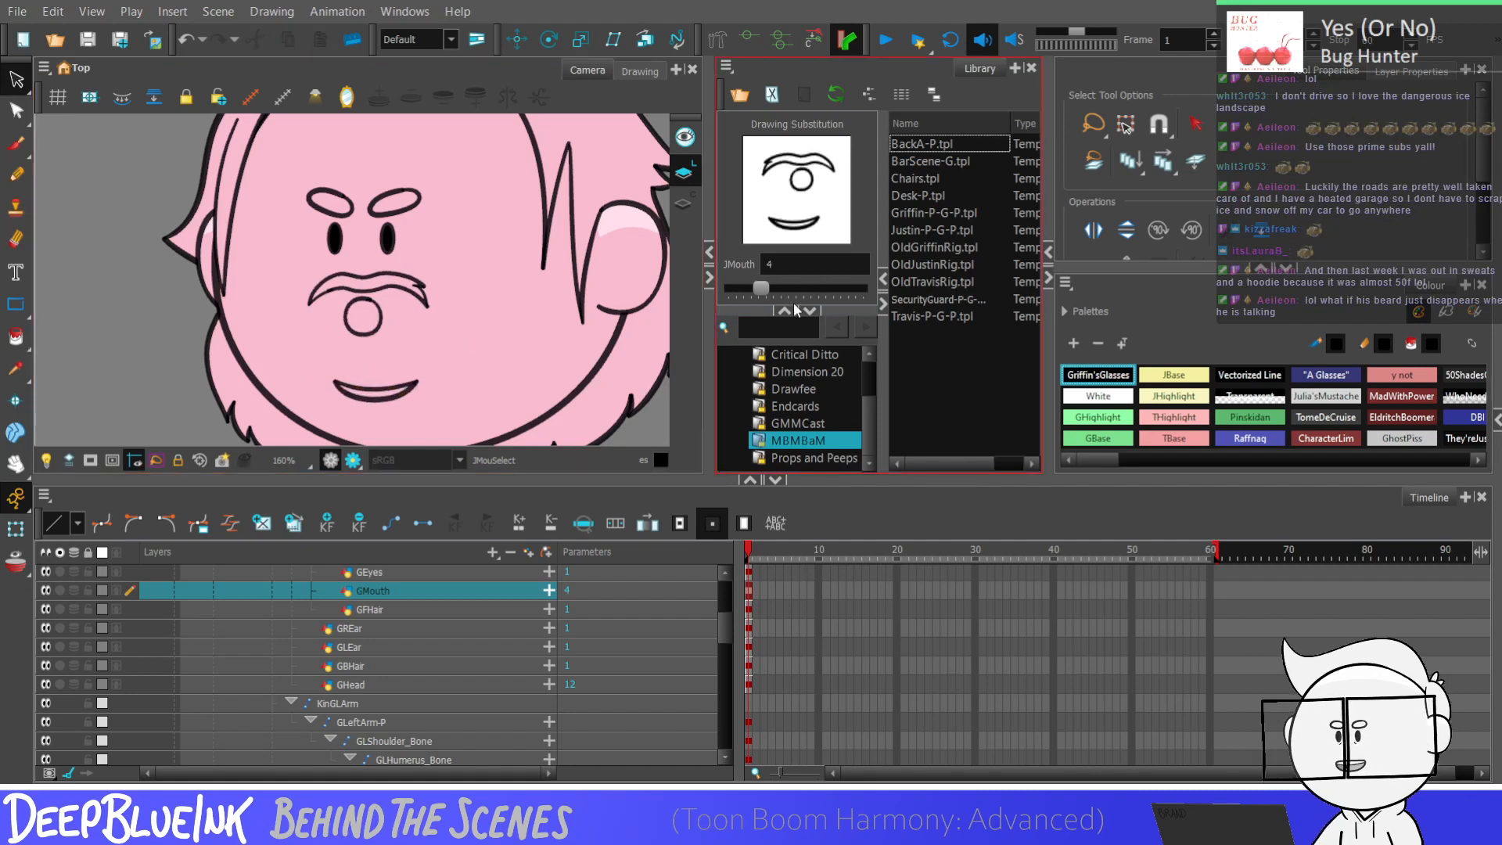
pyautogui.click(785, 310)
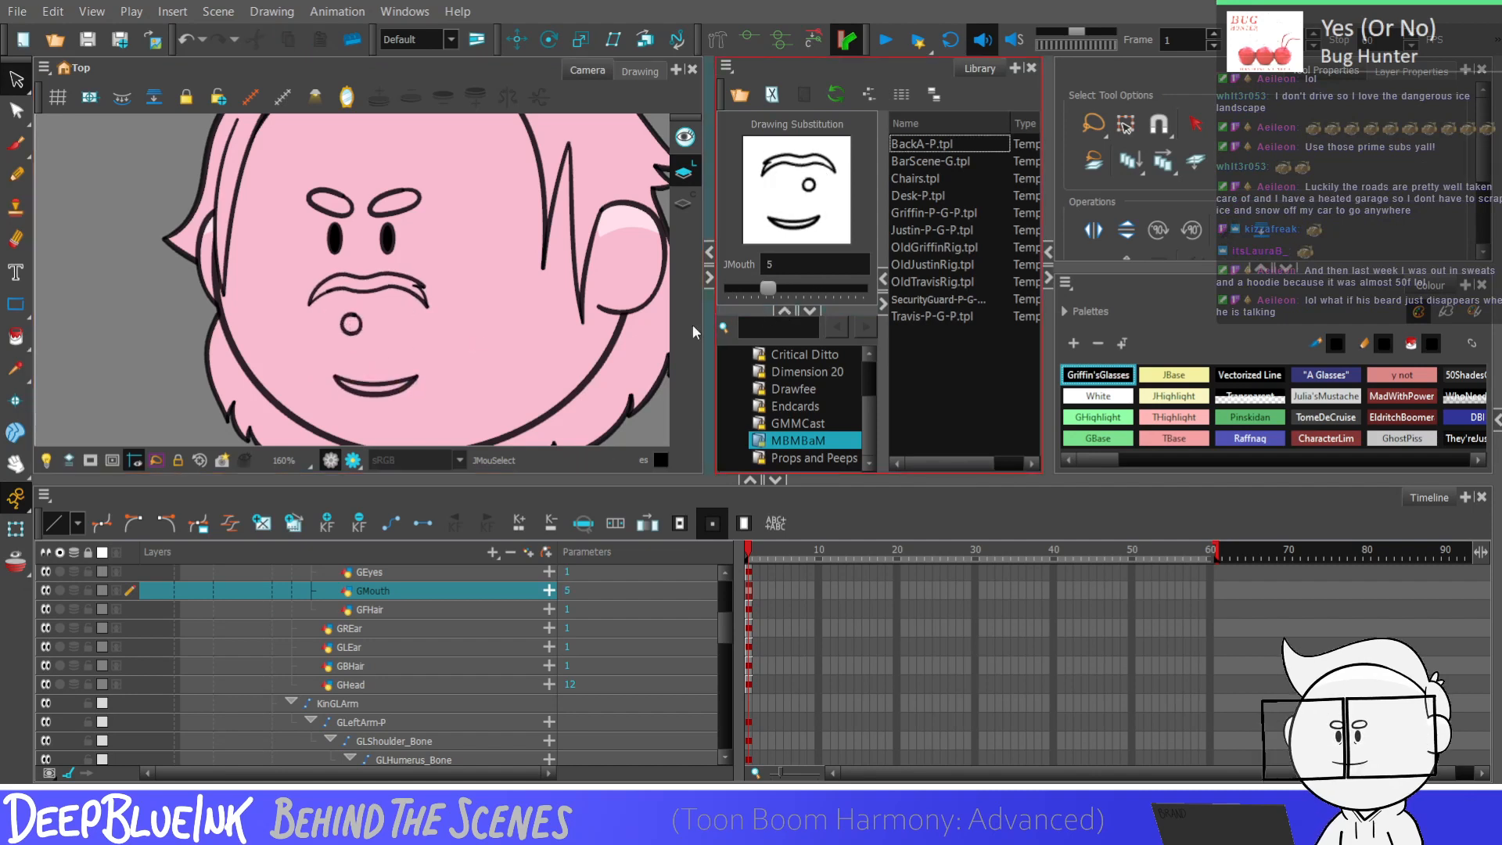
pyautogui.moveTo(772, 286)
pyautogui.mouseDown()
pyautogui.moveTo(735, 288)
pyautogui.moveTo(774, 289)
pyautogui.mouseUp()
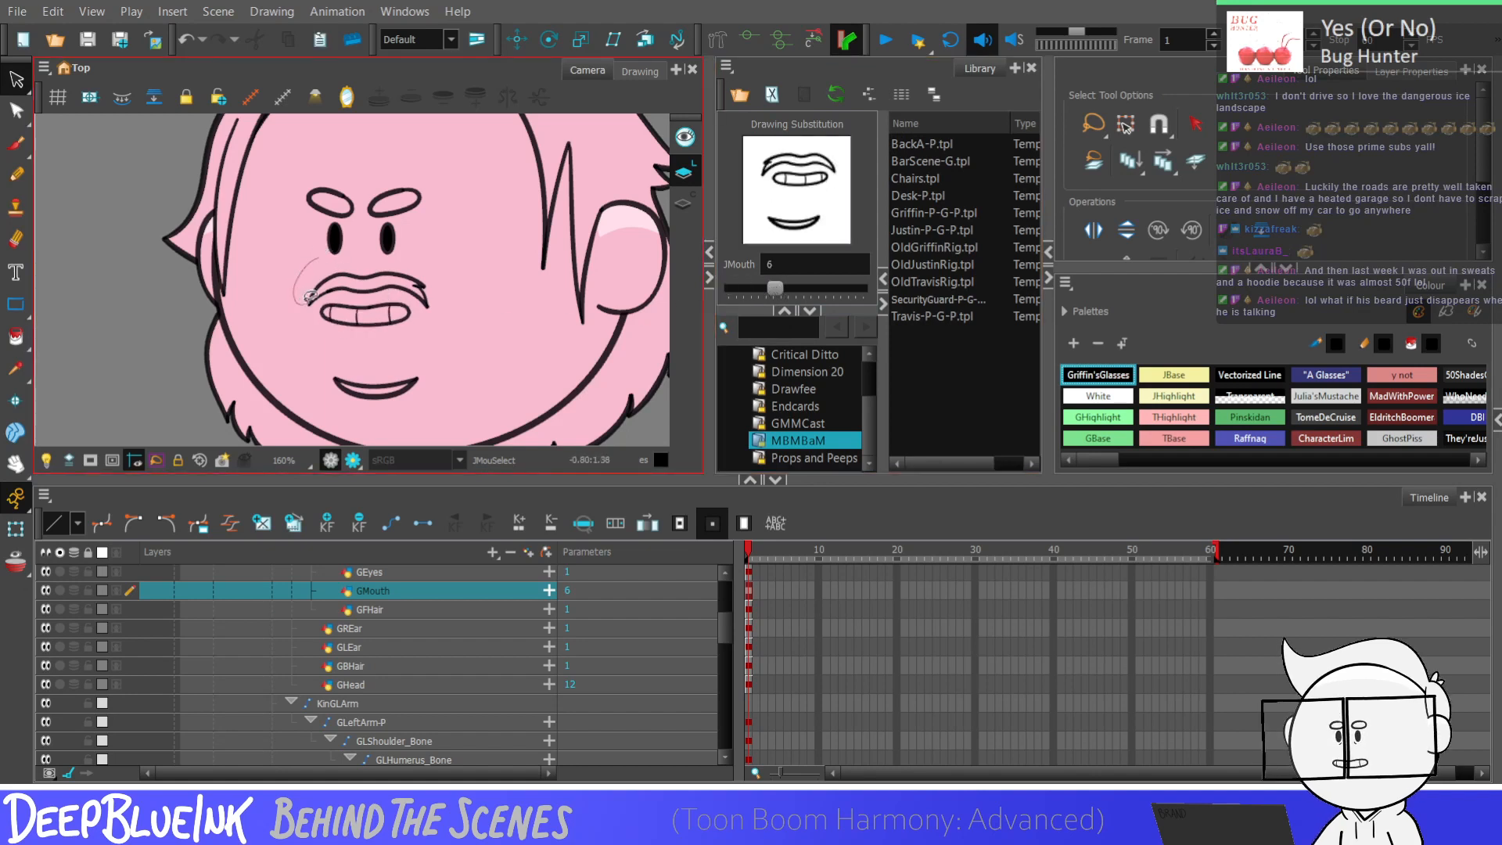
# Step: Select the moustache in GMouth drawing 6 and slightly adjust its width
pyautogui.moveTo(371, 289)
pyautogui.mouseDown()
pyautogui.moveTo(418, 251)
pyautogui.moveTo(304, 292)
pyautogui.mouseUp()
pyautogui.moveTo(428, 293); pyautogui.dragTo(429, 293)
# Step: Compare the moustache and smiling mouth in GMouth drawing 6 with those in drawings 1 to 5
pyautogui.click(779, 301)
pyautogui.moveTo(776, 294)
pyautogui.mouseDown()
pyautogui.moveTo(737, 291)
pyautogui.moveTo(775, 290)
pyautogui.mouseUp()
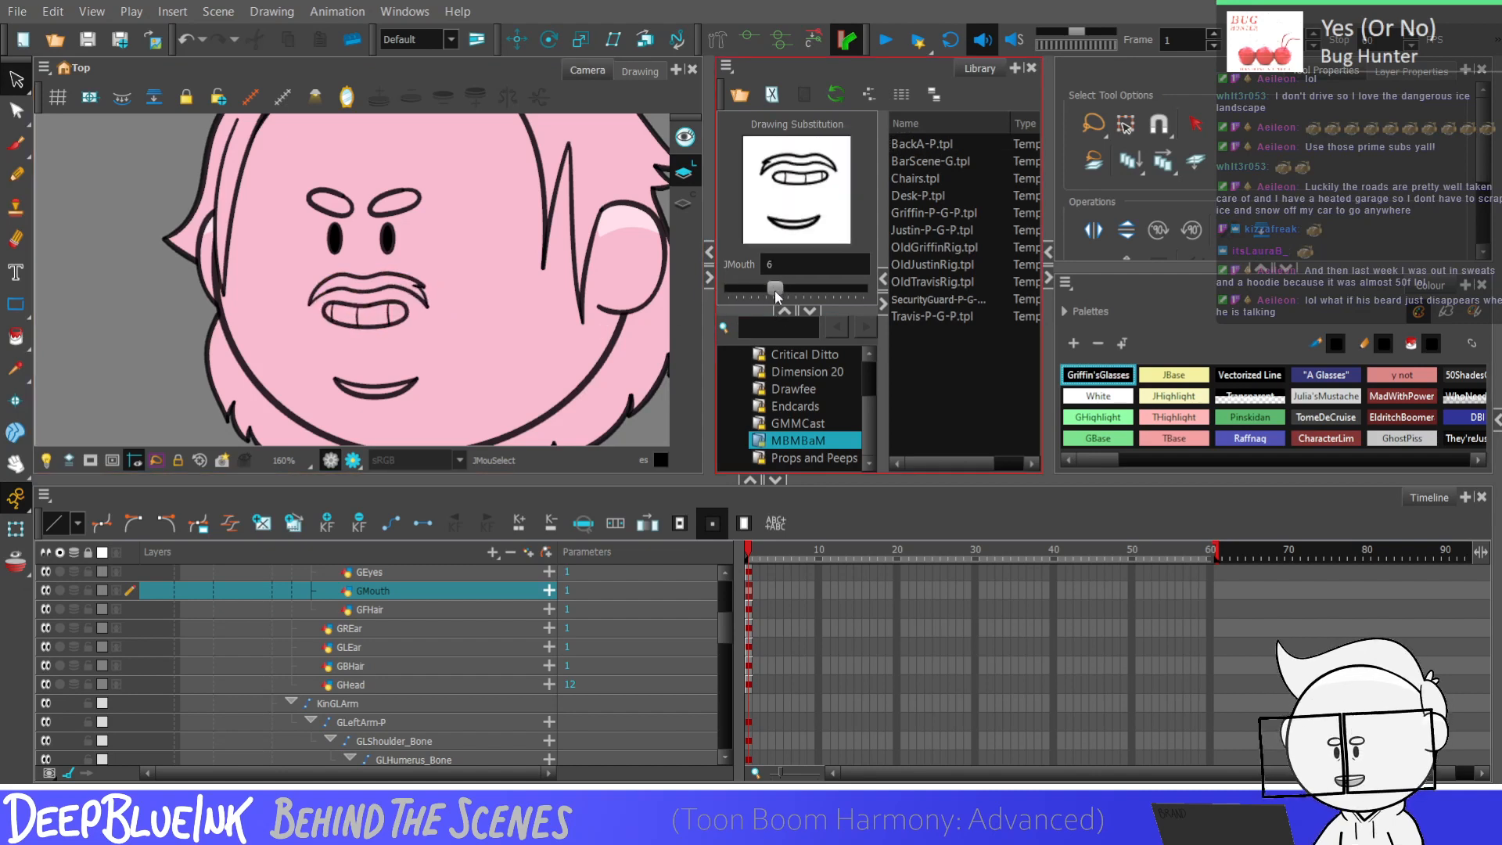
pyautogui.press('-')
pyautogui.press('-')
pyautogui.press('-')
pyautogui.press('-')
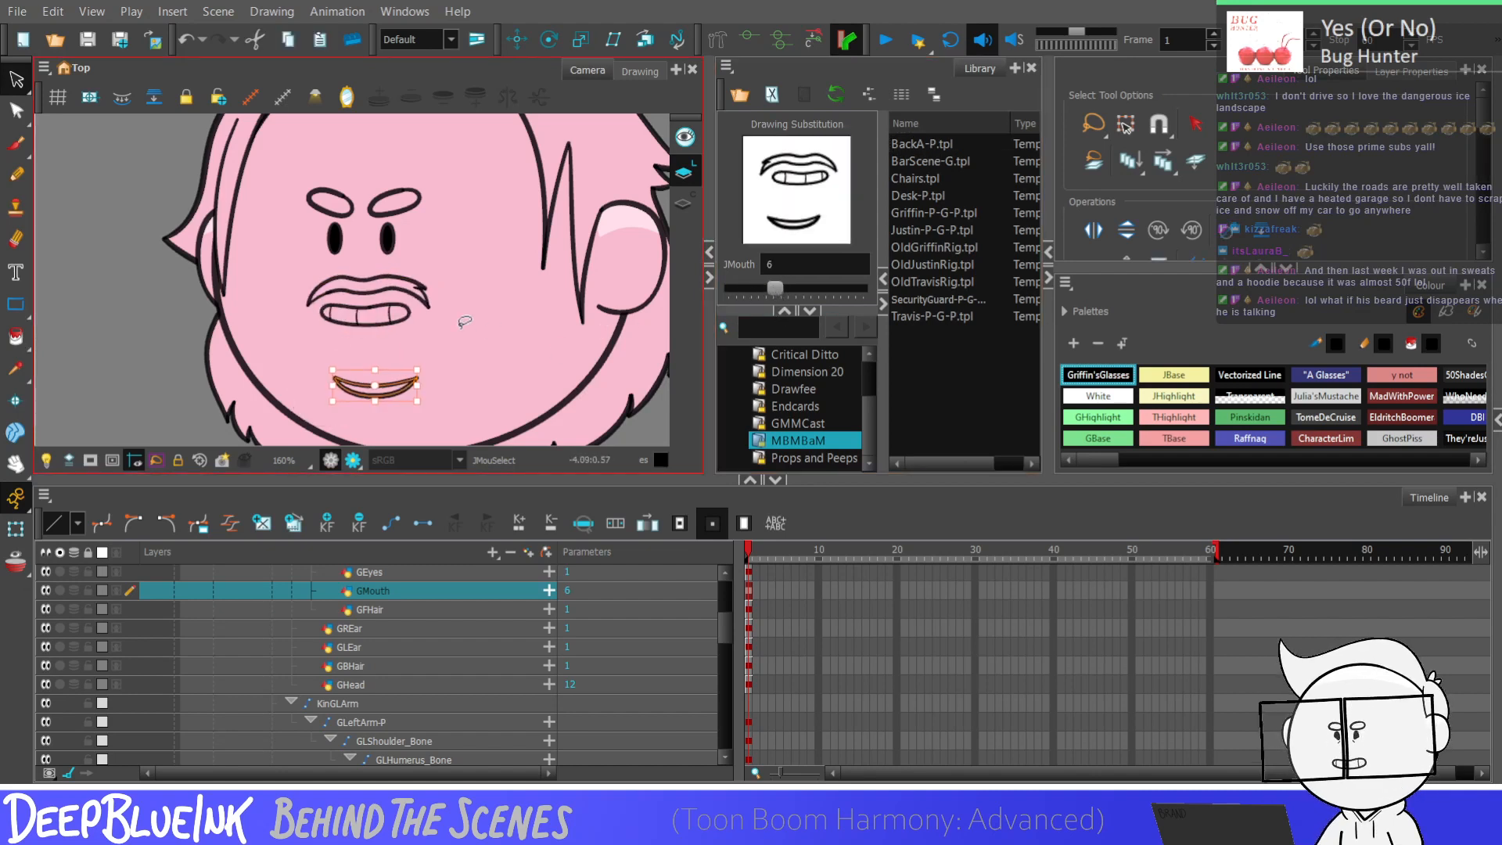
pyautogui.moveTo(778, 289); pyautogui.dragTo(754, 289)
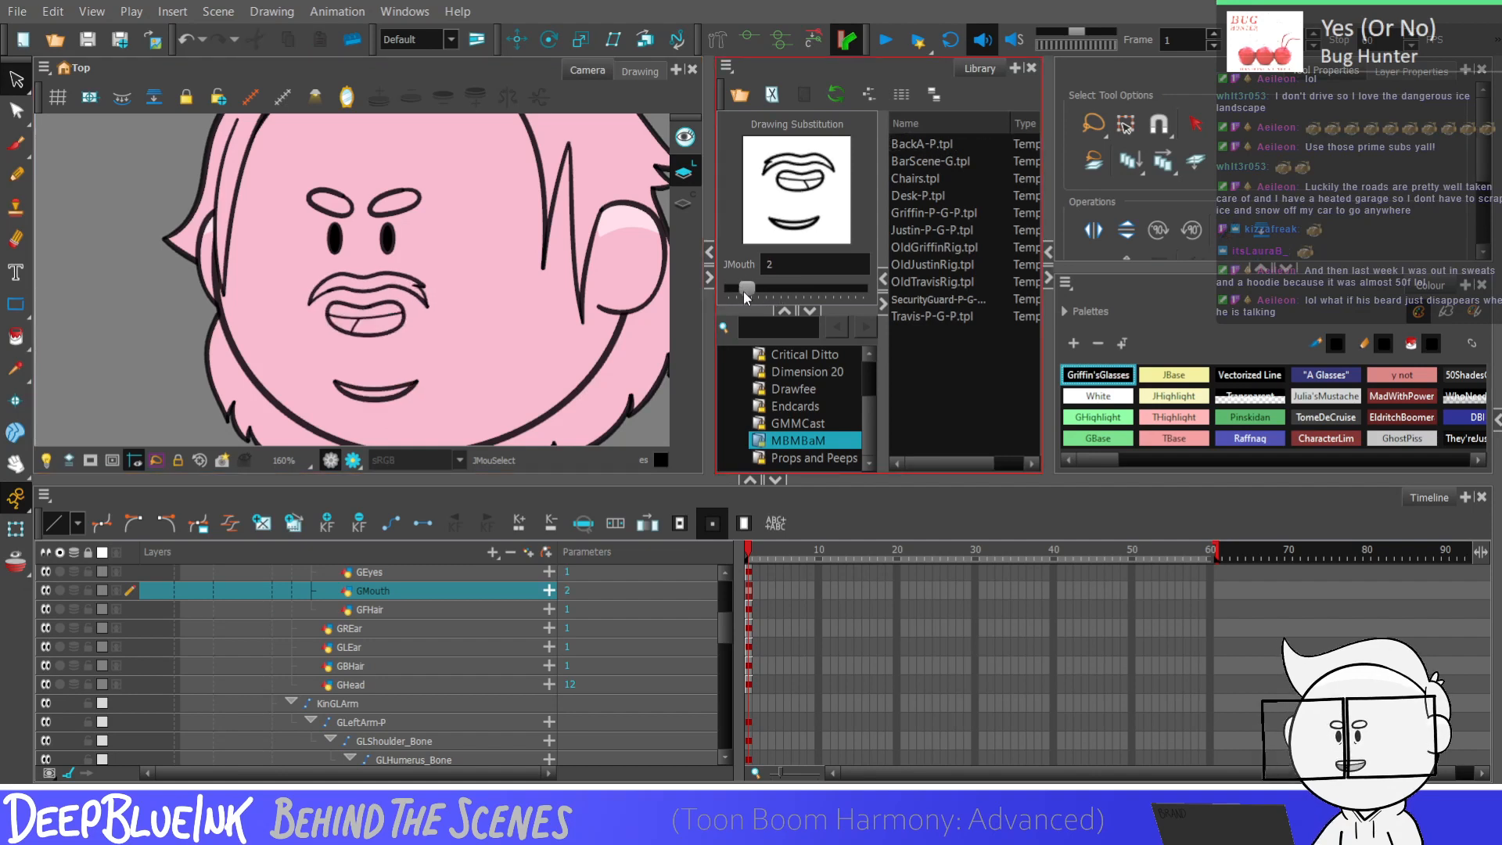
pyautogui.press('[')
pyautogui.press('[')
pyautogui.press('[')
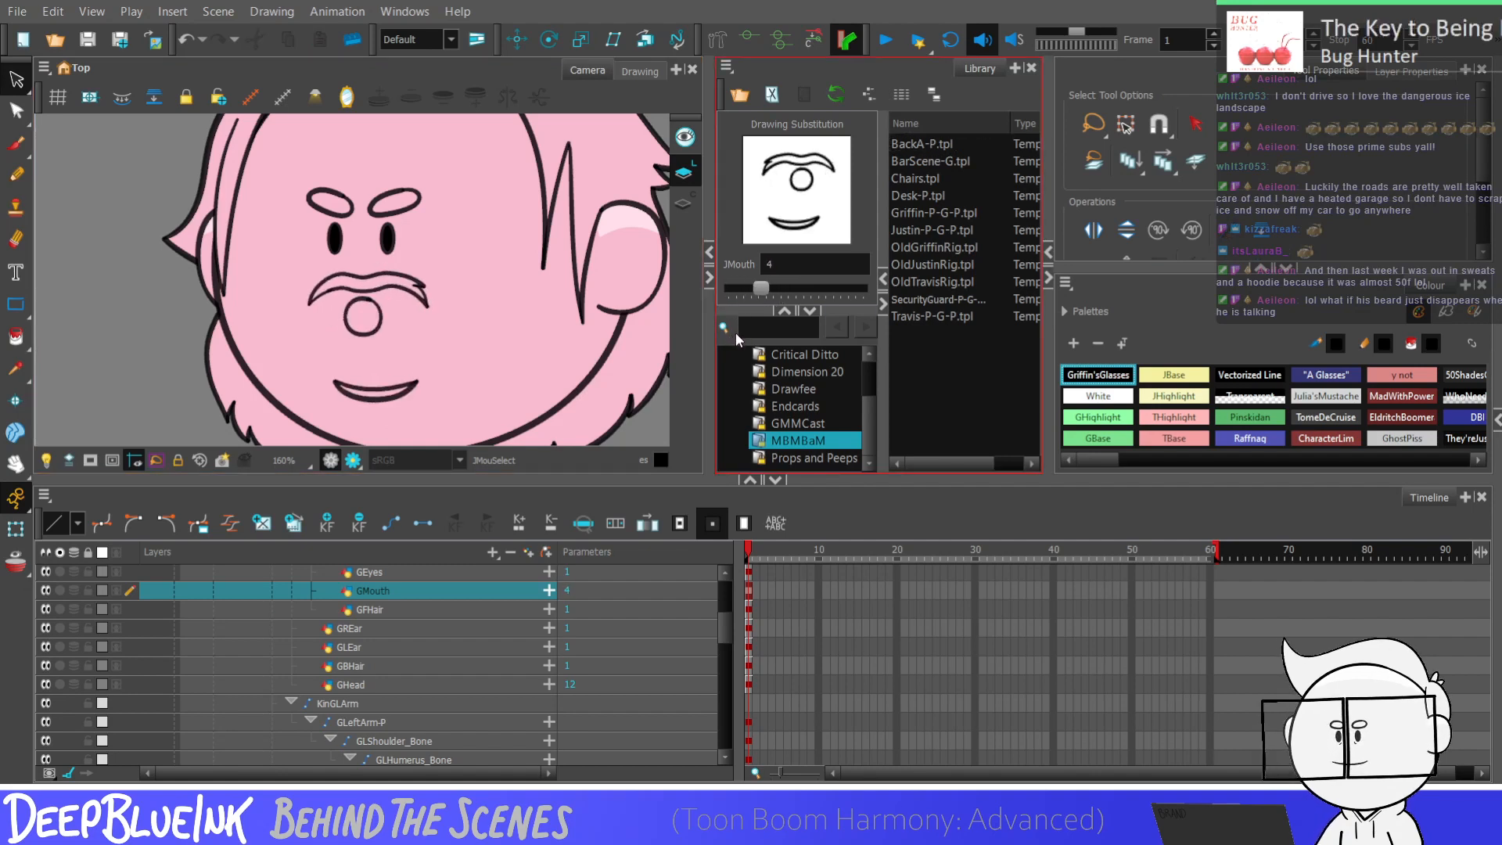
pyautogui.press(']')
pyautogui.press(']')
pyautogui.press('[')
pyautogui.press('[')
pyautogui.press(']')
pyautogui.press(']')
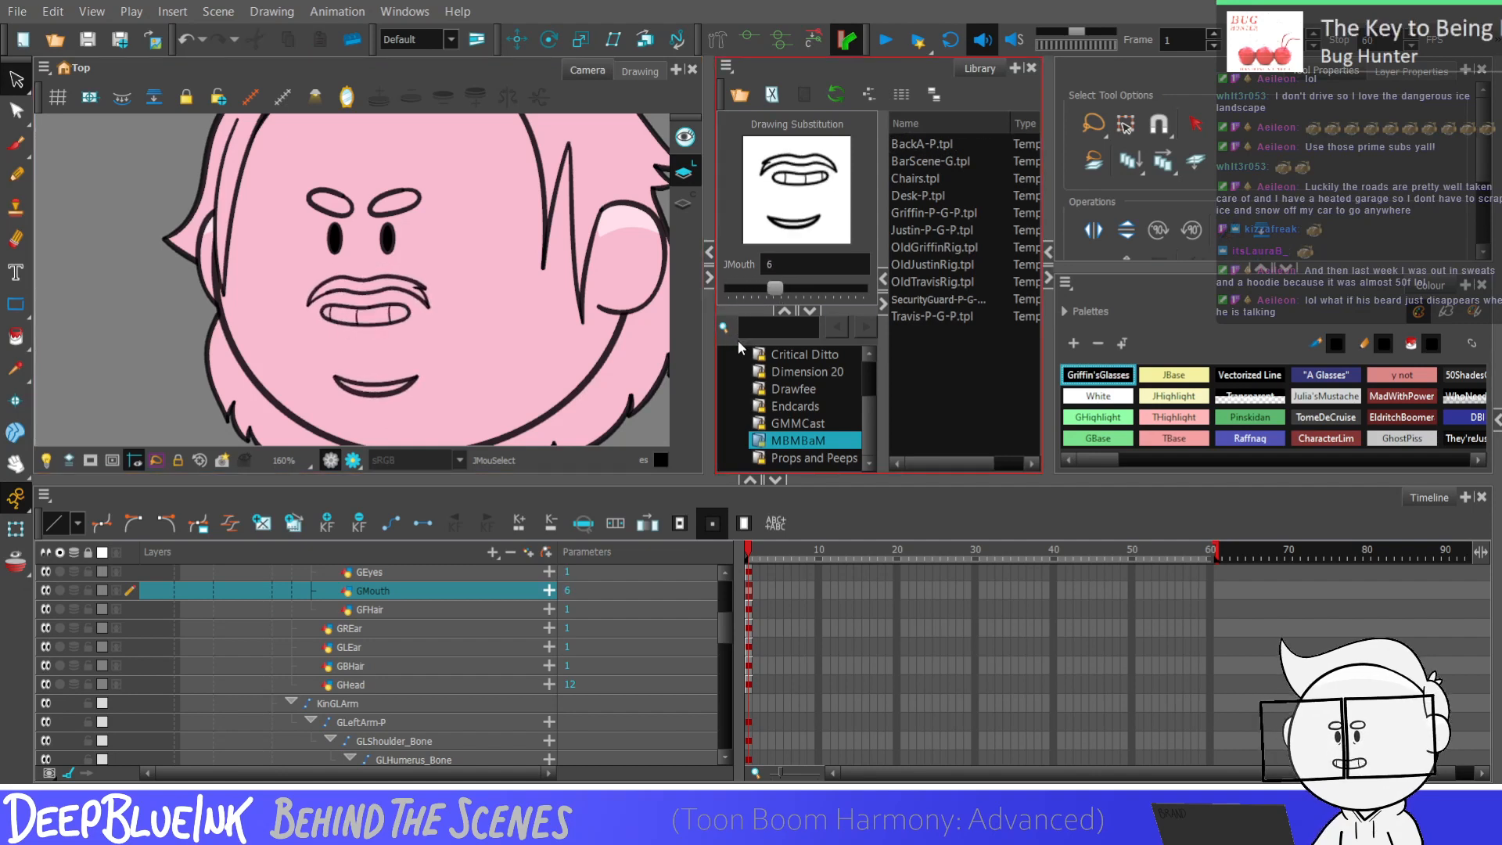
# Step: Reselect the moustache in GMouth drawing 6 and fine-tune its width
pyautogui.moveTo(387, 291); pyautogui.dragTo(313, 309)
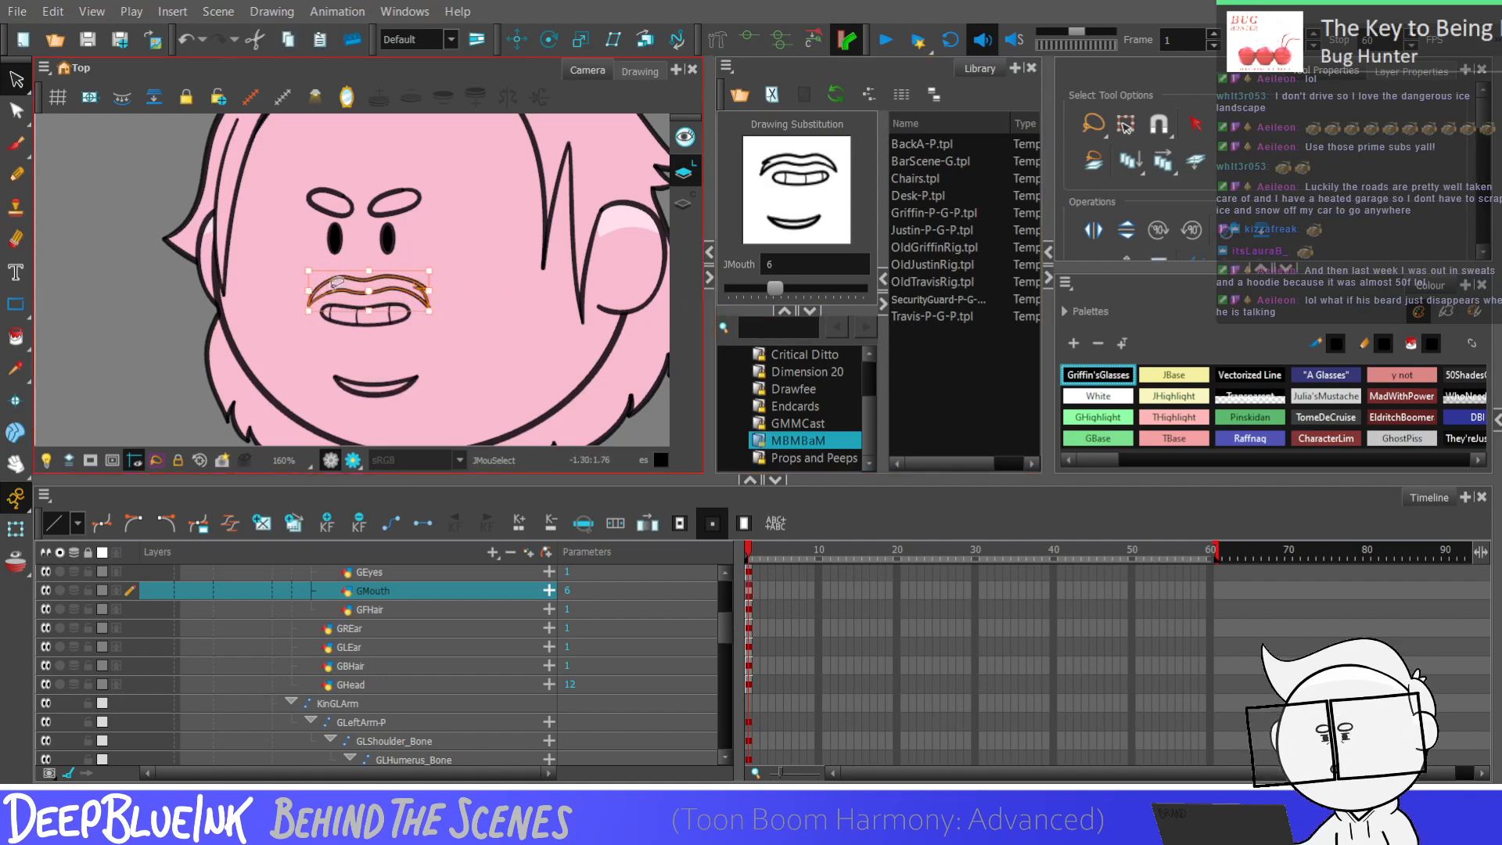
pyautogui.click(429, 293)
pyautogui.click(430, 294)
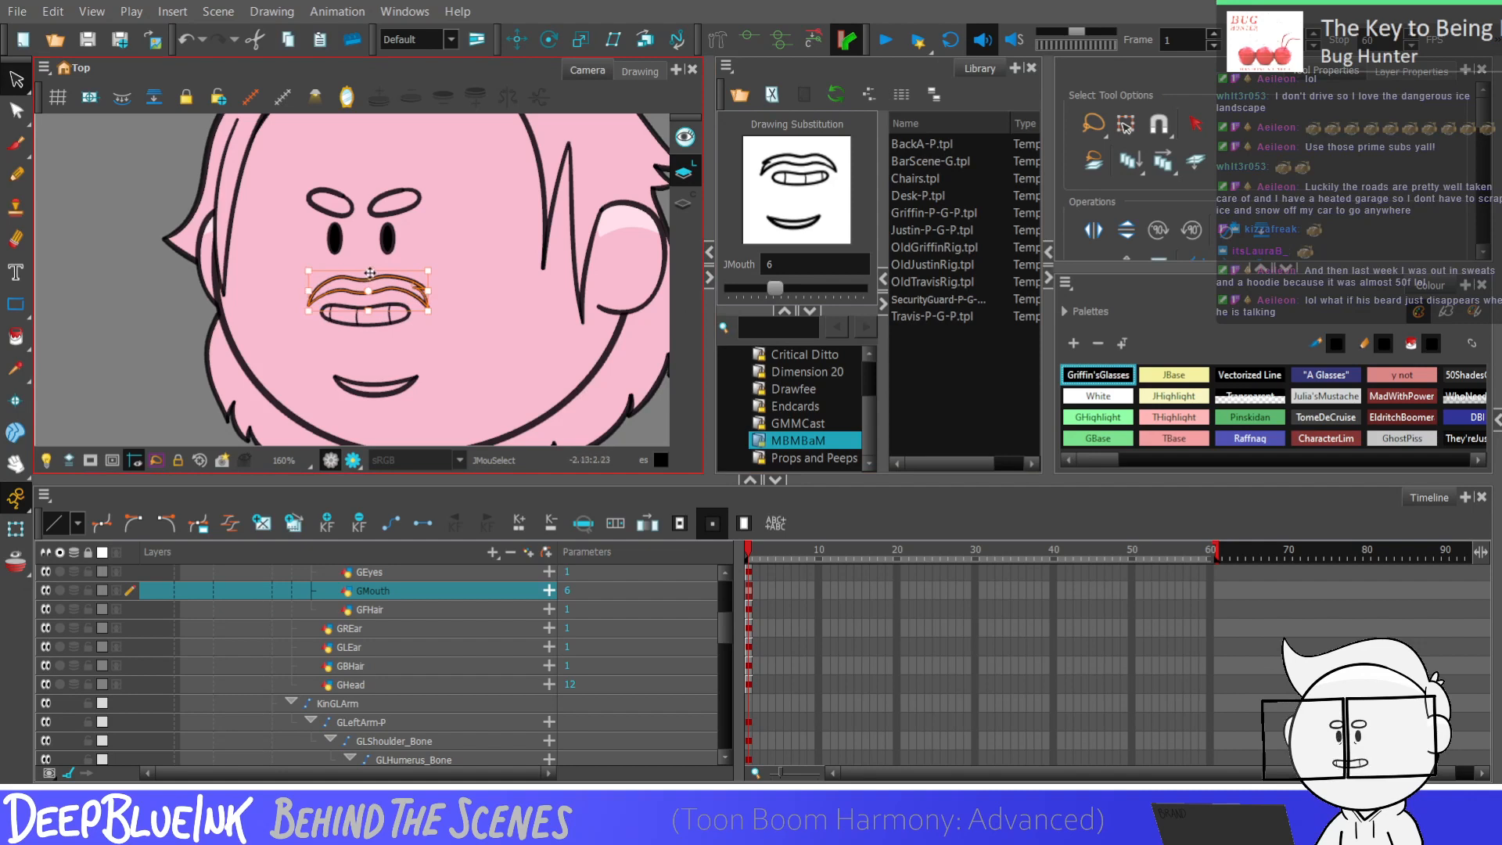
# Step: Step through GMouth drawings 1 to 5 and back to 3 to check the moustache placement
pyautogui.moveTo(774, 289)
pyautogui.mouseDown()
pyautogui.moveTo(786, 292)
pyautogui.moveTo(743, 293)
pyautogui.mouseUp()
pyautogui.click(490, 331)
pyautogui.press(']')
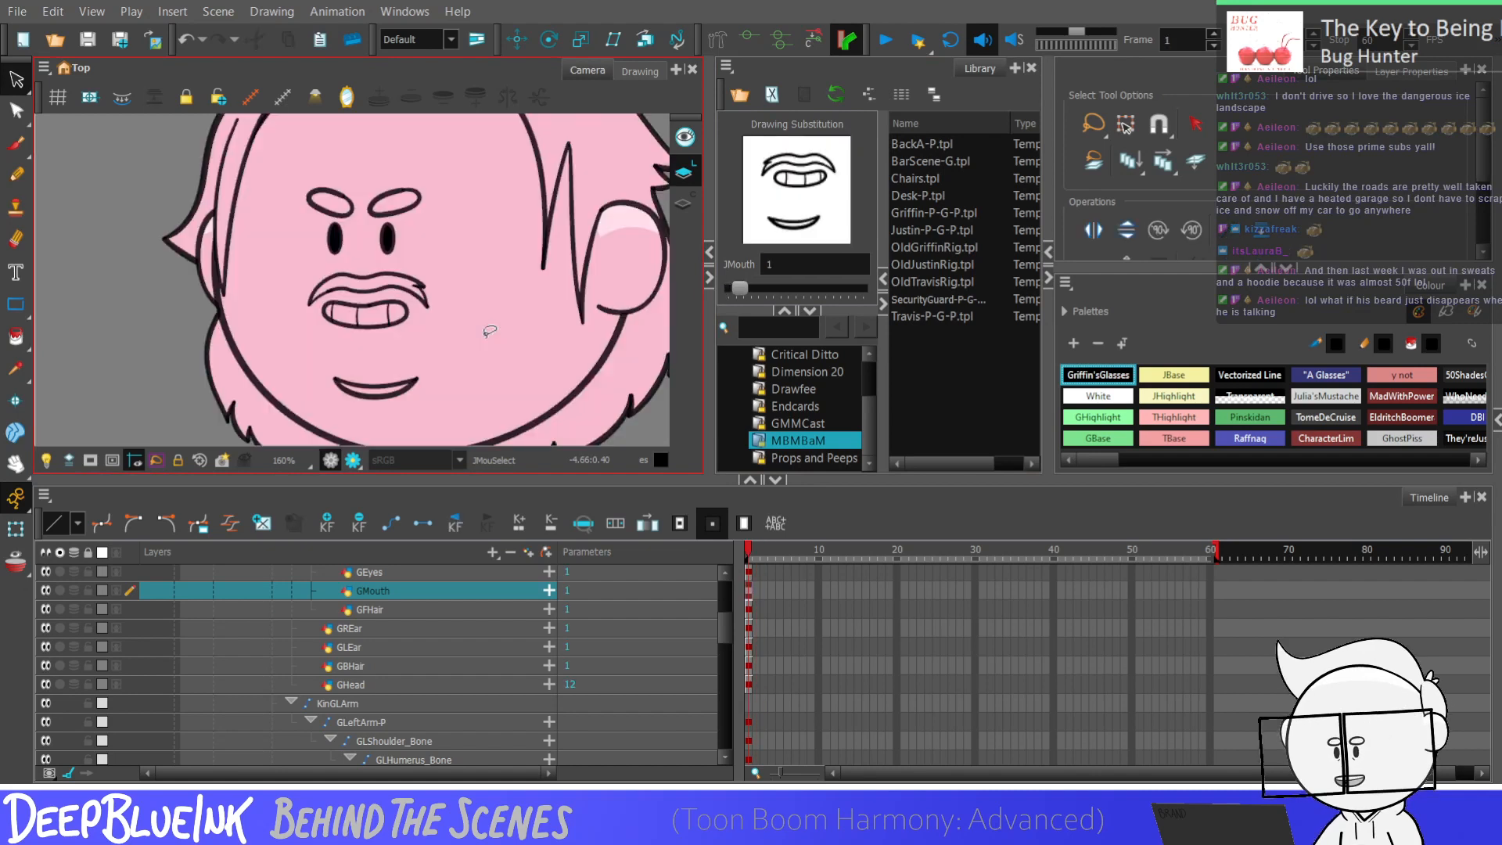
pyautogui.press(']')
pyautogui.press(']')
pyautogui.press(']')
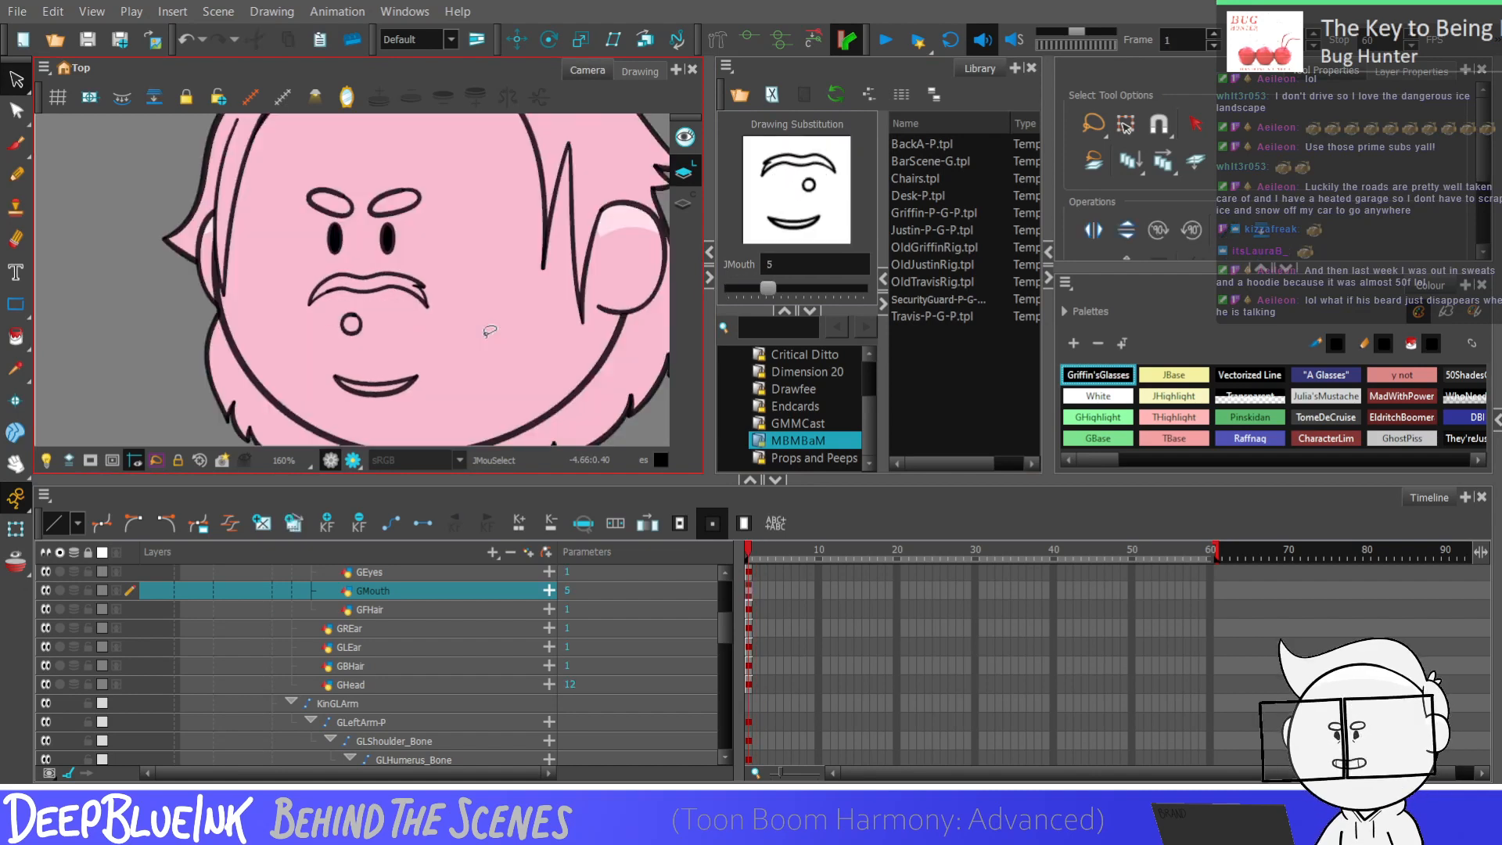
pyautogui.press('[')
pyautogui.press('[')
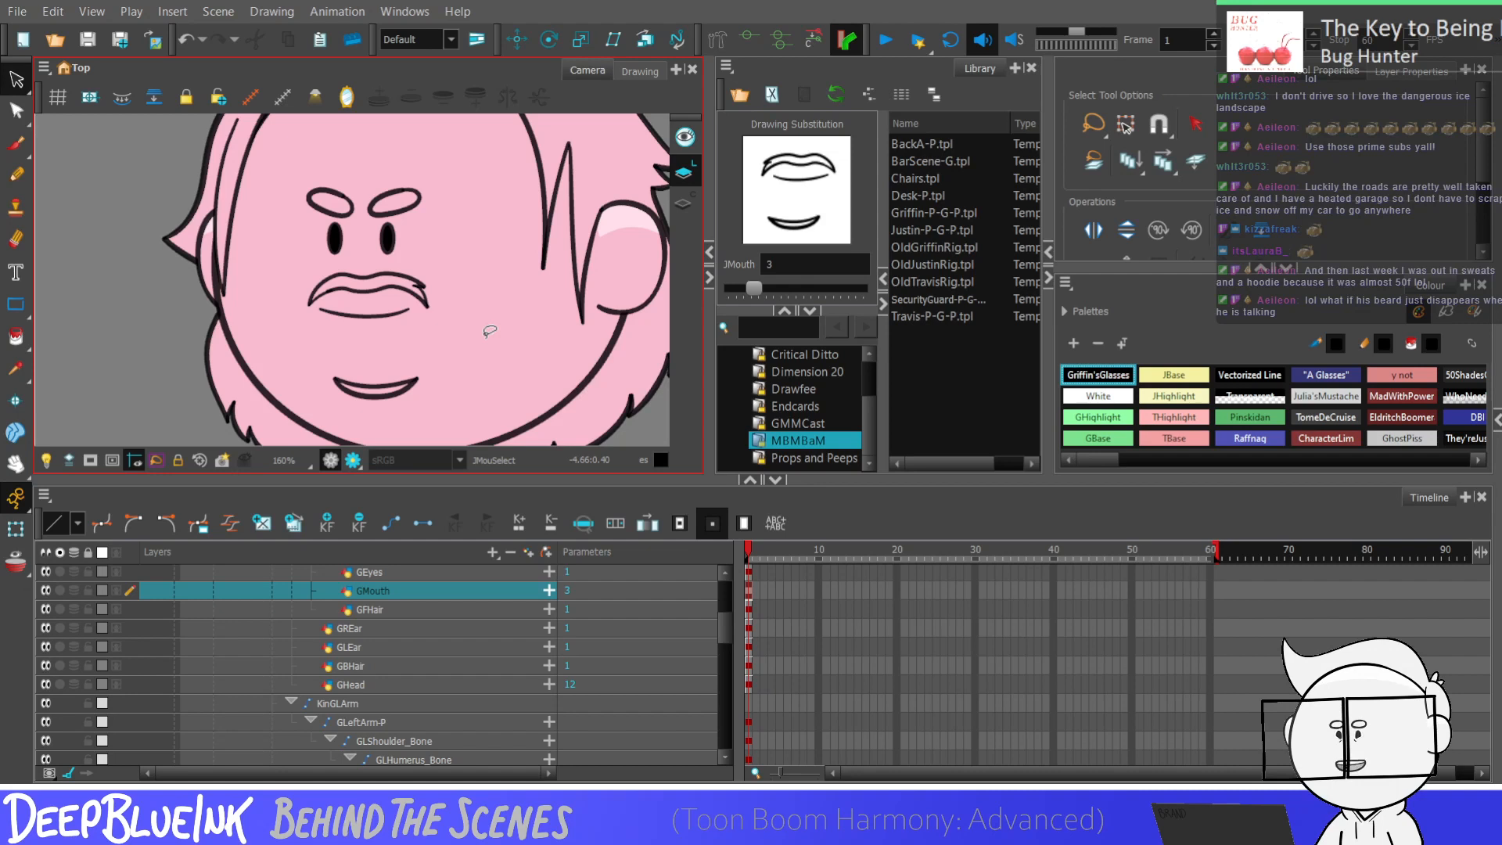
# Step: Flip repeatedly between GMouth drawing 4 and its neighbours to compare the moustache and smile, and check the smile in drawing 5
pyautogui.press(']')
pyautogui.press(']')
pyautogui.press(']')
pyautogui.press('[')
pyautogui.press('[')
pyautogui.press(']')
pyautogui.press(']')
pyautogui.press(']')
pyautogui.press('[')
pyautogui.press('[')
pyautogui.press('[')
pyautogui.press(']')
pyautogui.press(']')
pyautogui.press('[')
pyautogui.press('[')
pyautogui.press('[')
pyautogui.press('[')
pyautogui.press(']')
pyautogui.press(']')
pyautogui.press('[')
pyautogui.press('[')
pyautogui.press(']')
pyautogui.press(']')
pyautogui.press(']')
pyautogui.press('[')
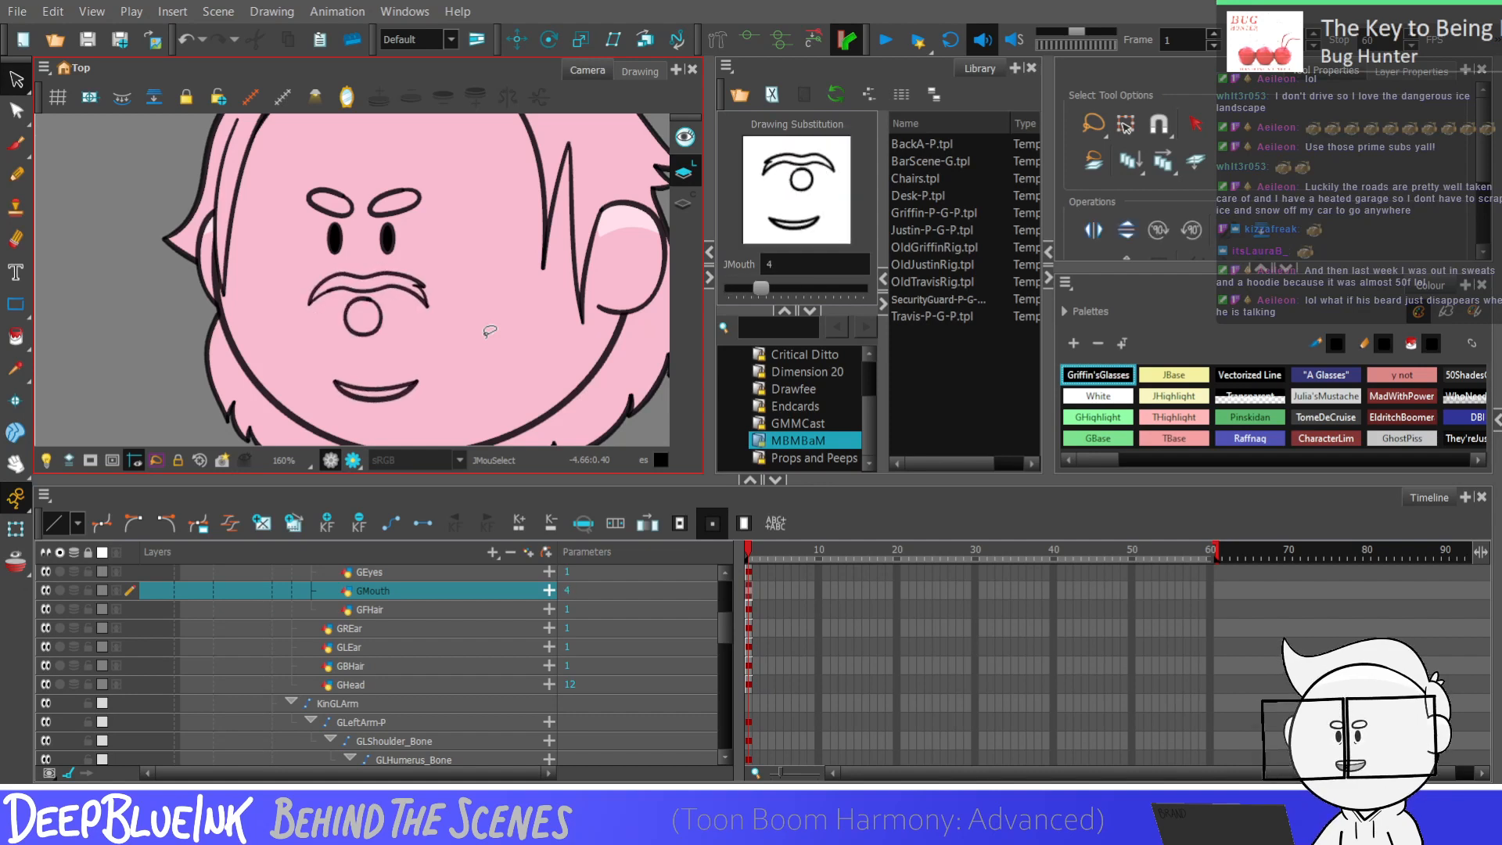
pyautogui.press(']')
pyautogui.press('[')
pyautogui.press(']')
pyautogui.press('[')
pyautogui.press(']')
pyautogui.press('[')
pyautogui.press(']')
pyautogui.moveTo(406, 352)
pyautogui.mouseDown()
pyautogui.moveTo(313, 395)
pyautogui.moveTo(422, 360)
pyautogui.mouseUp()
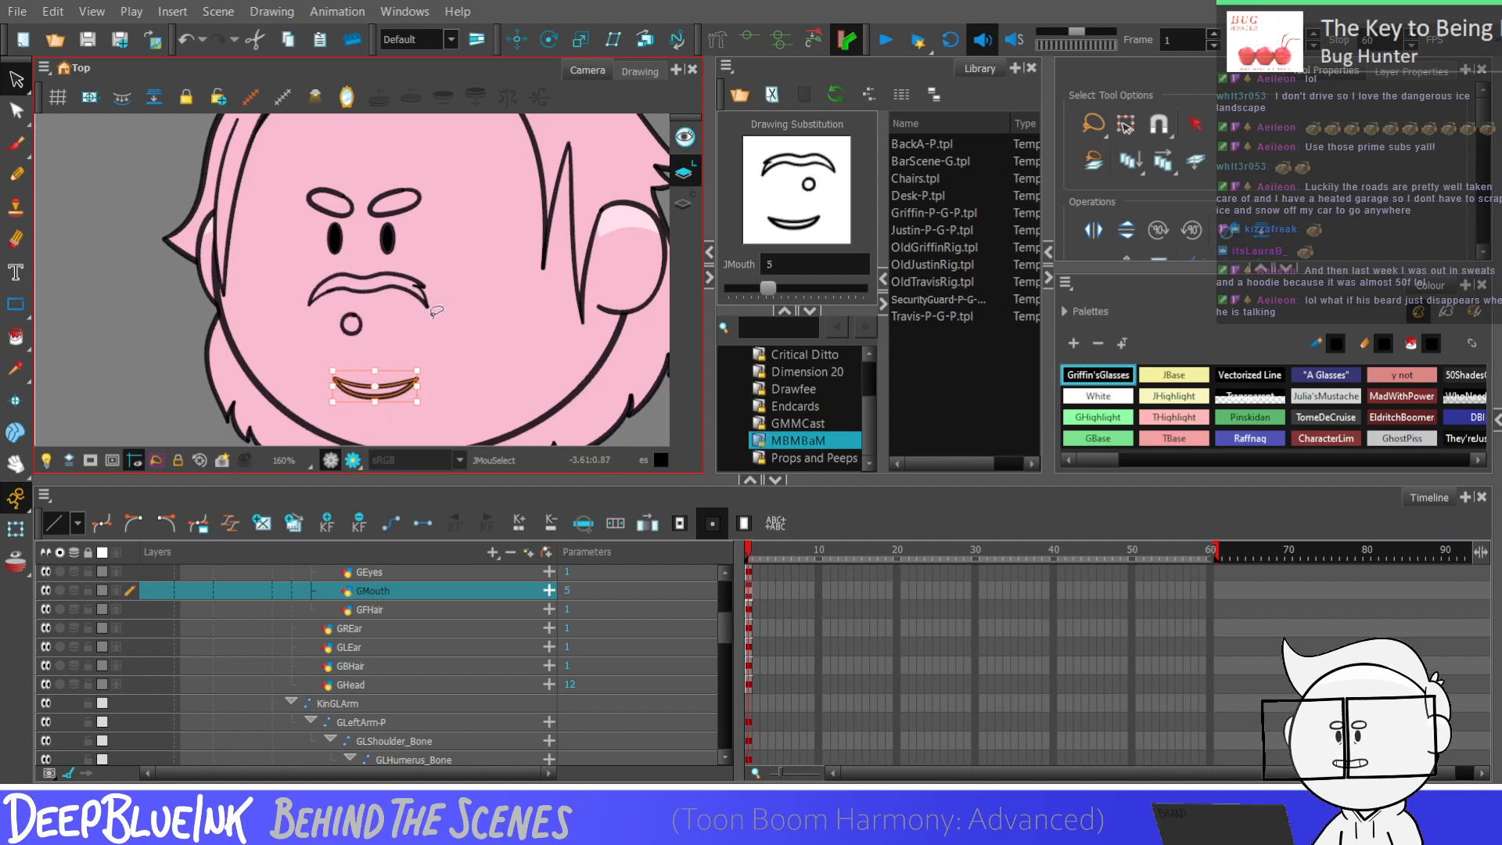
pyautogui.press('Escape')
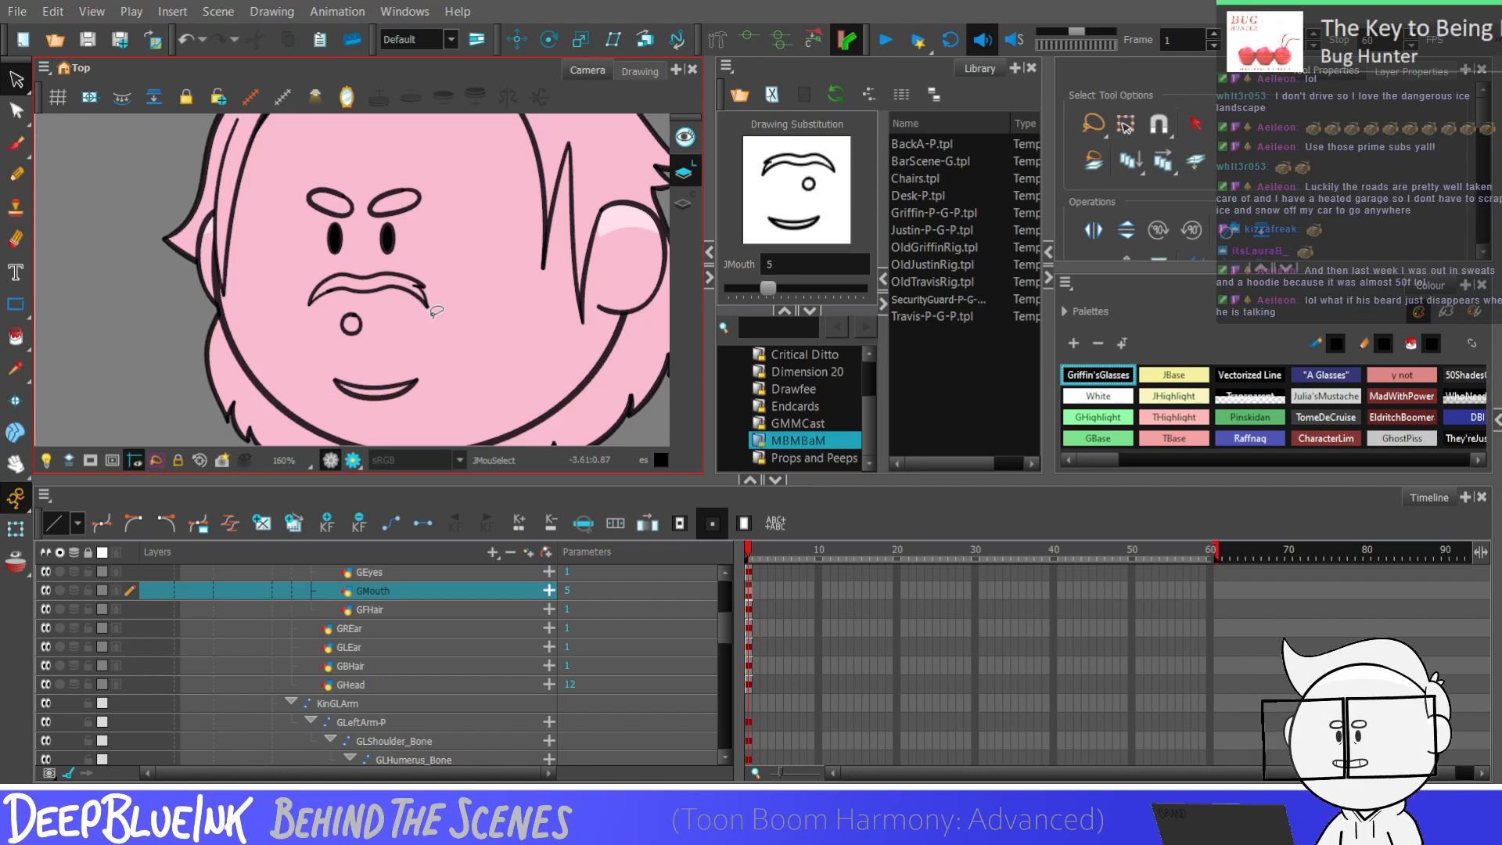
# Step: Inspect the teeth mouth in GMouth drawing 7, and go back to the earlier drawings 2 and 3
pyautogui.press('/')
pyautogui.press('/')
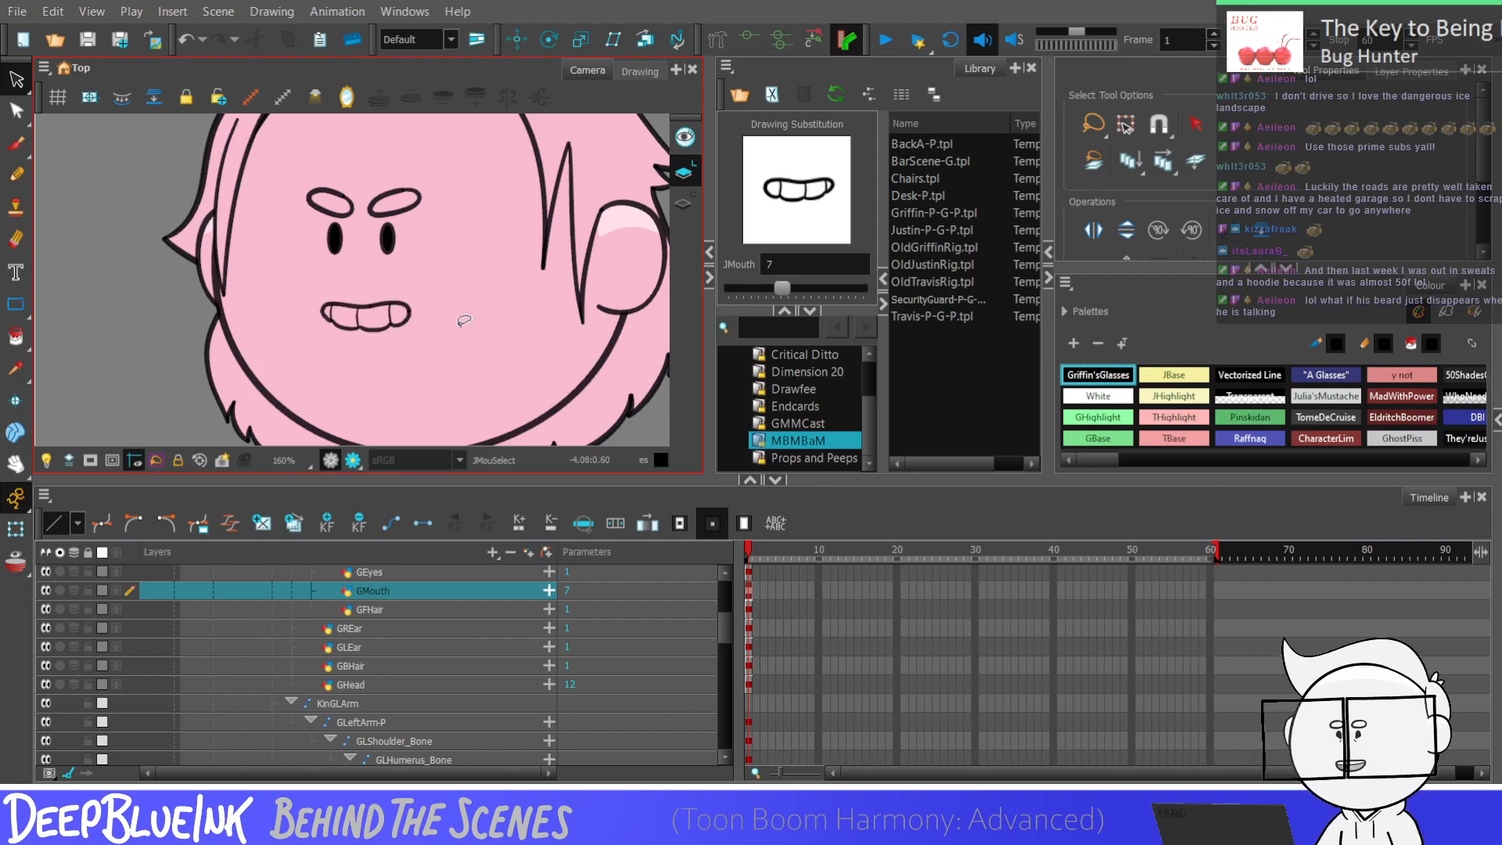
pyautogui.press('/')
pyautogui.moveTo(739, 288)
pyautogui.mouseDown()
pyautogui.moveTo(789, 288)
pyautogui.moveTo(747, 296)
pyautogui.mouseUp()
pyautogui.press('/')
pyautogui.press('?')
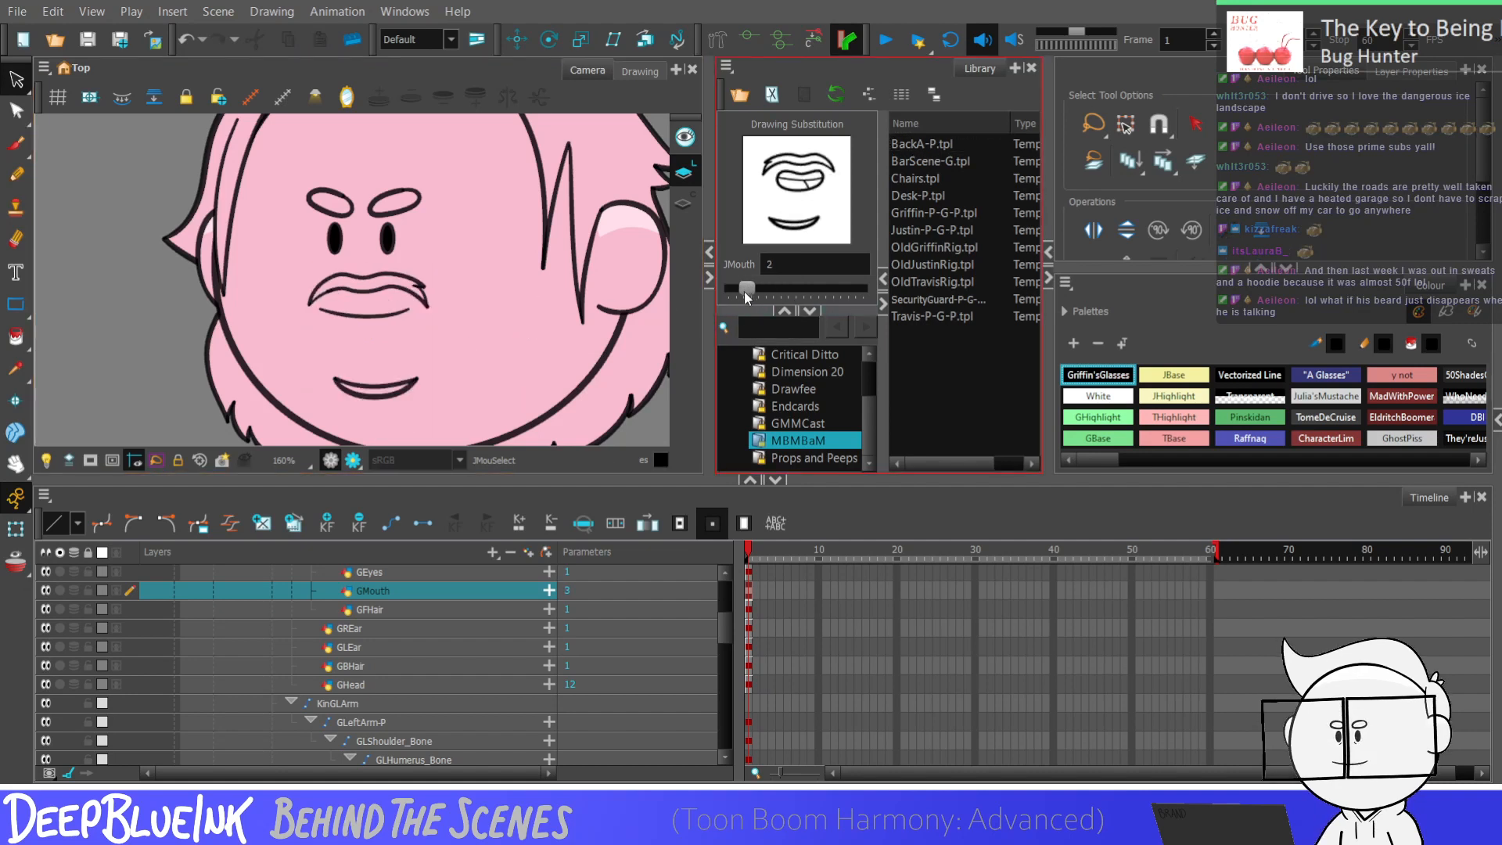
# Step: Copy the moustache and smiling mouth from GMouth drawing 2 and paste them into drawing 8
pyautogui.click(342, 311)
pyautogui.moveTo(284, 293)
pyautogui.mouseDown()
pyautogui.moveTo(356, 287)
pyautogui.moveTo(311, 332)
pyautogui.moveTo(407, 387)
pyautogui.moveTo(428, 368)
pyautogui.mouseUp()
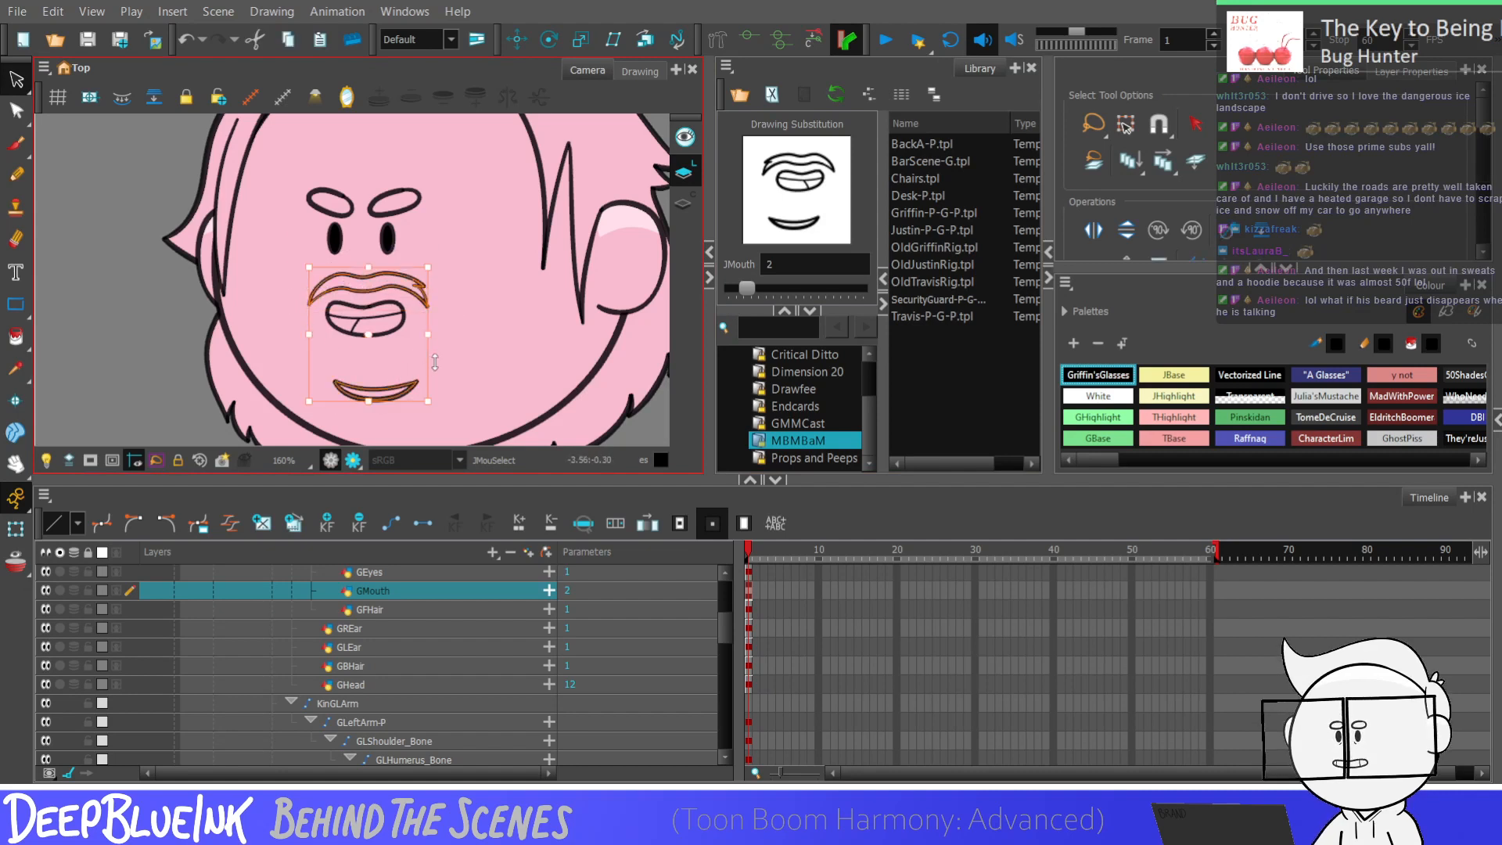
pyautogui.click(786, 291)
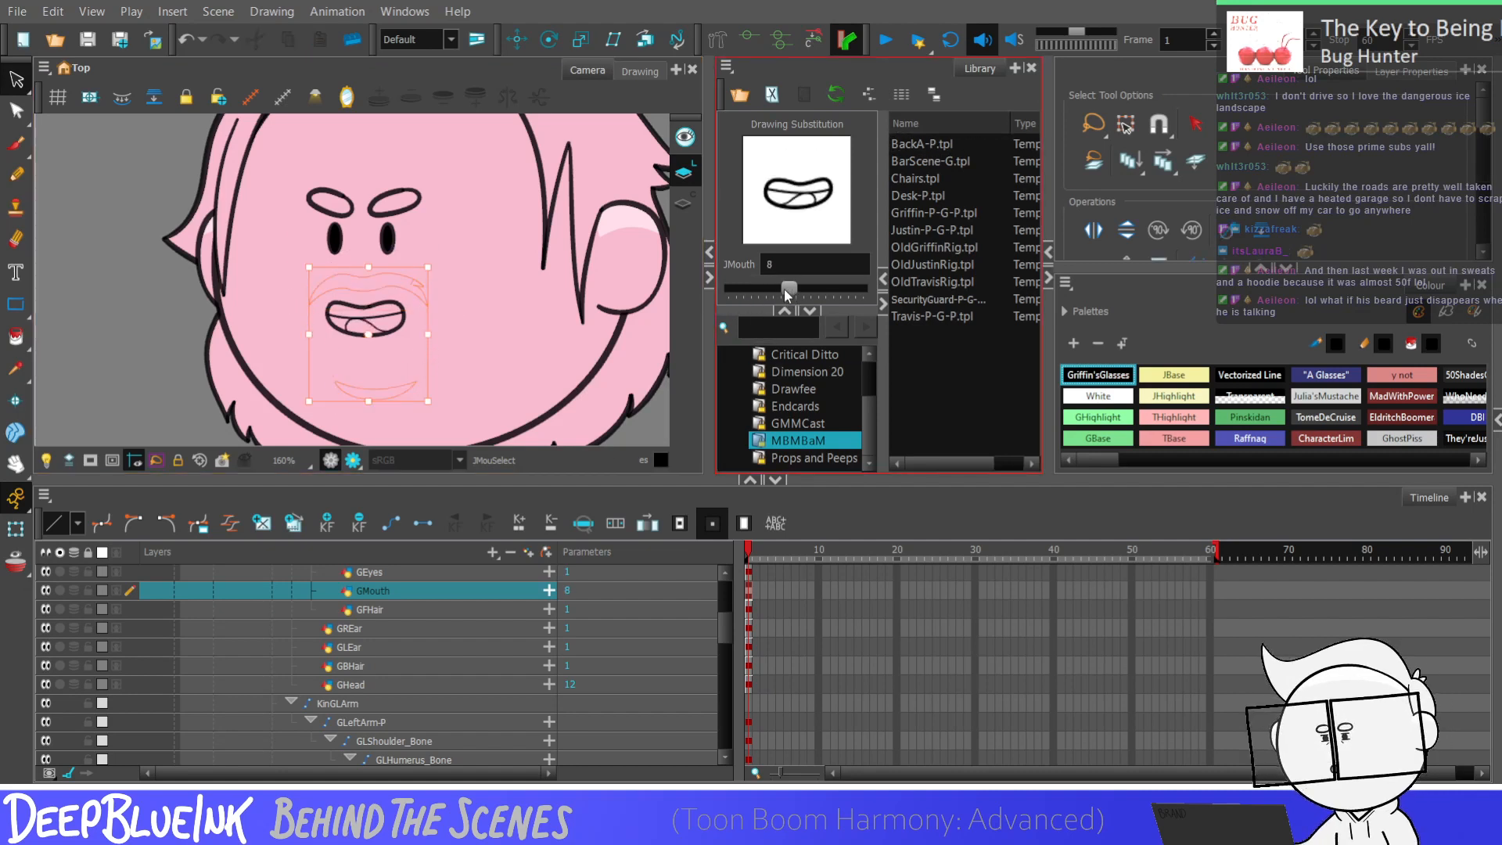
pyautogui.hotkey('ctrl', 'v')
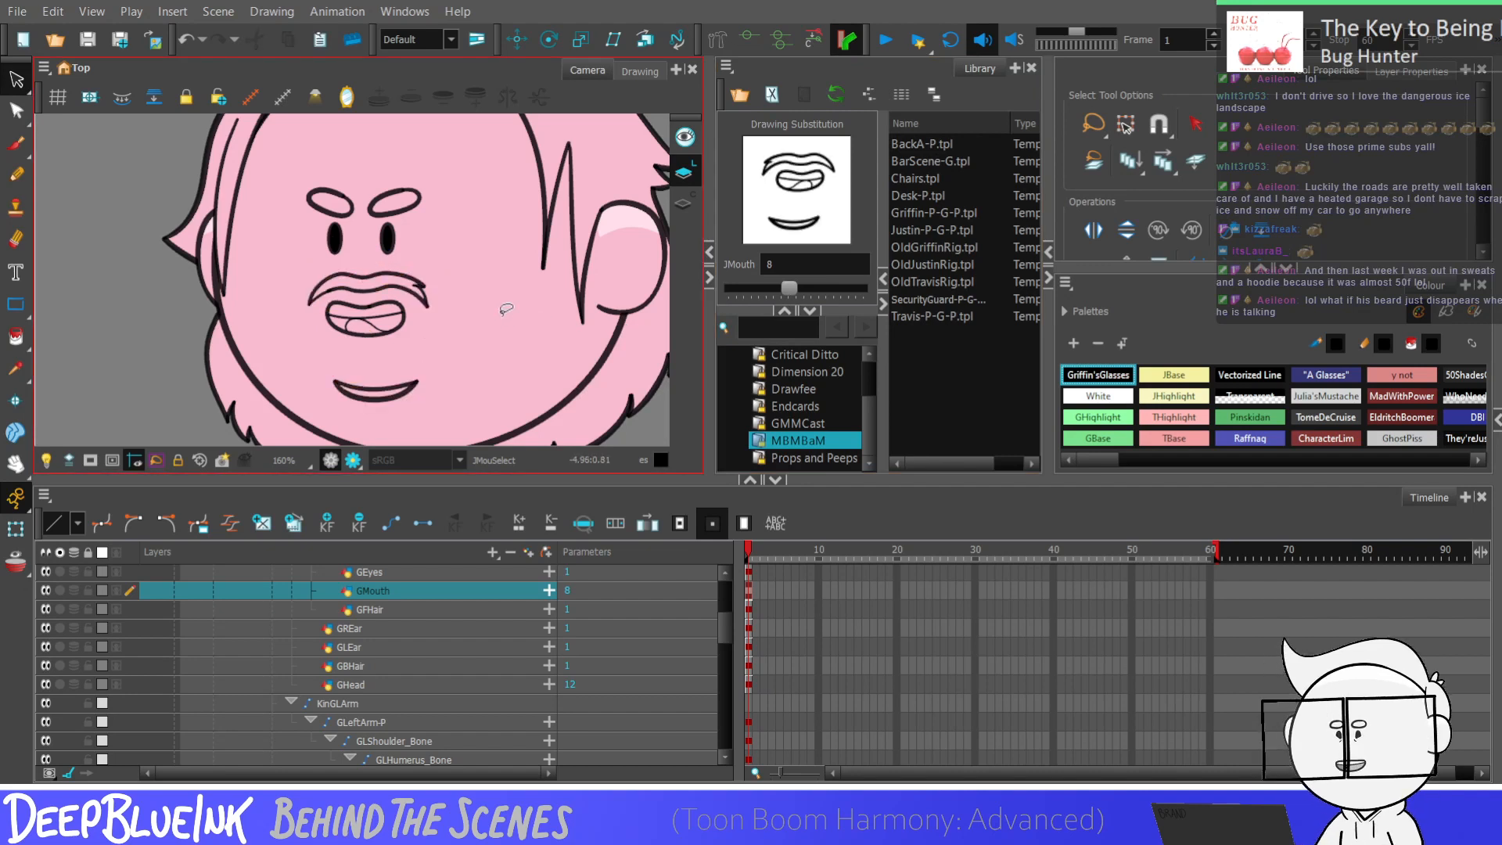
# Step: Copy the moustache and smiling mouth from GMouth drawing 3 and paste them into drawing 51
pyautogui.press('=')
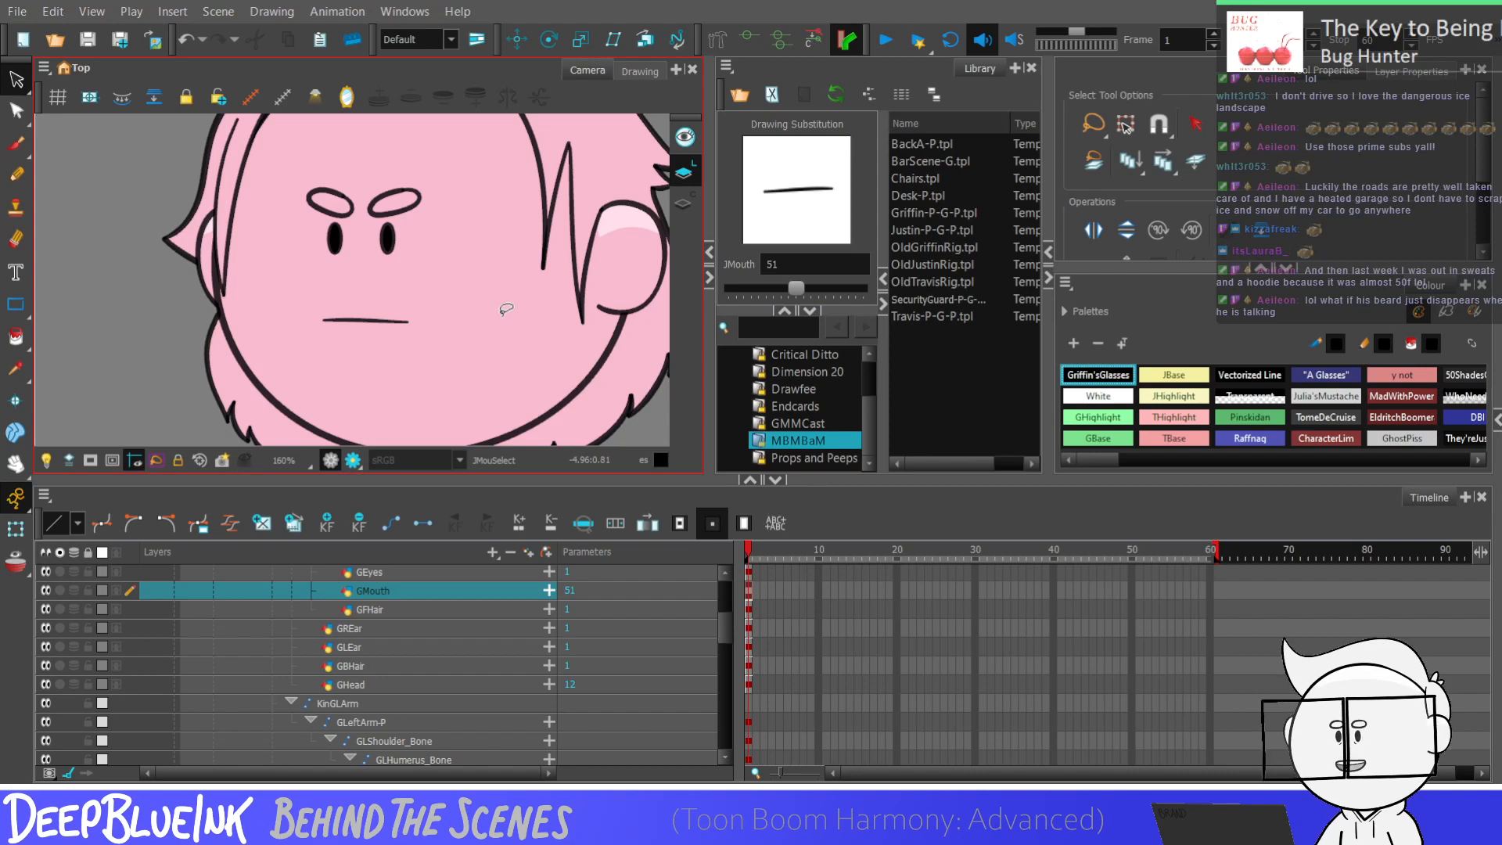
pyautogui.moveTo(796, 287); pyautogui.dragTo(754, 289)
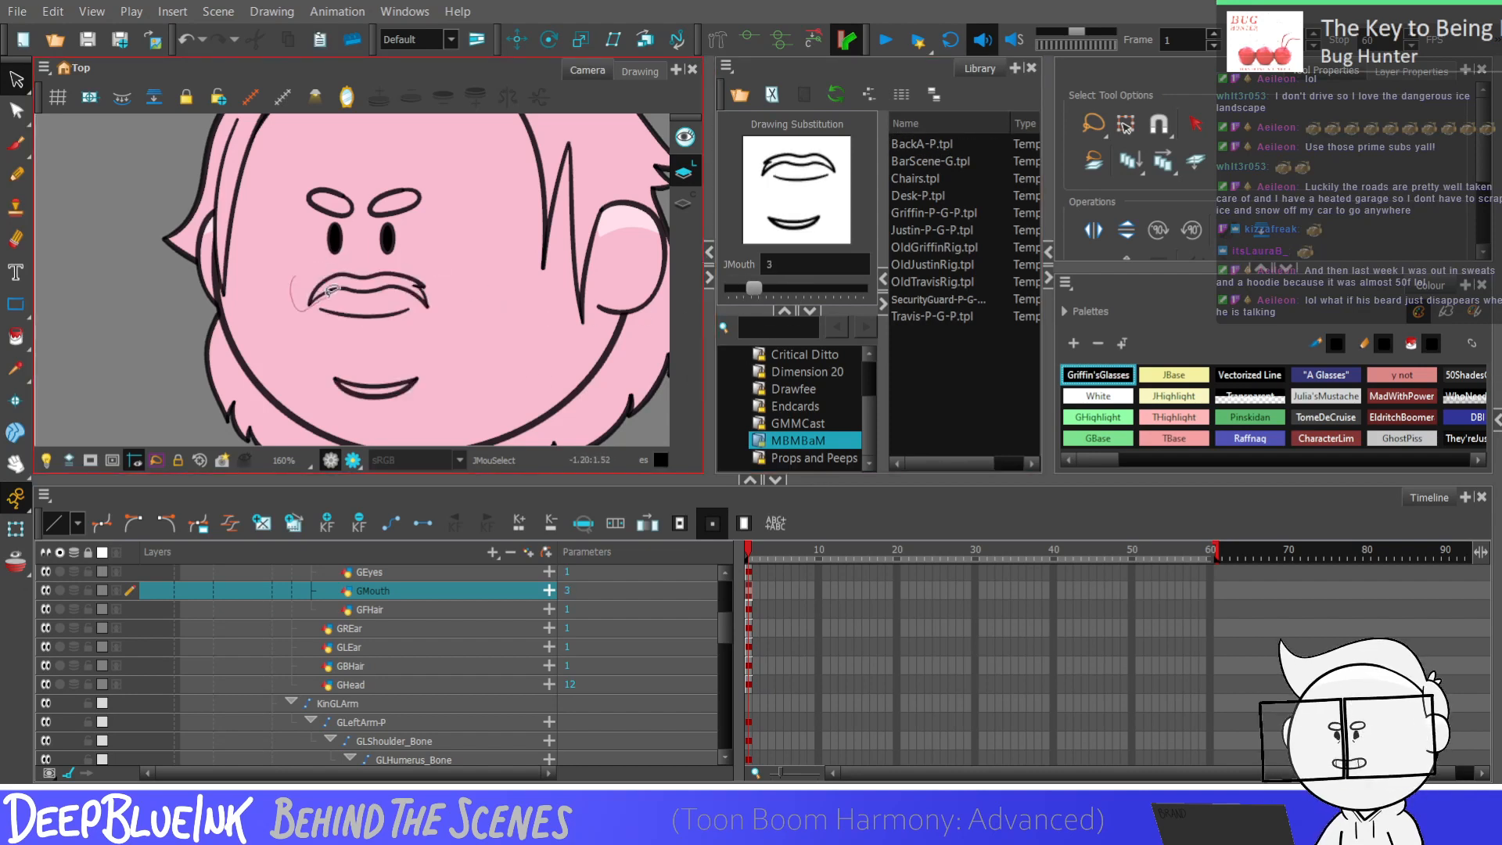
pyautogui.moveTo(466, 290); pyautogui.dragTo(465, 379)
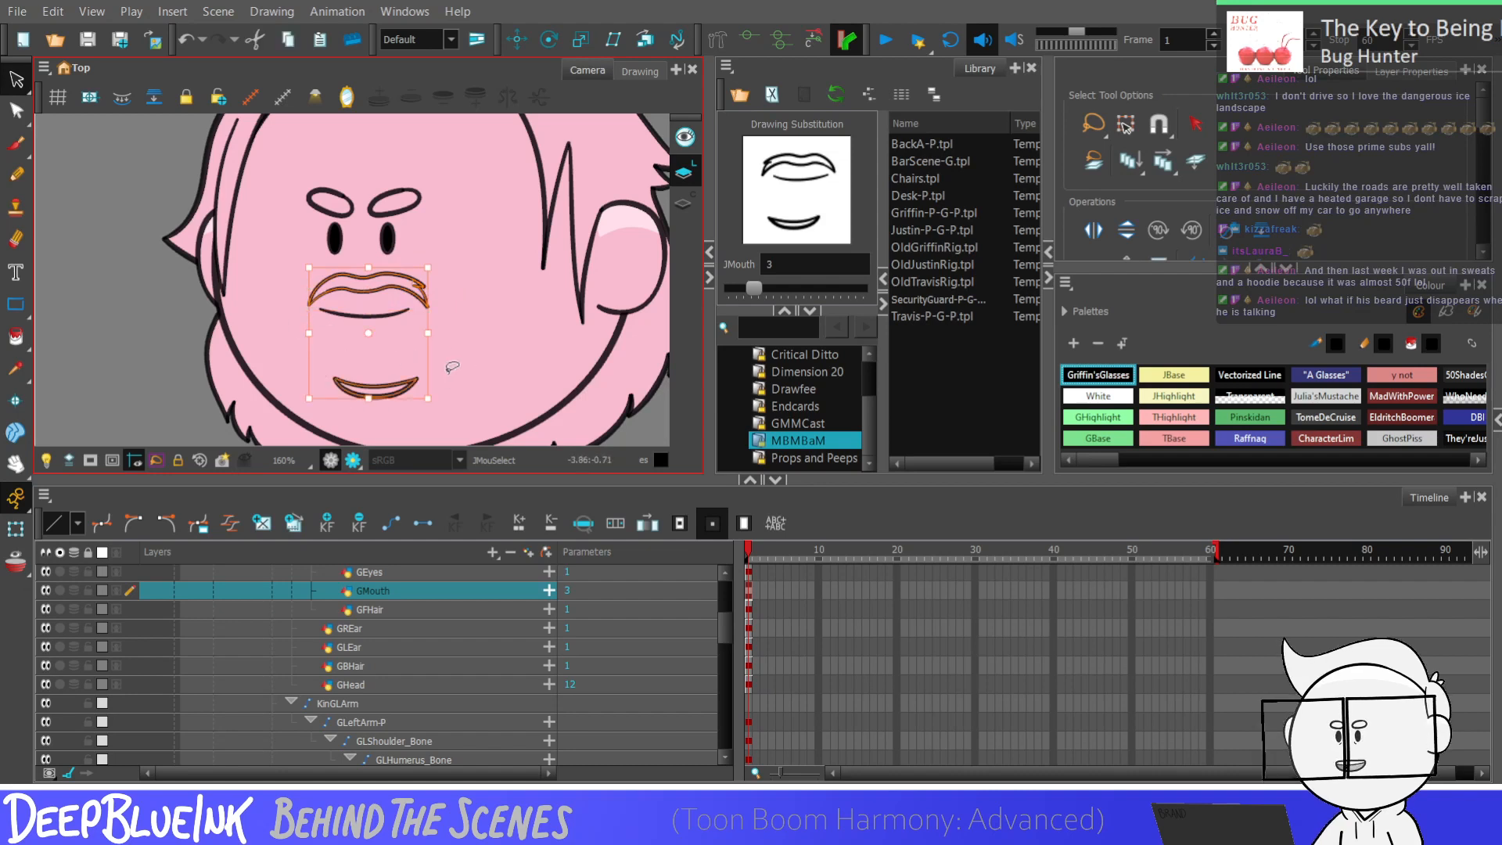
pyautogui.moveTo(754, 288); pyautogui.dragTo(796, 289)
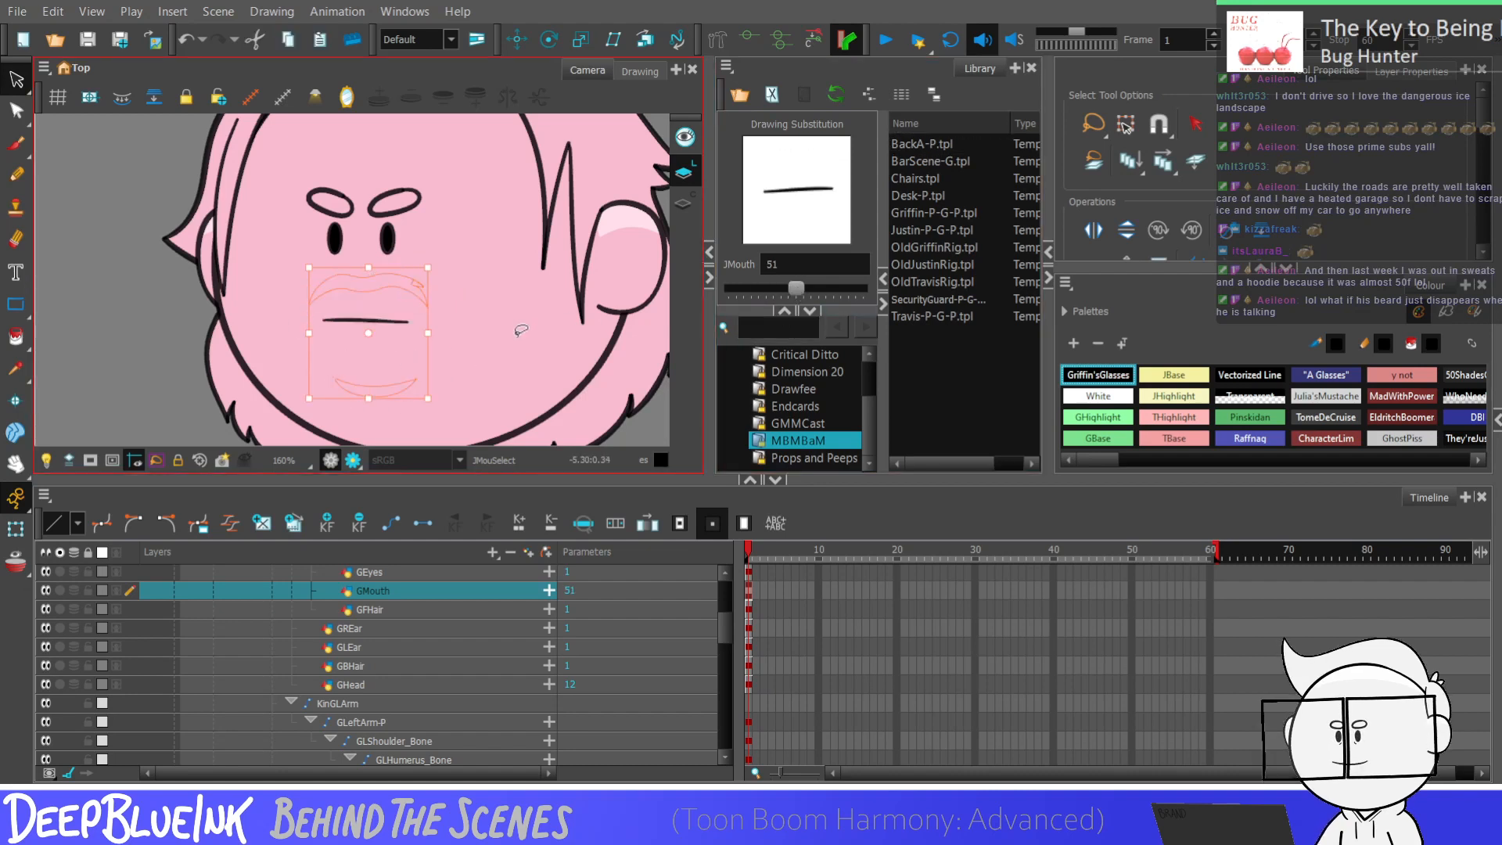
pyautogui.hotkey('ctrl', 'v')
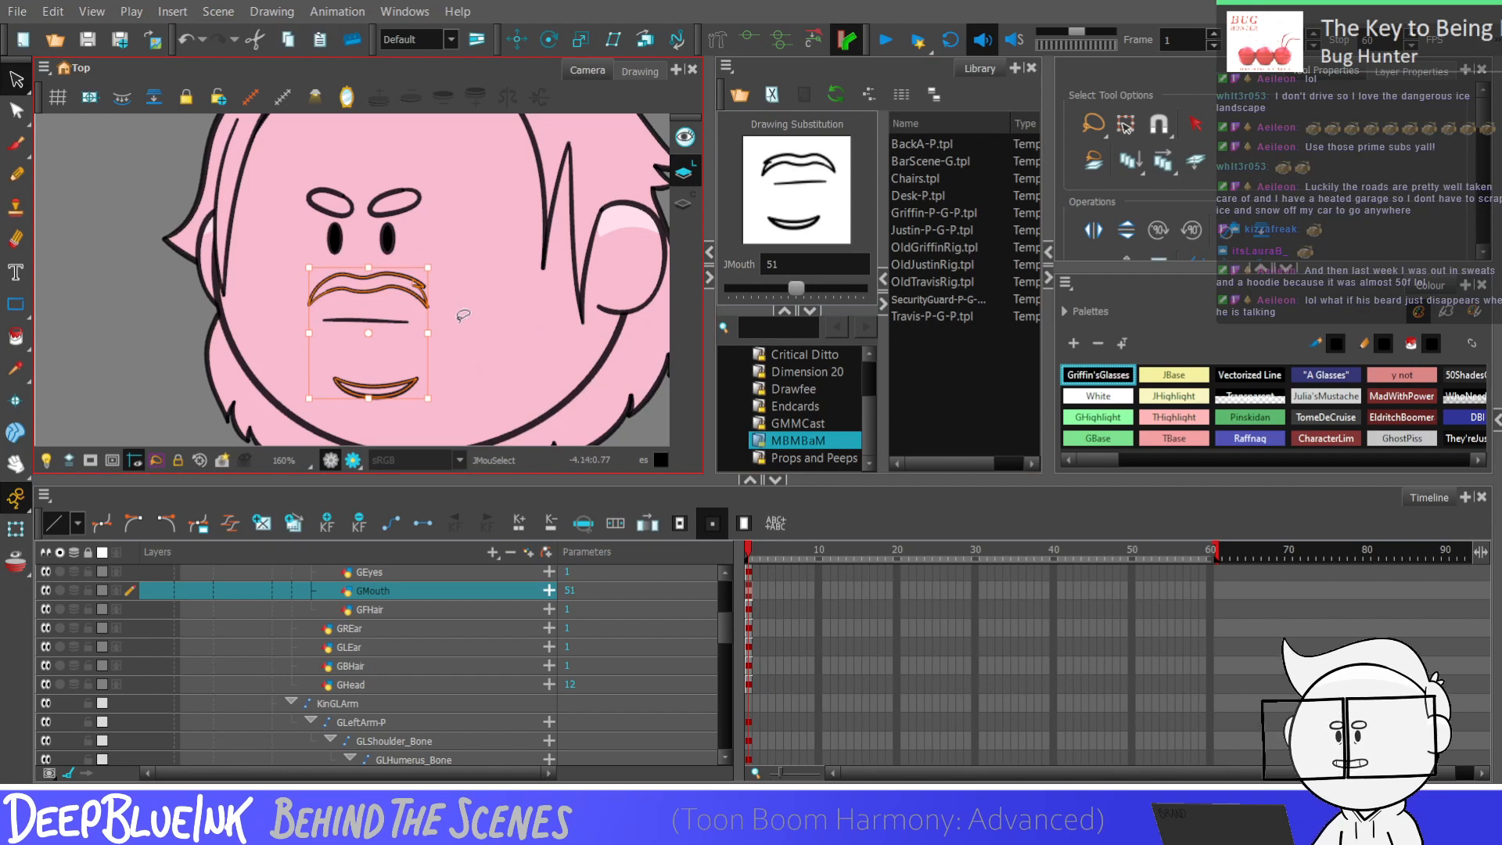
# Step: Delete the extra contour points along the moustache's lower line in GMouth drawing 51
pyautogui.click(16, 110)
pyautogui.scroll(3, 374, 294)
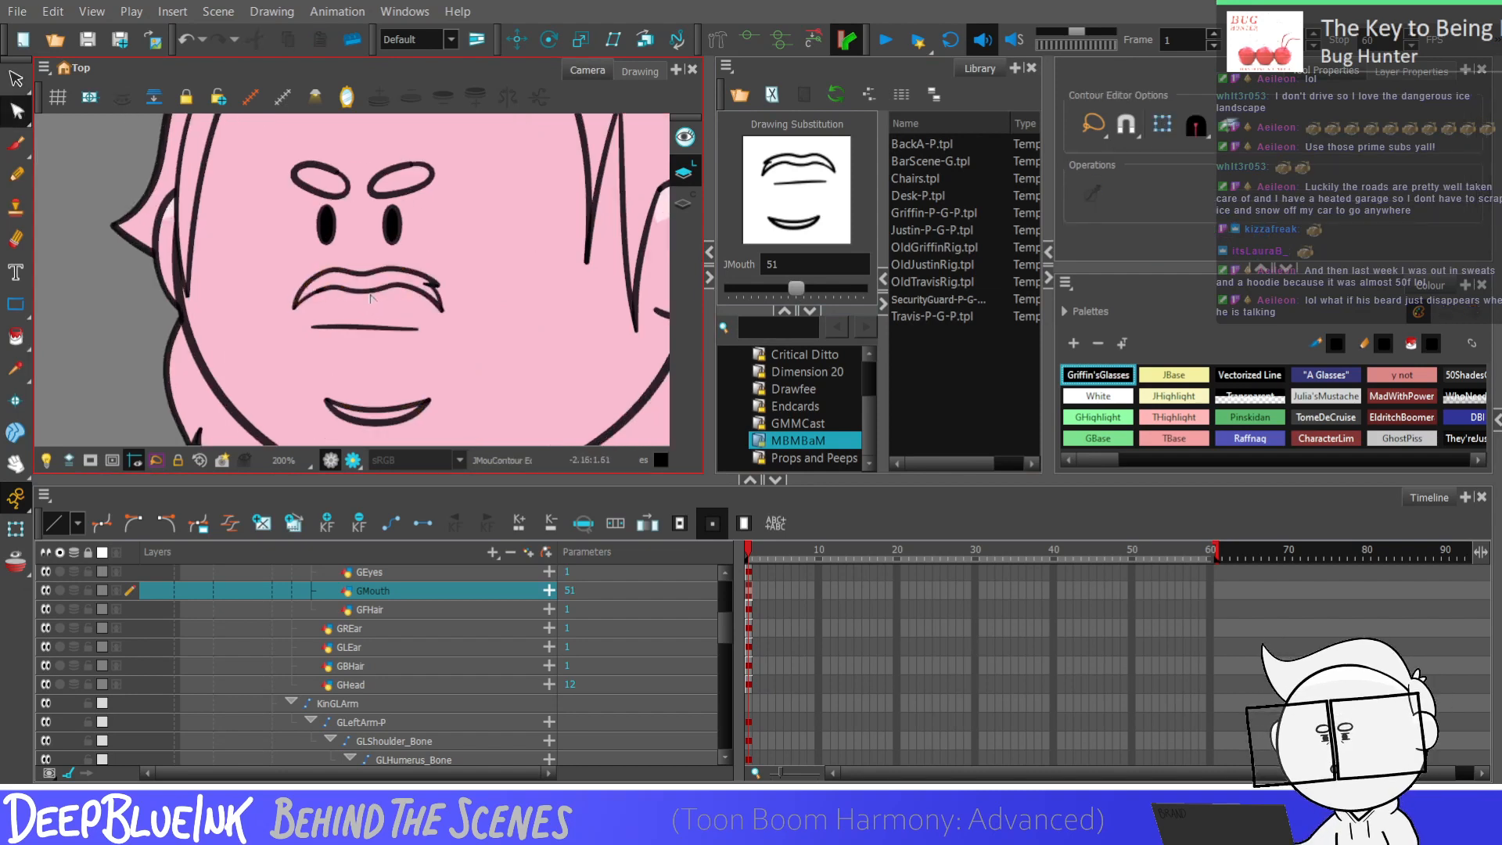
pyautogui.scroll(1, 337, 291)
pyautogui.press('Delete')
pyautogui.click(442, 273)
pyautogui.press('Delete')
pyautogui.click(412, 276)
pyautogui.press('Delete')
pyautogui.click(339, 283)
pyautogui.press('Delete')
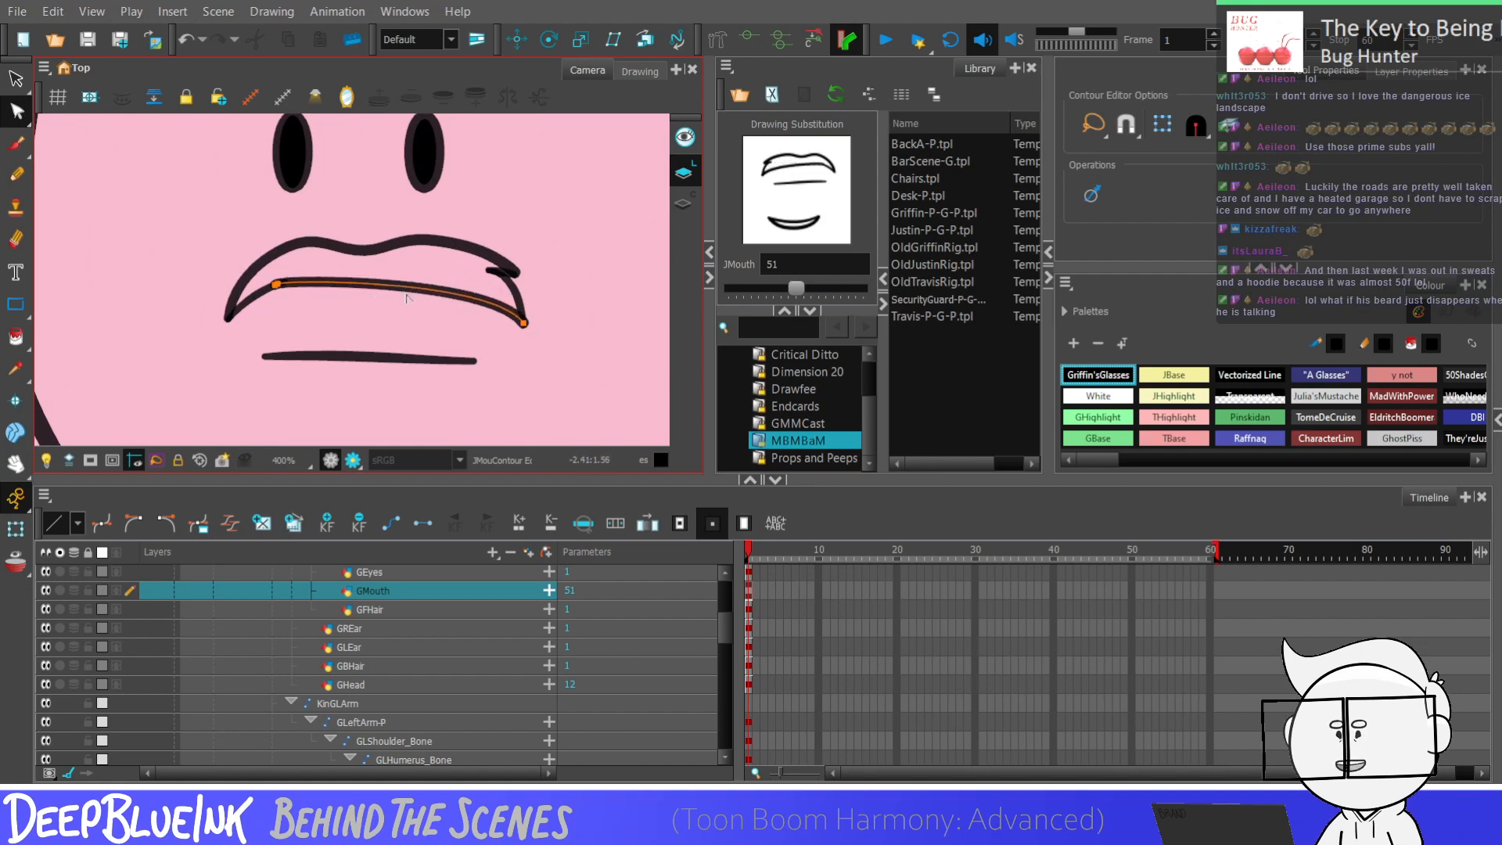
# Step: Add a contour point in the middle of the moustache's lower line and bend the line into a soft curve around it
pyautogui.keyDown('ctrl'); pyautogui.click(368, 285); pyautogui.keyUp('ctrl')
pyautogui.scroll(2, 288, 290)
pyautogui.scroll(1, 291, 291)
pyautogui.scroll(-2, 469, 286)
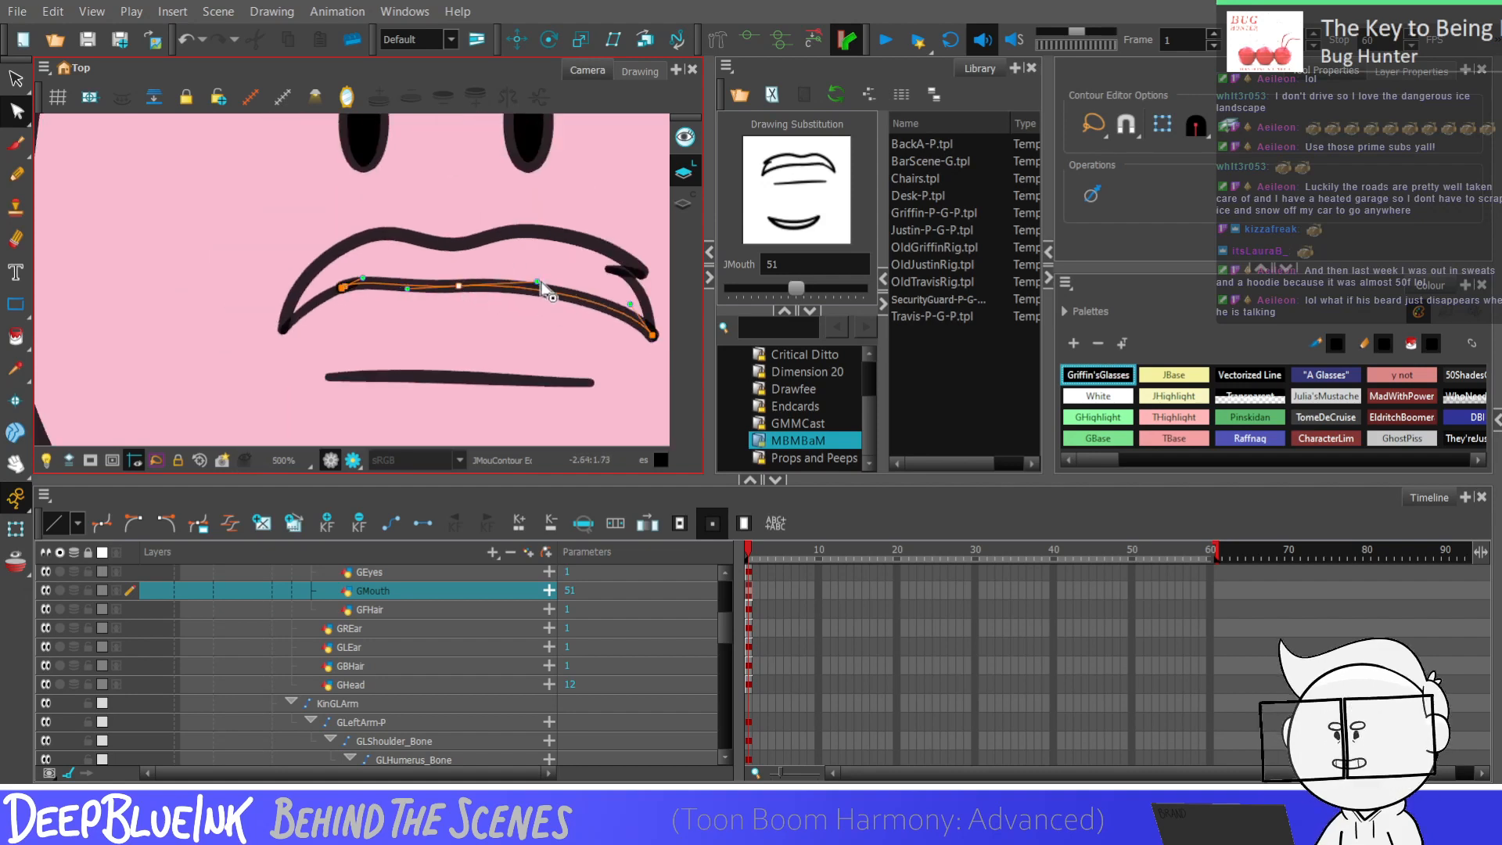
pyautogui.moveTo(538, 283); pyautogui.dragTo(556, 270)
pyautogui.moveTo(456, 287); pyautogui.dragTo(479, 284)
pyautogui.scroll(-5, 568, 300)
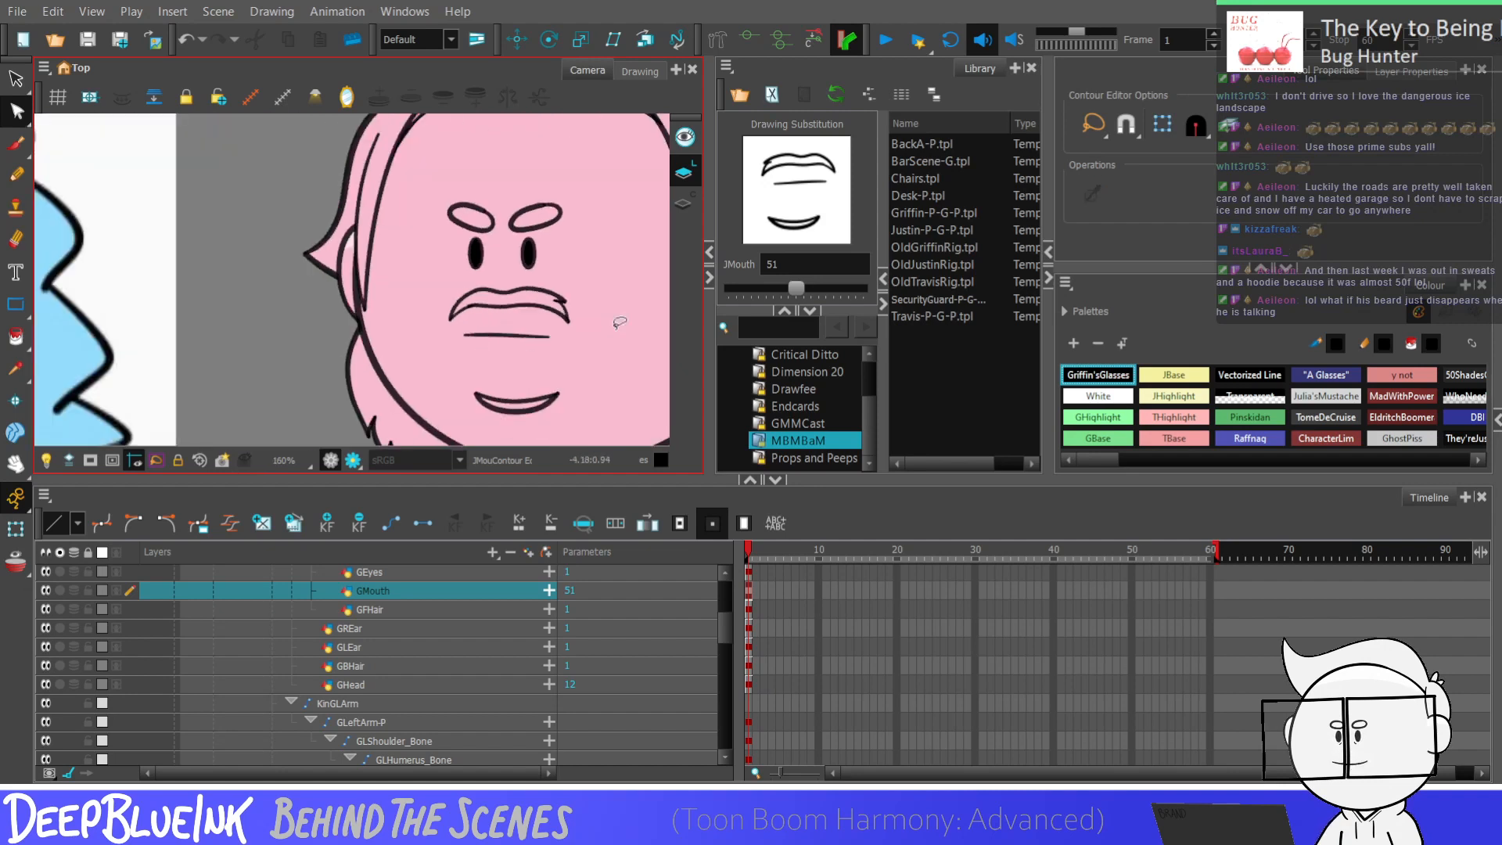
# Step: Try to reshape the moustache's upper line in GMouth drawing 51 and undo the change
pyautogui.moveTo(795, 289)
pyautogui.mouseDown()
pyautogui.moveTo(746, 289)
pyautogui.moveTo(796, 294)
pyautogui.mouseUp()
pyautogui.scroll(3, 540, 286)
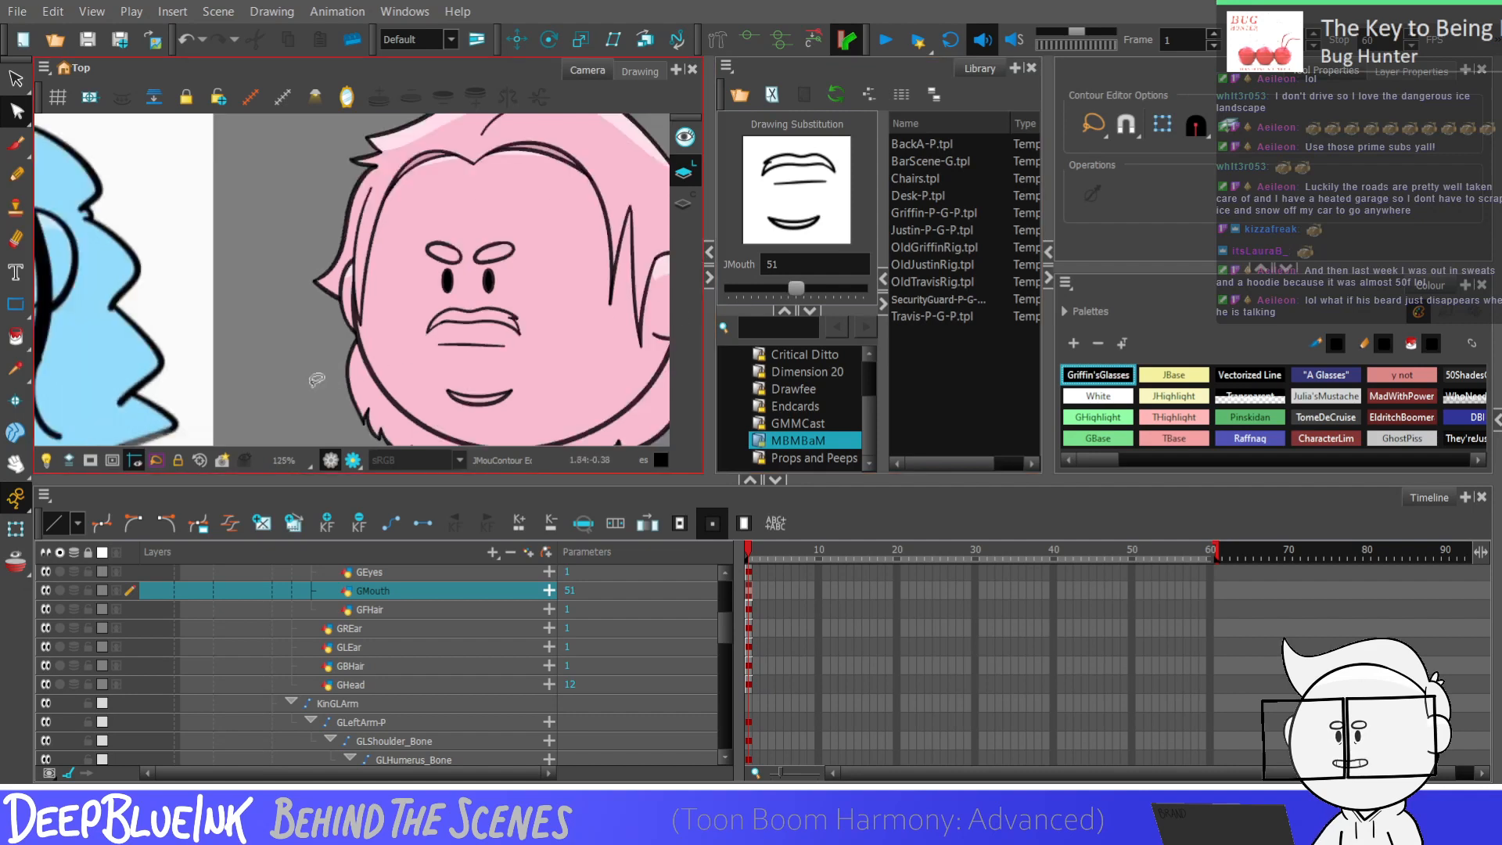
pyautogui.scroll(1, 539, 285)
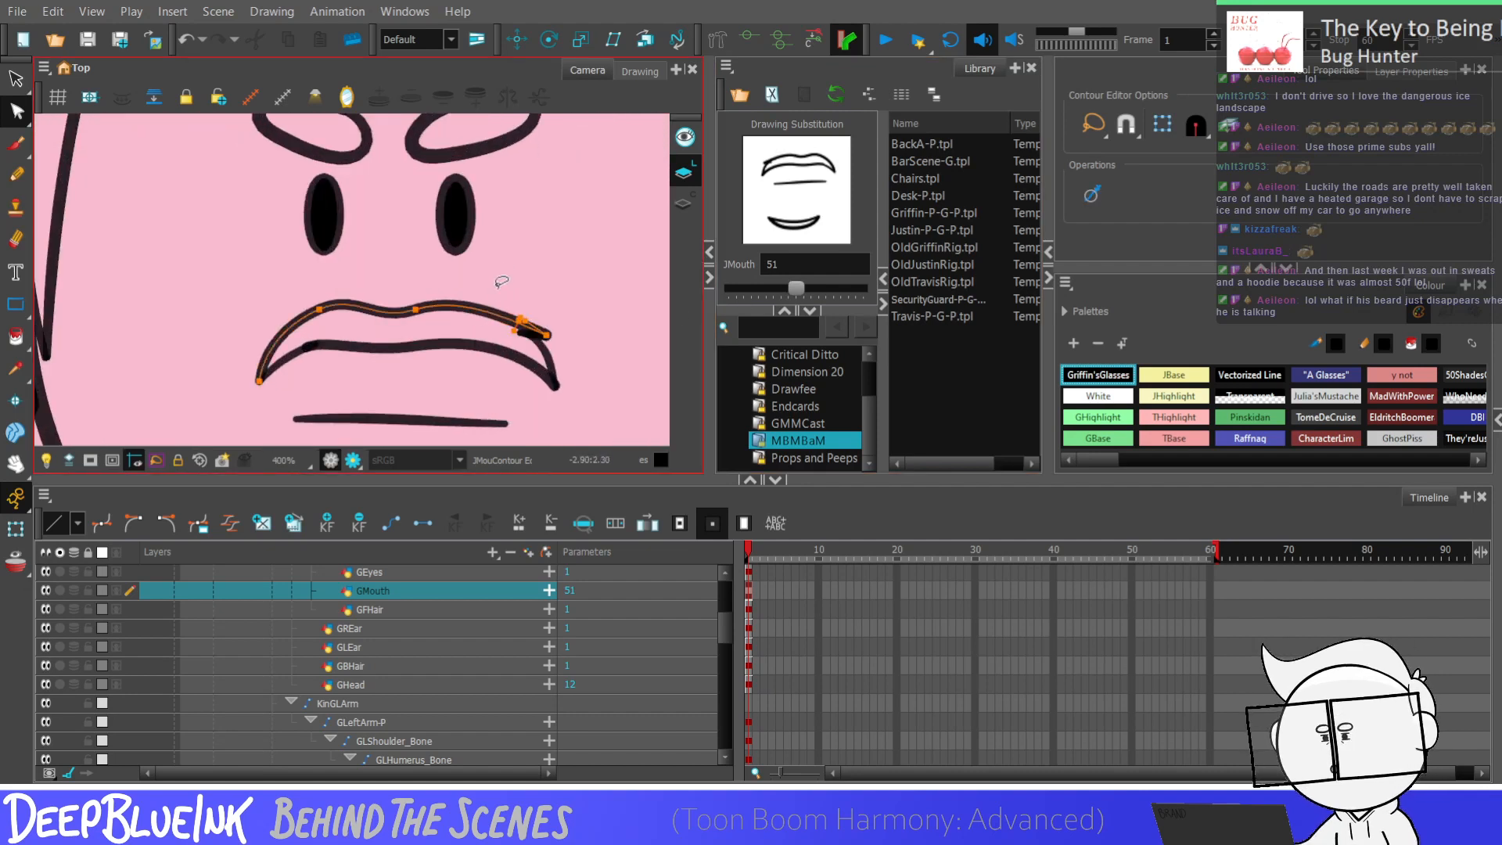
pyautogui.click(468, 303)
pyautogui.moveTo(473, 305)
pyautogui.mouseDown()
pyautogui.moveTo(485, 307)
pyautogui.moveTo(467, 304)
pyautogui.mouseUp()
pyautogui.hotkey('ctrl', 'z')
pyautogui.click(376, 261)
pyautogui.moveTo(796, 289)
pyautogui.mouseDown()
pyautogui.moveTo(758, 300)
pyautogui.moveTo(833, 294)
pyautogui.moveTo(798, 295)
pyautogui.mouseUp()
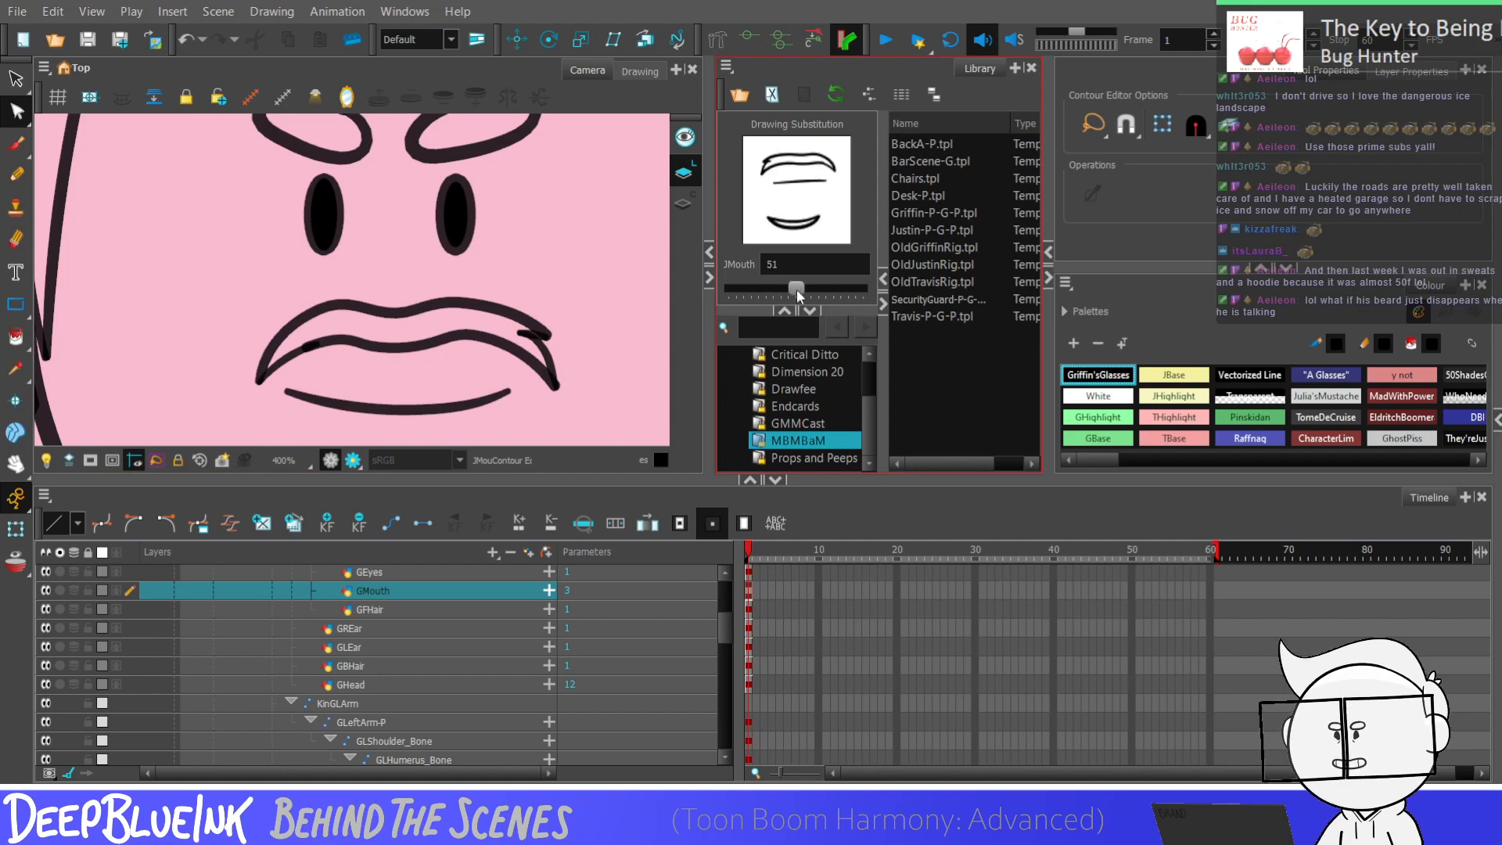
# Step: Refine the curve of the moustache's lower line between its left end and middle point, comparing it with GMouth drawing 3
pyautogui.click(384, 354)
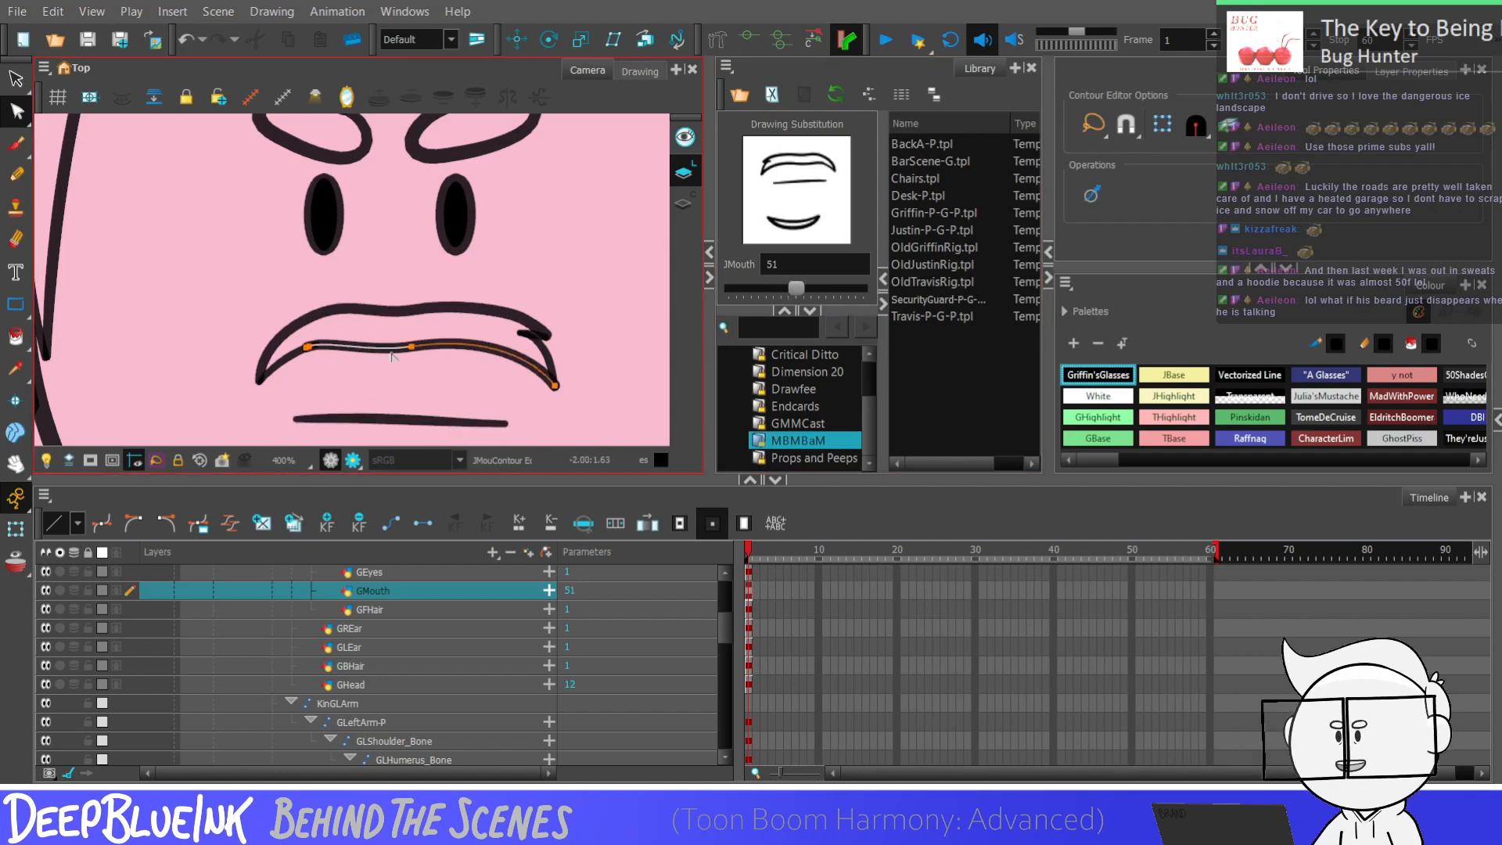
pyautogui.moveTo(362, 346); pyautogui.dragTo(369, 341)
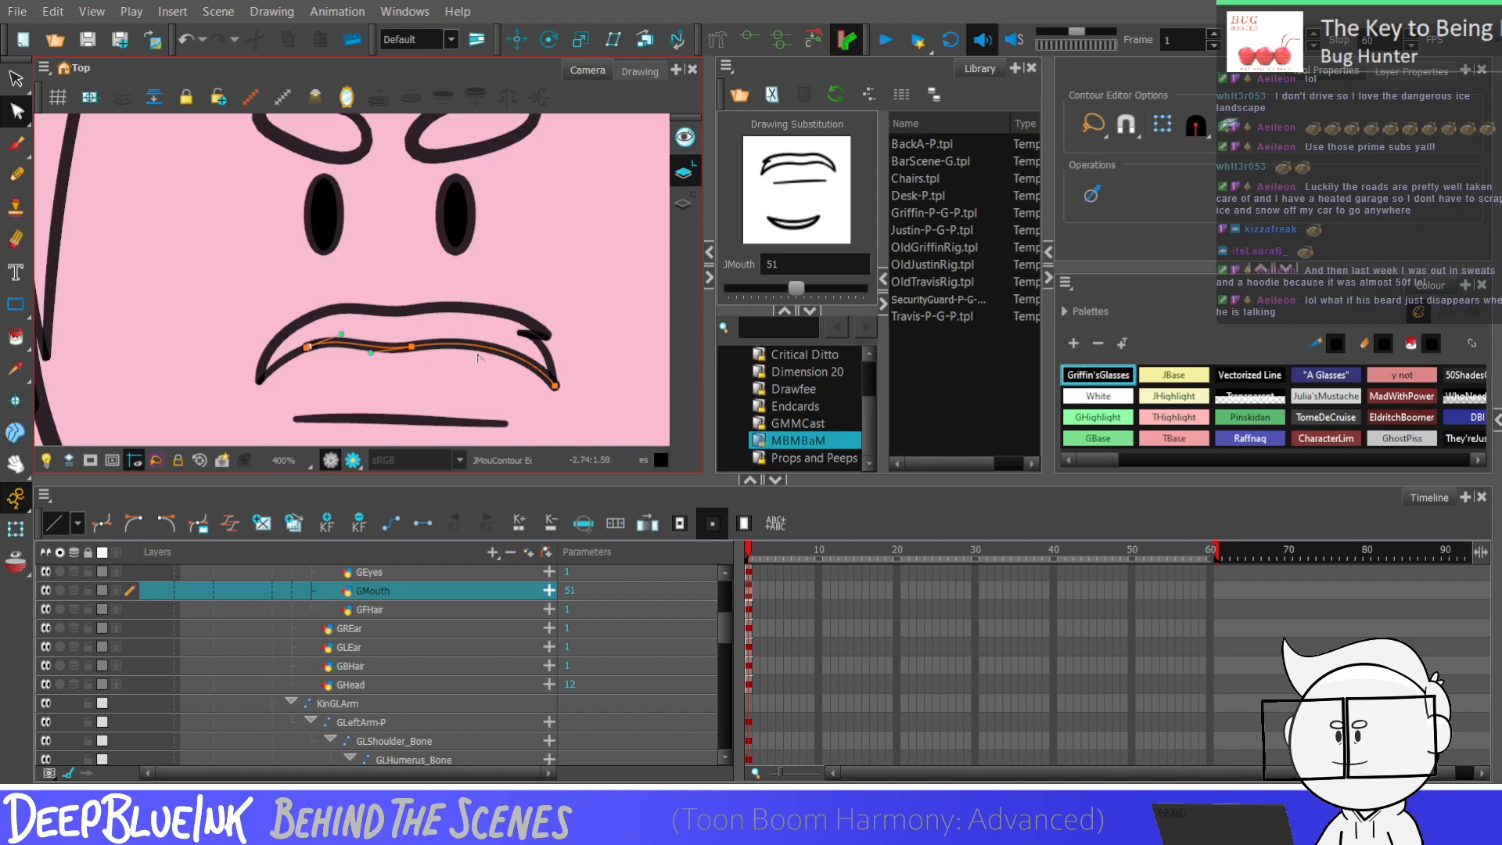
pyautogui.moveTo(795, 288)
pyautogui.mouseDown()
pyautogui.moveTo(758, 288)
pyautogui.moveTo(796, 293)
pyautogui.mouseUp()
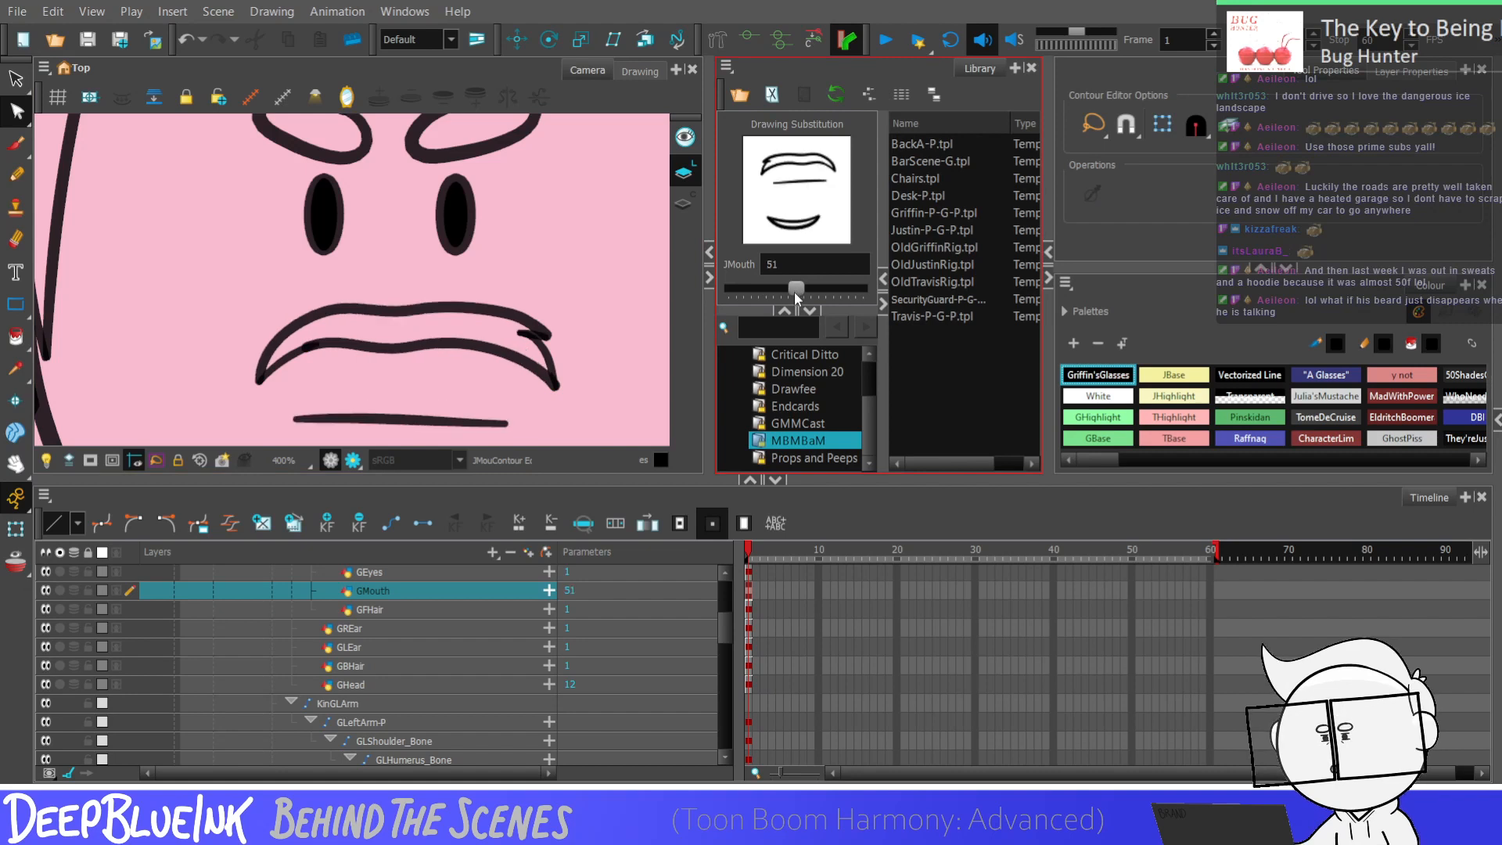
# Step: Nudge the moustache down slightly in GMouth drawing 51 and compare the moustache and smile with the neighbouring drawing
pyautogui.click(14, 79)
pyautogui.moveTo(336, 215)
pyautogui.mouseDown()
pyautogui.moveTo(626, 372)
pyautogui.moveTo(452, 285)
pyautogui.mouseUp()
pyautogui.press('Down')
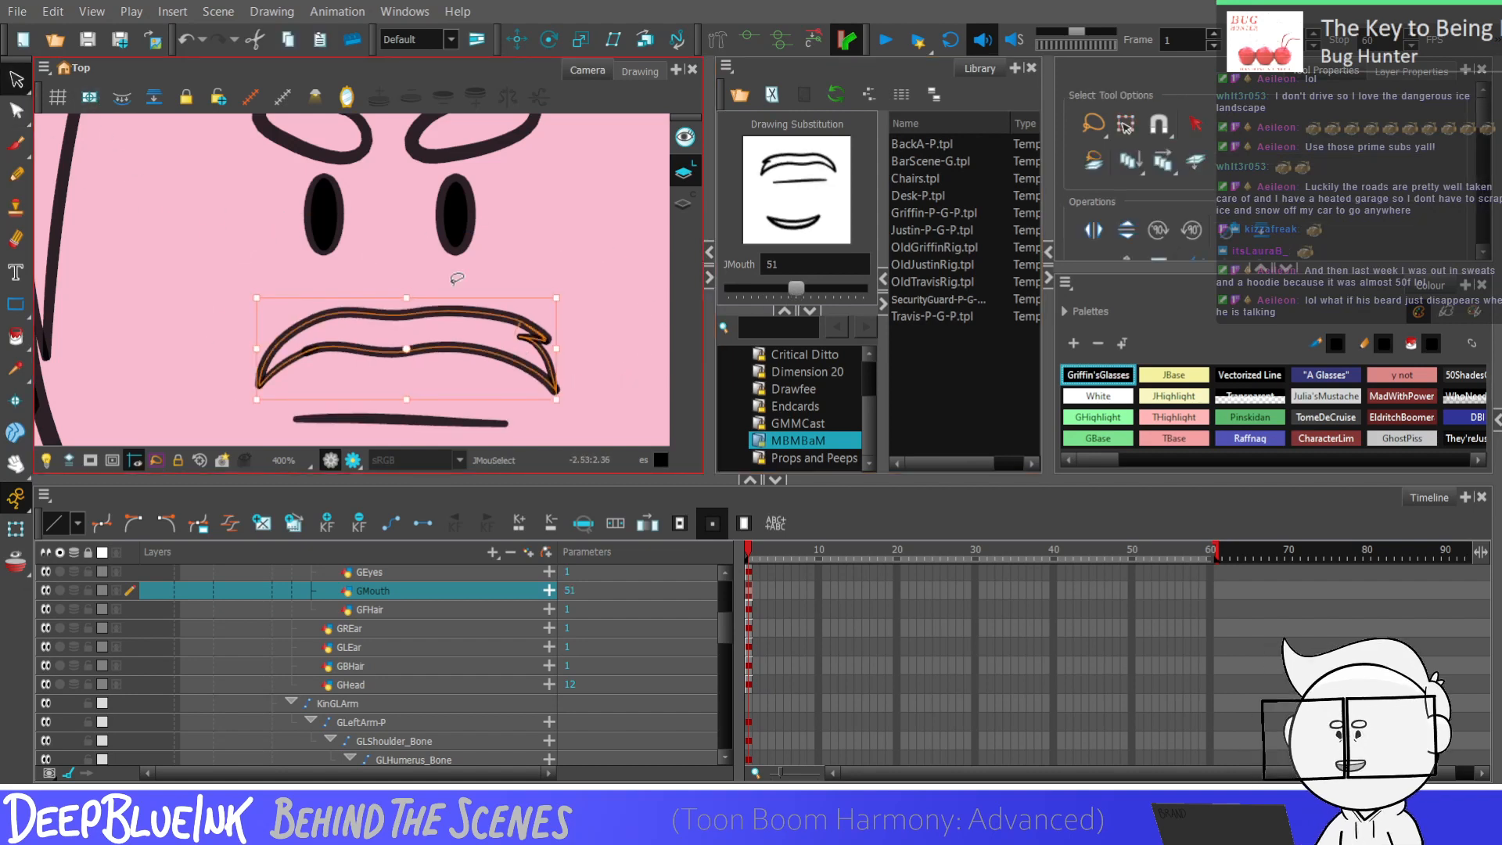
pyautogui.scroll(-5, 468, 284)
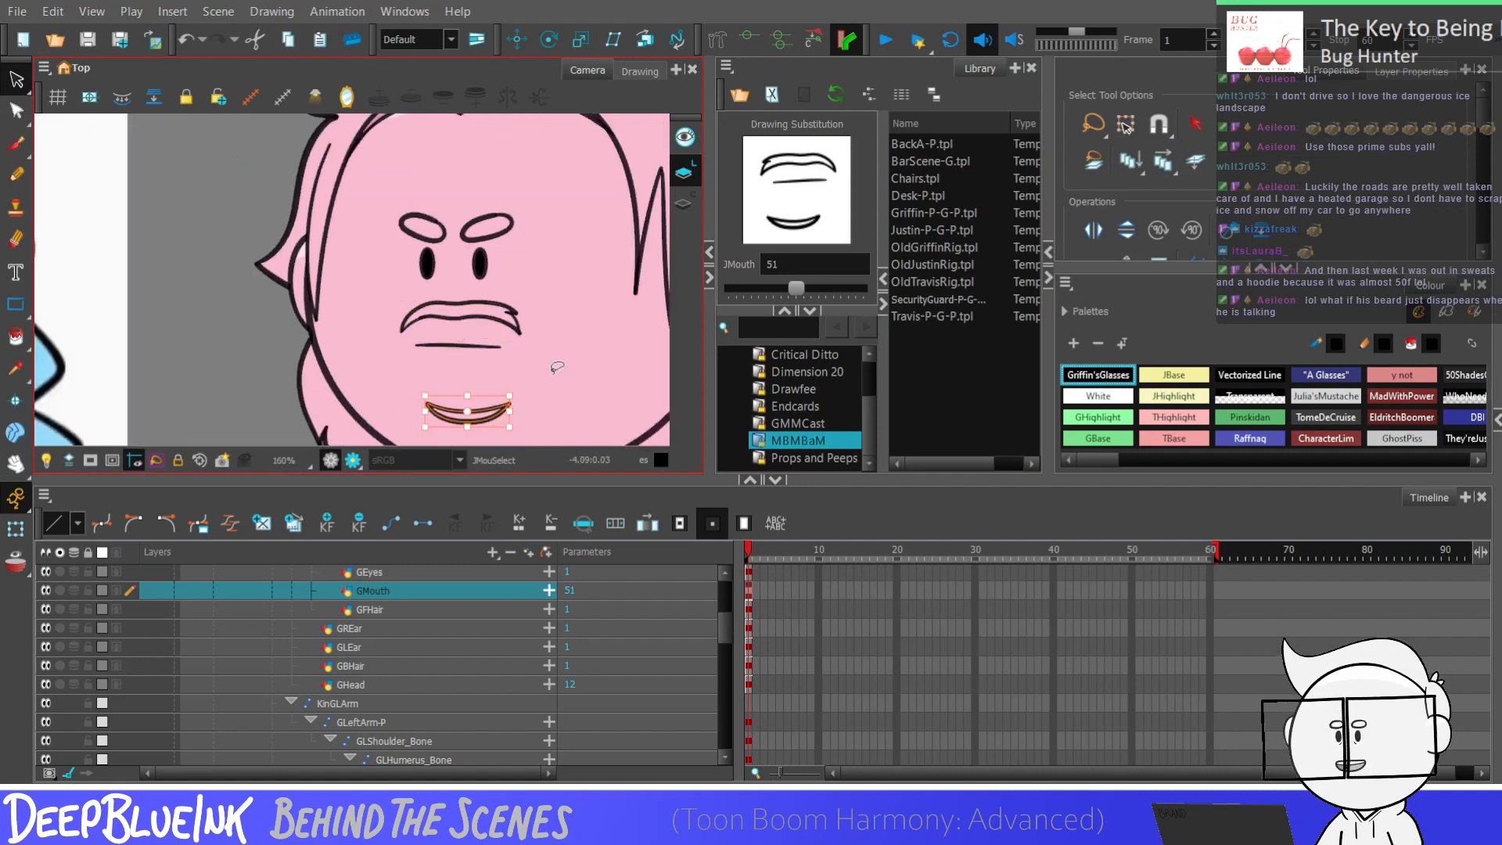
pyautogui.moveTo(796, 288)
pyautogui.mouseDown()
pyautogui.moveTo(751, 293)
pyautogui.moveTo(797, 296)
pyautogui.mouseUp()
pyautogui.moveTo(535, 387); pyautogui.dragTo(529, 422)
pyautogui.moveTo(795, 288)
pyautogui.mouseDown()
pyautogui.moveTo(809, 293)
pyautogui.moveTo(751, 285)
pyautogui.moveTo(795, 286)
pyautogui.mouseUp()
pyautogui.click(603, 384)
pyautogui.click(209, 232)
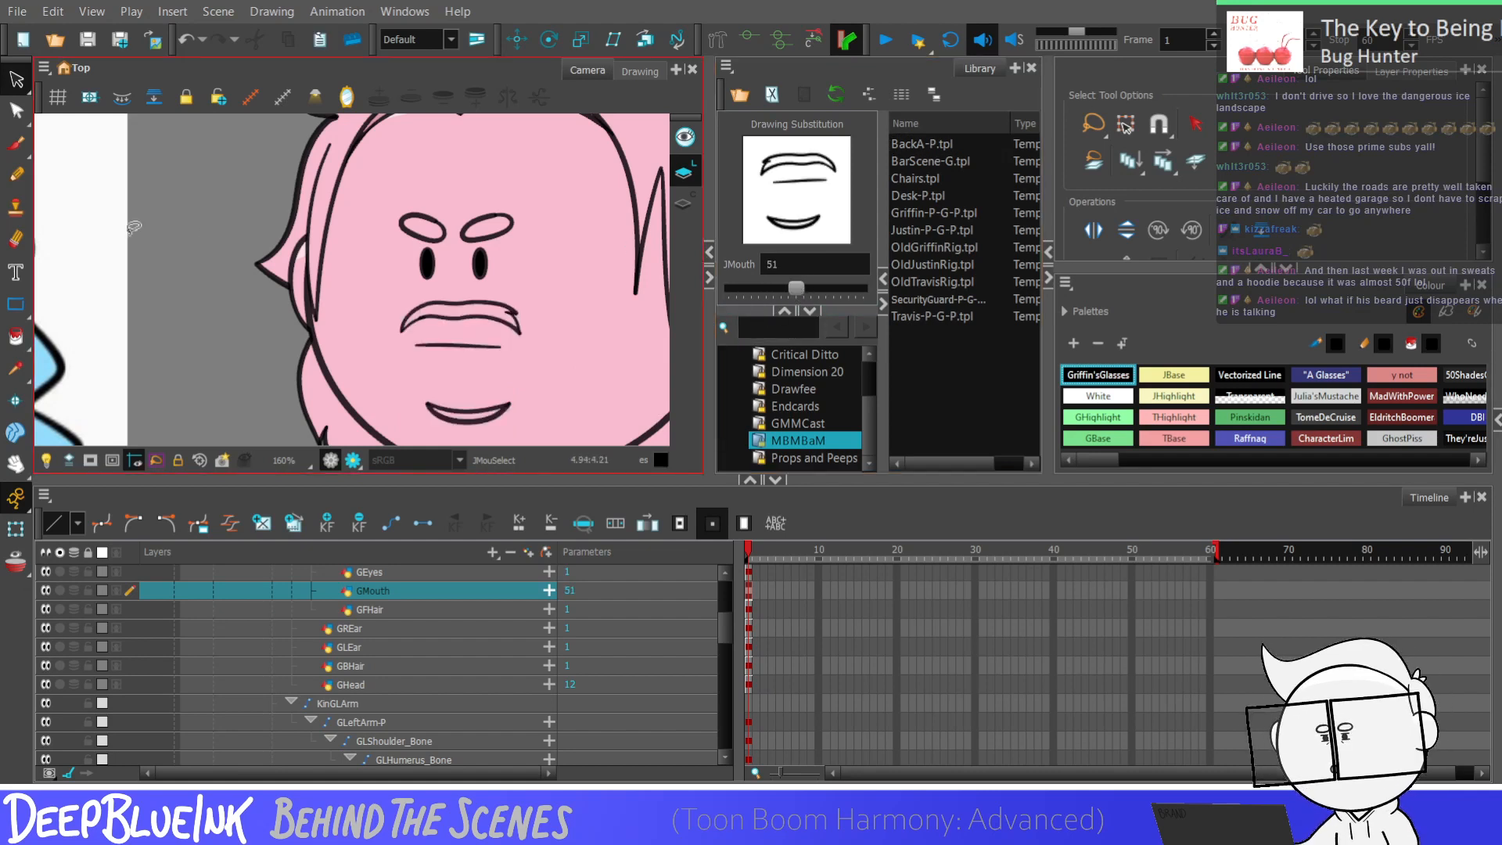
# Step: Copy the moustache and smile from GMouth drawing 51 and paste them into drawing 61
pyautogui.moveTo(387, 298); pyautogui.dragTo(430, 319)
pyautogui.moveTo(508, 350)
pyautogui.mouseDown()
pyautogui.moveTo(583, 344)
pyautogui.moveTo(561, 289)
pyautogui.mouseUp()
pyautogui.click(853, 290)
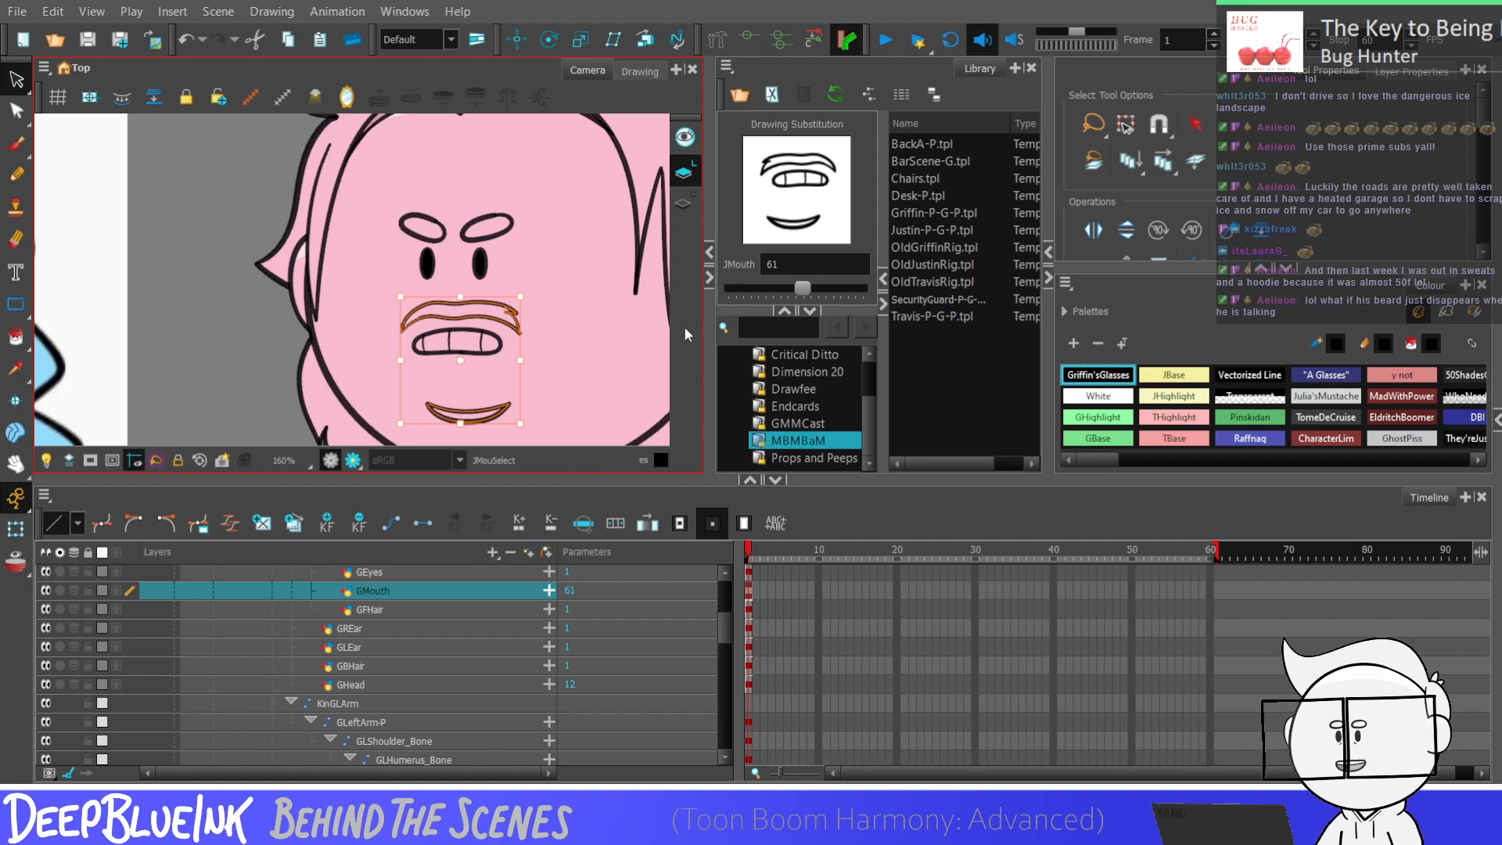
# Step: Paste the moustache and smile into GMouth drawing 62 around the open mouth
pyautogui.press('=')
pyautogui.press('=')
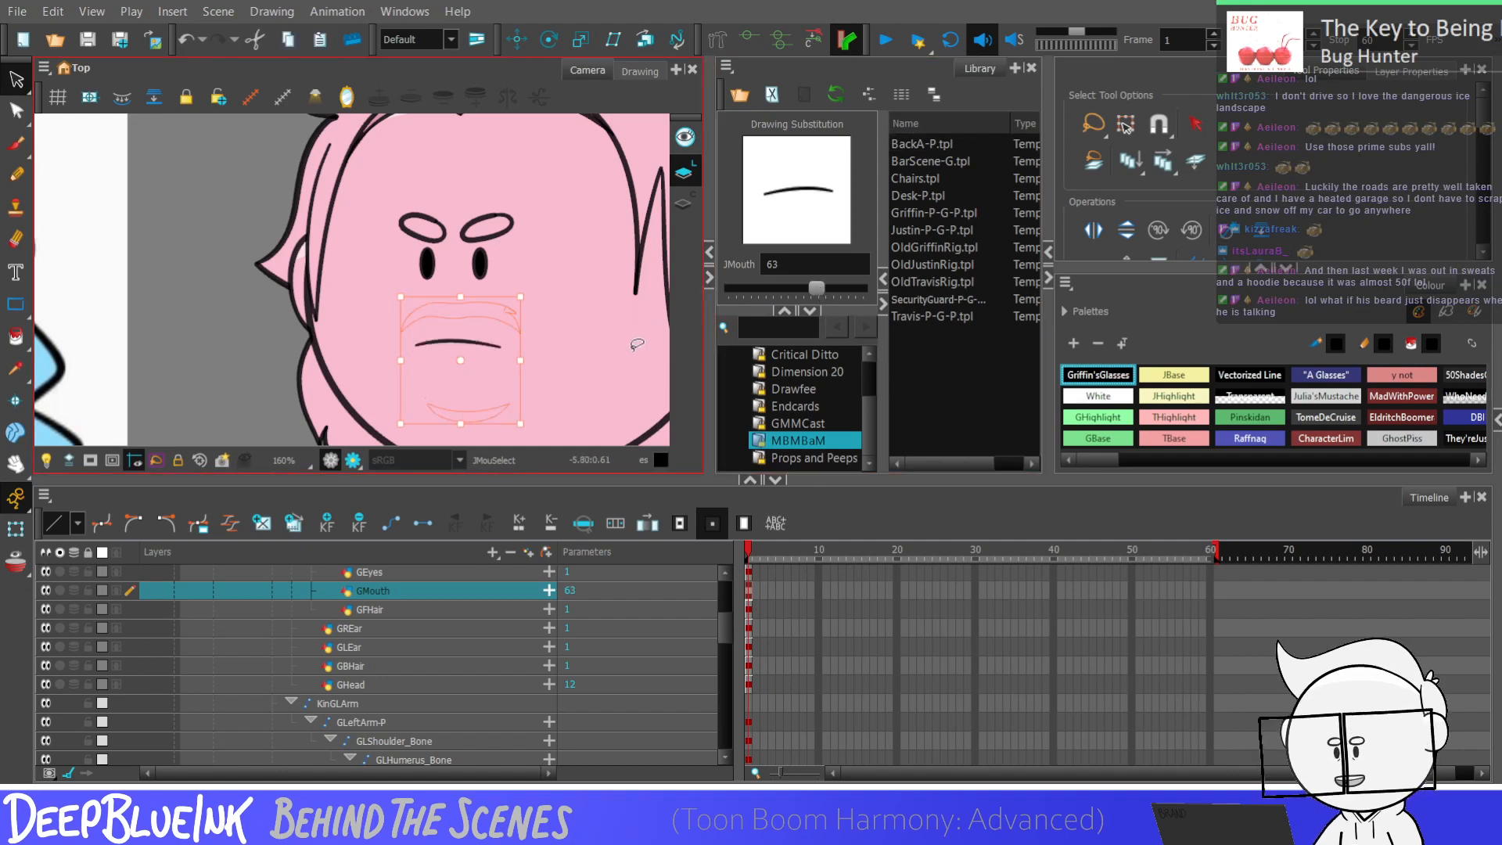
pyautogui.moveTo(814, 288); pyautogui.dragTo(809, 289)
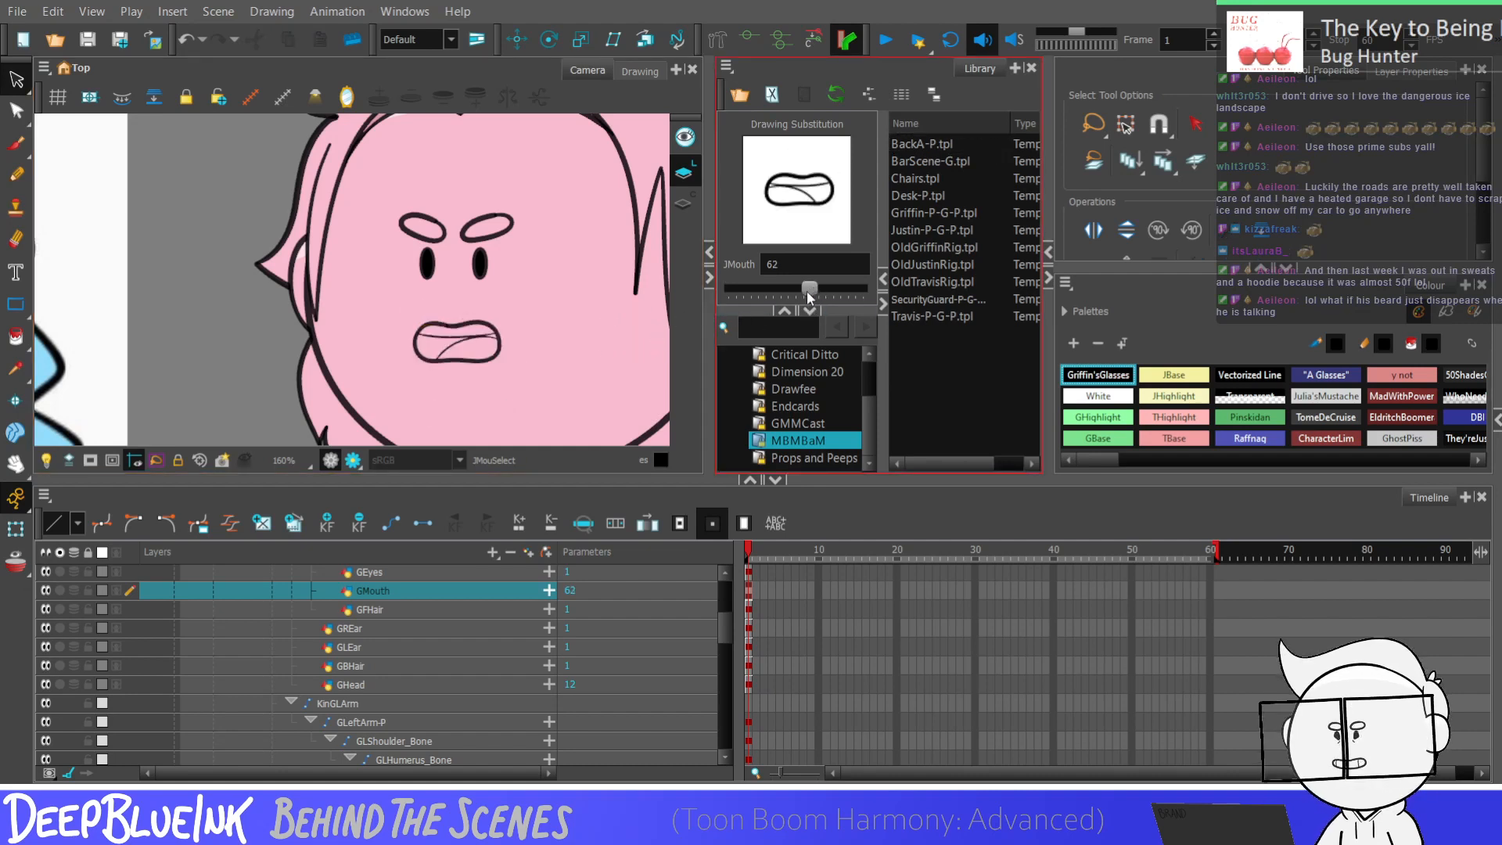
pyautogui.hotkey('ctrl', 'v')
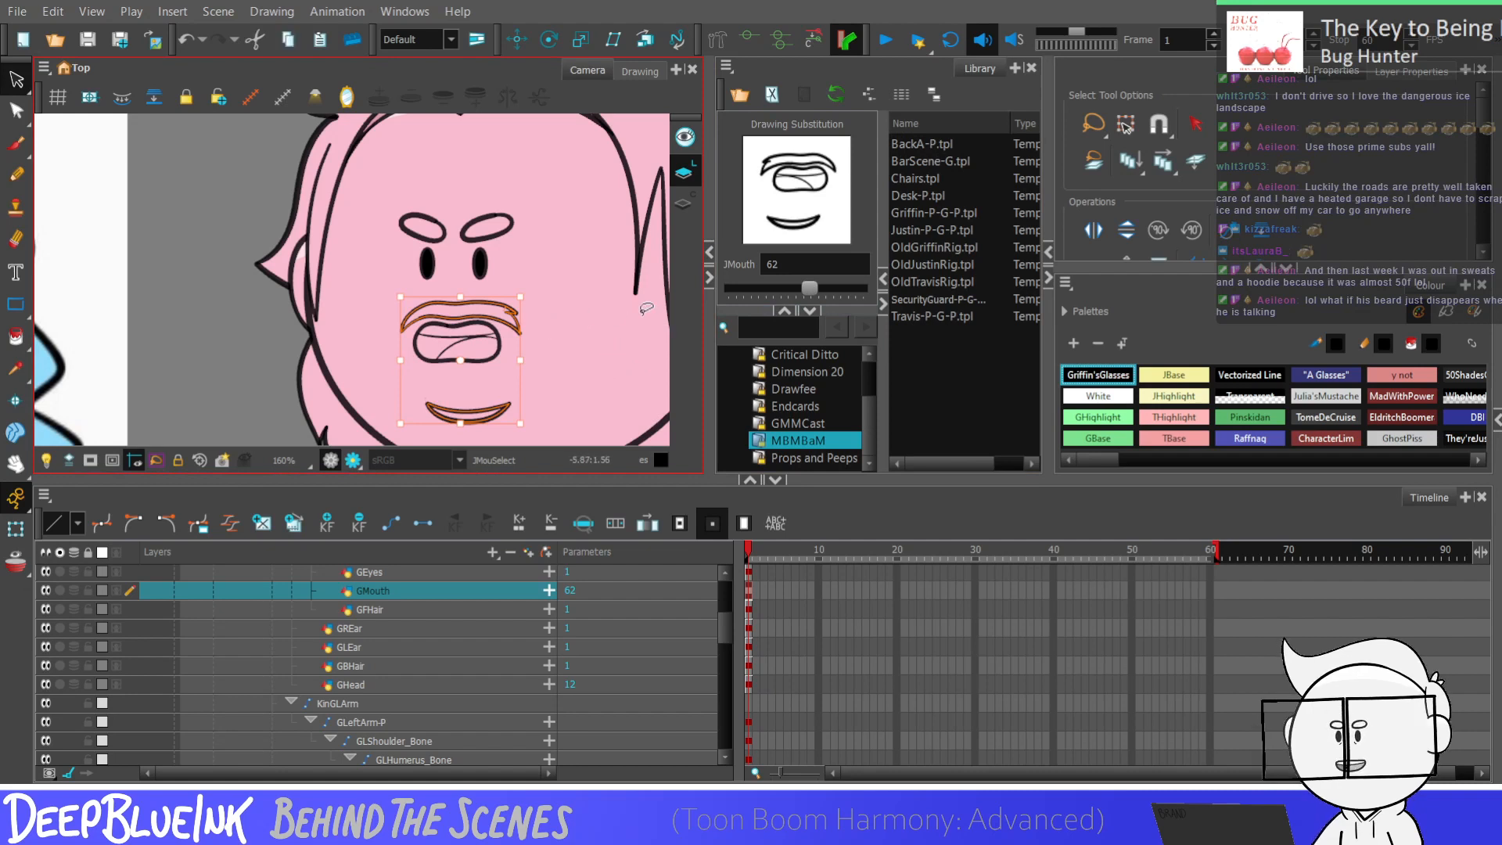
# Step: Paste the moustache and smile into GMouth drawing 66 and slightly adjust the moustache's width above the teeth
pyautogui.moveTo(810, 289); pyautogui.dragTo(835, 290)
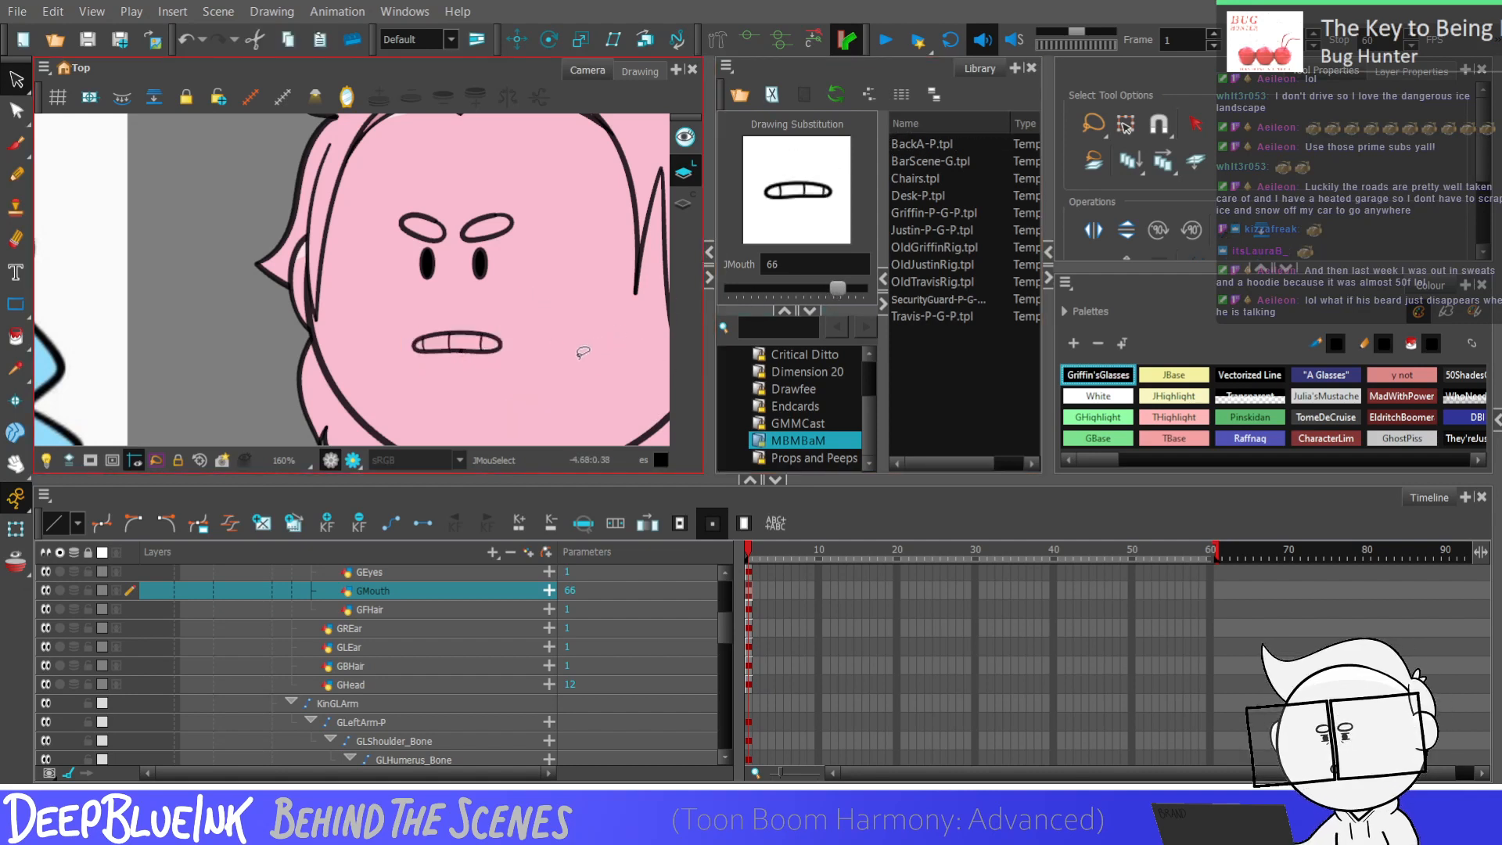
pyautogui.hotkey('ctrl', 'v')
pyautogui.moveTo(384, 278)
pyautogui.mouseDown()
pyautogui.moveTo(438, 336)
pyautogui.moveTo(538, 286)
pyautogui.mouseUp()
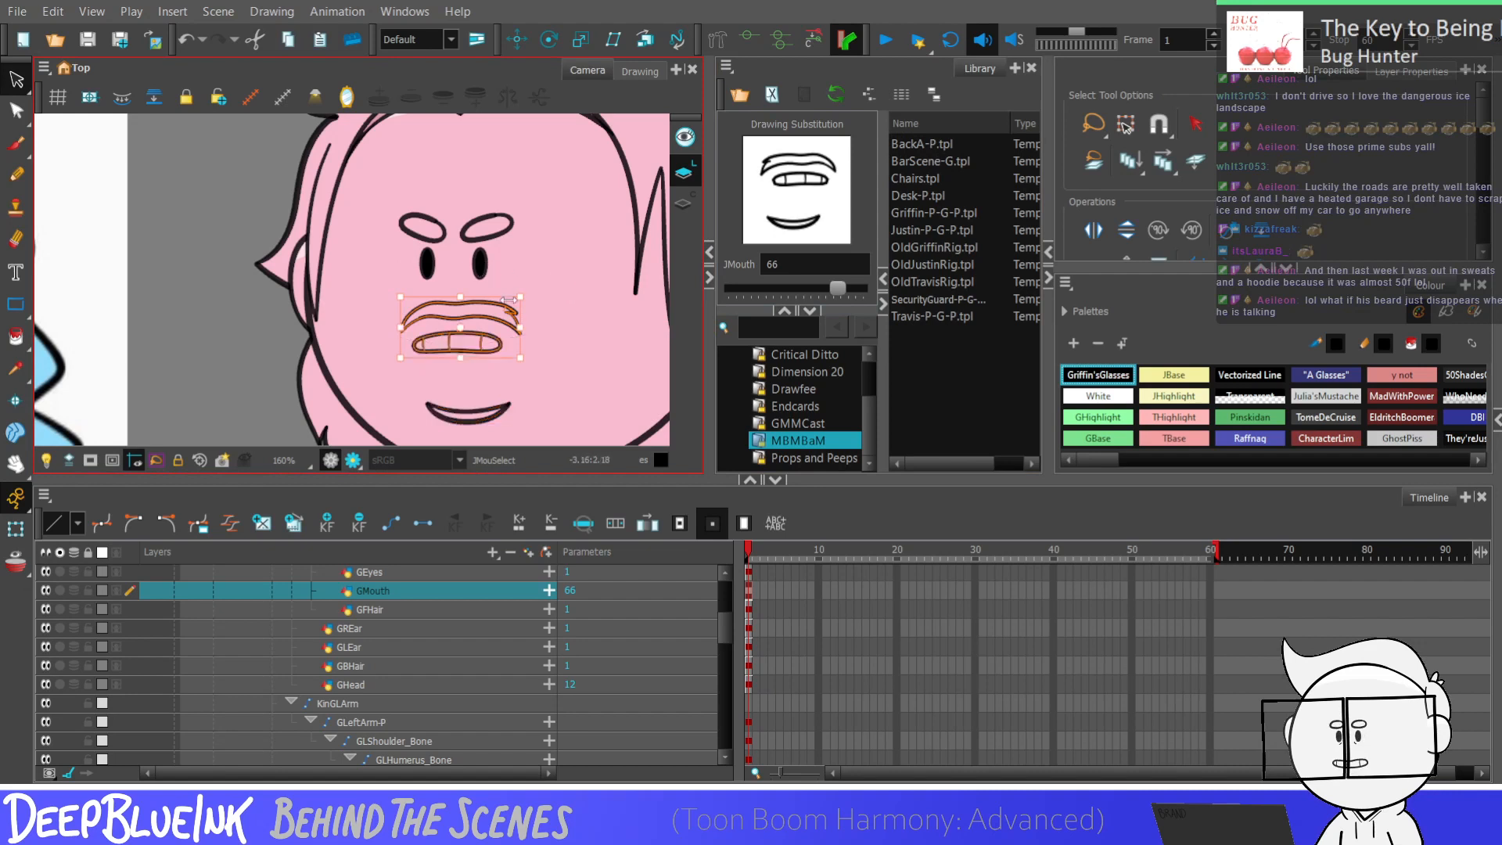
pyautogui.scroll(2, 471, 298)
pyautogui.moveTo(373, 259); pyautogui.dragTo(337, 346)
pyautogui.moveTo(507, 338)
pyautogui.mouseDown()
pyautogui.moveTo(458, 285)
pyautogui.moveTo(455, 304)
pyautogui.mouseUp()
pyautogui.moveTo(367, 334); pyautogui.dragTo(366, 334)
pyautogui.moveTo(547, 334); pyautogui.dragTo(550, 336)
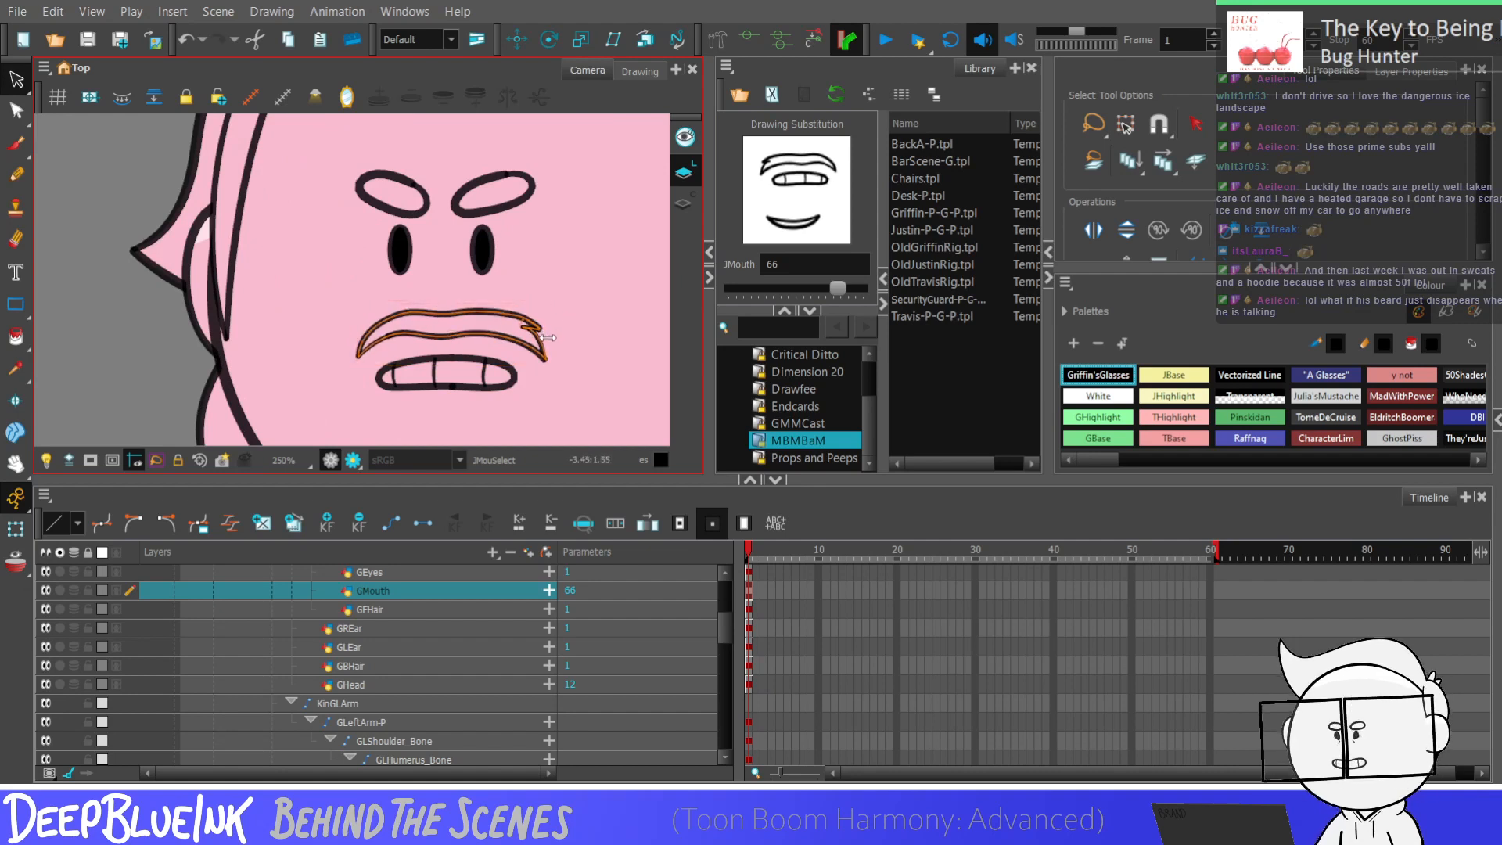
pyautogui.click(571, 327)
pyautogui.scroll(-2, 571, 327)
# Step: Copy the moustache and smile from GMouth drawing 62 and paste them into drawing 68
pyautogui.click(838, 290)
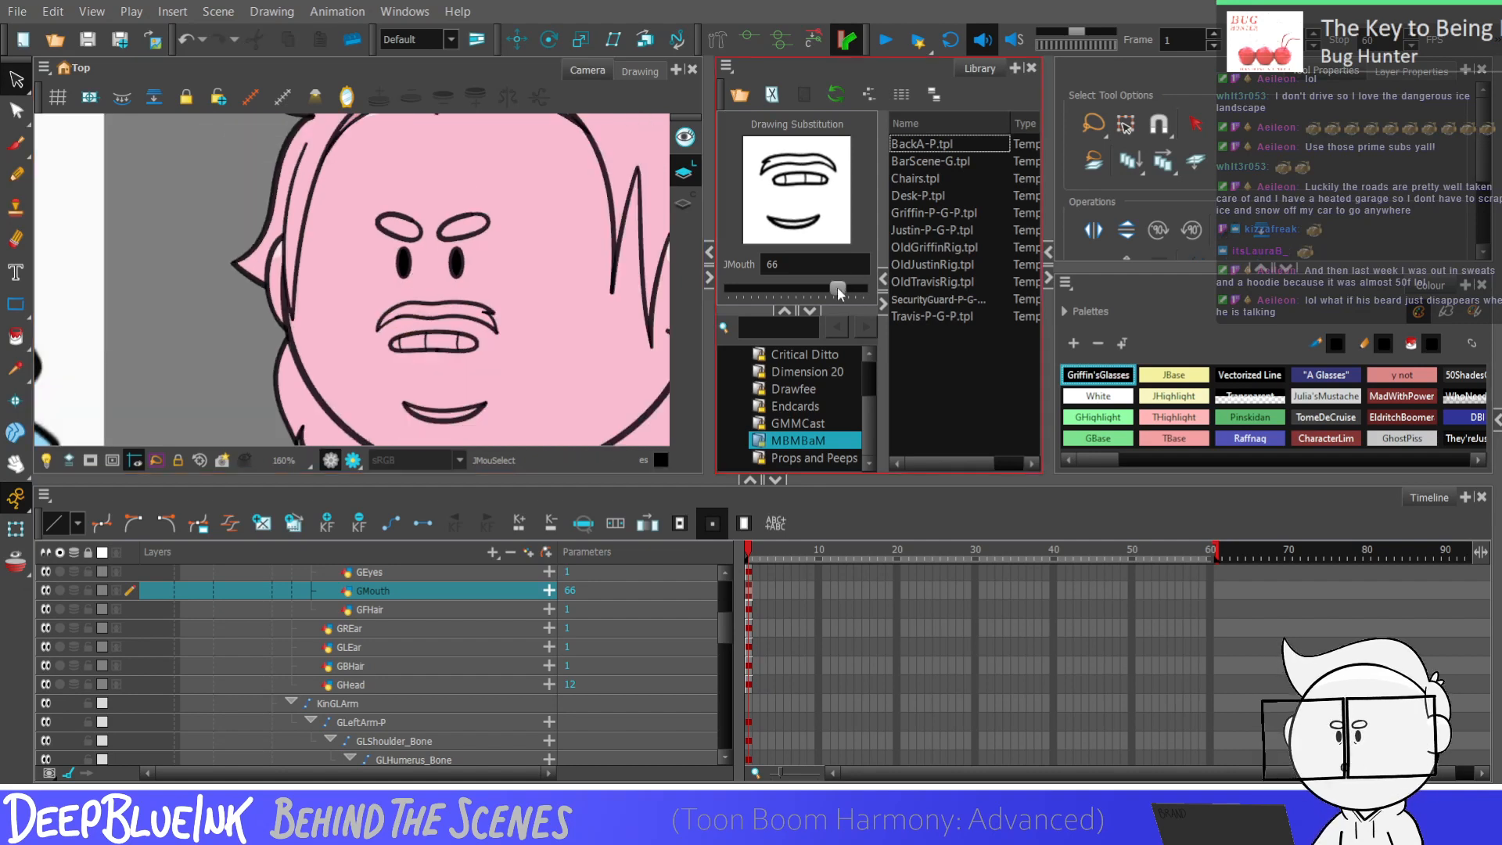
pyautogui.moveTo(838, 289)
pyautogui.mouseDown()
pyautogui.moveTo(852, 290)
pyautogui.moveTo(808, 290)
pyautogui.mouseUp()
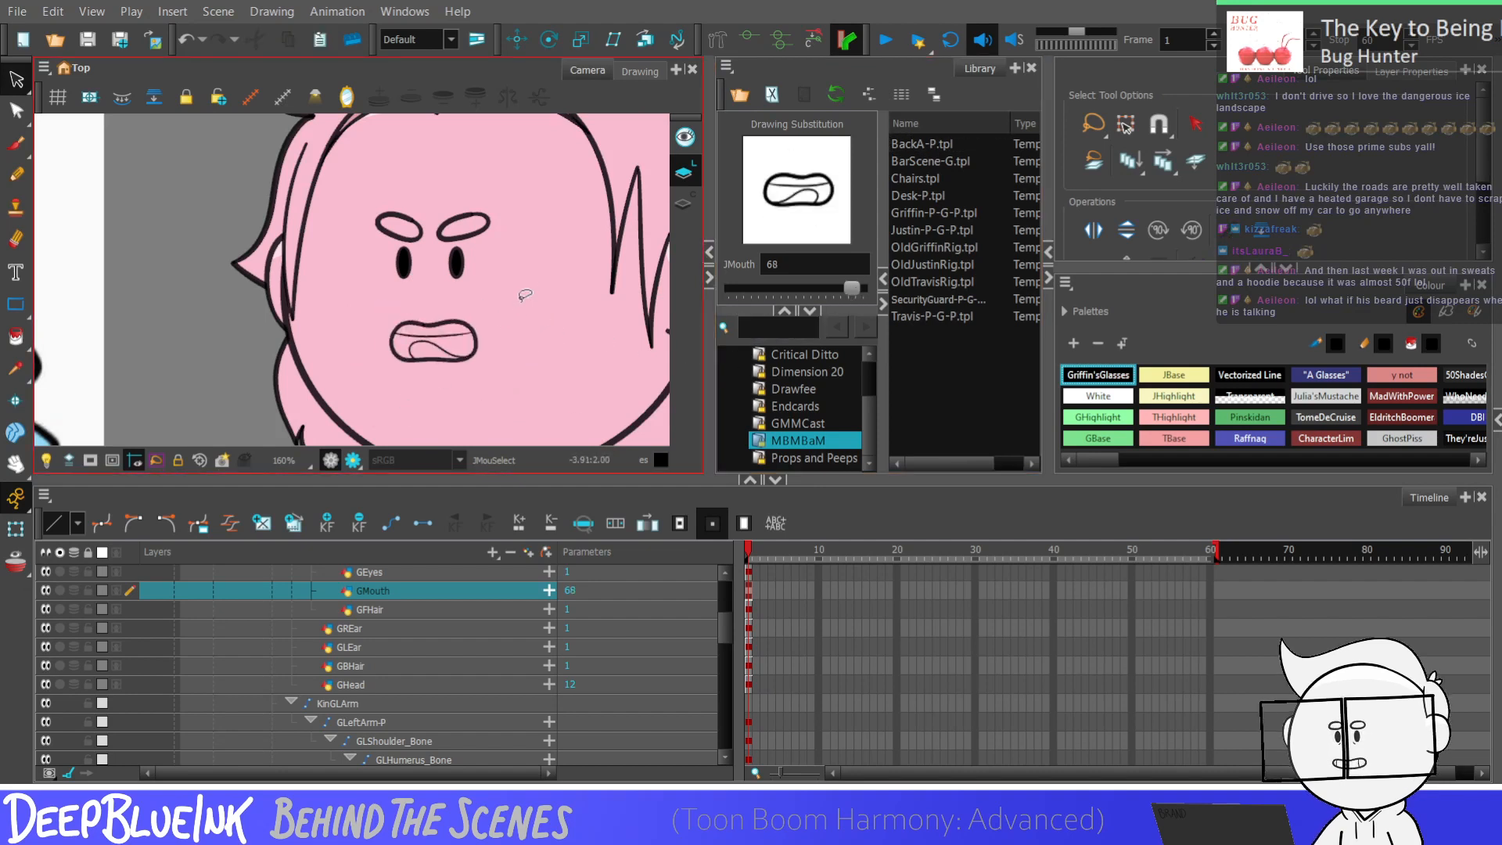
pyautogui.scroll(2, 422, 313)
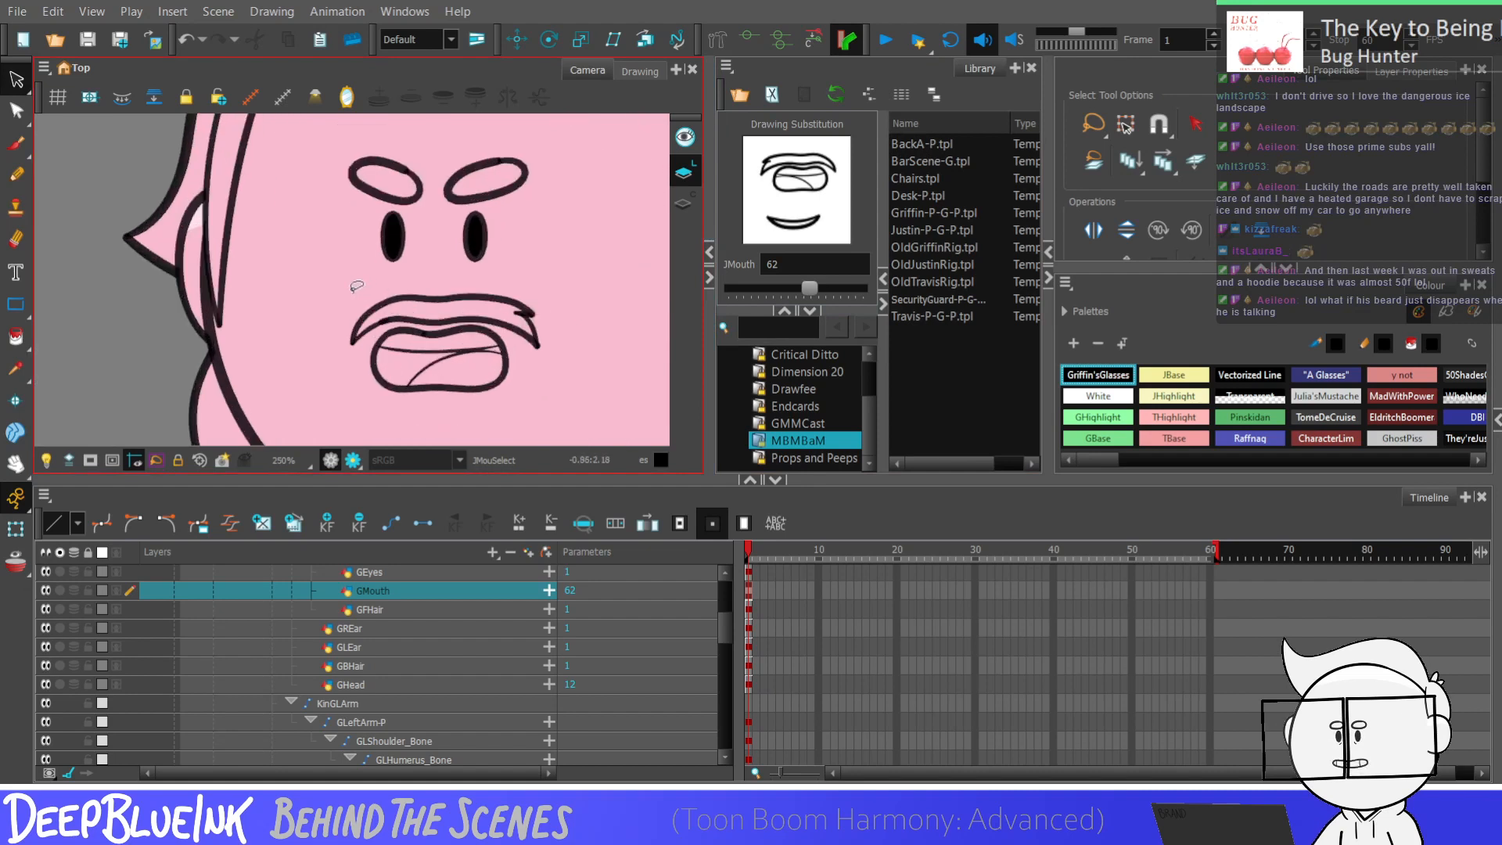
pyautogui.moveTo(412, 313)
pyautogui.mouseDown()
pyautogui.moveTo(540, 322)
pyautogui.moveTo(559, 309)
pyautogui.moveTo(523, 258)
pyautogui.mouseUp()
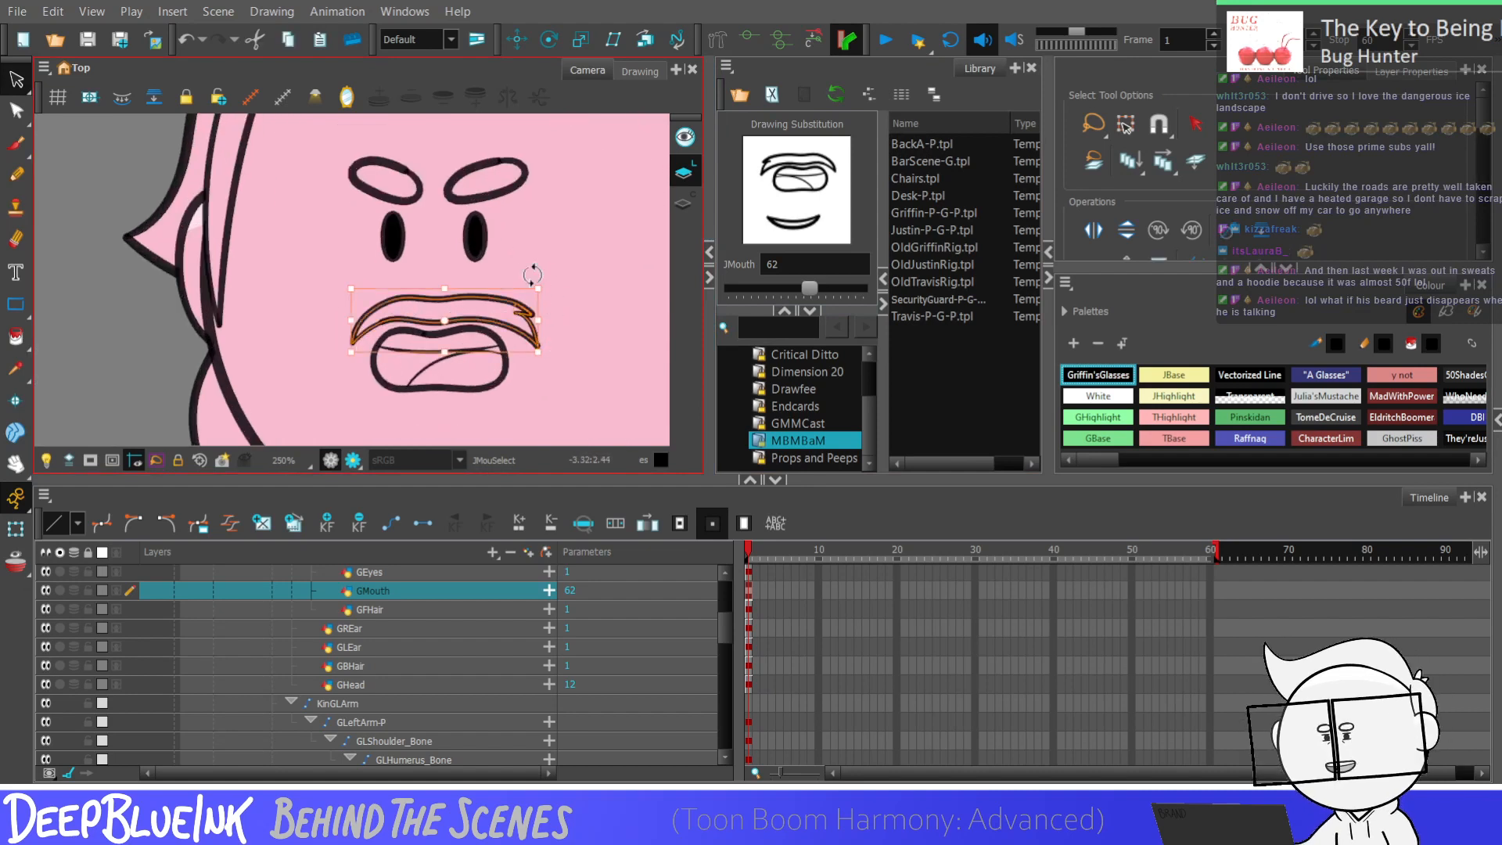
pyautogui.scroll(-2, 493, 250)
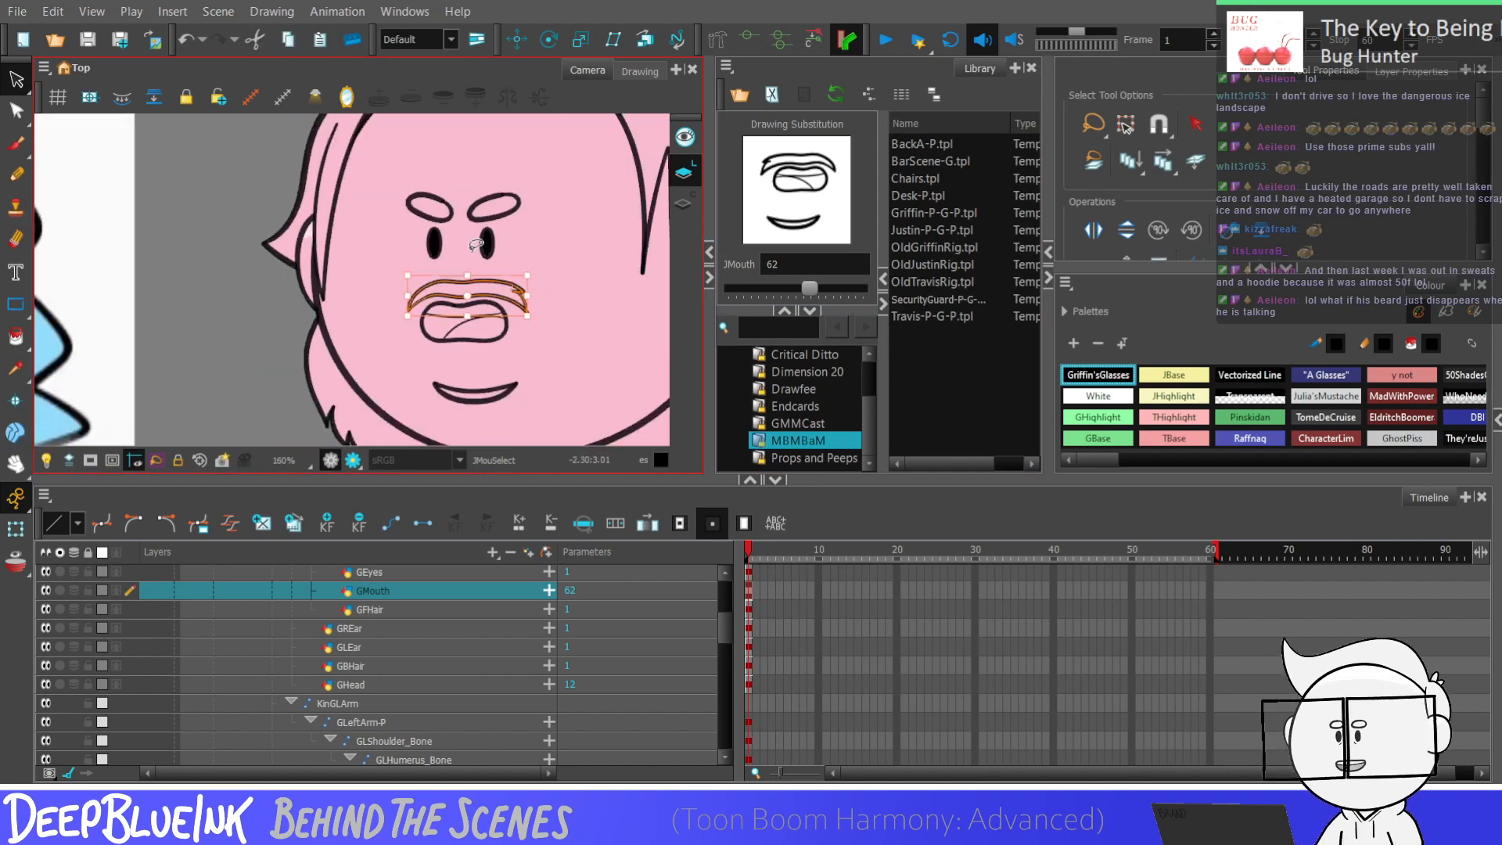
pyautogui.scroll(2, 474, 344)
pyautogui.click(477, 426)
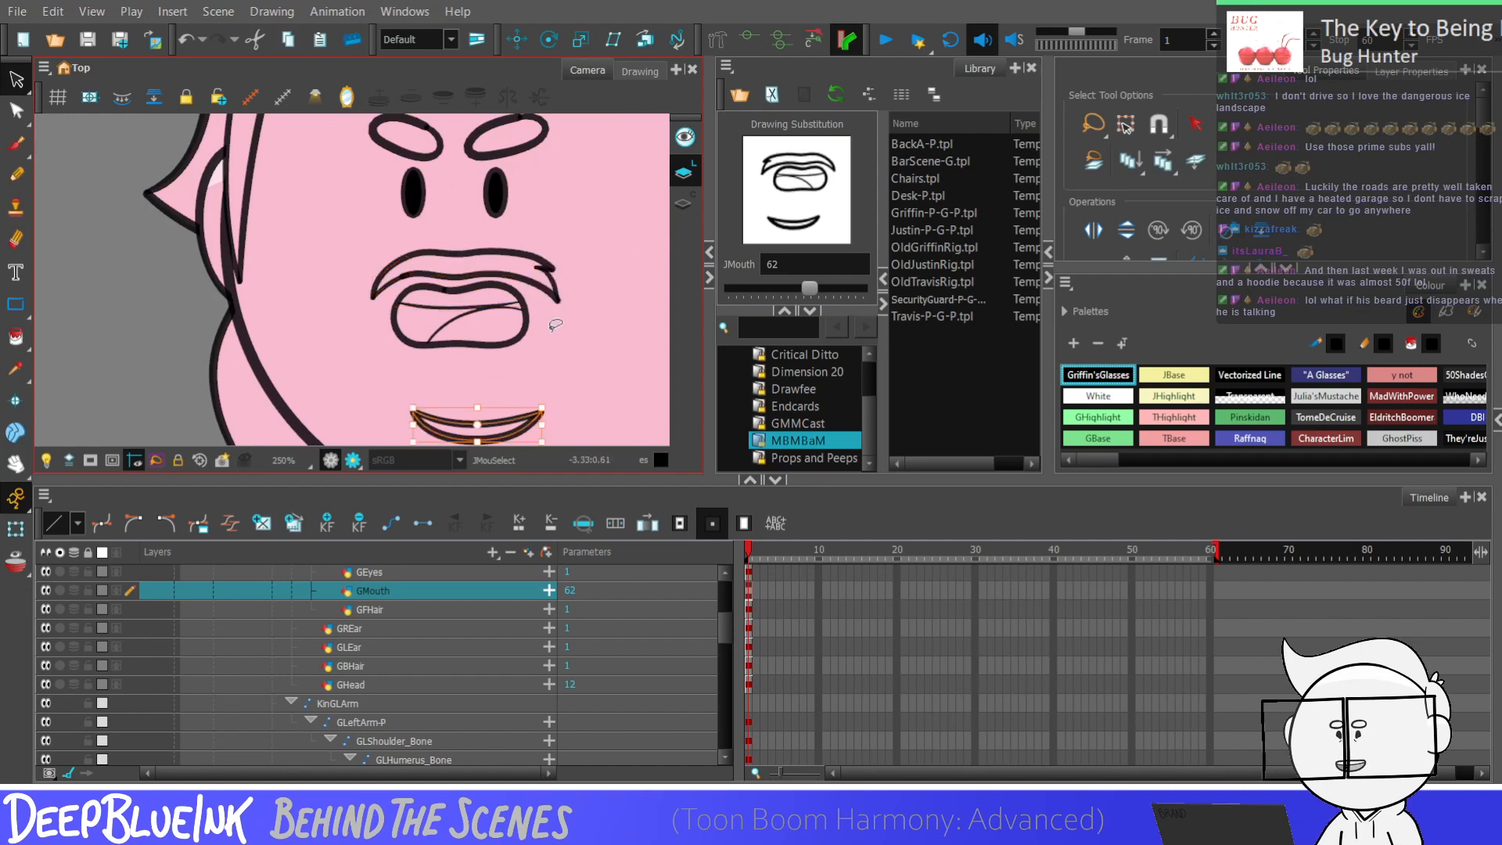
pyautogui.scroll(-2, 555, 325)
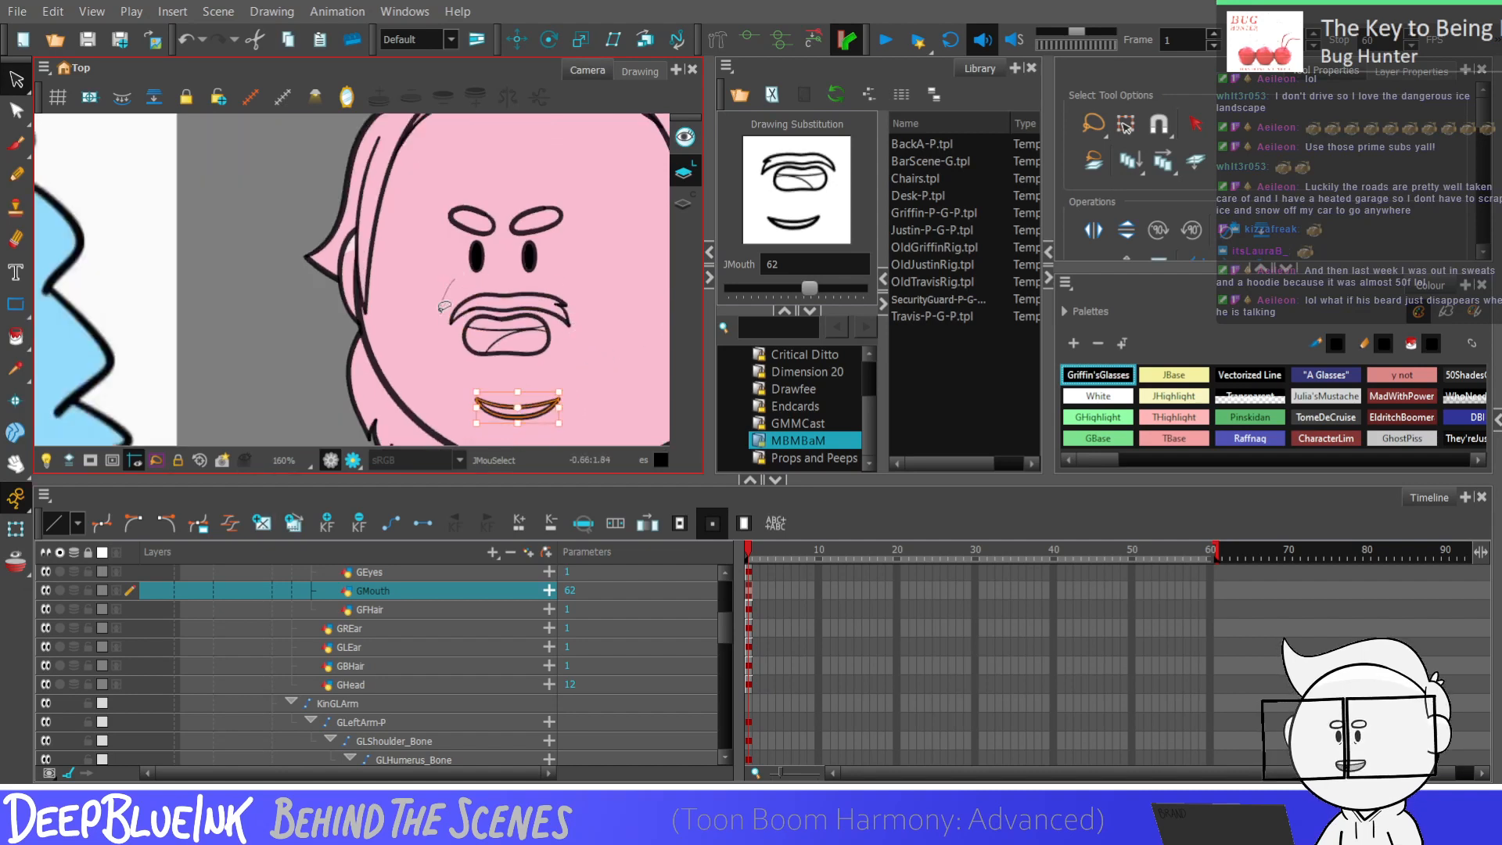
pyautogui.keyDown('shift'); pyautogui.click(438, 271); pyautogui.keyUp('shift')
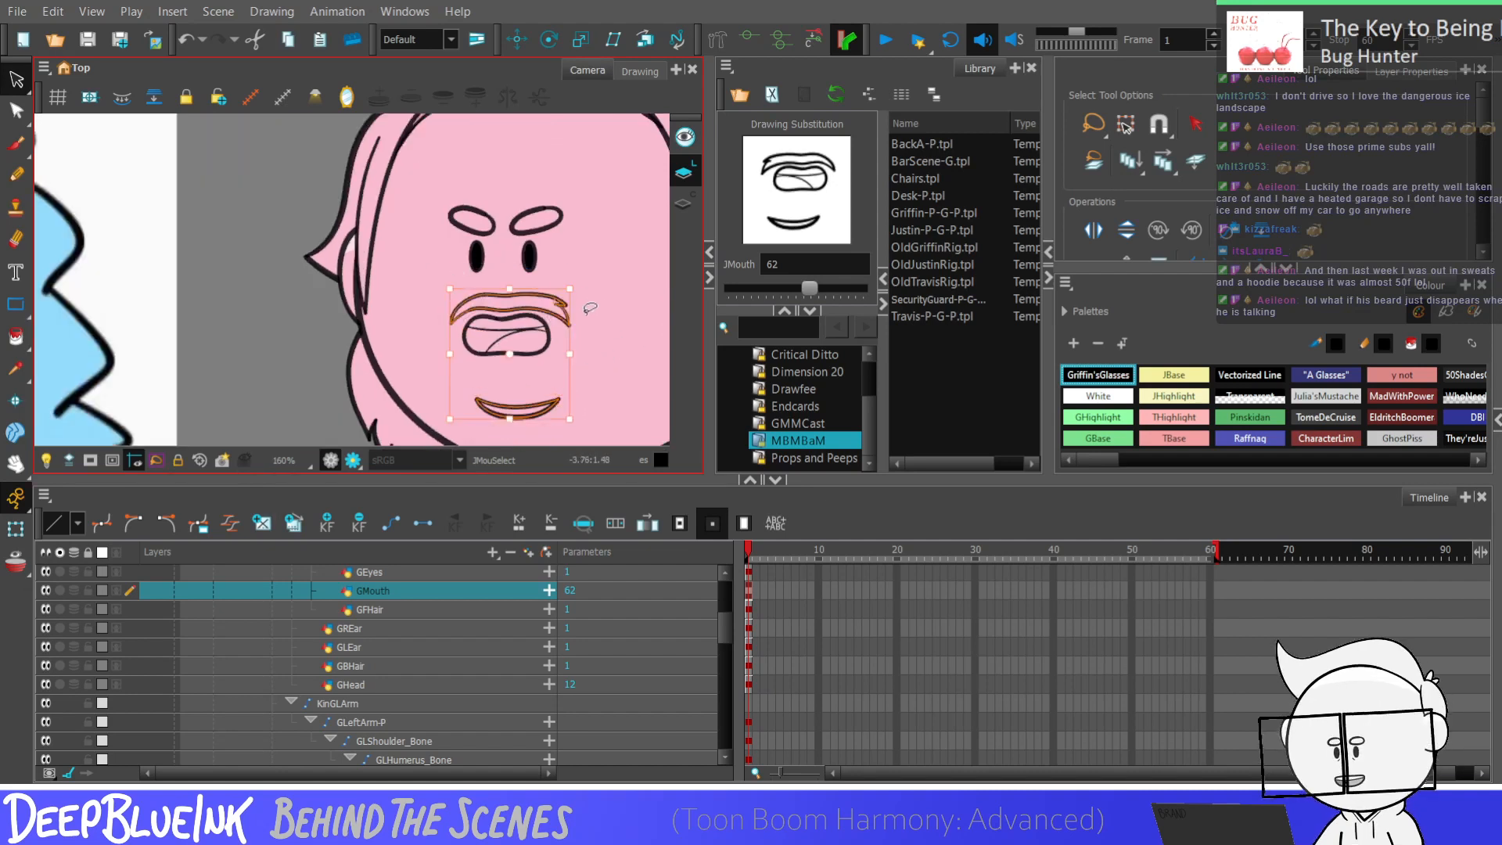
pyautogui.moveTo(810, 288); pyautogui.dragTo(852, 293)
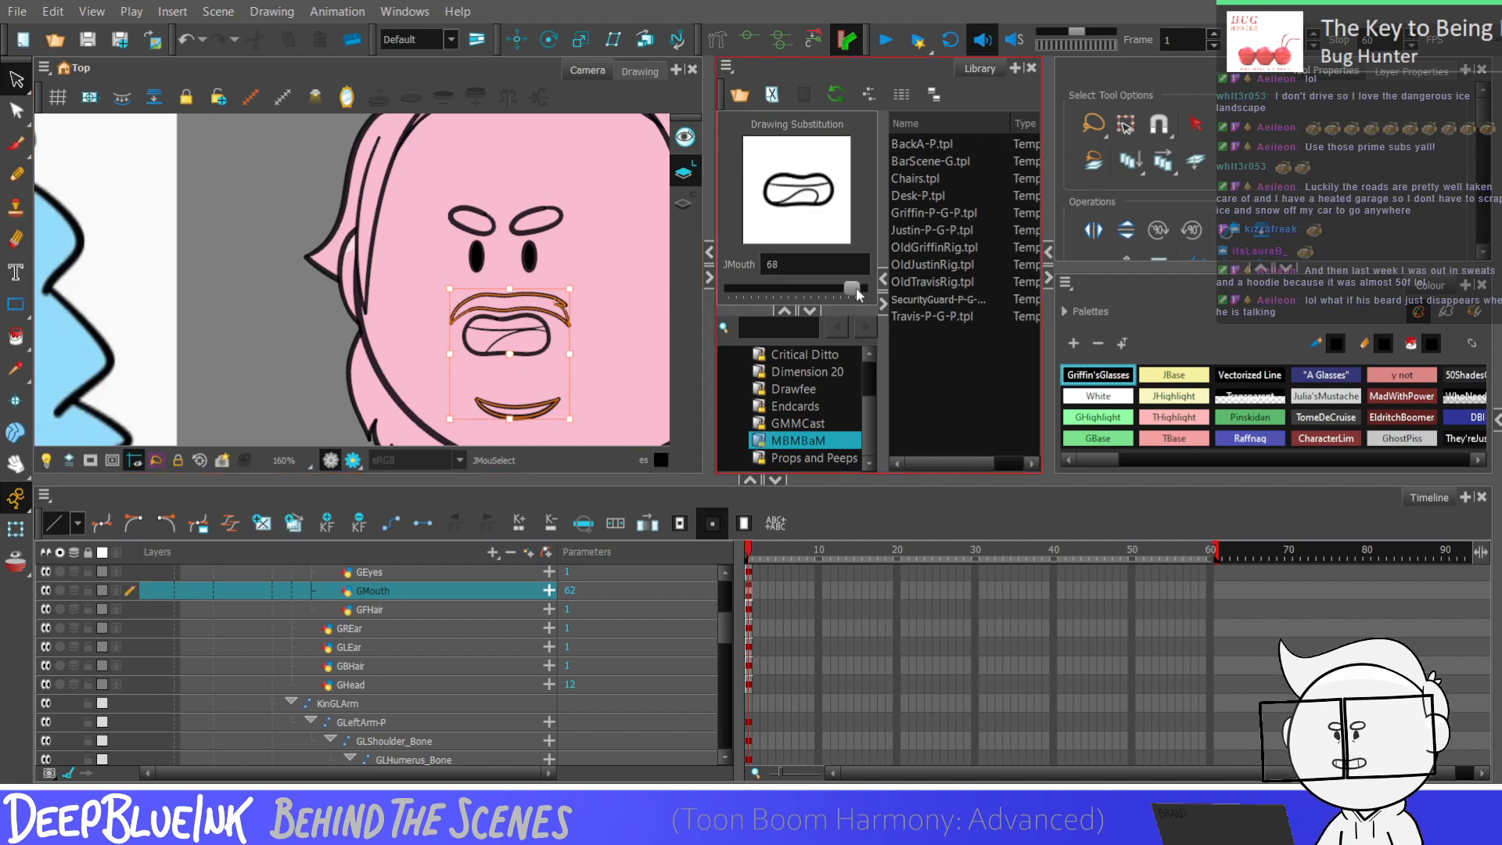
pyautogui.click(657, 314)
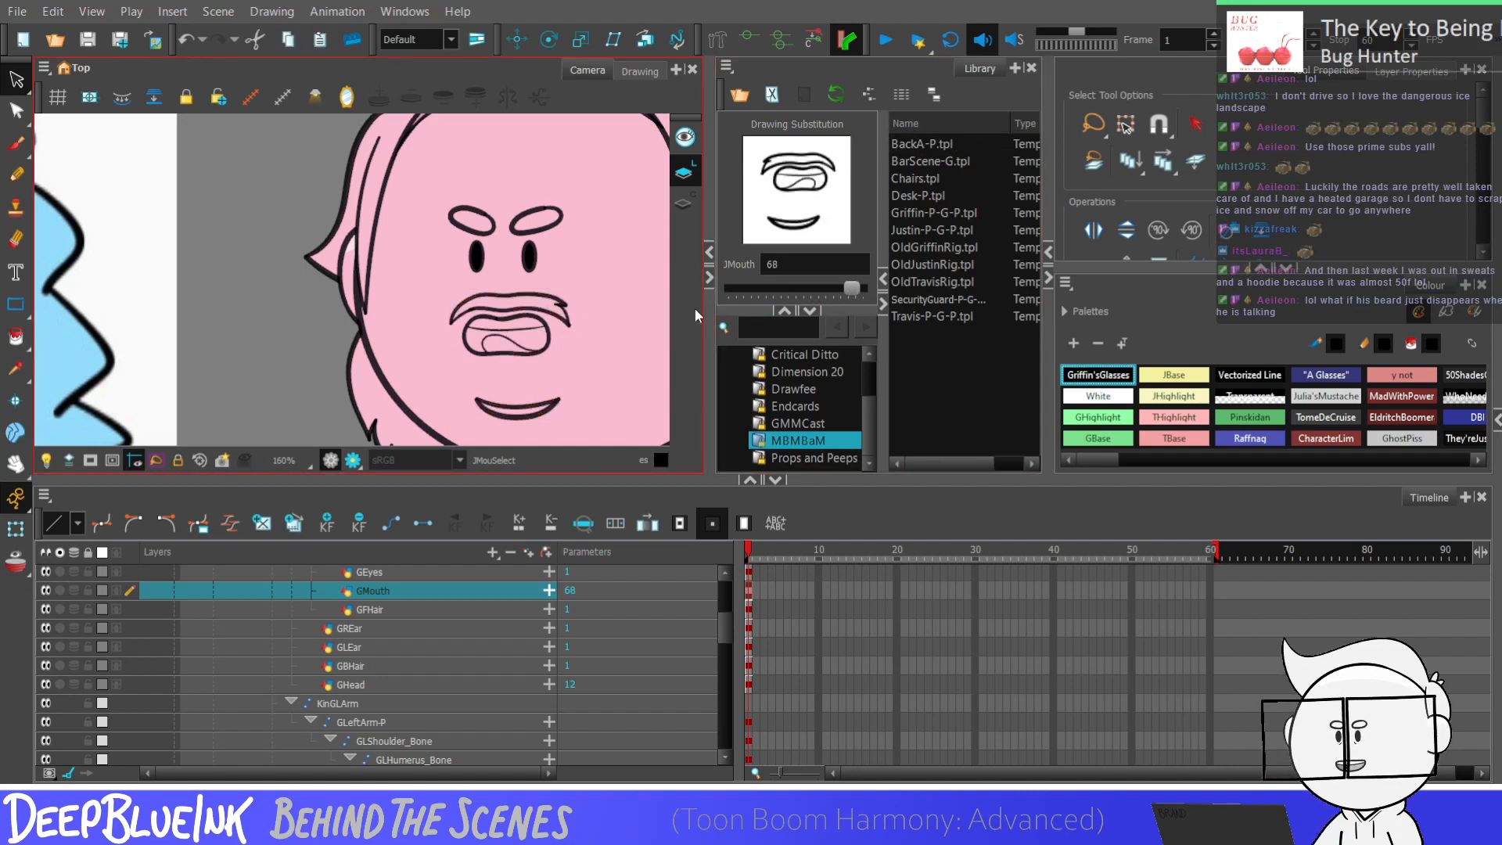
# Step: Paste the moustache and smile into GMouth drawing 64 and move the round mouth down slightly below the moustache
pyautogui.press('[')
pyautogui.press('[')
pyautogui.press('[')
pyautogui.press('[')
pyautogui.press('[')
pyautogui.press('[')
pyautogui.press('[')
pyautogui.press('[')
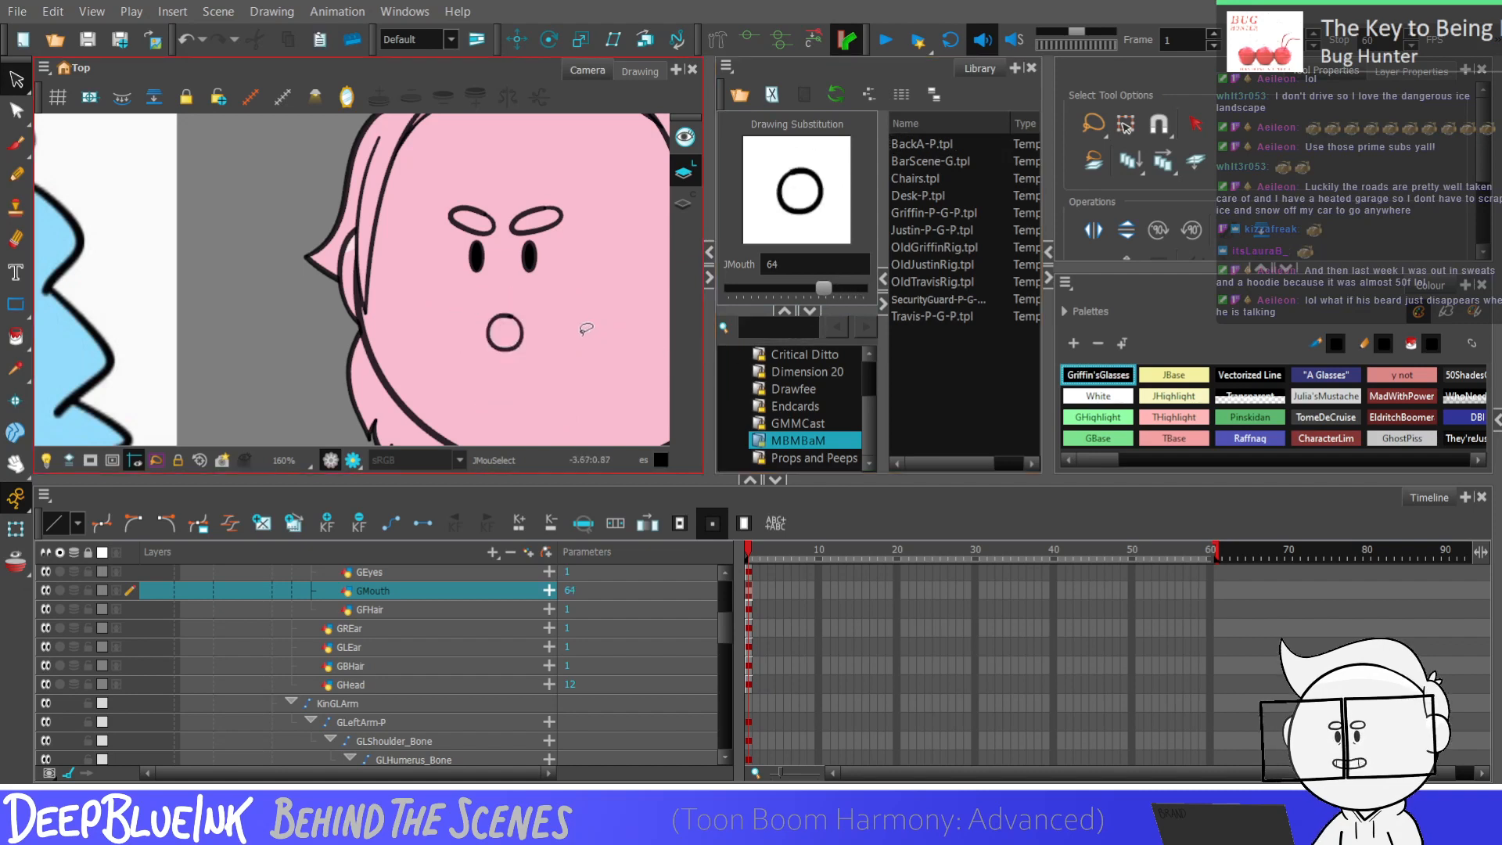
pyautogui.hotkey('ctrl', 'v')
pyautogui.click(519, 343)
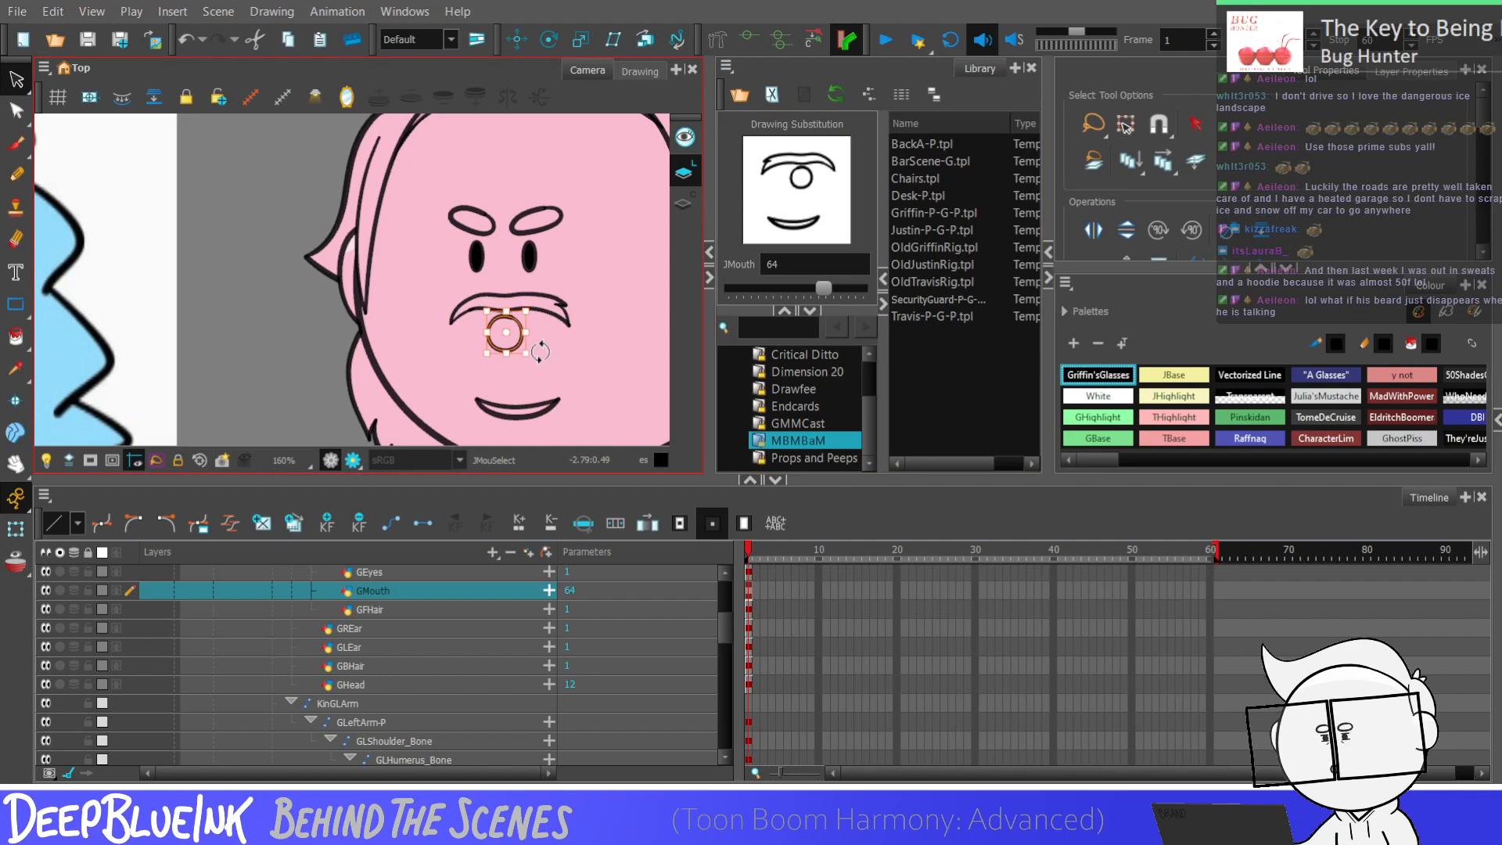
pyautogui.click(544, 347)
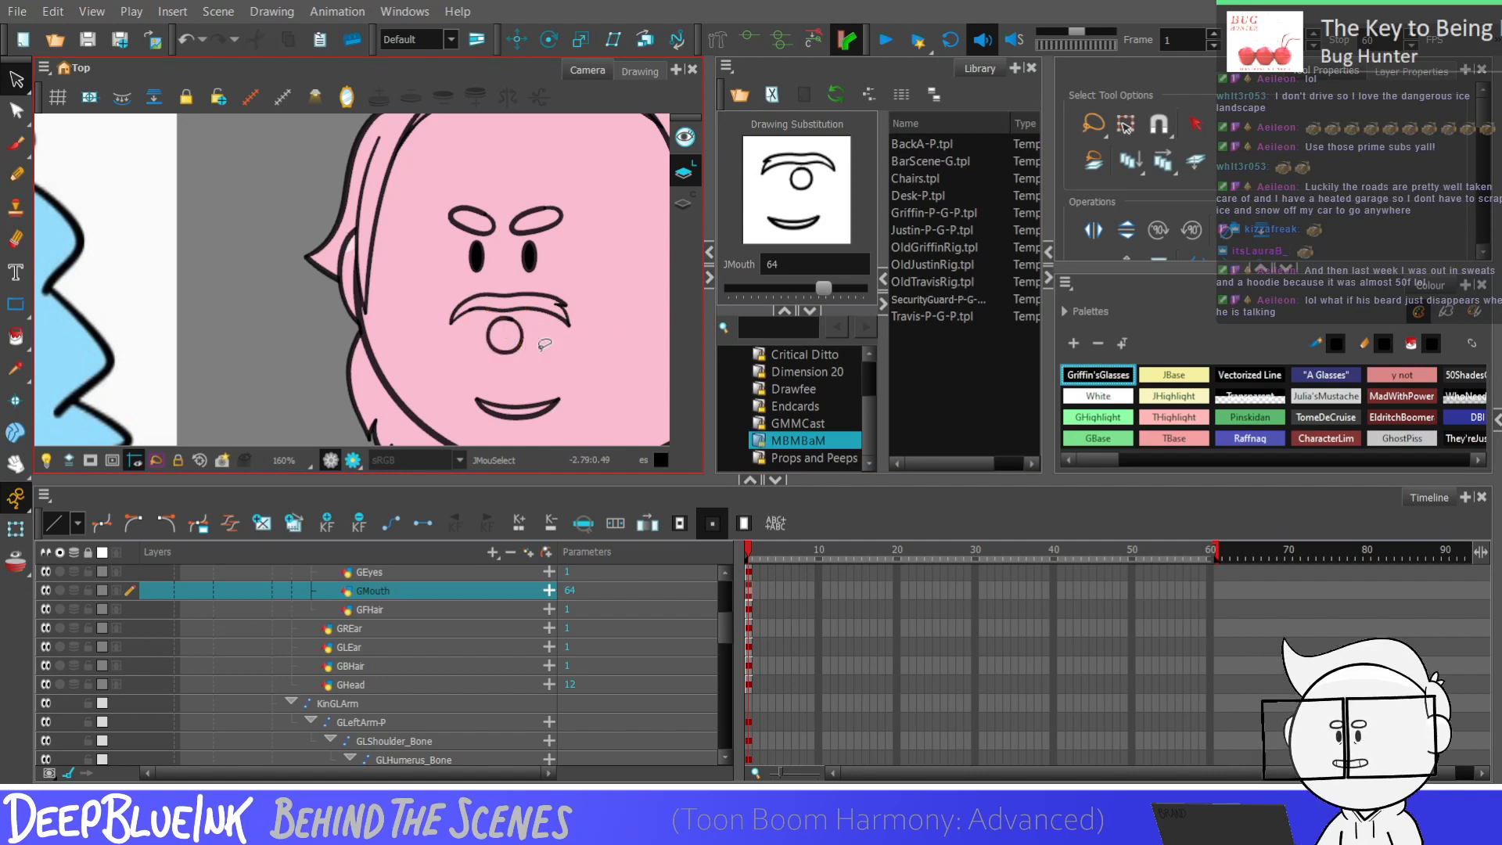
# Step: Flip back and forth through GMouth drawings 62 to 68 to check the moustache and smile against each mouth shape
pyautogui.press(']')
pyautogui.press(']')
pyautogui.press(']')
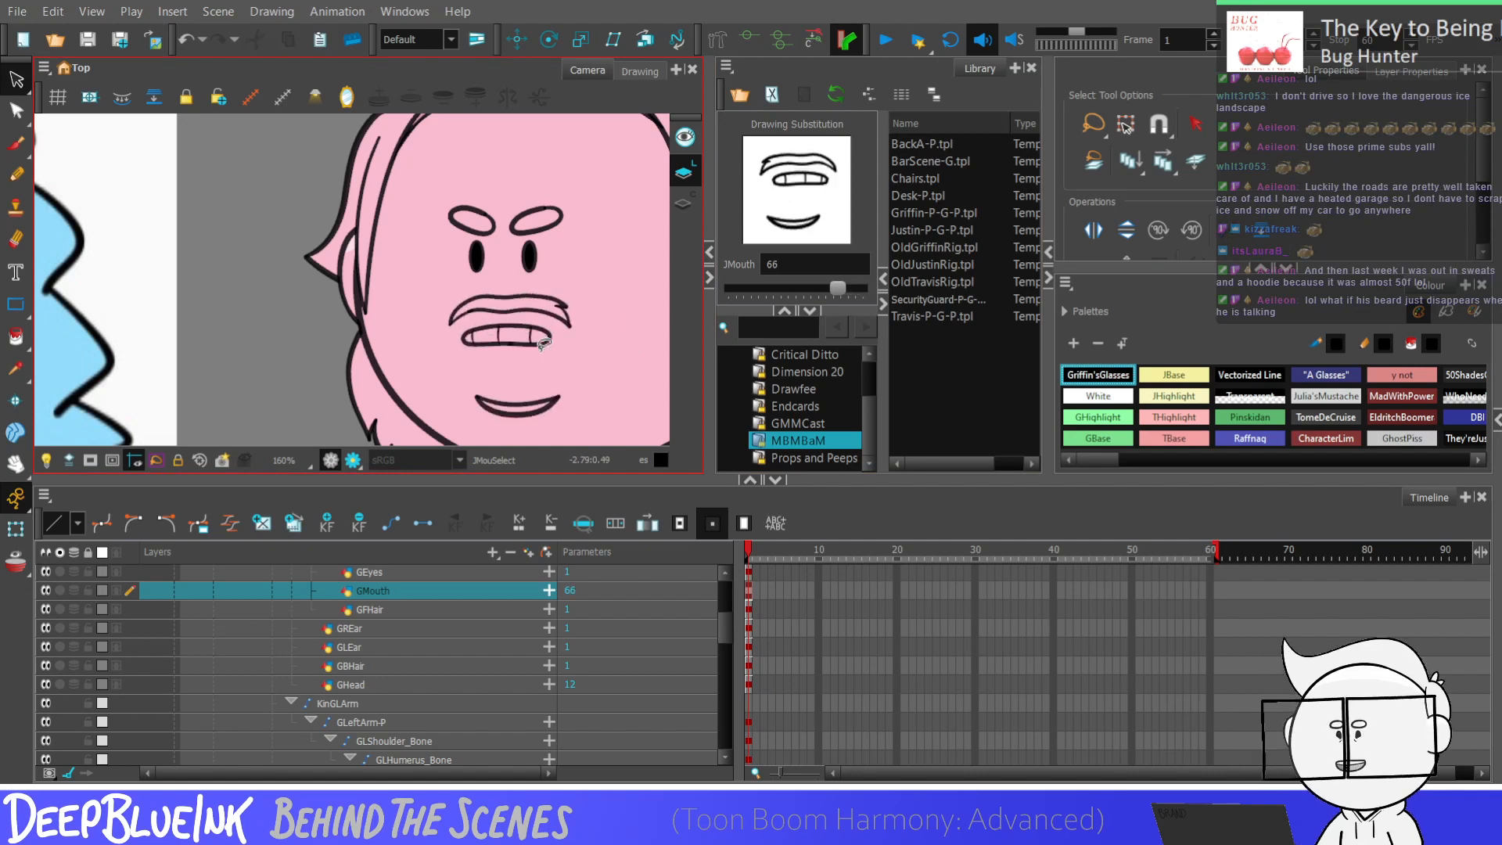
pyautogui.press(']')
pyautogui.press(']')
pyautogui.press('Delete')
pyautogui.press(']')
pyautogui.press(']')
pyautogui.press(']')
pyautogui.press(']')
pyautogui.press(']')
pyautogui.press(']')
pyautogui.press(']')
pyautogui.press(']')
pyautogui.press('[')
pyautogui.press('[')
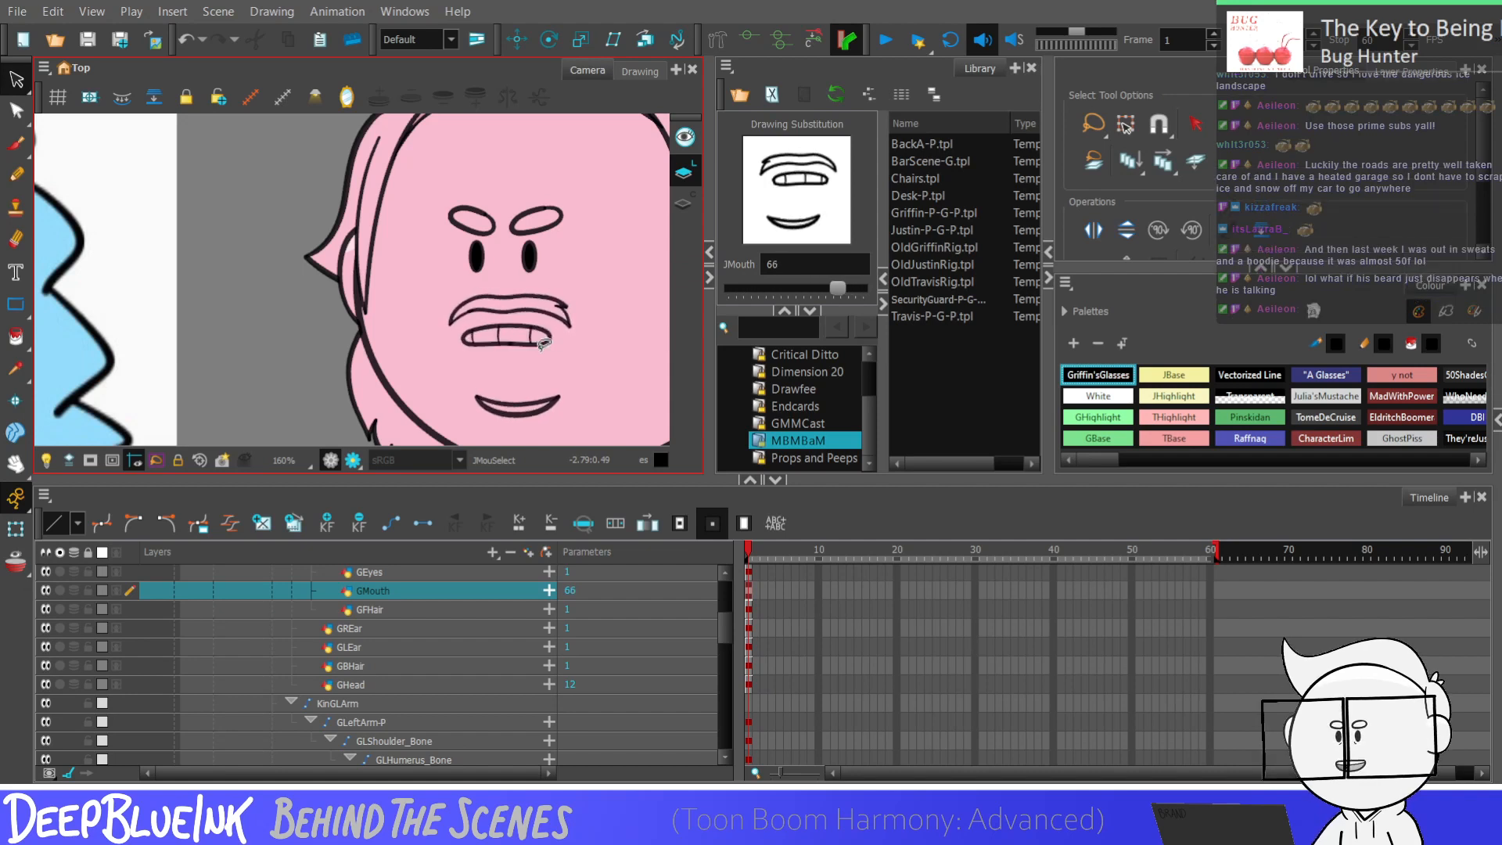
pyautogui.press('[')
pyautogui.press('[')
pyautogui.press('[')
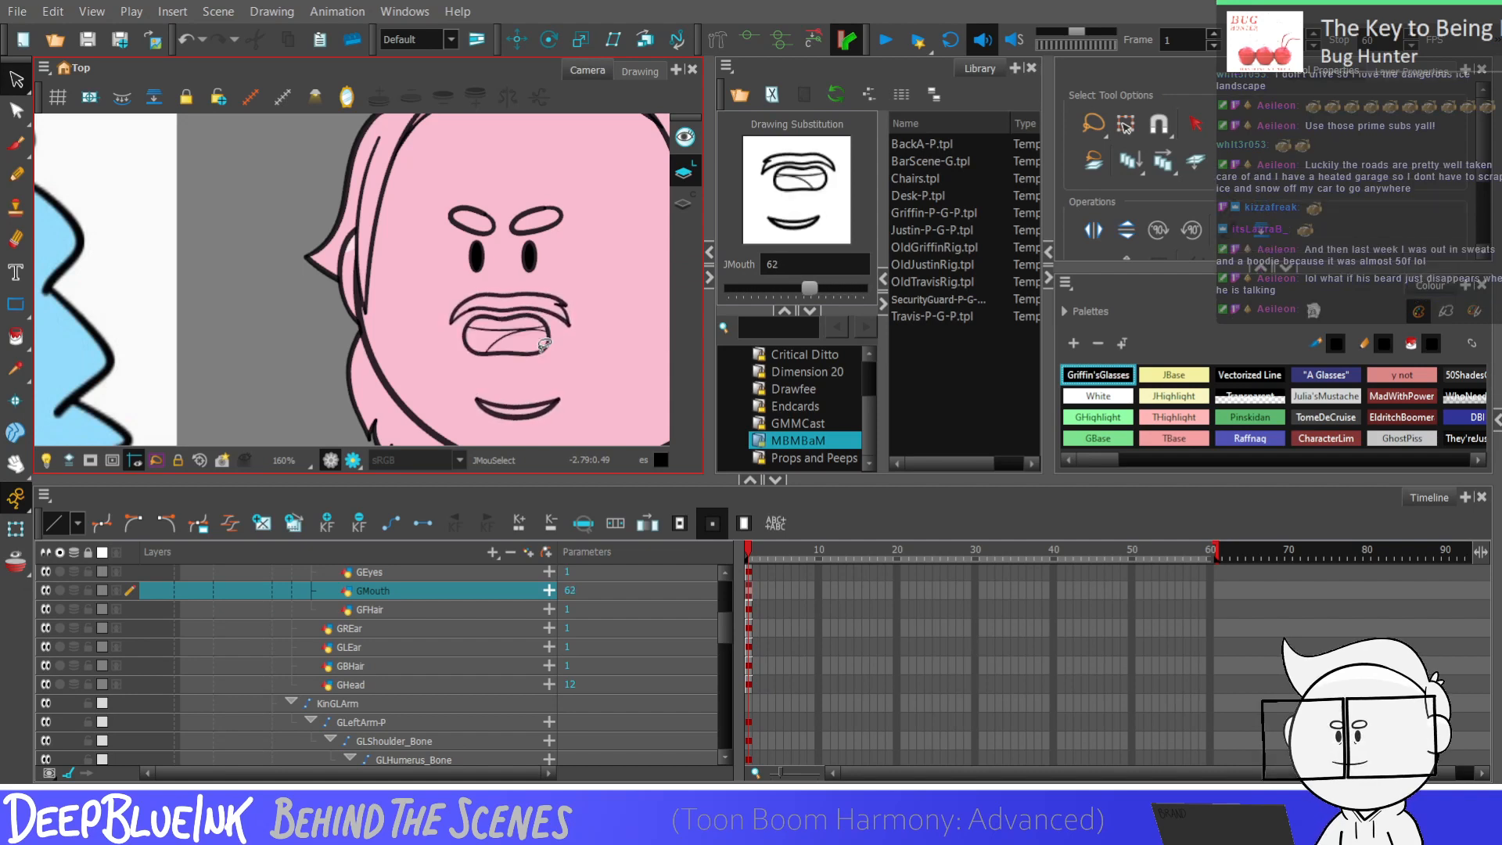
# Step: Flip GMouth back through the earlier drawings to drawing 1 and show both full characters beside the reference
pyautogui.press('[')
pyautogui.press('[')
pyautogui.press('[')
pyautogui.press('[')
pyautogui.press('[')
pyautogui.press('[')
pyautogui.press('[')
pyautogui.press('[')
pyautogui.press('[')
pyautogui.press('[')
pyautogui.press('[')
pyautogui.press('[')
pyautogui.press('[')
pyautogui.press('[')
pyautogui.press('[')
pyautogui.press('[')
pyautogui.press('[')
pyautogui.press('[')
pyautogui.press('[')
pyautogui.press('[')
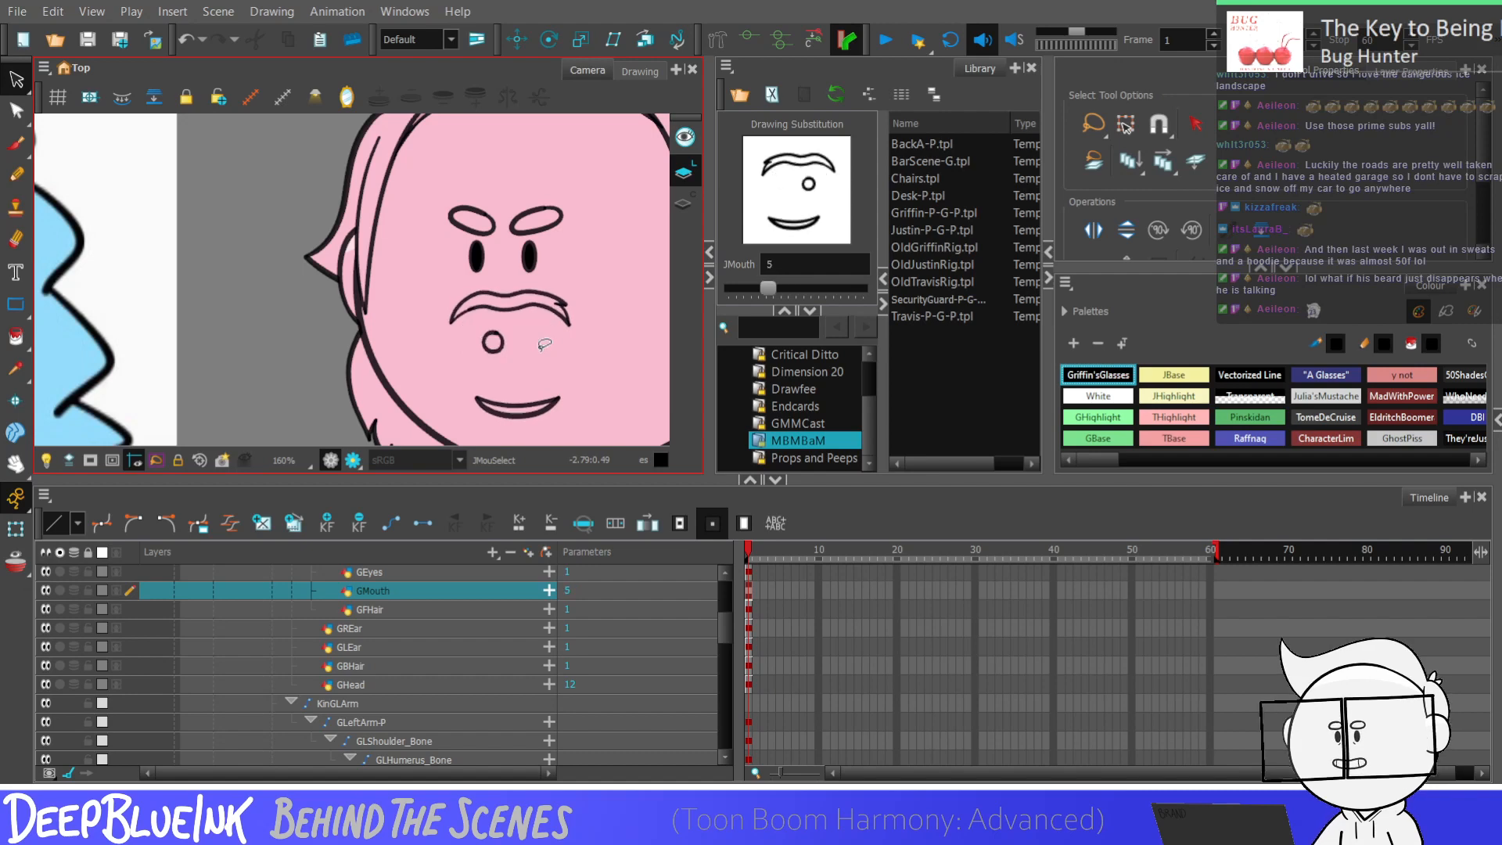
pyautogui.press('[')
pyautogui.press('[')
pyautogui.press(']')
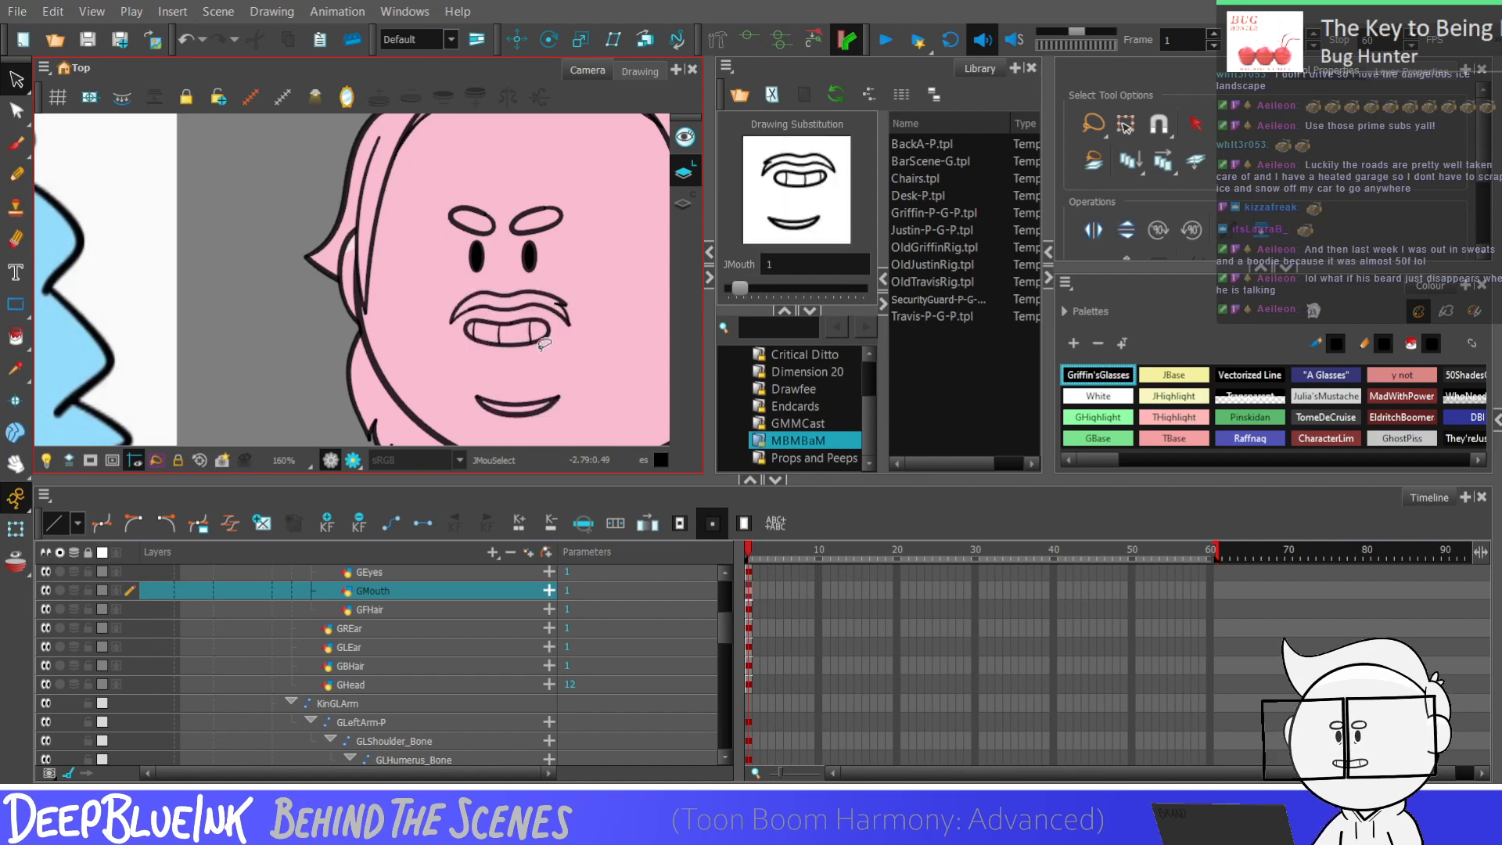
pyautogui.hotkey('shift', 'm')
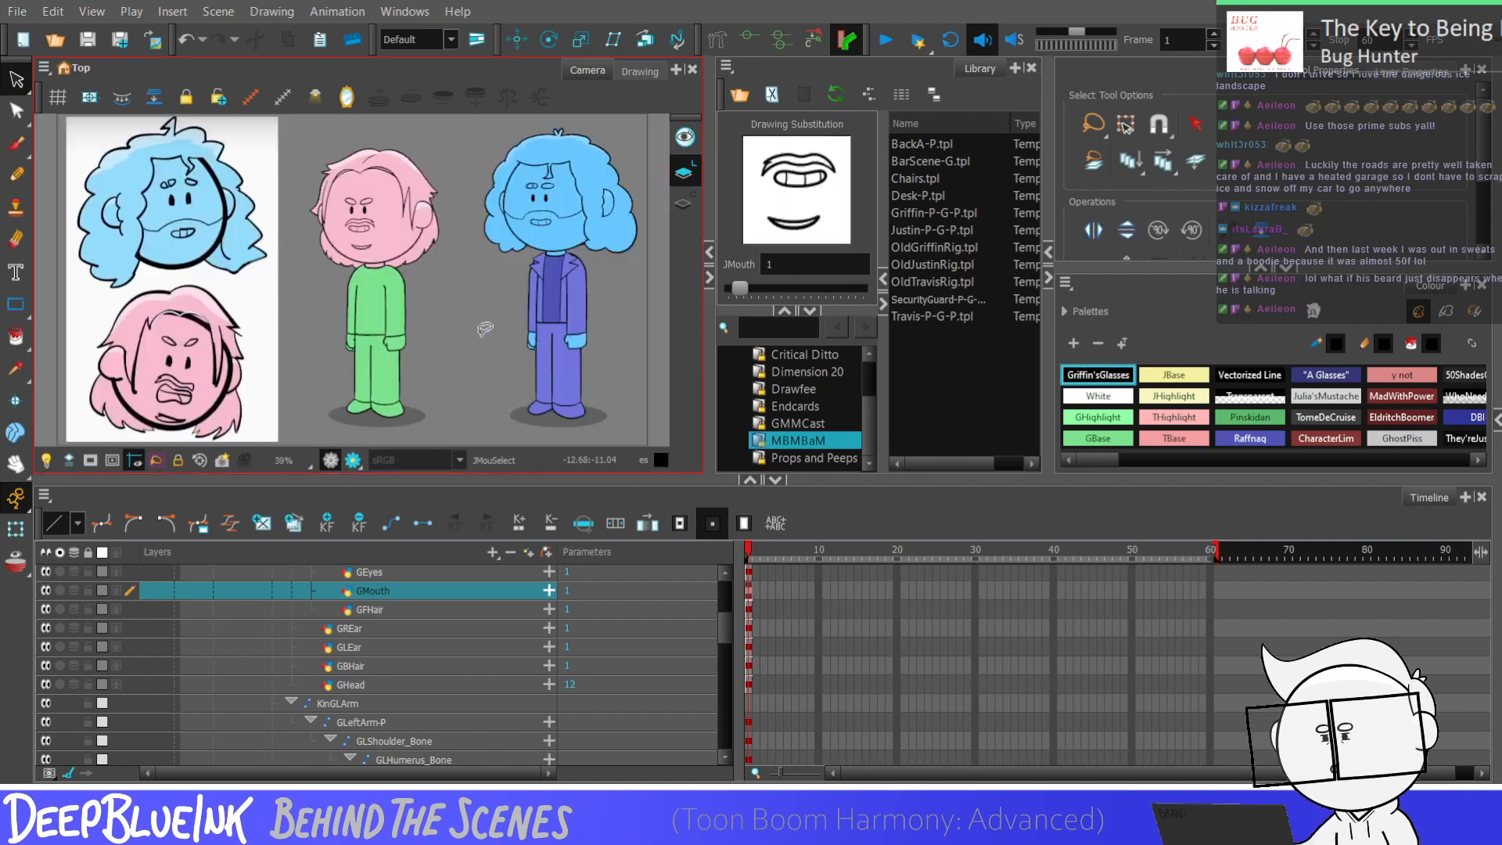